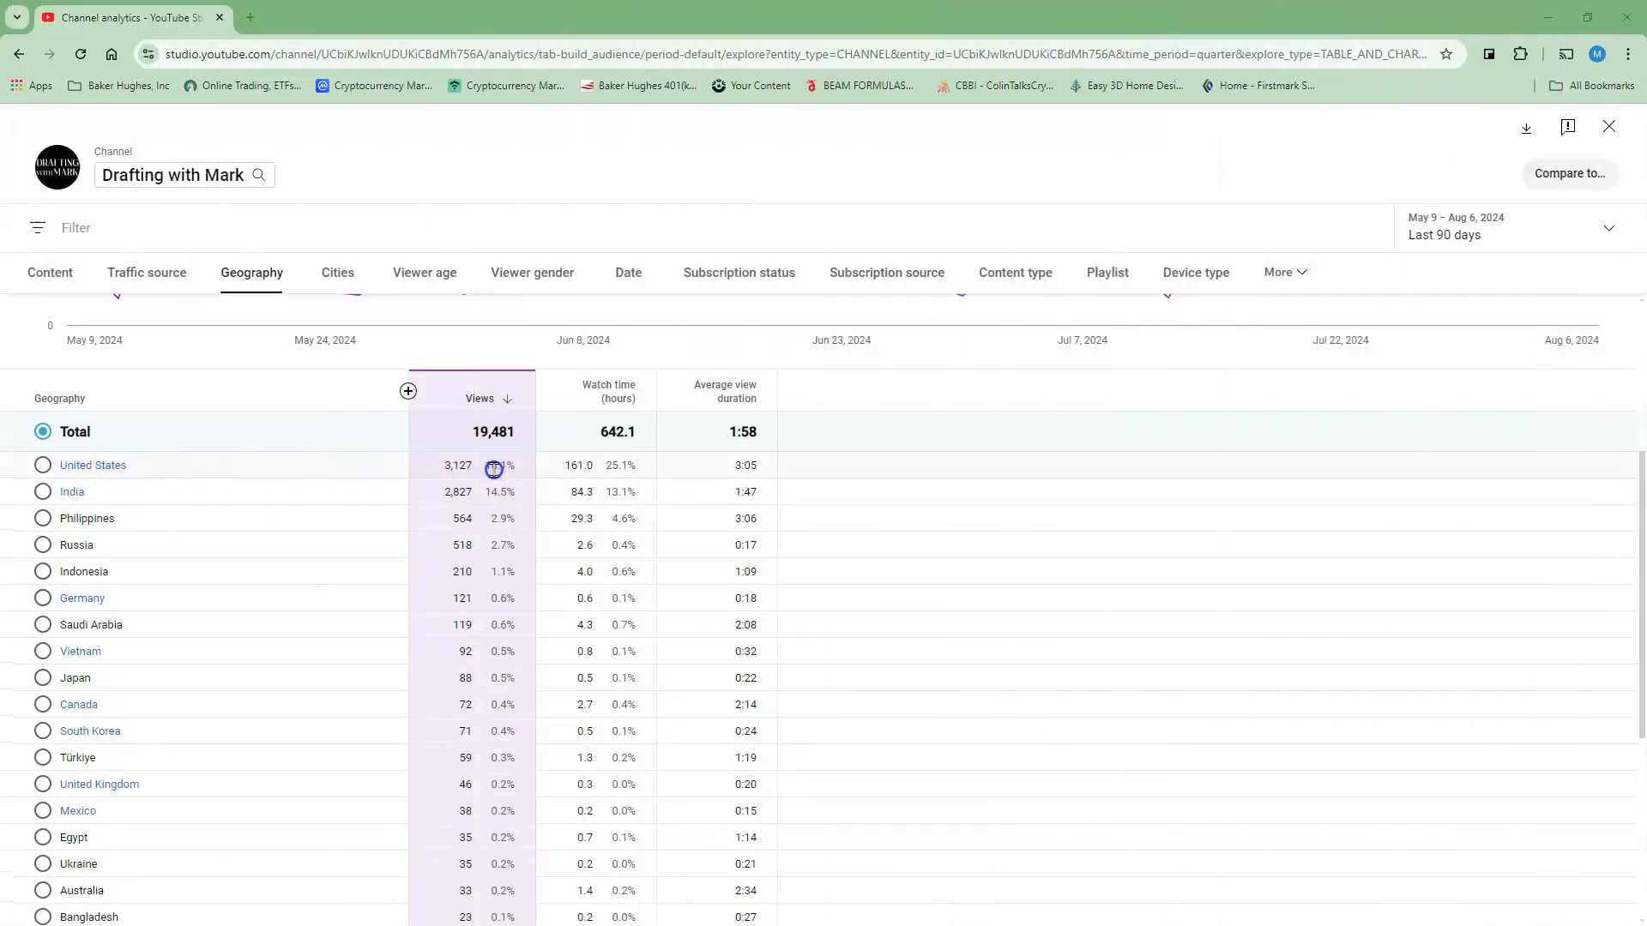
{"action": "scroll", "coordinate": [469, 486], "scroll_direction": "down", "scroll_amount": 2}
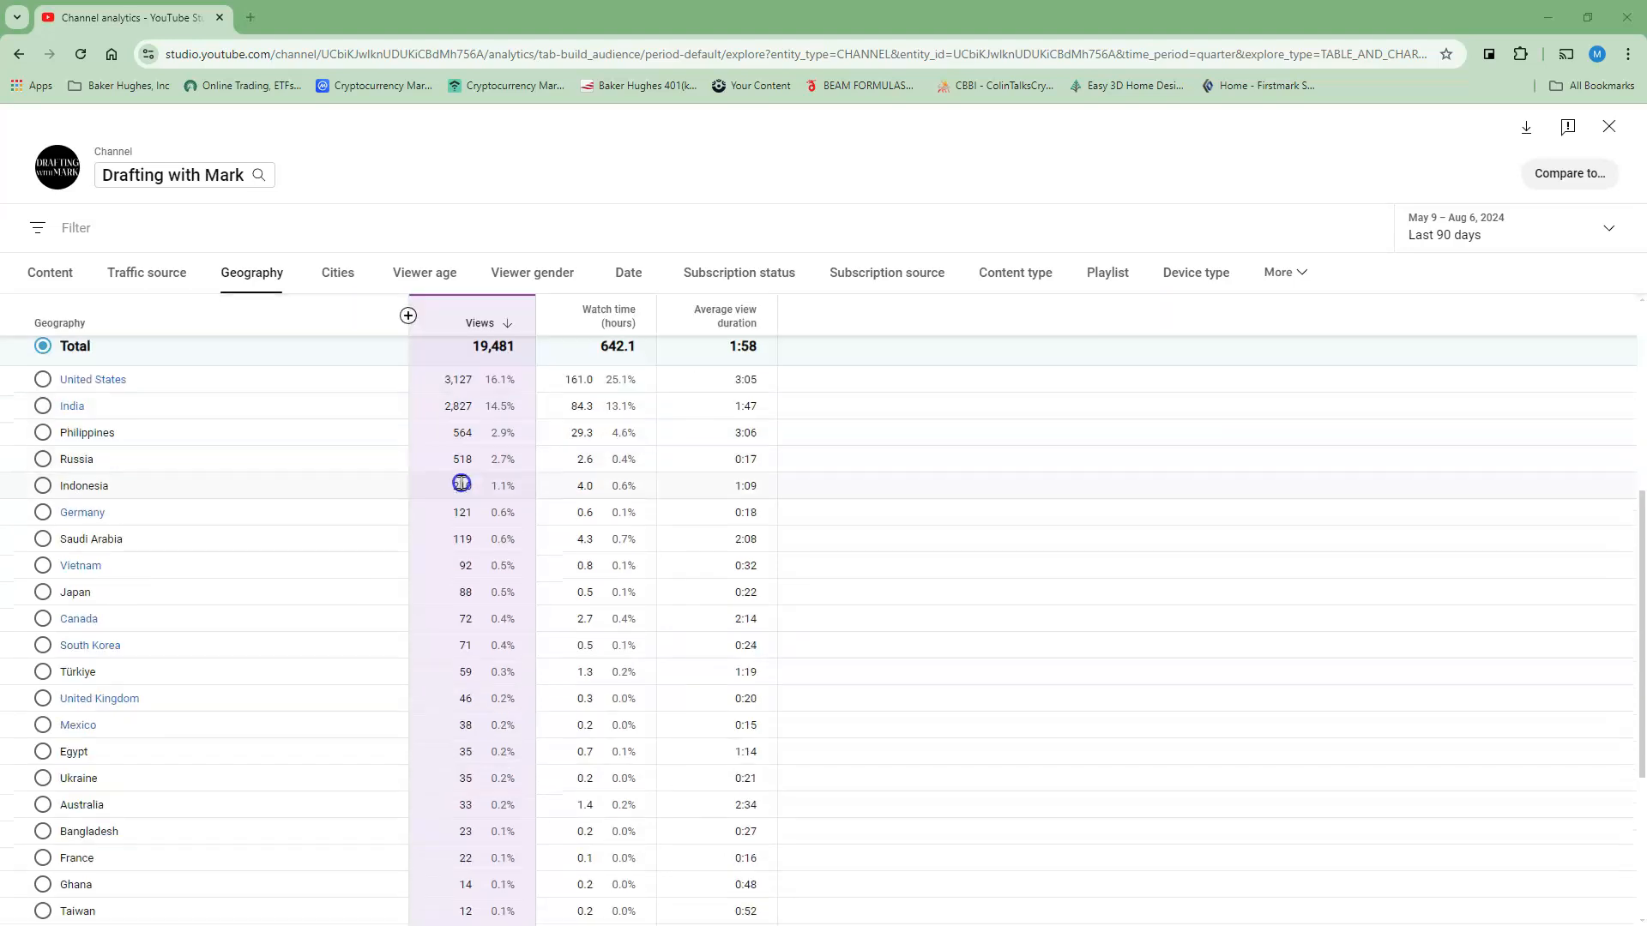
{"action": "scroll", "coordinate": [454, 482], "scroll_direction": "up", "scroll_amount": 2}
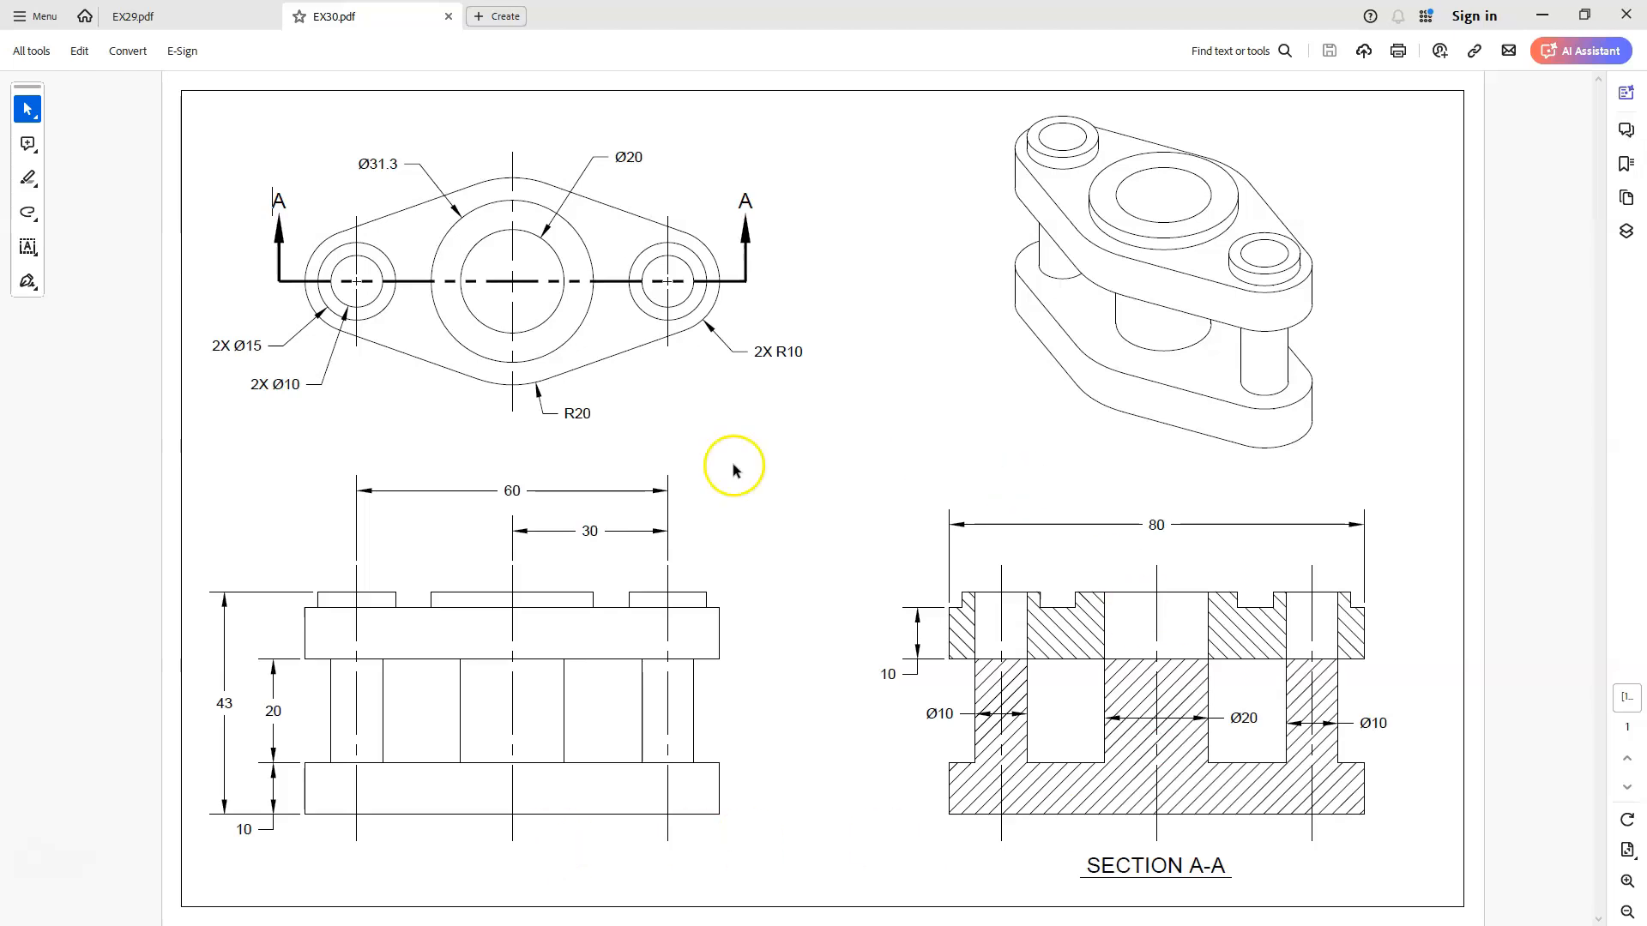
{"action": "mouse_move", "coordinate": [95, 846]}
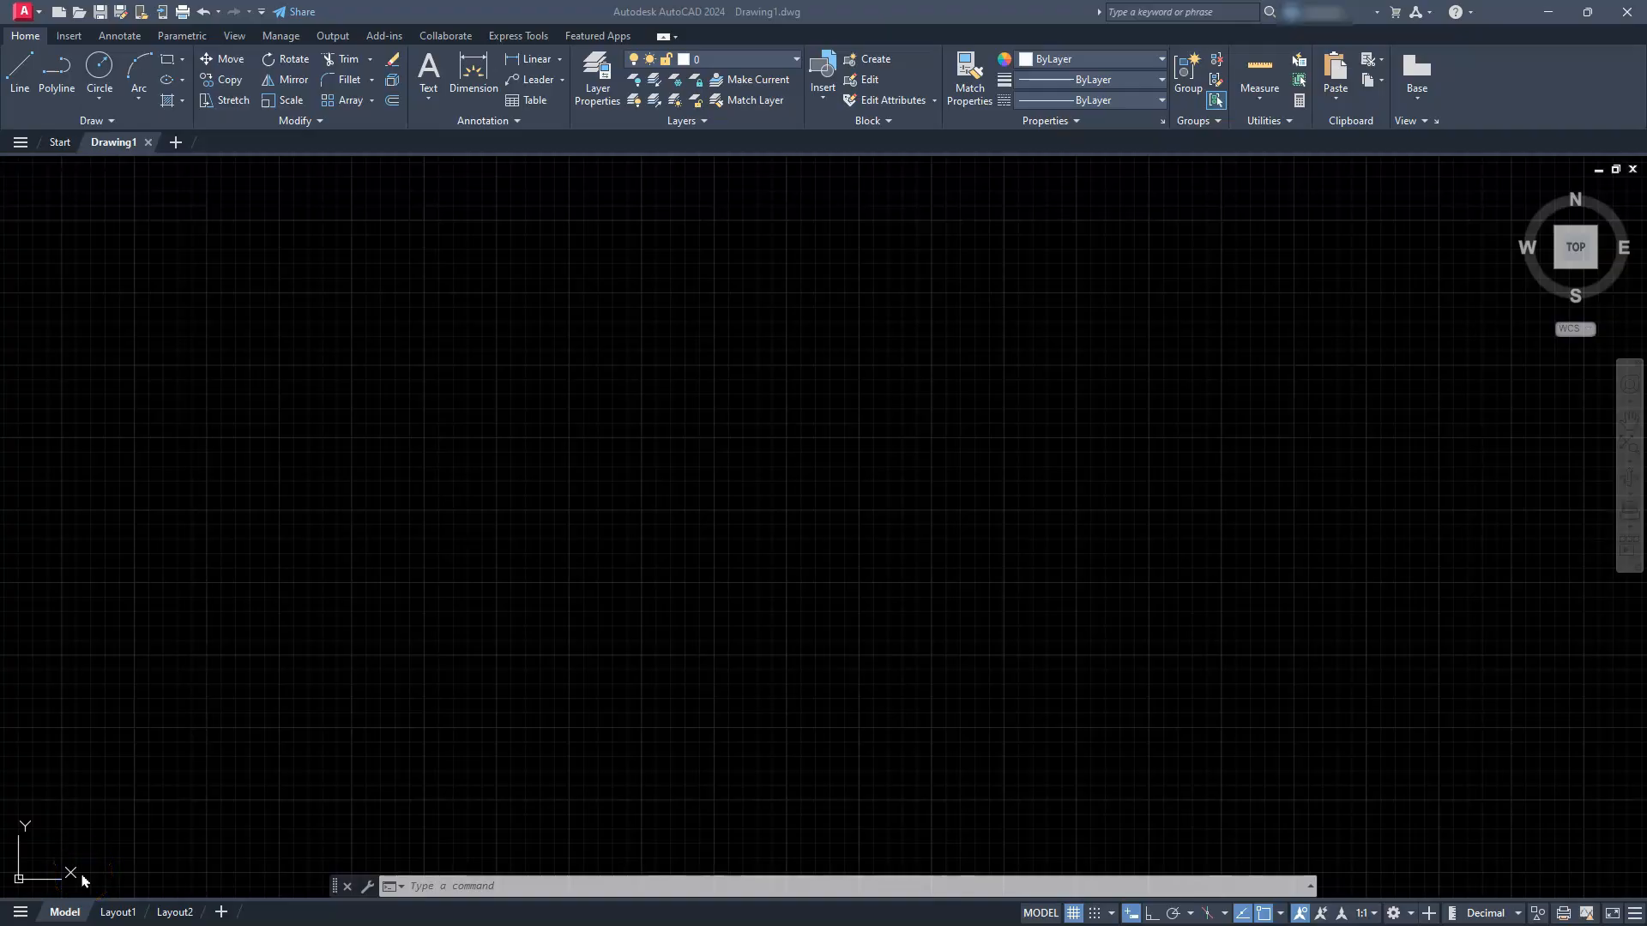
Create a new drawing from the acadiso.dwt template and check its block unit in the block definition settings.
{"action": "left_click", "coordinate": [59, 12]}
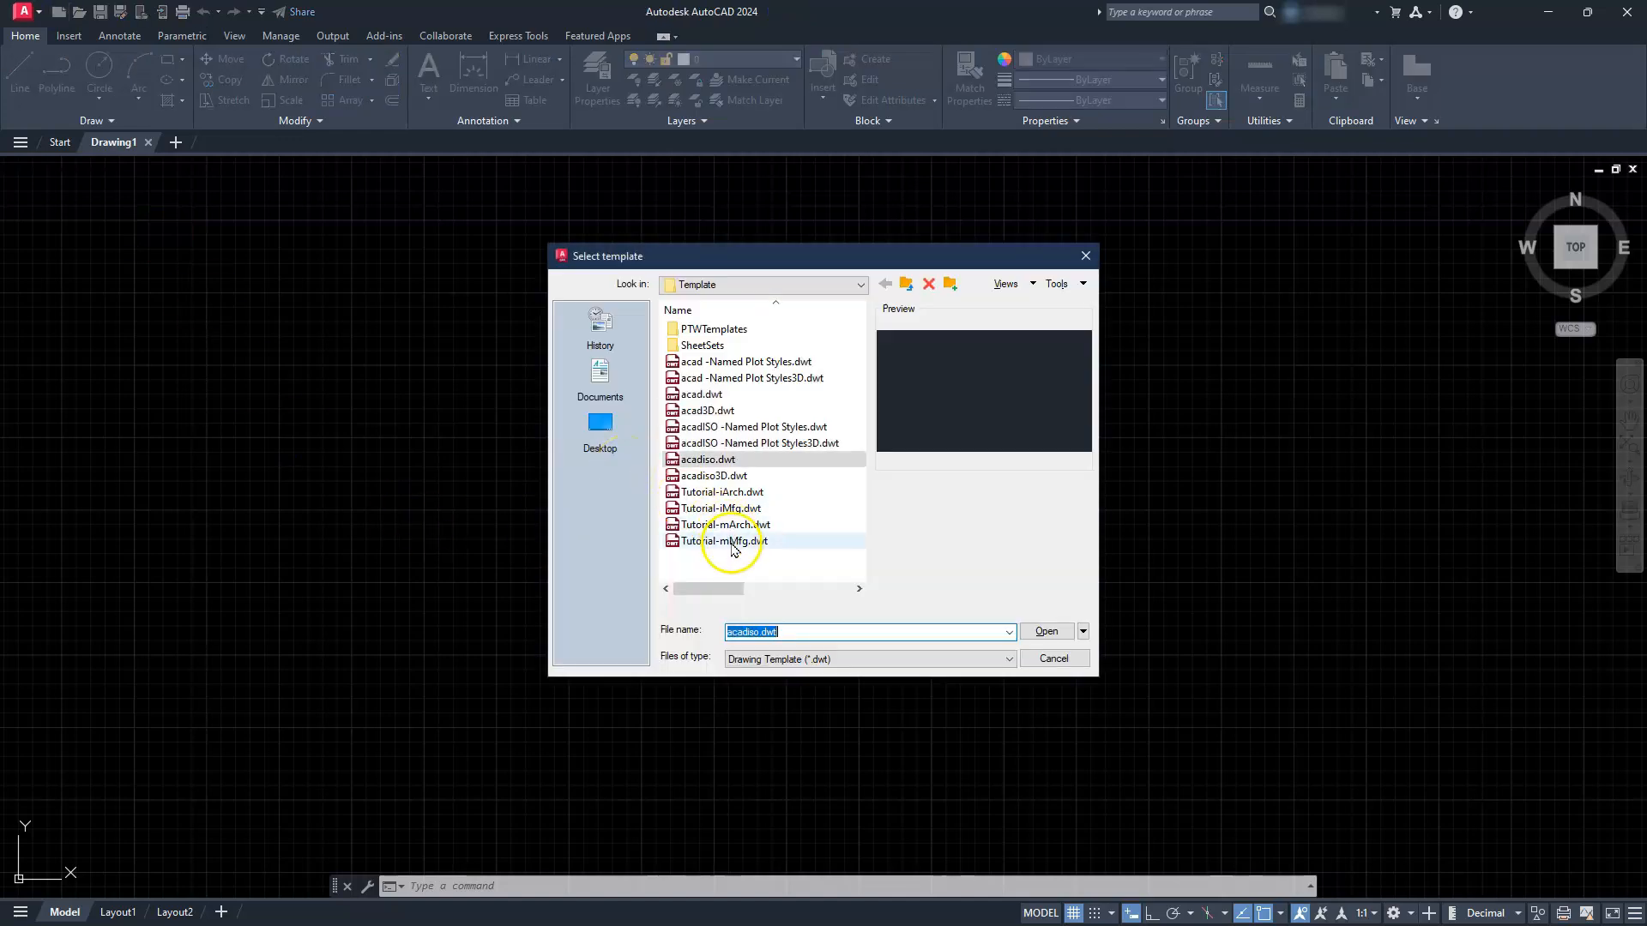
{"action": "left_click", "coordinate": [693, 394]}
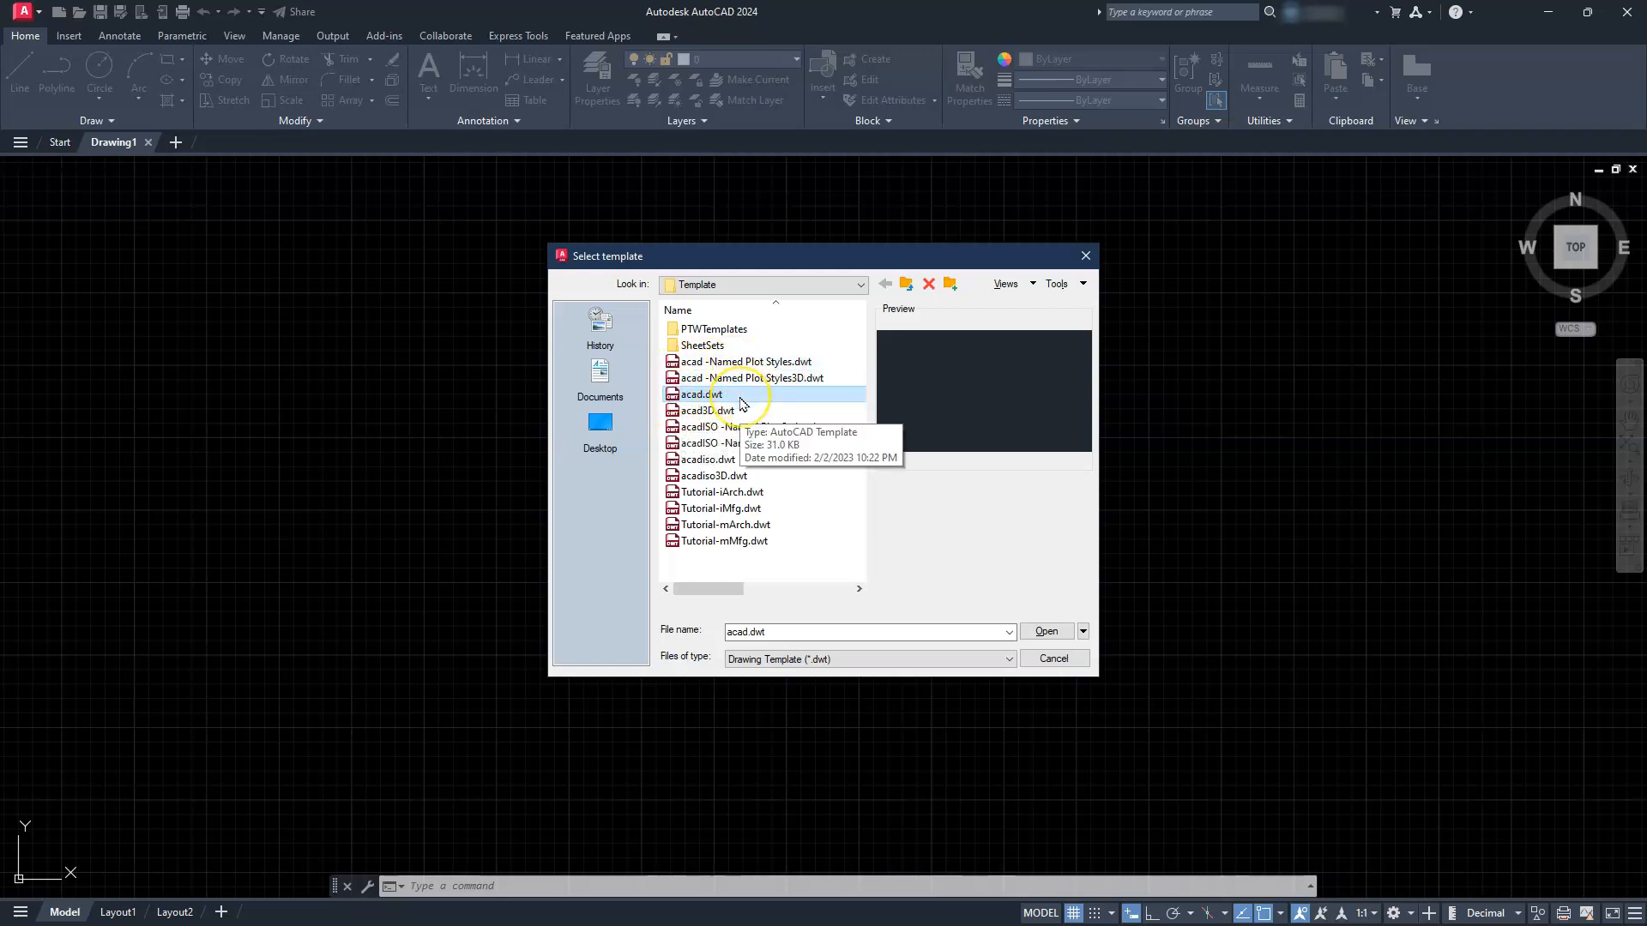
{"action": "left_click", "coordinate": [687, 460]}
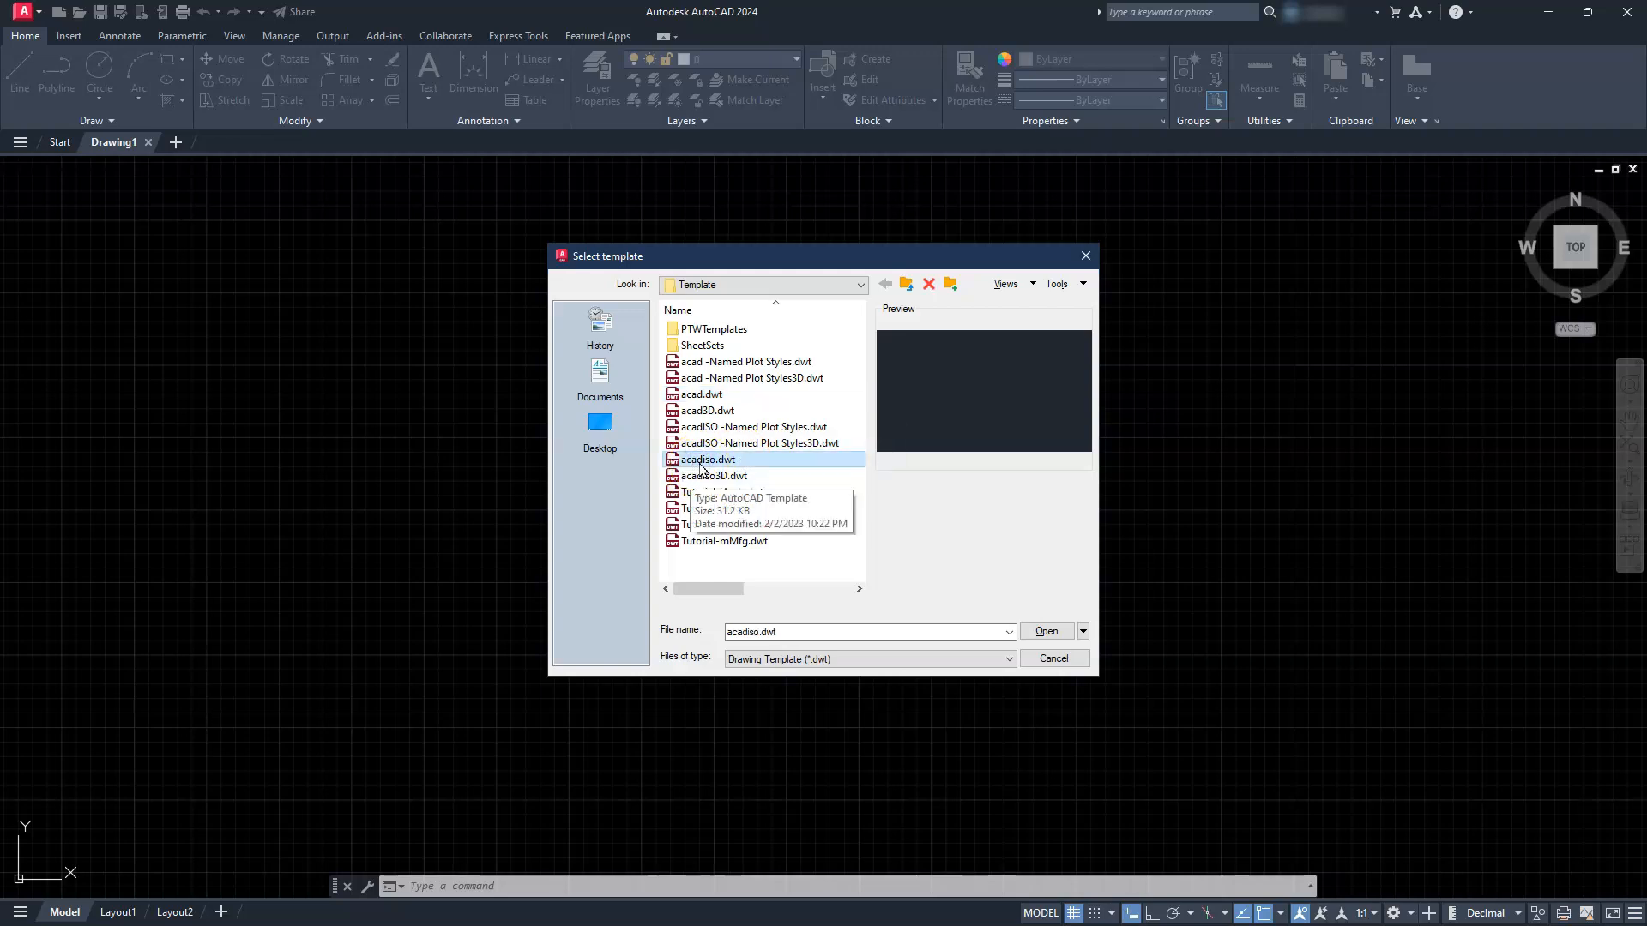
{"action": "left_click", "coordinate": [715, 465]}
{"action": "left_click", "coordinate": [702, 461]}
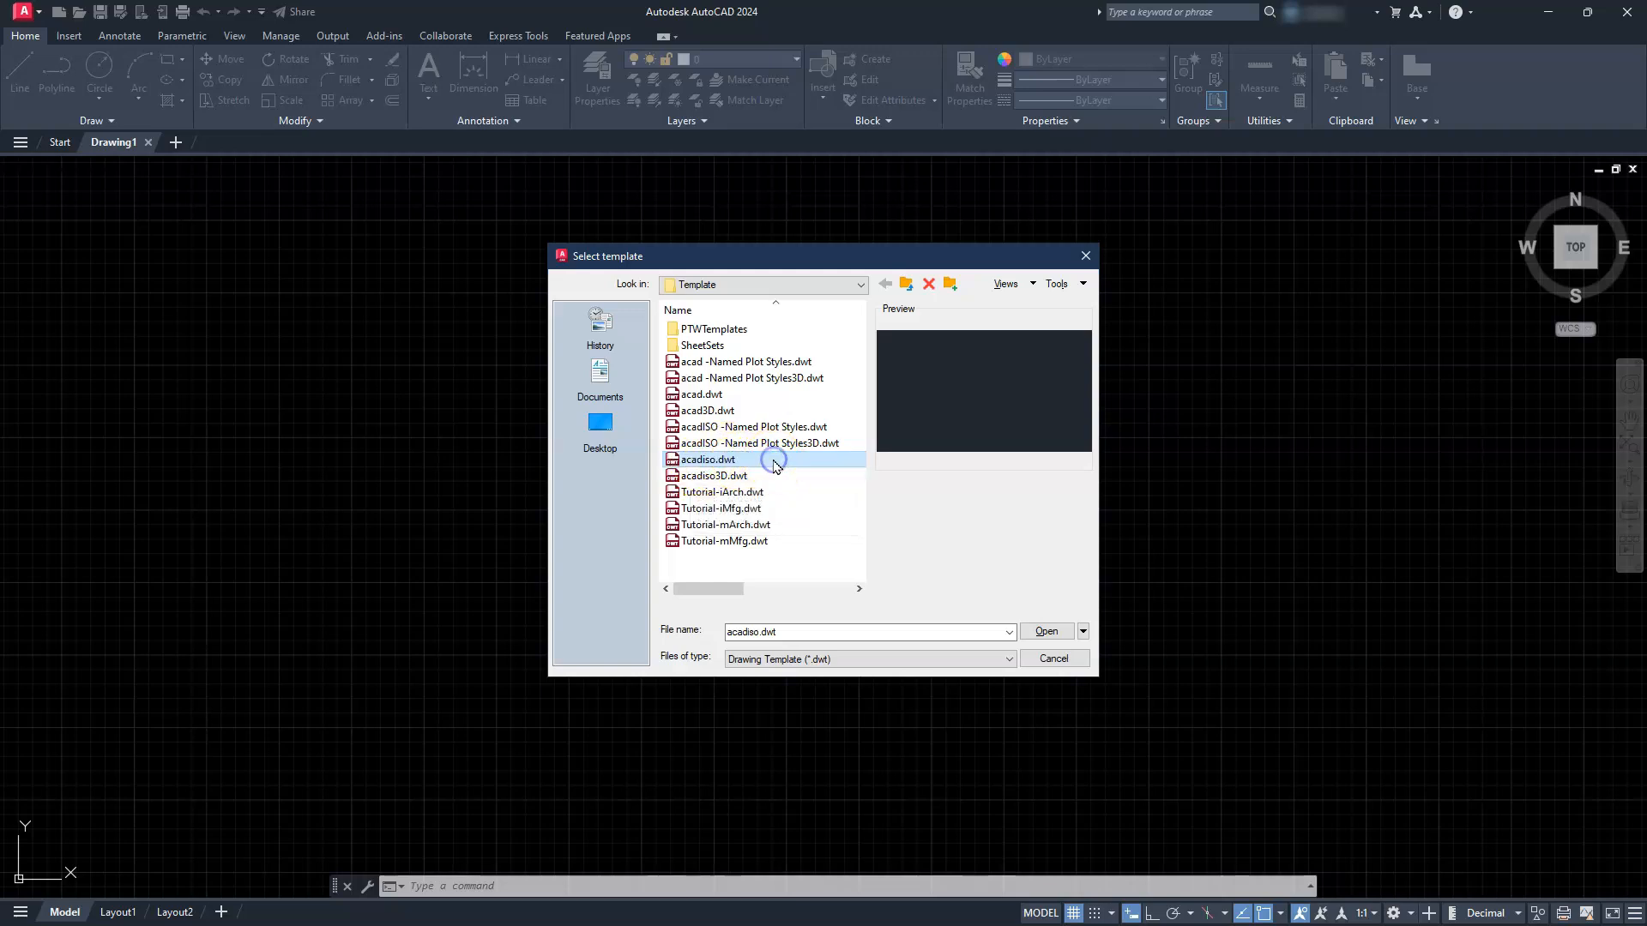
{"action": "left_click", "coordinate": [1046, 632]}
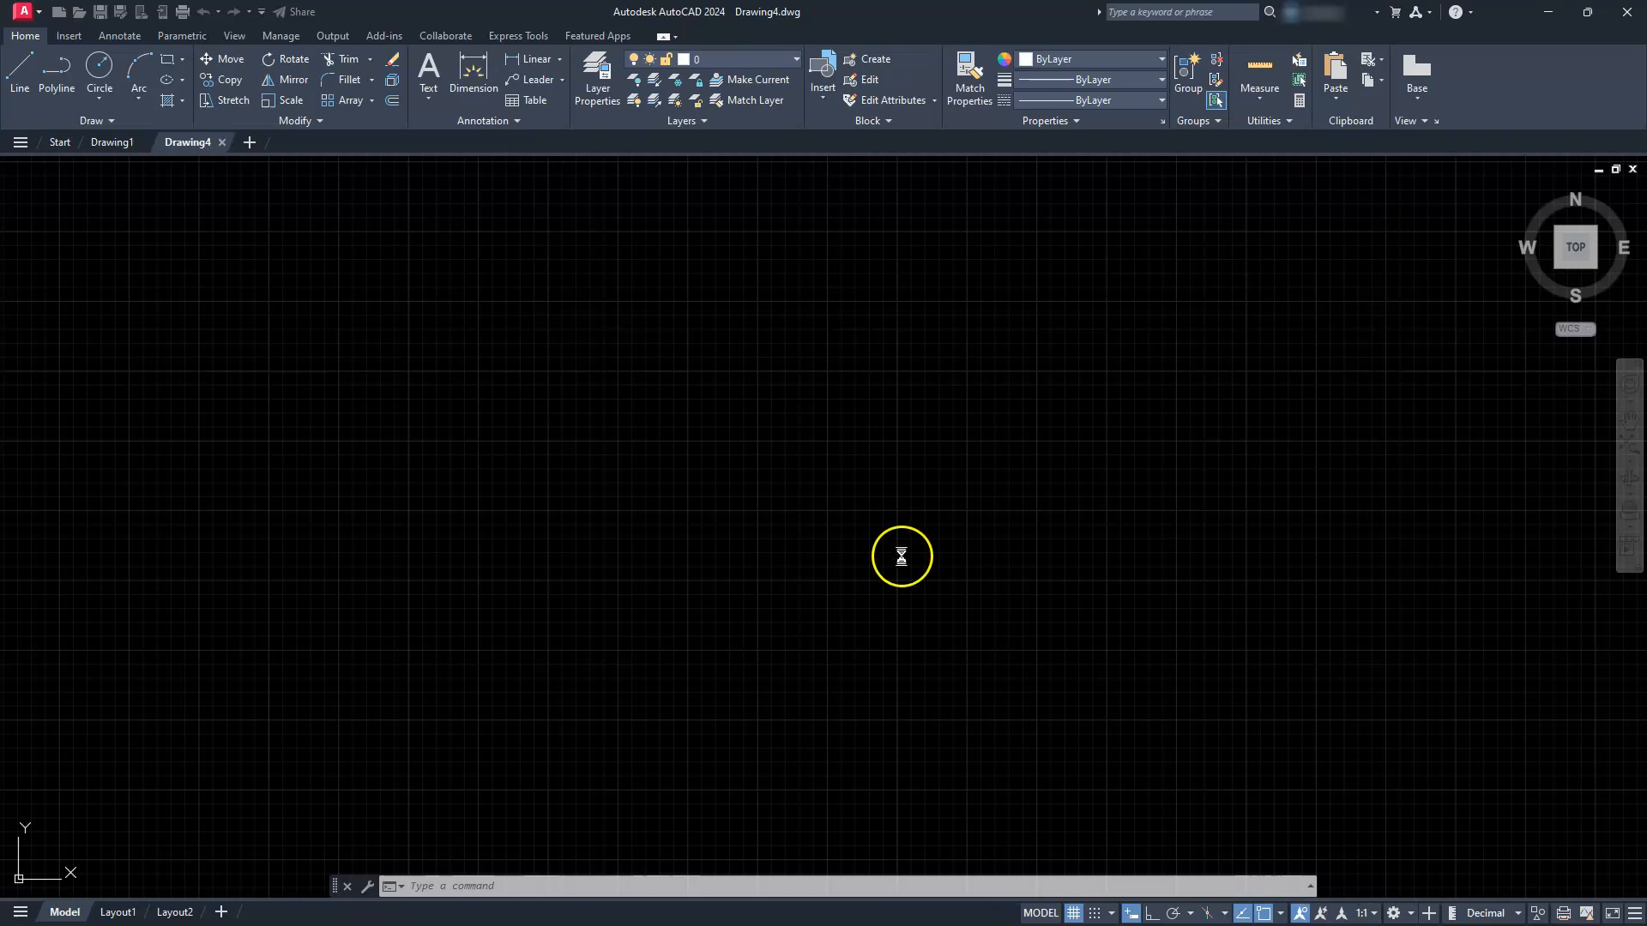
{"action": "left_click", "coordinate": [881, 61]}
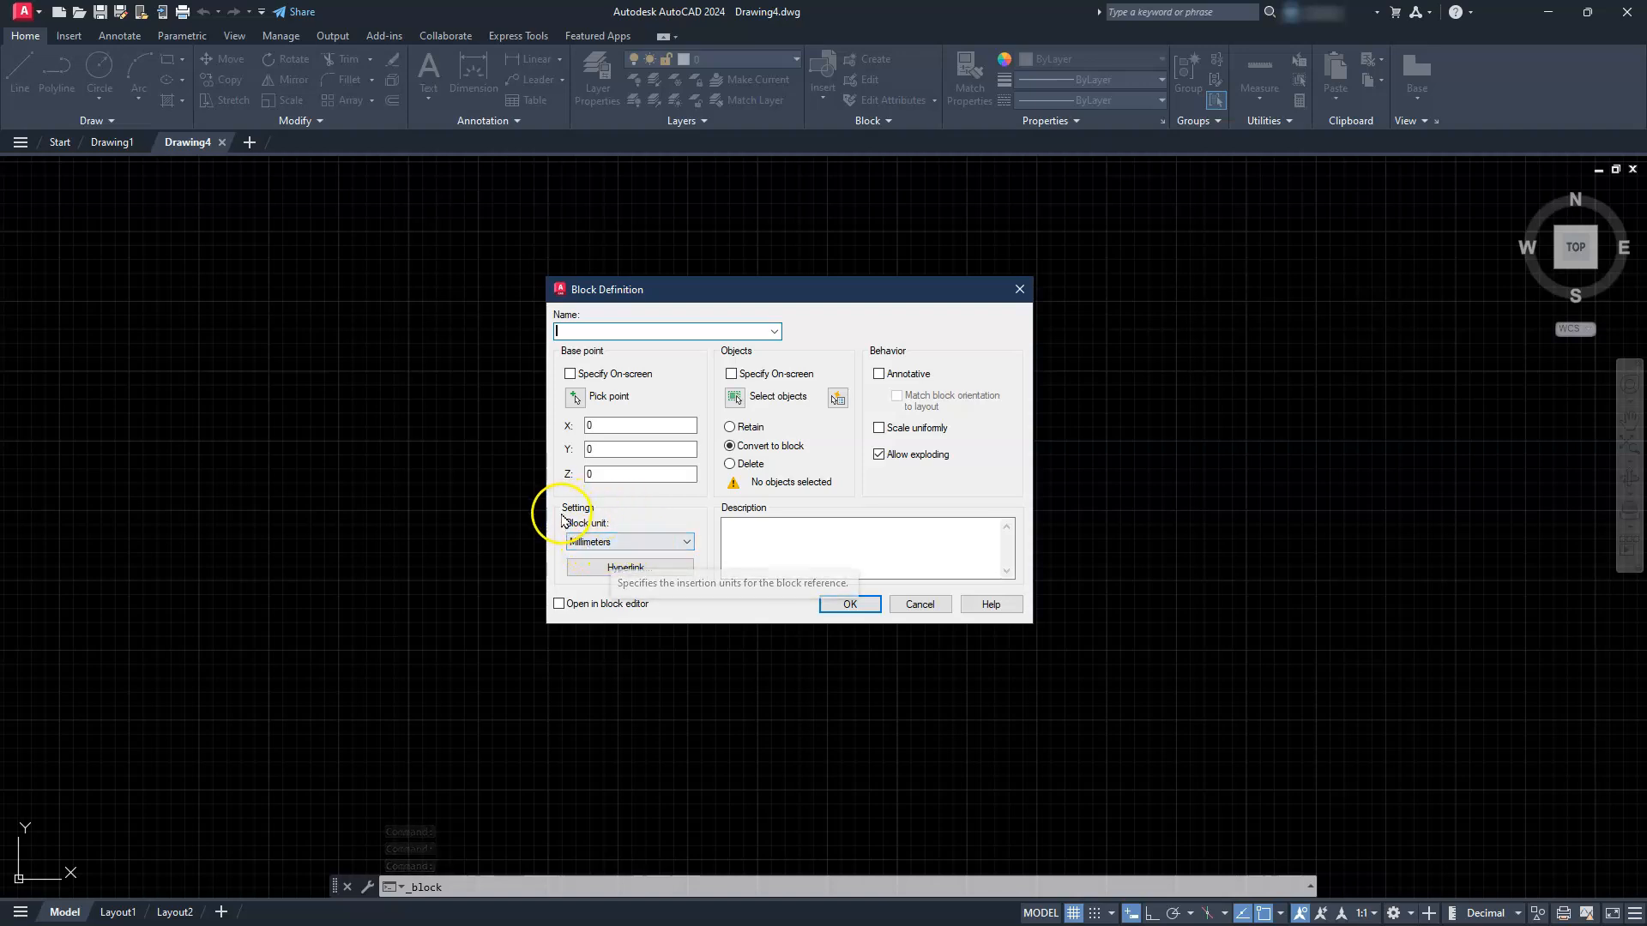
{"action": "left_click", "coordinate": [919, 604]}
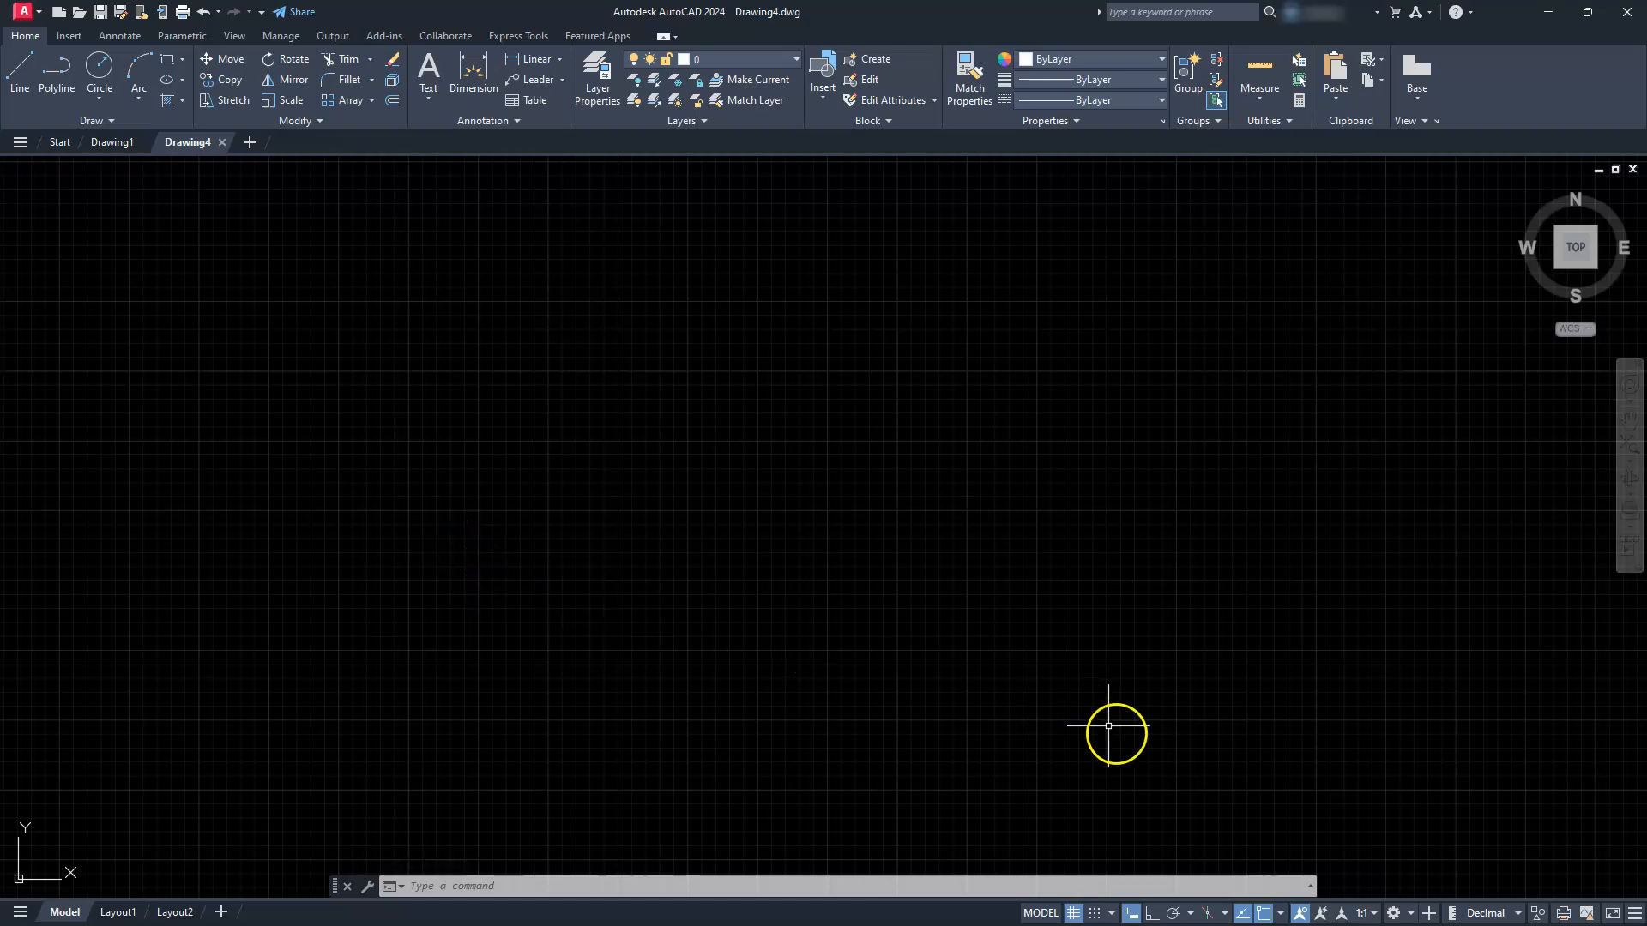
Turn the grid off and ortho mode on, and check which object snap modes are active.
{"action": "left_click", "coordinate": [1073, 914]}
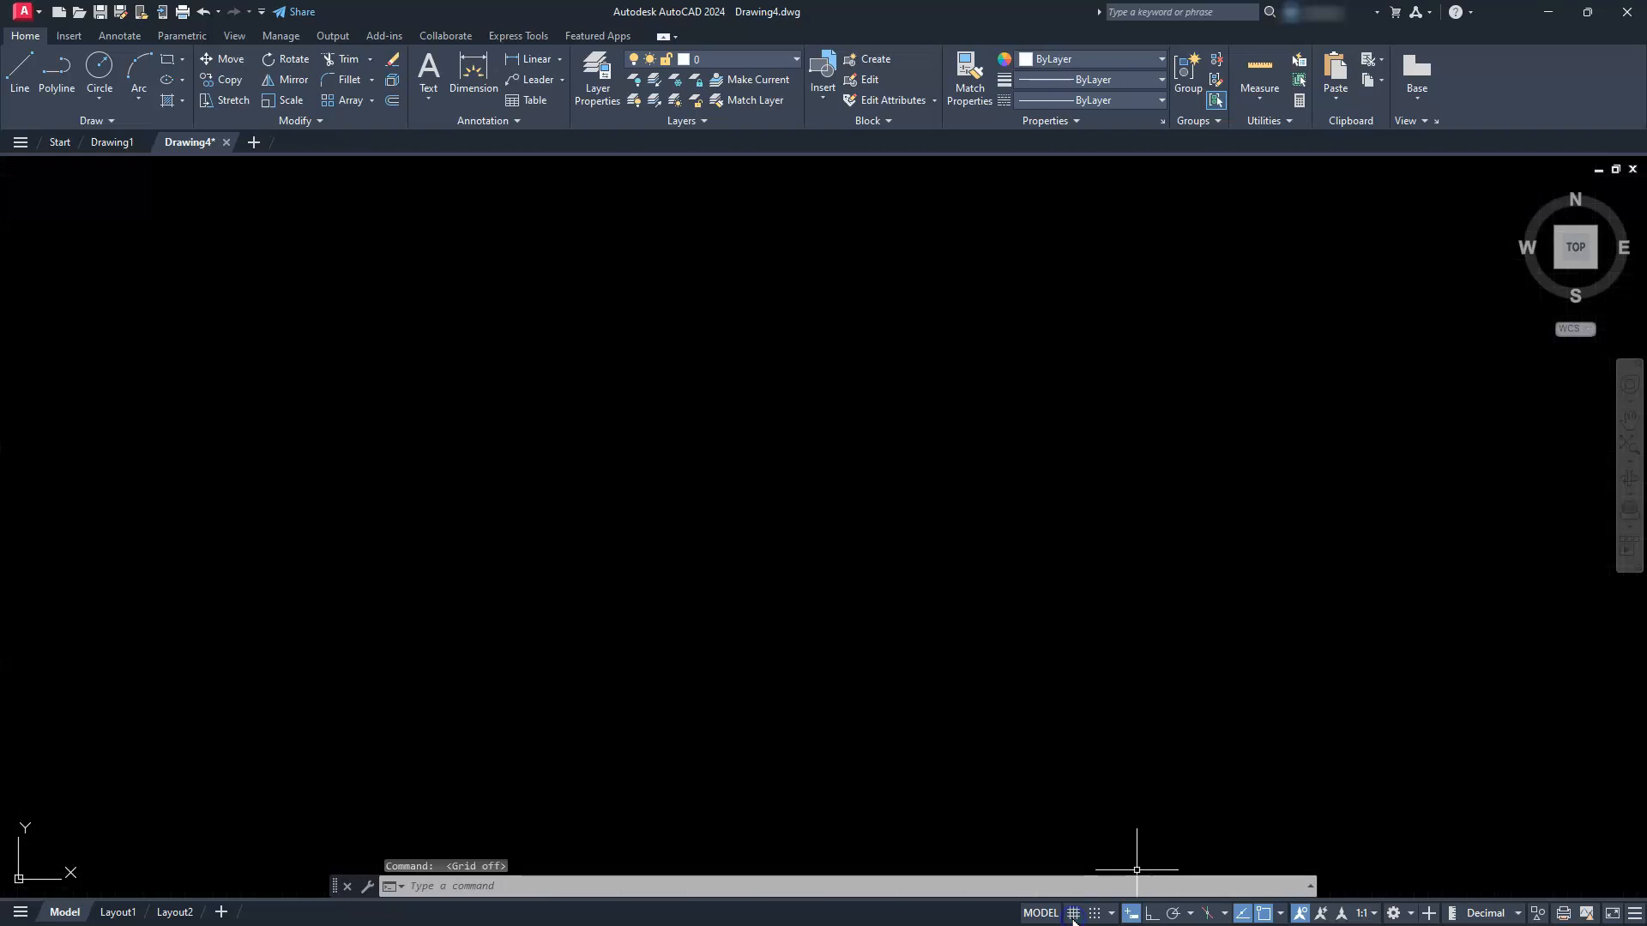
{"action": "left_click", "coordinate": [1151, 914]}
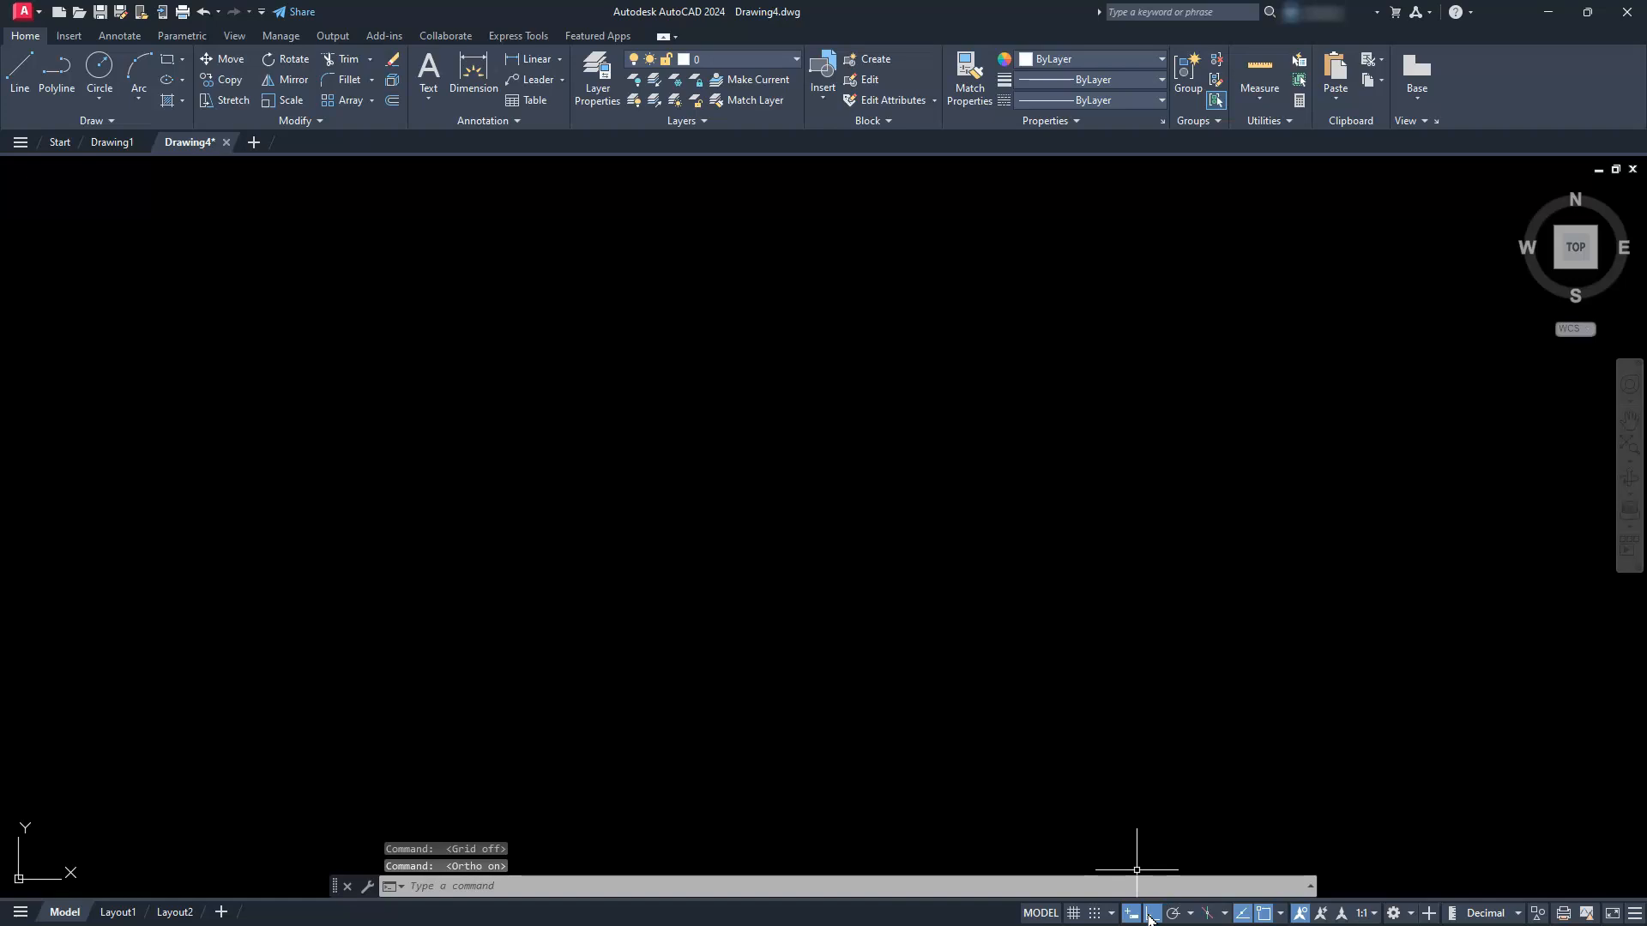
{"action": "left_click", "coordinate": [1278, 914]}
{"action": "left_click", "coordinate": [1279, 914]}
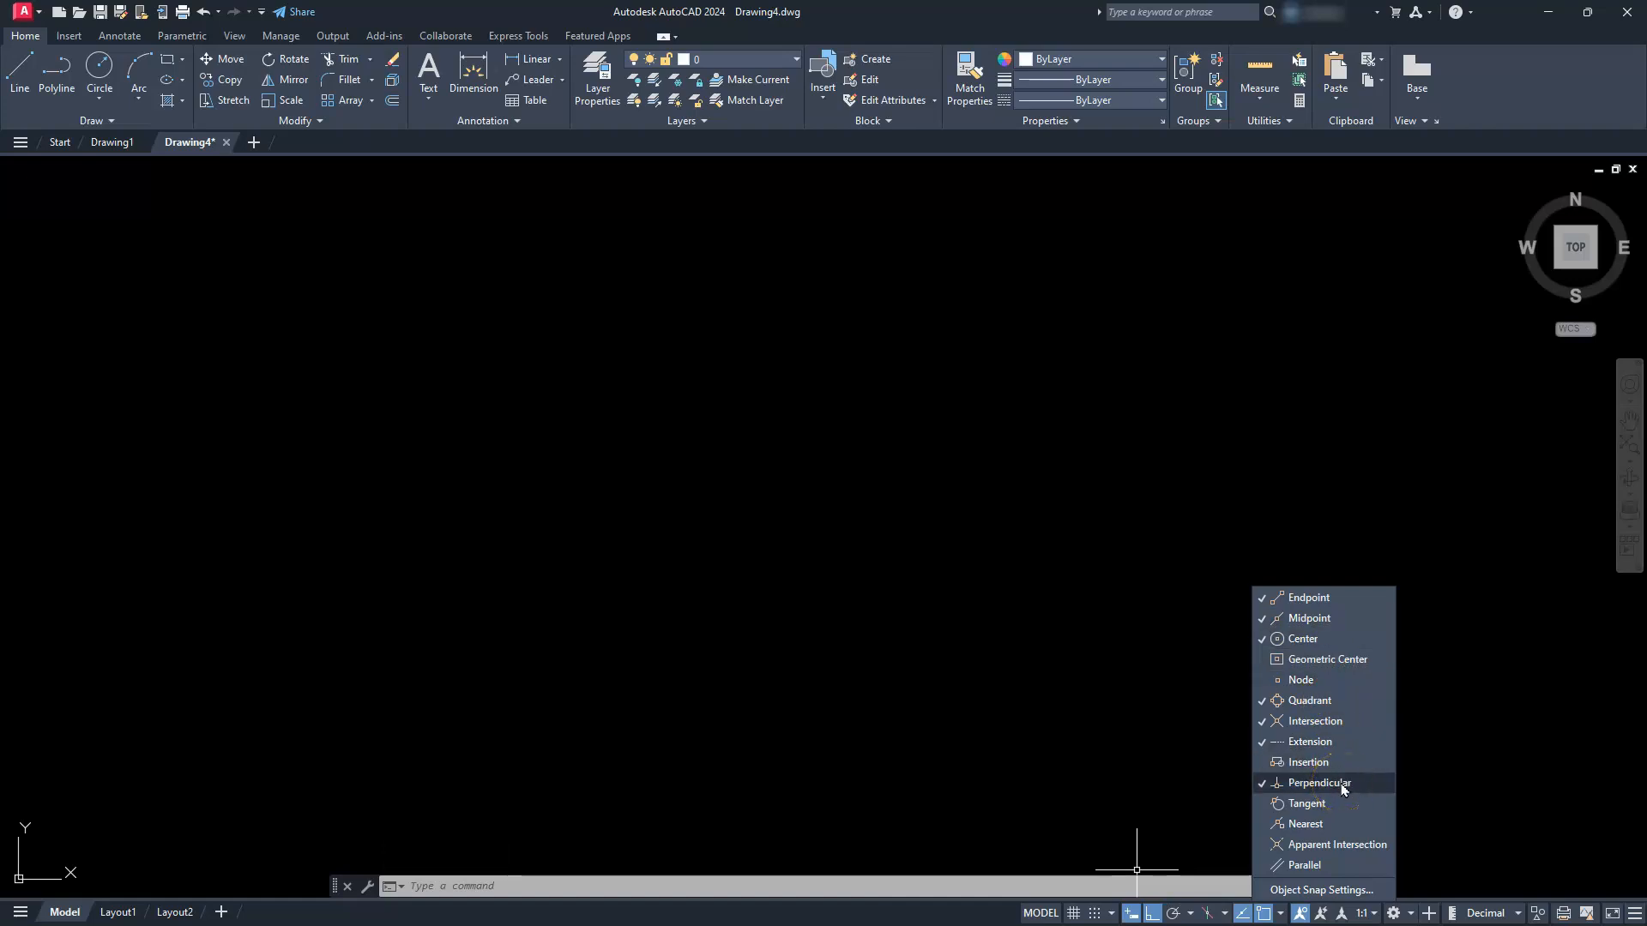
{"action": "left_click", "coordinate": [893, 745]}
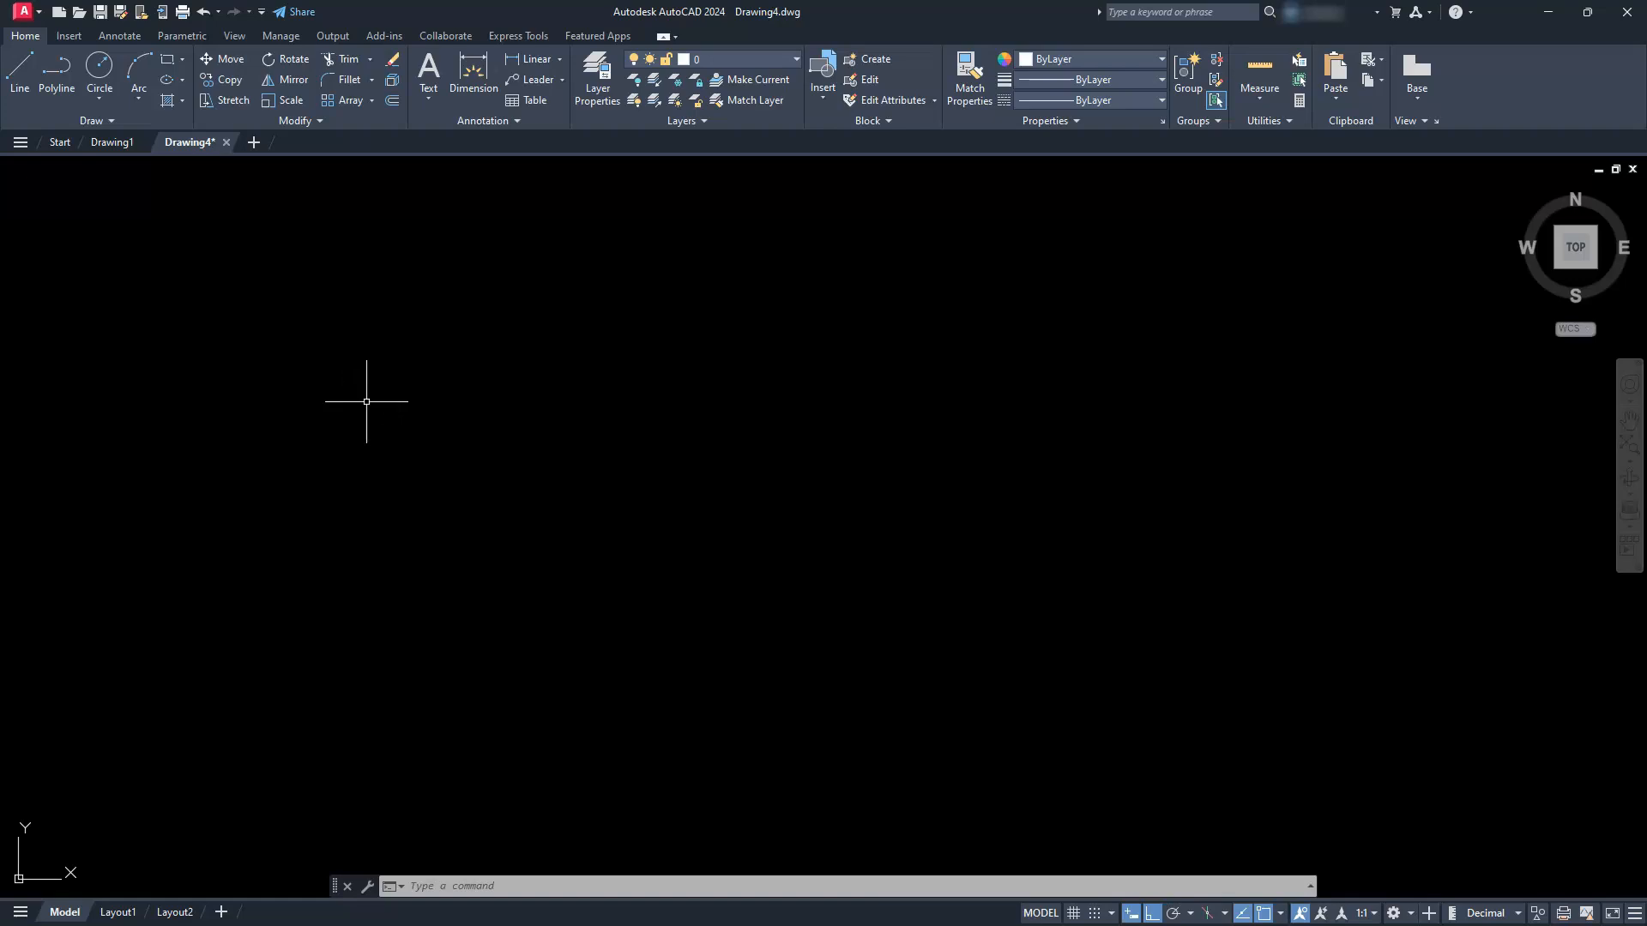
Draw a circle with a radius of 20 near the middle of the drawing area.
{"action": "left_click", "coordinate": [103, 98]}
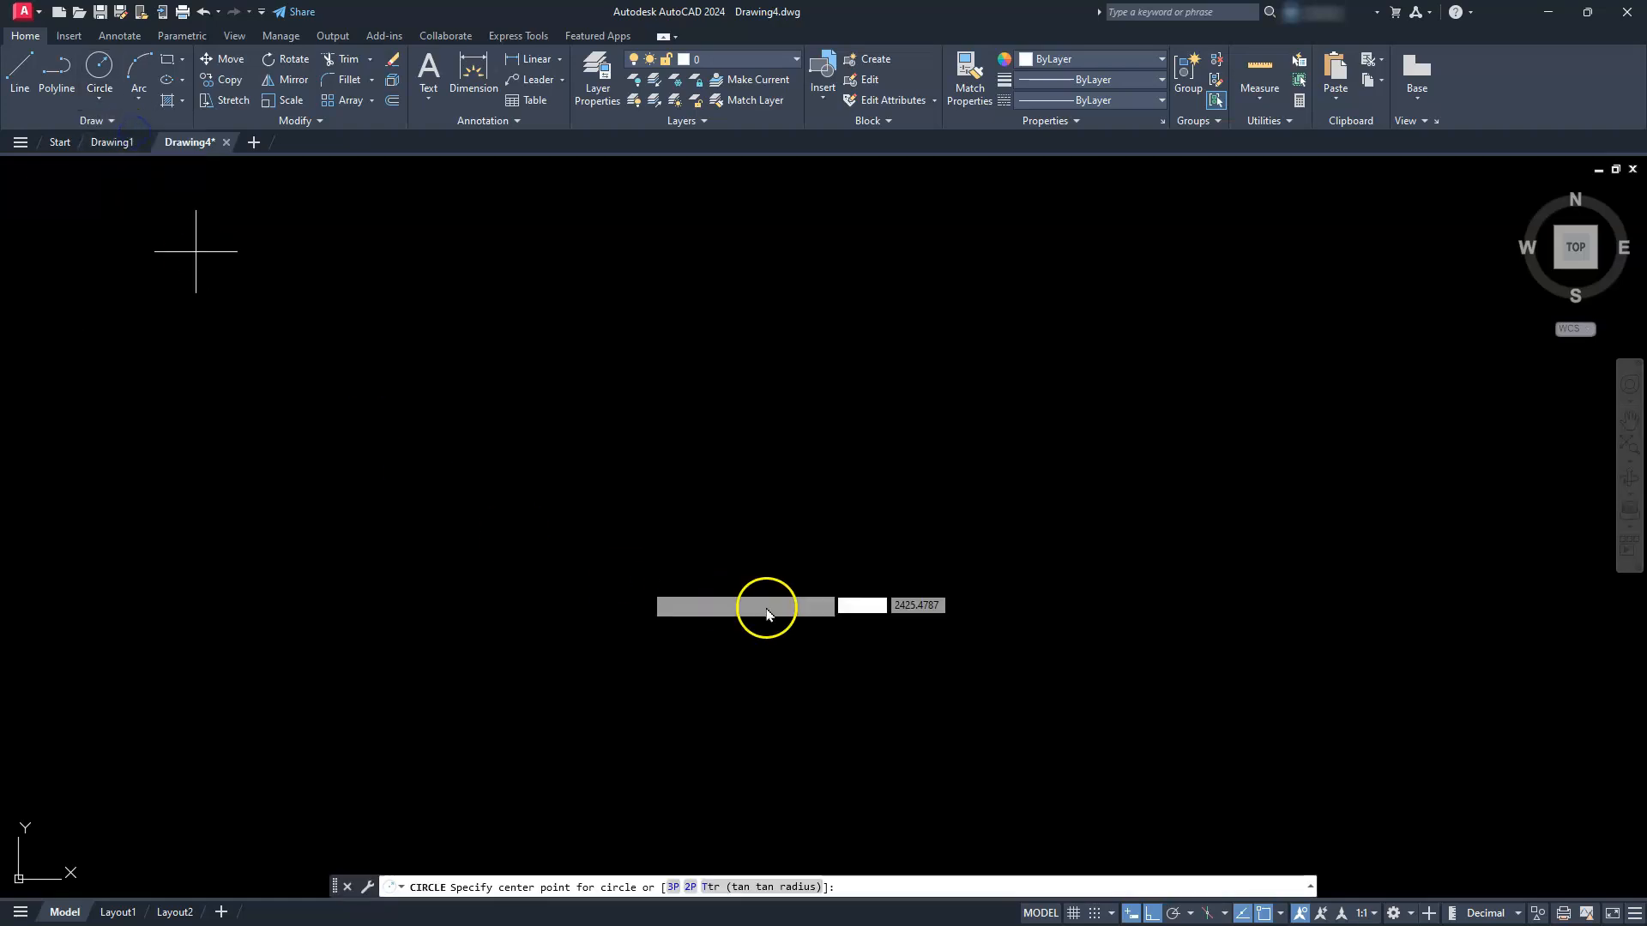
{"action": "left_click", "coordinate": [807, 466]}
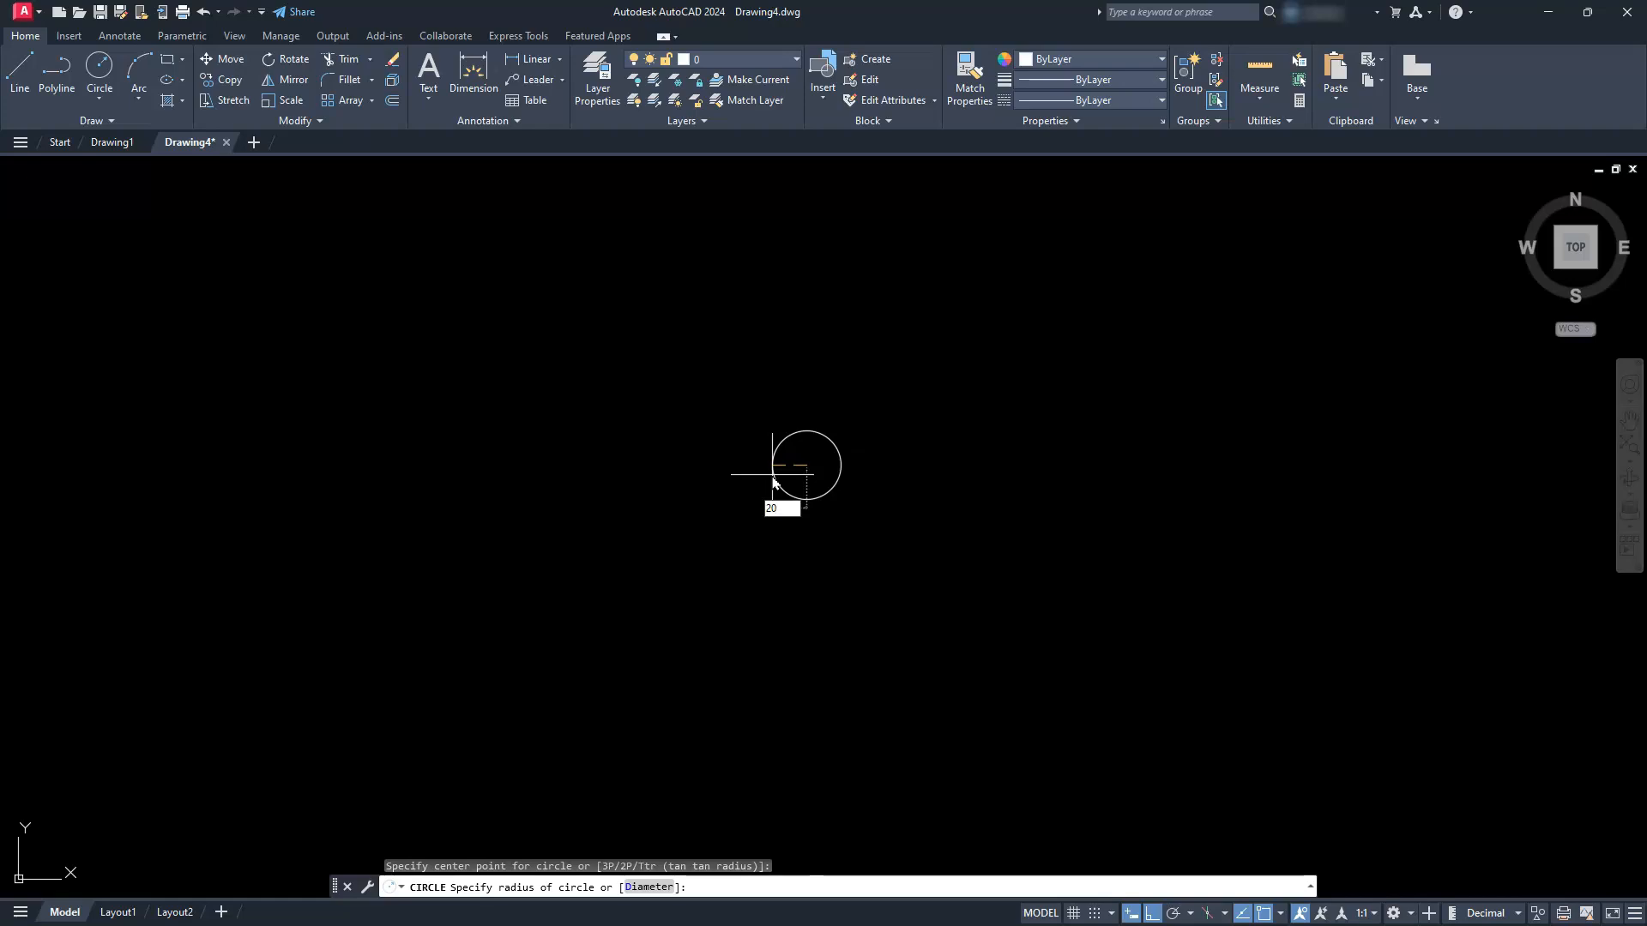
{"action": "key", "text": "Return"}
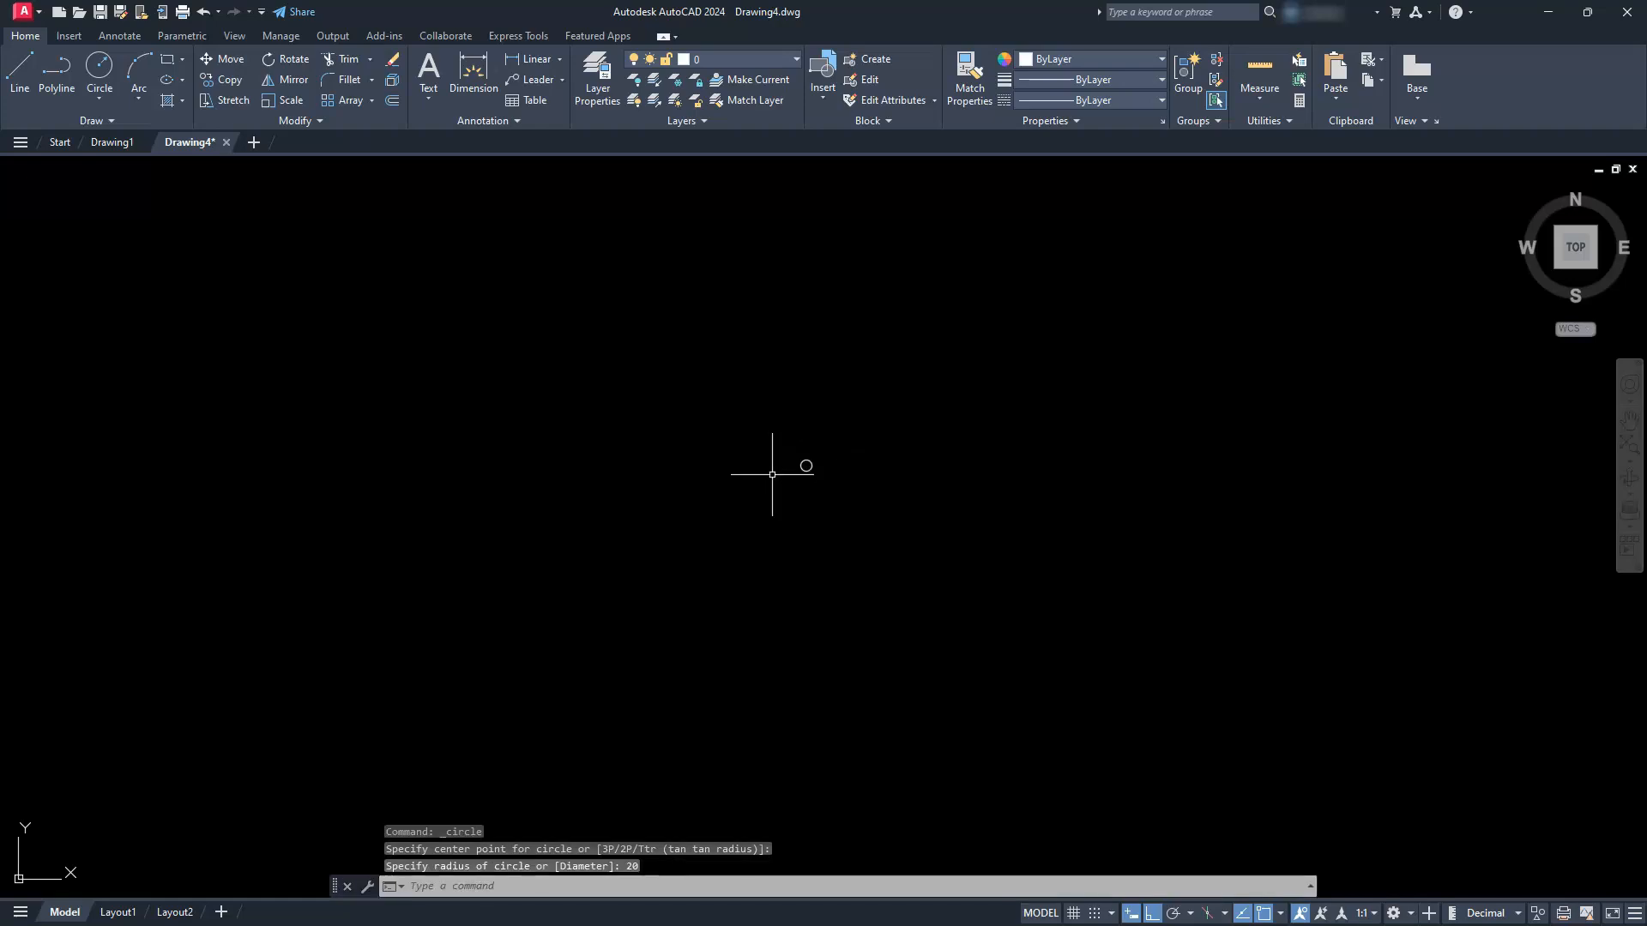
Draw a circle with a radius of 10 centered 30 units horizontally to the right of the first circle's center.
{"action": "scroll", "coordinate": [790, 470], "scroll_direction": "up", "scroll_amount": 2}
{"action": "middle_click_drag", "start_coordinate": [989, 400], "coordinate": [930, 463]}
{"action": "scroll", "coordinate": [816, 504], "scroll_direction": "up", "scroll_amount": 2}
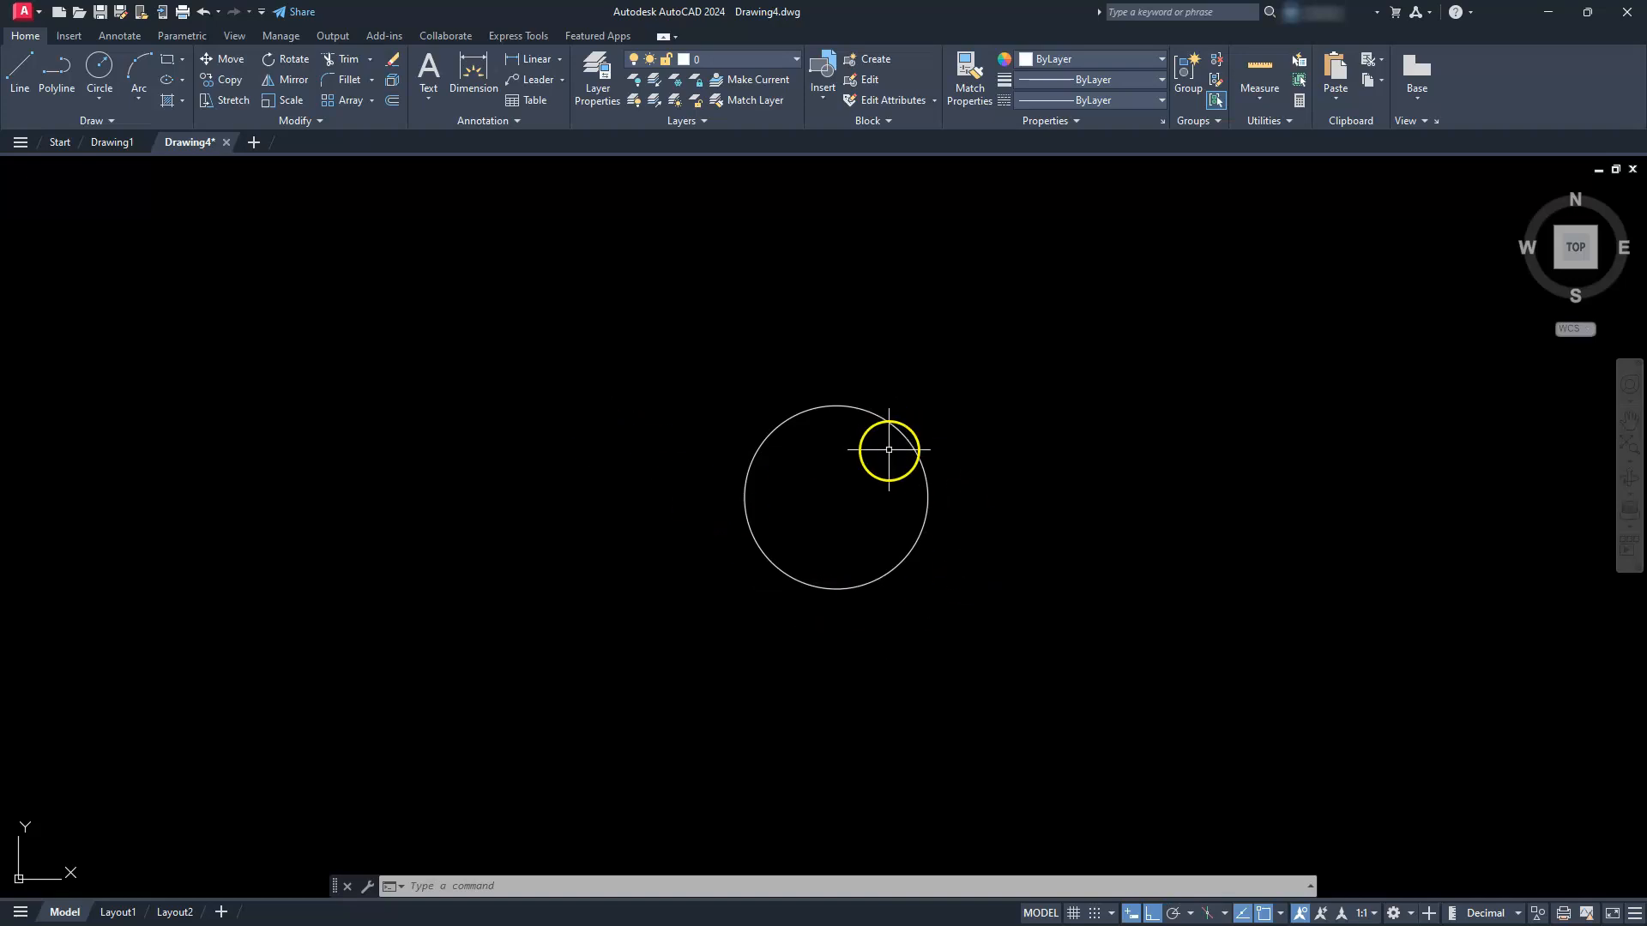
{"action": "left_click", "coordinate": [99, 70]}
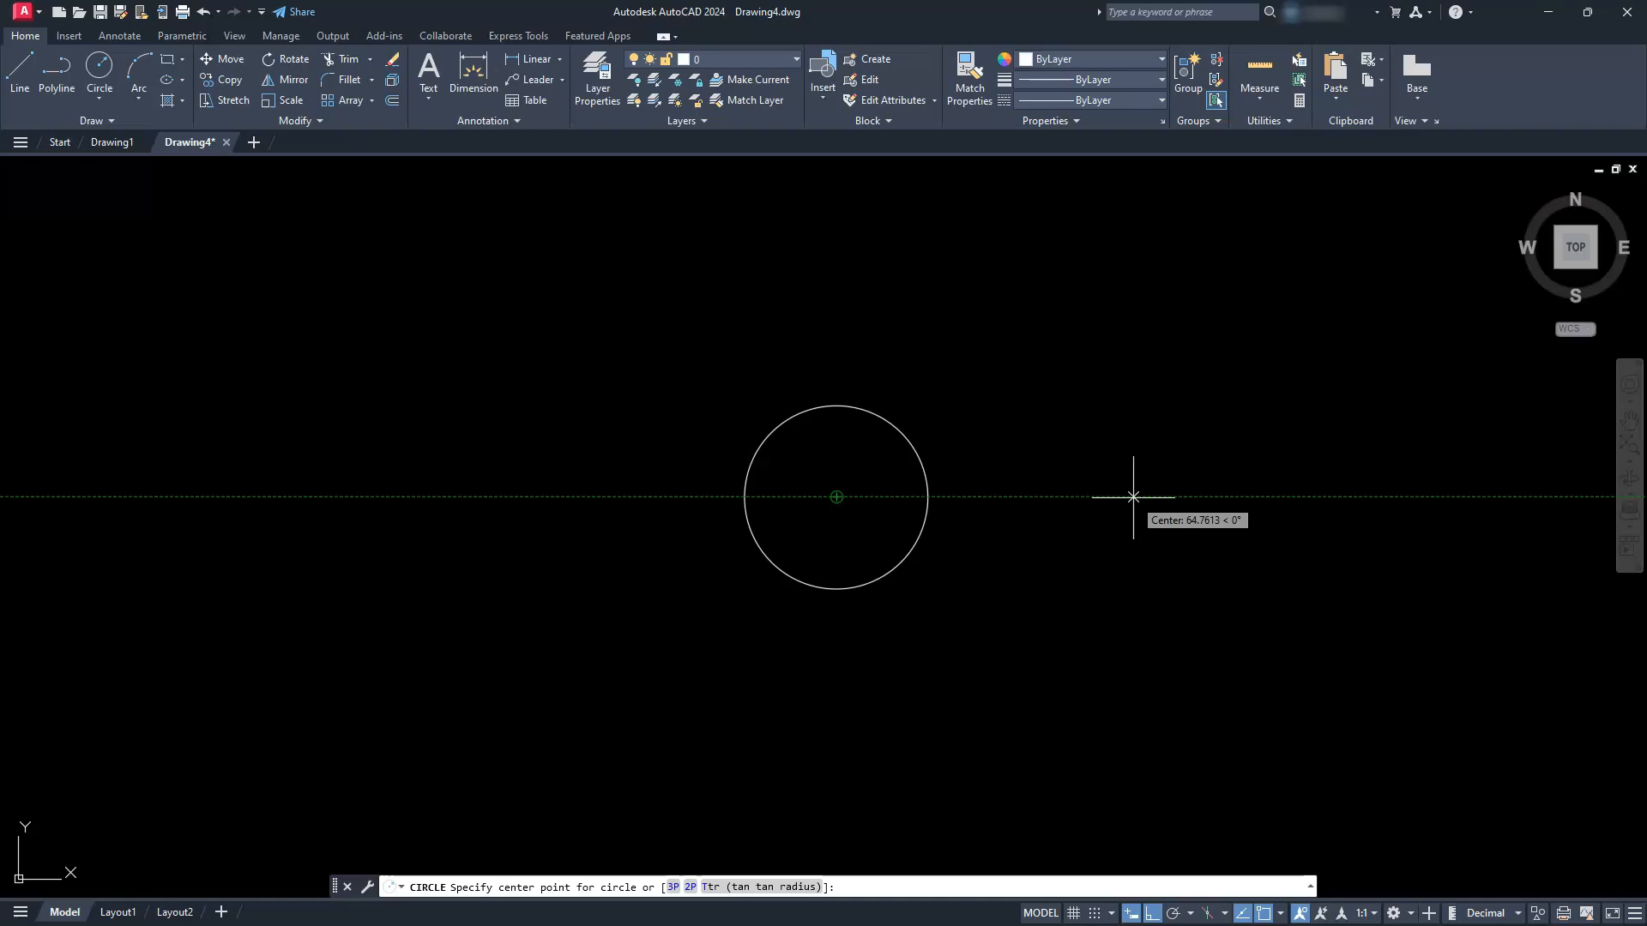
{"action": "type", "text": "30"}
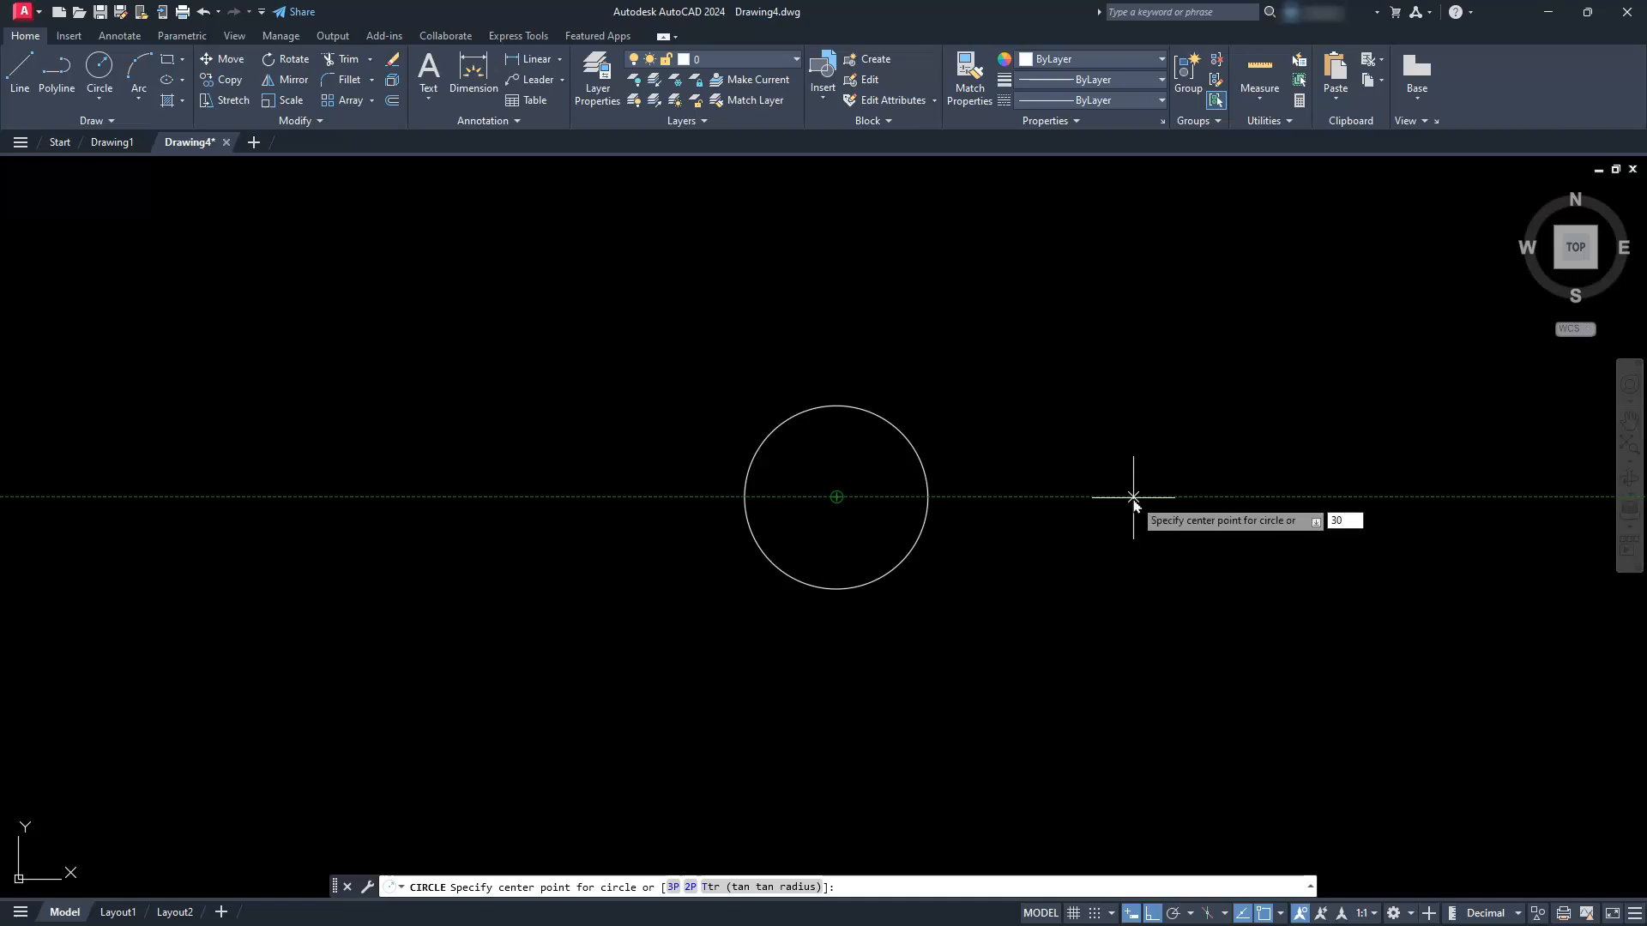
{"action": "key", "text": "Return"}
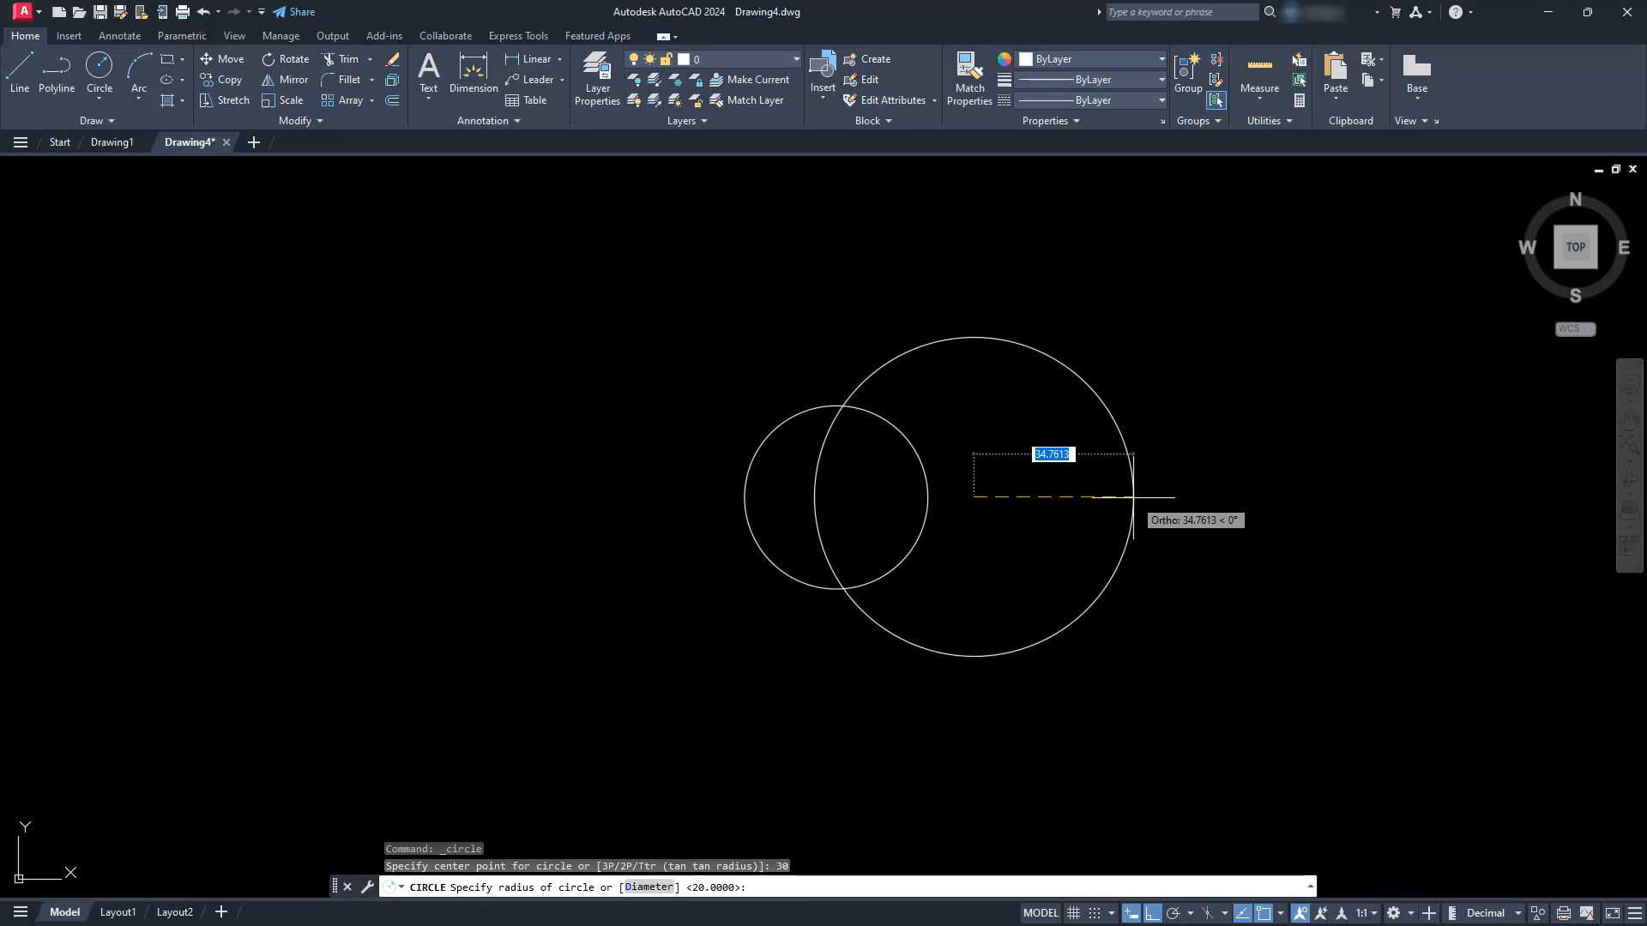
{"action": "key", "text": "Return"}
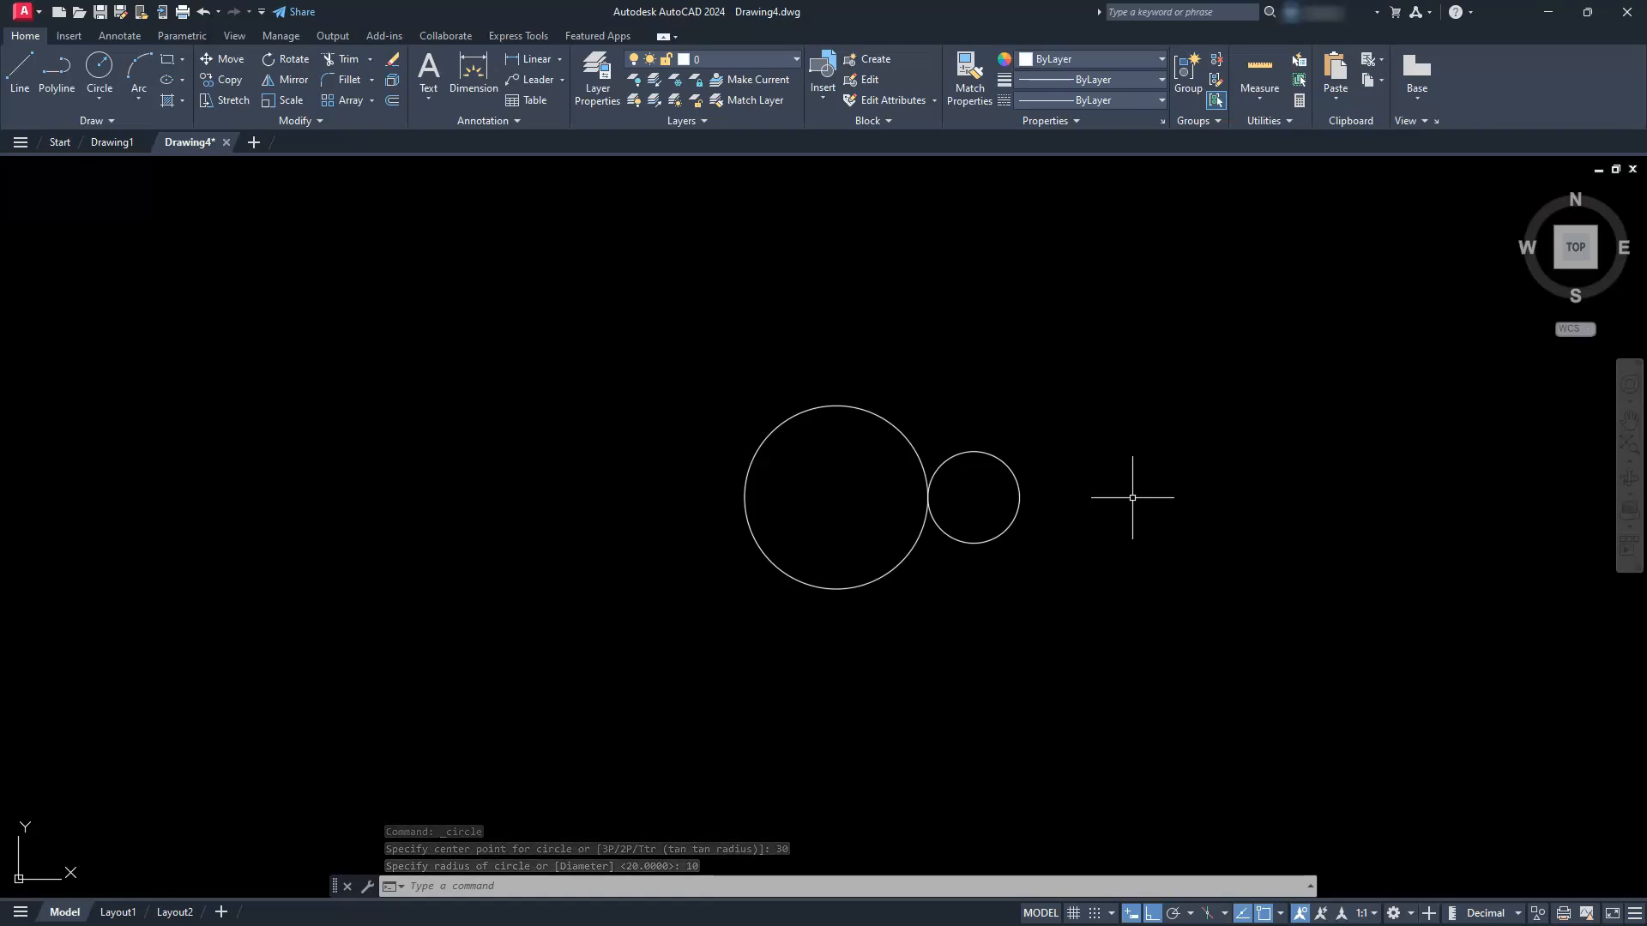
Draw a 31.3 diameter circle concentric with the radius 20 circle, using the center and diameter method.
{"action": "scroll", "coordinate": [941, 491], "scroll_direction": "up", "scroll_amount": 4}
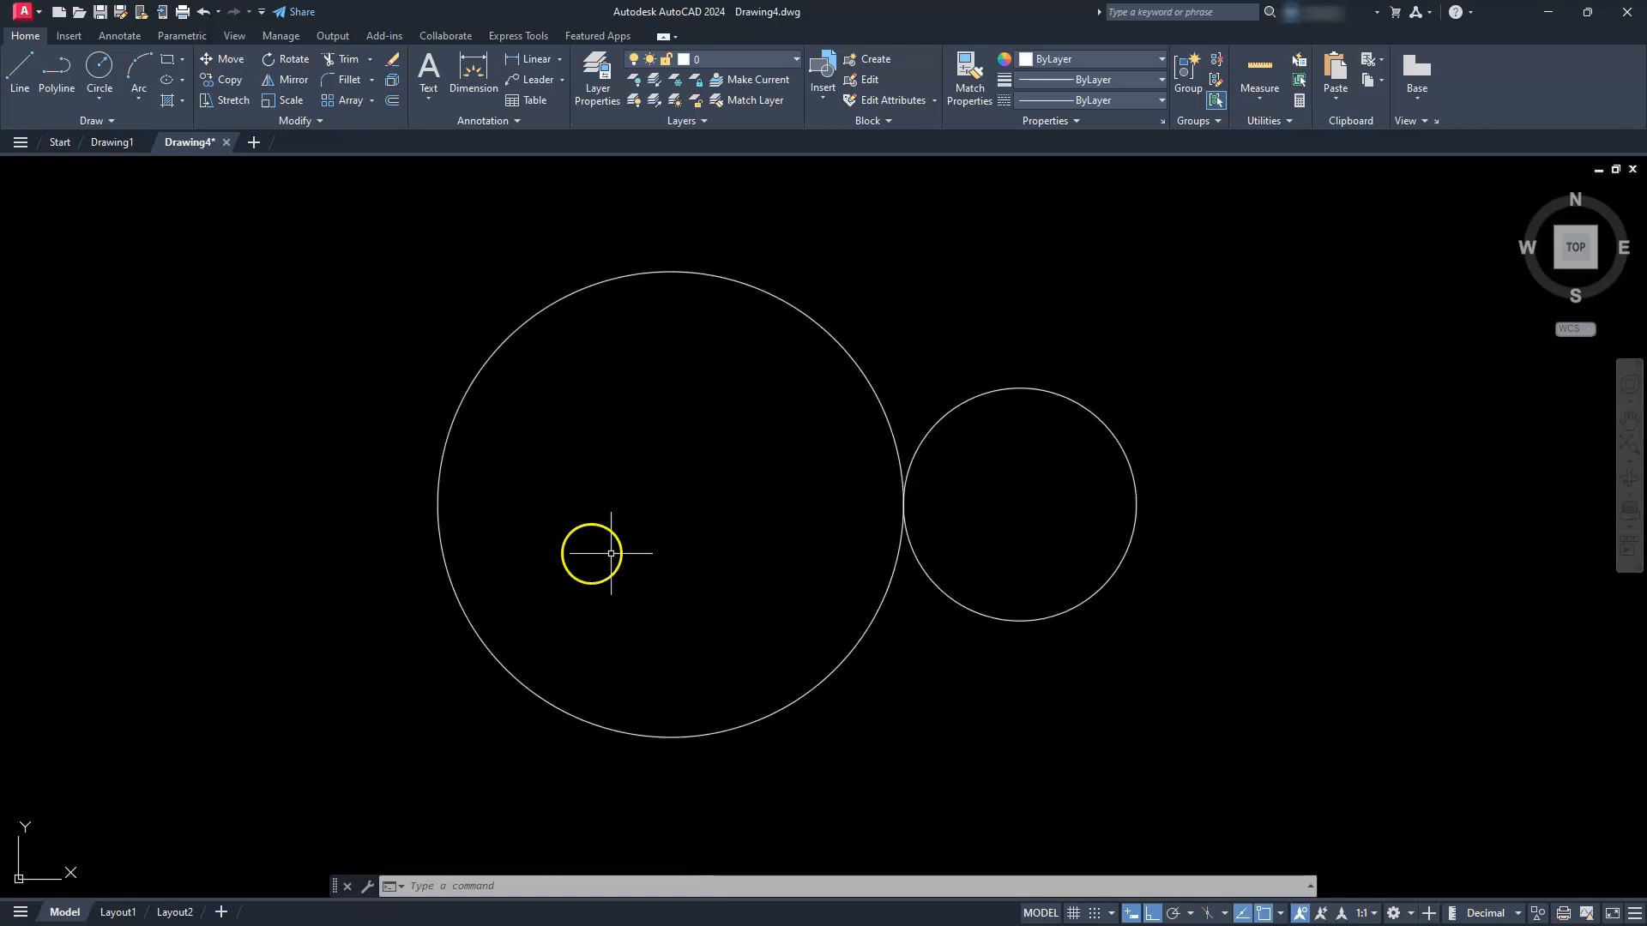
{"action": "left_click", "coordinate": [103, 96]}
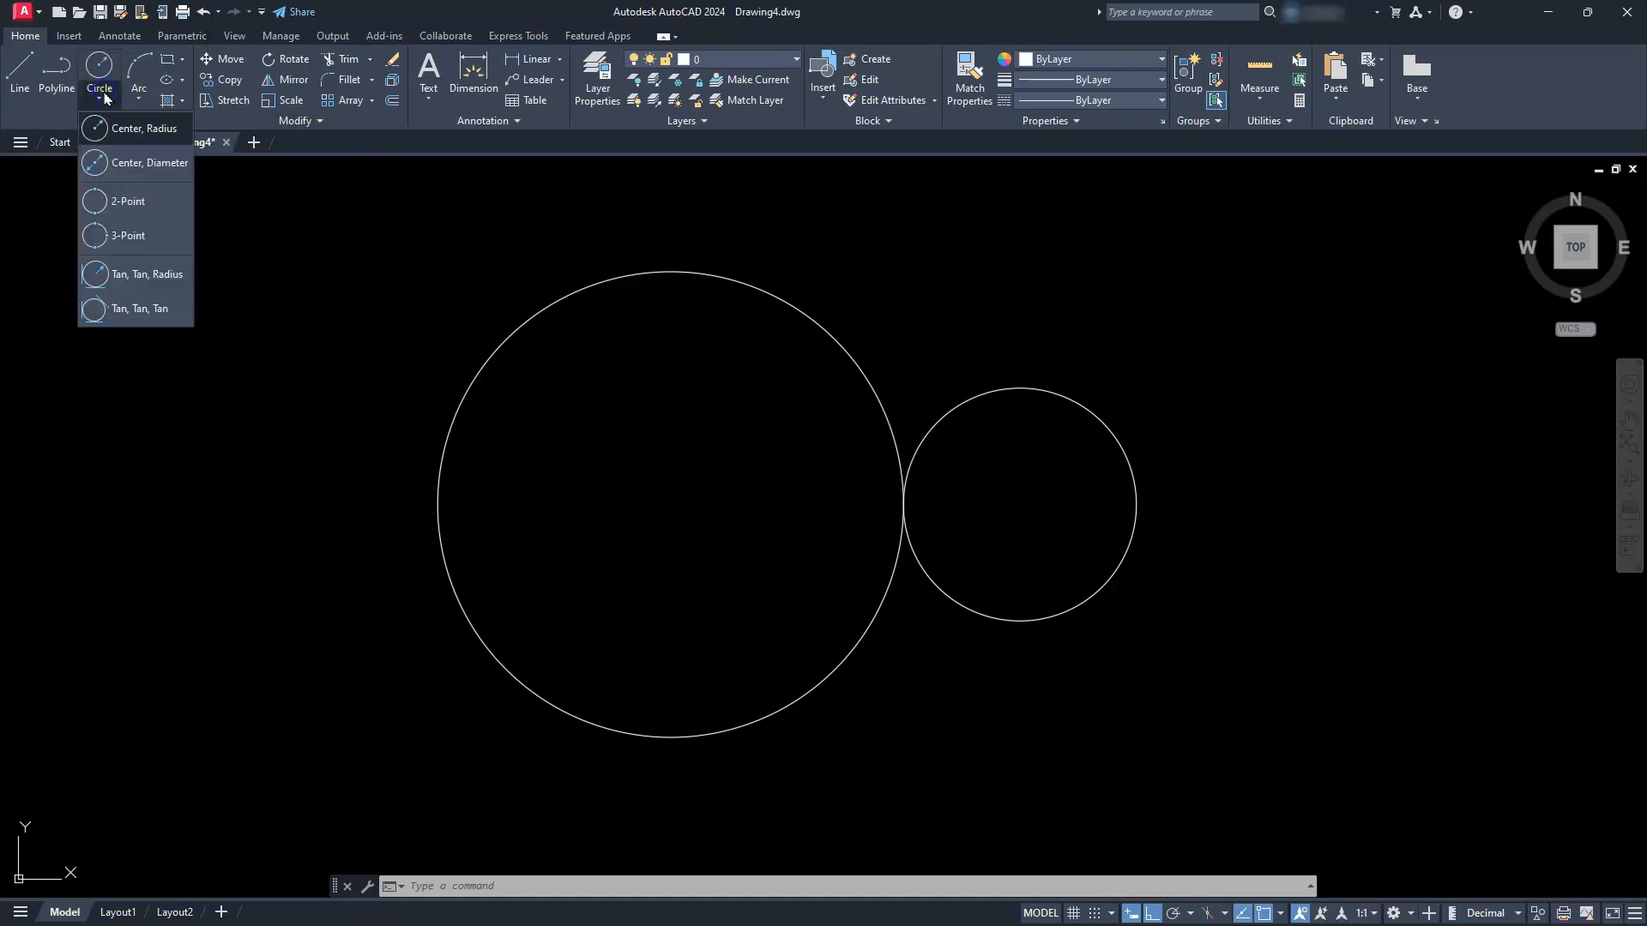
{"action": "left_click", "coordinate": [140, 164]}
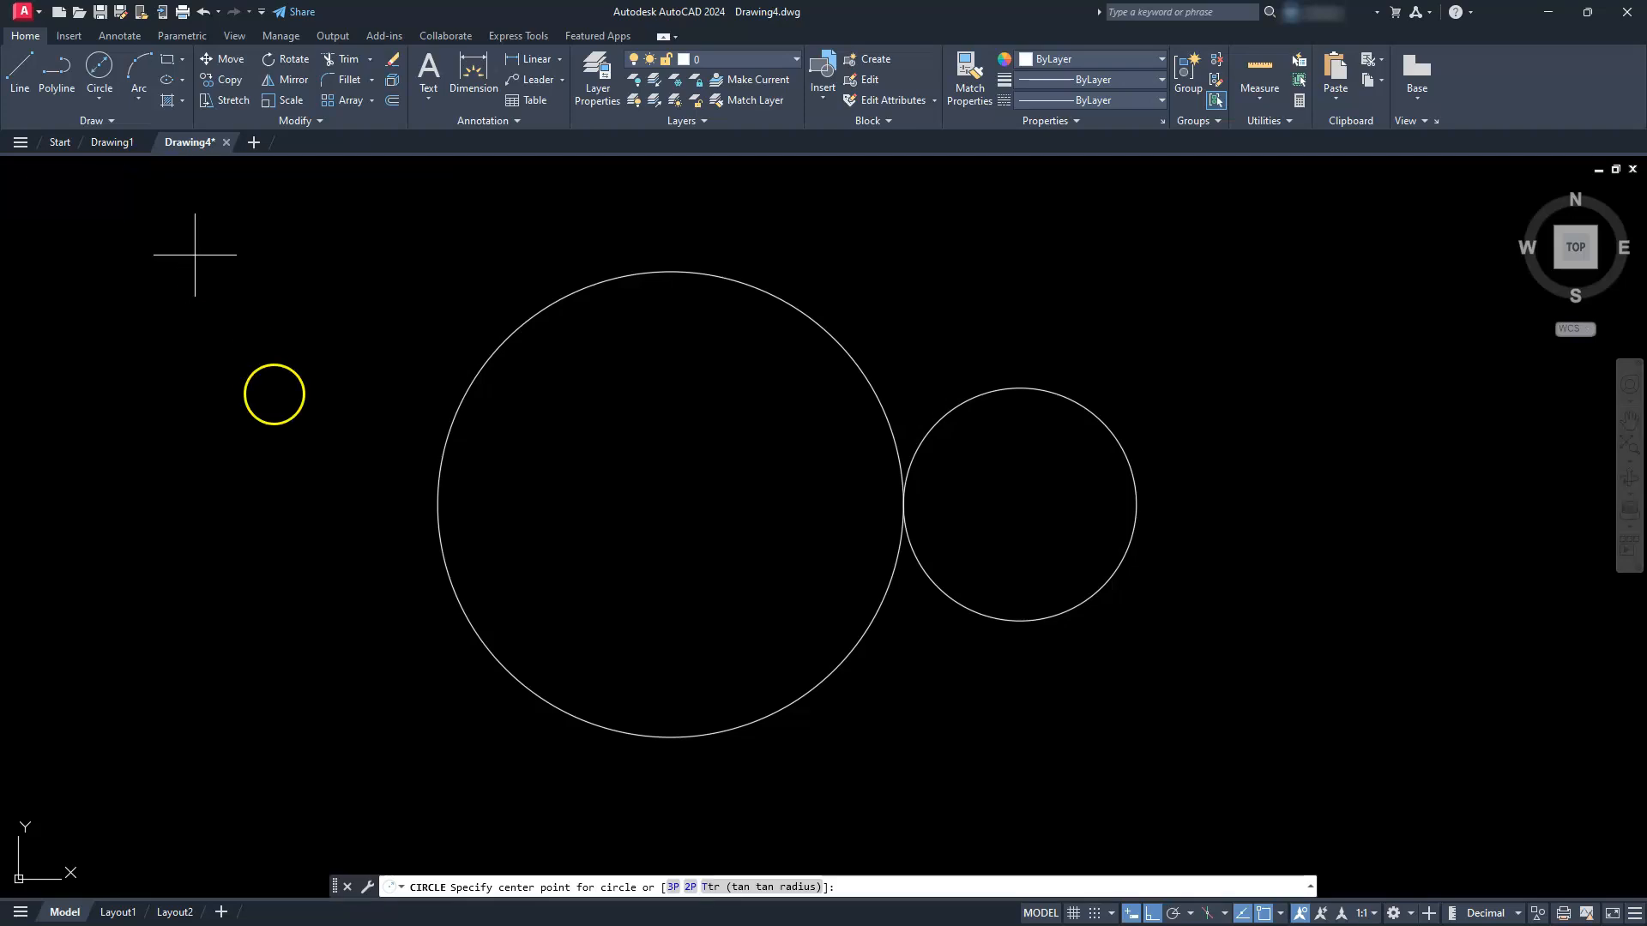
{"action": "mouse_move", "coordinate": [465, 611]}
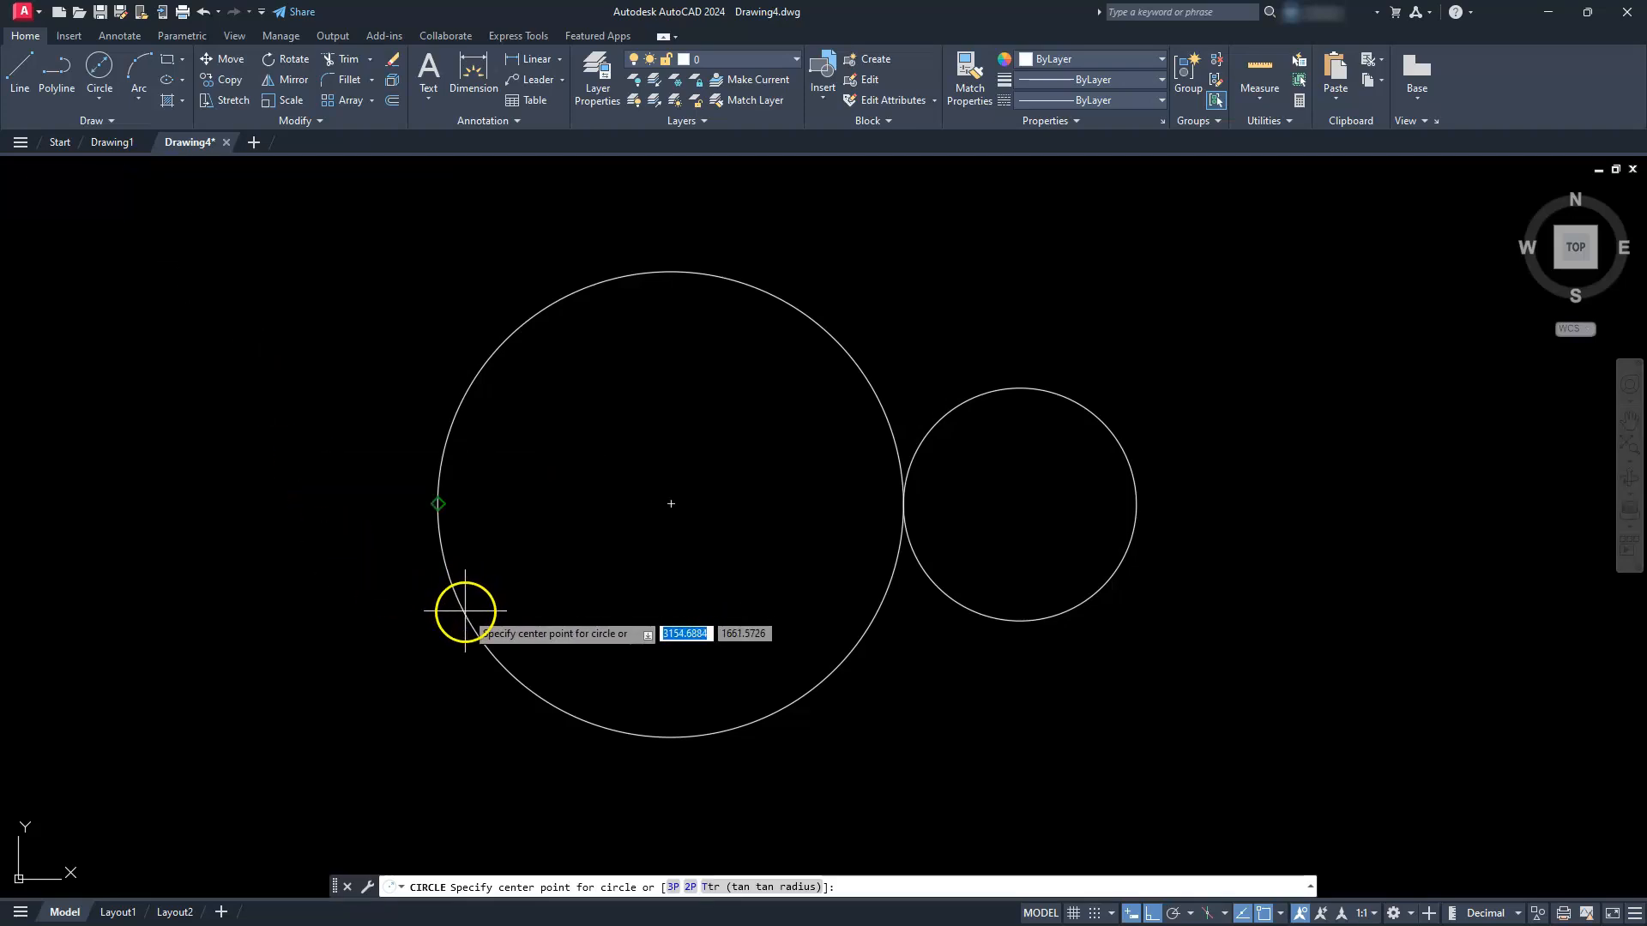
{"action": "left_click", "coordinate": [670, 506]}
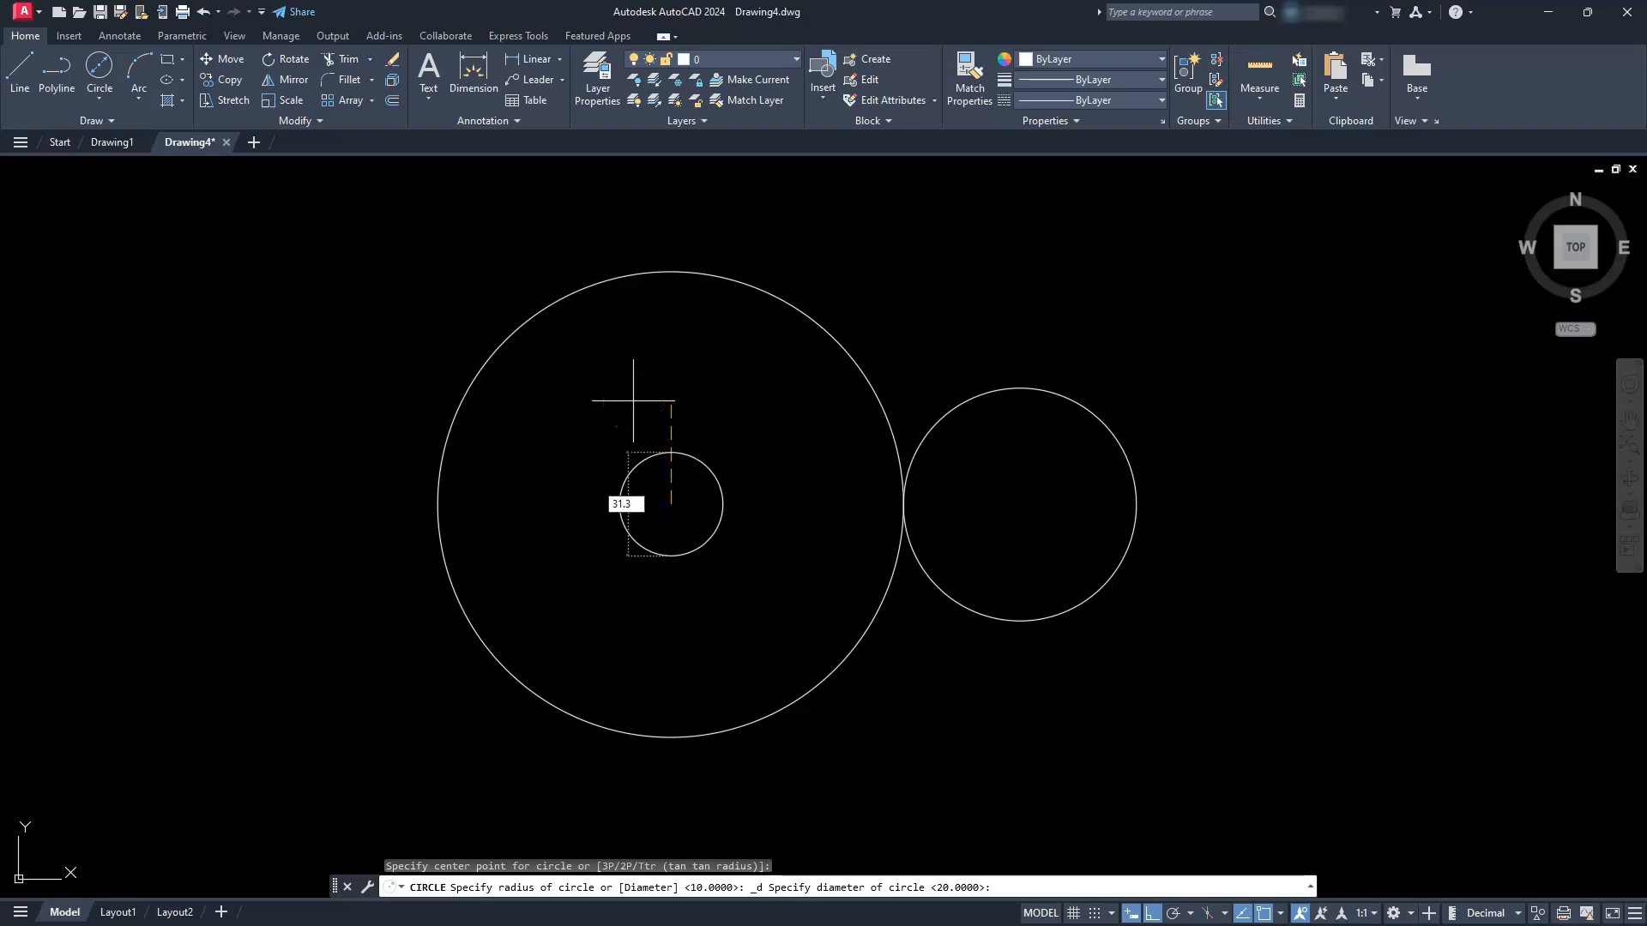
{"action": "key", "text": "Return"}
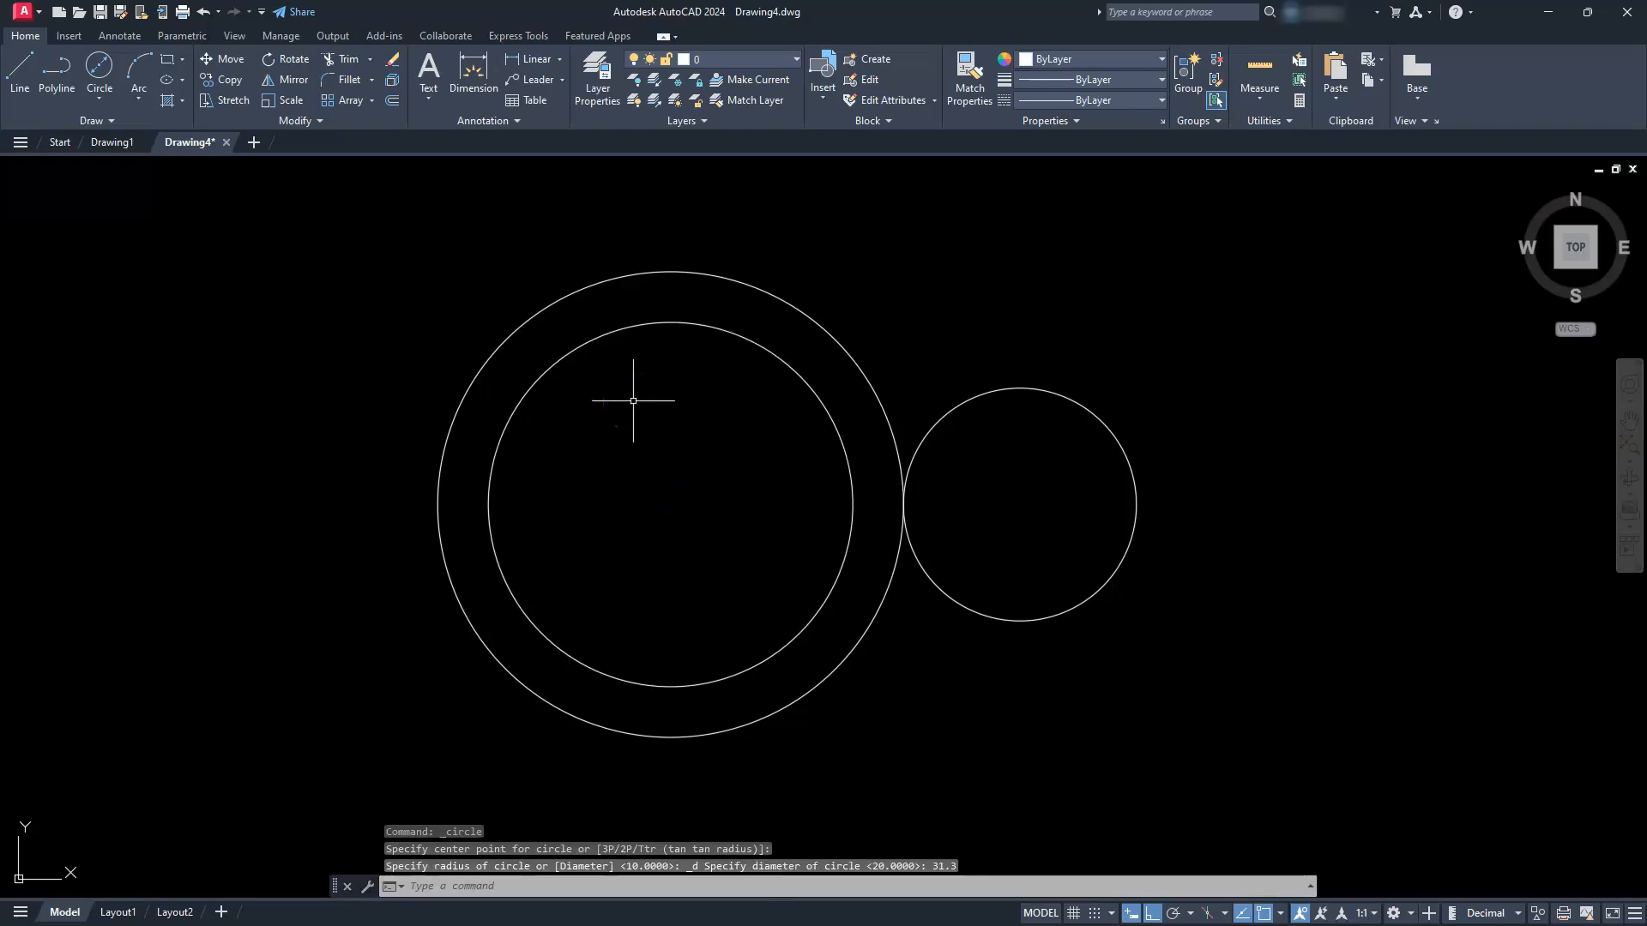
Add a 20 diameter circle at the same center as the large concentric circles.
{"action": "left_click", "coordinate": [102, 77]}
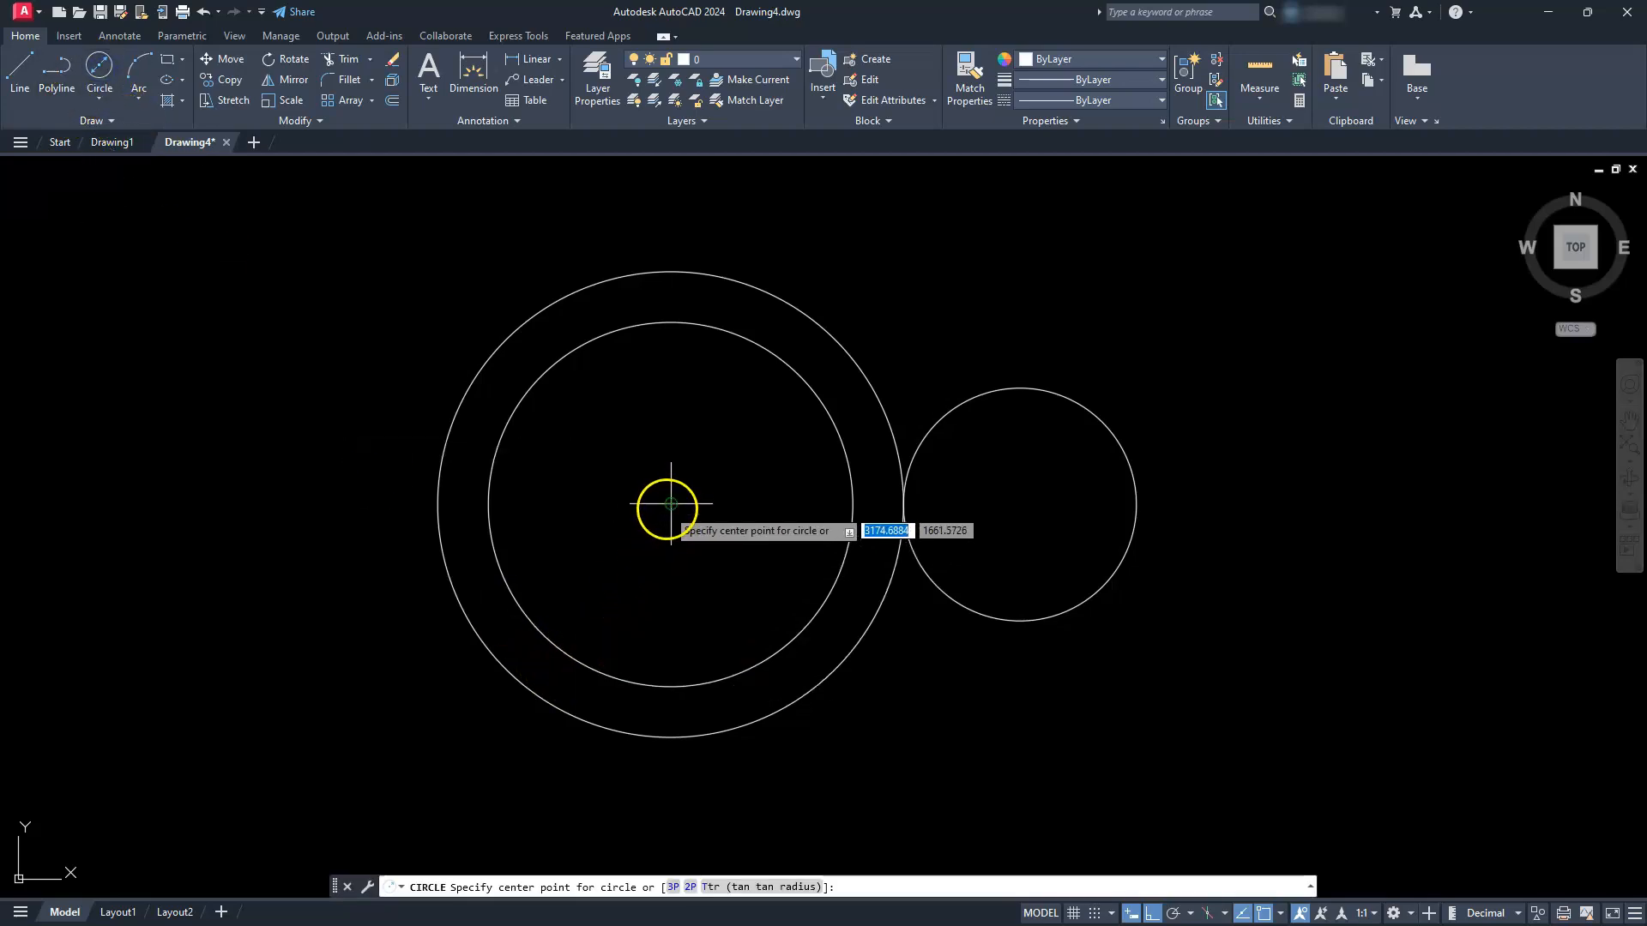
{"action": "left_click", "coordinate": [670, 504]}
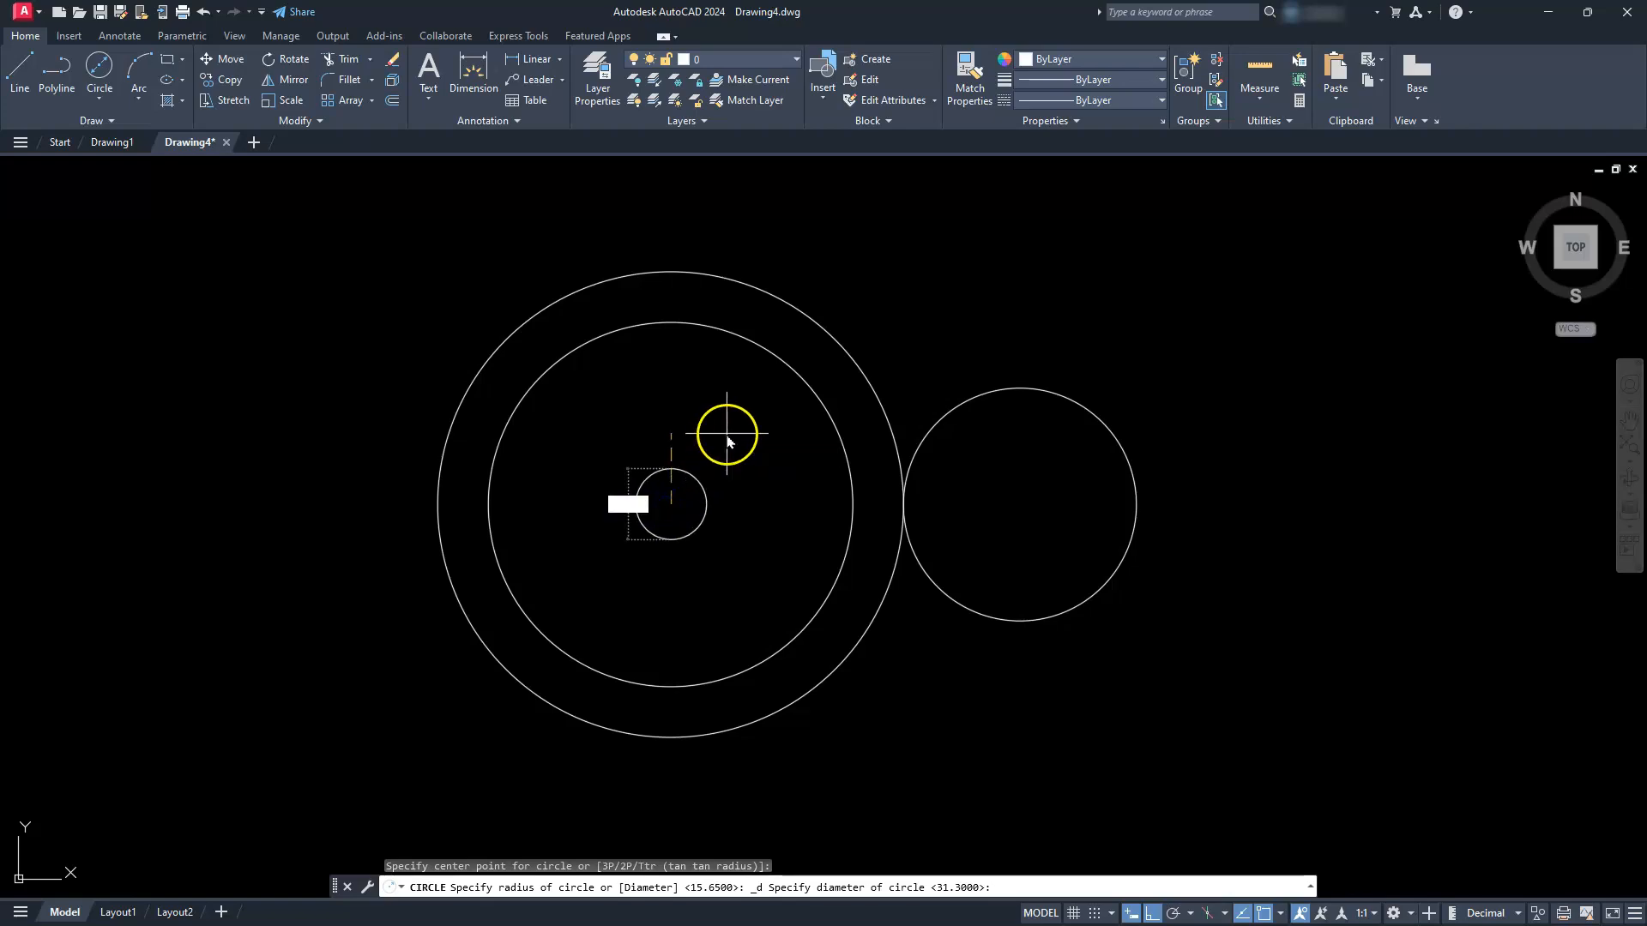
{"action": "key", "text": "Return"}
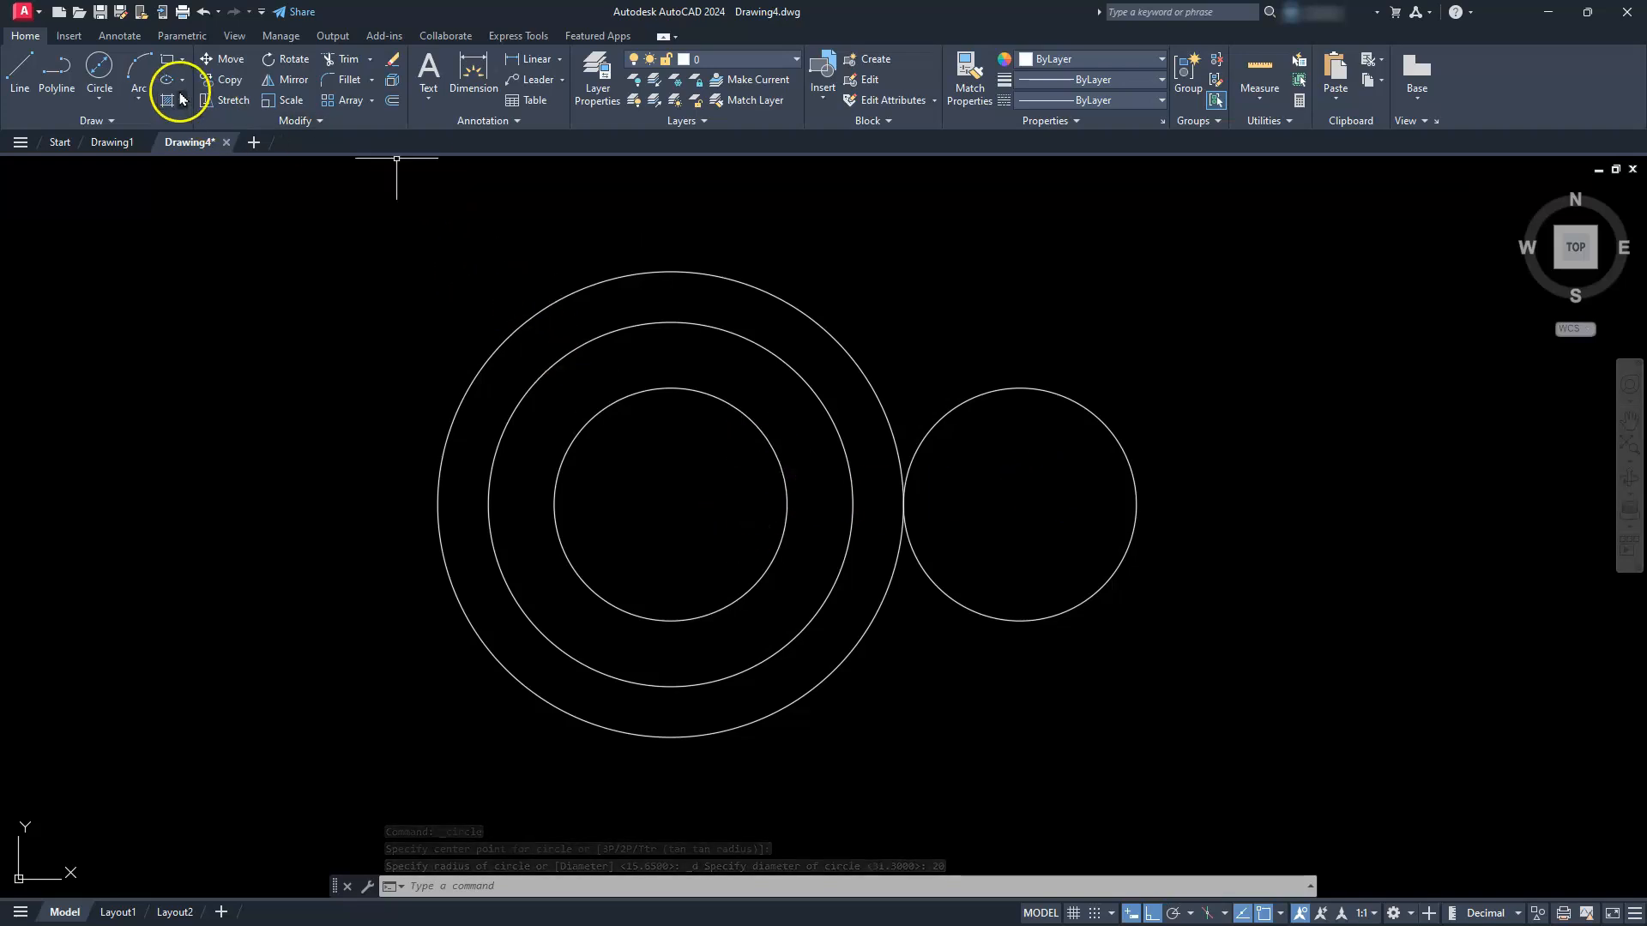
Draw a 15 diameter circle concentric with the radius 10 circle on the right.
{"action": "left_click", "coordinate": [100, 65]}
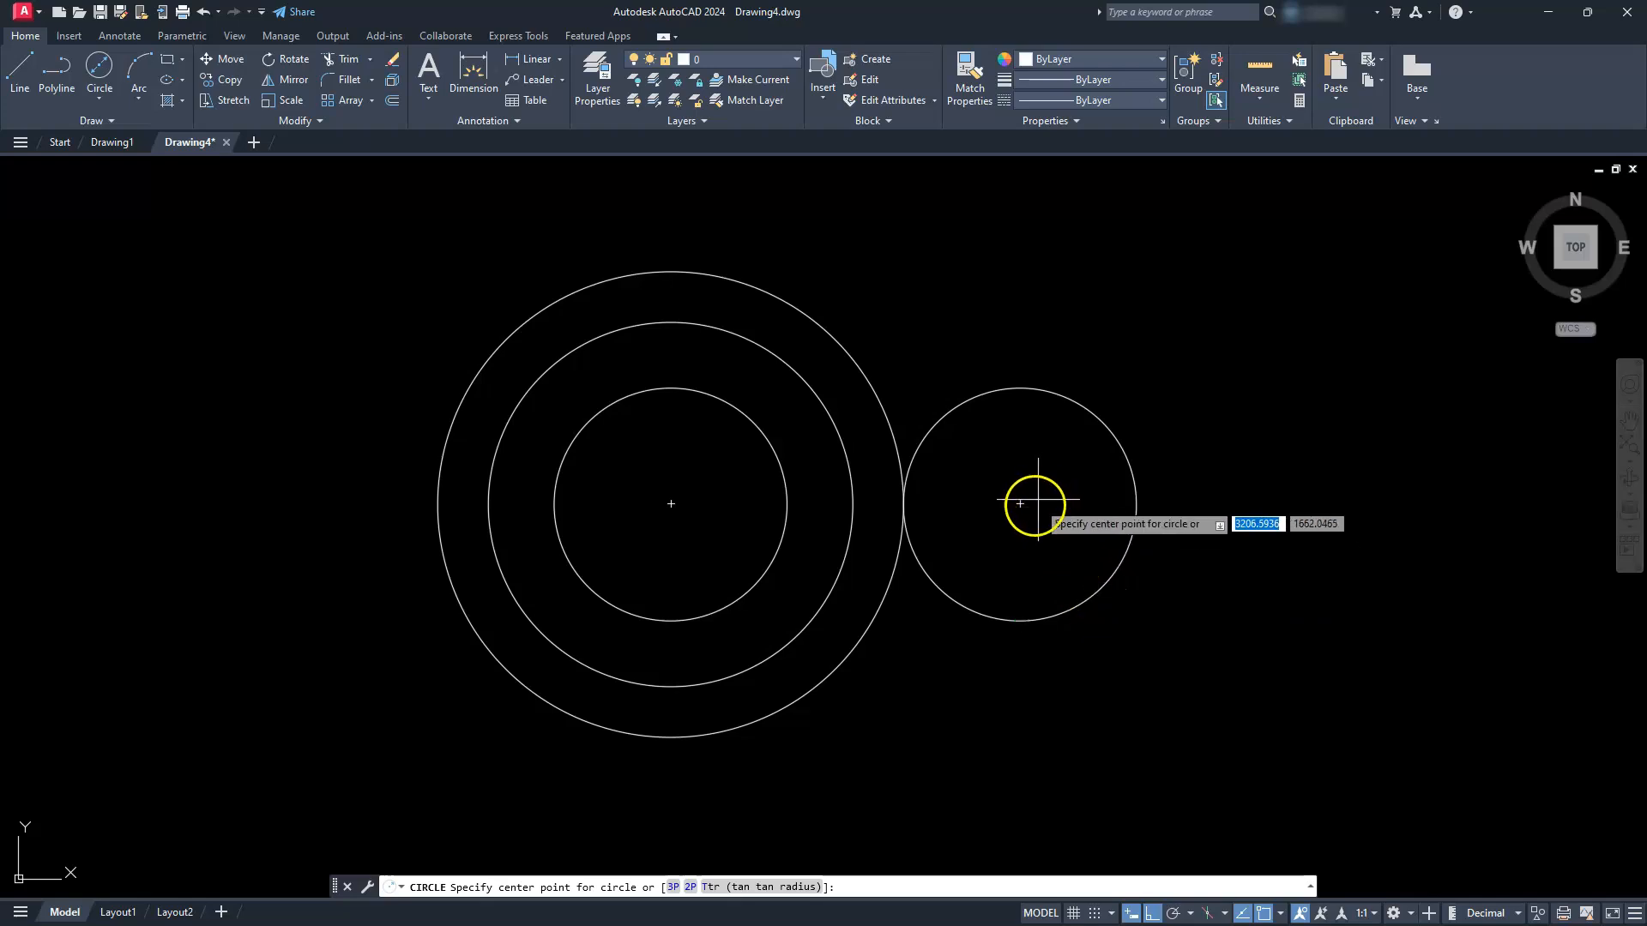
{"action": "left_click", "coordinate": [1021, 506]}
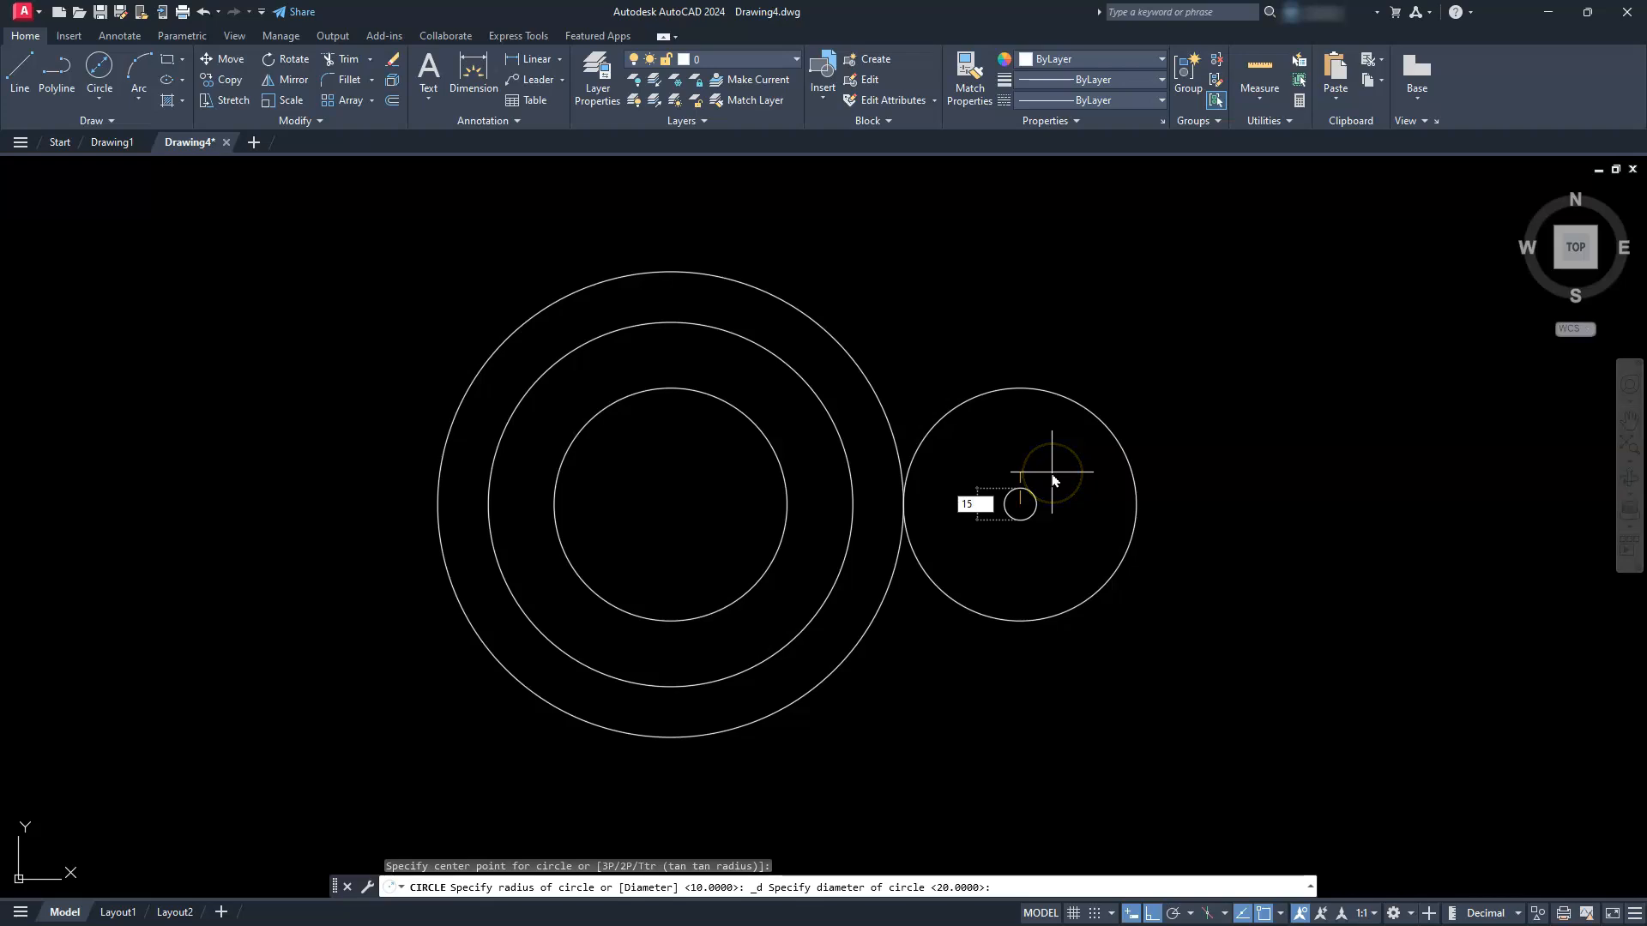
{"action": "type", "text": "15"}
{"action": "key", "text": "Return"}
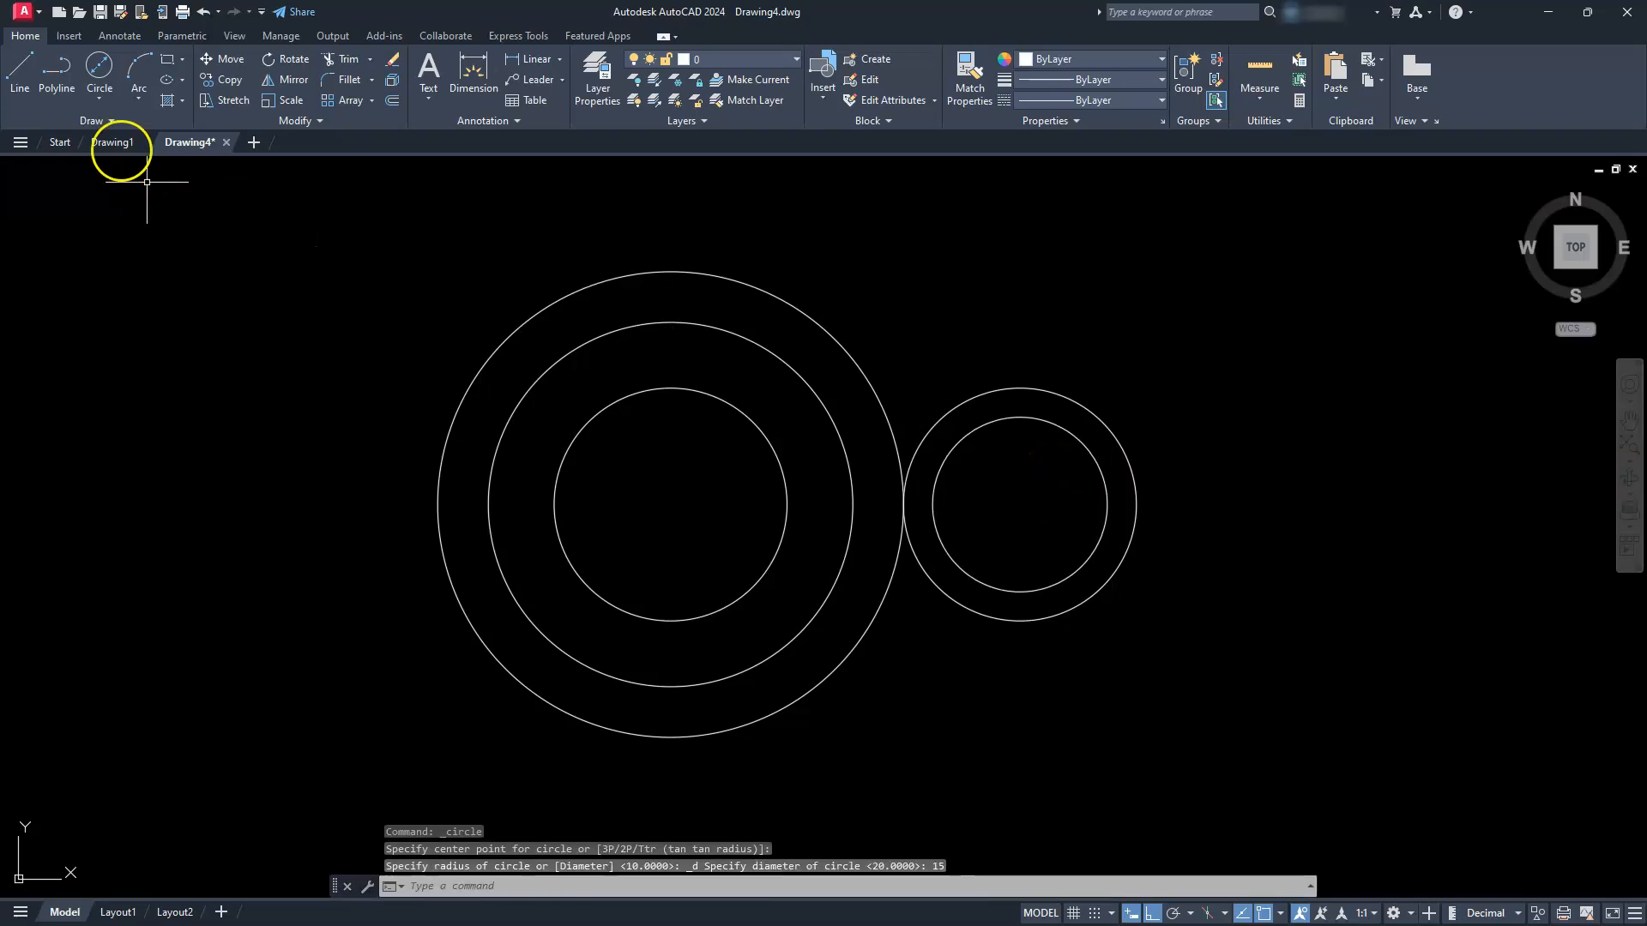
Draw a 10 diameter circle at the shared center of the two concentric circles on the right.
{"action": "left_click", "coordinate": [98, 69]}
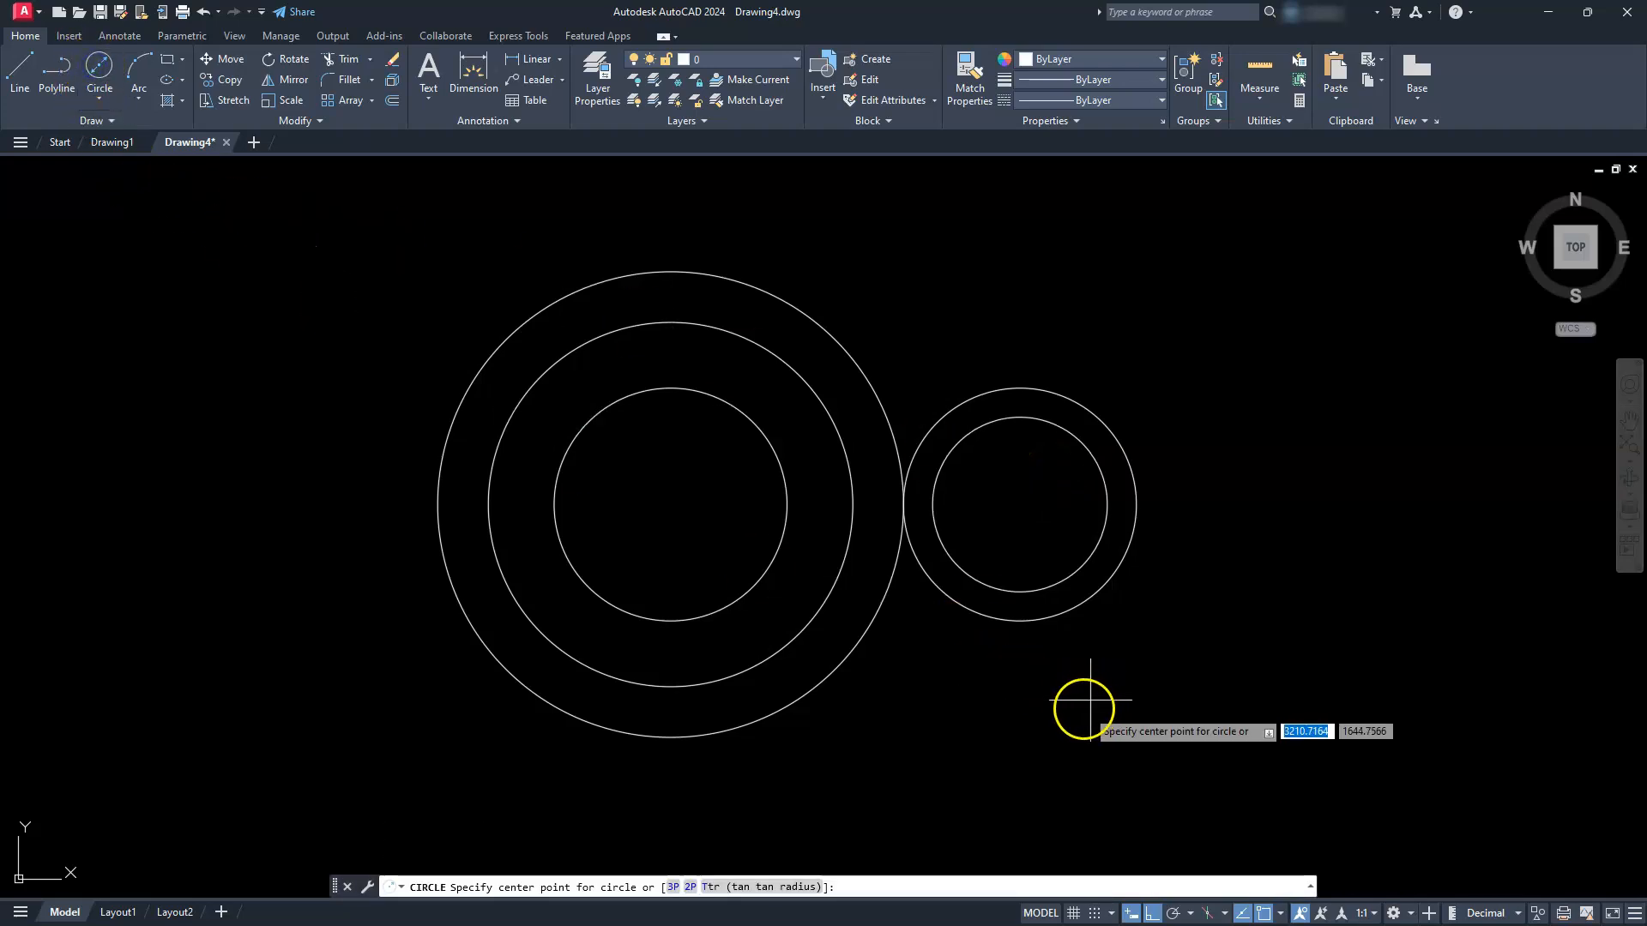
{"action": "left_click", "coordinate": [1020, 504]}
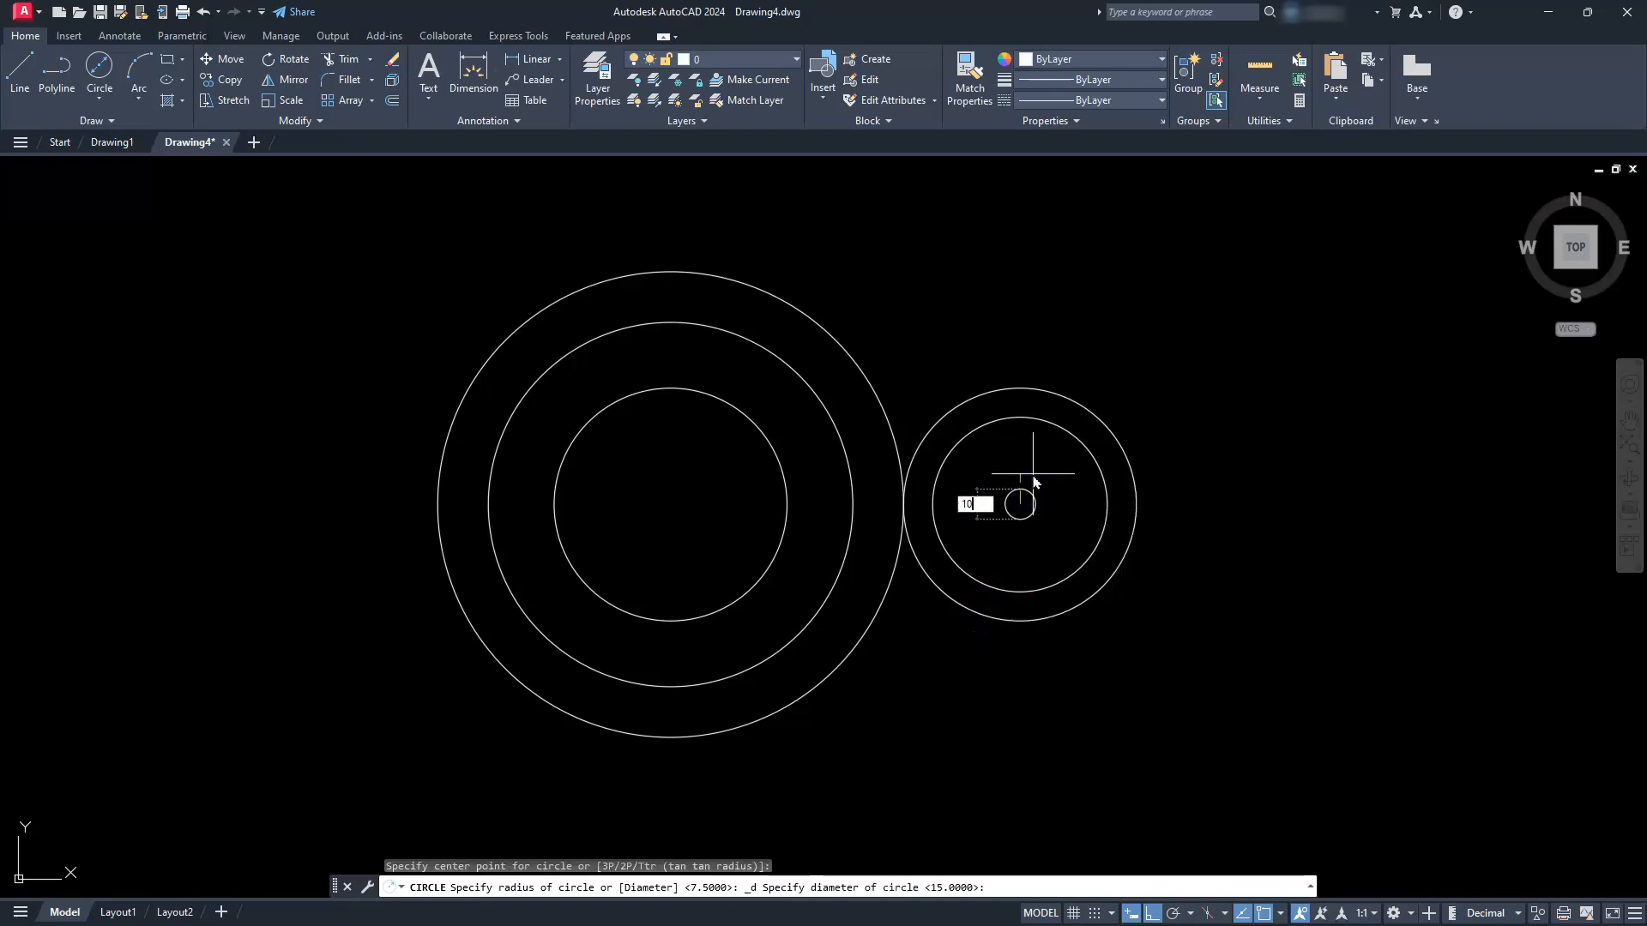
{"action": "type", "text": "10"}
{"action": "key", "text": "Return"}
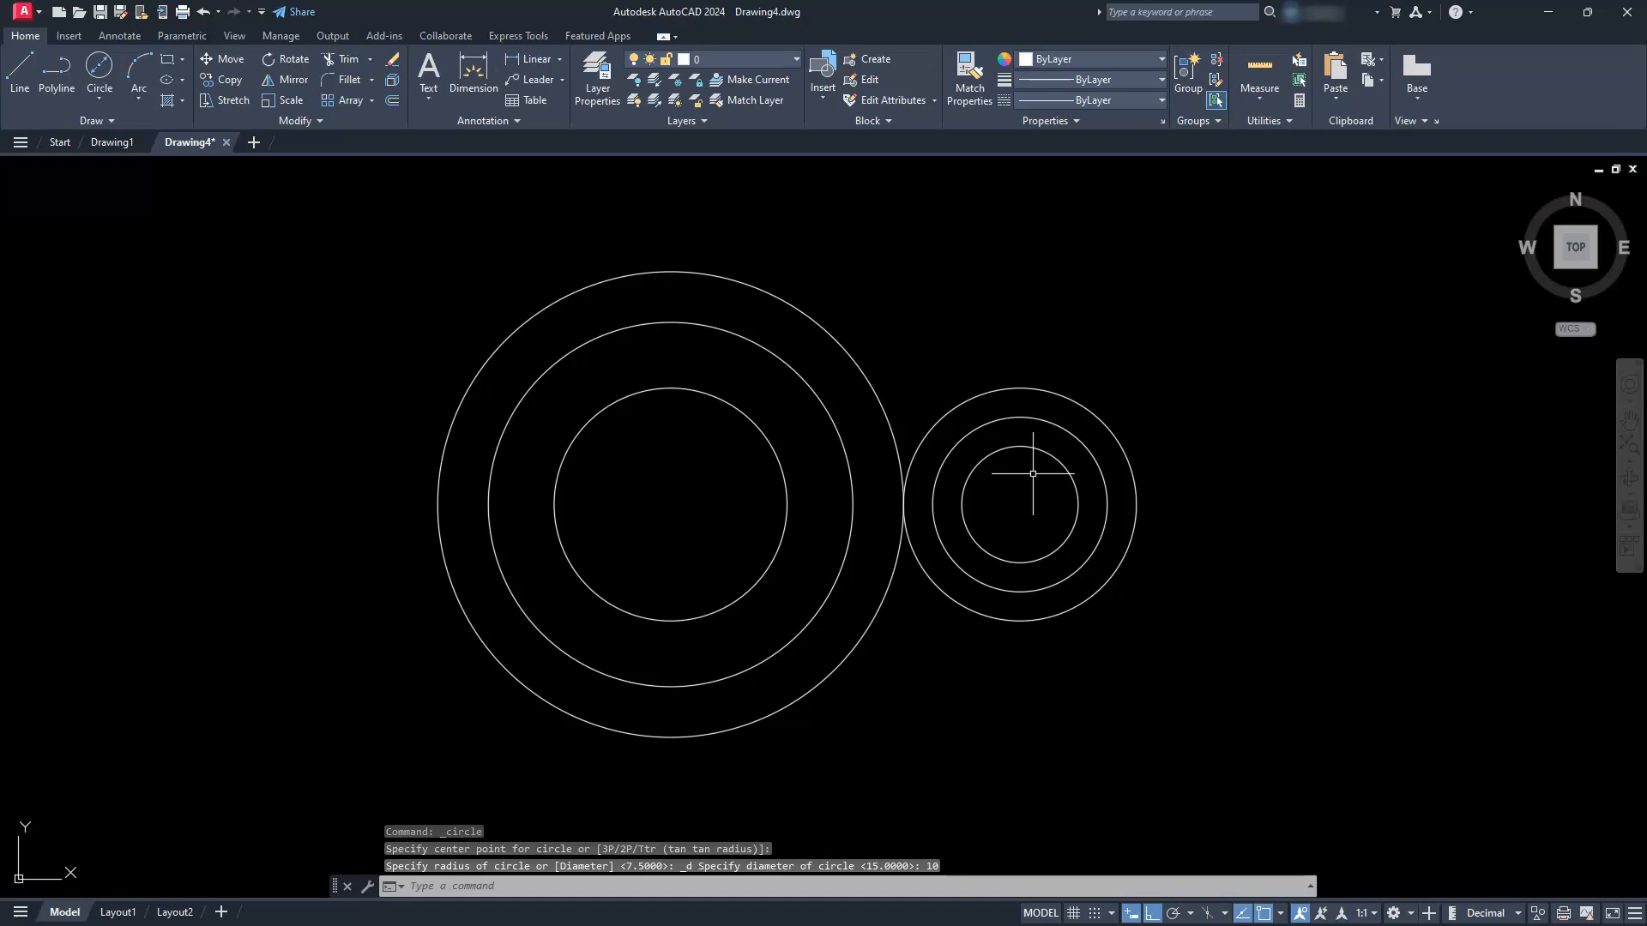
Draw a line tangent to the upper sides of the right outer circle and the large outer circle.
{"action": "type", "text": "l"}
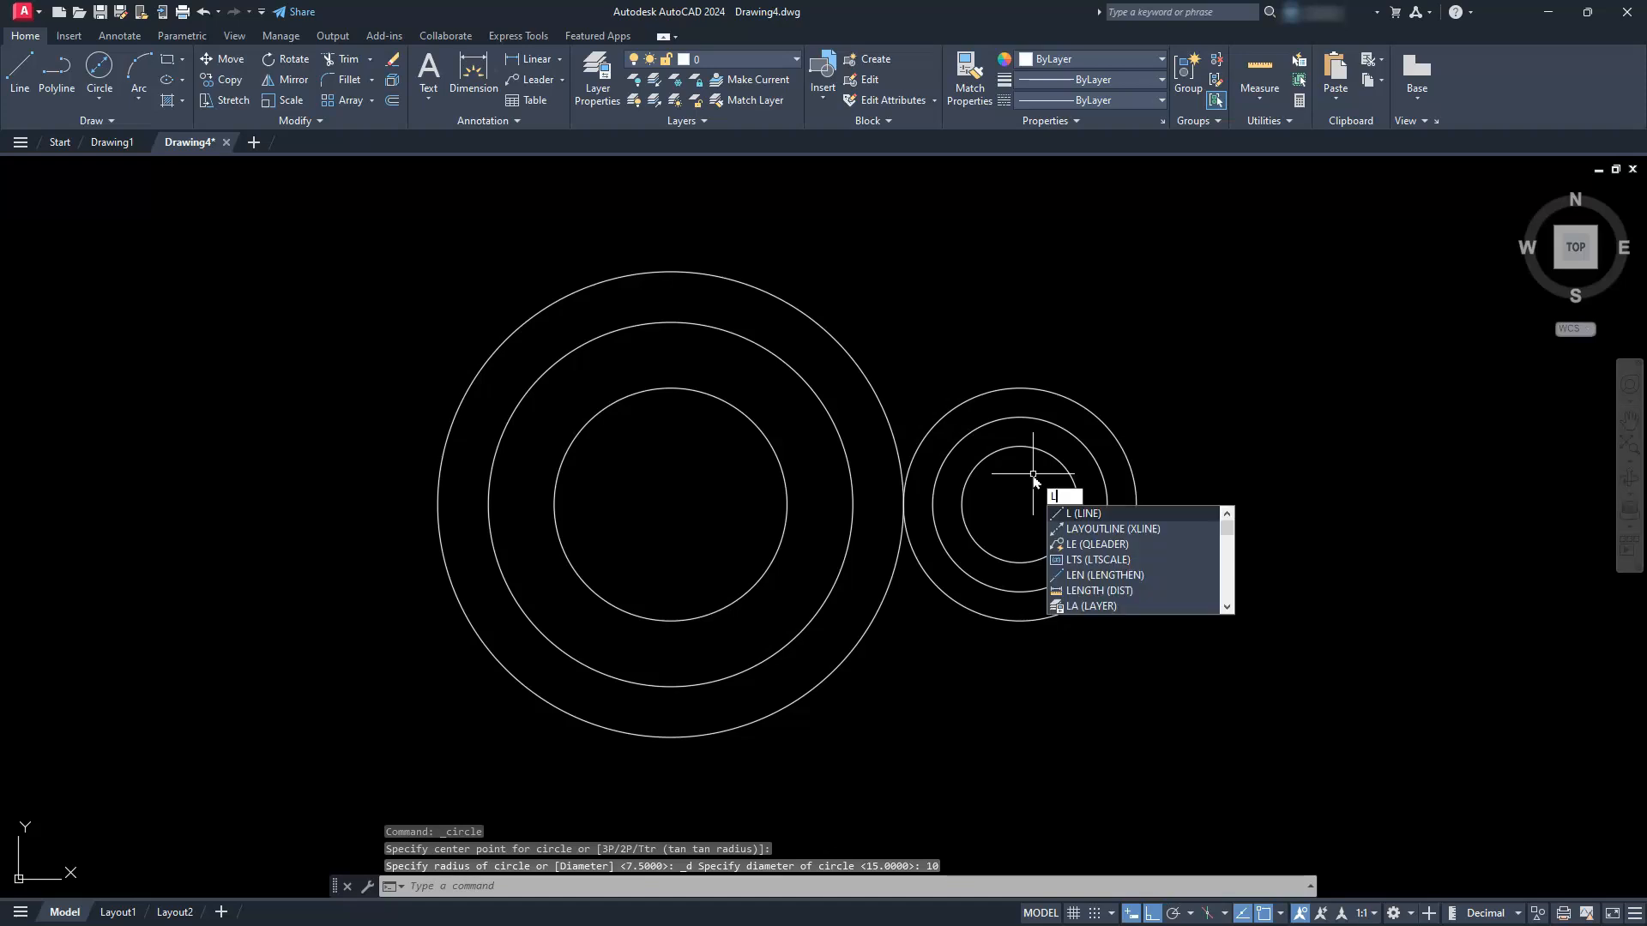
{"action": "key", "text": "Return"}
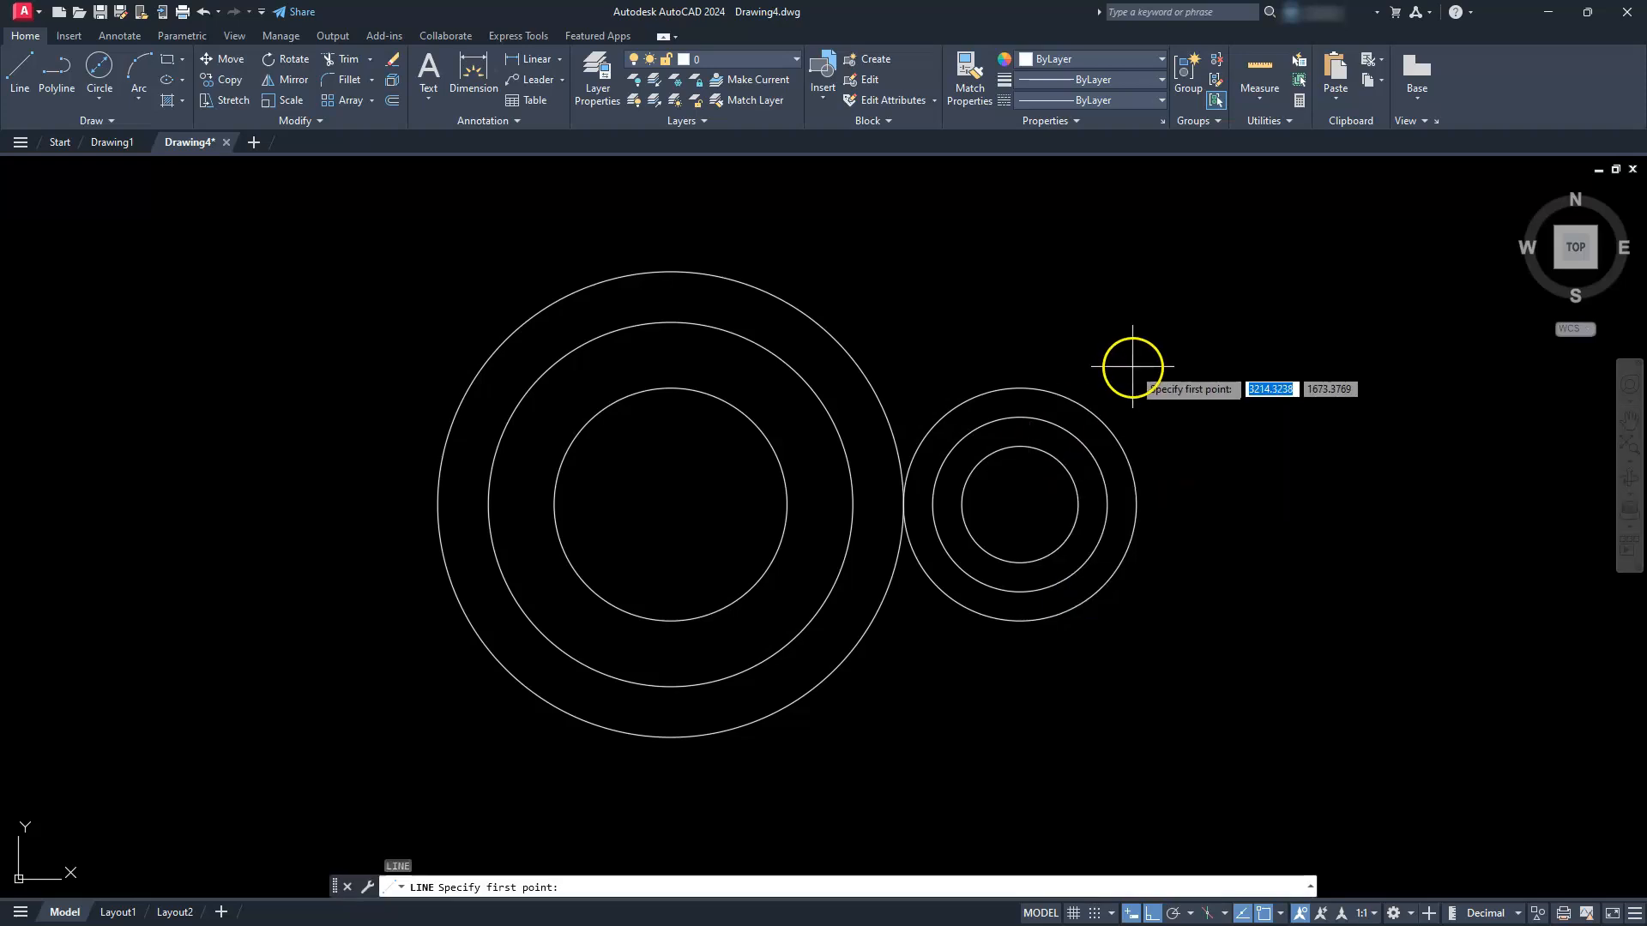
{"action": "right_click", "coordinate": [1132, 372], "text": "shift"}
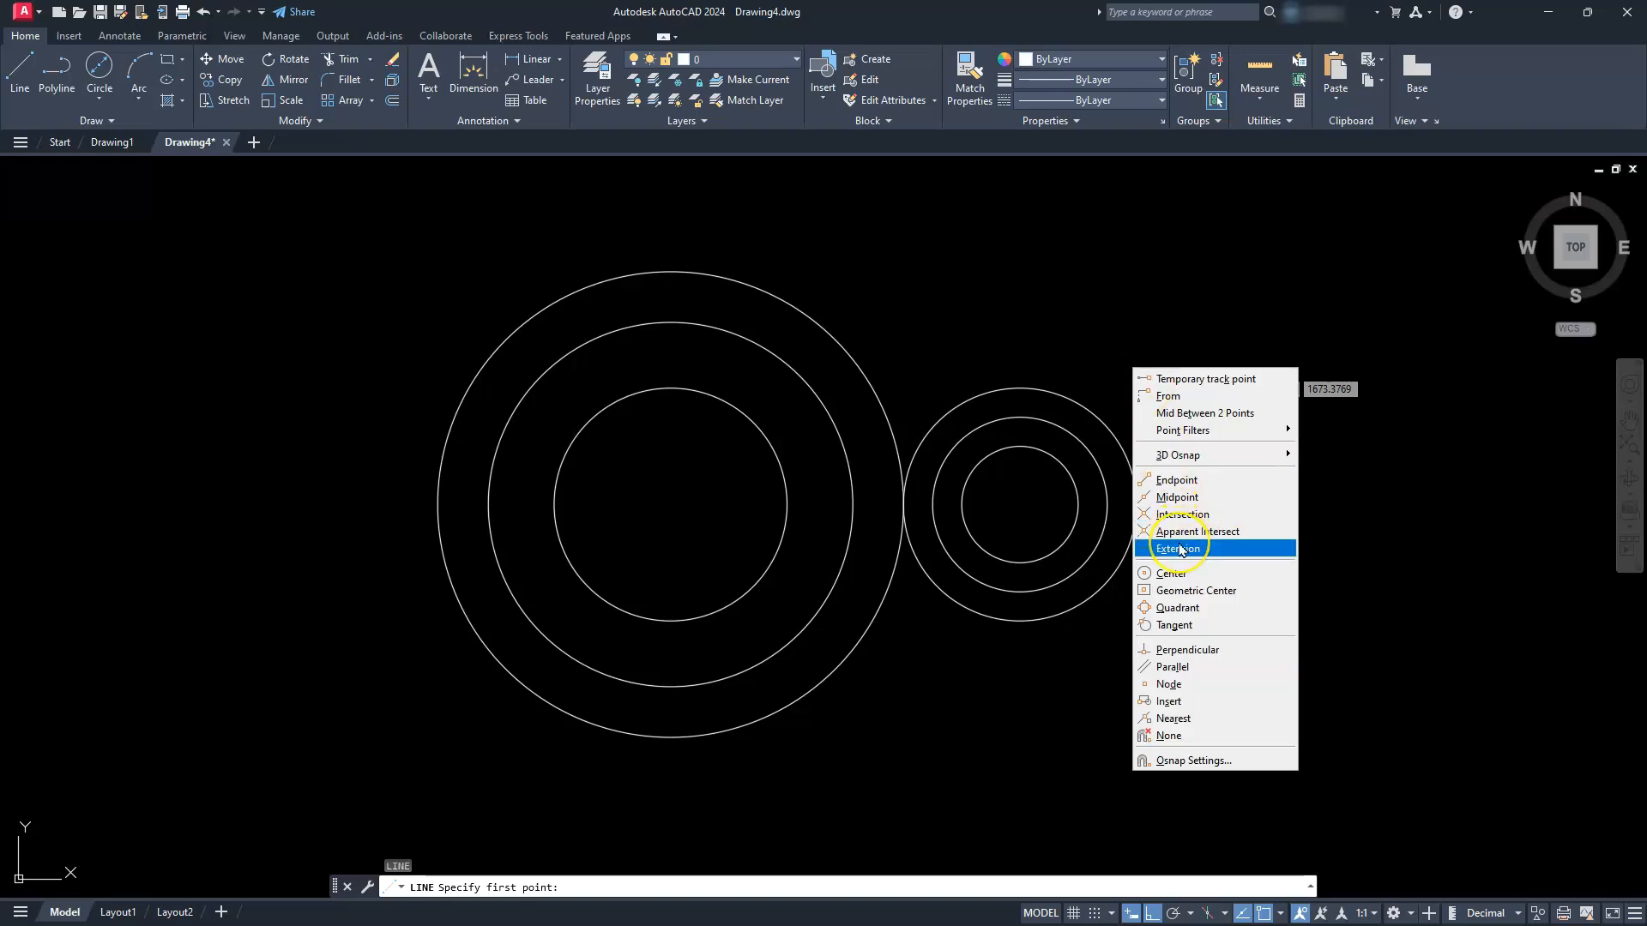
{"action": "left_click", "coordinate": [1175, 624]}
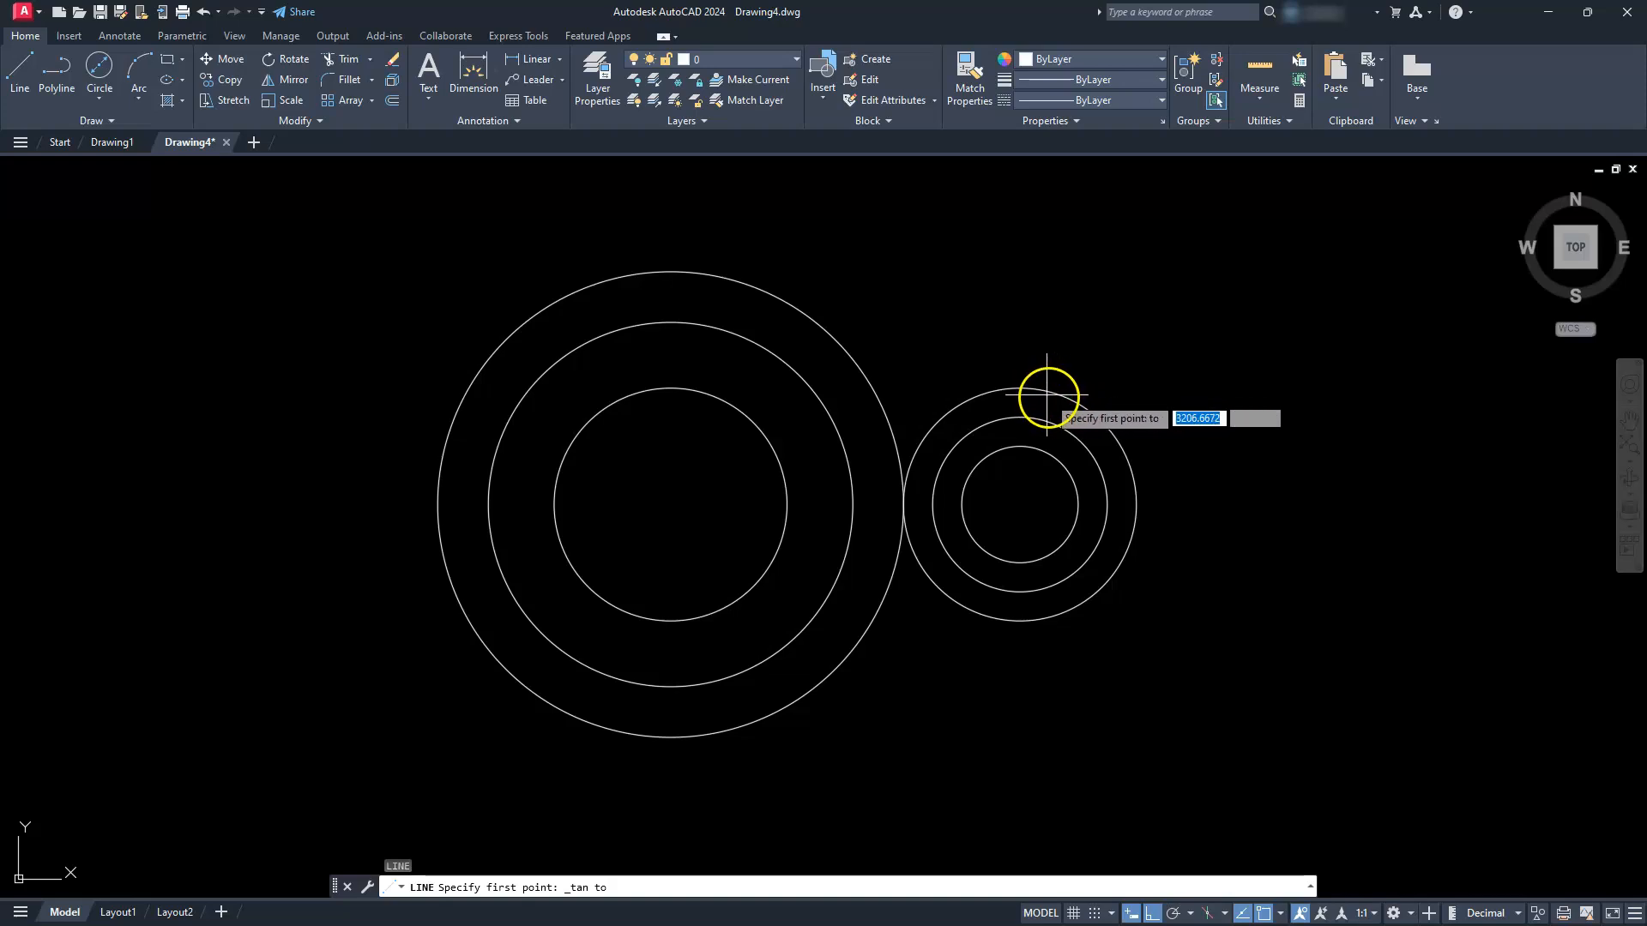
{"action": "left_click", "coordinate": [1045, 392]}
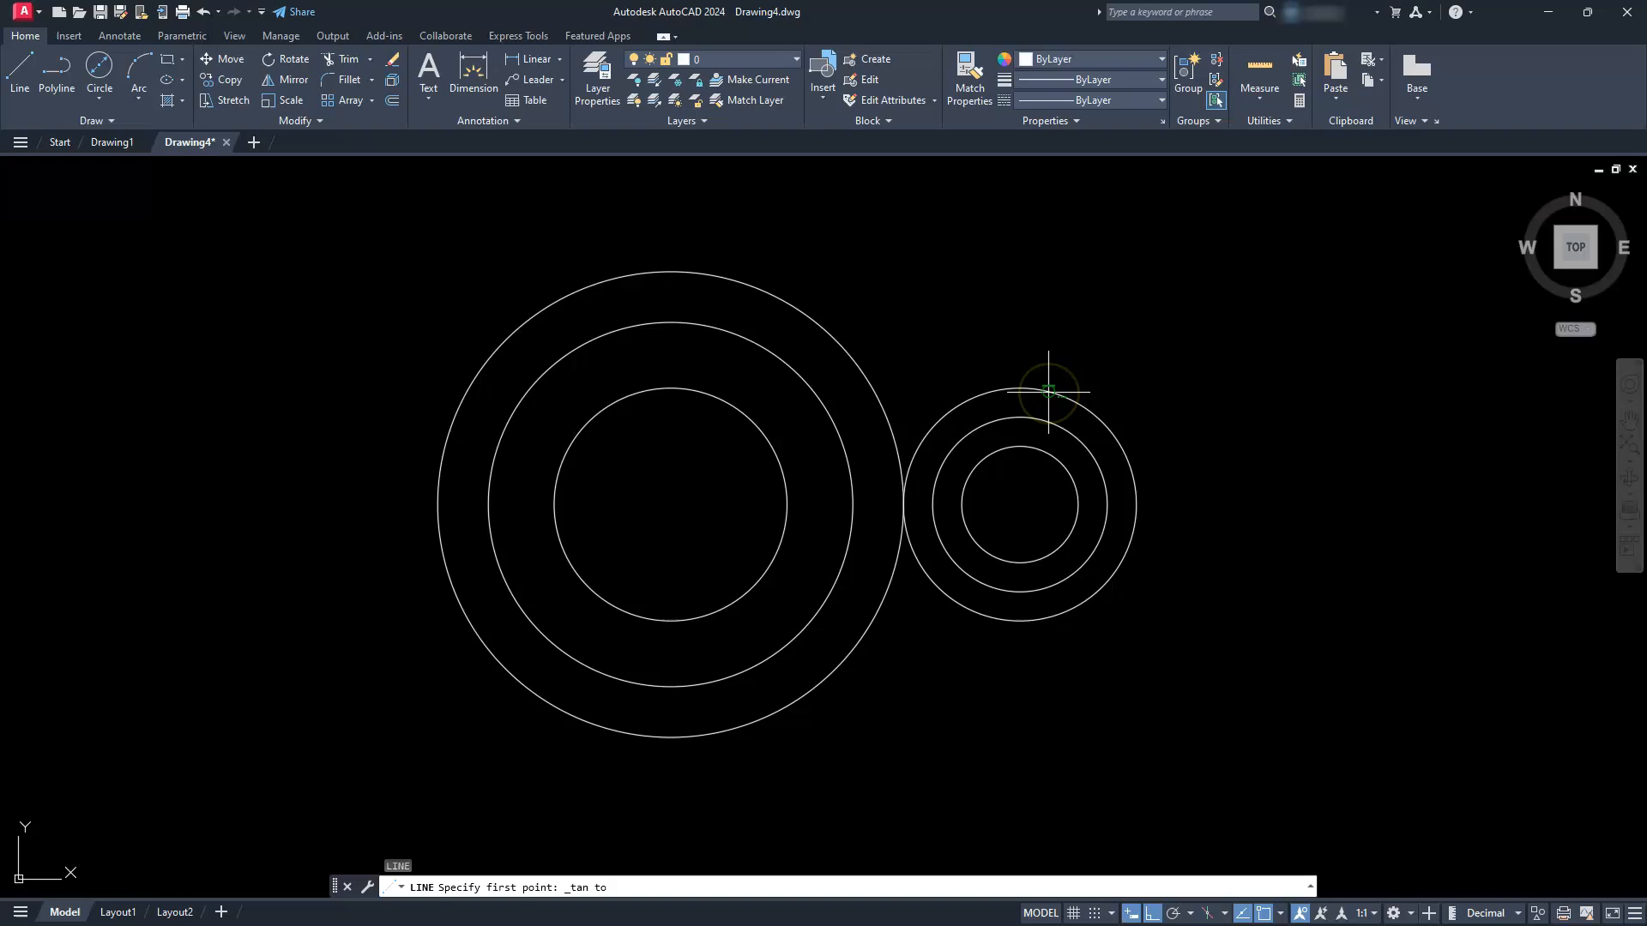
{"action": "right_click", "coordinate": [949, 341], "text": "shift"}
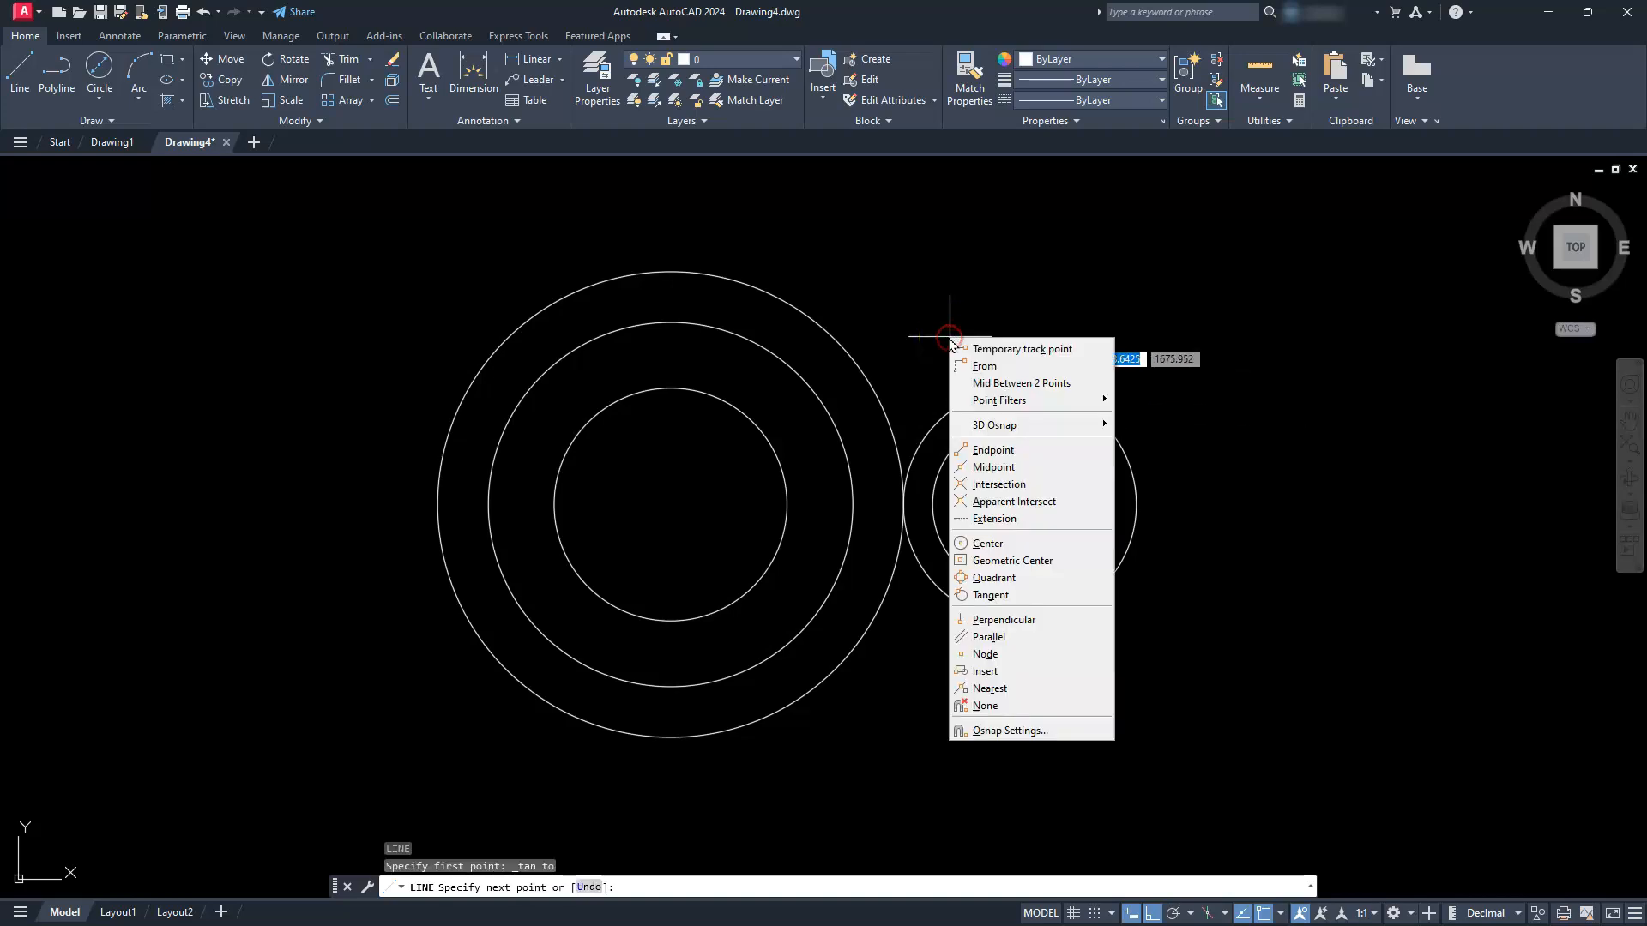
{"action": "left_click", "coordinate": [993, 596]}
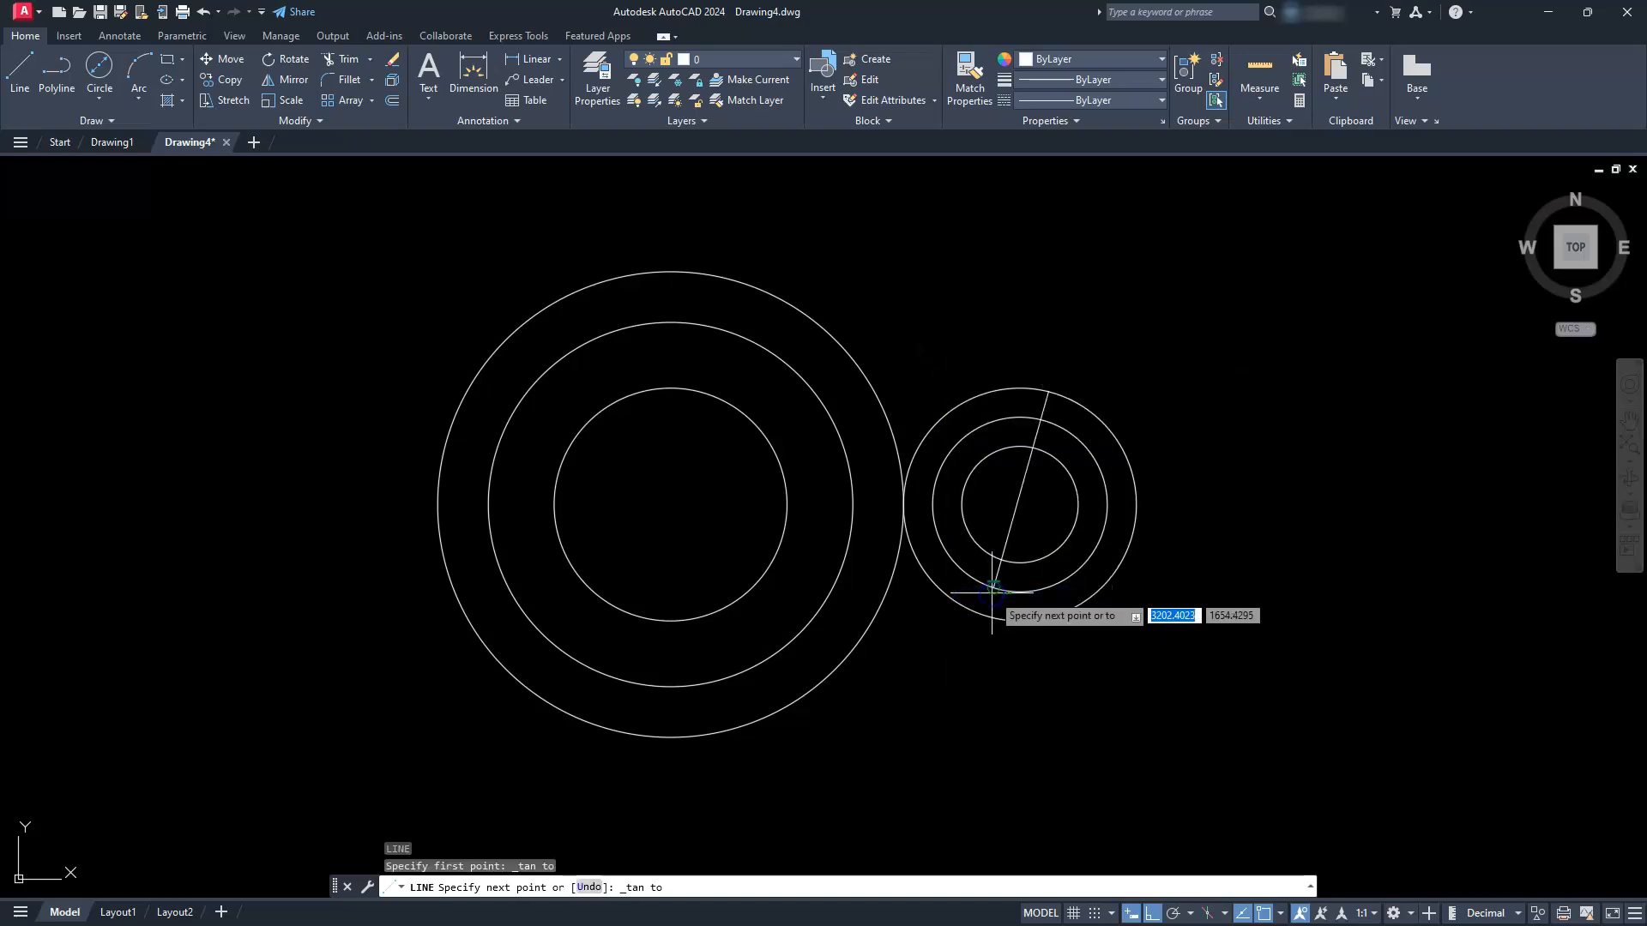
{"action": "left_click", "coordinate": [747, 281]}
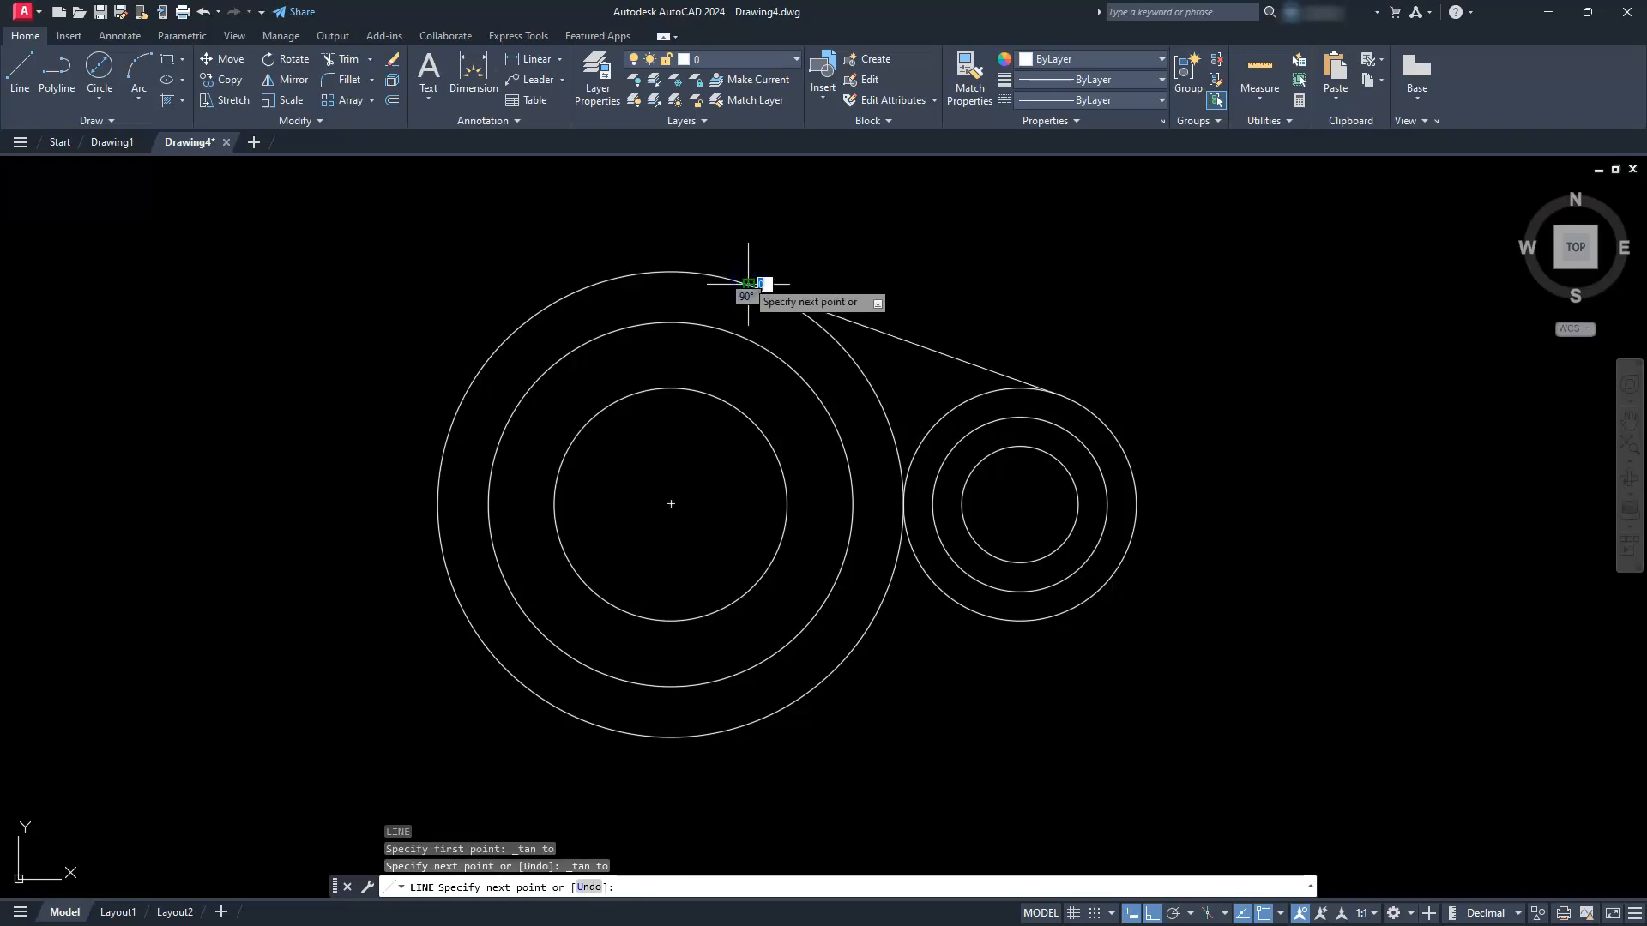
{"action": "key", "text": "Escape"}
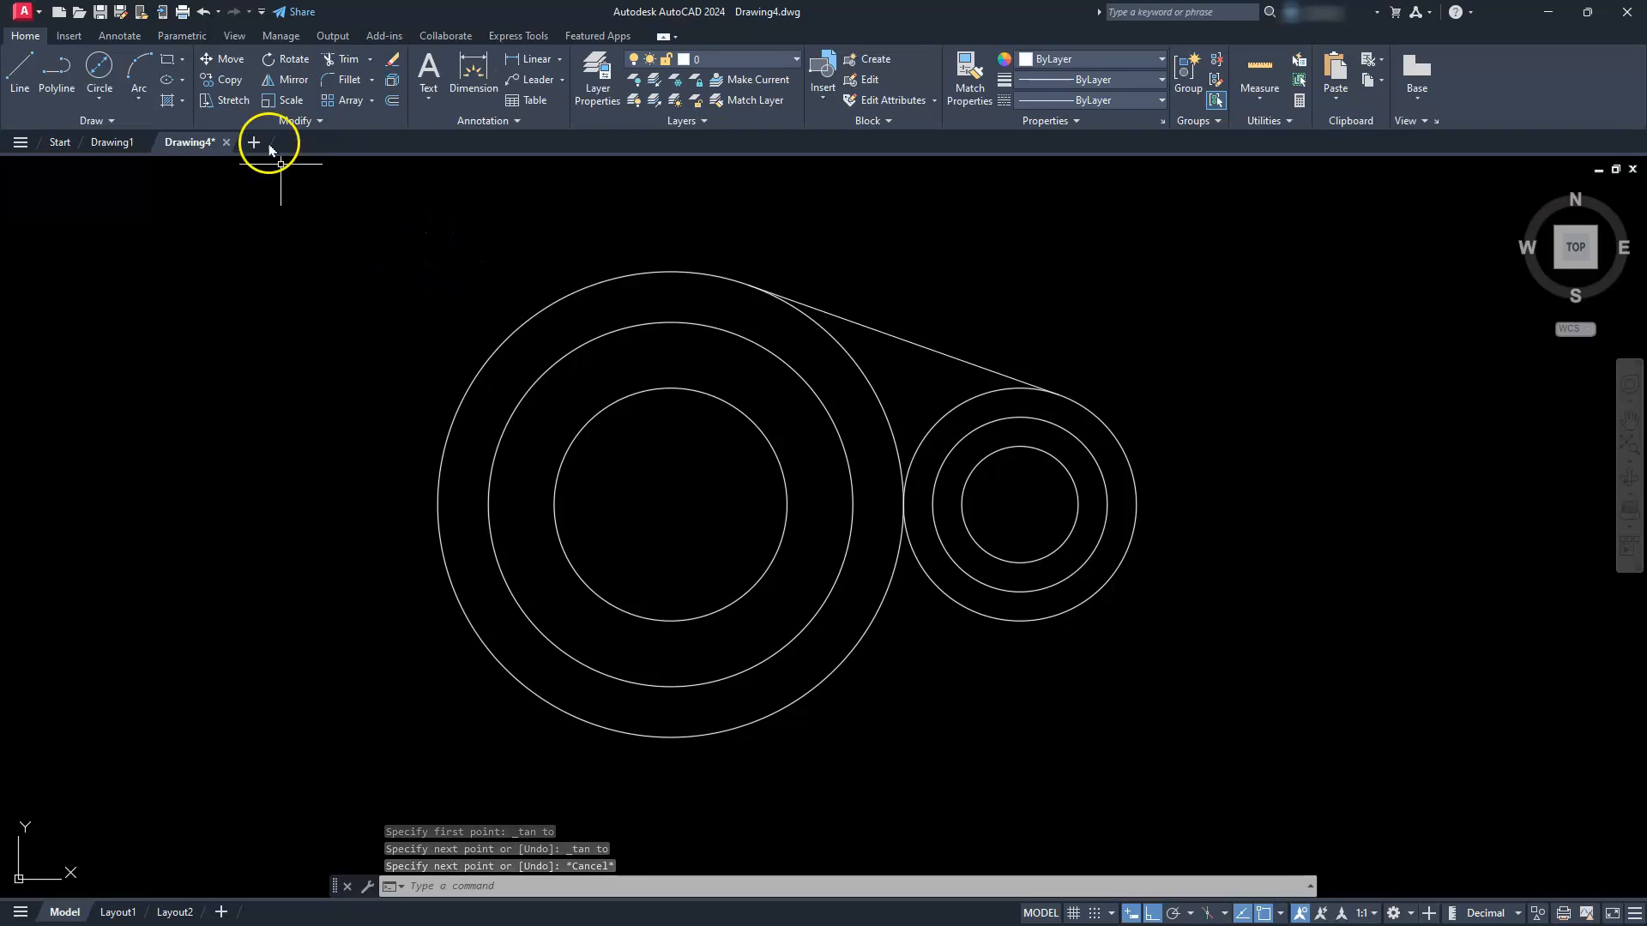
Mirror the three right-hand circles and the tangent line about the large circle's vertical axis, keeping the source objects.
{"action": "left_click", "coordinate": [283, 82]}
{"action": "left_click", "coordinate": [1126, 337]}
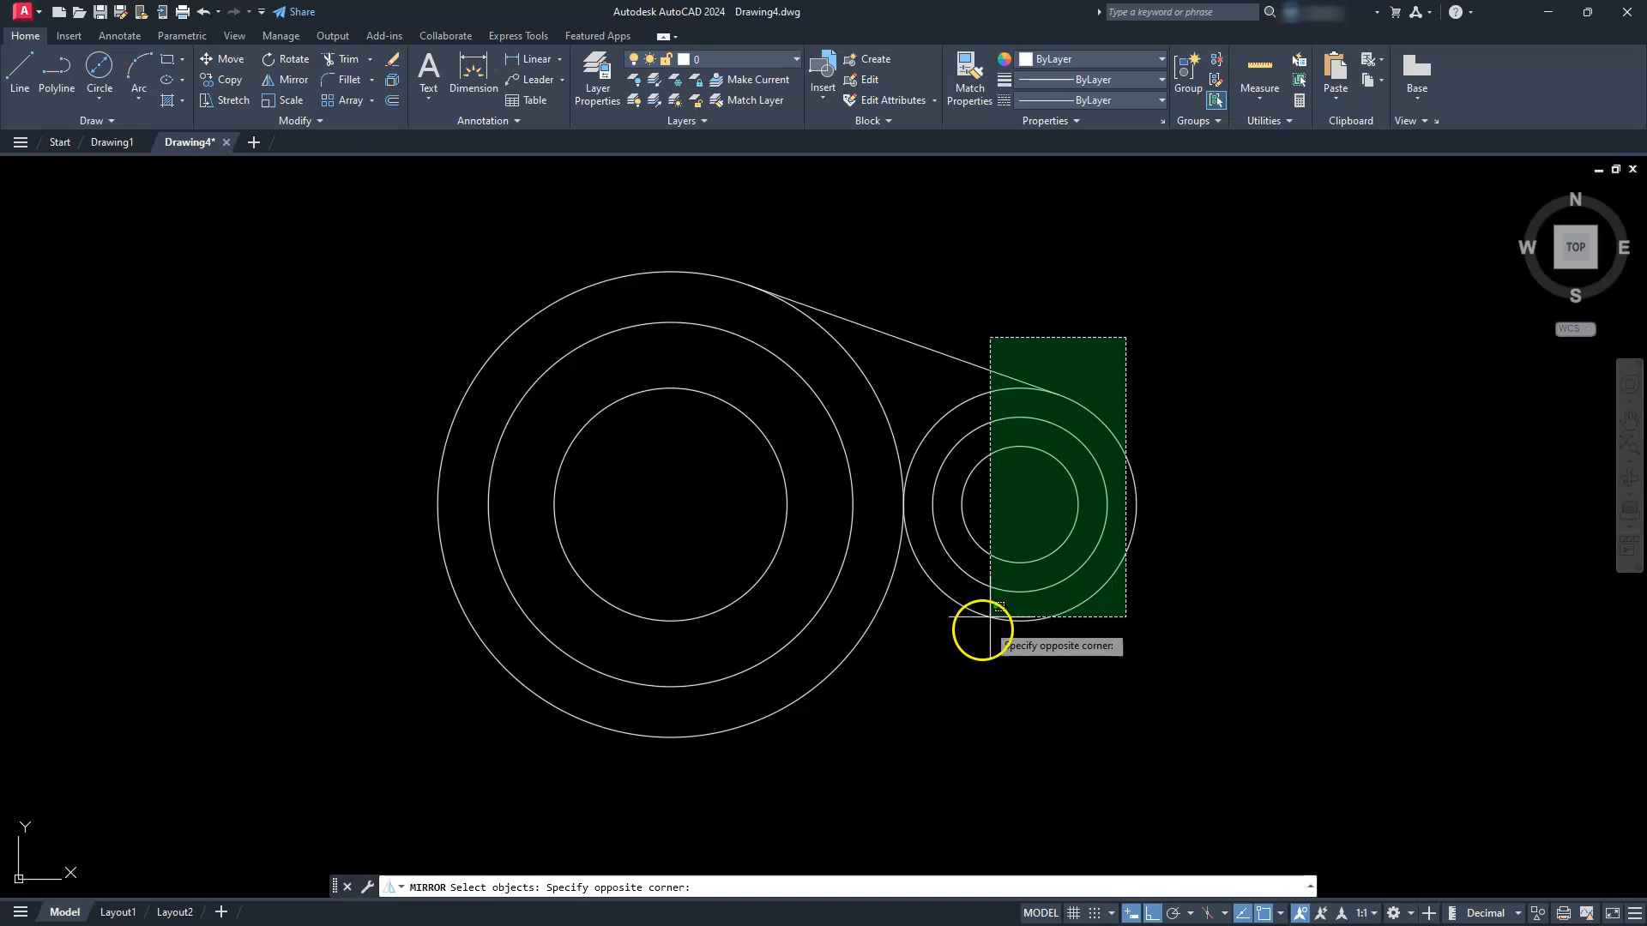
{"action": "left_click", "coordinate": [968, 666]}
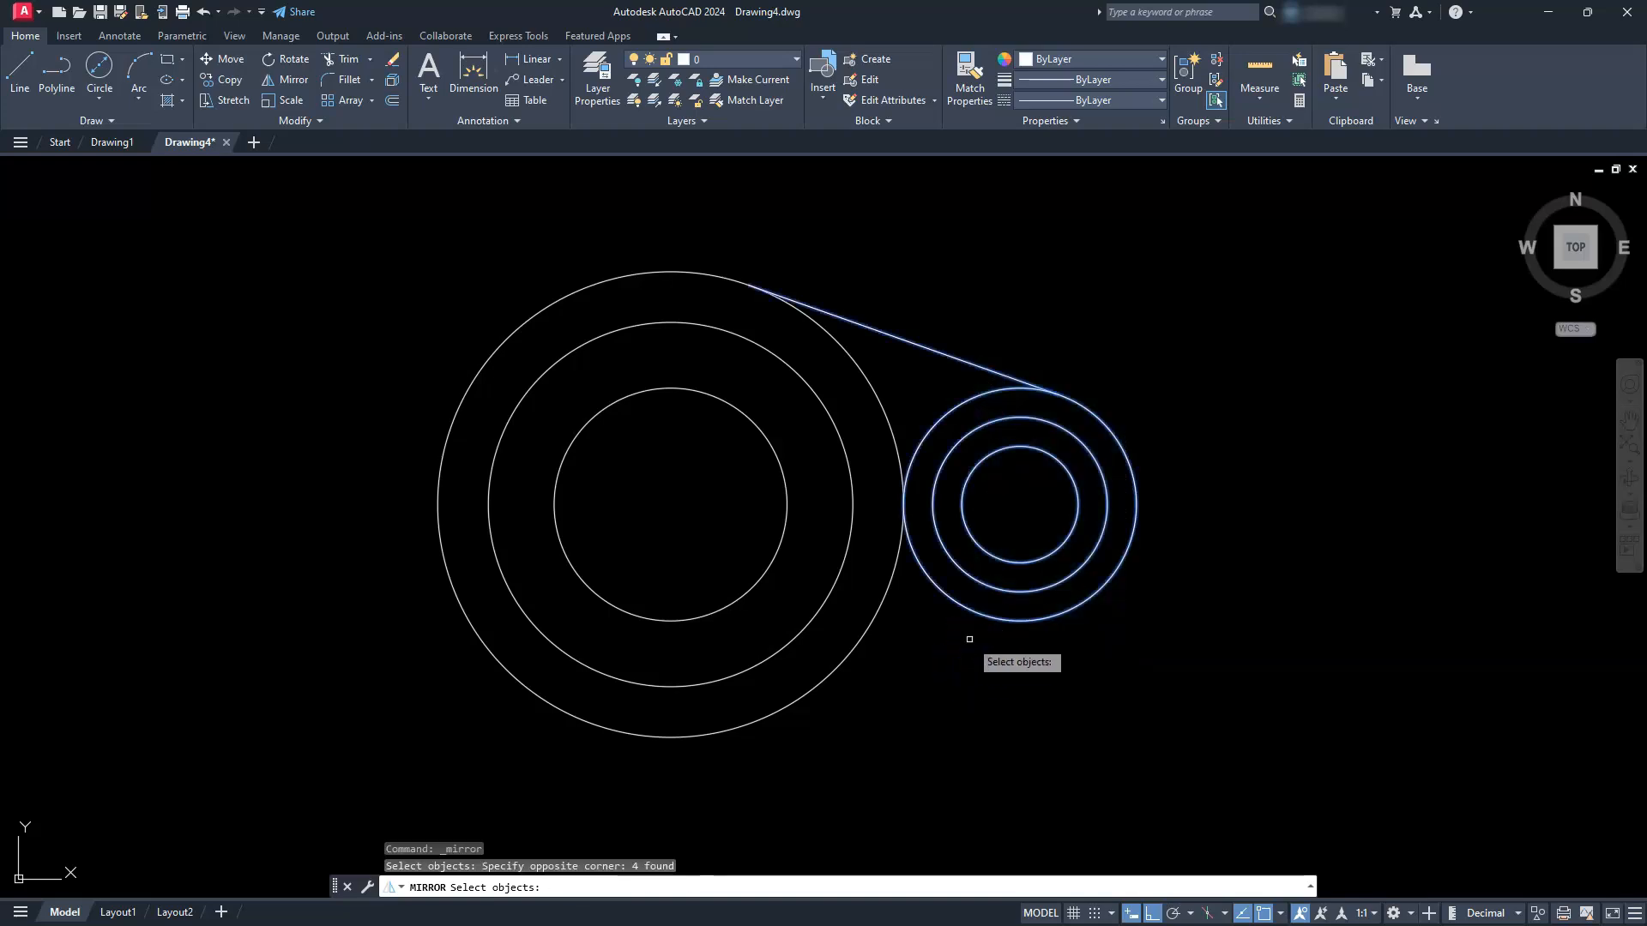
{"action": "key", "text": "Return"}
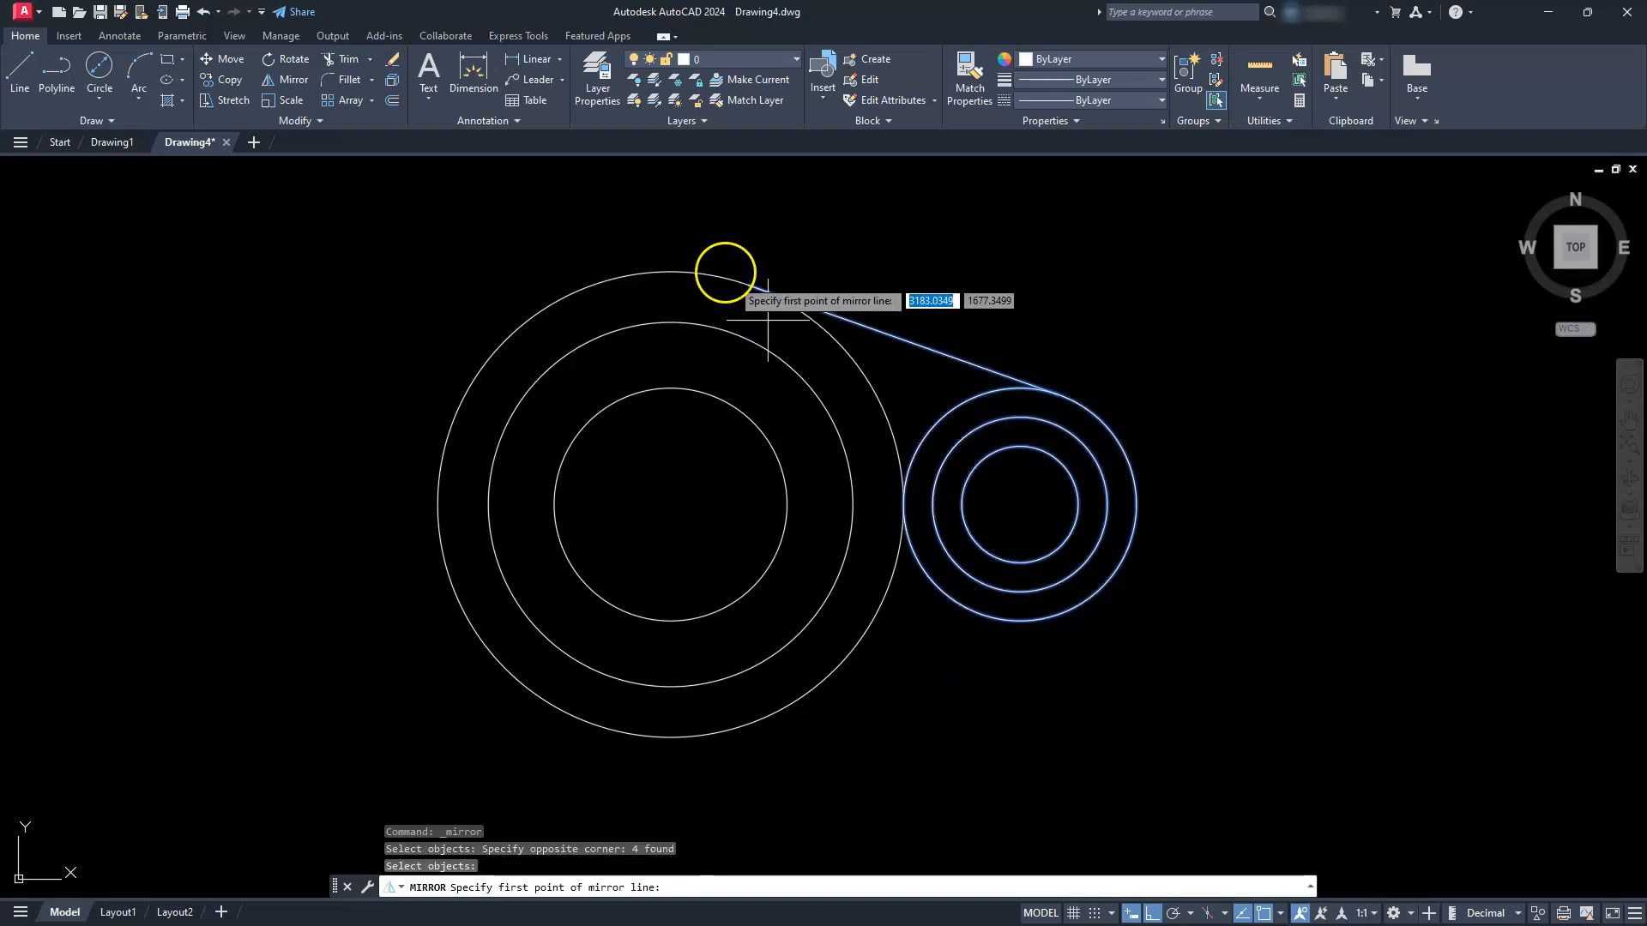
{"action": "left_click", "coordinate": [671, 272]}
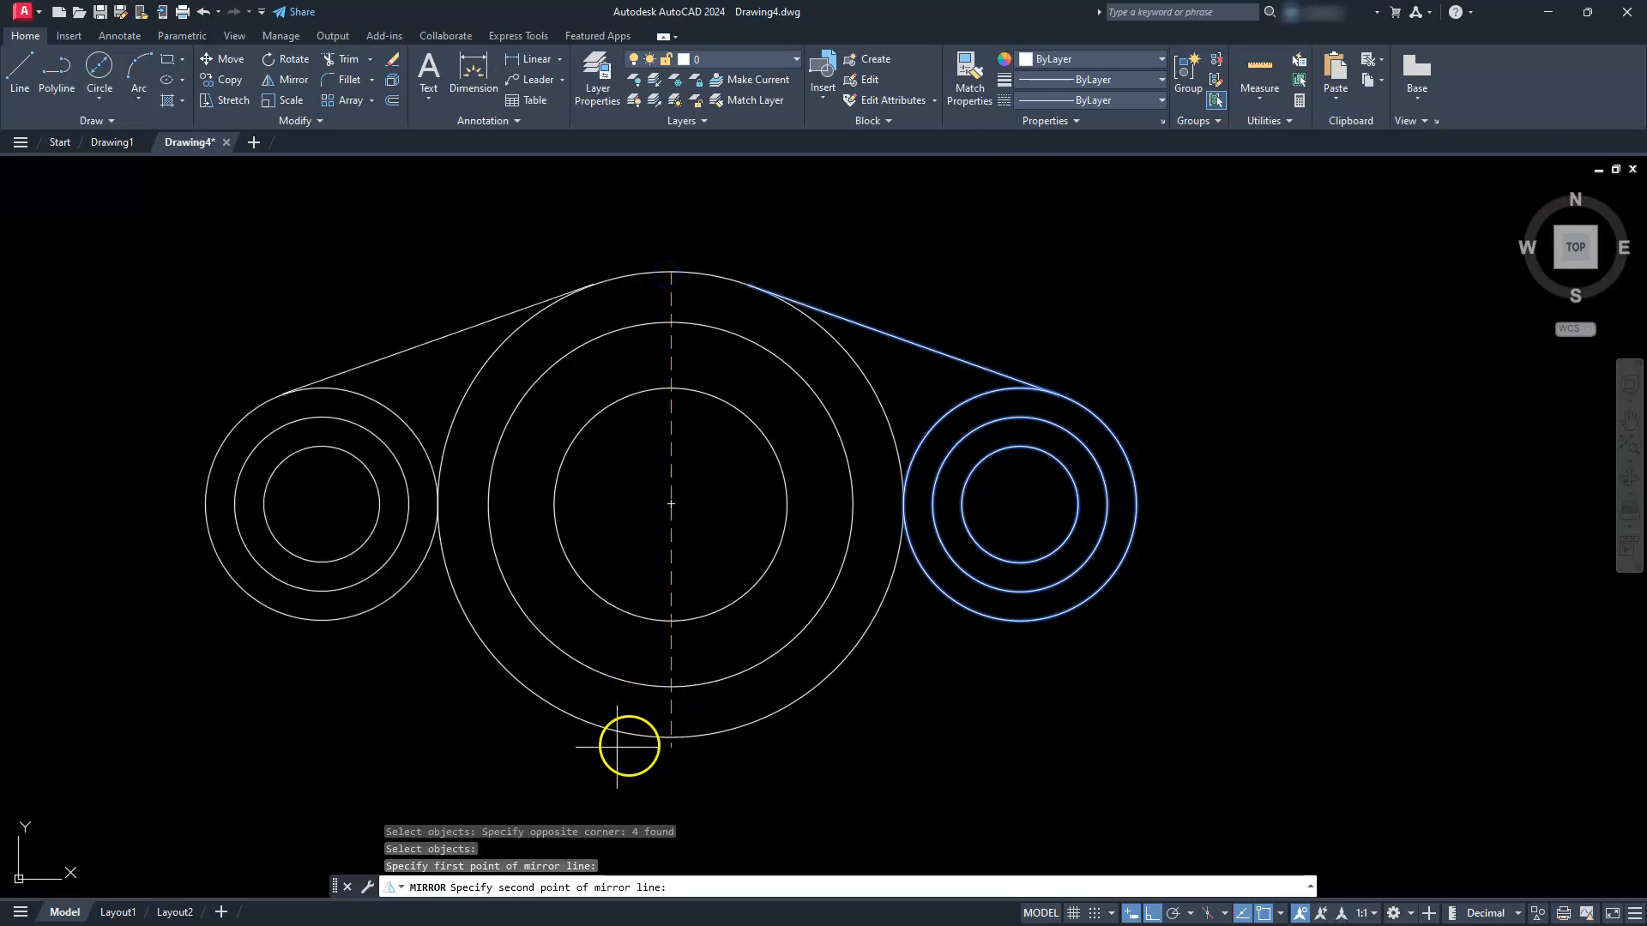
{"action": "left_click", "coordinate": [657, 740]}
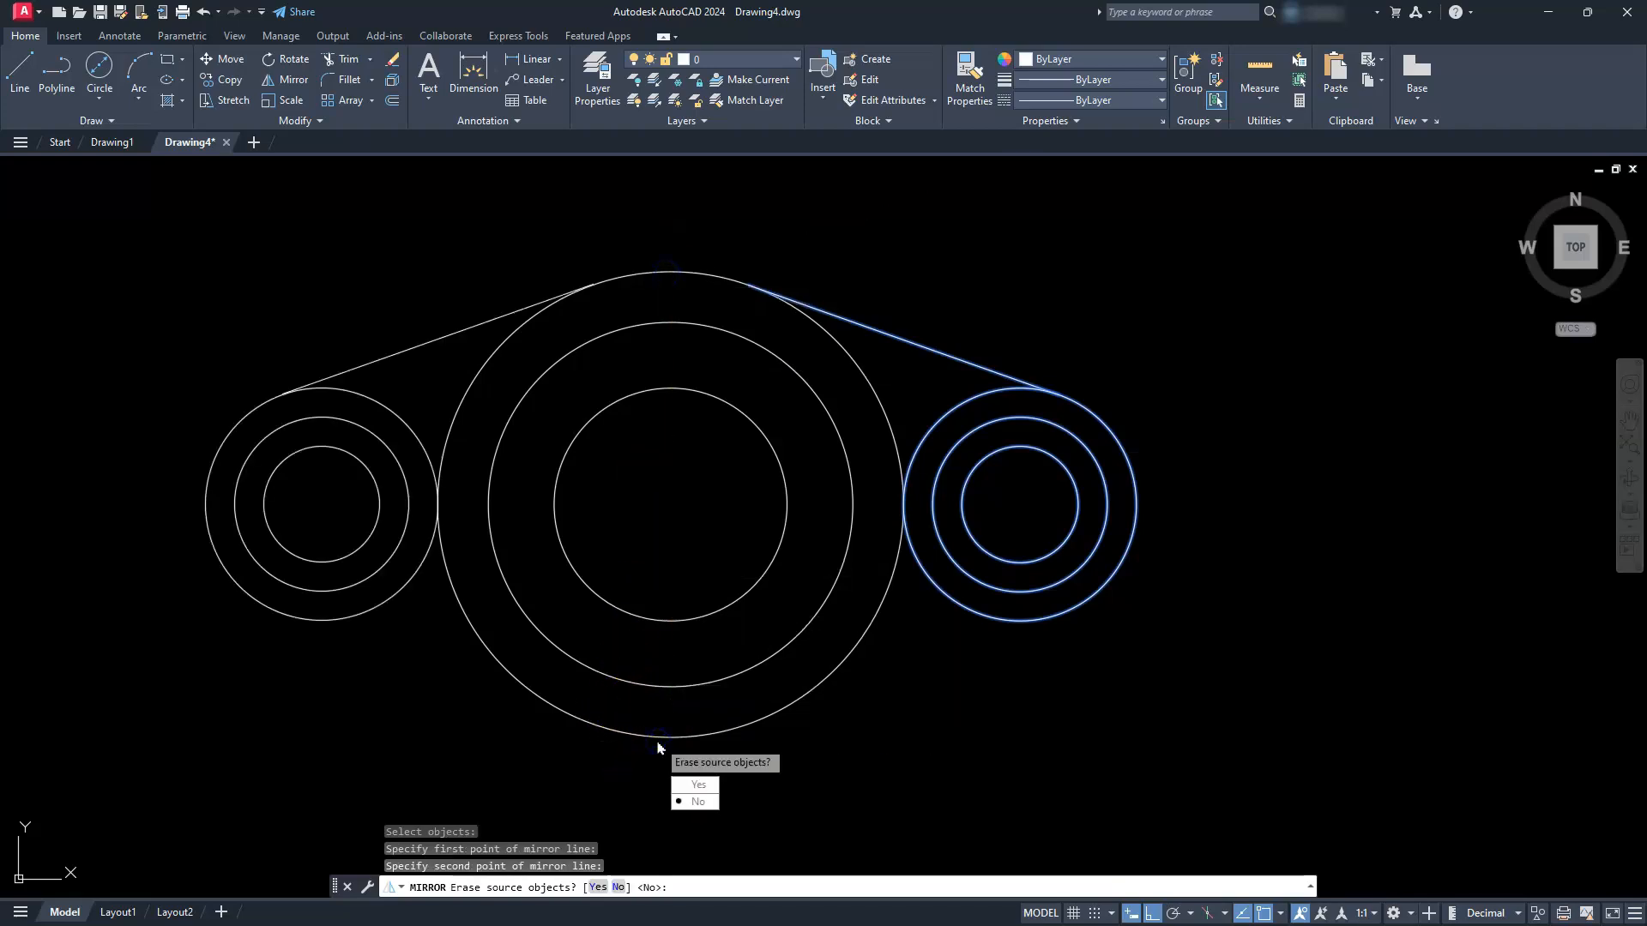
{"action": "key", "text": "Return"}
Mirror both upper tangent lines about the horizontal line through the small circles' centers, keeping the originals.
{"action": "middle_click_drag", "start_coordinate": [533, 386], "coordinate": [696, 371]}
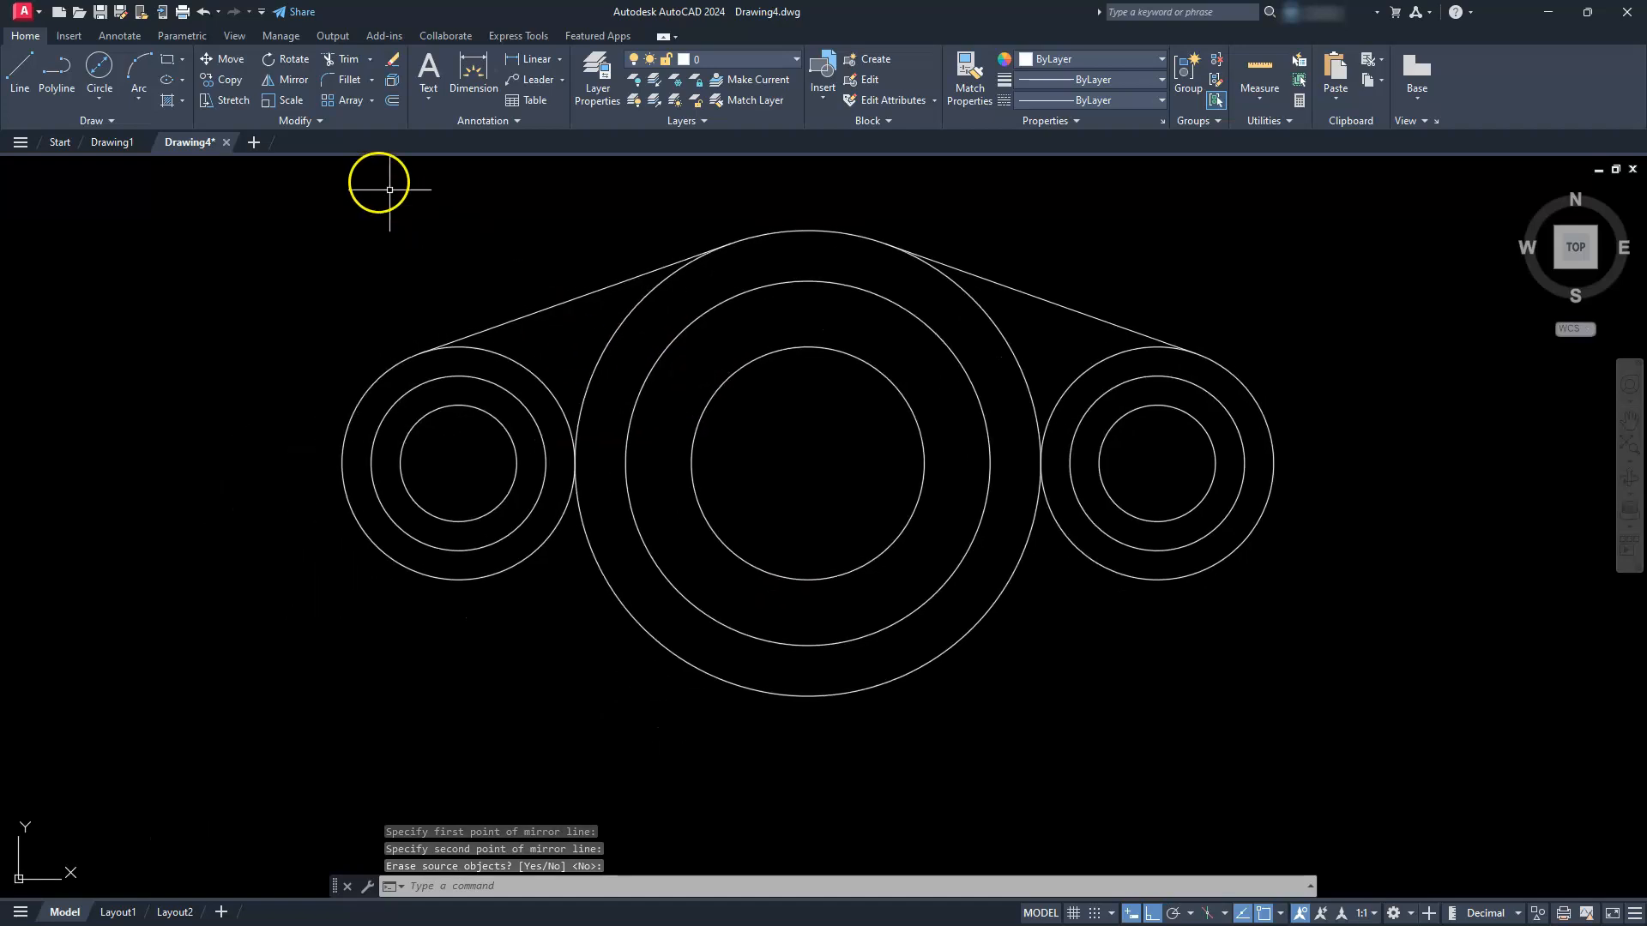
{"action": "left_click", "coordinate": [292, 79]}
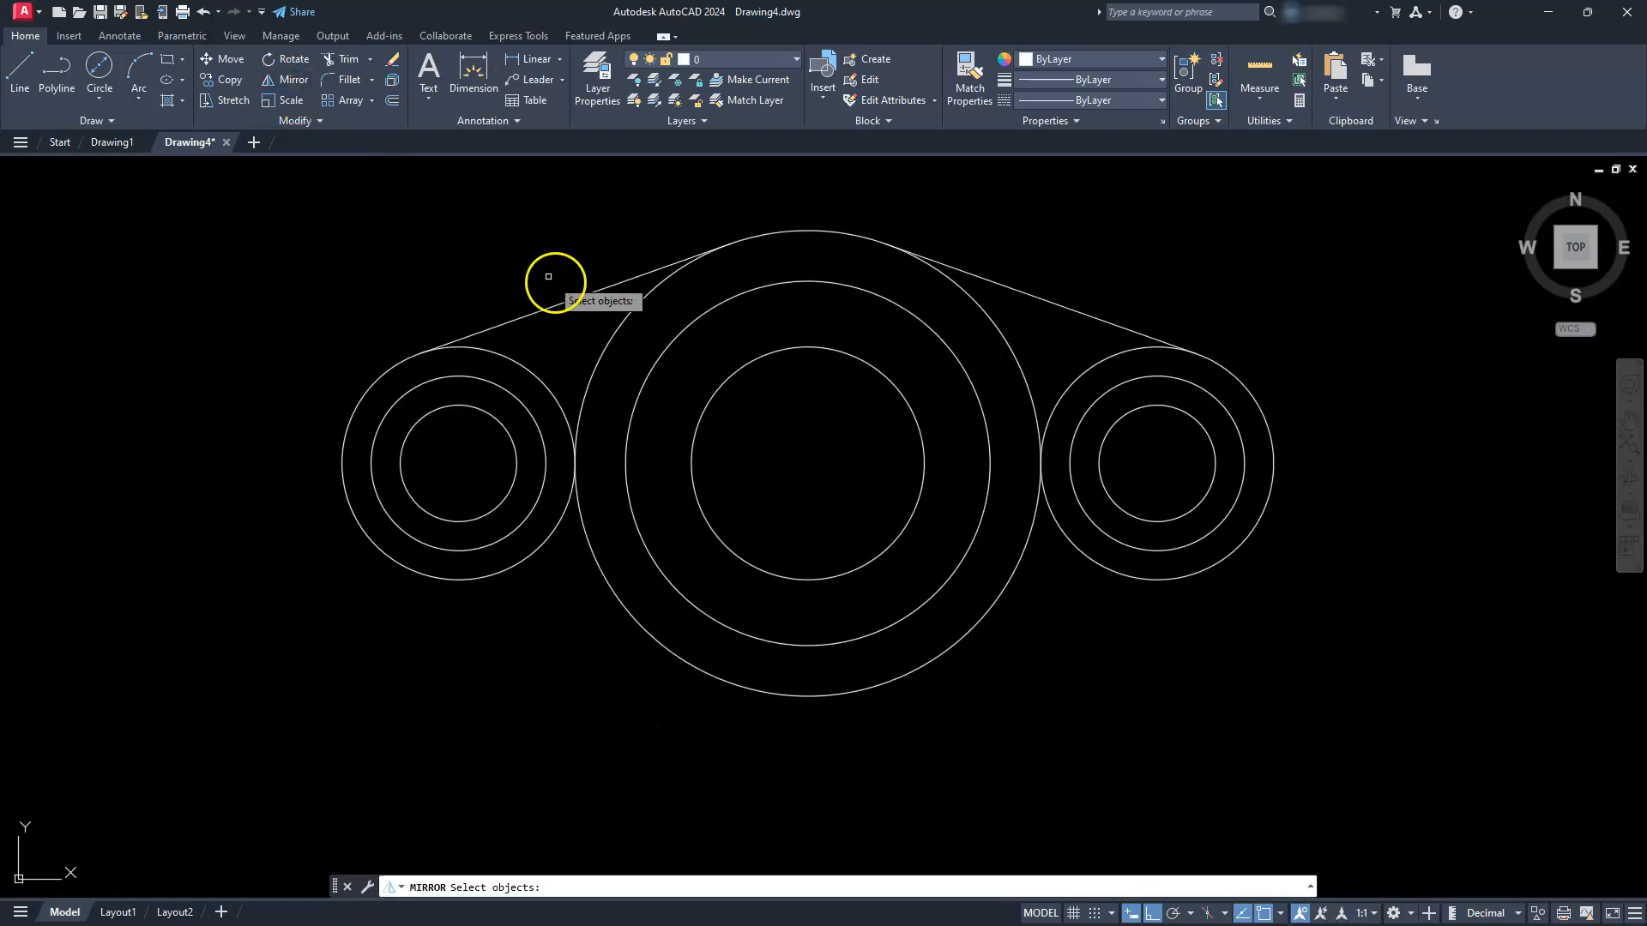
{"action": "left_click", "coordinate": [572, 303]}
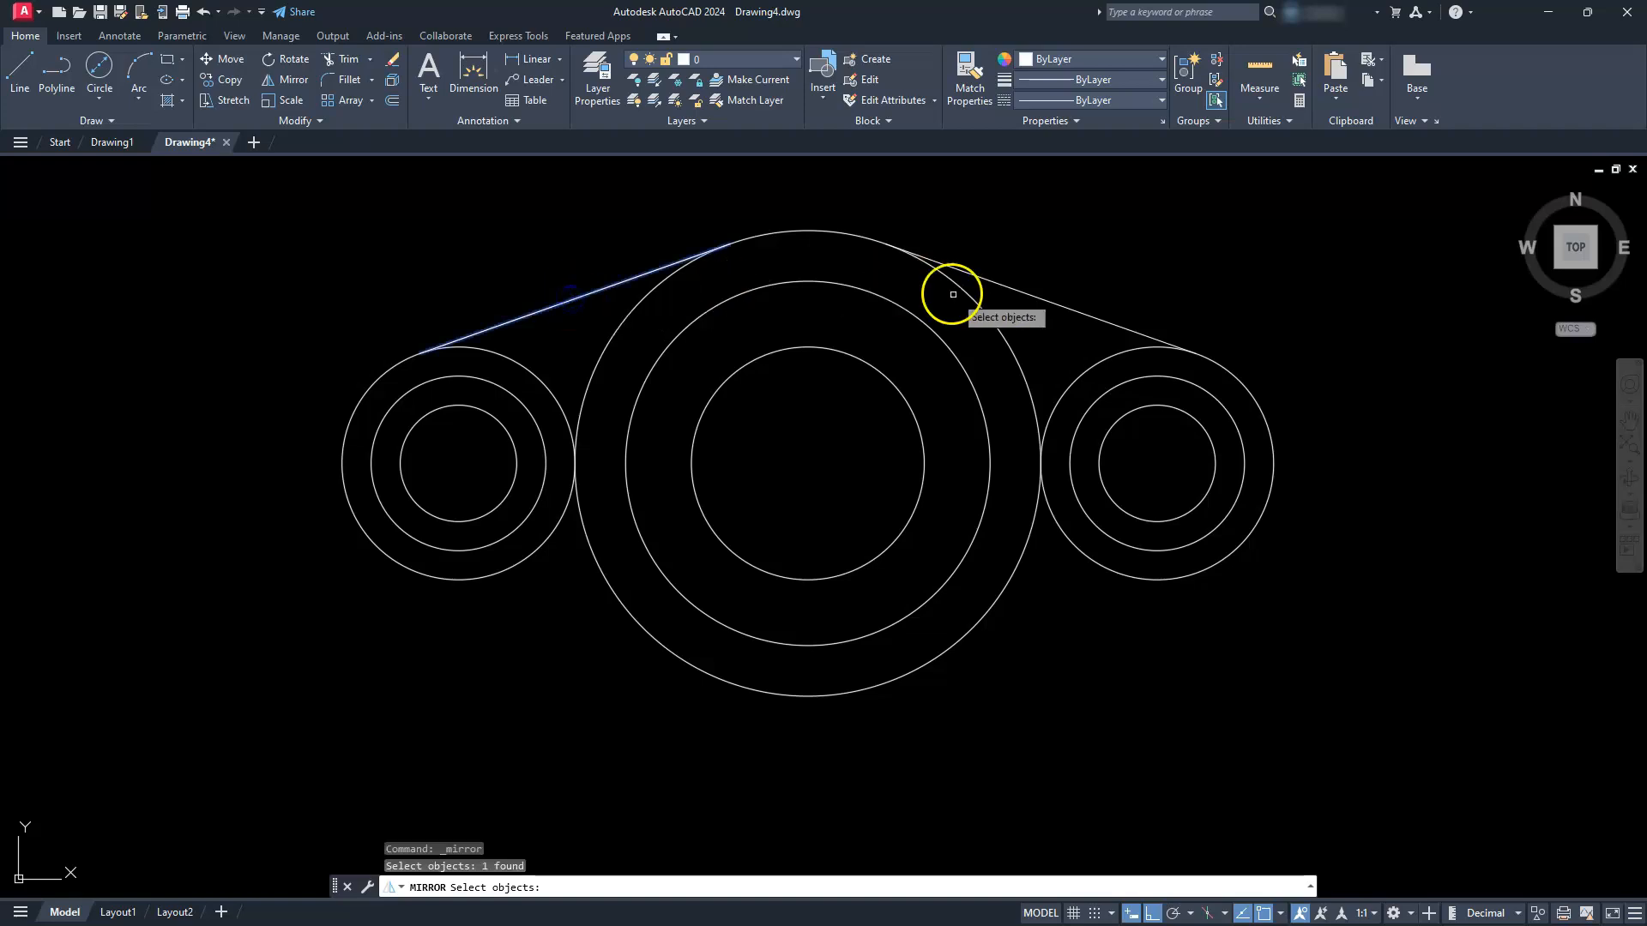
{"action": "left_click", "coordinate": [1057, 301]}
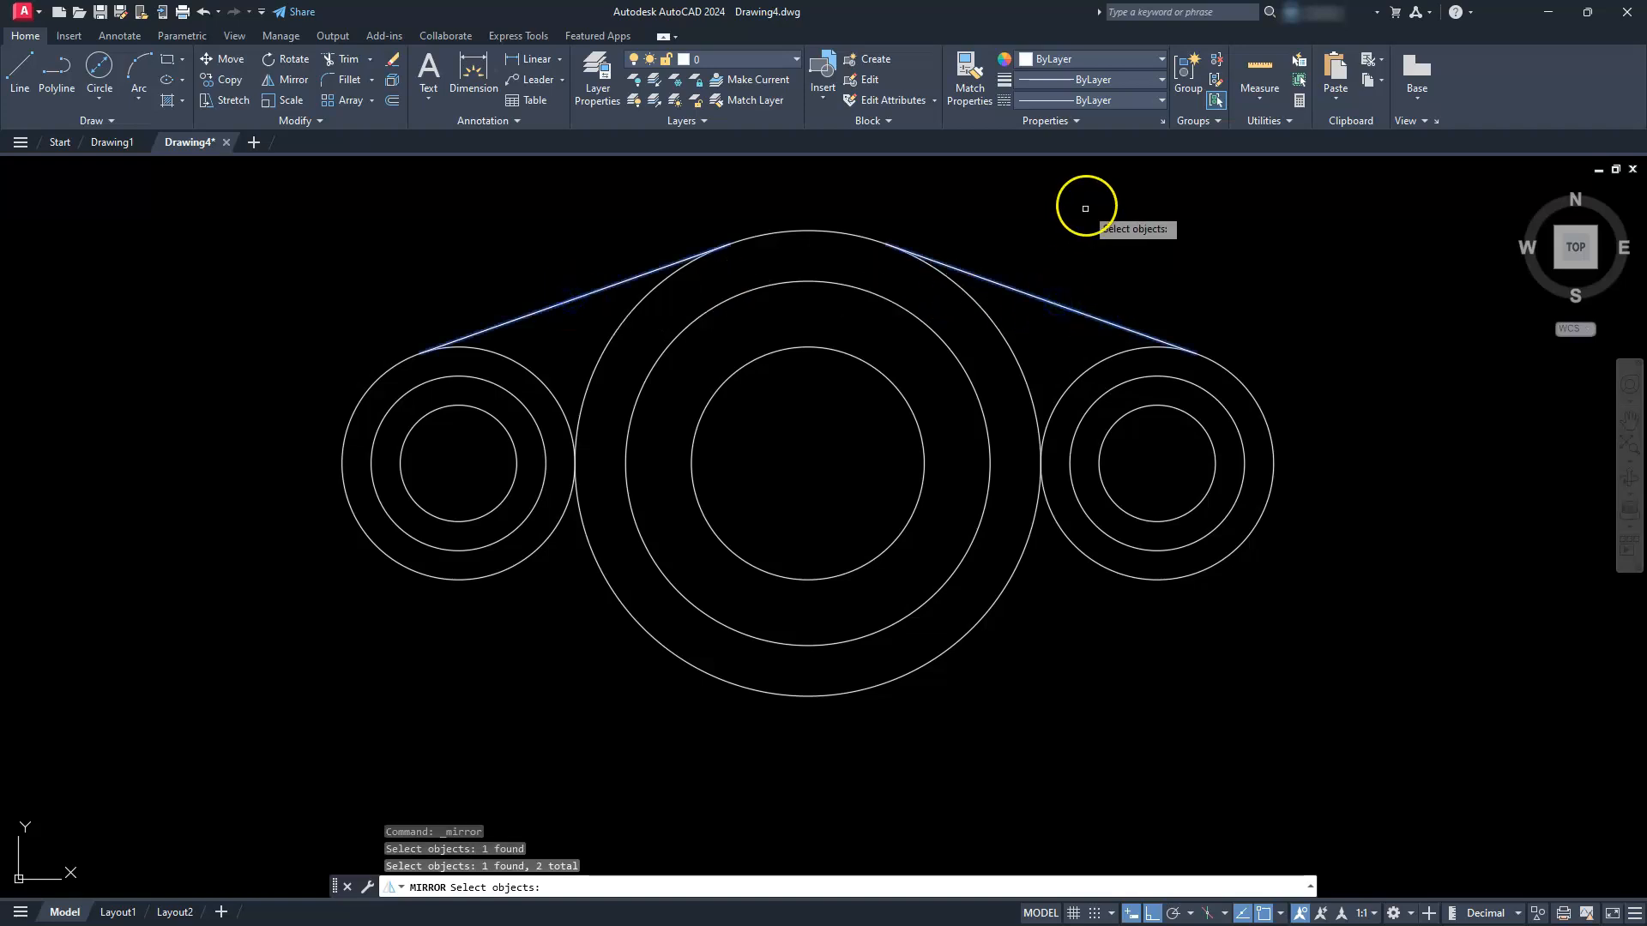
{"action": "key", "text": "Return"}
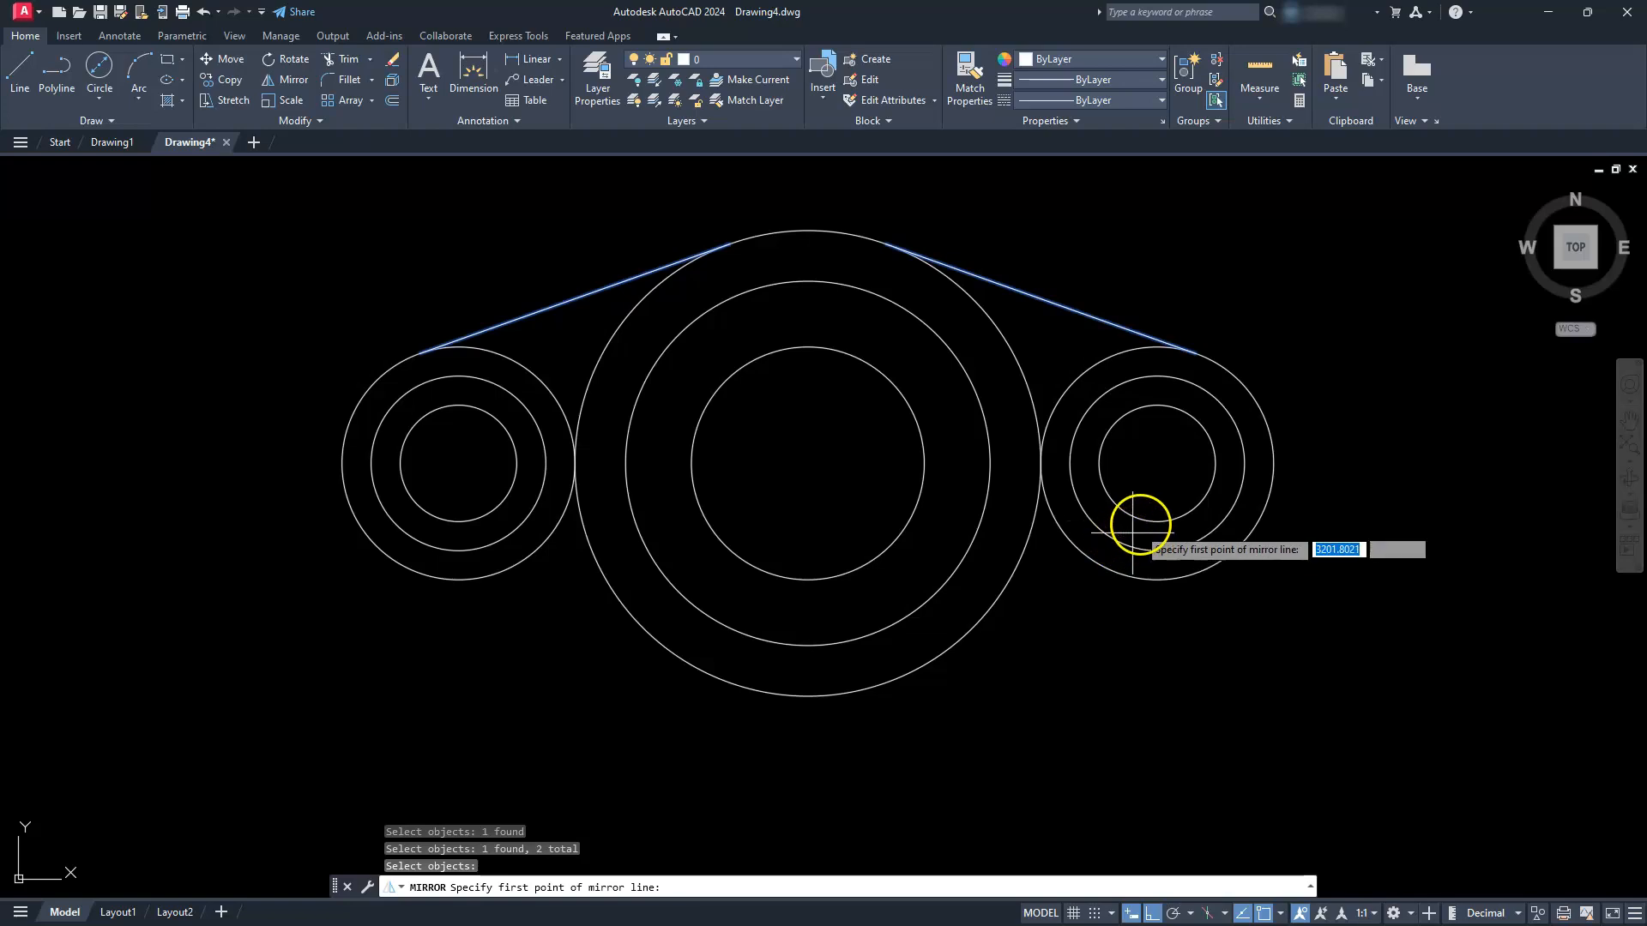
{"action": "left_click", "coordinate": [1158, 464]}
{"action": "left_click", "coordinate": [1158, 465]}
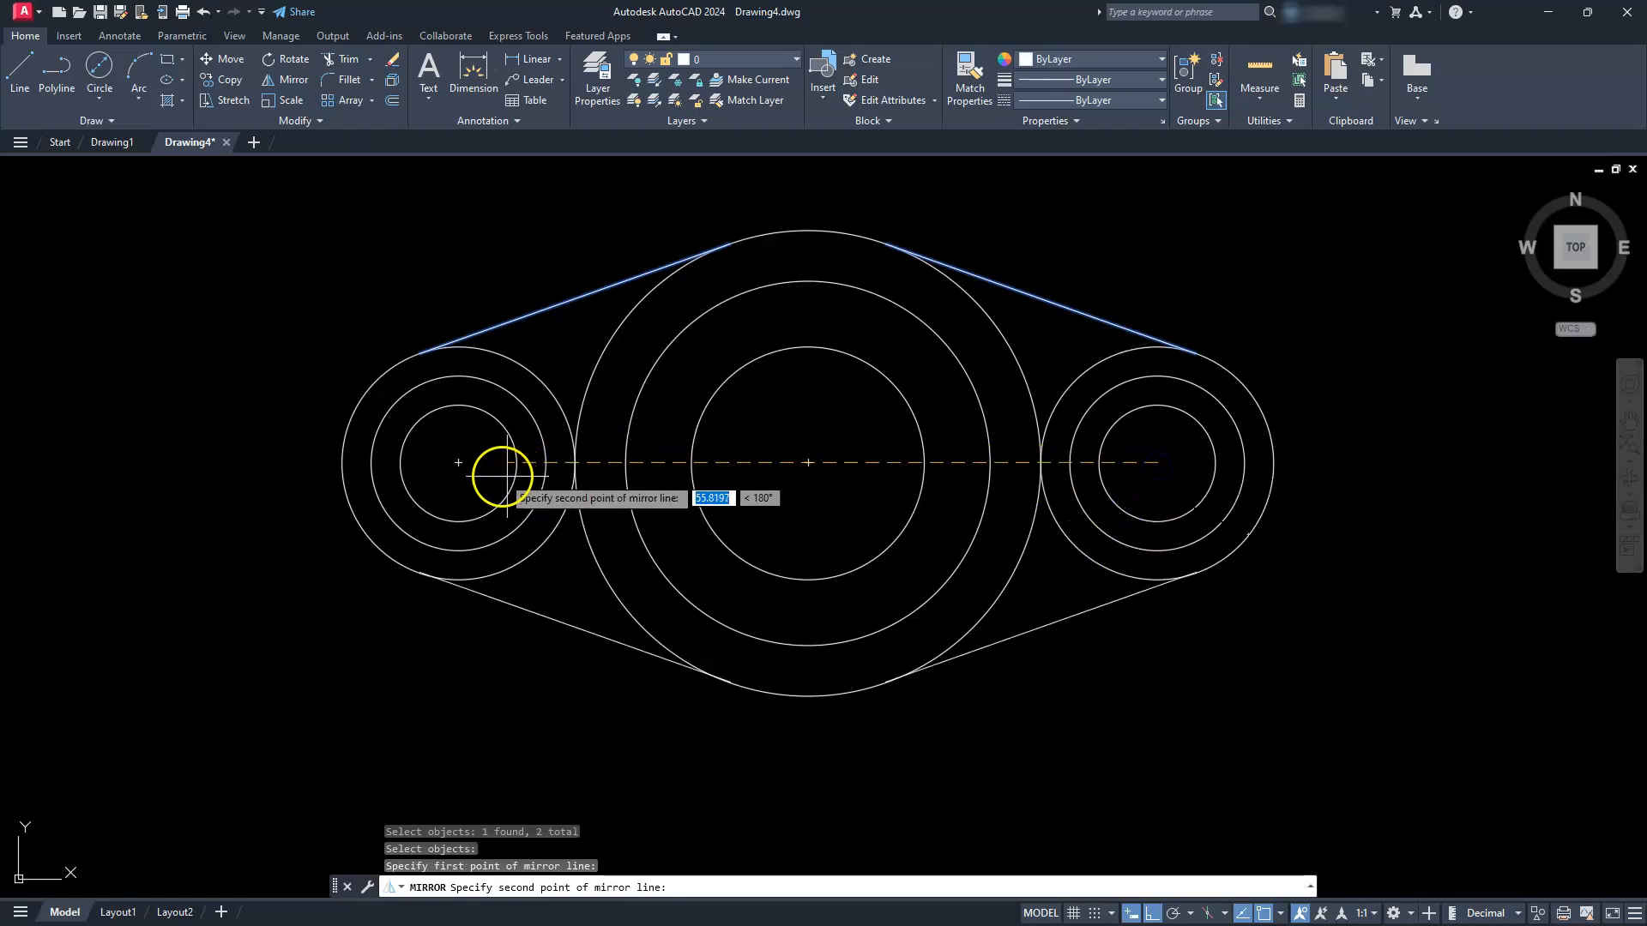
{"action": "left_click", "coordinate": [459, 464]}
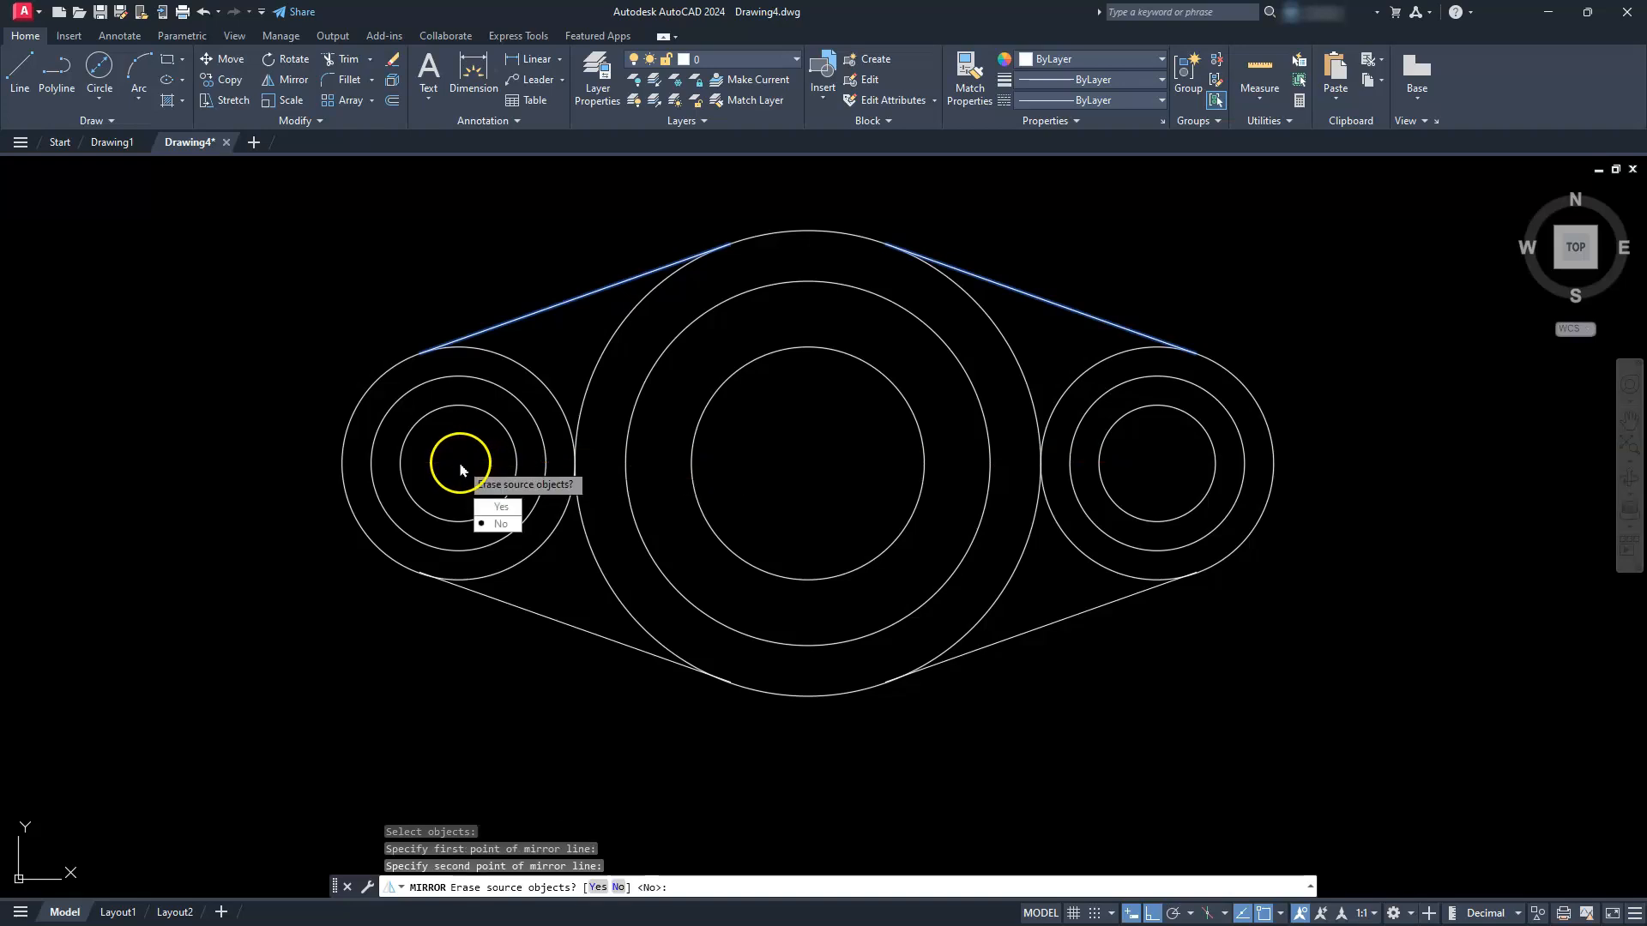
{"action": "key", "text": "Return"}
{"action": "key", "text": "Escape"}
{"action": "key", "text": "Escape"}
{"action": "key", "text": "Escape"}
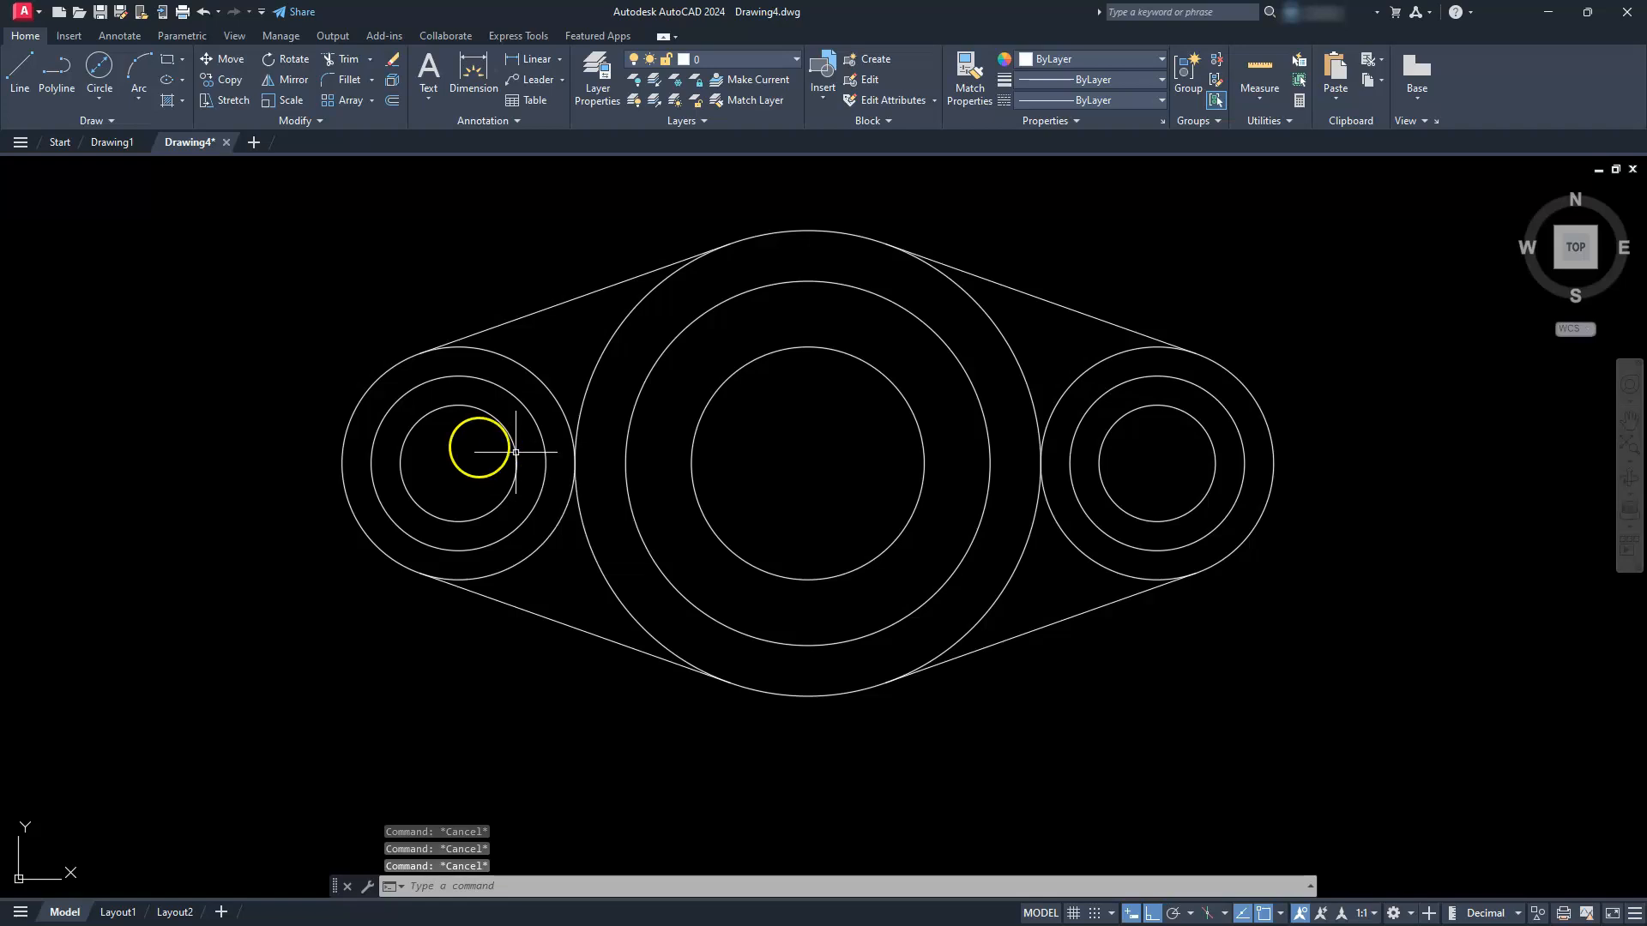
Trim the inner arcs of the three outer circles between the tangent lines, leaving one continuous outer profile.
{"action": "left_click", "coordinate": [336, 60]}
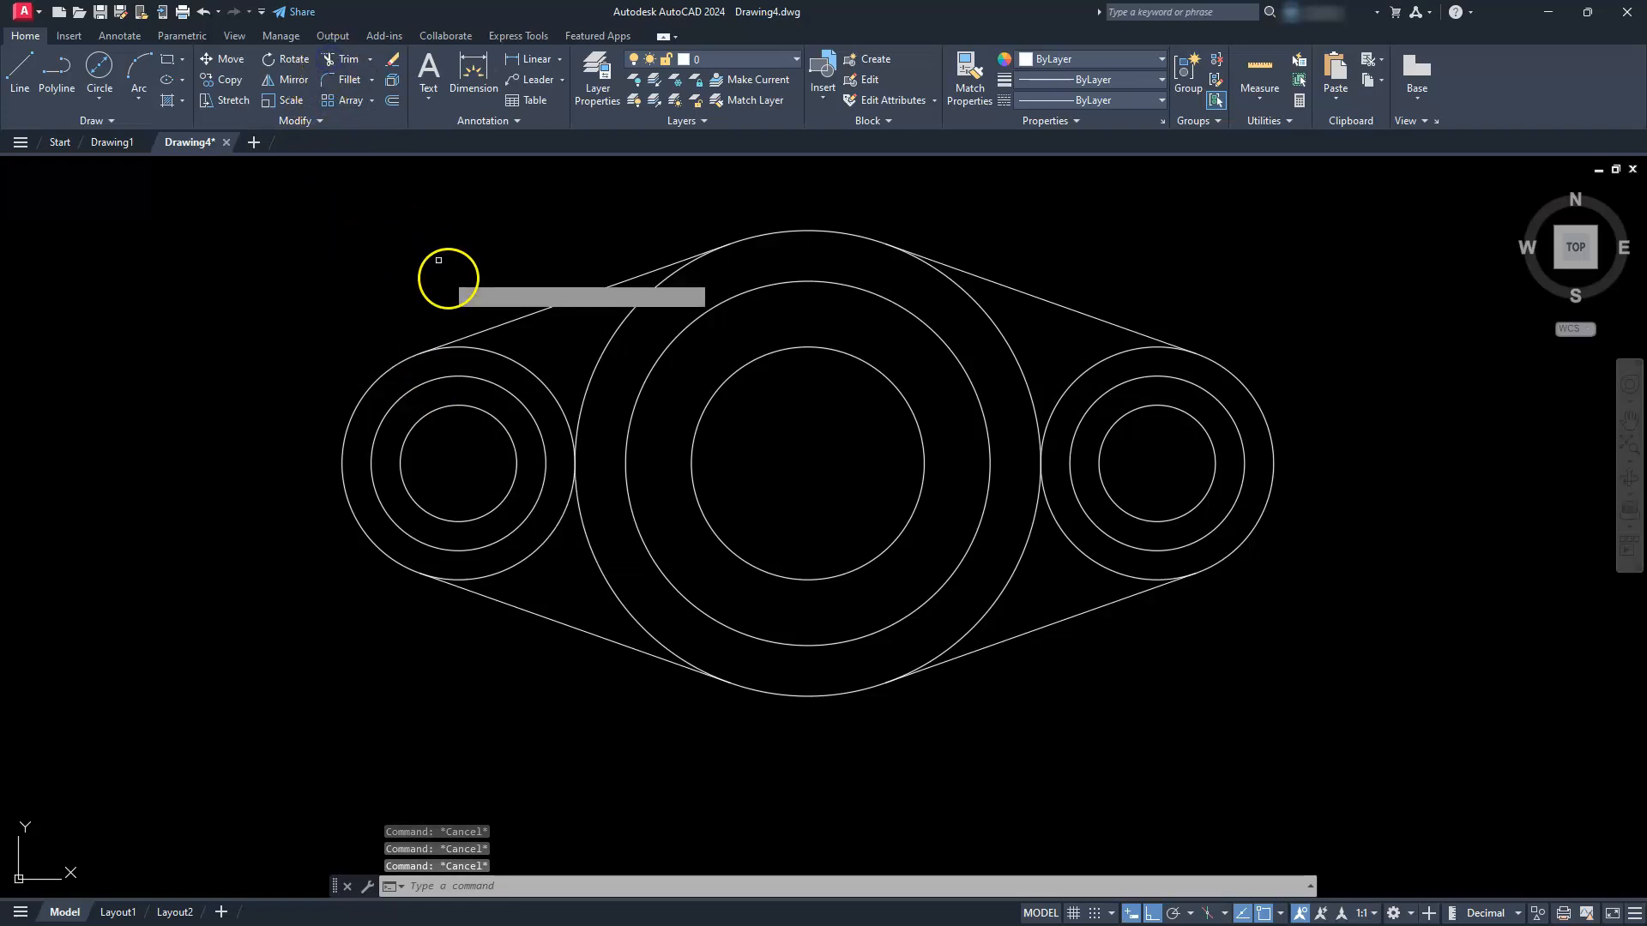
{"action": "left_click", "coordinate": [542, 384]}
{"action": "left_click", "coordinate": [586, 386]}
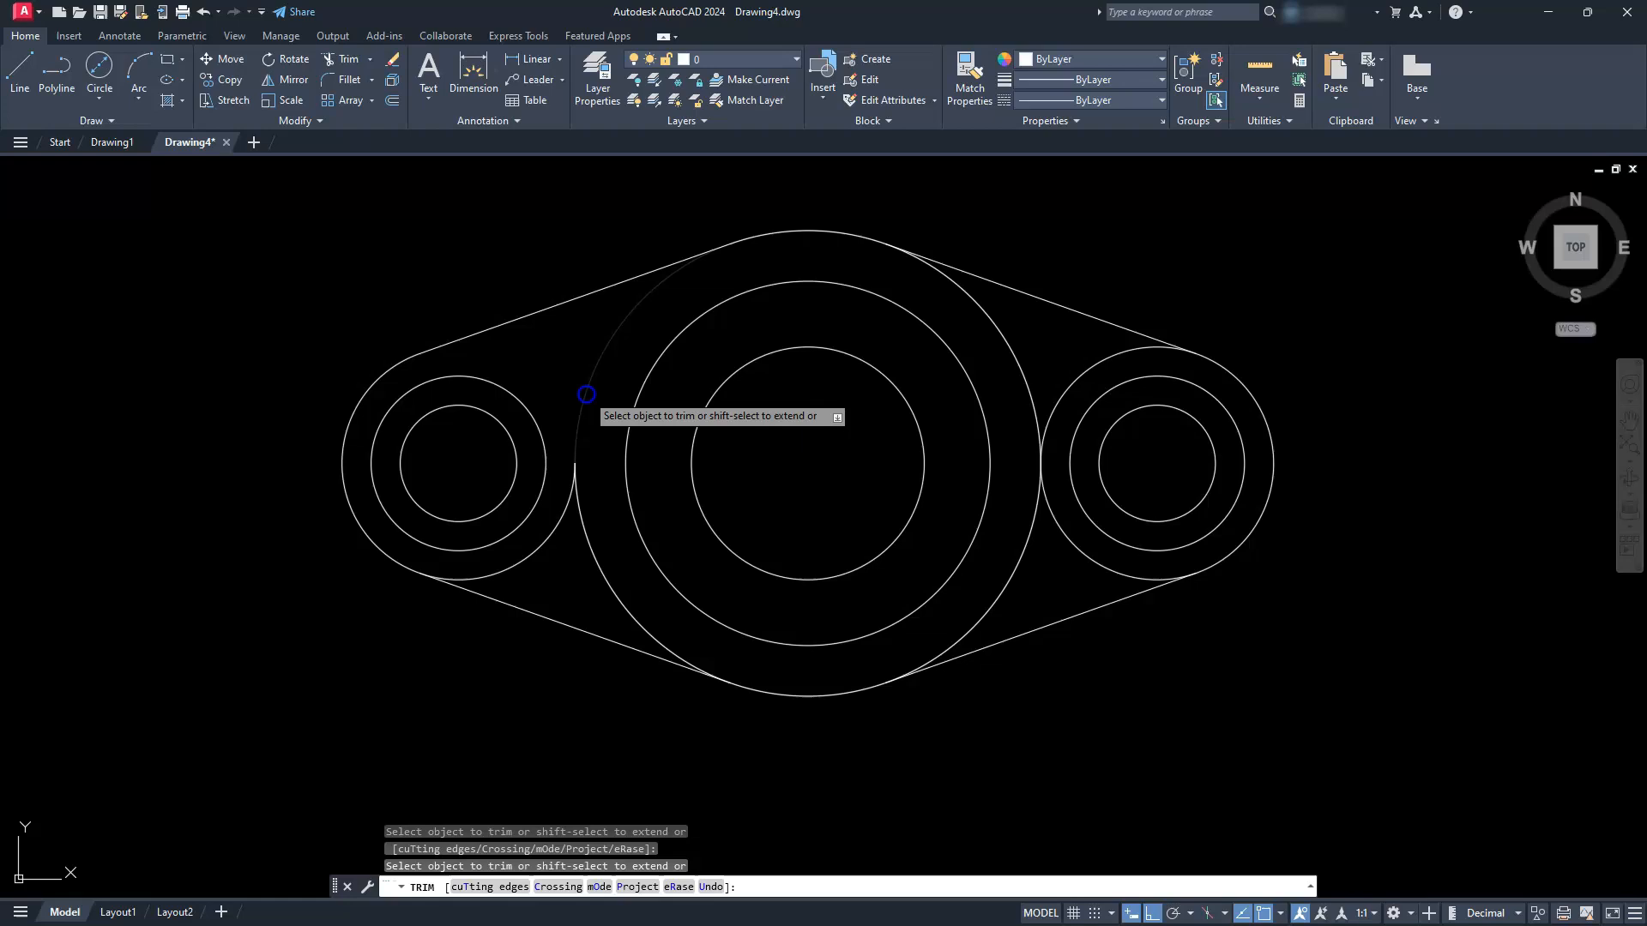
{"action": "left_click", "coordinate": [567, 507]}
{"action": "left_click", "coordinate": [570, 506]}
{"action": "left_click", "coordinate": [977, 631]}
{"action": "left_click", "coordinate": [1048, 513]}
{"action": "left_click", "coordinate": [1039, 419]}
{"action": "key", "text": "Escape"}
{"action": "key", "text": "Escape"}
{"action": "key", "text": "Escape"}
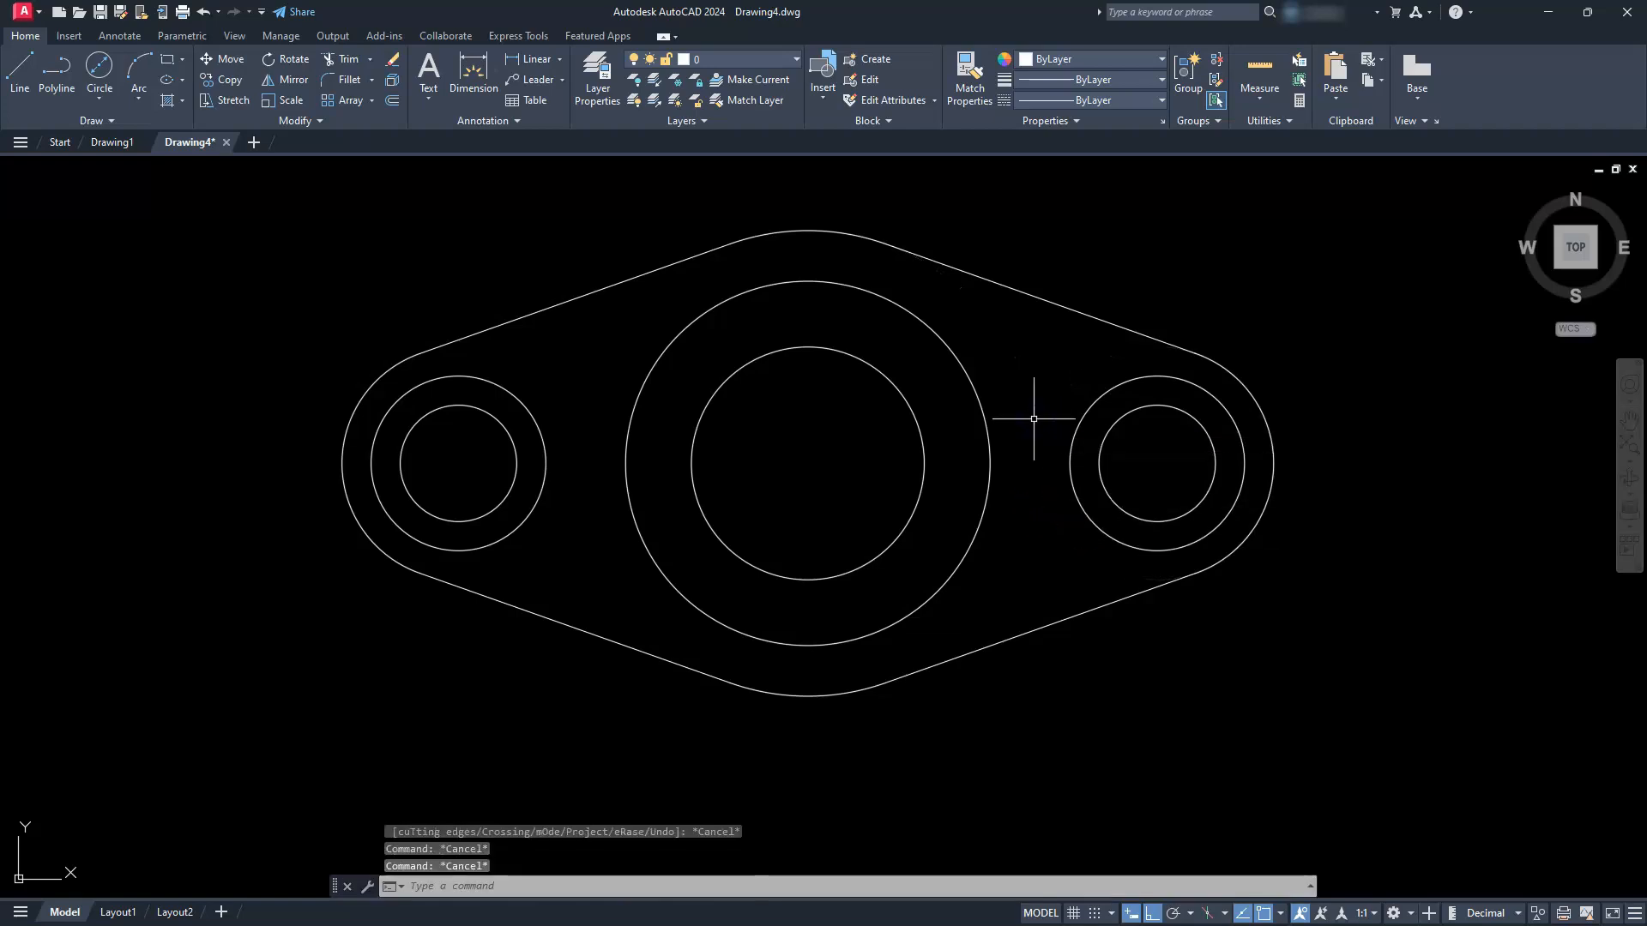
Draw a horizontal base line below the top-view profile, extending past both of its ends.
{"action": "scroll", "coordinate": [761, 467], "scroll_direction": "down", "scroll_amount": 4}
{"action": "scroll", "coordinate": [739, 568], "scroll_direction": "down", "scroll_amount": 2}
{"action": "mouse_move", "coordinate": [739, 570]}
{"action": "middle_mouse_down"}
{"action": "mouse_move", "coordinate": [770, 555]}
{"action": "mouse_move", "coordinate": [777, 622]}
{"action": "mouse_move", "coordinate": [732, 457]}
{"action": "middle_mouse_up"}
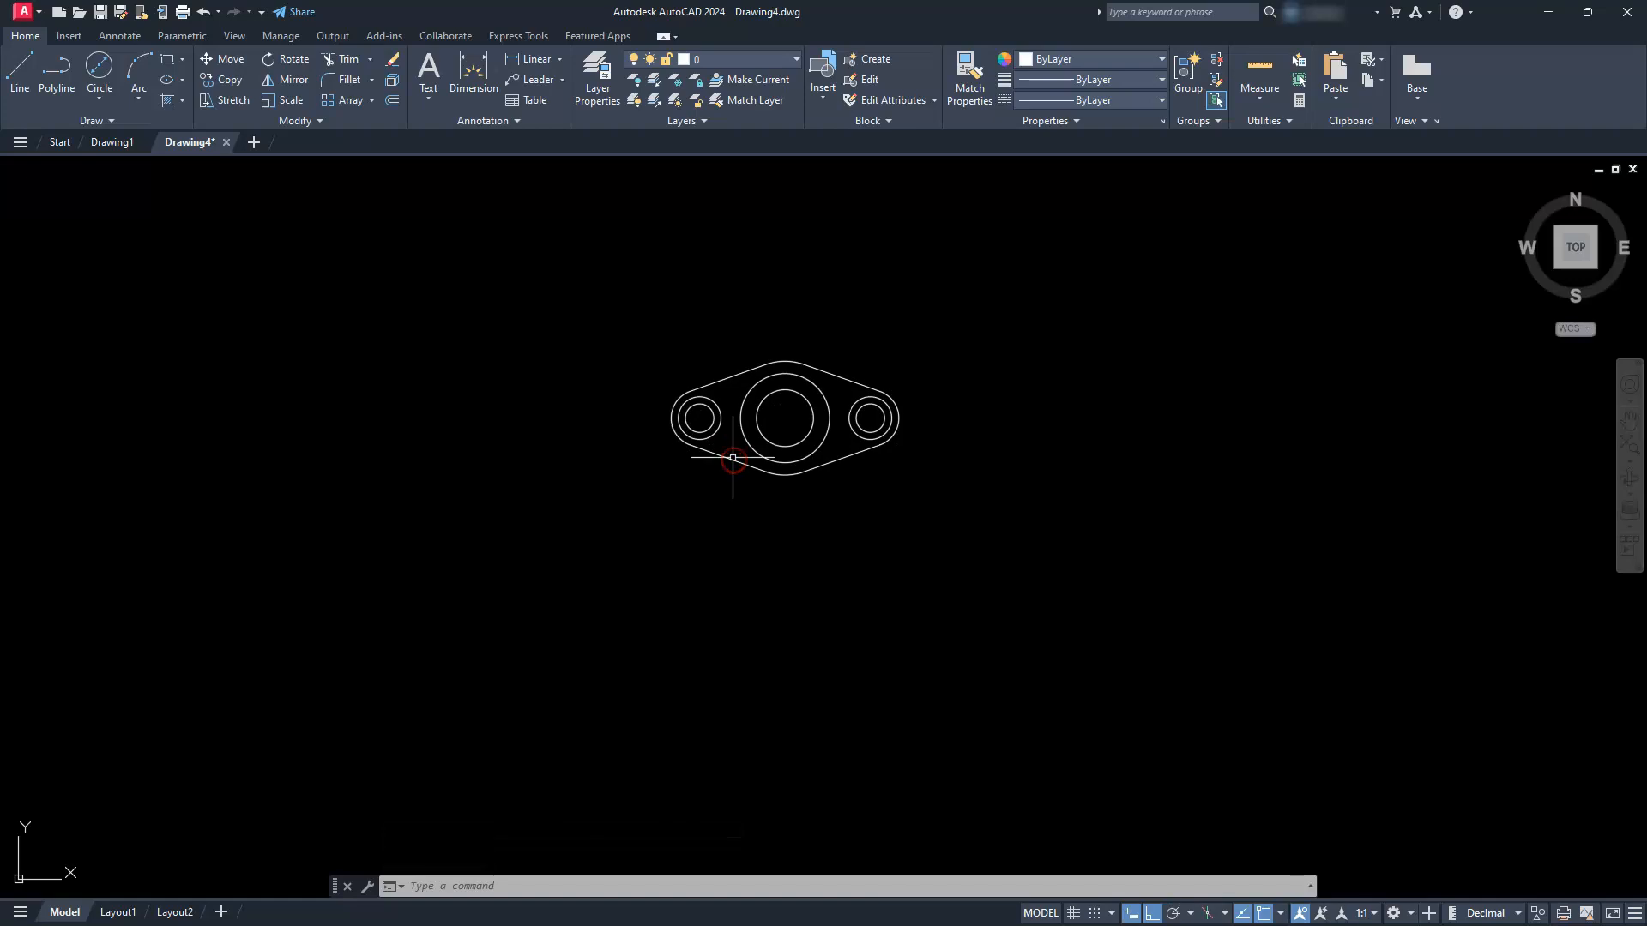
{"action": "mouse_move", "coordinate": [732, 457]}
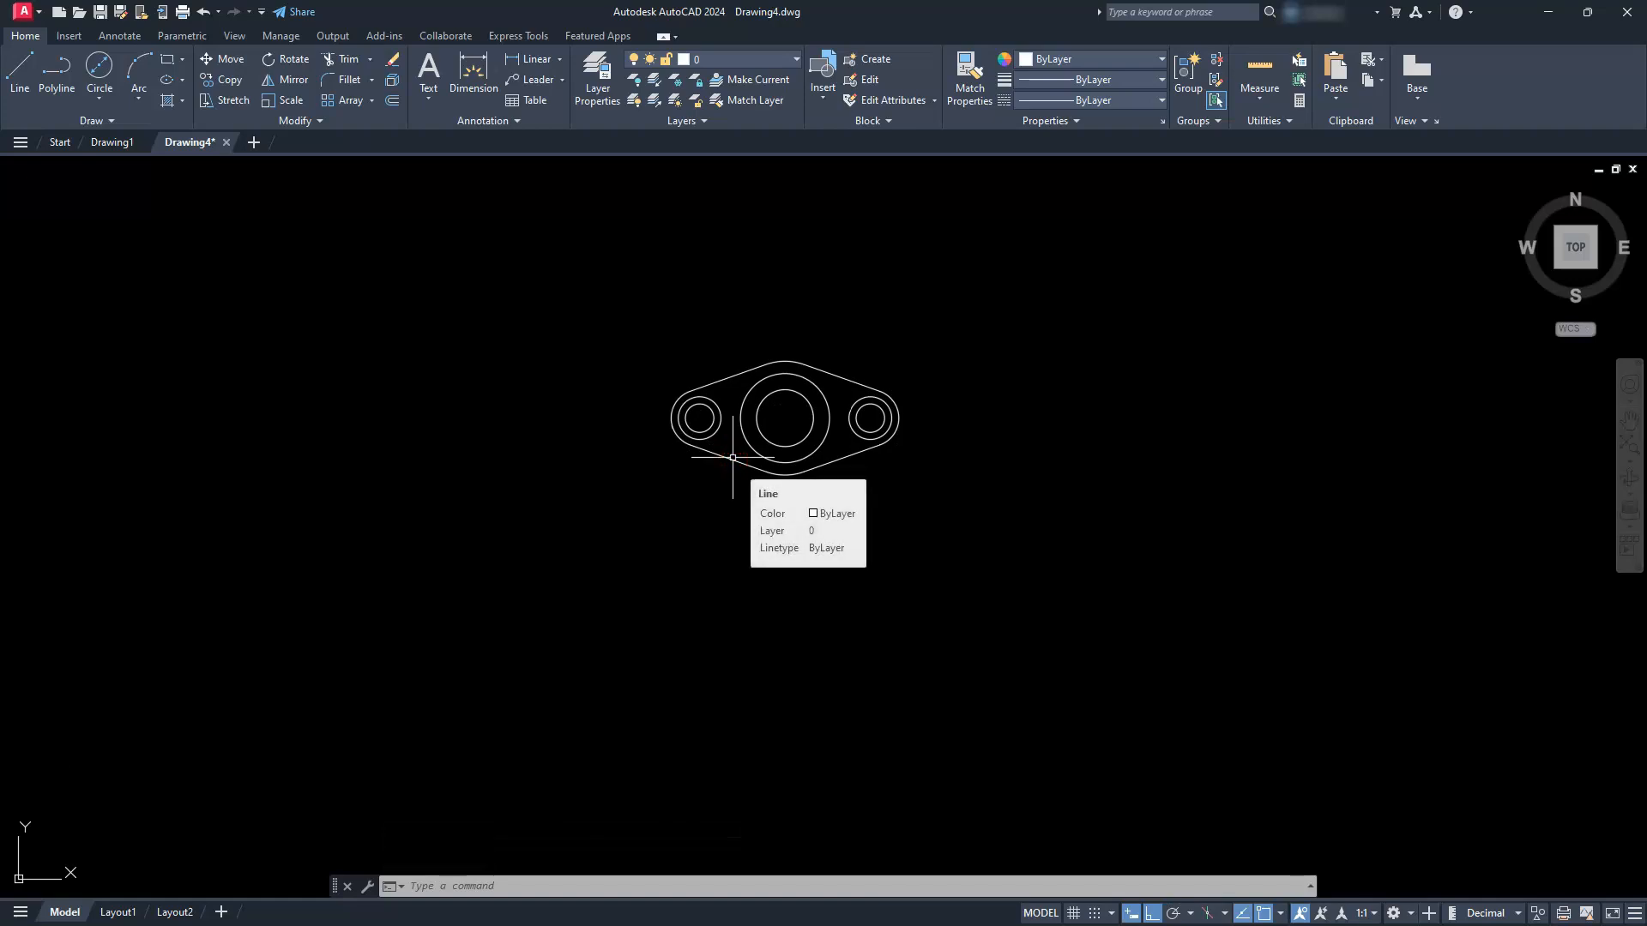
{"action": "left_click", "coordinate": [746, 675]}
{"action": "scroll", "coordinate": [731, 462], "scroll_direction": "up", "scroll_amount": 4}
{"action": "middle_click_drag", "start_coordinate": [754, 620], "coordinate": [744, 558]}
{"action": "key", "text": "Escape"}
{"action": "key", "text": "Escape"}
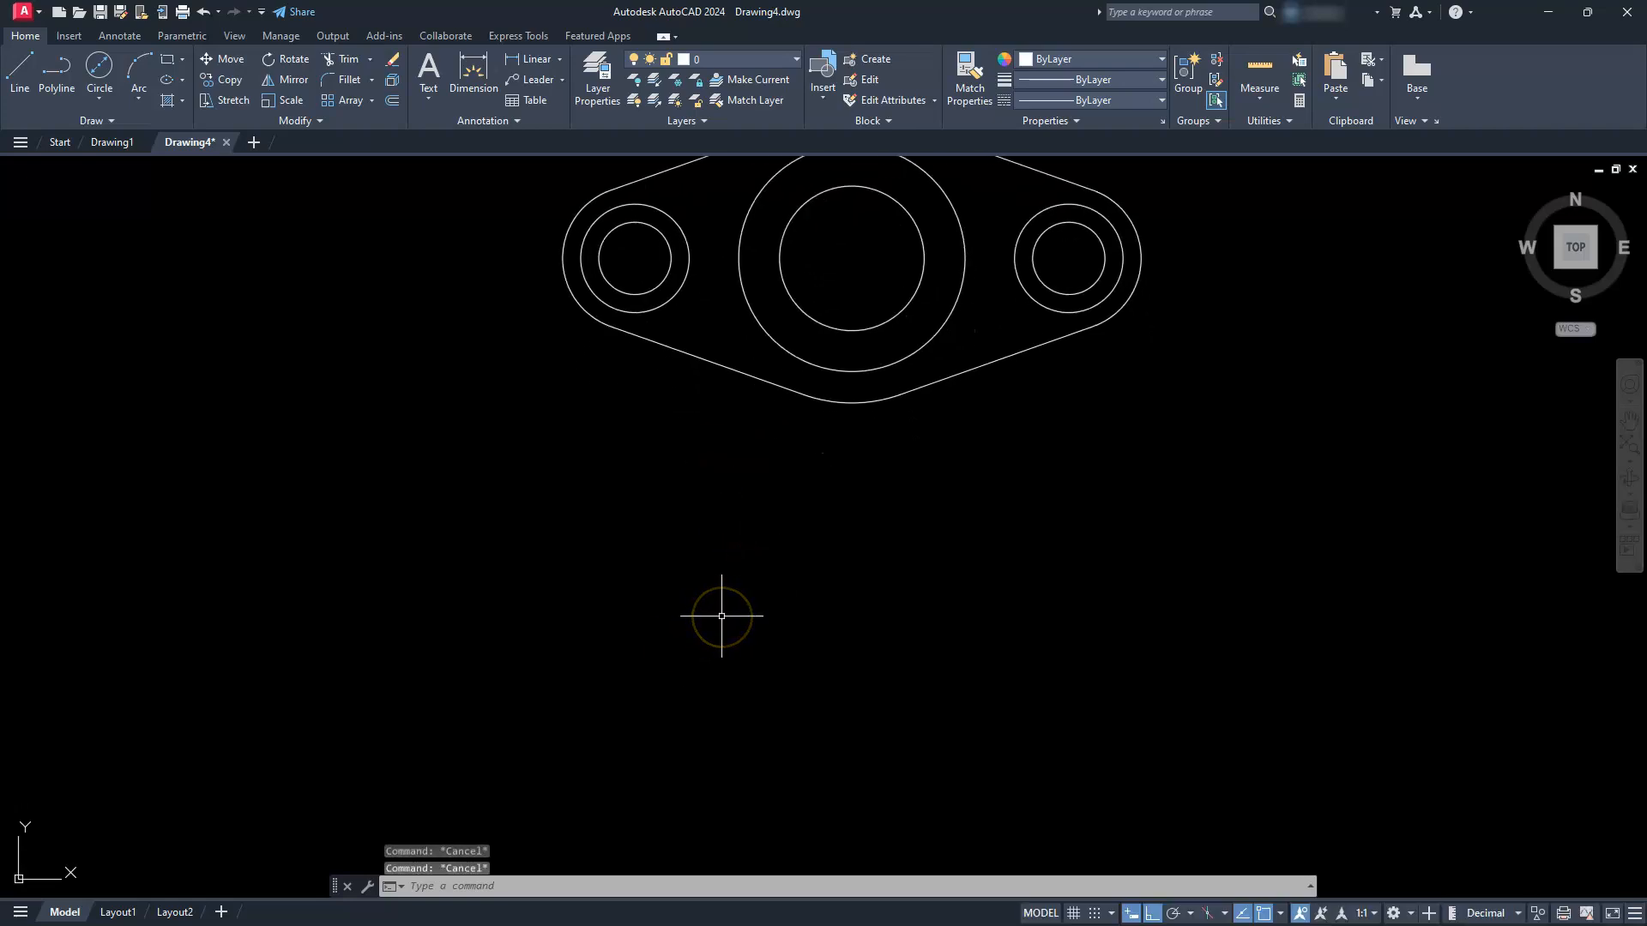
{"action": "type", "text": "l"}
{"action": "key", "text": "Return"}
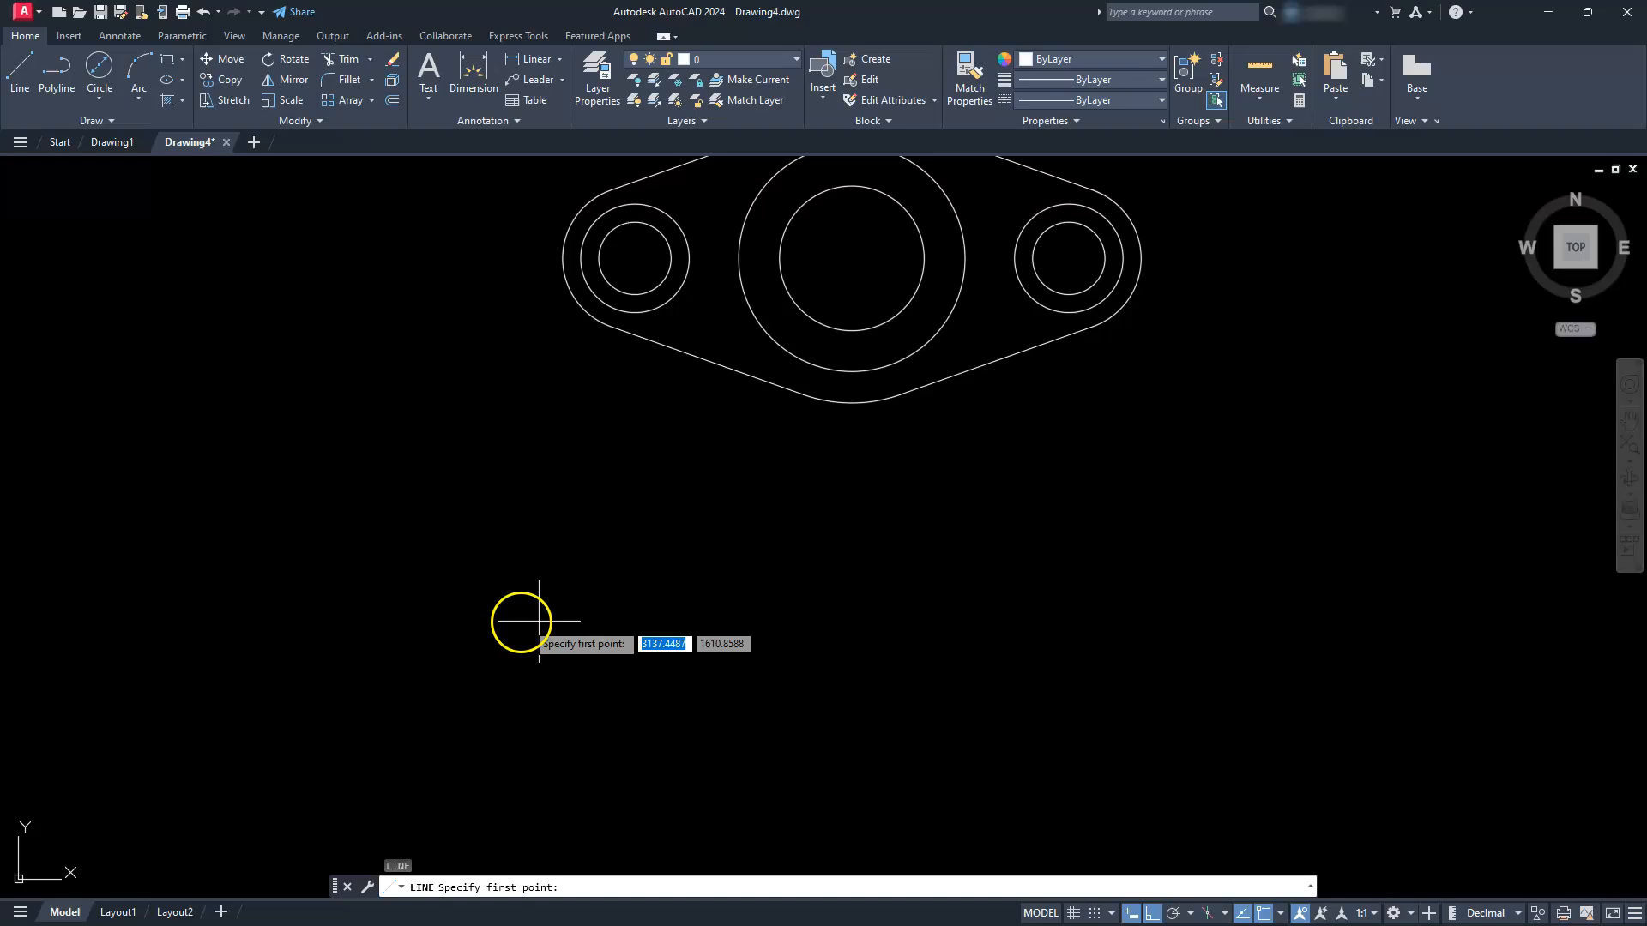
{"action": "left_click", "coordinate": [494, 616]}
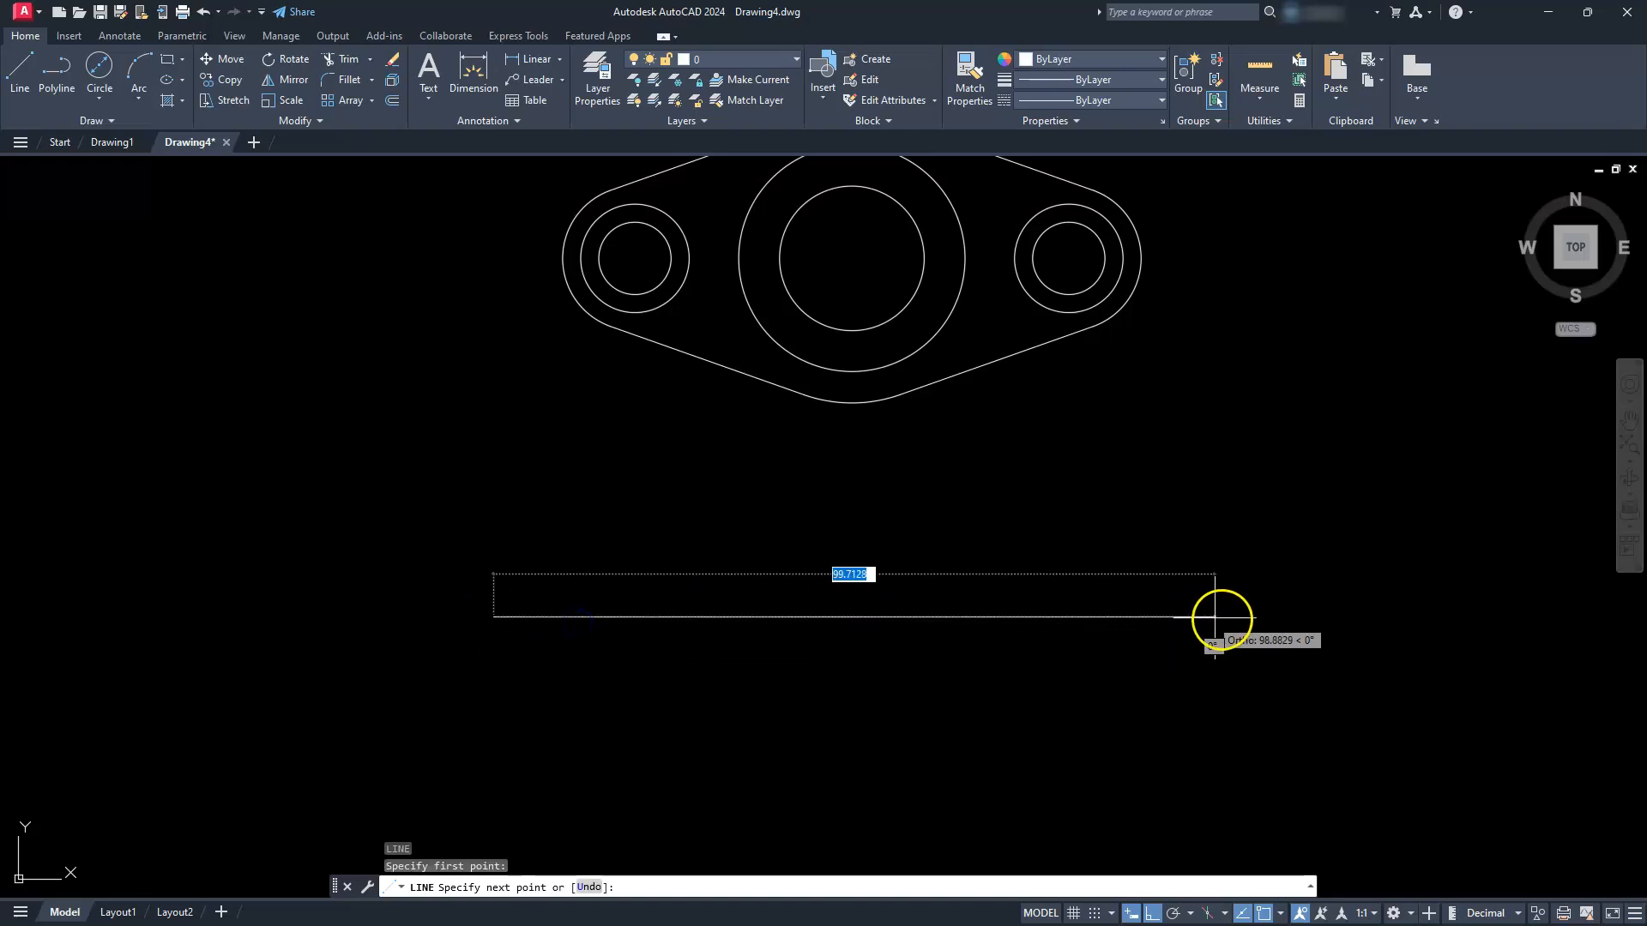
{"action": "left_click", "coordinate": [1253, 617]}
{"action": "key", "text": "Escape"}
{"action": "key", "text": "Escape"}
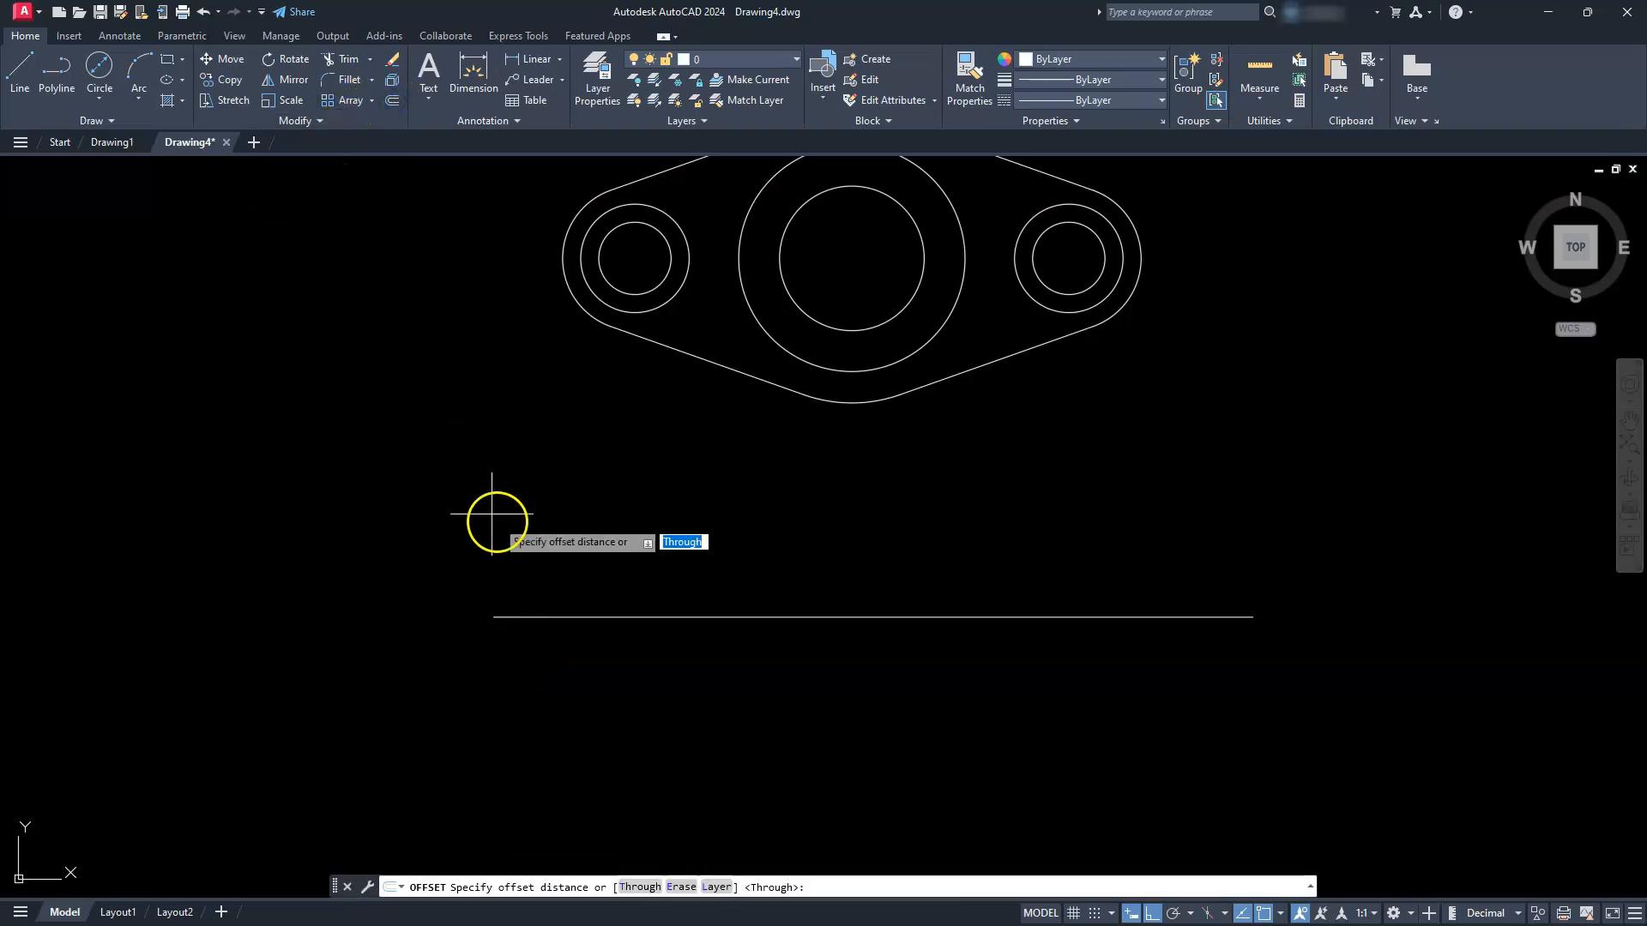
Offset the horizontal base line below the top view upward by 3.
{"action": "key", "text": "Return"}
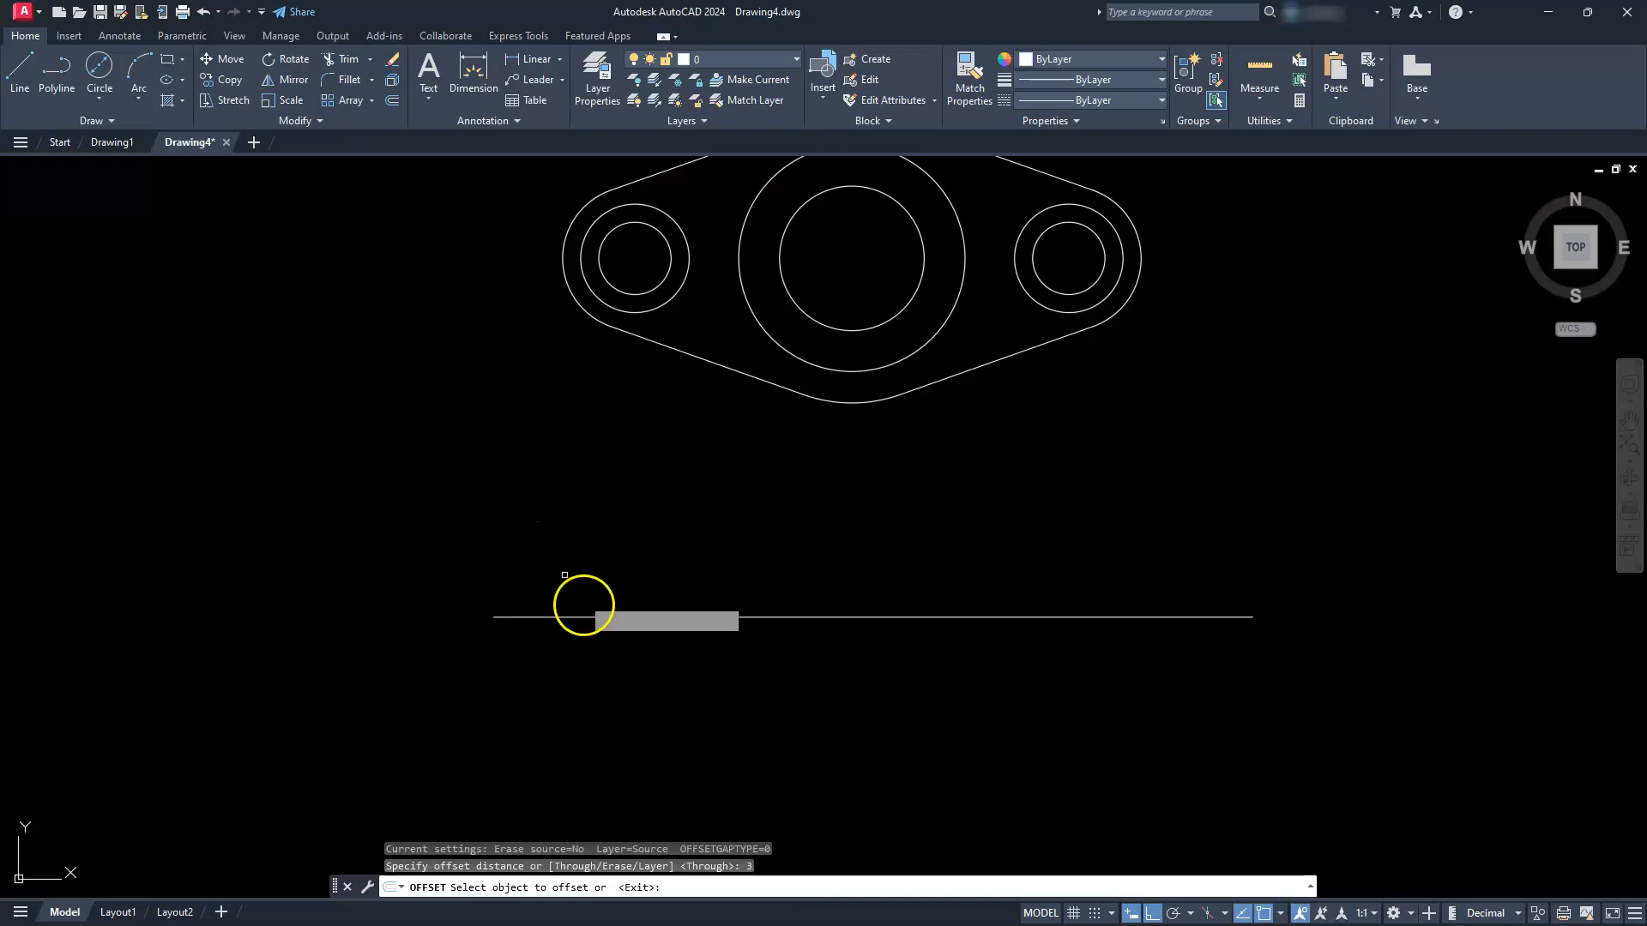
{"action": "left_click", "coordinate": [589, 618]}
{"action": "left_click", "coordinate": [601, 534]}
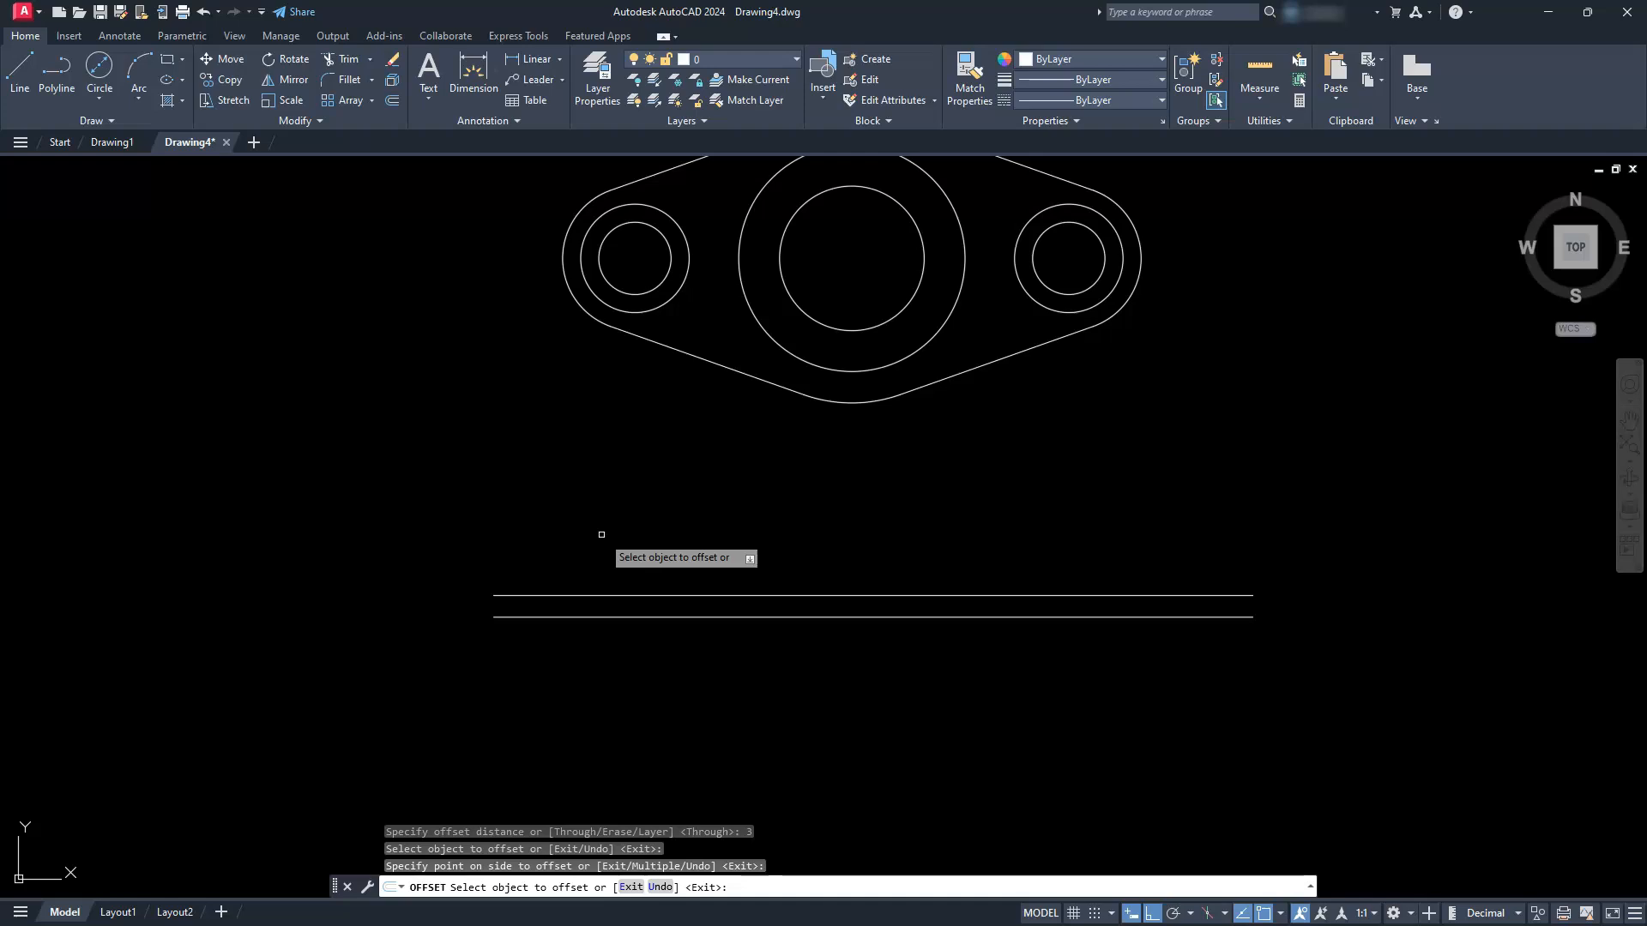
{"action": "key", "text": "Escape"}
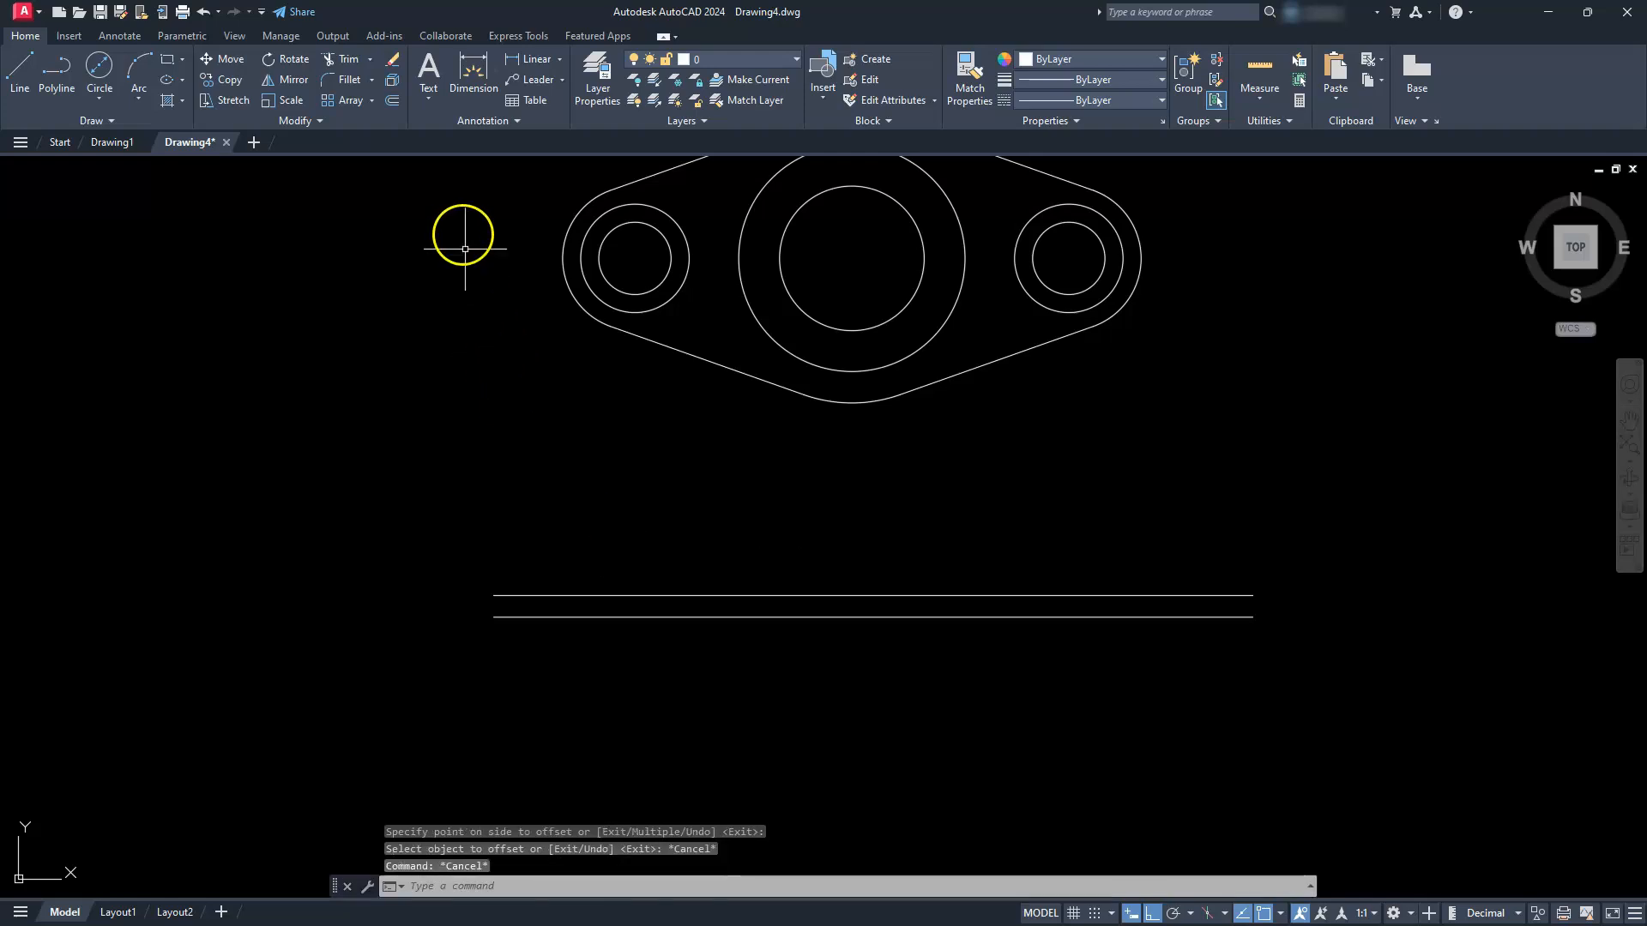
Offset the original base line downward by 10, leaving the line above it in place.
{"action": "left_click", "coordinate": [392, 102]}
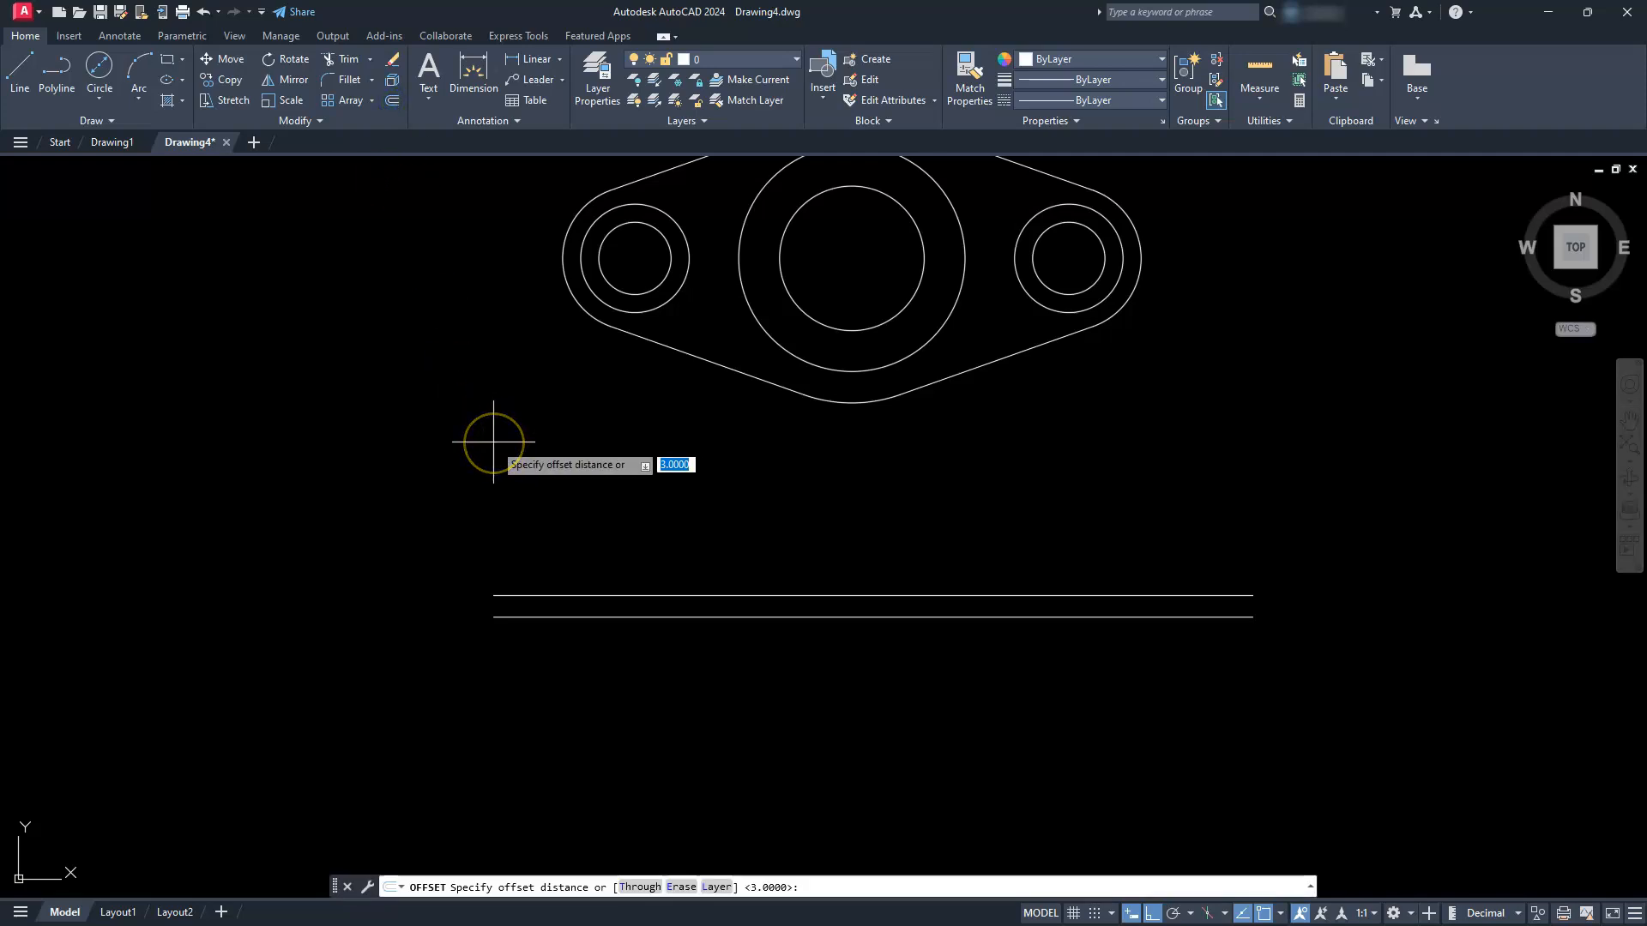
{"action": "key", "text": "Return"}
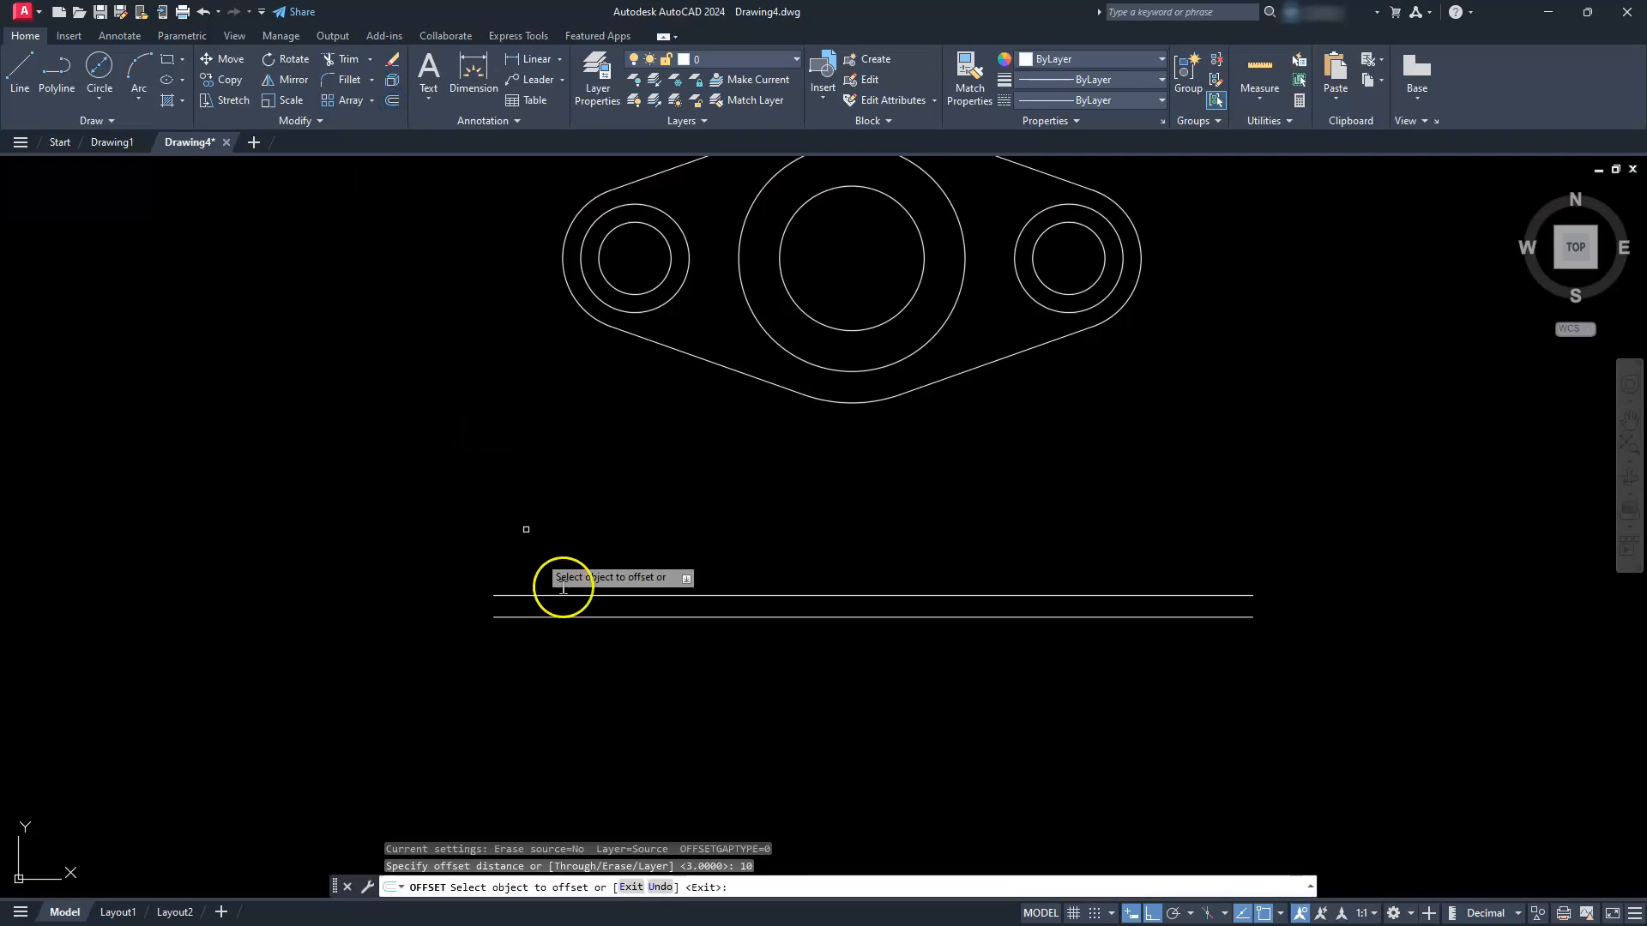
{"action": "left_click", "coordinate": [587, 618]}
{"action": "left_click", "coordinate": [569, 678]}
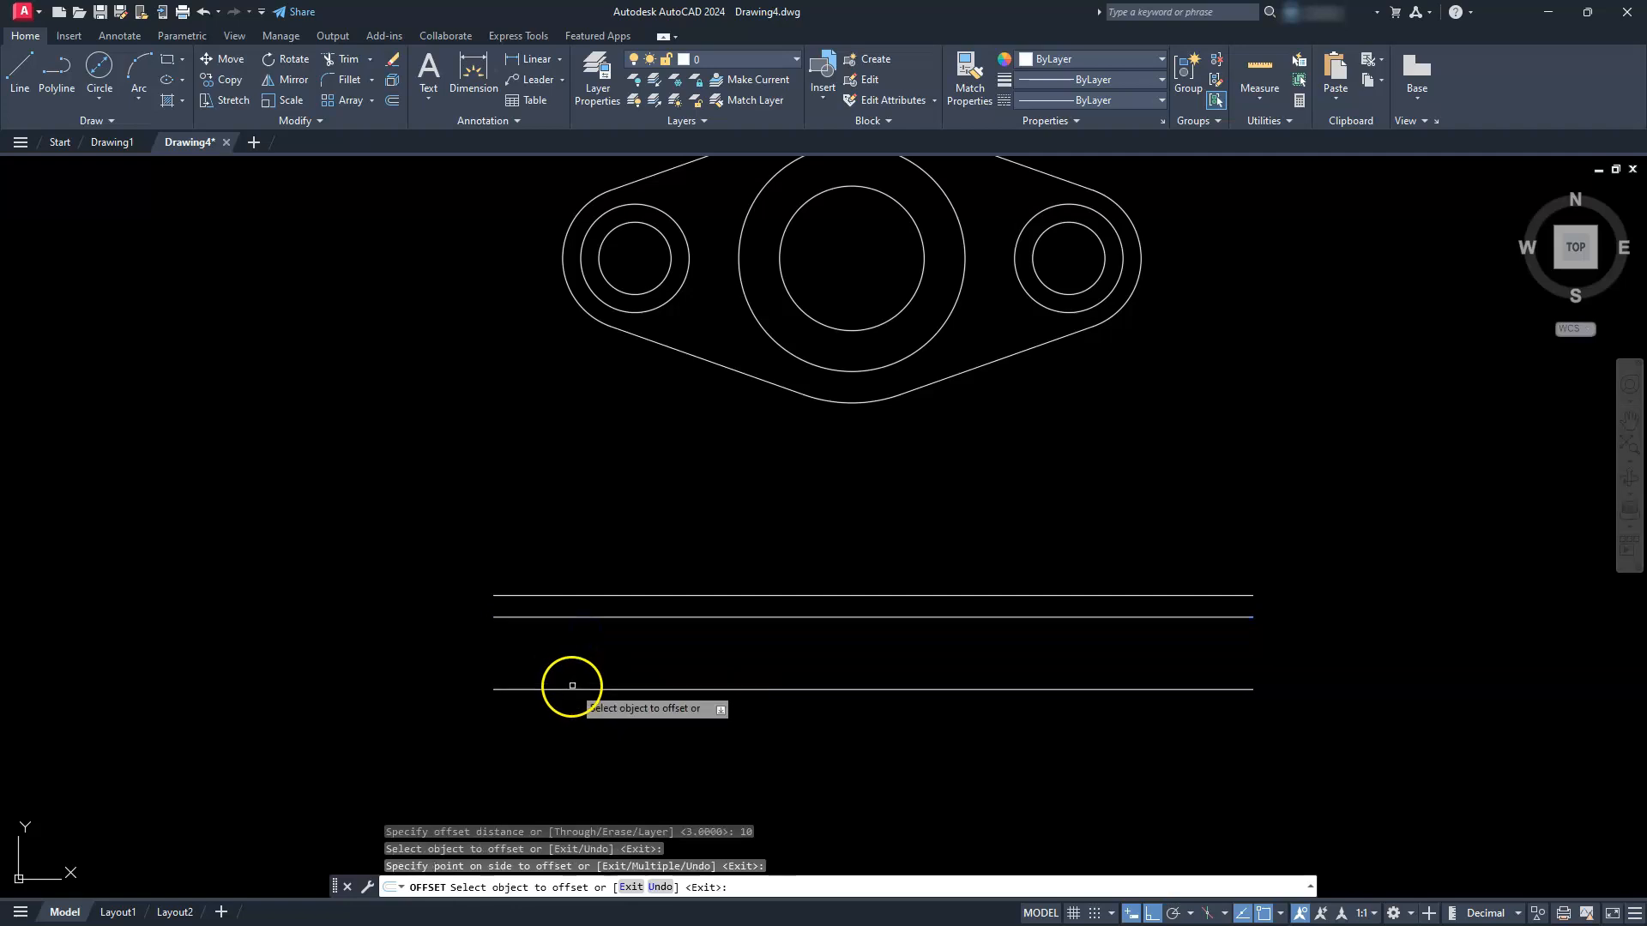
{"action": "key", "text": "Escape"}
{"action": "key", "text": "Escape"}
{"action": "key", "text": "Escape"}
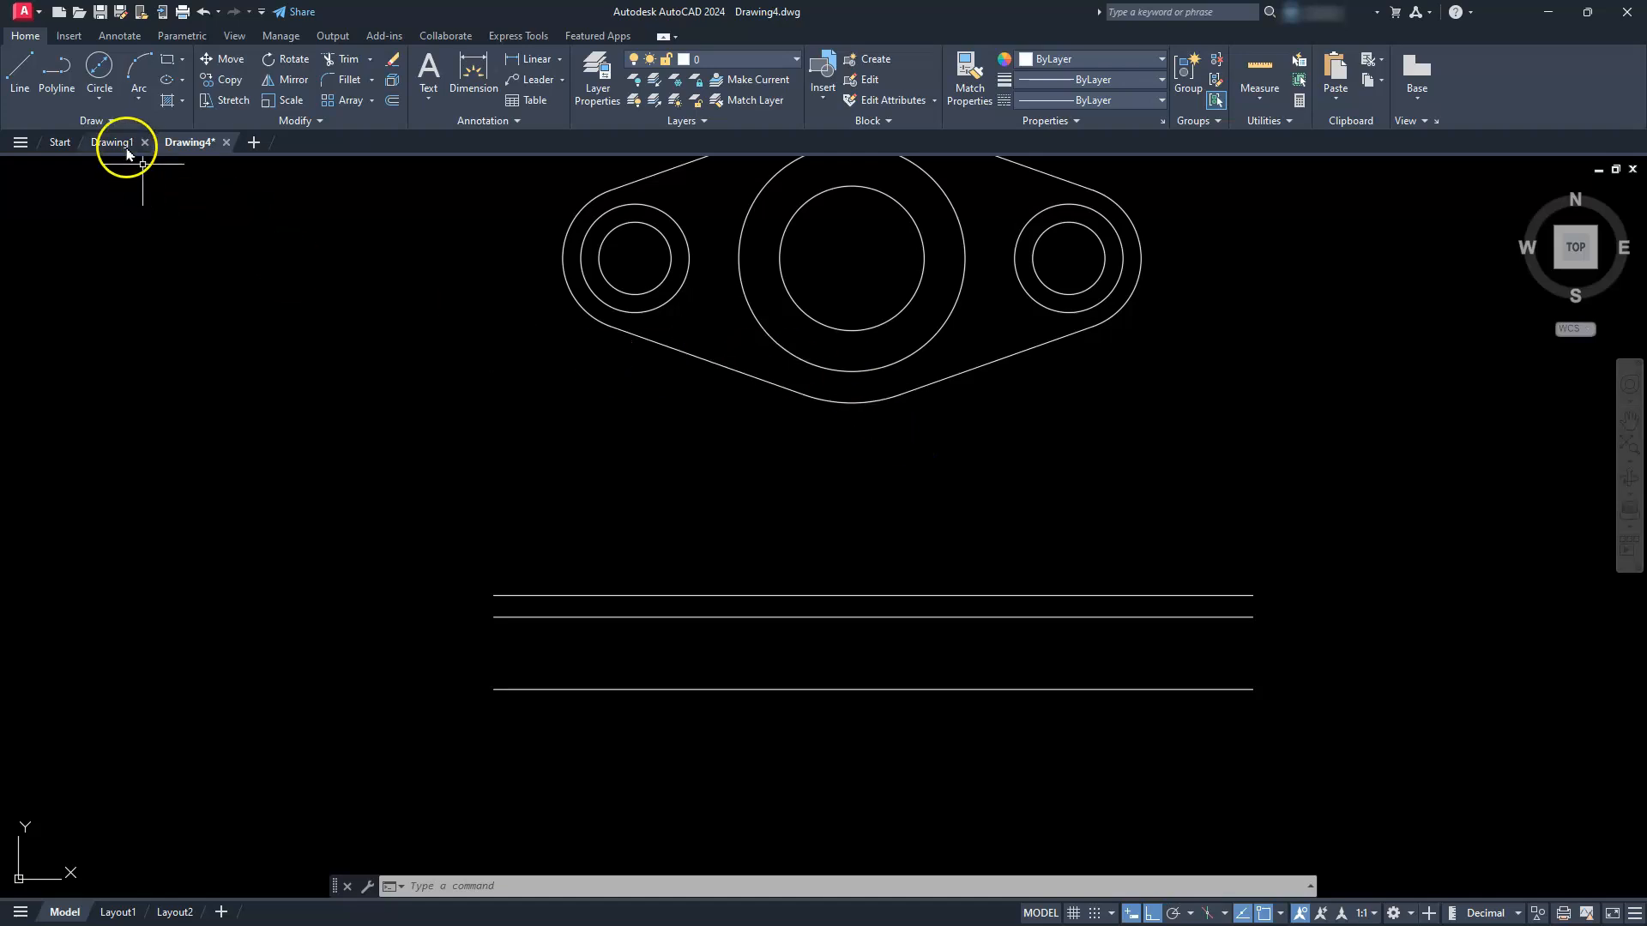
Place vertical construction lines through the outer profile's left end, both sides of the left boss's larger circle, and the central outer circle's left side.
{"action": "left_click", "coordinate": [109, 122]}
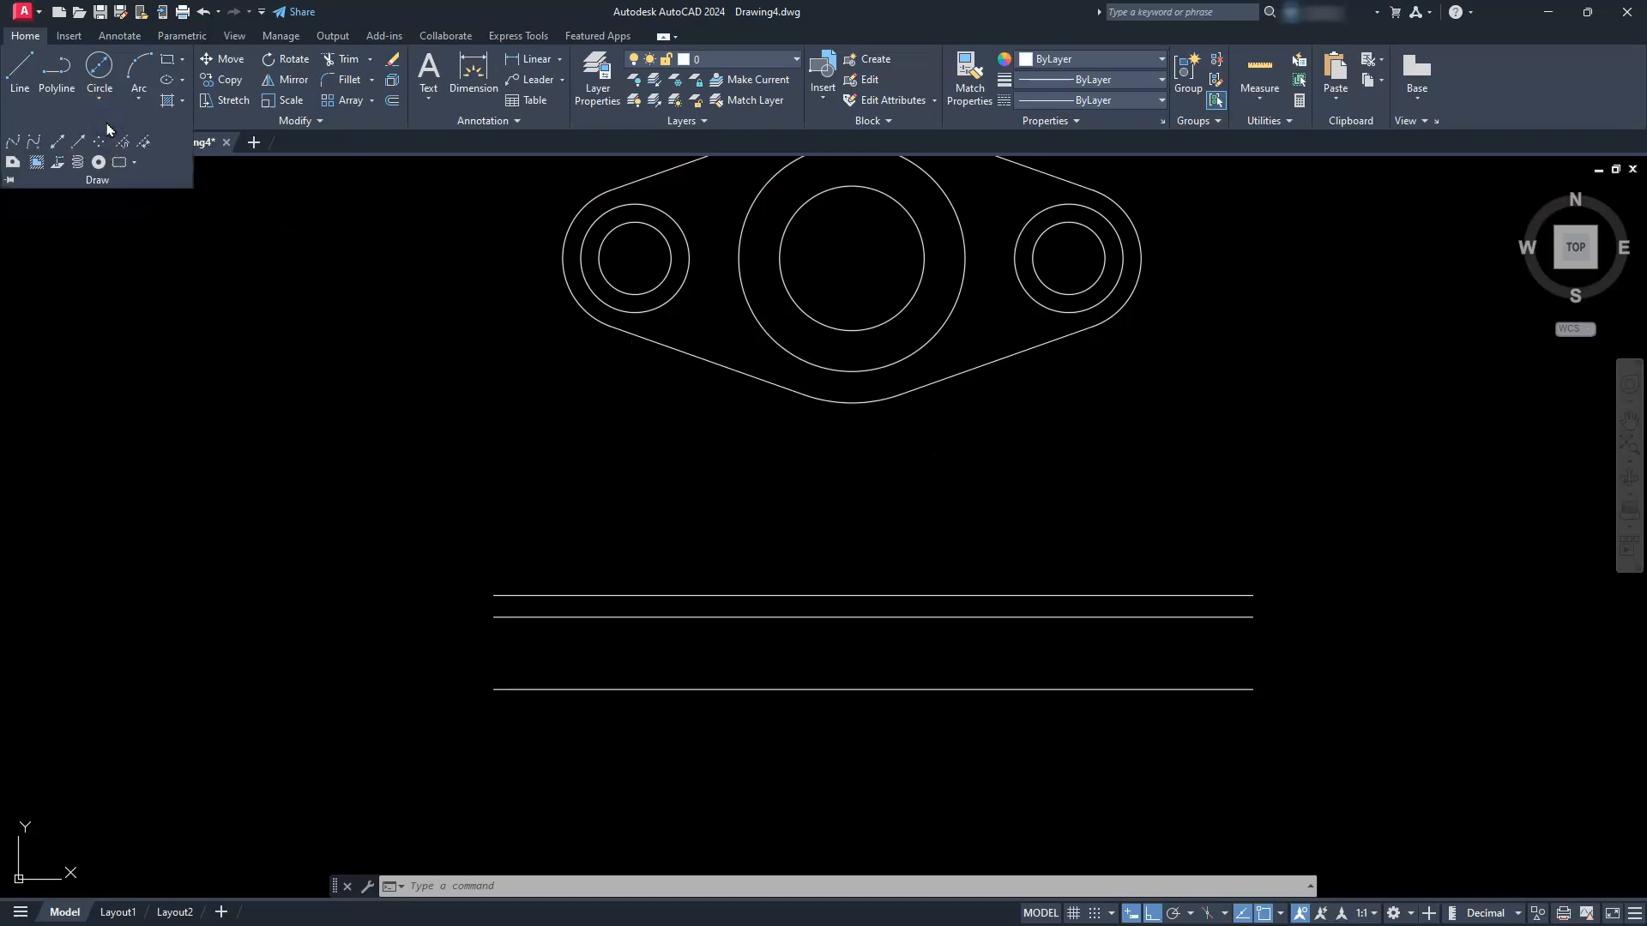
{"action": "left_click", "coordinate": [57, 143]}
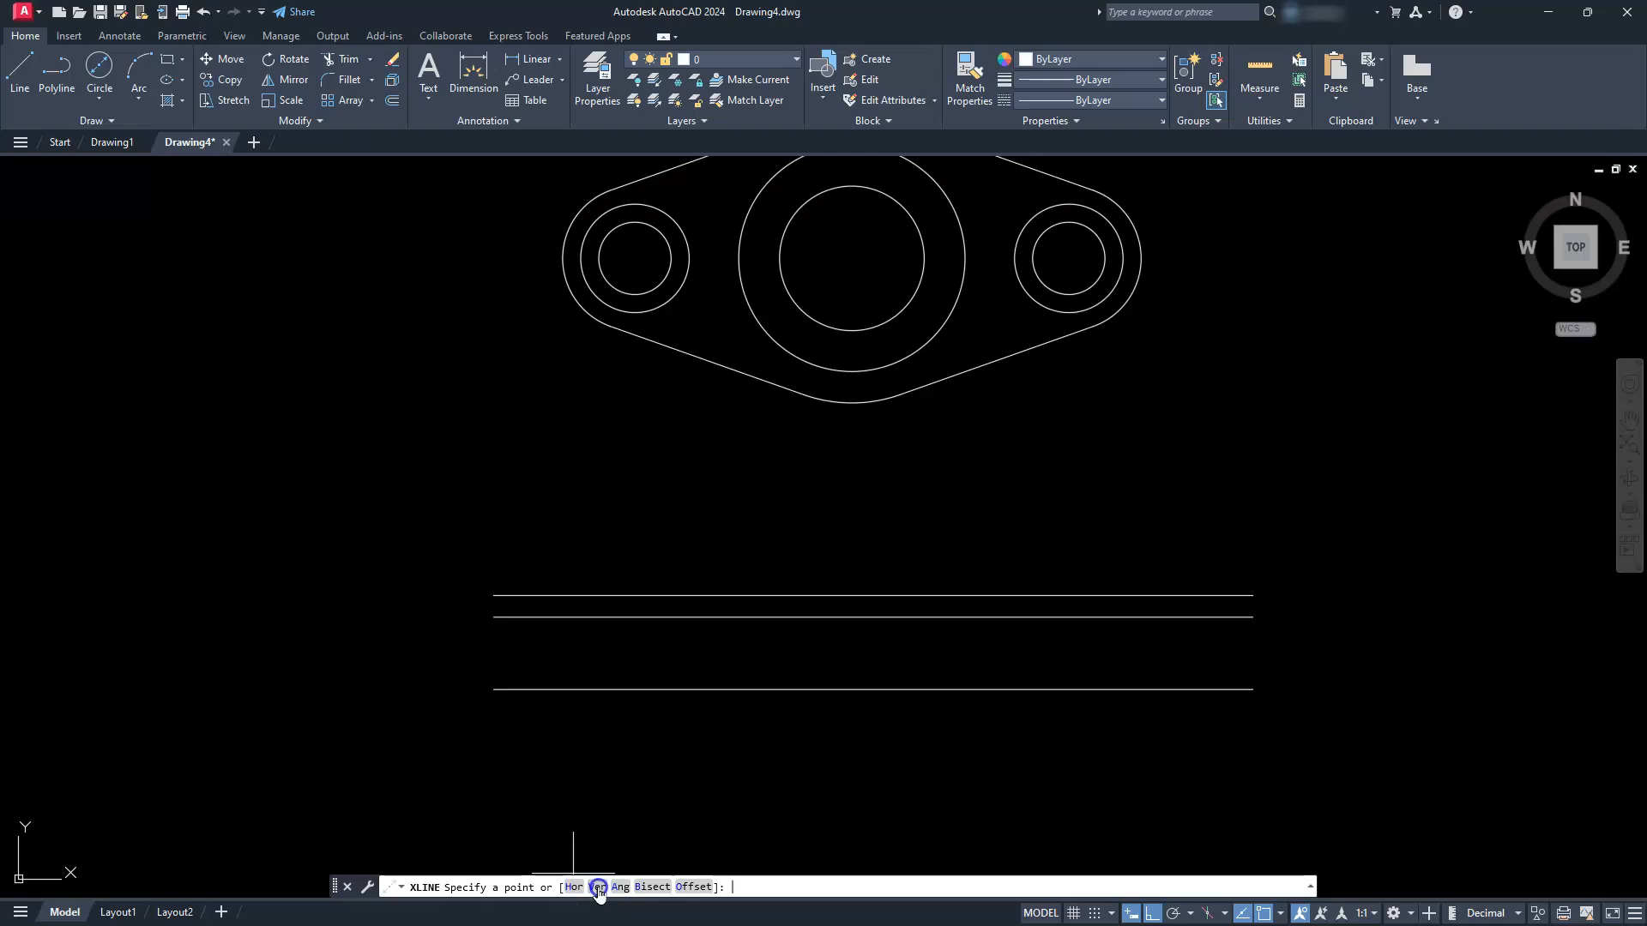
{"action": "left_click", "coordinate": [599, 887]}
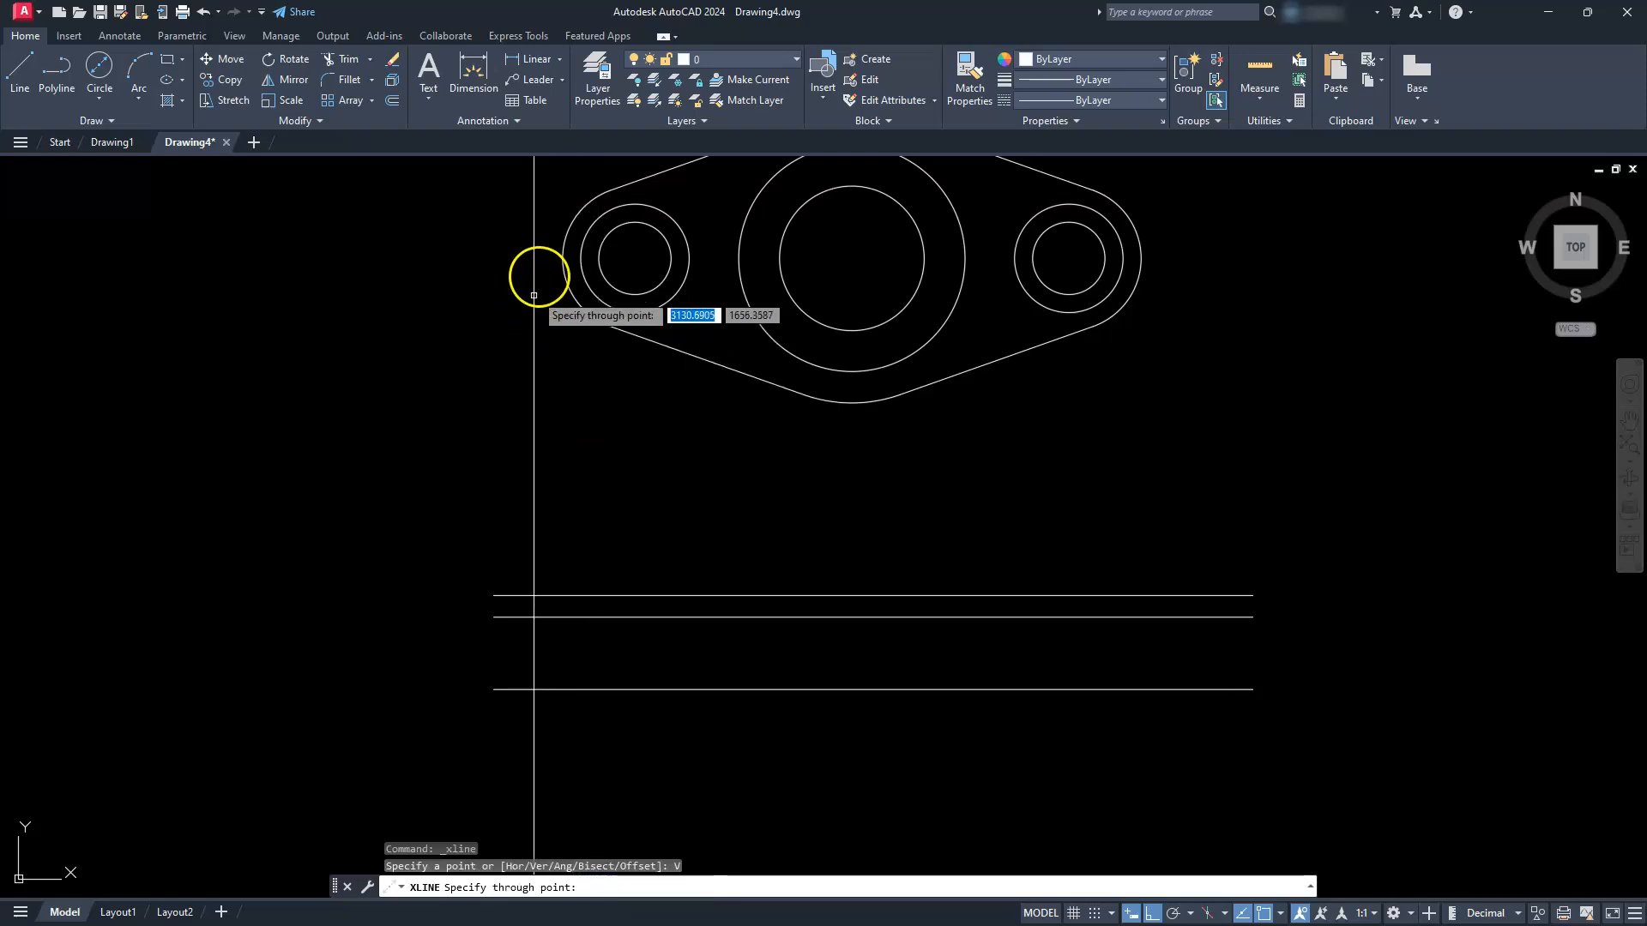
{"action": "left_click", "coordinate": [563, 257]}
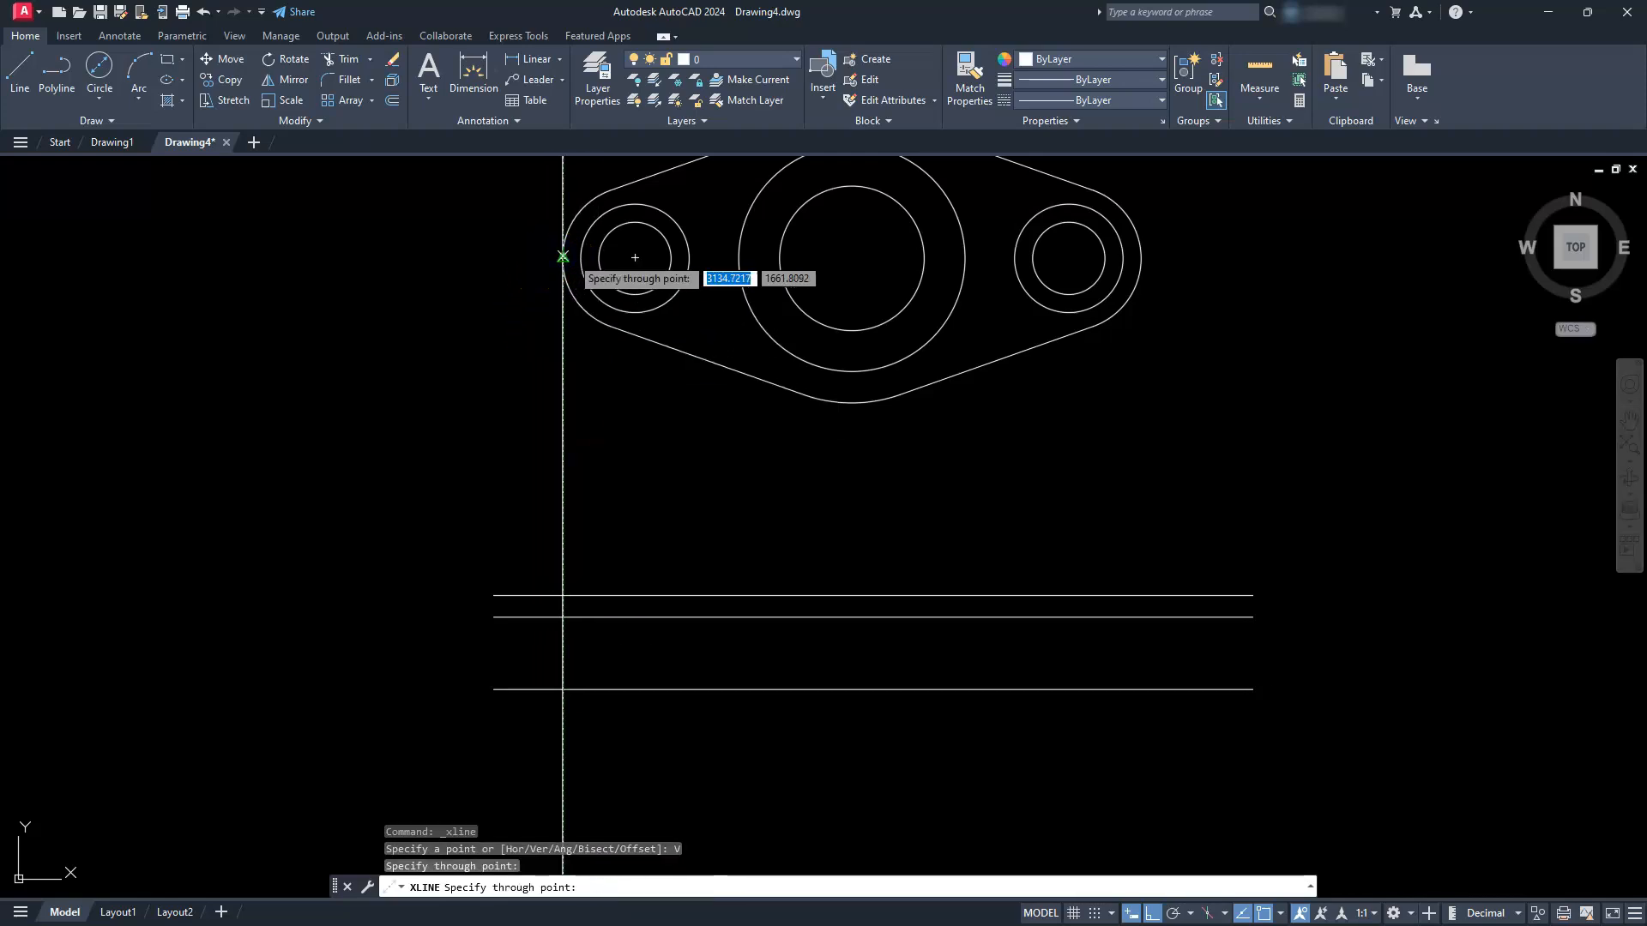
{"action": "left_click", "coordinate": [581, 257]}
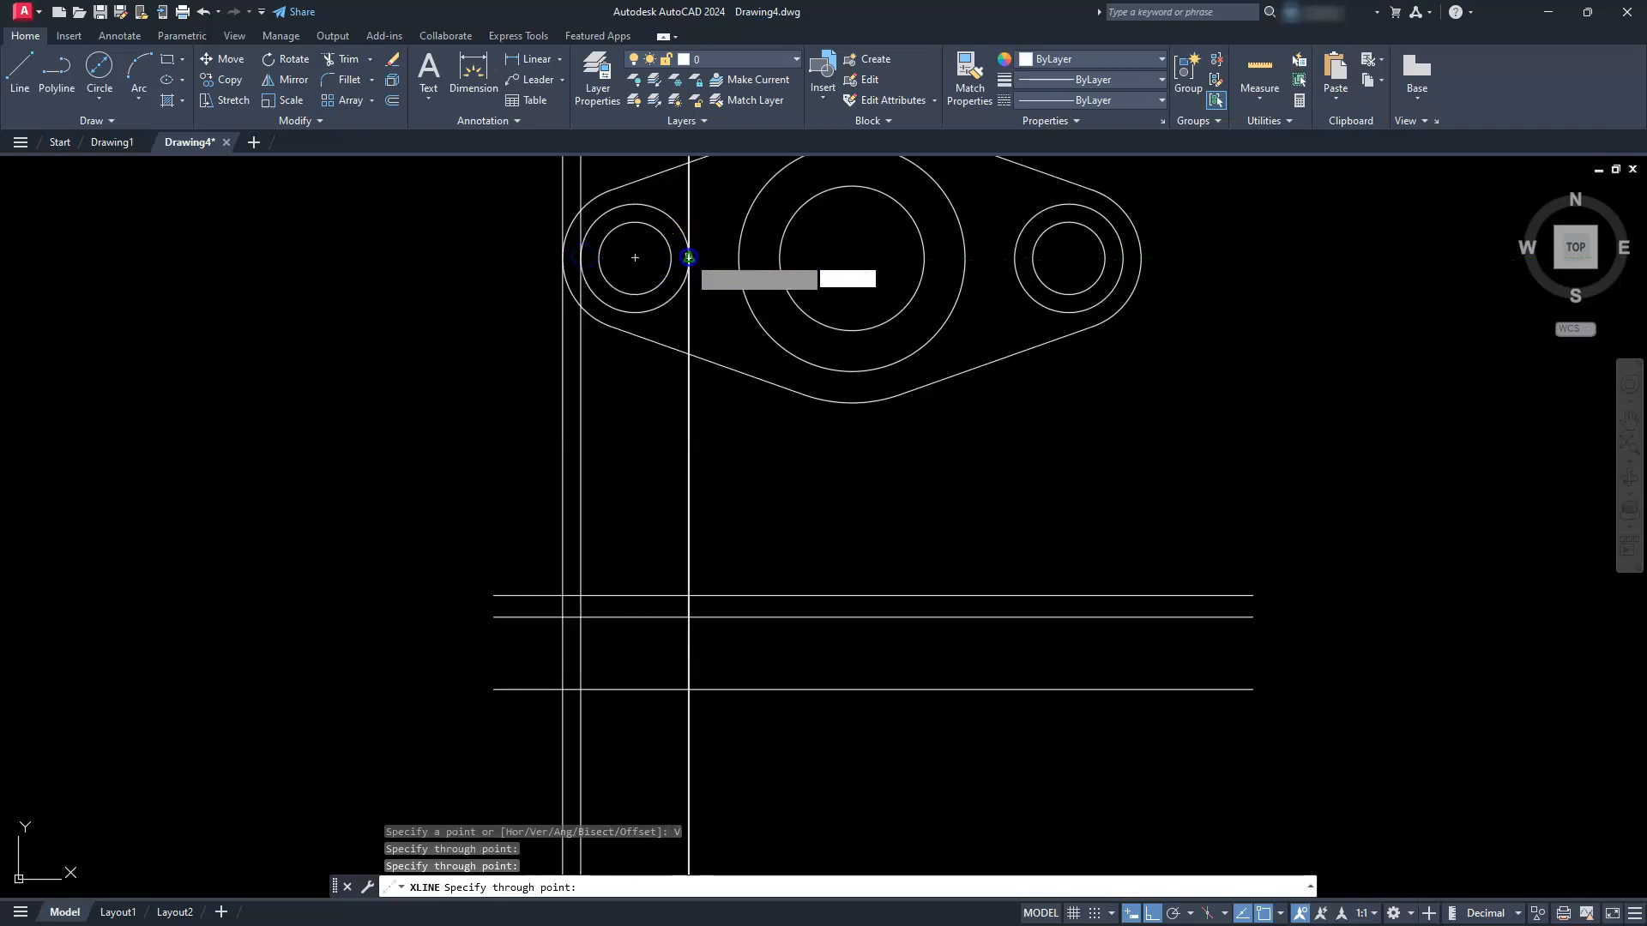
{"action": "left_click", "coordinate": [689, 257]}
{"action": "left_click", "coordinate": [739, 257]}
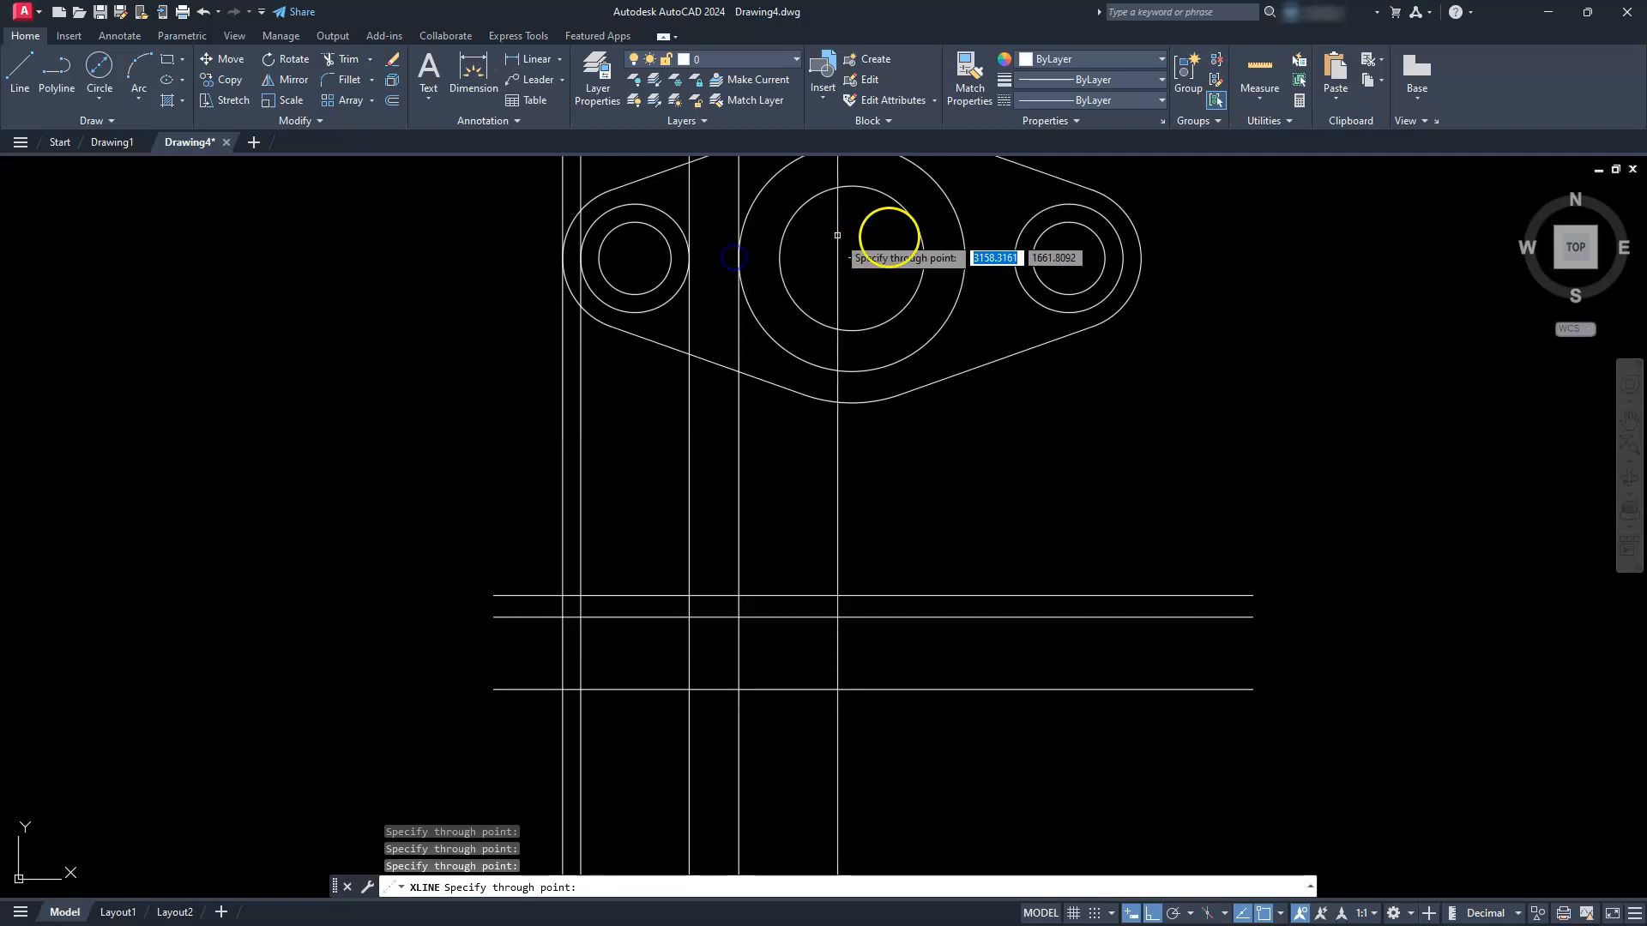
Add vertical construction lines through the central outer circle's right side, both sides of the right boss's larger circle, and the profile's right end.
{"action": "left_click", "coordinate": [965, 254]}
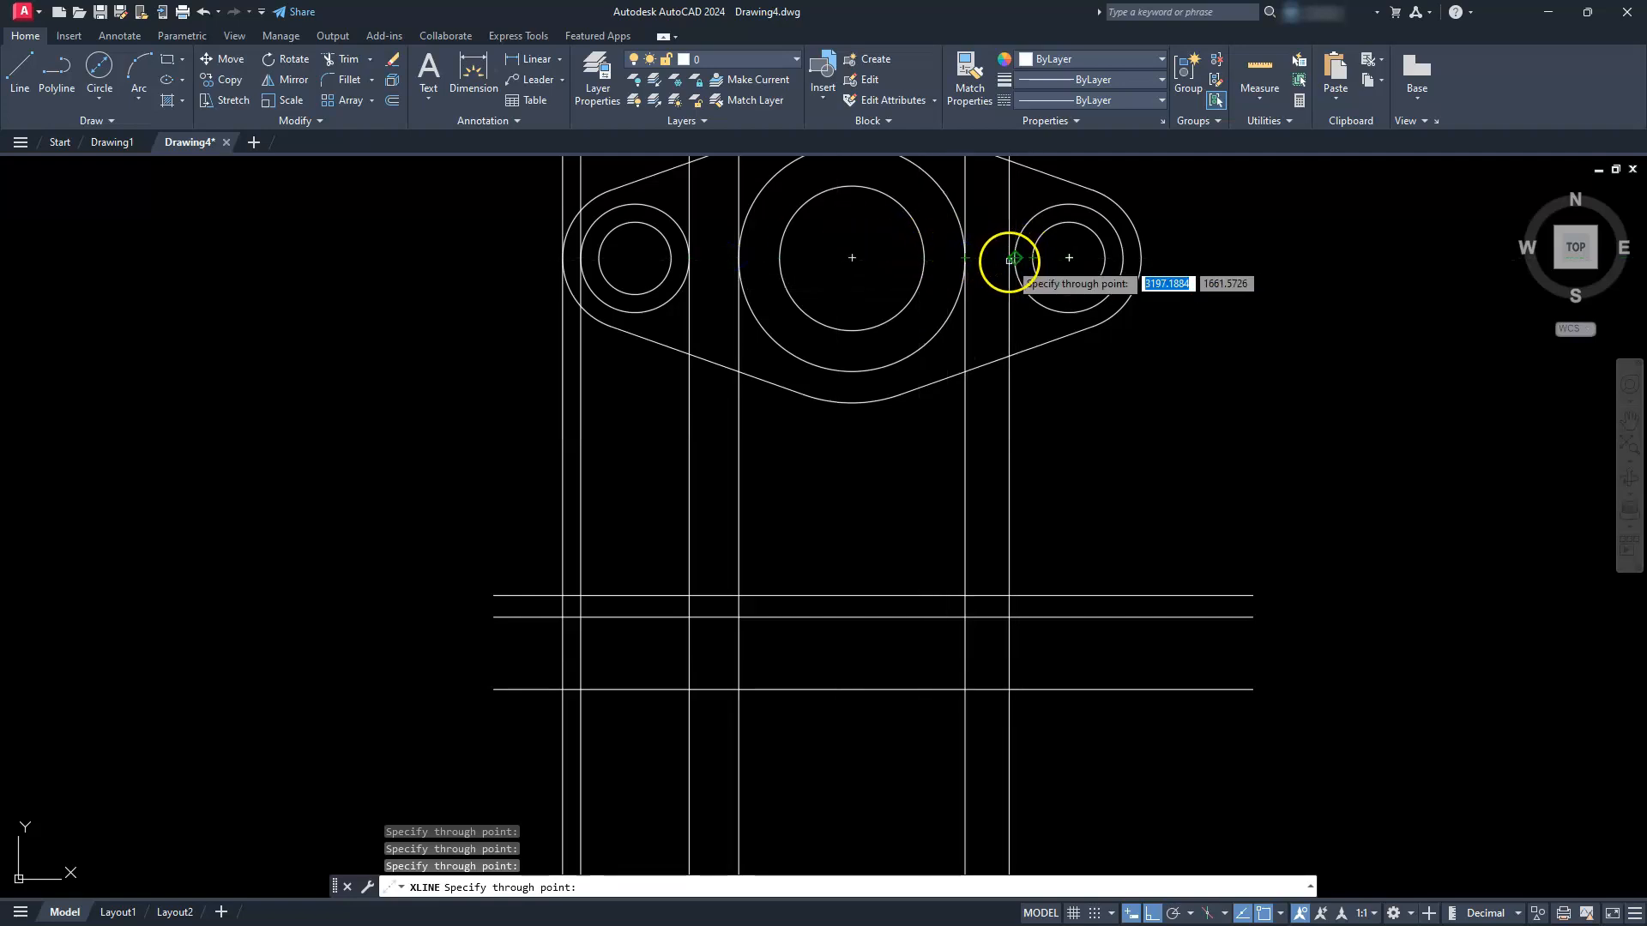
{"action": "left_click", "coordinate": [1015, 258]}
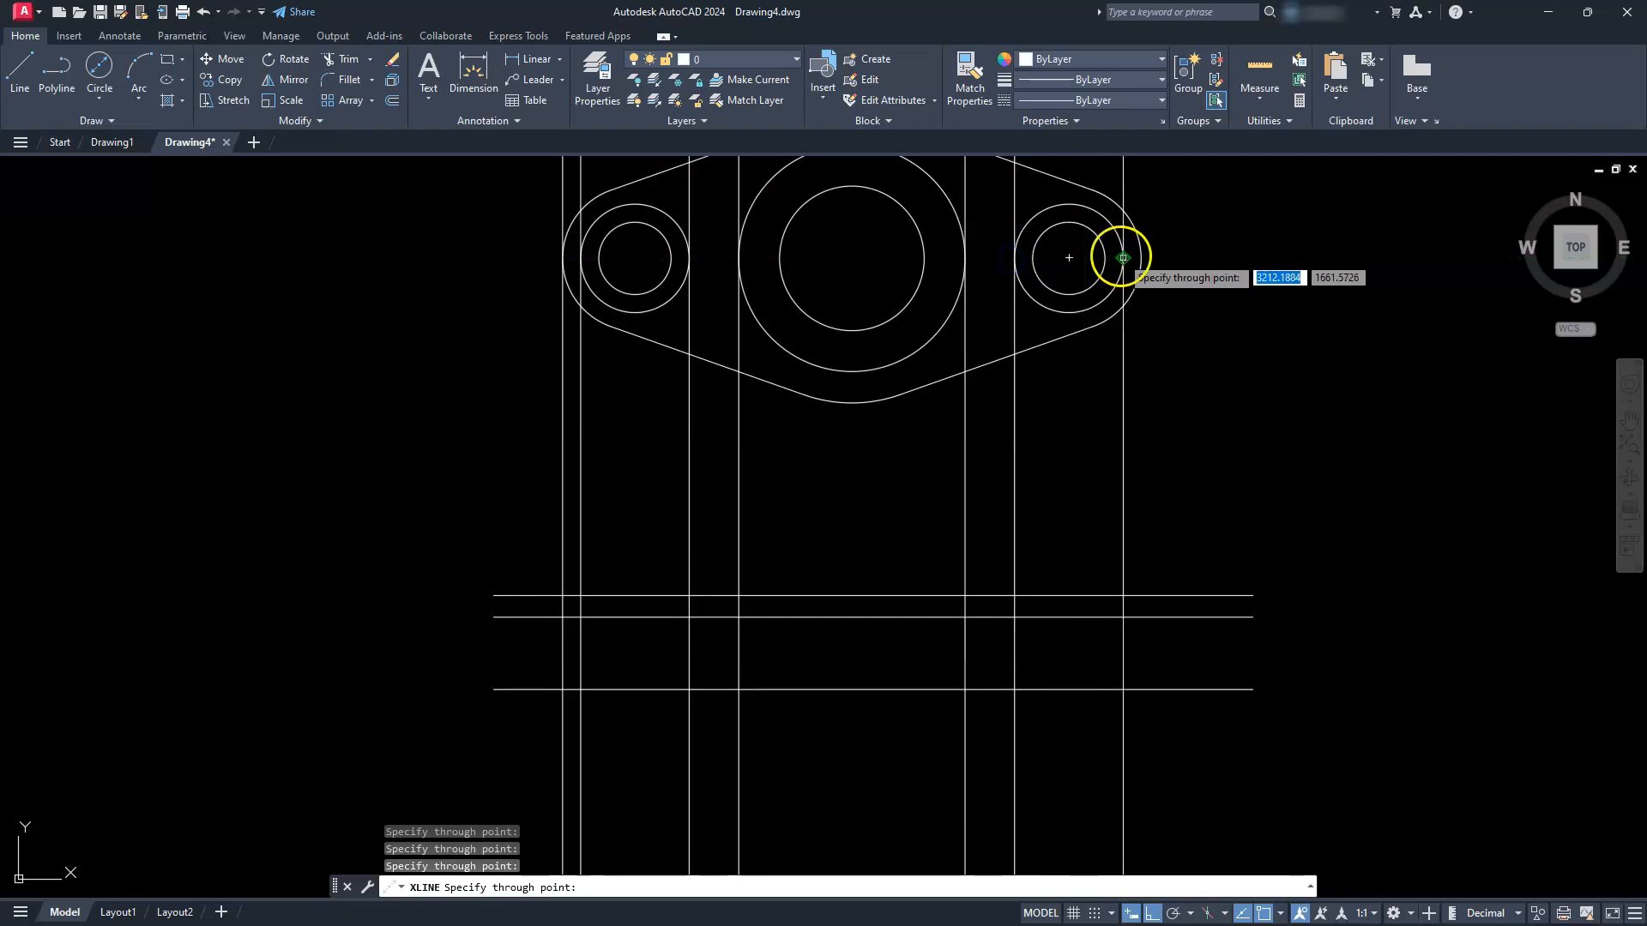
{"action": "left_click", "coordinate": [1123, 258]}
{"action": "left_click", "coordinate": [1140, 258]}
{"action": "key", "text": "Escape"}
{"action": "key", "text": "Escape"}
{"action": "key", "text": "Escape"}
{"action": "key", "text": "Escape"}
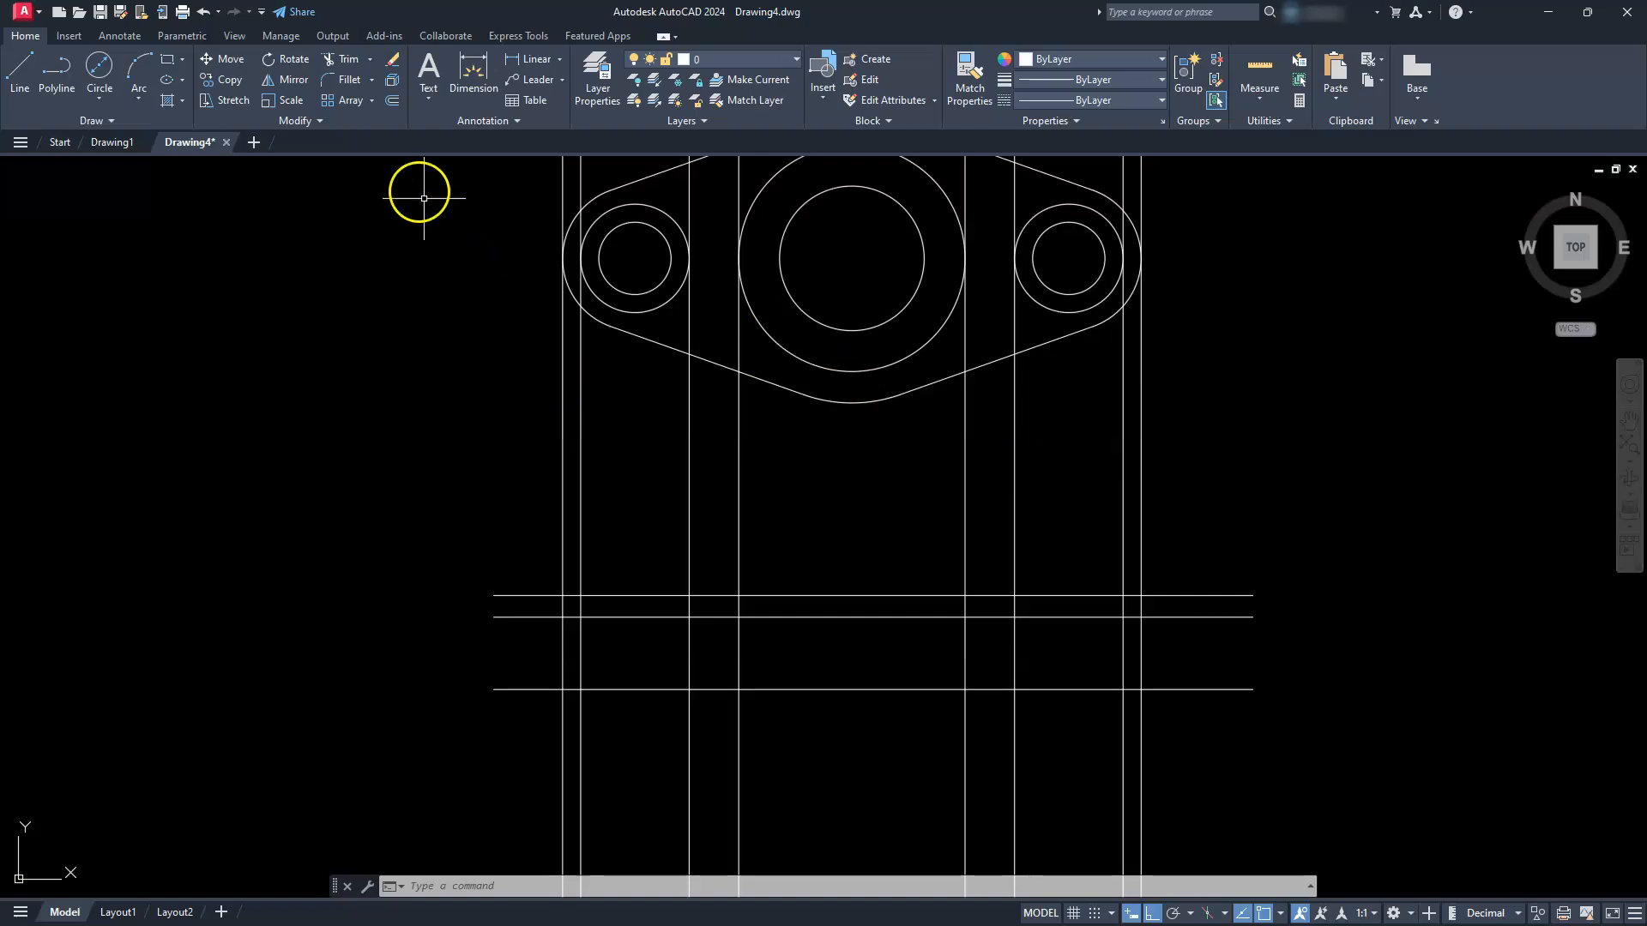
Fillet the leftmost vertical line with the middle and lower horizontal lines at radius 0 in Multiple mode, forming the plate's left corners.
{"action": "left_click", "coordinate": [349, 80]}
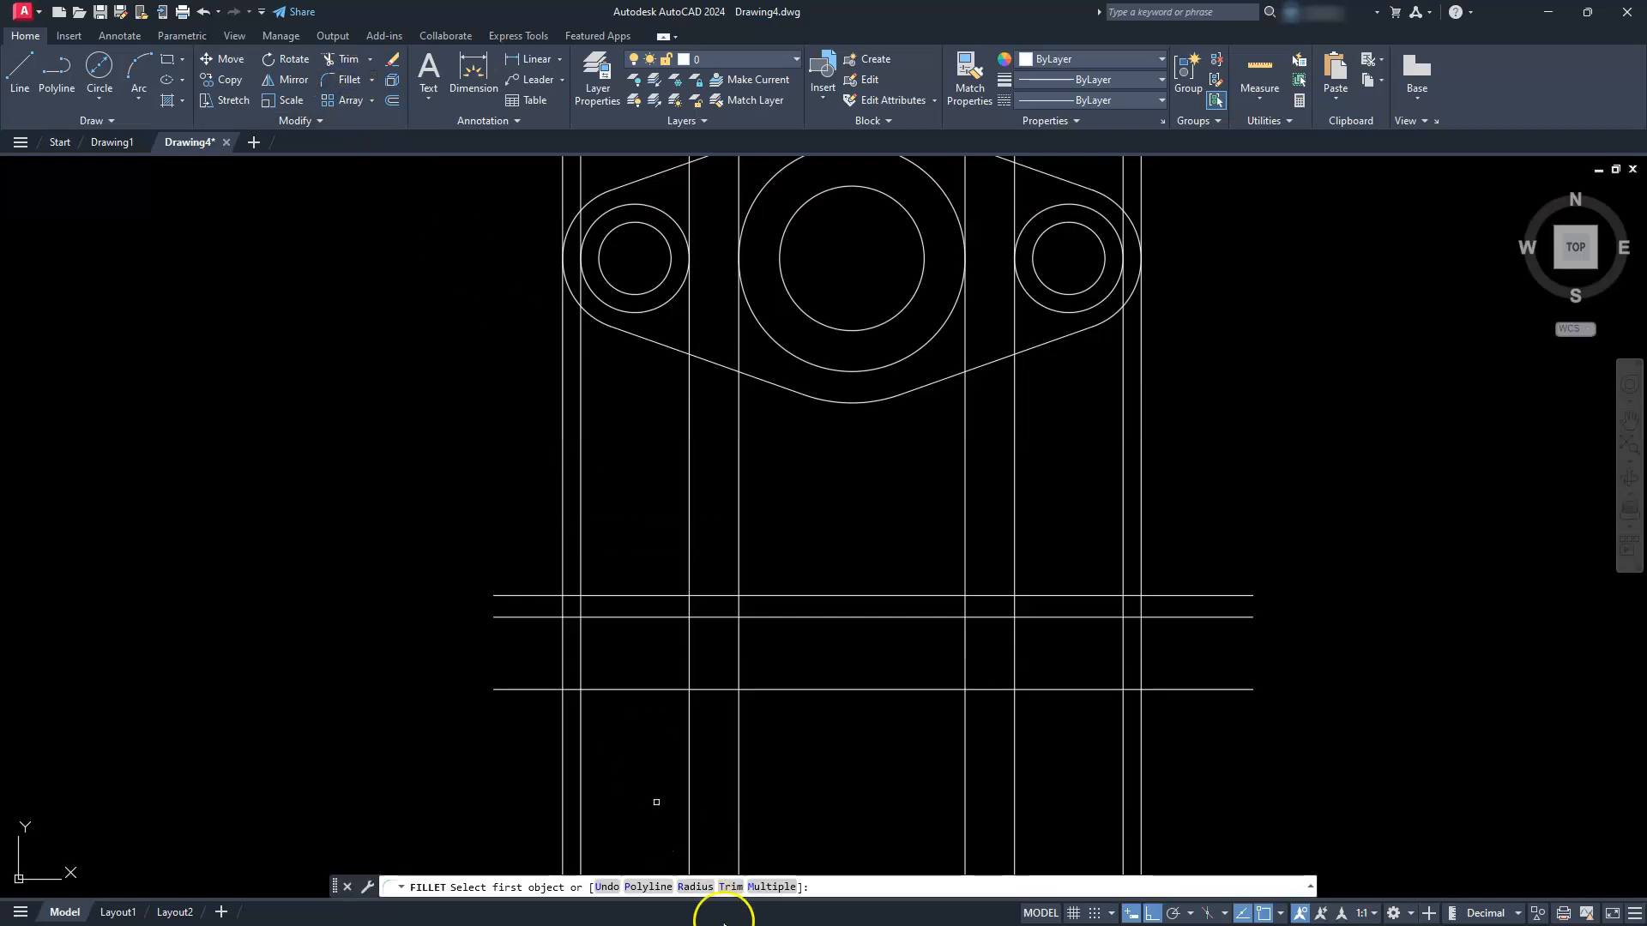
{"action": "left_click", "coordinate": [697, 888]}
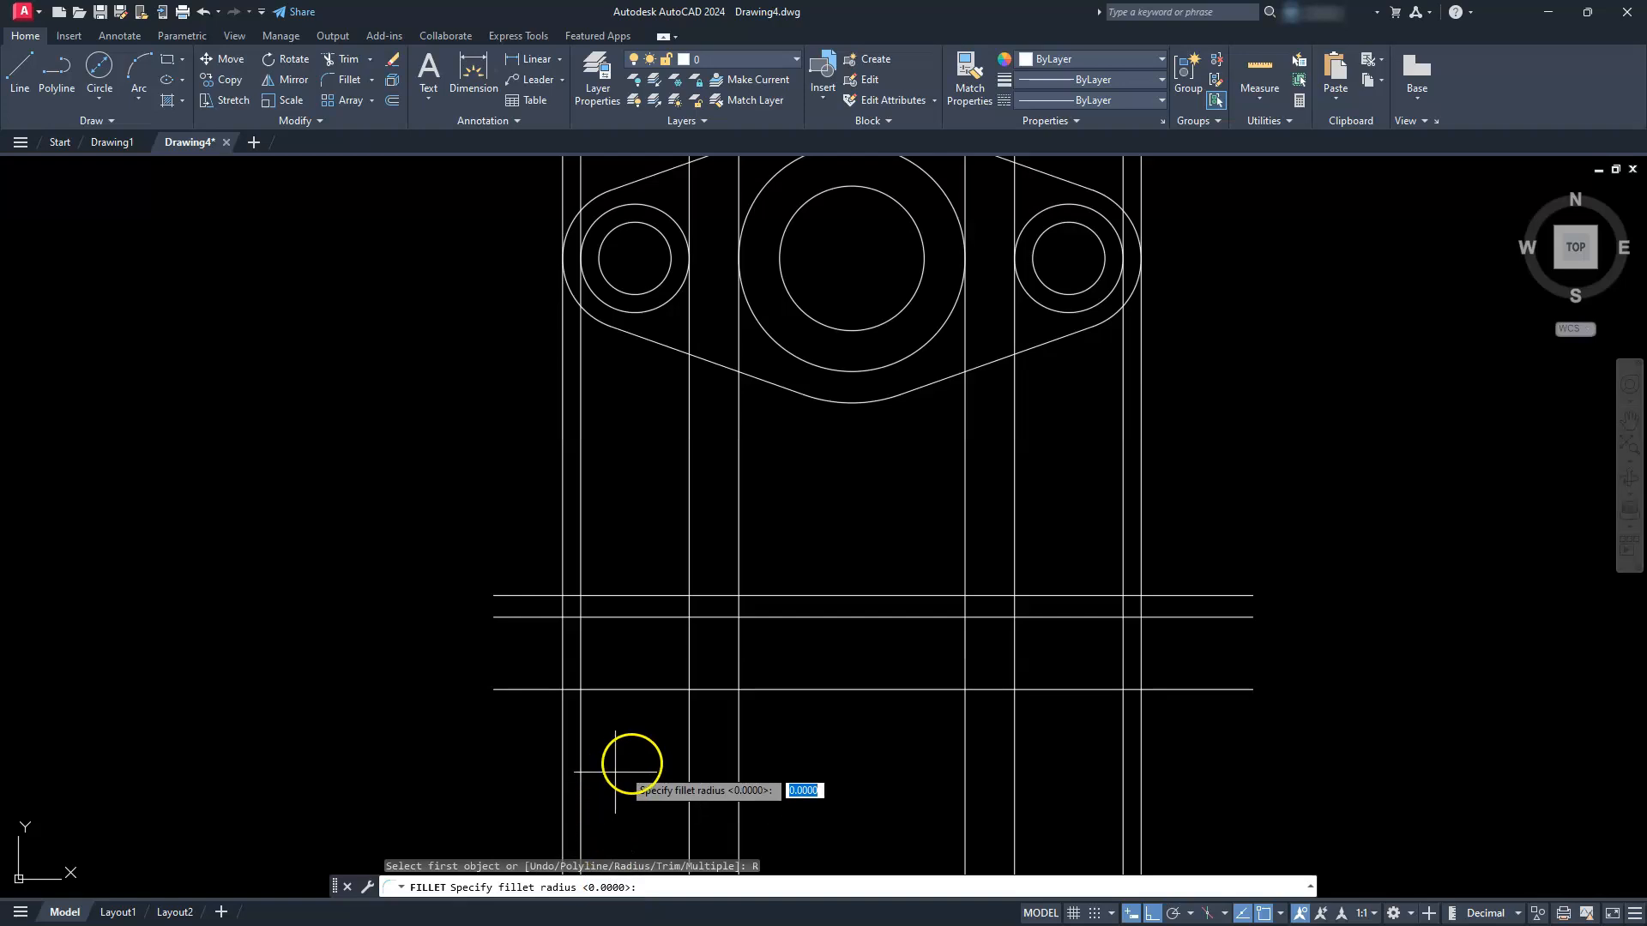
{"action": "key", "text": "Return"}
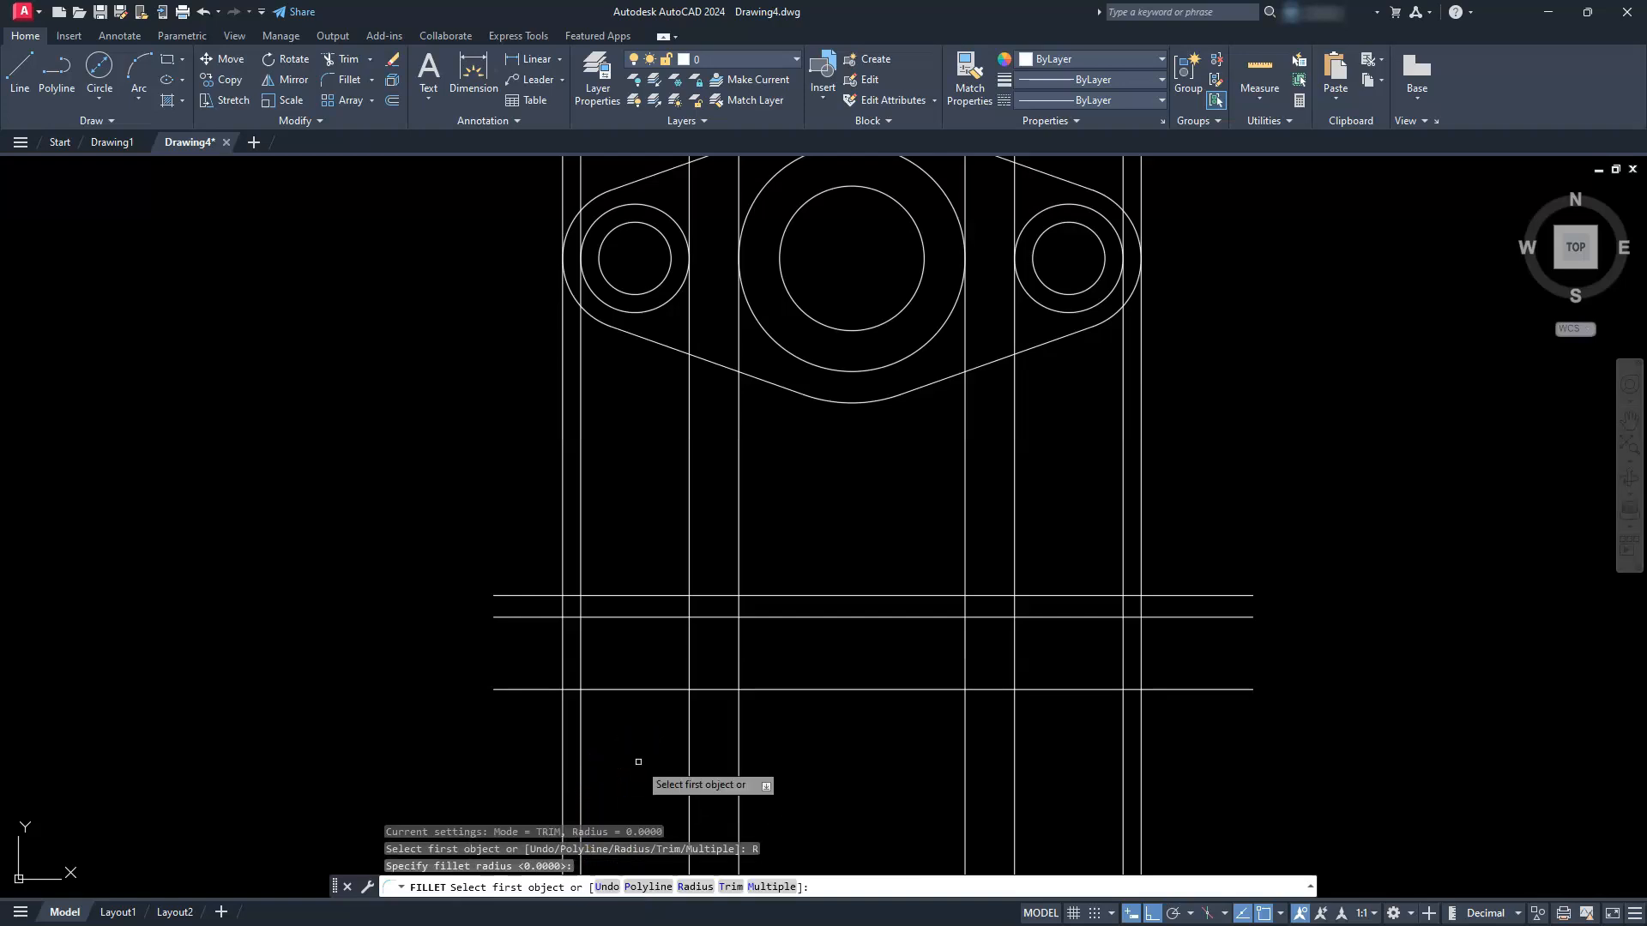
{"action": "left_click", "coordinate": [766, 887]}
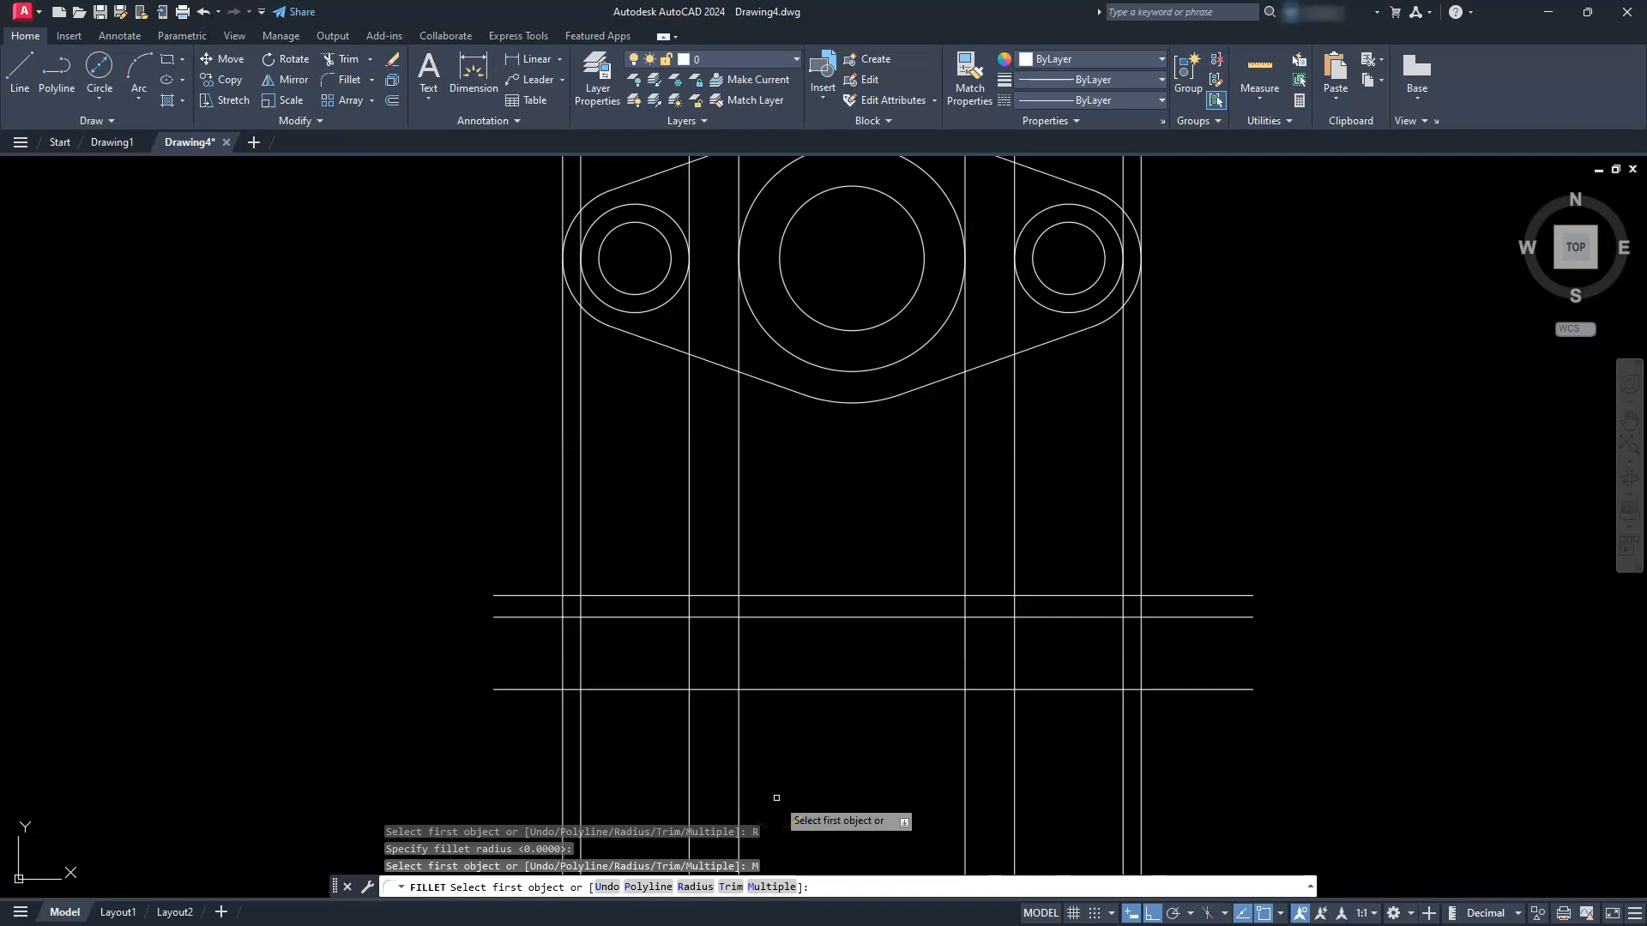
{"action": "left_click", "coordinate": [562, 644]}
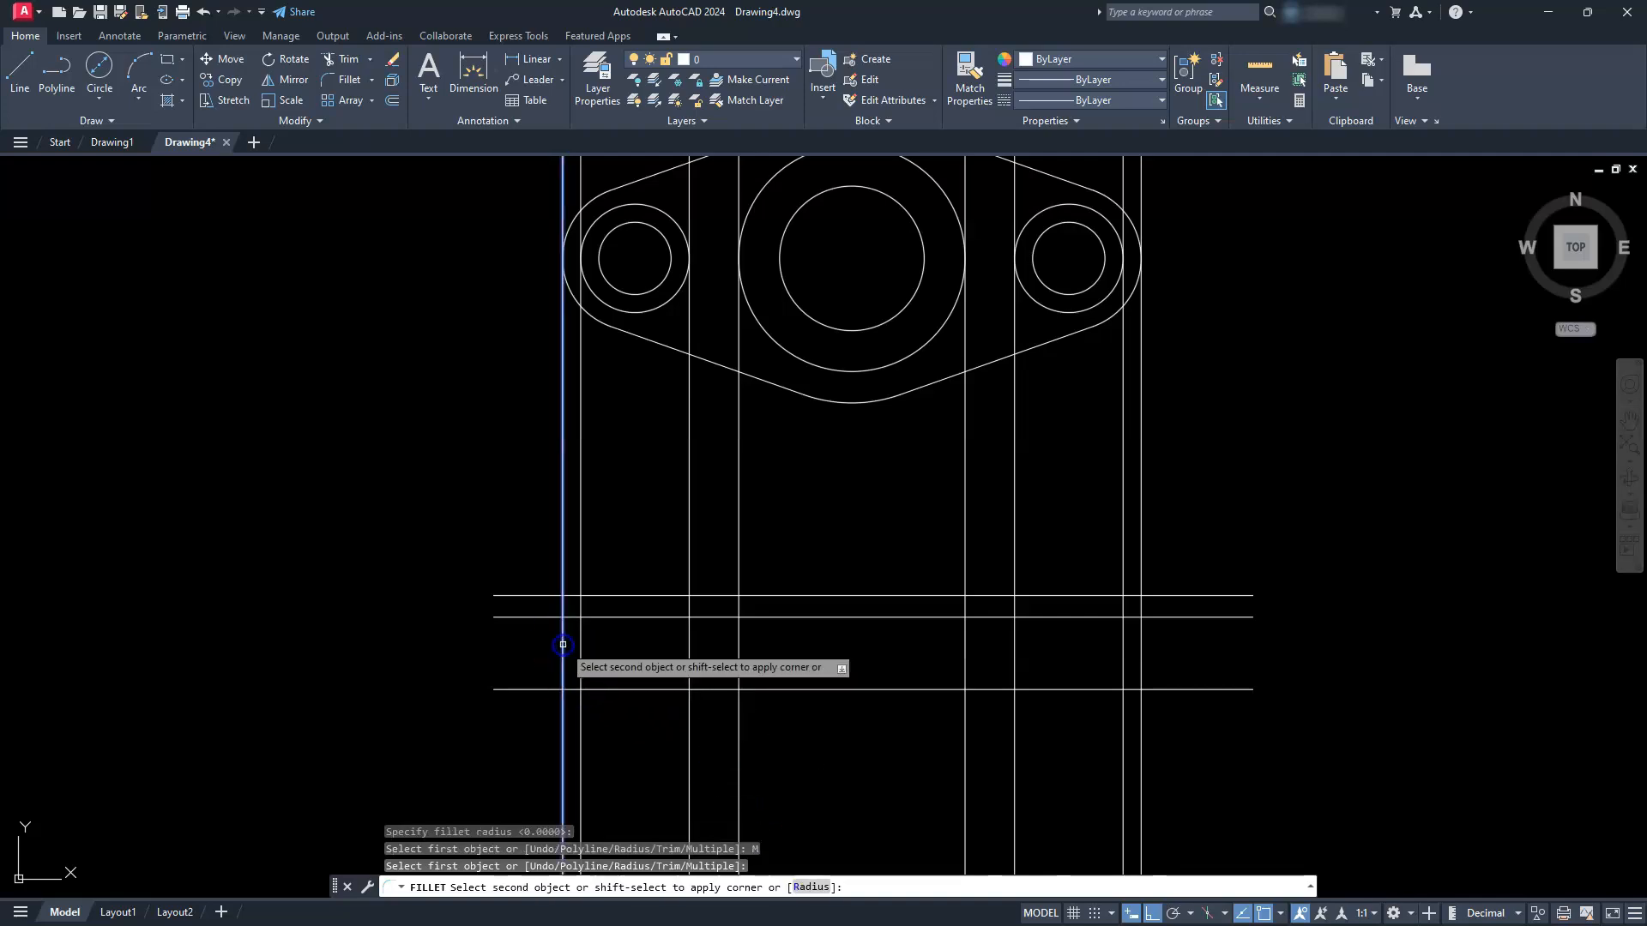
{"action": "left_click", "coordinate": [609, 618]}
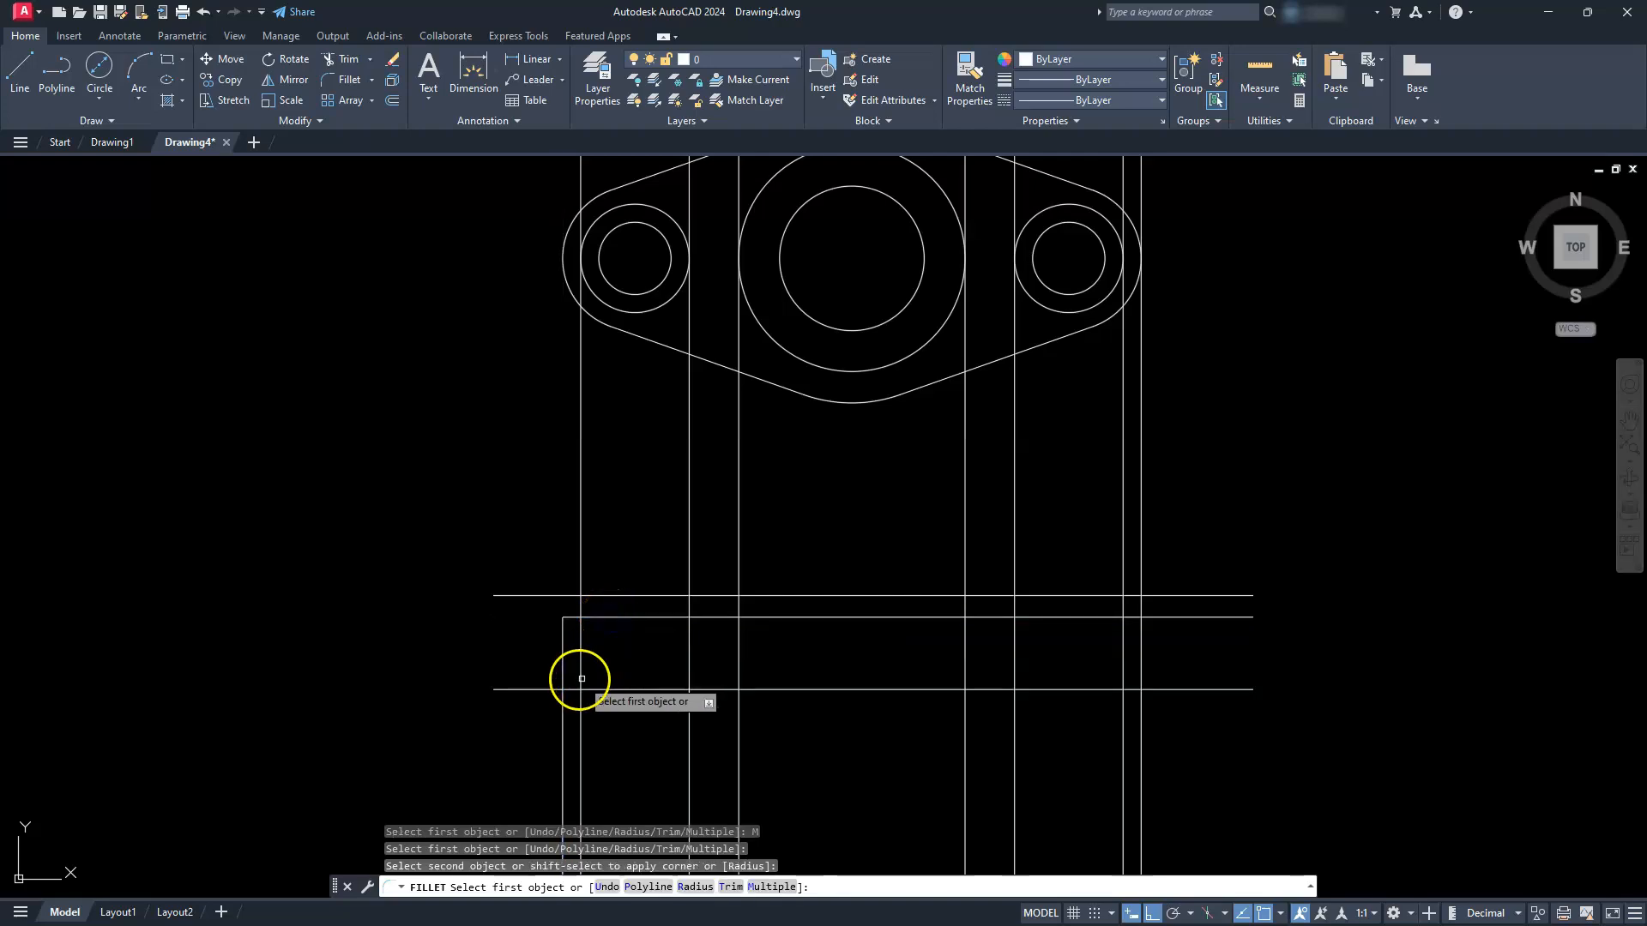
{"action": "left_click", "coordinate": [562, 657]}
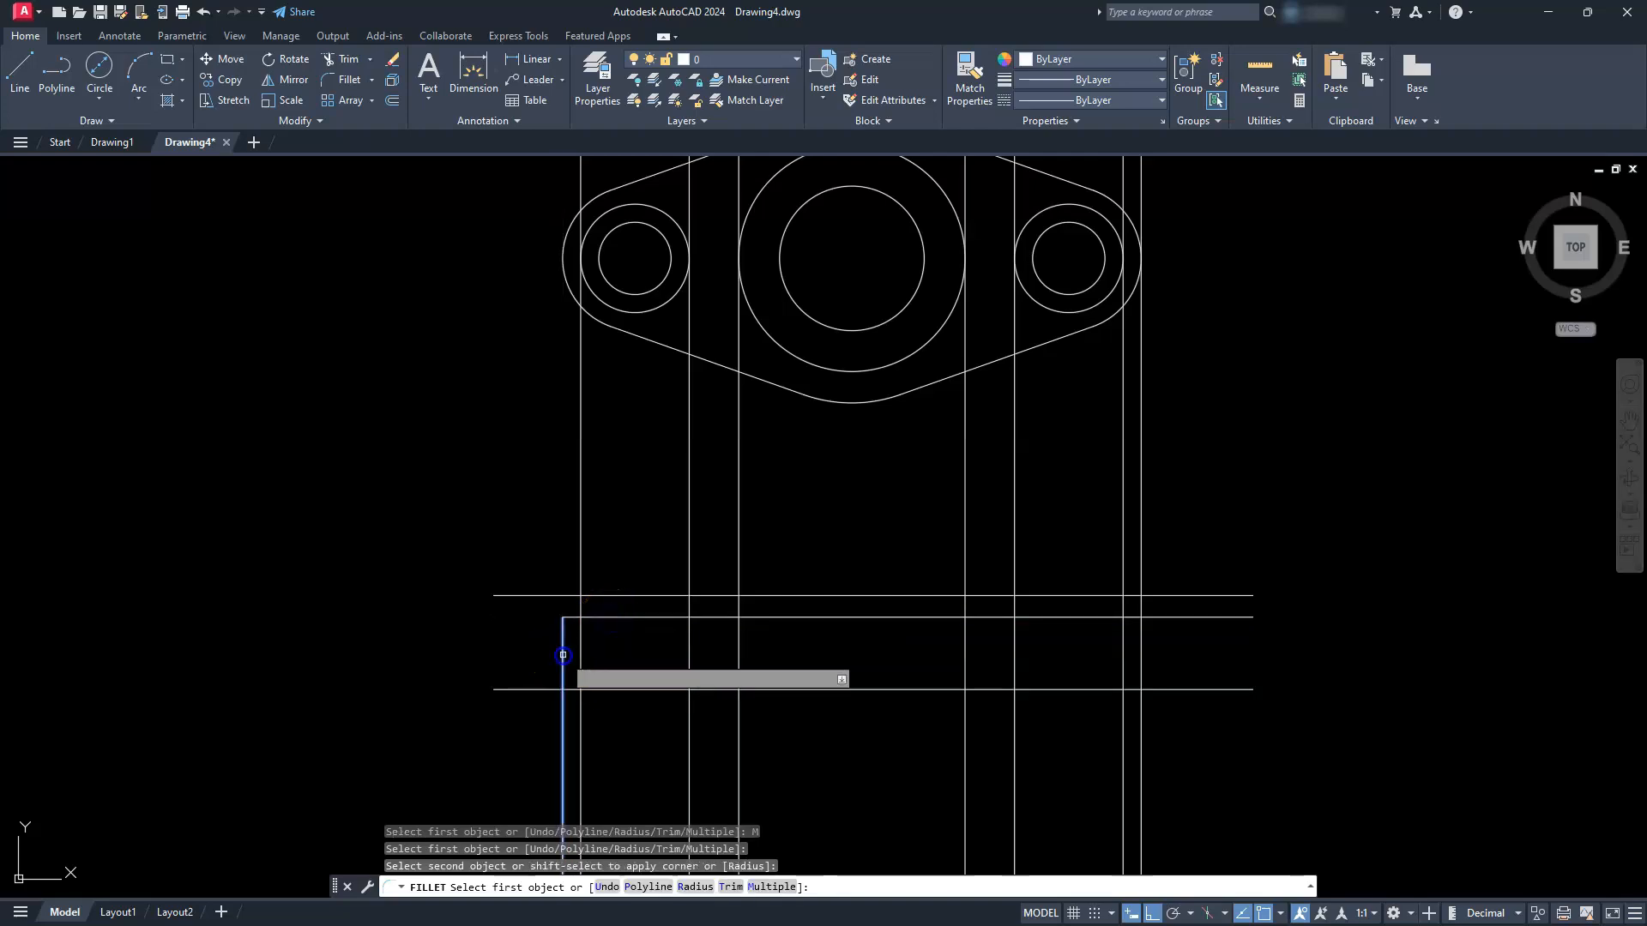
{"action": "left_click", "coordinate": [627, 688]}
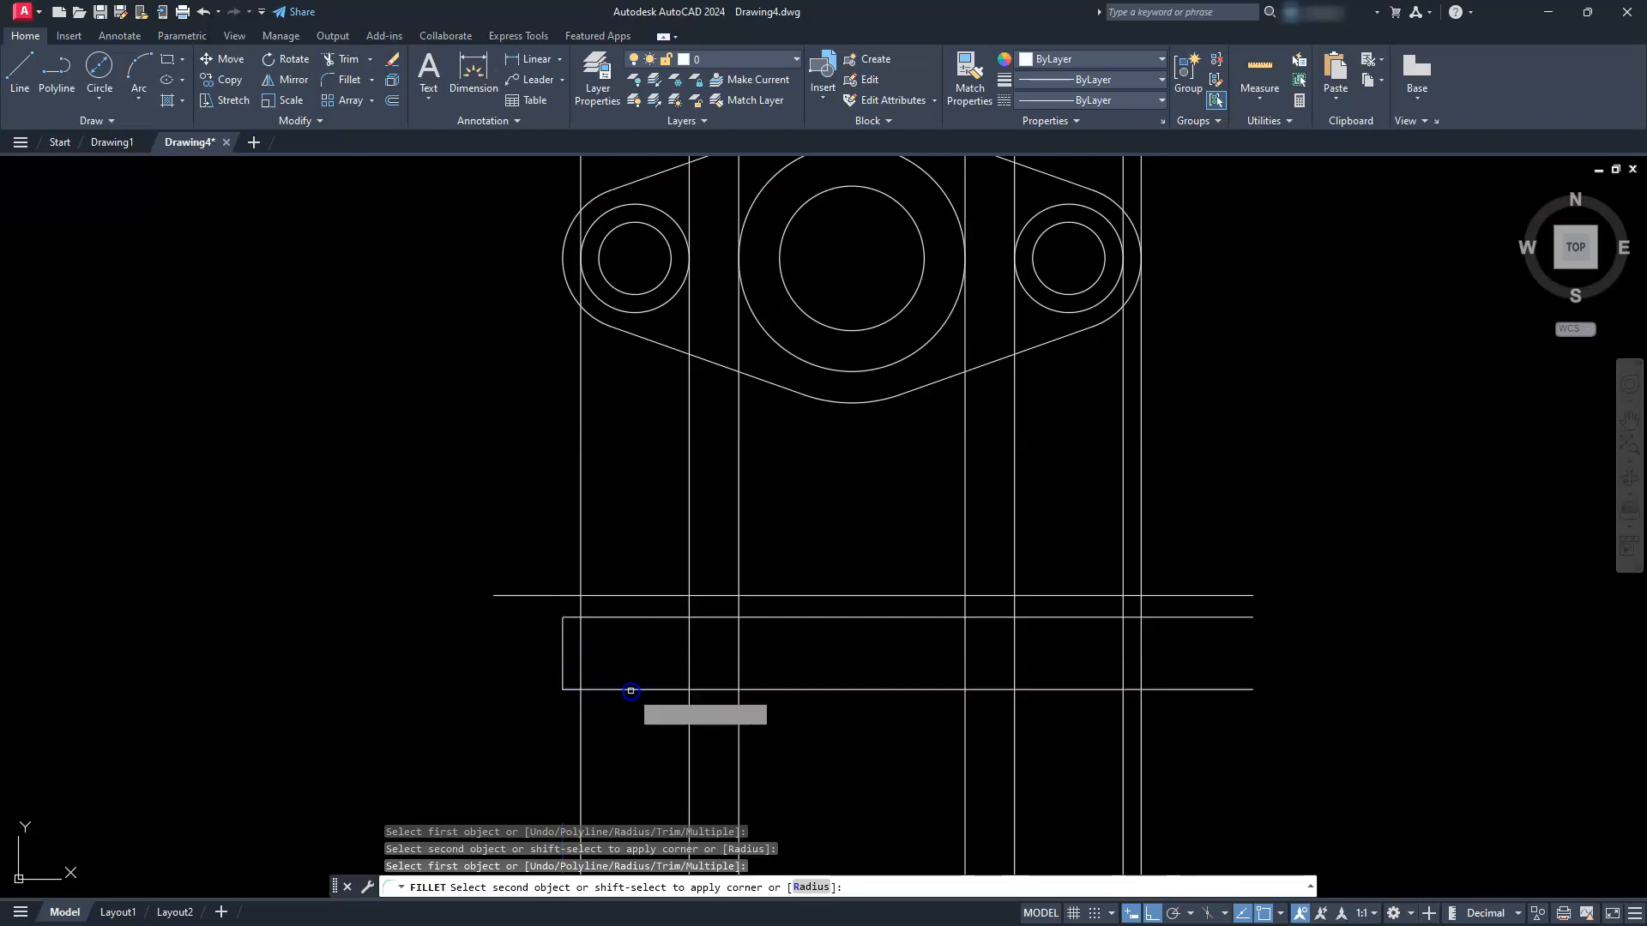
Fillet the rightmost vertical line with the lower and middle horizontal lines at zero radius, closing the plate rectangle.
{"action": "left_click", "coordinate": [1080, 689]}
{"action": "left_click", "coordinate": [1141, 661]}
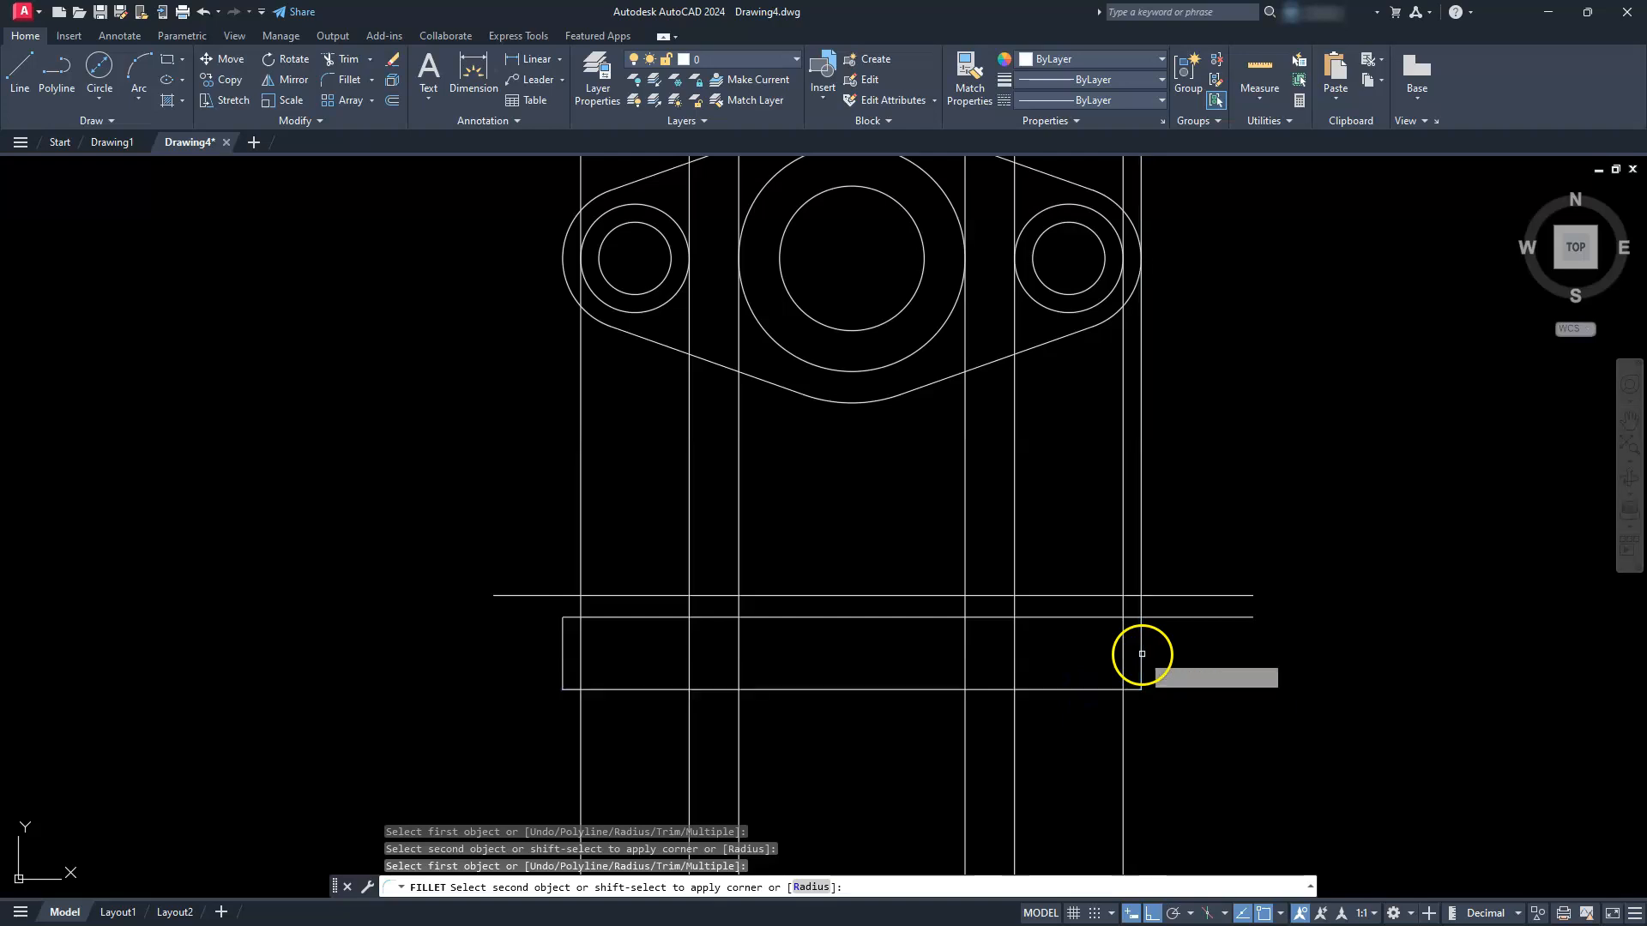
{"action": "left_click", "coordinate": [1138, 662]}
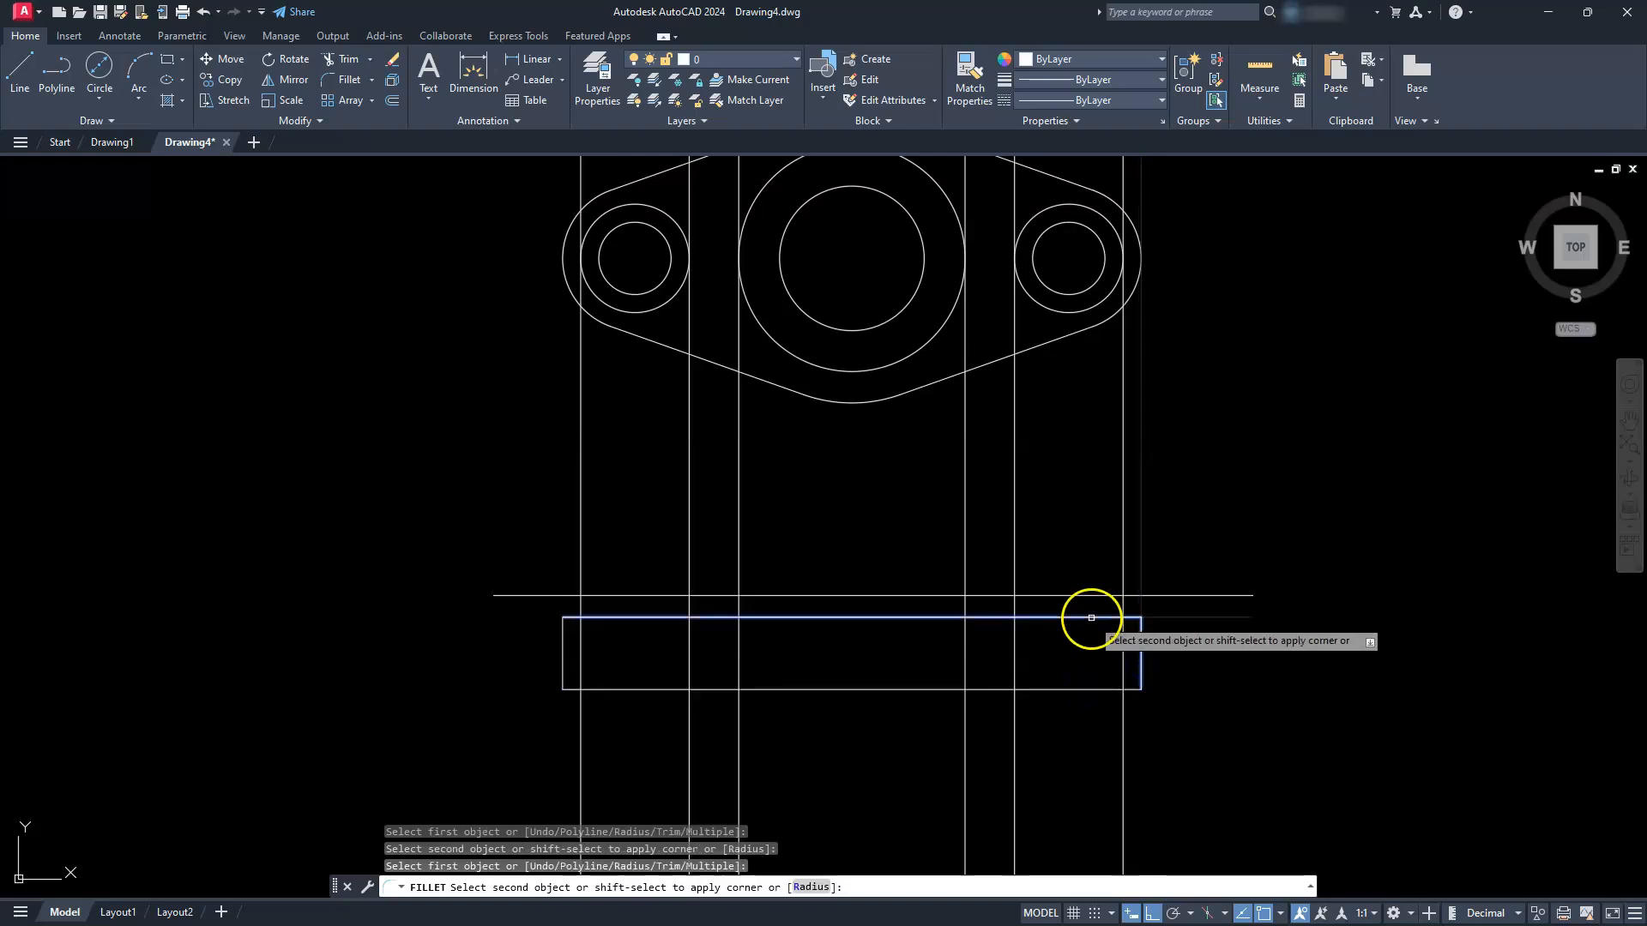
{"action": "left_click", "coordinate": [1089, 617]}
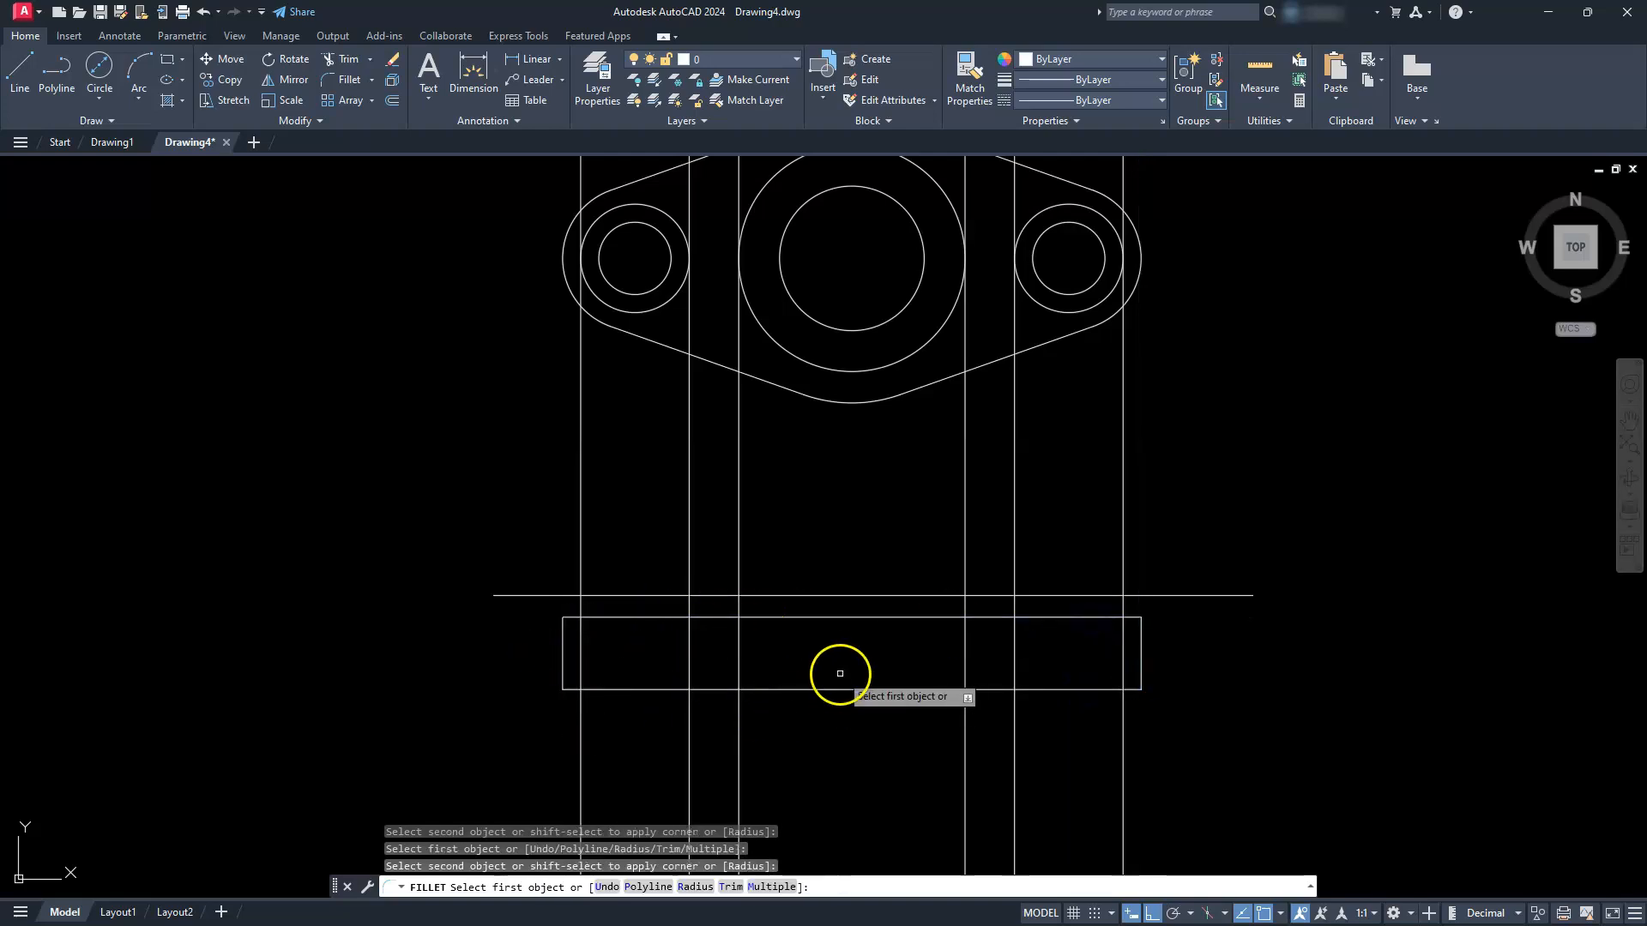
Fillet the upper horizontal line with the outer vertical lines of the left and right bosses to form square top corners.
{"action": "left_click", "coordinate": [580, 607]}
{"action": "left_click", "coordinate": [599, 595]}
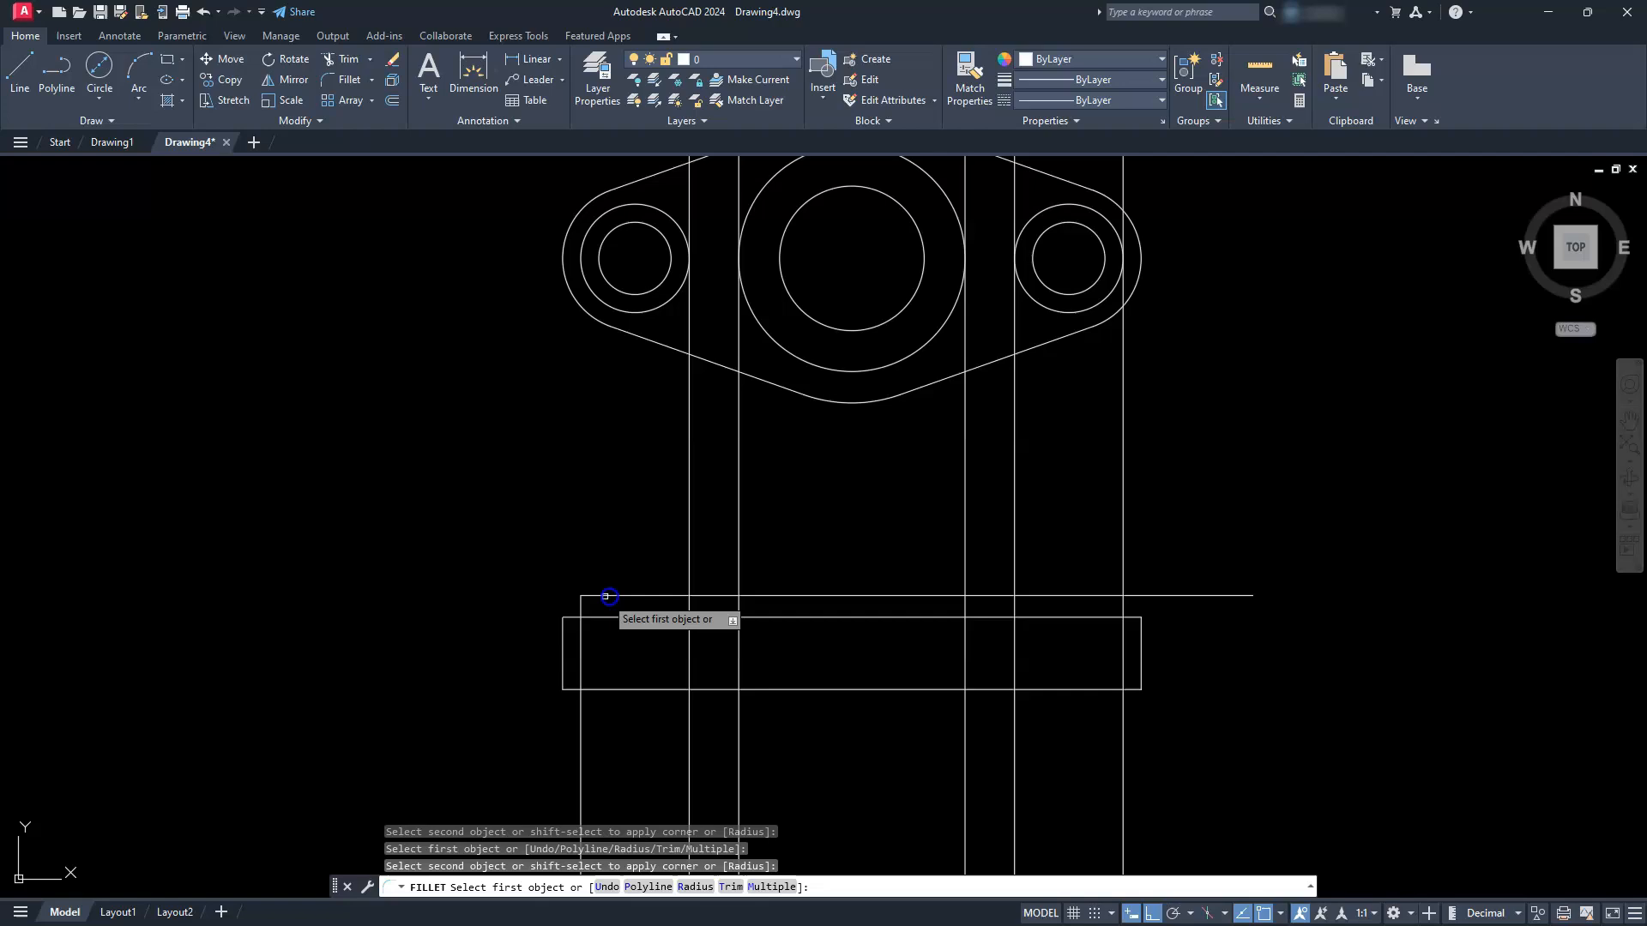
{"action": "left_click", "coordinate": [671, 596]}
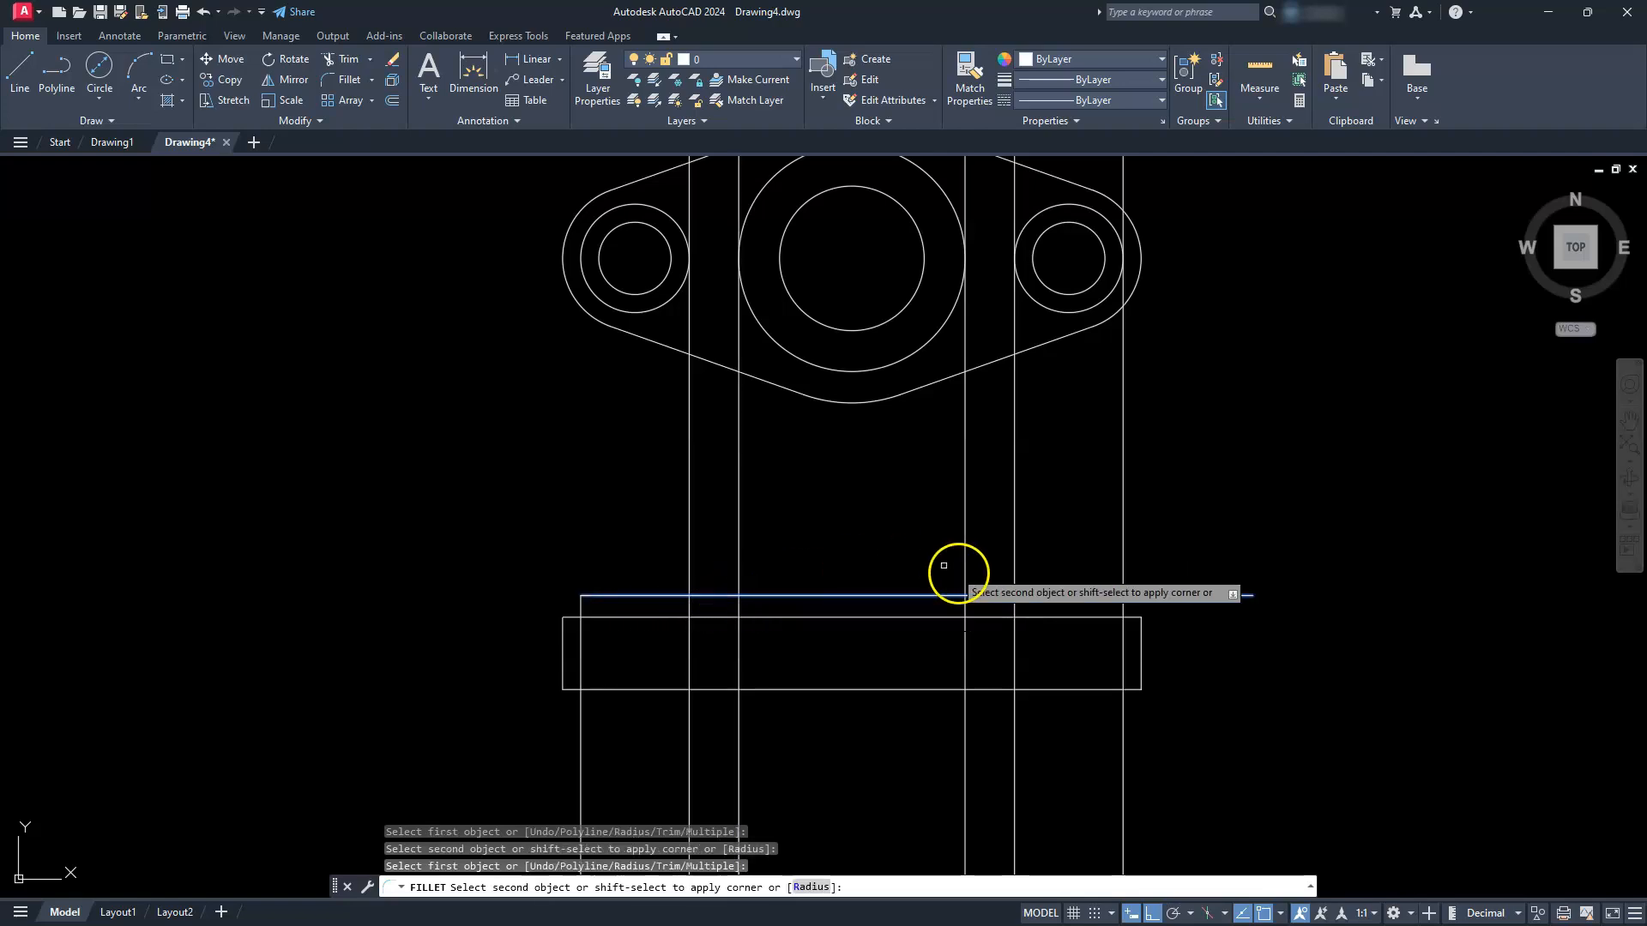
{"action": "left_click", "coordinate": [1122, 608]}
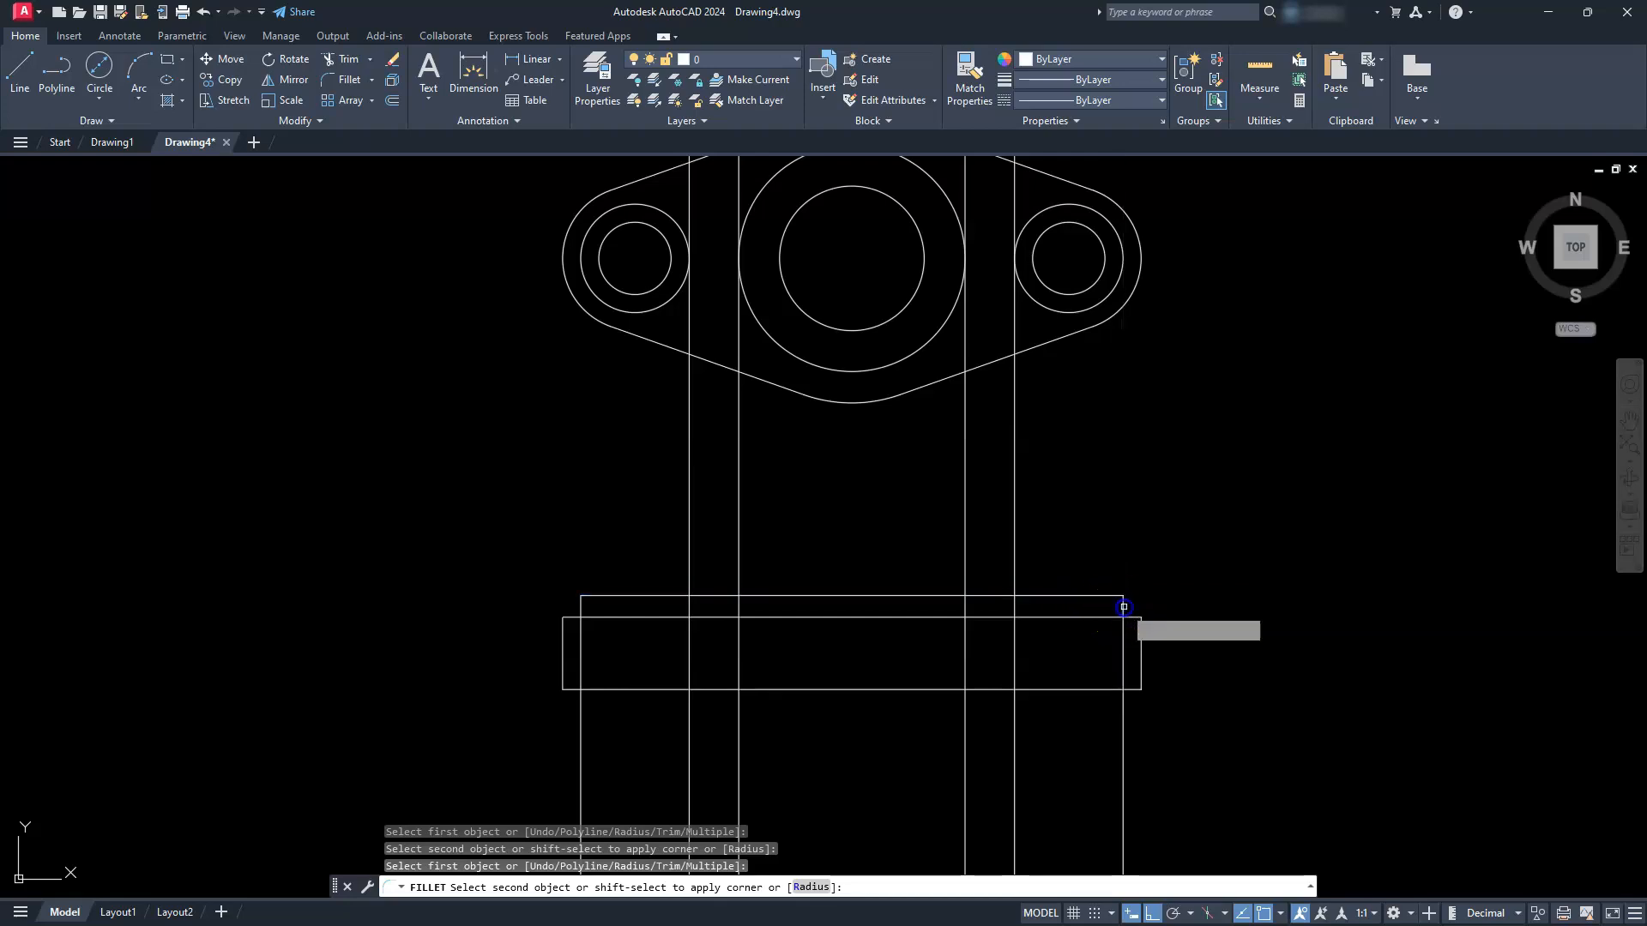
Fillet the upper horizontal line at radius 0 with each inner vertical line from right to left, finishing with the left boss's outer line.
{"action": "left_click", "coordinate": [1015, 607]}
{"action": "left_click", "coordinate": [1040, 596]}
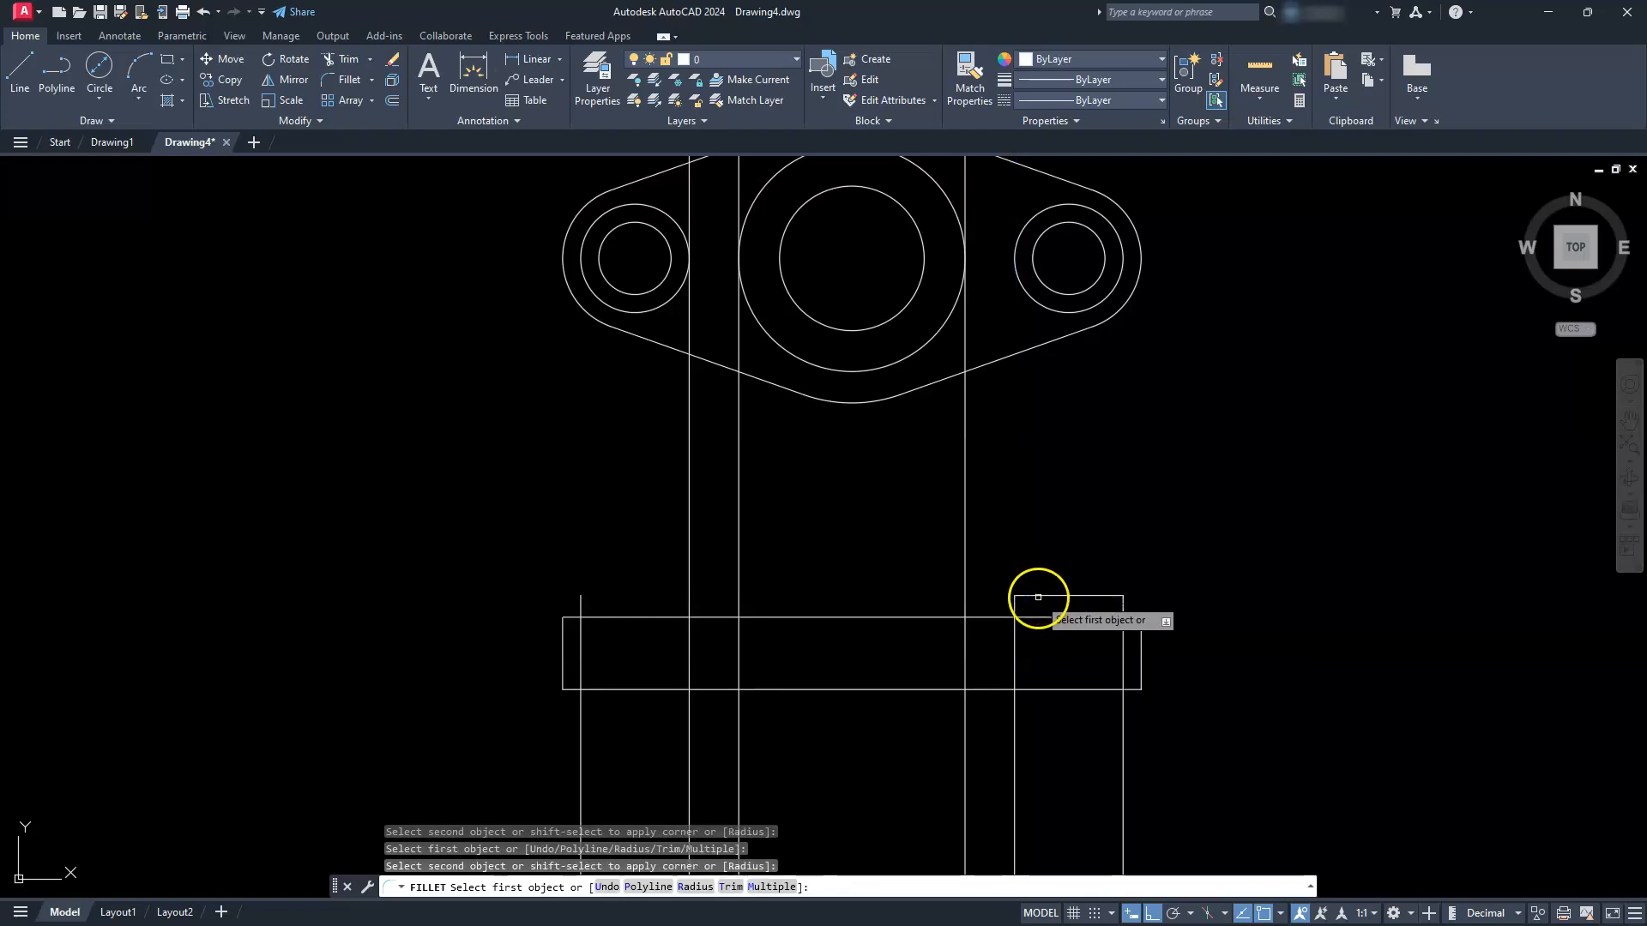
{"action": "left_click", "coordinate": [1039, 595]}
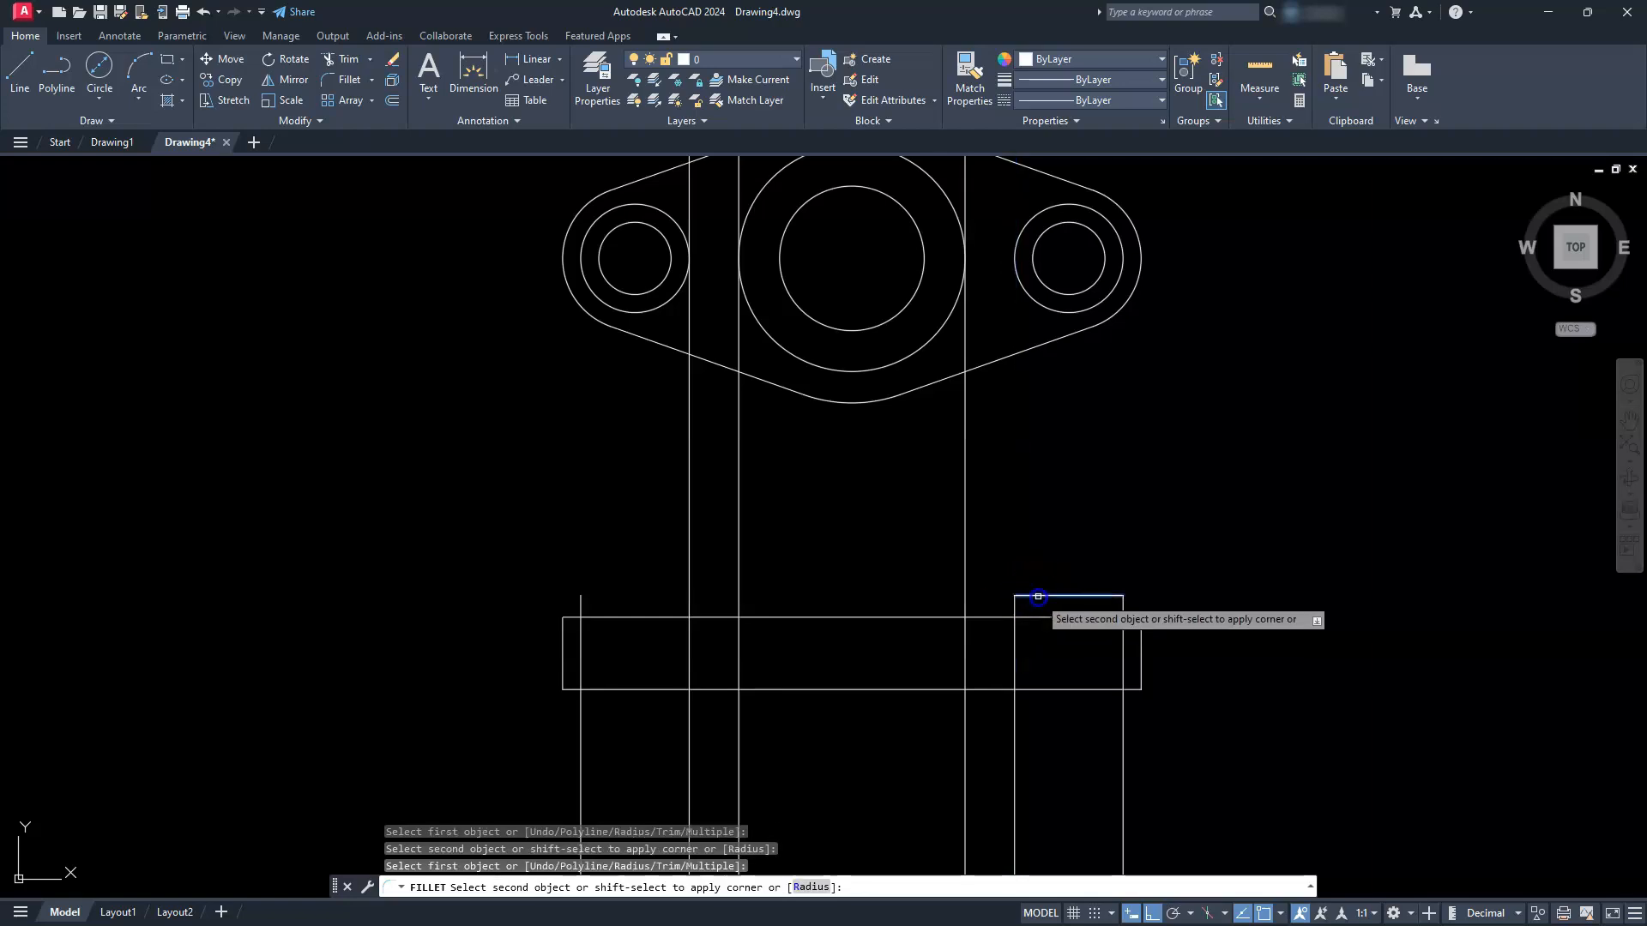
{"action": "left_click", "coordinate": [962, 645]}
{"action": "left_click", "coordinate": [896, 612]}
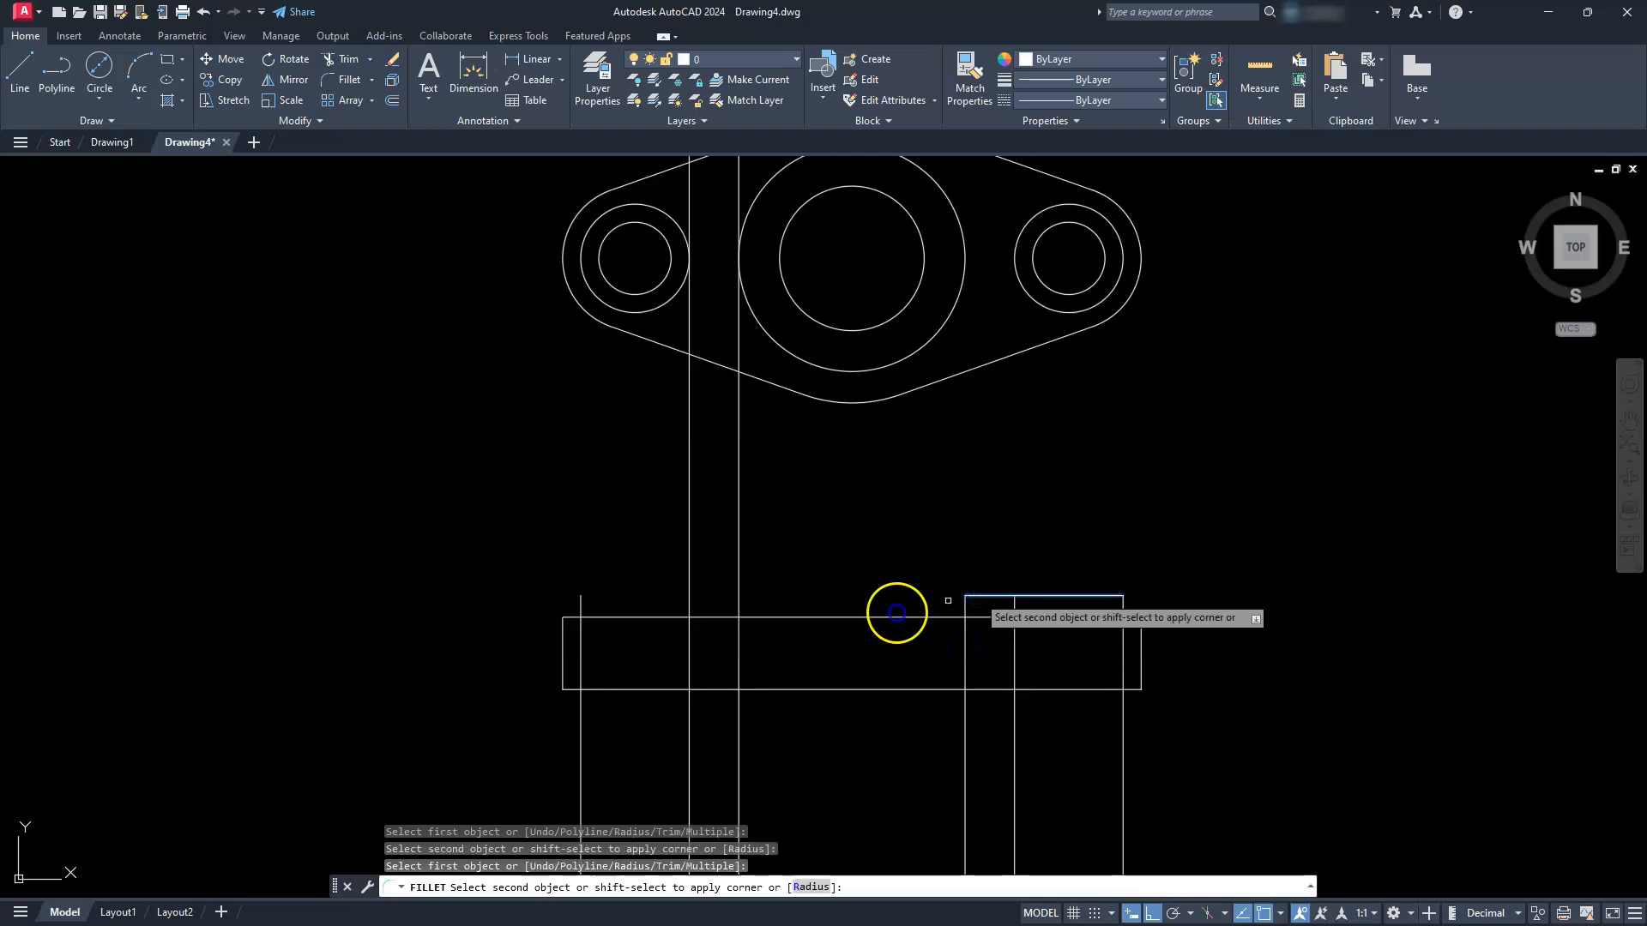
{"action": "left_click", "coordinate": [741, 647]}
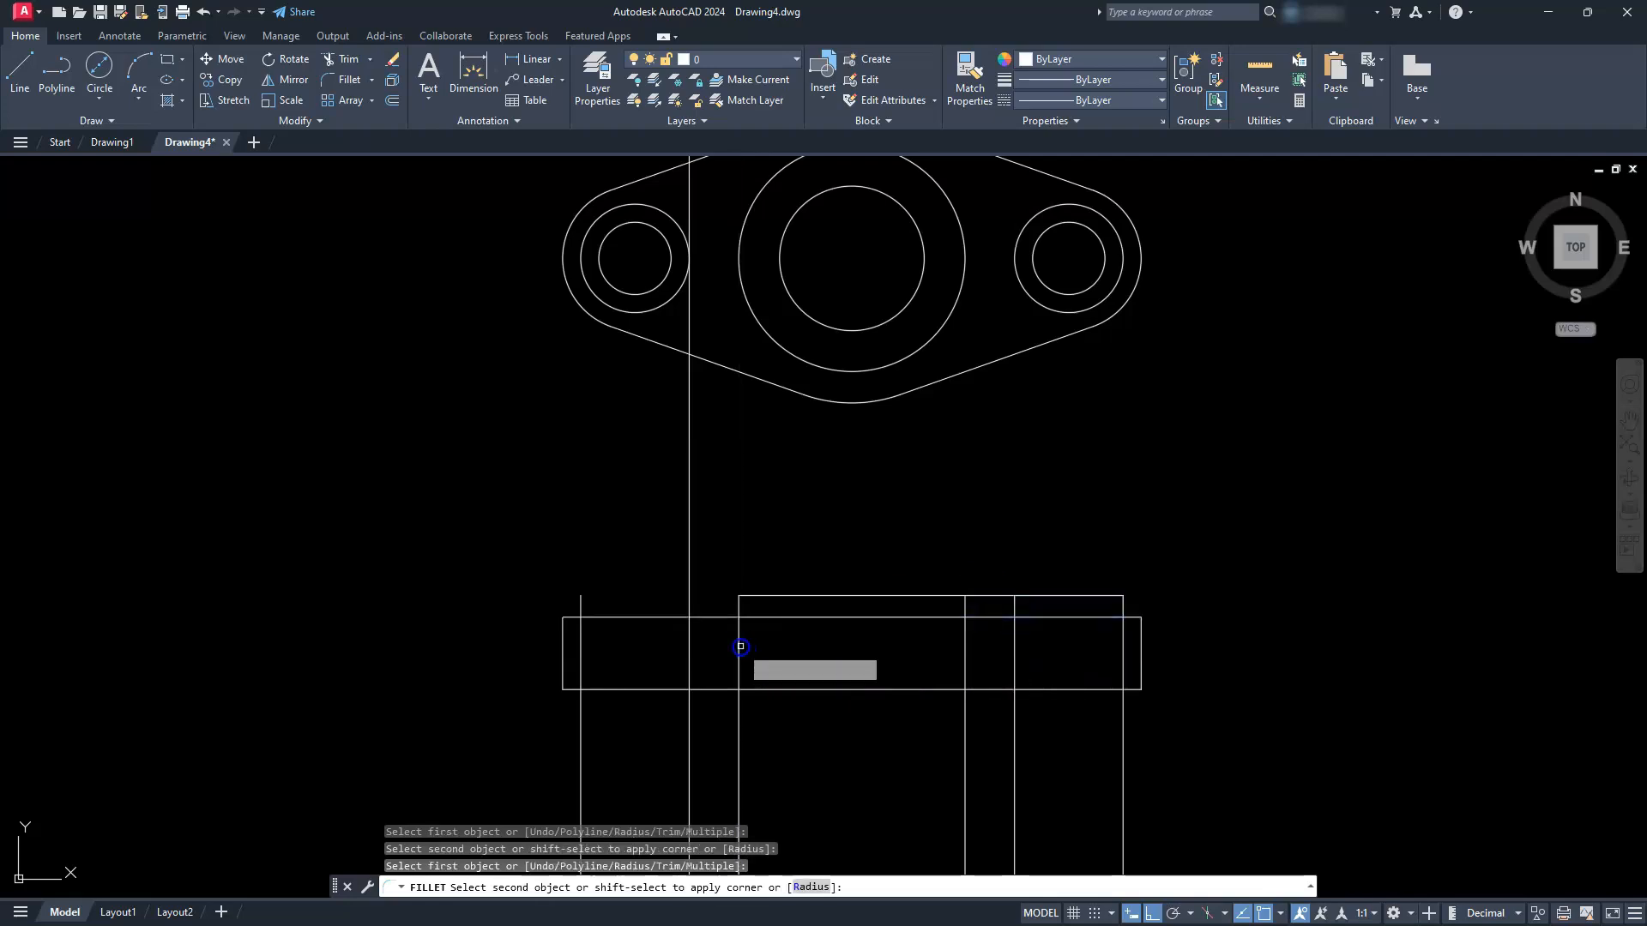
{"action": "left_click", "coordinate": [776, 597]}
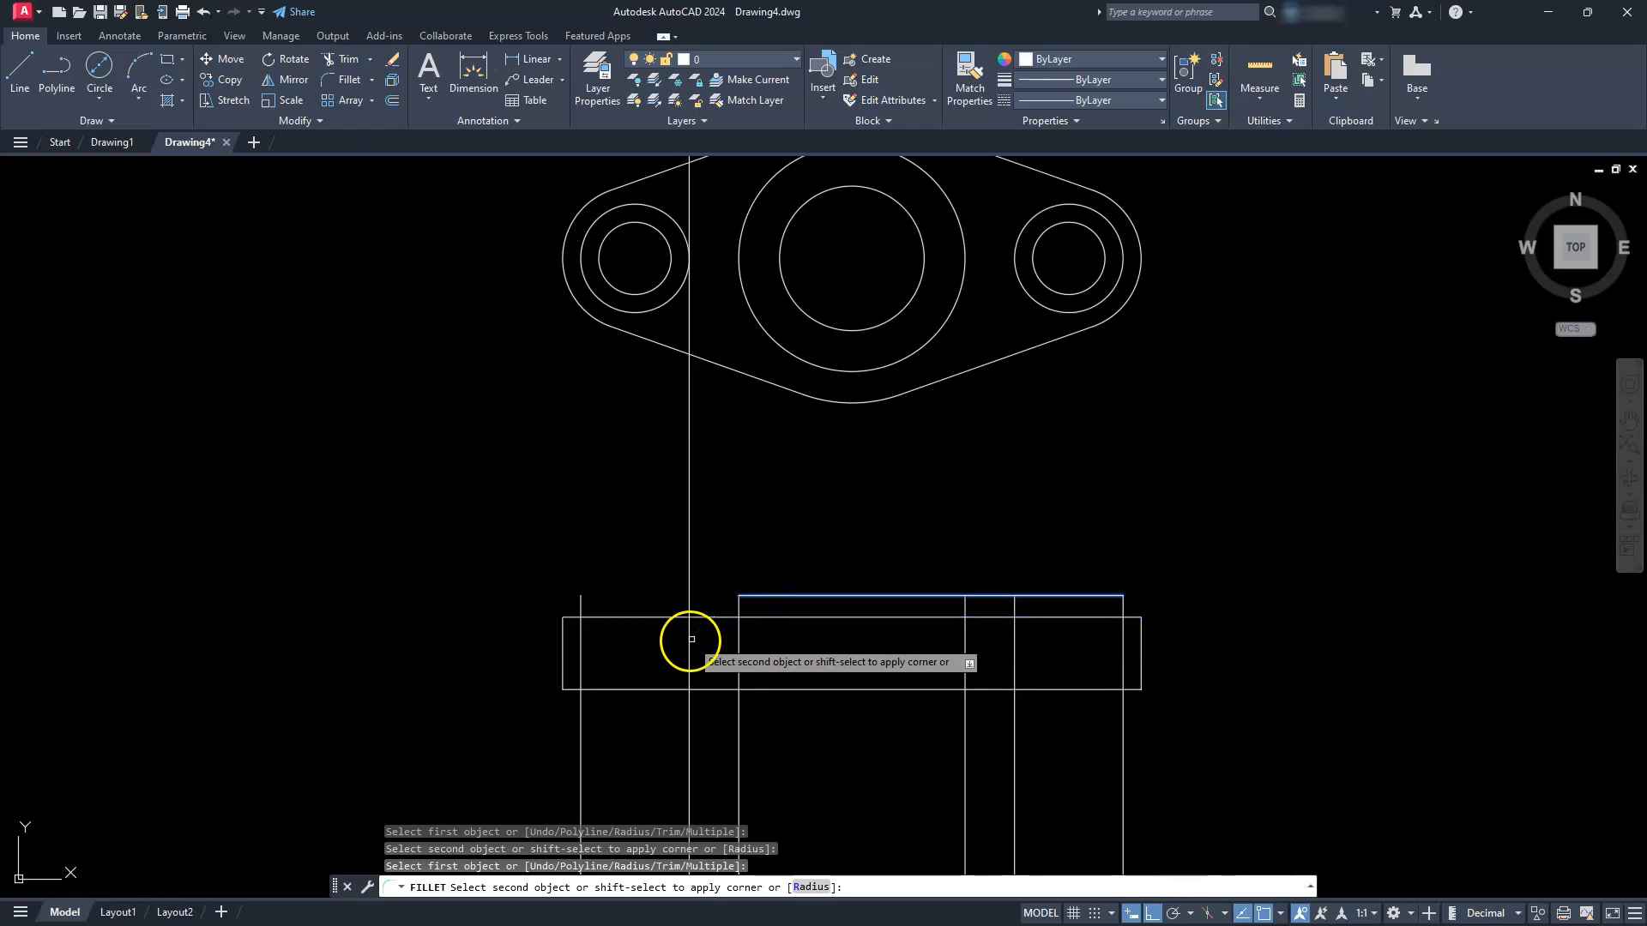
{"action": "left_click", "coordinate": [690, 635]}
{"action": "left_click", "coordinate": [709, 597]}
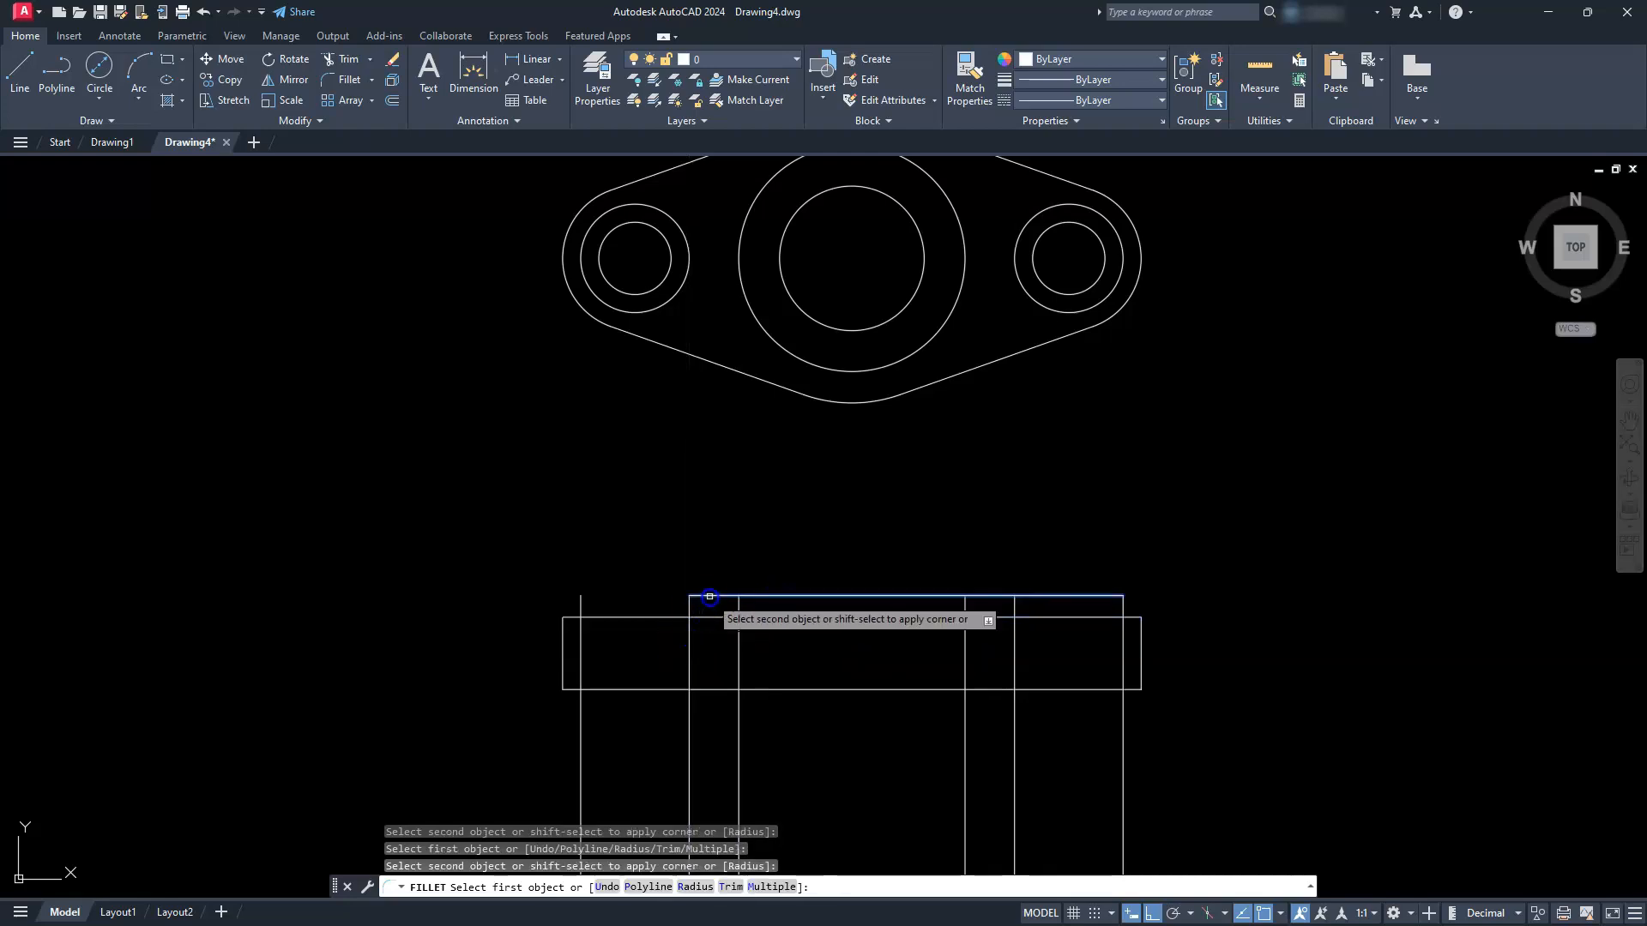
{"action": "left_click", "coordinate": [581, 644]}
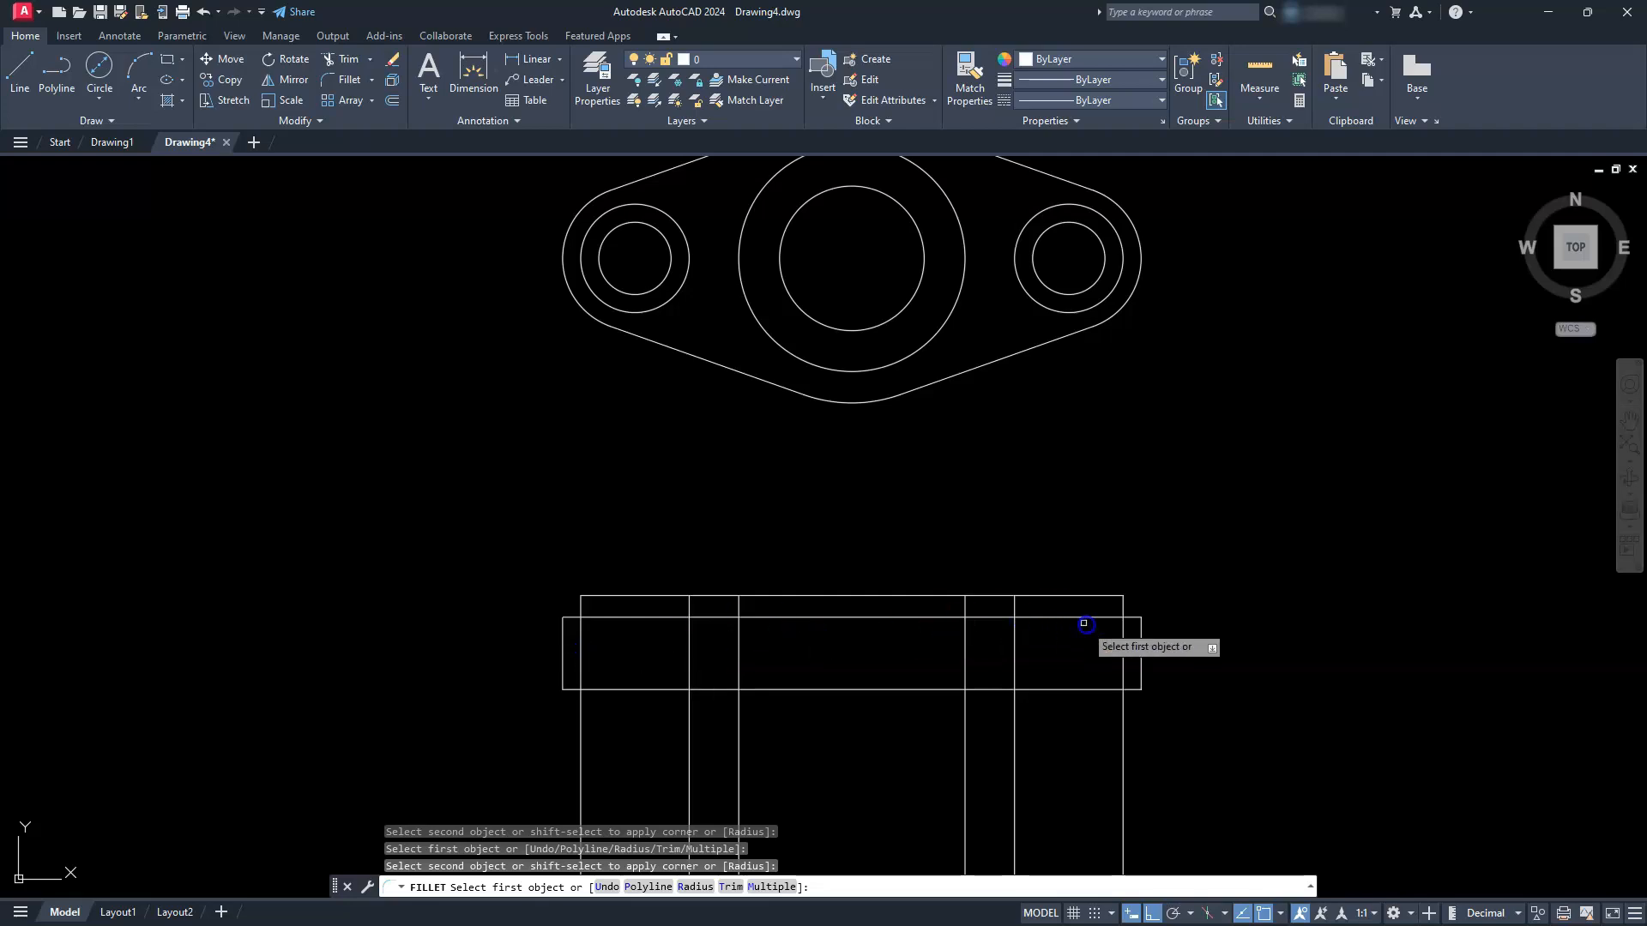
Fillet the plate's top line at radius 0 with the left boss's outer and inner vertical lines, cutting off their lower ends.
{"action": "left_click", "coordinate": [581, 609]}
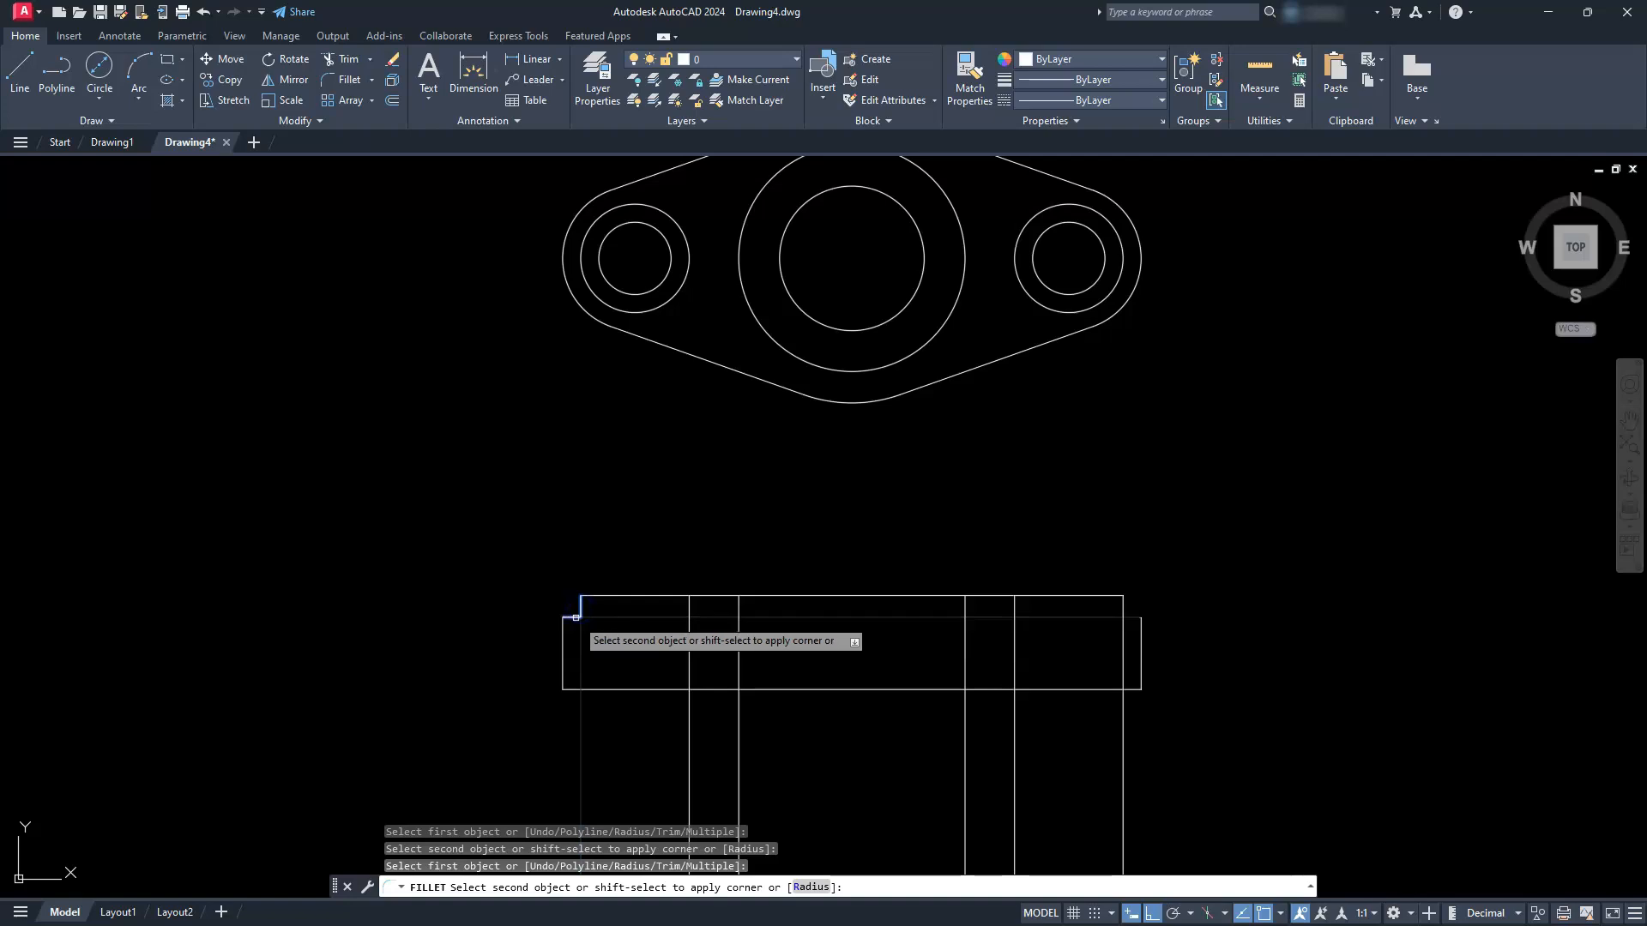
{"action": "left_click", "coordinate": [576, 617]}
{"action": "left_click", "coordinate": [573, 619]}
{"action": "left_click", "coordinate": [689, 604]}
{"action": "left_click", "coordinate": [688, 607]}
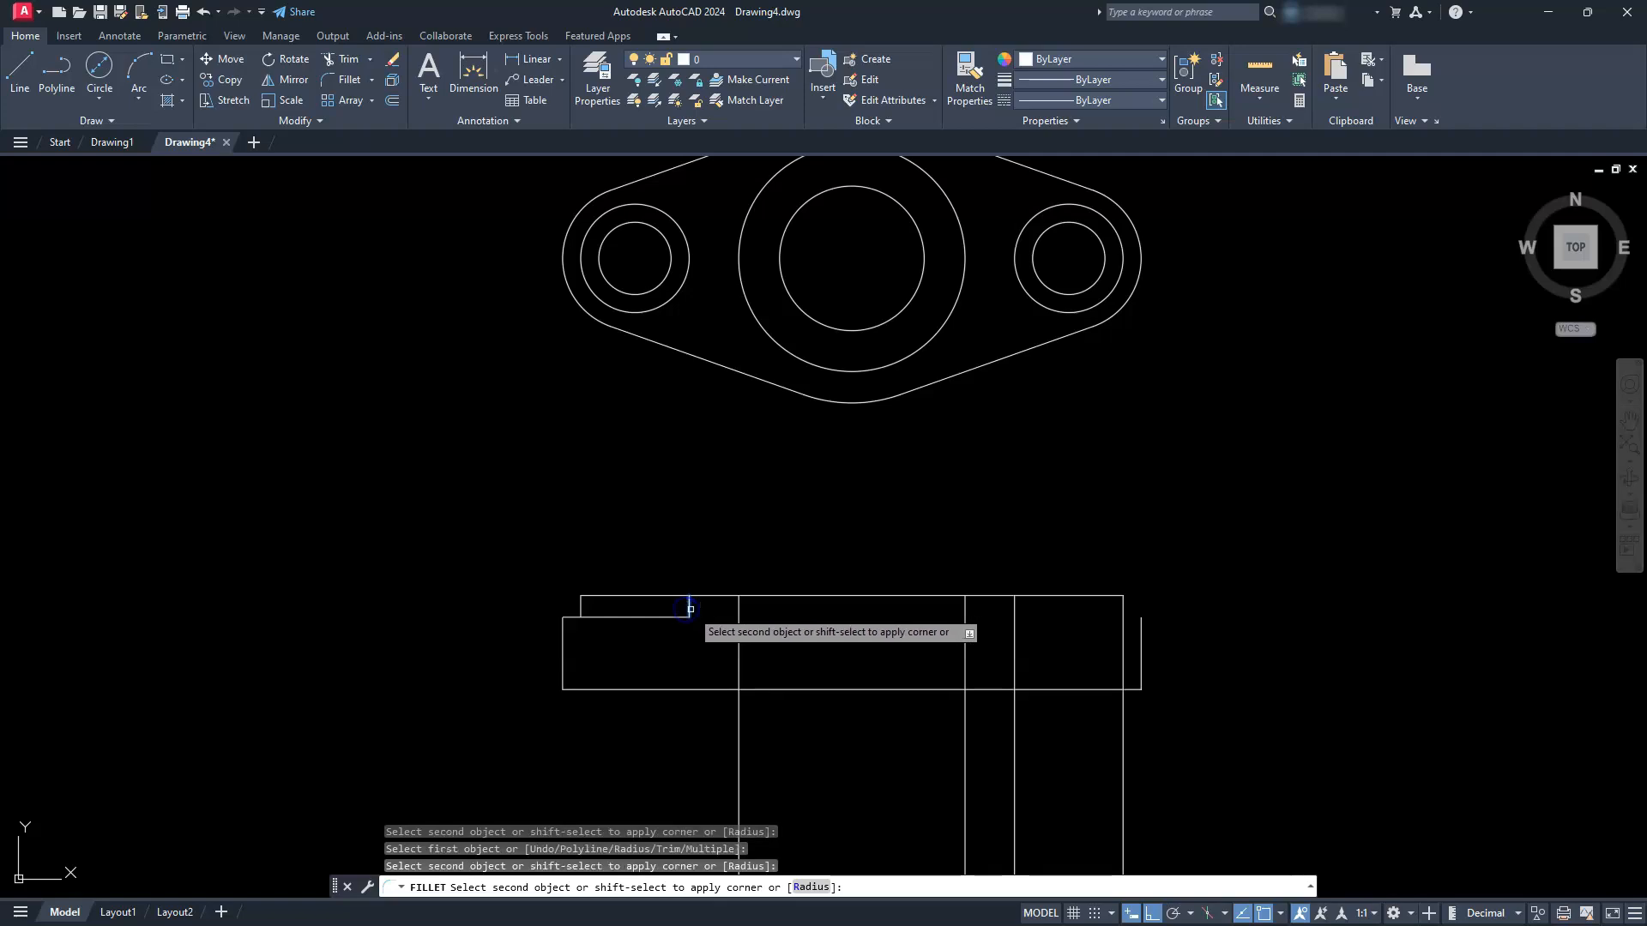
{"action": "left_click", "coordinate": [689, 609]}
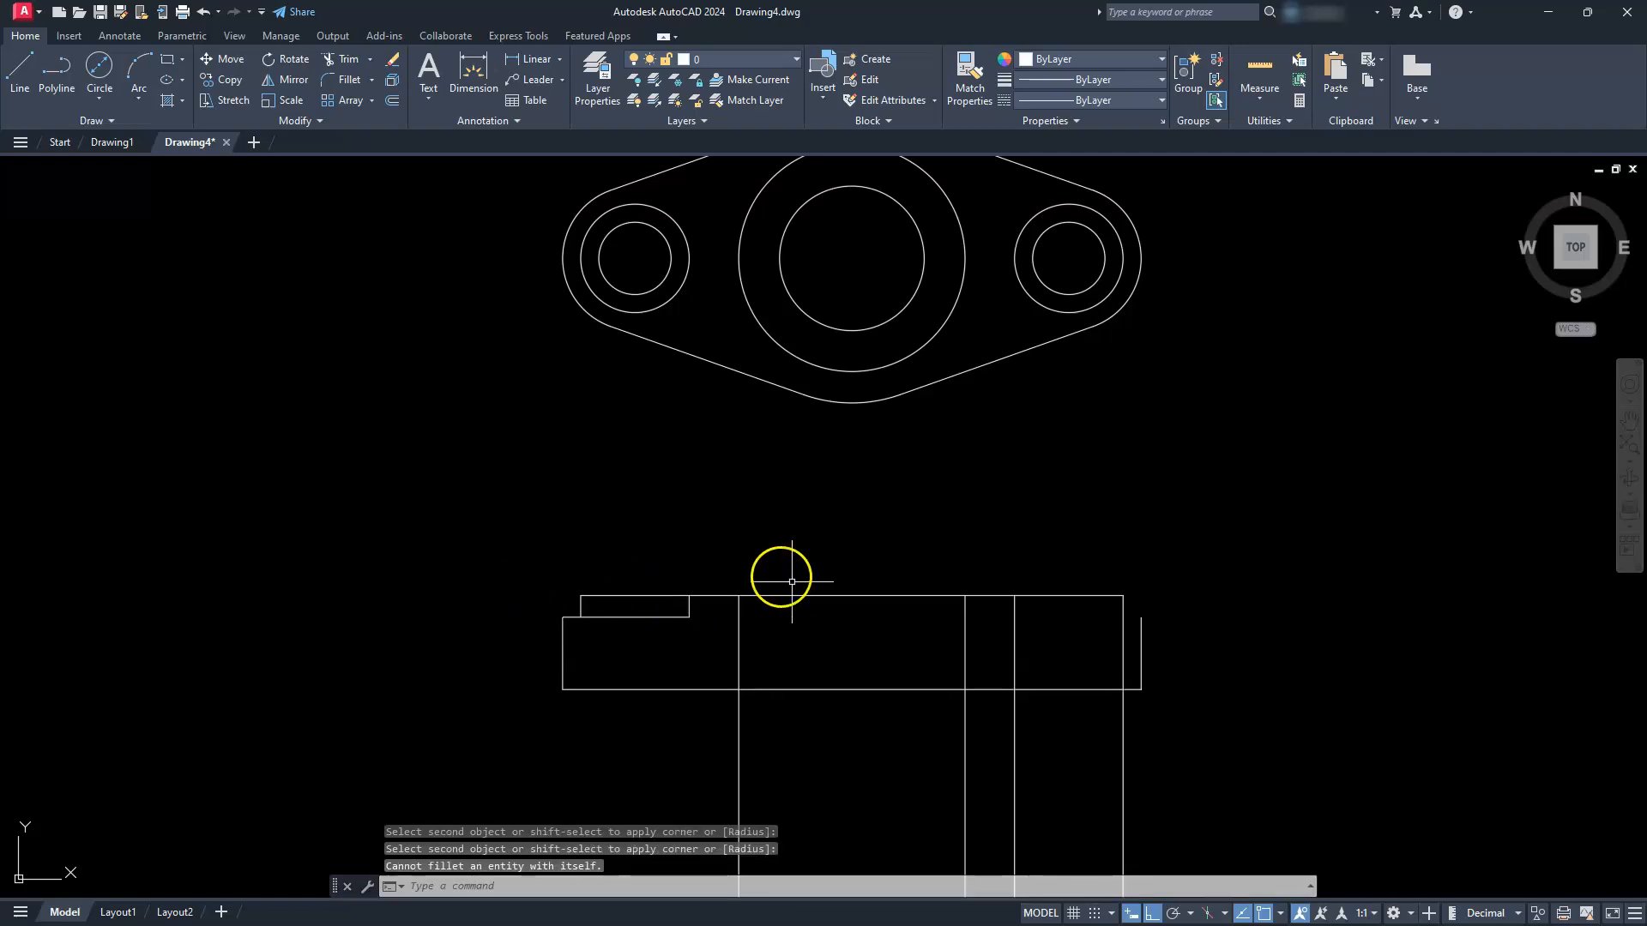
Fillet the plate's top line with both vertical sides of the central boss at radius 0 in Multiple mode.
{"action": "left_click", "coordinate": [339, 79]}
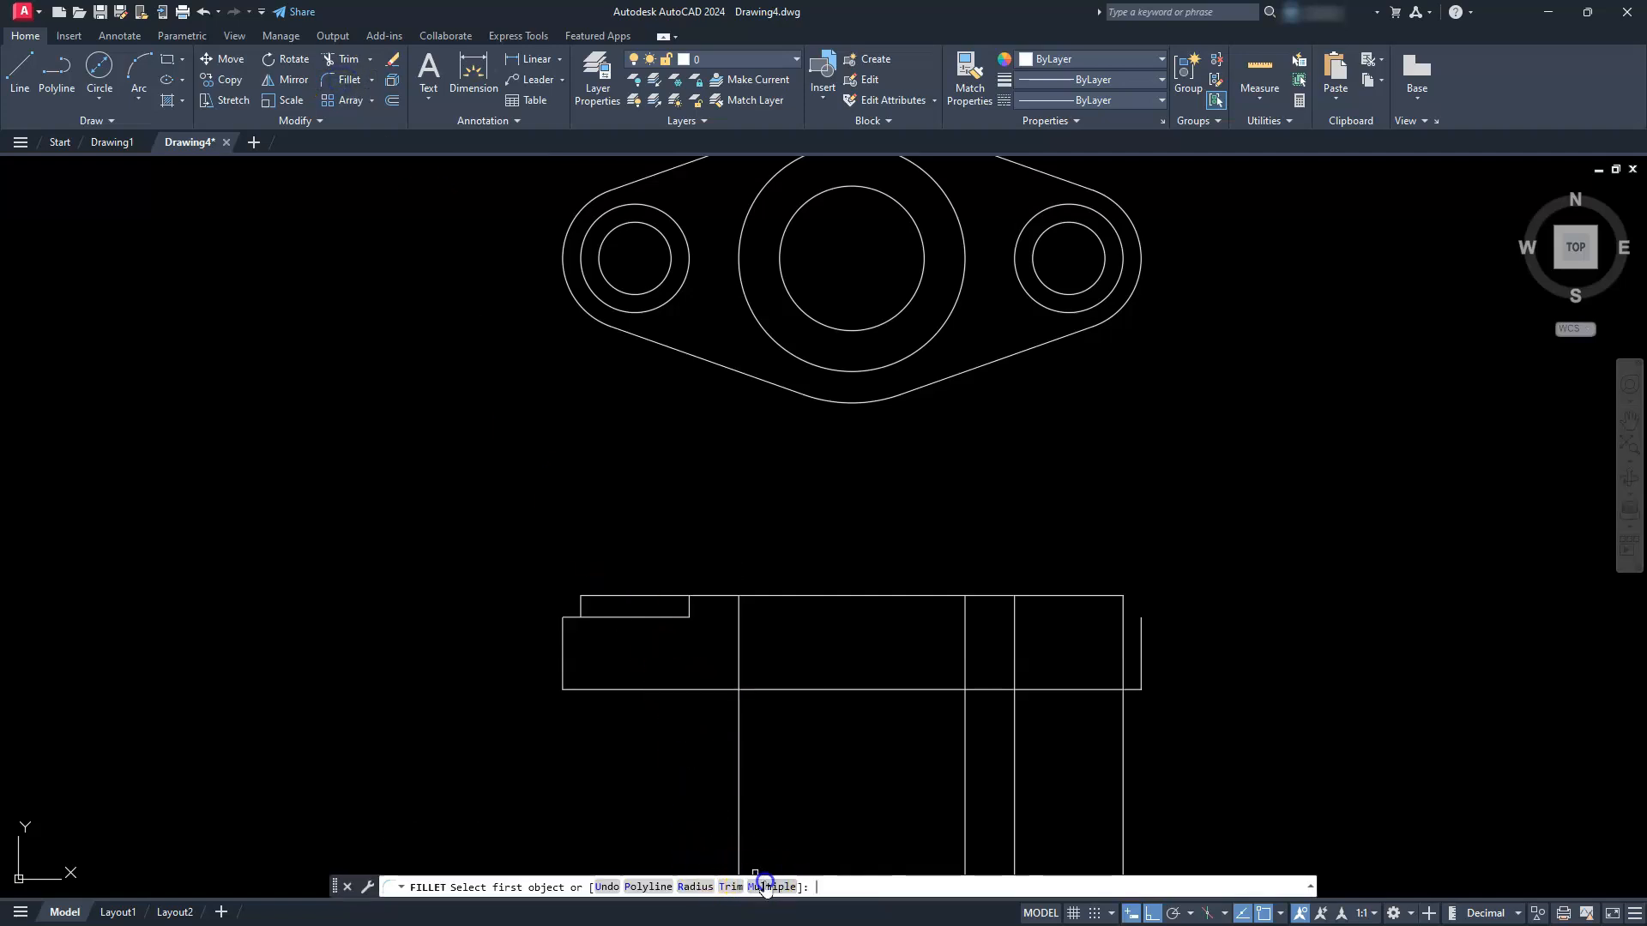
{"action": "left_click", "coordinate": [765, 887]}
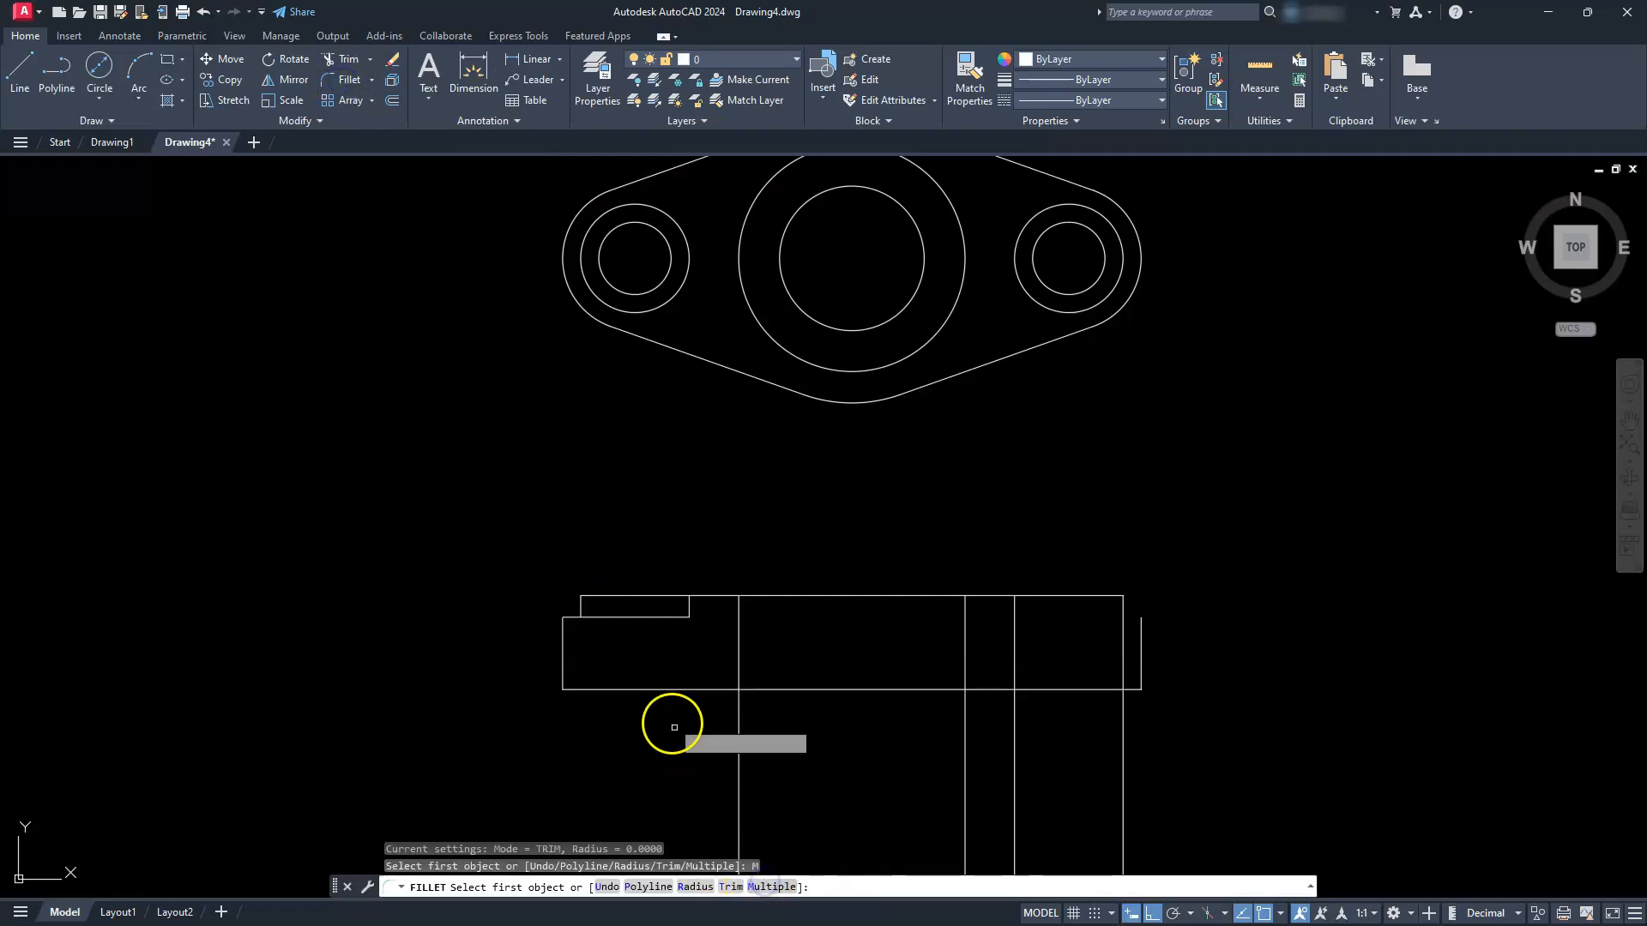
{"action": "left_click", "coordinate": [661, 617]}
{"action": "left_click", "coordinate": [736, 611]}
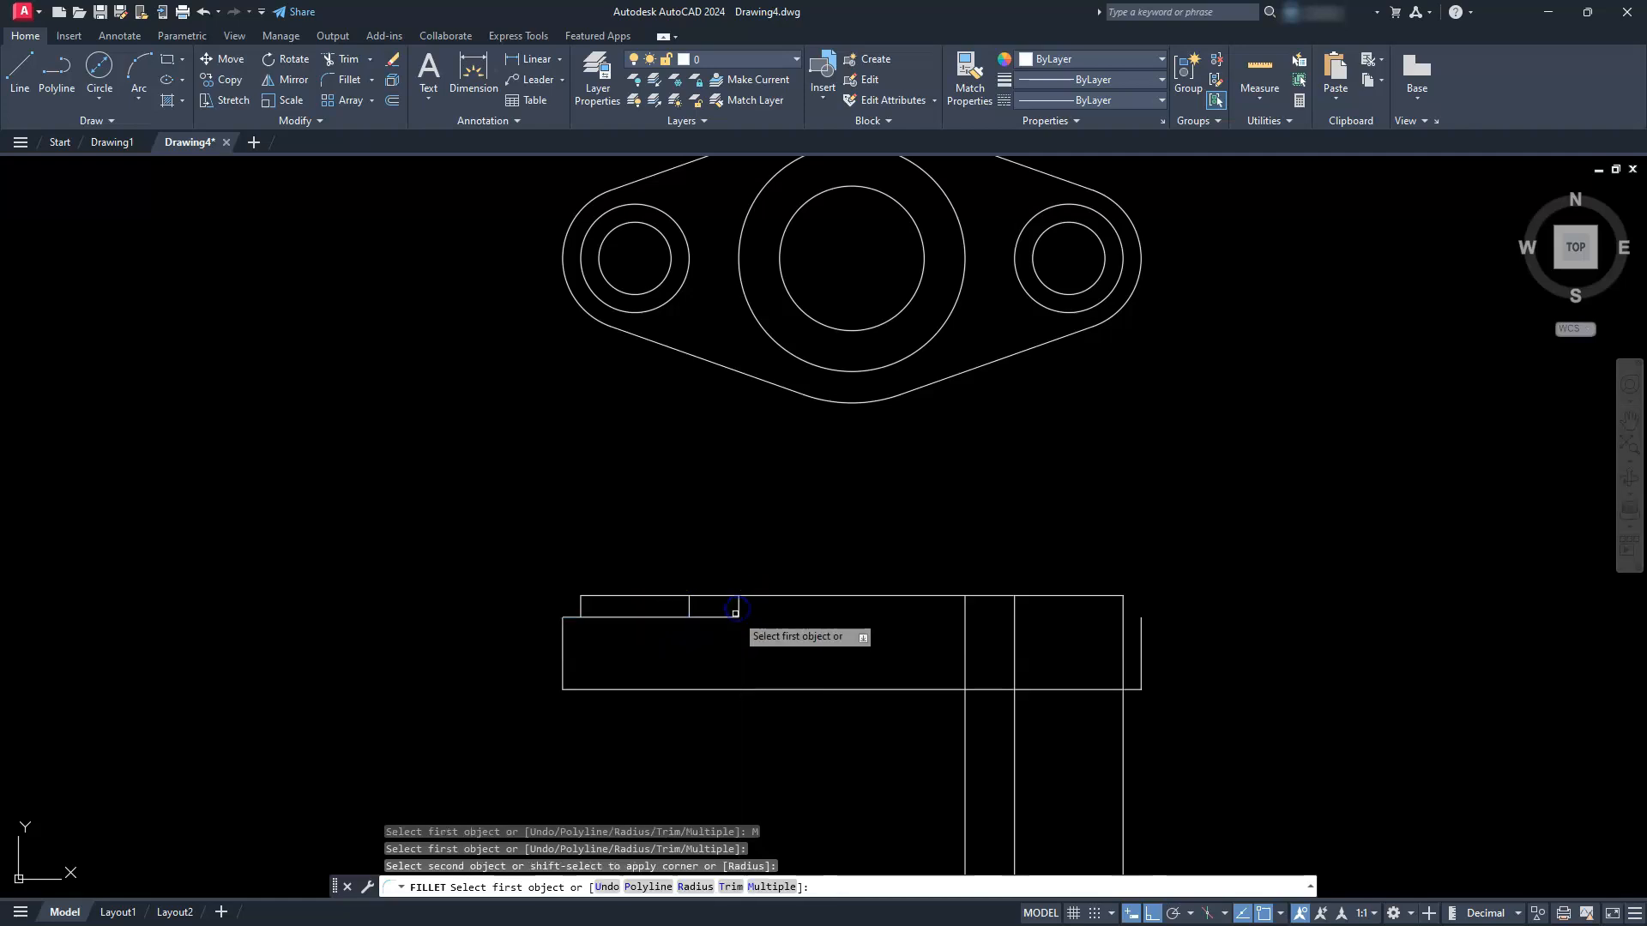
{"action": "left_click", "coordinate": [729, 617]}
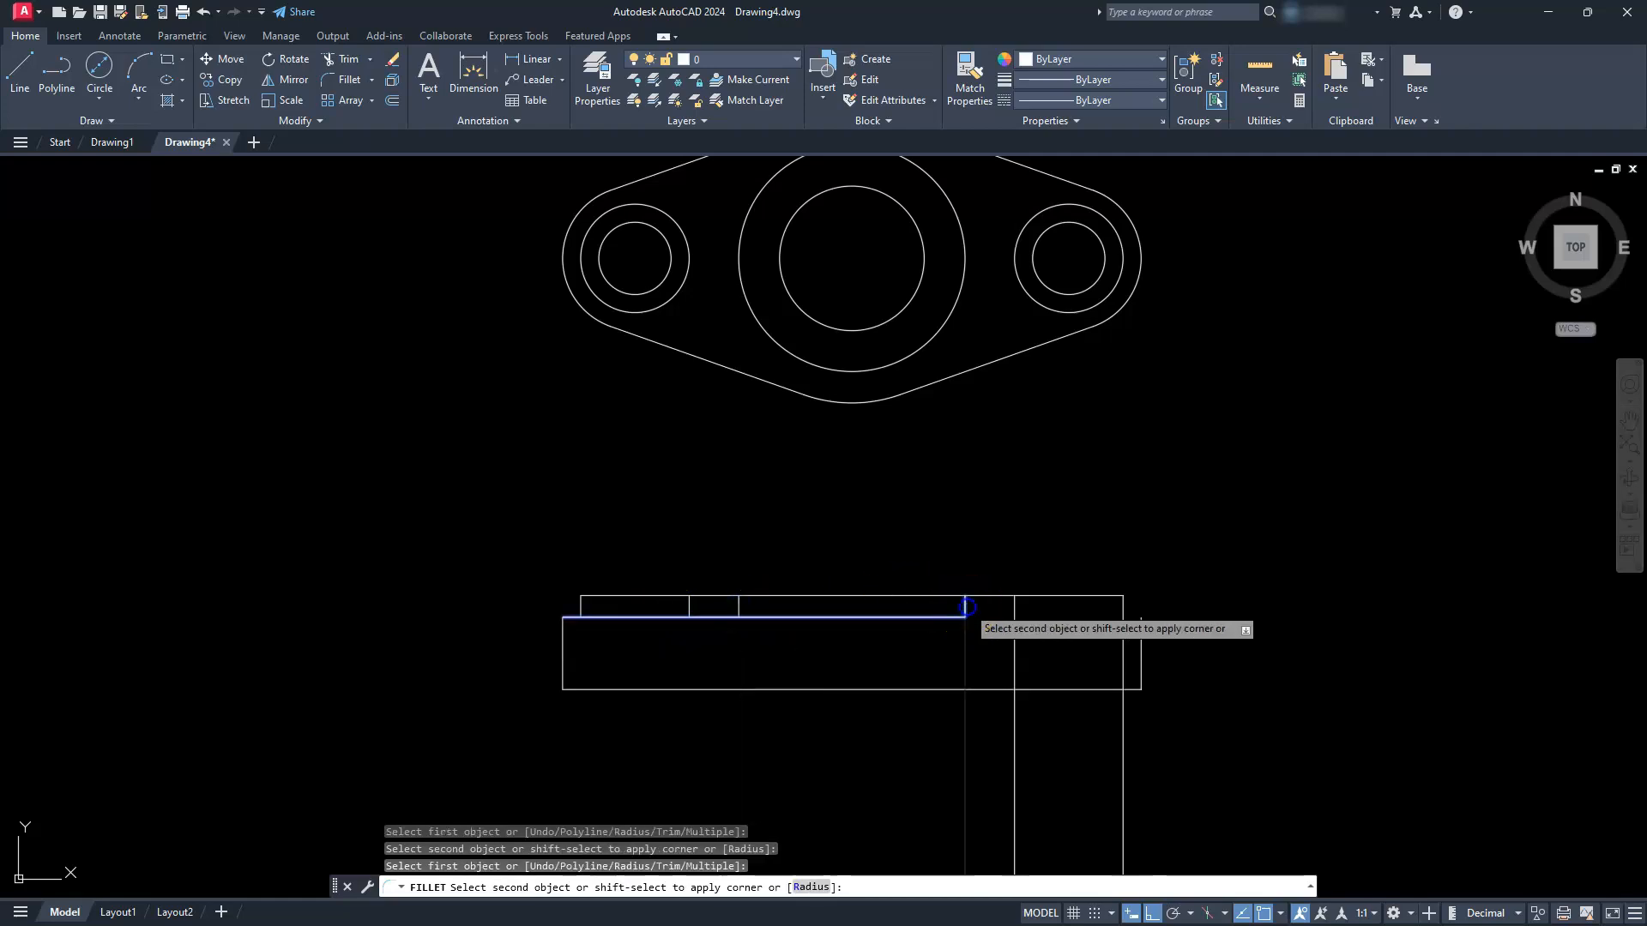
{"action": "left_click", "coordinate": [965, 607]}
Fillet the plate's top line with both sides of the right boss and with the plate's right edge at radius 0.
{"action": "left_click", "coordinate": [940, 616]}
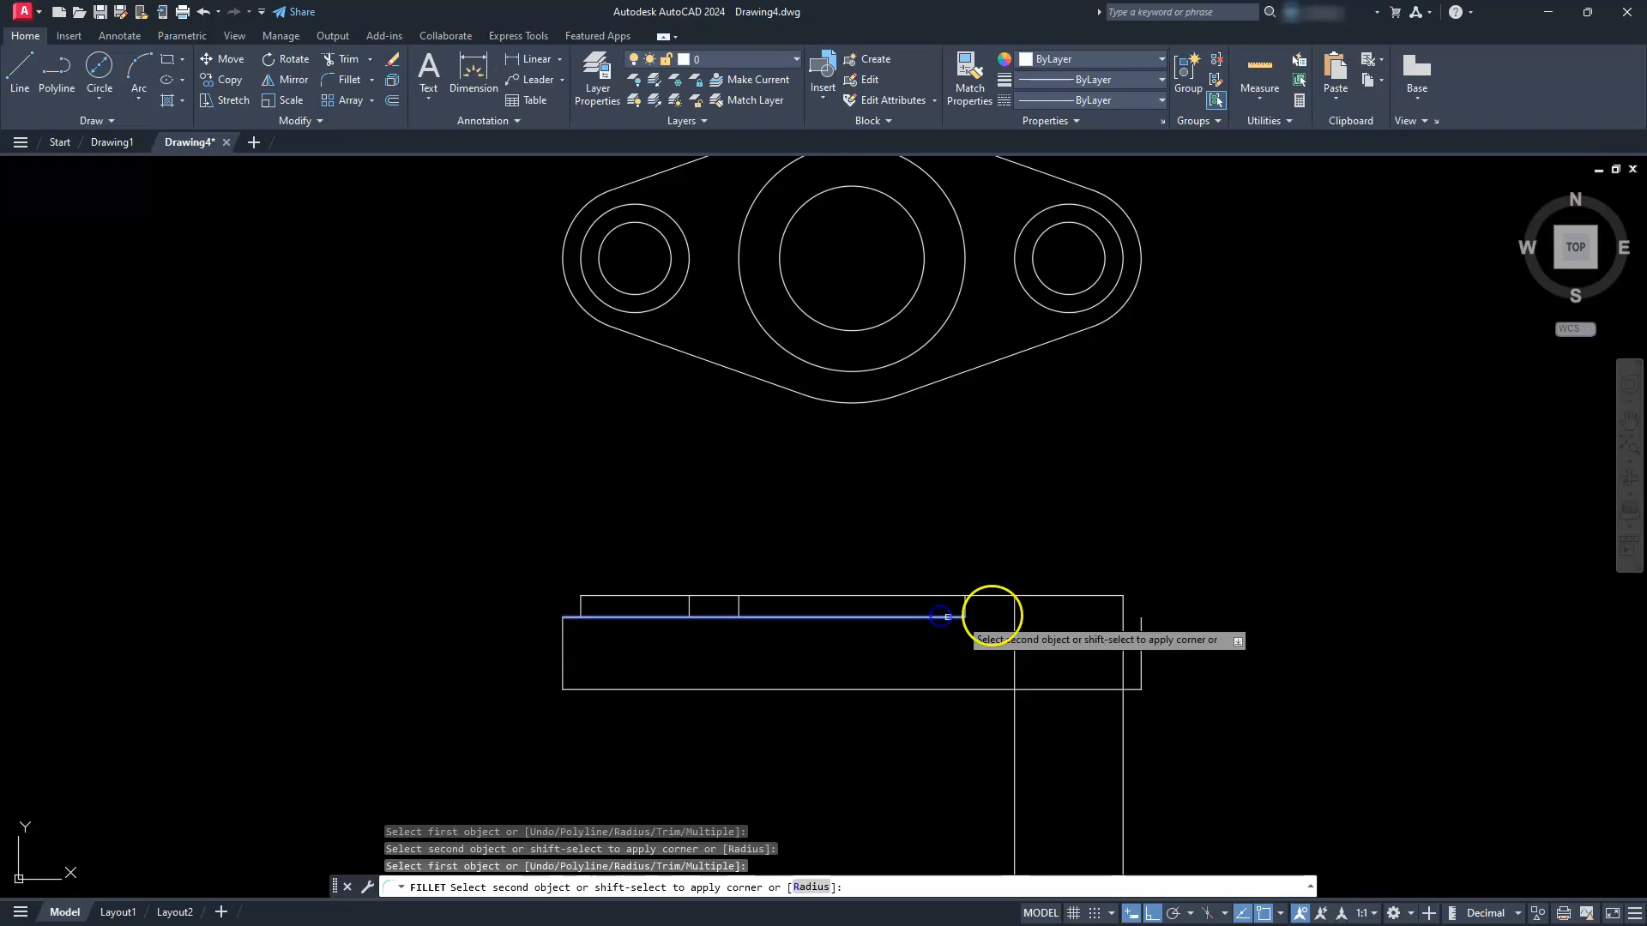
{"action": "left_click", "coordinate": [1014, 605]}
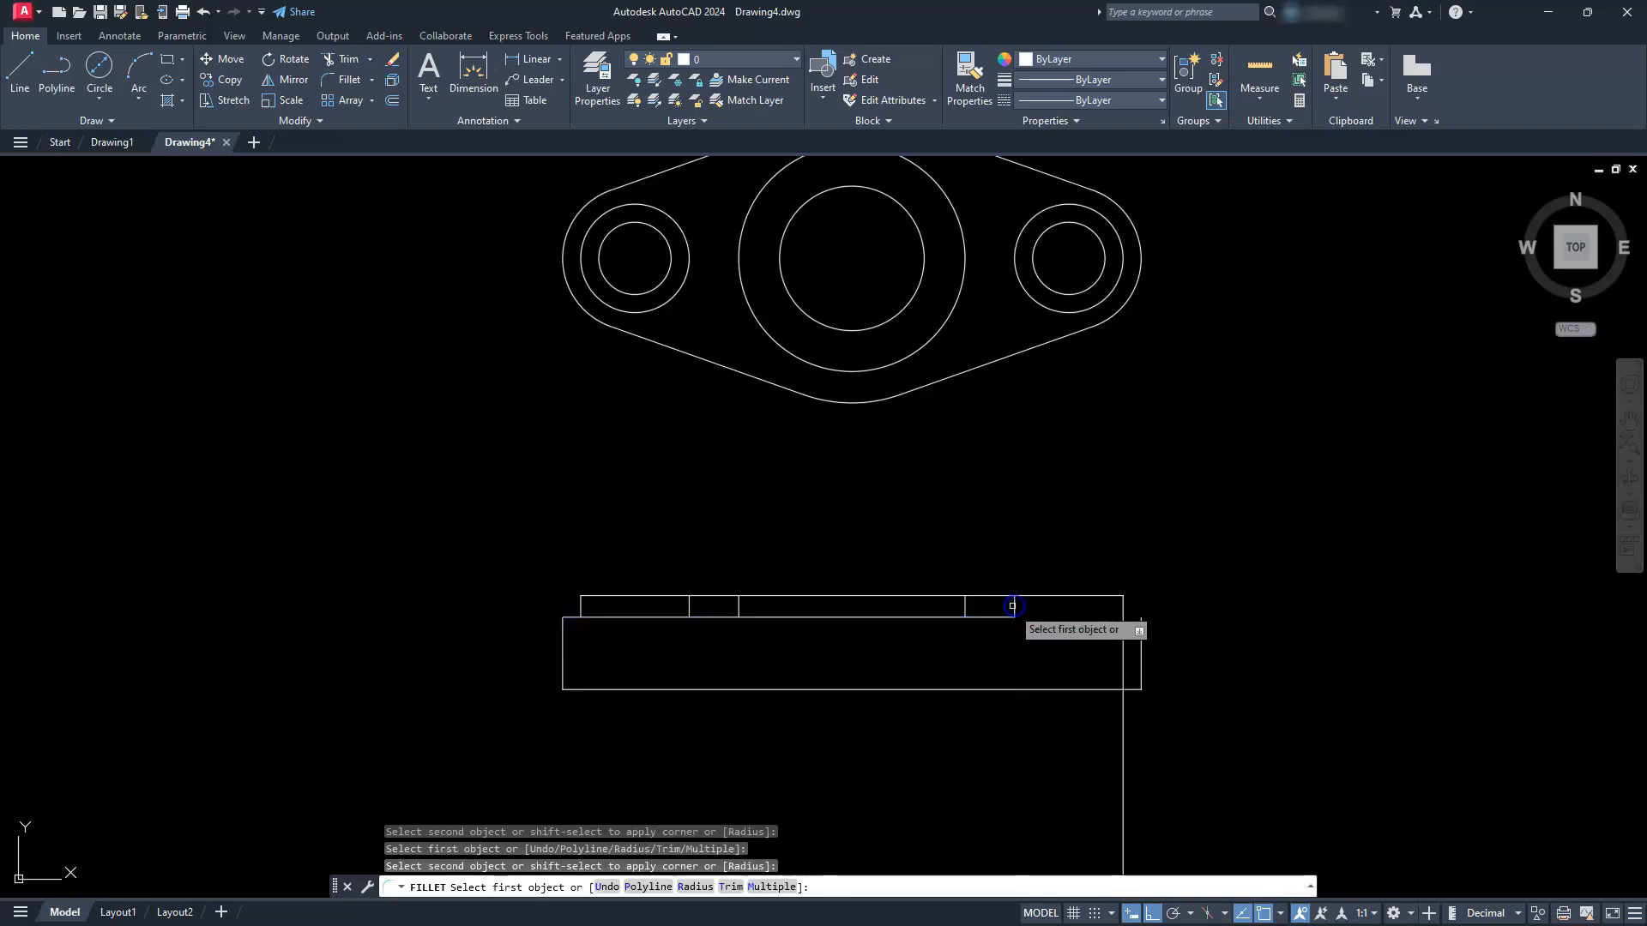
{"action": "left_click", "coordinate": [1002, 617]}
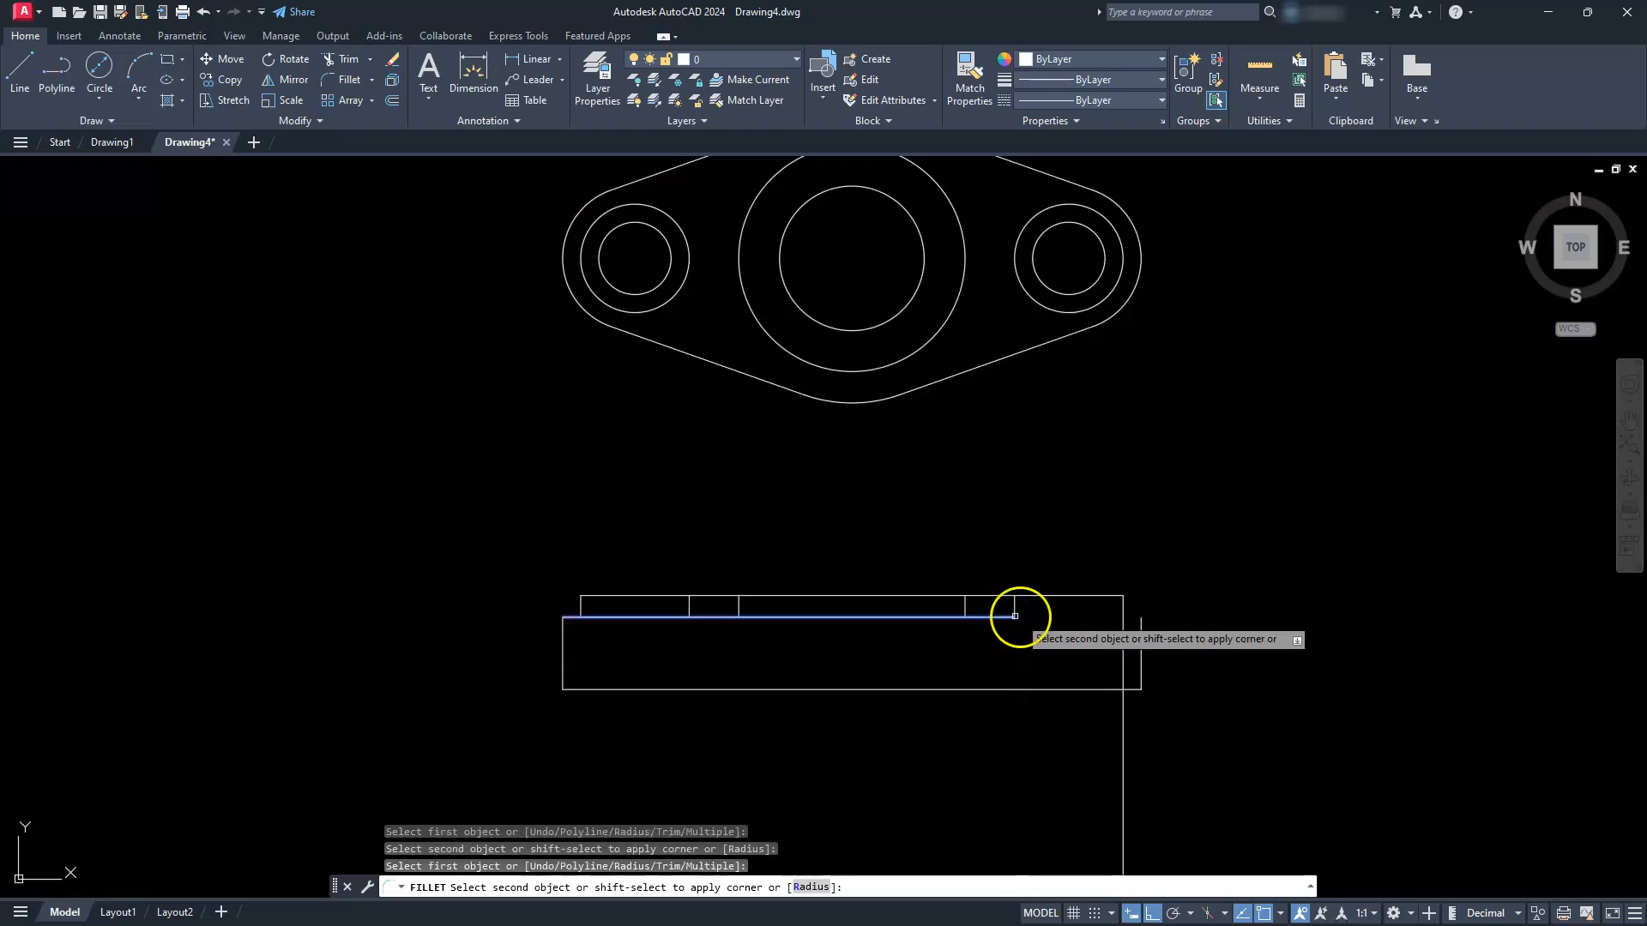
{"action": "left_click", "coordinate": [1122, 606]}
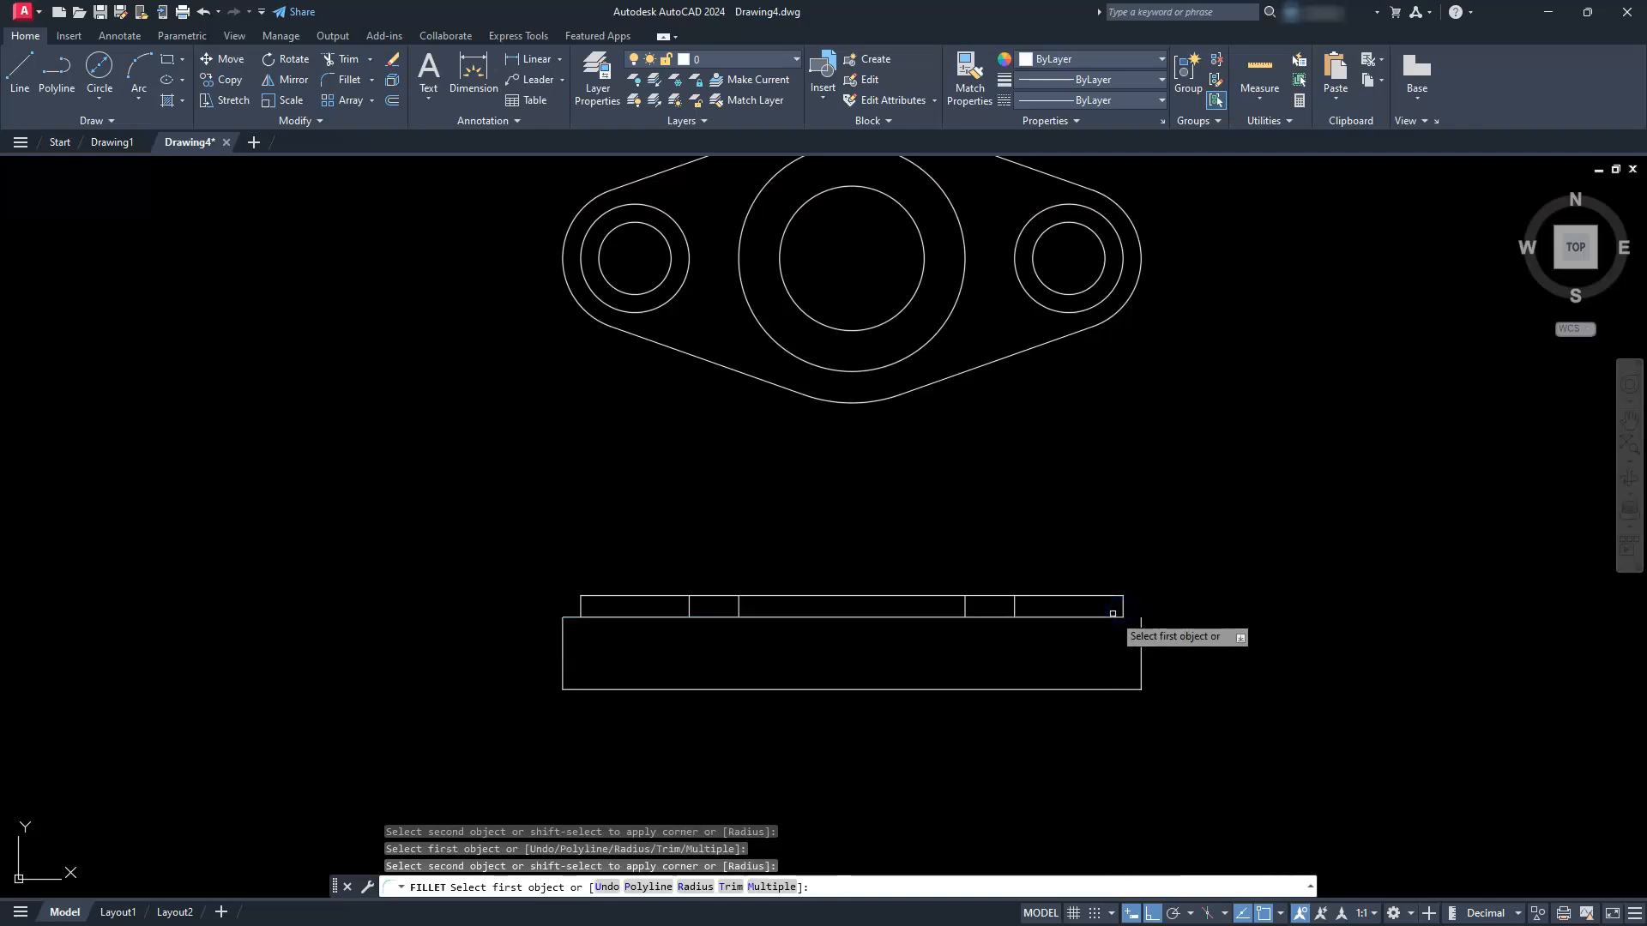
{"action": "left_click", "coordinate": [1127, 617]}
{"action": "left_click", "coordinate": [1141, 639]}
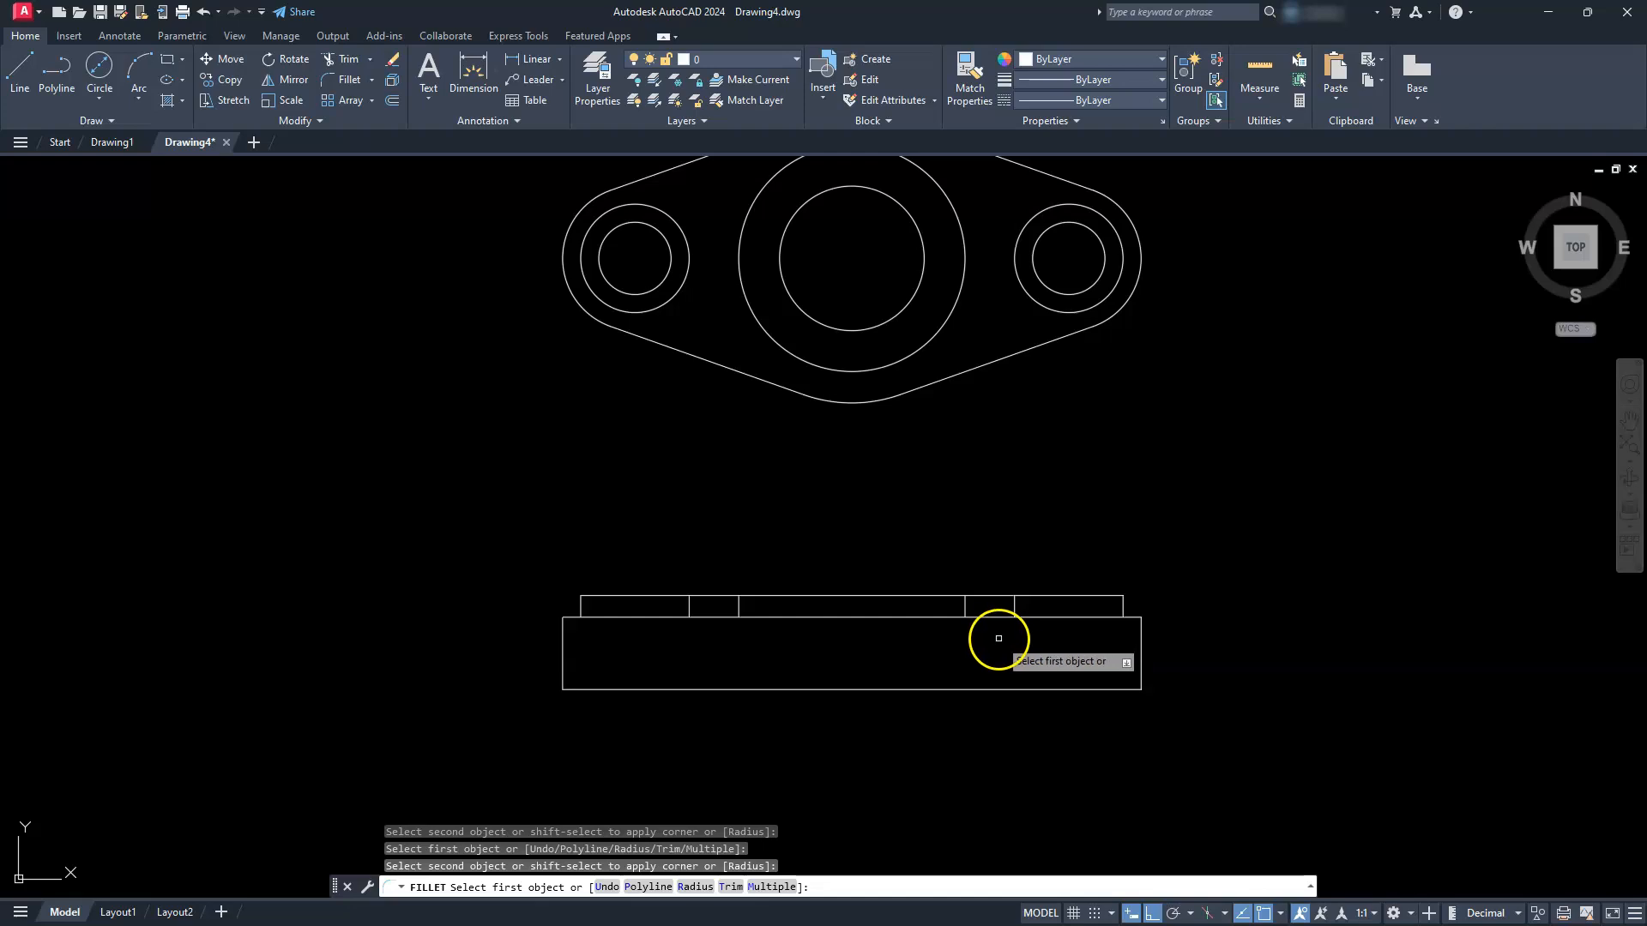
{"action": "key", "text": "Escape"}
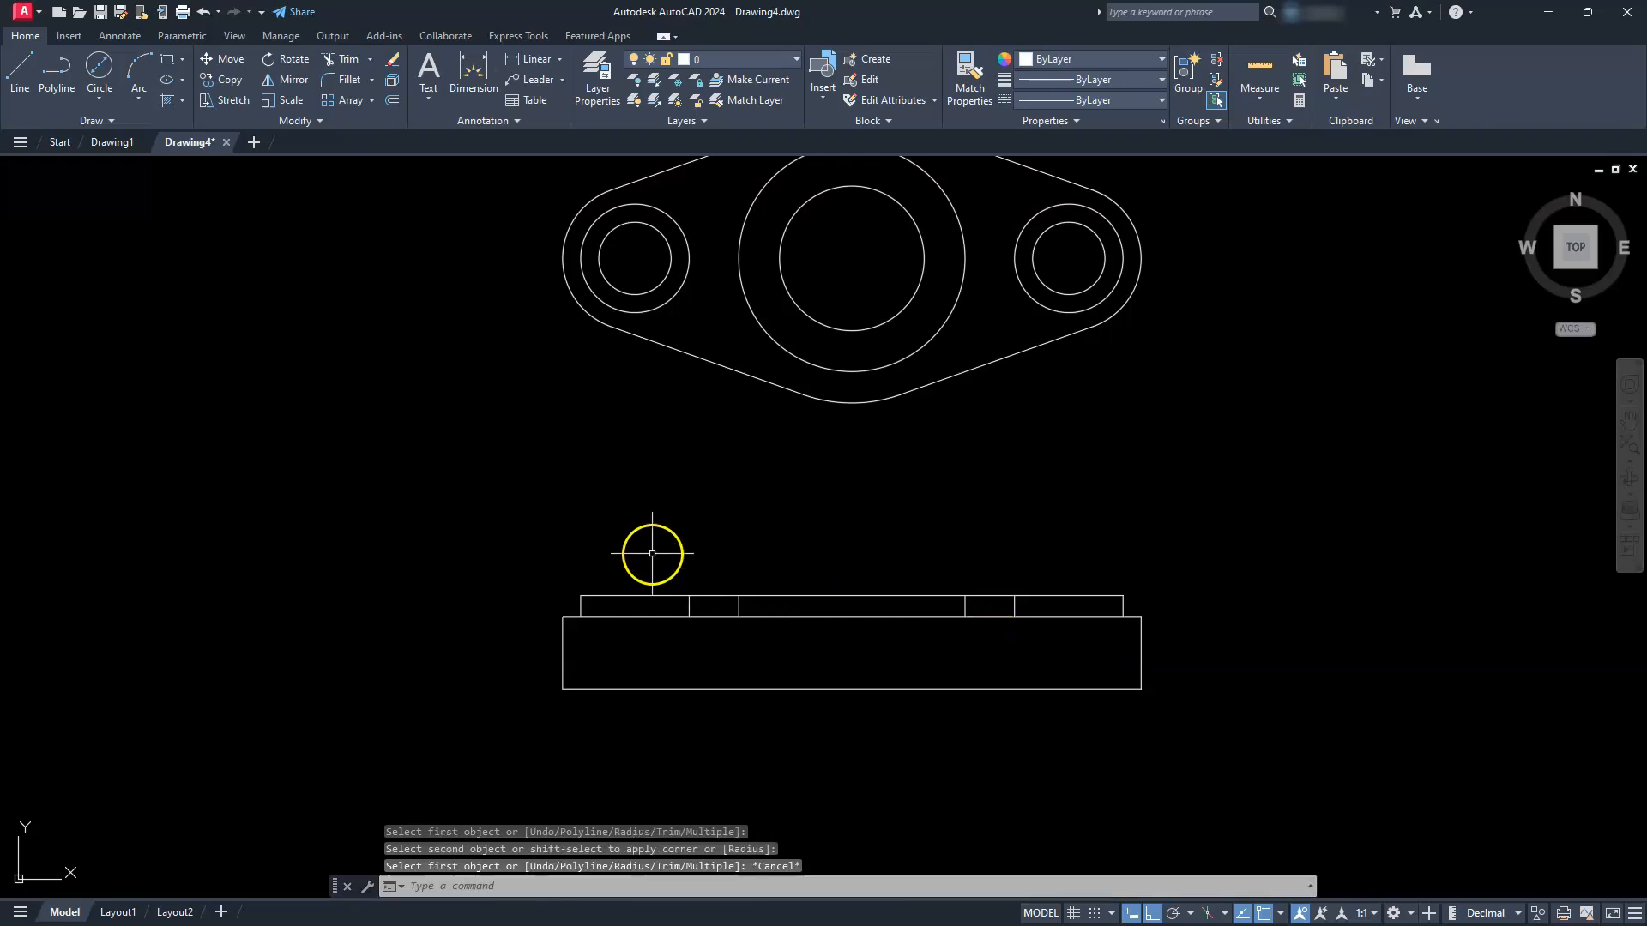
Trim the upper horizontal line in the two gaps between the central boss and the side bosses.
{"action": "left_click", "coordinate": [339, 60]}
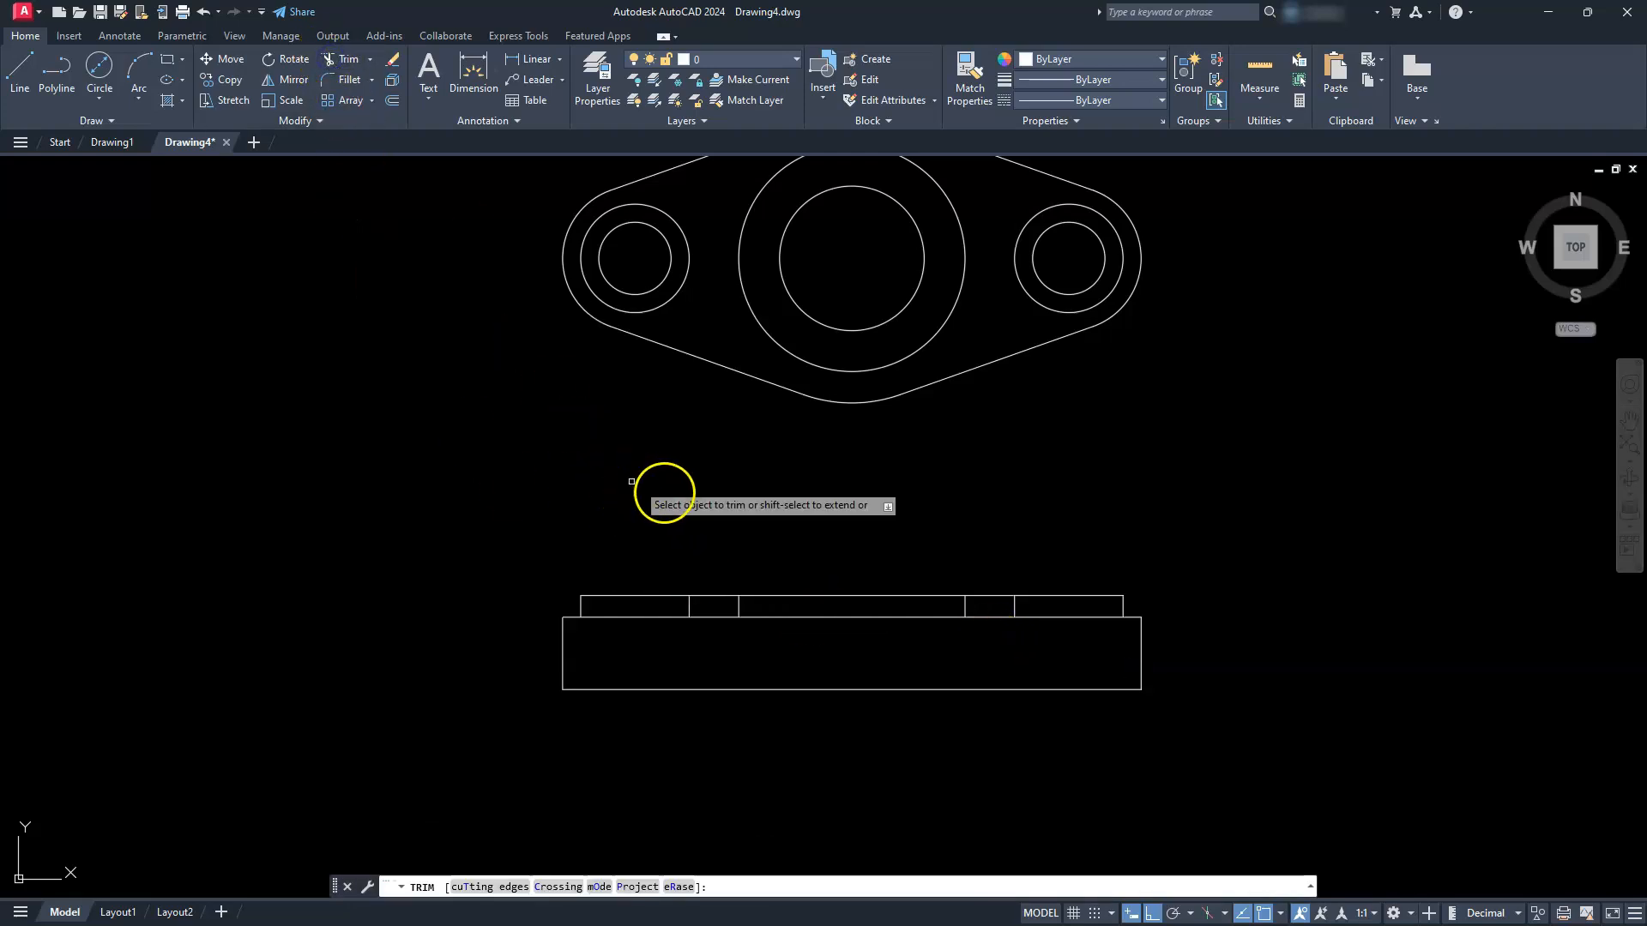
{"action": "left_click", "coordinate": [711, 594]}
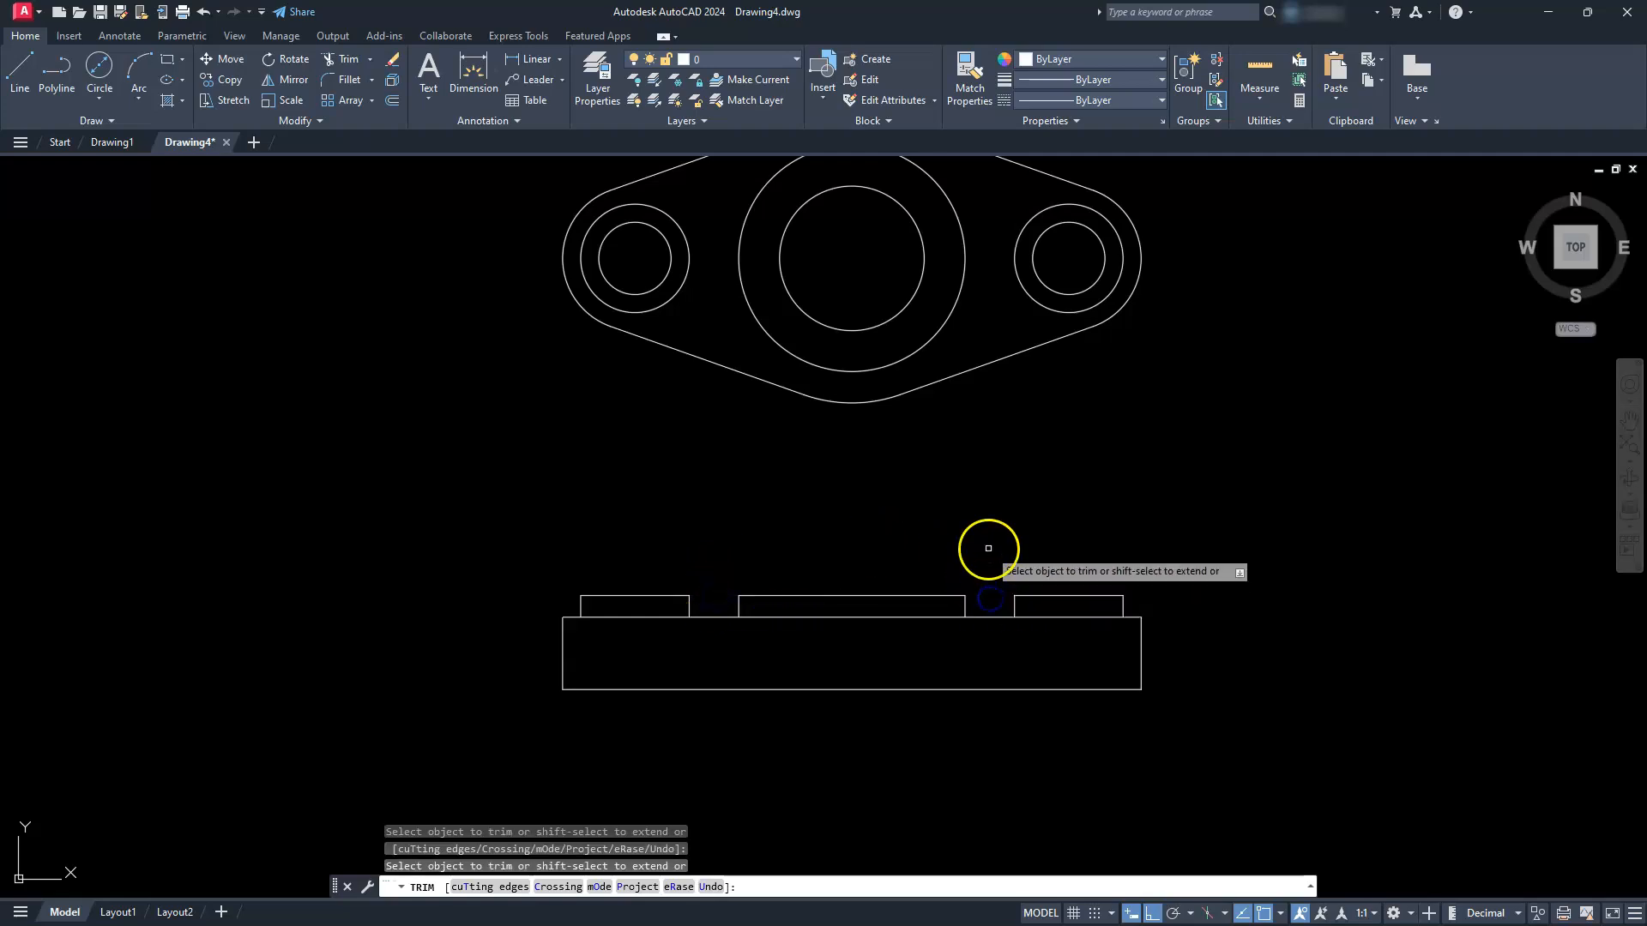
{"action": "key", "text": "Escape"}
{"action": "key", "text": "Escape"}
{"action": "key", "text": "Escape"}
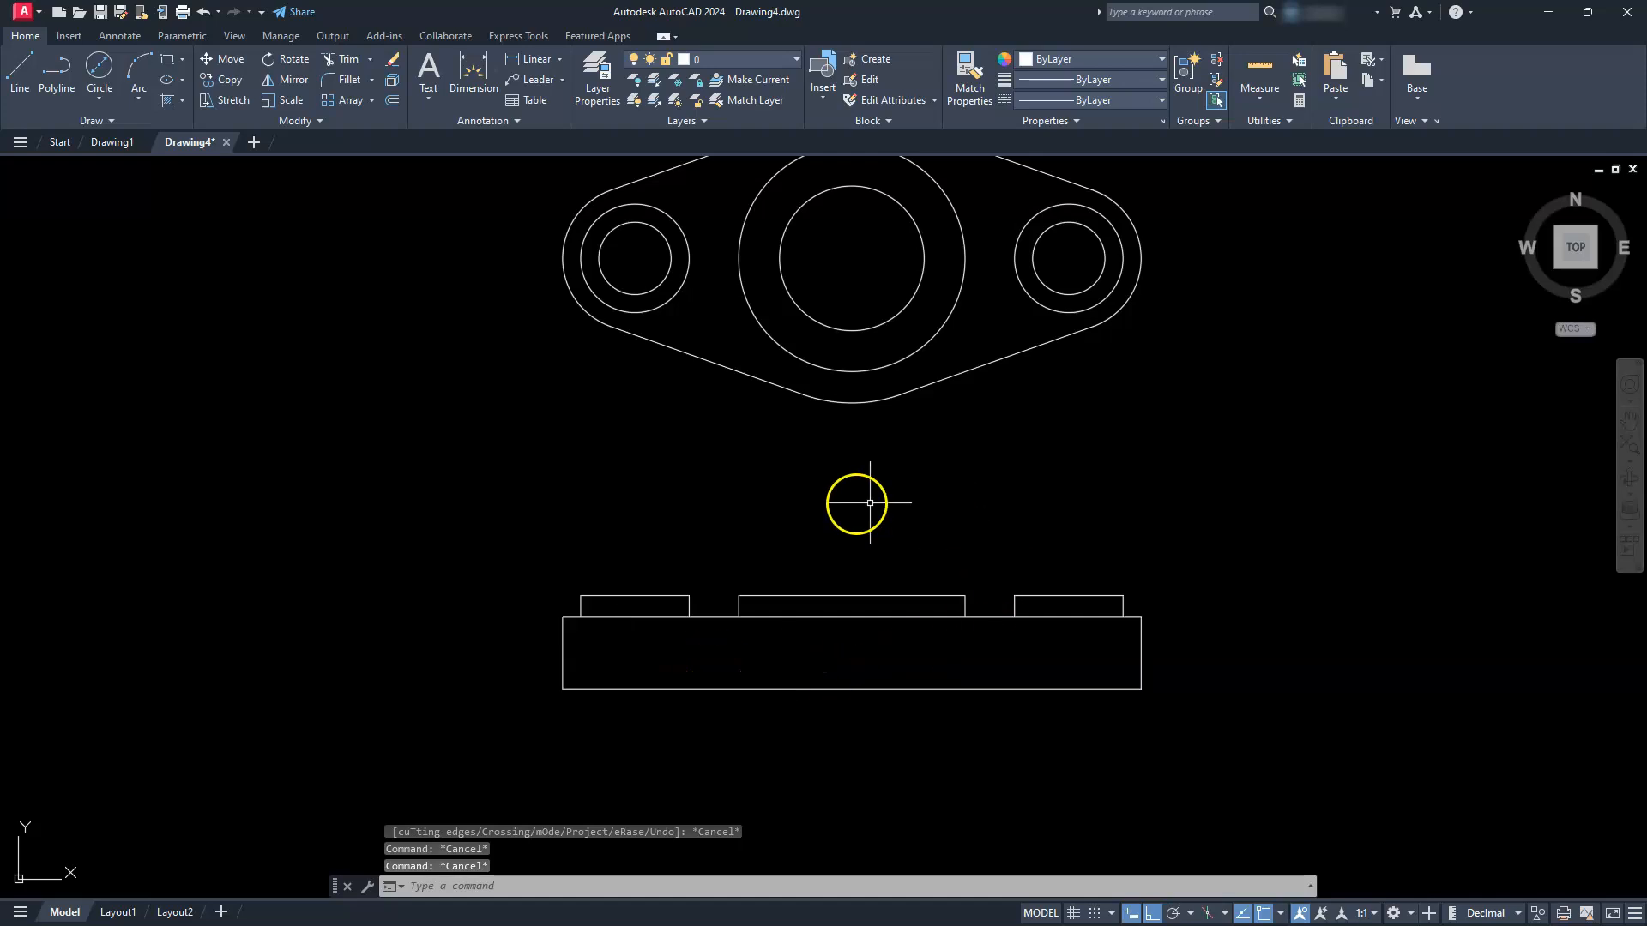
Copy the plate rectangle's four edges, without the bosses, 20 units straight down.
{"action": "scroll", "coordinate": [956, 592], "scroll_direction": "down", "scroll_amount": 2}
{"action": "middle_click_drag", "start_coordinate": [883, 684], "coordinate": [846, 552]}
{"action": "scroll", "coordinate": [816, 518], "scroll_direction": "up", "scroll_amount": 2}
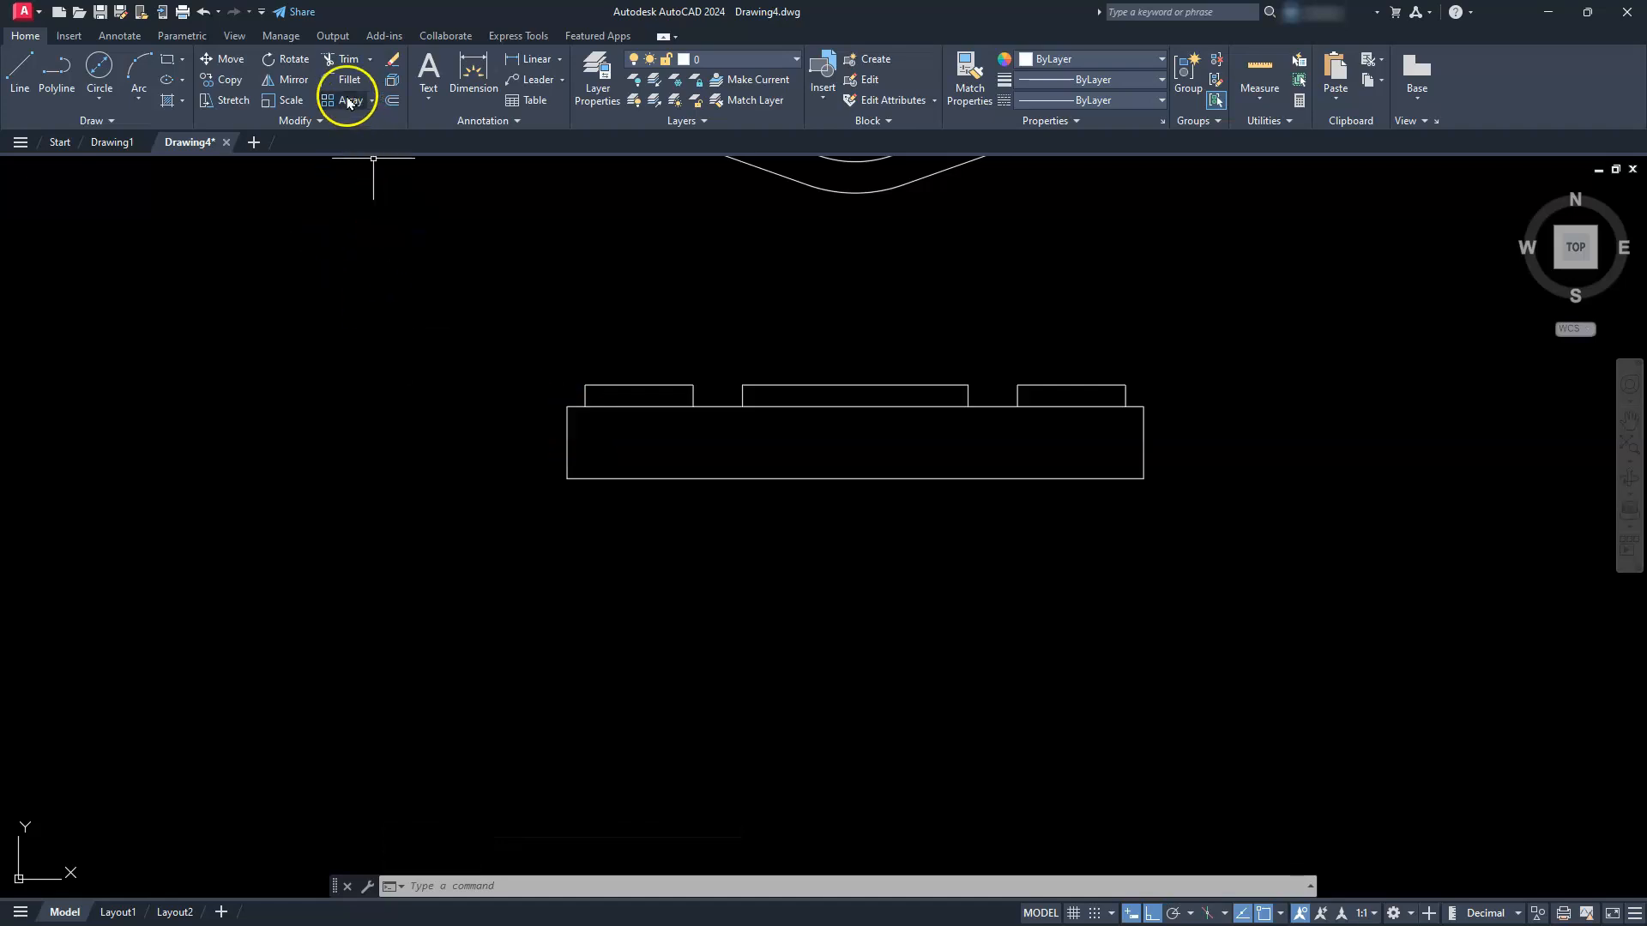
{"action": "left_click", "coordinate": [228, 81]}
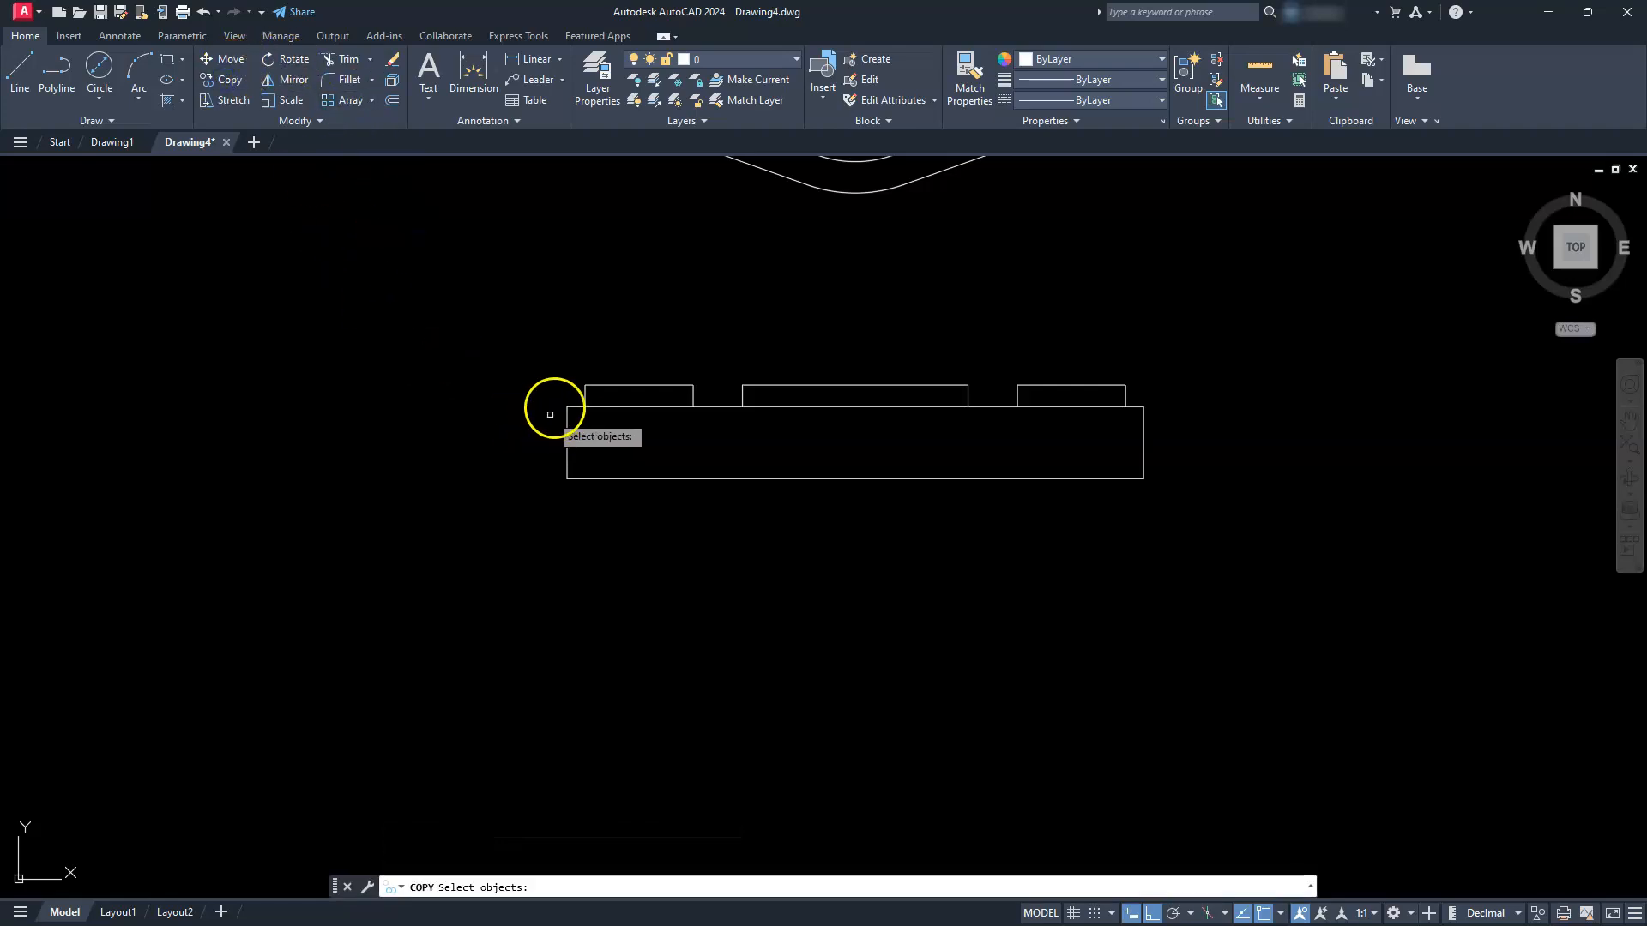
{"action": "left_click", "coordinate": [569, 395]}
{"action": "left_click", "coordinate": [534, 524]}
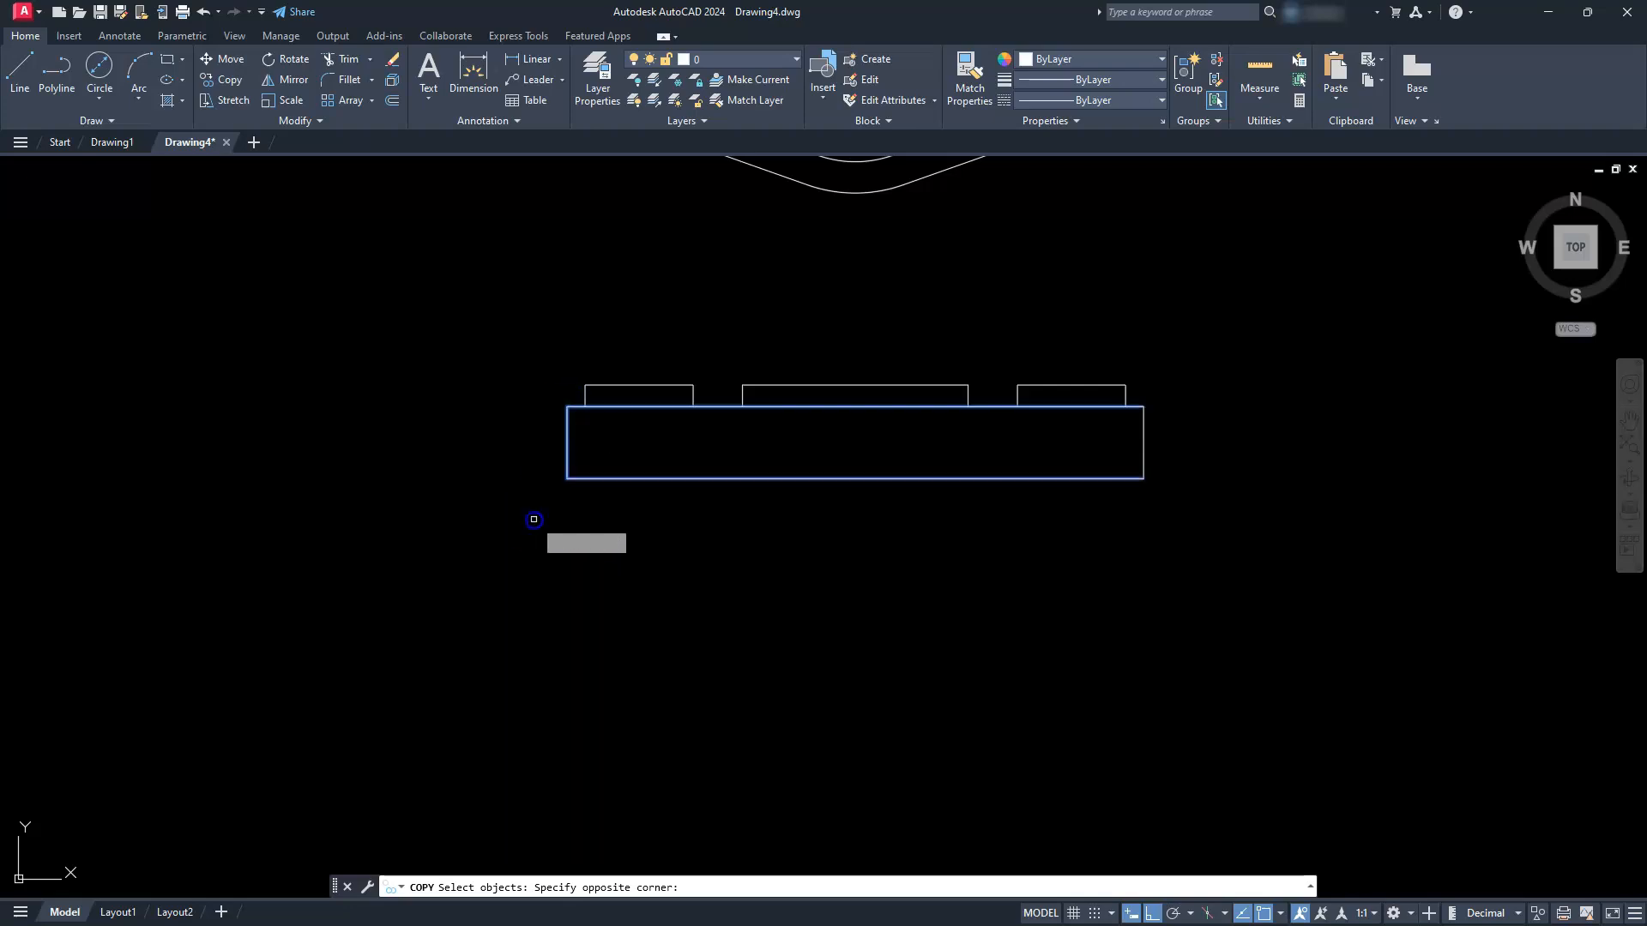
{"action": "left_click", "coordinate": [1142, 465]}
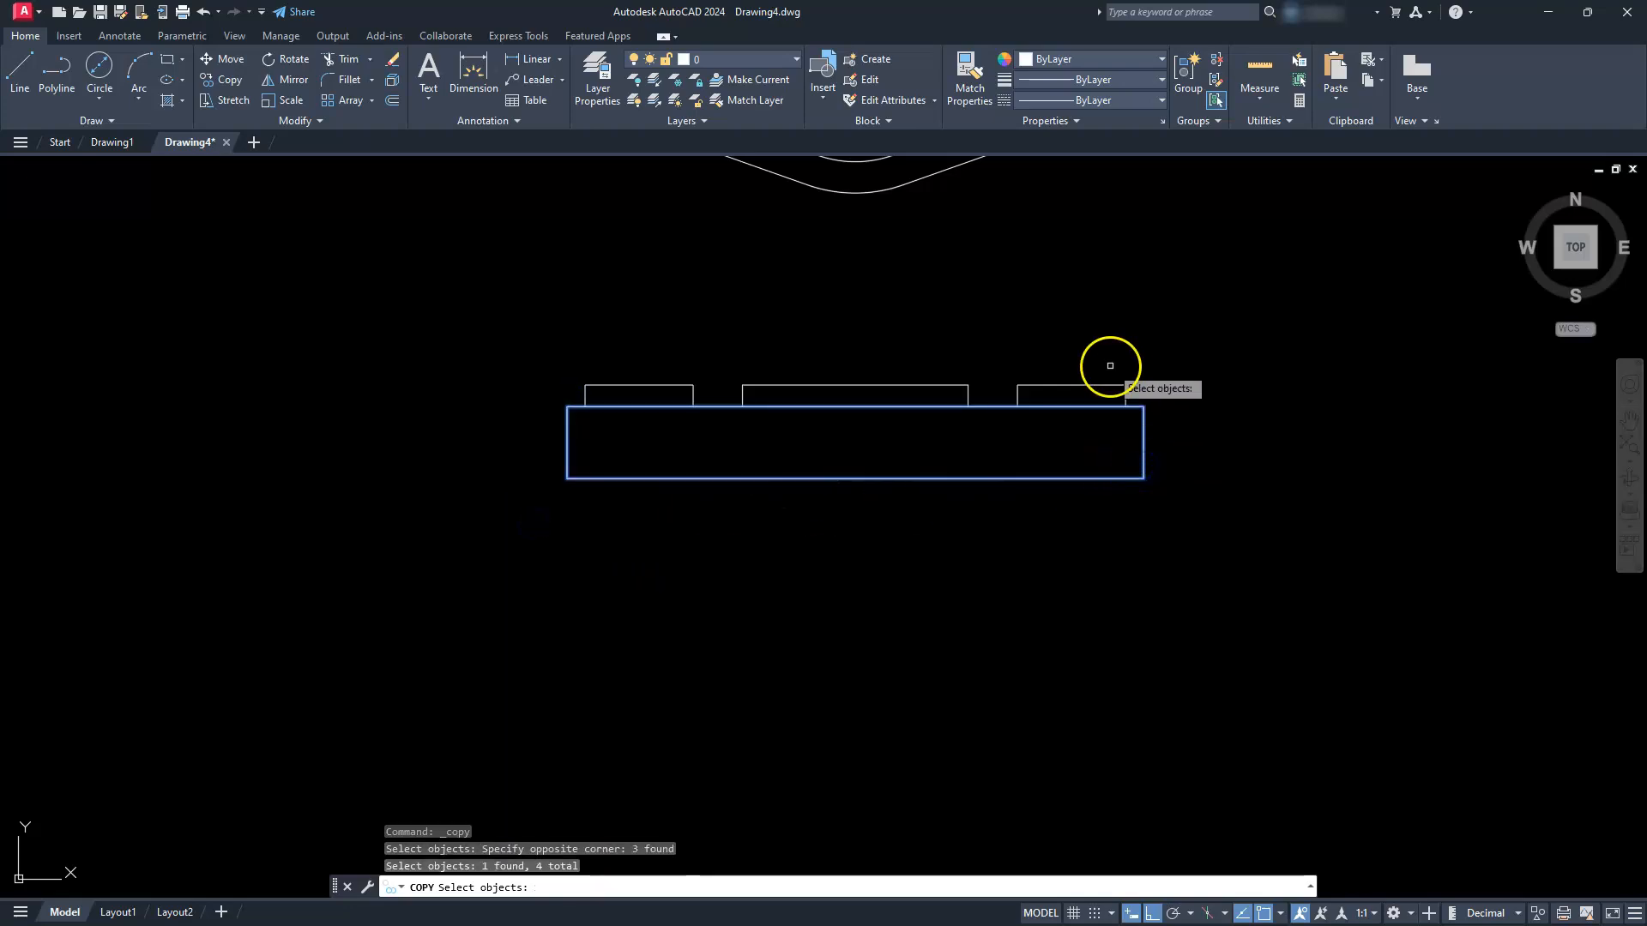
{"action": "key", "text": "Return"}
{"action": "left_click", "coordinate": [1235, 330]}
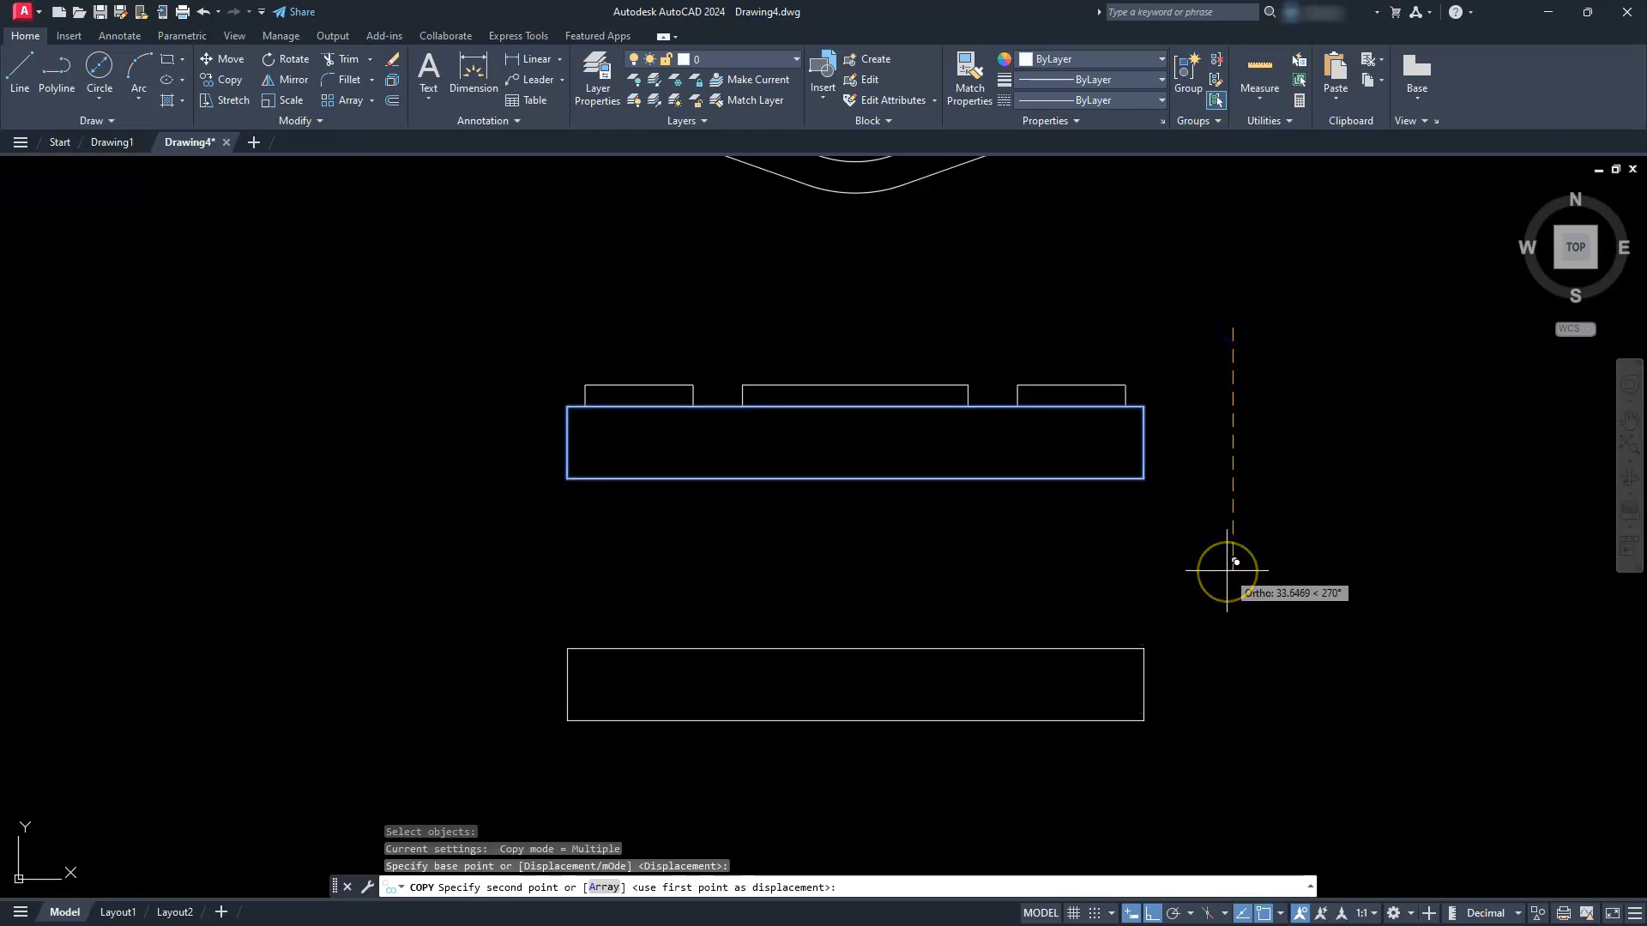
{"action": "type", "text": "20"}
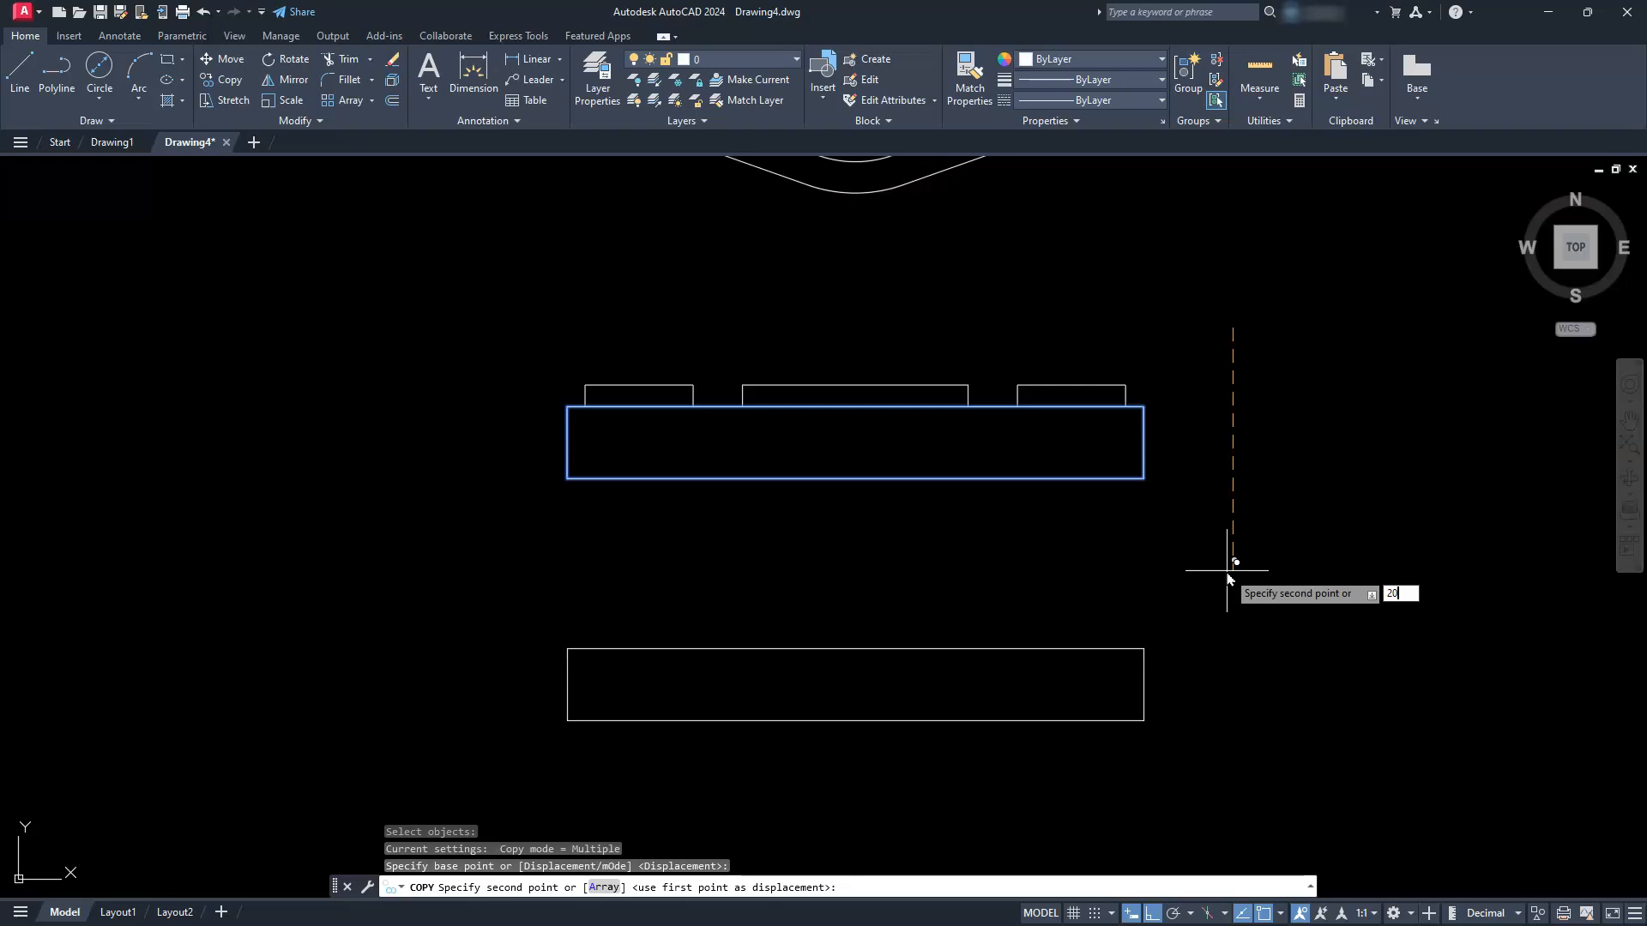
{"action": "key", "text": "Return"}
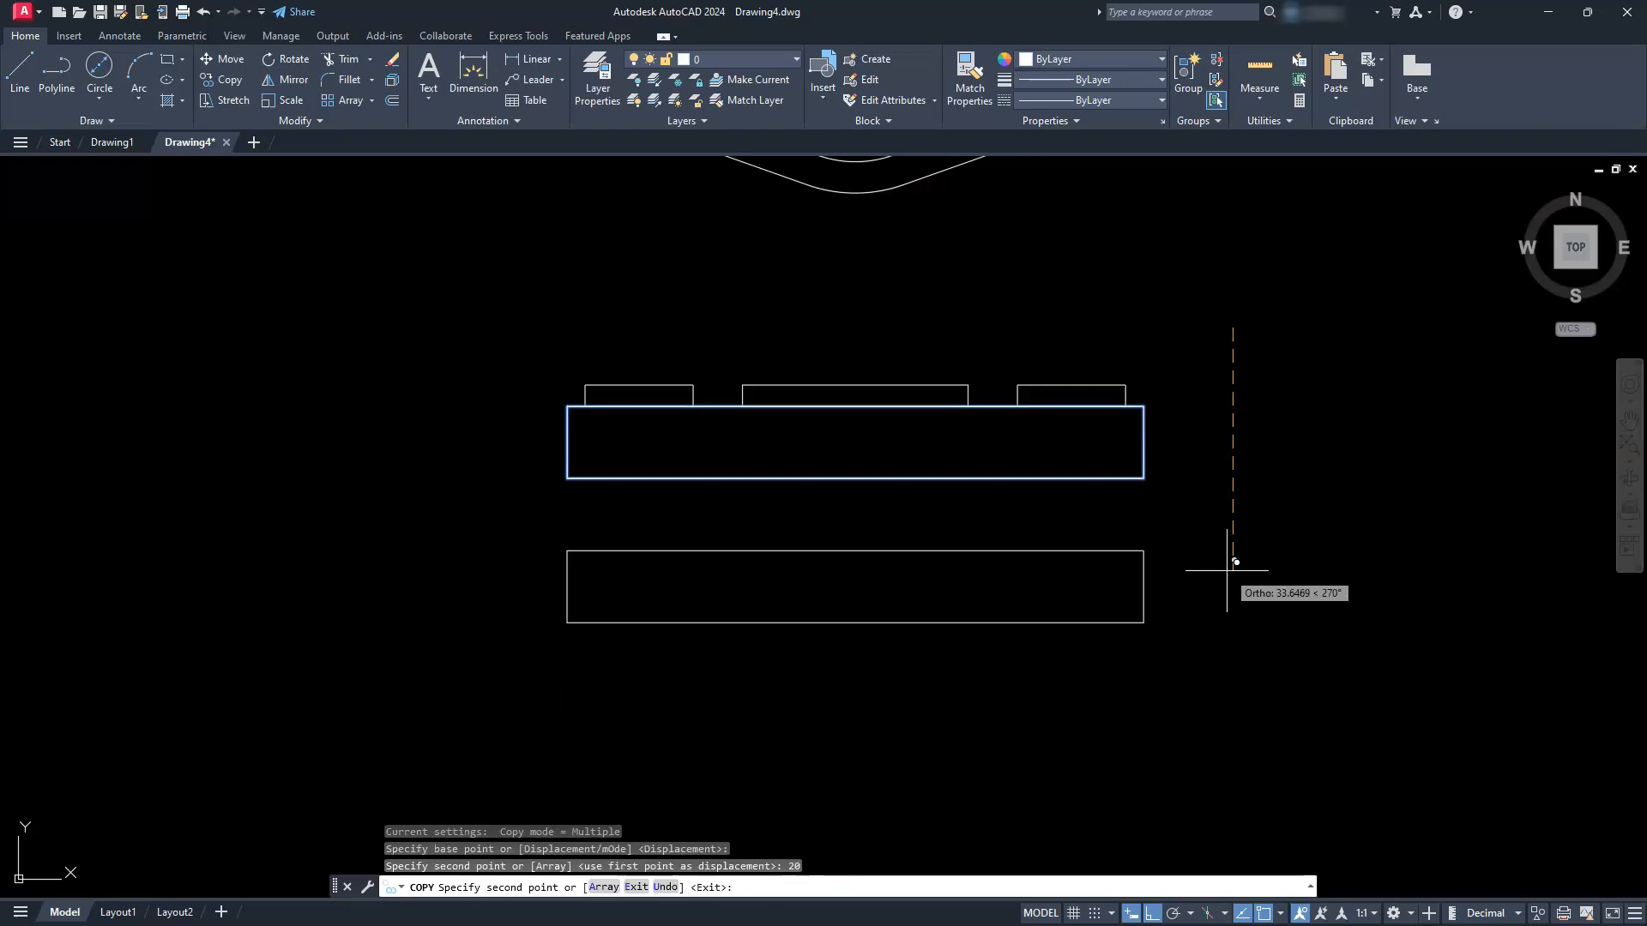
{"action": "key", "text": "Escape"}
{"action": "key", "text": "Escape"}
{"action": "key", "text": "Escape"}
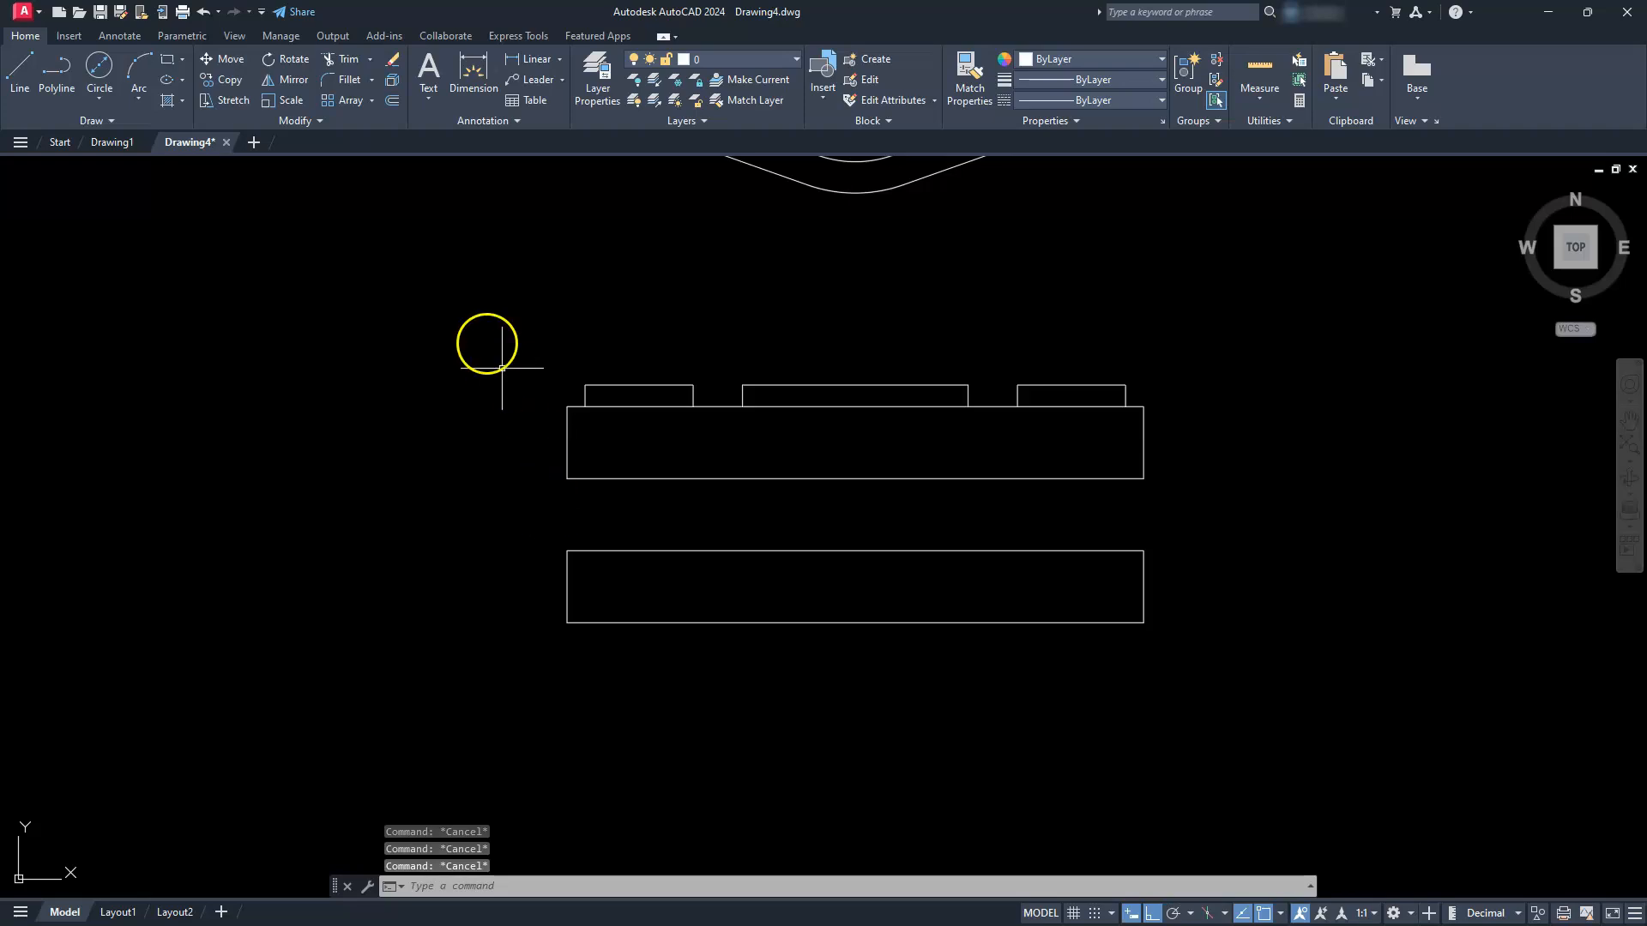
Move the copied plate rectangle another 10 units straight down.
{"action": "left_click", "coordinate": [293, 82]}
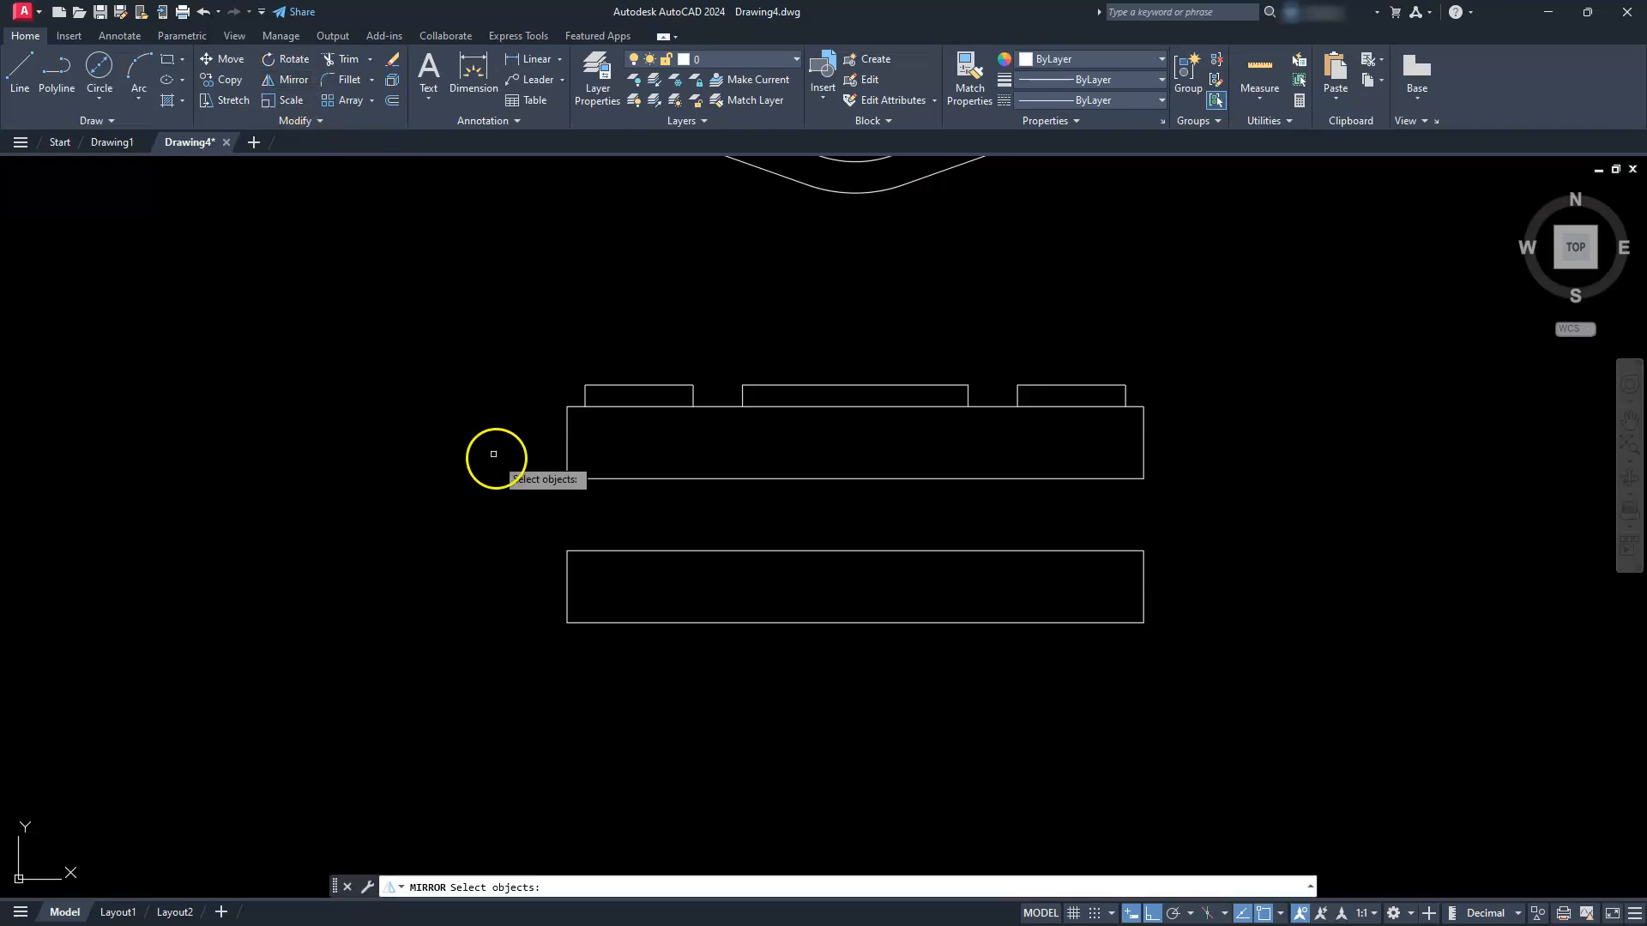
{"action": "key", "text": "Escape"}
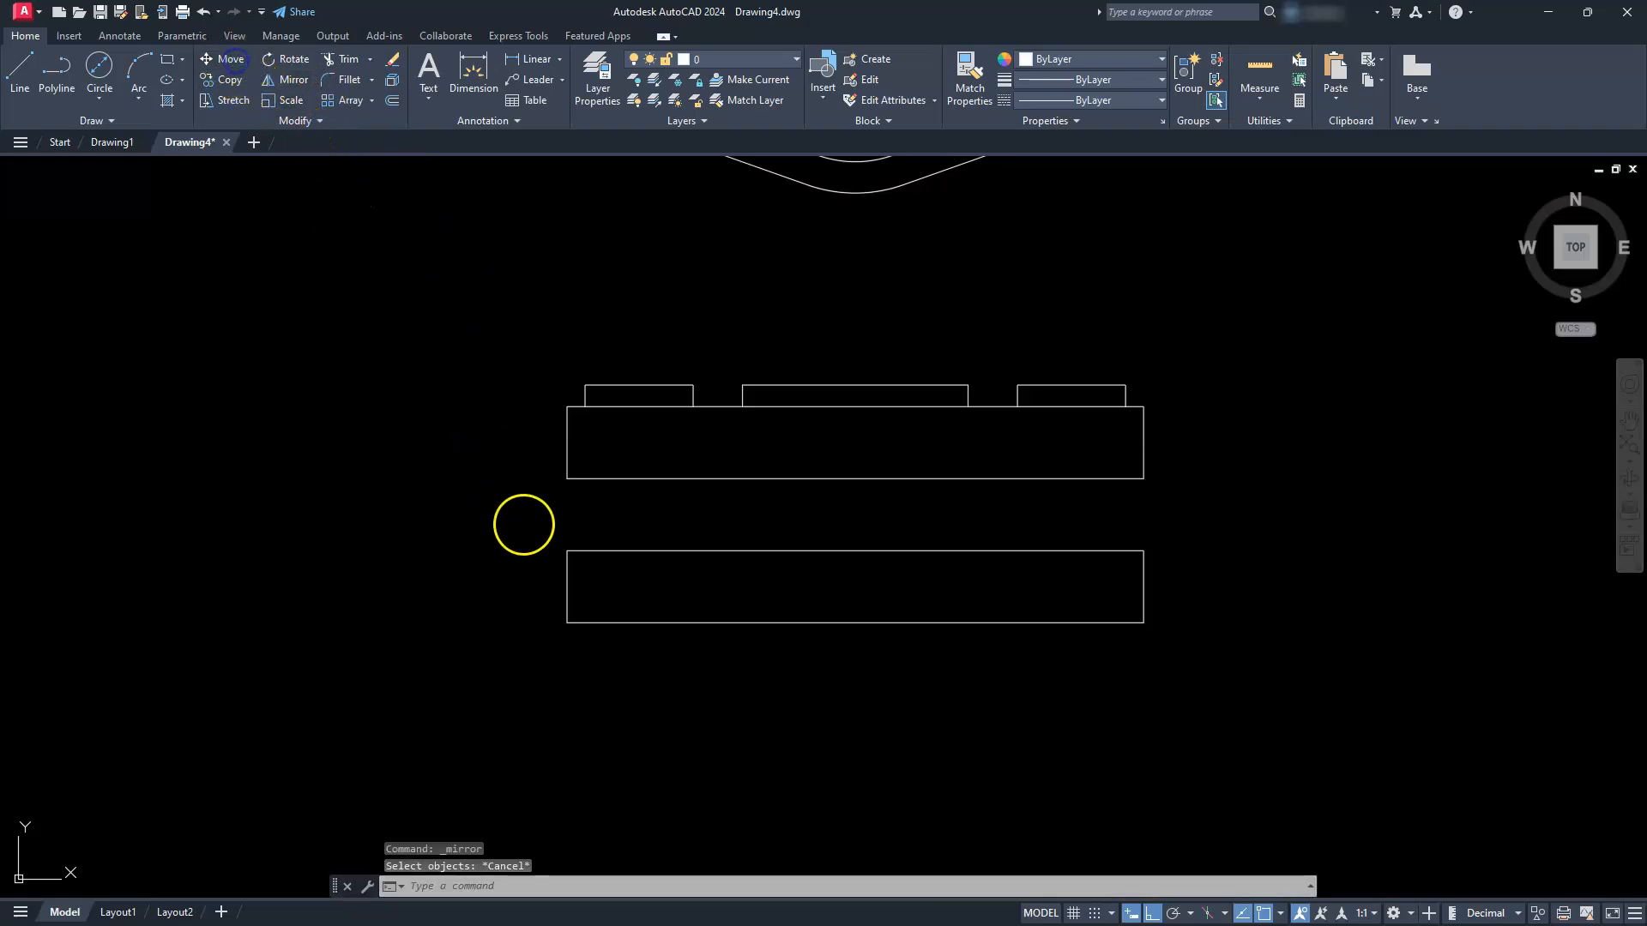
{"action": "left_click", "coordinate": [539, 528]}
{"action": "left_click", "coordinate": [1152, 681]}
{"action": "right_click", "coordinate": [1355, 643]}
{"action": "left_click", "coordinate": [1285, 541]}
{"action": "type", "text": "10"}
{"action": "key", "text": "Return"}
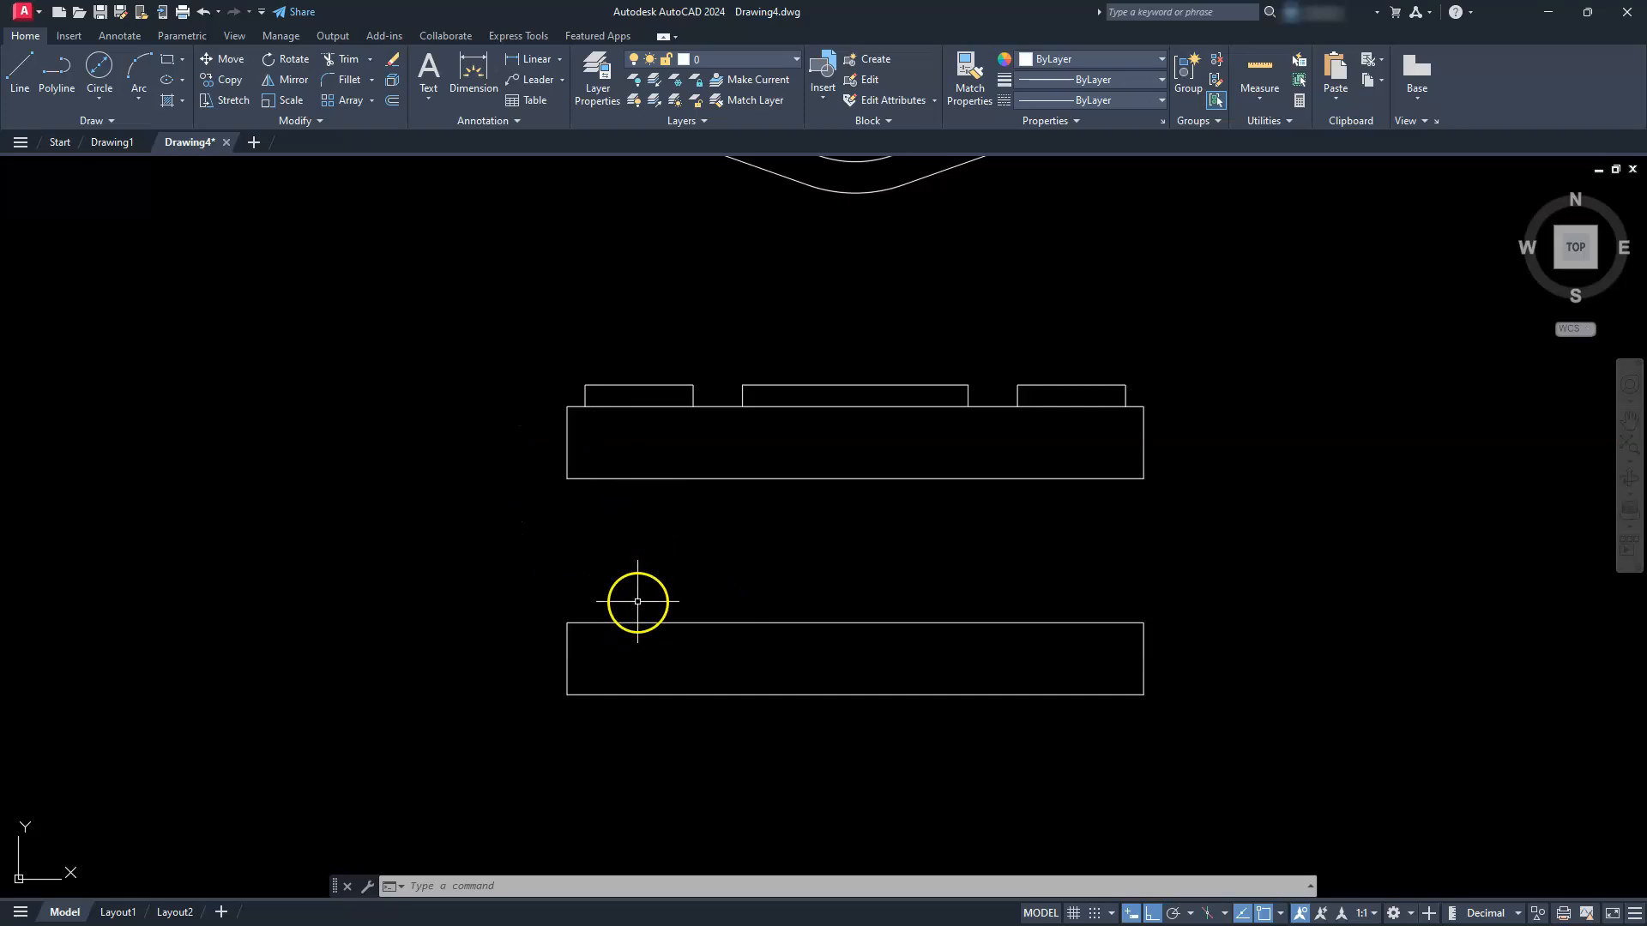
{"action": "middle_click_drag", "start_coordinate": [548, 311], "coordinate": [477, 512]}
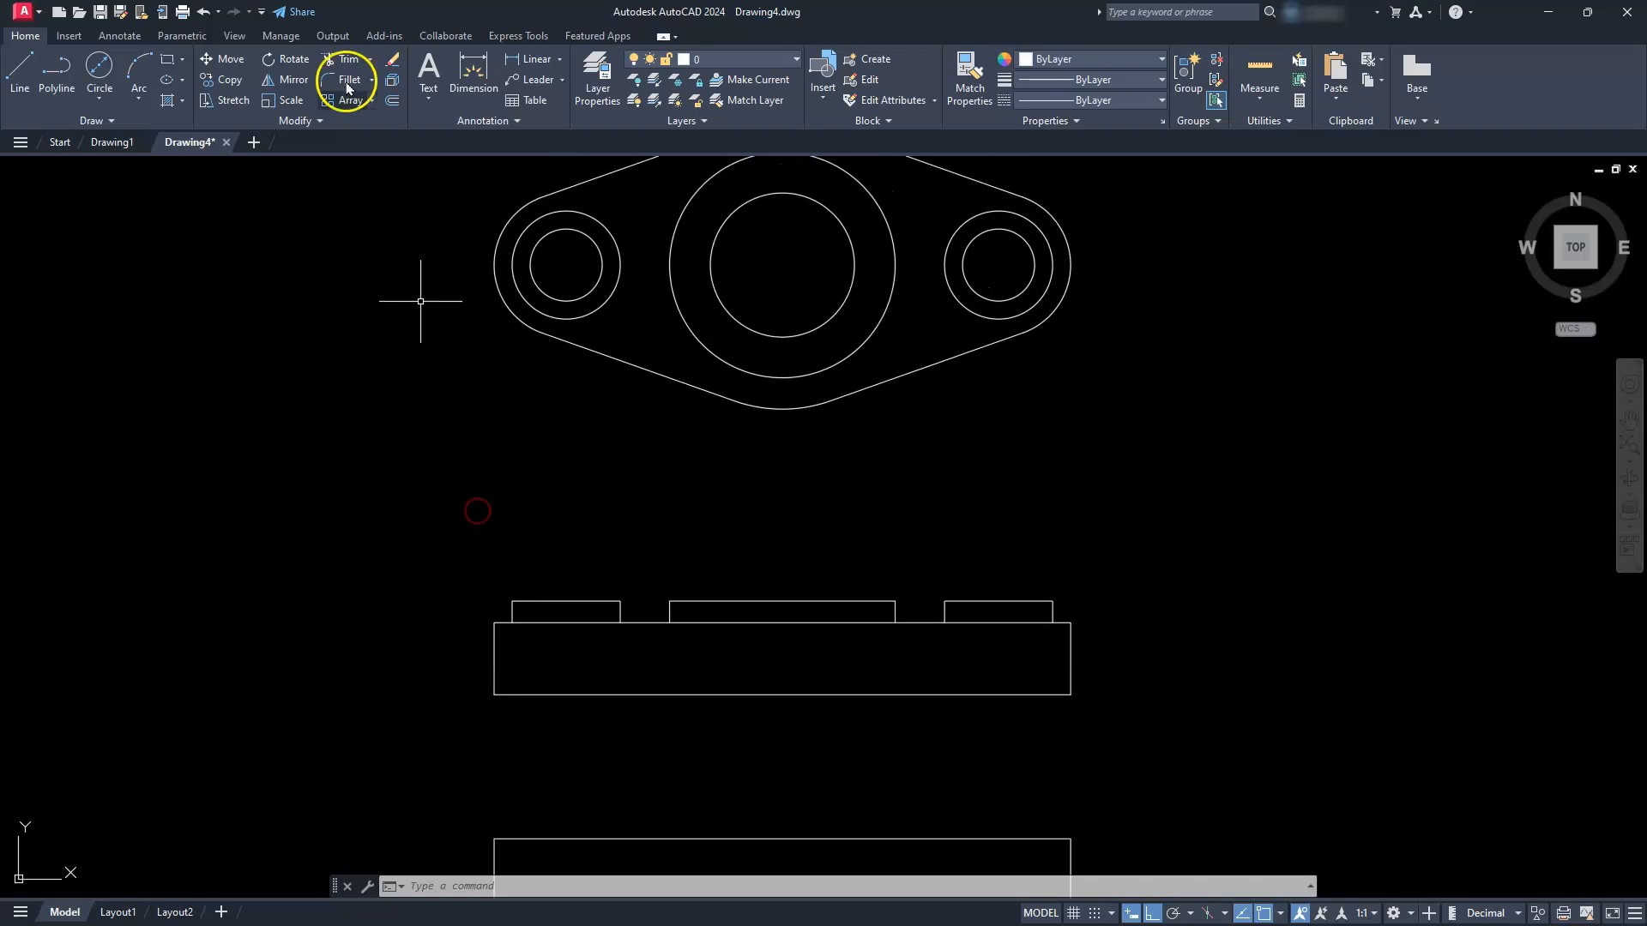
Draw vertical construction lines through the centres of the left, central and right circles of the top view.
{"action": "left_click", "coordinate": [104, 120]}
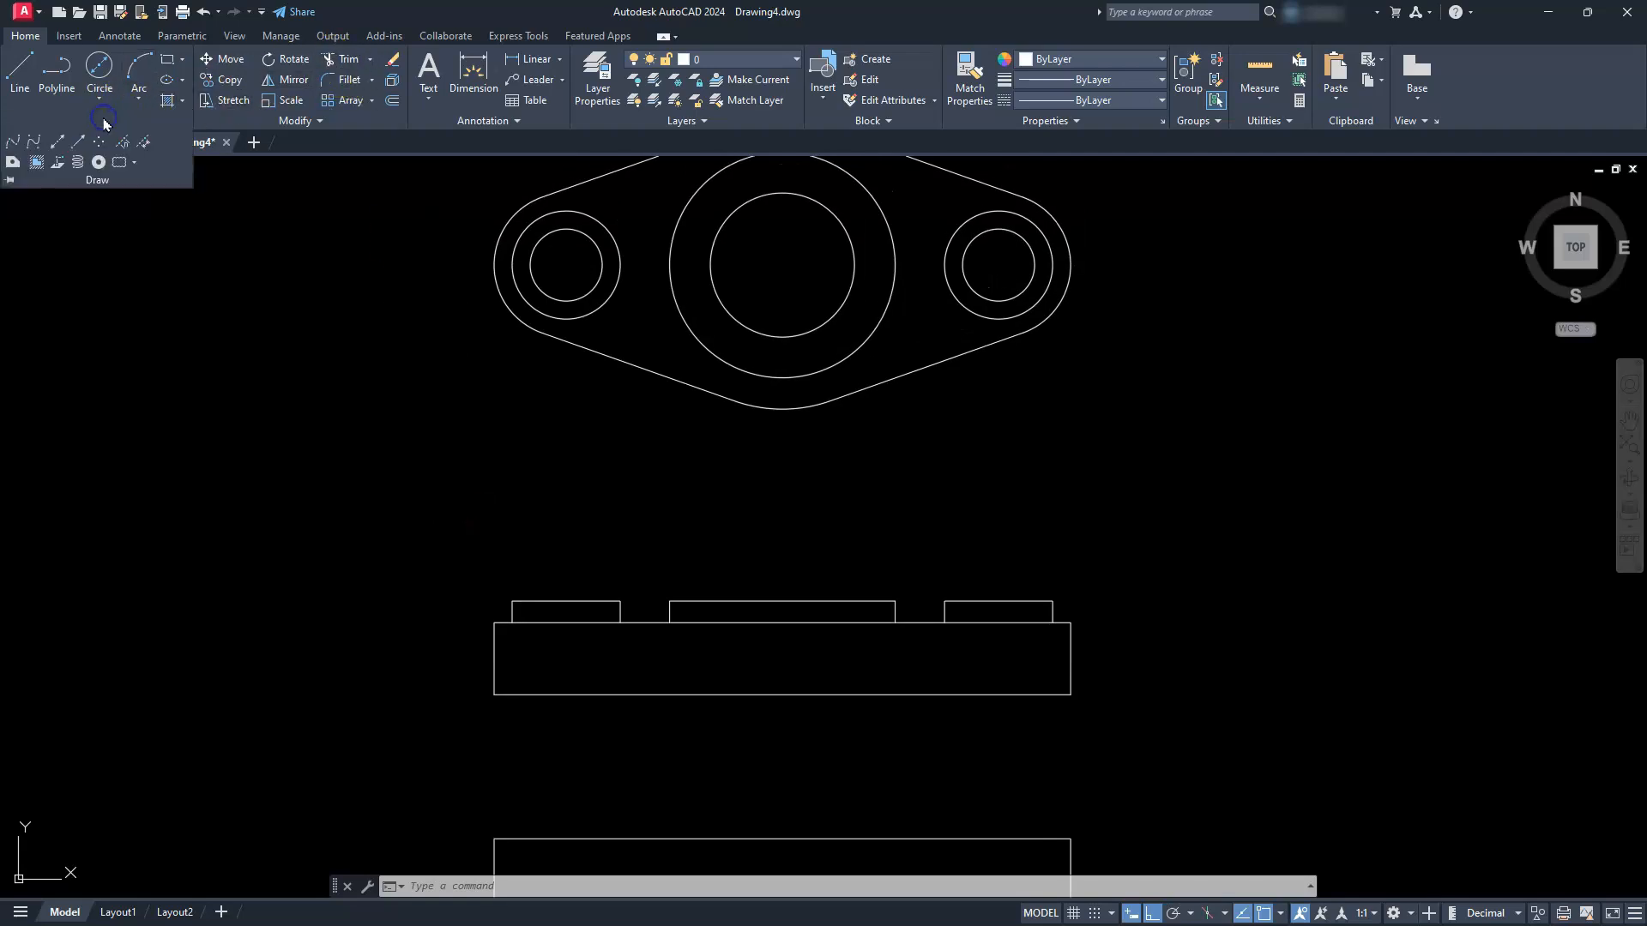
{"action": "left_click", "coordinate": [57, 144]}
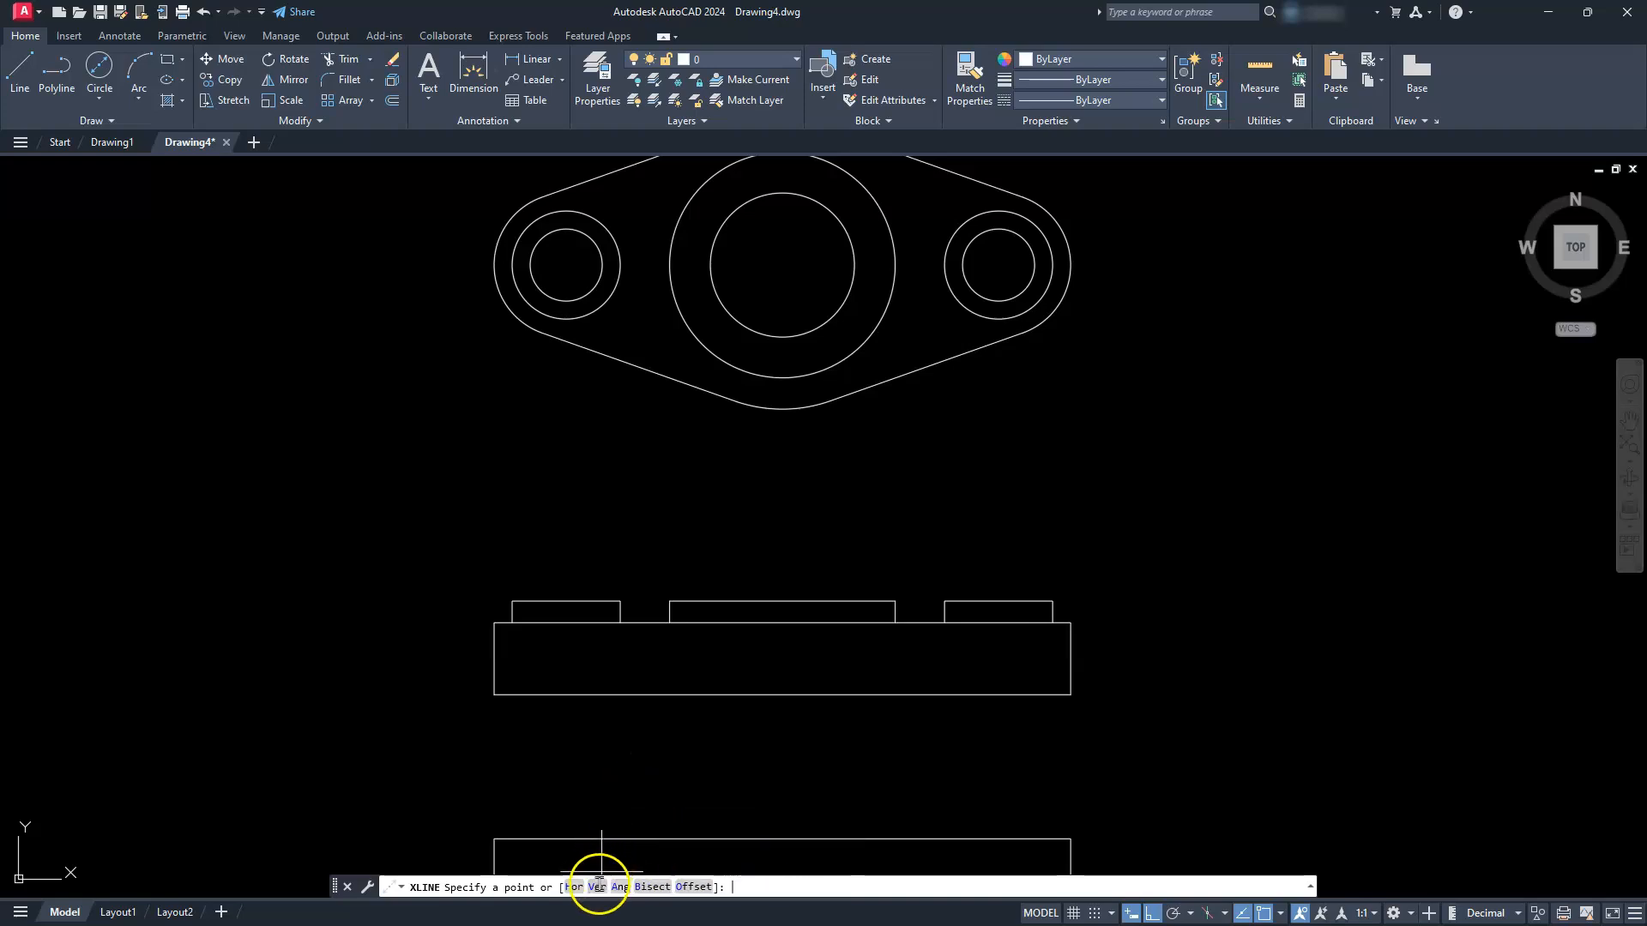
{"action": "left_click", "coordinate": [597, 886]}
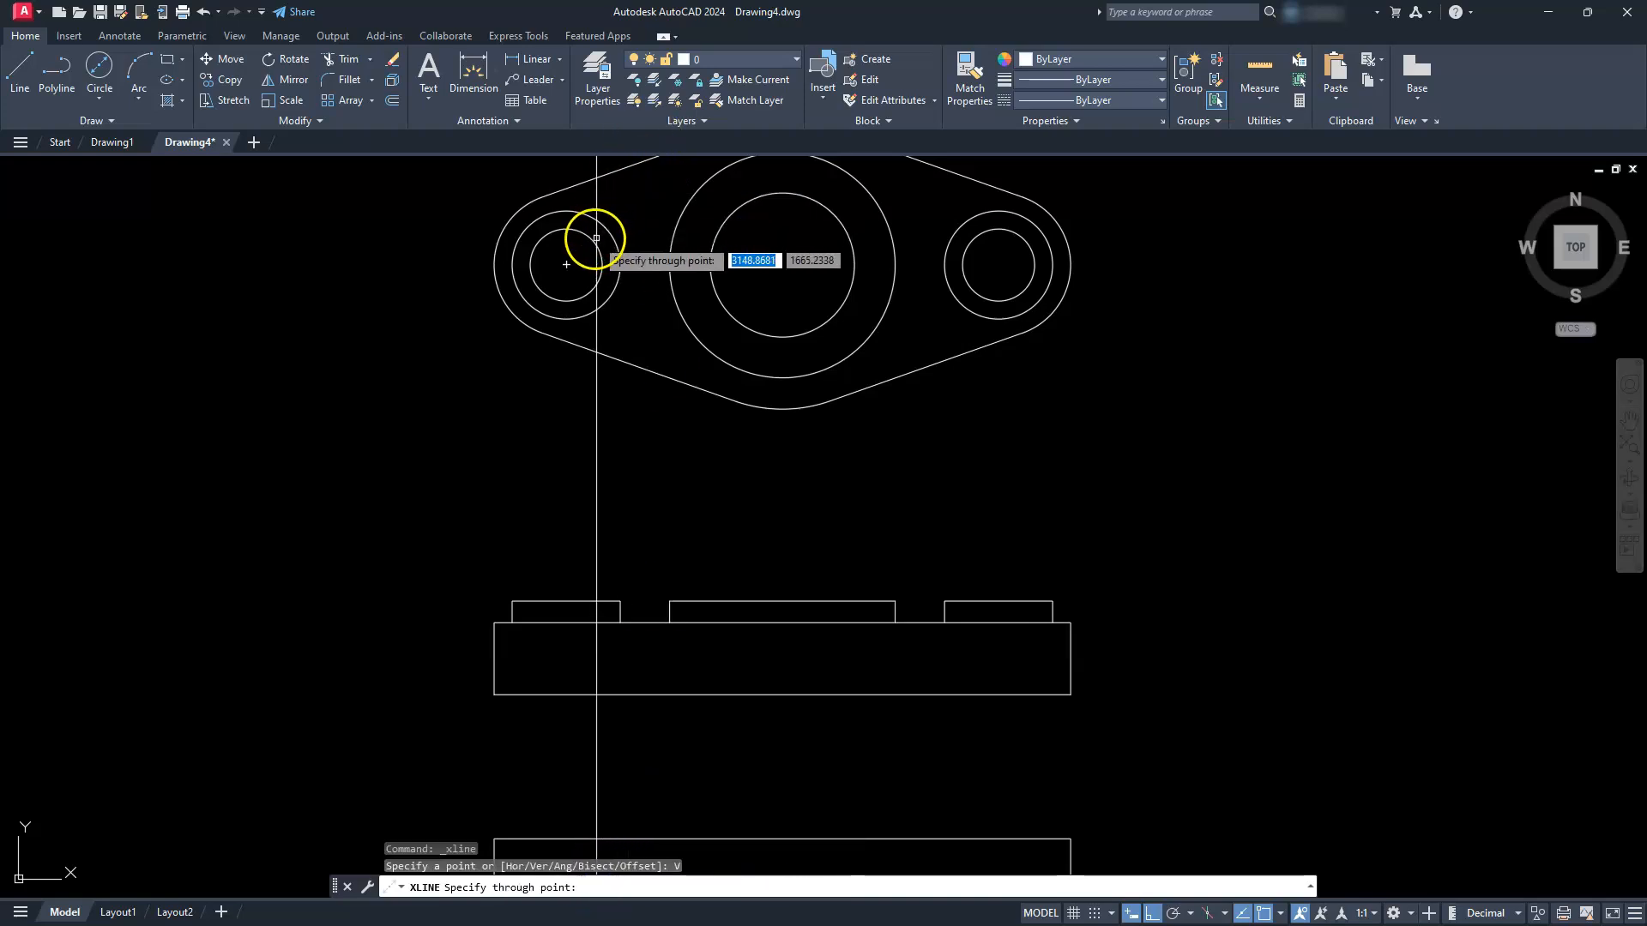
{"action": "left_click", "coordinate": [566, 264]}
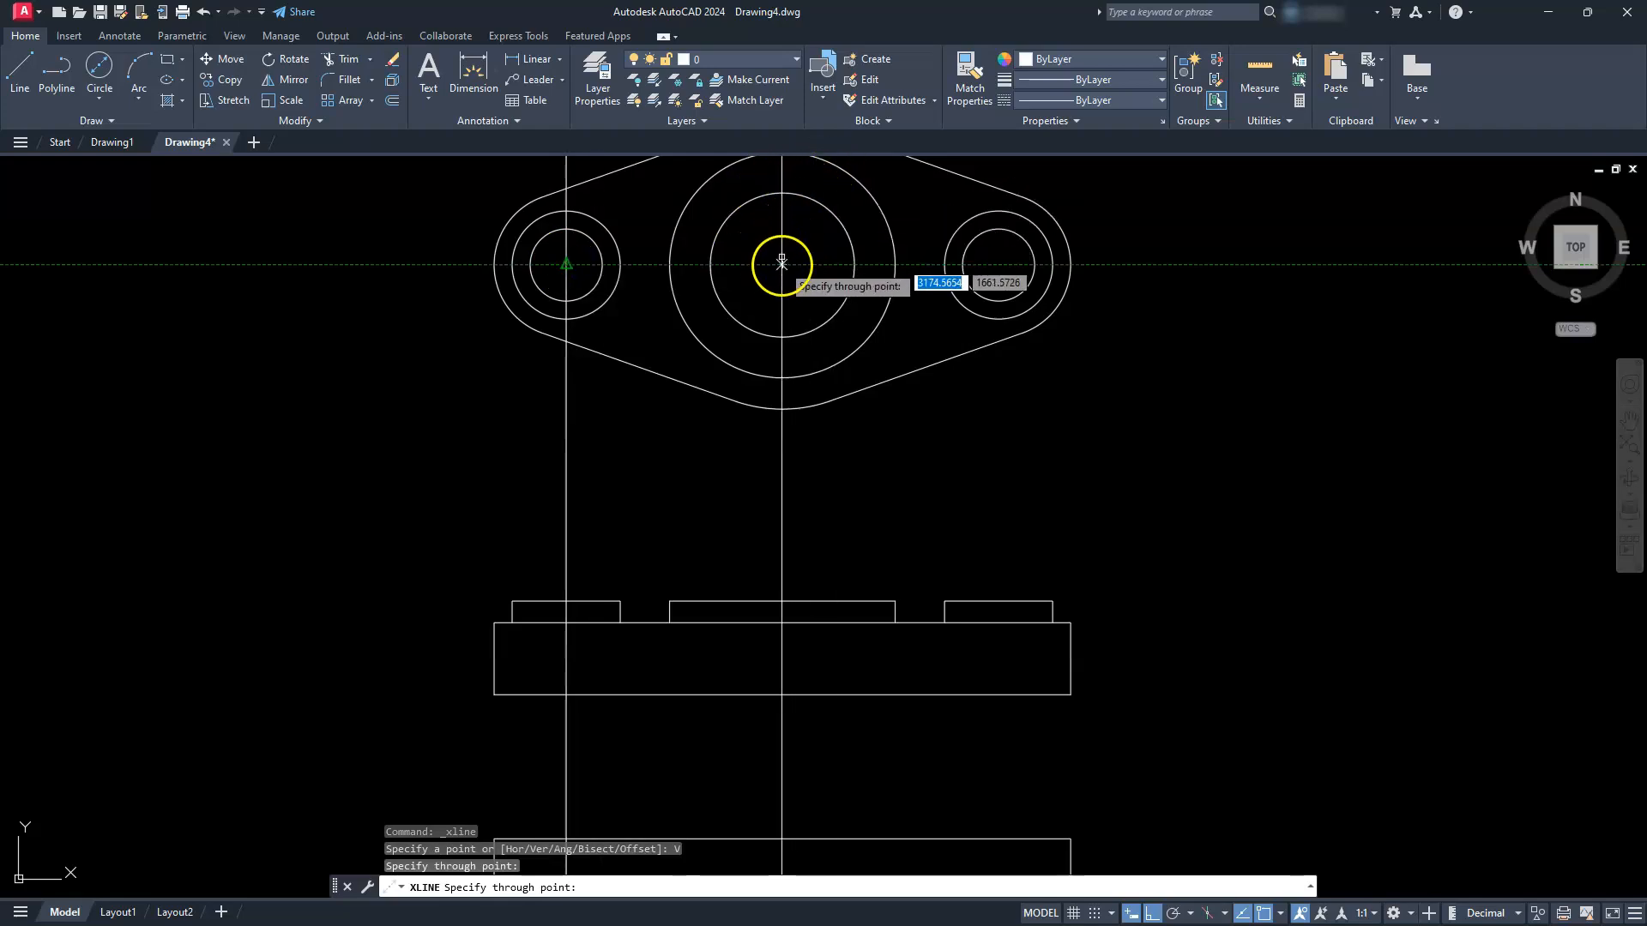
{"action": "left_click", "coordinate": [781, 264]}
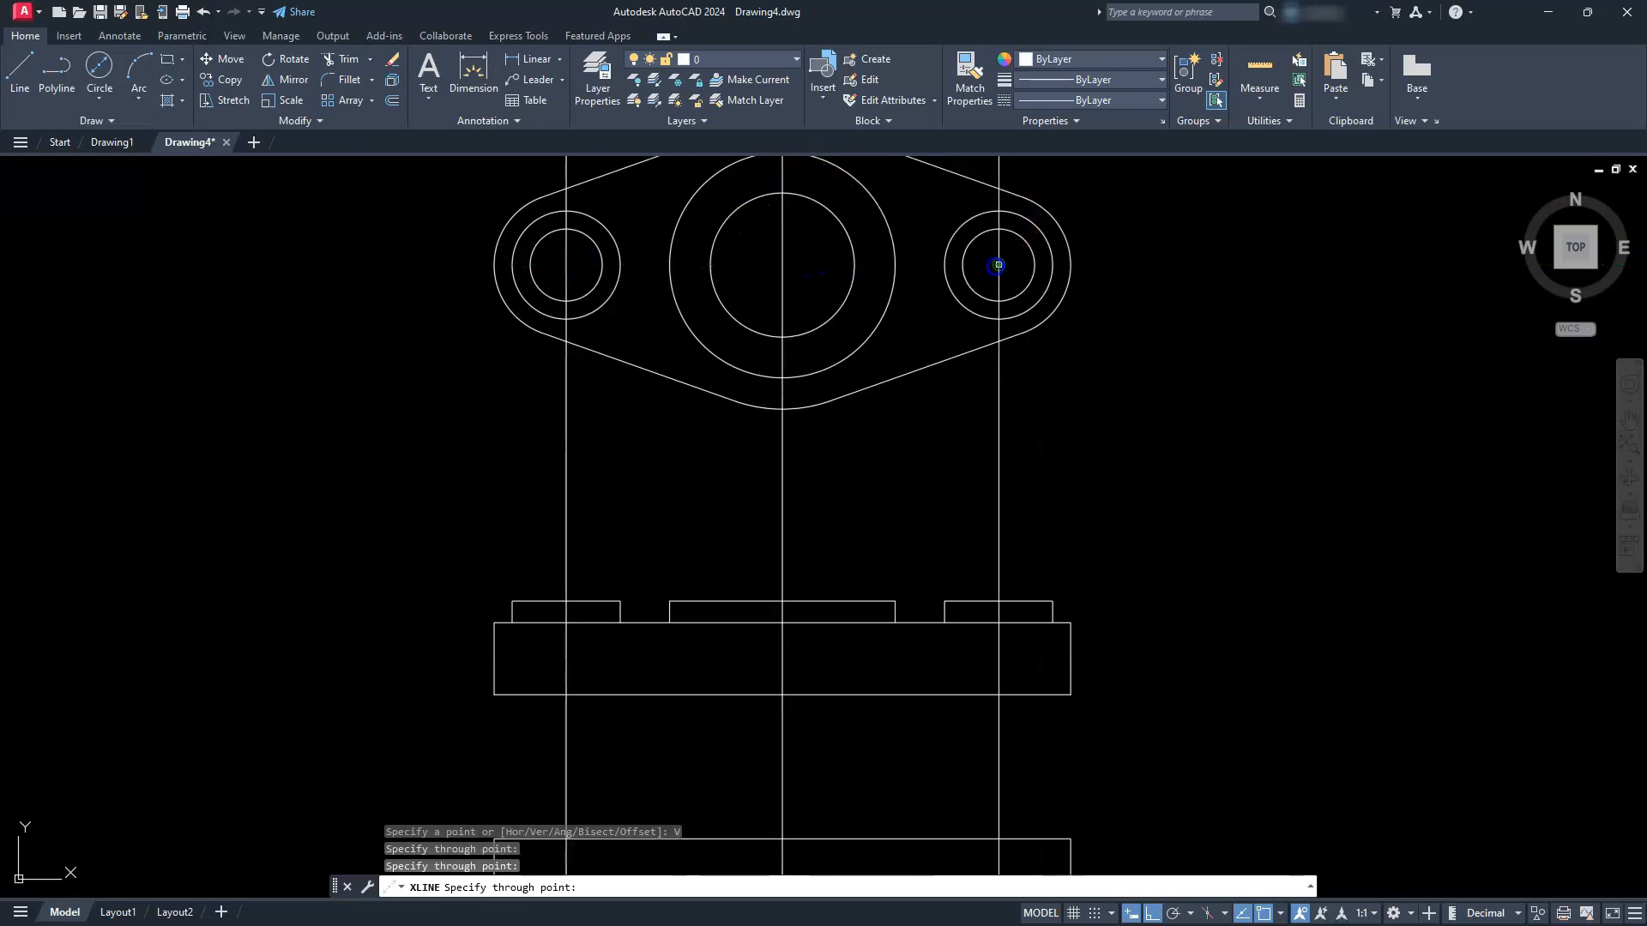
{"action": "left_click", "coordinate": [998, 264]}
{"action": "key", "text": "Escape"}
{"action": "key", "text": "Escape"}
{"action": "key", "text": "Escape"}
Offset the left vertical construction line 5 units to both sides.
{"action": "middle_click_drag", "start_coordinate": [856, 430], "coordinate": [915, 161]}
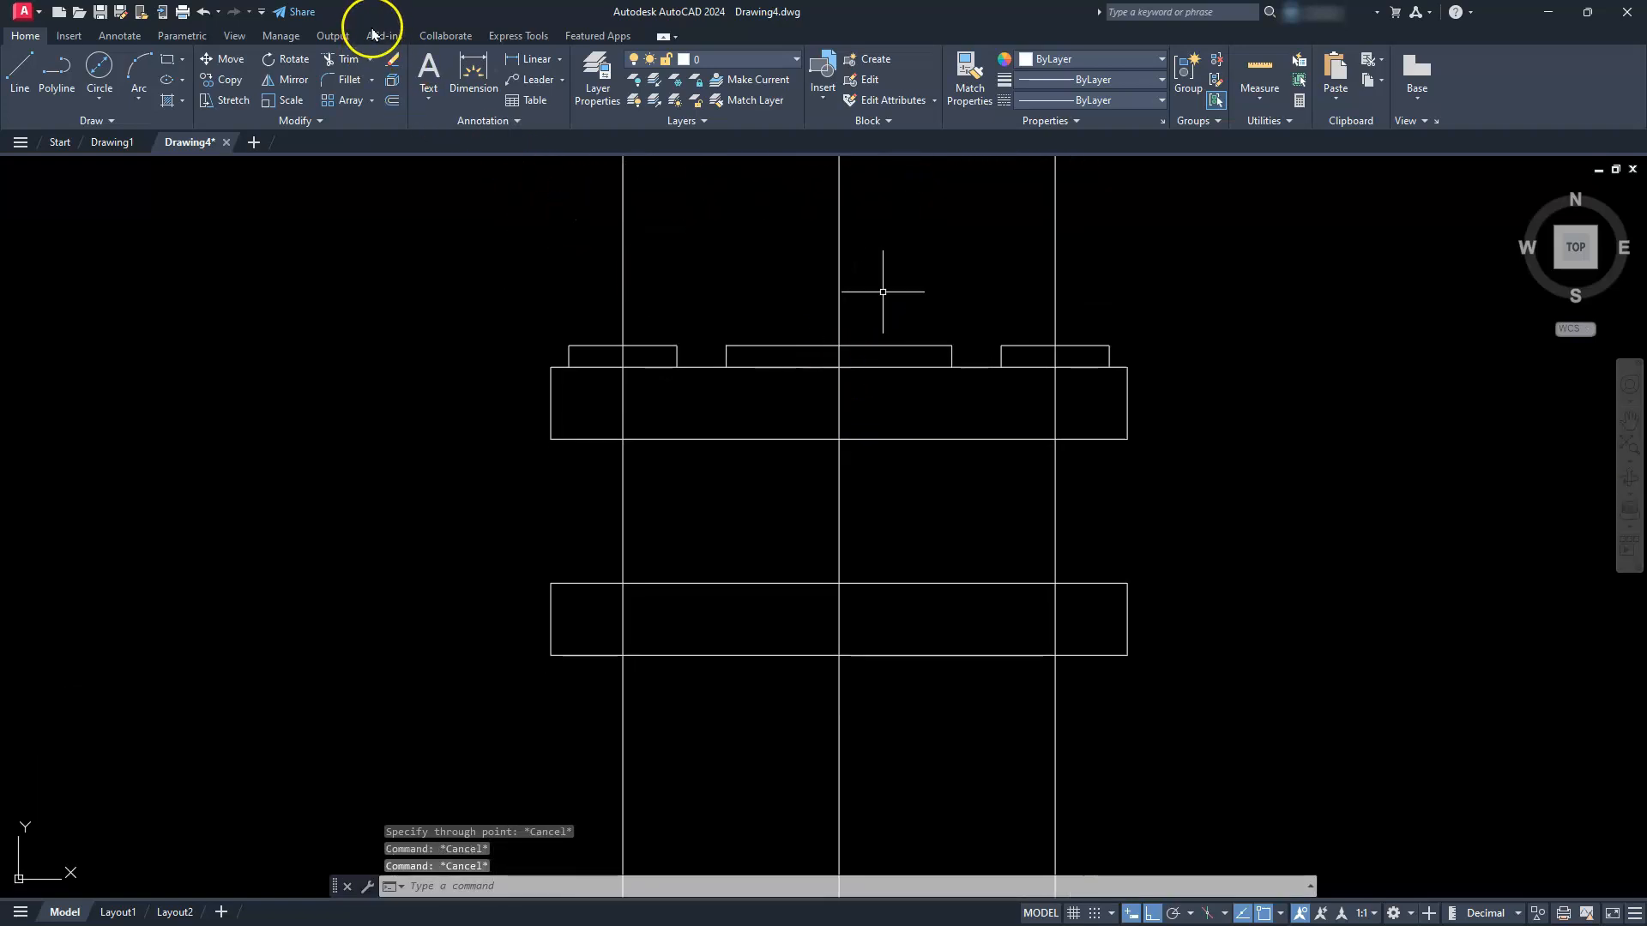
{"action": "left_click", "coordinate": [392, 100]}
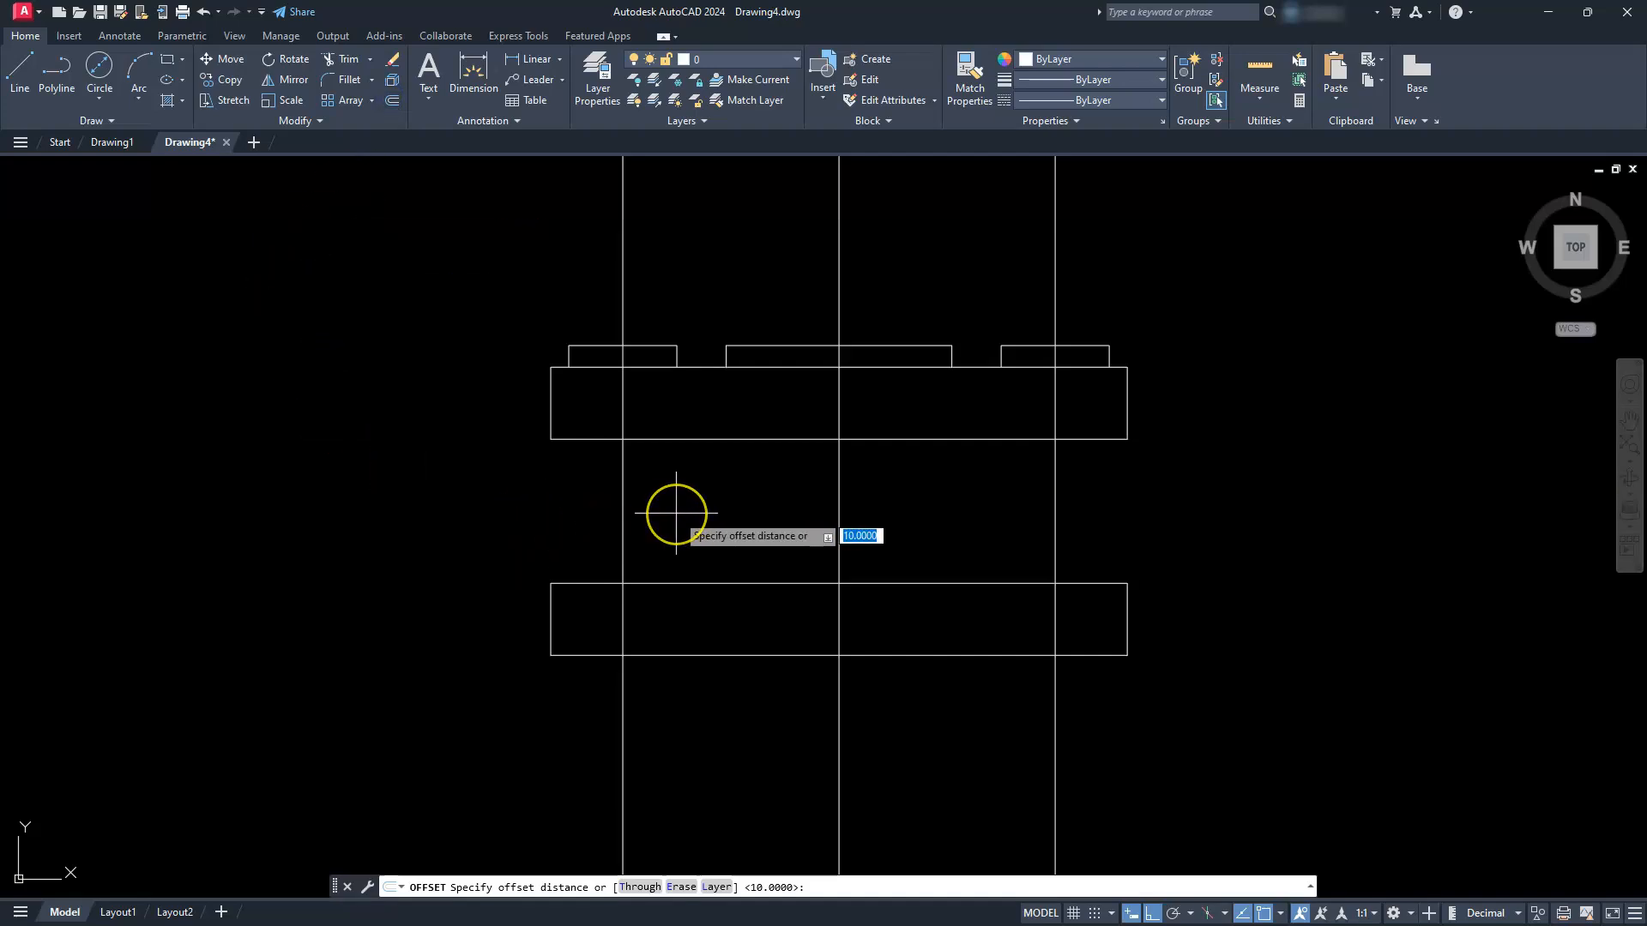
{"action": "key", "text": "Return"}
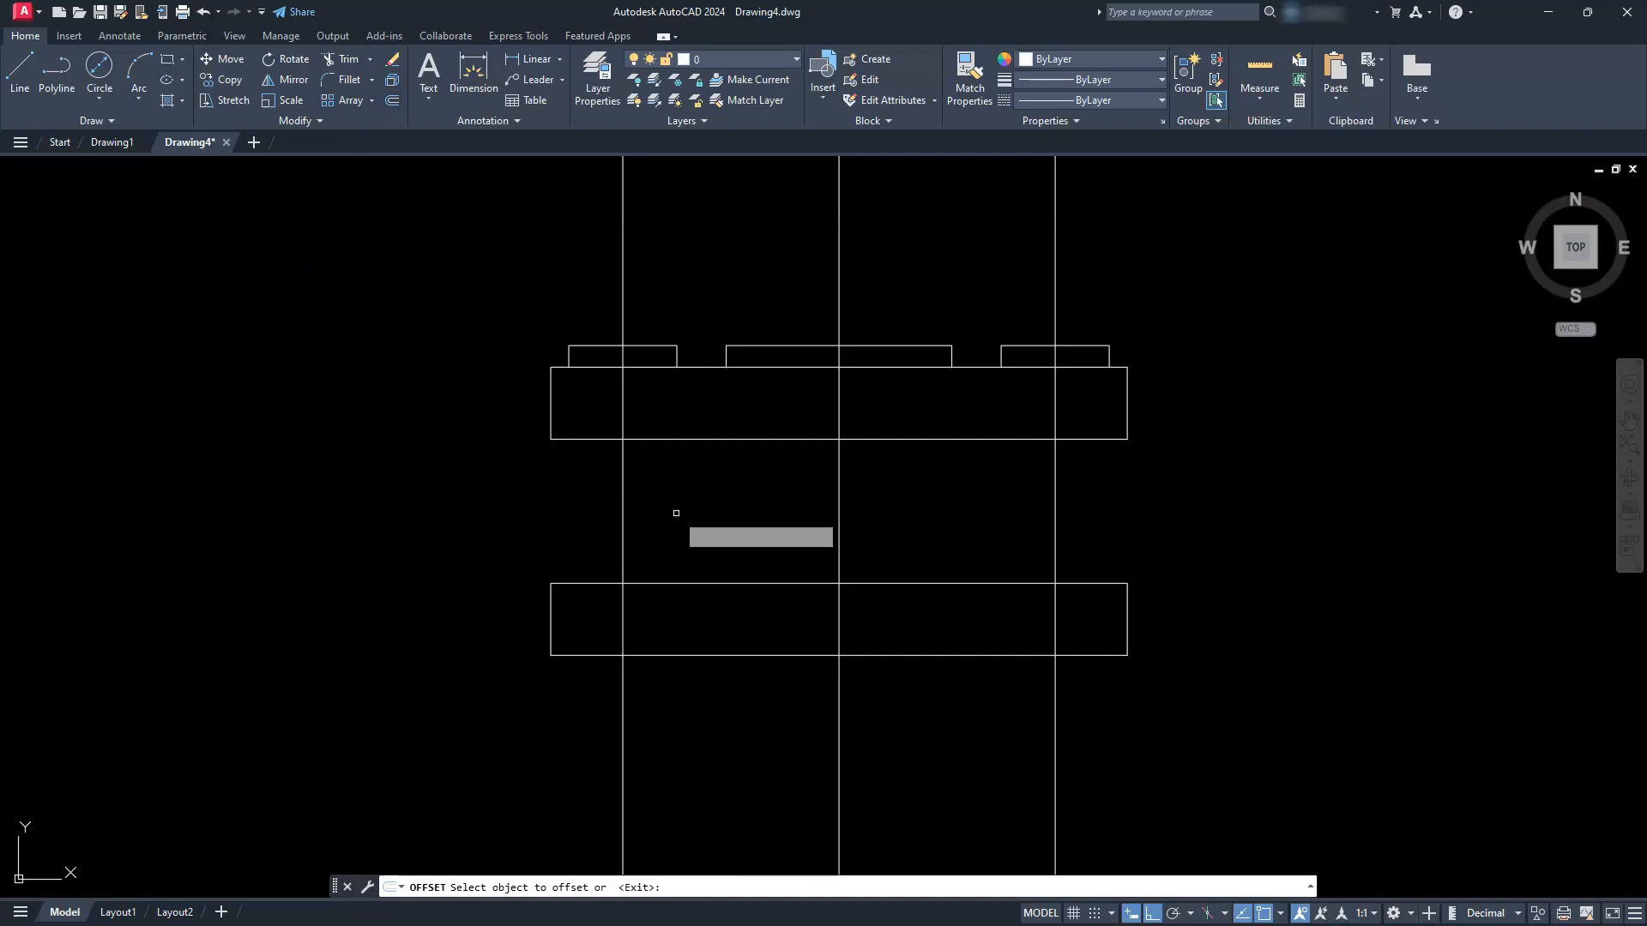
{"action": "left_click", "coordinate": [625, 514]}
{"action": "left_click", "coordinate": [536, 520]}
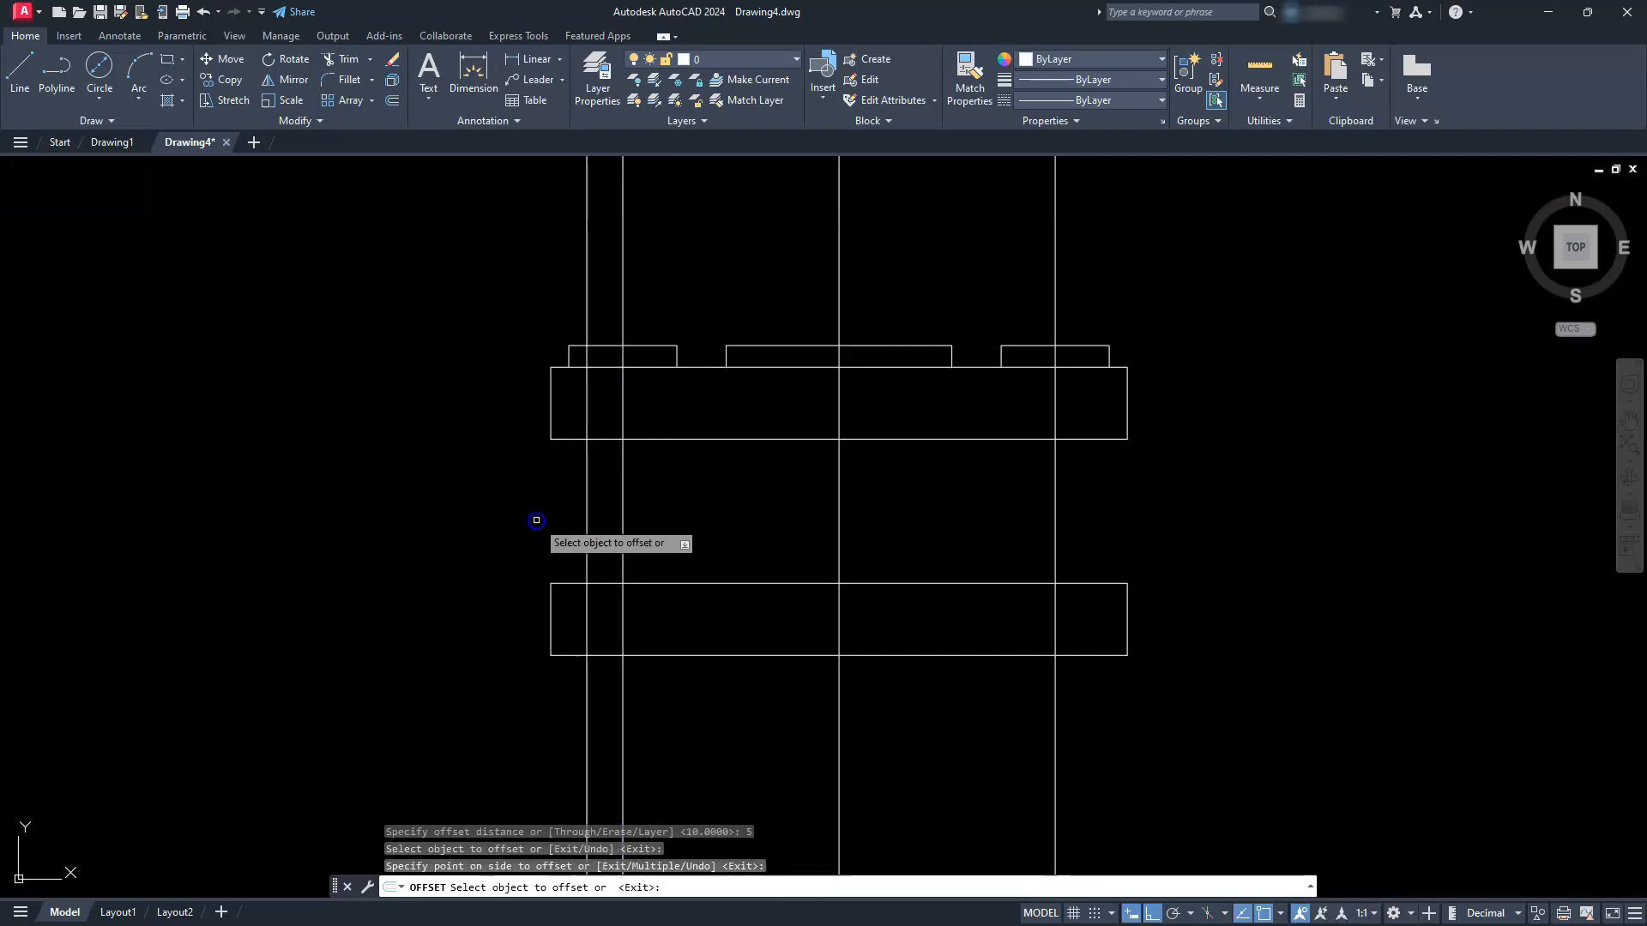
{"action": "left_click", "coordinate": [622, 515]}
{"action": "left_click", "coordinate": [729, 515]}
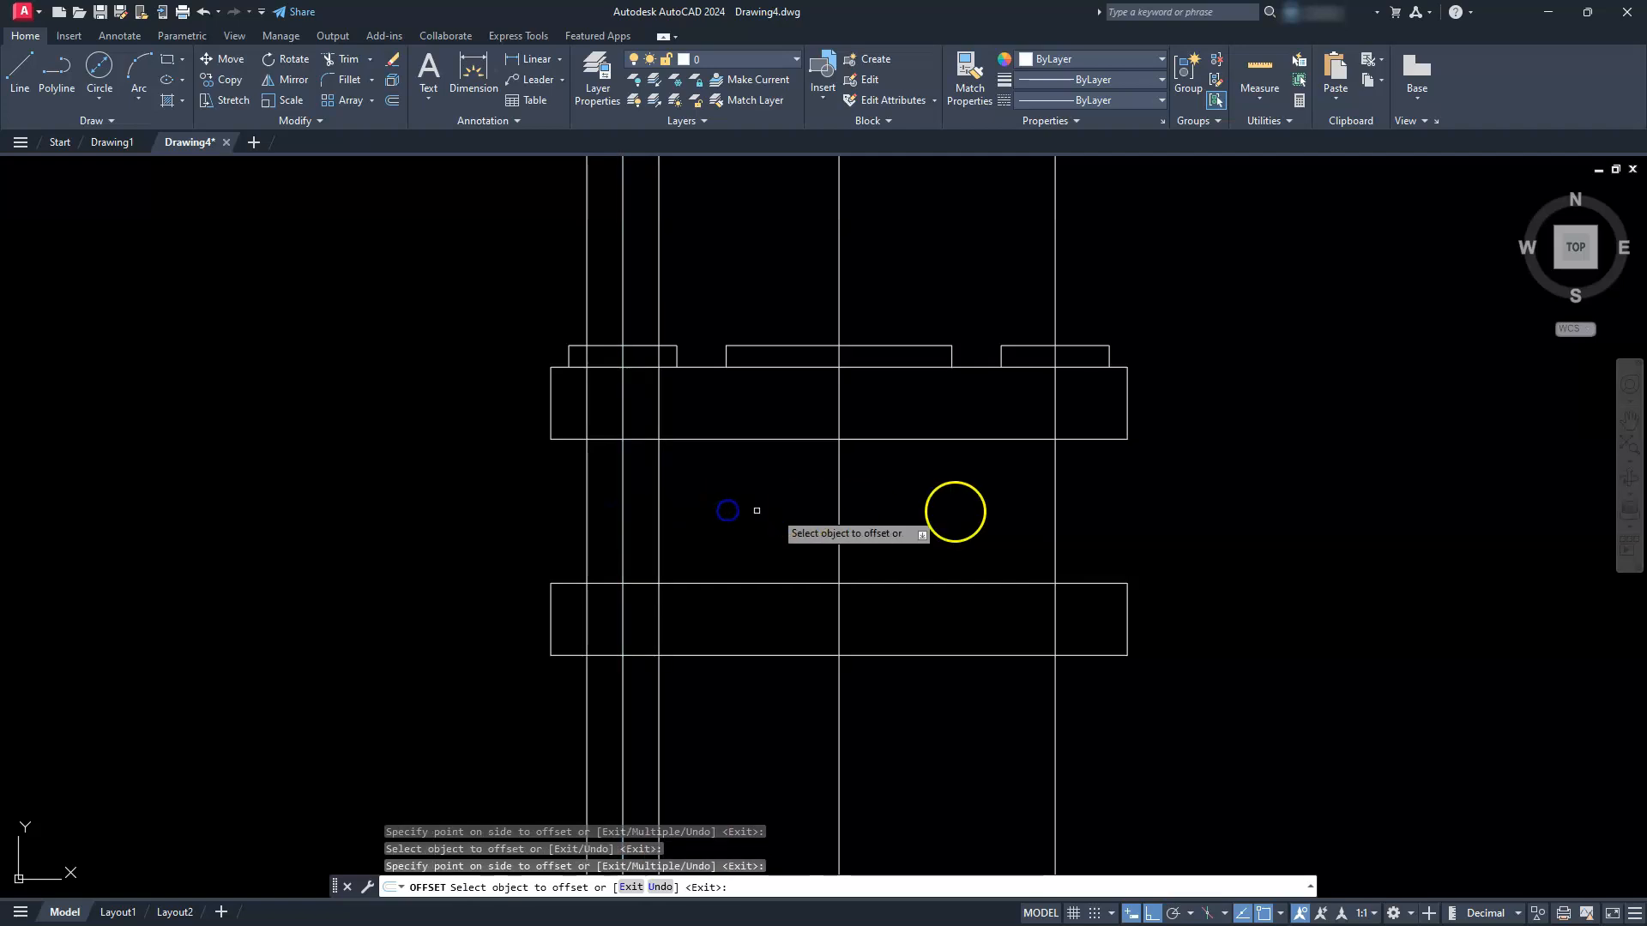
Offset the right vertical construction line 5 units to both sides.
{"action": "left_click", "coordinate": [1055, 499]}
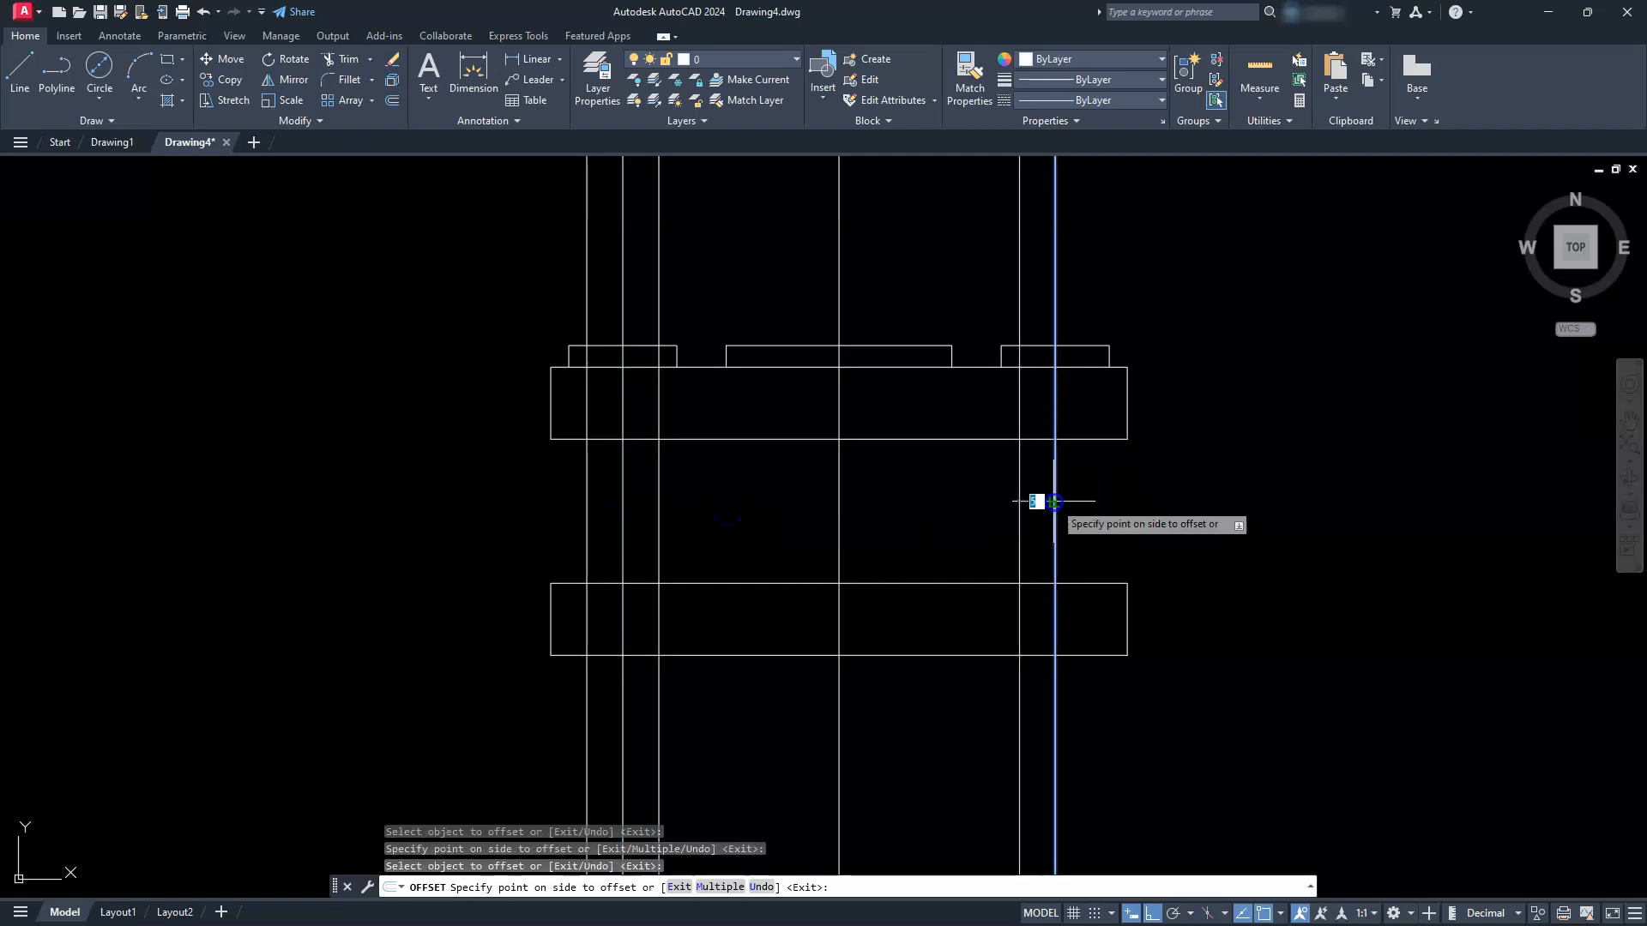
{"action": "left_click", "coordinate": [962, 517]}
{"action": "left_click", "coordinate": [1055, 500]}
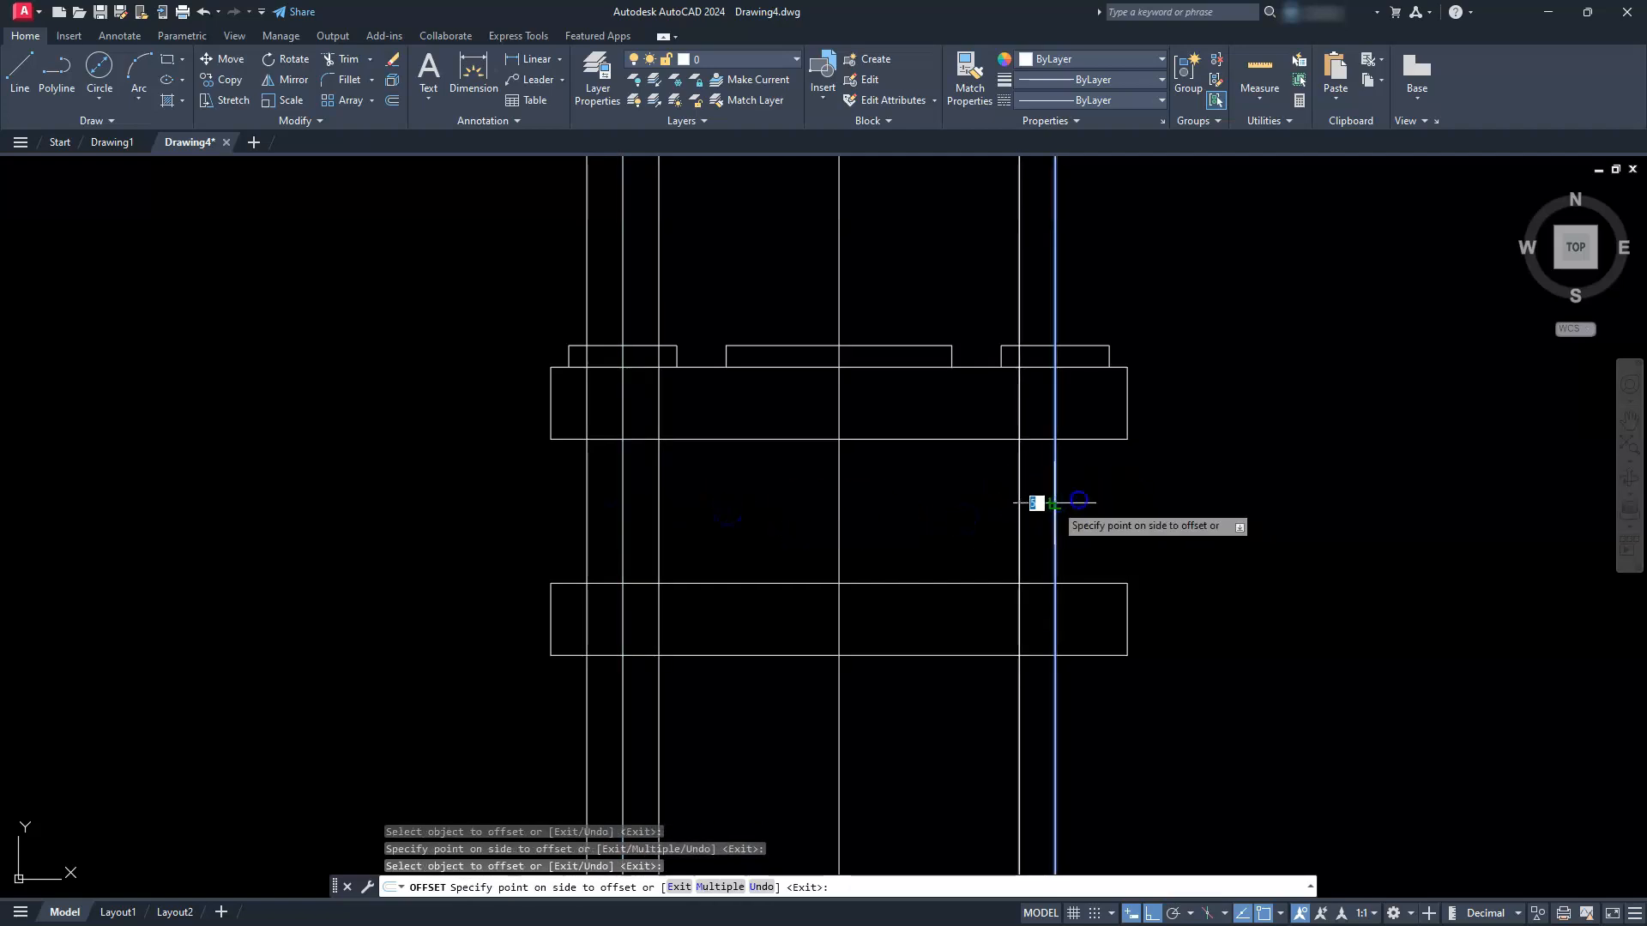
{"action": "left_click", "coordinate": [1146, 499]}
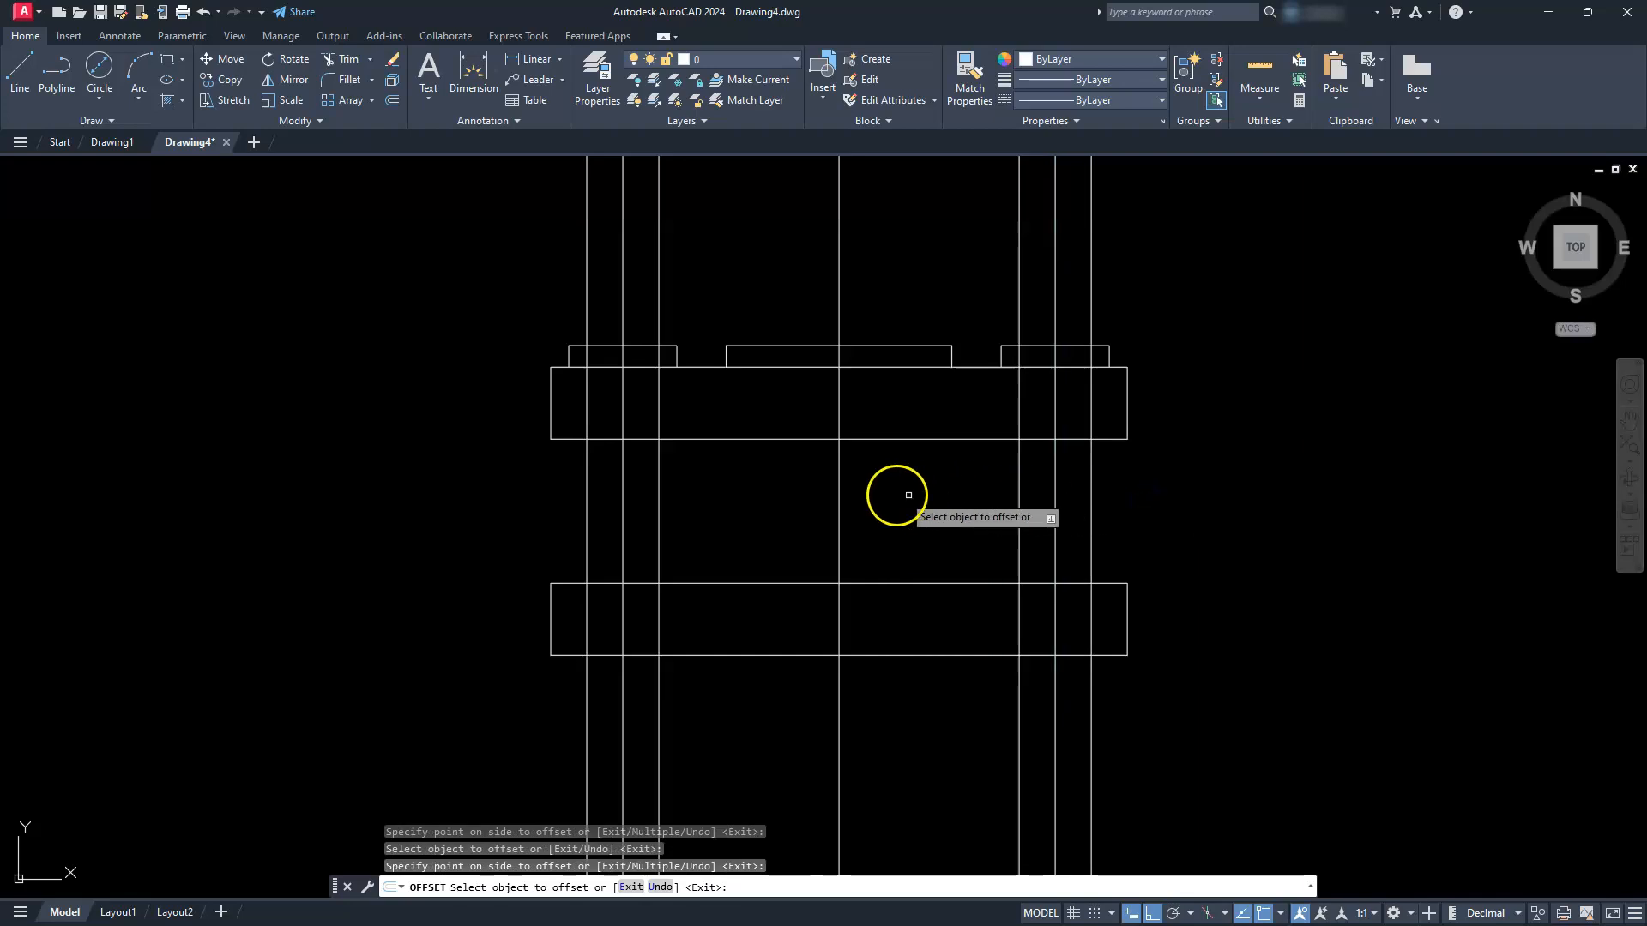
Offset the central vertical construction line outward in two successive 5-unit steps on each side.
{"action": "left_click", "coordinate": [838, 494]}
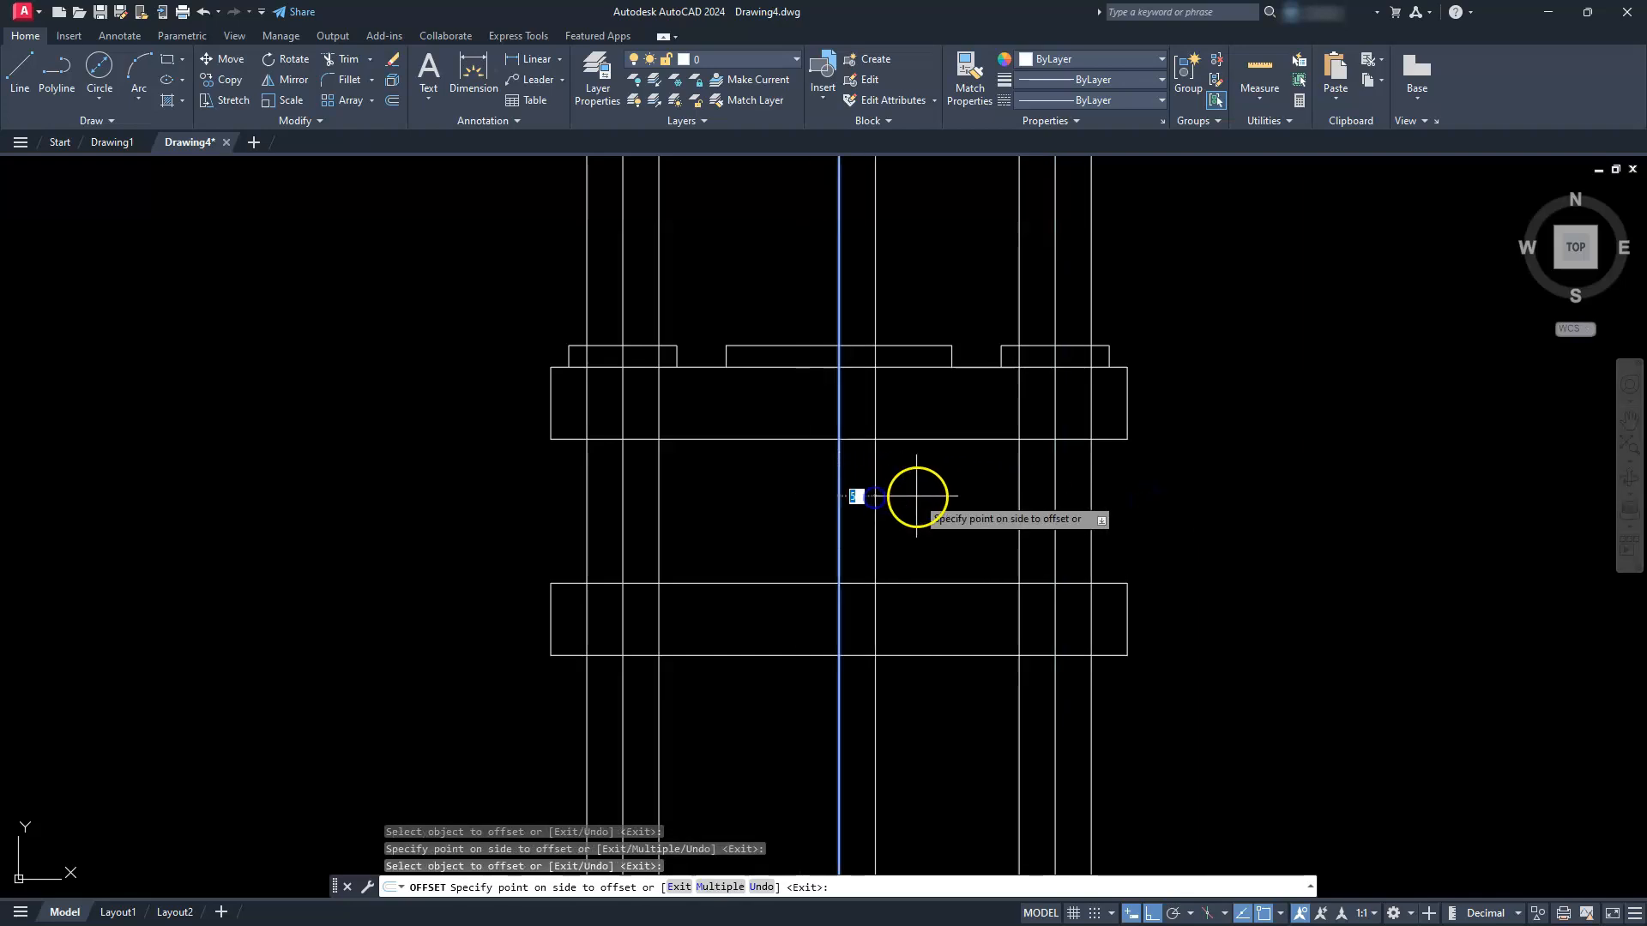
{"action": "left_click", "coordinate": [922, 498]}
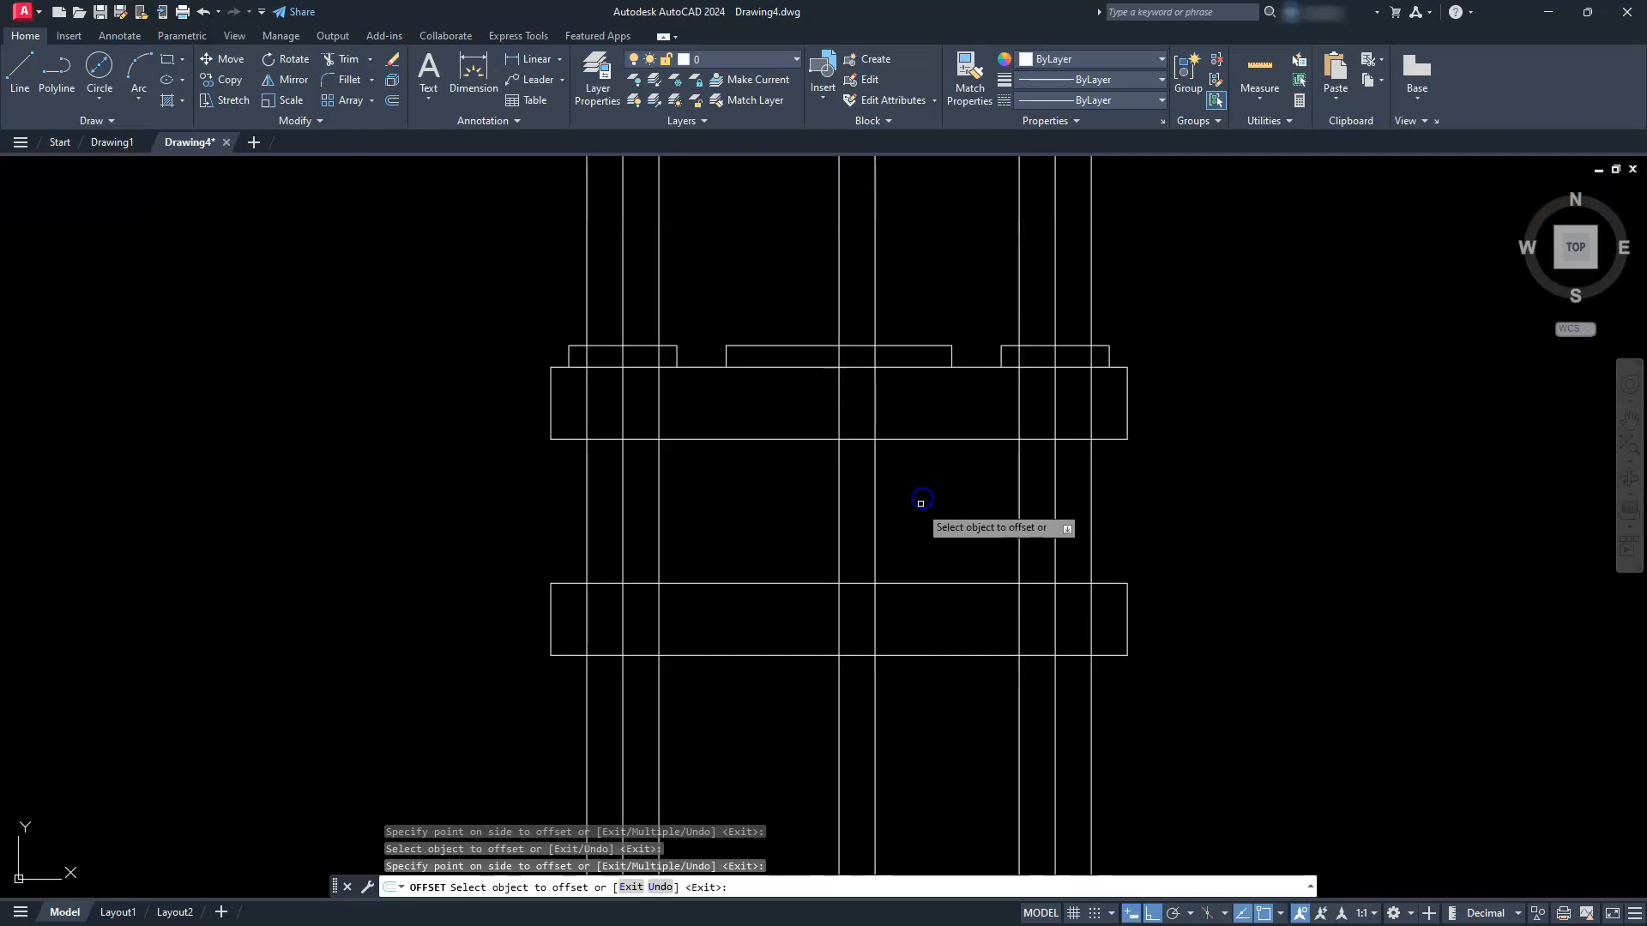
{"action": "left_click", "coordinate": [874, 496]}
{"action": "left_click", "coordinate": [937, 495]}
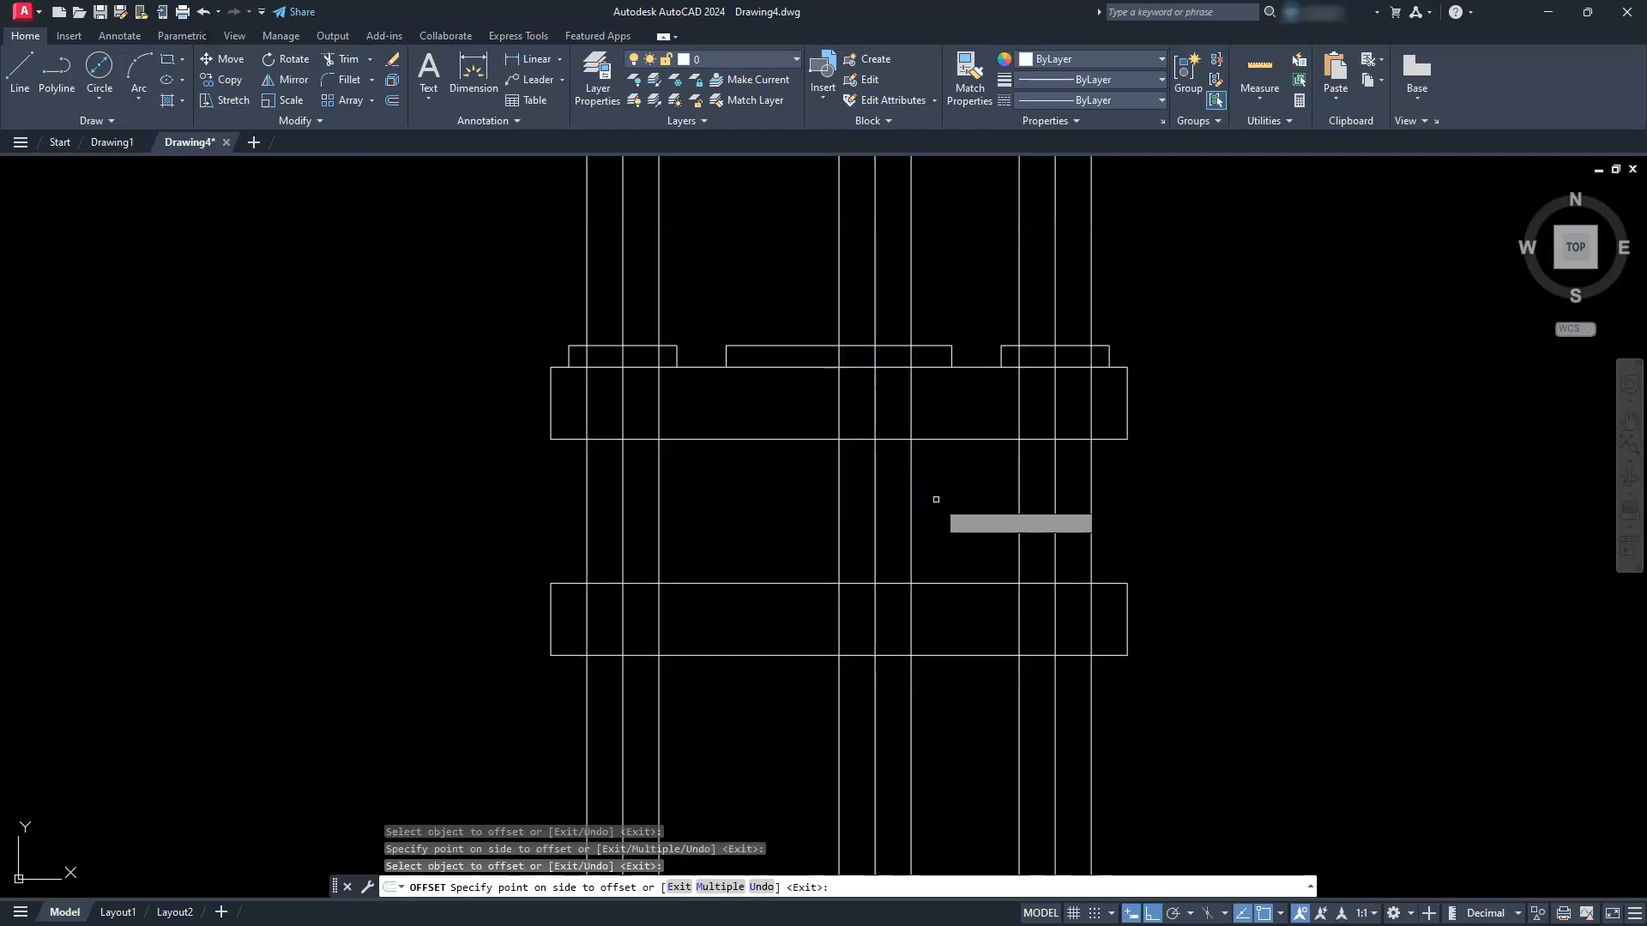
{"action": "left_click", "coordinate": [838, 489]}
{"action": "left_click", "coordinate": [758, 496]}
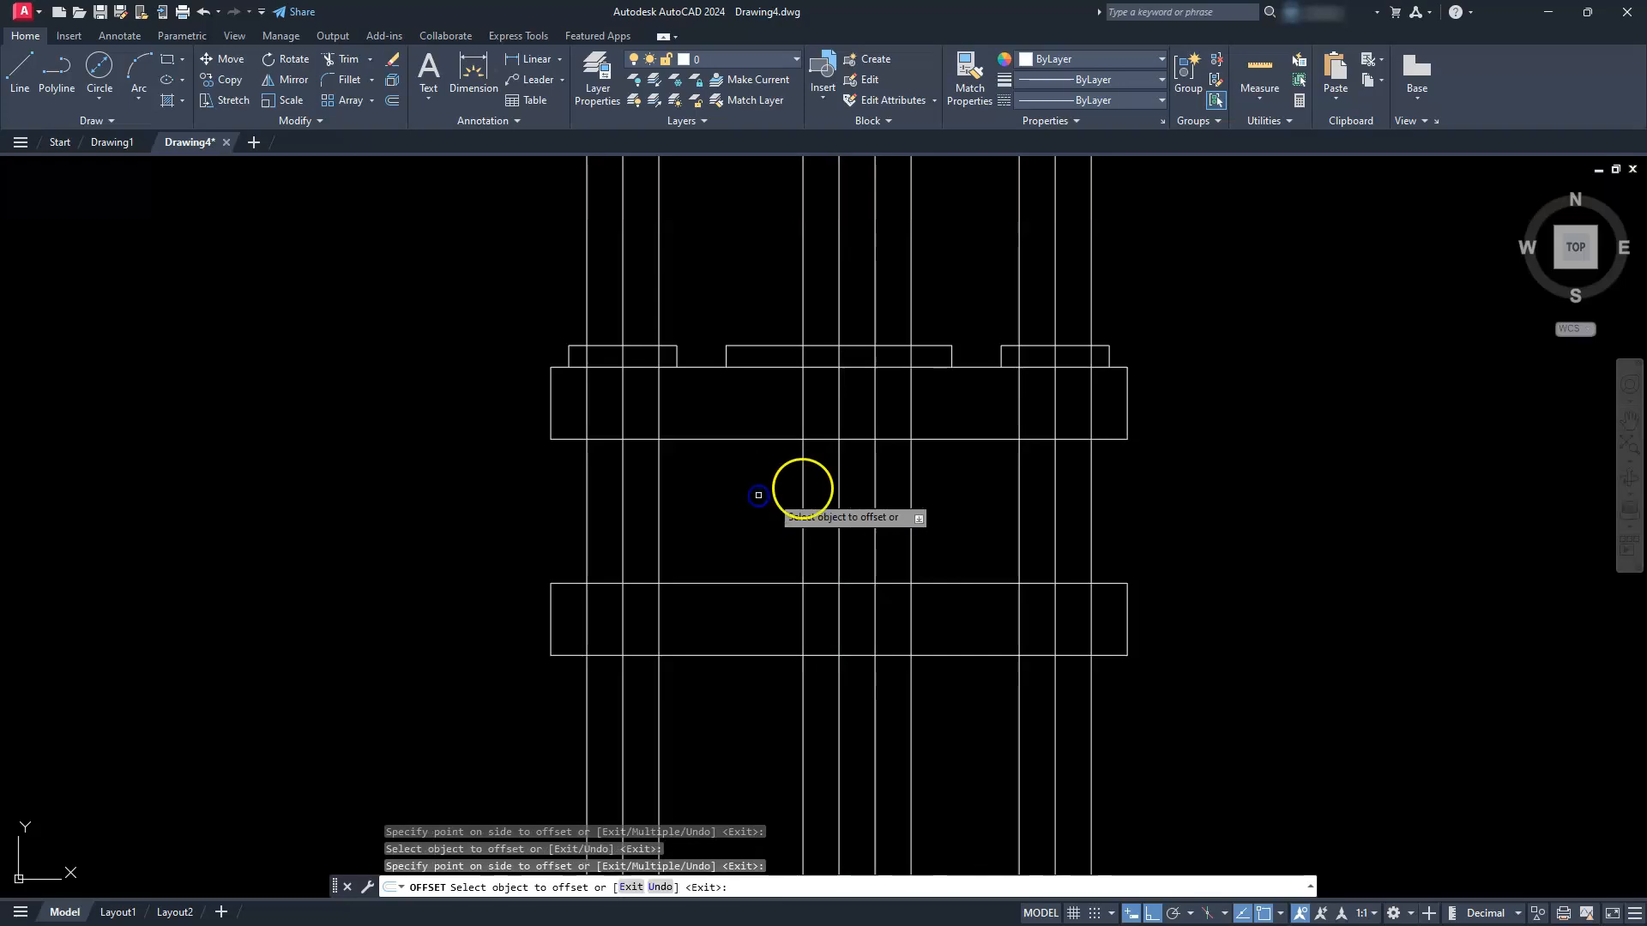
{"action": "left_click", "coordinate": [805, 490]}
{"action": "left_click", "coordinate": [758, 501]}
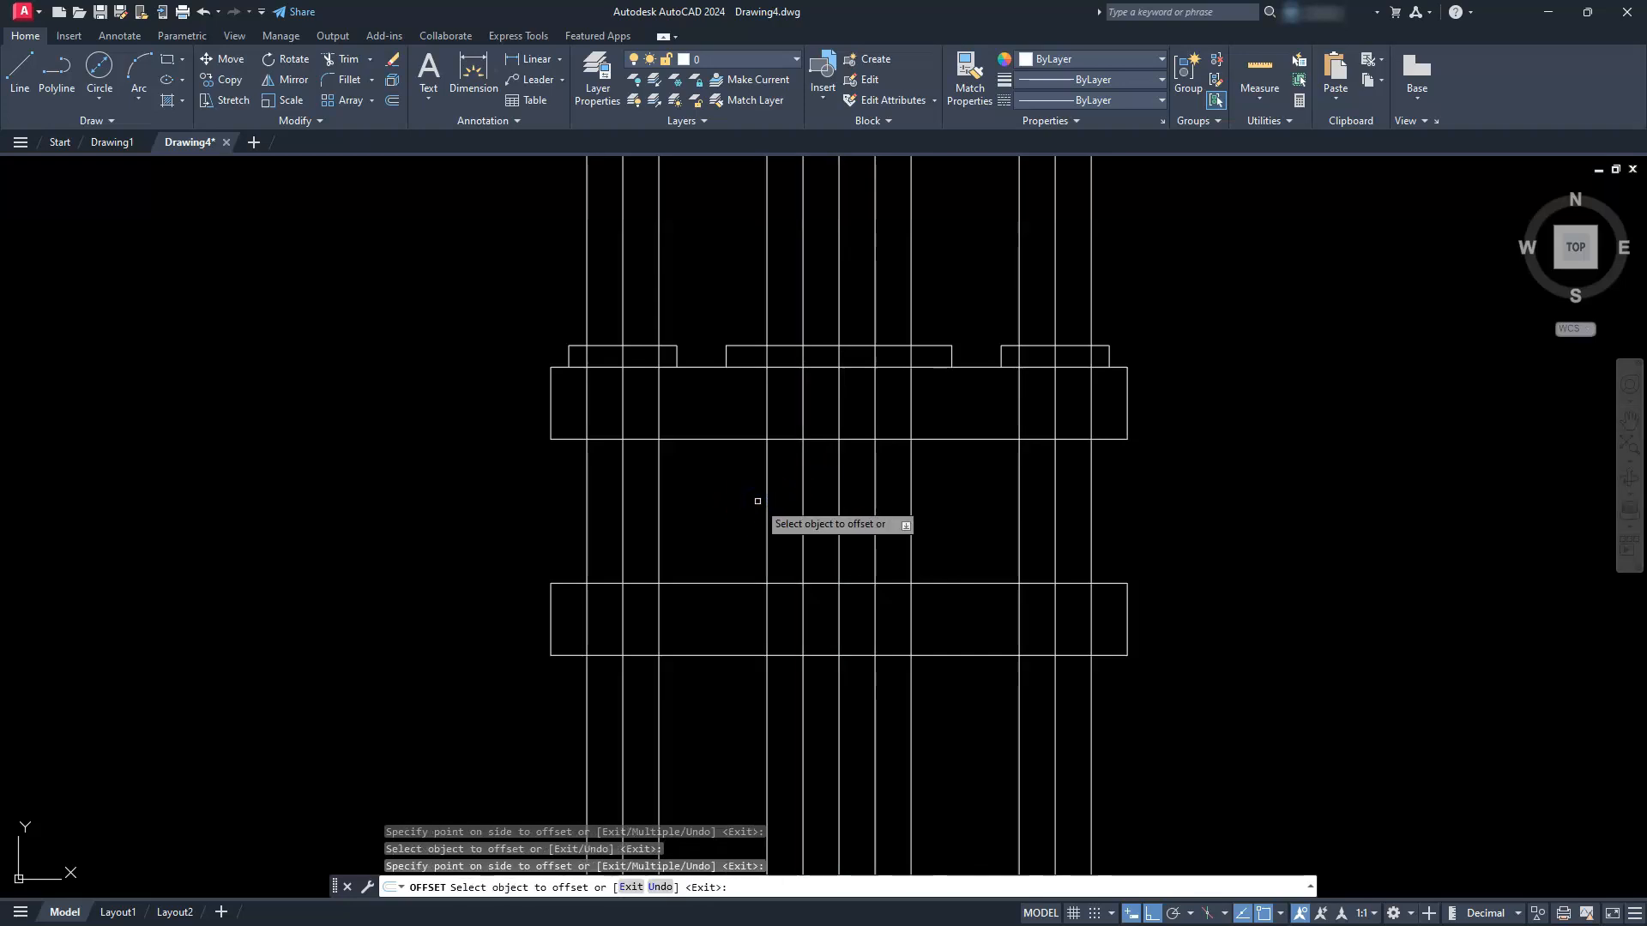
{"action": "key", "text": "Escape"}
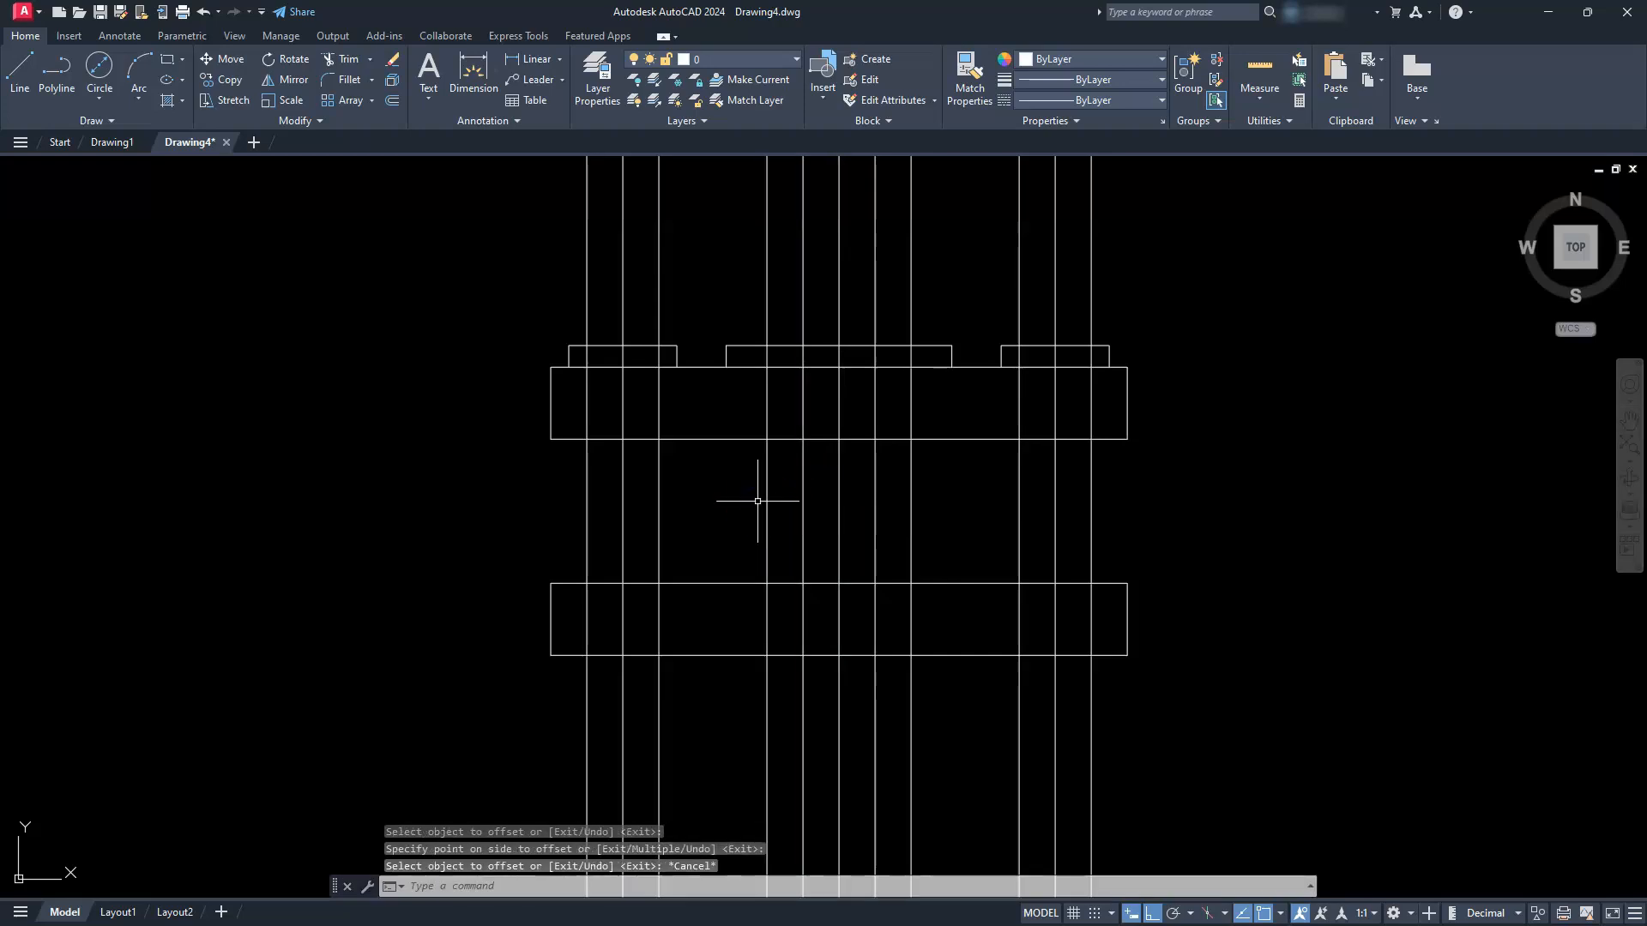
Erase the three centre construction lines and the two inner offsets beside the central one.
{"action": "left_click", "coordinate": [390, 61]}
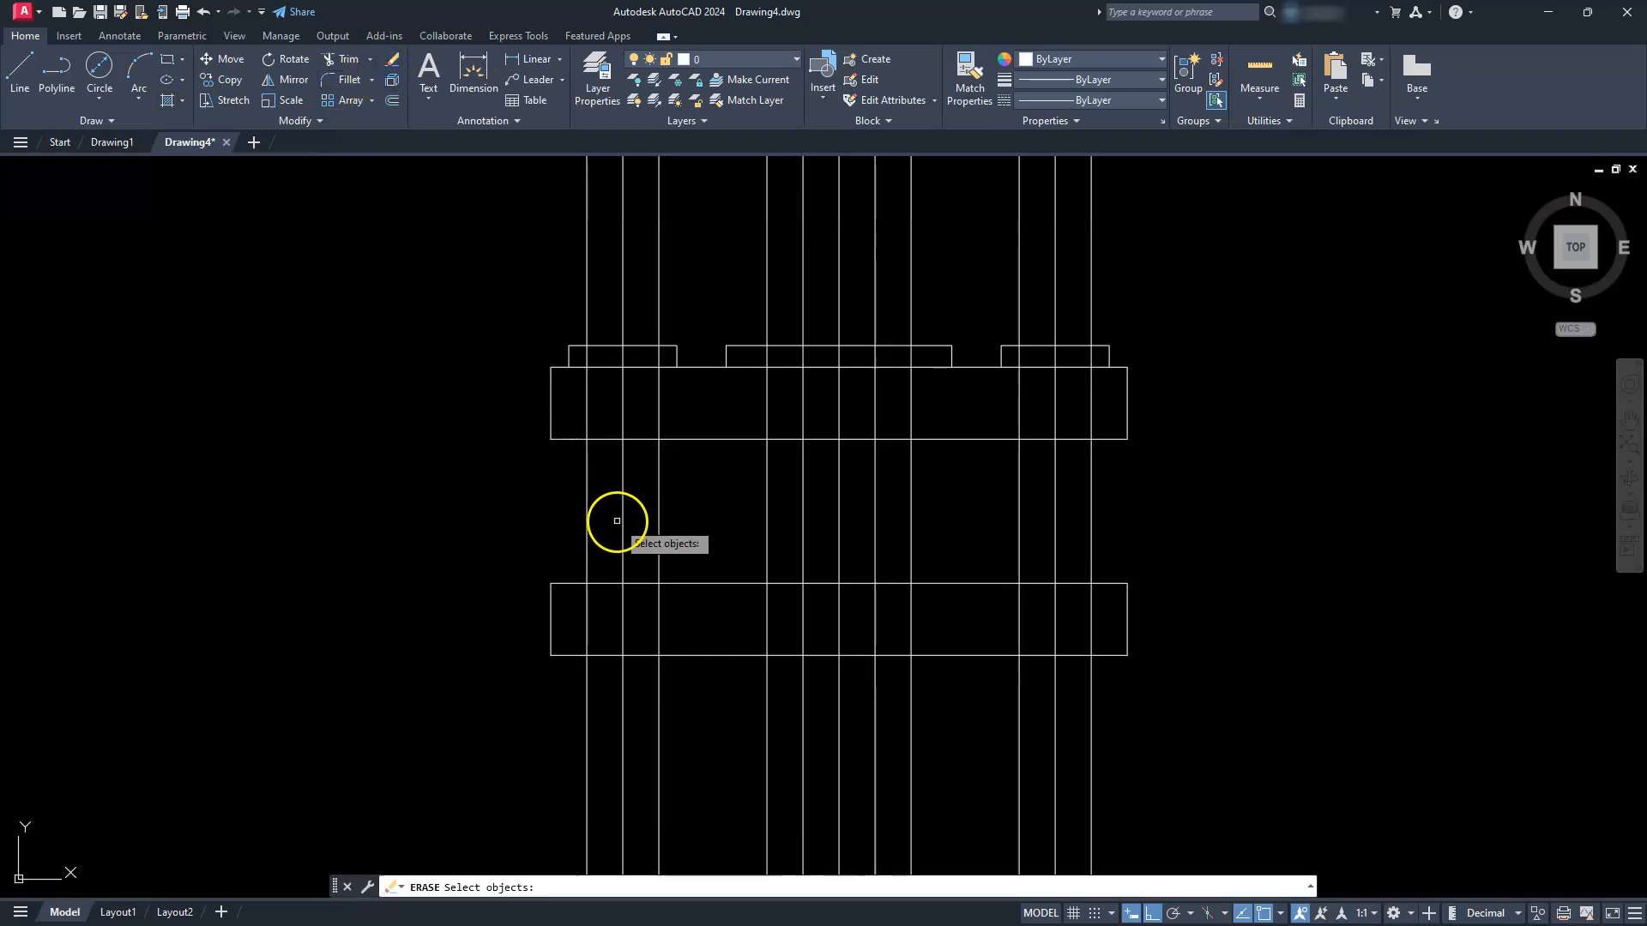
{"action": "left_click", "coordinate": [621, 519]}
{"action": "left_click", "coordinate": [802, 529]}
{"action": "left_click", "coordinate": [839, 518]}
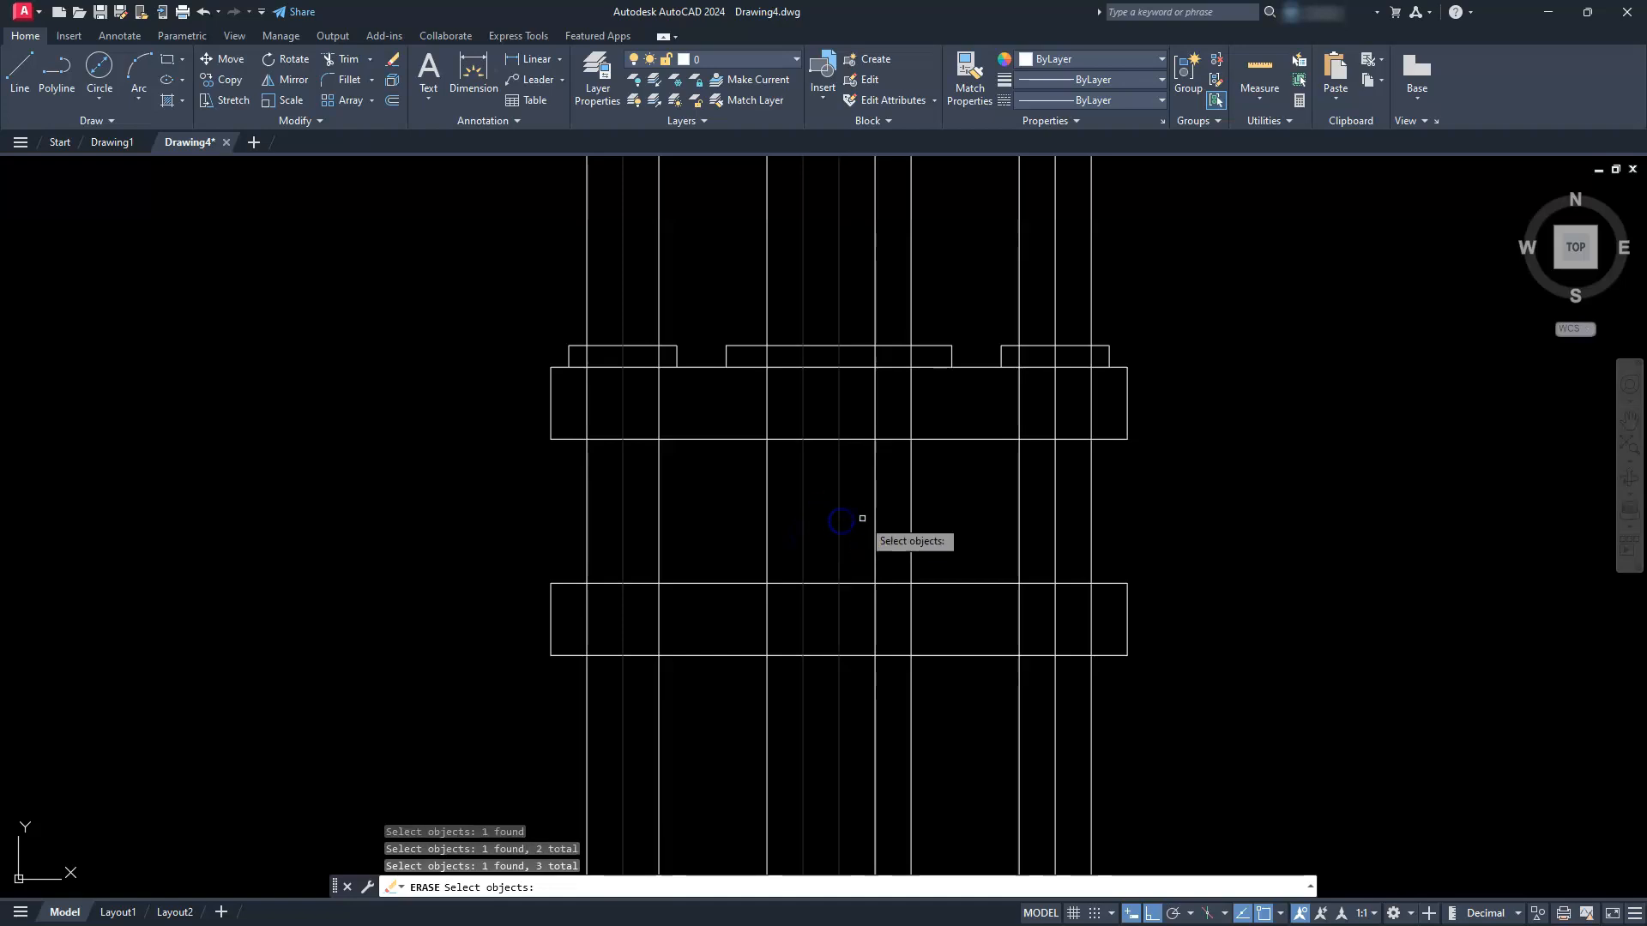
{"action": "left_click", "coordinate": [872, 523]}
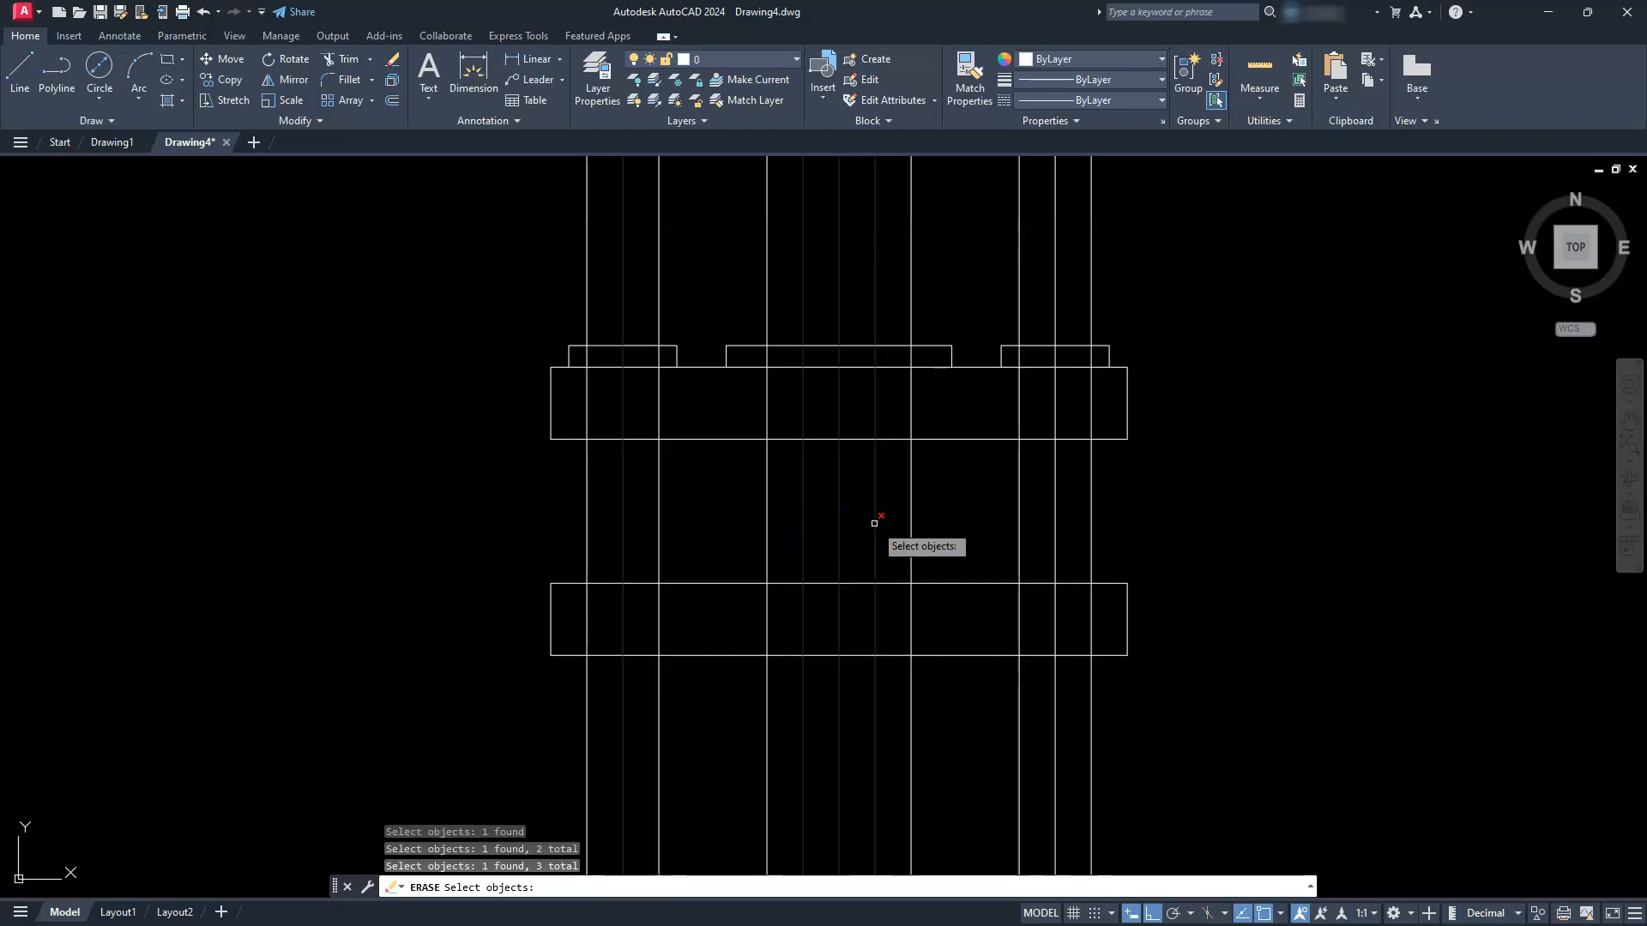
{"action": "left_click", "coordinate": [1052, 518]}
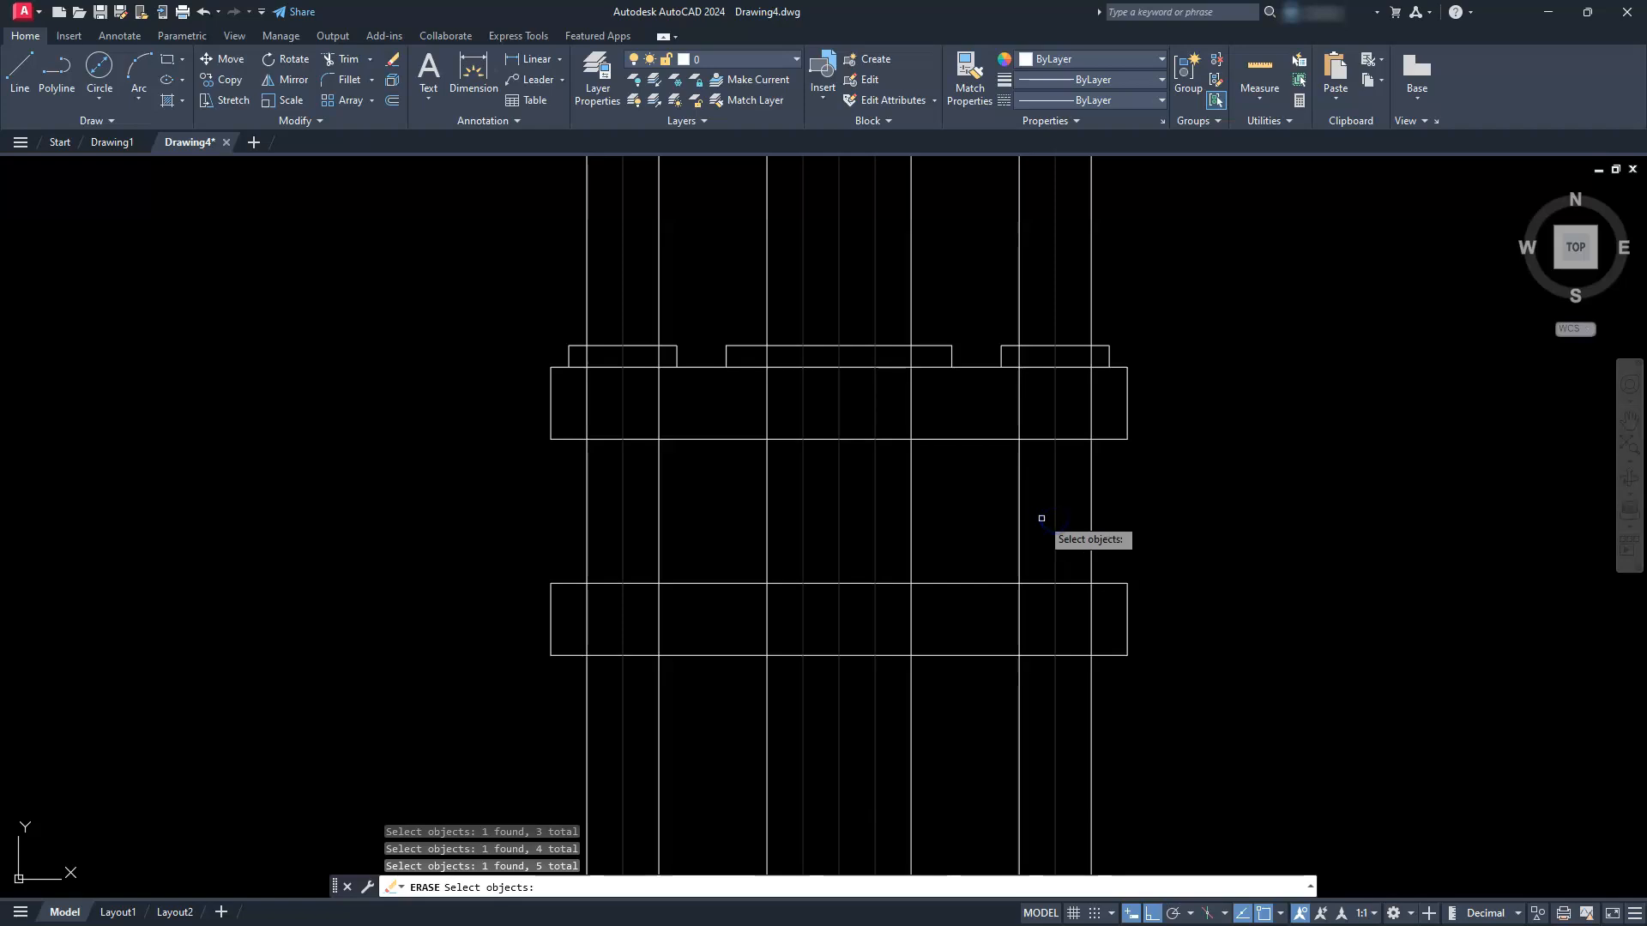
{"action": "key", "text": "Return"}
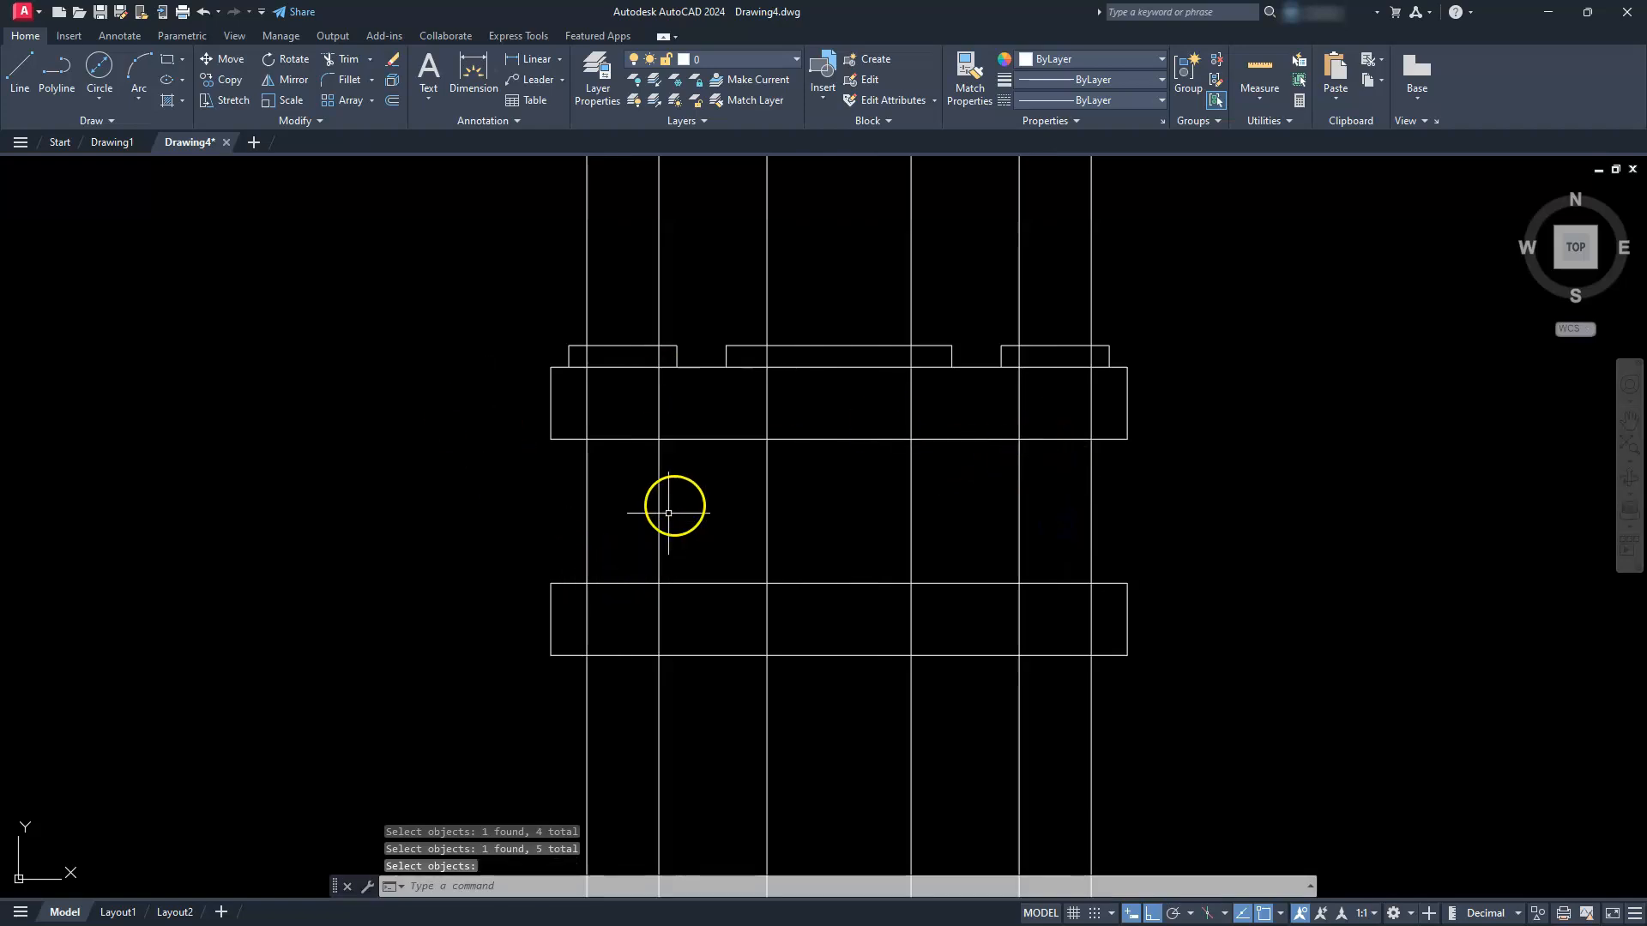
Trim the six vertical lines below the lower plate's top edge, using that edge and the upper plate's bottom edge as cutting edges.
{"action": "left_click", "coordinate": [341, 59]}
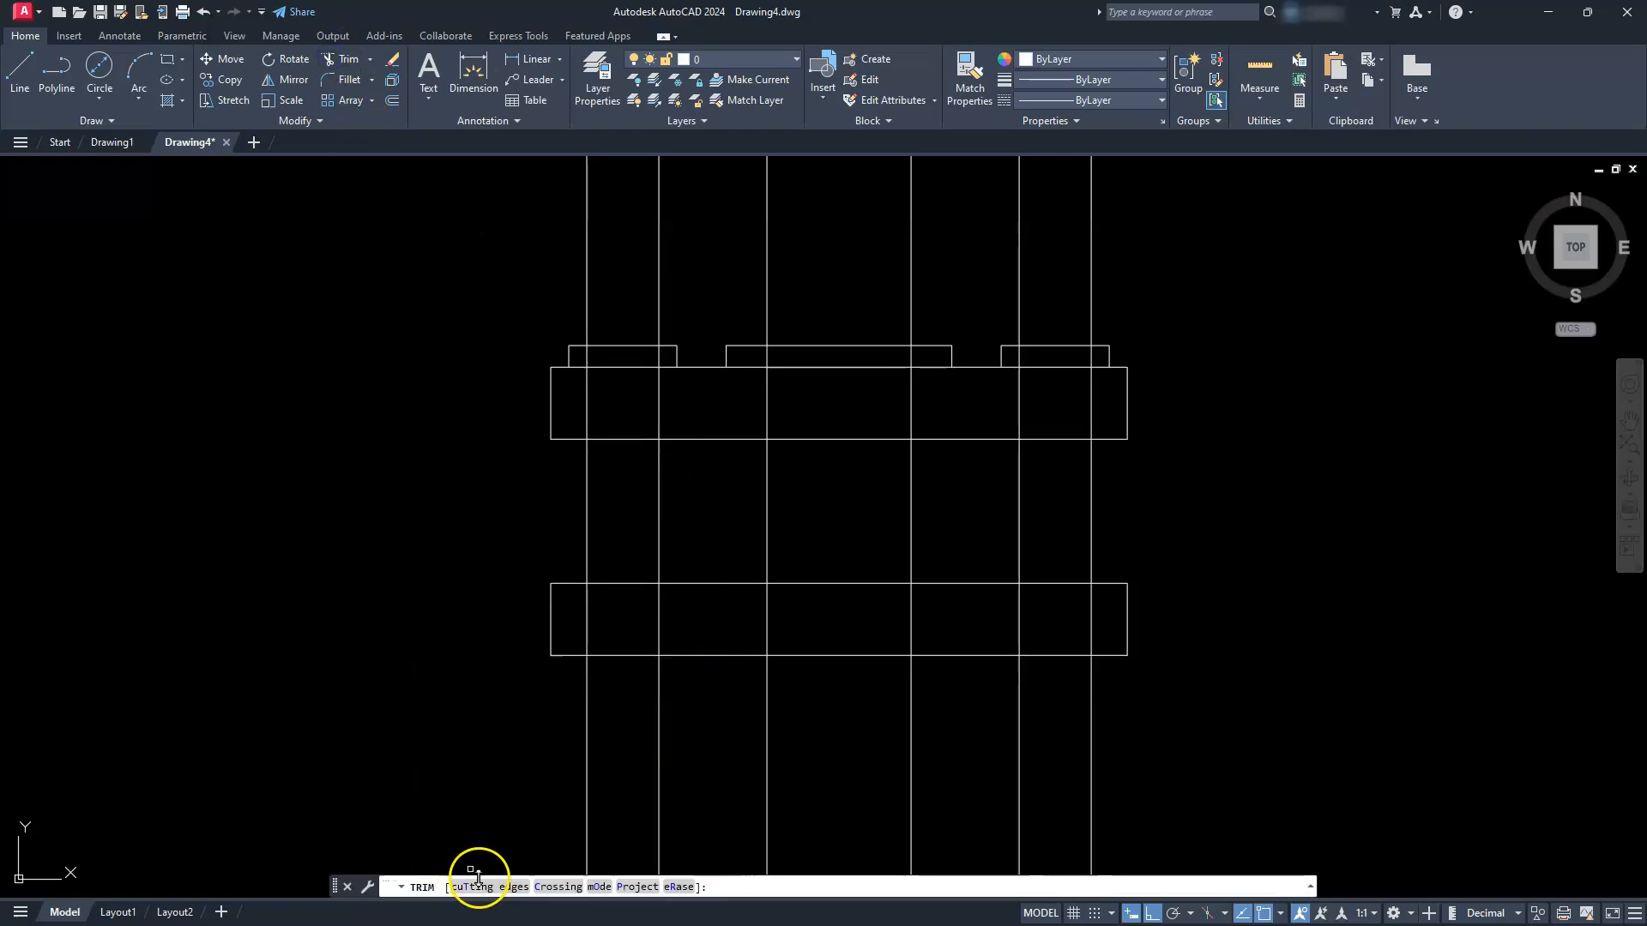
{"action": "left_click", "coordinate": [474, 888]}
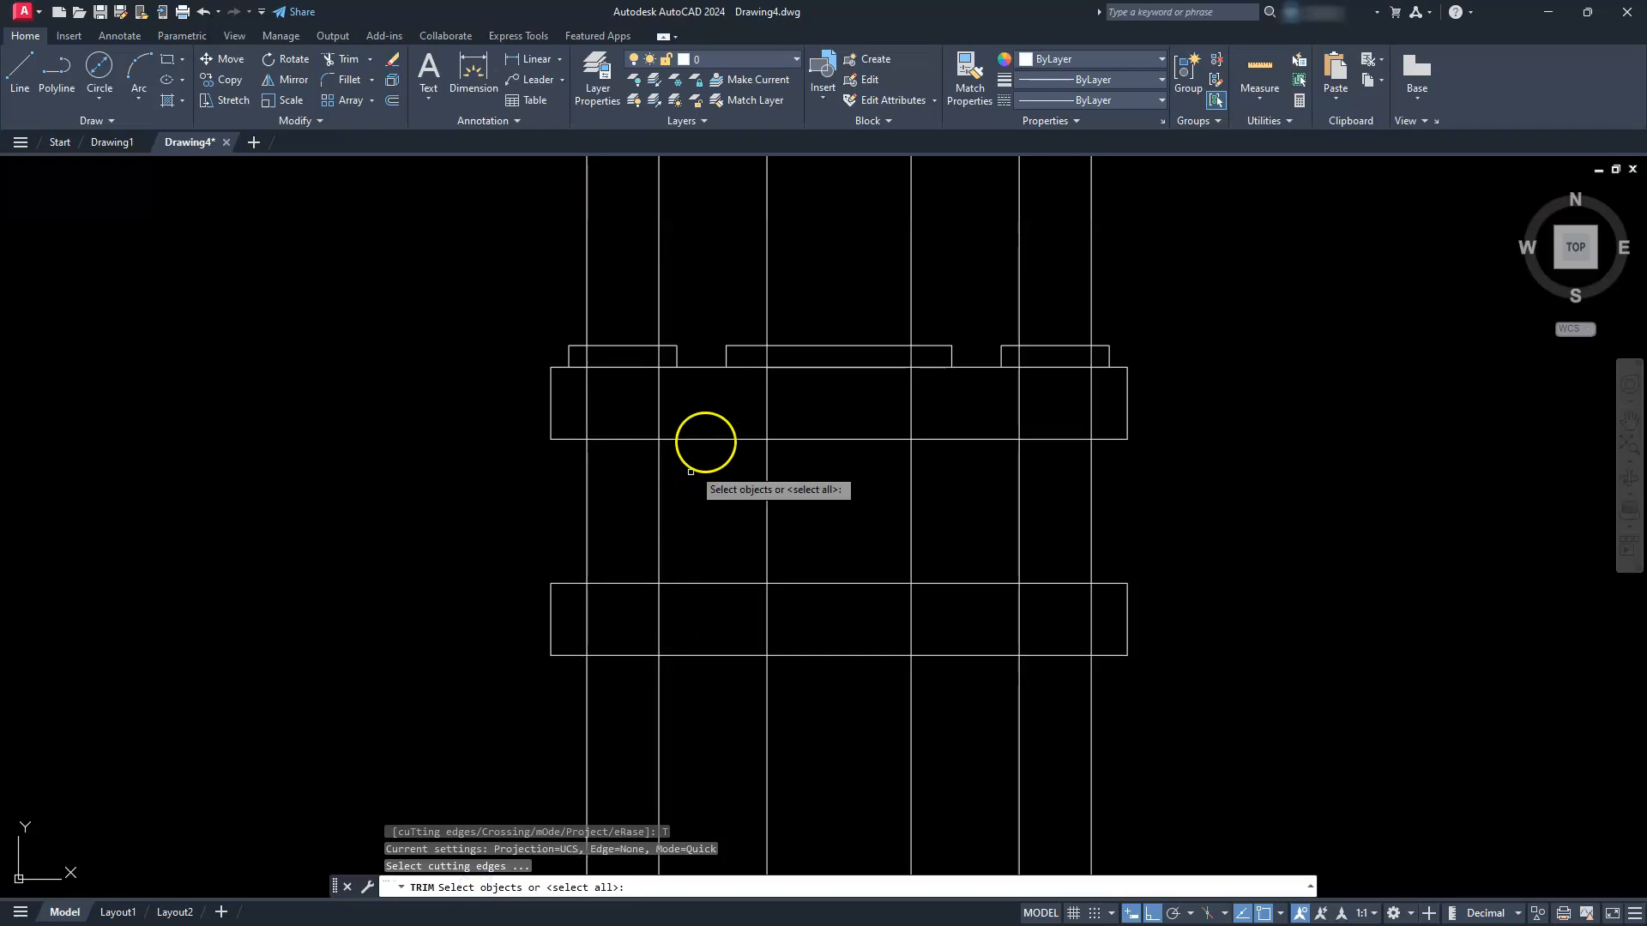
{"action": "left_click", "coordinate": [710, 438]}
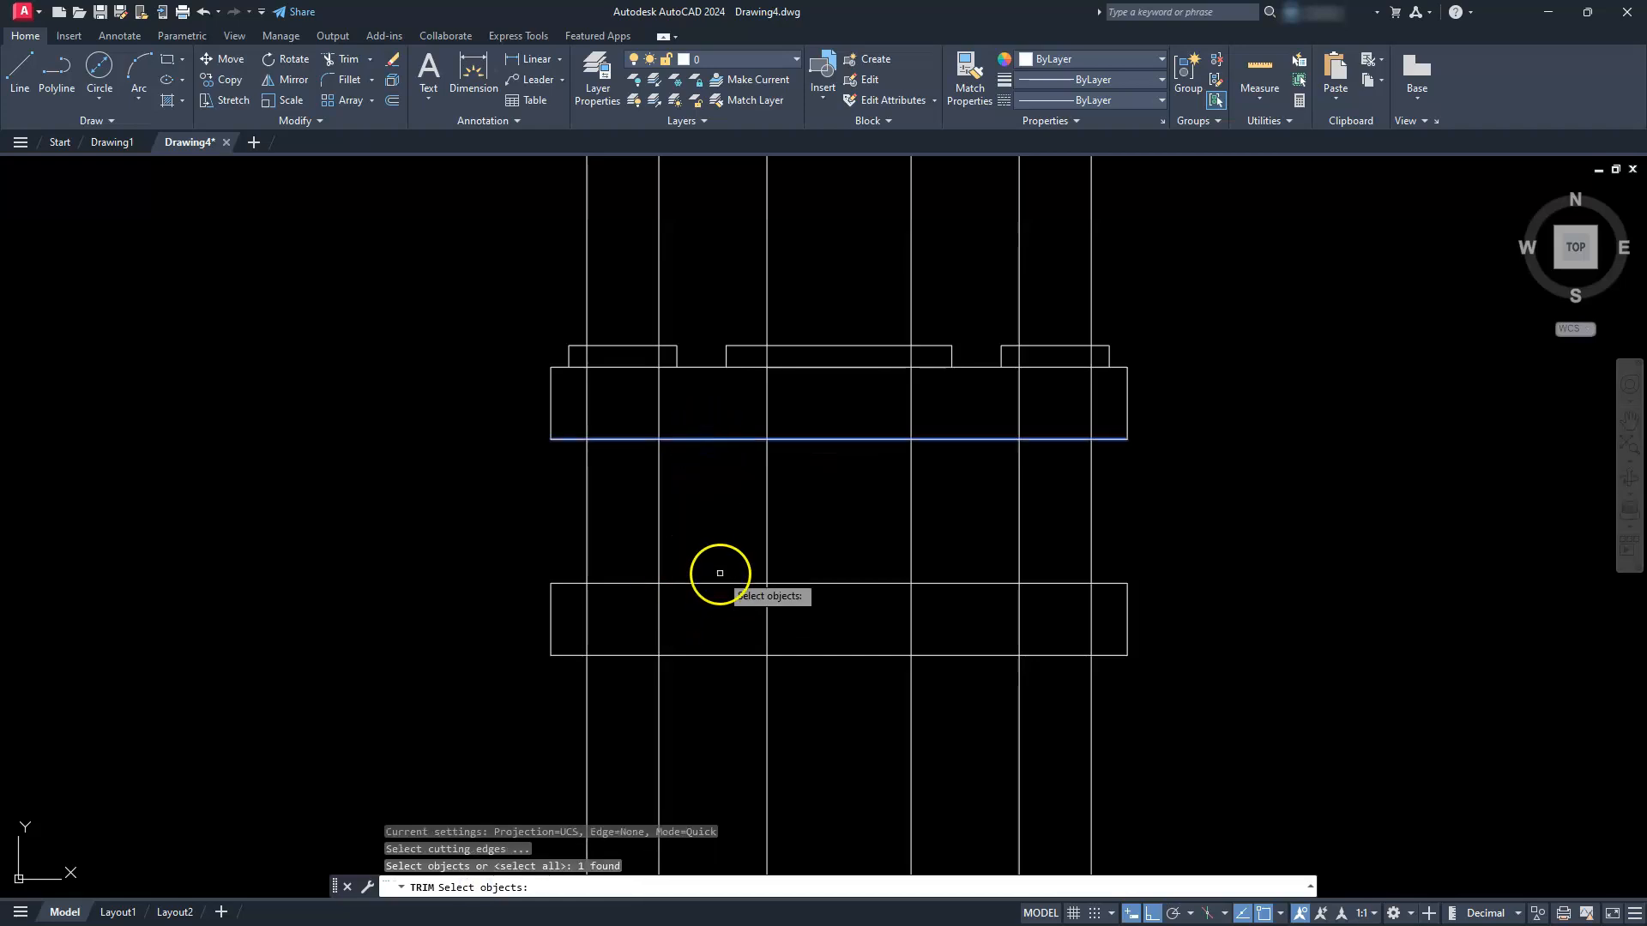
{"action": "left_click", "coordinate": [722, 583]}
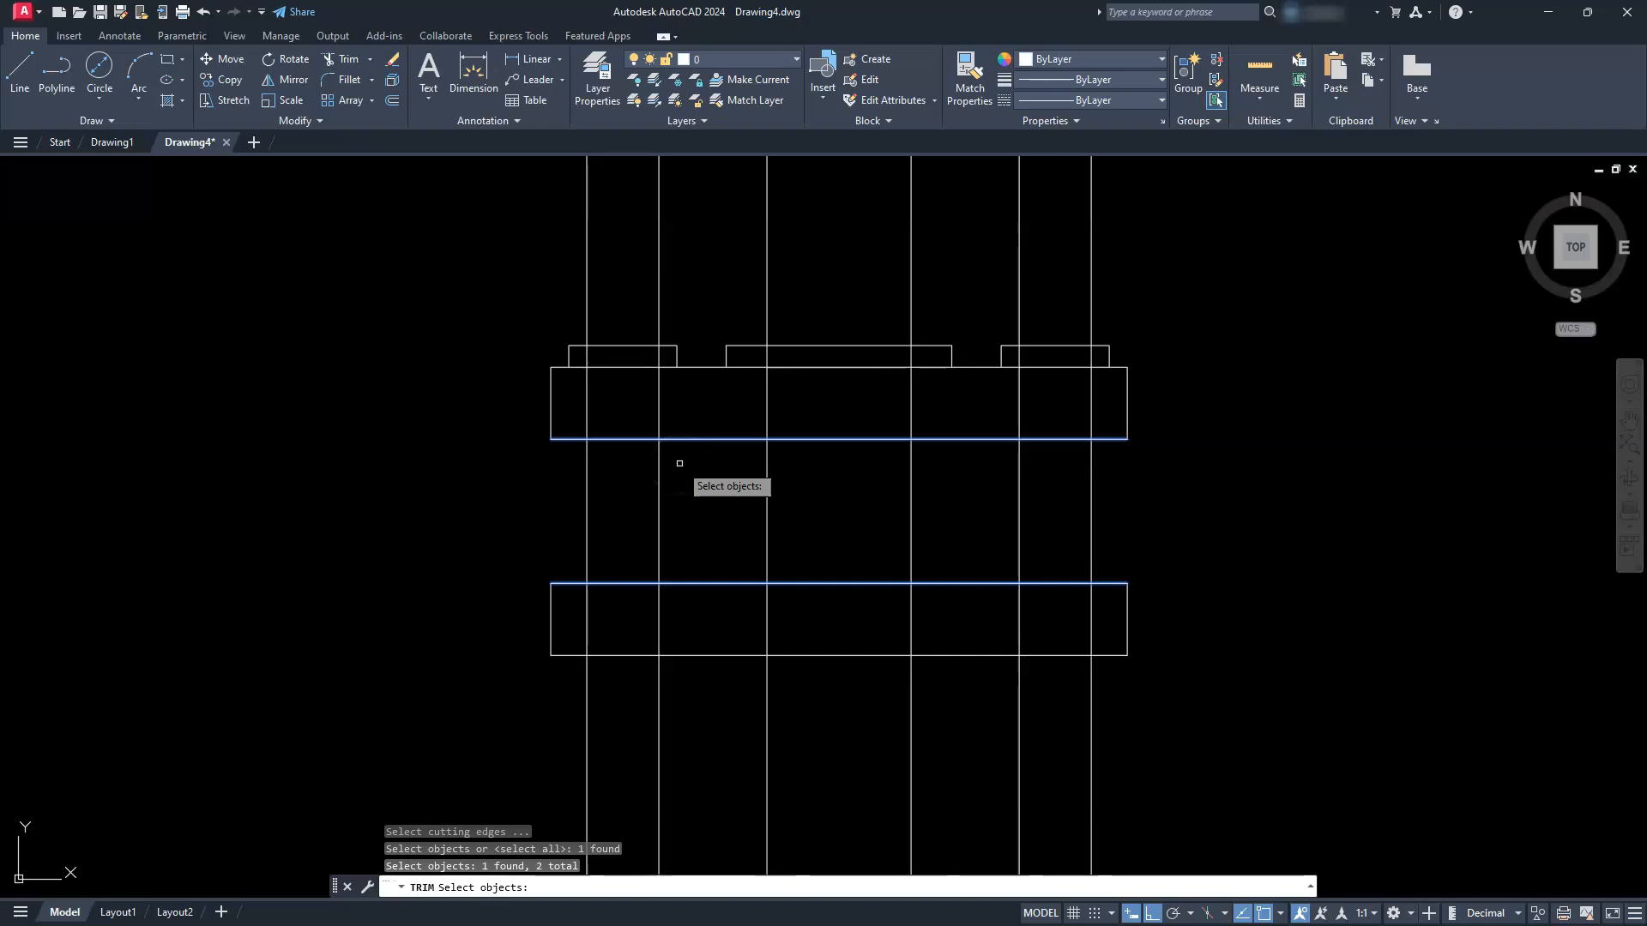
{"action": "key", "text": "Return"}
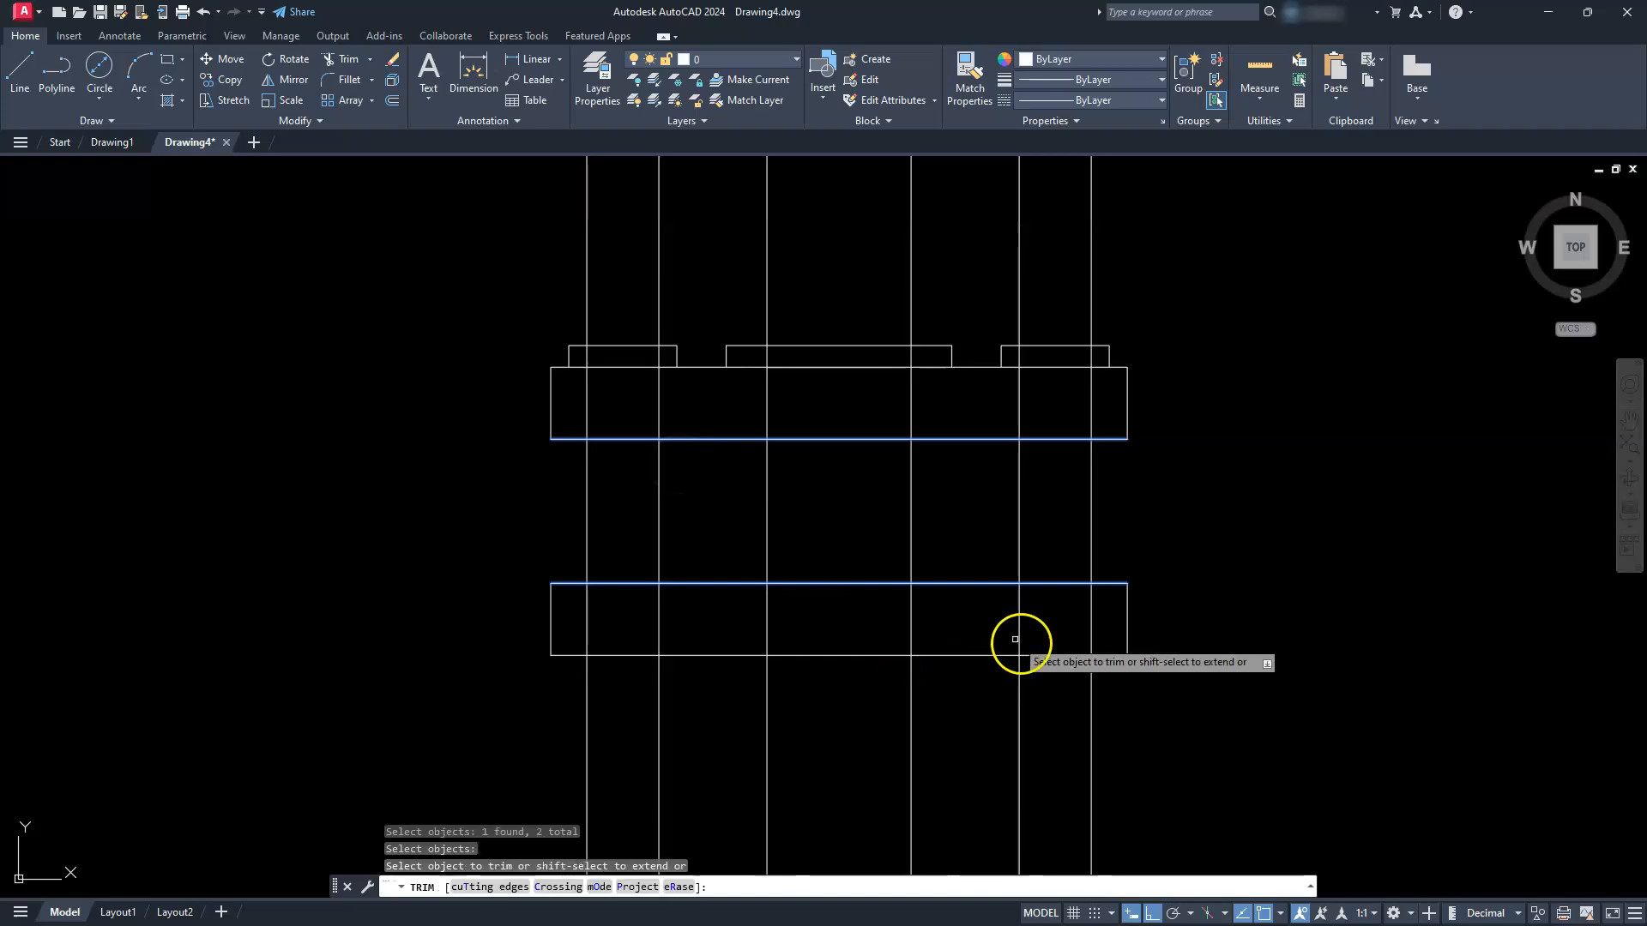
{"action": "left_click", "coordinate": [1189, 711]}
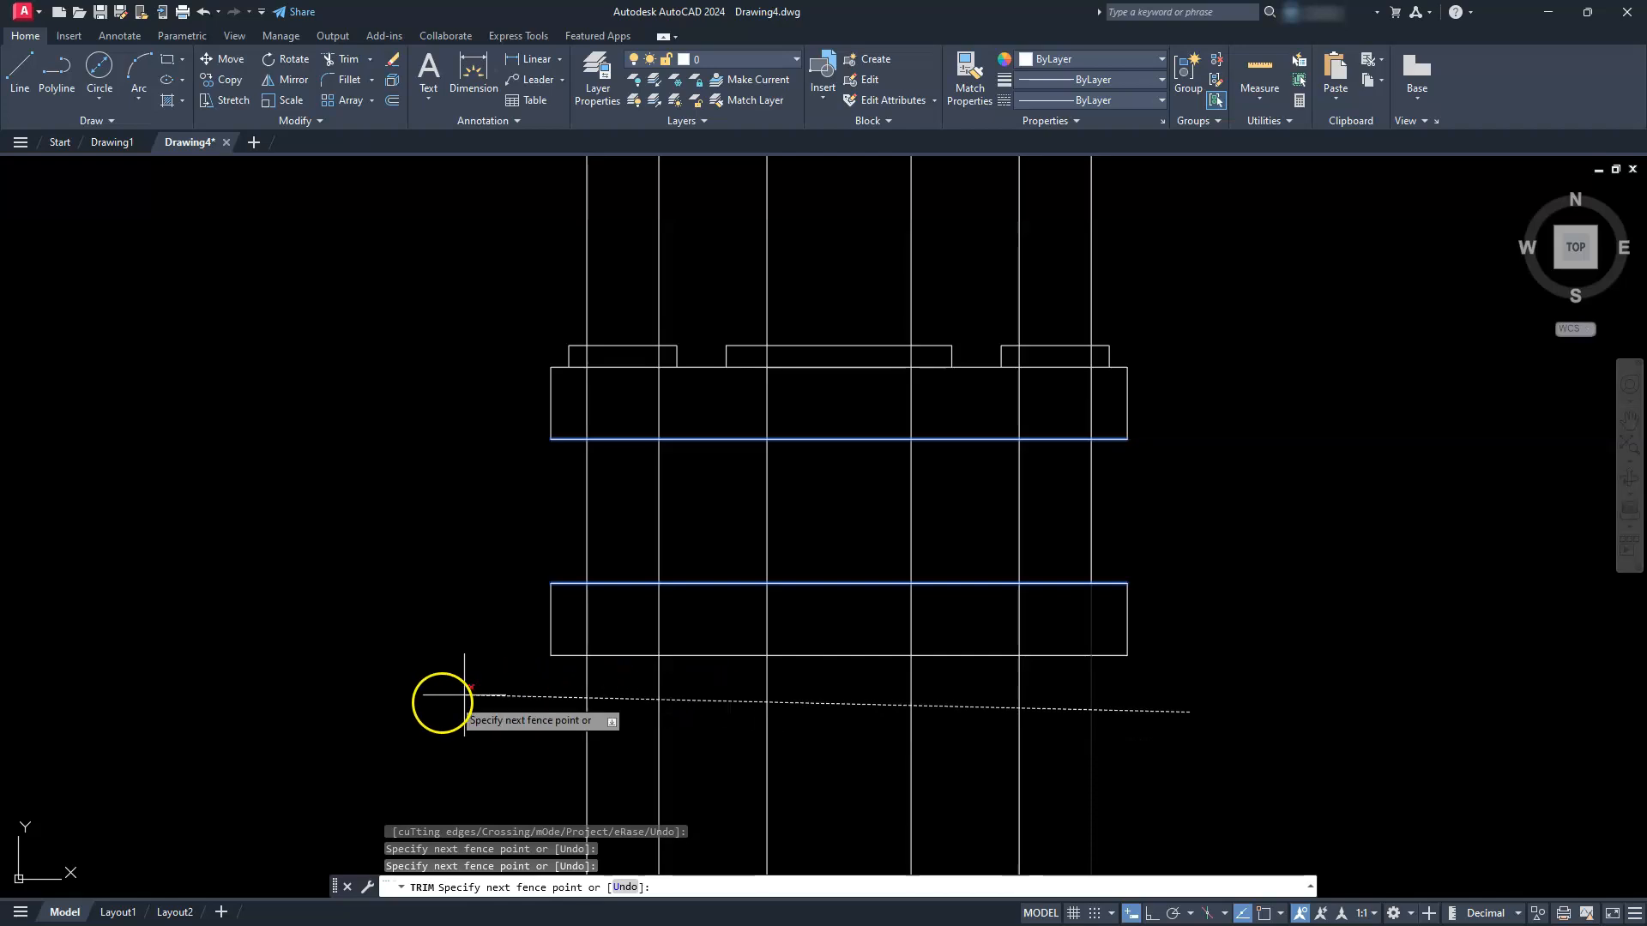
{"action": "key", "text": "Return"}
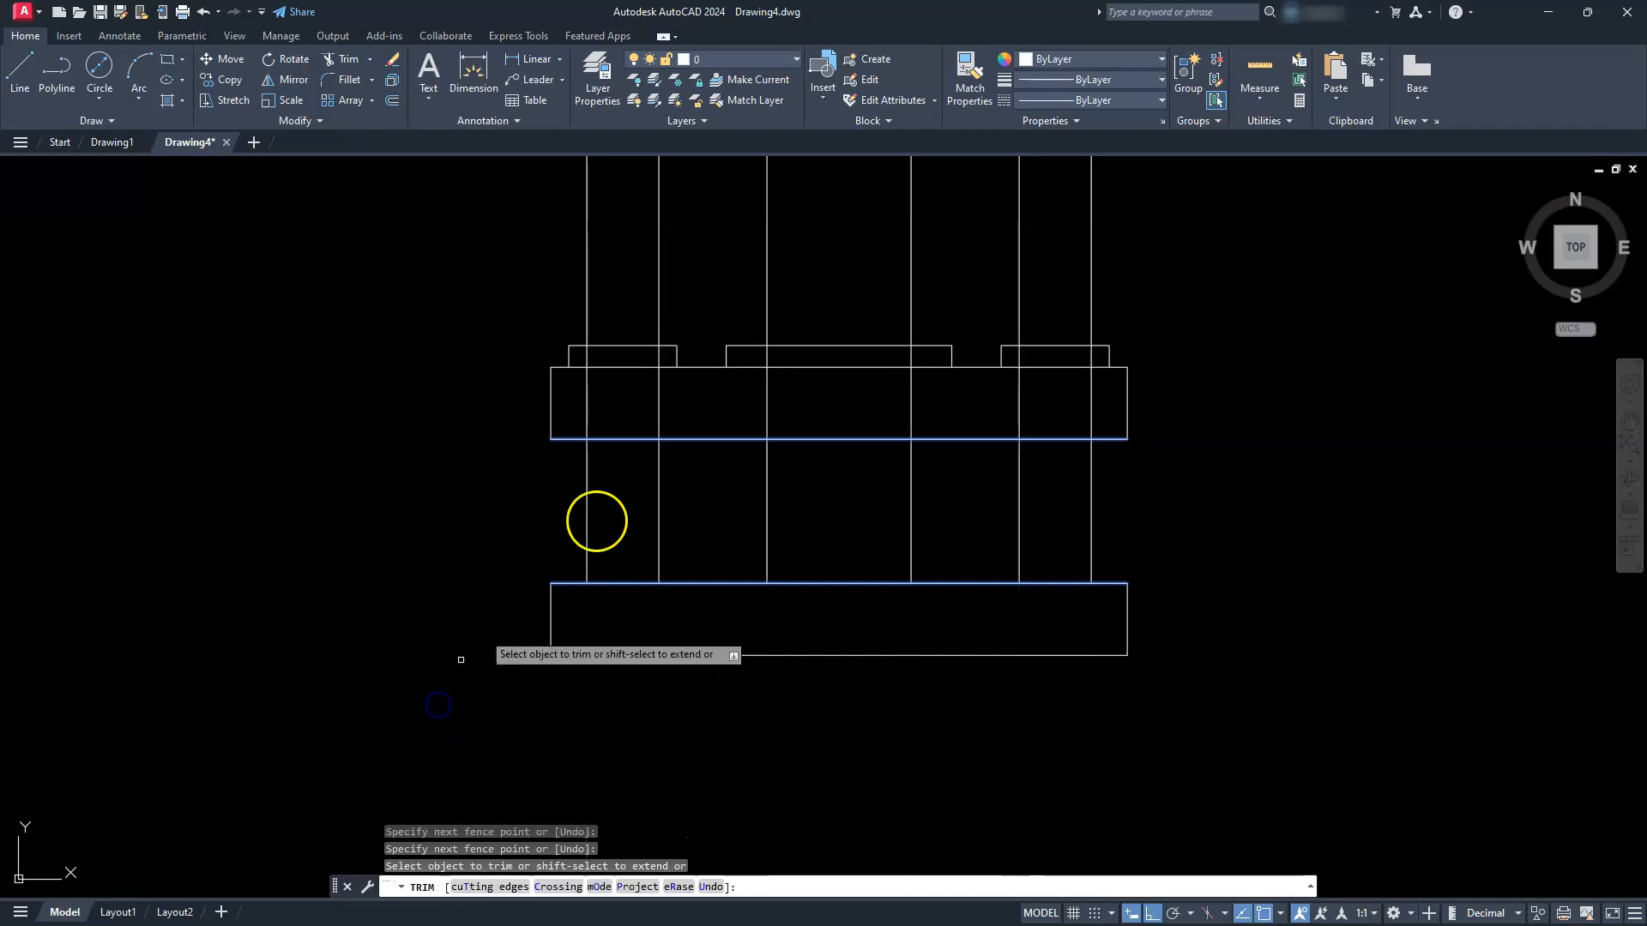
Trim the six vertical lines above the upper plate's bottom edge so they only span the gap between the plates.
{"action": "left_click", "coordinate": [1157, 238]}
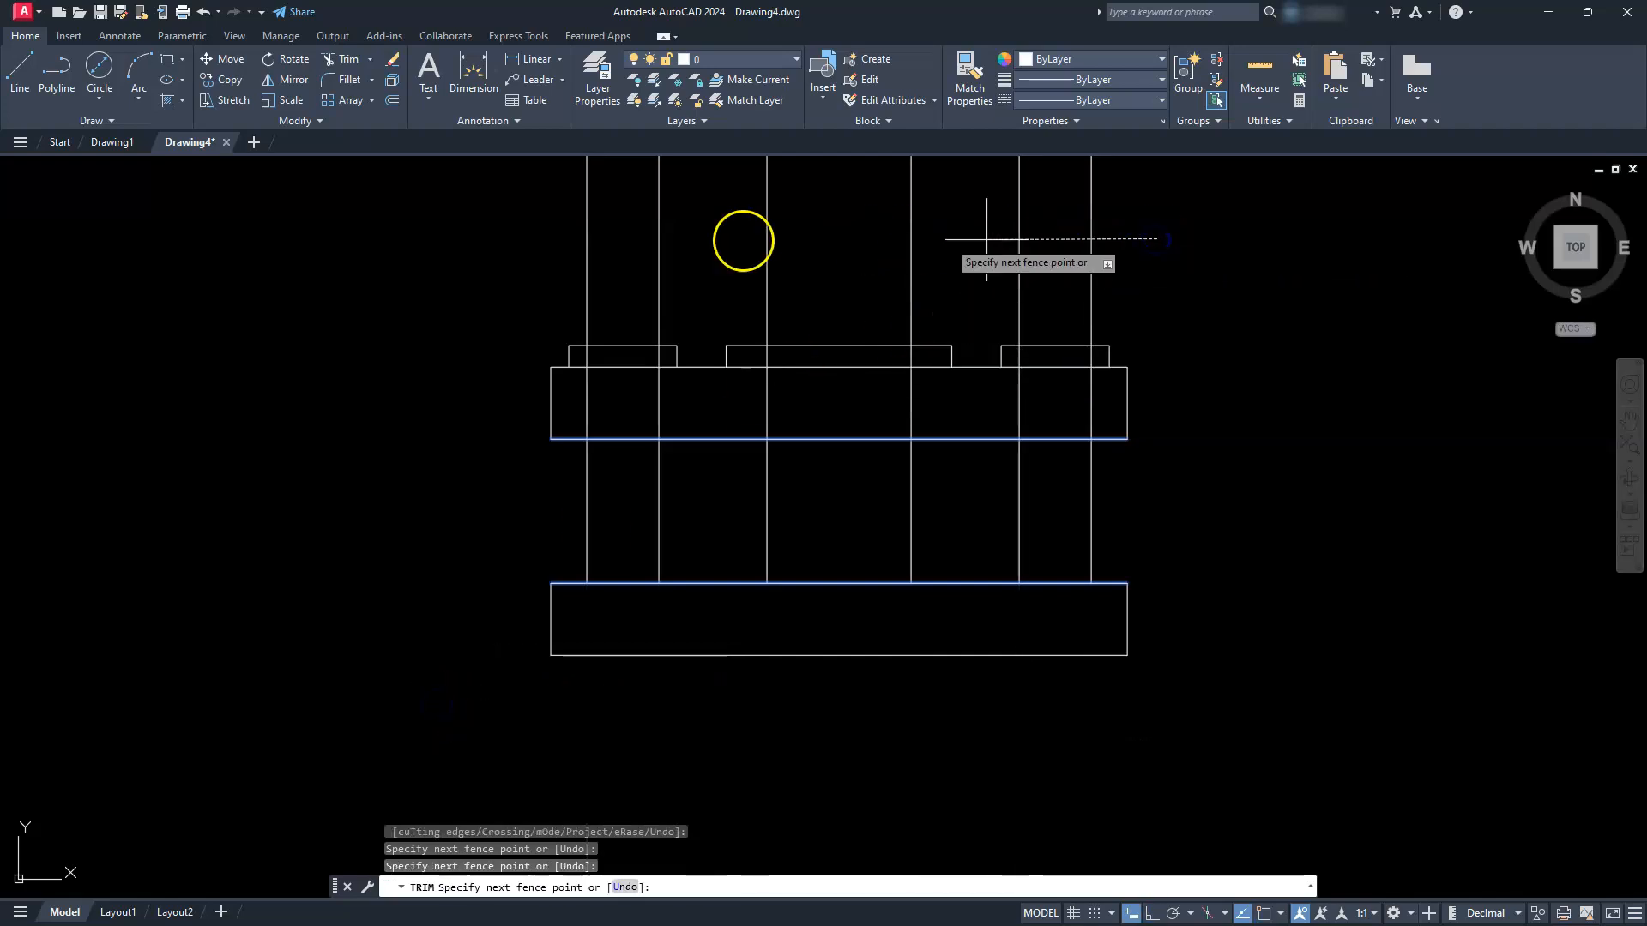
{"action": "left_click", "coordinate": [493, 239]}
{"action": "key", "text": "Return"}
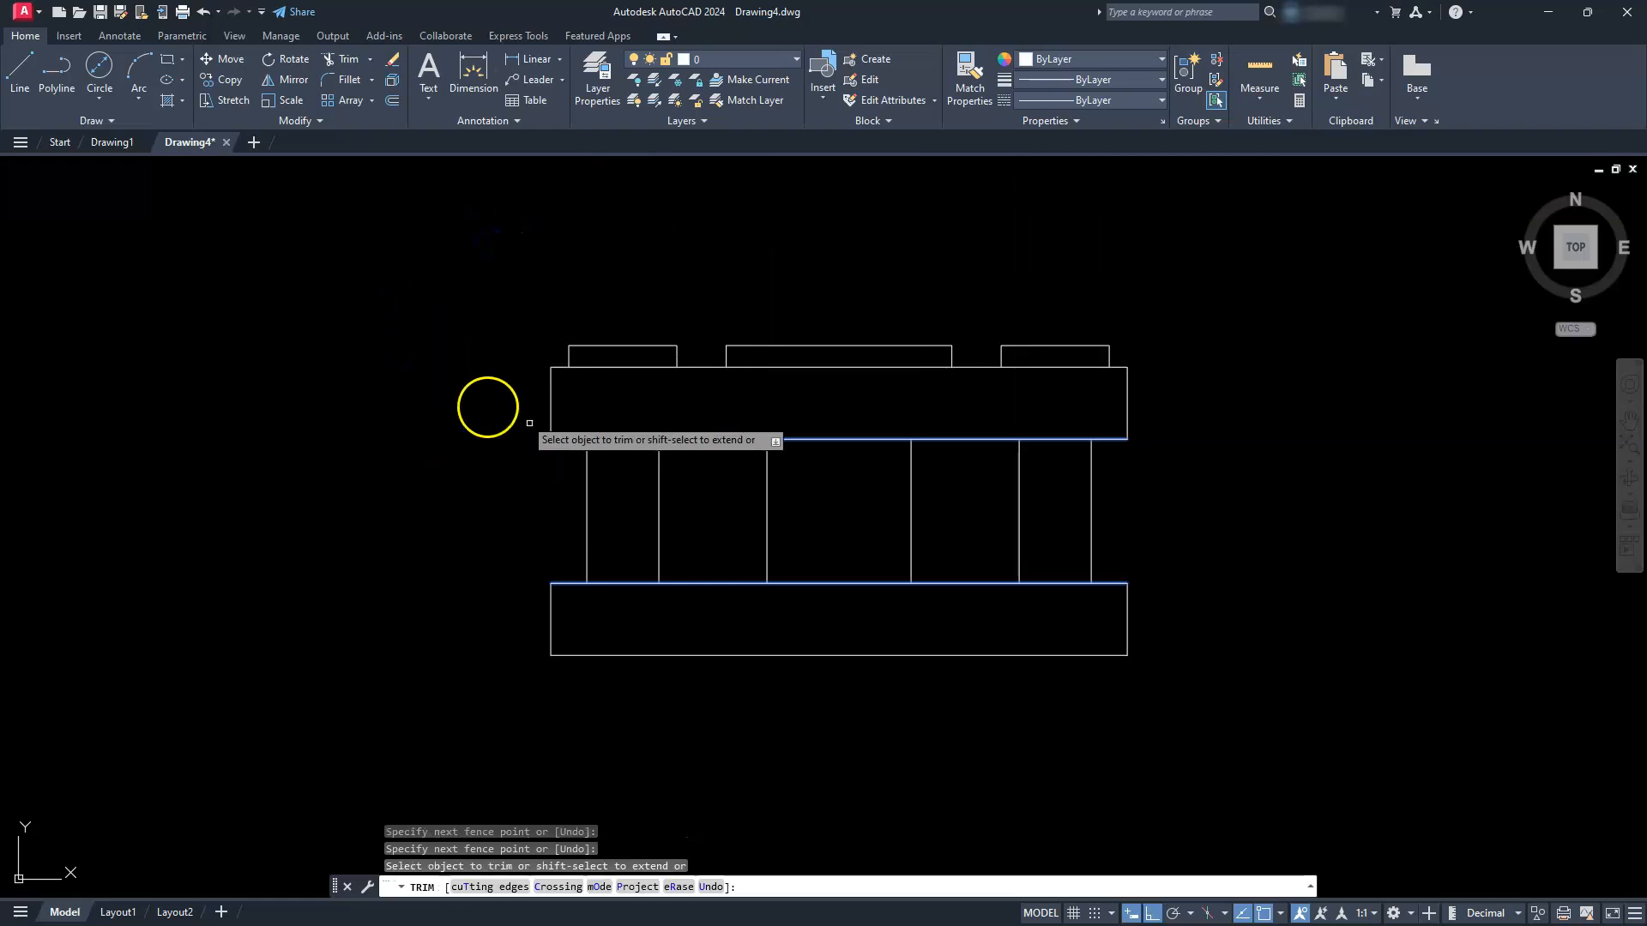
{"action": "key", "text": "Escape"}
{"action": "key", "text": "Escape"}
{"action": "key", "text": "Escape"}
{"action": "scroll", "coordinate": [473, 418], "scroll_direction": "down", "scroll_amount": 2}
{"action": "middle_click_drag", "start_coordinate": [473, 418], "coordinate": [557, 549]}
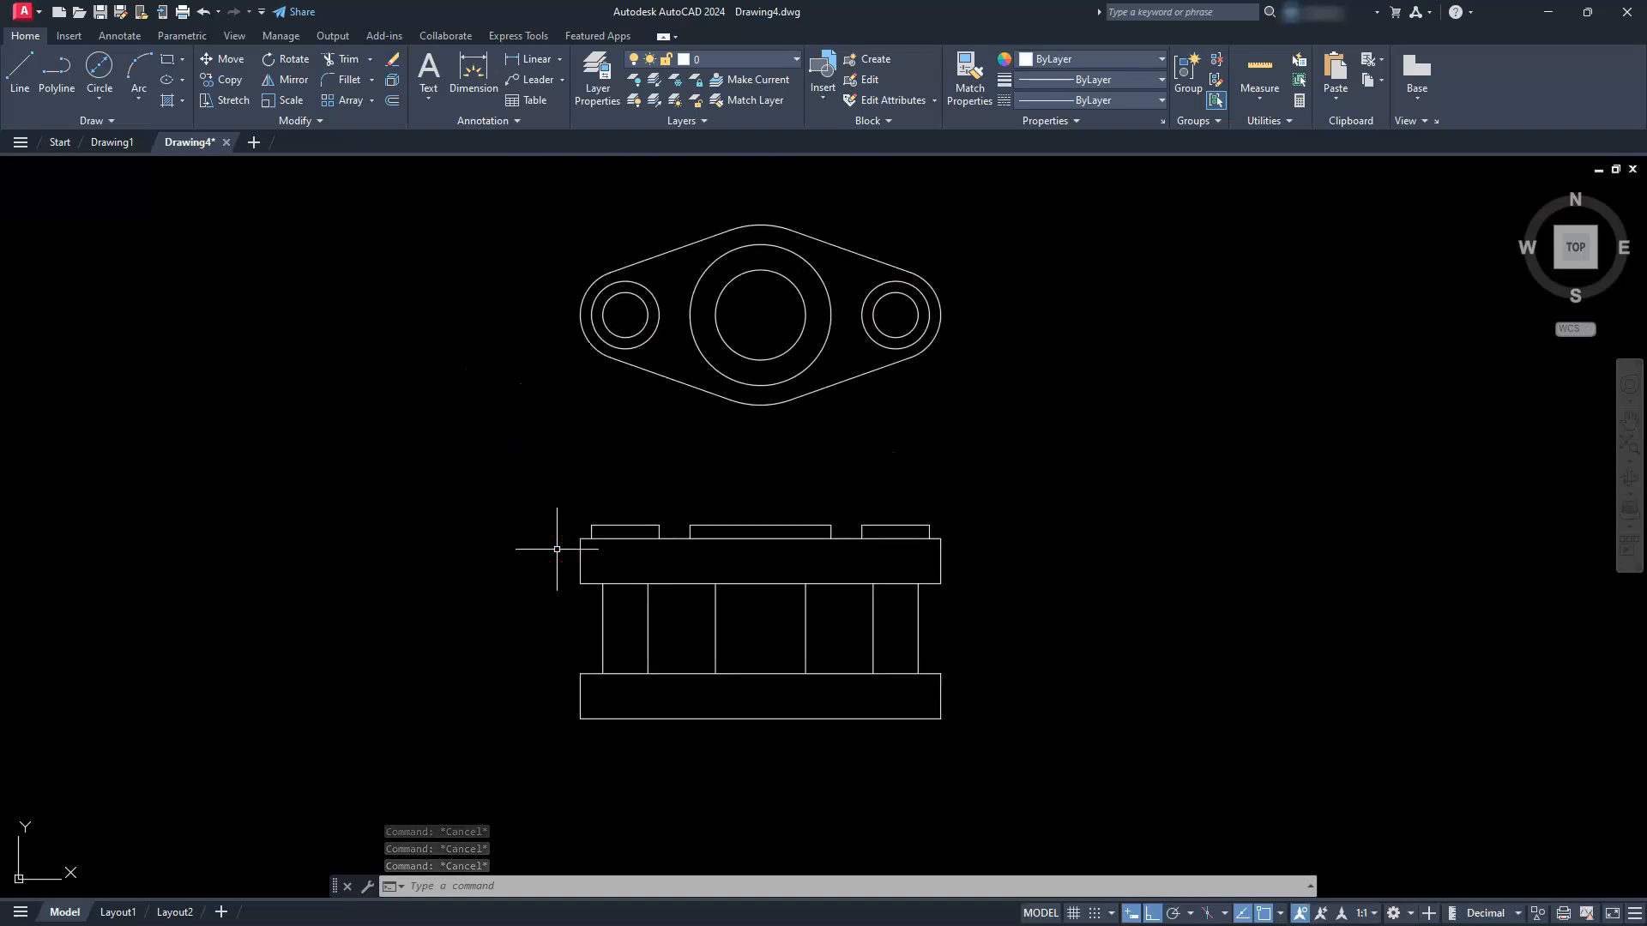
{"action": "left_click", "coordinate": [596, 559]}
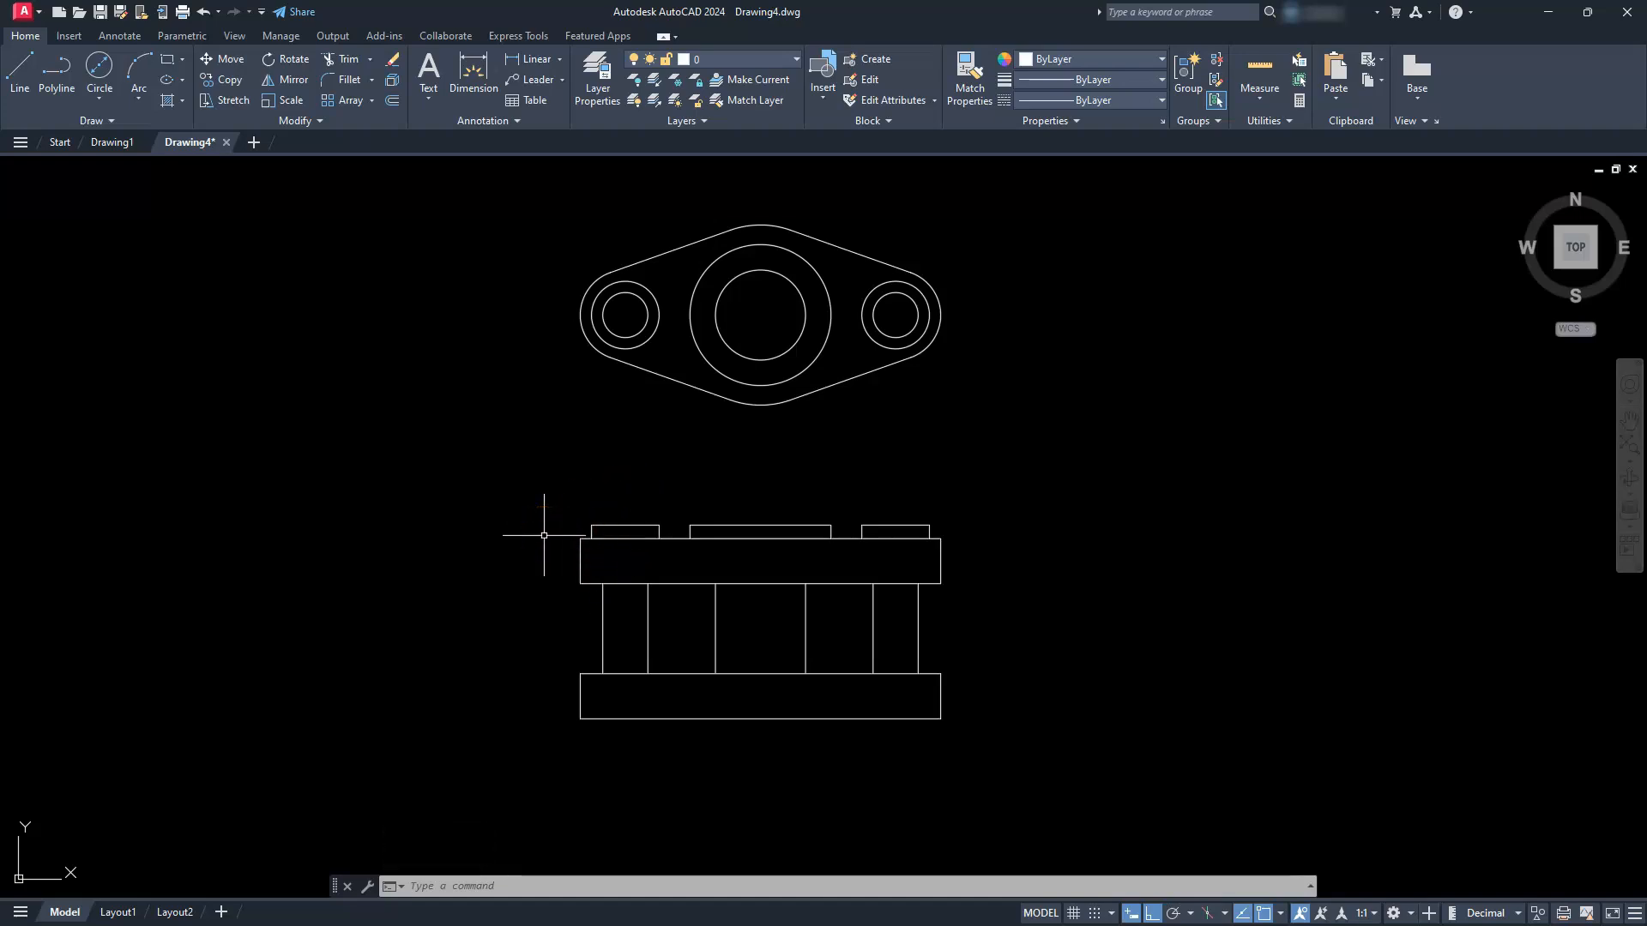
Copy the complete front view straight down to a clear area below the original.
{"action": "key", "text": "Escape"}
{"action": "key", "text": "Escape"}
{"action": "key", "text": "Escape"}
{"action": "type", "text": "co"}
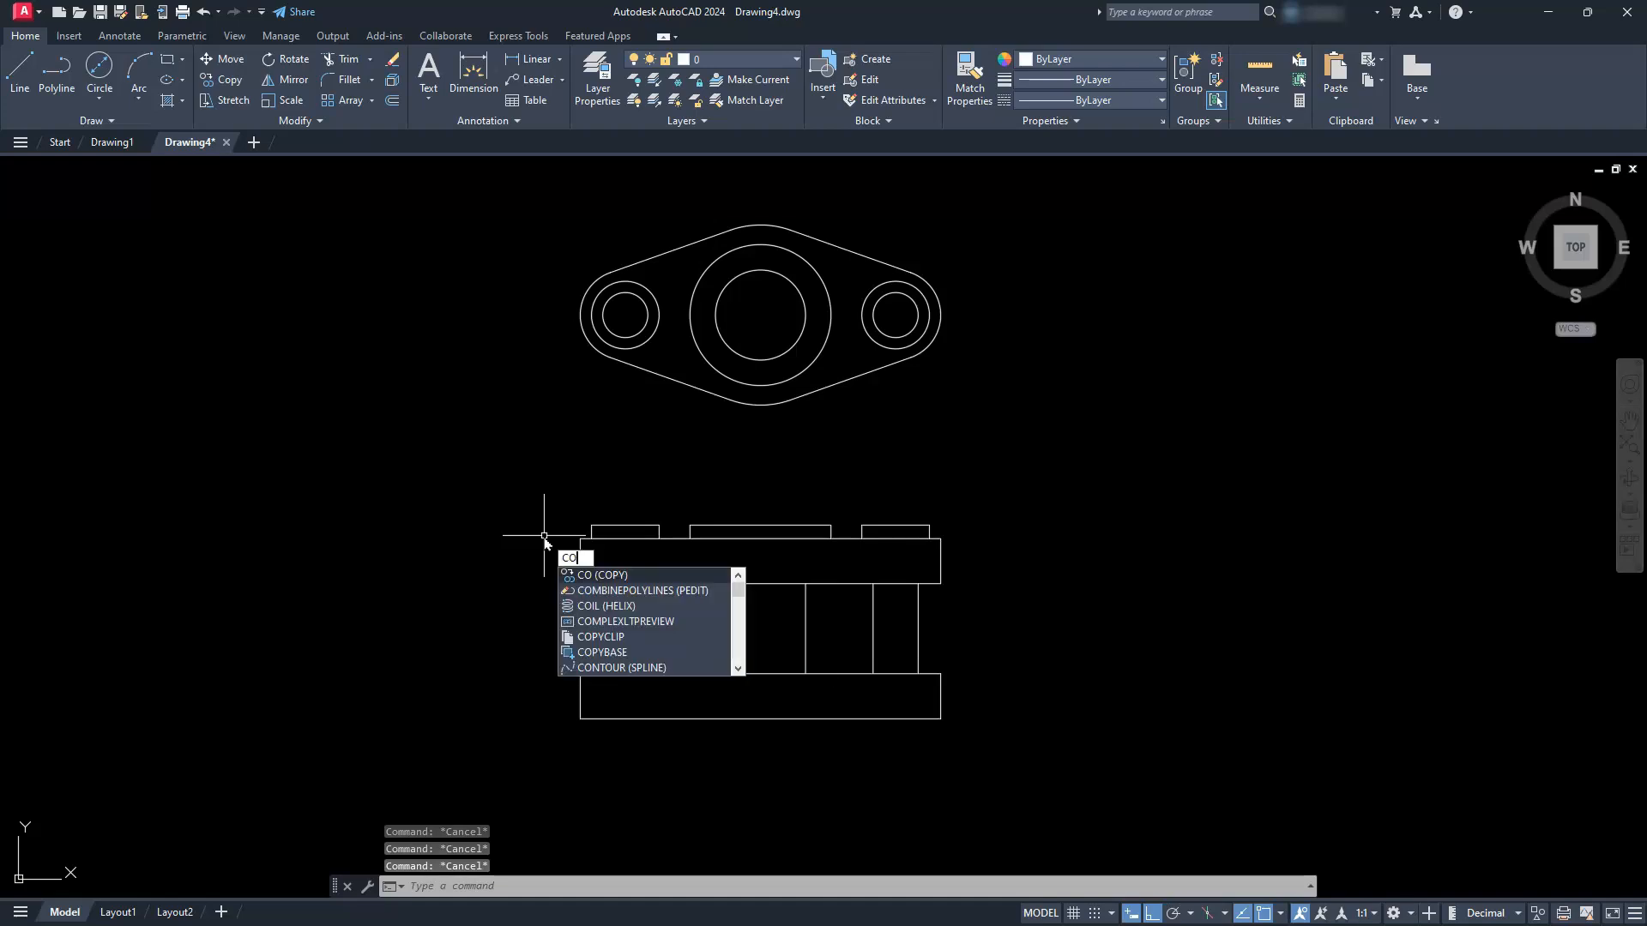
{"action": "key", "text": "Return"}
{"action": "left_click", "coordinate": [553, 468]}
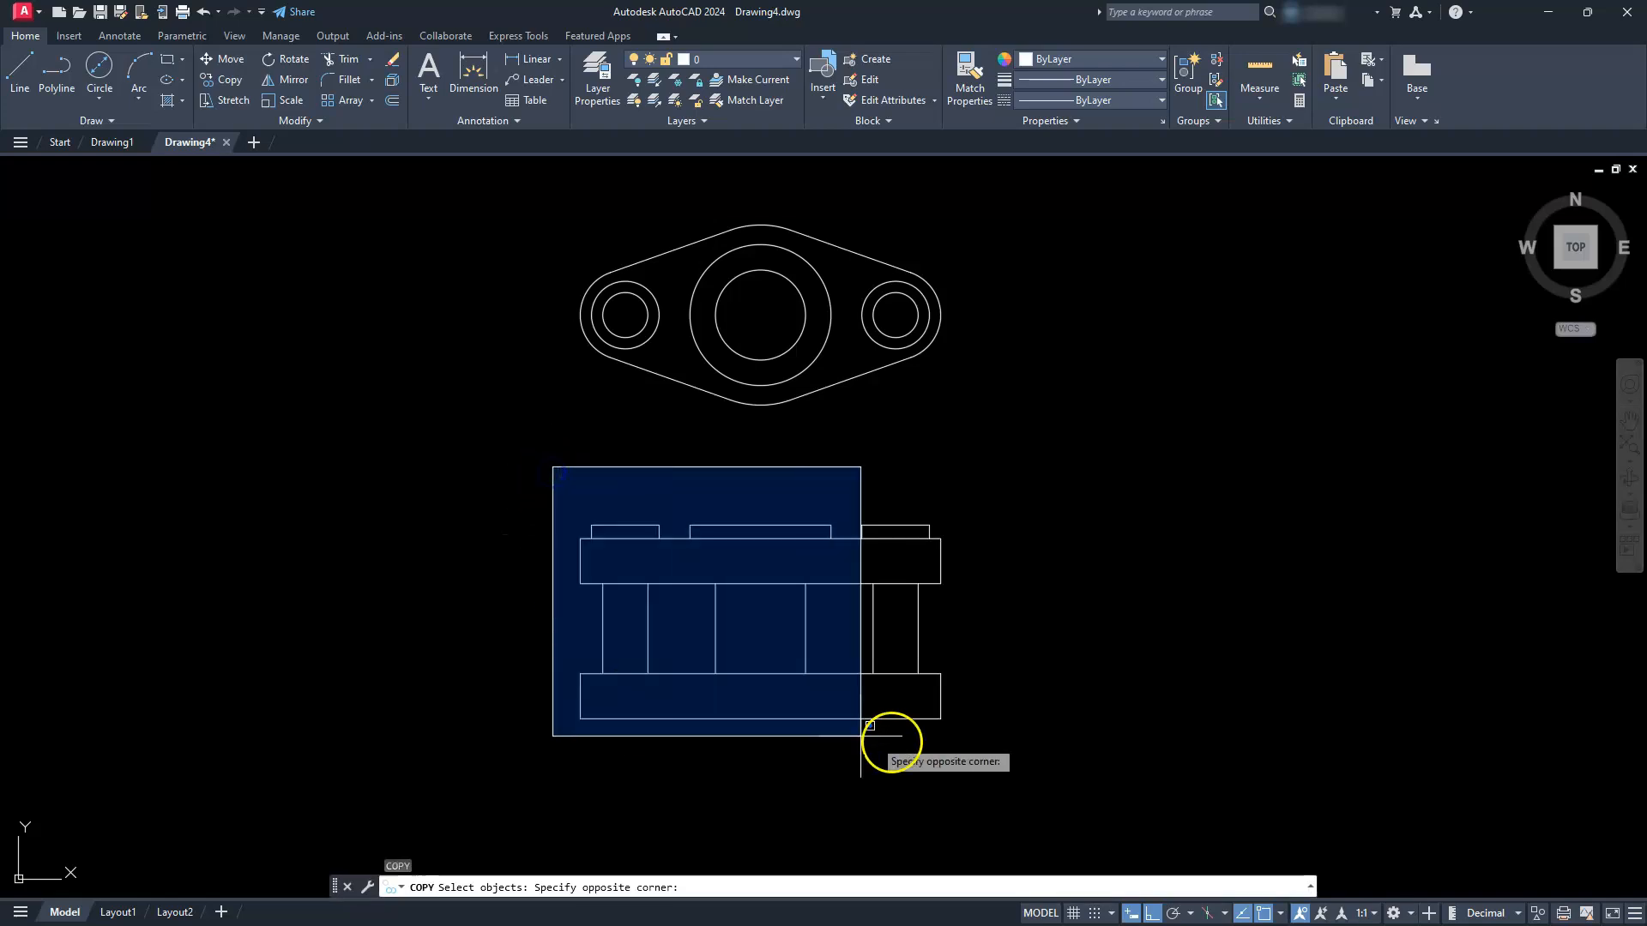
{"action": "left_click", "coordinate": [1010, 744]}
{"action": "key", "text": "Return"}
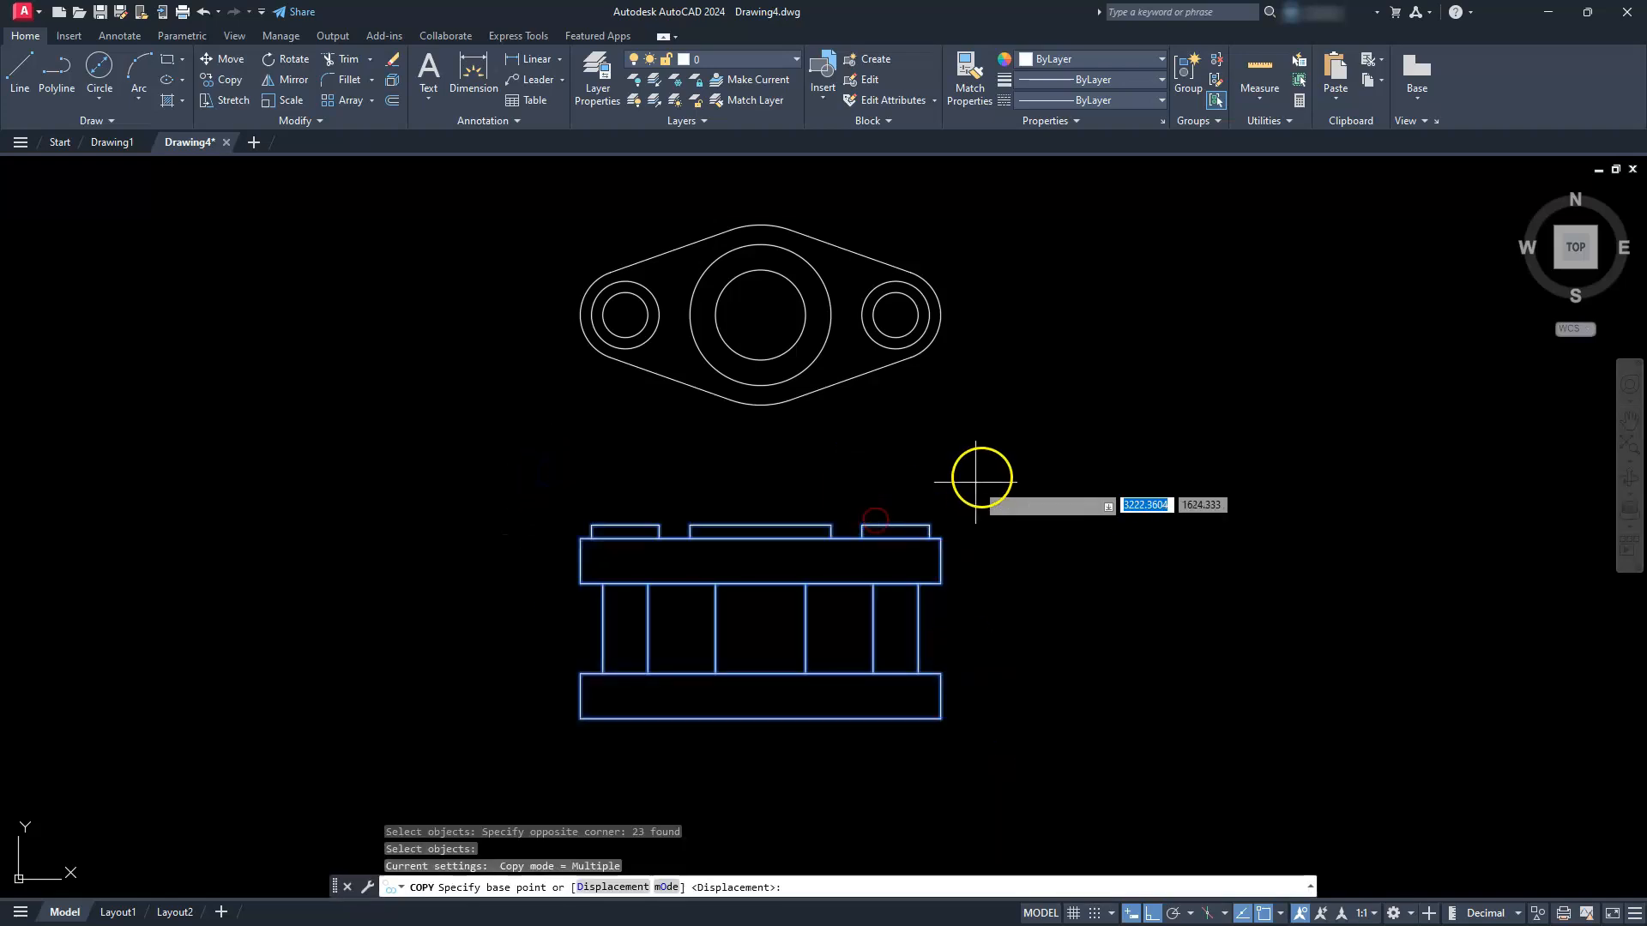
{"action": "left_click", "coordinate": [994, 449]}
{"action": "middle_click_drag", "start_coordinate": [981, 515], "coordinate": [977, 349]}
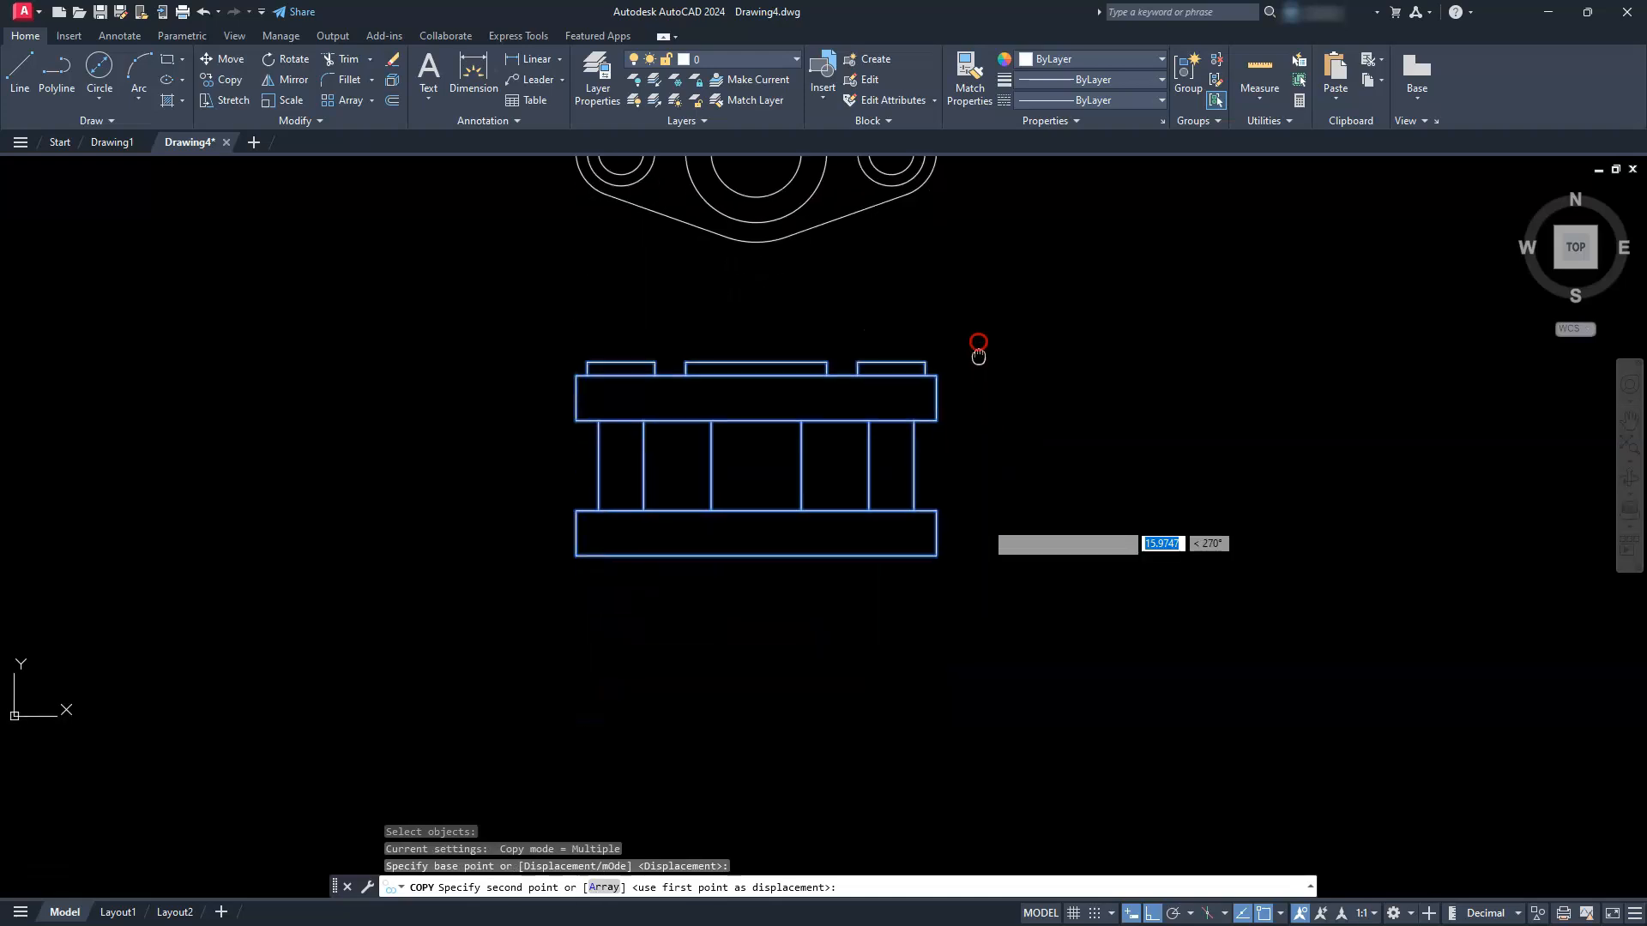
{"action": "left_click", "coordinate": [978, 596]}
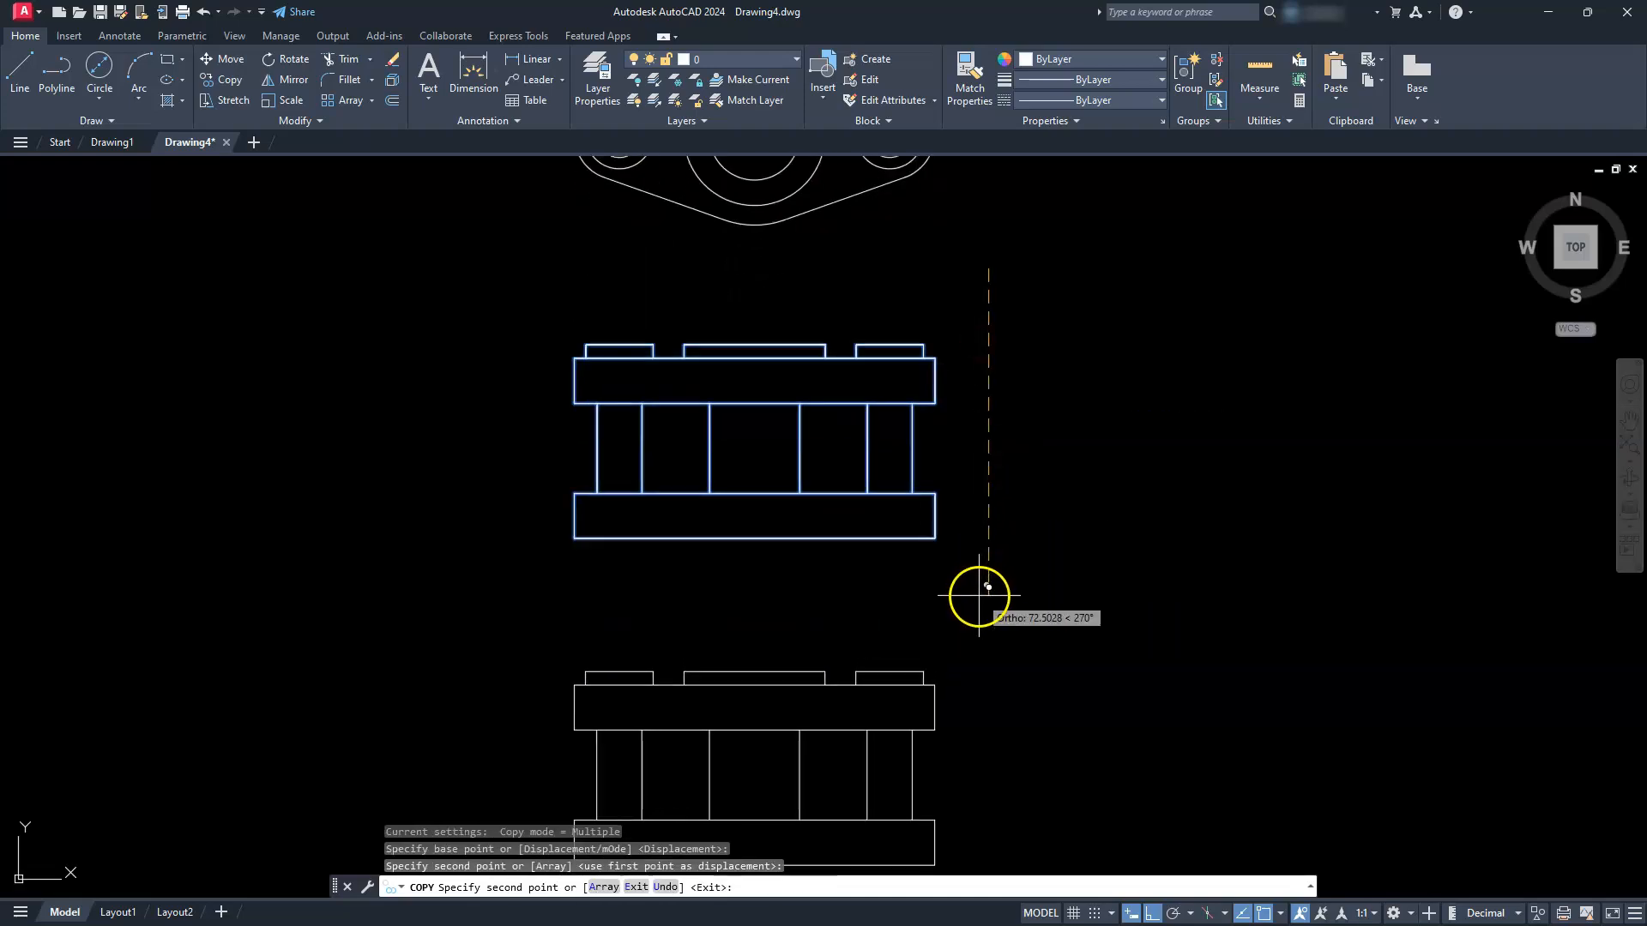
{"action": "key", "text": "Escape"}
{"action": "key", "text": "Escape"}
{"action": "key", "text": "Escape"}
Trim the lower plate's top edge inside the two side columns and the central column of the original front view.
{"action": "middle_click_drag", "start_coordinate": [613, 417], "coordinate": [650, 505]}
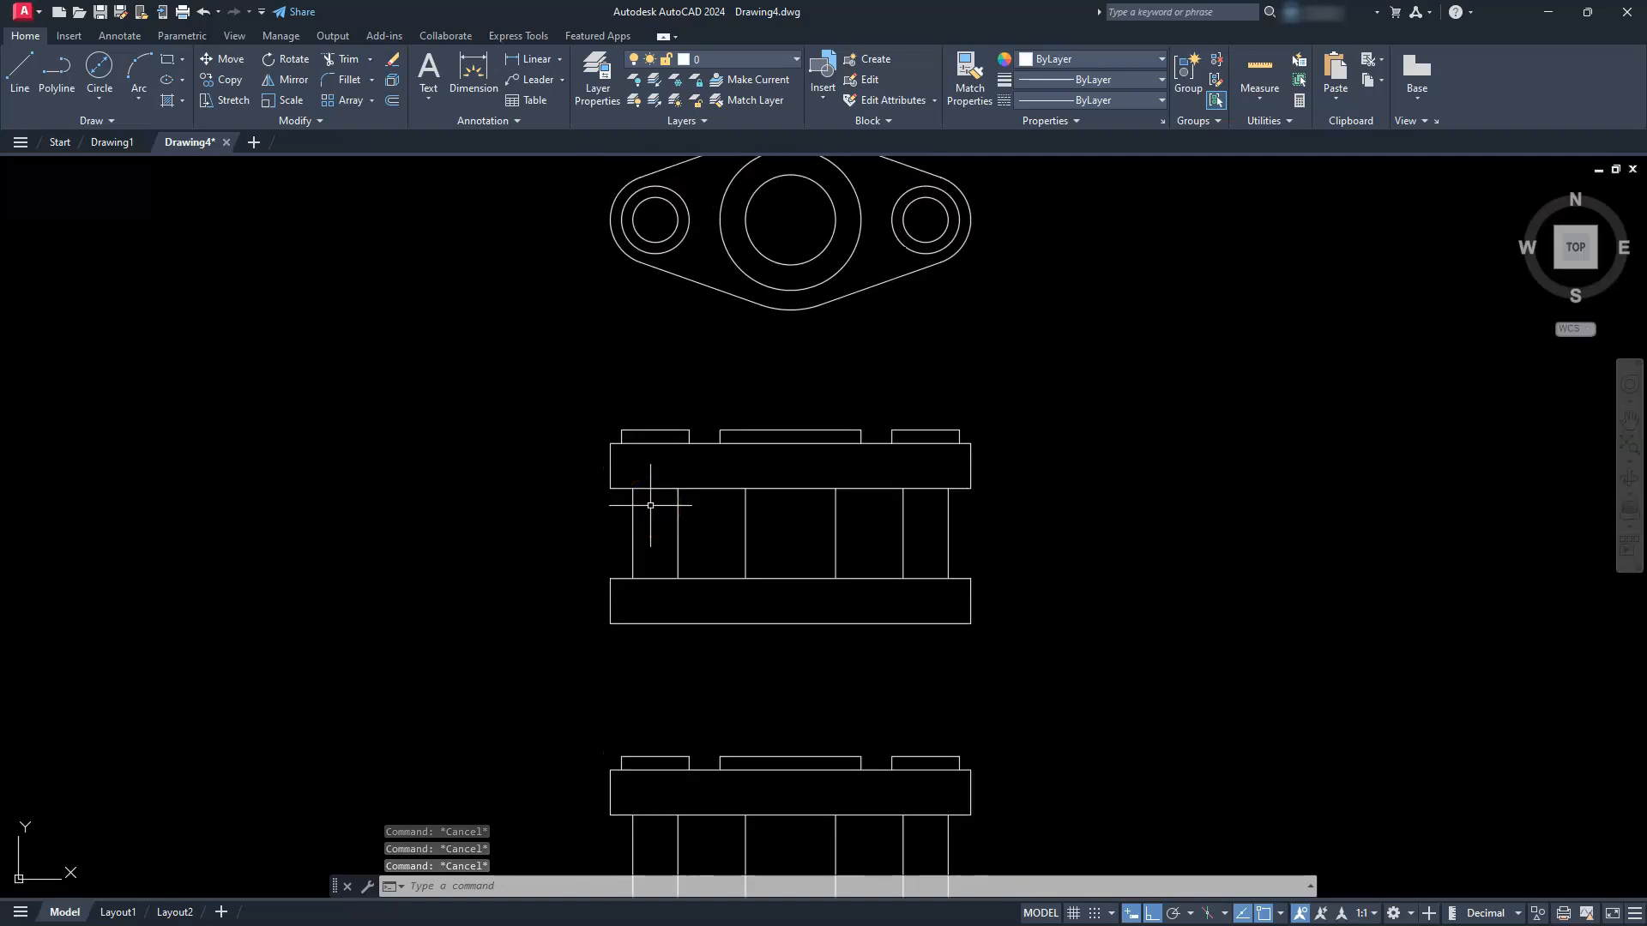
{"action": "scroll", "coordinate": [650, 506], "scroll_direction": "up", "scroll_amount": 2}
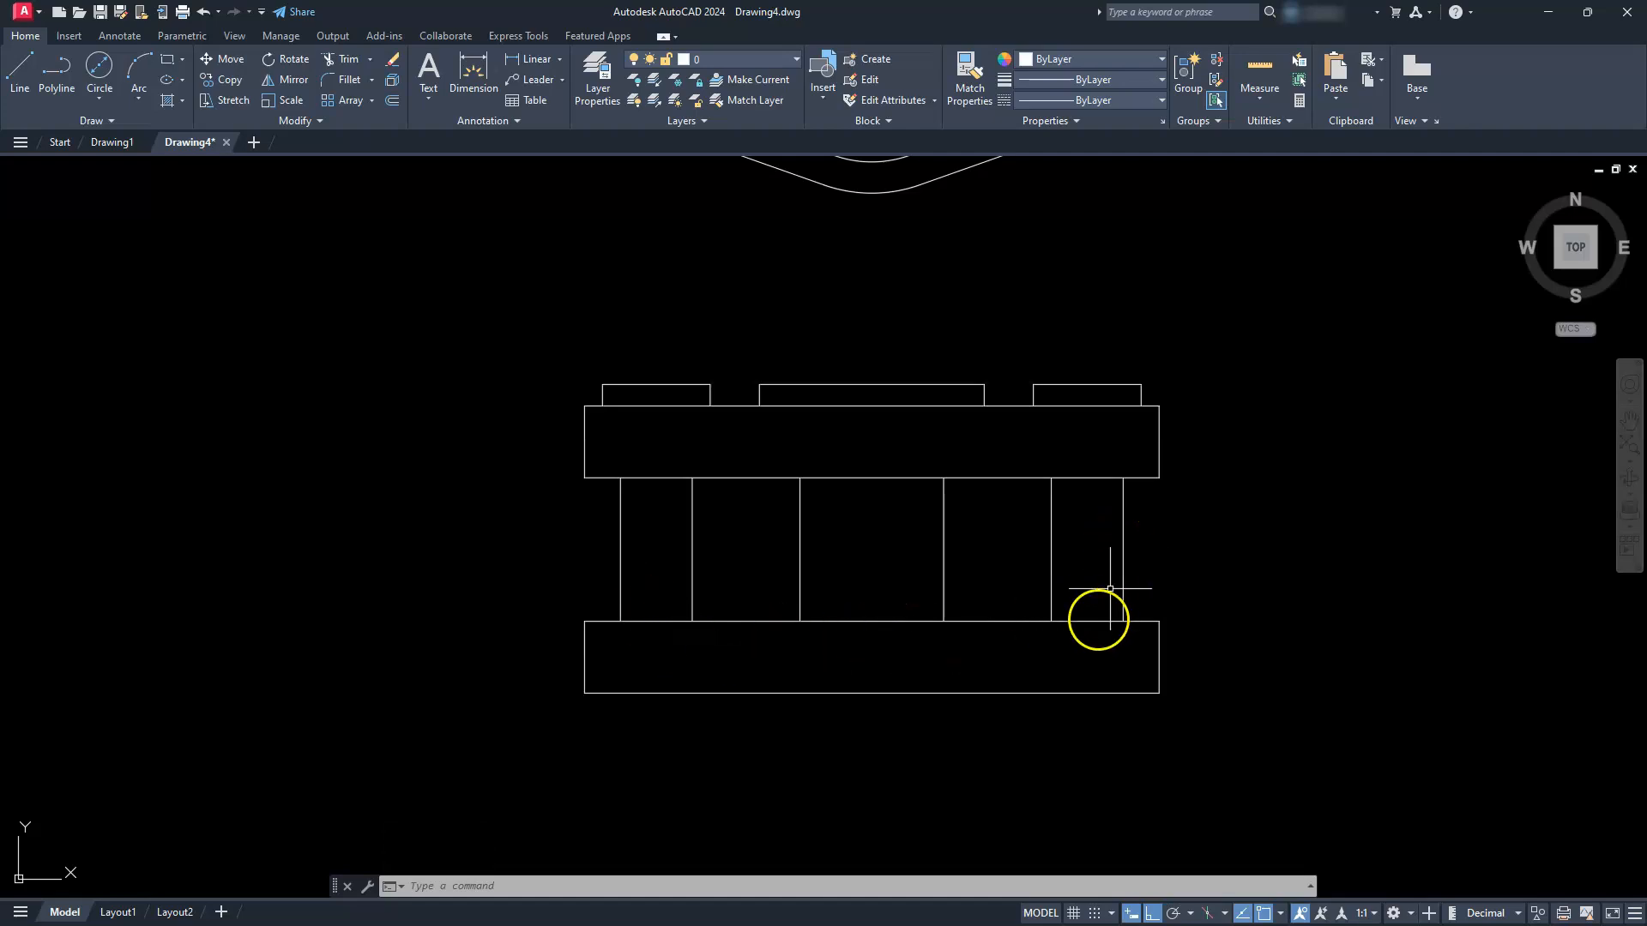
{"action": "left_click", "coordinate": [347, 59]}
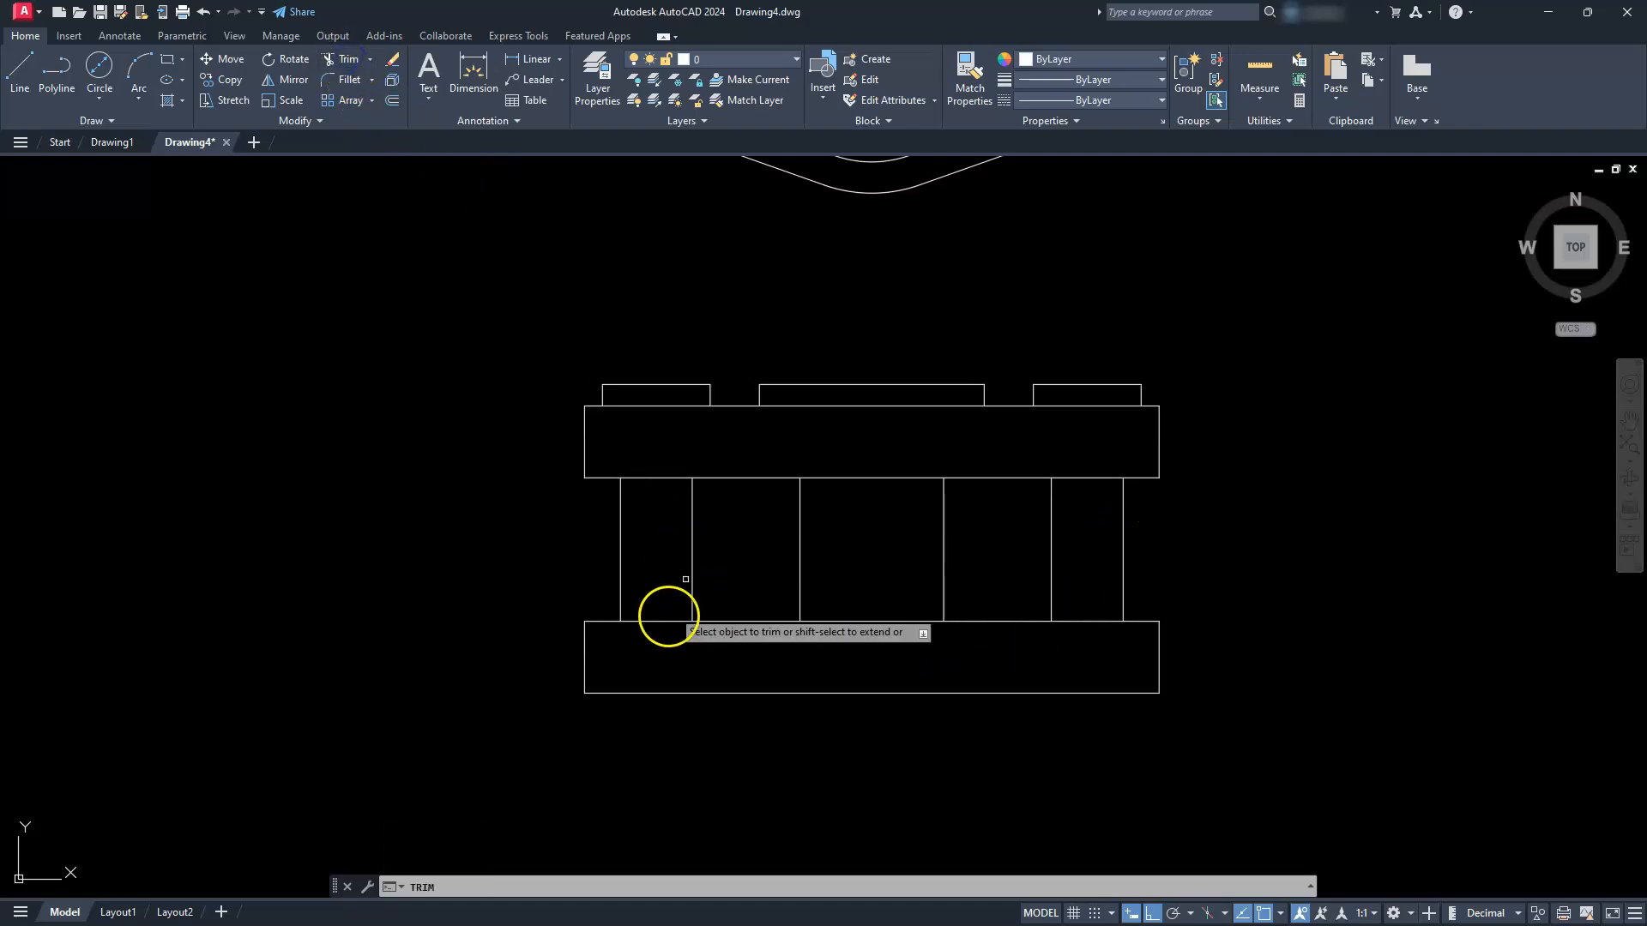
{"action": "left_click", "coordinate": [659, 621]}
{"action": "left_click", "coordinate": [827, 621]}
{"action": "left_click", "coordinate": [1085, 622]}
{"action": "left_click", "coordinate": [1081, 607]}
{"action": "key", "text": "Escape"}
{"action": "key", "text": "Escape"}
{"action": "key", "text": "Escape"}
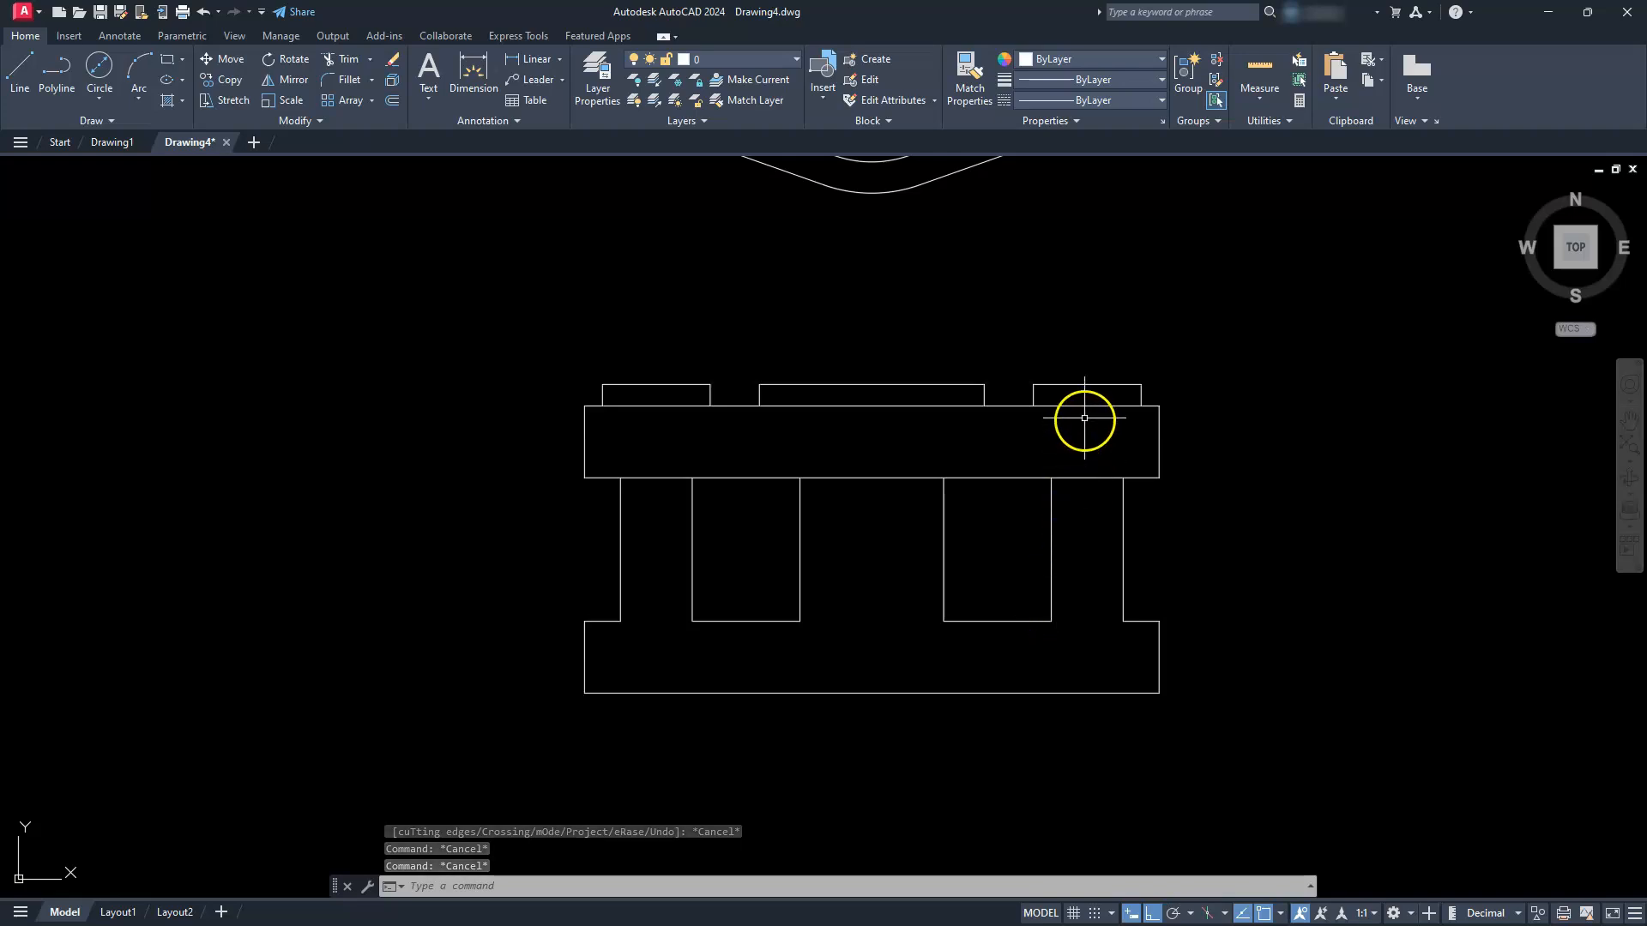
Draw six vertical construction lines through the left and right quadrants of the three innermost circles in the top view.
{"action": "mouse_move", "coordinate": [855, 371]}
{"action": "middle_mouse_down"}
{"action": "mouse_move", "coordinate": [859, 359]}
{"action": "mouse_move", "coordinate": [895, 665]}
{"action": "middle_mouse_up"}
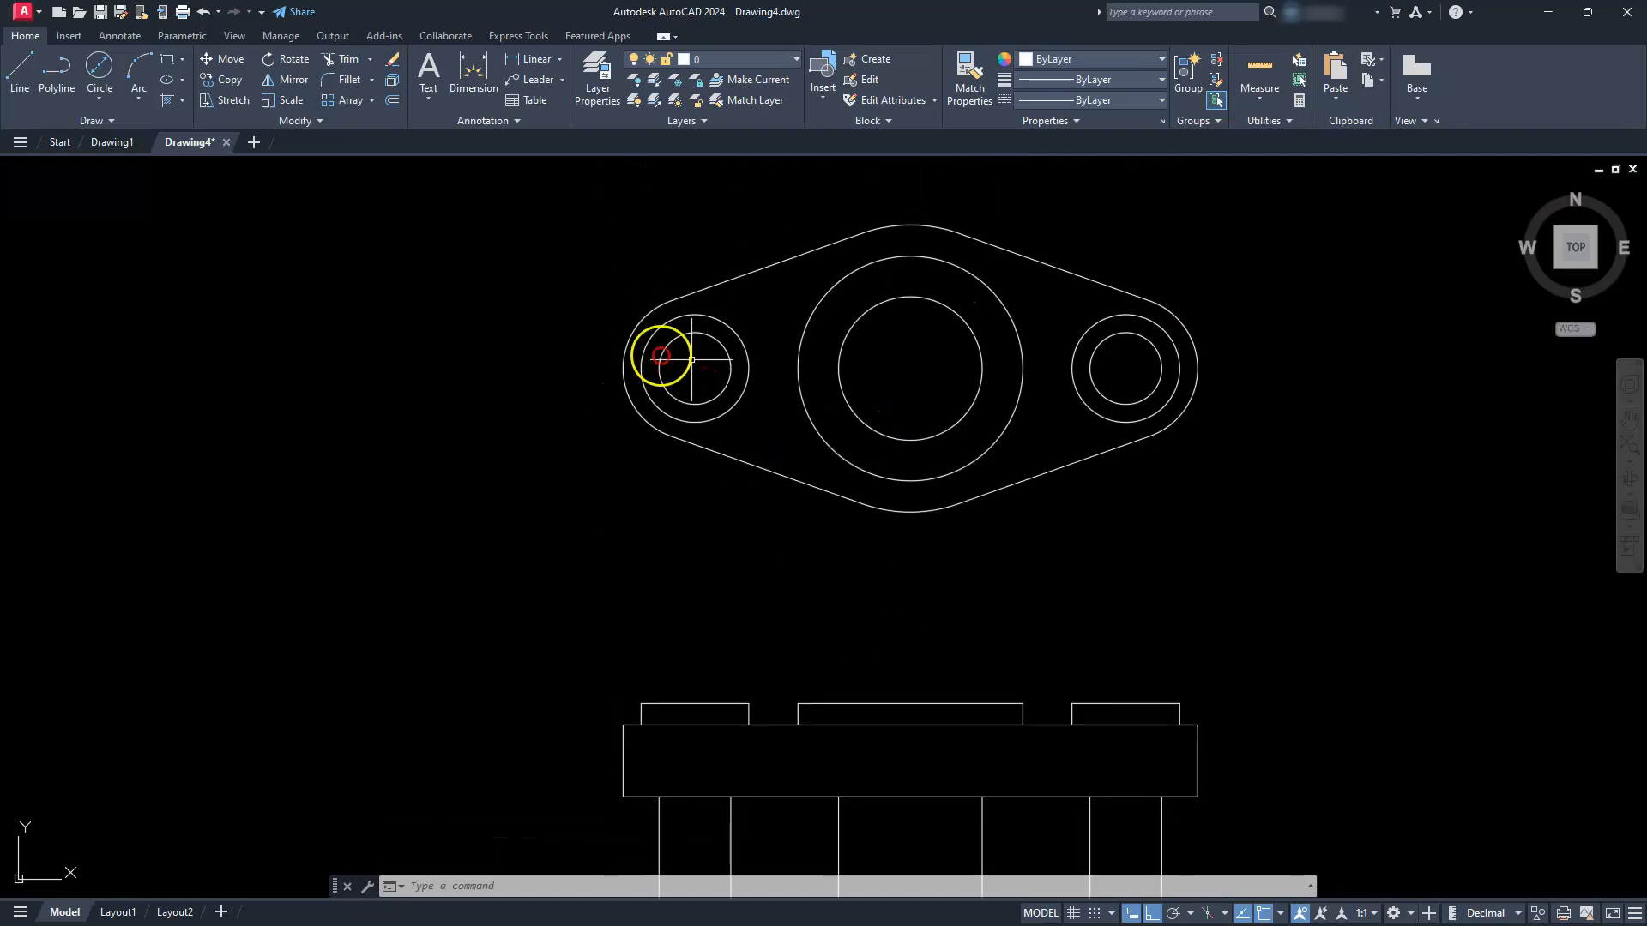
{"action": "left_click", "coordinate": [87, 121]}
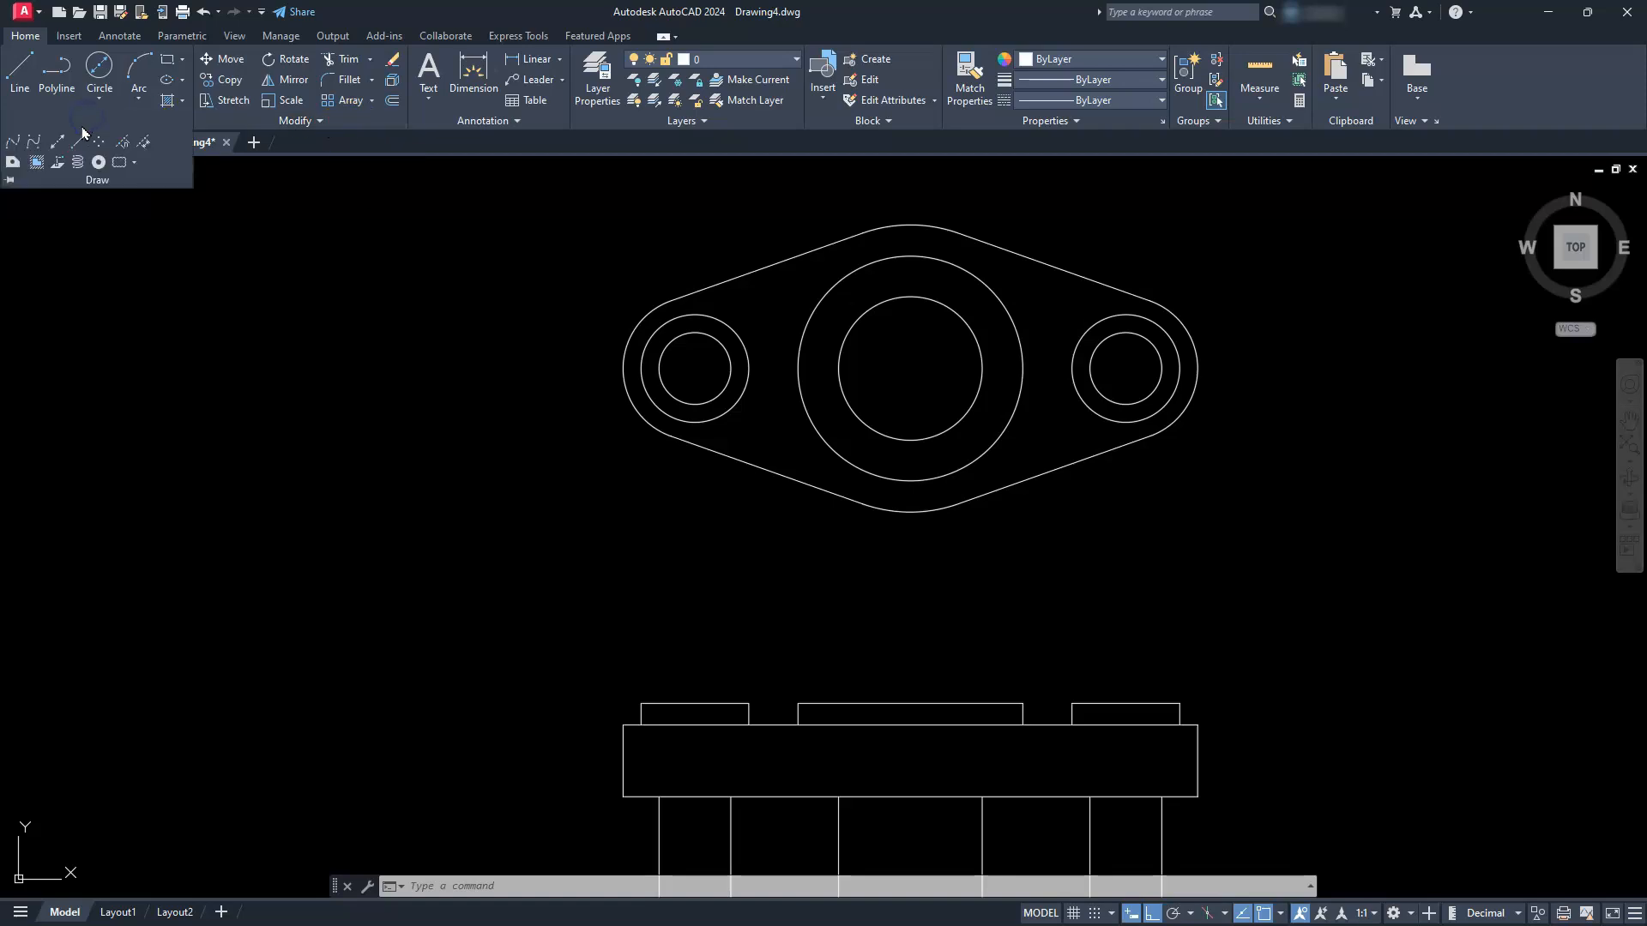
{"action": "left_click", "coordinate": [56, 145]}
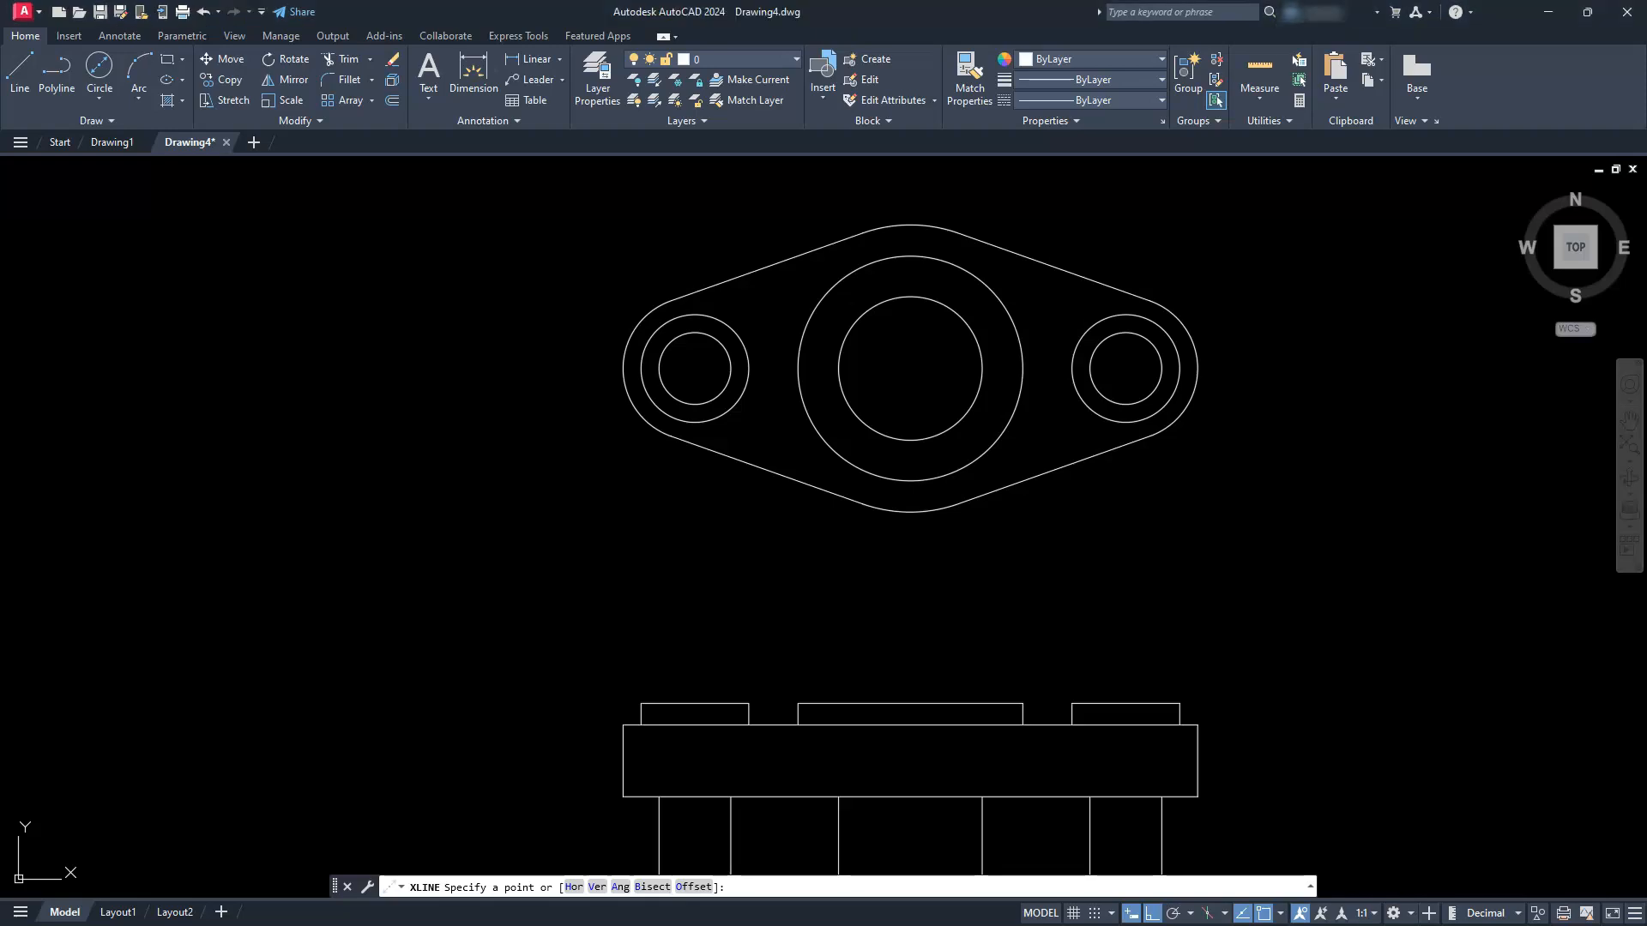
{"action": "left_click", "coordinate": [593, 886]}
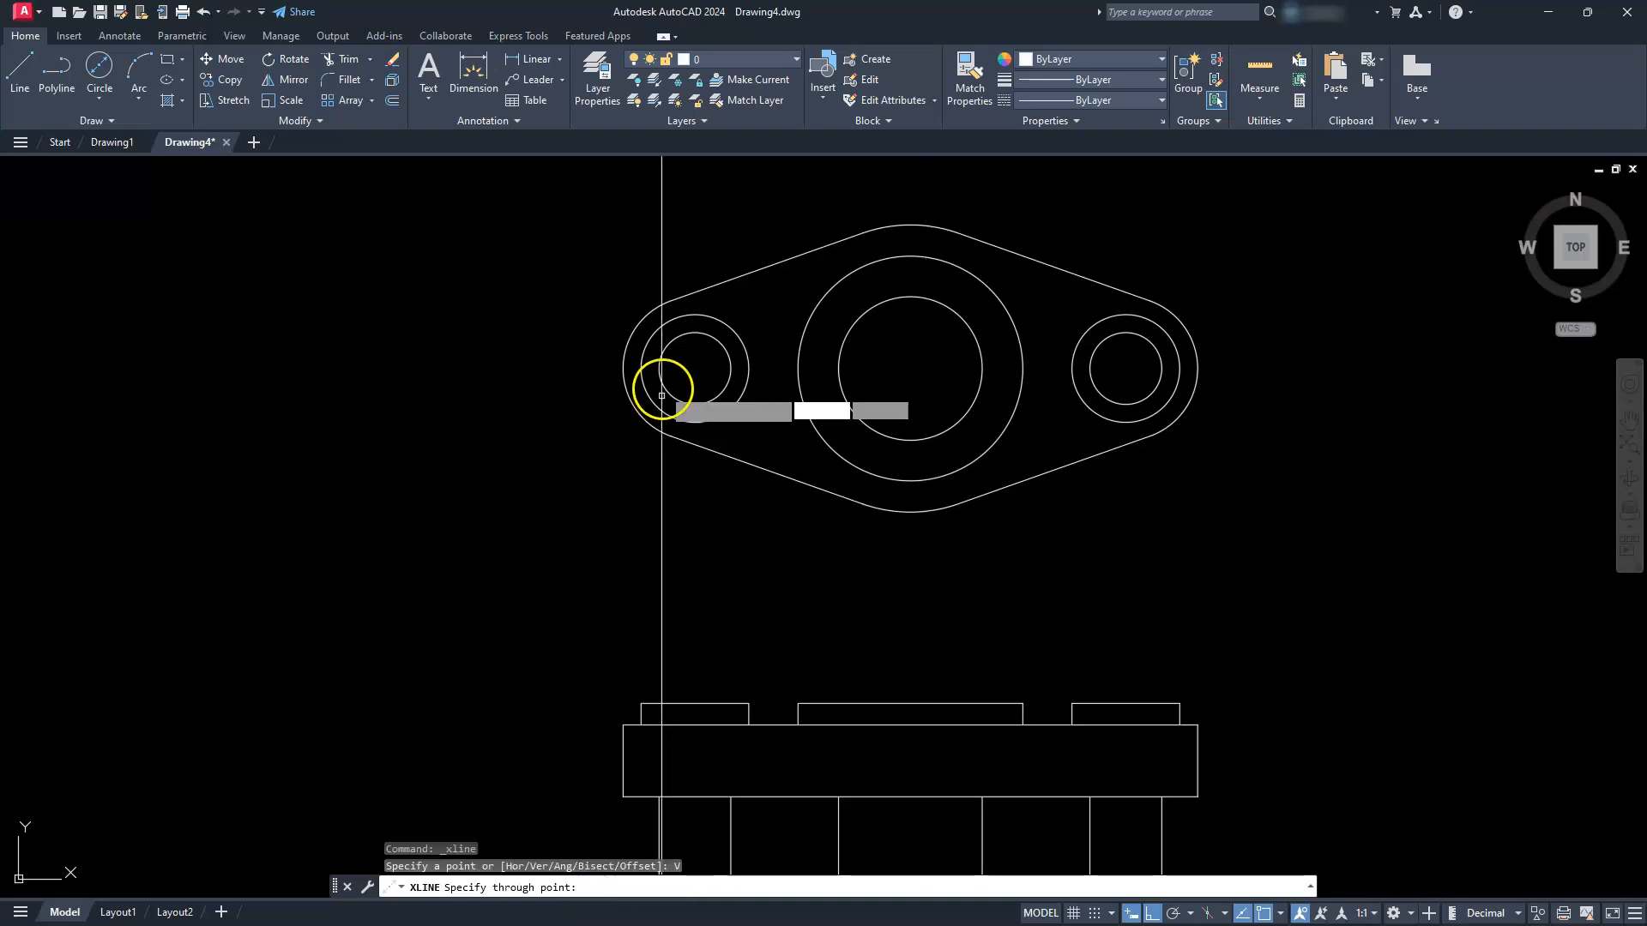
{"action": "left_click", "coordinate": [662, 380]}
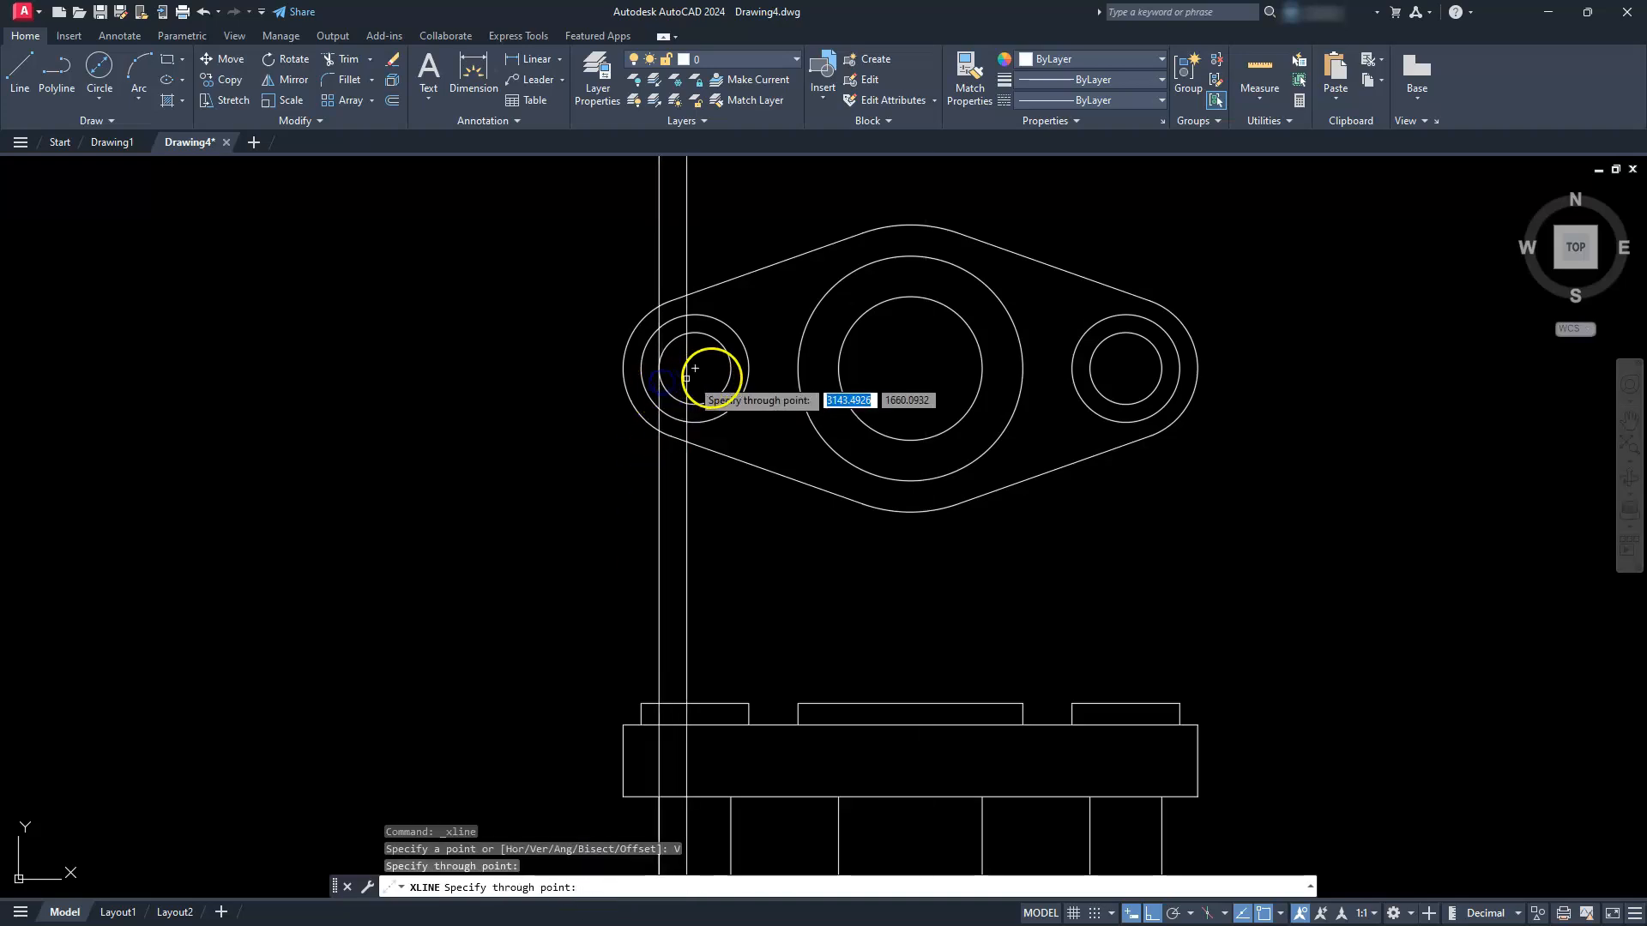
{"action": "left_click", "coordinate": [731, 370]}
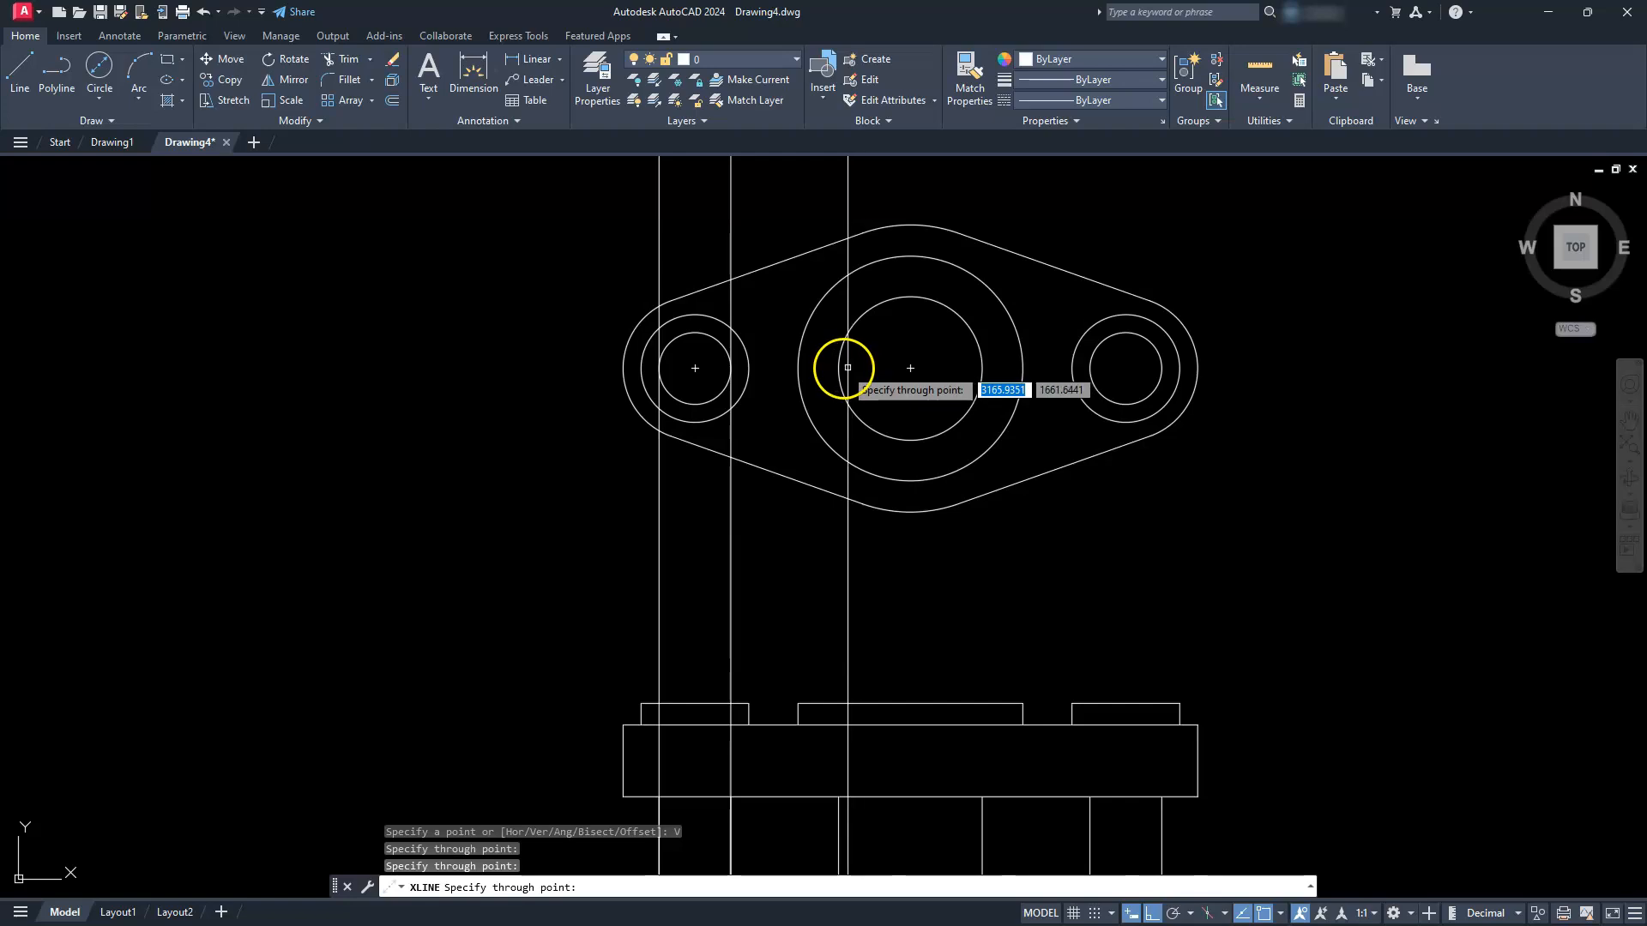
{"action": "left_click", "coordinate": [838, 369]}
{"action": "left_click", "coordinate": [982, 368]}
{"action": "left_click", "coordinate": [1090, 369]}
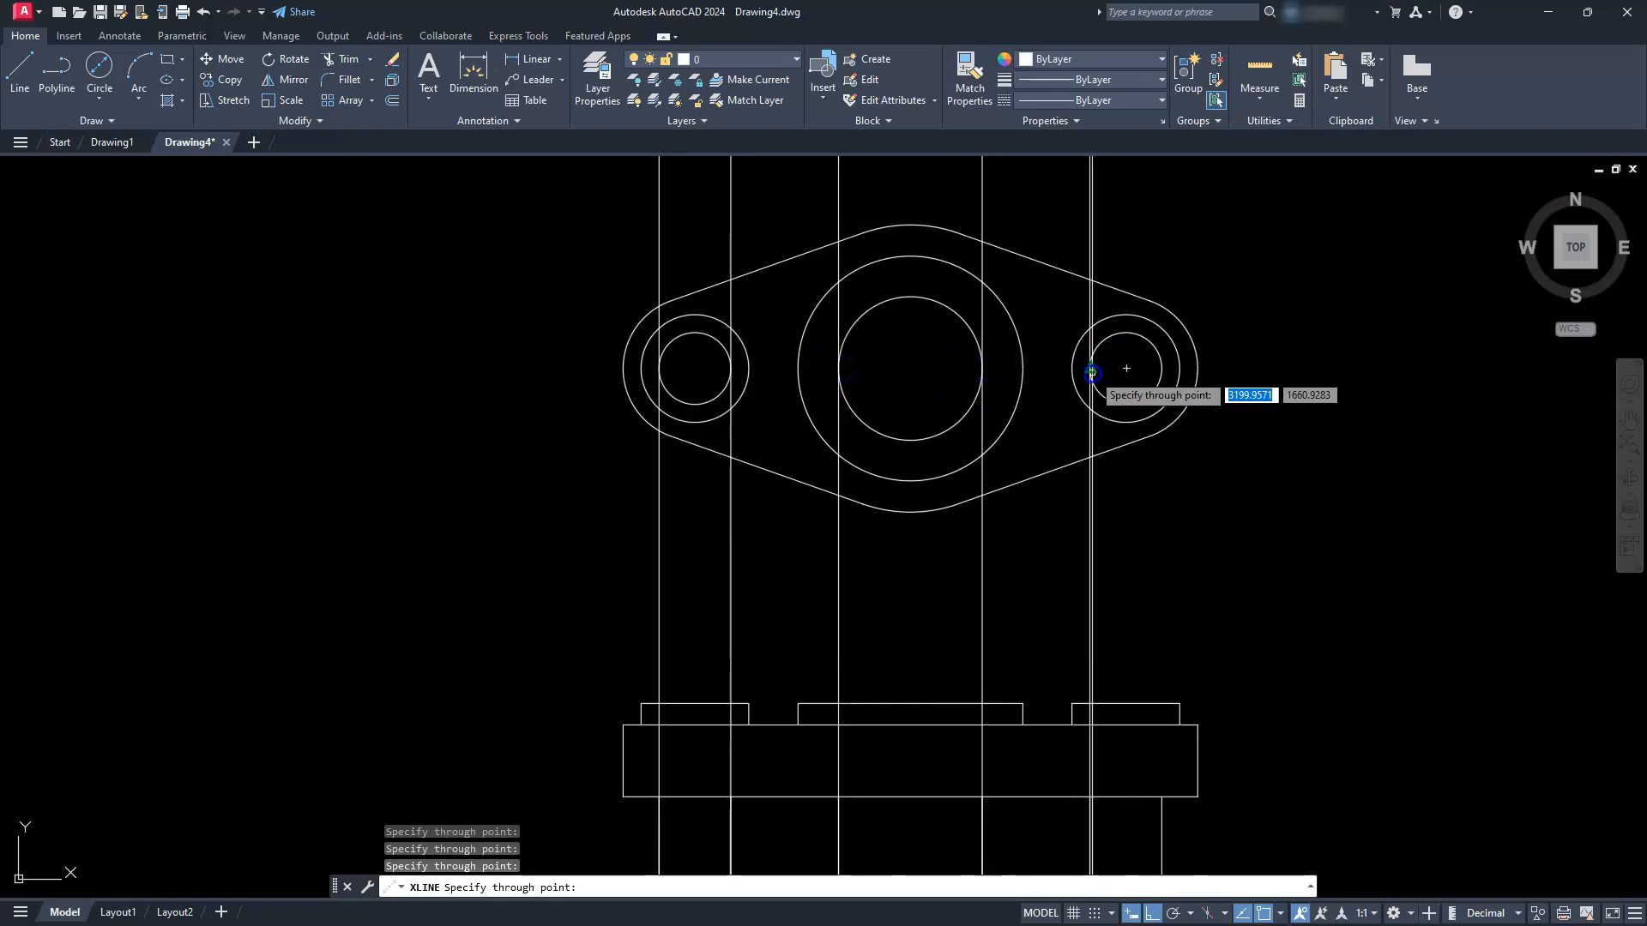
{"action": "left_click", "coordinate": [1162, 369]}
{"action": "key", "text": "Escape"}
{"action": "key", "text": "Escape"}
{"action": "key", "text": "Escape"}
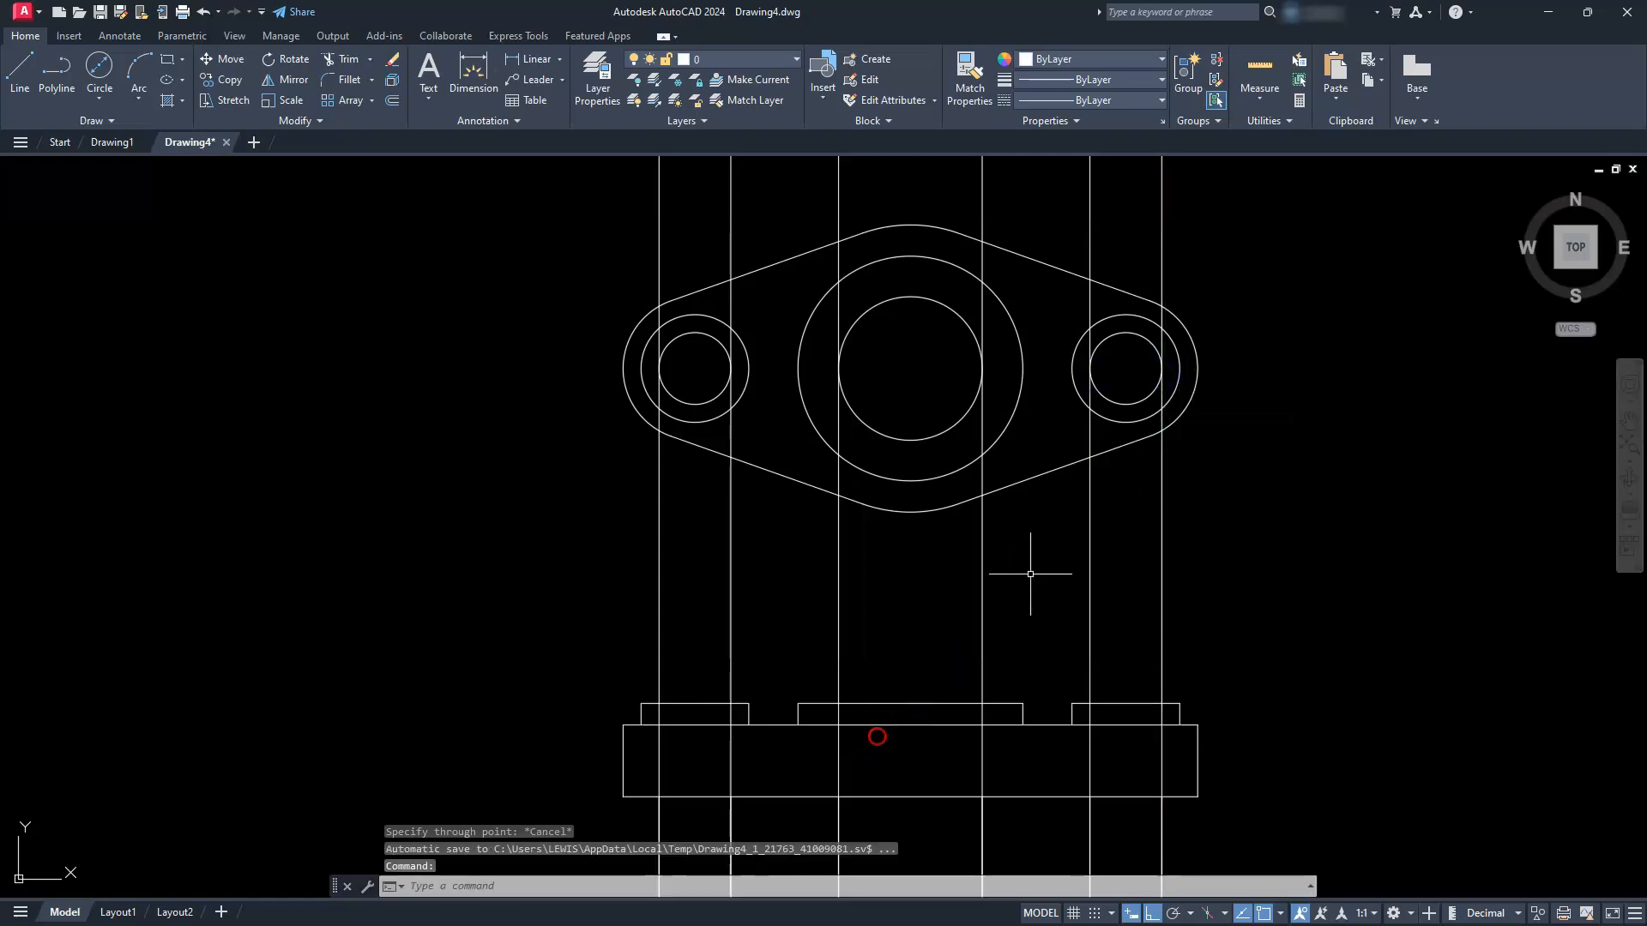
Trim the six construction lines above the bosses, using the three boss top edges and the upper plate's bottom edge as cutting edges.
{"action": "middle_click_drag", "start_coordinate": [875, 731], "coordinate": [945, 617]}
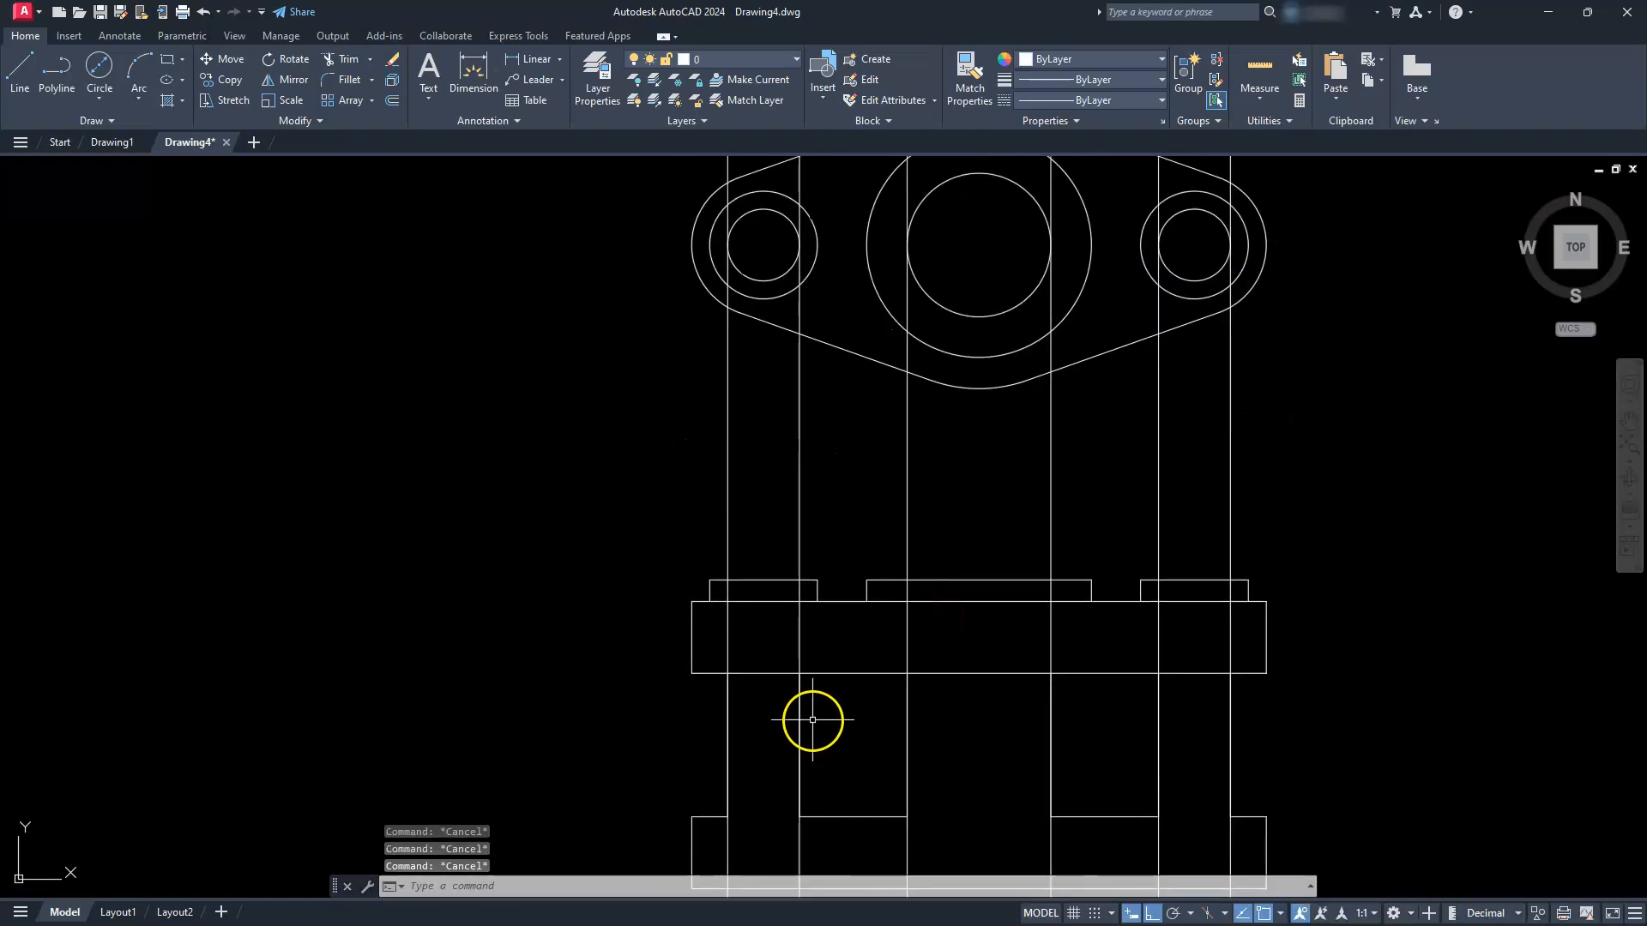
{"action": "scroll", "coordinate": [818, 679], "scroll_direction": "down", "scroll_amount": 2}
{"action": "scroll", "coordinate": [766, 669], "scroll_direction": "up", "scroll_amount": 2}
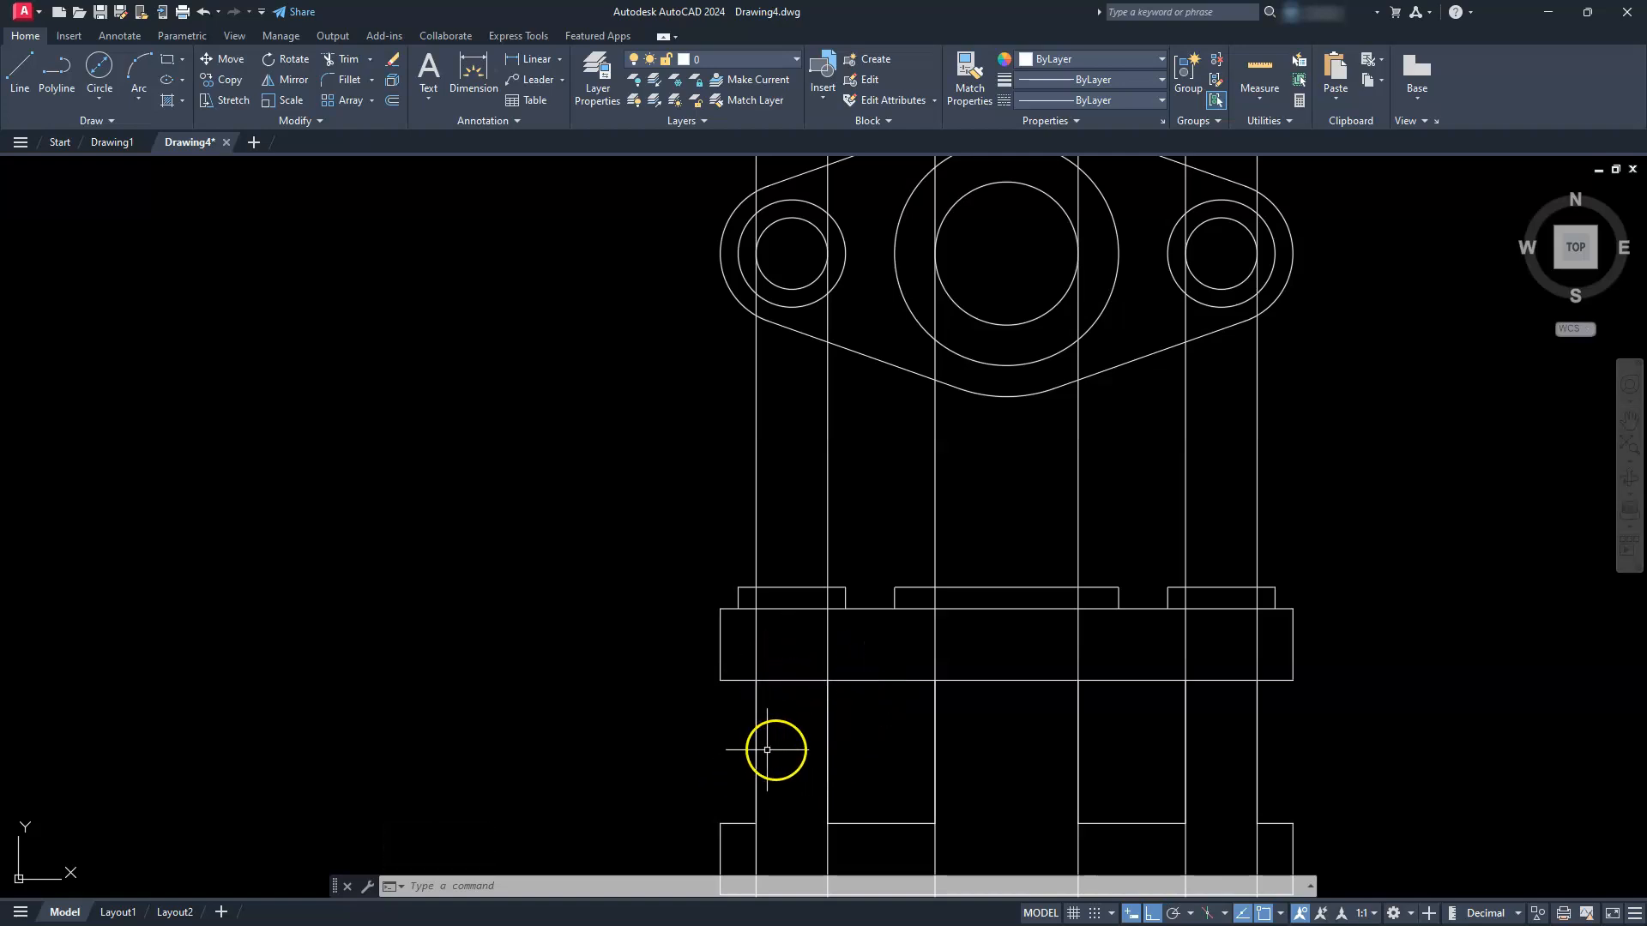
{"action": "middle_click_drag", "start_coordinate": [798, 744], "coordinate": [809, 580]}
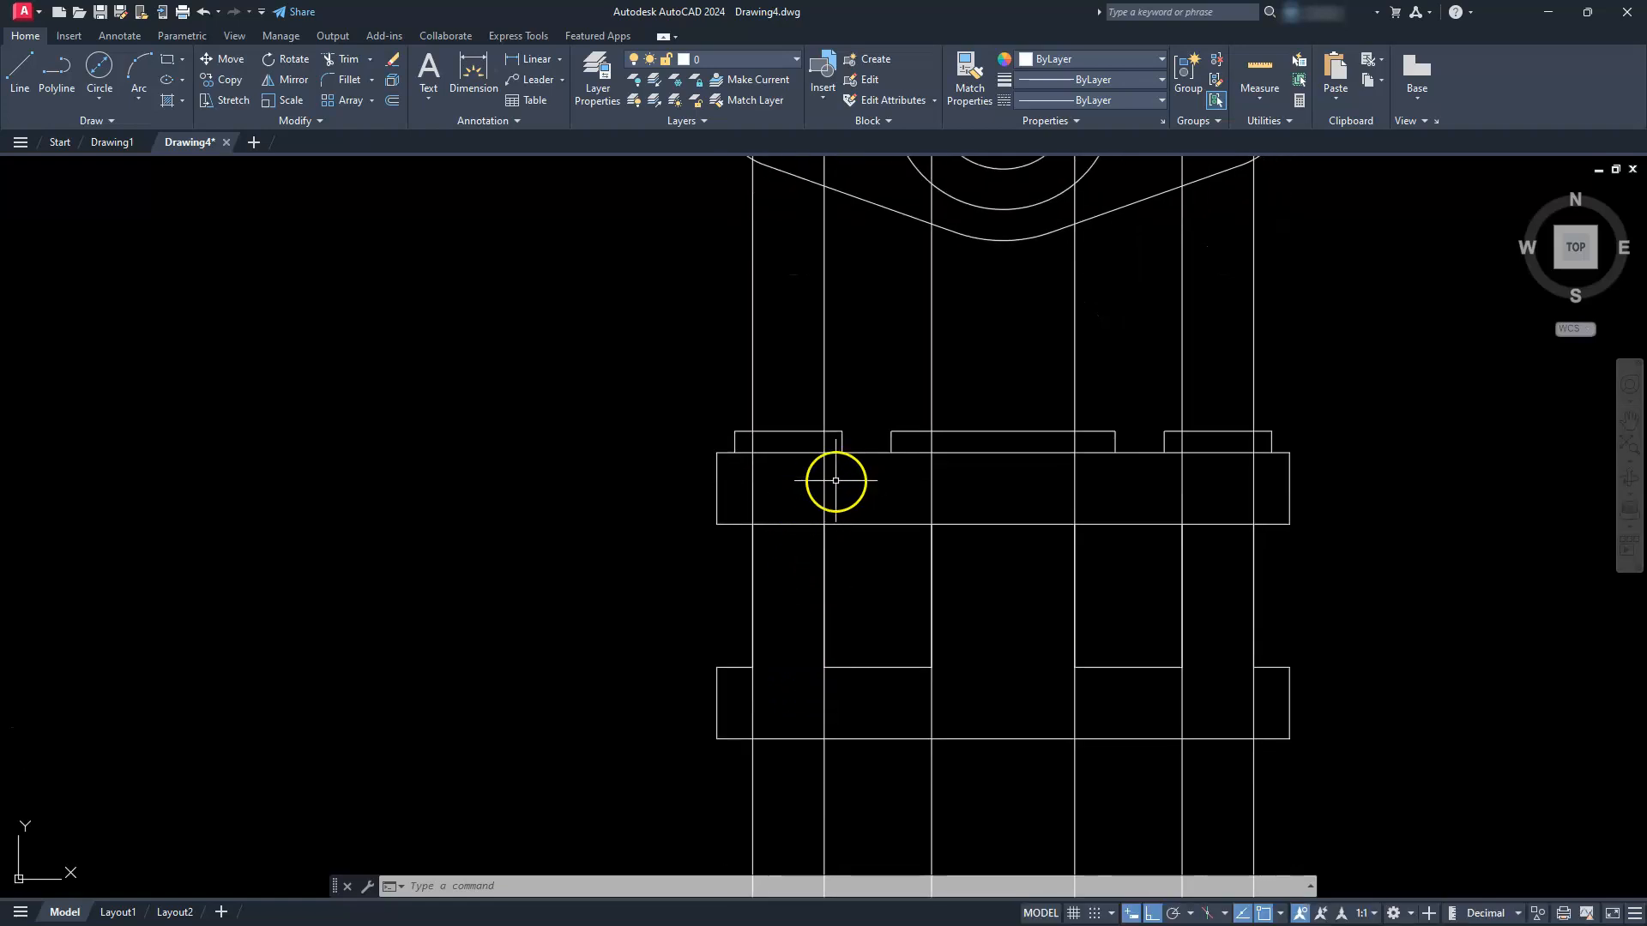
{"action": "left_click", "coordinate": [342, 58]}
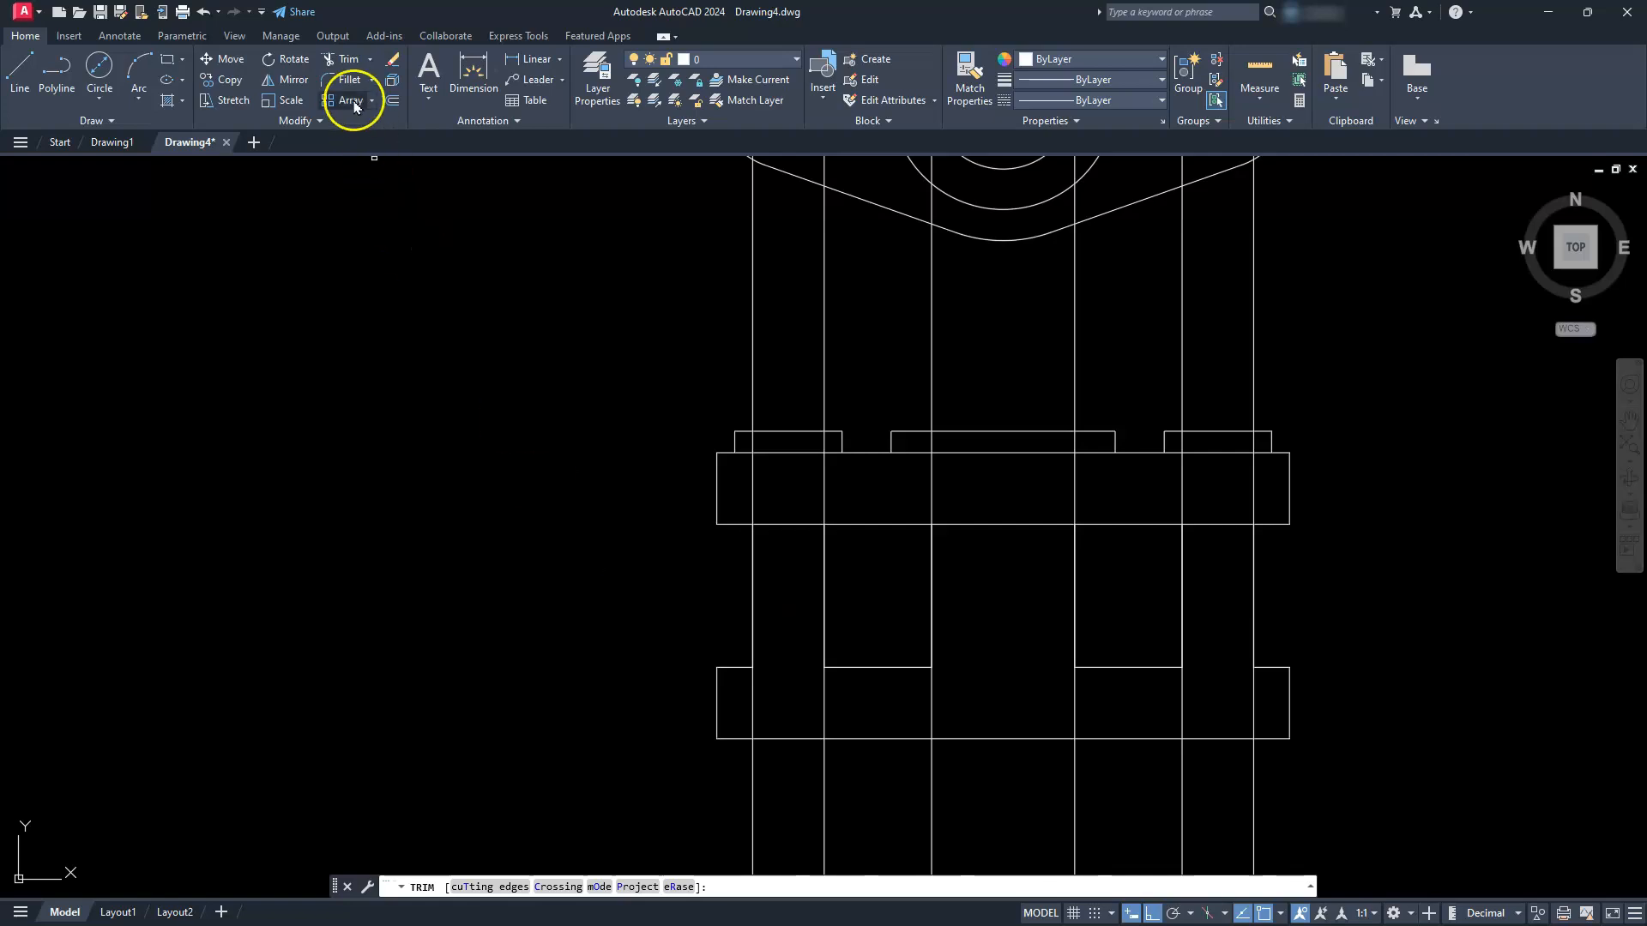
{"action": "left_click", "coordinate": [477, 887]}
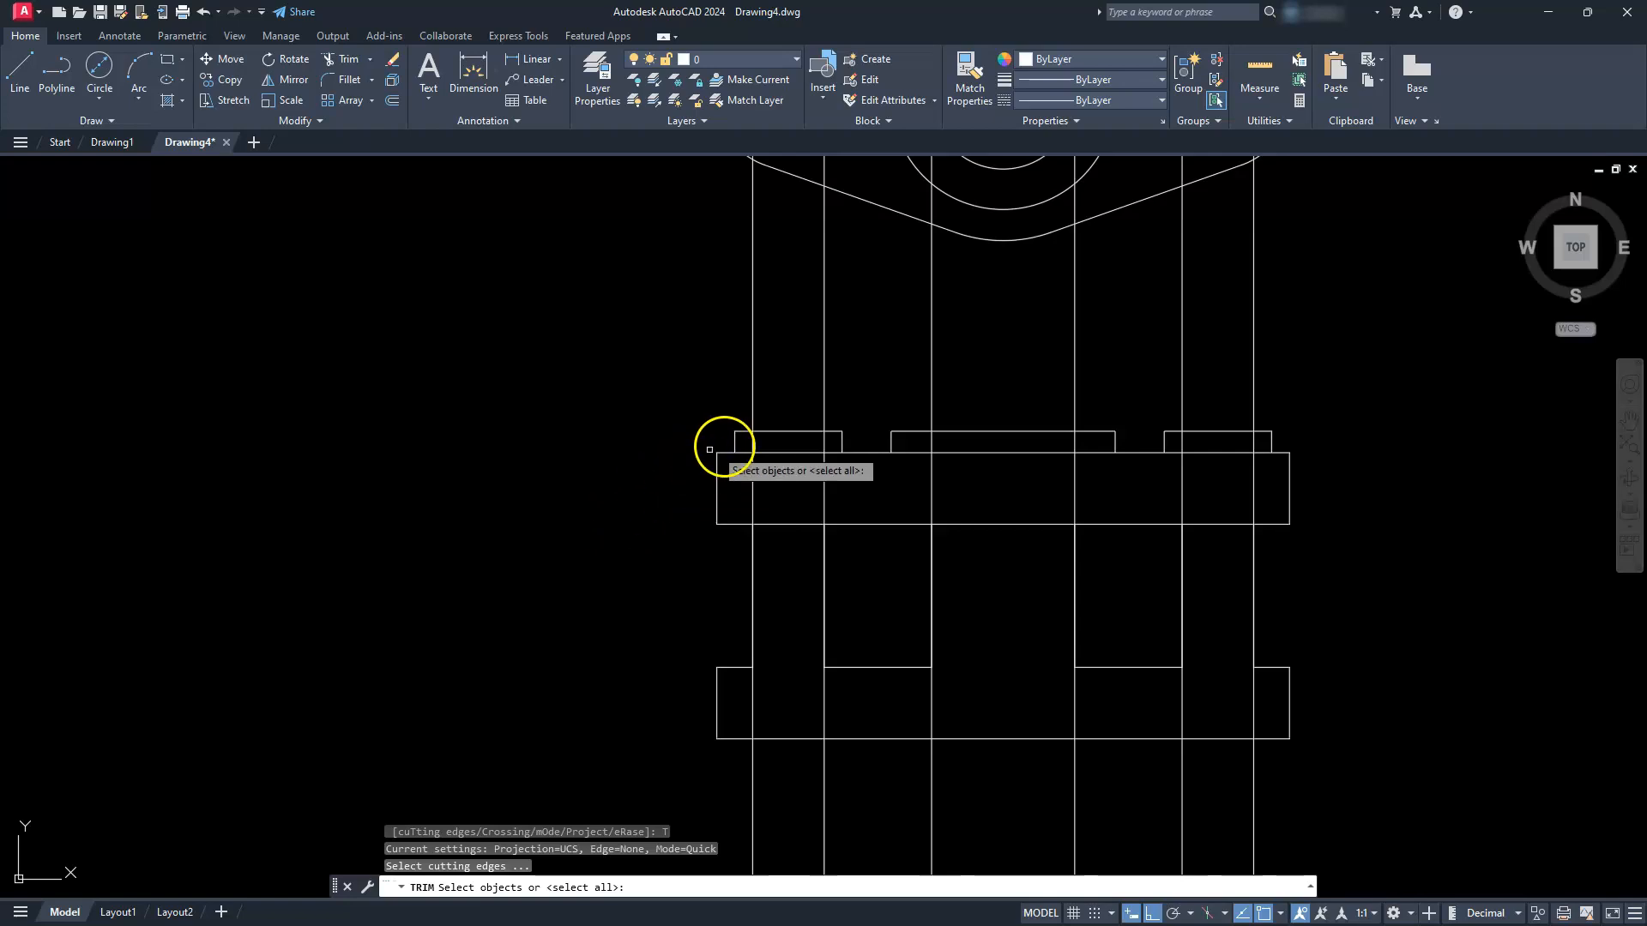
{"action": "left_click", "coordinate": [782, 429]}
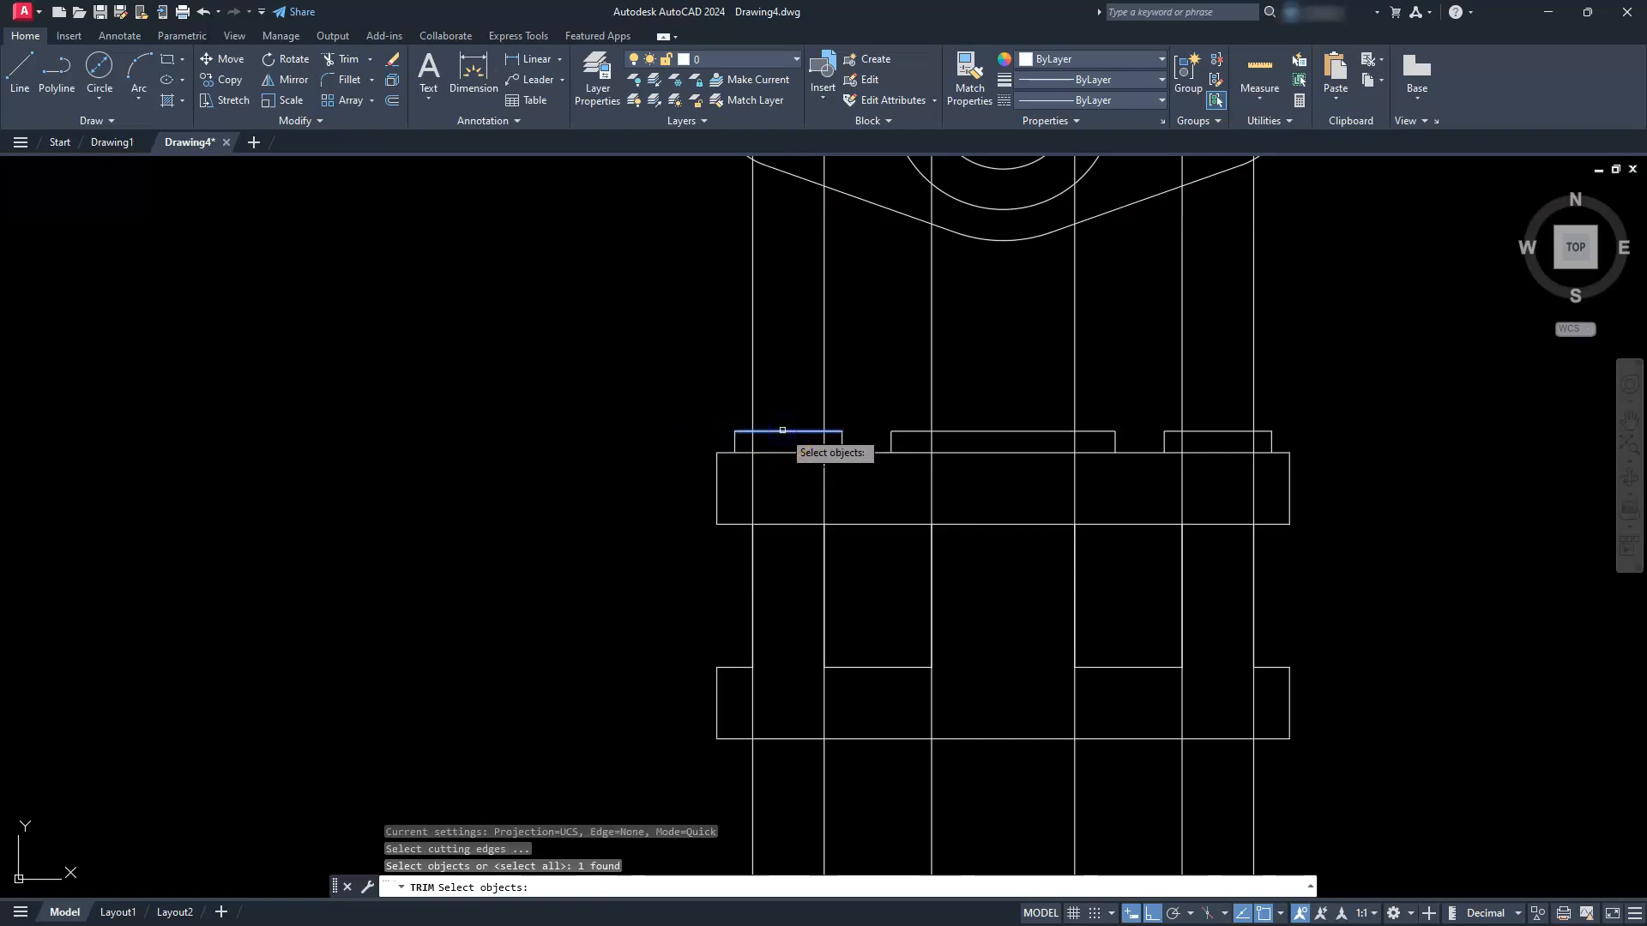
{"action": "left_click", "coordinate": [967, 431]}
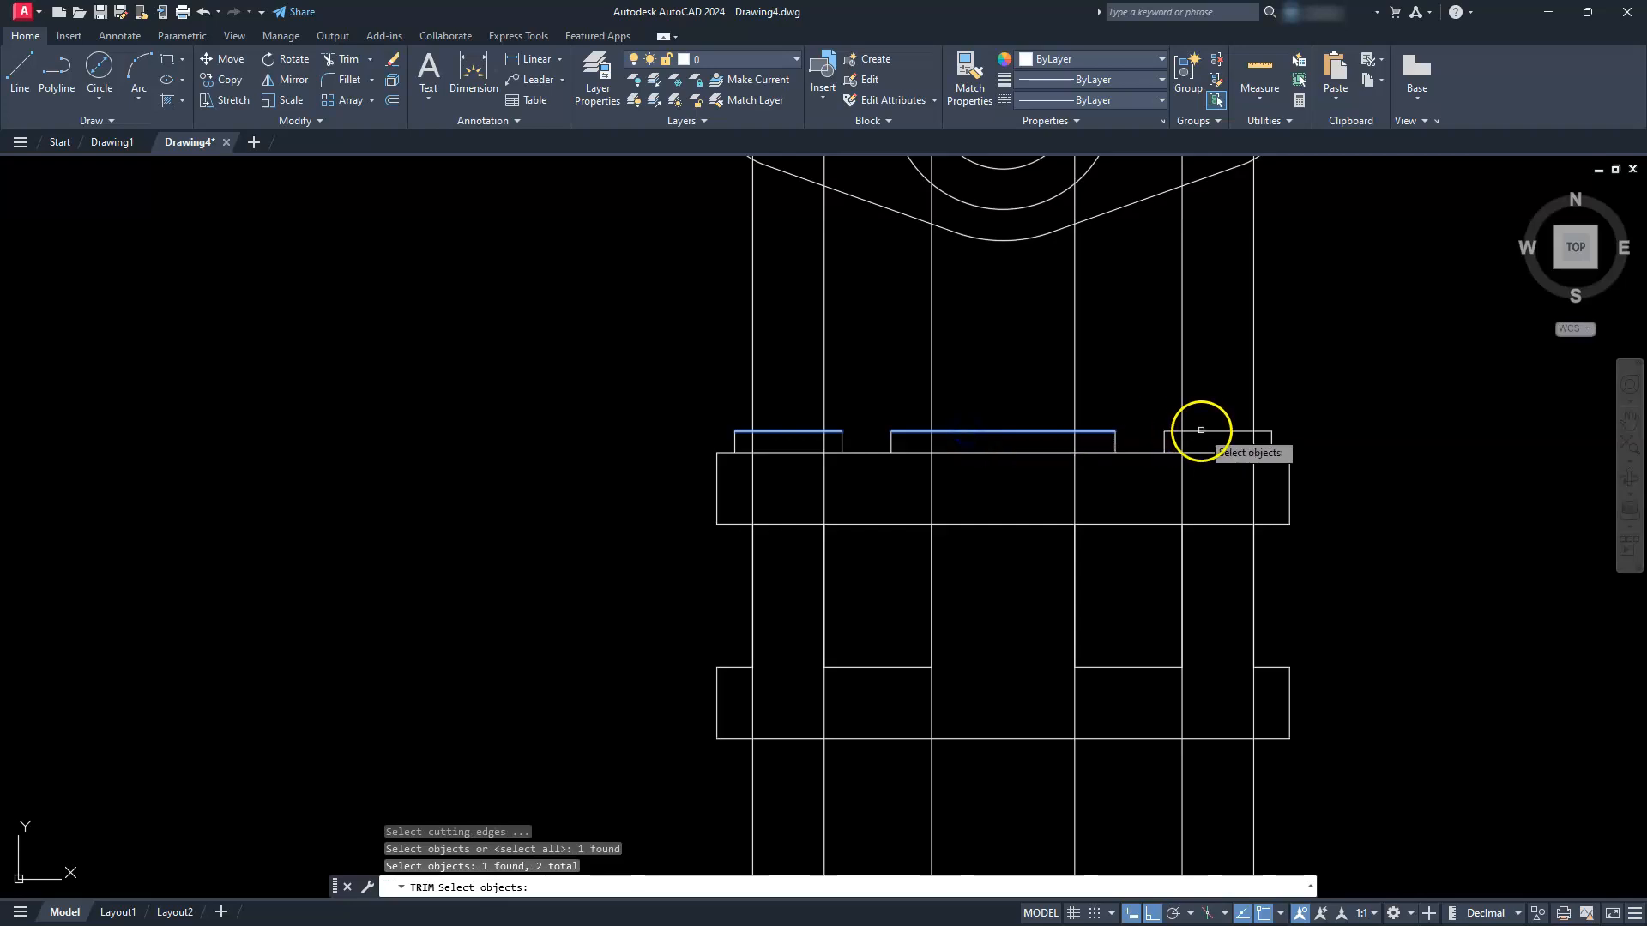
{"action": "left_click", "coordinate": [1201, 430]}
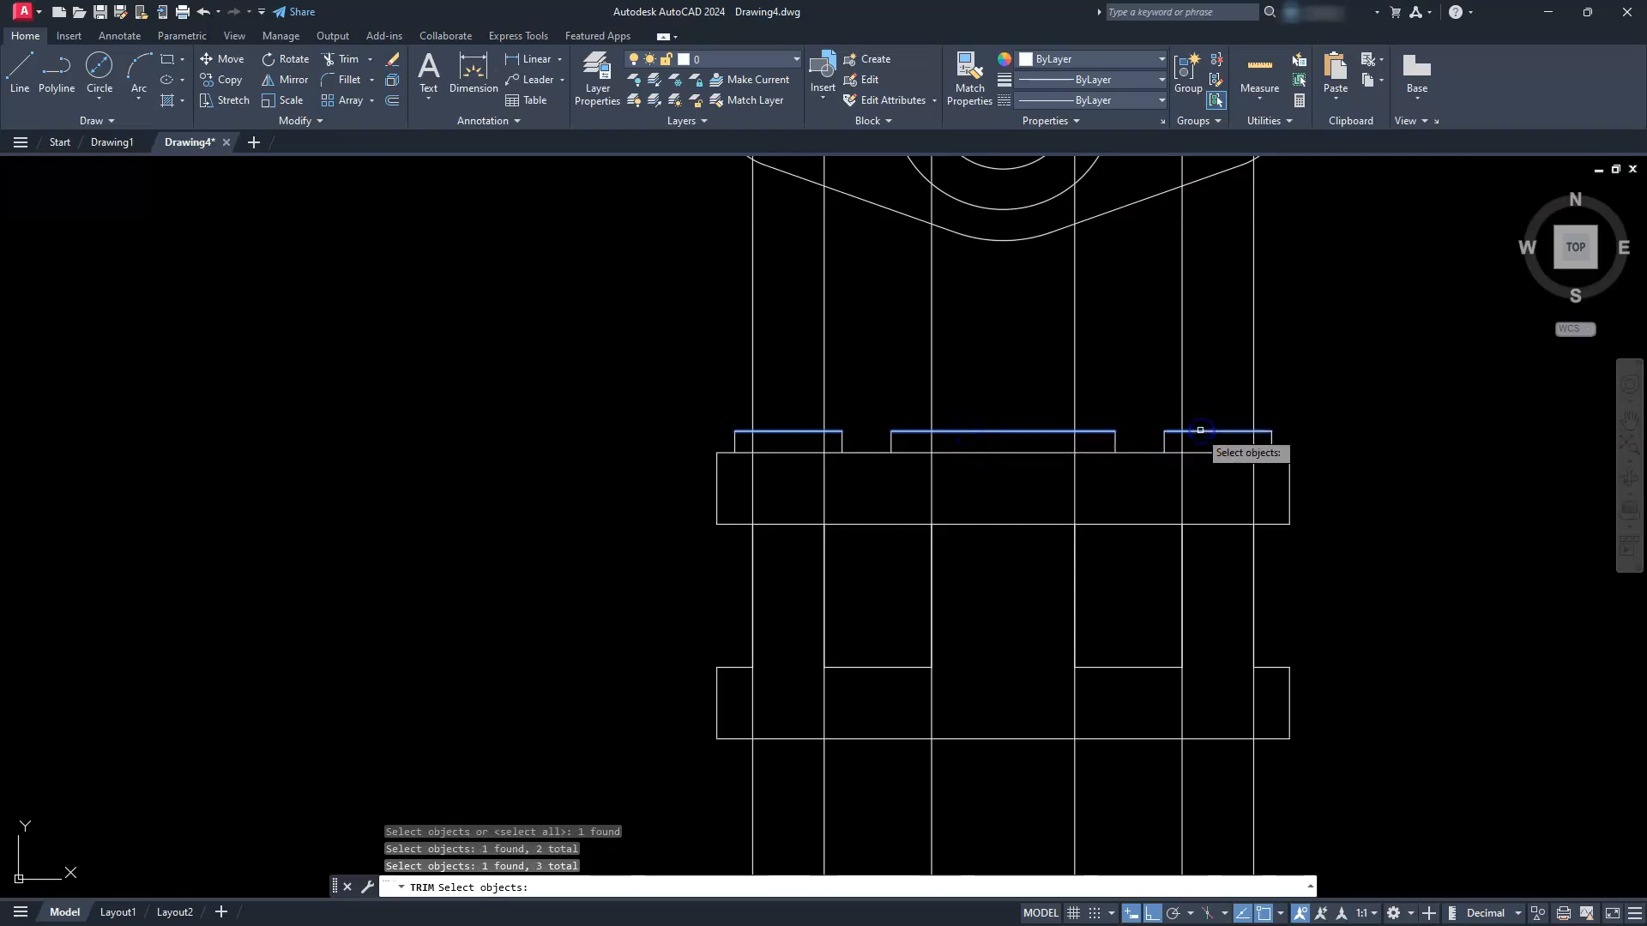
{"action": "left_click", "coordinate": [960, 525]}
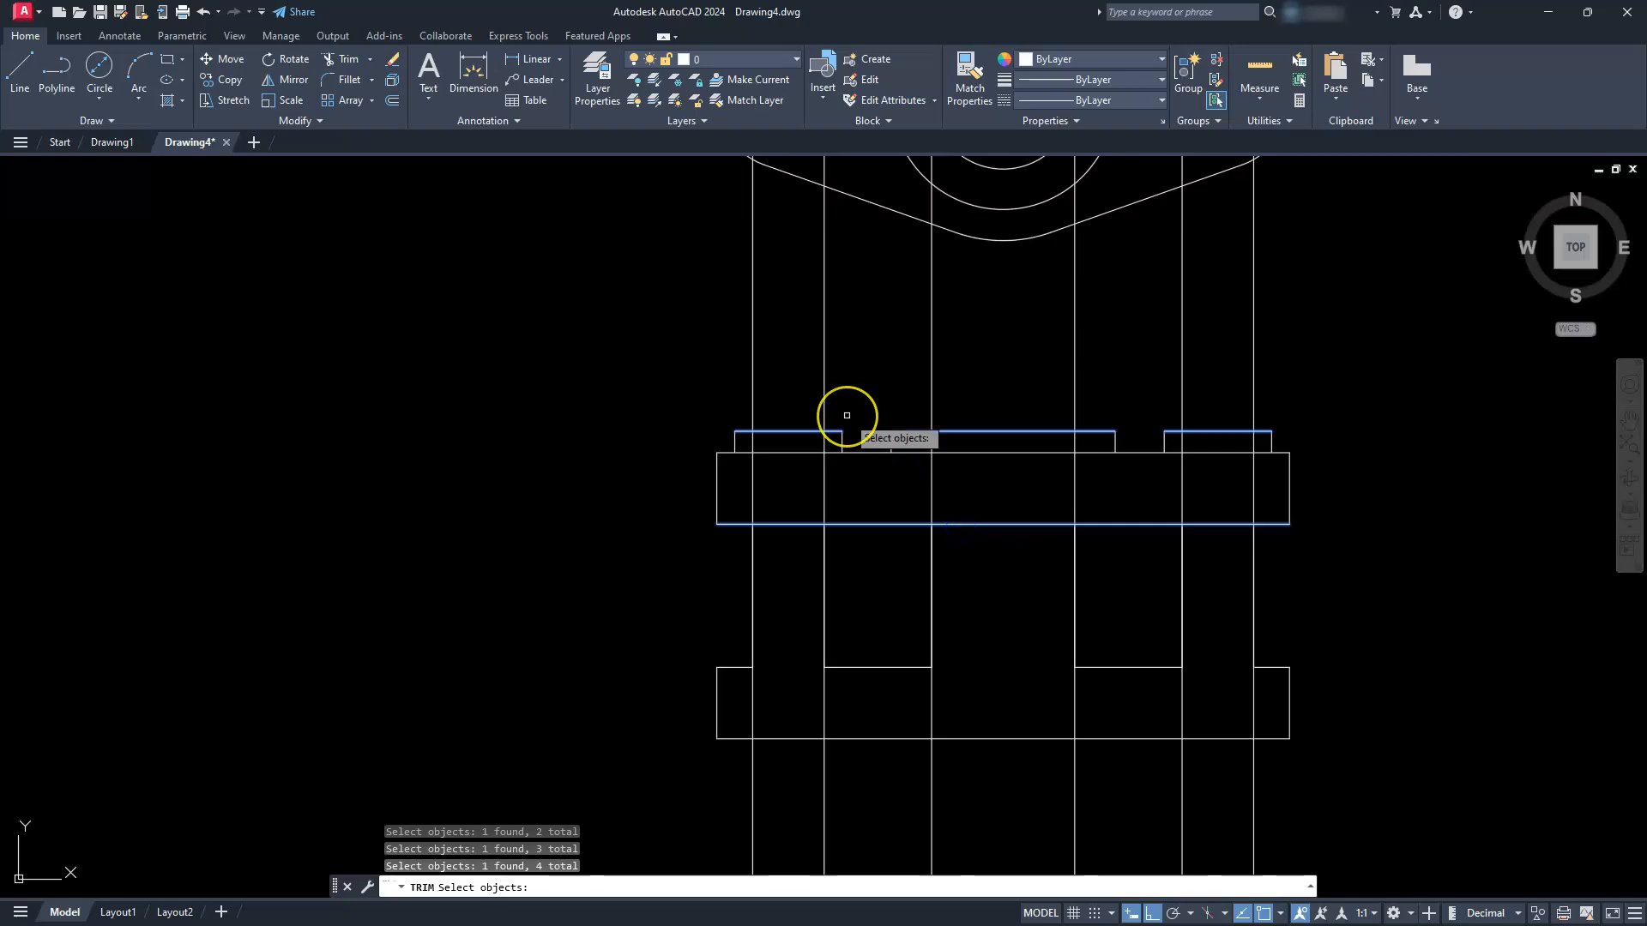
{"action": "key", "text": "Return"}
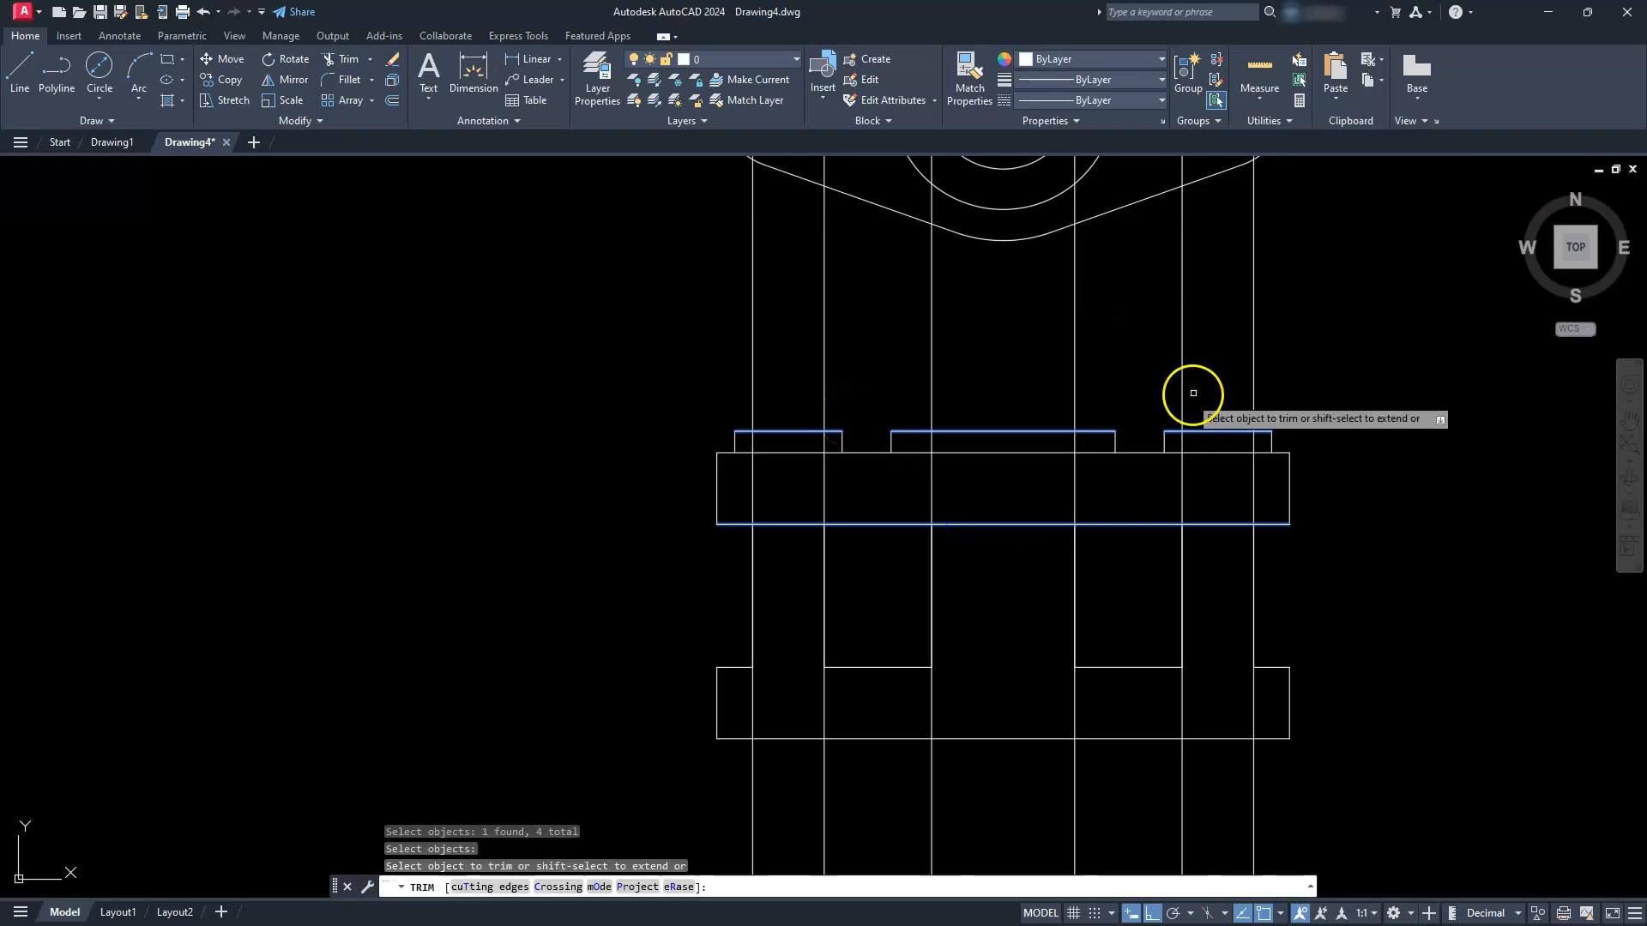
{"action": "left_click", "coordinate": [1306, 353]}
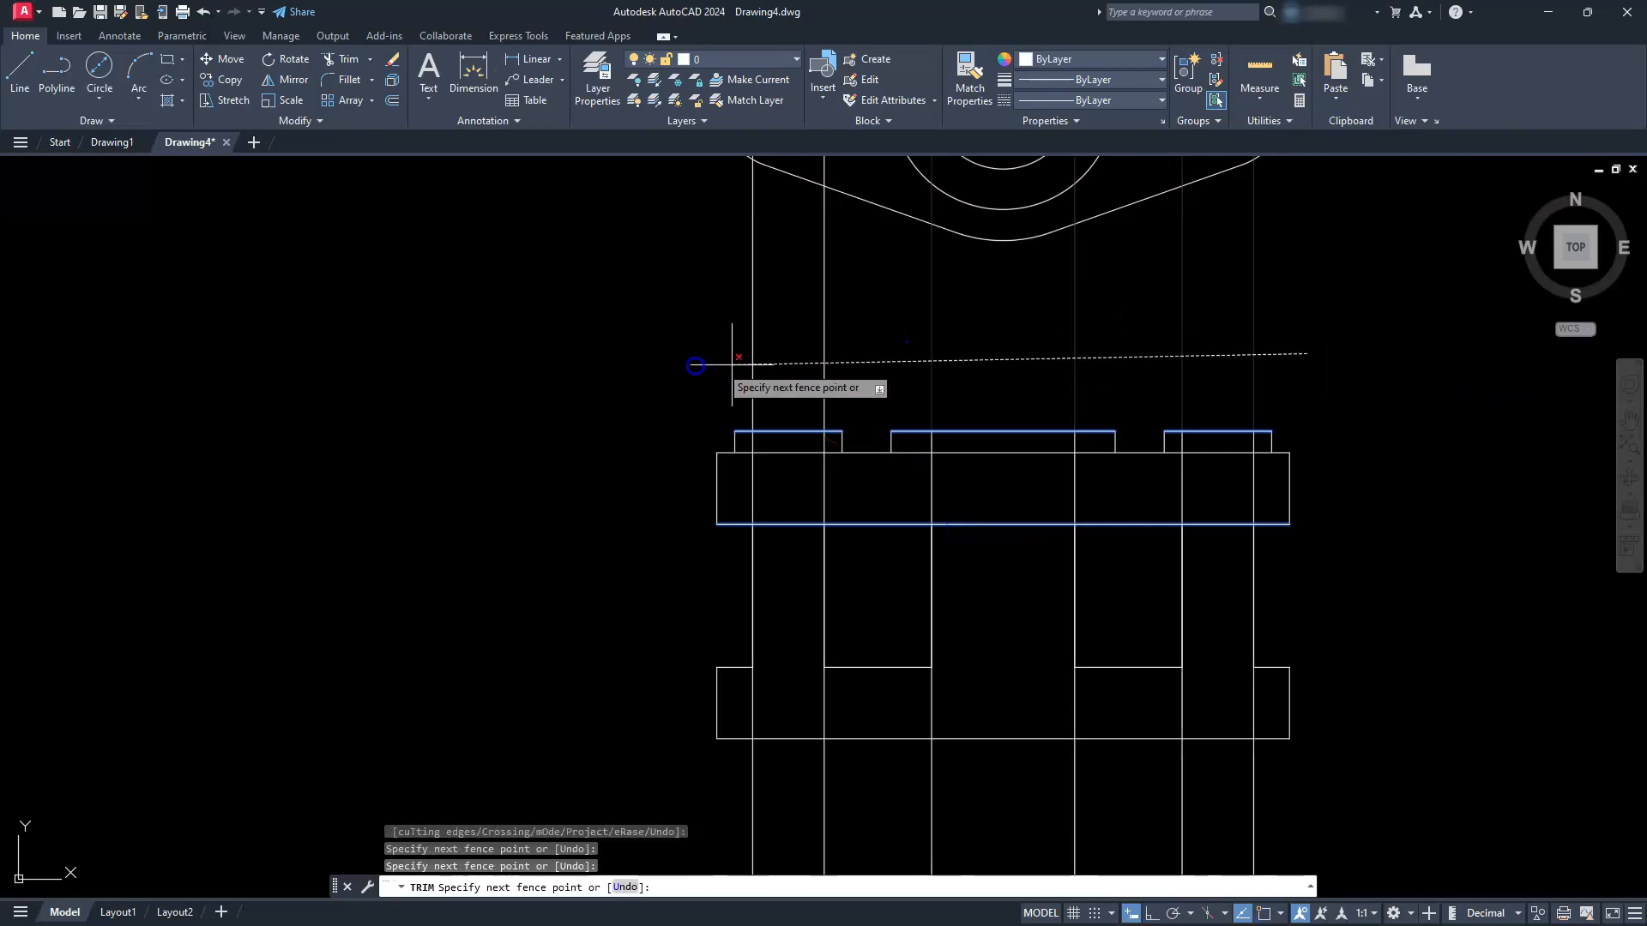
{"action": "left_click", "coordinate": [660, 361]}
{"action": "key", "text": "Return"}
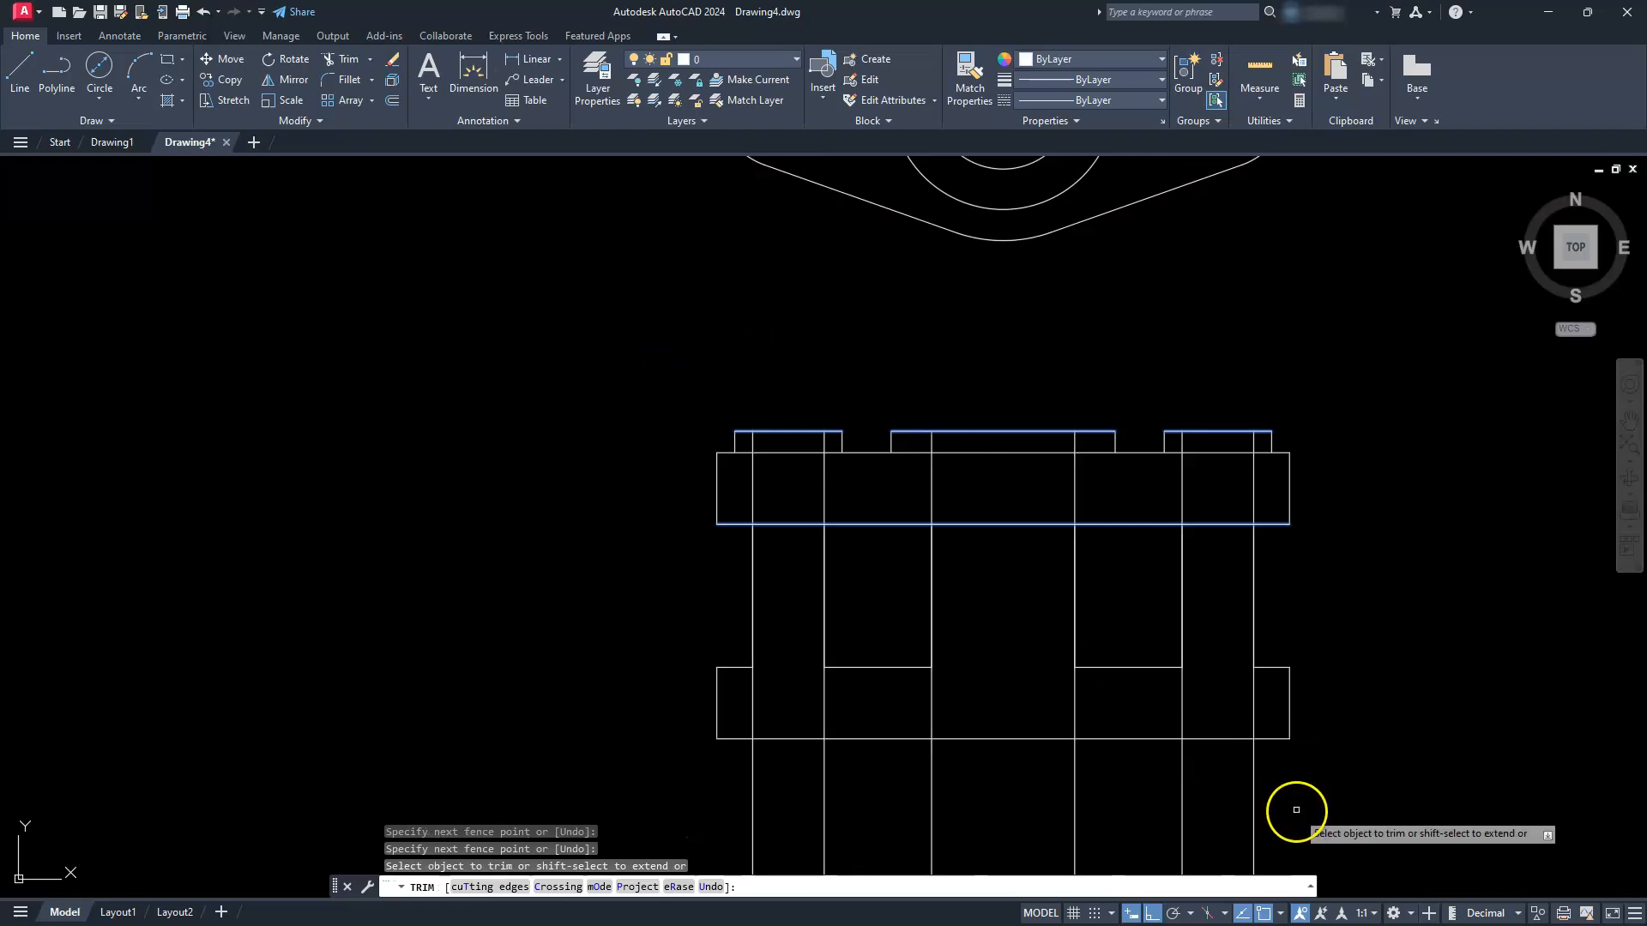
Trim the six construction lines below the upper plate's bottom edge with a fence beneath the lower plate.
{"action": "left_click", "coordinate": [1333, 787]}
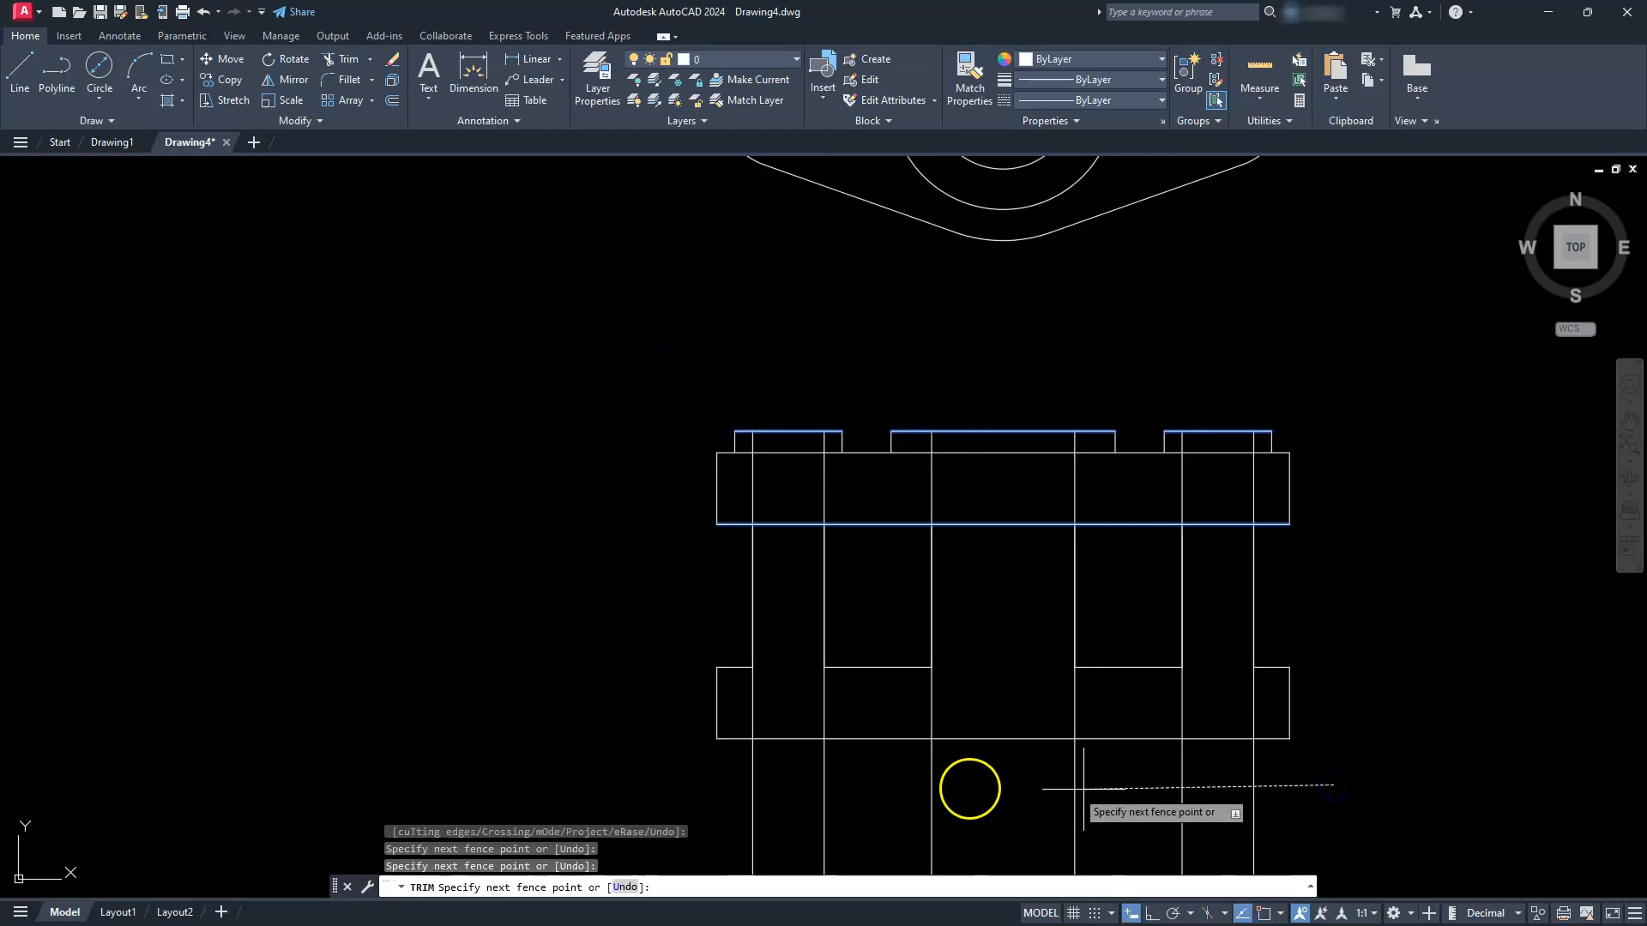
{"action": "left_click", "coordinate": [722, 782]}
{"action": "key", "text": "Return"}
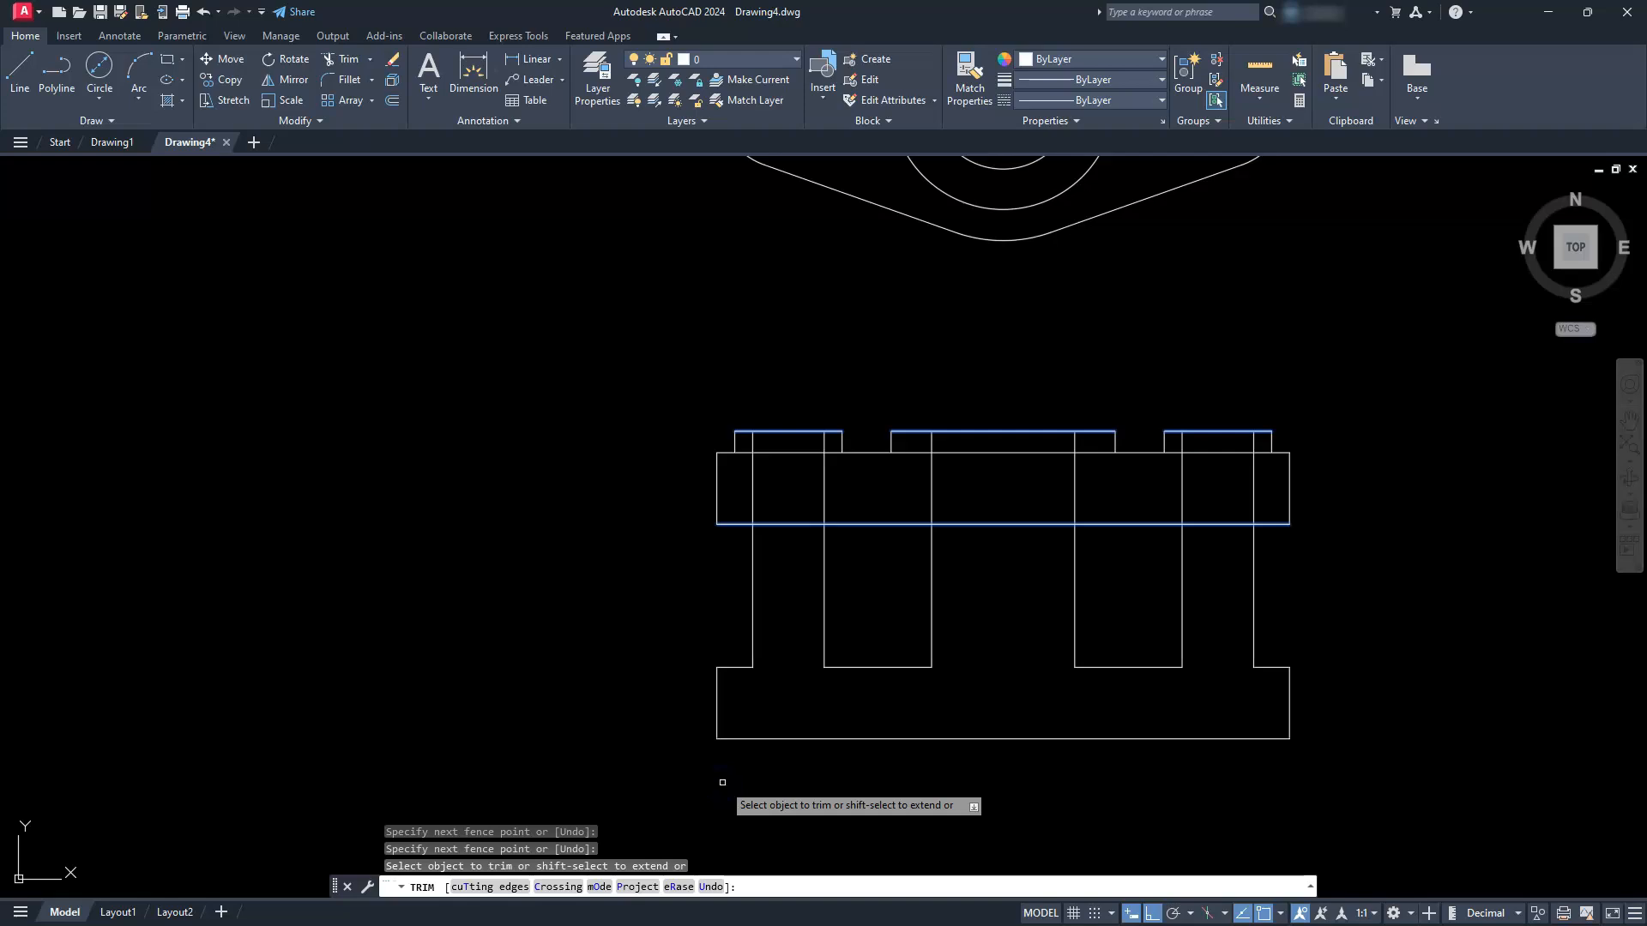
{"action": "key", "text": "Escape"}
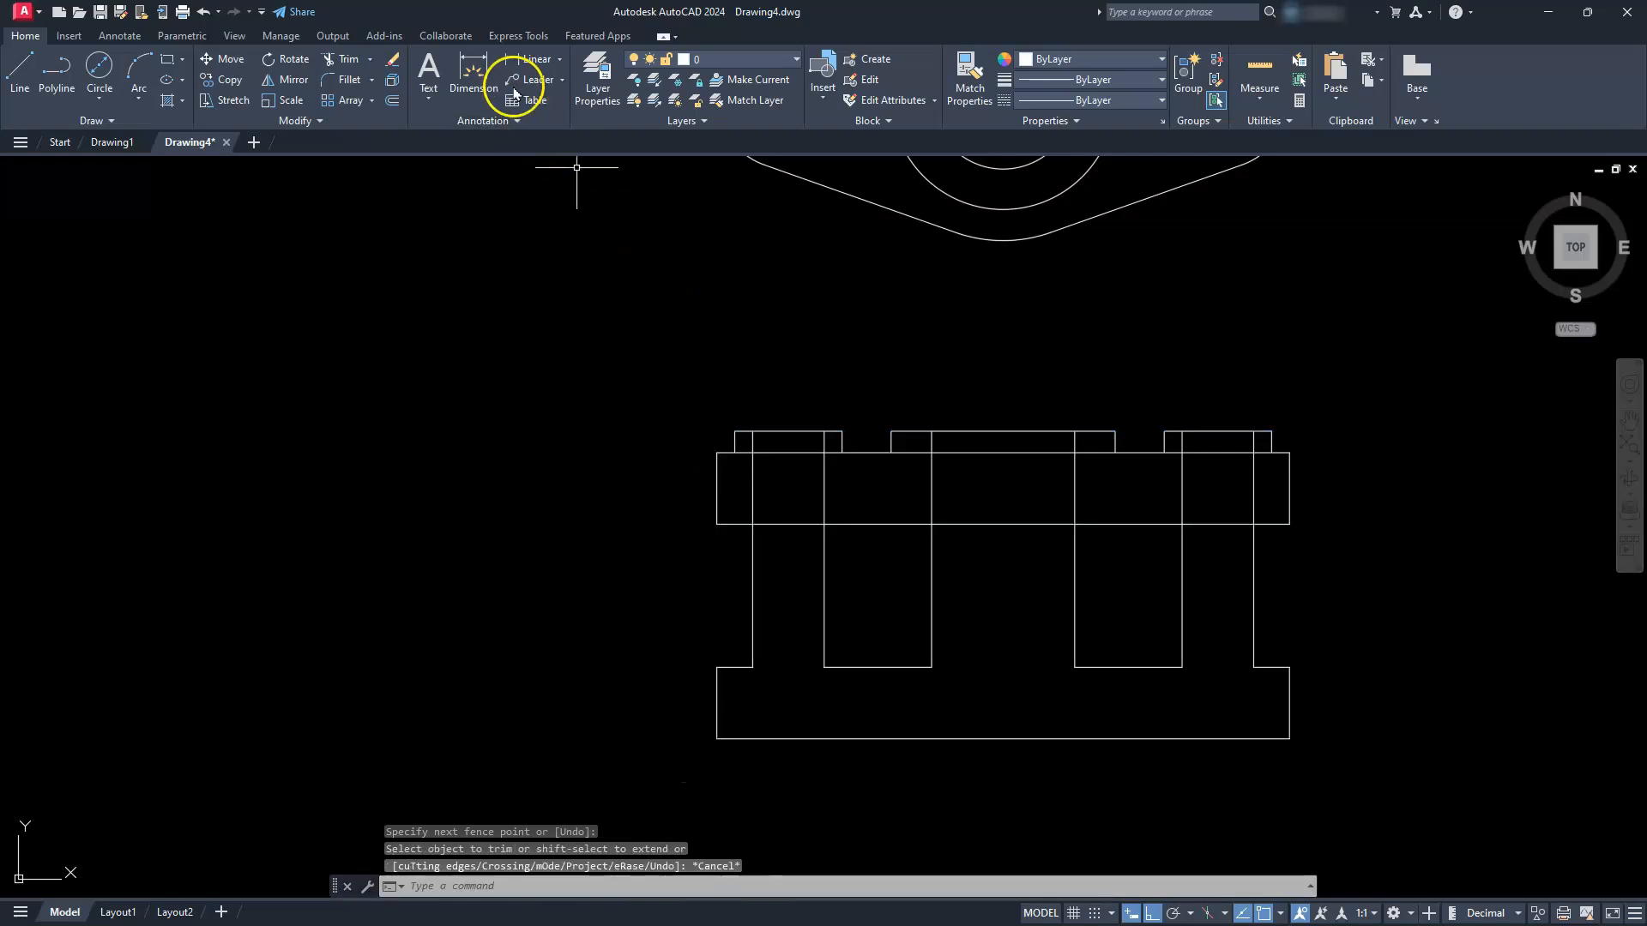
Trim the upper plate's top edge beneath the three bosses of the original front view.
{"action": "left_click", "coordinate": [345, 60]}
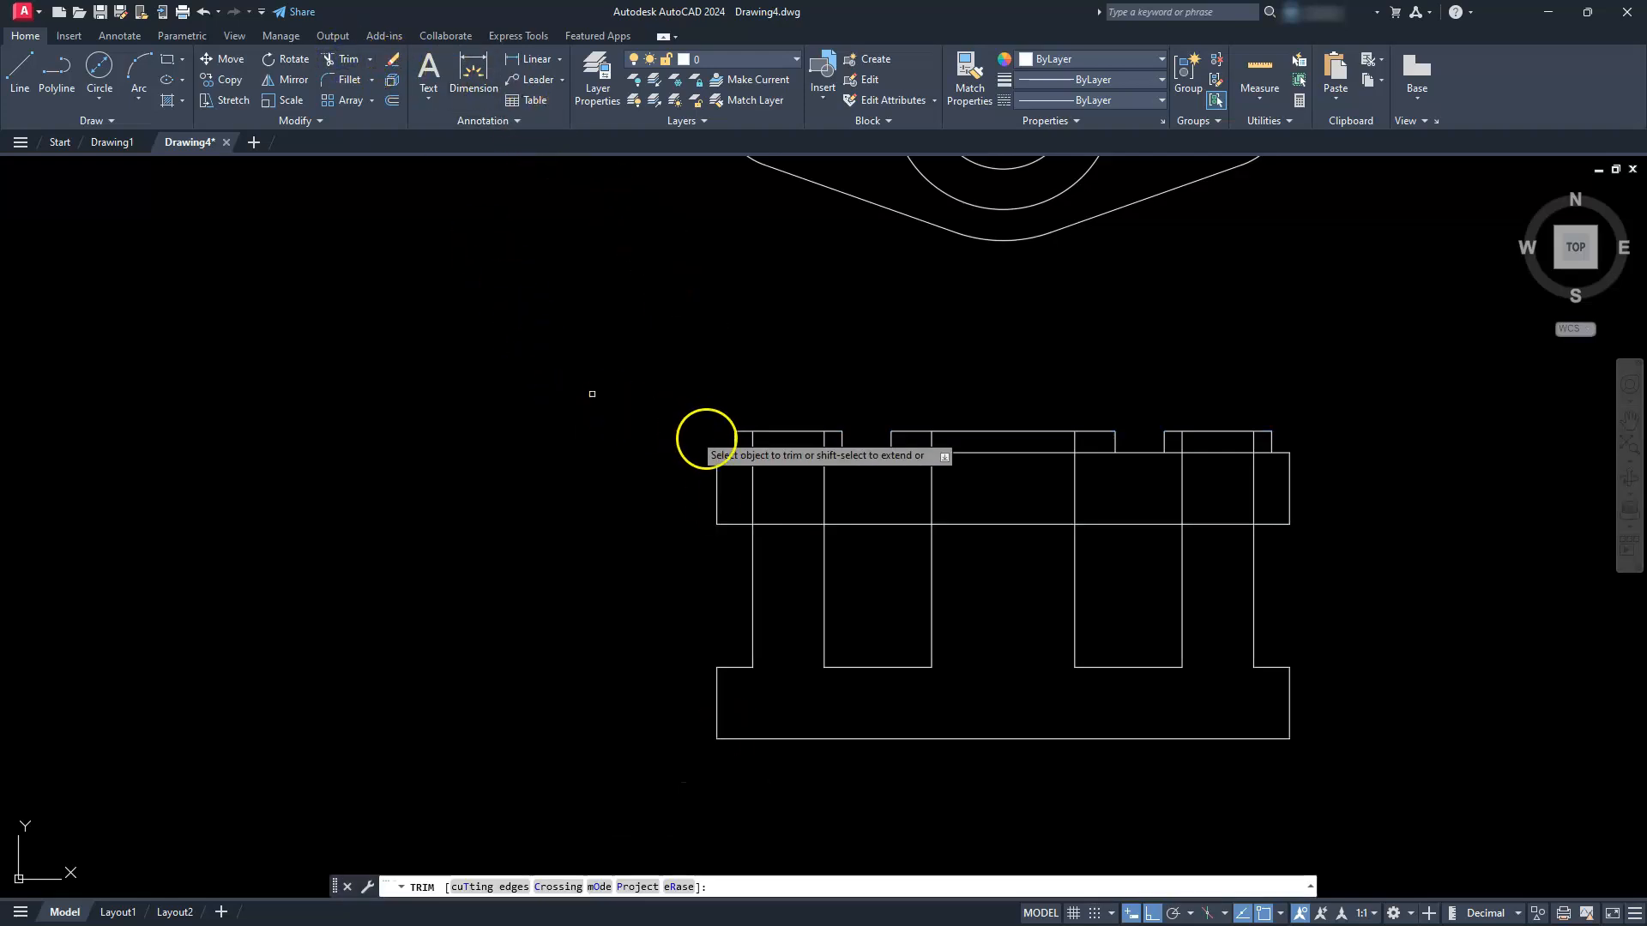
{"action": "left_click", "coordinate": [790, 452]}
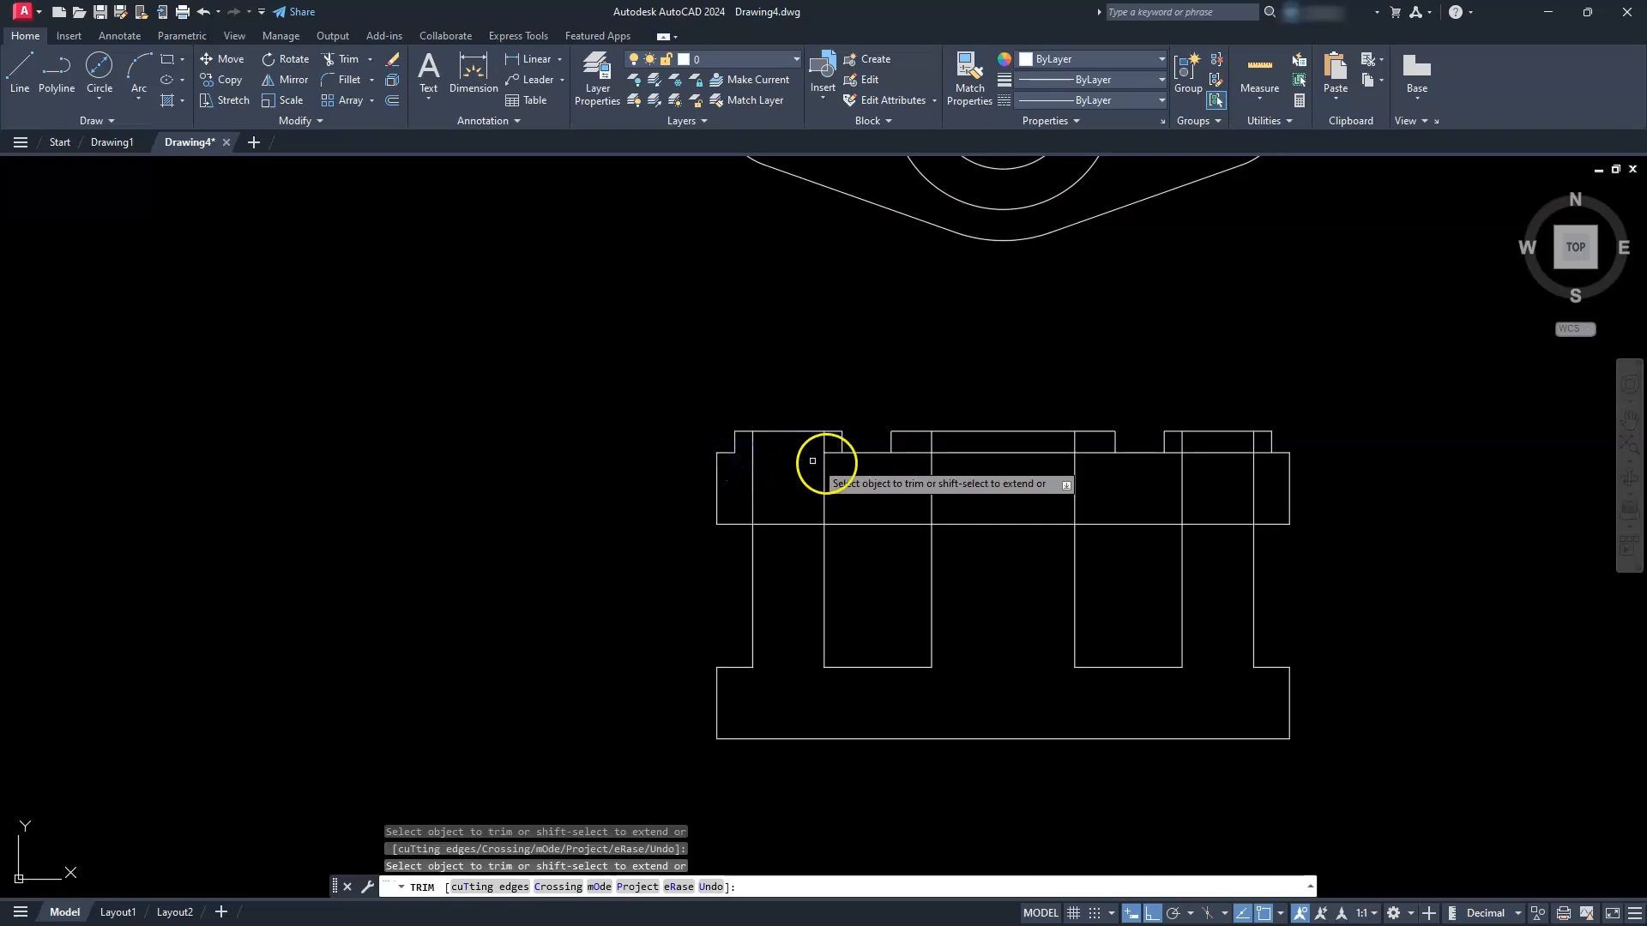
{"action": "left_click", "coordinate": [826, 451]}
{"action": "left_click", "coordinate": [963, 444]}
{"action": "left_click", "coordinate": [912, 455]}
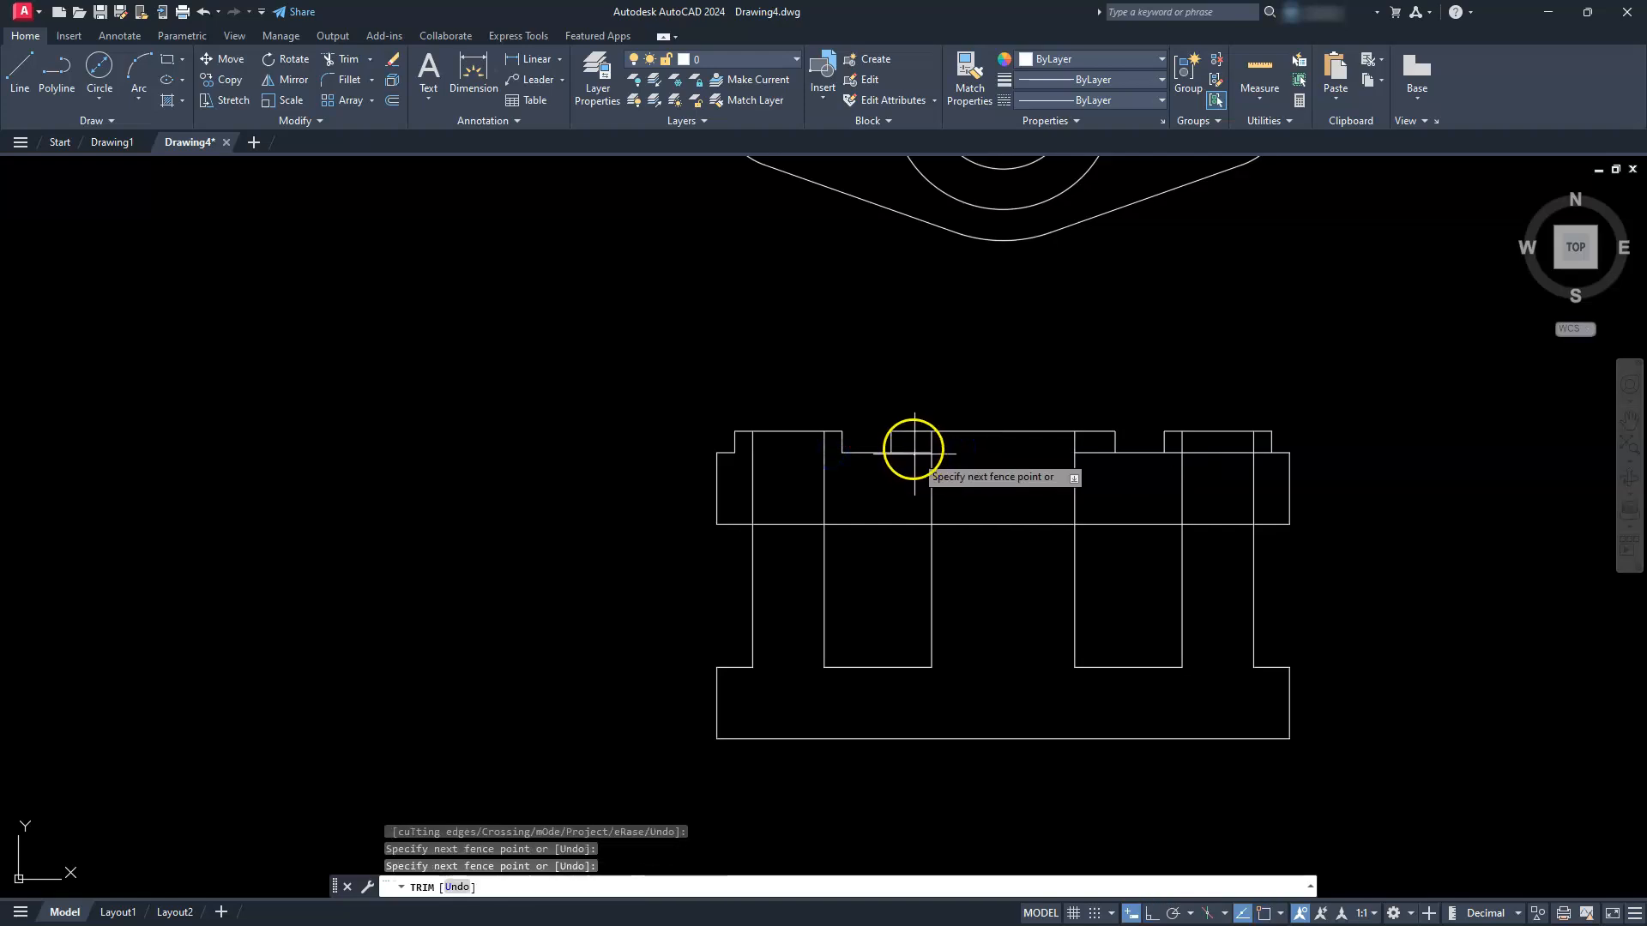
{"action": "left_click", "coordinate": [910, 444]}
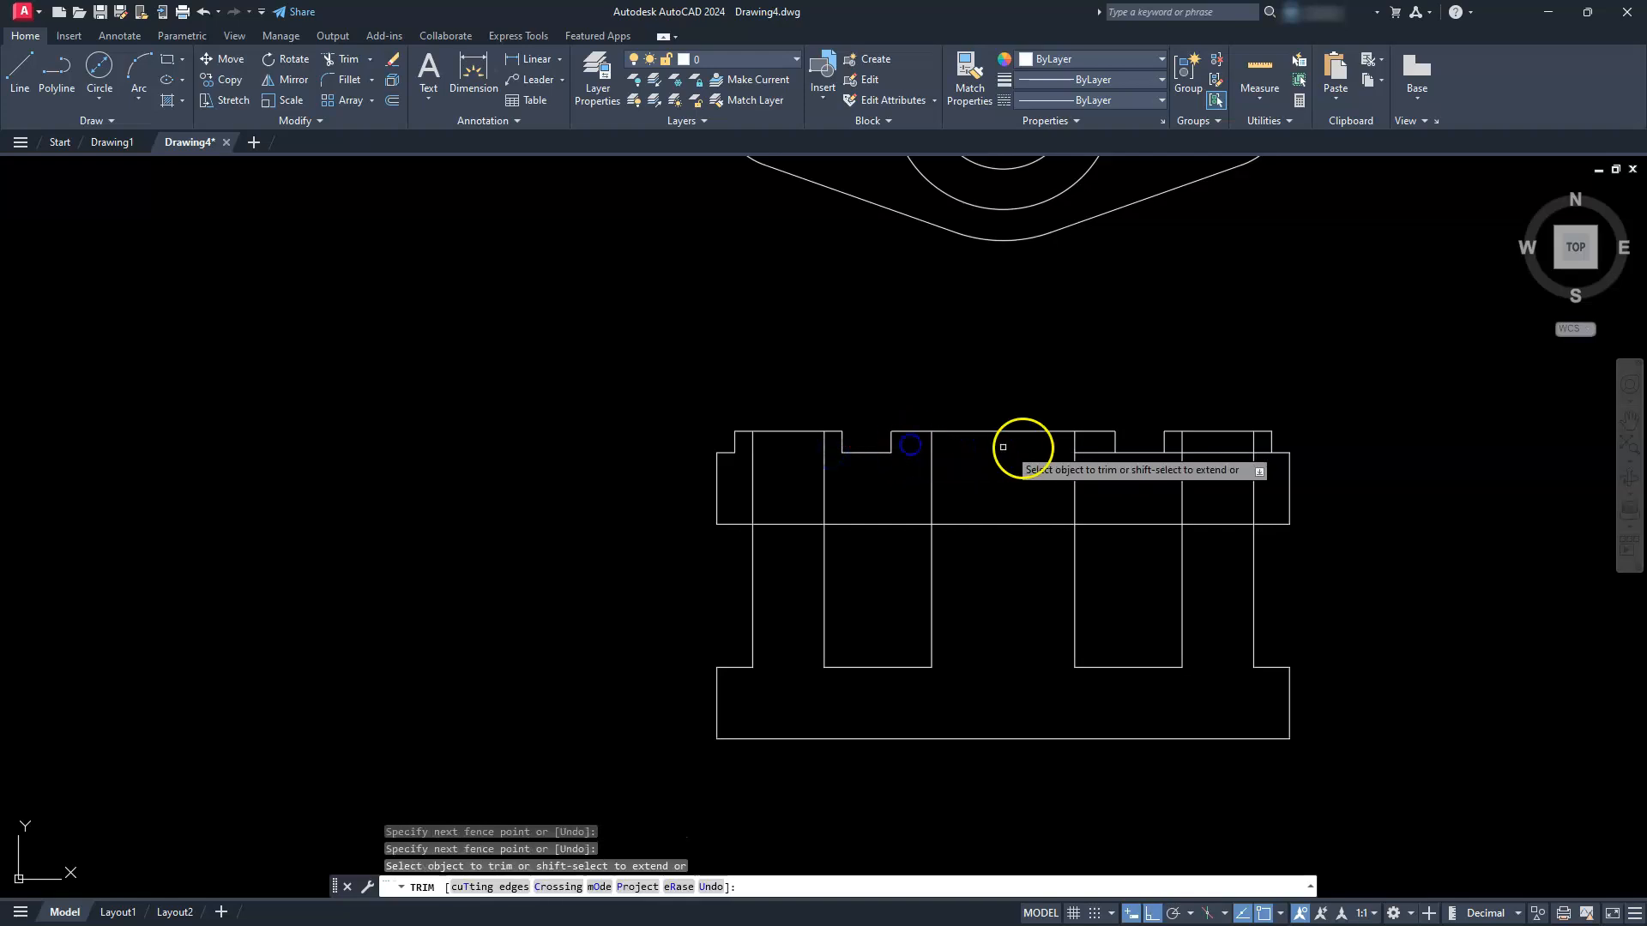
{"action": "left_click", "coordinate": [1091, 454]}
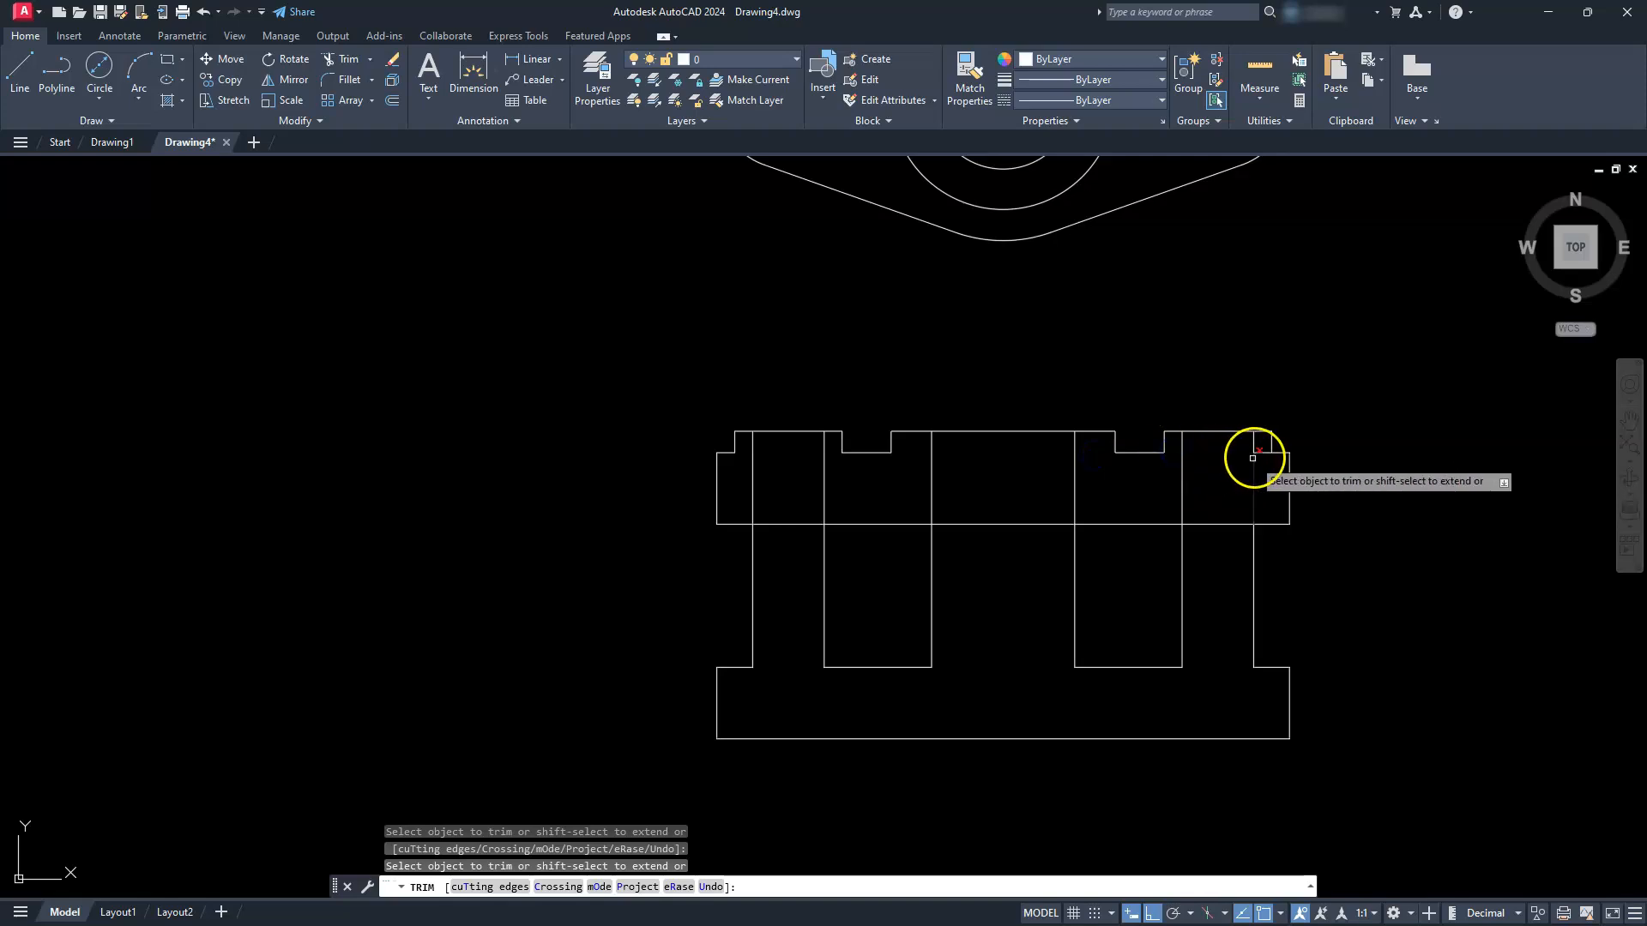
{"action": "key", "text": "Escape"}
{"action": "key", "text": "Escape"}
{"action": "key", "text": "Escape"}
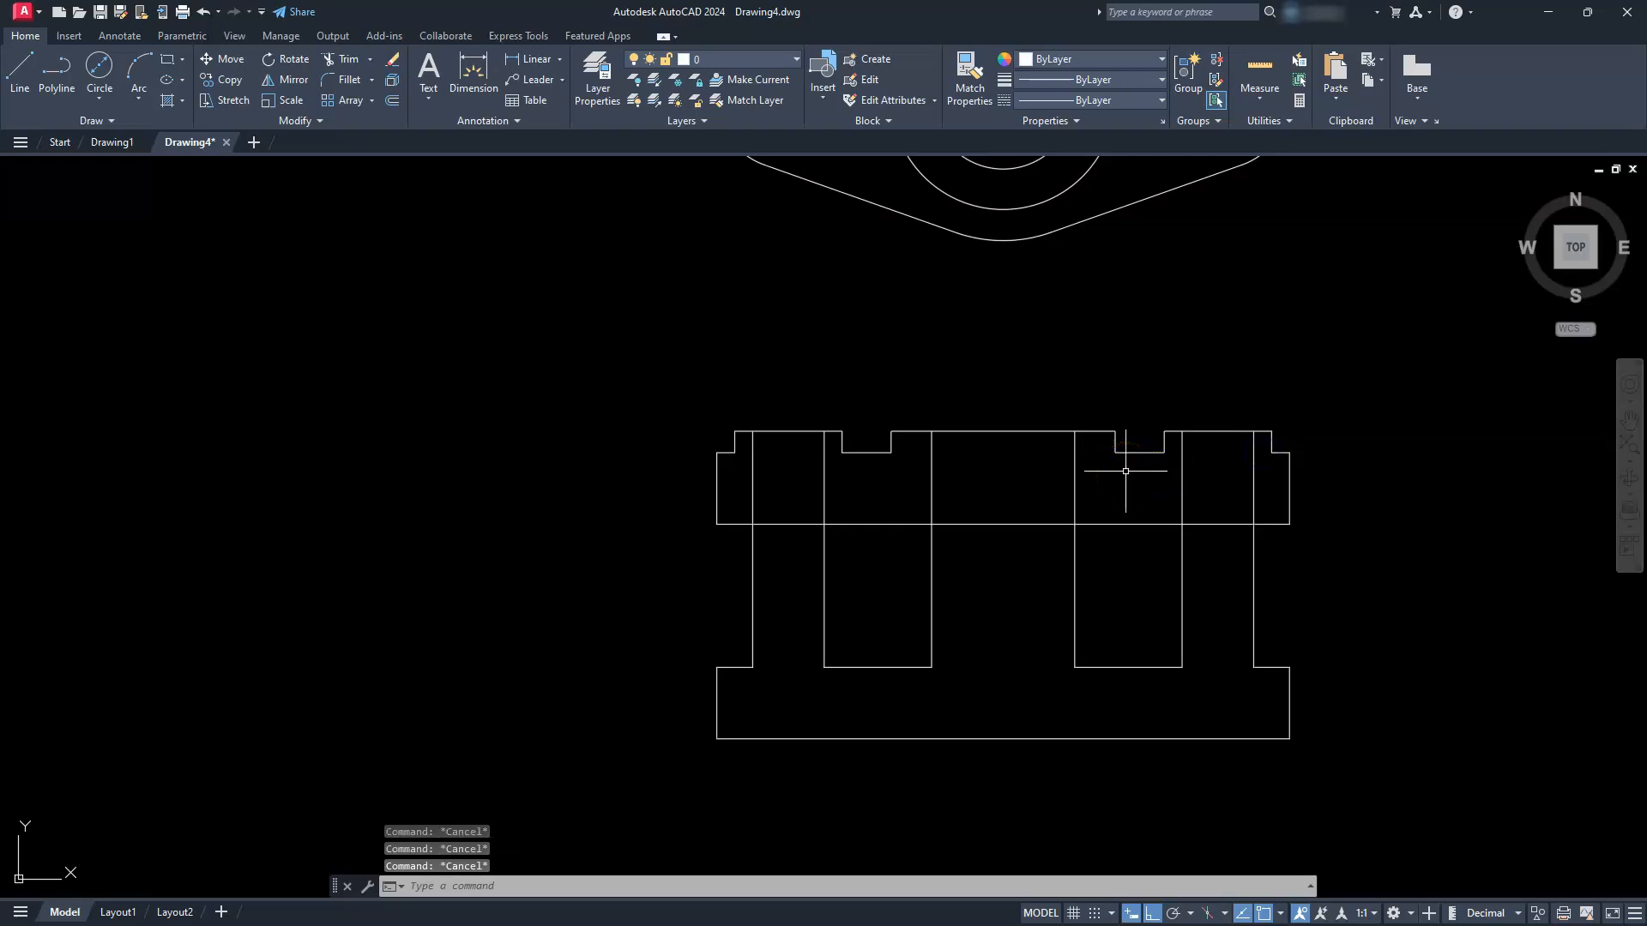
Move the trimmed front view from its lower-left corner to the lower-right corner of the untrimmed copy's lower plate.
{"action": "scroll", "coordinate": [1048, 540], "scroll_direction": "down", "scroll_amount": 4}
{"action": "scroll", "coordinate": [982, 511], "scroll_direction": "down", "scroll_amount": 2}
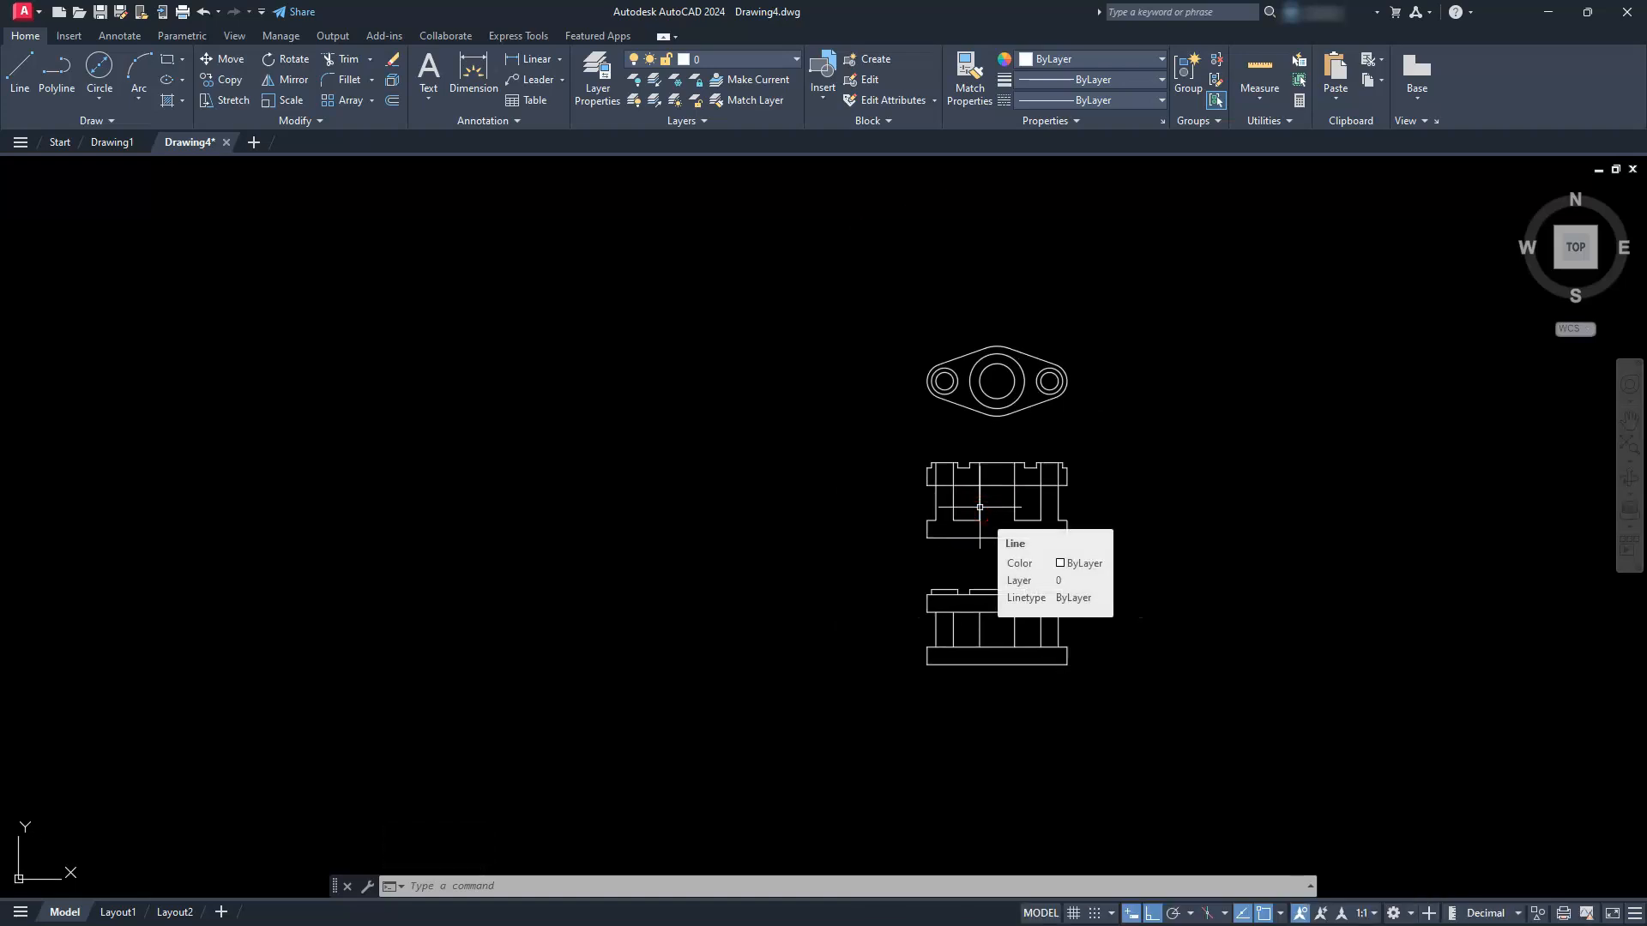
{"action": "type", "text": "m"}
{"action": "key", "text": "Return"}
{"action": "left_click", "coordinate": [913, 563]}
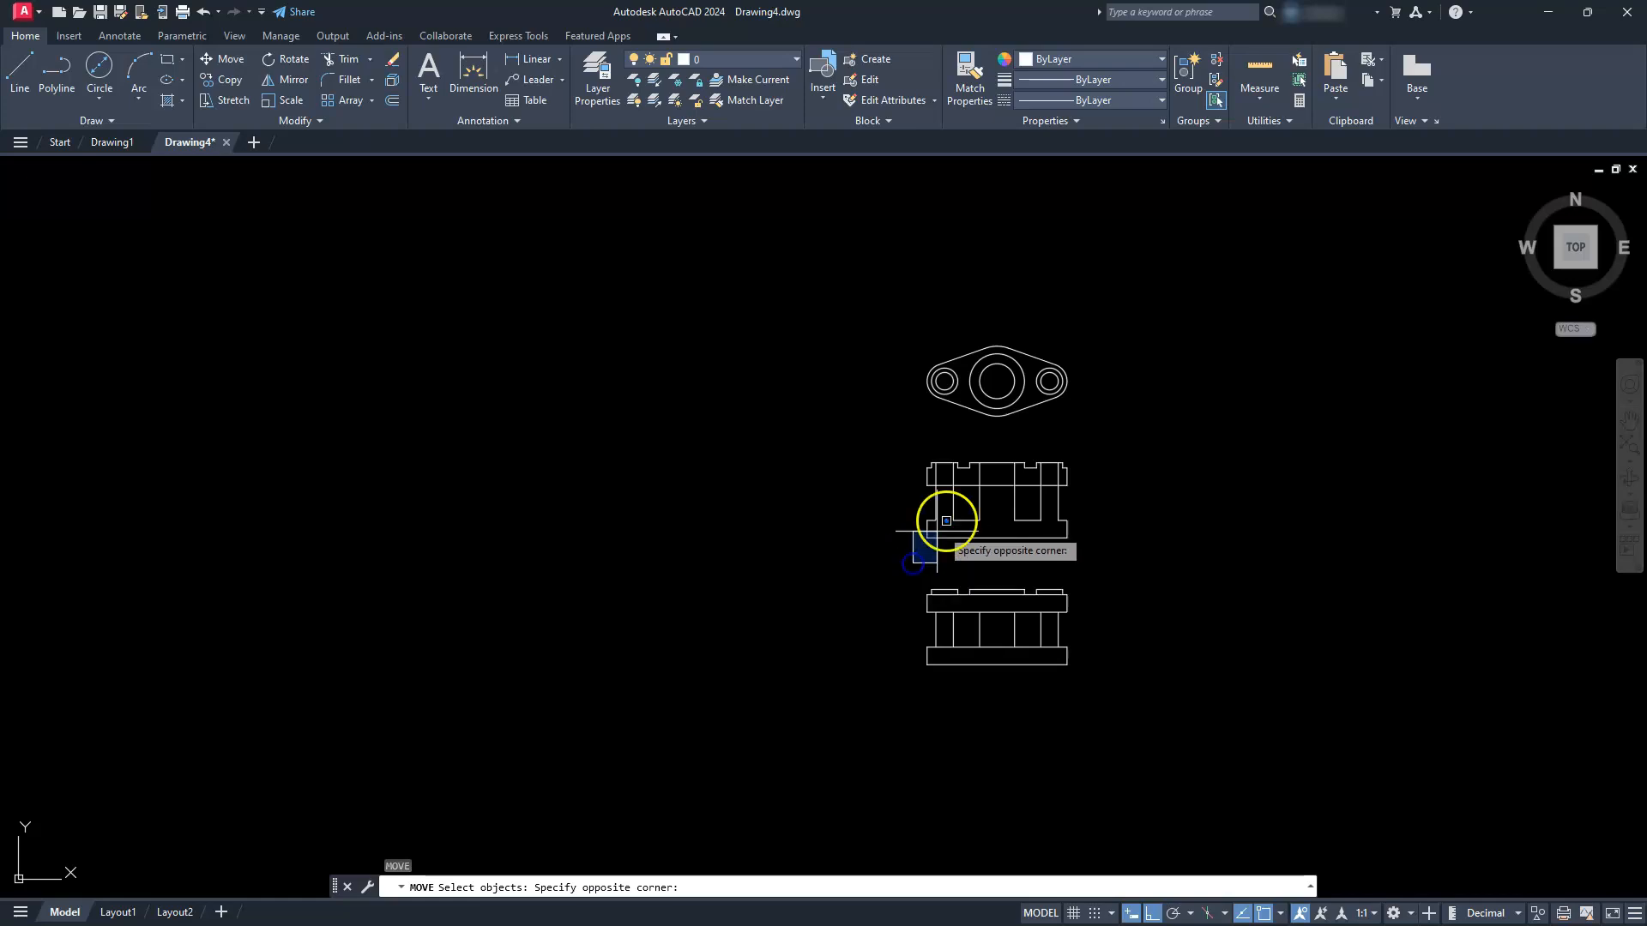
{"action": "left_click", "coordinate": [1093, 435]}
{"action": "key", "text": "Return"}
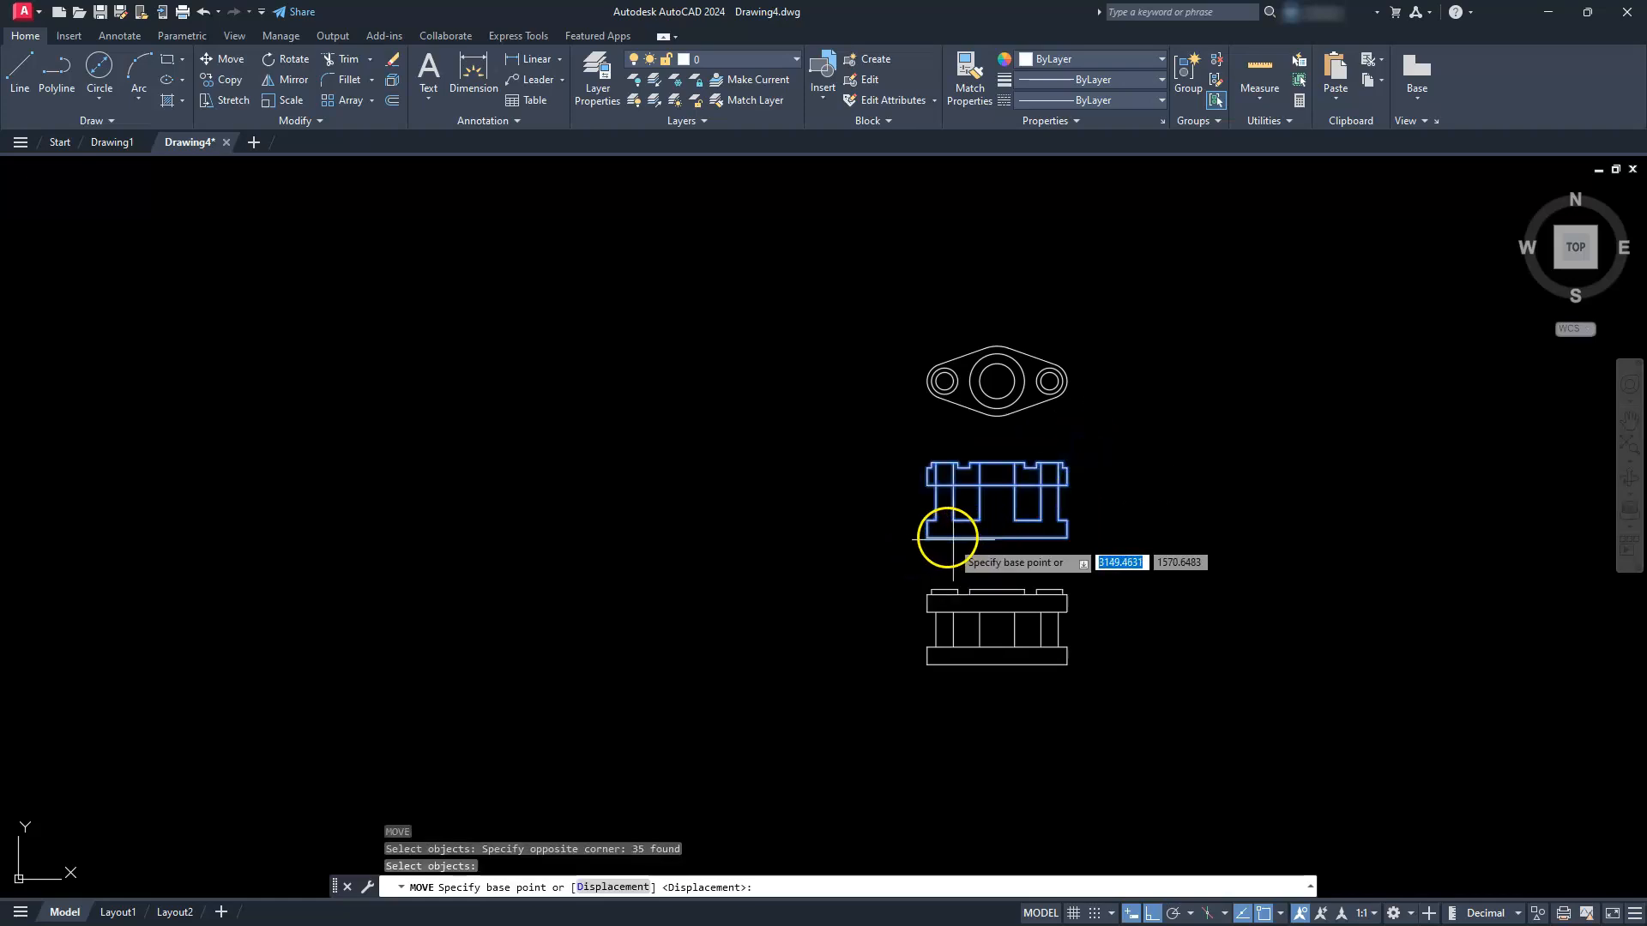
{"action": "left_click", "coordinate": [938, 534]}
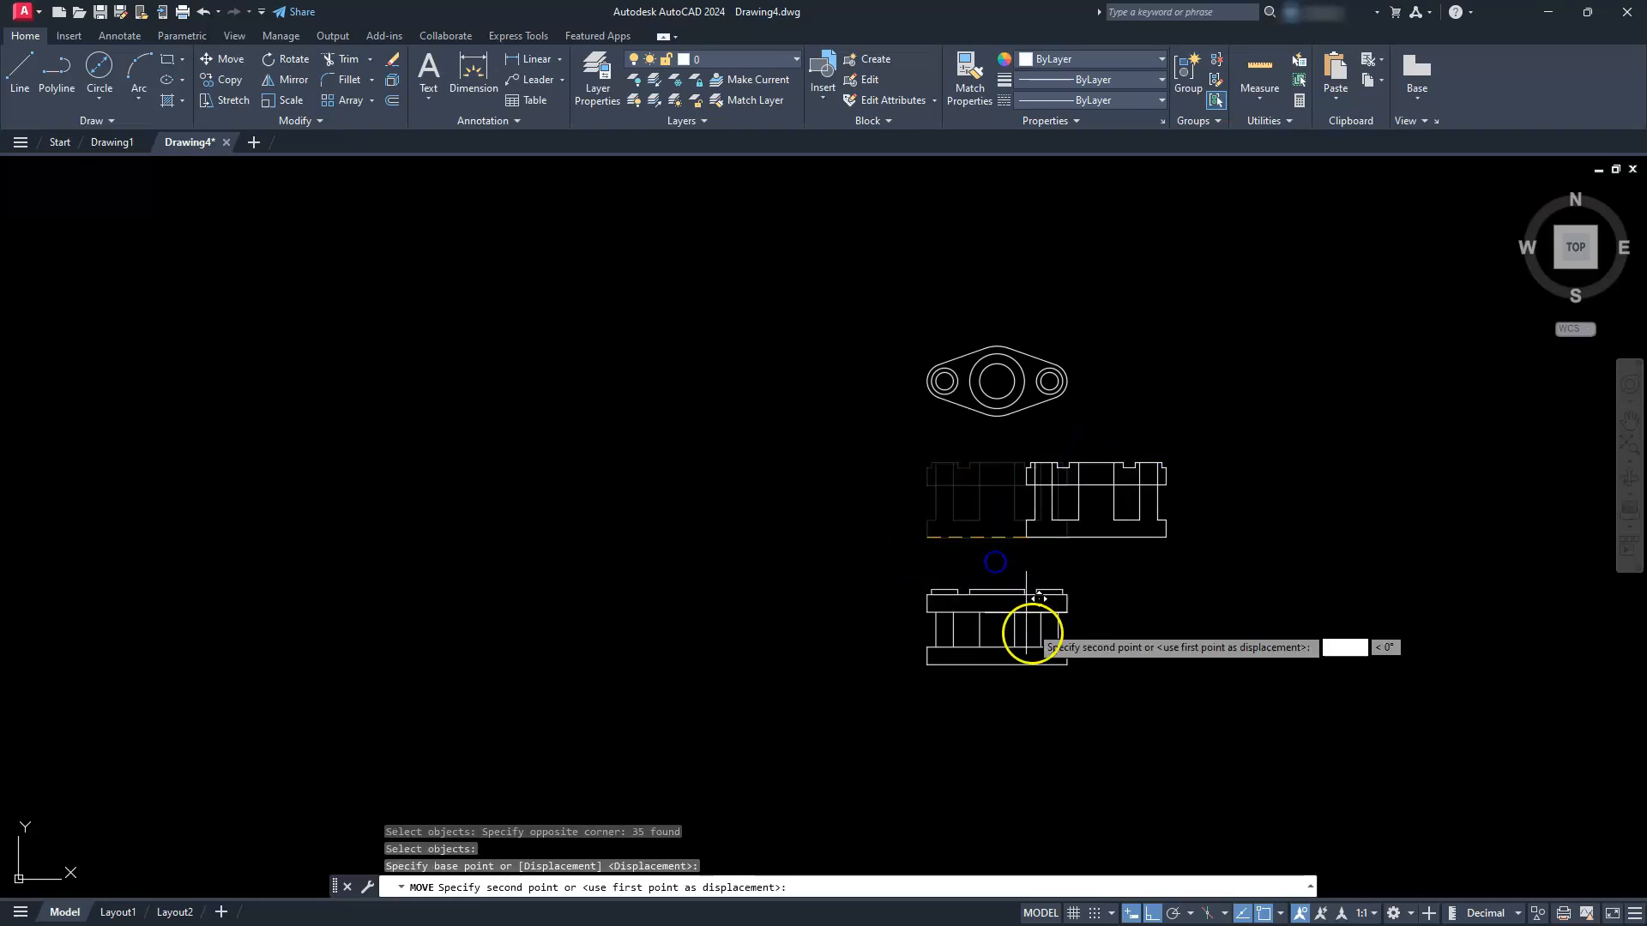
{"action": "left_click", "coordinate": [1068, 665]}
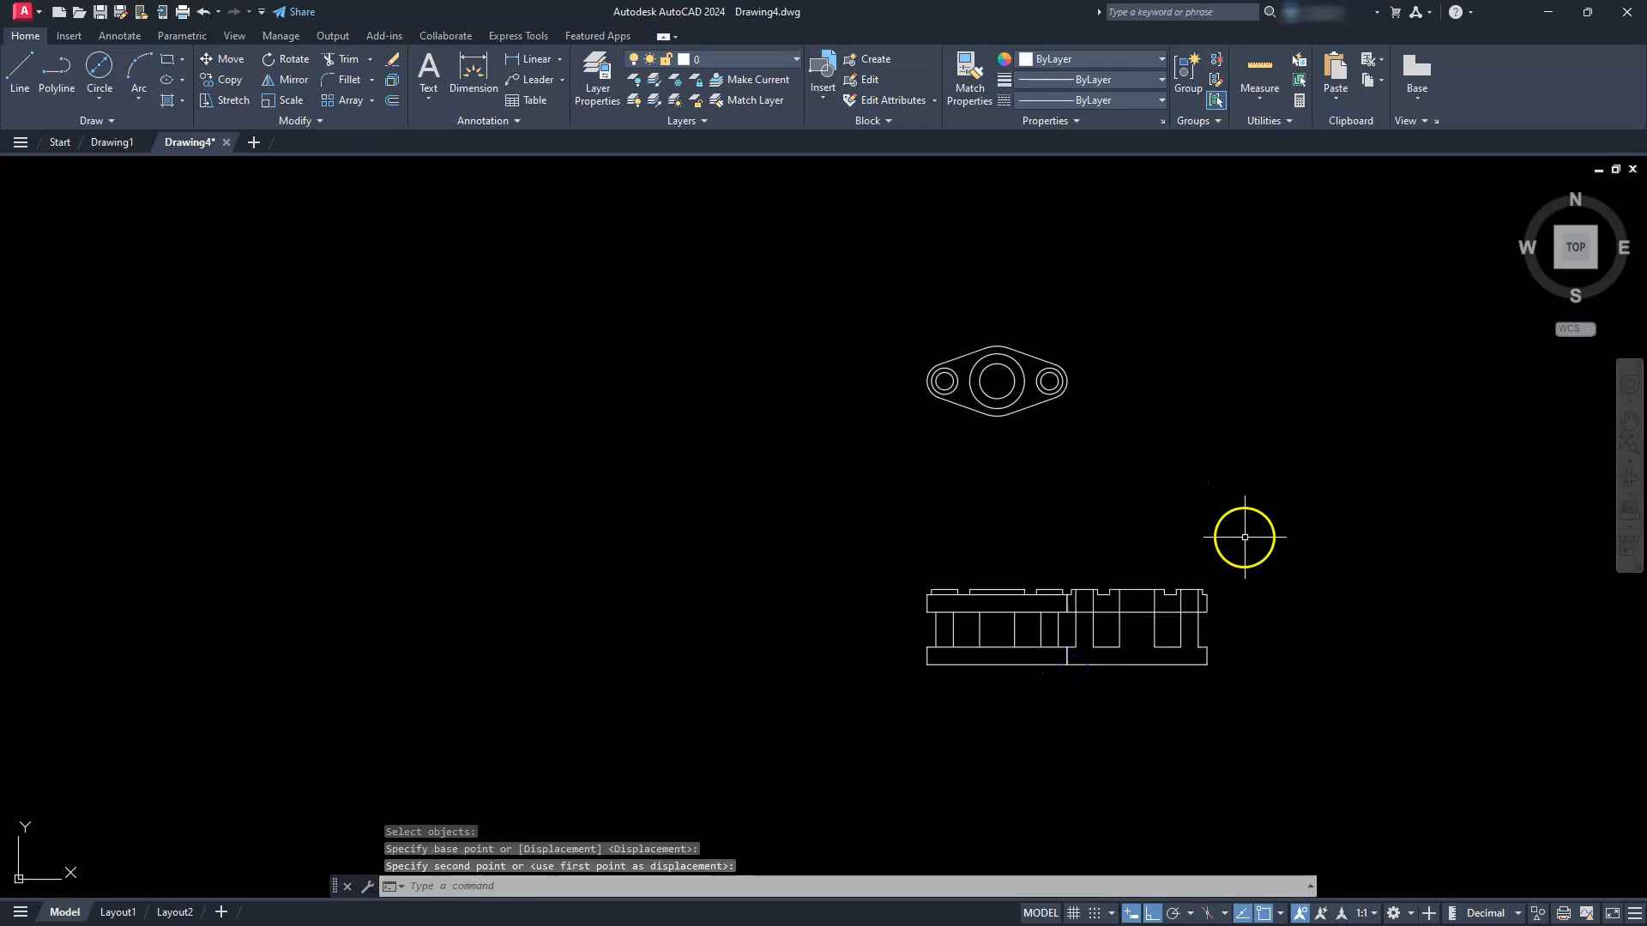
{"action": "key", "text": "Escape"}
{"action": "key", "text": "Escape"}
{"action": "key", "text": "Escape"}
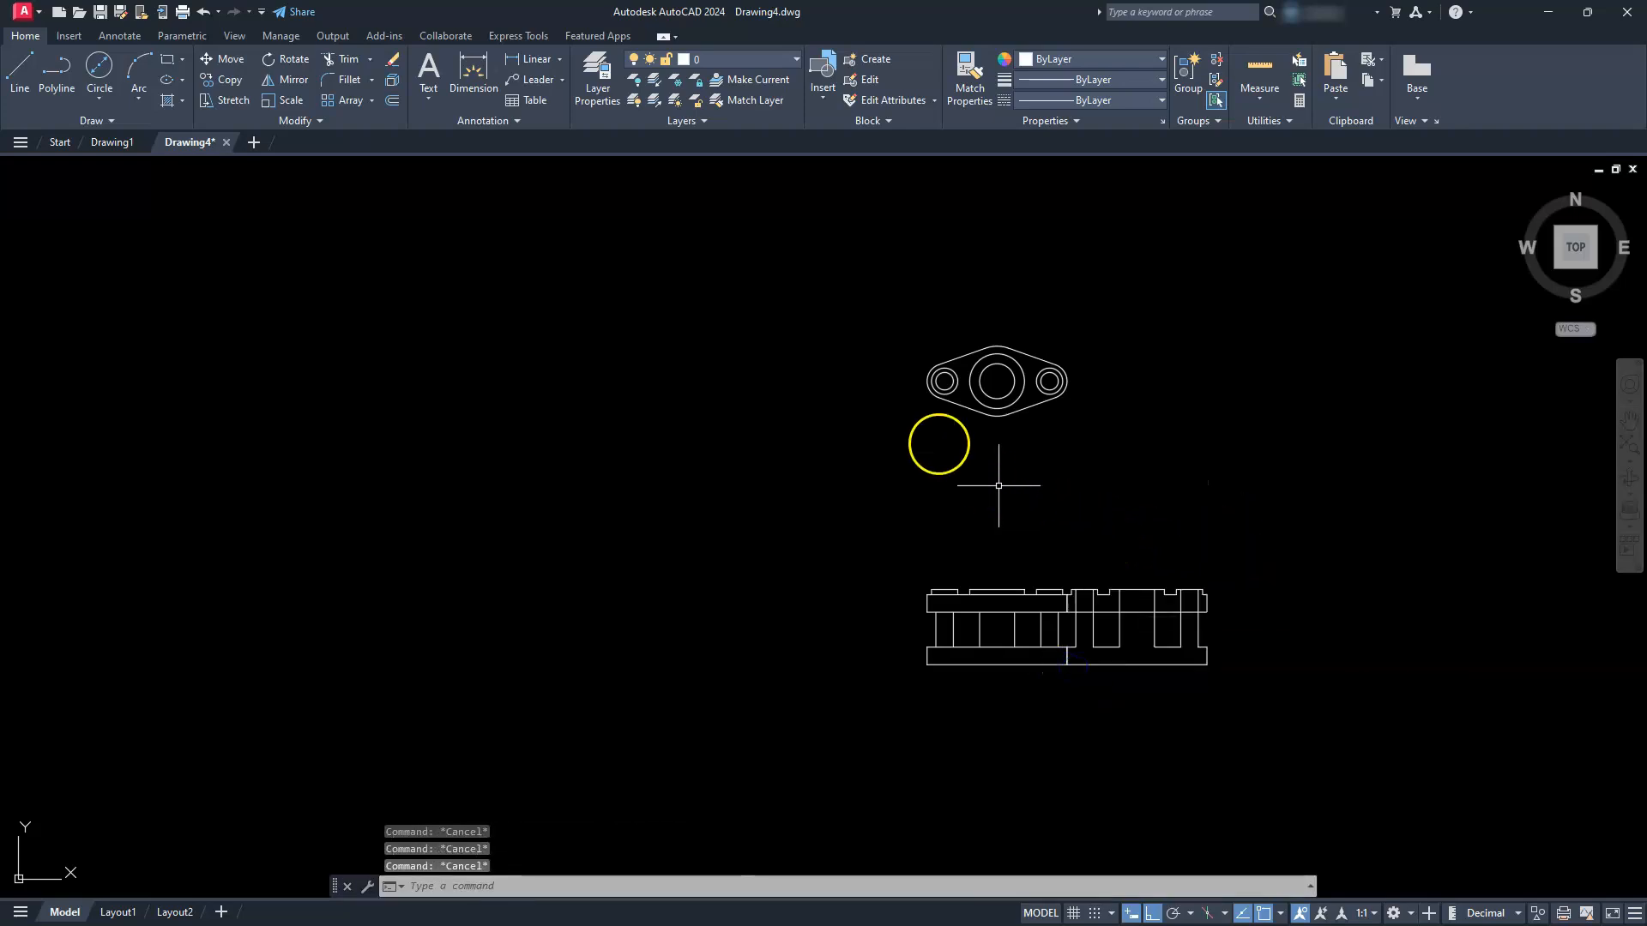
Move the trimmed view horizontally away from the untrimmed front view to leave a gap between them, reusing the previous selection.
{"action": "left_click", "coordinate": [227, 56]}
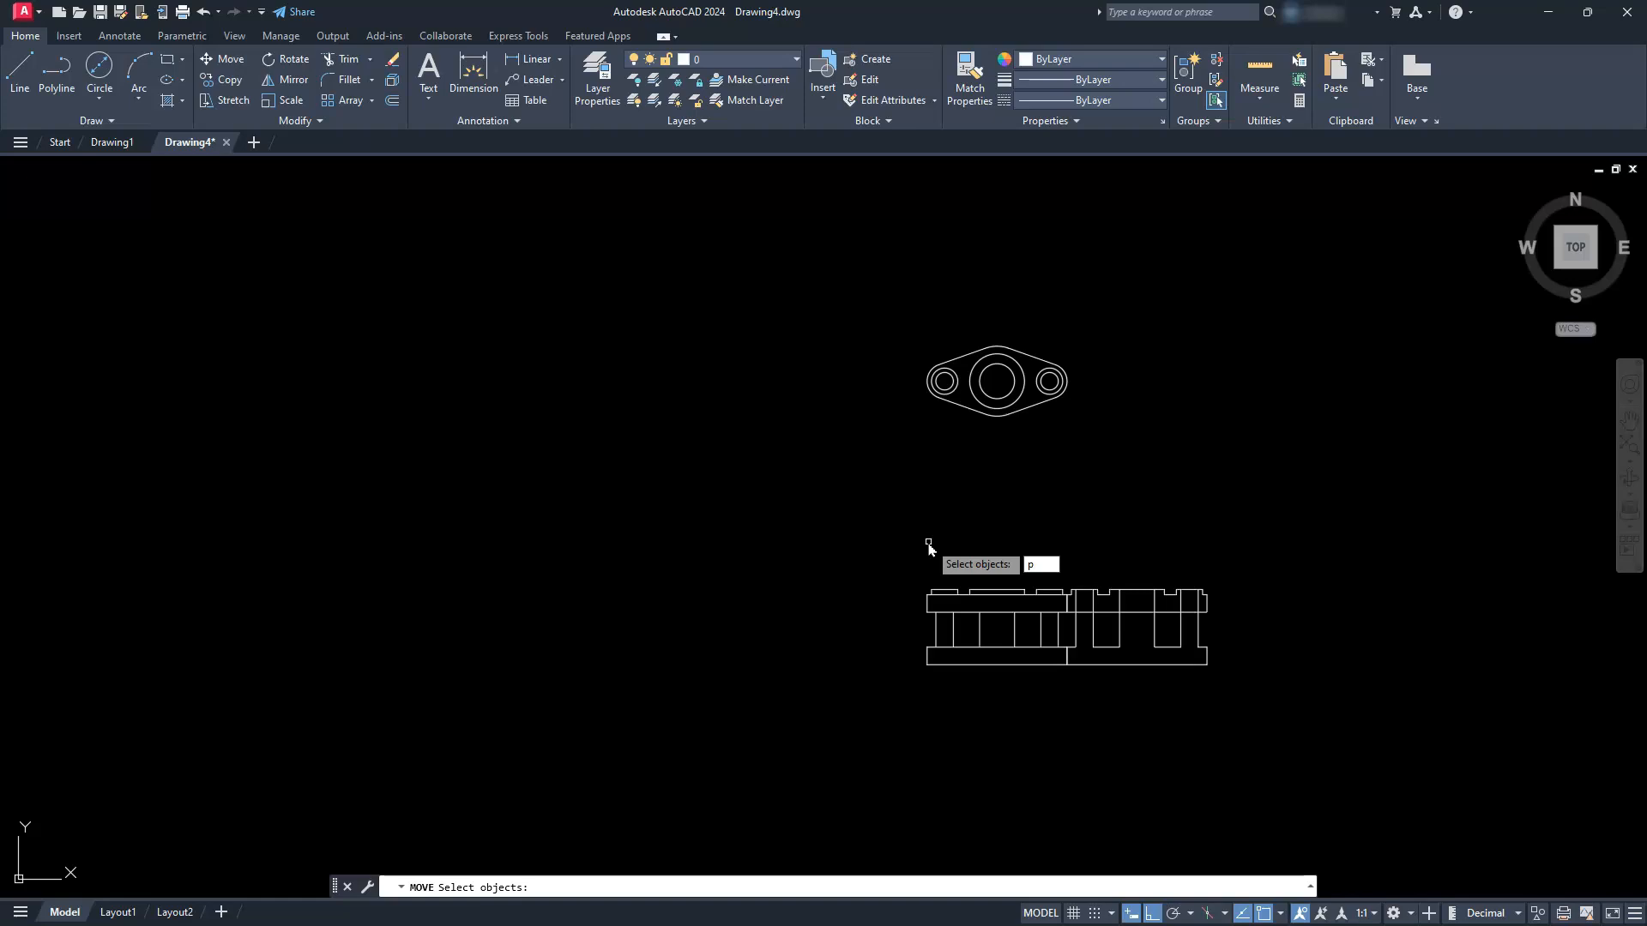
{"action": "key", "text": "Return"}
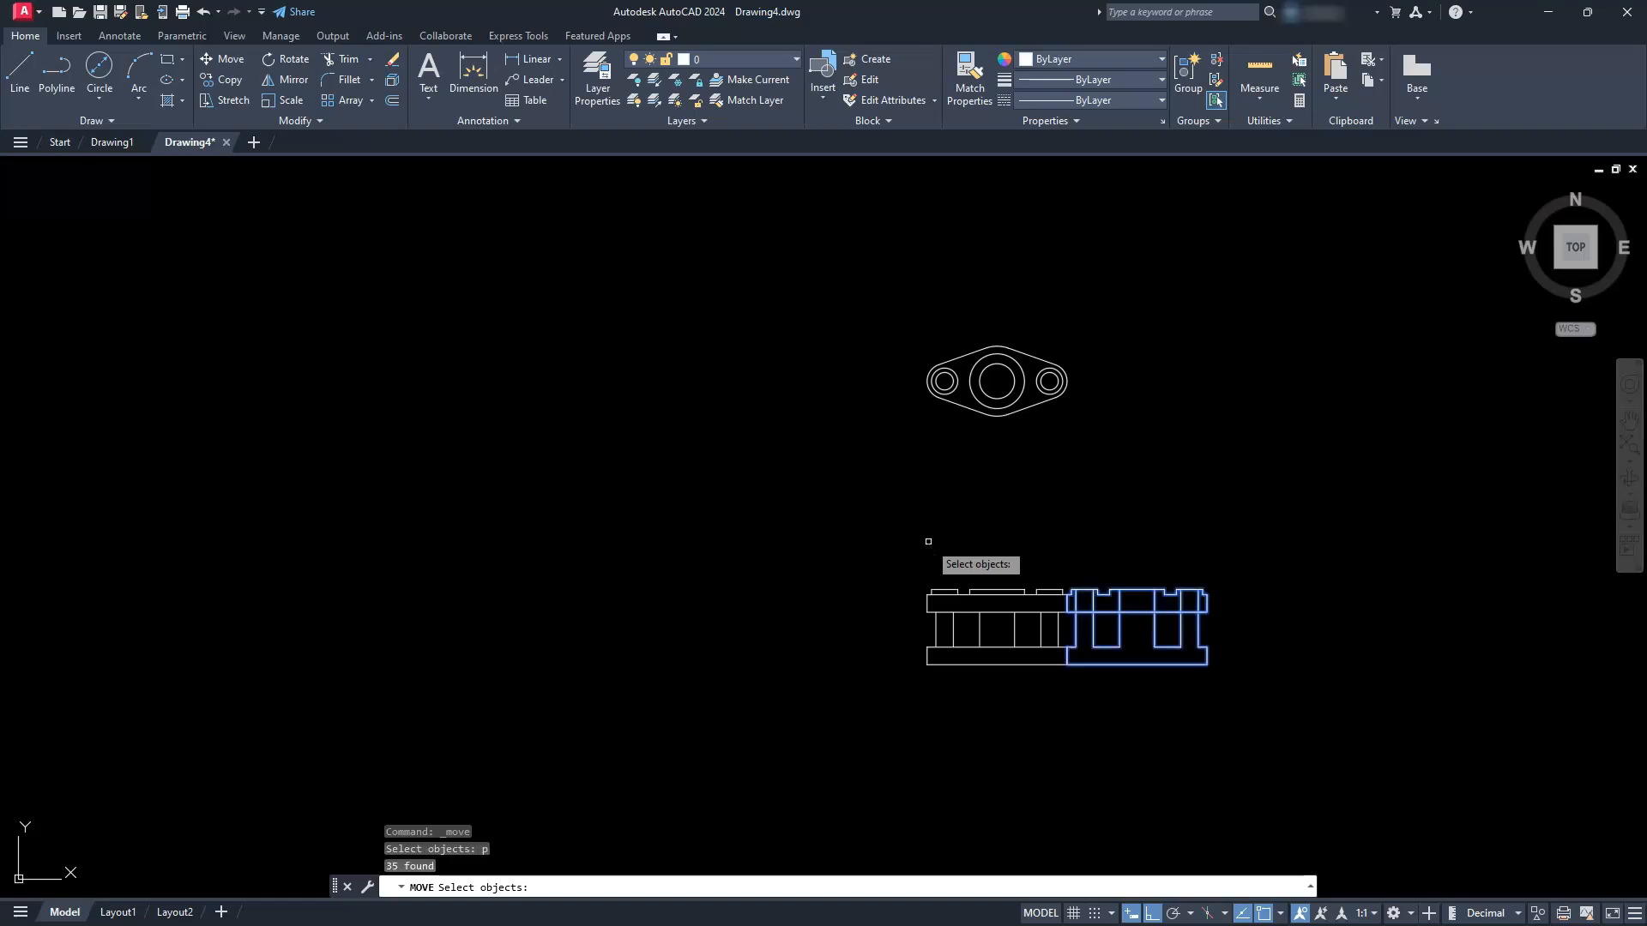
{"action": "key", "text": "Return"}
{"action": "left_click", "coordinate": [1129, 497]}
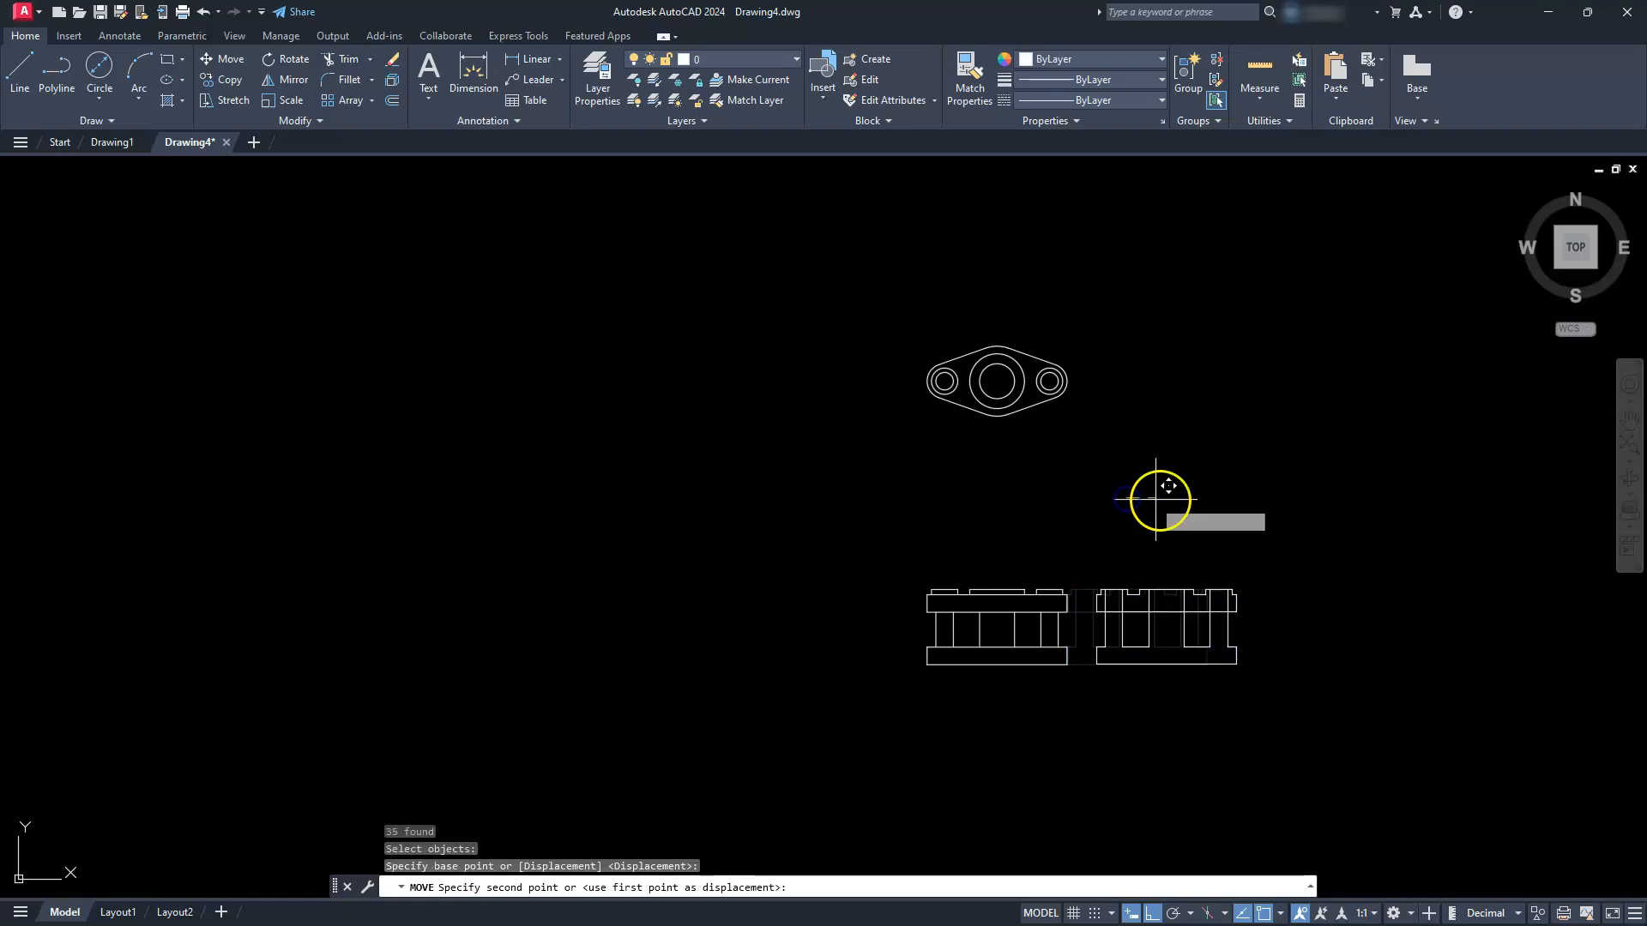
{"action": "left_click", "coordinate": [1189, 506]}
{"action": "key", "text": "Escape"}
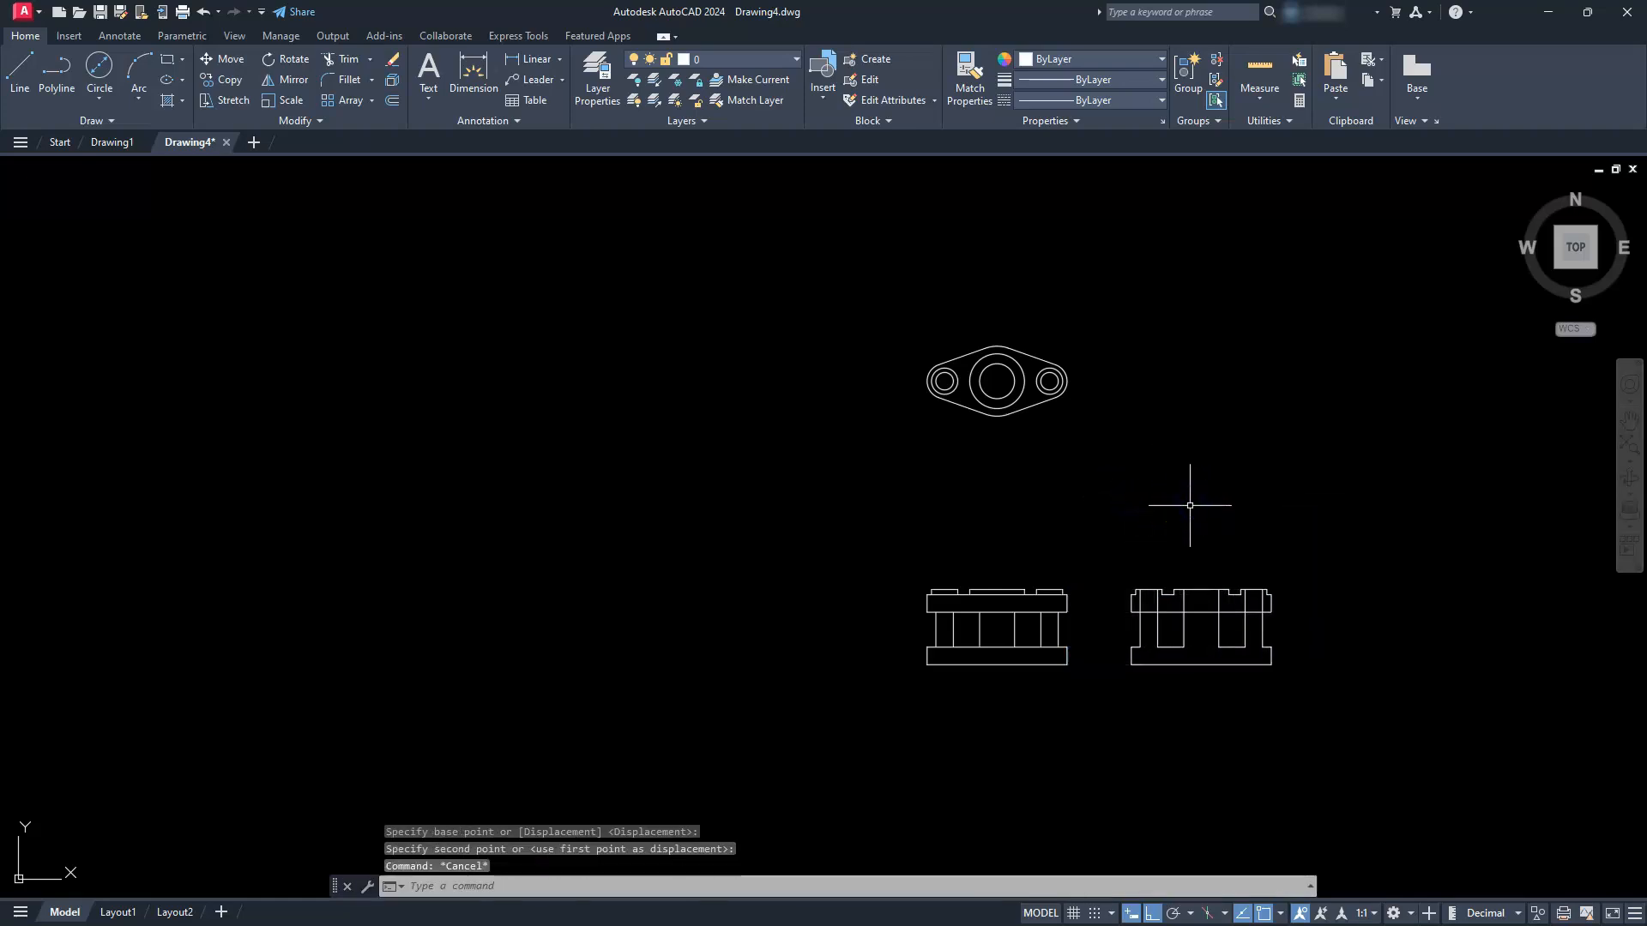
{"action": "key", "text": "Escape"}
{"action": "key", "text": "Escape"}
Move both front views straight up together, closer beneath the top view.
{"action": "key", "text": "Return"}
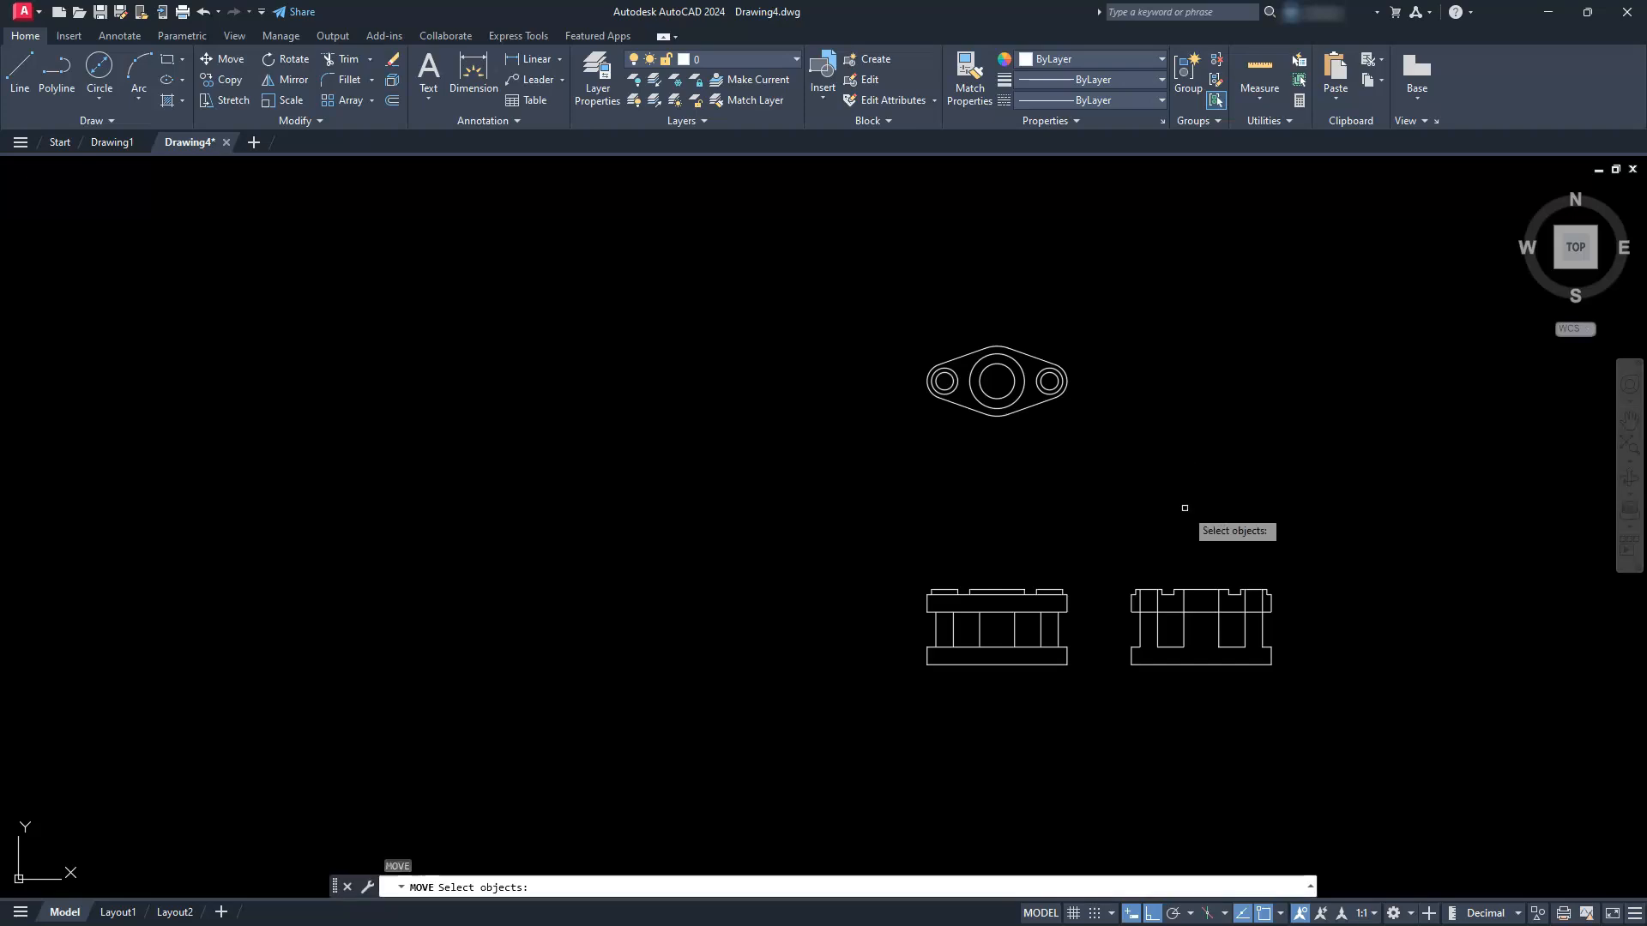
{"action": "left_click", "coordinate": [875, 530]}
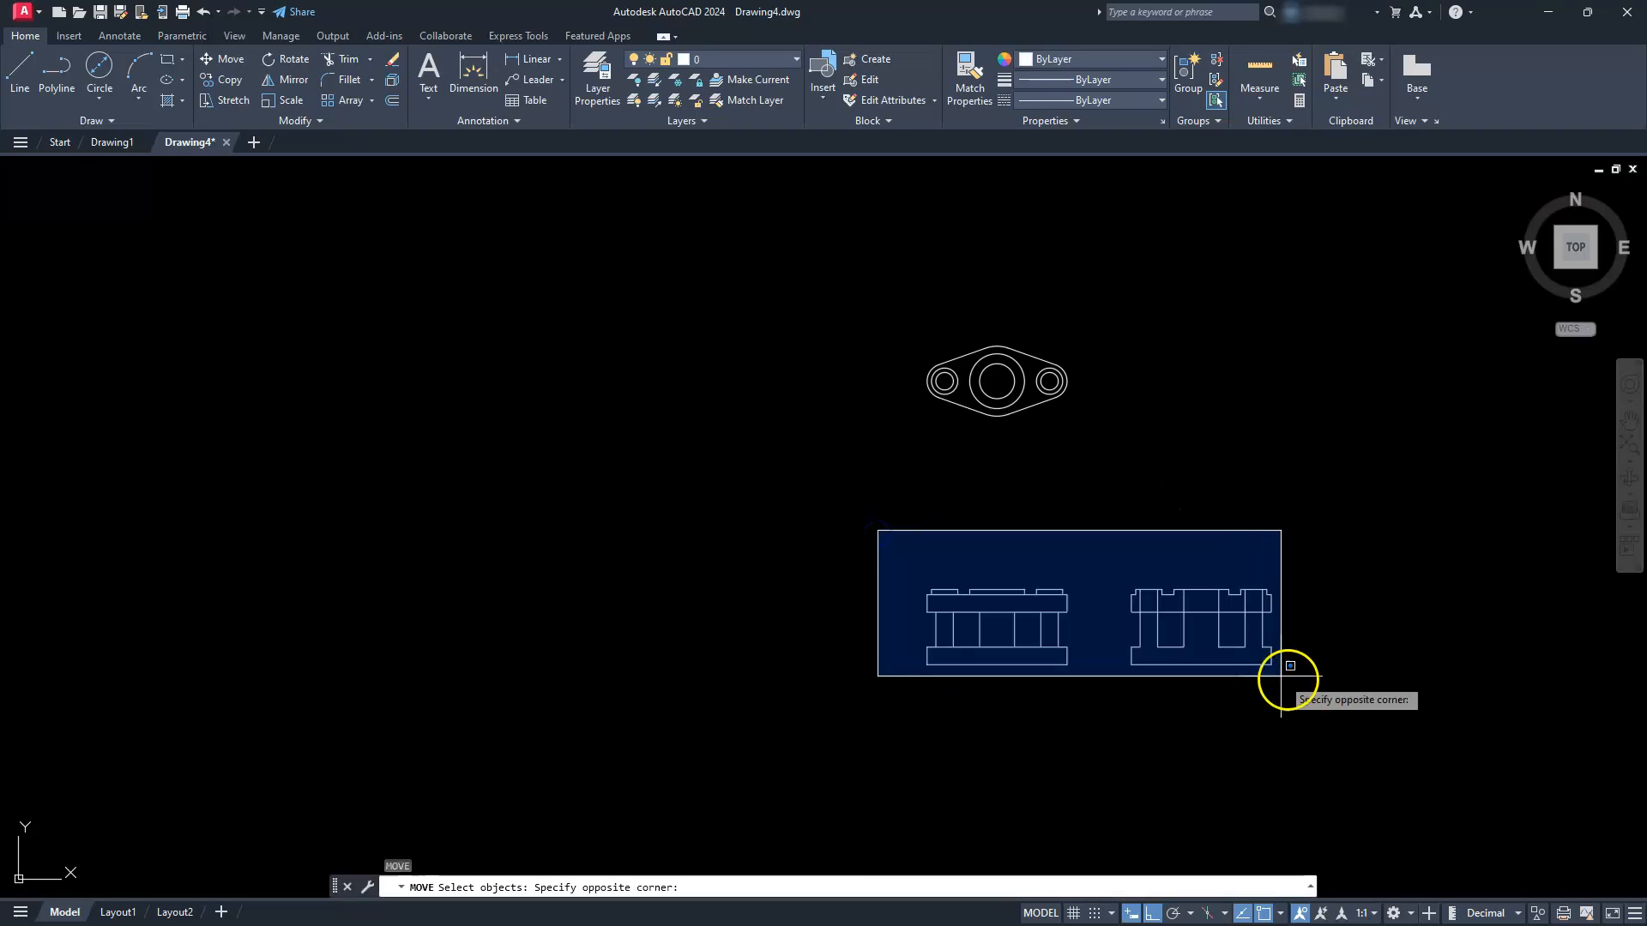
{"action": "left_click", "coordinate": [1448, 742]}
{"action": "key", "text": "Return"}
{"action": "left_click", "coordinate": [1327, 663]}
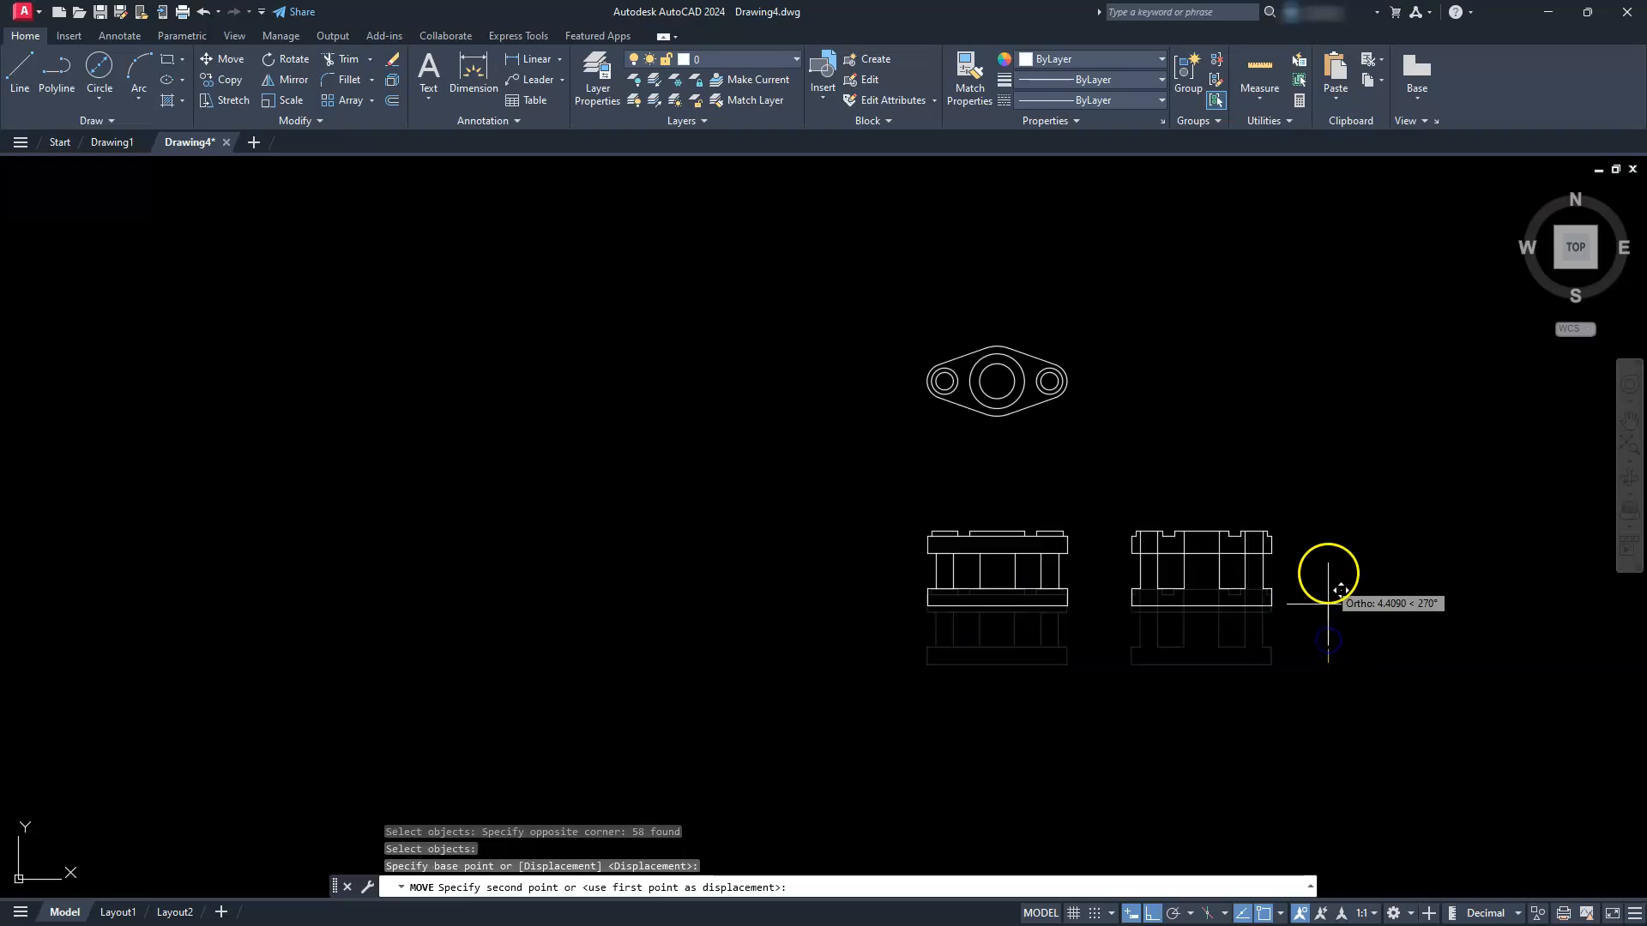
{"action": "left_click", "coordinate": [1328, 551]}
{"action": "key", "text": "Escape"}
{"action": "key", "text": "Escape"}
{"action": "key", "text": "Escape"}
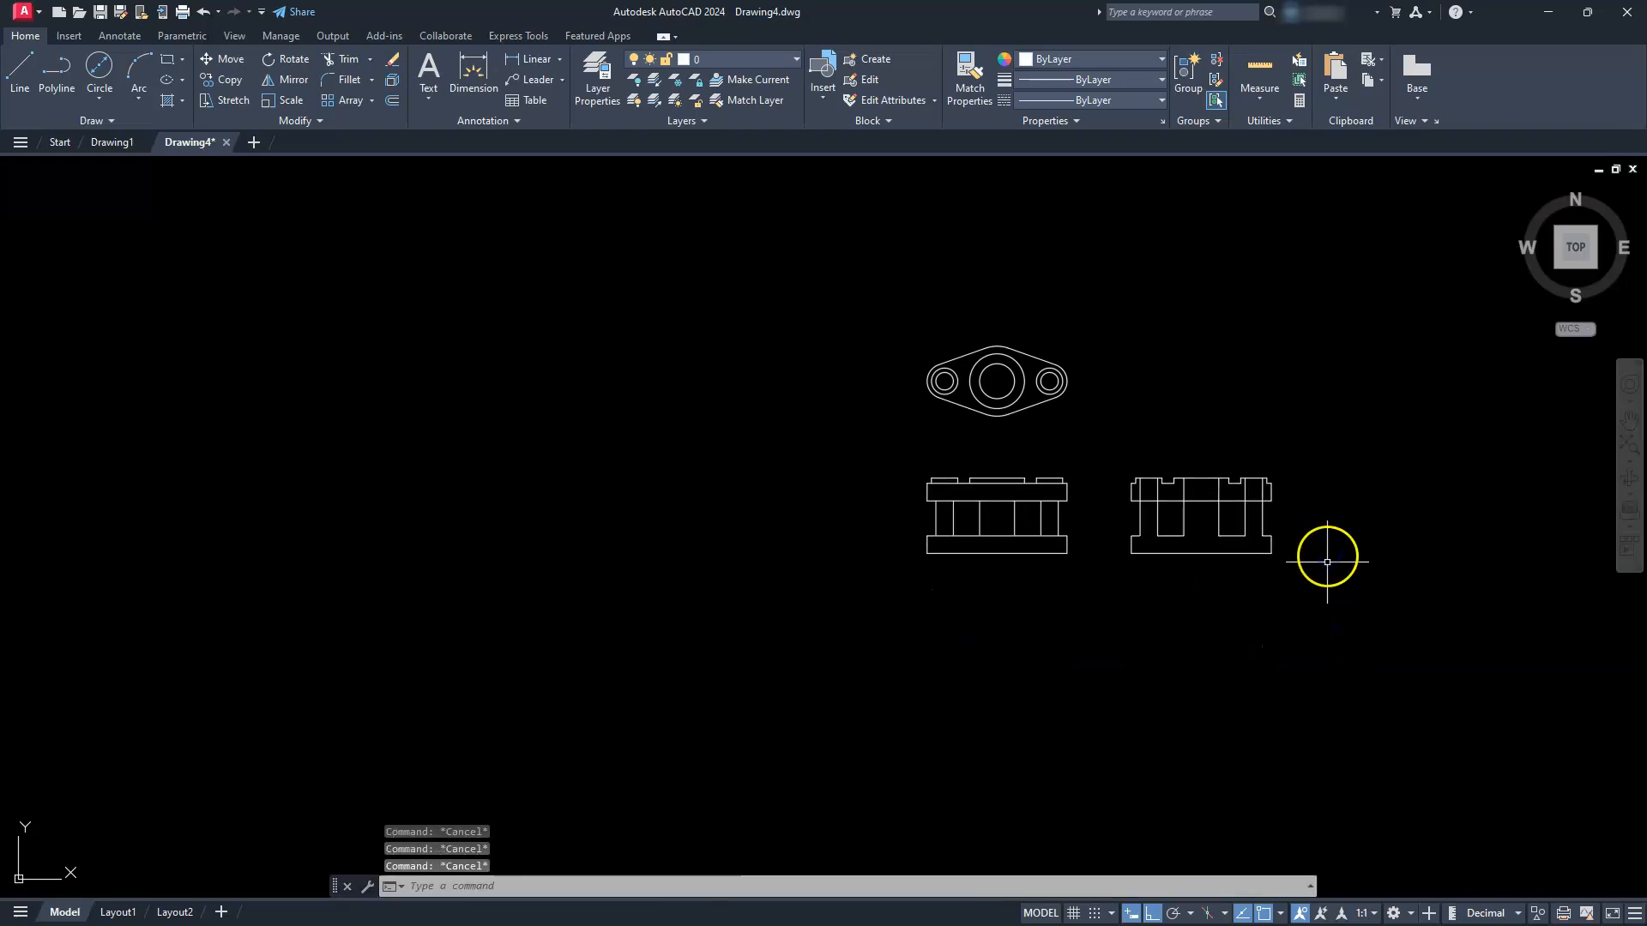
Turn on isometric drafting and set the isoplane to Top, with empty space beside the views for the isometric drawing.
{"action": "middle_click_drag", "start_coordinate": [1142, 432], "coordinate": [1088, 567]}
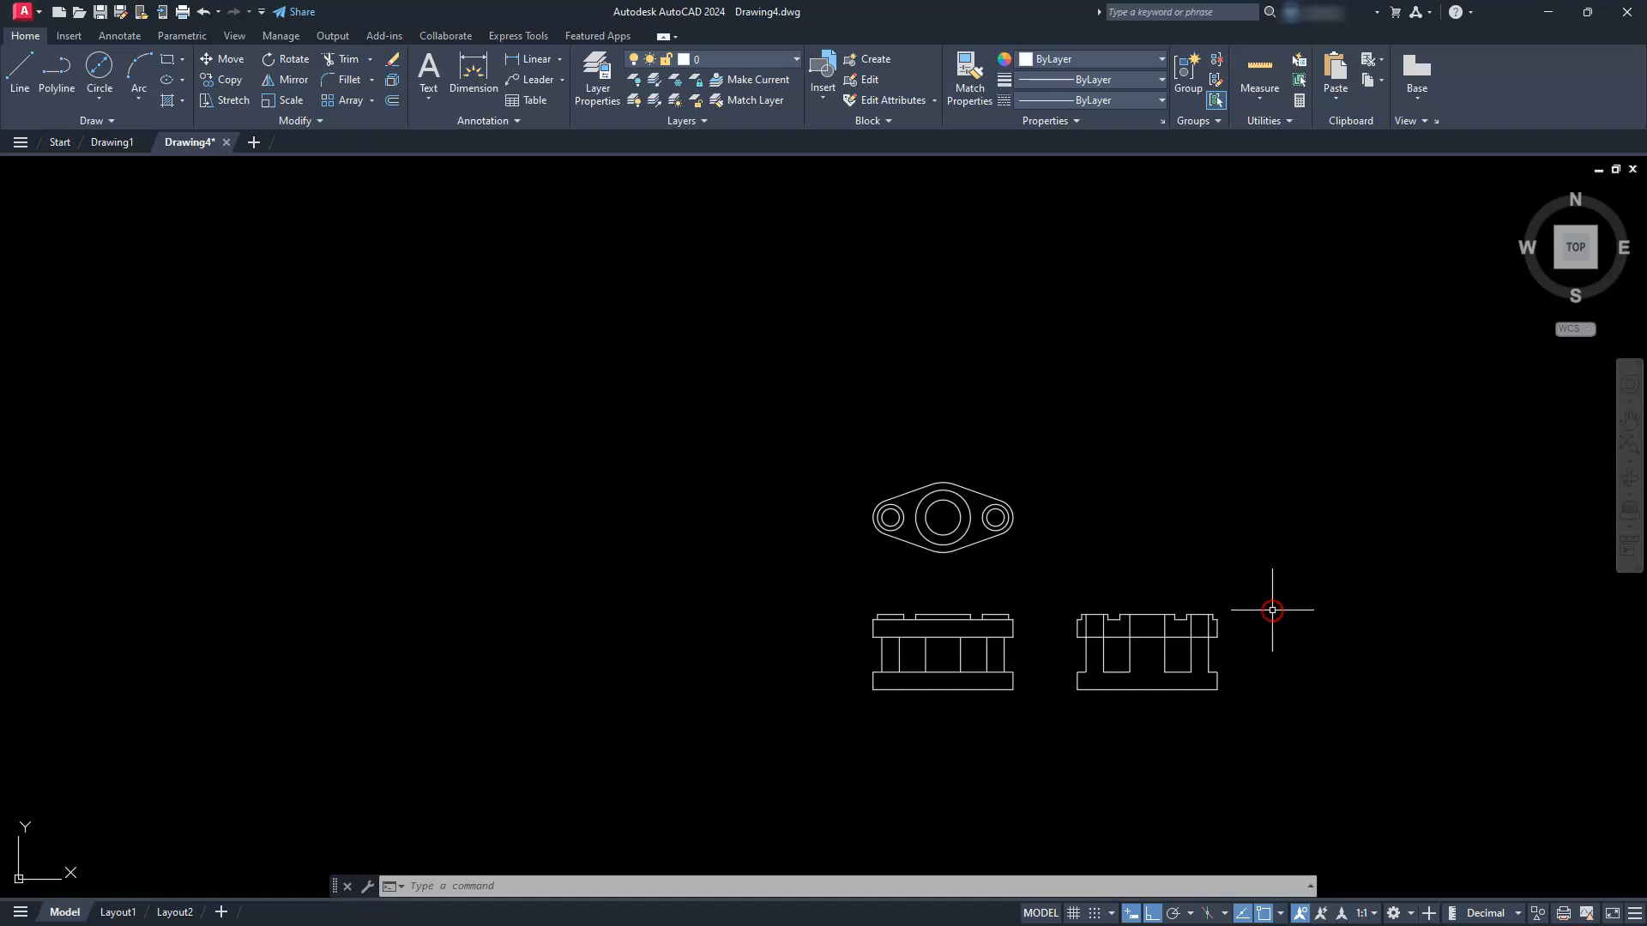
{"action": "mouse_move", "coordinate": [1298, 562]}
{"action": "middle_mouse_down"}
{"action": "mouse_move", "coordinate": [838, 563]}
{"action": "mouse_move", "coordinate": [897, 652]}
{"action": "middle_mouse_up"}
{"action": "scroll", "coordinate": [827, 557], "scroll_direction": "up", "scroll_amount": 2}
{"action": "scroll", "coordinate": [827, 557], "scroll_direction": "up", "scroll_amount": 2}
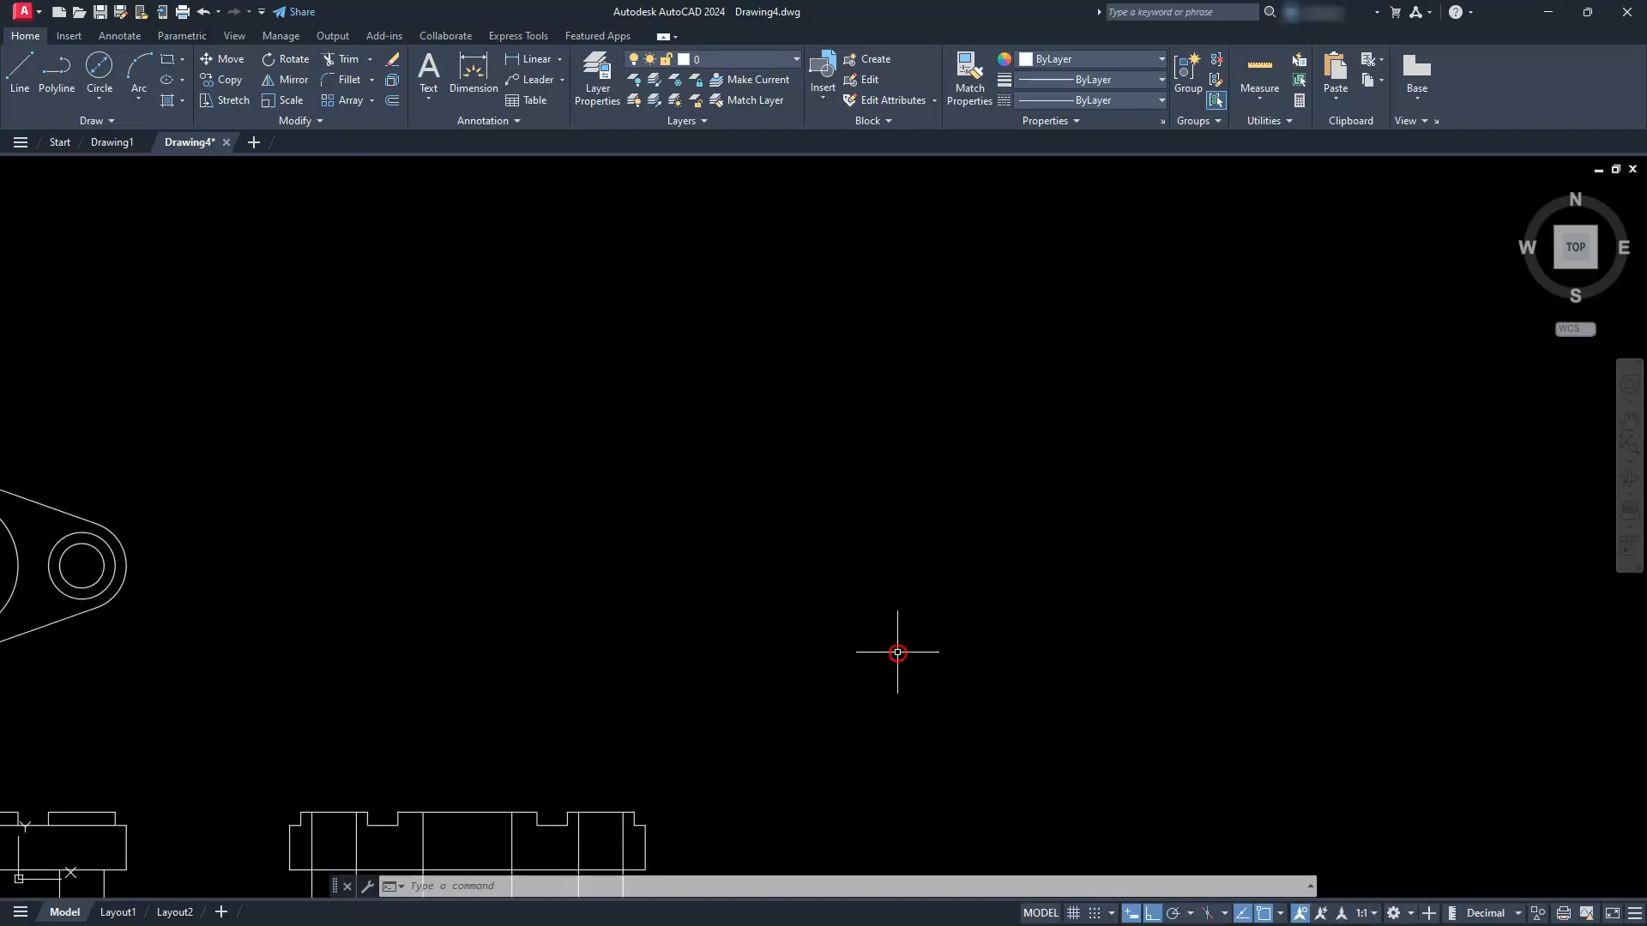
{"action": "middle_click_drag", "start_coordinate": [1019, 650], "coordinate": [945, 607]}
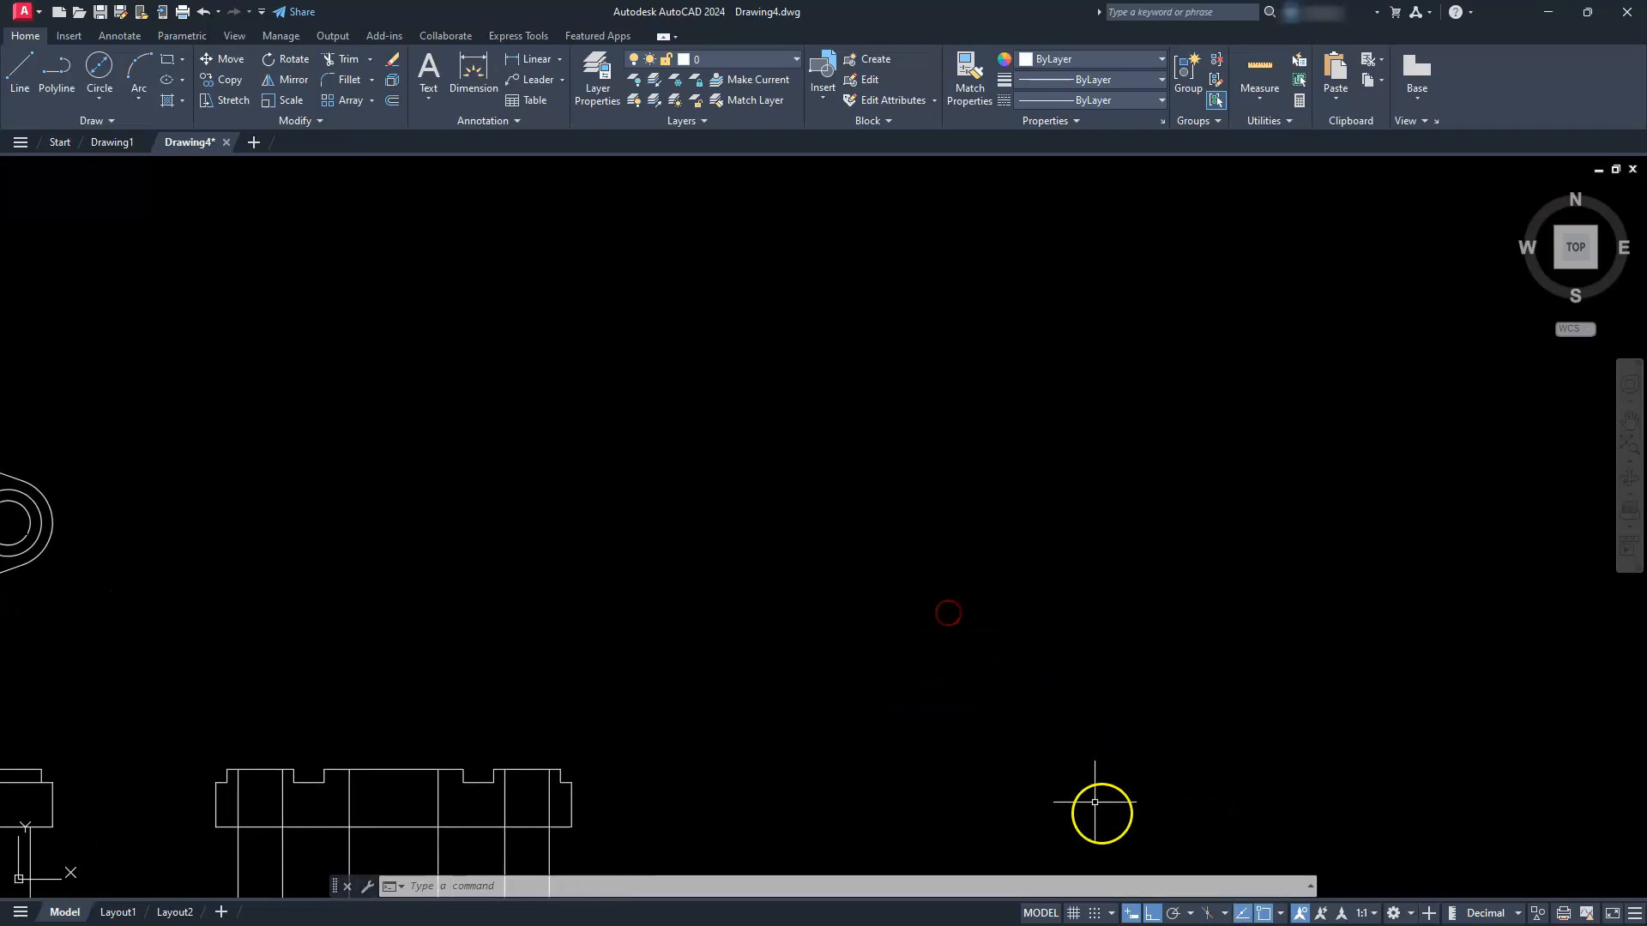
{"action": "left_click", "coordinate": [1207, 914]}
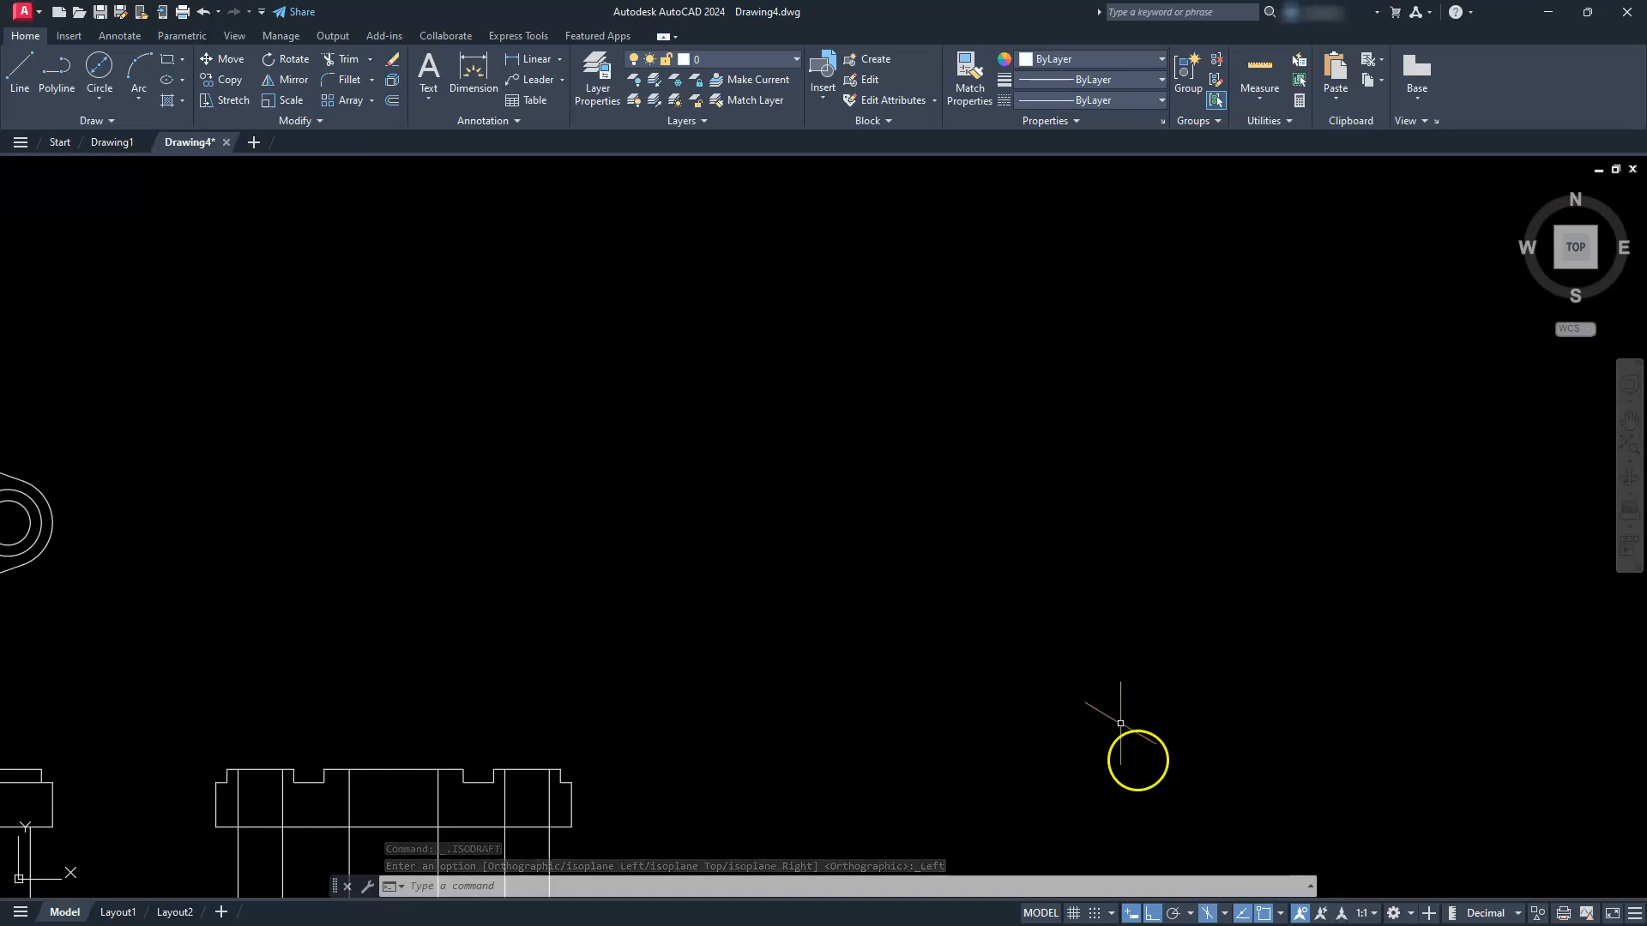
{"action": "left_click", "coordinate": [1225, 914]}
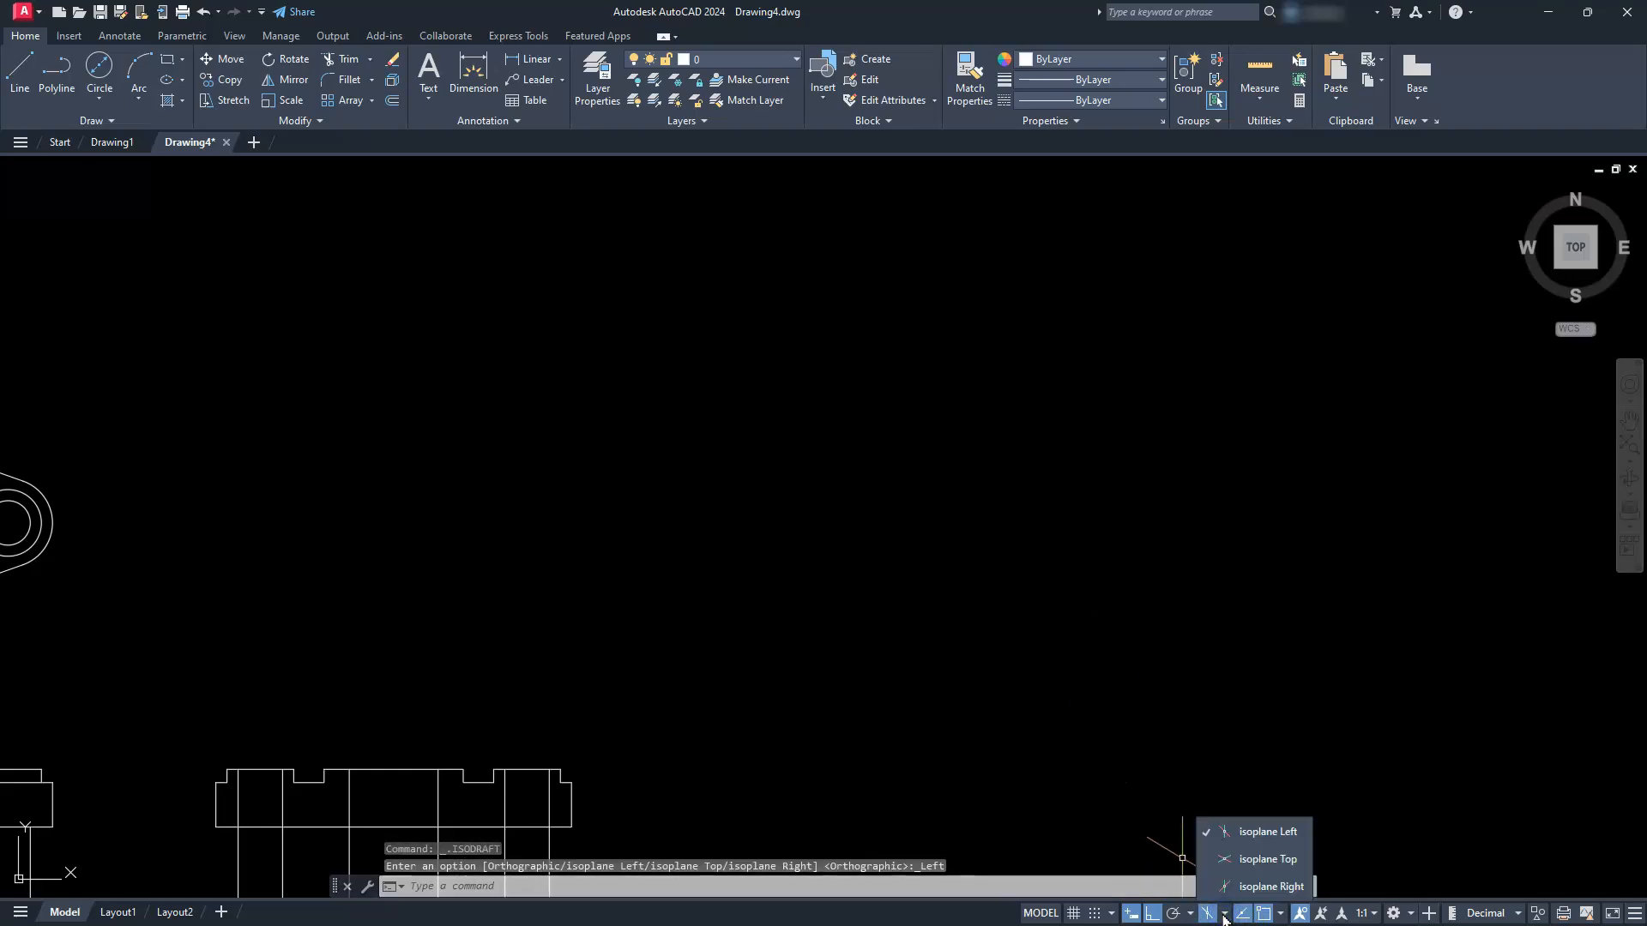
{"action": "left_click", "coordinate": [1243, 868]}
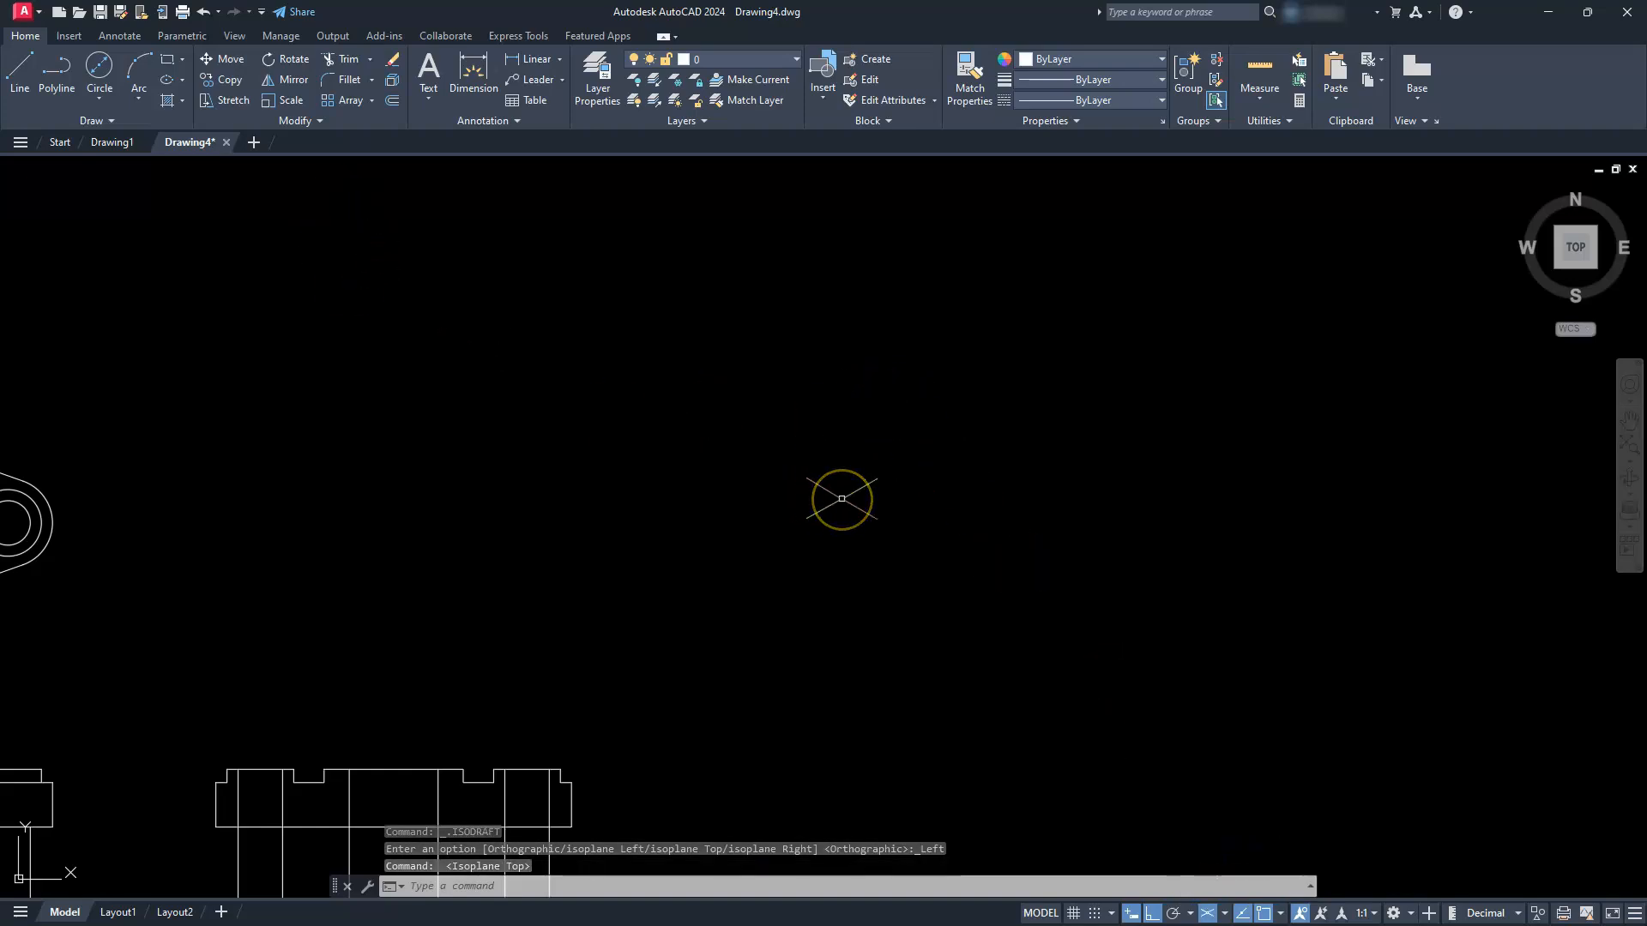
{"action": "type", "text": "EL"}
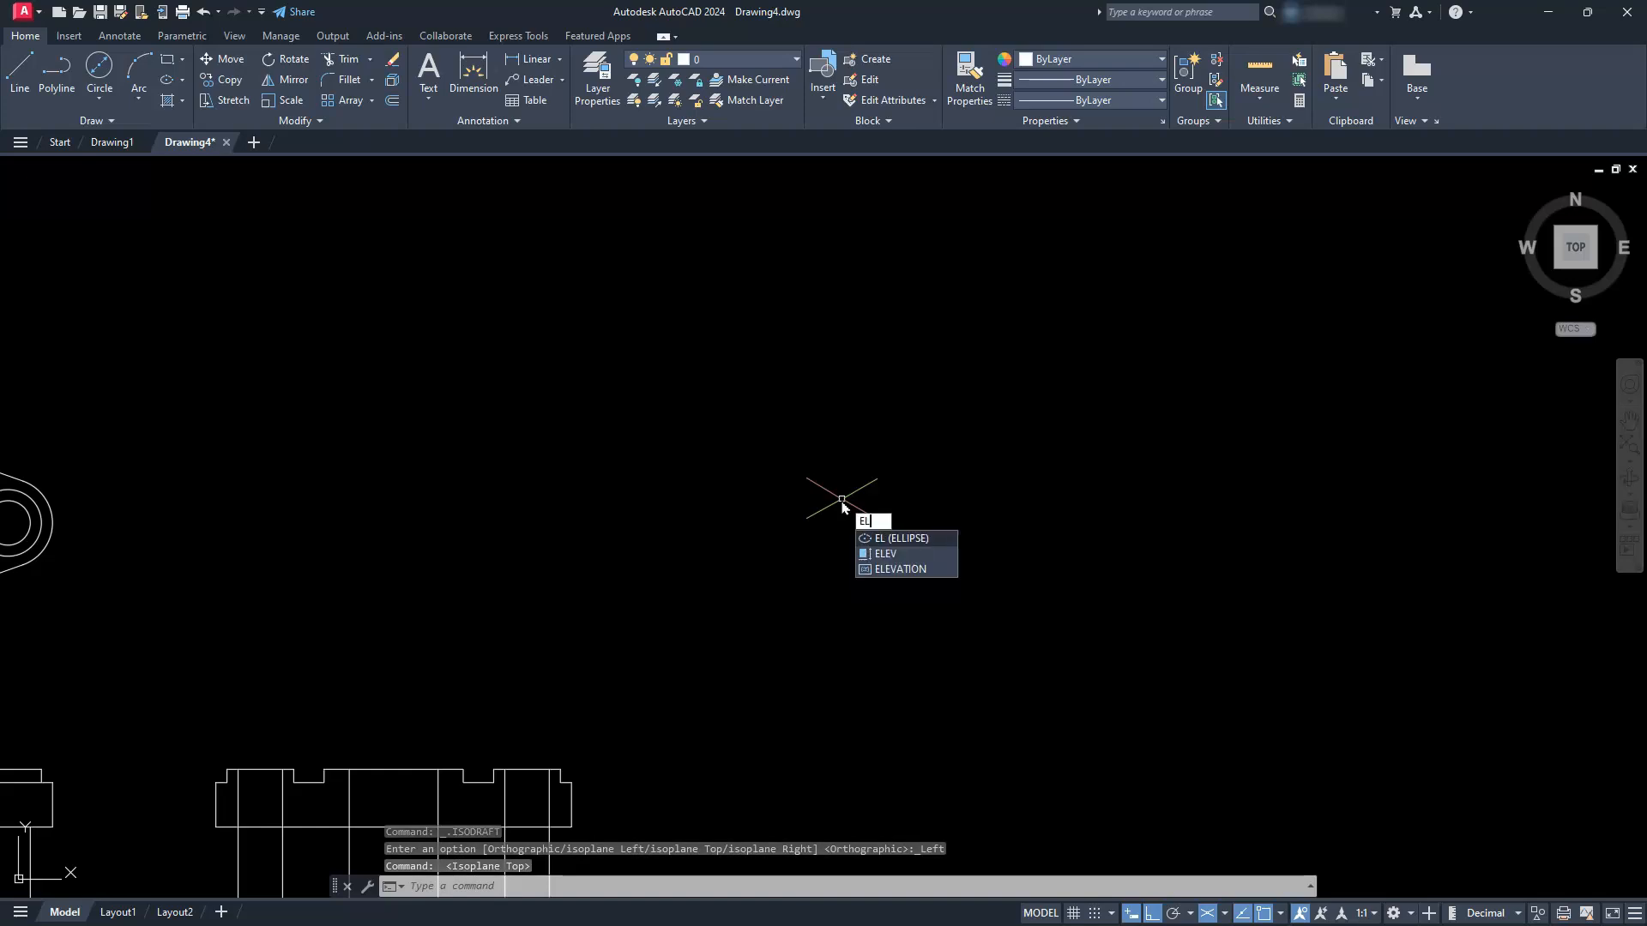
{"action": "key", "text": "Return"}
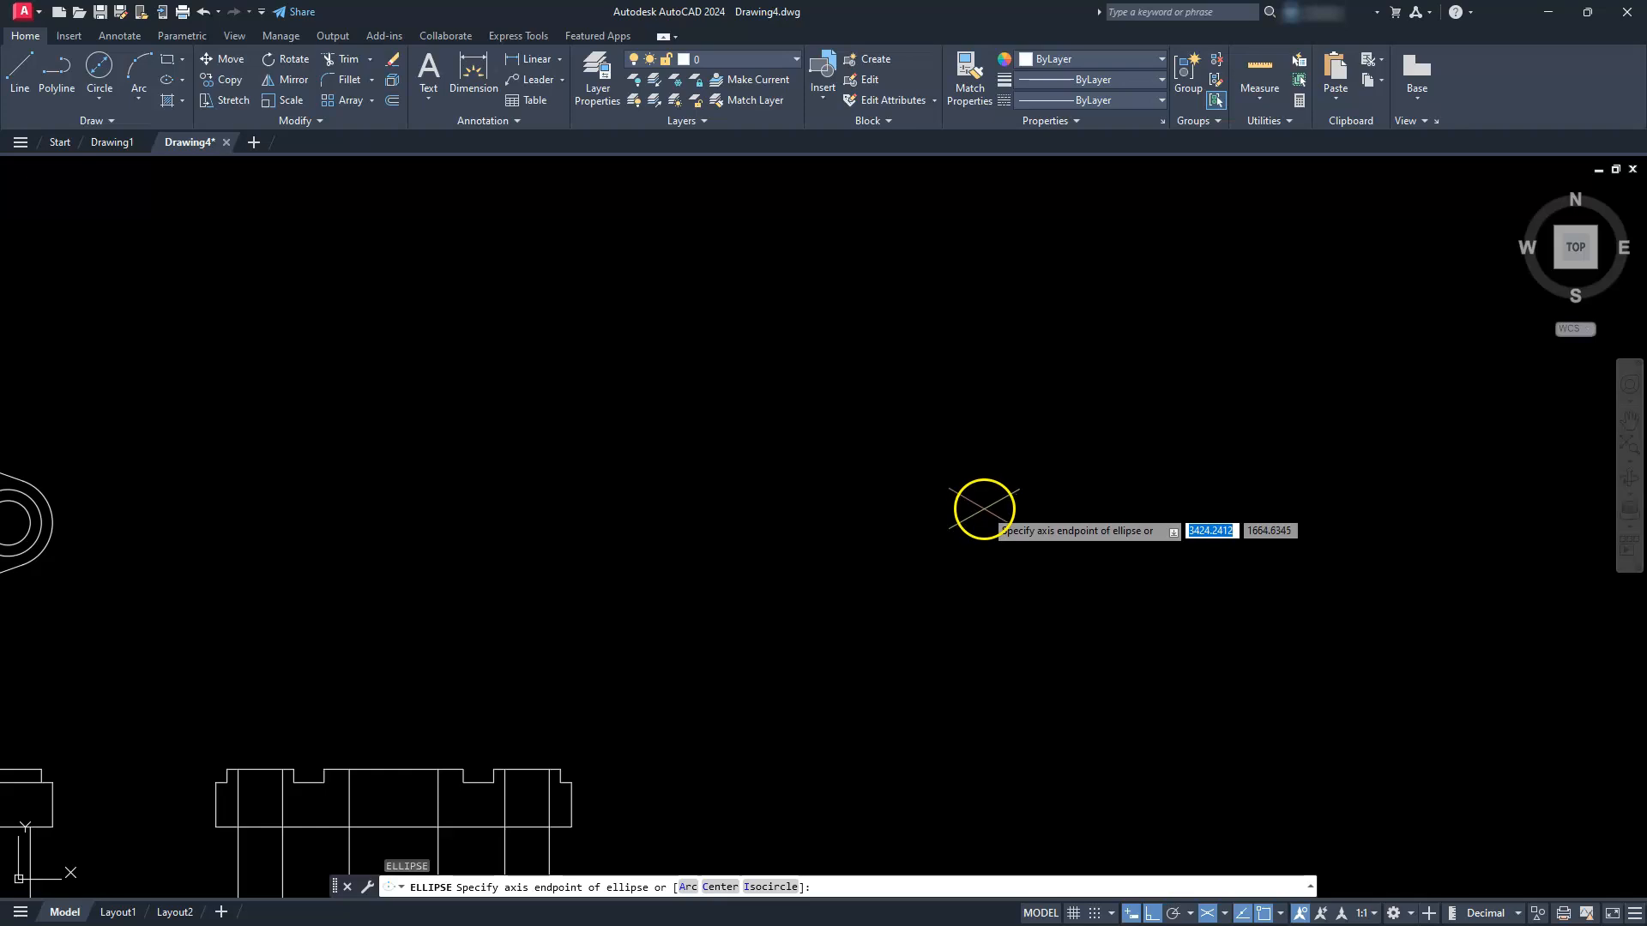
{"action": "left_click", "coordinate": [1016, 504]}
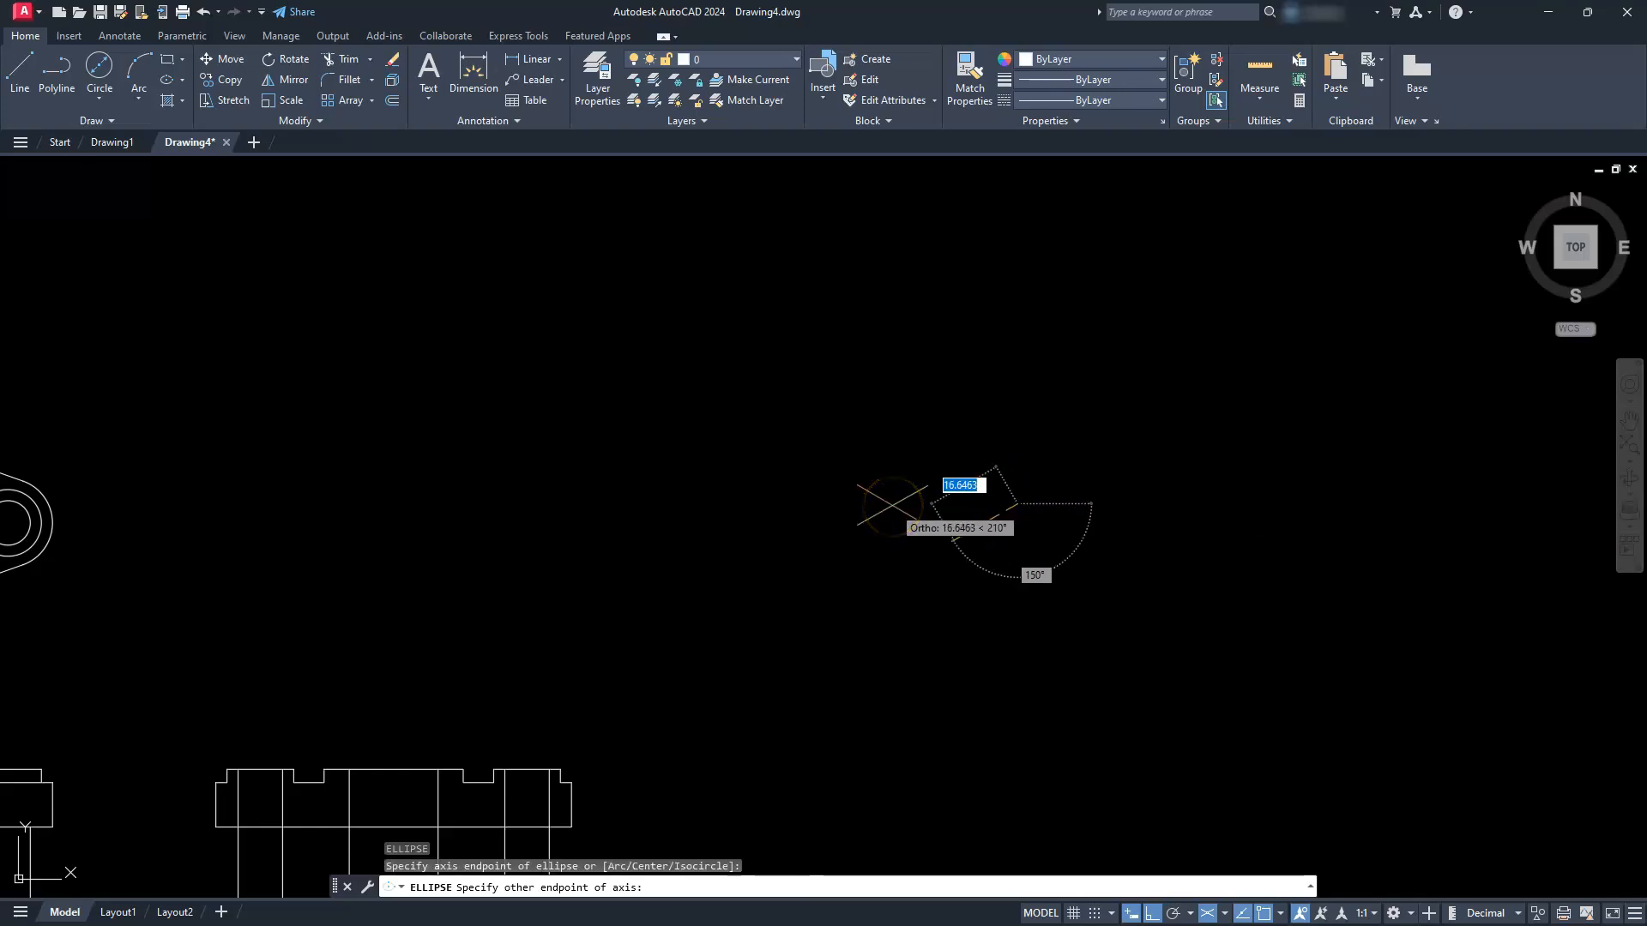
{"action": "key", "text": "Escape"}
{"action": "key", "text": "Escape"}
{"action": "key", "text": "Escape"}
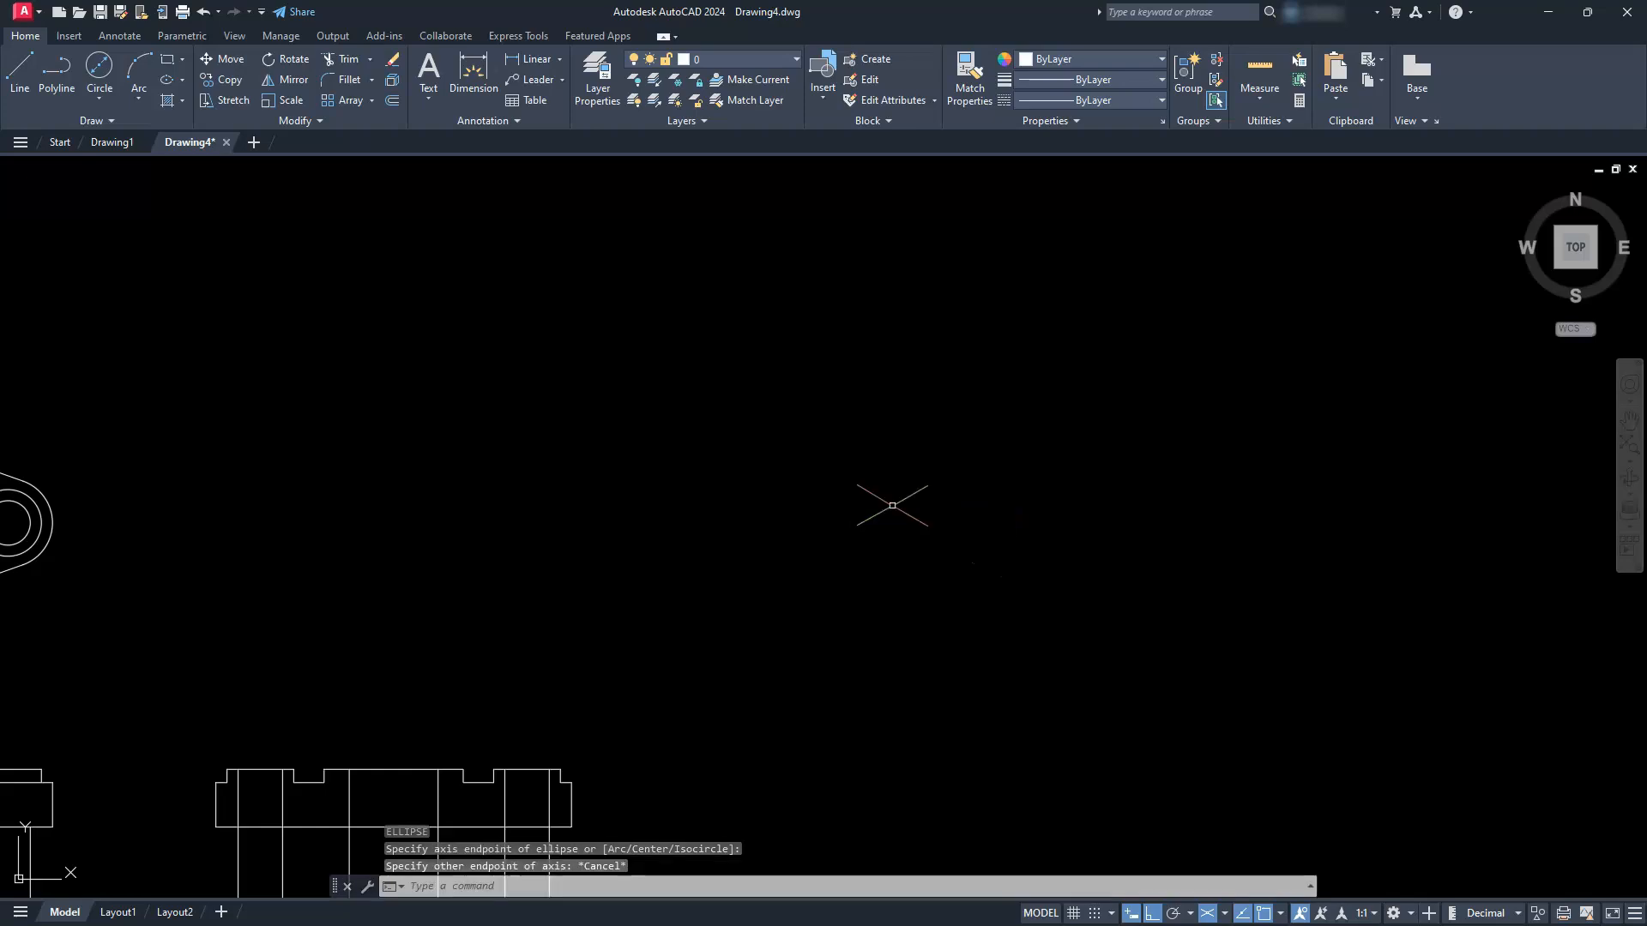
Draw an isocircle with a radius of 20 in the empty space beside the views.
{"action": "type", "text": "el"}
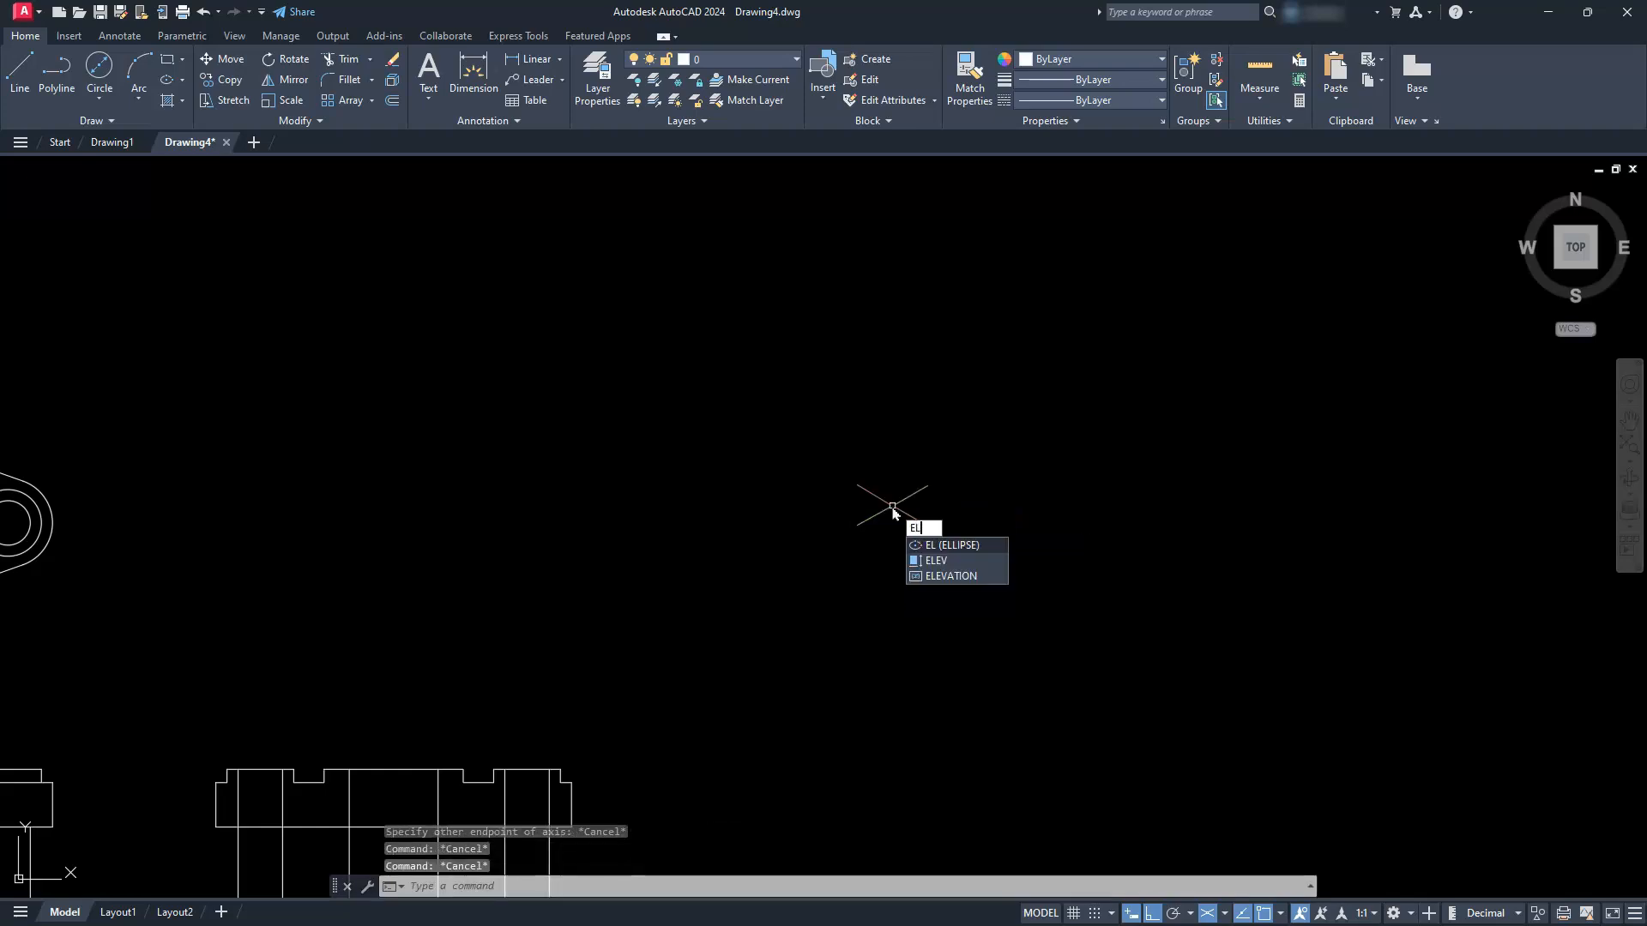
{"action": "key", "text": "Return"}
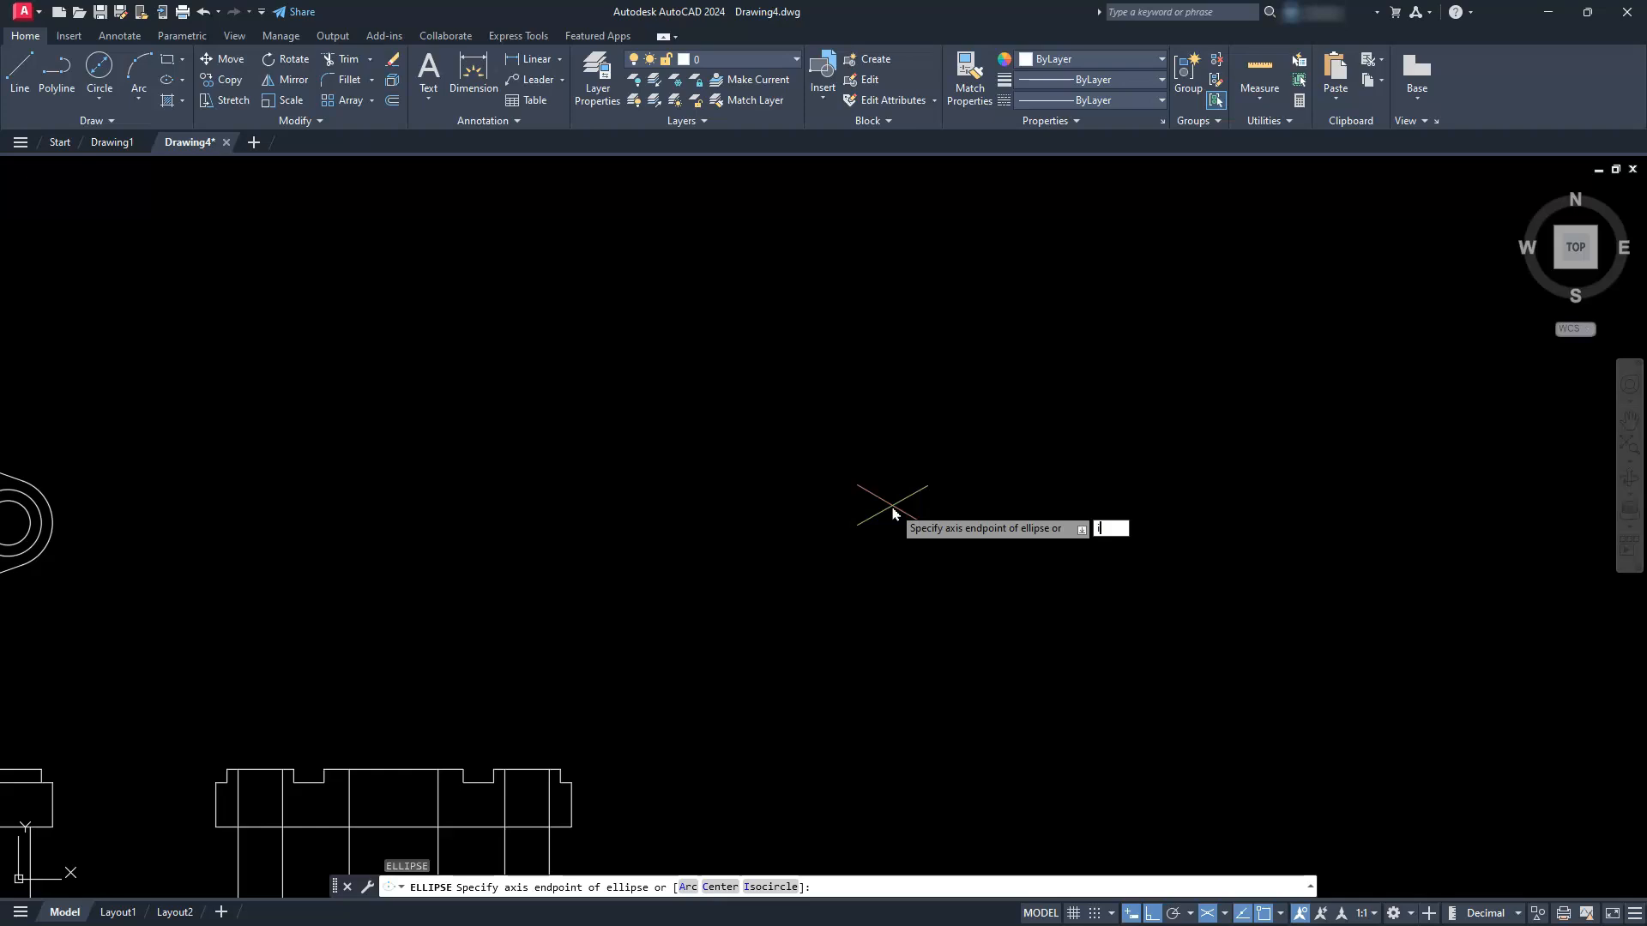
{"action": "type", "text": "i"}
{"action": "key", "text": "Return"}
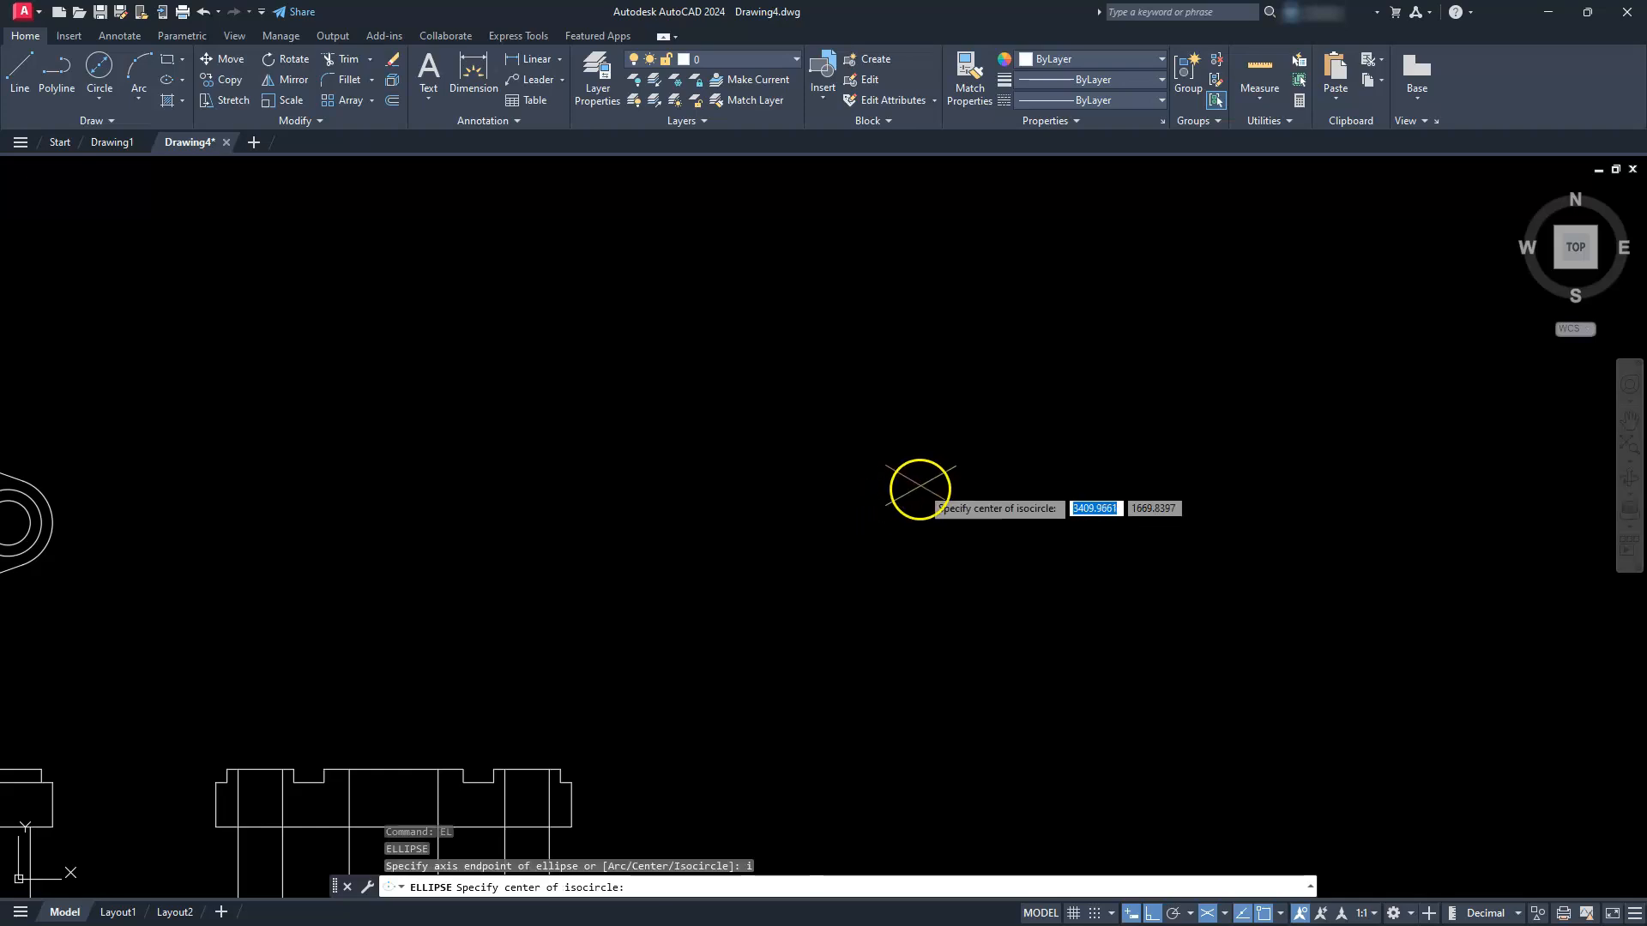
{"action": "left_click", "coordinate": [952, 490]}
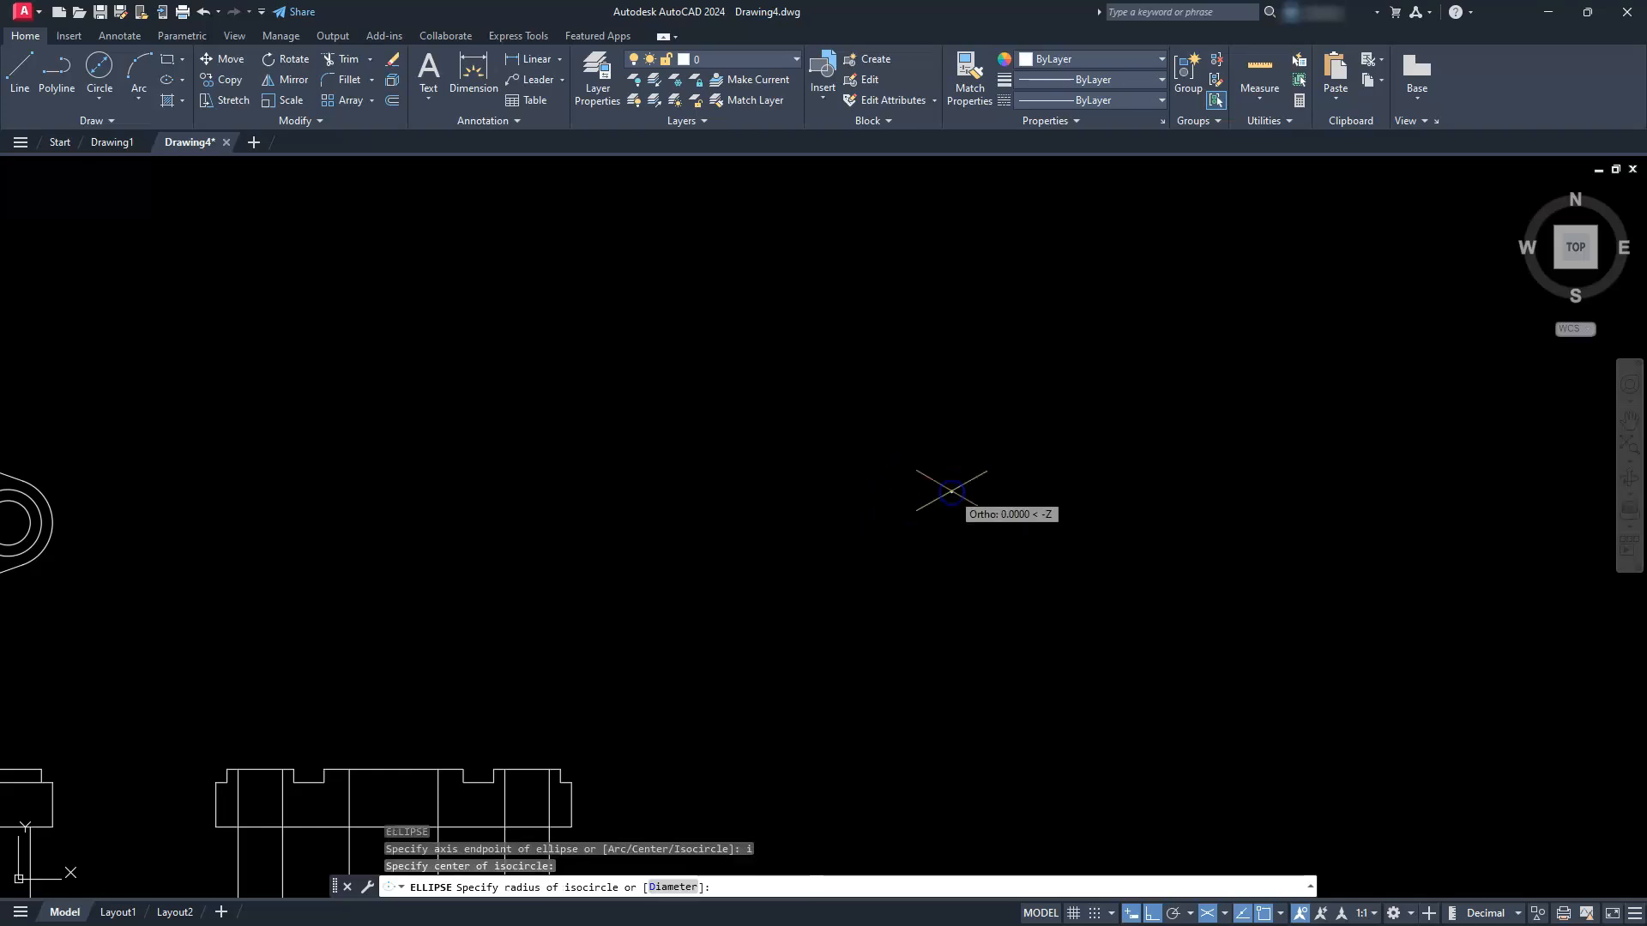
{"action": "type", "text": "20"}
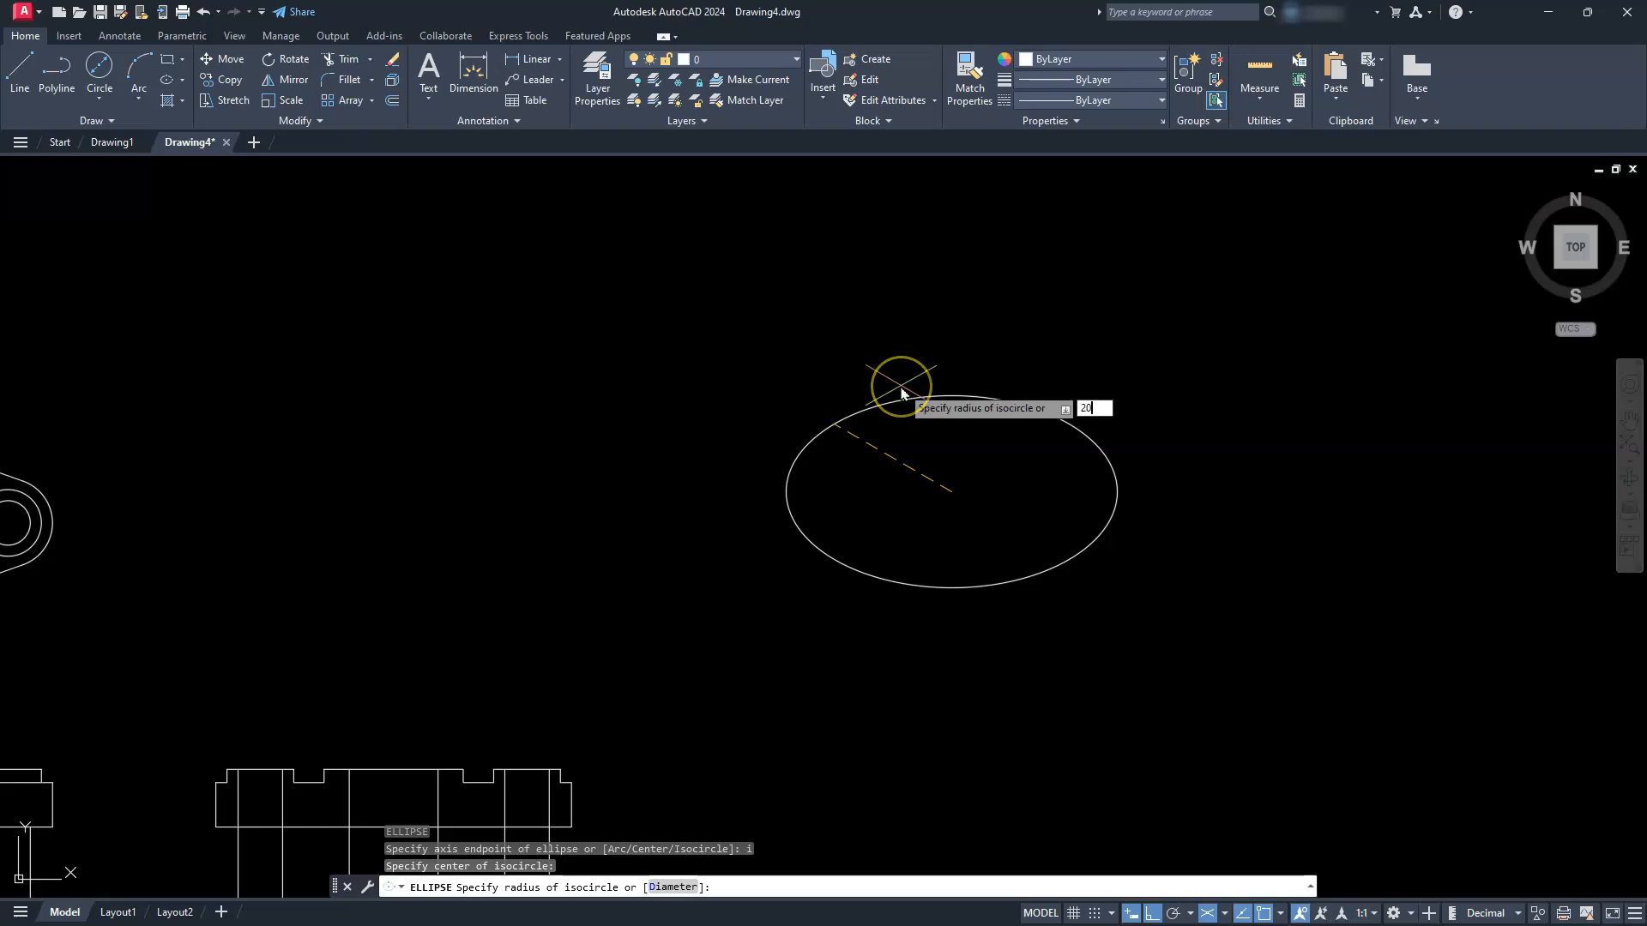
{"action": "key", "text": "Return"}
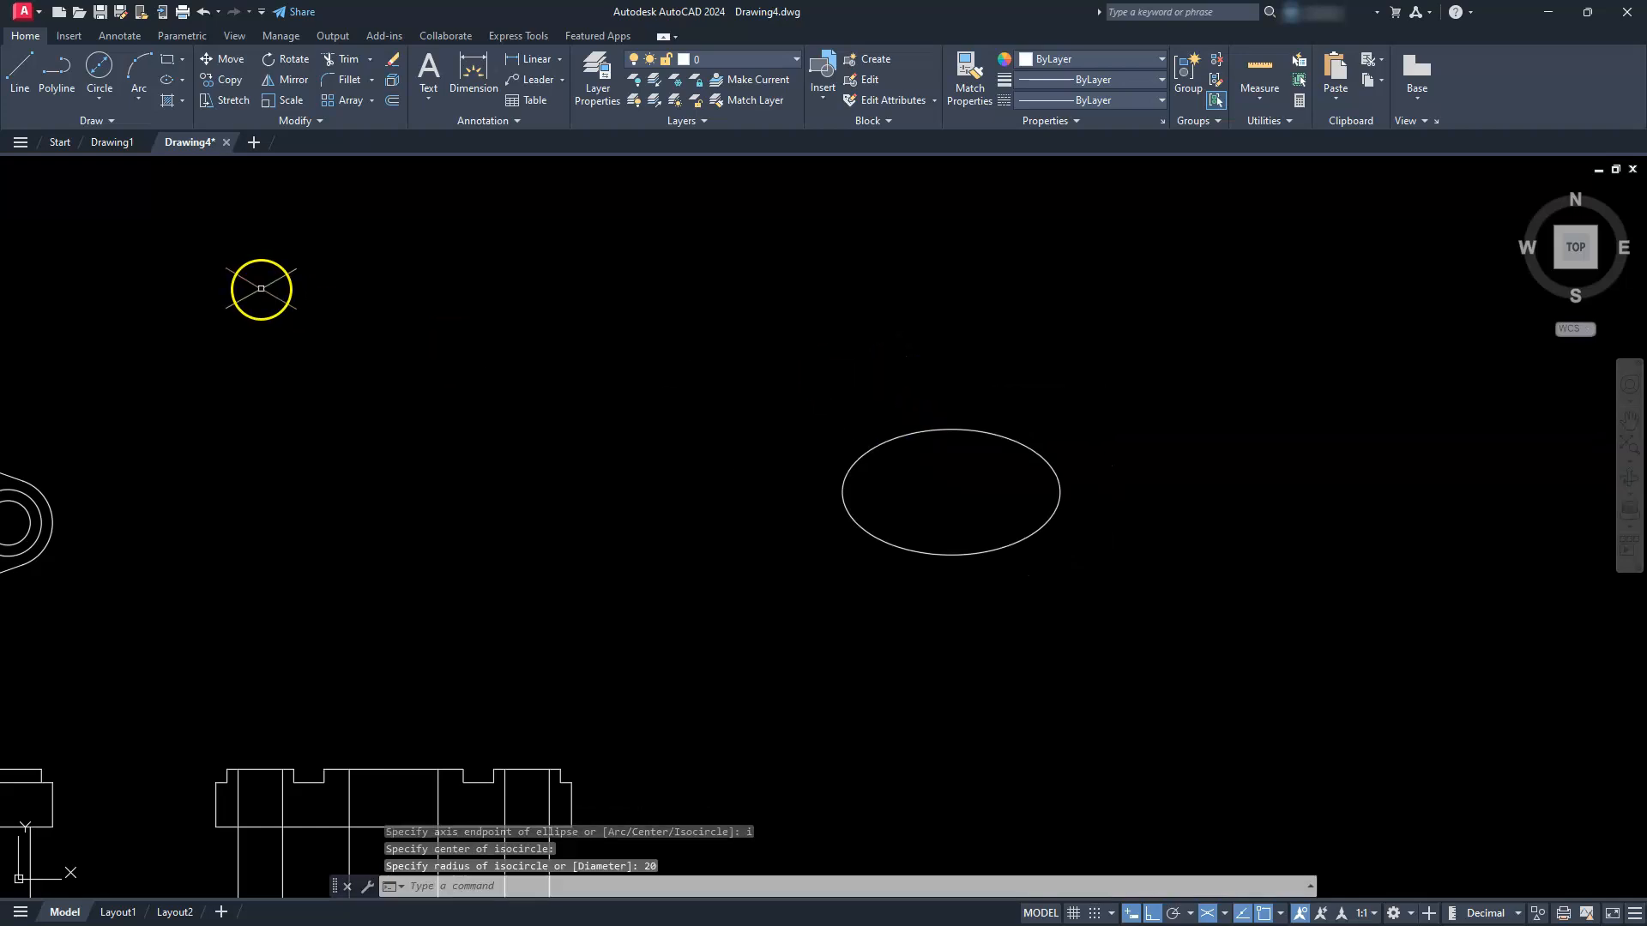
Draw a 30-long line from the isocircle's centre along the 330° isometric axis.
{"action": "left_click", "coordinate": [25, 68]}
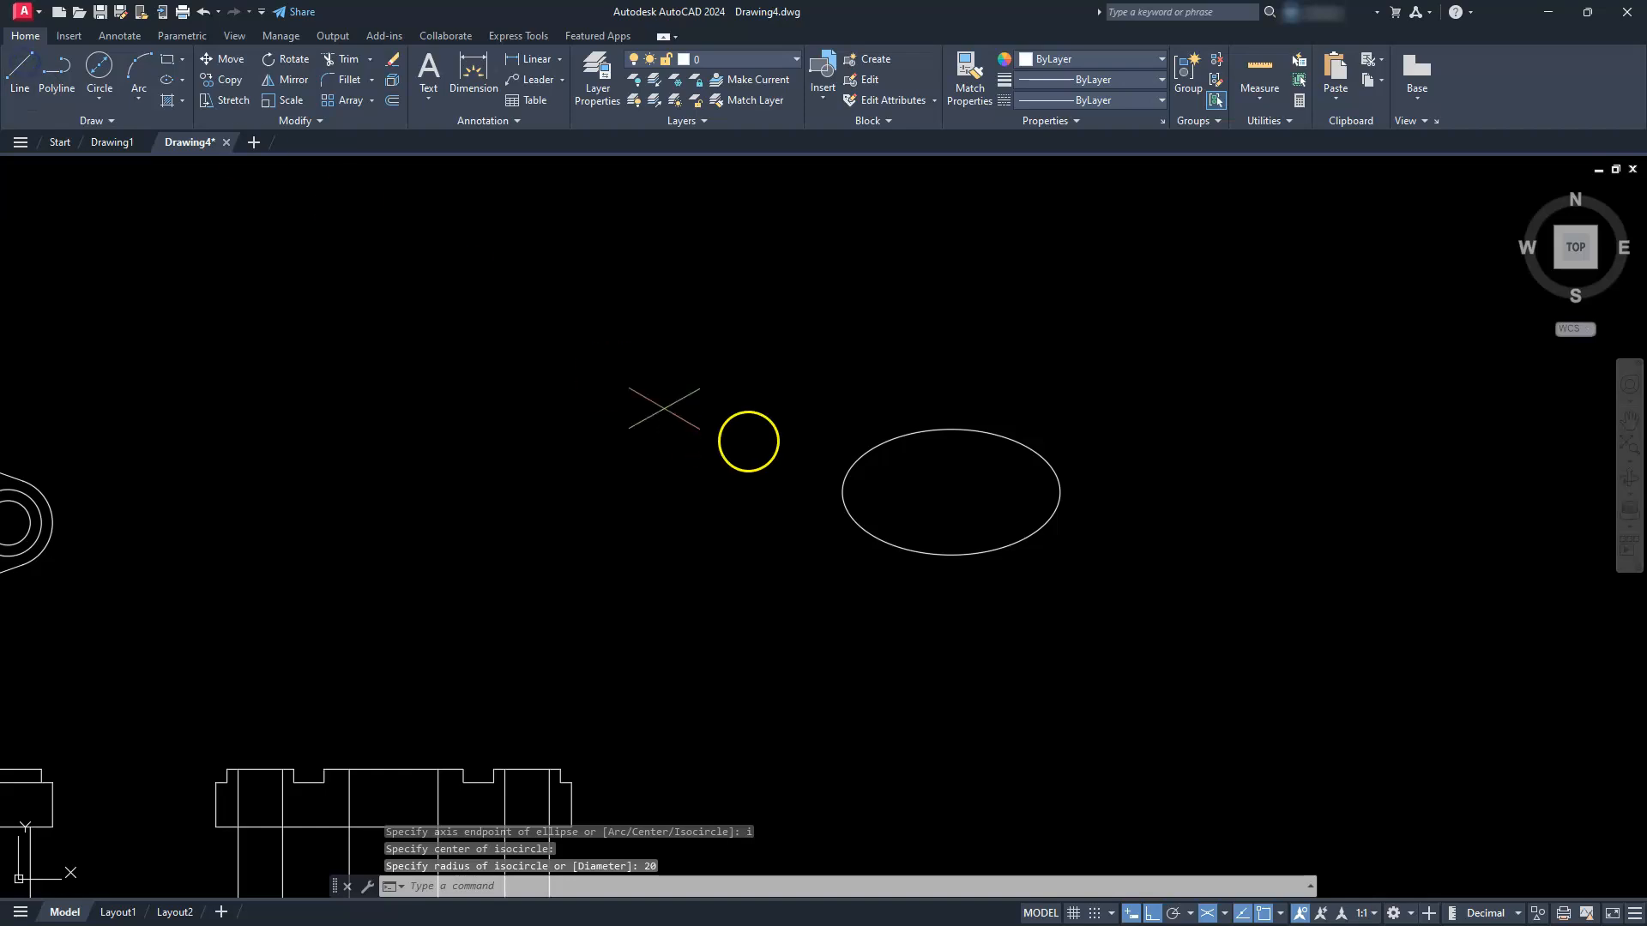
{"action": "left_click", "coordinate": [951, 492]}
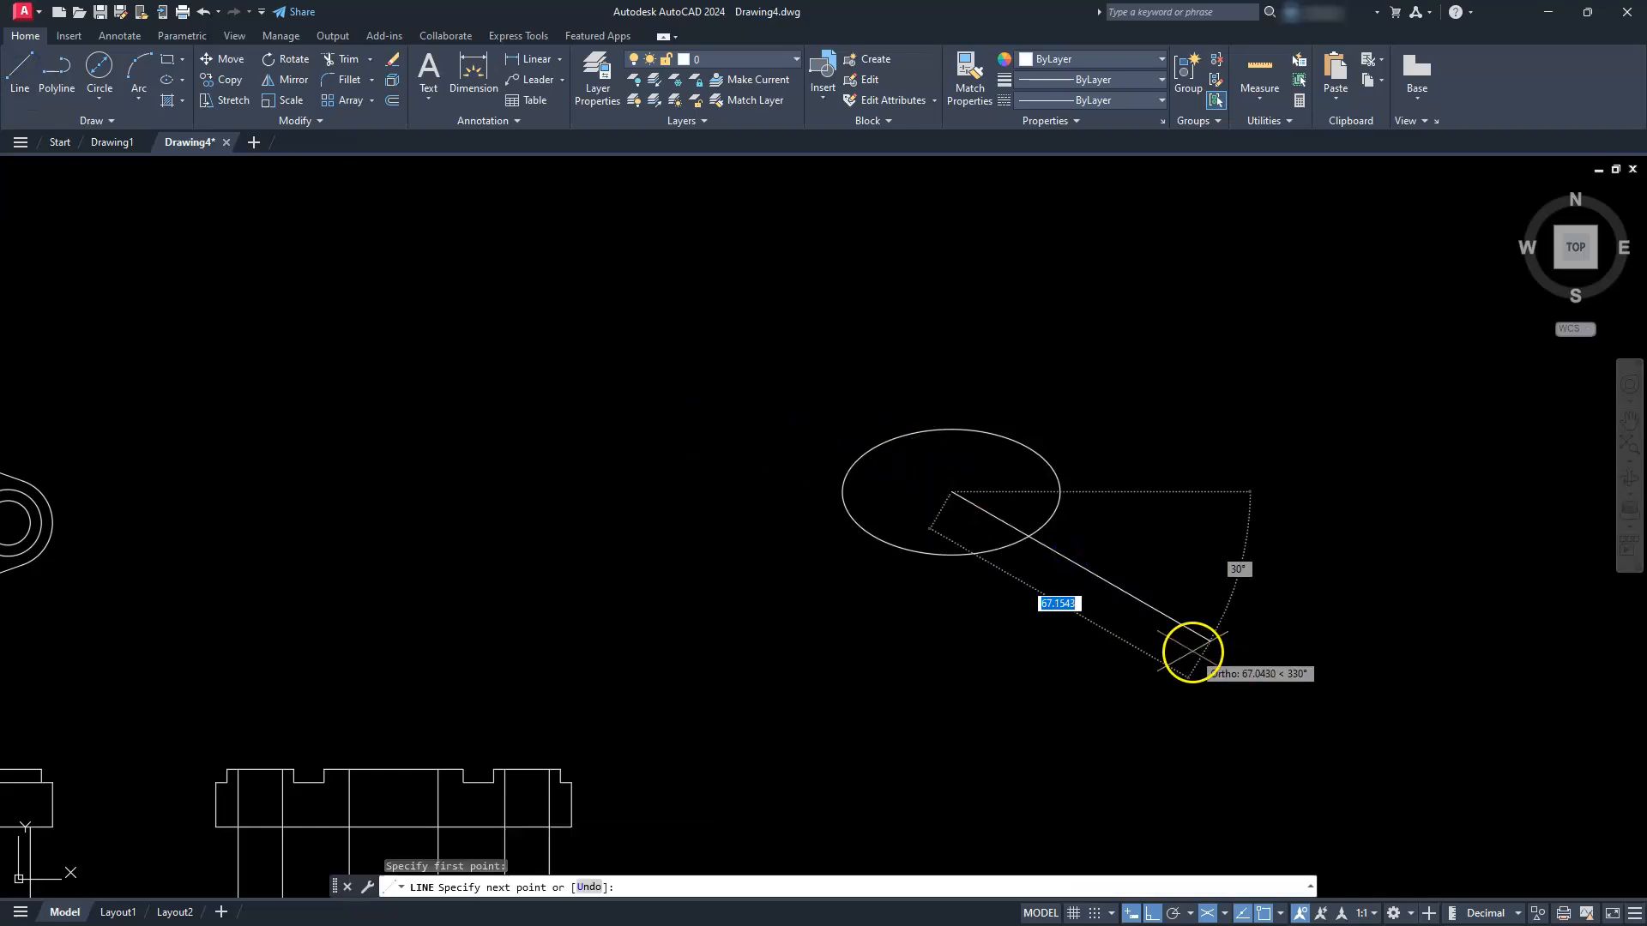
{"action": "type", "text": "30"}
{"action": "key", "text": "Return"}
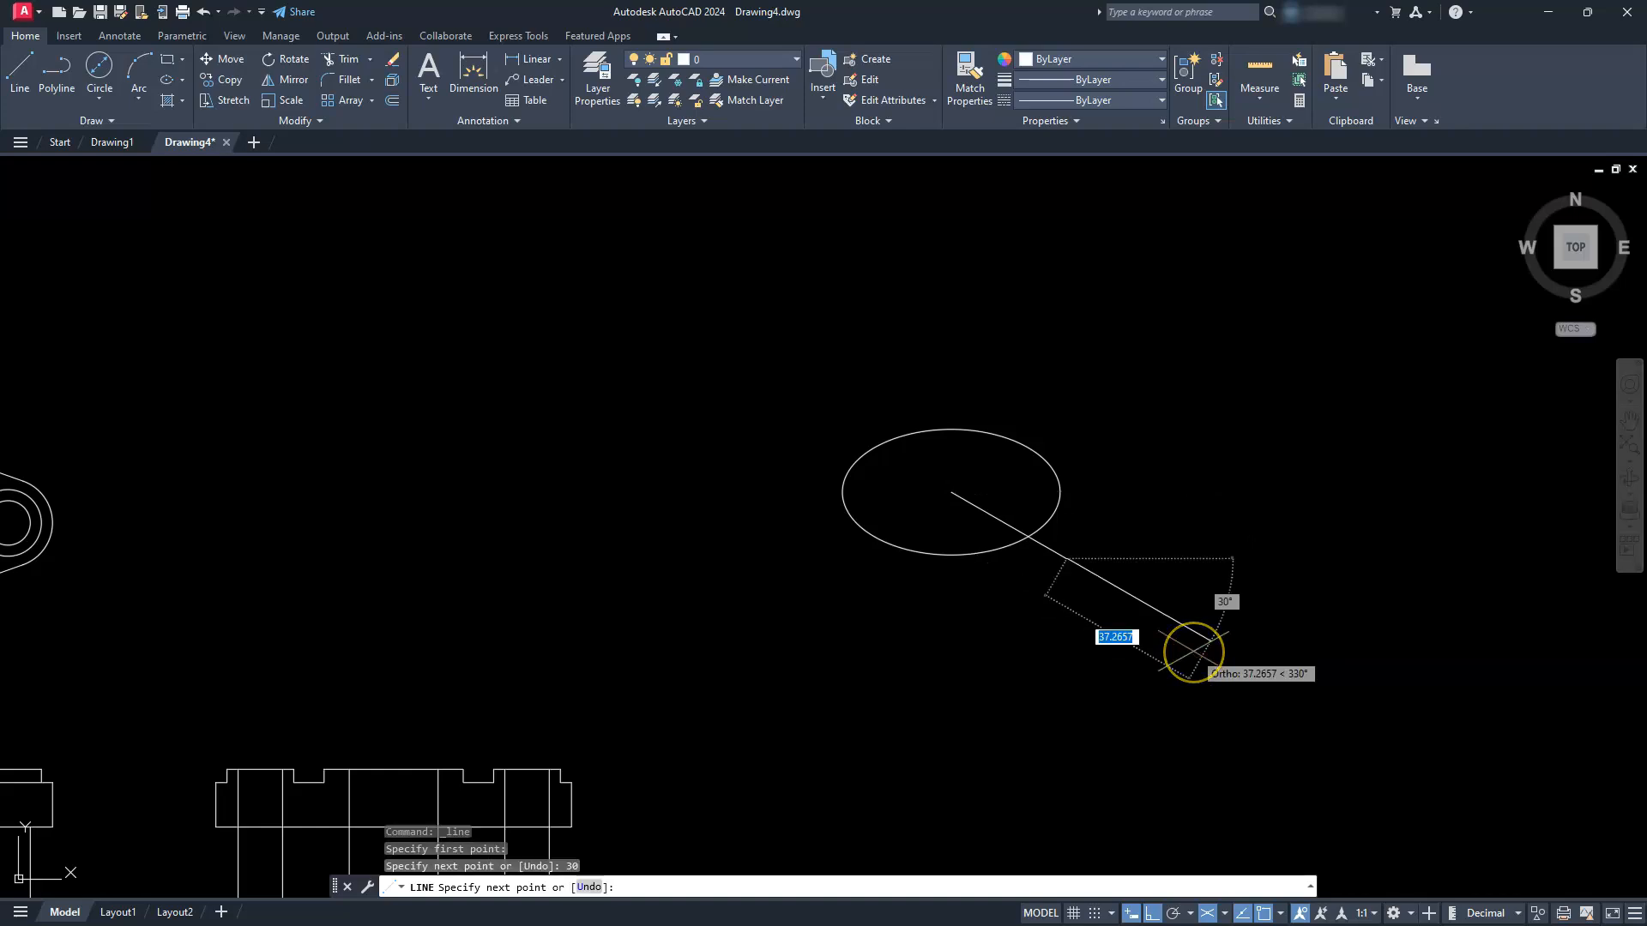
{"action": "key", "text": "Escape"}
{"action": "key", "text": "Escape"}
{"action": "key", "text": "Escape"}
{"action": "key", "text": "Escape"}
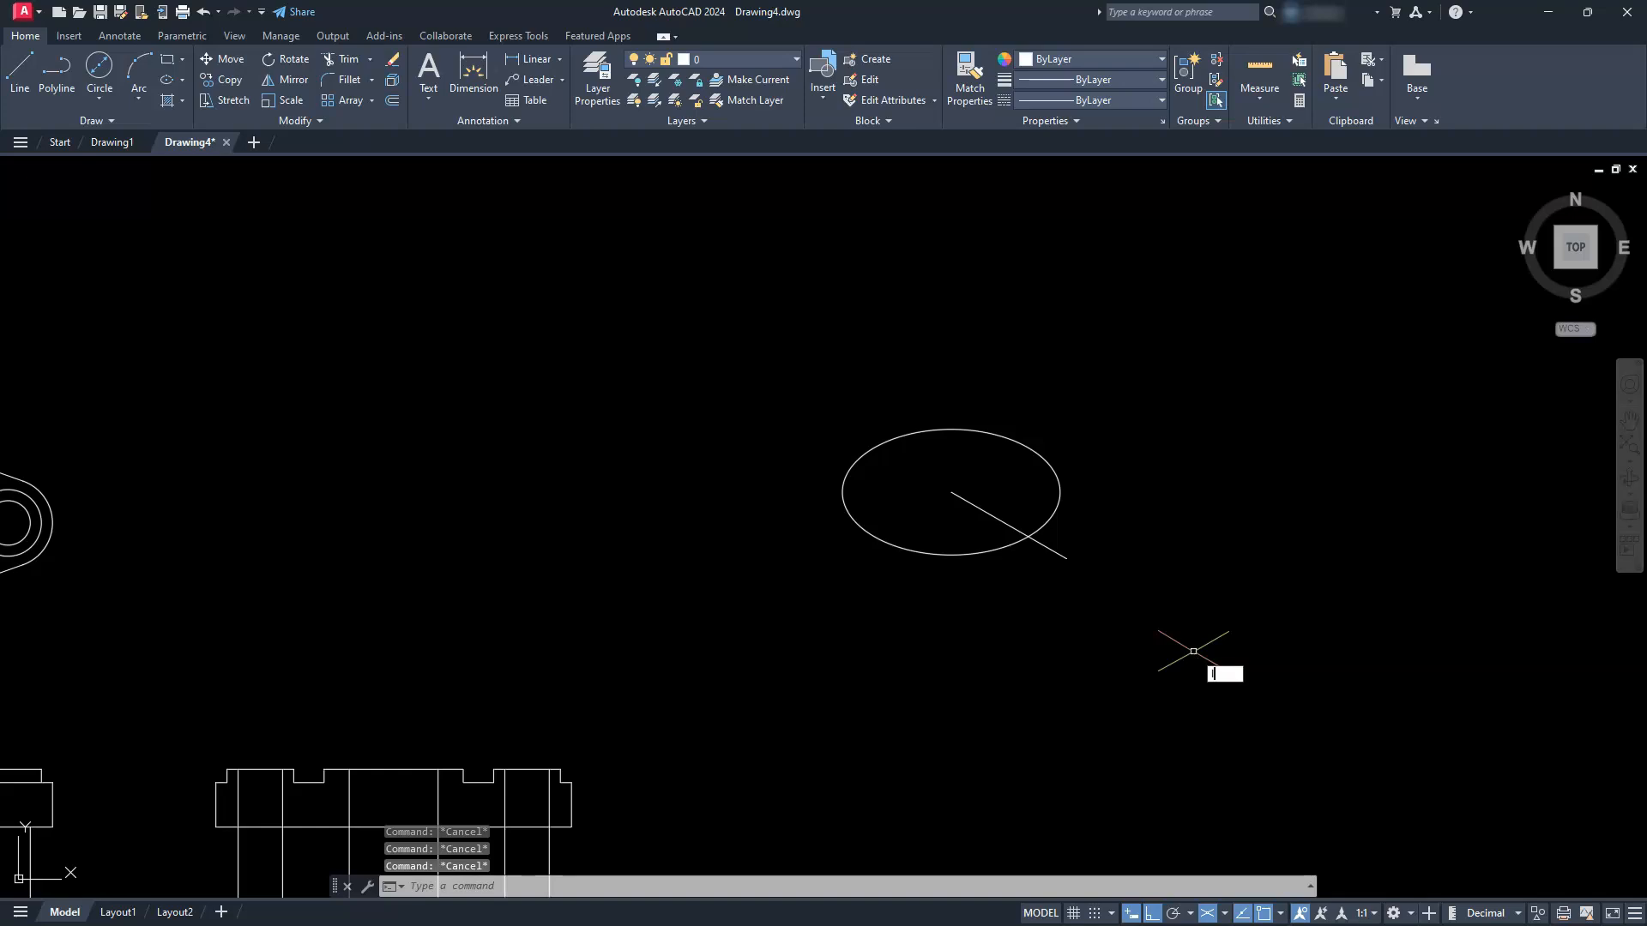
Draw a second 30-long line from the isocircle's centre in the opposite direction, along the 150° isometric axis.
{"action": "type", "text": "l"}
{"action": "key", "text": "Return"}
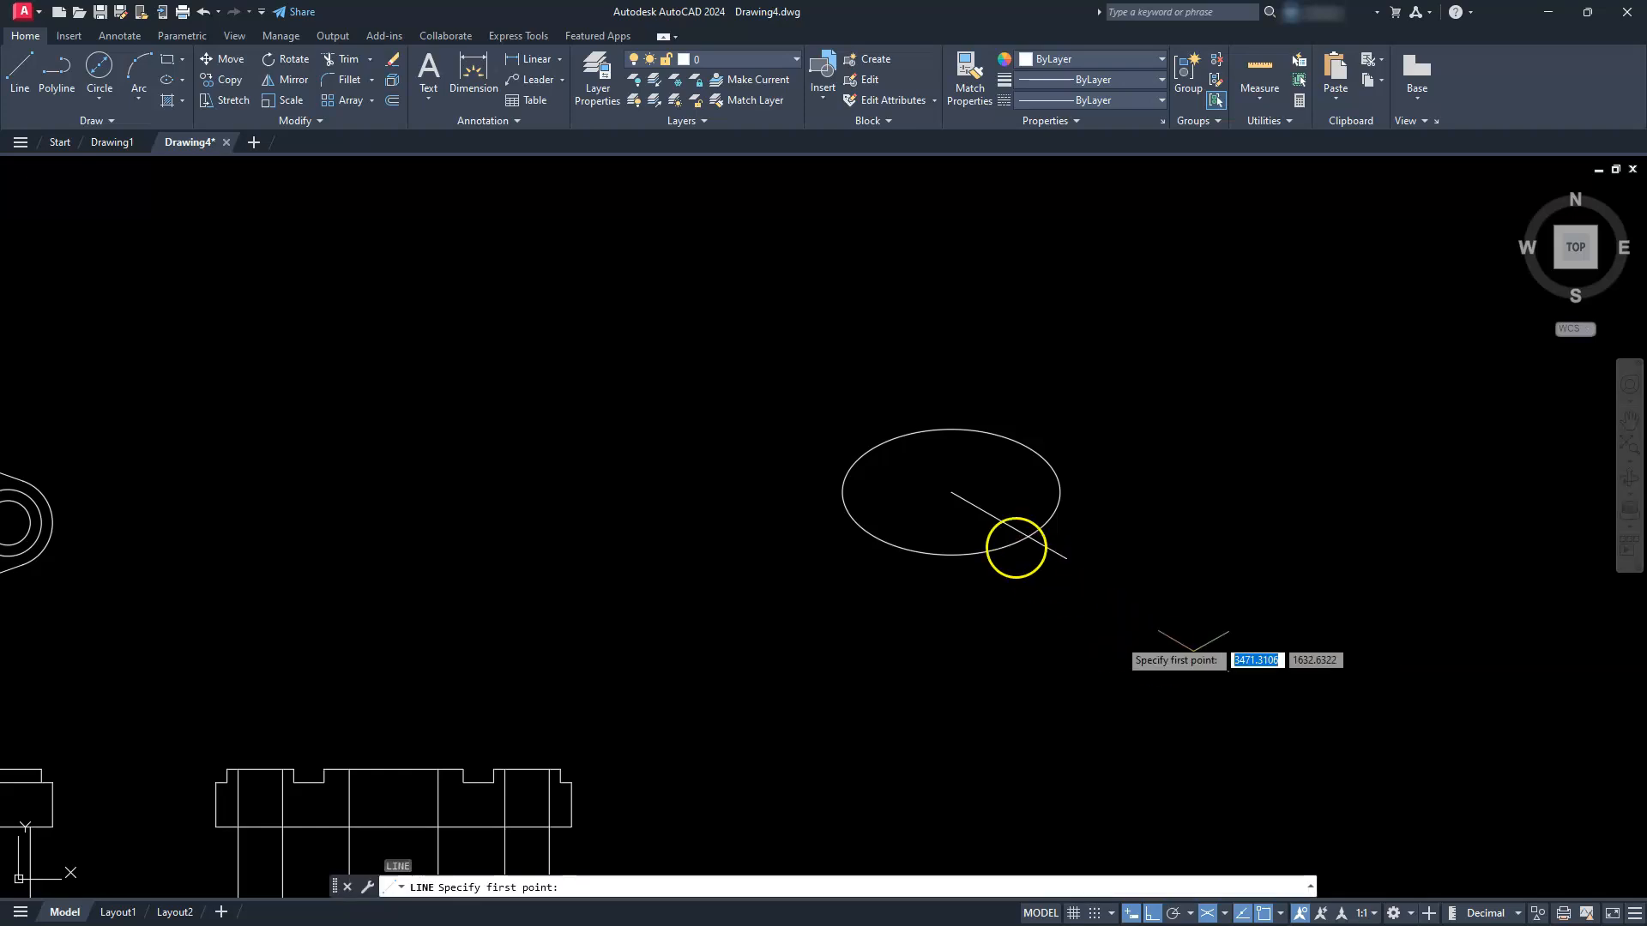
{"action": "left_click", "coordinate": [951, 492]}
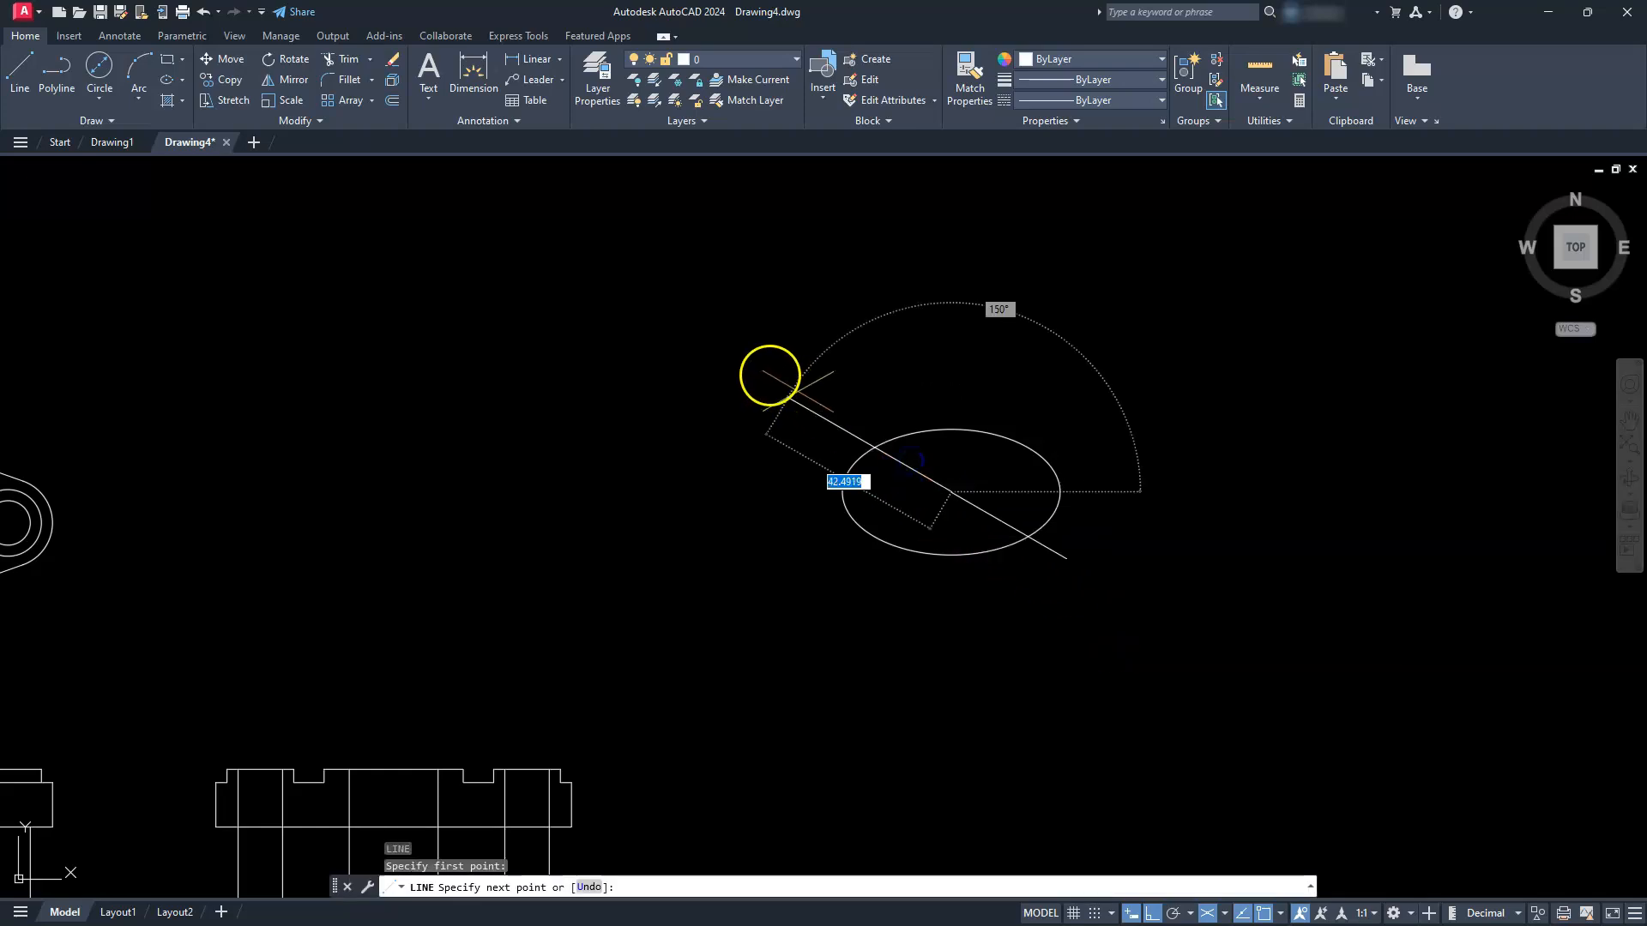
{"action": "type", "text": "30"}
{"action": "key", "text": "Return"}
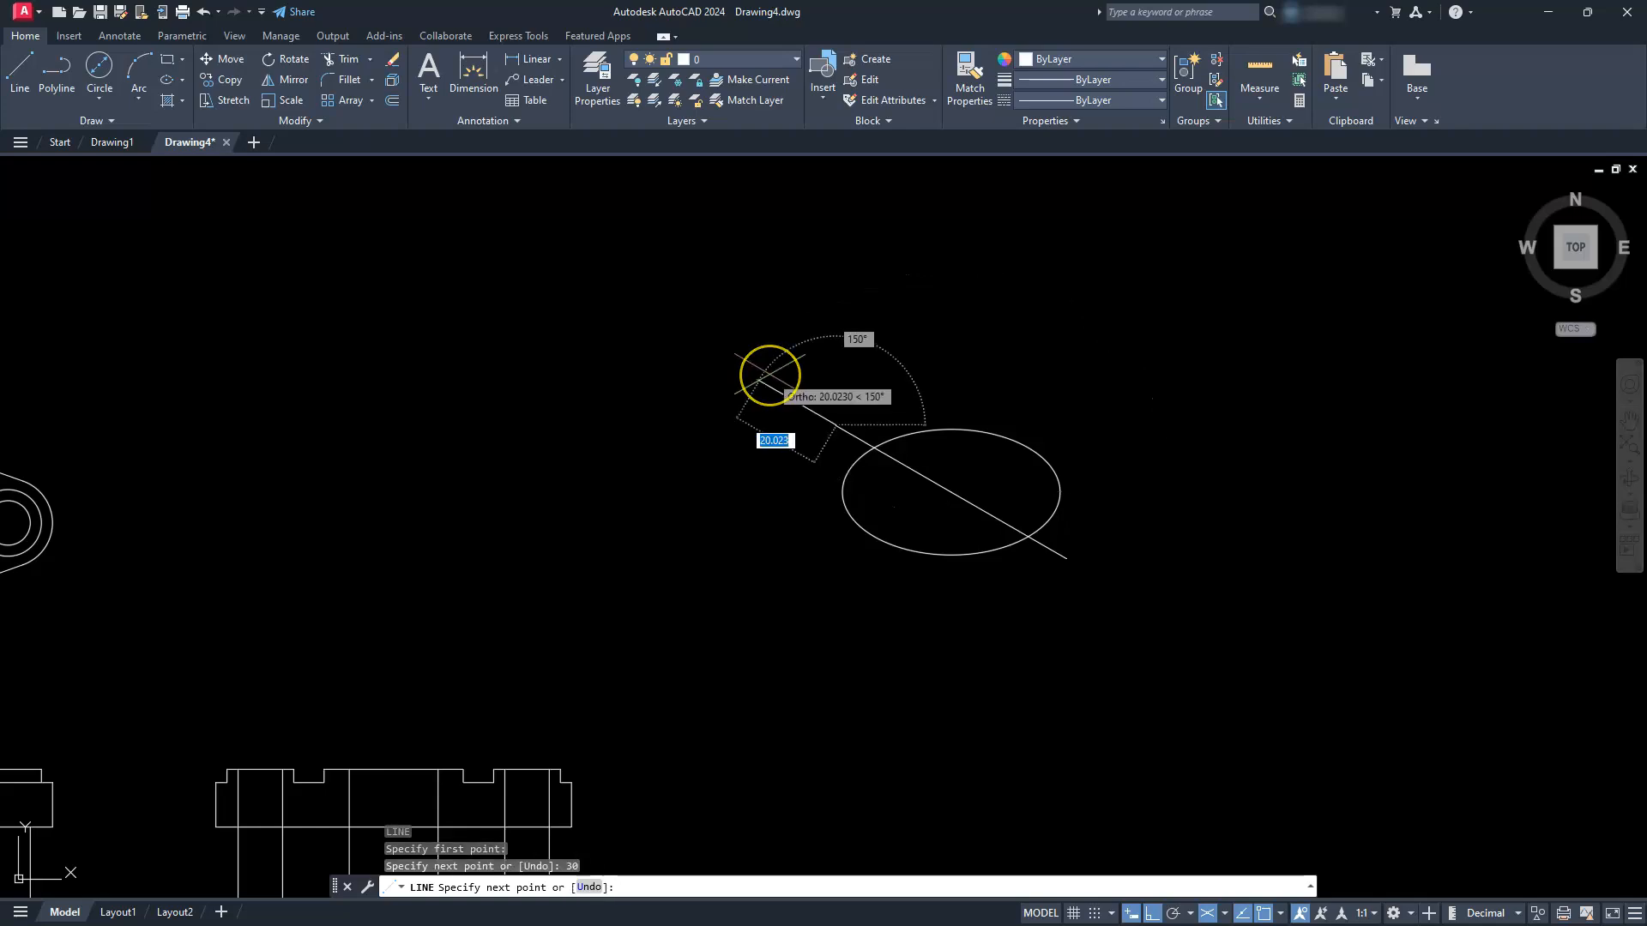
{"action": "key", "text": "Escape"}
{"action": "key", "text": "Escape"}
{"action": "key", "text": "Escape"}
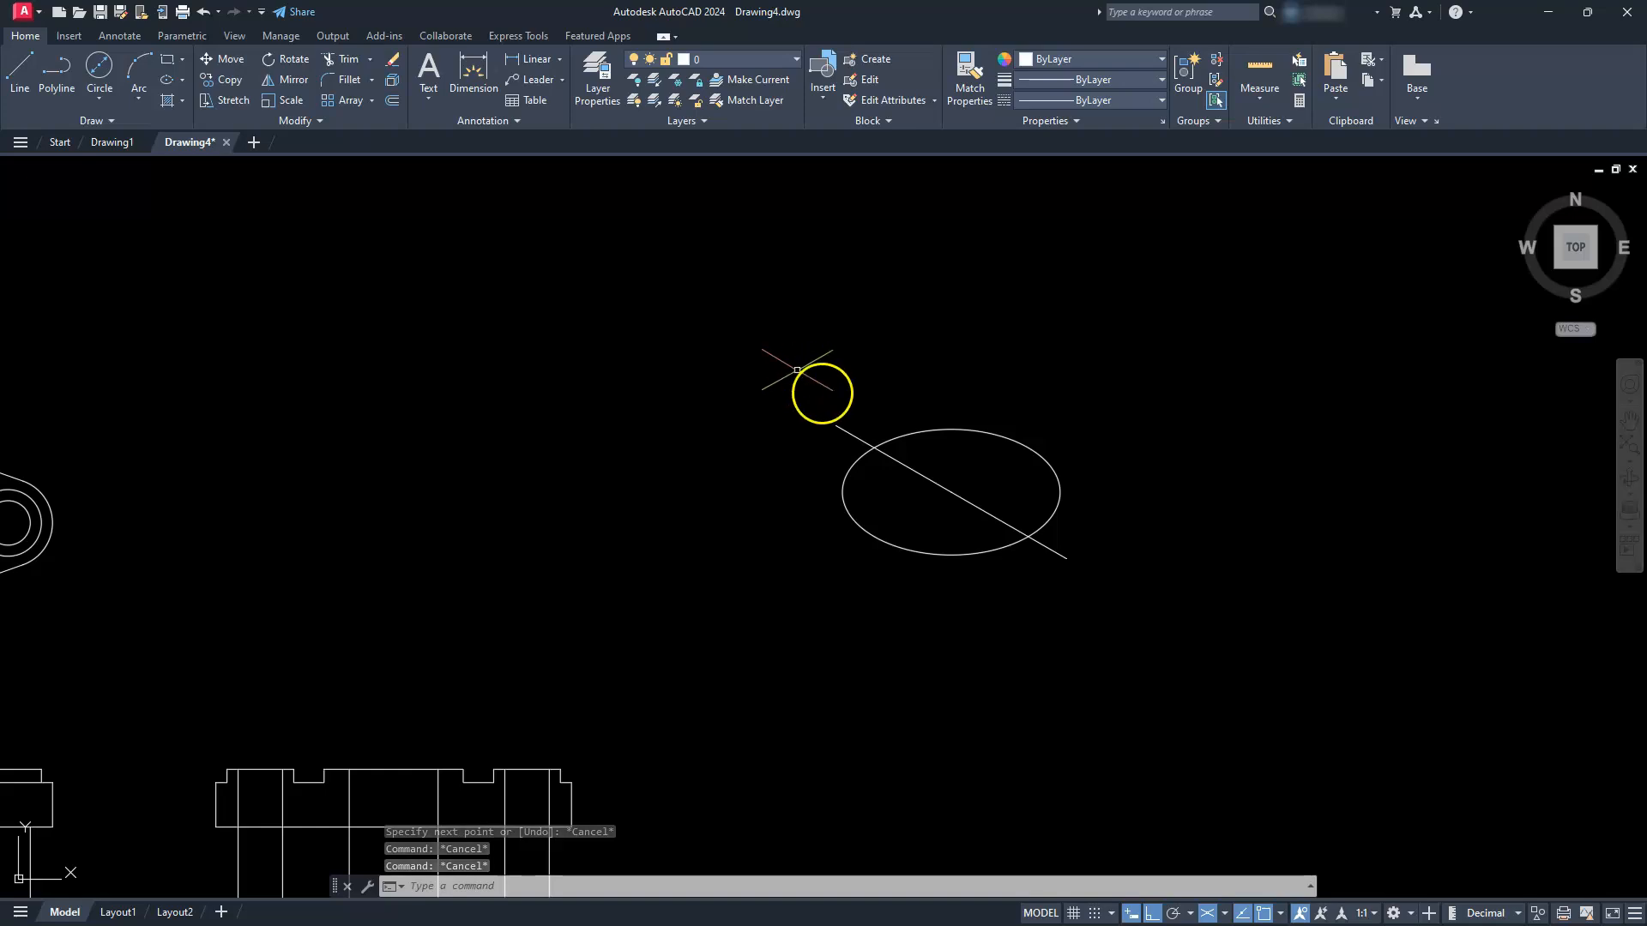
Draw an isocircle with a radius of 10 centred on the lower-right end of the centre line.
{"action": "scroll", "coordinate": [959, 453], "scroll_direction": "up", "scroll_amount": 2}
{"action": "middle_click_drag", "start_coordinate": [1053, 478], "coordinate": [940, 432]}
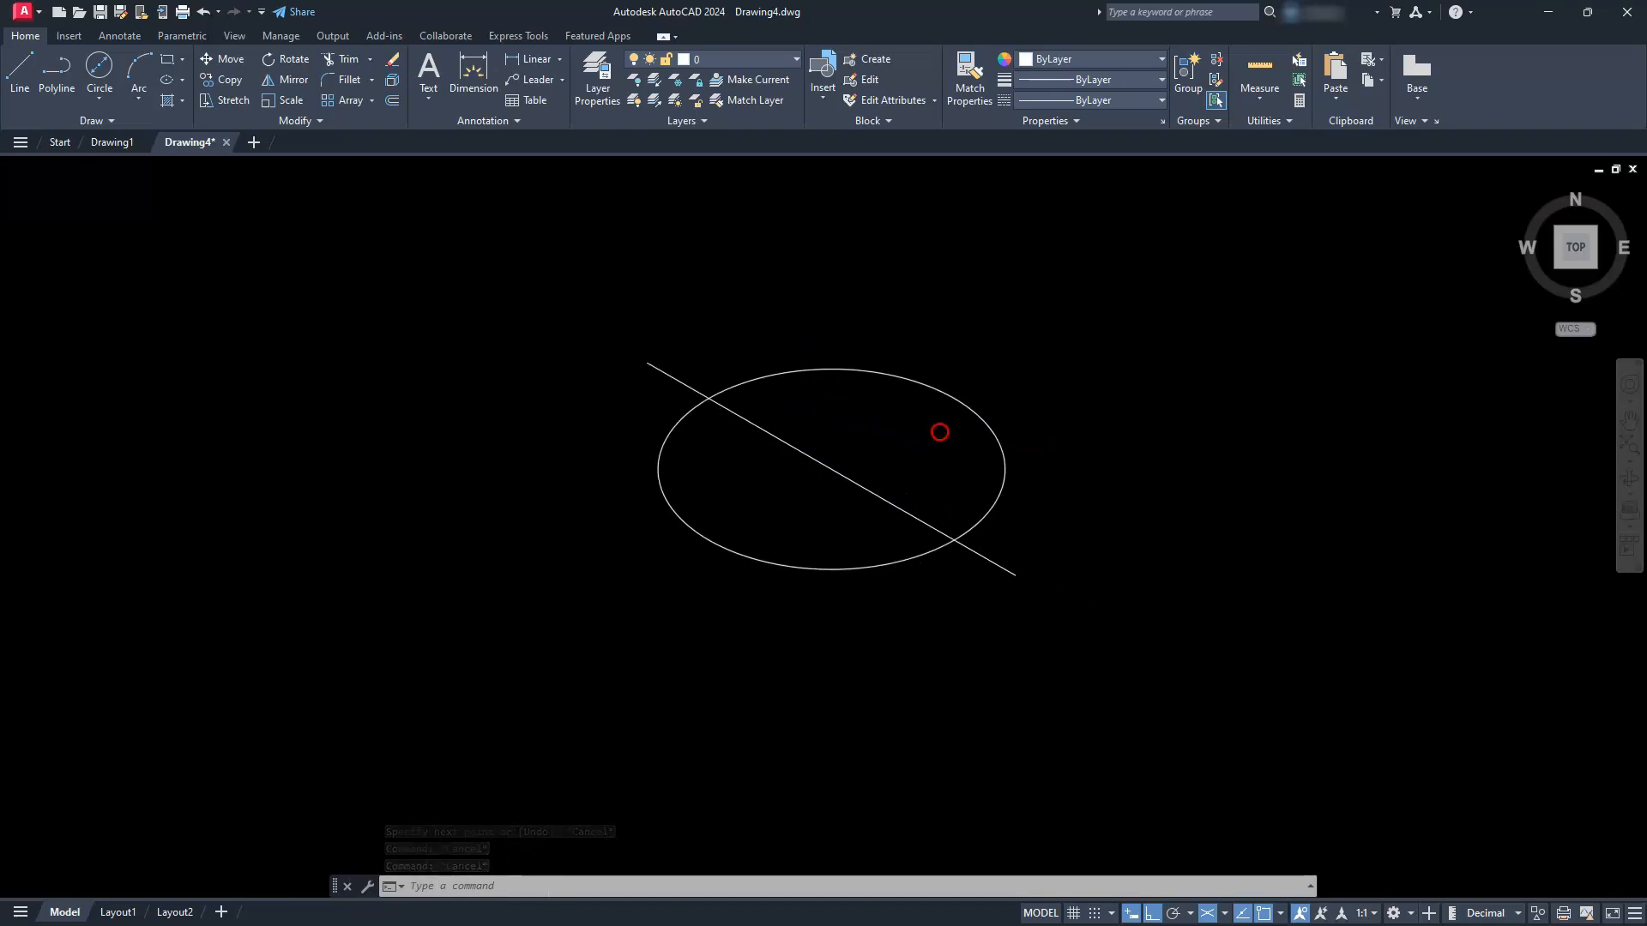
{"action": "key", "text": "Escape"}
{"action": "key", "text": "Escape"}
{"action": "key", "text": "Escape"}
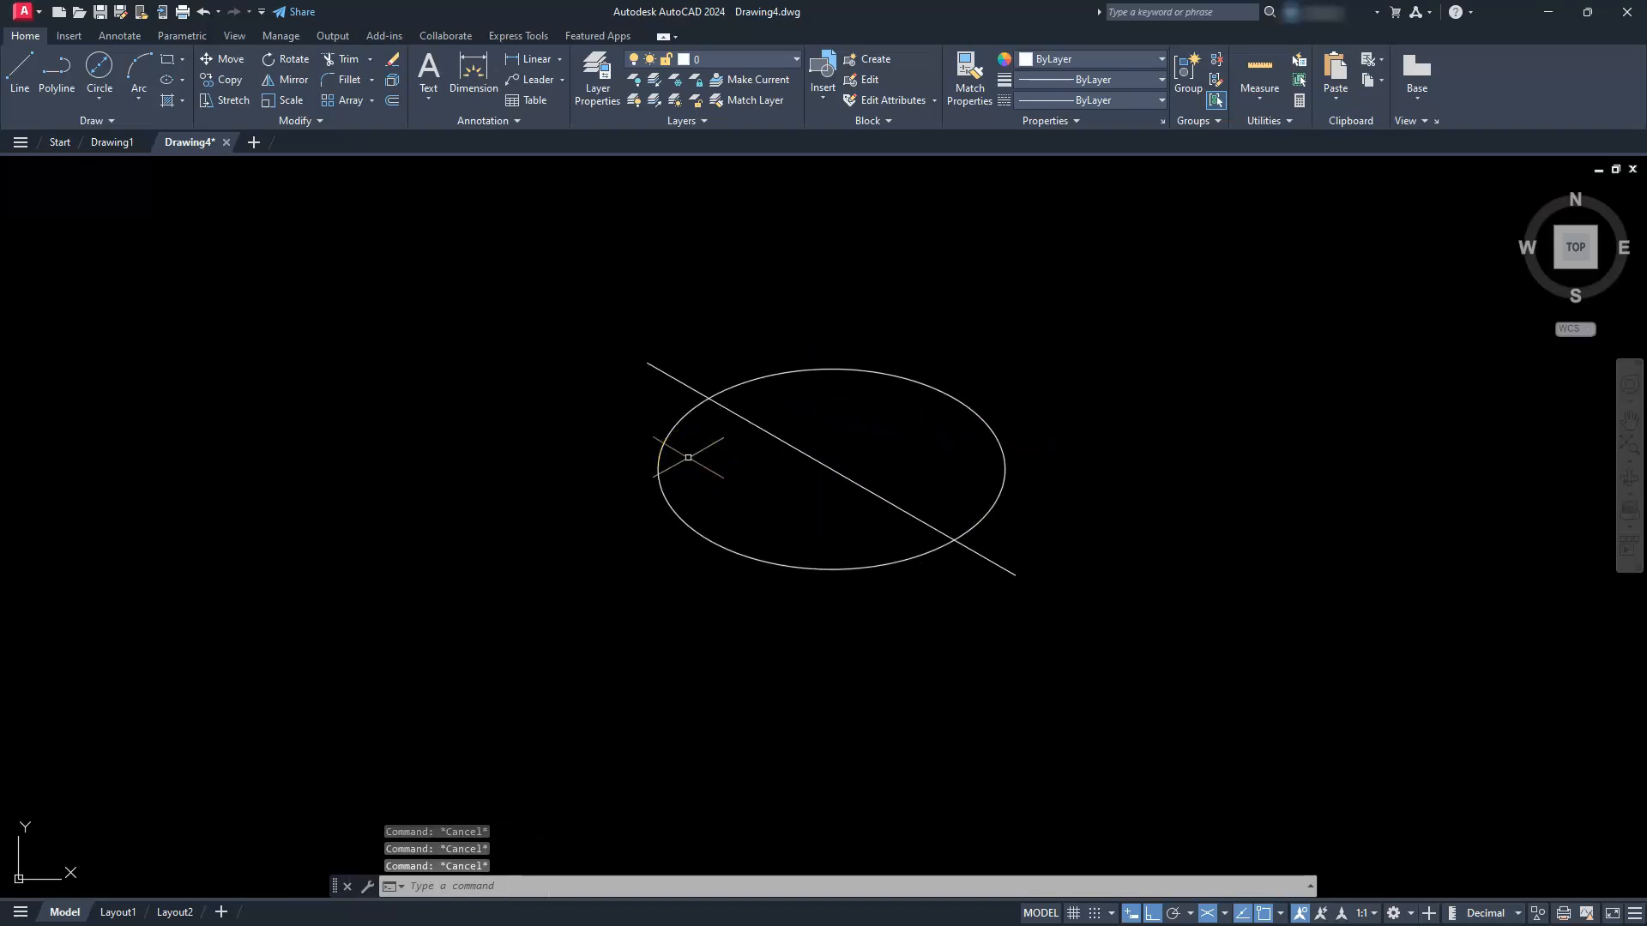
{"action": "type", "text": "EL"}
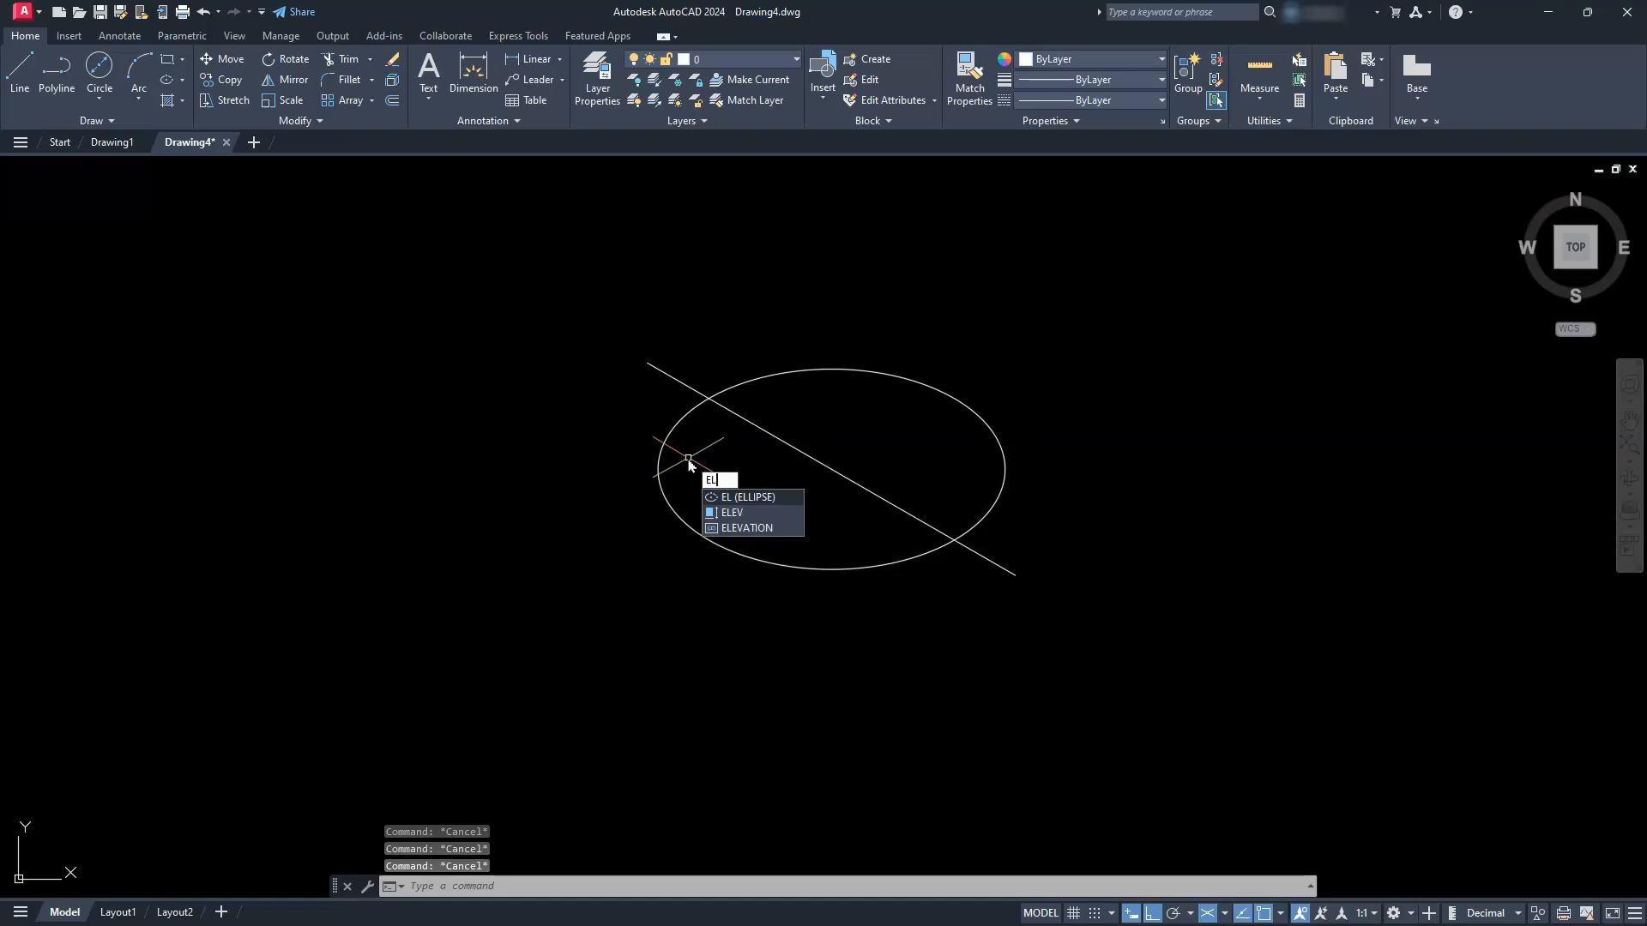
{"action": "key", "text": "Return"}
{"action": "type", "text": "i"}
{"action": "key", "text": "Return"}
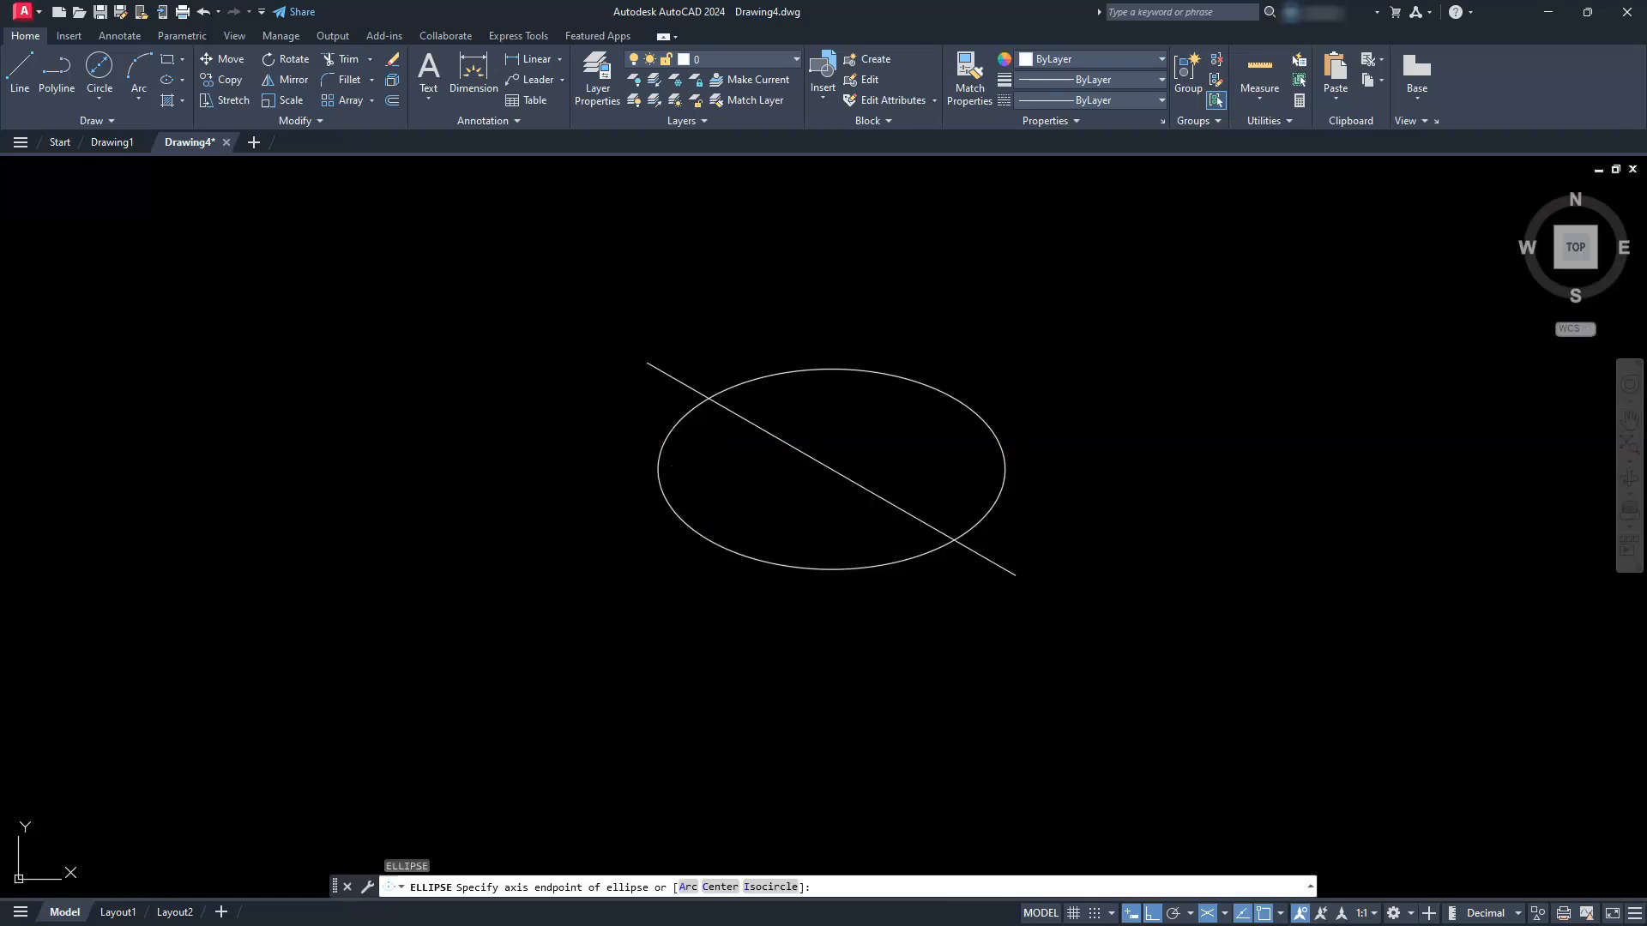
{"action": "left_click", "coordinate": [1019, 578]}
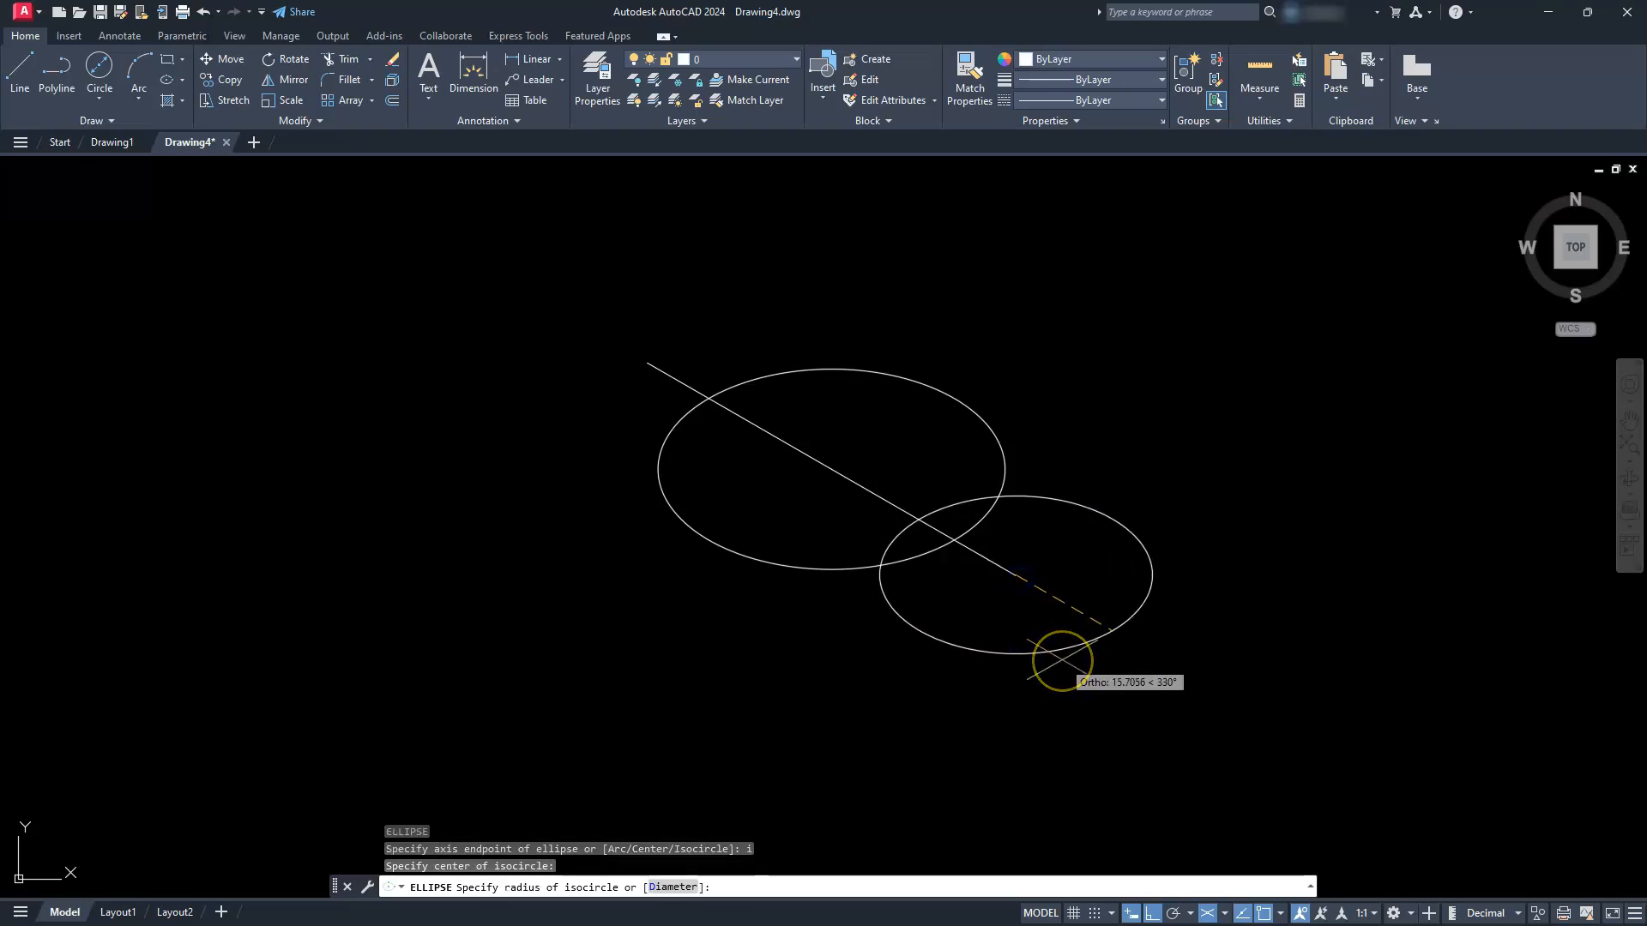
{"action": "type", "text": "10"}
{"action": "key", "text": "Return"}
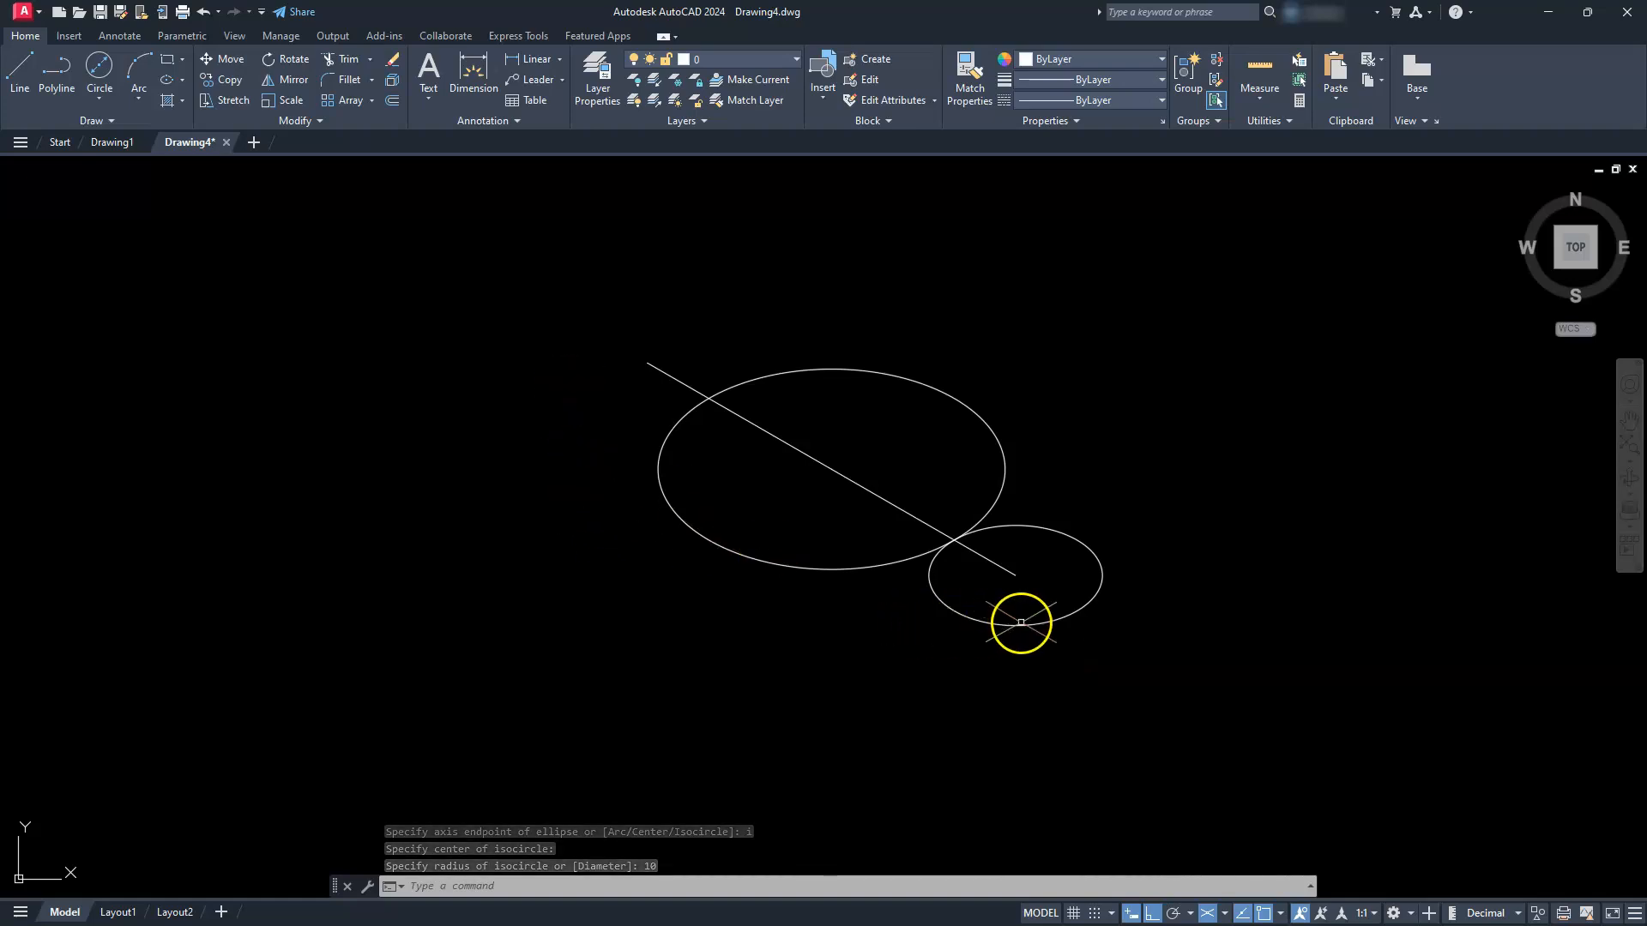
Copy the small isocircle by its centre to the upper-left end of the centre line.
{"action": "left_click", "coordinate": [1025, 625]}
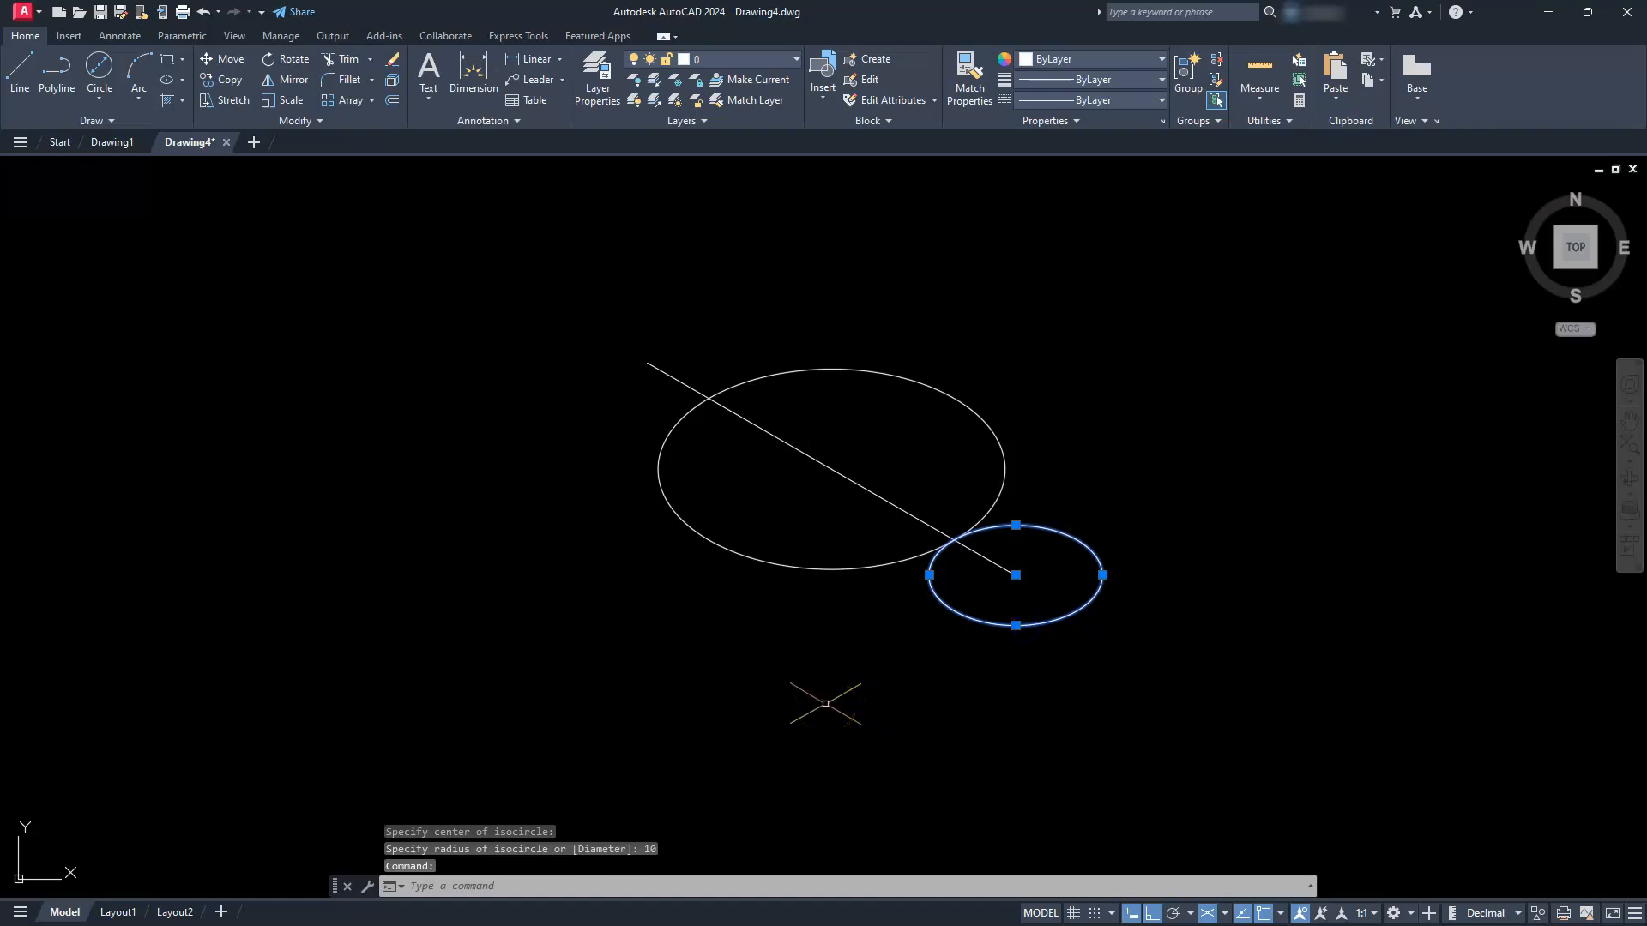
{"action": "left_click", "coordinate": [1015, 575]}
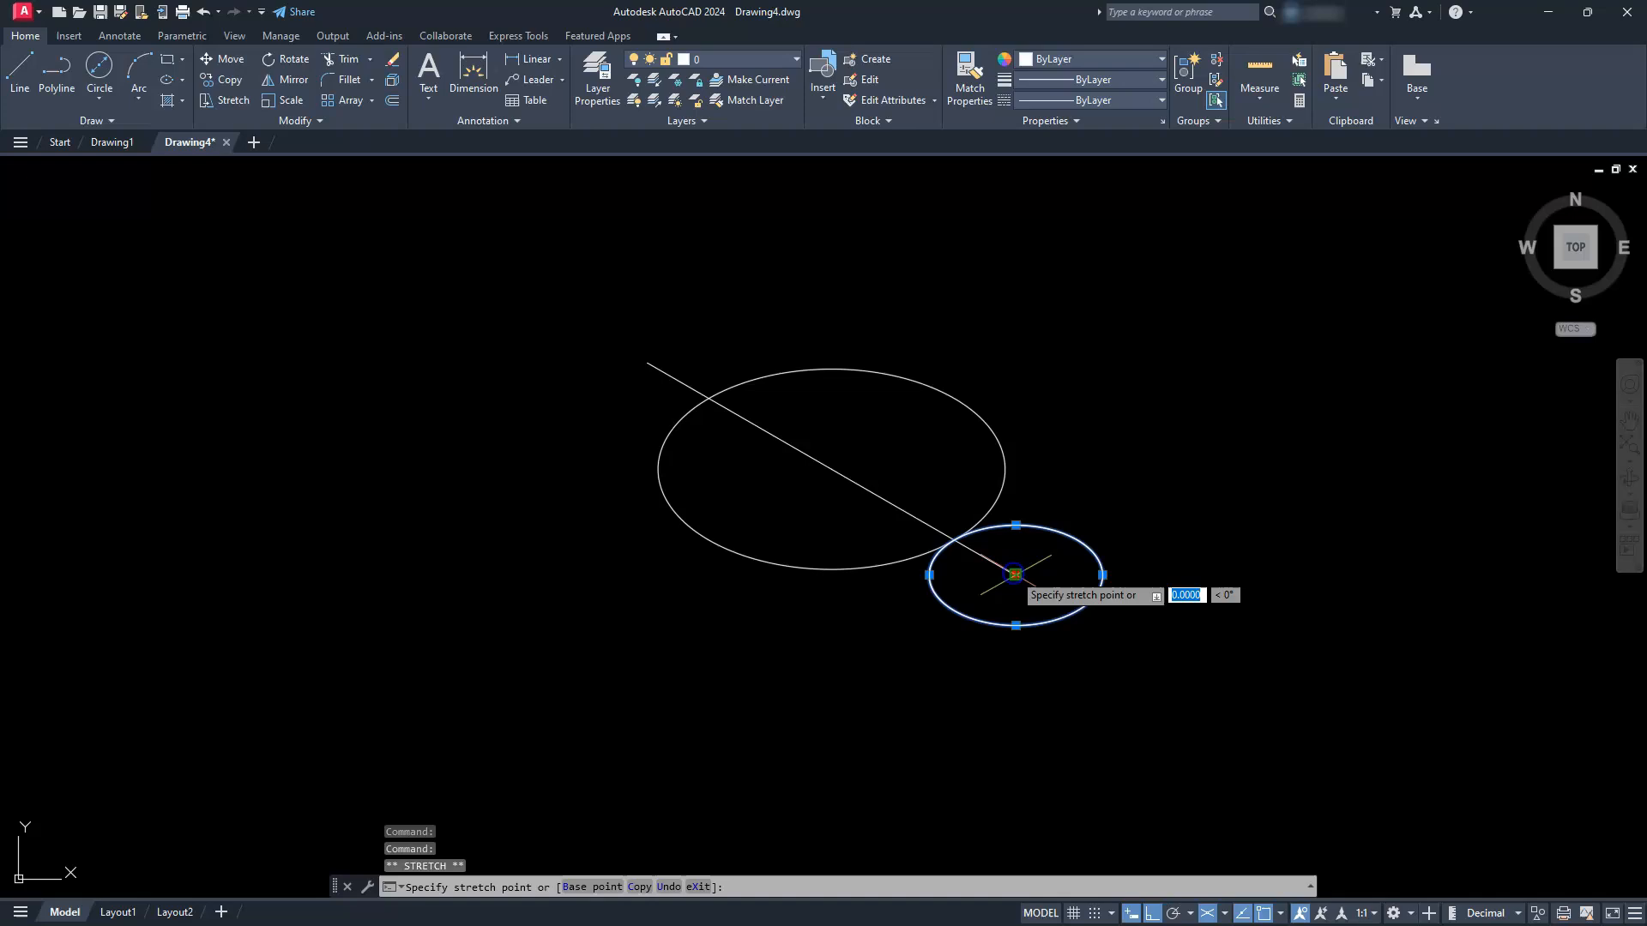
{"action": "left_click", "coordinate": [640, 887]}
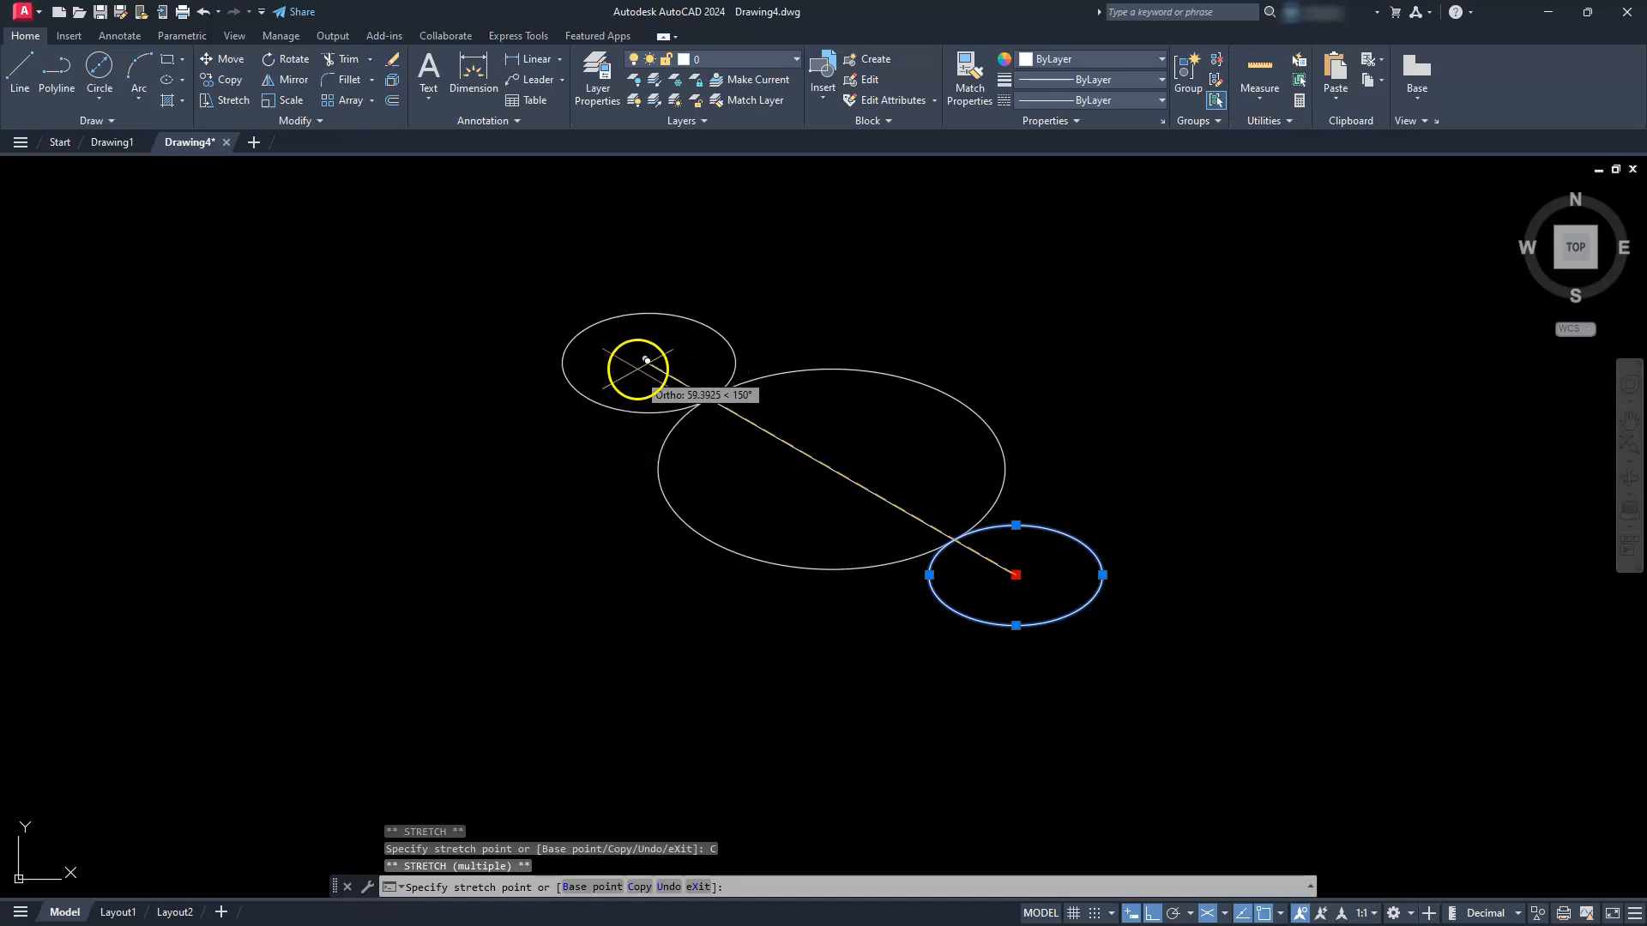
{"action": "left_click", "coordinate": [647, 361]}
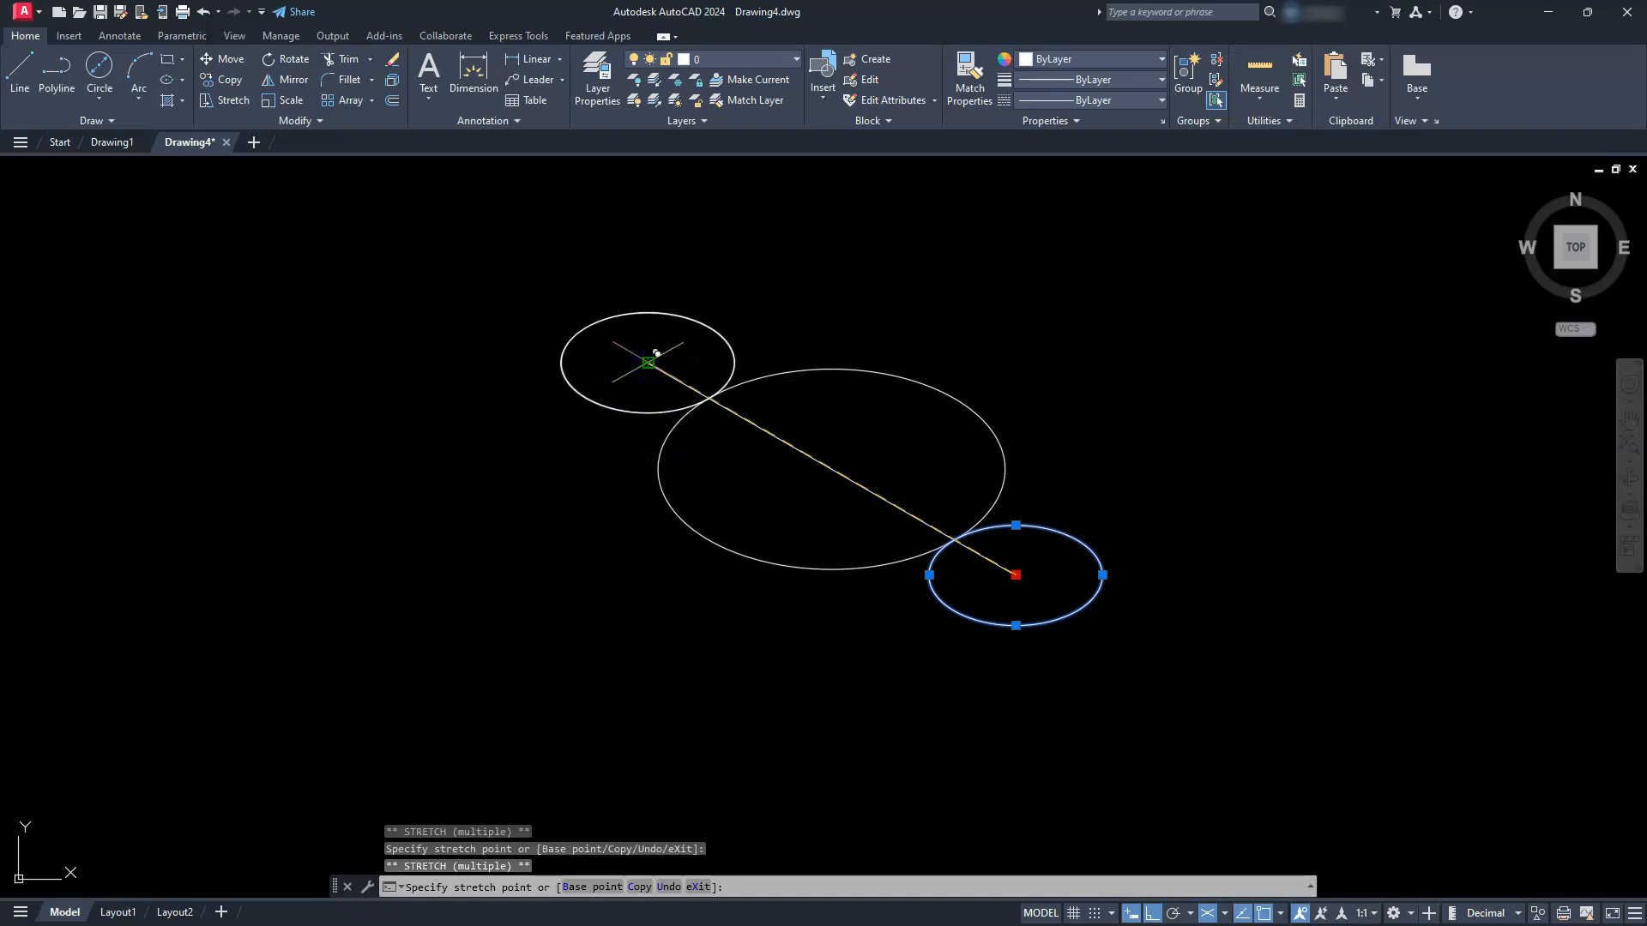
{"action": "key", "text": "Escape"}
{"action": "key", "text": "Escape"}
{"action": "key", "text": "Escape"}
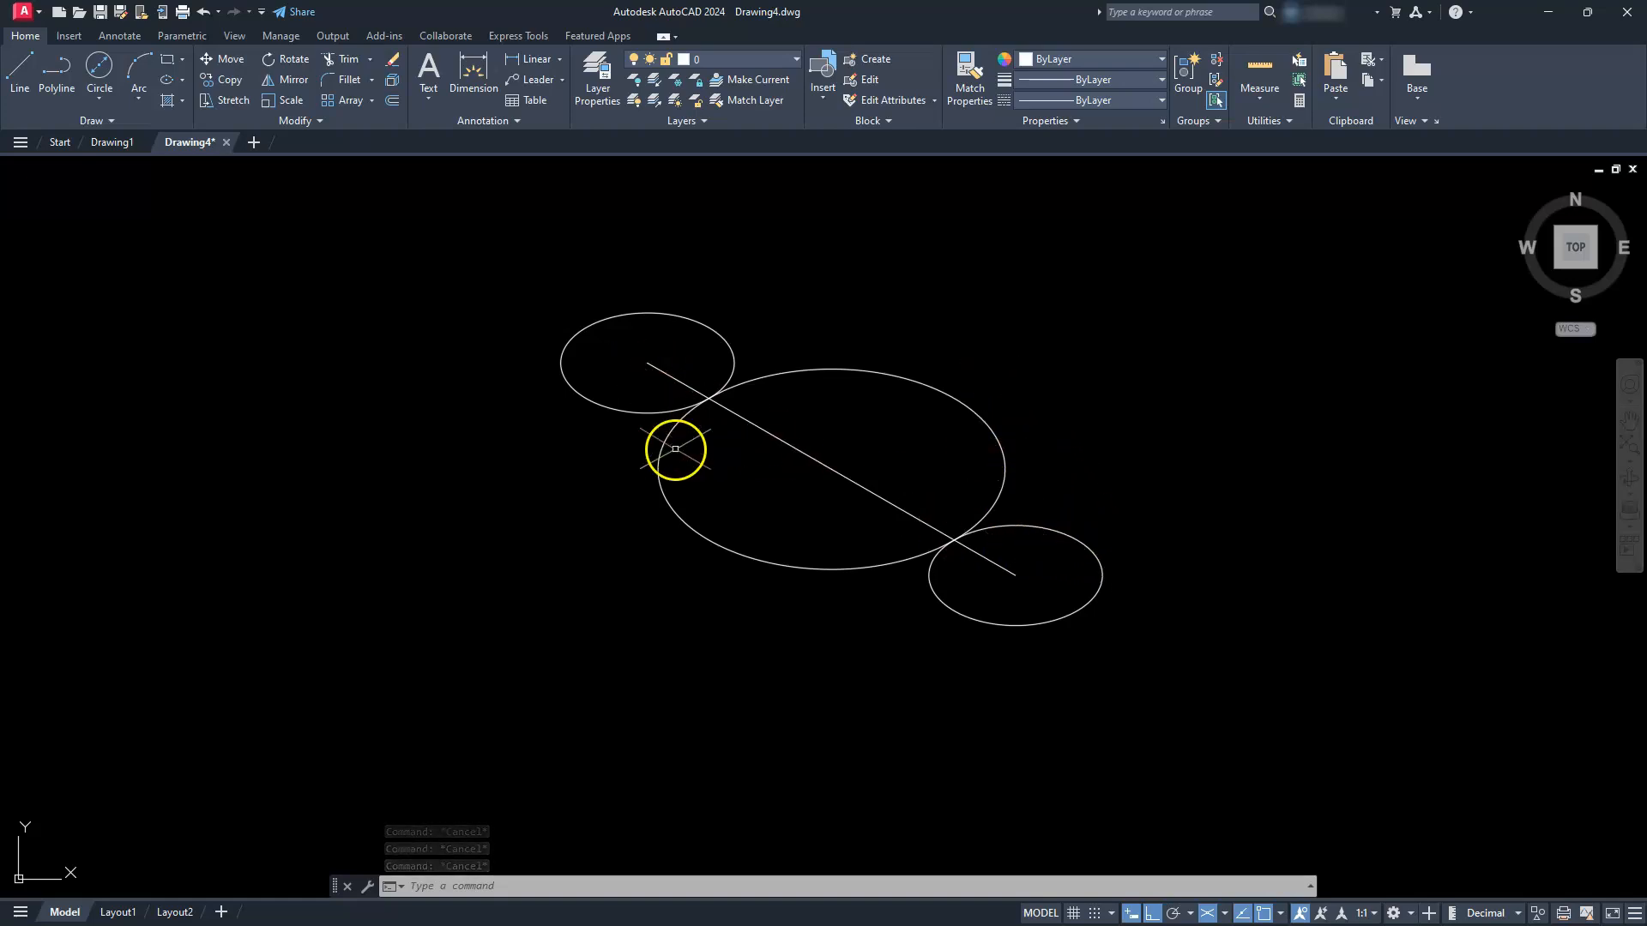
{"action": "left_click", "coordinate": [20, 68]}
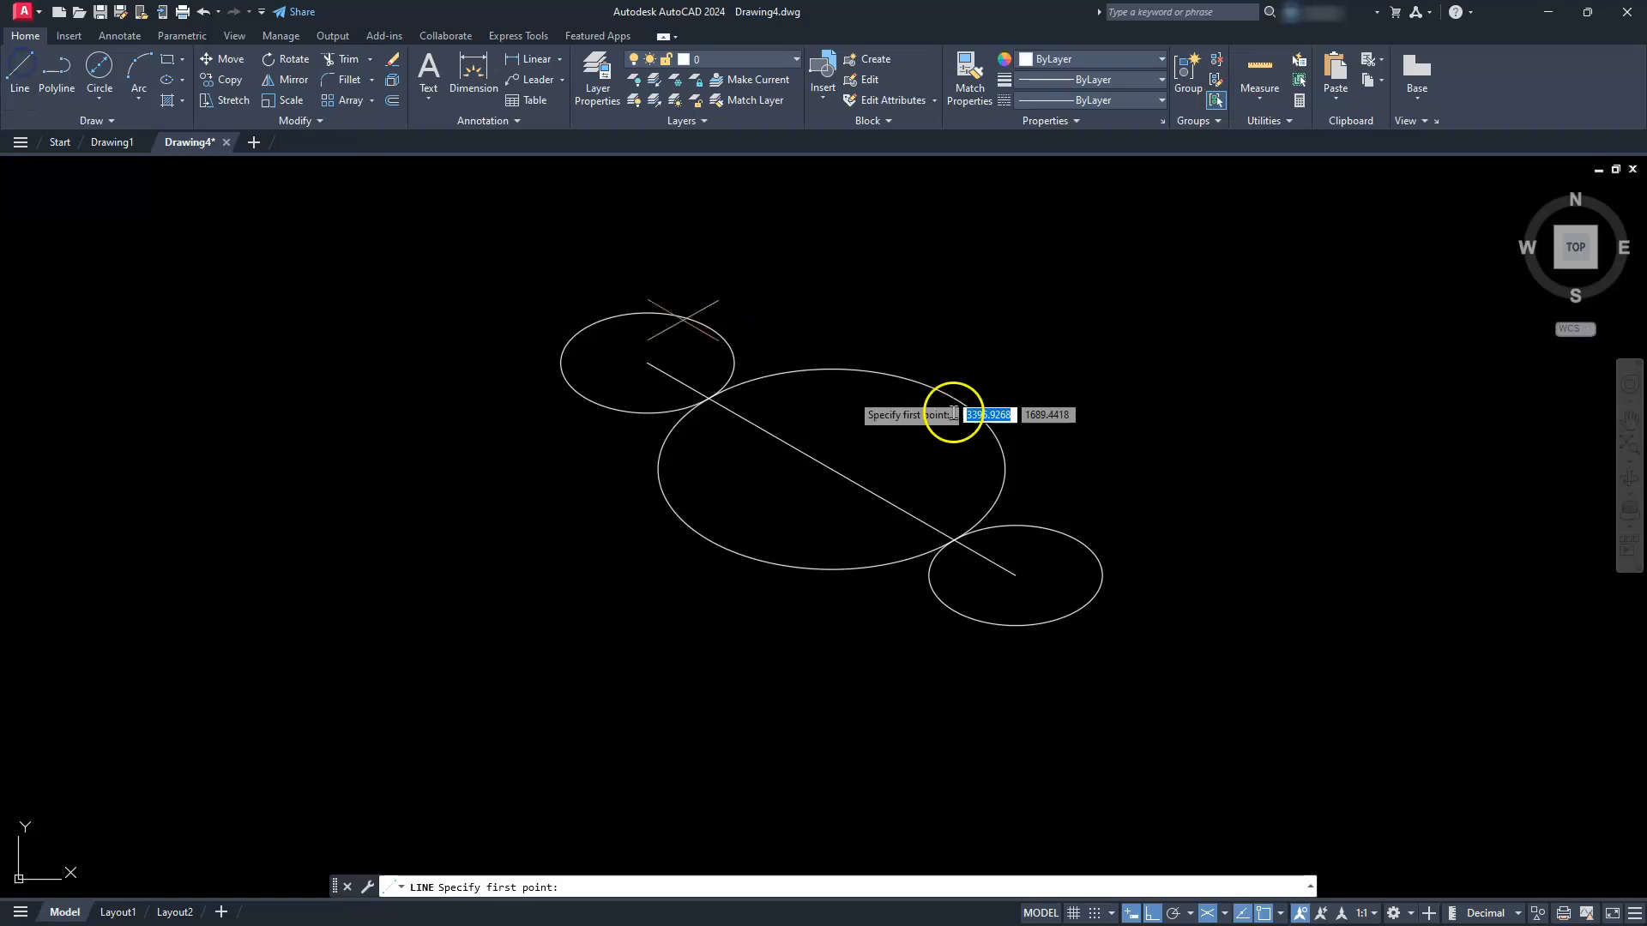
{"action": "right_click", "coordinate": [1092, 455], "text": "shift"}
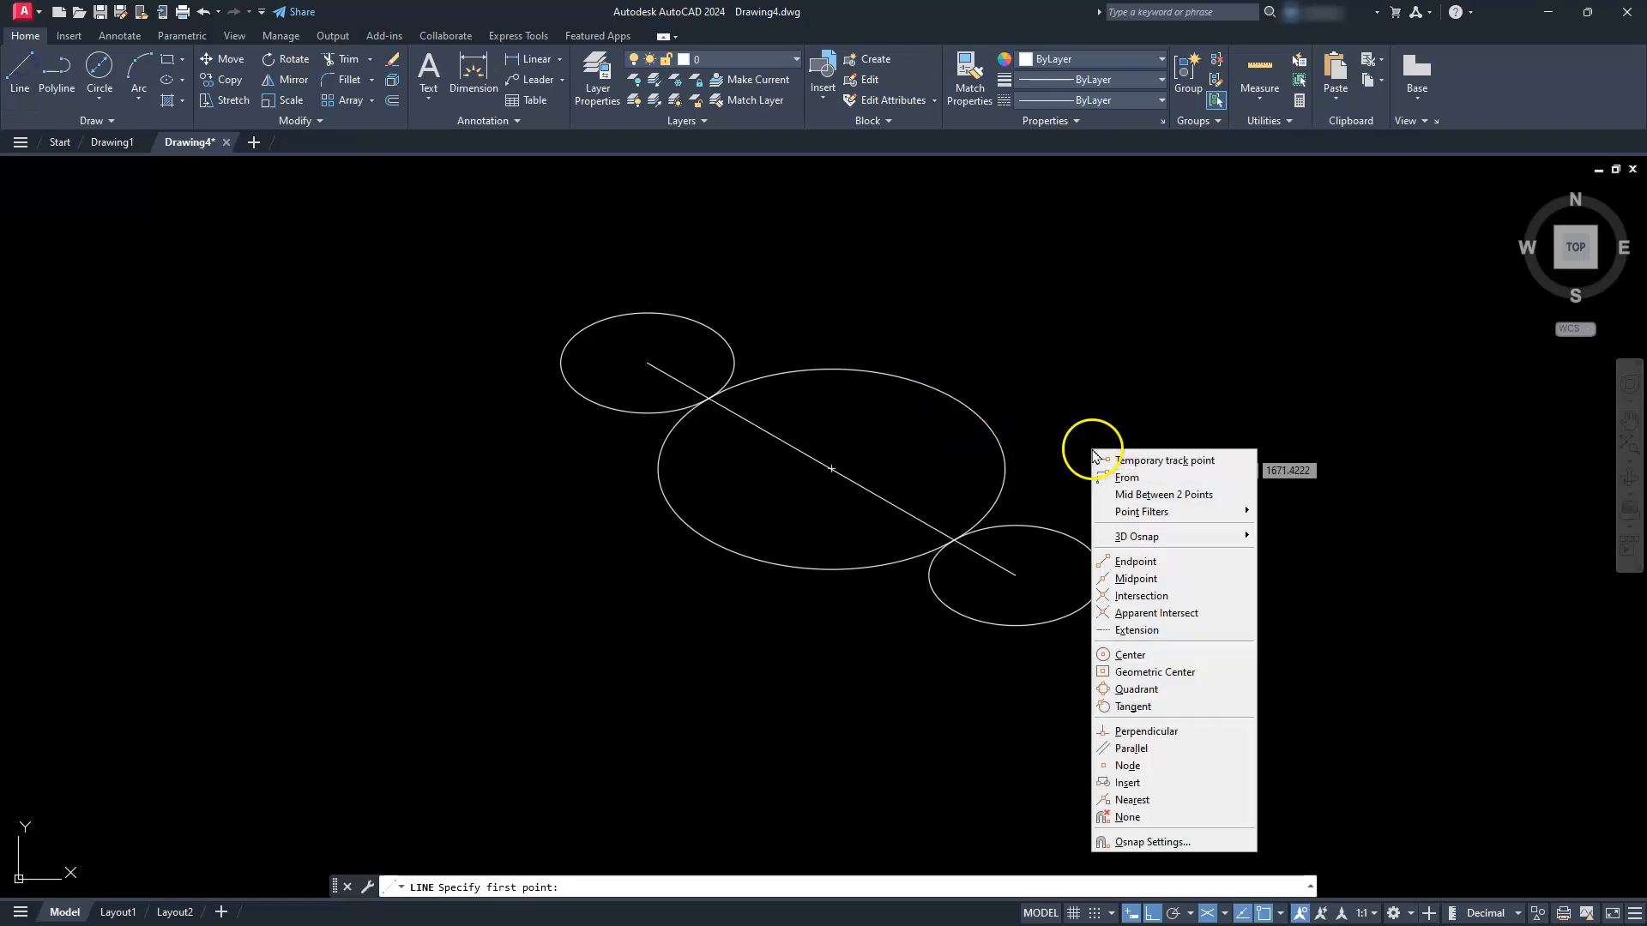
{"action": "left_click", "coordinate": [1140, 702]}
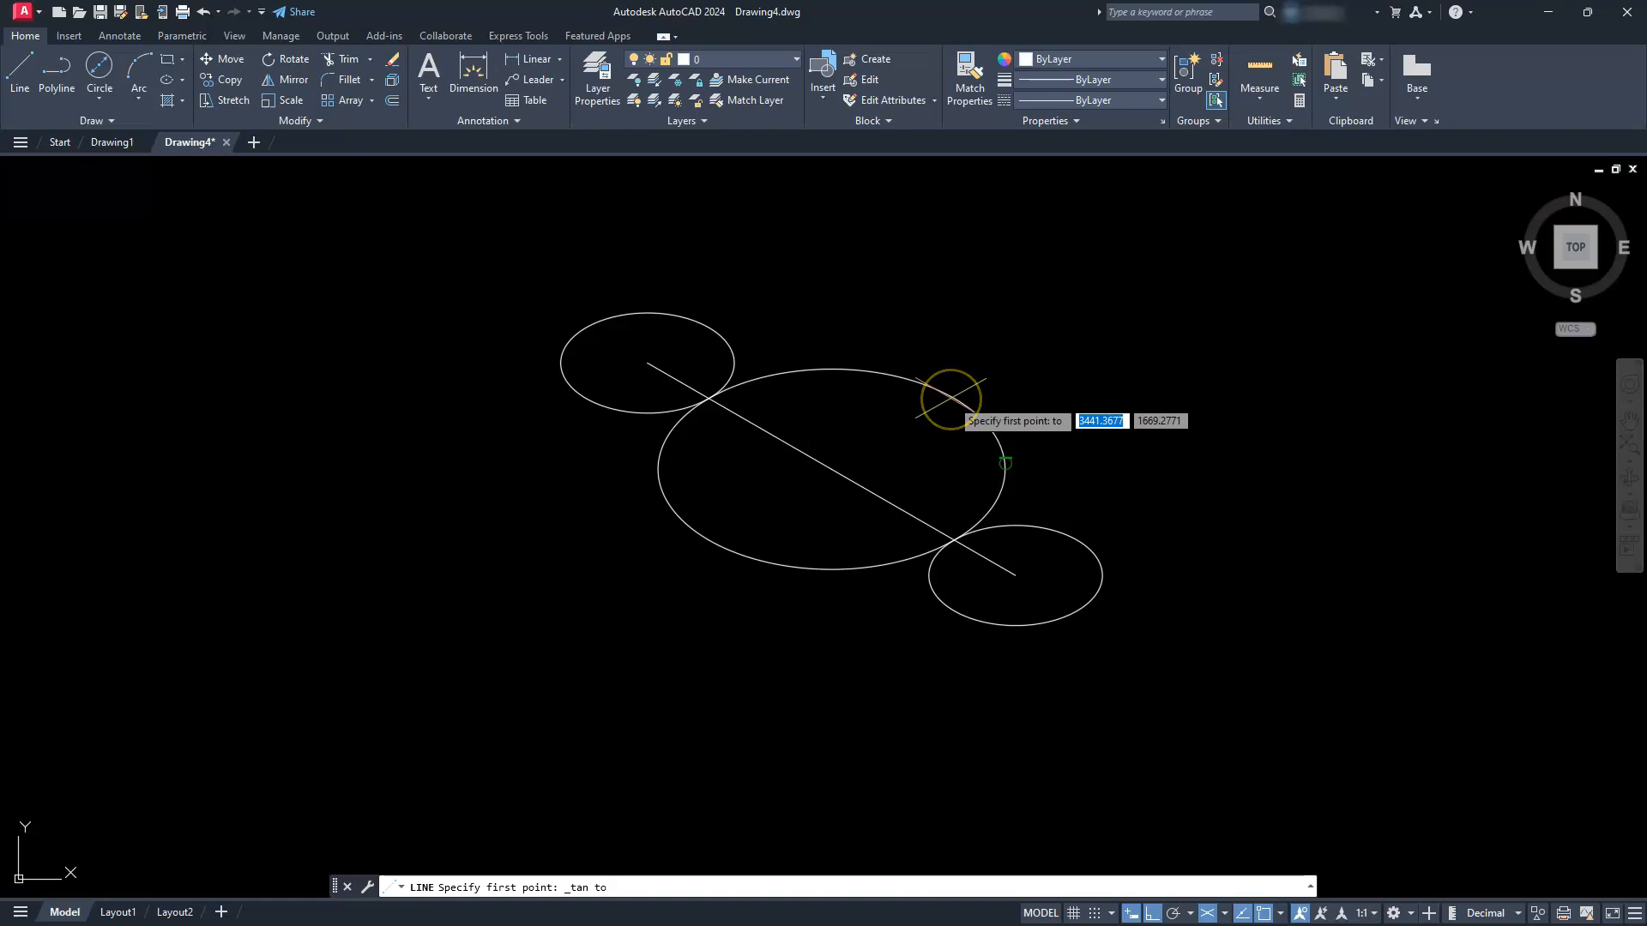
{"action": "key", "text": "Escape"}
{"action": "key", "text": "Escape"}
{"action": "key", "text": "Escape"}
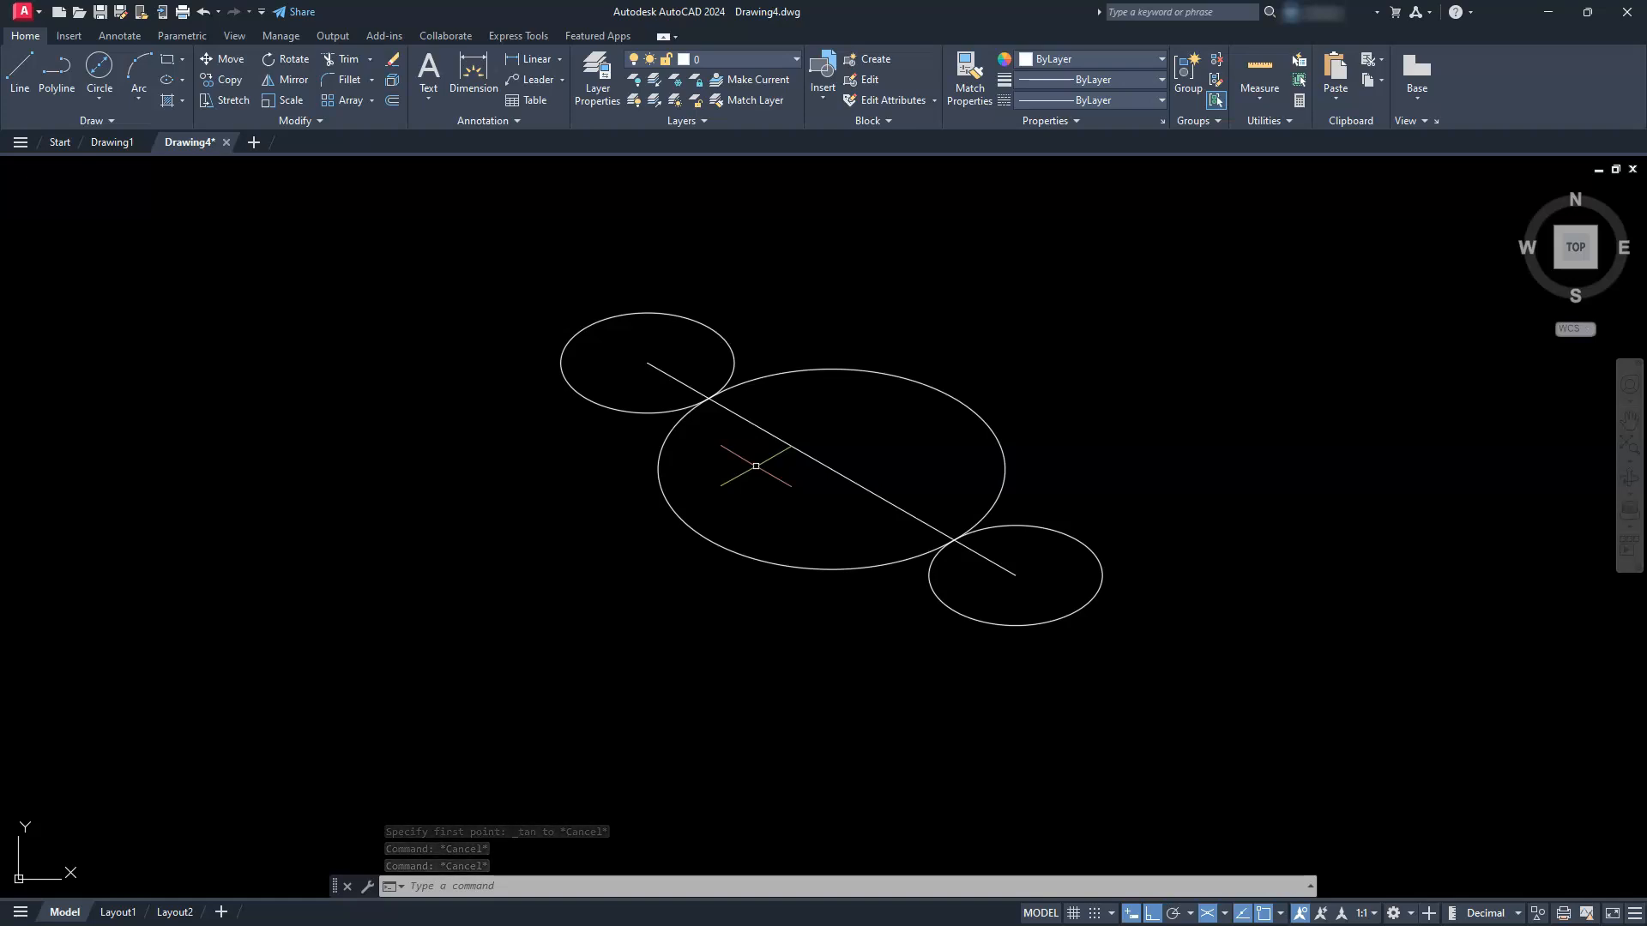
Dimension the horizontal distance from the right small circle's centre to the lower end of the upper-right tangent line in the top view.
{"action": "scroll", "coordinate": [760, 470], "scroll_direction": "down", "scroll_amount": 2}
{"action": "mouse_move", "coordinate": [661, 594]}
{"action": "middle_mouse_down"}
{"action": "mouse_move", "coordinate": [1059, 438]}
{"action": "mouse_move", "coordinate": [1231, 410]}
{"action": "middle_mouse_up"}
{"action": "middle_click_drag", "start_coordinate": [572, 394], "coordinate": [773, 570]}
{"action": "scroll", "coordinate": [673, 489], "scroll_direction": "up", "scroll_amount": 6}
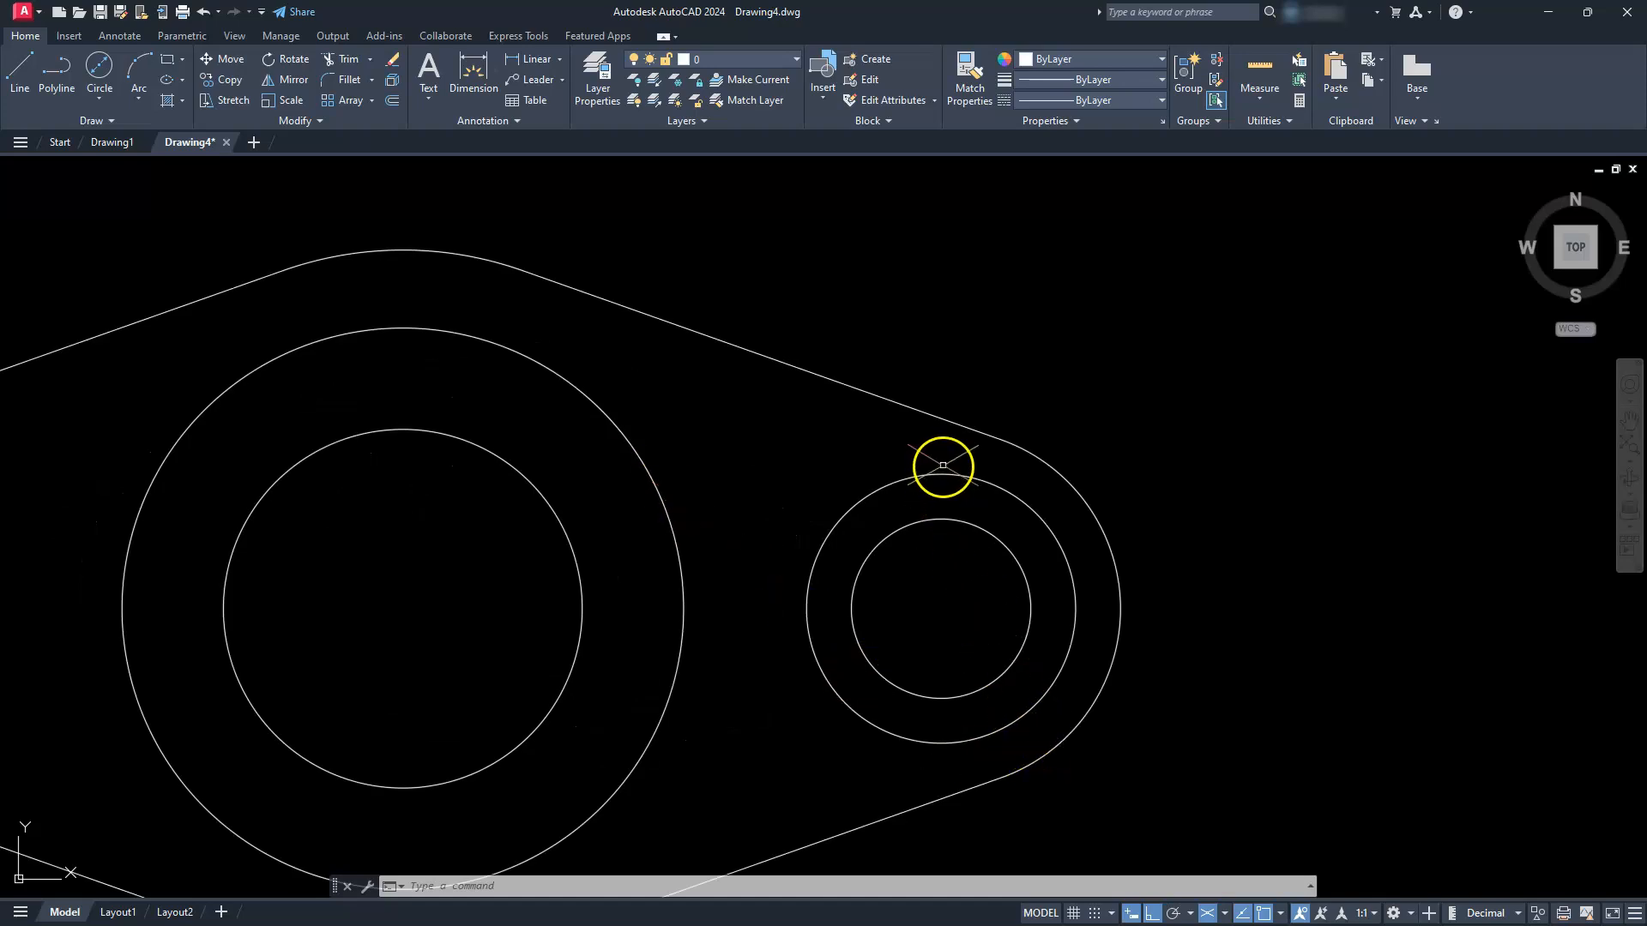
{"action": "left_click", "coordinate": [976, 431]}
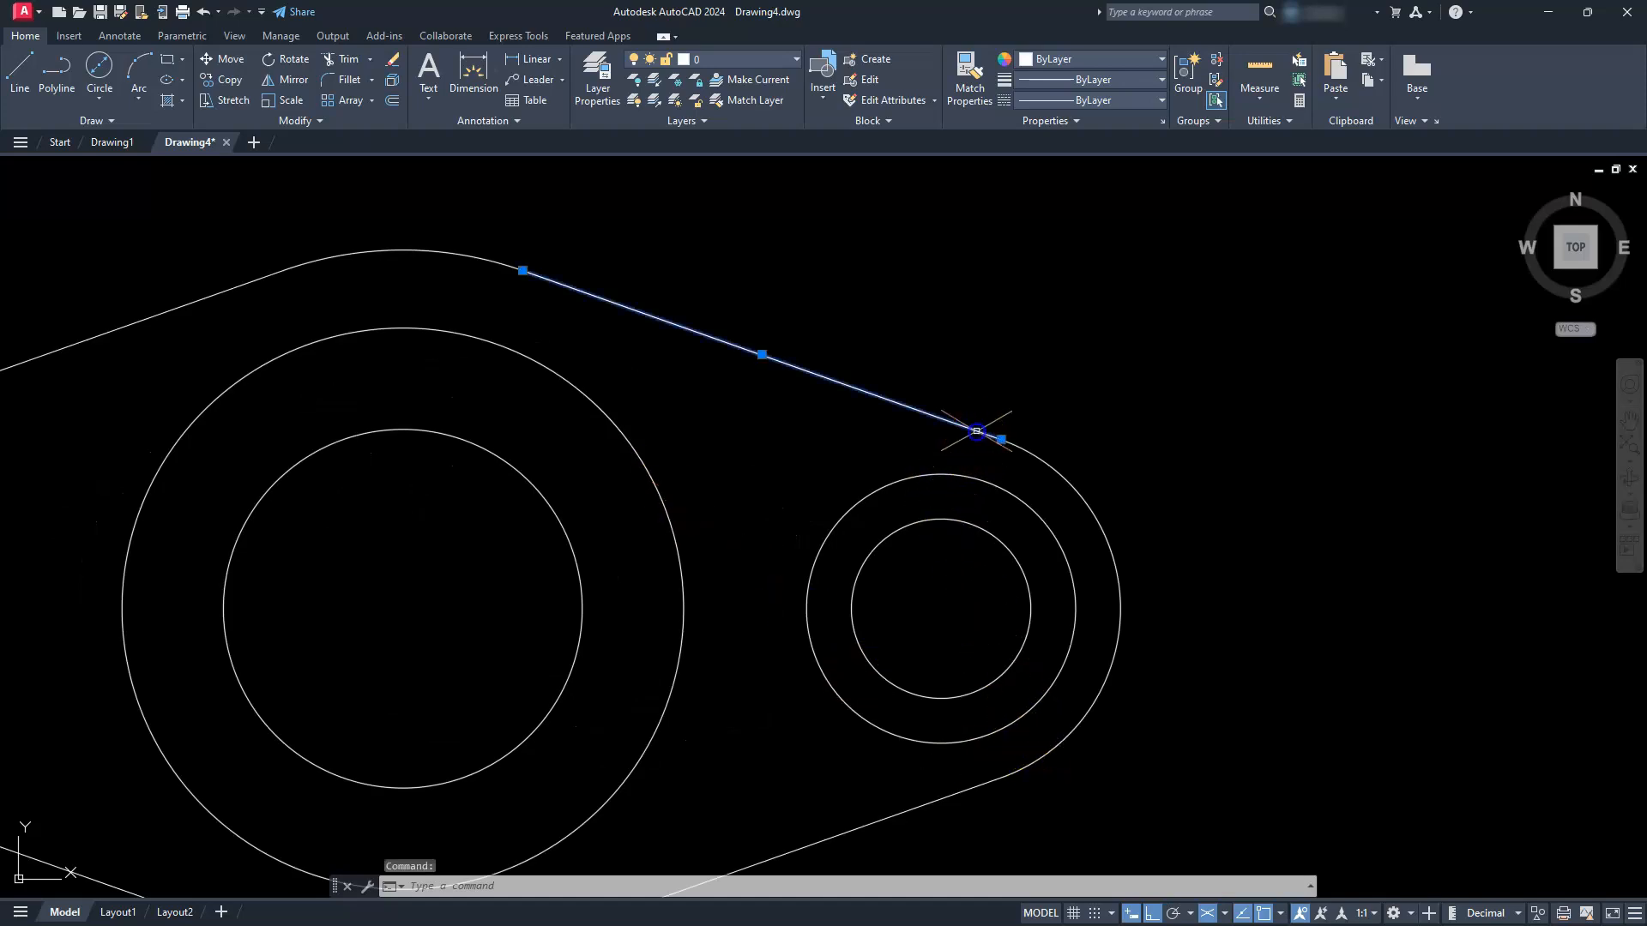
{"action": "key", "text": "Escape"}
{"action": "key", "text": "Escape"}
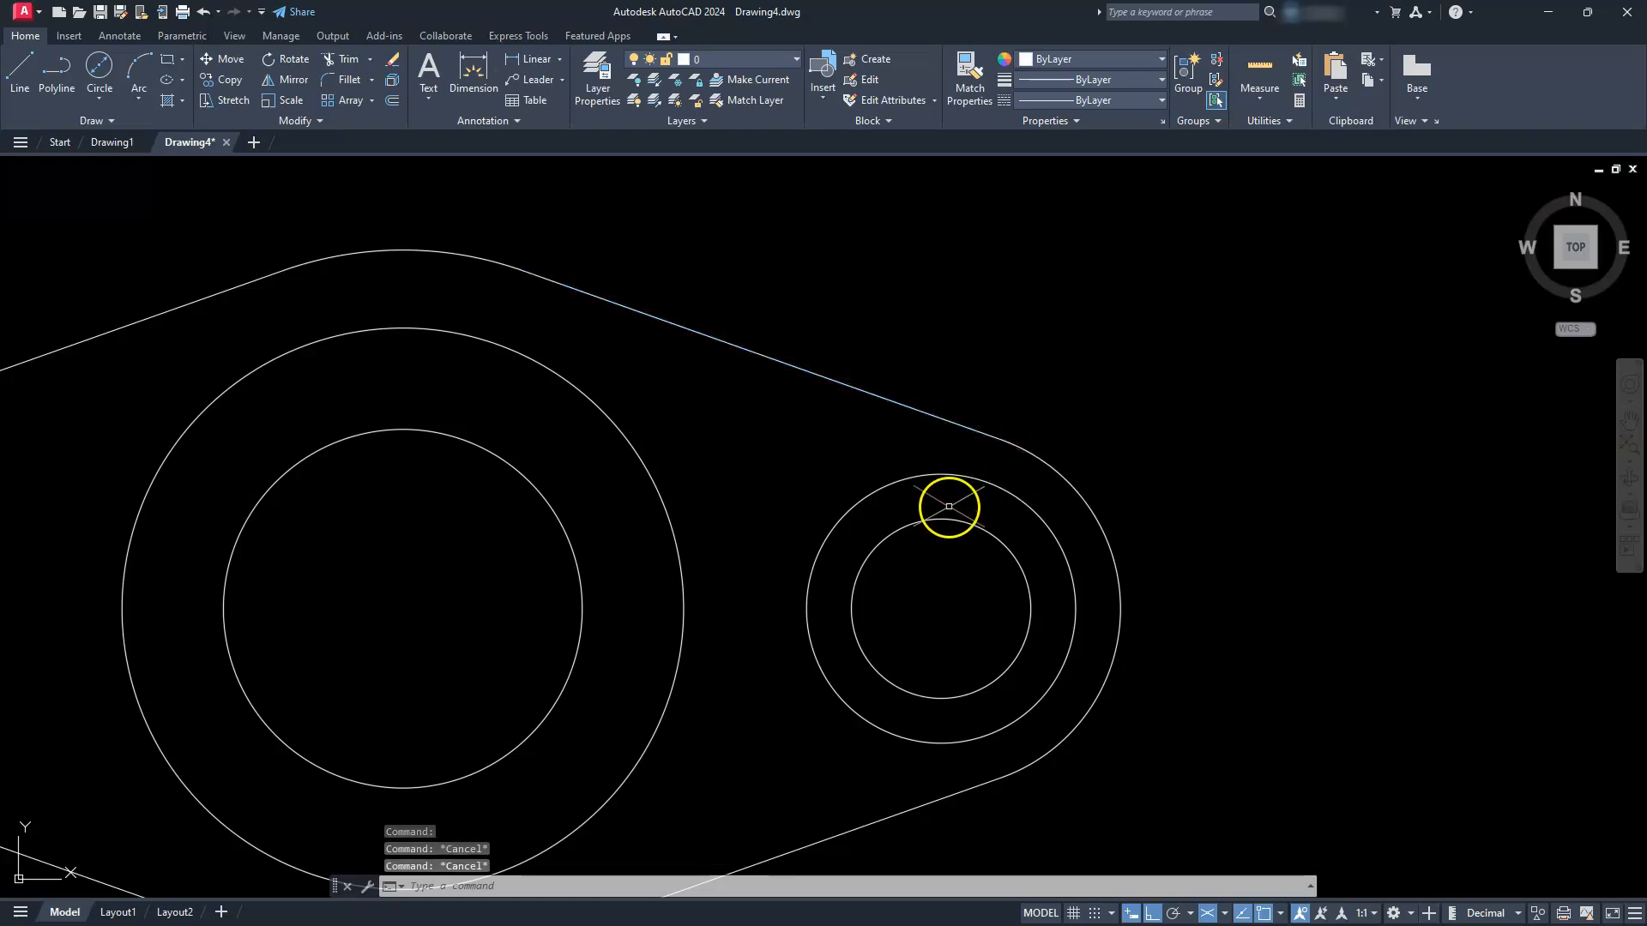
{"action": "left_click", "coordinate": [560, 60]}
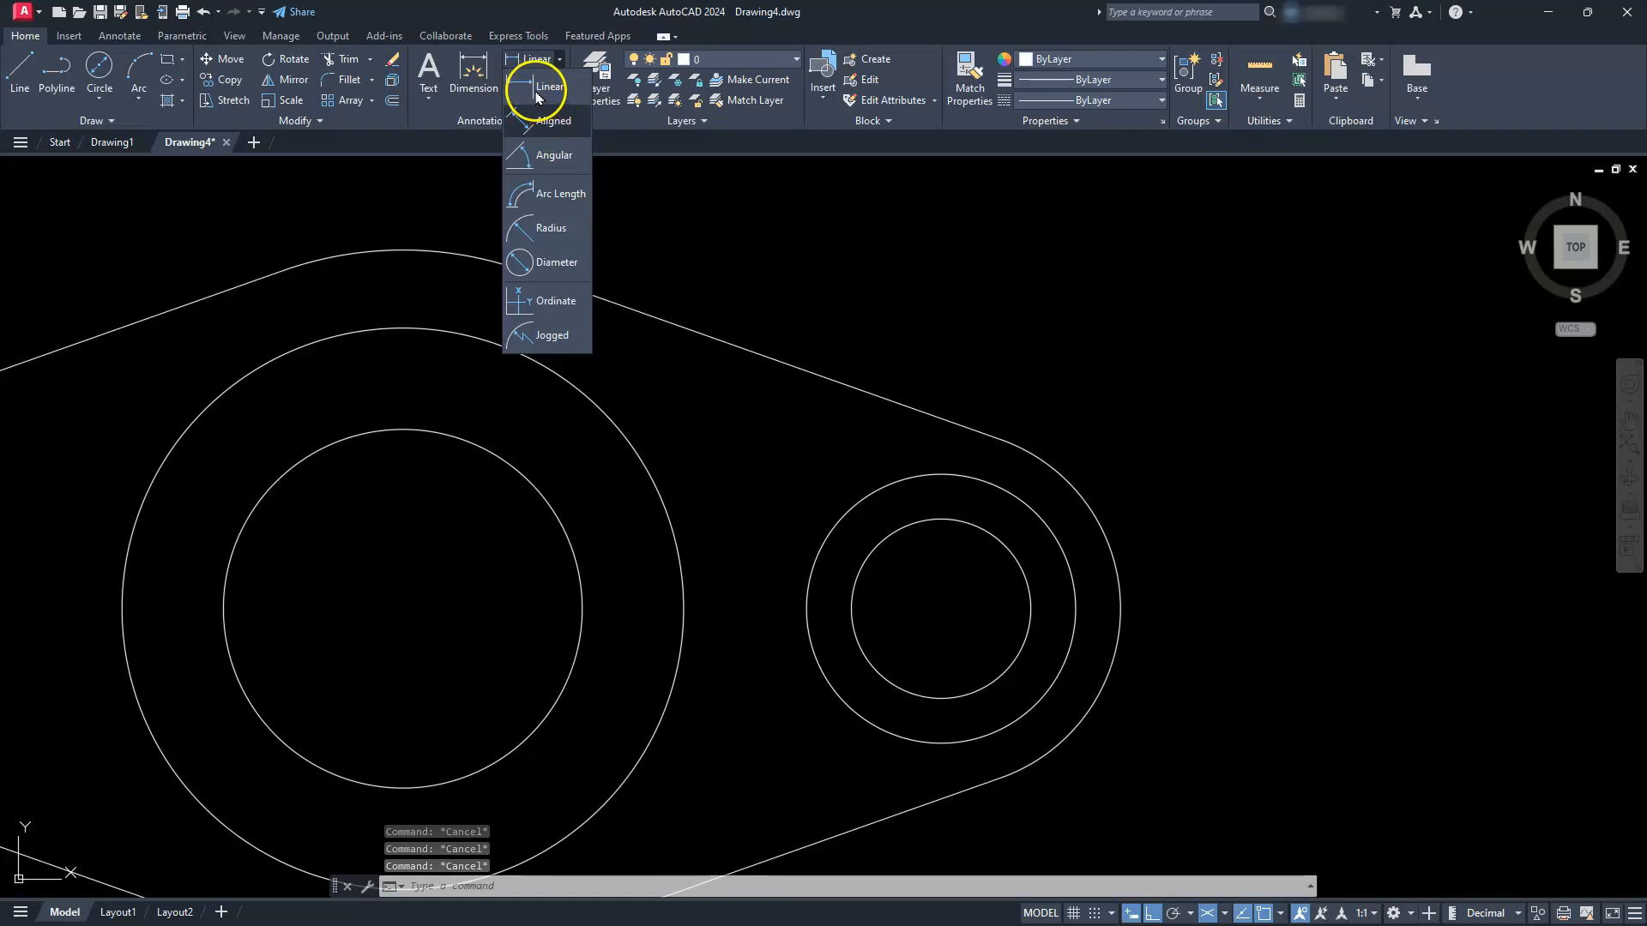
{"action": "left_click", "coordinate": [534, 86]}
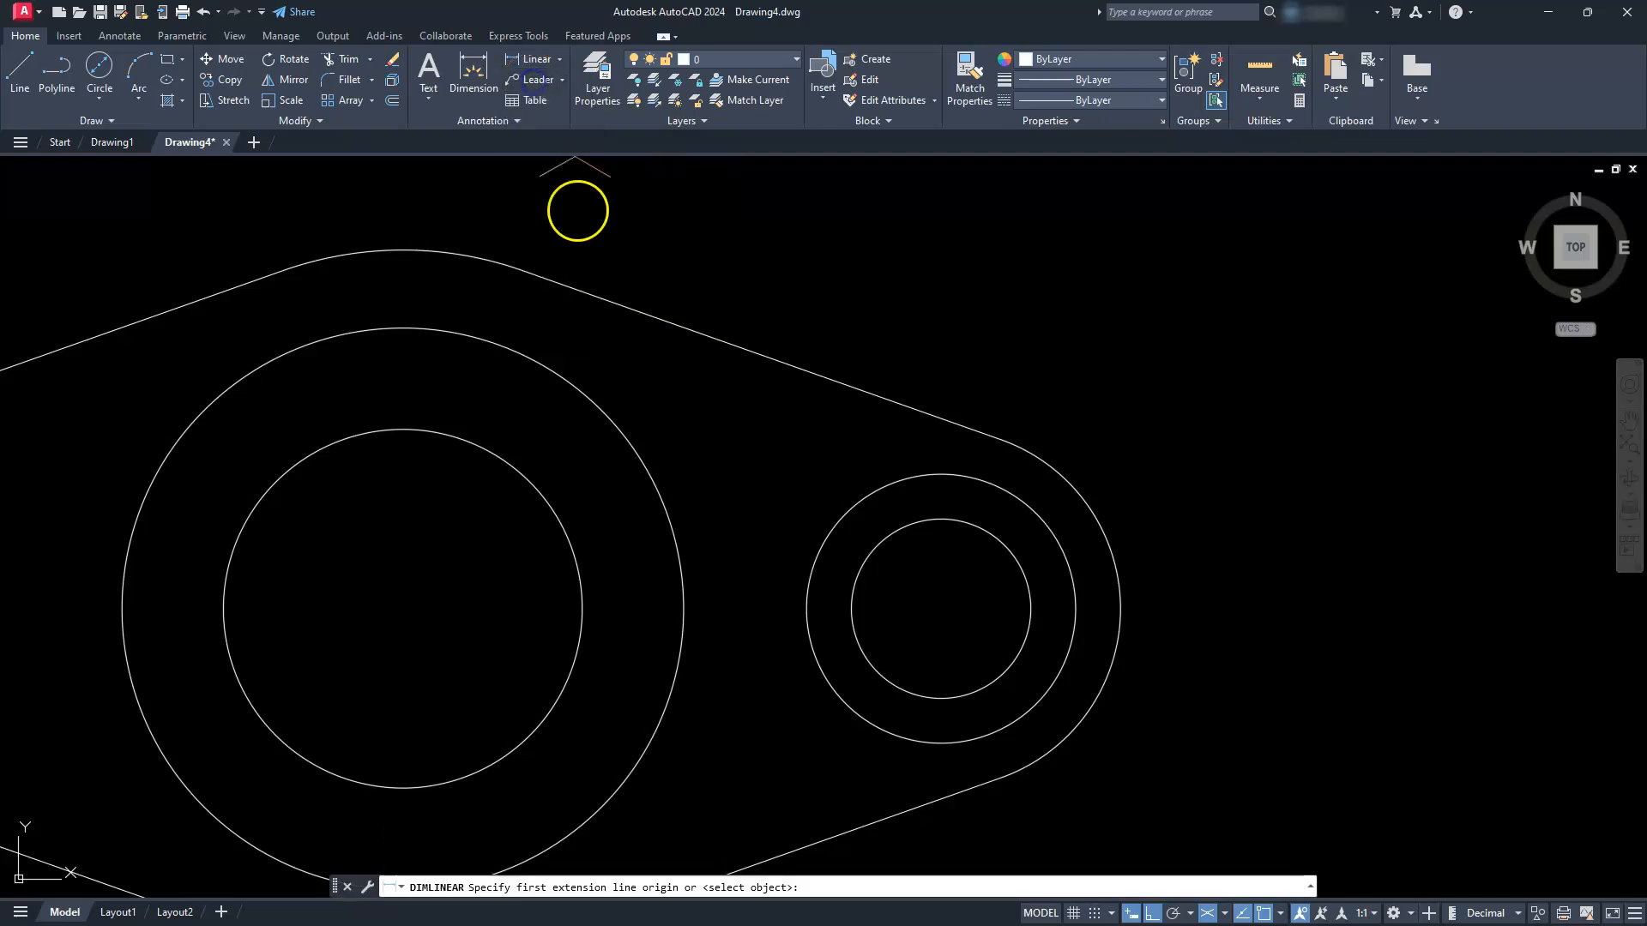
{"action": "left_click", "coordinate": [941, 608]}
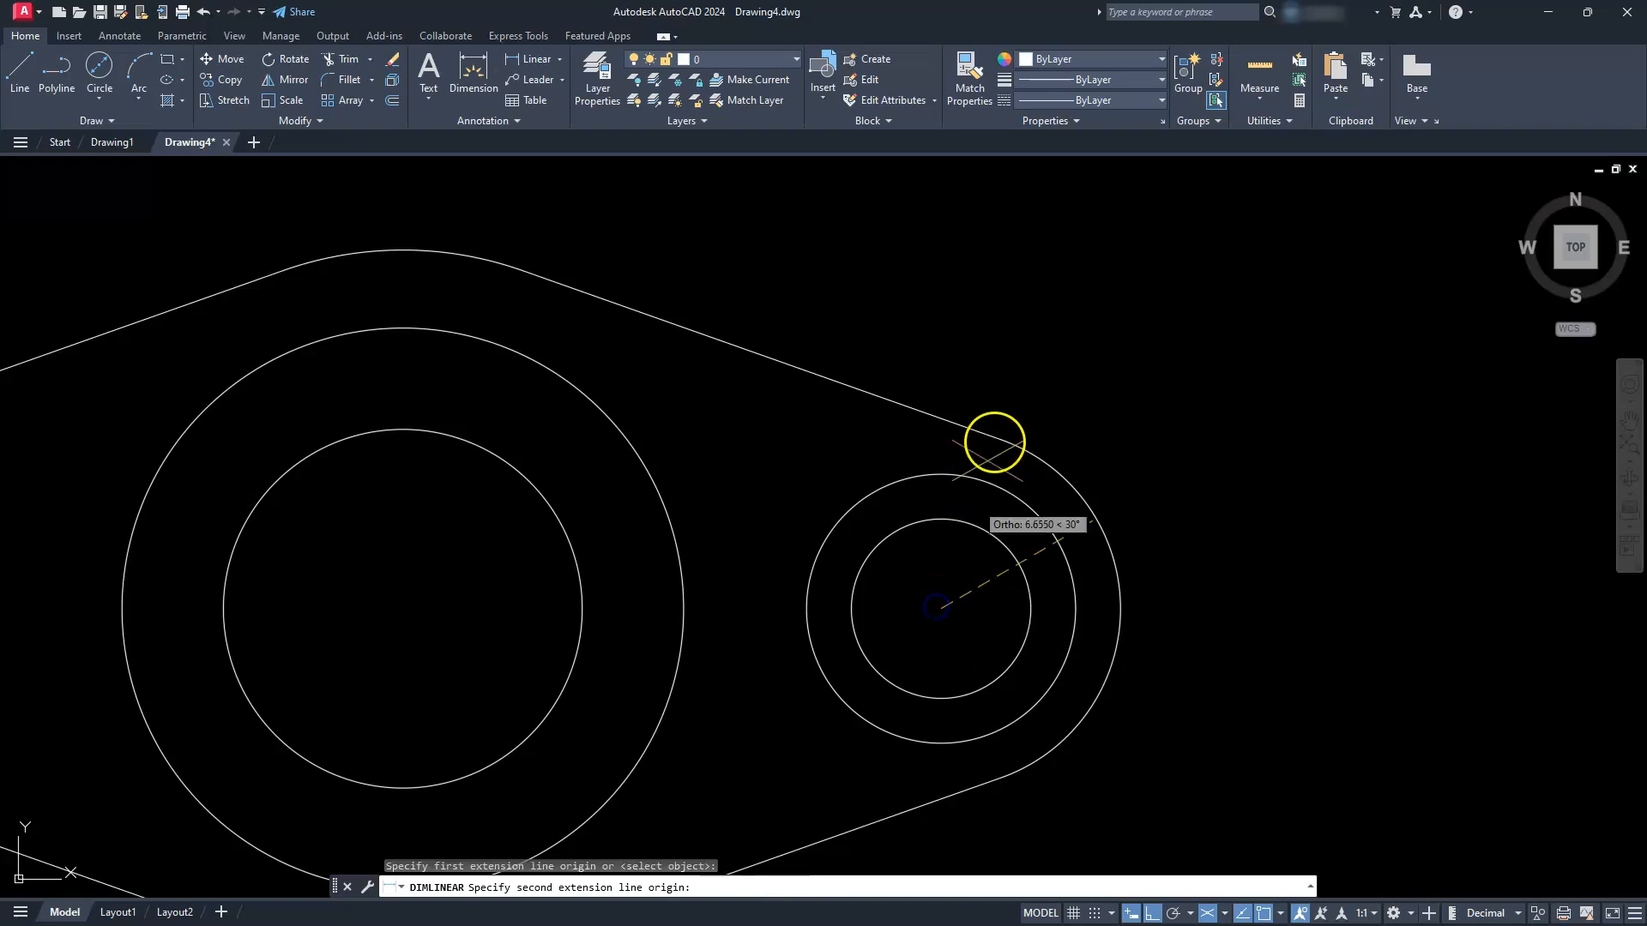
{"action": "left_click", "coordinate": [1004, 438]}
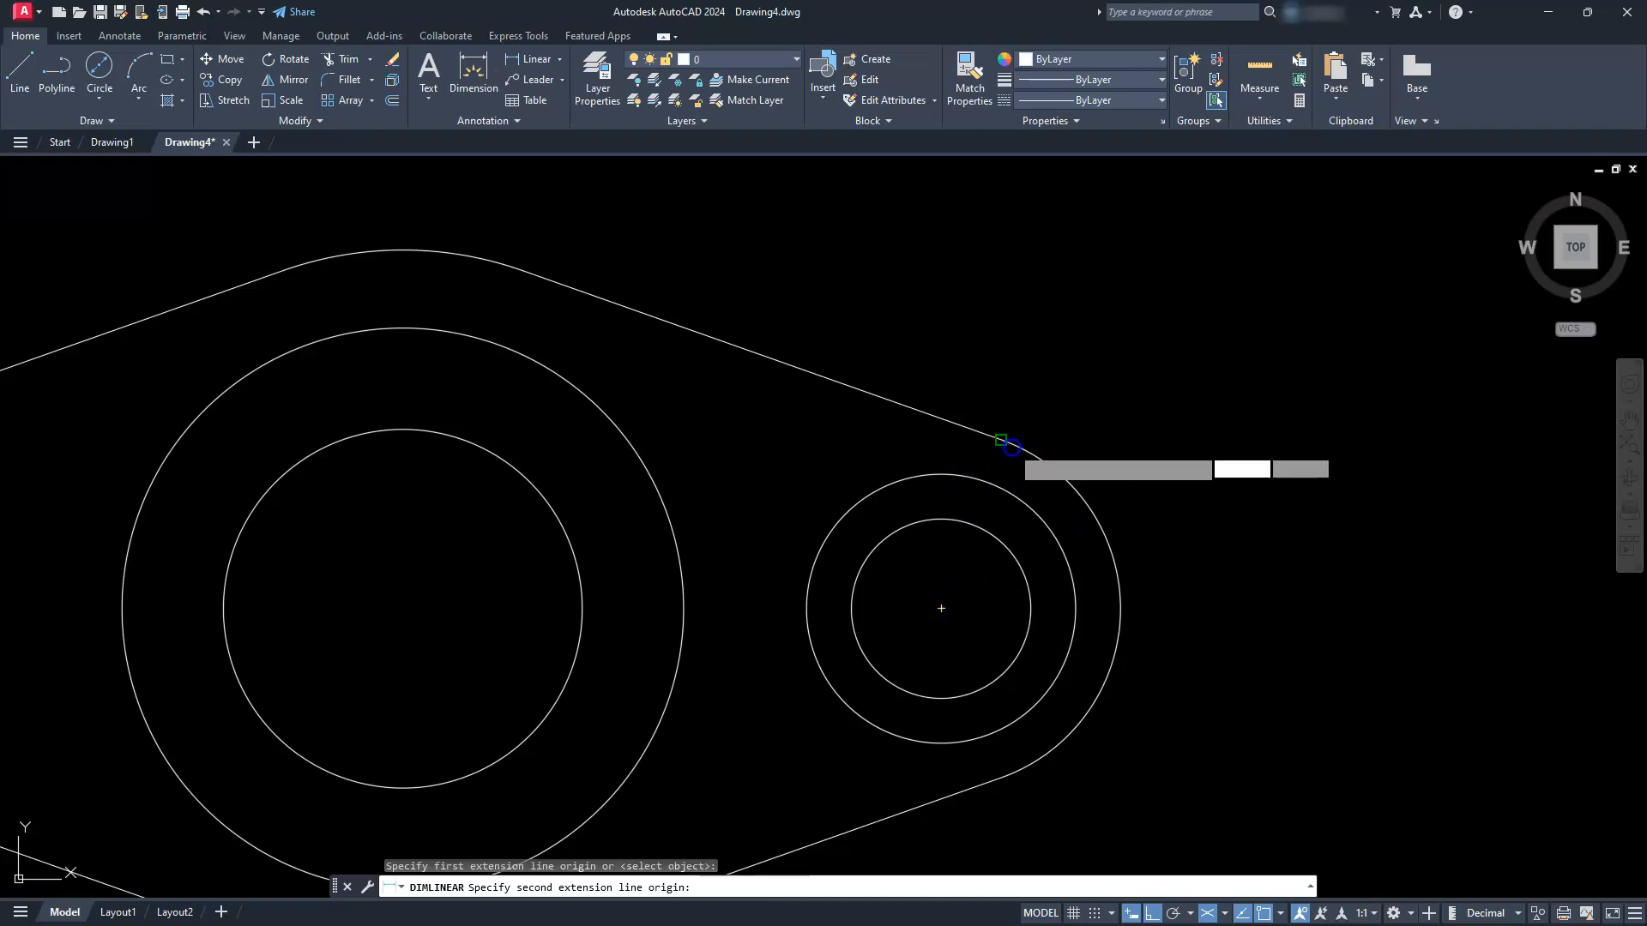
{"action": "left_click", "coordinate": [954, 300]}
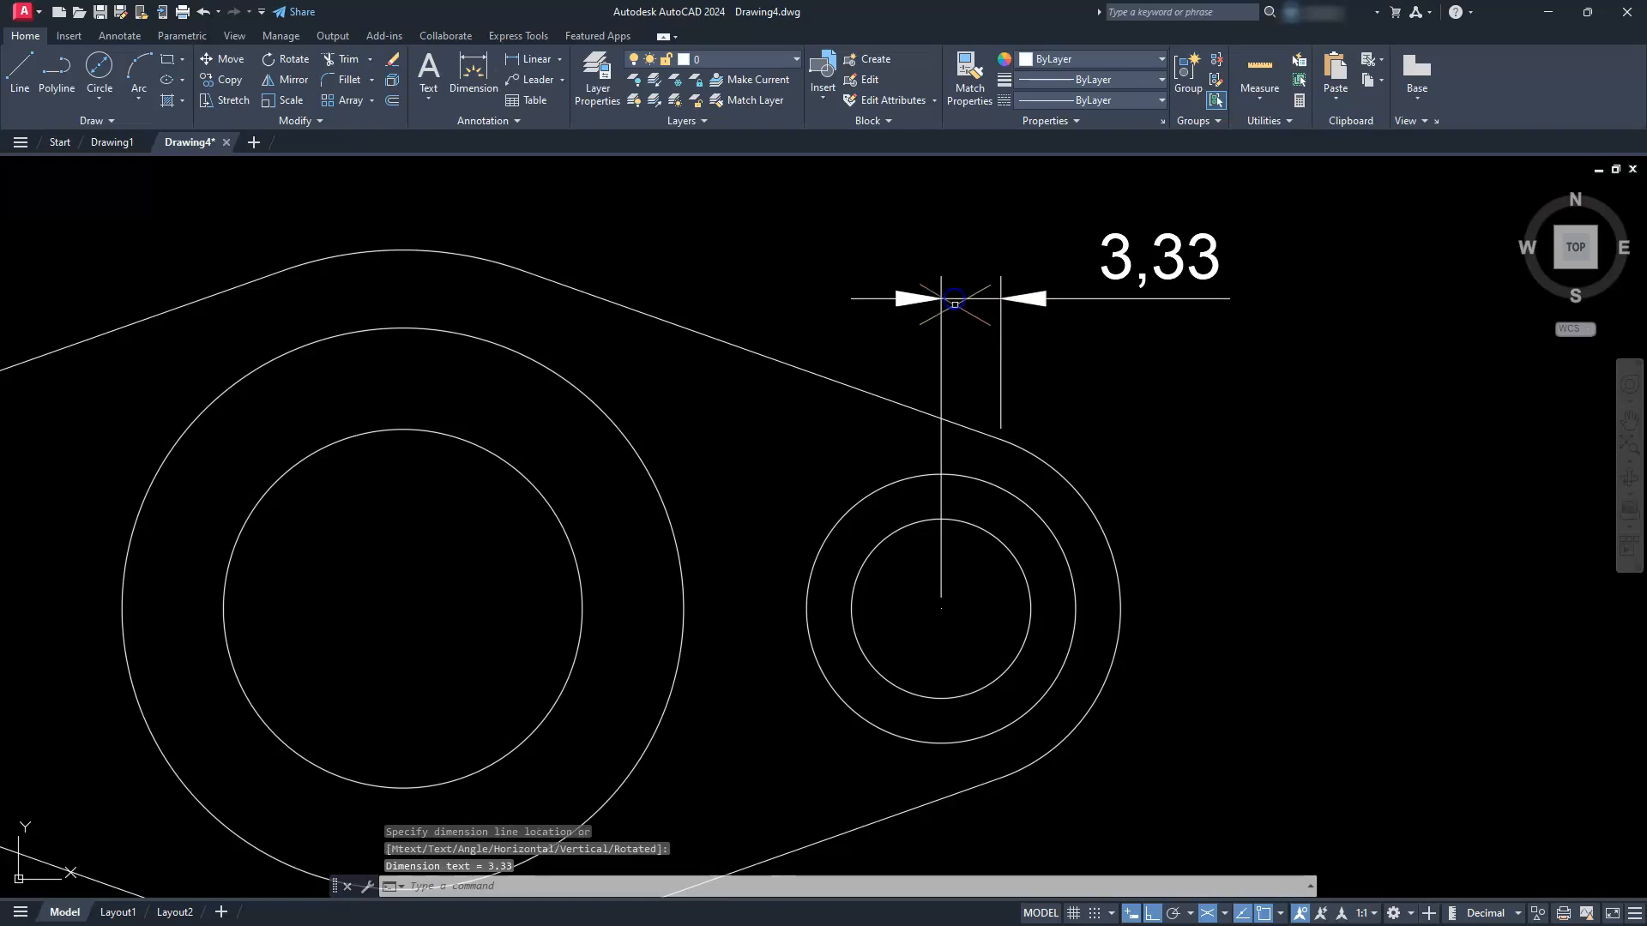
{"action": "key", "text": "Escape"}
{"action": "key", "text": "Escape"}
{"action": "key", "text": "Escape"}
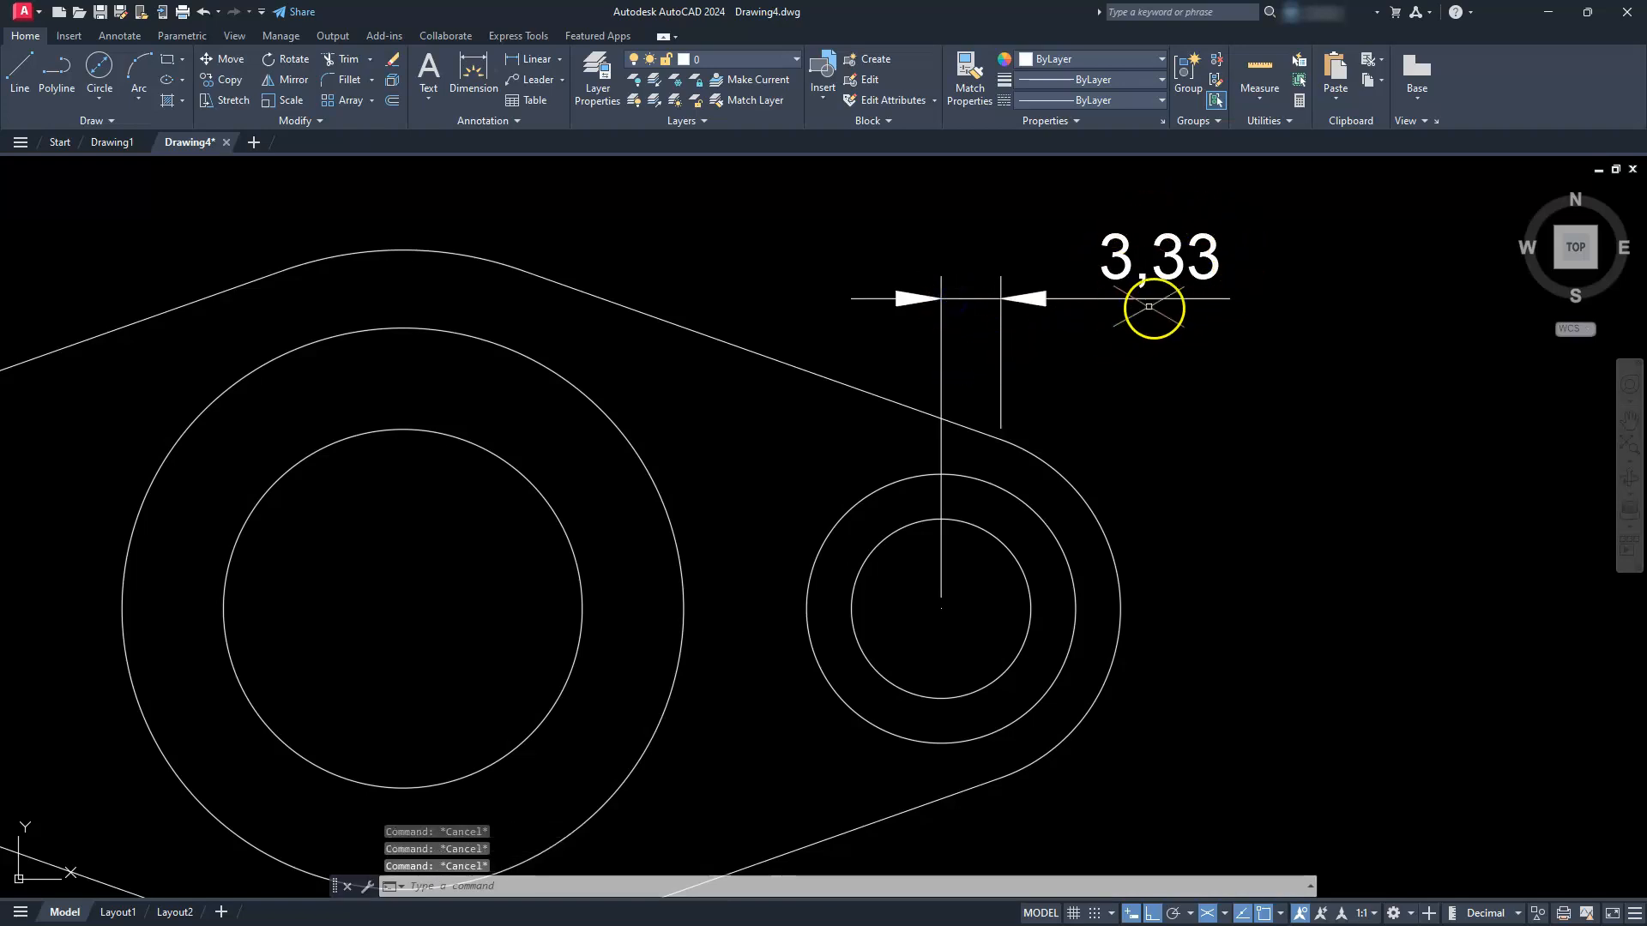
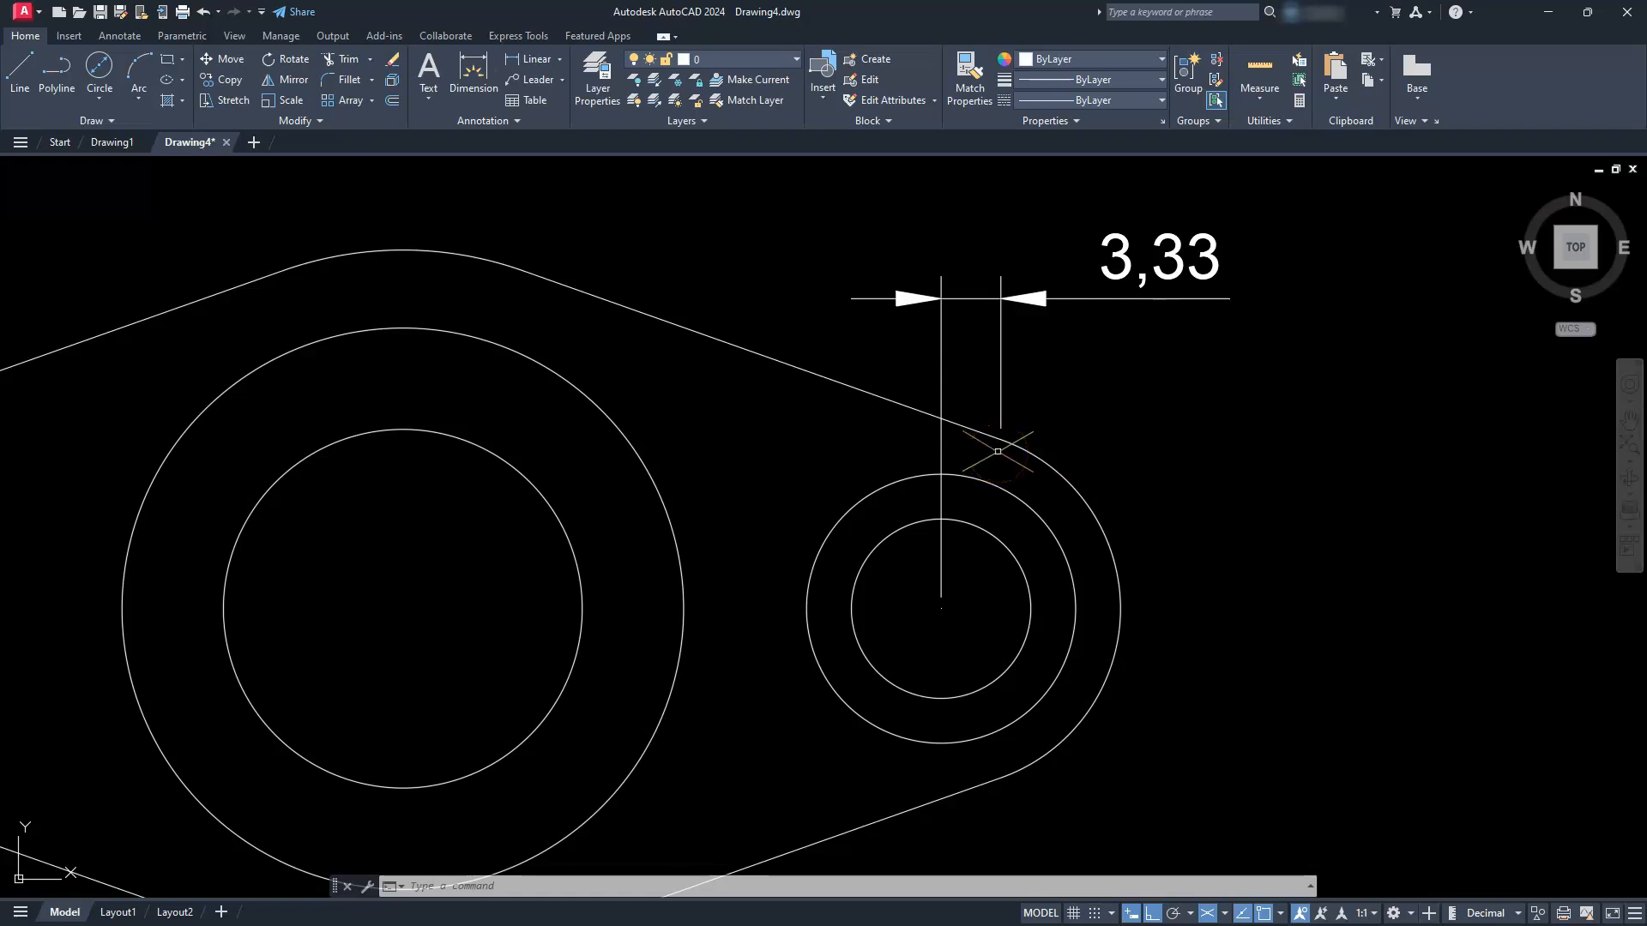
Dimension the horizontal distance from the central circle's centre to the upper end of the same tangent line.
{"action": "middle_click_drag", "start_coordinate": [560, 504], "coordinate": [853, 548]}
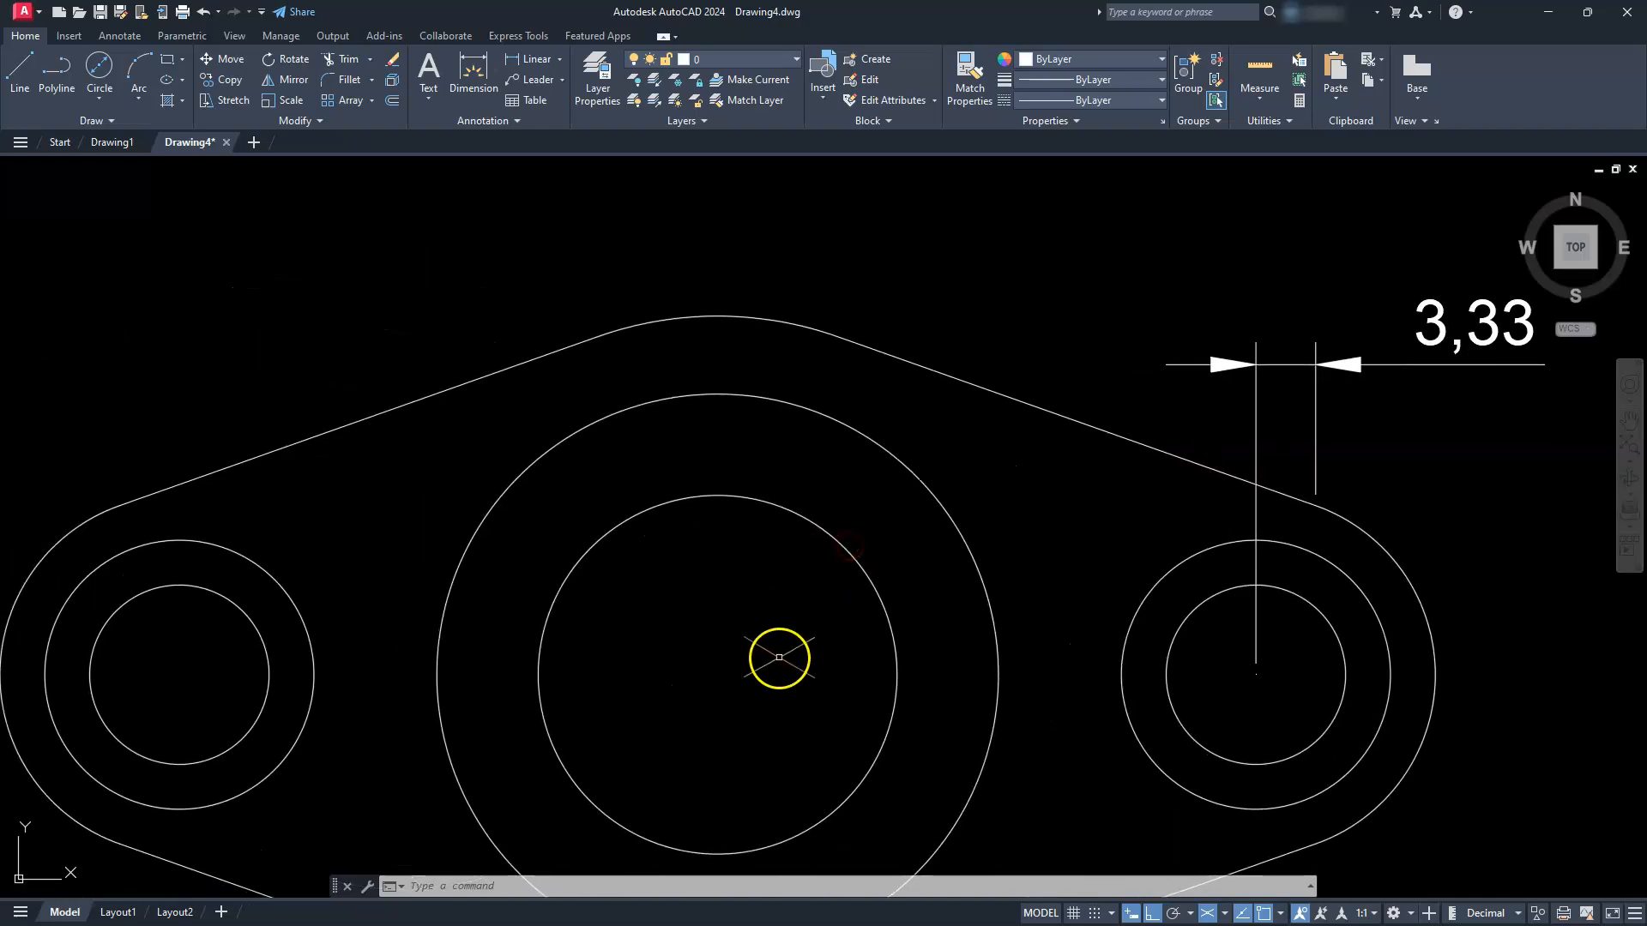
{"action": "key", "text": "Escape"}
{"action": "key", "text": "Escape"}
{"action": "key", "text": "Escape"}
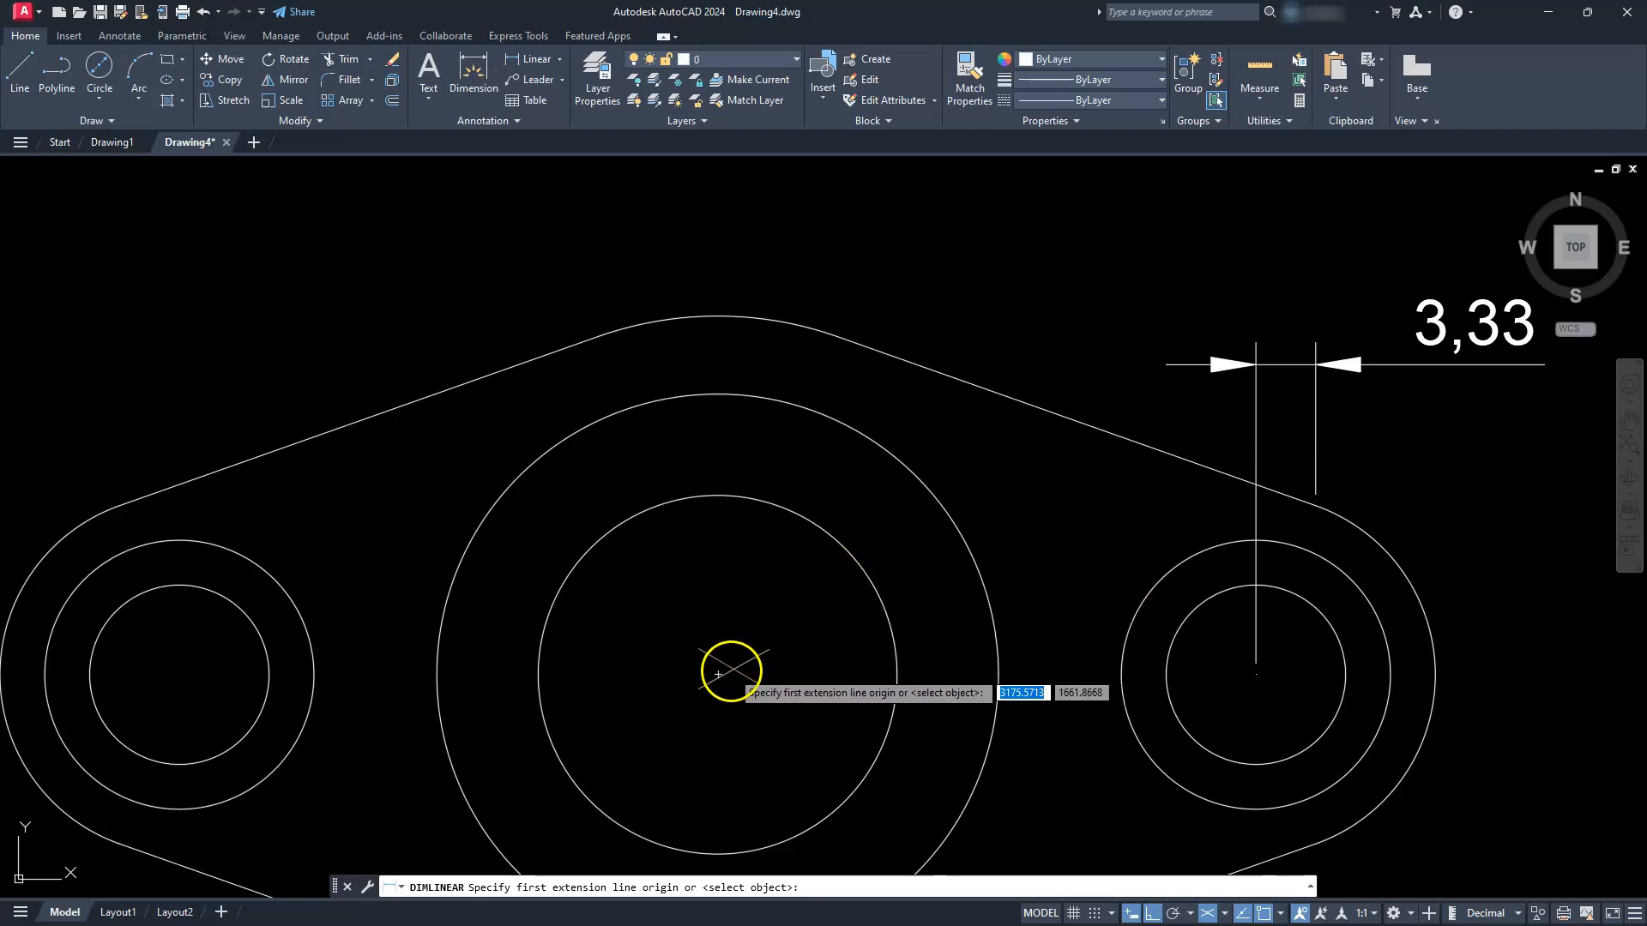
{"action": "left_click", "coordinate": [724, 672]}
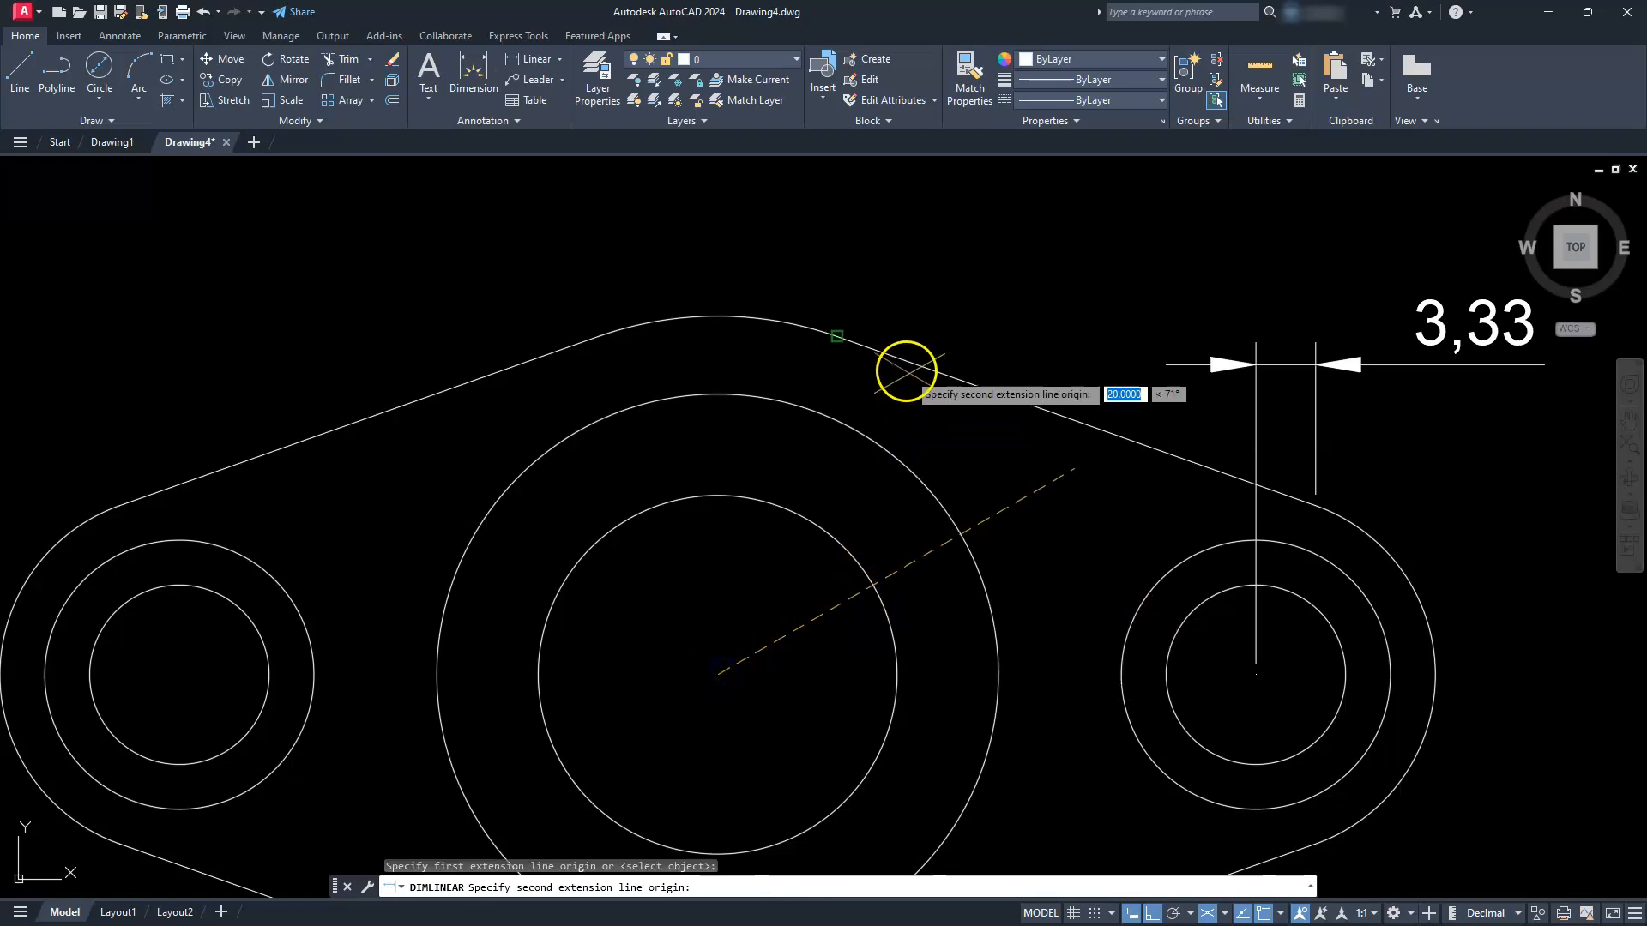
{"action": "left_click", "coordinate": [815, 317]}
{"action": "left_click", "coordinate": [782, 252]}
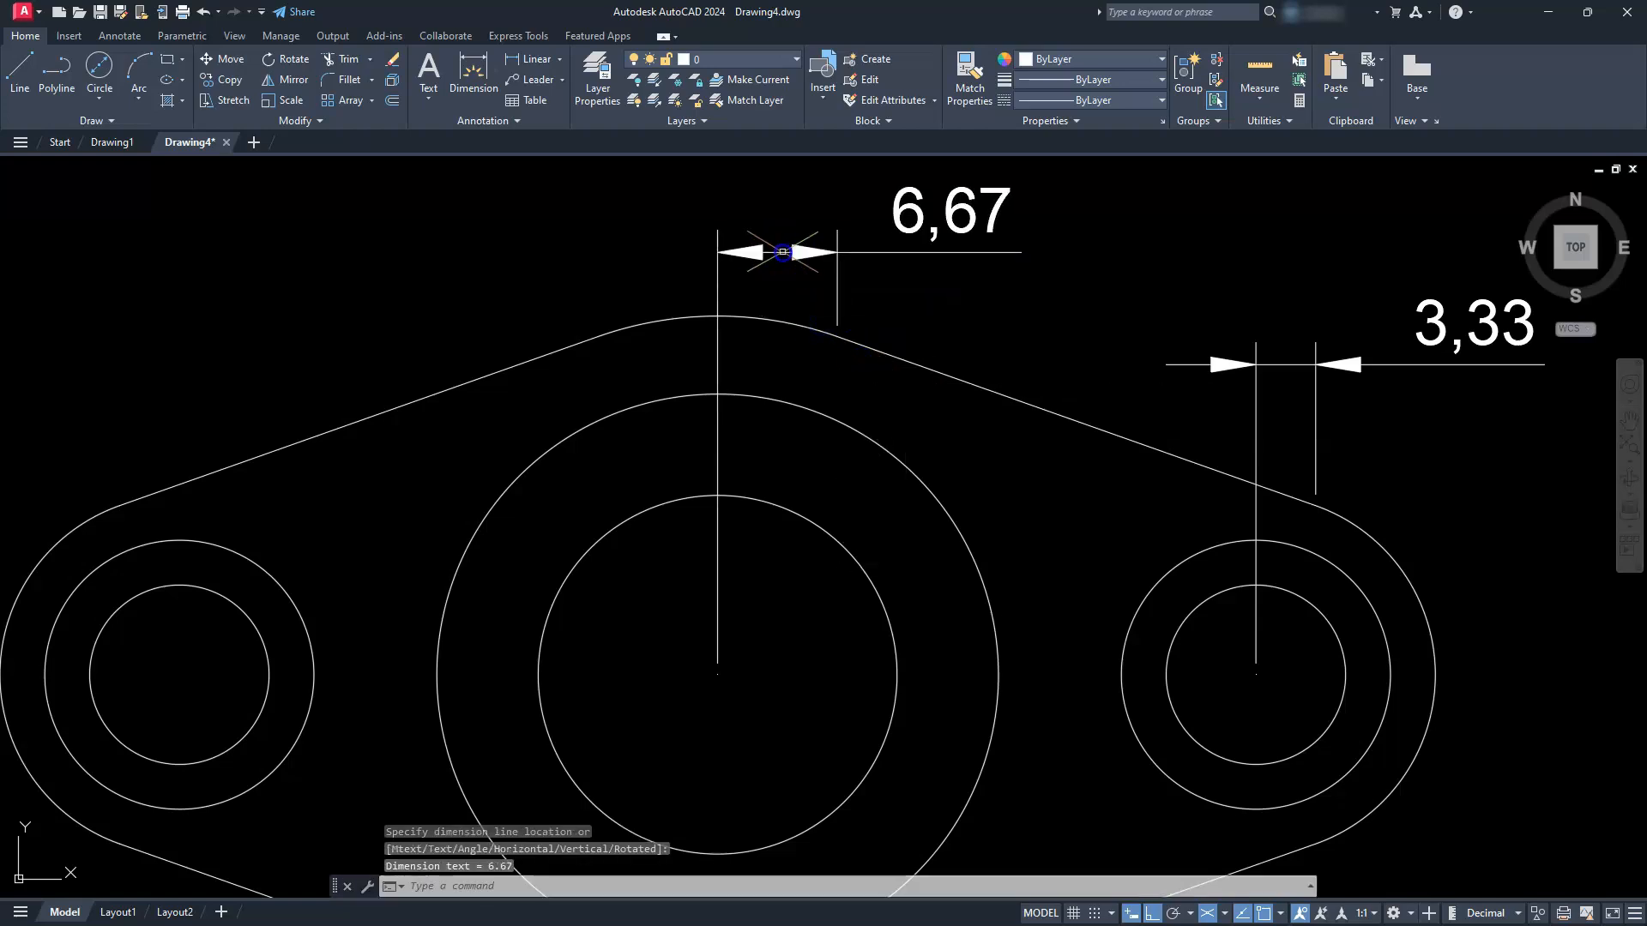
{"action": "right_click", "coordinate": [975, 225]}
{"action": "left_click", "coordinate": [963, 341]}
In the isometric view, draw a line from the lower-right isocircle's centre along the 30° axis to beyond its edge.
{"action": "scroll", "coordinate": [967, 341], "scroll_direction": "down", "scroll_amount": 2}
{"action": "middle_click_drag", "start_coordinate": [1127, 373], "coordinate": [610, 360]}
{"action": "scroll", "coordinate": [864, 449], "scroll_direction": "down", "scroll_amount": 2}
{"action": "middle_click_drag", "start_coordinate": [1050, 445], "coordinate": [588, 434]}
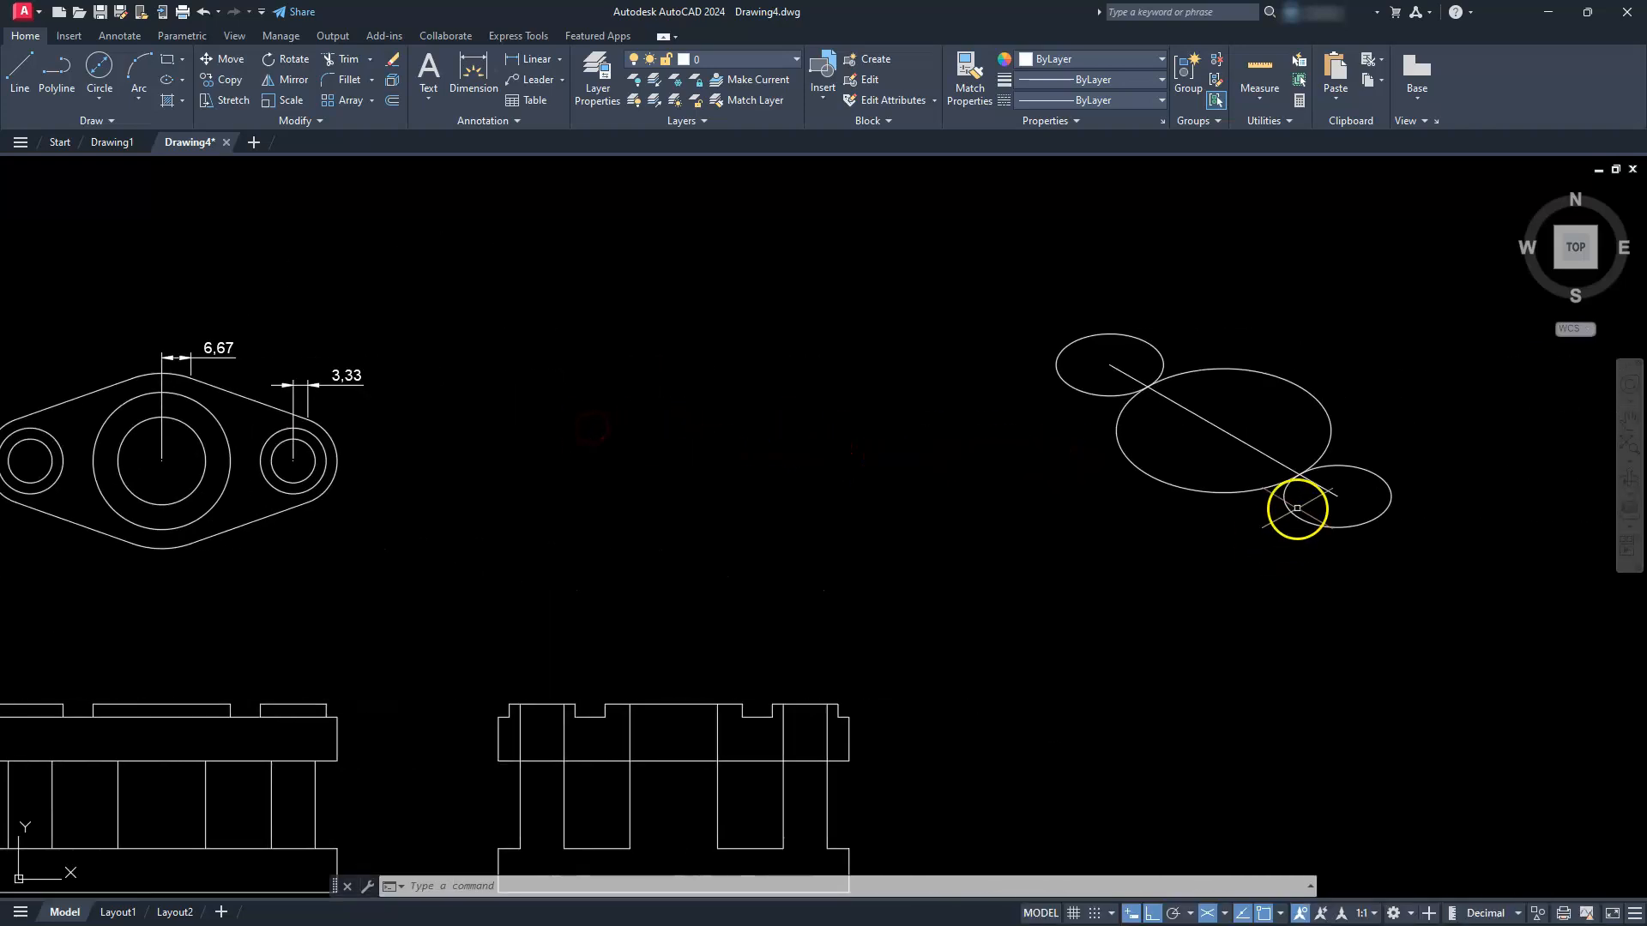
{"action": "scroll", "coordinate": [1295, 503], "scroll_direction": "up", "scroll_amount": 4}
{"action": "middle_click_drag", "start_coordinate": [1299, 568], "coordinate": [1153, 645]}
{"action": "key", "text": "Escape"}
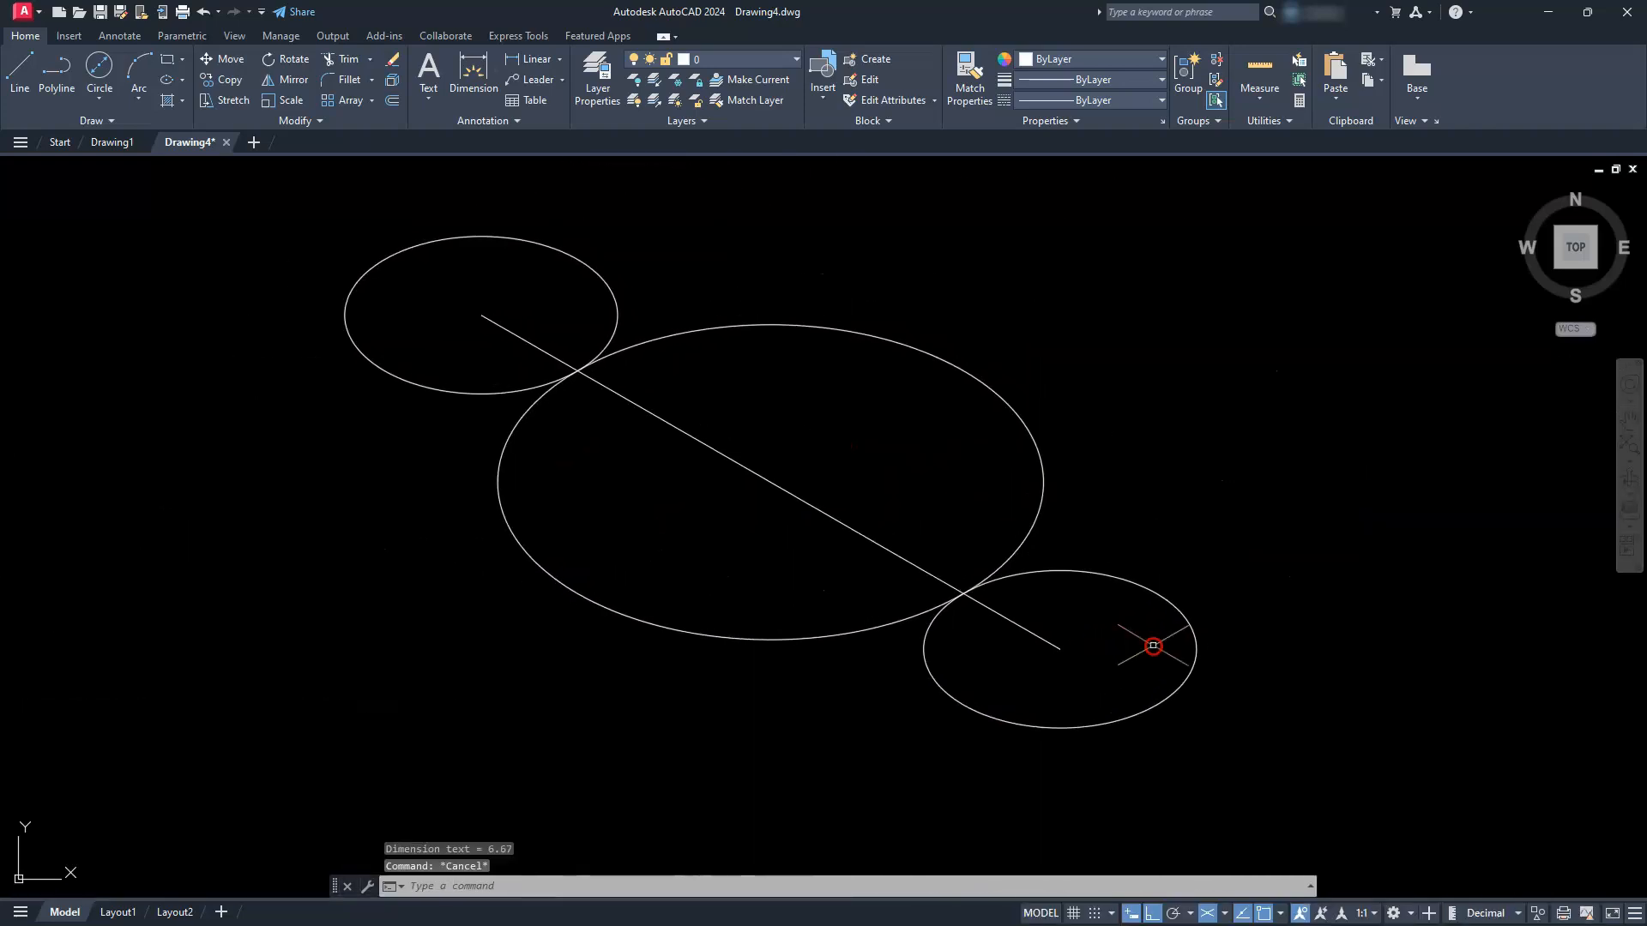
{"action": "type", "text": "l"}
{"action": "key", "text": "Return"}
{"action": "left_click", "coordinate": [1060, 648]}
{"action": "left_click", "coordinate": [1251, 539]}
{"action": "key", "text": "Escape"}
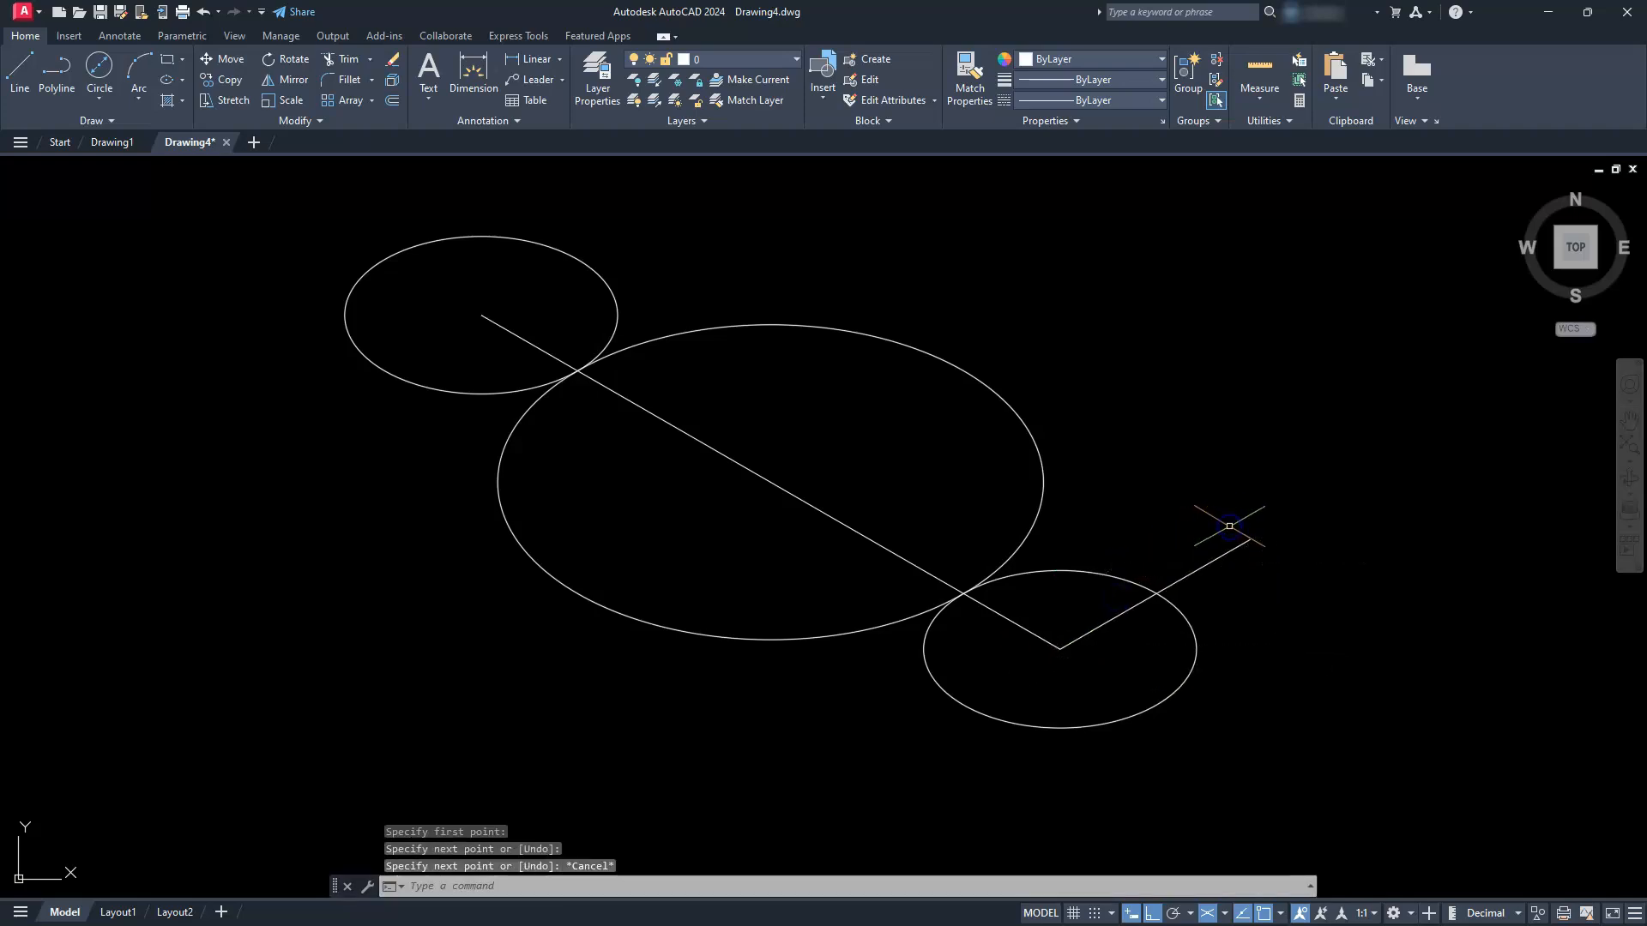
Draw a line from the upper-left isocircle's centre along the 30° axis to beyond its edge.
{"action": "left_click", "coordinate": [19, 64]}
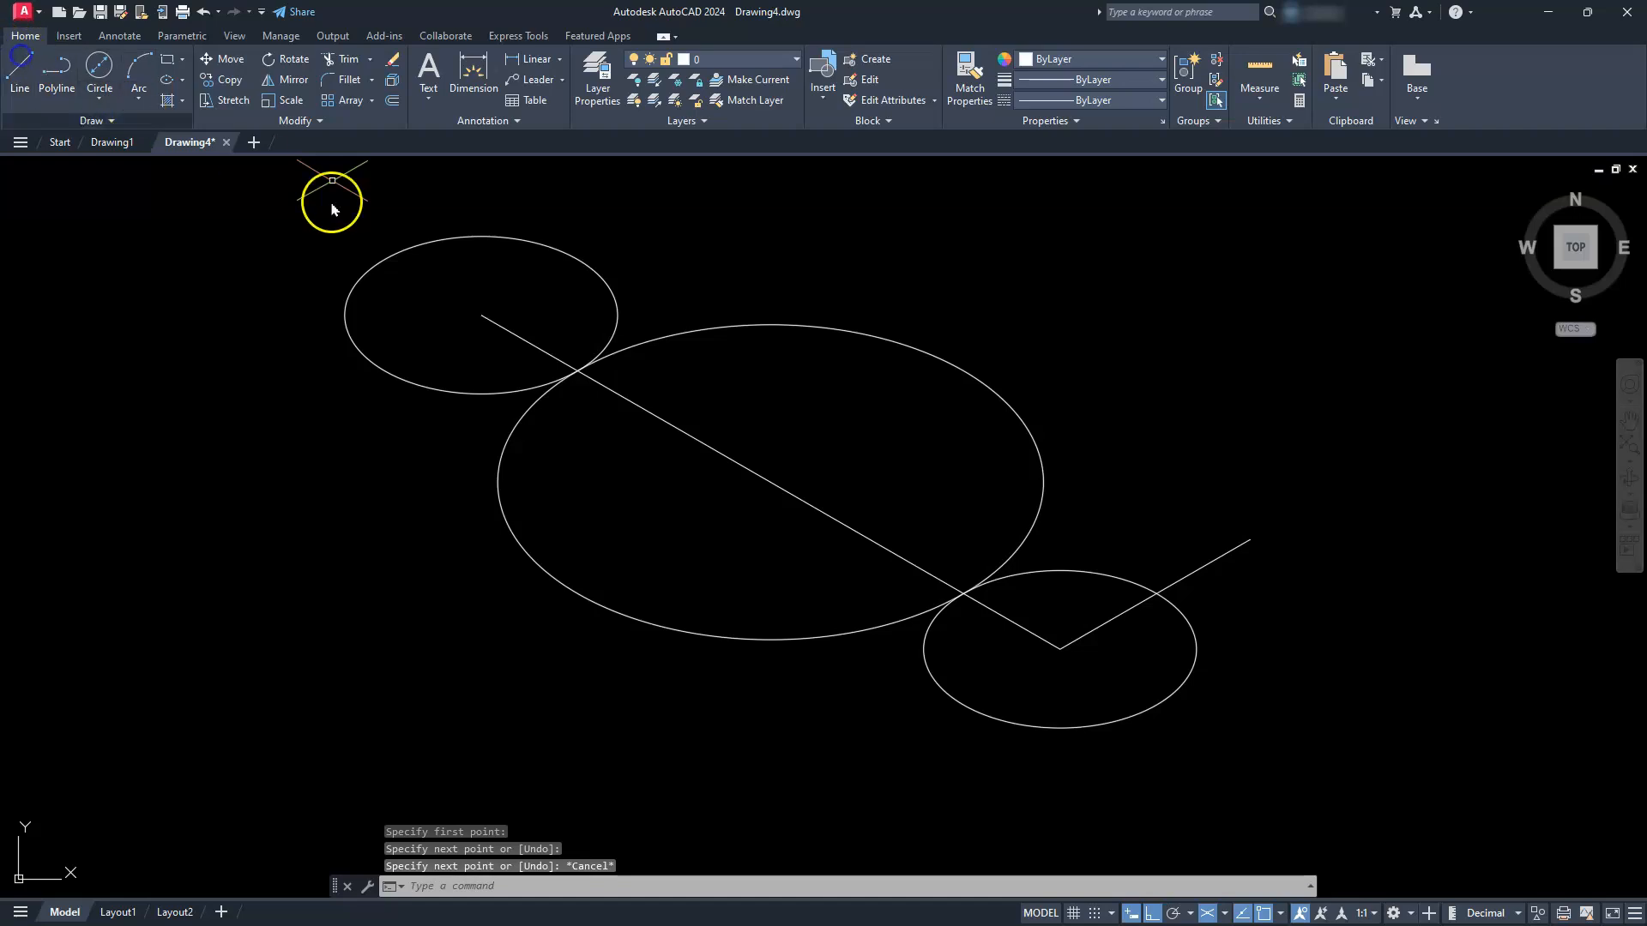
{"action": "left_click", "coordinate": [482, 315]}
{"action": "left_click", "coordinate": [644, 222]}
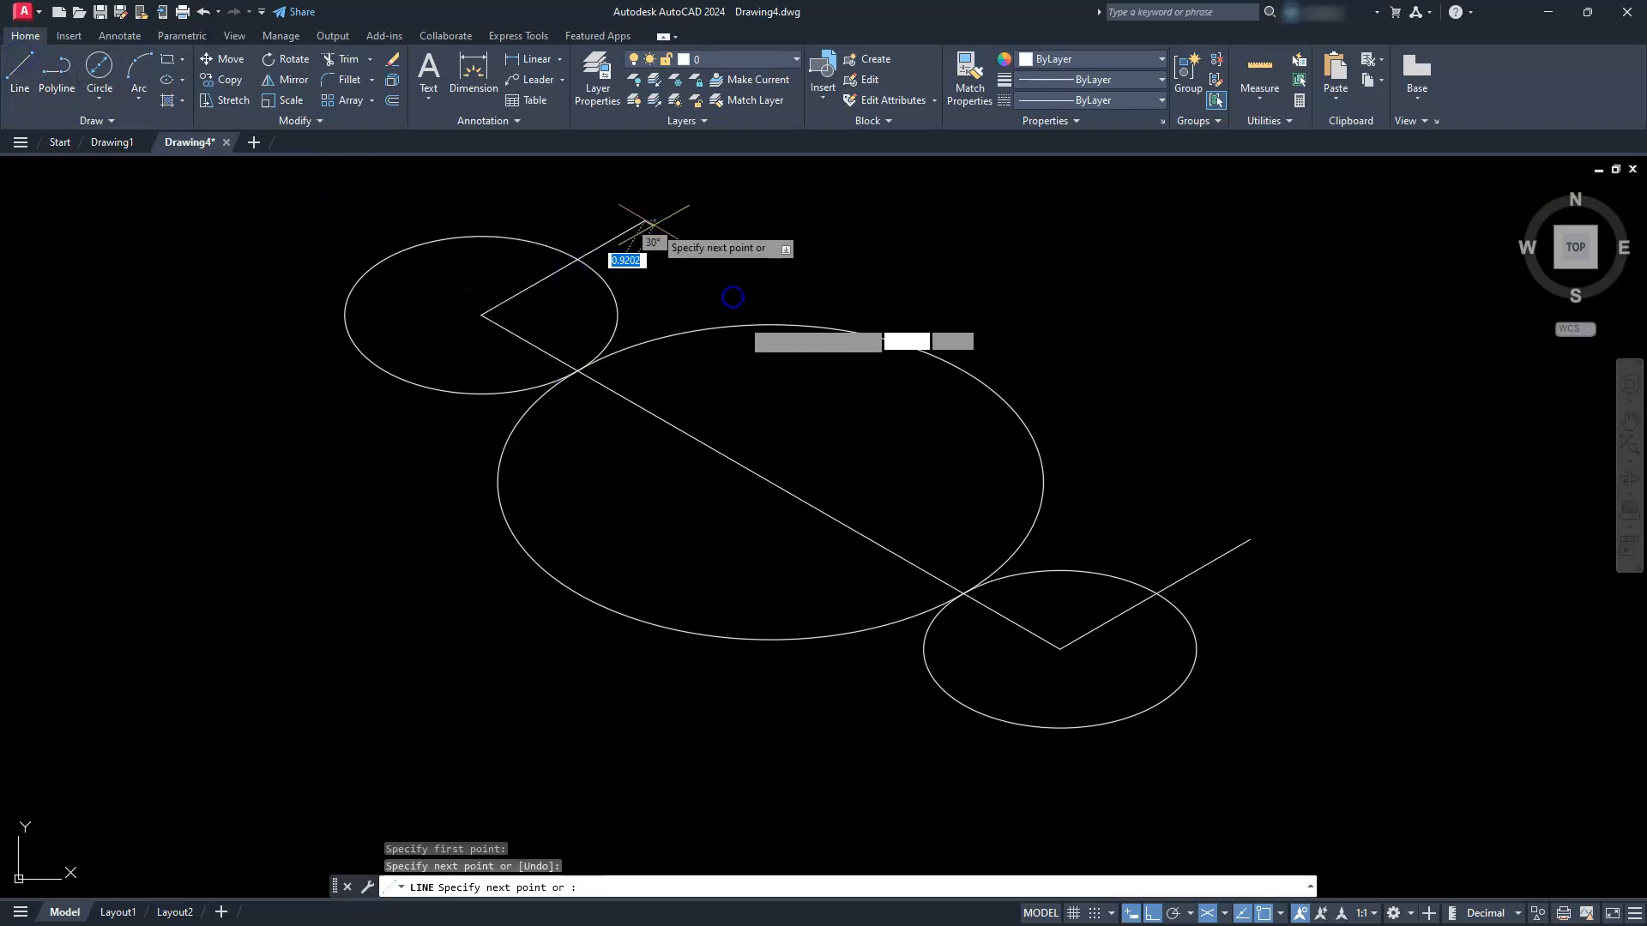
{"action": "key", "text": "Escape"}
Draw a line from the large isocircle's centre along the 30° axis to beyond its edge.
{"action": "left_click", "coordinate": [21, 82]}
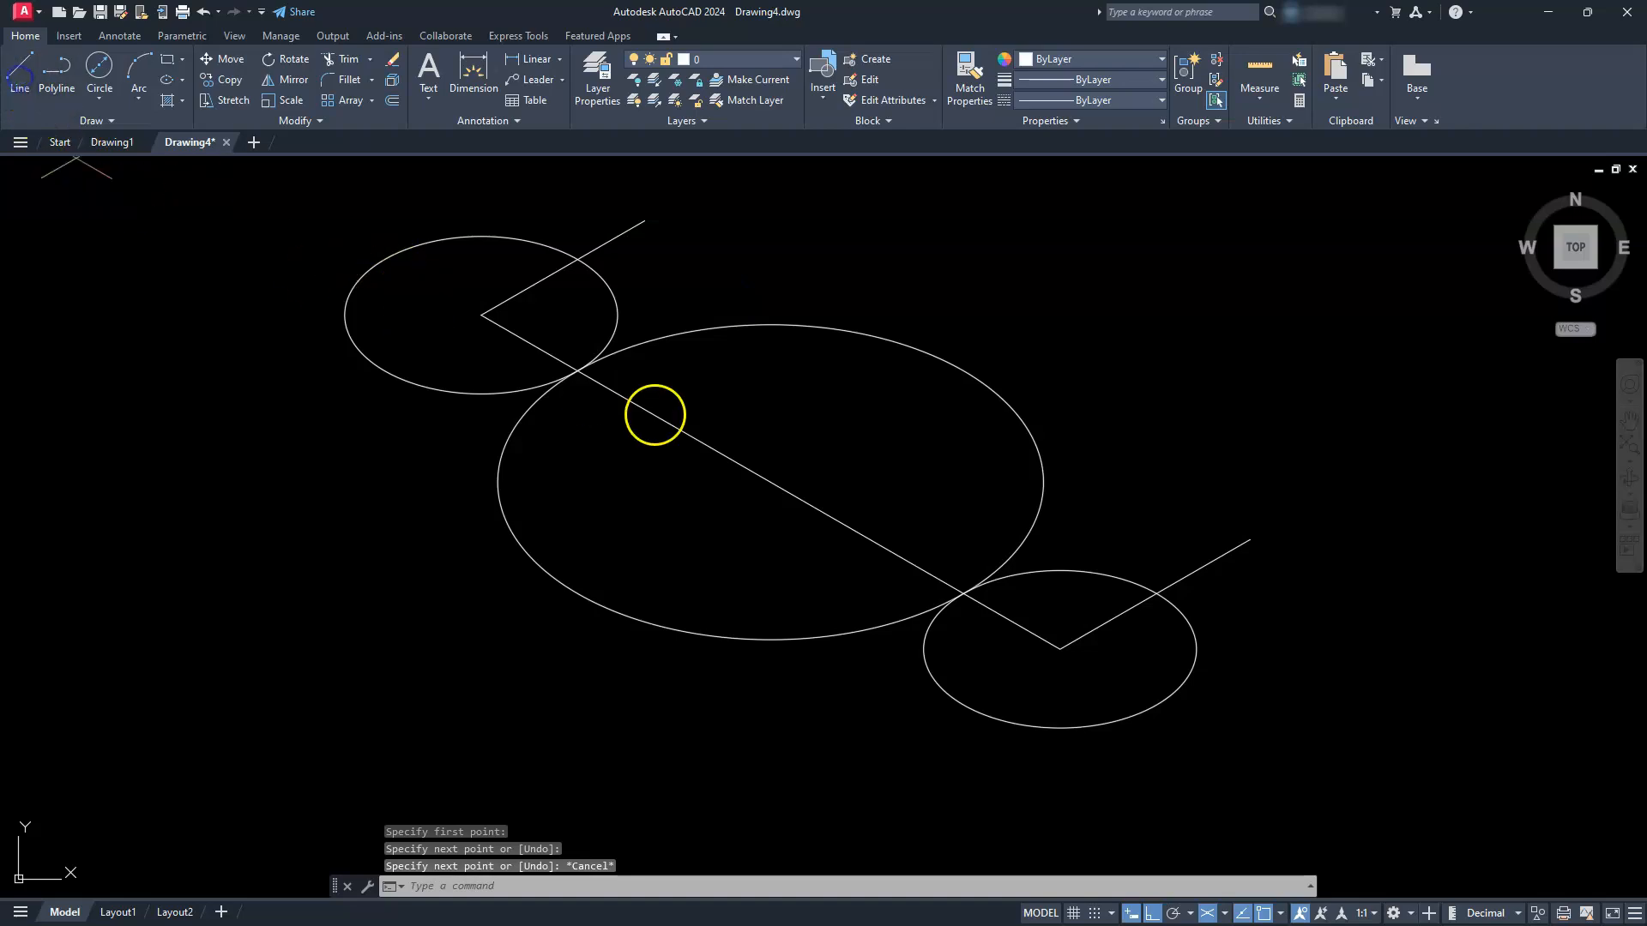
{"action": "left_click", "coordinate": [771, 482]}
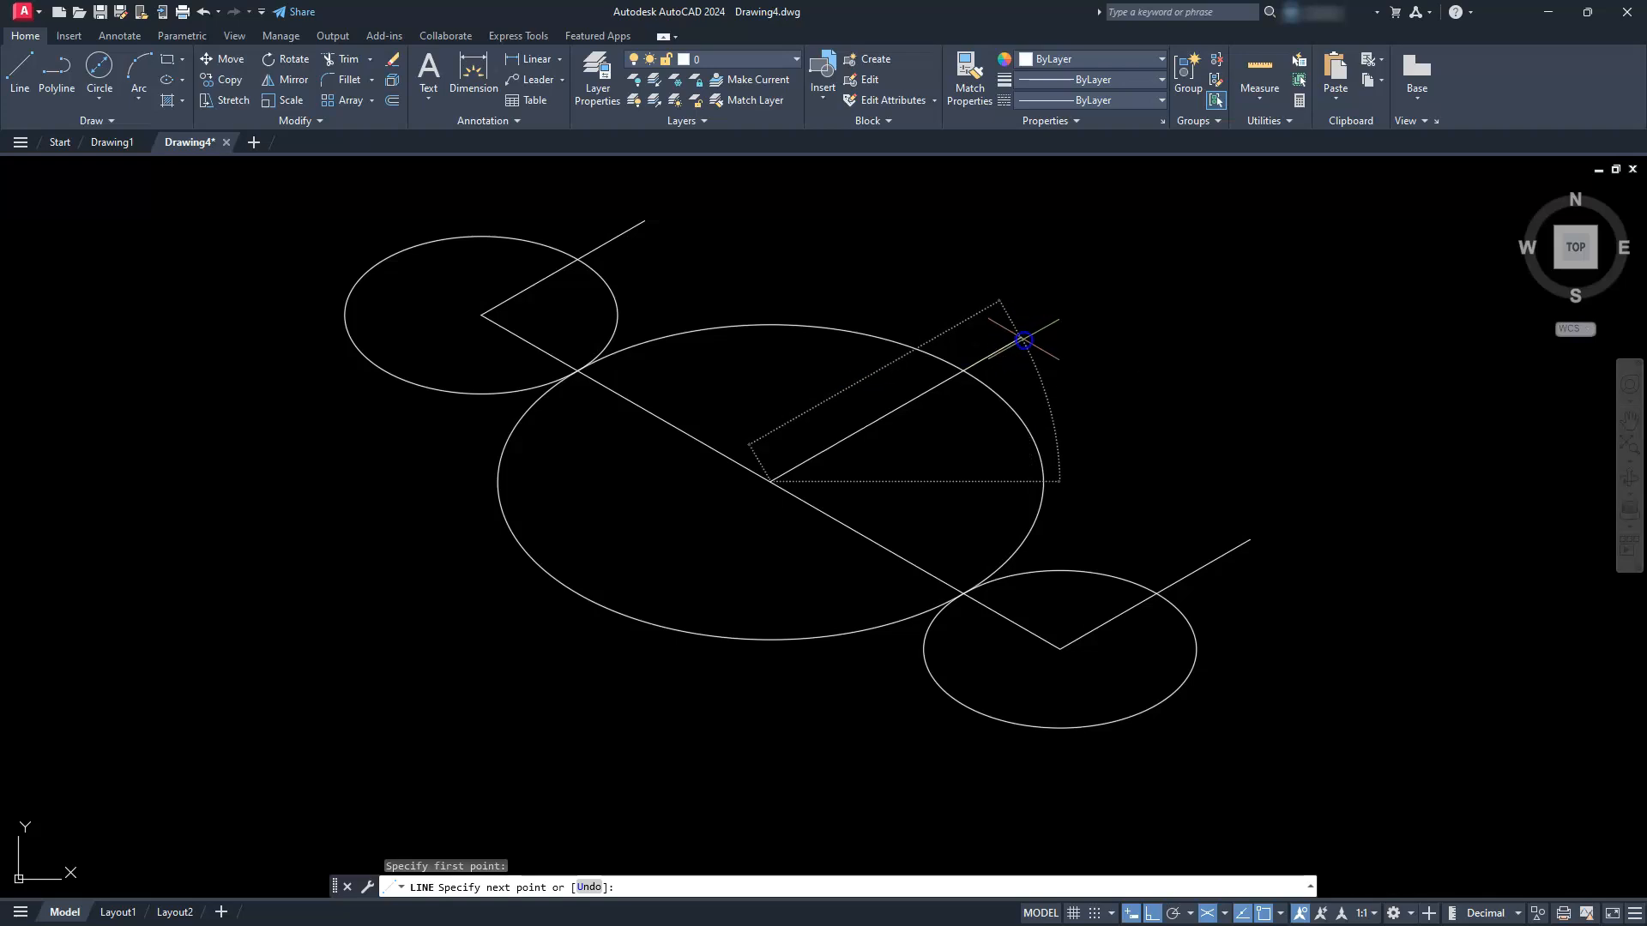
{"action": "left_click", "coordinate": [1024, 340]}
{"action": "key", "text": "Escape"}
{"action": "key", "text": "Escape"}
{"action": "key", "text": "Escape"}
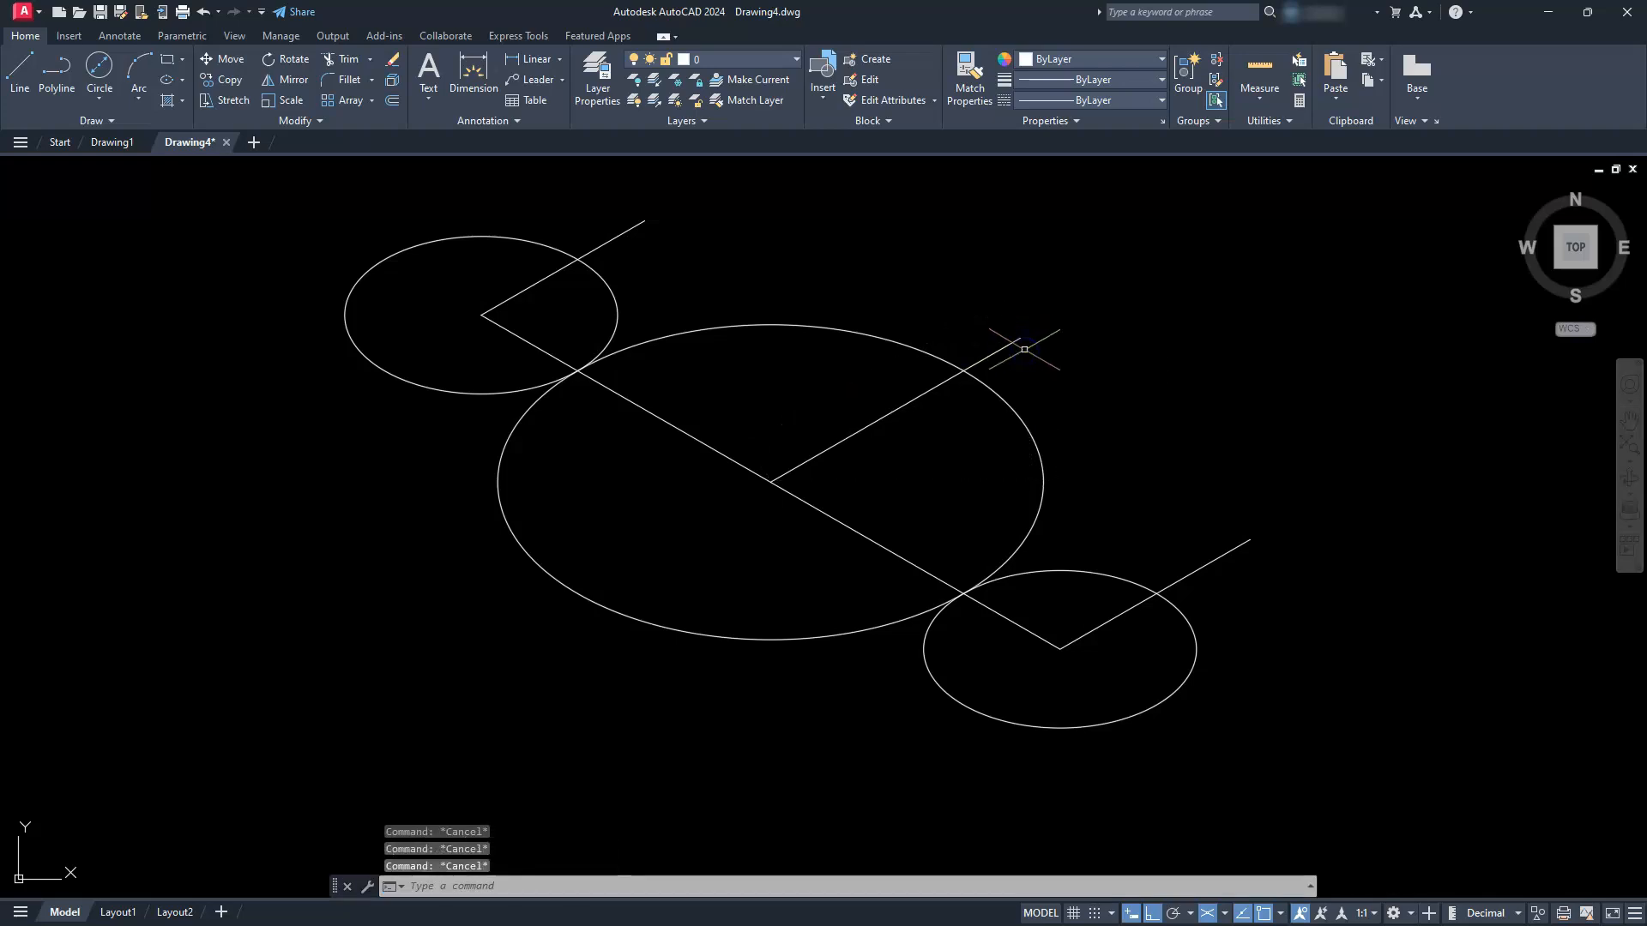
{"action": "type", "text": "copy"}
{"action": "key", "text": "Return"}
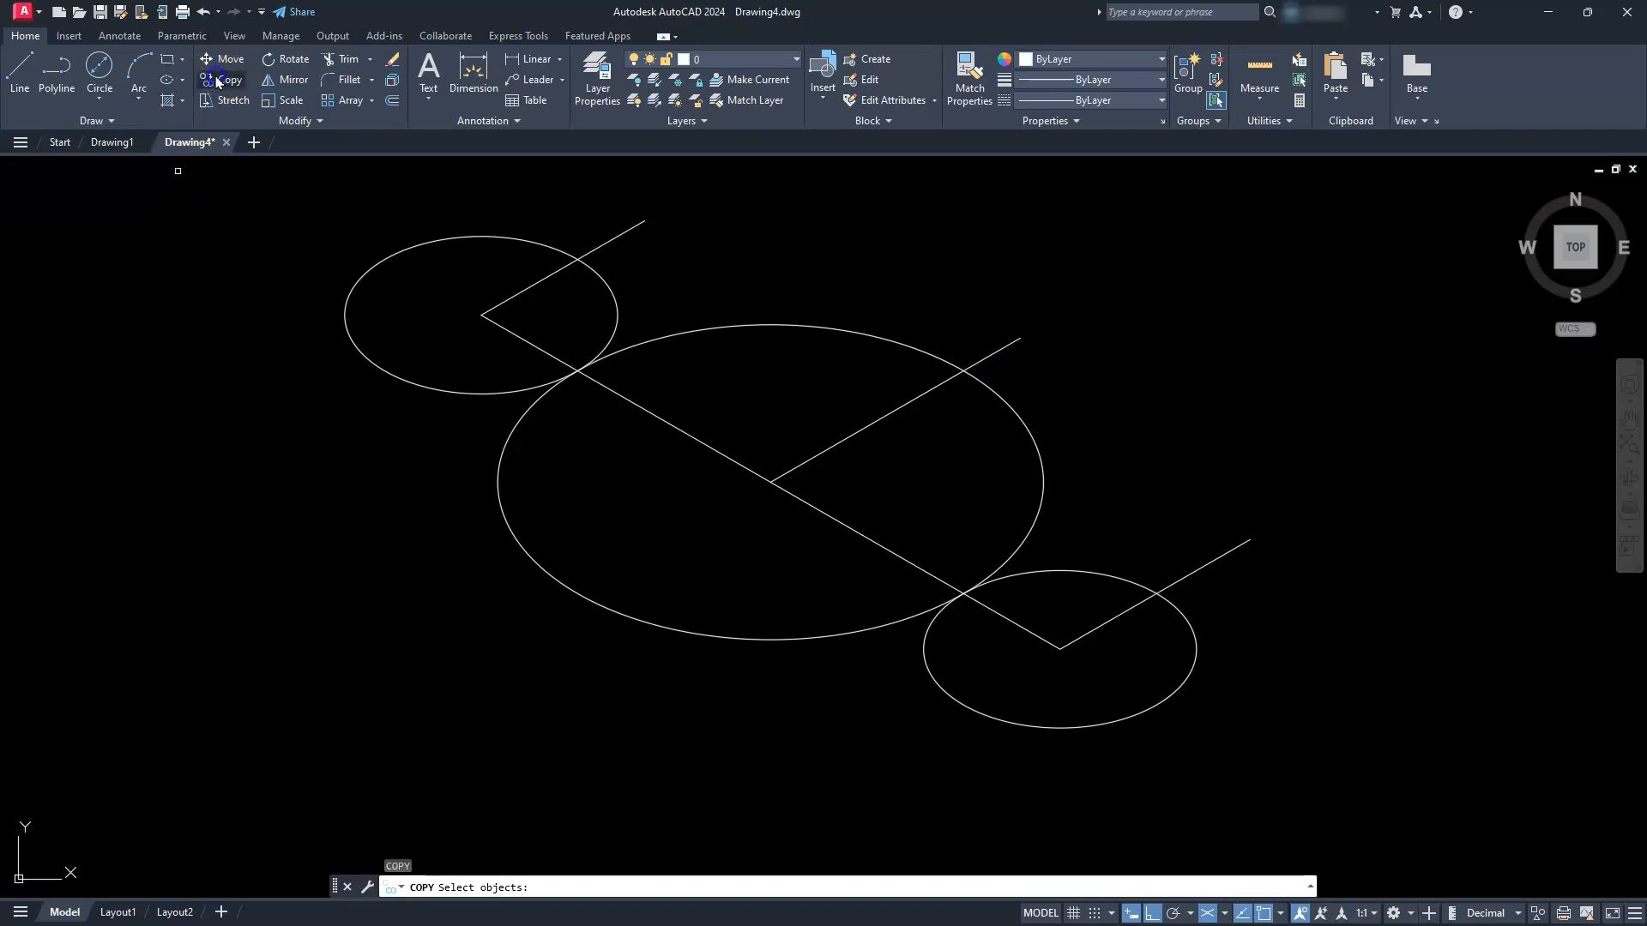
{"action": "left_click", "coordinate": [618, 234]}
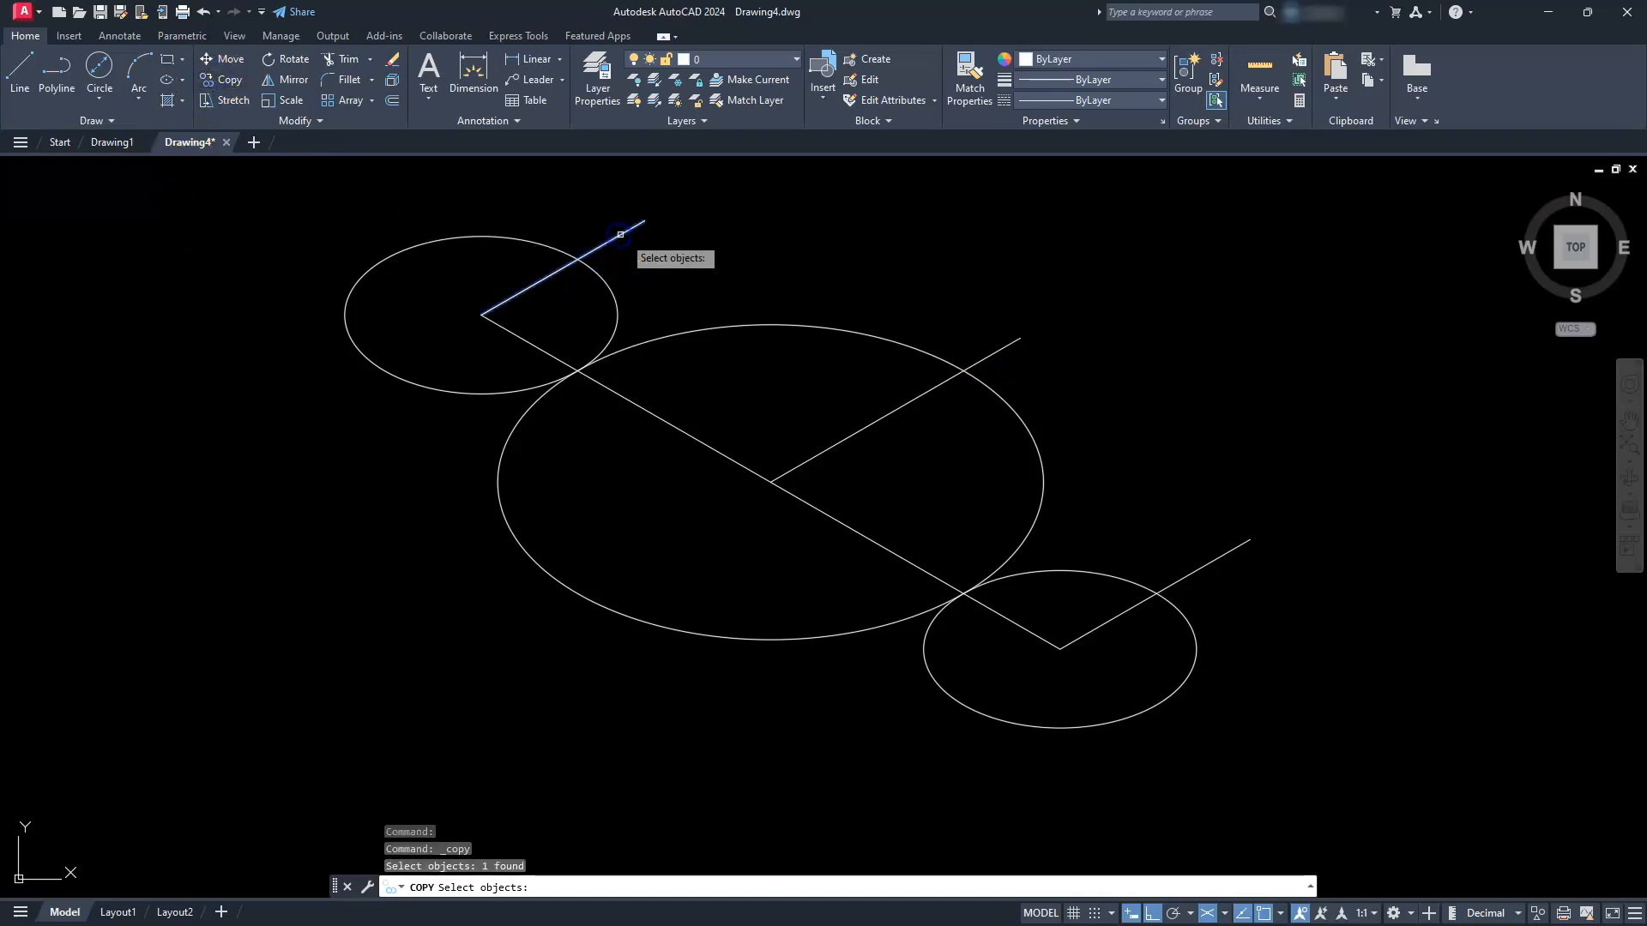
{"action": "left_click", "coordinate": [1226, 554]}
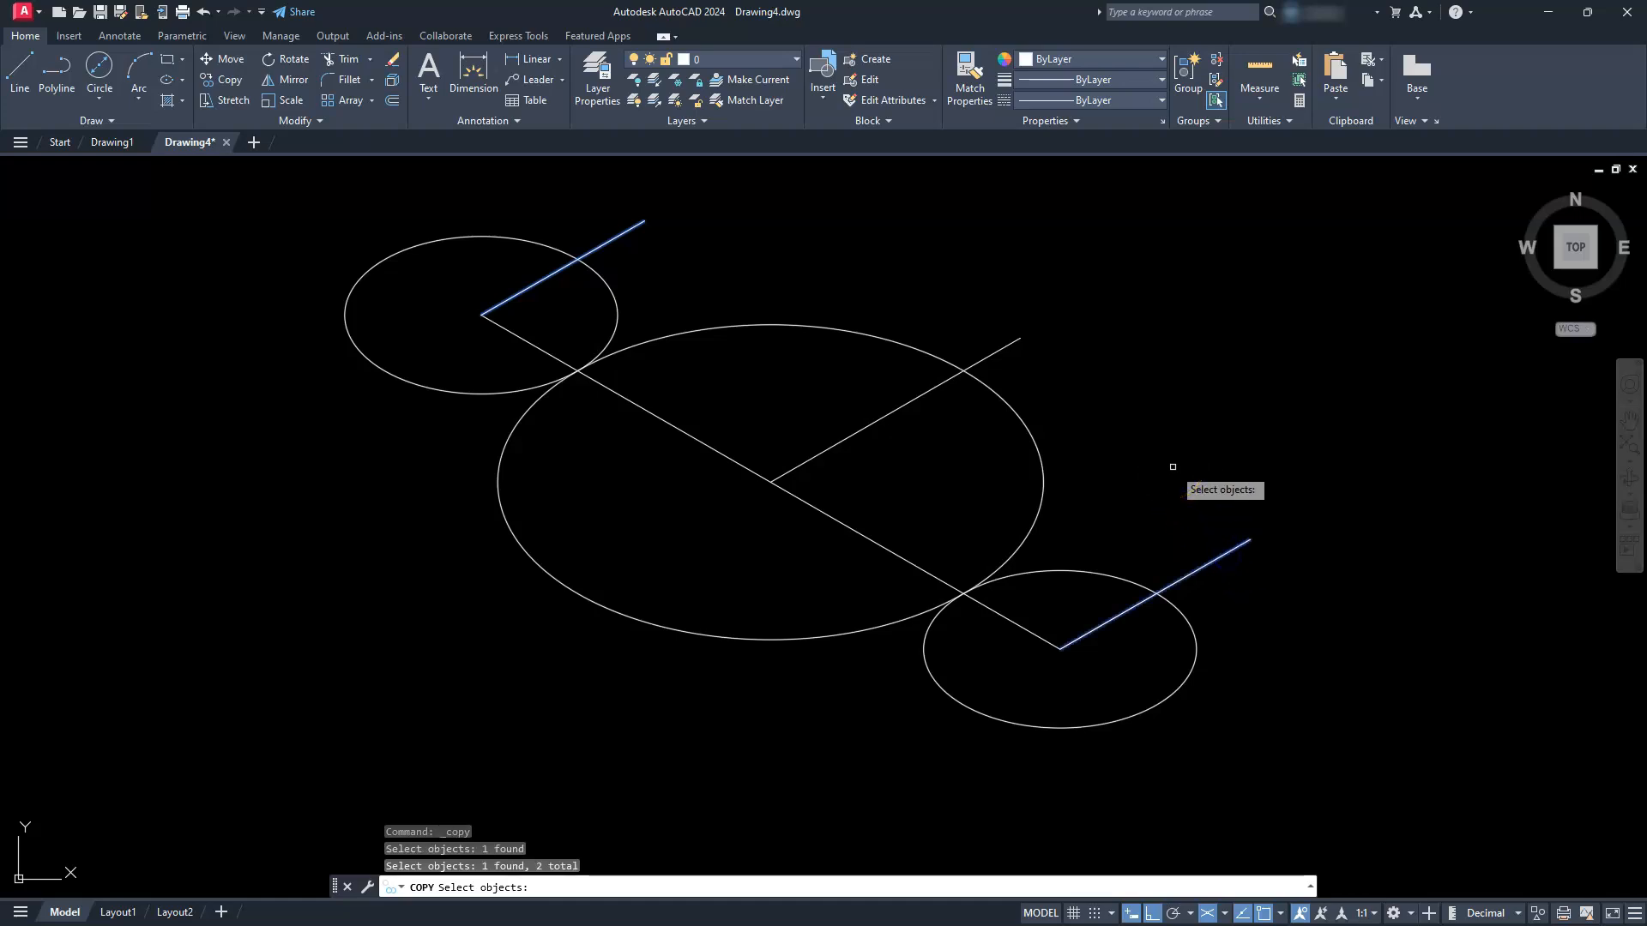
{"action": "key", "text": "Escape"}
{"action": "key", "text": "Escape"}
{"action": "key", "text": "Escape"}
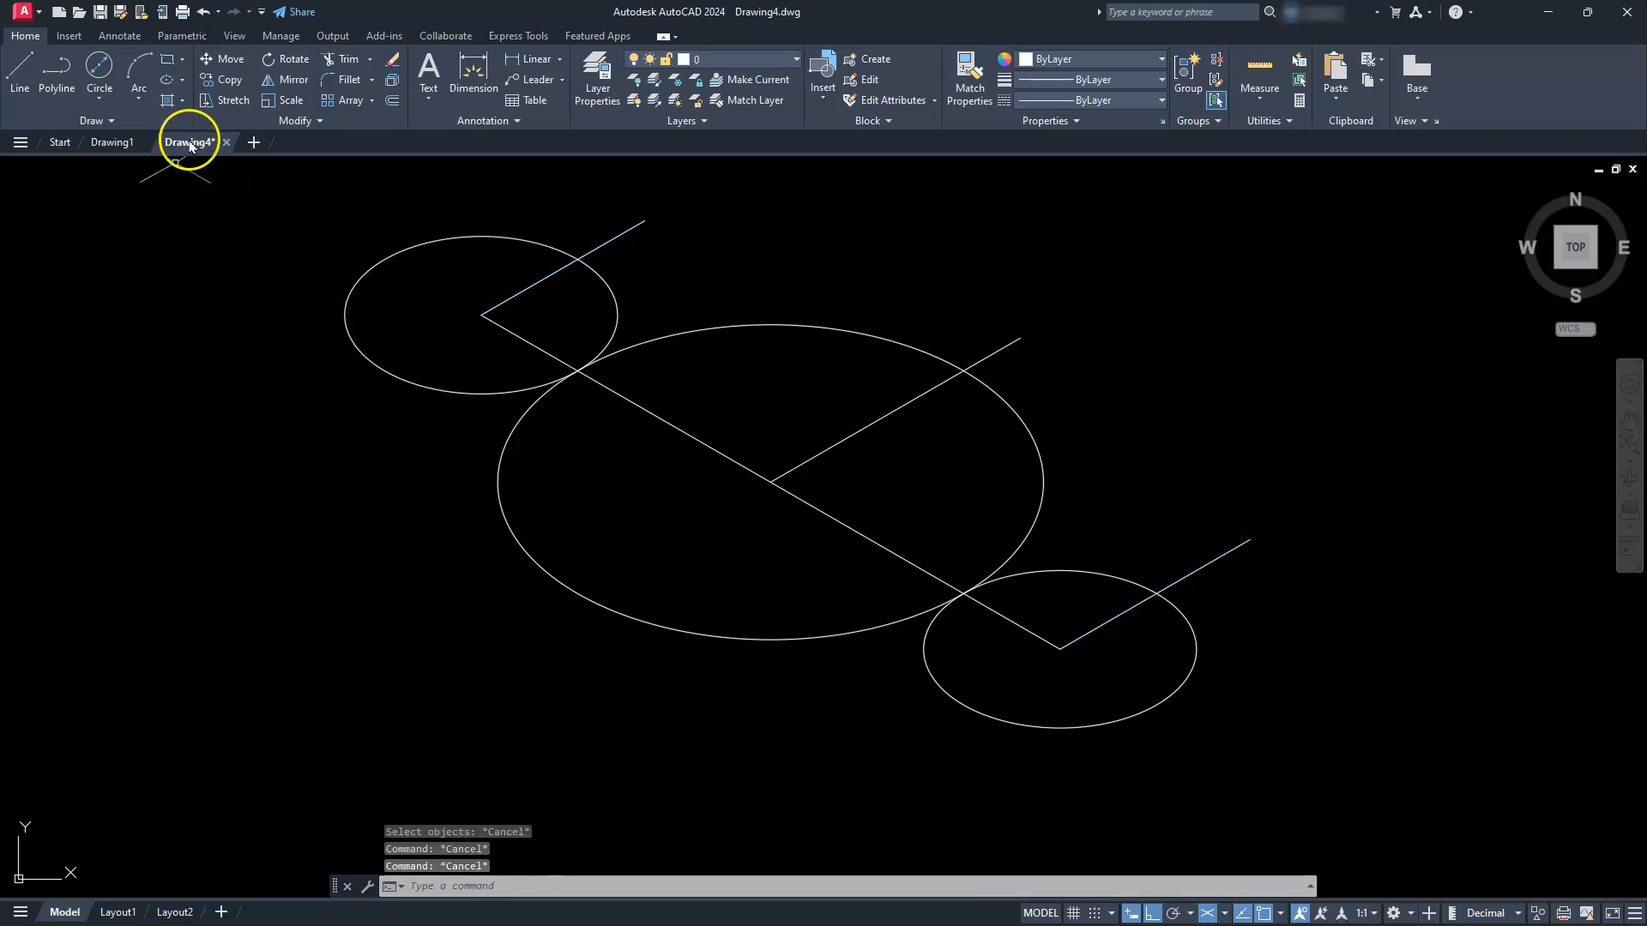
Copy the lower-right isocircle's 30° line outward by 3-1/3 along the 330° isometric axis.
{"action": "left_click", "coordinate": [218, 82]}
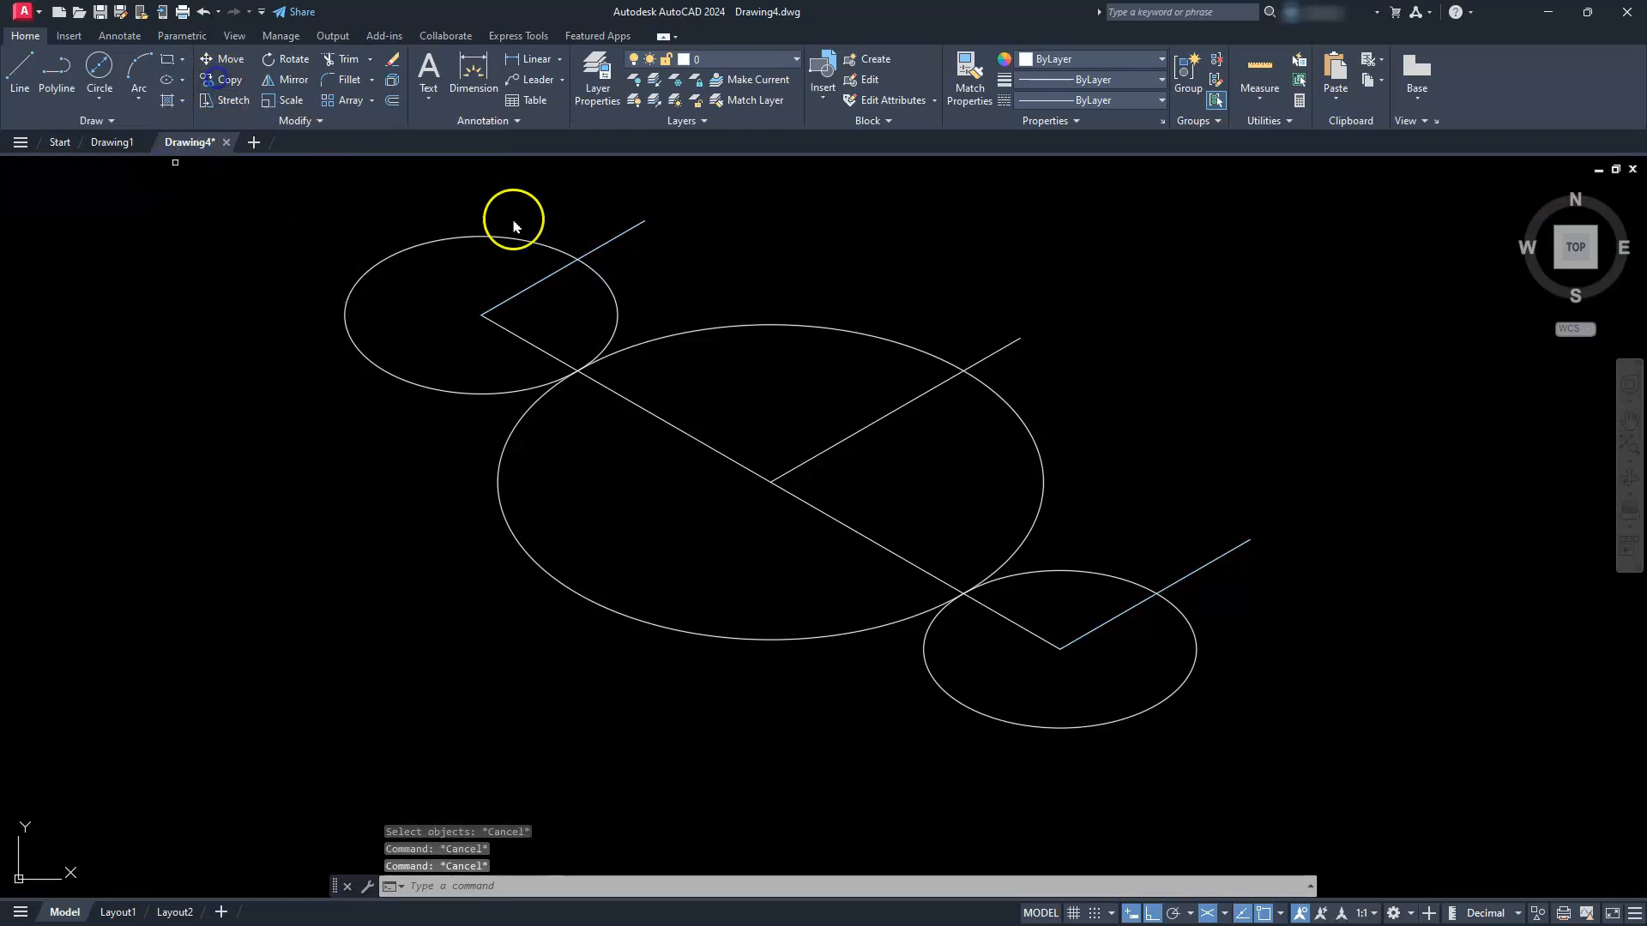
{"action": "left_click", "coordinate": [1195, 572]}
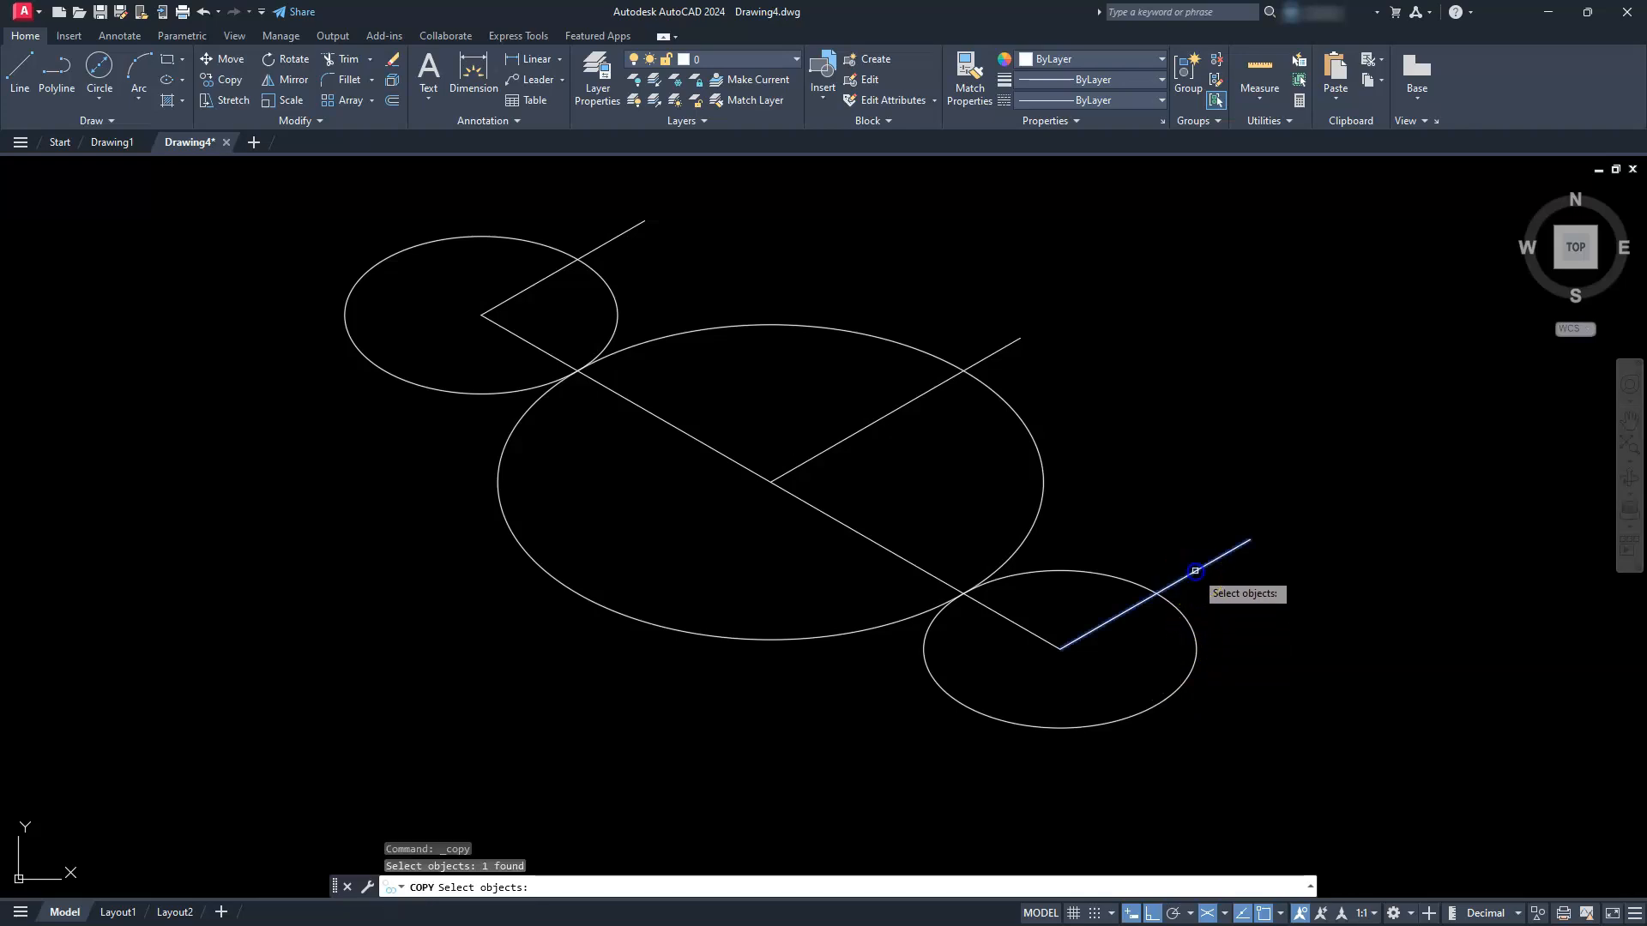
{"action": "key", "text": "Return"}
{"action": "left_click", "coordinate": [1234, 426]}
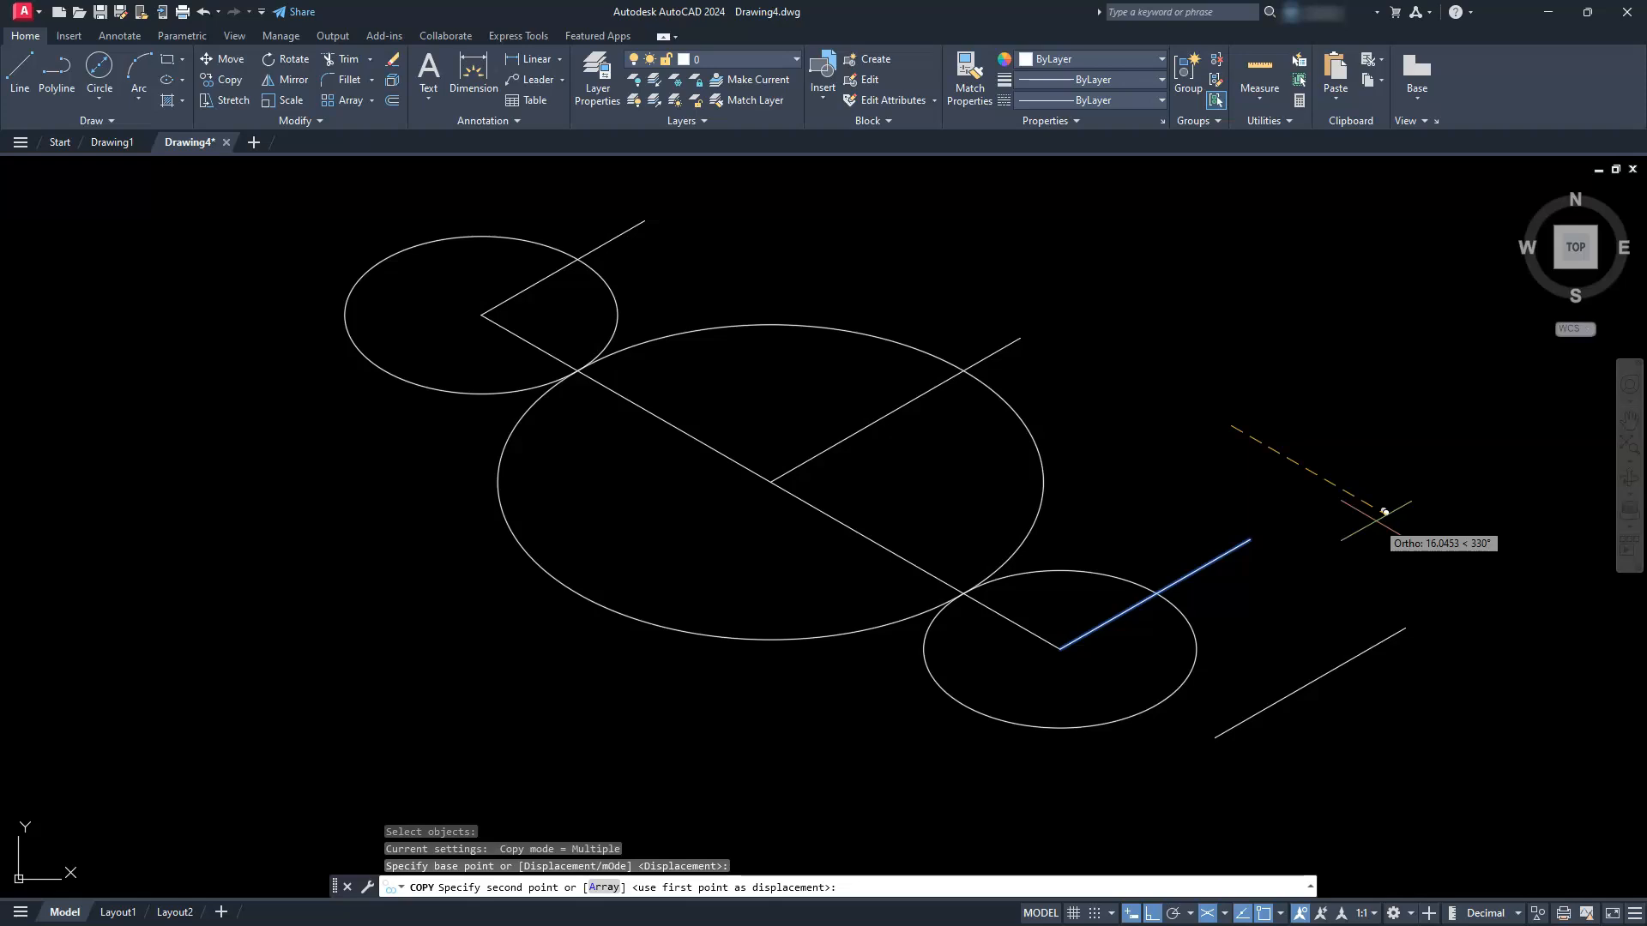
{"action": "type", "text": "3"}
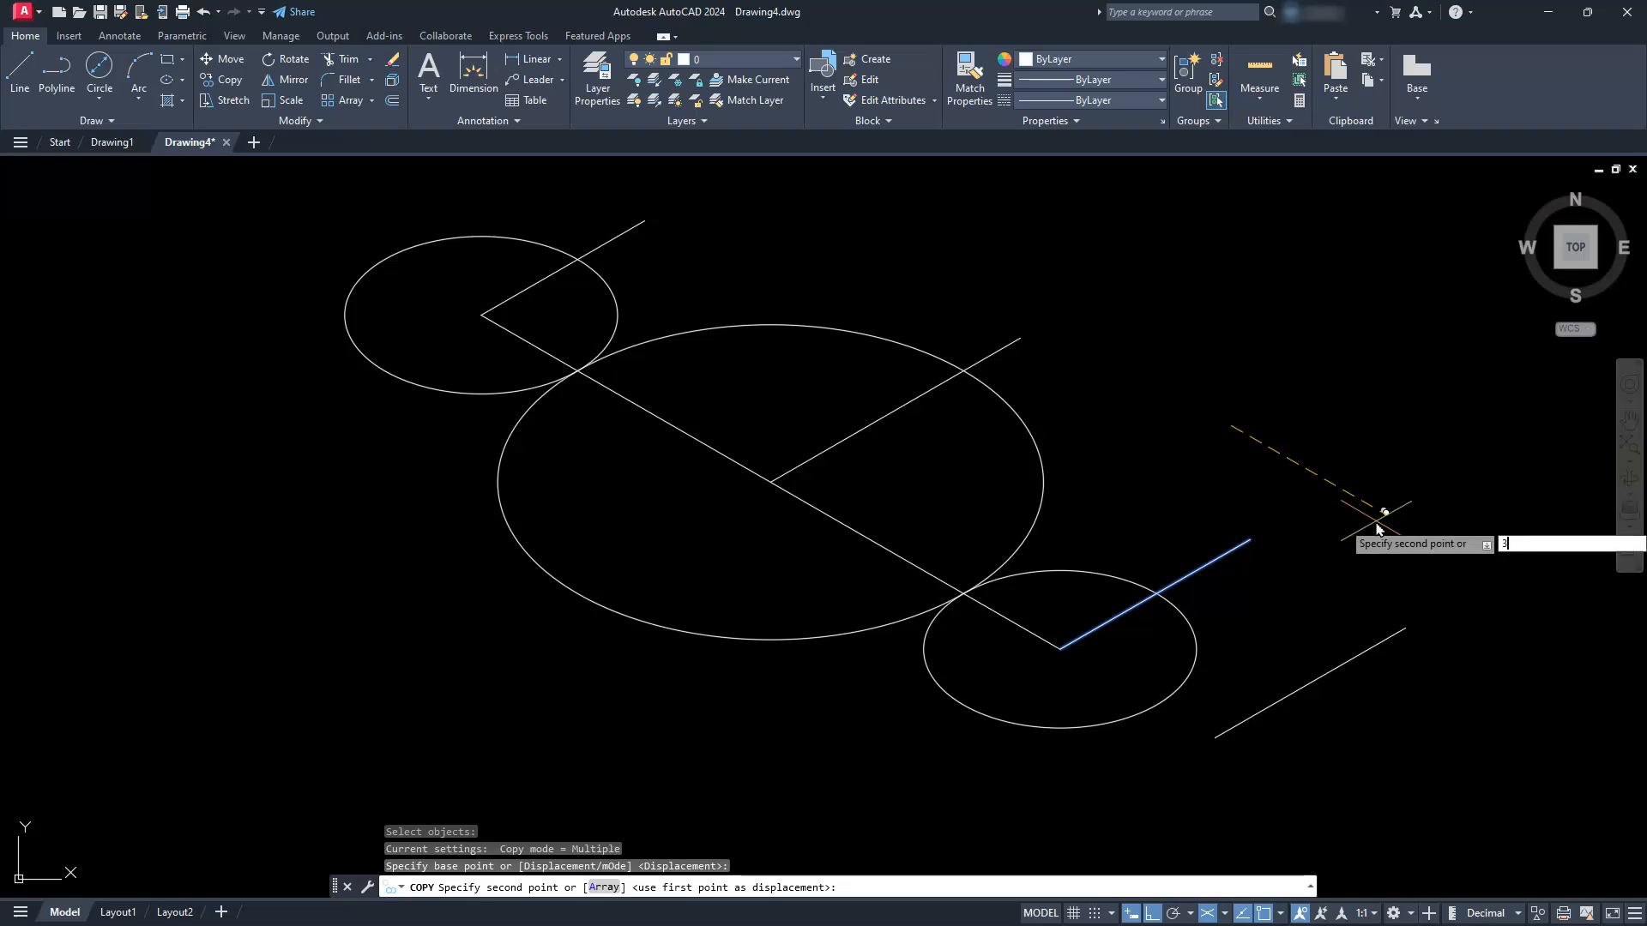
{"action": "type", "text": "-"}
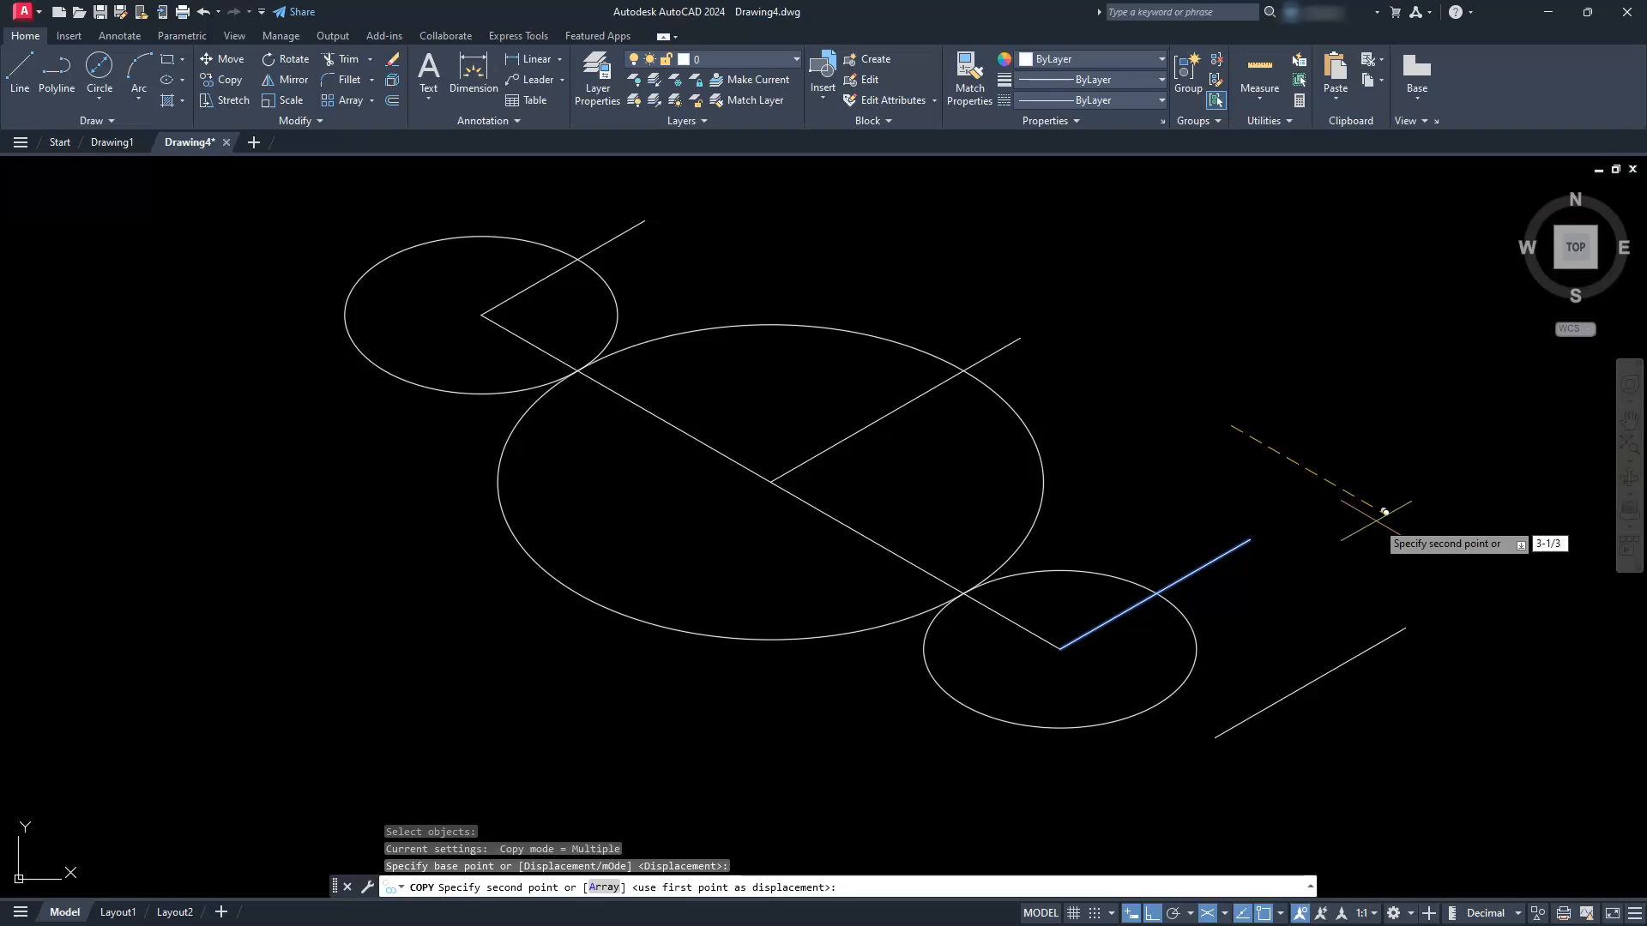
{"action": "type", "text": "1/3"}
{"action": "key", "text": "Return"}
{"action": "key", "text": "Escape"}
{"action": "key", "text": "Escape"}
{"action": "key", "text": "Escape"}
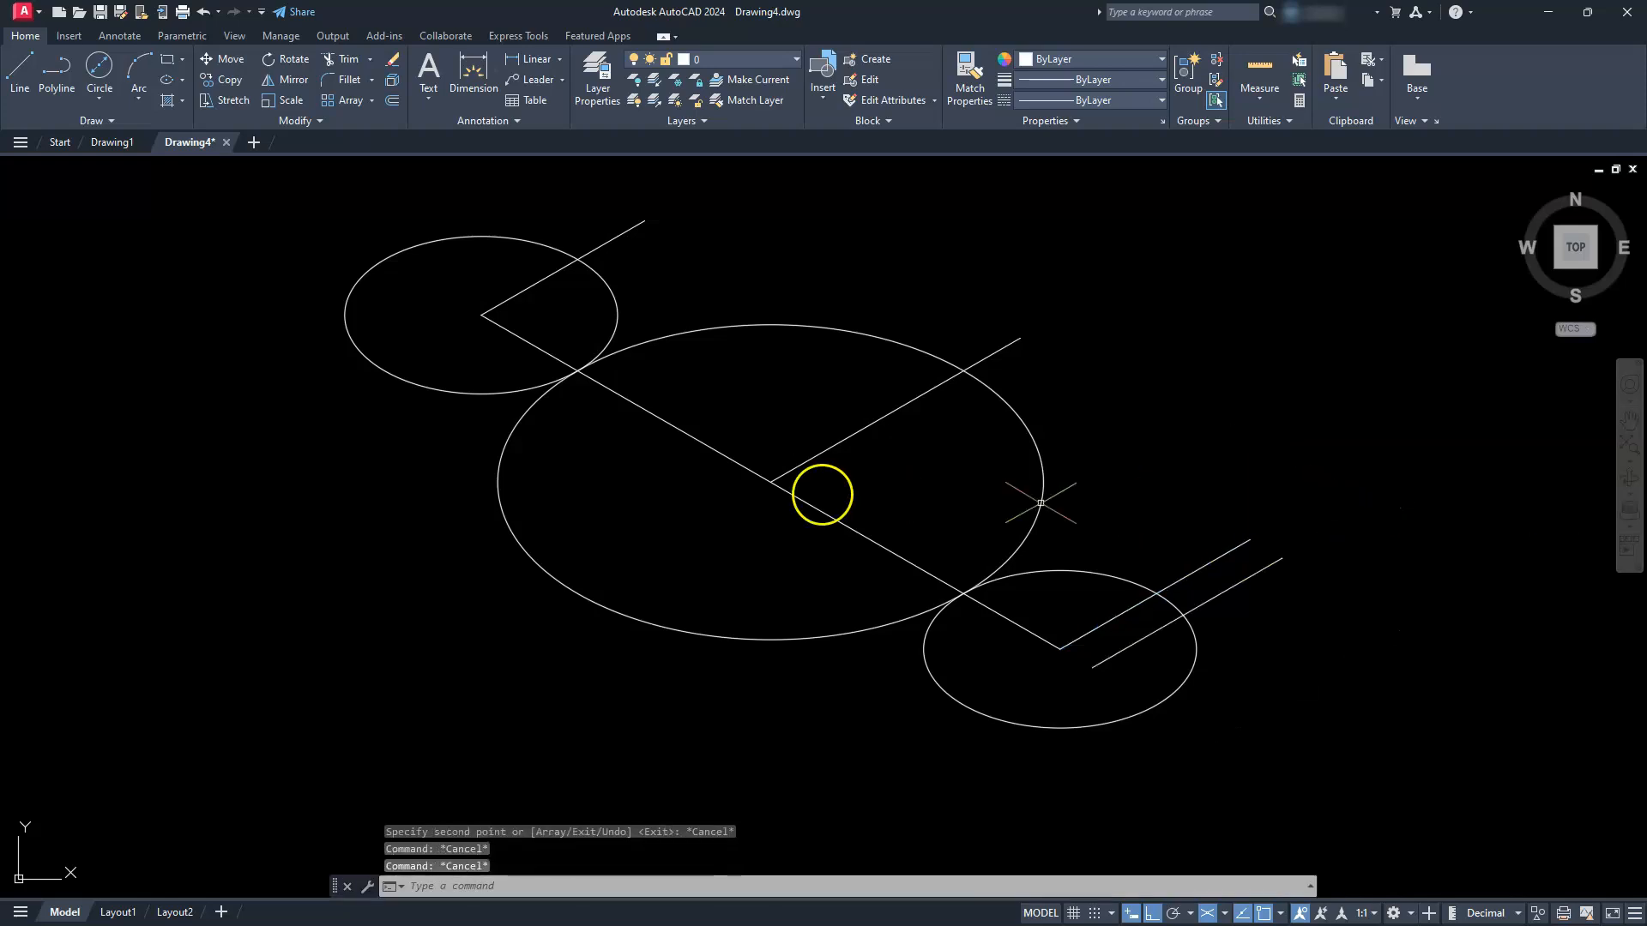
Copy the upper-left isocircle's 30° line outward by 3-1/3 along the 150° isometric axis.
{"action": "middle_click_drag", "start_coordinate": [618, 492], "coordinate": [670, 592]}
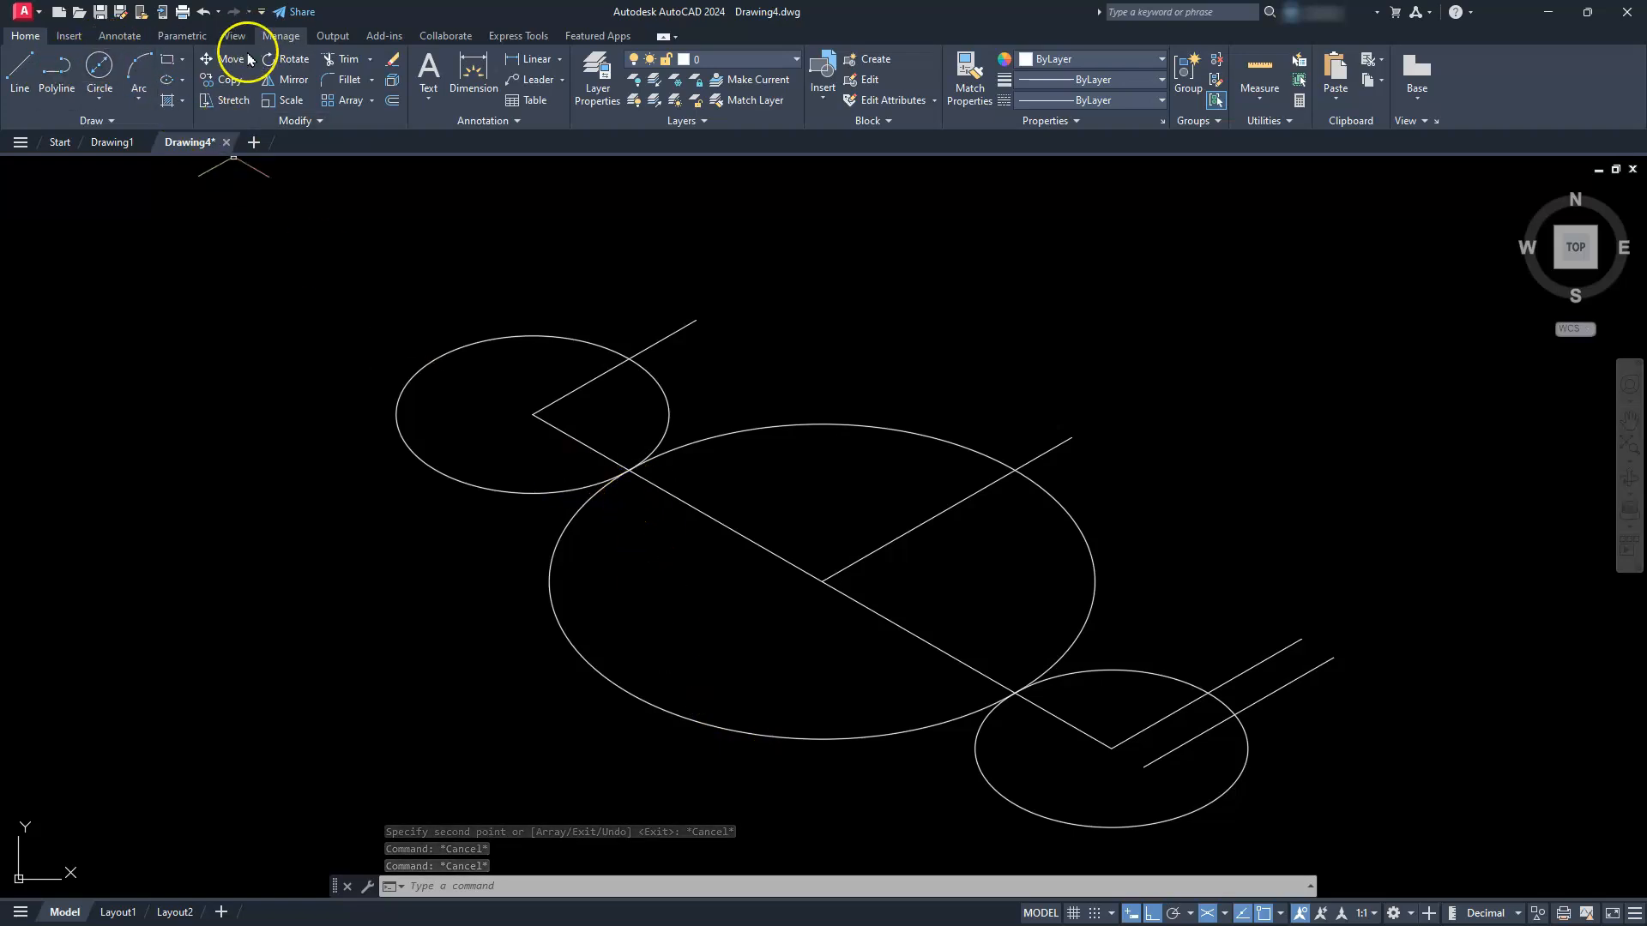
{"action": "left_click", "coordinate": [226, 79]}
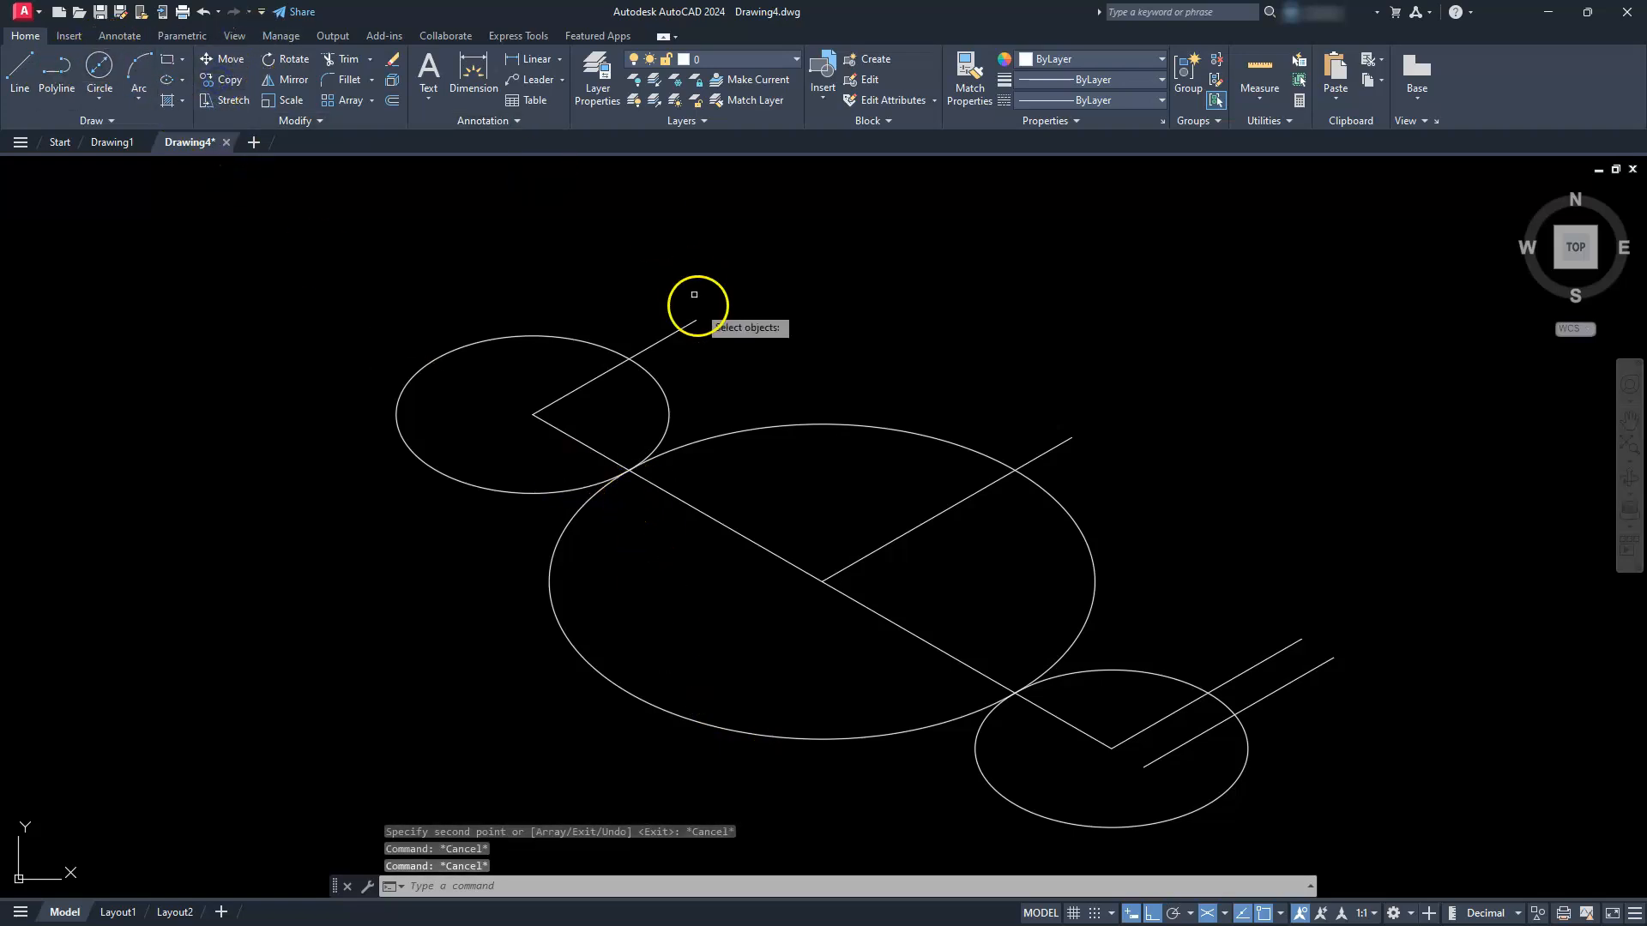
{"action": "left_click", "coordinate": [665, 340]}
{"action": "key", "text": "Return"}
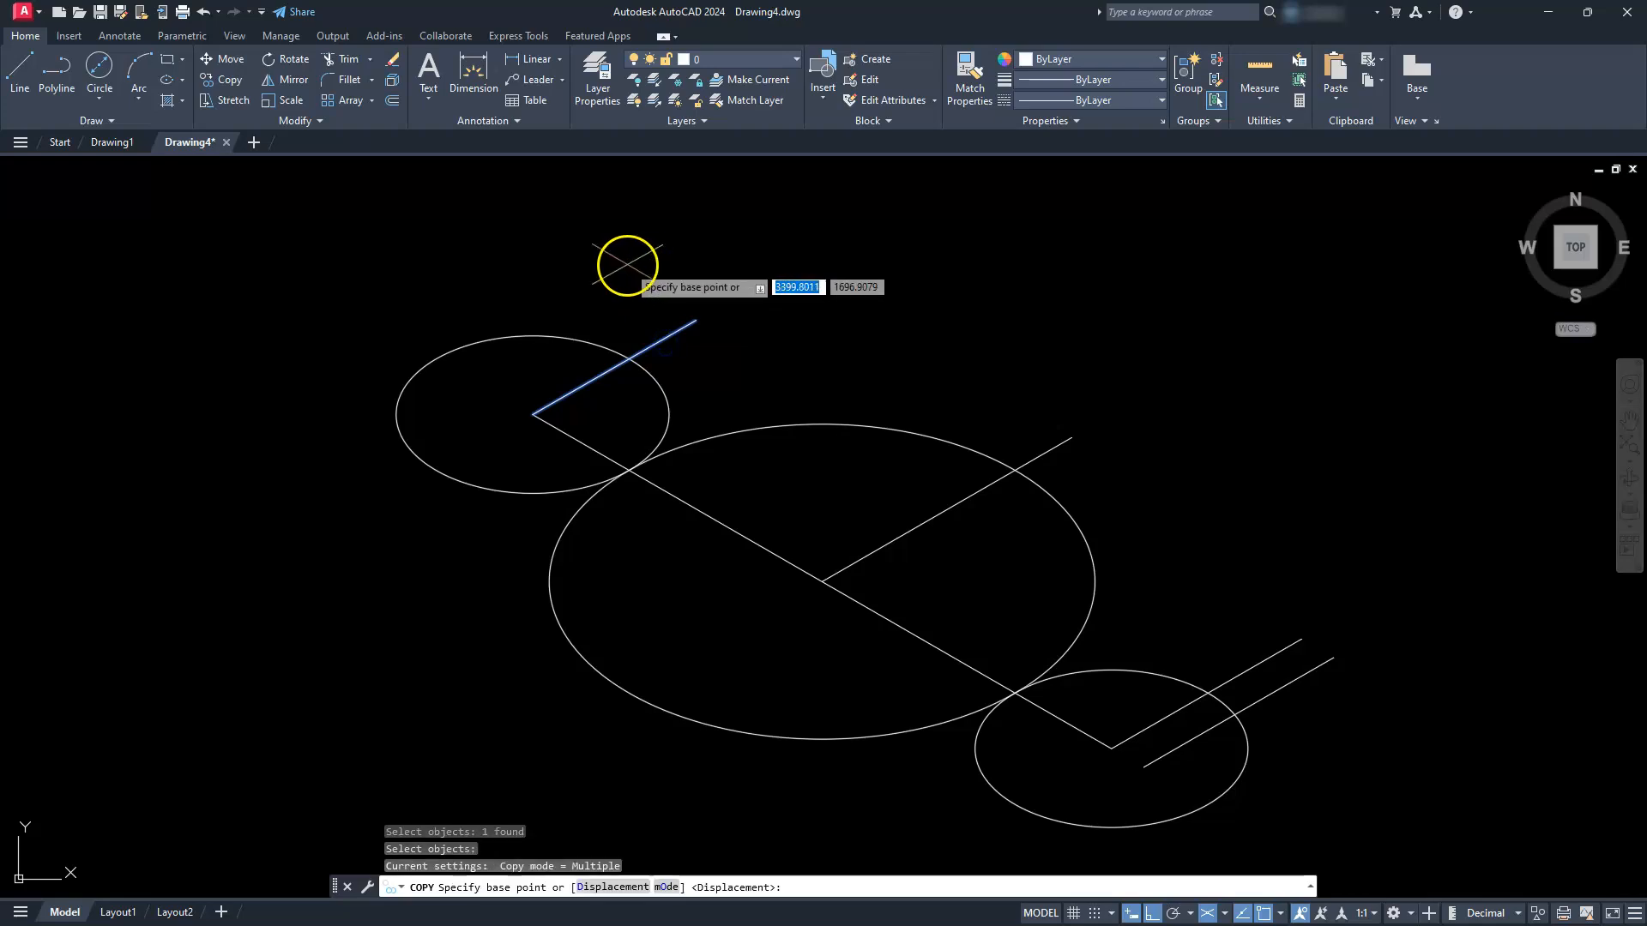
{"action": "left_click", "coordinate": [779, 304]}
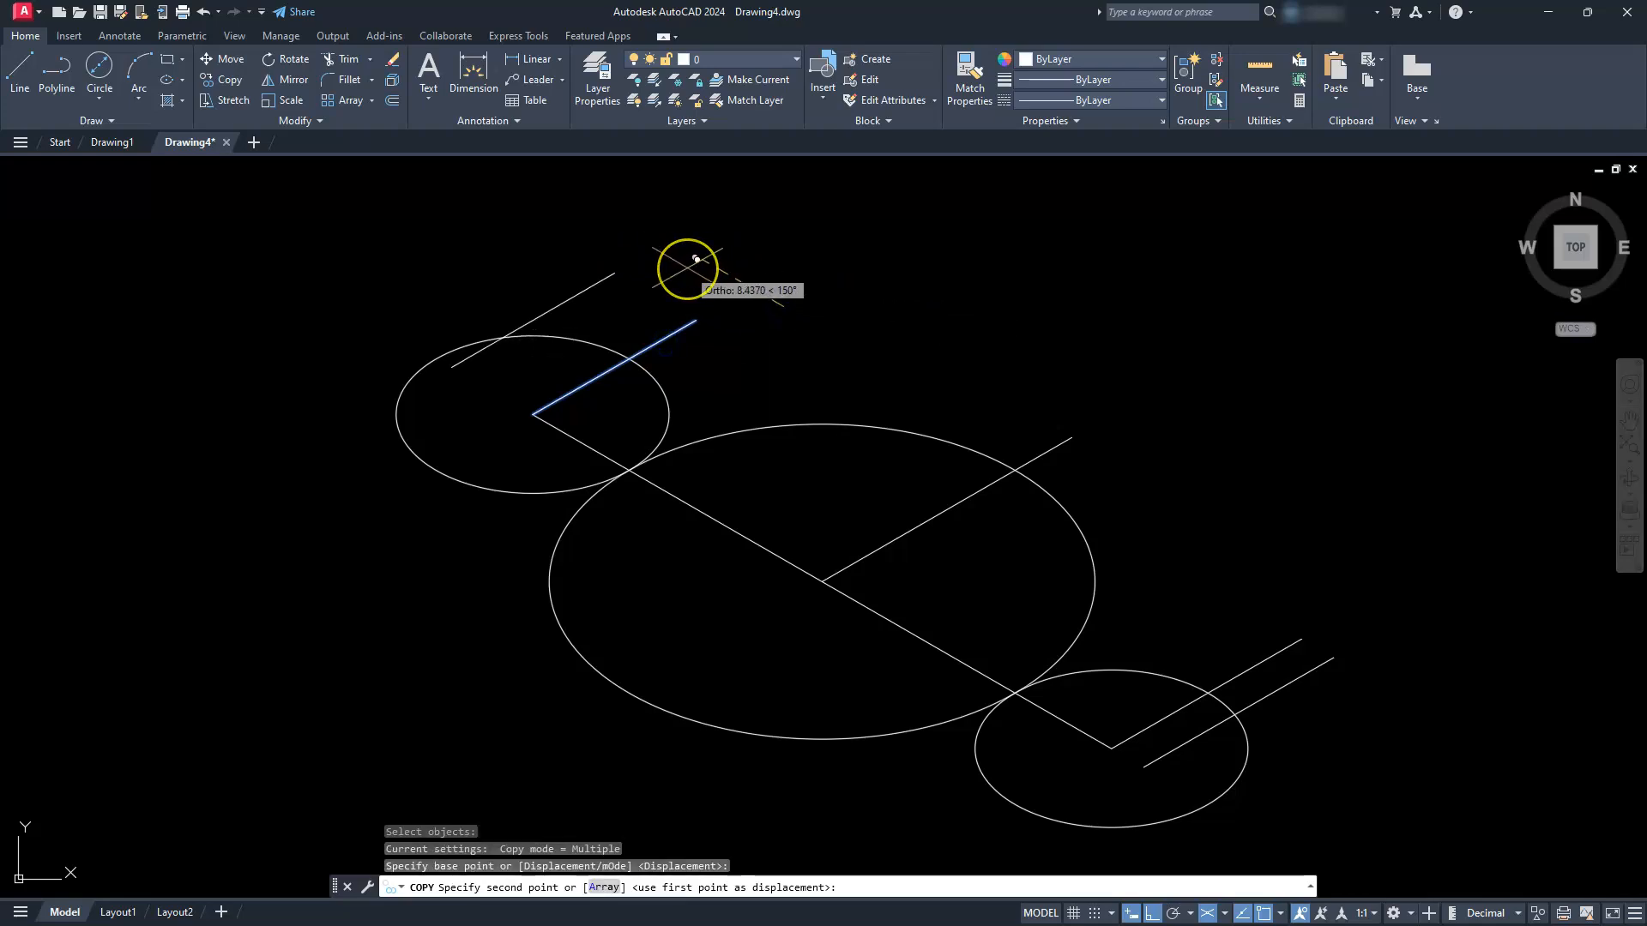
{"action": "type", "text": "3-1"}
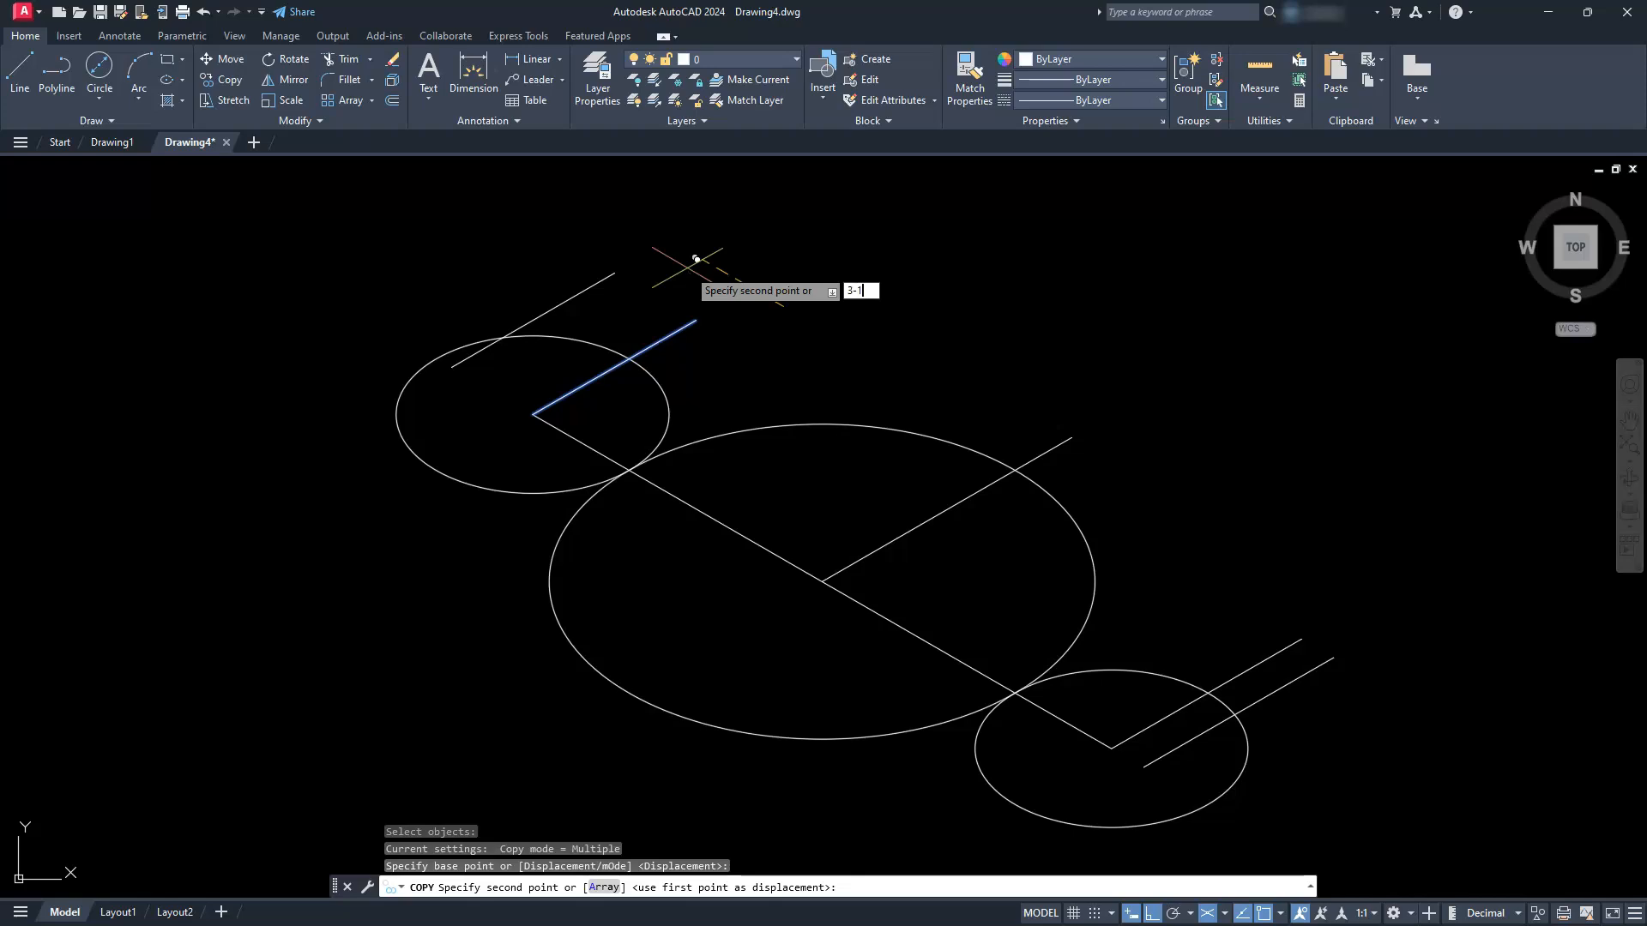
{"action": "type", "text": "/3"}
{"action": "key", "text": "Return"}
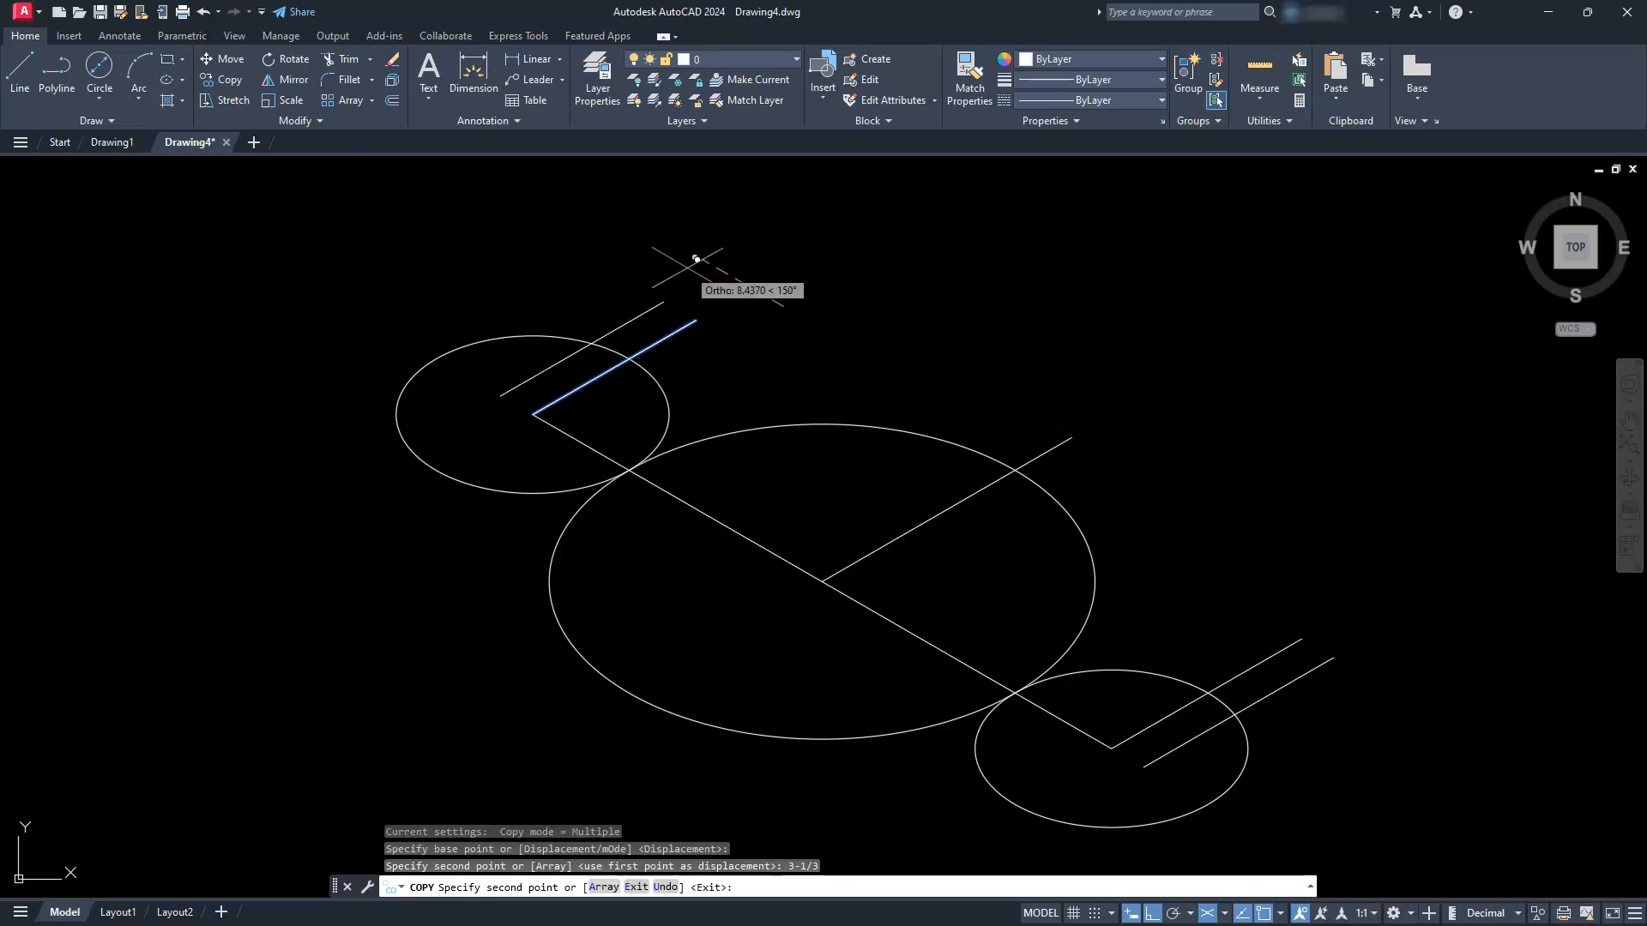
{"action": "key", "text": "Escape"}
{"action": "key", "text": "Escape"}
{"action": "key", "text": "Escape"}
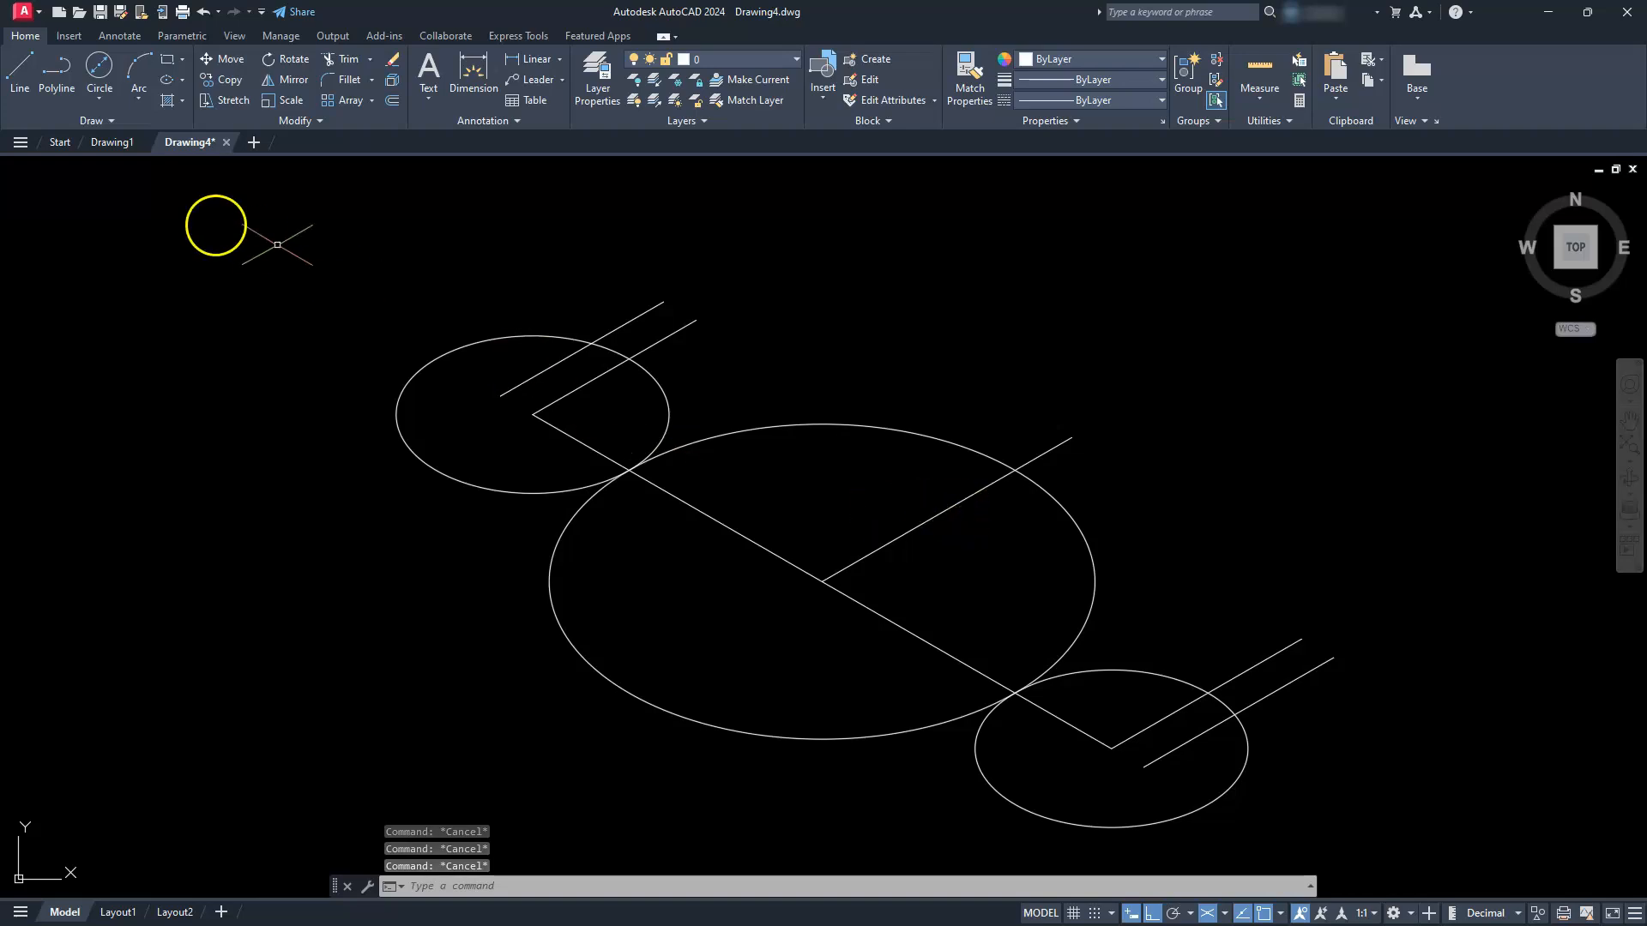
Copy the large isocircle's 30° line from its centre toward the upper-left isocircle along the 150° isometric axis.
{"action": "left_click", "coordinate": [221, 83]}
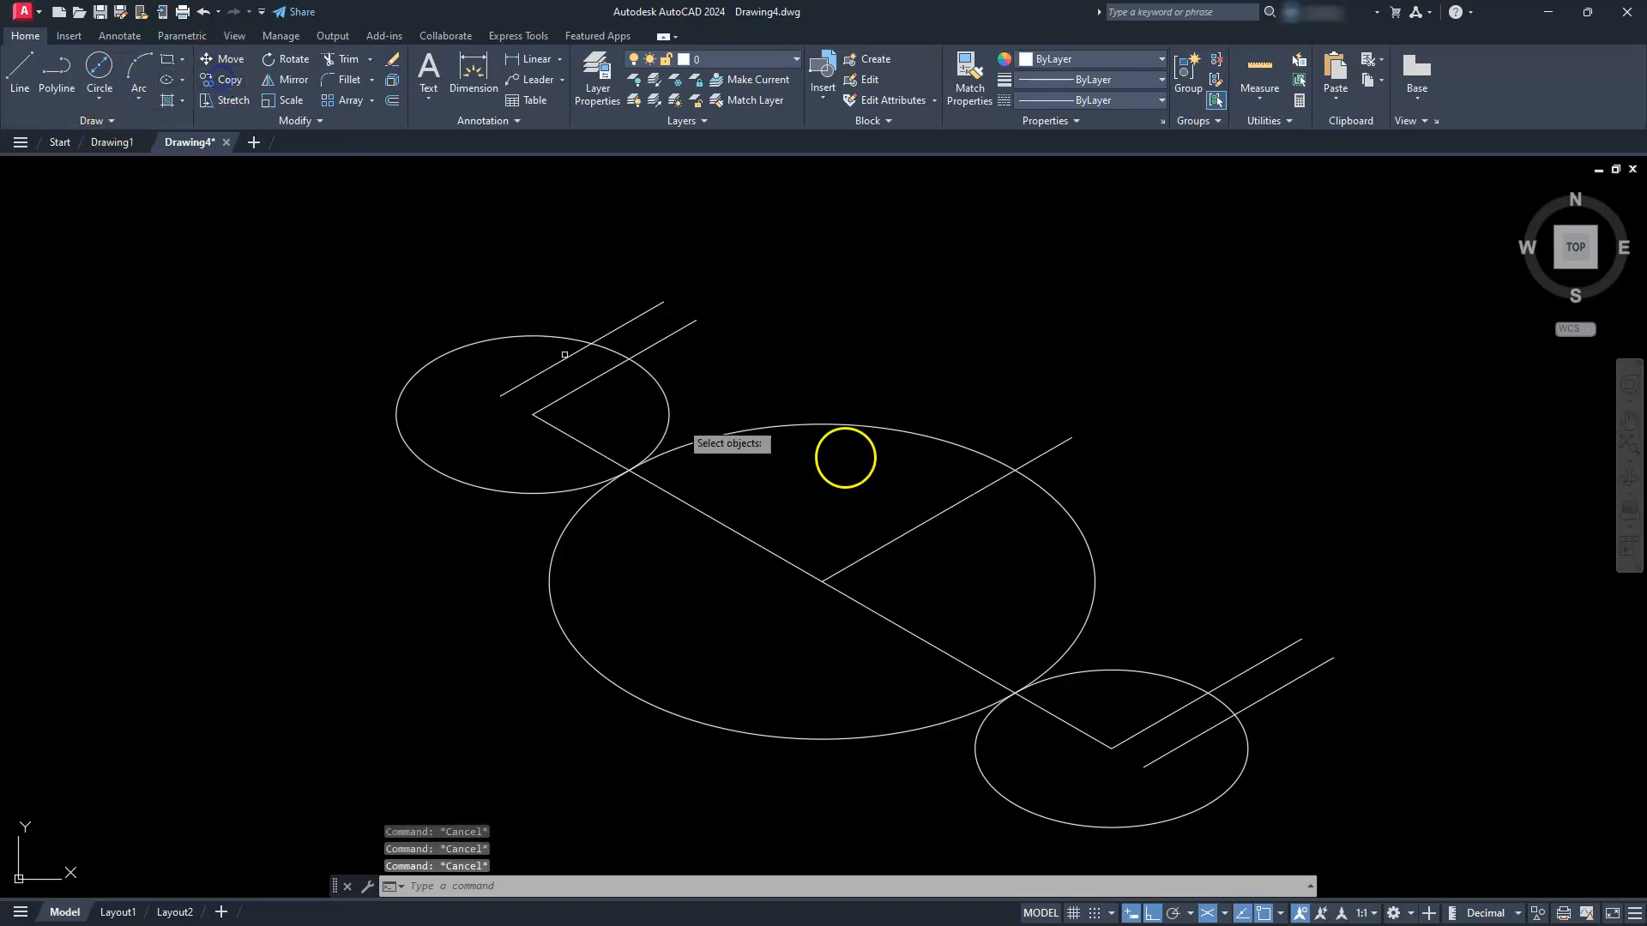
{"action": "left_click", "coordinate": [1057, 452]}
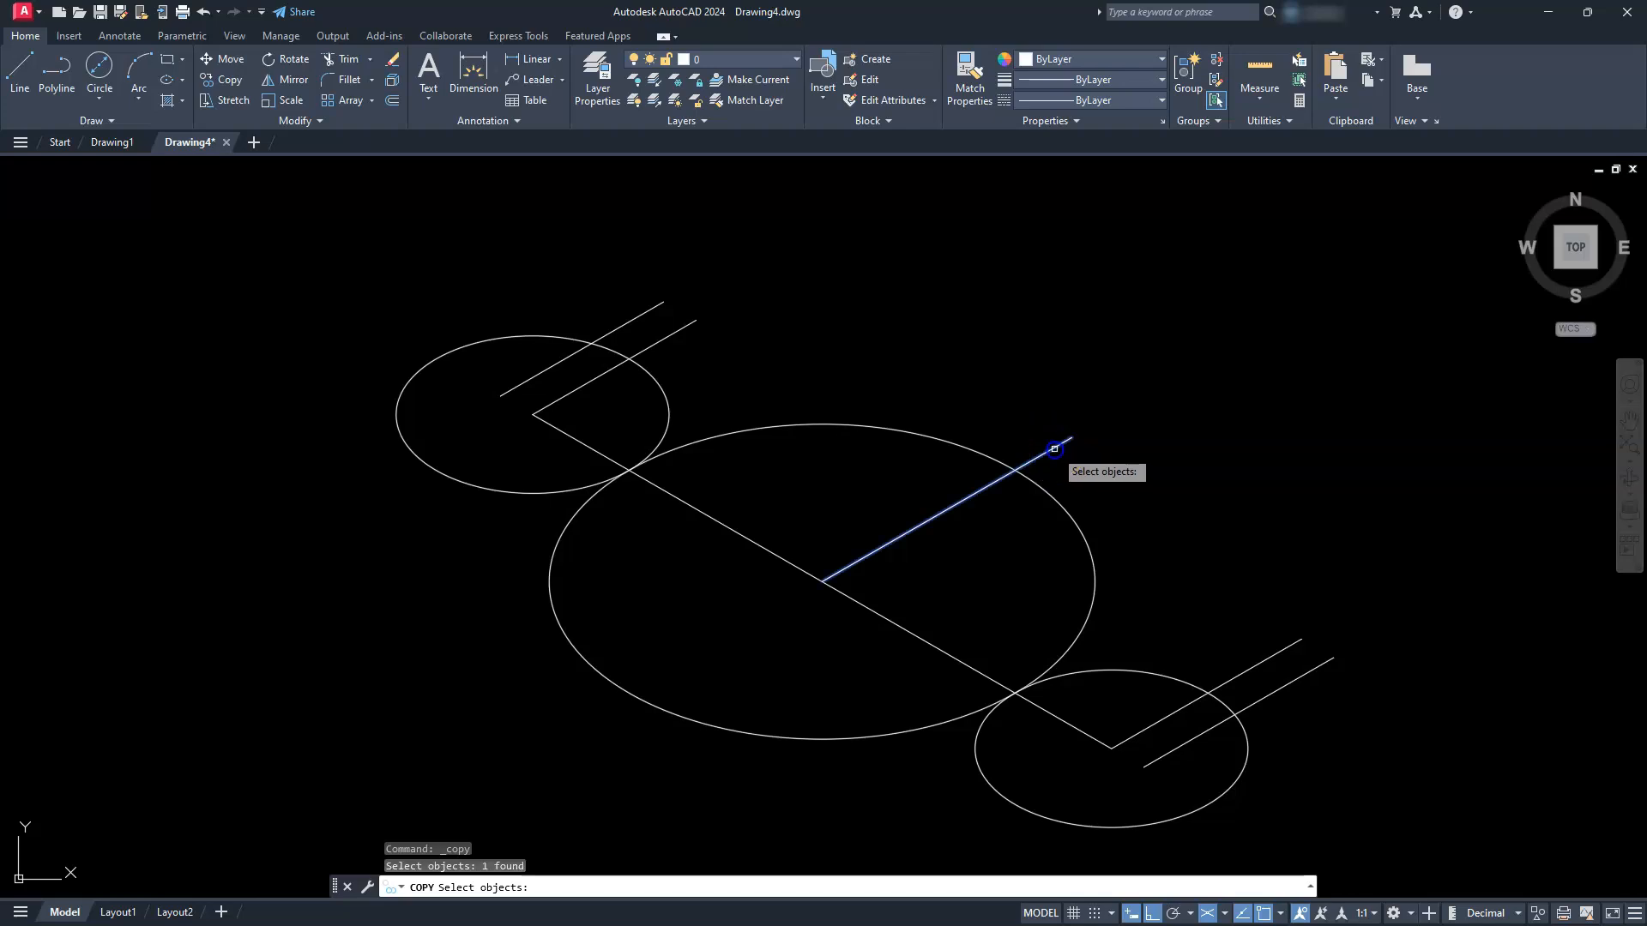
{"action": "key", "text": "Return"}
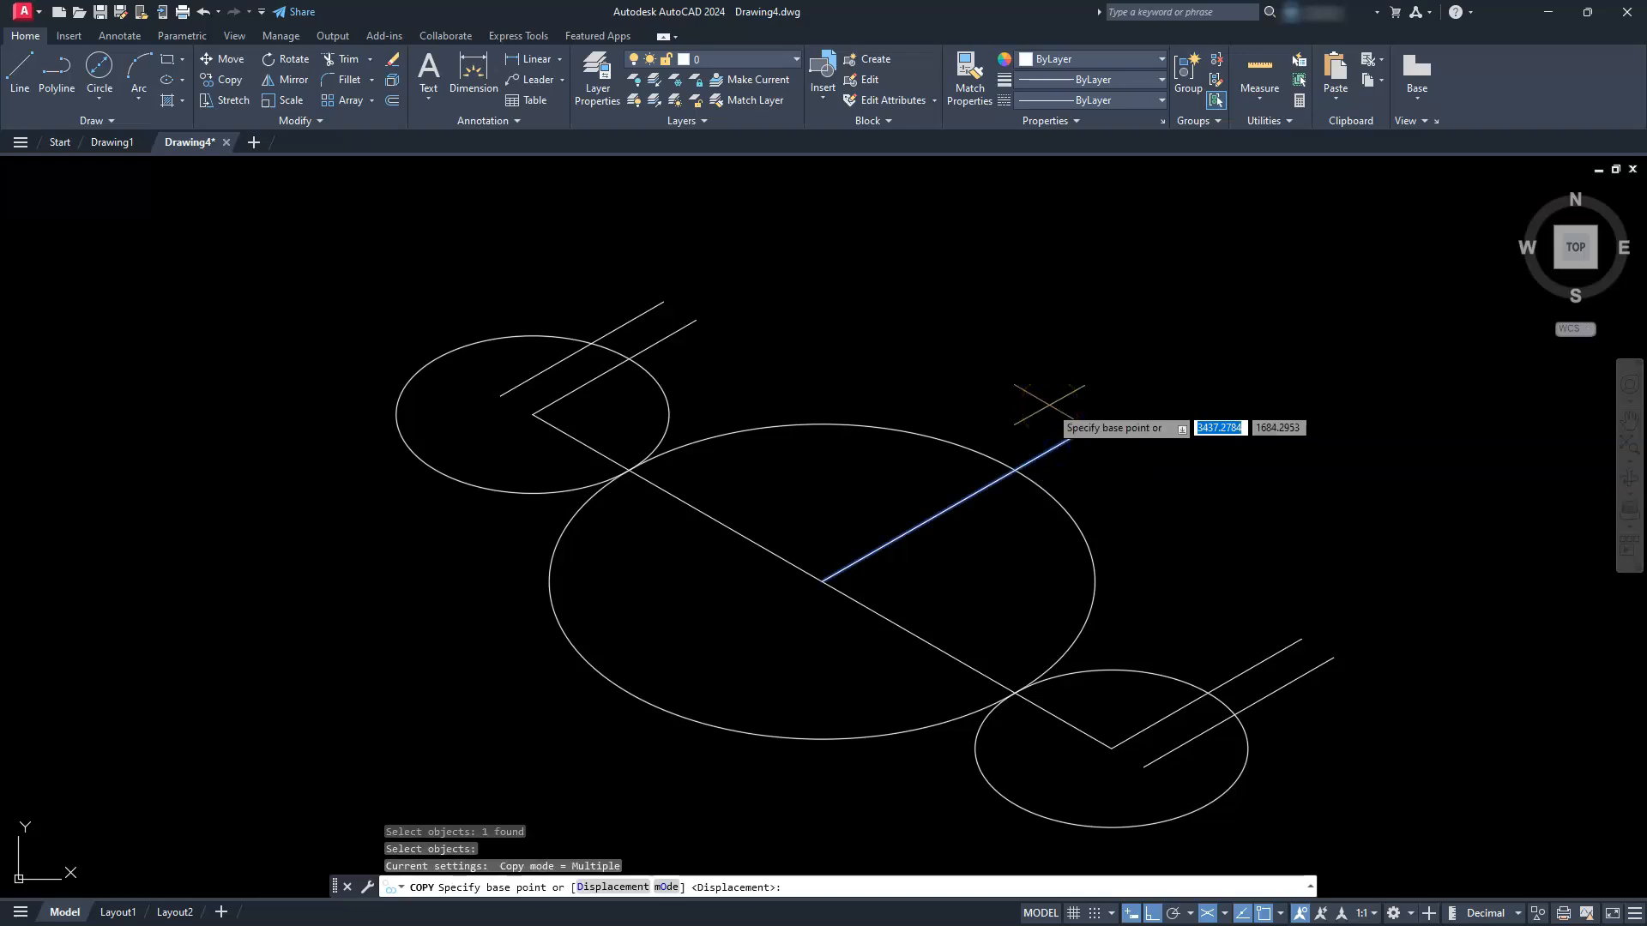
{"action": "left_click", "coordinate": [1131, 364]}
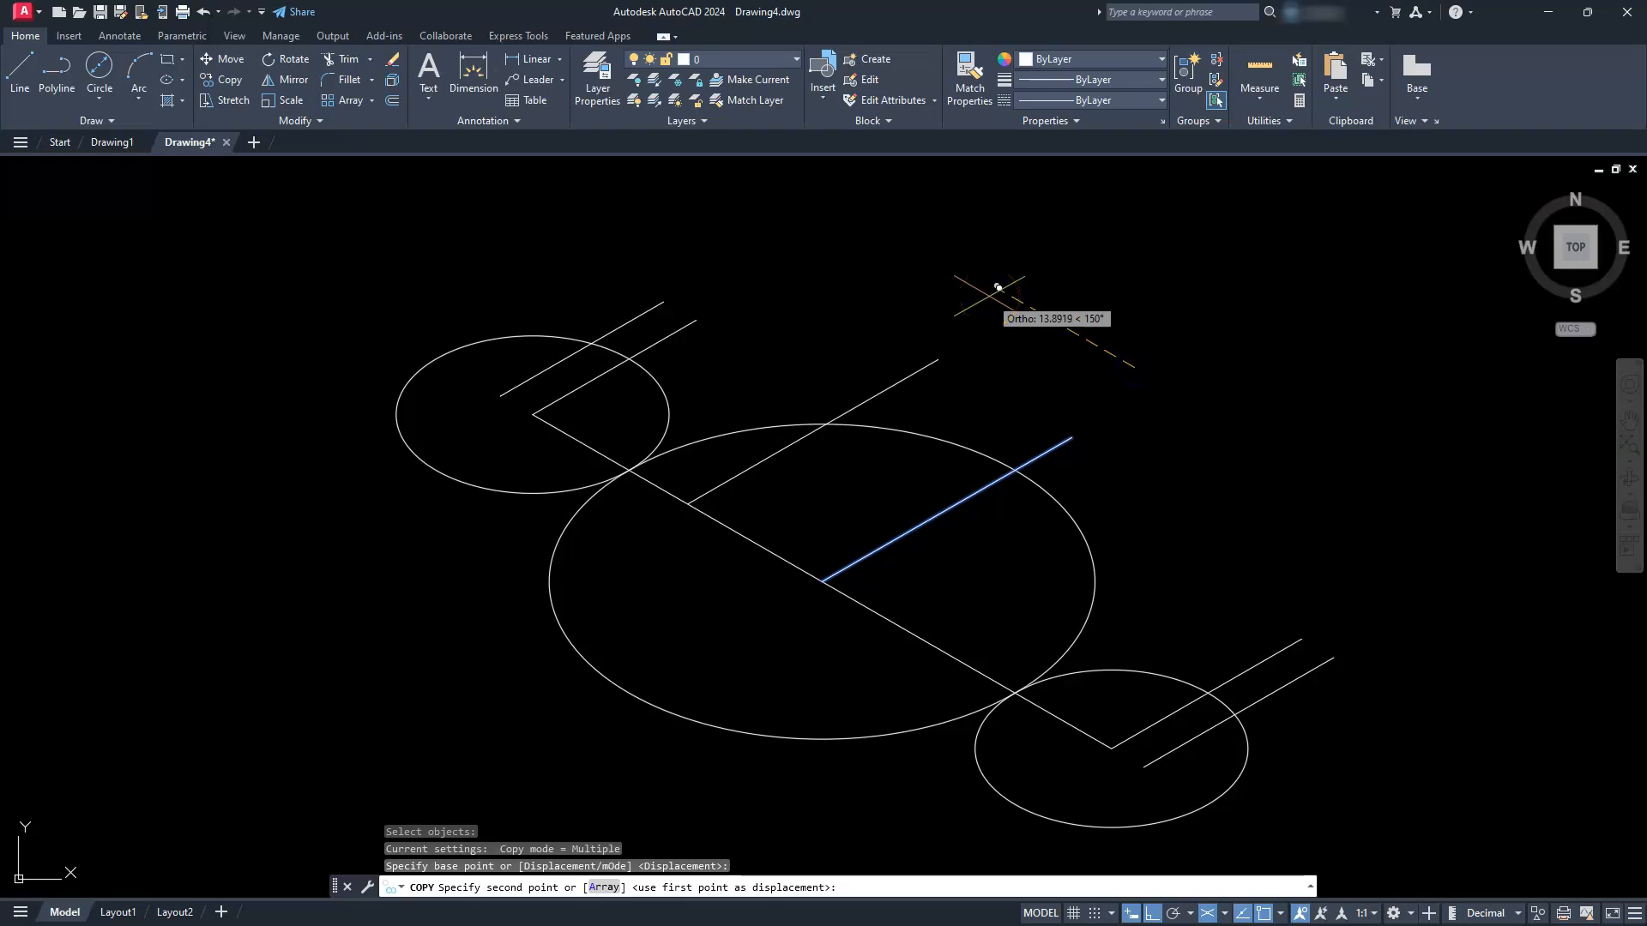
{"action": "type", "text": "6-2/"}
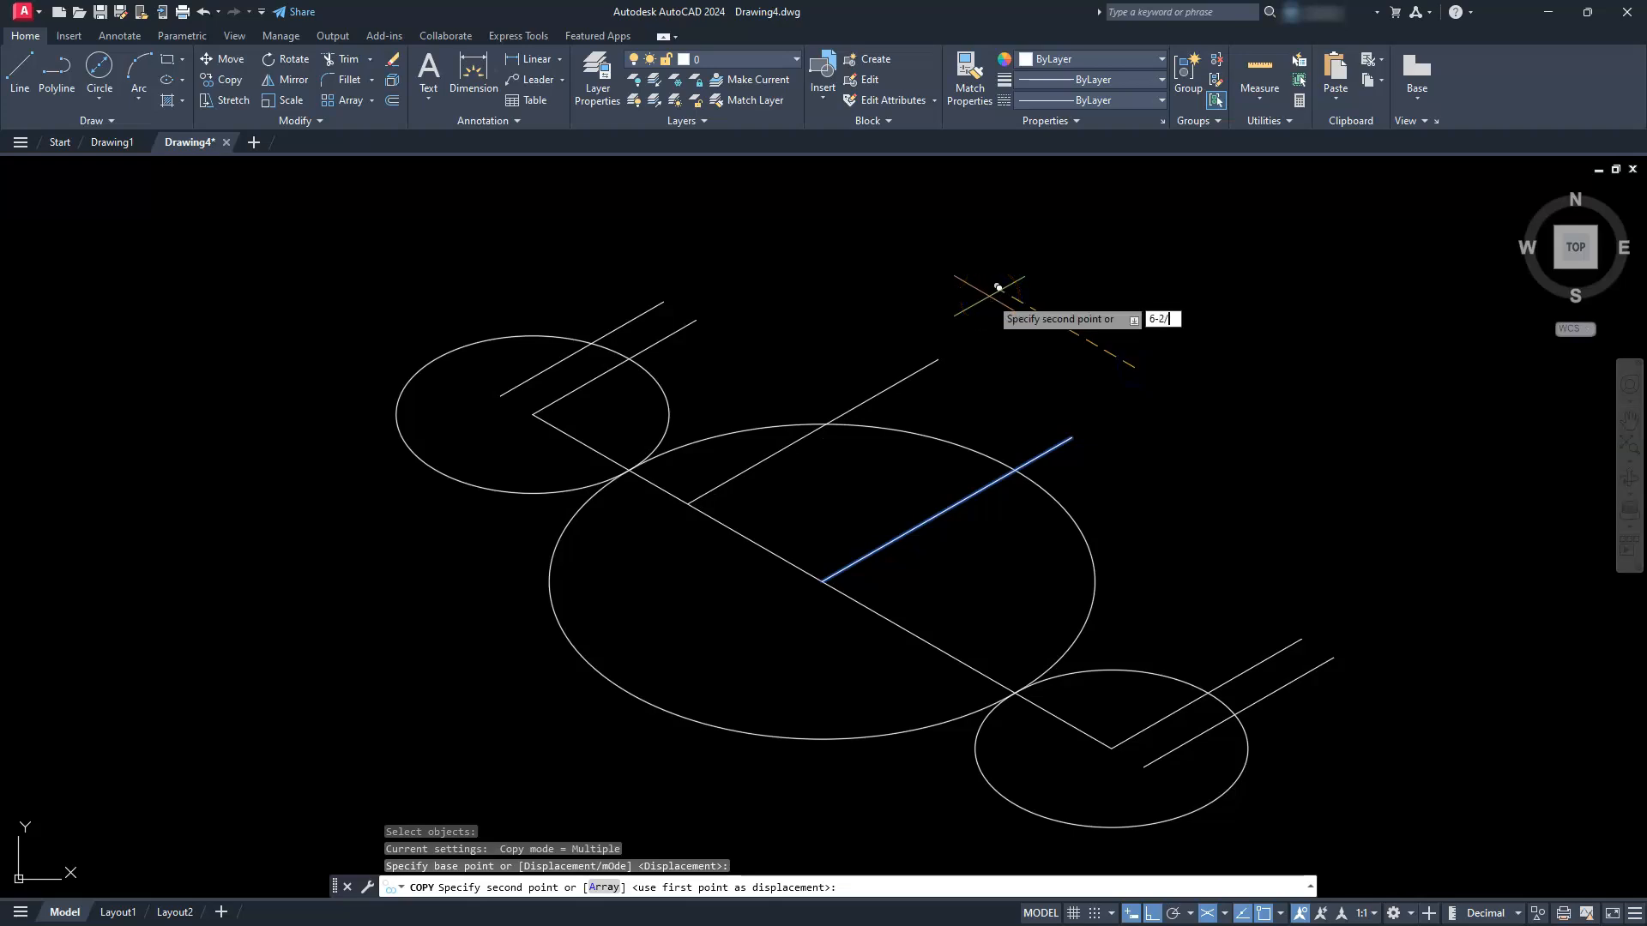
Copy the large ellipse's centre line 6-2/3 to each side along the long axis.
{"action": "type", "text": "3"}
{"action": "key", "text": "Return"}
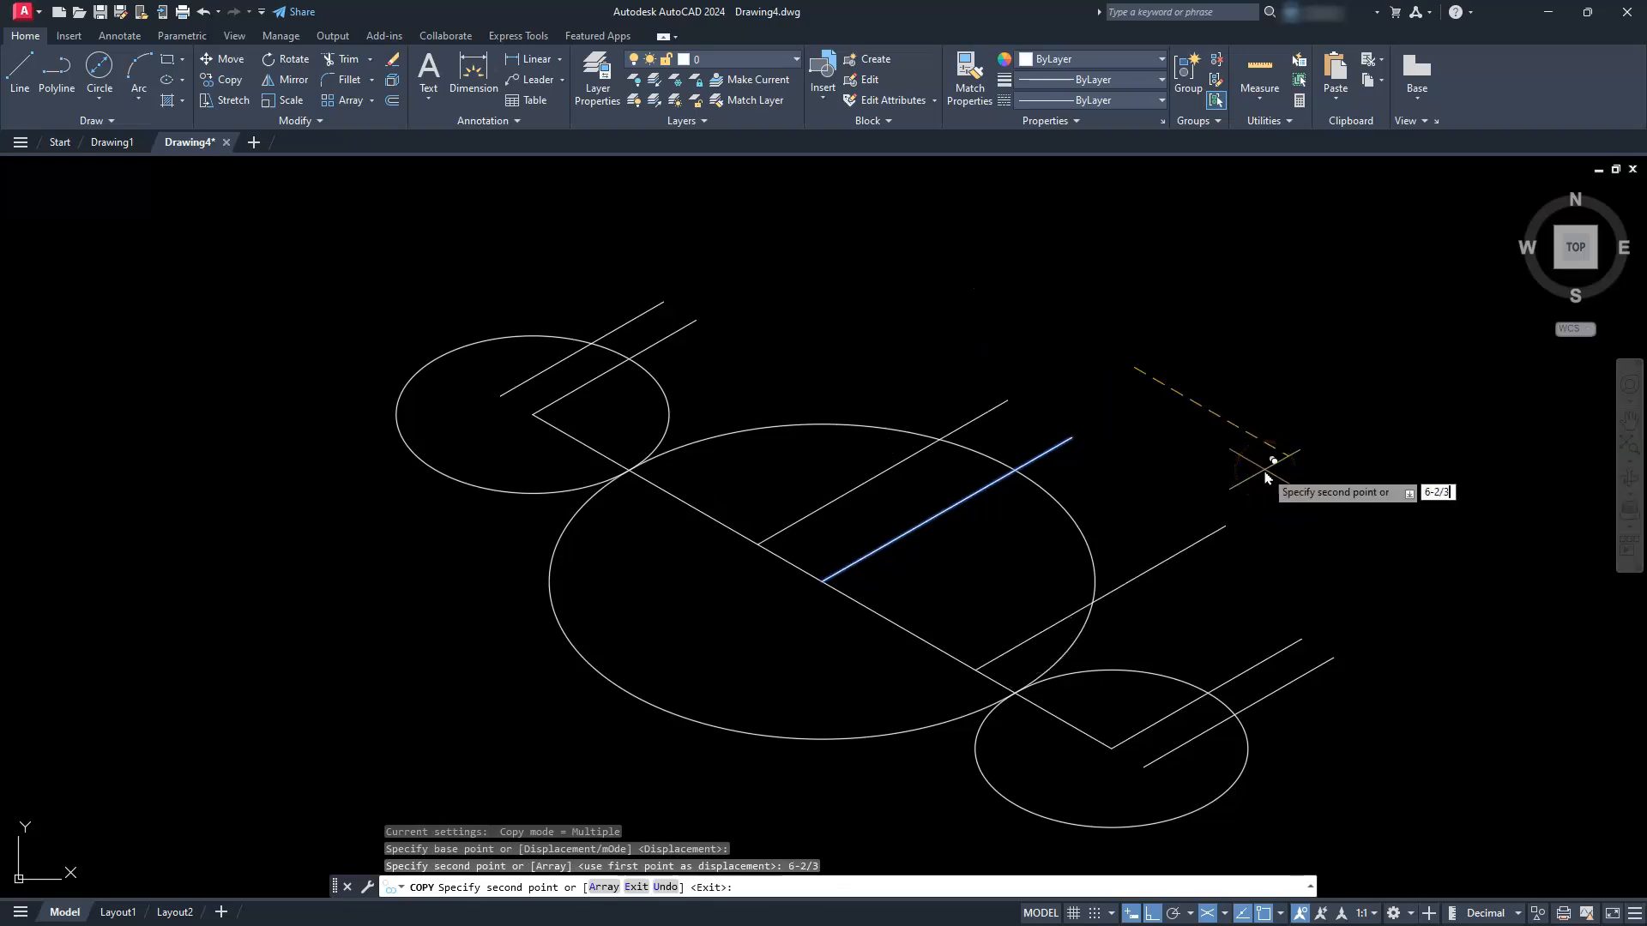
{"action": "key", "text": "Return"}
{"action": "key", "text": "Escape"}
{"action": "key", "text": "Escape"}
{"action": "key", "text": "Escape"}
{"action": "key", "text": "Escape"}
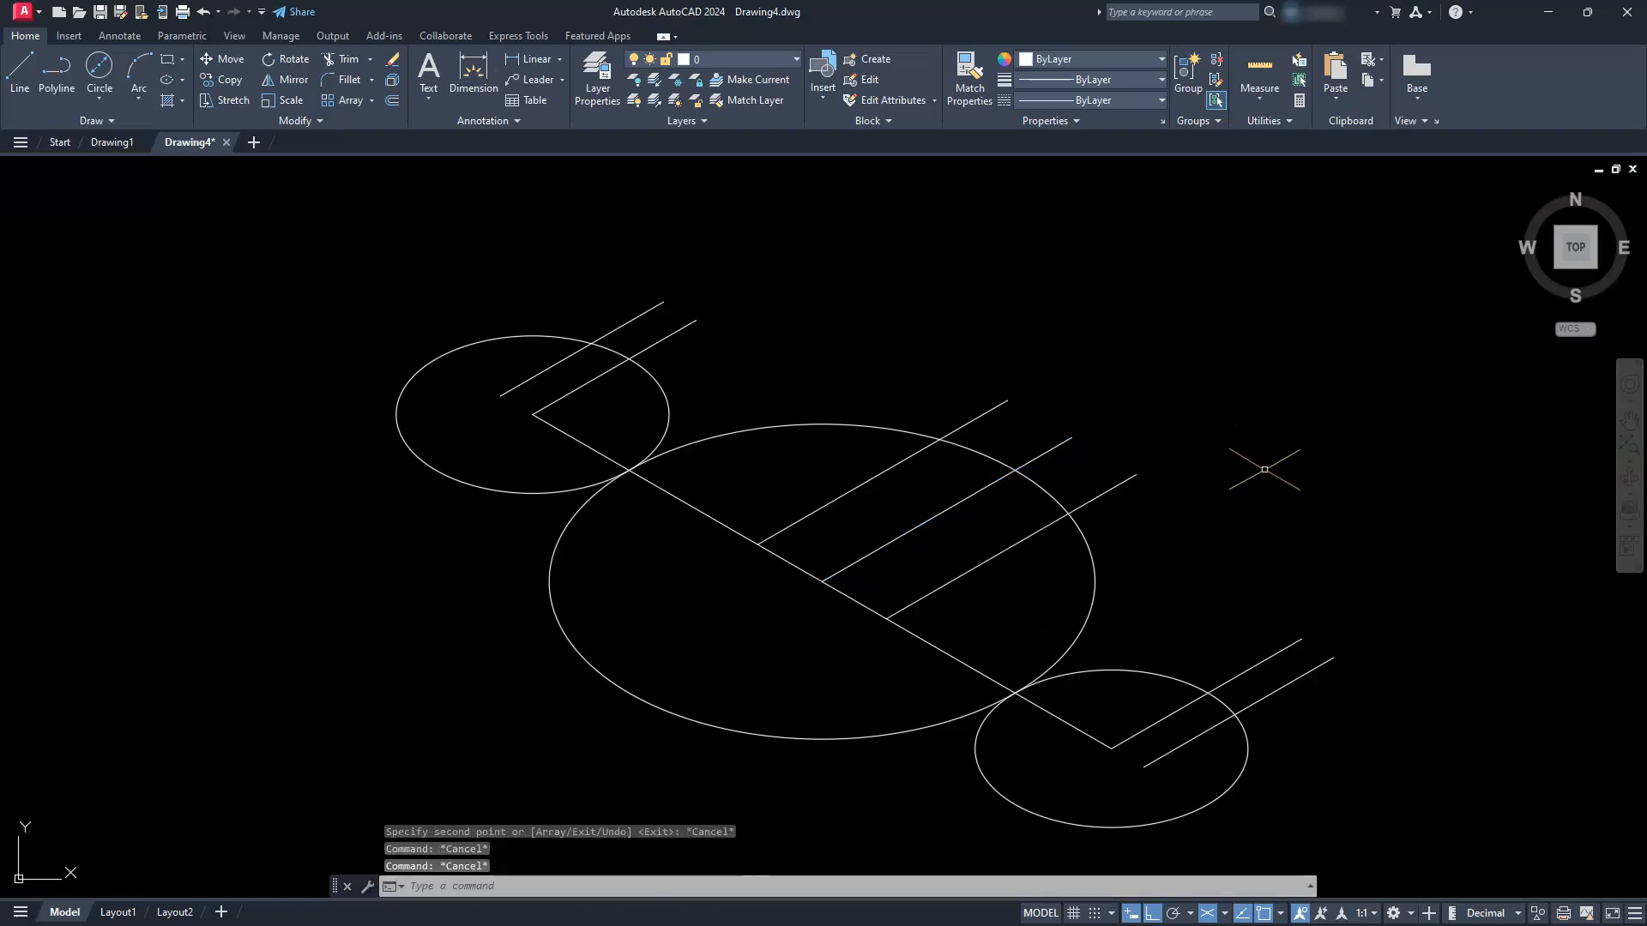
Delete the two collinear axis lines joining the centres of the three ellipses.
{"action": "middle_click_drag", "start_coordinate": [1039, 616], "coordinate": [1083, 557]}
{"action": "left_click", "coordinate": [1018, 589]}
{"action": "left_click", "coordinate": [993, 604]}
{"action": "left_click", "coordinate": [758, 447]}
{"action": "left_click", "coordinate": [740, 458]}
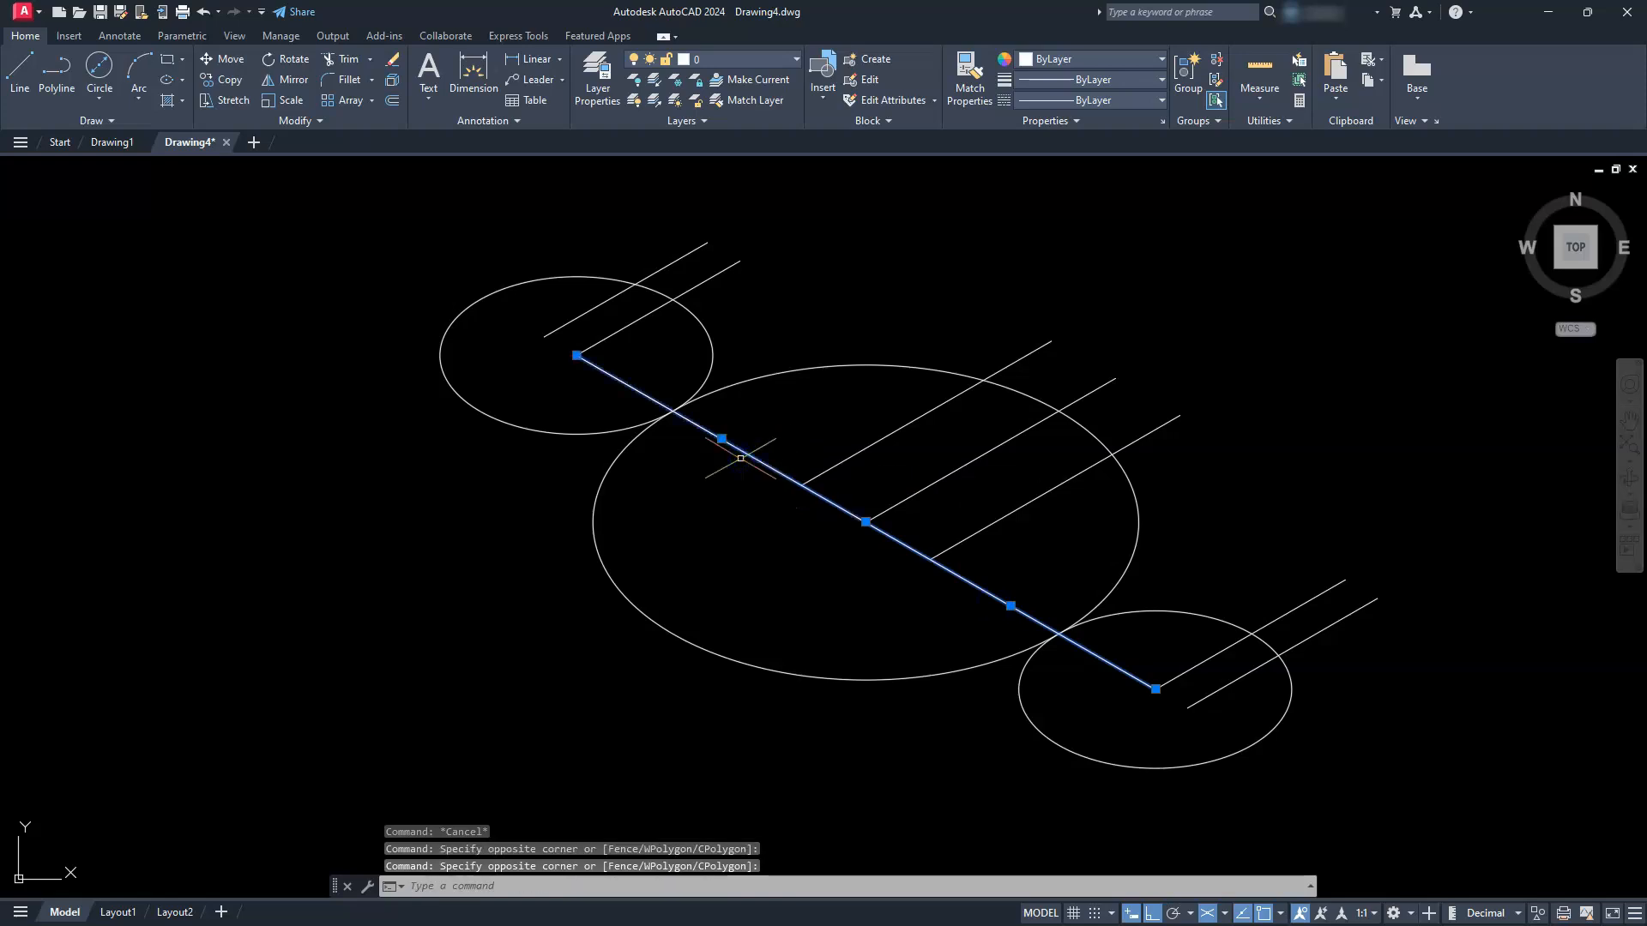
{"action": "key", "text": "Delete"}
Delete the three parallel lines that start at the centres of the ellipses, keeping the offset copies.
{"action": "left_click", "coordinate": [1149, 677]}
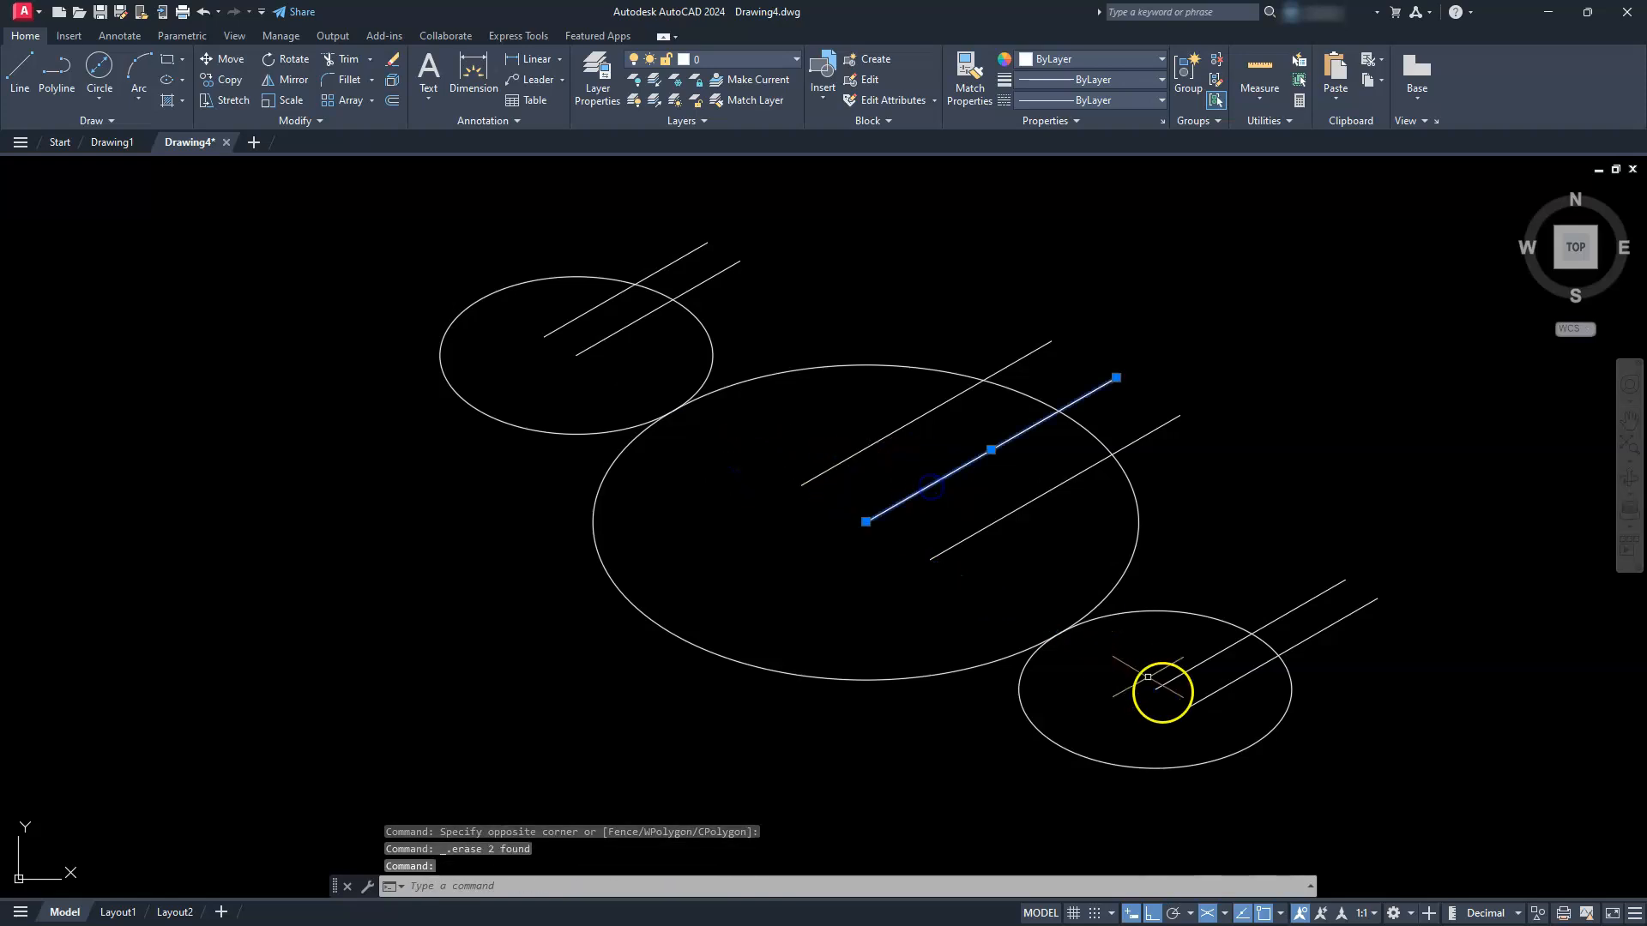
{"action": "left_click", "coordinate": [1194, 665]}
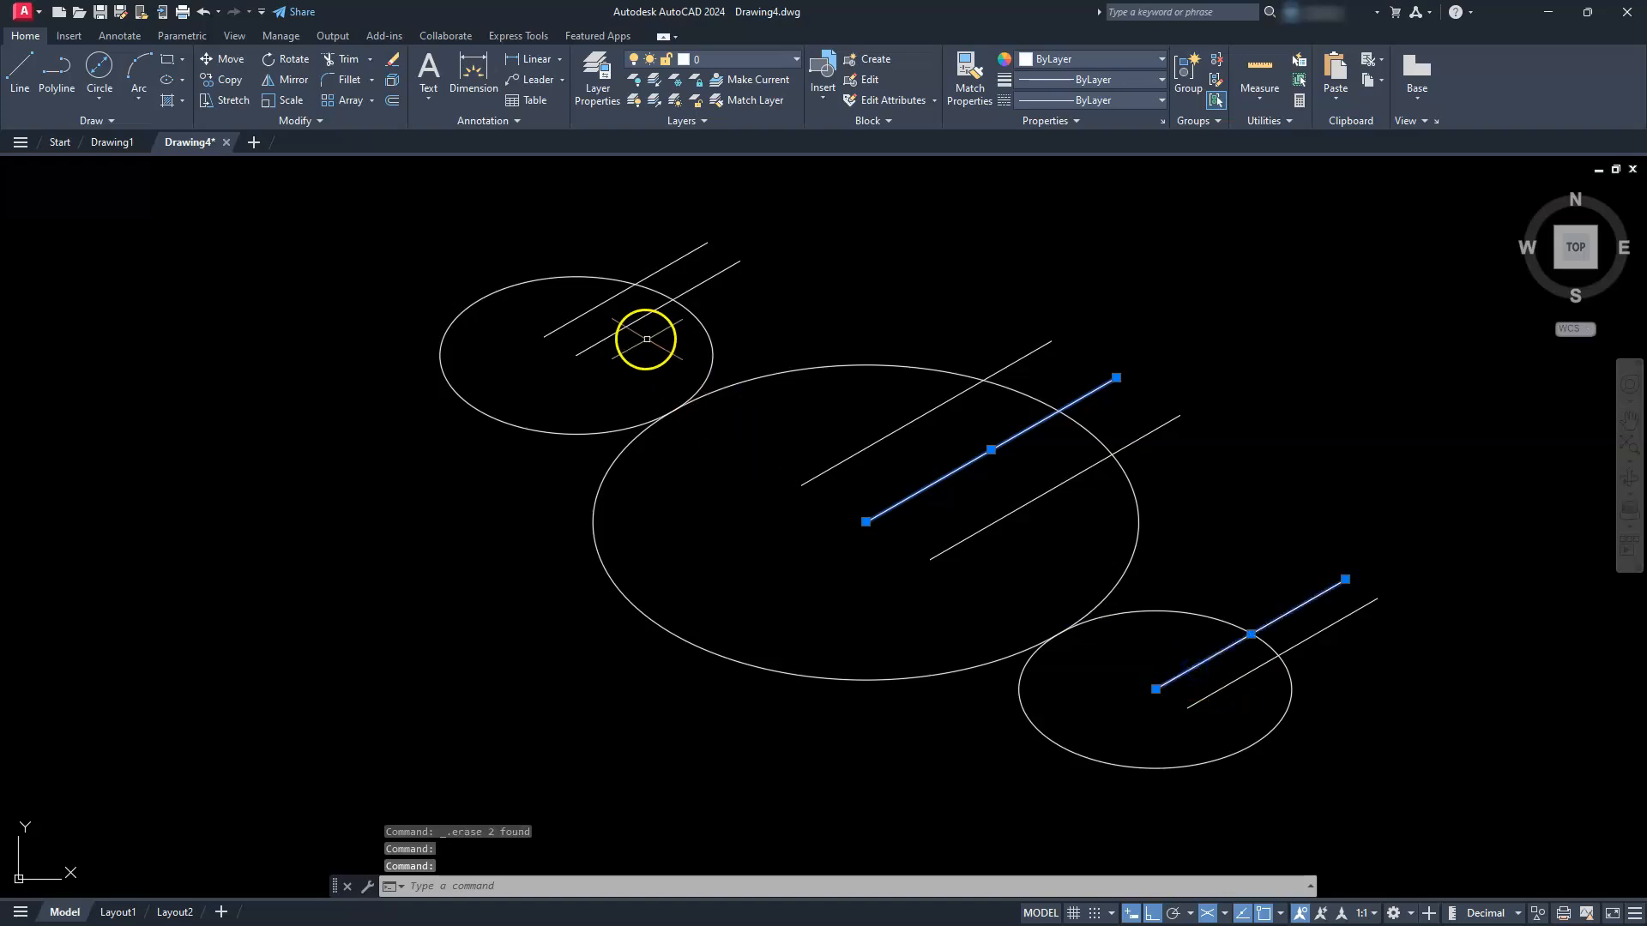
{"action": "left_click", "coordinate": [627, 328]}
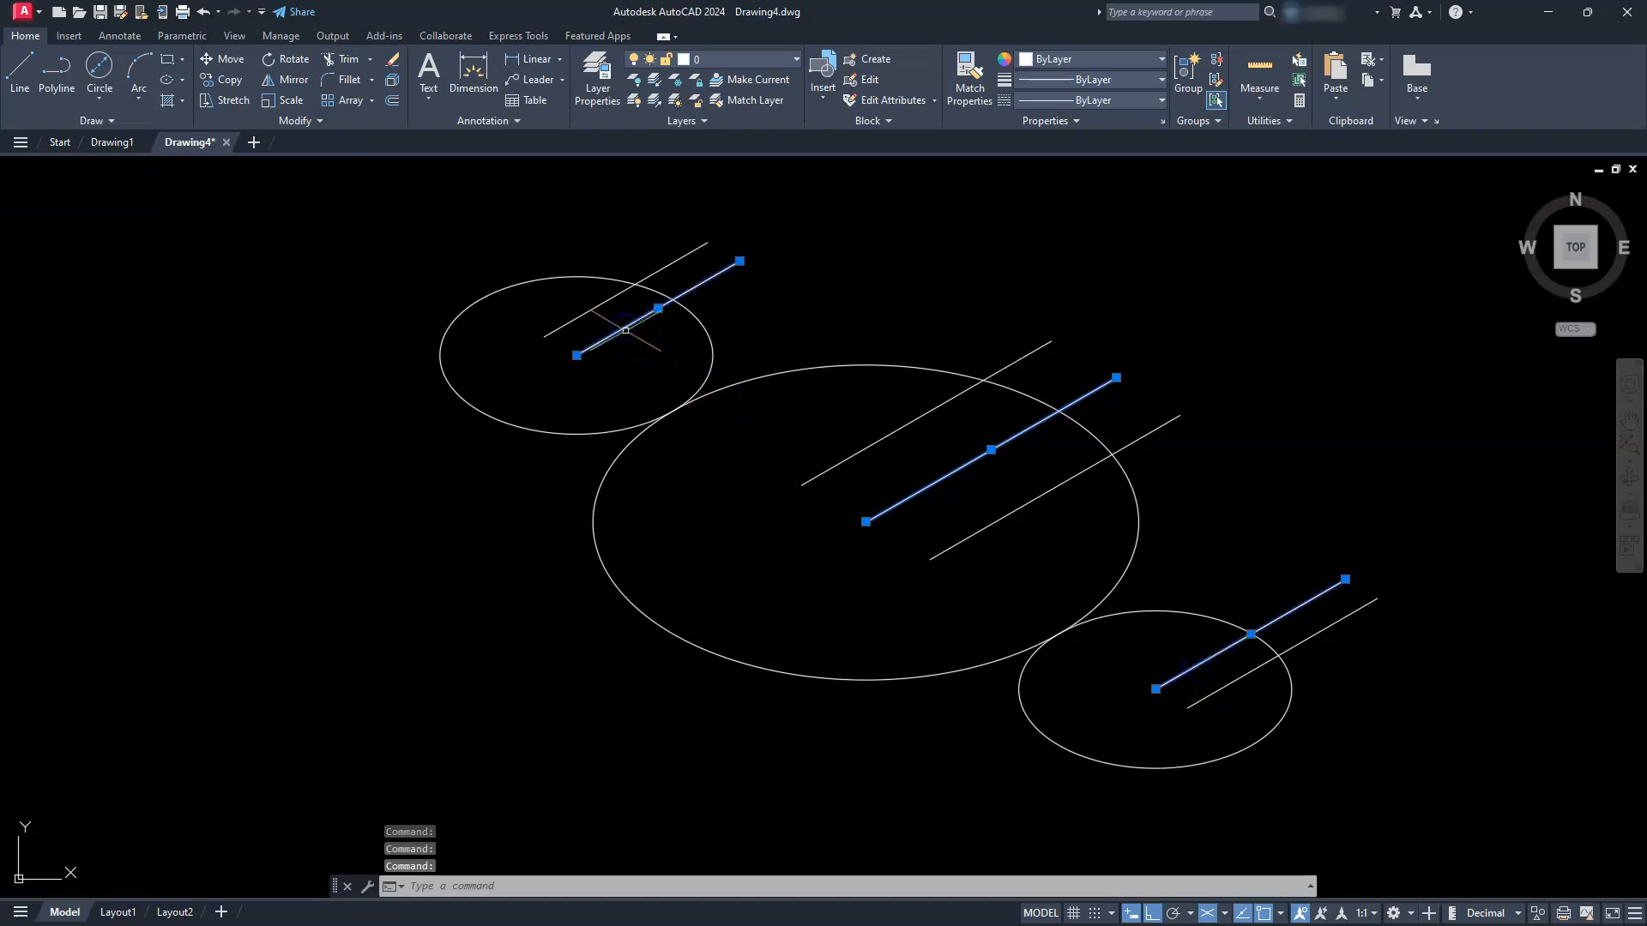
{"action": "key", "text": "Delete"}
Extend the lower ends of the four remaining parallel lines to the far edges of their ellipses.
{"action": "scroll", "coordinate": [670, 421], "scroll_direction": "down", "scroll_amount": 2}
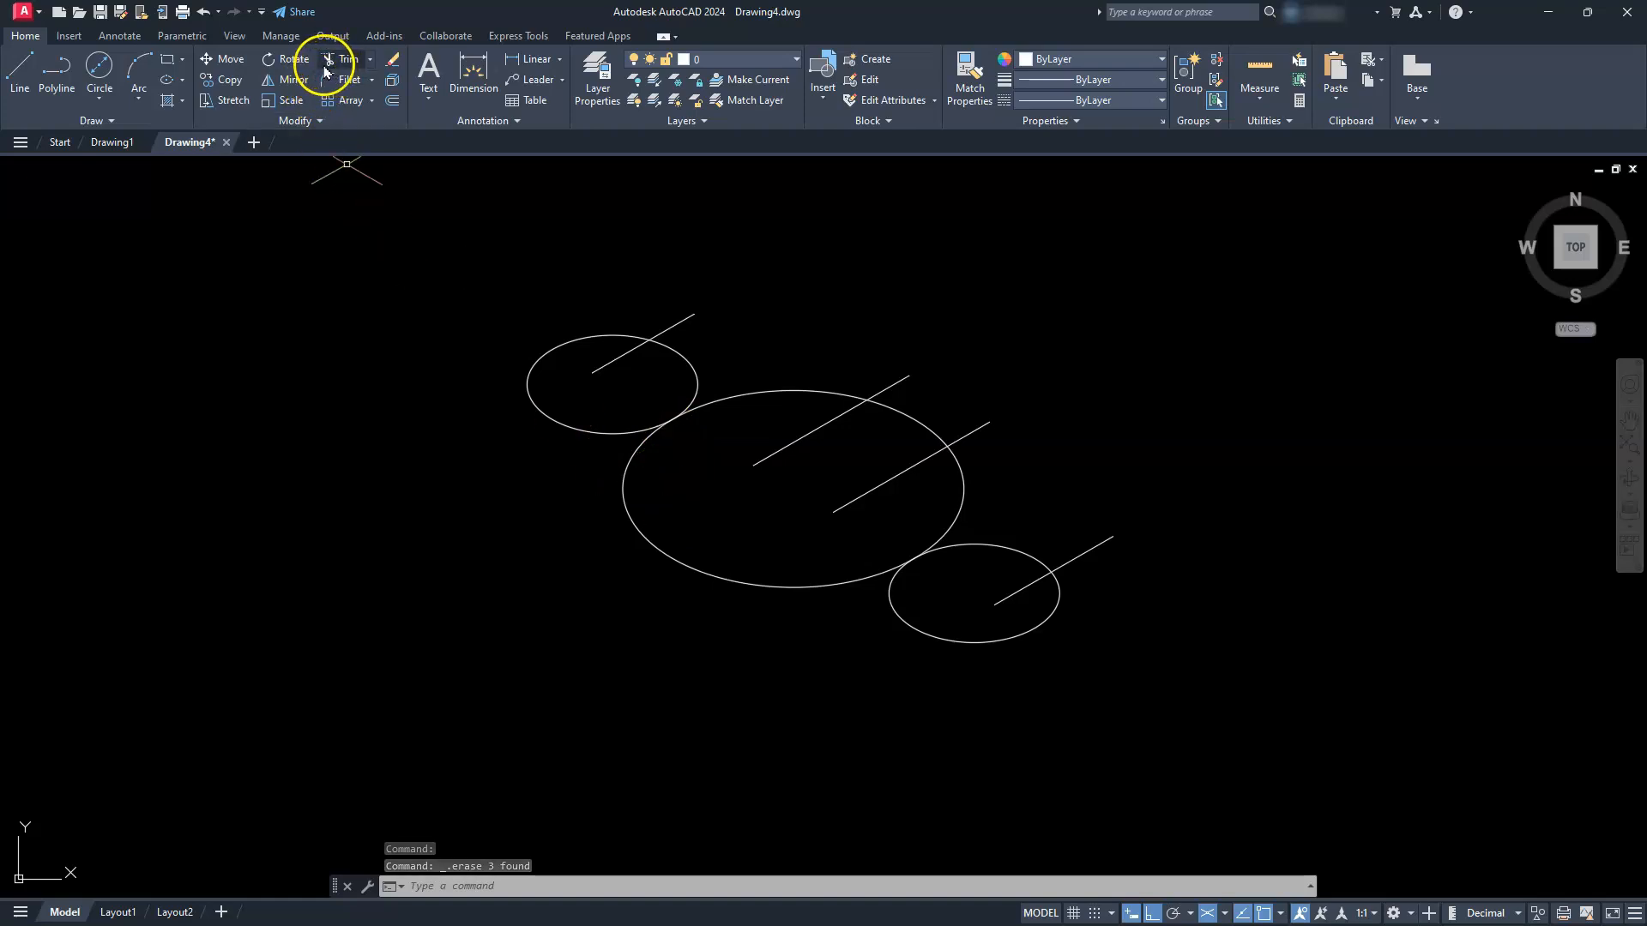
{"action": "left_click", "coordinate": [371, 60]}
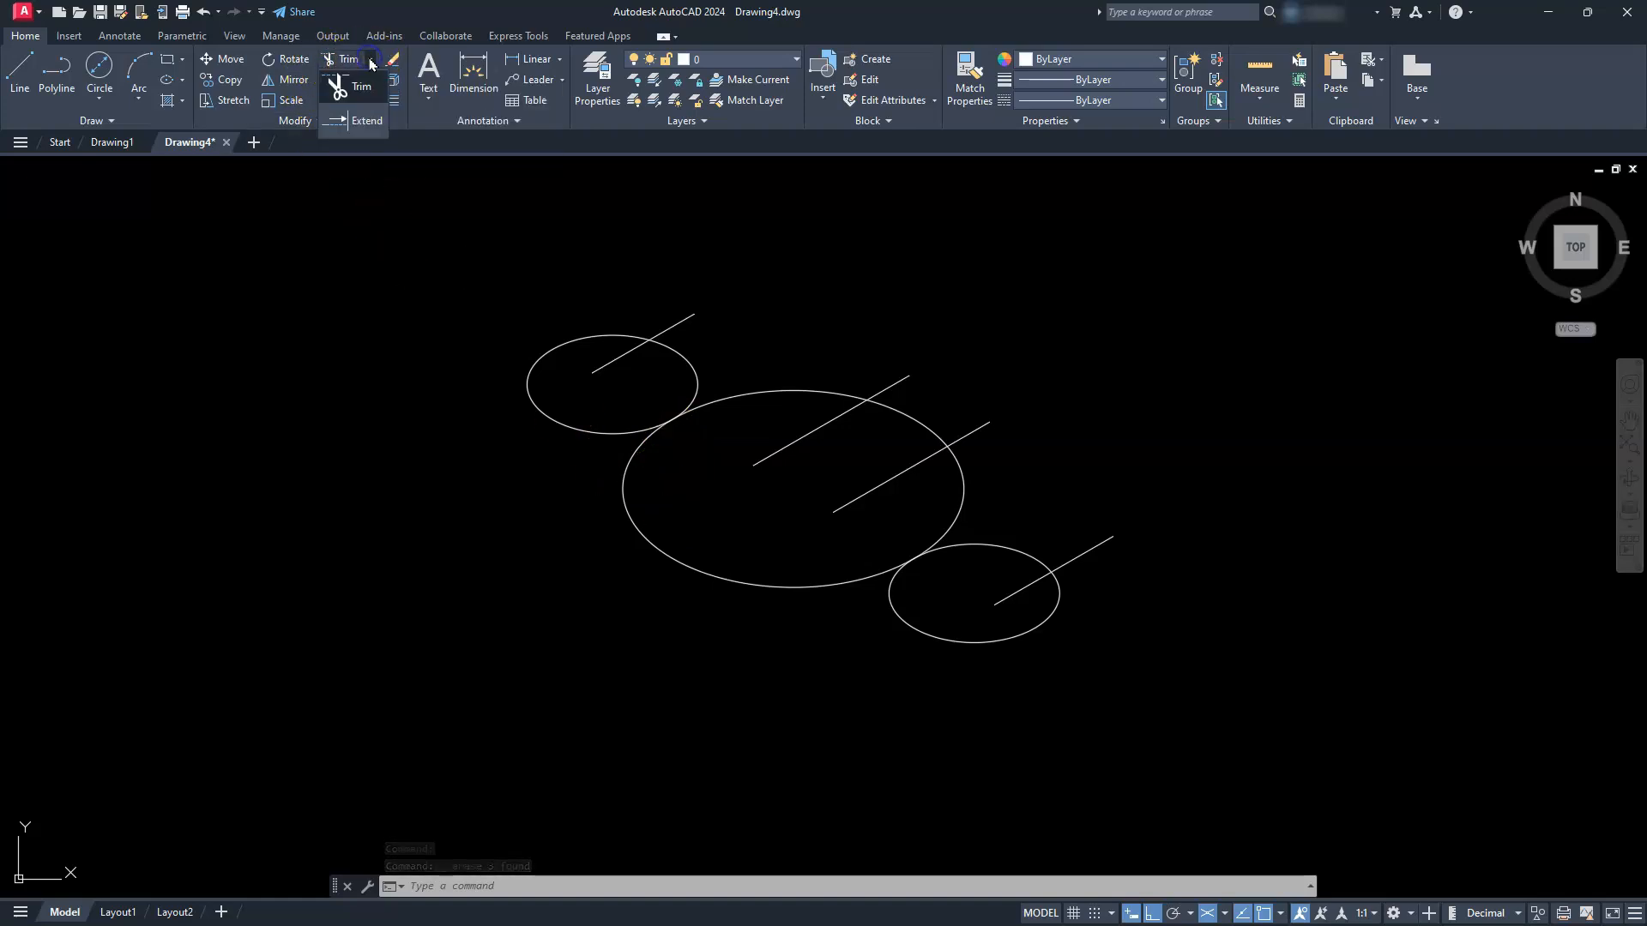
{"action": "left_click", "coordinate": [361, 121]}
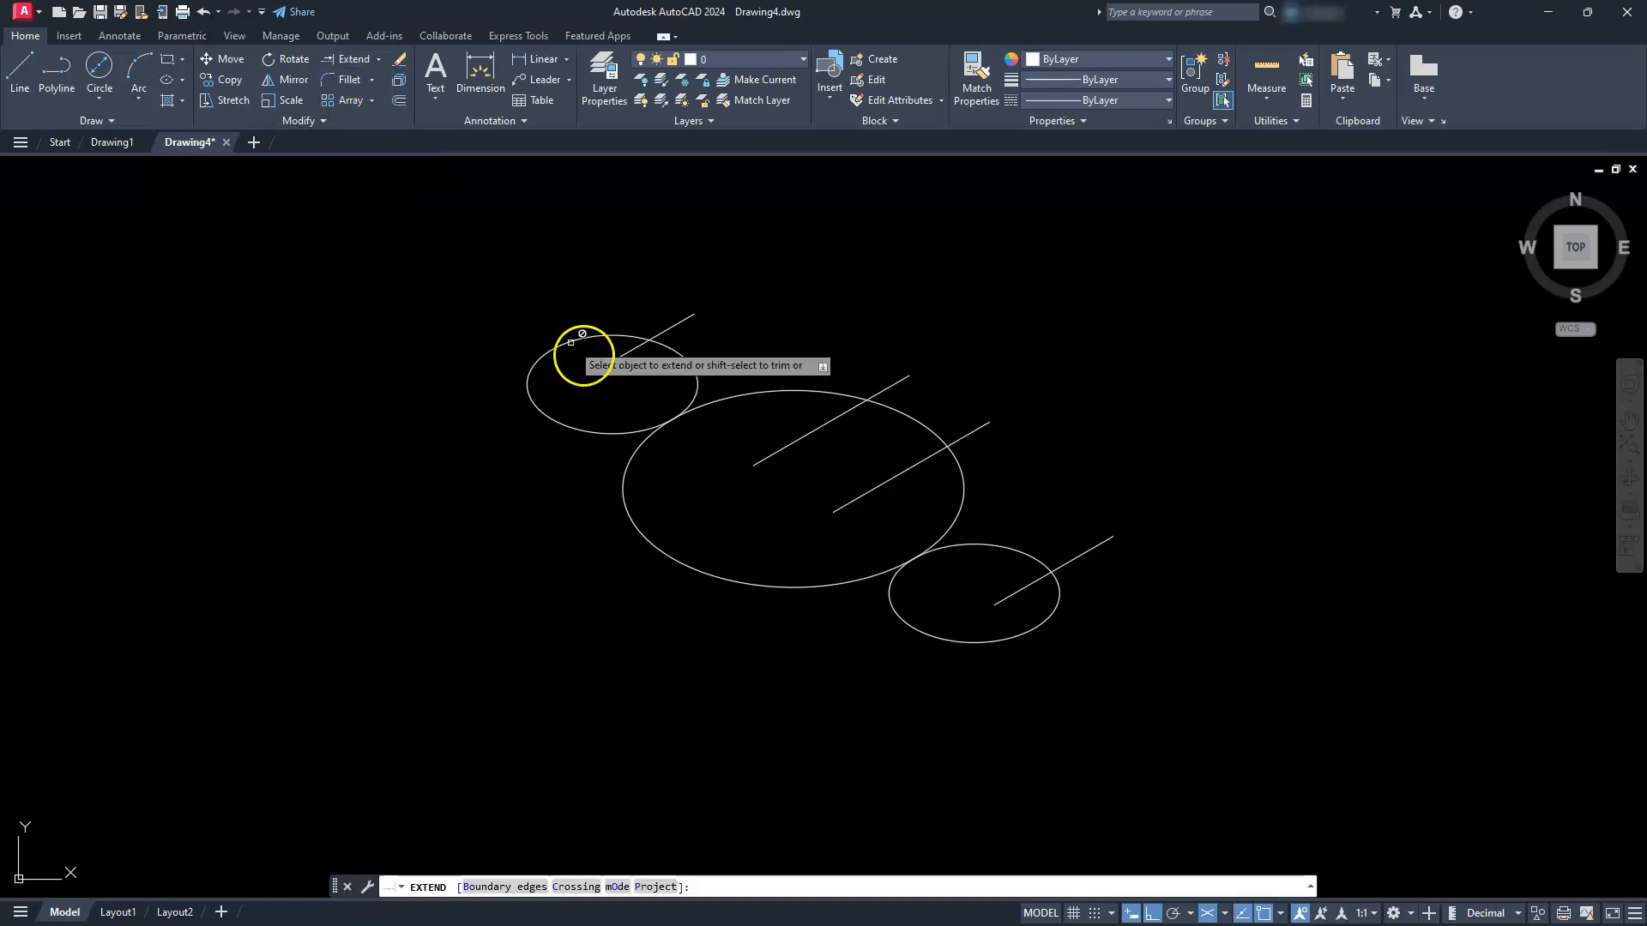
{"action": "left_click", "coordinate": [620, 355]}
{"action": "left_click", "coordinate": [745, 452]}
{"action": "left_click", "coordinate": [850, 501]}
{"action": "left_click", "coordinate": [1003, 598]}
{"action": "key", "text": "Escape"}
{"action": "key", "text": "Escape"}
{"action": "key", "text": "Escape"}
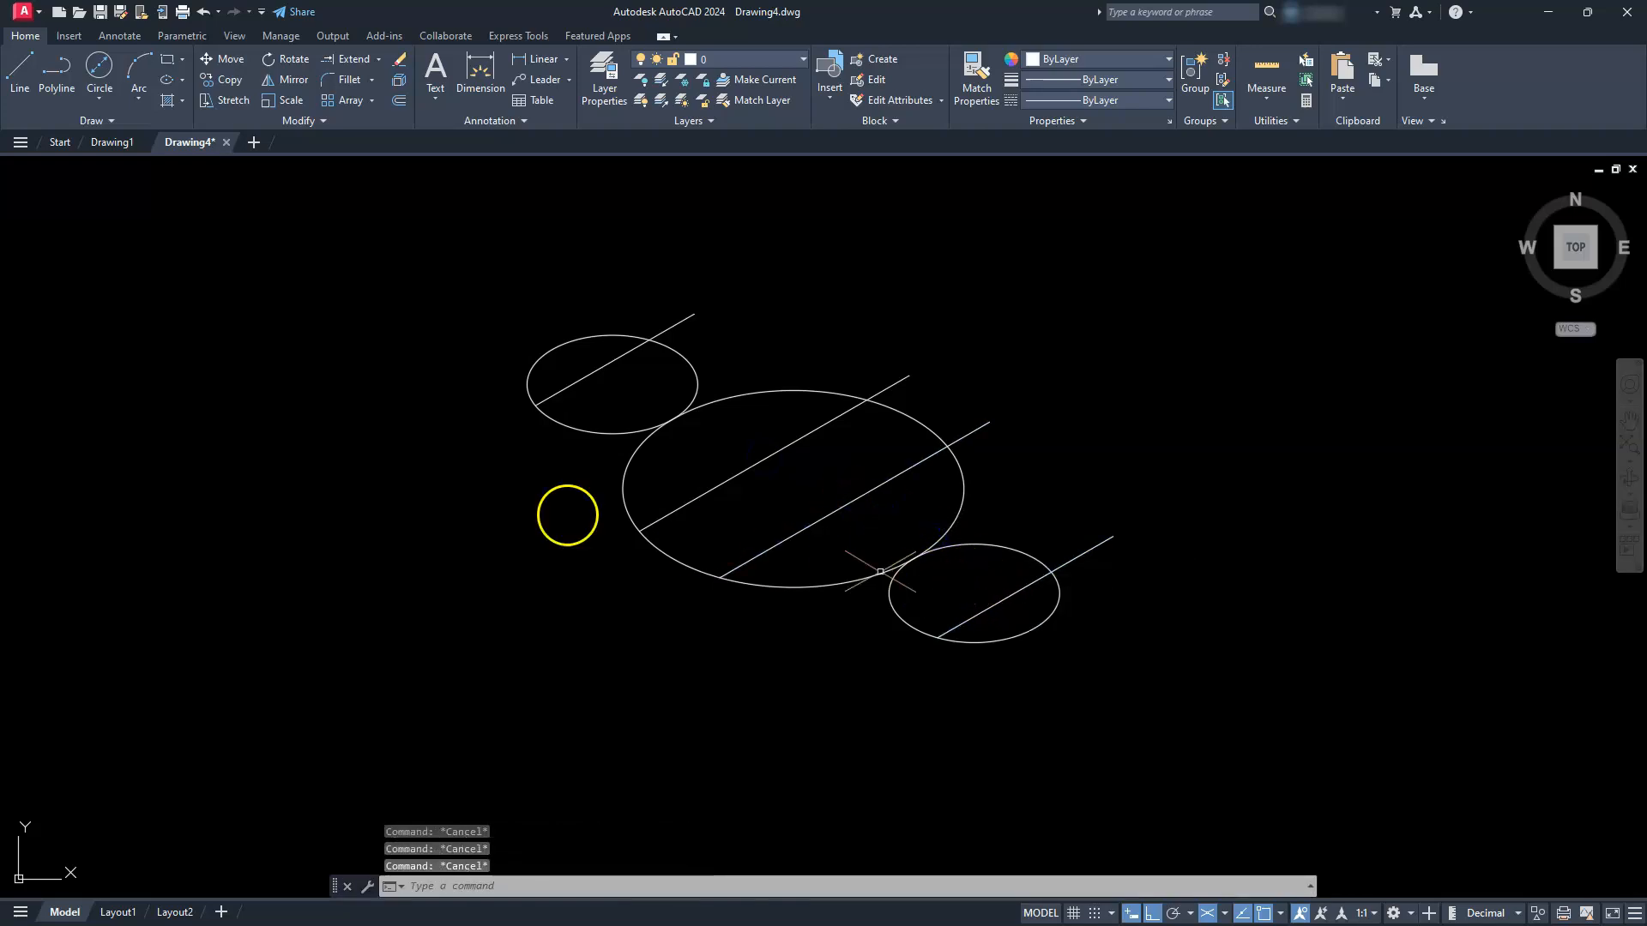
Trim off the upper ends of the four parallel lines that project outside the ellipses.
{"action": "left_click", "coordinate": [374, 60]}
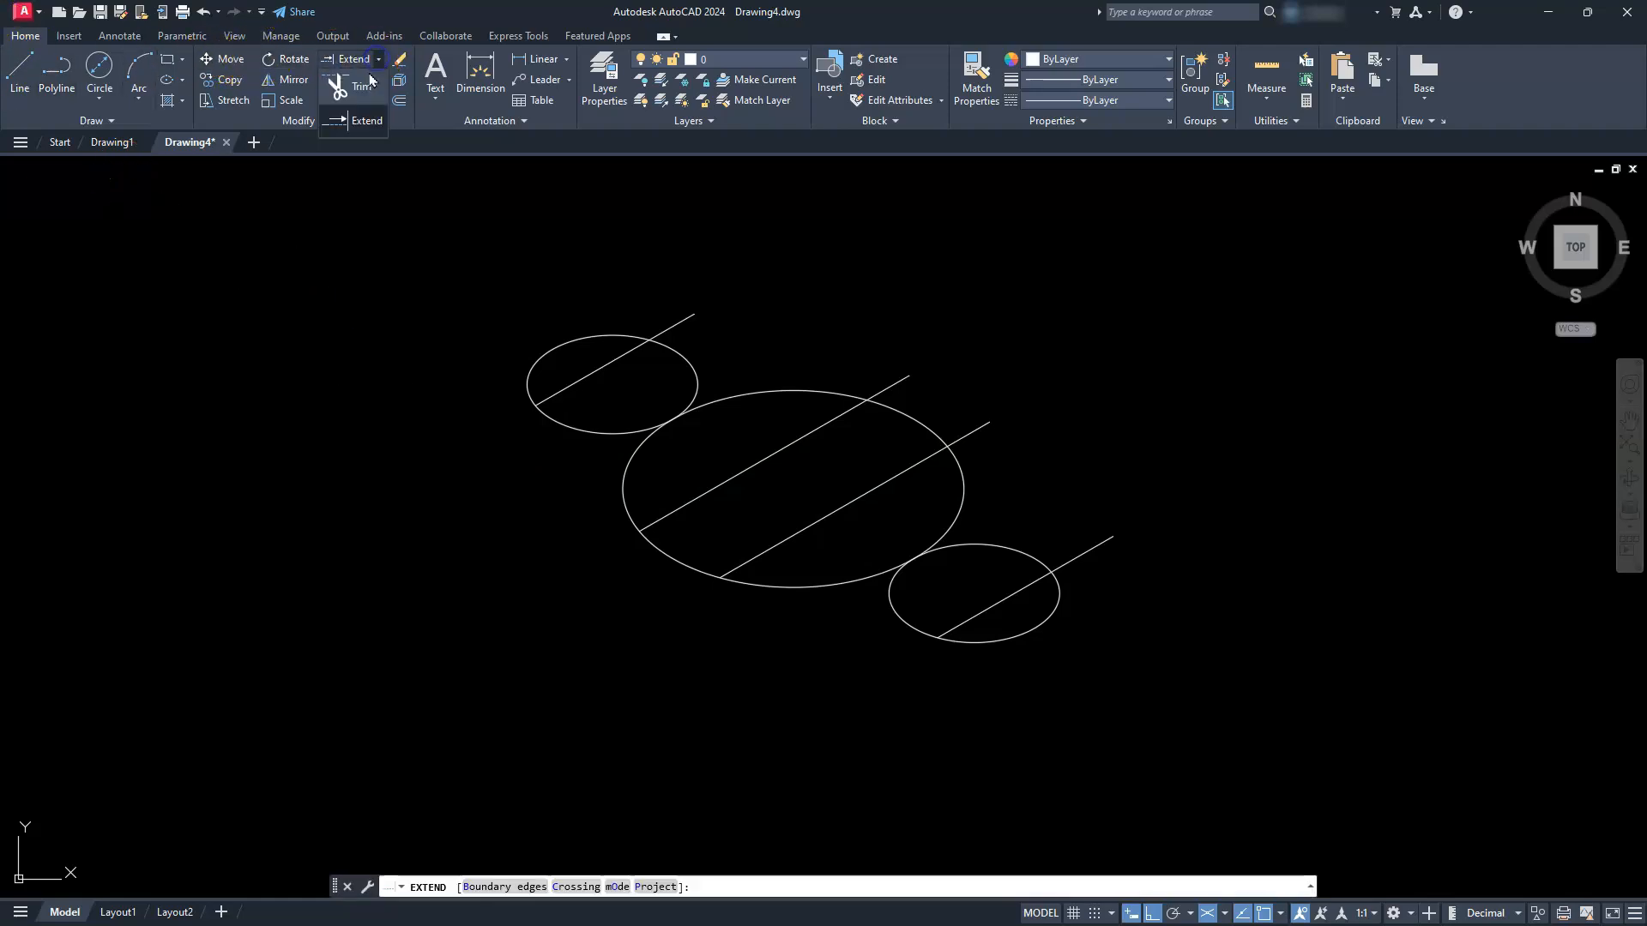
{"action": "left_click", "coordinate": [680, 325]}
{"action": "left_click", "coordinate": [884, 388]}
{"action": "left_click", "coordinate": [970, 435]}
{"action": "left_click", "coordinate": [1085, 552]}
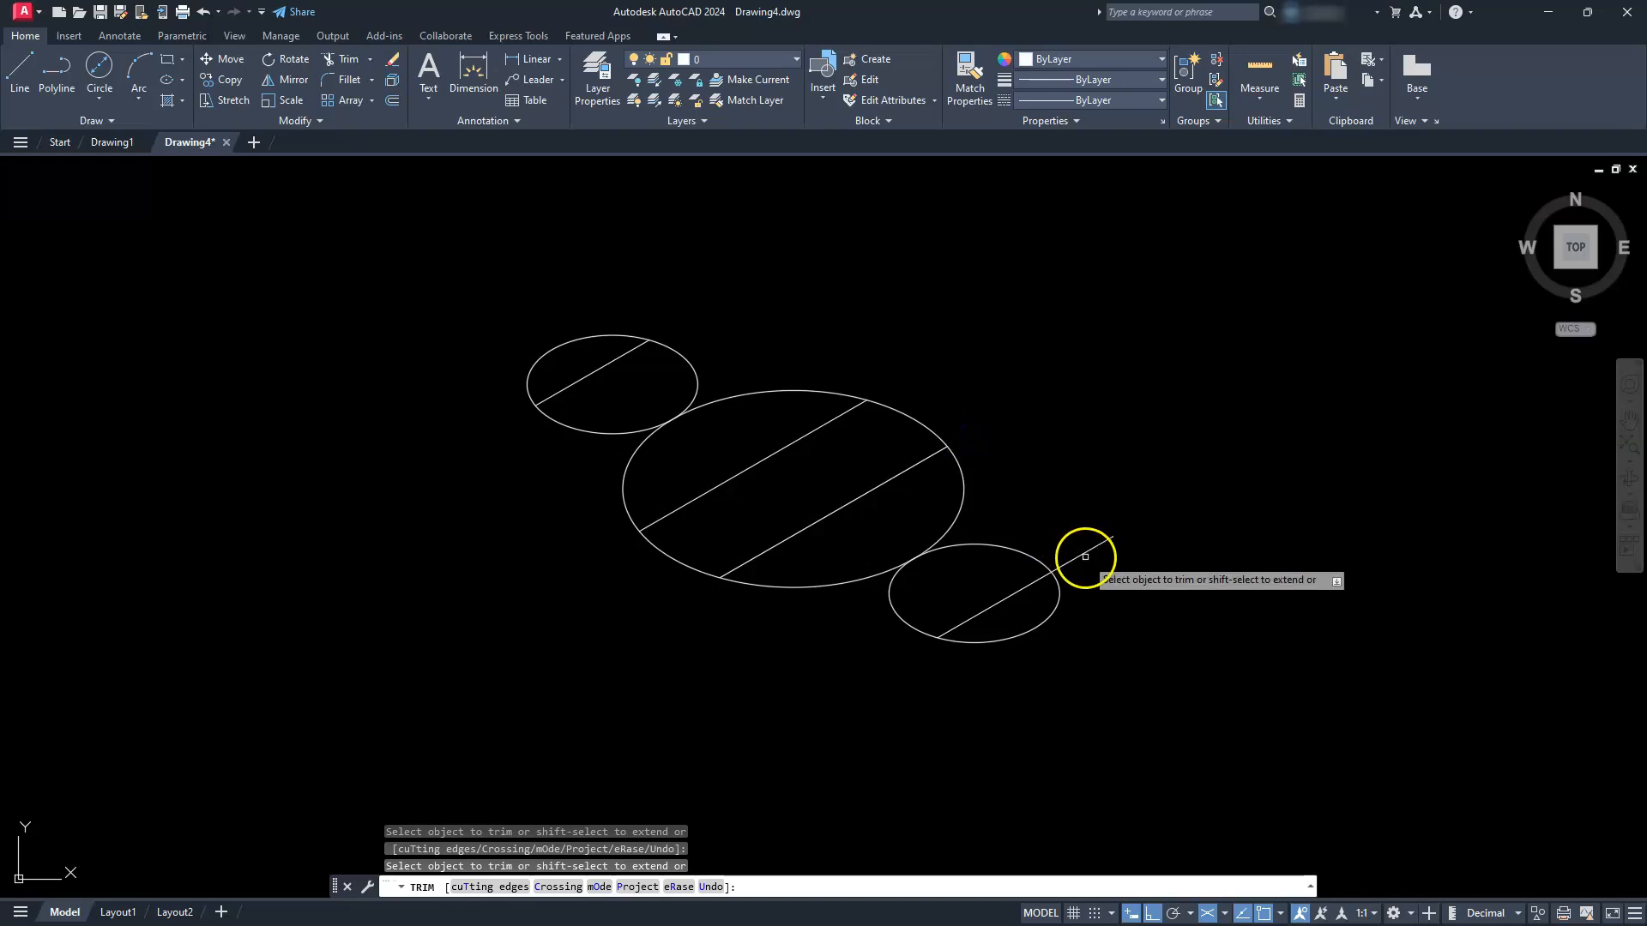
{"action": "key", "text": "Escape"}
{"action": "key", "text": "Escape"}
{"action": "key", "text": "Escape"}
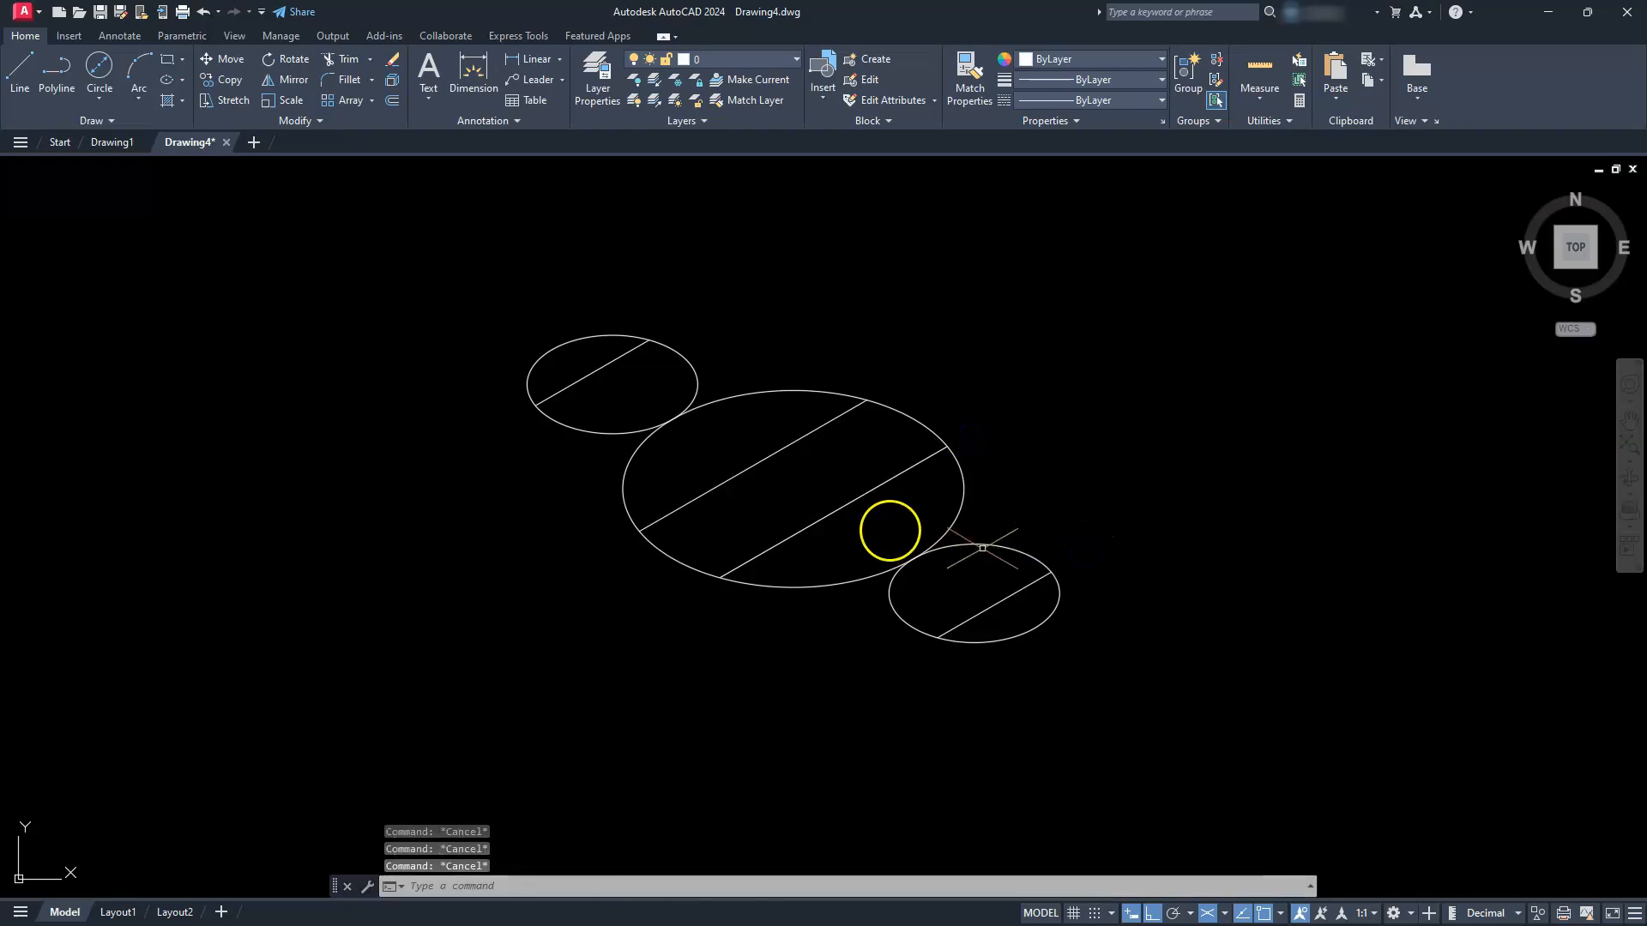
Draw a line from the lower small ellipse's upper chord endpoint to the nearest upper chord endpoint on the large ellipse.
{"action": "left_click", "coordinate": [16, 76]}
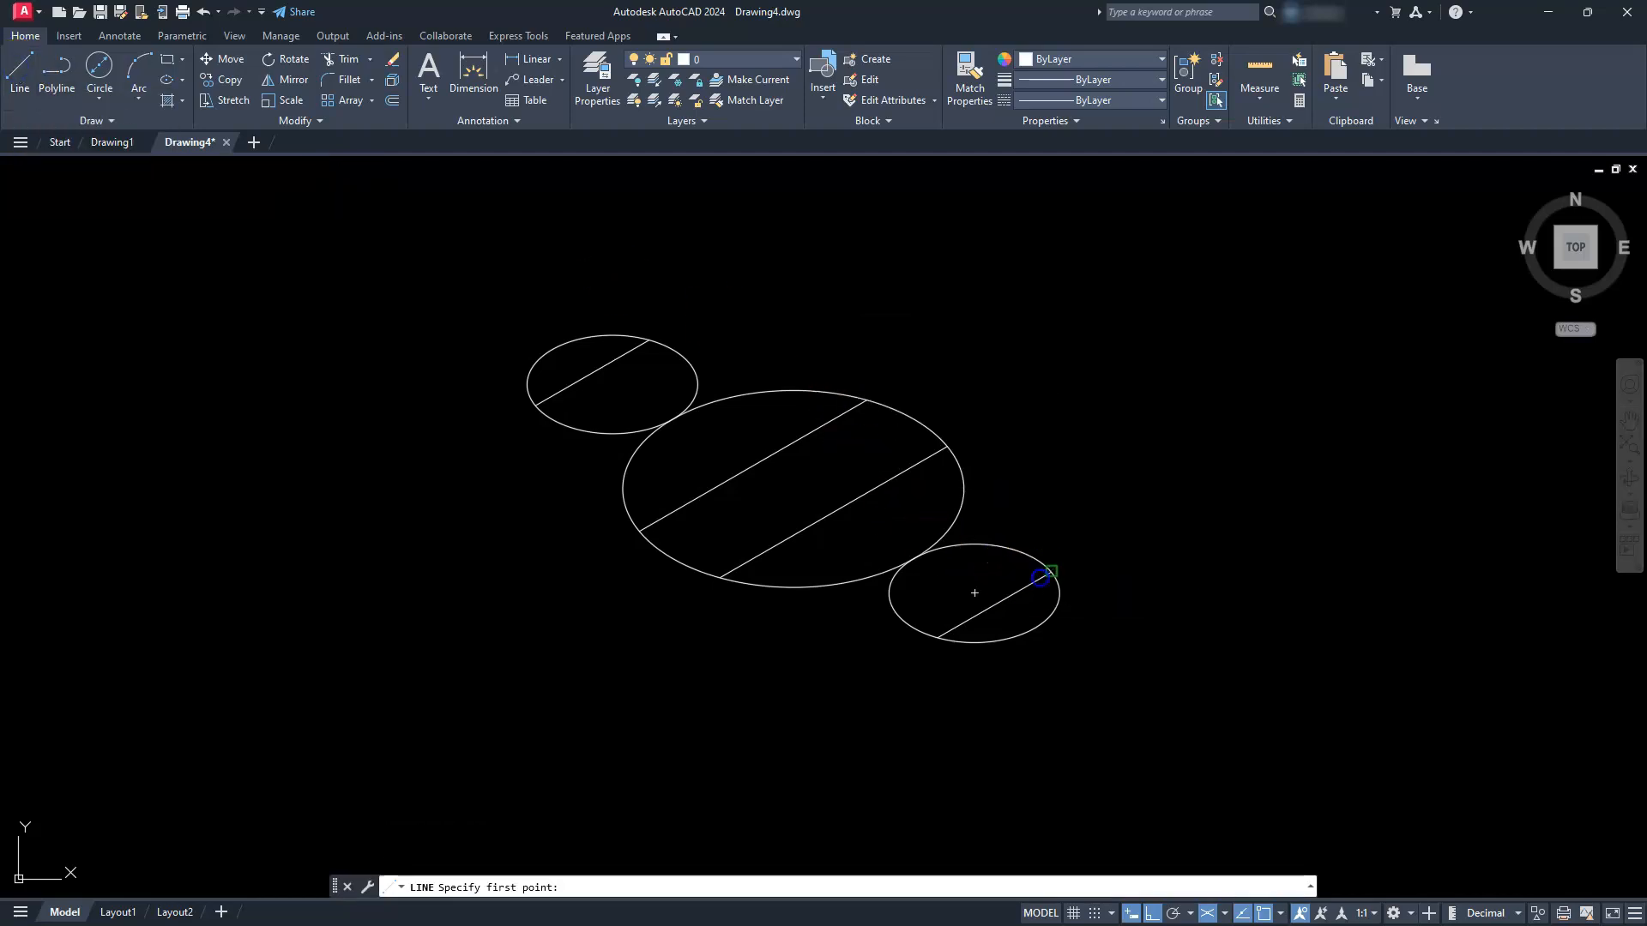
{"action": "left_click", "coordinate": [1050, 571]}
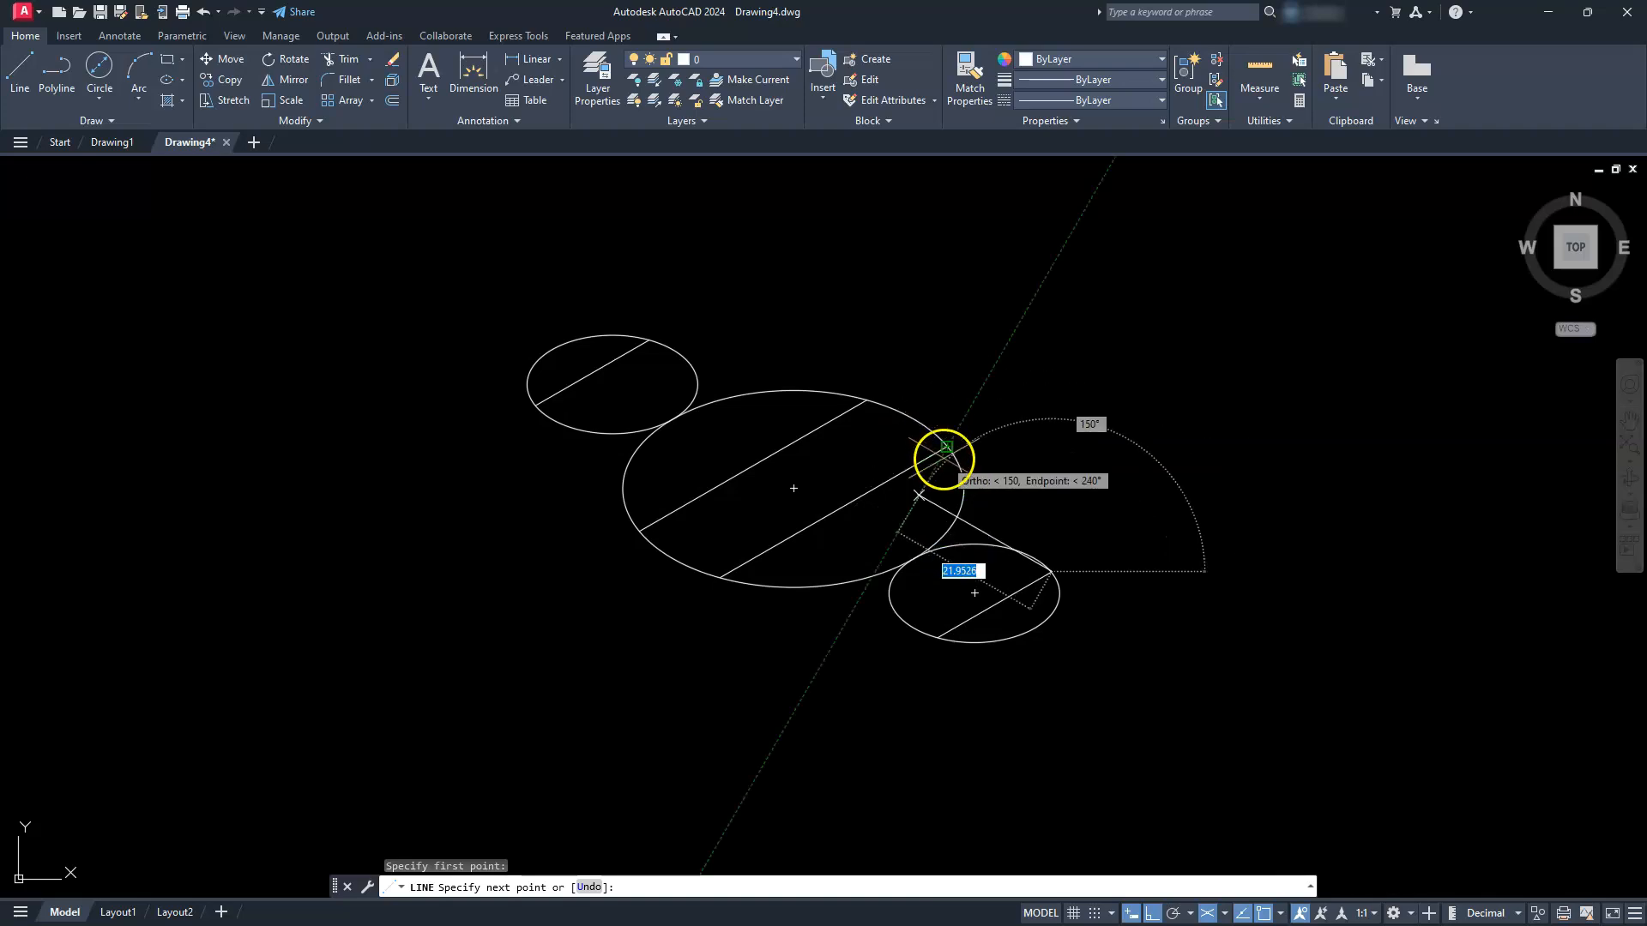
{"action": "left_click", "coordinate": [944, 457]}
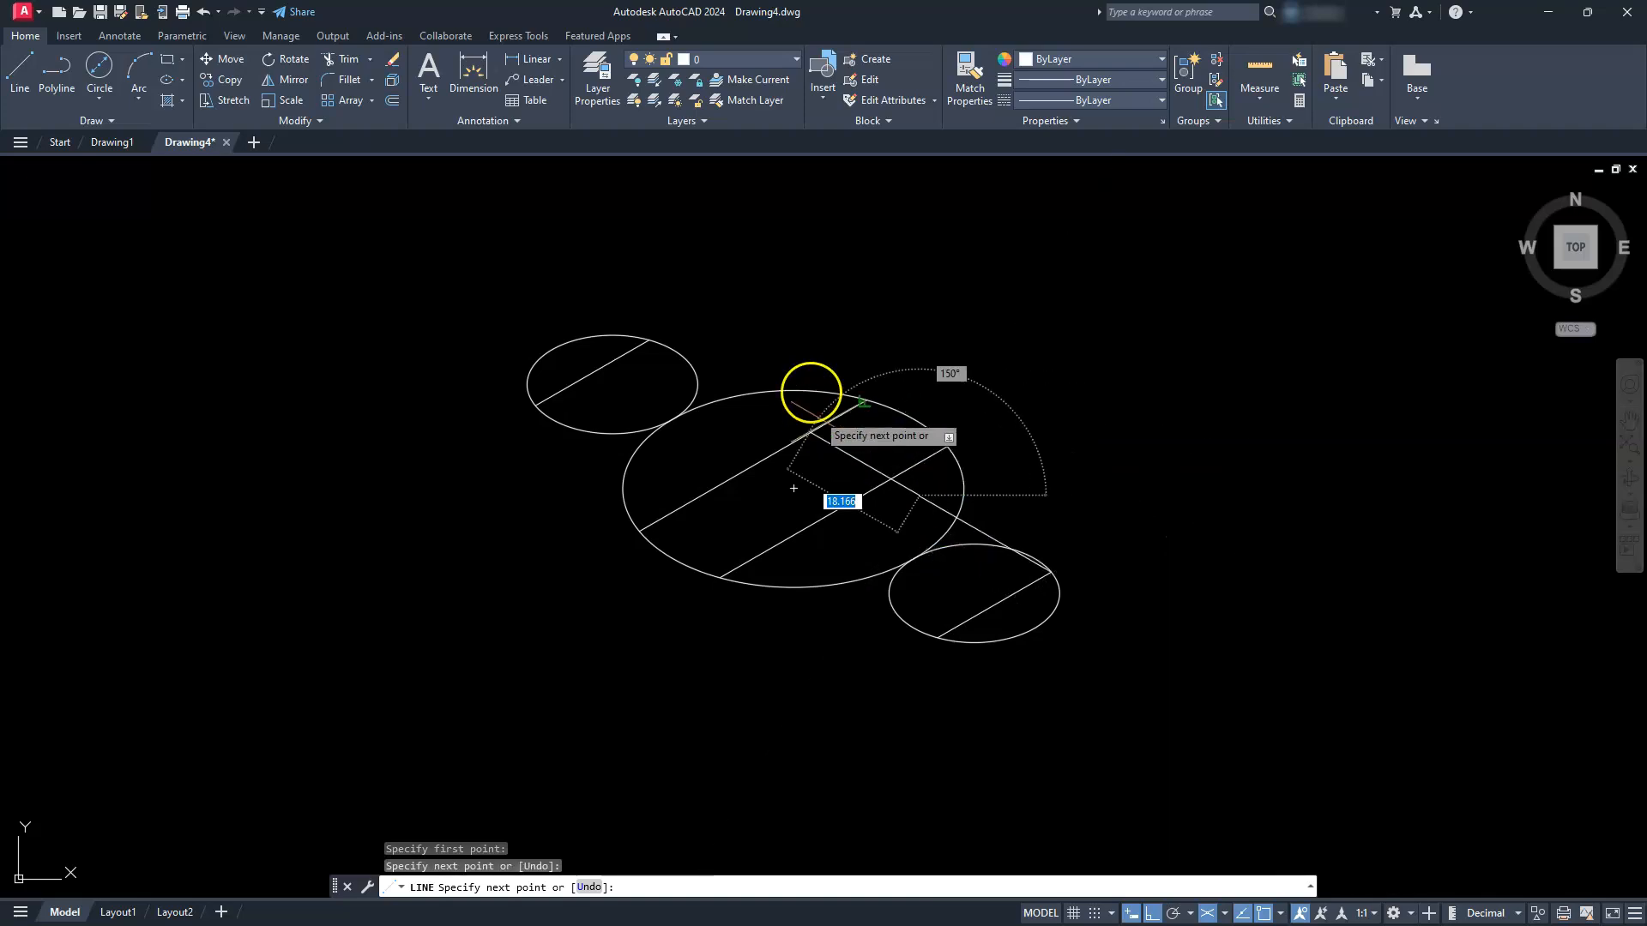
{"action": "left_click", "coordinate": [592, 888]}
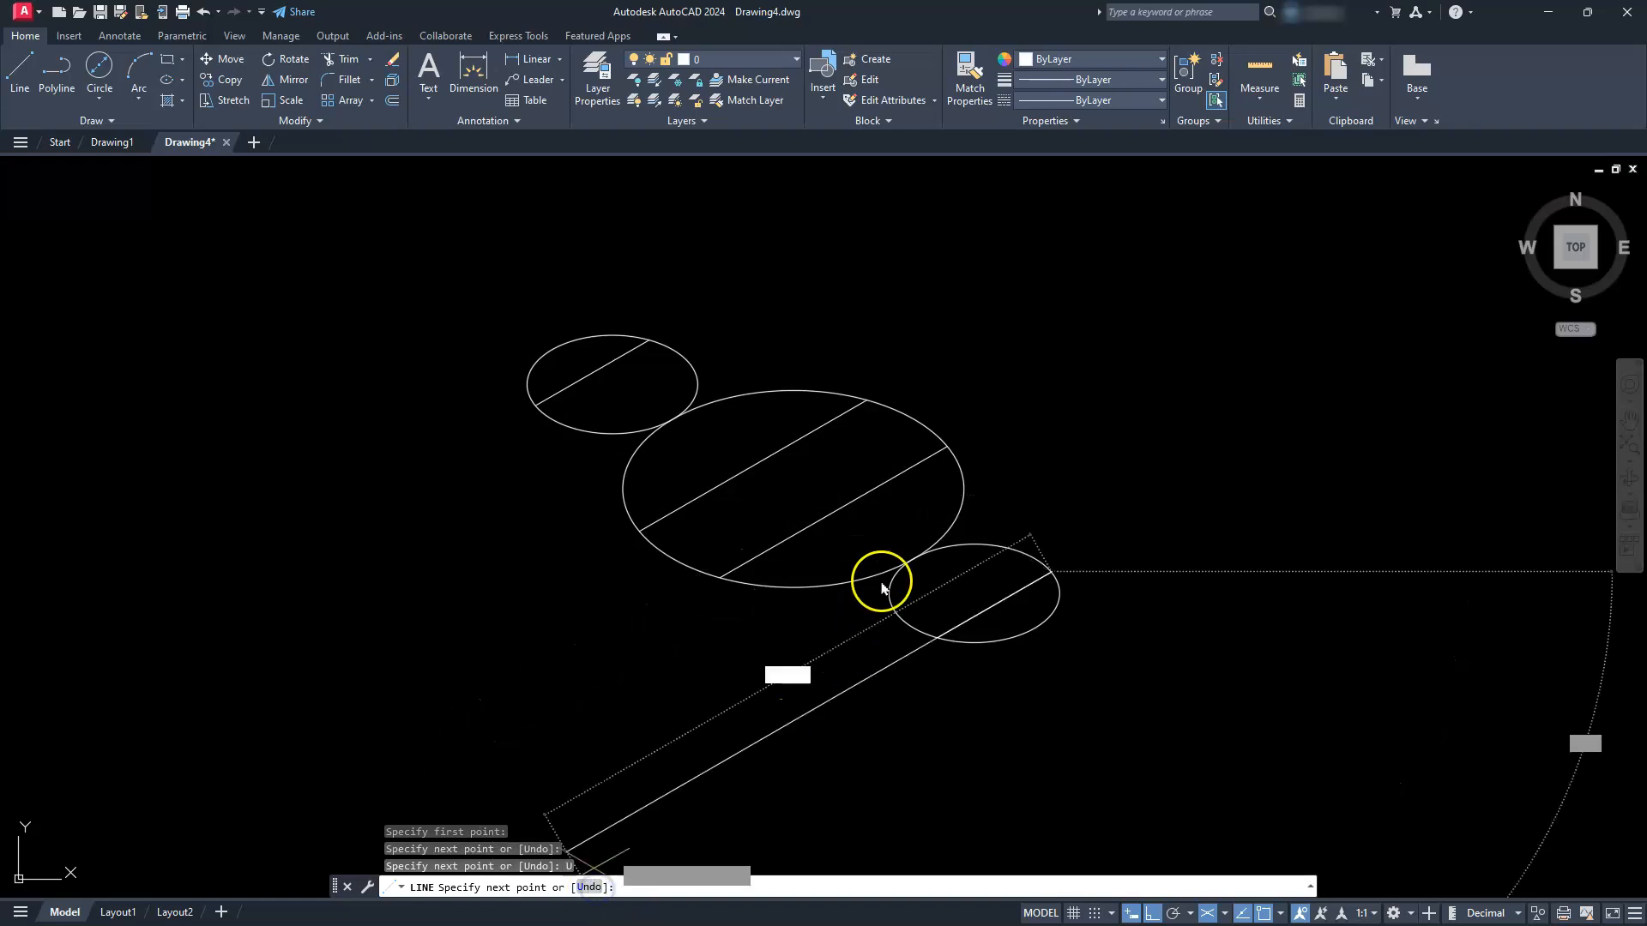
{"action": "left_click", "coordinate": [929, 463]}
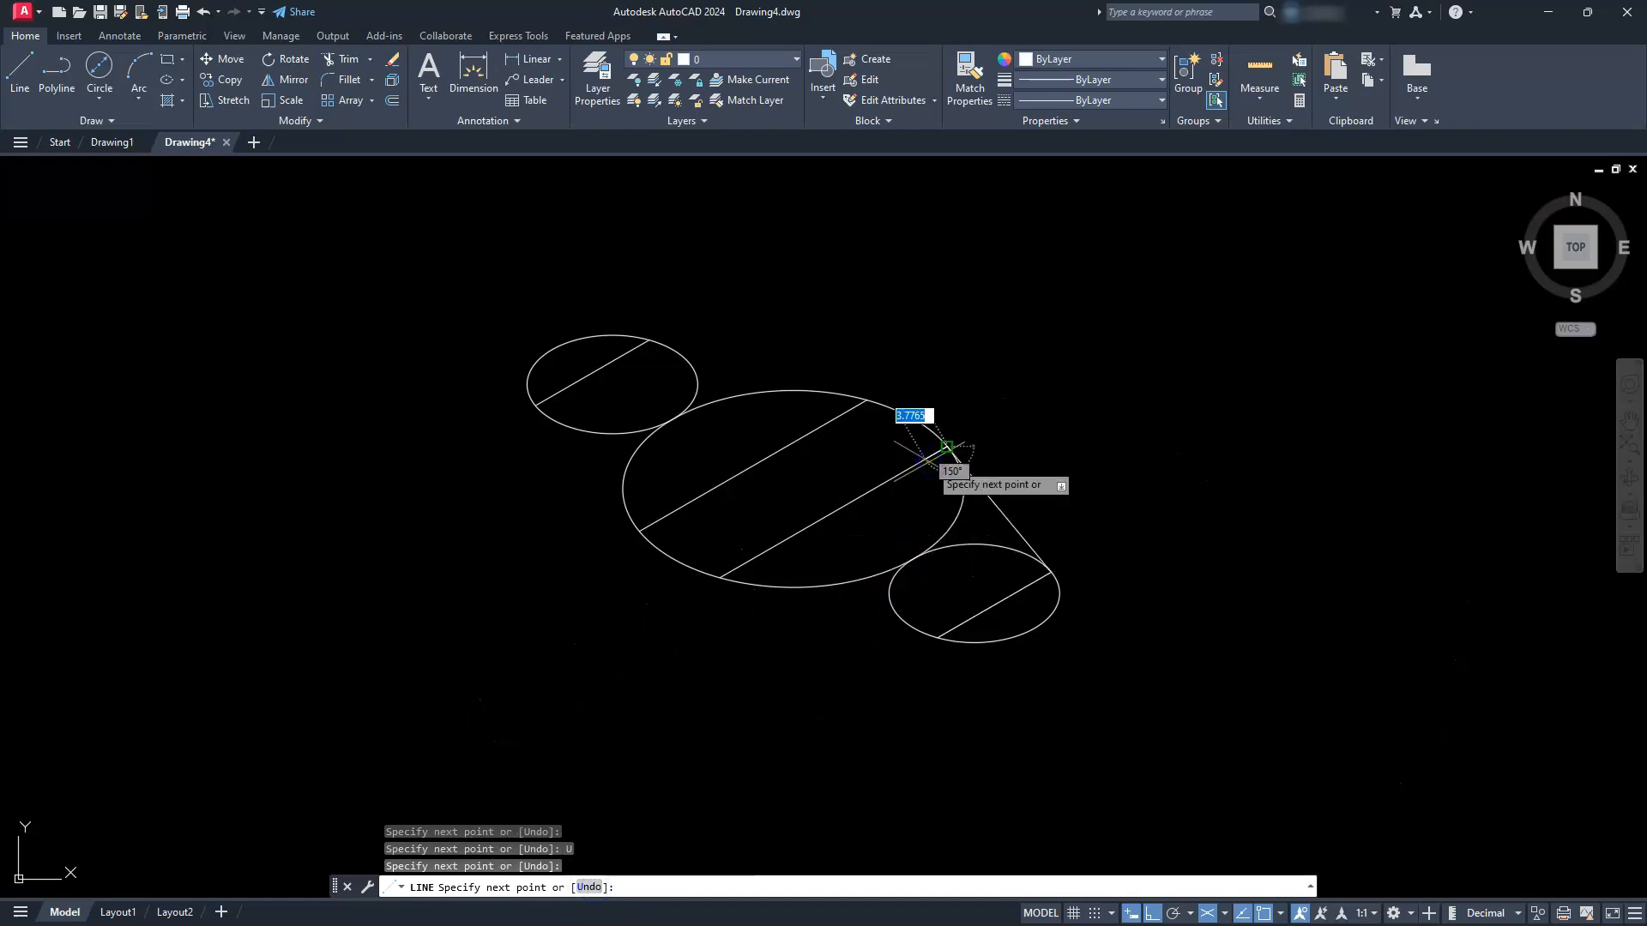
{"action": "key", "text": "Escape"}
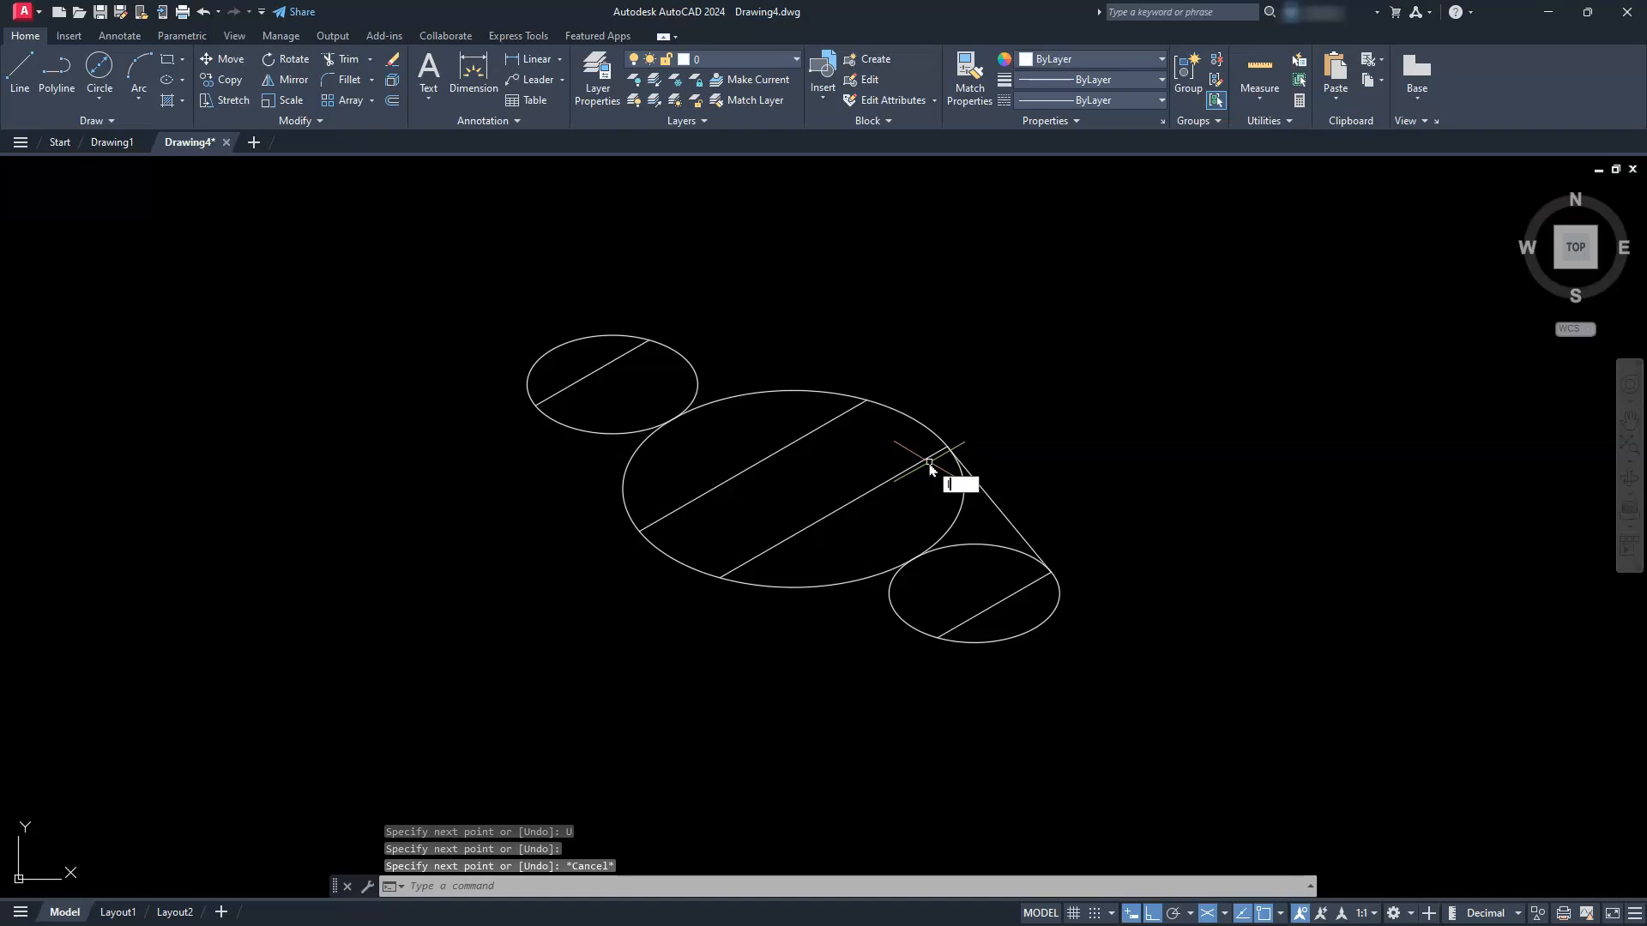
Draw a line joining the upper chord endpoints of the large ellipse and the upper-left small ellipse.
{"action": "key", "text": "Return"}
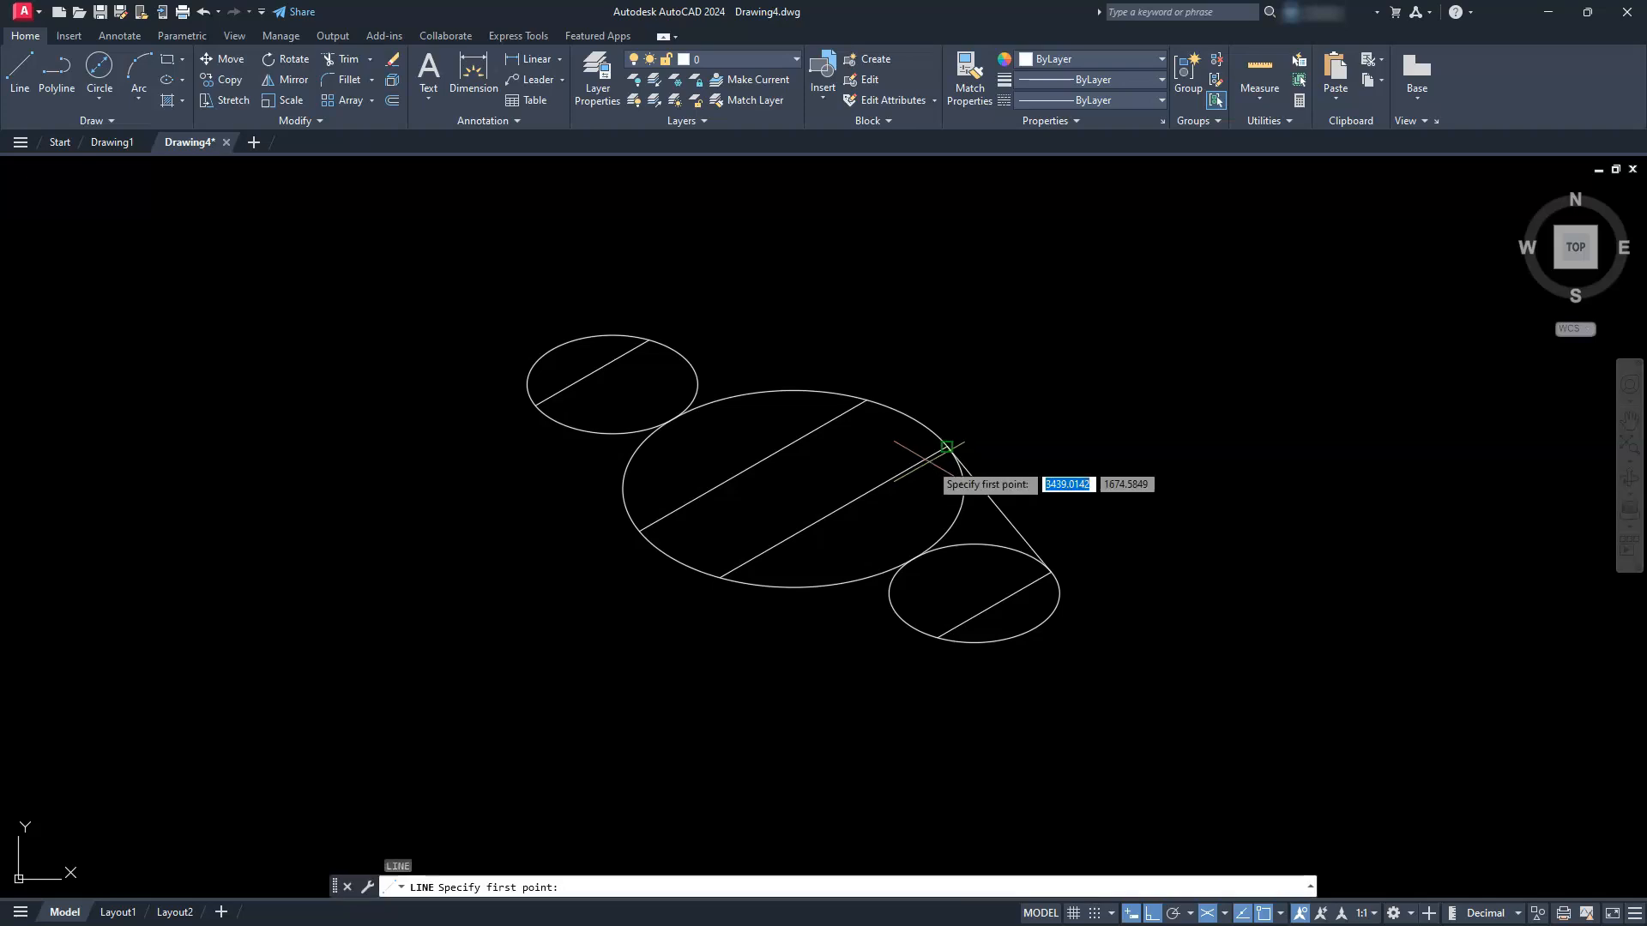
{"action": "left_click", "coordinate": [858, 403]}
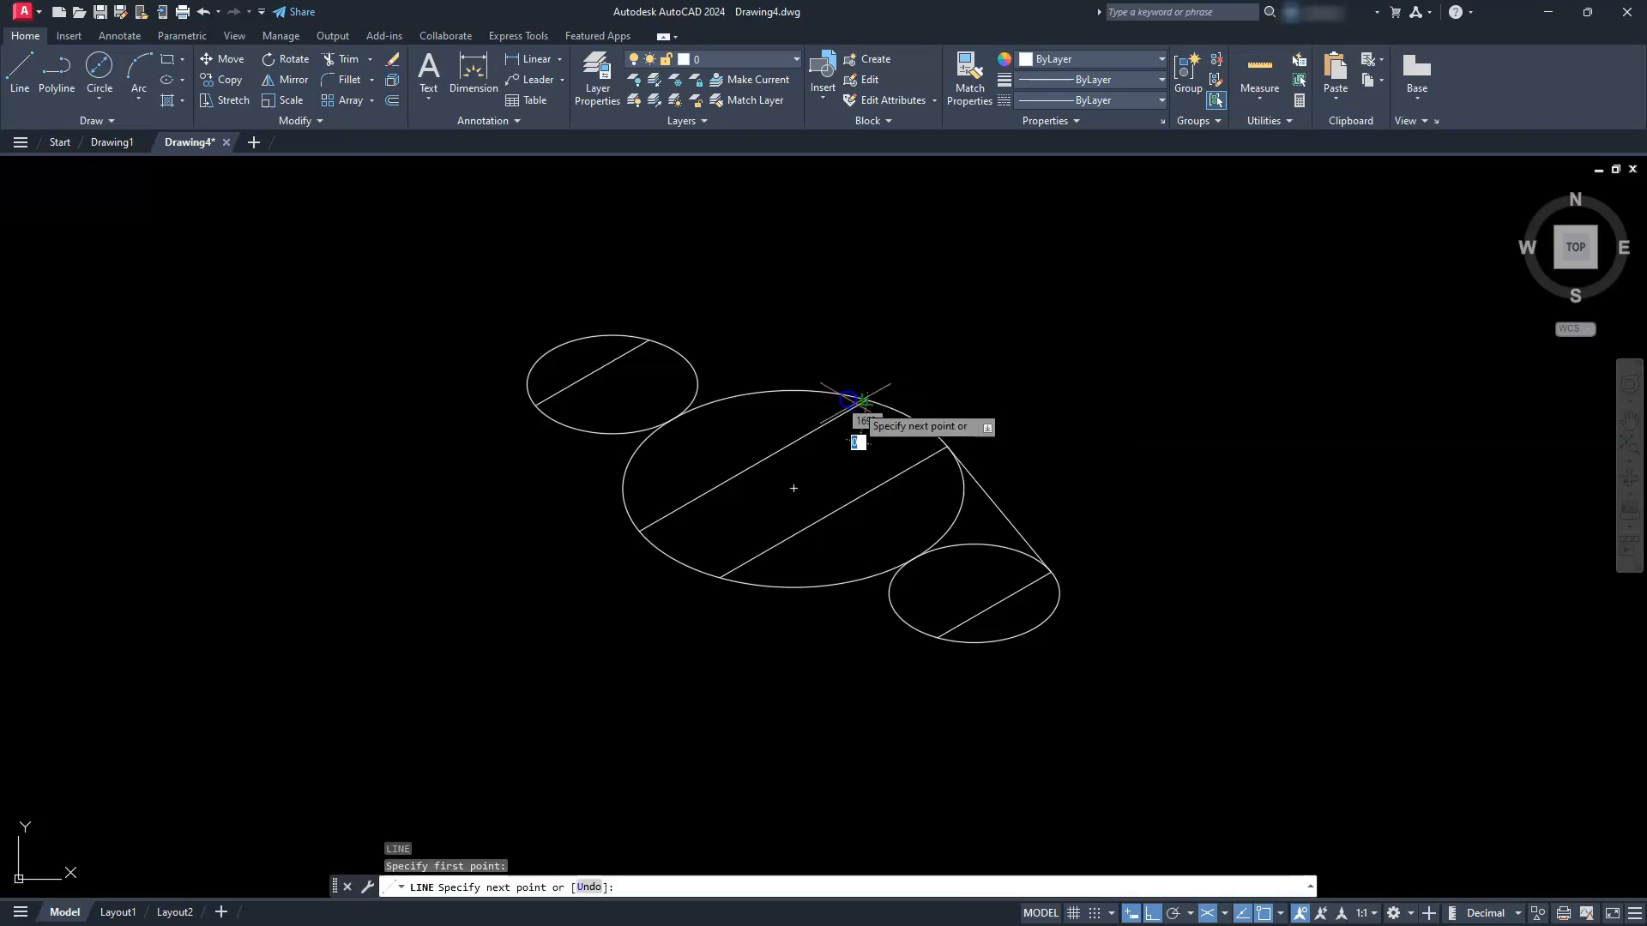
{"action": "left_click", "coordinate": [631, 340]}
{"action": "key", "text": "Escape"}
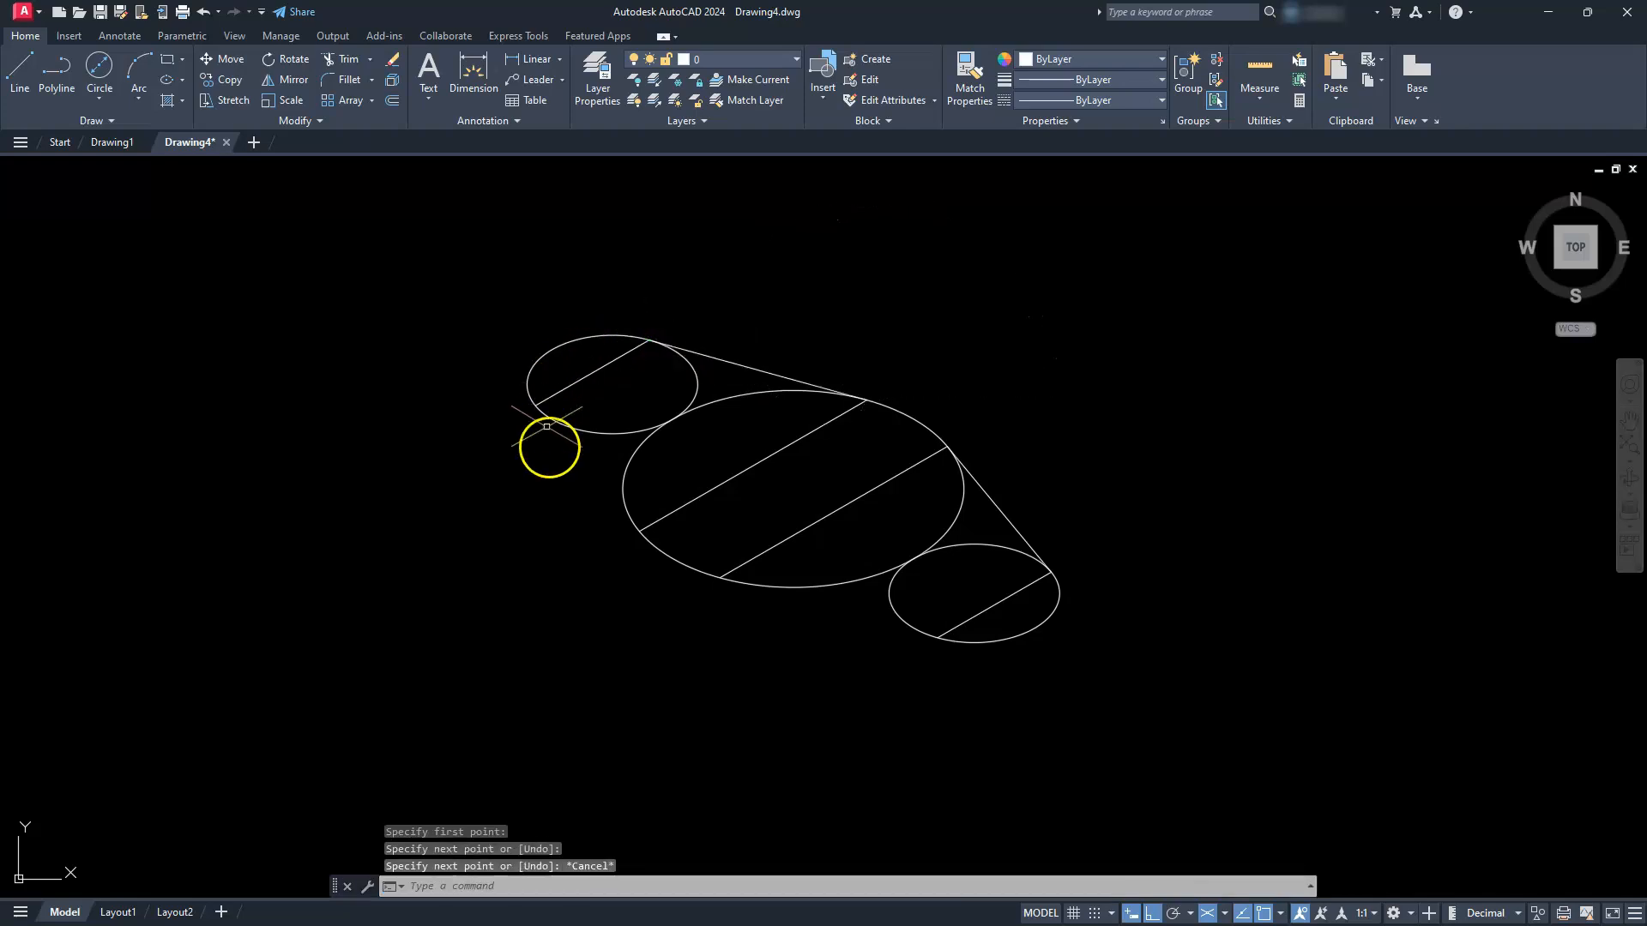
Draw a line joining the lower chord endpoints of the upper-left small ellipse and the large ellipse.
{"action": "key", "text": "space"}
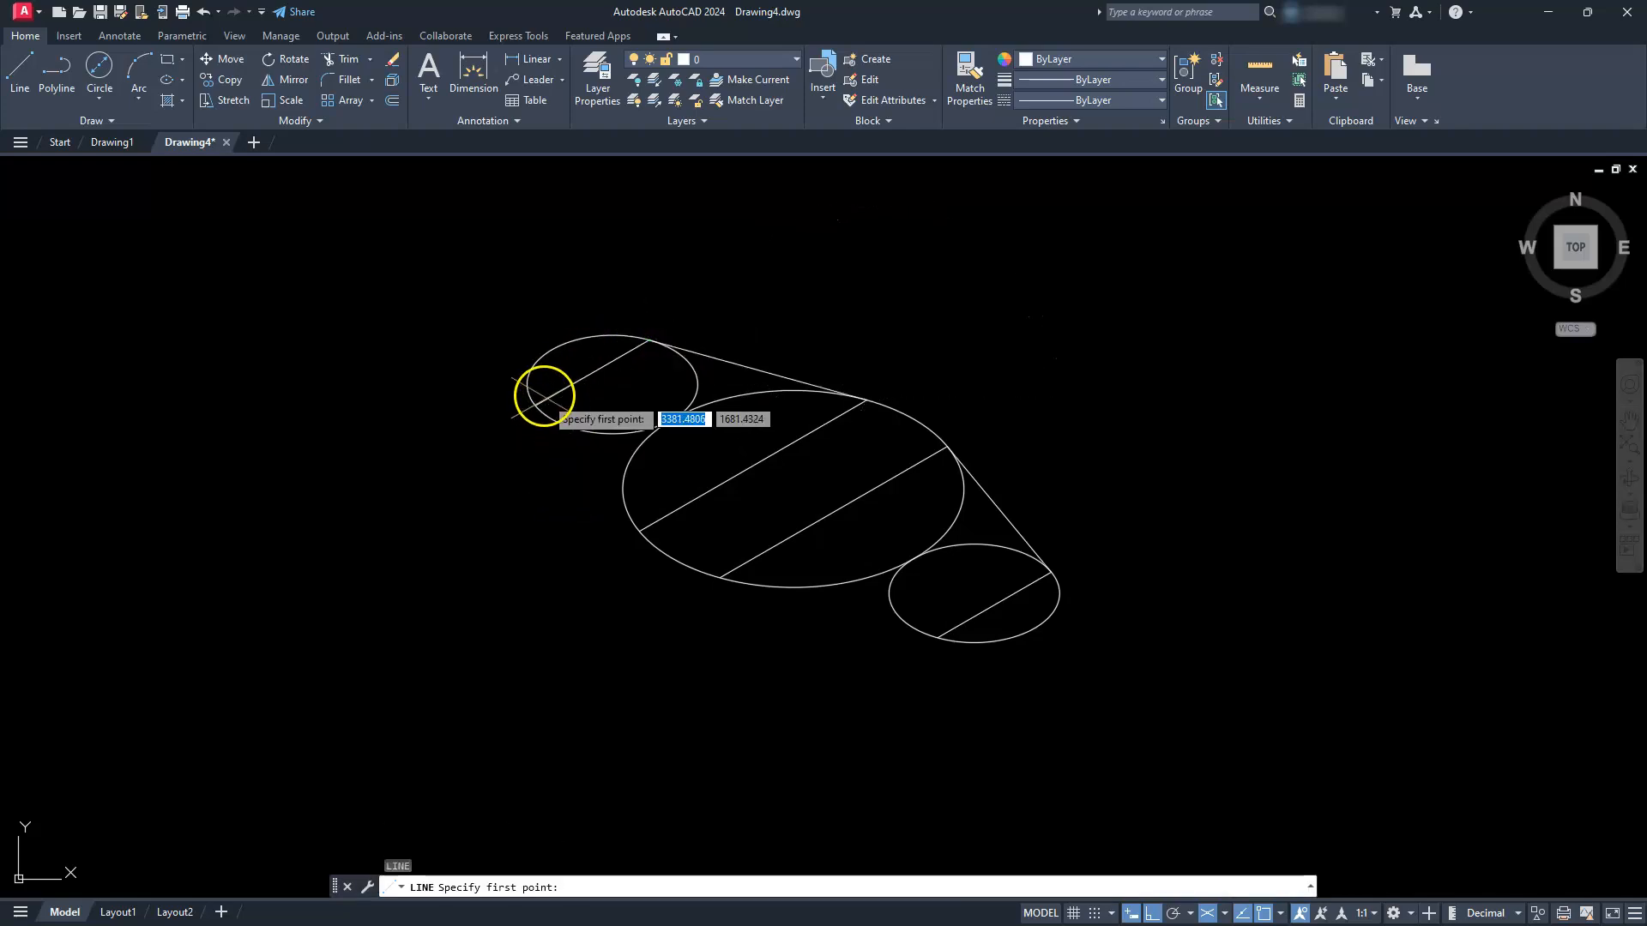
{"action": "left_click", "coordinate": [541, 396]}
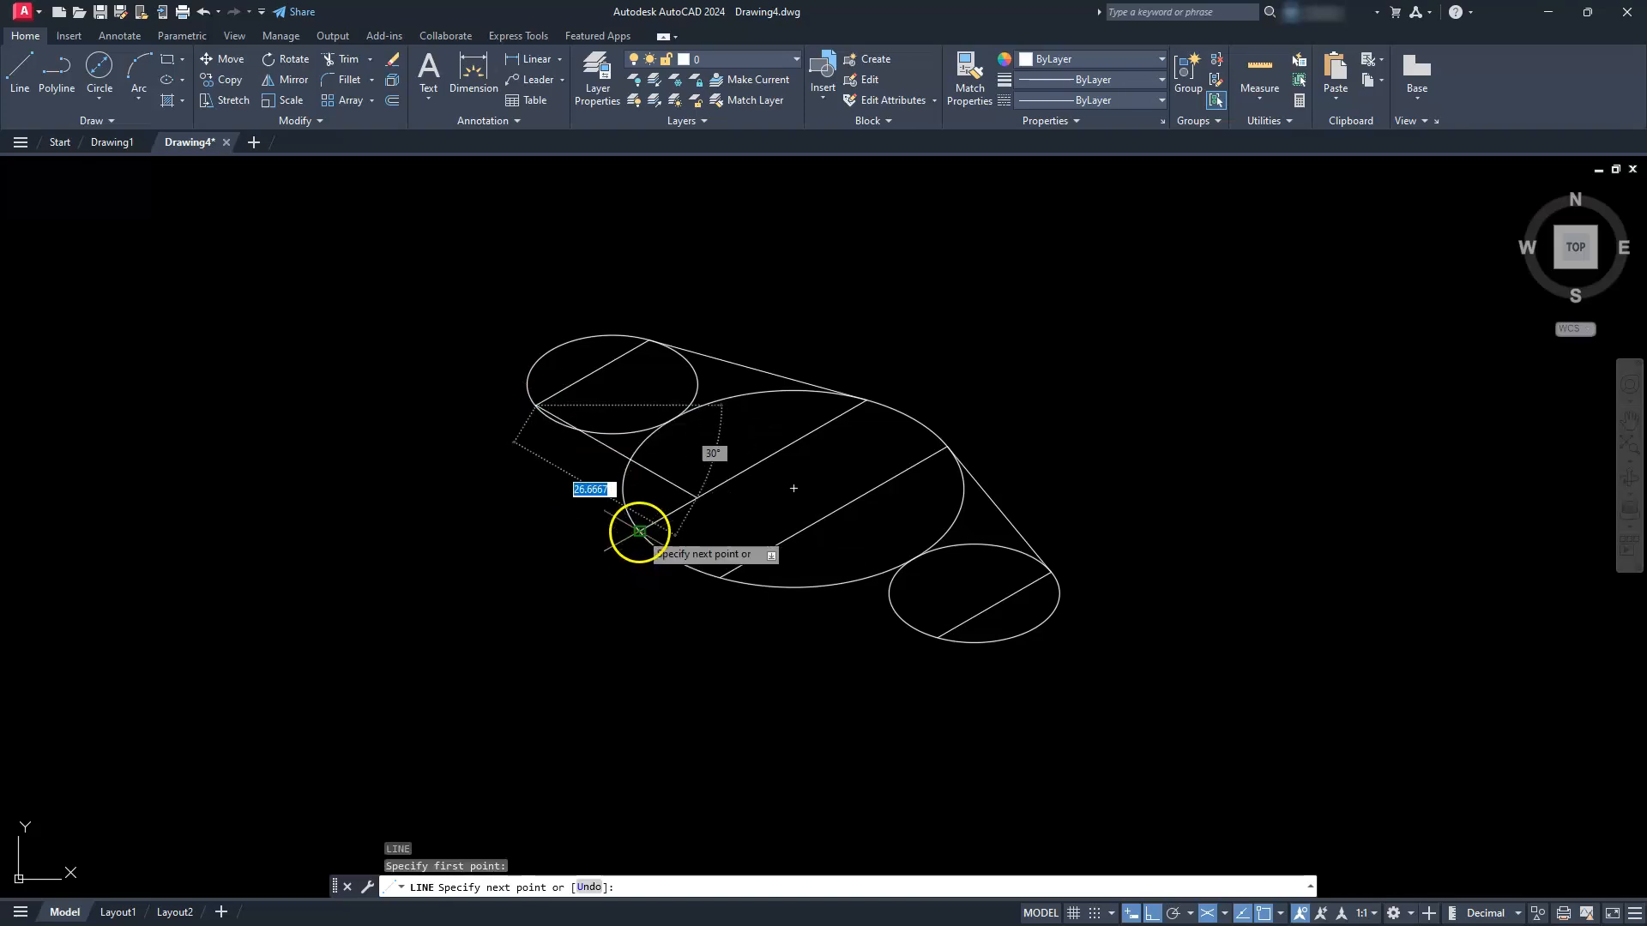
{"action": "left_click", "coordinate": [639, 530]}
{"action": "key", "text": "Escape"}
Draw a line joining the lower chord endpoints of the large ellipse and the lower-right small ellipse.
{"action": "key", "text": "space"}
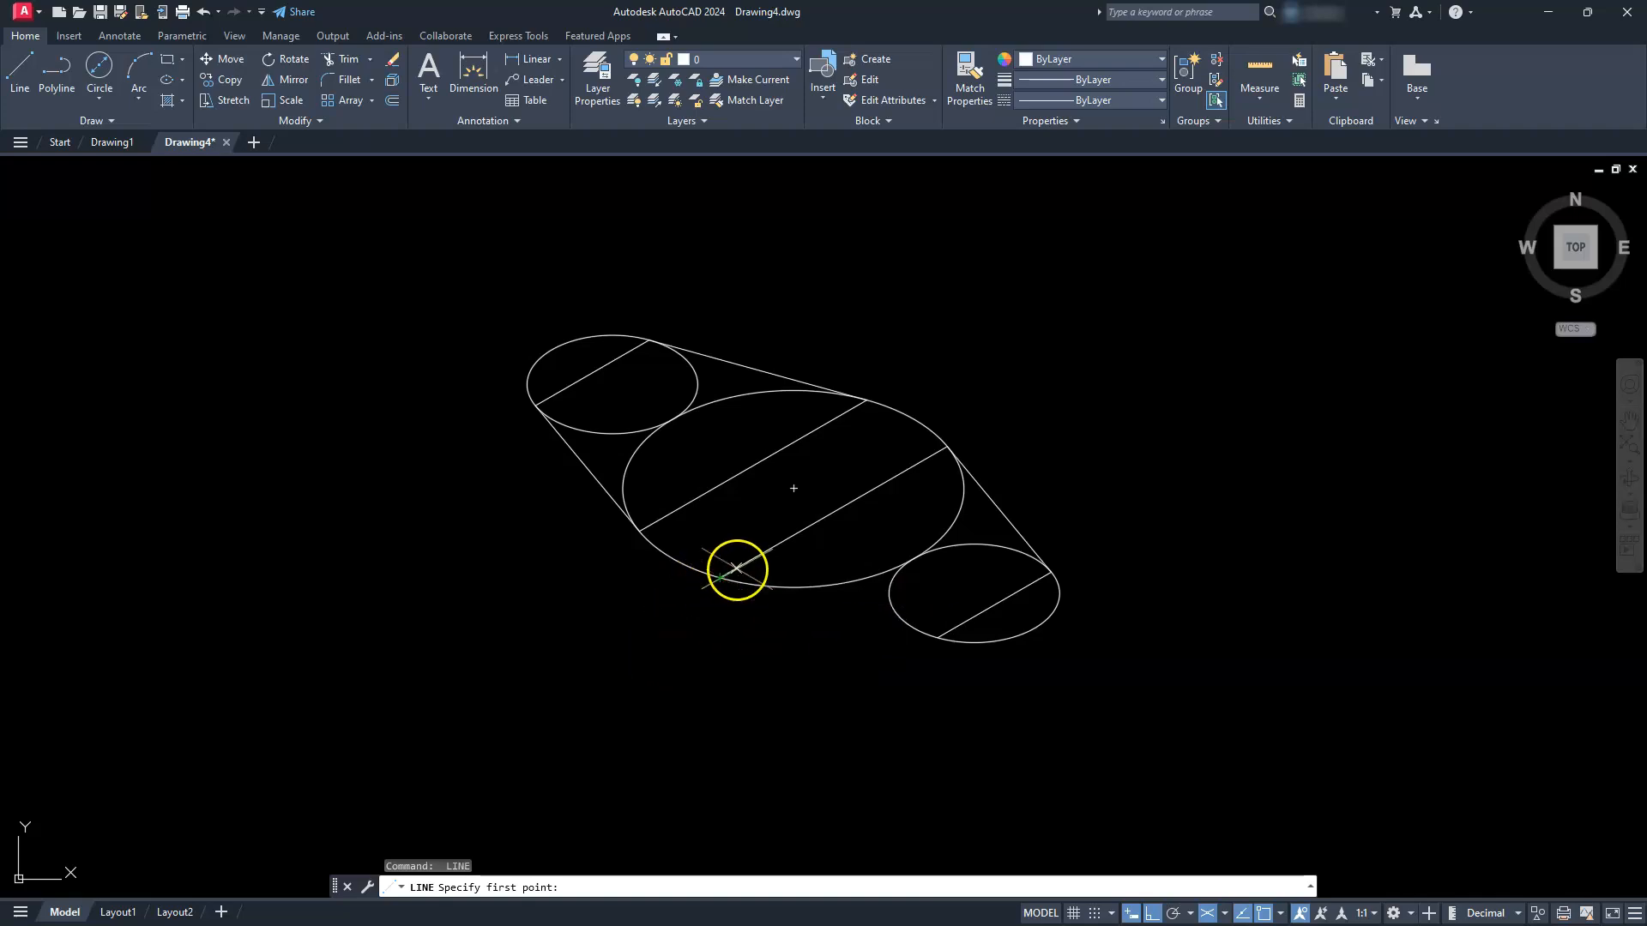
{"action": "left_click", "coordinate": [722, 576]}
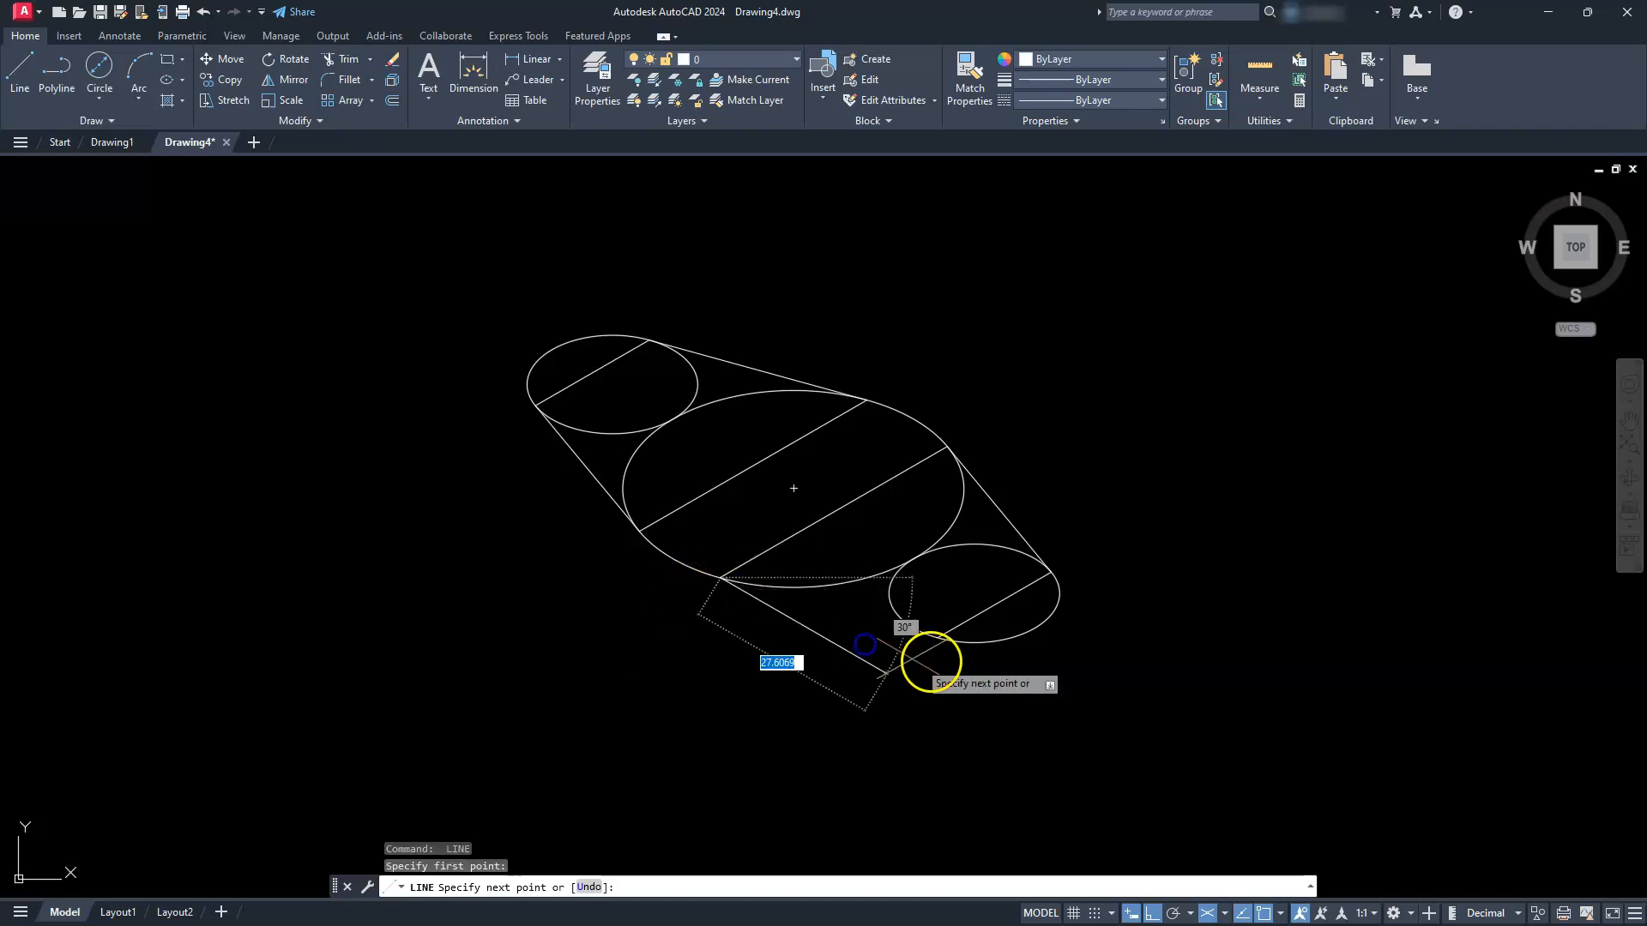
{"action": "left_click", "coordinate": [944, 632]}
{"action": "key", "text": "Escape"}
{"action": "key", "text": "Escape"}
{"action": "key", "text": "Escape"}
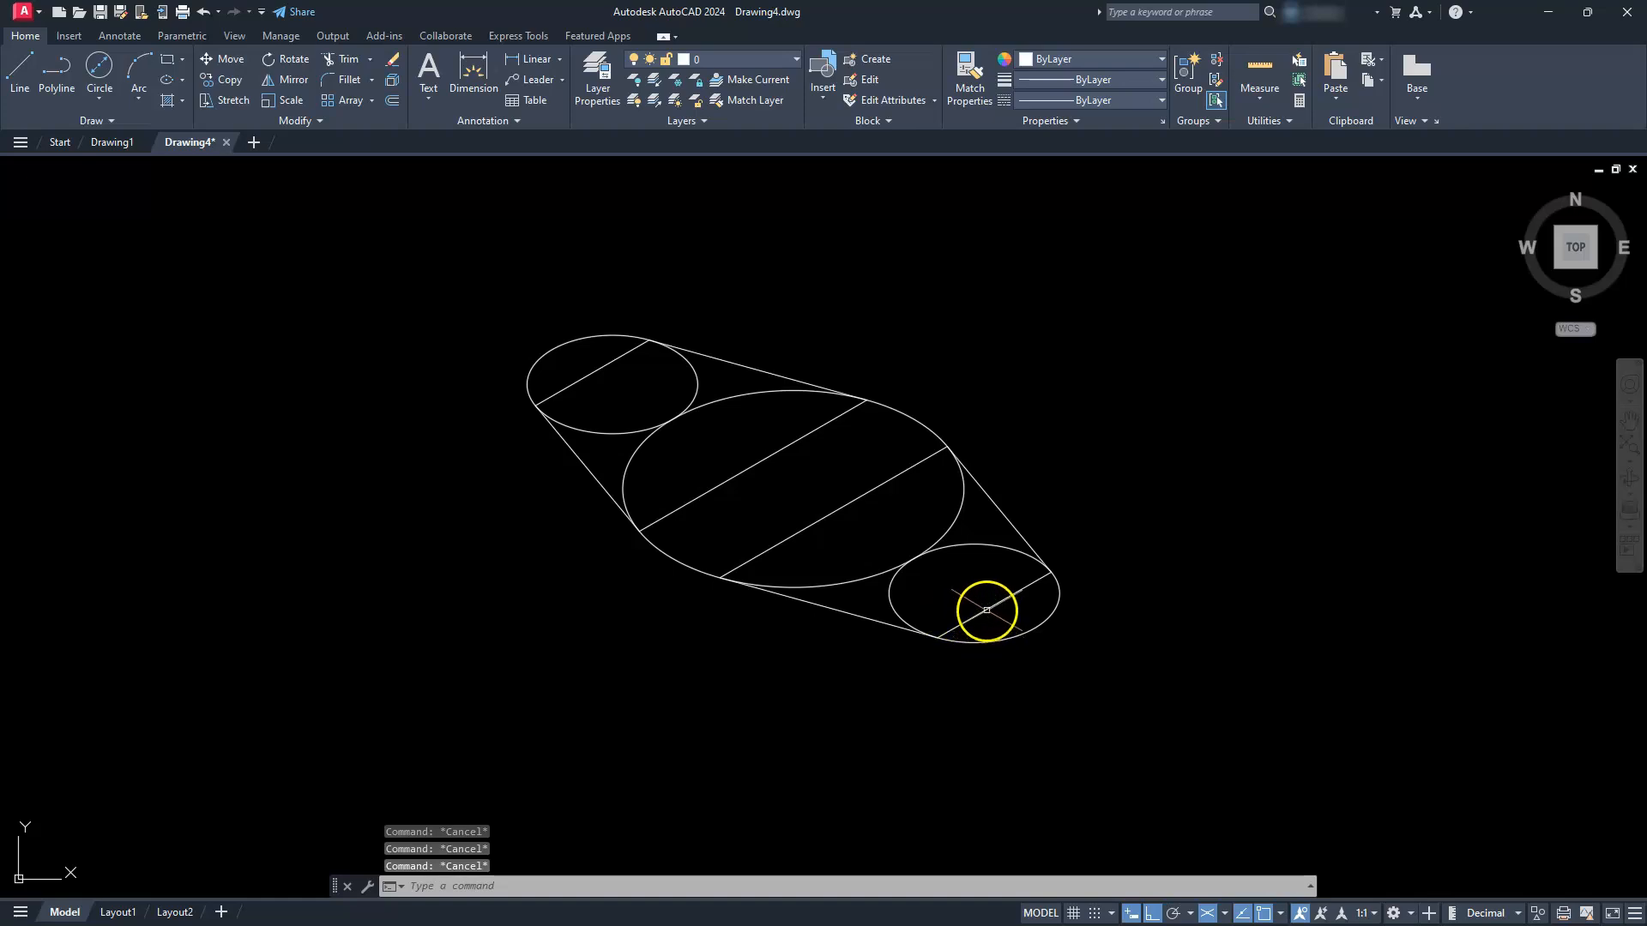
Delete the four construction chords inside the three ellipses.
{"action": "left_click", "coordinate": [861, 503]}
{"action": "left_click", "coordinate": [764, 439]}
{"action": "left_click", "coordinate": [757, 466]}
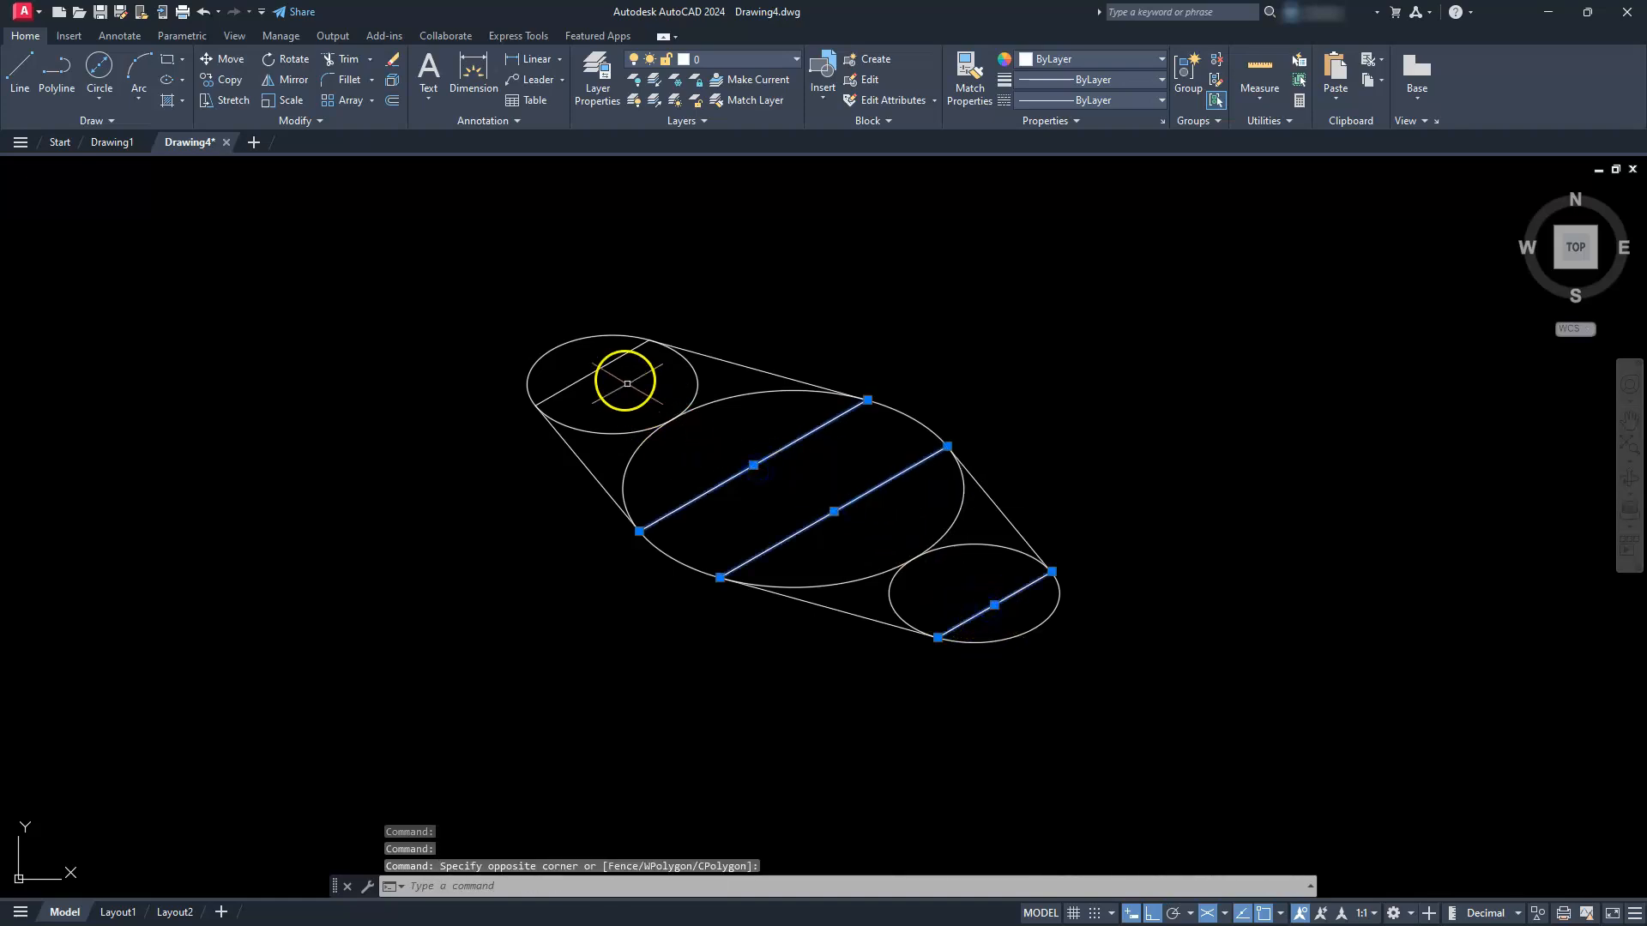
{"action": "left_click", "coordinate": [608, 362]}
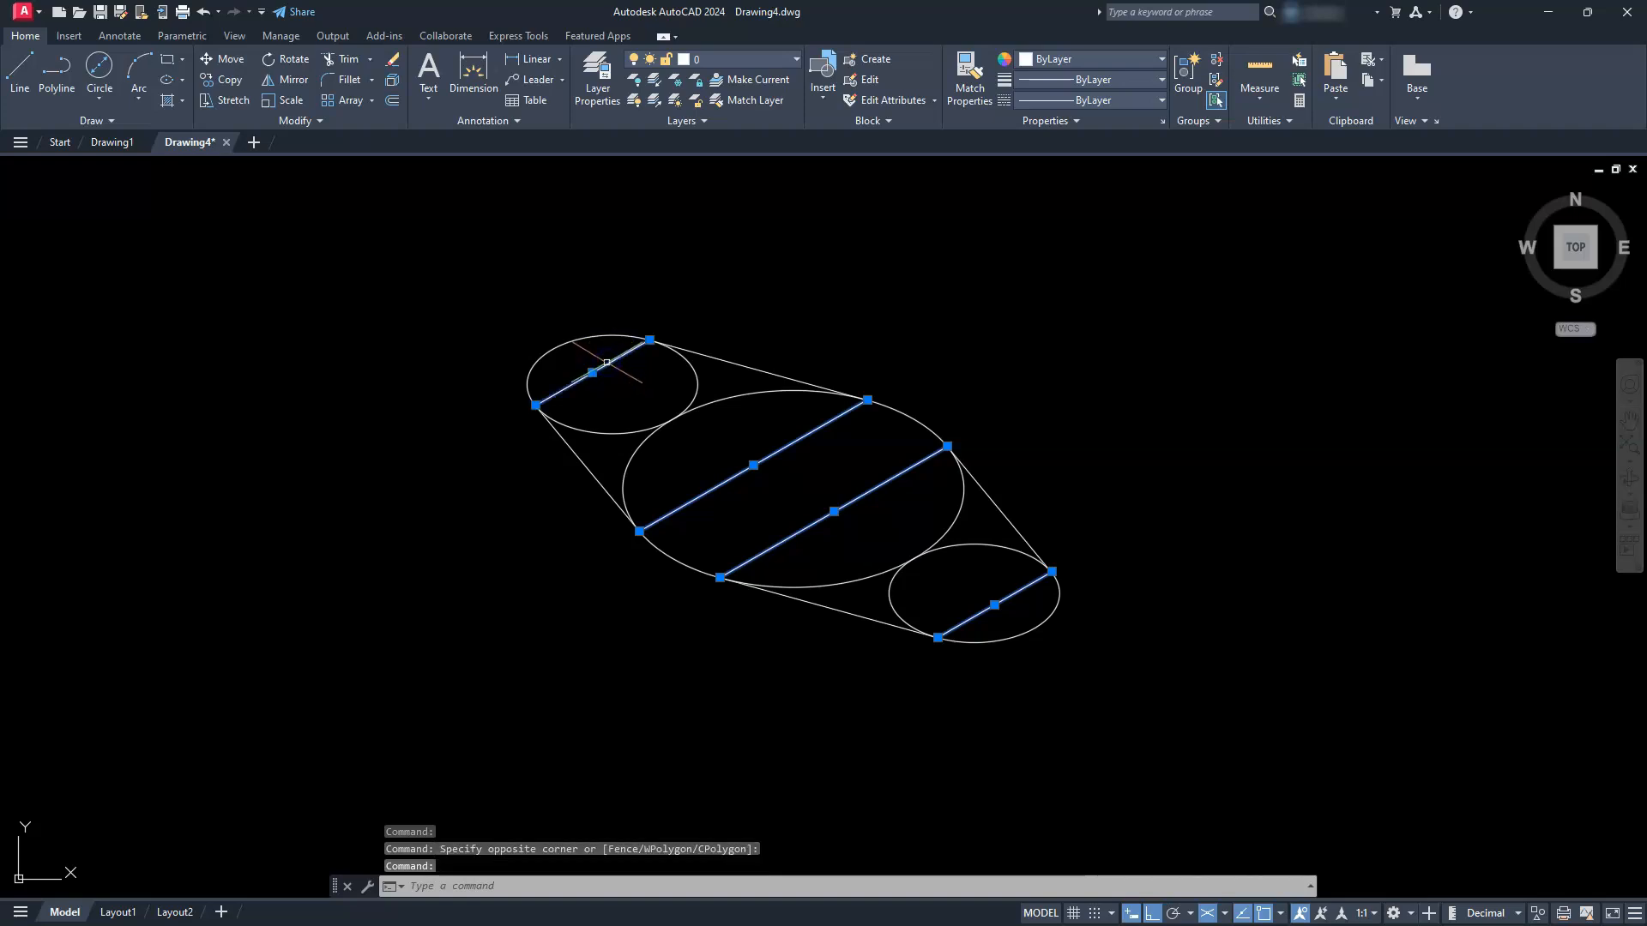
{"action": "key", "text": "Delete"}
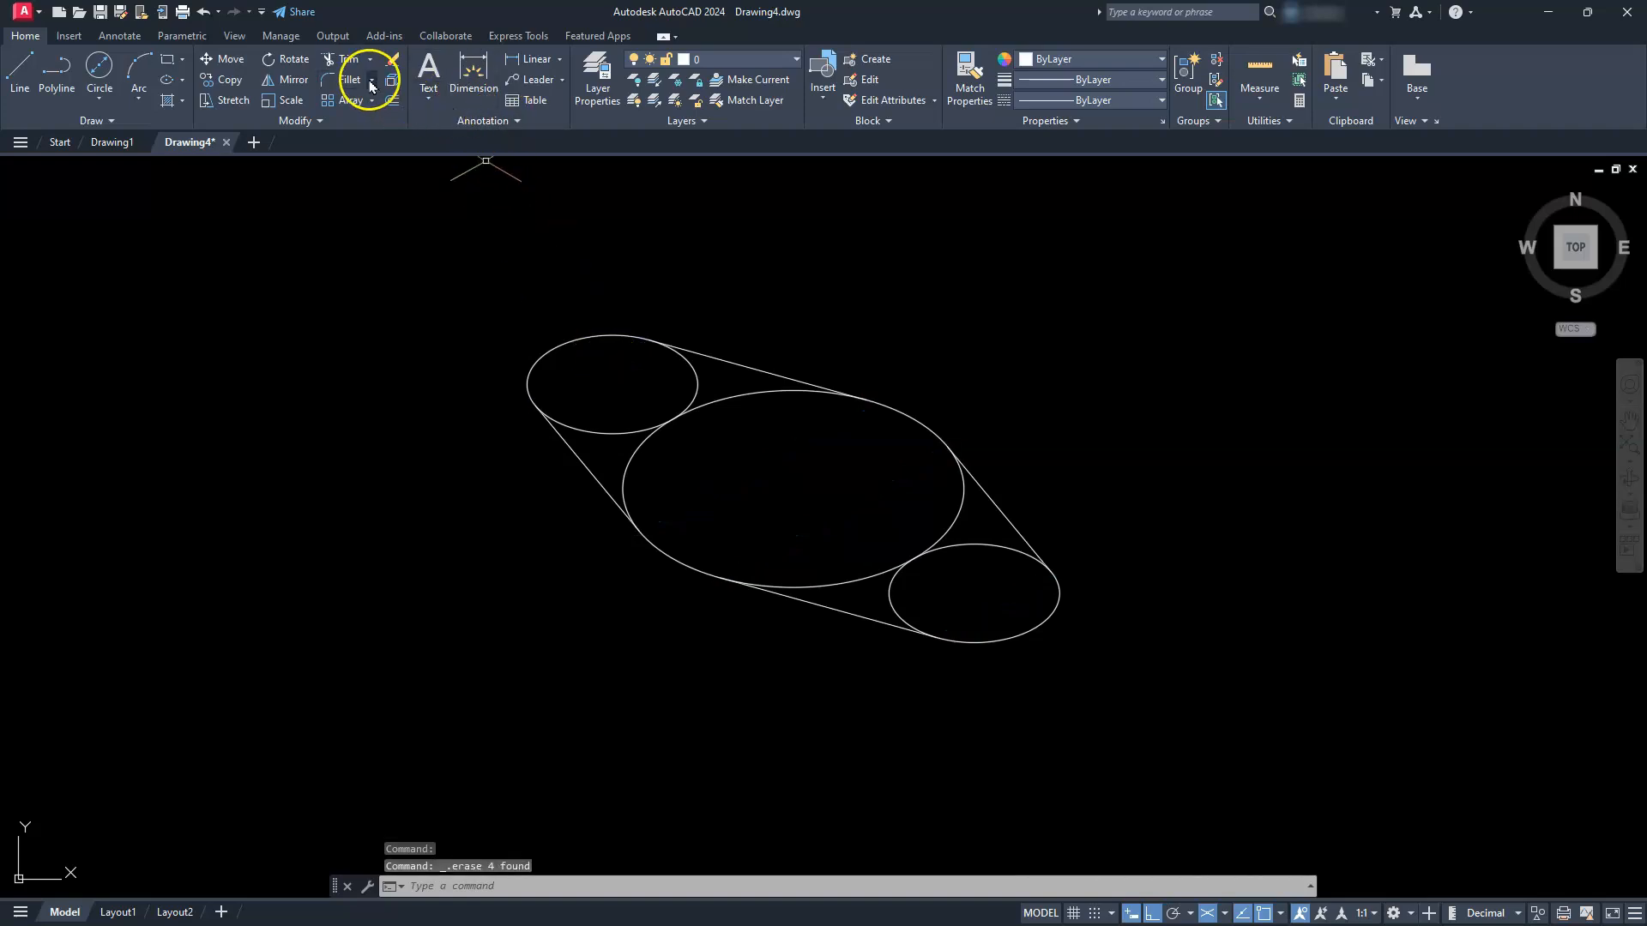
Trim the inner arcs of the three ellipses, leaving a single closed outer outline.
{"action": "left_click", "coordinate": [349, 60]}
{"action": "left_click", "coordinate": [603, 431]}
{"action": "left_click_drag", "start_coordinate": [633, 420], "coordinate": [691, 403]}
{"action": "left_click_drag", "start_coordinate": [902, 594], "coordinate": [892, 591]}
{"action": "left_click", "coordinate": [929, 554]}
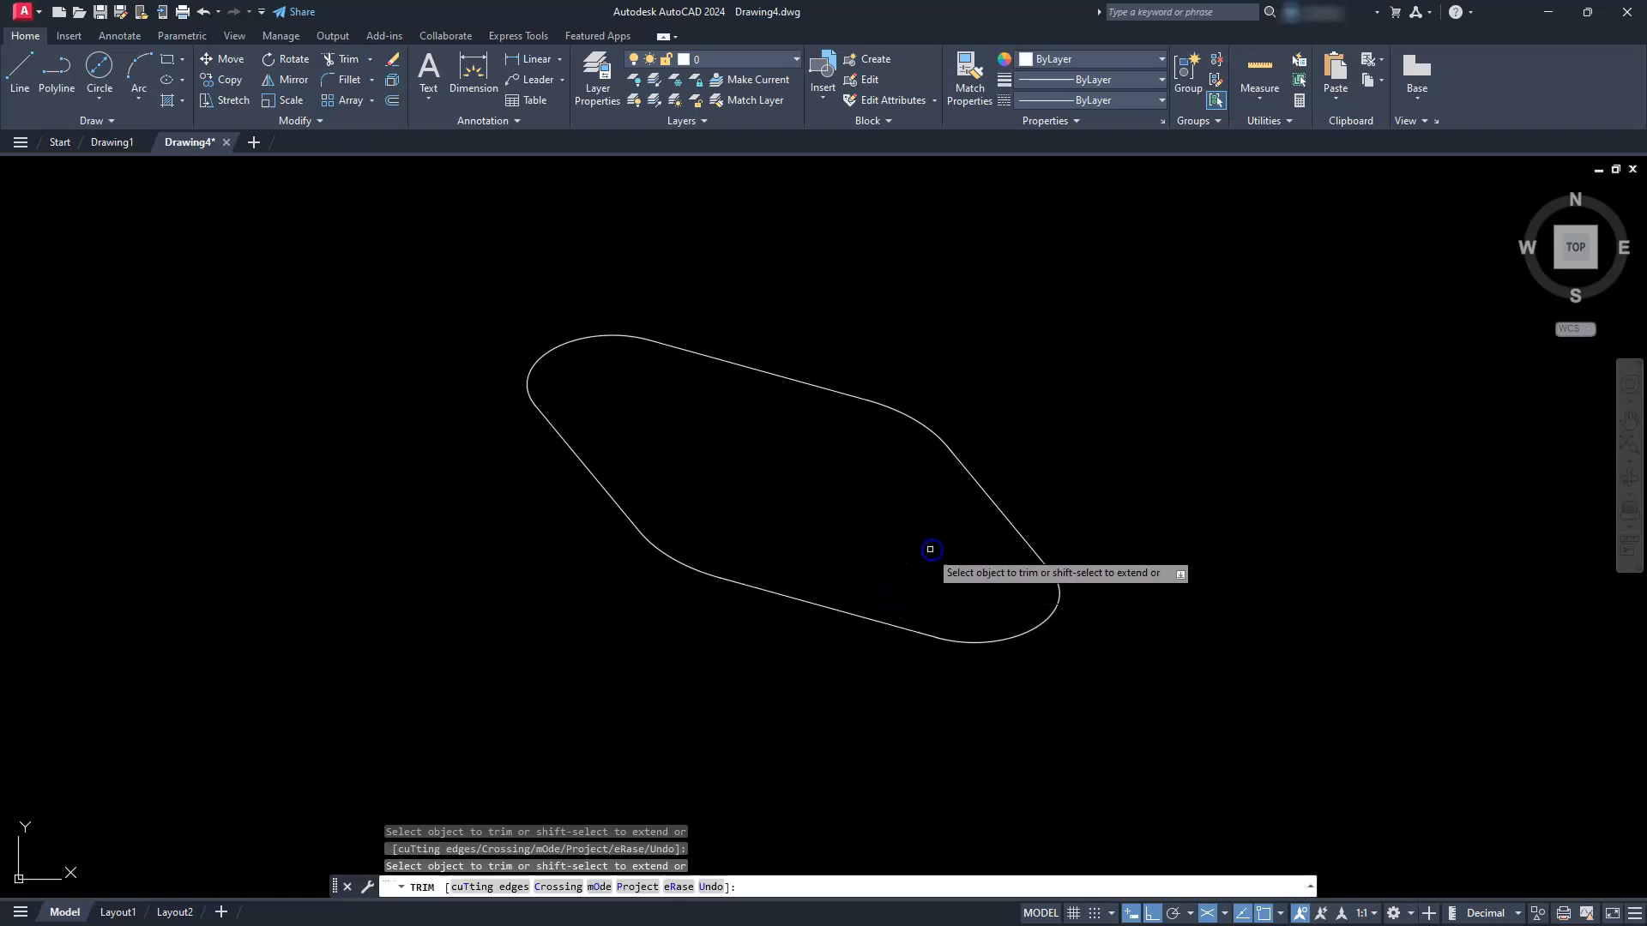
{"action": "key", "text": "Escape"}
{"action": "key", "text": "Escape"}
{"action": "key", "text": "Escape"}
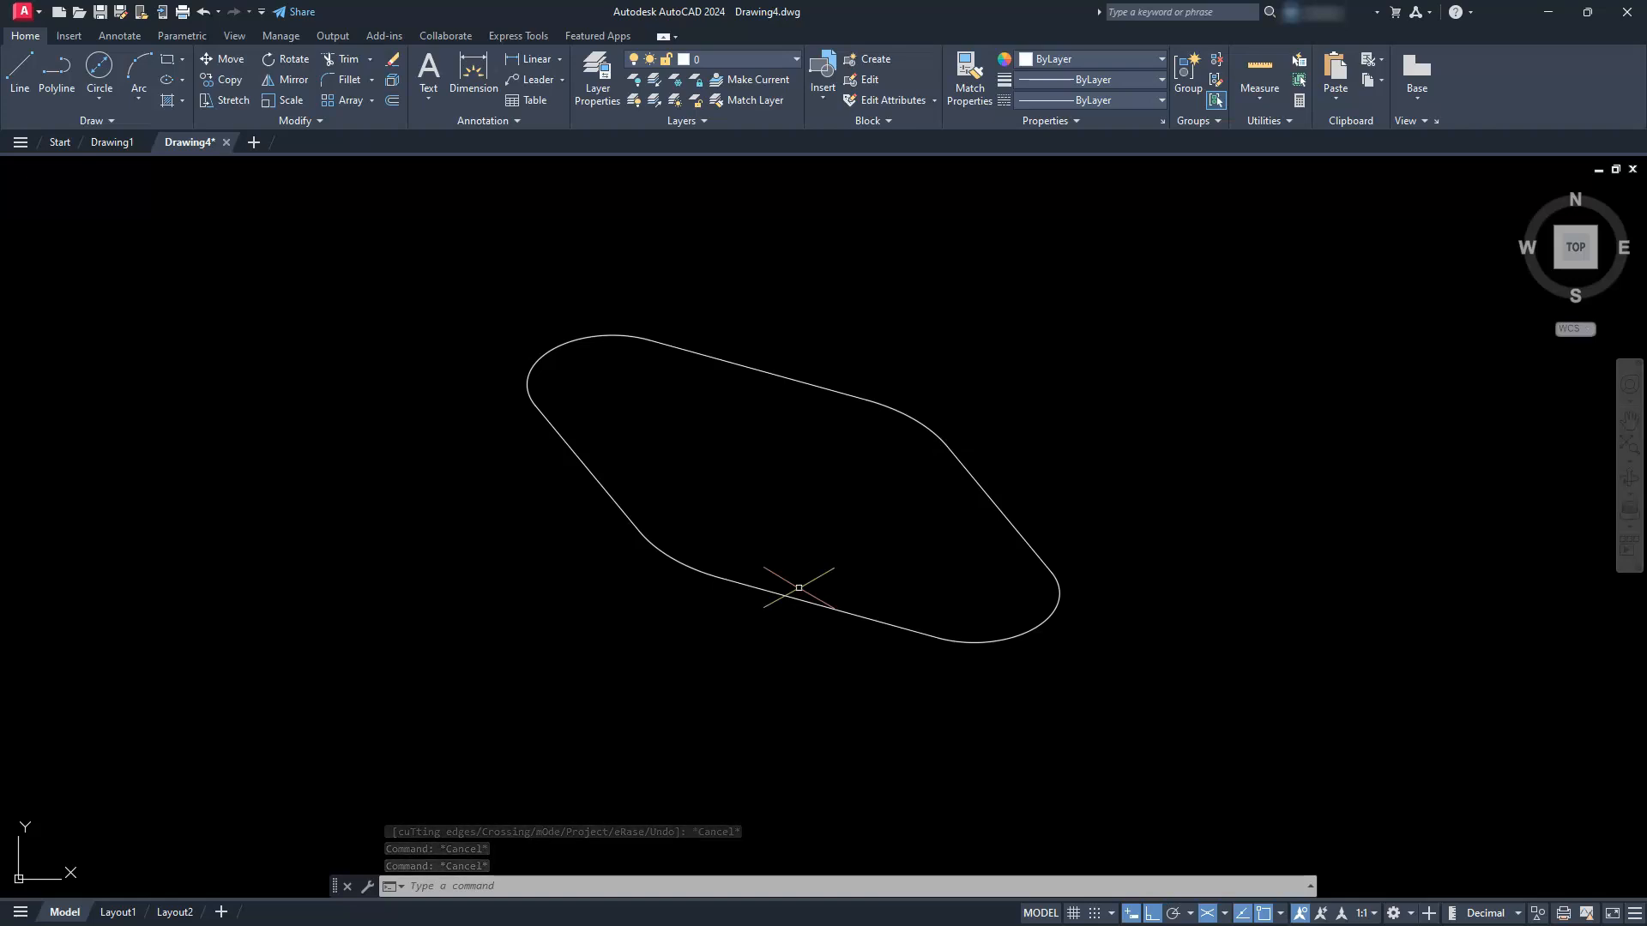
Switch to the left isoplane and copy the entire closed flange outline 10 units straight down.
{"action": "scroll", "coordinate": [798, 588], "scroll_direction": "down", "scroll_amount": 2}
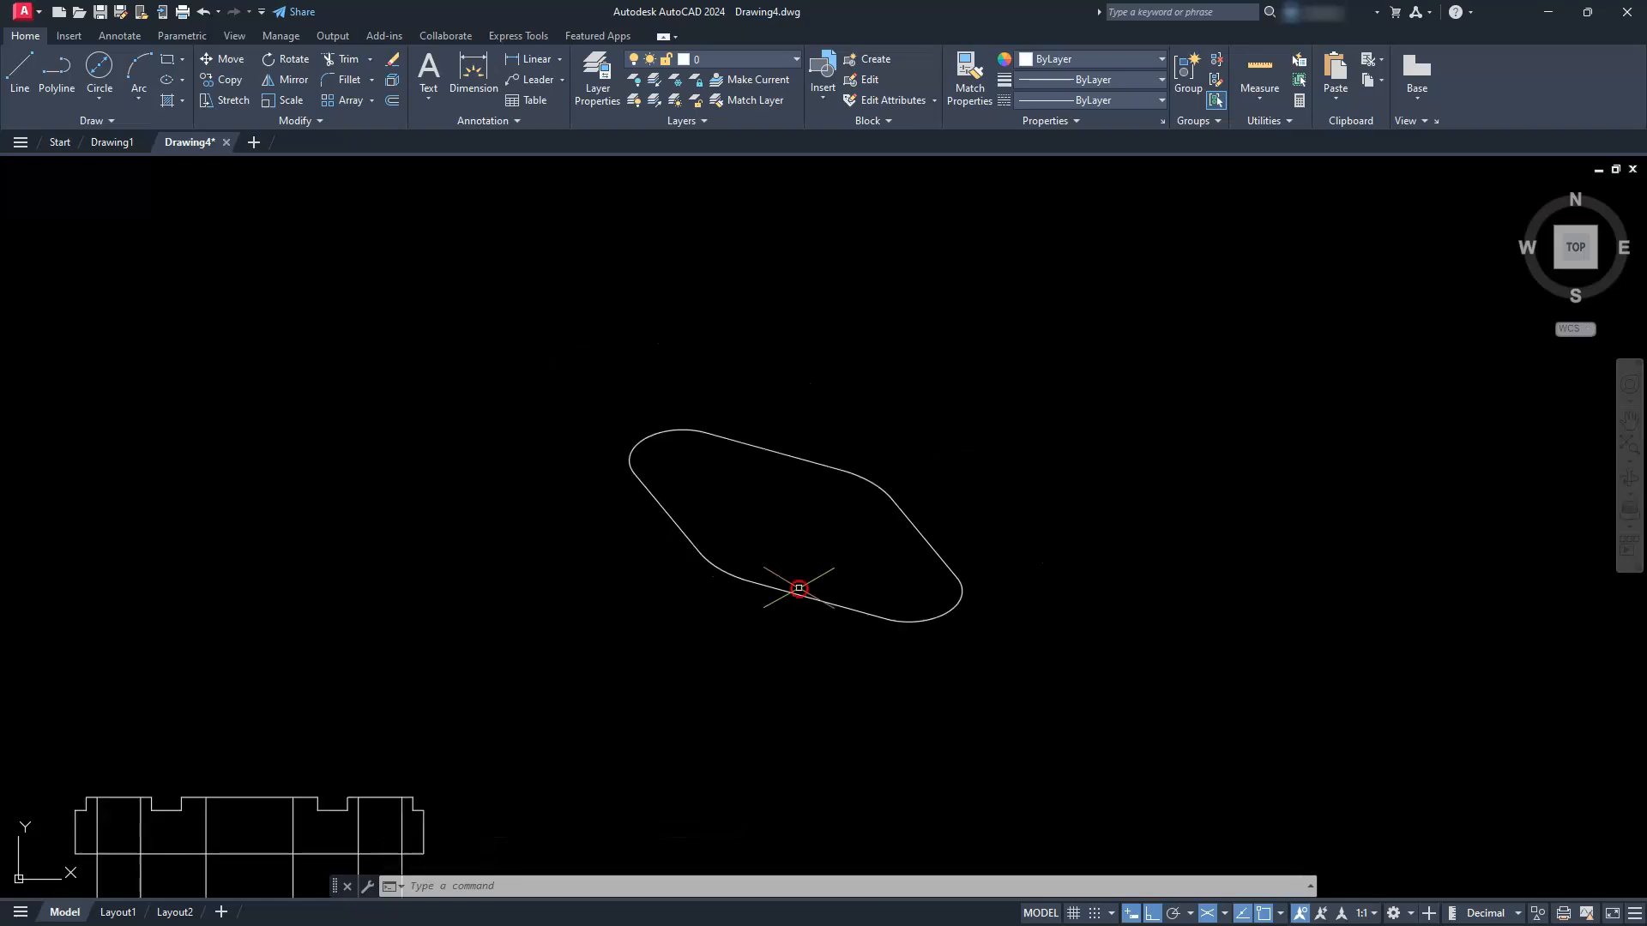
{"action": "middle_click_drag", "start_coordinate": [799, 587], "coordinate": [915, 552]}
{"action": "scroll", "coordinate": [913, 546], "scroll_direction": "up", "scroll_amount": 2}
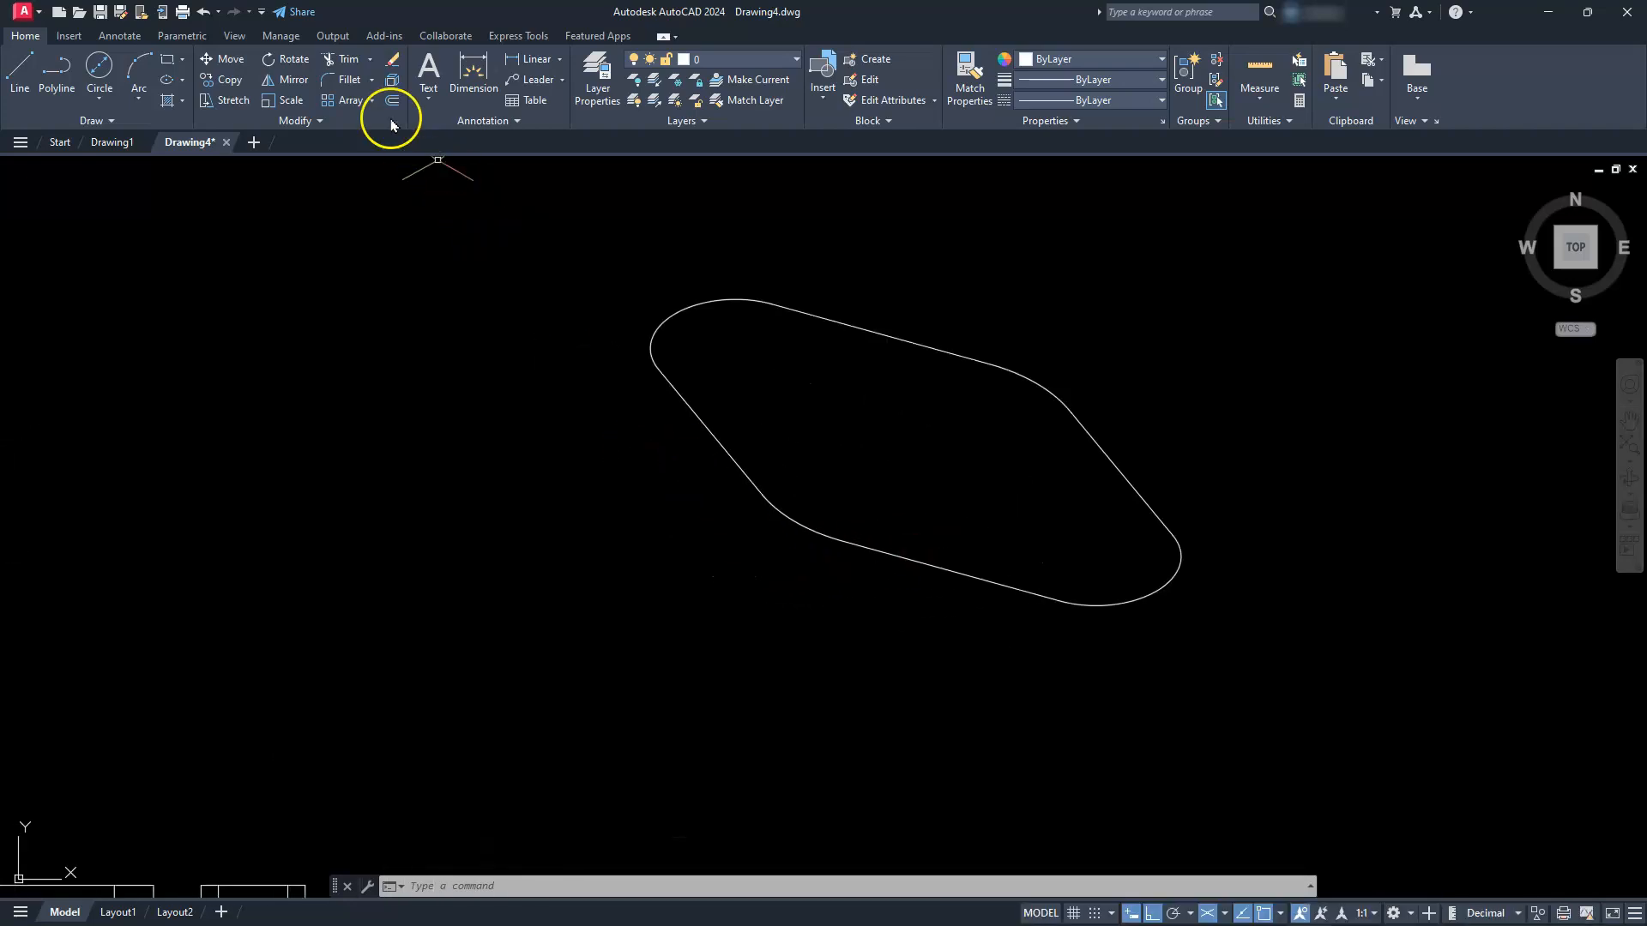
{"action": "left_click", "coordinate": [225, 78]}
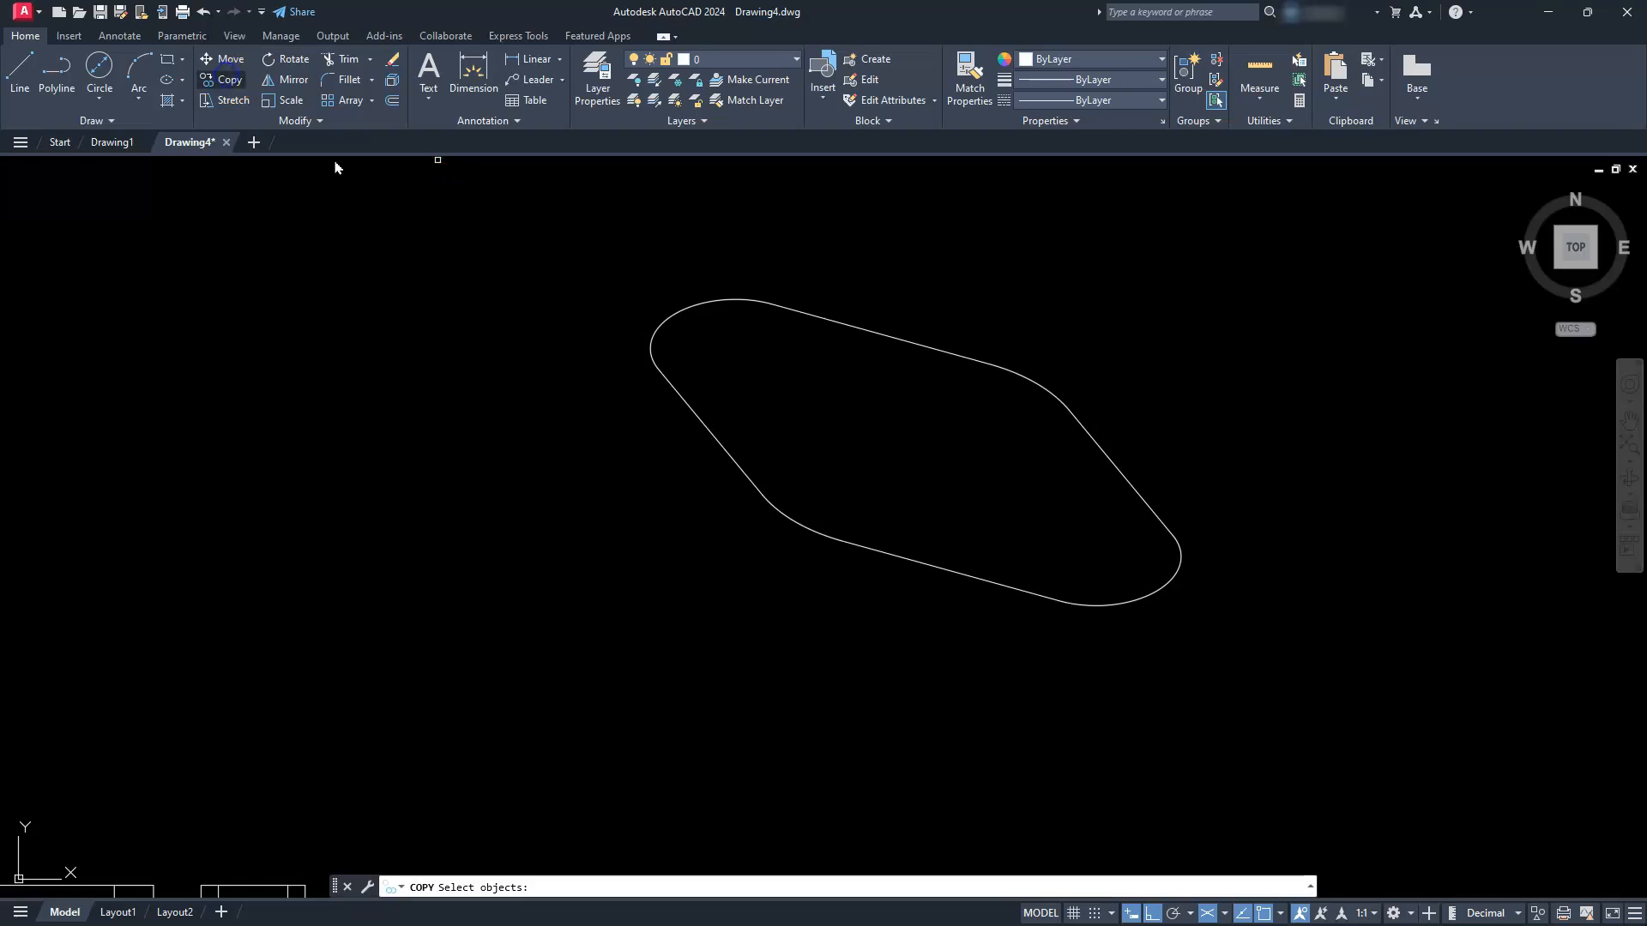
{"action": "left_click", "coordinate": [1223, 911]}
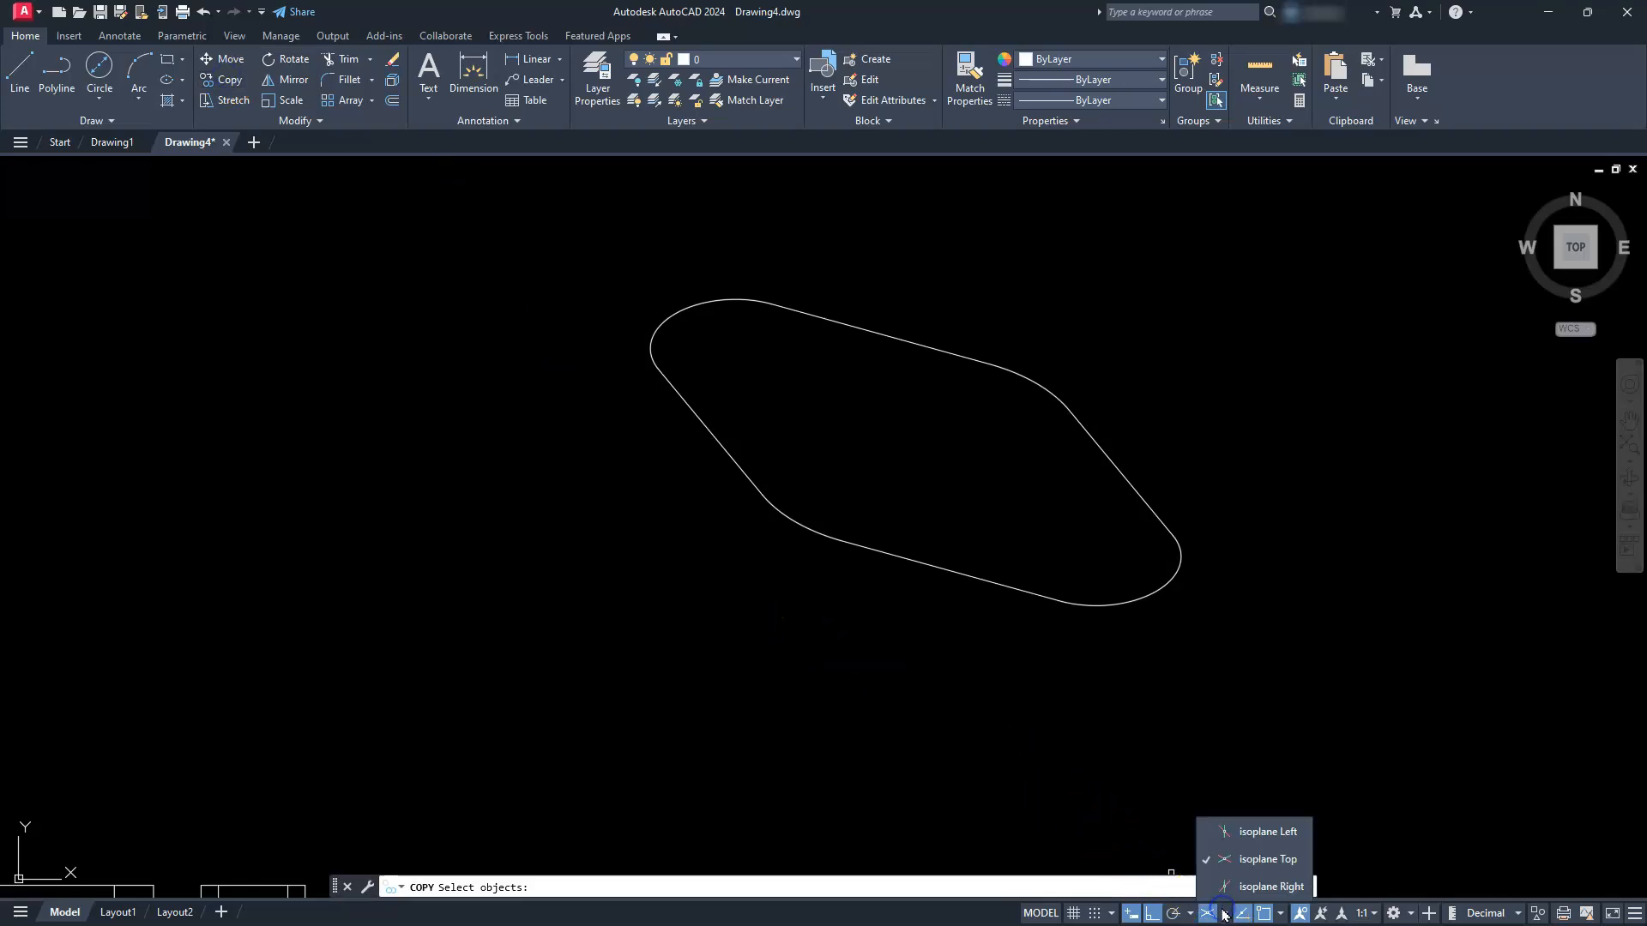
{"action": "left_click", "coordinate": [1267, 832]}
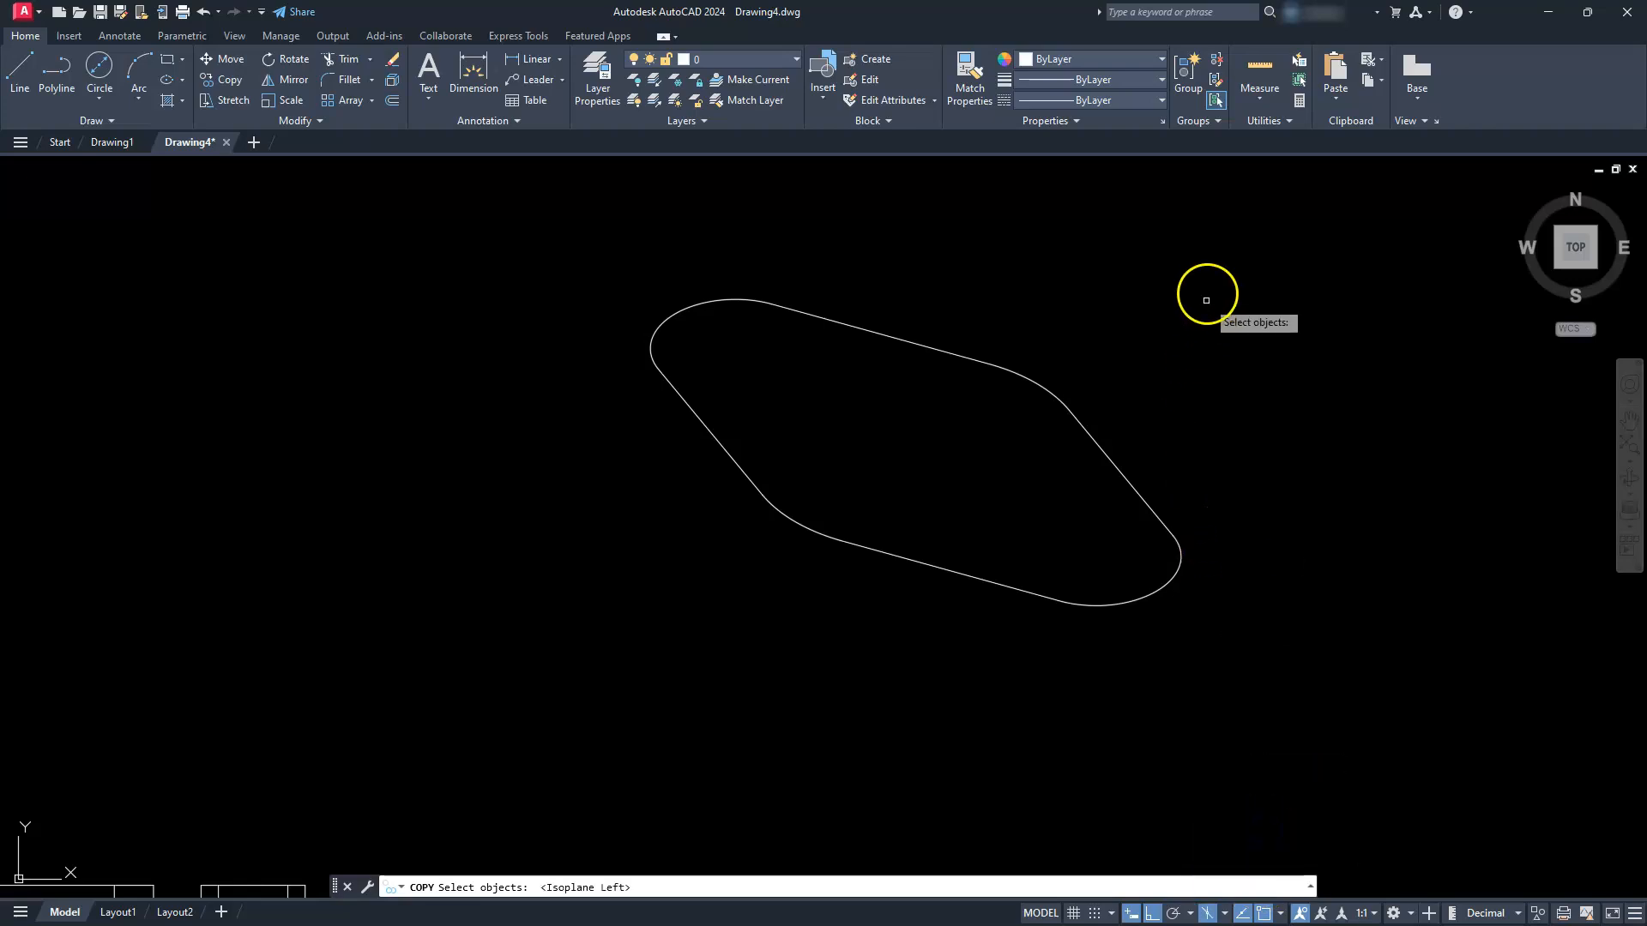
{"action": "left_click", "coordinate": [1208, 292]}
{"action": "left_click", "coordinate": [631, 656]}
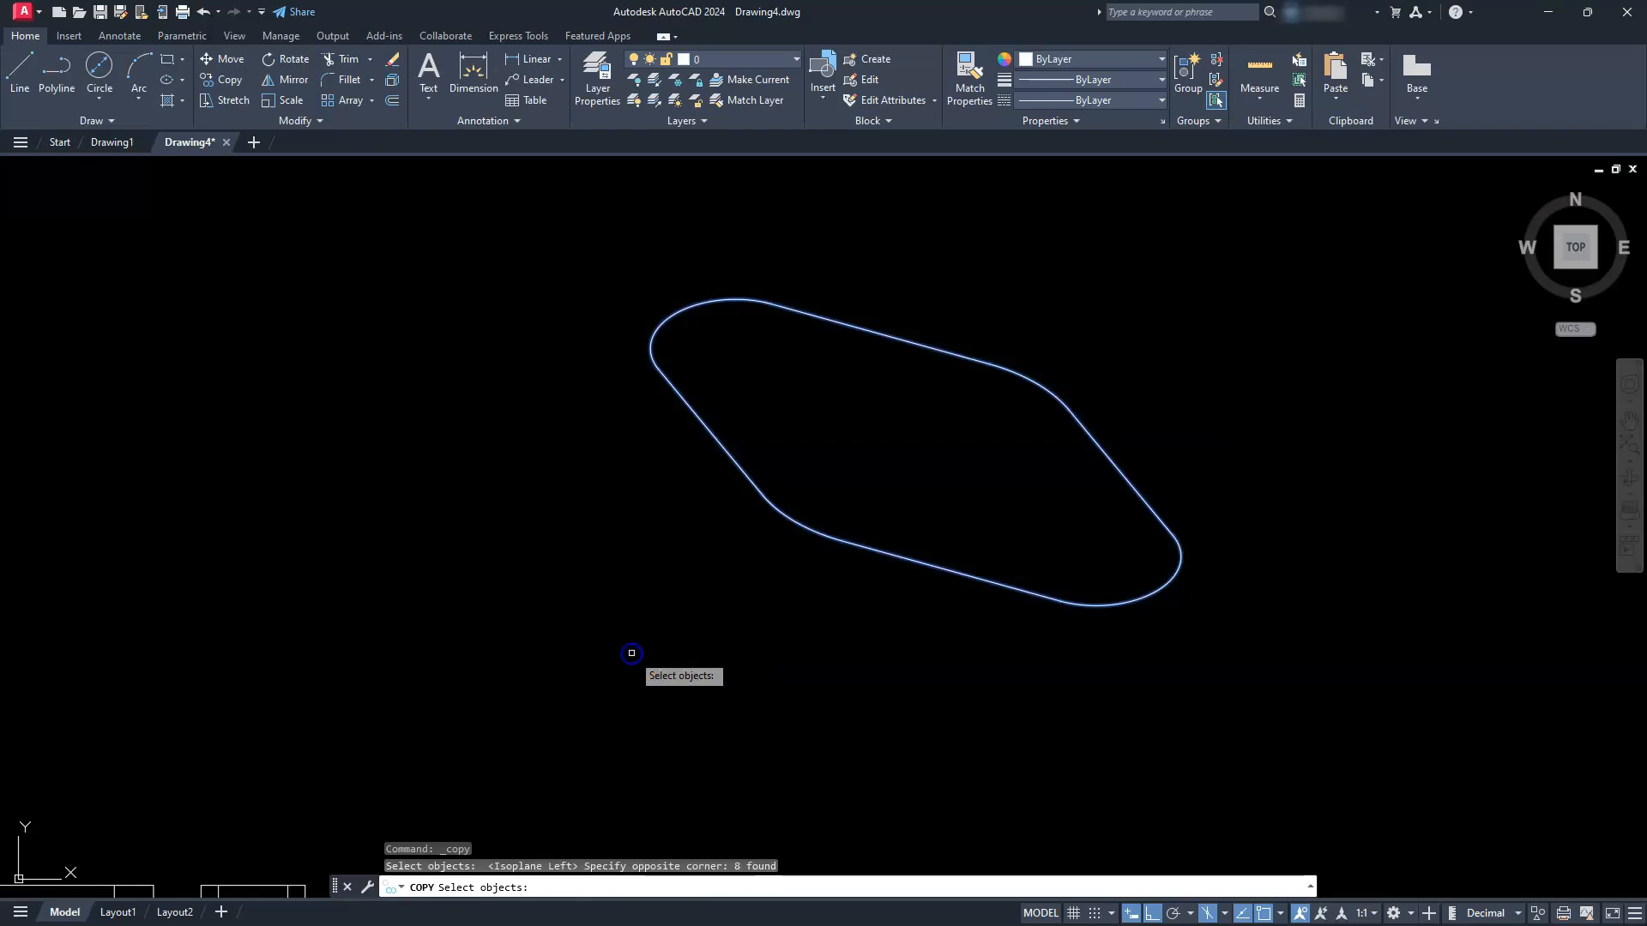
{"action": "key", "text": "Return"}
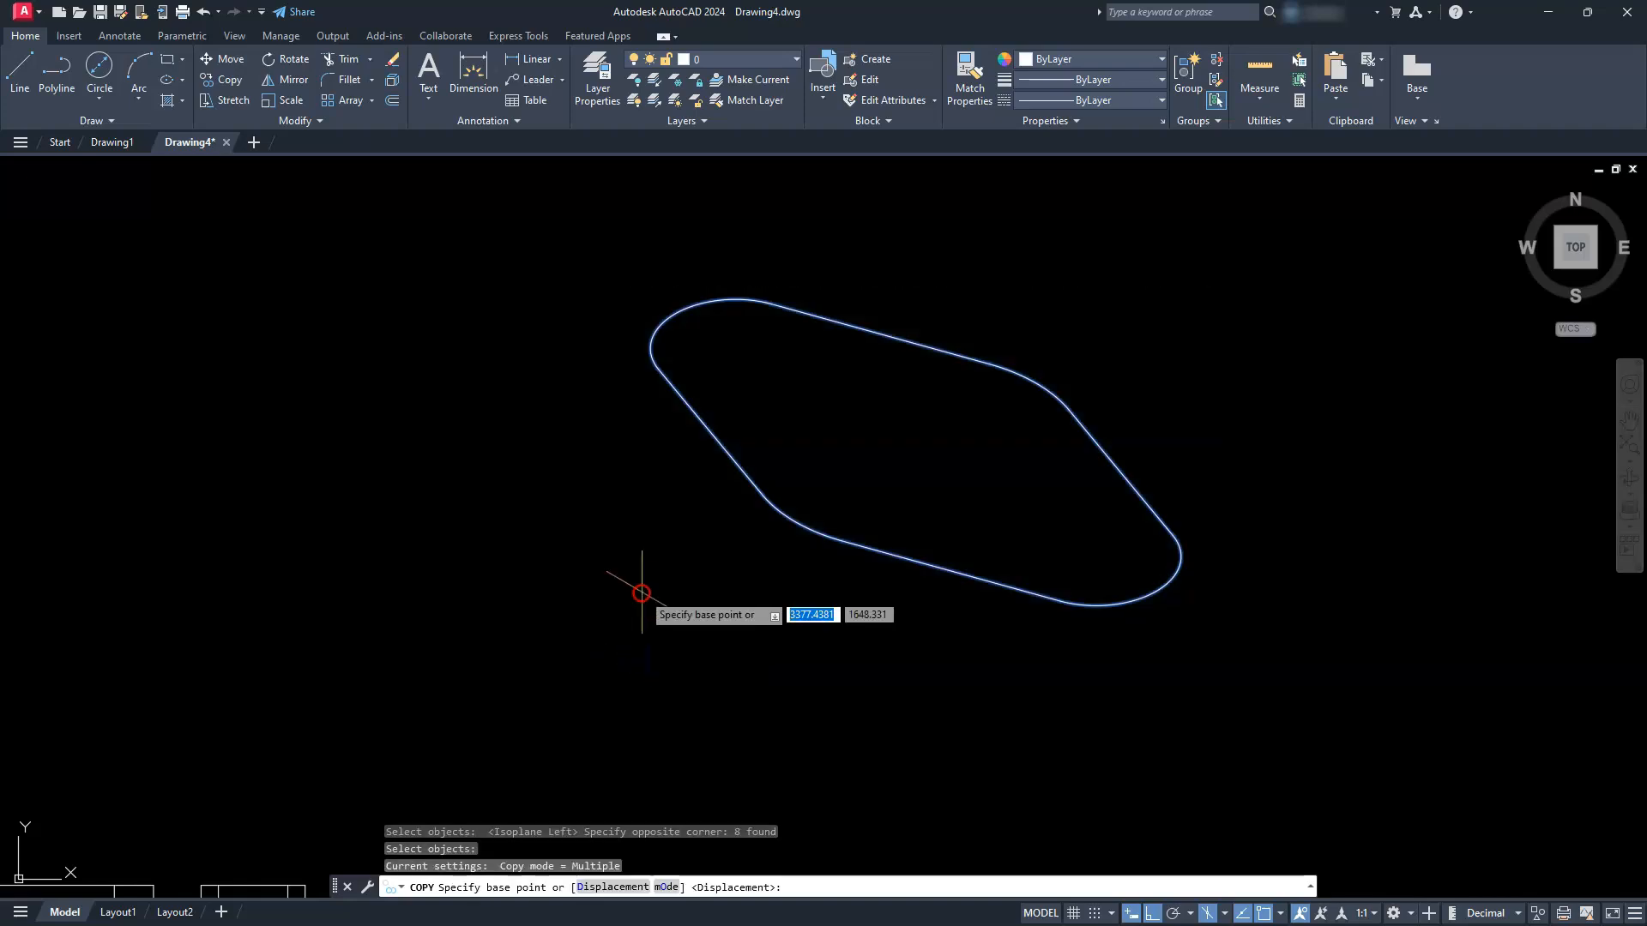
{"action": "left_click", "coordinate": [544, 382]}
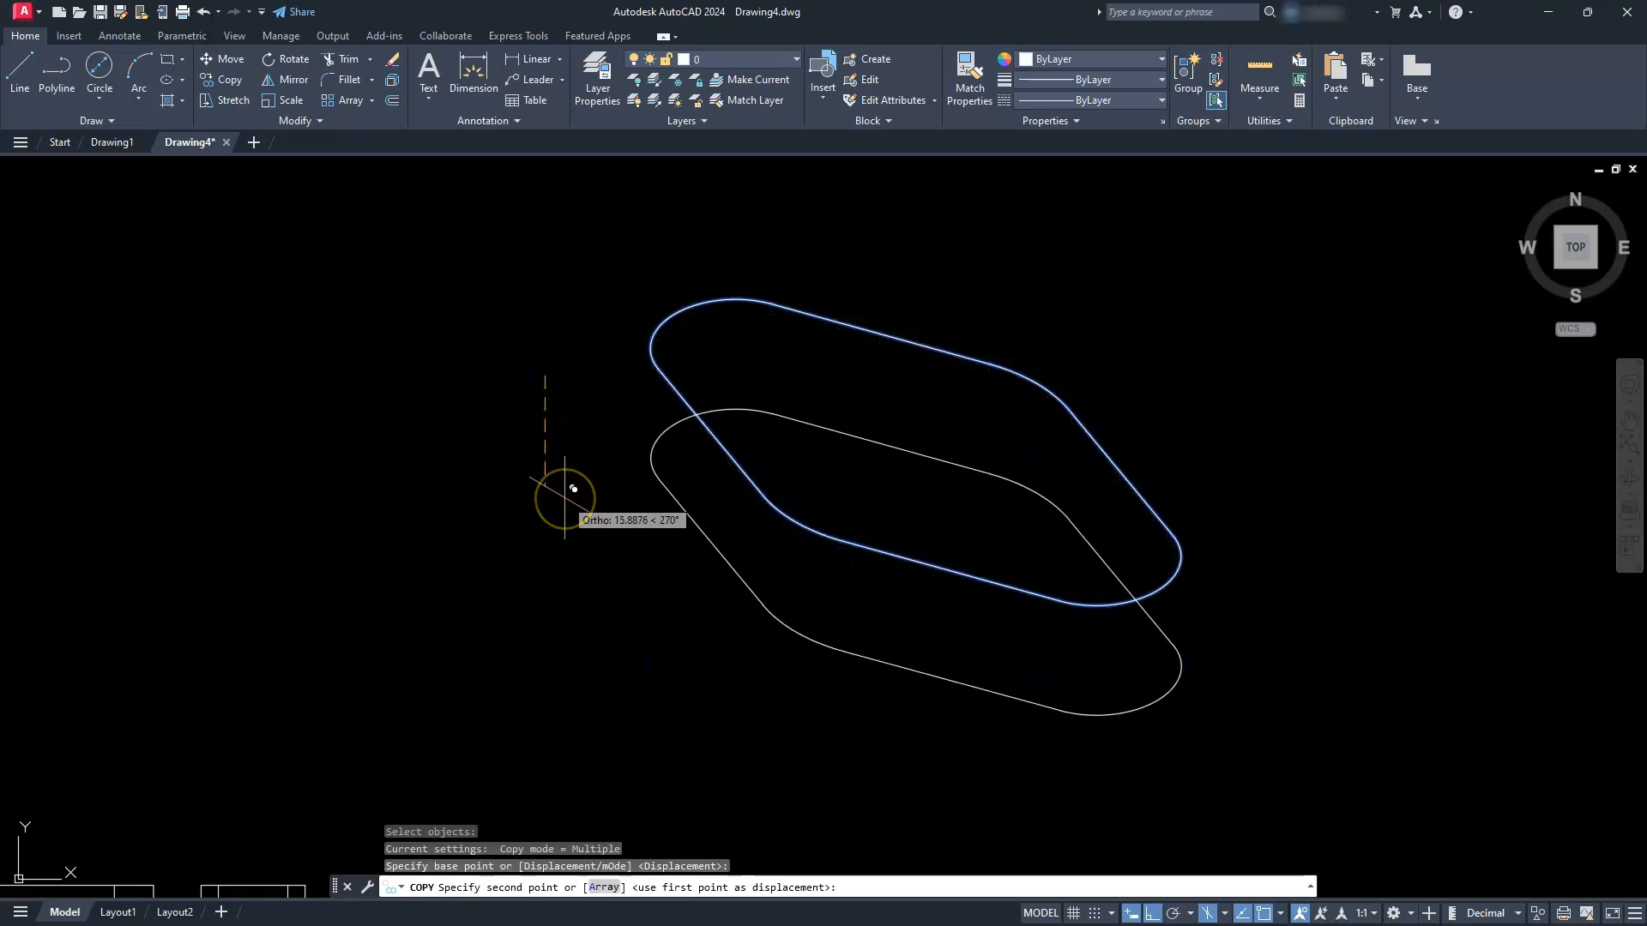
{"action": "type", "text": "10"}
{"action": "key", "text": "Return"}
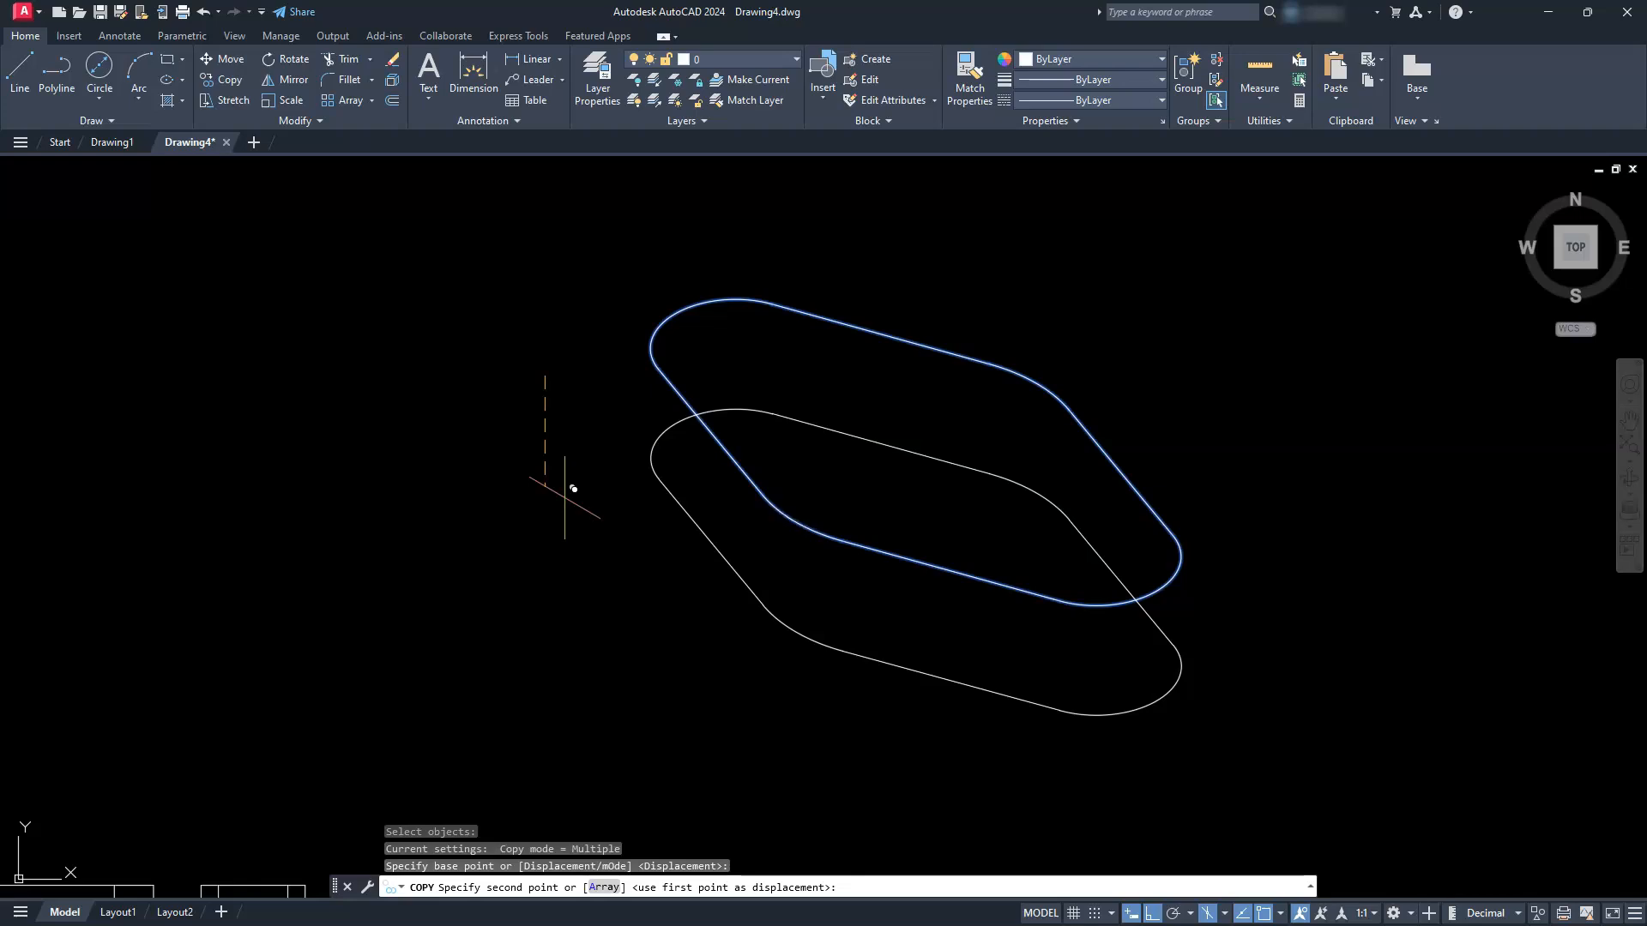
{"action": "key", "text": "Escape"}
{"action": "key", "text": "Escape"}
{"action": "key", "text": "Escape"}
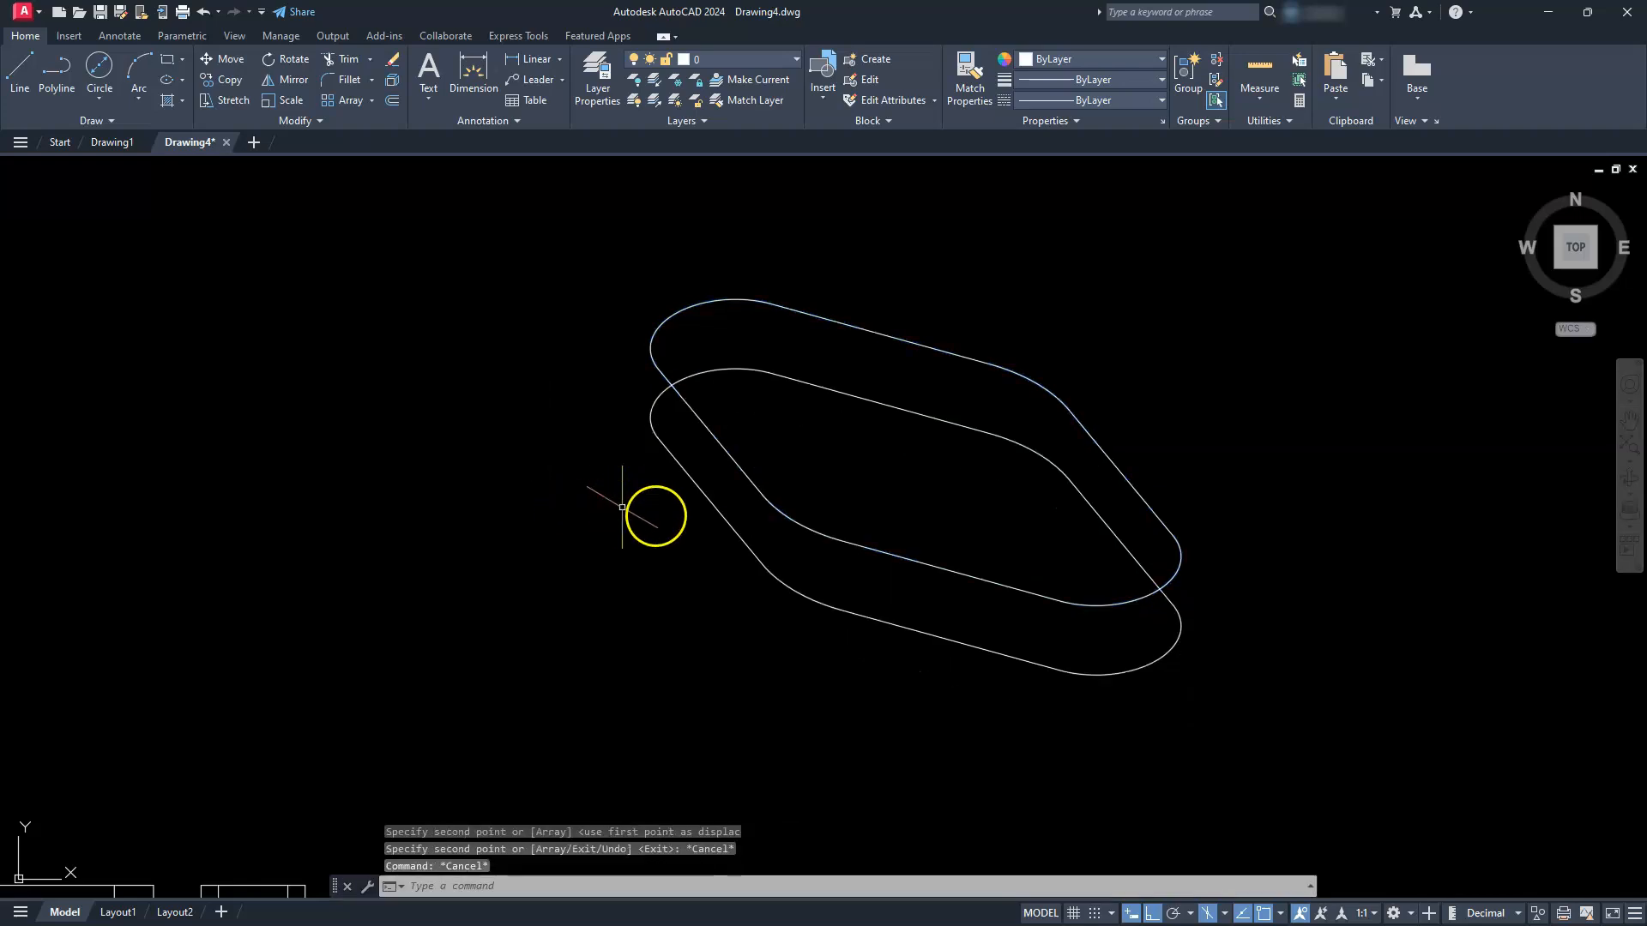
Draw a vertical line joining the rightmost quadrants of the lower and upper outlines.
{"action": "type", "text": "l"}
{"action": "key", "text": "Return"}
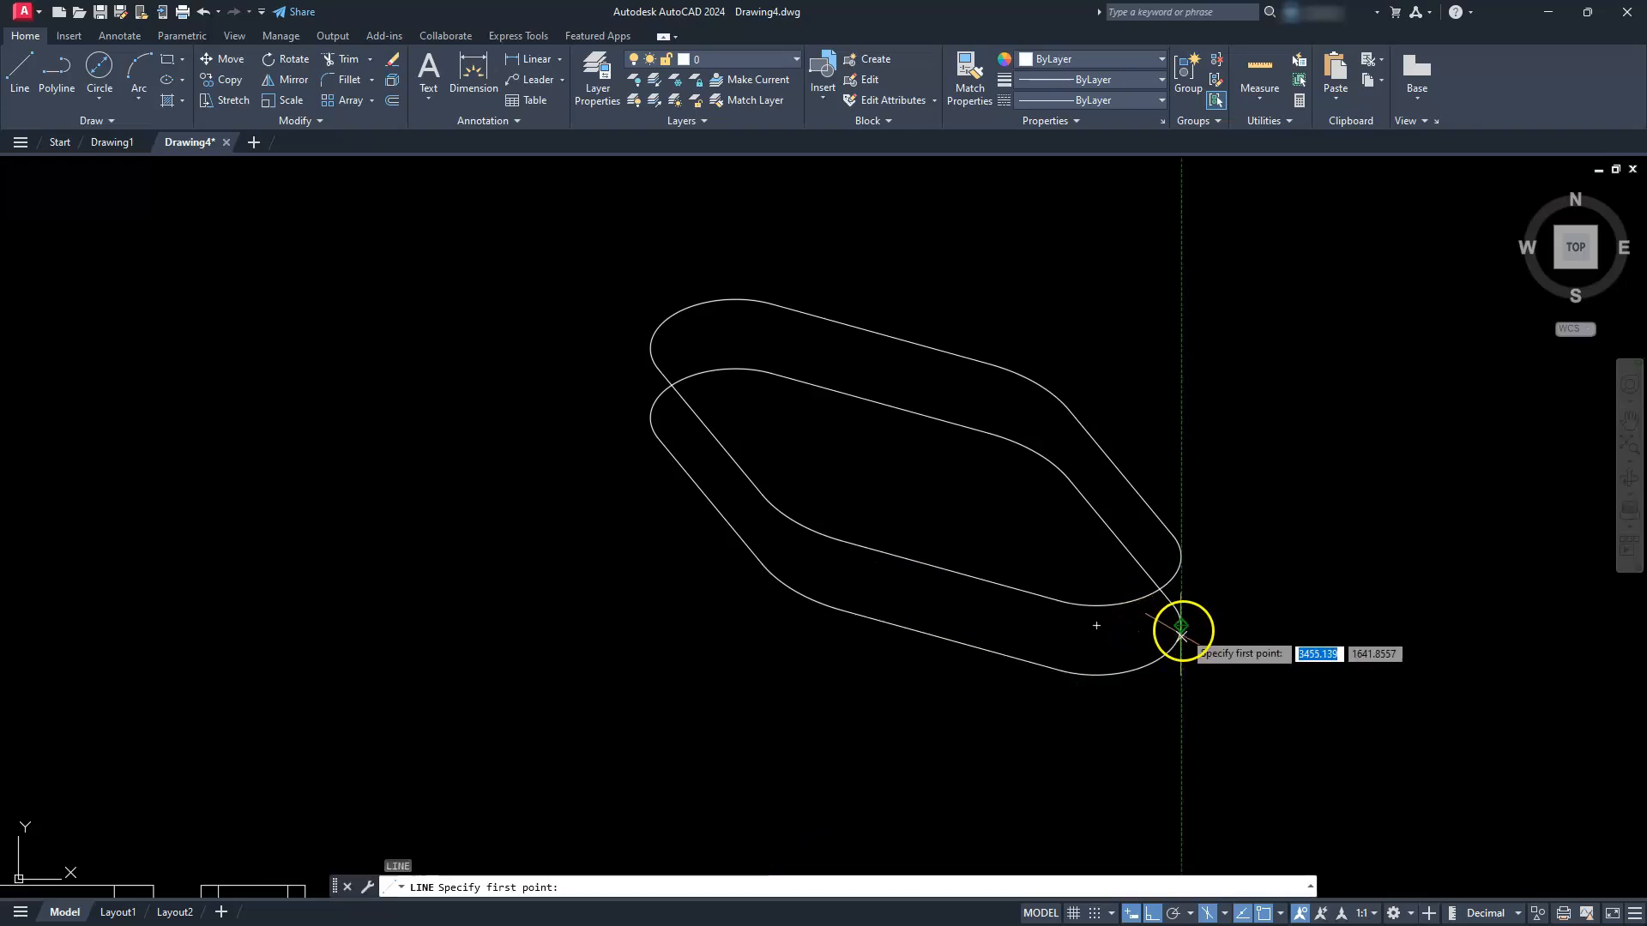
{"action": "left_click", "coordinate": [1175, 559]}
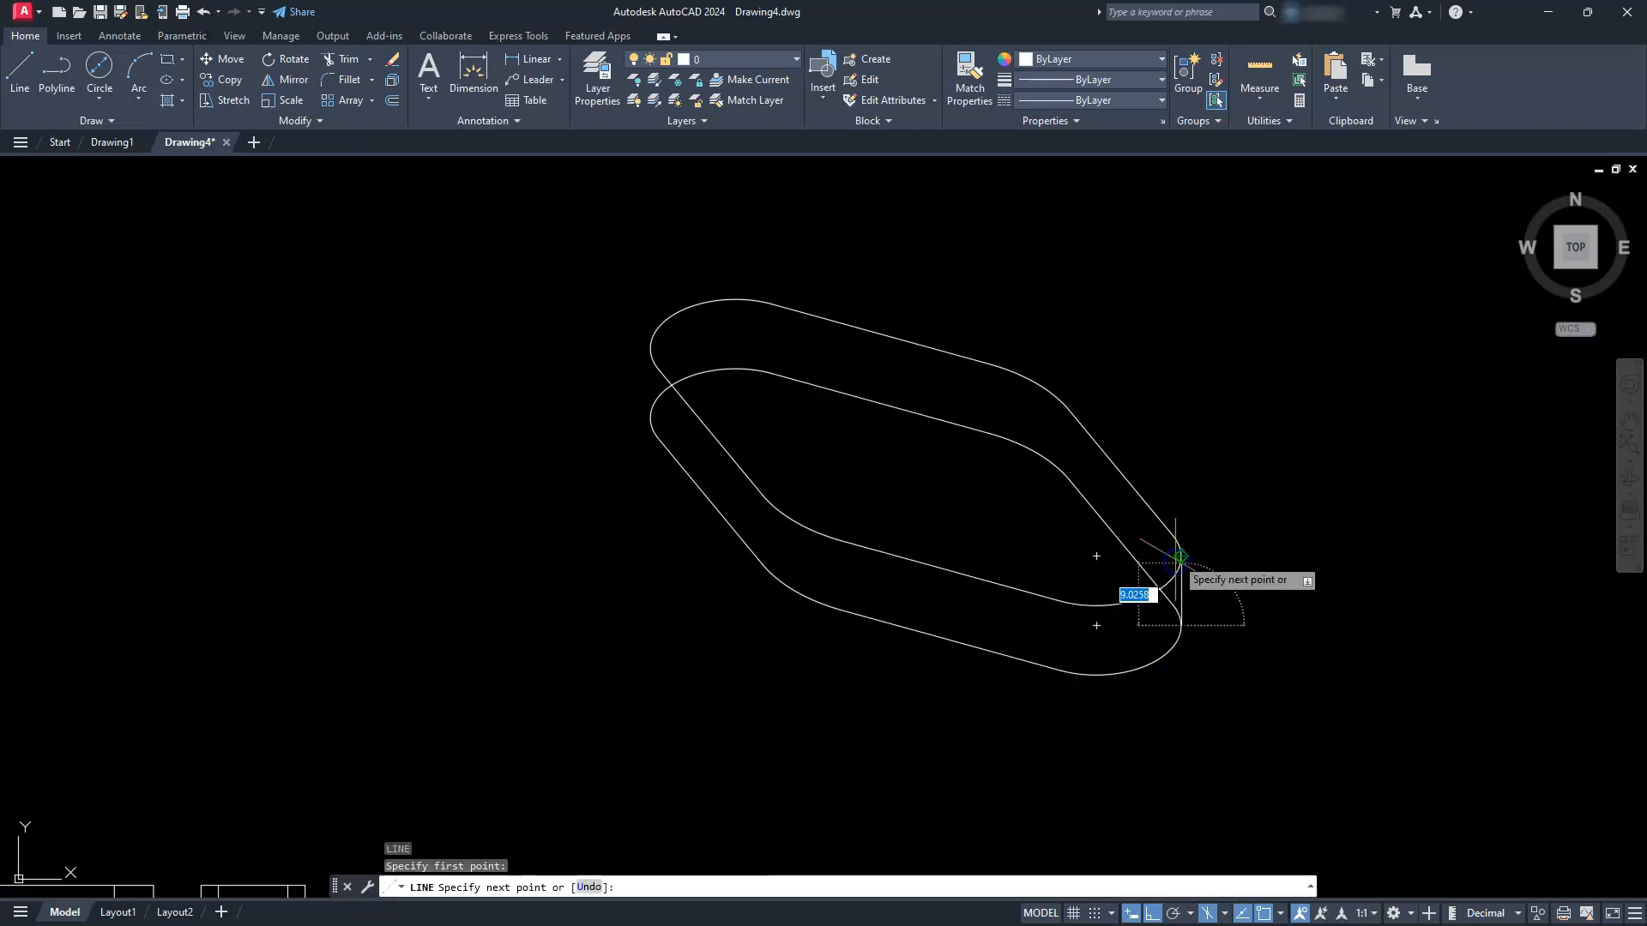
{"action": "key", "text": "Escape"}
{"action": "key", "text": "Escape"}
{"action": "key", "text": "Escape"}
{"action": "key", "text": "Escape"}
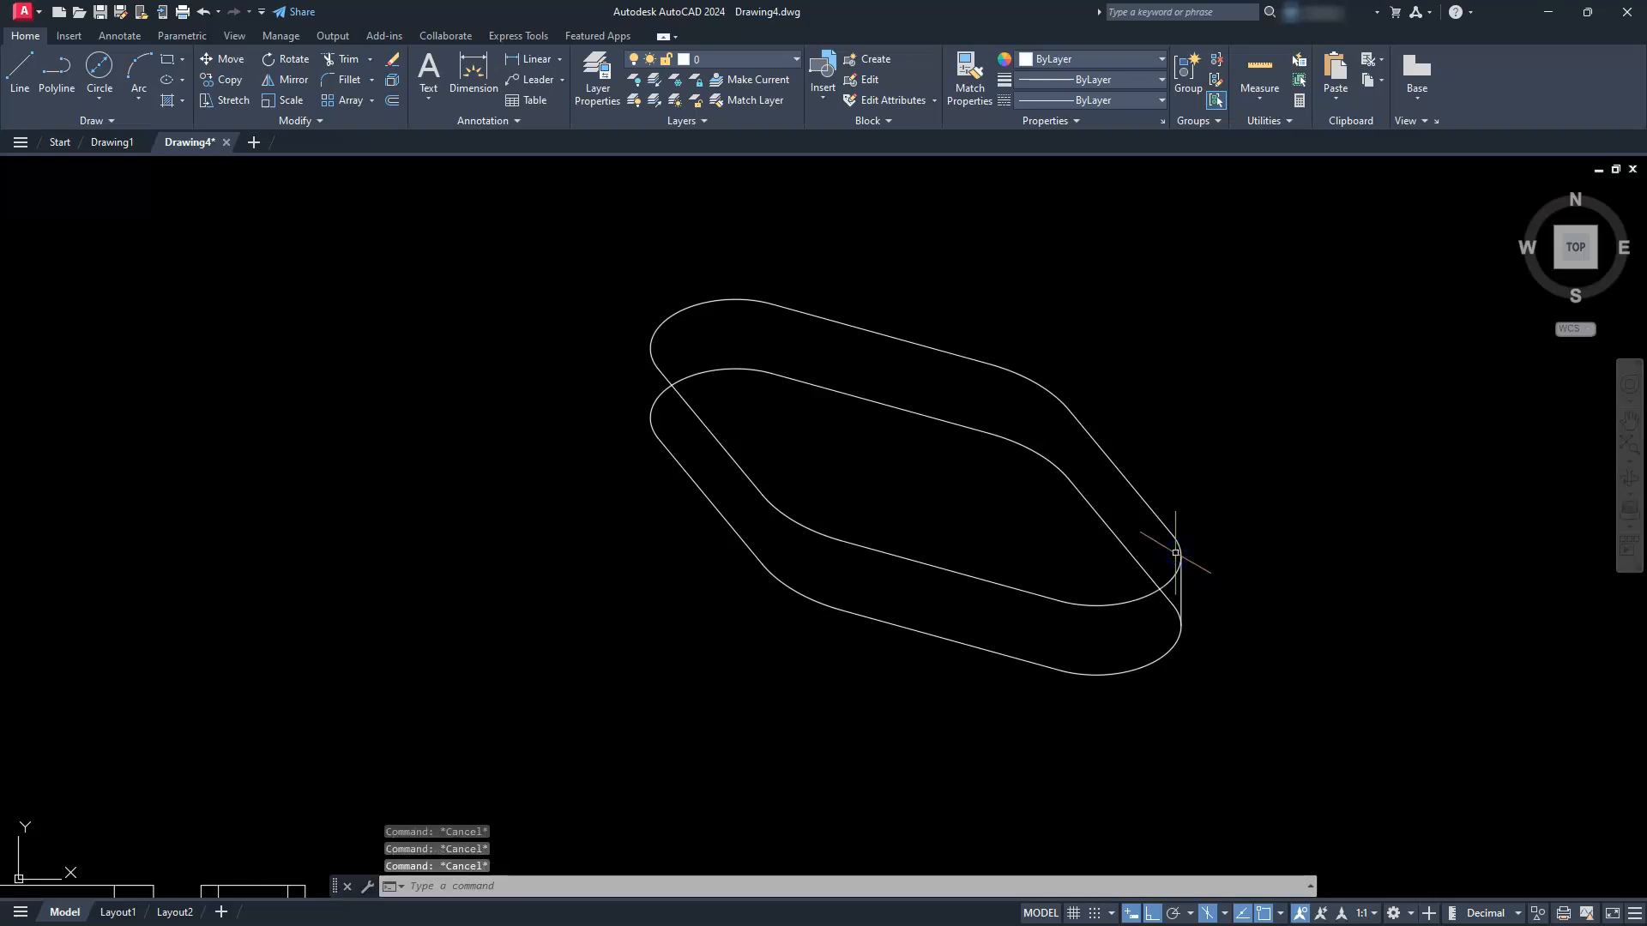
Draw a vertical line joining the leftmost quadrants of the lower and upper outlines.
{"action": "key", "text": "Return"}
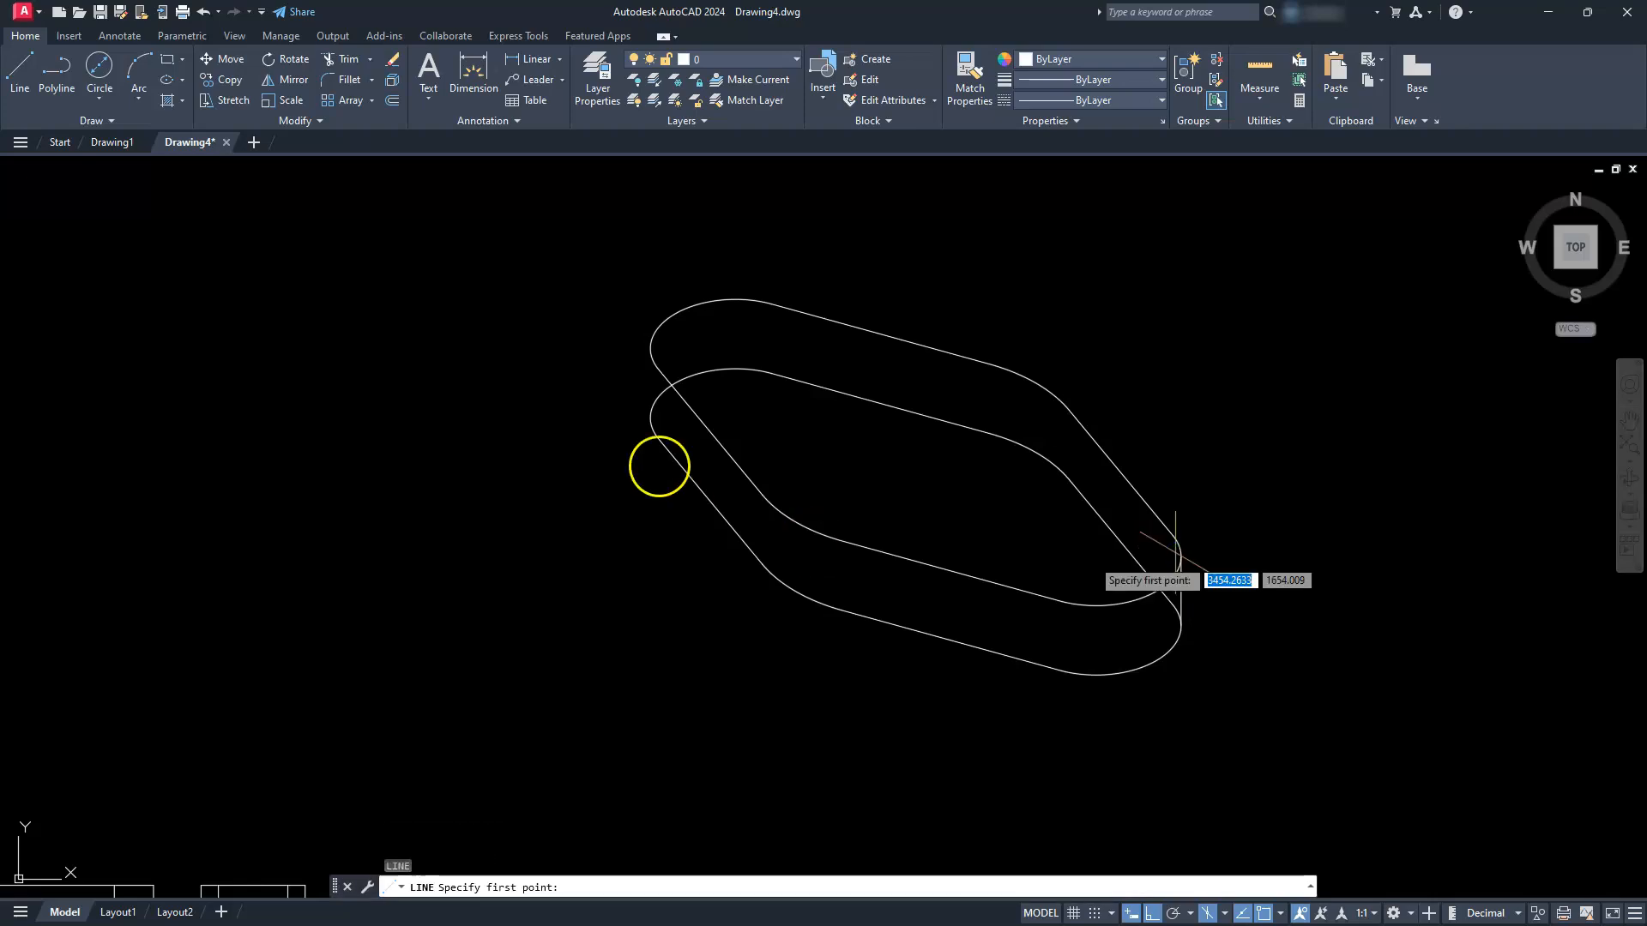
{"action": "left_click", "coordinate": [651, 418]}
{"action": "left_click", "coordinate": [647, 347]}
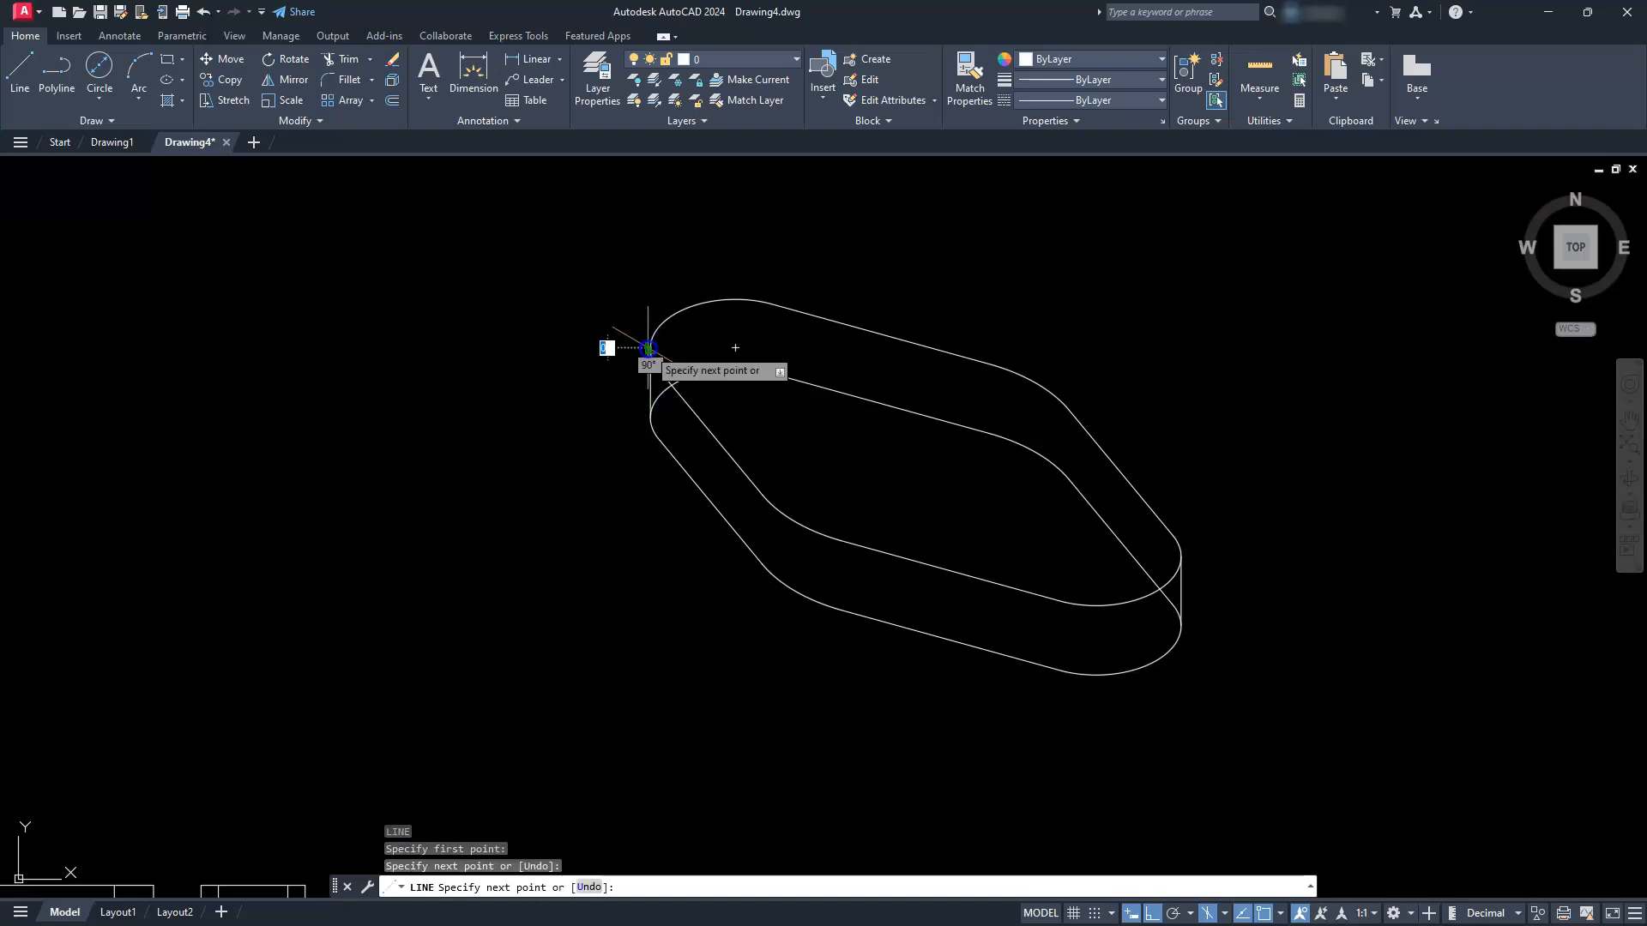
{"action": "key", "text": "Escape"}
{"action": "key", "text": "Escape"}
{"action": "key", "text": "Escape"}
Trim the hidden back edges of the lower outline so only the flange's visible front edges remain.
{"action": "left_click", "coordinate": [359, 67]}
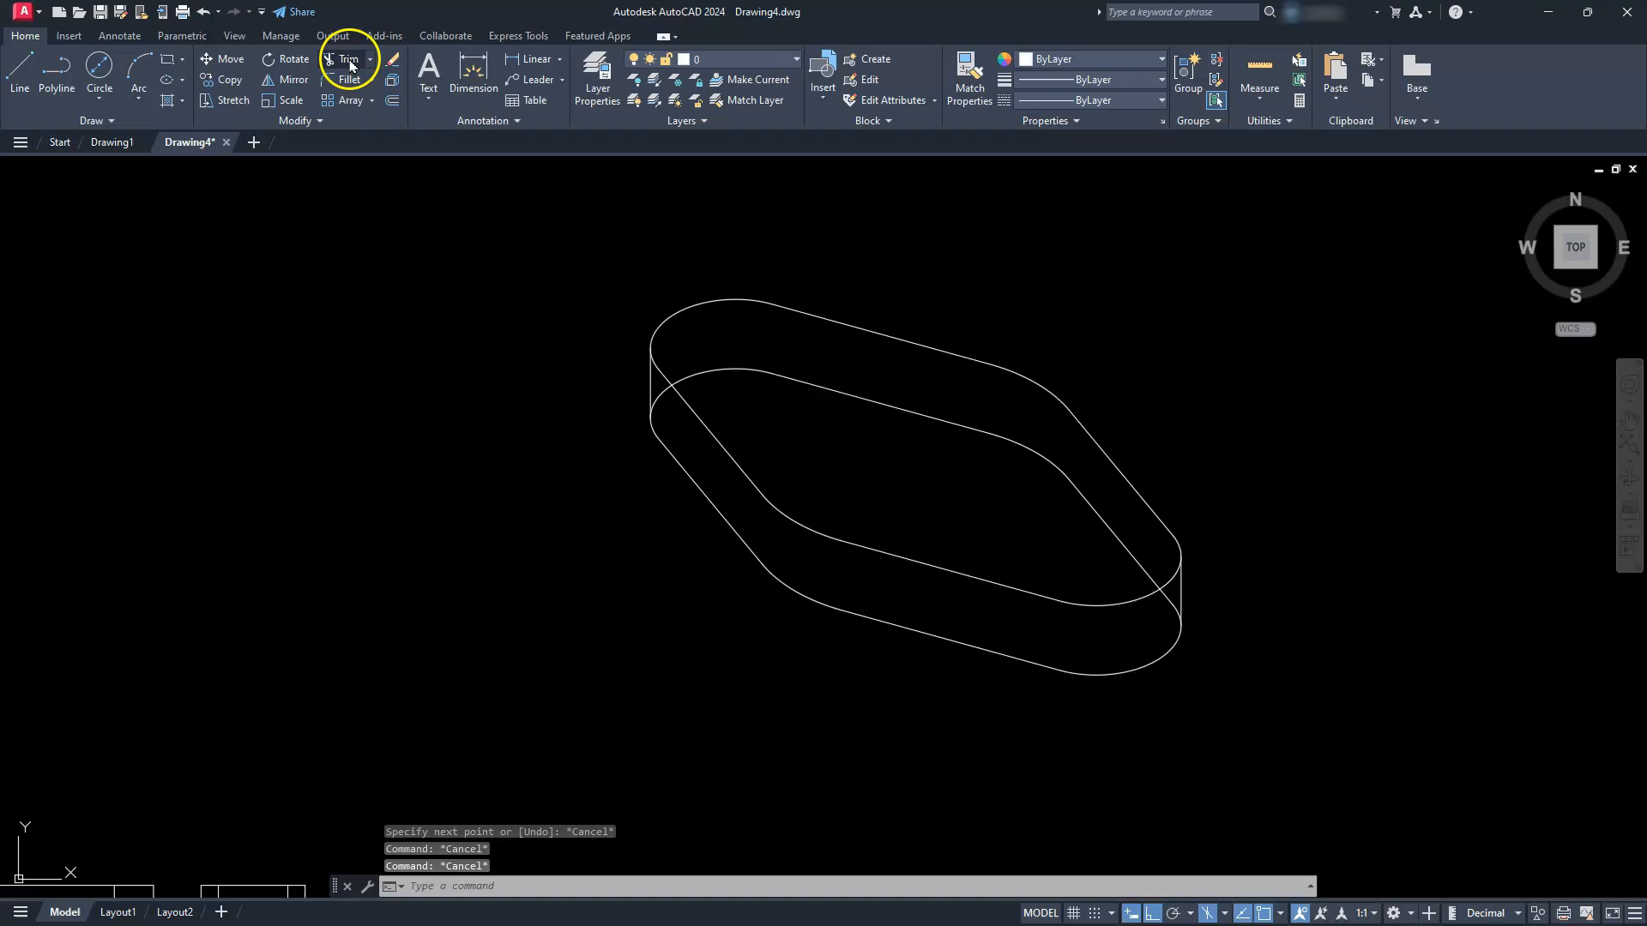
{"action": "left_click", "coordinate": [663, 397]}
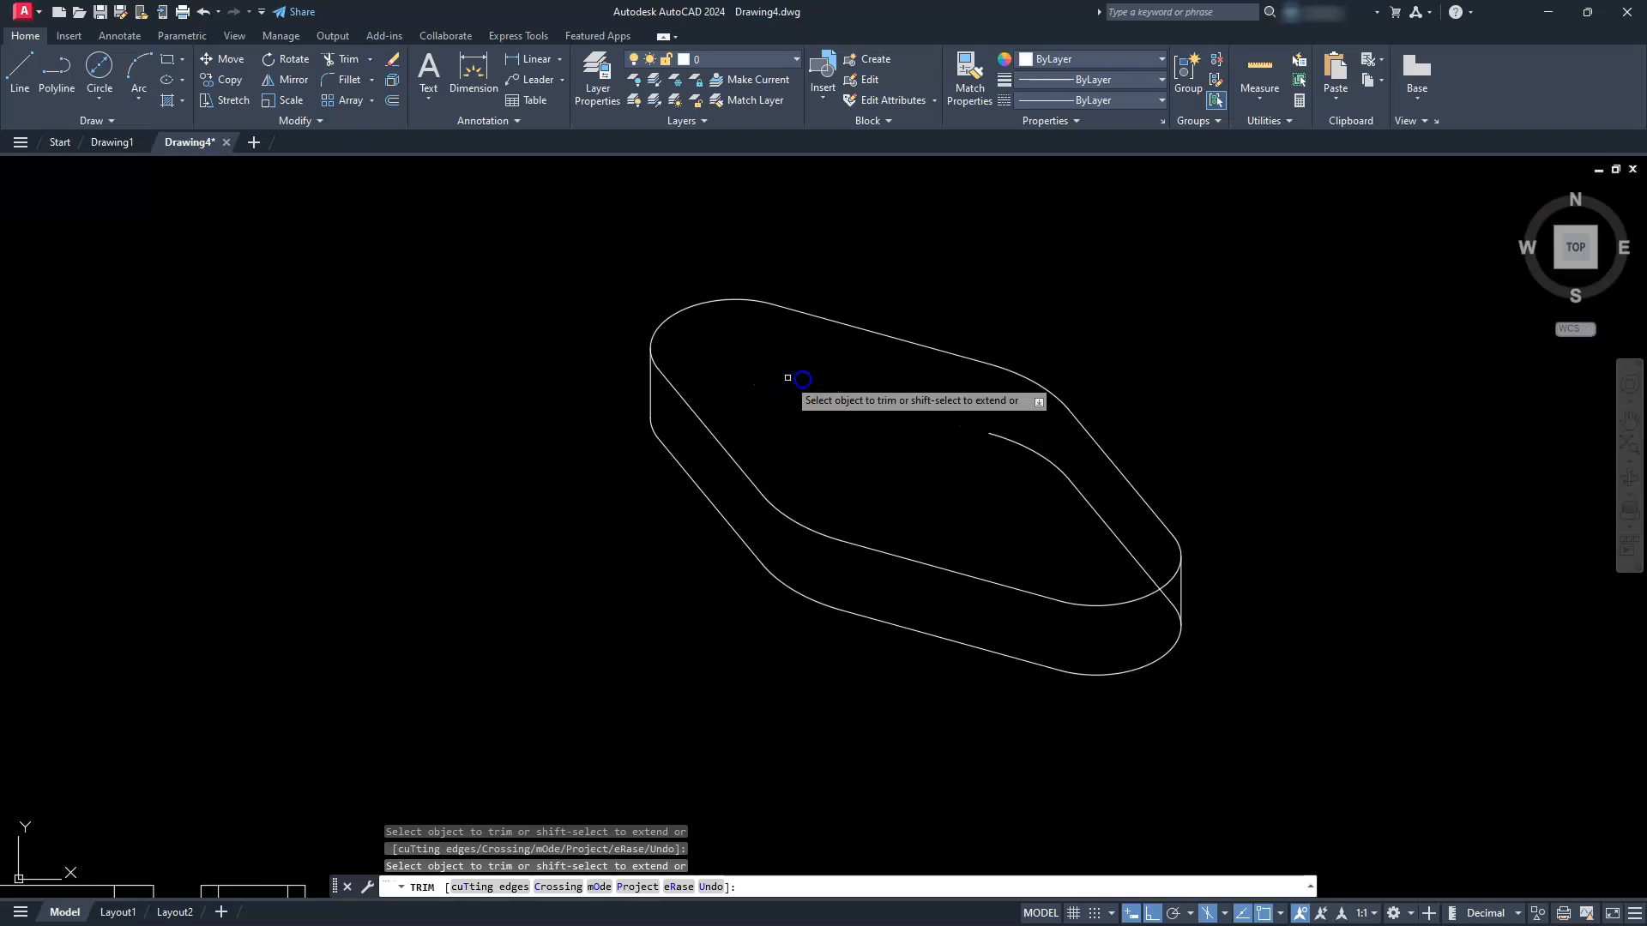
{"action": "left_click", "coordinate": [992, 434]}
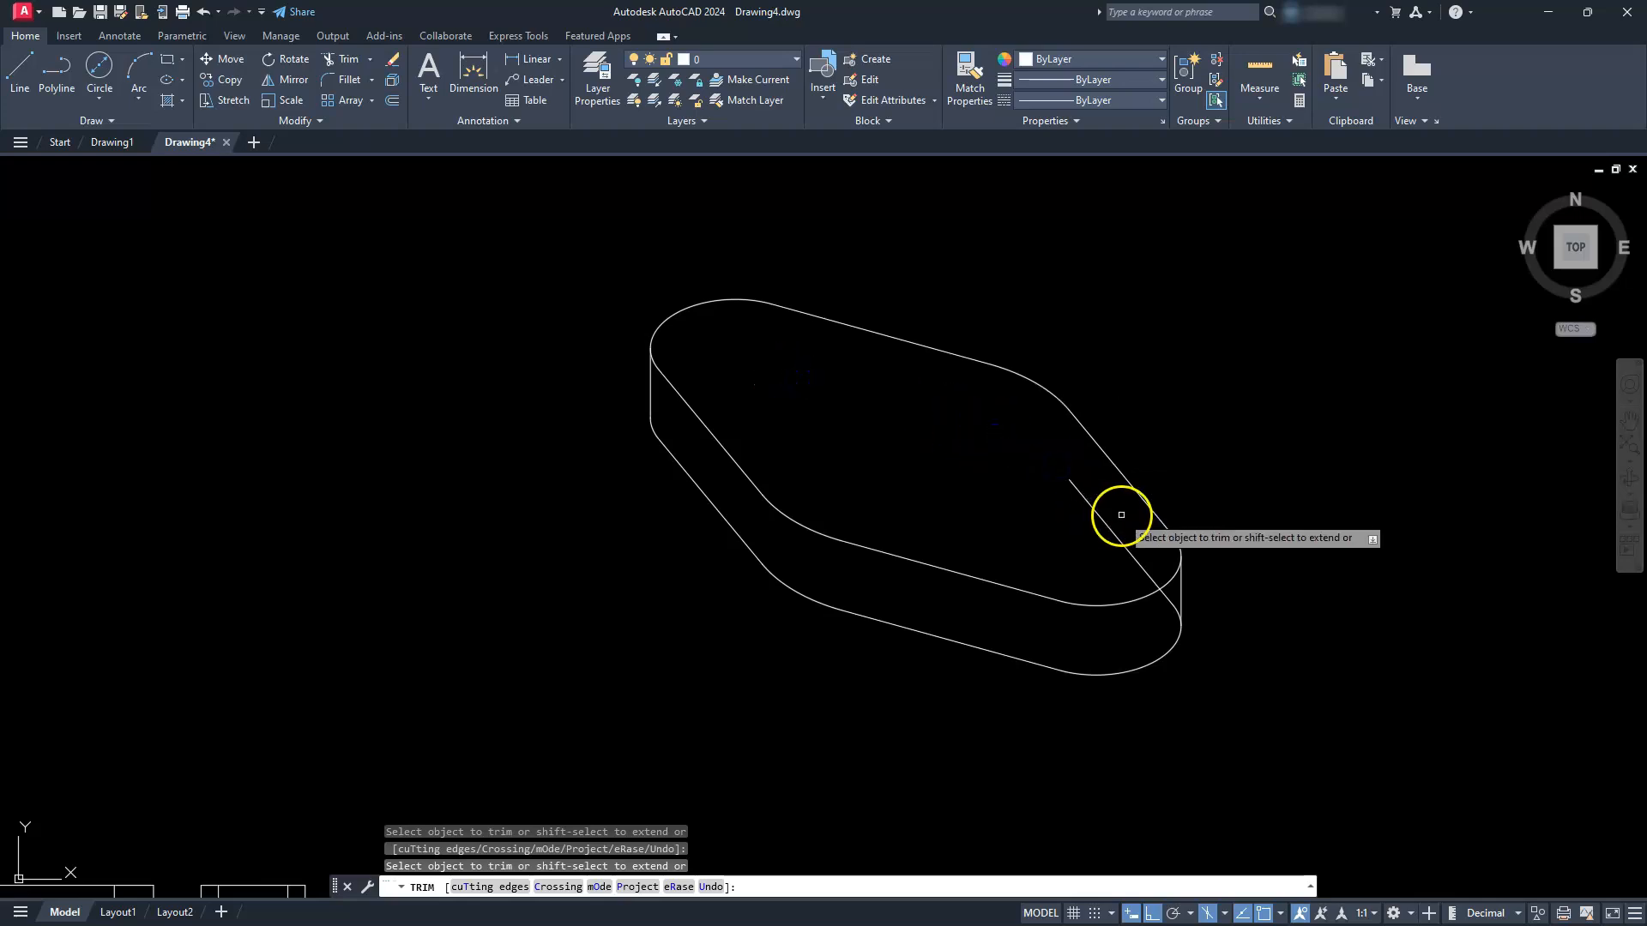
{"action": "left_click", "coordinate": [1108, 525]}
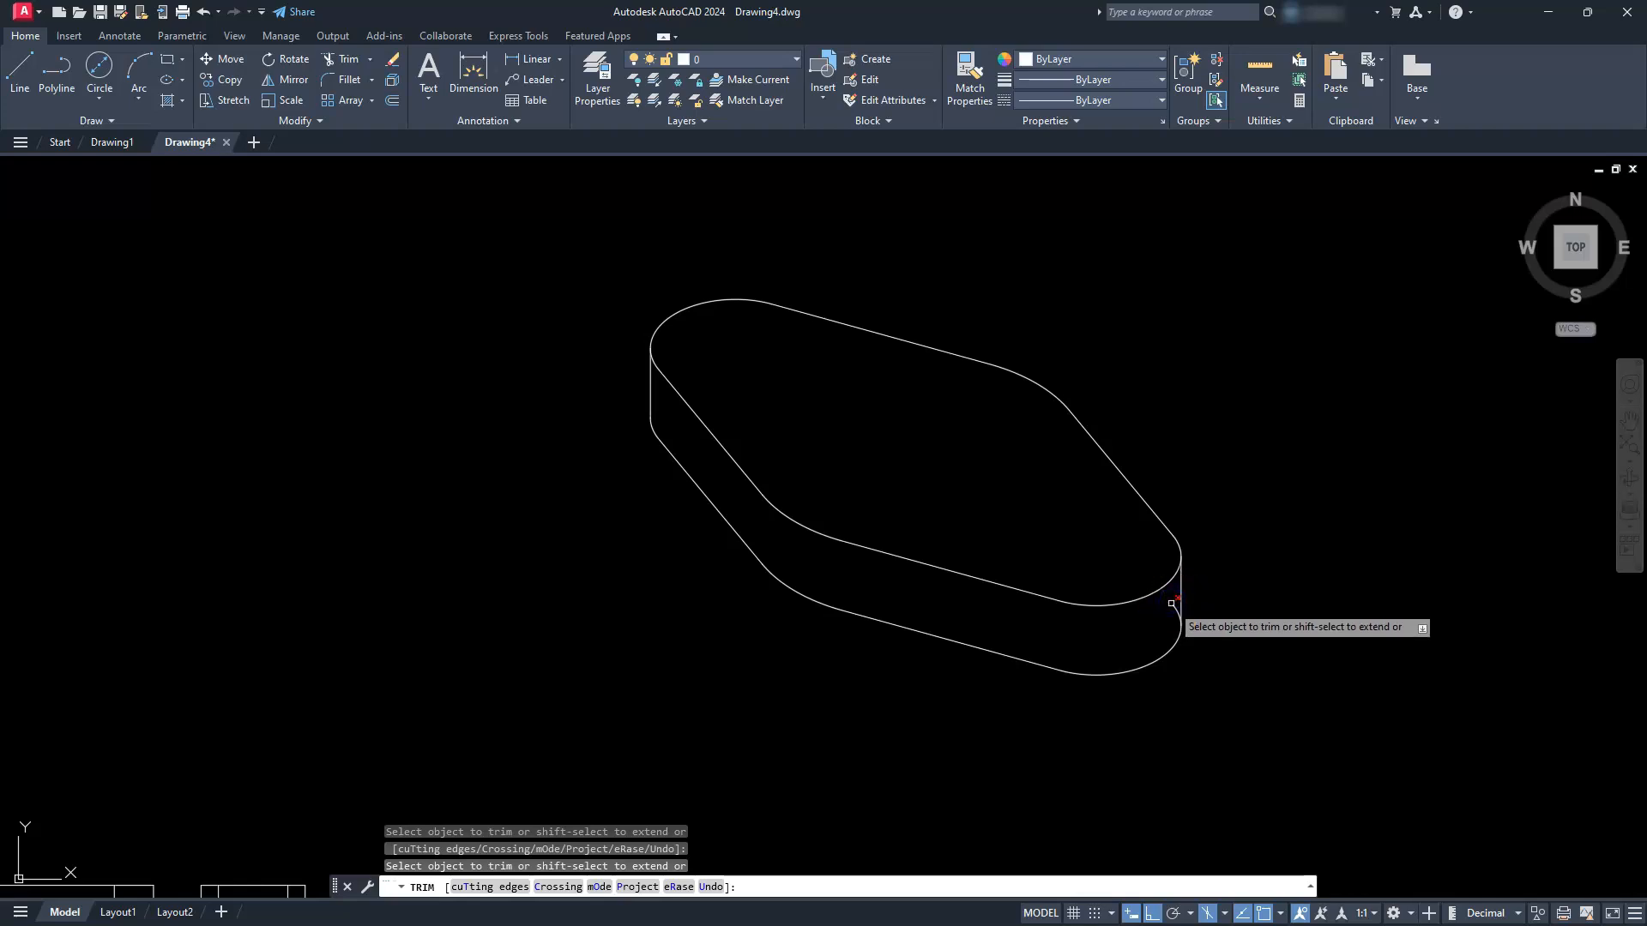
{"action": "key", "text": "Escape"}
{"action": "key", "text": "Escape"}
{"action": "key", "text": "Escape"}
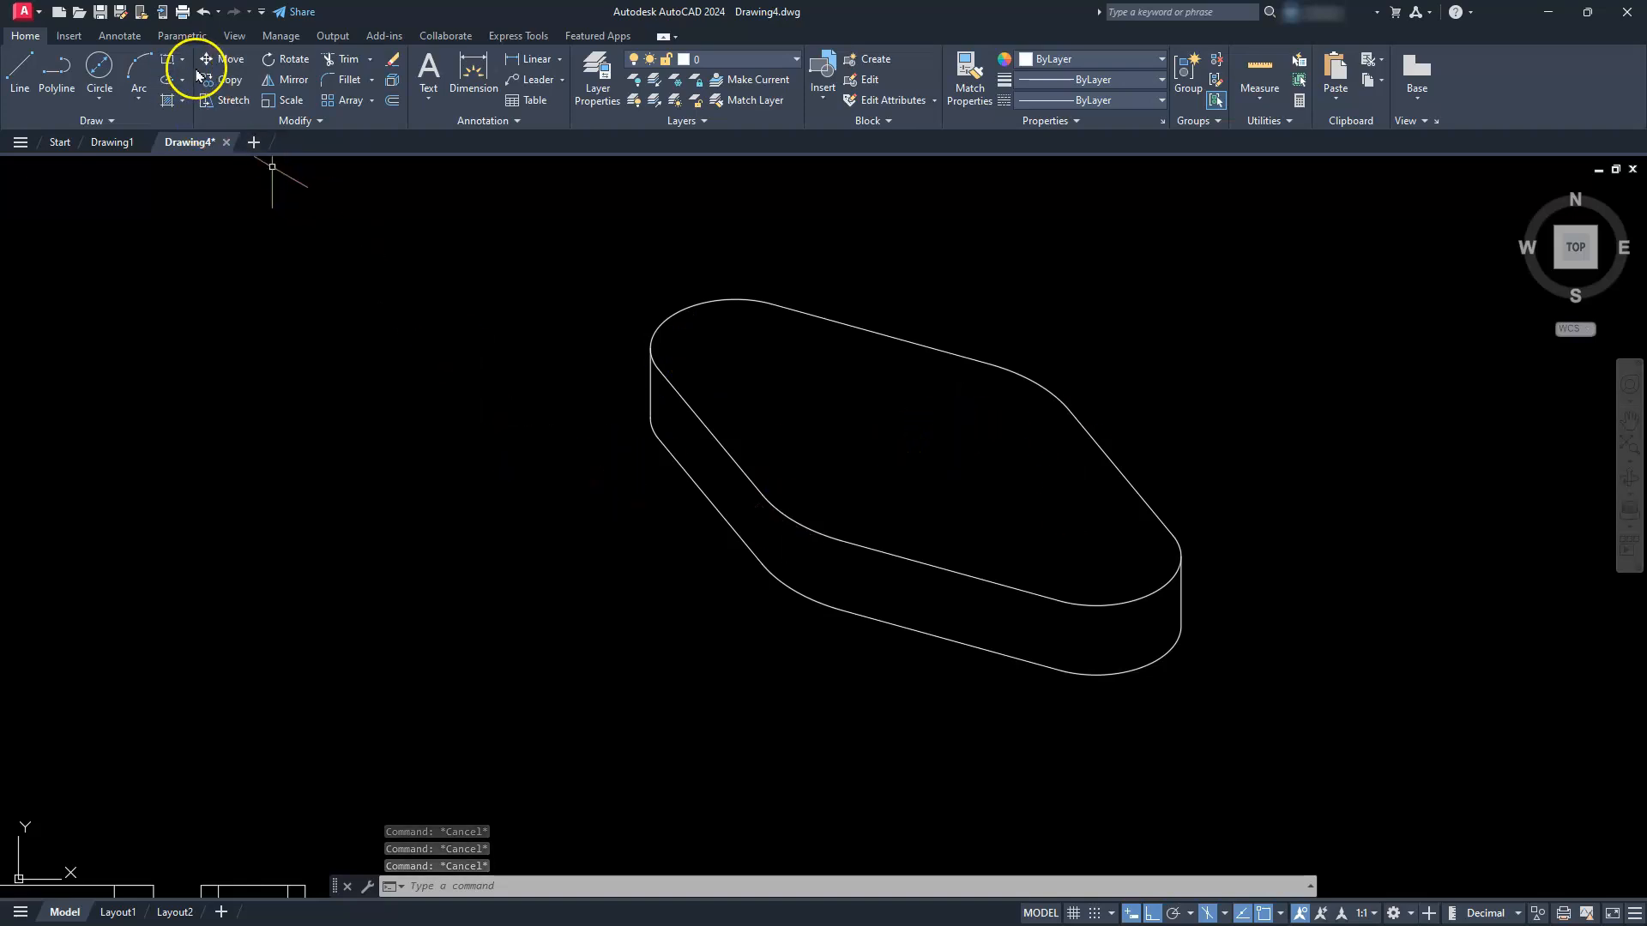
Copy the complete flange body 30 units straight down.
{"action": "left_click", "coordinate": [614, 233]}
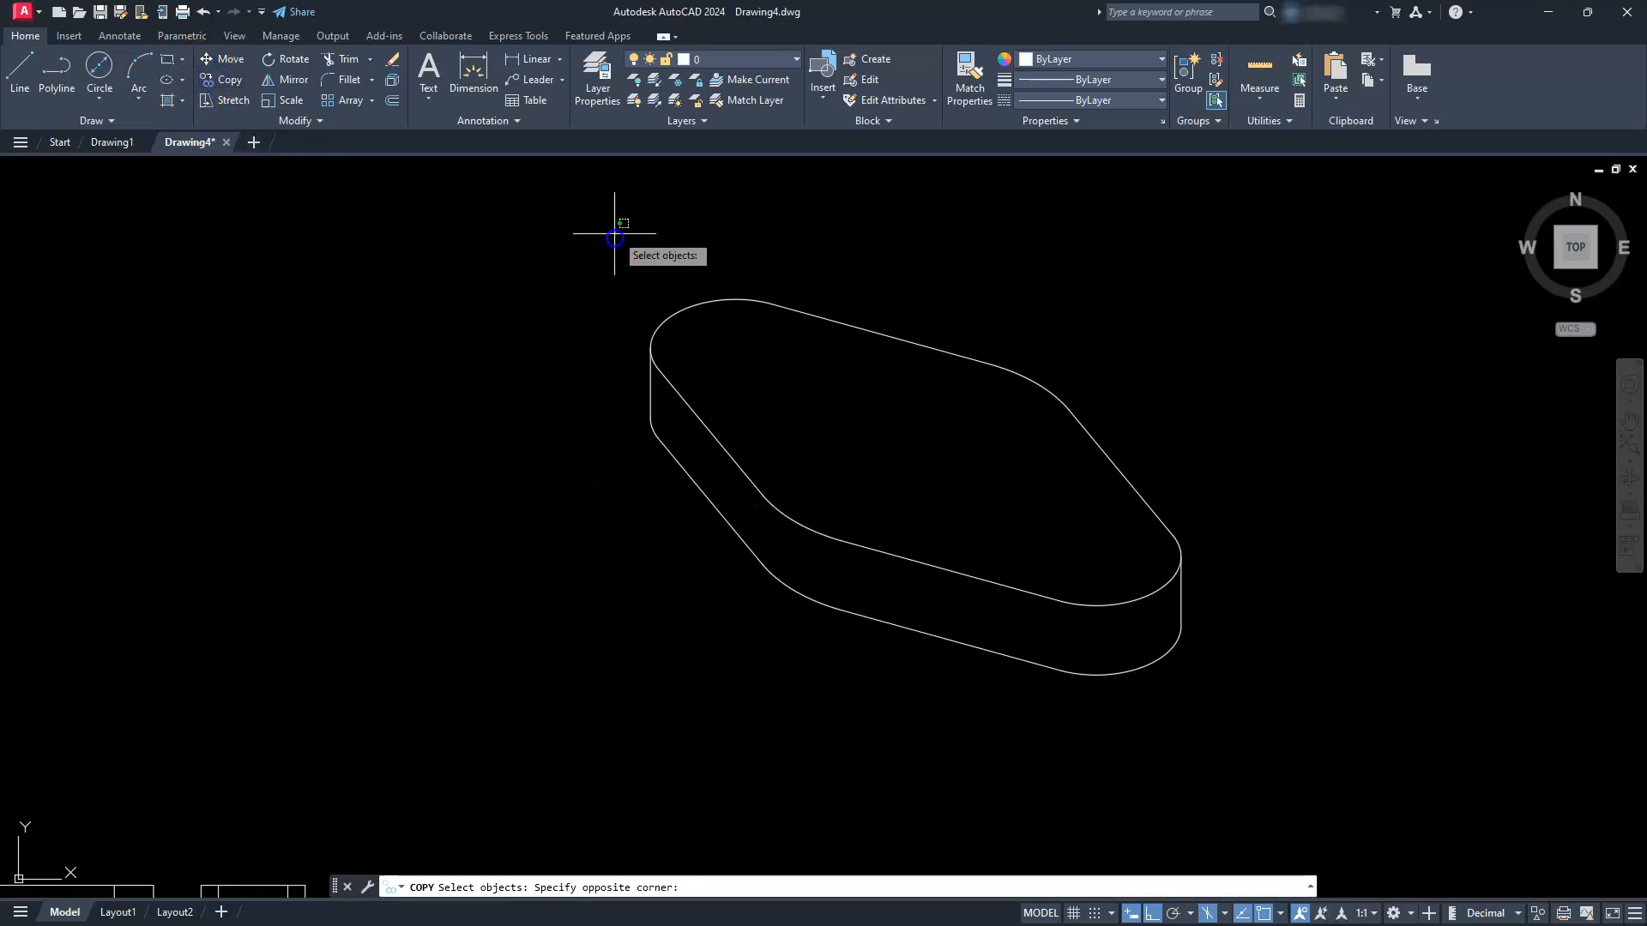
{"action": "left_click", "coordinate": [1268, 786]}
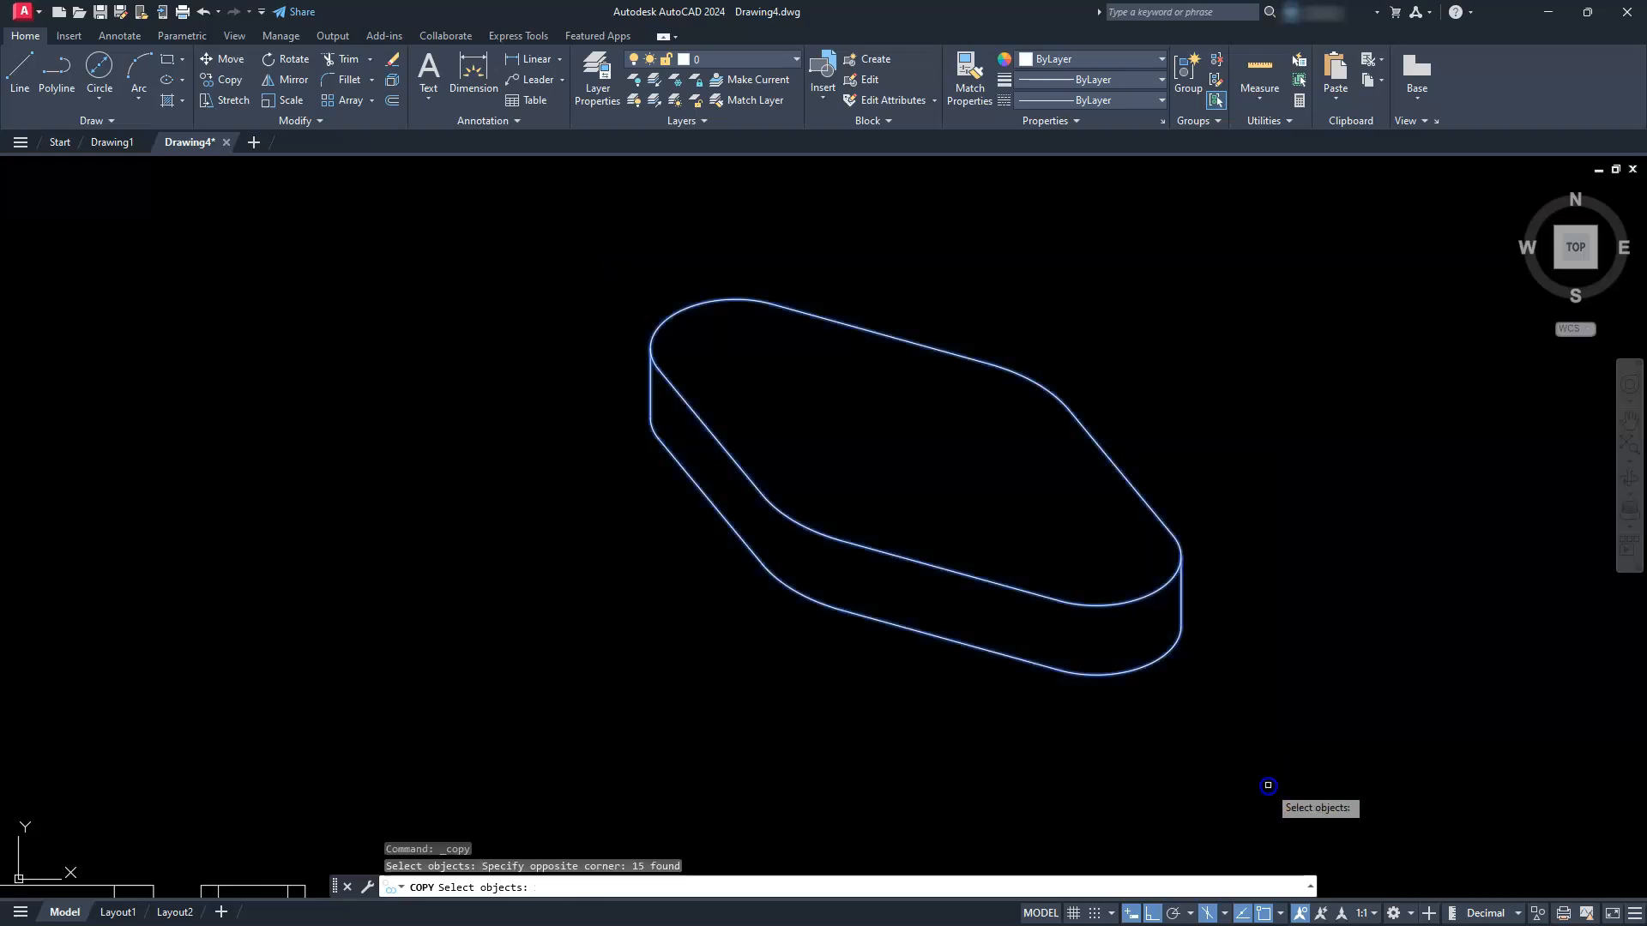
{"action": "right_click", "coordinate": [1222, 751]}
{"action": "left_click", "coordinate": [1265, 326]}
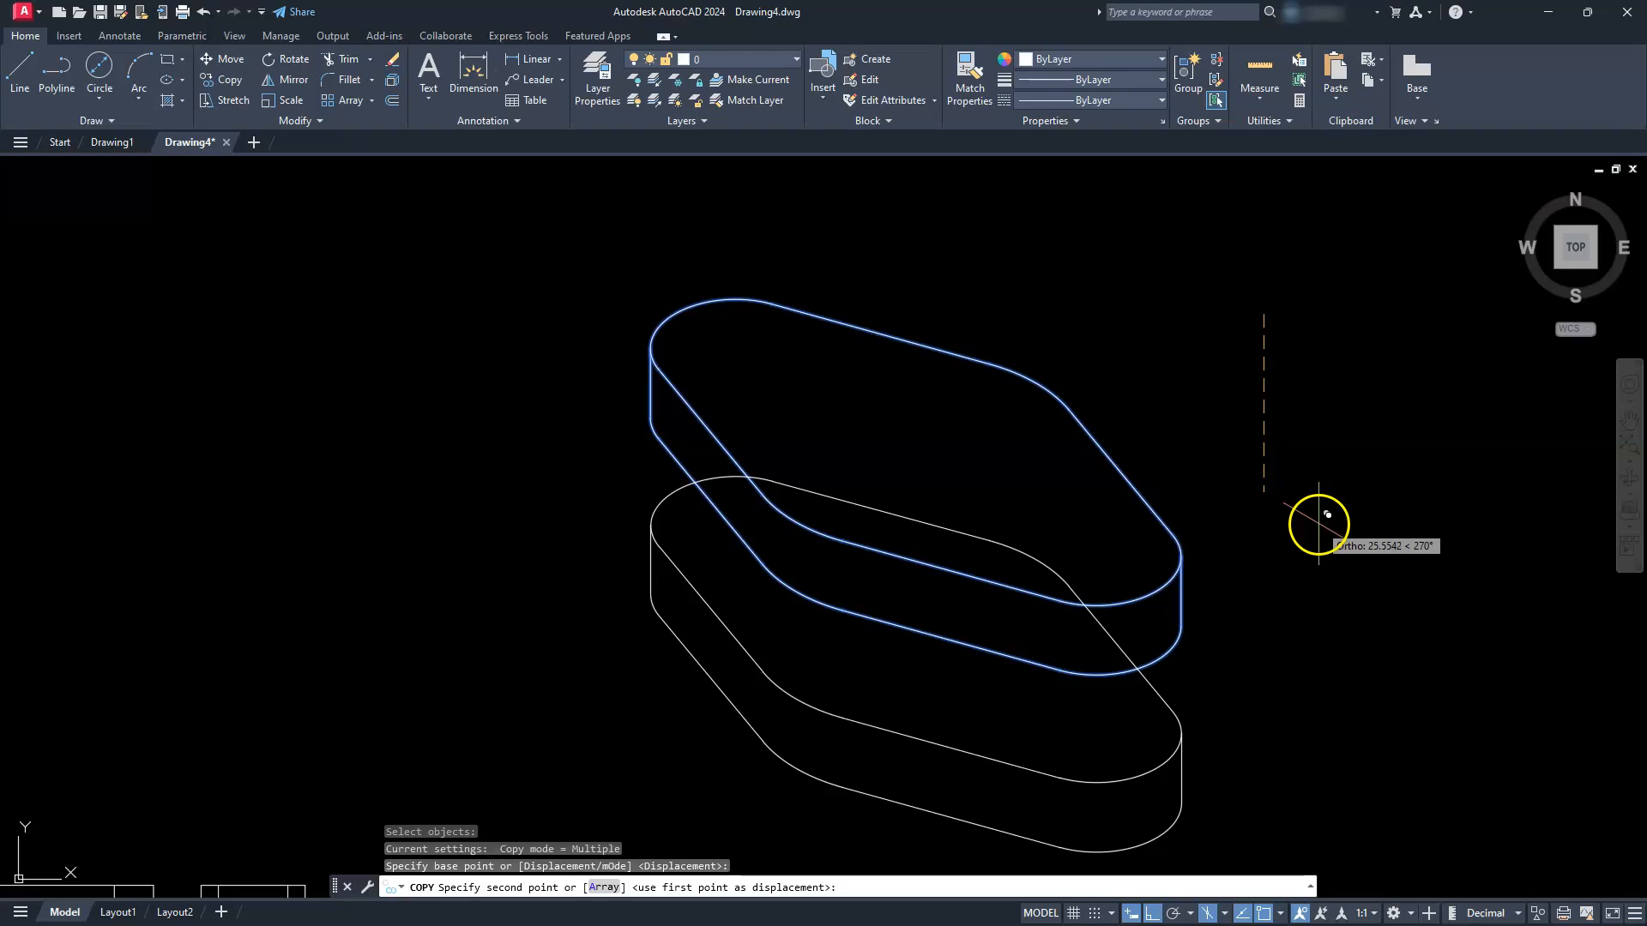
{"action": "type", "text": "30"}
{"action": "key", "text": "Return"}
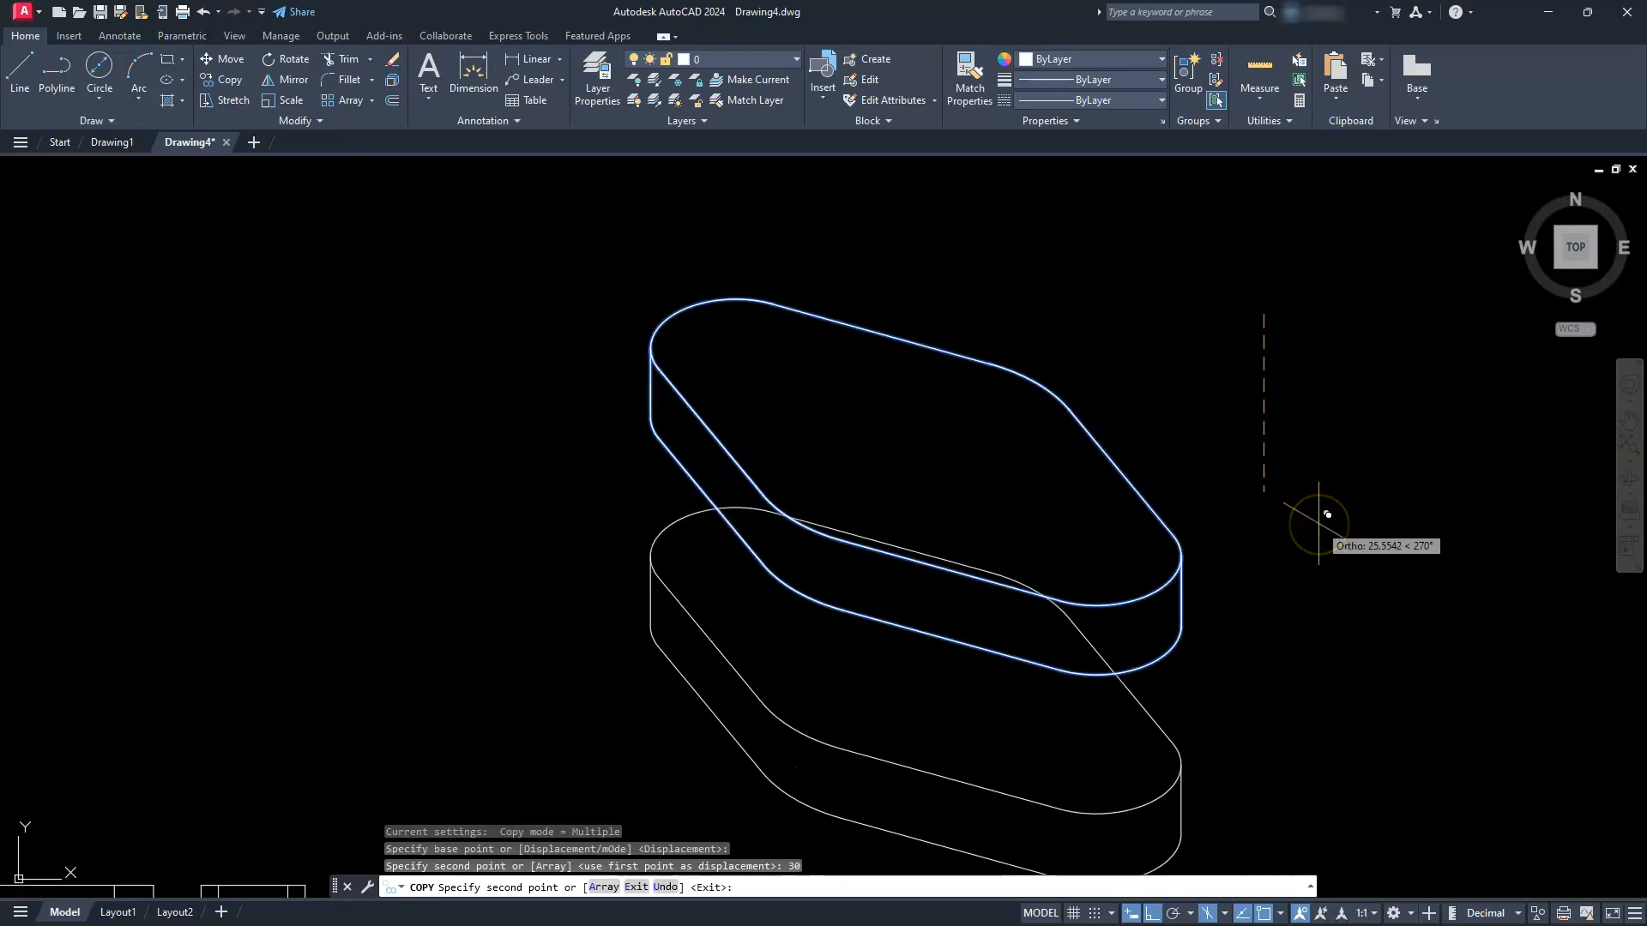
{"action": "key", "text": "Escape"}
{"action": "key", "text": "Escape"}
Switch to the top isoplane and draw a 10-diameter isocircle centred on the lower flange's lower-right rounded end.
{"action": "scroll", "coordinate": [985, 681], "scroll_direction": "up", "scroll_amount": 3}
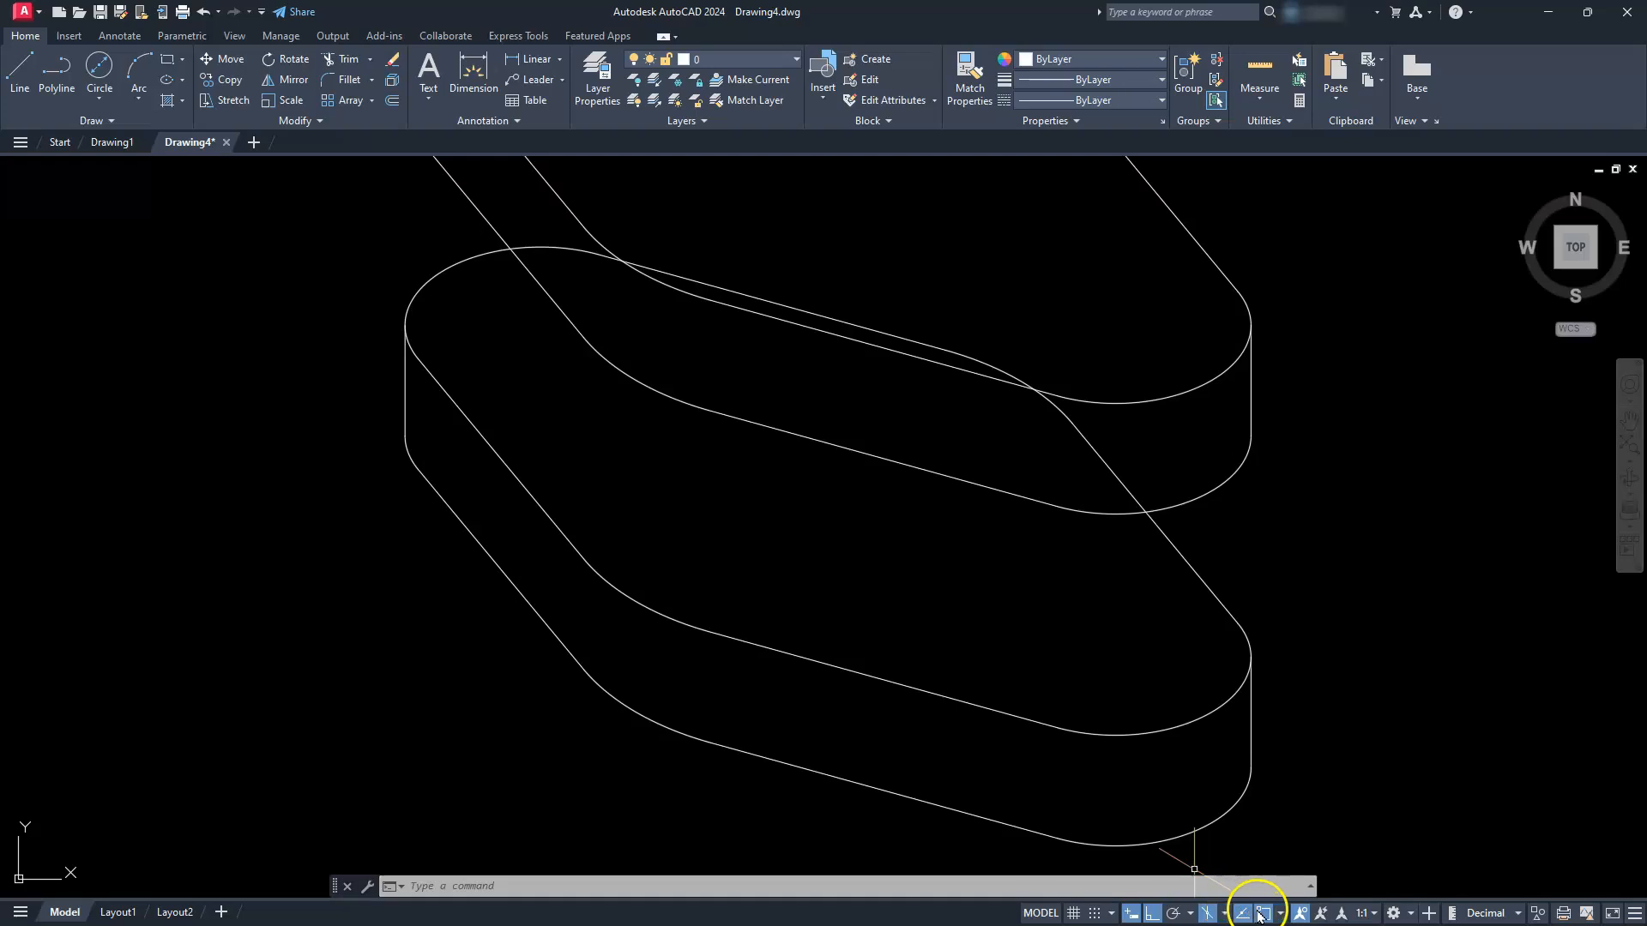
{"action": "left_click", "coordinate": [1225, 916]}
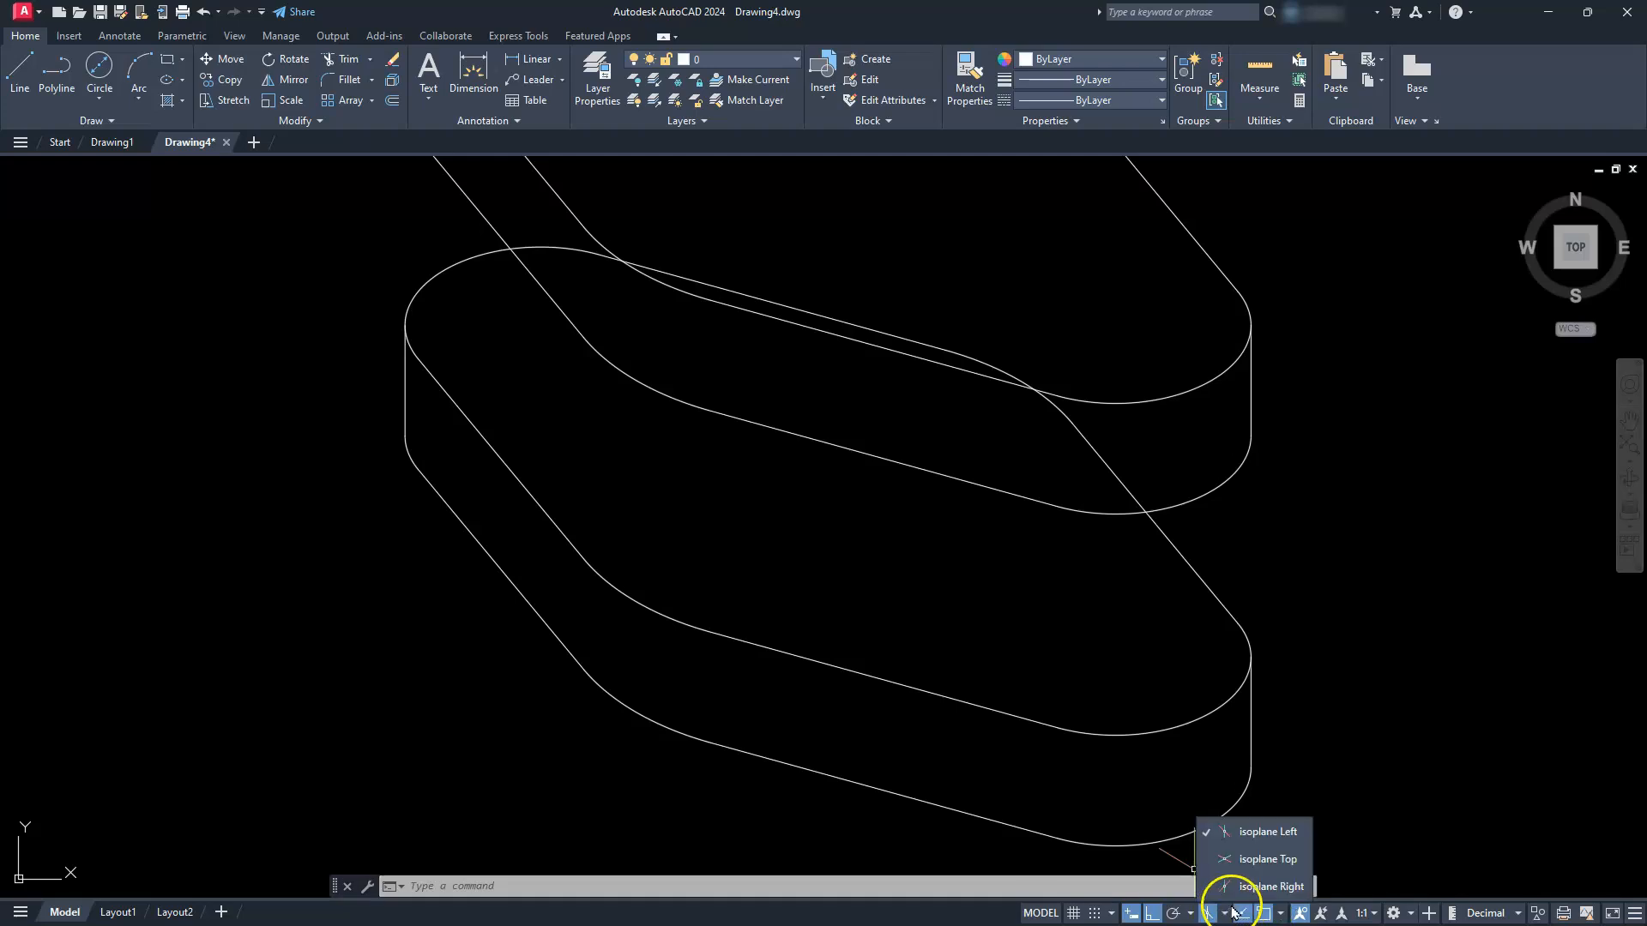
{"action": "left_click", "coordinate": [1255, 855]}
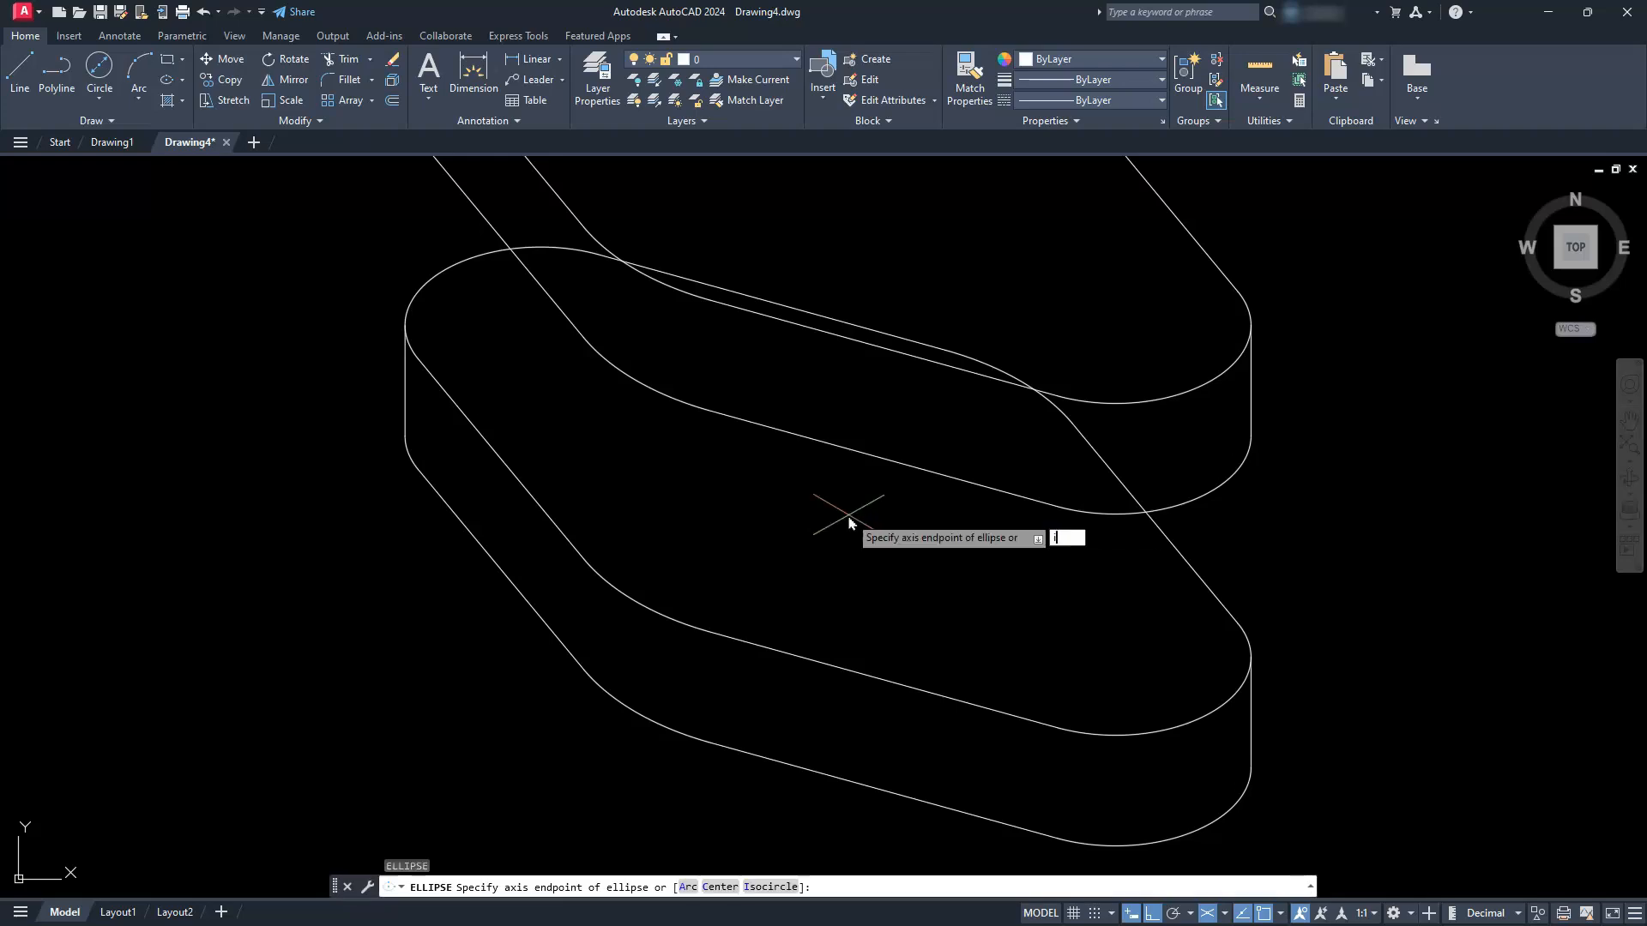
{"action": "key", "text": "Return"}
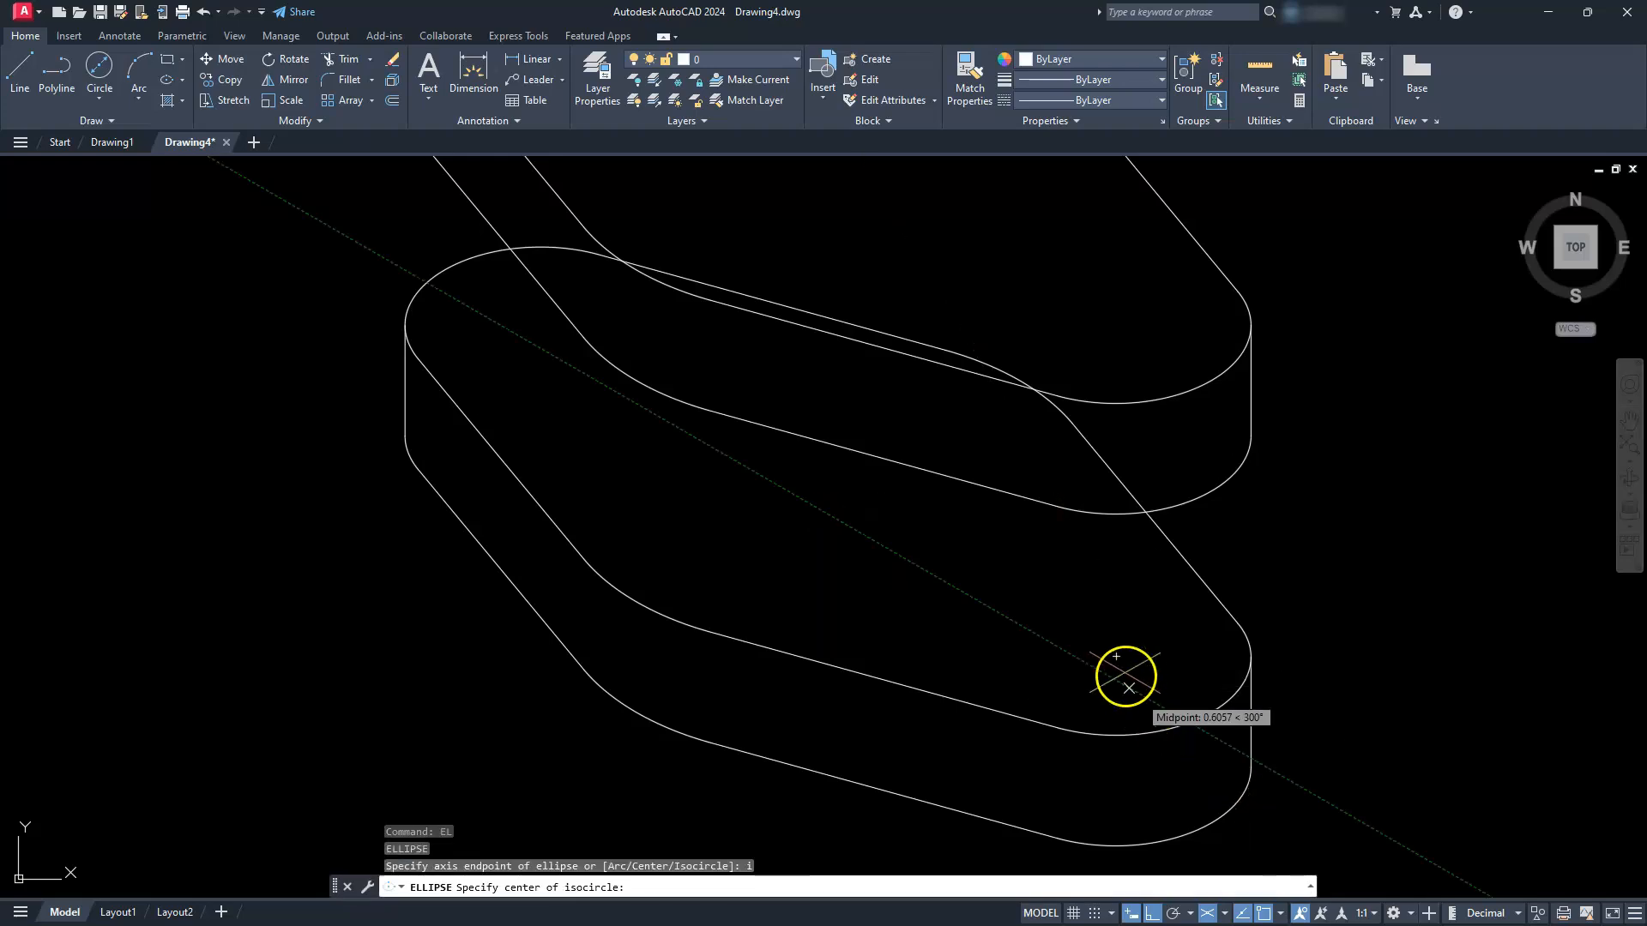
{"action": "left_click", "coordinate": [1116, 656]}
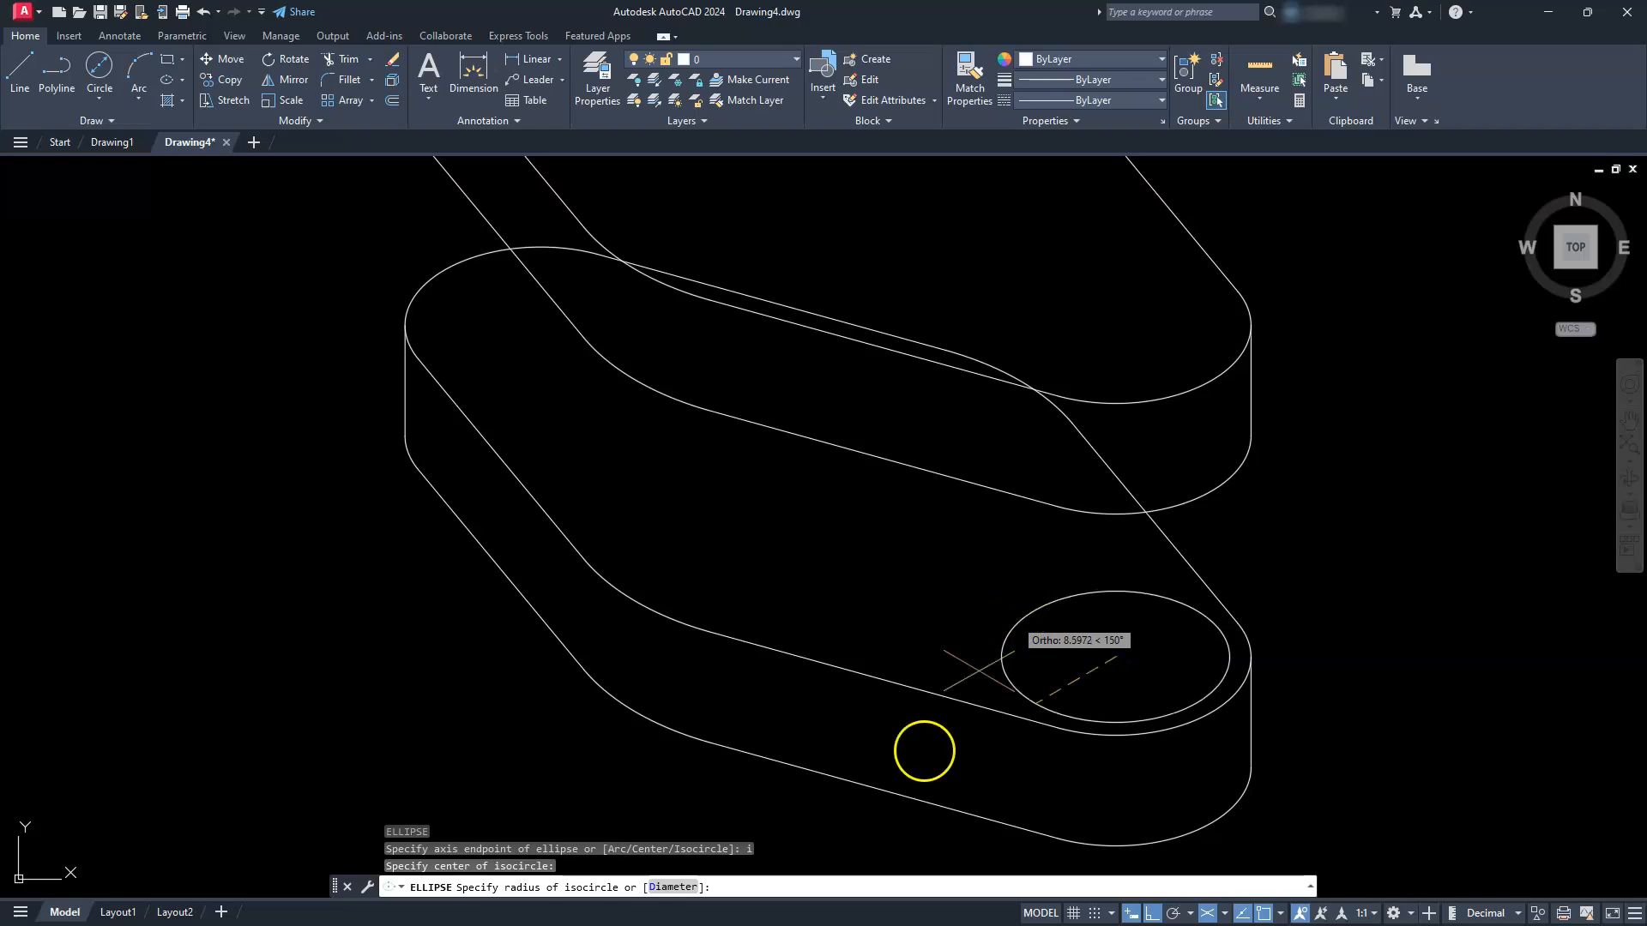
{"action": "left_click", "coordinate": [660, 890]}
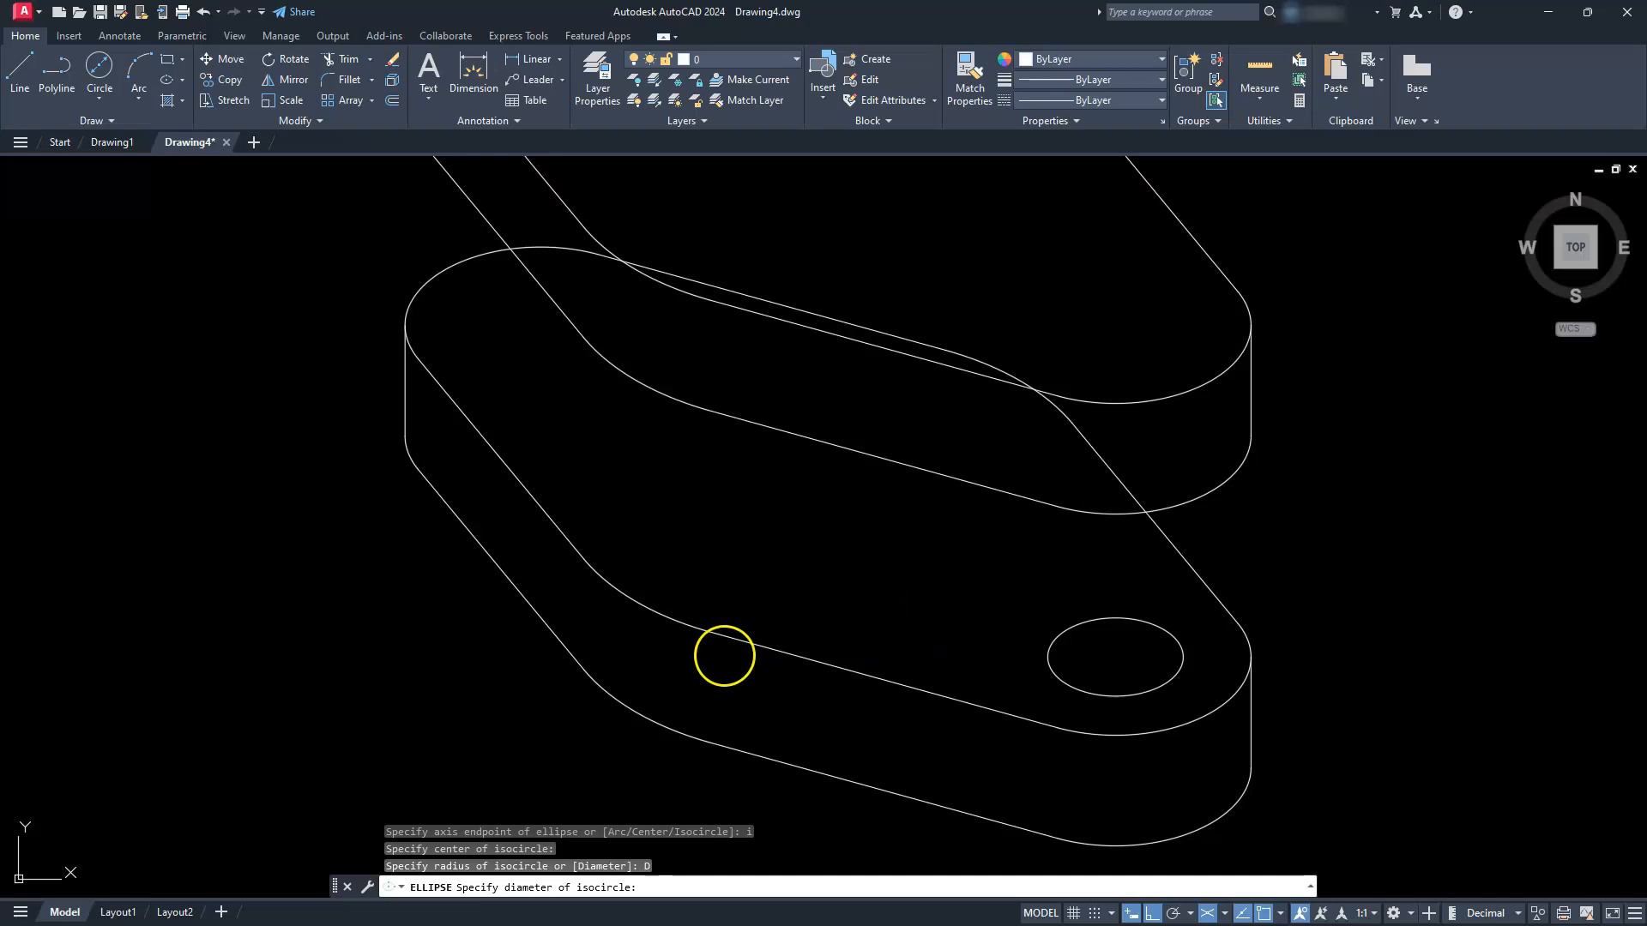
{"action": "type", "text": "10"}
{"action": "key", "text": "Return"}
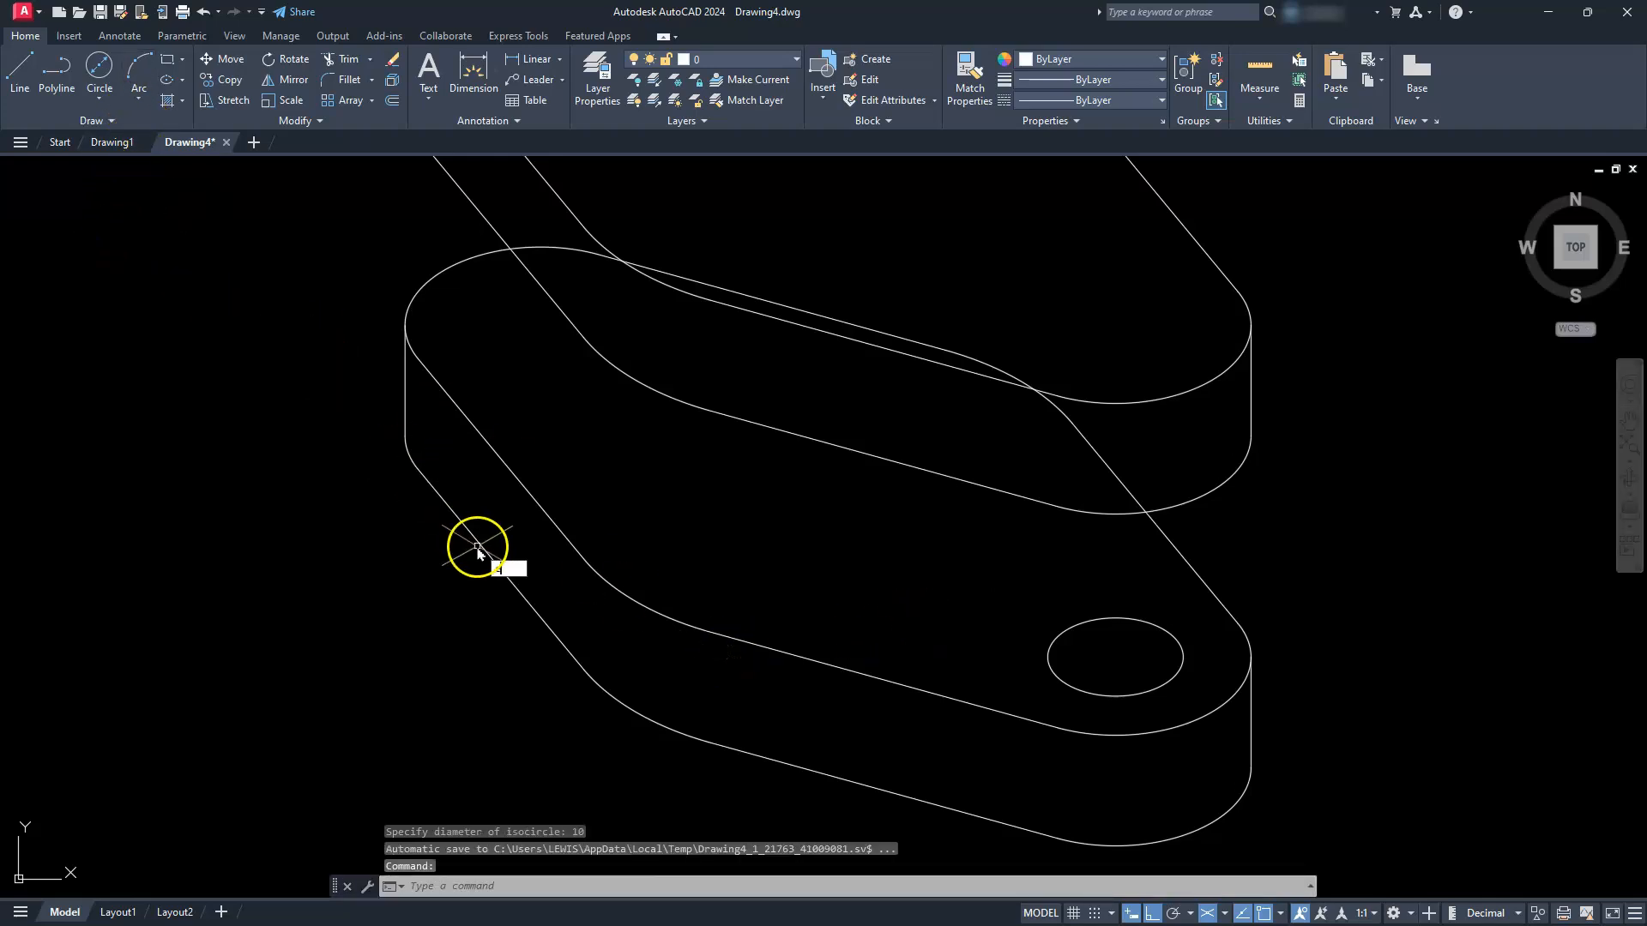
Draw a 20-diameter isocircle at the centre of the lower flange's top face.
{"action": "key", "text": "Return"}
{"action": "type", "text": "i"}
{"action": "key", "text": "Return"}
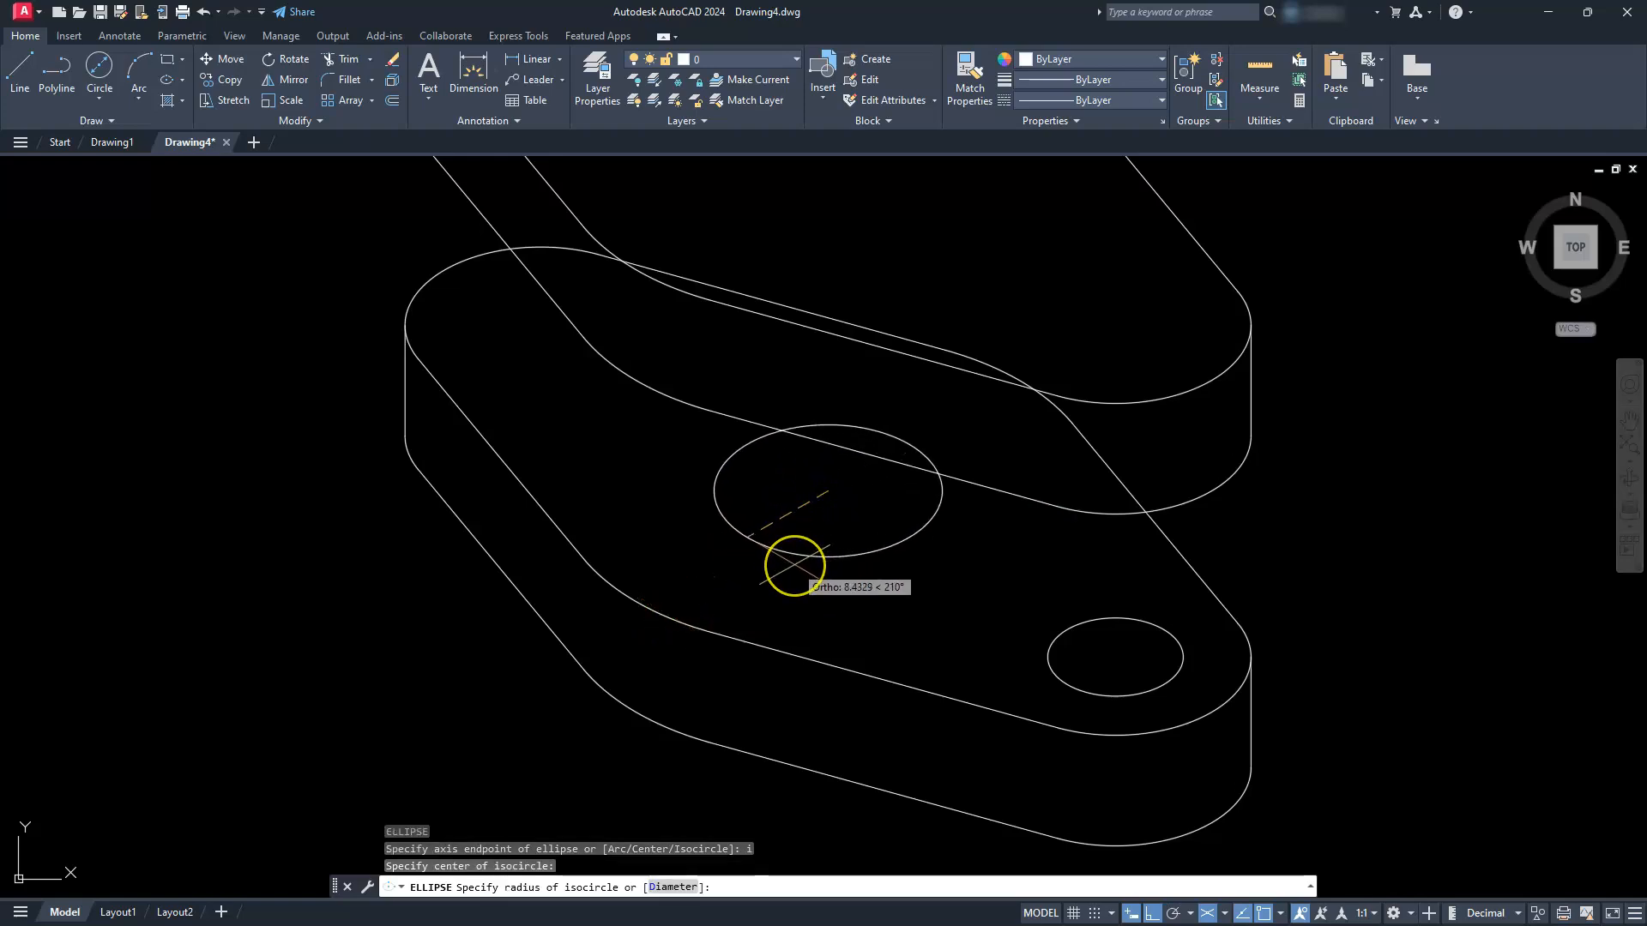
{"action": "type", "text": "d"}
{"action": "key", "text": "Return"}
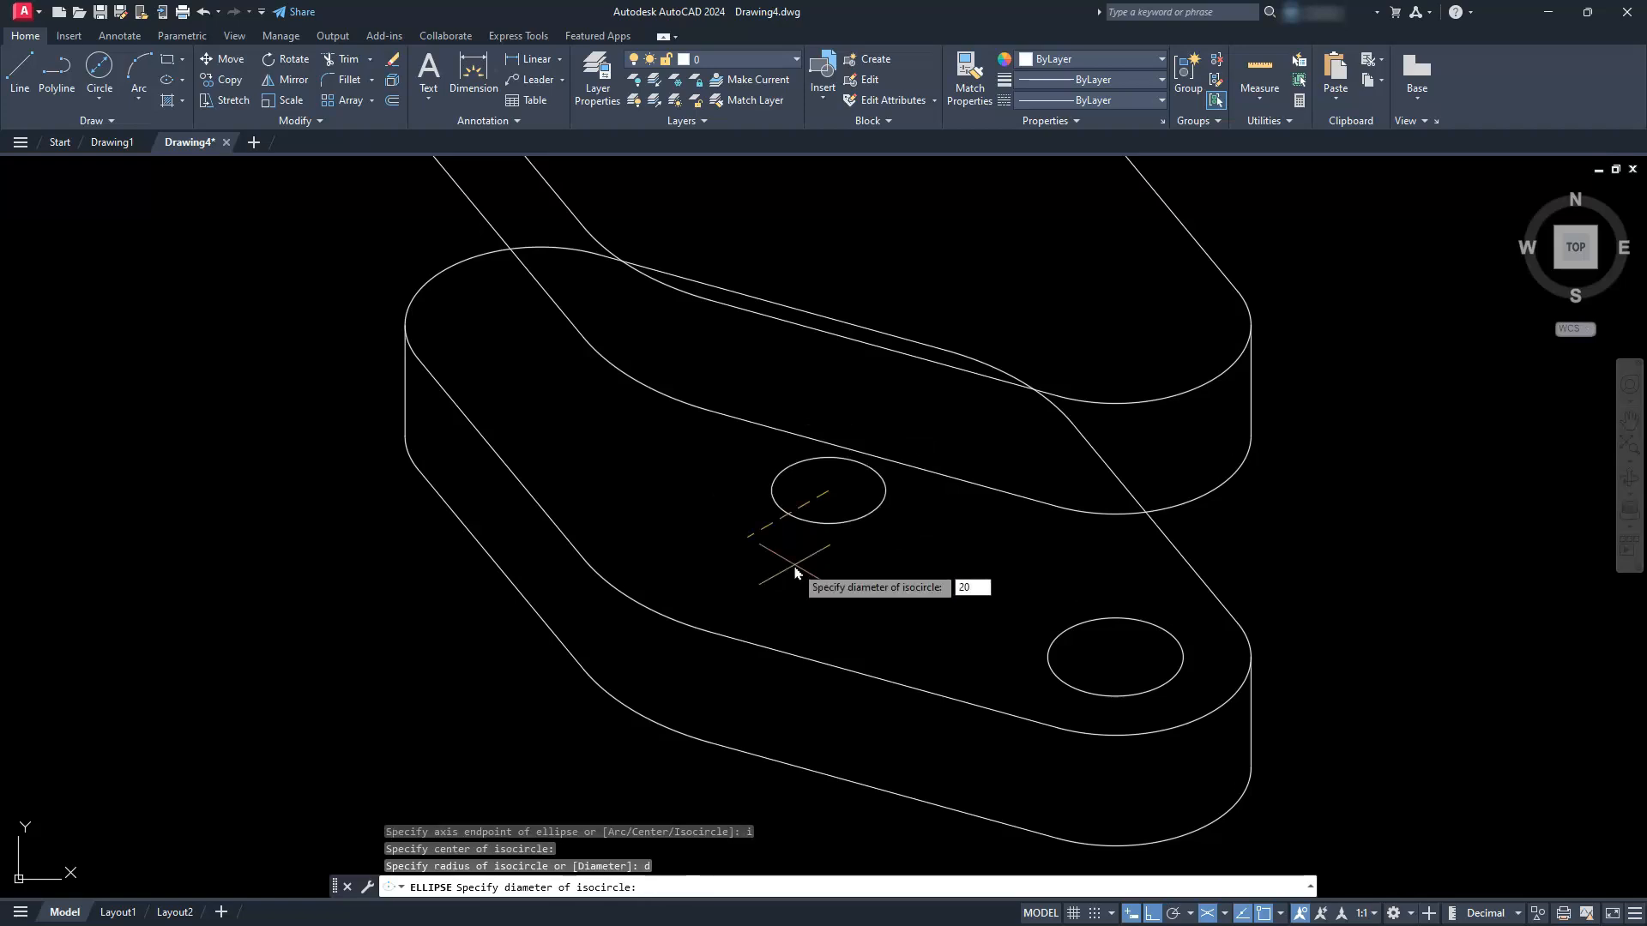
{"action": "key", "text": "Return"}
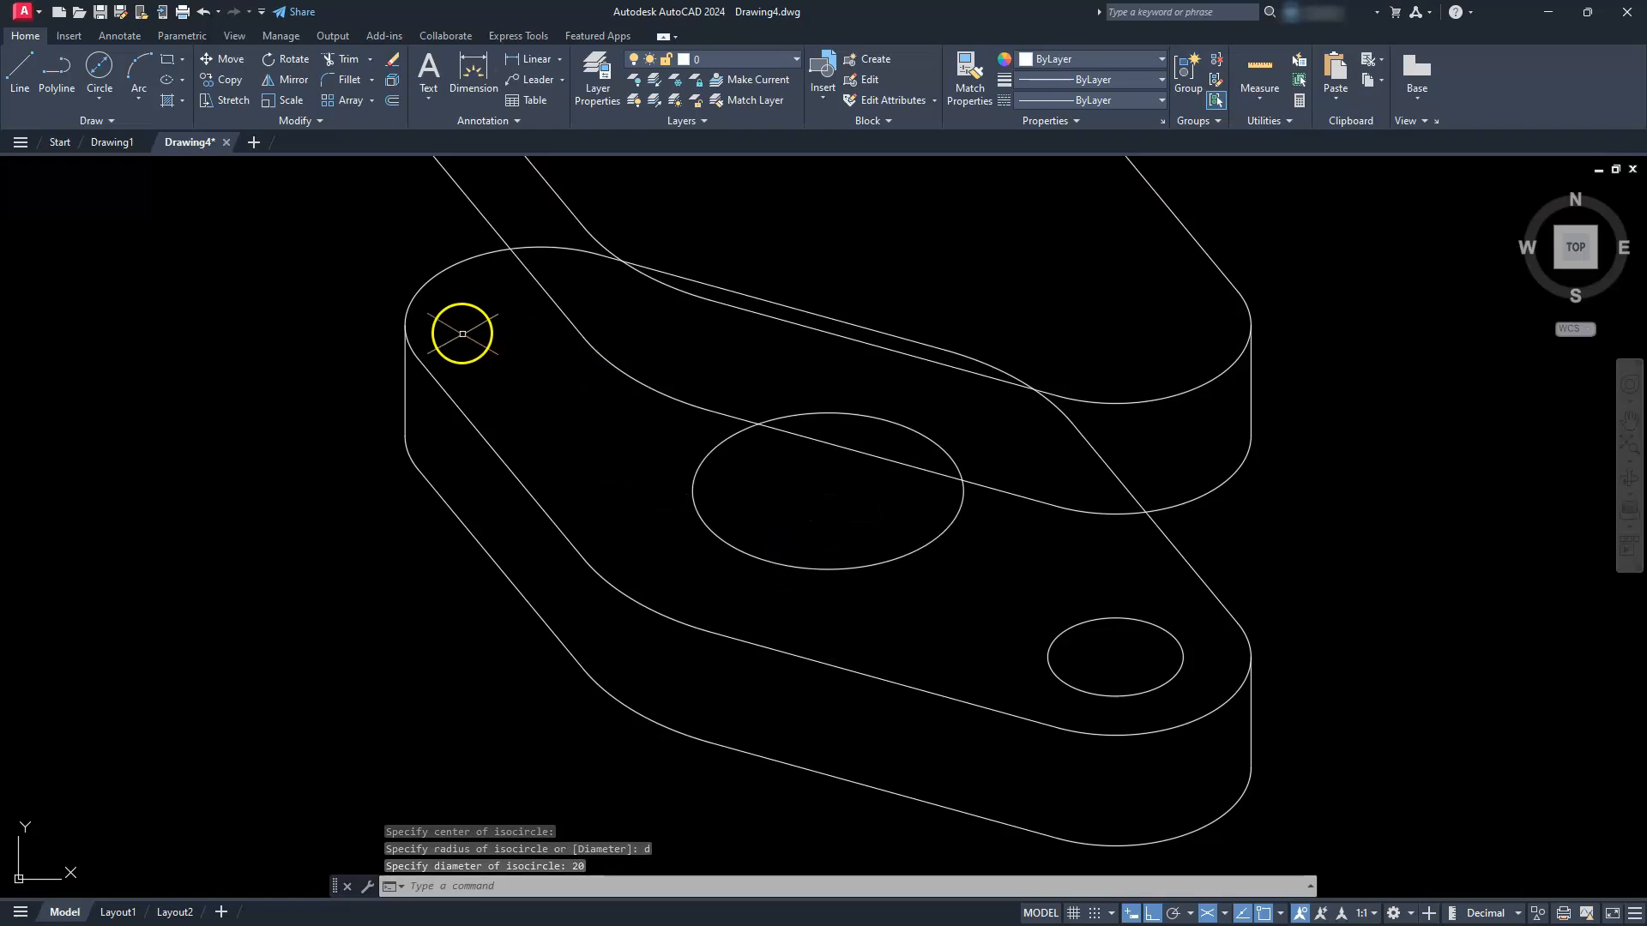
Copy the 10-diameter isocircle from the lower flange's lower-right end to the centre of its upper-left rounded end.
{"action": "left_click", "coordinate": [1131, 618]}
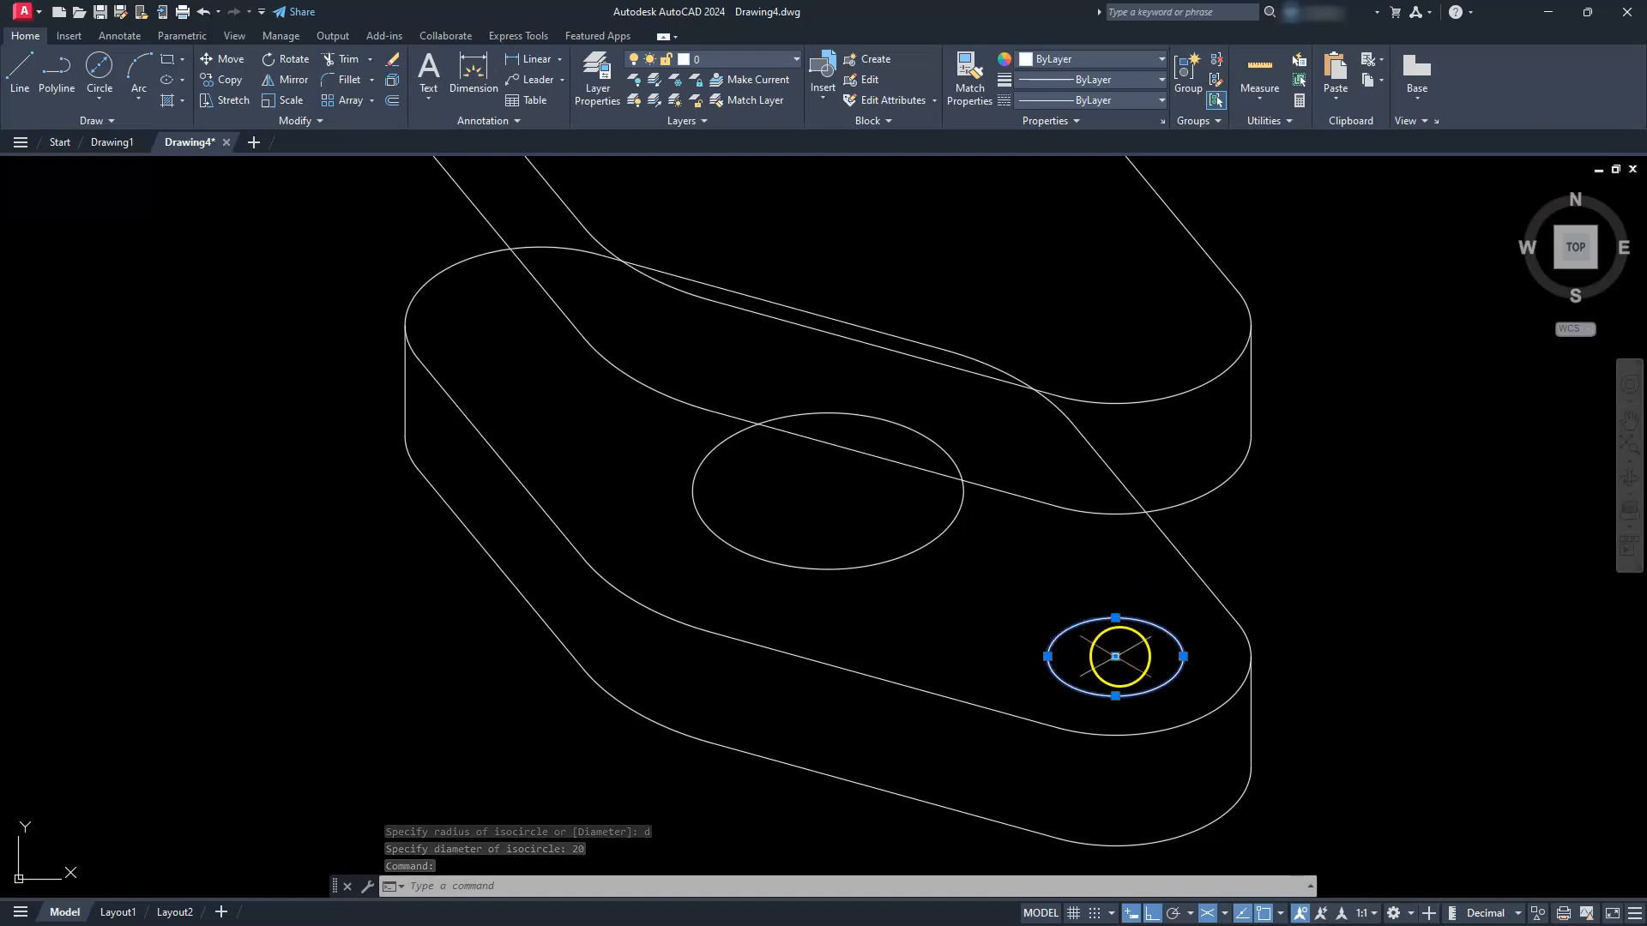
{"action": "left_click", "coordinate": [1115, 656]}
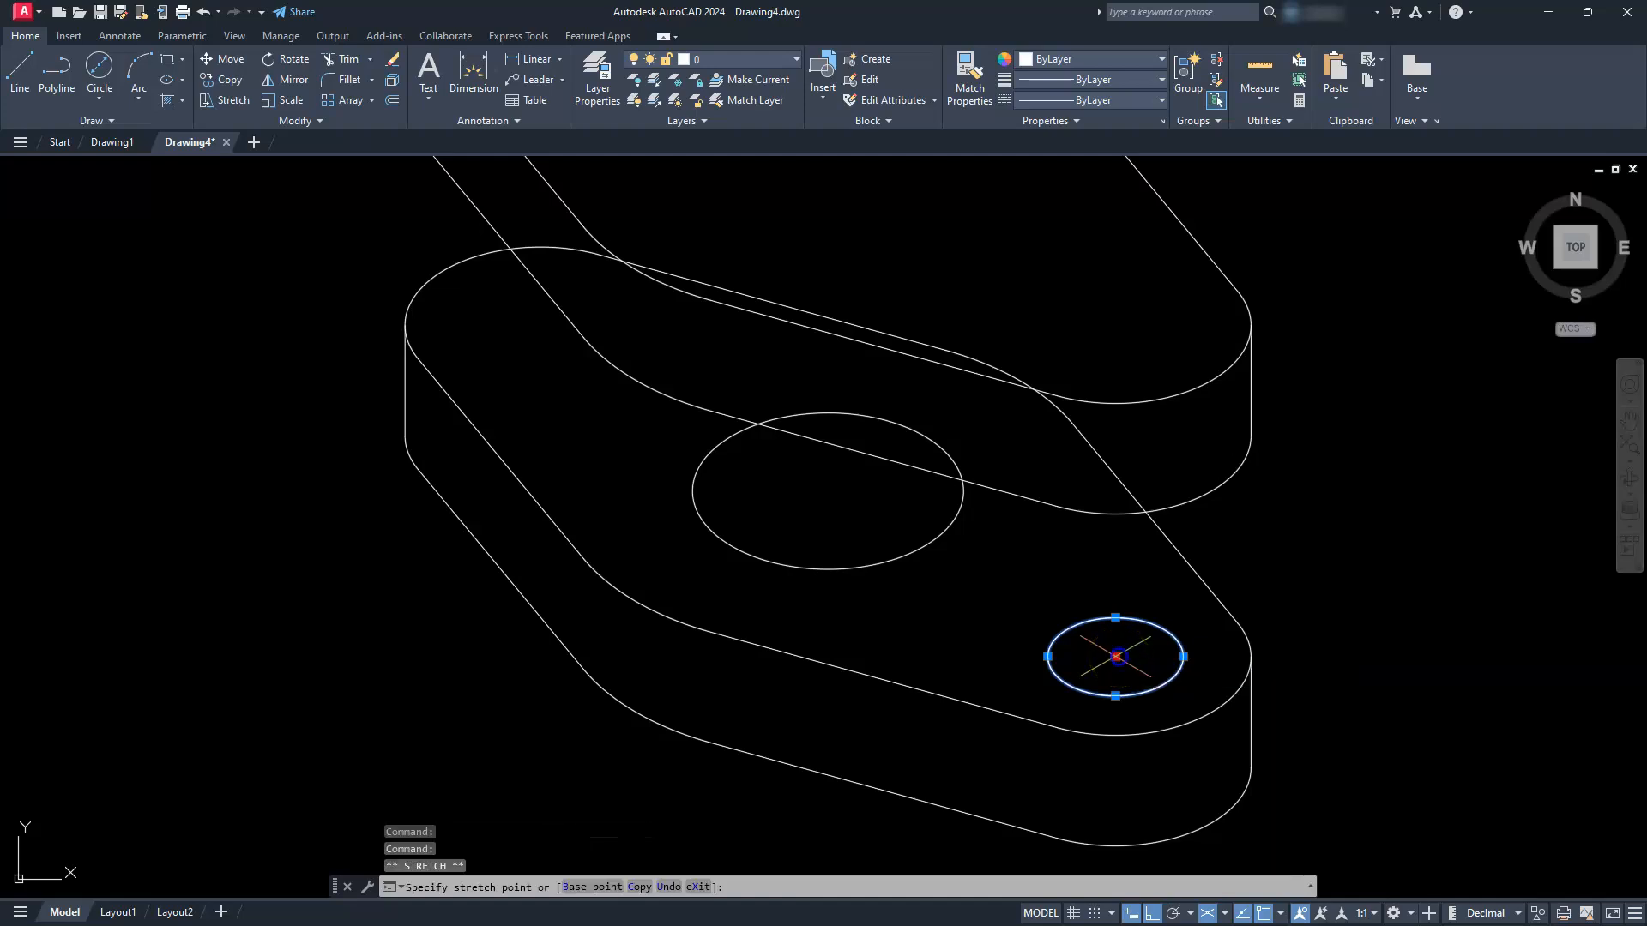
{"action": "left_click", "coordinate": [640, 886]}
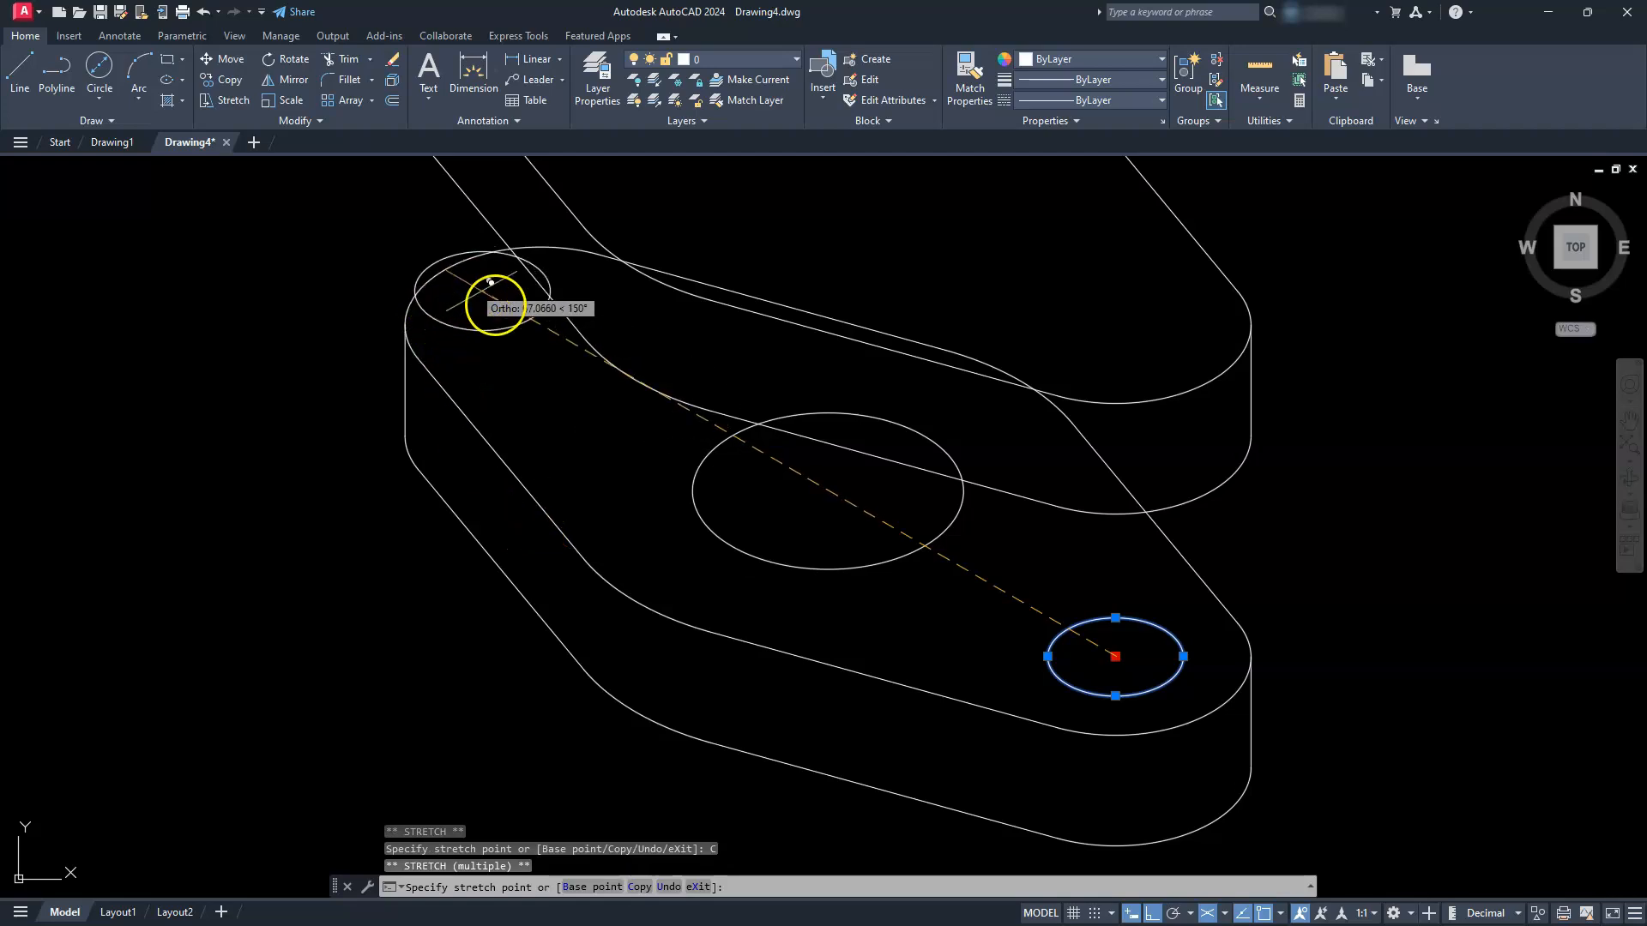
{"action": "scroll", "coordinate": [509, 301], "scroll_direction": "up", "scroll_amount": 4}
{"action": "middle_click_drag", "start_coordinate": [509, 301], "coordinate": [815, 467]}
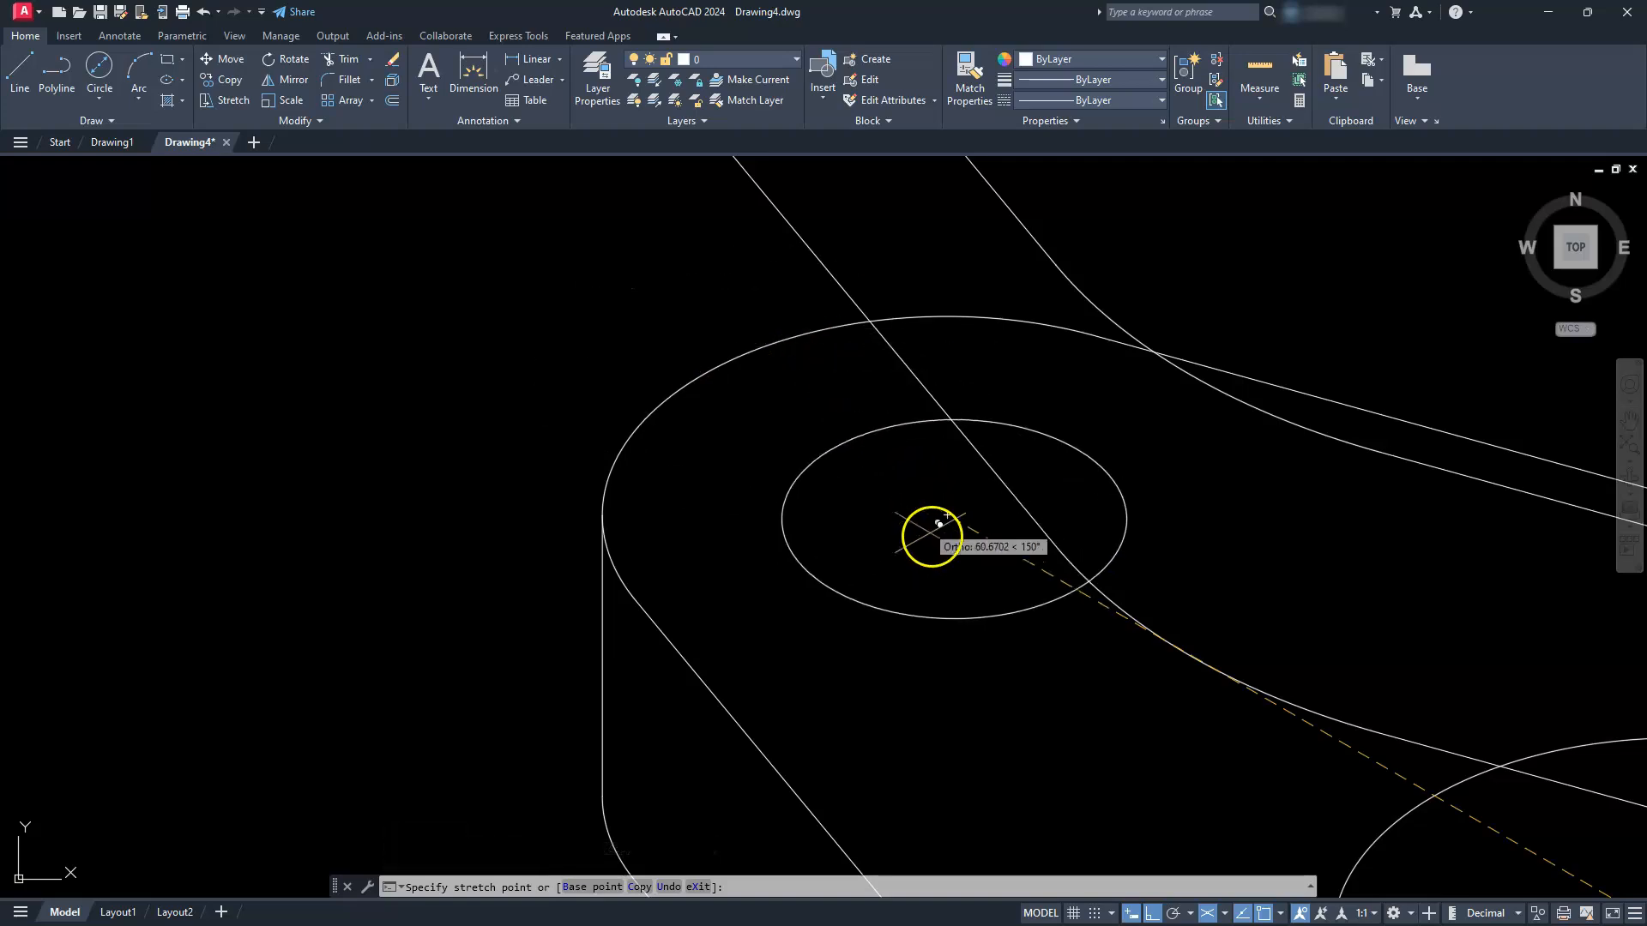
{"action": "key", "text": "Escape"}
{"action": "key", "text": "Escape"}
{"action": "key", "text": "Escape"}
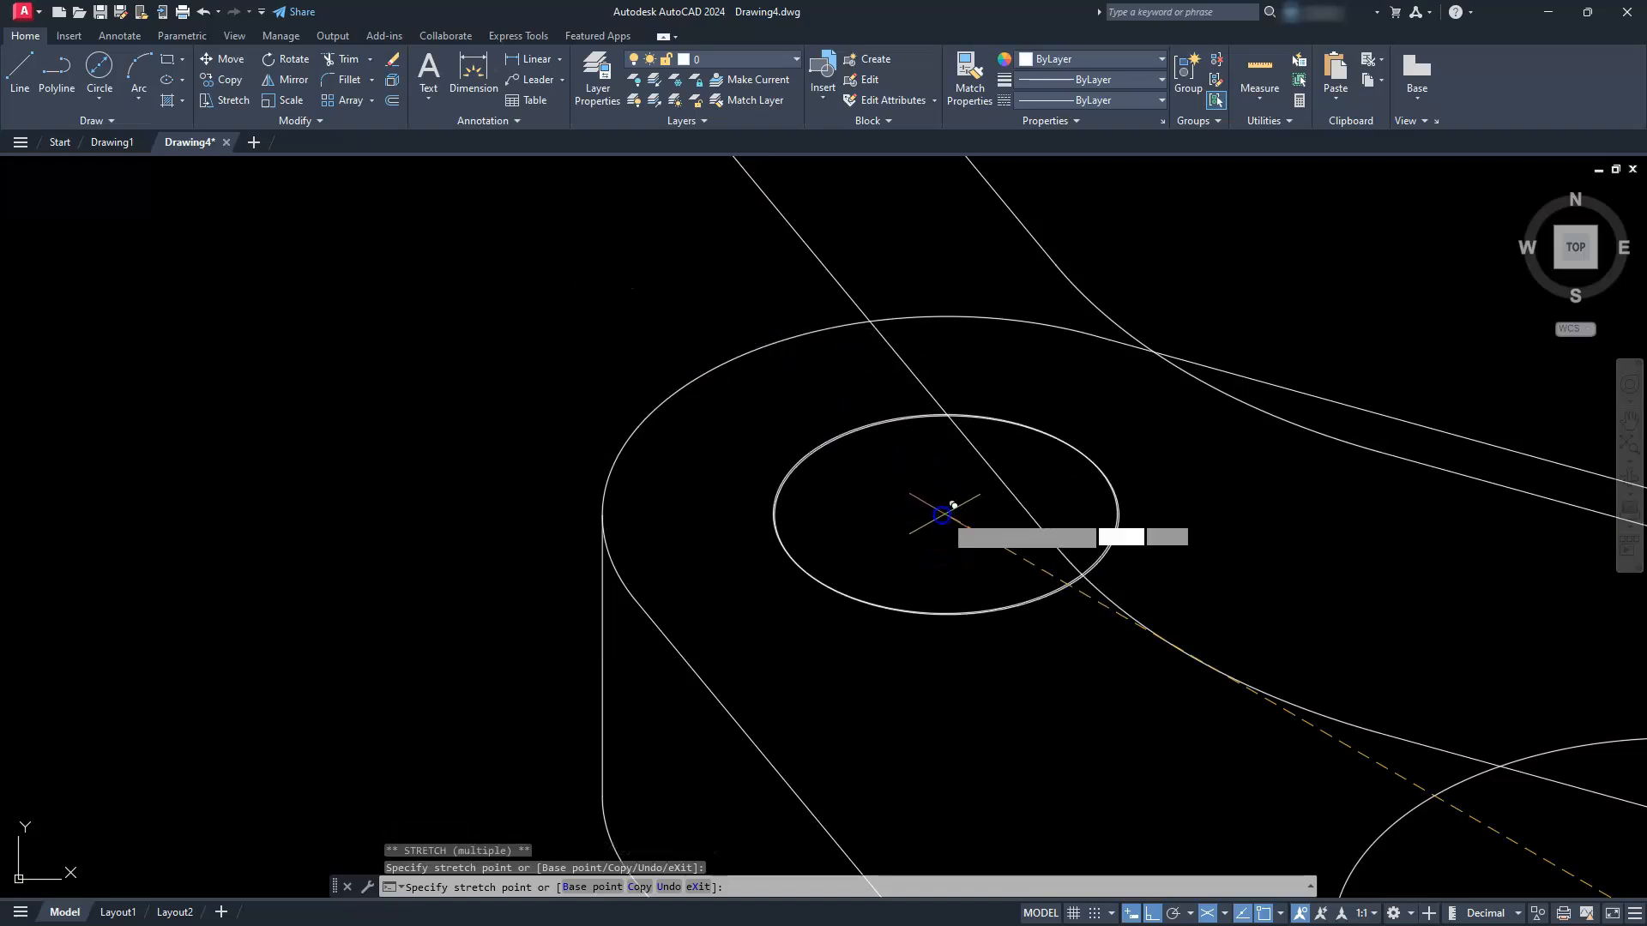
{"action": "scroll", "coordinate": [924, 500], "scroll_direction": "down", "scroll_amount": 3}
{"action": "scroll", "coordinate": [924, 500], "scroll_direction": "down", "scroll_amount": 3}
{"action": "middle_click_drag", "start_coordinate": [1007, 544], "coordinate": [807, 427]}
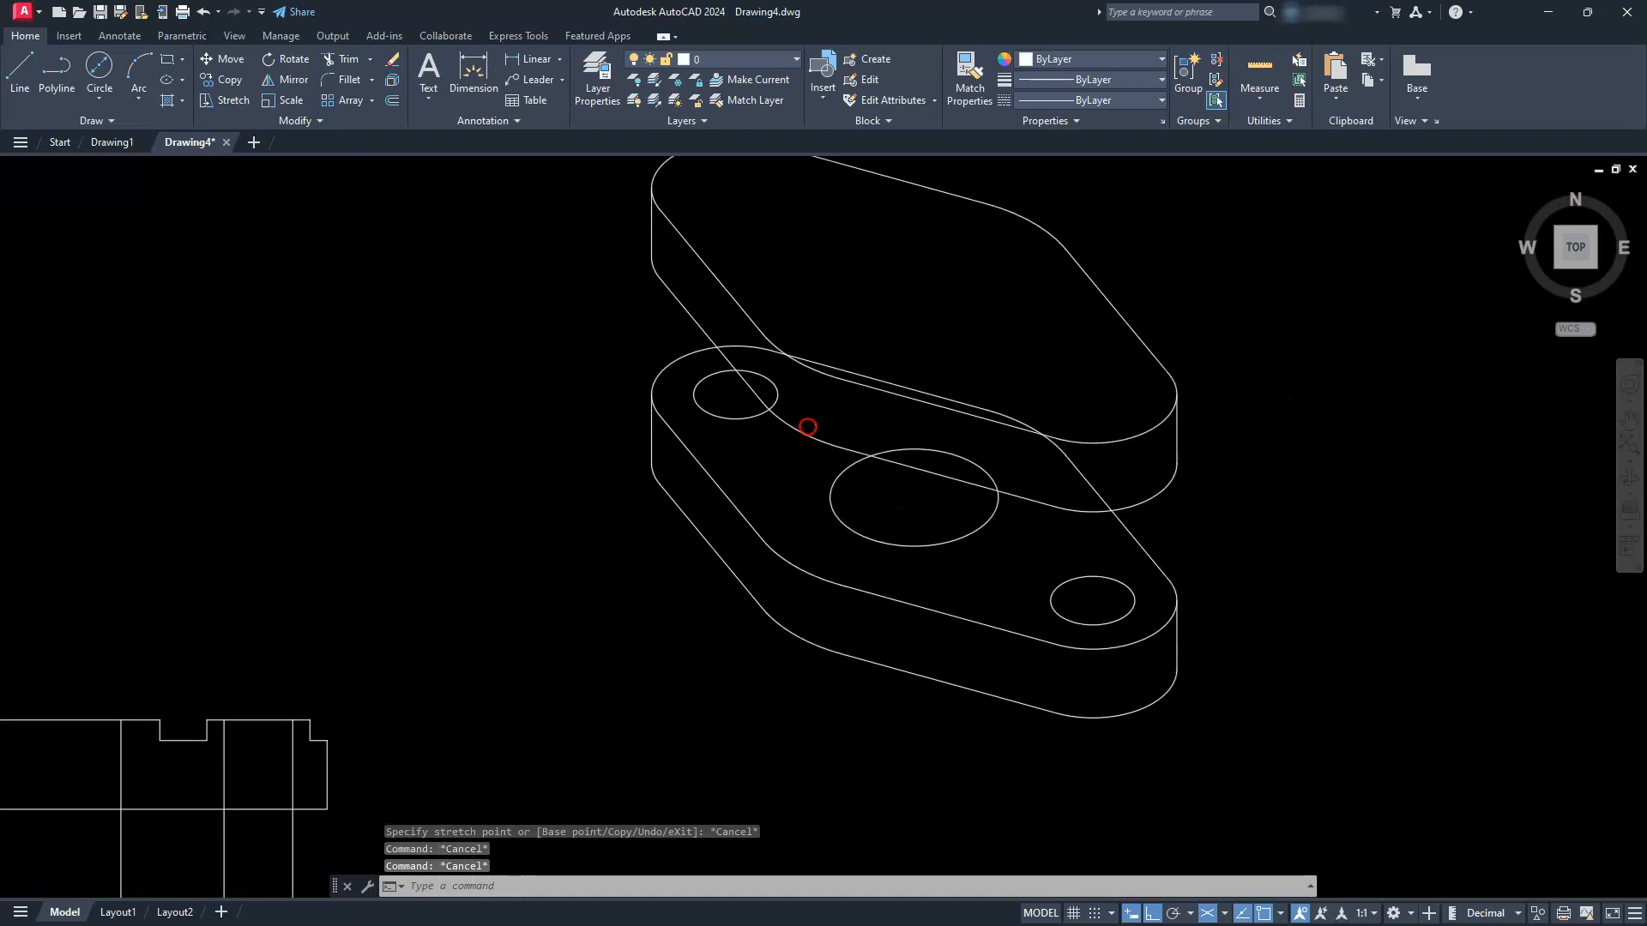
Switch to the left isoplane and draw a vertical line upward from the left quadrant of the lower-right small isocircle, past the upper flange's bottom edge.
{"action": "scroll", "coordinate": [1060, 524], "scroll_direction": "up", "scroll_amount": 3}
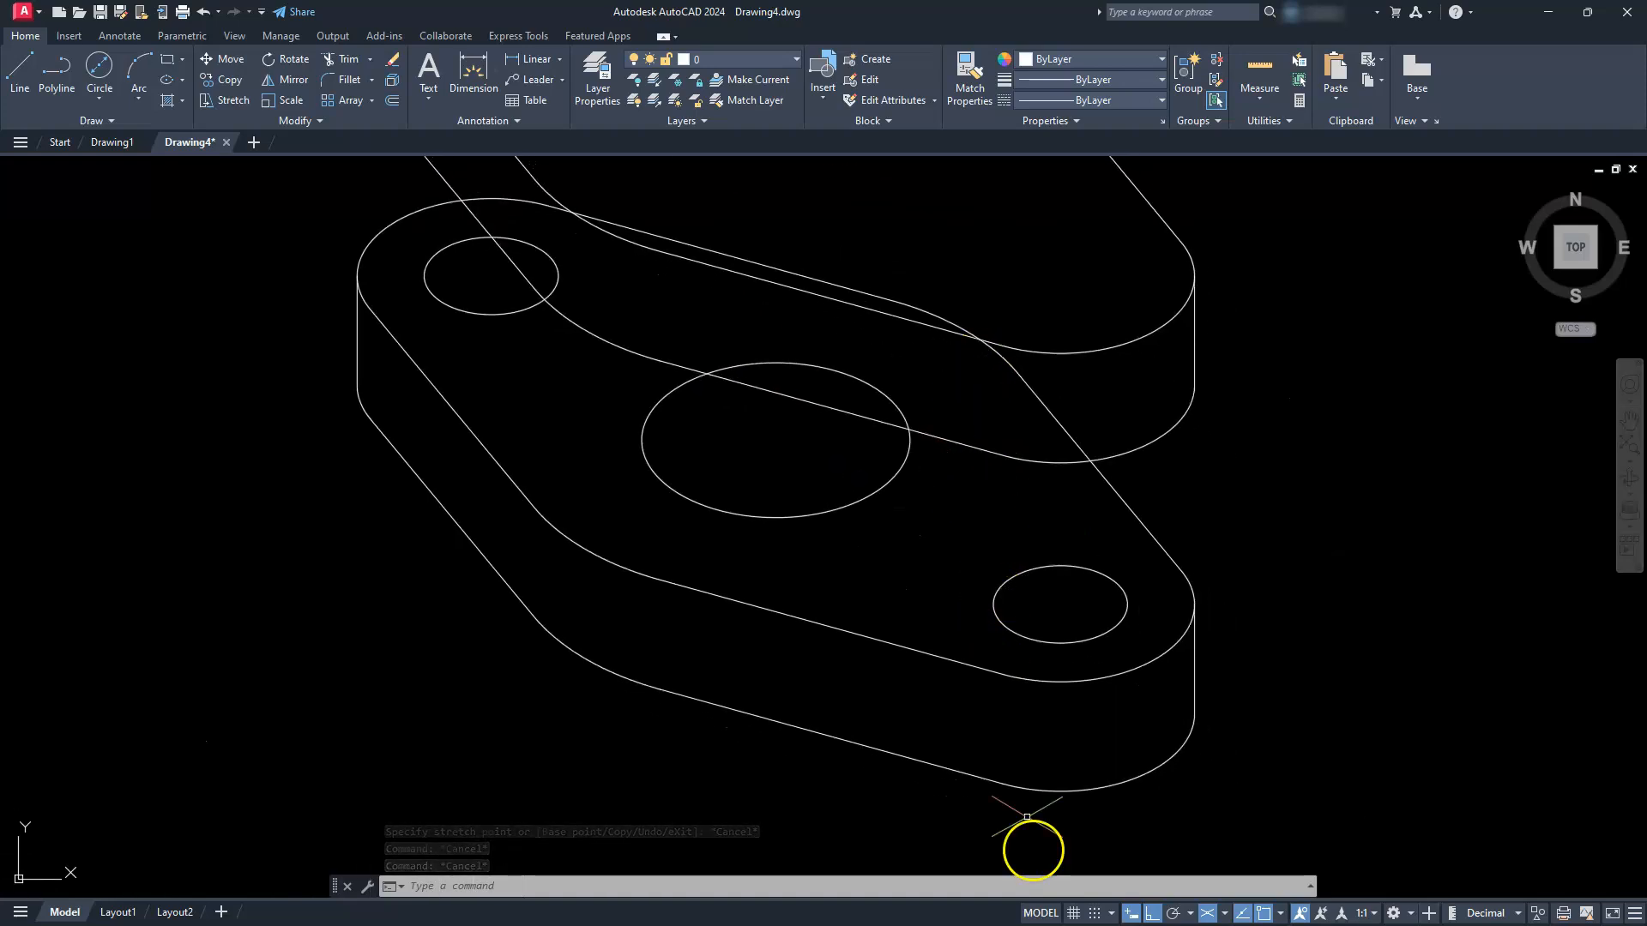
{"action": "left_click", "coordinate": [1228, 913]}
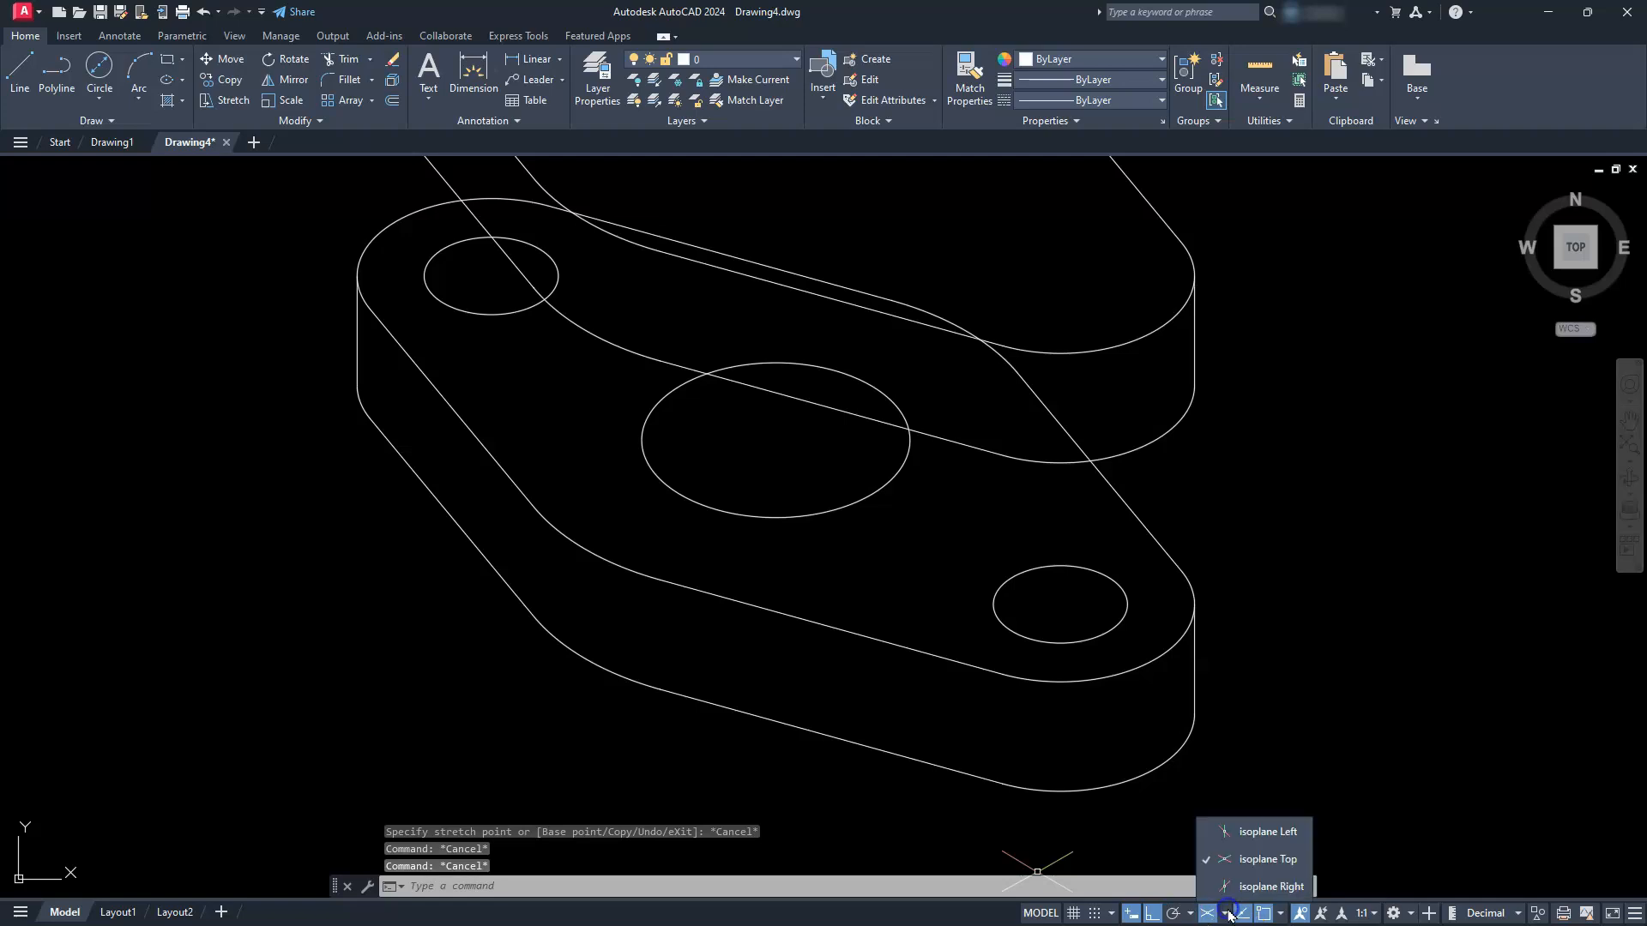
{"action": "left_click", "coordinate": [1266, 828]}
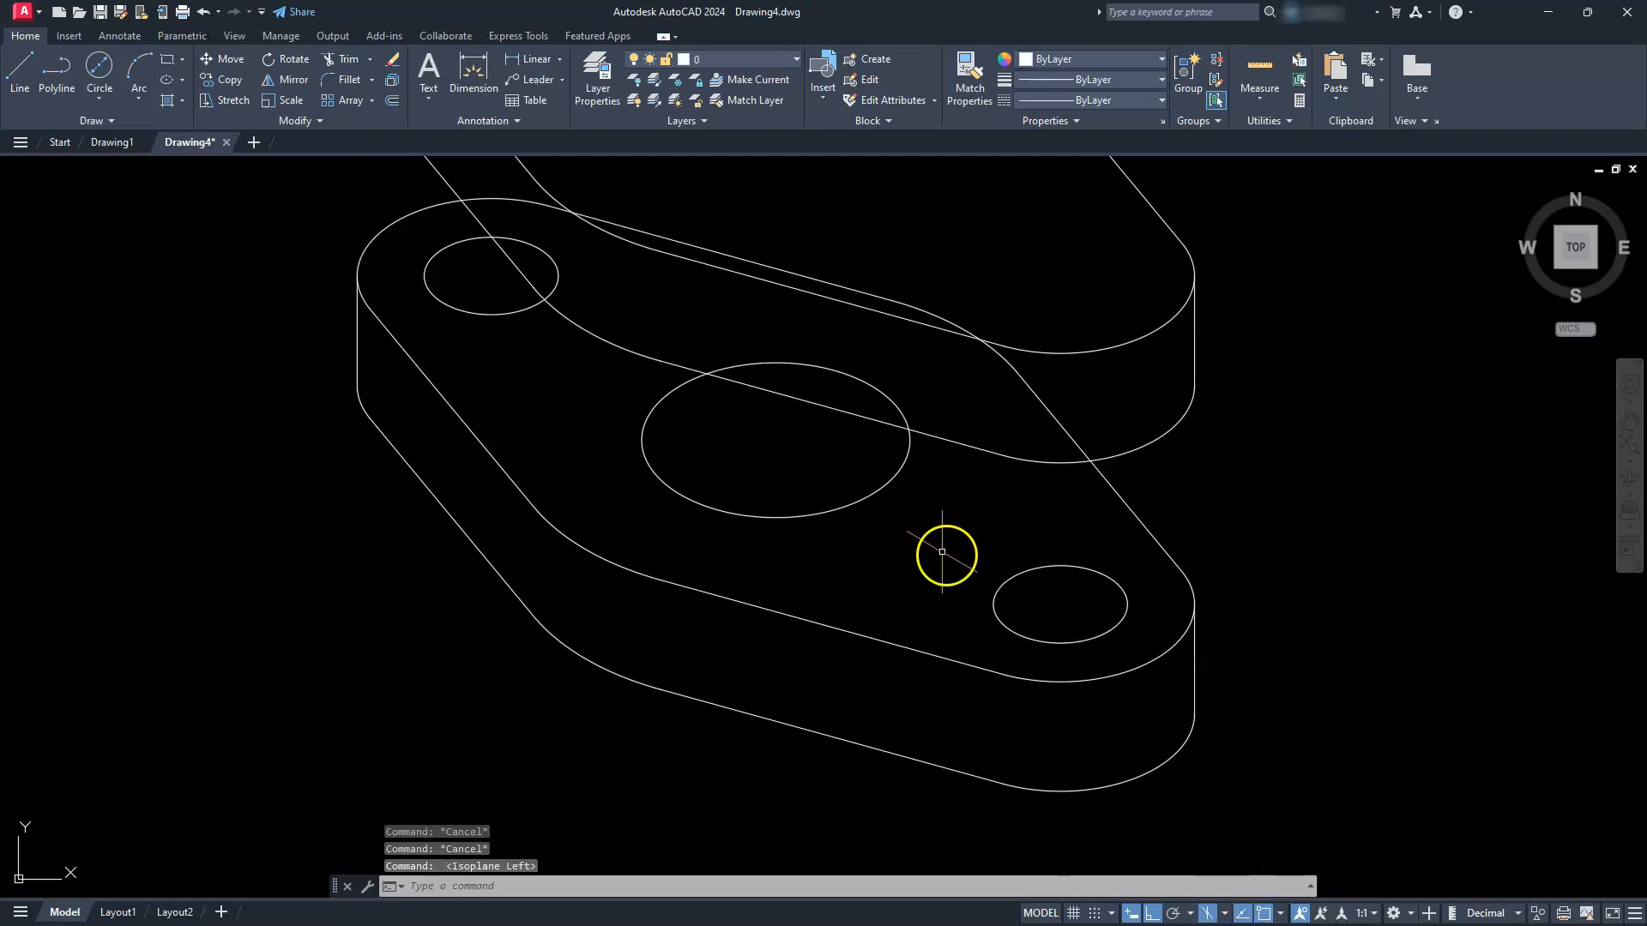
{"action": "type", "text": "l"}
{"action": "key", "text": "Return"}
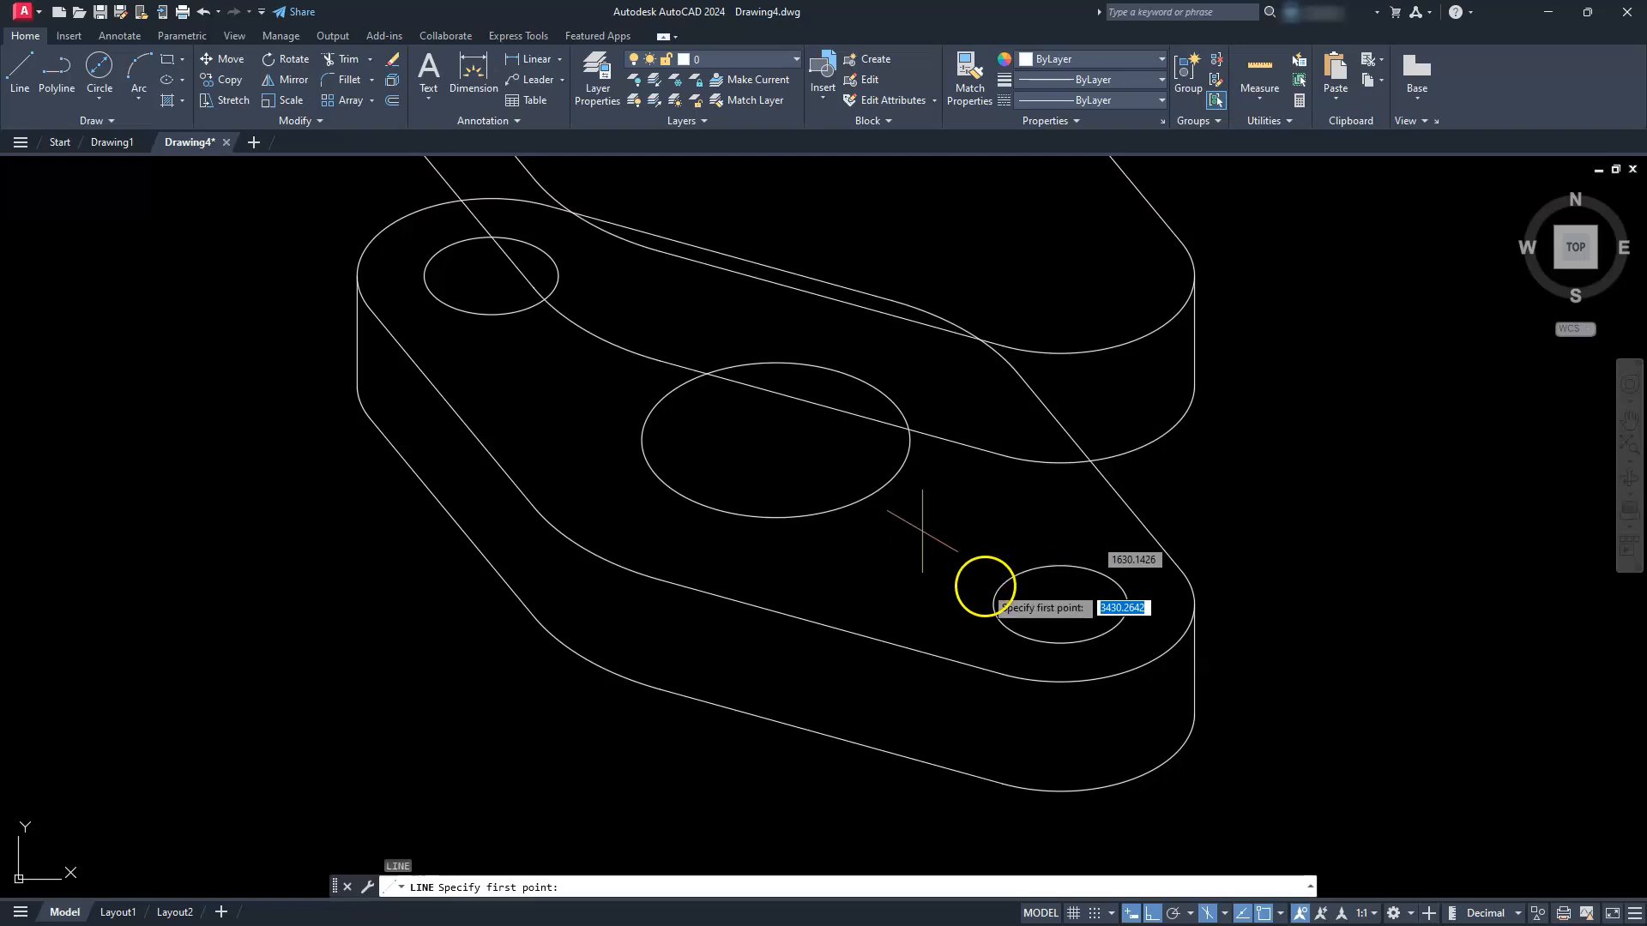
{"action": "left_click", "coordinate": [993, 604]}
{"action": "left_click", "coordinate": [993, 427]}
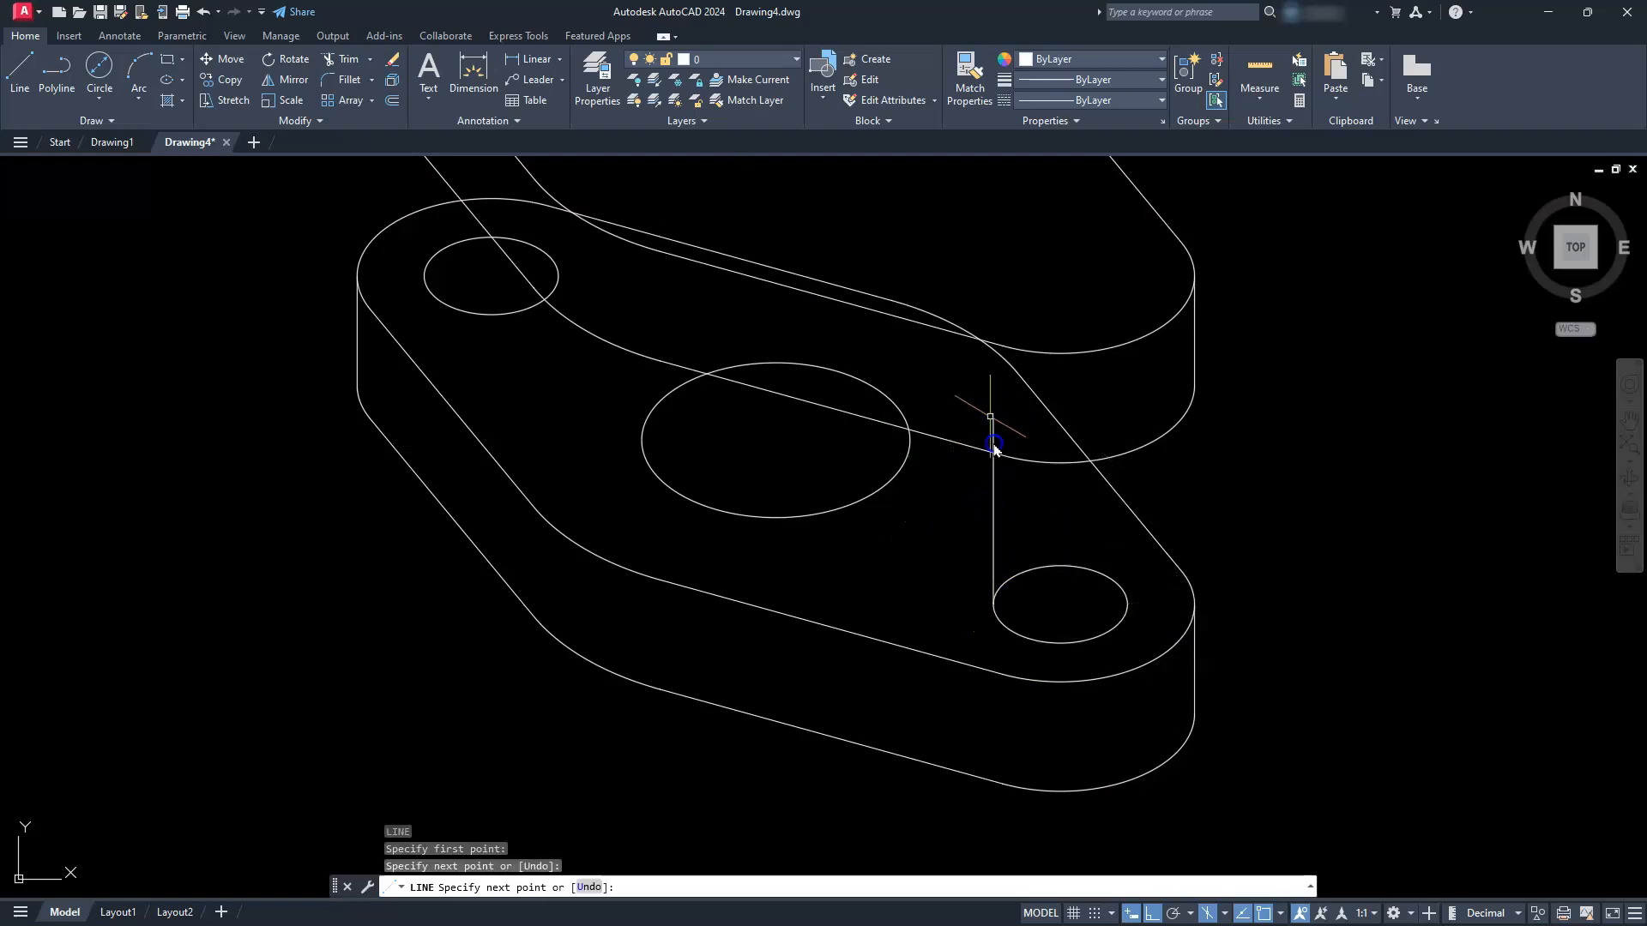
{"action": "key", "text": "Escape"}
{"action": "key", "text": "Escape"}
{"action": "key", "text": "Escape"}
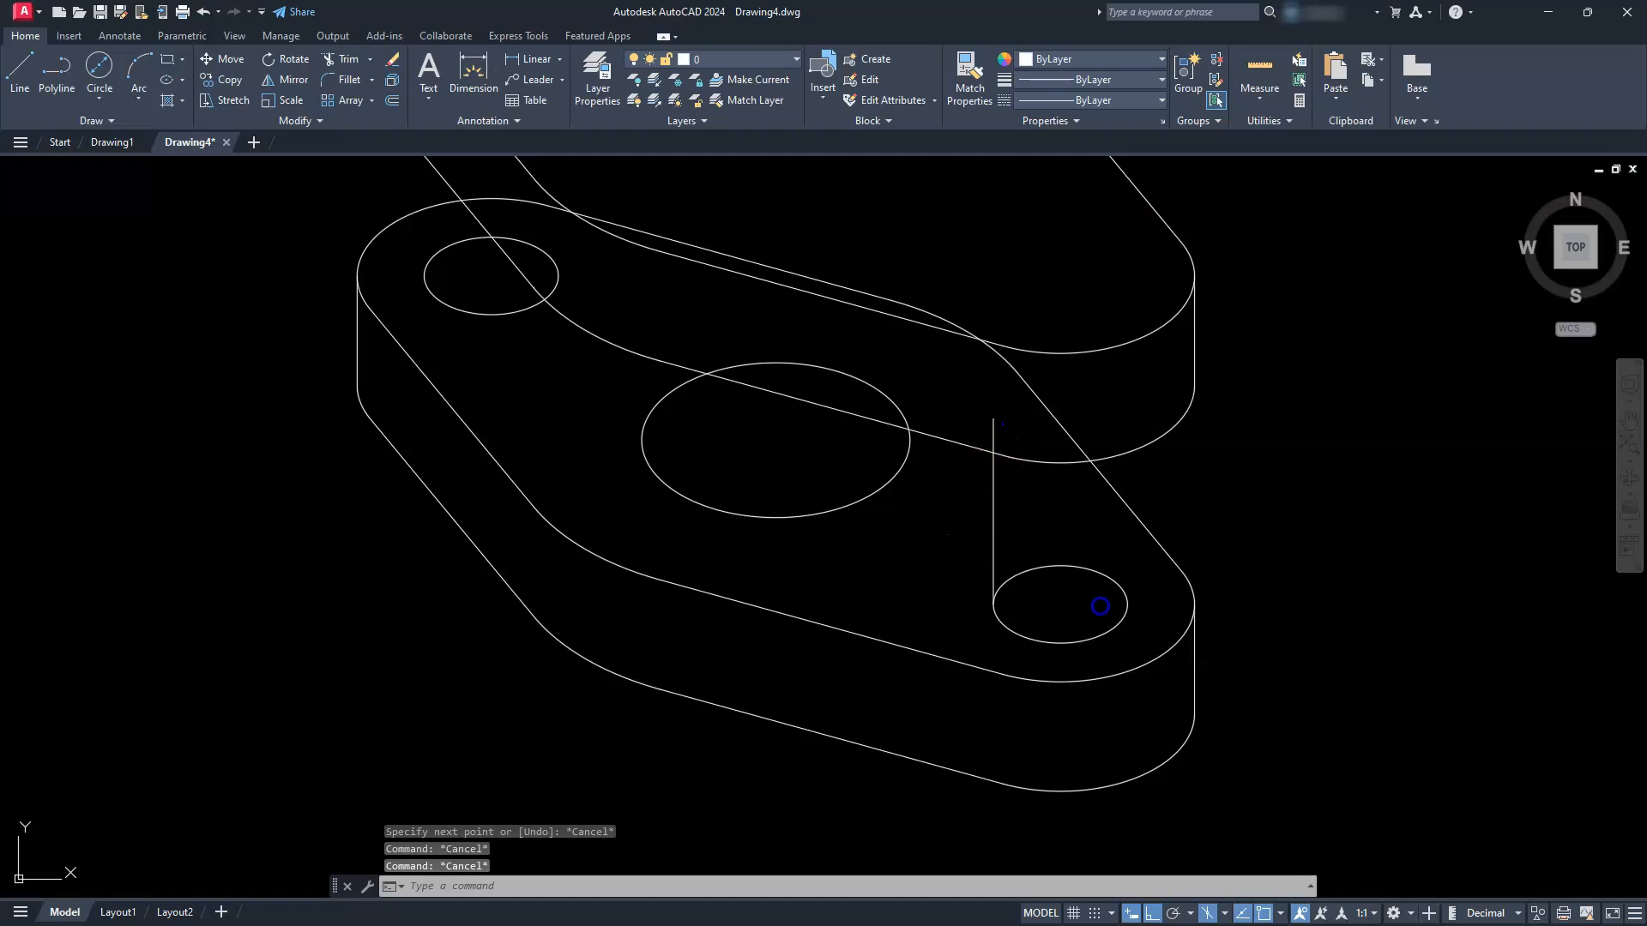
Draw a matching vertical line upward from the right quadrant of the lower-right small isocircle into the upper flange.
{"action": "key", "text": "Return"}
{"action": "left_click", "coordinate": [1124, 618]}
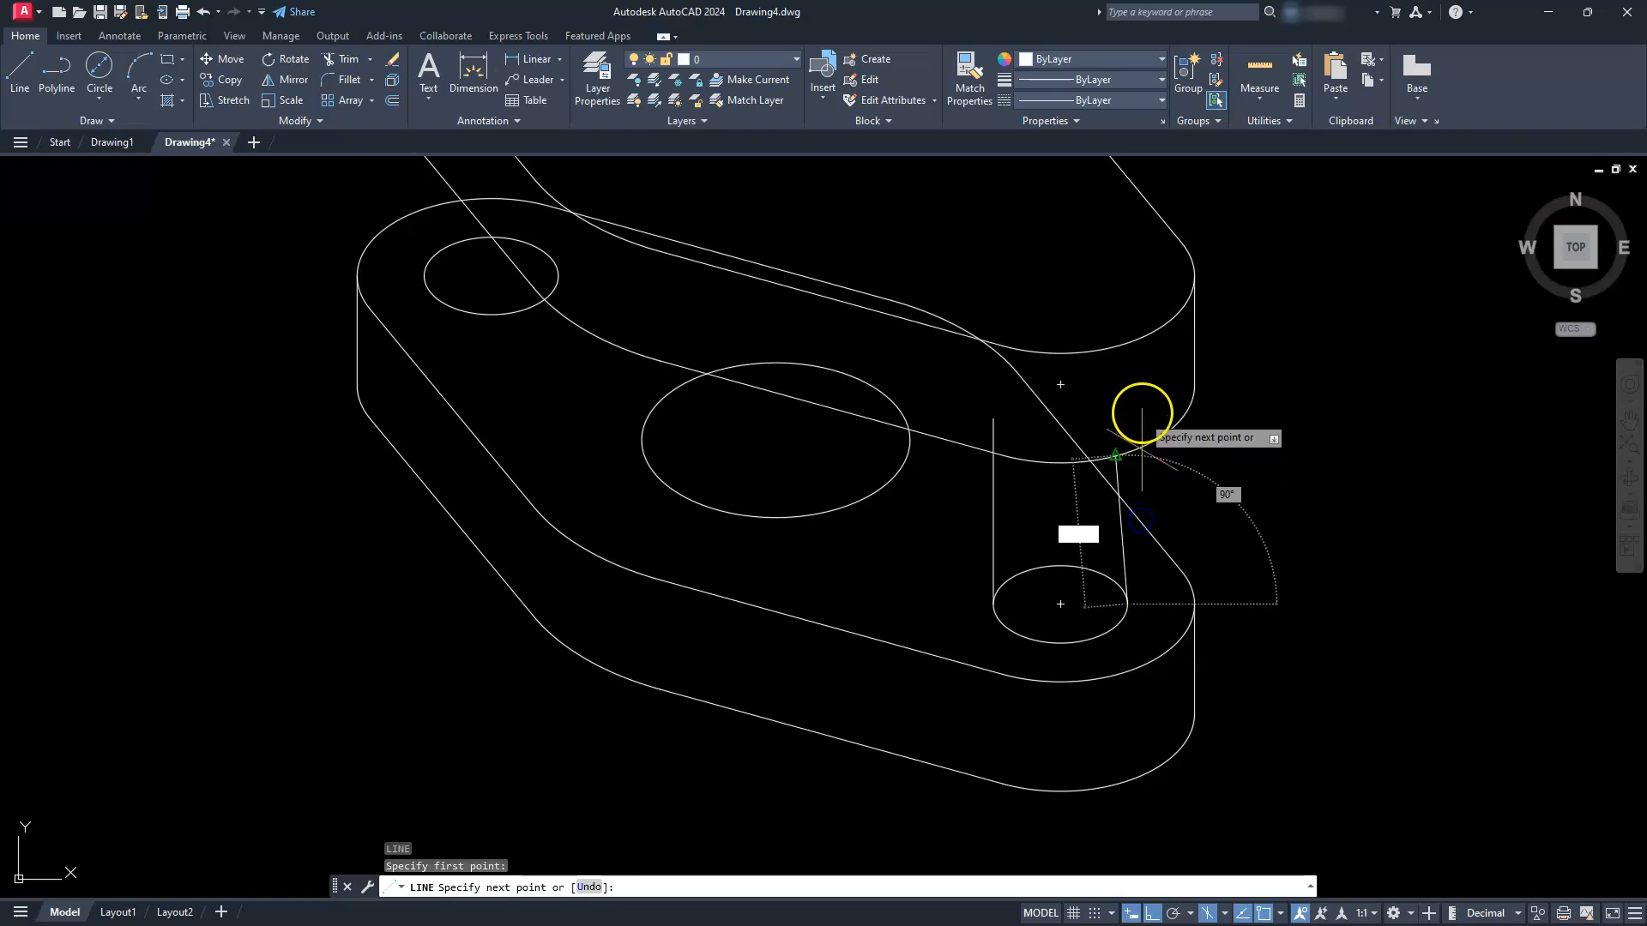
{"action": "key", "text": "Escape"}
{"action": "key", "text": "Escape"}
{"action": "key", "text": "Escape"}
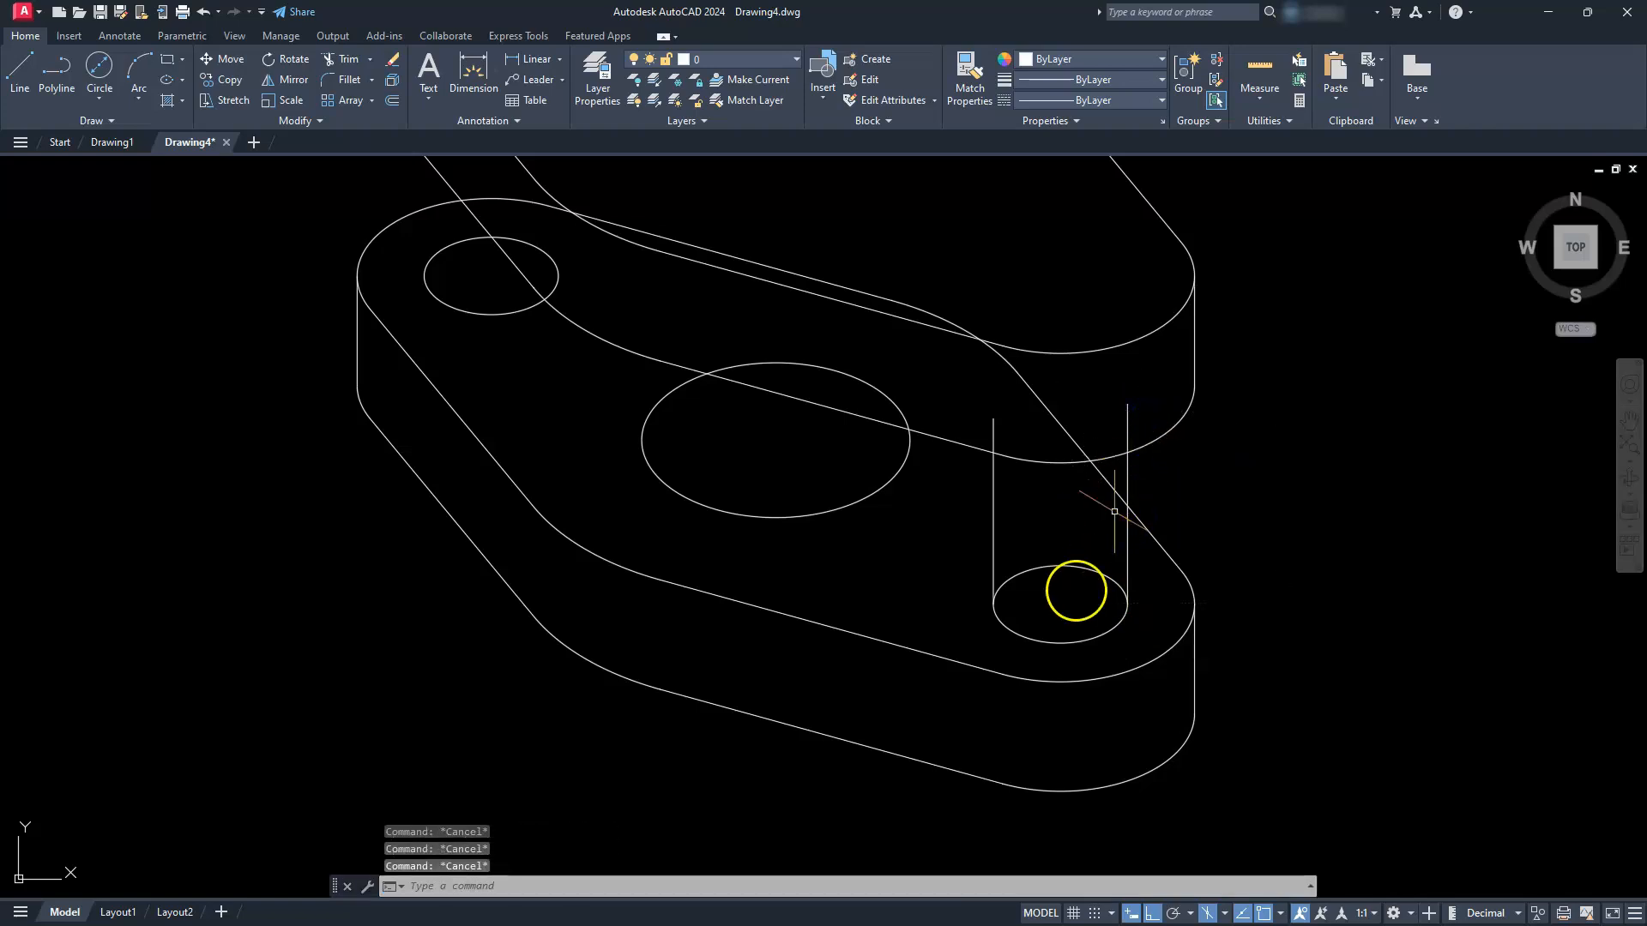
Copy the left vertical line from its lower endpoint to both side quadrants of the central isocircle and the left quadrant of the upper-left isocircle.
{"action": "left_click", "coordinate": [226, 83]}
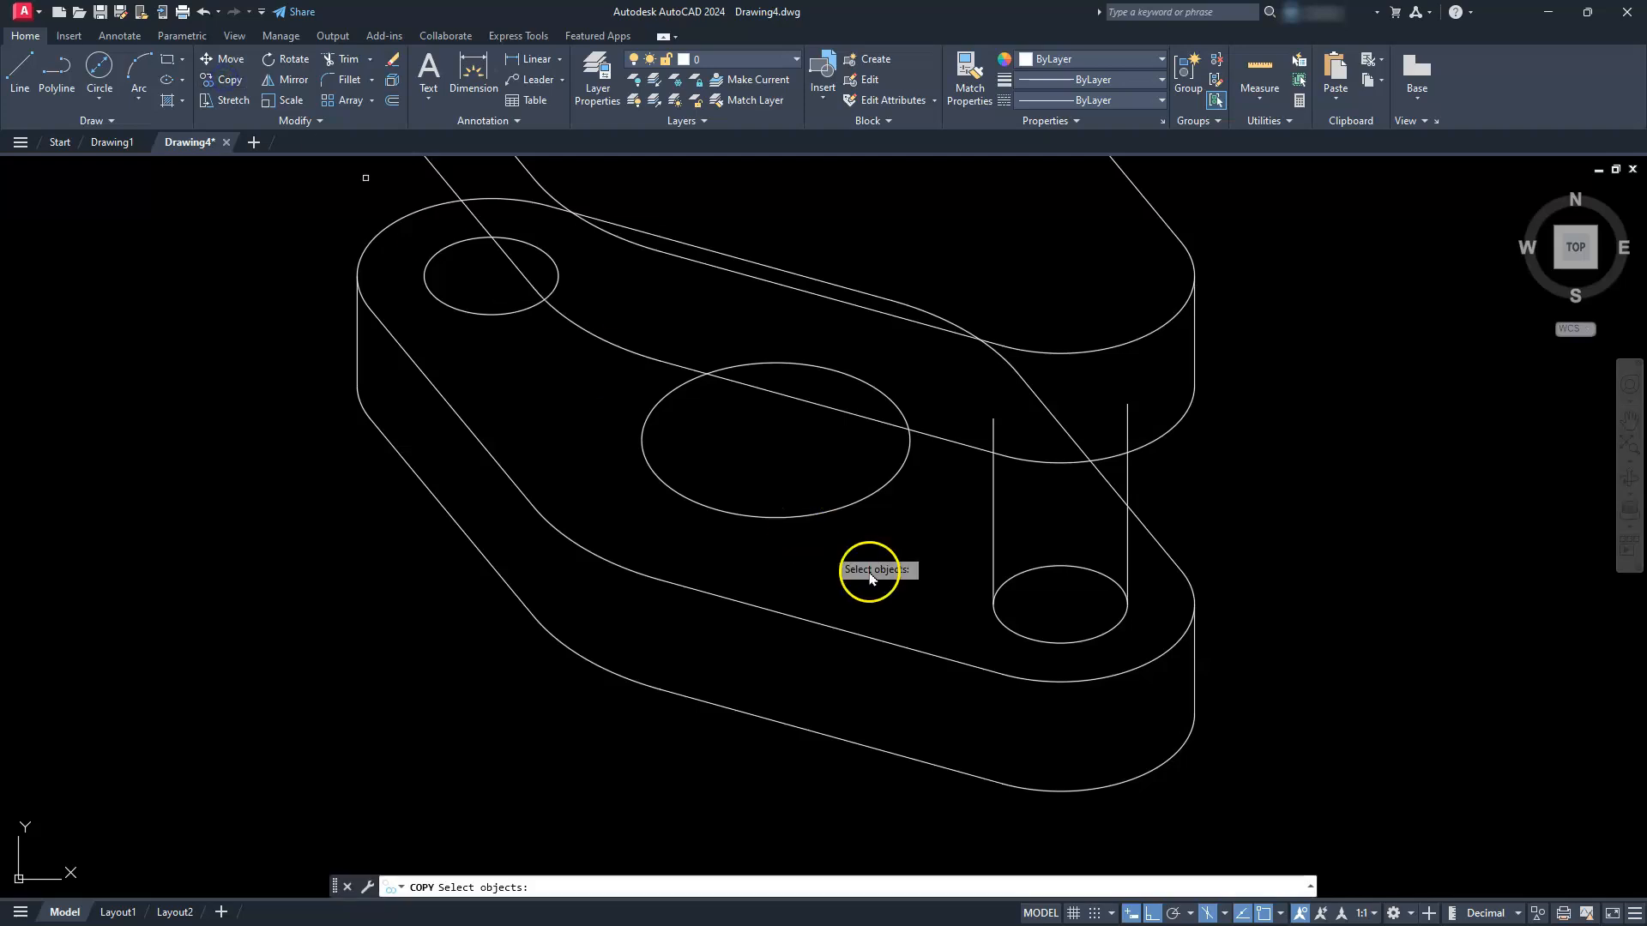
{"action": "left_click", "coordinate": [993, 538]}
{"action": "key", "text": "Return"}
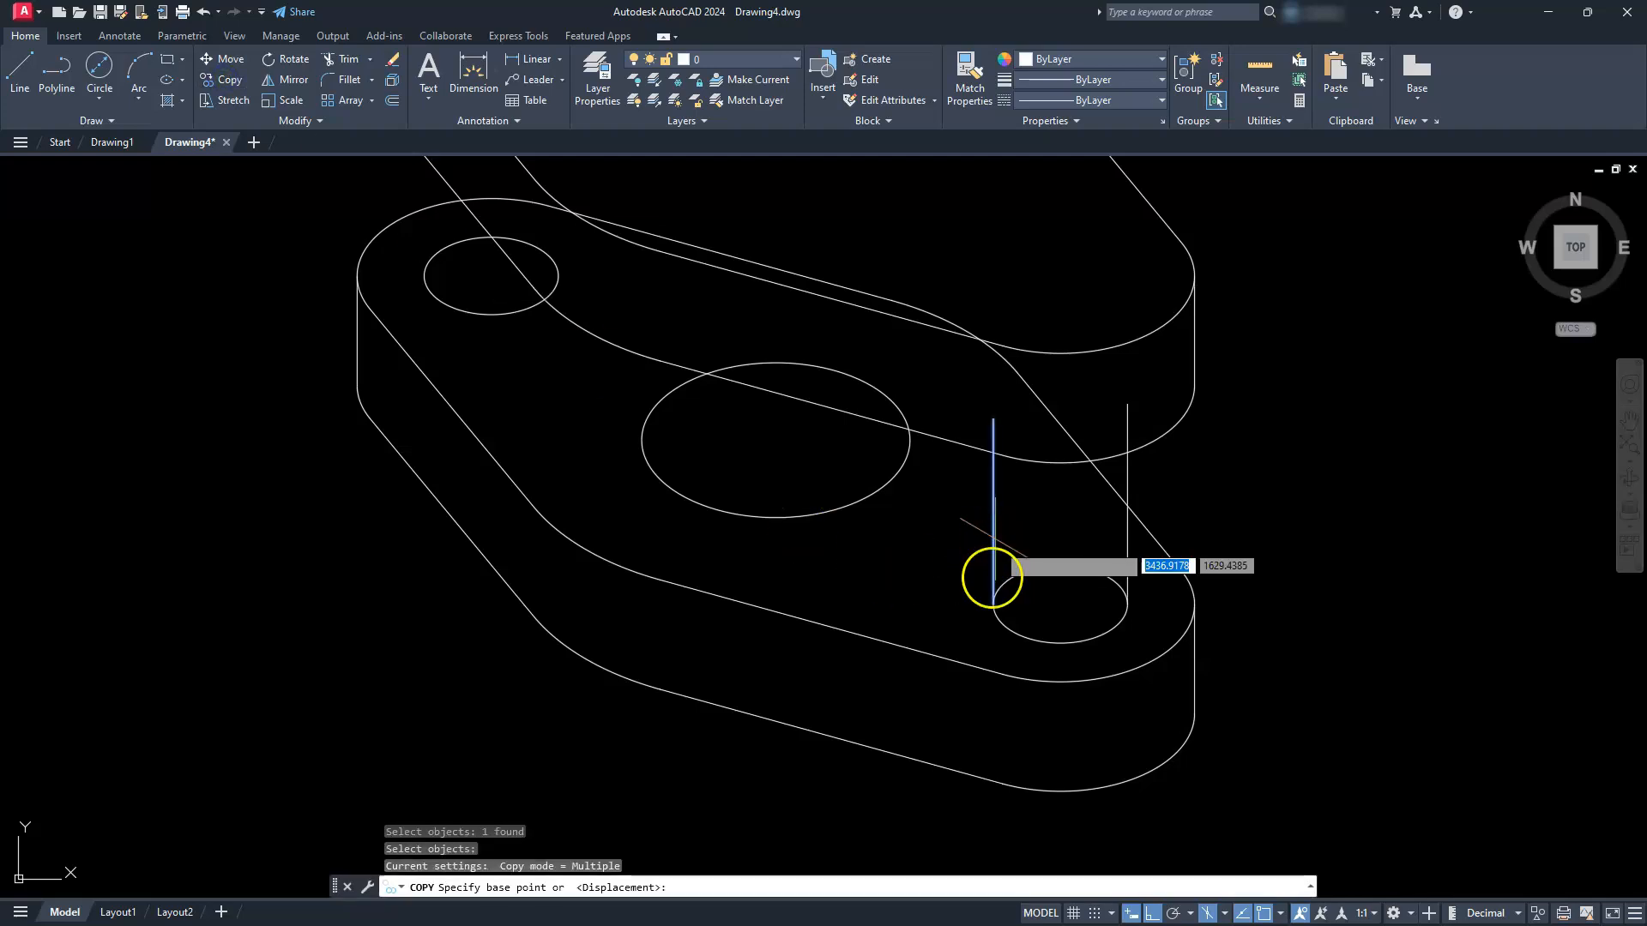
{"action": "left_click", "coordinate": [993, 604]}
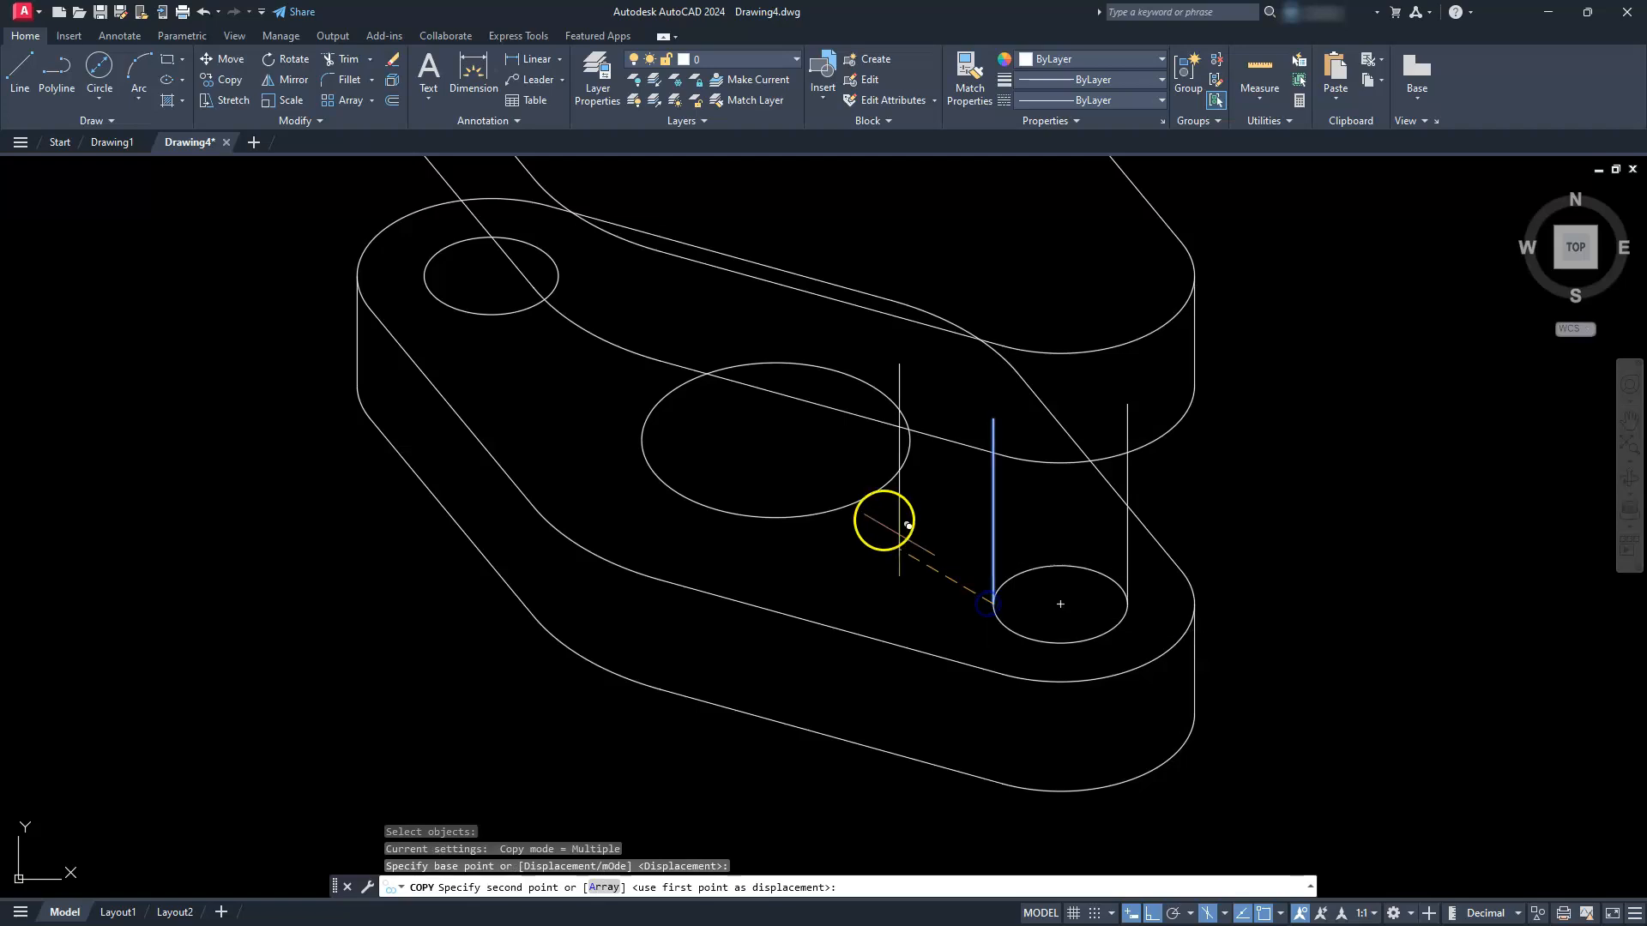
{"action": "left_click", "coordinate": [910, 439]}
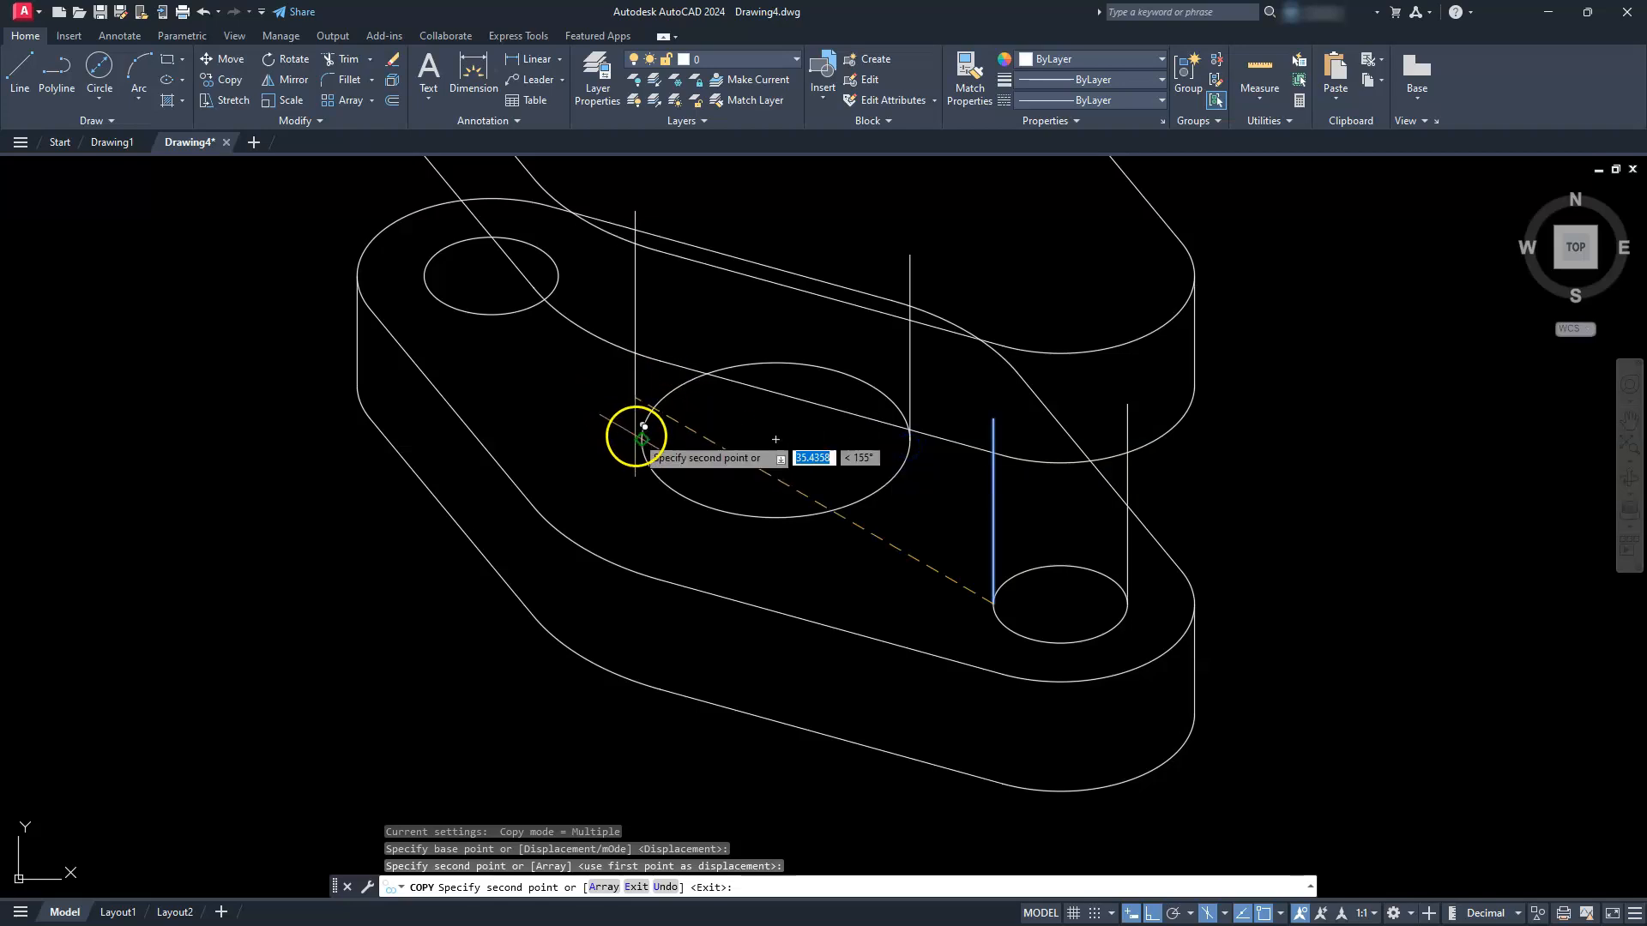
{"action": "middle_click_drag", "start_coordinate": [589, 430], "coordinate": [937, 599]}
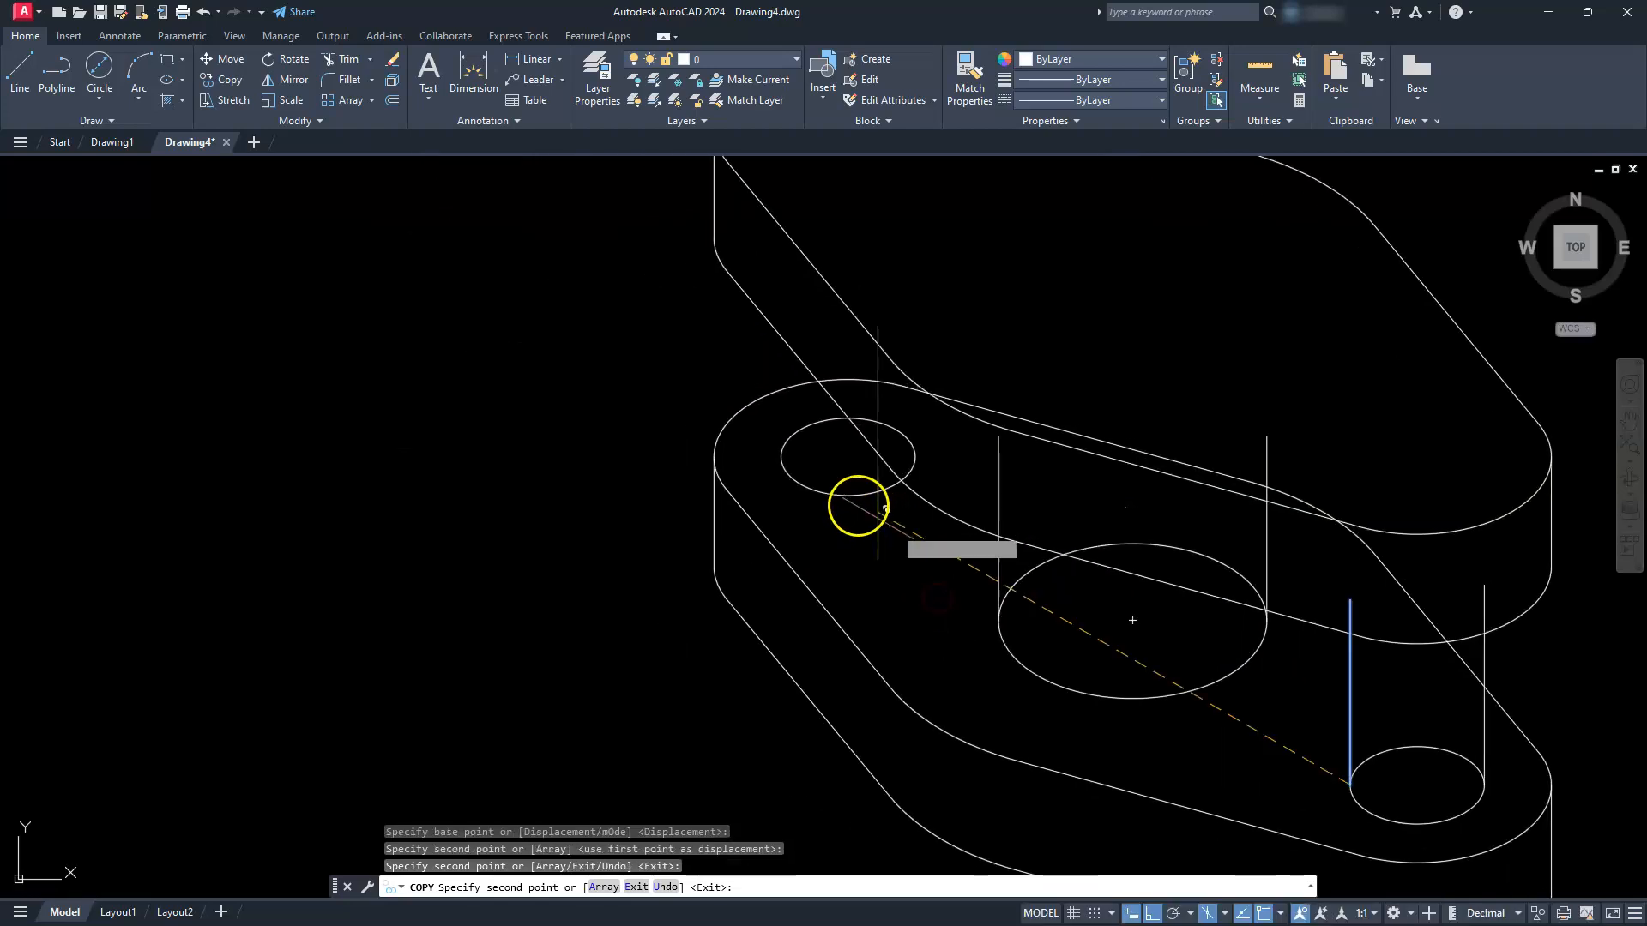
{"action": "scroll", "coordinate": [856, 507], "scroll_direction": "up", "scroll_amount": 4}
{"action": "left_click", "coordinate": [659, 380]}
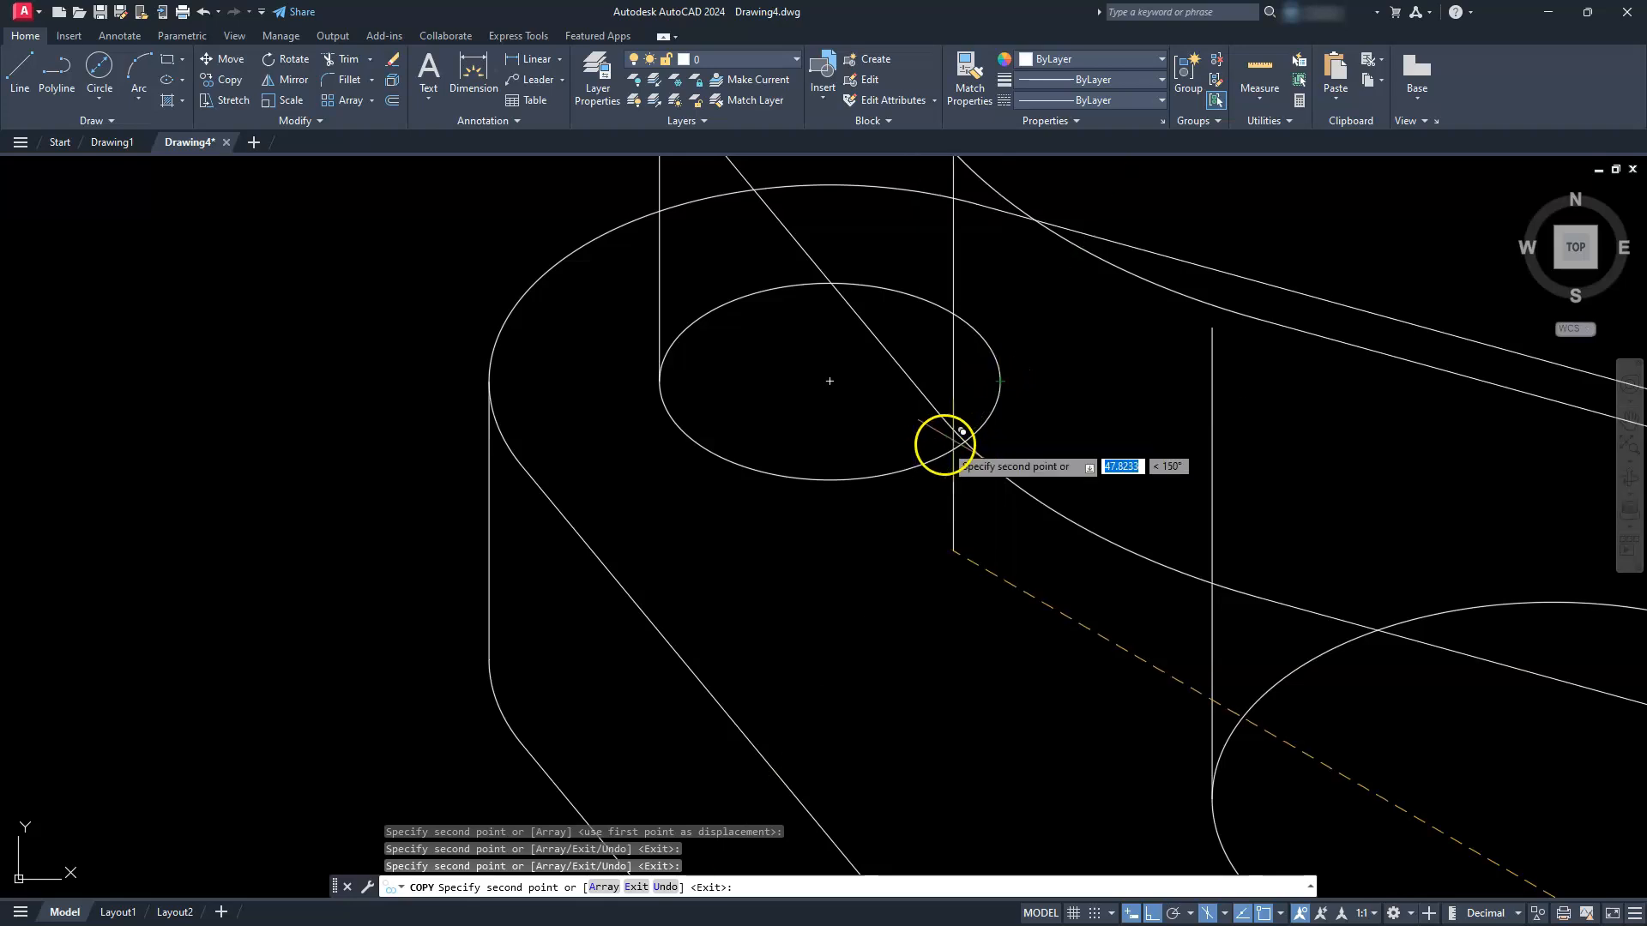
{"action": "scroll", "coordinate": [948, 444], "scroll_direction": "down", "scroll_amount": 3}
{"action": "key", "text": "Escape"}
{"action": "key", "text": "Escape"}
{"action": "key", "text": "Escape"}
{"action": "key", "text": "Escape"}
Trim the upper-left cylinder's line and isocircle where the upper flange hides them, plus the lower flange's back edge behind them.
{"action": "middle_click_drag", "start_coordinate": [1040, 552], "coordinate": [853, 471]}
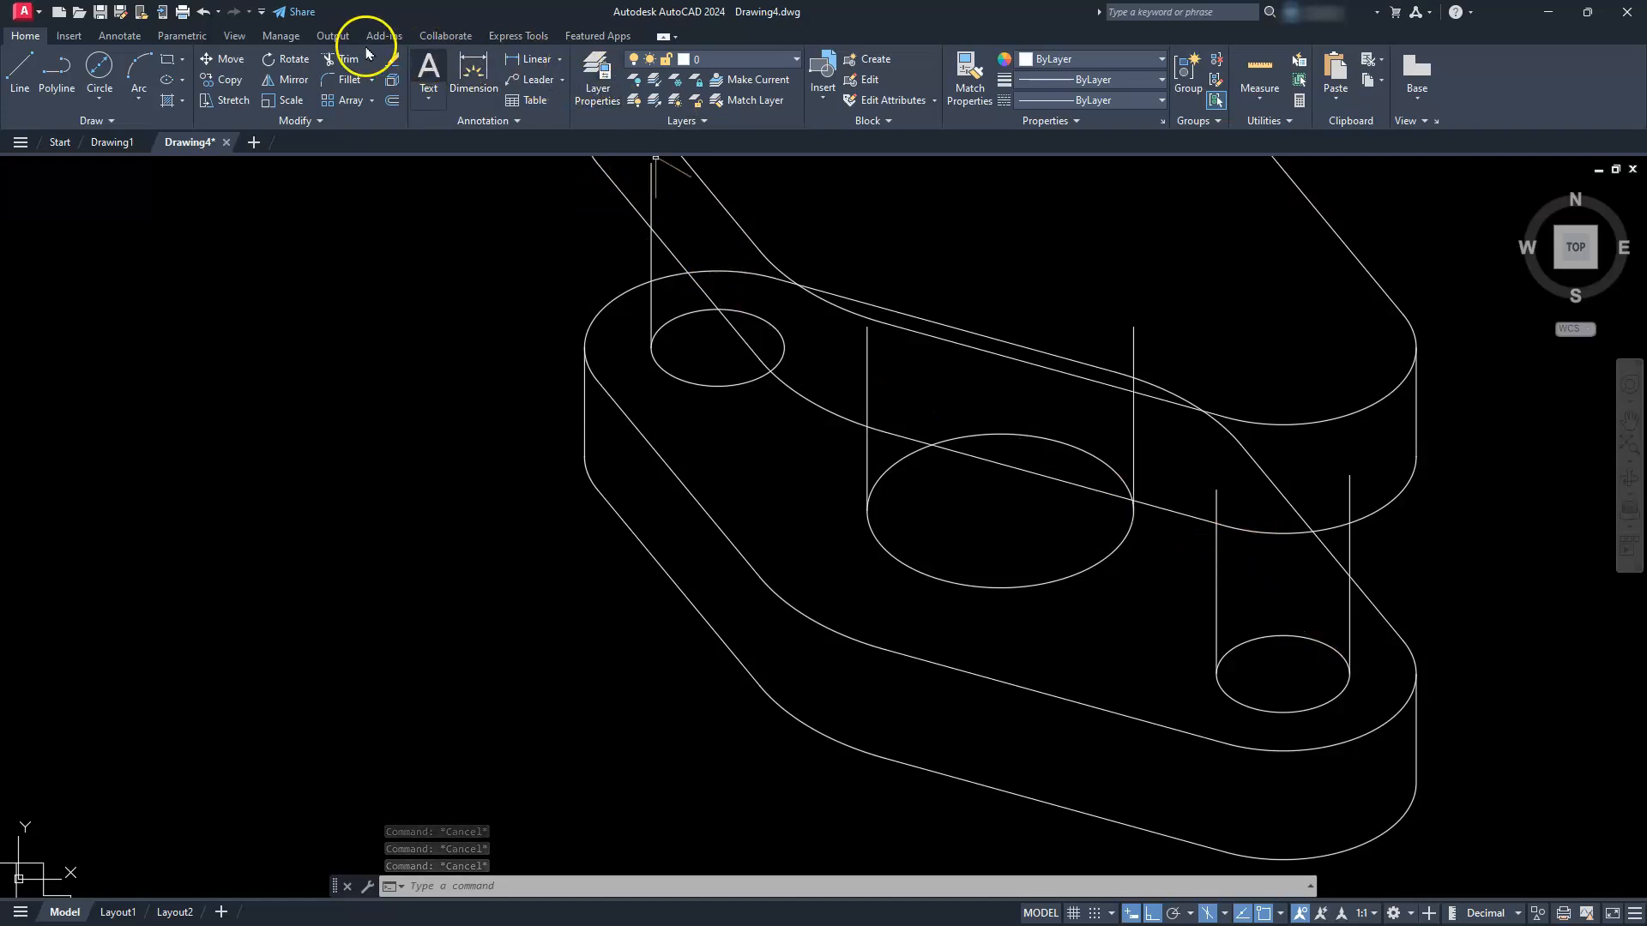
{"action": "mouse_move", "coordinate": [485, 219]}
{"action": "middle_mouse_down"}
{"action": "mouse_move", "coordinate": [544, 272]}
{"action": "mouse_move", "coordinate": [654, 316]}
{"action": "middle_mouse_up"}
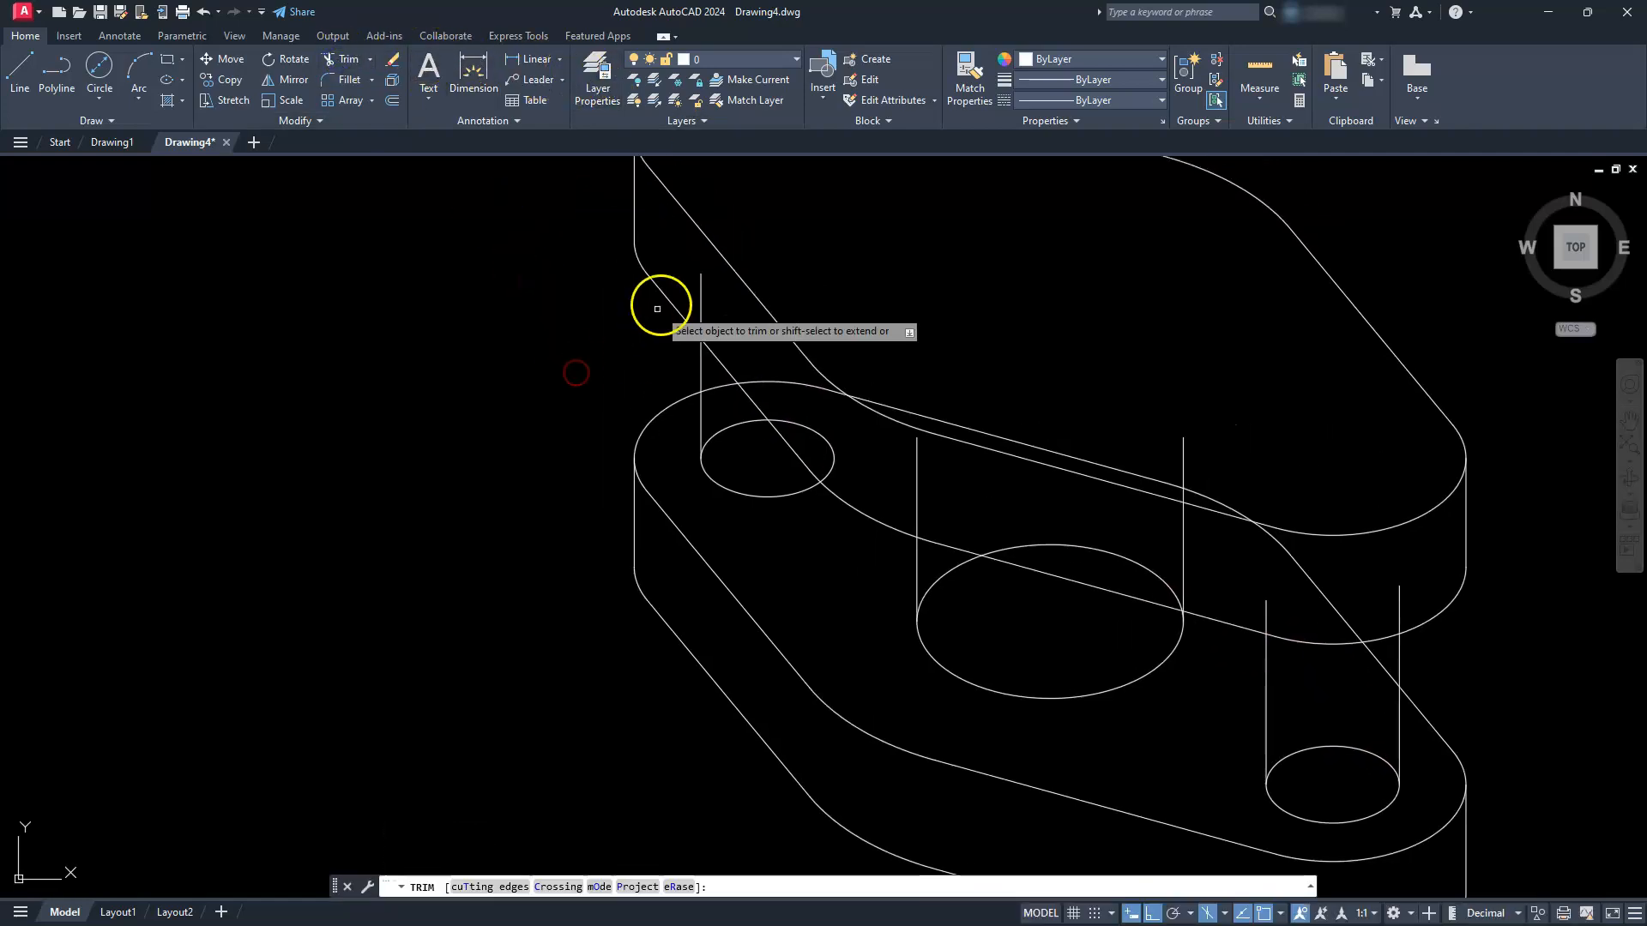
{"action": "left_click", "coordinate": [701, 287]}
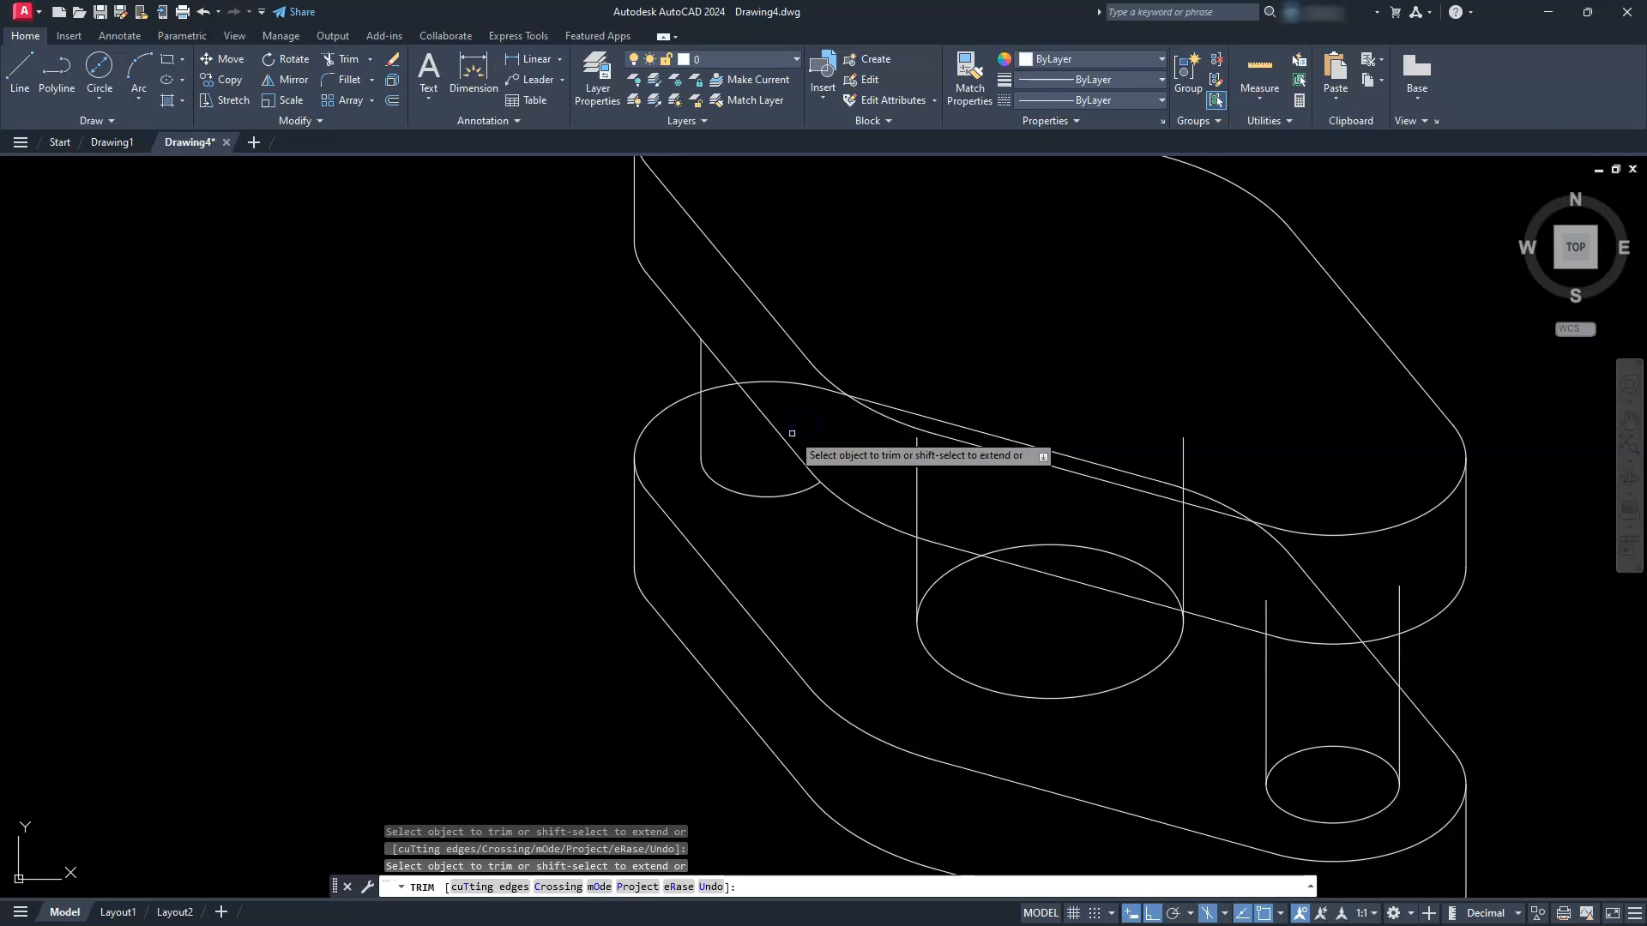
{"action": "left_click", "coordinate": [719, 387]}
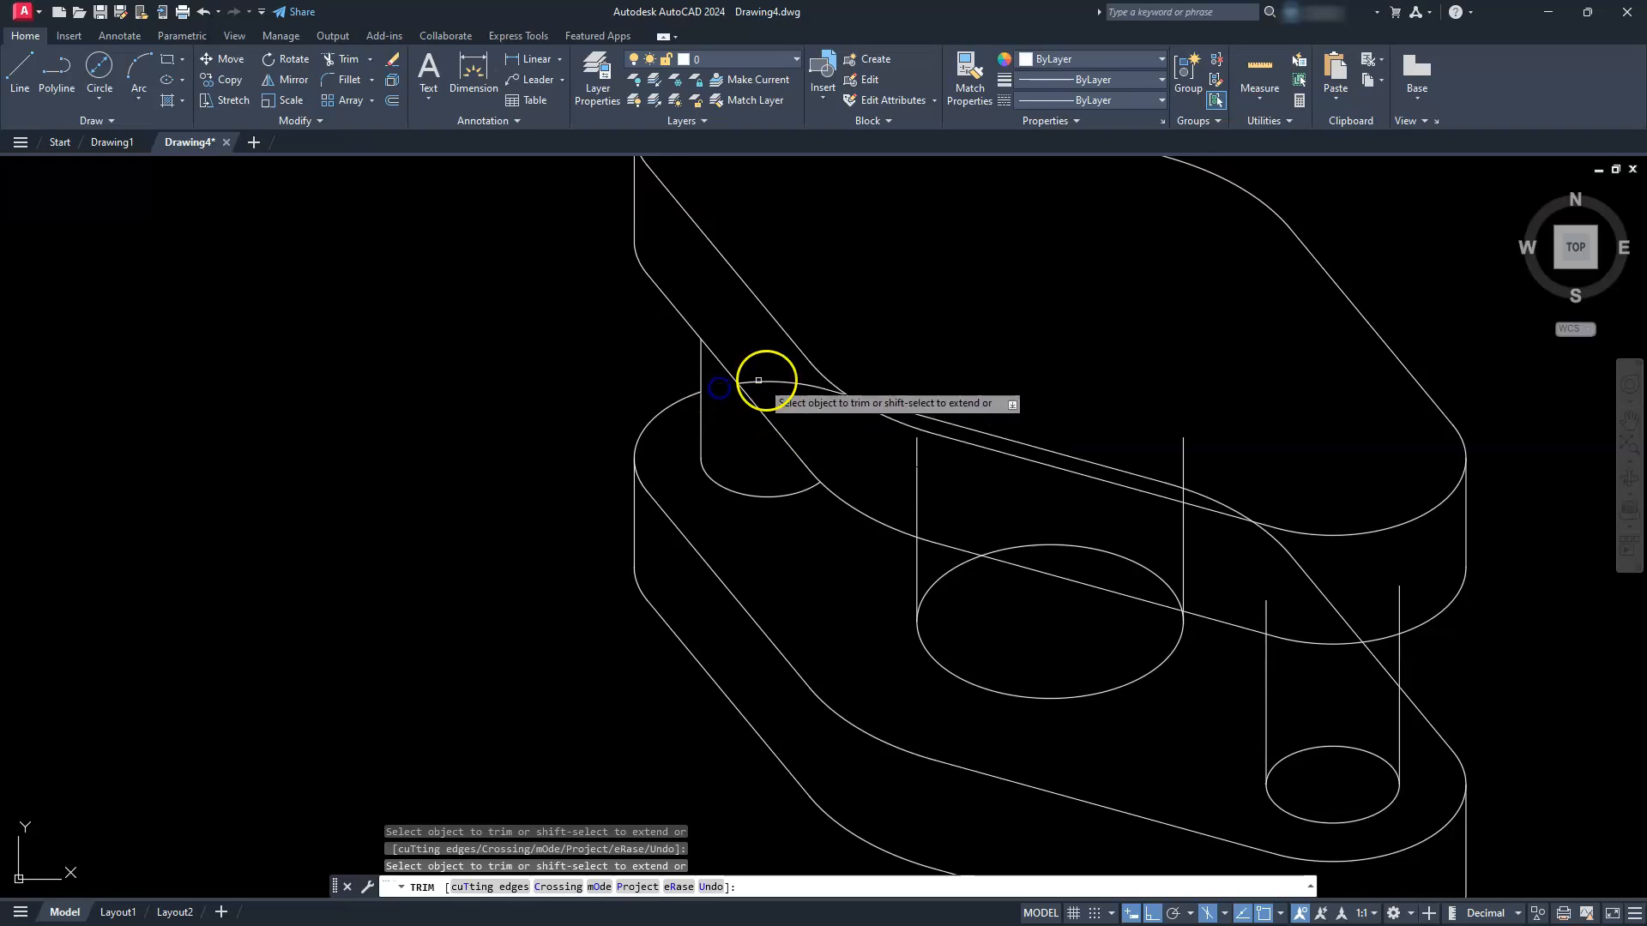
{"action": "left_click", "coordinate": [829, 389]}
Trim the central cylinder's side lines above the upper flange's bottom edge and remove the hidden back part of its isocircle.
{"action": "mouse_move", "coordinate": [905, 408]}
{"action": "middle_mouse_down"}
{"action": "mouse_move", "coordinate": [967, 532]}
{"action": "mouse_move", "coordinate": [863, 404]}
{"action": "mouse_move", "coordinate": [721, 383]}
{"action": "middle_mouse_up"}
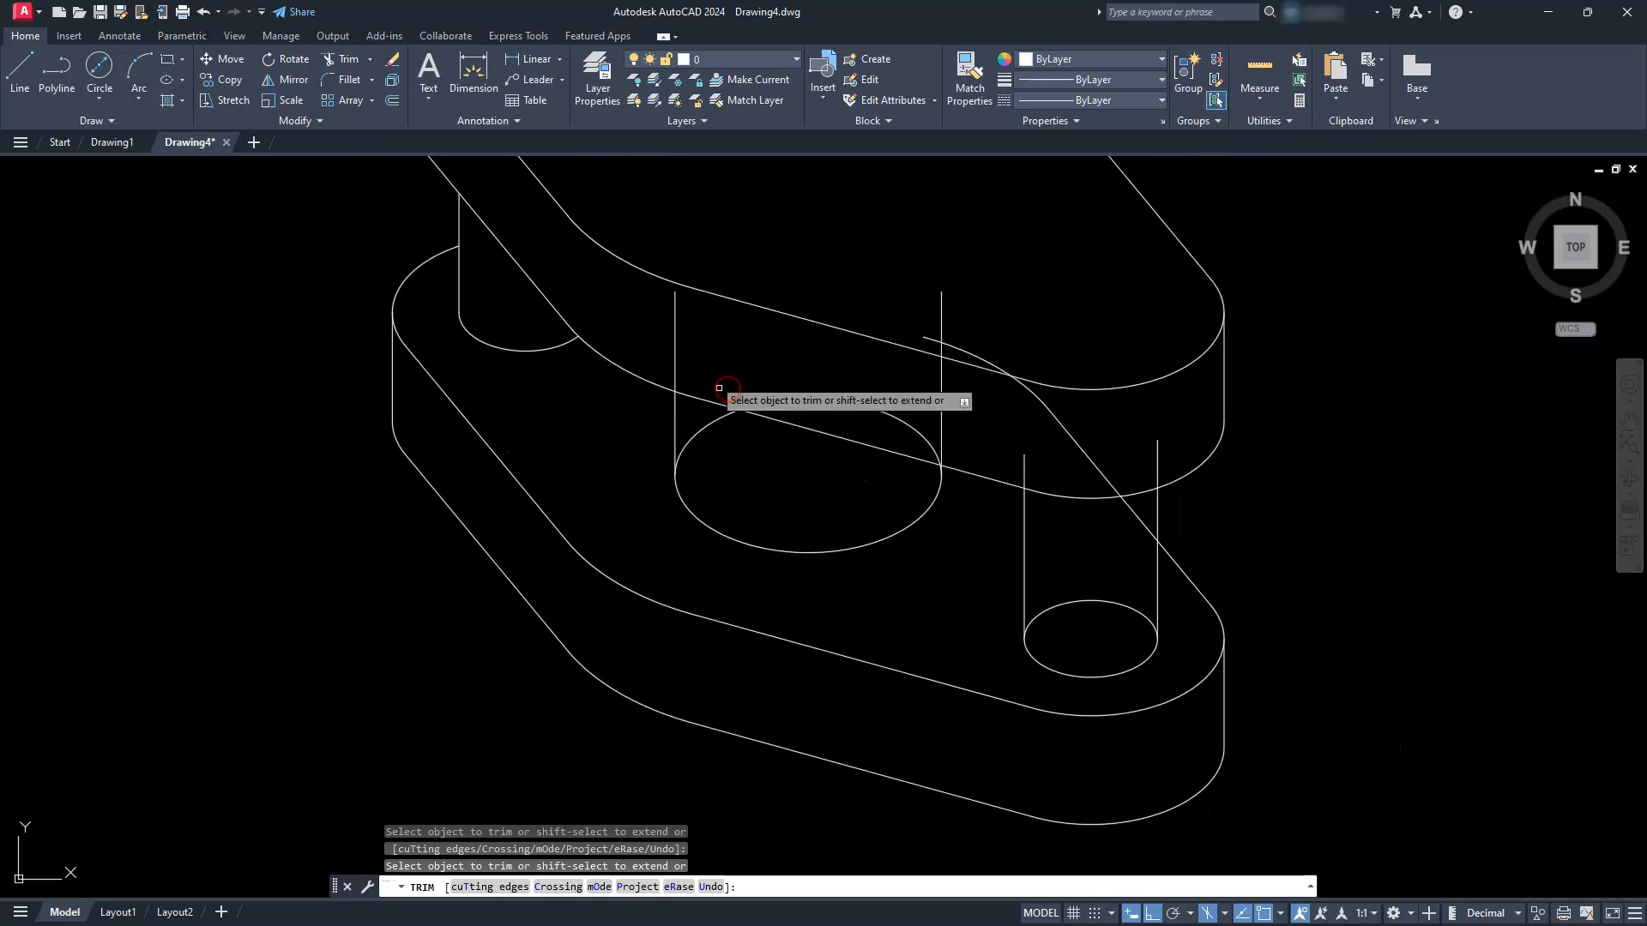
{"action": "left_click", "coordinate": [674, 333]}
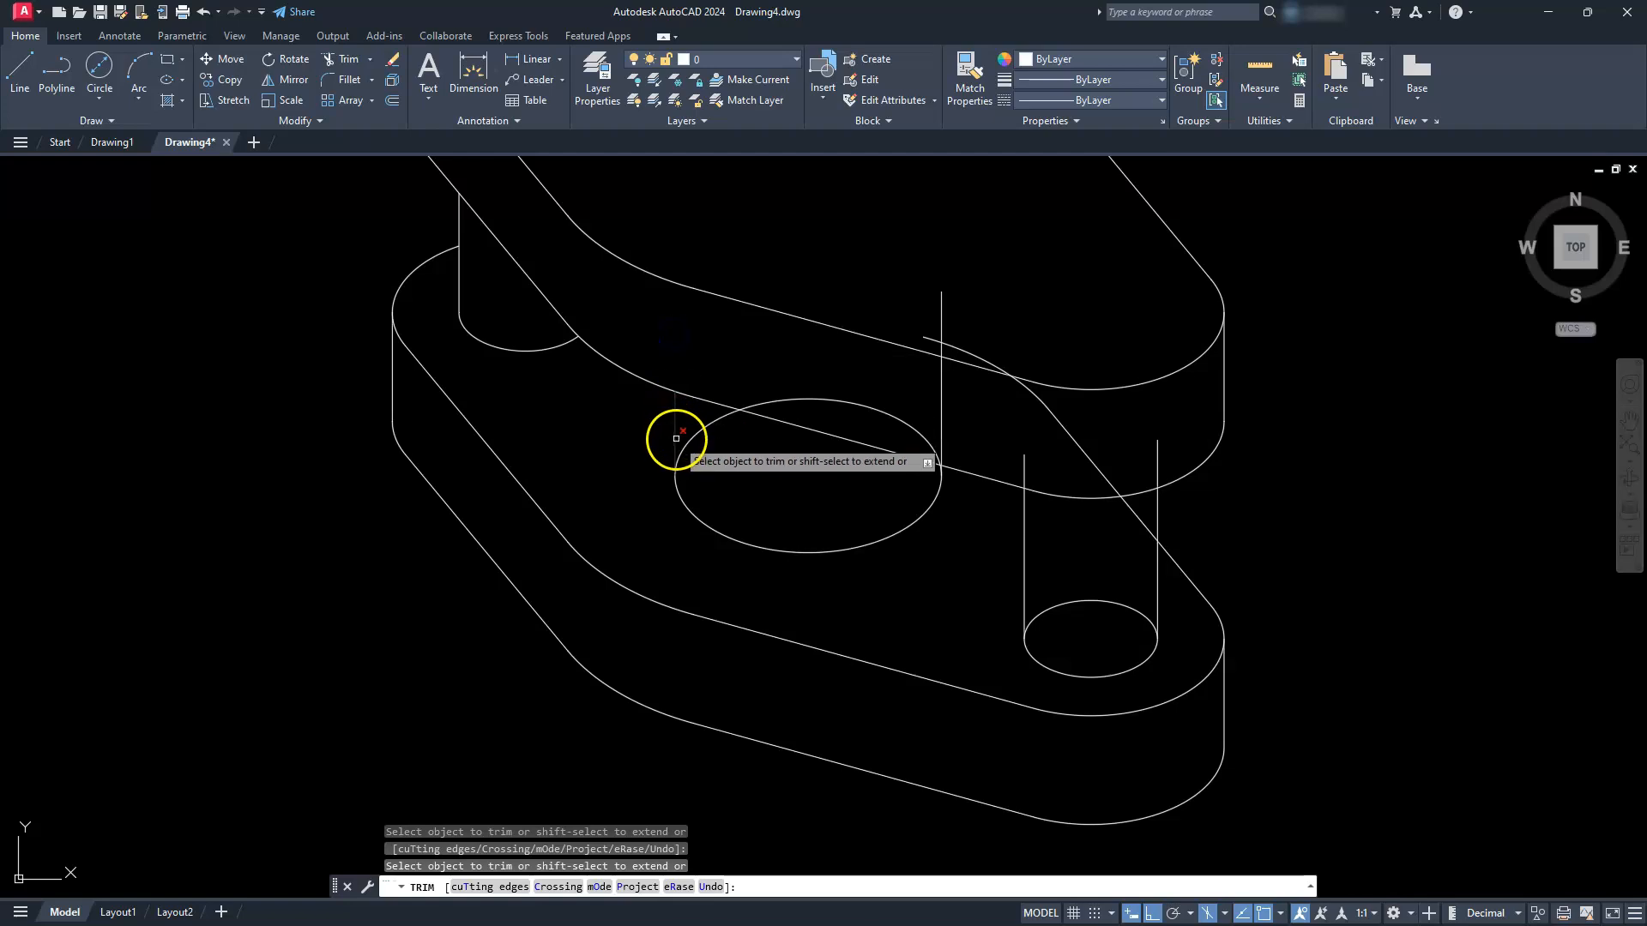
{"action": "left_click", "coordinate": [758, 400]}
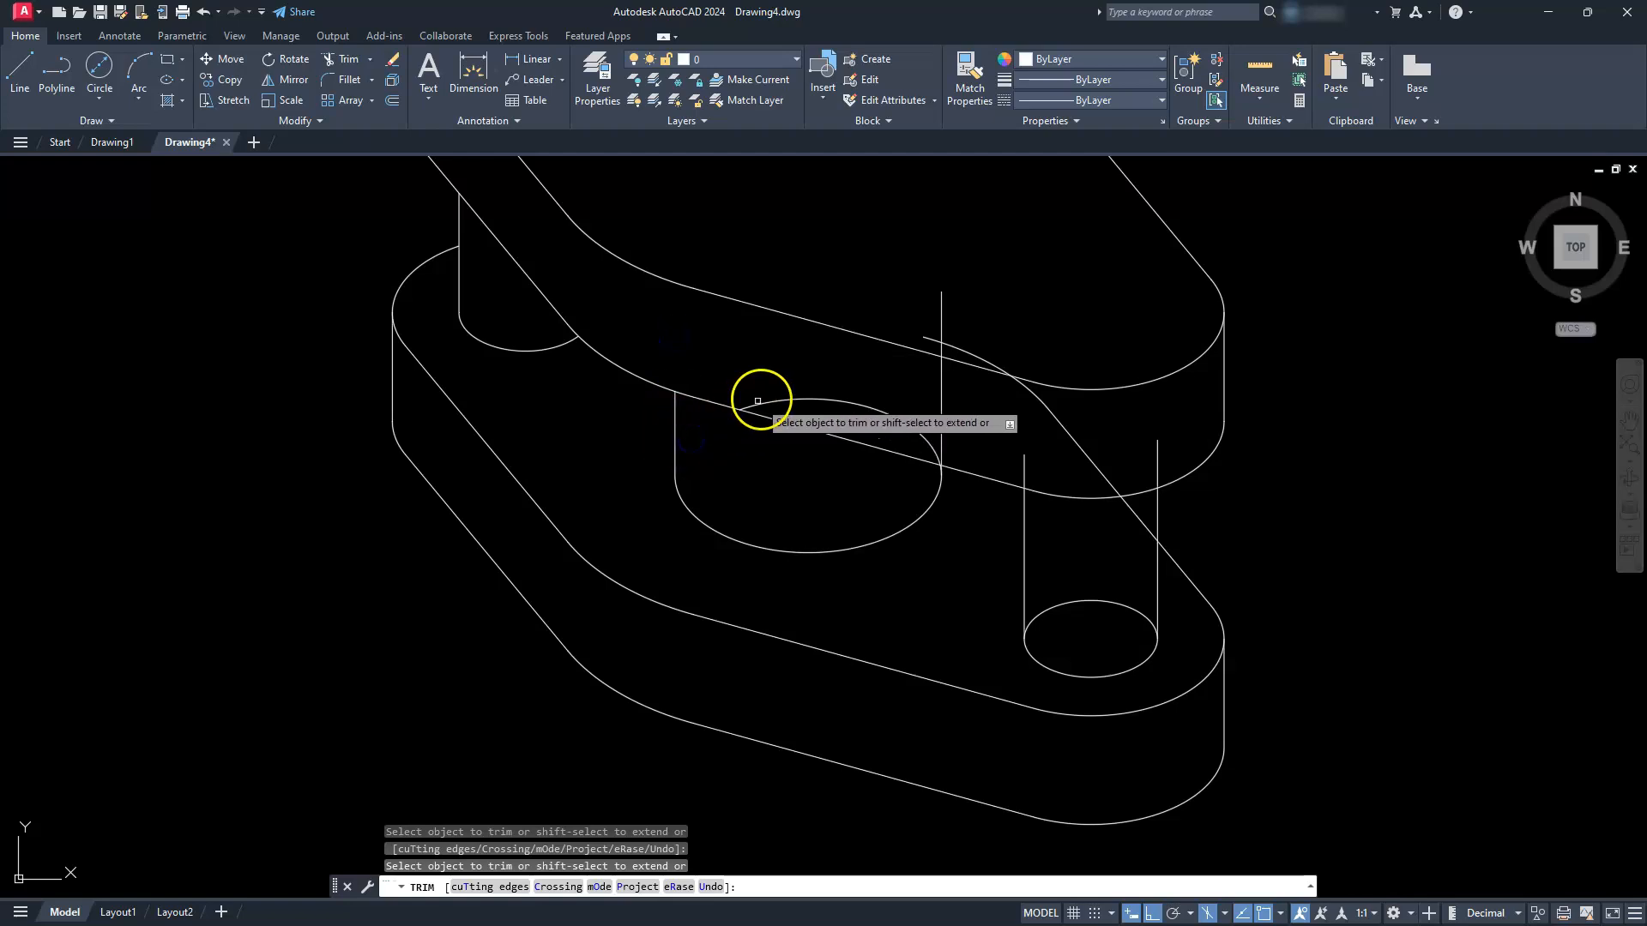
{"action": "scroll", "coordinate": [969, 470], "scroll_direction": "up", "scroll_amount": 8}
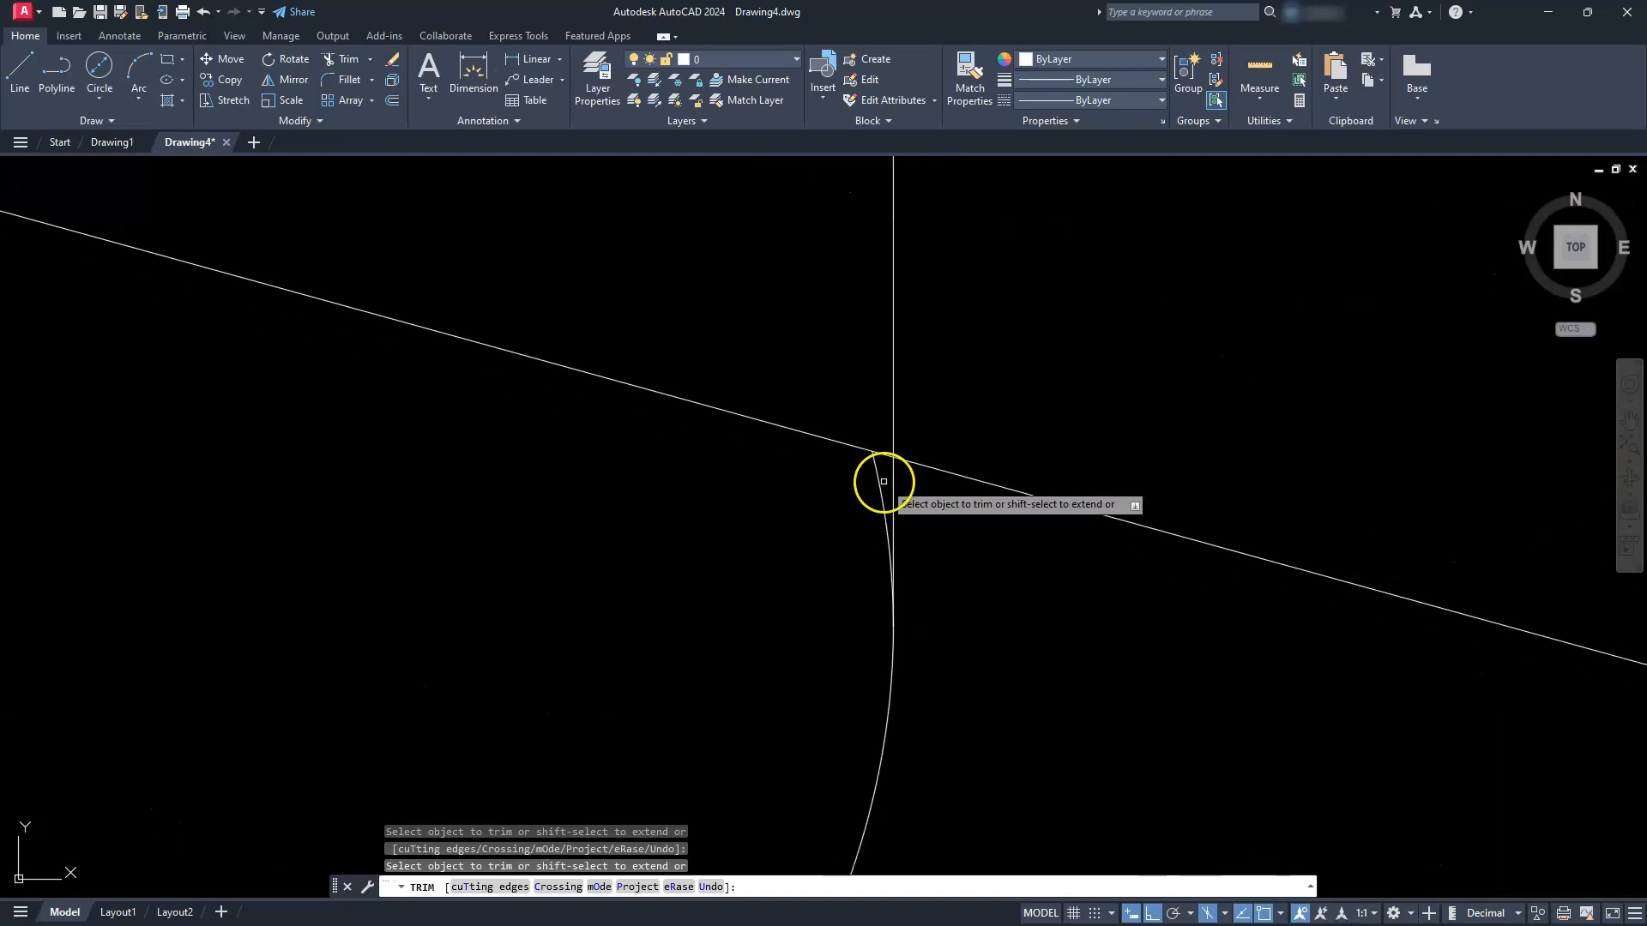
{"action": "scroll", "coordinate": [900, 450], "scroll_direction": "down", "scroll_amount": 8}
{"action": "middle_click_drag", "start_coordinate": [922, 392], "coordinate": [930, 456]}
{"action": "left_click", "coordinate": [930, 324]}
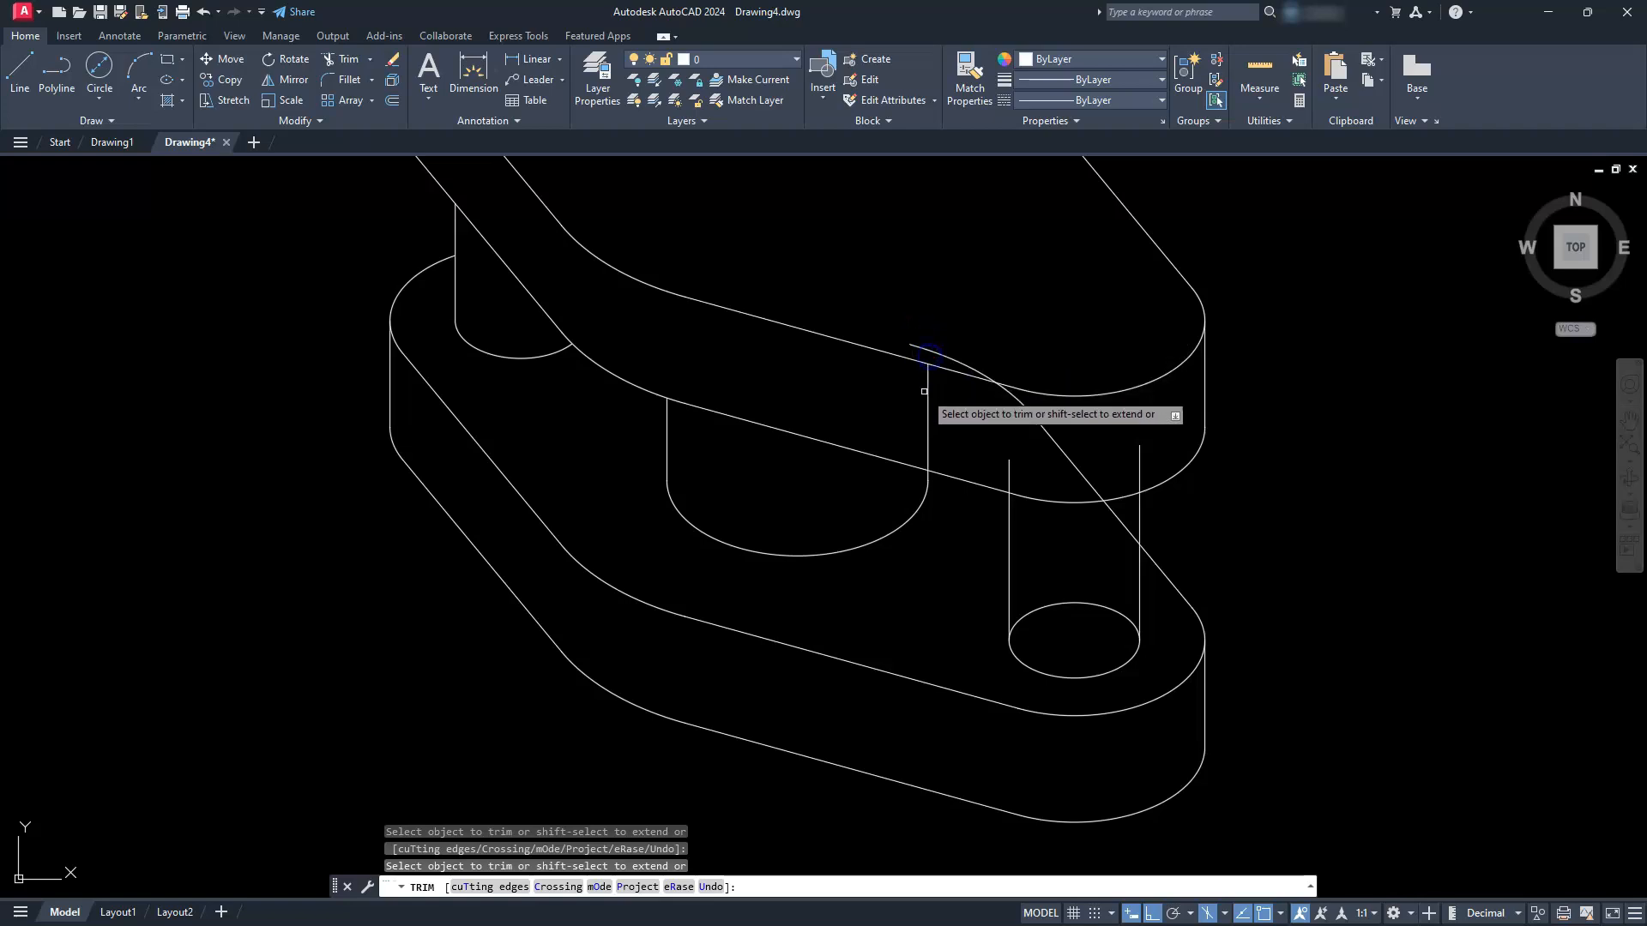
{"action": "left_click", "coordinate": [937, 362]}
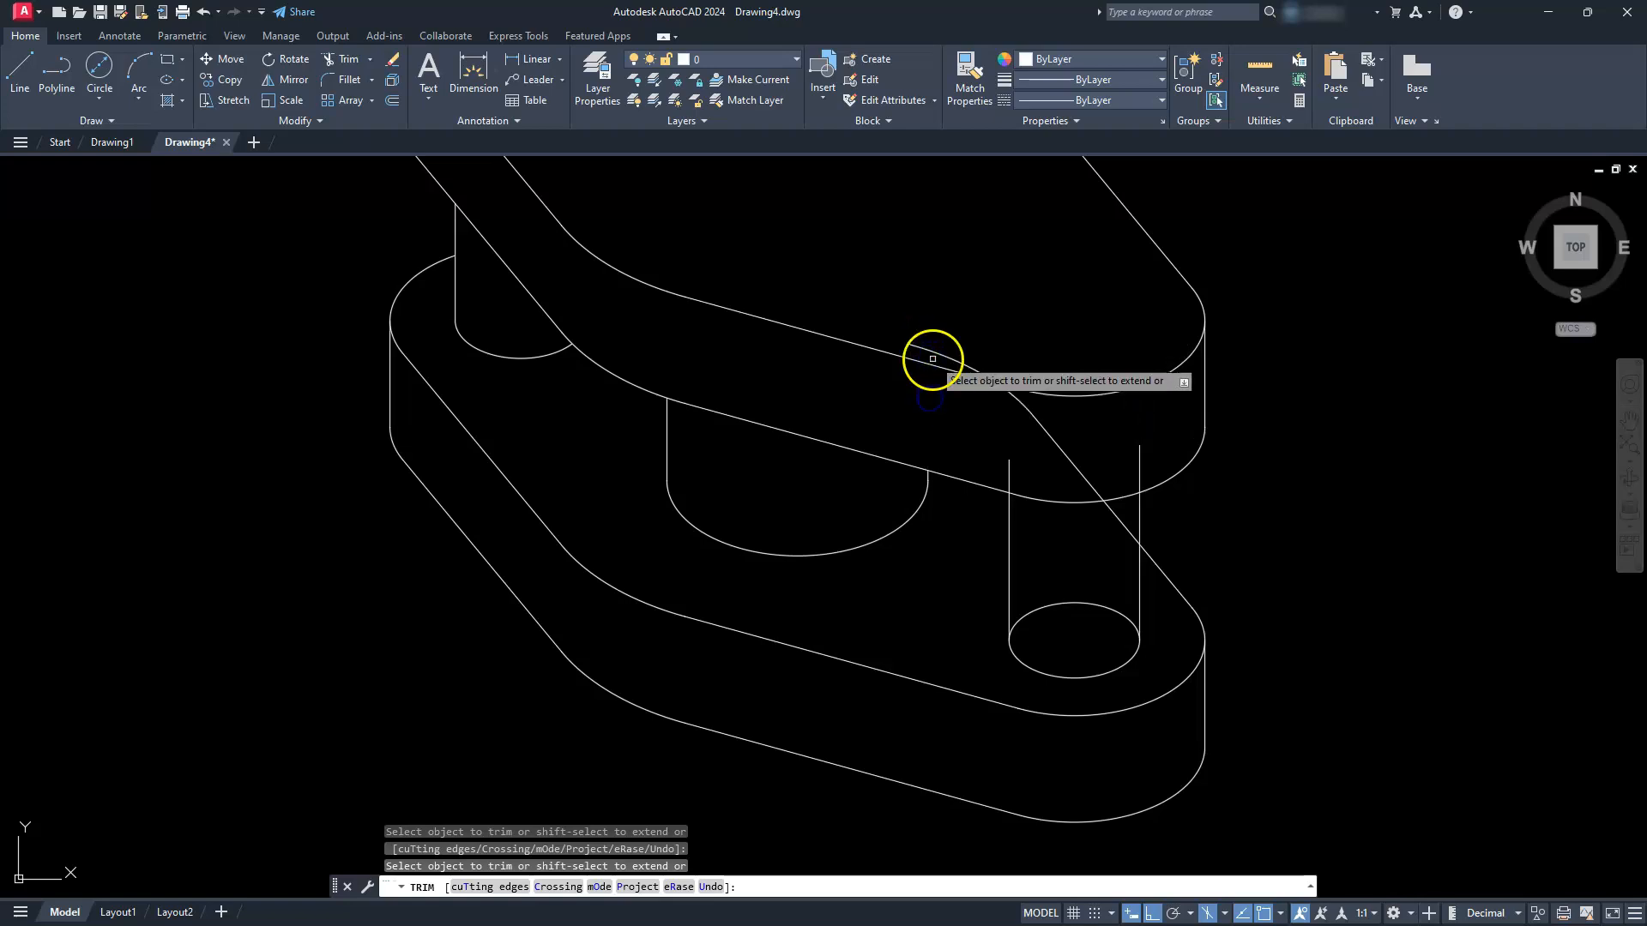
Trim the lower-right cylinder's side lines at the upper flange, its isocircle's back half, and the lower flange's remaining hidden back edge.
{"action": "left_click", "coordinate": [998, 391]}
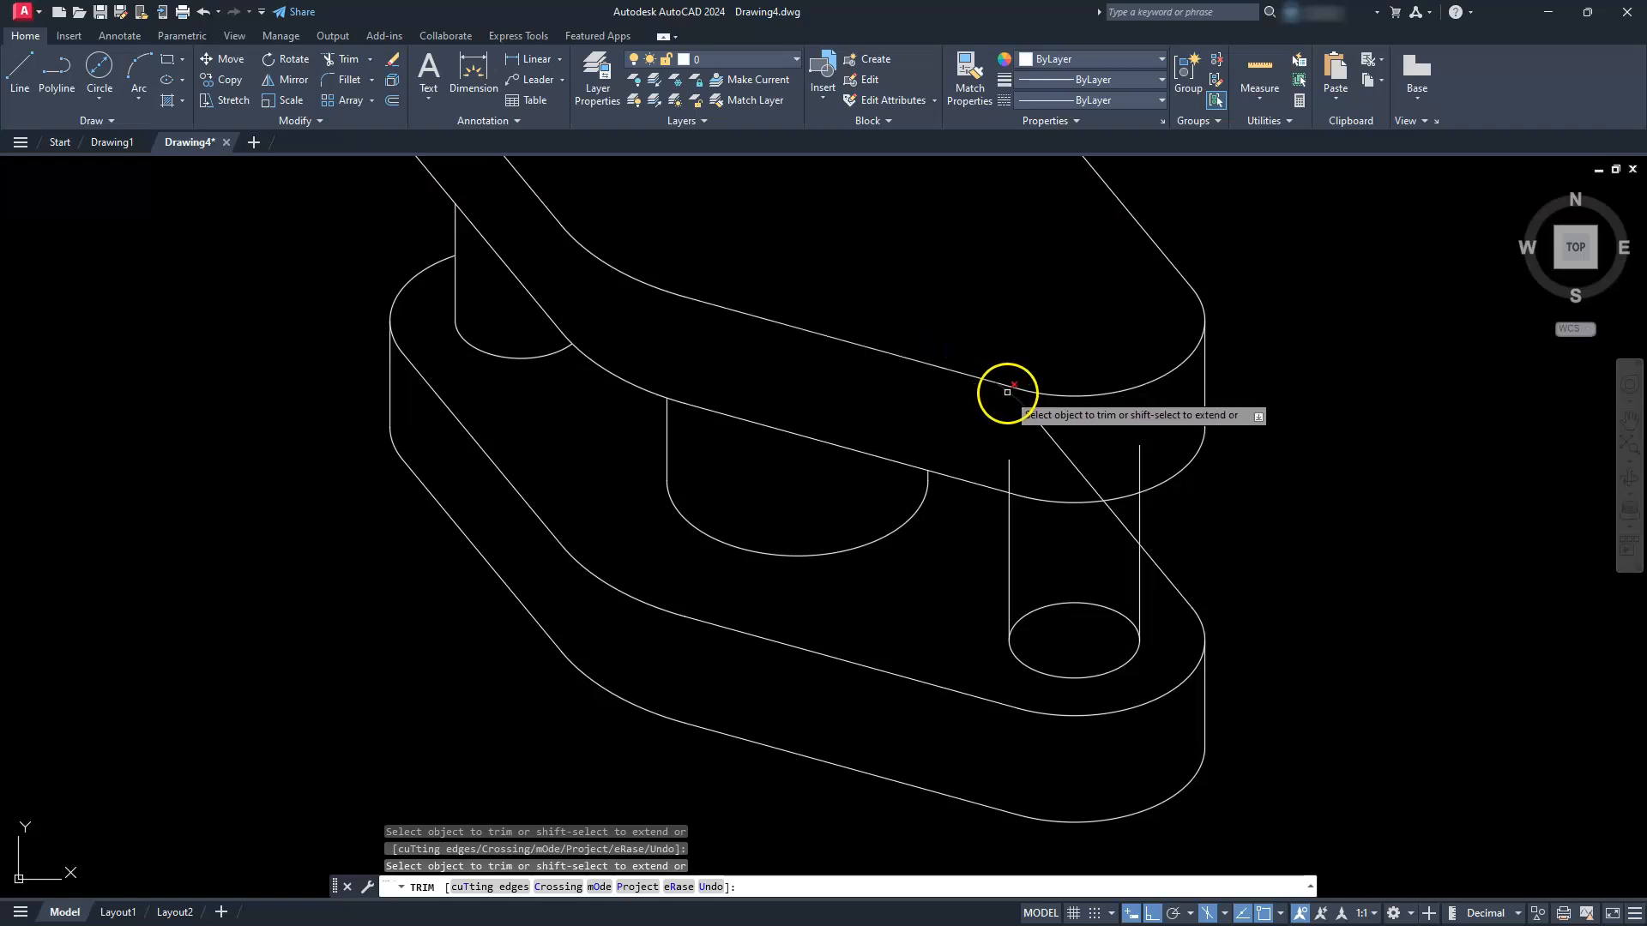
{"action": "middle_click_drag", "start_coordinate": [1067, 500], "coordinate": [981, 444]}
{"action": "scroll", "coordinate": [981, 443], "scroll_direction": "up", "scroll_amount": 2}
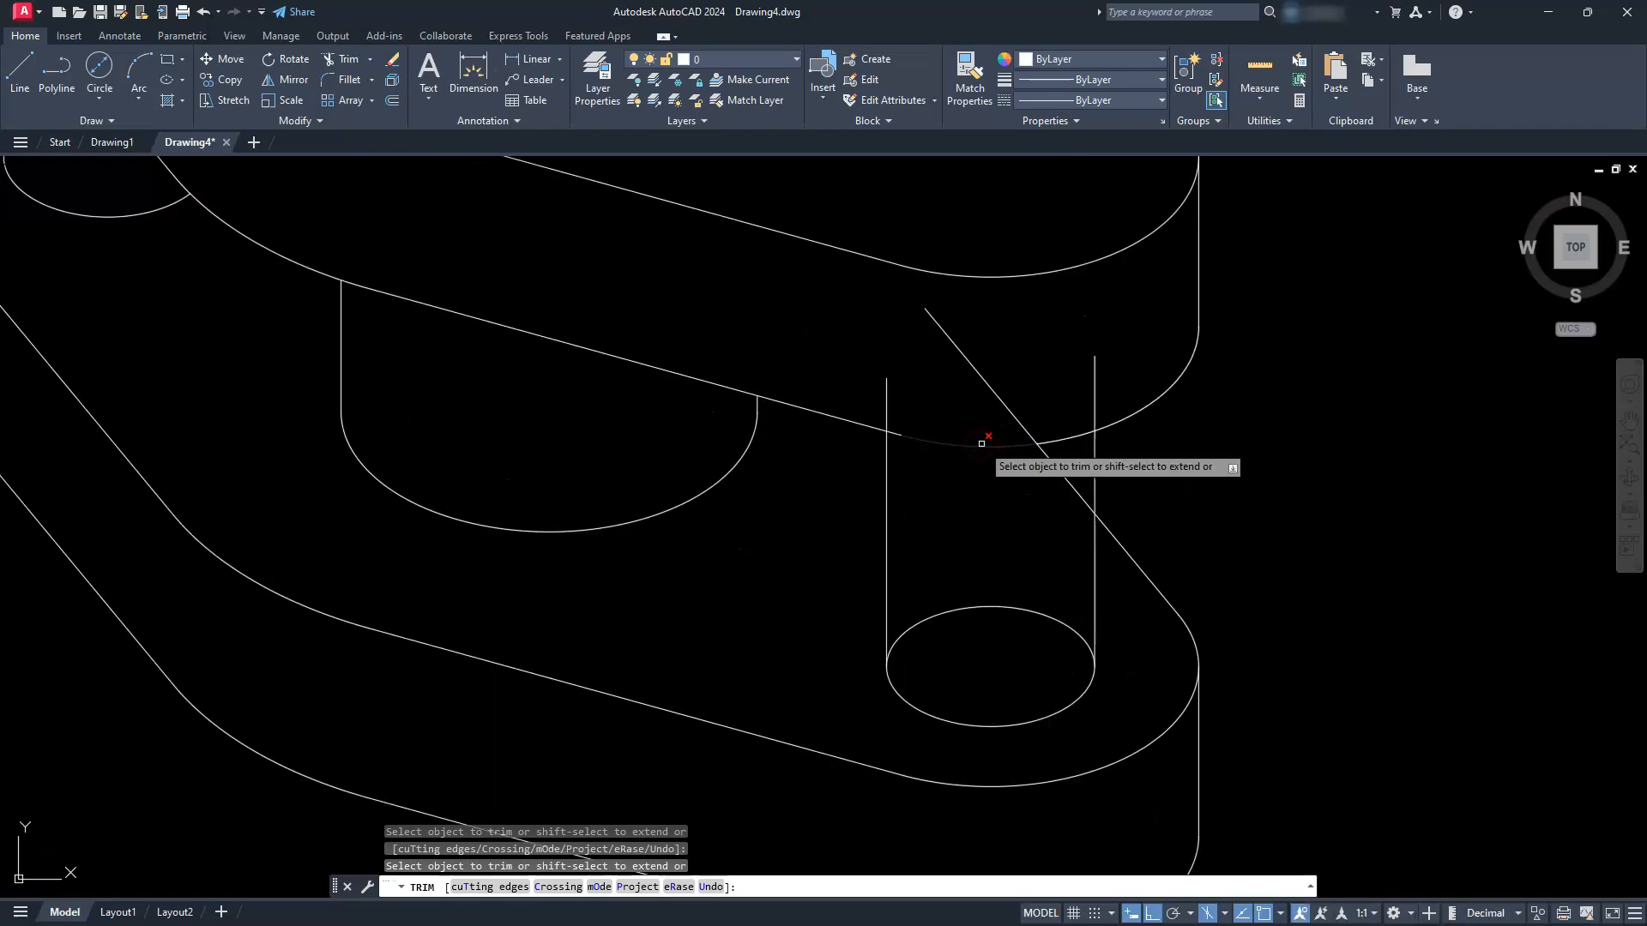
{"action": "left_click", "coordinate": [1070, 430]}
{"action": "left_click", "coordinate": [1096, 378]}
{"action": "left_click", "coordinate": [937, 391]}
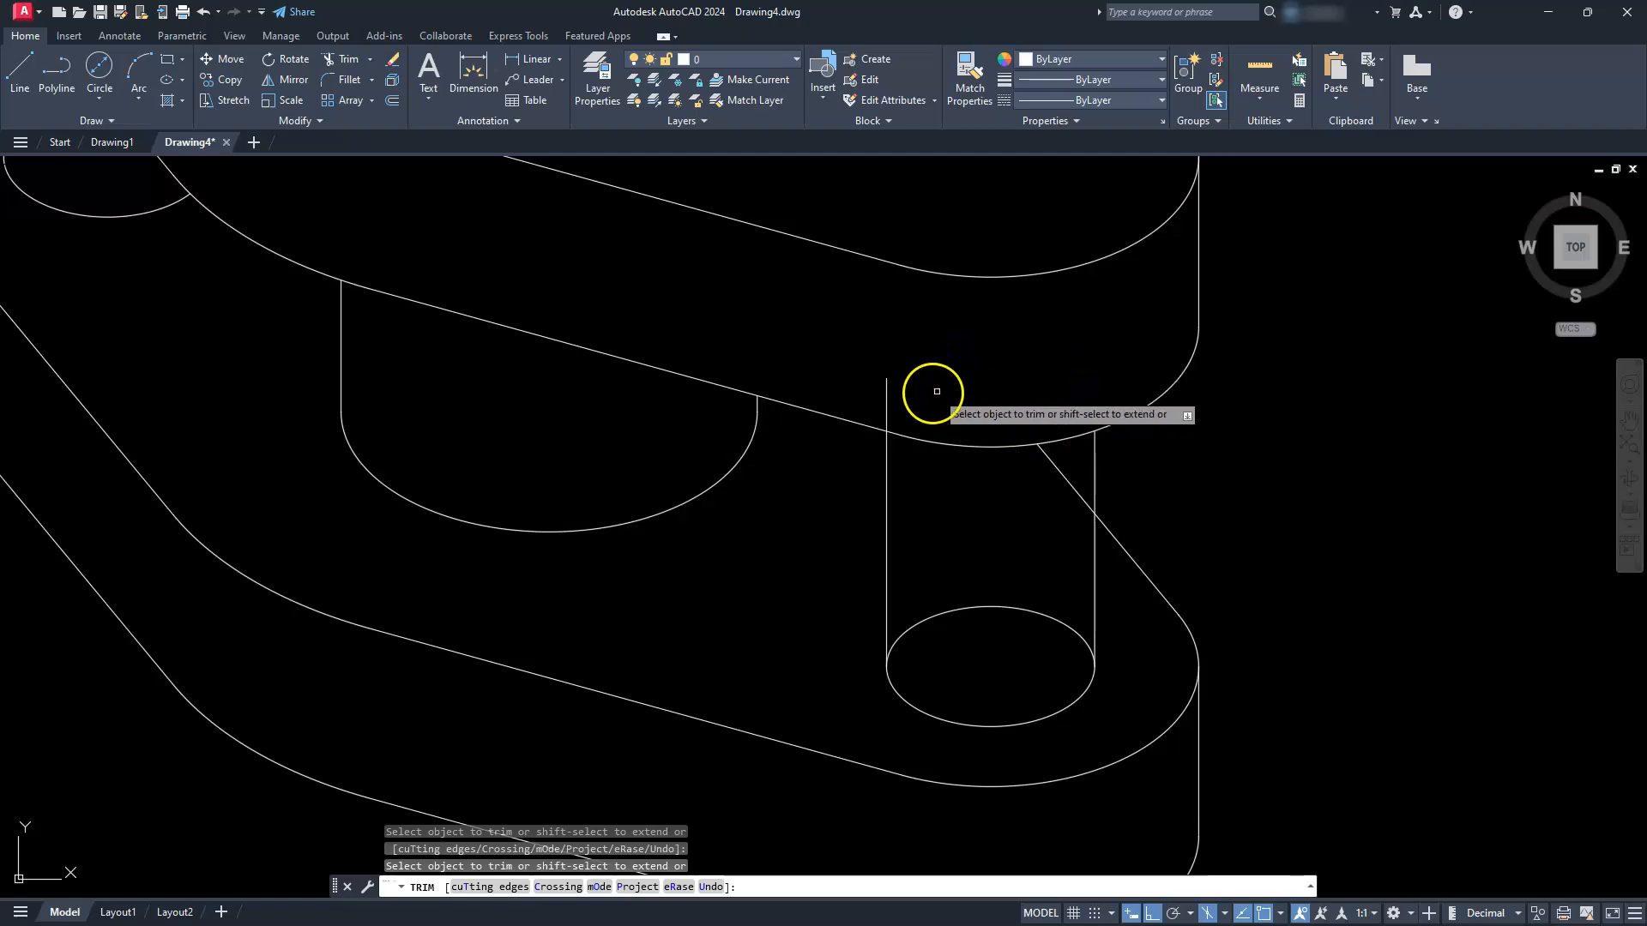
{"action": "left_click", "coordinate": [888, 393]}
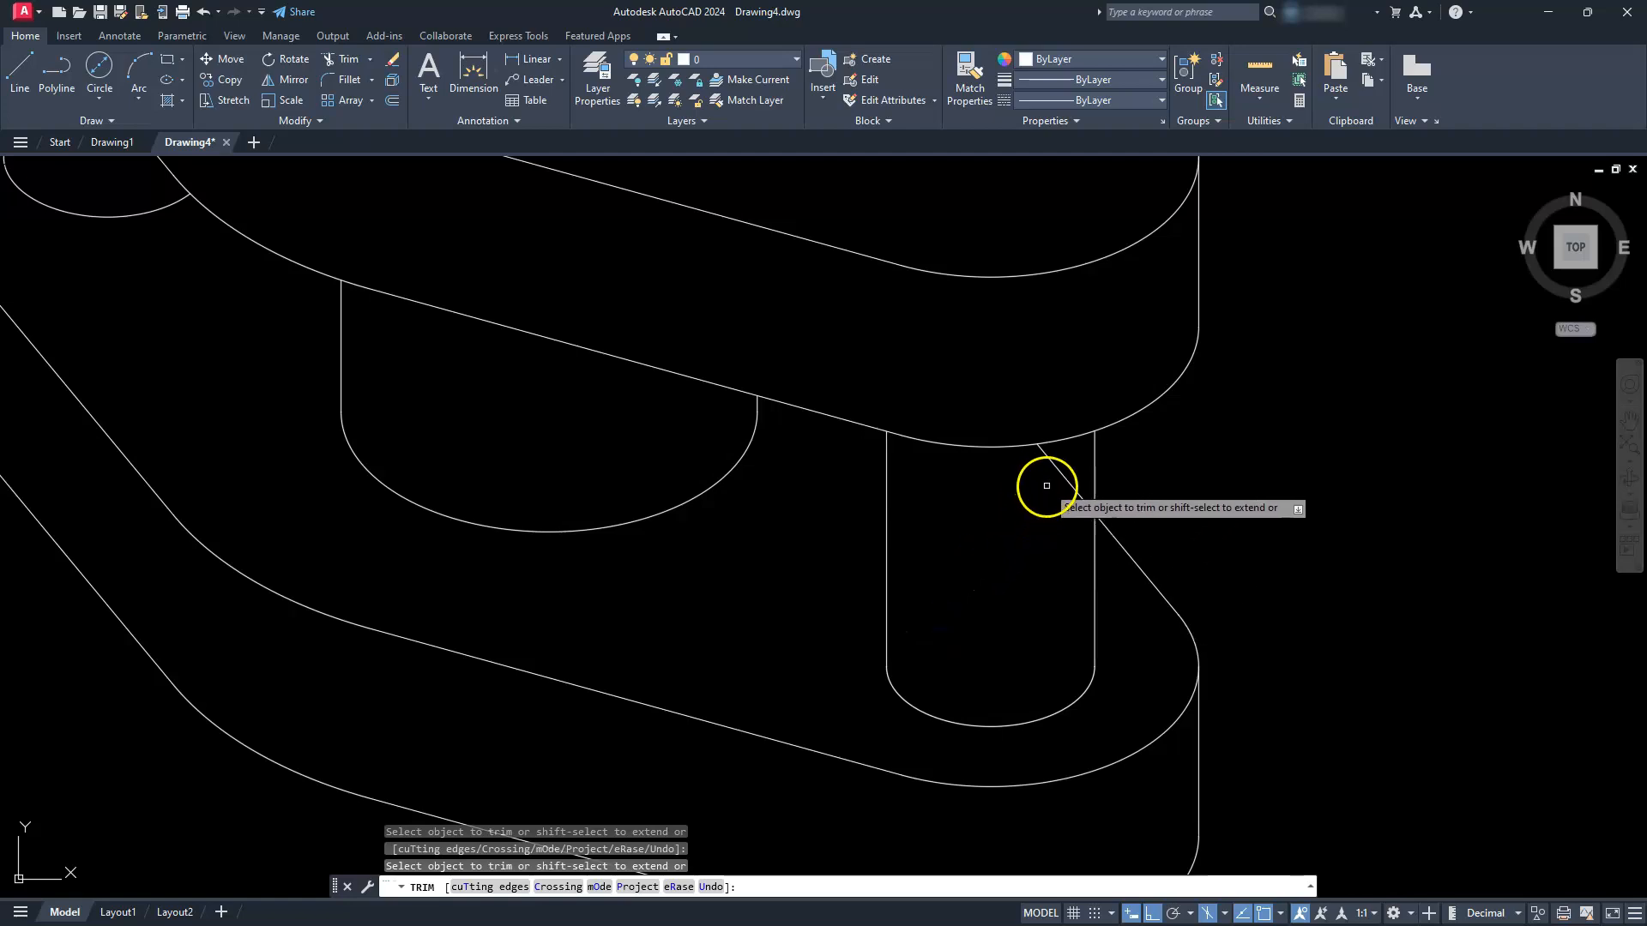
{"action": "scroll", "coordinate": [1057, 470], "scroll_direction": "down", "scroll_amount": 5}
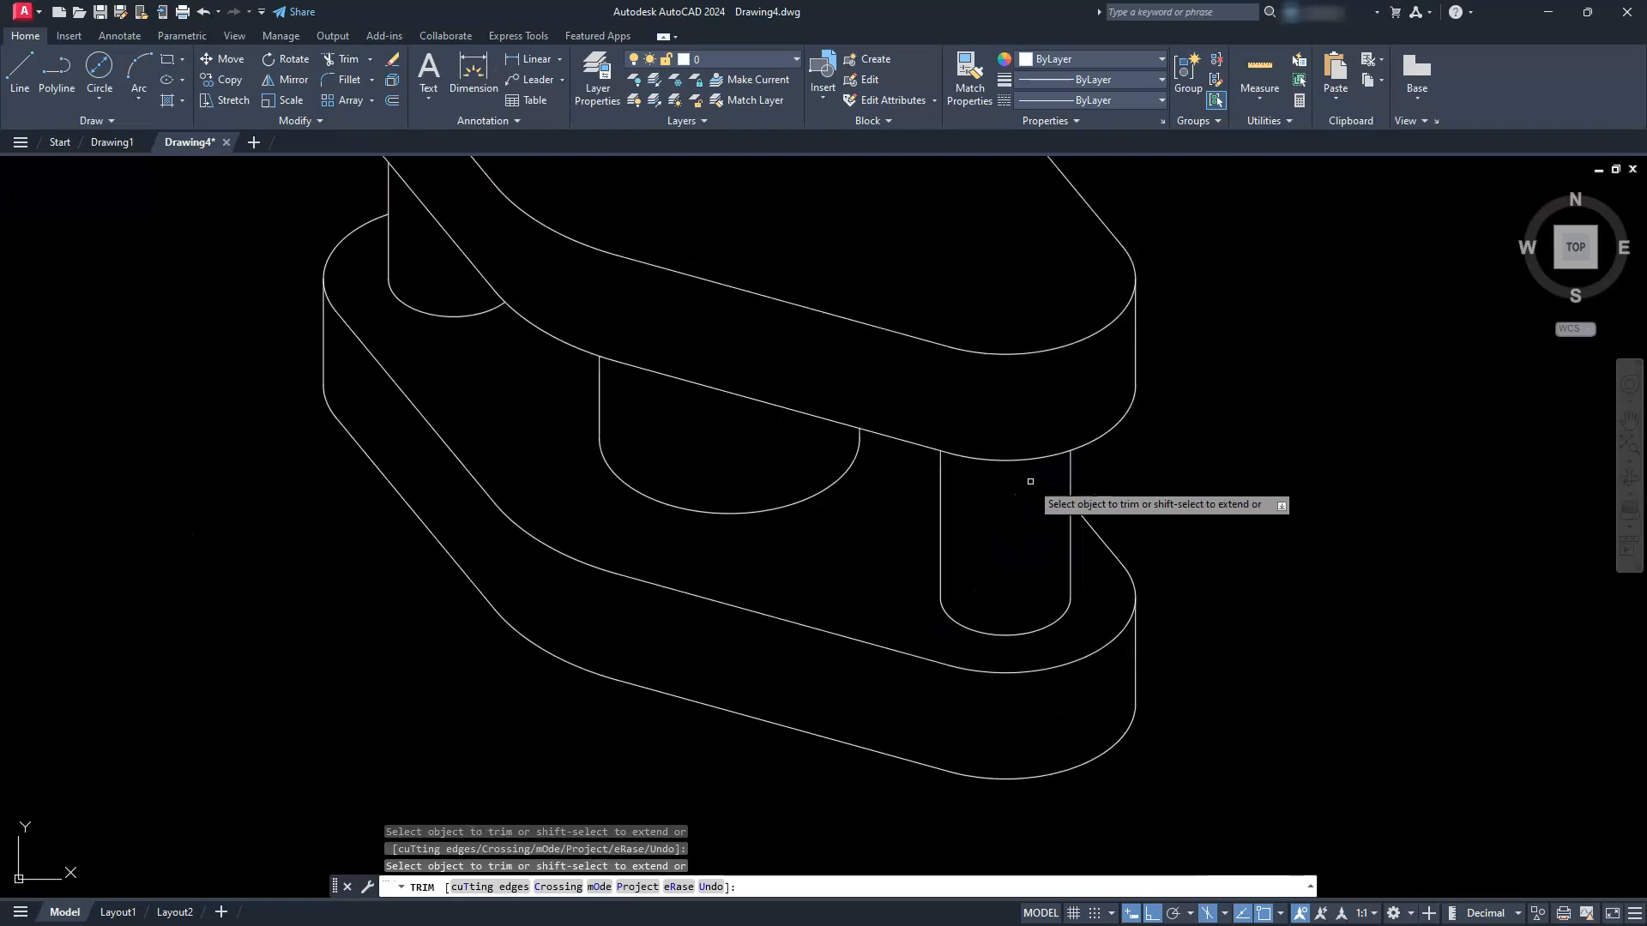
End the trimming and switch the isometric drawing plane to Top.
{"action": "mouse_move", "coordinate": [900, 507]}
{"action": "middle_mouse_down"}
{"action": "mouse_move", "coordinate": [1081, 596]}
{"action": "mouse_move", "coordinate": [790, 512]}
{"action": "middle_mouse_up"}
{"action": "key", "text": "Escape"}
{"action": "key", "text": "Escape"}
{"action": "key", "text": "Escape"}
{"action": "scroll", "coordinate": [788, 514], "scroll_direction": "down", "scroll_amount": 2}
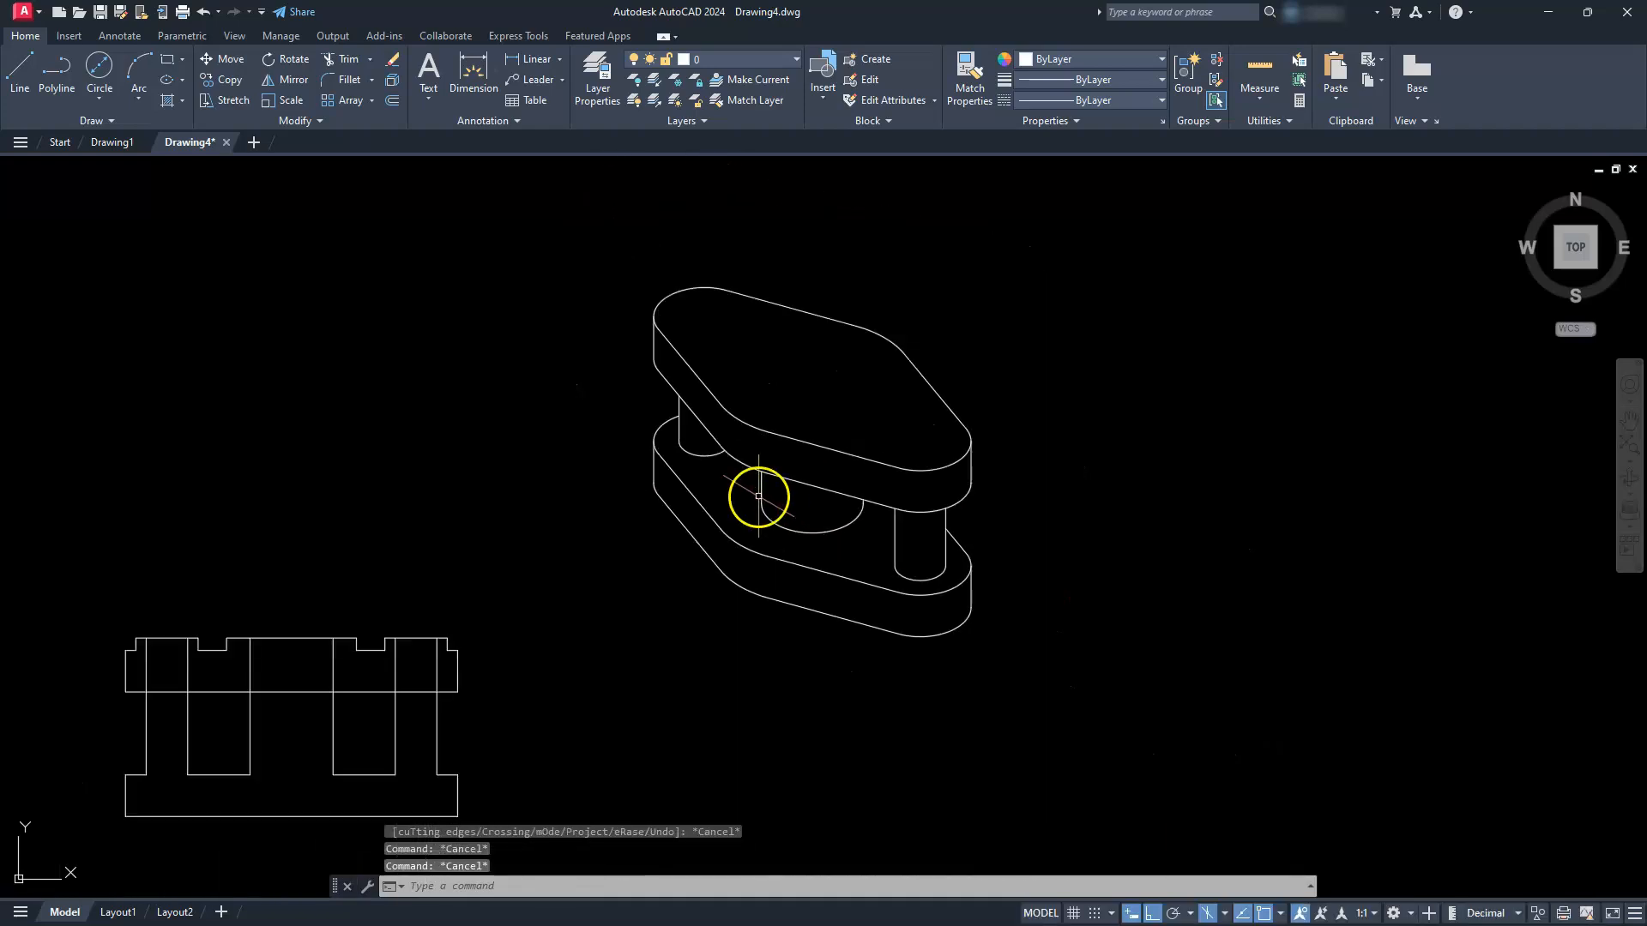
{"action": "scroll", "coordinate": [811, 451], "scroll_direction": "up", "scroll_amount": 2}
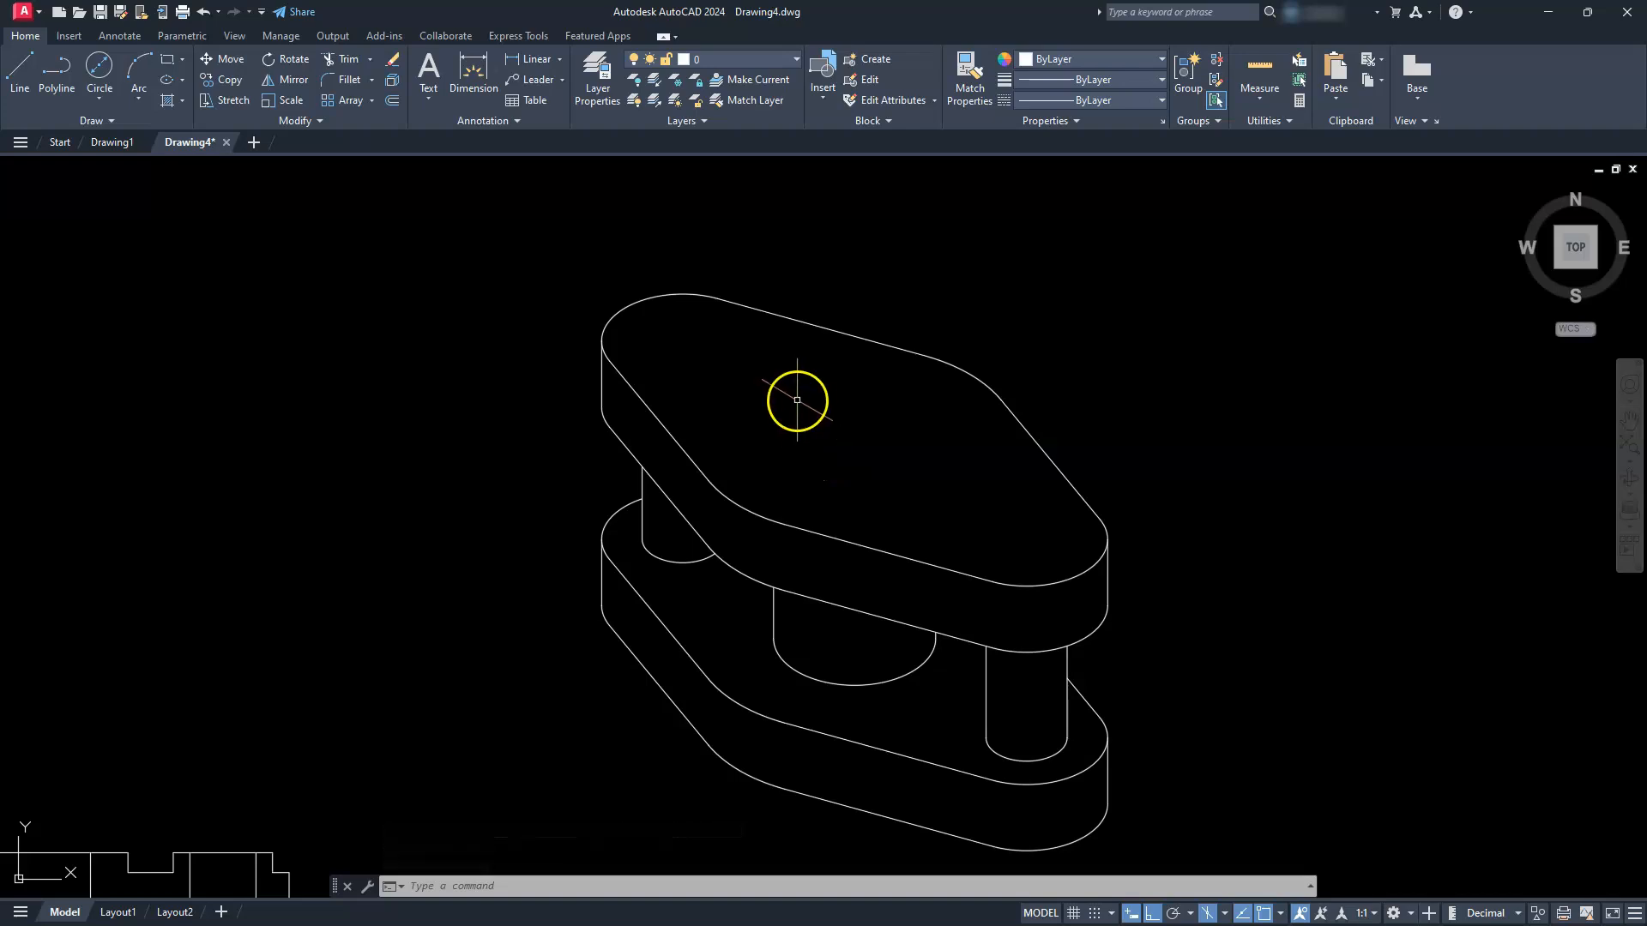
{"action": "left_click", "coordinate": [1224, 913]}
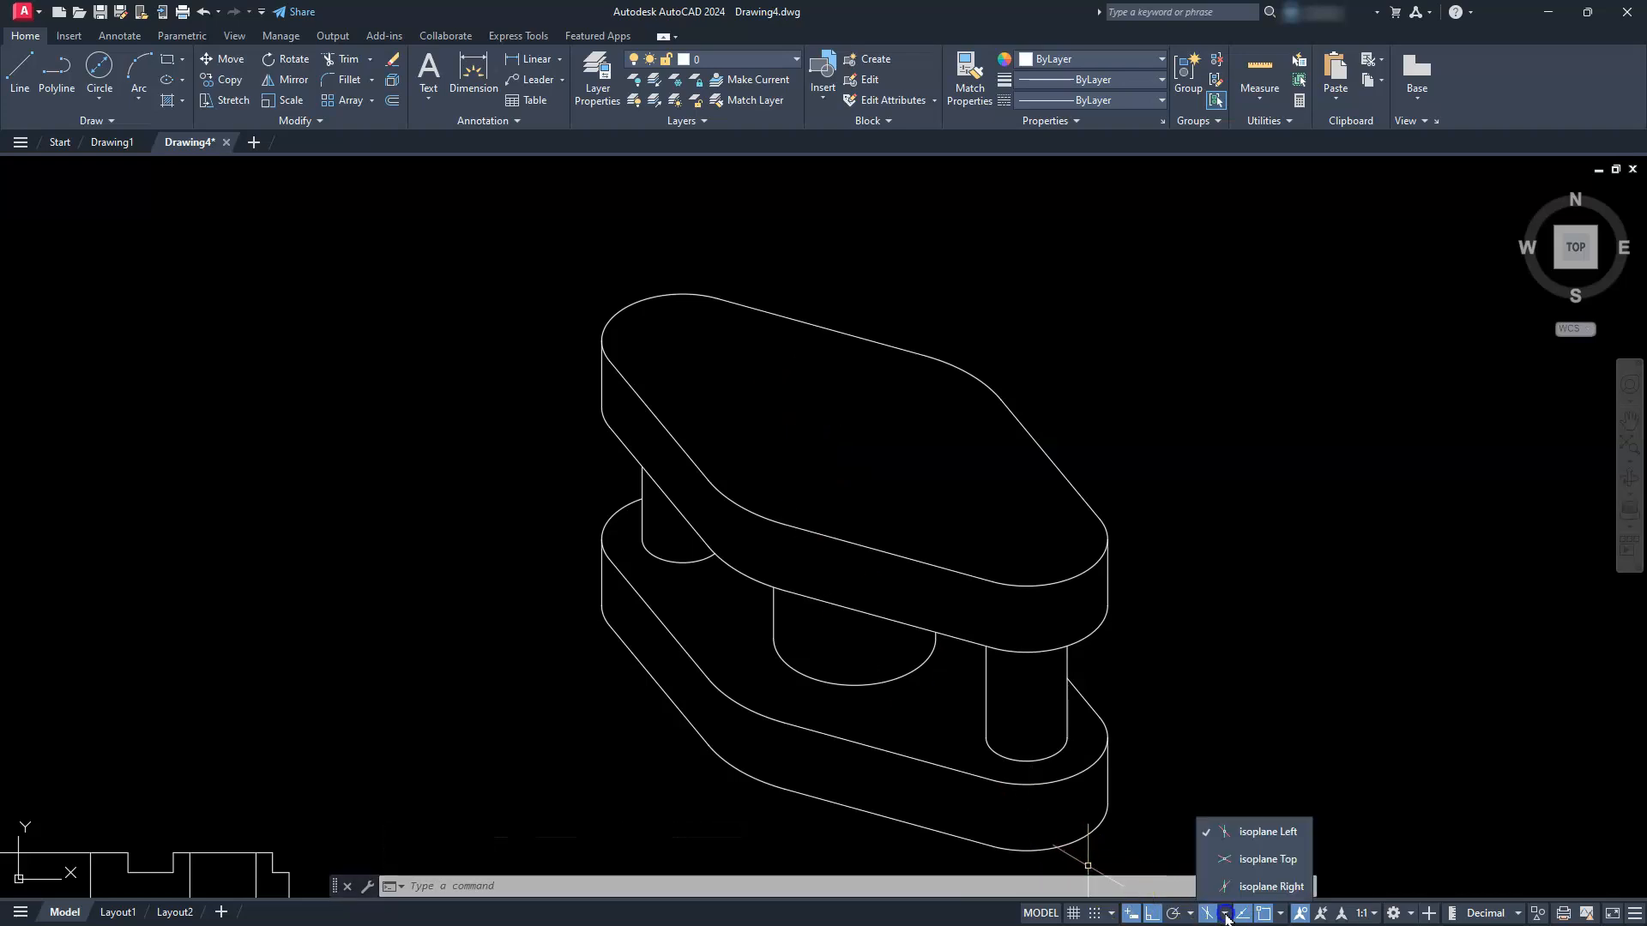
{"action": "left_click", "coordinate": [1255, 859]}
Draw an isocircle of diameter 31.3 at the centre of the upper flange's top face.
{"action": "scroll", "coordinate": [918, 592], "scroll_direction": "up", "scroll_amount": 4}
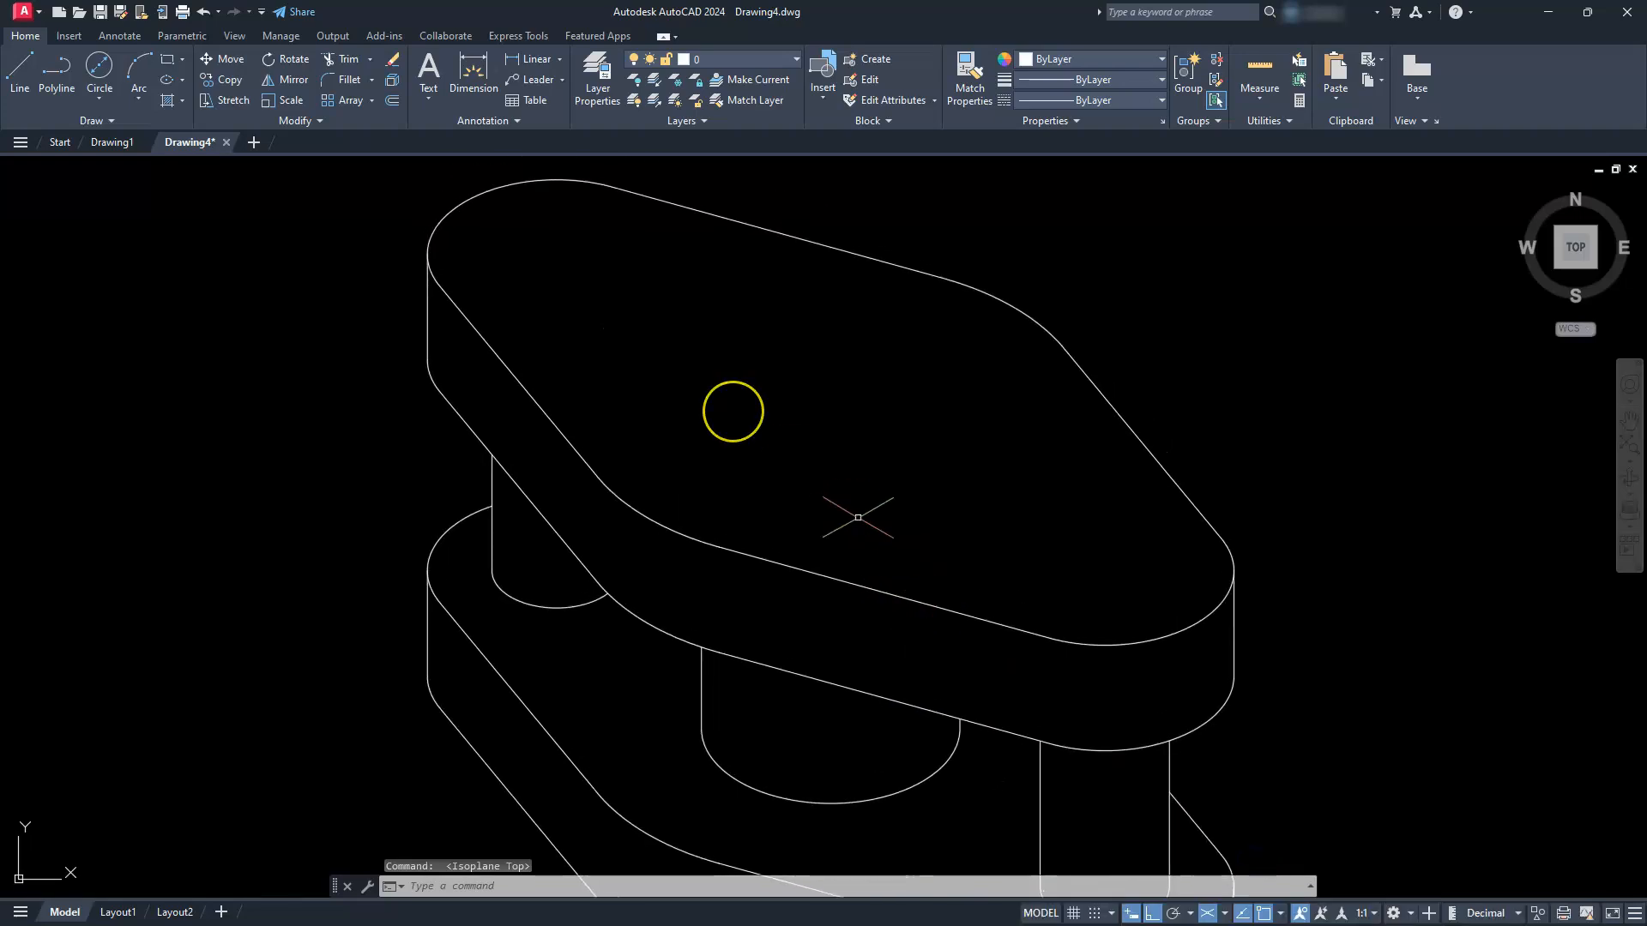
{"action": "type", "text": "EL"}
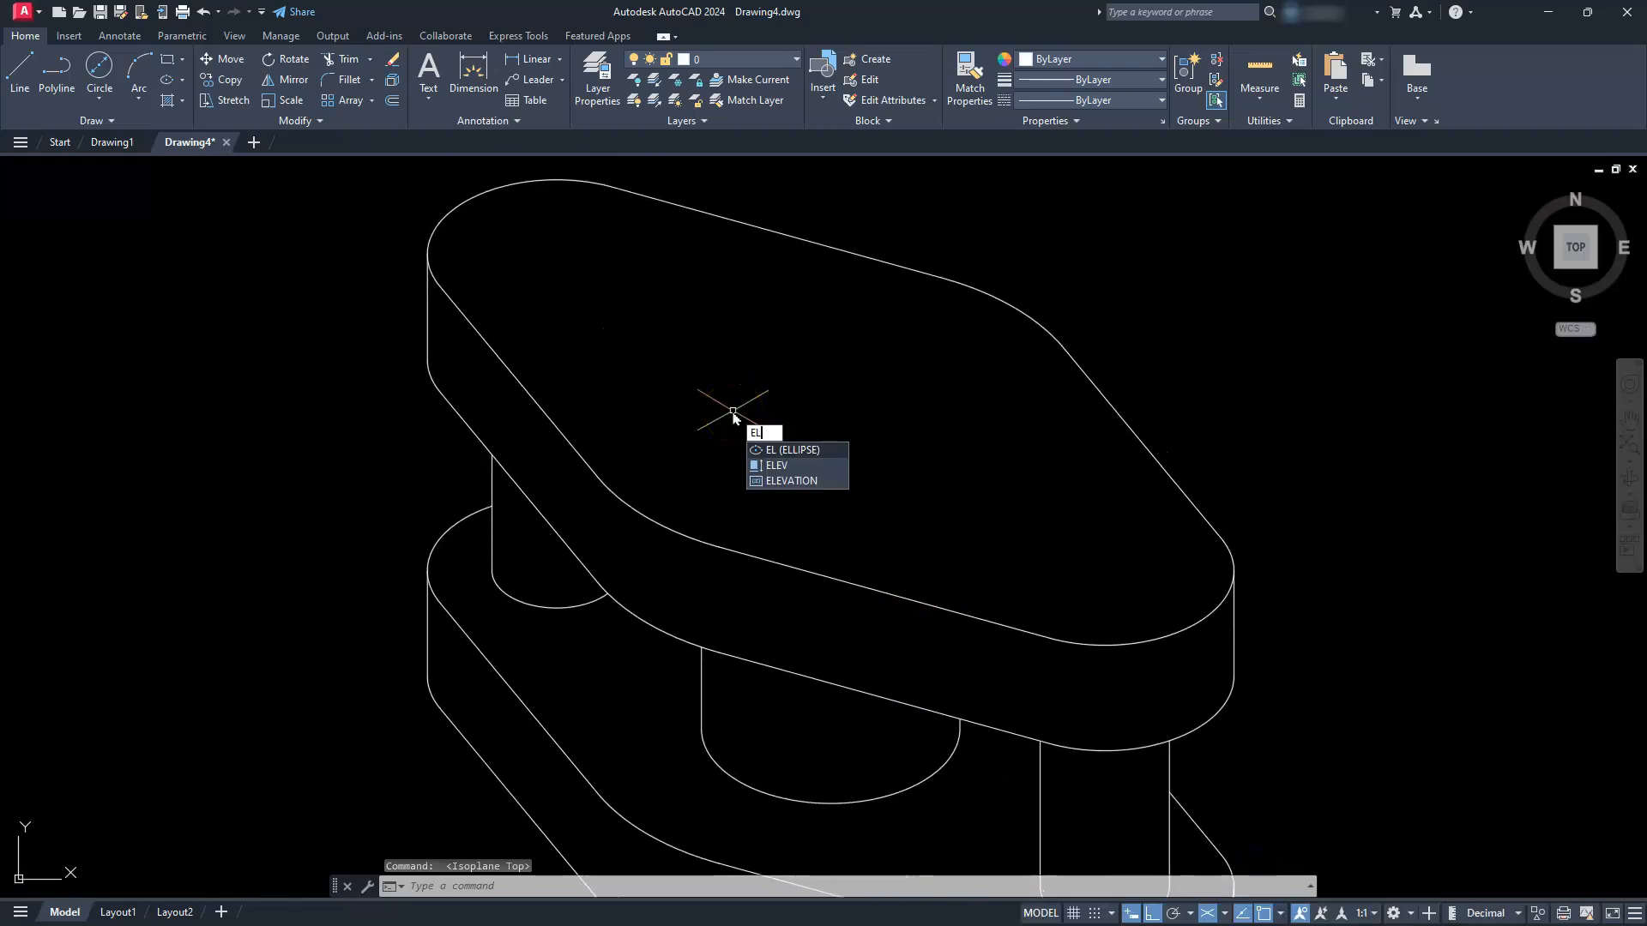
{"action": "key", "text": "Return"}
{"action": "type", "text": "i"}
{"action": "key", "text": "Return"}
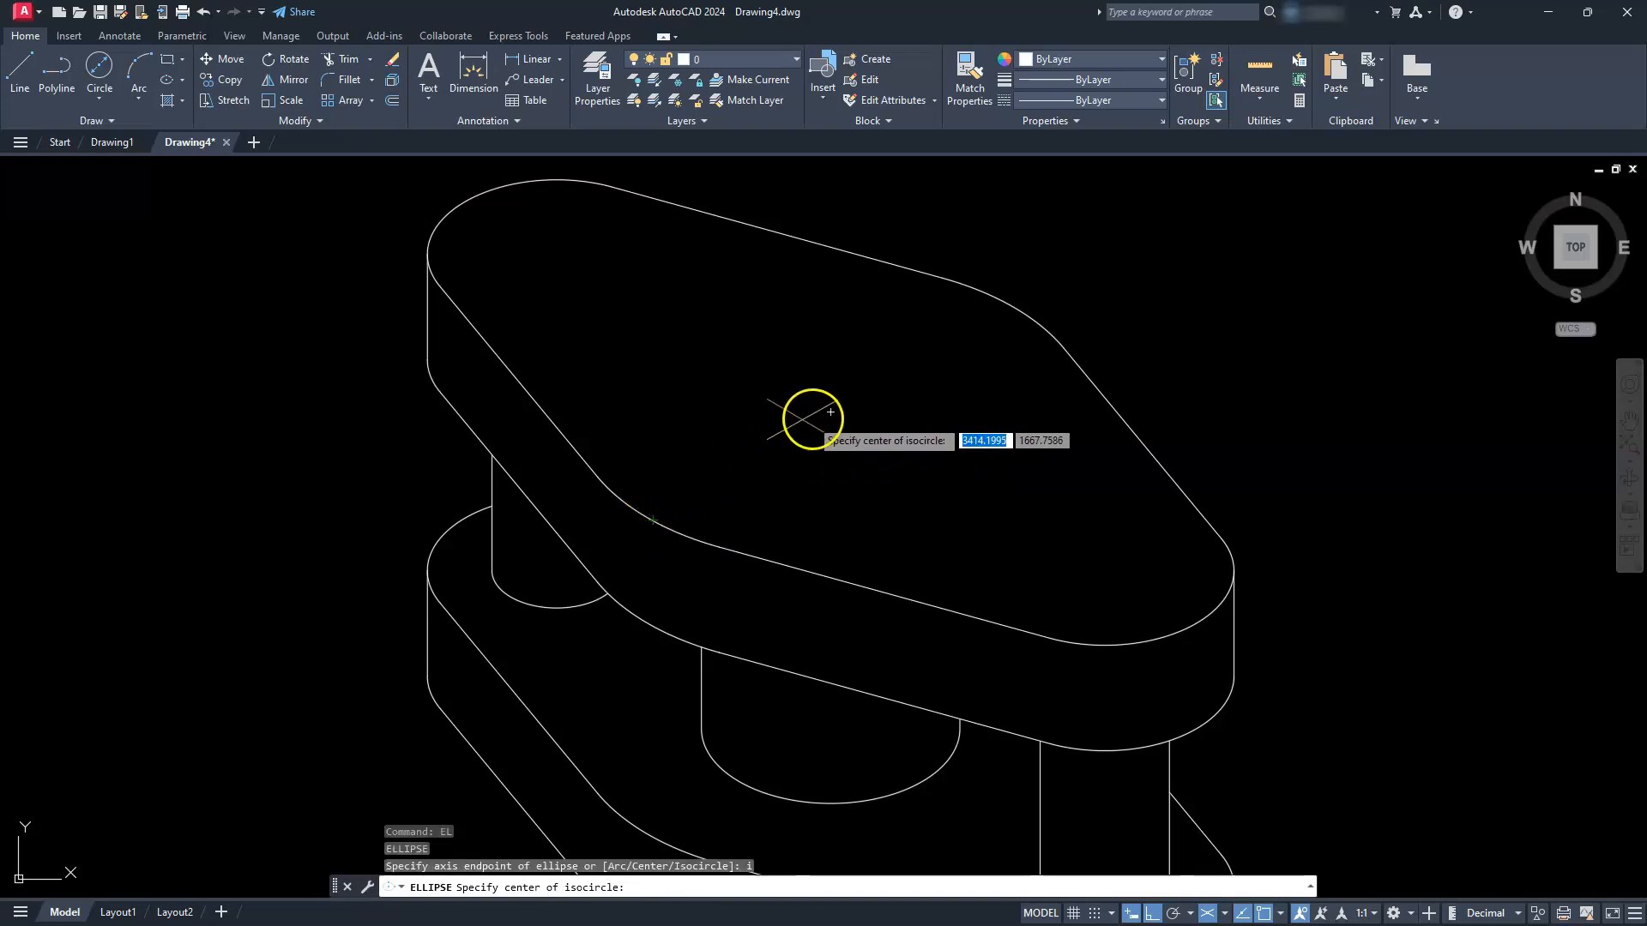
{"action": "left_click", "coordinate": [829, 411]}
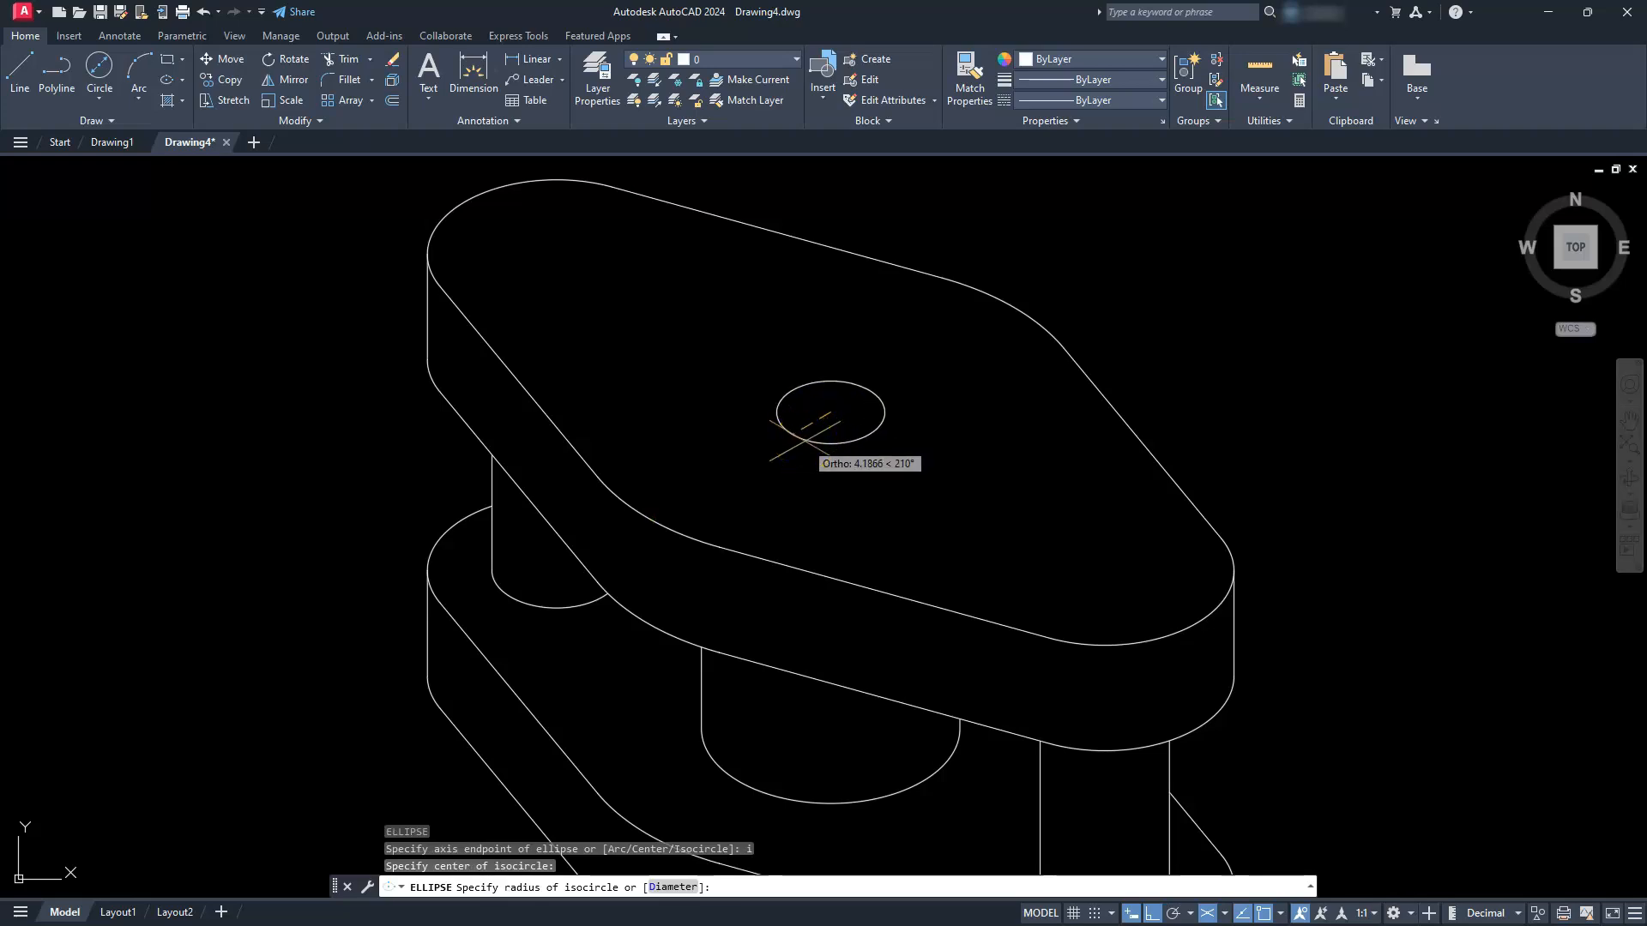
{"action": "key", "text": "Return"}
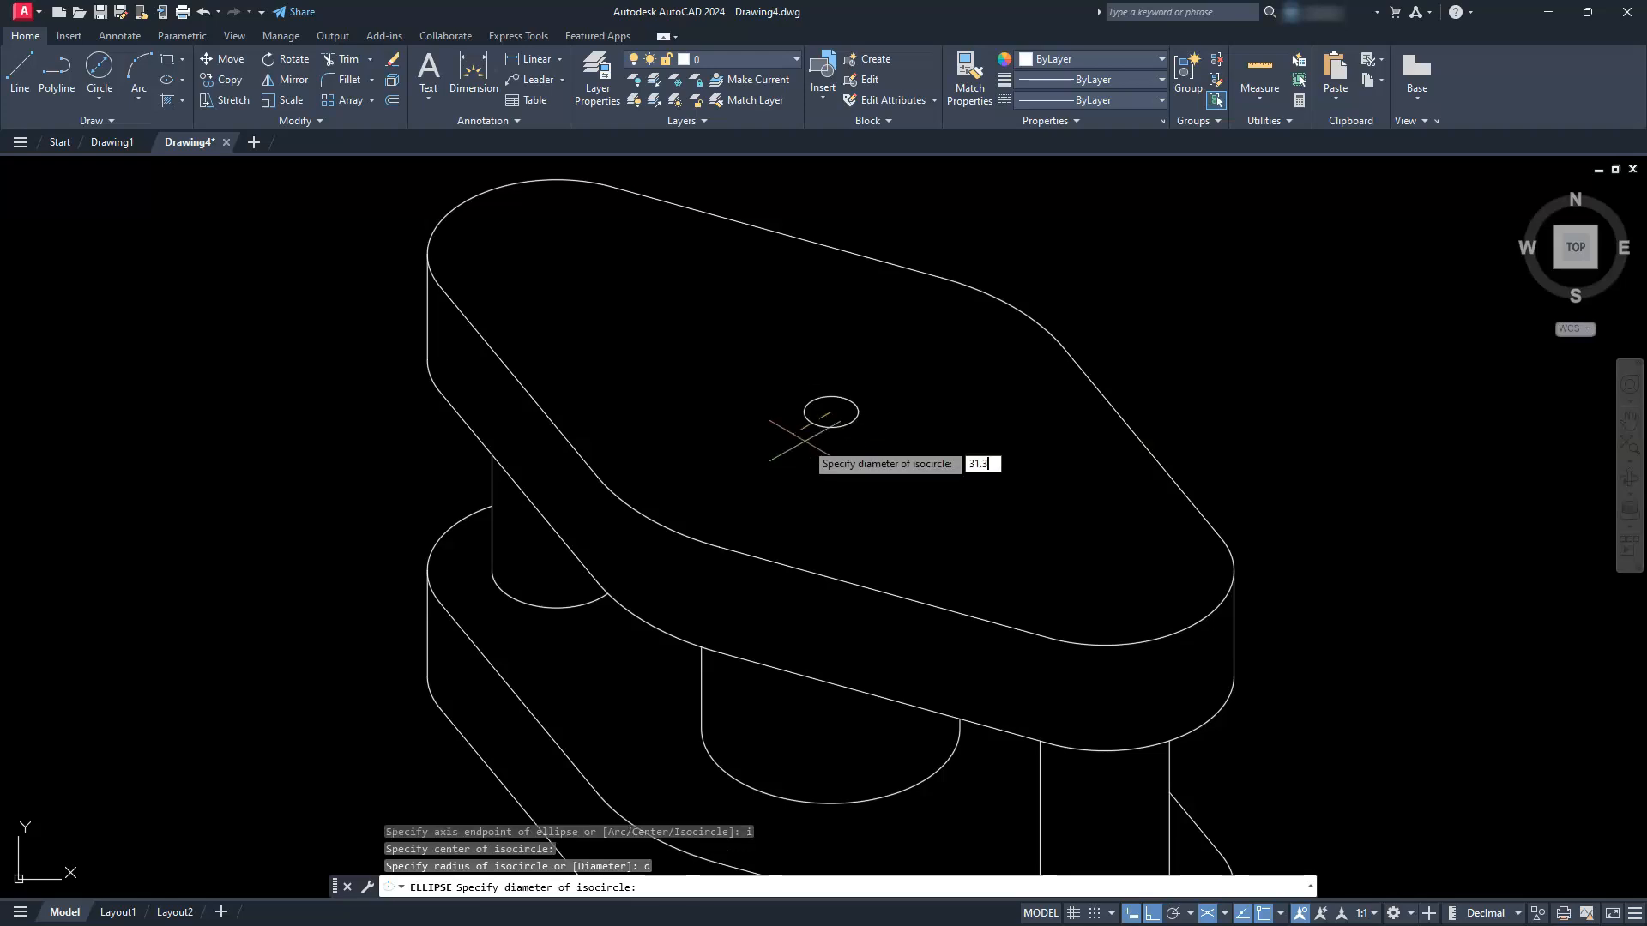
{"action": "key", "text": "Return"}
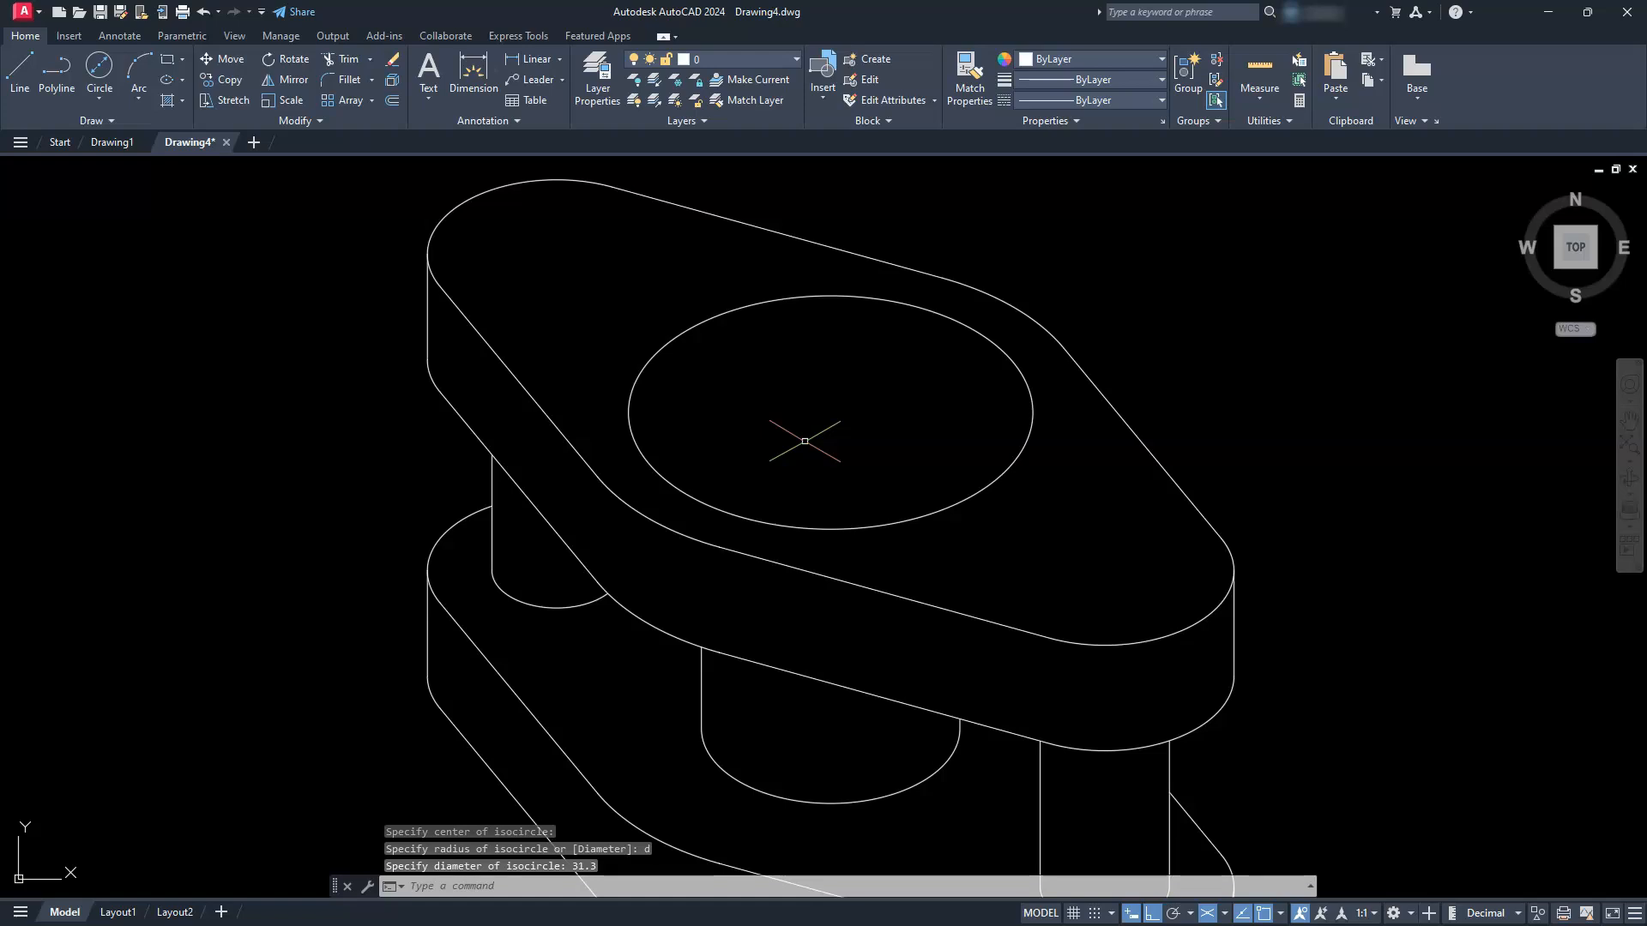
Draw an isocircle of diameter 15 centred on the lower-right rounded end of the upper flange's top face.
{"action": "type", "text": "el"}
{"action": "key", "text": "Return"}
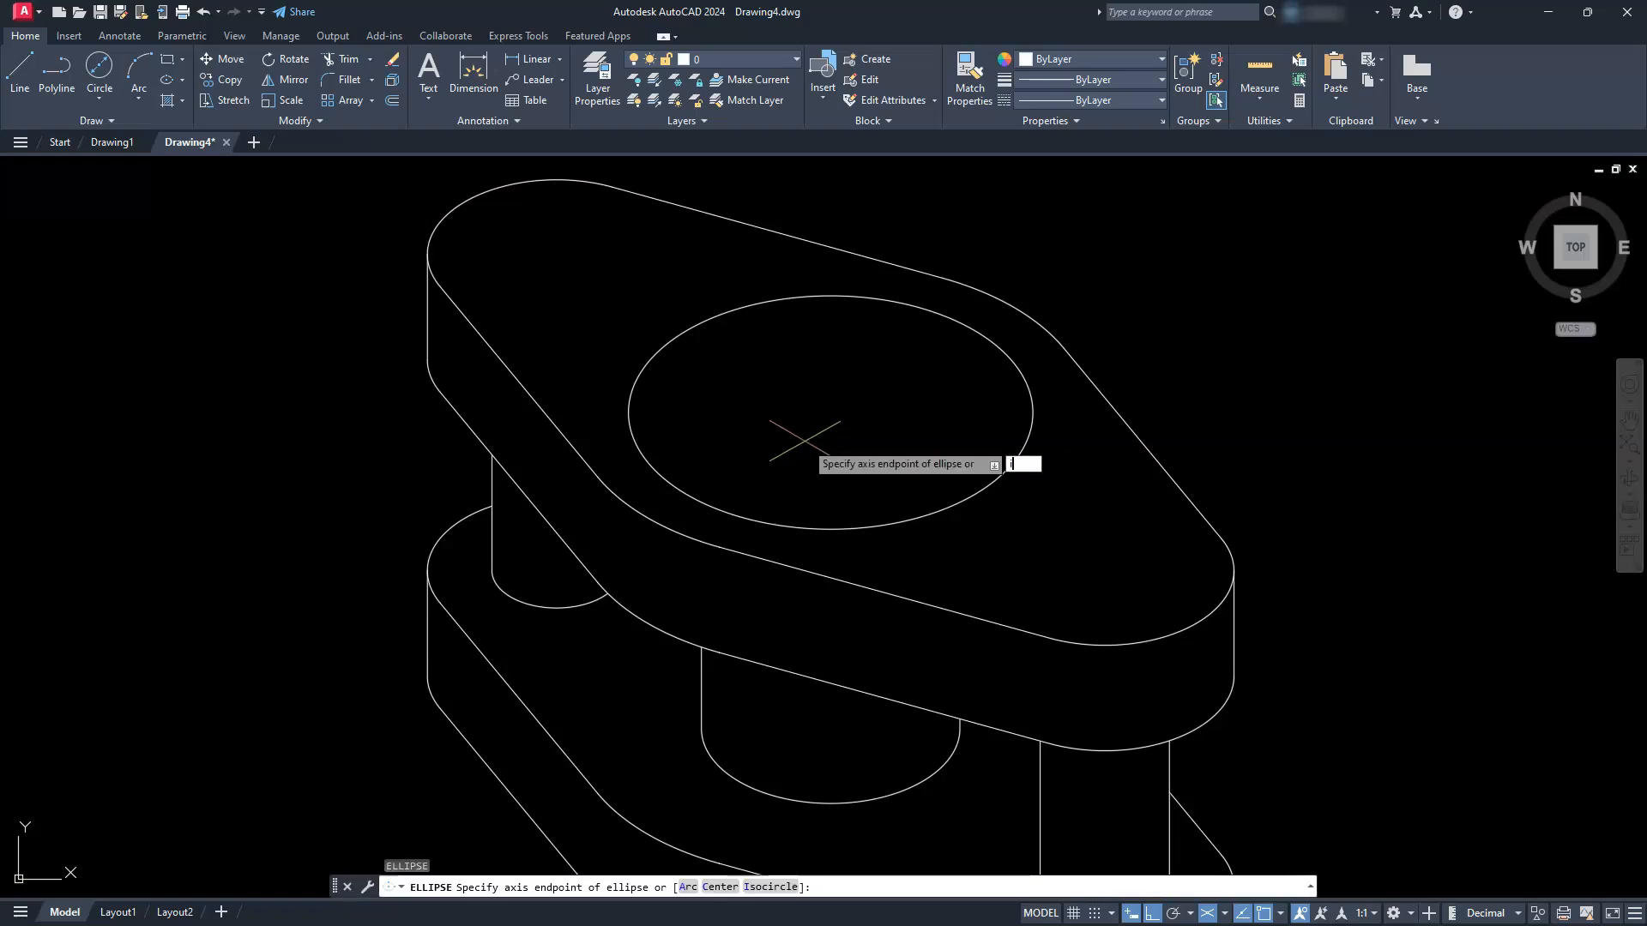
{"action": "key", "text": "Return"}
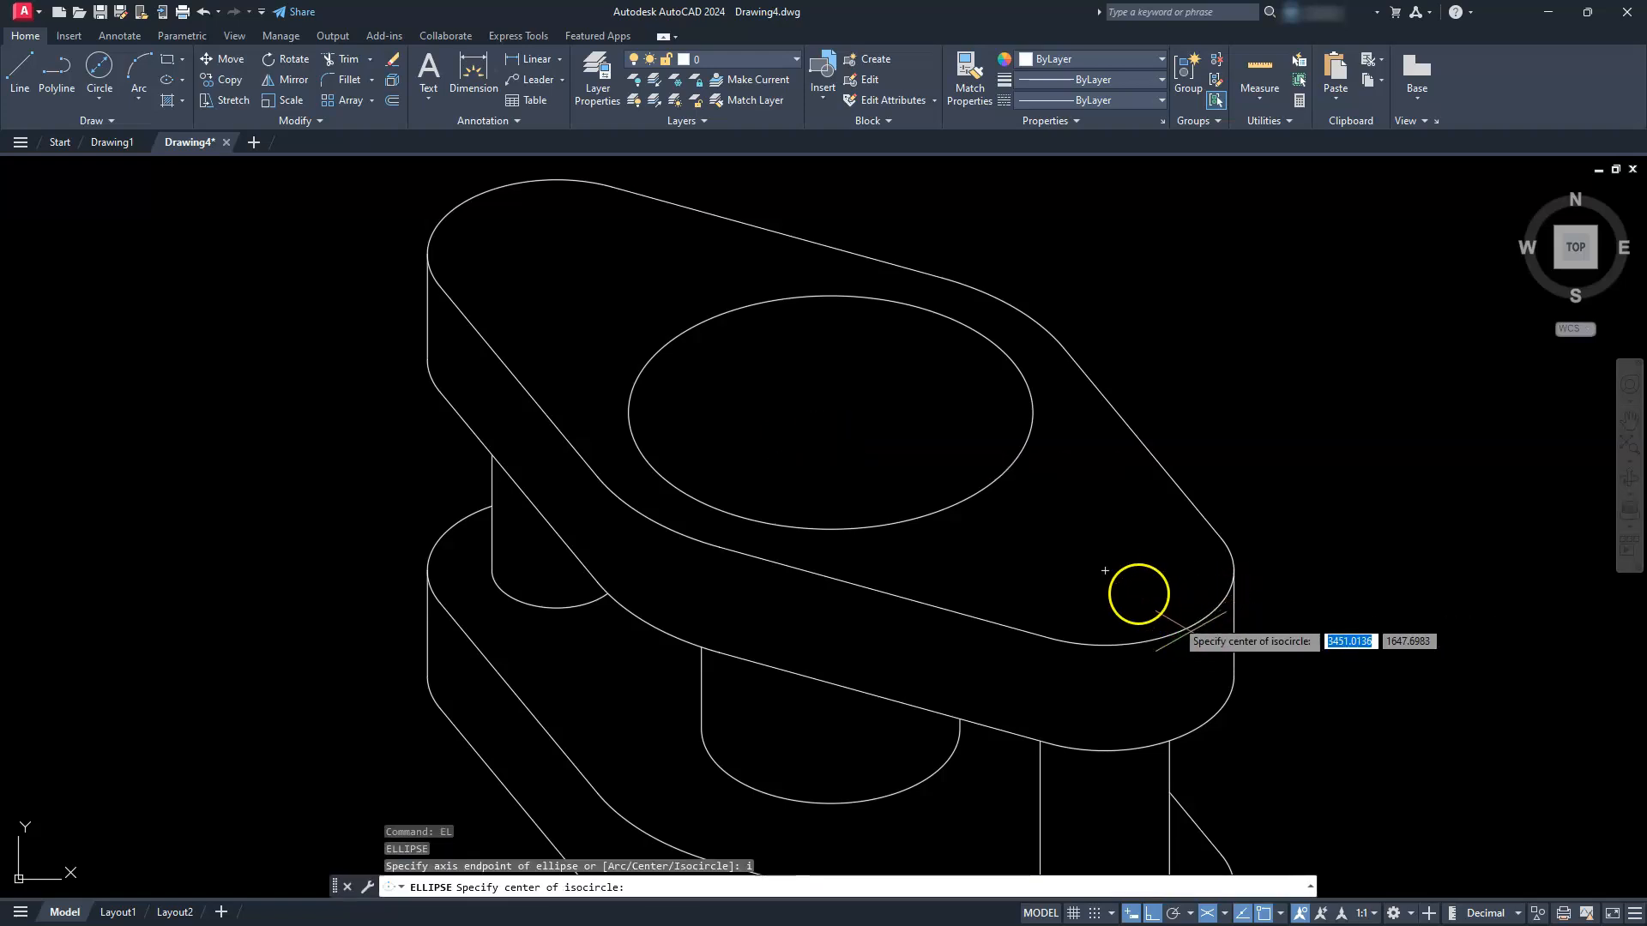
{"action": "left_click", "coordinate": [1106, 571]}
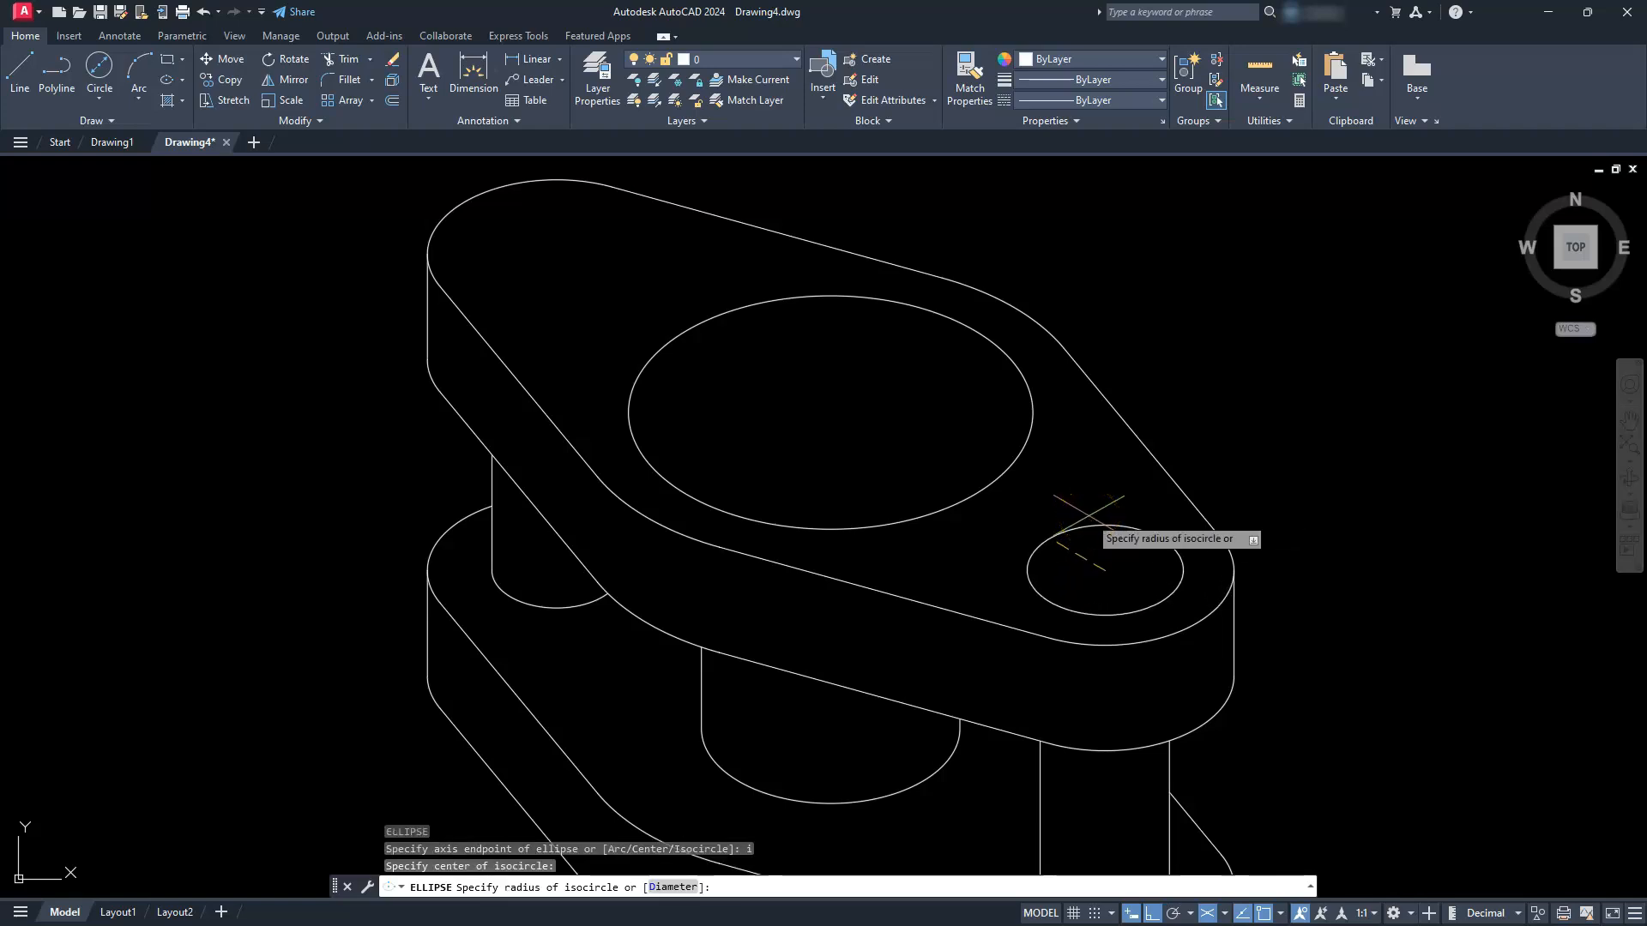
{"action": "type", "text": "d"}
{"action": "key", "text": "Return"}
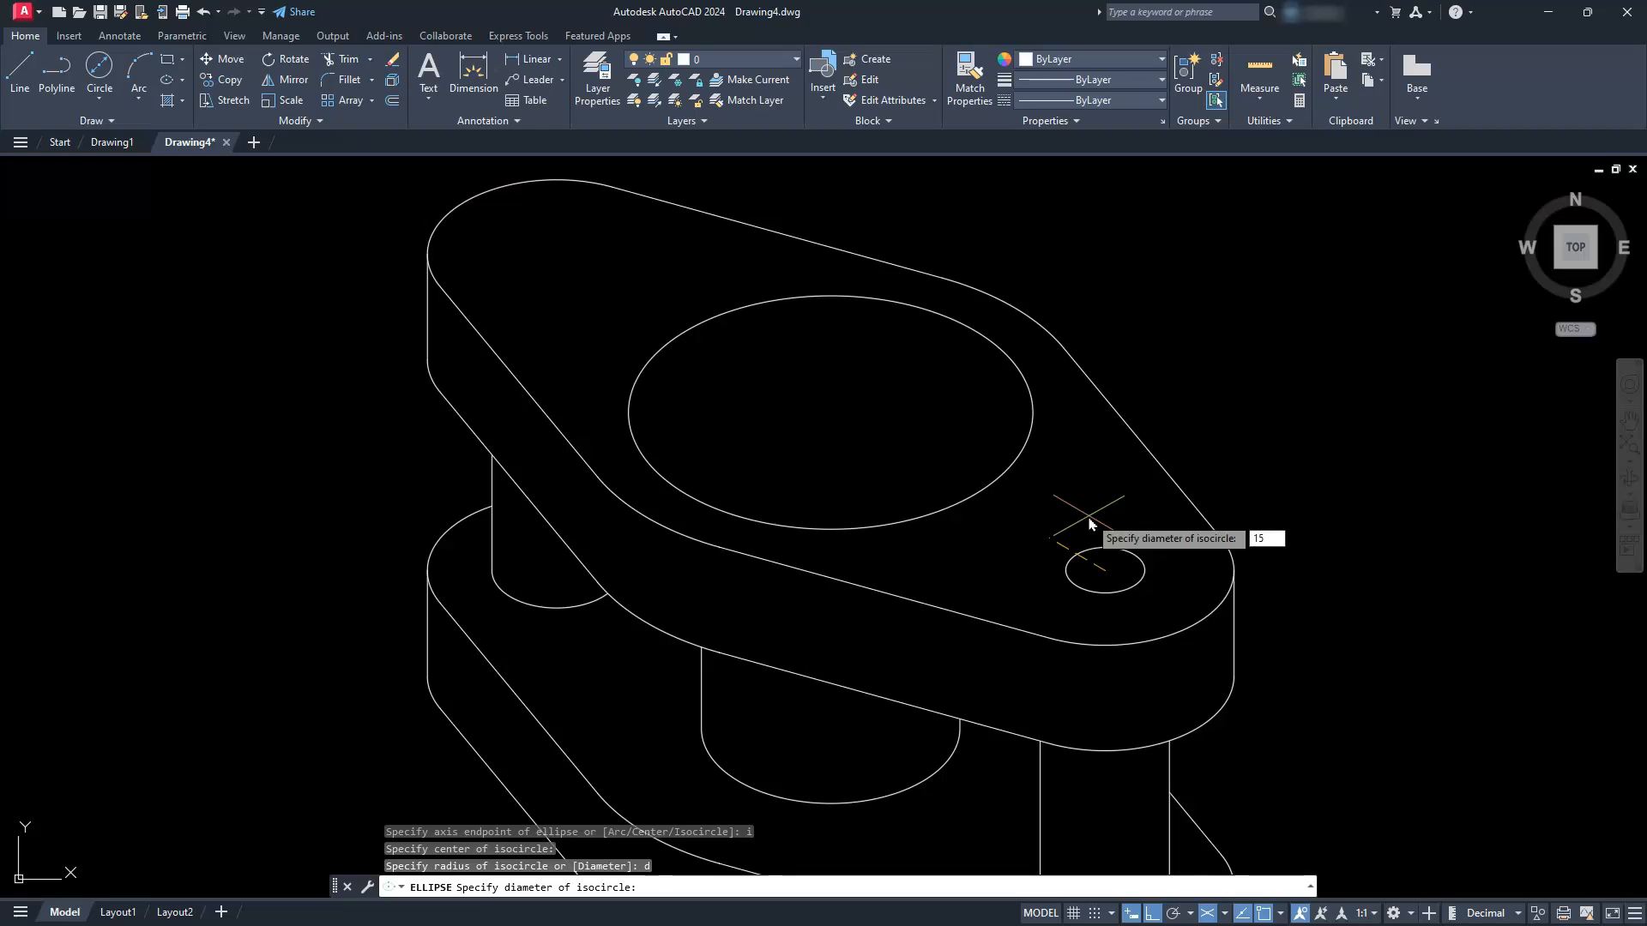
{"action": "key", "text": "Return"}
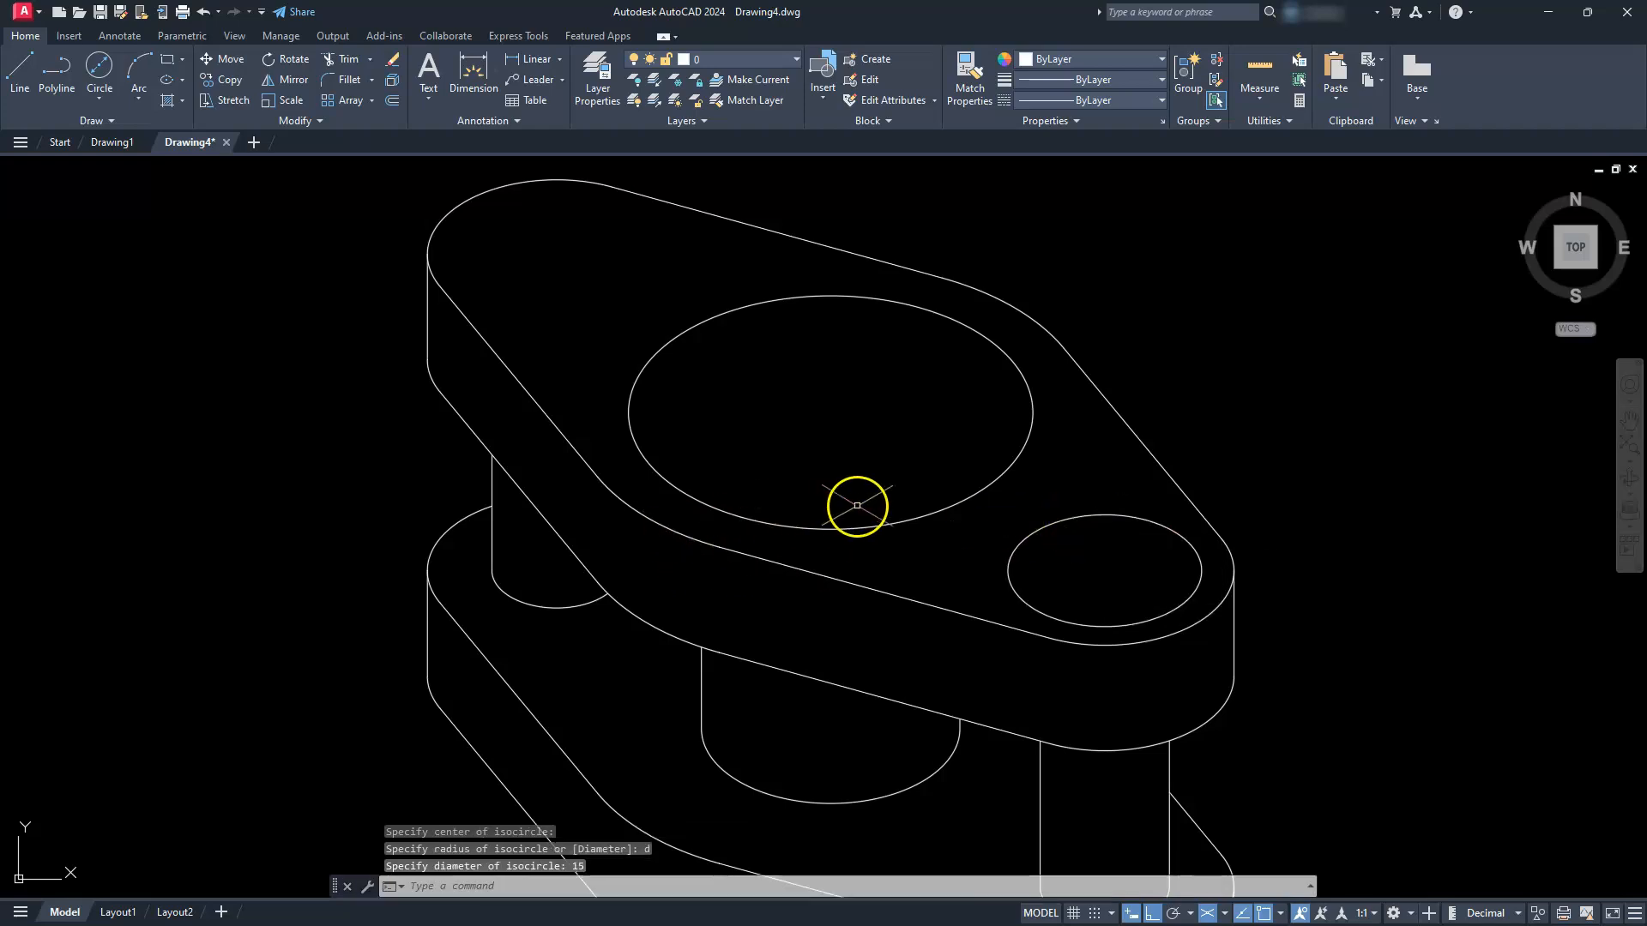
{"action": "type", "text": "EL"}
{"action": "key", "text": "Return"}
{"action": "type", "text": "i"}
{"action": "key", "text": "Return"}
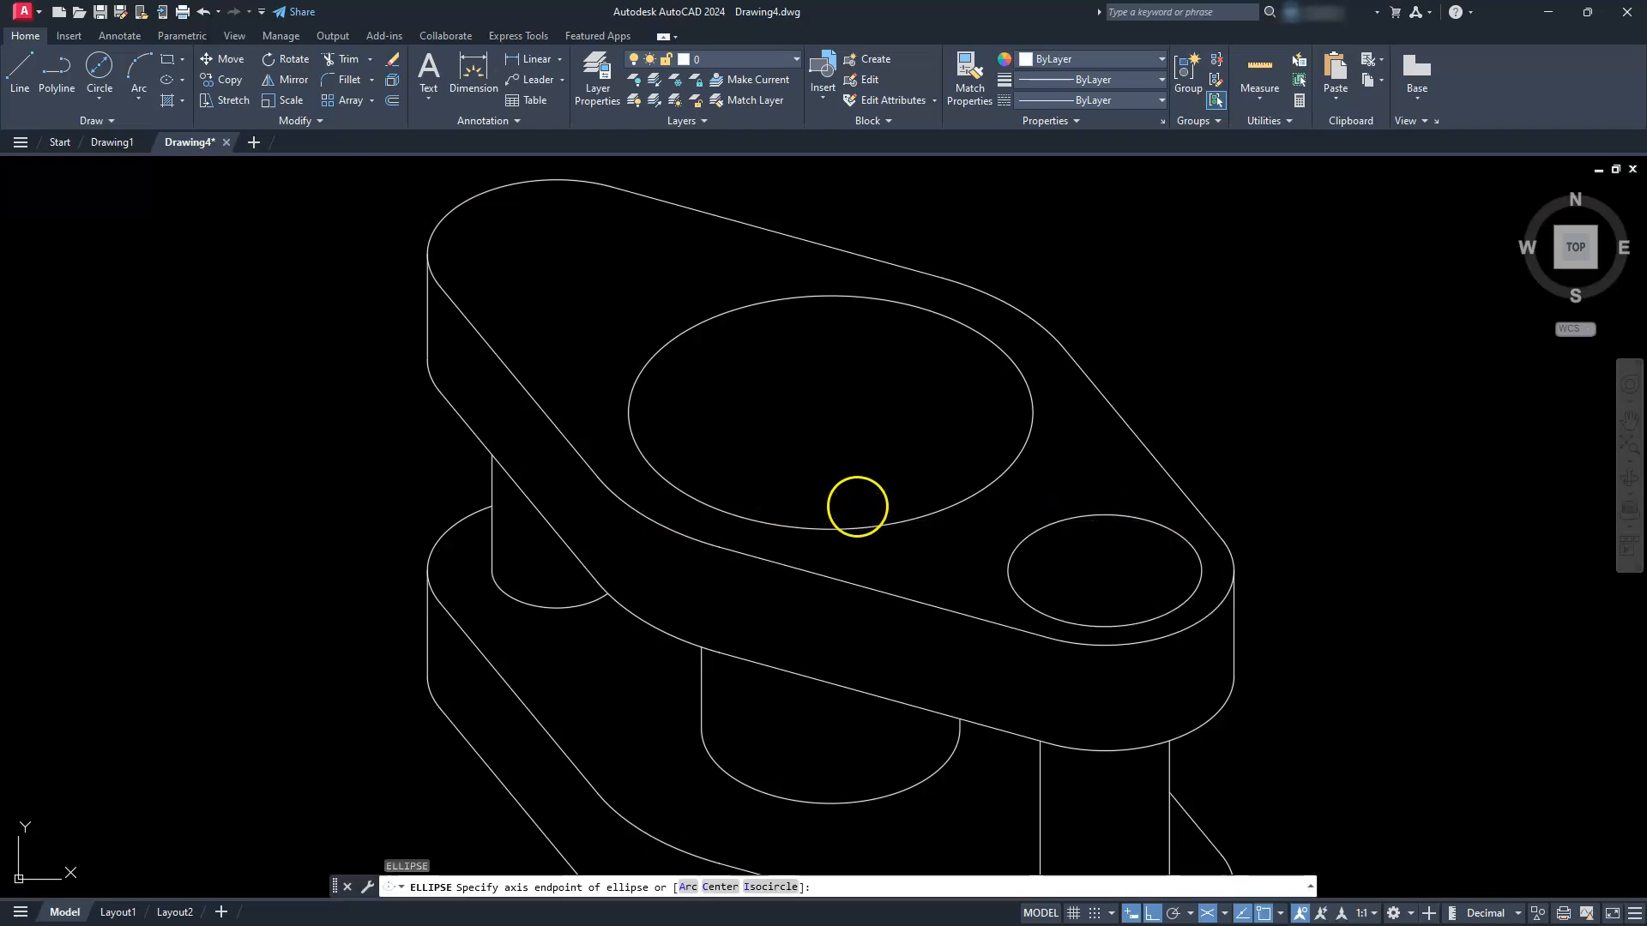
{"action": "left_click", "coordinate": [830, 412]}
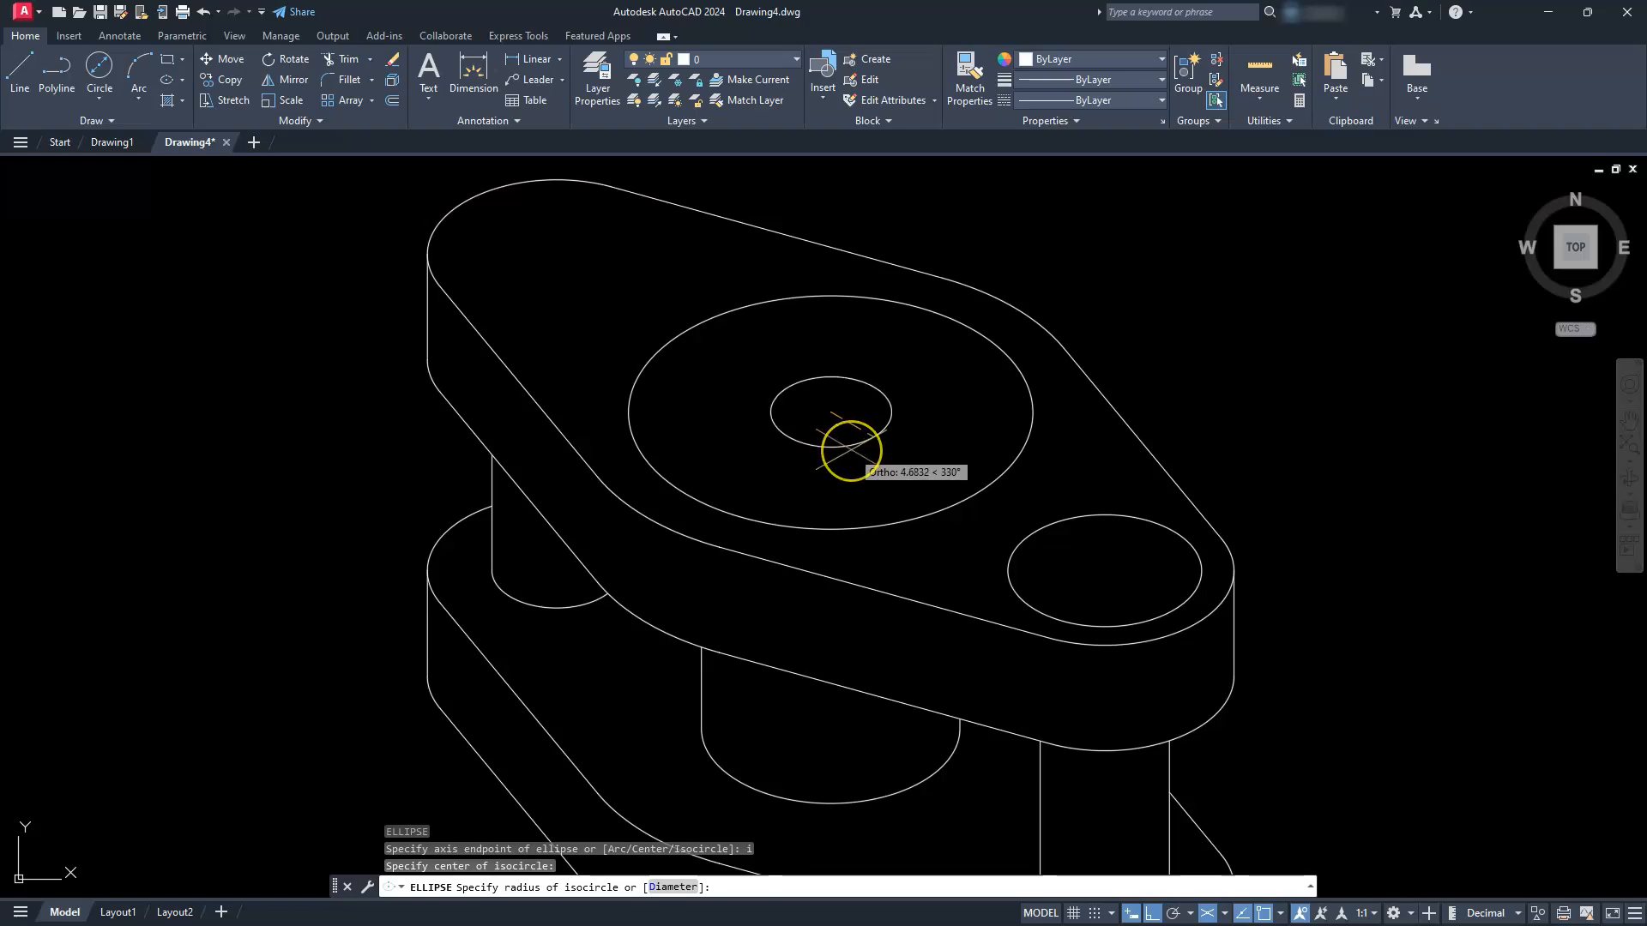
{"action": "key", "text": "Escape"}
{"action": "key", "text": "Escape"}
{"action": "key", "text": "Escape"}
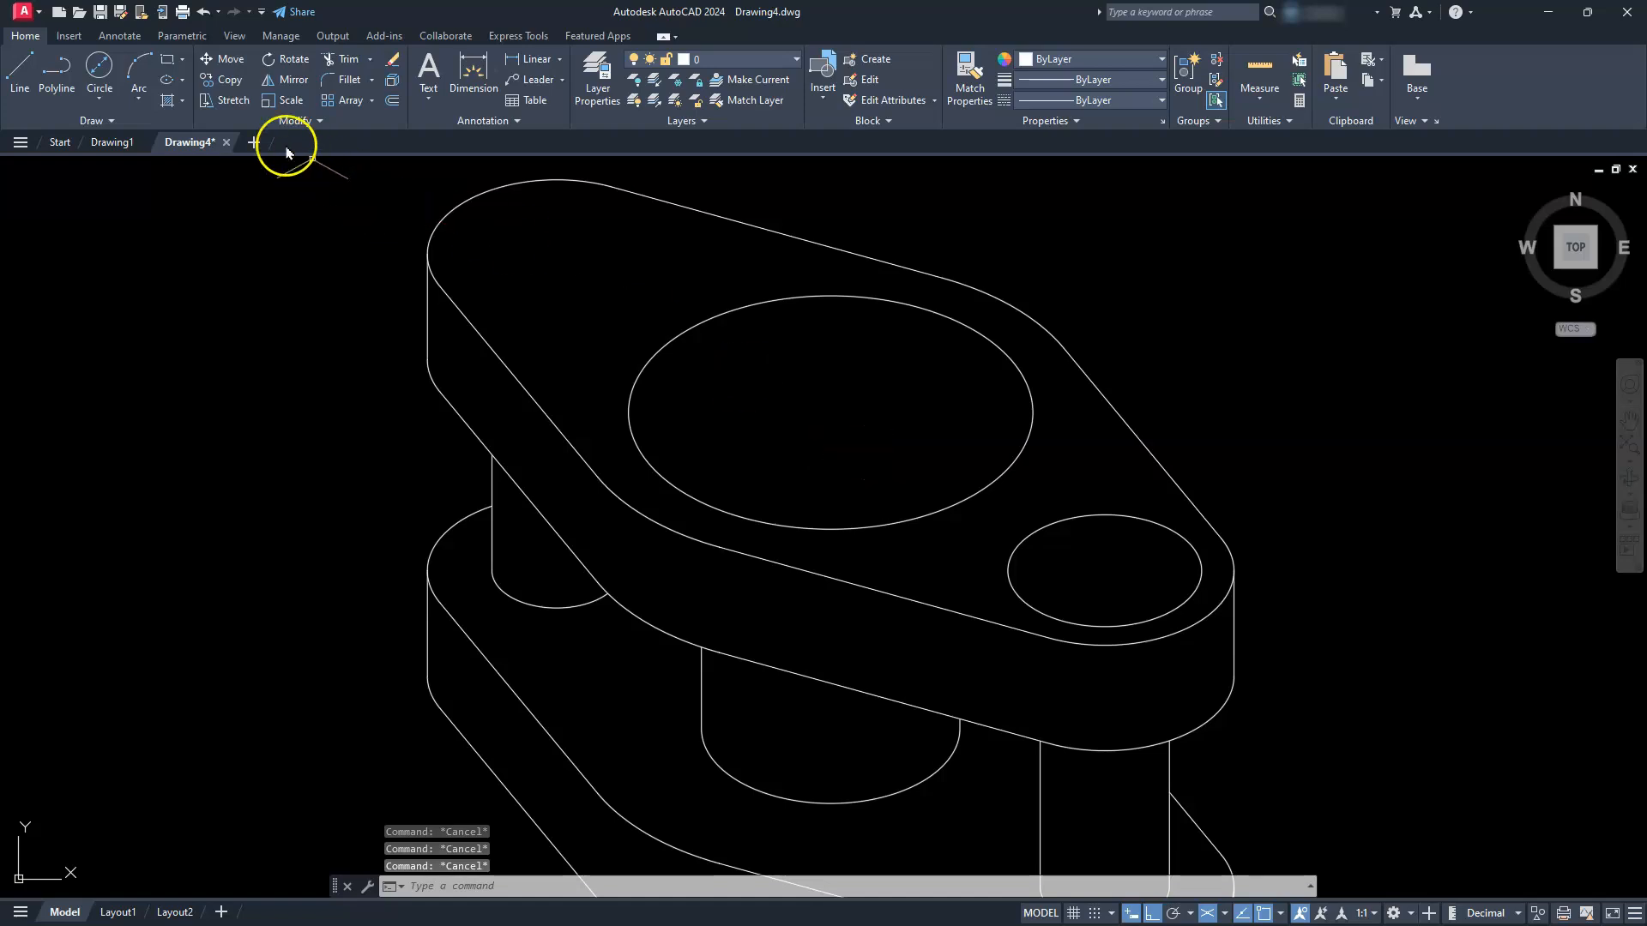
Copy the lower-right isocircle from its centre to the centre of the upper flange's upper-left rounded end.
{"action": "left_click", "coordinate": [235, 86]}
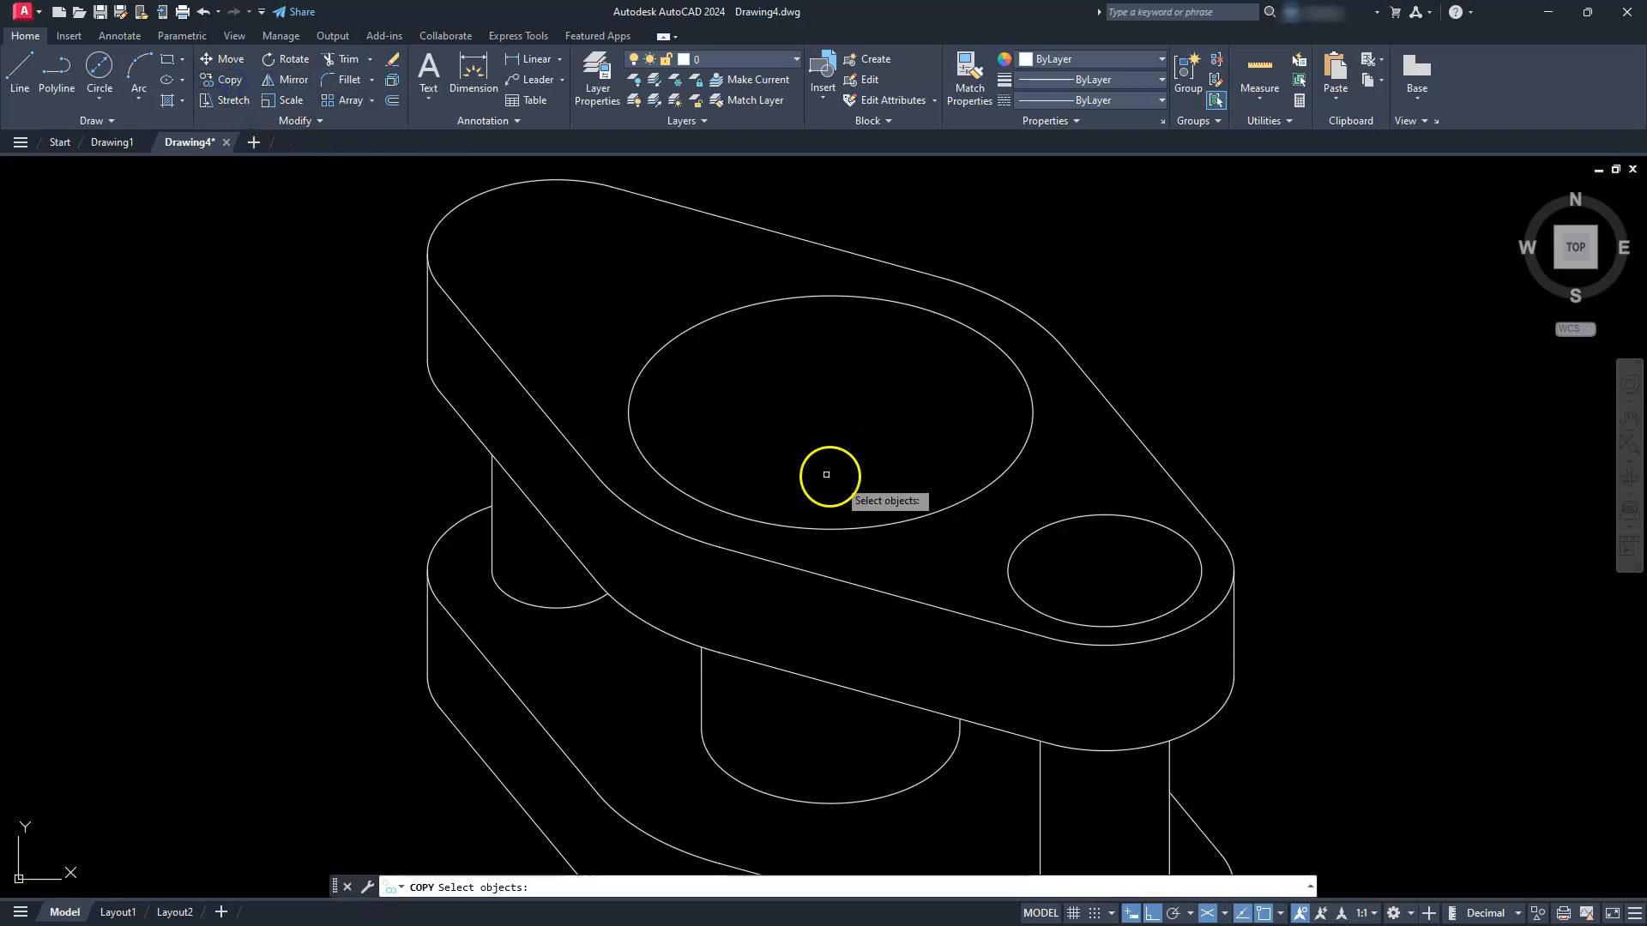
{"action": "left_click", "coordinate": [1016, 551]}
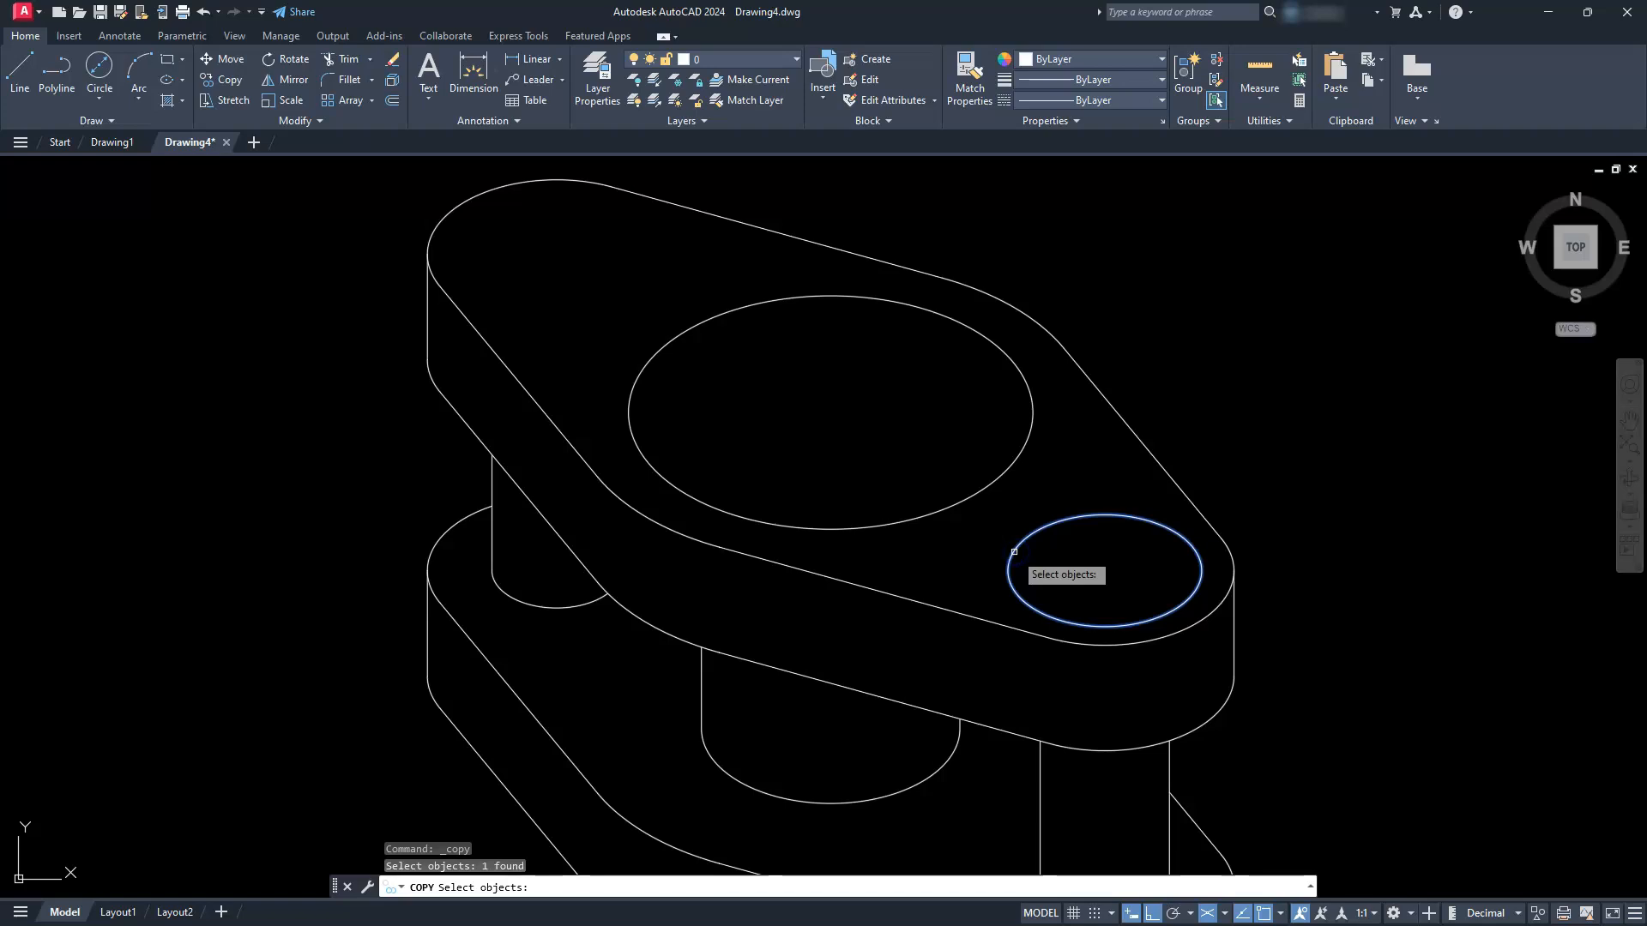
{"action": "key", "text": "Return"}
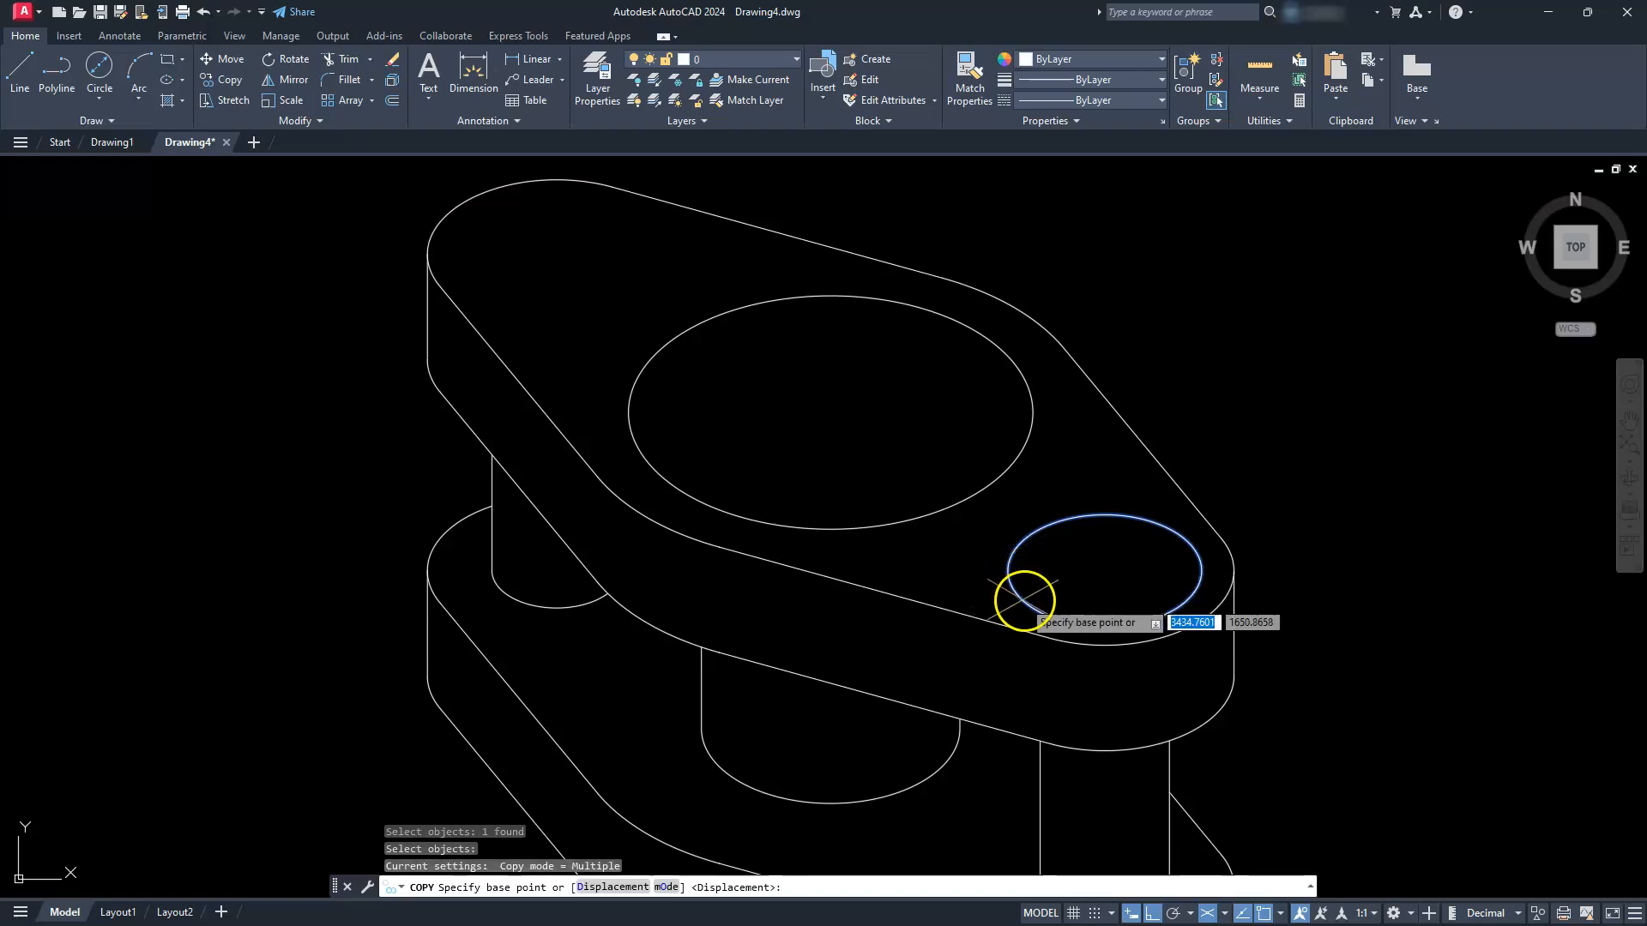
{"action": "left_click", "coordinate": [1104, 570]}
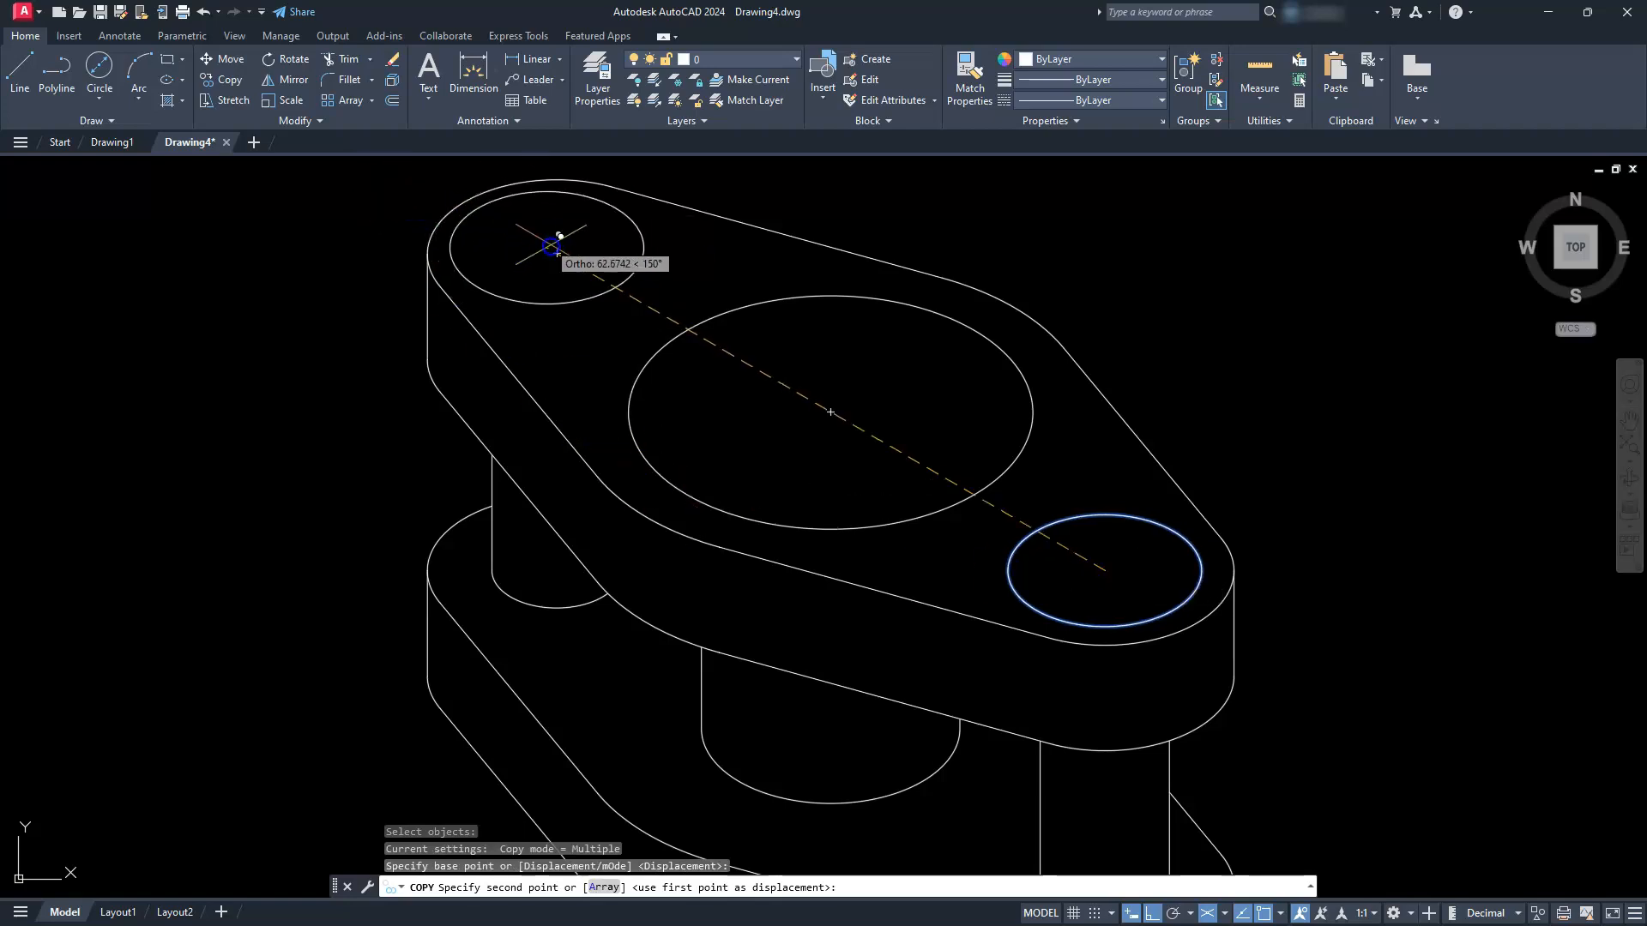
{"action": "left_click", "coordinate": [557, 253]}
{"action": "key", "text": "Escape"}
{"action": "scroll", "coordinate": [633, 366], "scroll_direction": "down", "scroll_amount": 2}
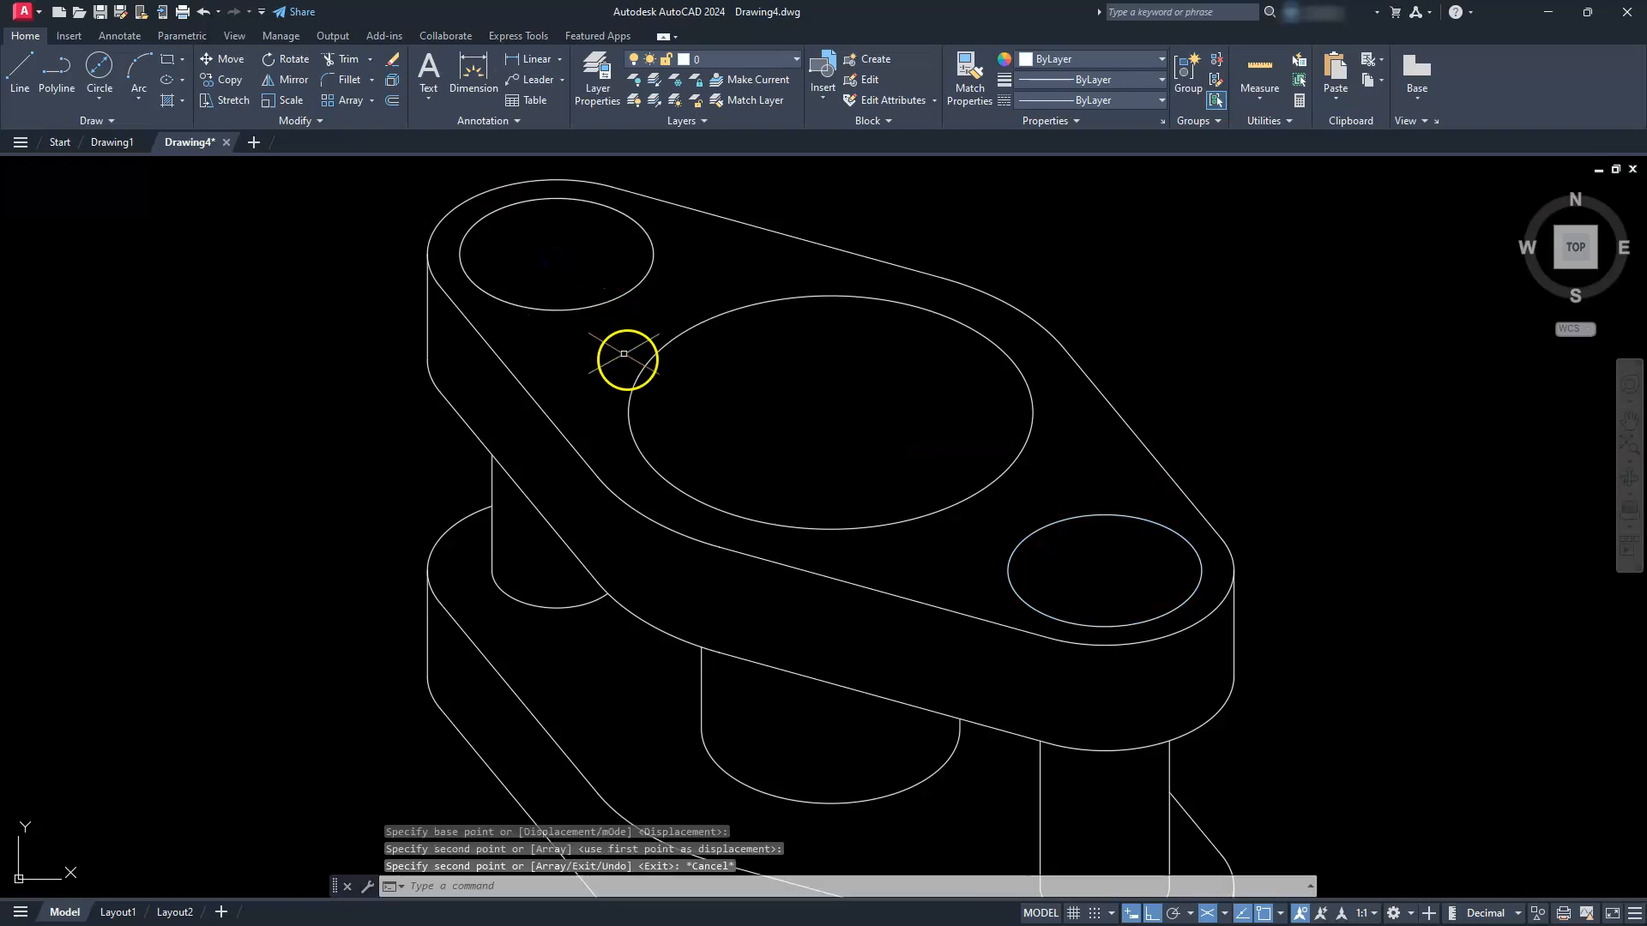
{"action": "middle_click_drag", "start_coordinate": [635, 360], "coordinate": [647, 449]}
{"action": "key", "text": "Escape"}
{"action": "key", "text": "Escape"}
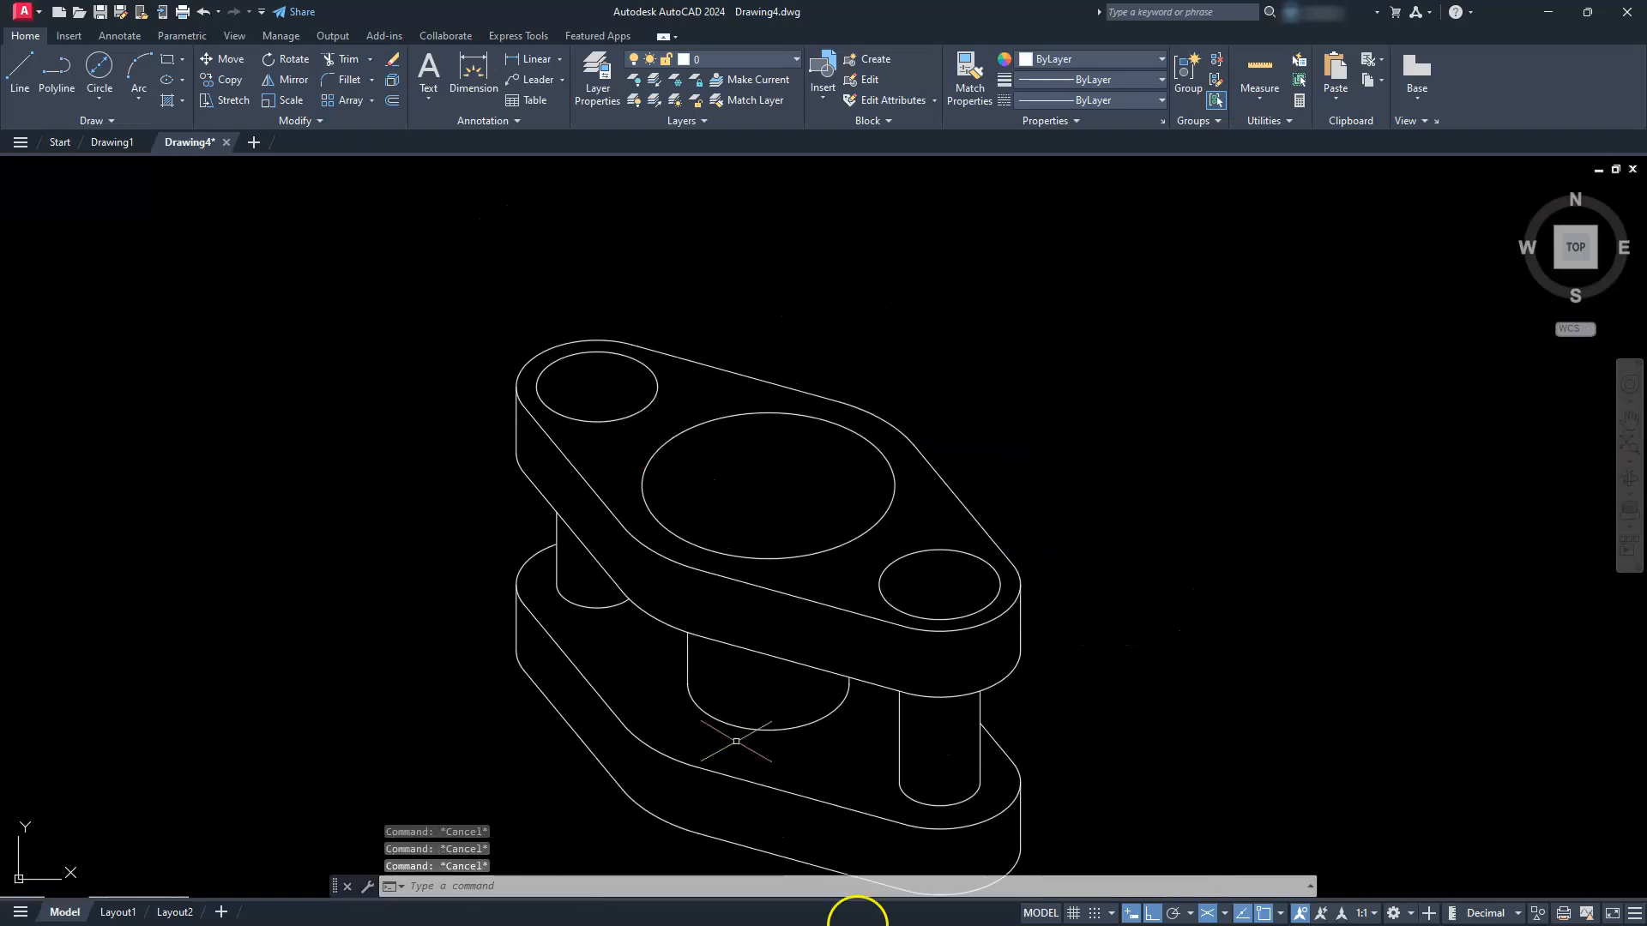
Switch the isoplane to Left and copy the top face's three isocircles 3 units straight up.
{"action": "left_click", "coordinate": [1226, 915]}
{"action": "left_click", "coordinate": [1235, 832]}
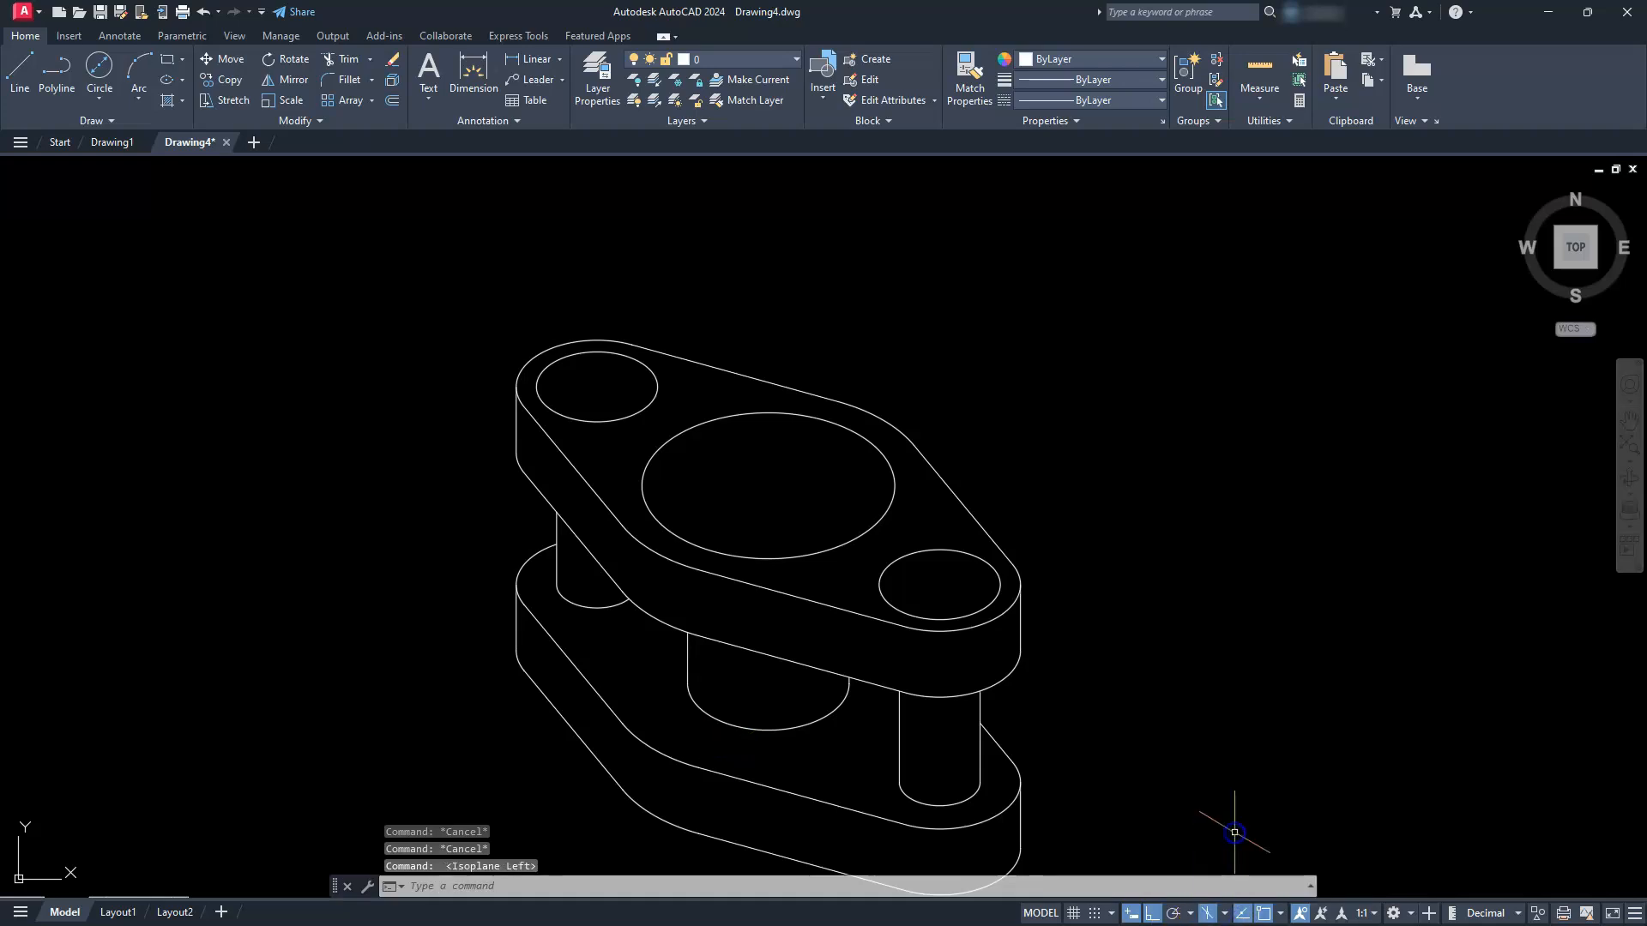
{"action": "left_click", "coordinate": [1001, 591]}
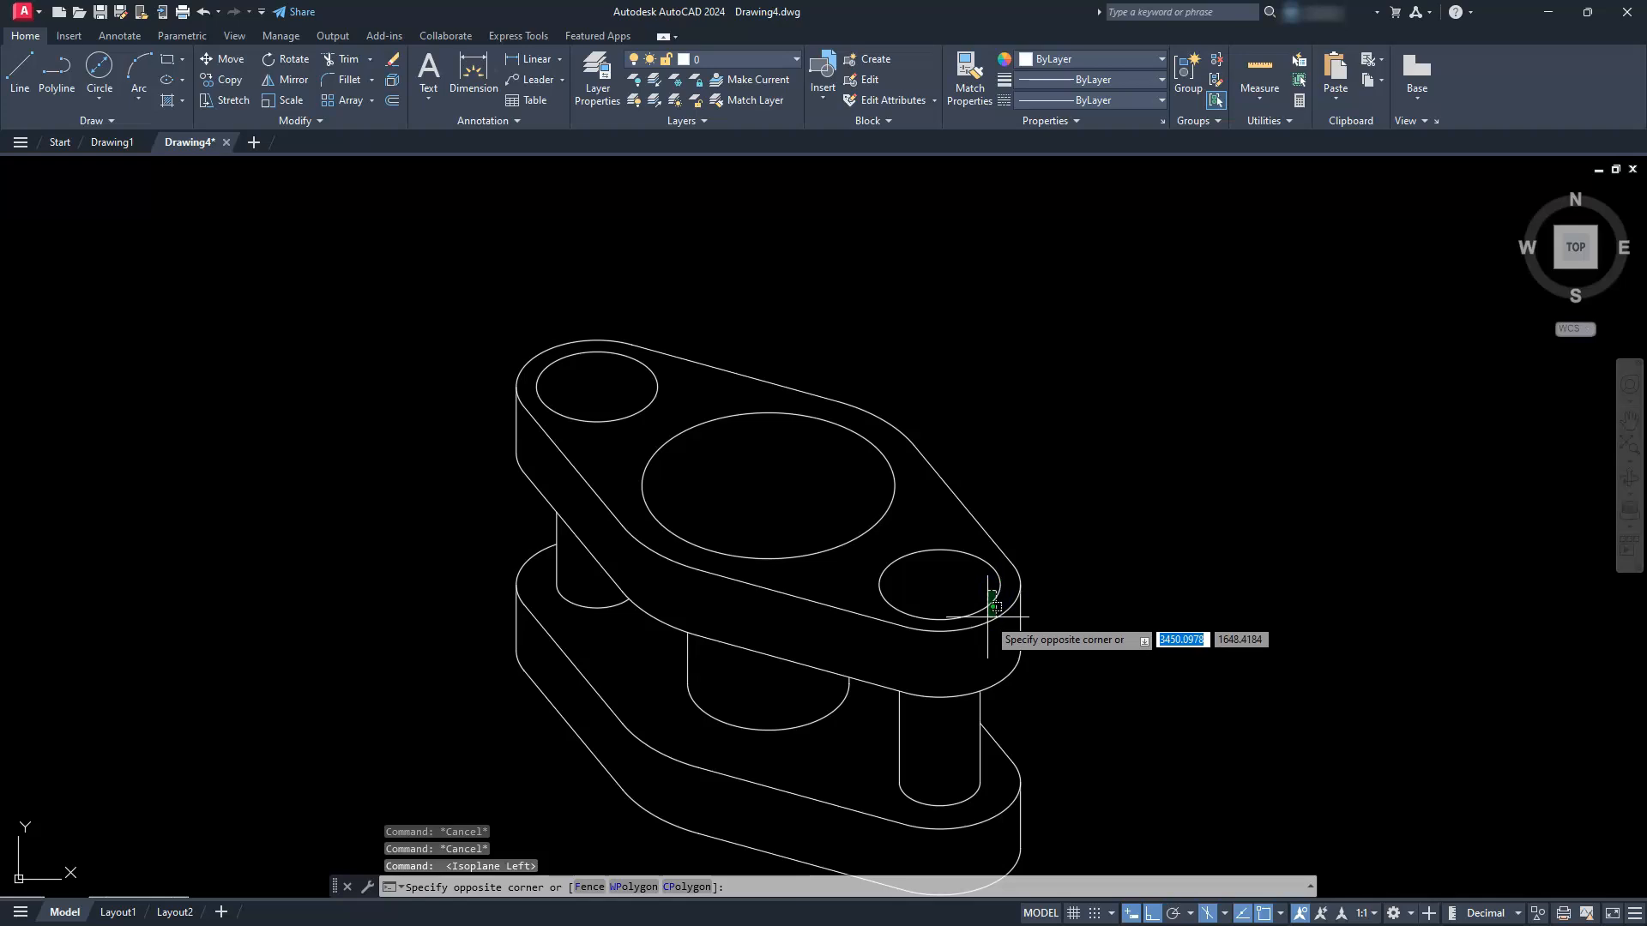
{"action": "left_click", "coordinate": [985, 611]}
{"action": "left_click", "coordinate": [656, 461]}
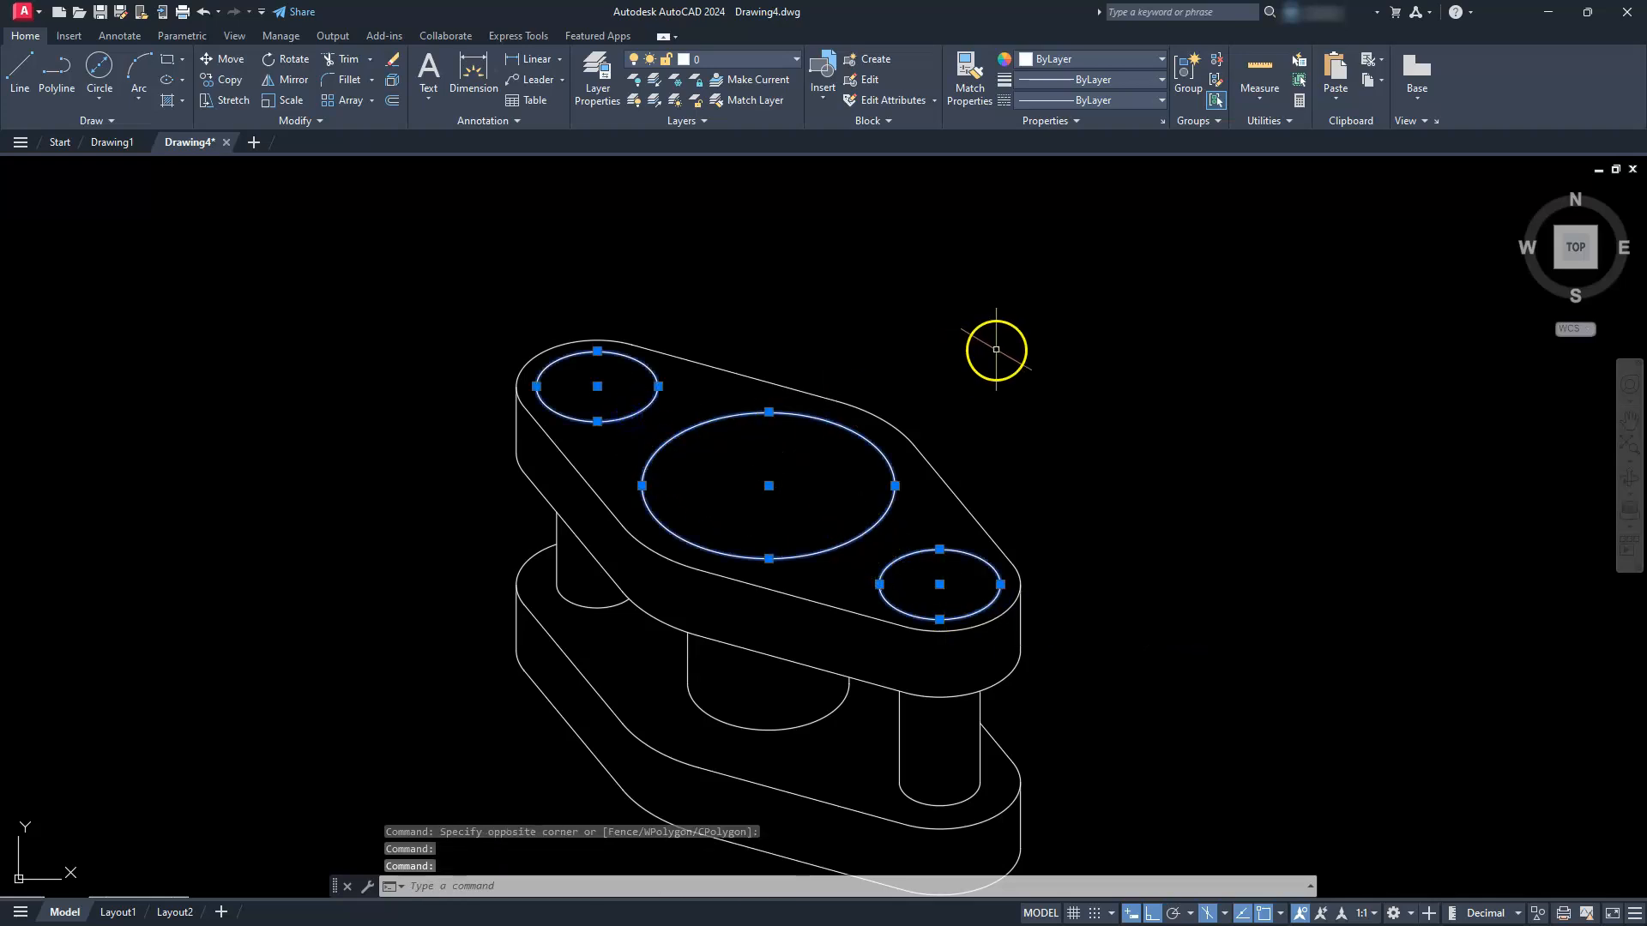
{"action": "left_click", "coordinate": [226, 80]}
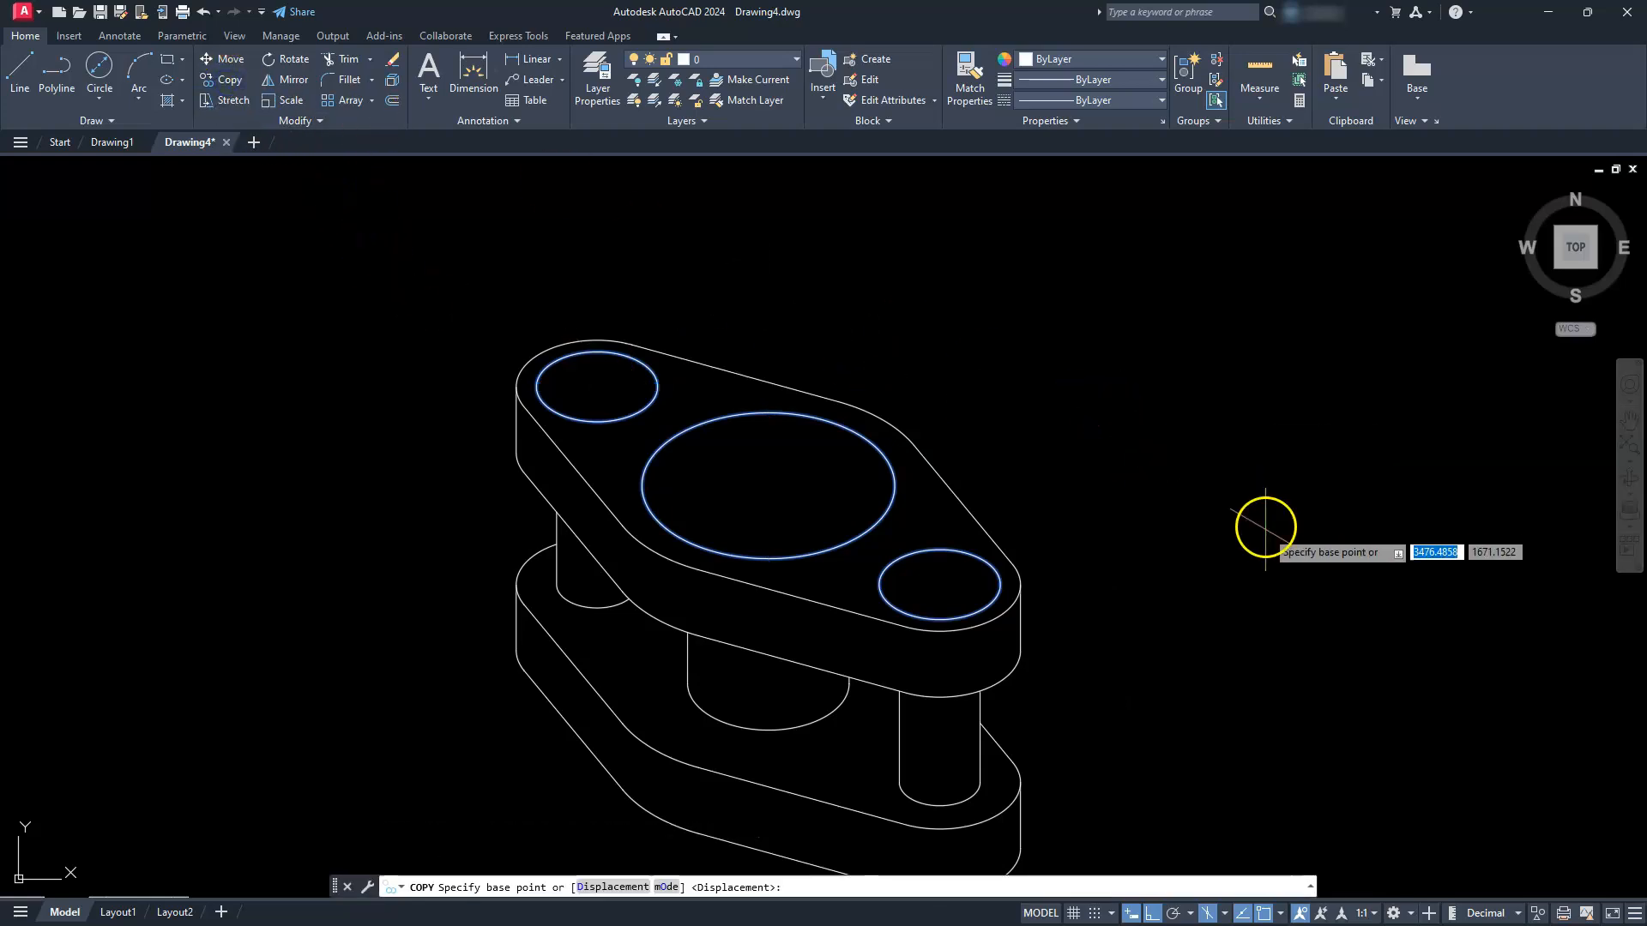
{"action": "left_click", "coordinate": [1050, 479]}
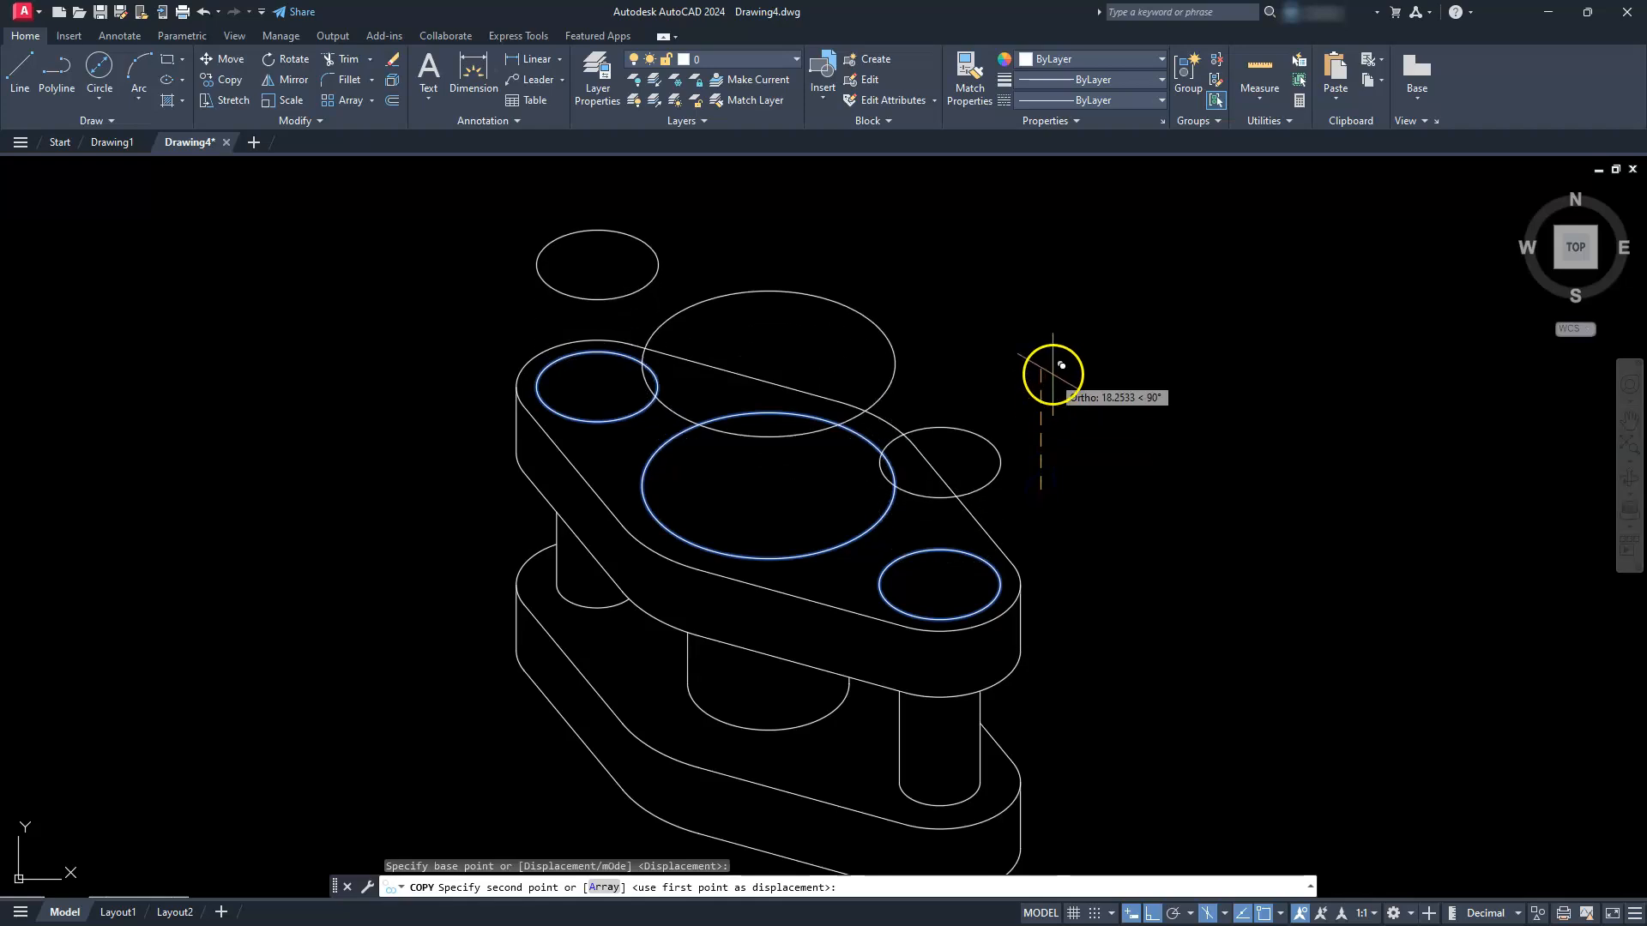
{"action": "type", "text": "1"}
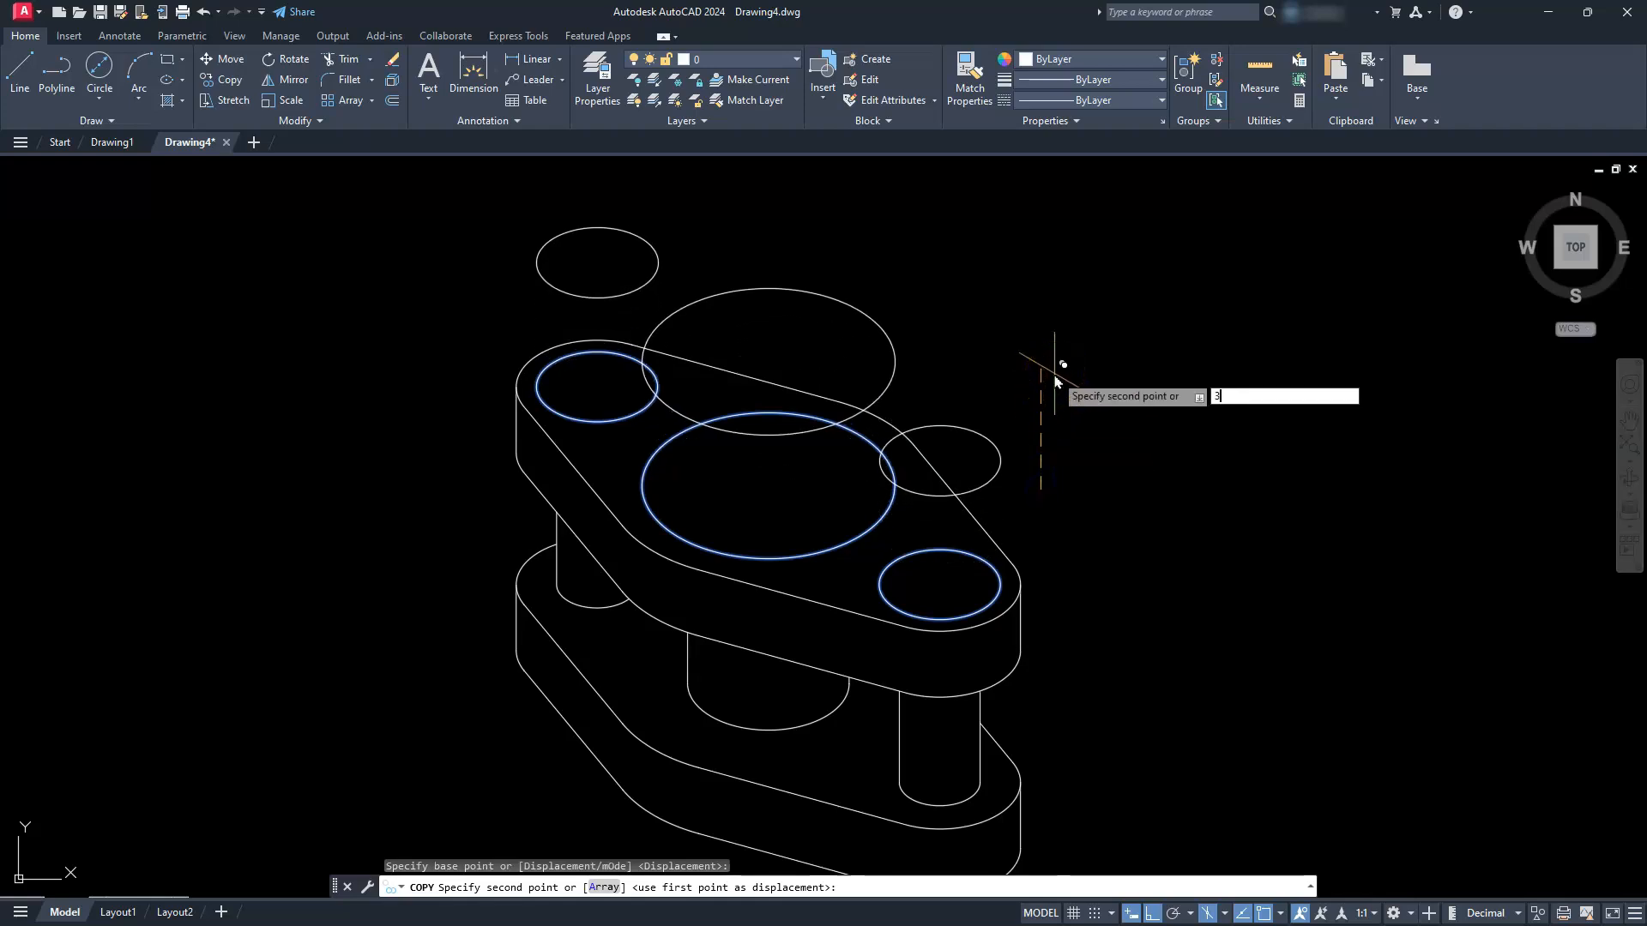
{"action": "key", "text": "Return"}
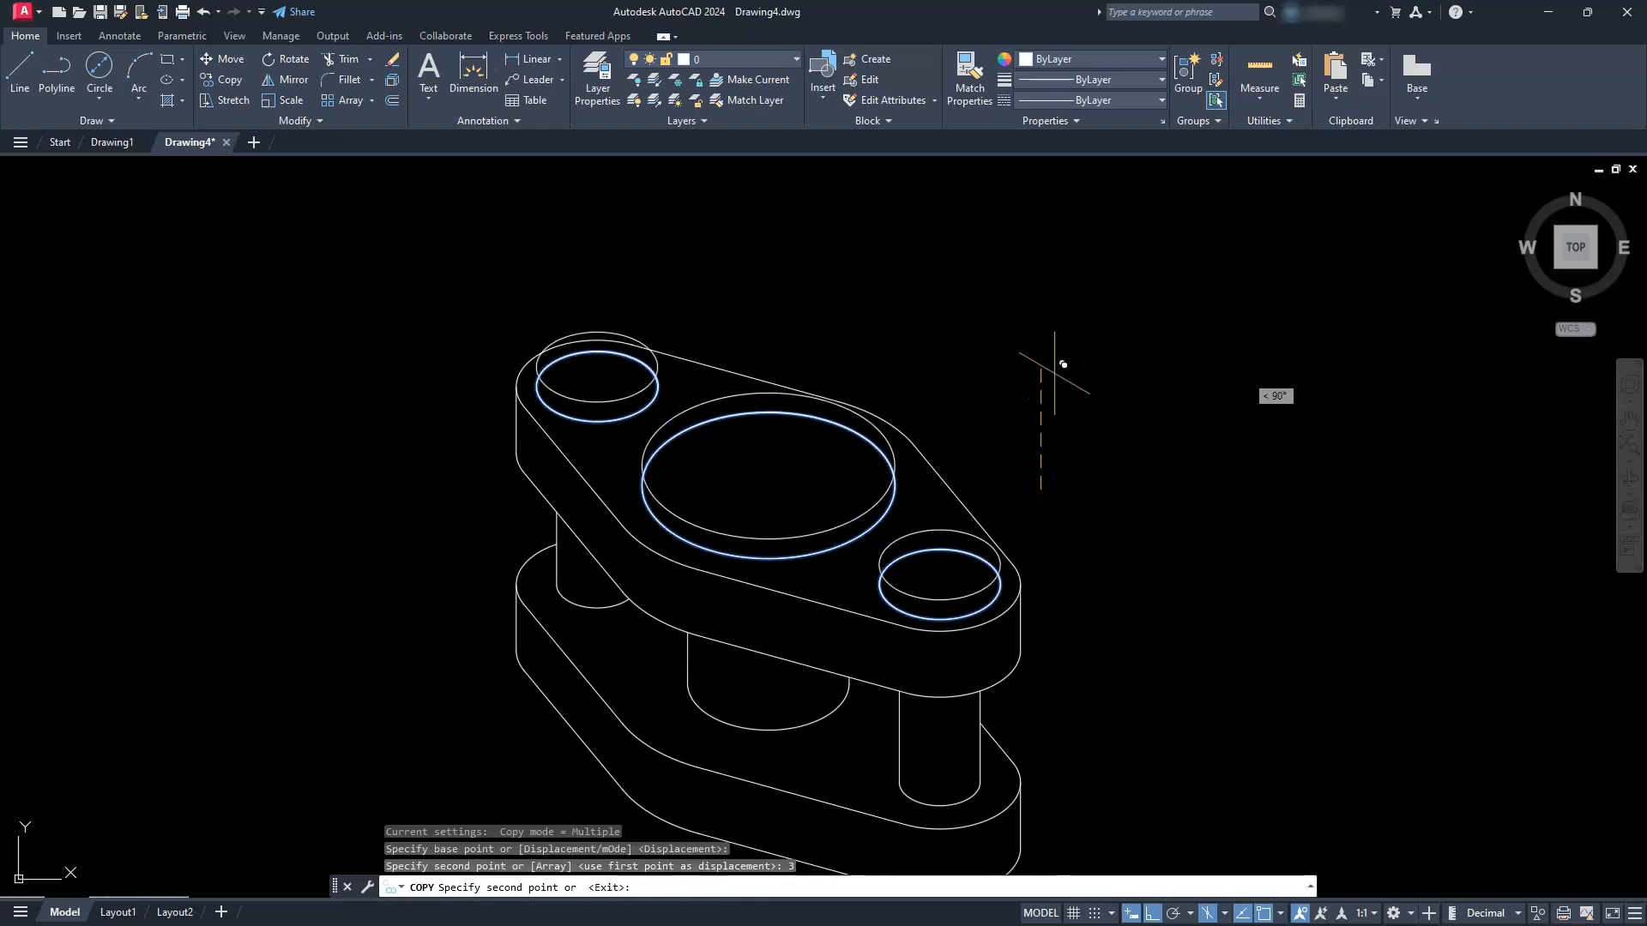
{"action": "key", "text": "Escape"}
{"action": "key", "text": "Escape"}
{"action": "key", "text": "Escape"}
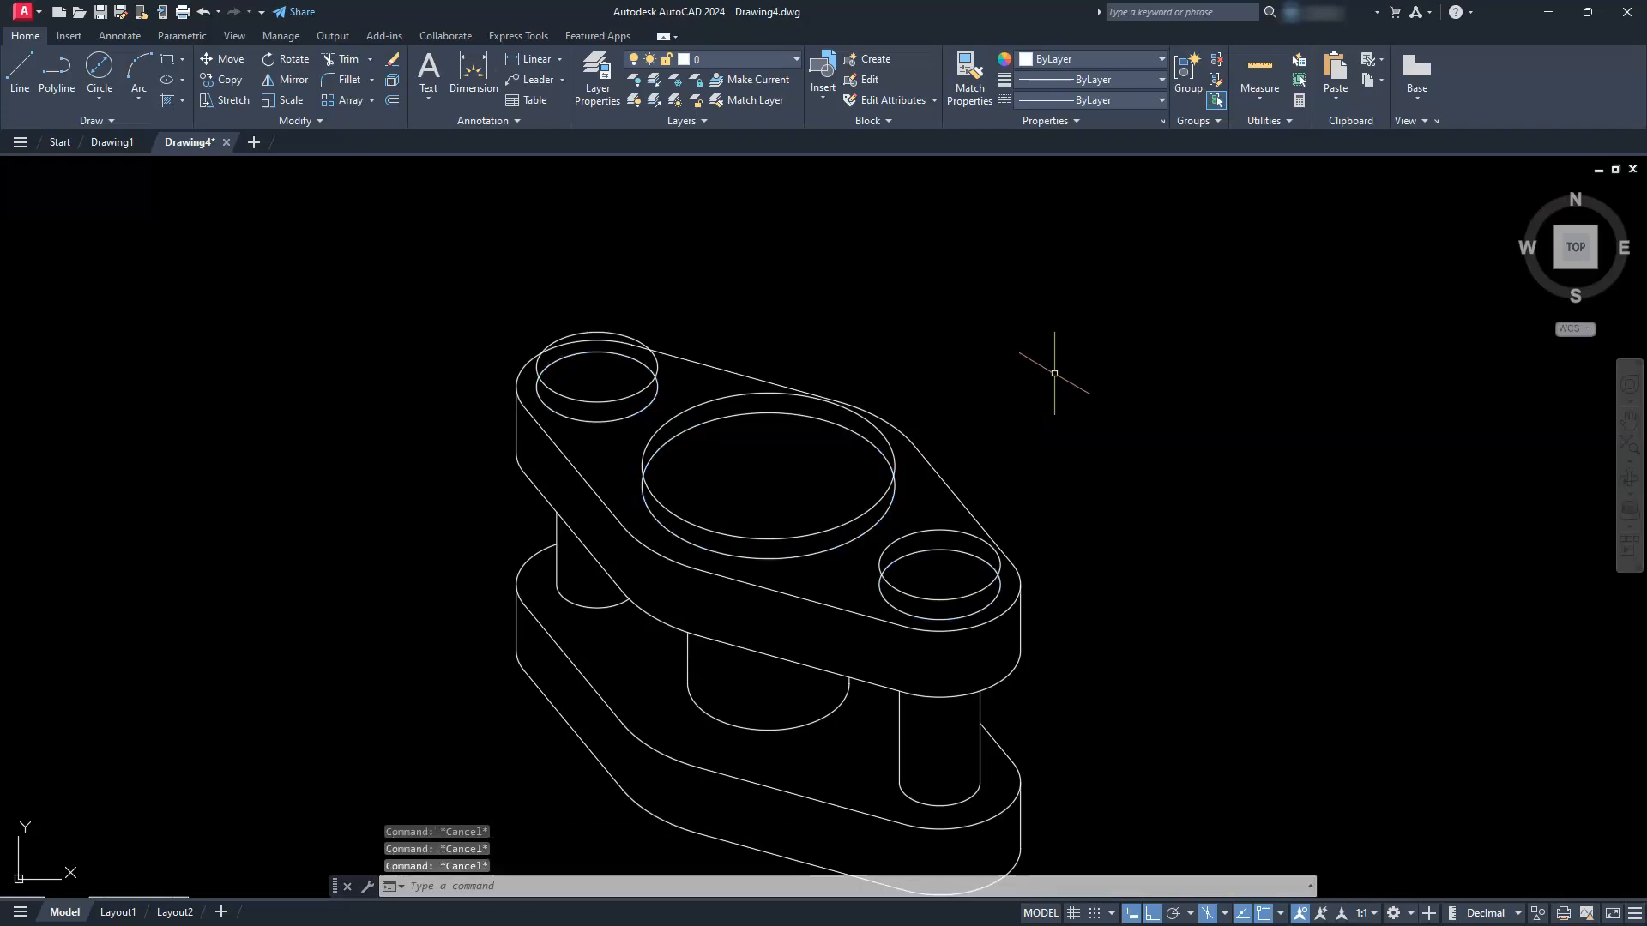
Draw a vertical line joining the right quadrants of the two lower-right isocircles on the upper flange.
{"action": "scroll", "coordinate": [1004, 567], "scroll_direction": "up", "scroll_amount": 5}
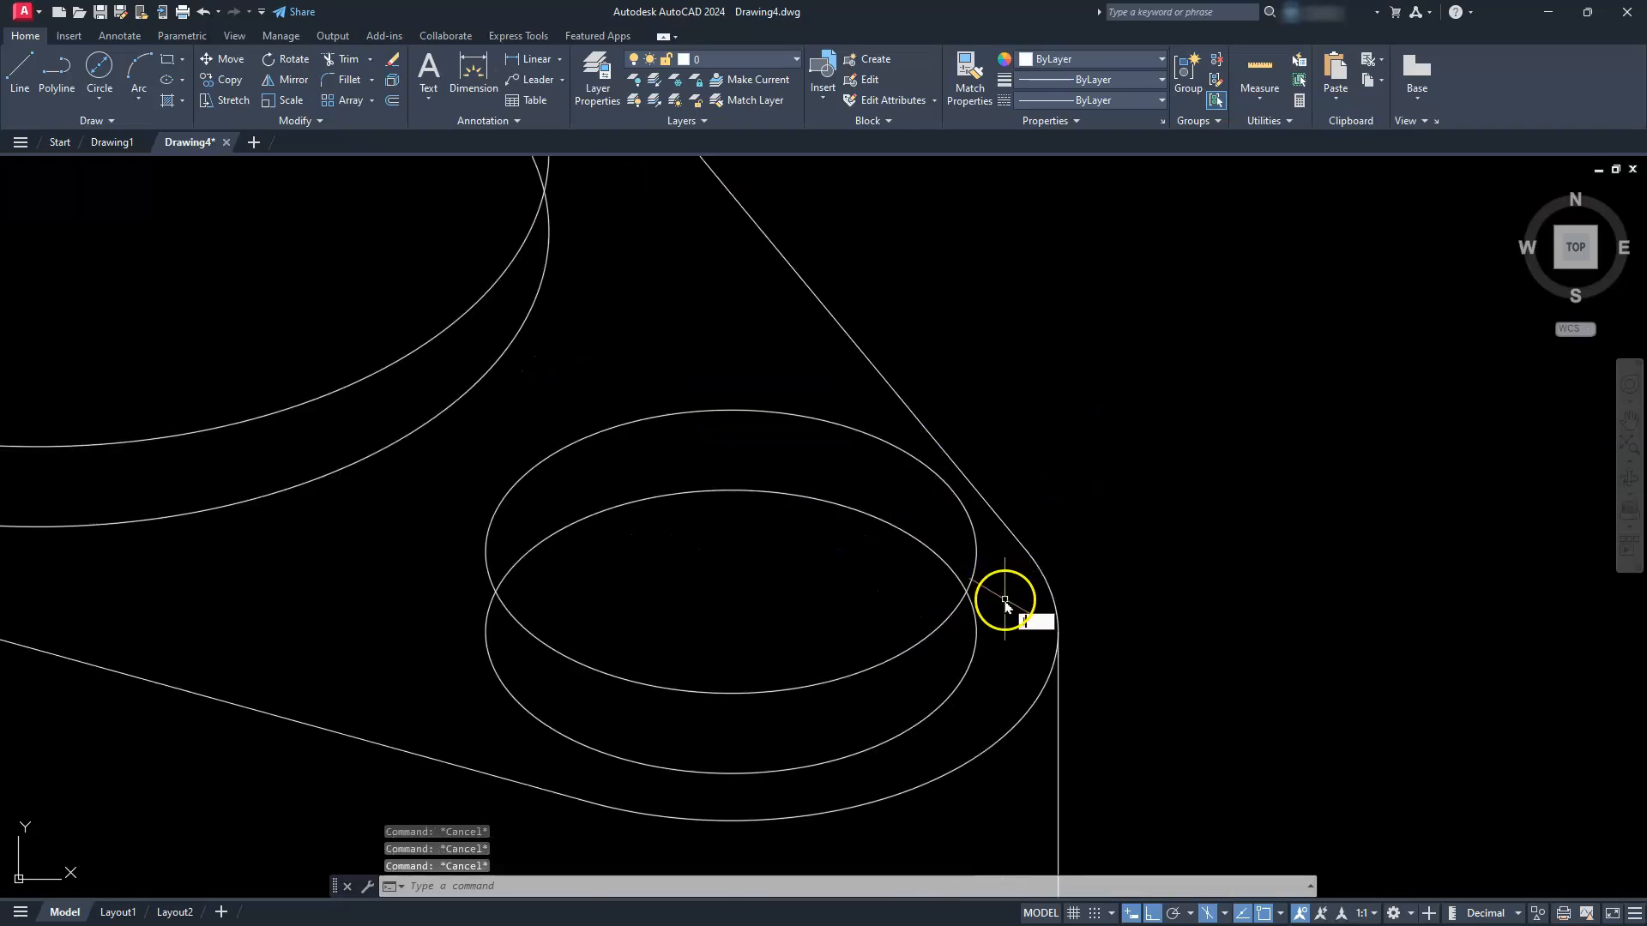
{"action": "key", "text": "Return"}
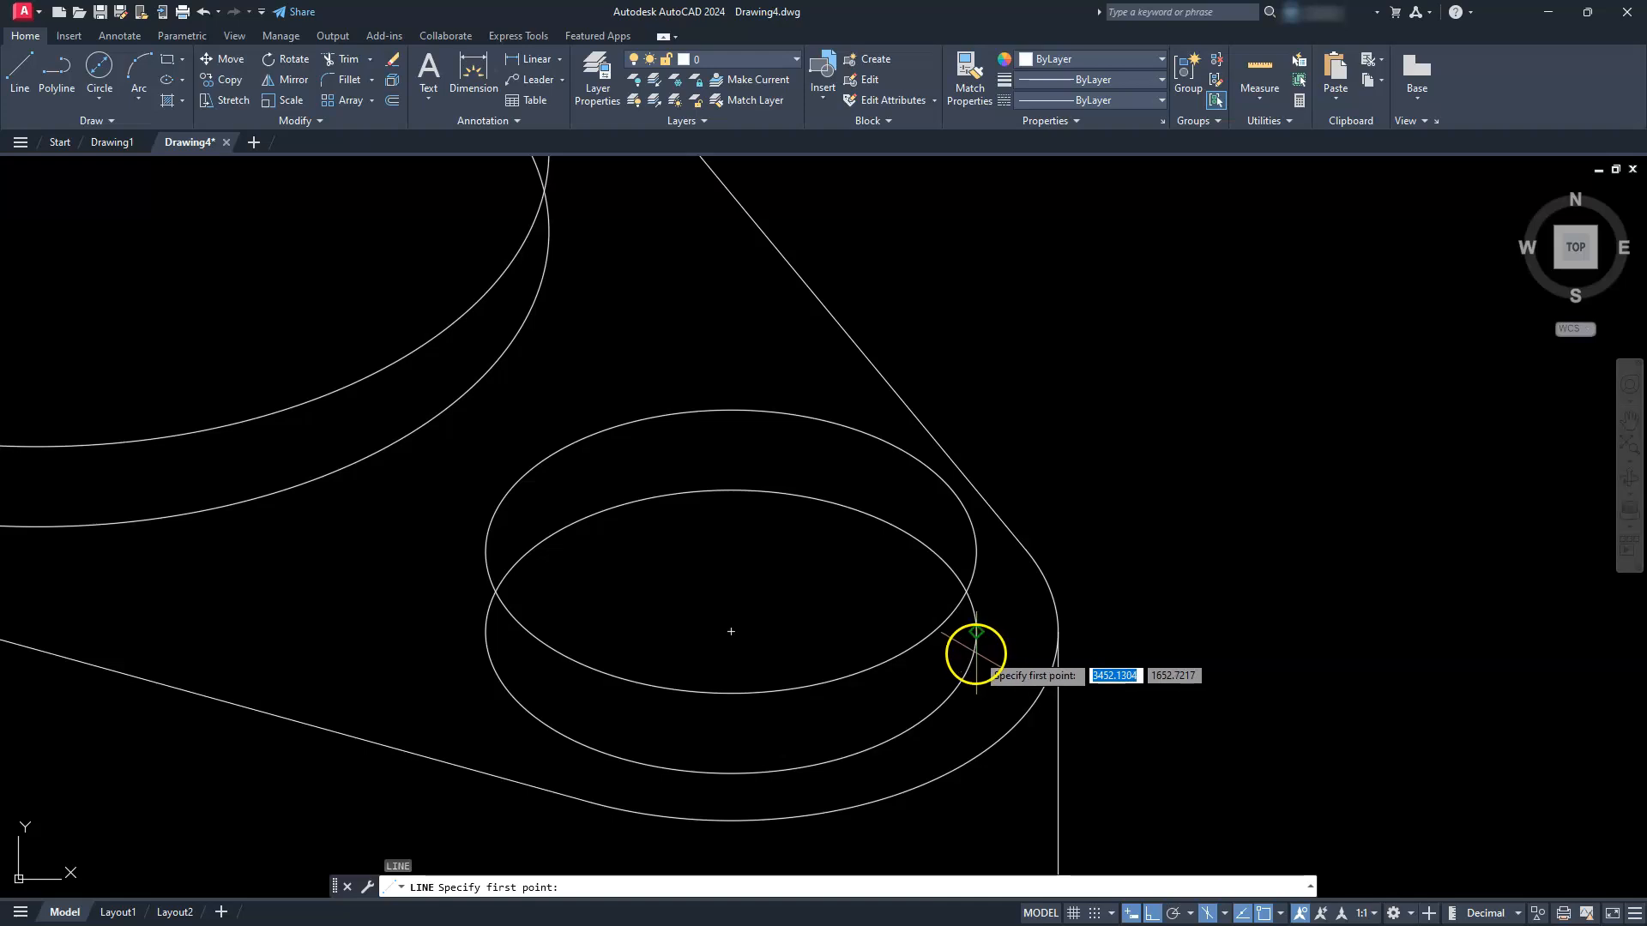
{"action": "left_click", "coordinate": [976, 633]}
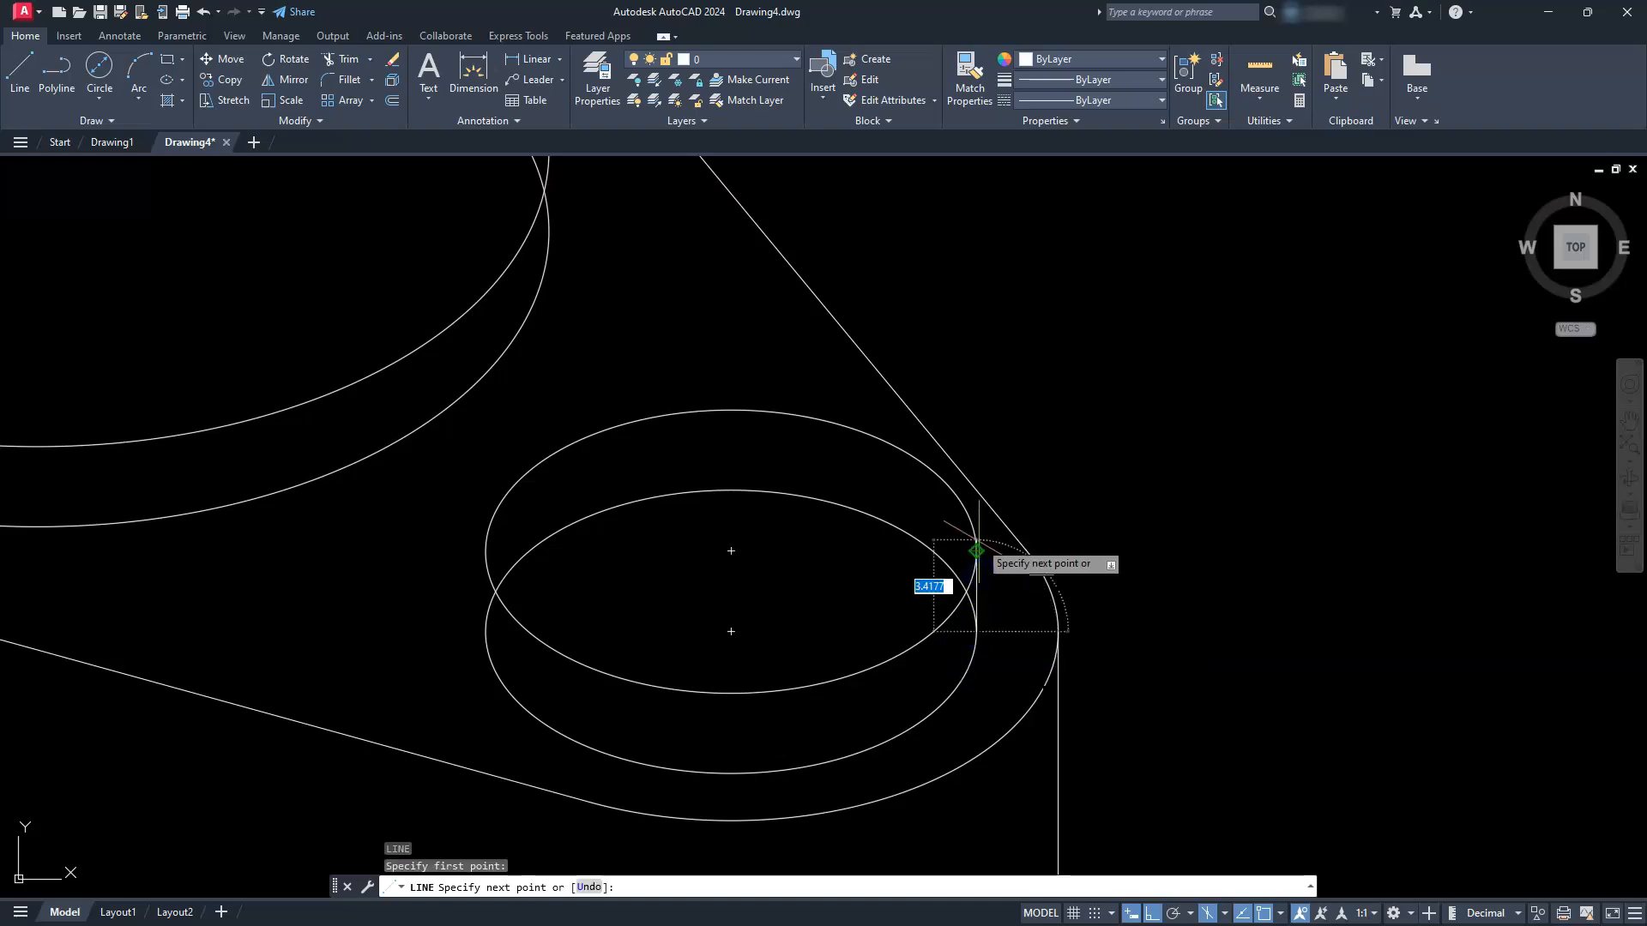
{"action": "key", "text": "Escape"}
{"action": "key", "text": "Escape"}
{"action": "key", "text": "Escape"}
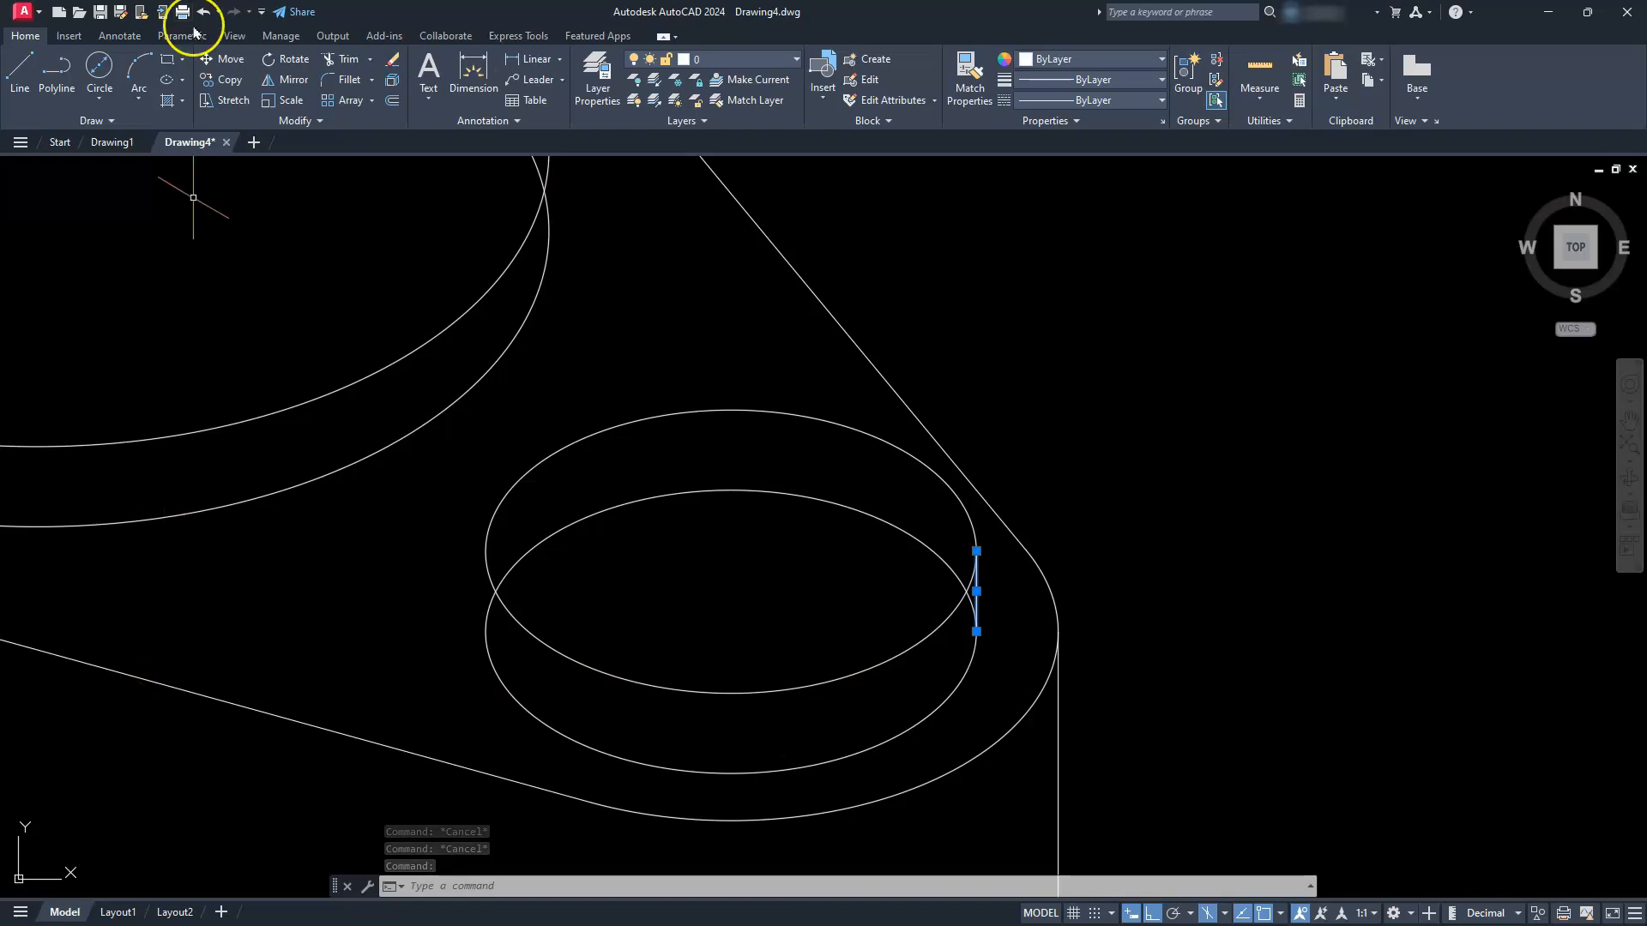
Copy the vertical line from its lower end to the lower-right boss's left quadrant and to the central boss's left and right quadrants.
{"action": "left_click", "coordinate": [229, 79]}
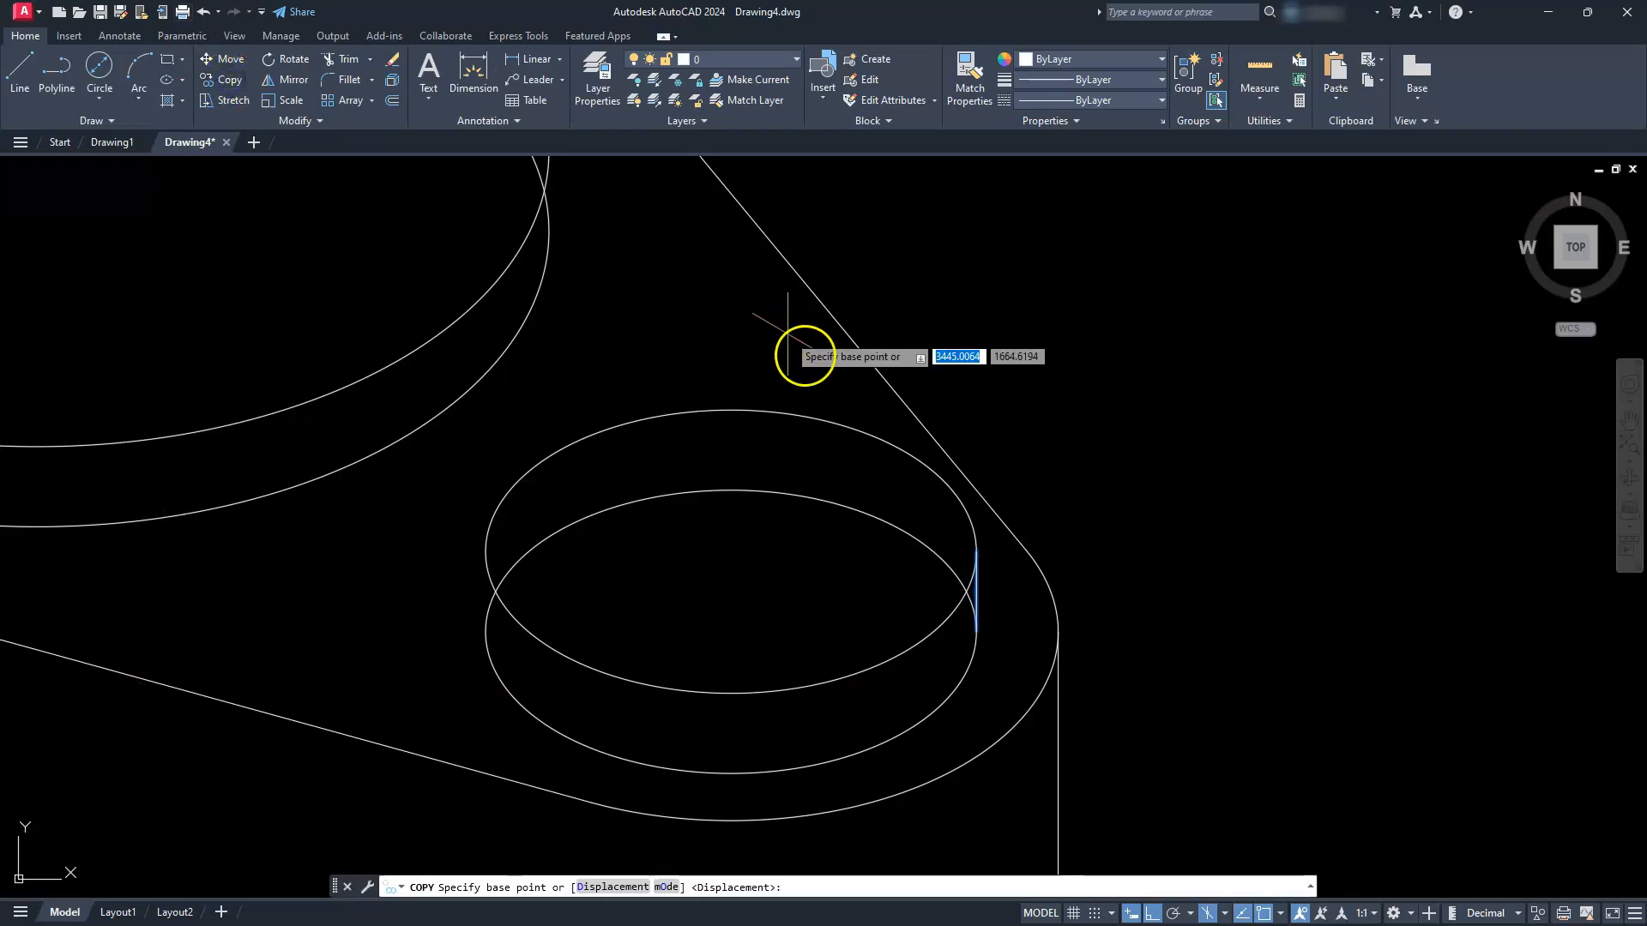
{"action": "left_click", "coordinate": [975, 633]}
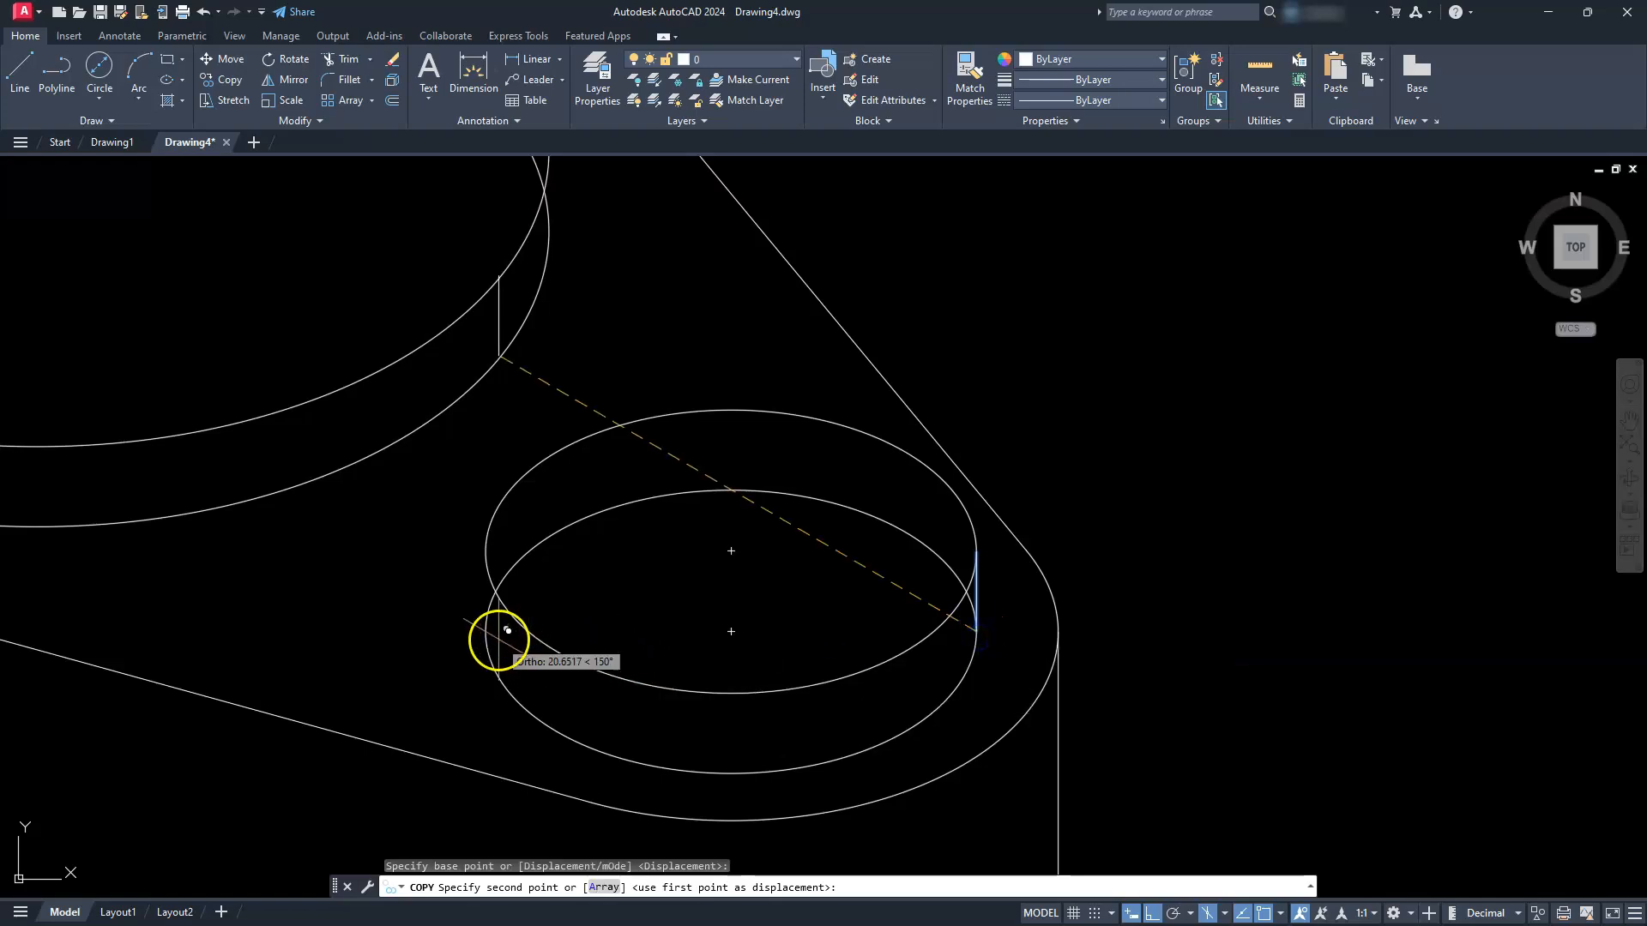
{"action": "left_click", "coordinate": [487, 632]}
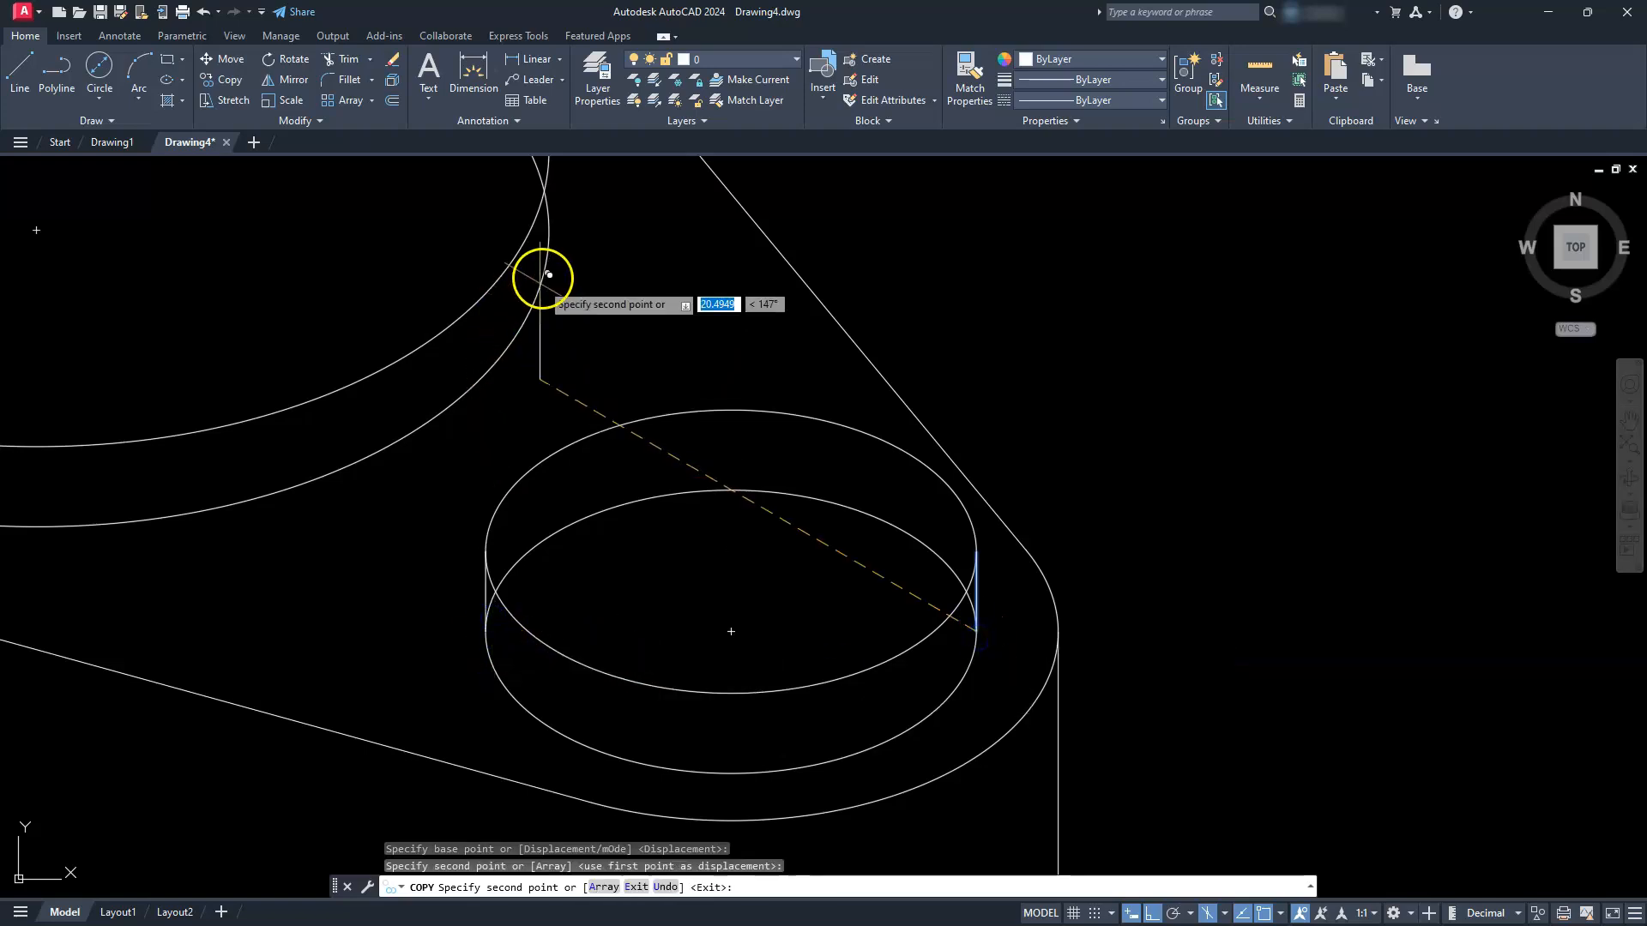
{"action": "left_click", "coordinate": [552, 263]}
{"action": "scroll", "coordinate": [553, 264], "scroll_direction": "down", "scroll_amount": 5}
{"action": "mouse_move", "coordinate": [450, 324]}
{"action": "middle_mouse_down"}
{"action": "mouse_move", "coordinate": [461, 351]}
{"action": "mouse_move", "coordinate": [979, 629]}
{"action": "middle_mouse_up"}
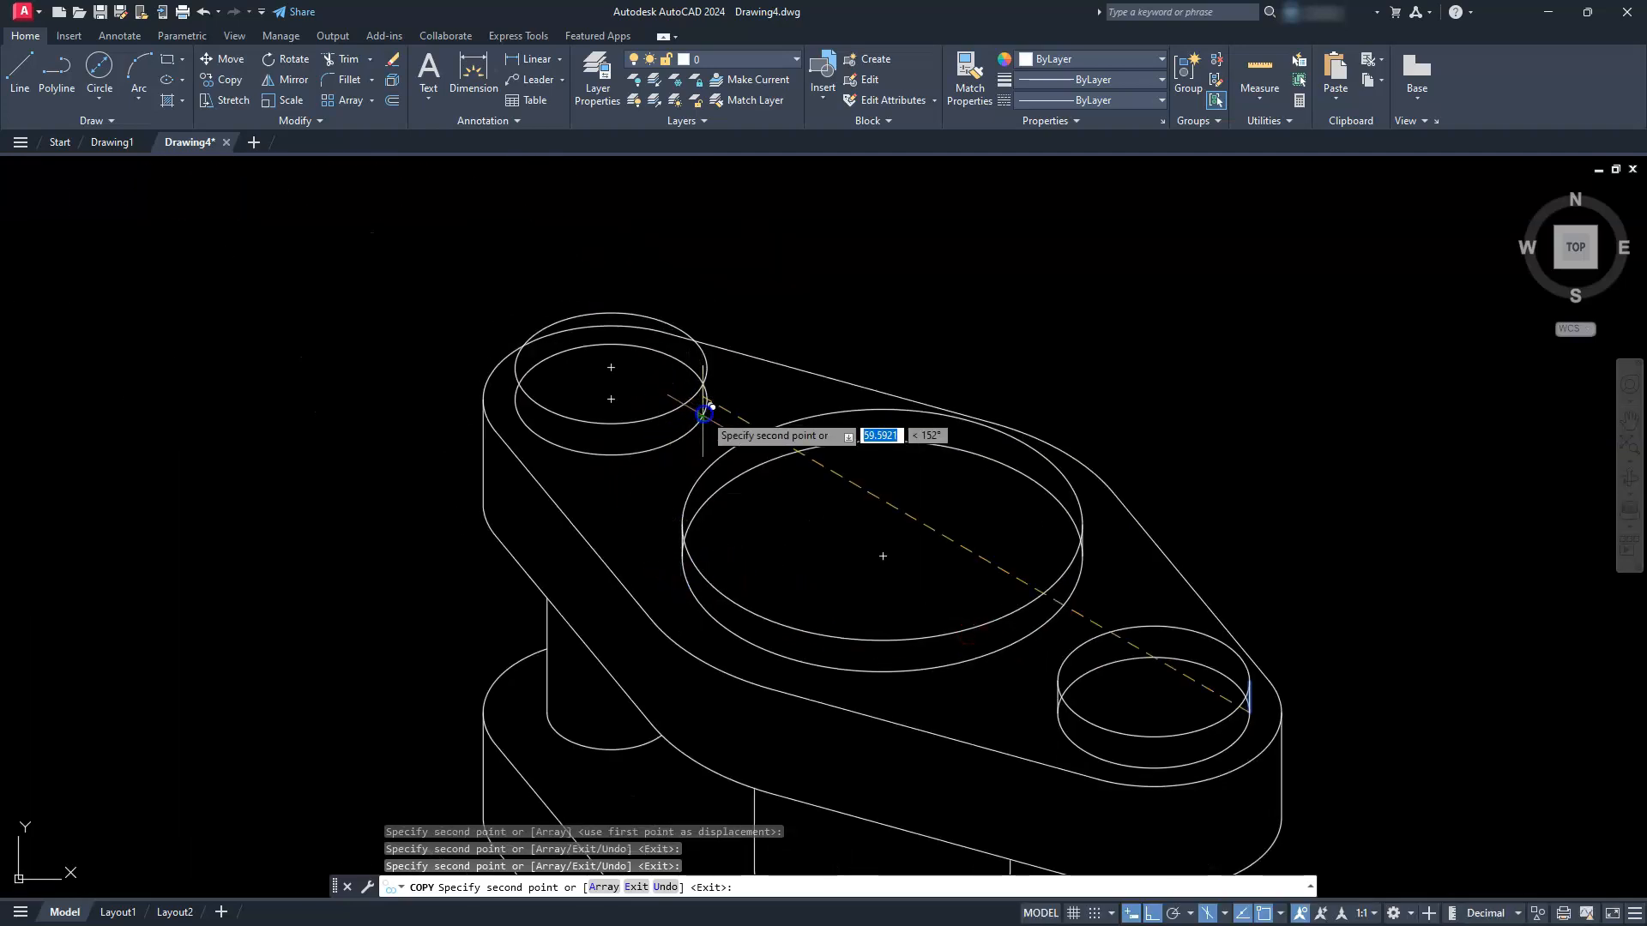
Place further copies of the vertical line at the right and left quadrants of the upper-left boss.
{"action": "scroll", "coordinate": [706, 413], "scroll_direction": "down", "scroll_amount": 3}
{"action": "scroll", "coordinate": [707, 410], "scroll_direction": "up", "scroll_amount": 3}
{"action": "middle_click_drag", "start_coordinate": [721, 411], "coordinate": [879, 509]}
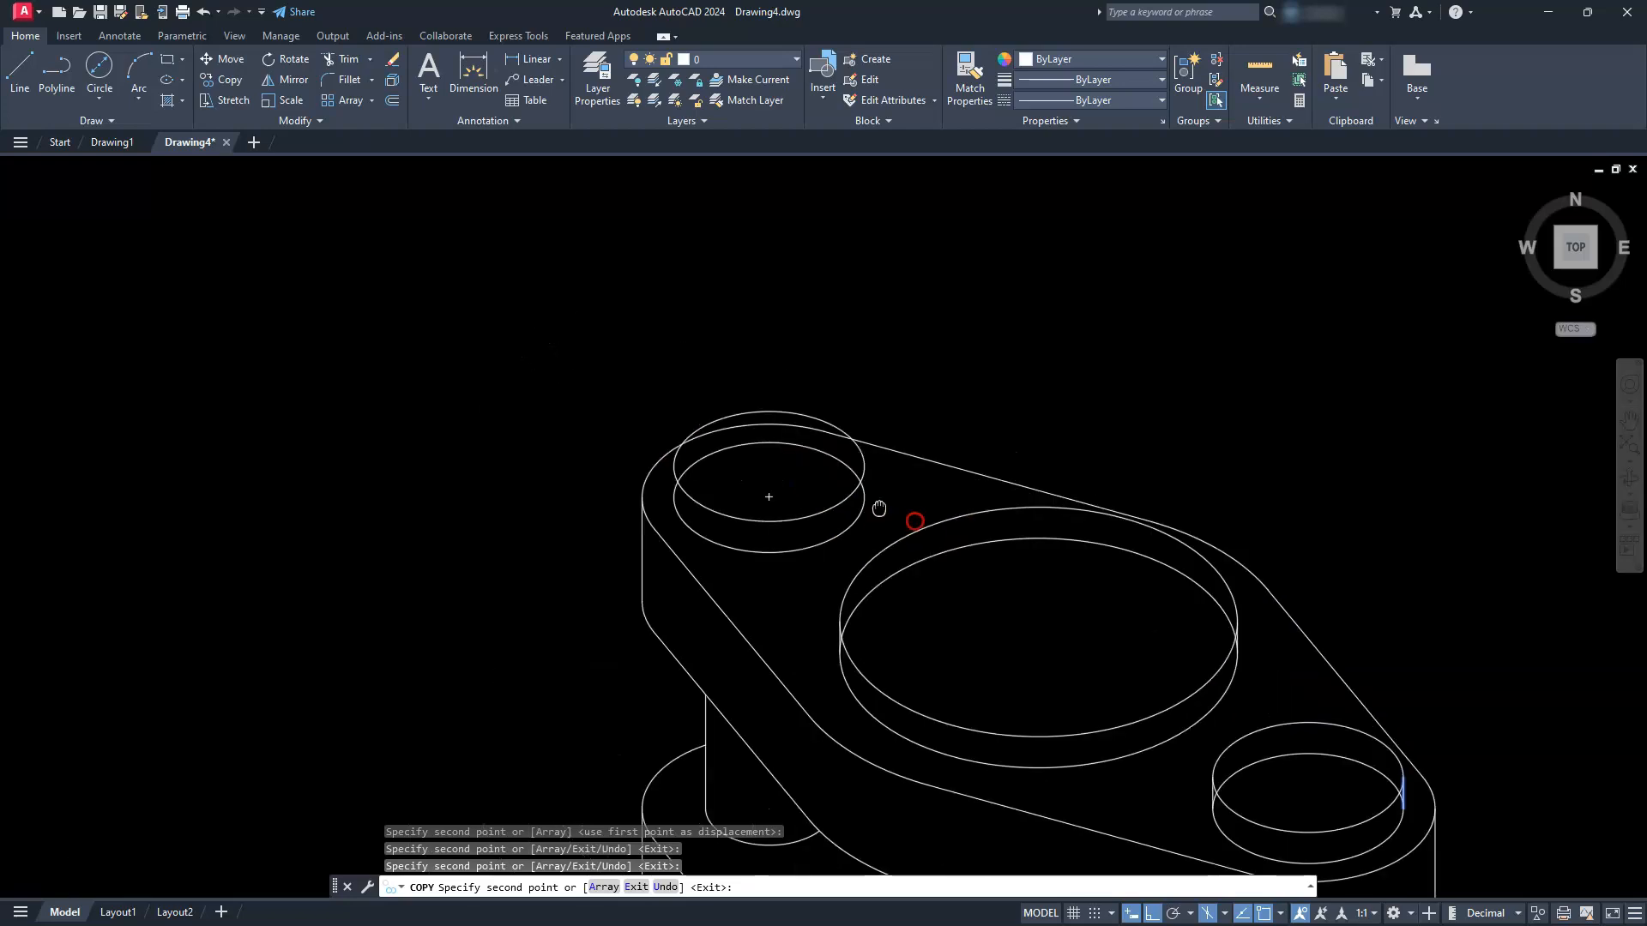
{"action": "scroll", "coordinate": [880, 508], "scroll_direction": "up", "scroll_amount": 4}
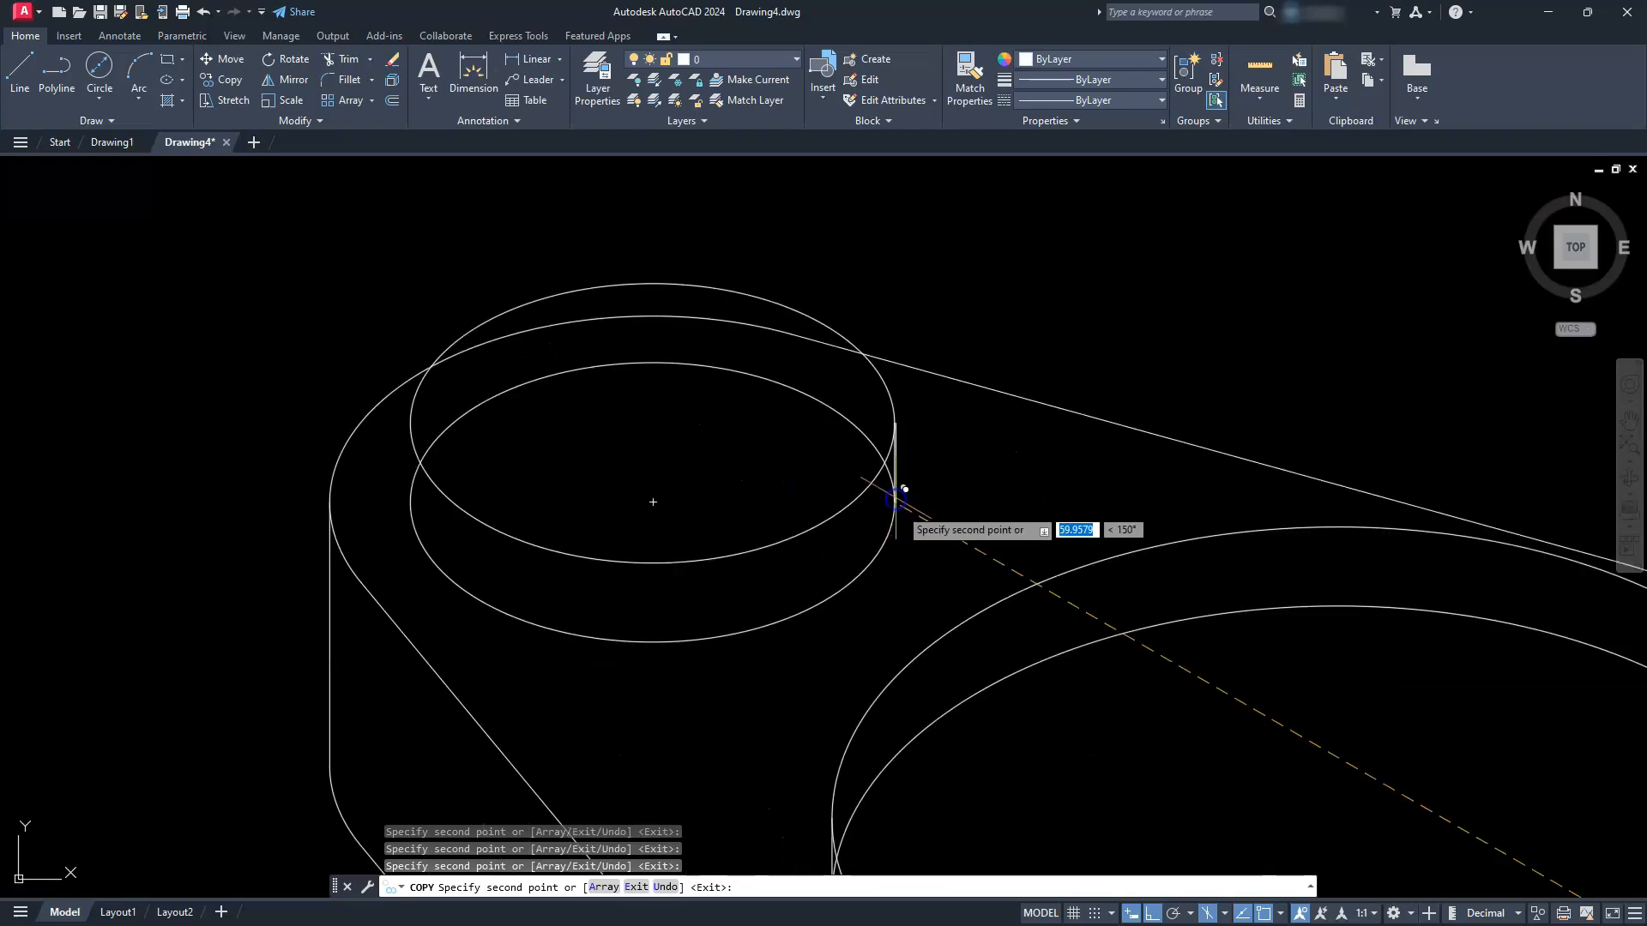
{"action": "scroll", "coordinate": [897, 497], "scroll_direction": "down", "scroll_amount": 2}
{"action": "key", "text": "Escape"}
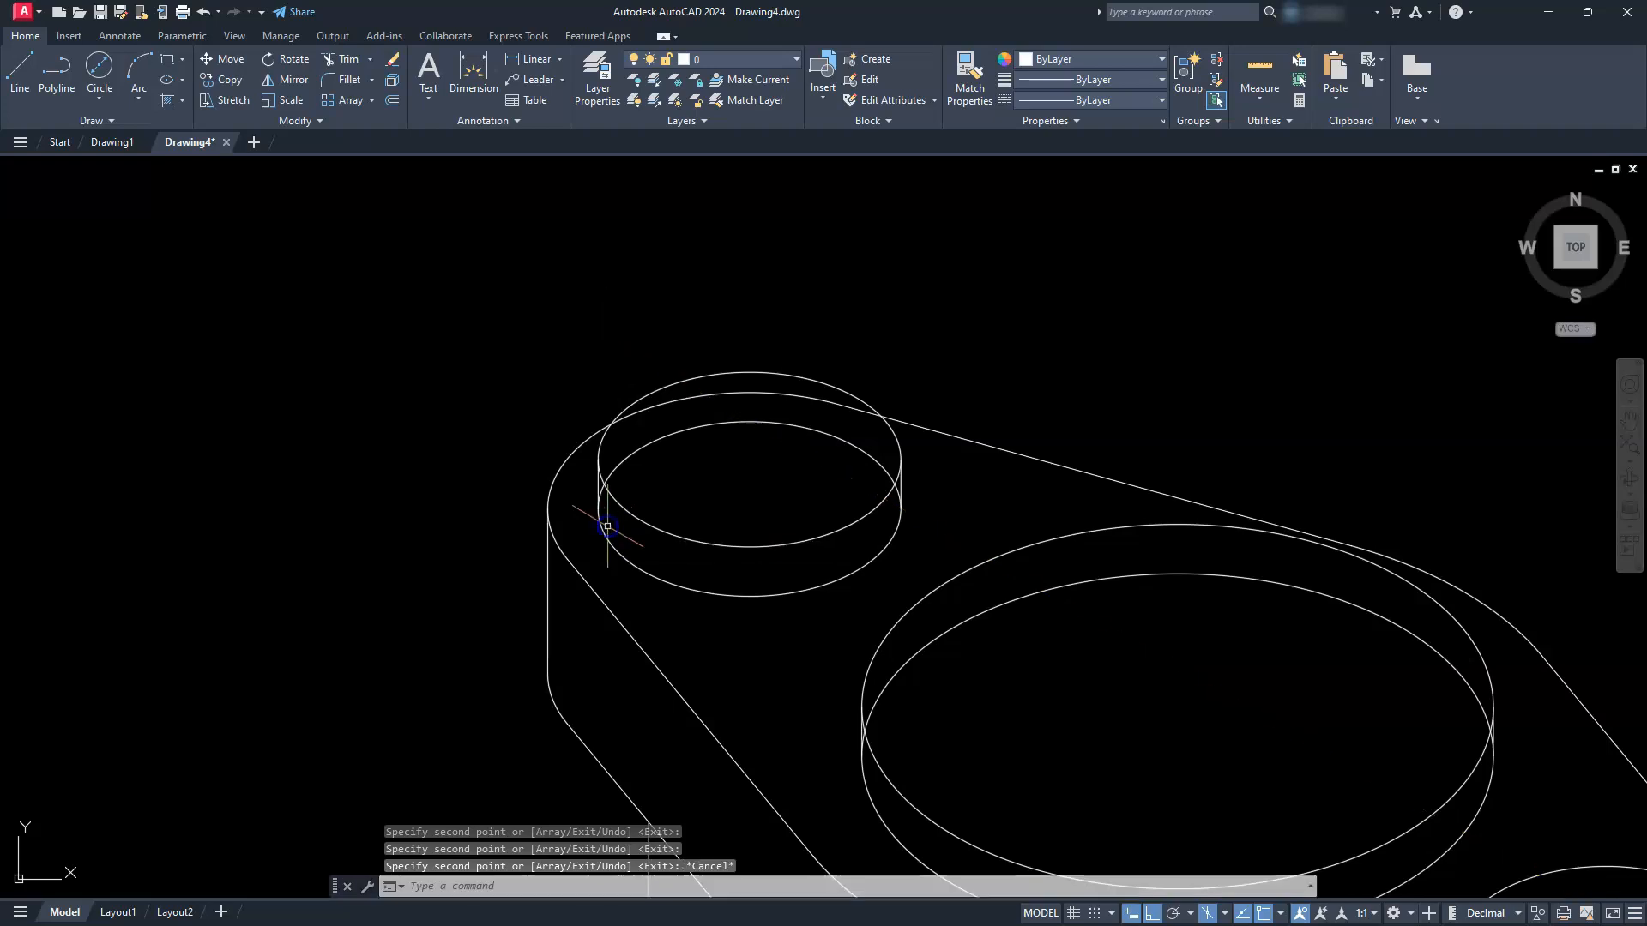
{"action": "key", "text": "Escape"}
{"action": "key", "text": "Escape"}
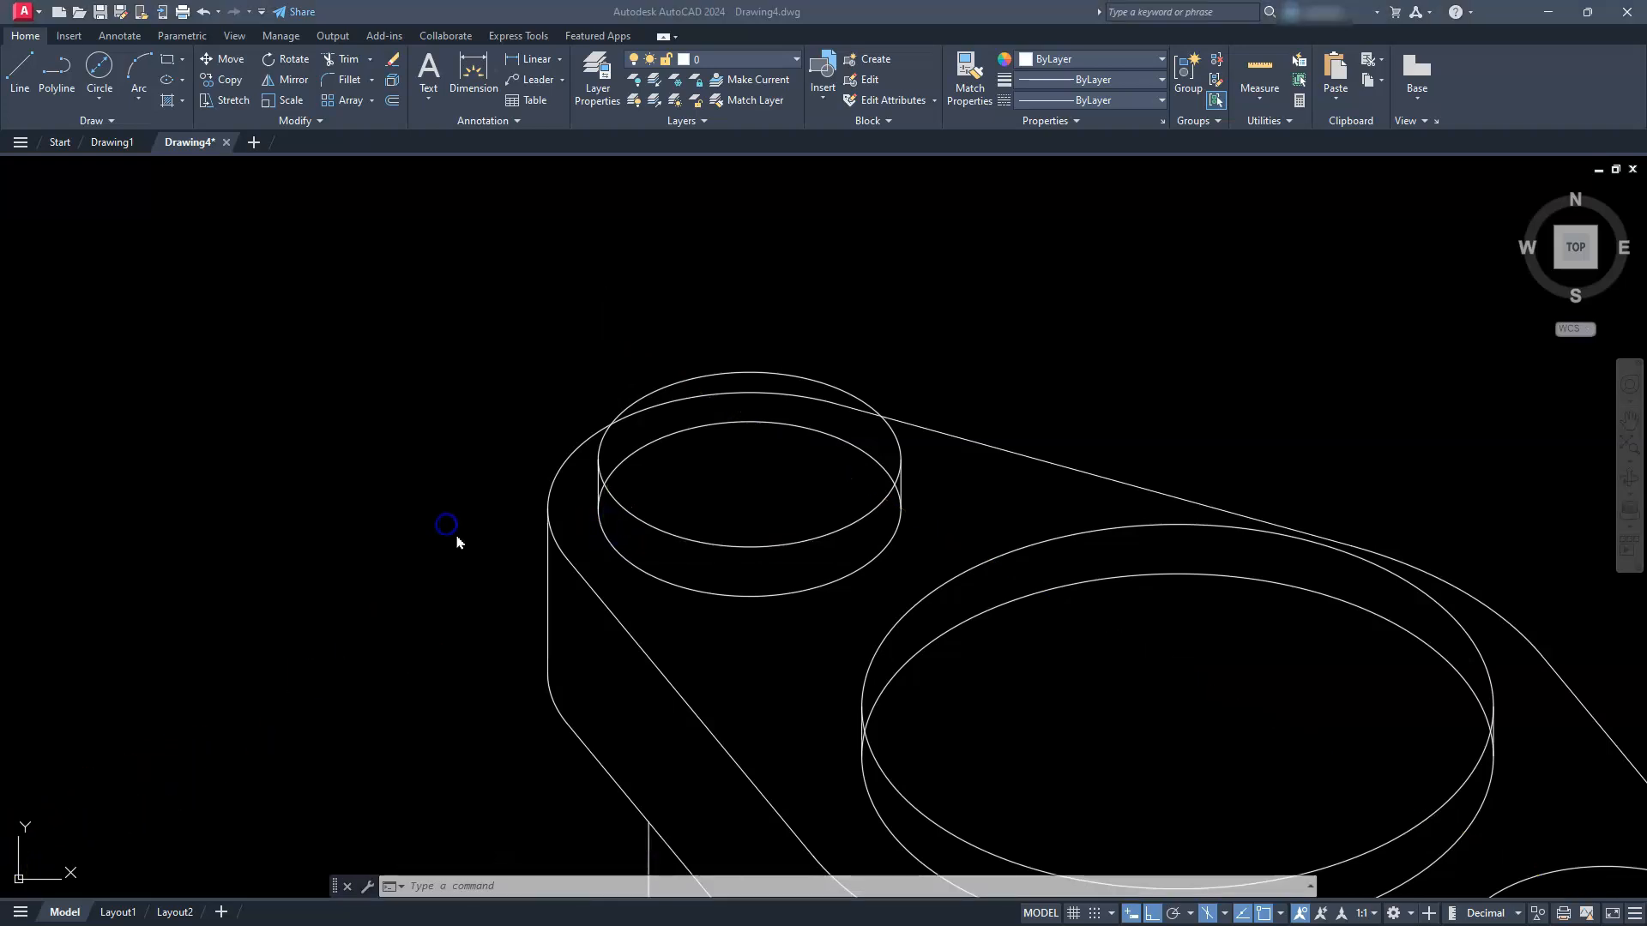
Start Trim with the cutting edges option and select the upper-left boss's two vertical lines and the central boss's left one as edges.
{"action": "scroll", "coordinate": [457, 538], "scroll_direction": "down", "scroll_amount": 4}
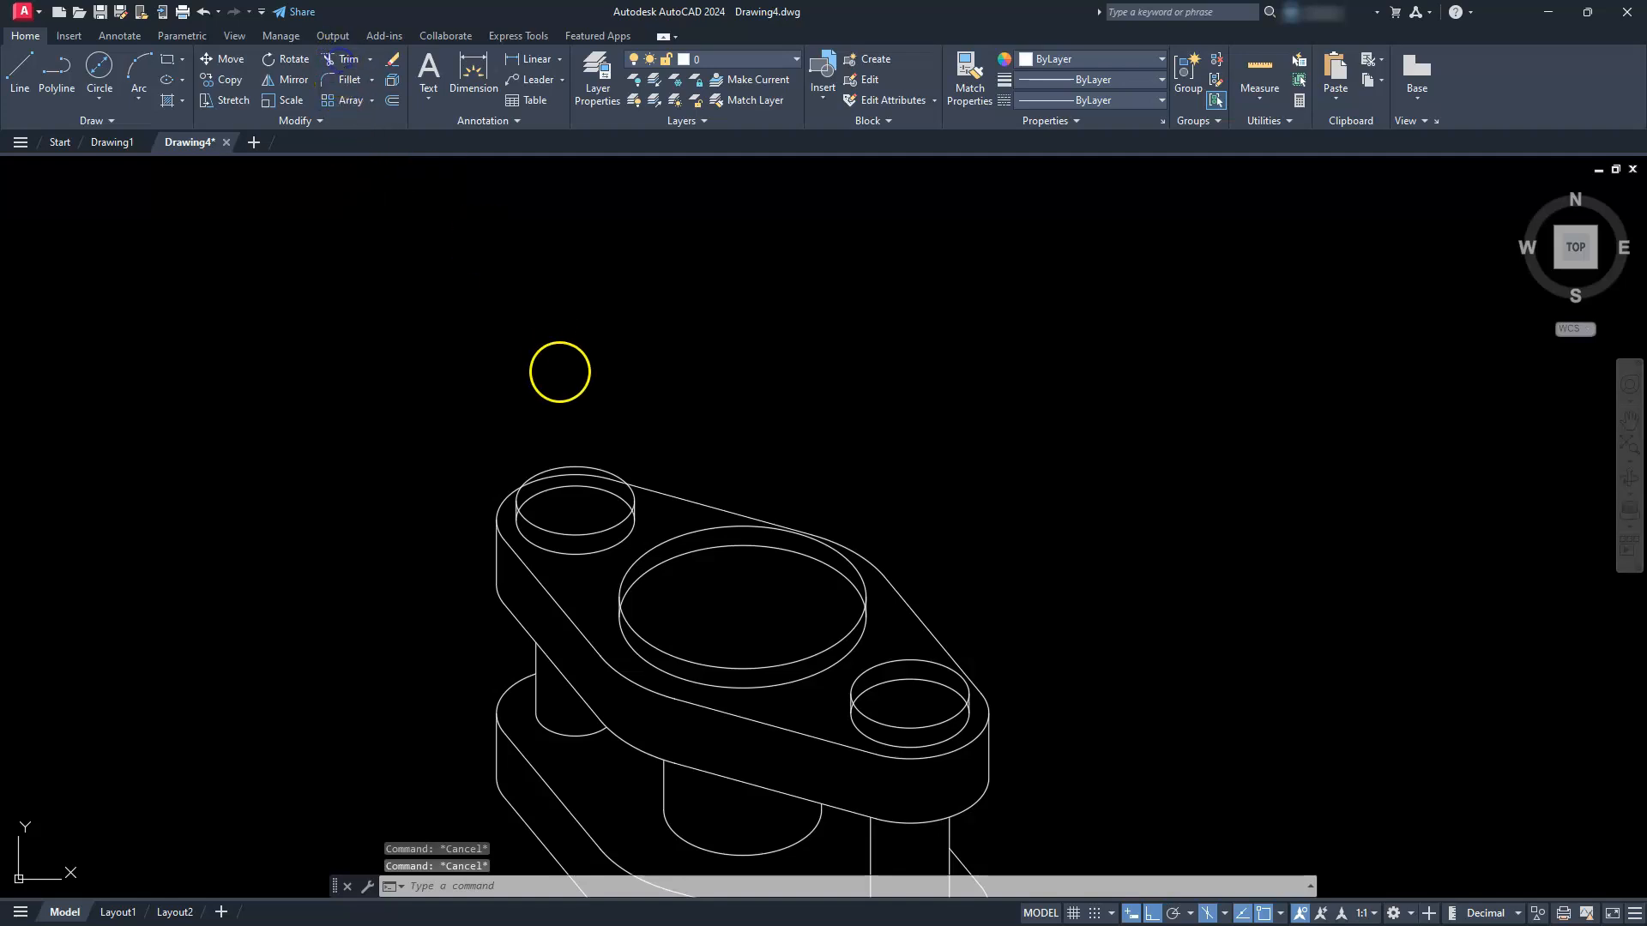
{"action": "scroll", "coordinate": [515, 457], "scroll_direction": "up", "scroll_amount": 5}
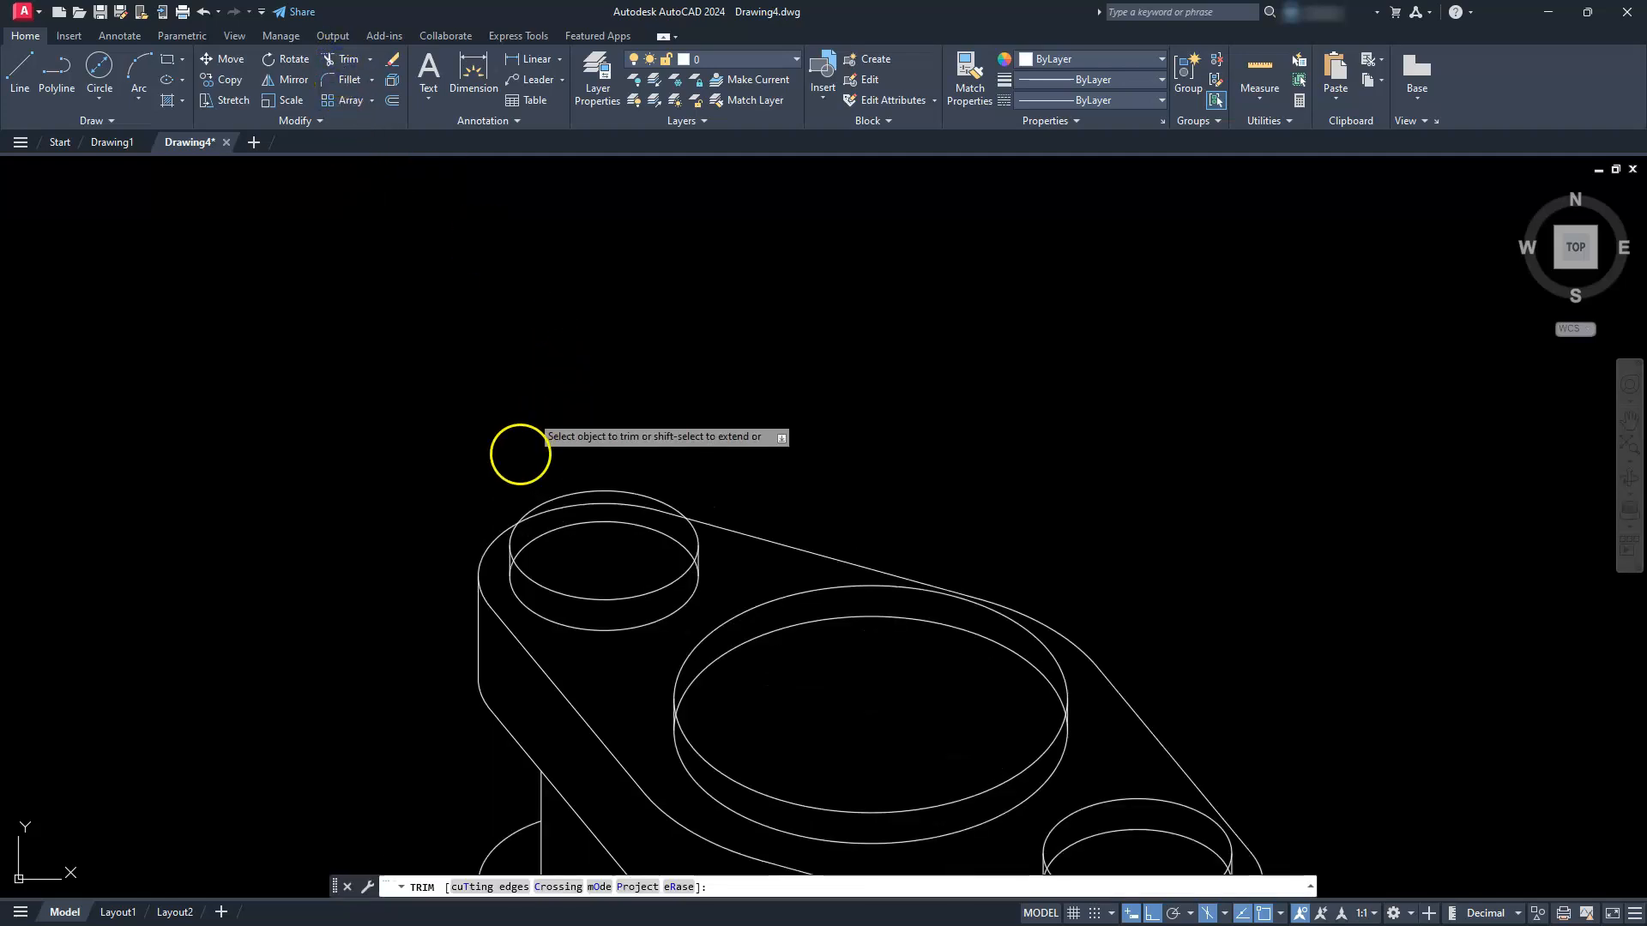
{"action": "left_click", "coordinate": [512, 889]}
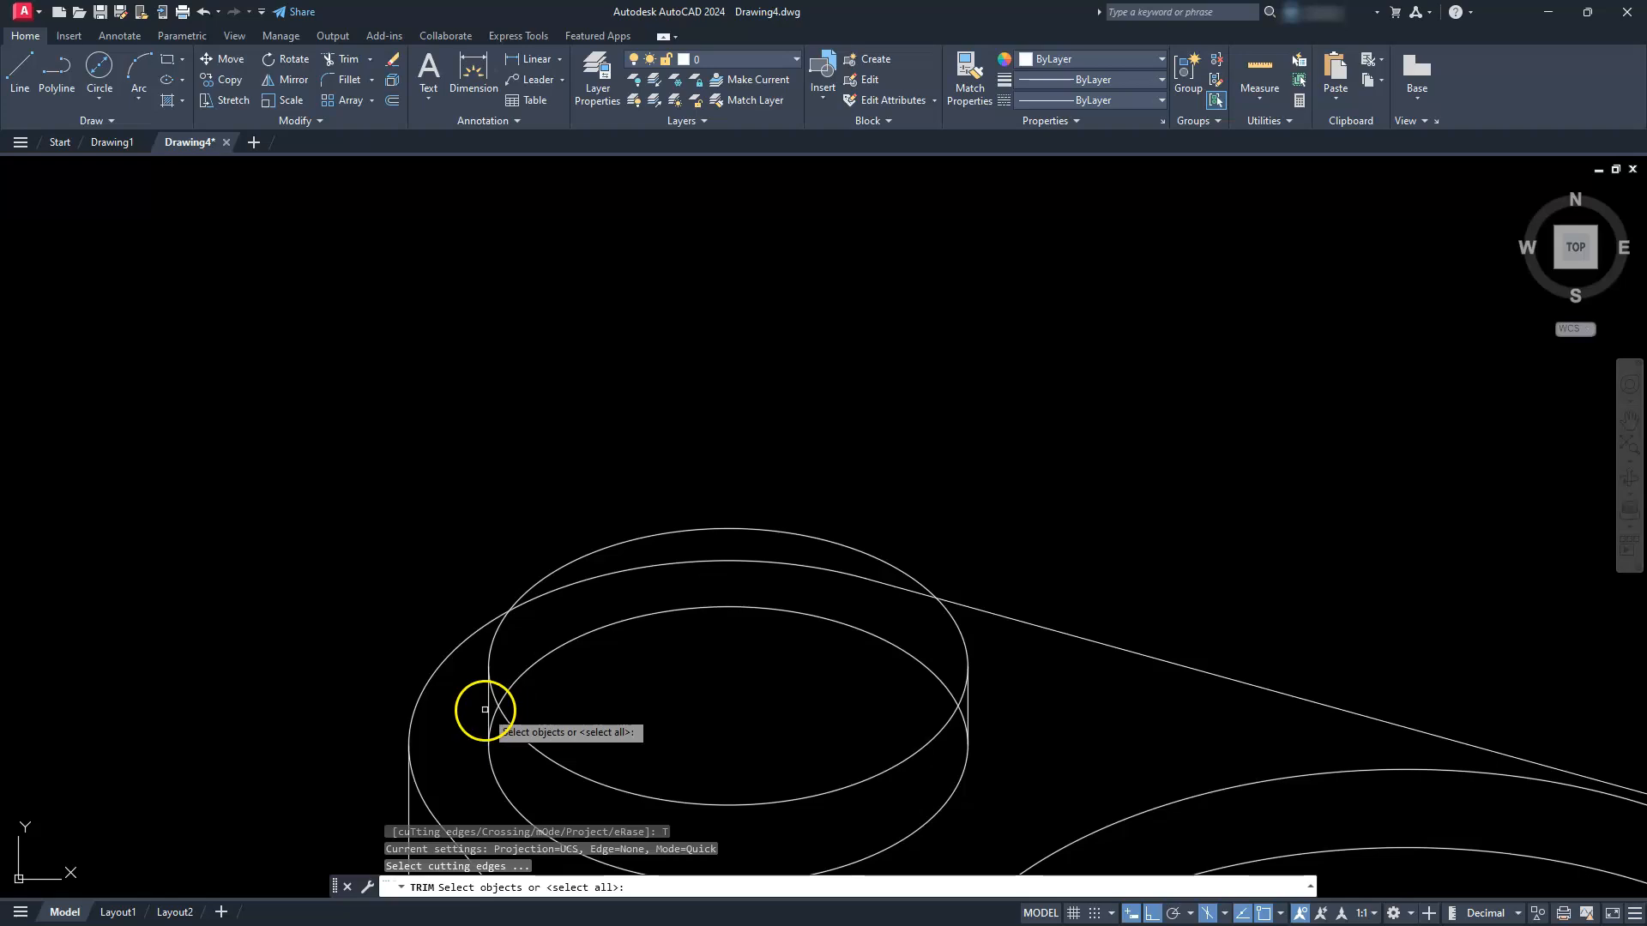
{"action": "left_click", "coordinate": [488, 708]}
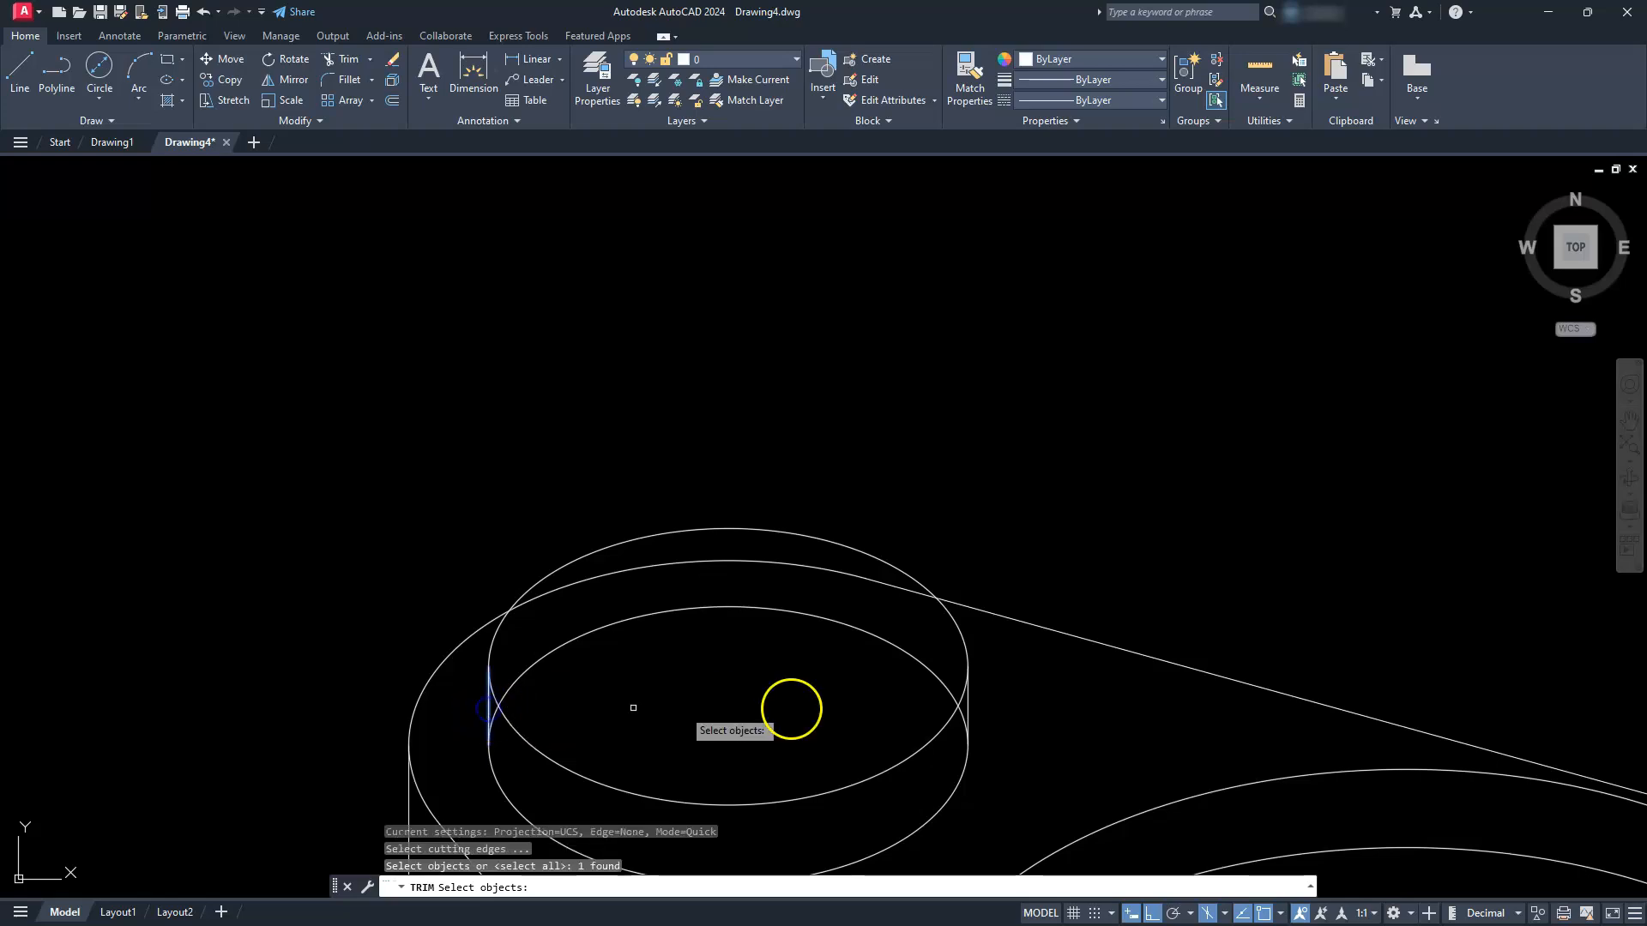
{"action": "left_click", "coordinate": [968, 709]}
{"action": "middle_click_drag", "start_coordinate": [1041, 698], "coordinate": [1026, 433]}
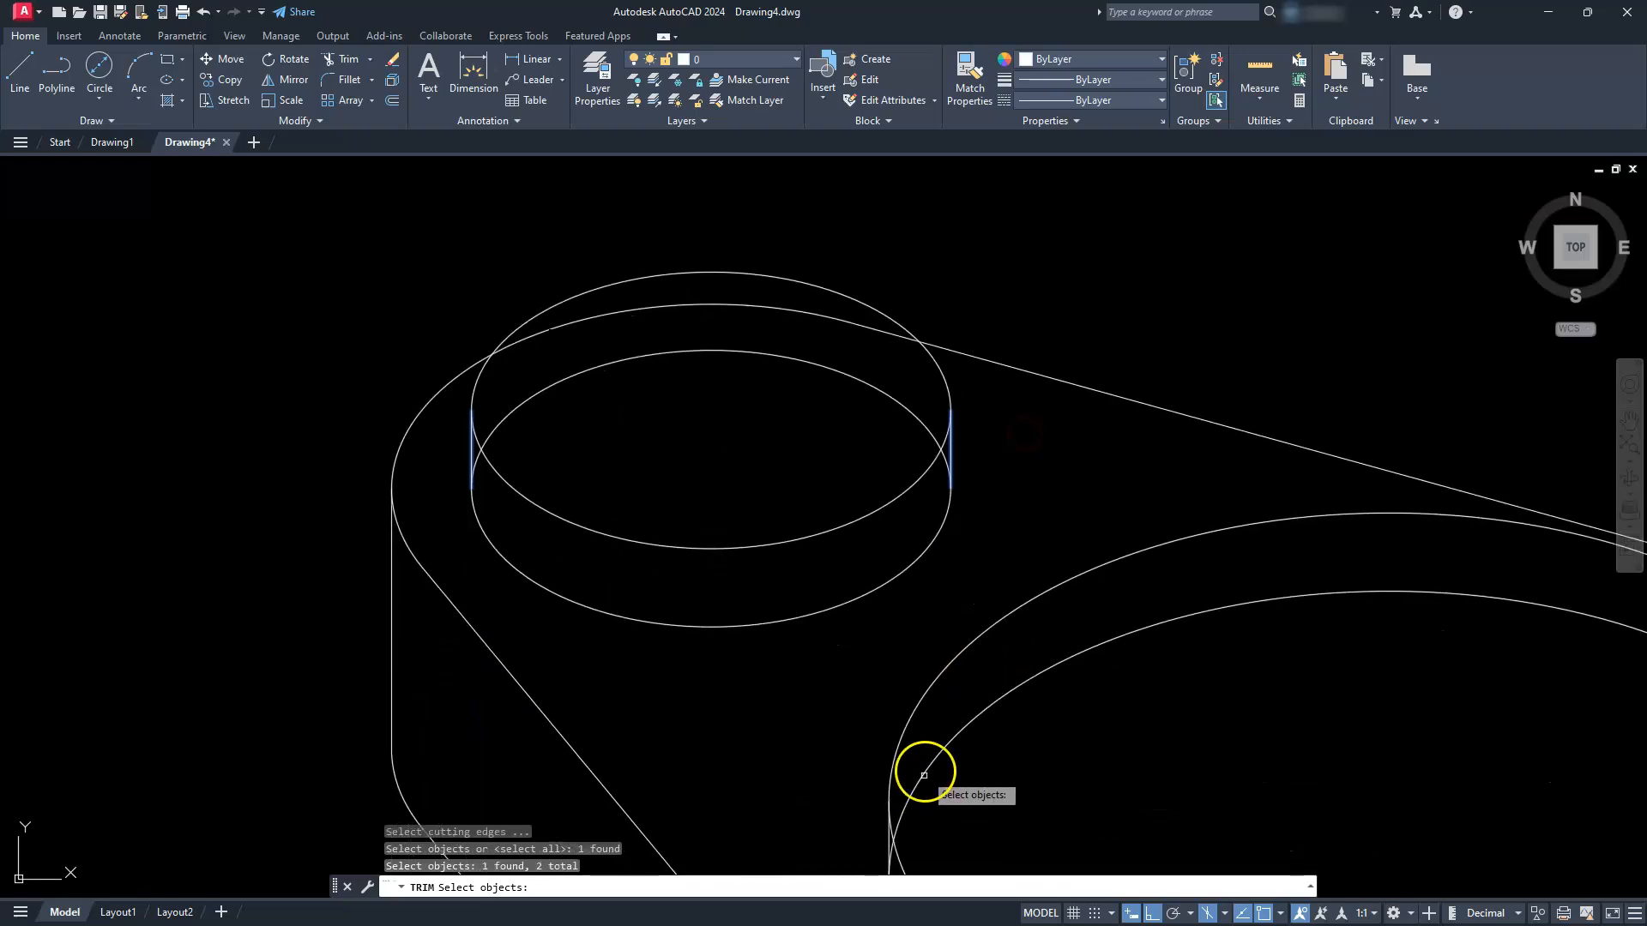
{"action": "middle_click_drag", "start_coordinate": [923, 776], "coordinate": [864, 437]}
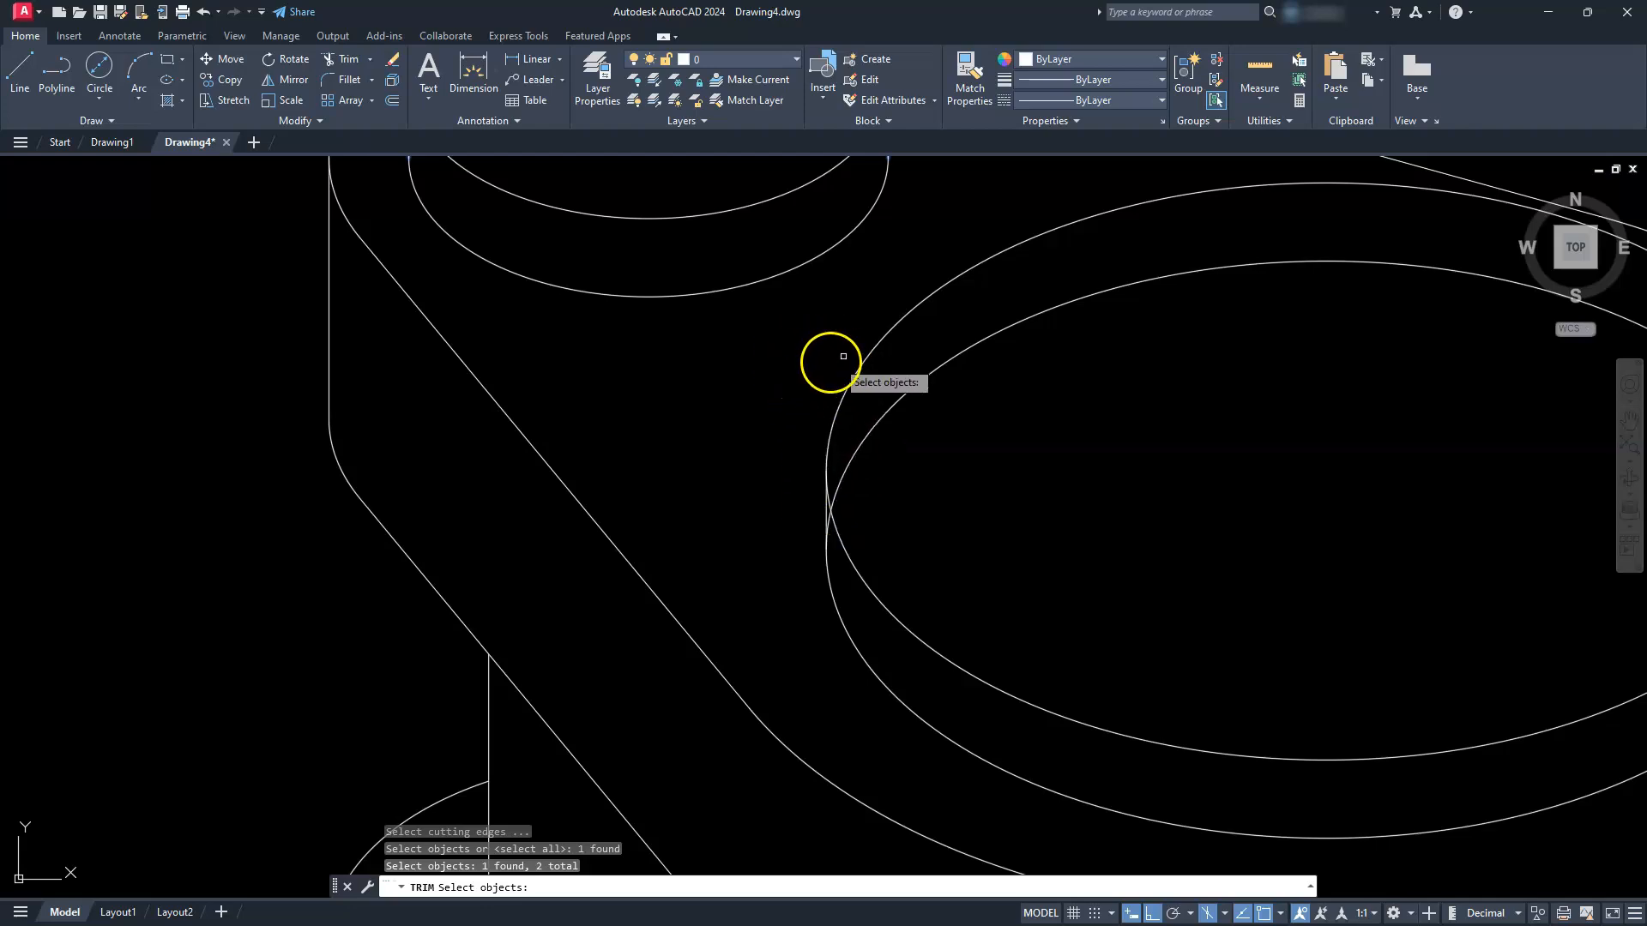
{"action": "left_click", "coordinate": [799, 339]}
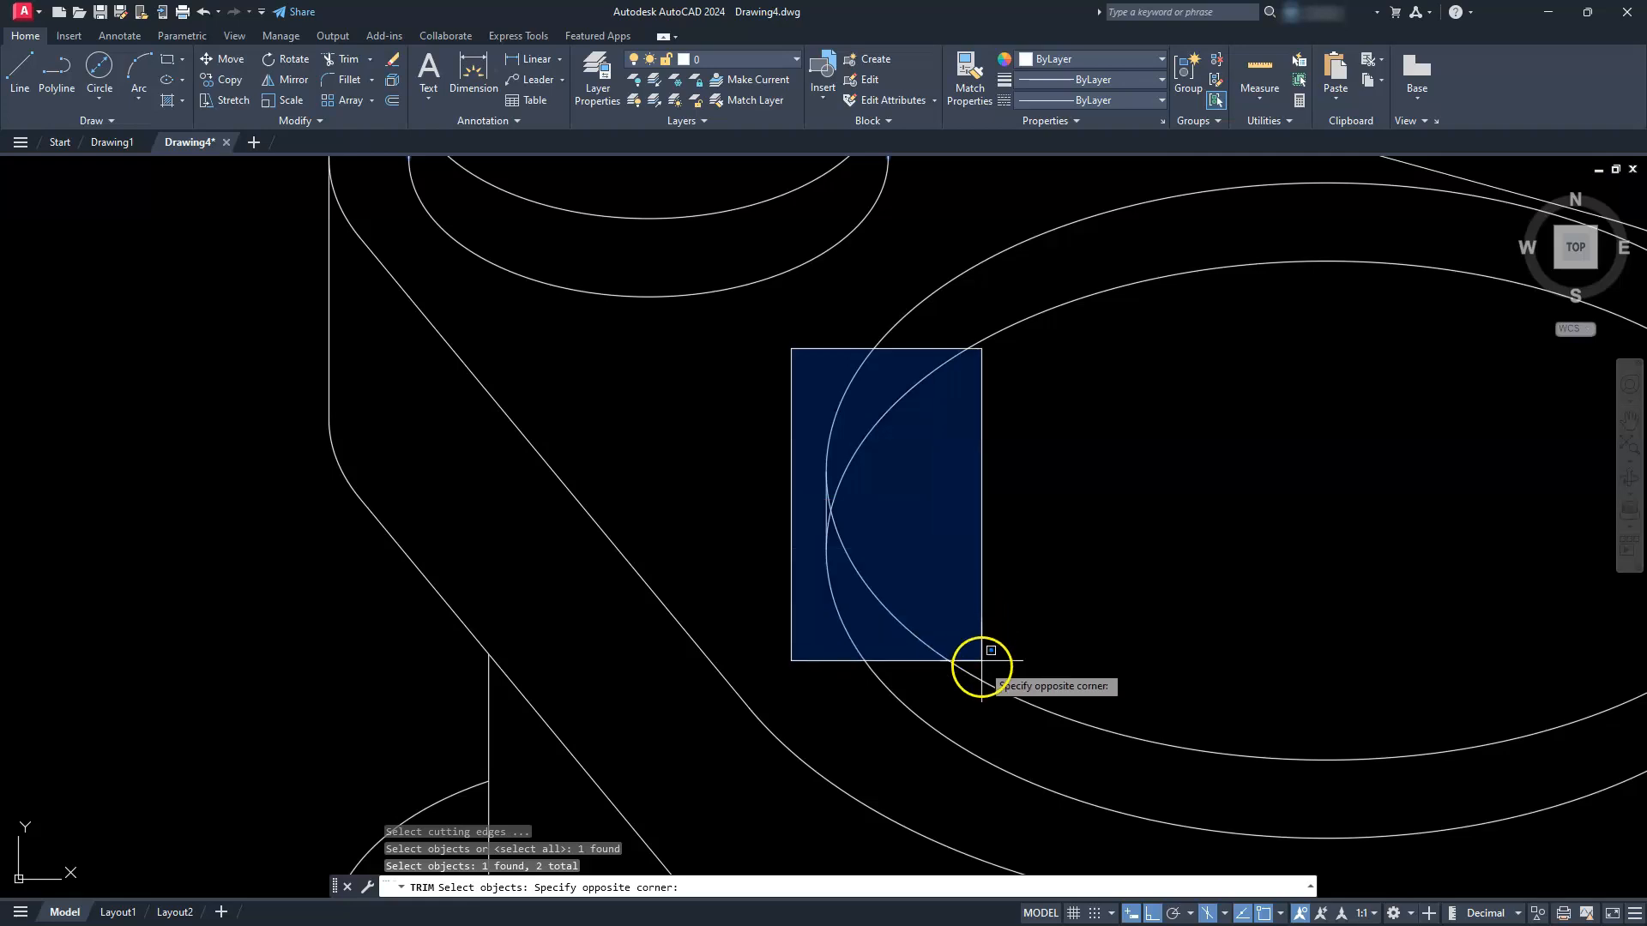
{"action": "left_click", "coordinate": [960, 765]}
Add the central boss's right vertical line and both vertical lines of the lower-right boss to the cutting edges.
{"action": "scroll", "coordinate": [856, 533], "scroll_direction": "down", "scroll_amount": 5}
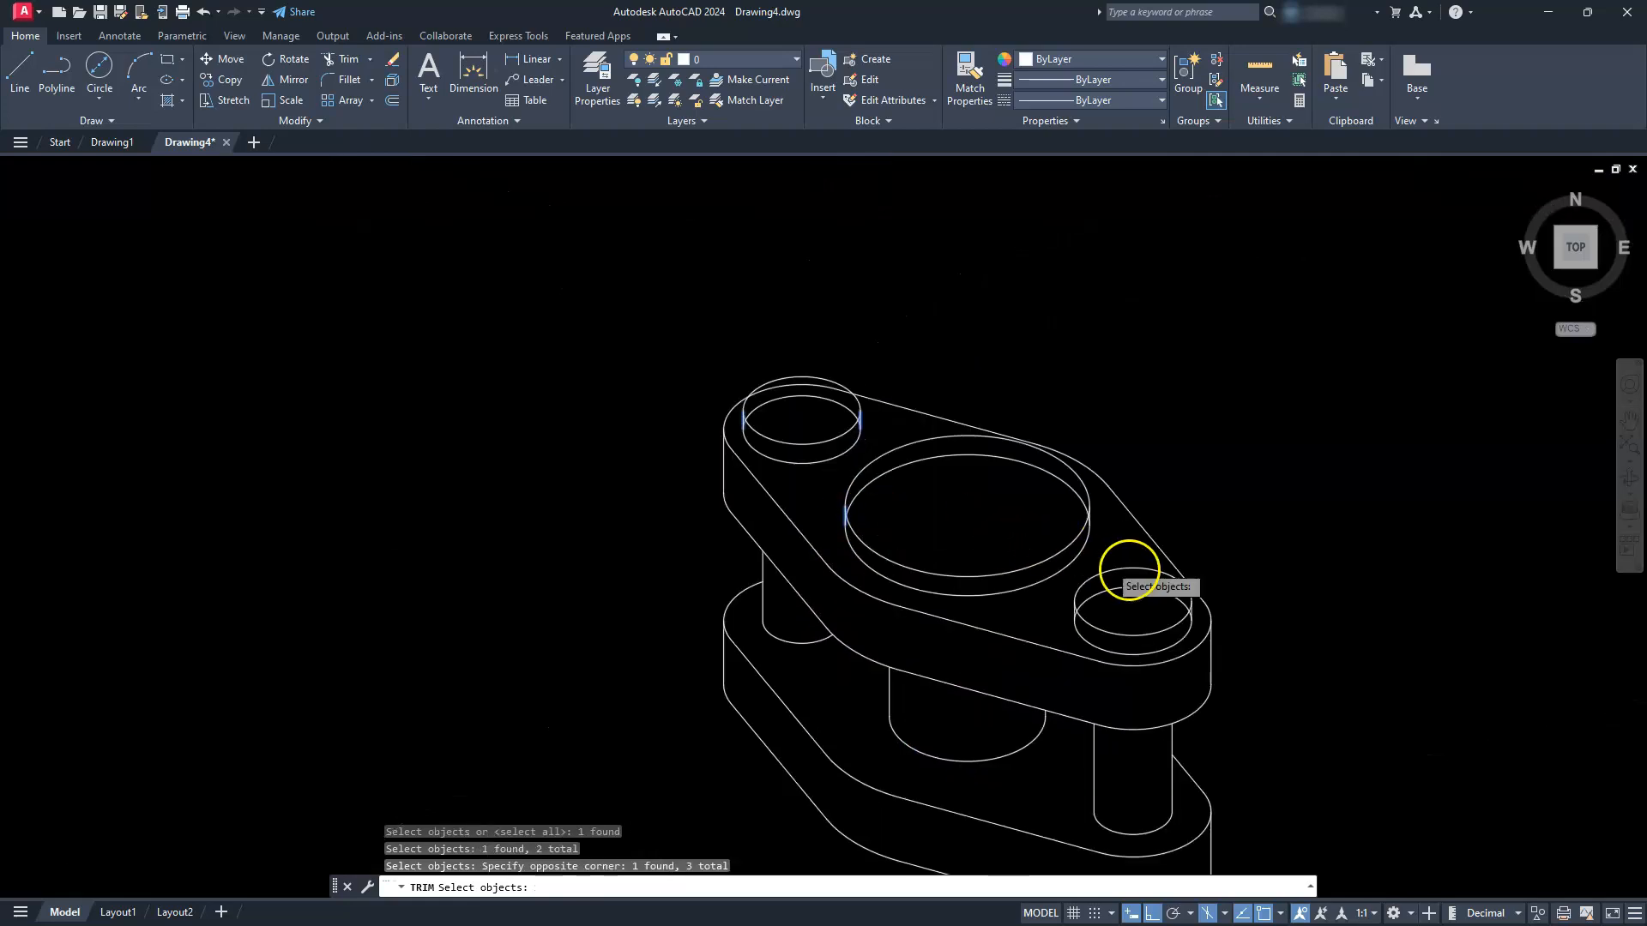
{"action": "scroll", "coordinate": [1121, 570], "scroll_direction": "up", "scroll_amount": 4}
{"action": "left_click", "coordinate": [1001, 357]}
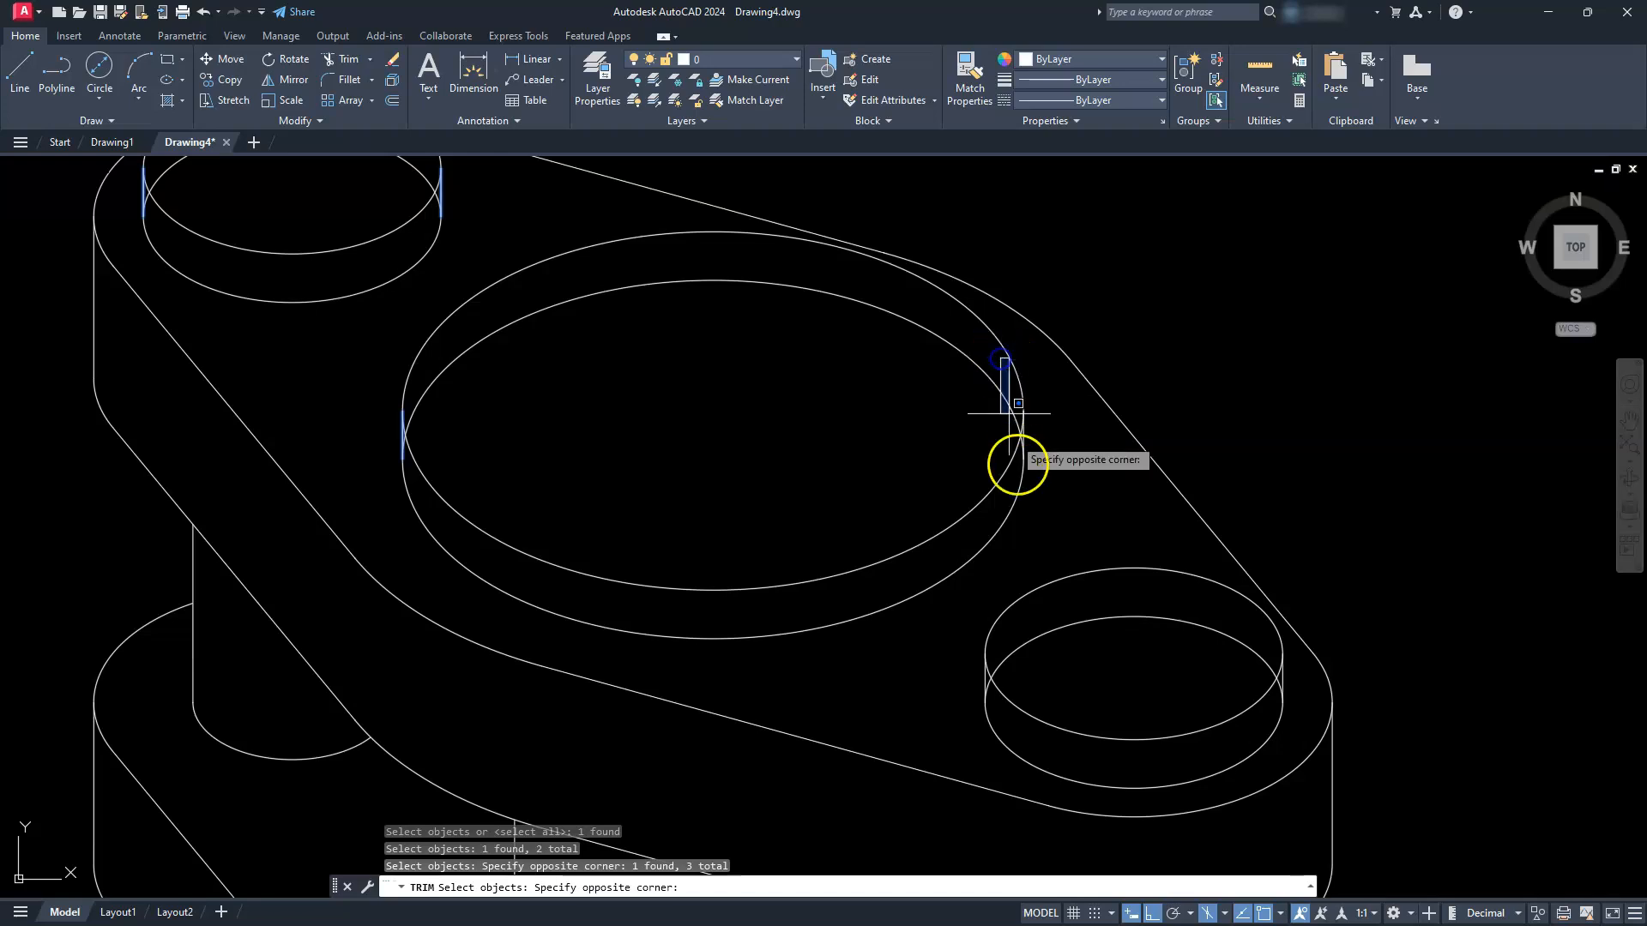
{"action": "left_click", "coordinate": [1048, 482]}
{"action": "left_click", "coordinate": [963, 614]}
{"action": "left_click", "coordinate": [1019, 763]}
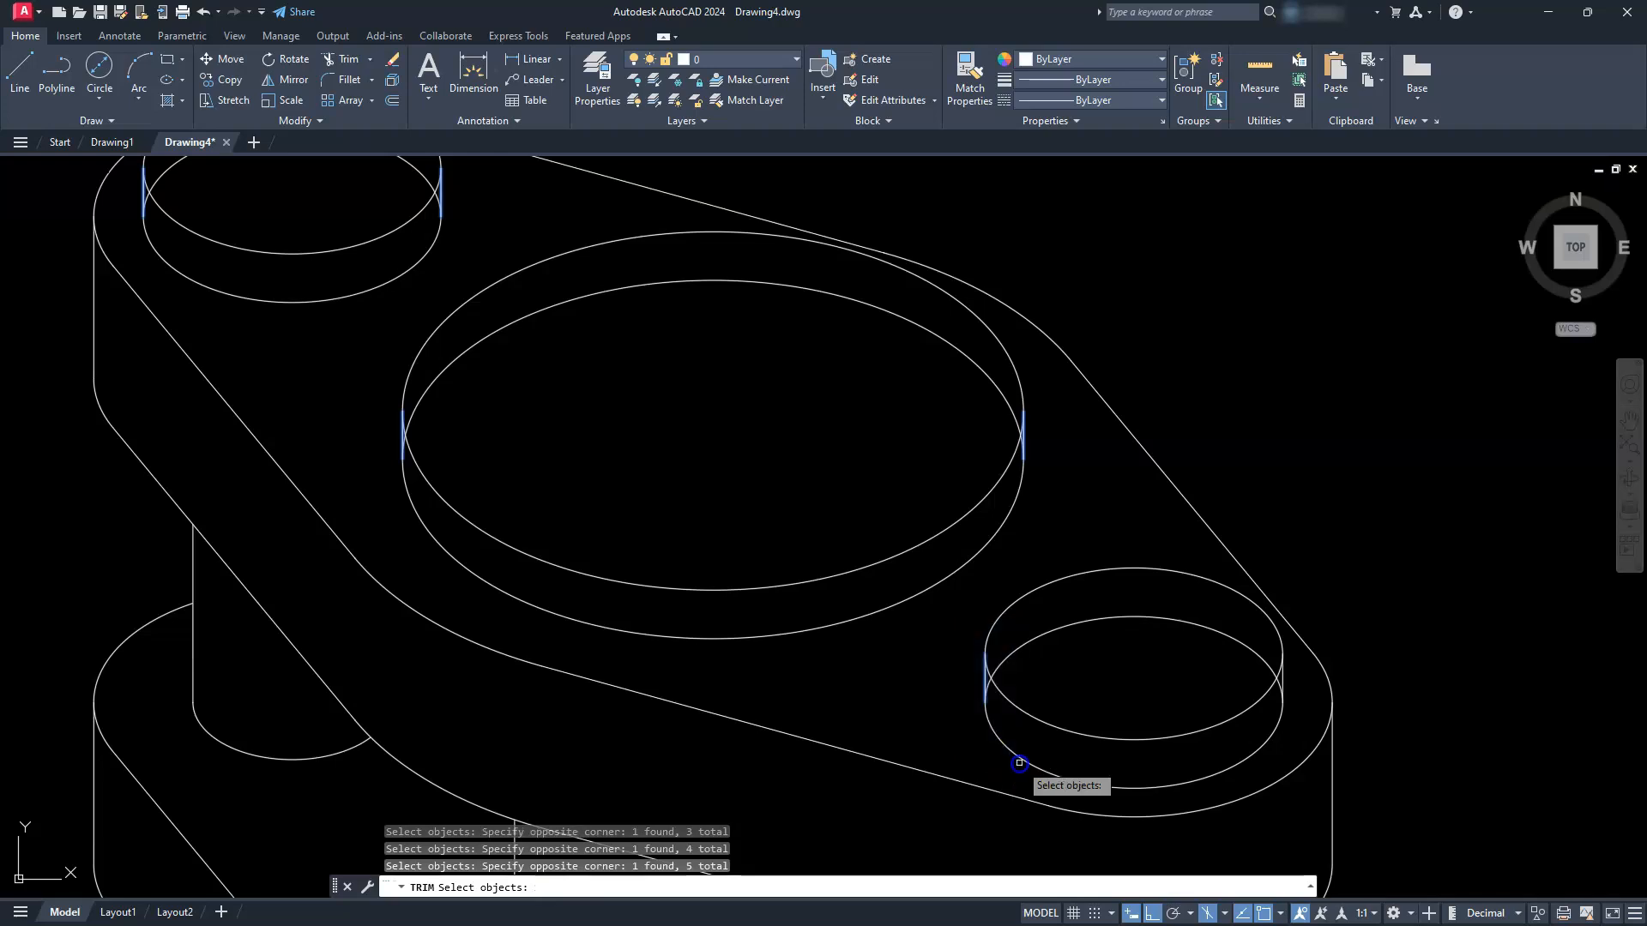
{"action": "left_click", "coordinate": [1253, 626]}
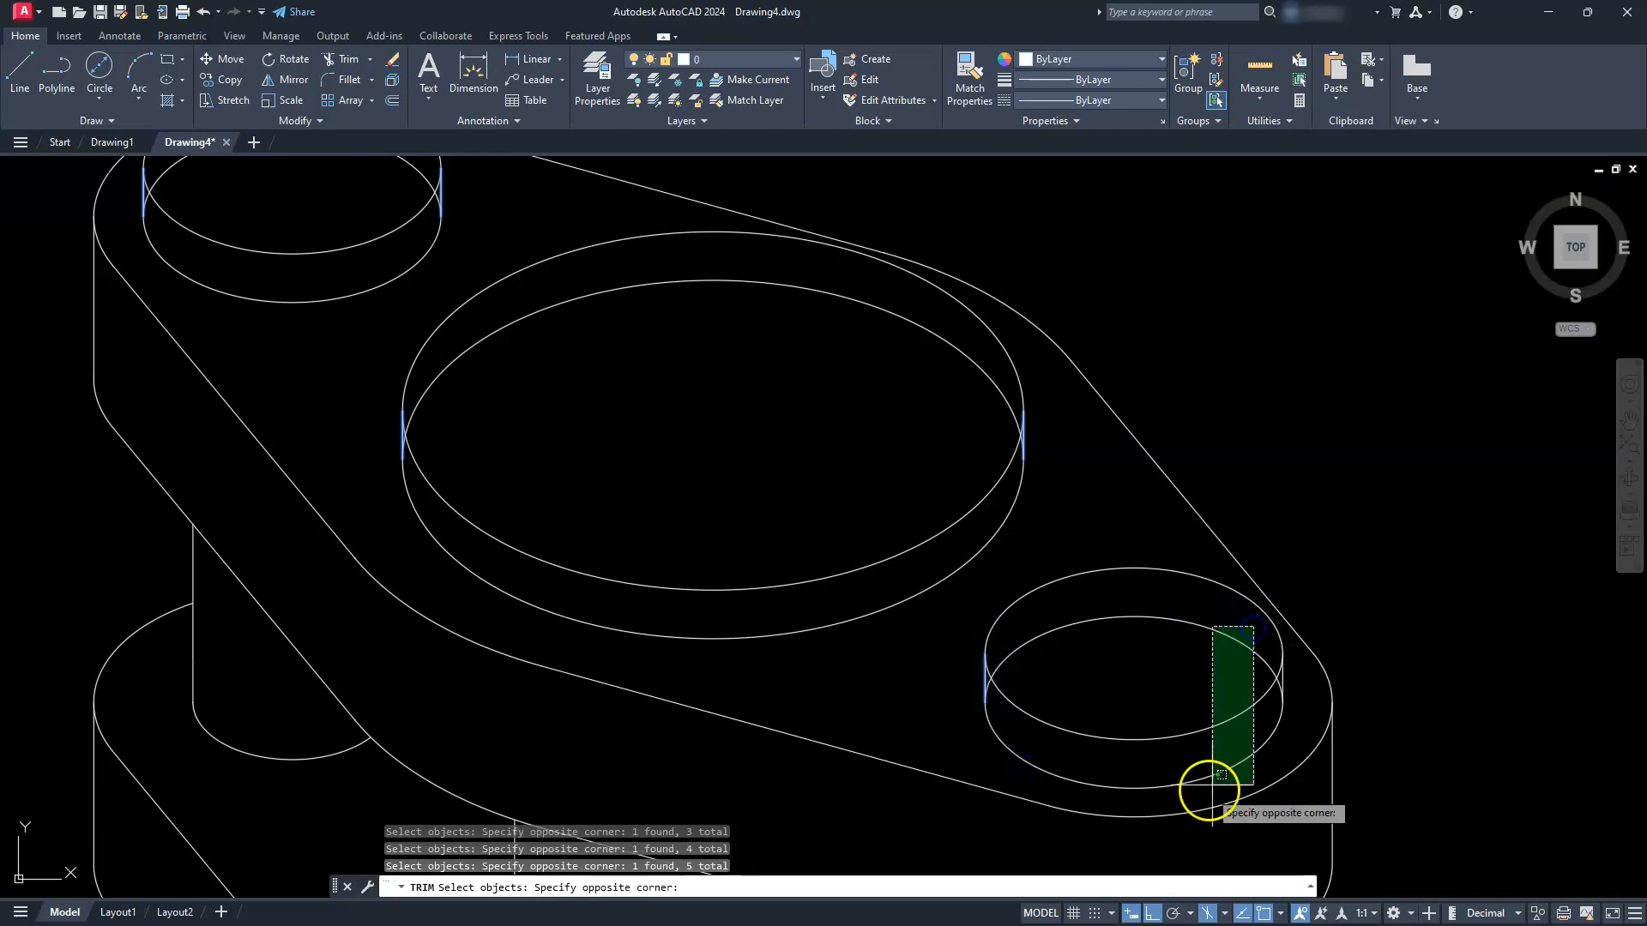
{"action": "left_click", "coordinate": [1308, 724]}
{"action": "left_click", "coordinate": [1058, 675]}
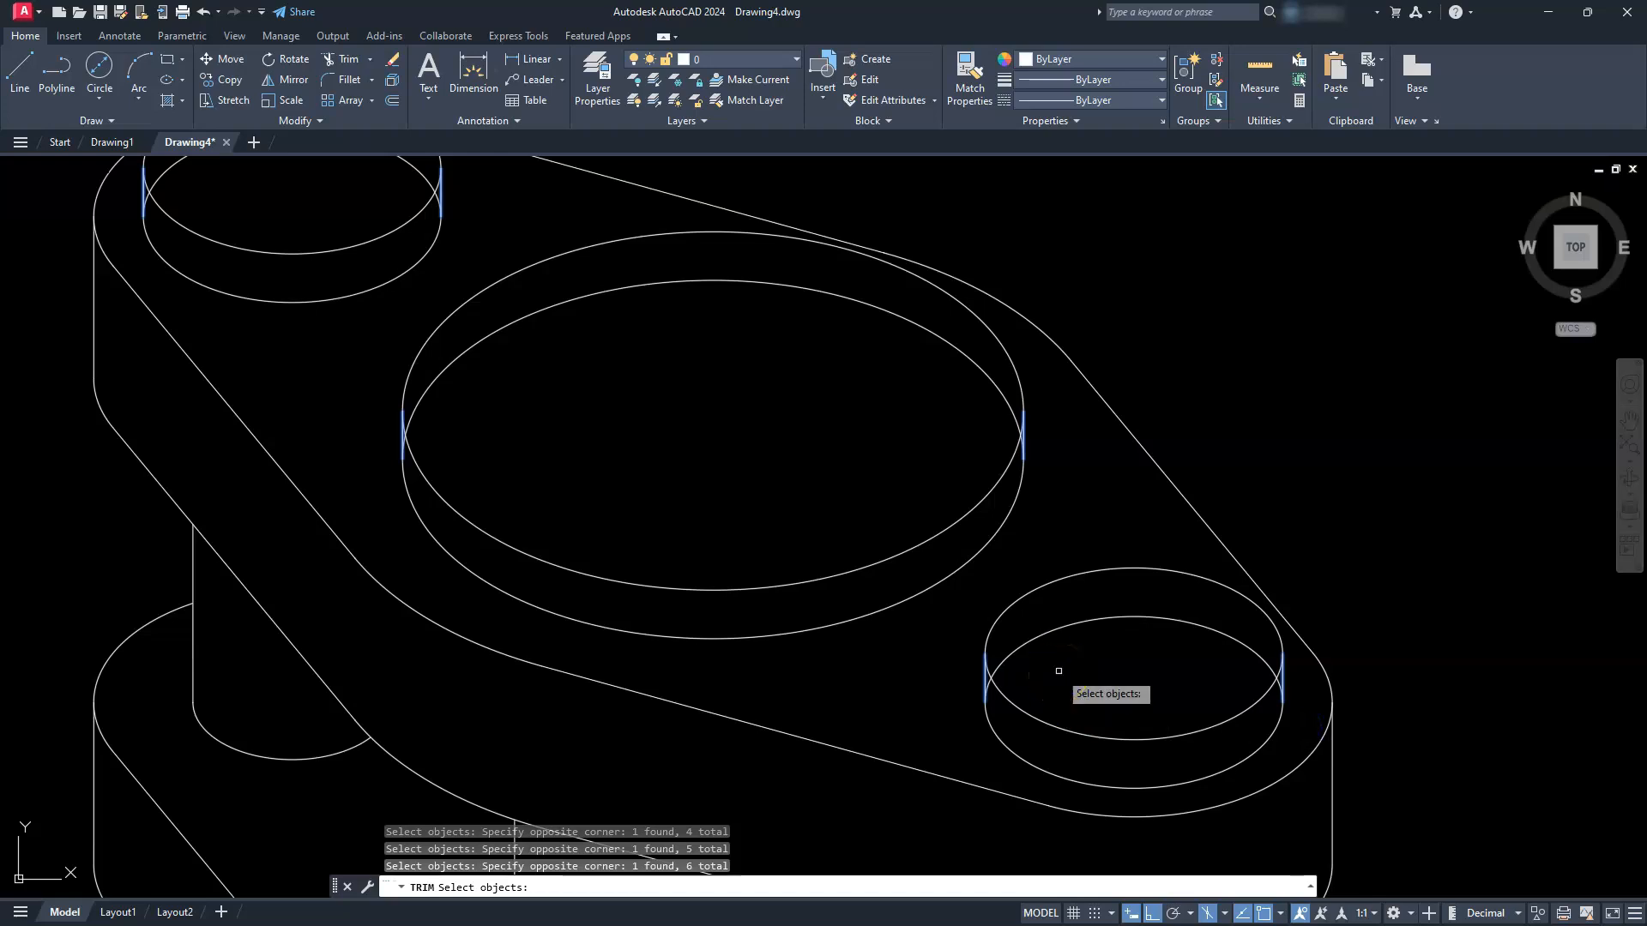
{"action": "key", "text": "Return"}
Trim away the hidden back arcs of the lower isocircles on all three bosses.
{"action": "scroll", "coordinate": [1059, 665], "scroll_direction": "down", "scroll_amount": 2}
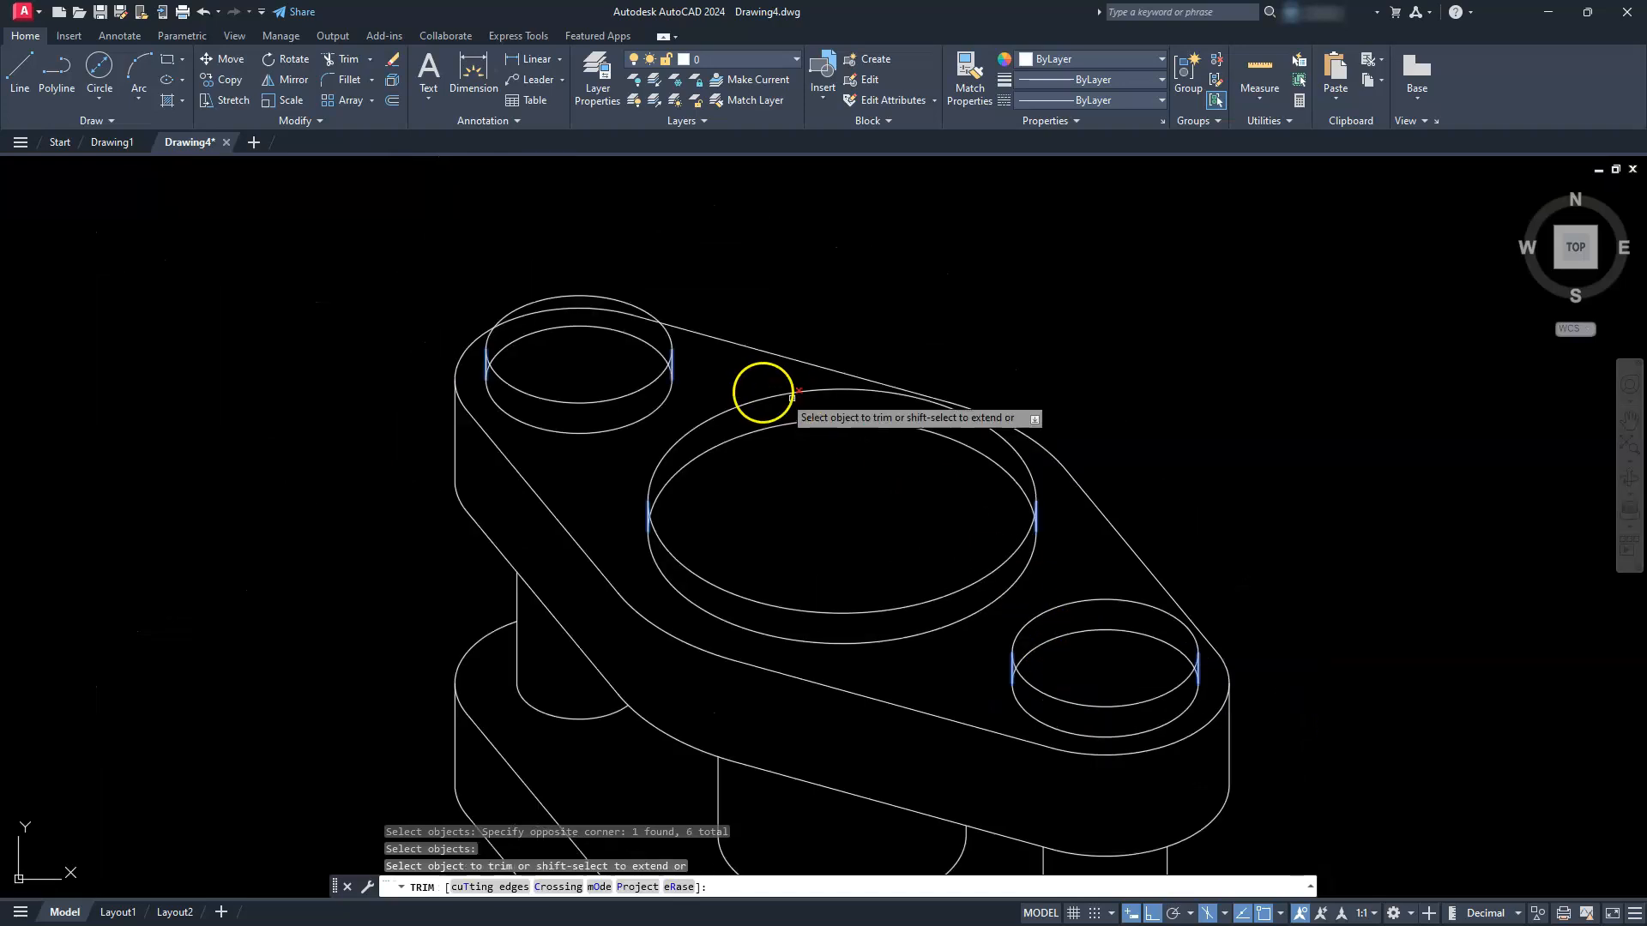
{"action": "left_click", "coordinate": [652, 347]}
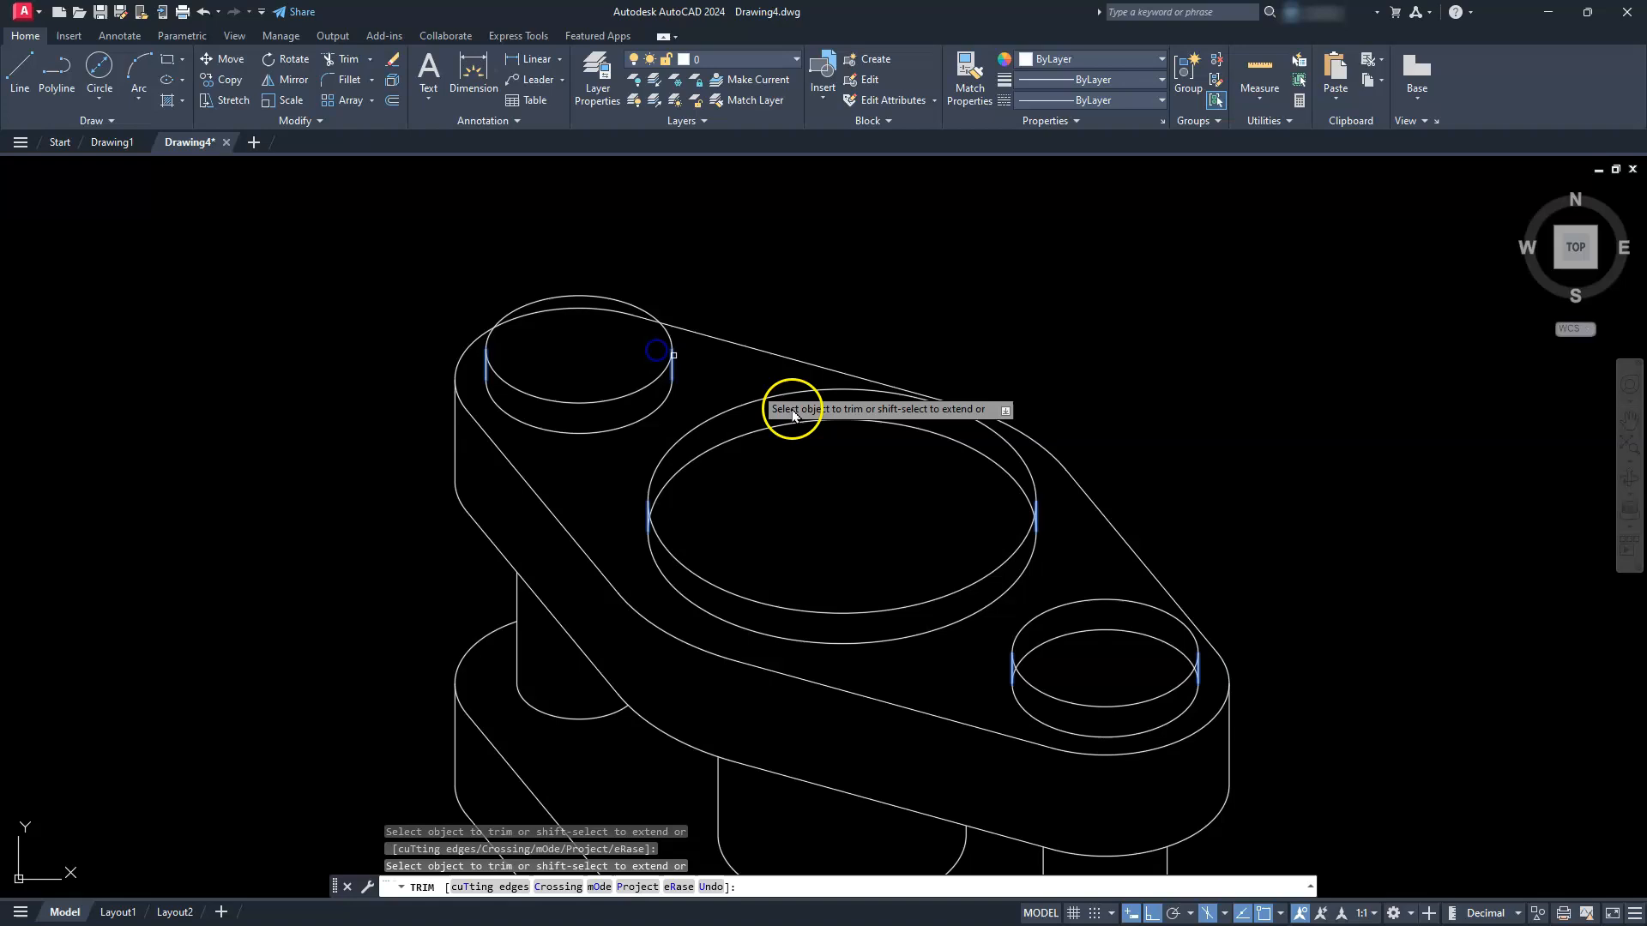
{"action": "left_click", "coordinate": [853, 420]}
{"action": "left_click", "coordinate": [1134, 633]}
{"action": "key", "text": "Escape"}
{"action": "key", "text": "Escape"}
Trim the upper flange's edge arc and short line segment hidden behind the upper-left boss.
{"action": "middle_click_drag", "start_coordinate": [631, 388], "coordinate": [750, 536]}
{"action": "scroll", "coordinate": [668, 445], "scroll_direction": "up", "scroll_amount": 4}
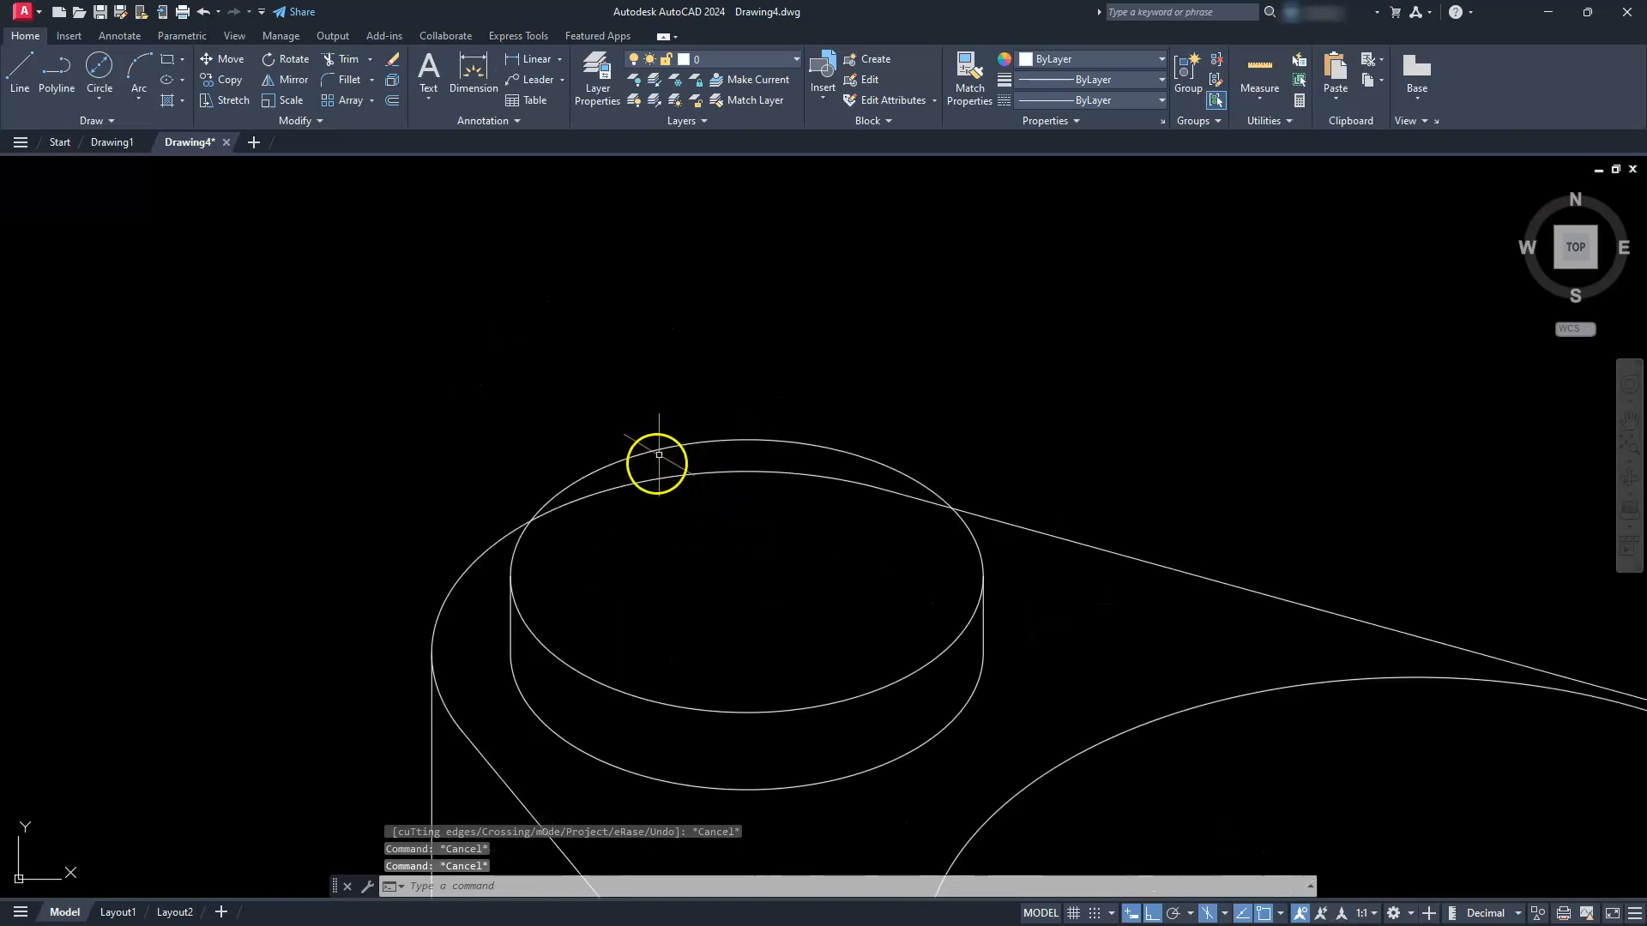
{"action": "key", "text": "Escape"}
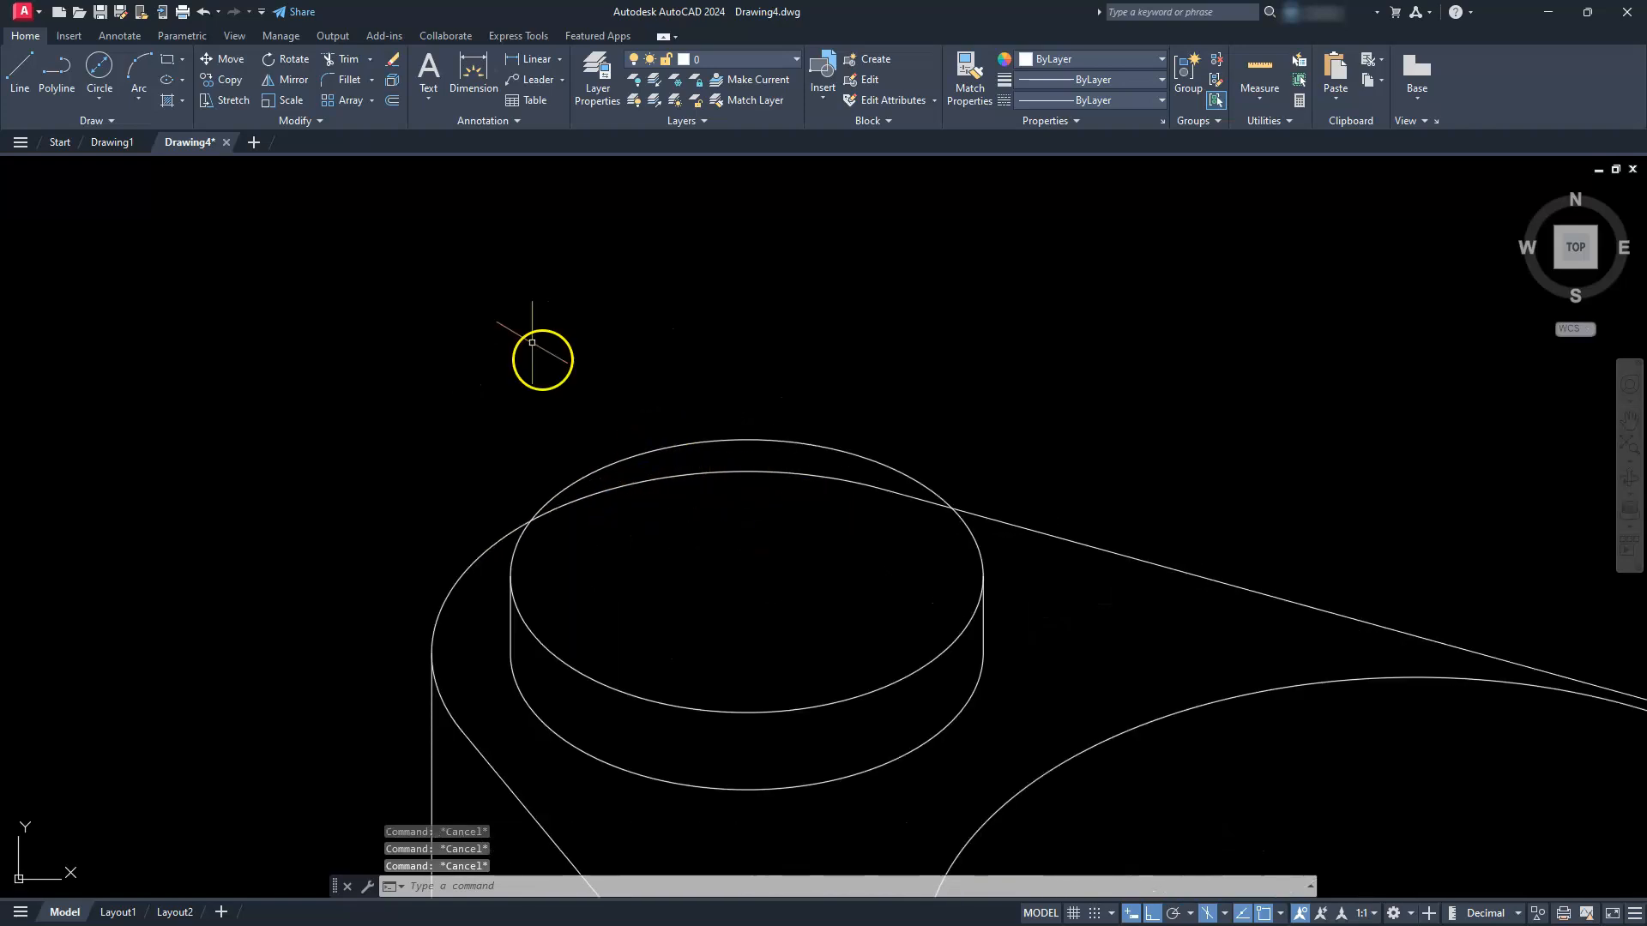
{"action": "left_click", "coordinate": [342, 58]}
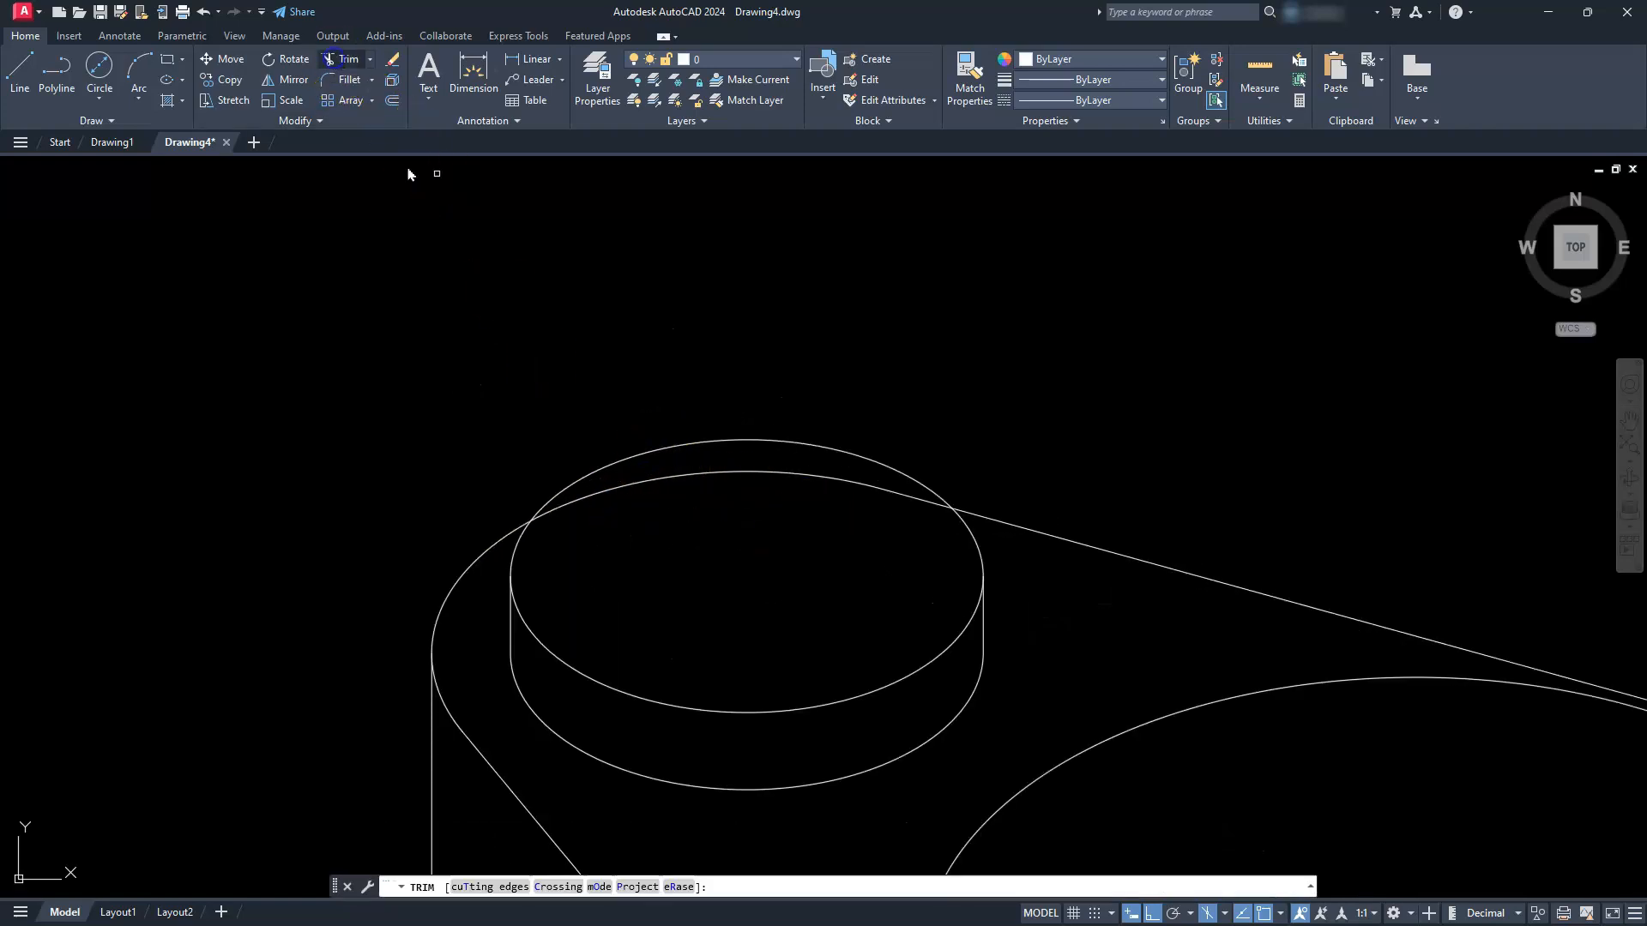
{"action": "left_click", "coordinate": [597, 483]}
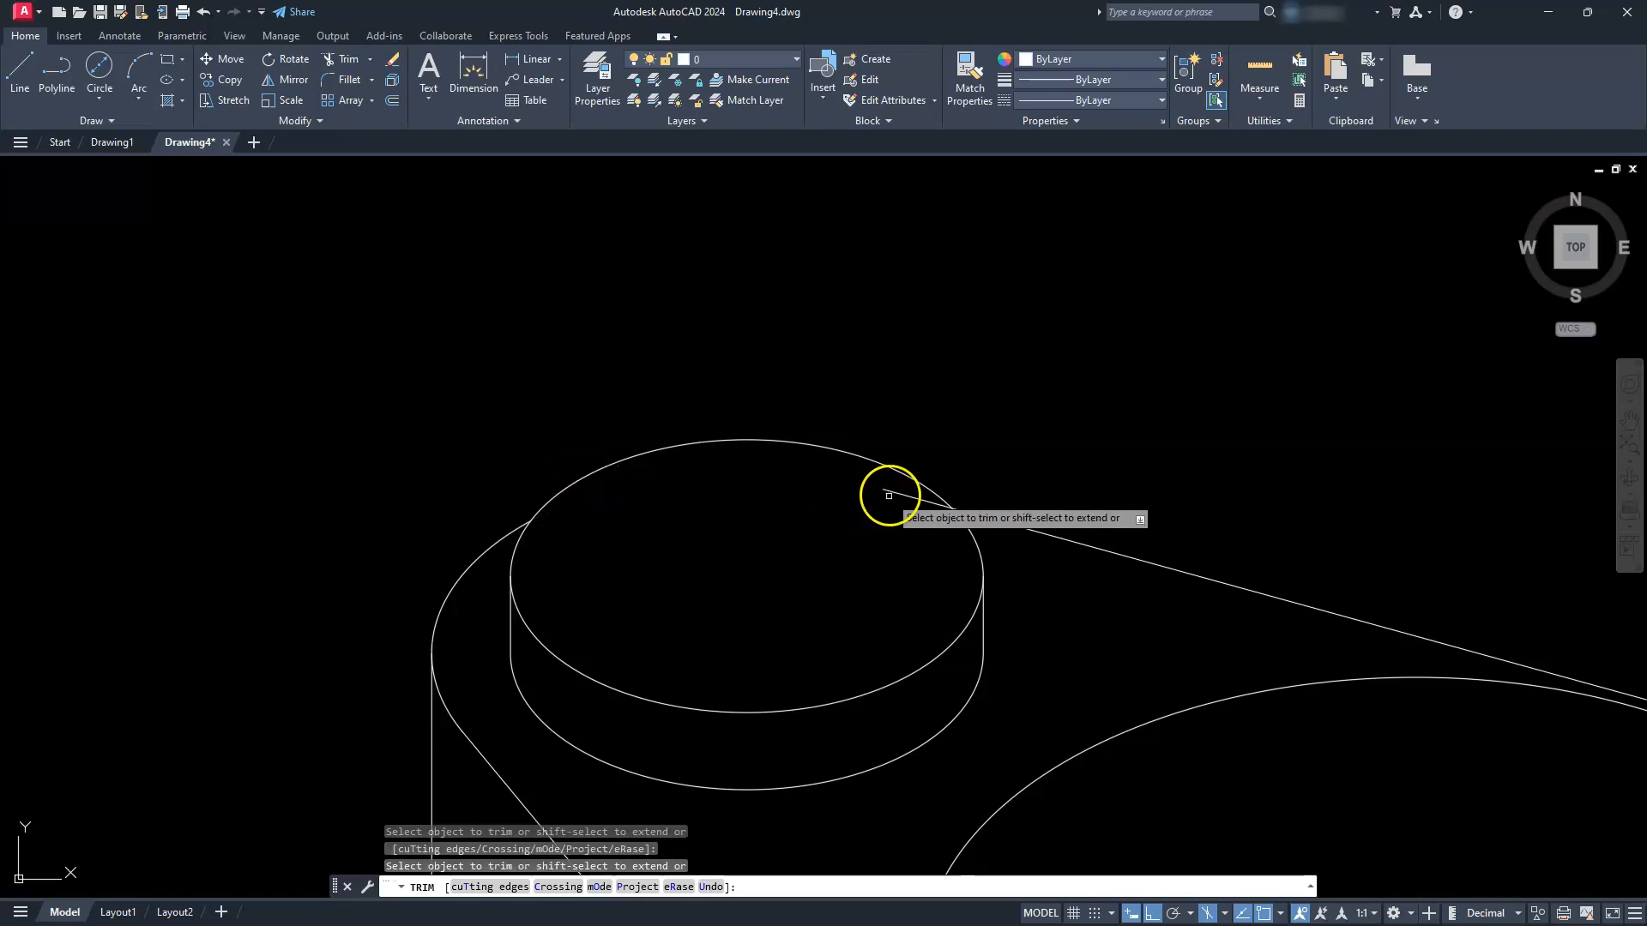
{"action": "key", "text": "Escape"}
{"action": "key", "text": "Escape"}
{"action": "key", "text": "Escape"}
Switch the isoplane to Top and draw an isocircle of diameter 20 at the centre of the central boss's top face.
{"action": "scroll", "coordinate": [875, 496], "scroll_direction": "down", "scroll_amount": 4}
{"action": "mouse_move", "coordinate": [834, 513]}
{"action": "middle_mouse_down"}
{"action": "mouse_move", "coordinate": [878, 562]}
{"action": "mouse_move", "coordinate": [735, 419]}
{"action": "middle_mouse_up"}
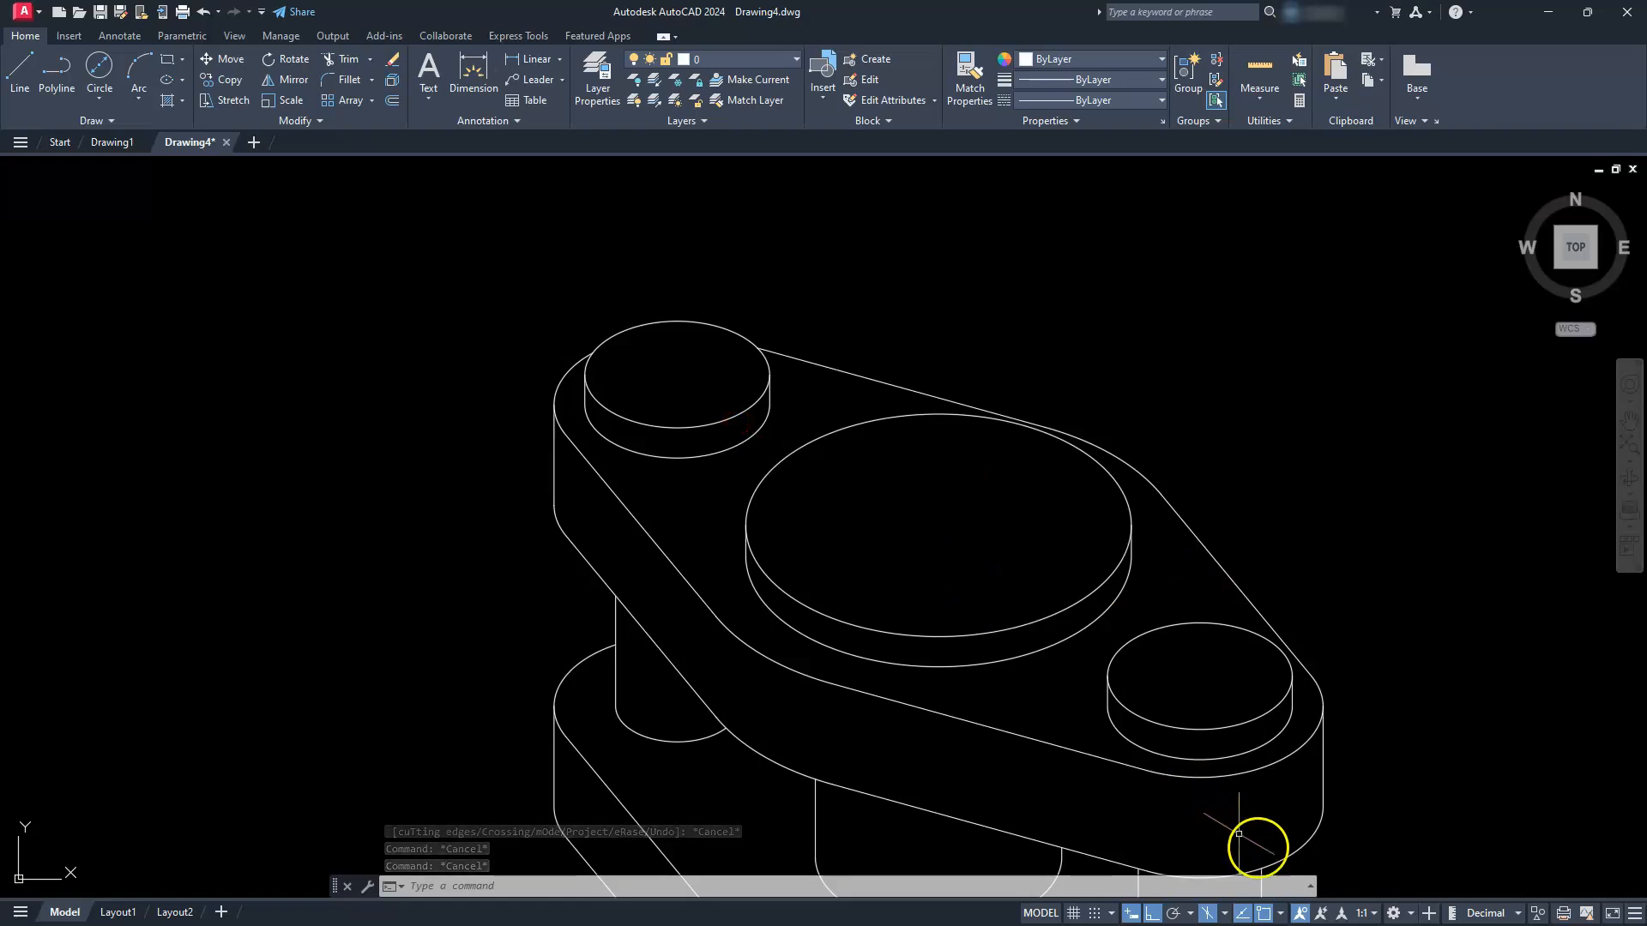
{"action": "left_click", "coordinate": [1225, 914]}
{"action": "left_click", "coordinate": [1238, 860]}
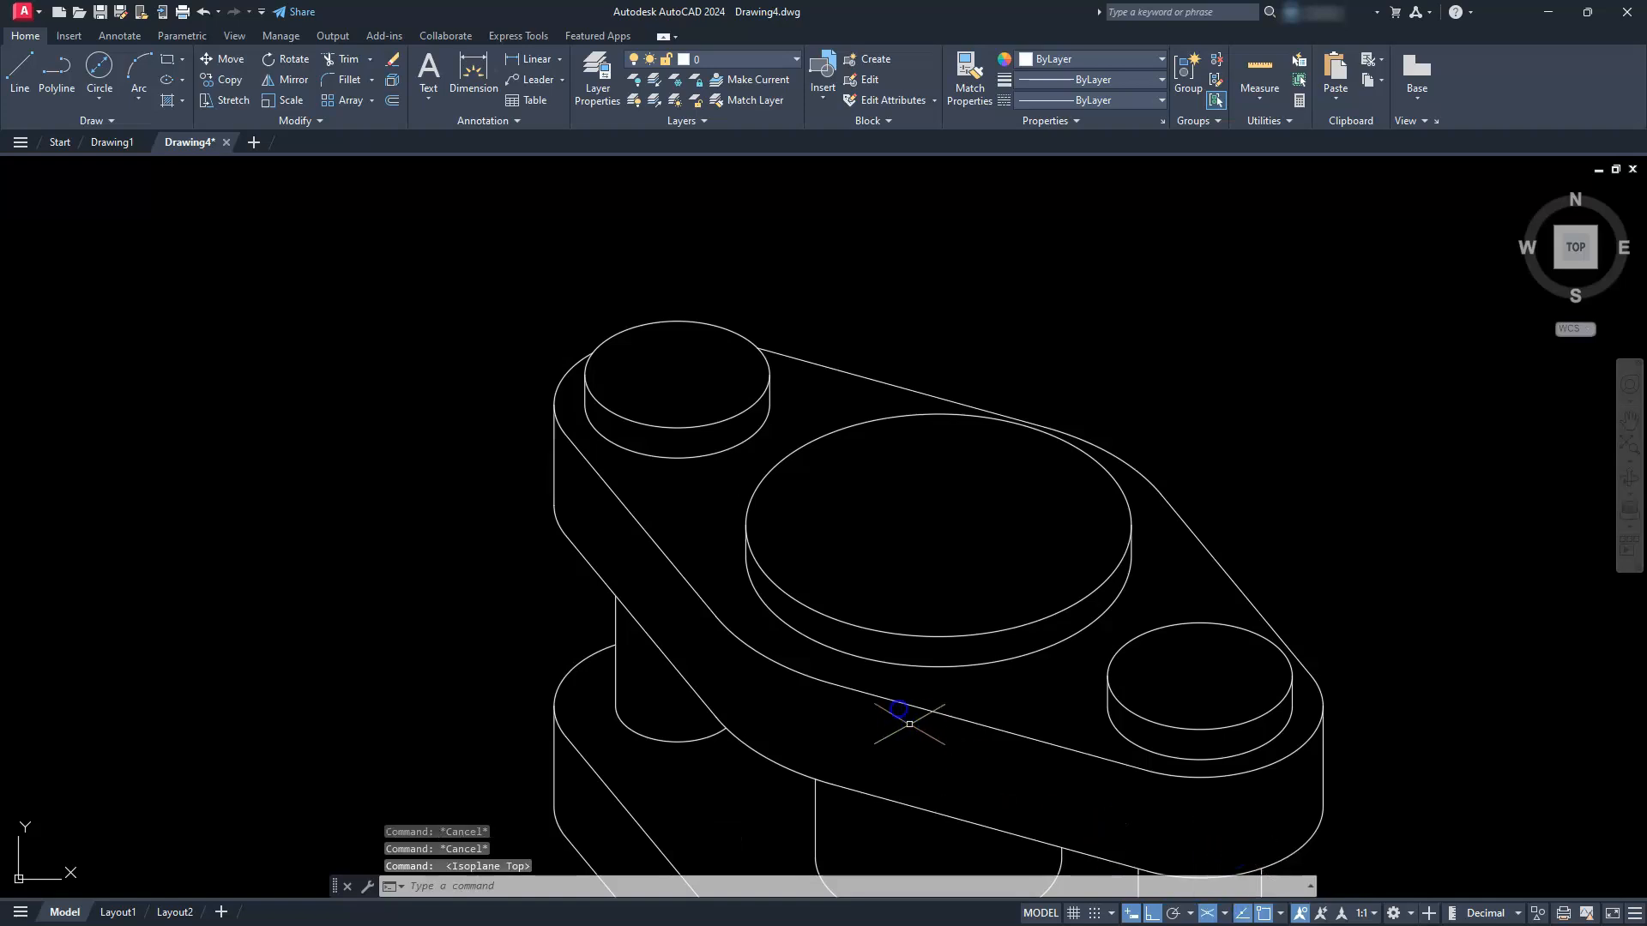
{"action": "type", "text": "el"}
{"action": "key", "text": "Return"}
{"action": "key", "text": "Return"}
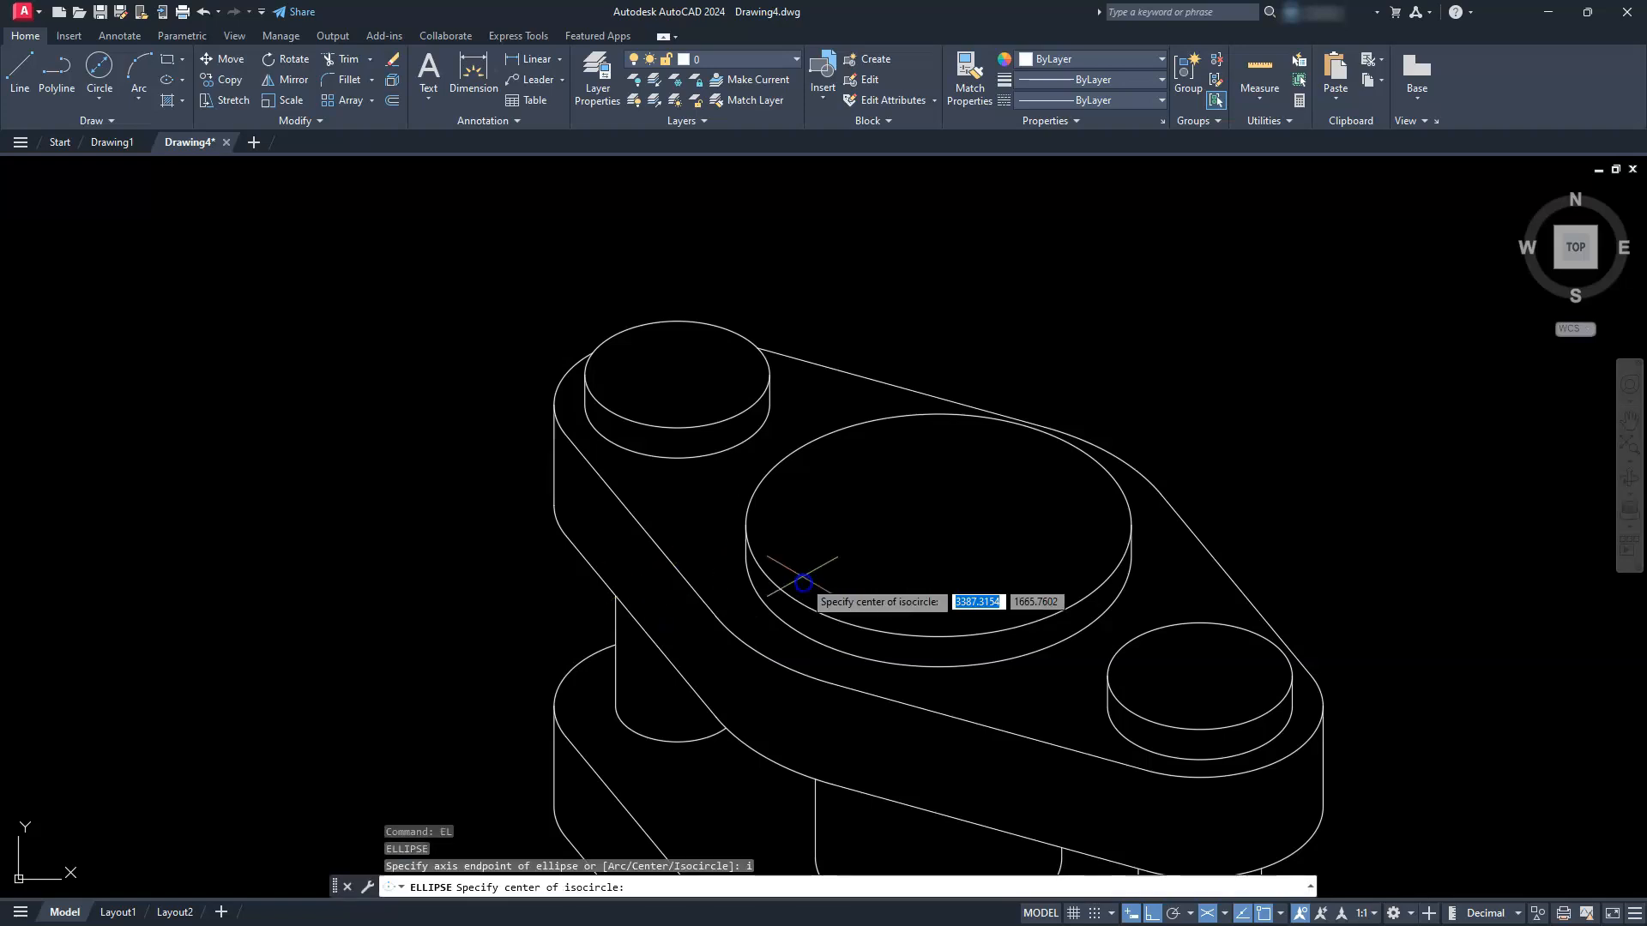
{"action": "left_click", "coordinate": [938, 525]}
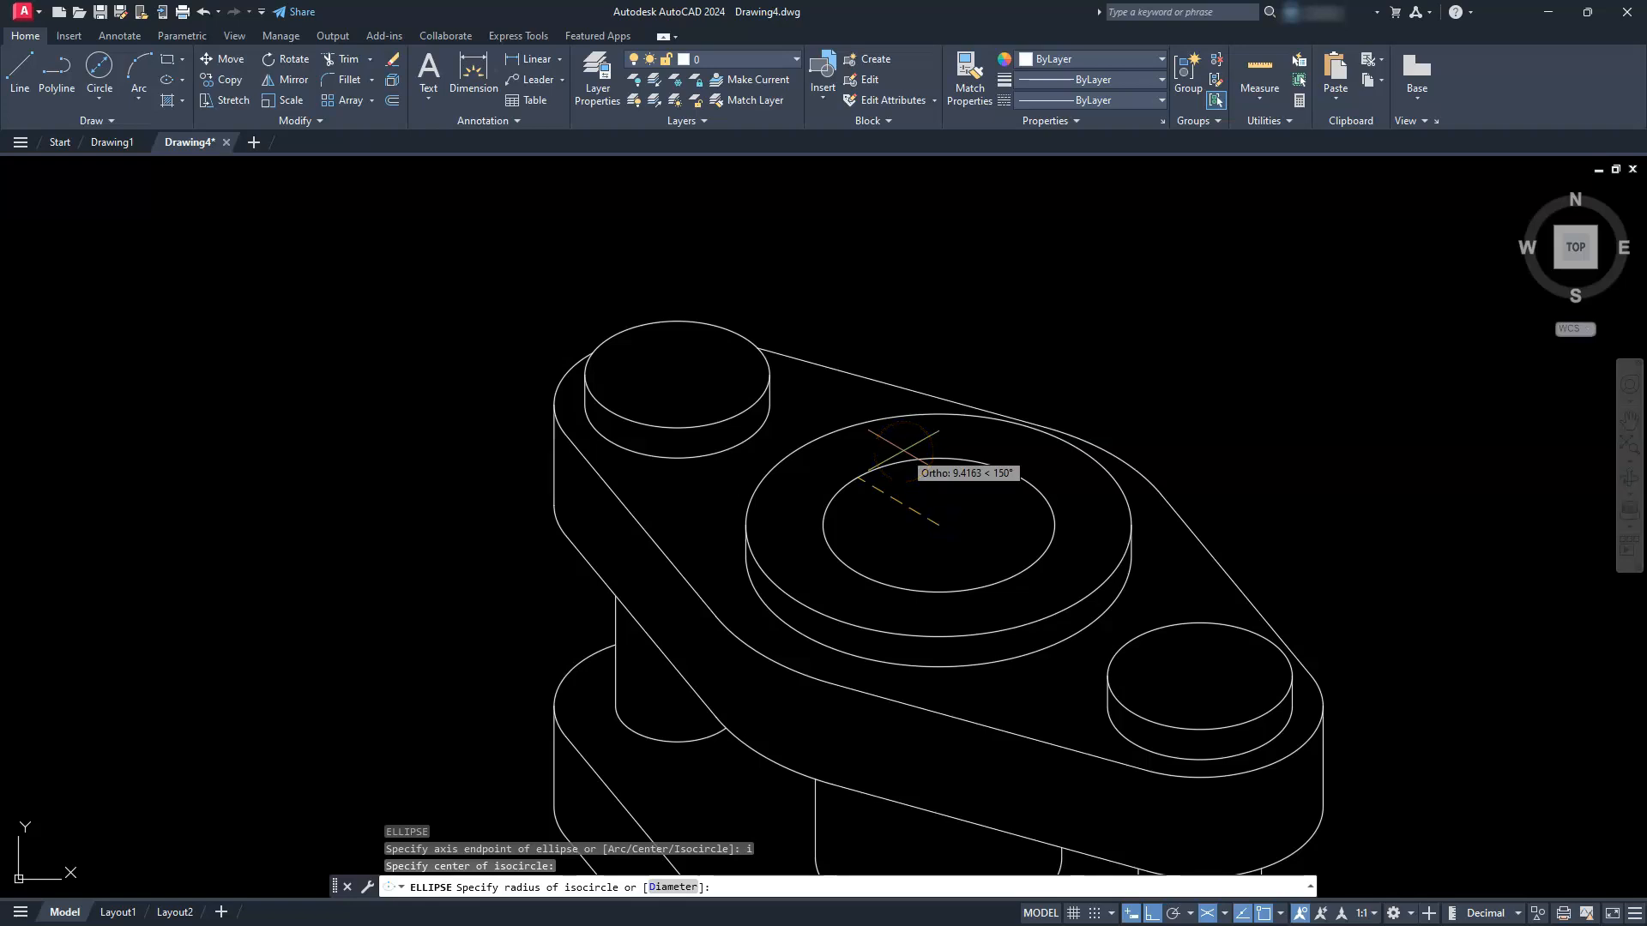
{"action": "type", "text": "d"}
{"action": "key", "text": "Return"}
{"action": "type", "text": "20"}
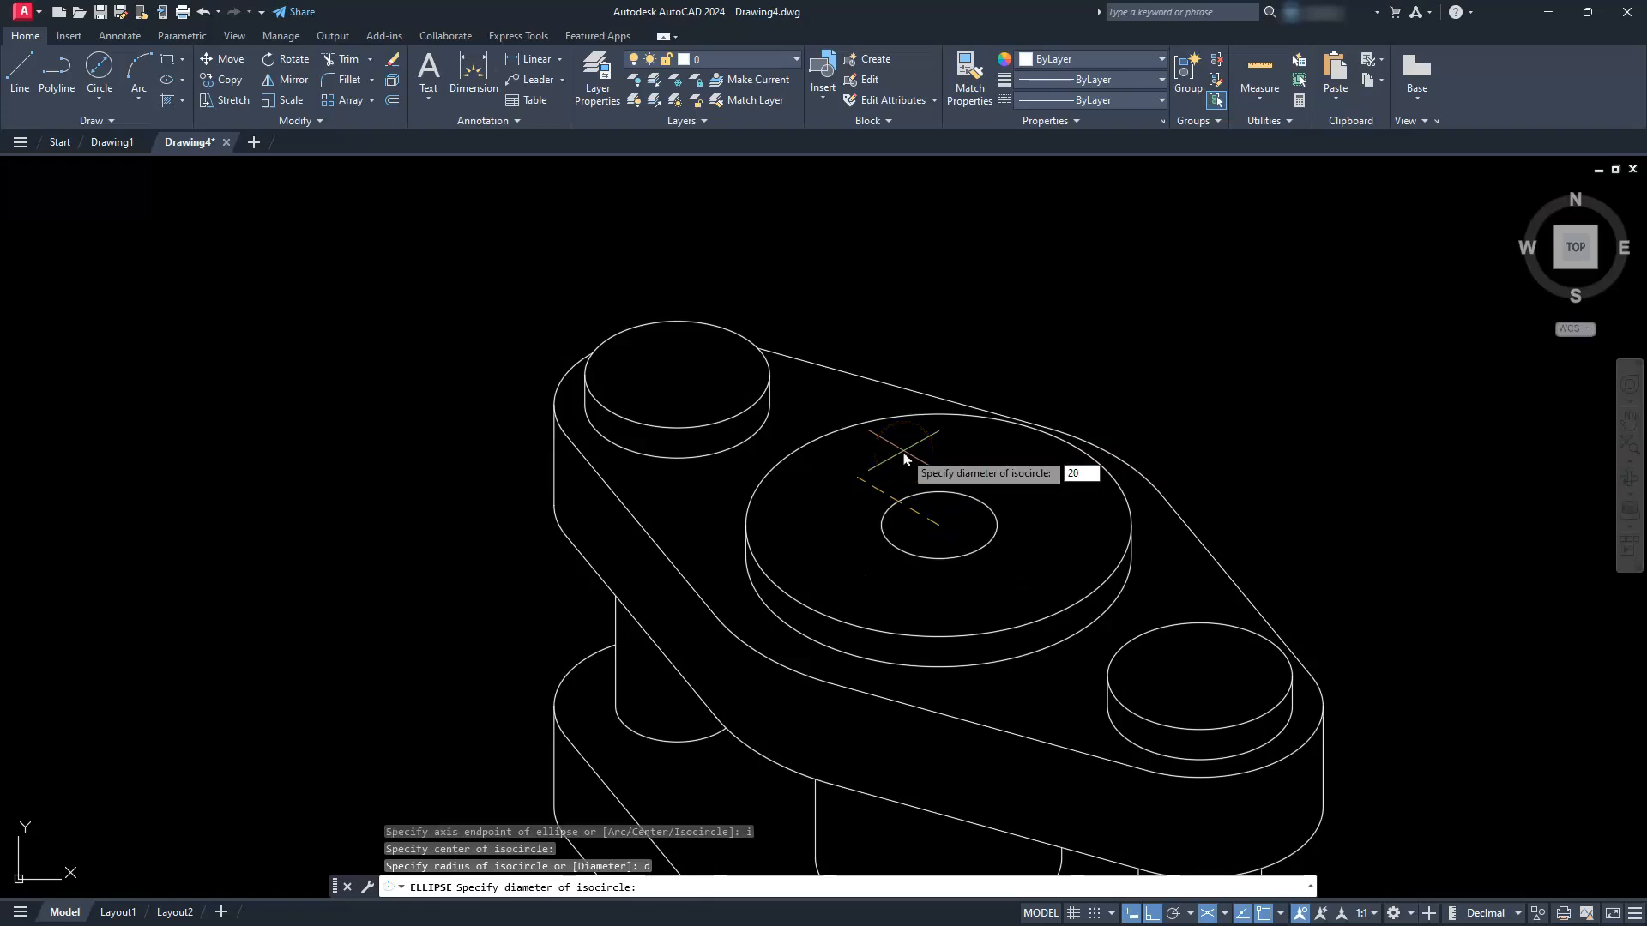
{"action": "key", "text": "Return"}
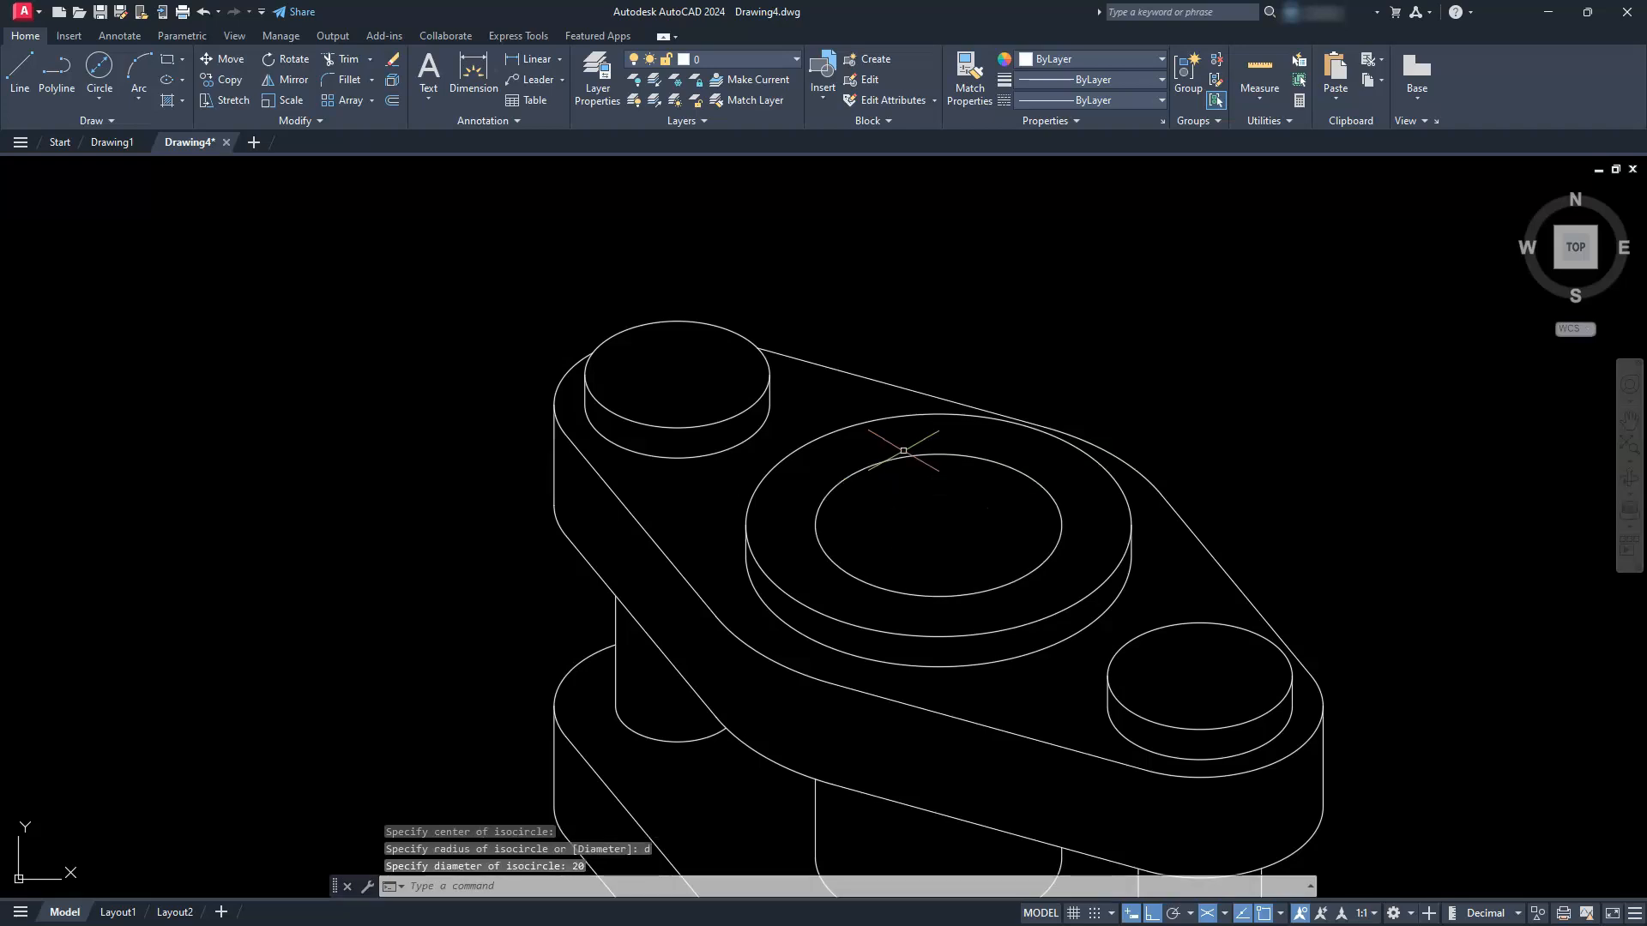
Draw an isocircle of diameter 10 at the centre of the upper-left boss's top face.
{"action": "type", "text": "el"}
{"action": "key", "text": "Return"}
{"action": "type", "text": "i"}
{"action": "key", "text": "Return"}
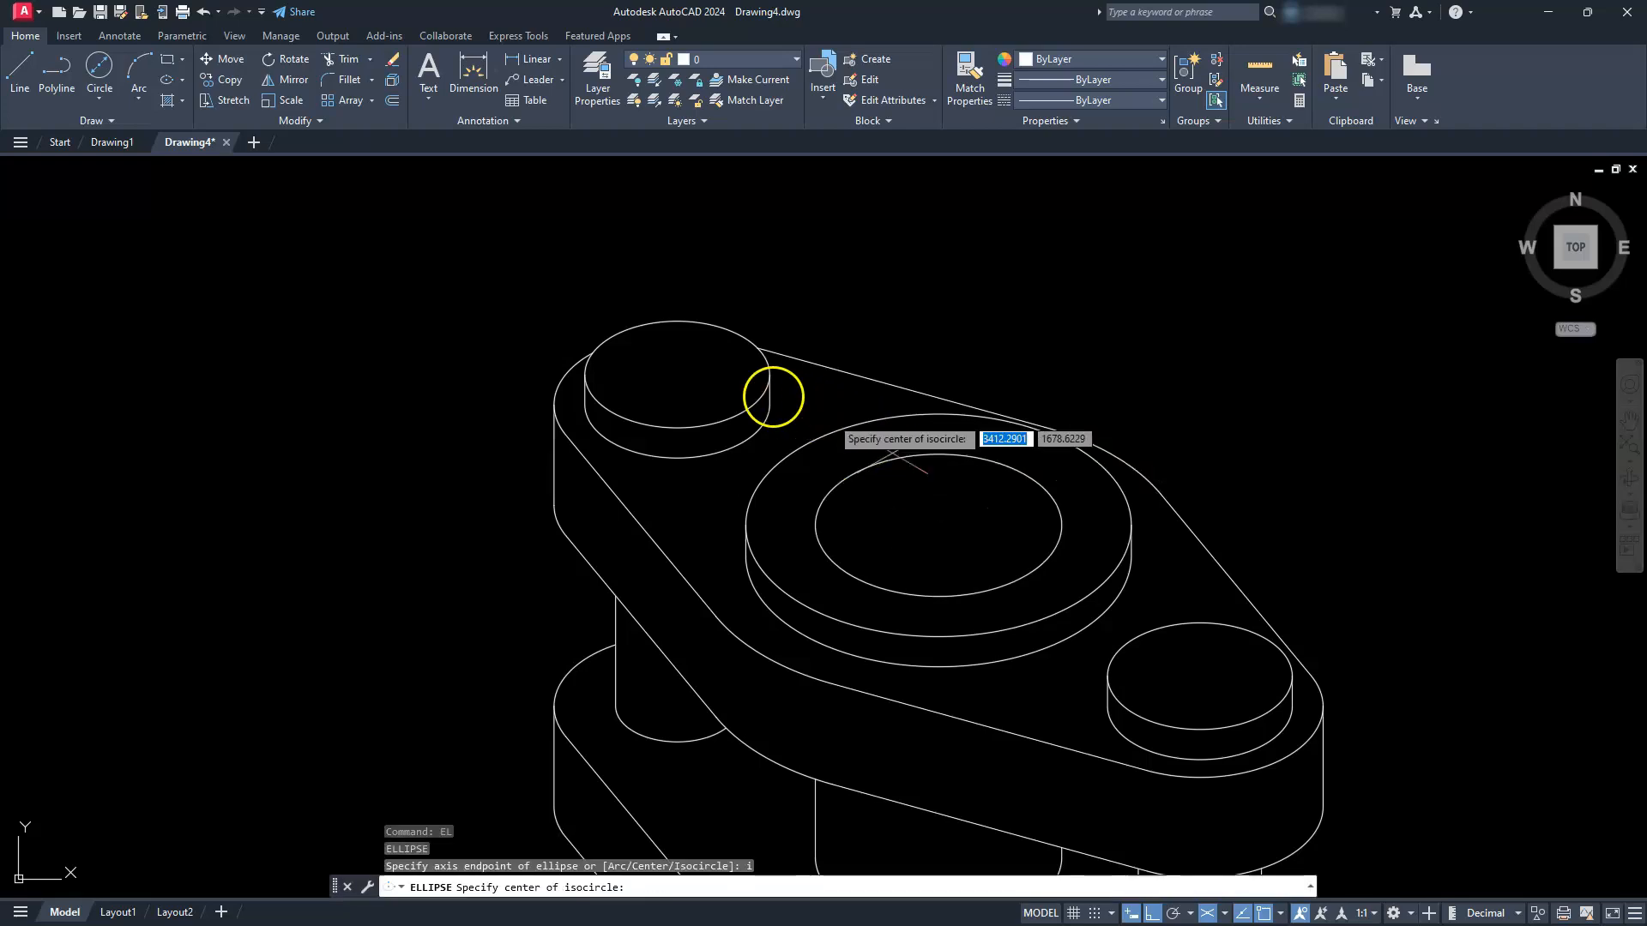
{"action": "left_click", "coordinate": [678, 375]}
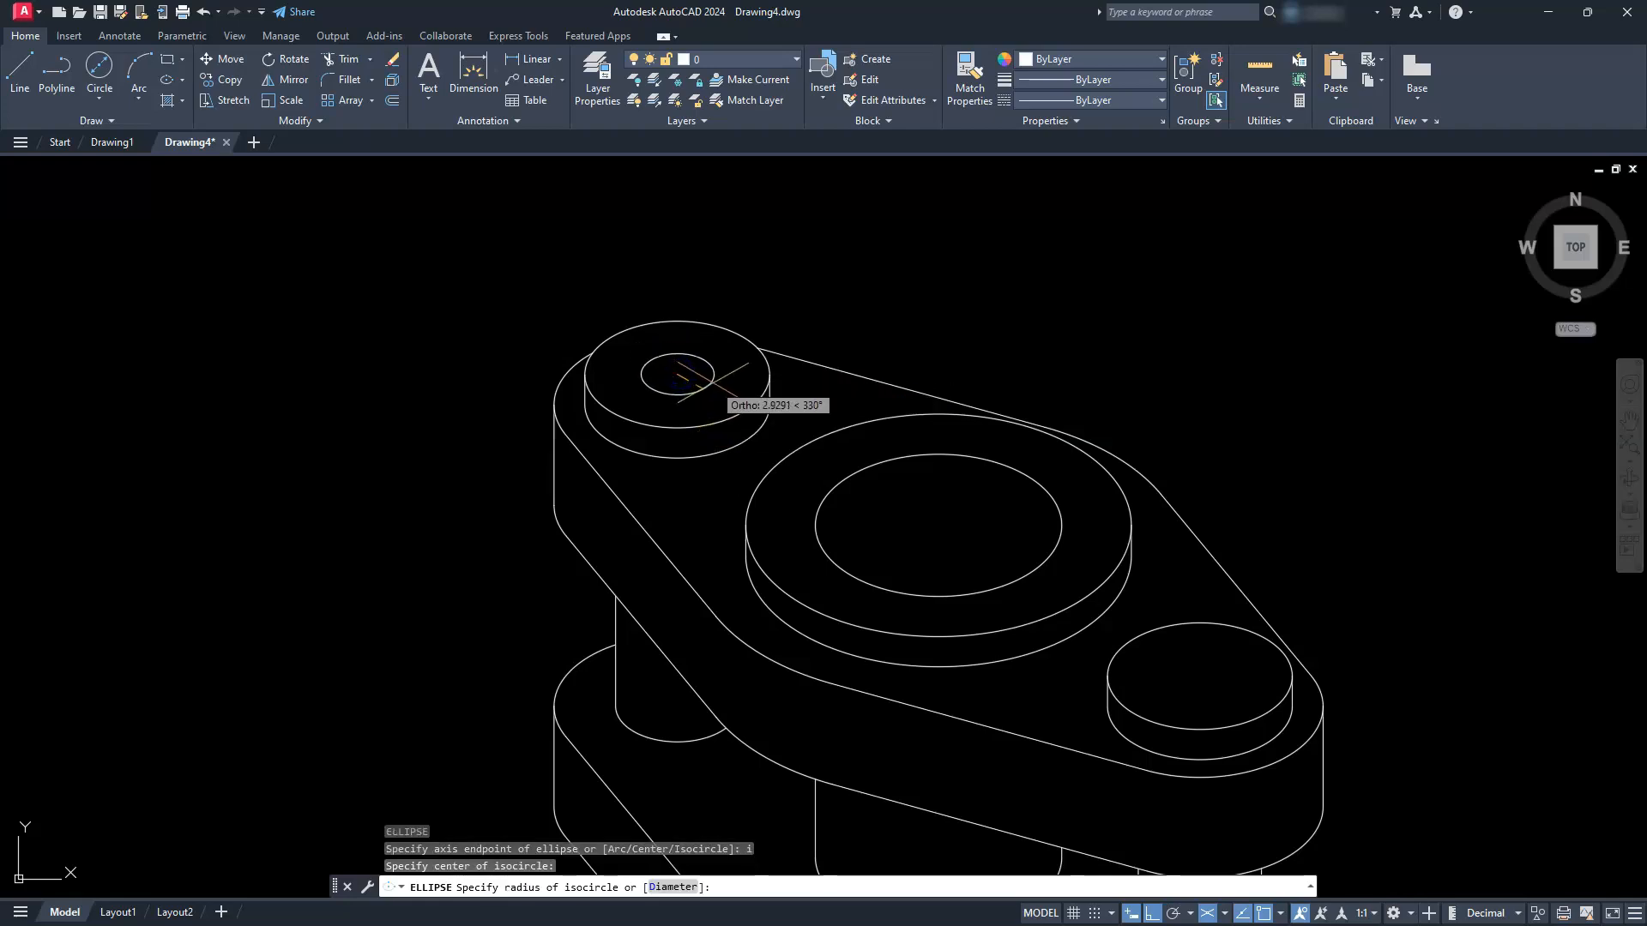
{"action": "type", "text": "d"}
{"action": "key", "text": "Return"}
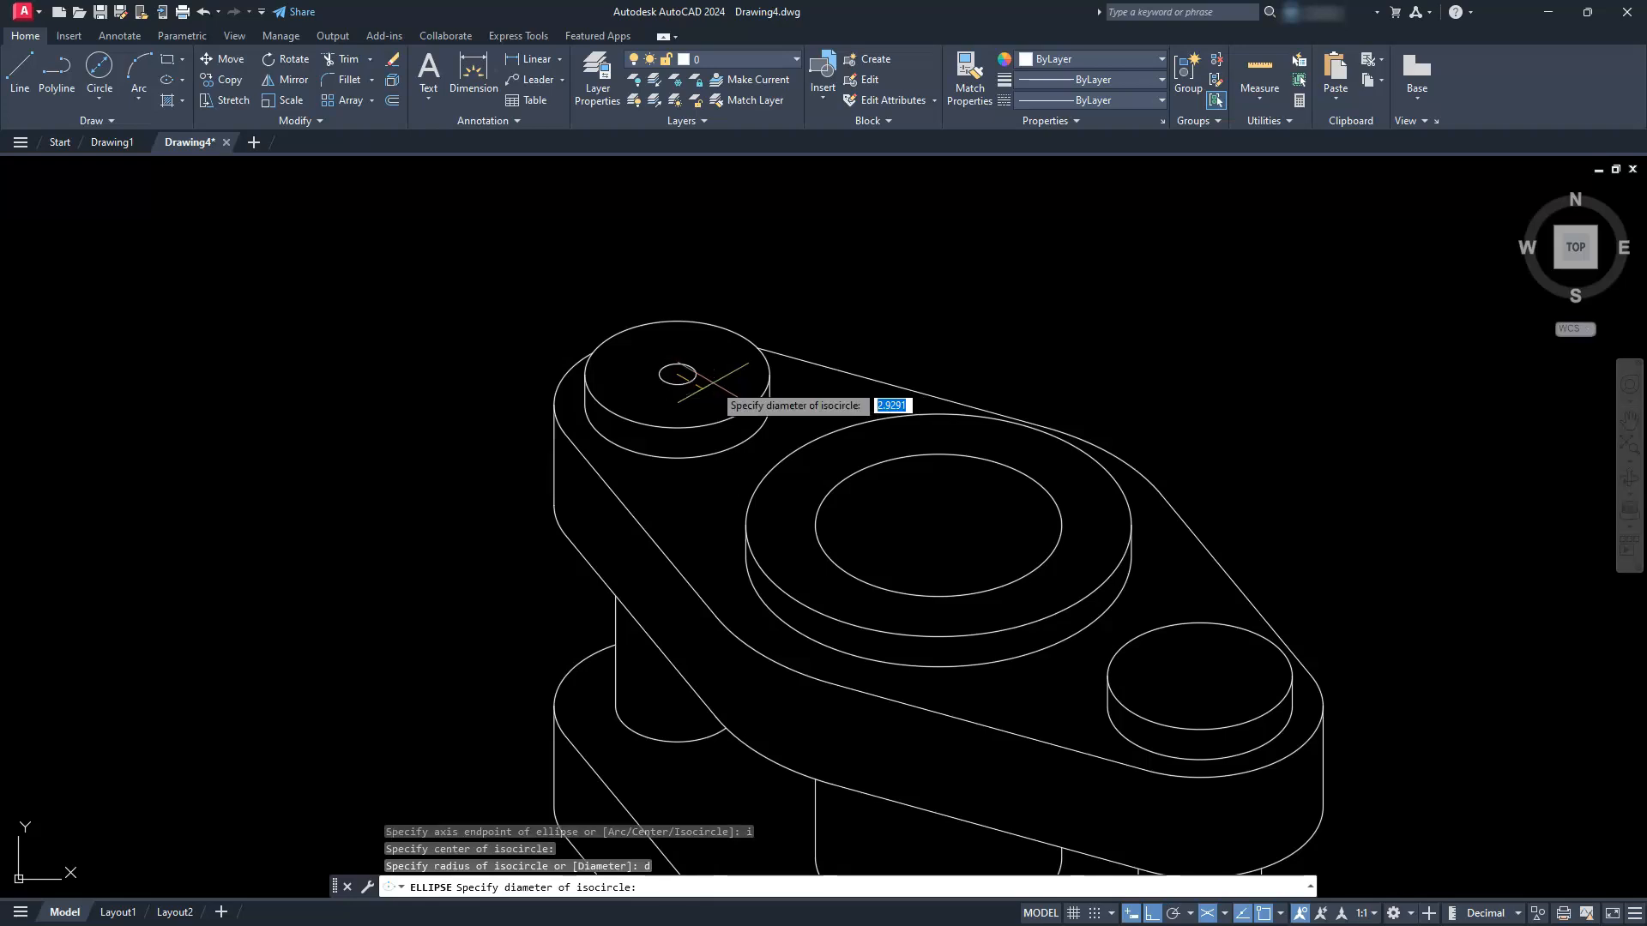
{"action": "type", "text": "10"}
{"action": "key", "text": "Return"}
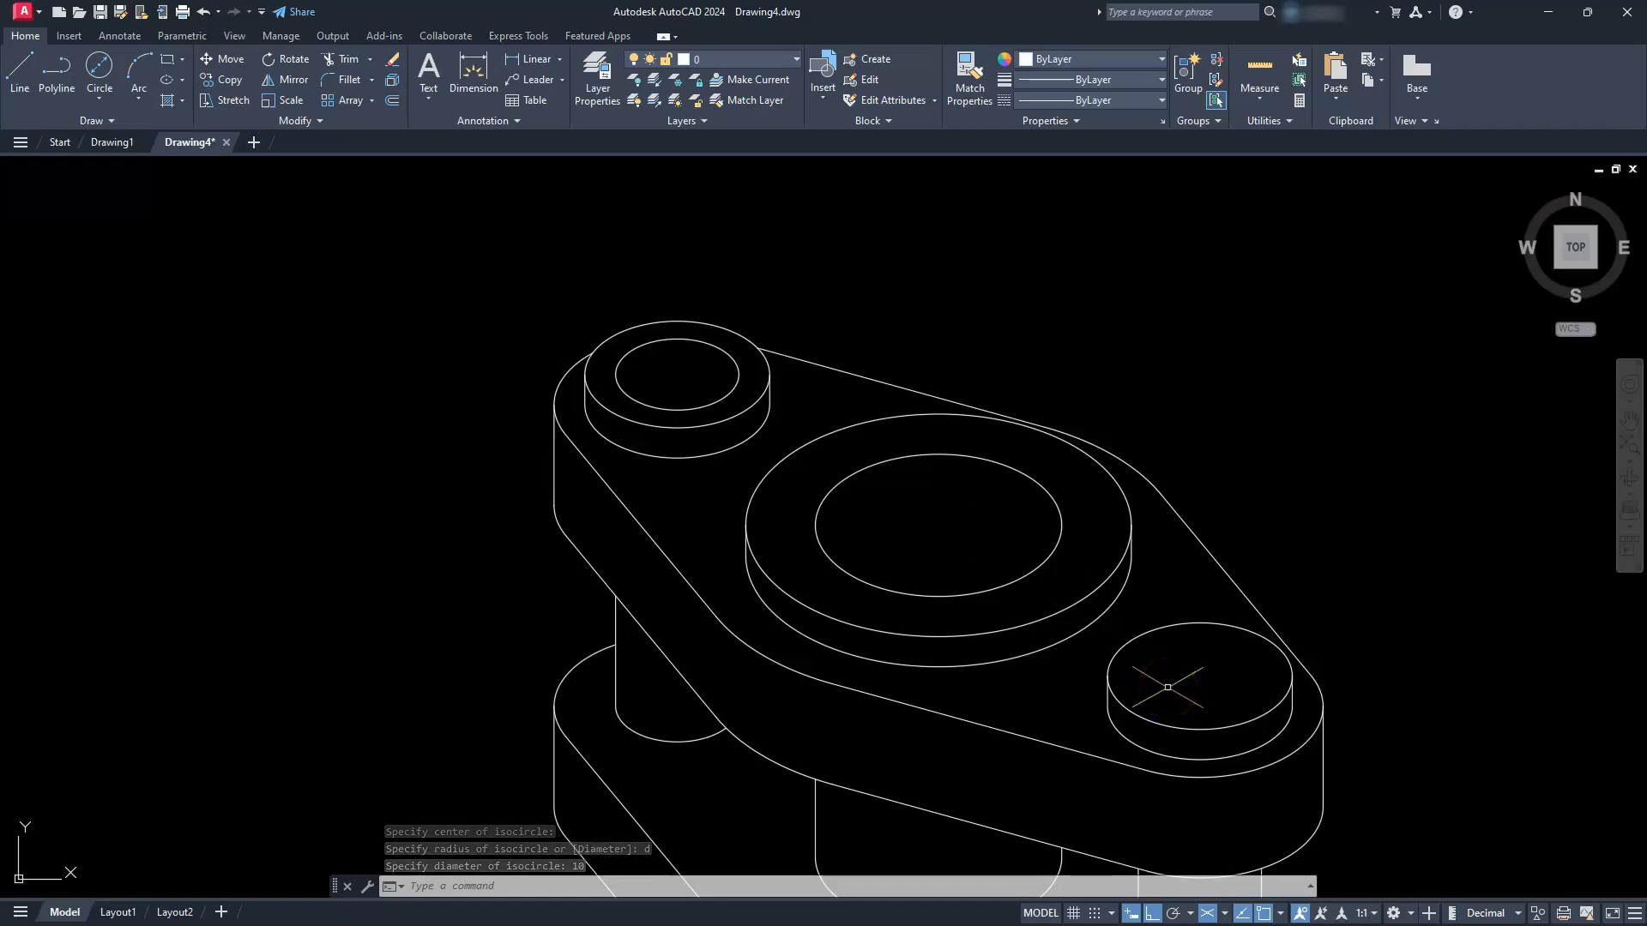
Draw an isocircle of diameter 10 at the centre of the lower-right boss's top face.
{"action": "type", "text": "e"}
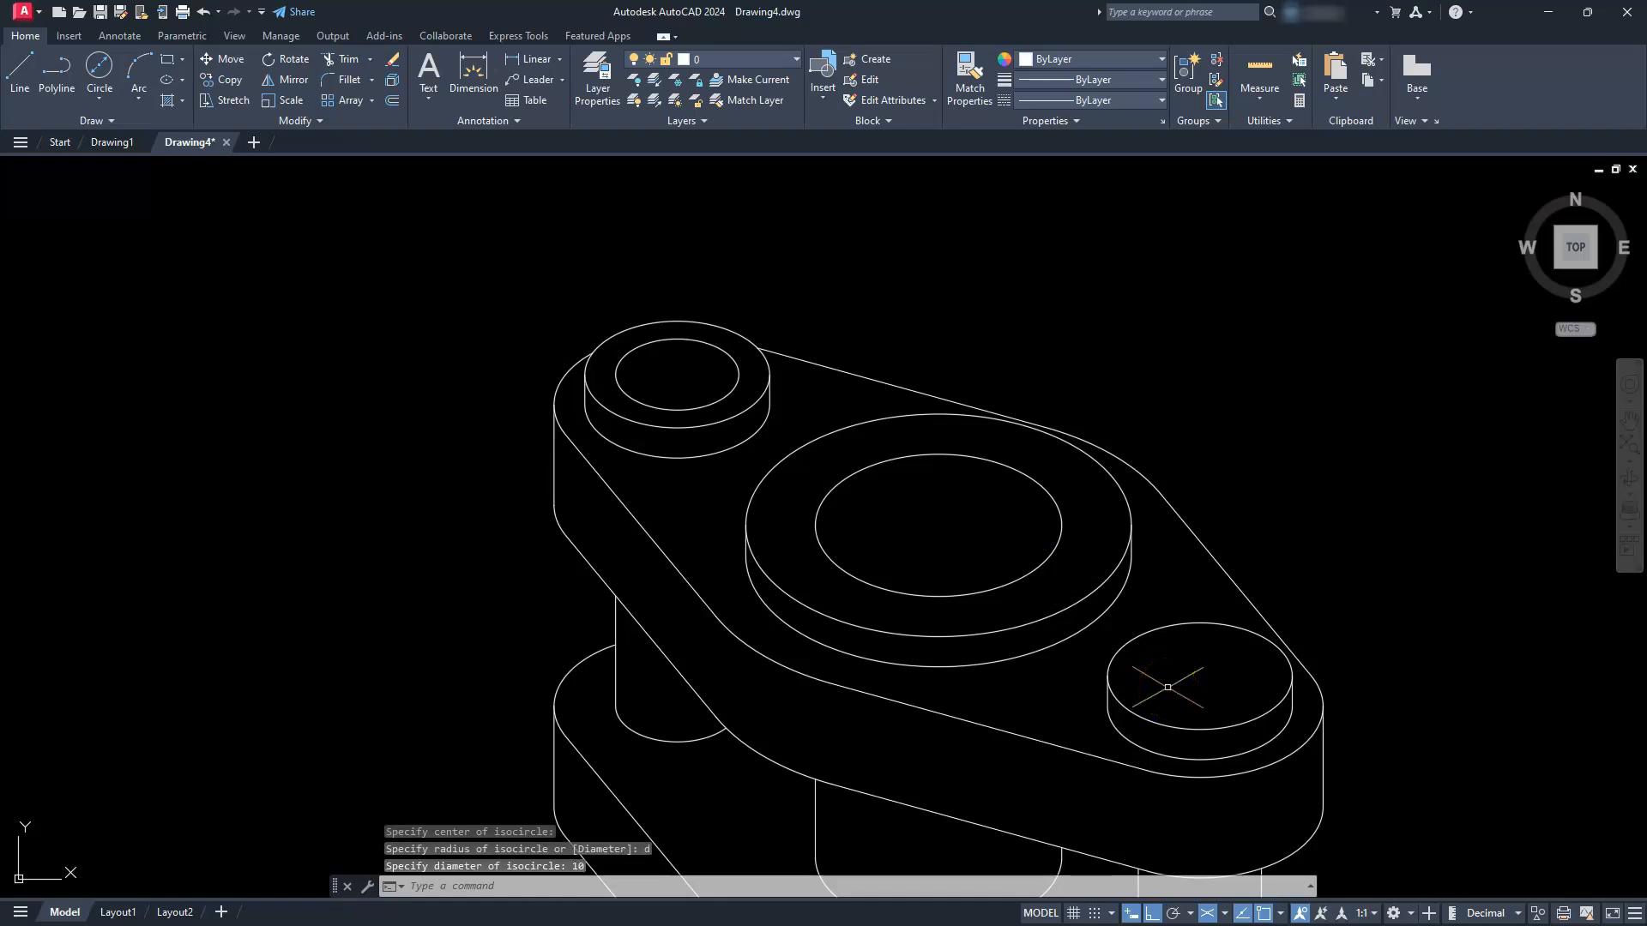
{"action": "type", "text": "el"}
{"action": "key", "text": "Return"}
{"action": "type", "text": "i"}
{"action": "key", "text": "Return"}
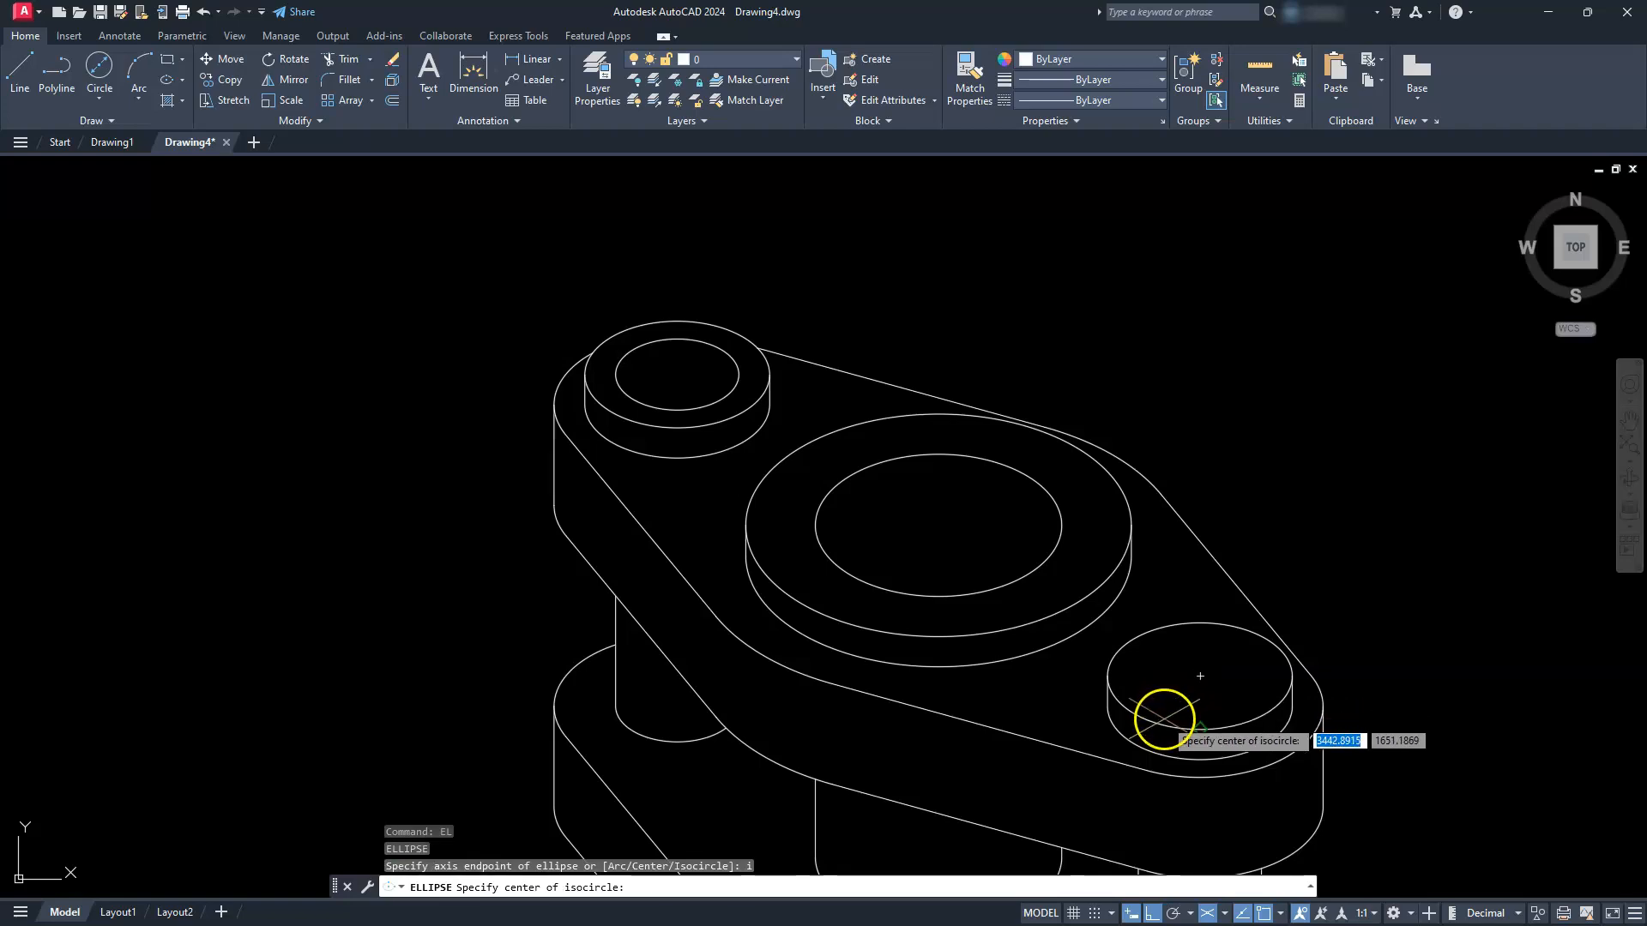
{"action": "left_click", "coordinate": [1200, 677]}
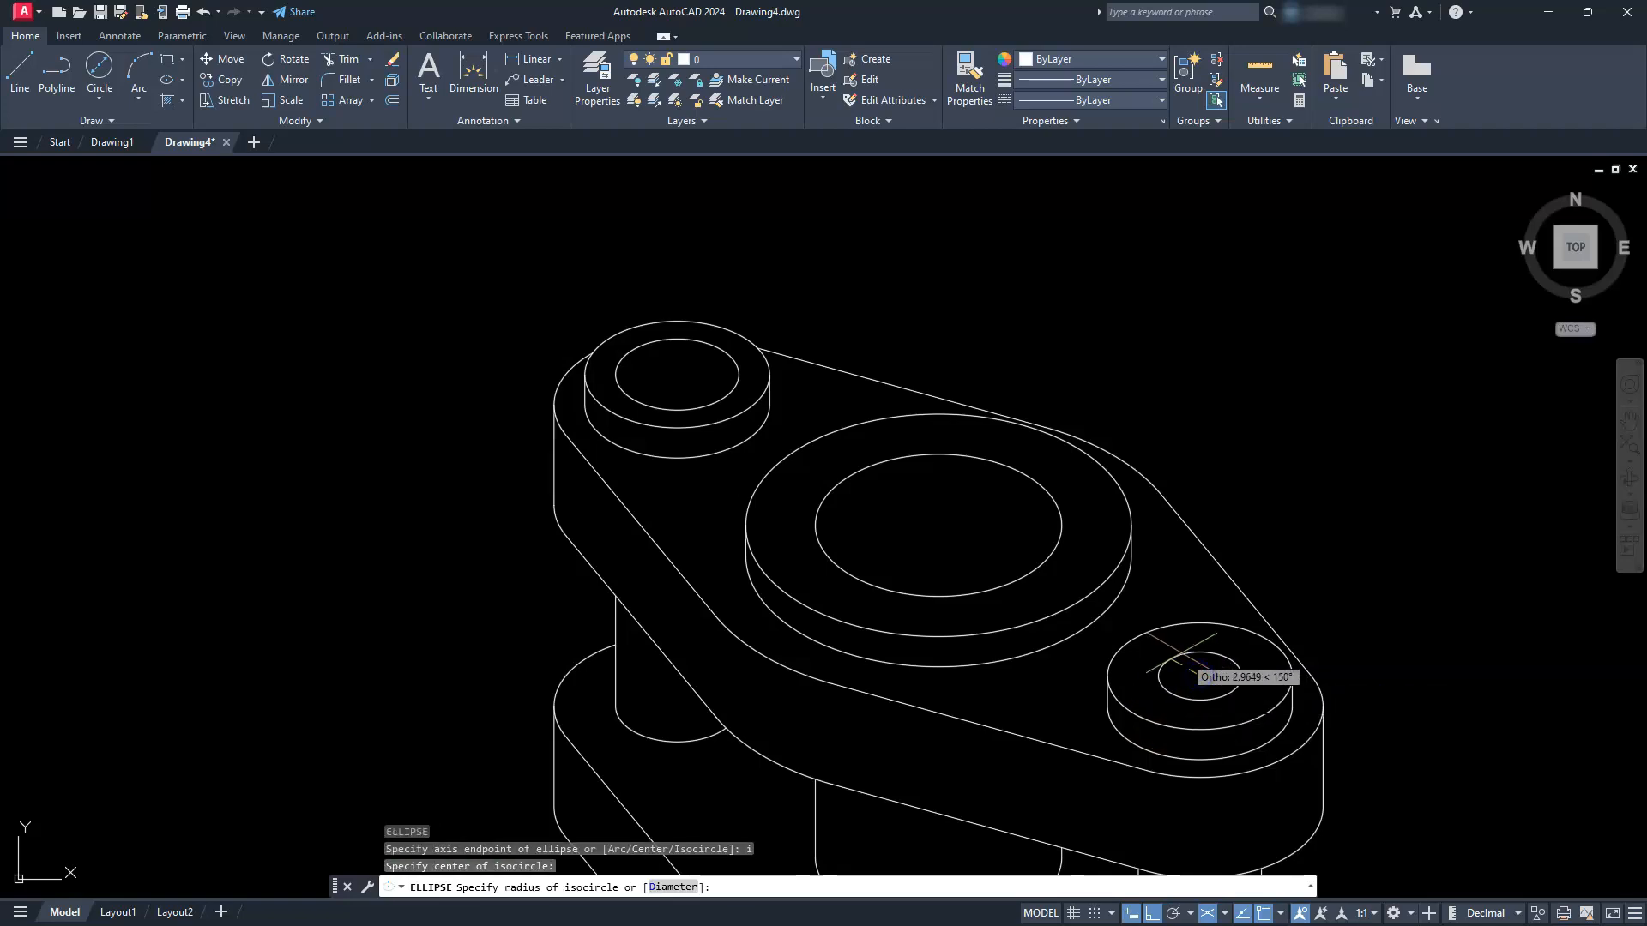
{"action": "type", "text": "d"}
{"action": "key", "text": "Return"}
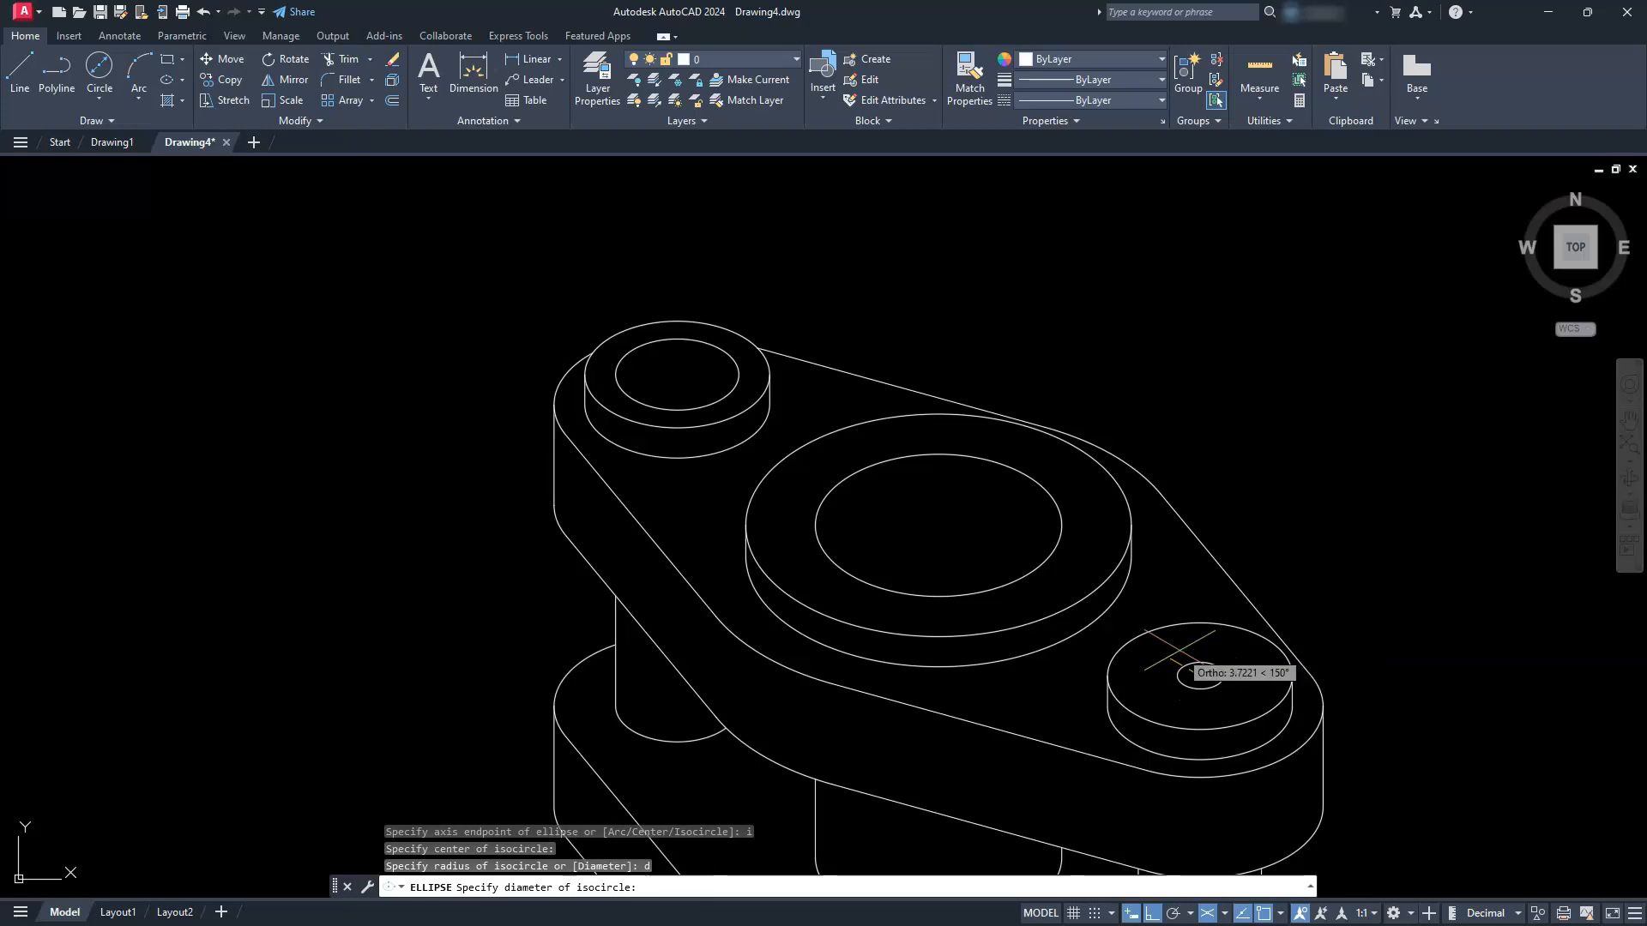
{"action": "key", "text": "Escape"}
{"action": "key", "text": "Escape"}
{"action": "key", "text": "Escape"}
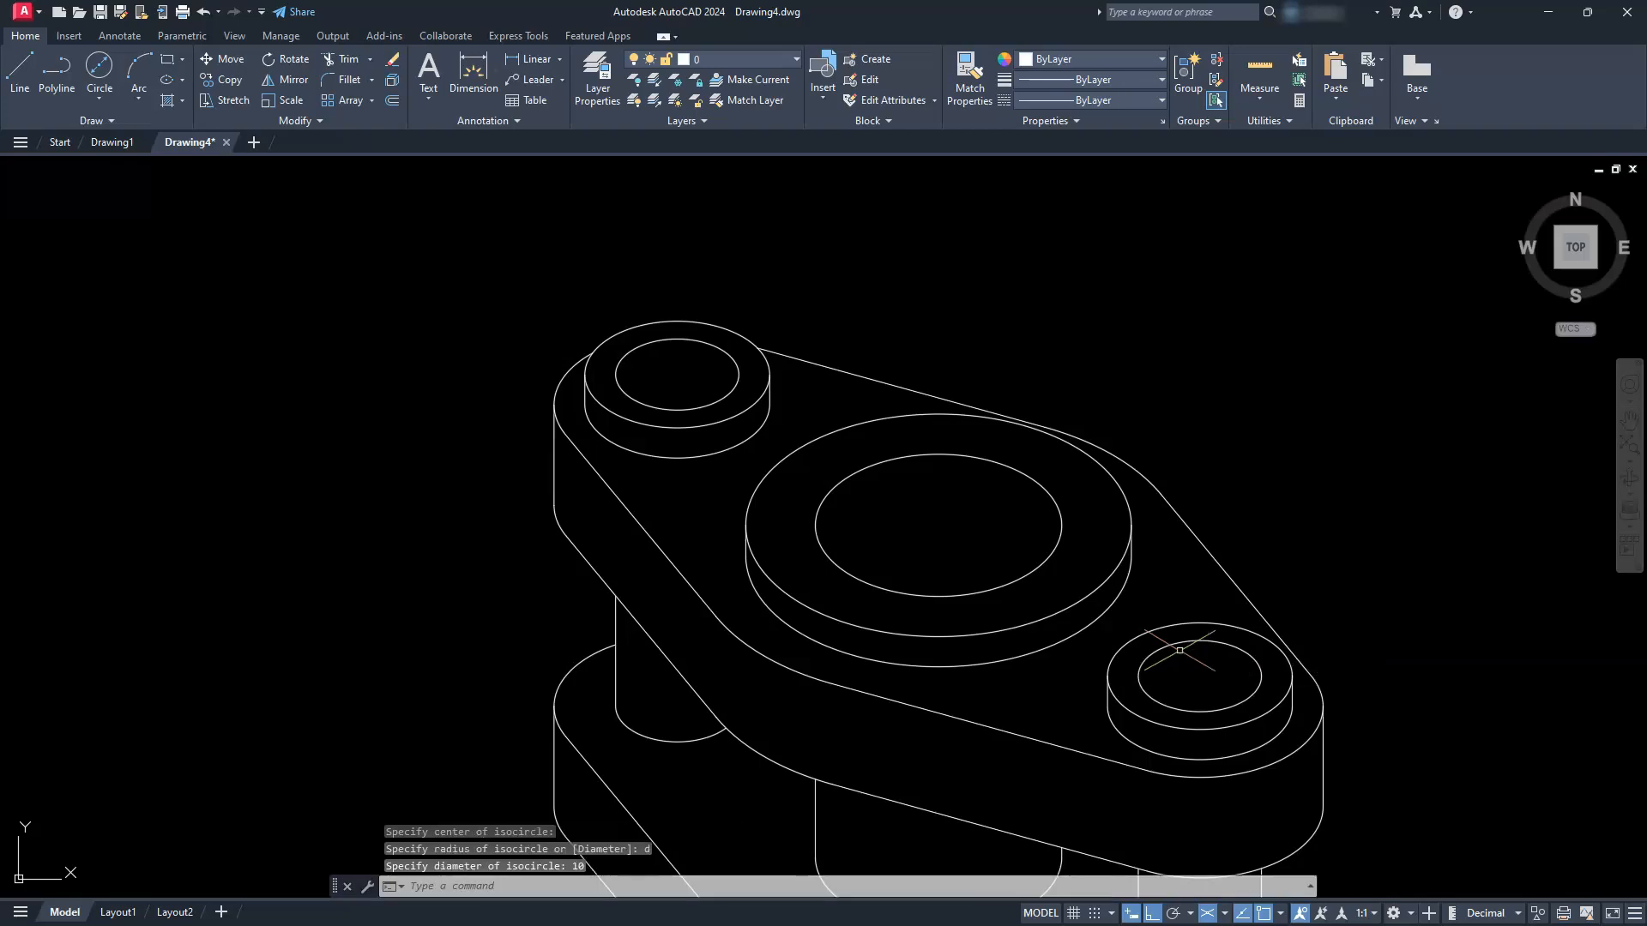
Turn off isometric drafting to return to orthographic mode.
{"action": "scroll", "coordinate": [1131, 537], "scroll_direction": "down", "scroll_amount": 2}
{"action": "mouse_move", "coordinate": [1124, 583]}
{"action": "middle_mouse_down"}
{"action": "mouse_move", "coordinate": [985, 449]}
{"action": "mouse_move", "coordinate": [946, 455]}
{"action": "middle_mouse_up"}
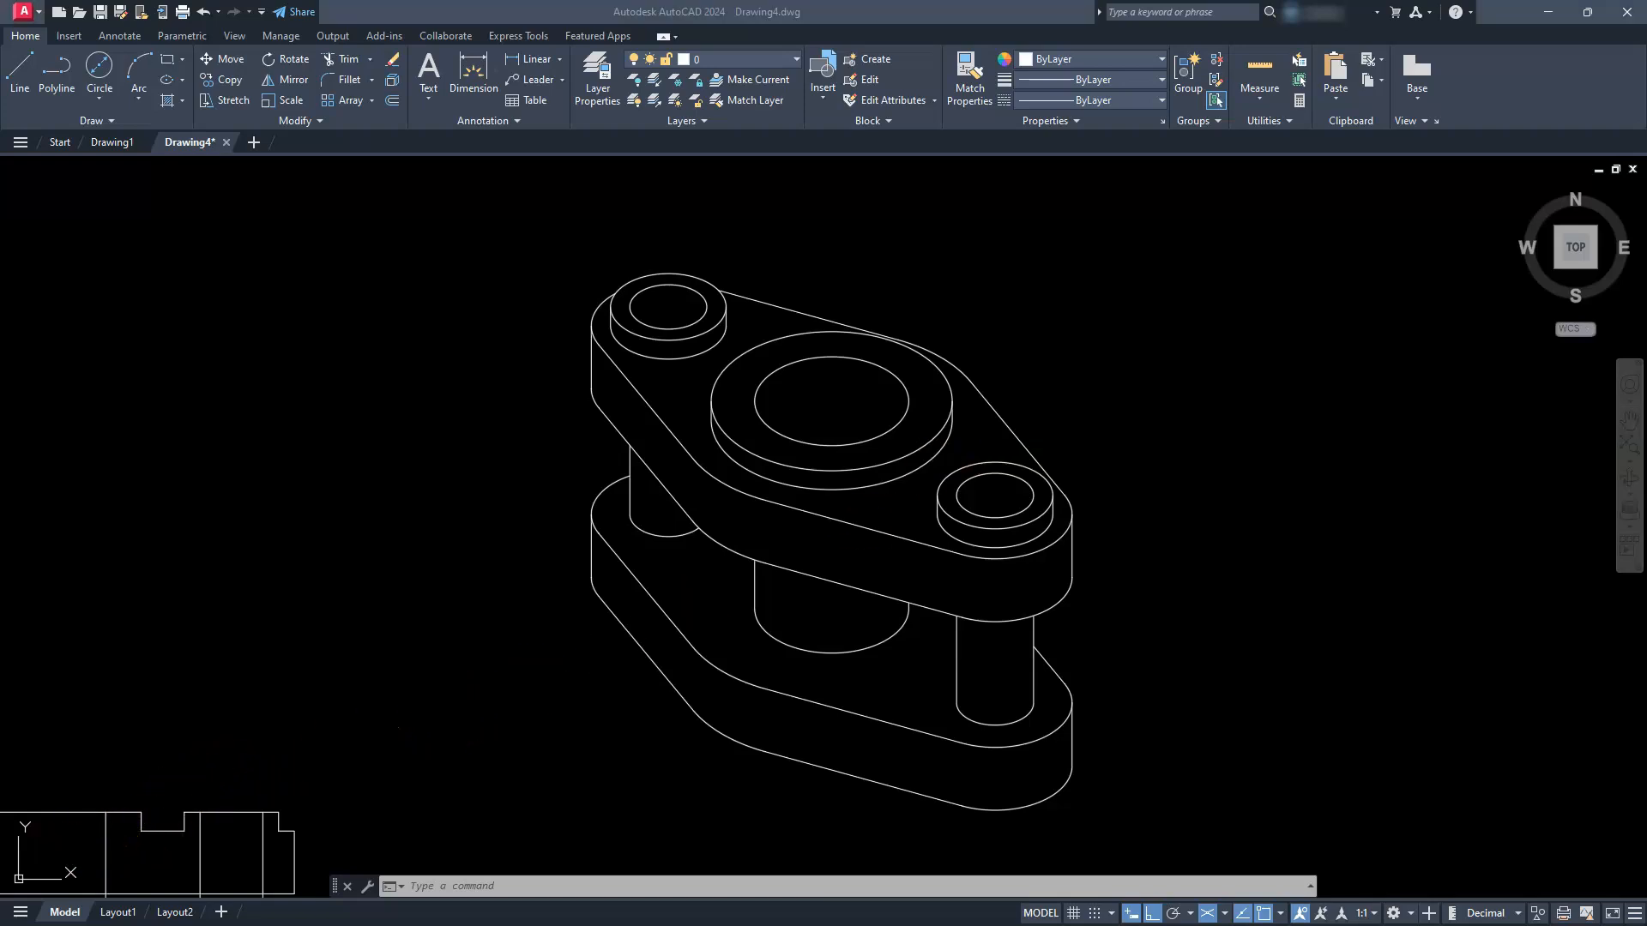
{"action": "left_click", "coordinate": [237, 645]}
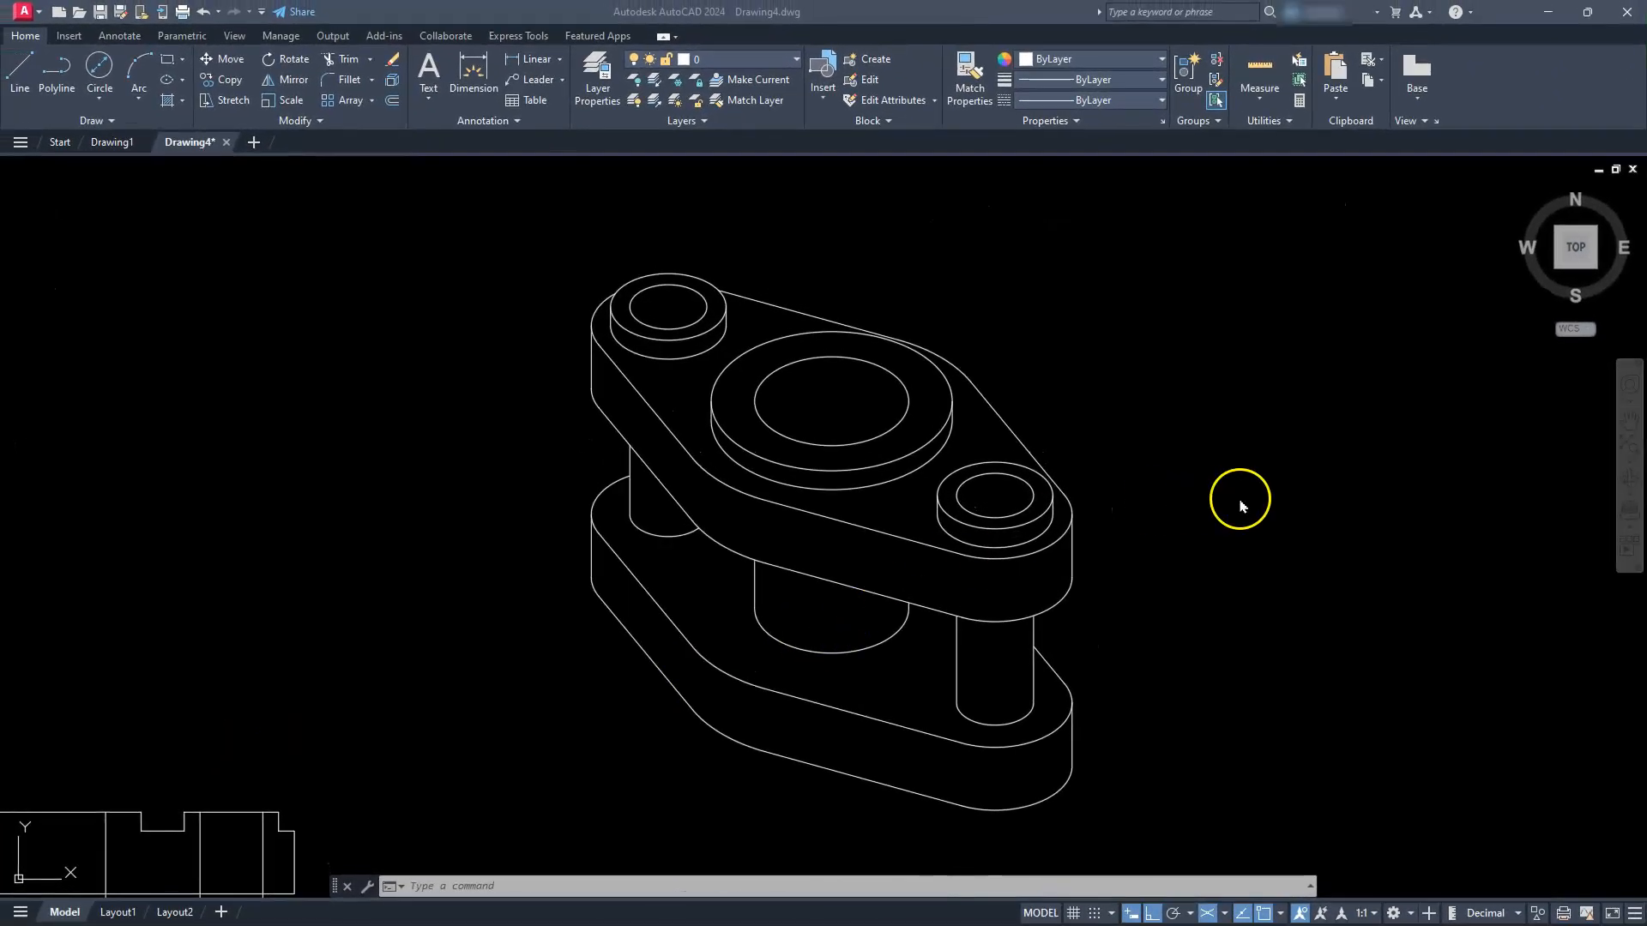
{"action": "left_click", "coordinate": [1627, 444]}
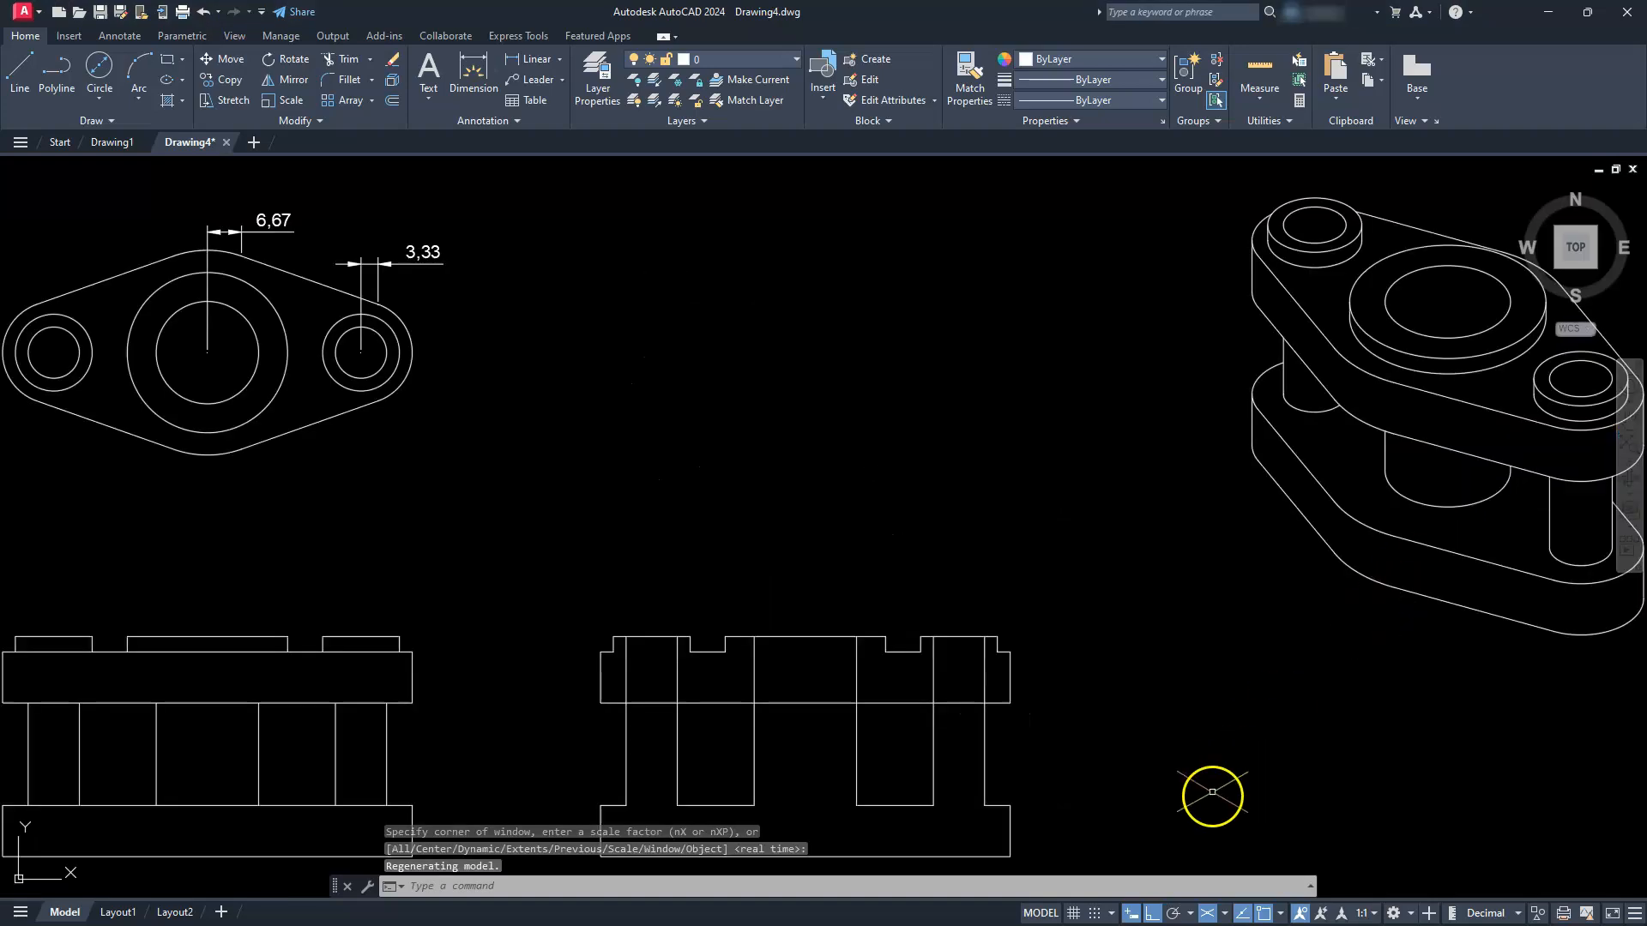
{"action": "left_click", "coordinate": [1223, 916]}
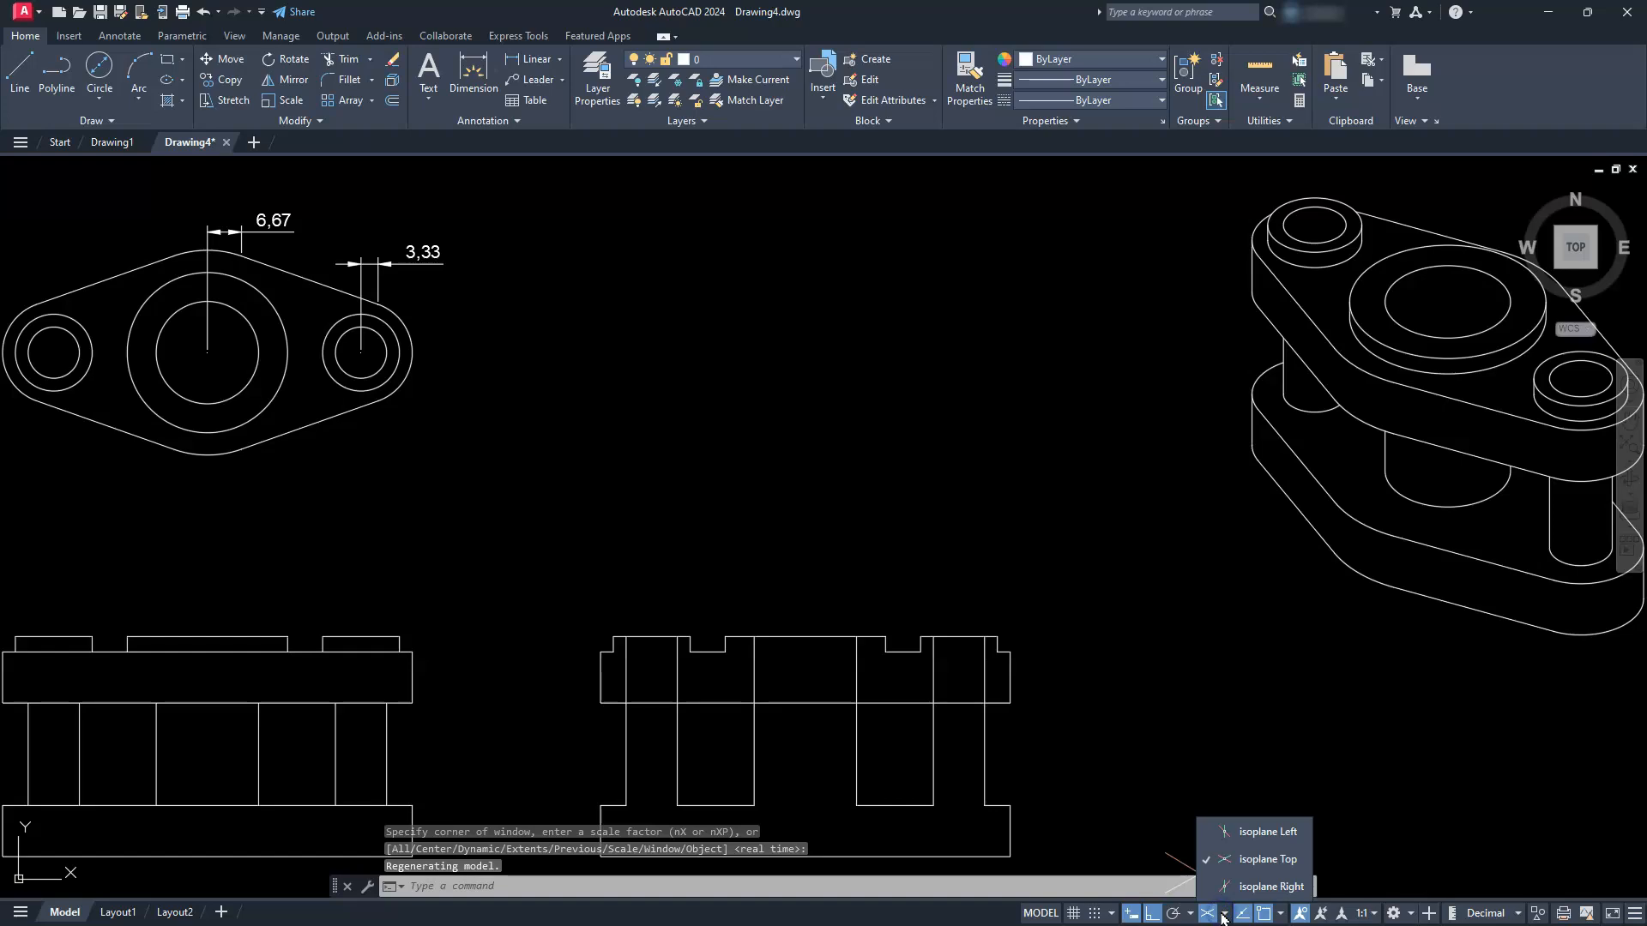
{"action": "left_click", "coordinate": [1213, 918]}
{"action": "left_click", "coordinate": [1210, 915]}
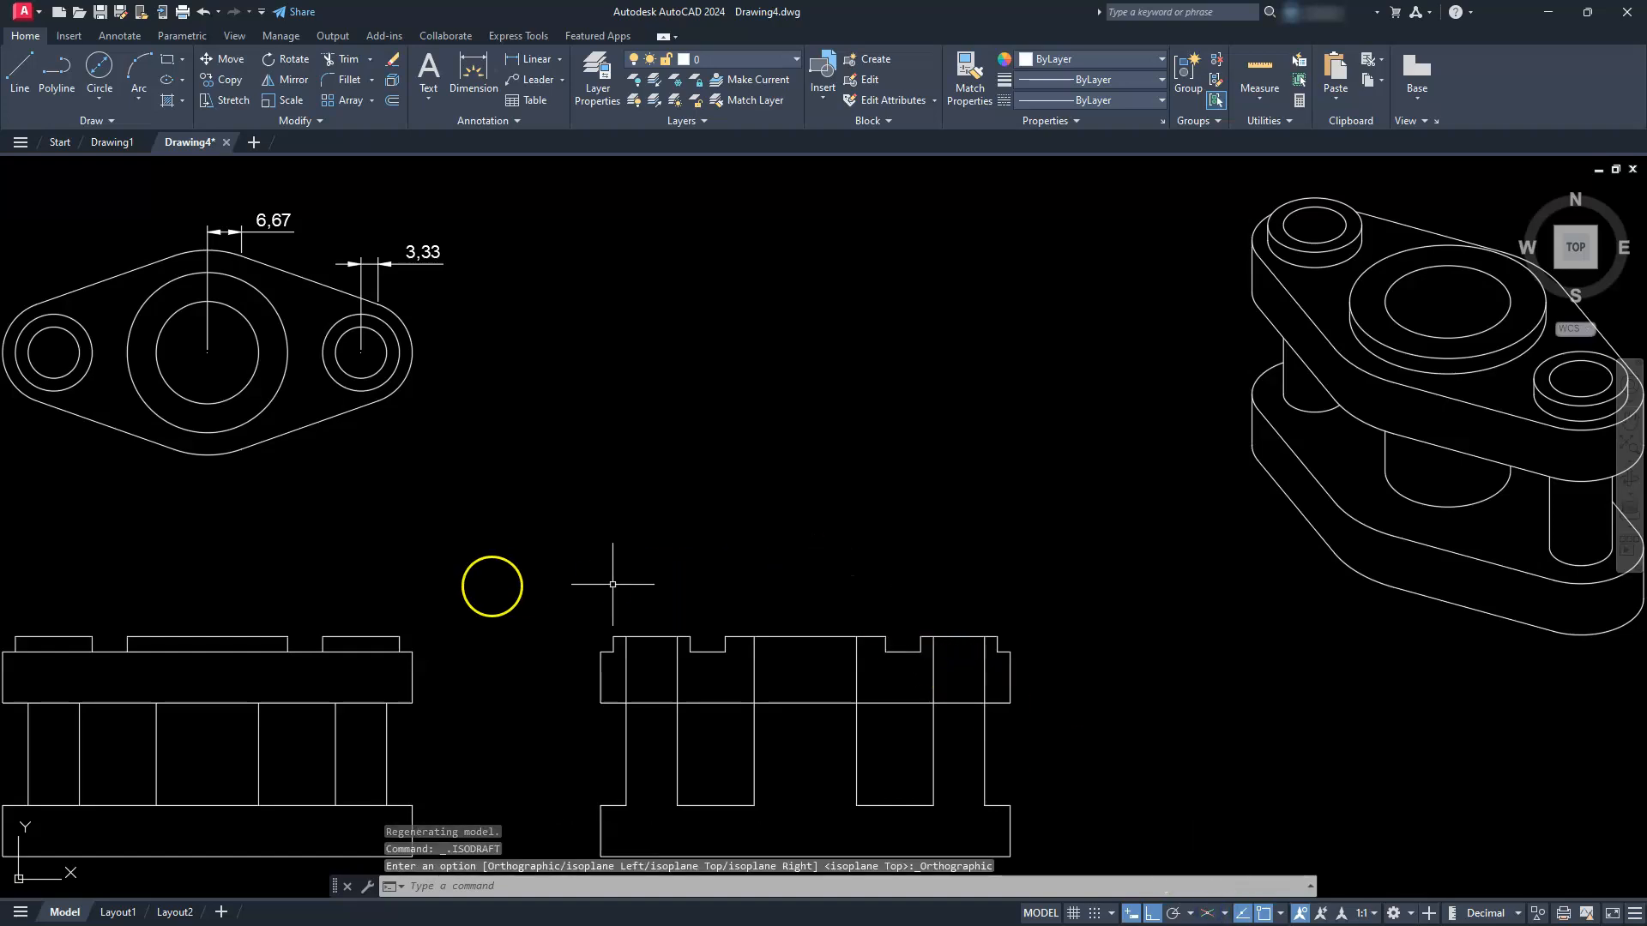
Delete the two horizontal dimensions above the flange's top view.
{"action": "mouse_move", "coordinate": [229, 656]}
{"action": "middle_mouse_down"}
{"action": "mouse_move", "coordinate": [504, 639]}
{"action": "mouse_move", "coordinate": [640, 698]}
{"action": "middle_mouse_up"}
{"action": "left_click", "coordinate": [796, 232]}
{"action": "left_click", "coordinate": [624, 271]}
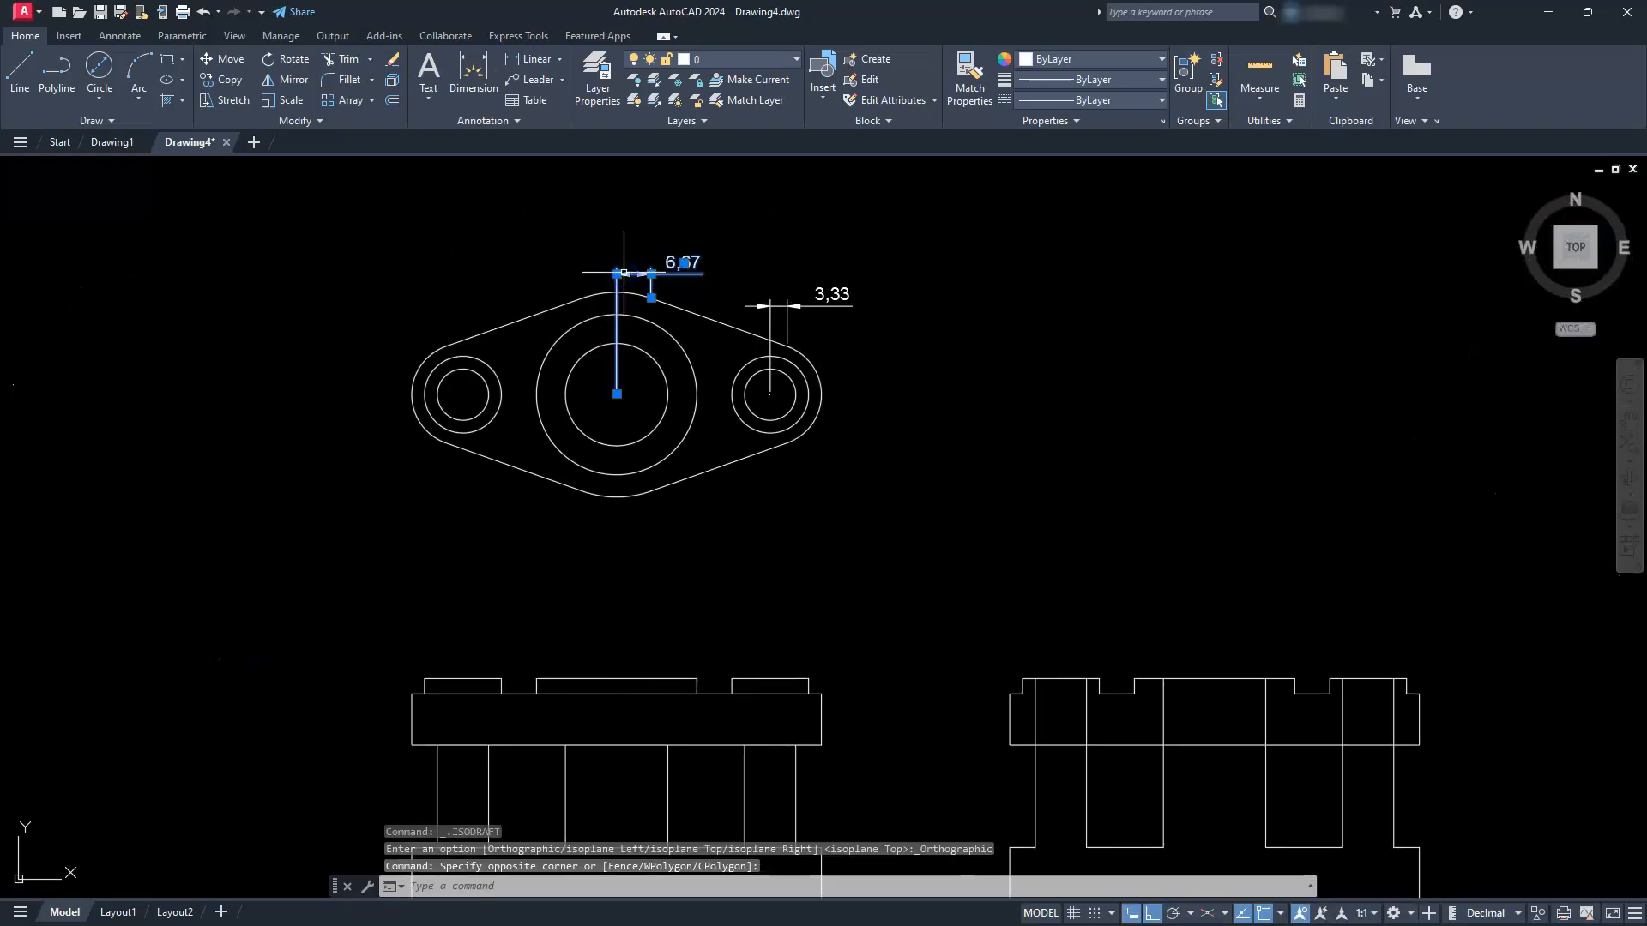
{"action": "key", "text": "Delete"}
{"action": "left_click", "coordinate": [808, 301]}
{"action": "left_click", "coordinate": [783, 286]}
{"action": "key", "text": "Delete"}
Draw a 420 by 297 rectangle with its first corner at 0,0.
{"action": "middle_click_drag", "start_coordinate": [577, 592], "coordinate": [861, 382]}
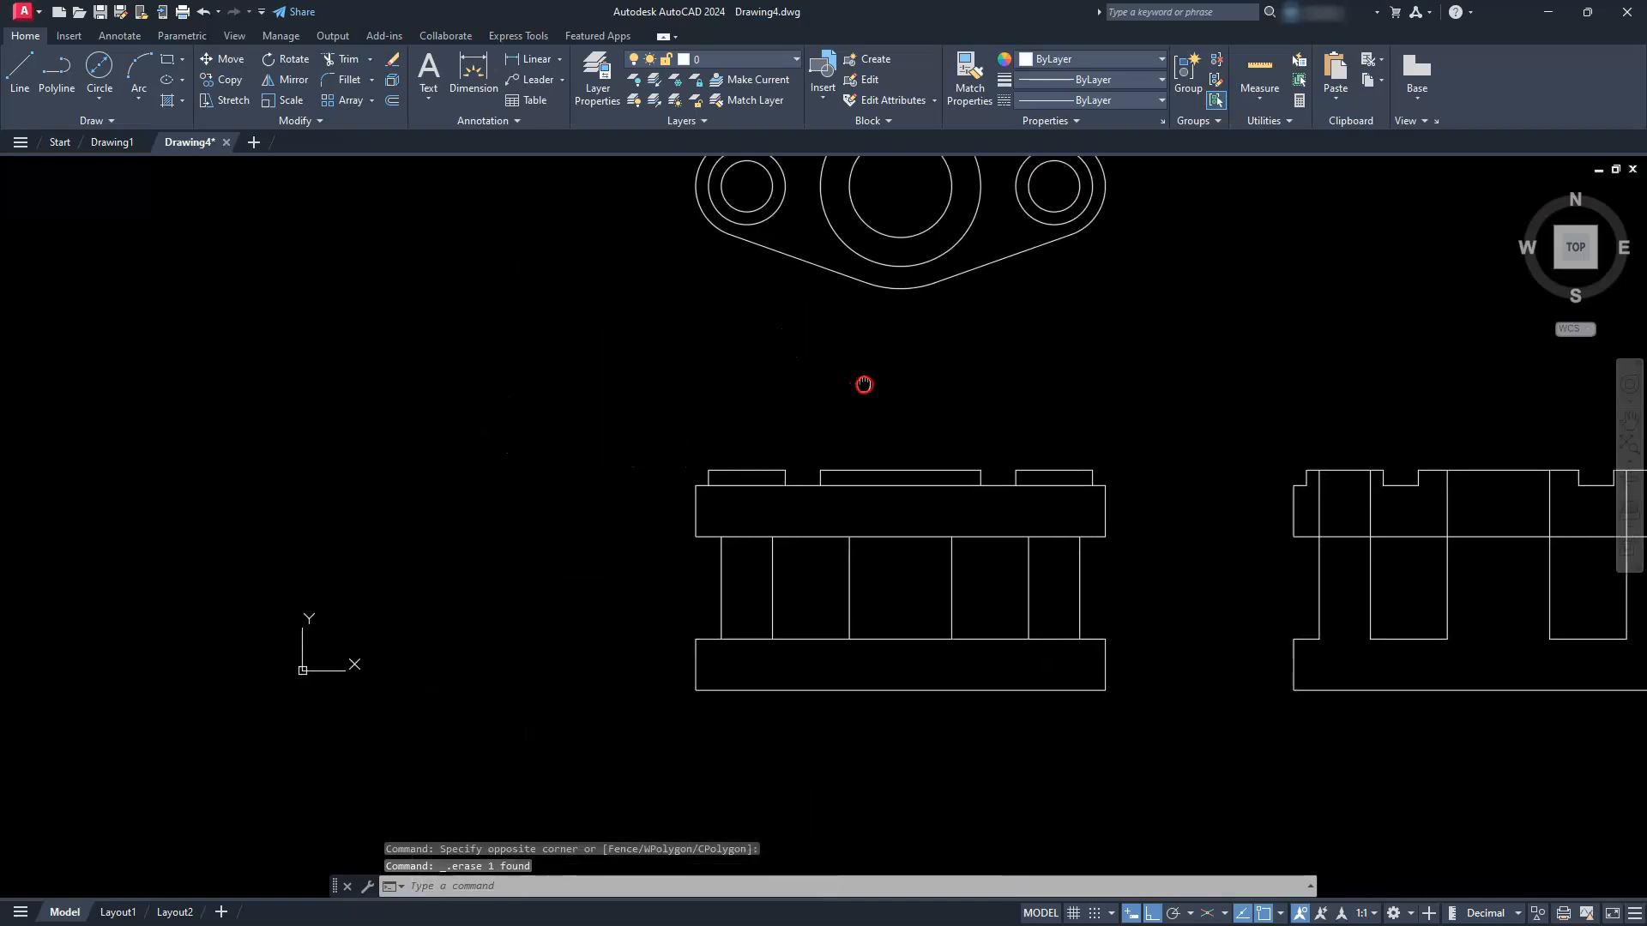
{"action": "middle_click_drag", "start_coordinate": [338, 617], "coordinate": [559, 611]}
{"action": "middle_click_drag", "start_coordinate": [493, 680], "coordinate": [0, 858]}
{"action": "middle_click", "coordinate": [526, 578]}
{"action": "middle_click", "coordinate": [526, 577]}
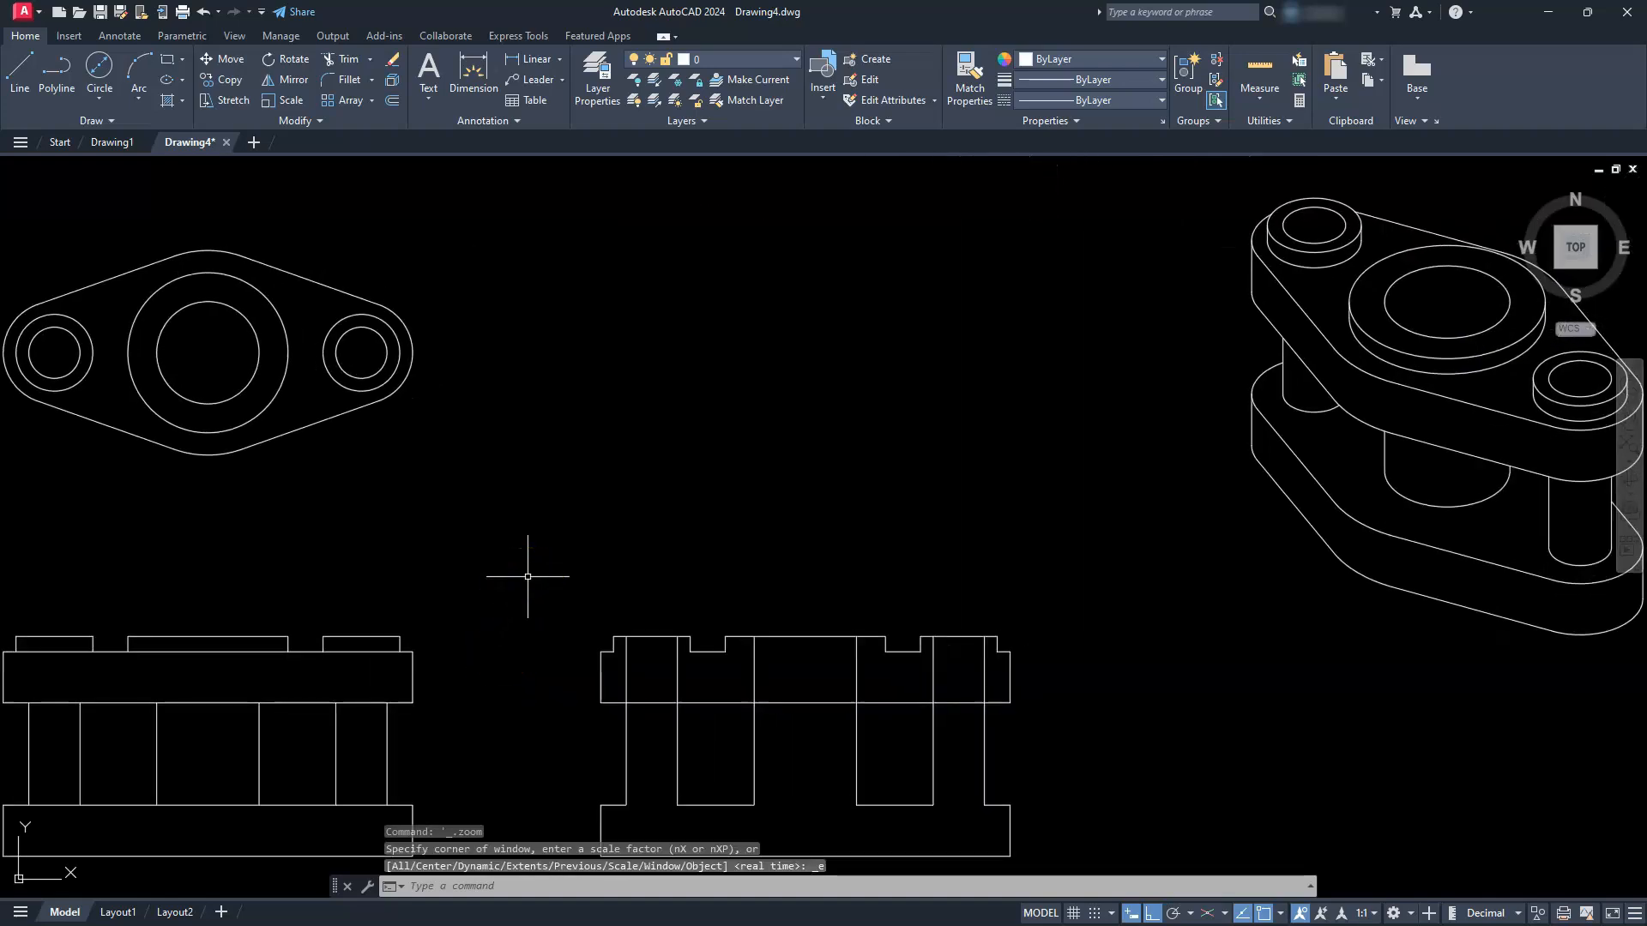
{"action": "left_click", "coordinate": [174, 61]}
{"action": "type", "text": "0,0"}
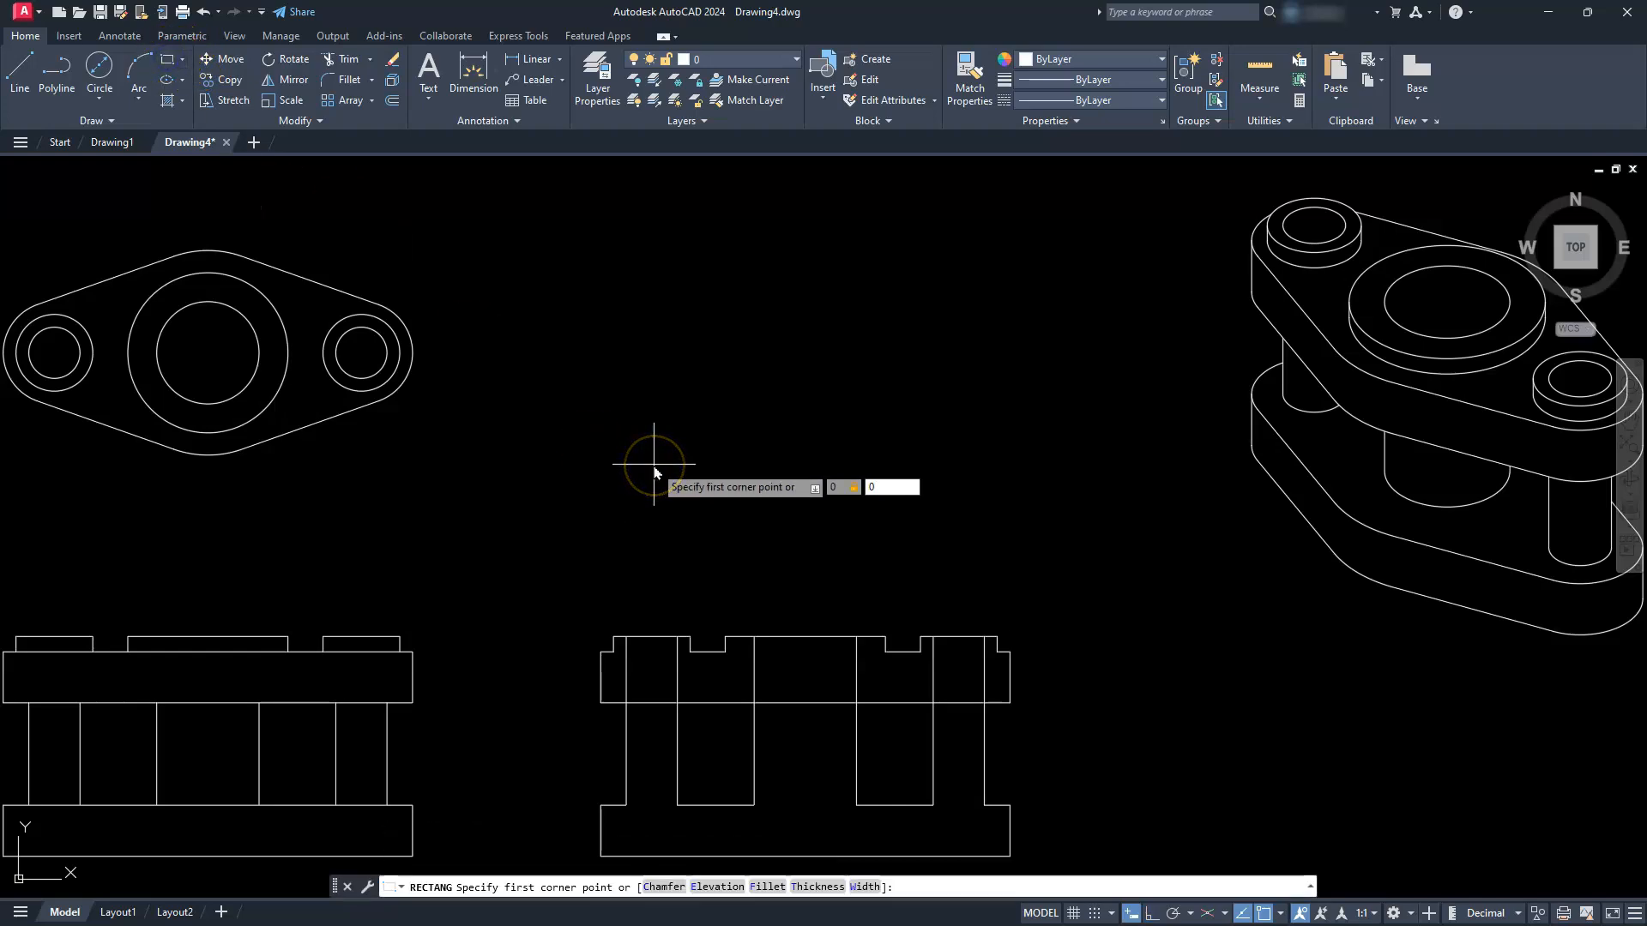
{"action": "key", "text": "Return"}
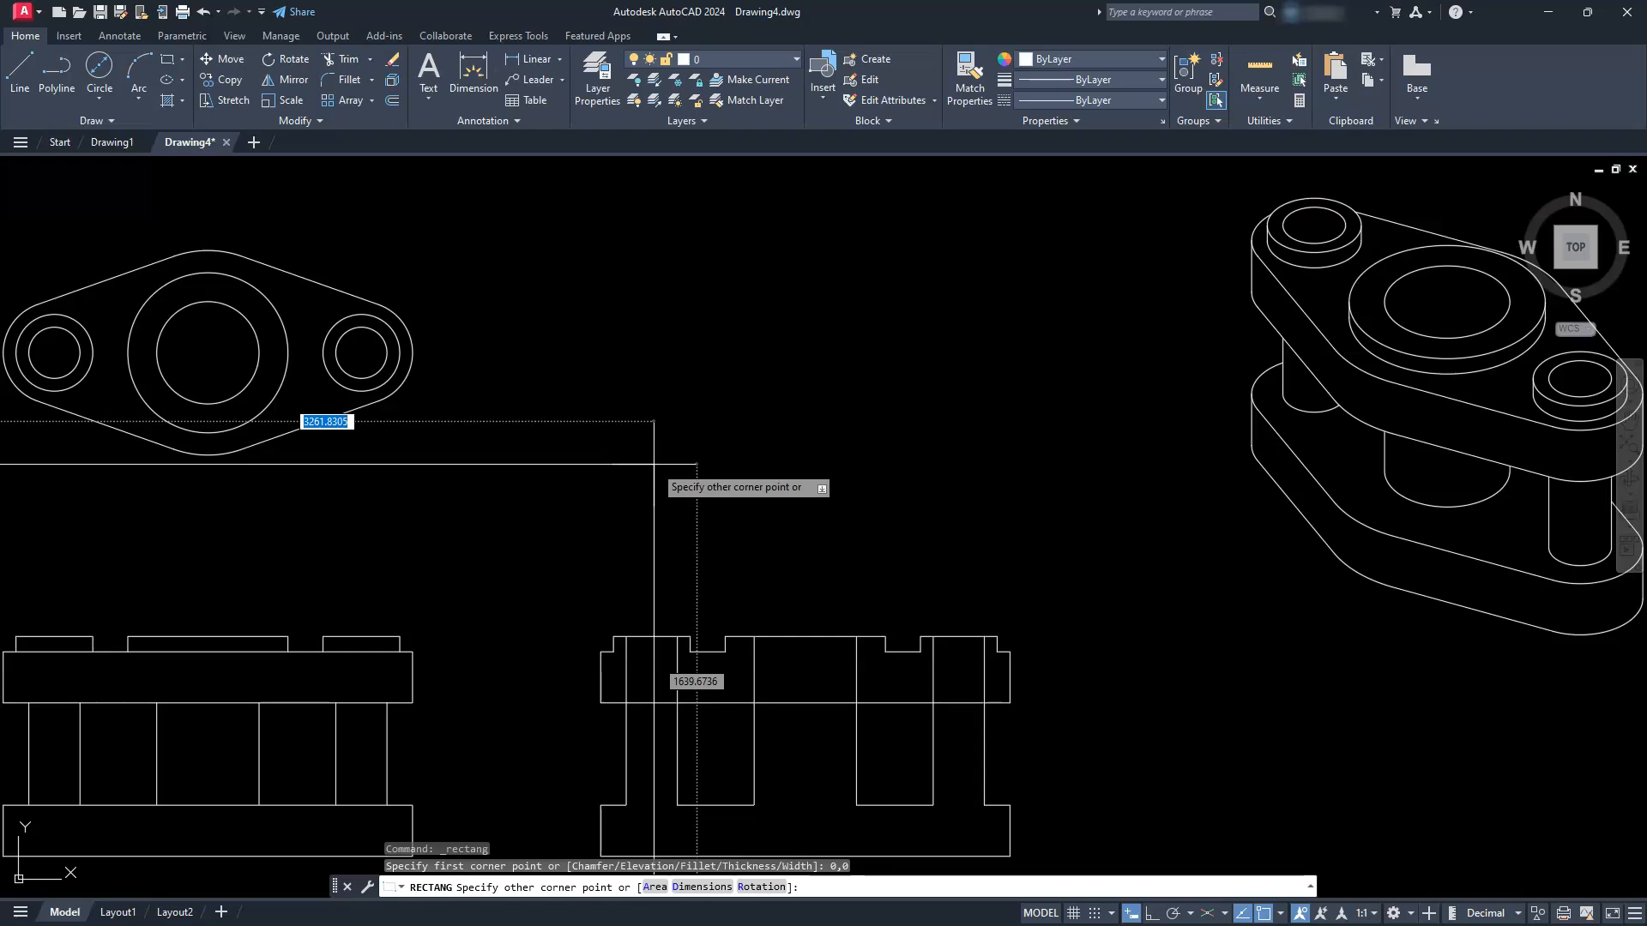
{"action": "type", "text": "420"}
{"action": "key", "text": "Tab"}
{"action": "type", "text": "297"}
{"action": "key", "text": "Return"}
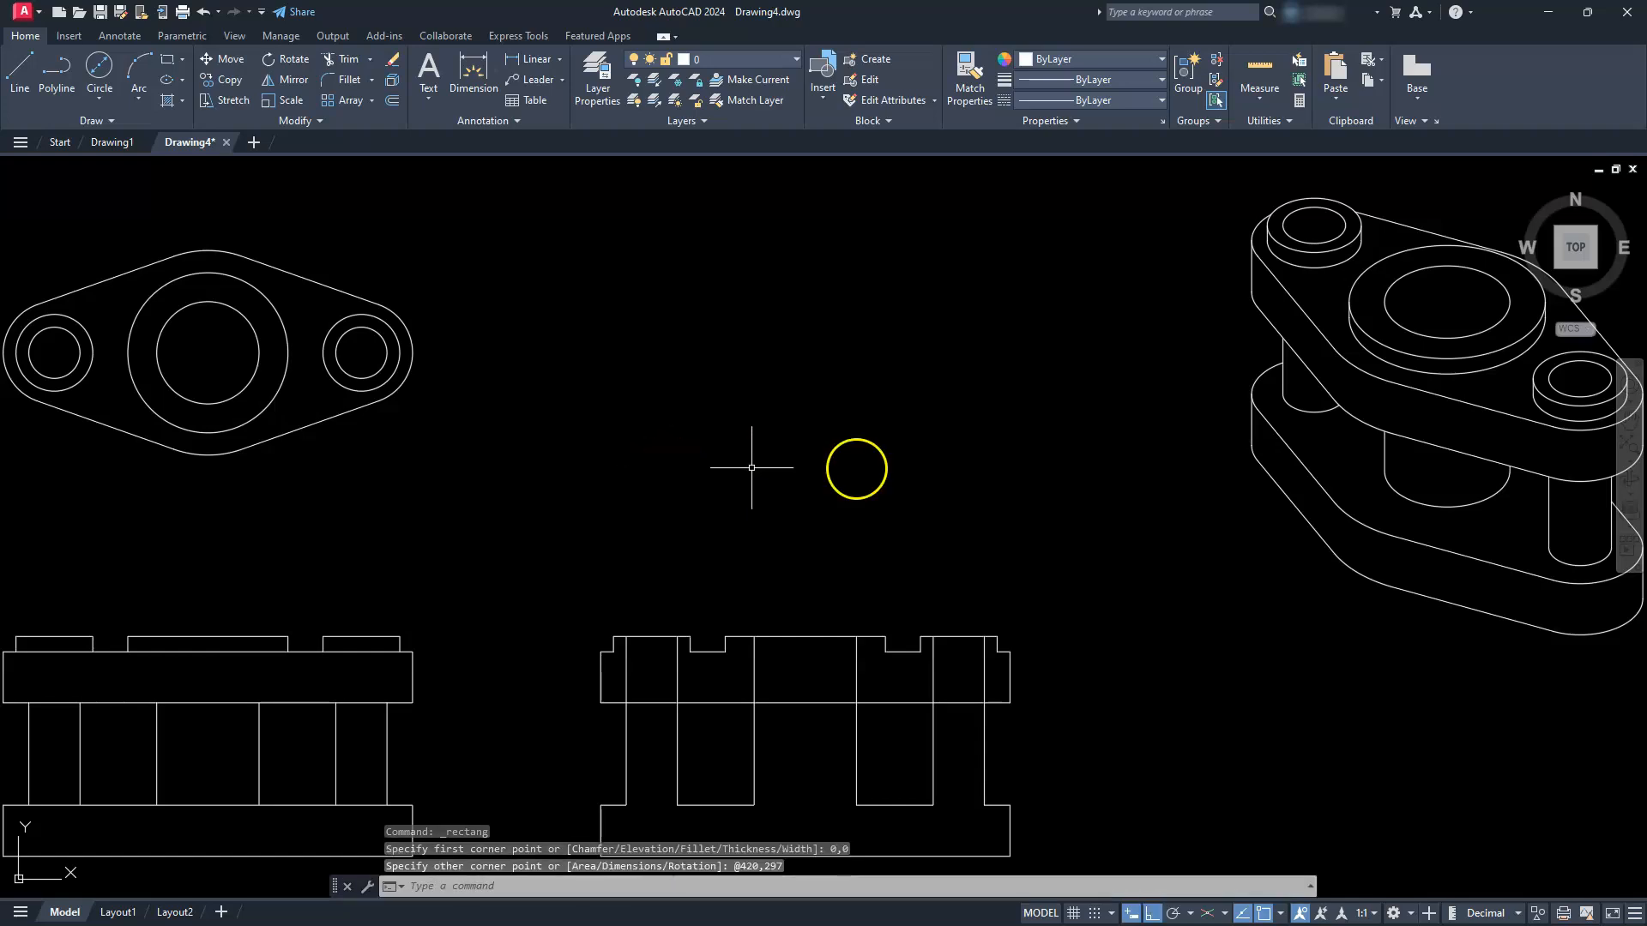
Offset the 420 by 297 rectangle 6 units inward to form an inner border.
{"action": "left_click", "coordinate": [1629, 444]}
{"action": "middle_click_drag", "start_coordinate": [404, 661], "coordinate": [637, 537]}
{"action": "scroll", "coordinate": [637, 537], "scroll_direction": "down", "scroll_amount": 4}
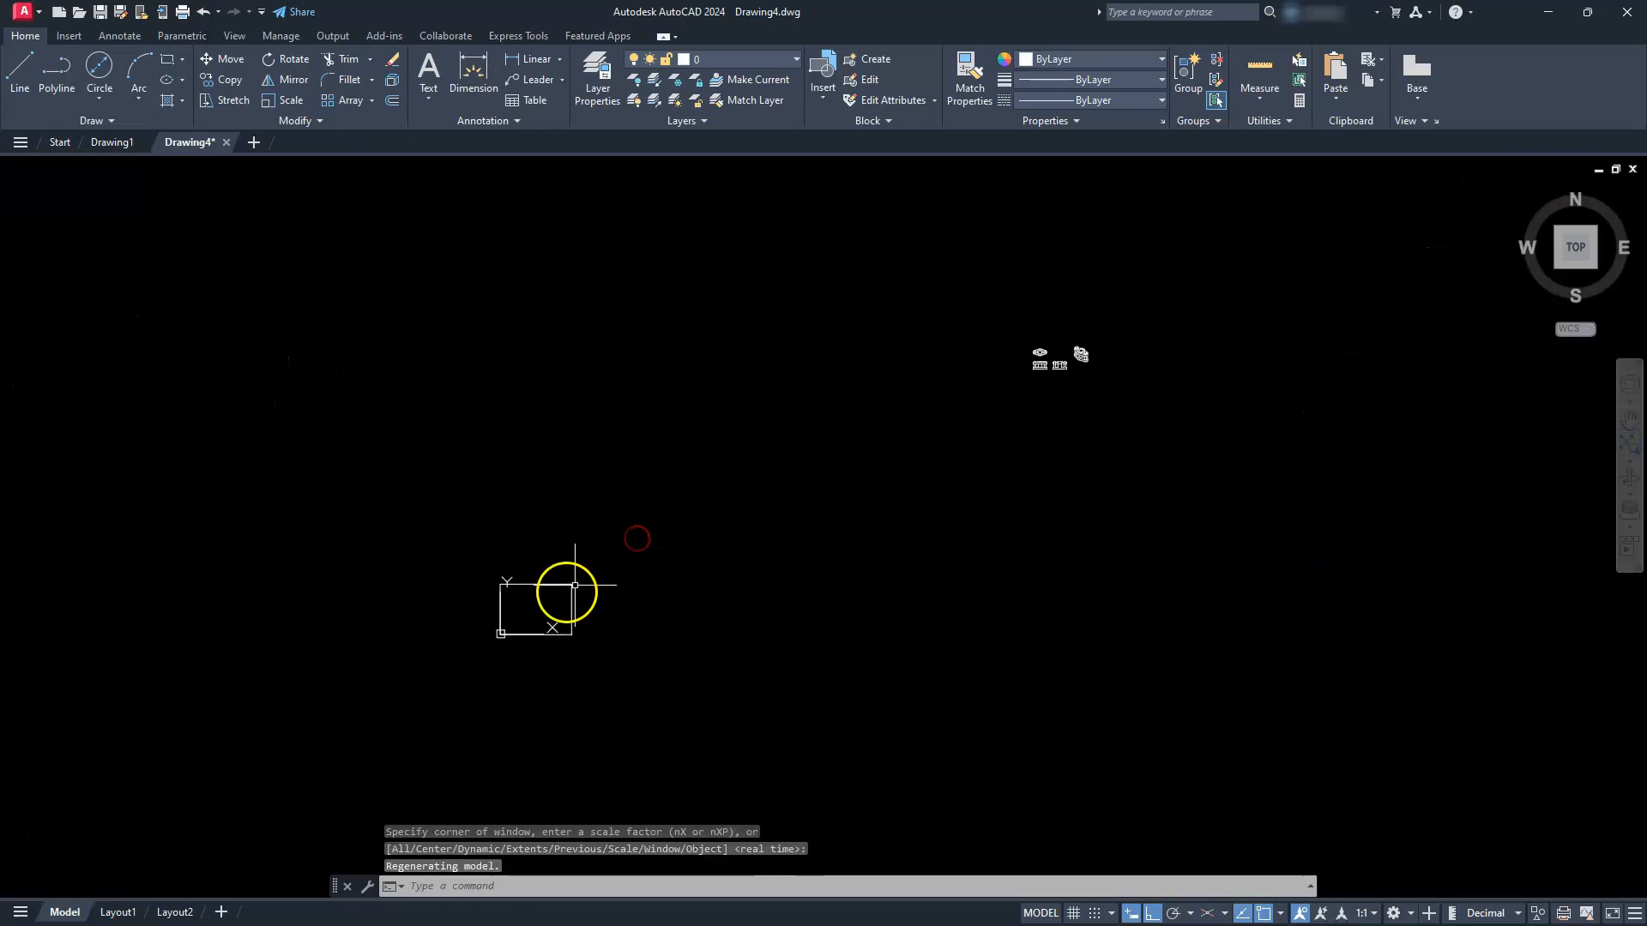
{"action": "scroll", "coordinate": [525, 618], "scroll_direction": "up", "scroll_amount": 4}
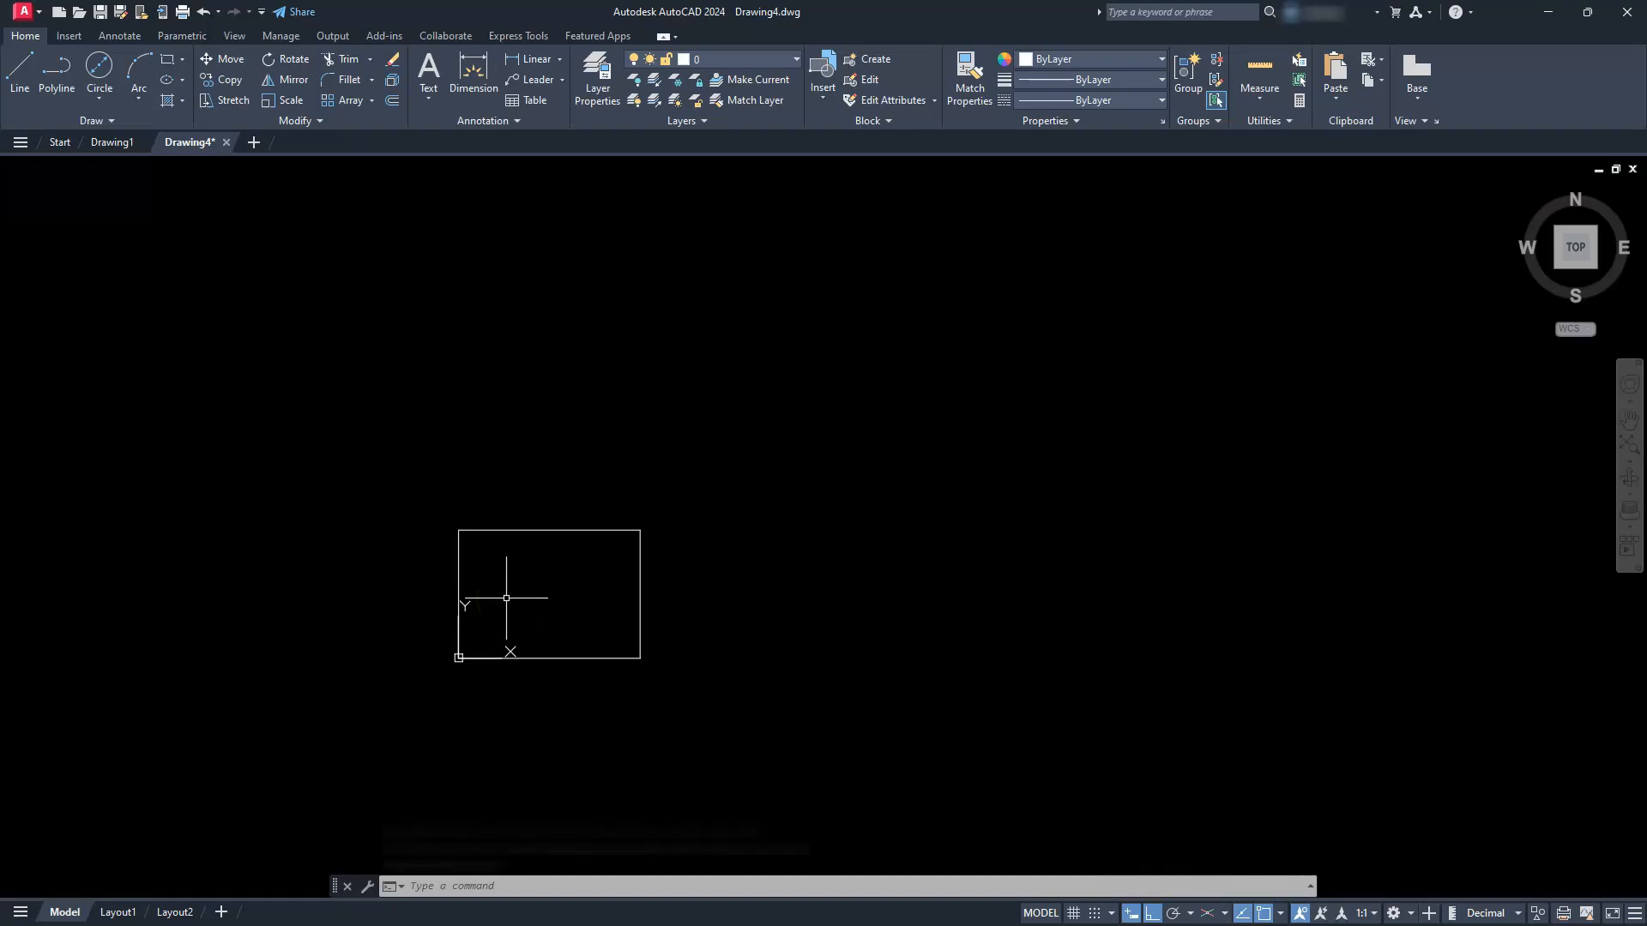
{"action": "scroll", "coordinate": [496, 583], "scroll_direction": "up", "scroll_amount": 2}
{"action": "scroll", "coordinate": [491, 580], "scroll_direction": "up", "scroll_amount": 2}
{"action": "middle_click_drag", "start_coordinate": [477, 651], "coordinate": [525, 577]}
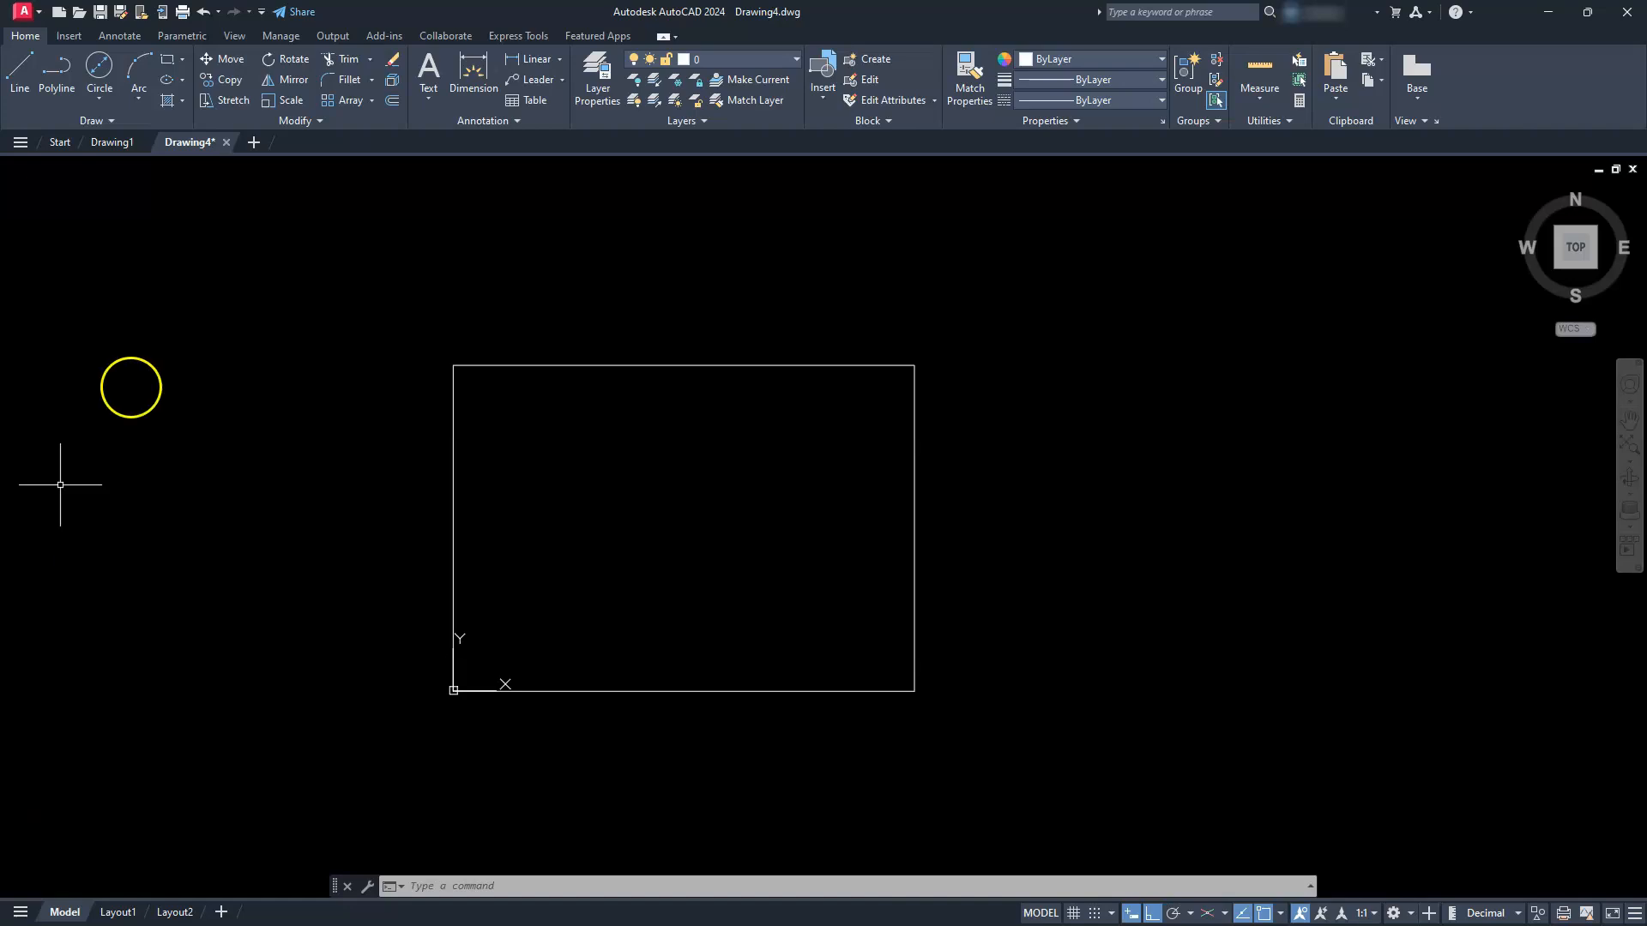
{"action": "left_click", "coordinate": [388, 103]}
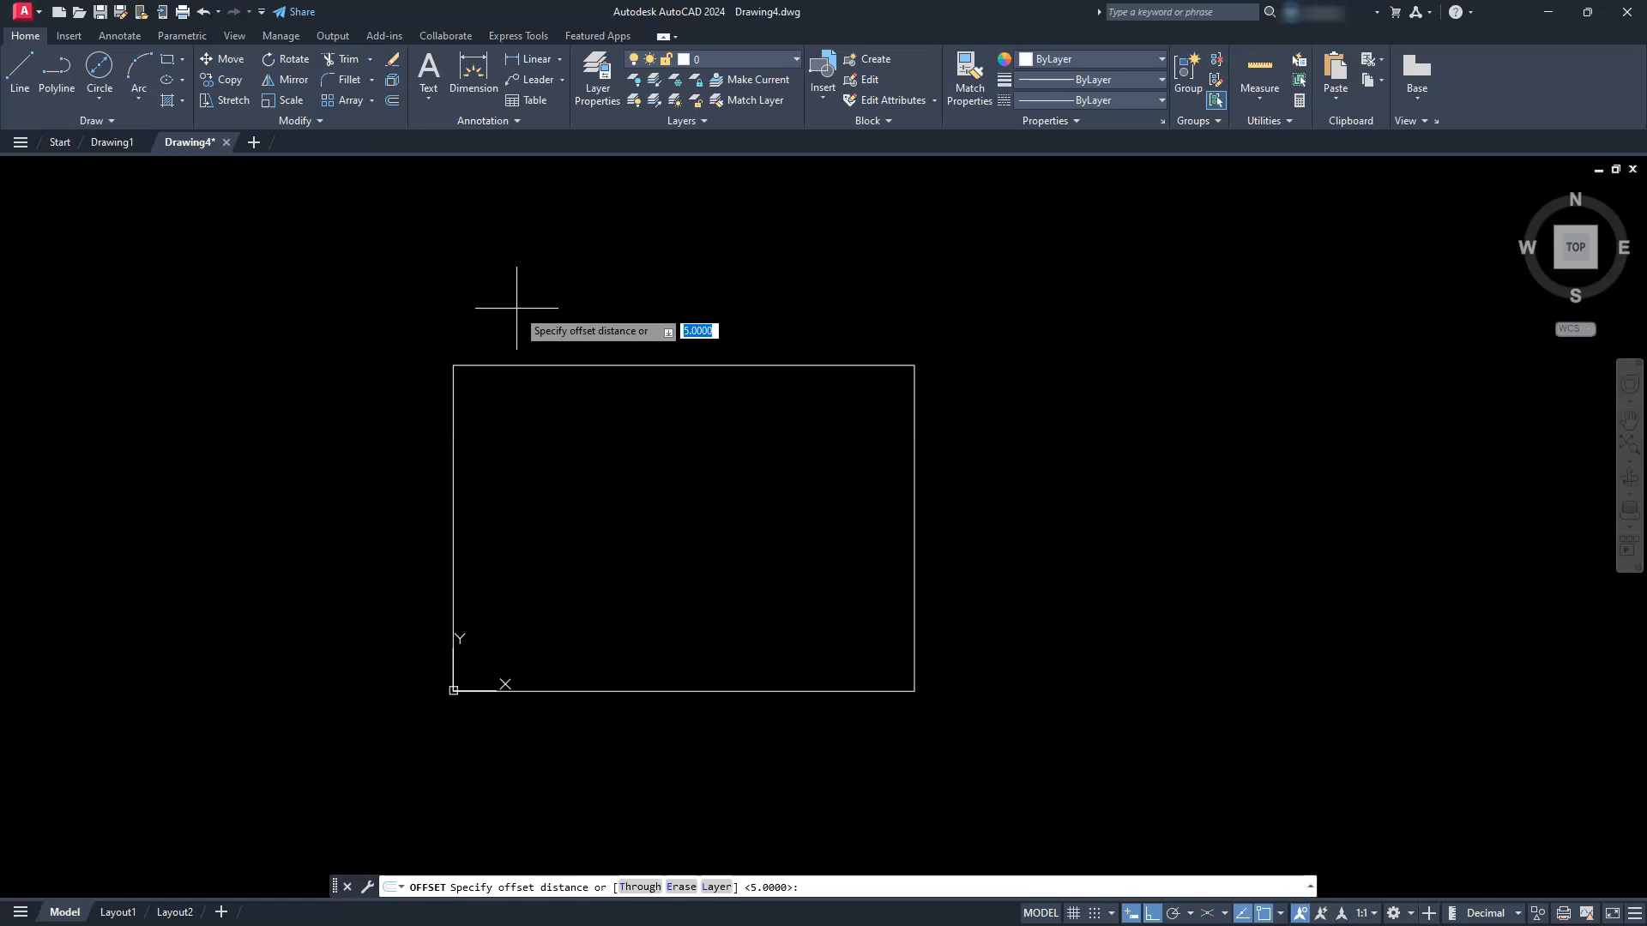
{"action": "type", "text": "6"}
{"action": "key", "text": "Return"}
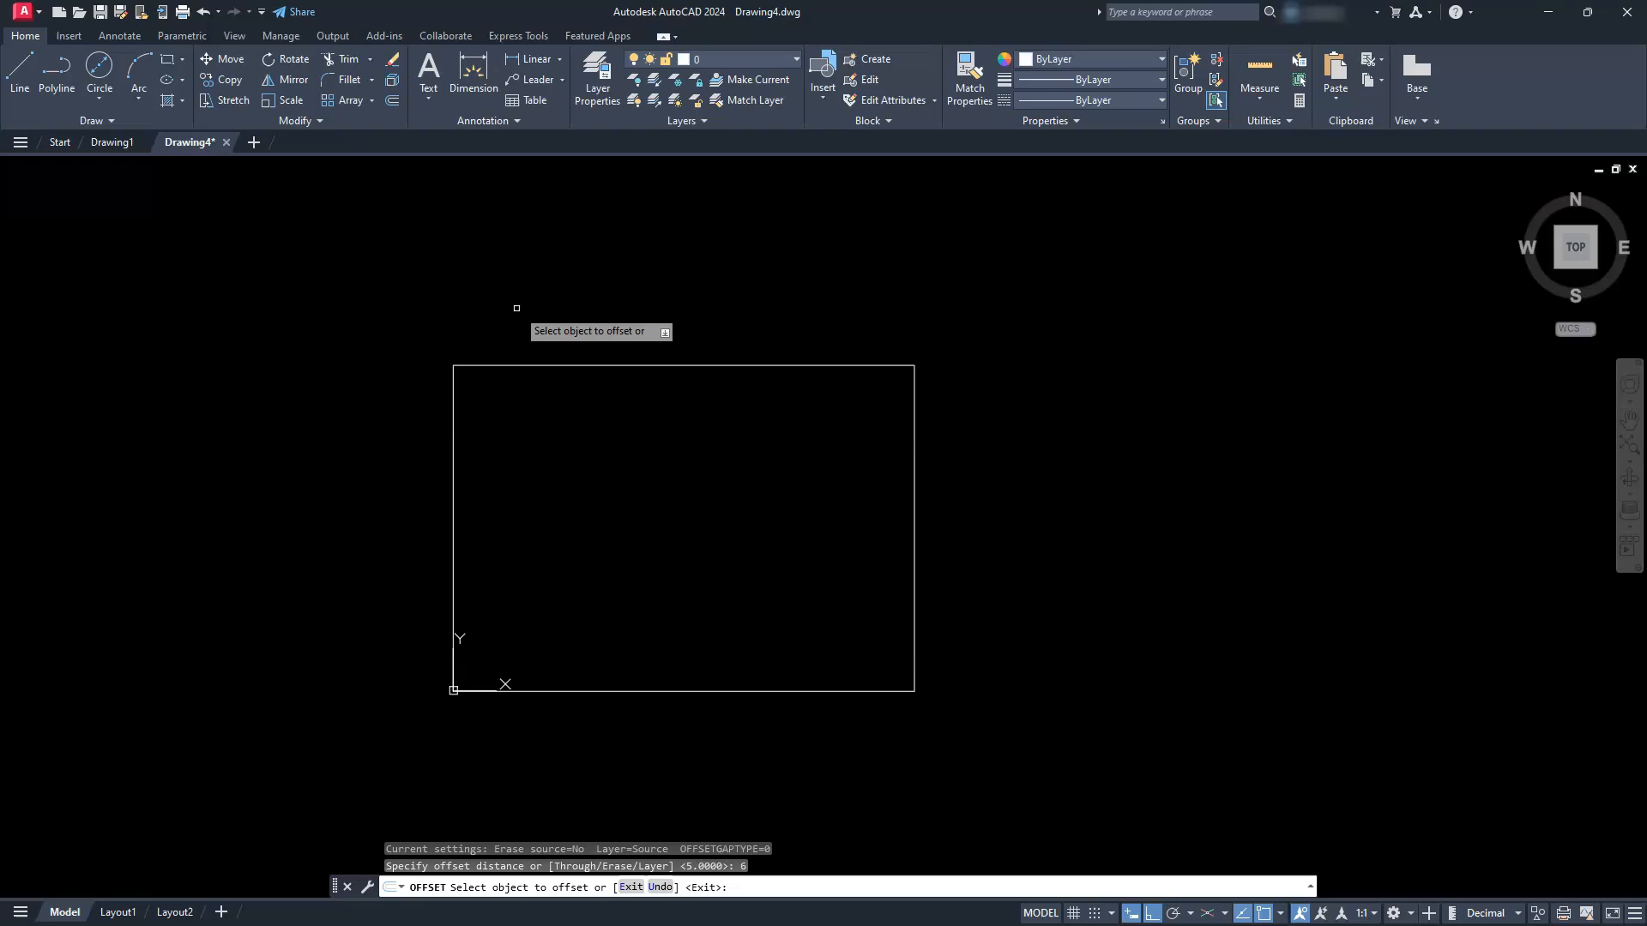
{"action": "left_click", "coordinate": [558, 368]}
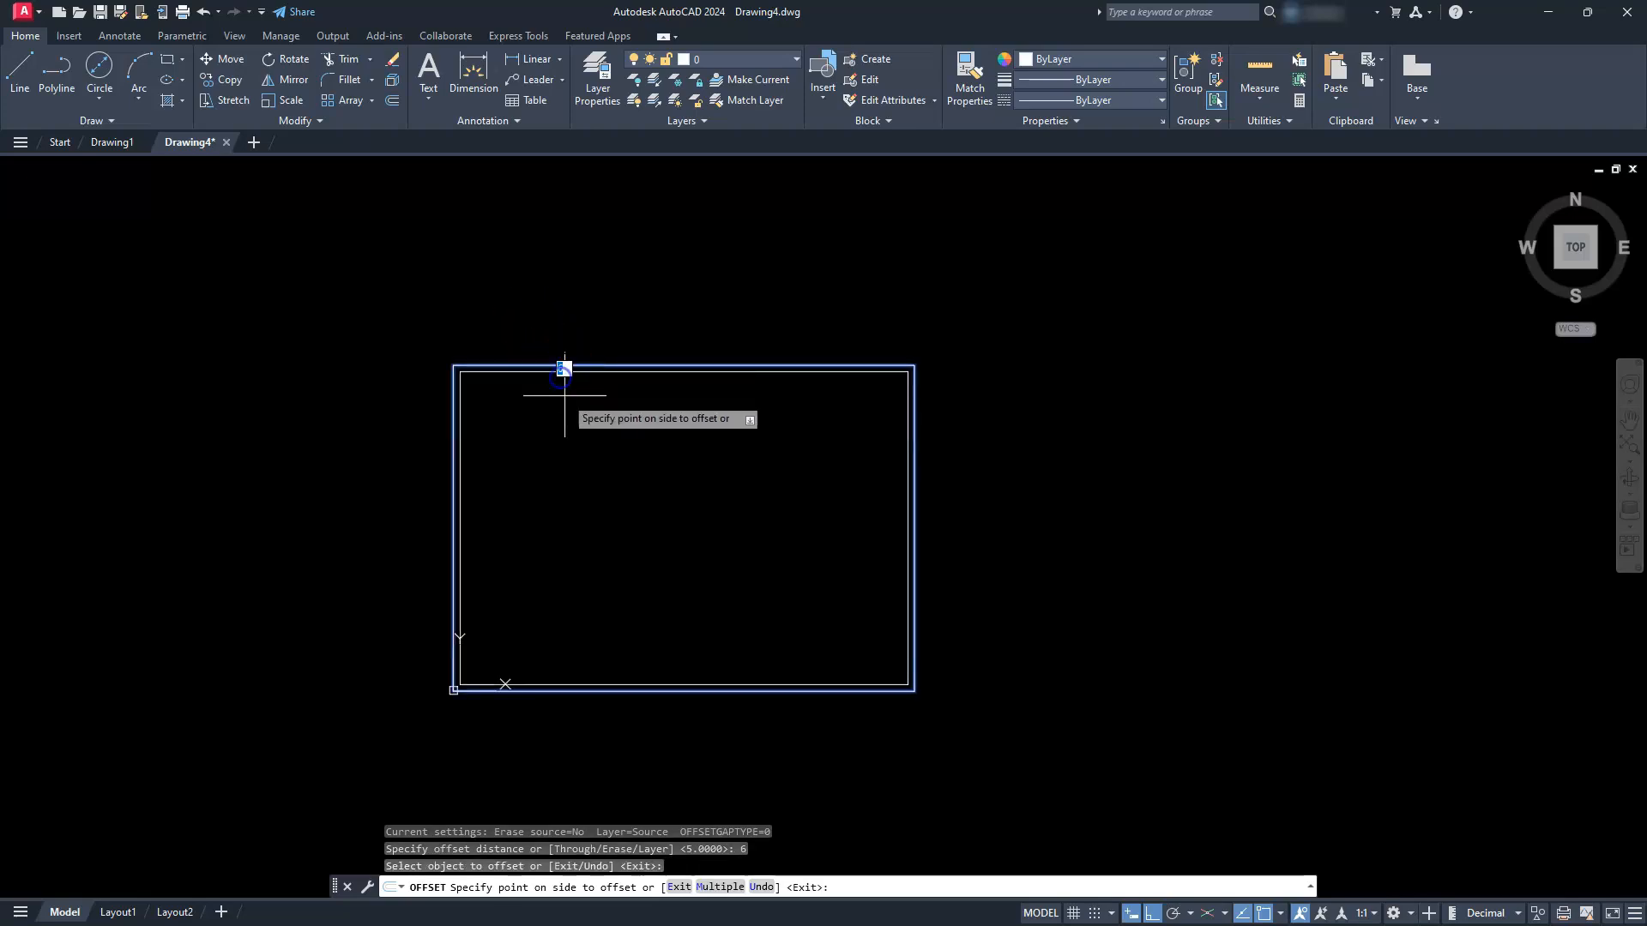
{"action": "left_click", "coordinate": [577, 448]}
{"action": "key", "text": "Escape"}
{"action": "key", "text": "Escape"}
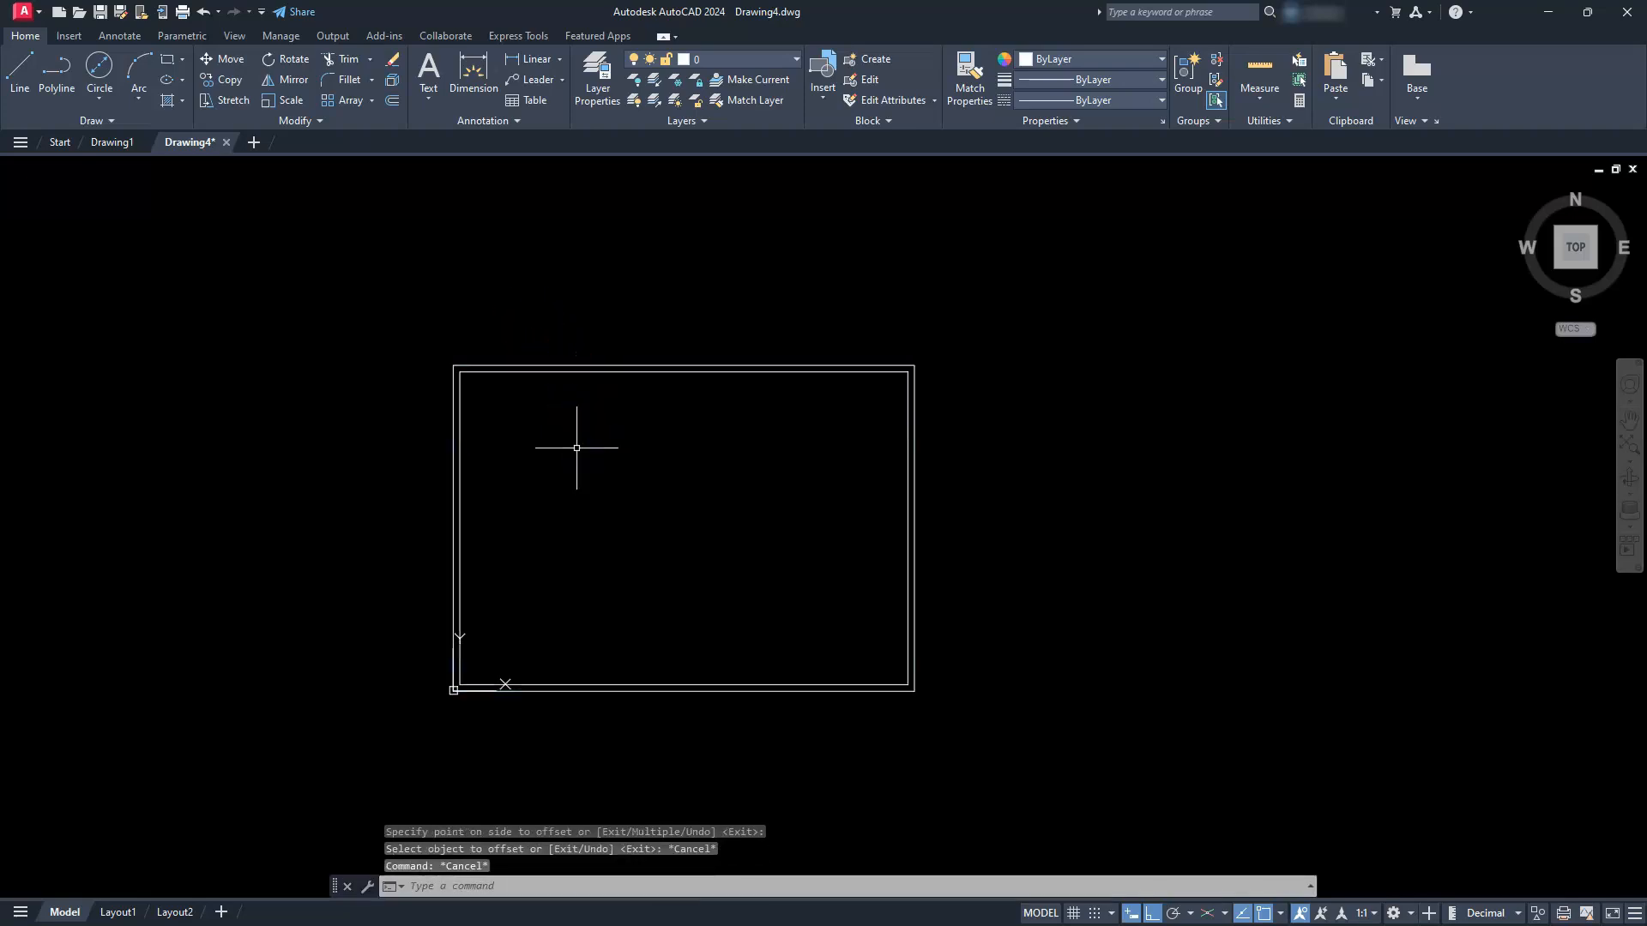
Create a block named tb from both border rectangles, with the base point at 0,0,0.
{"action": "left_click", "coordinate": [577, 447]}
{"action": "left_click", "coordinate": [426, 330]}
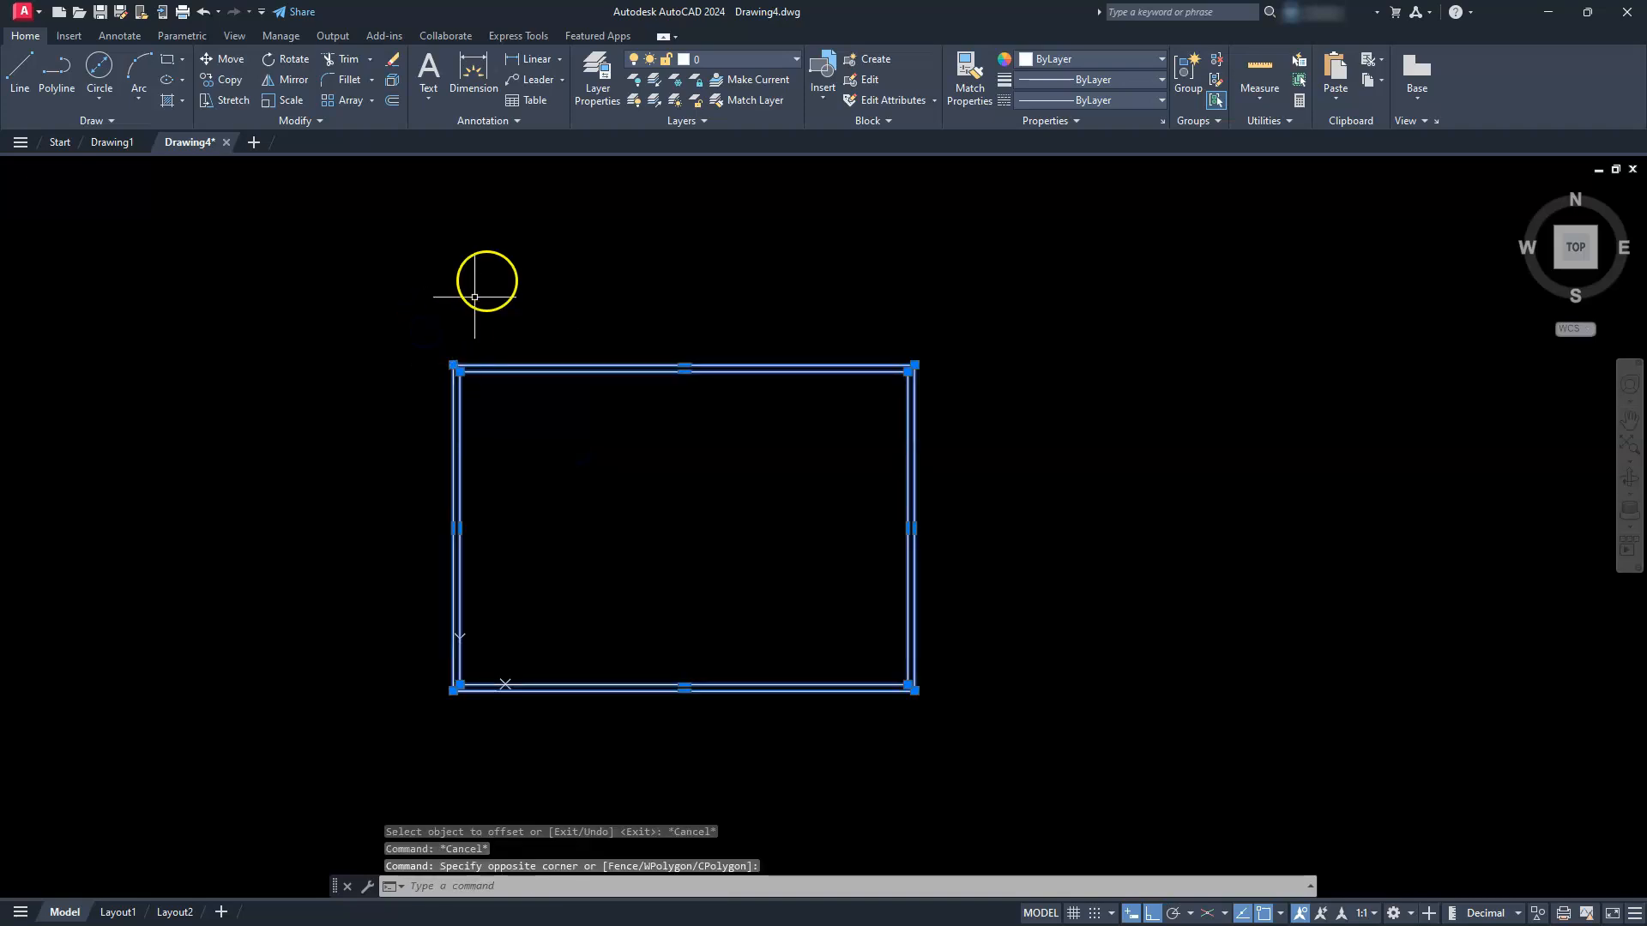
{"action": "left_click", "coordinate": [883, 58]}
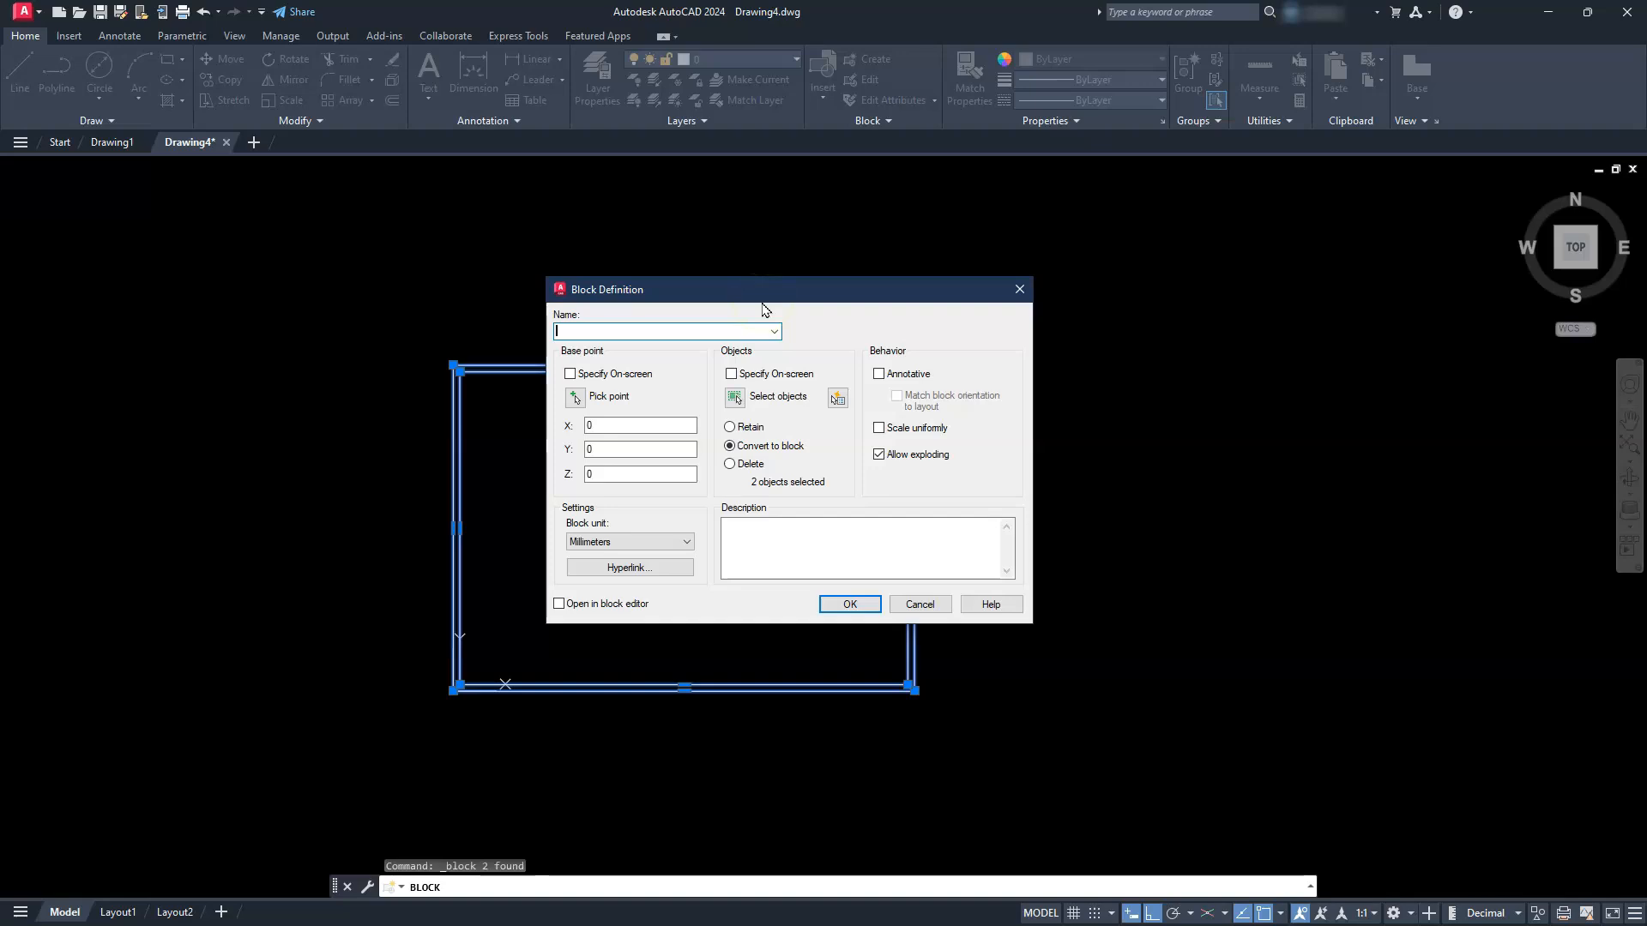
{"action": "type", "text": "tb"}
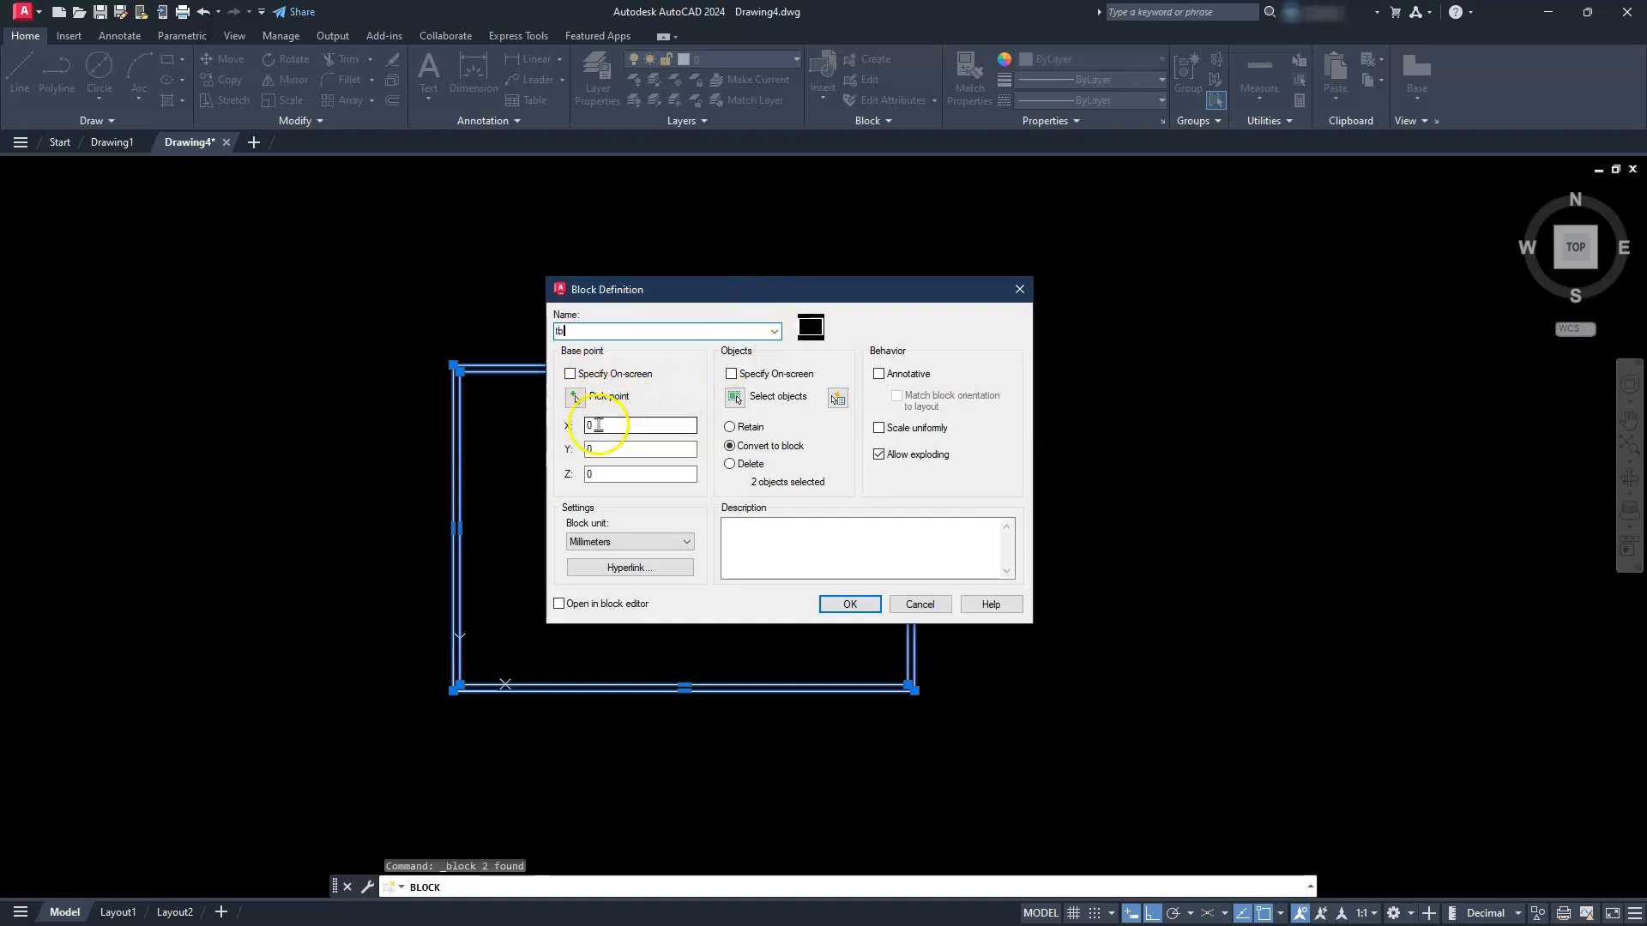
{"action": "left_click", "coordinate": [850, 605]}
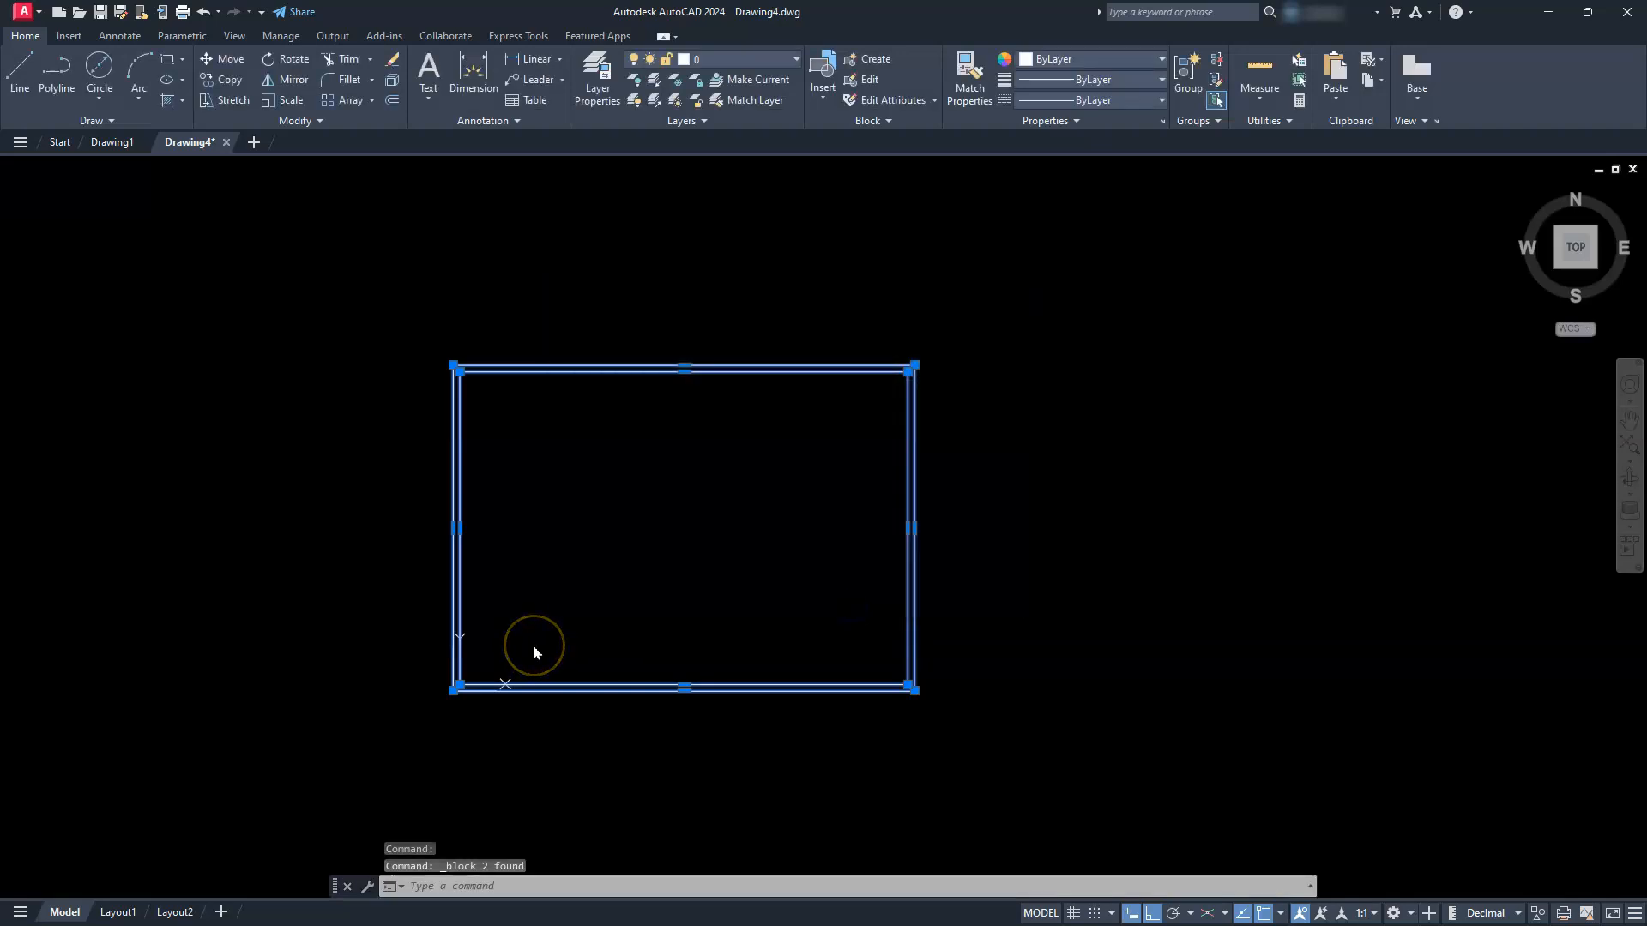
{"action": "key", "text": "Escape"}
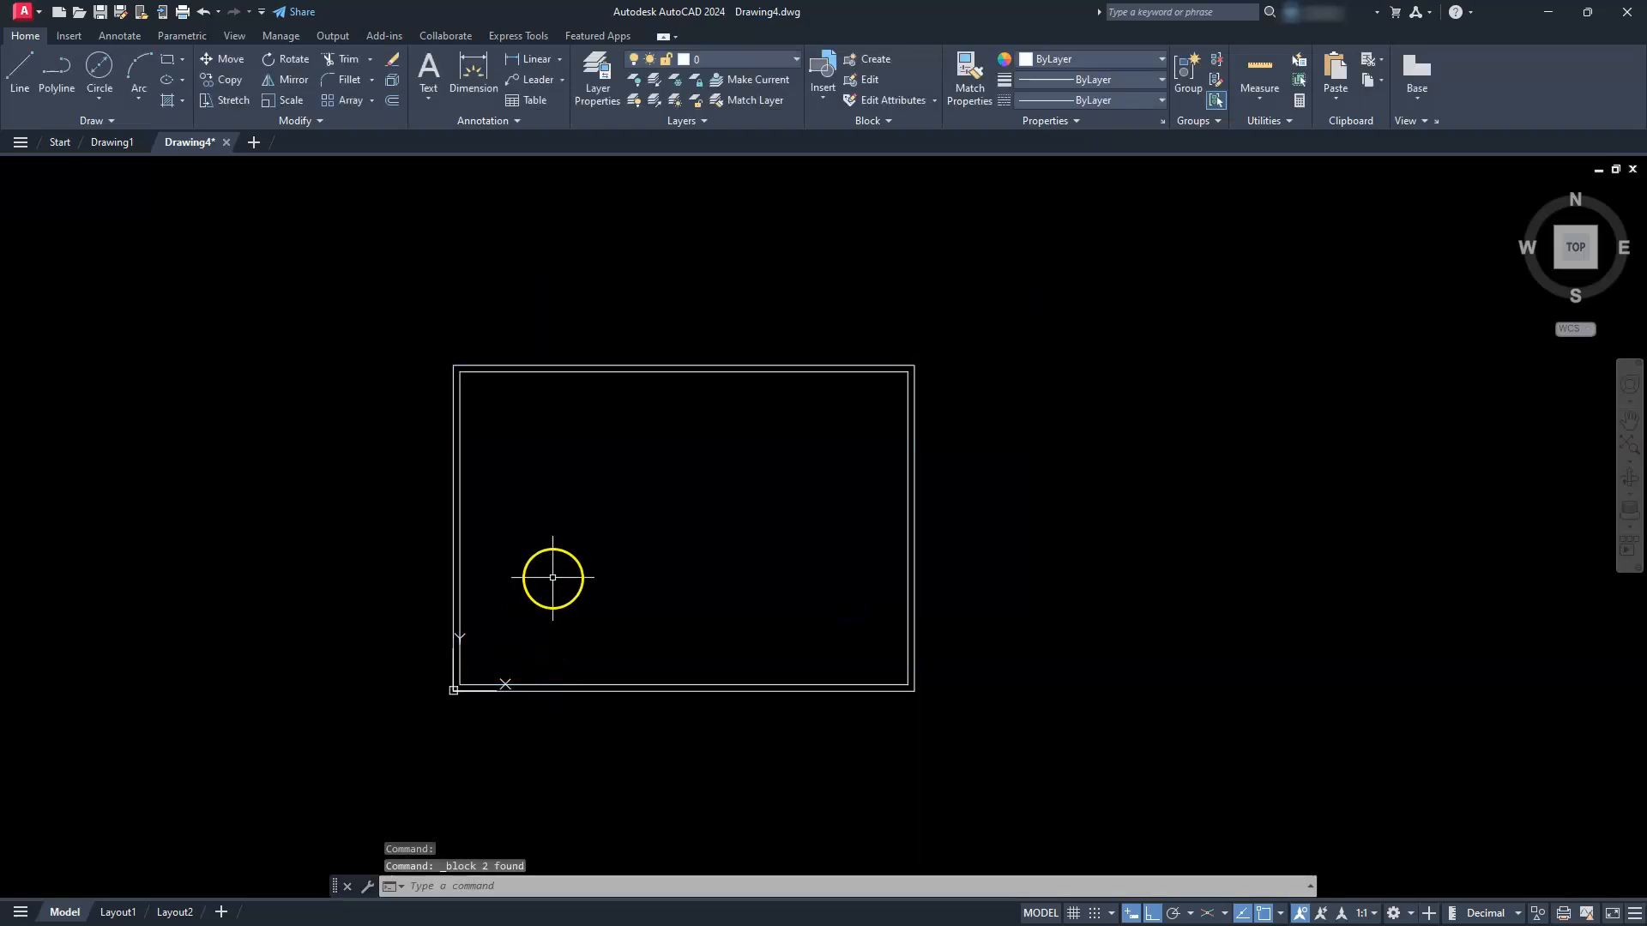
Check that the two border rectangles select as a single block, and view the full drawing extents.
{"action": "left_click", "coordinate": [455, 521]}
{"action": "left_click", "coordinate": [431, 499]}
{"action": "left_click", "coordinate": [434, 471]}
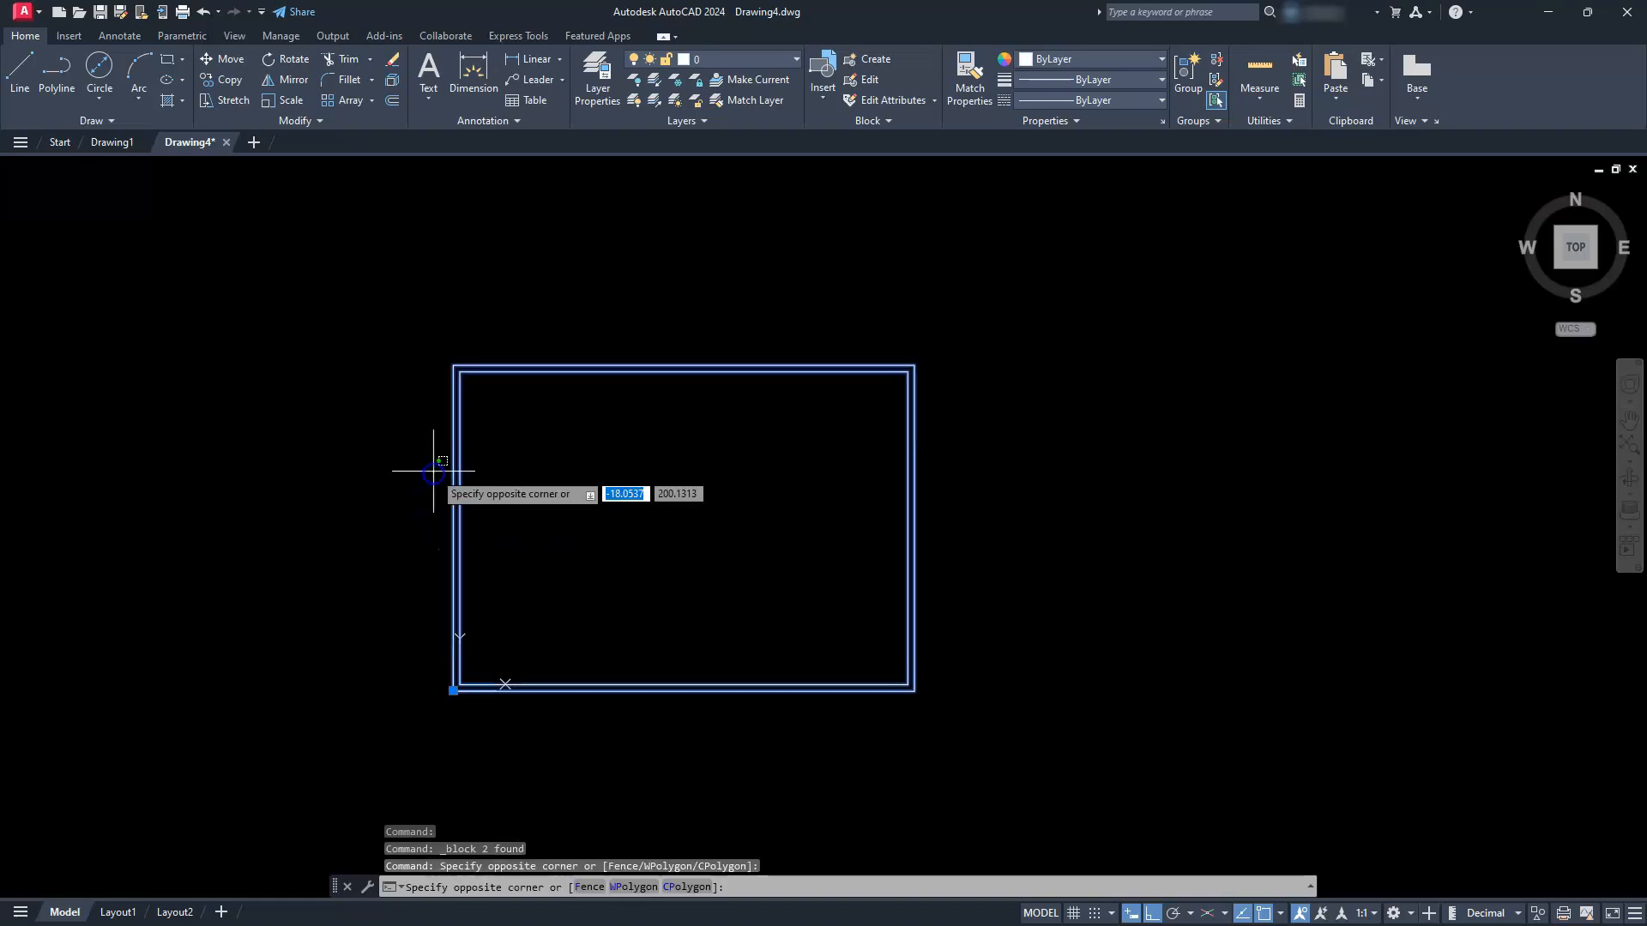
{"action": "key", "text": "Escape"}
{"action": "key", "text": "Escape"}
{"action": "key", "text": "Escape"}
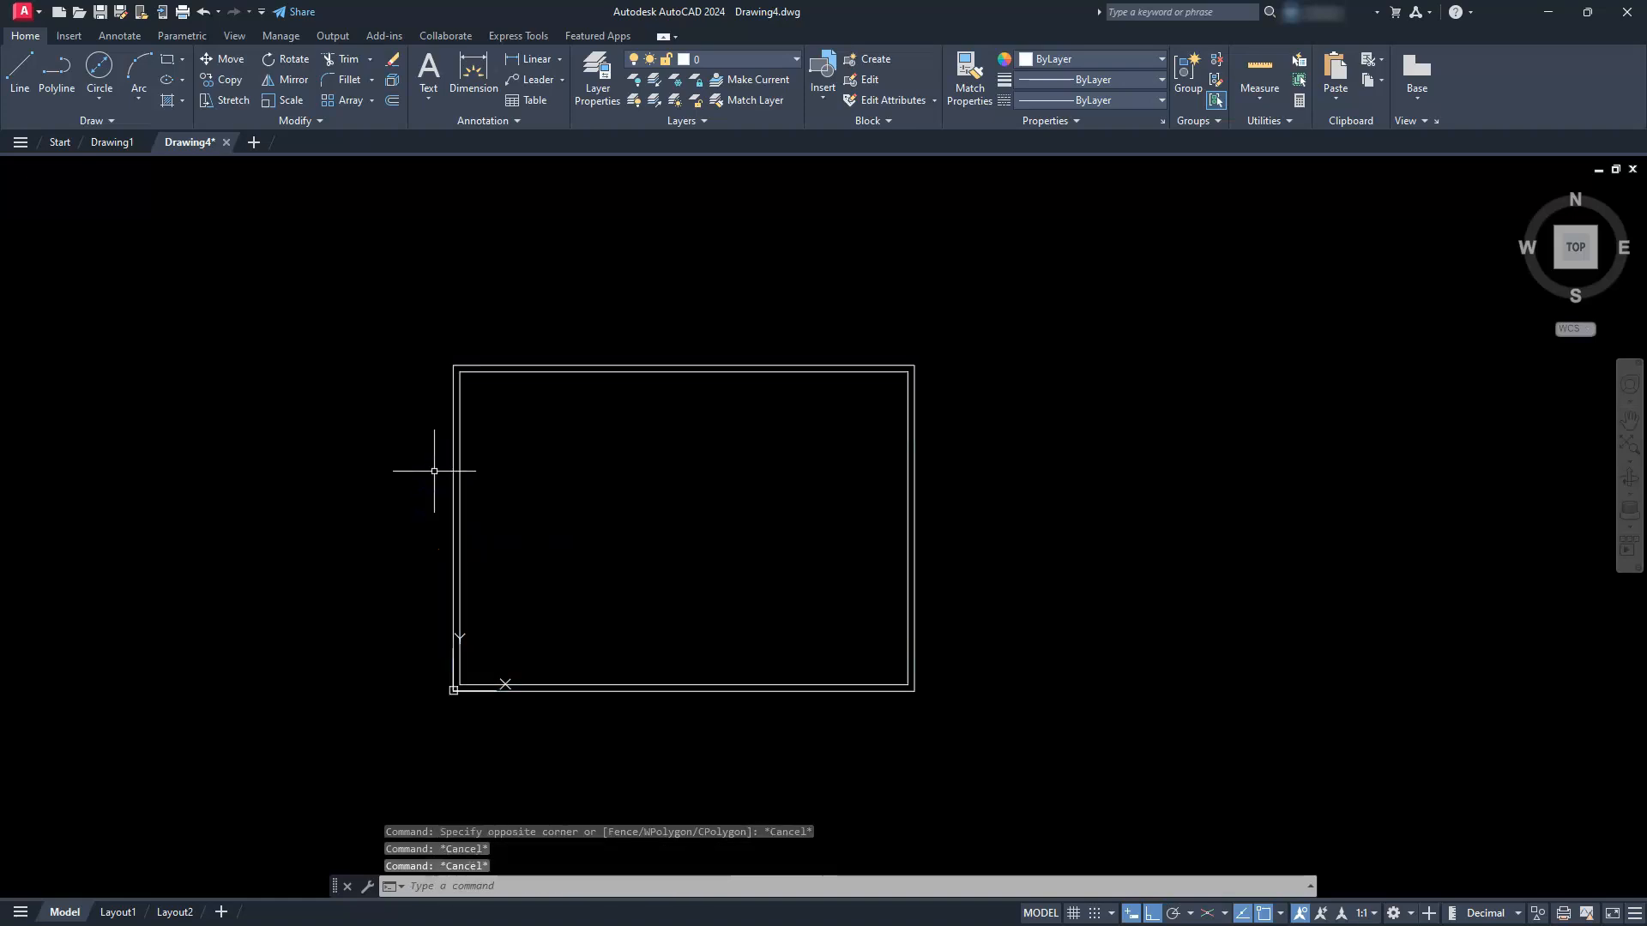
{"action": "scroll", "coordinate": [759, 515], "scroll_direction": "down", "scroll_amount": 6}
{"action": "middle_click", "coordinate": [756, 515]}
{"action": "middle_click", "coordinate": [756, 516]}
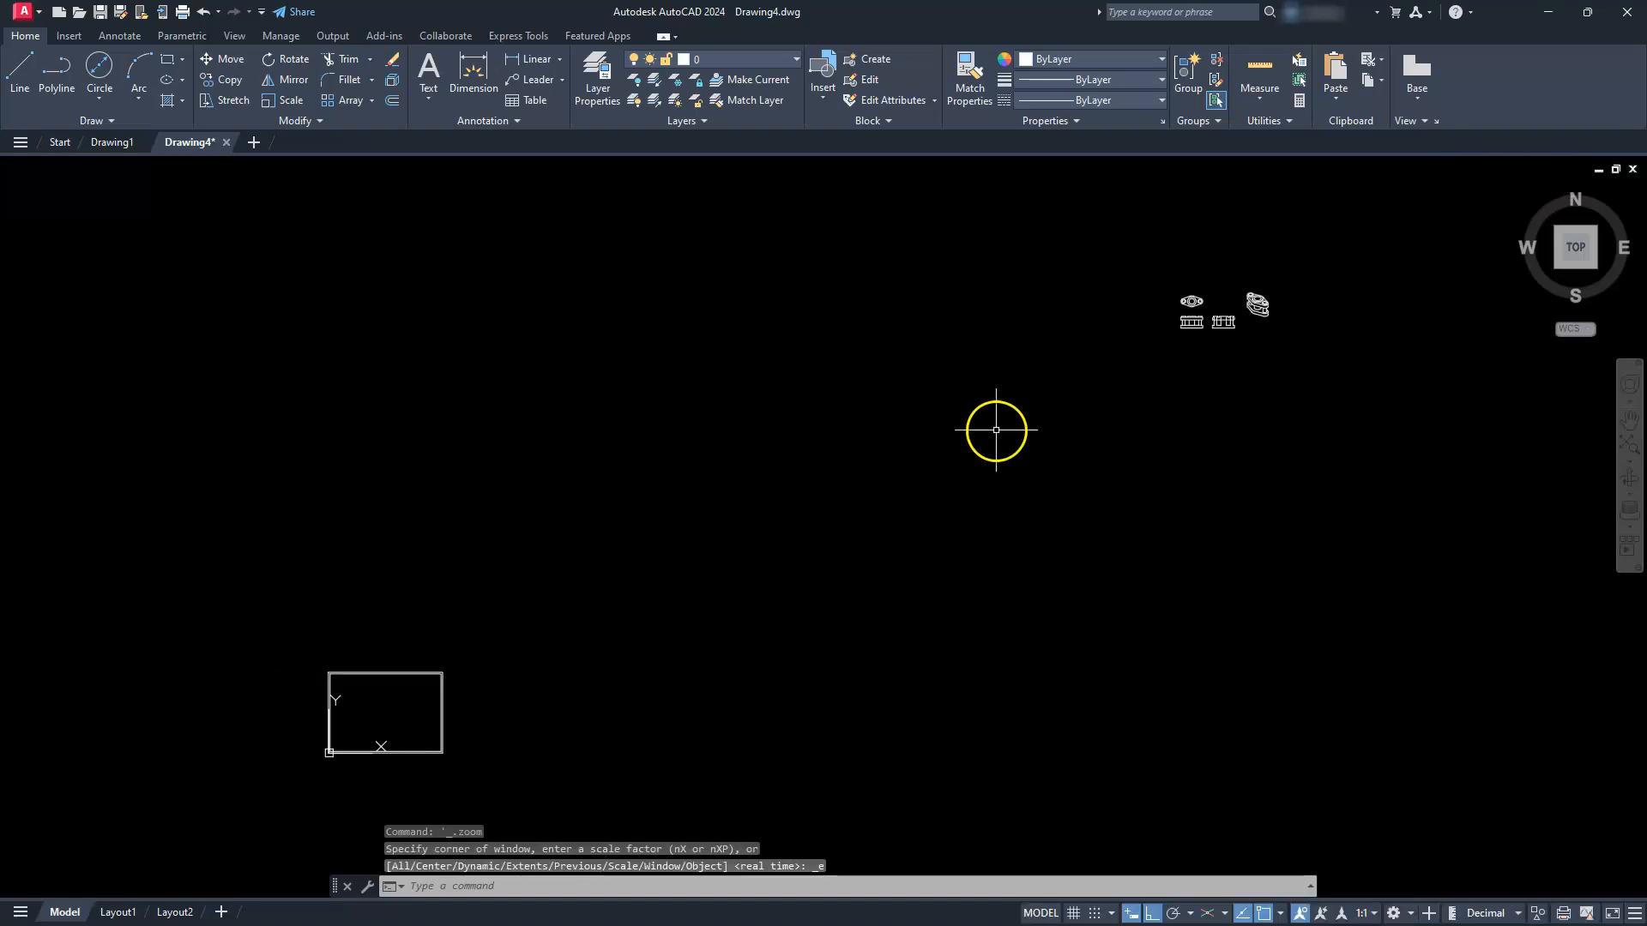
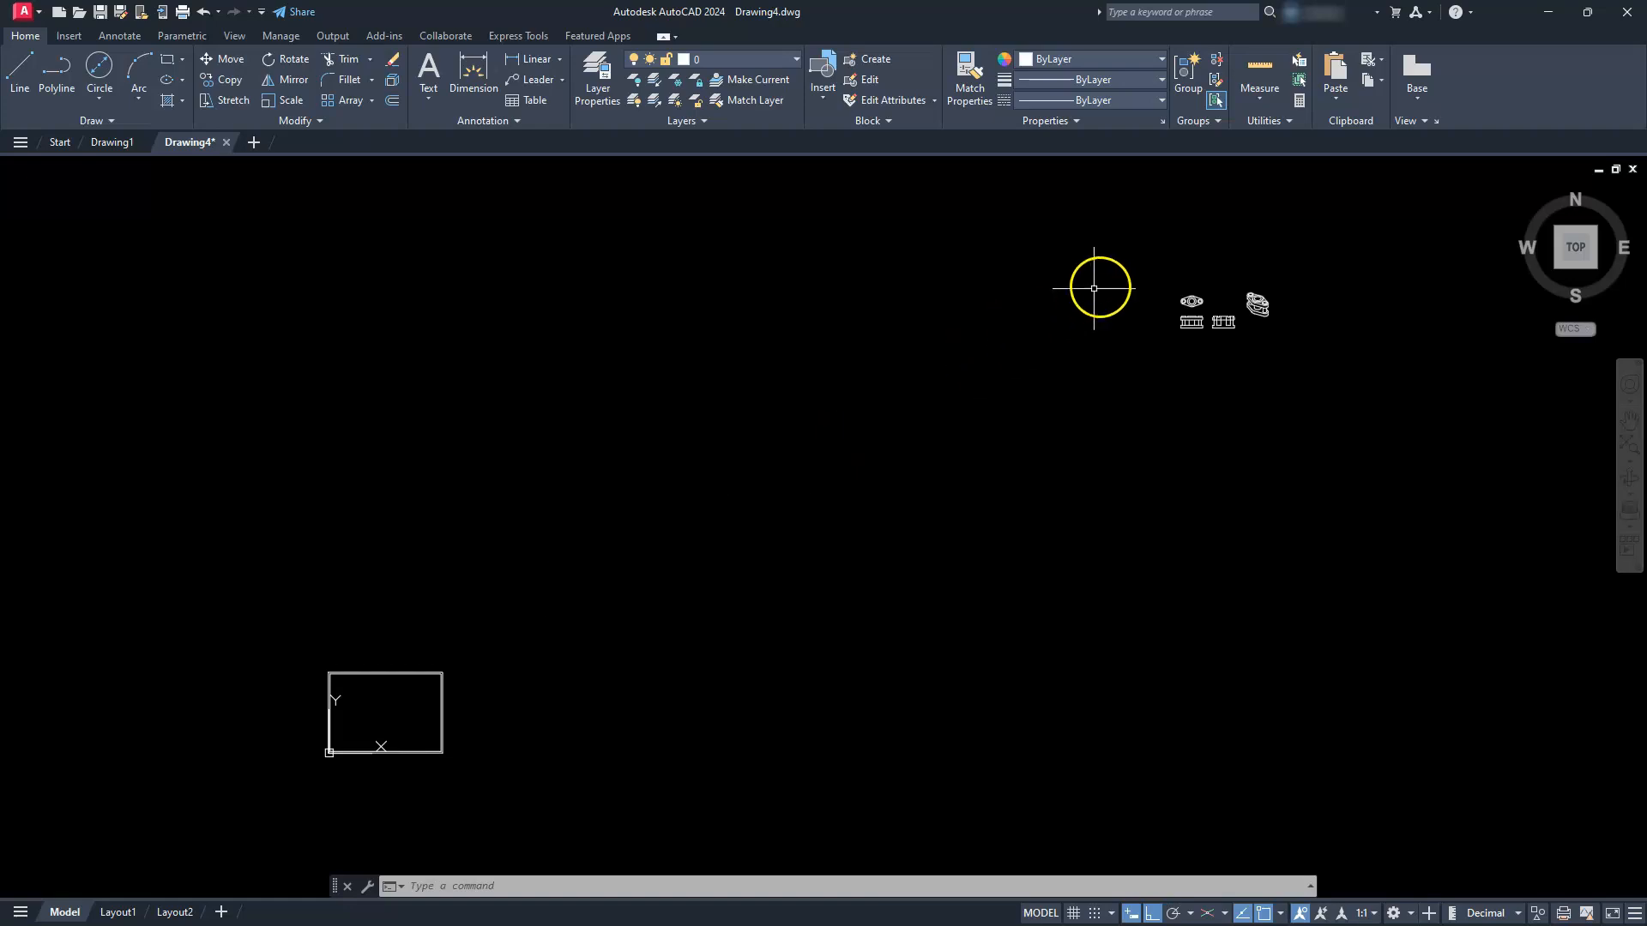
Move all three orthographic views and the isometric view together into the sheet border, with Ortho turned off.
{"action": "left_click", "coordinate": [1122, 257]}
{"action": "left_click", "coordinate": [1321, 357]}
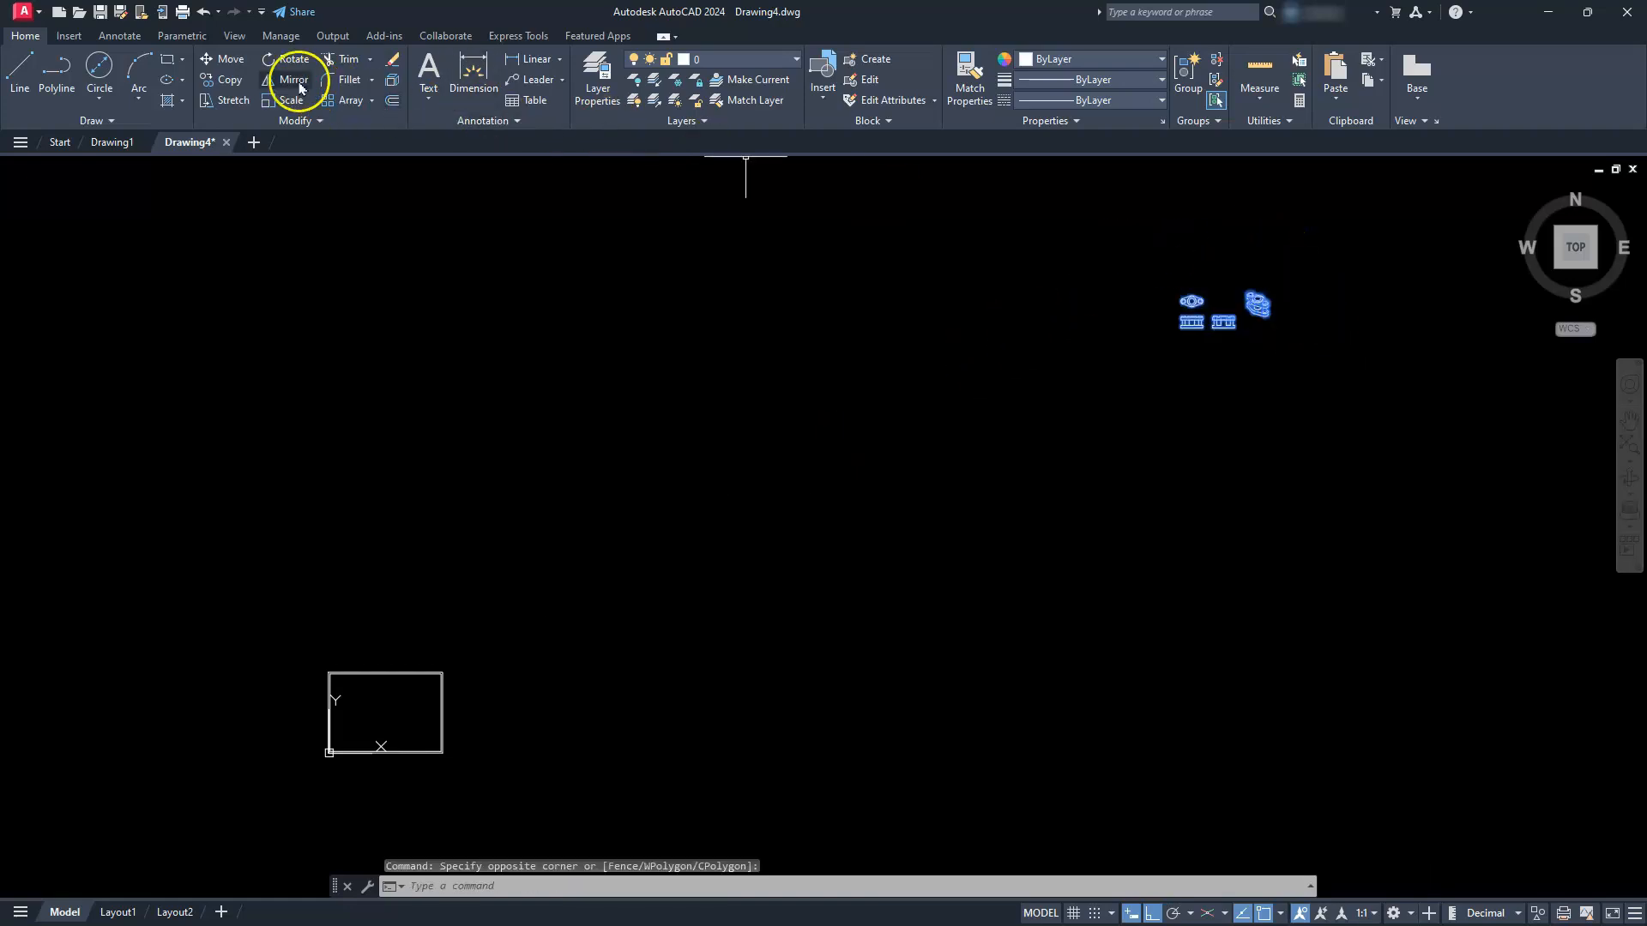
{"action": "left_click", "coordinate": [220, 68]}
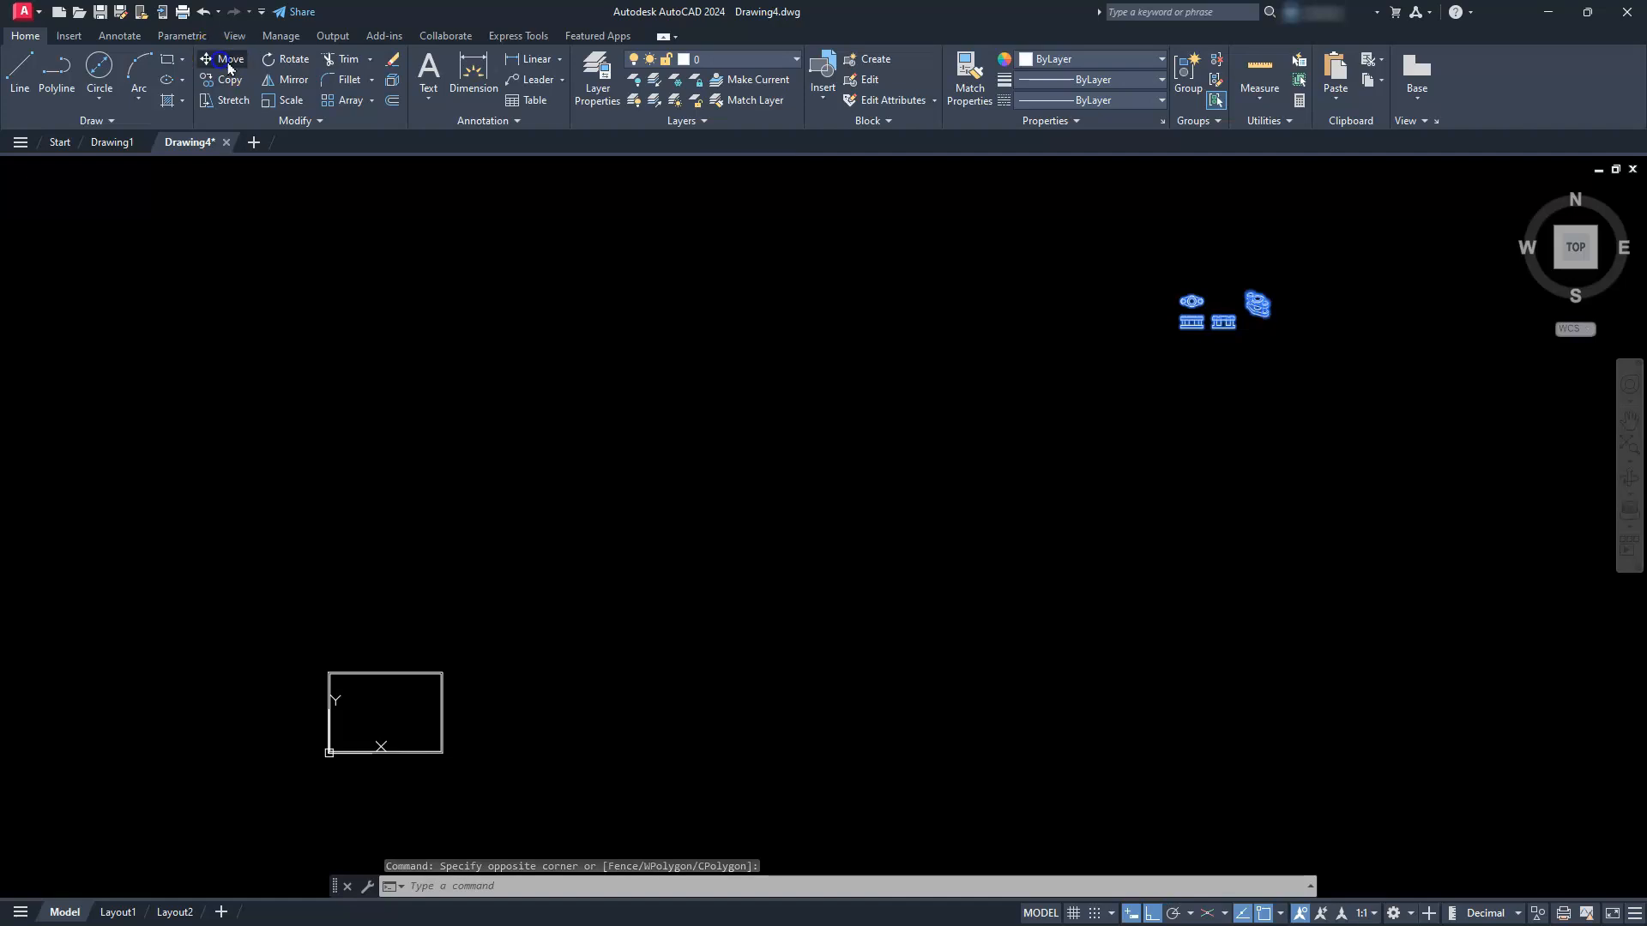
{"action": "left_click", "coordinate": [1212, 301]}
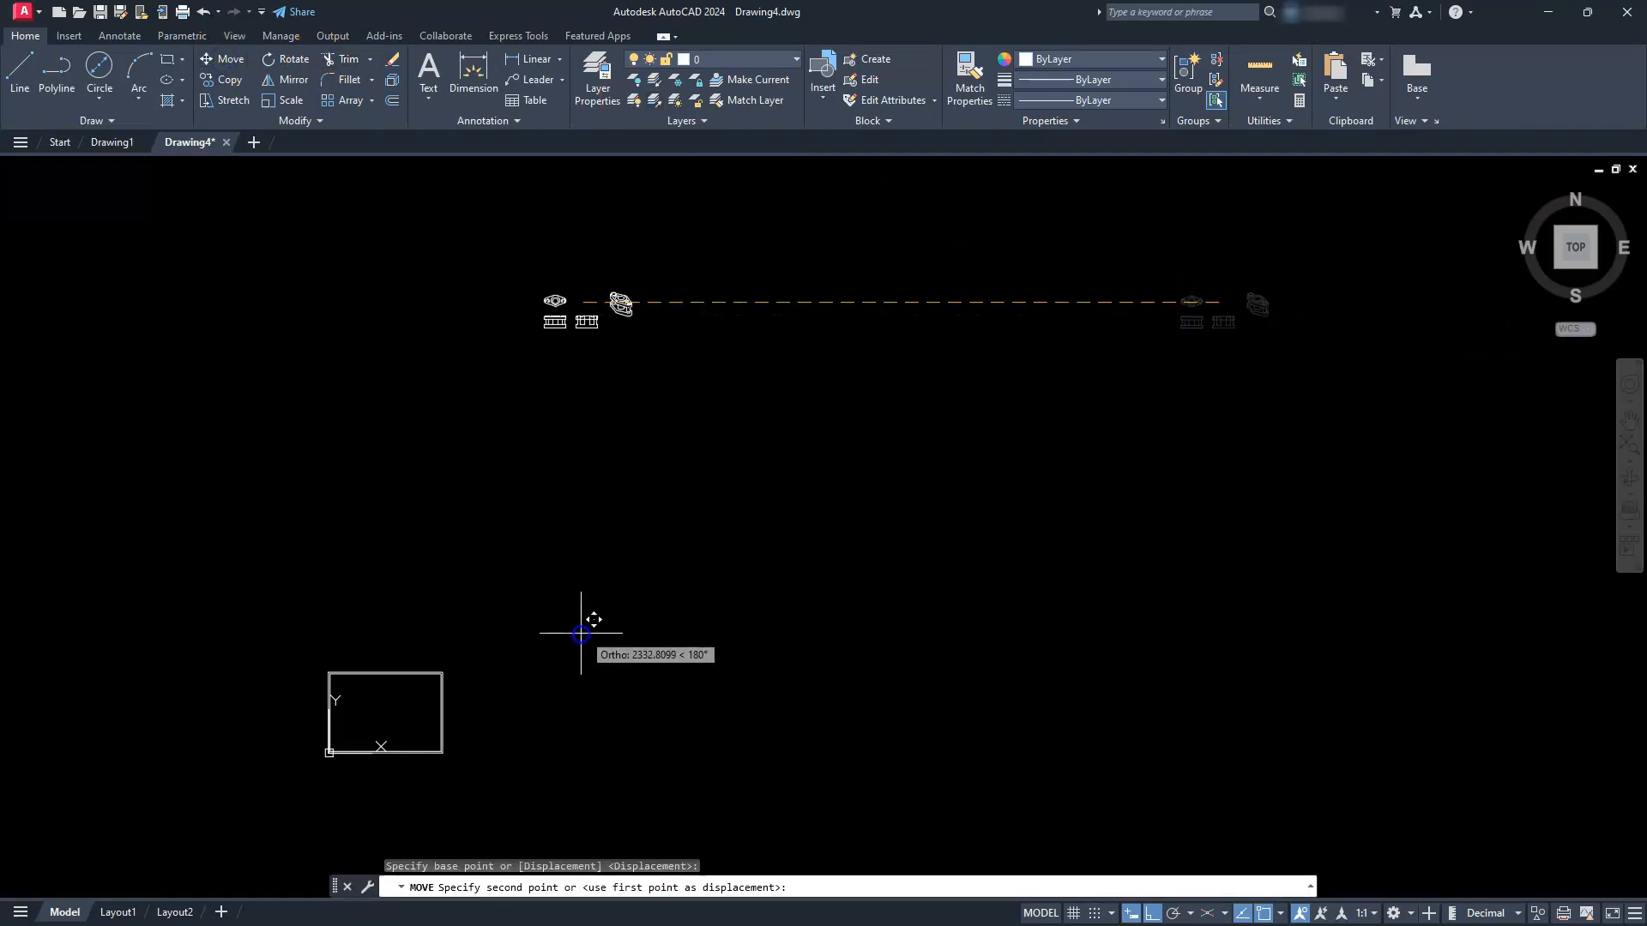
{"action": "left_click", "coordinate": [1153, 914]}
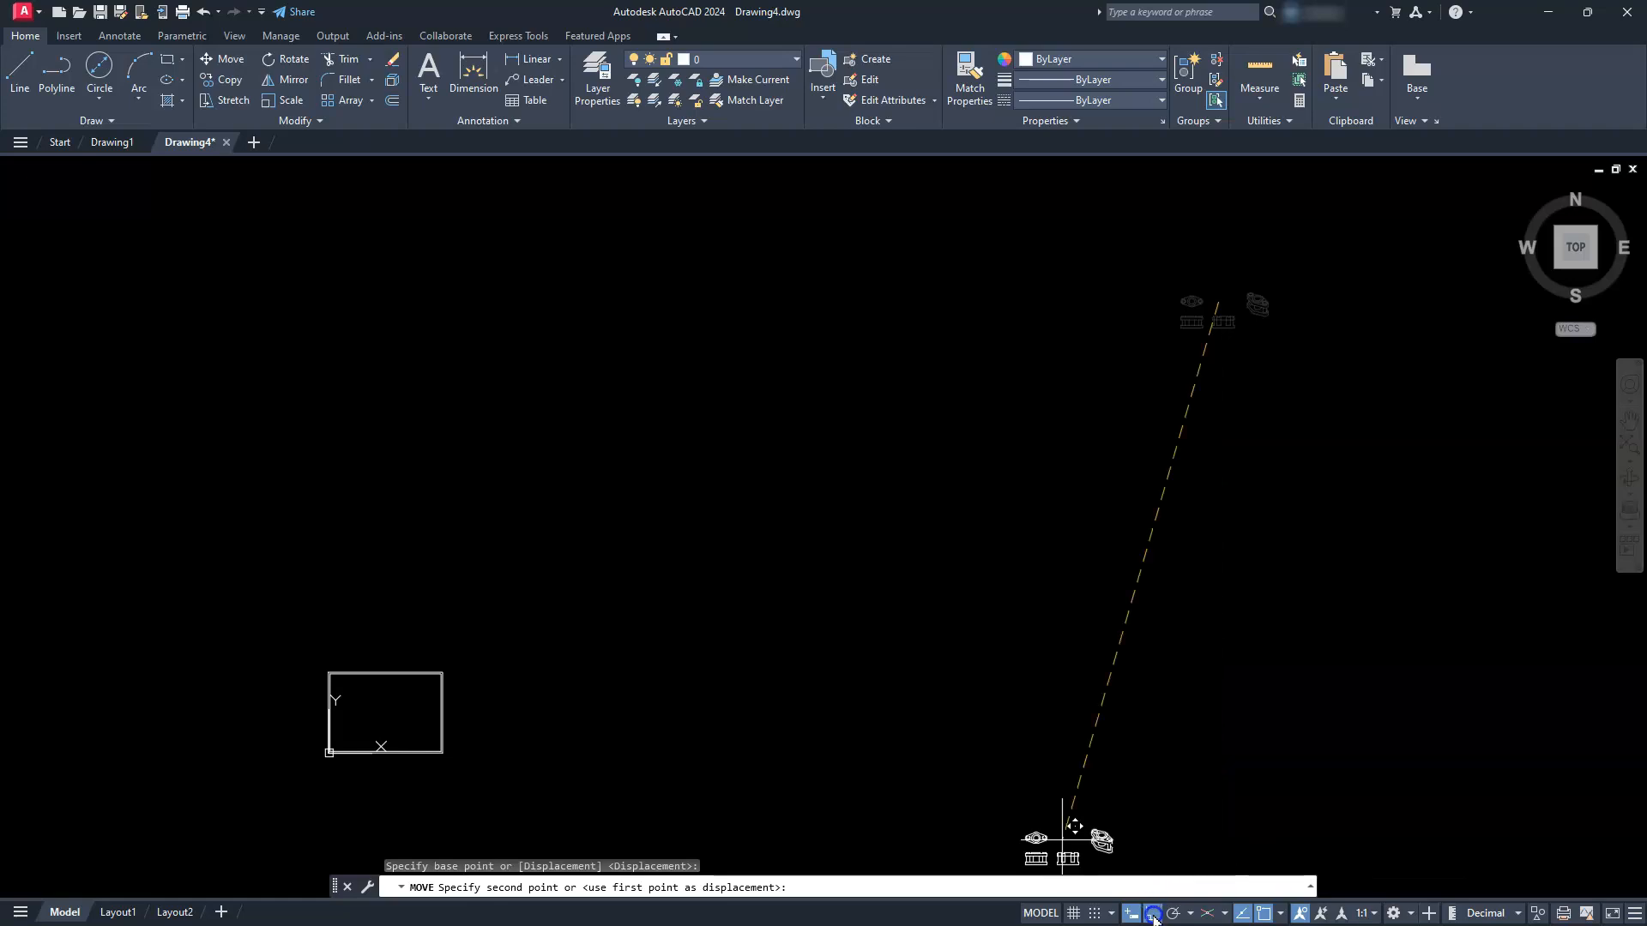
{"action": "left_click", "coordinate": [380, 705]}
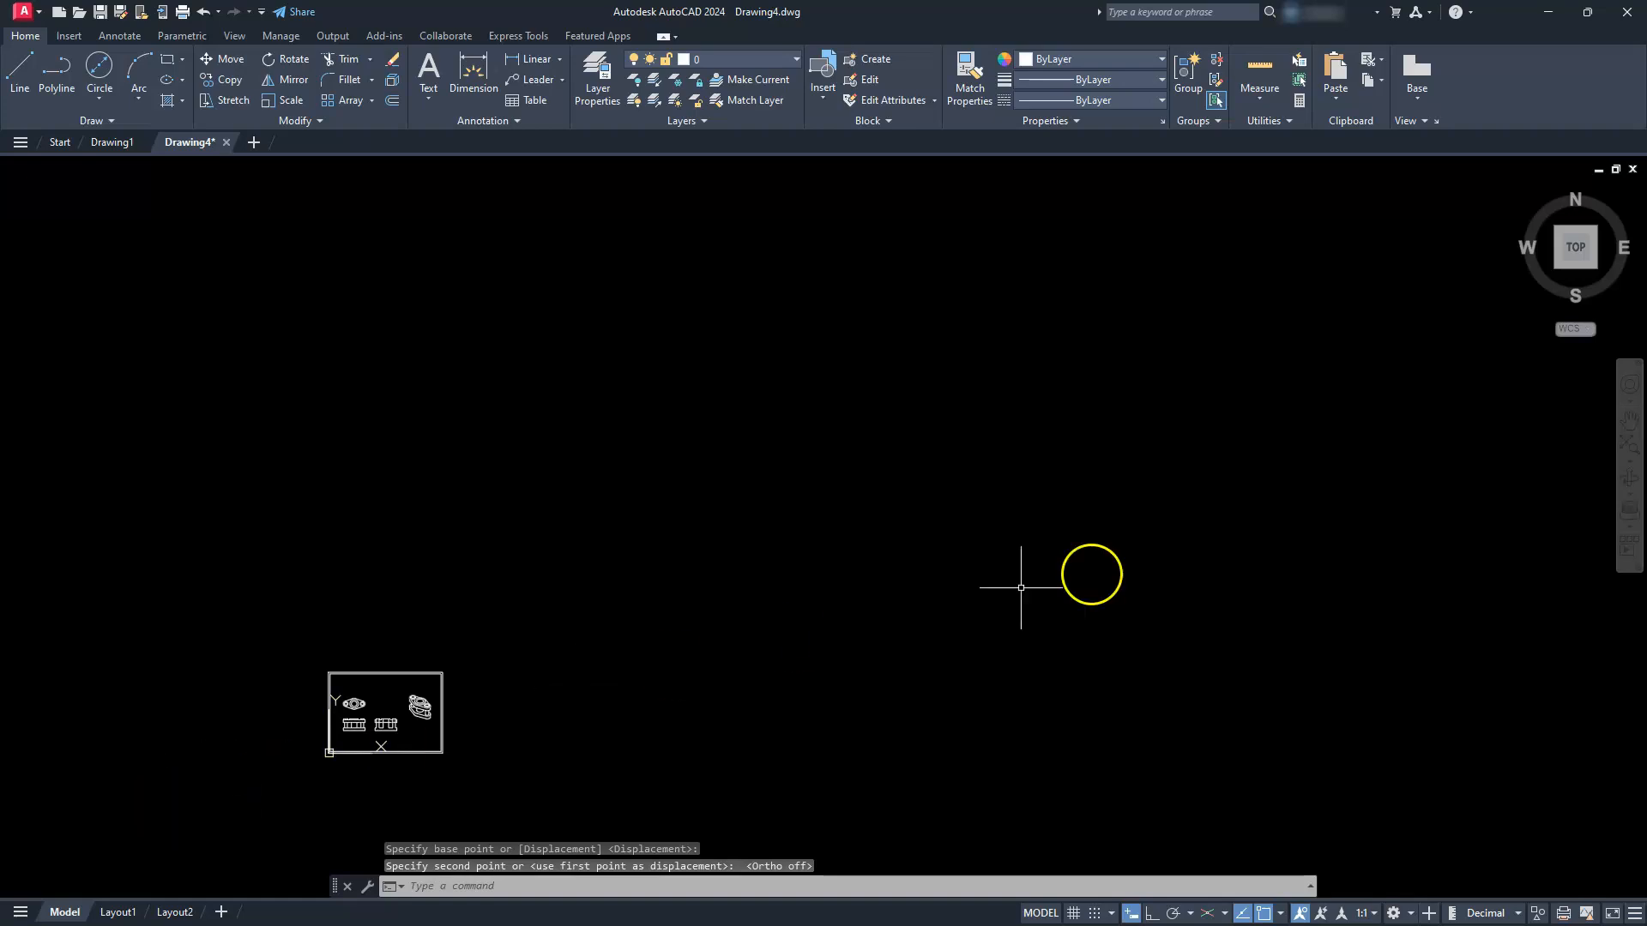
{"action": "left_click", "coordinate": [1627, 447]}
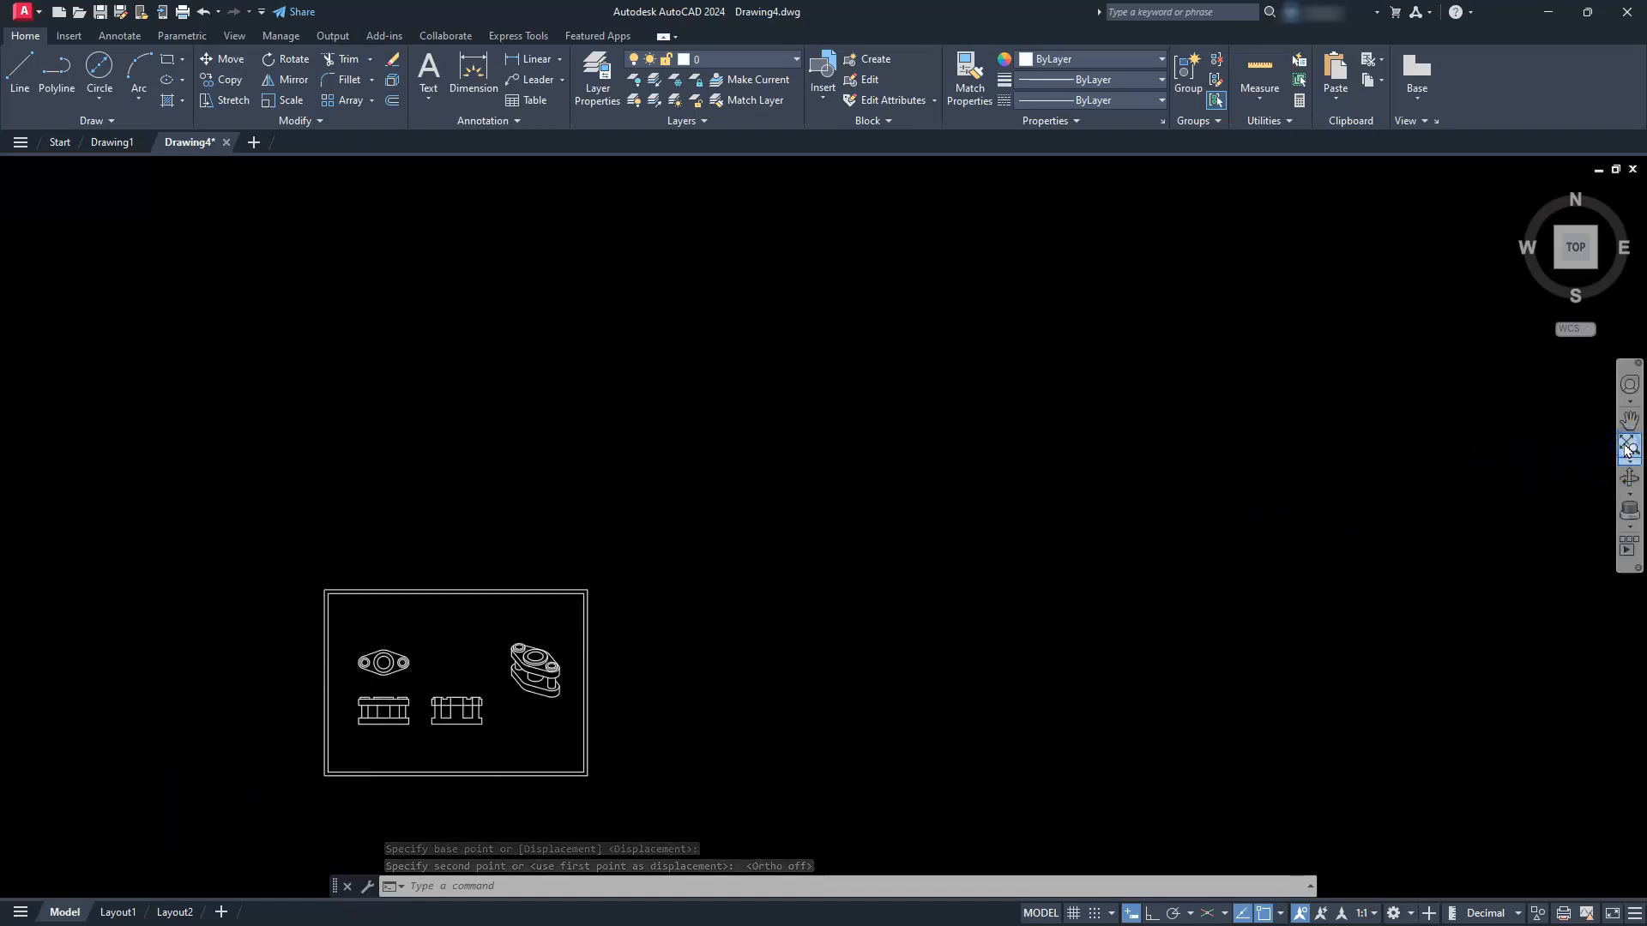
{"action": "middle_click_drag", "start_coordinate": [352, 649], "coordinate": [464, 574]}
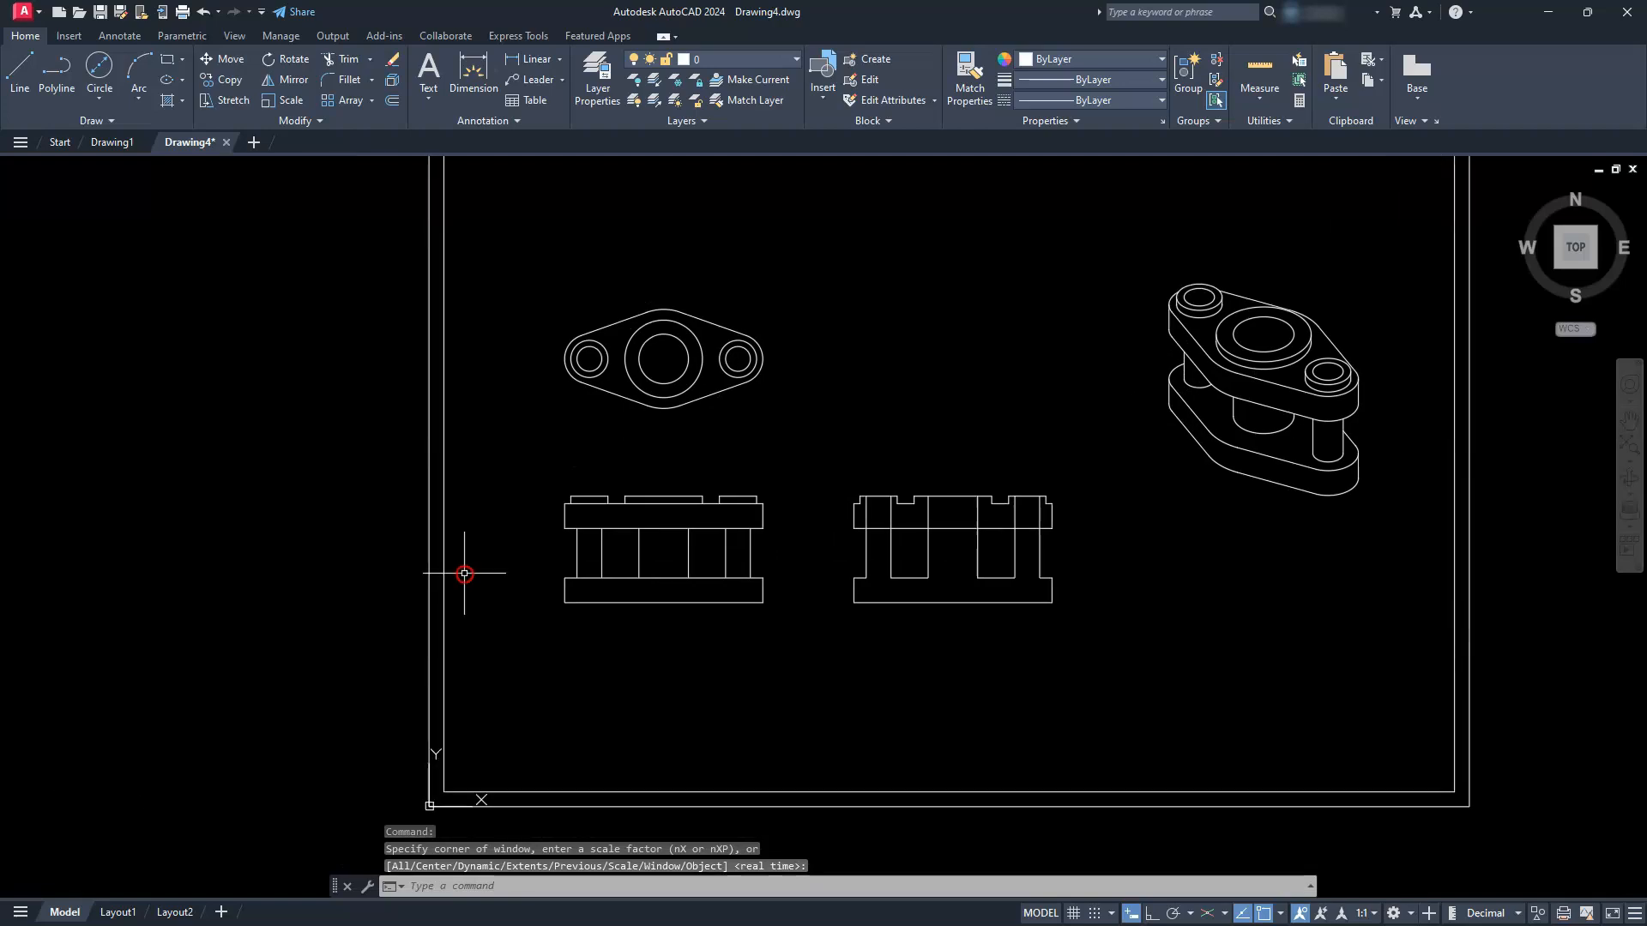
{"action": "scroll", "coordinate": [464, 573], "scroll_direction": "down", "scroll_amount": 2}
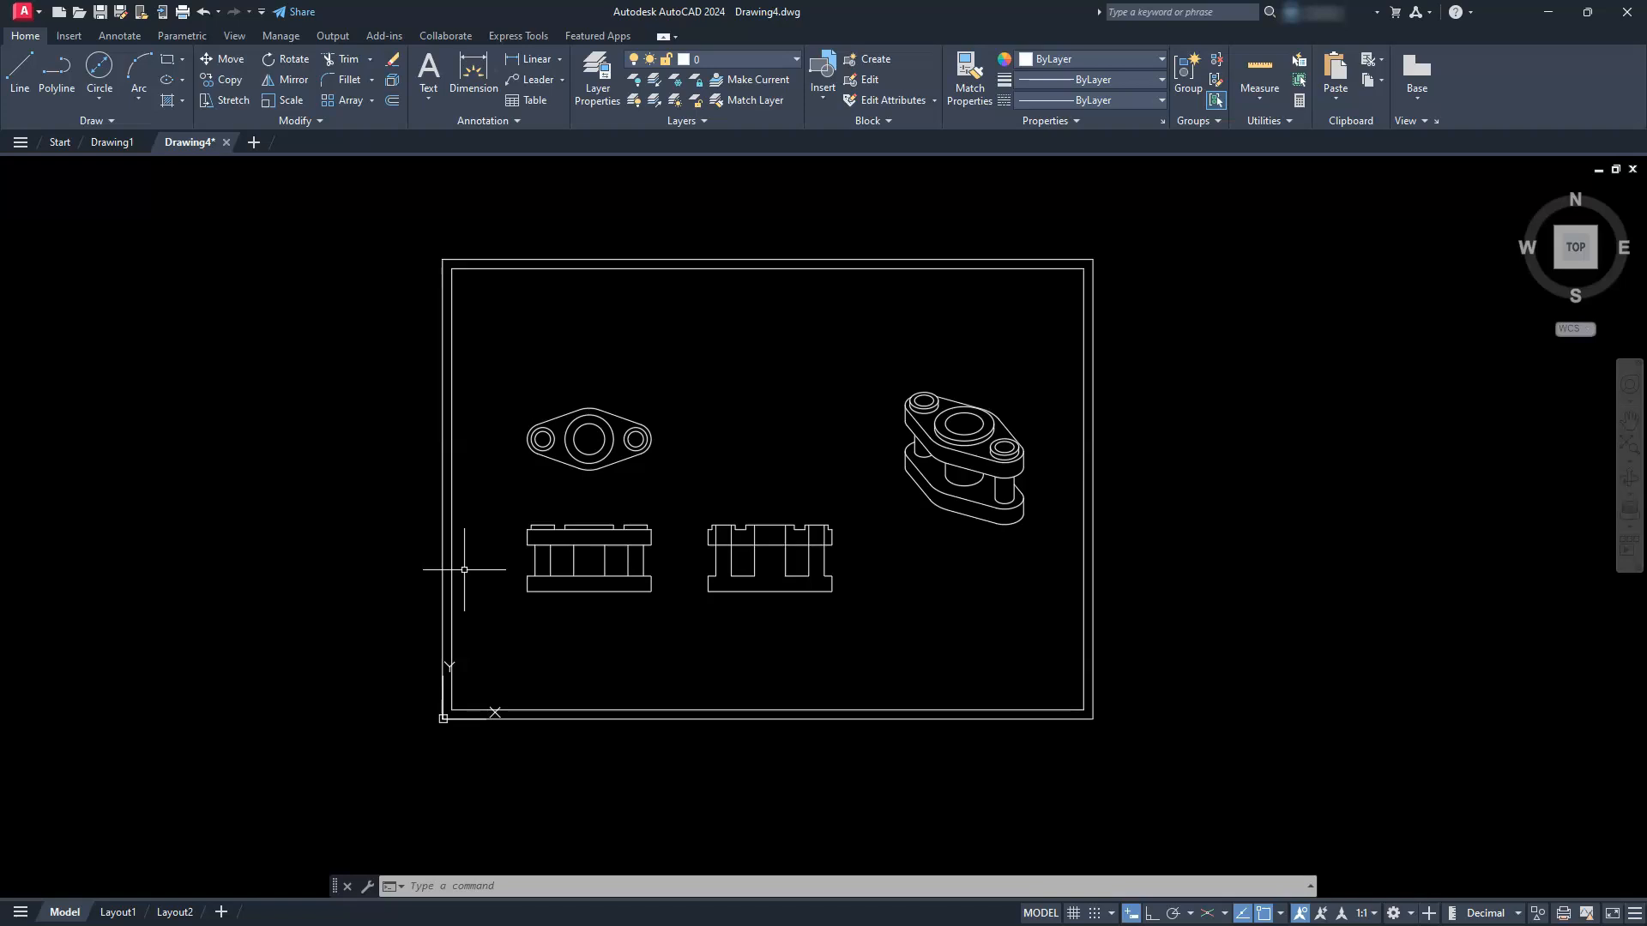
Open the properties of the sheet border block and examine its X scale.
{"action": "left_click", "coordinate": [450, 597]}
{"action": "left_click", "coordinate": [453, 599]}
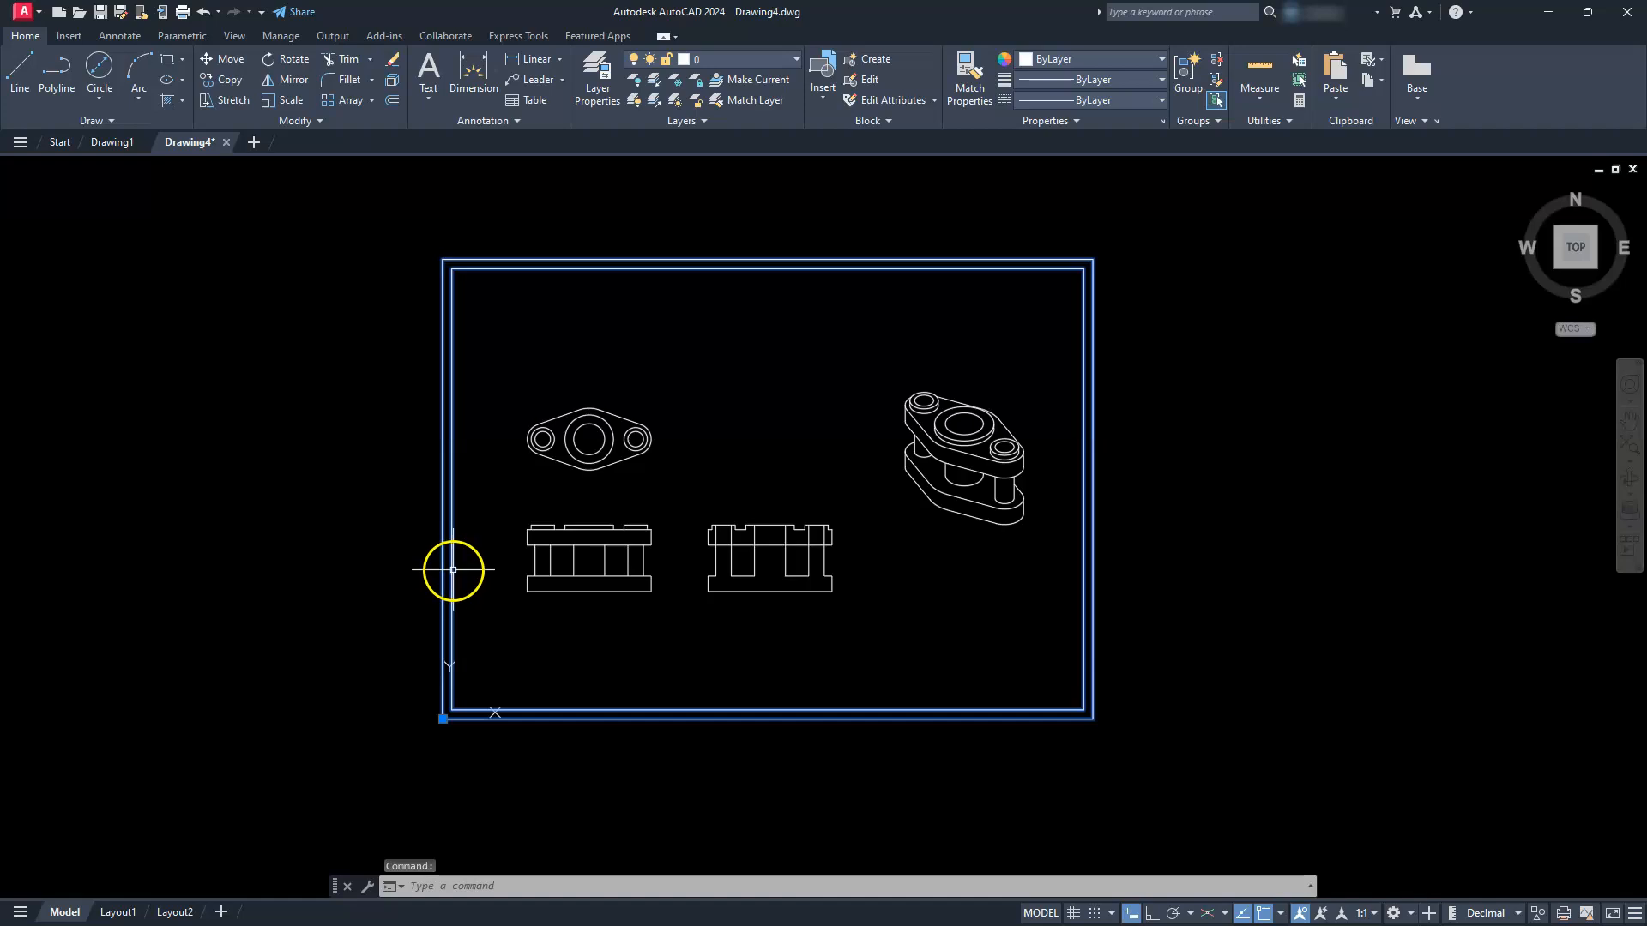
{"action": "right_click", "coordinate": [454, 577]}
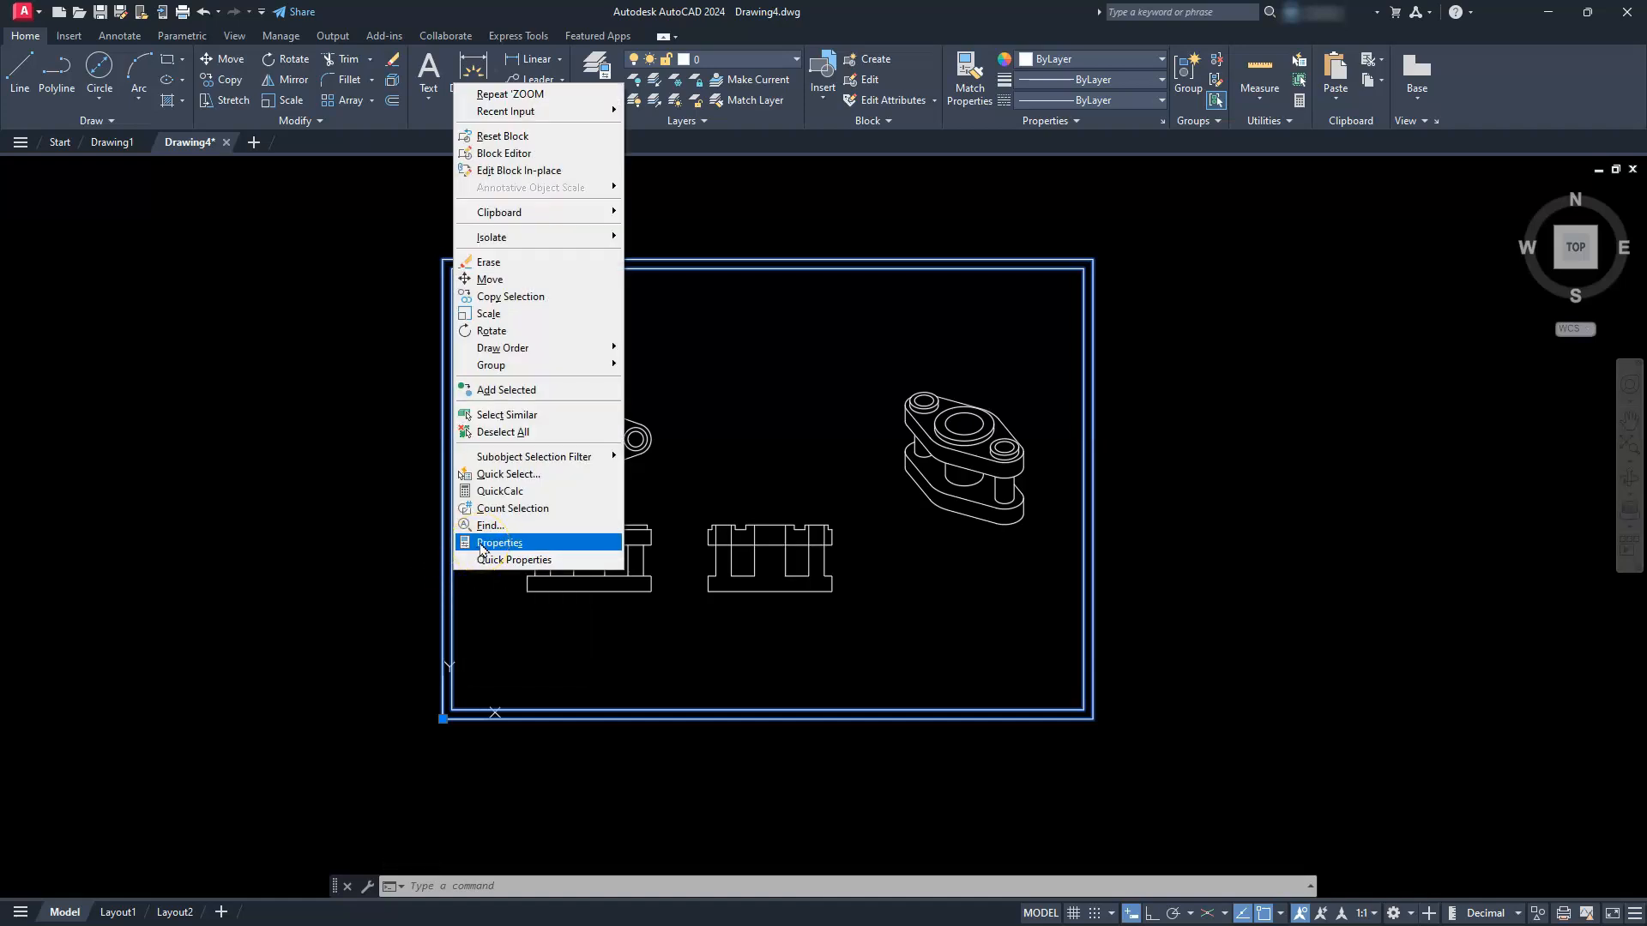
{"action": "left_click", "coordinate": [481, 544]}
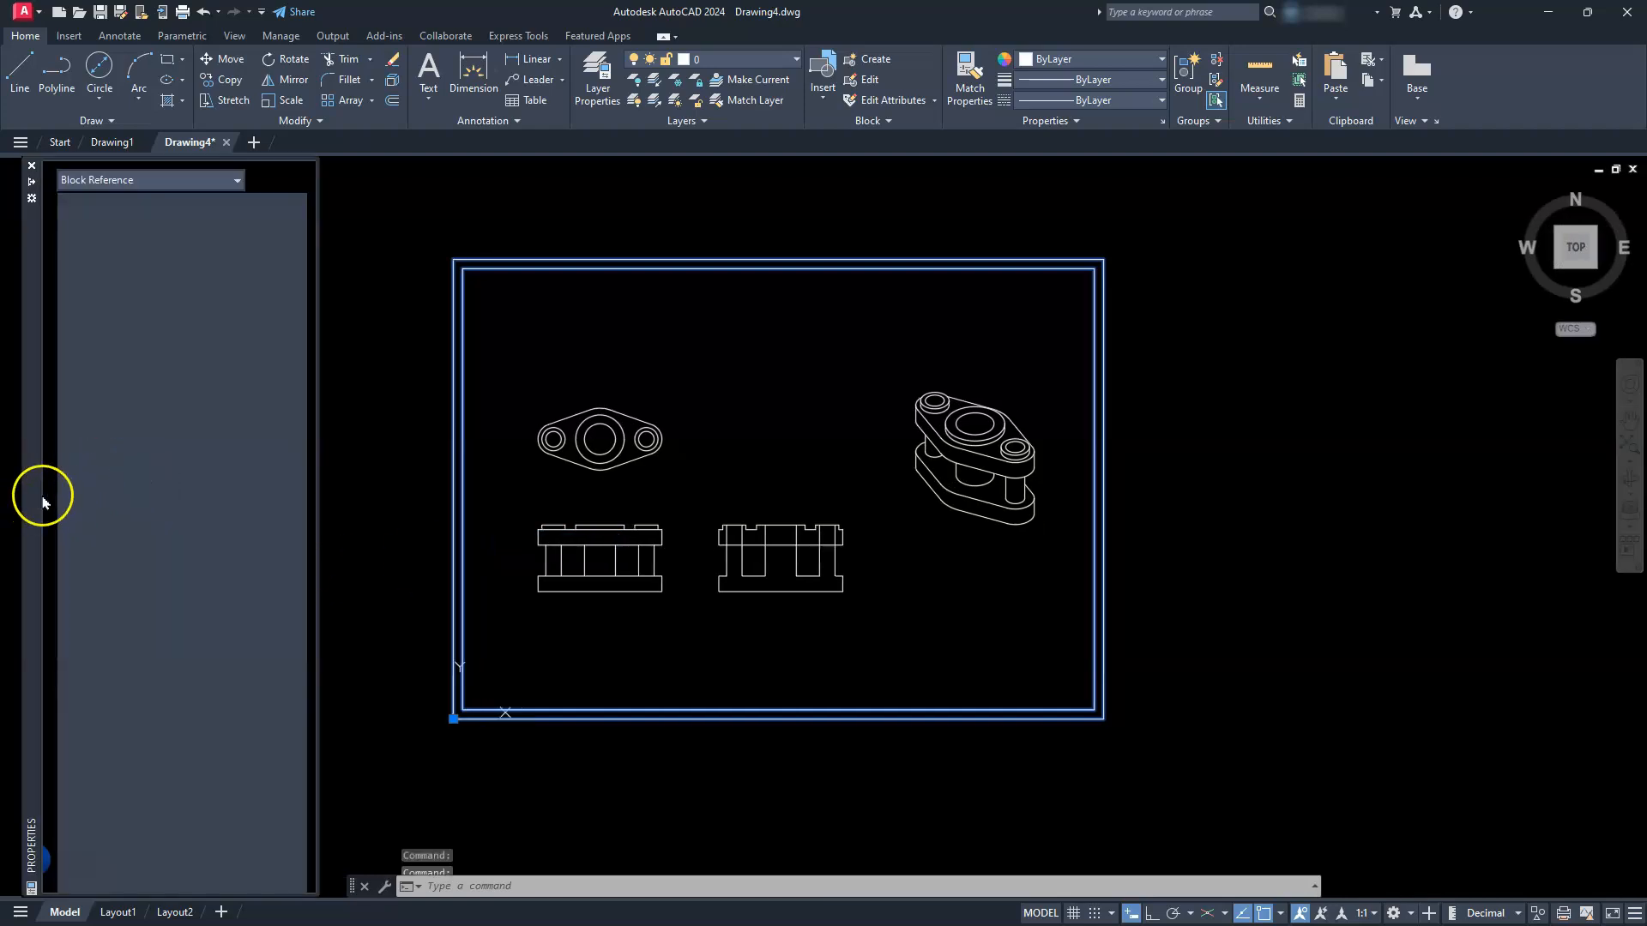
{"action": "left_click", "coordinate": [192, 452]}
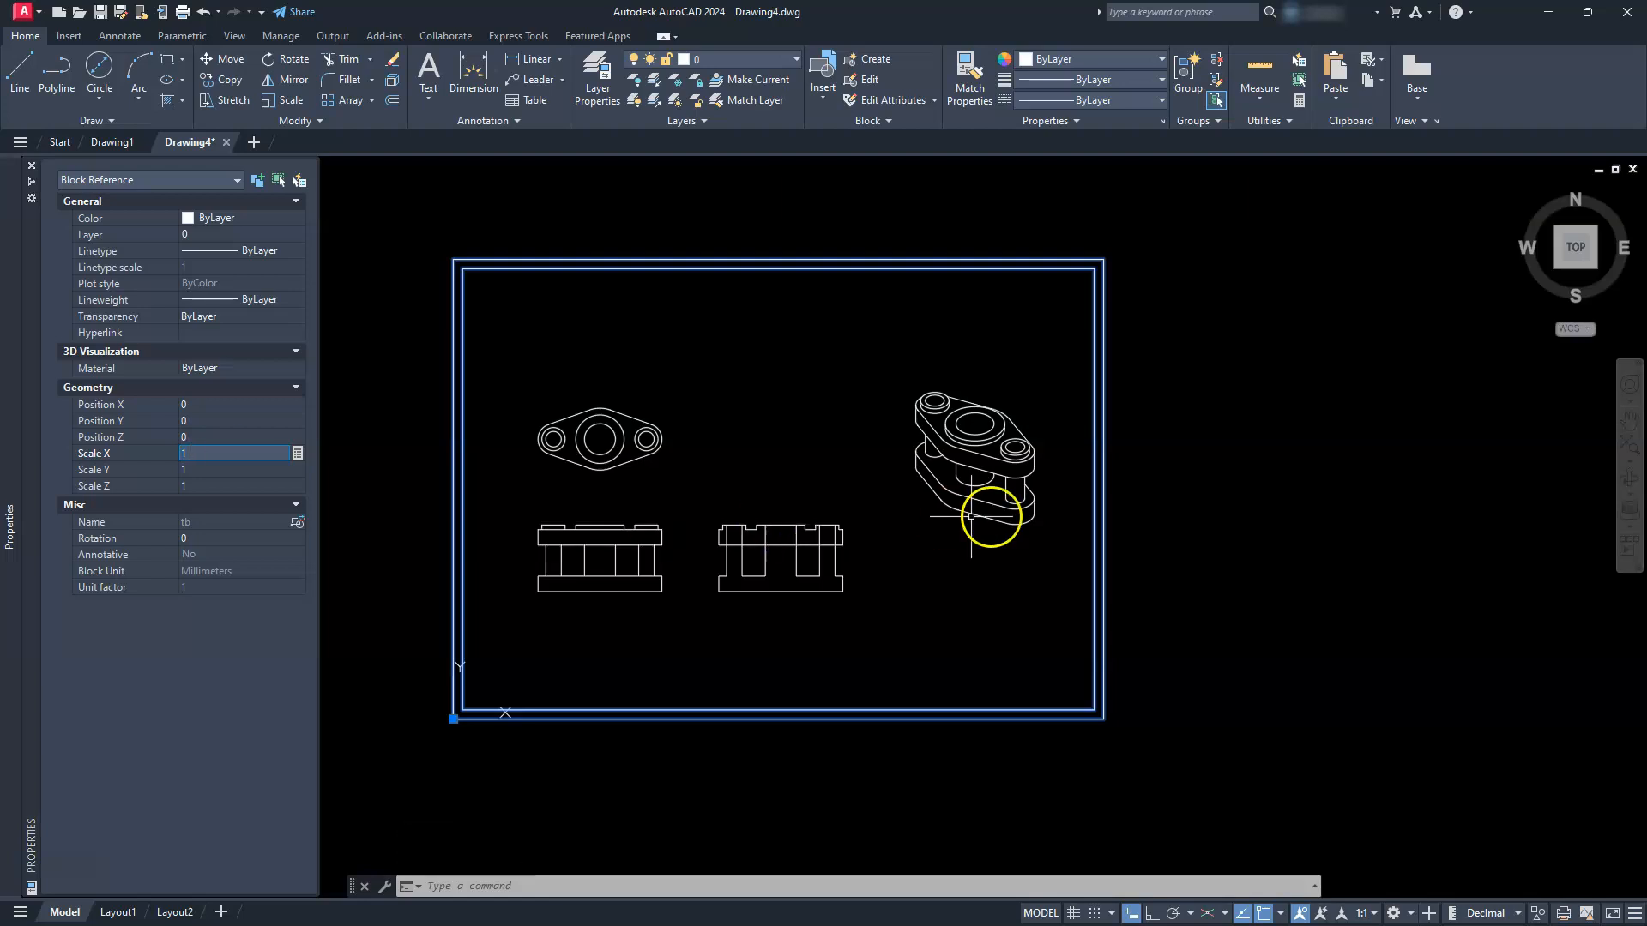
{"action": "key", "text": "Escape"}
{"action": "key", "text": "Escape"}
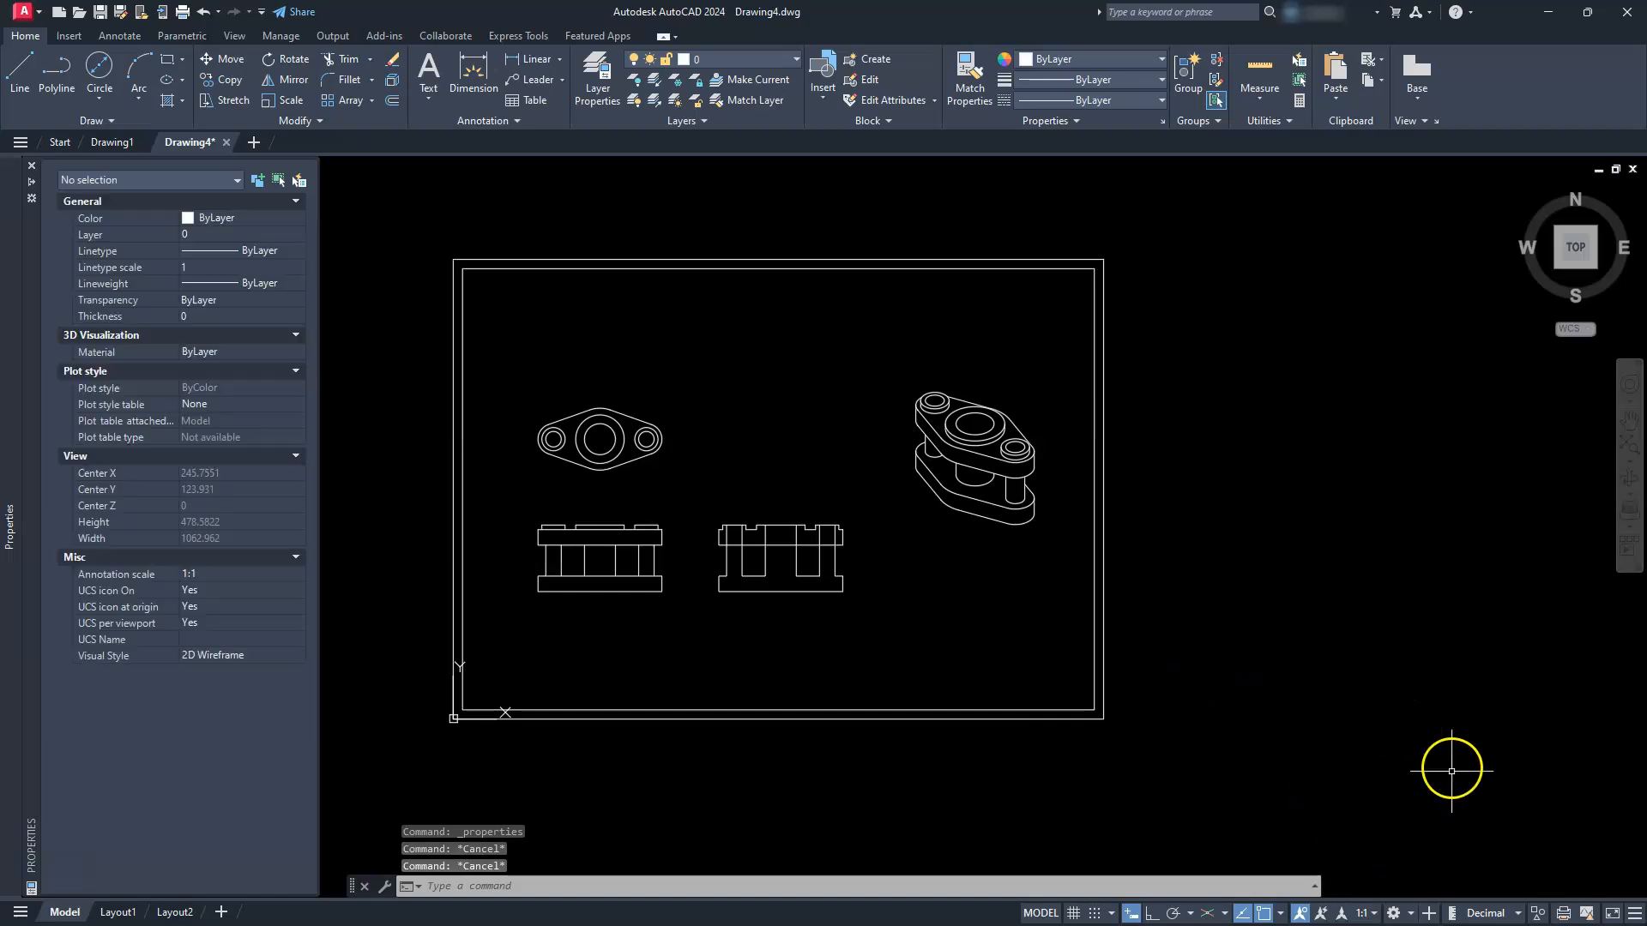
Look through the available annotation scales without choosing a different one.
{"action": "left_click", "coordinate": [1376, 915]}
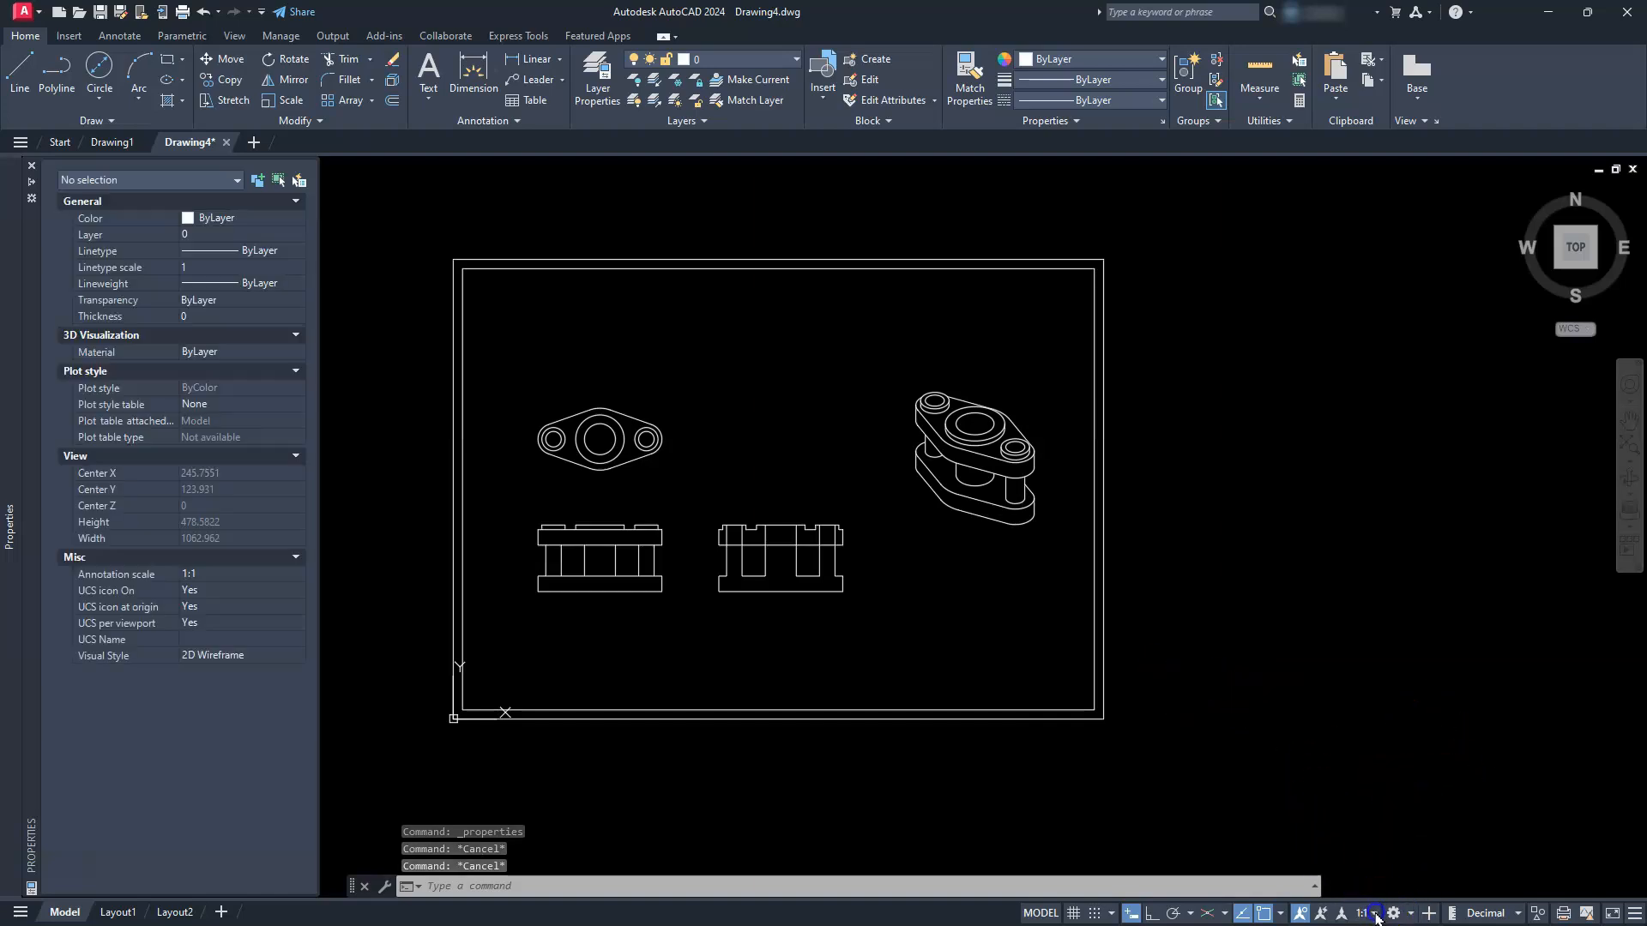
{"action": "left_click", "coordinate": [1373, 916]}
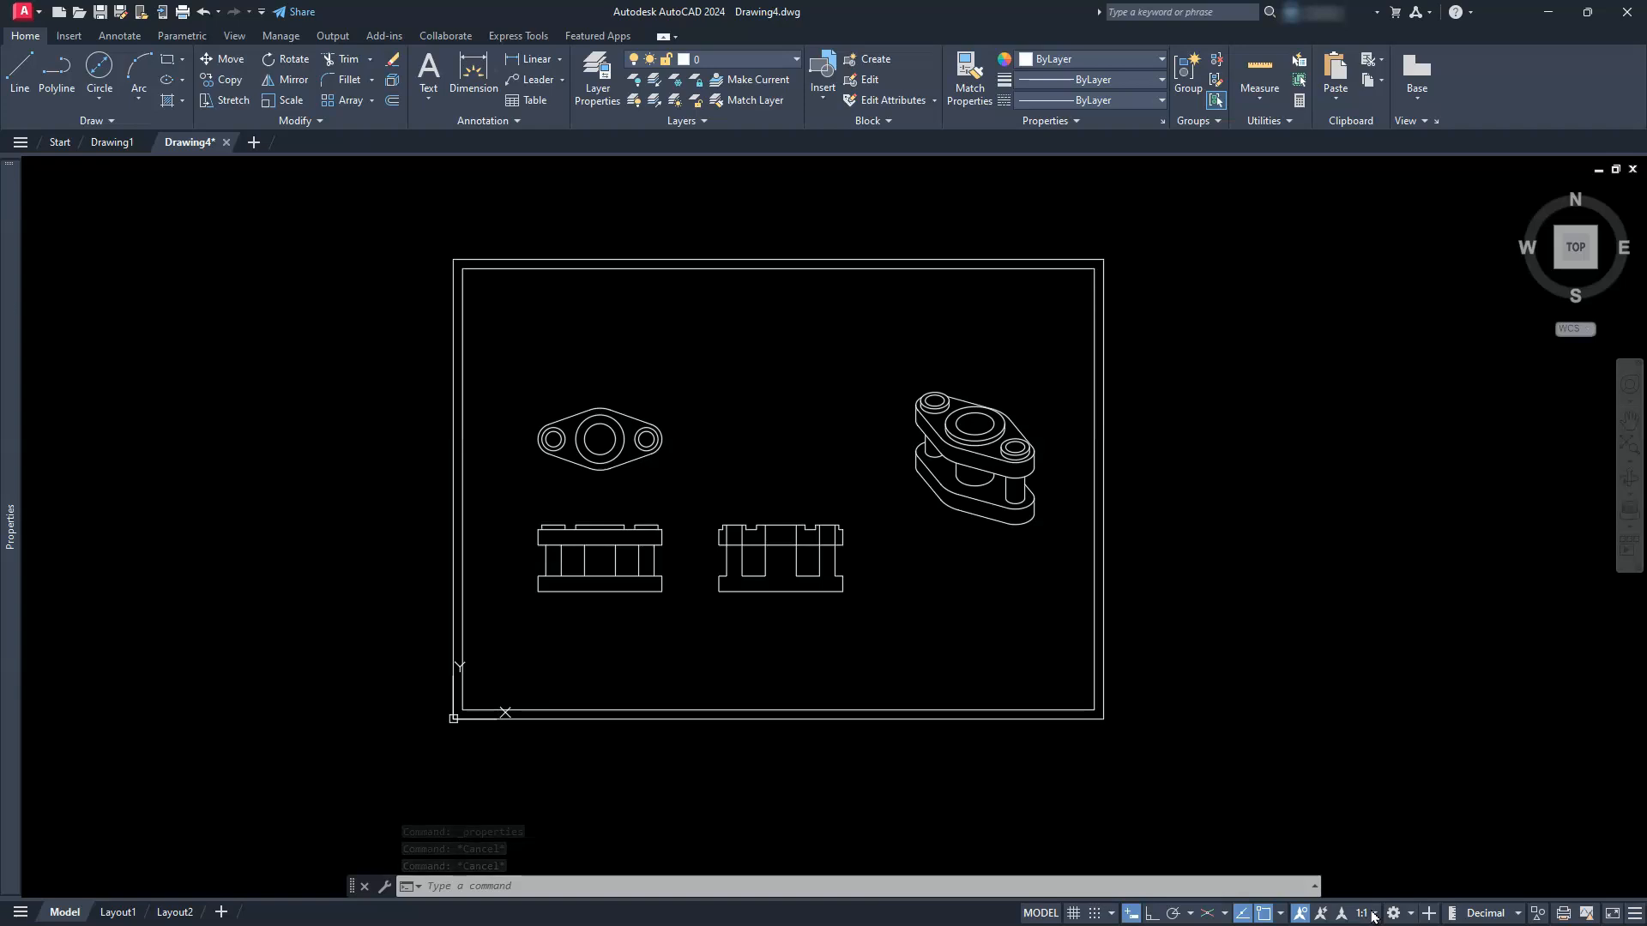
{"action": "left_click", "coordinate": [1373, 916]}
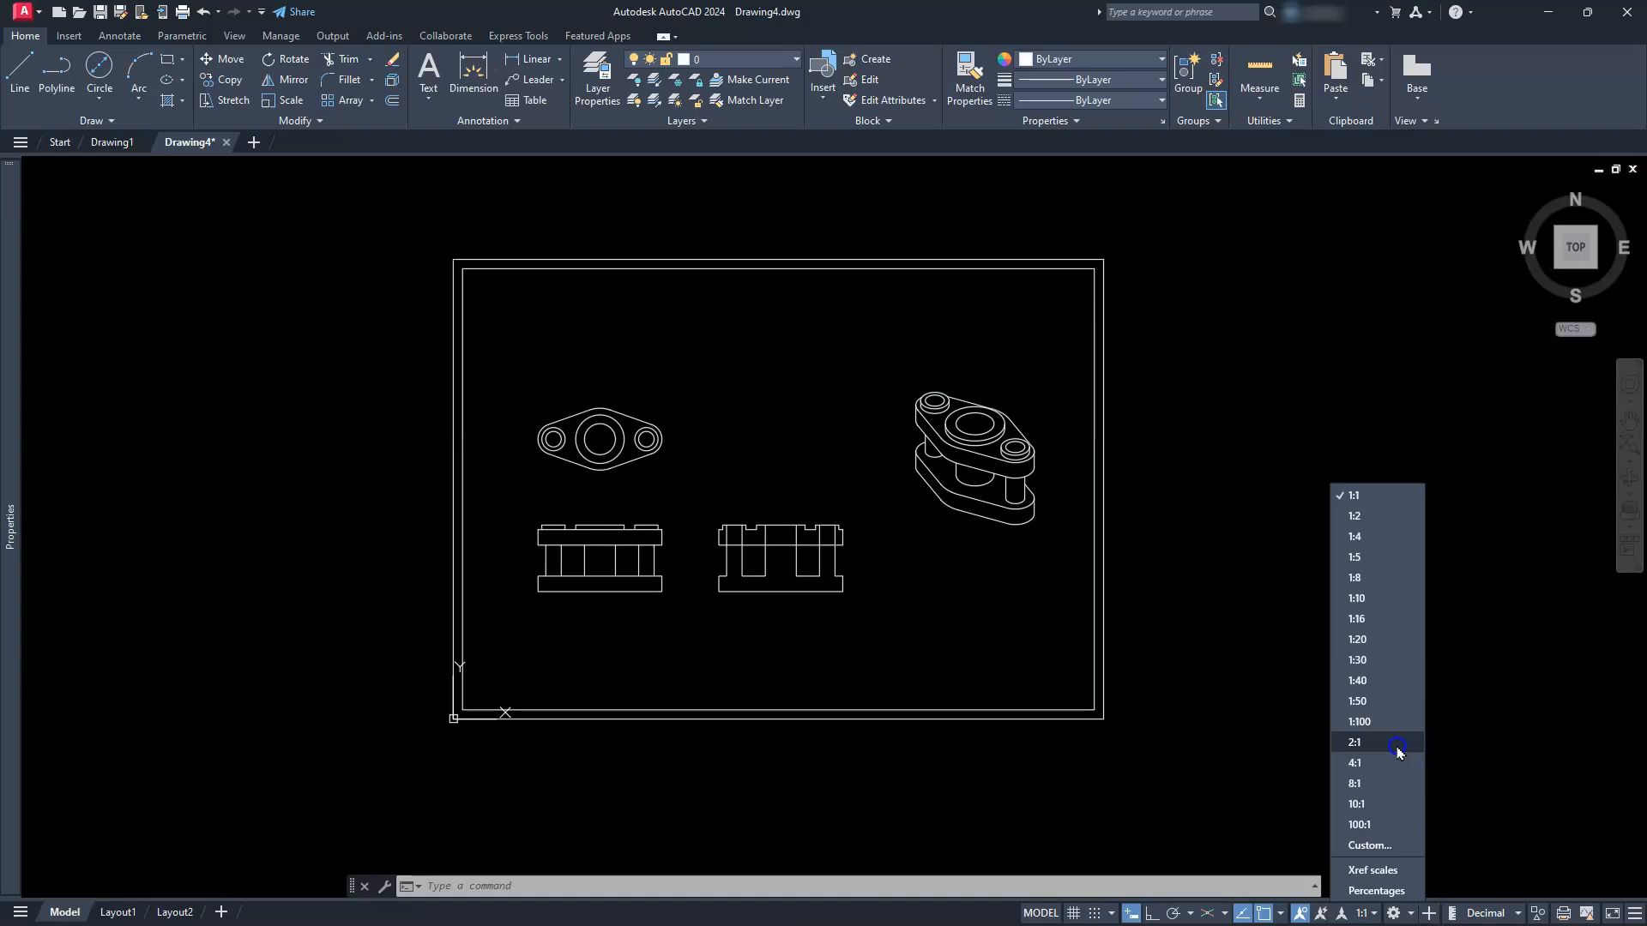
{"action": "left_click", "coordinate": [1006, 808]}
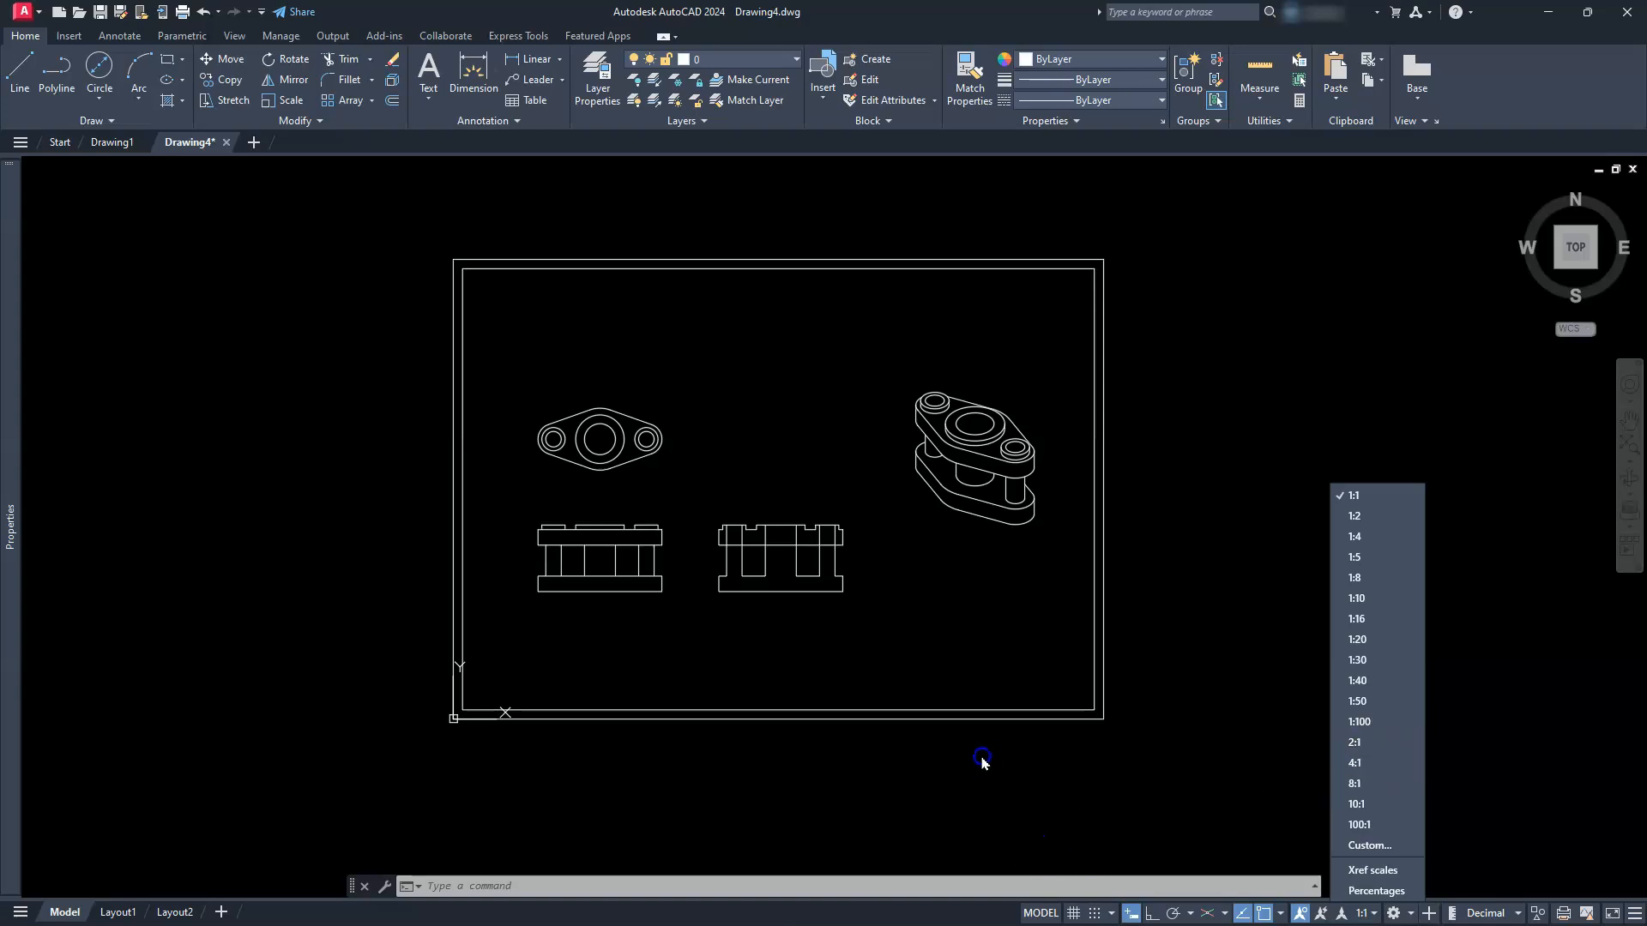
Set the sheet border block's X and Y scales to 0.5.
{"action": "left_click", "coordinate": [914, 744]}
{"action": "left_click", "coordinate": [900, 759]}
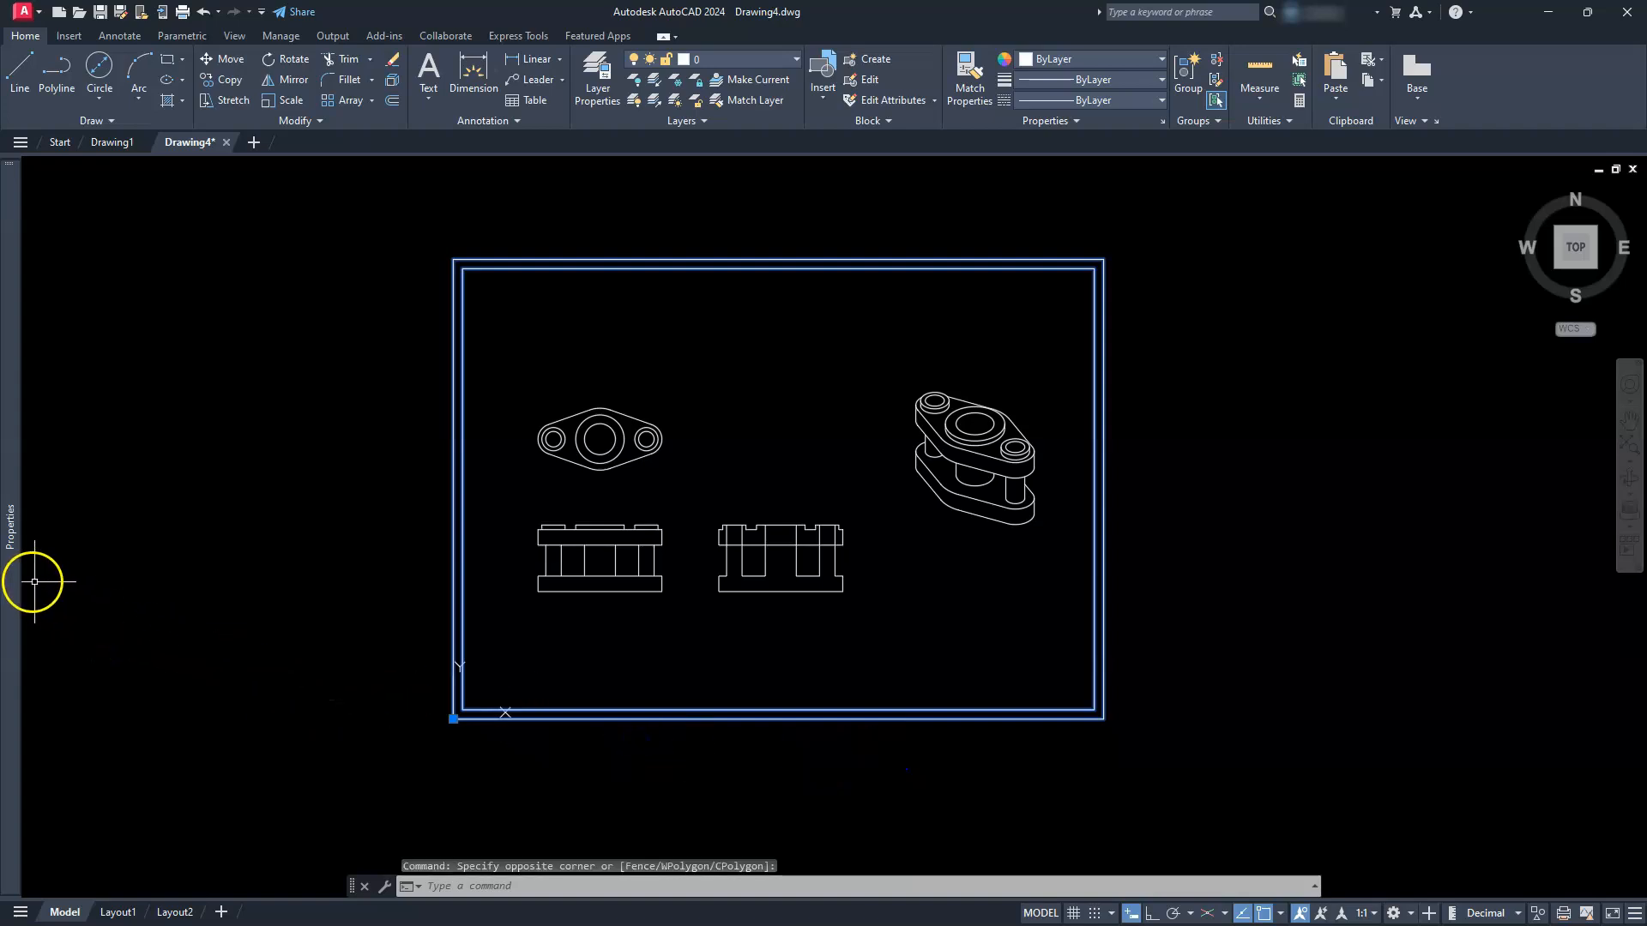
{"action": "mouse_move", "coordinate": [17, 591]}
{"action": "left_click", "coordinate": [215, 452]}
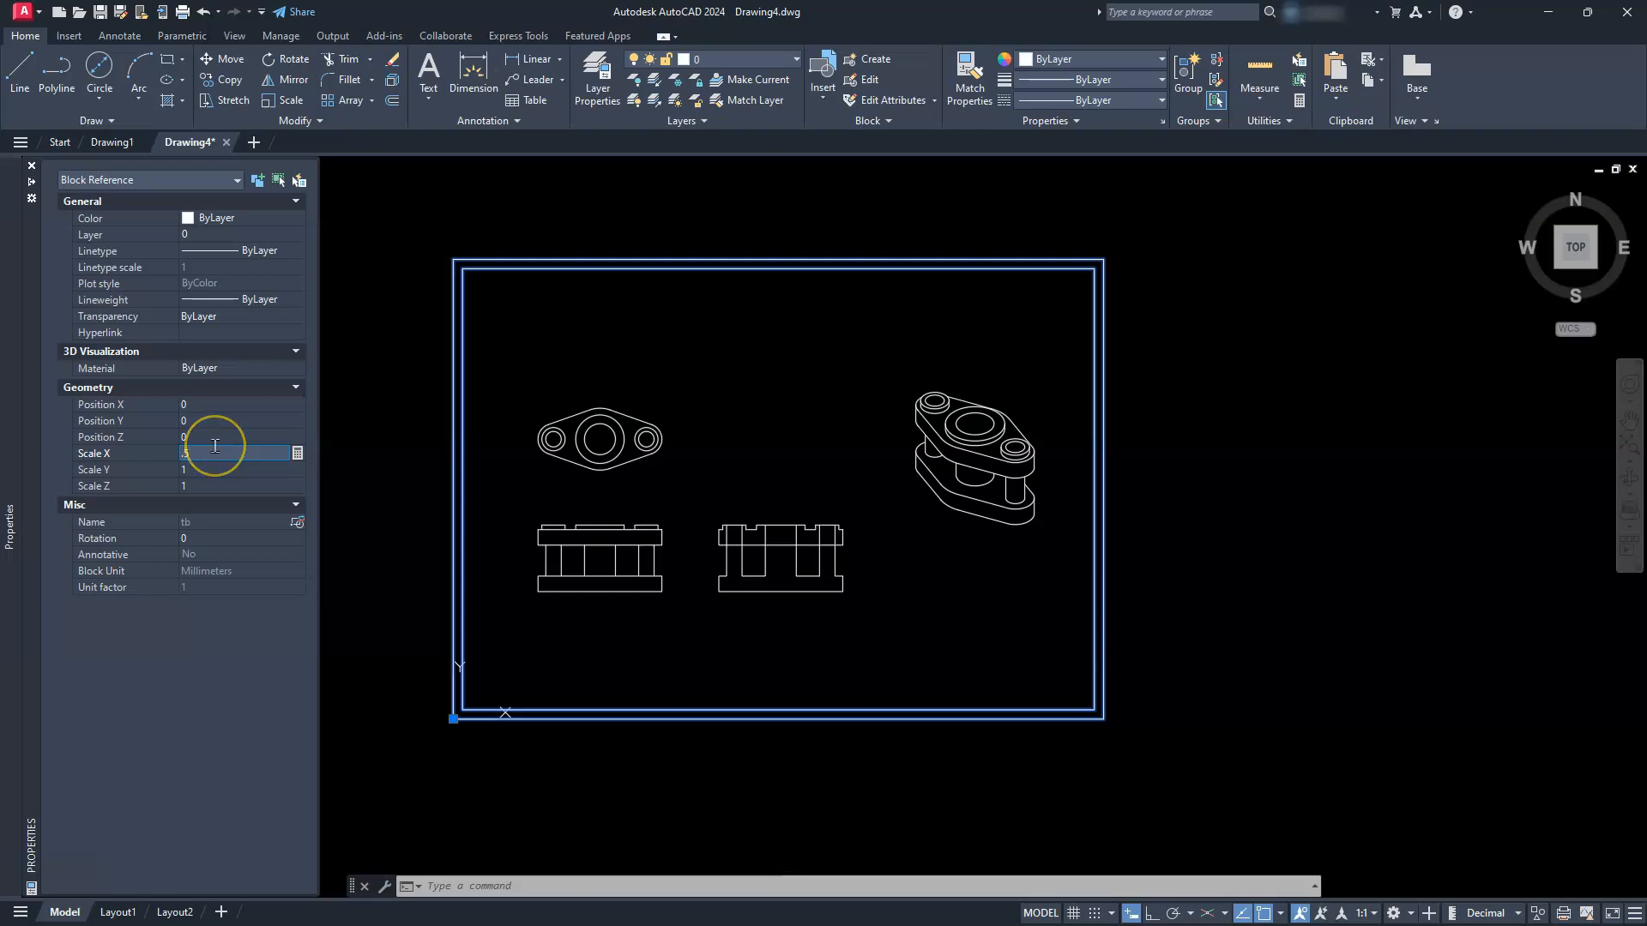
{"action": "type", "text": "0.5"}
{"action": "key", "text": "Tab"}
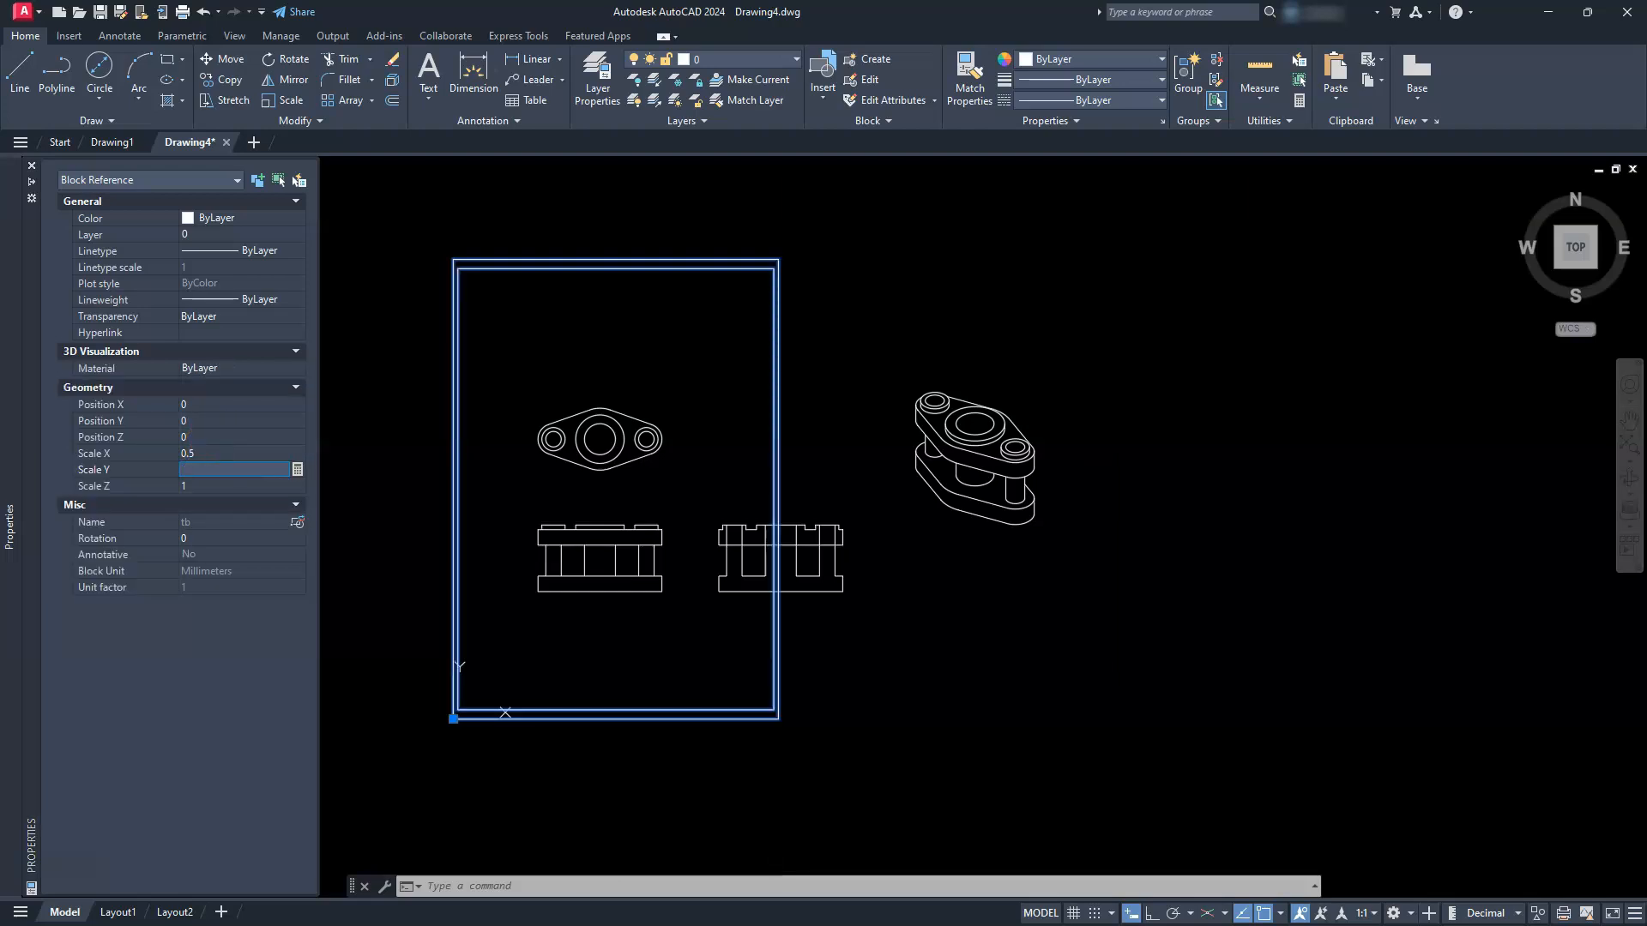
{"action": "type", "text": "0.5"}
{"action": "key", "text": "Tab"}
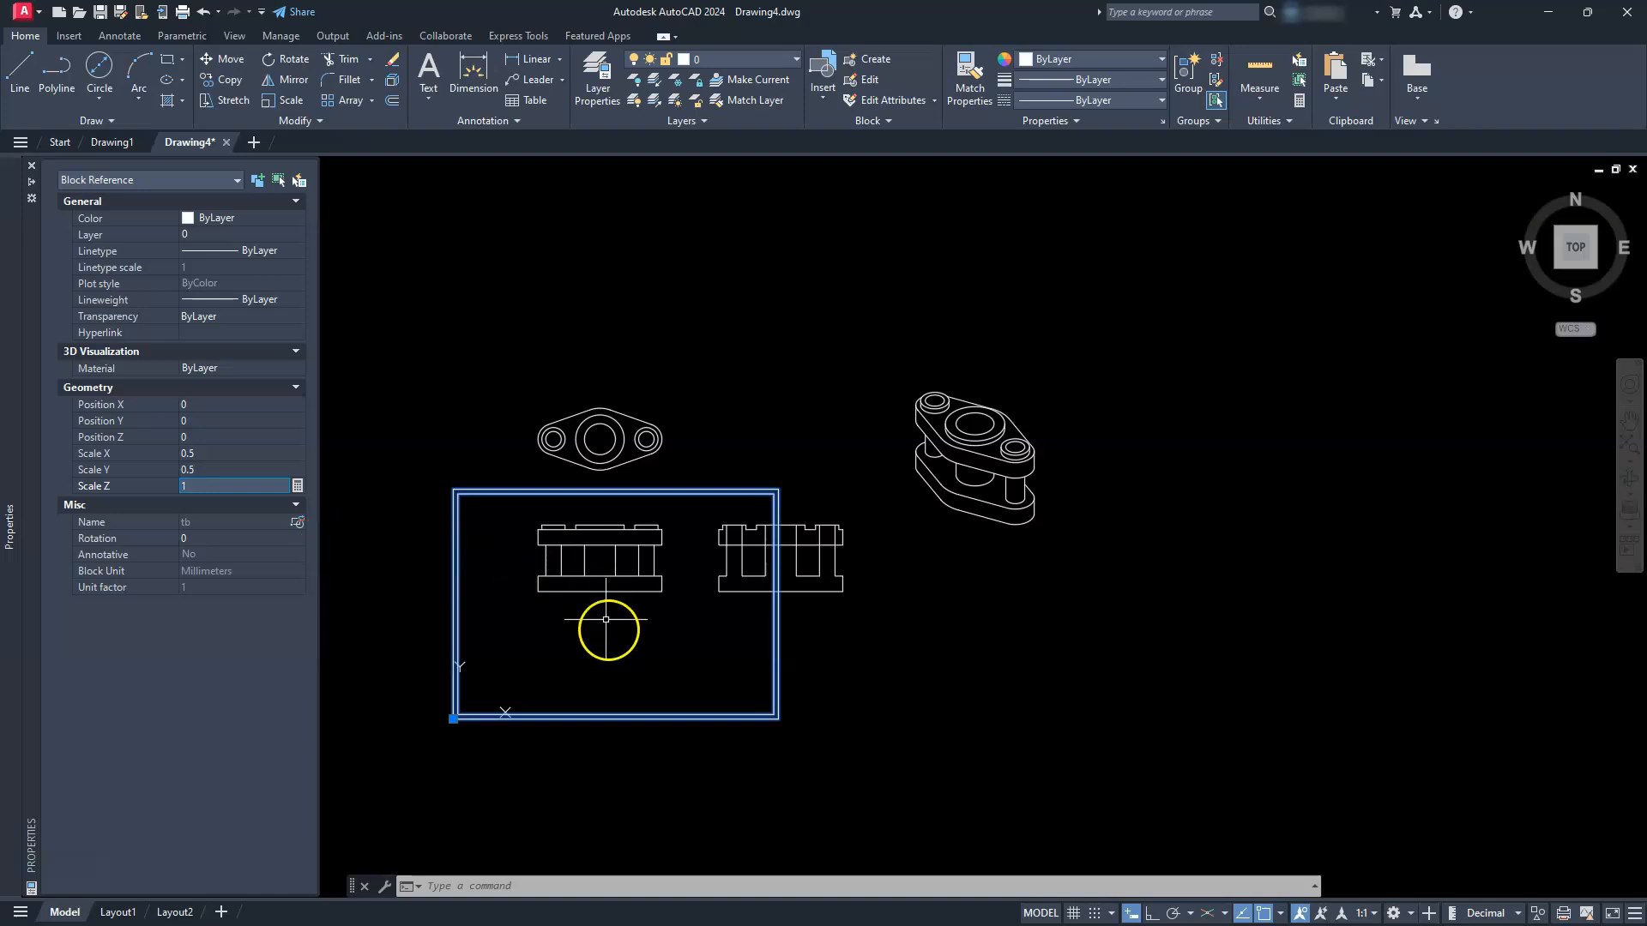
{"action": "key", "text": "ctrl+1"}
{"action": "key", "text": "Escape"}
Move all the views together down and to the left so the top and front views sit inside the reduced border.
{"action": "type", "text": "m"}
{"action": "key", "text": "Return"}
{"action": "left_click", "coordinate": [505, 351]}
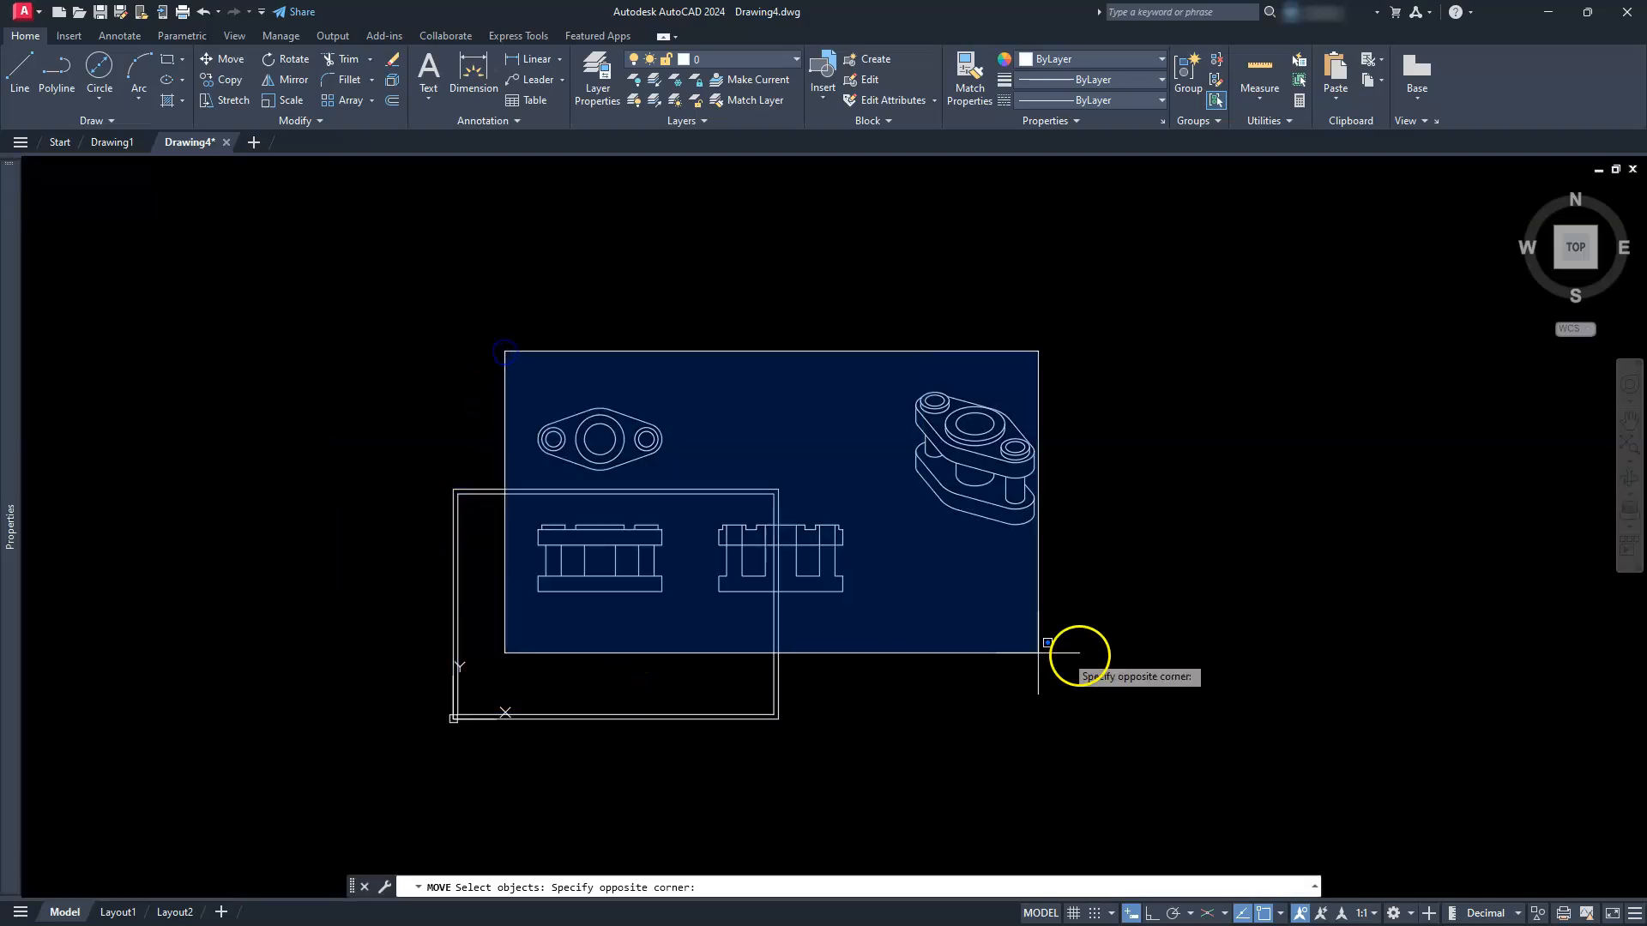
{"action": "left_click", "coordinate": [1079, 656]}
{"action": "right_click", "coordinate": [1231, 481]}
{"action": "left_click", "coordinate": [1254, 466]}
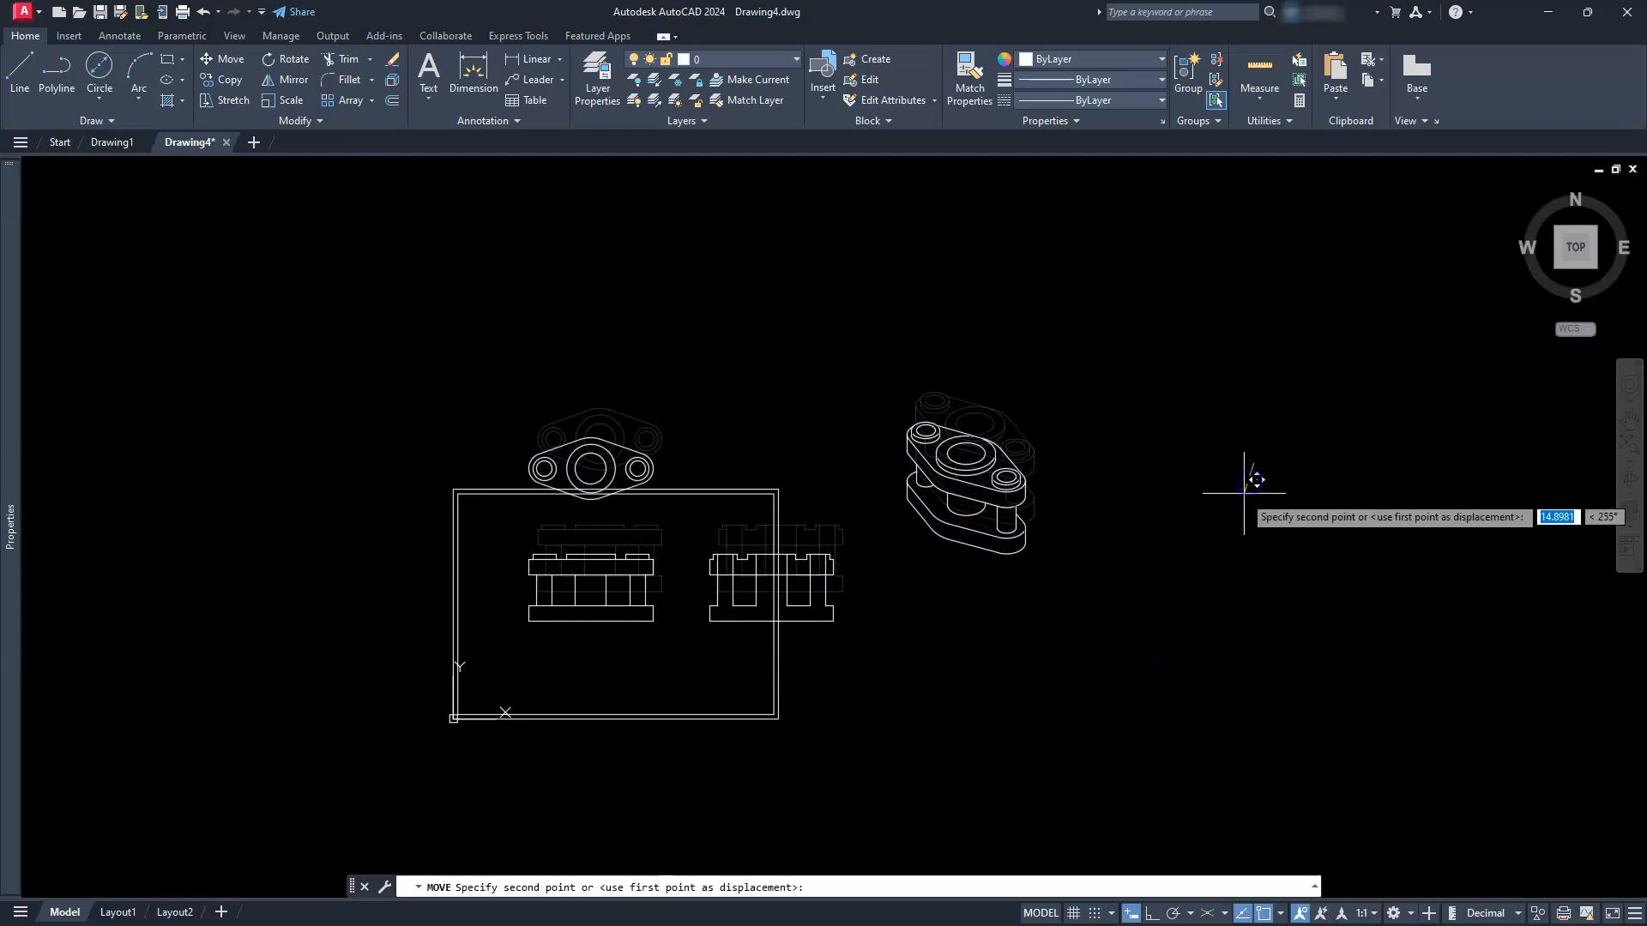
{"action": "left_click", "coordinate": [1187, 563]}
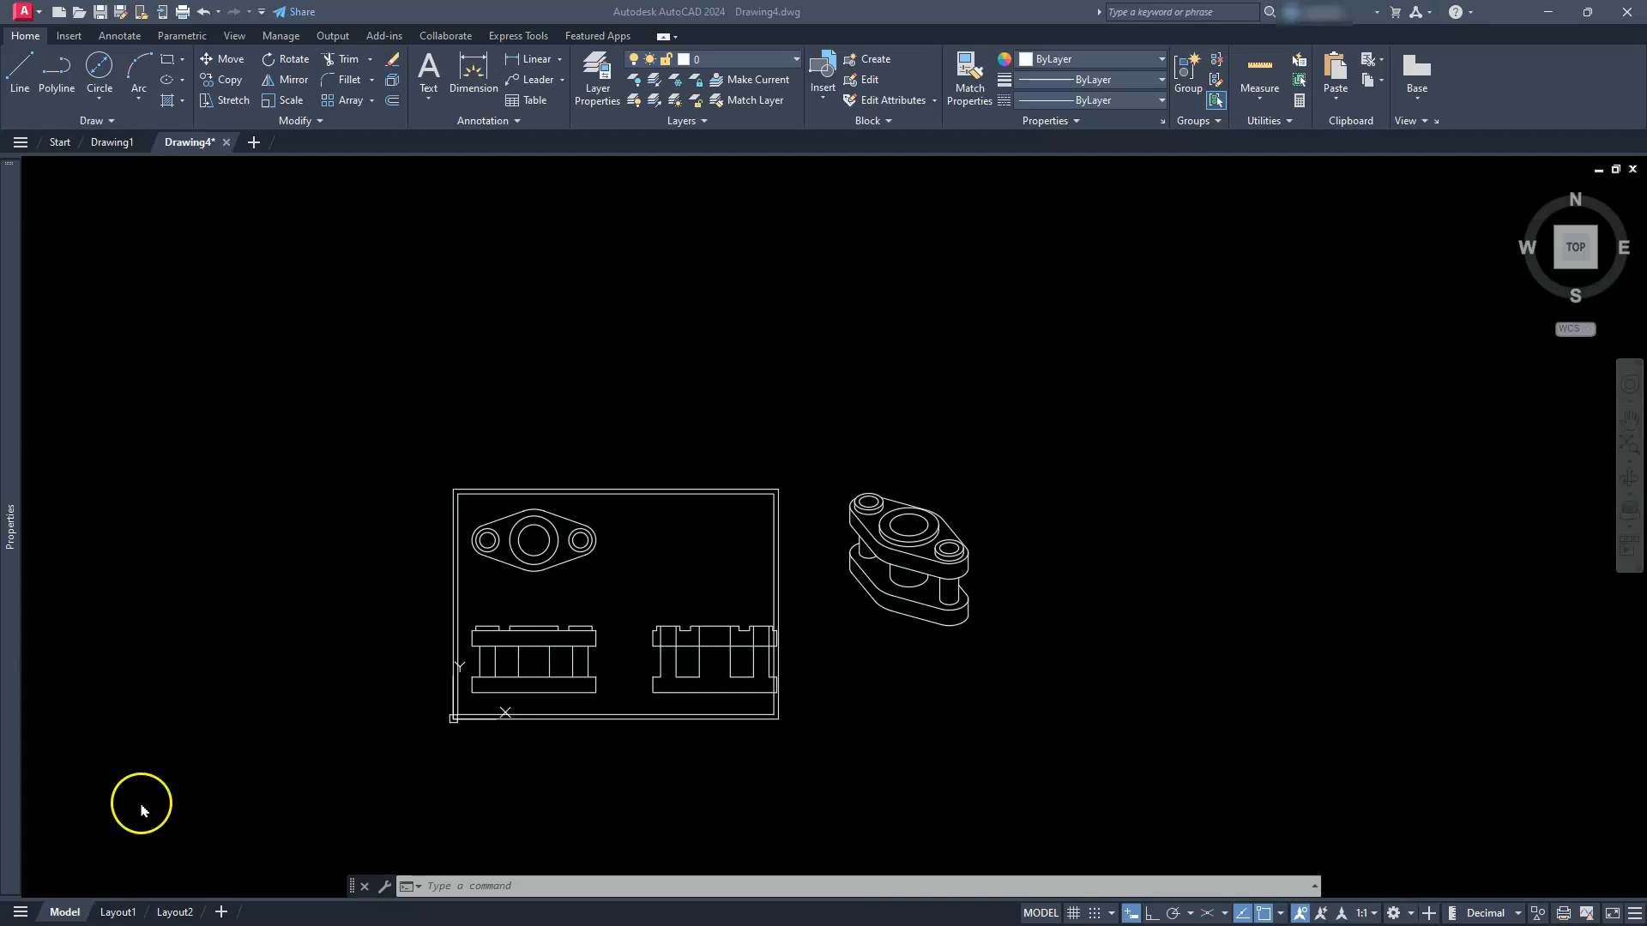
Move the top view straight down to just below the sheet border, with Ortho turned on.
{"action": "left_click", "coordinate": [677, 531]}
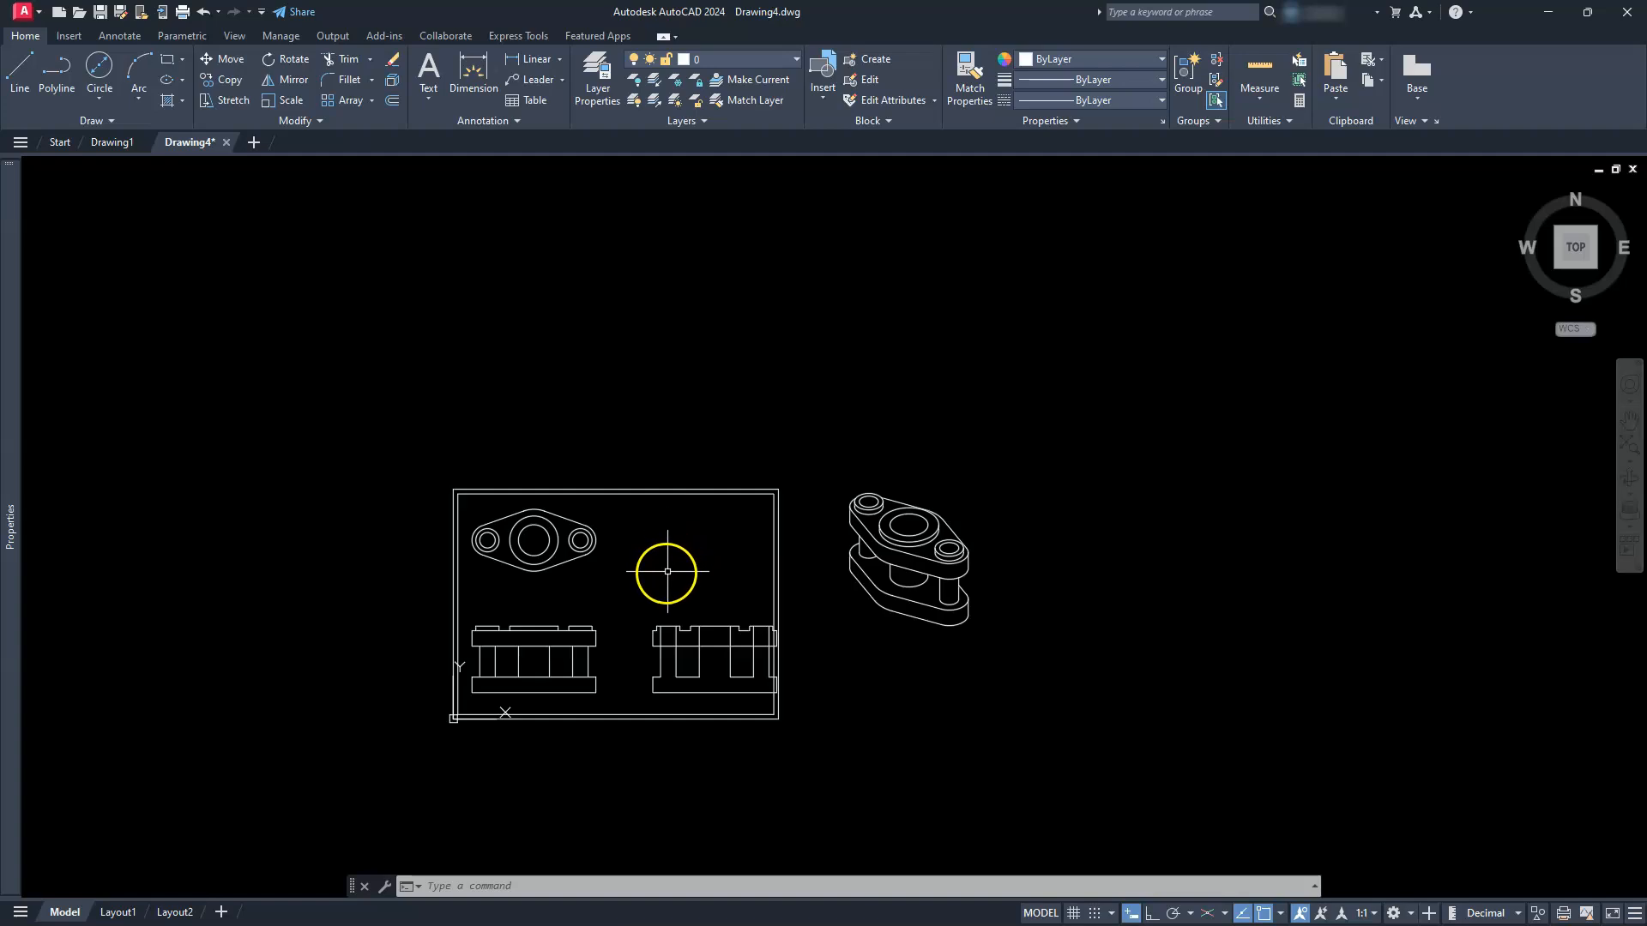
{"action": "scroll", "coordinate": [667, 572], "scroll_direction": "up", "scroll_amount": 4}
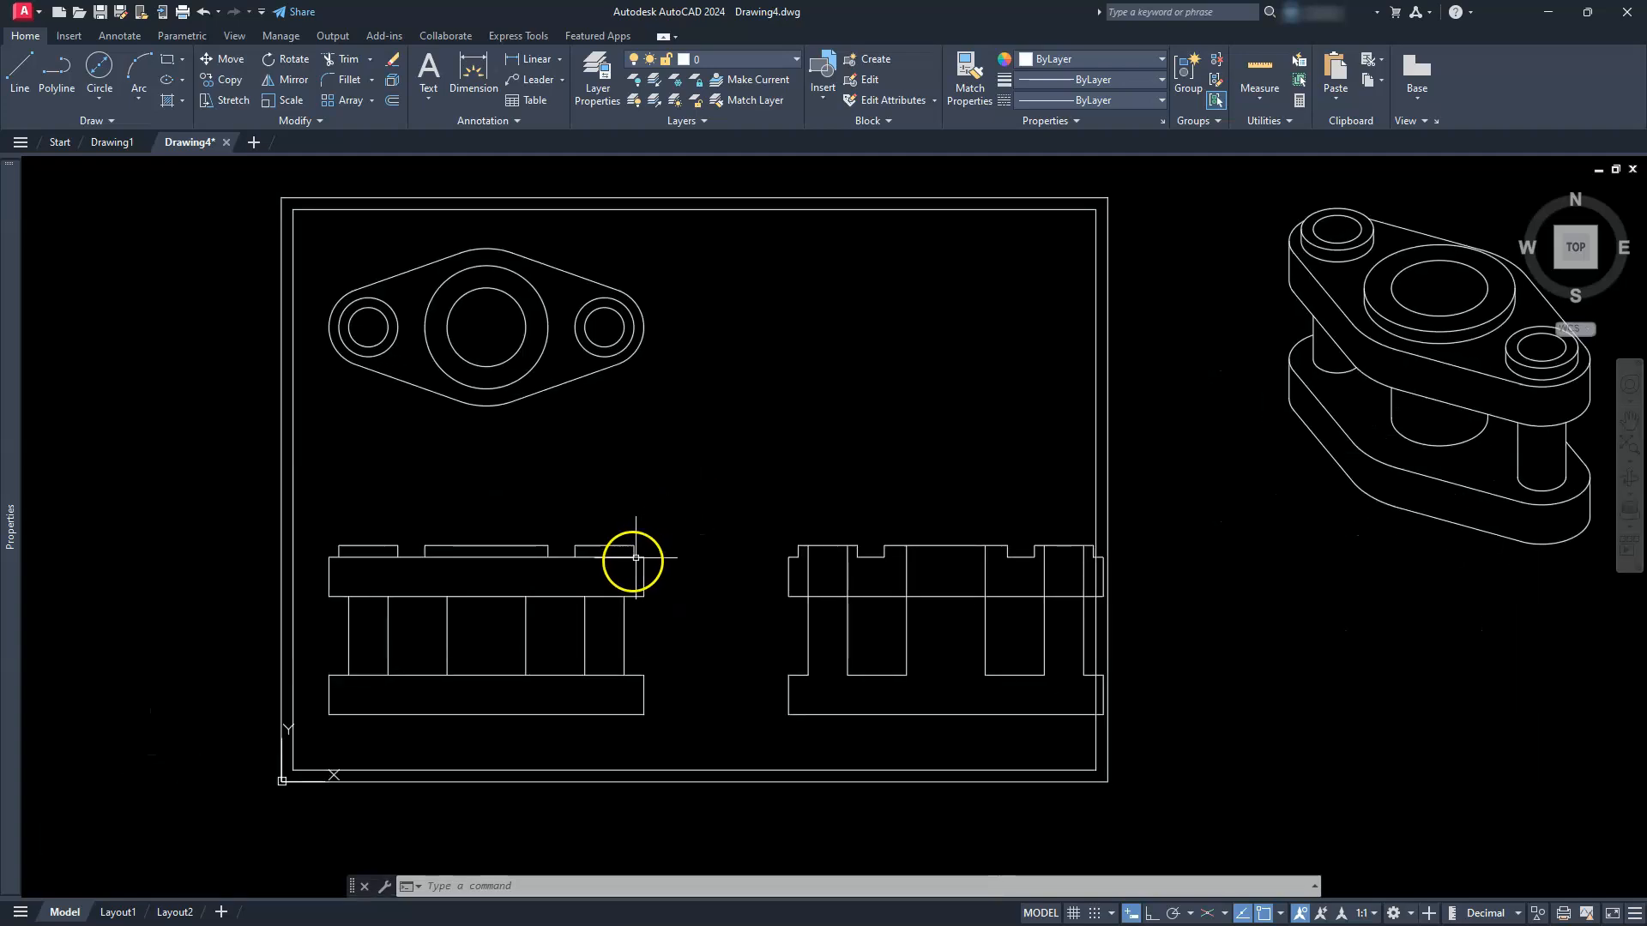
{"action": "scroll", "coordinate": [555, 608], "scroll_direction": "down", "scroll_amount": 2}
{"action": "middle_click_drag", "start_coordinate": [555, 608], "coordinate": [591, 531]}
{"action": "key", "text": "Escape"}
{"action": "key", "text": "Escape"}
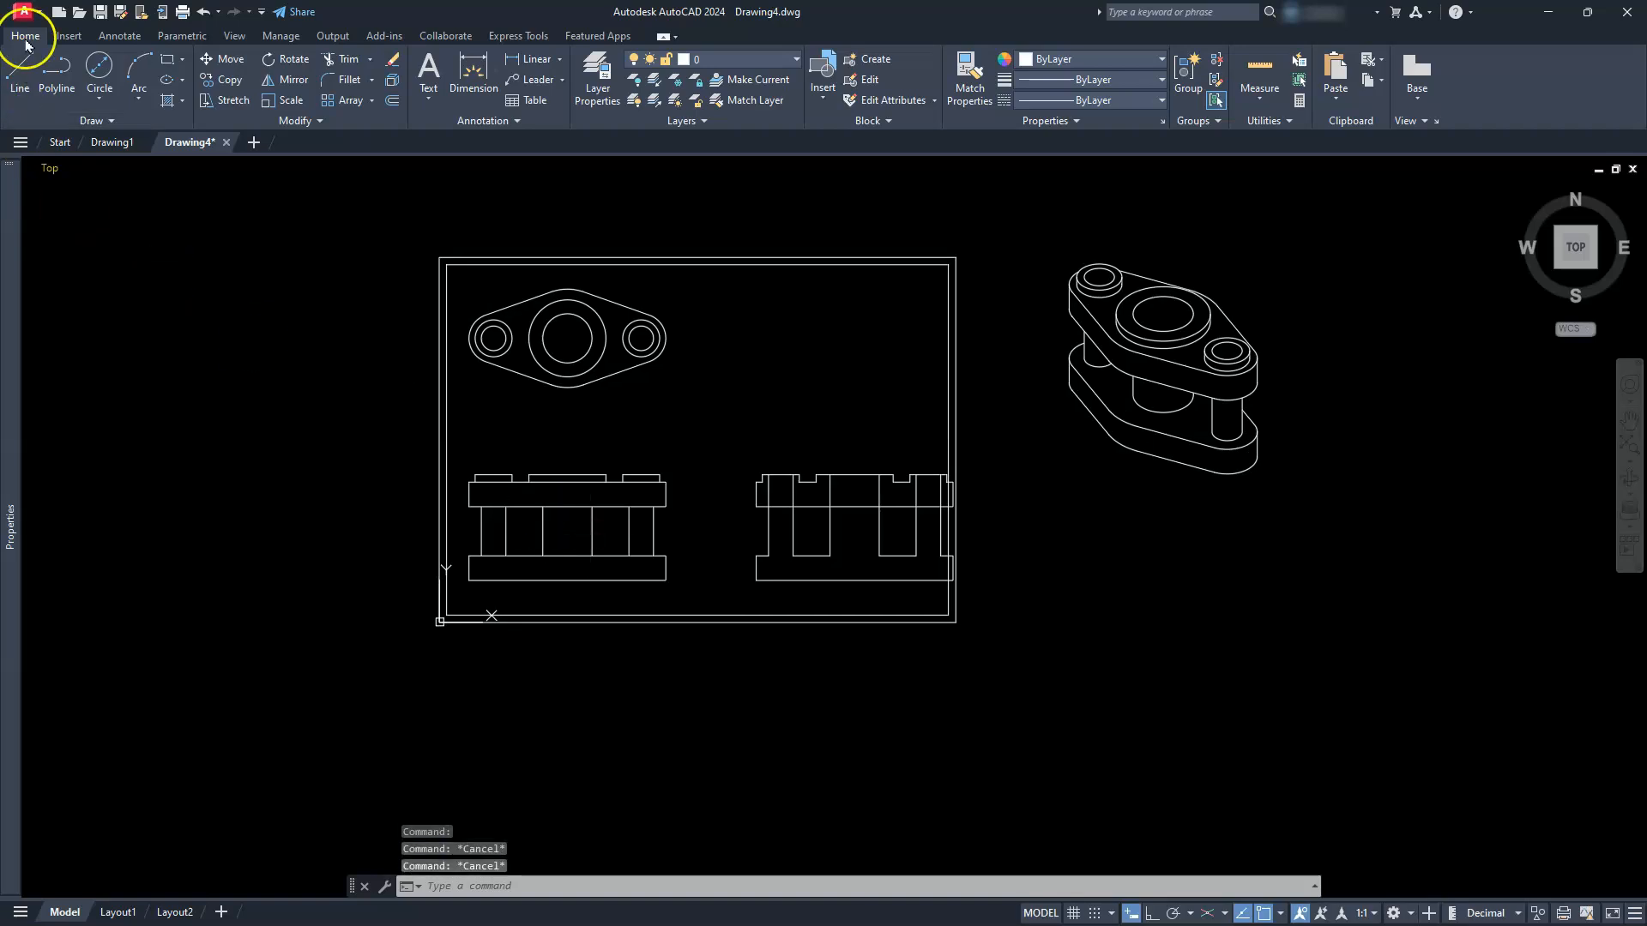
{"action": "left_click", "coordinate": [221, 60]}
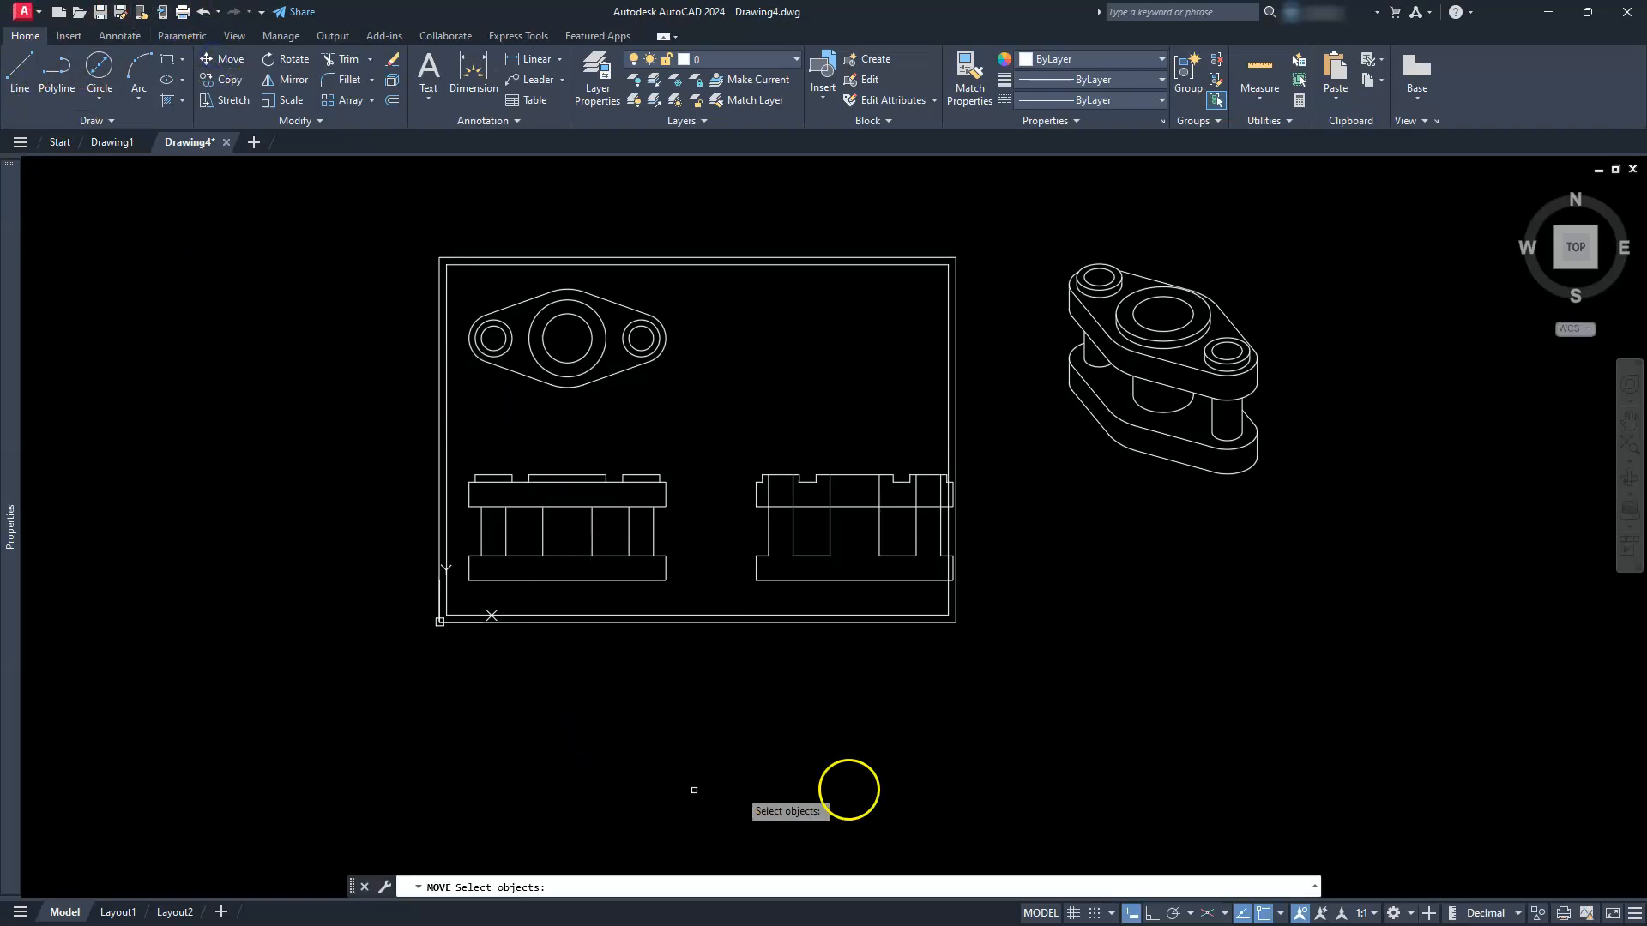
{"action": "left_click", "coordinate": [1152, 912]}
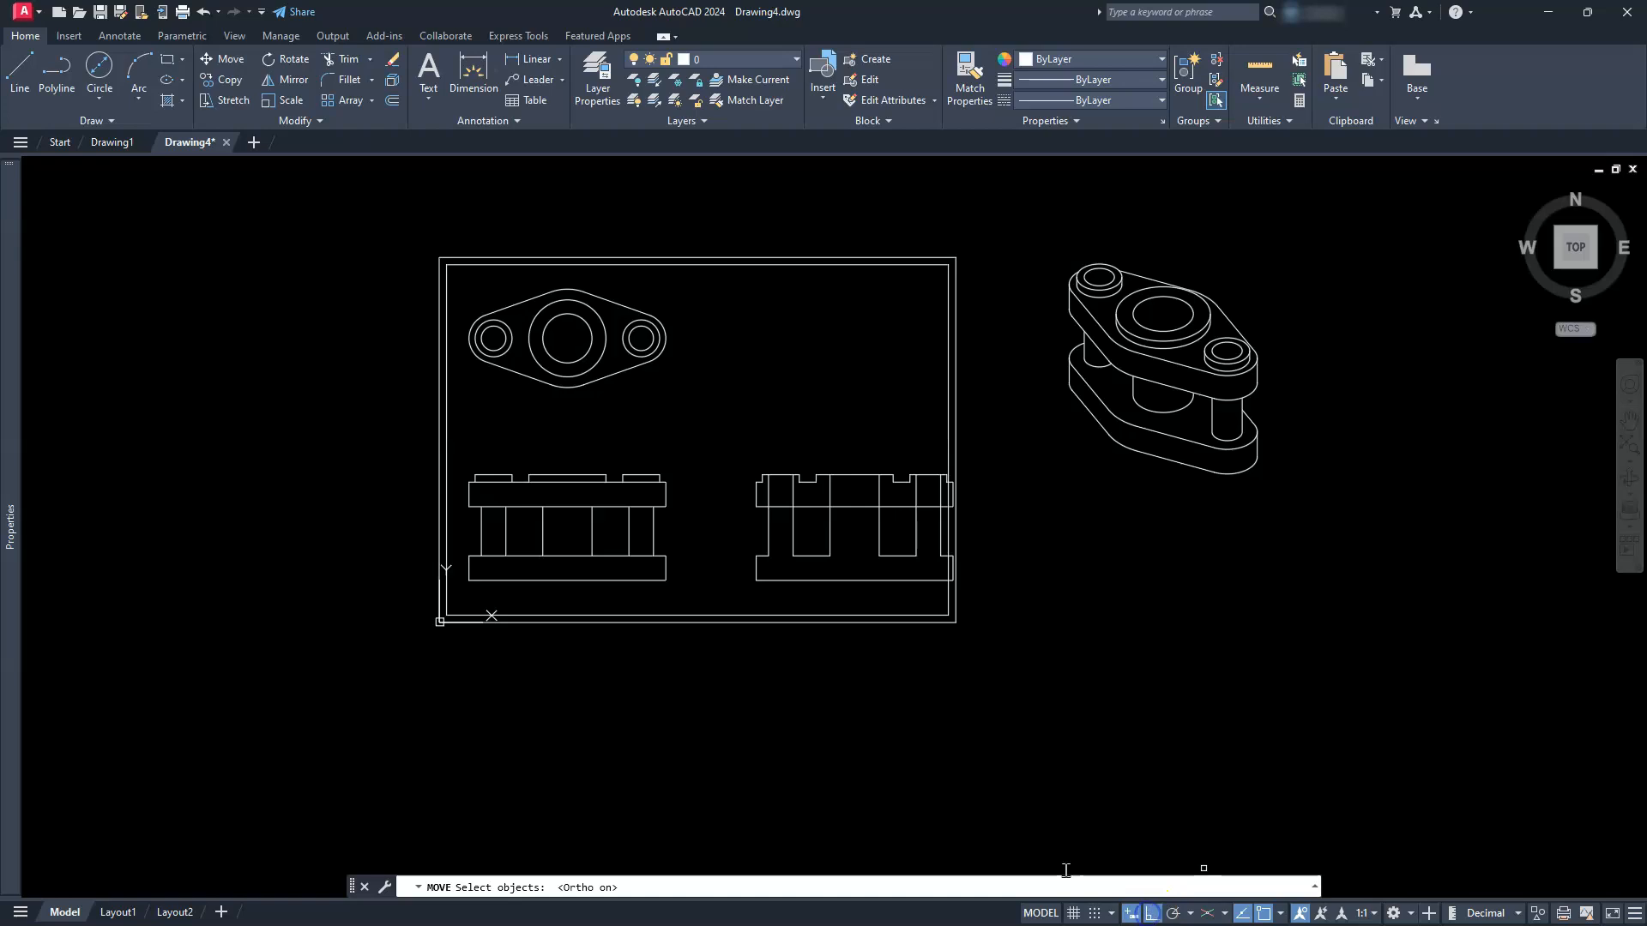
{"action": "left_click", "coordinate": [390, 408]}
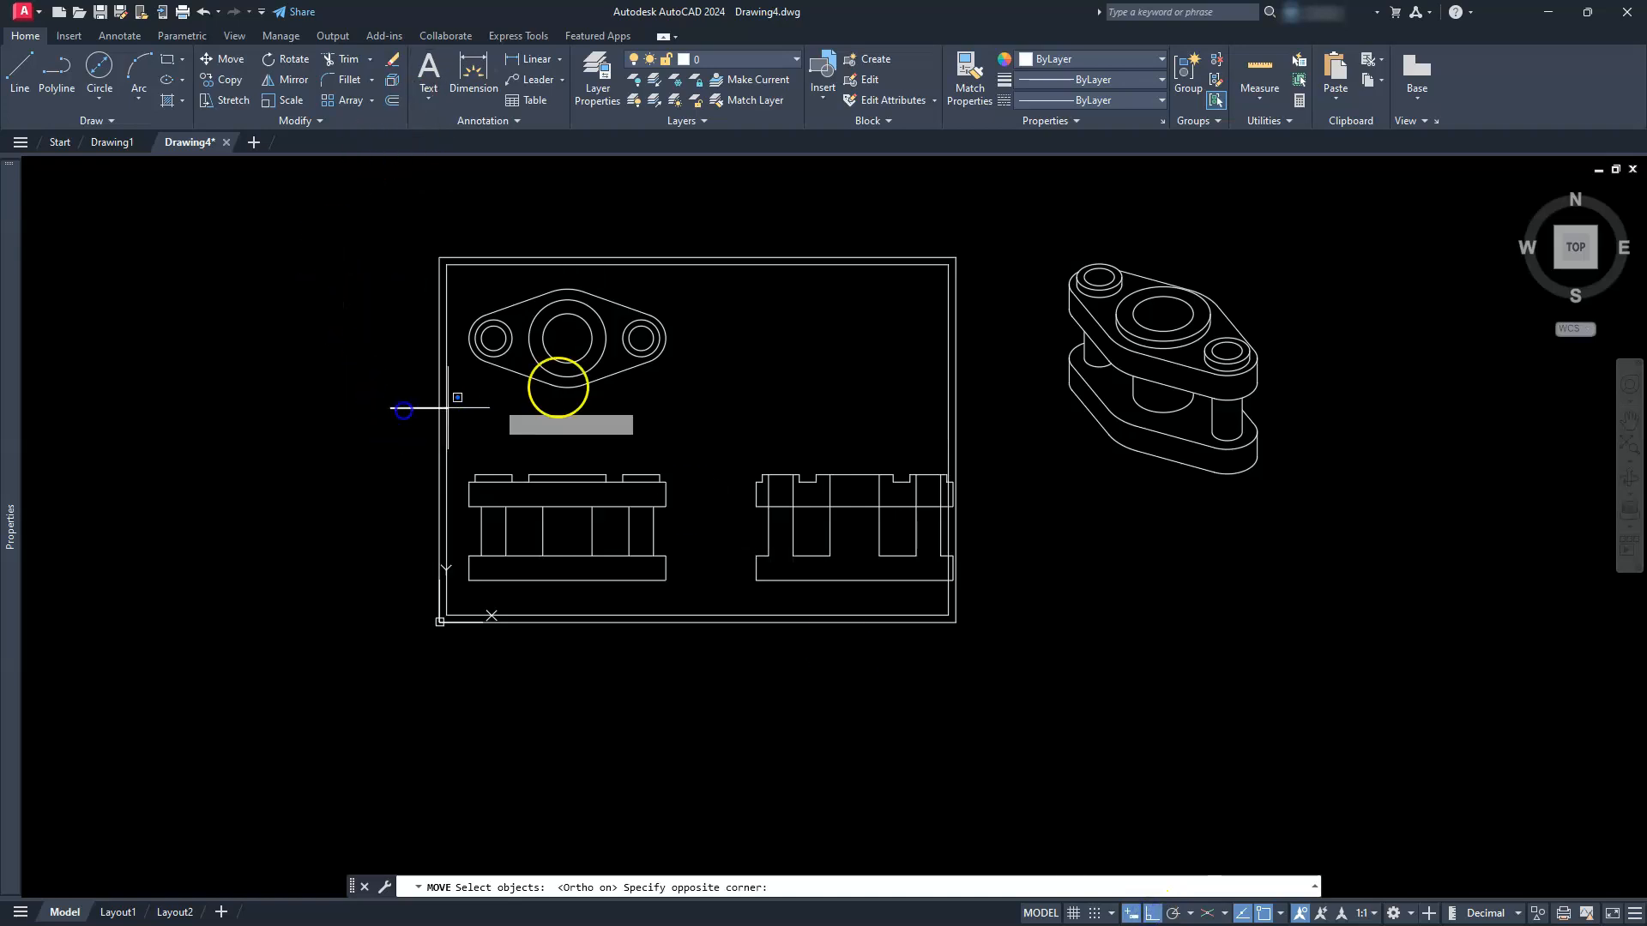
{"action": "left_click", "coordinate": [725, 291]}
{"action": "key", "text": "Return"}
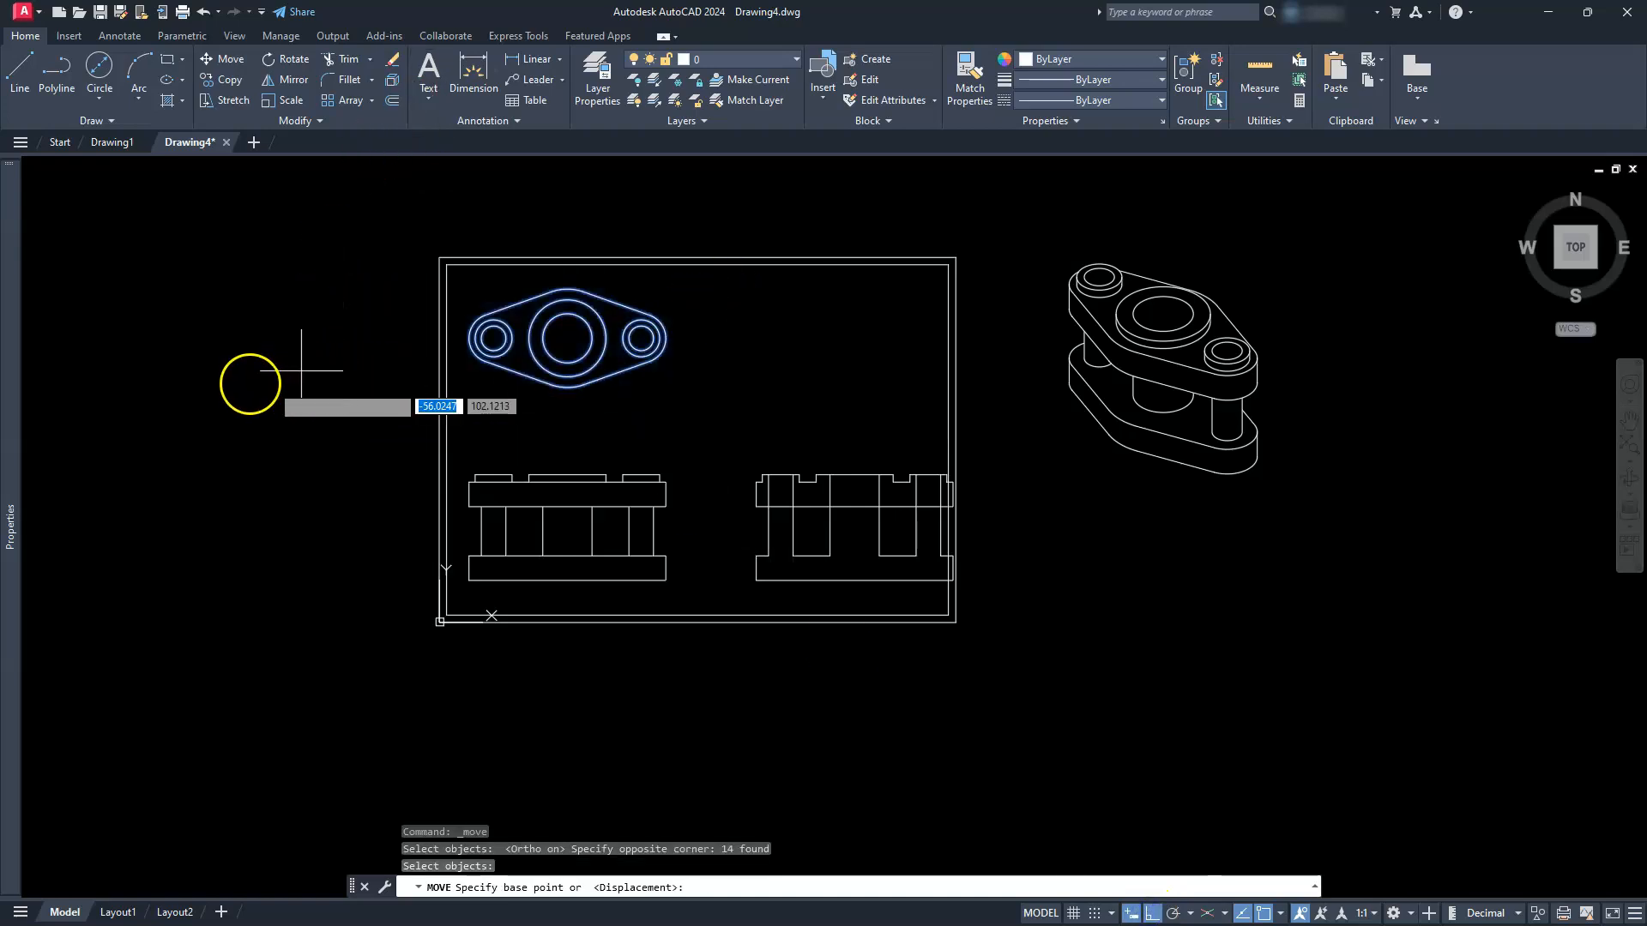
{"action": "left_click", "coordinate": [289, 324]}
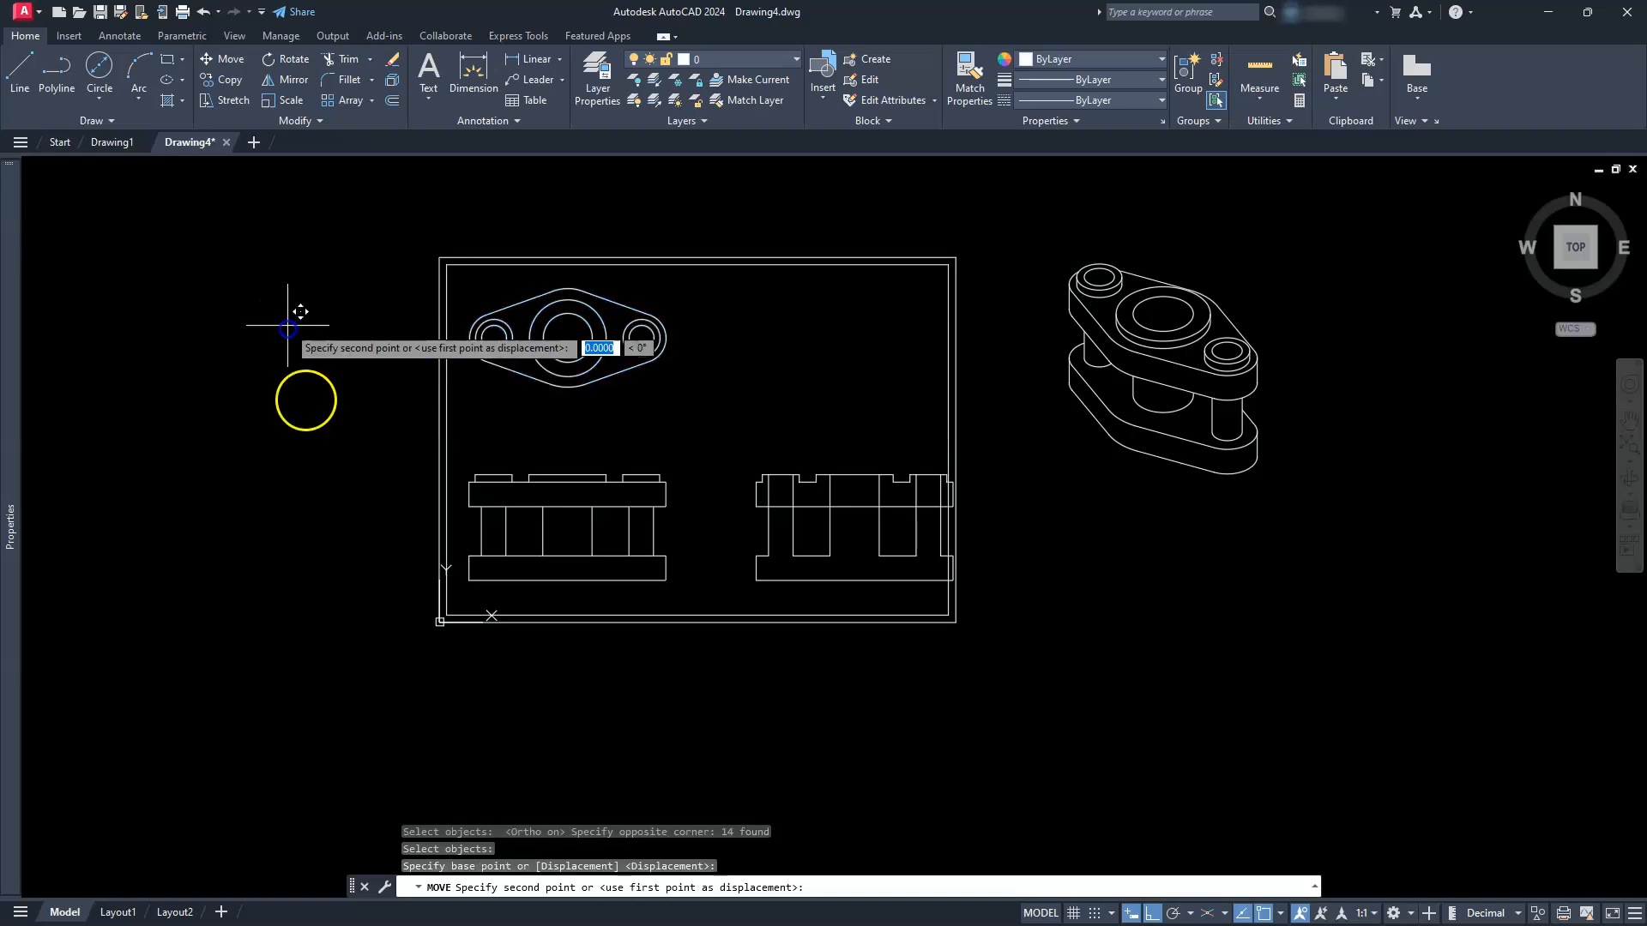
{"action": "left_click", "coordinate": [396, 692]}
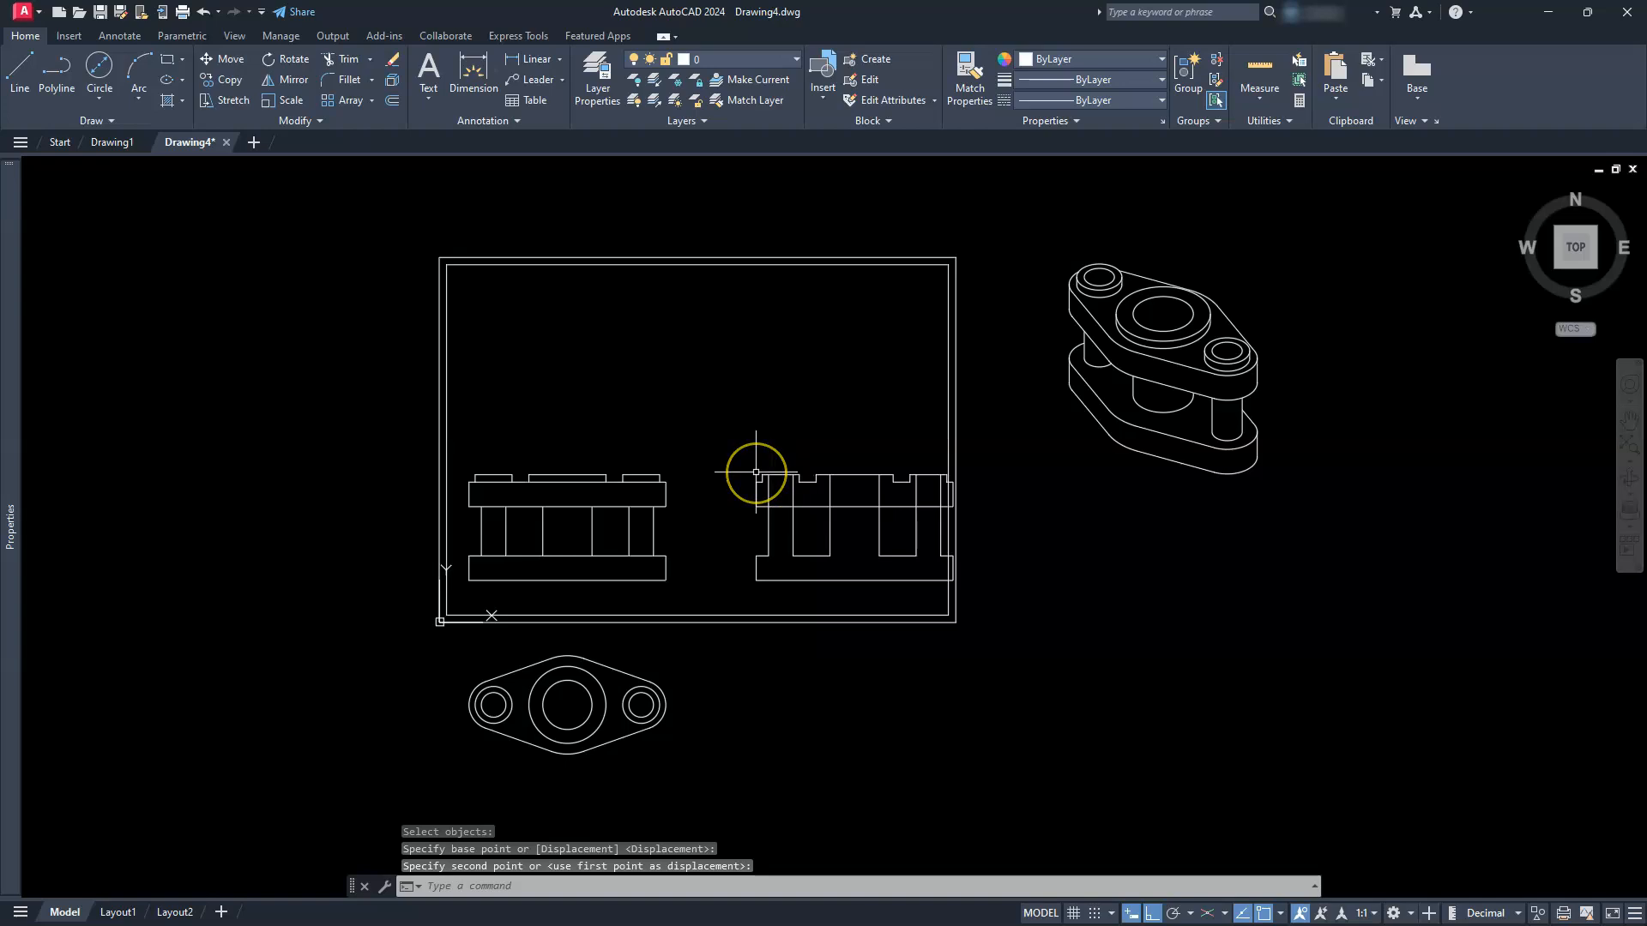
Move the right-hand side view horizontally left by about 217 units, placing it beside the front view just outside the sheet border.
{"action": "left_click", "coordinate": [222, 60]}
{"action": "left_click", "coordinate": [743, 433]}
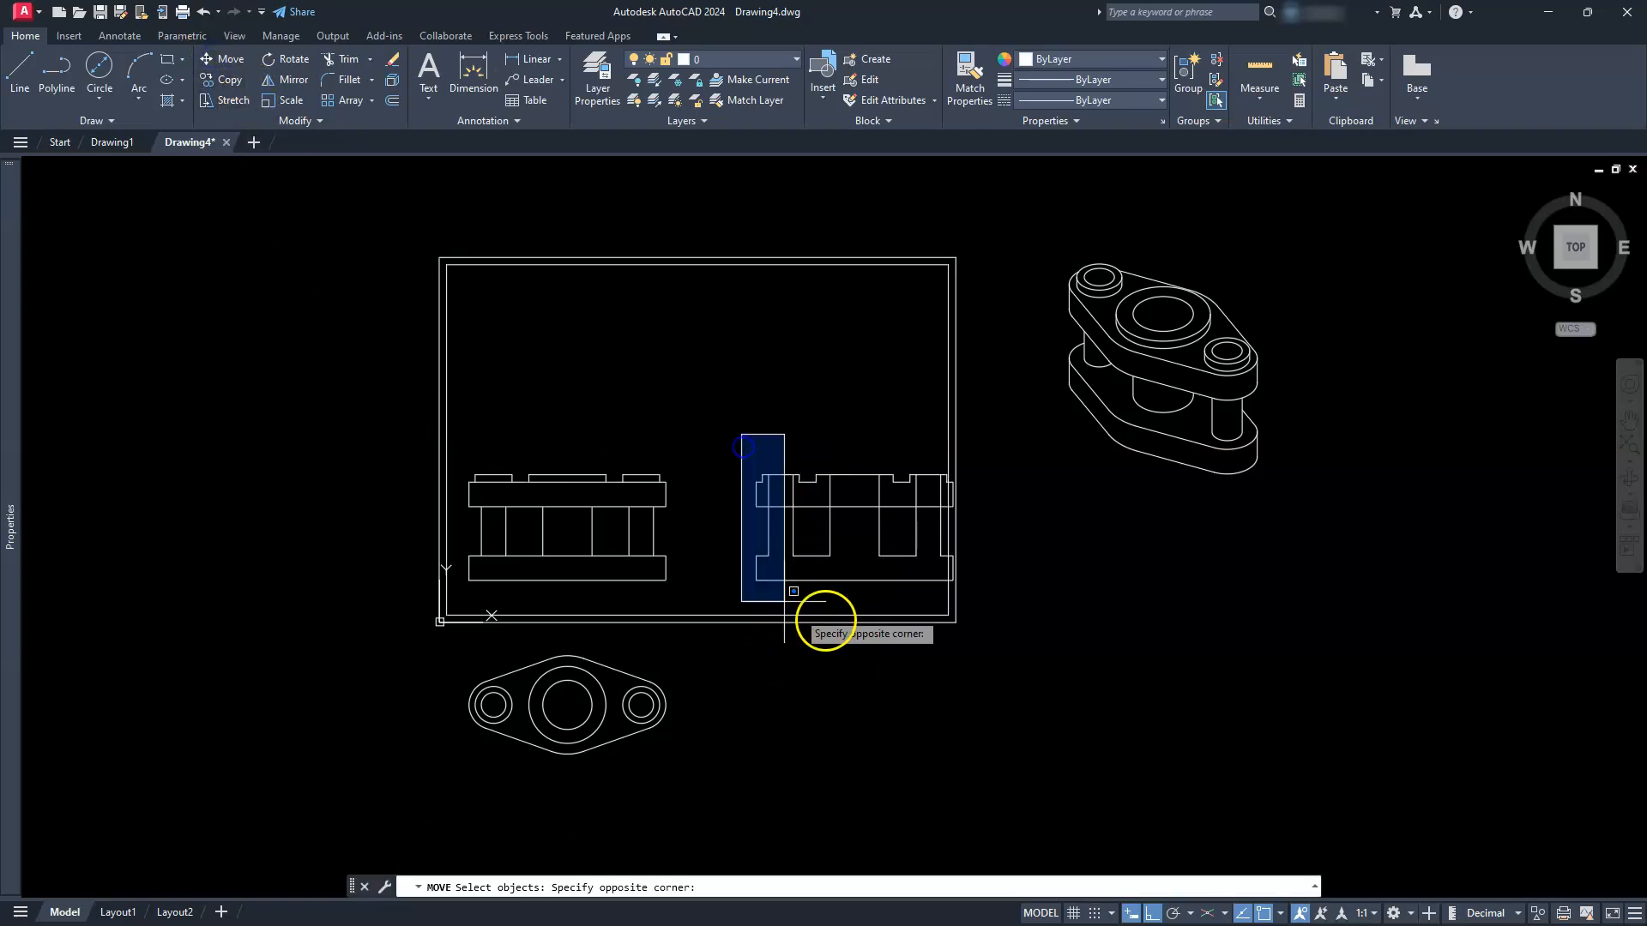
{"action": "left_click", "coordinate": [1006, 590]}
{"action": "right_click", "coordinate": [999, 607]}
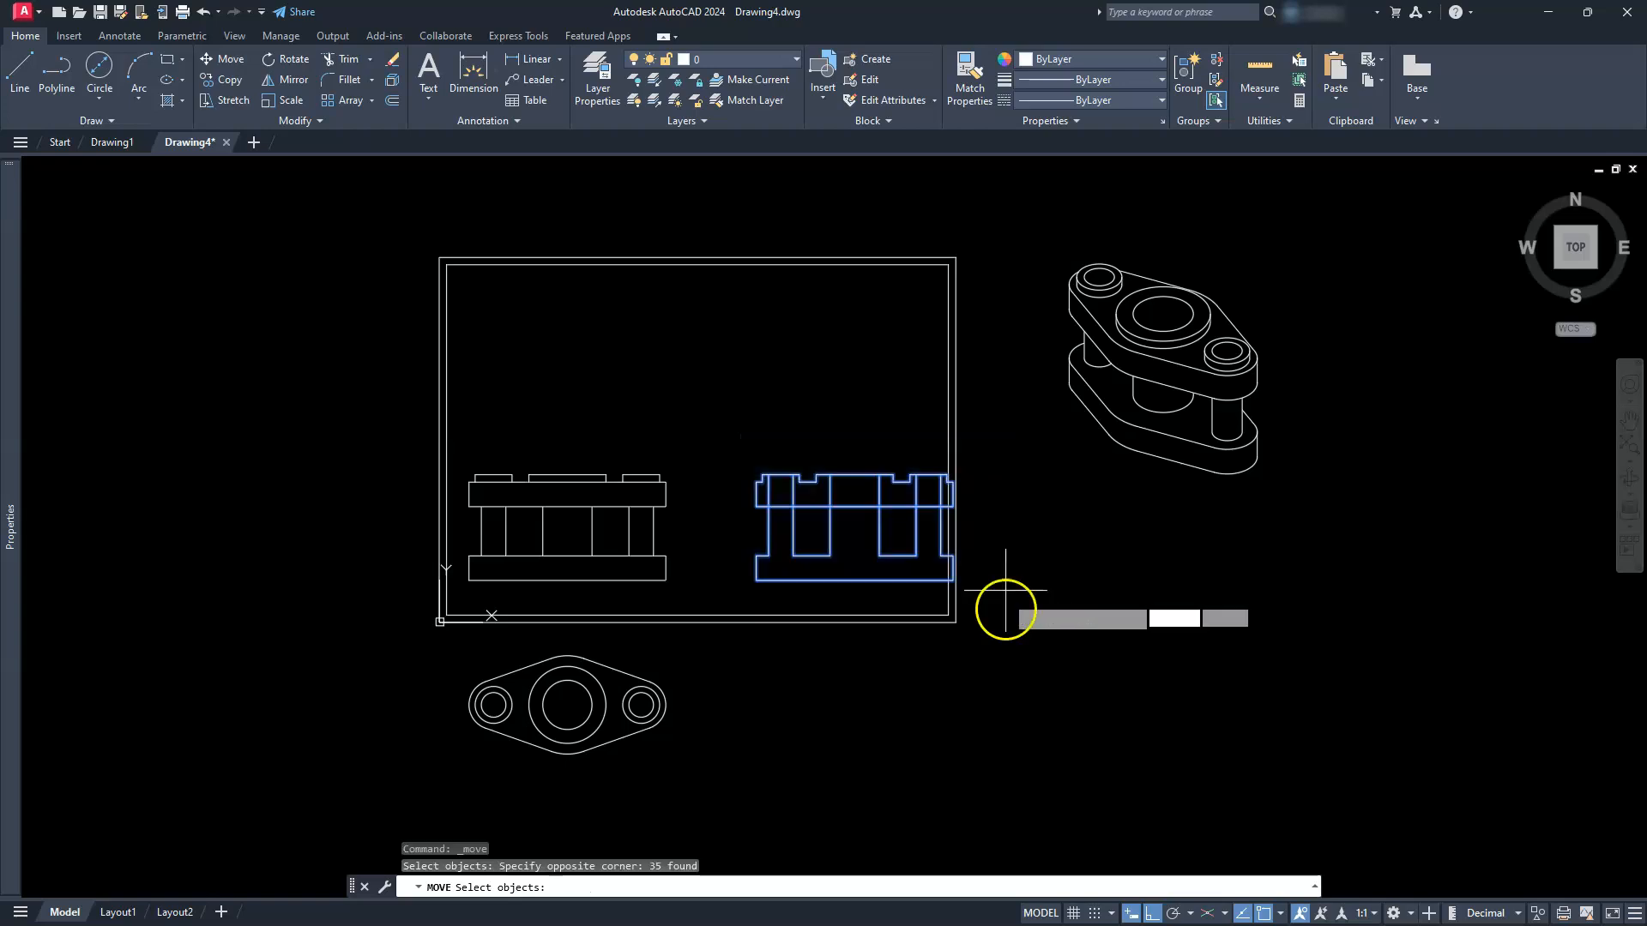
{"action": "left_click", "coordinate": [883, 718]}
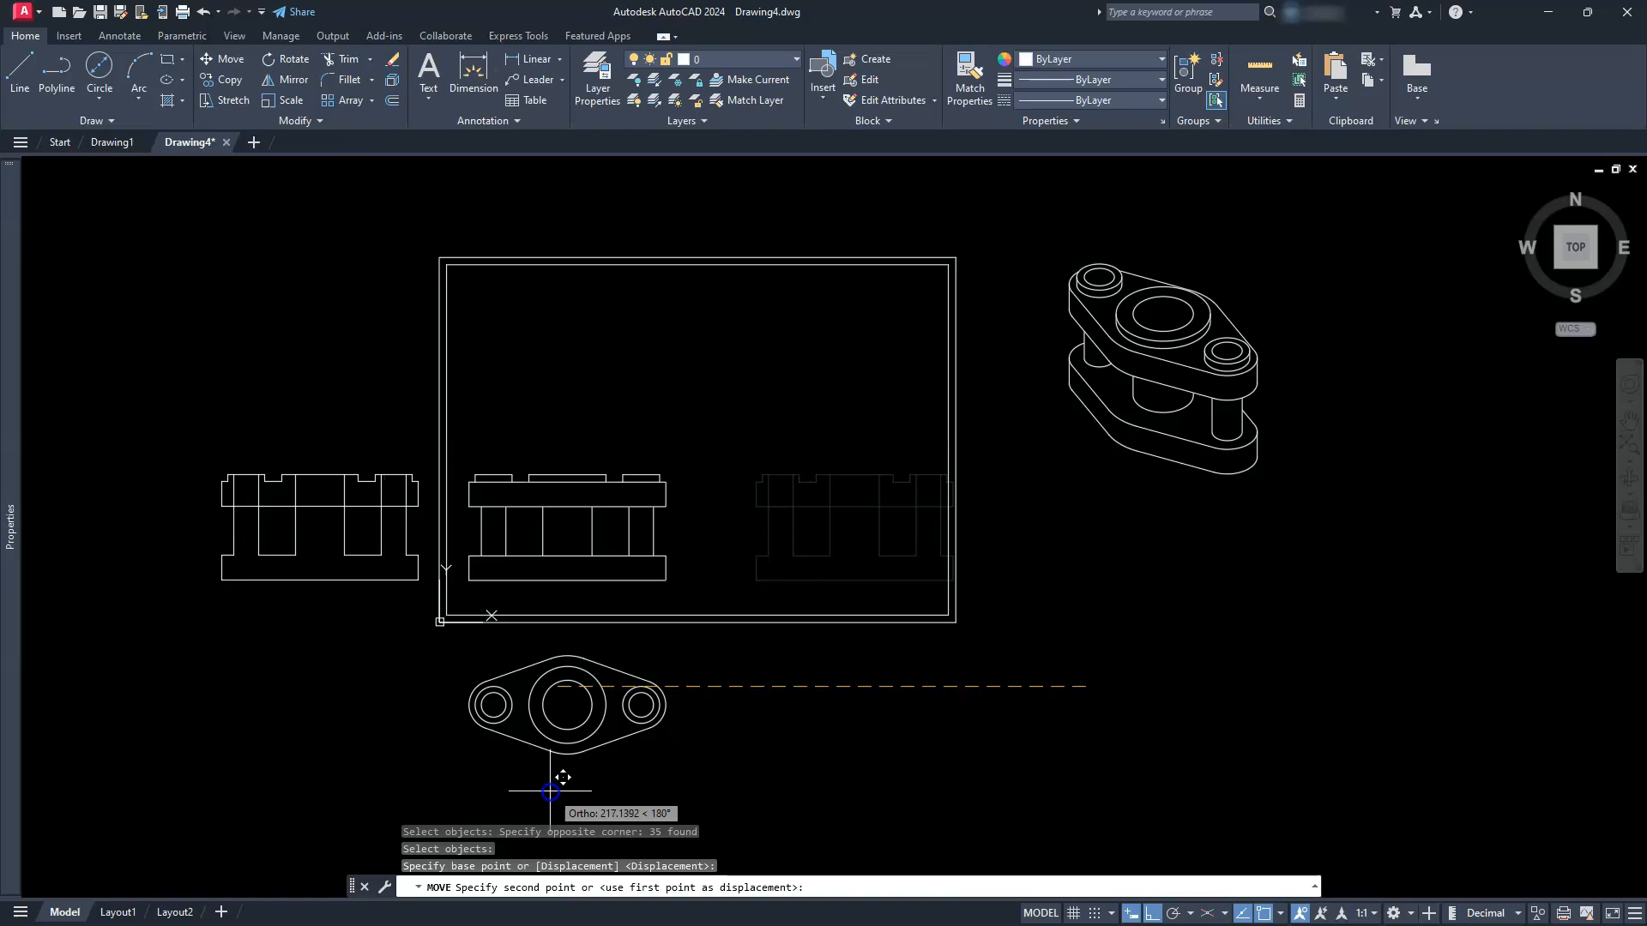
{"action": "left_click", "coordinate": [550, 791]}
{"action": "key", "text": "Escape"}
{"action": "key", "text": "Escape"}
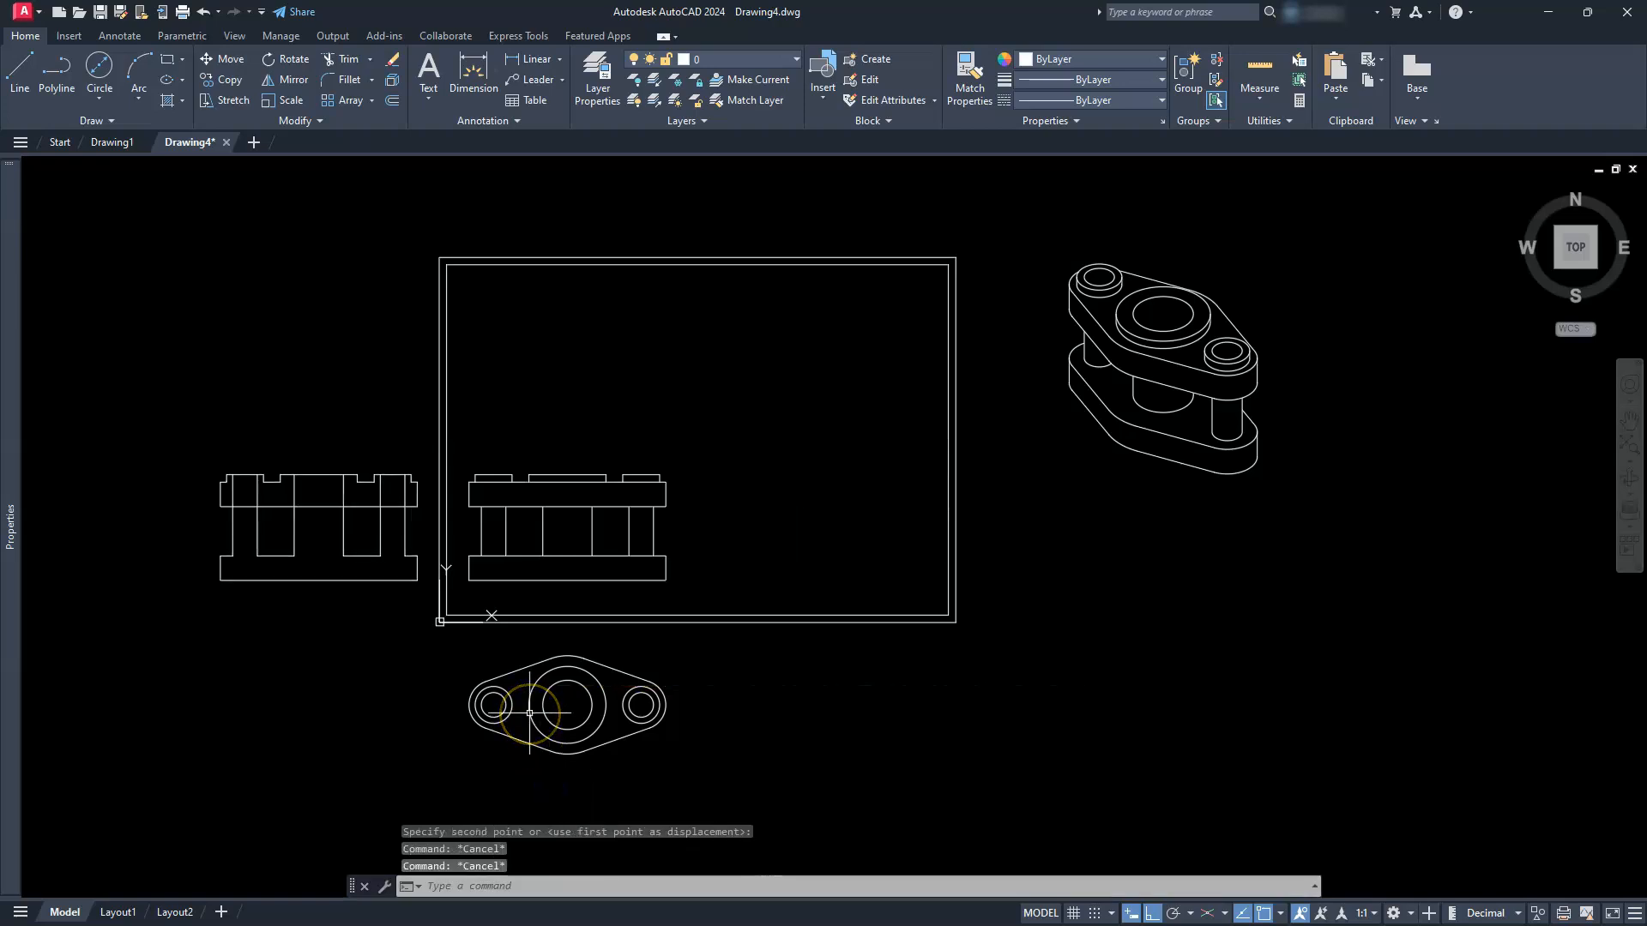
Move the top view straight up until it sits directly against the underside of the sheet border.
{"action": "key", "text": "Return"}
{"action": "left_click", "coordinate": [424, 787]}
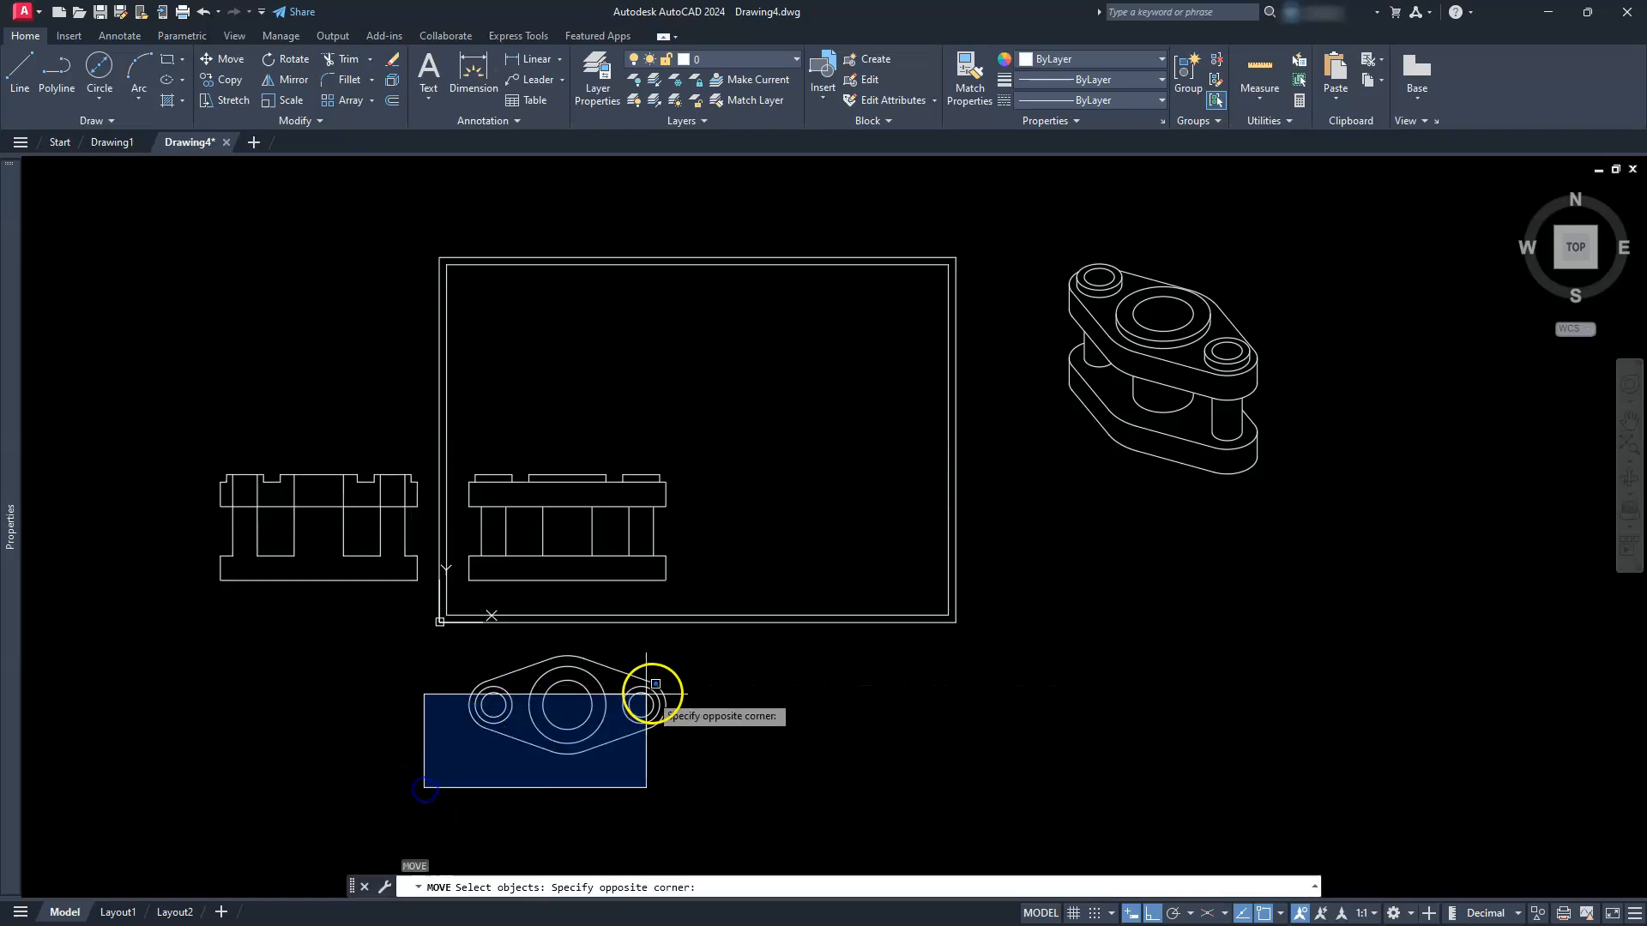
{"action": "left_click", "coordinate": [728, 649]}
{"action": "key", "text": "Return"}
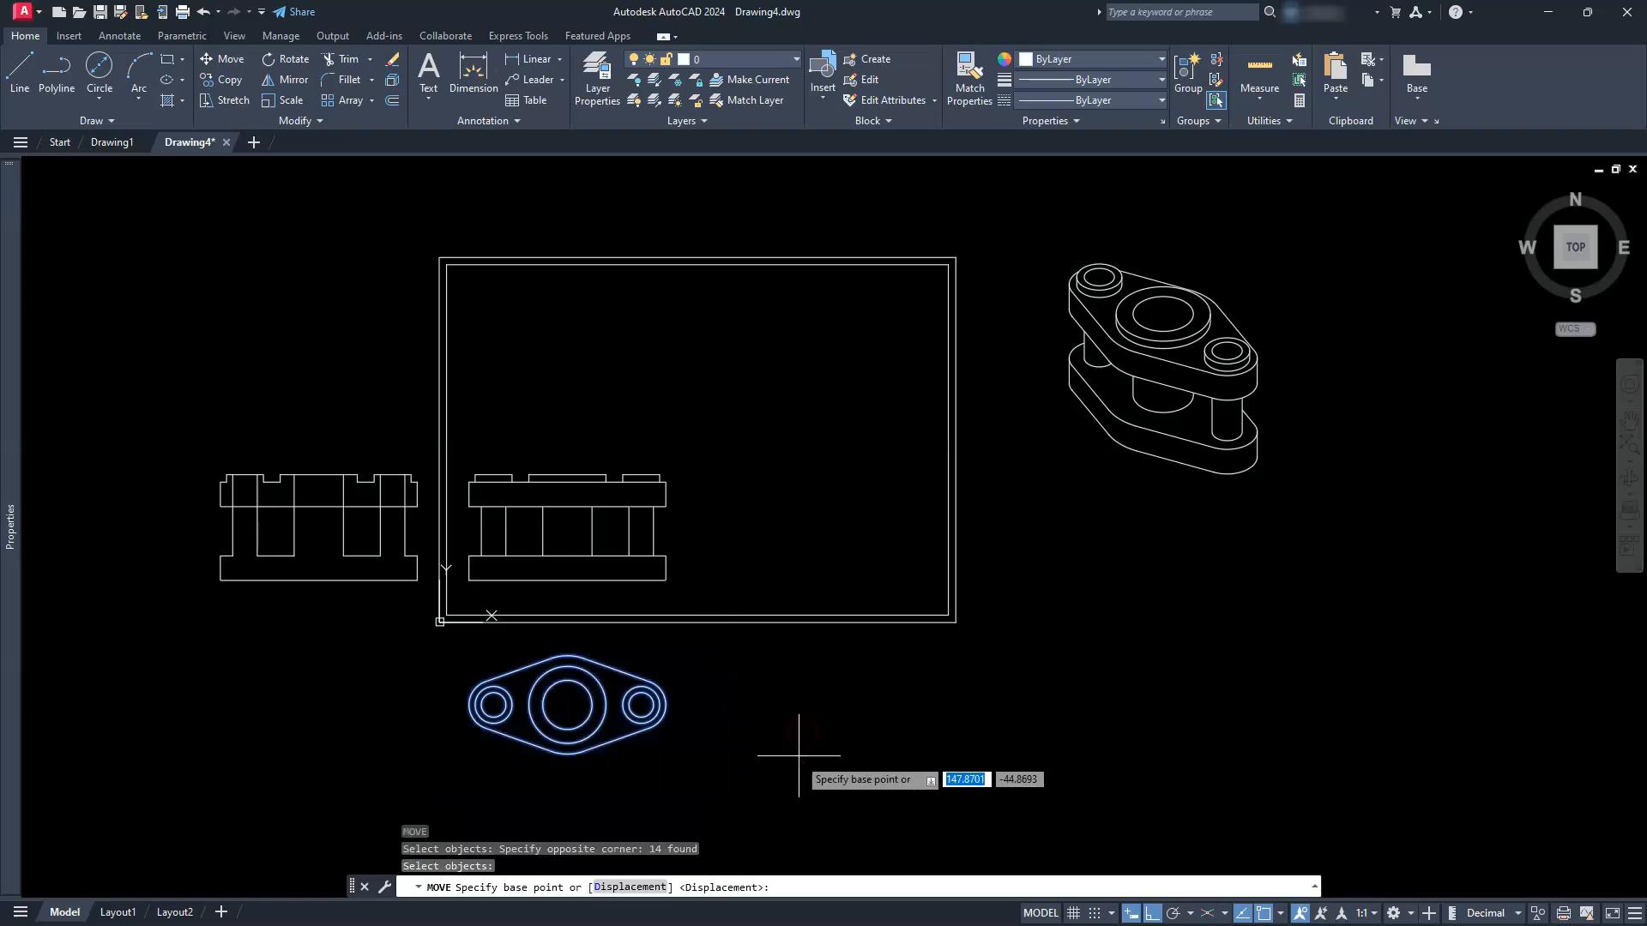
{"action": "left_click", "coordinate": [788, 770]}
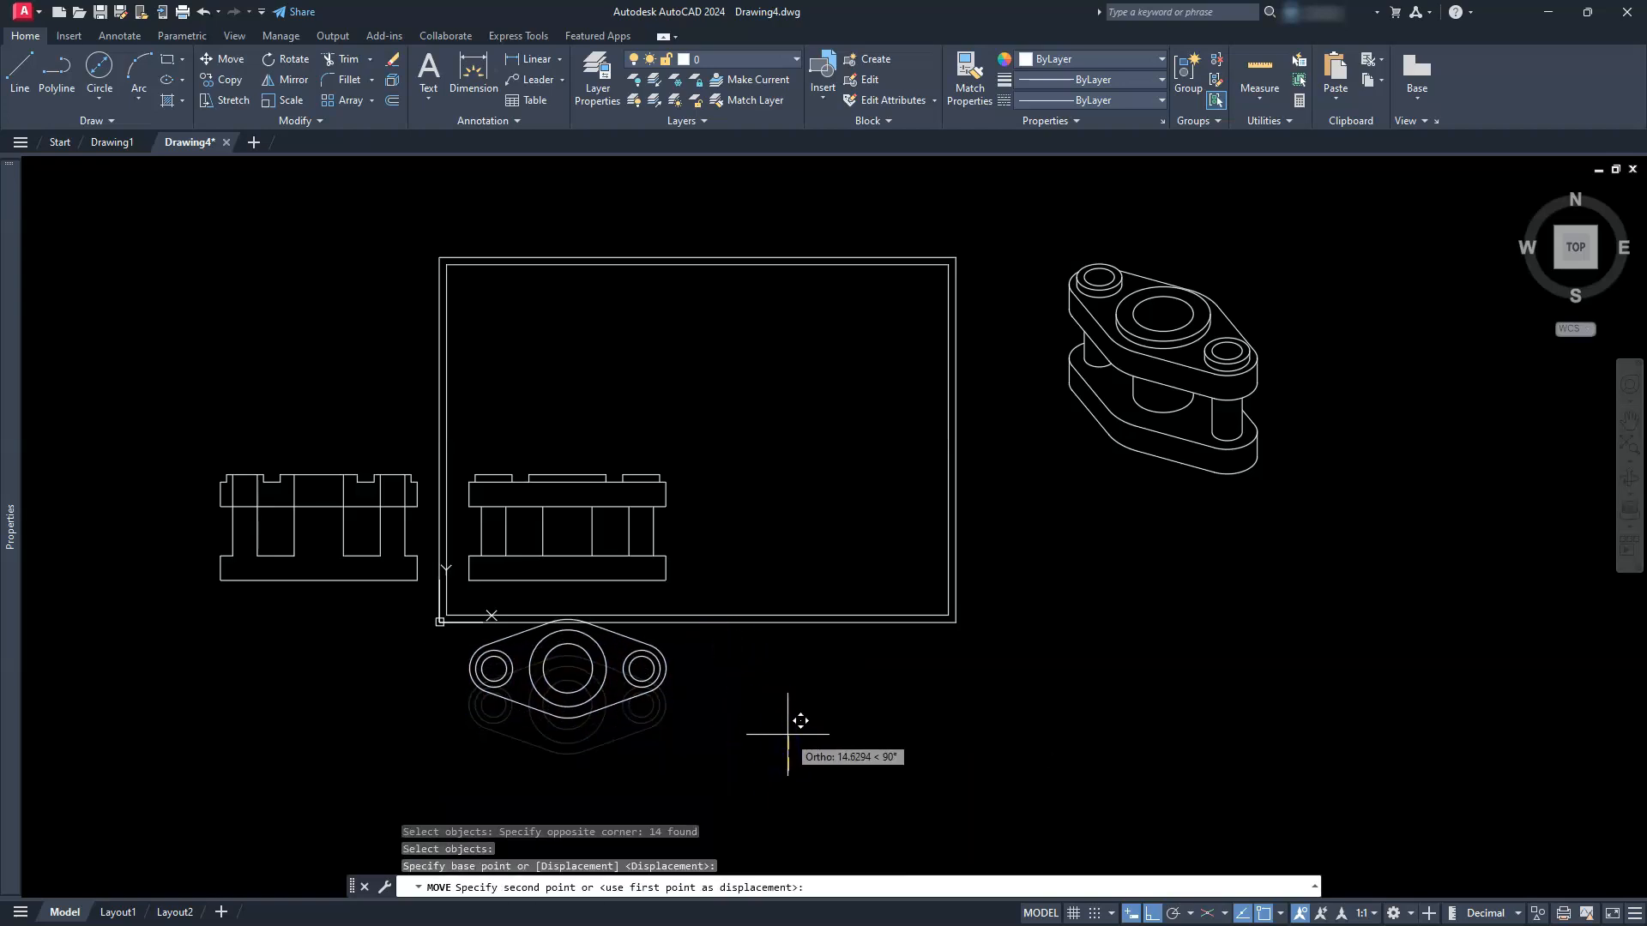
{"action": "key", "text": "Escape"}
{"action": "key", "text": "Escape"}
{"action": "key", "text": "Escape"}
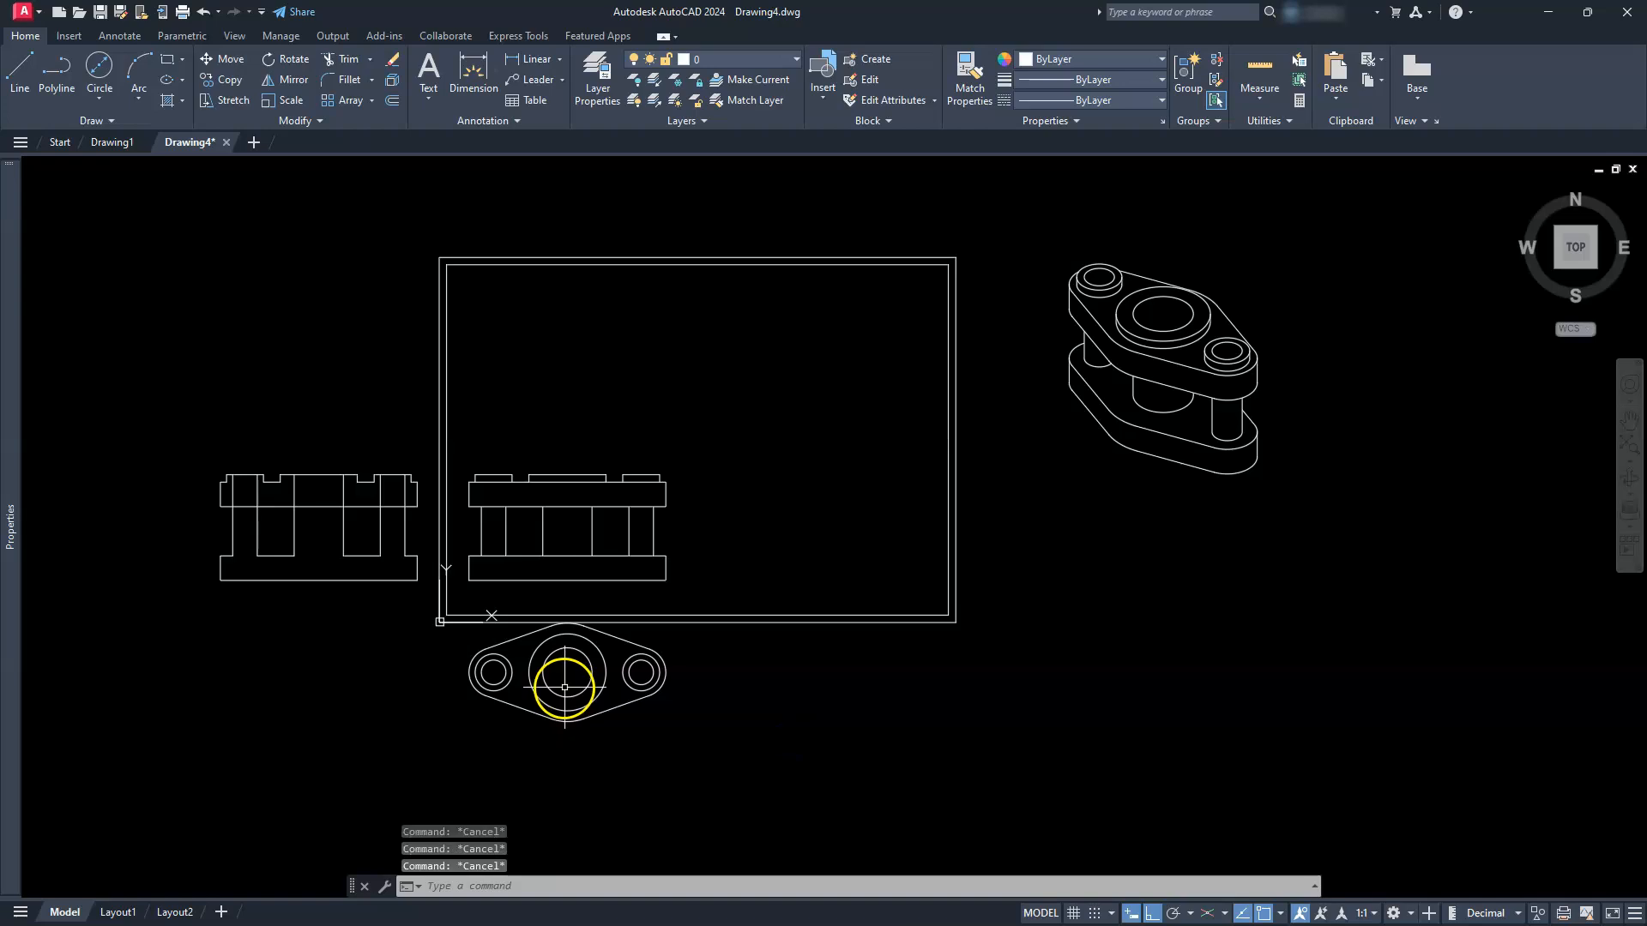
With Ortho off, move the side, front and top views together up and to the right so all three sit inside the border.
{"action": "type", "text": "m"}
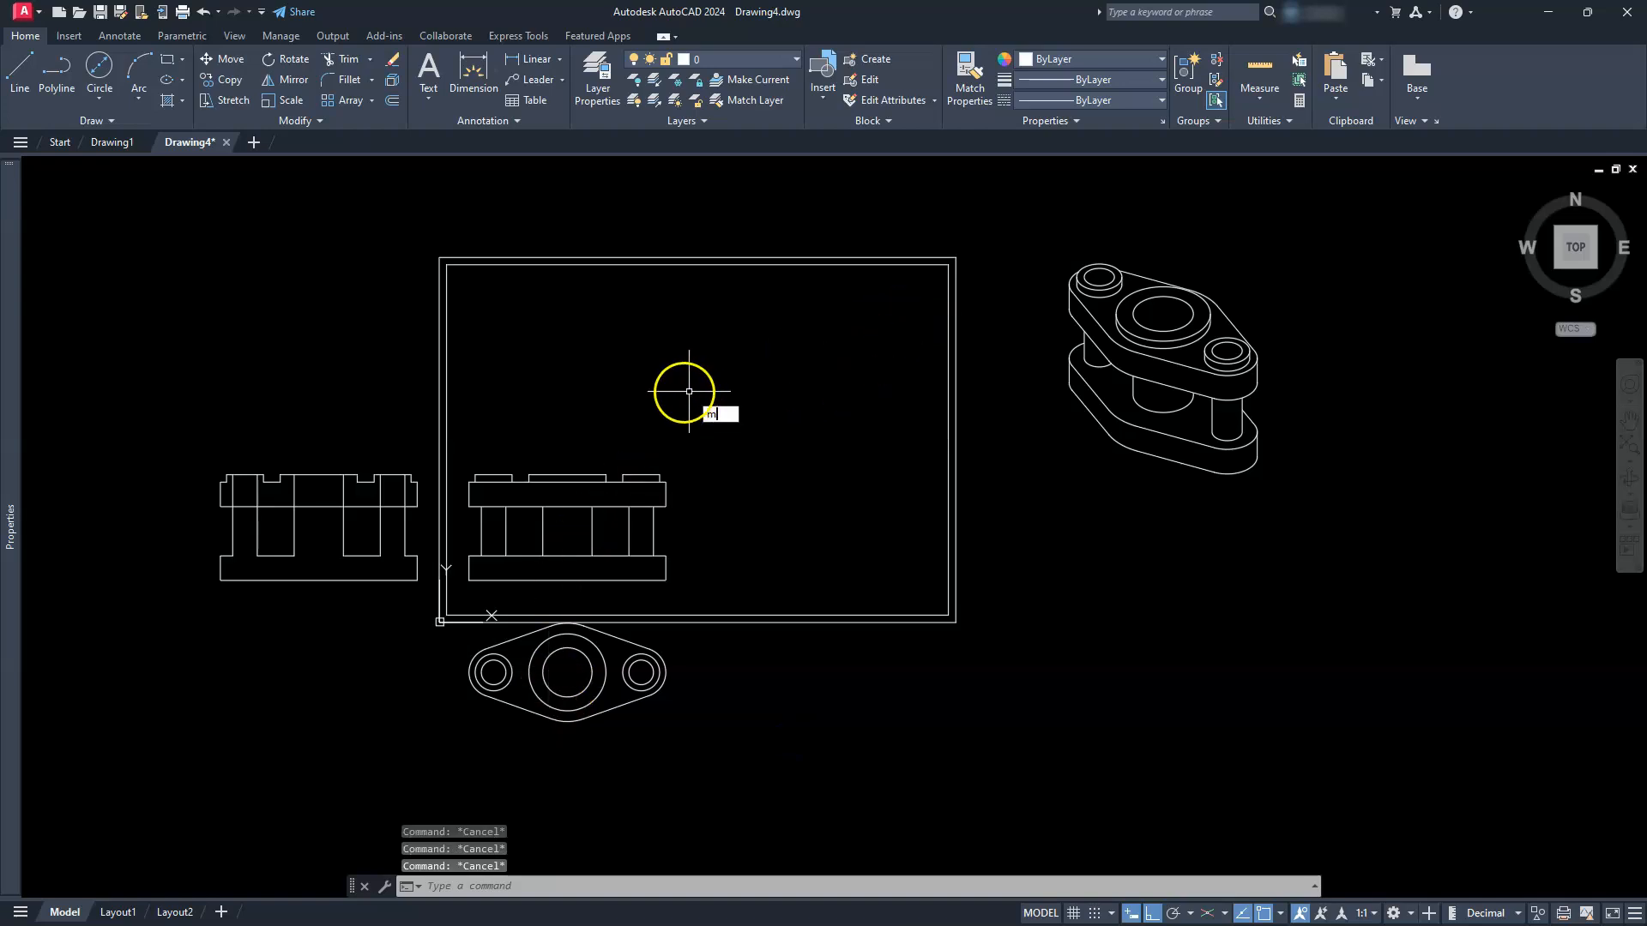
{"action": "key", "text": "Return"}
{"action": "left_click", "coordinate": [167, 395]}
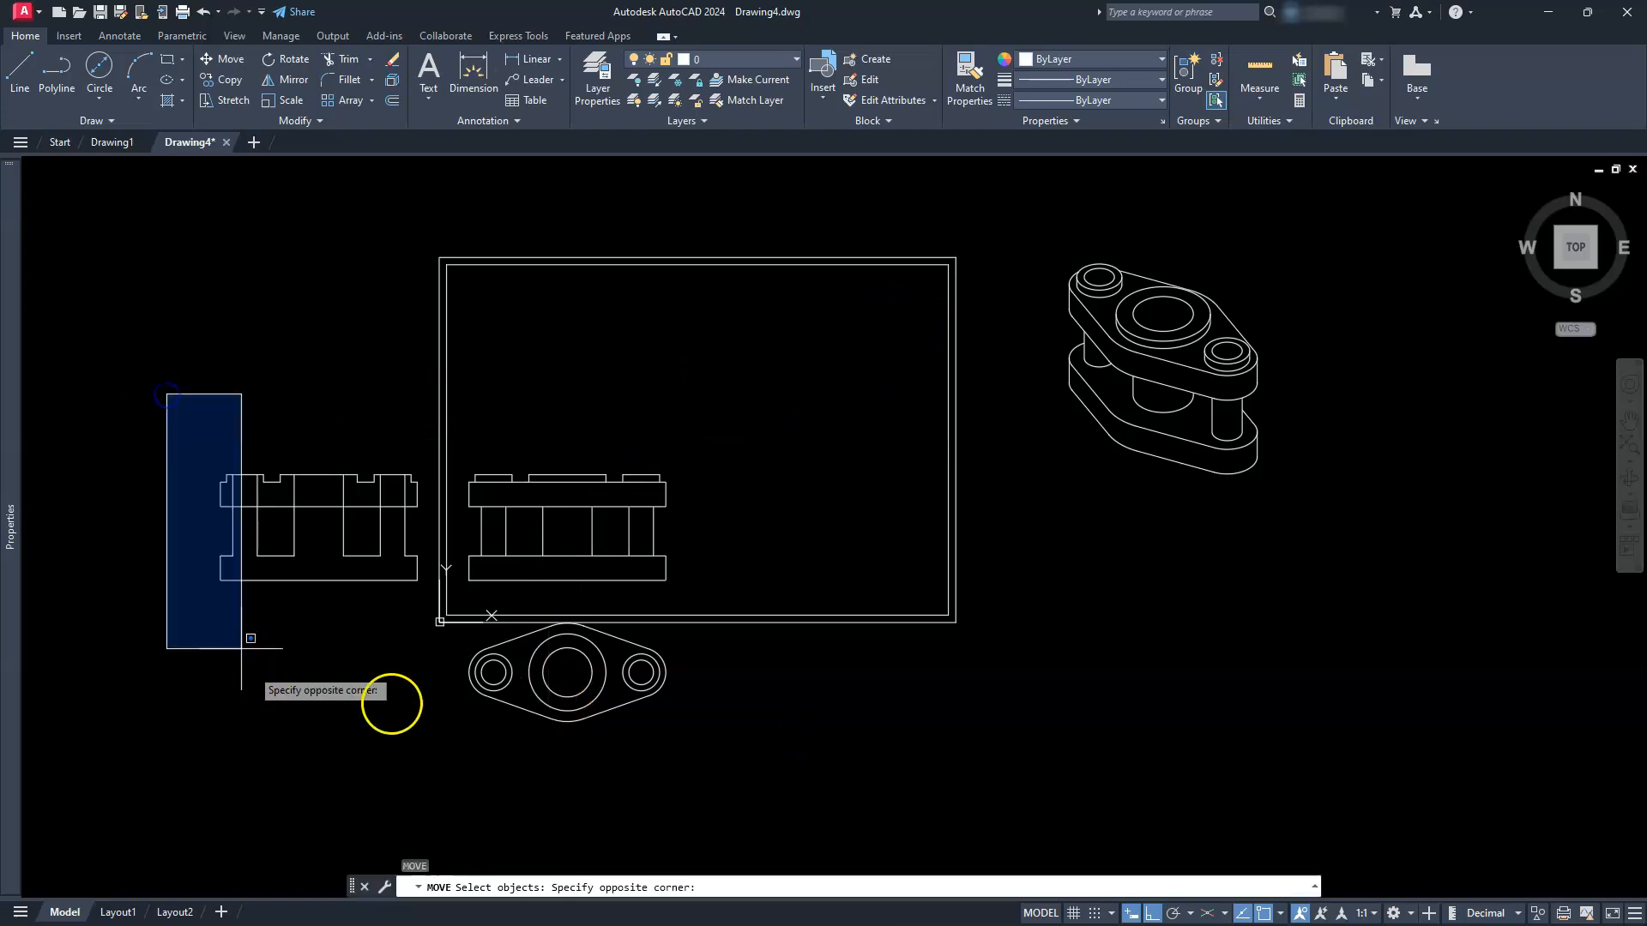
{"action": "left_click", "coordinate": [732, 753]}
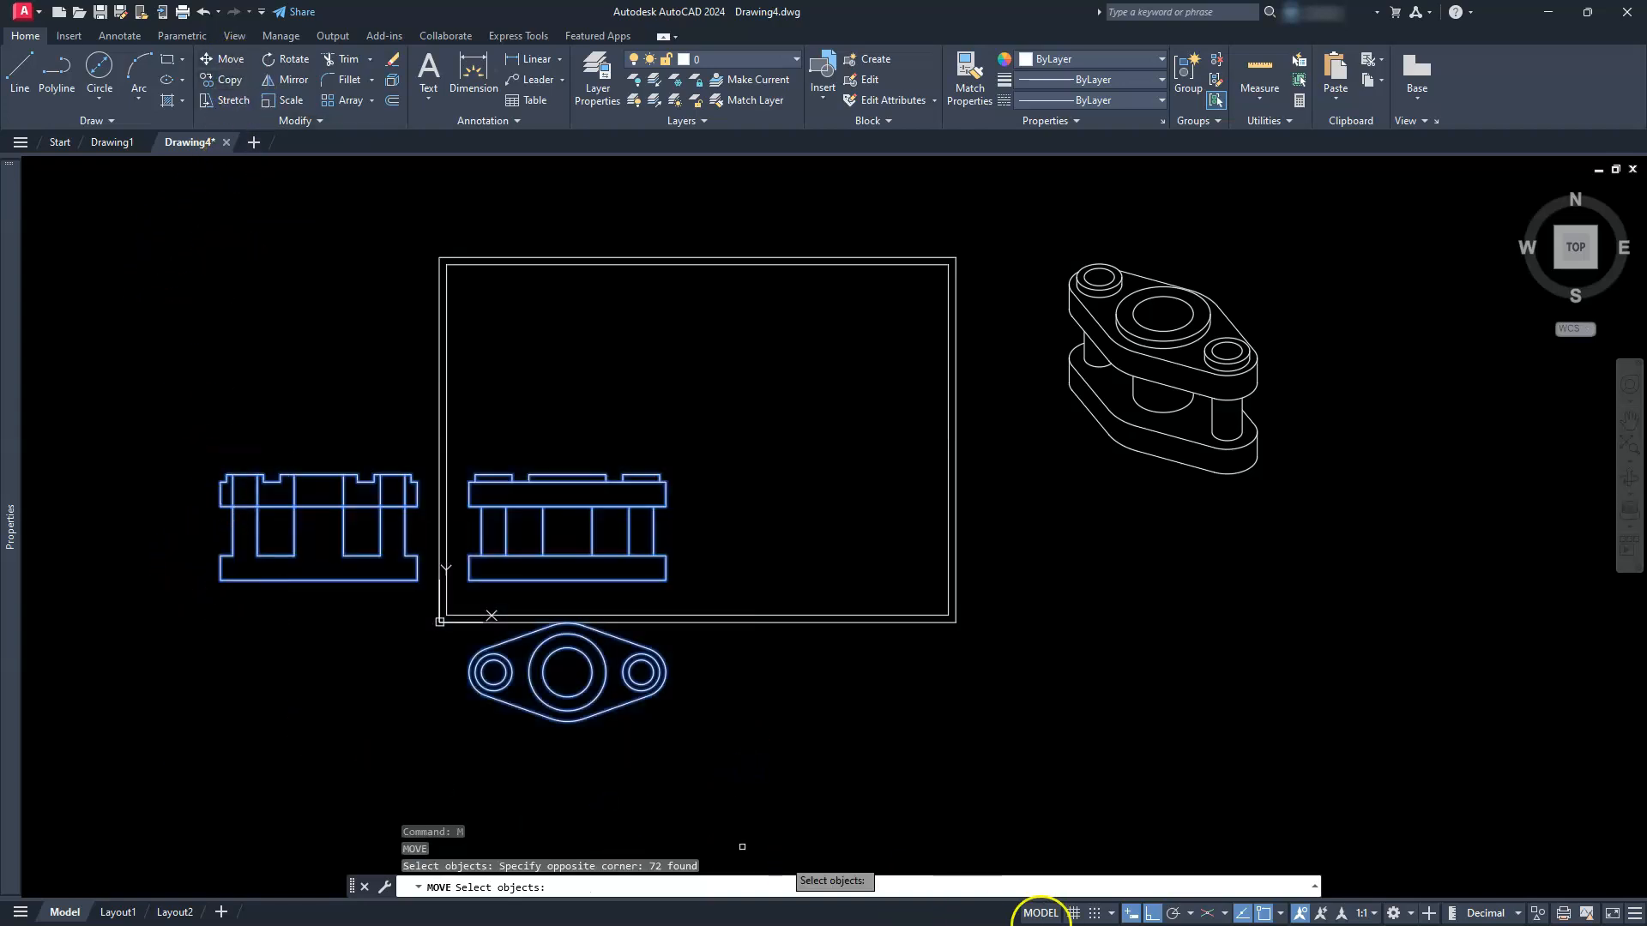
{"action": "left_click", "coordinate": [1155, 914]}
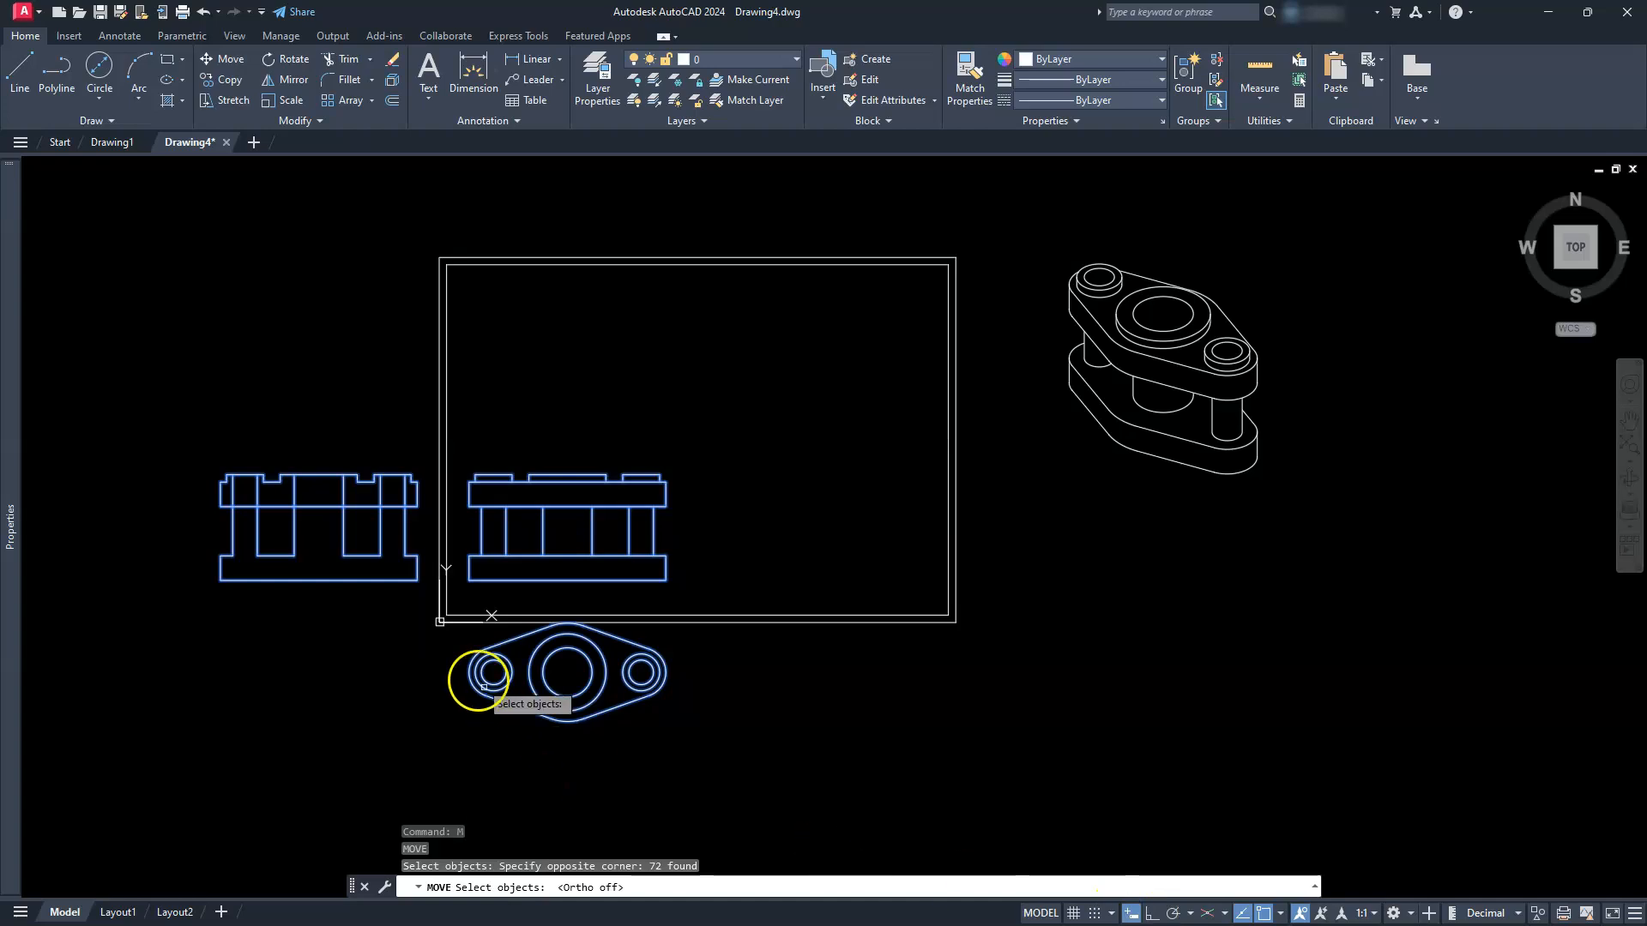
{"action": "left_click", "coordinate": [397, 654]}
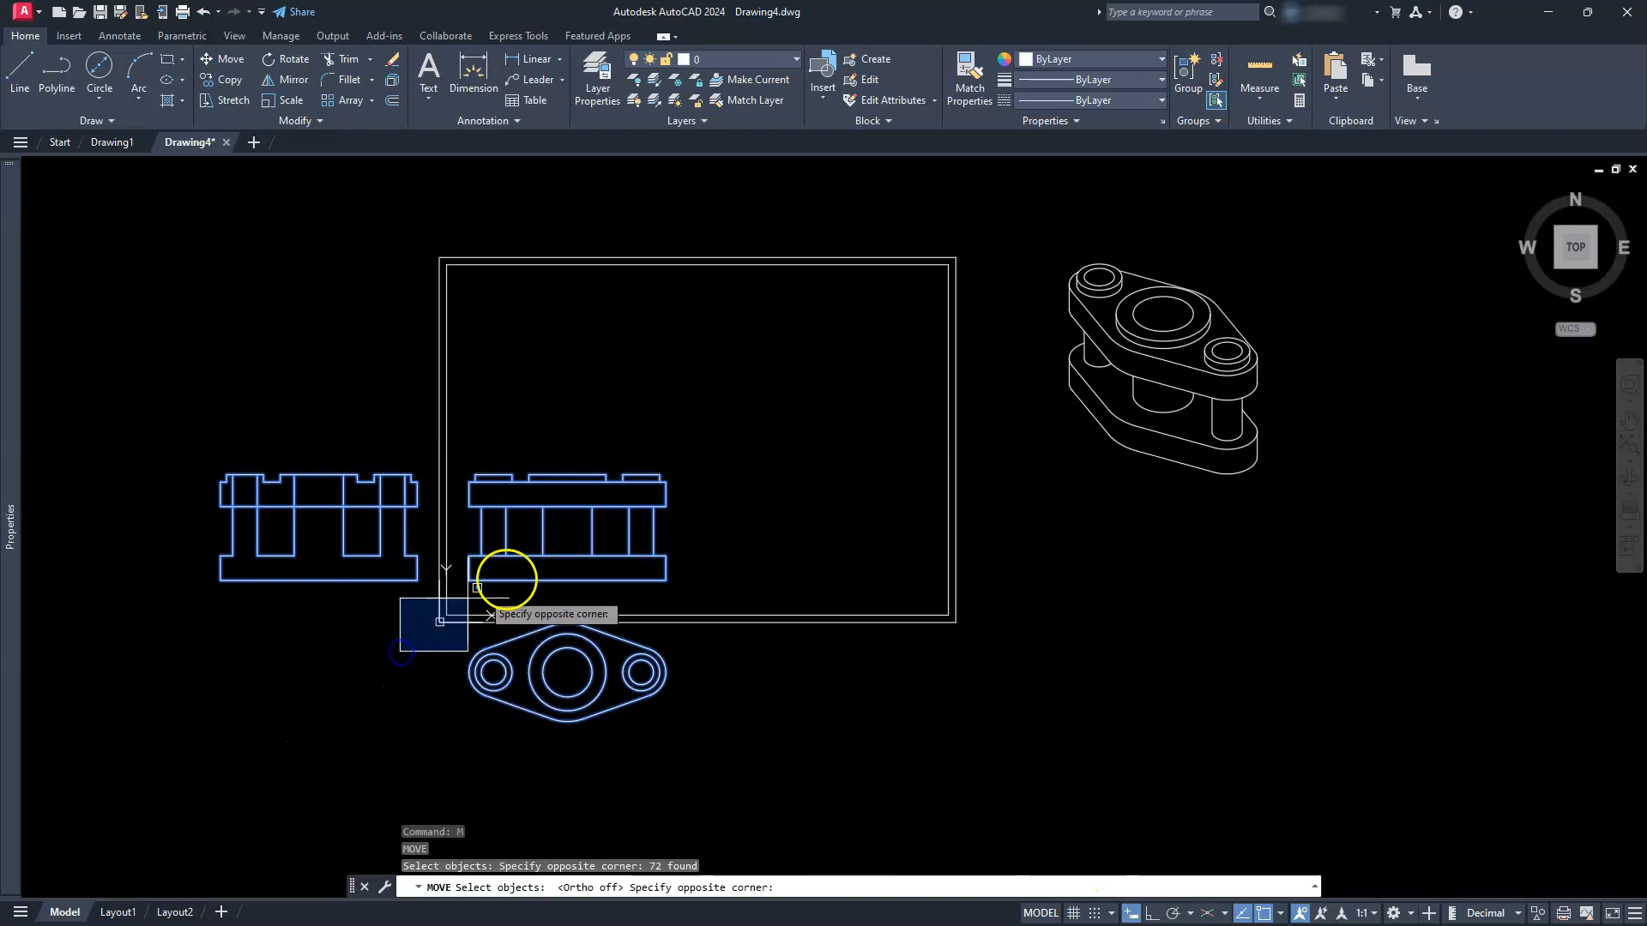
{"action": "left_click", "coordinate": [389, 644]}
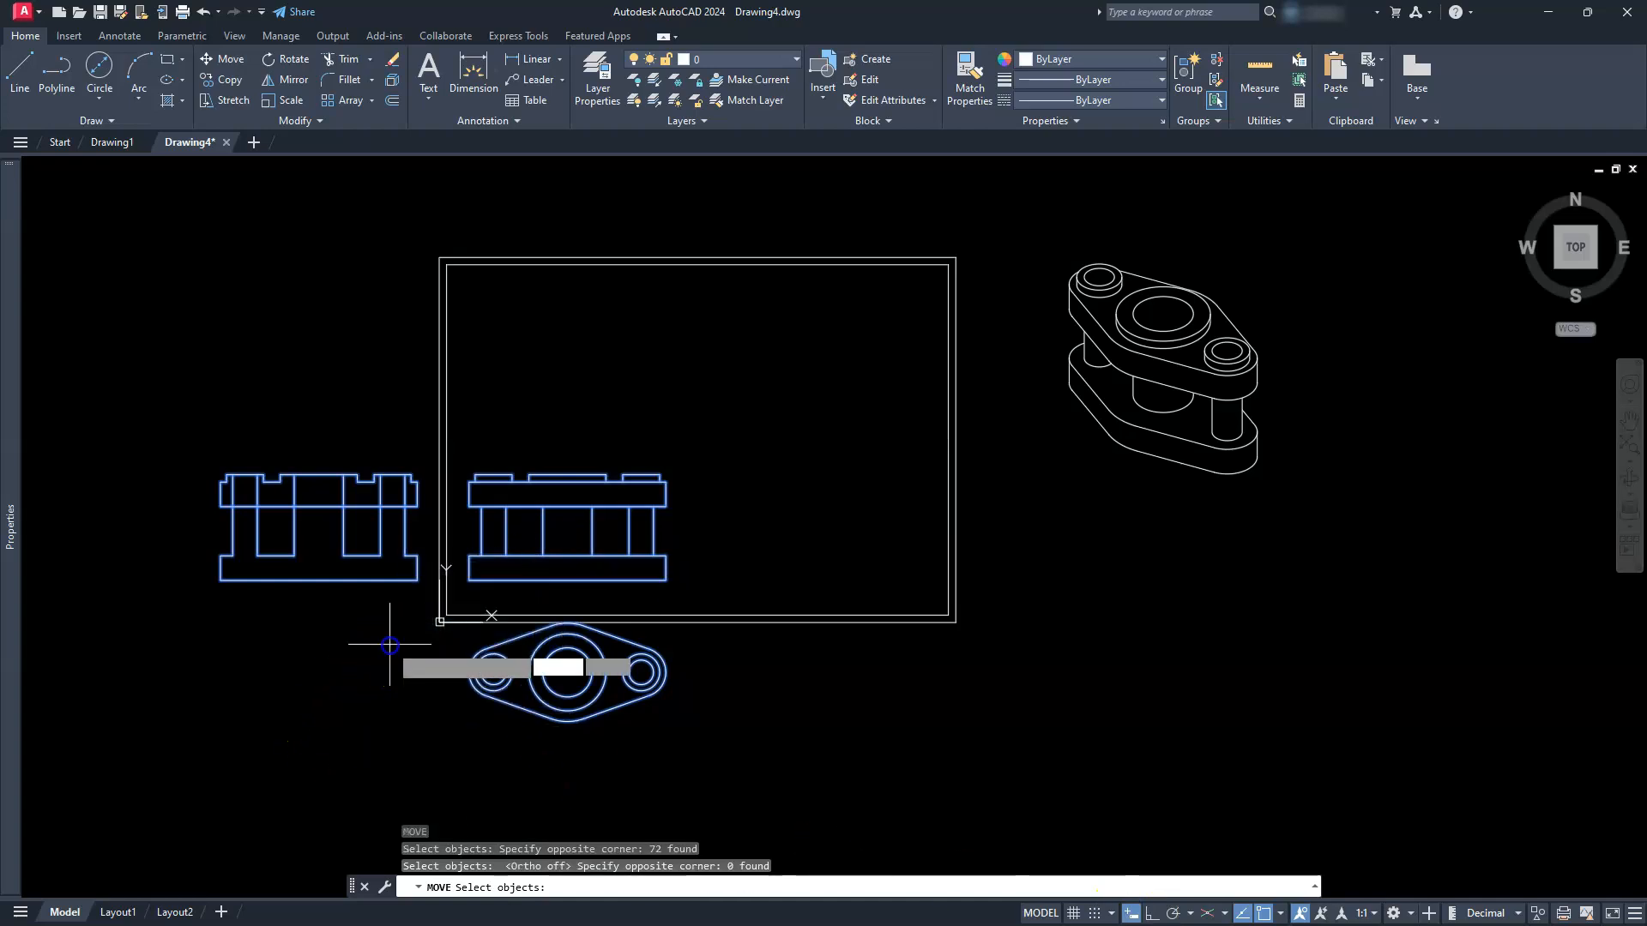
{"action": "key", "text": "Return"}
{"action": "left_click", "coordinate": [390, 642]}
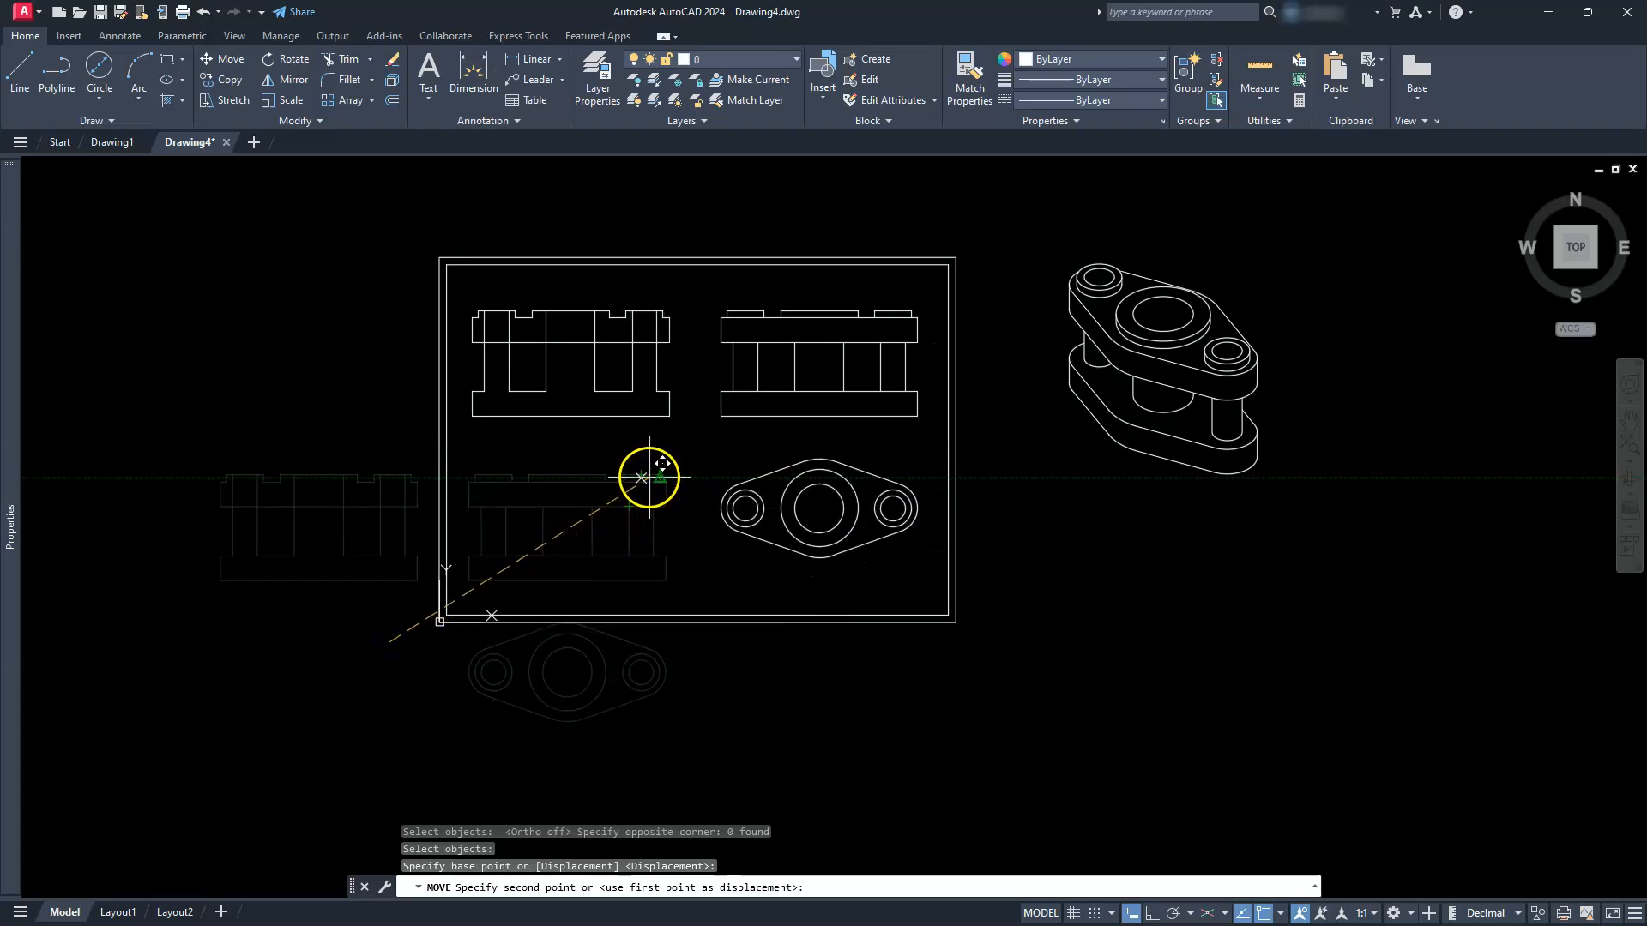
{"action": "left_click", "coordinate": [642, 471]}
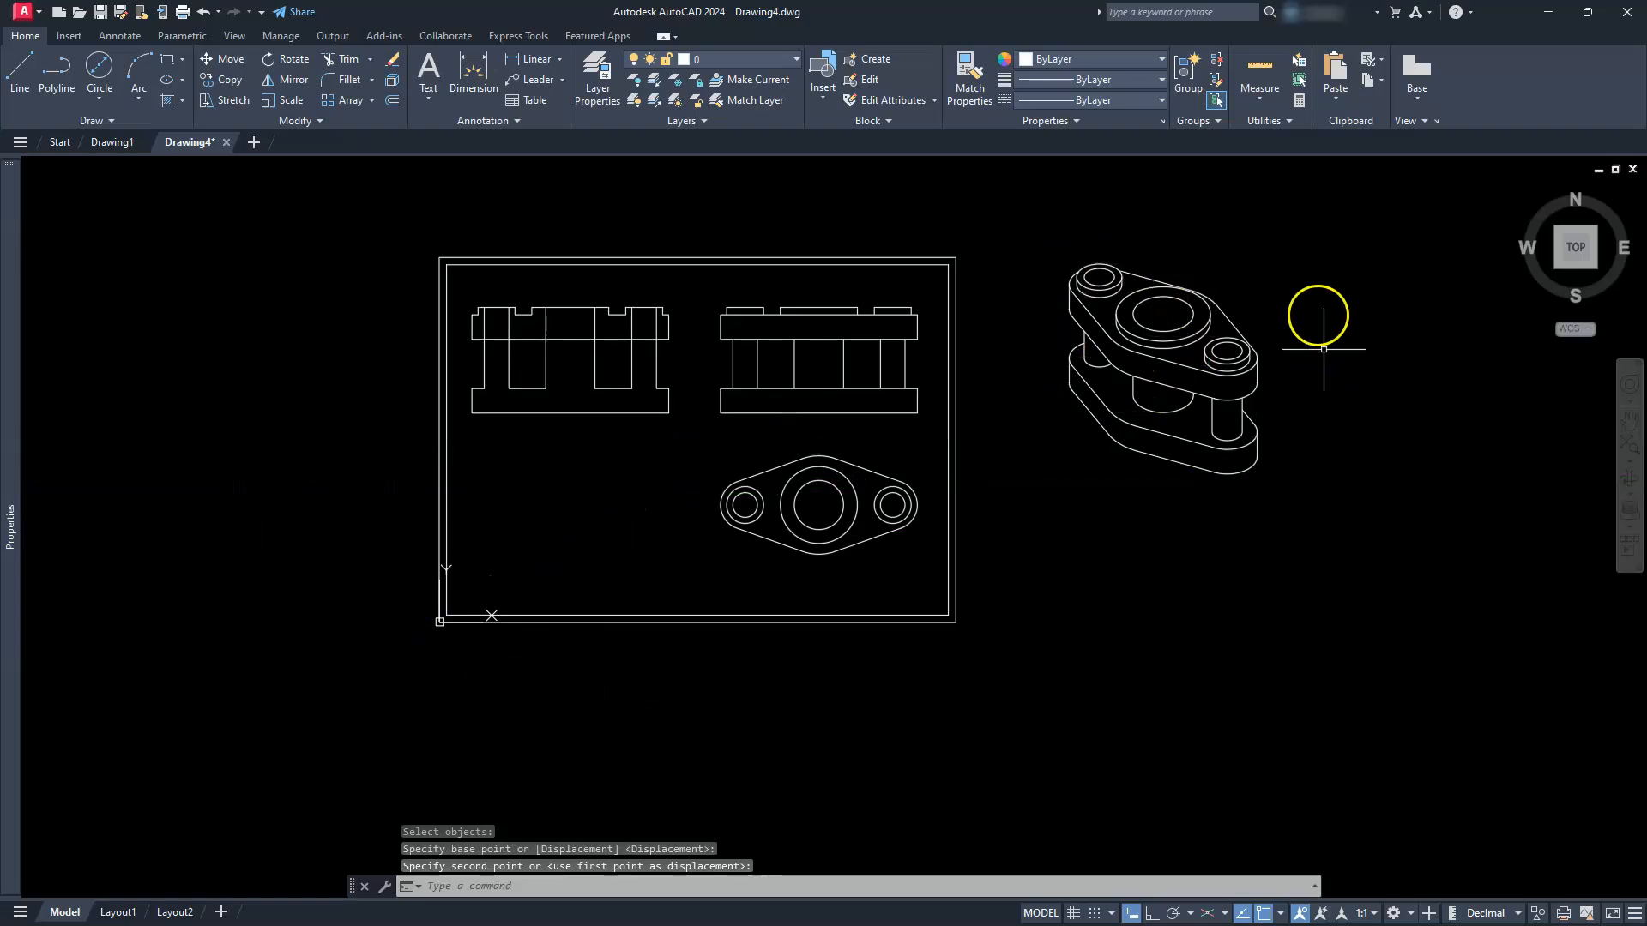
Scale the isometric view outside the border by a factor of 0.75.
{"action": "left_click", "coordinate": [1054, 239]}
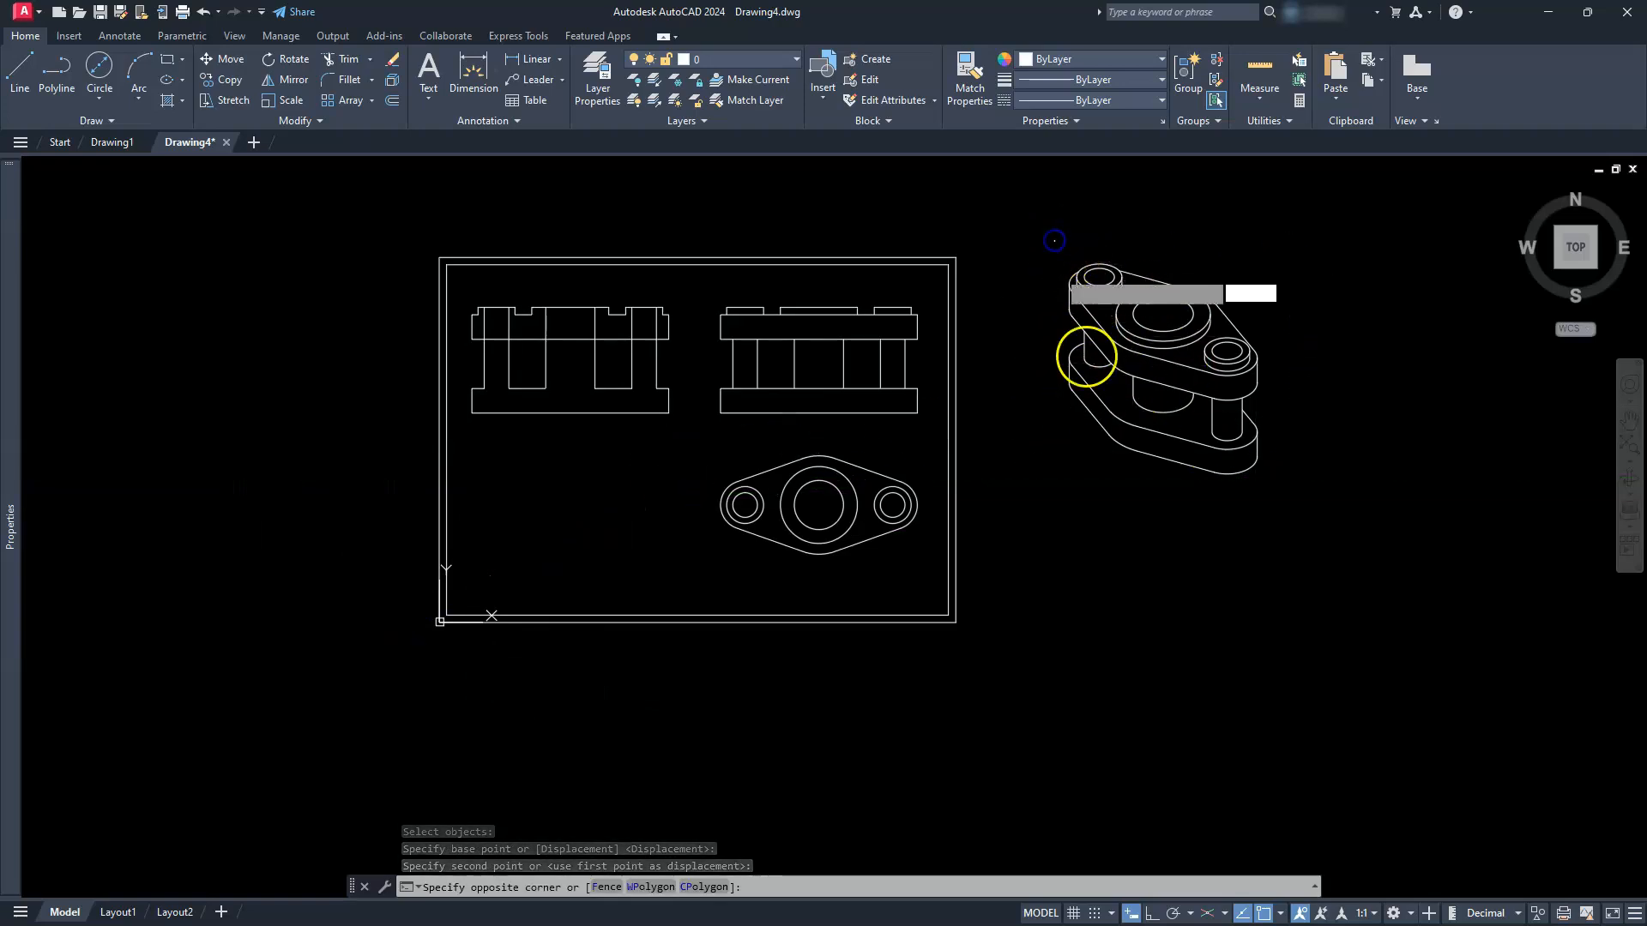
{"action": "left_click", "coordinate": [1349, 508]}
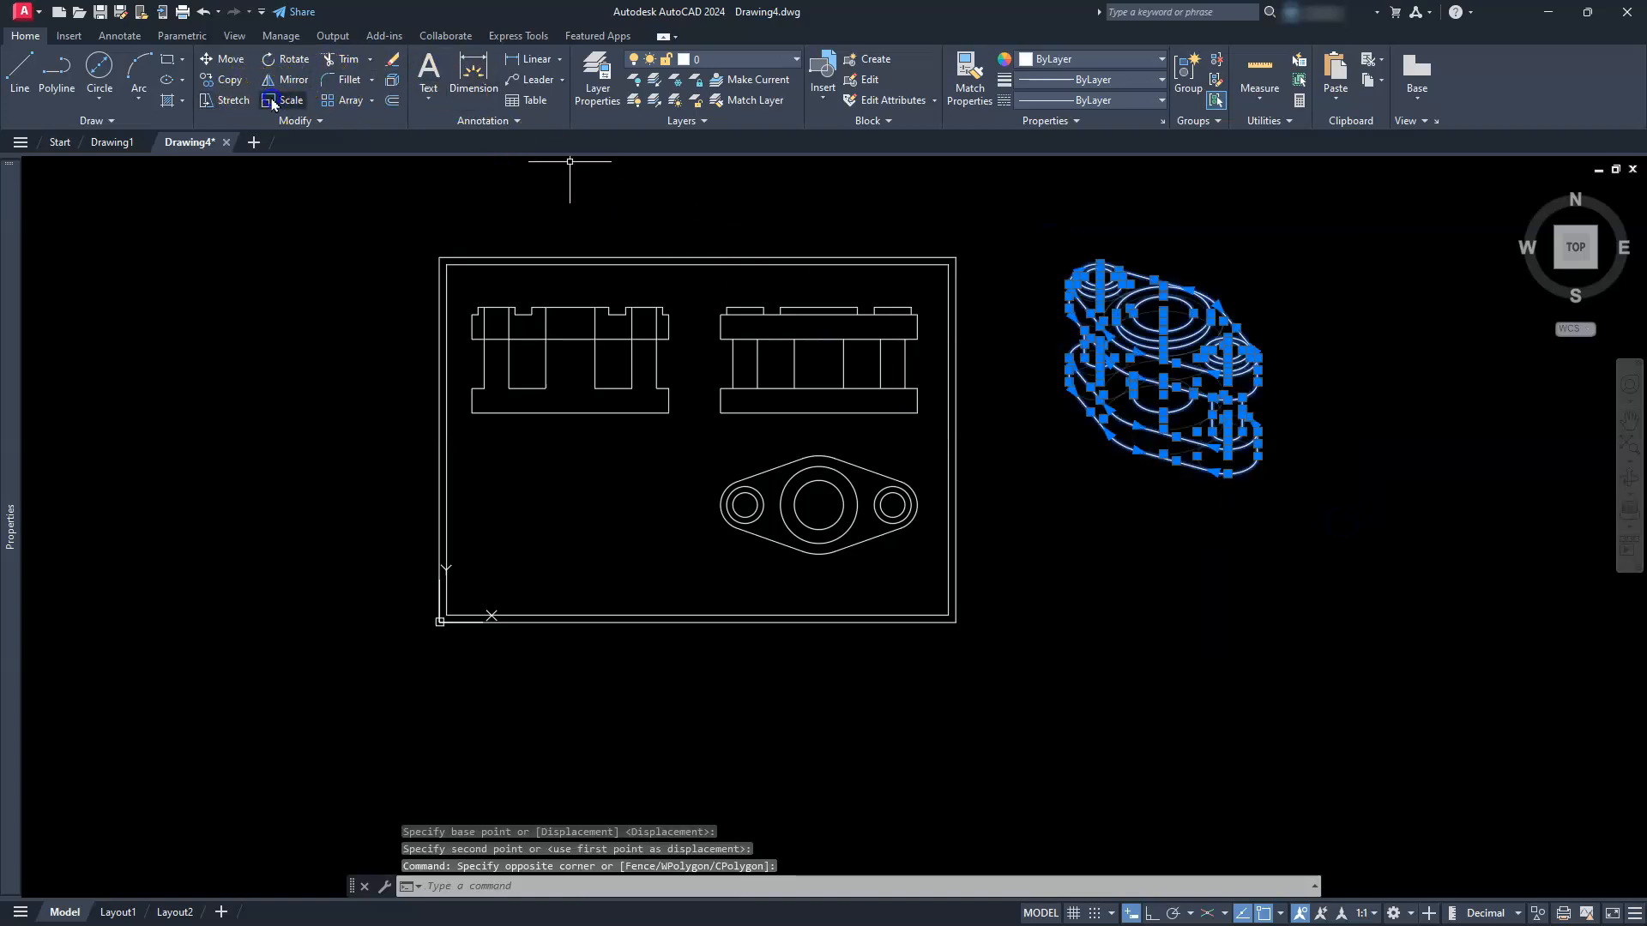
{"action": "left_click", "coordinate": [290, 80]}
{"action": "type", "text": "sc"}
{"action": "key", "text": "Return"}
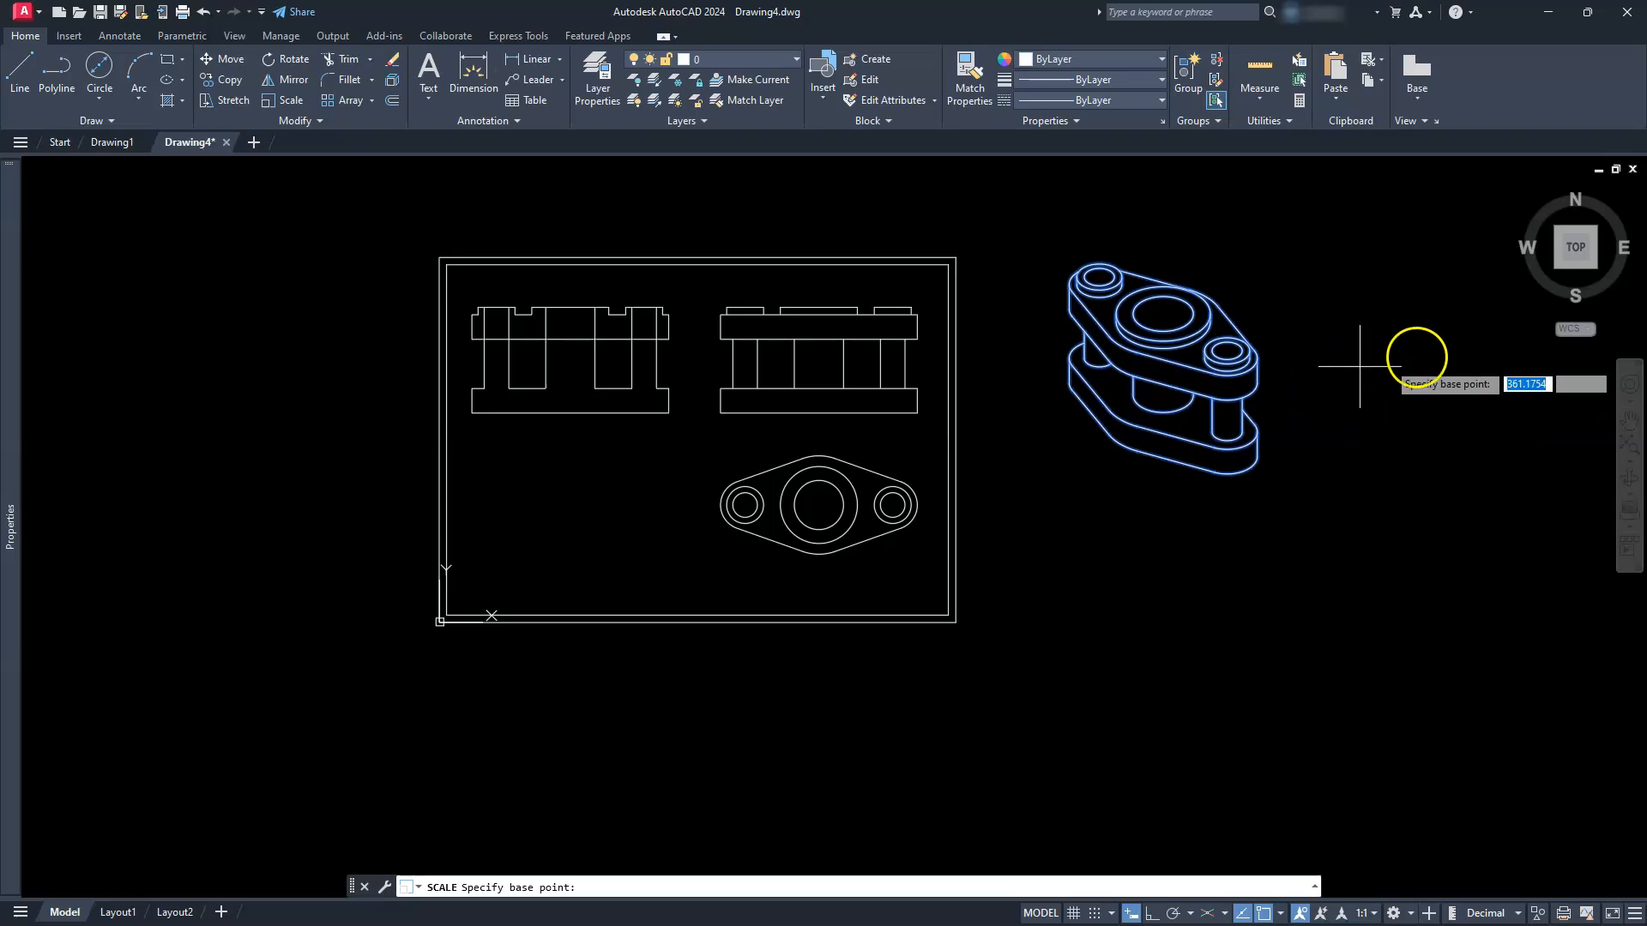
{"action": "left_click", "coordinate": [1225, 282]}
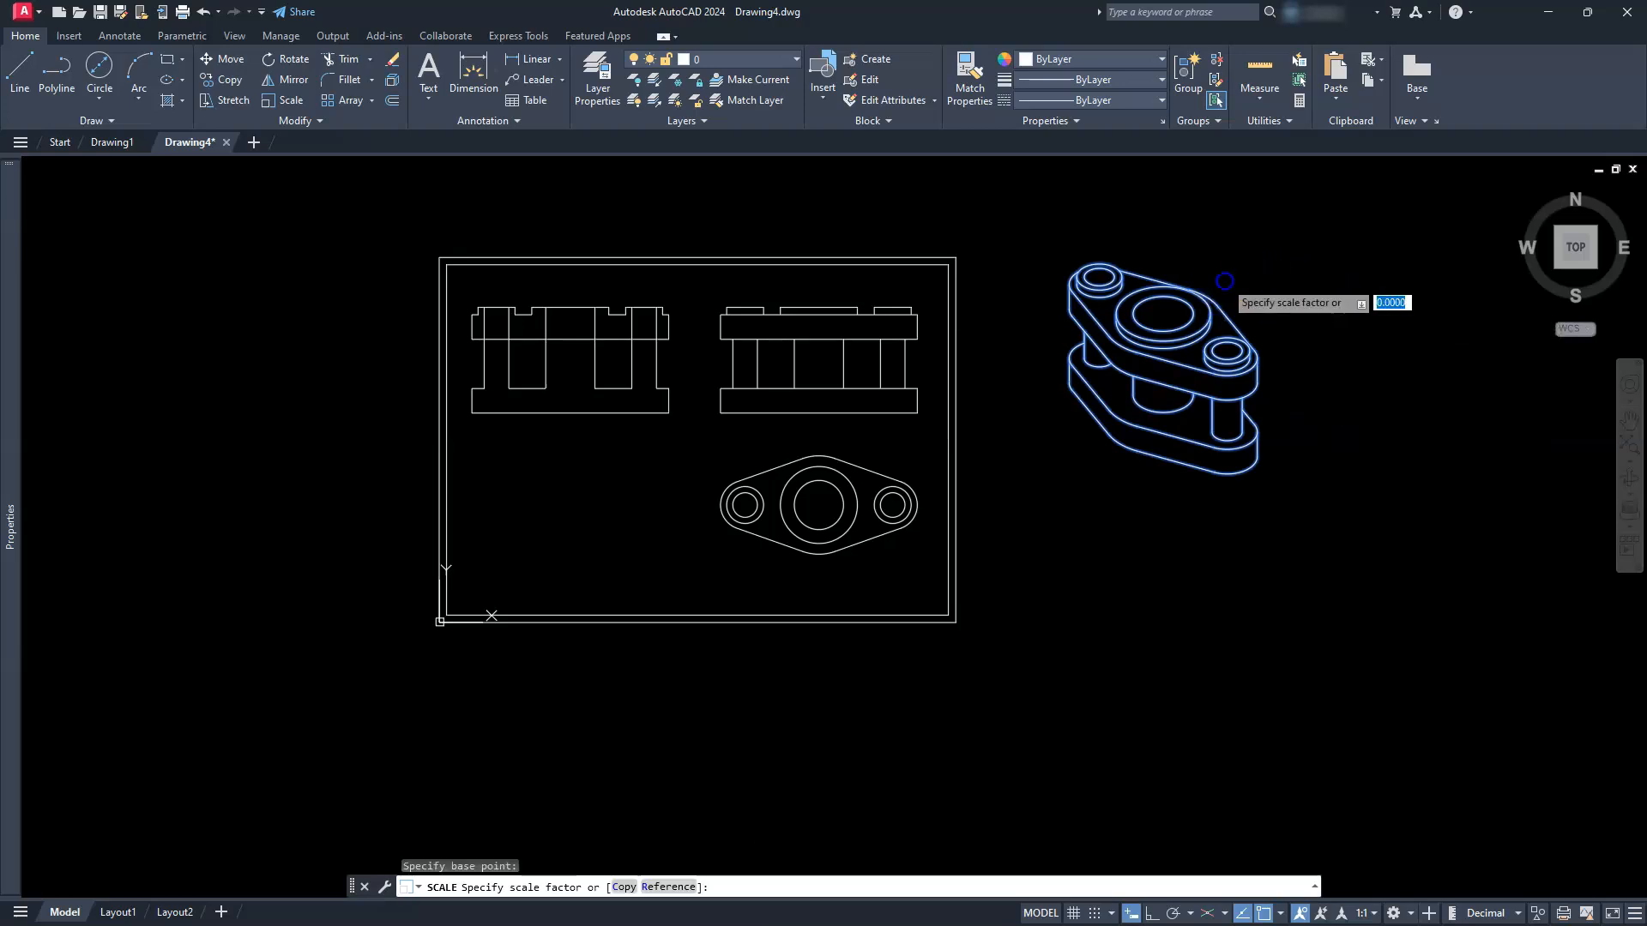
{"action": "key", "text": "Return"}
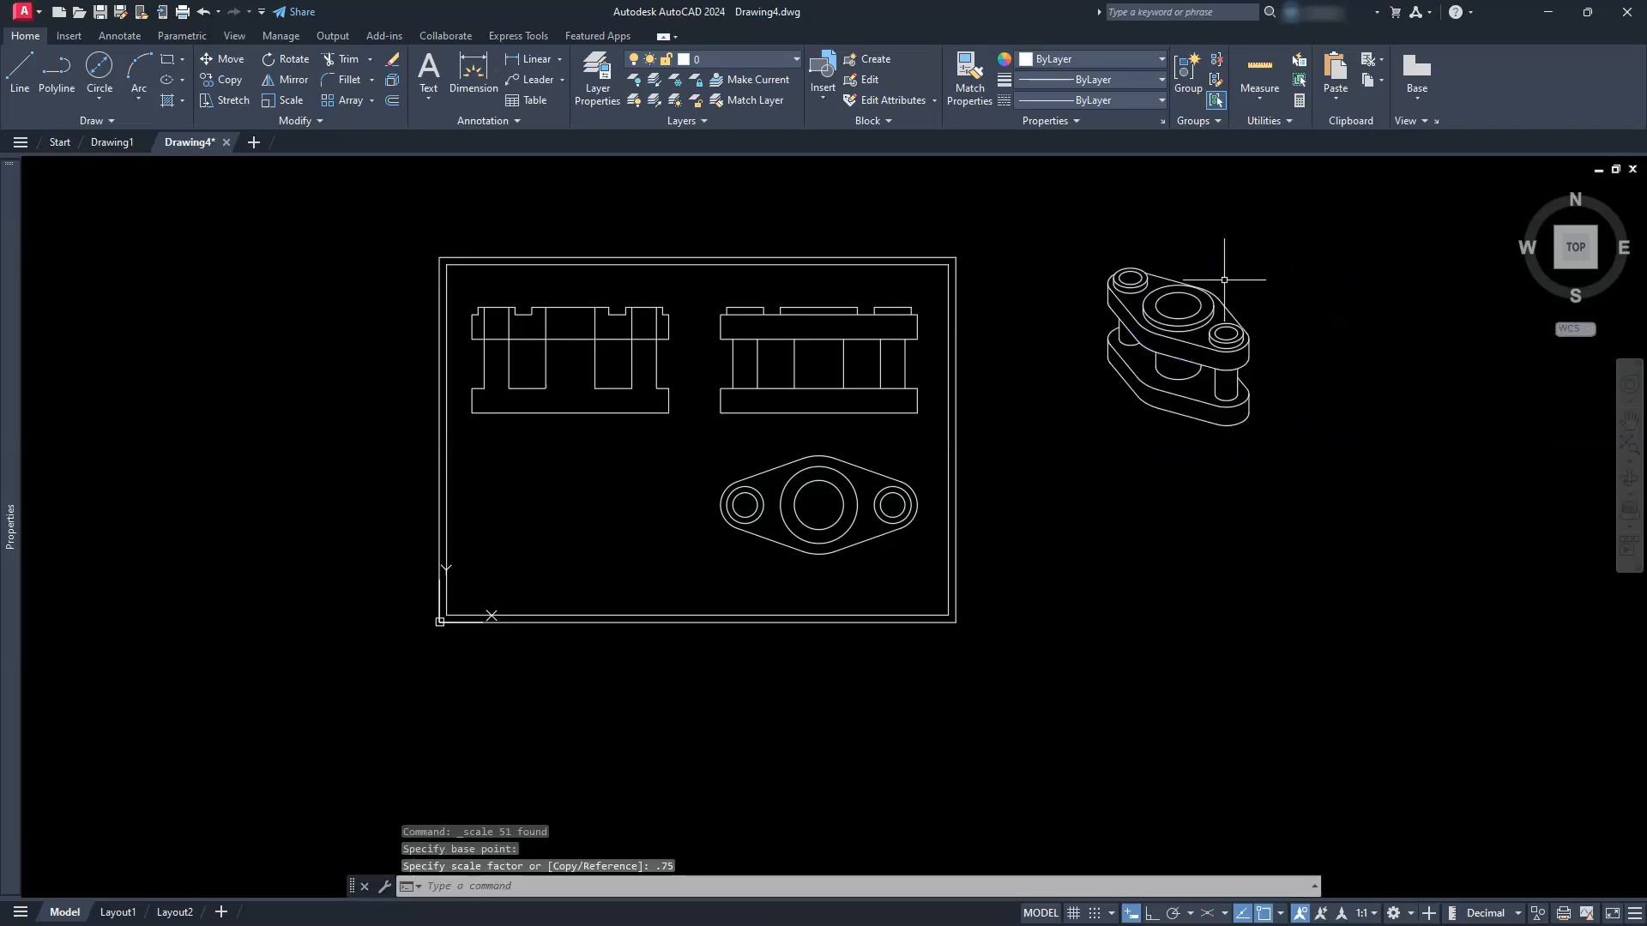
{"action": "key", "text": "Escape"}
{"action": "key", "text": "Escape"}
{"action": "key", "text": "Escape"}
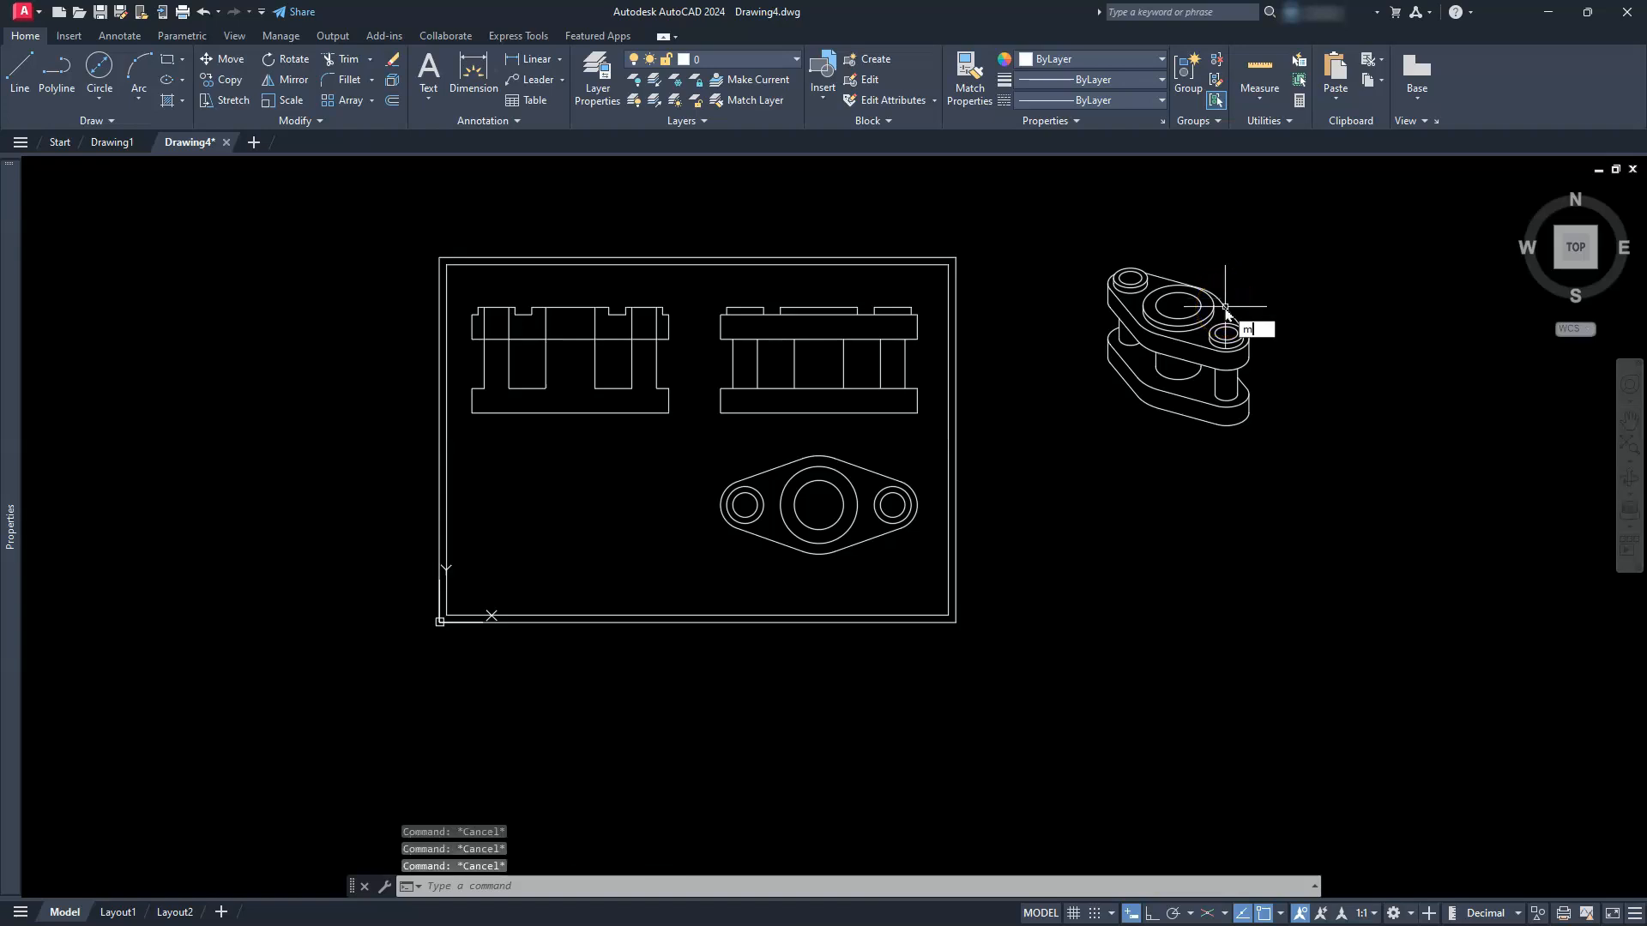
Move the isometric view into the empty area of the sheet beneath the side view.
{"action": "key", "text": "Return"}
{"action": "left_click", "coordinate": [1078, 229]}
{"action": "left_click", "coordinate": [1359, 448]}
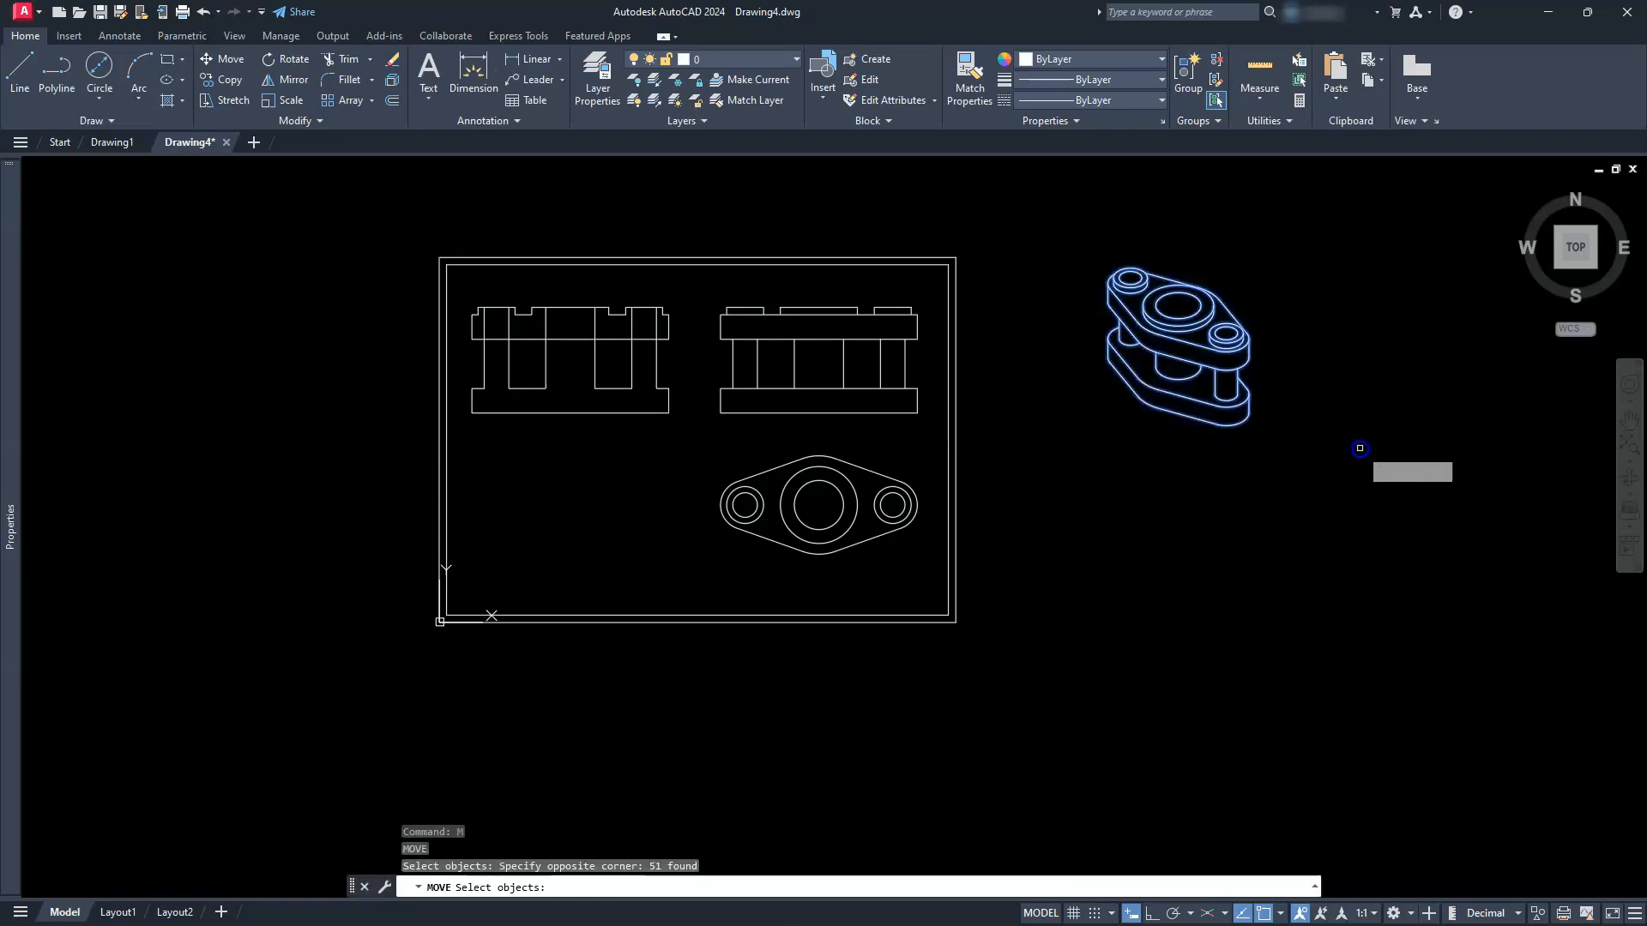
{"action": "key", "text": "Return"}
{"action": "left_click", "coordinate": [1200, 304]}
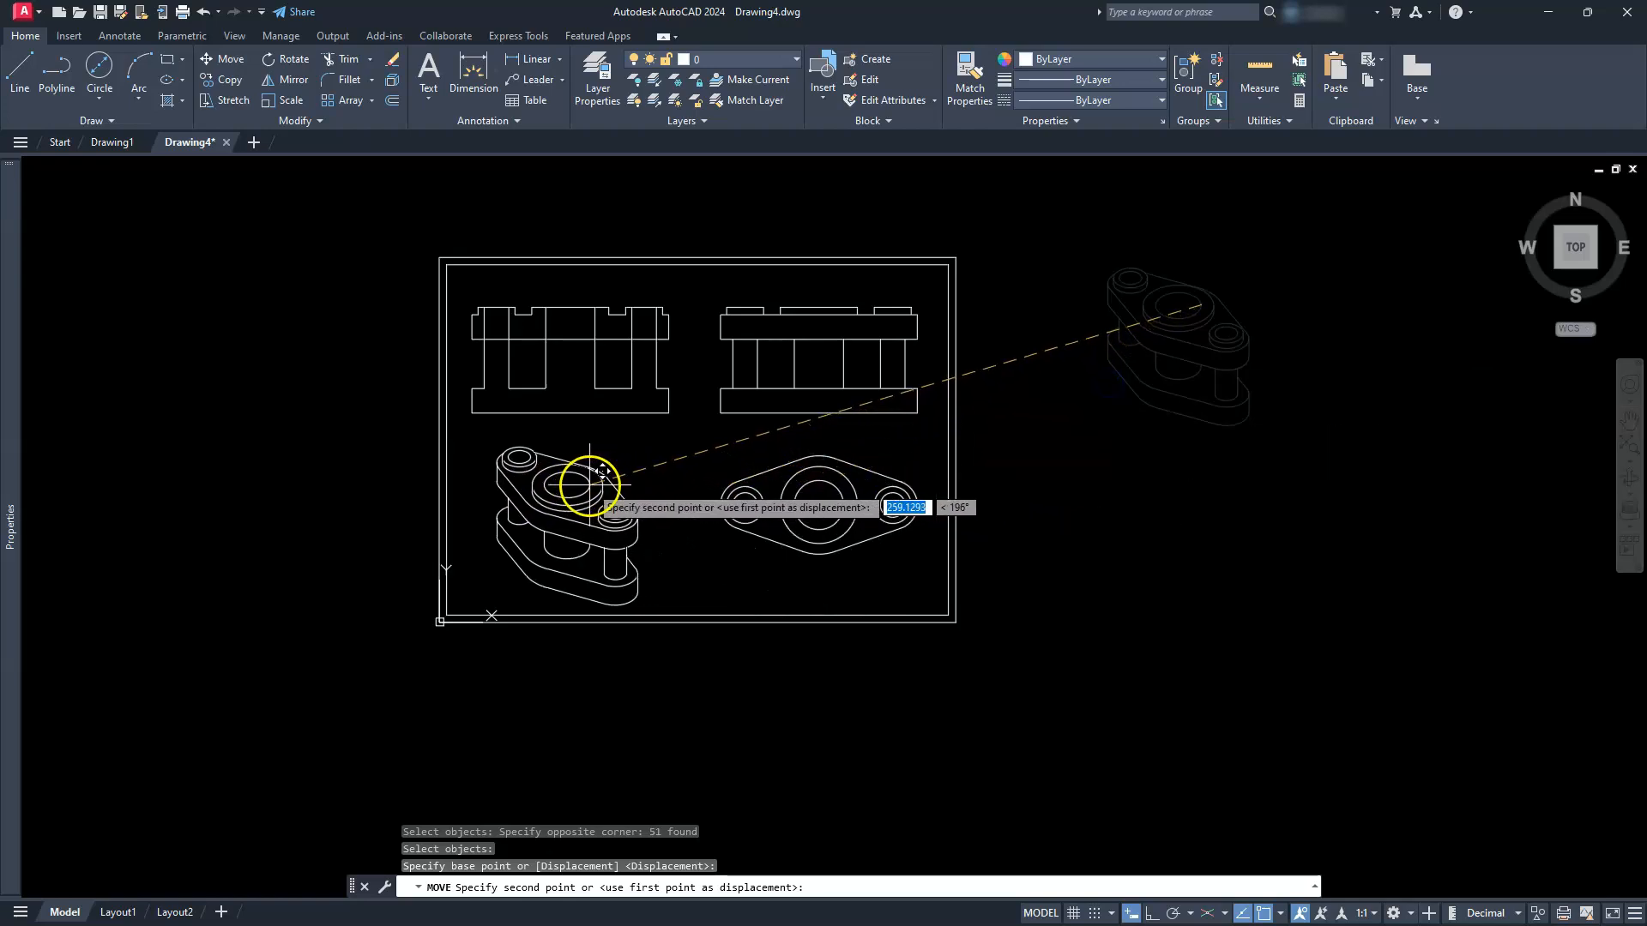
{"action": "left_click", "coordinate": [588, 483]}
{"action": "key", "text": "Escape"}
{"action": "key", "text": "Escape"}
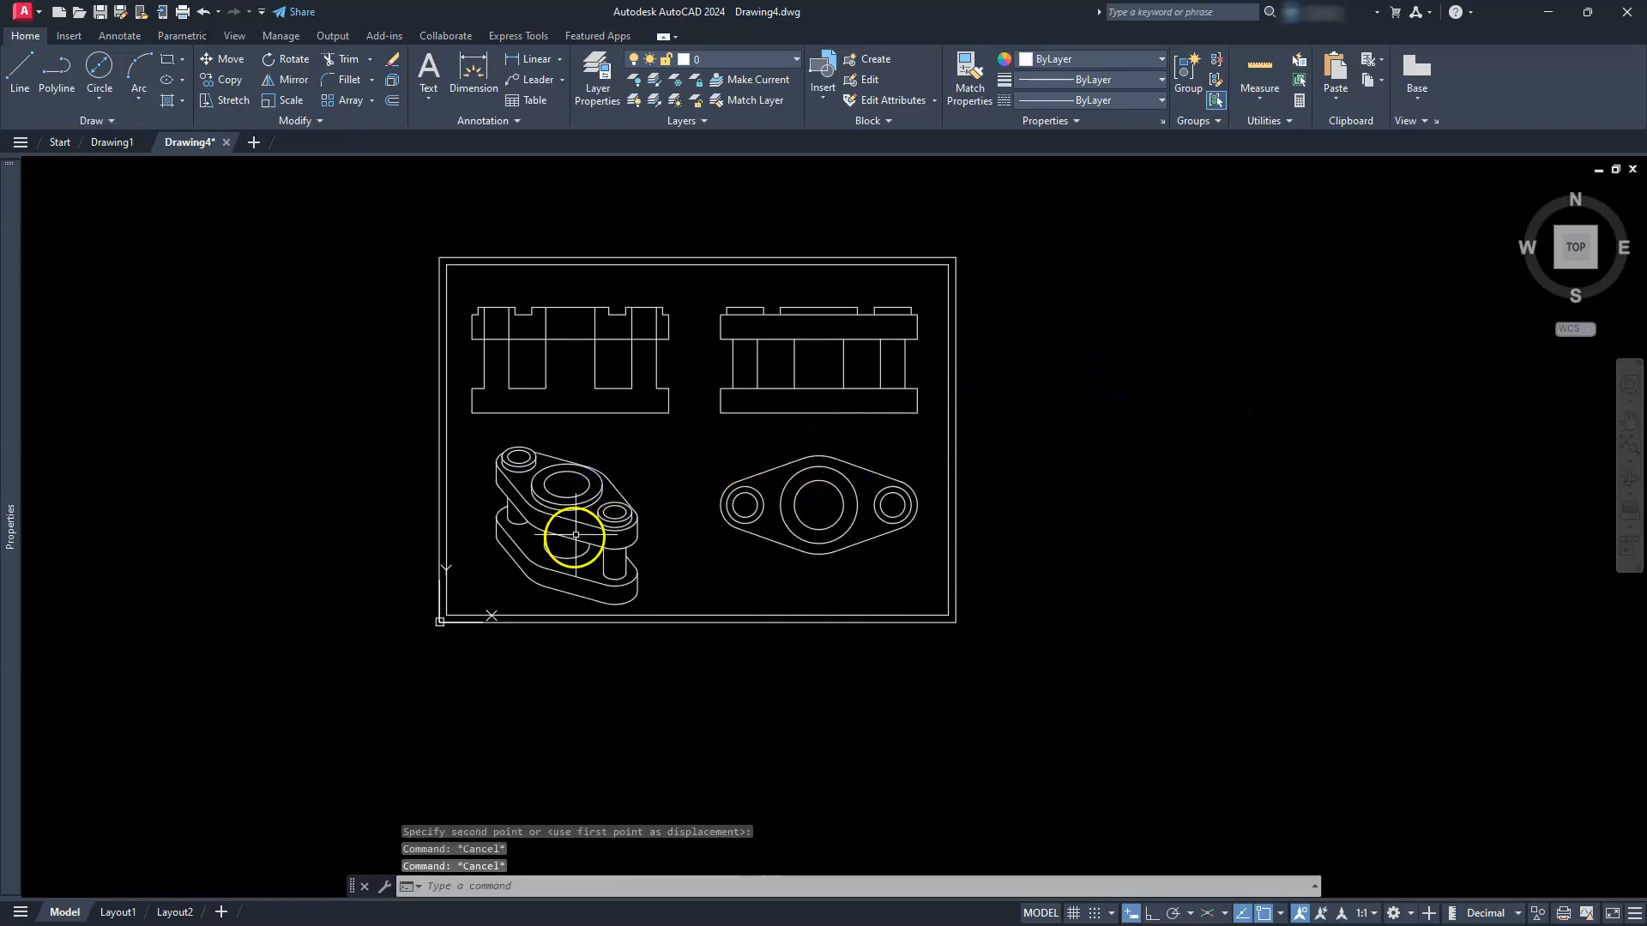
Scale the isometric view by 0.75 again, using the centre of its central bore as the base point.
{"action": "left_click", "coordinate": [1629, 443]}
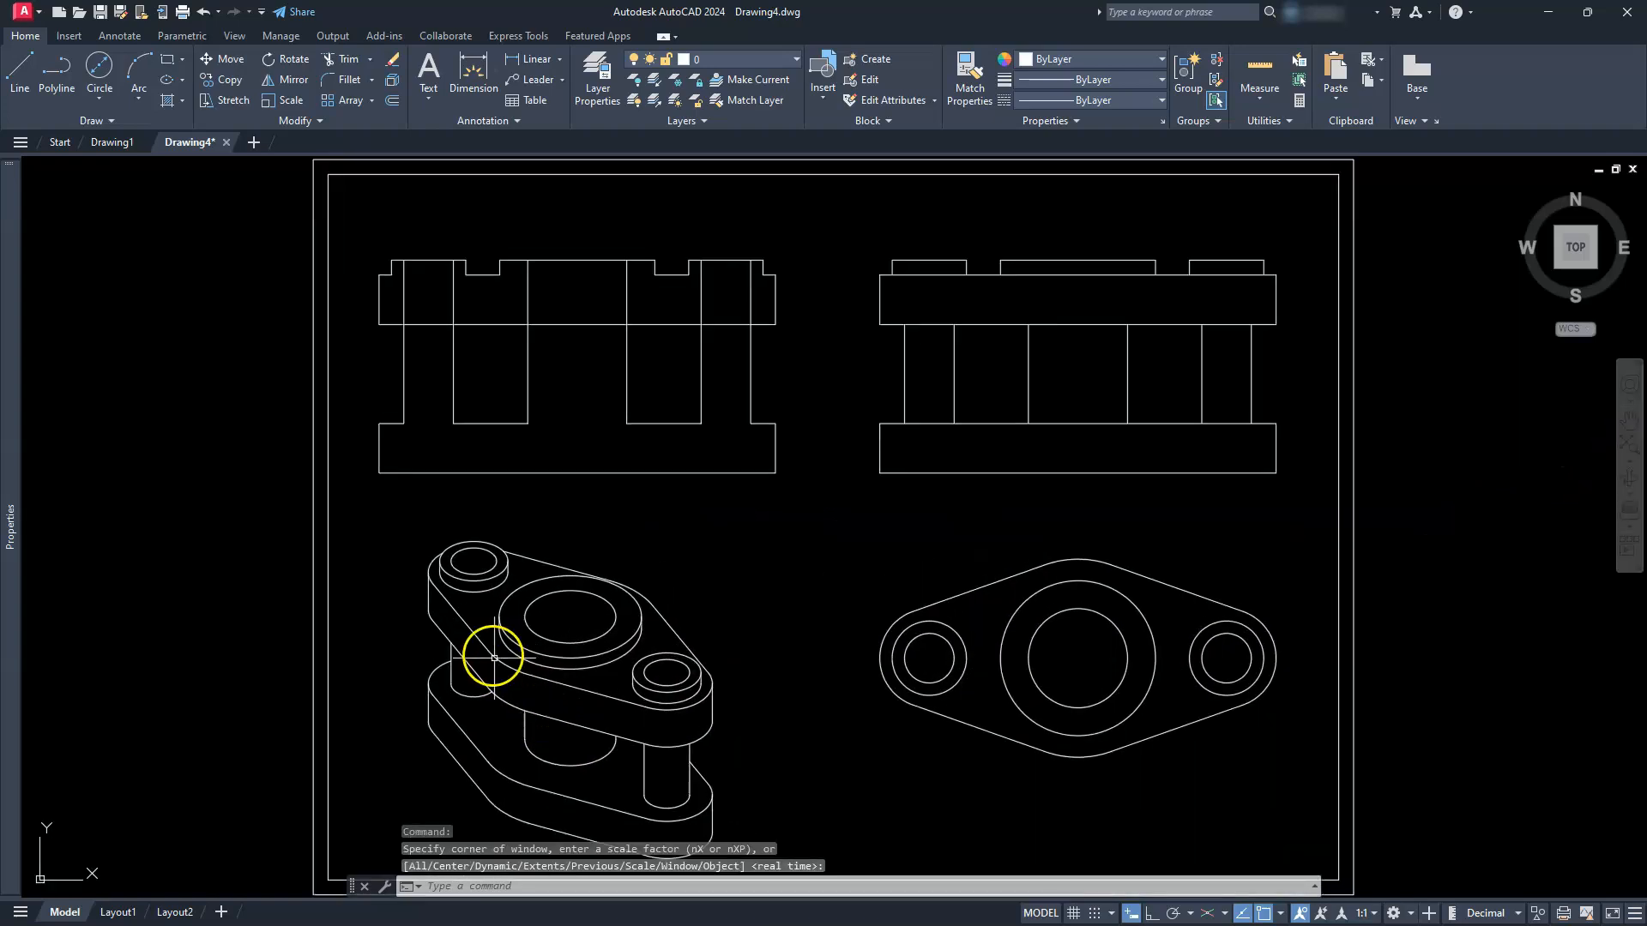
{"action": "key", "text": "Escape"}
{"action": "key", "text": "Escape"}
{"action": "key", "text": "Escape"}
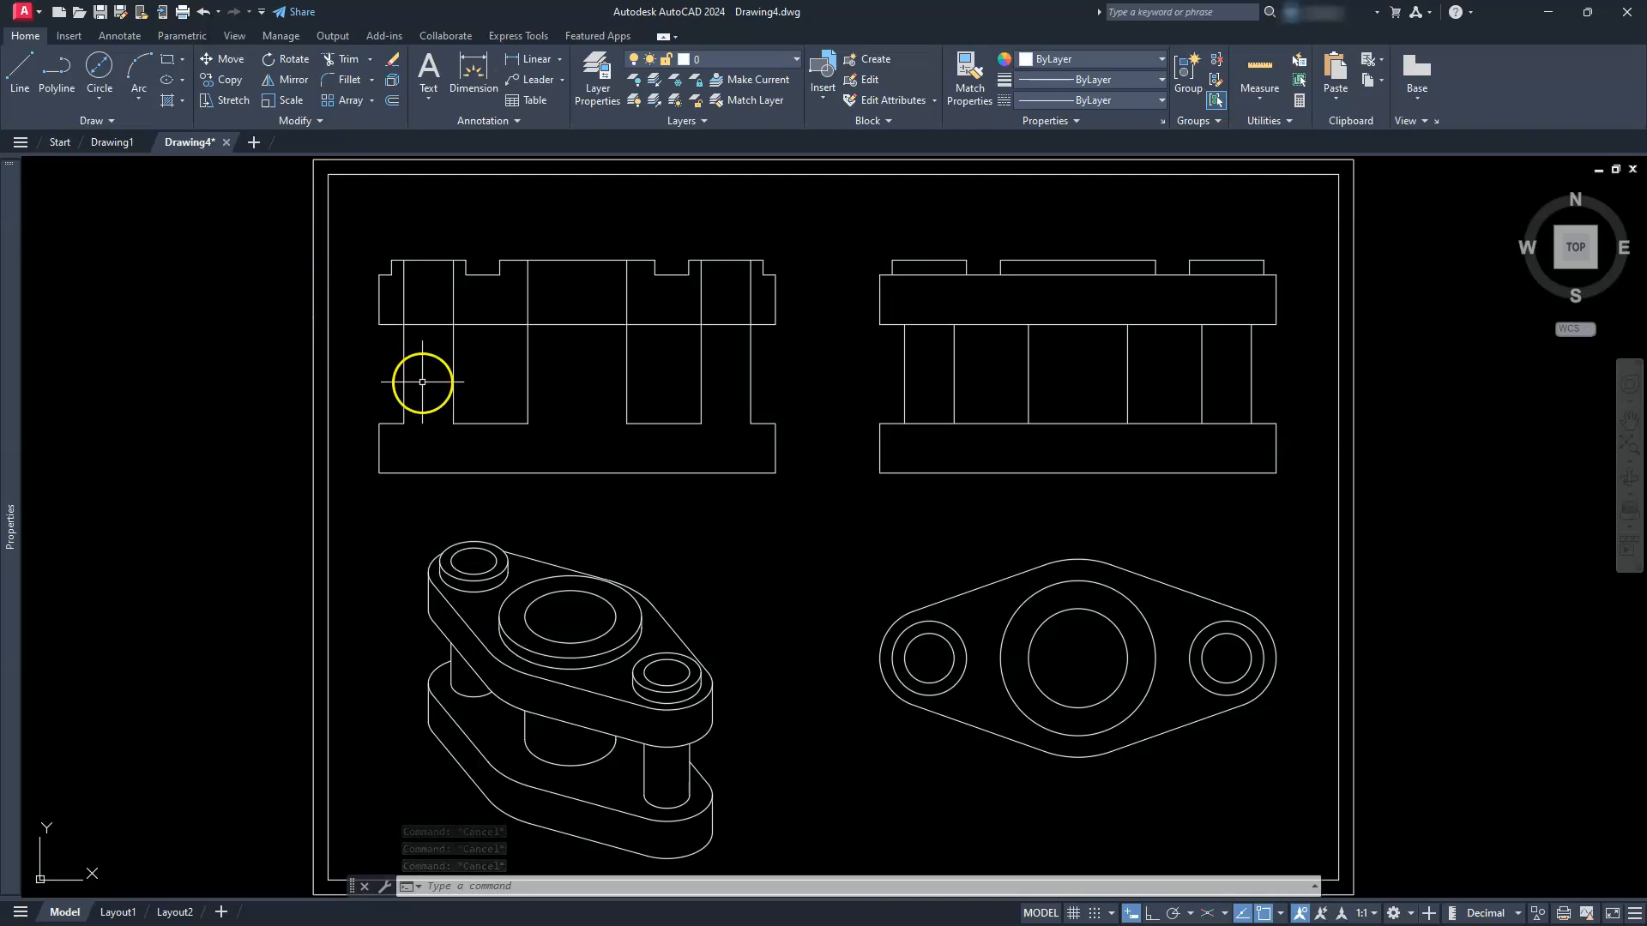
{"action": "left_click", "coordinate": [290, 110]}
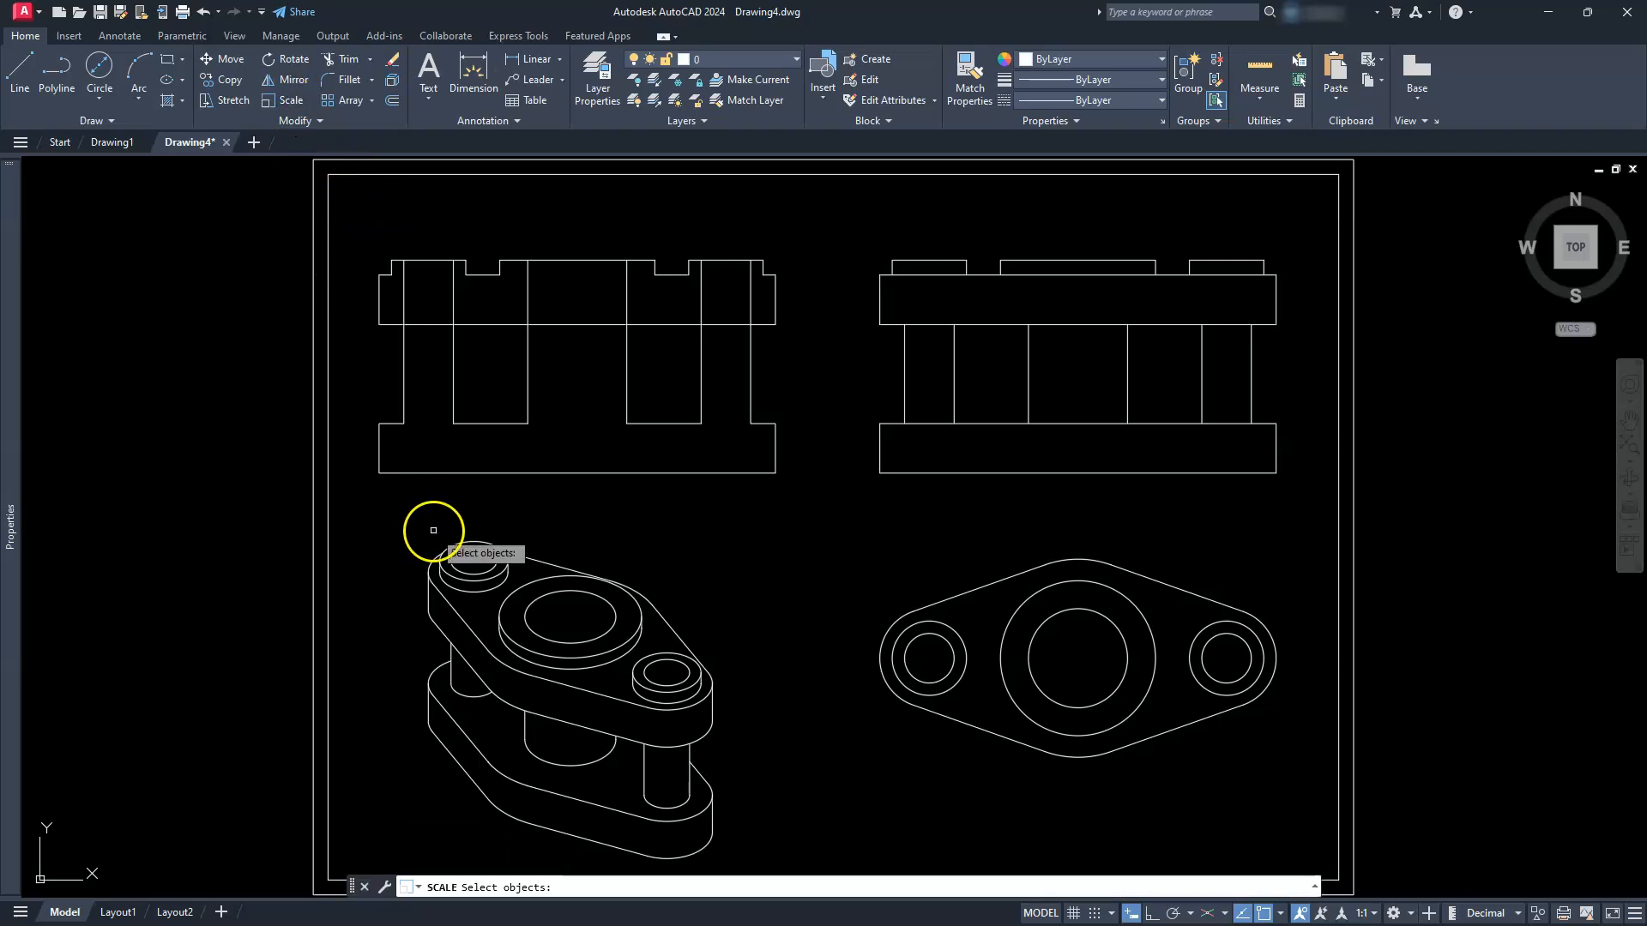
{"action": "left_click", "coordinate": [385, 519]}
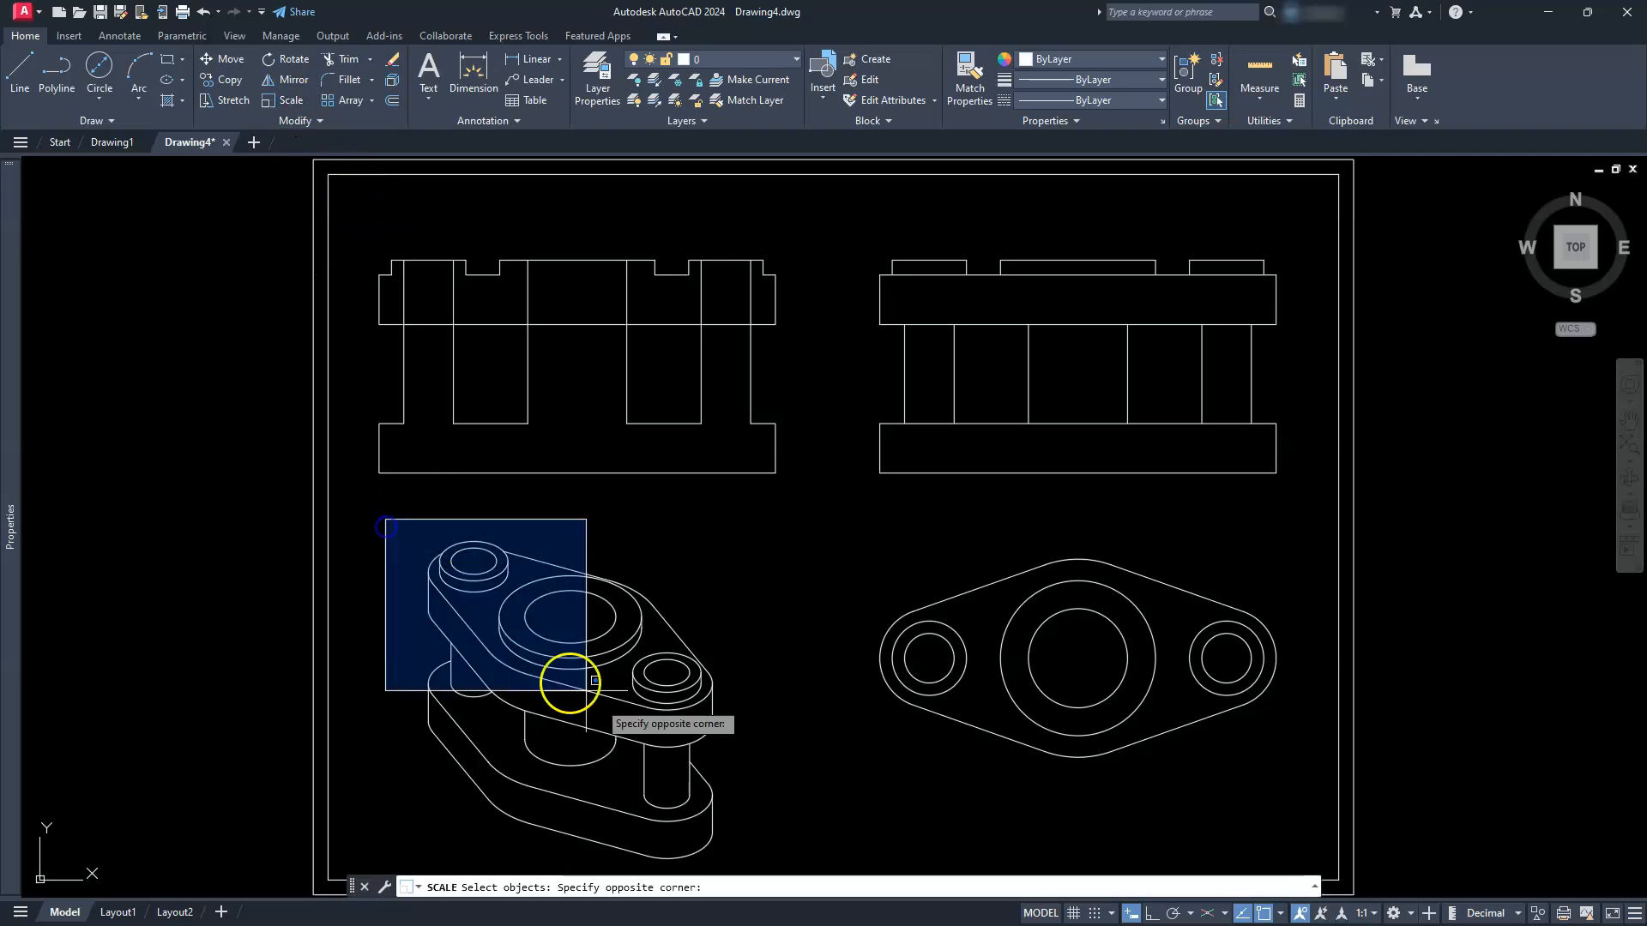
{"action": "left_click", "coordinate": [791, 862]}
{"action": "key", "text": "Return"}
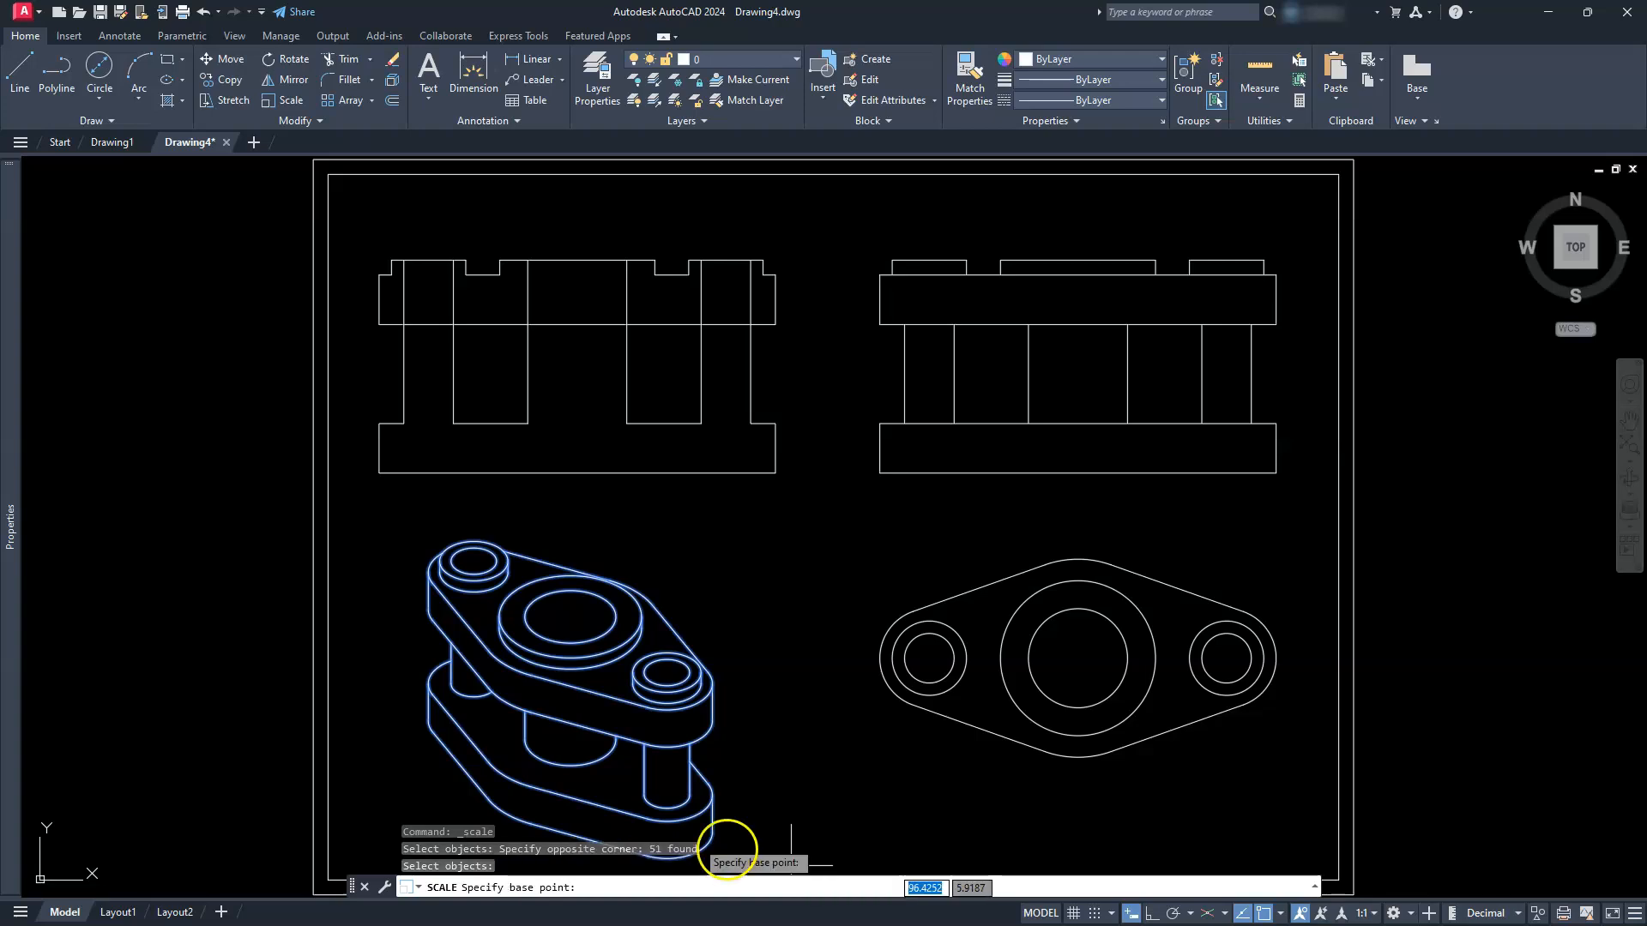
{"action": "left_click", "coordinate": [566, 617]}
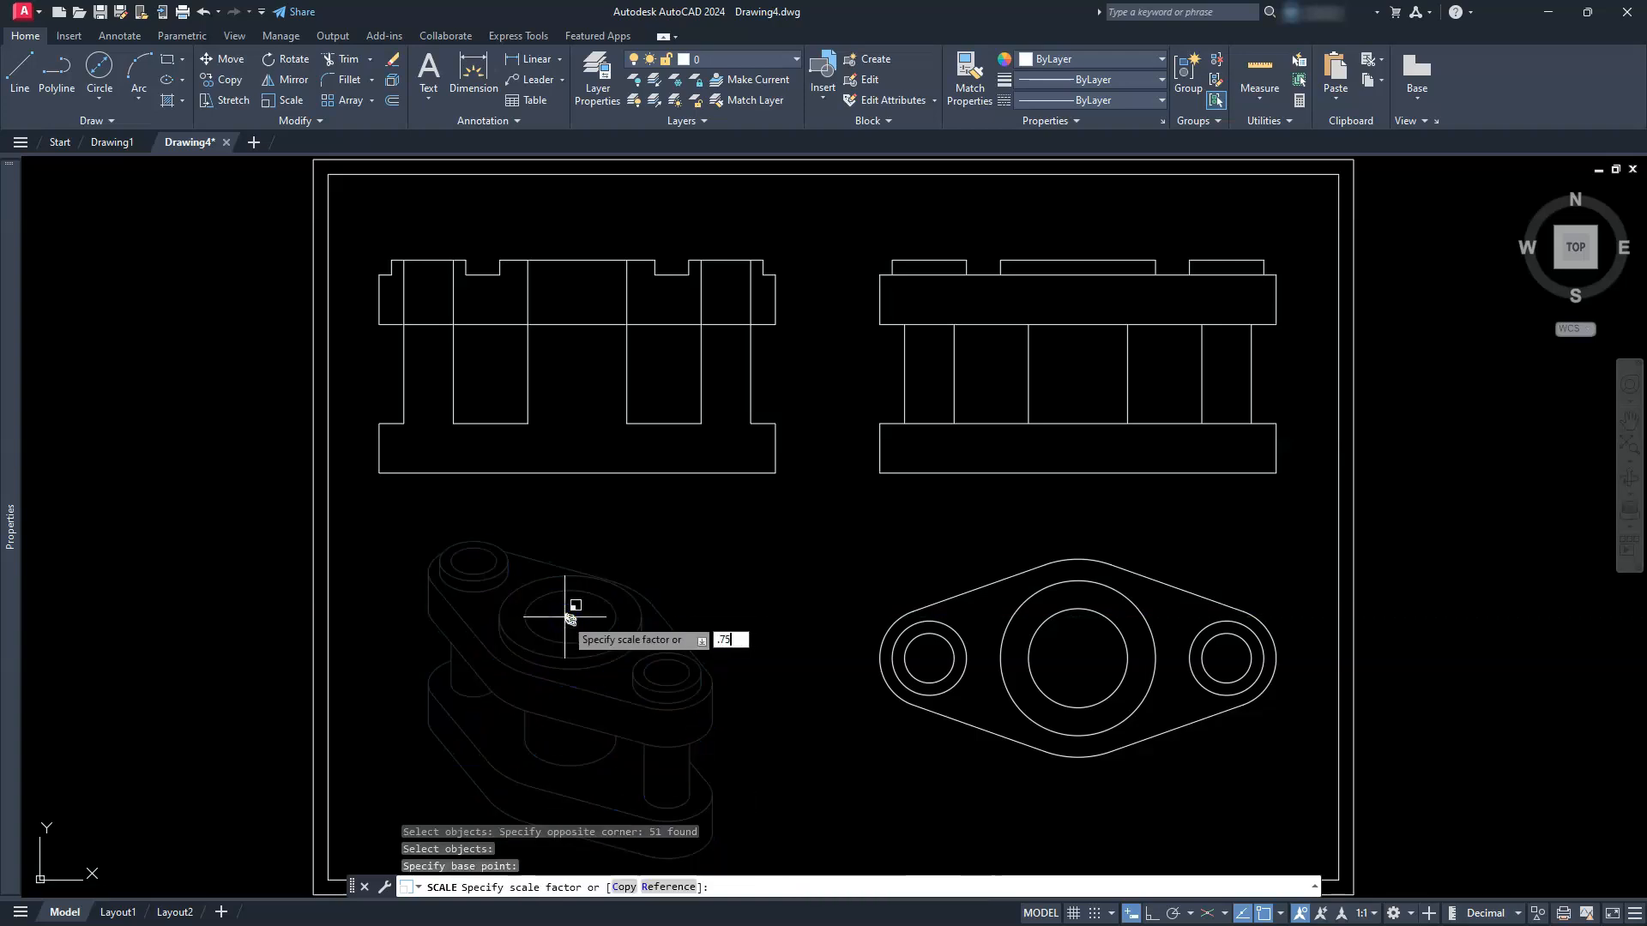
{"action": "type", "text": ".75"}
{"action": "key", "text": "Return"}
{"action": "key", "text": "Escape"}
{"action": "key", "text": "Escape"}
{"action": "key", "text": "Escape"}
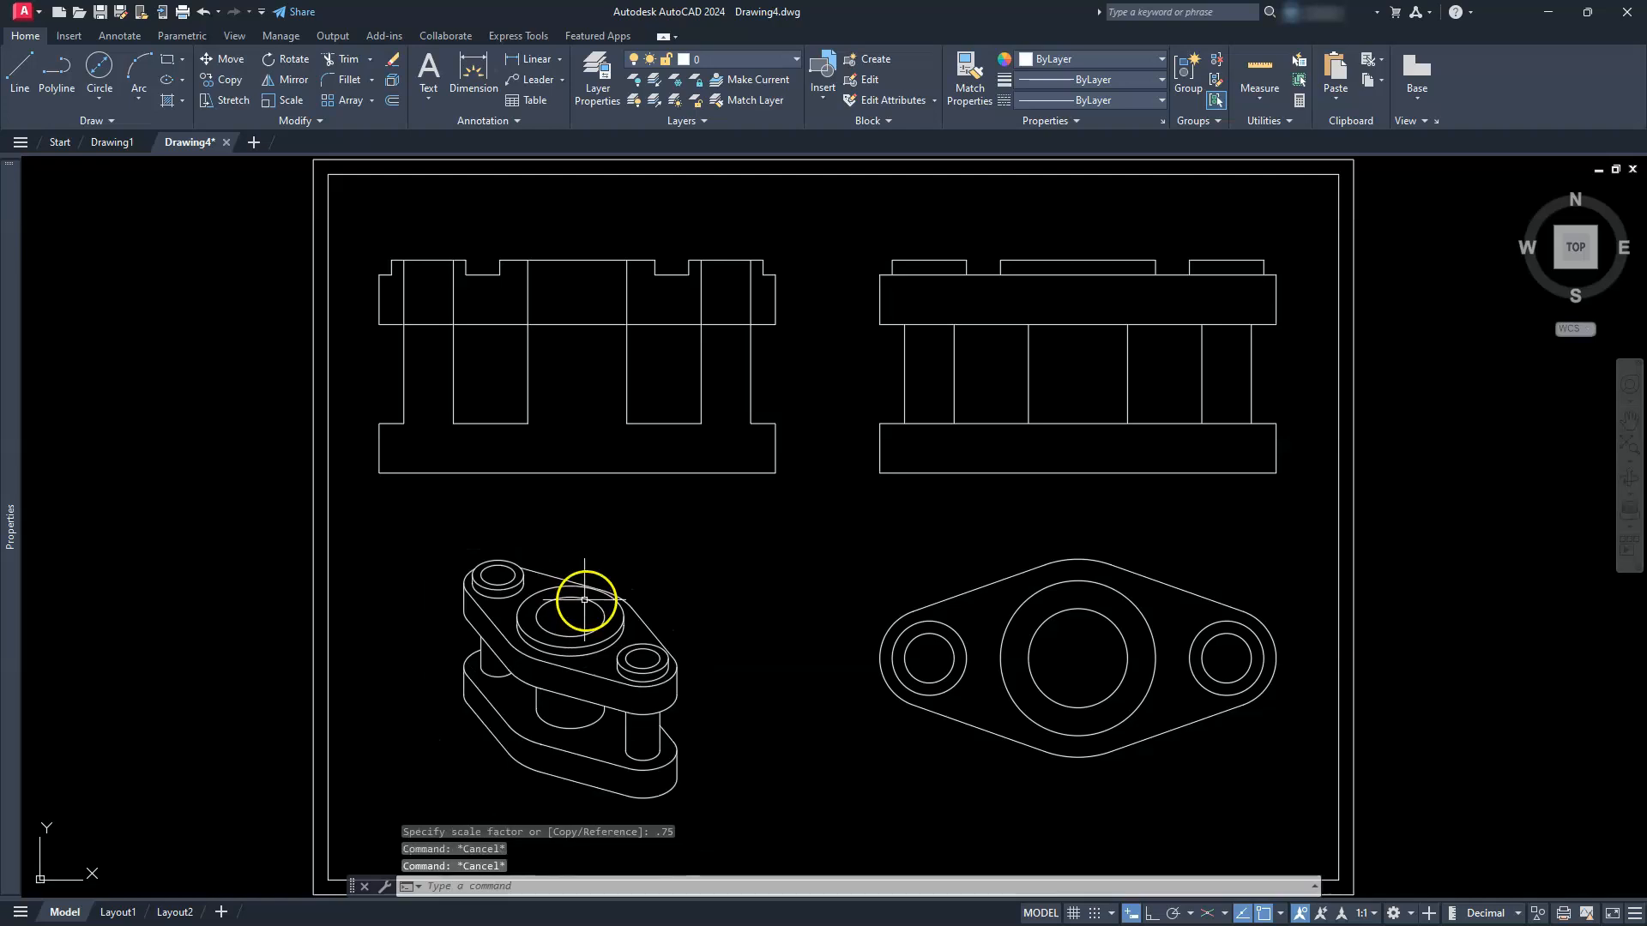
Create two new layers named hatch and phantom in the layer manager.
{"action": "mouse_move", "coordinate": [605, 562]}
{"action": "middle_mouse_down"}
{"action": "mouse_move", "coordinate": [610, 495]}
{"action": "mouse_move", "coordinate": [698, 569]}
{"action": "middle_mouse_up"}
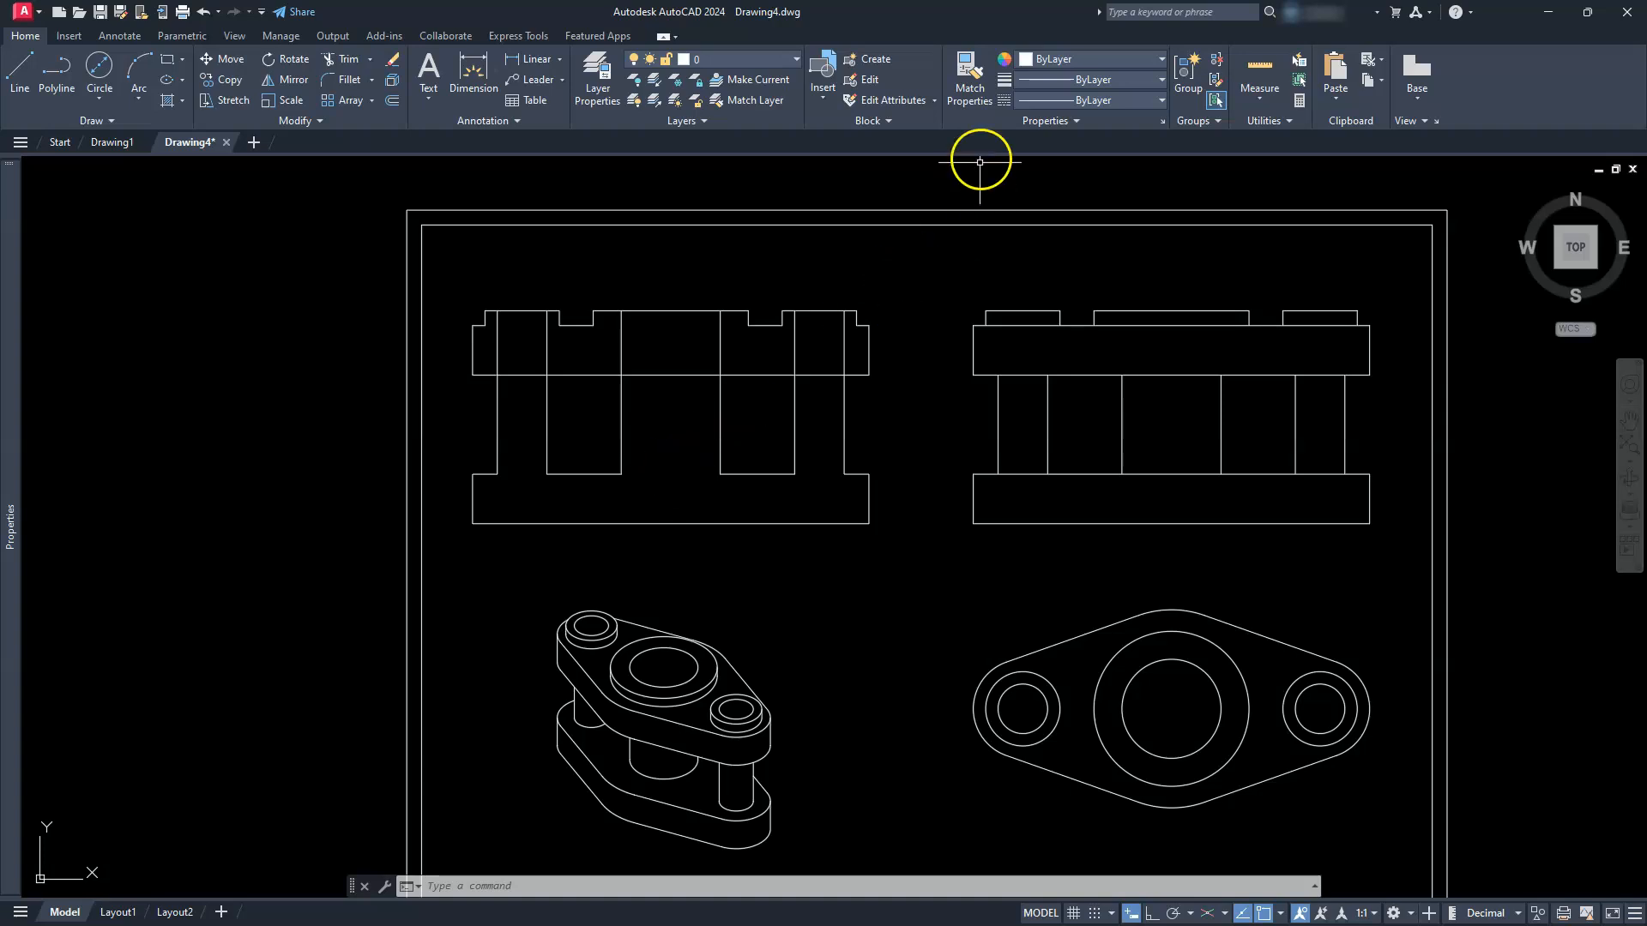
{"action": "left_click", "coordinate": [958, 68]}
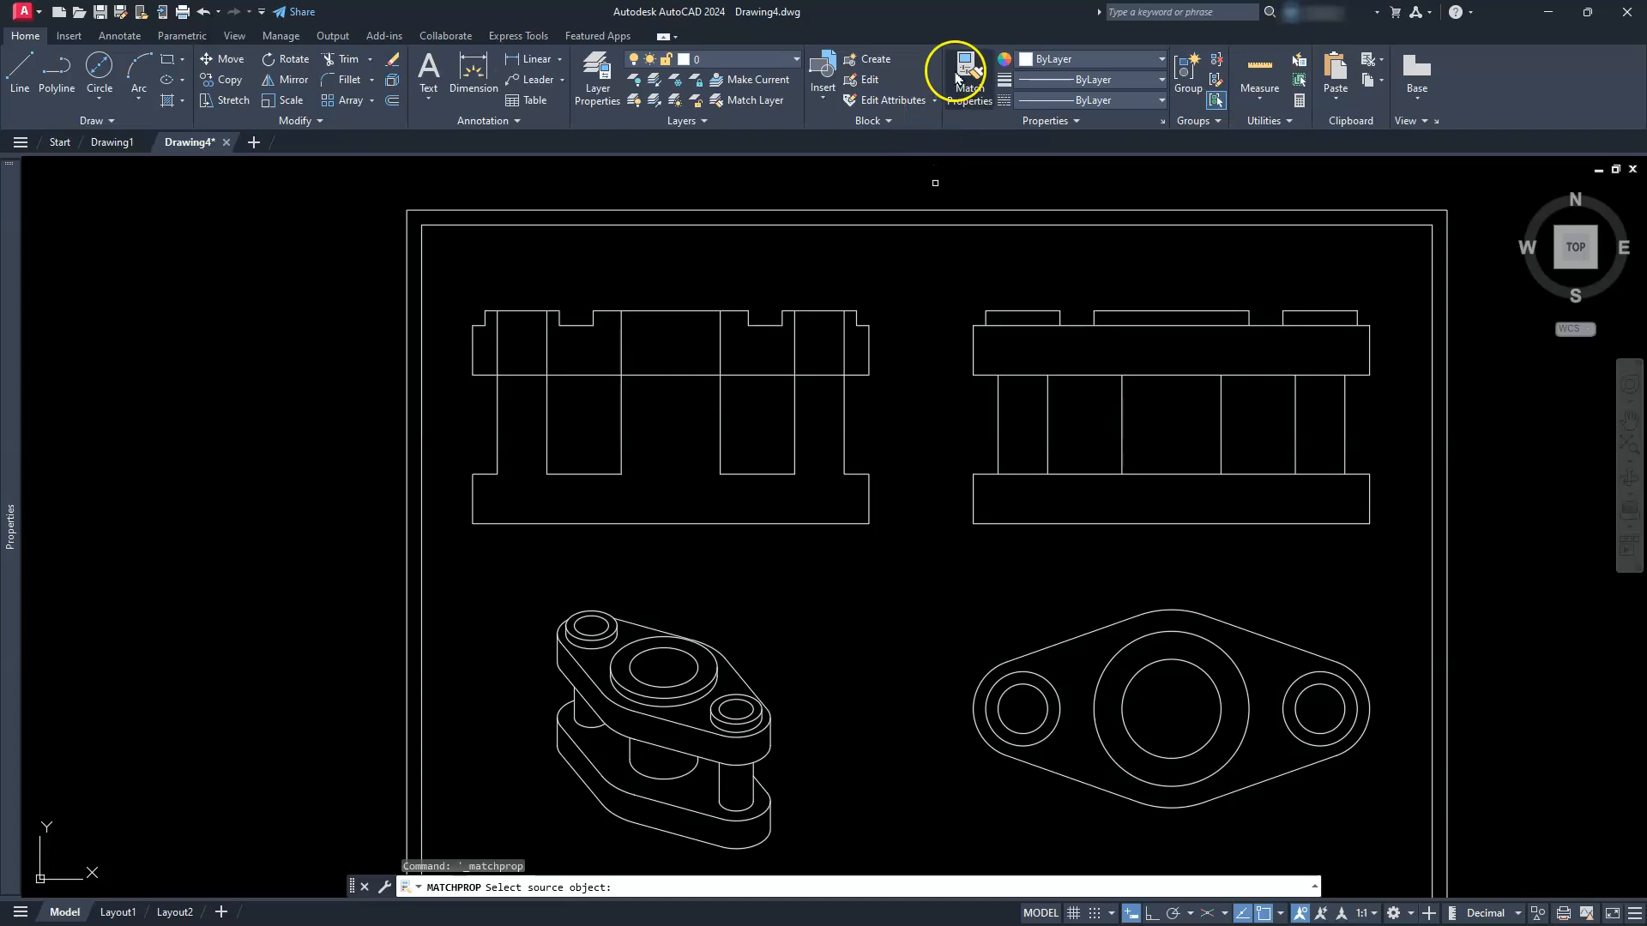
{"action": "left_click", "coordinate": [596, 73]}
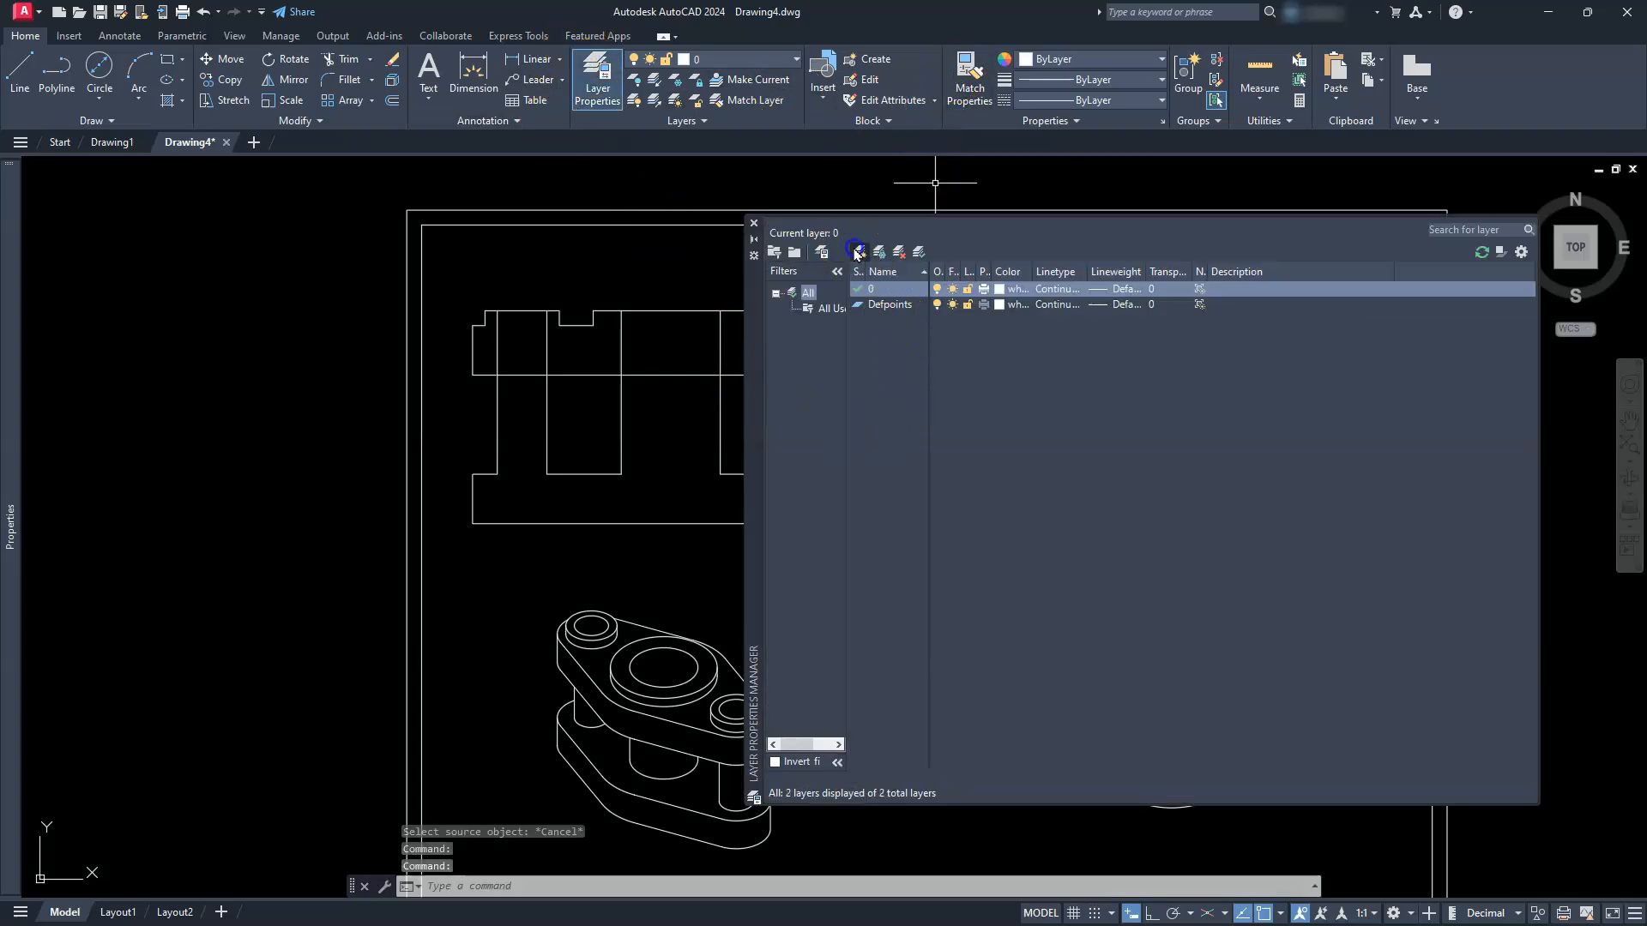
{"action": "left_click", "coordinate": [856, 253]}
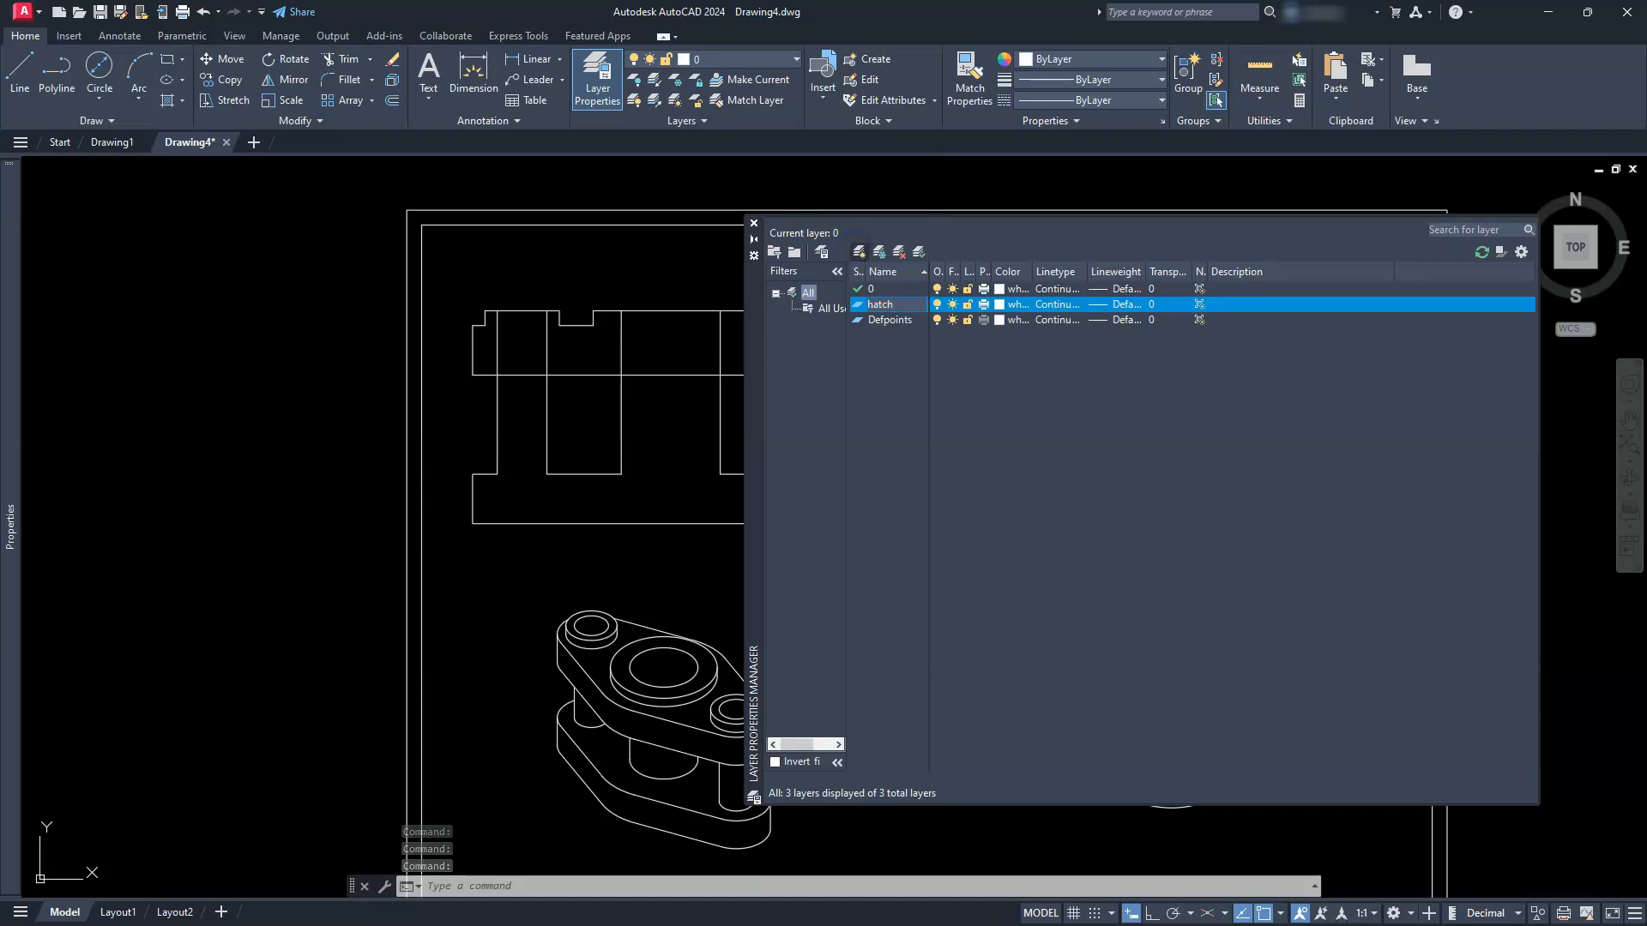
{"action": "left_click", "coordinate": [858, 253]}
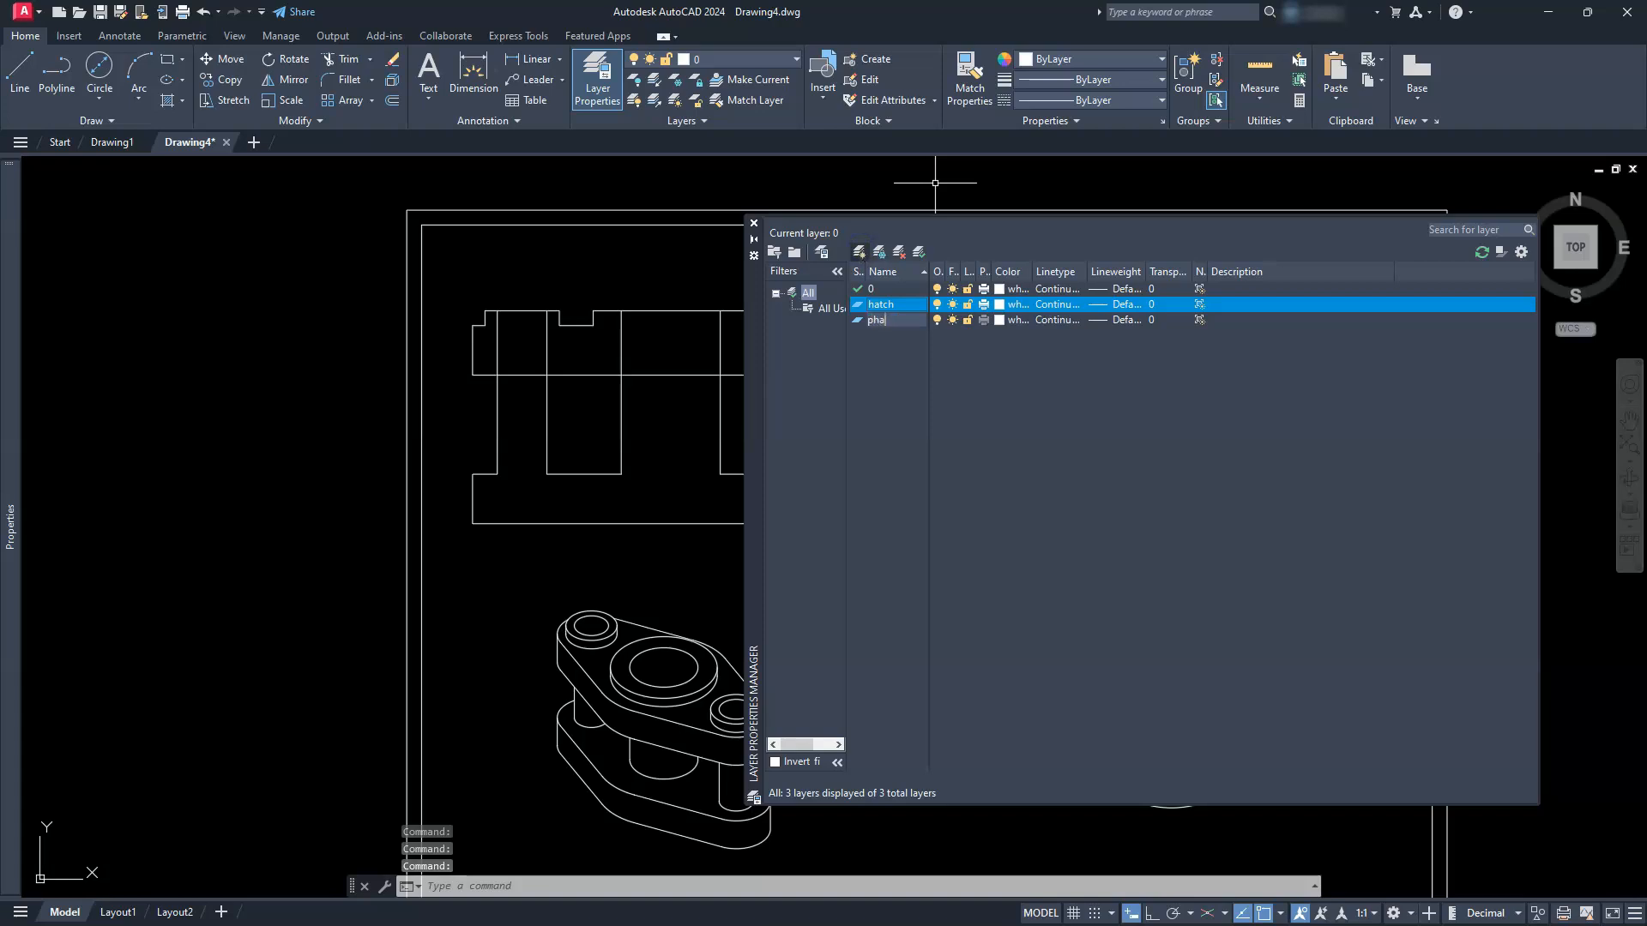
{"action": "key", "text": "Return"}
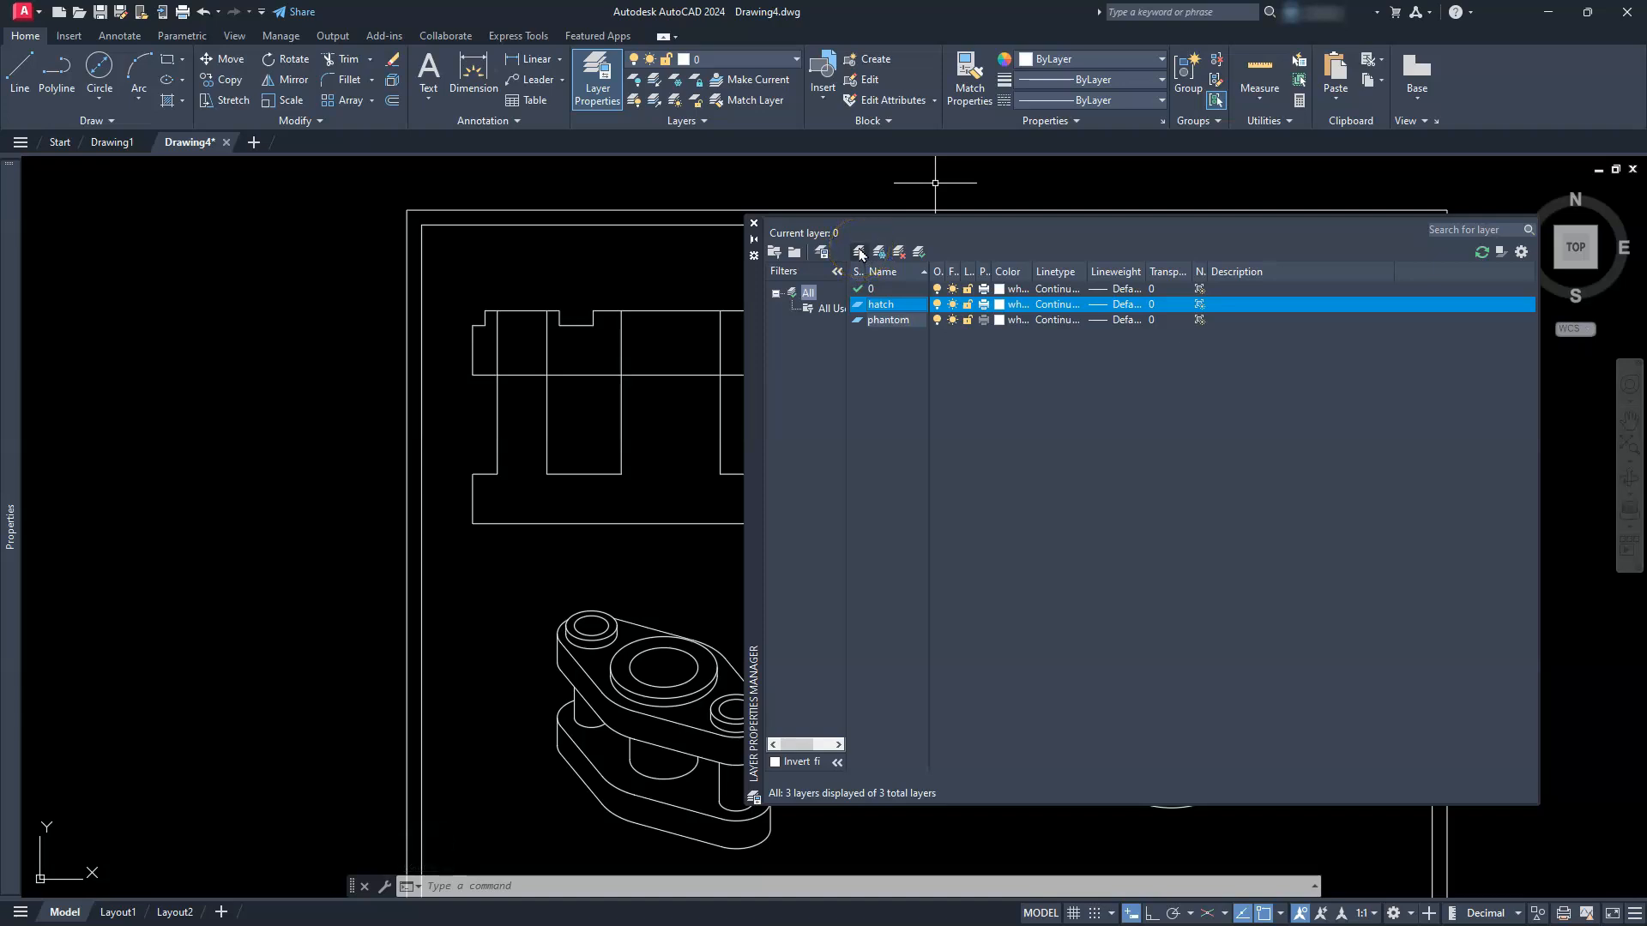
{"action": "left_click", "coordinate": [968, 497]}
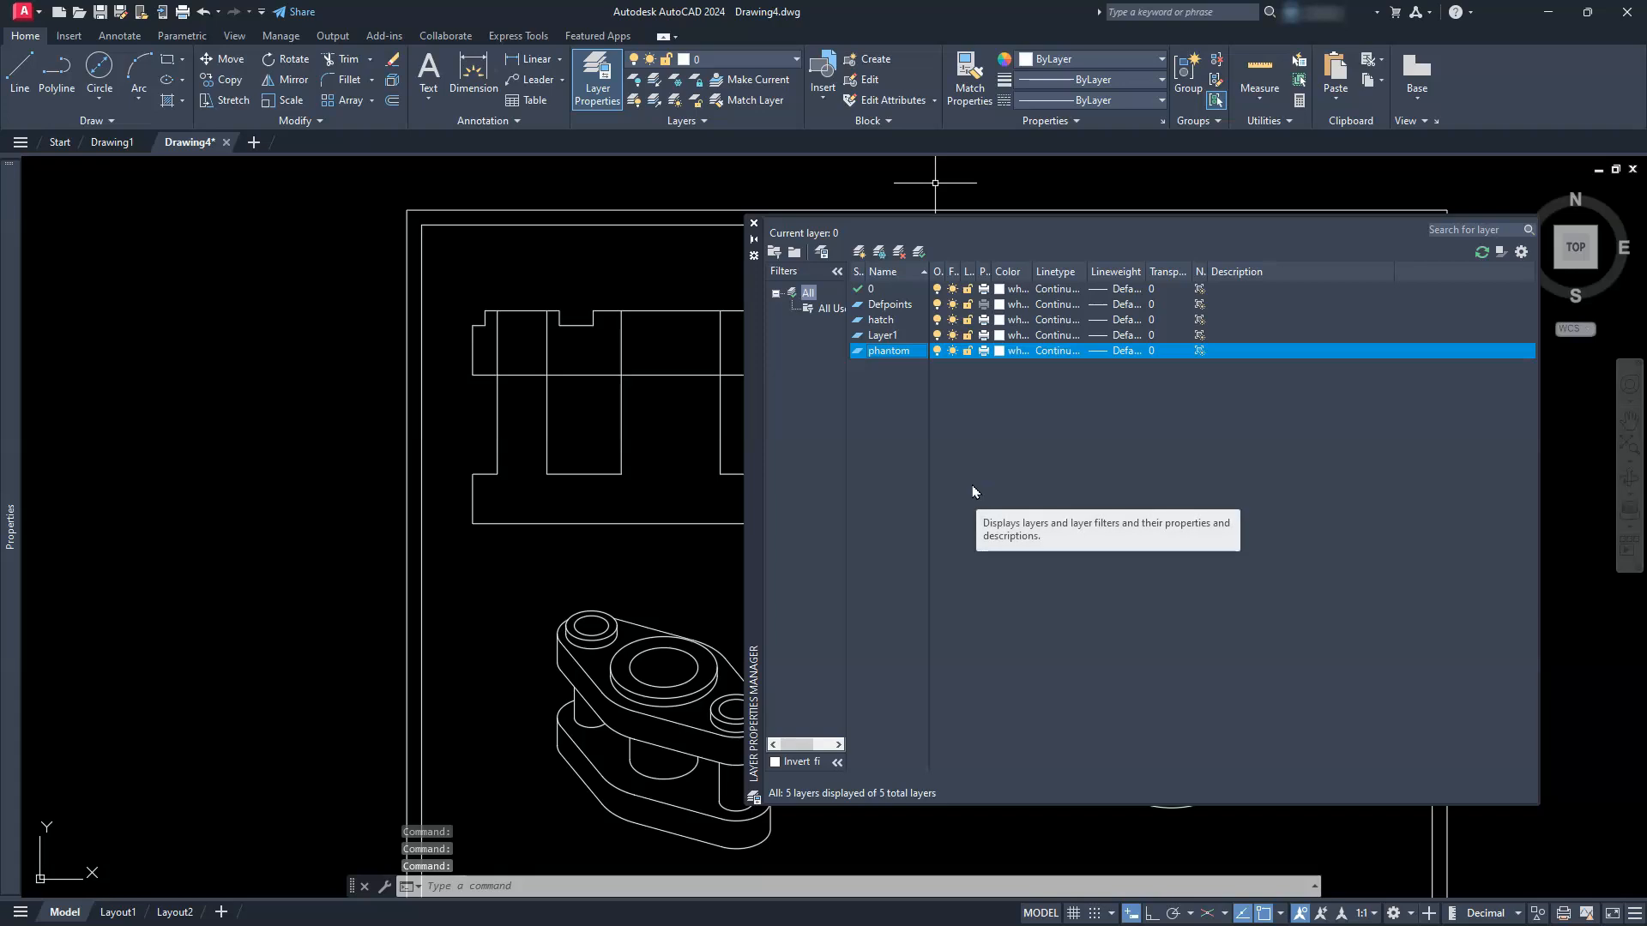
Add another new layer and name it cen.
{"action": "key", "text": "alt+n"}
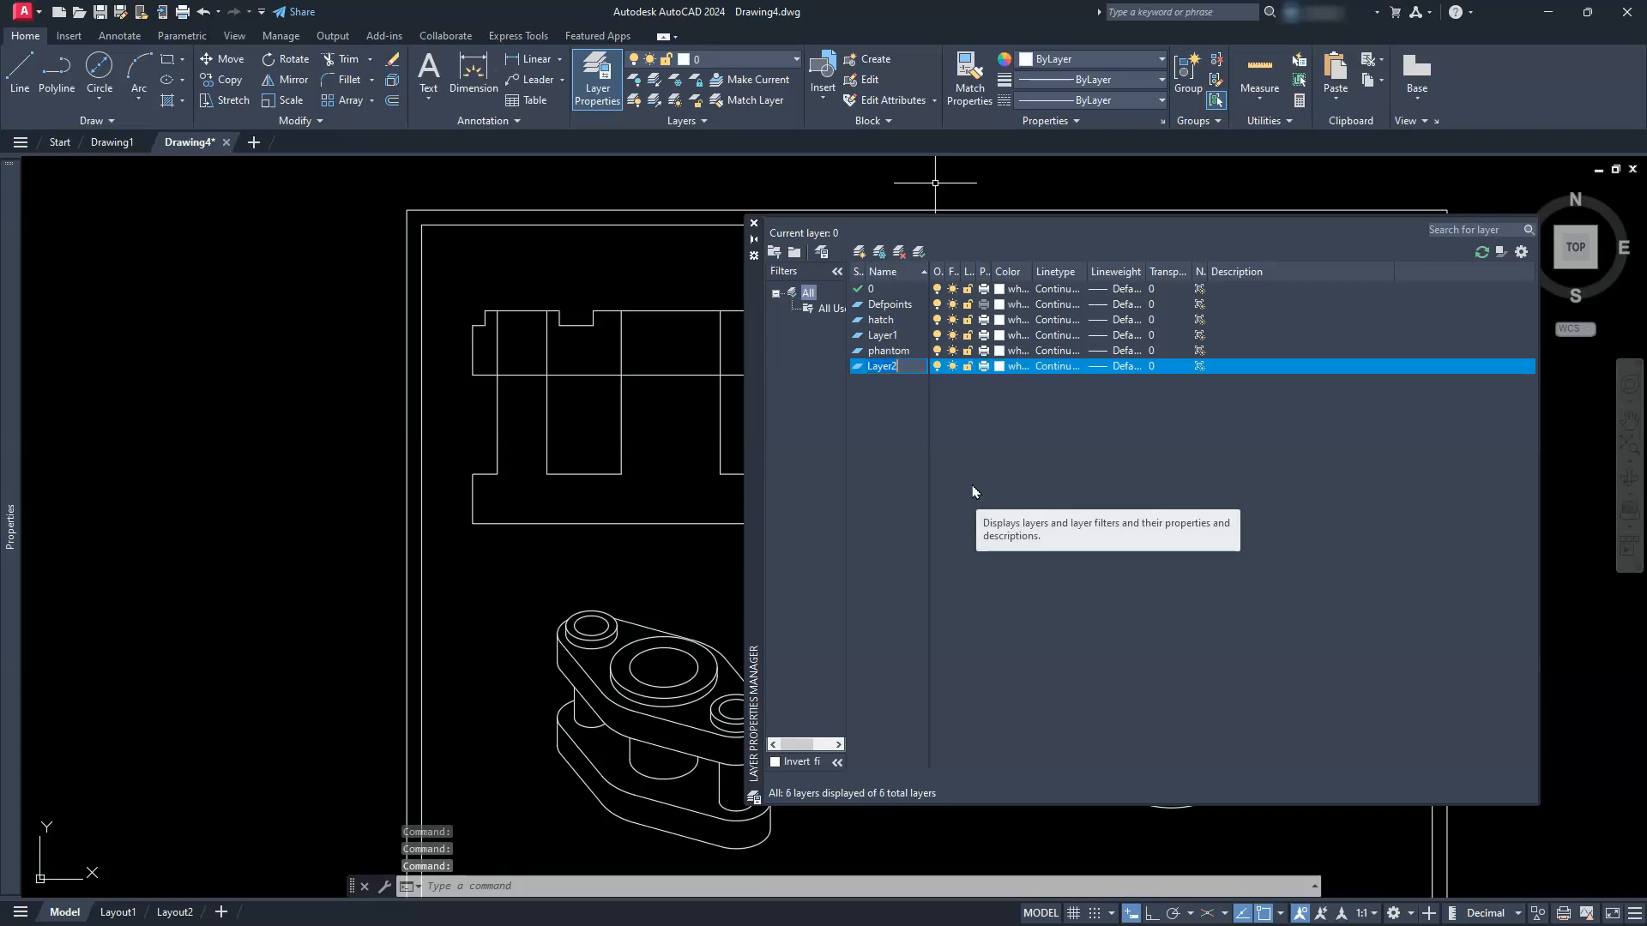
{"action": "left_click", "coordinate": [892, 383]}
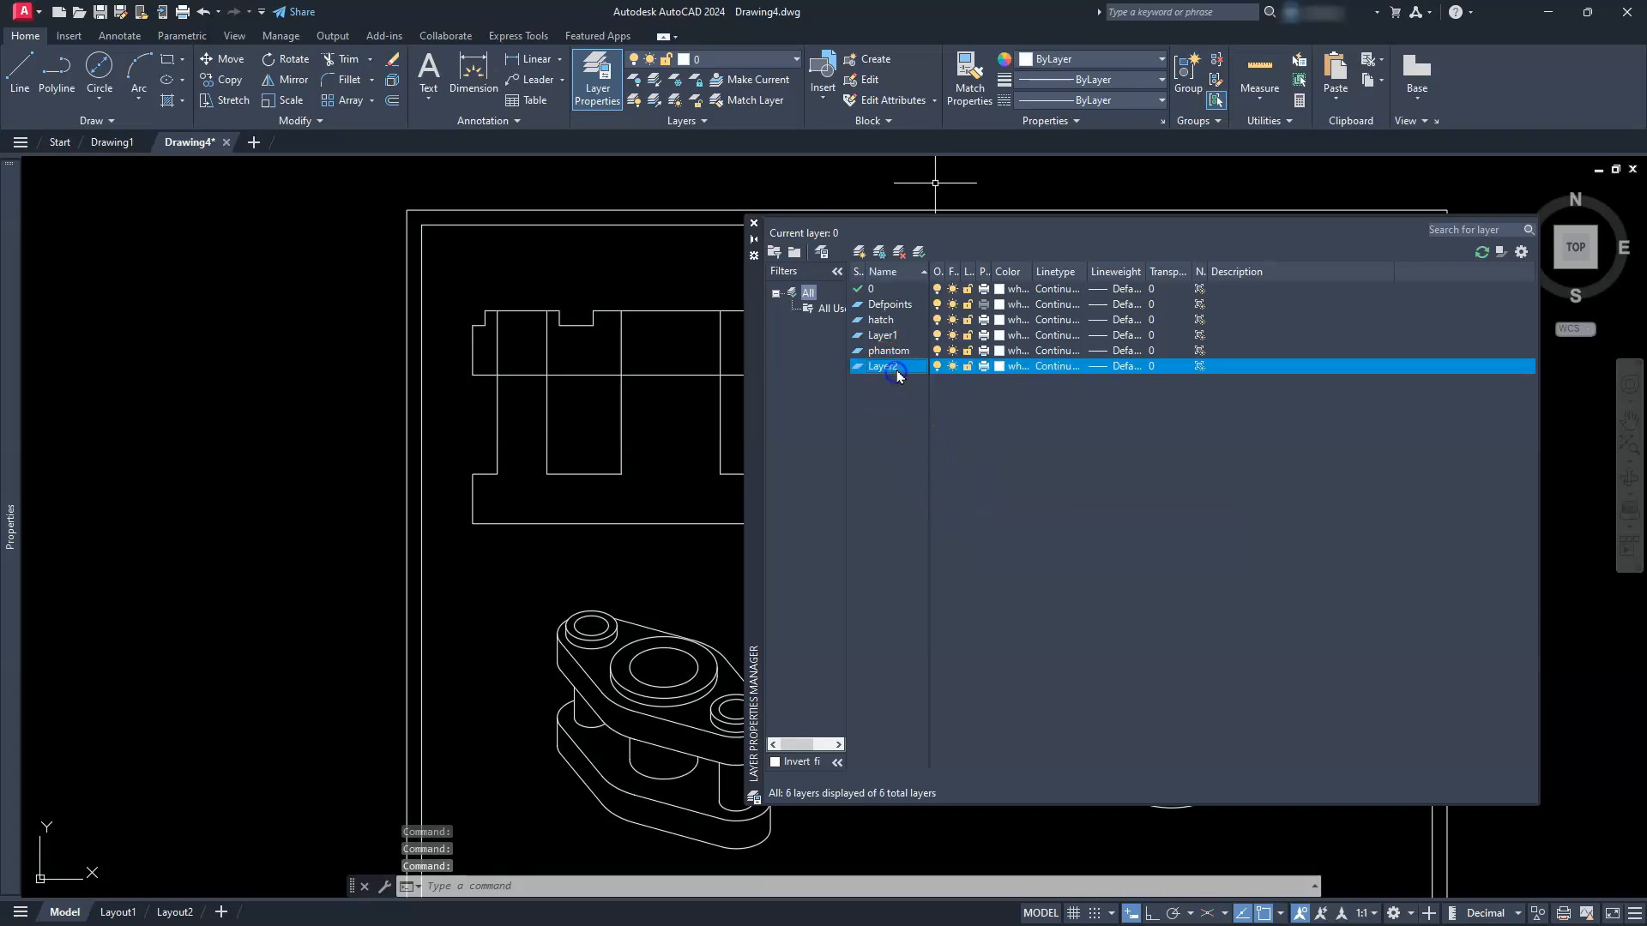
{"action": "left_click", "coordinate": [901, 362]}
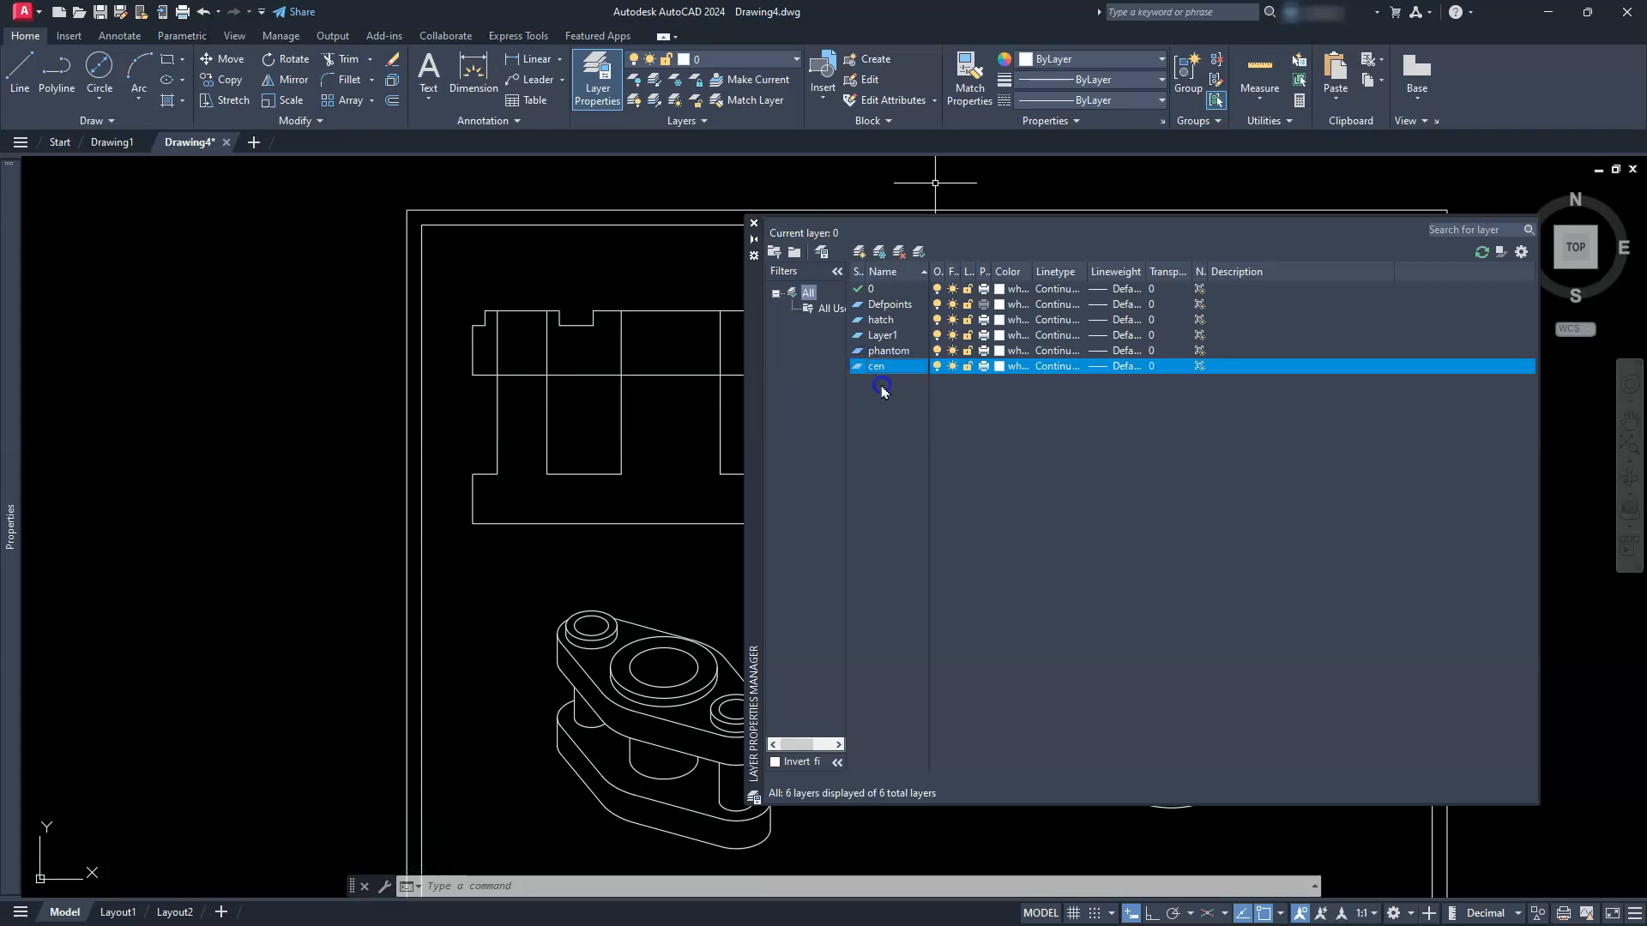
Delete the surplus layer Layer1 from the layer list.
{"action": "left_click", "coordinate": [886, 350]}
{"action": "left_click", "coordinate": [879, 335]}
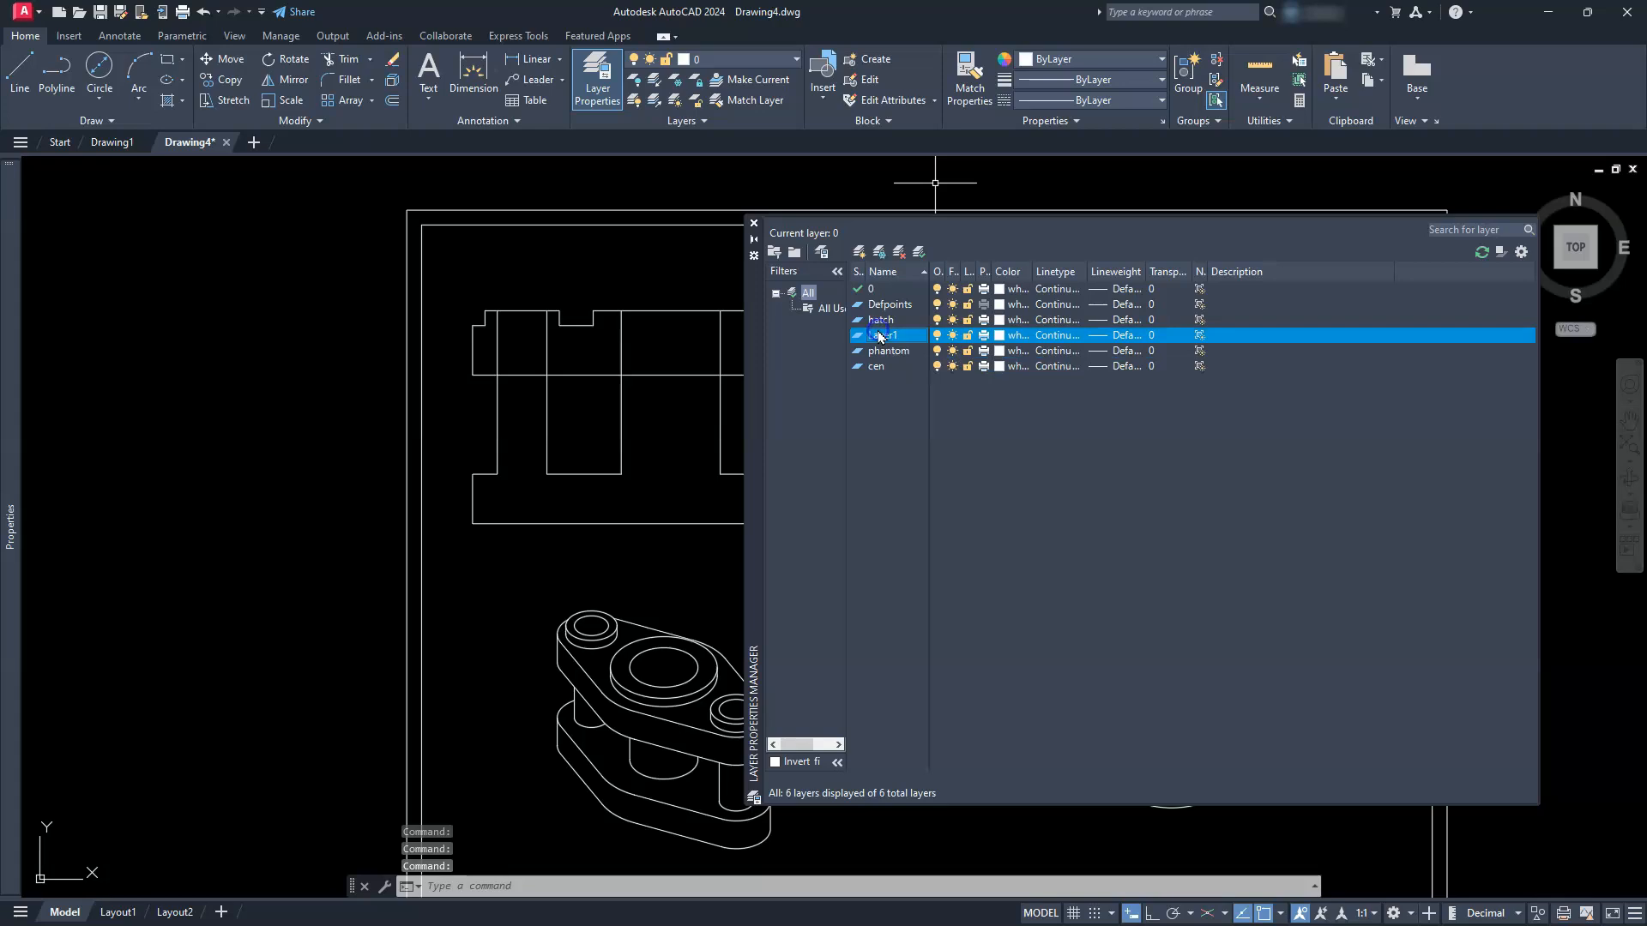
{"action": "right_click", "coordinate": [879, 334]}
{"action": "left_click", "coordinate": [935, 437]}
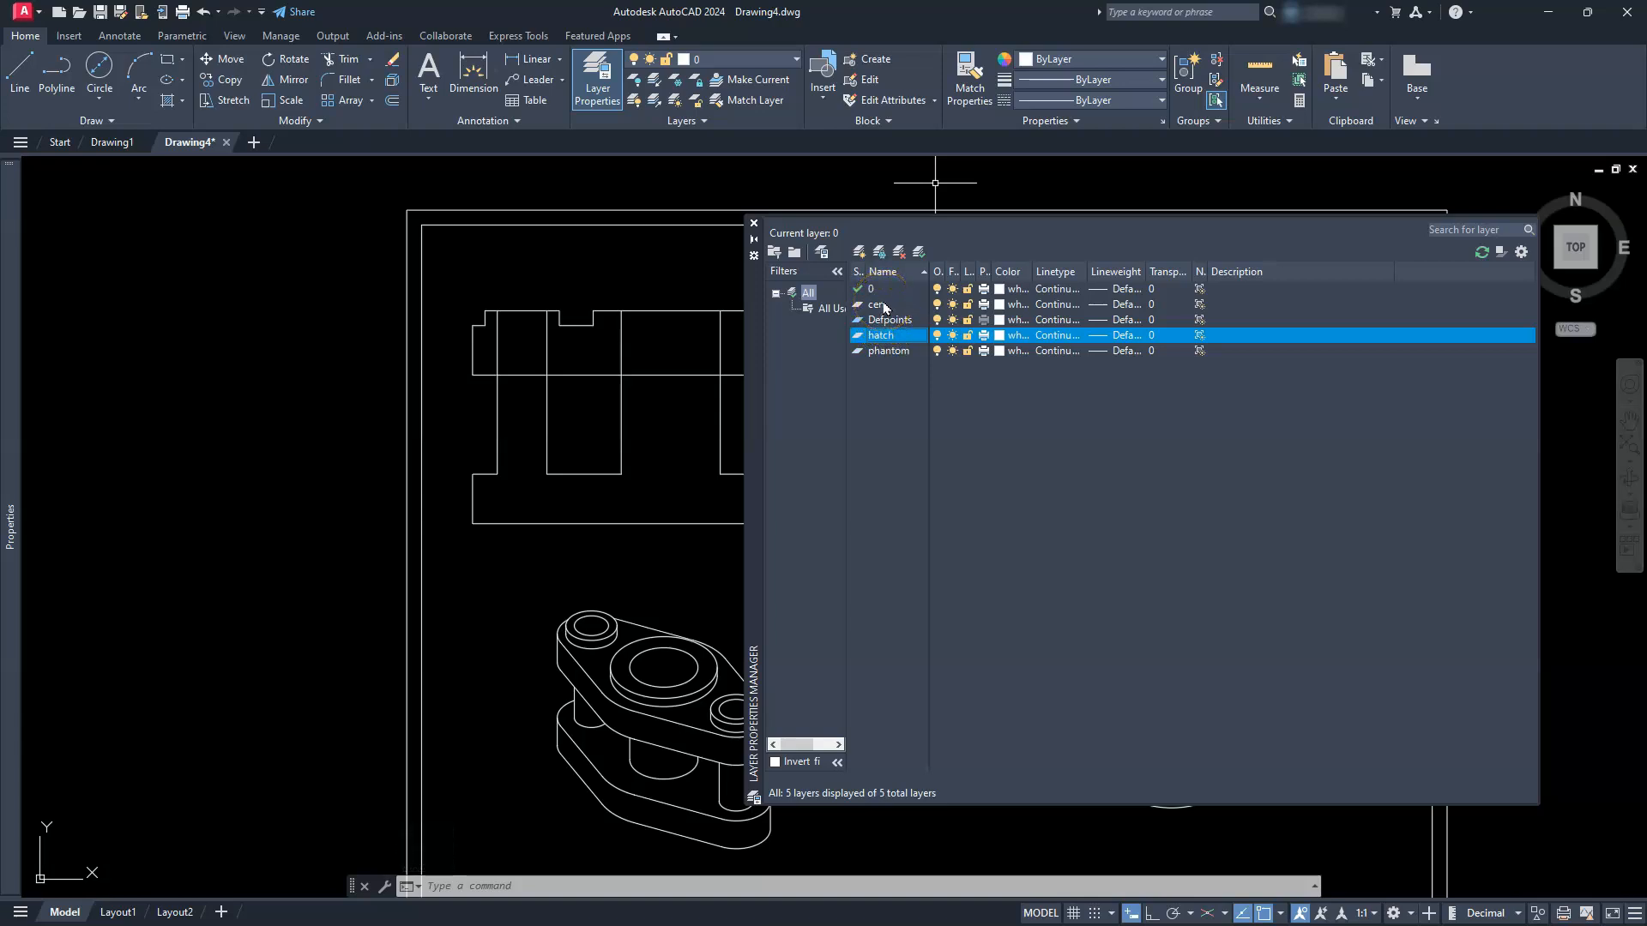
Set the colour of the cen layer to red.
{"action": "left_click", "coordinate": [998, 305]}
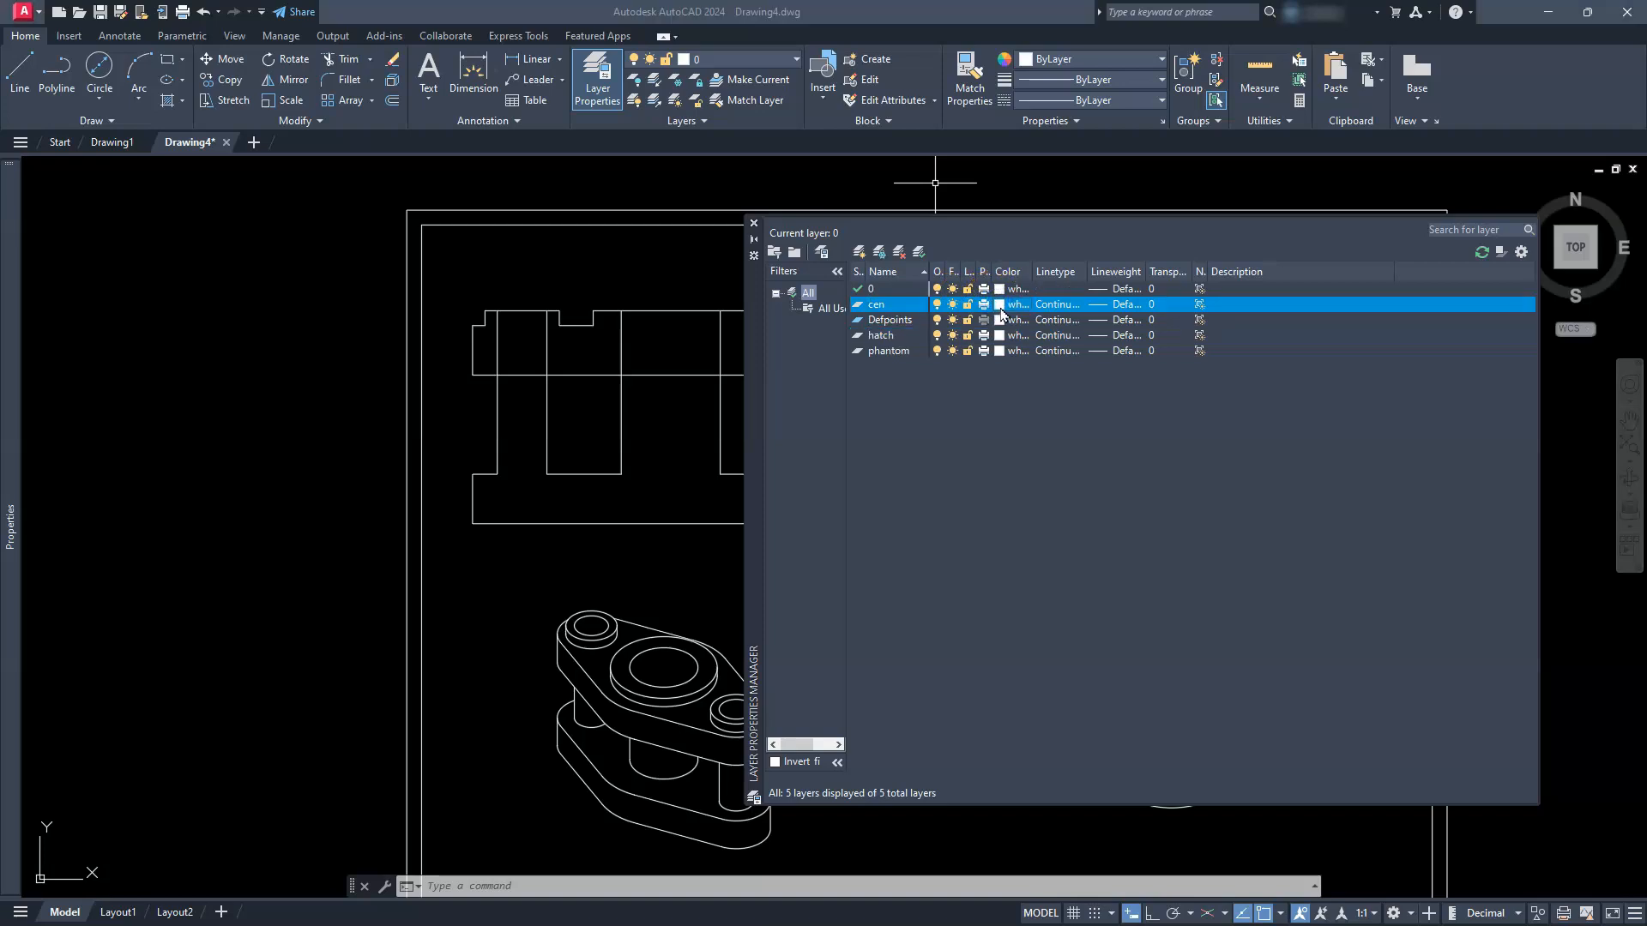
{"action": "left_click", "coordinate": [999, 307]}
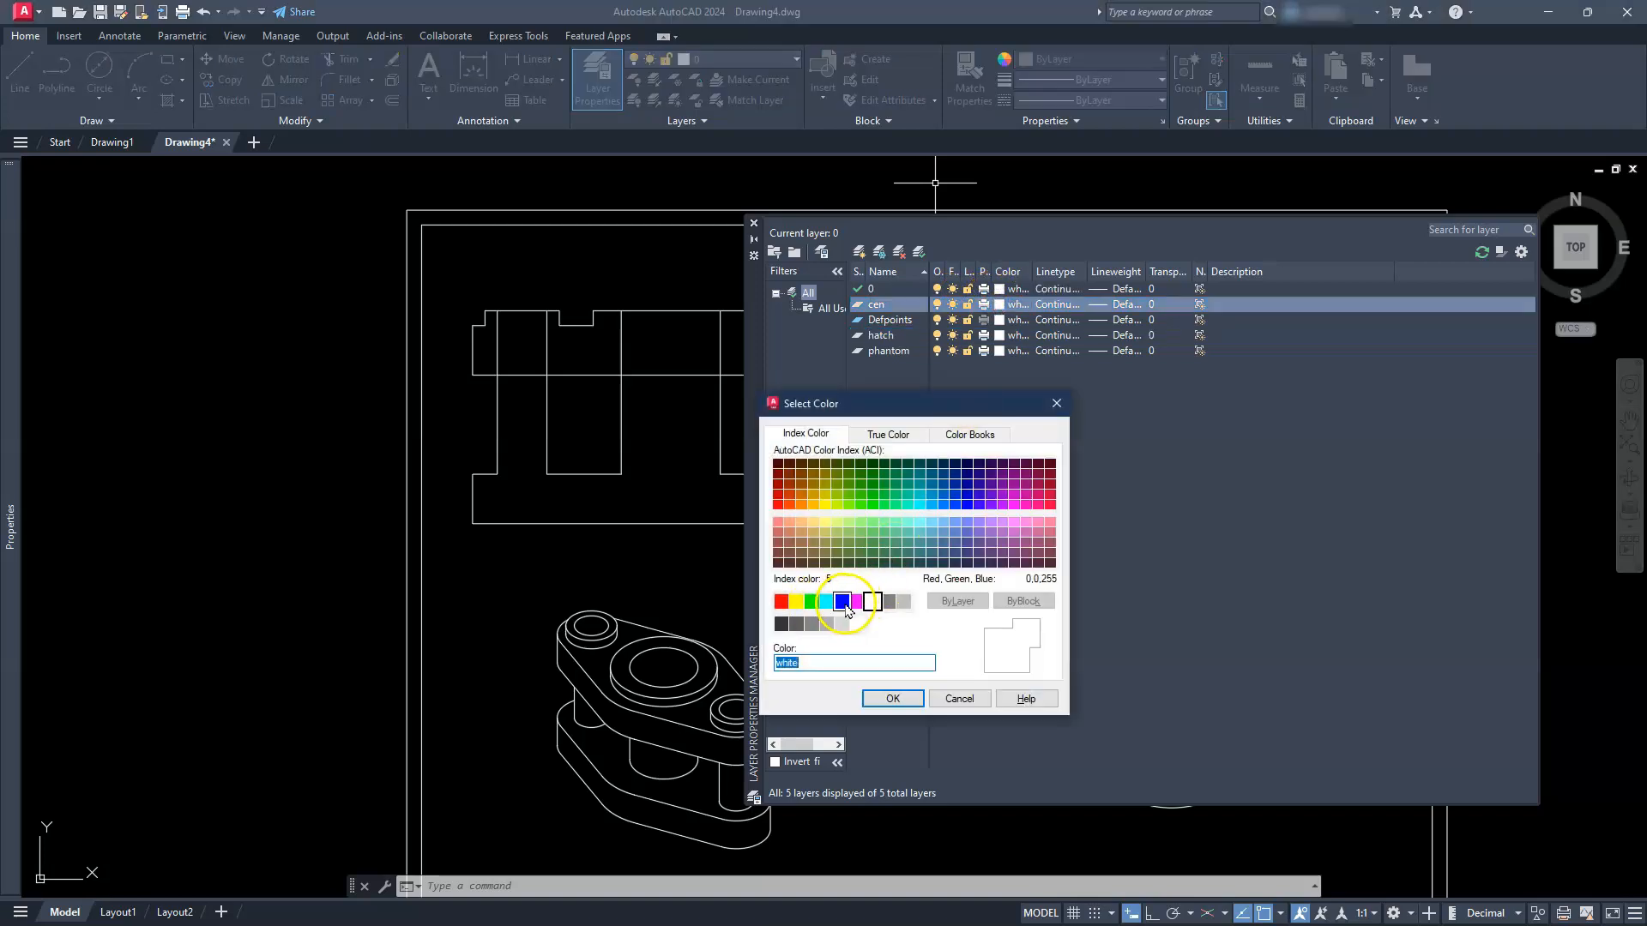
{"action": "left_click", "coordinate": [781, 601]}
{"action": "left_click", "coordinate": [880, 701]}
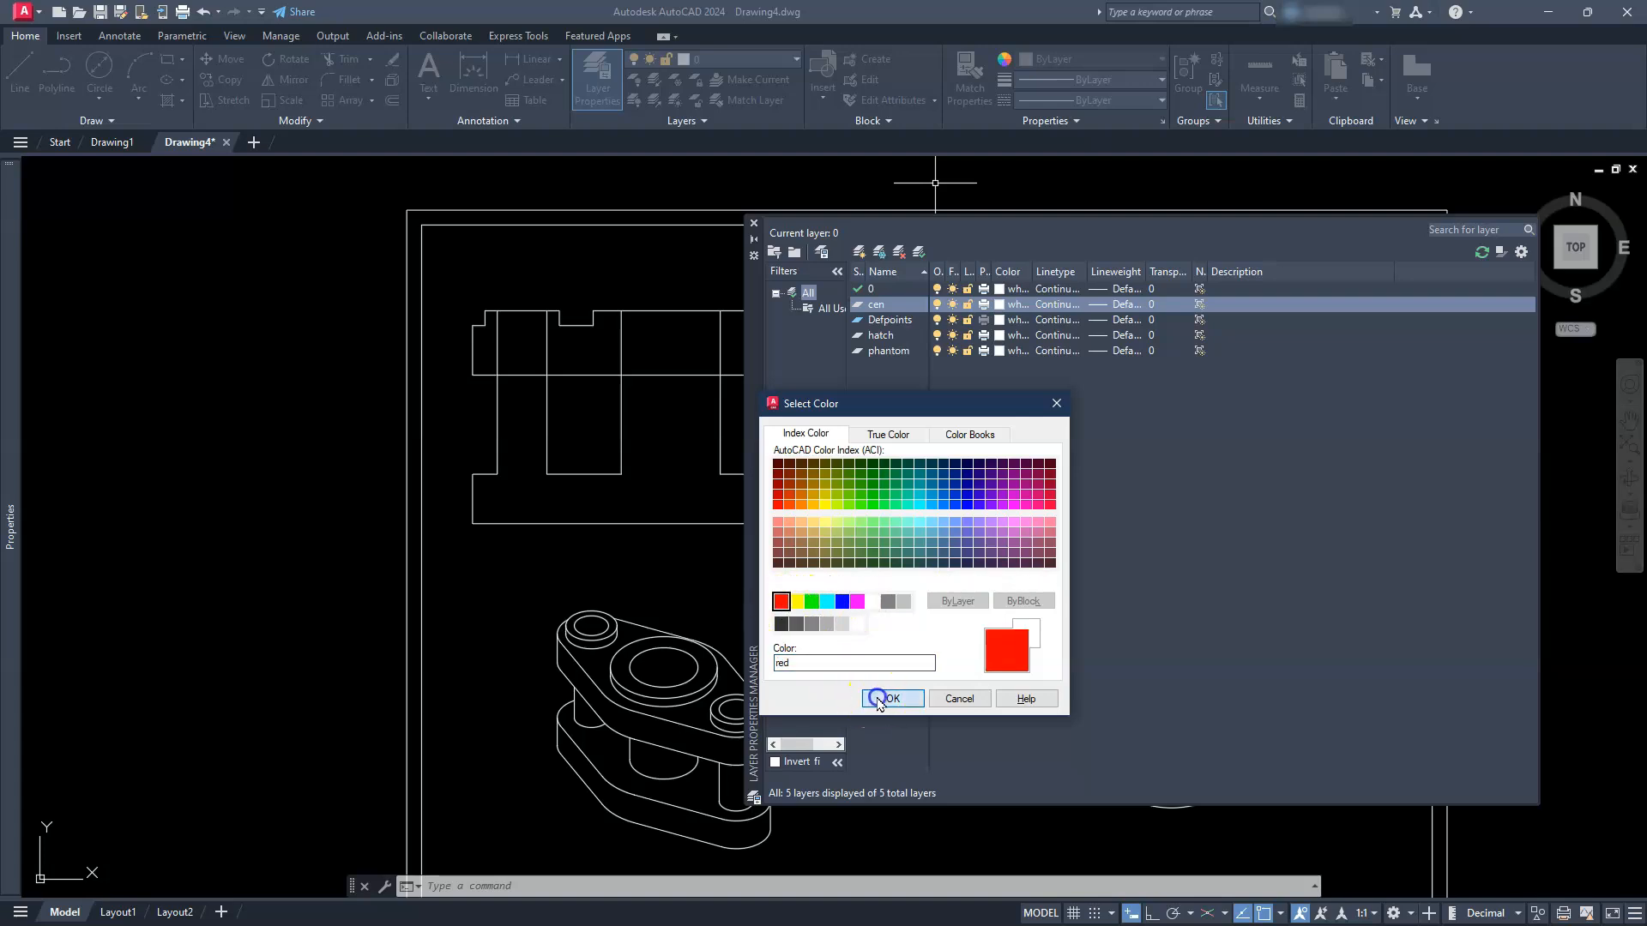
Set the colour of the phantom layer to green.
{"action": "left_click", "coordinate": [999, 351]}
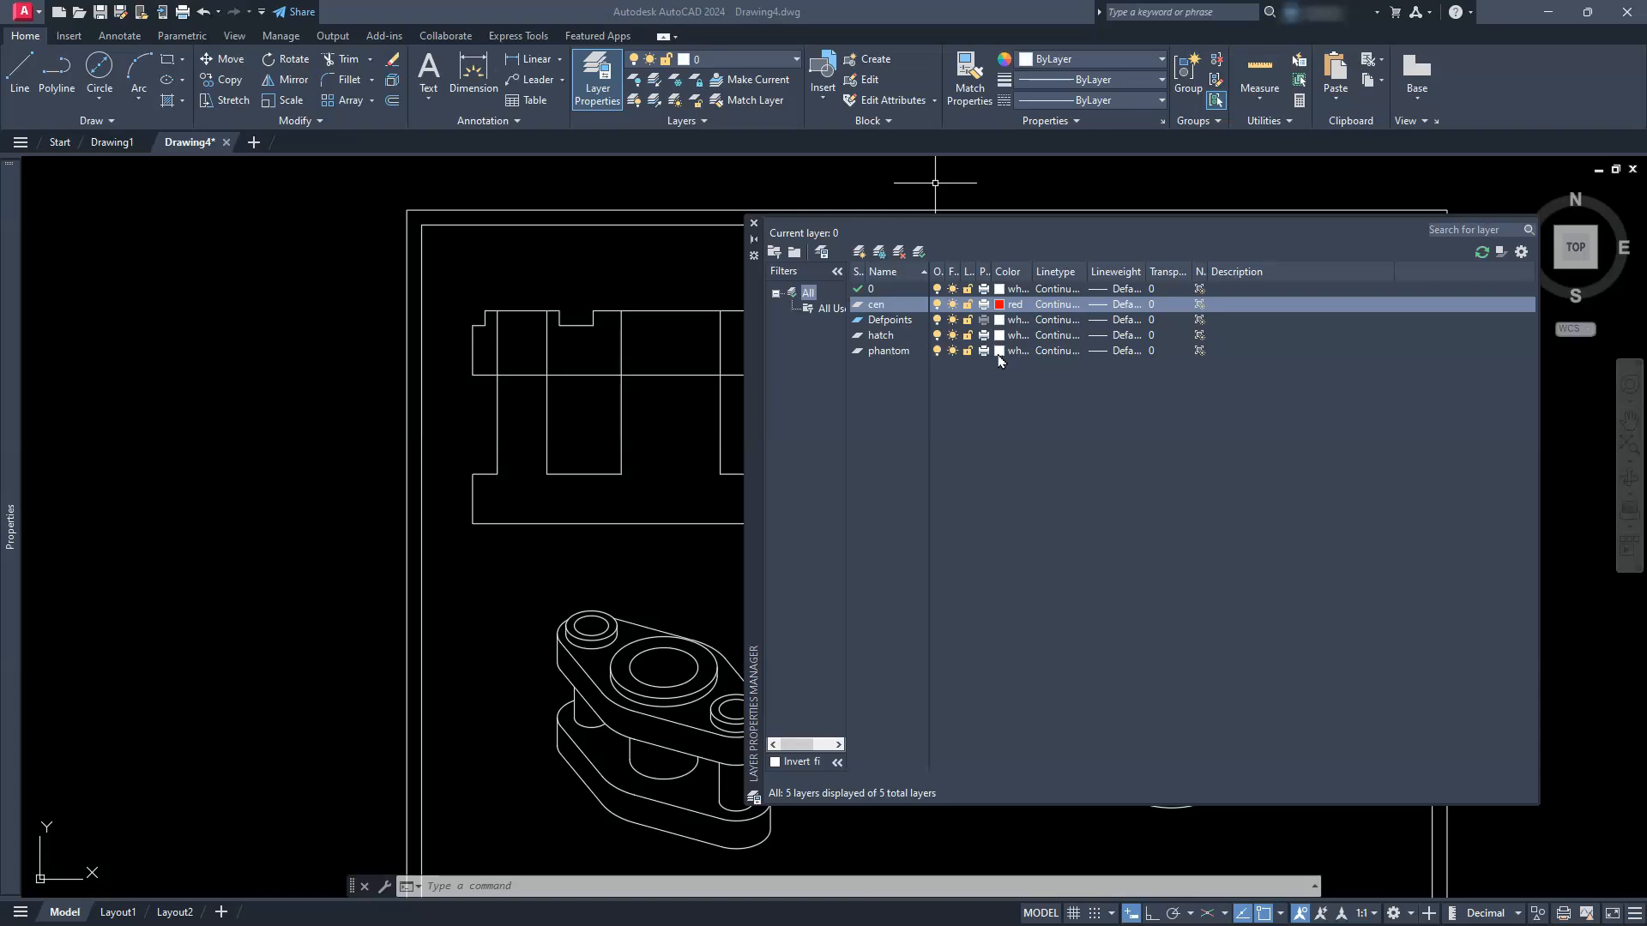
{"action": "left_click", "coordinate": [999, 352]}
{"action": "left_click", "coordinate": [811, 601]}
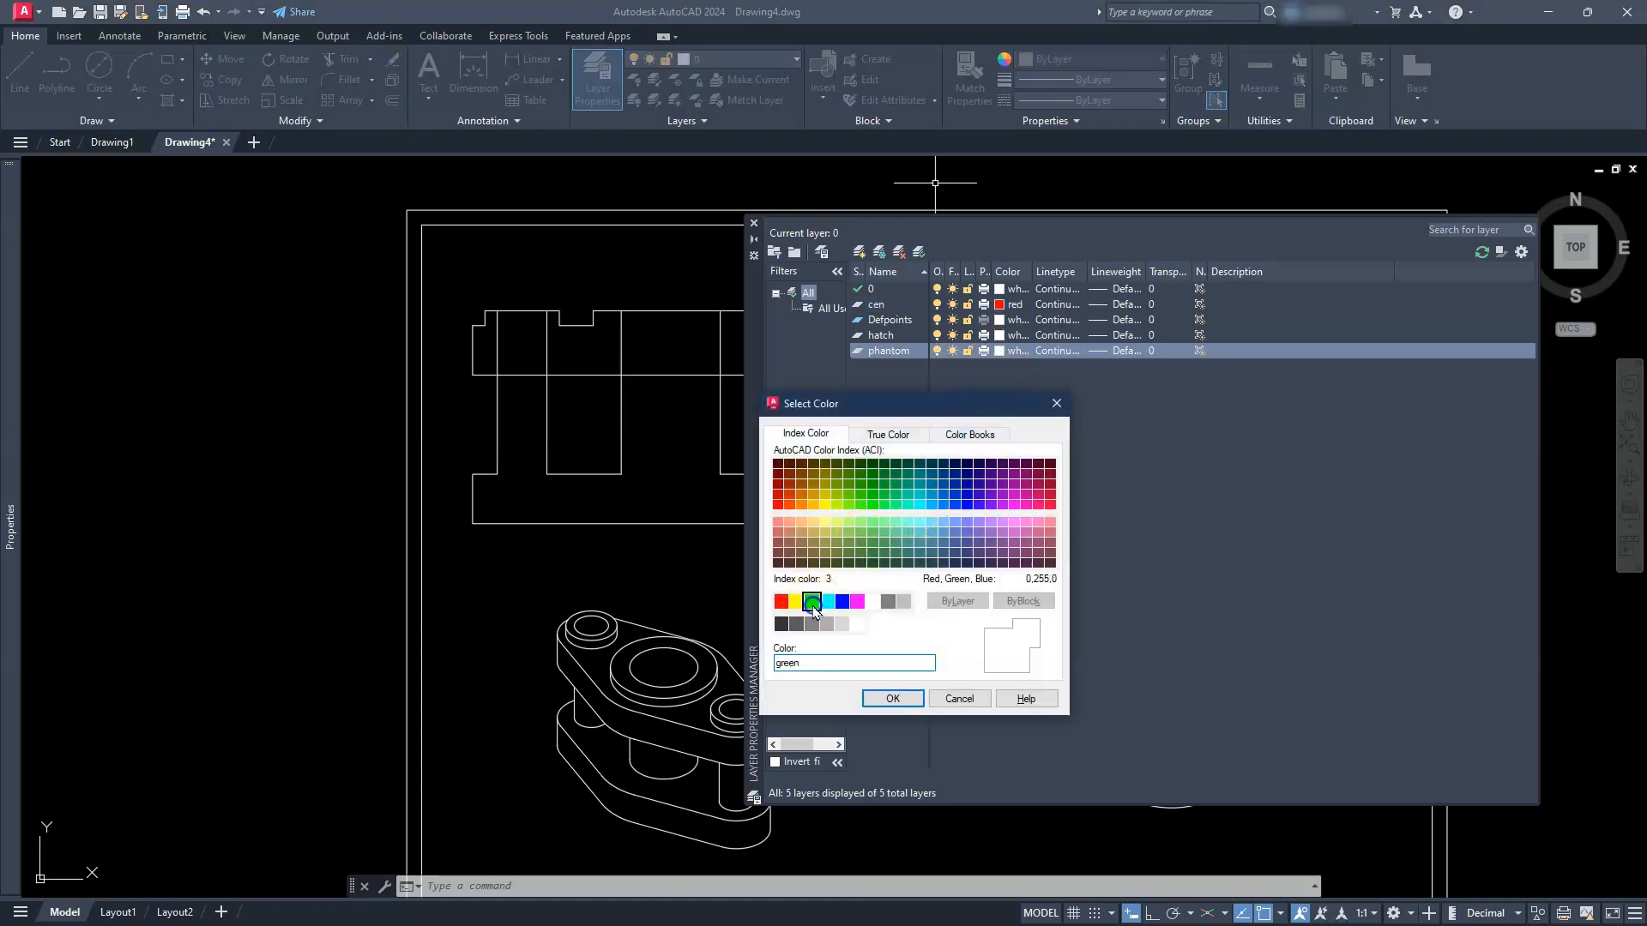
{"action": "left_click", "coordinate": [893, 699]}
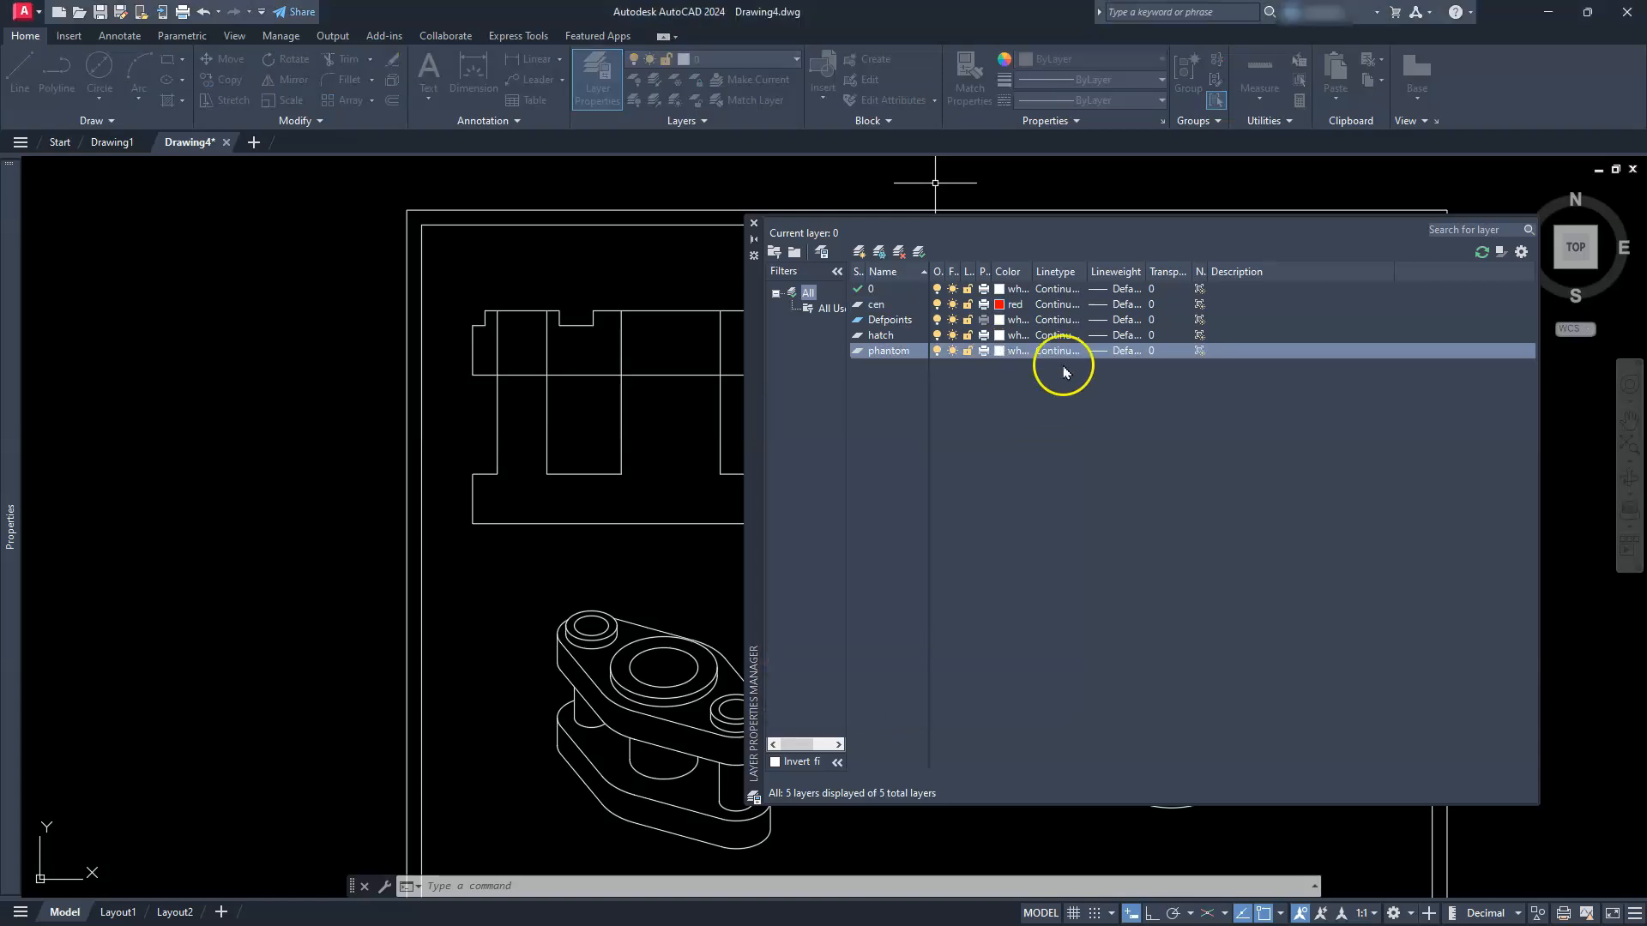
Set the colour of the hatch layer to cyan.
{"action": "left_click", "coordinate": [999, 336]}
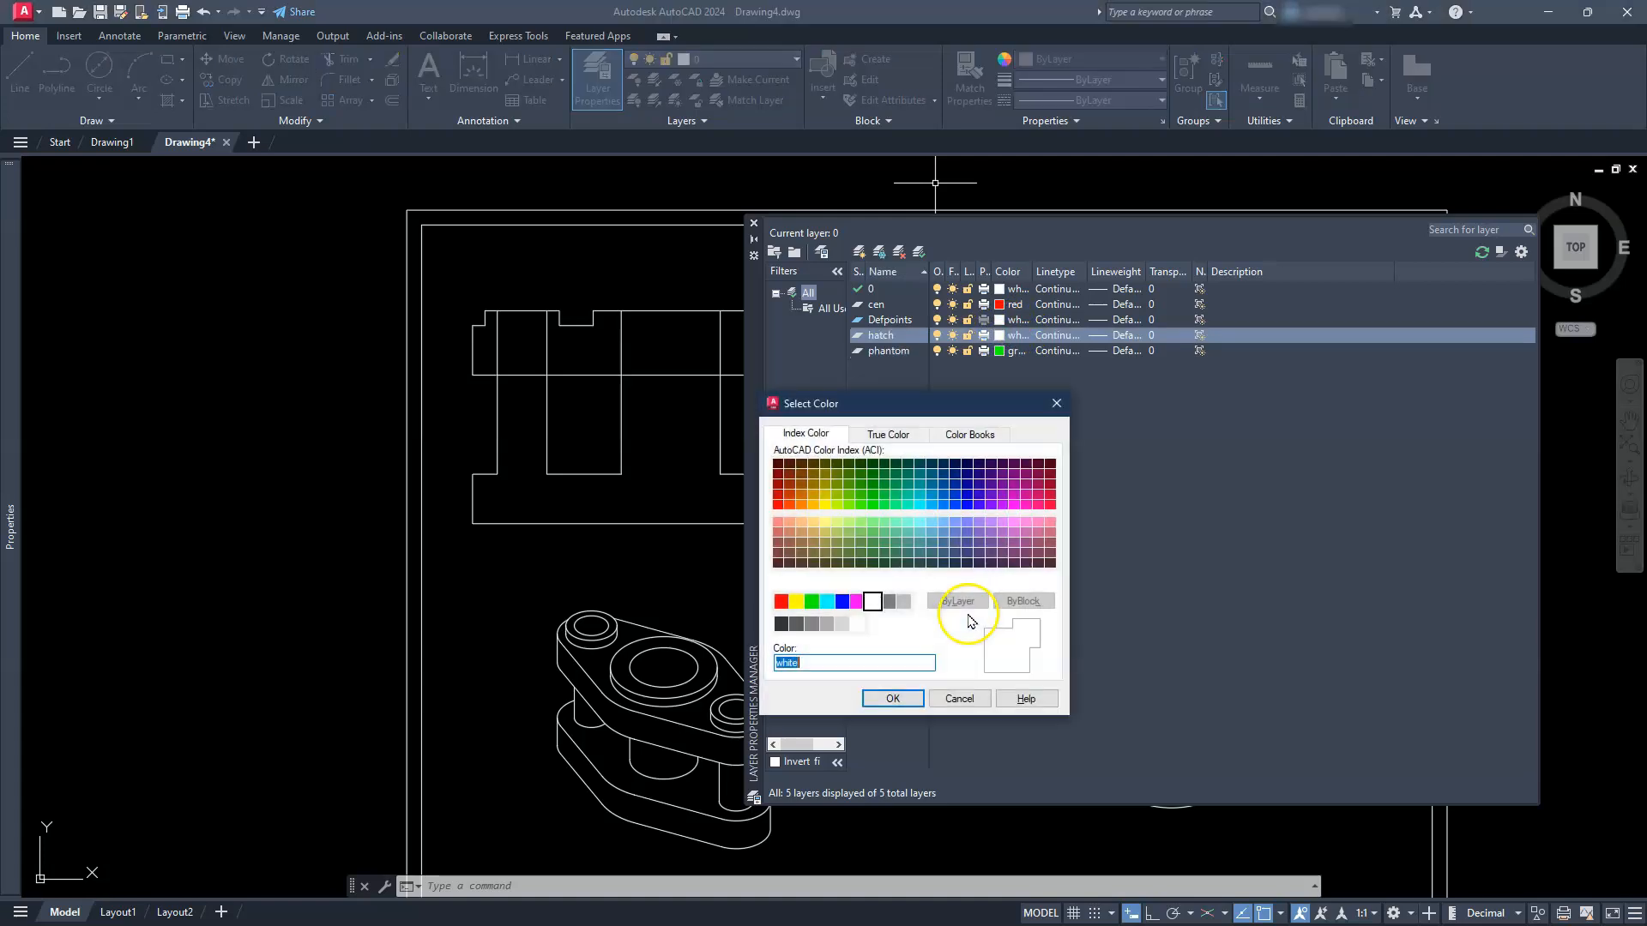
{"action": "left_click", "coordinate": [829, 602]}
{"action": "left_click", "coordinate": [892, 698]}
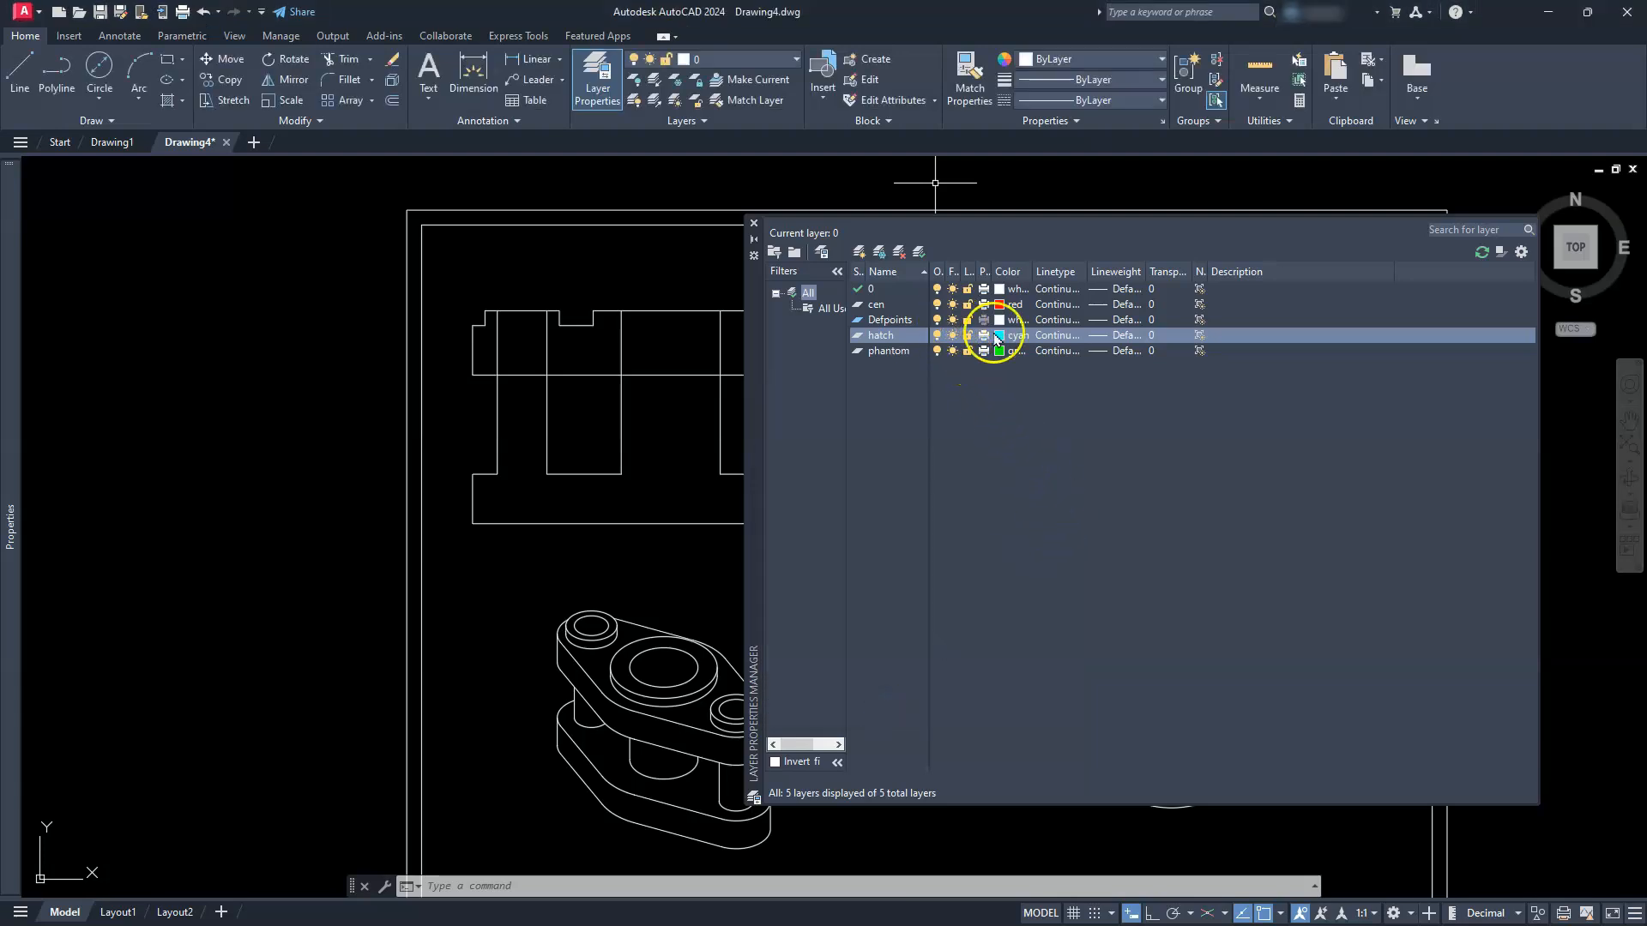
Load the PHANTOM2 linetype from acadiso.lin and assign it to the phantom layer.
{"action": "left_click", "coordinate": [1050, 351]}
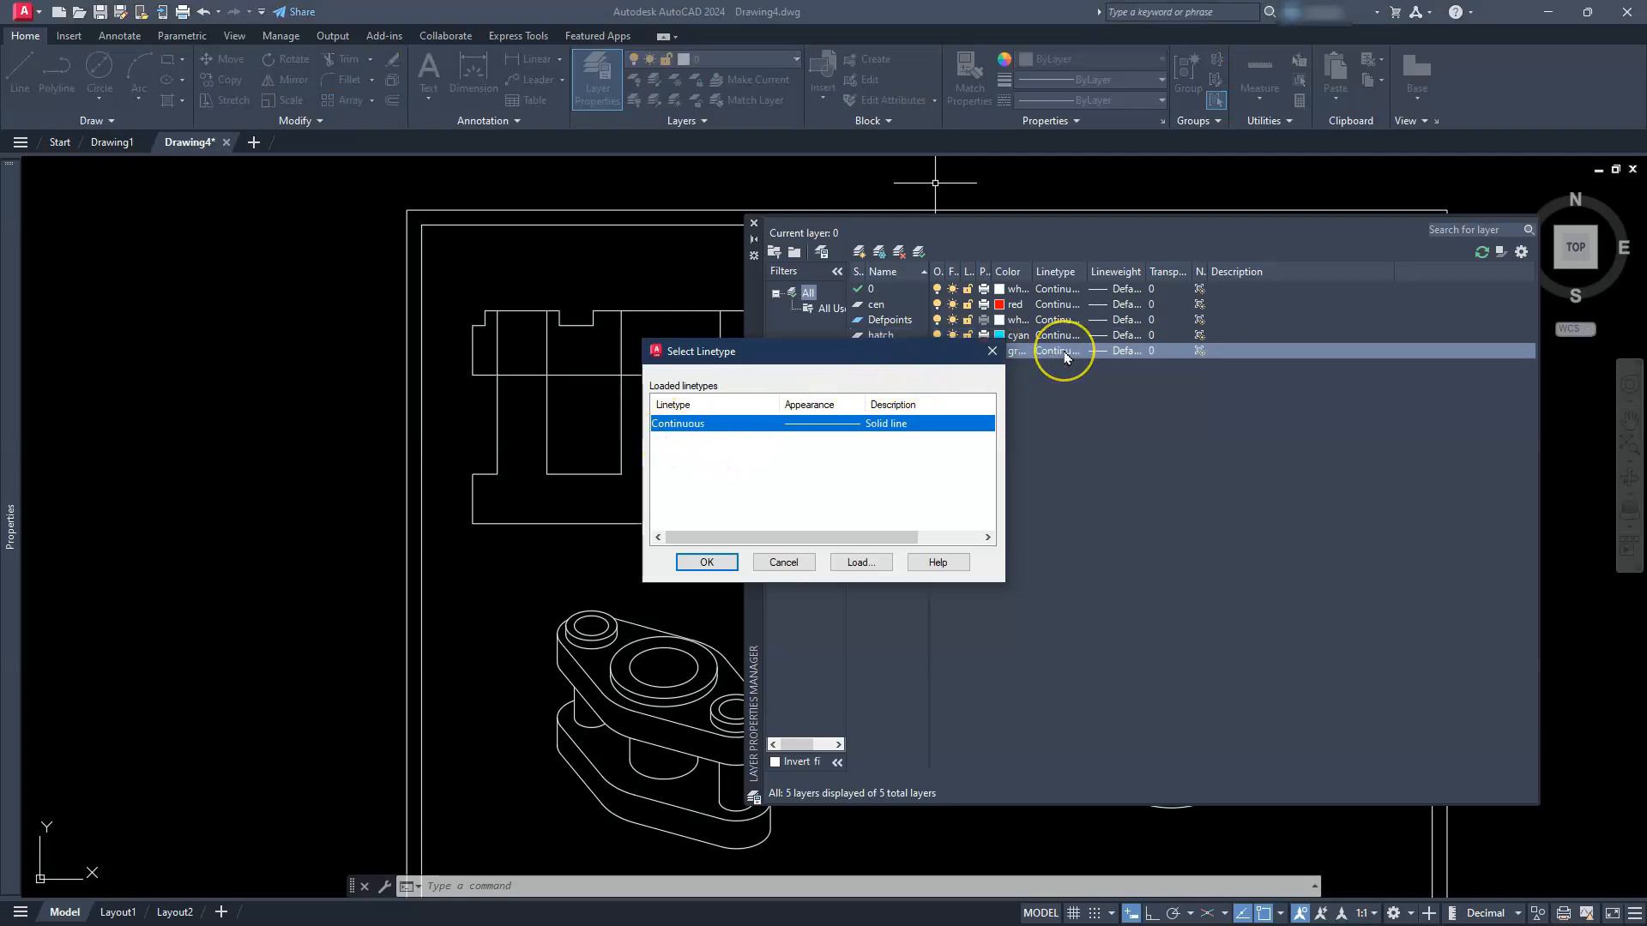
{"action": "left_click", "coordinate": [860, 561]}
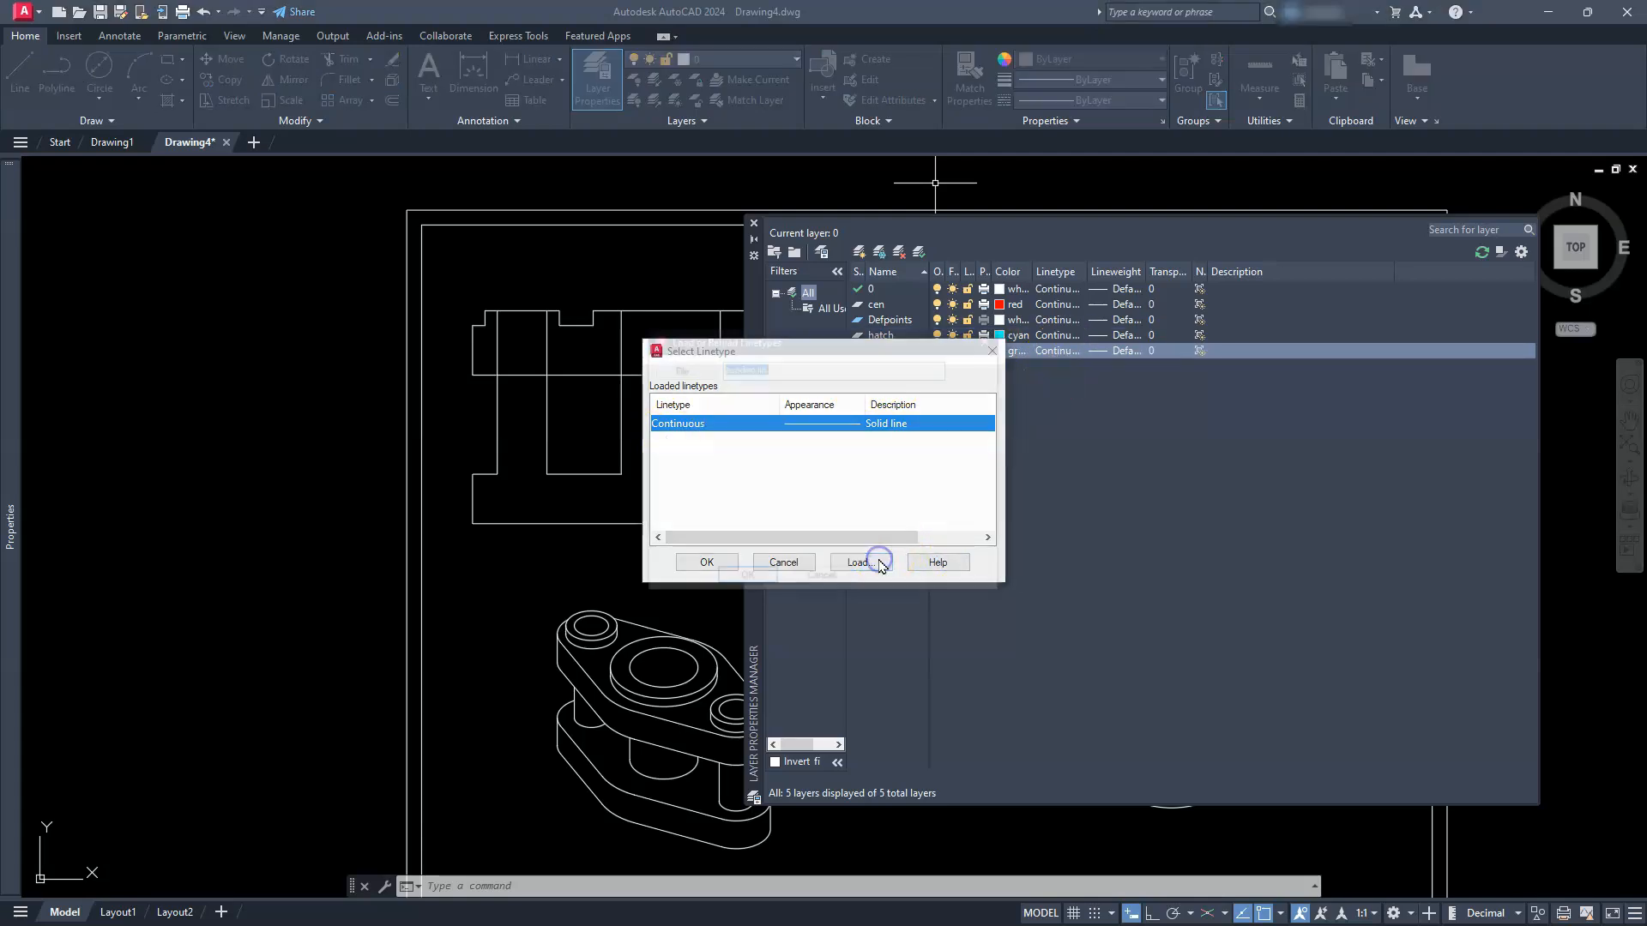
{"action": "scroll", "coordinate": [916, 488], "scroll_direction": "down", "scroll_amount": 5}
{"action": "scroll", "coordinate": [916, 487], "scroll_direction": "down", "scroll_amount": 10}
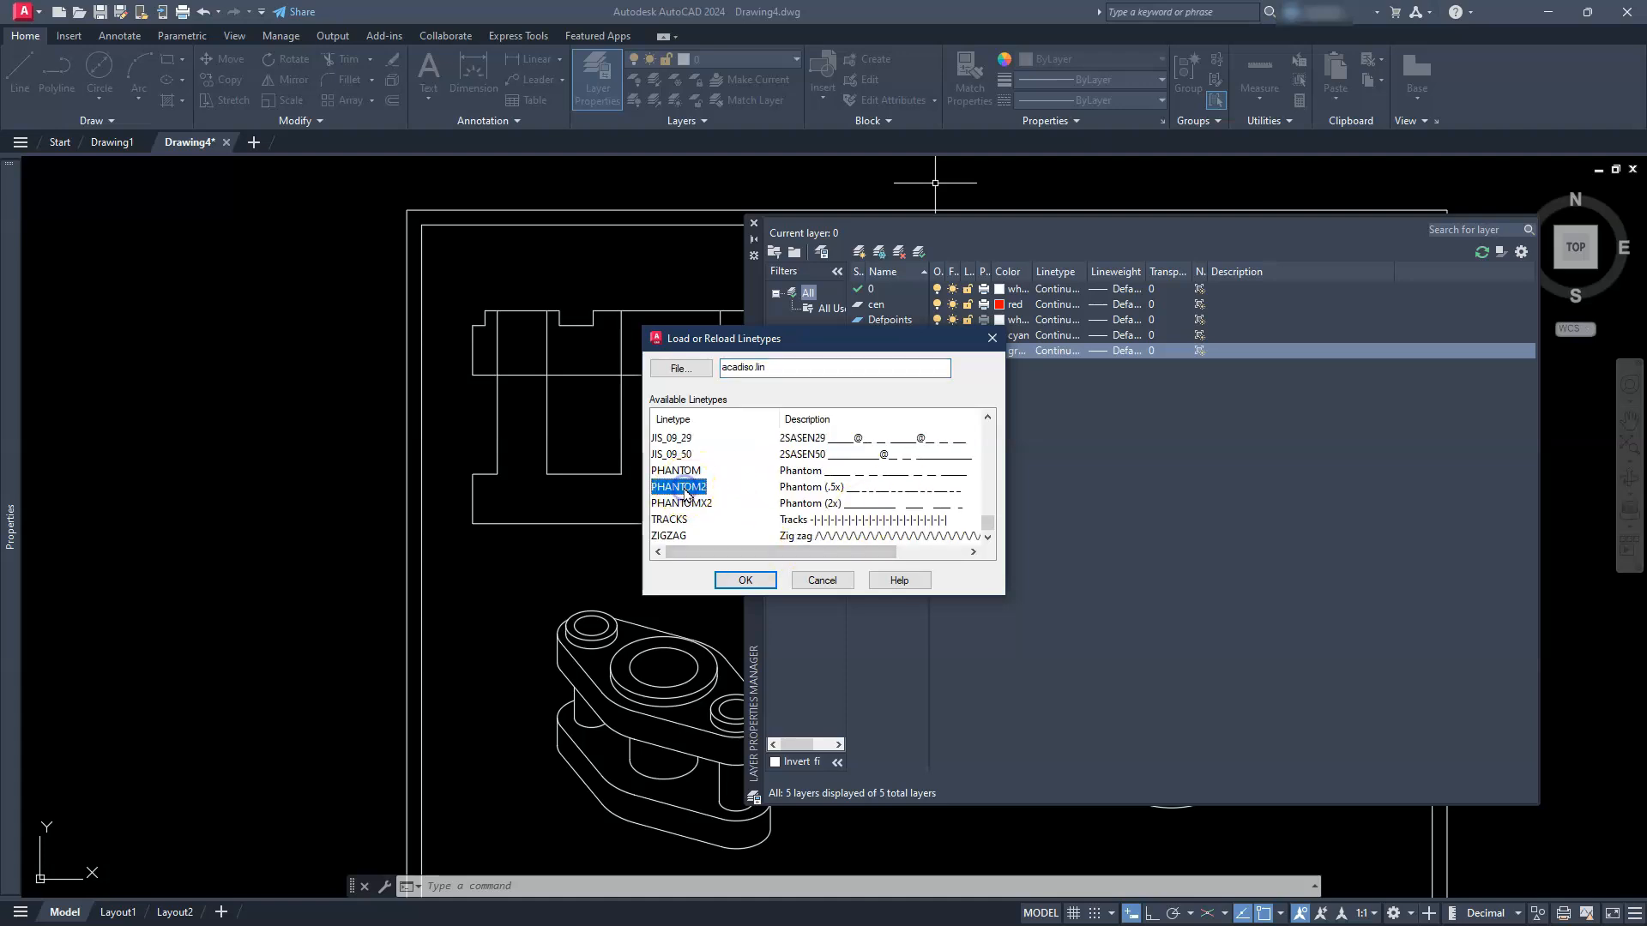
{"action": "left_click", "coordinate": [757, 582]}
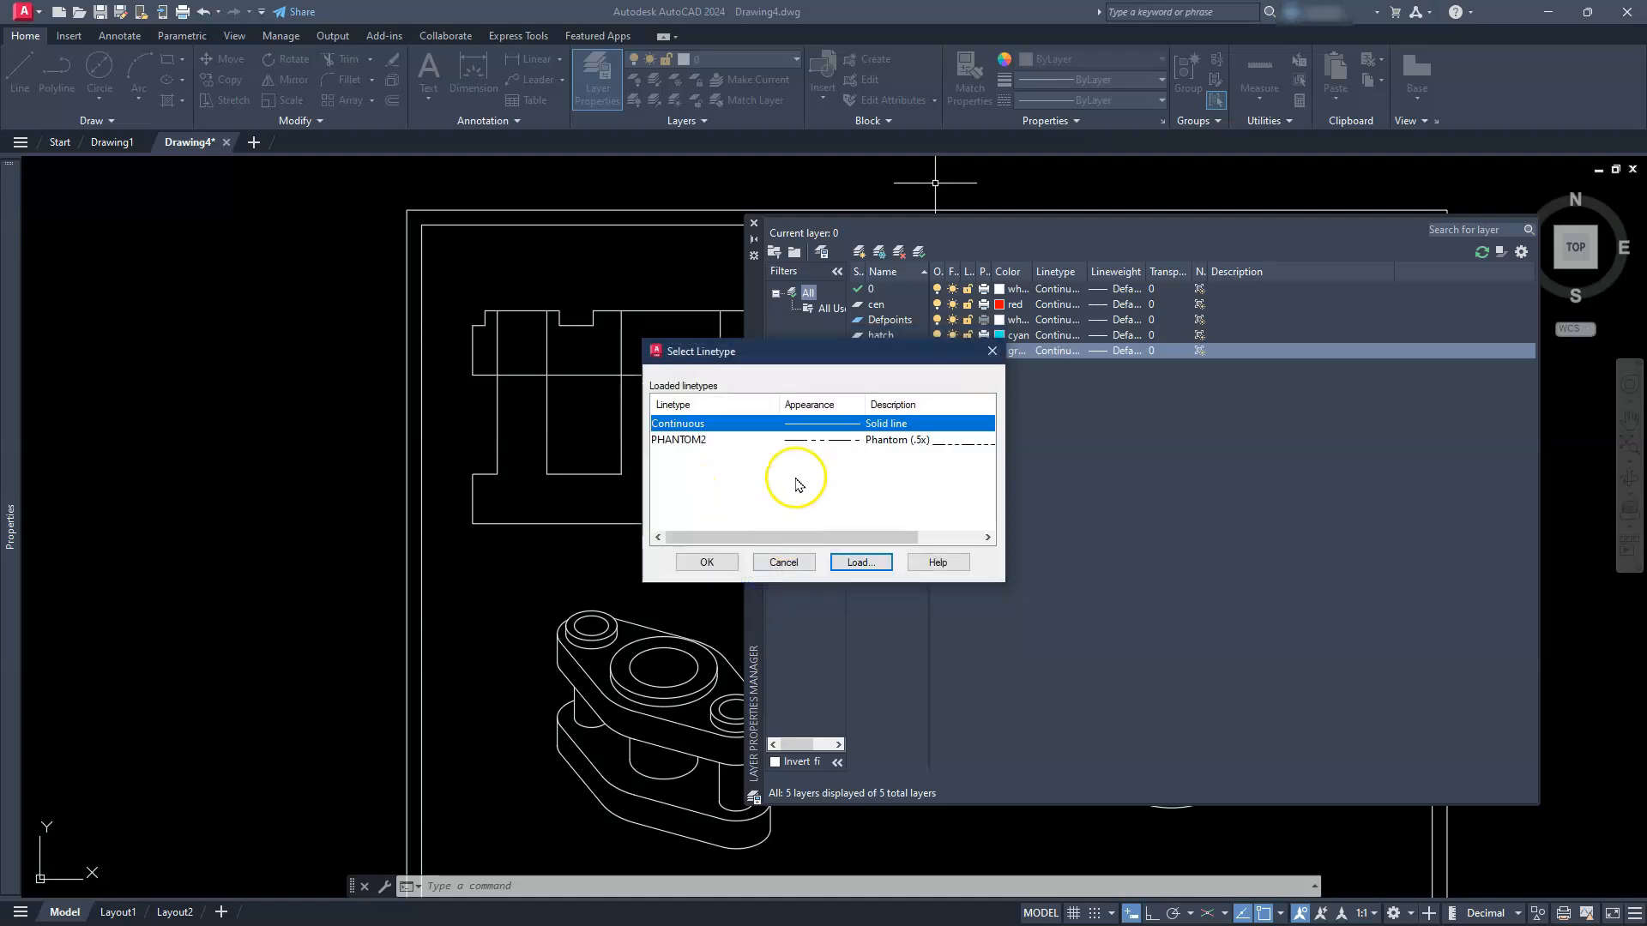
{"action": "left_click", "coordinate": [883, 441]}
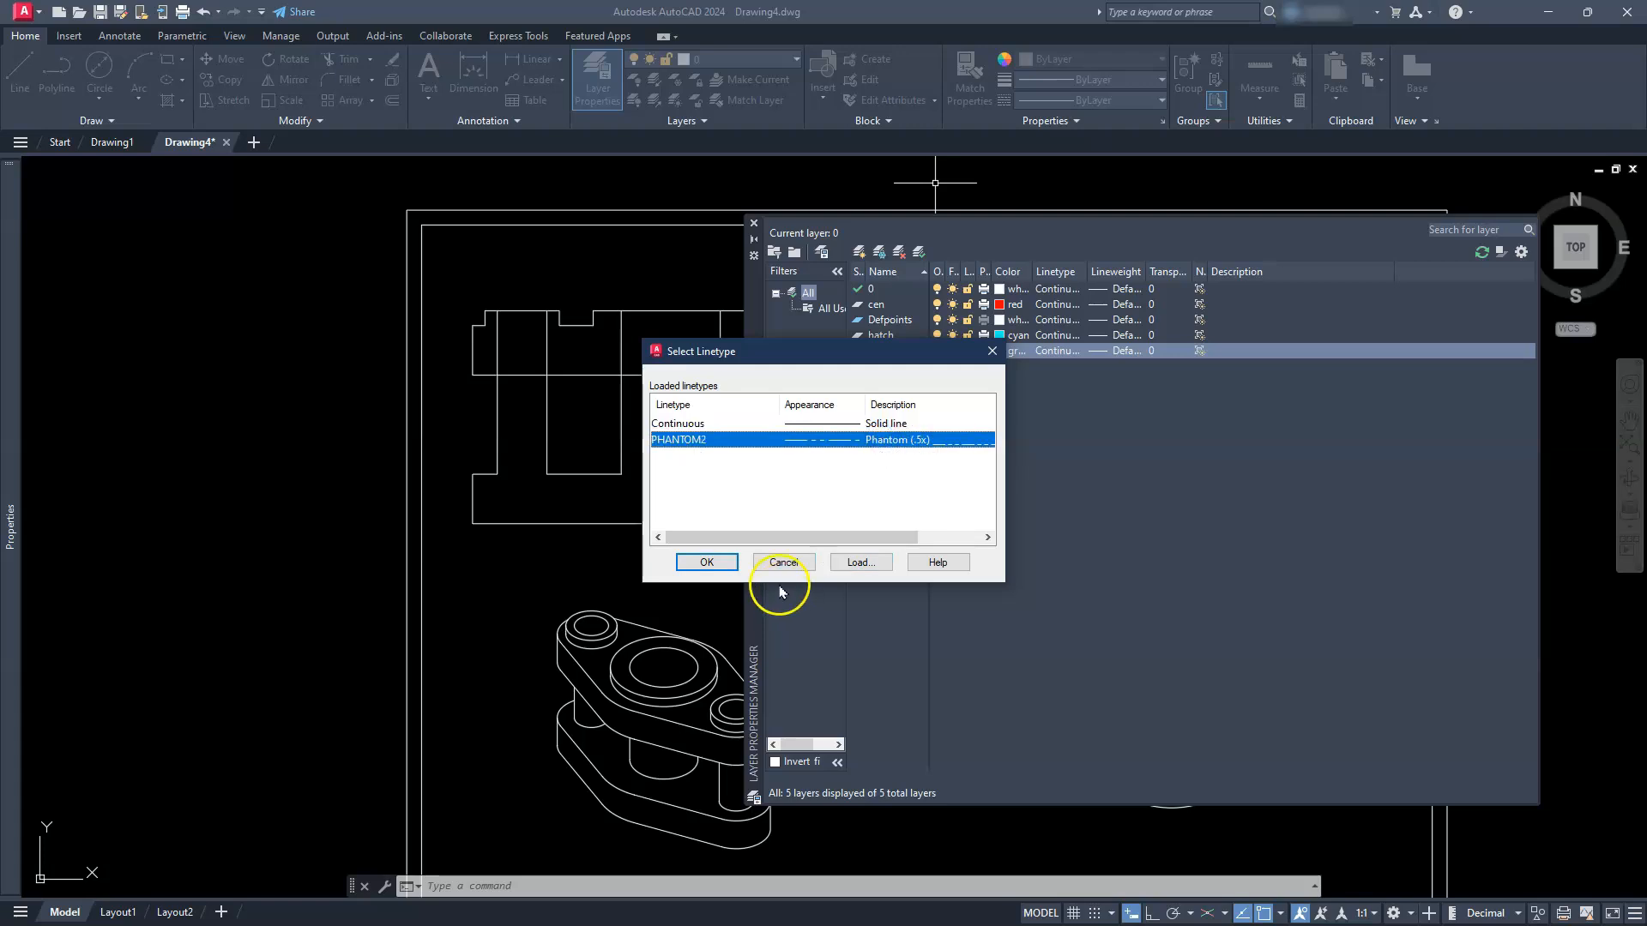
{"action": "left_click", "coordinate": [719, 564]}
{"action": "left_click", "coordinate": [1055, 356]}
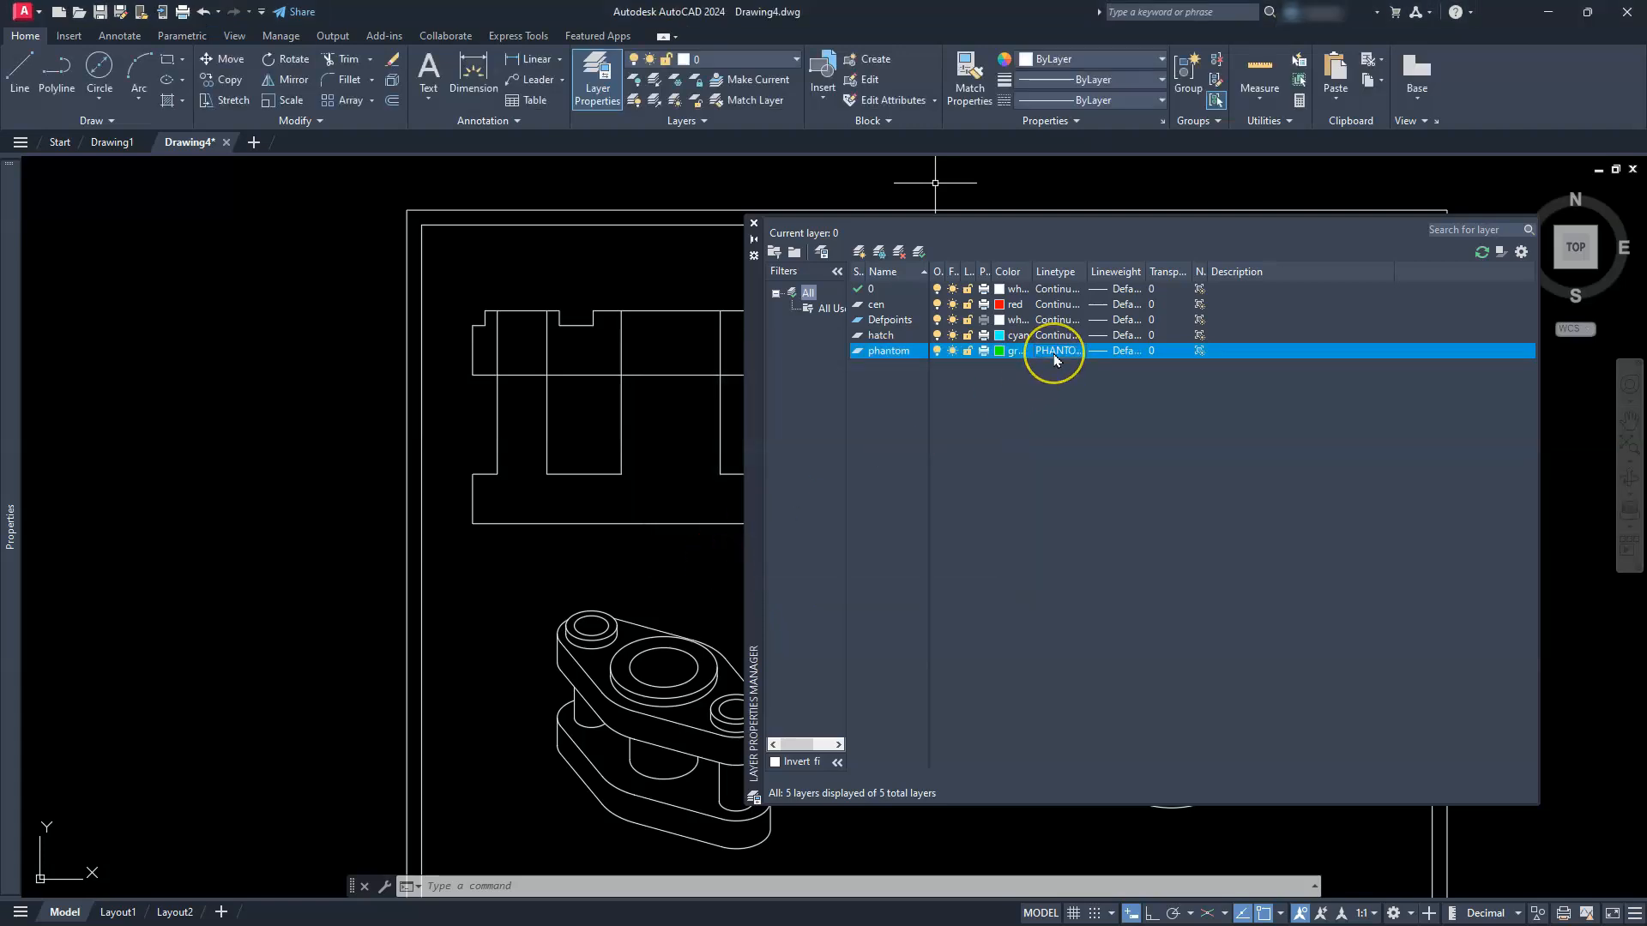
Load the CENTER2 linetype from acadiso.lin and assign it to the cen layer.
{"action": "left_click", "coordinate": [1043, 304]}
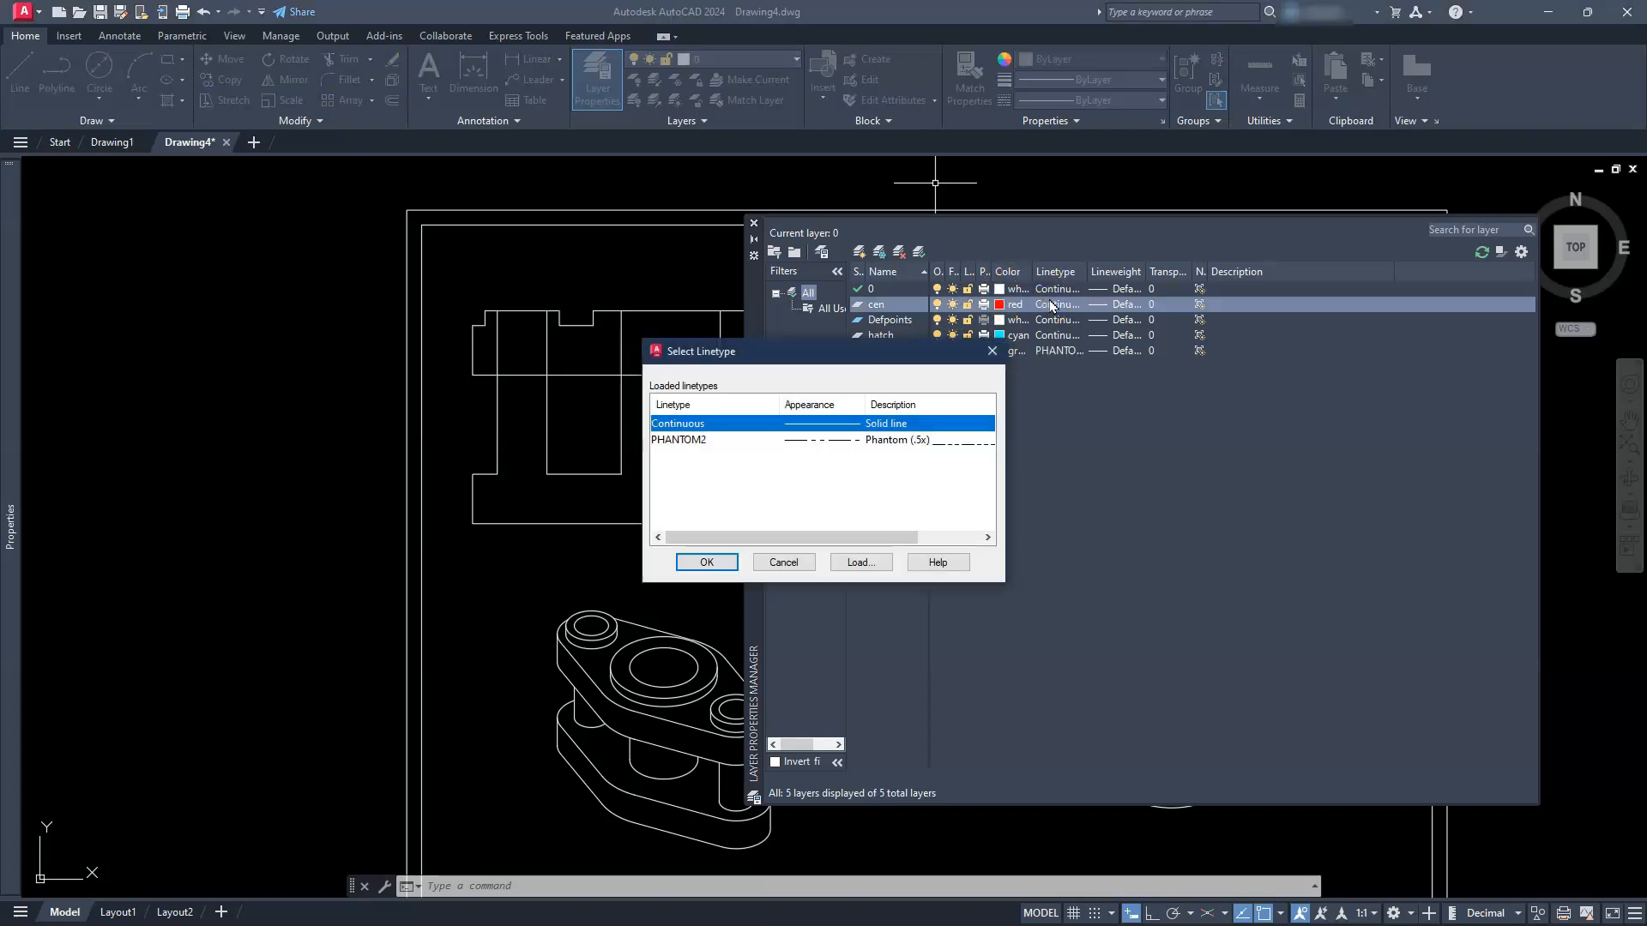
{"action": "left_click", "coordinate": [855, 564]}
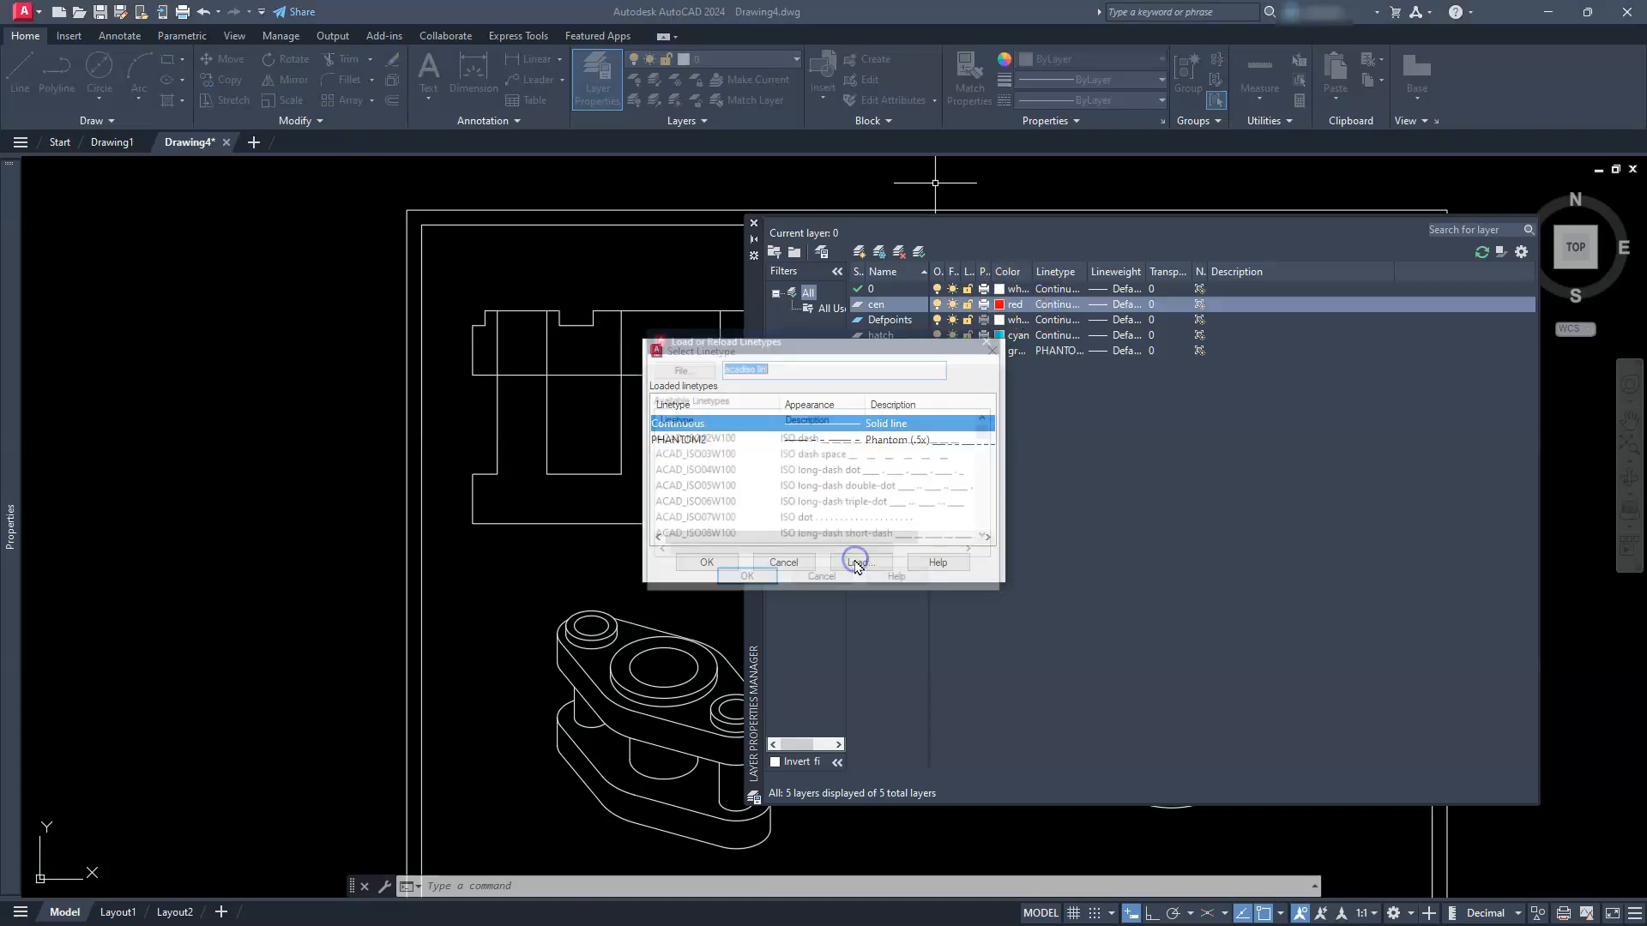
{"action": "scroll", "coordinate": [832, 497], "scroll_direction": "down", "scroll_amount": 5}
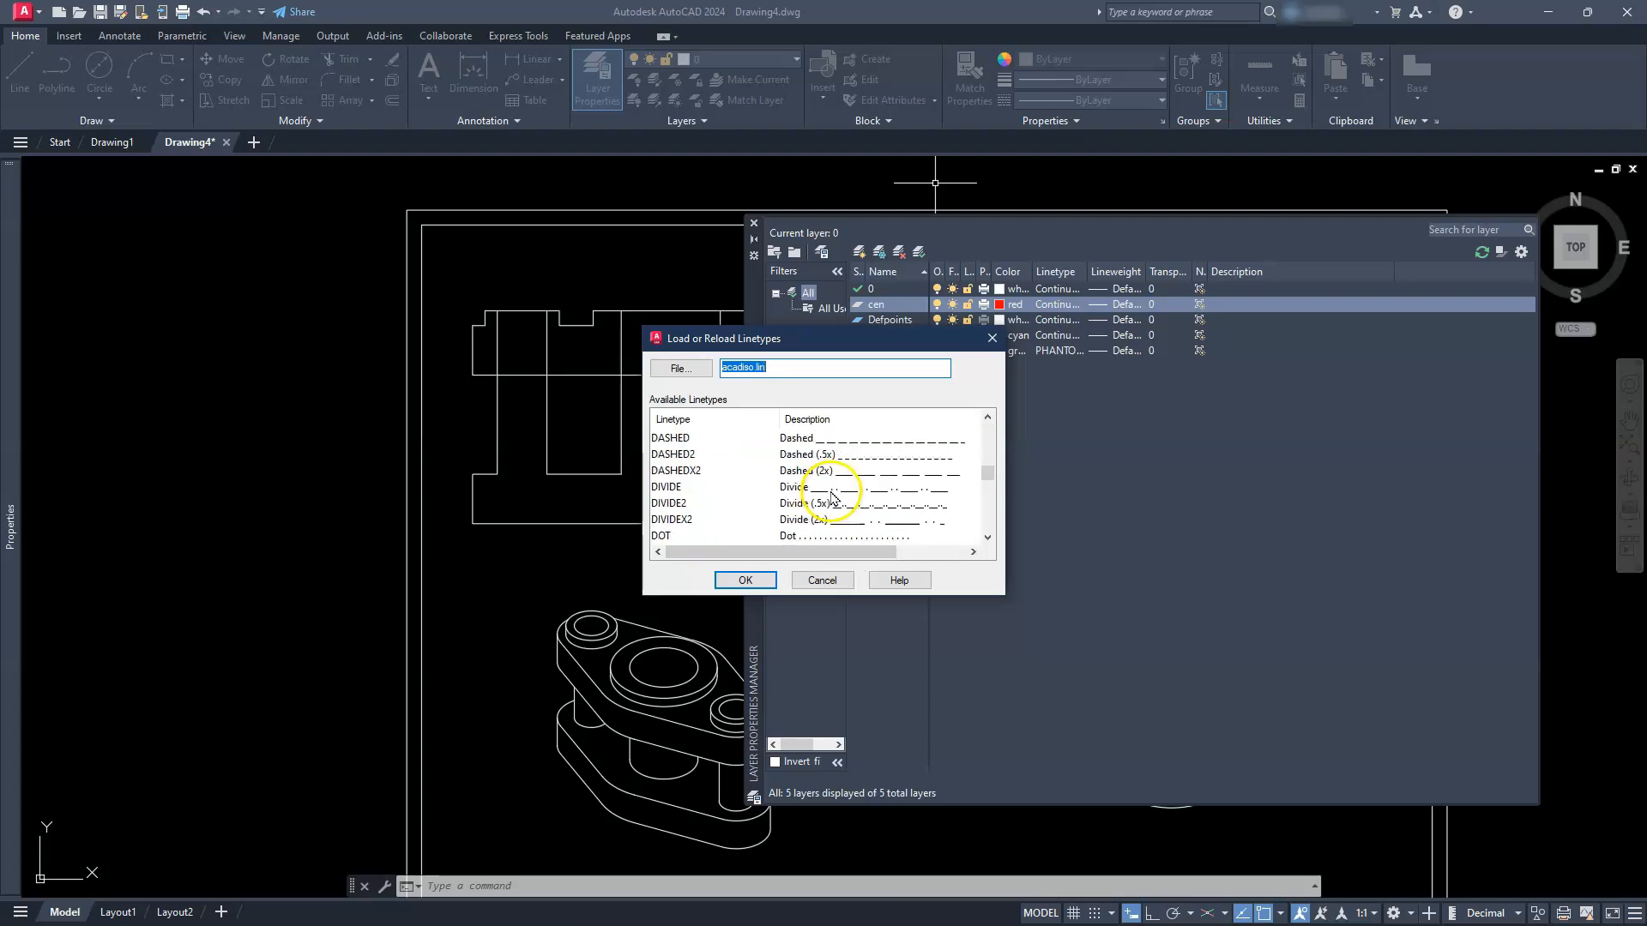
{"action": "left_click", "coordinate": [677, 504]}
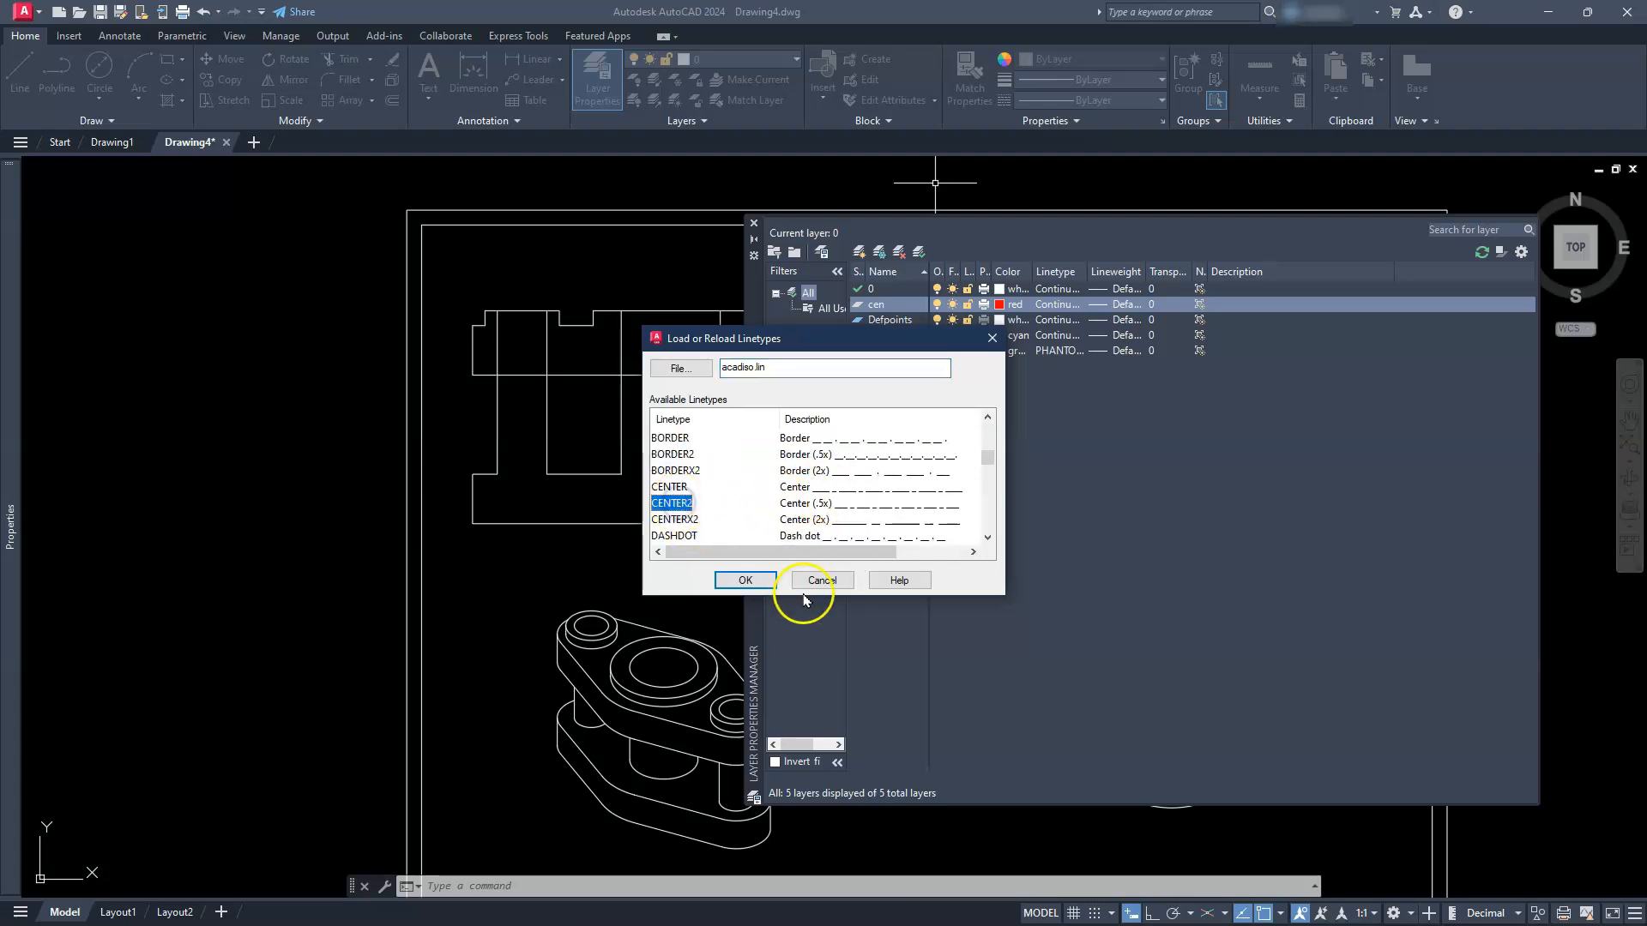
{"action": "left_click", "coordinate": [770, 586]}
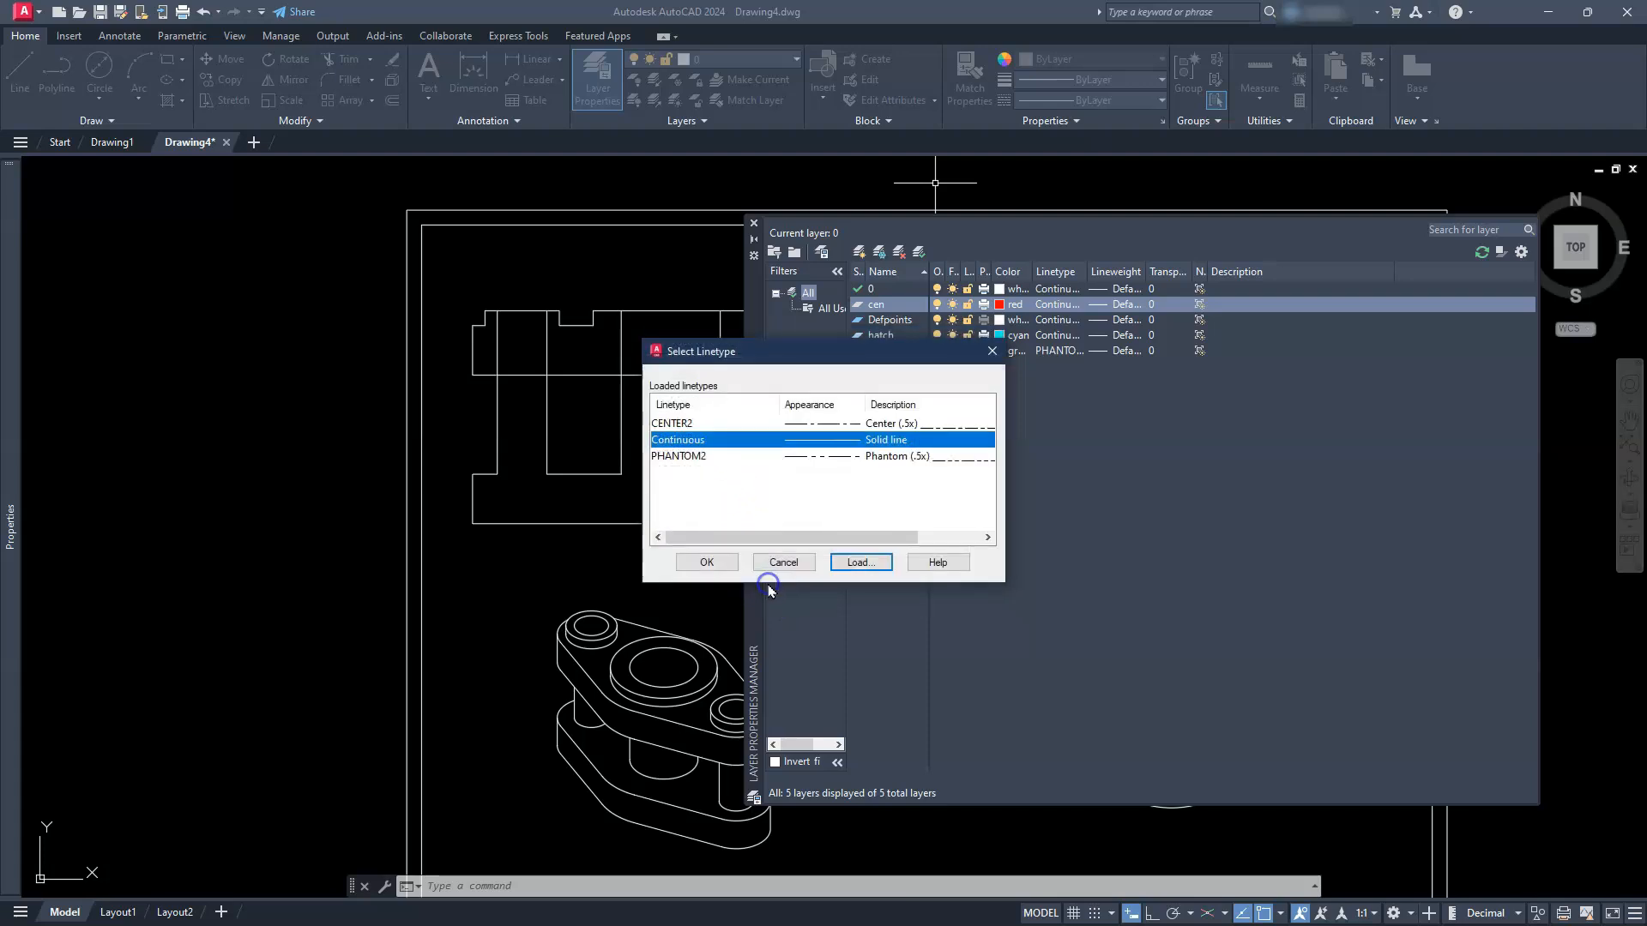
{"action": "left_click", "coordinate": [701, 425]}
{"action": "left_click", "coordinate": [855, 564]}
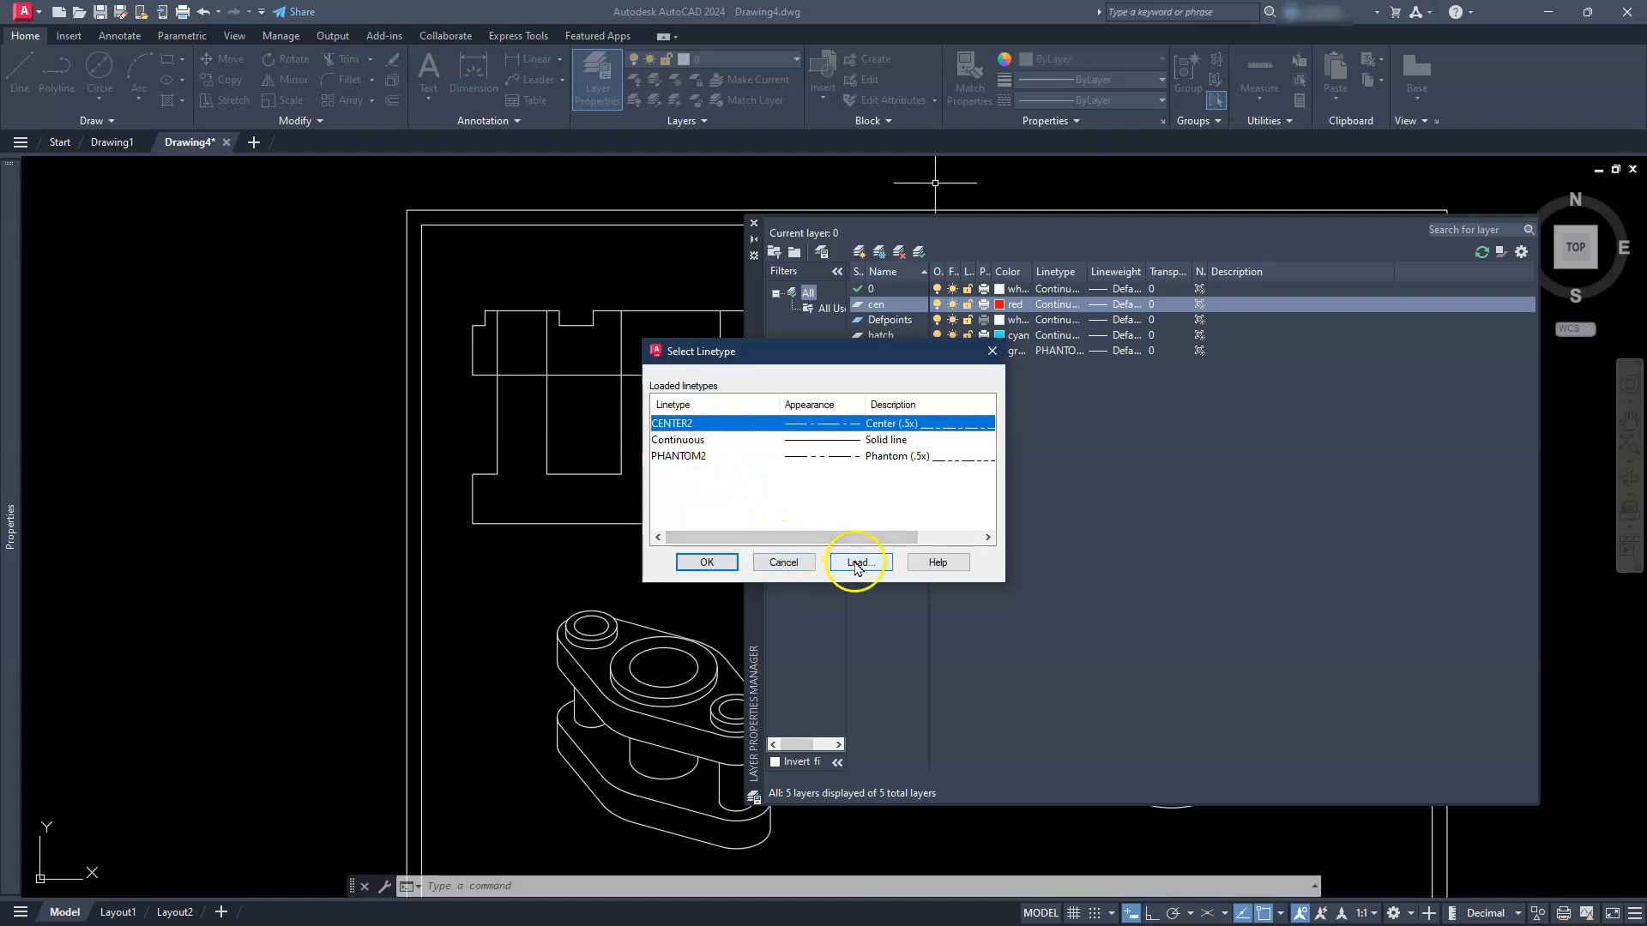
{"action": "left_click", "coordinate": [760, 568]}
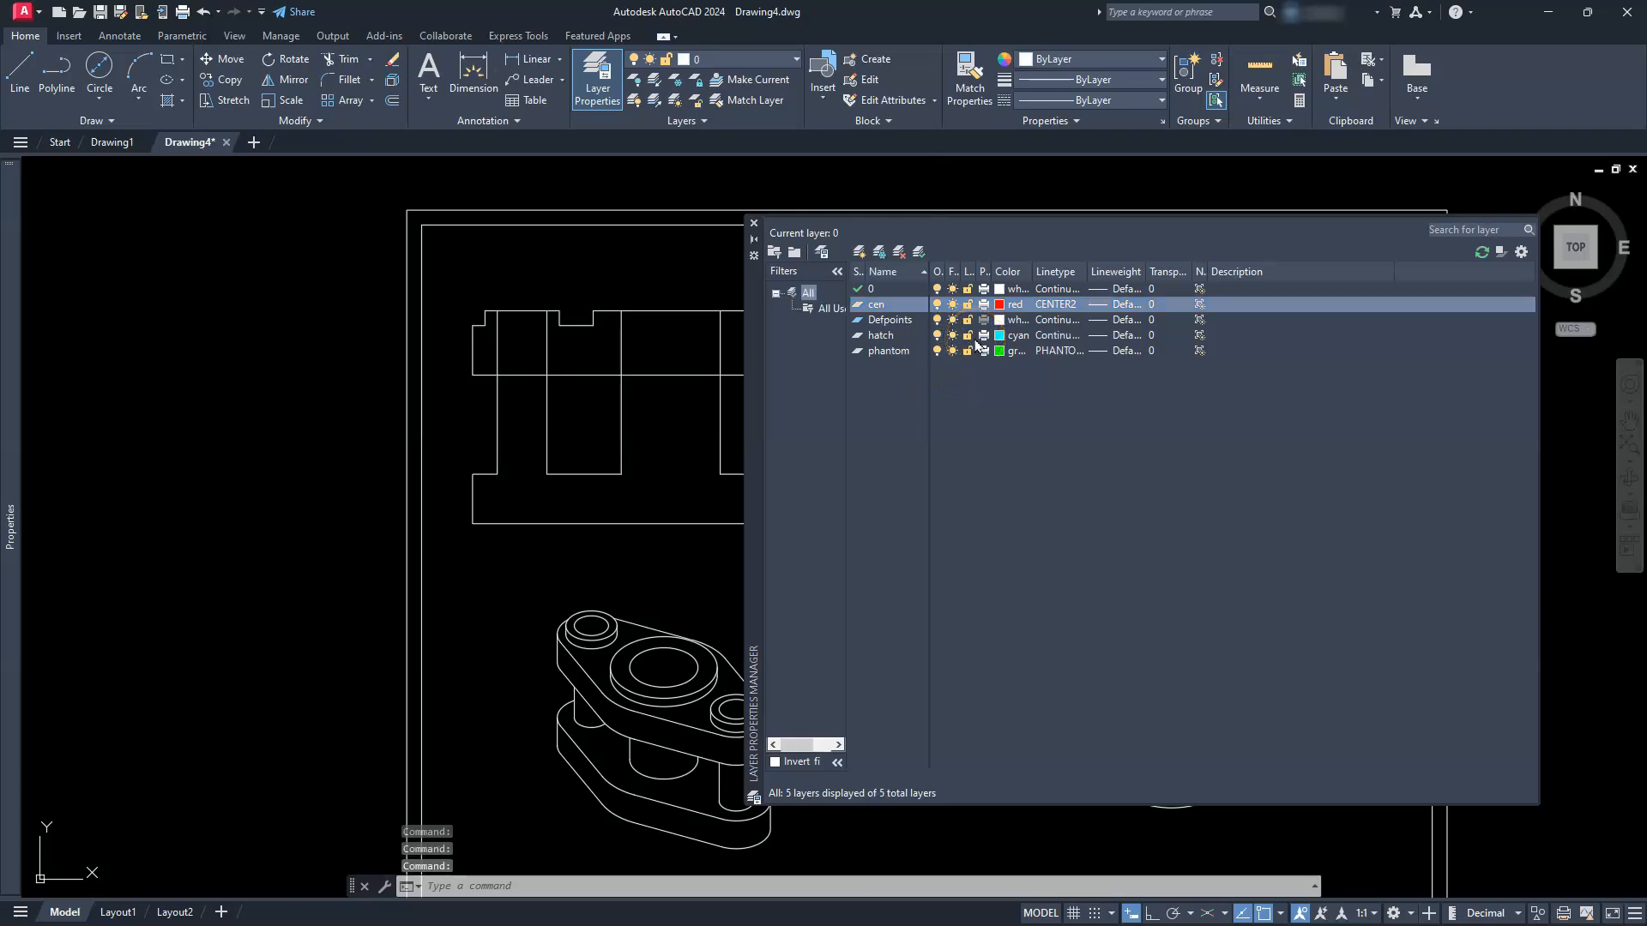
Set the CENTERLAYER variable to the cen layer and change the annotation scale to 2:1.
{"action": "left_click", "coordinate": [754, 223]}
{"action": "middle_click_drag", "start_coordinate": [725, 615], "coordinate": [735, 550]}
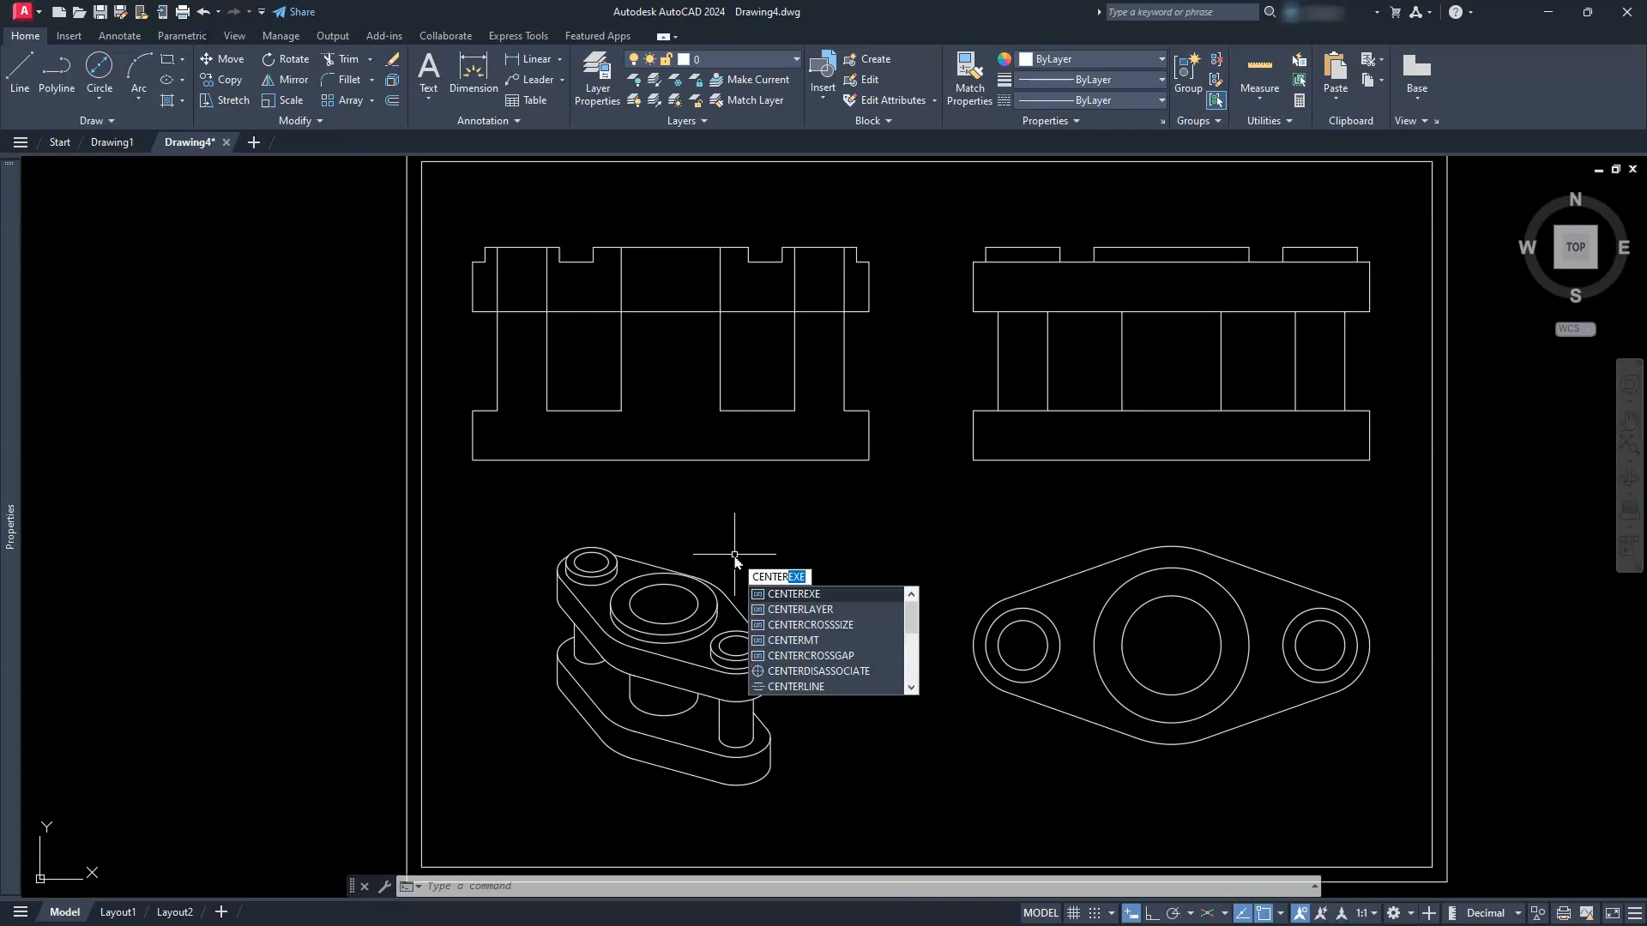
{"action": "type", "text": "layer"}
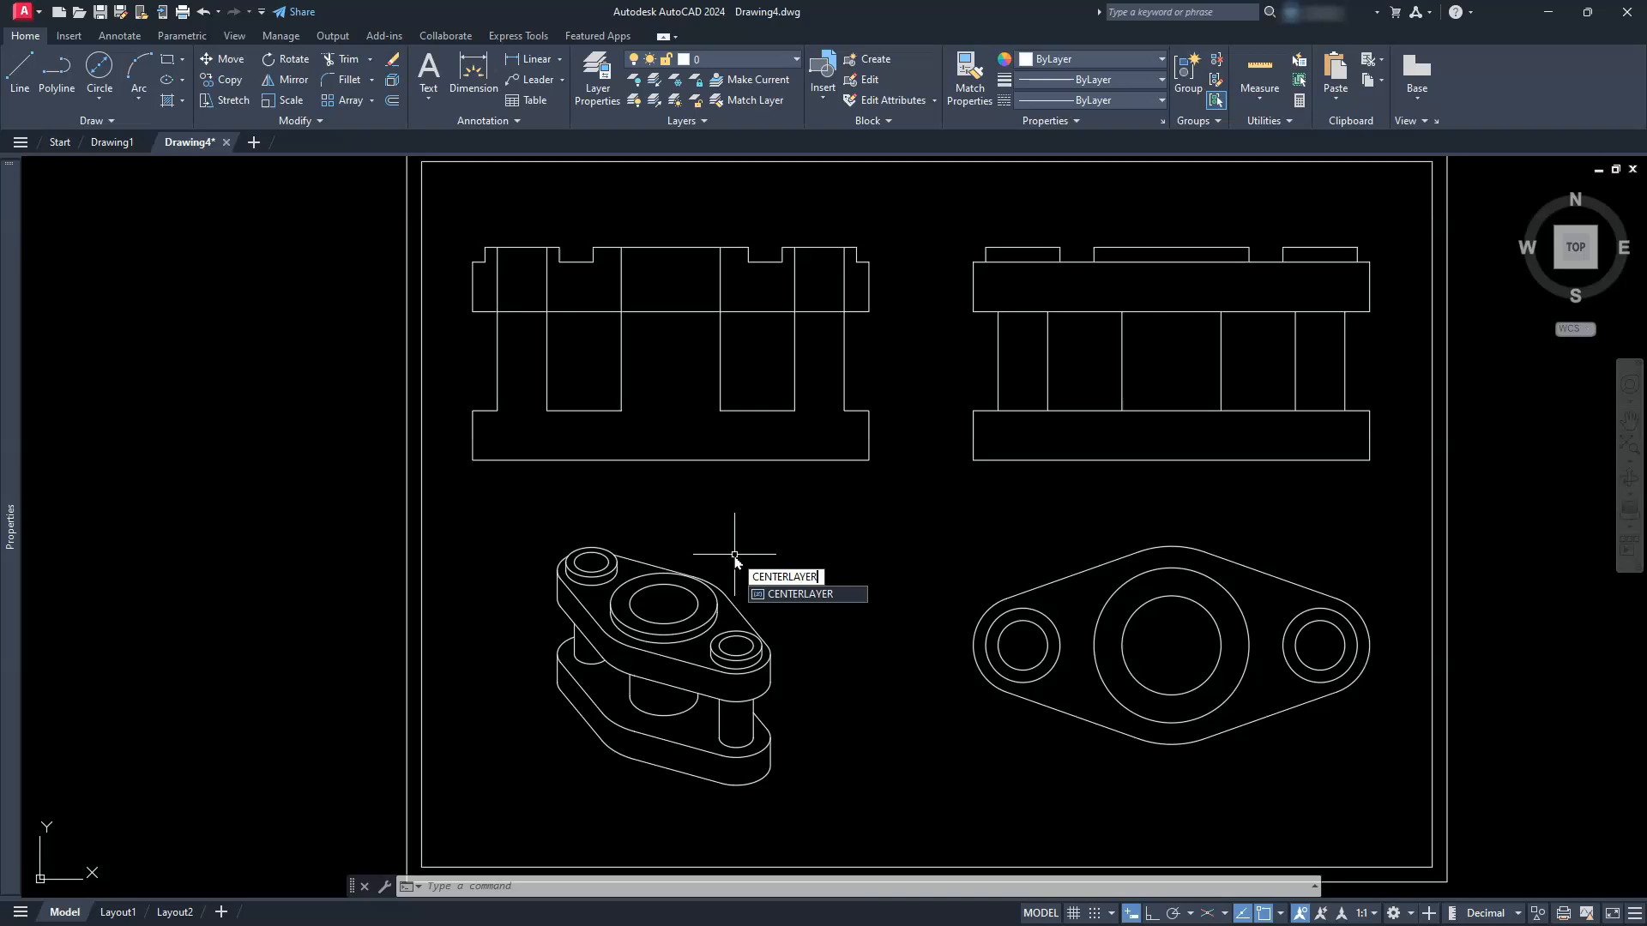
{"action": "key", "text": "Return"}
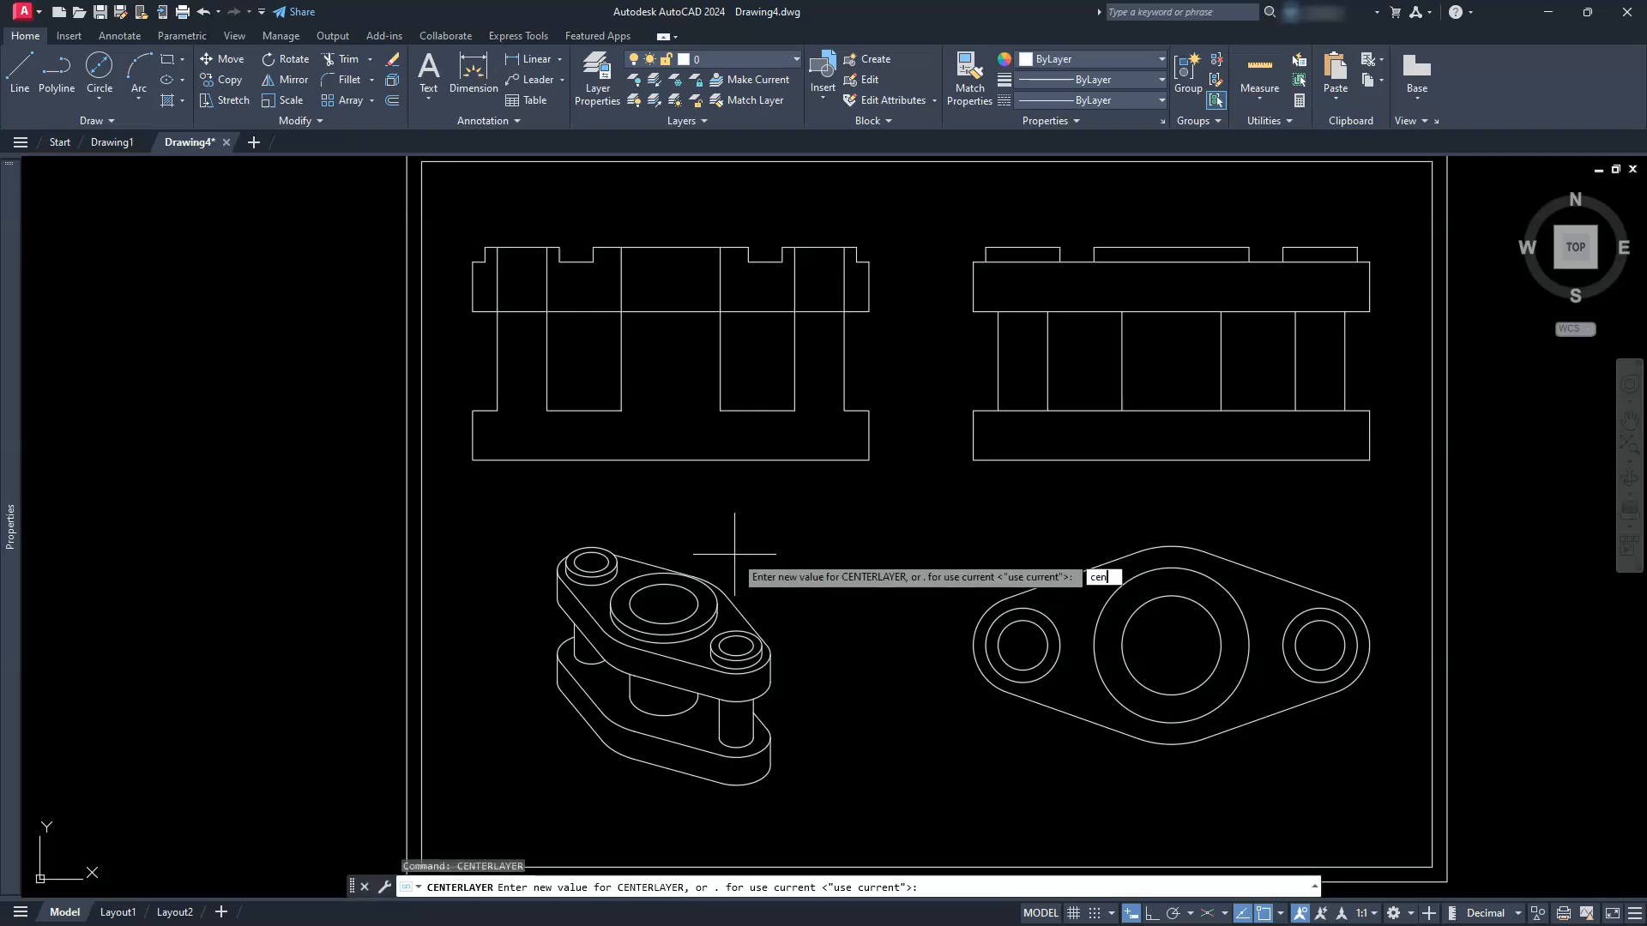
{"action": "key", "text": "Return"}
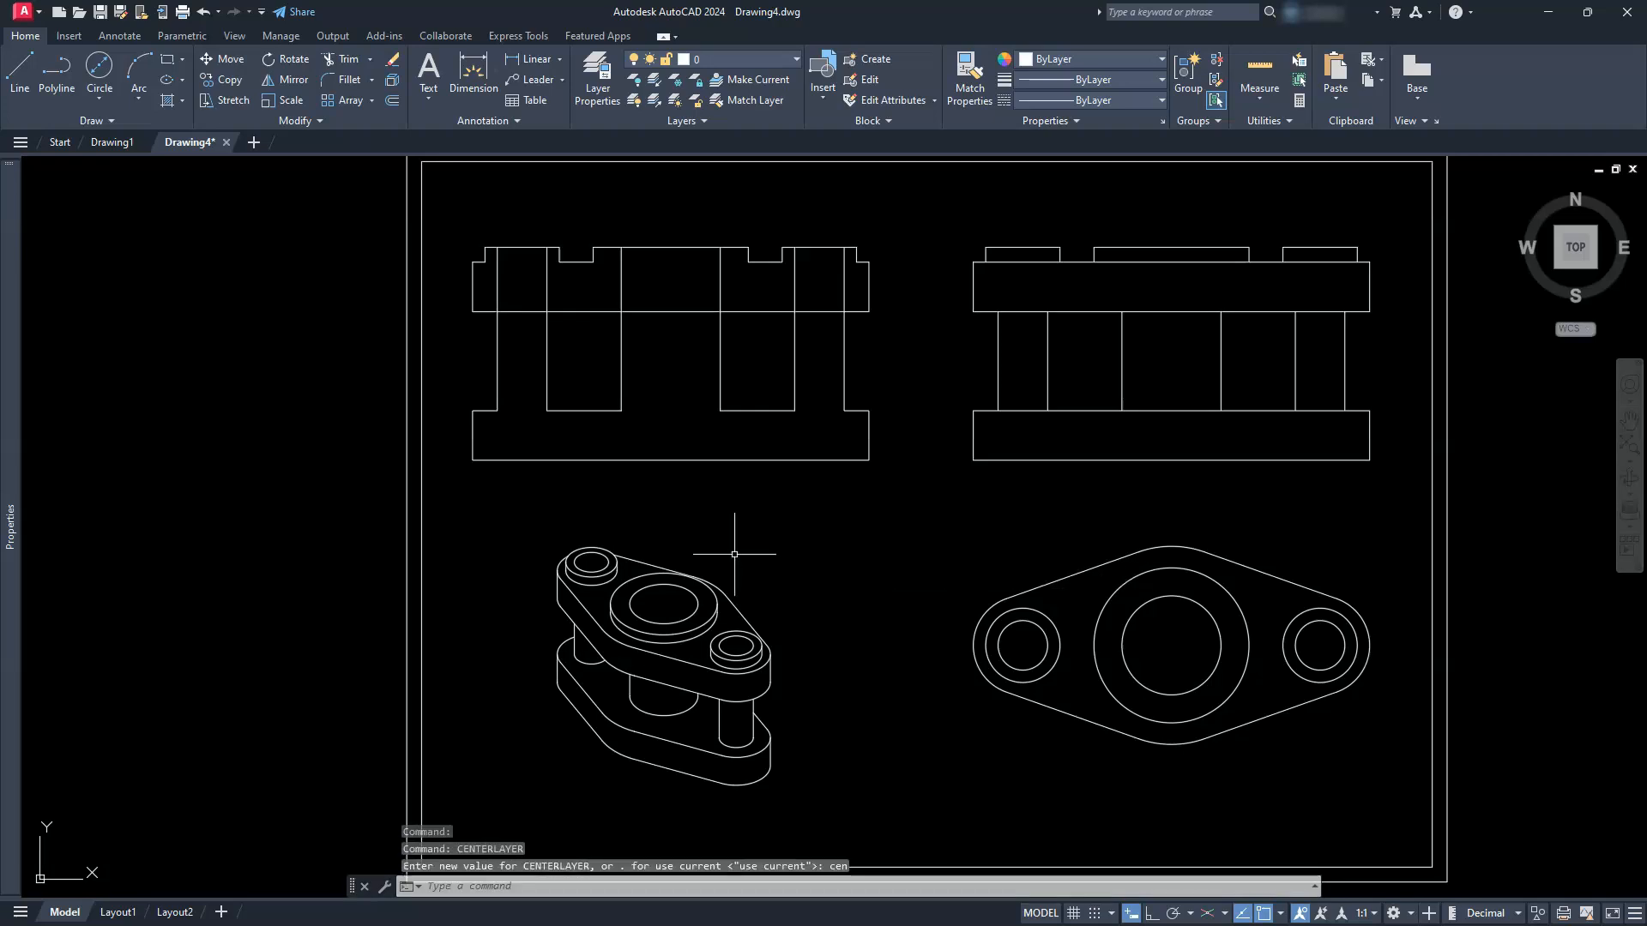
{"action": "left_click", "coordinate": [1369, 913]}
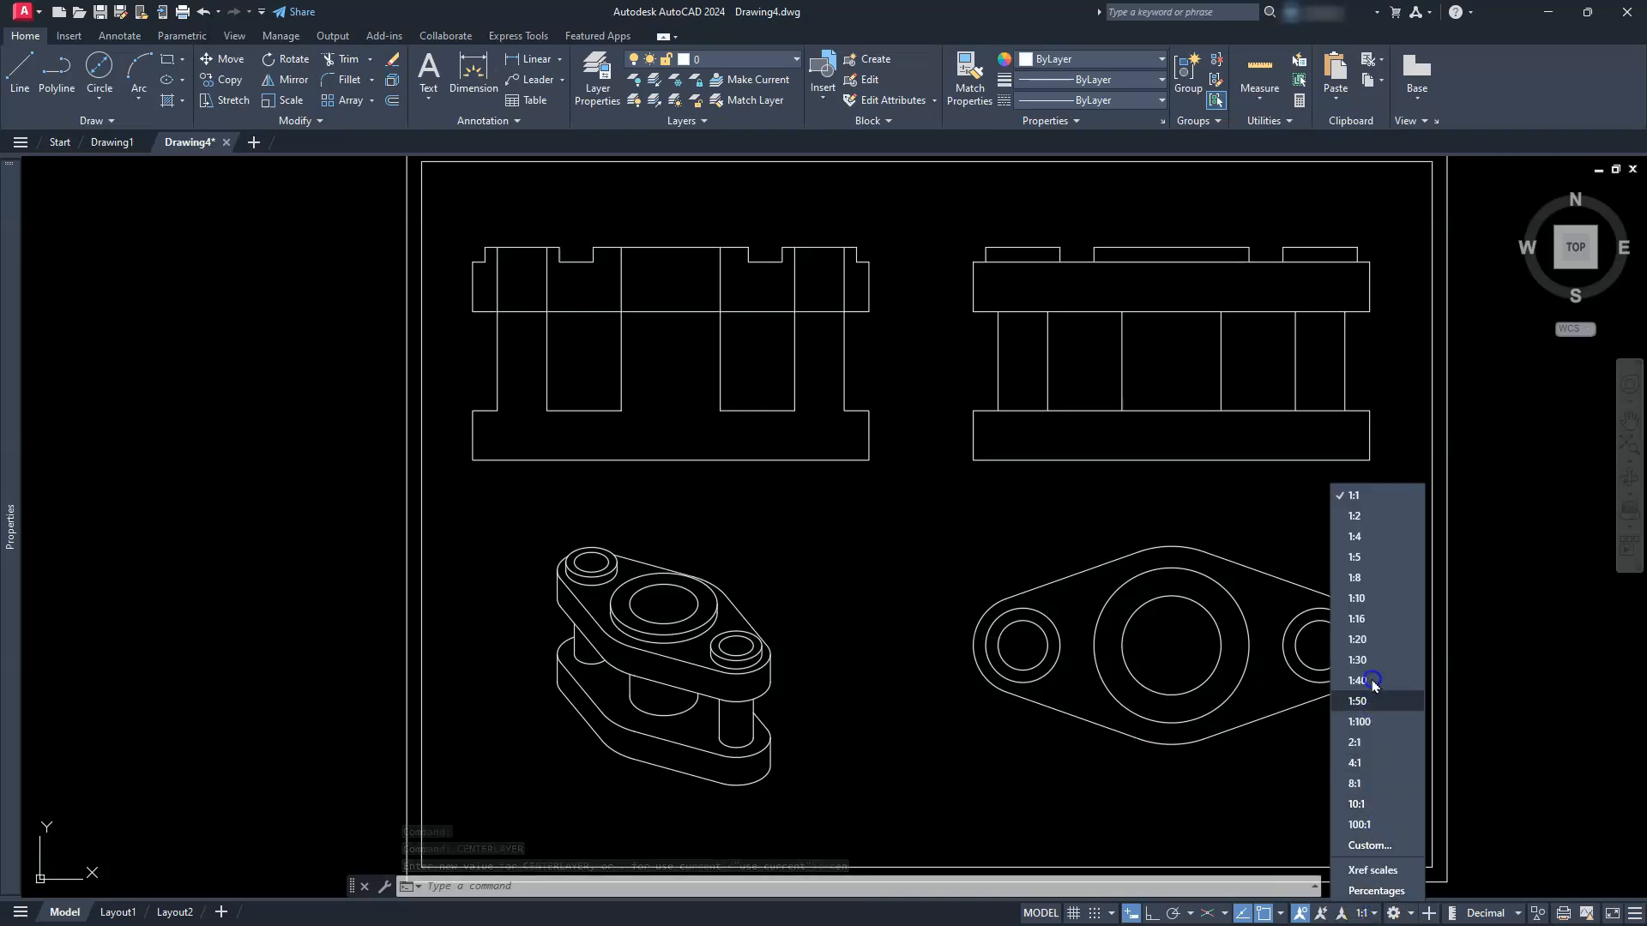
{"action": "left_click", "coordinate": [1364, 743]}
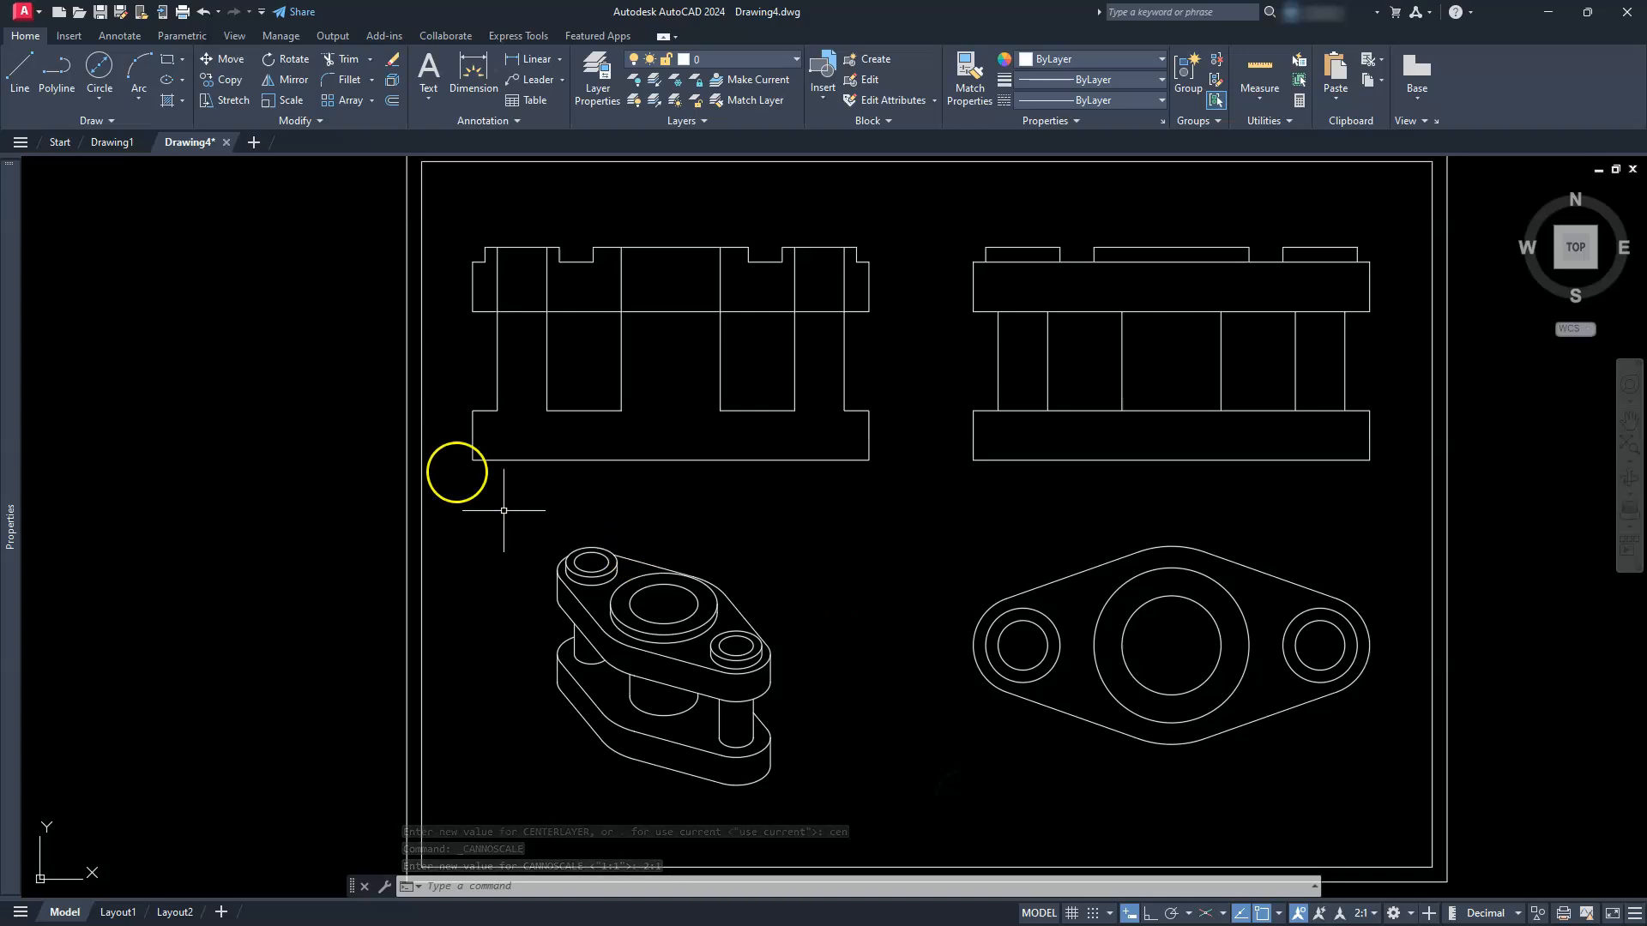
Add center marks to the large central circle and the two smaller end bosses in the plan view.
{"action": "left_click", "coordinate": [124, 36]}
{"action": "left_click", "coordinate": [580, 65]}
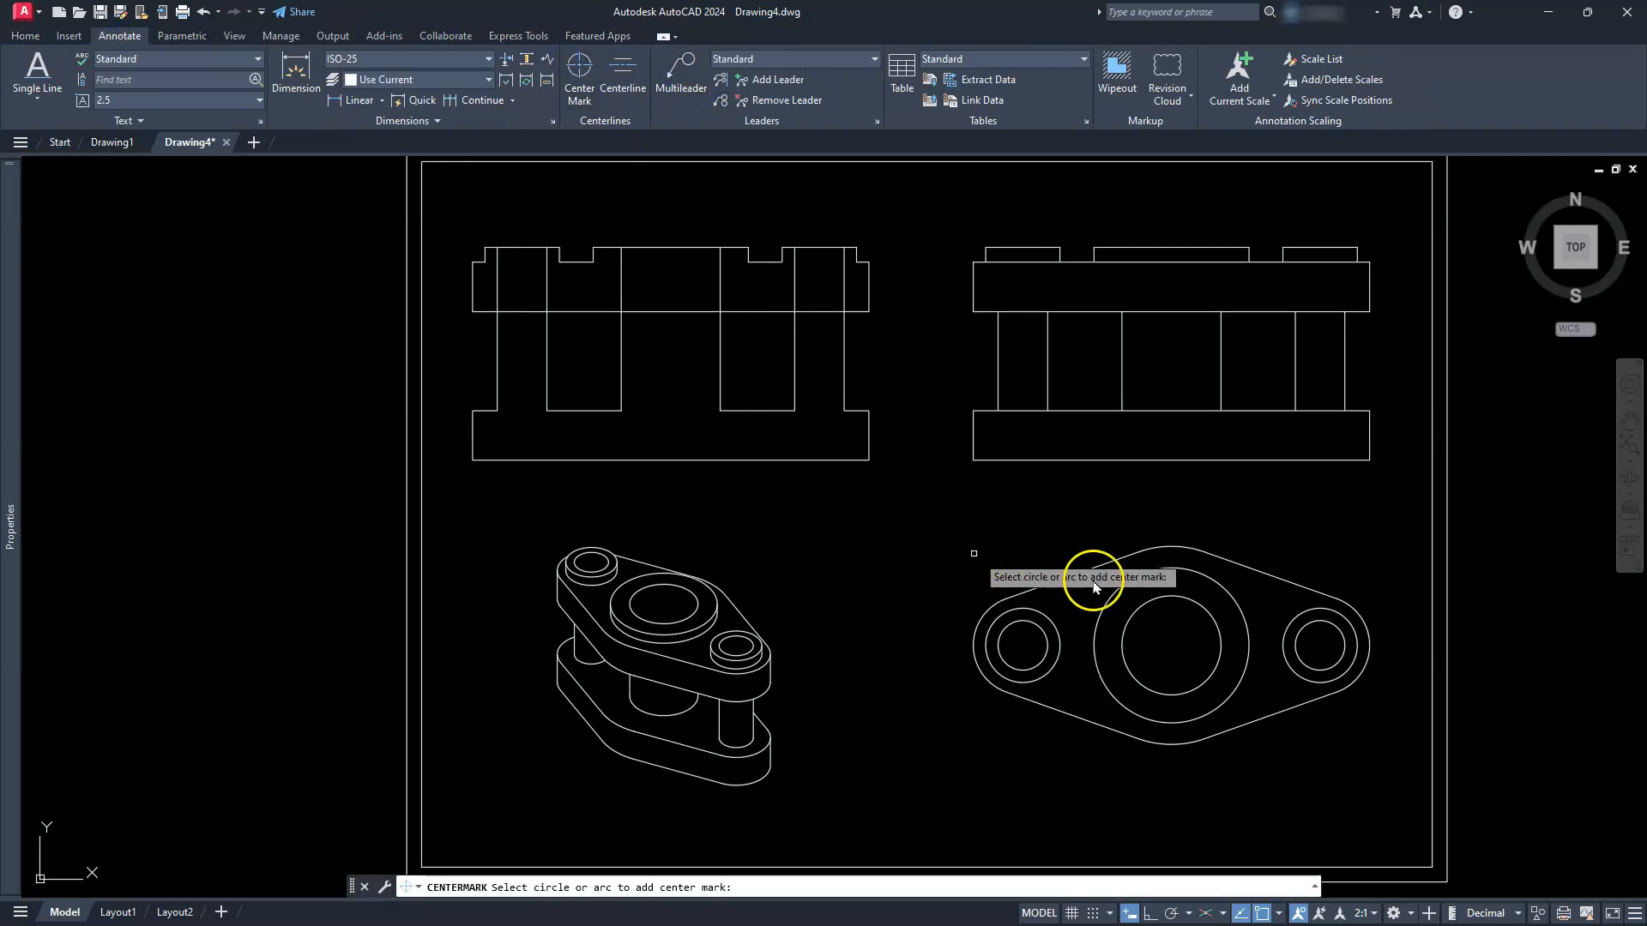
{"action": "left_click", "coordinate": [1140, 574]}
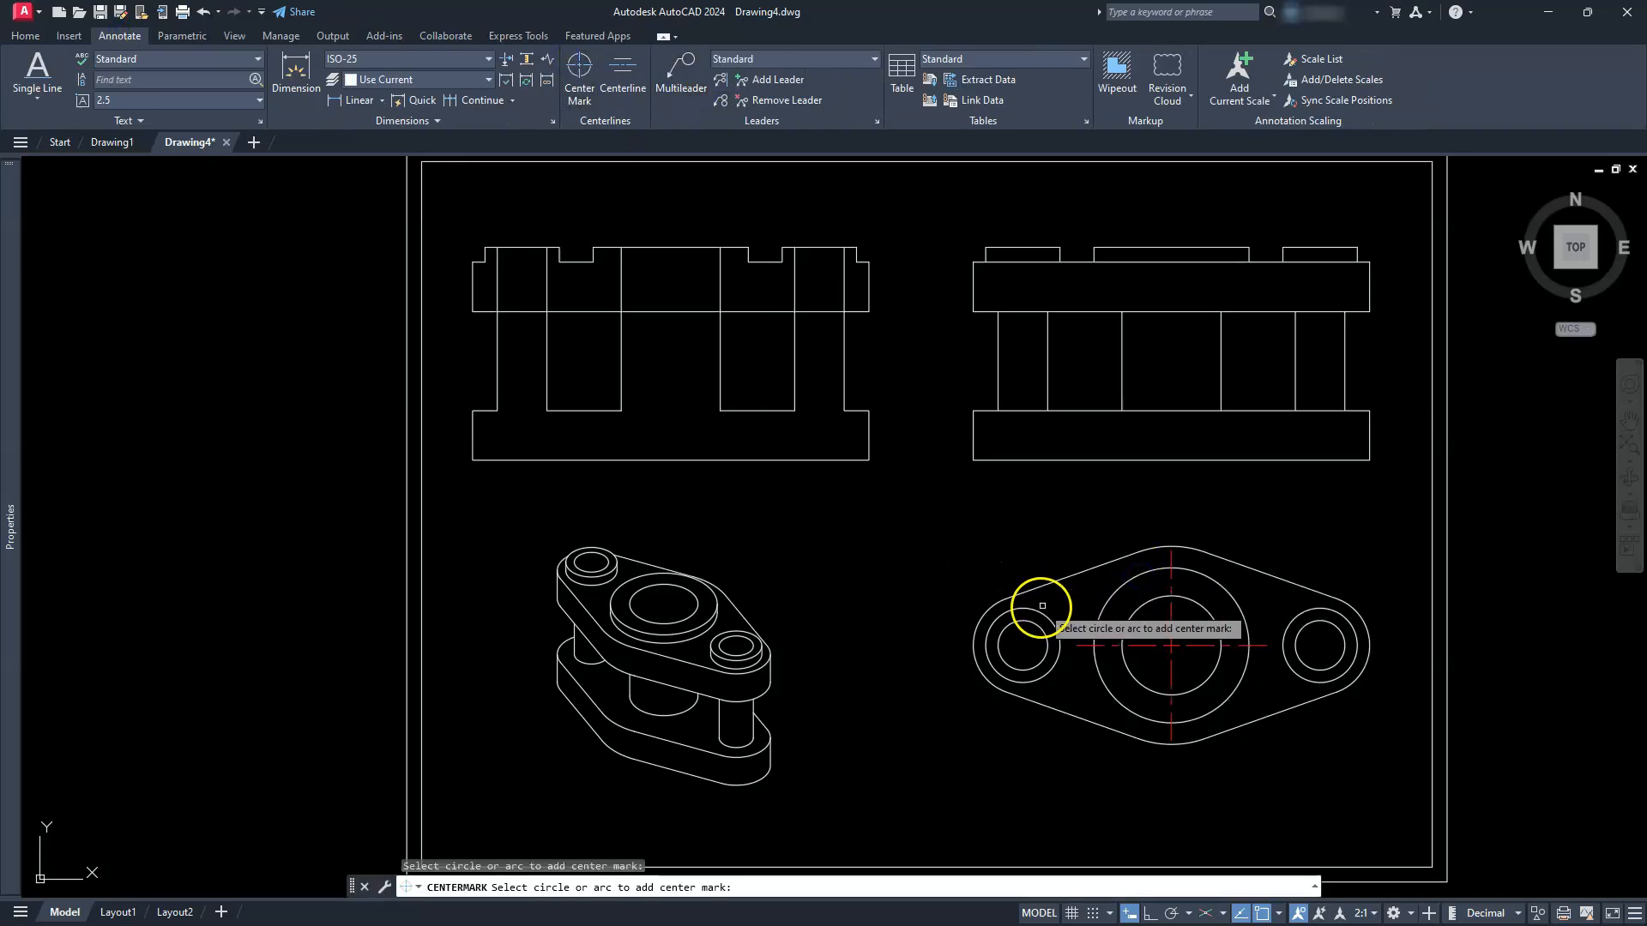
{"action": "left_click", "coordinate": [992, 607]}
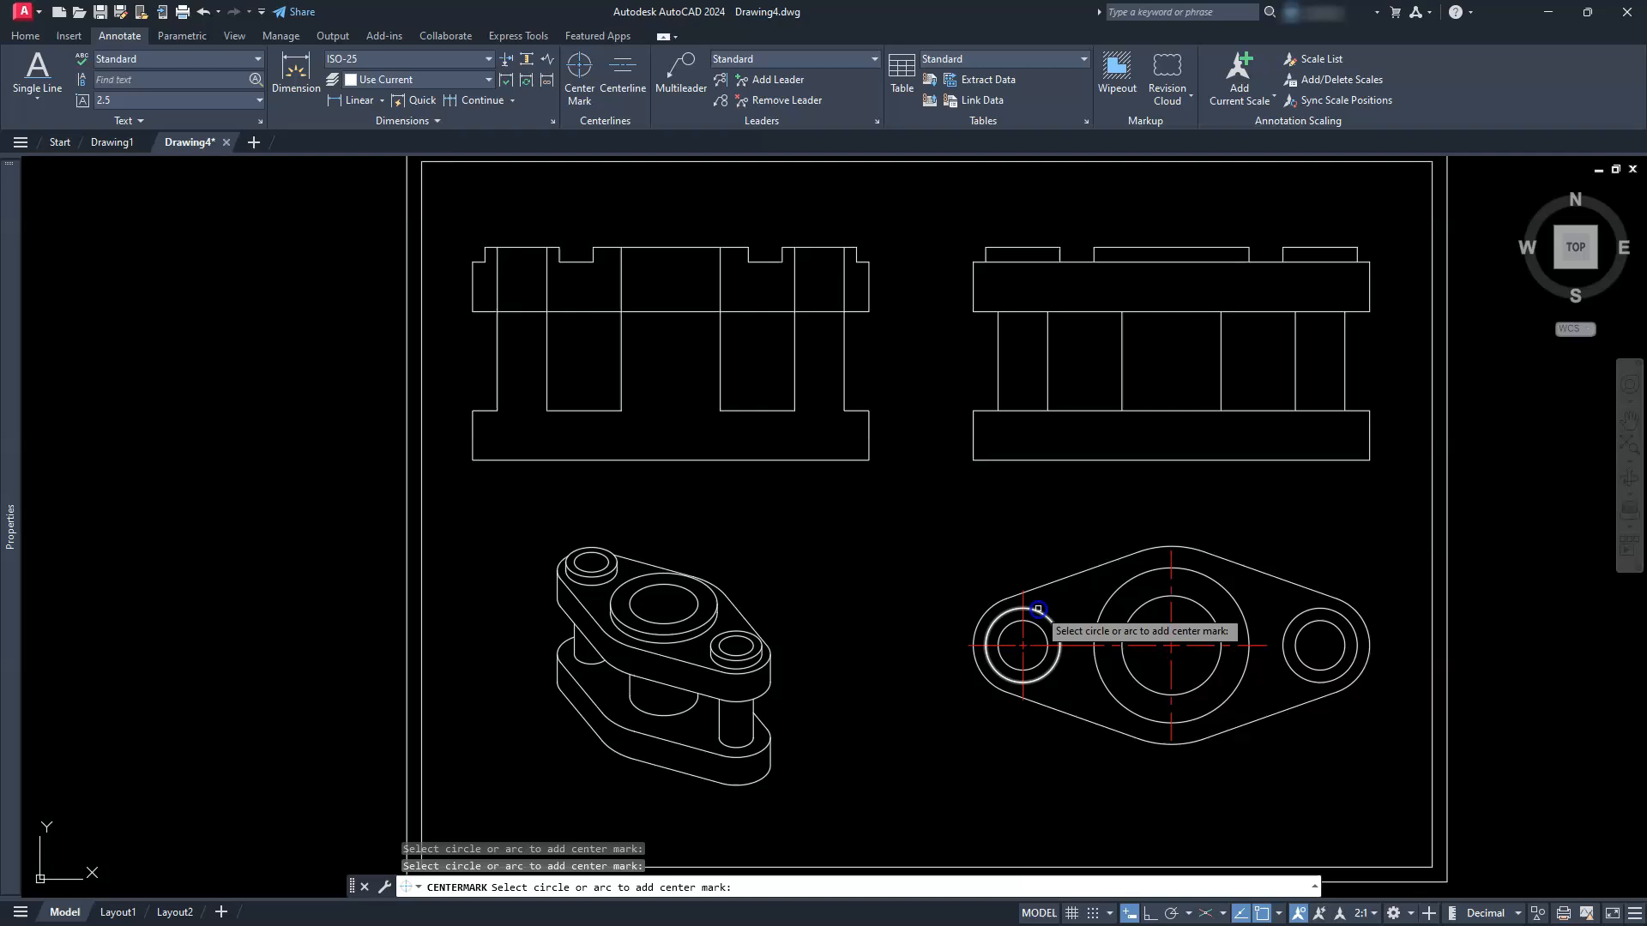
{"action": "left_click", "coordinate": [1323, 629]}
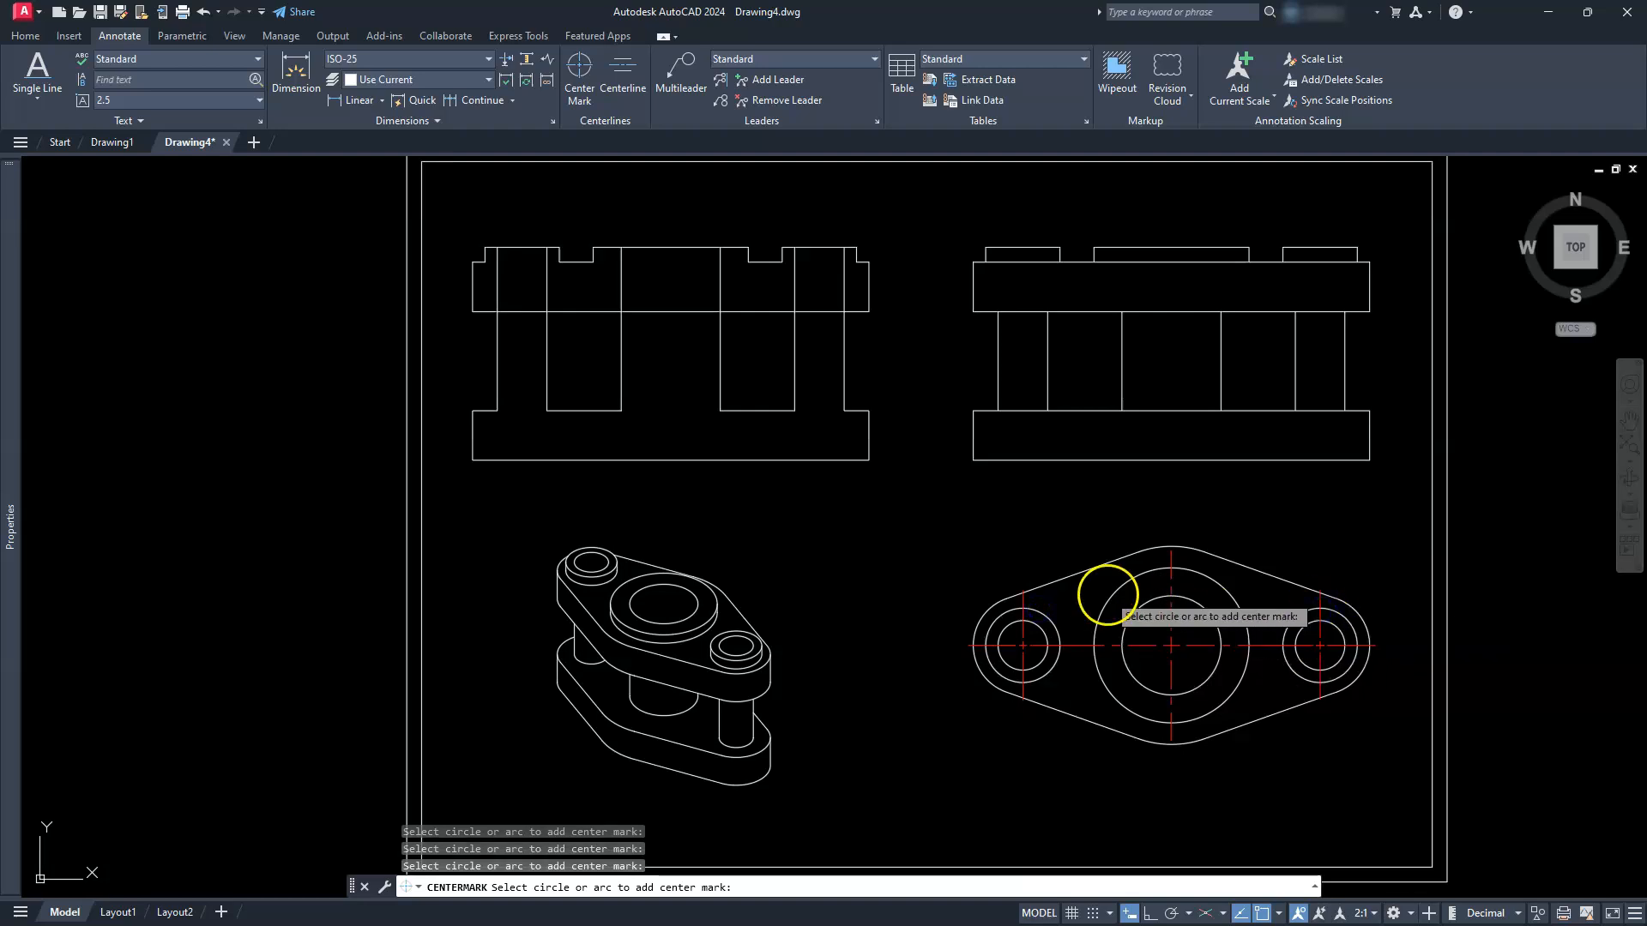
Add vertical centerlines between the edge lines of all three posts in the upper-left front view.
{"action": "left_click", "coordinate": [622, 70]}
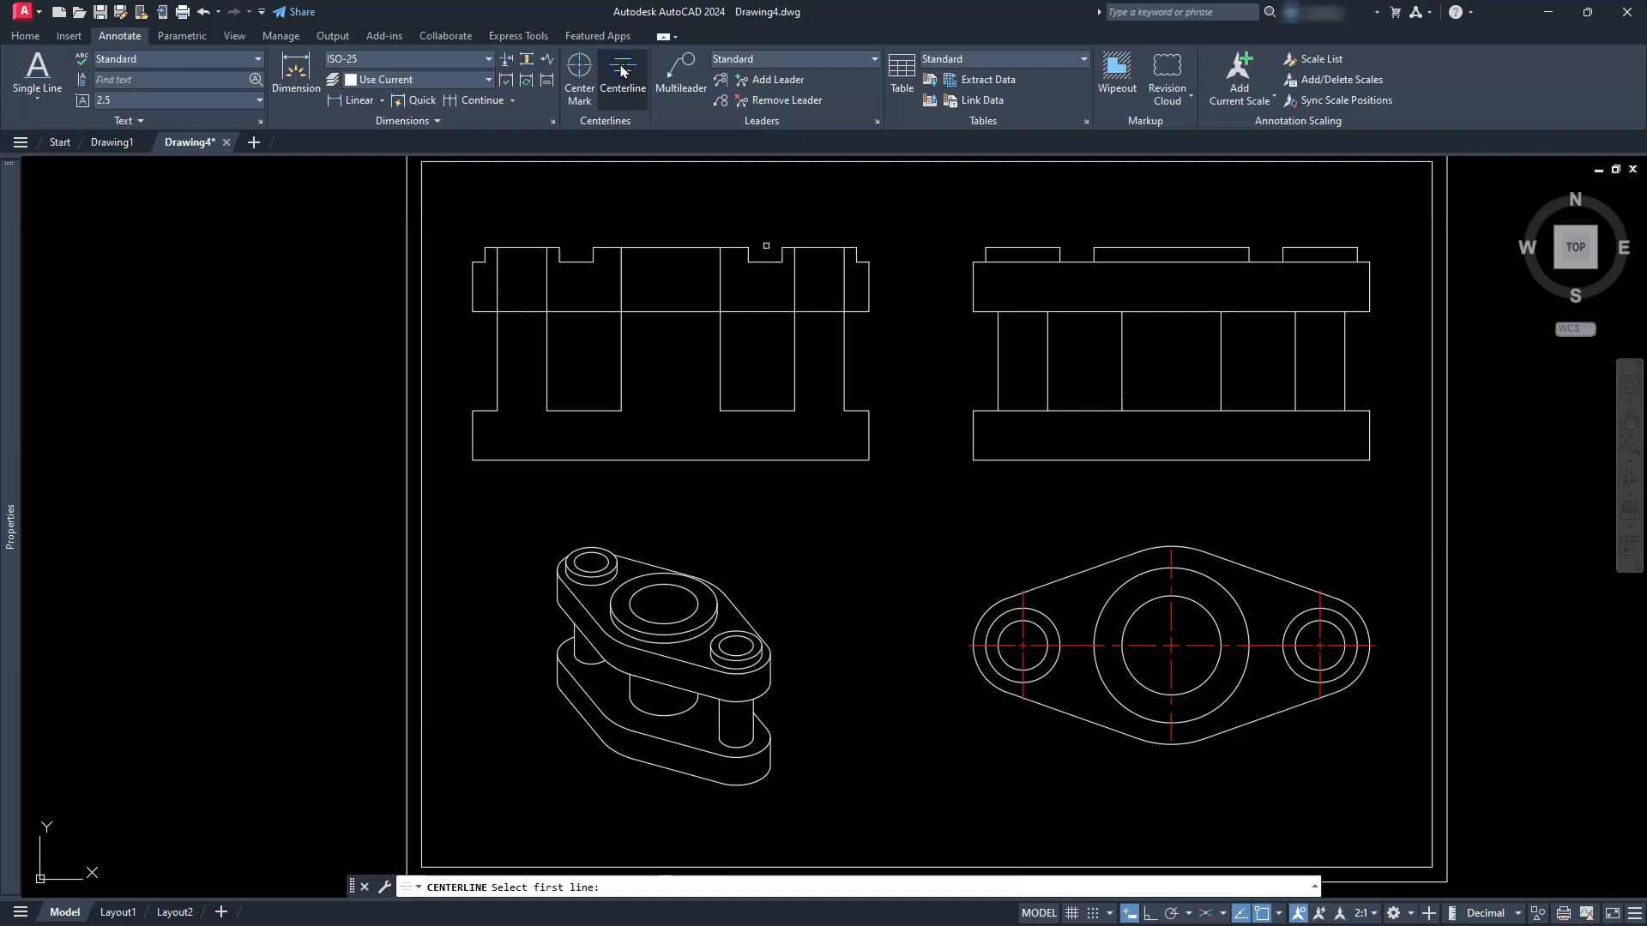
{"action": "left_click", "coordinate": [547, 373]}
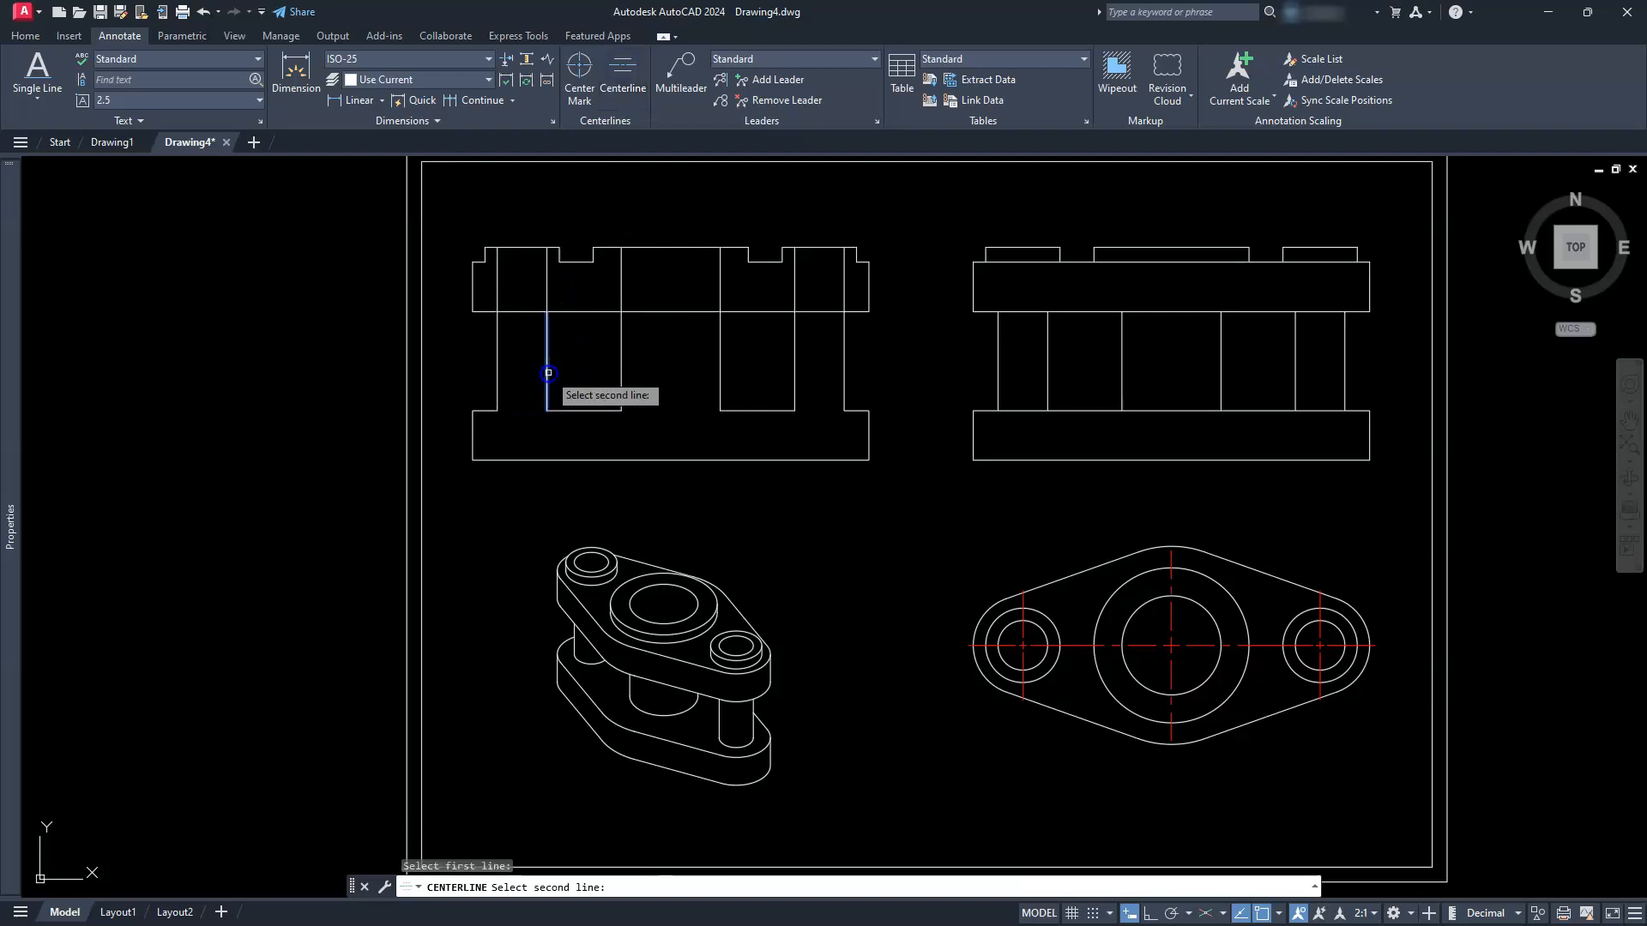
{"action": "left_click", "coordinate": [501, 372]}
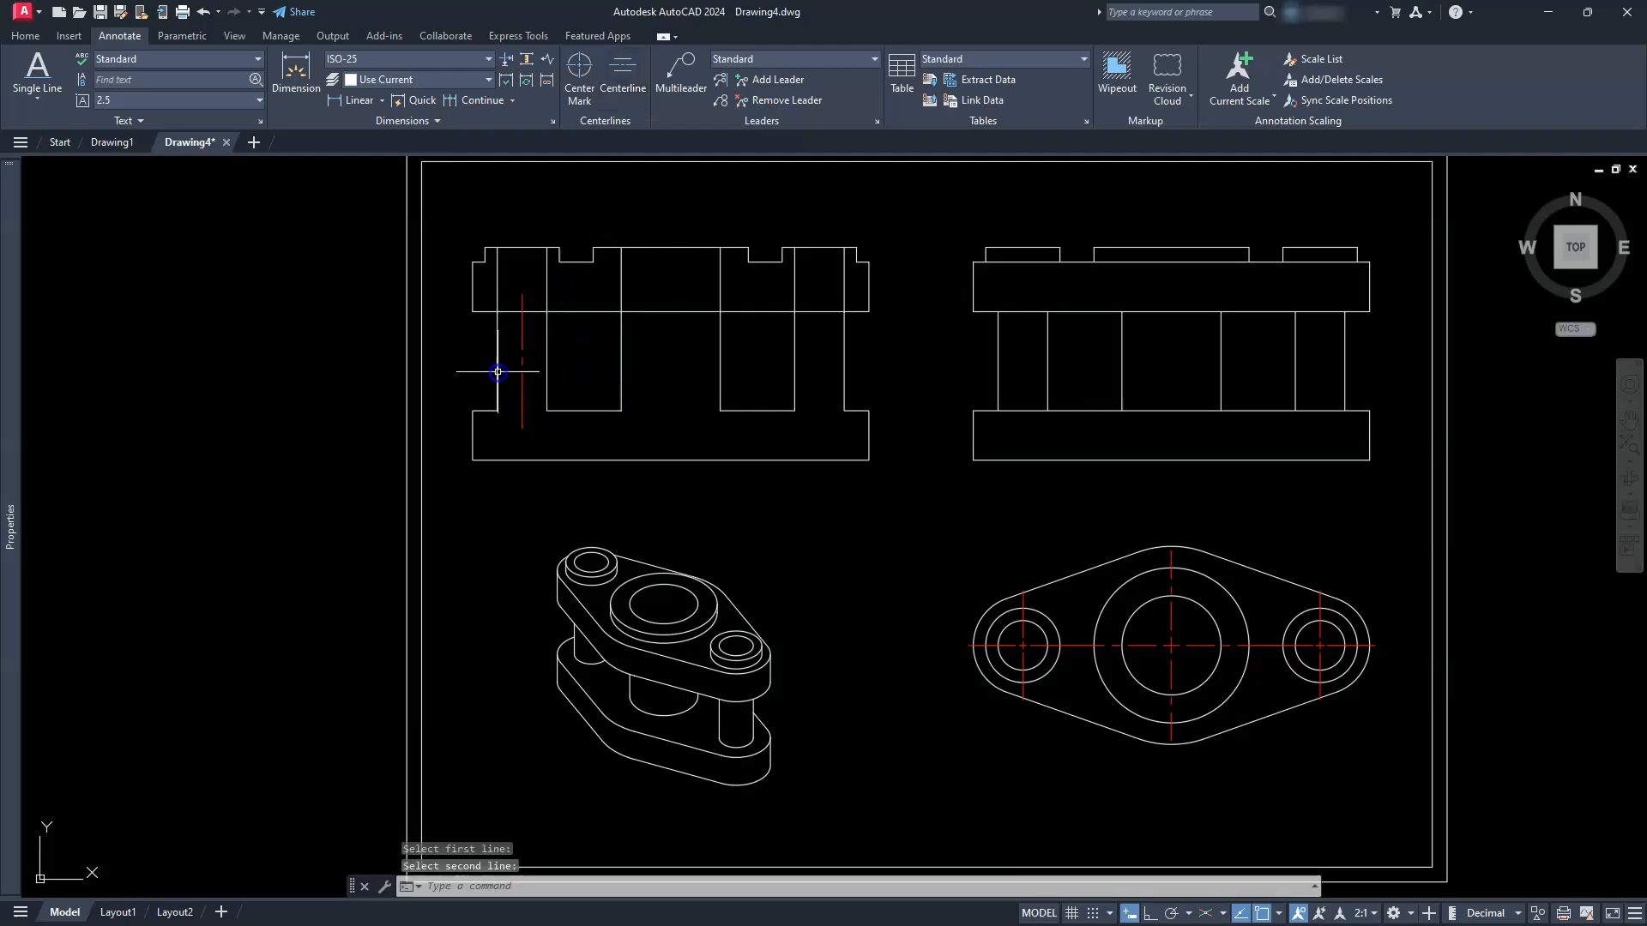
{"action": "key", "text": "Return"}
{"action": "left_click", "coordinate": [622, 358]}
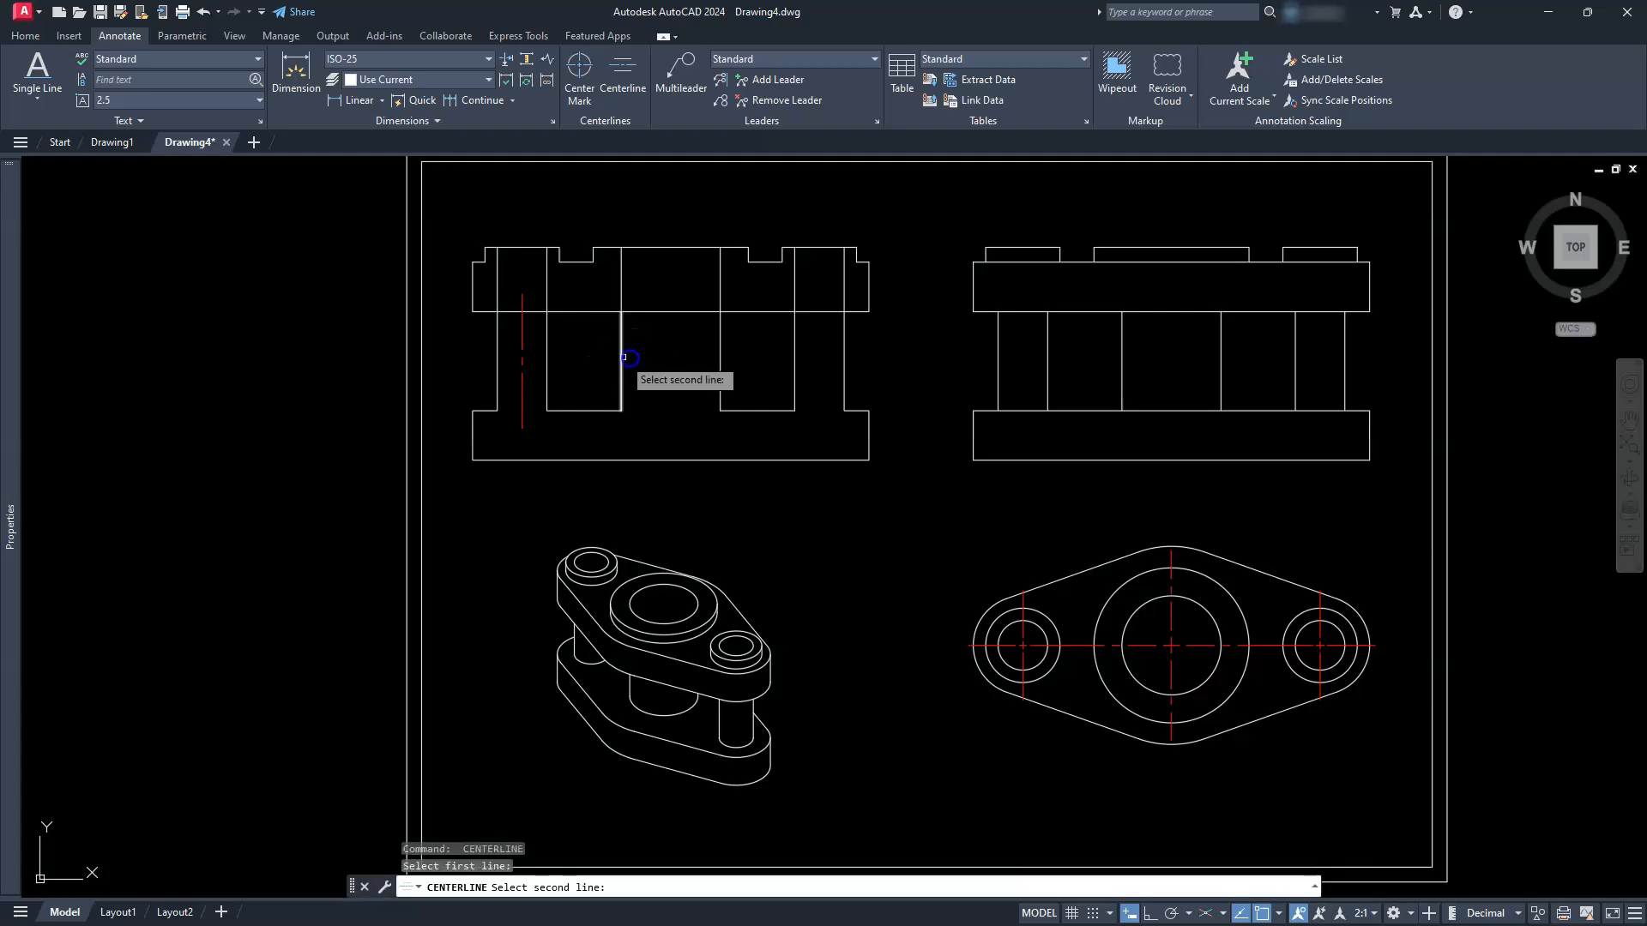
{"action": "left_click", "coordinate": [720, 360]}
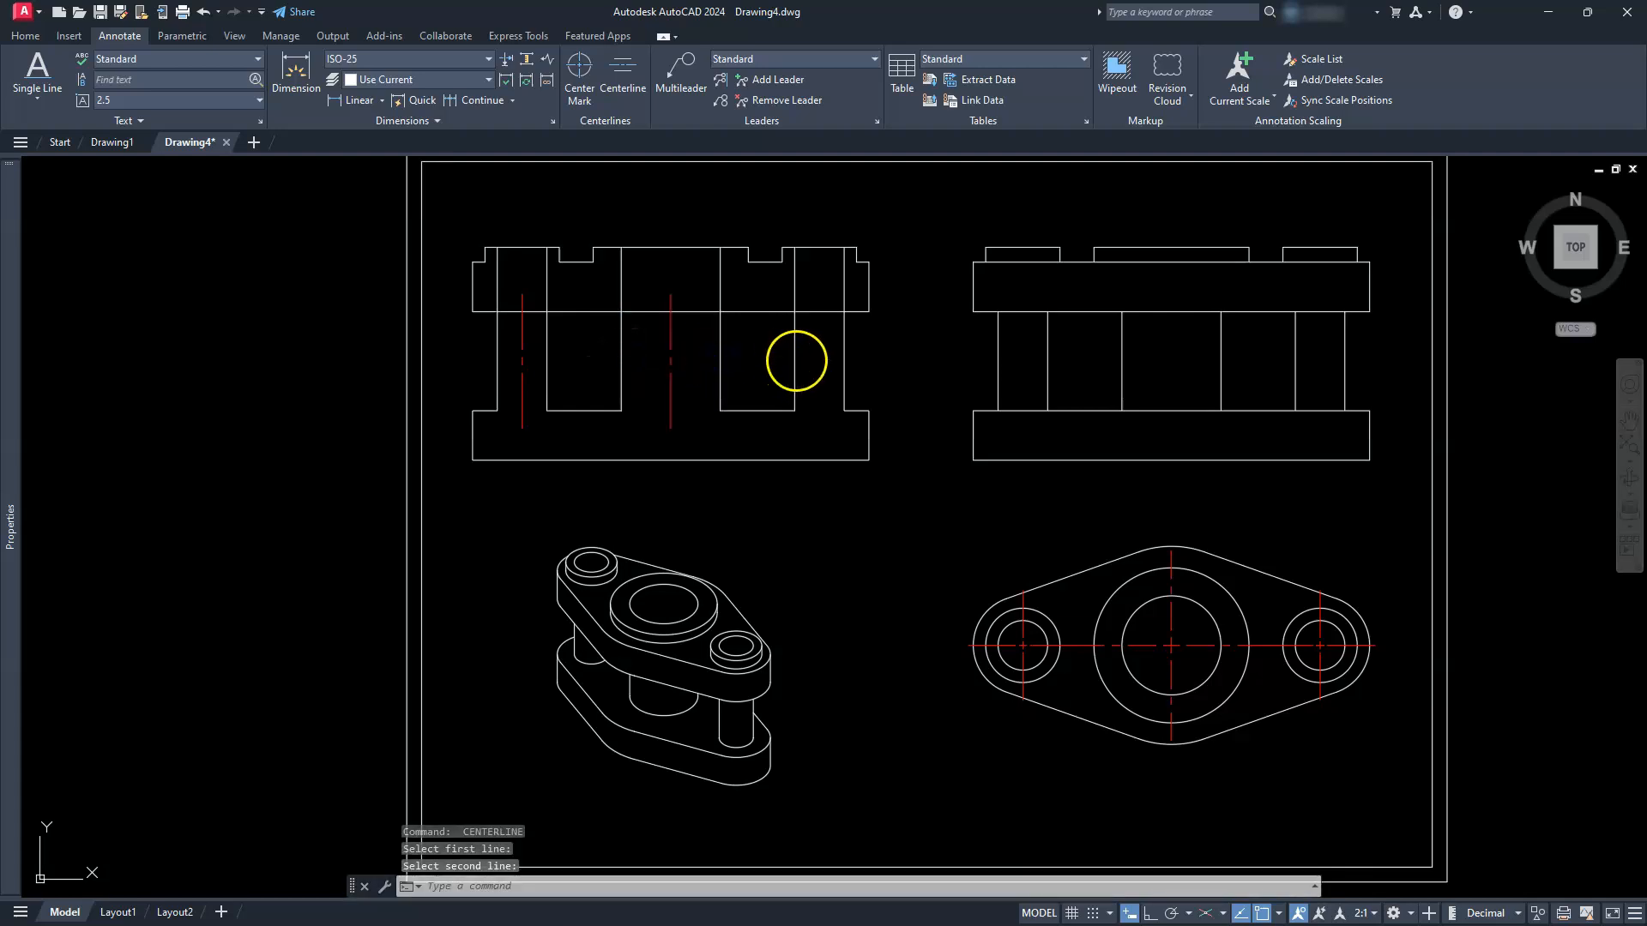
{"action": "key", "text": "Return"}
{"action": "left_click", "coordinate": [796, 360]}
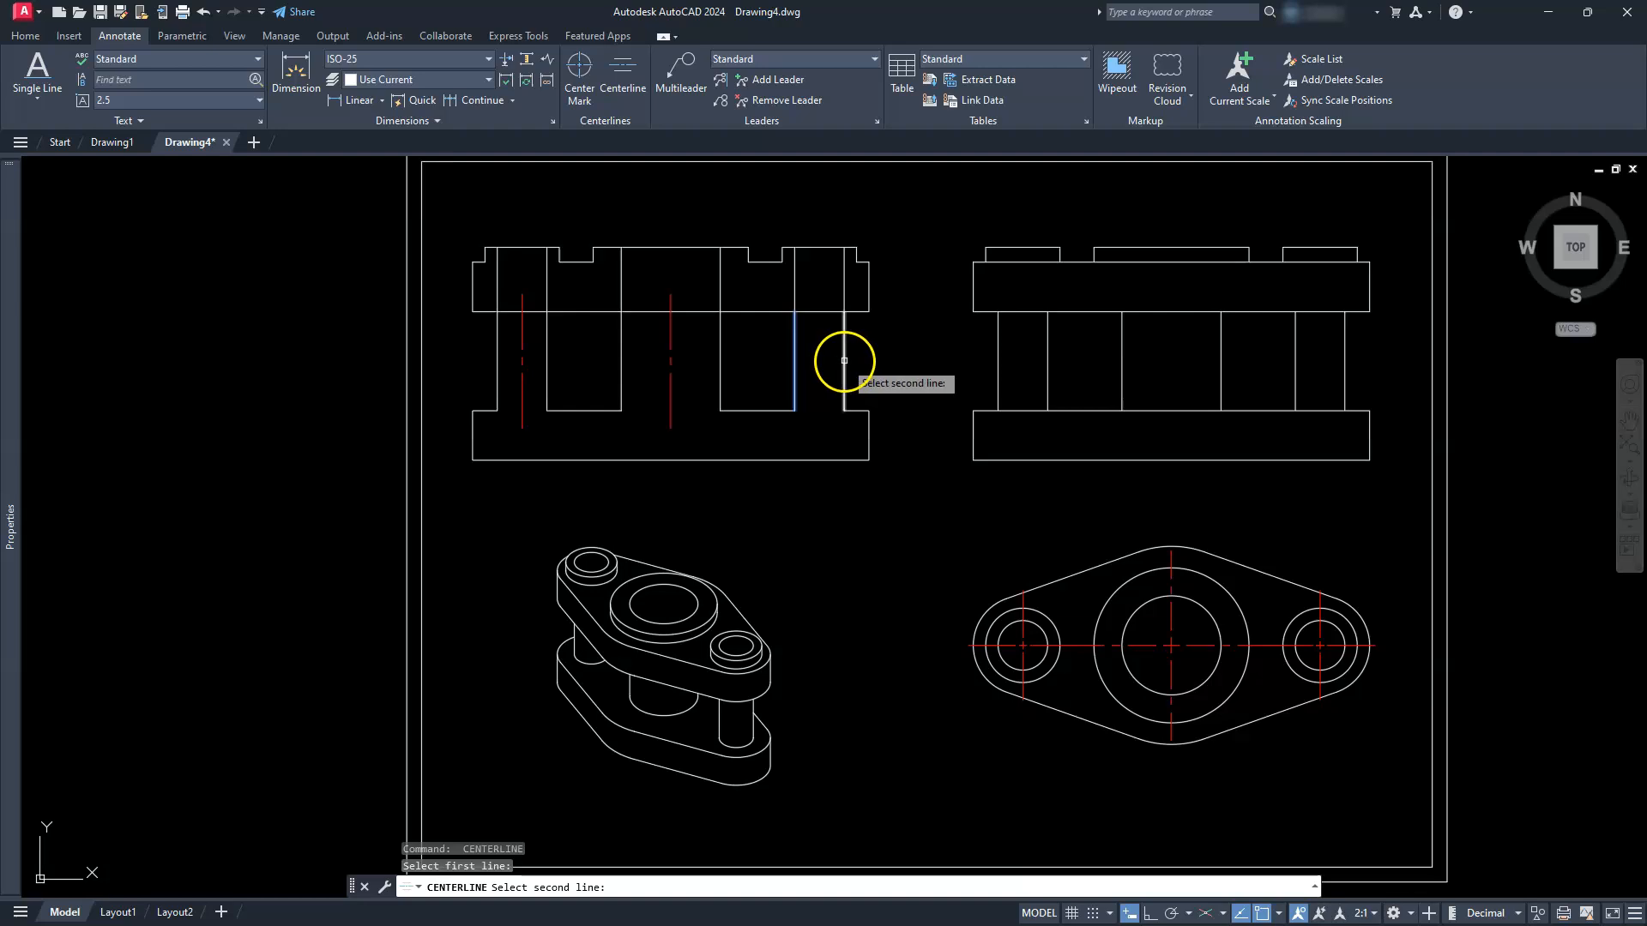
{"action": "left_click", "coordinate": [845, 361]}
{"action": "key", "text": "Escape"}
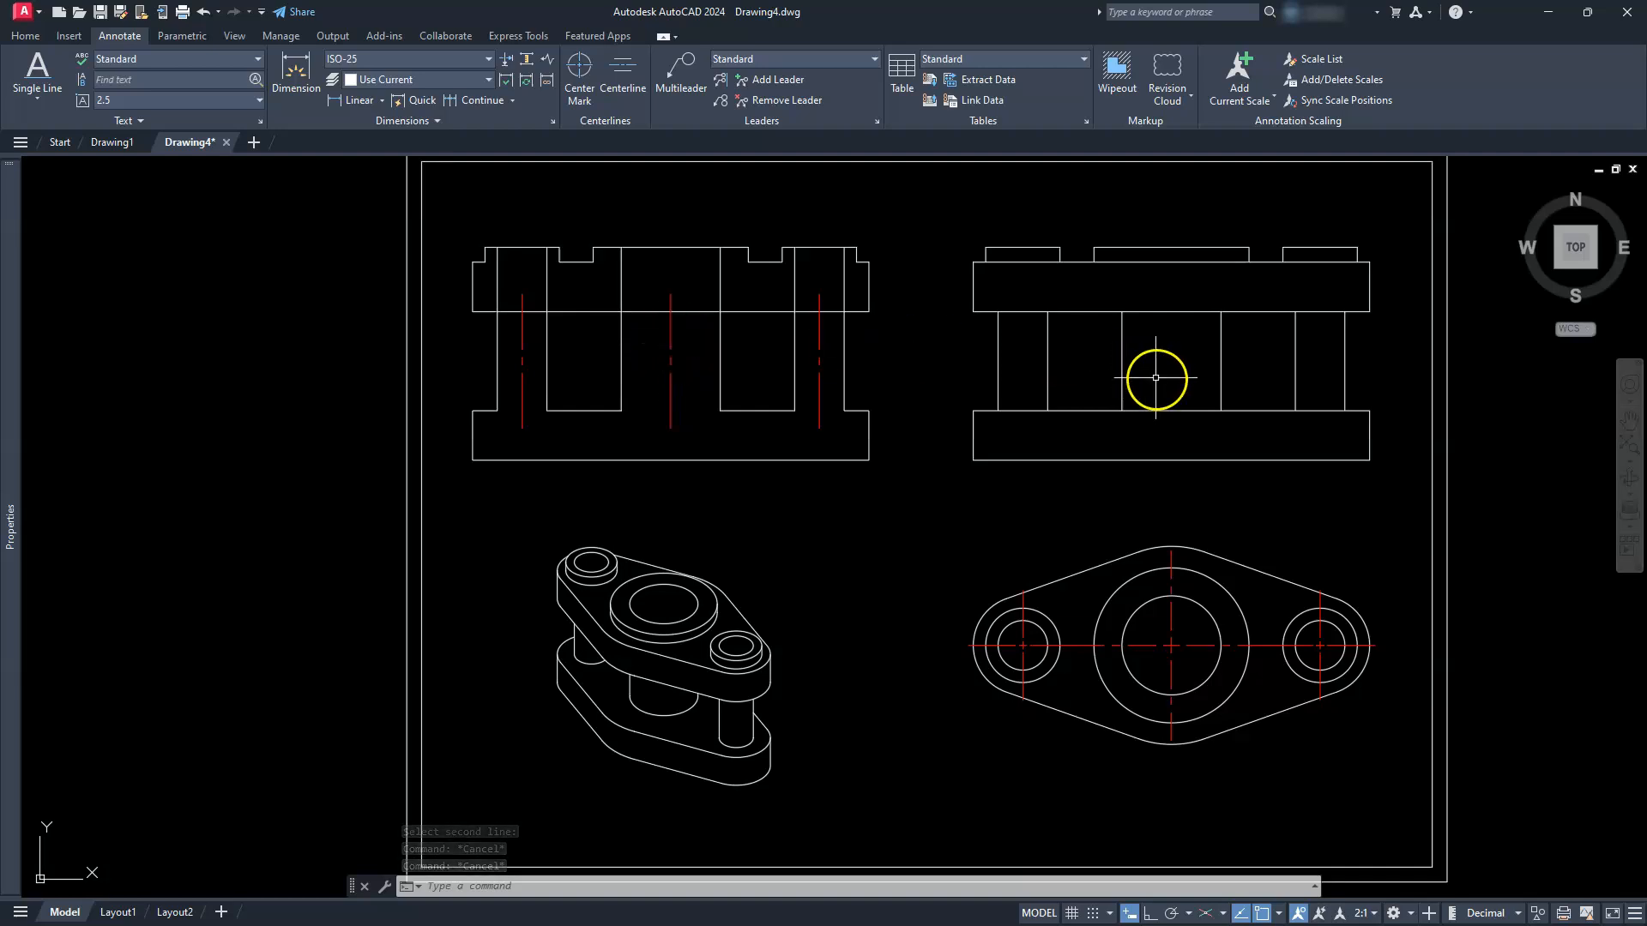
Add vertical centerlines to the left and middle posts in the upper-right view.
{"action": "left_click", "coordinate": [606, 67]}
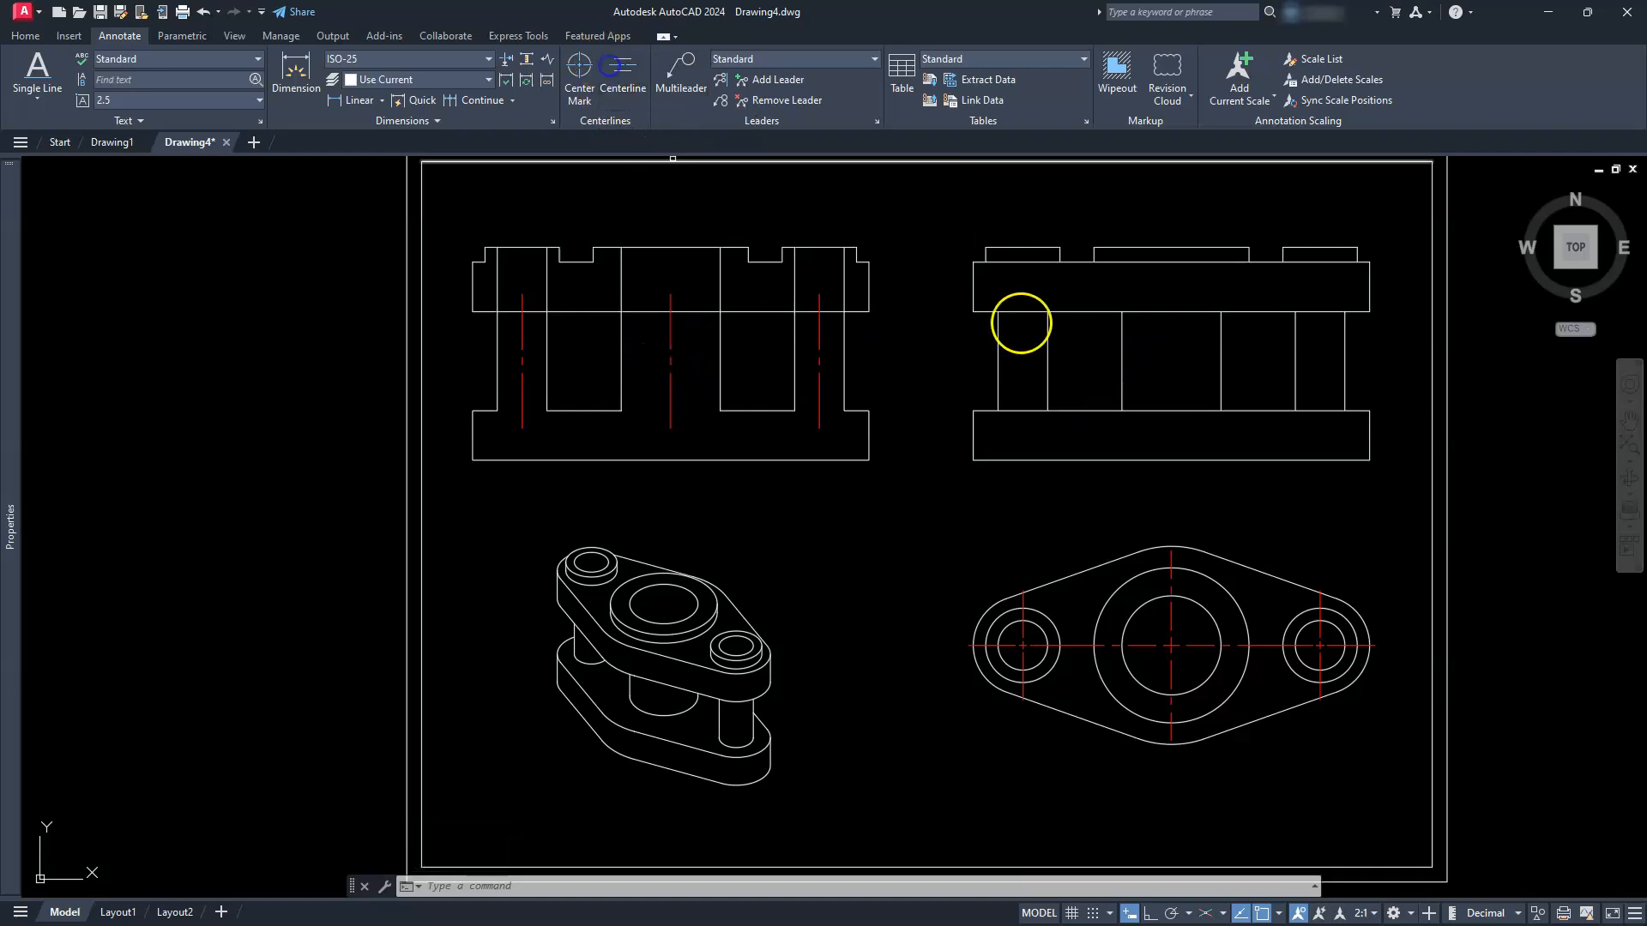
{"action": "left_click", "coordinate": [997, 370]}
{"action": "left_click", "coordinate": [1046, 383]}
{"action": "key", "text": "Return"}
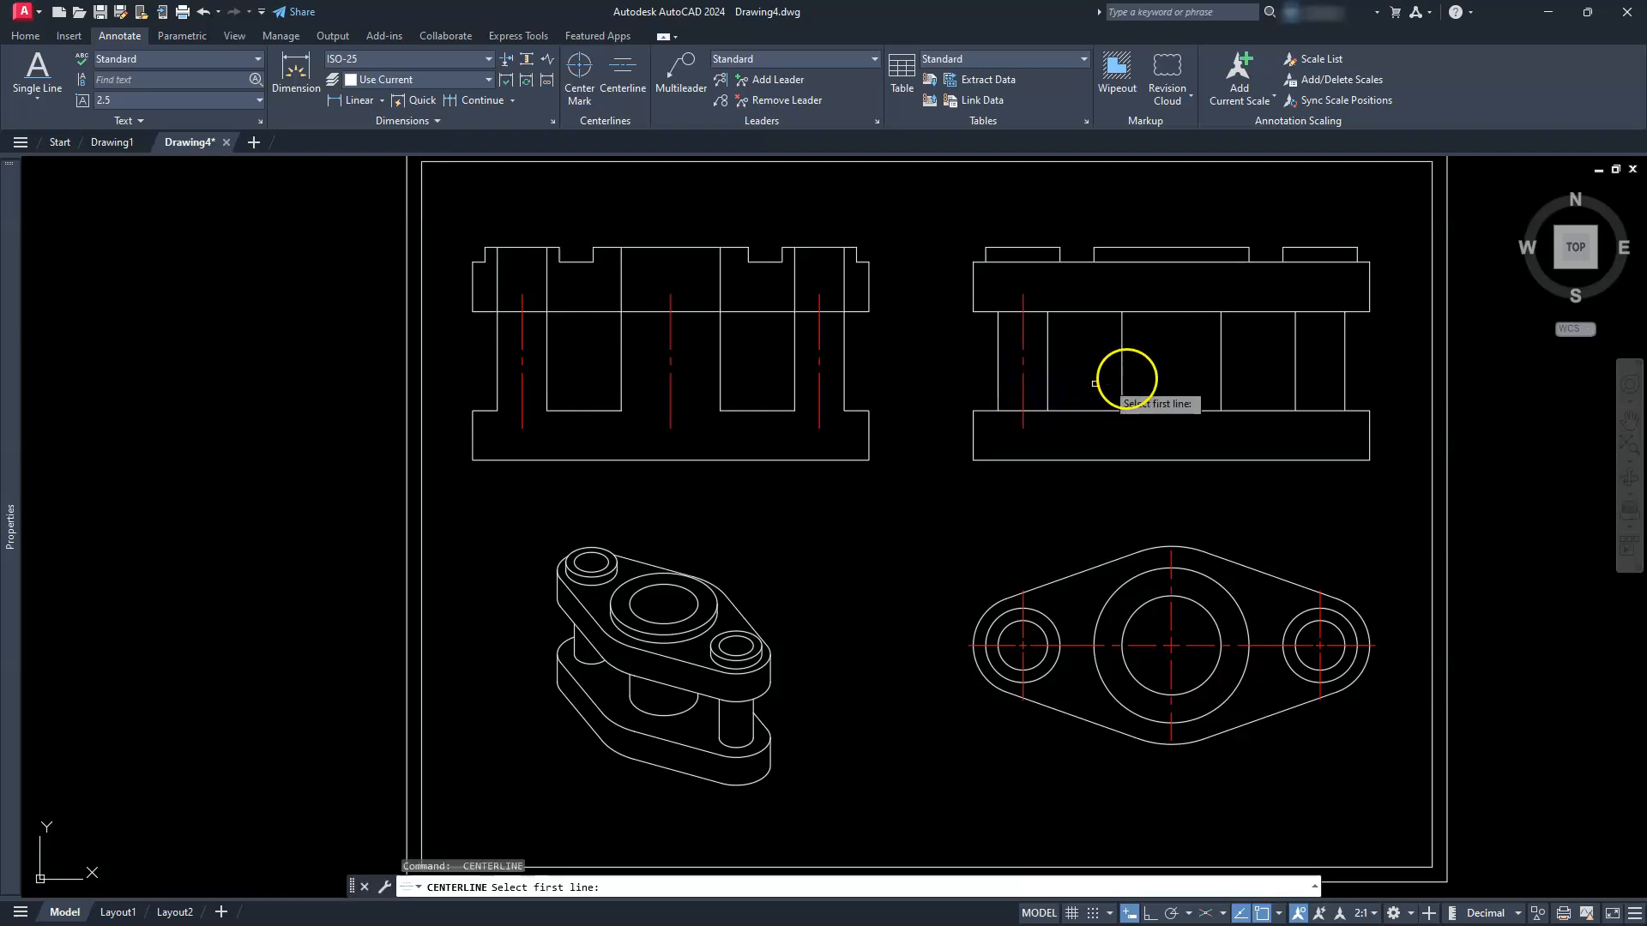
{"action": "left_click", "coordinate": [1119, 373]}
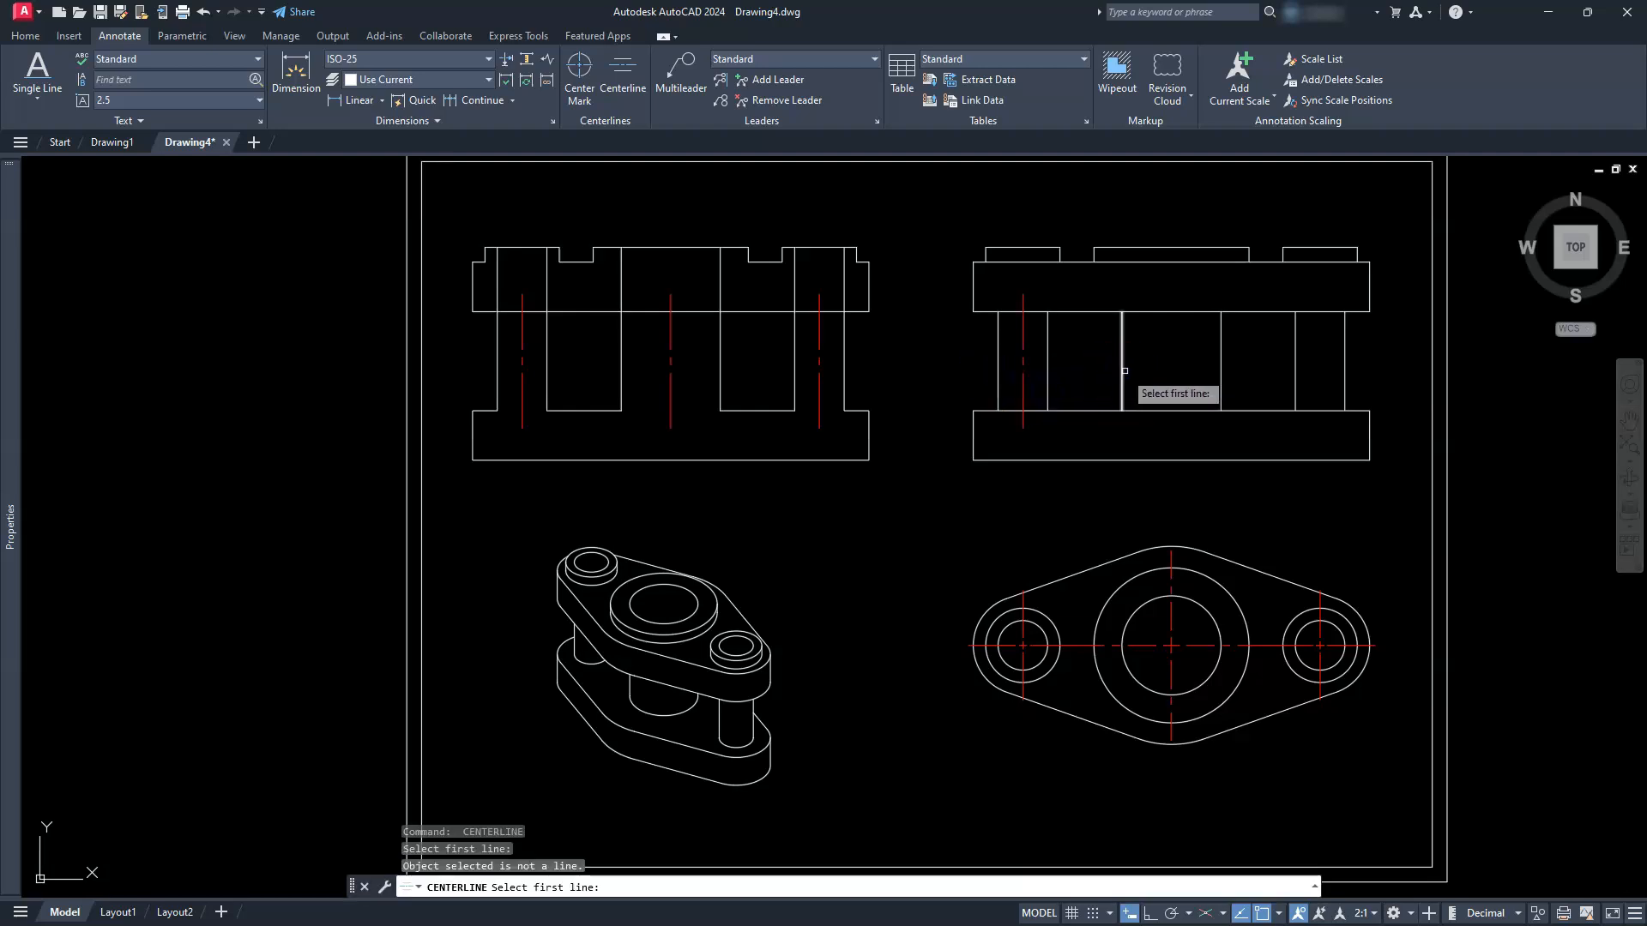
{"action": "left_click", "coordinate": [1124, 370]}
{"action": "left_click", "coordinate": [1218, 369]}
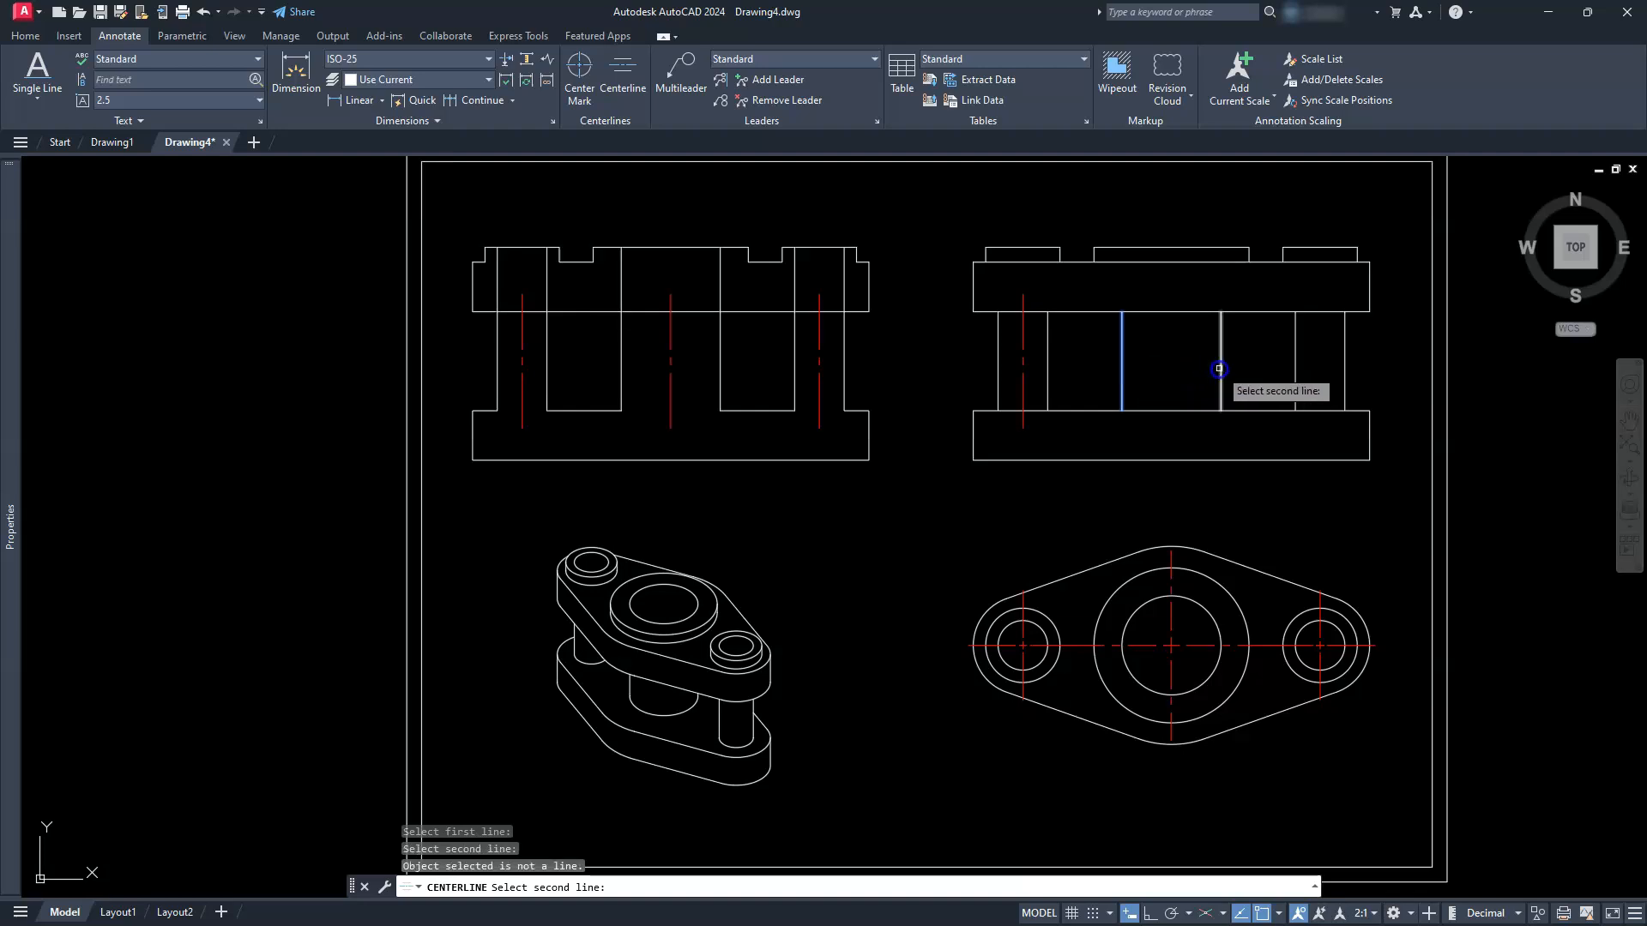
Add a vertical centerline to the right post in the upper-right view.
{"action": "right_click", "coordinate": [1279, 367]}
{"action": "left_click", "coordinate": [1296, 366]}
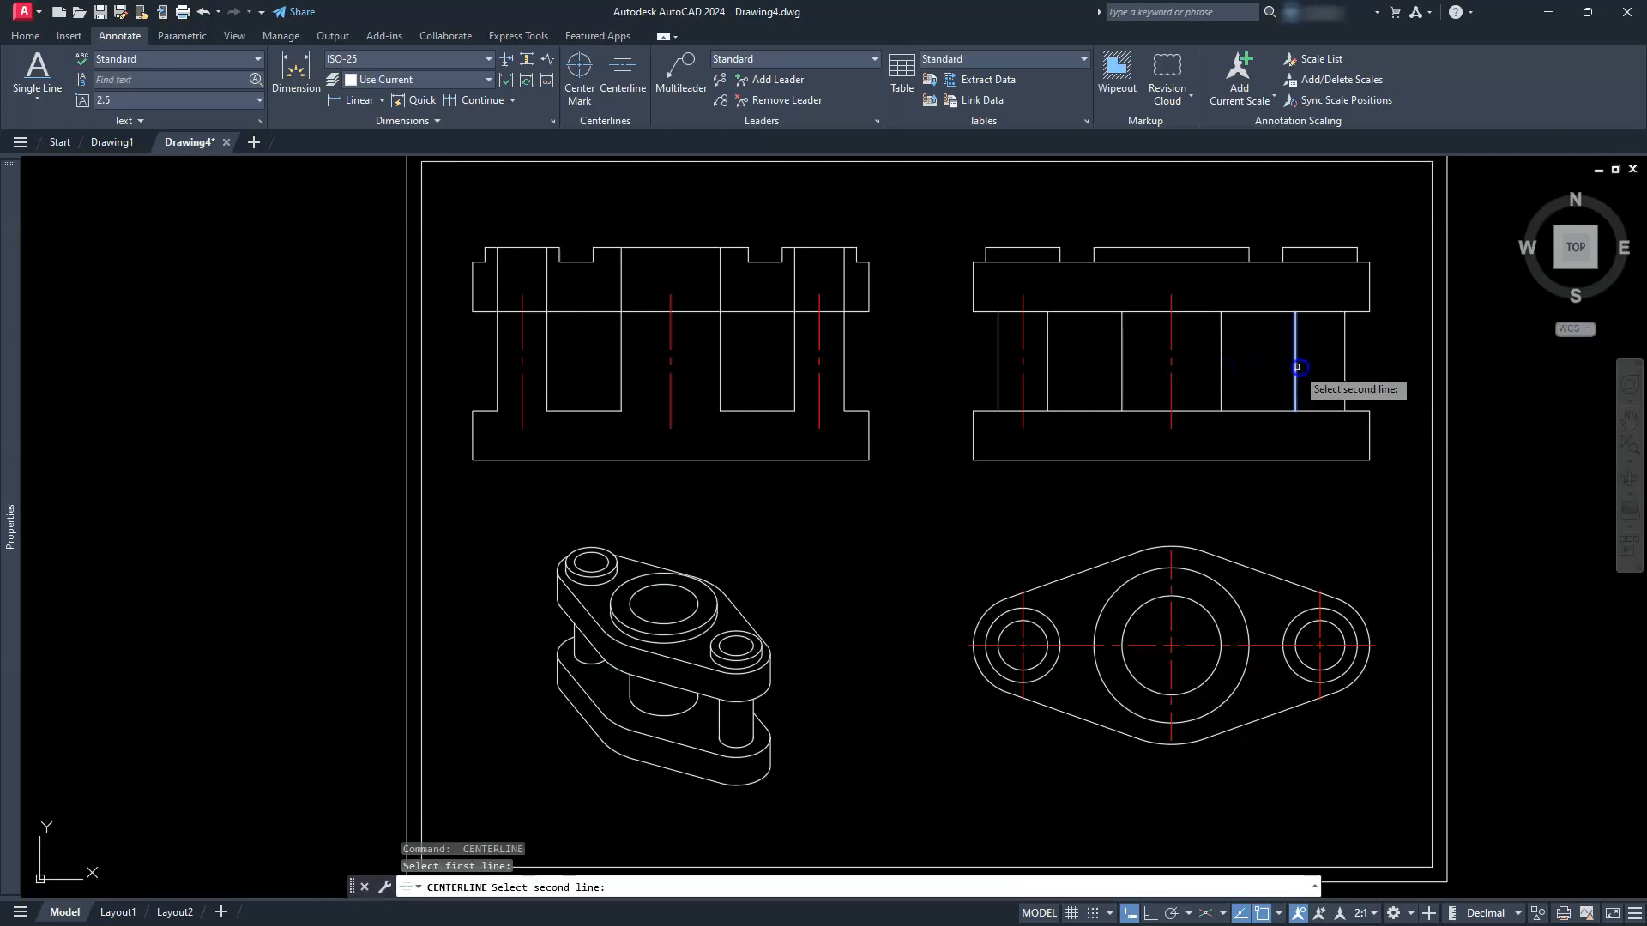
{"action": "left_click", "coordinate": [1342, 367]}
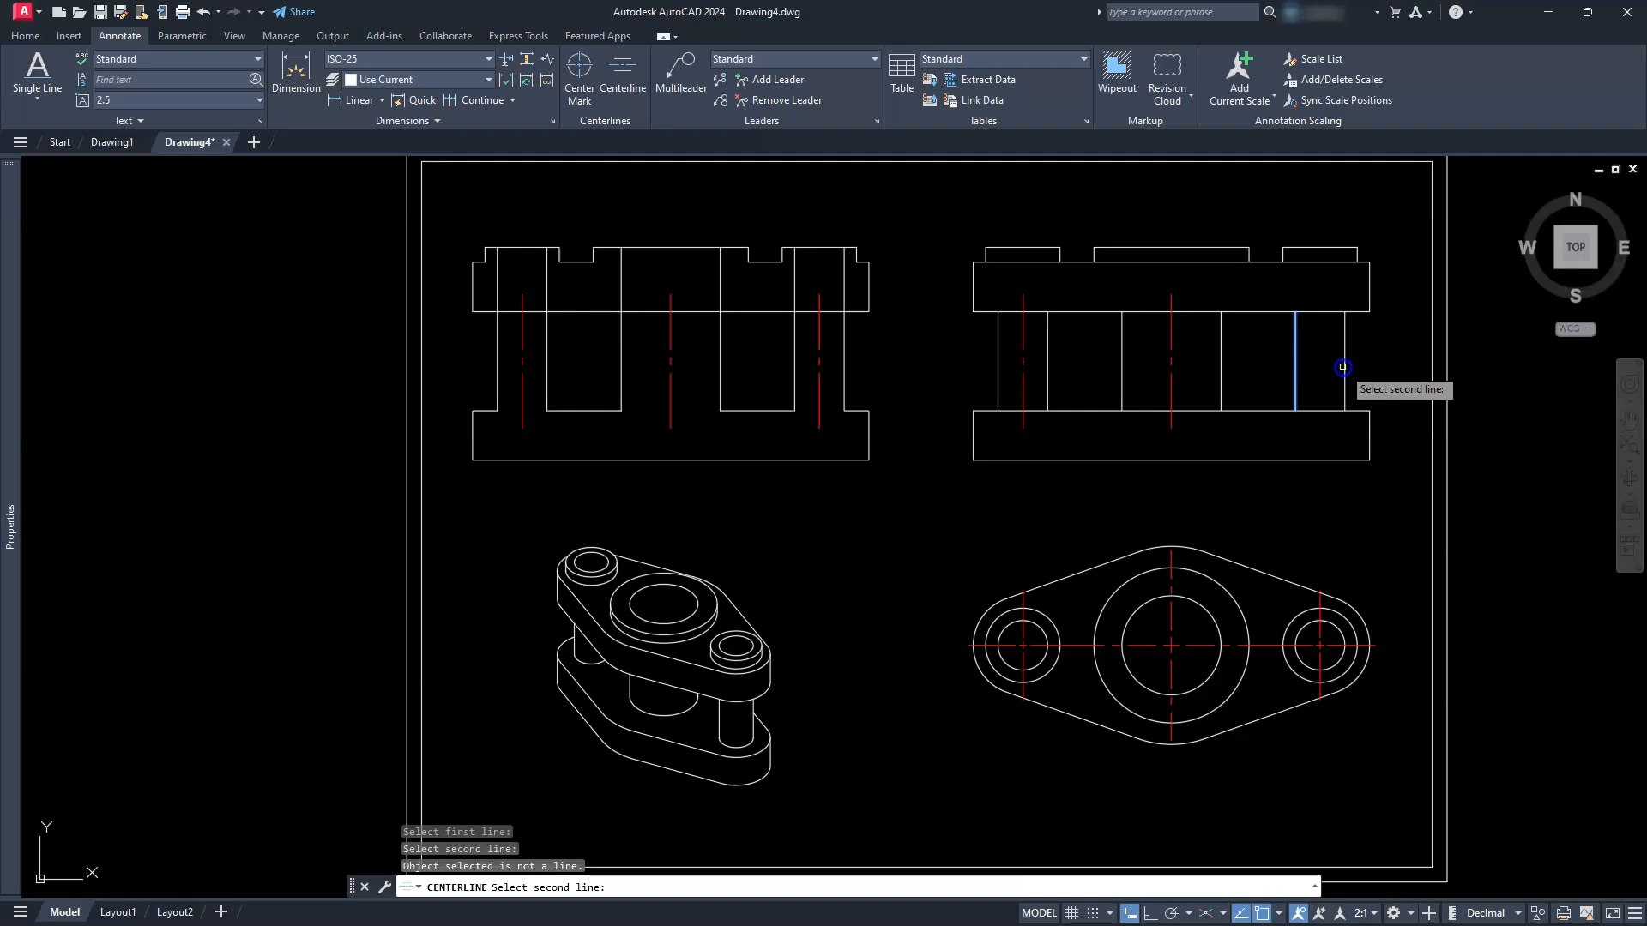
{"action": "left_click", "coordinate": [1344, 367]}
{"action": "key", "text": "Escape"}
{"action": "key", "text": "Escape"}
{"action": "key", "text": "Escape"}
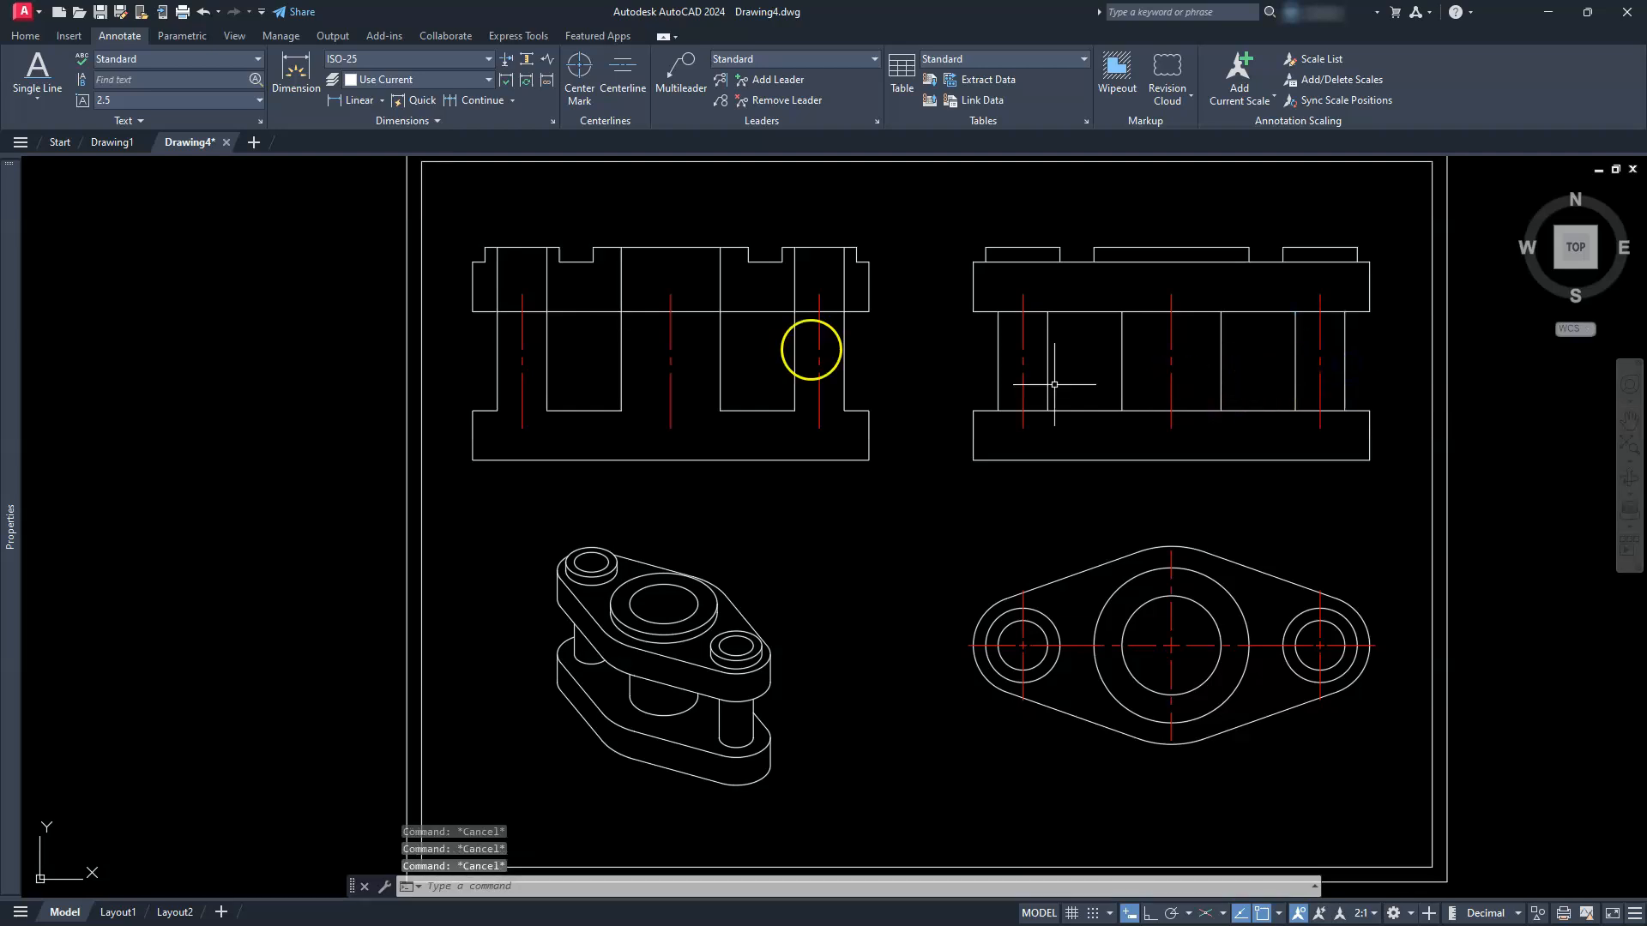
Hatch the lower part with its three posts in the upper-left view using the ANSI31 pattern.
{"action": "left_click", "coordinate": [23, 36]}
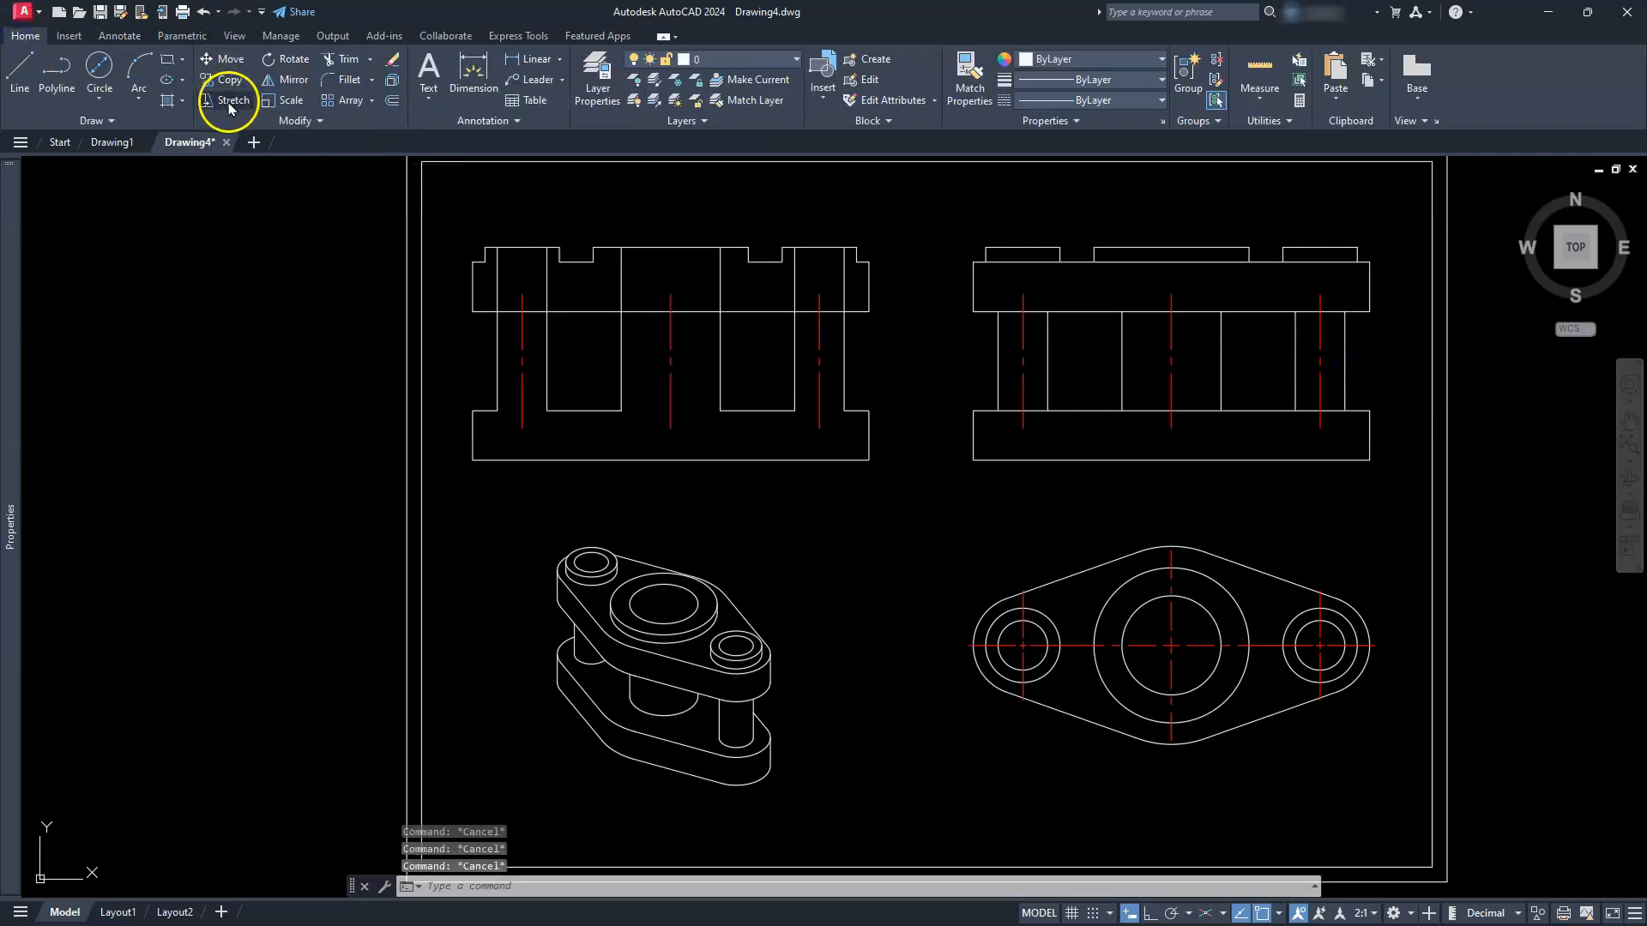
{"action": "left_click", "coordinate": [166, 102]}
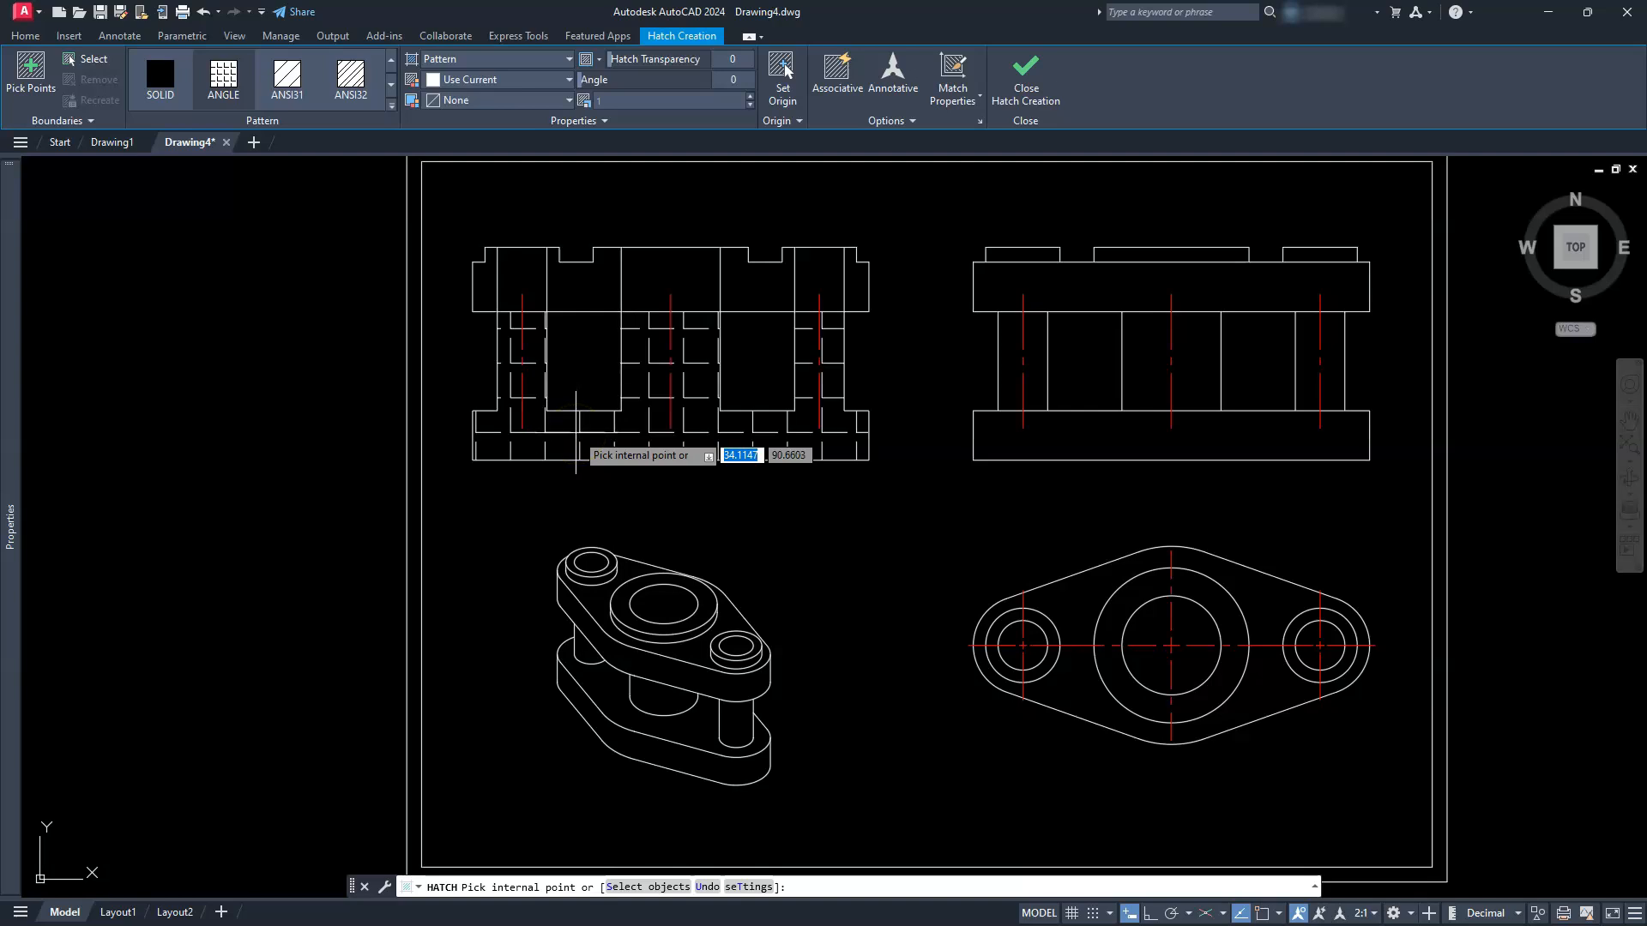
{"action": "left_click", "coordinate": [575, 433]}
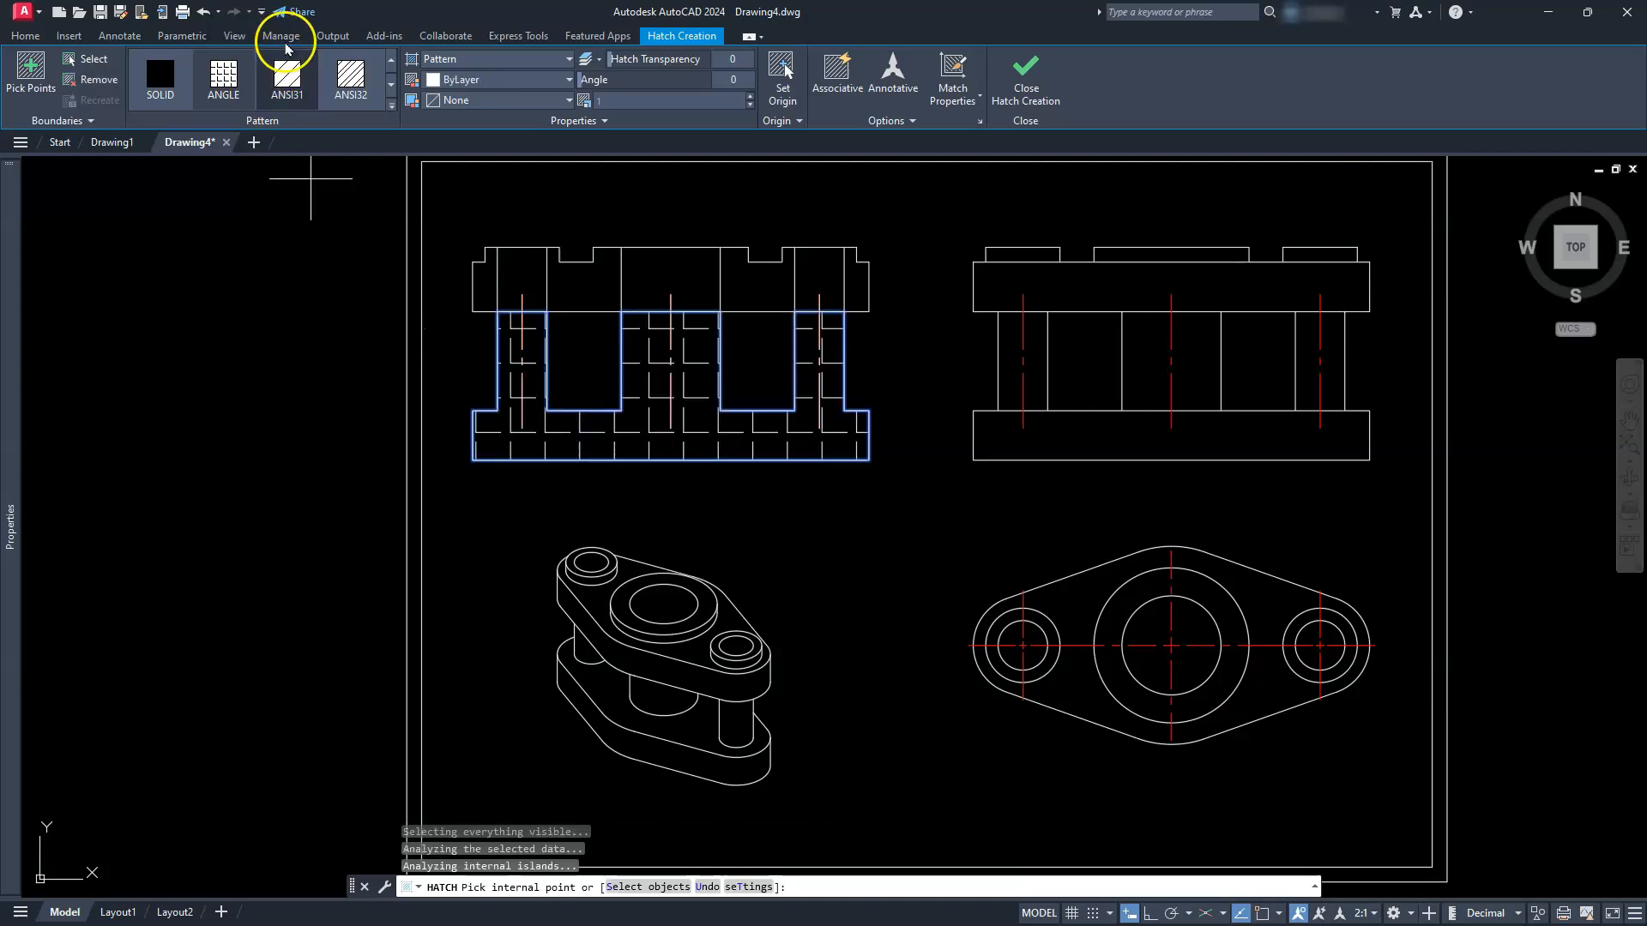
{"action": "left_click", "coordinate": [287, 72]}
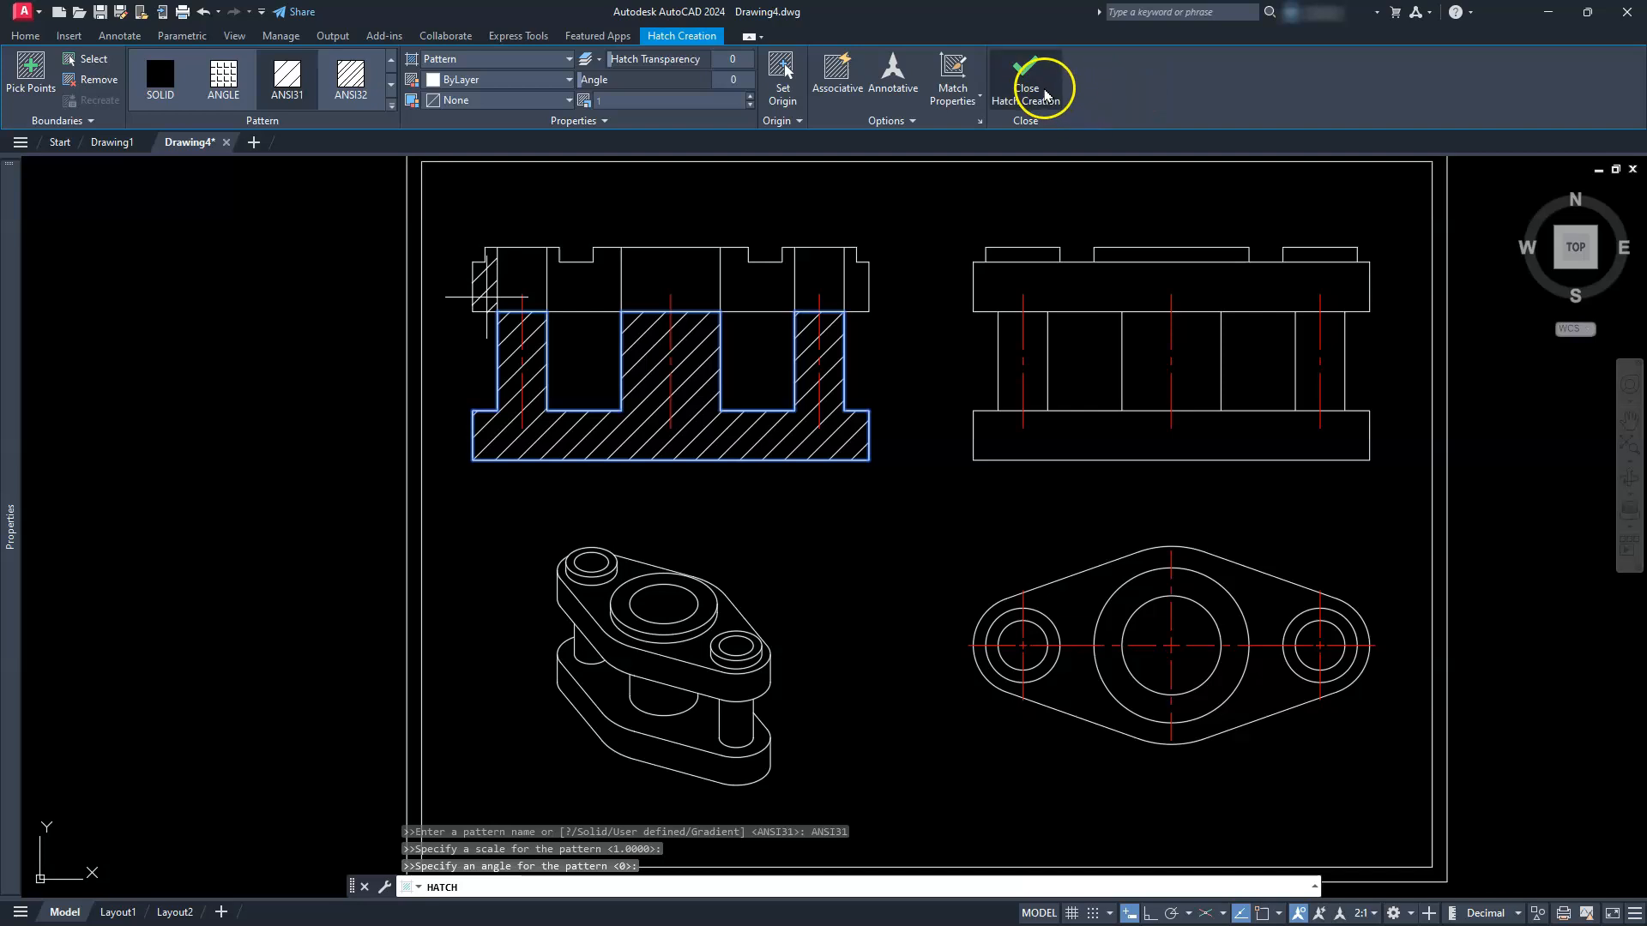
{"action": "left_click", "coordinate": [1041, 91]}
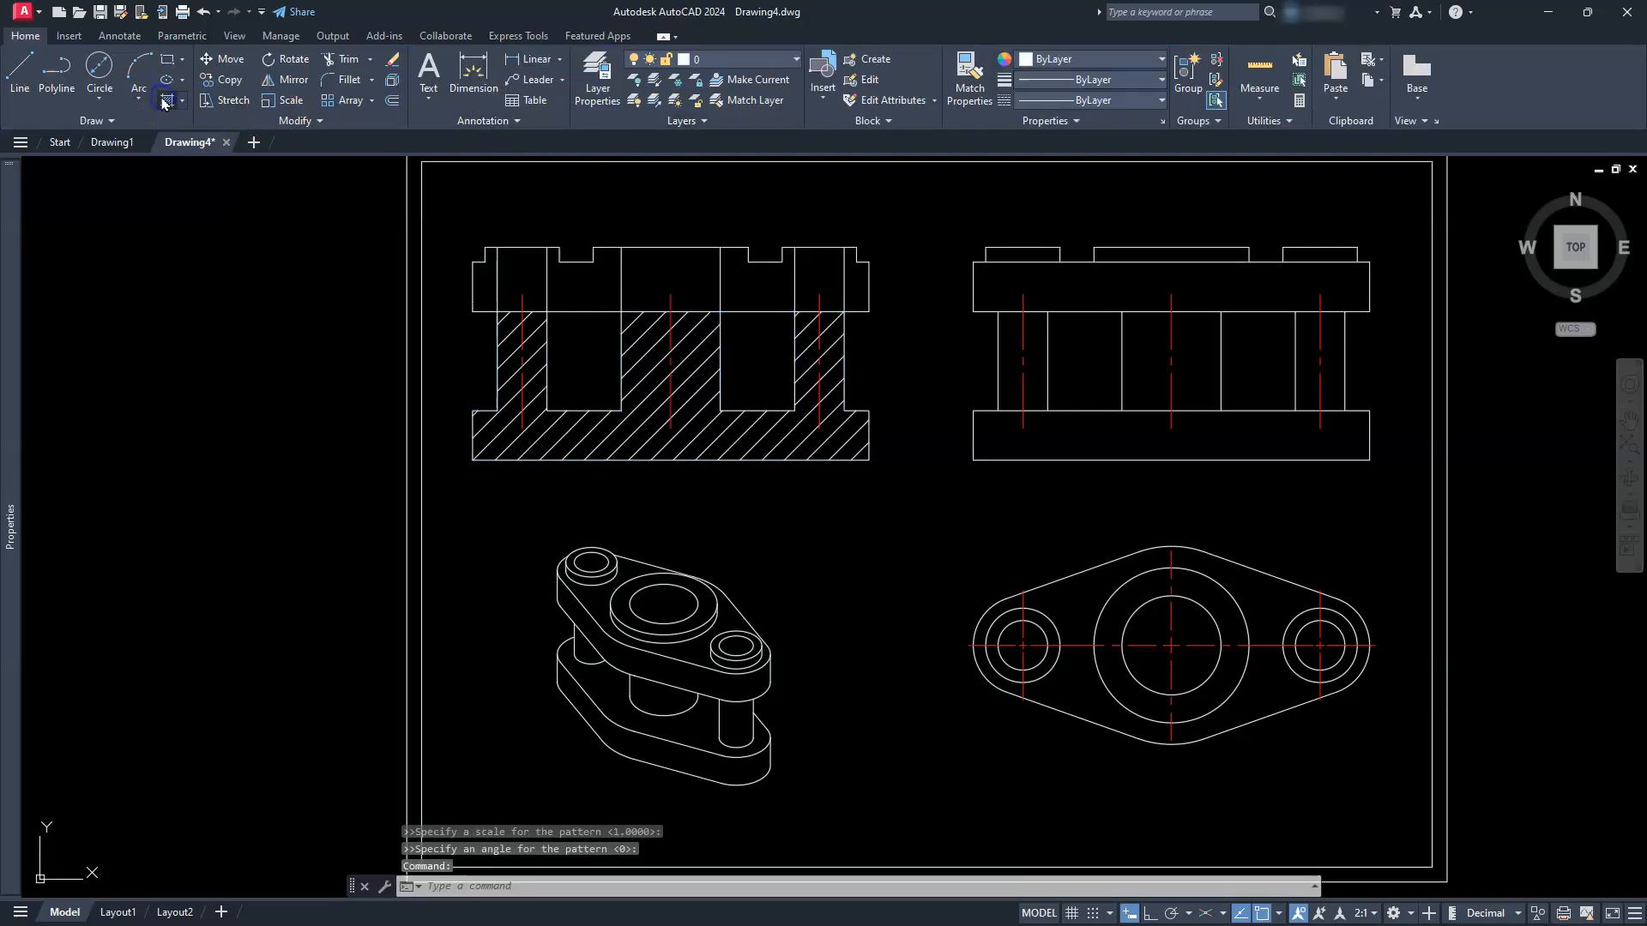
Hatch the four cut areas of the upper plate in the upper-left view with the hatch angle set to 90.
{"action": "key", "text": "space"}
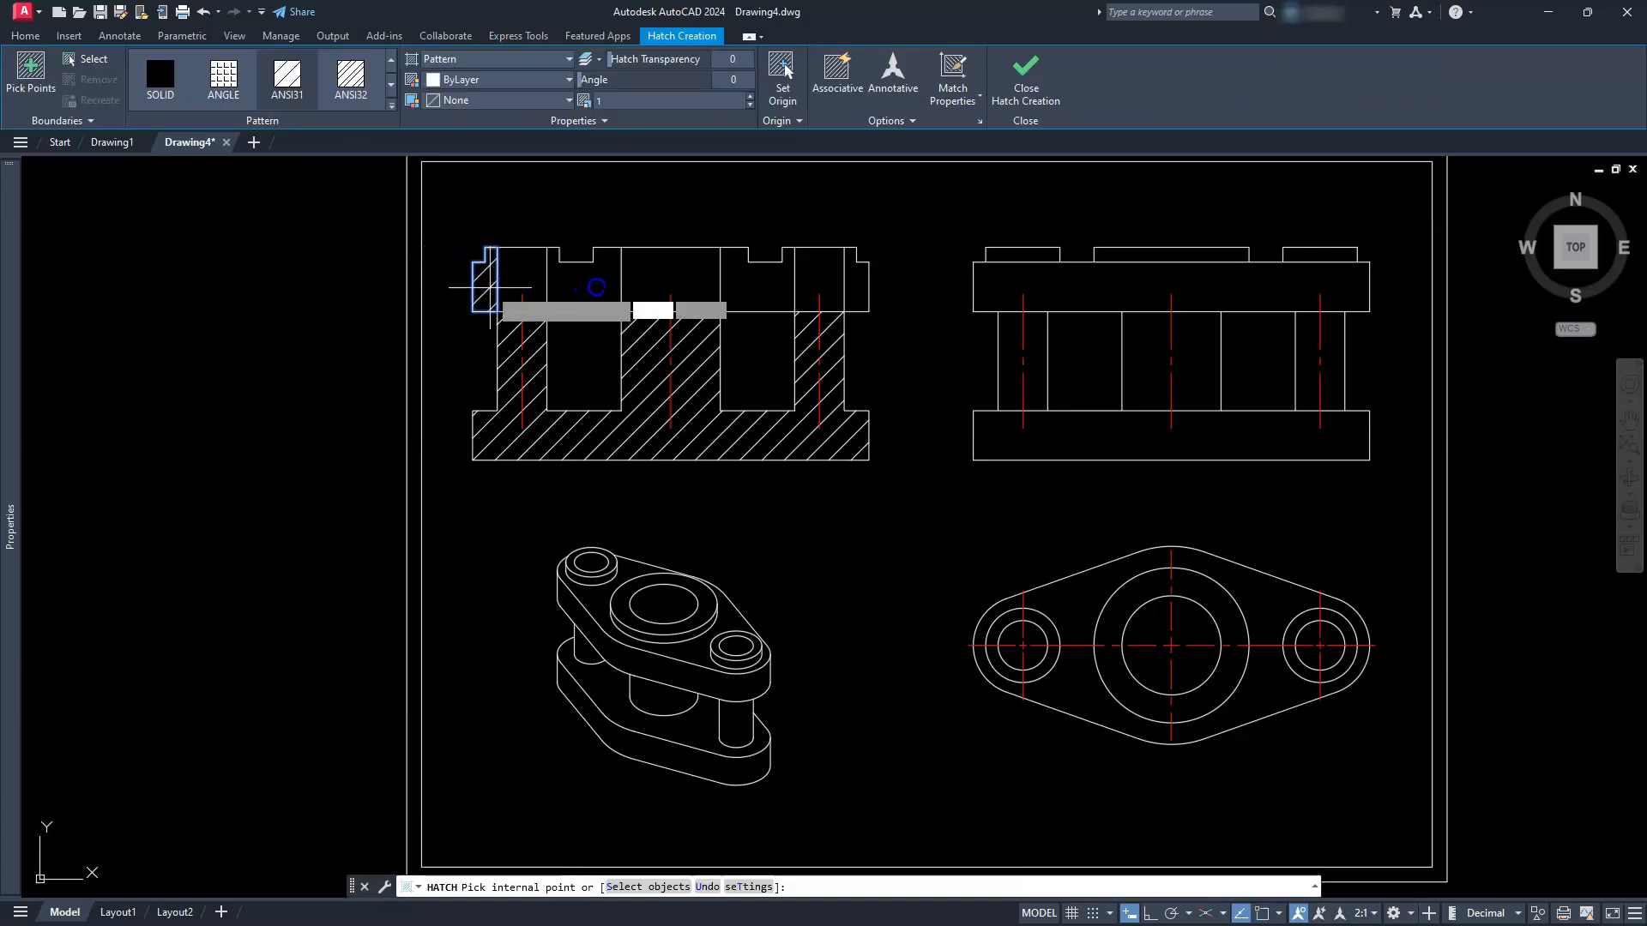
{"action": "left_click", "coordinate": [489, 288]}
{"action": "left_click", "coordinate": [598, 288]}
{"action": "left_click", "coordinate": [754, 281]}
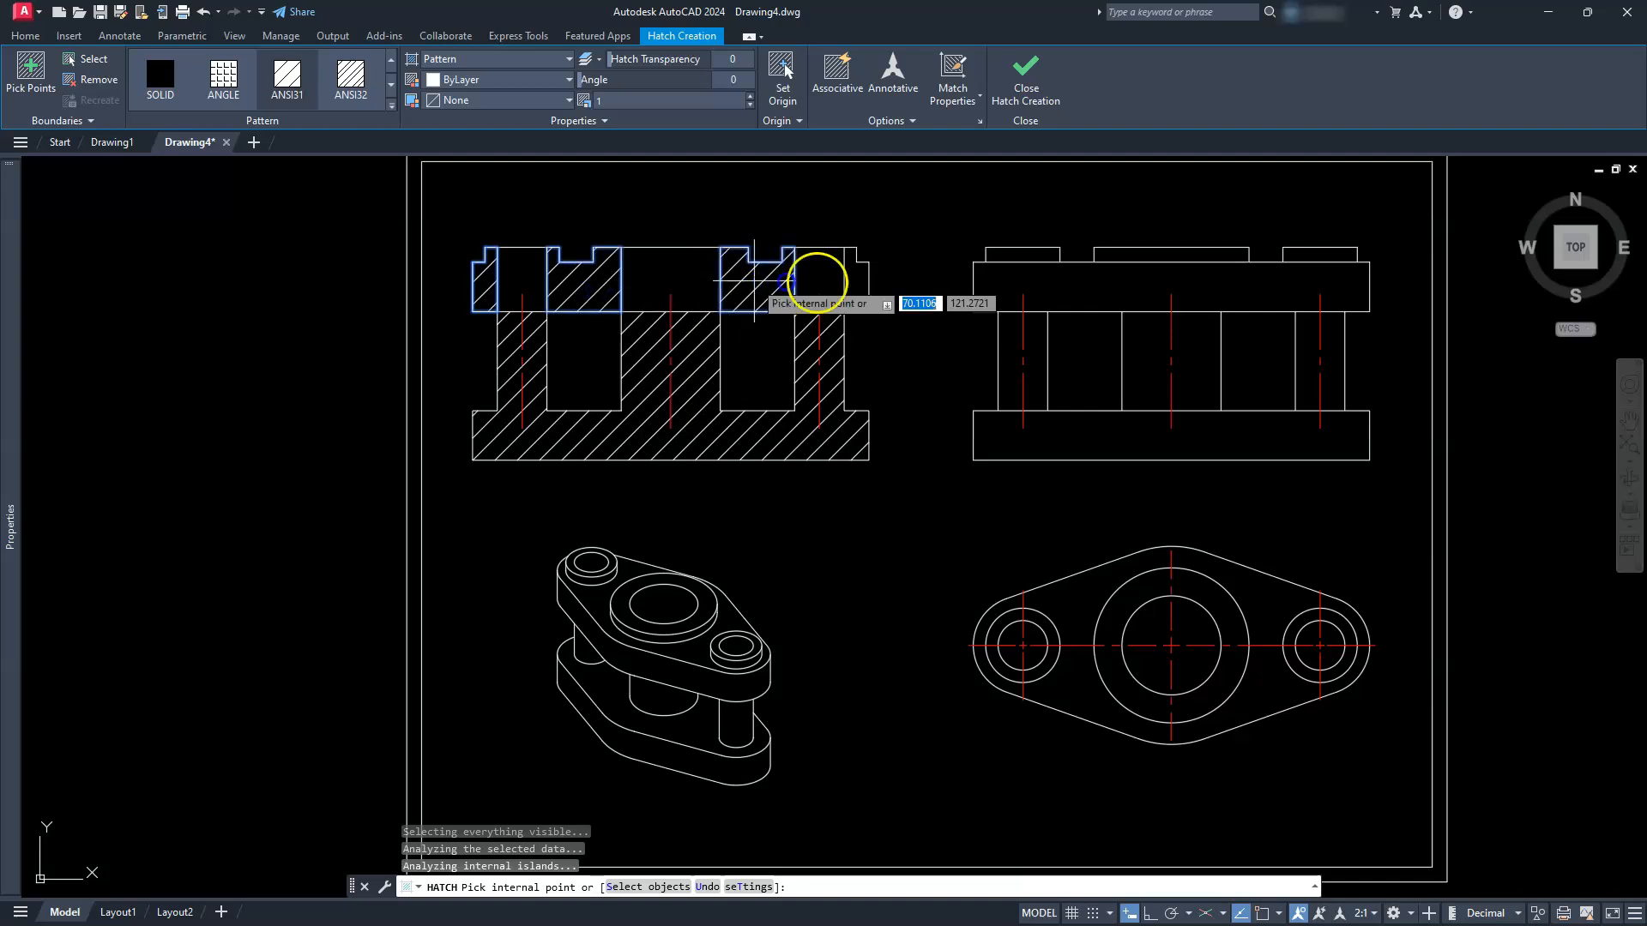
{"action": "left_click", "coordinate": [857, 287]}
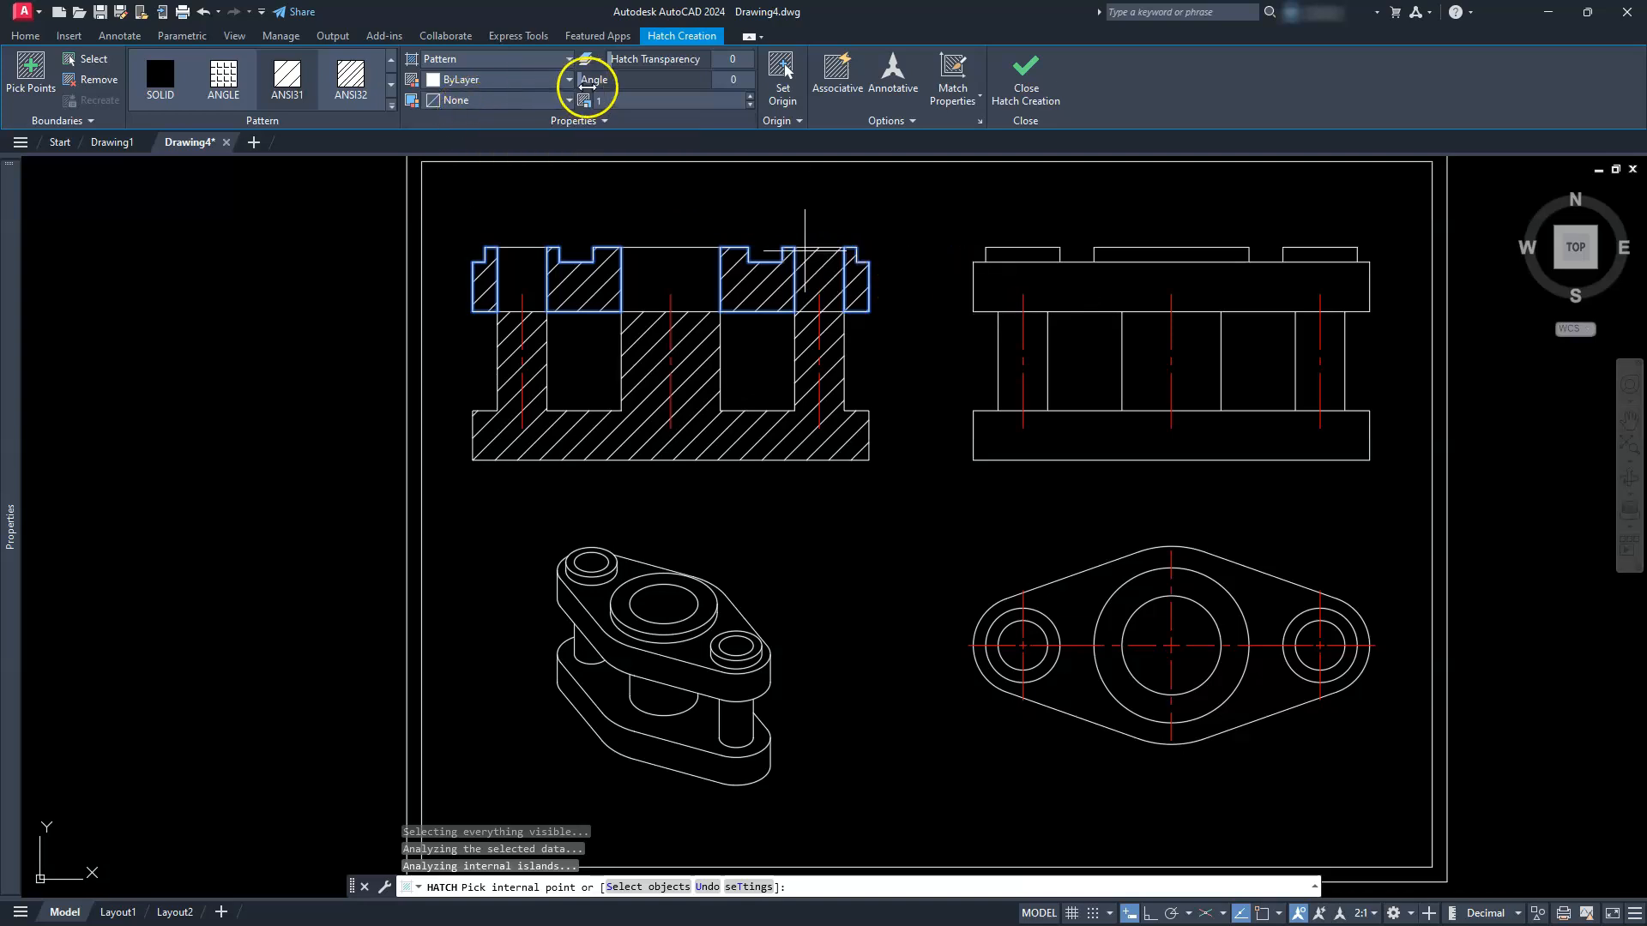
{"action": "left_click_drag", "start_coordinate": [591, 80], "coordinate": [639, 83]}
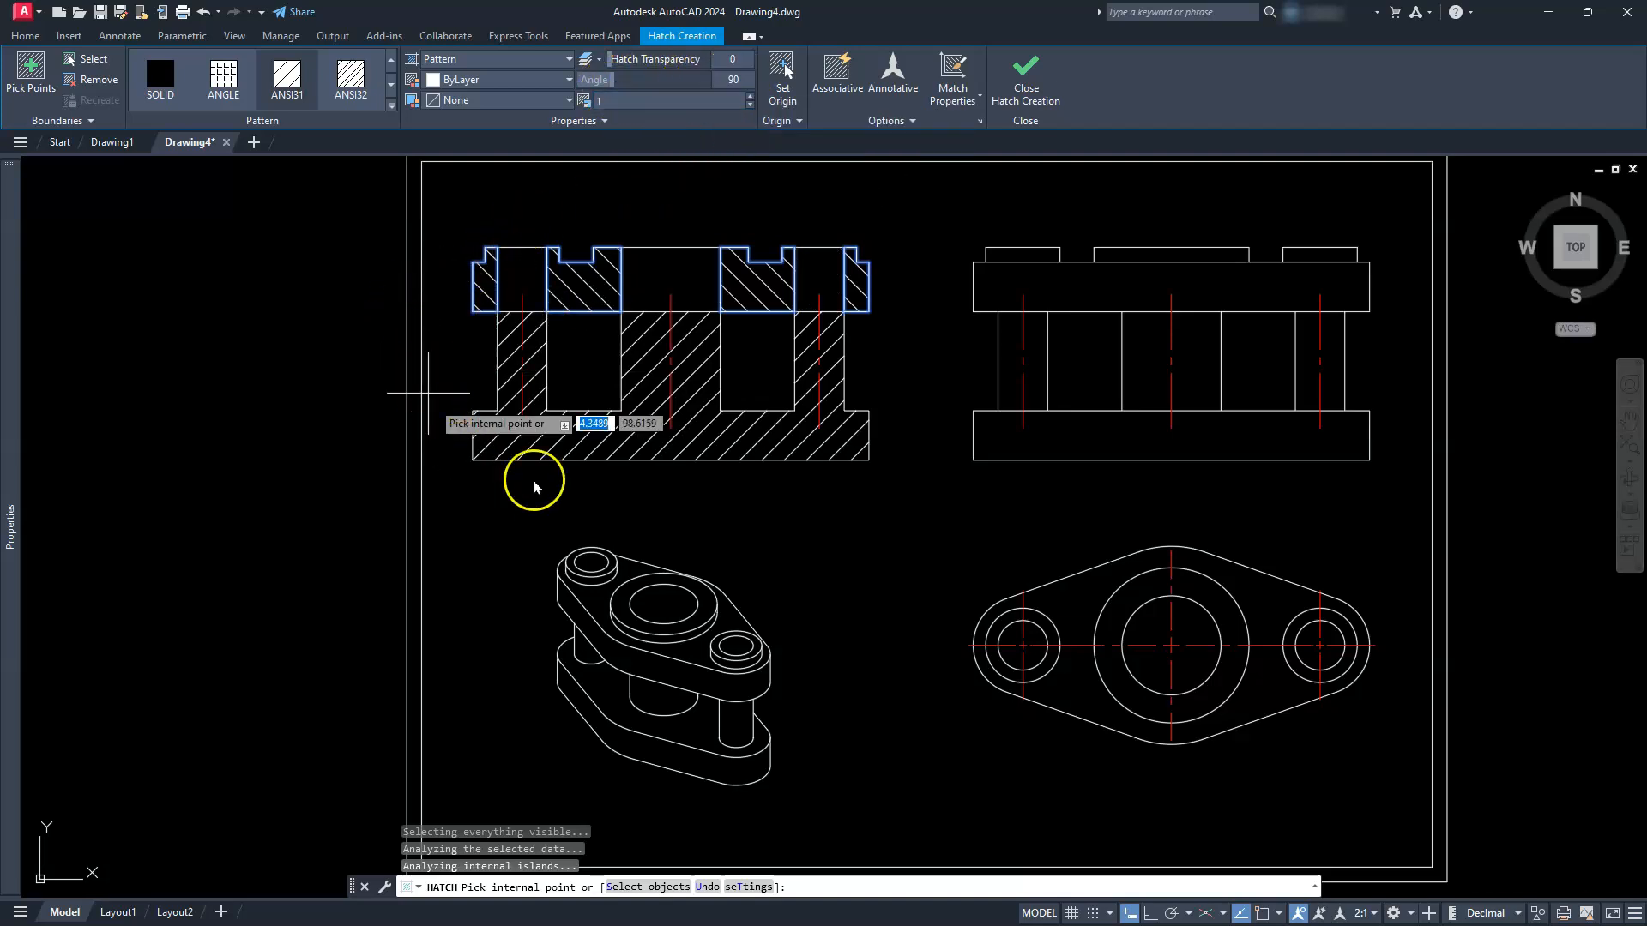
{"action": "left_click", "coordinate": [1024, 102]}
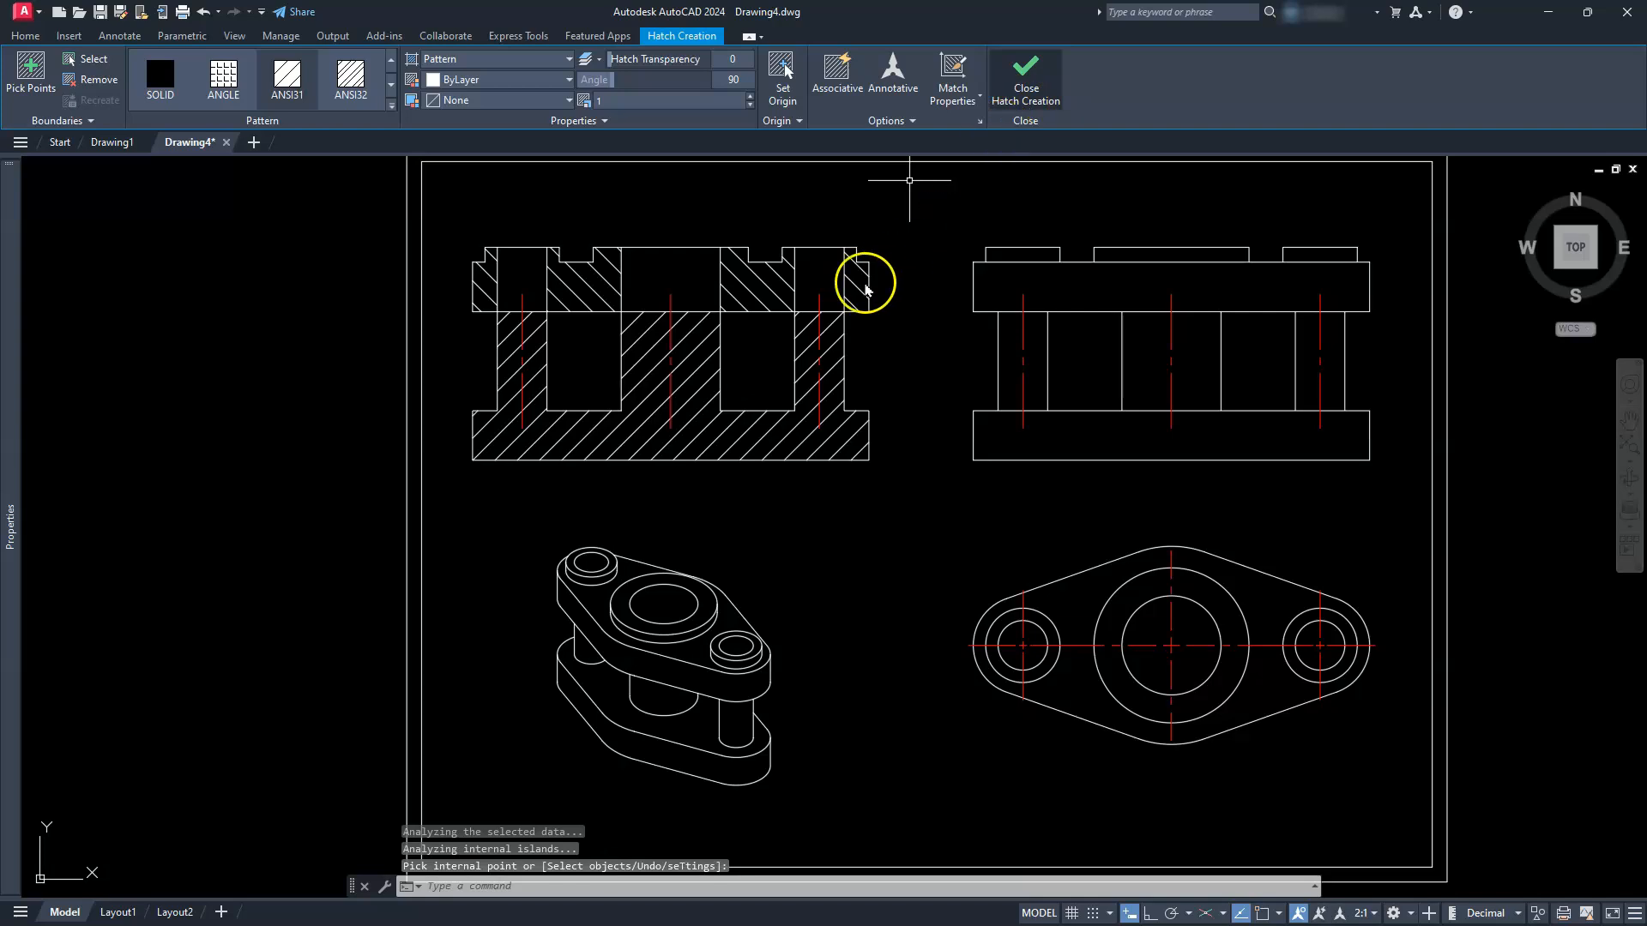
{"action": "key", "text": "Escape"}
{"action": "key", "text": "Escape"}
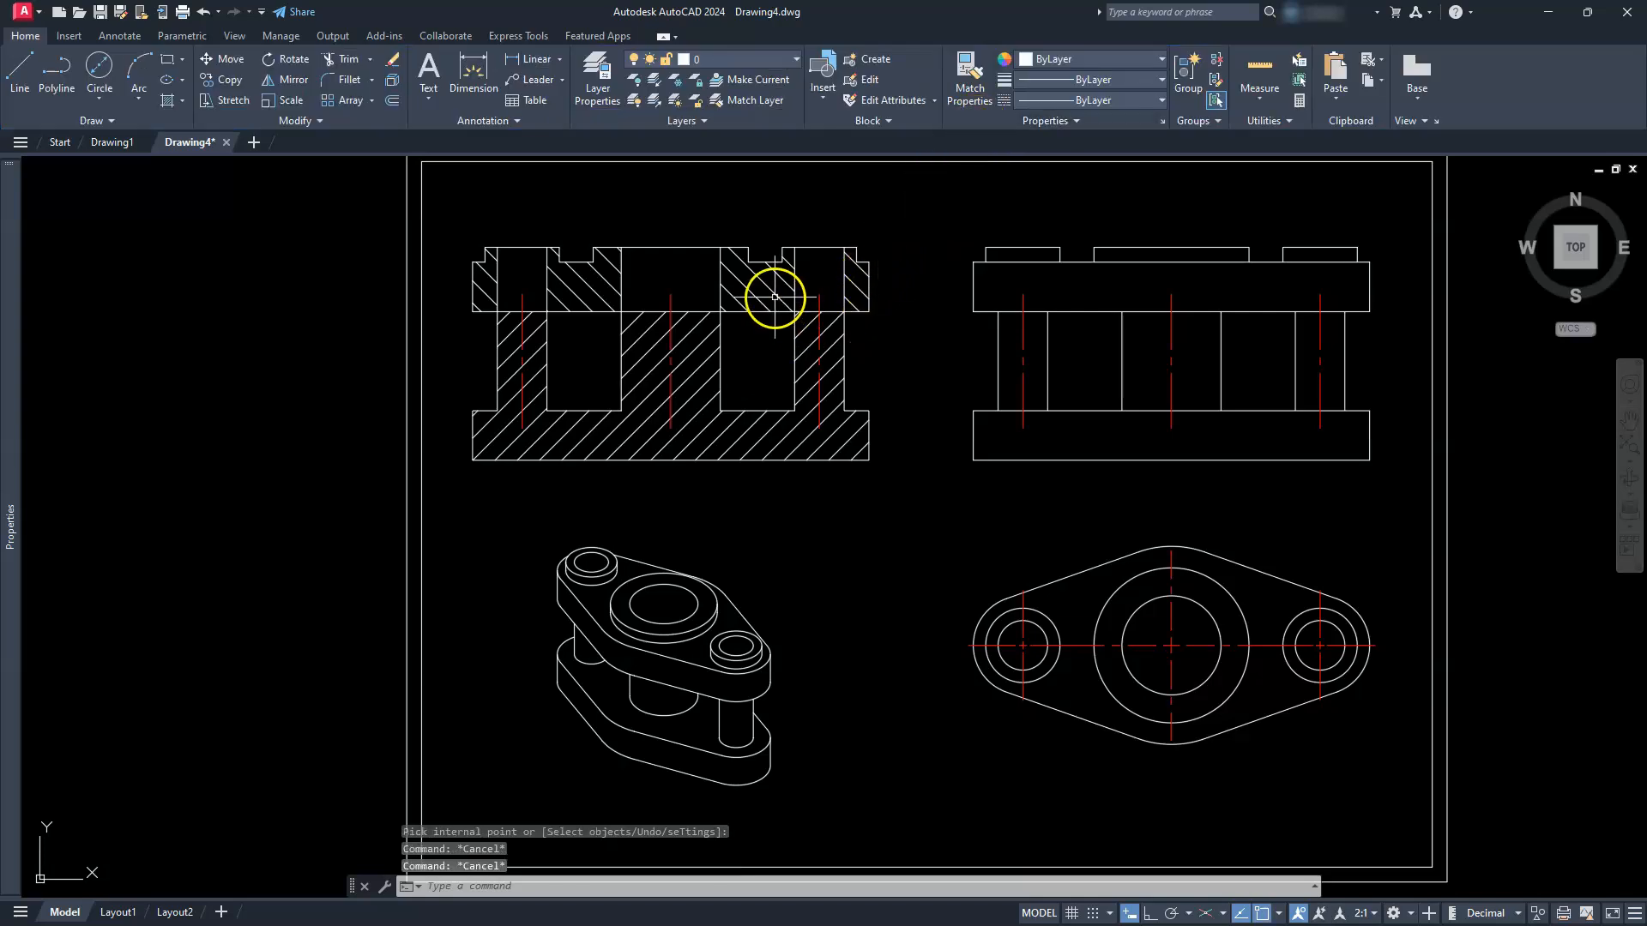
Move both section hatches in the upper-left view to the hatch layer.
{"action": "left_click", "coordinate": [760, 287]}
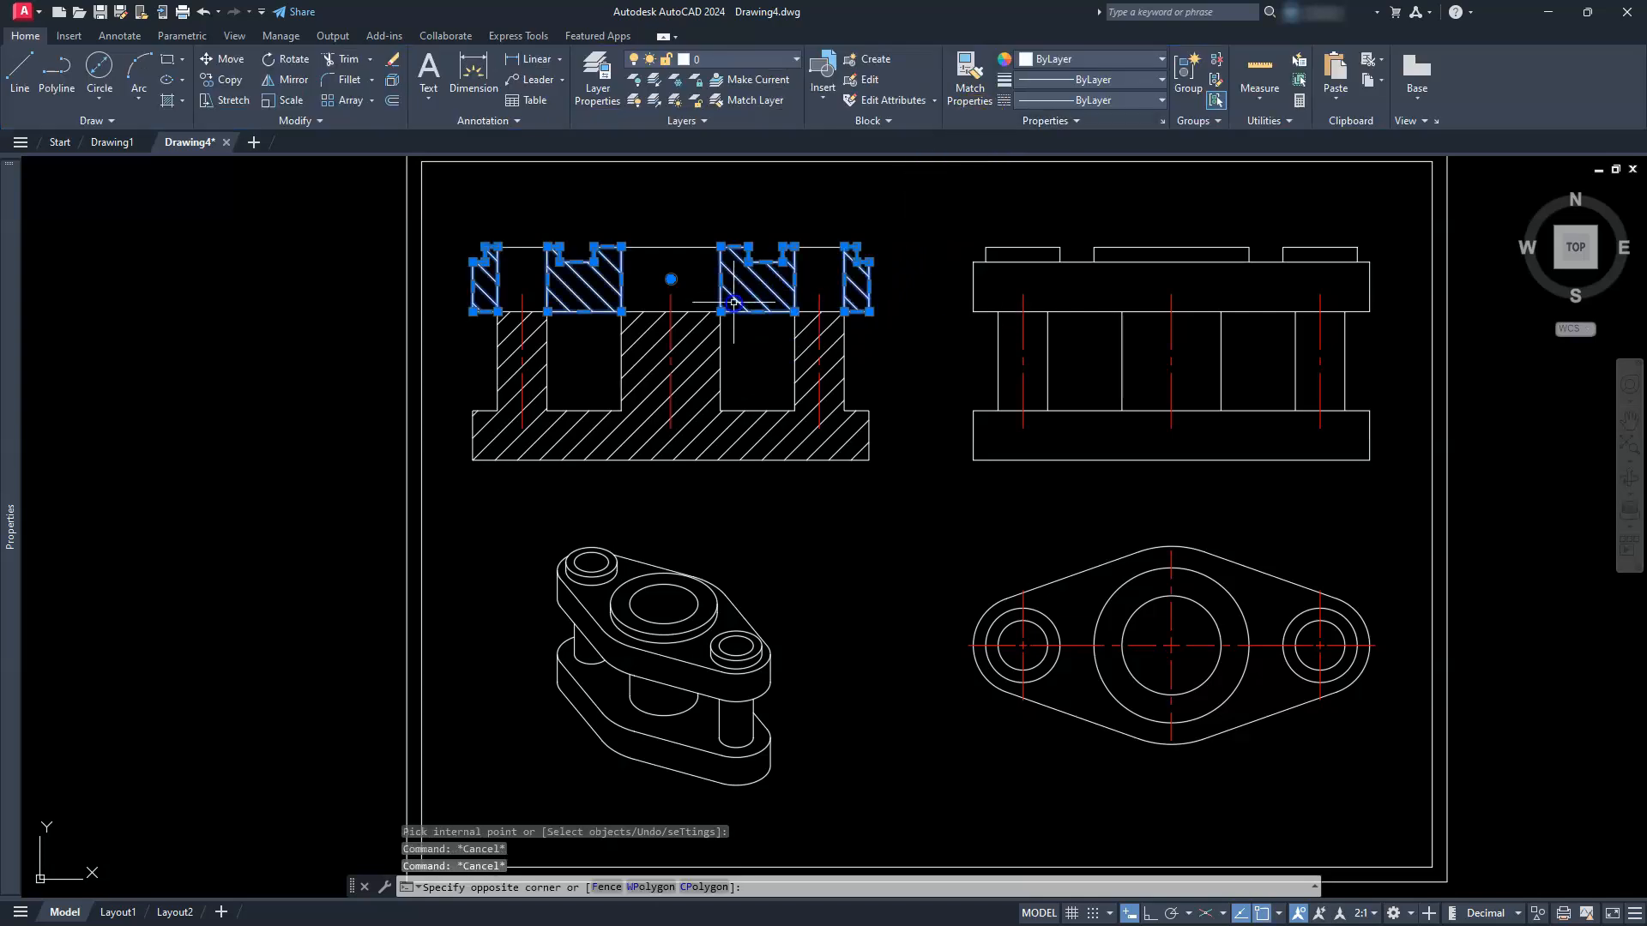
{"action": "left_click", "coordinate": [704, 362]}
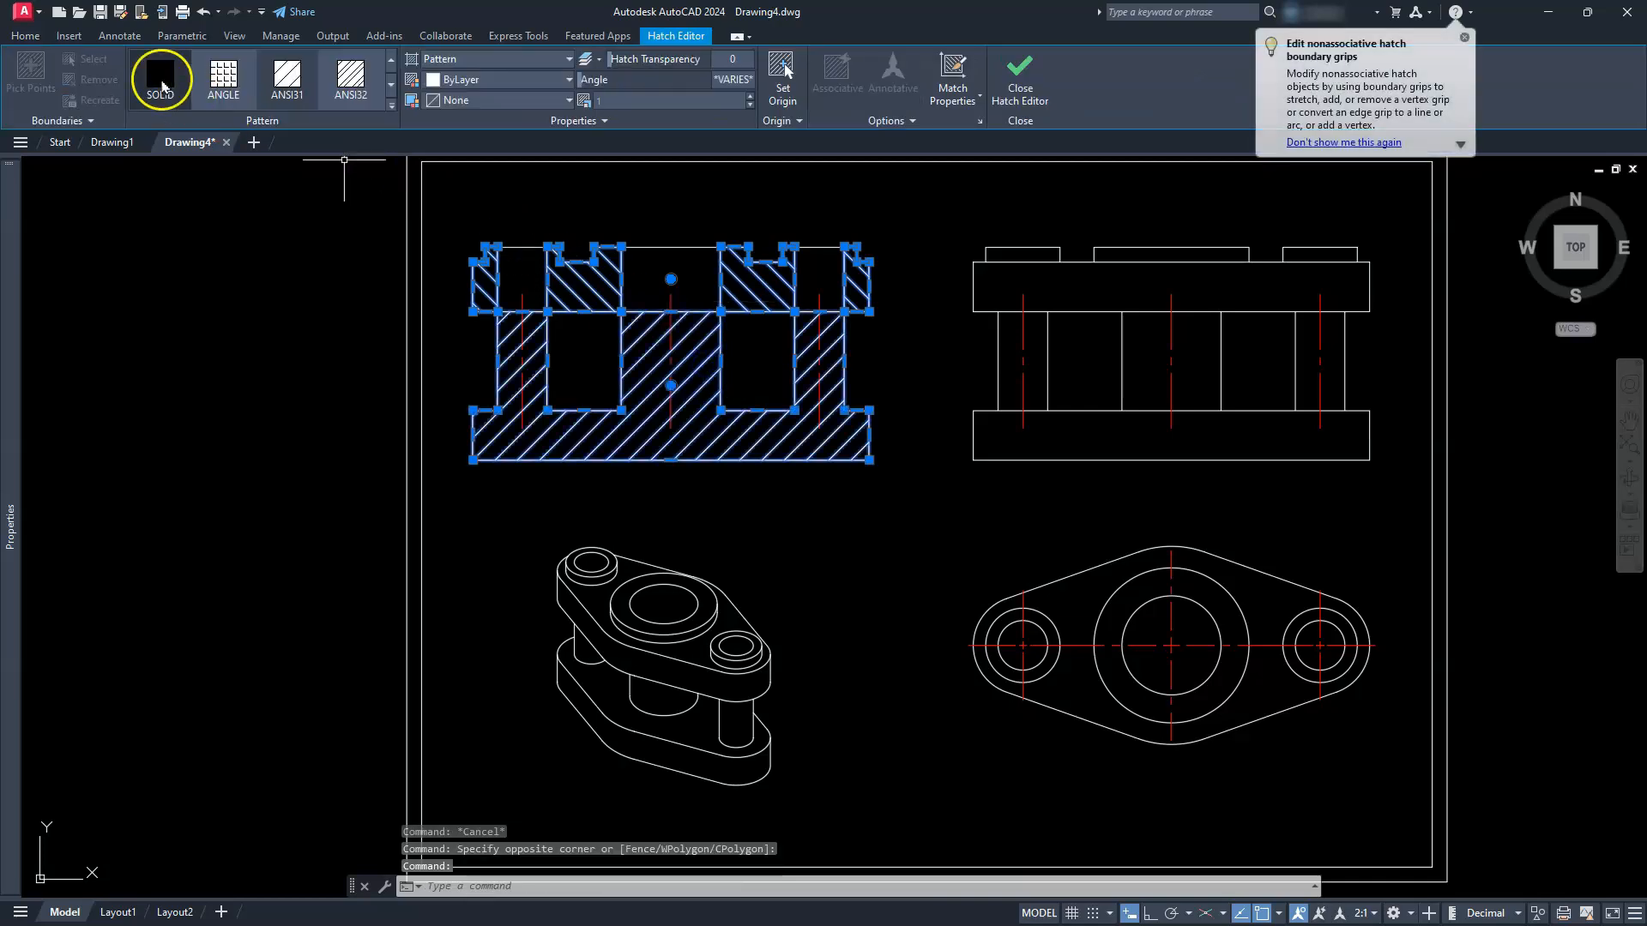
{"action": "left_click", "coordinate": [26, 37]}
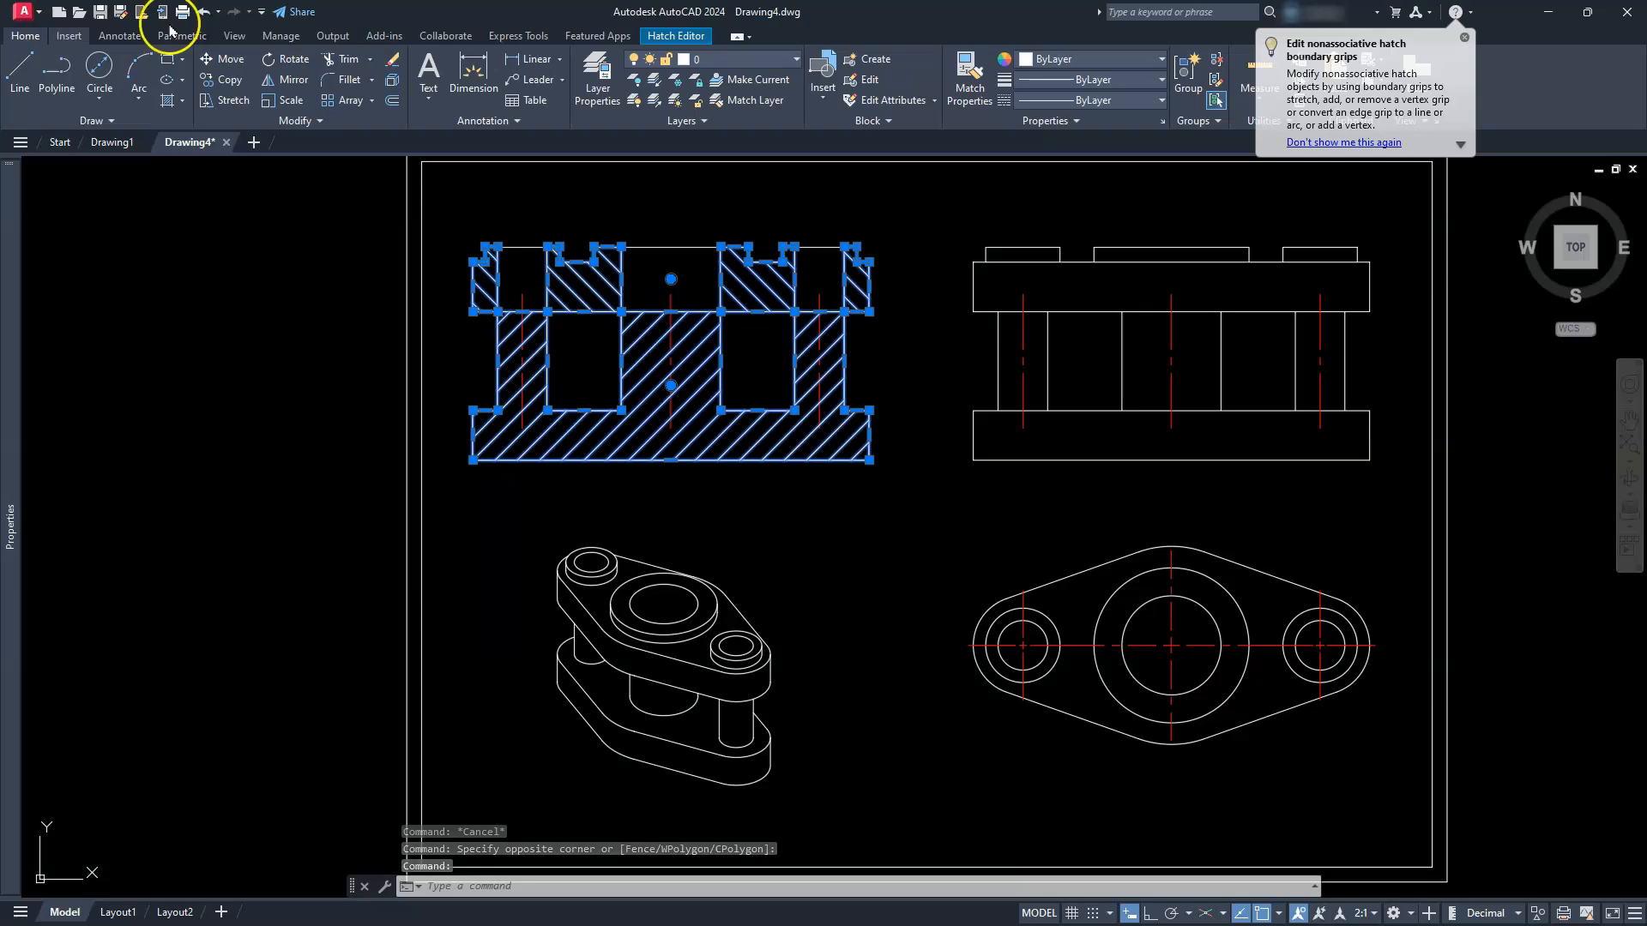
{"action": "left_click", "coordinate": [799, 59]}
{"action": "left_click", "coordinate": [719, 146]}
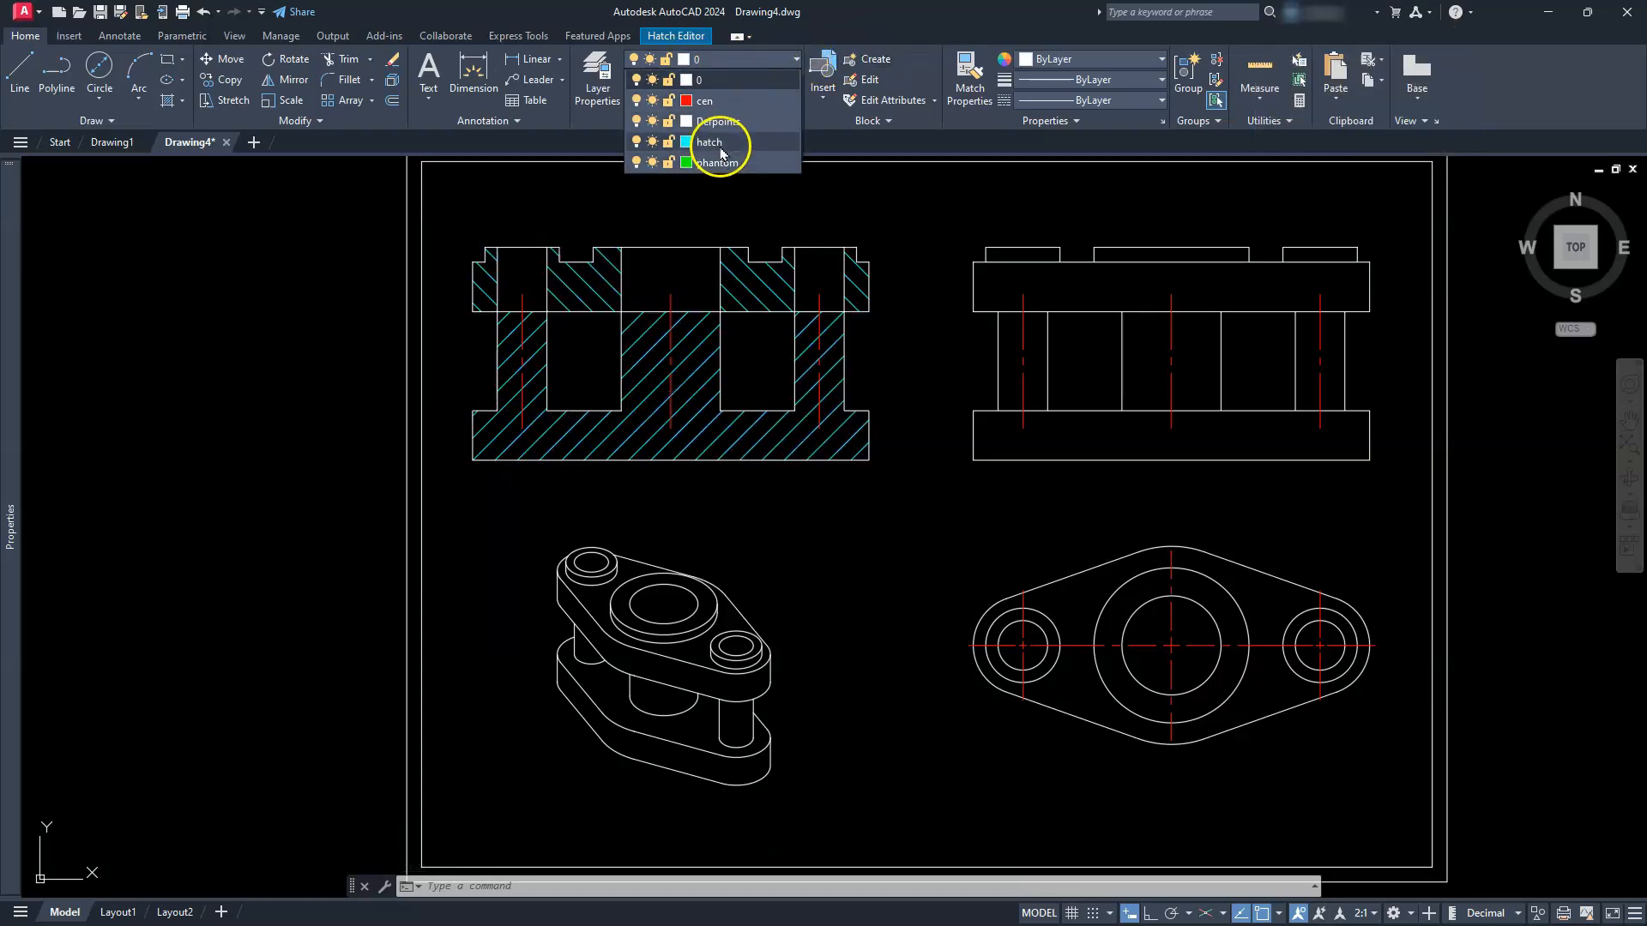
{"action": "left_click", "coordinate": [683, 327]}
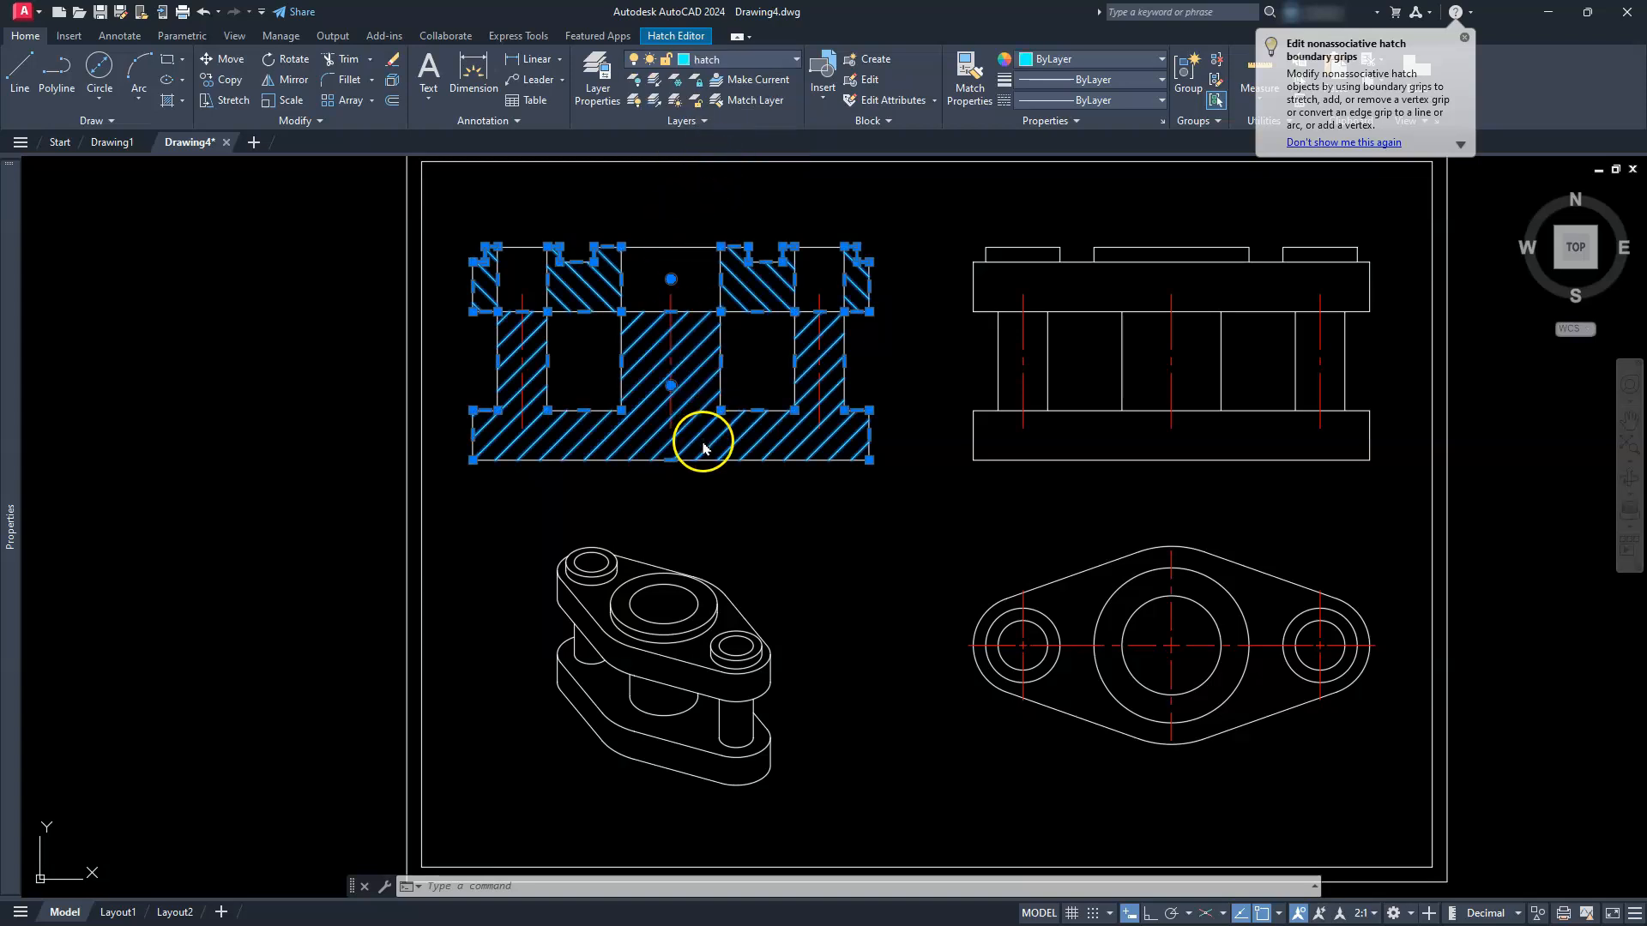
{"action": "key", "text": "Escape"}
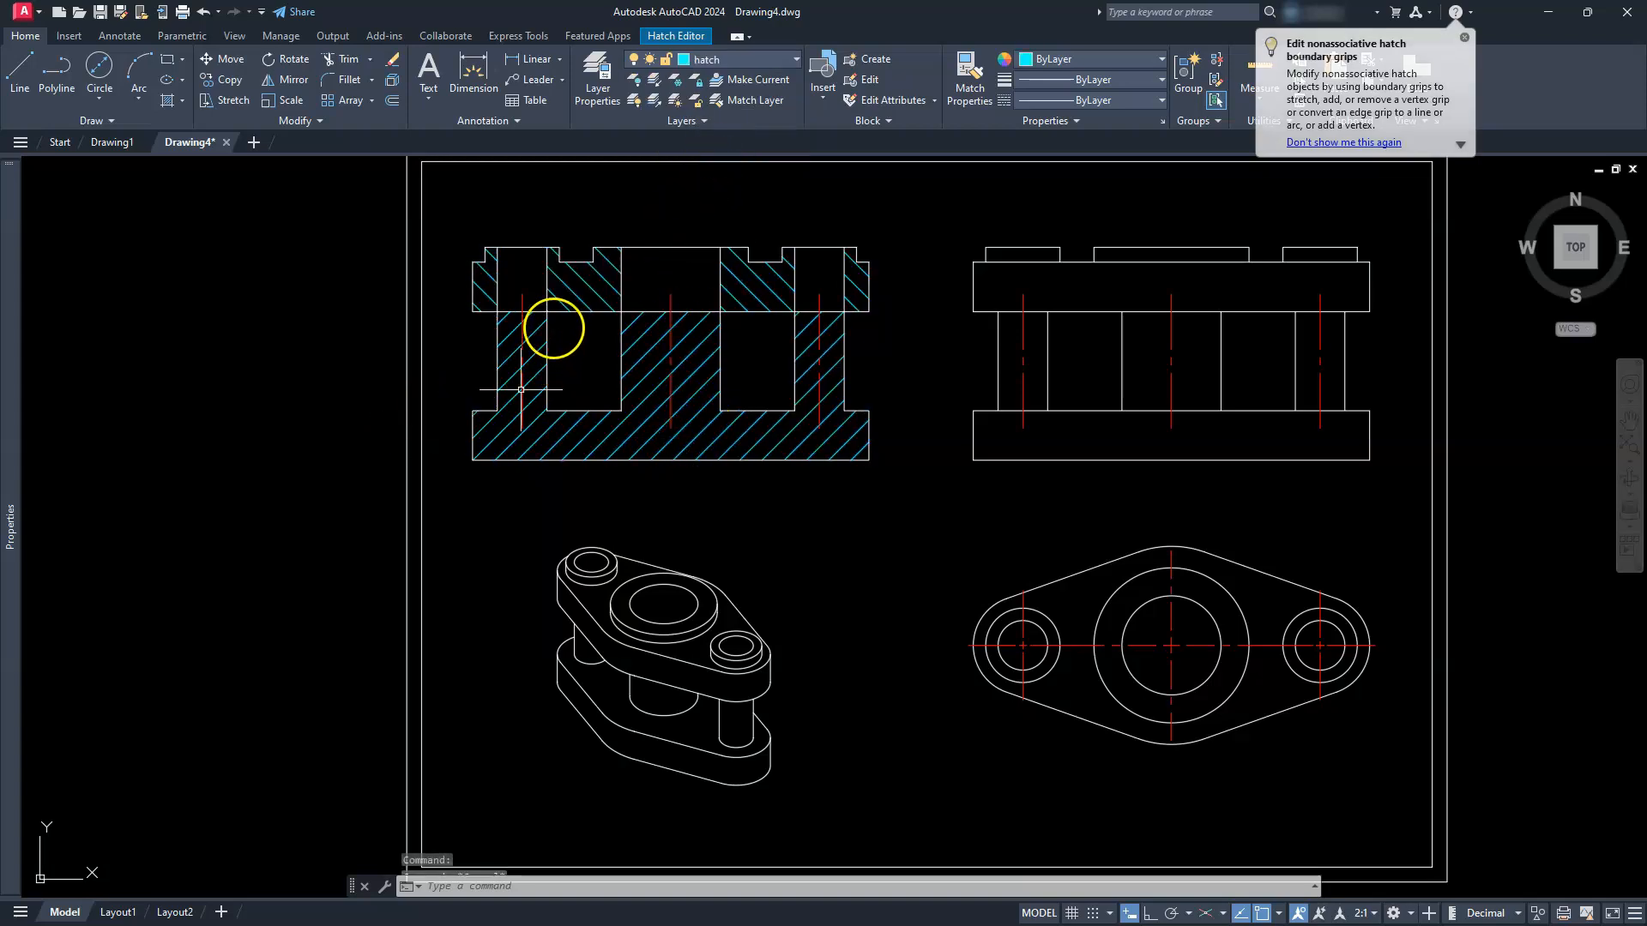
{"action": "key", "text": "Escape"}
Extend the three centerlines in the upper-left section view upward to the top edge of the upper plate.
{"action": "scroll", "coordinate": [556, 325], "scroll_direction": "up", "scroll_amount": 5}
{"action": "middle_click_drag", "start_coordinate": [604, 325], "coordinate": [765, 446]}
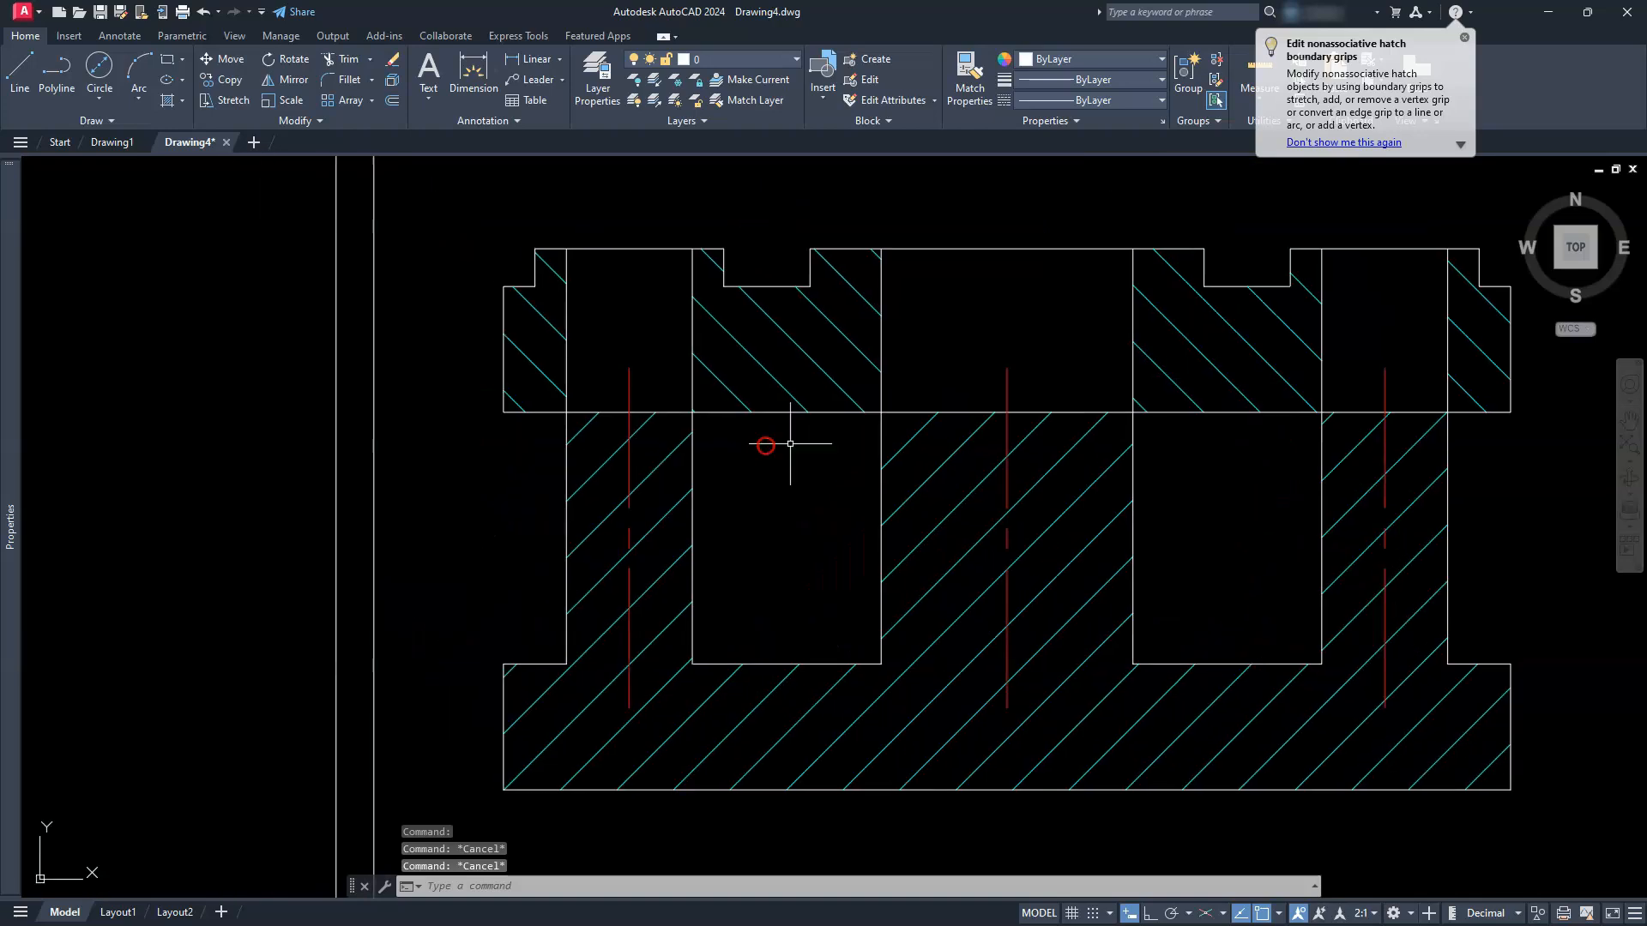
{"action": "left_click", "coordinate": [1382, 381]}
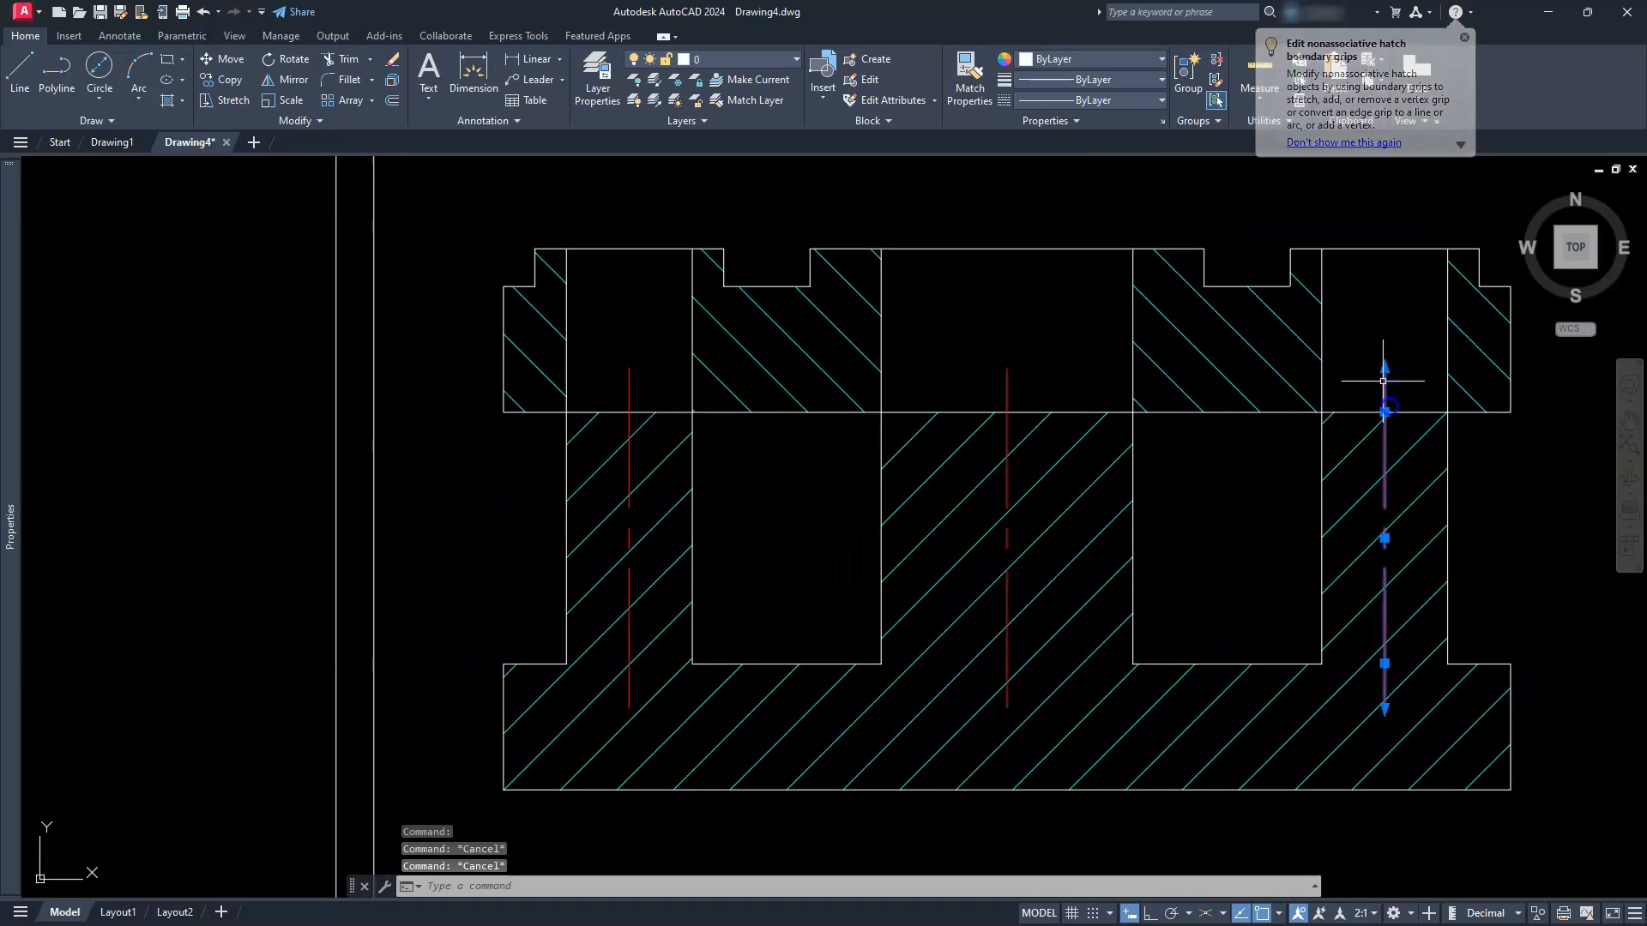
{"action": "left_click", "coordinate": [1384, 412]}
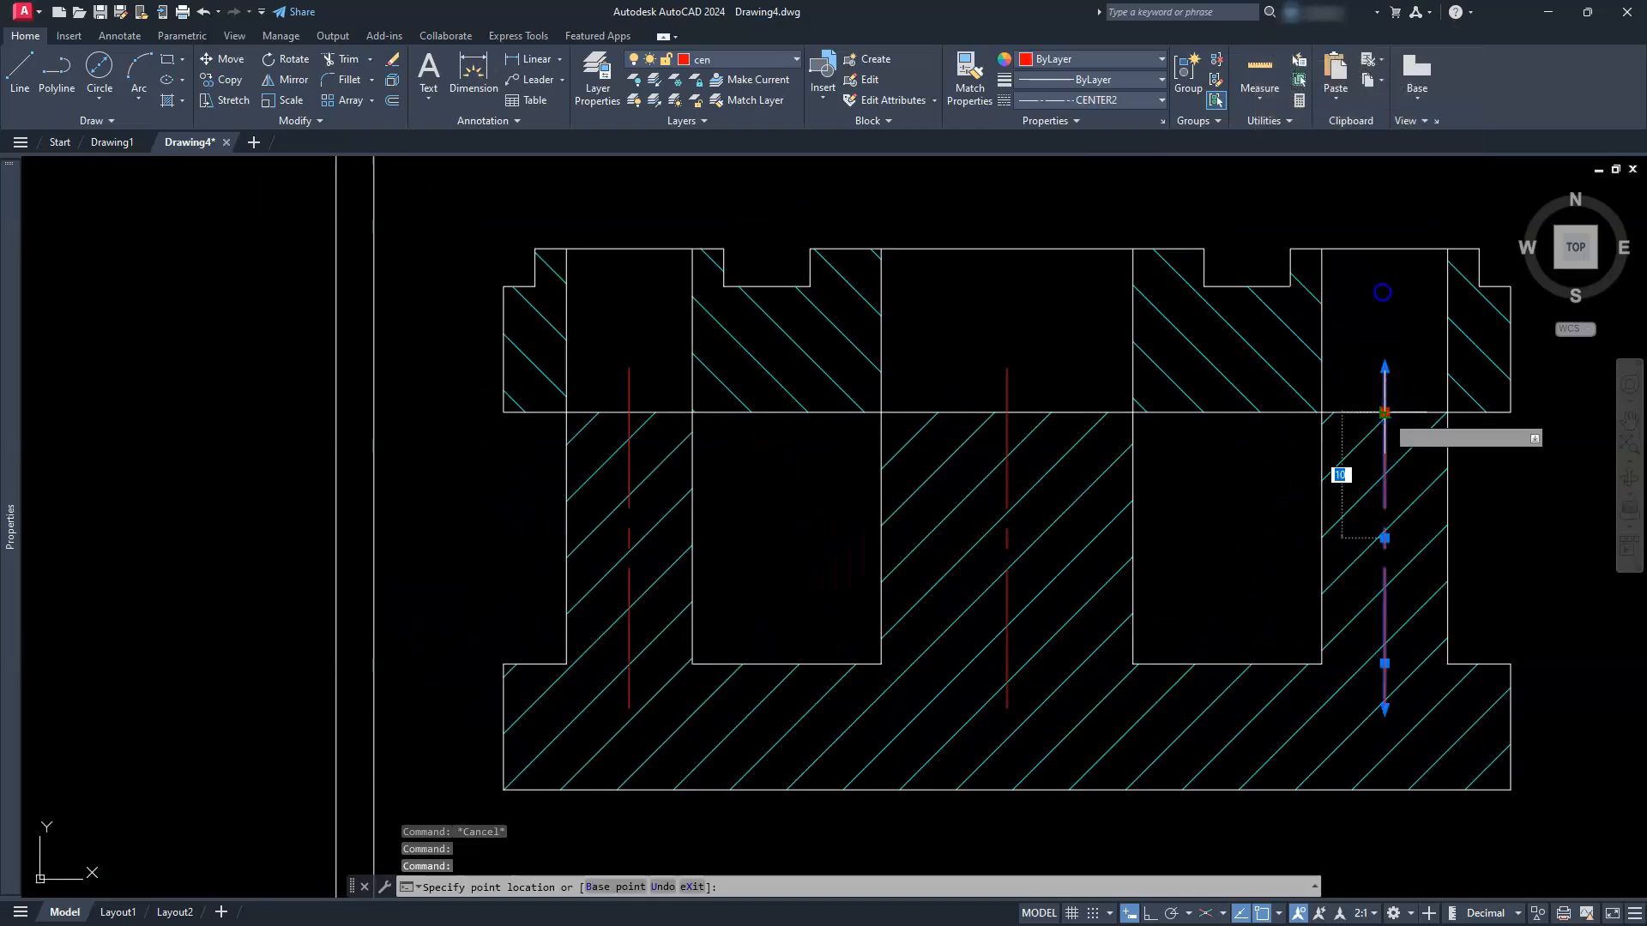
{"action": "left_click", "coordinate": [1384, 248]}
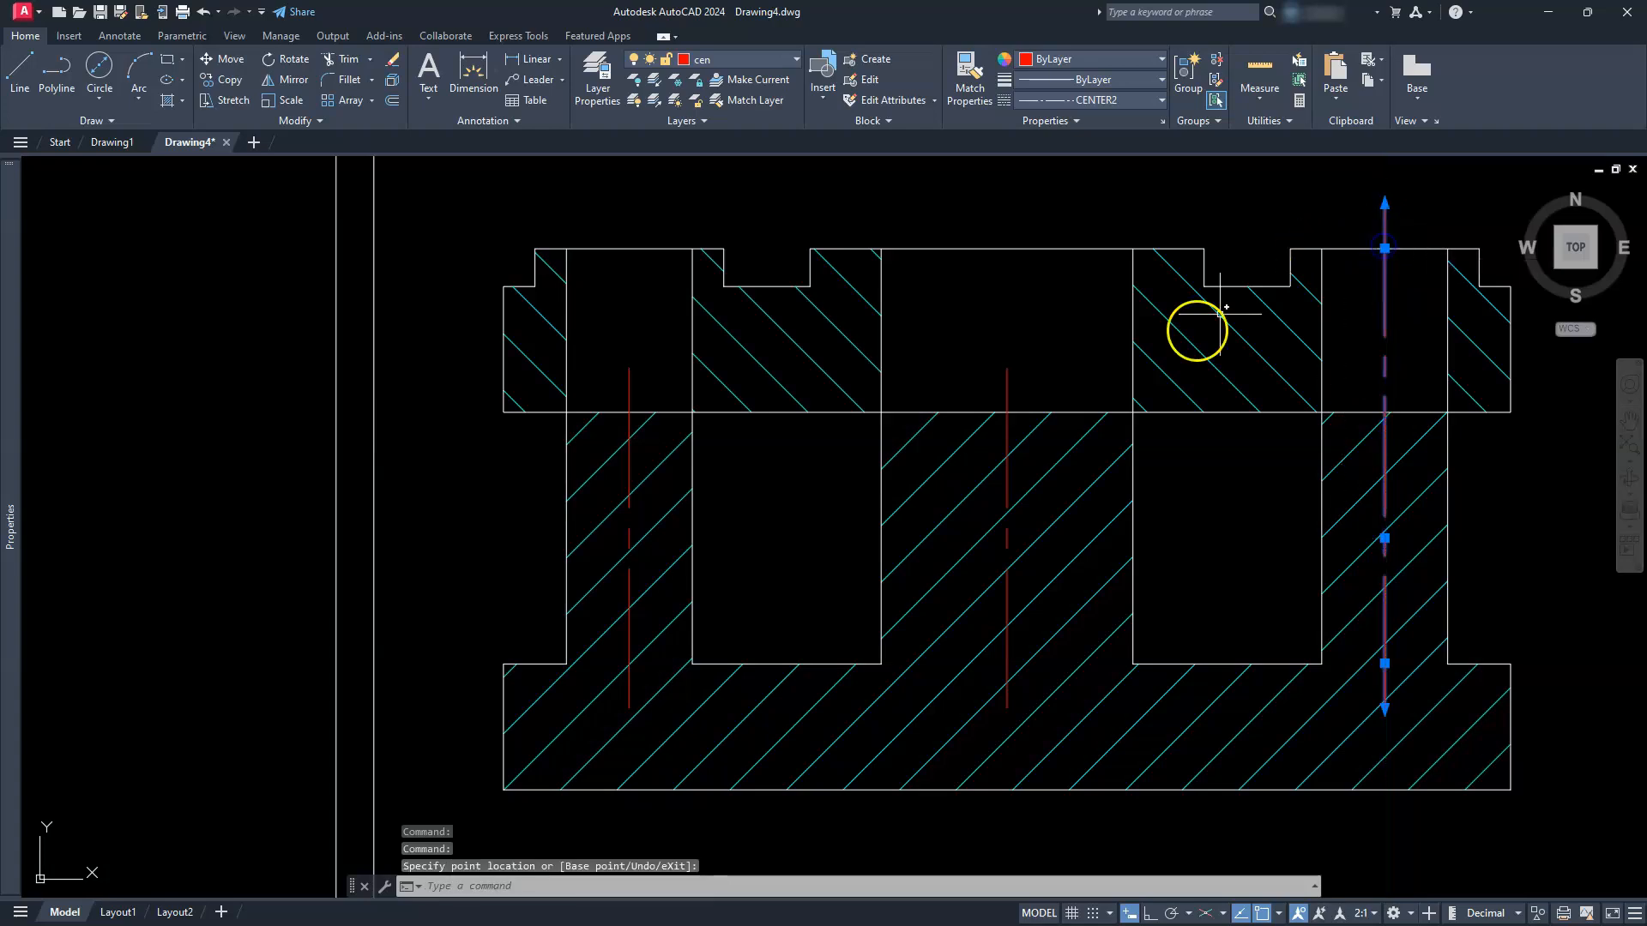
{"action": "left_click", "coordinate": [1008, 389]}
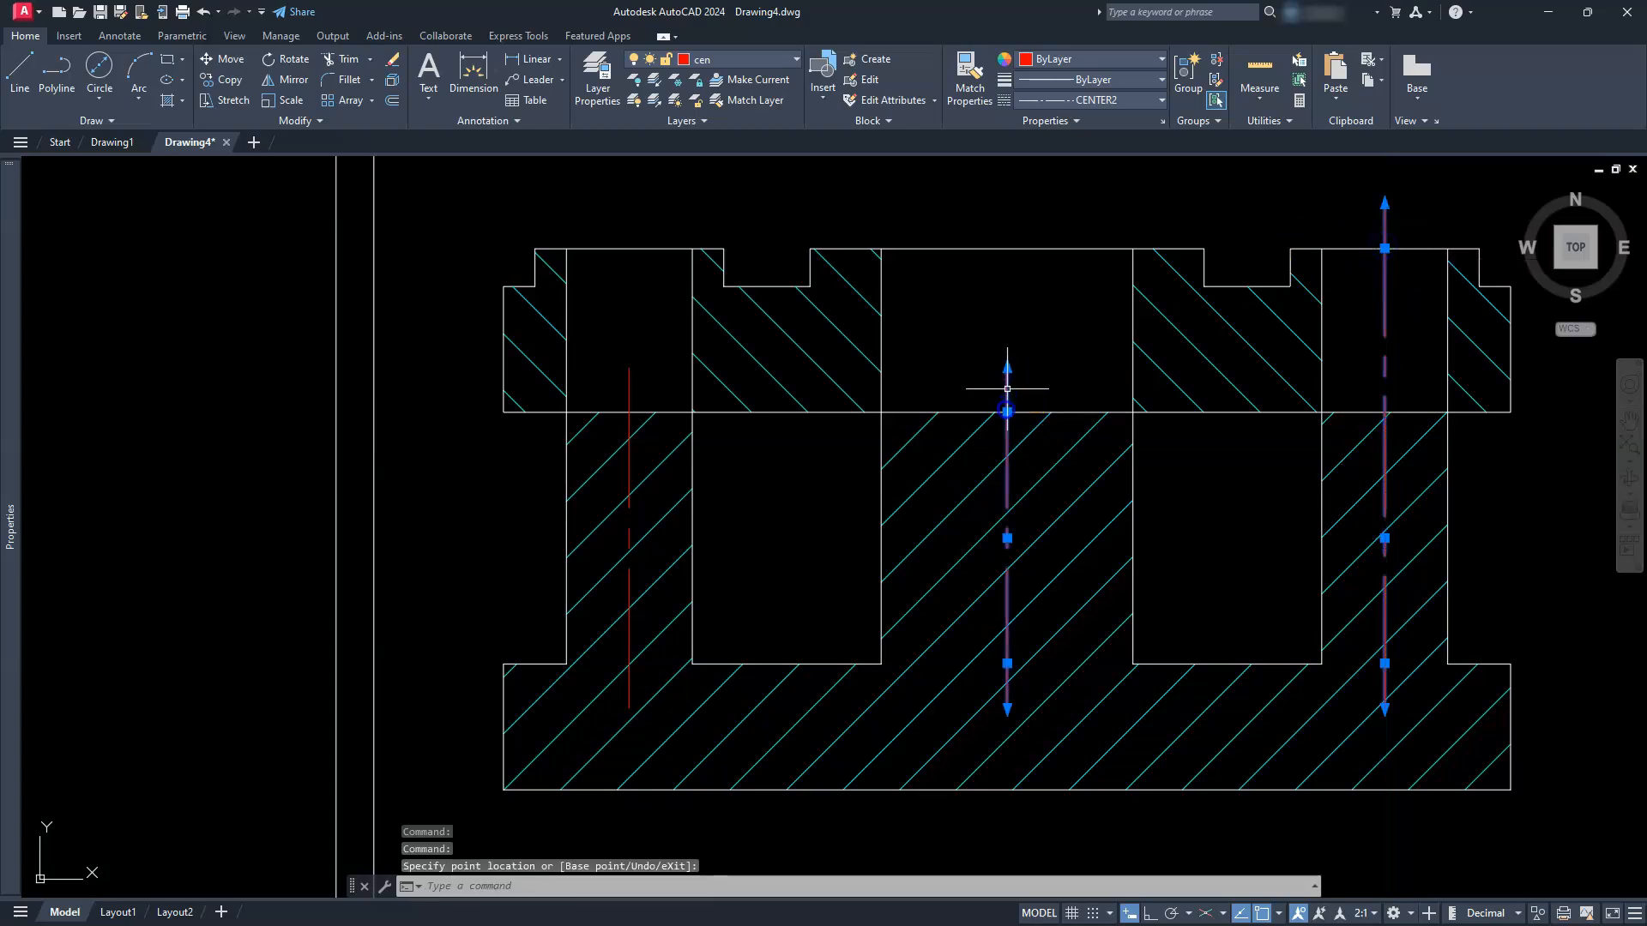
{"action": "left_click", "coordinate": [1007, 412]}
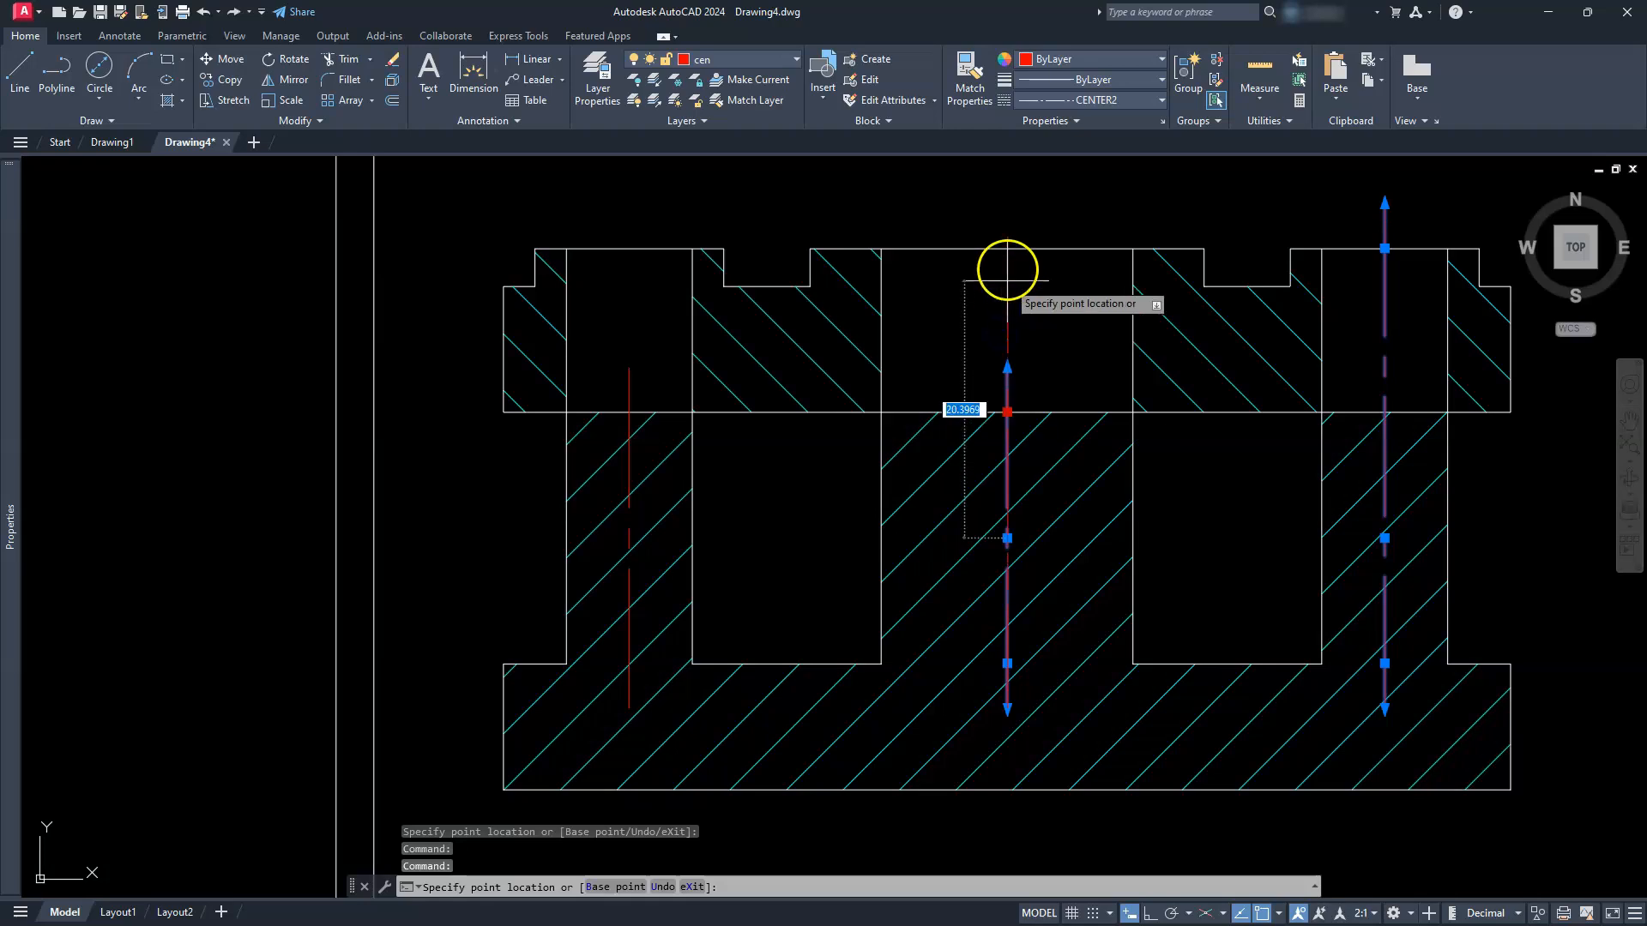
{"action": "left_click", "coordinate": [627, 392]}
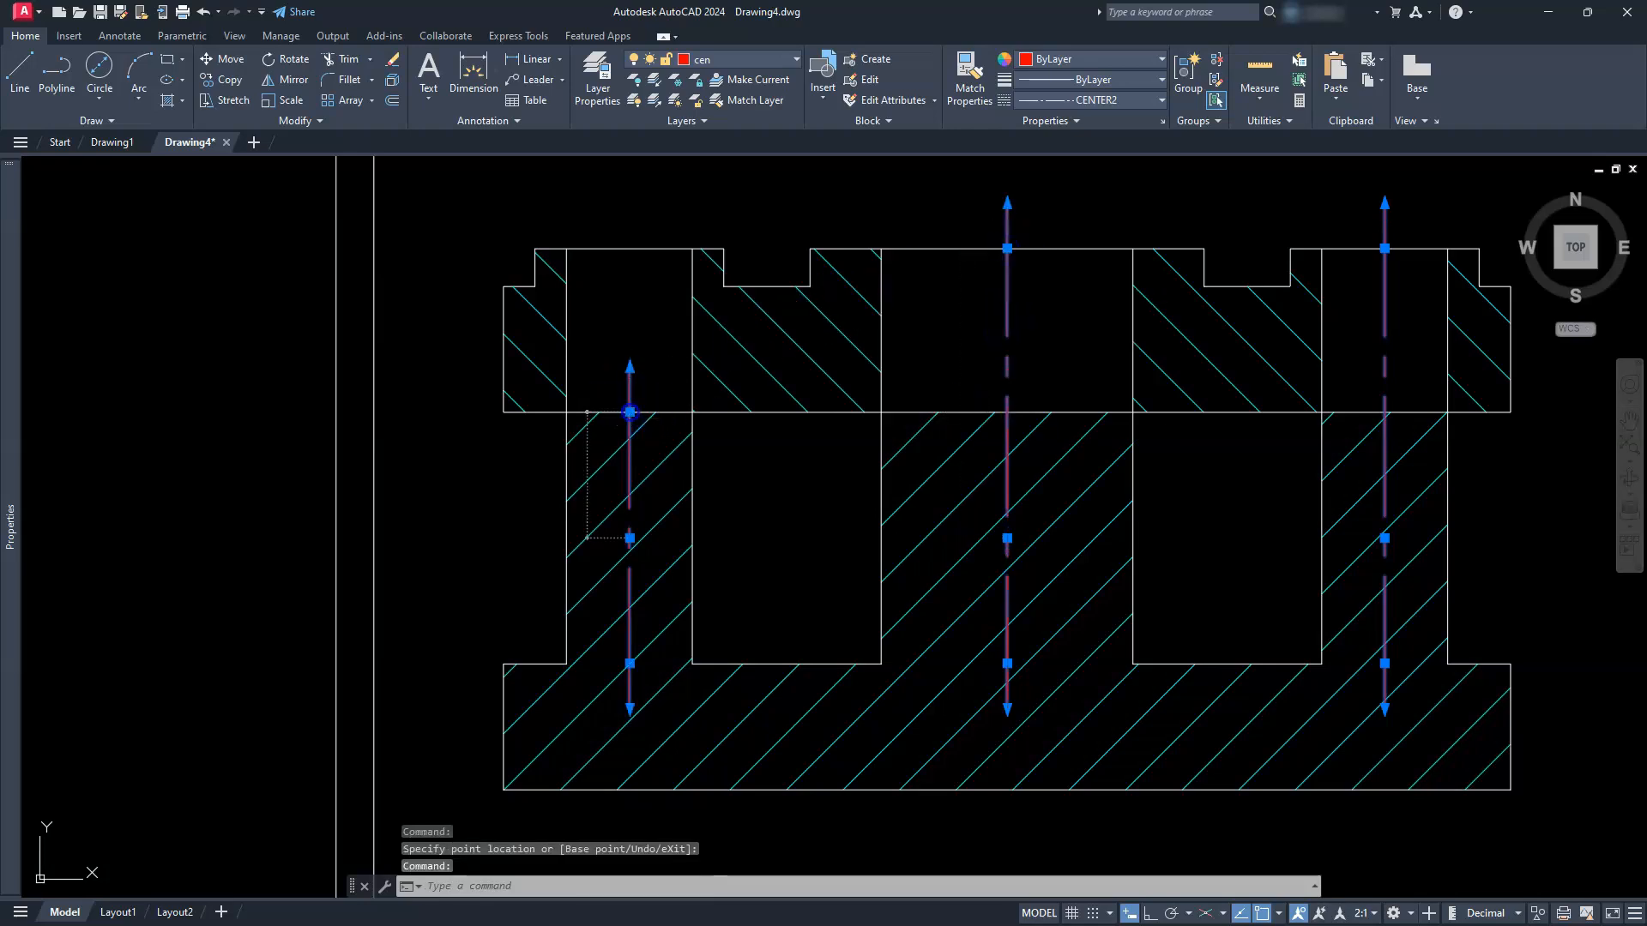
{"action": "left_click", "coordinate": [630, 411]}
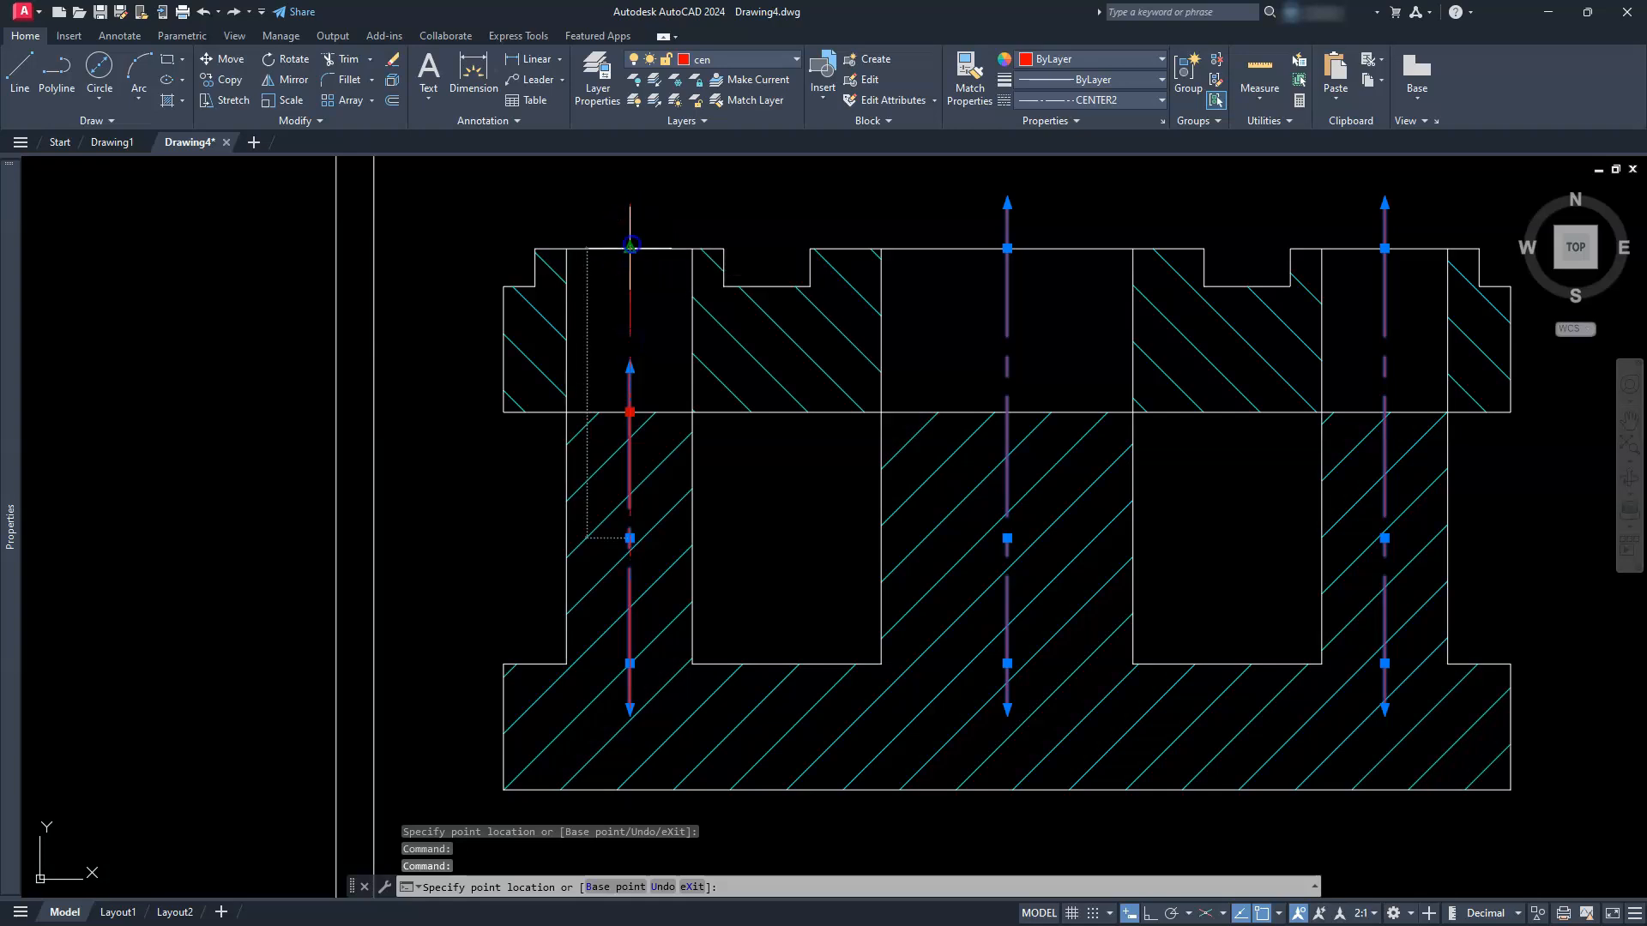
{"action": "key", "text": "Escape"}
Extend the left and middle centerlines in the upper-left section view downward to the base's bottom edge.
{"action": "middle_click_drag", "start_coordinate": [775, 550], "coordinate": [790, 402]}
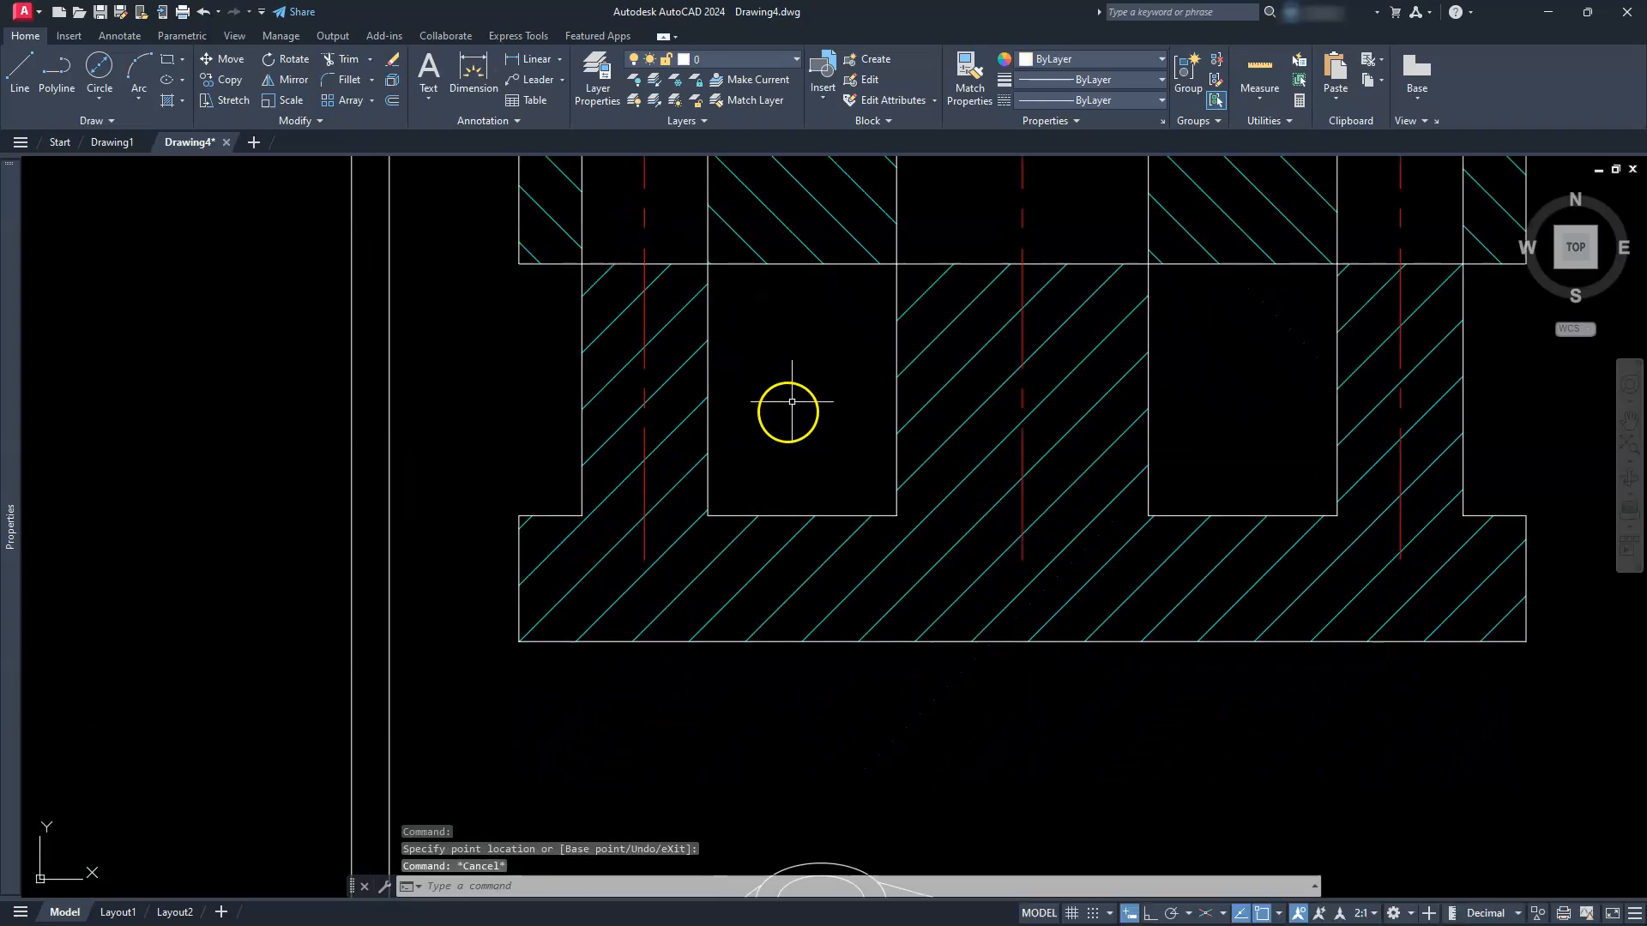
{"action": "left_click", "coordinate": [643, 537]}
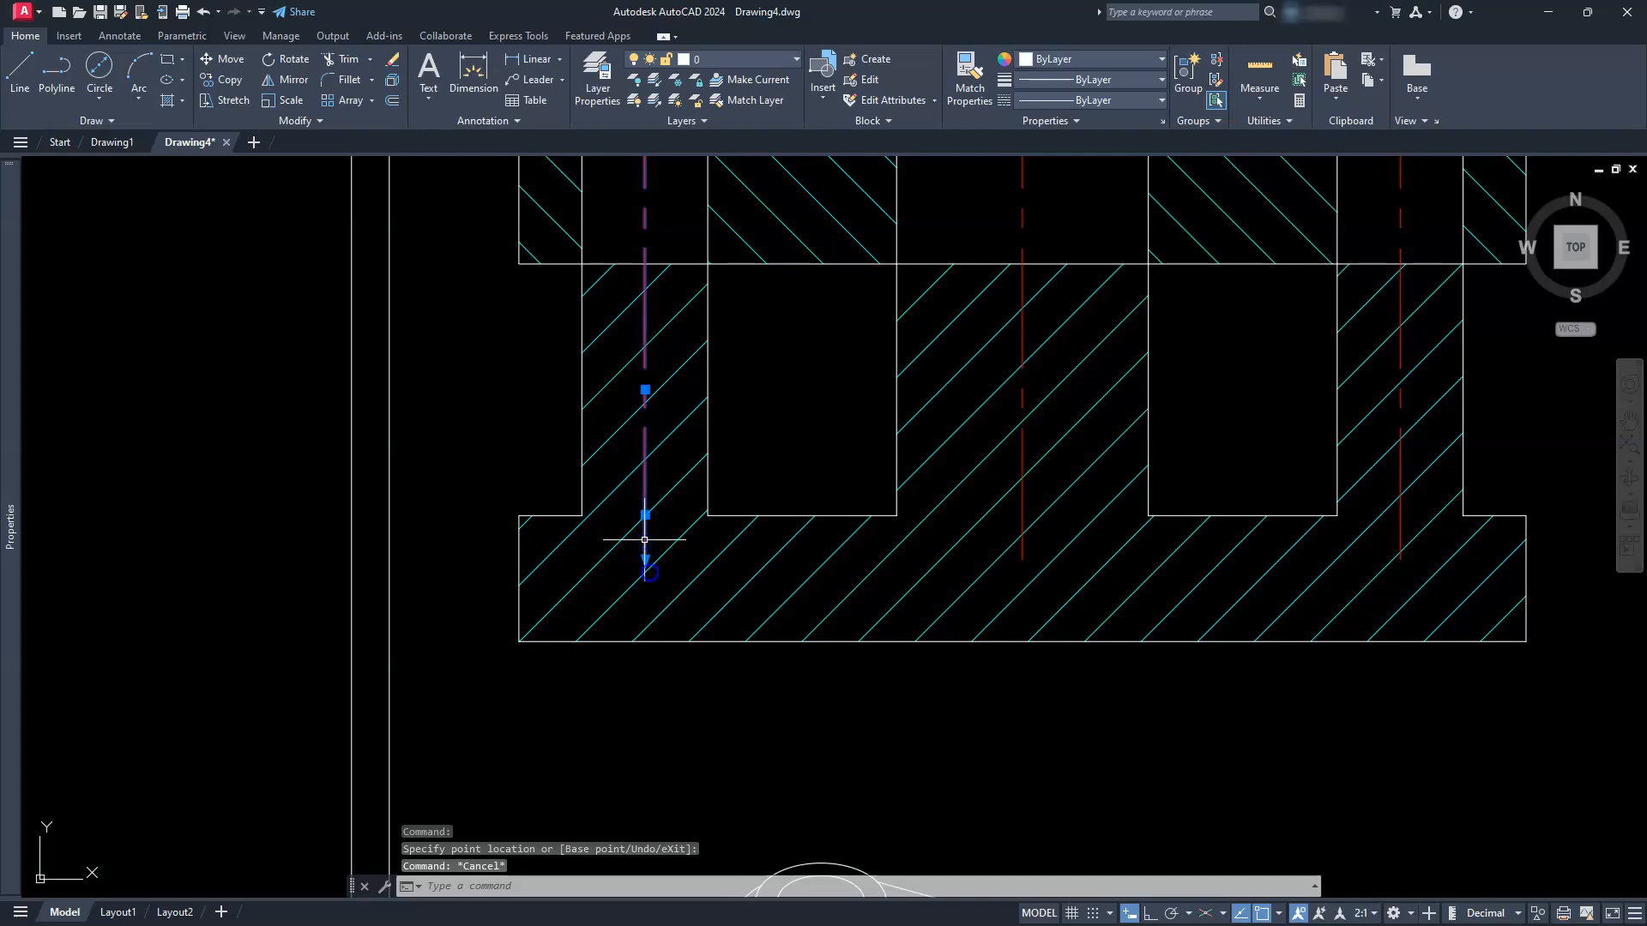
{"action": "left_click", "coordinate": [645, 560]}
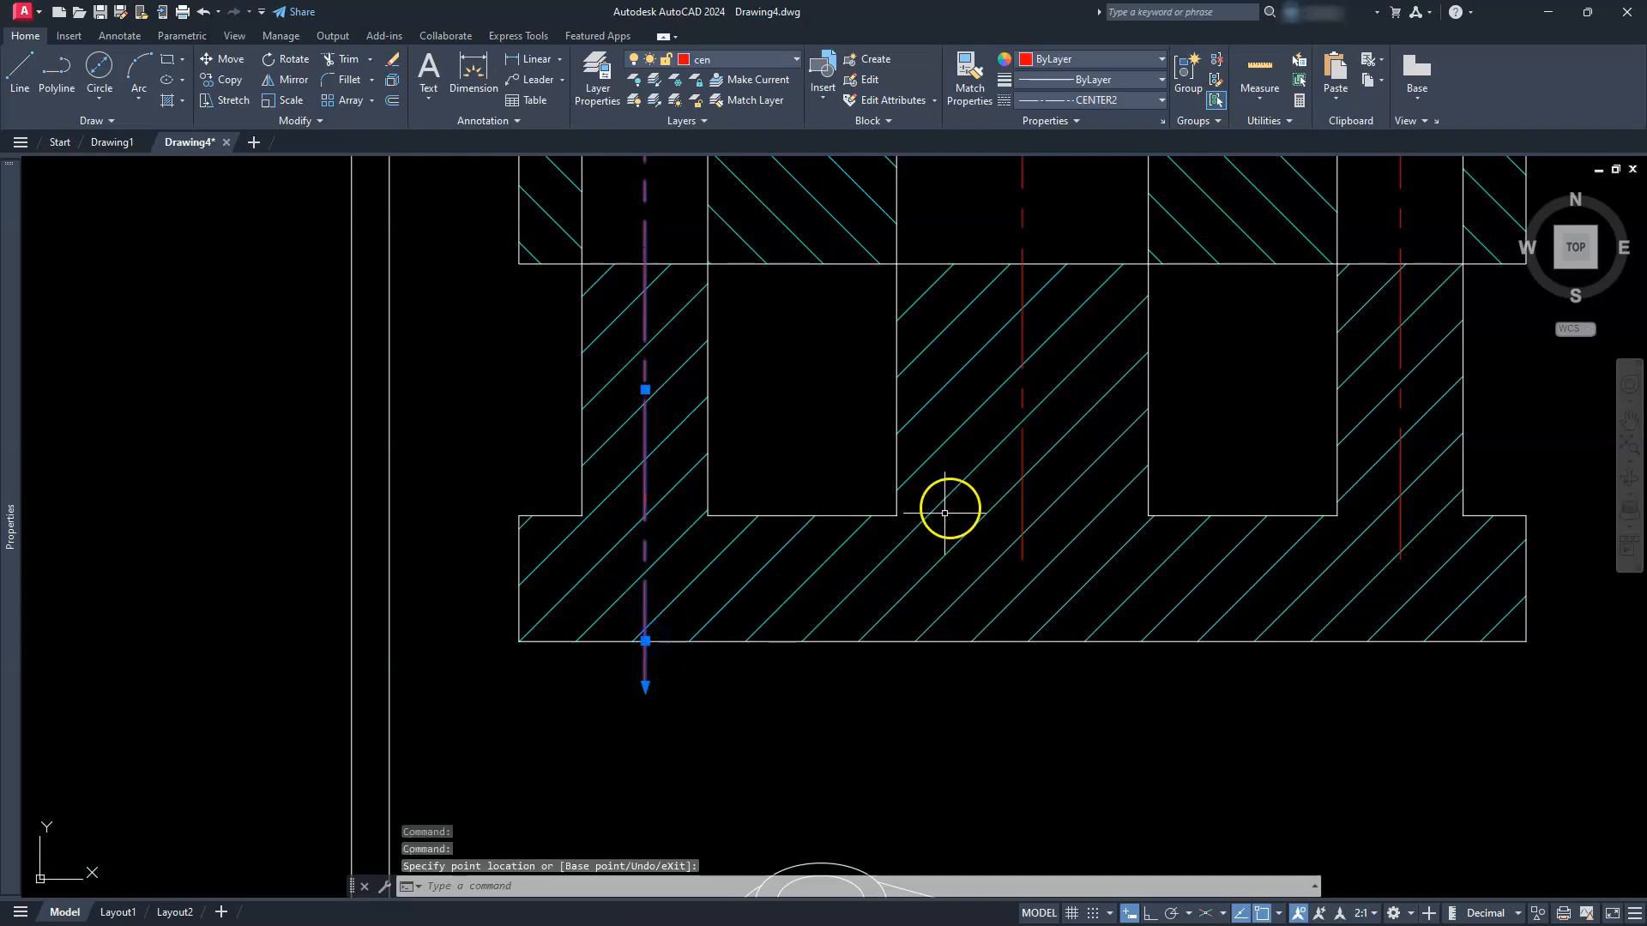
{"action": "key", "text": "Escape"}
{"action": "left_click", "coordinate": [1033, 509]}
{"action": "left_click", "coordinate": [1021, 496]}
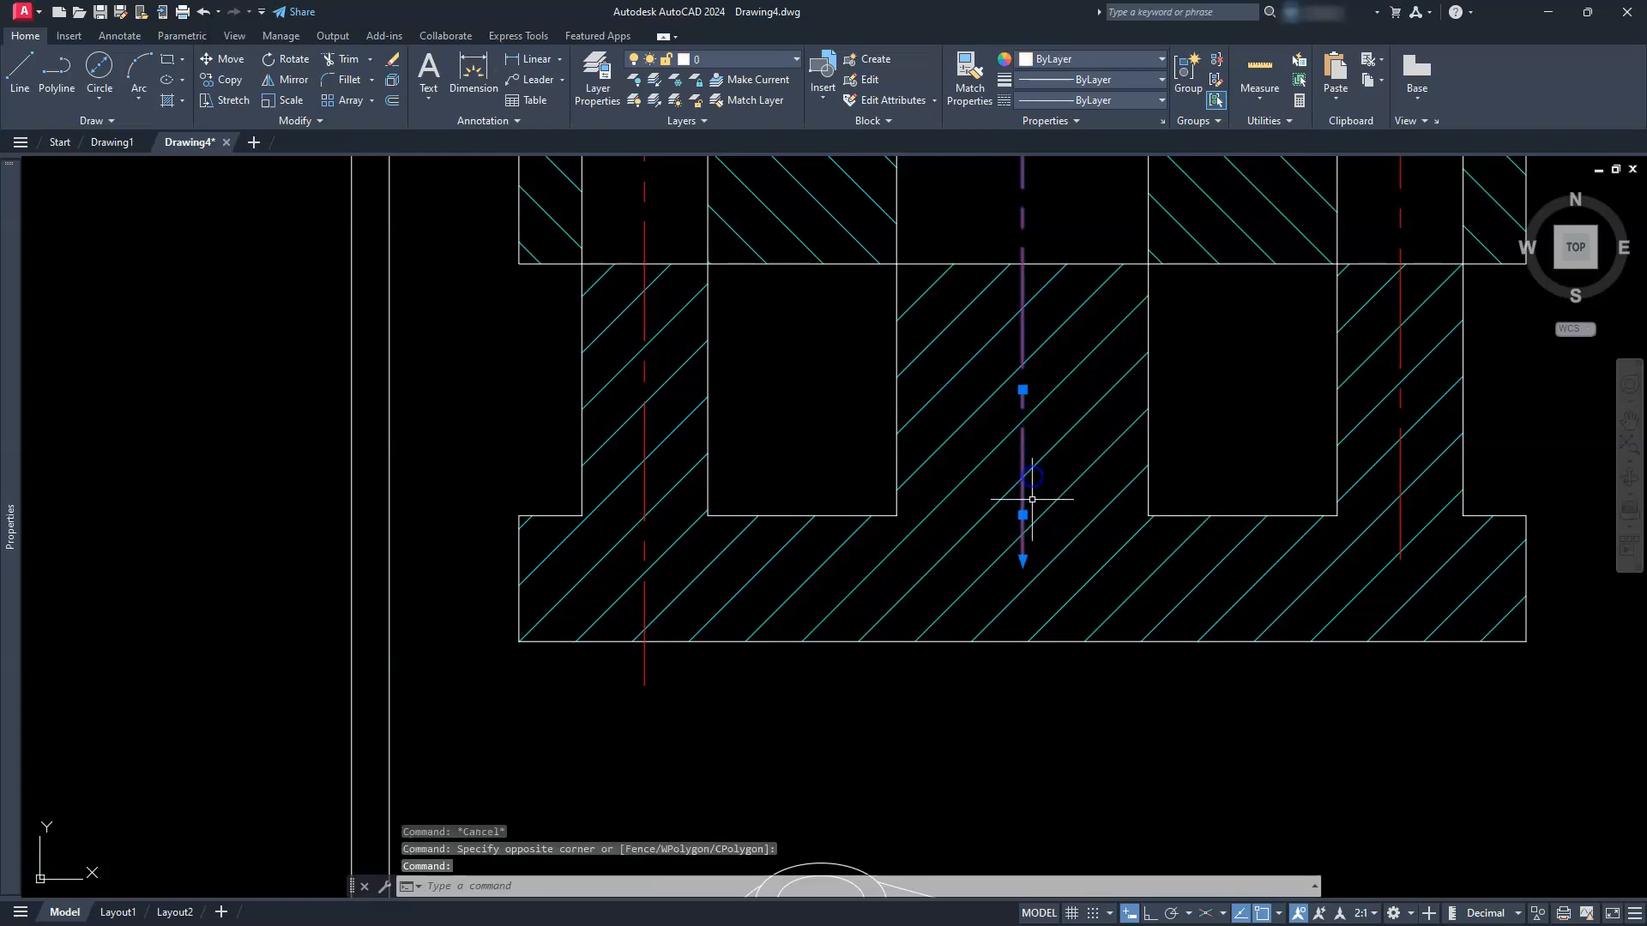
{"action": "left_click", "coordinate": [1022, 515]}
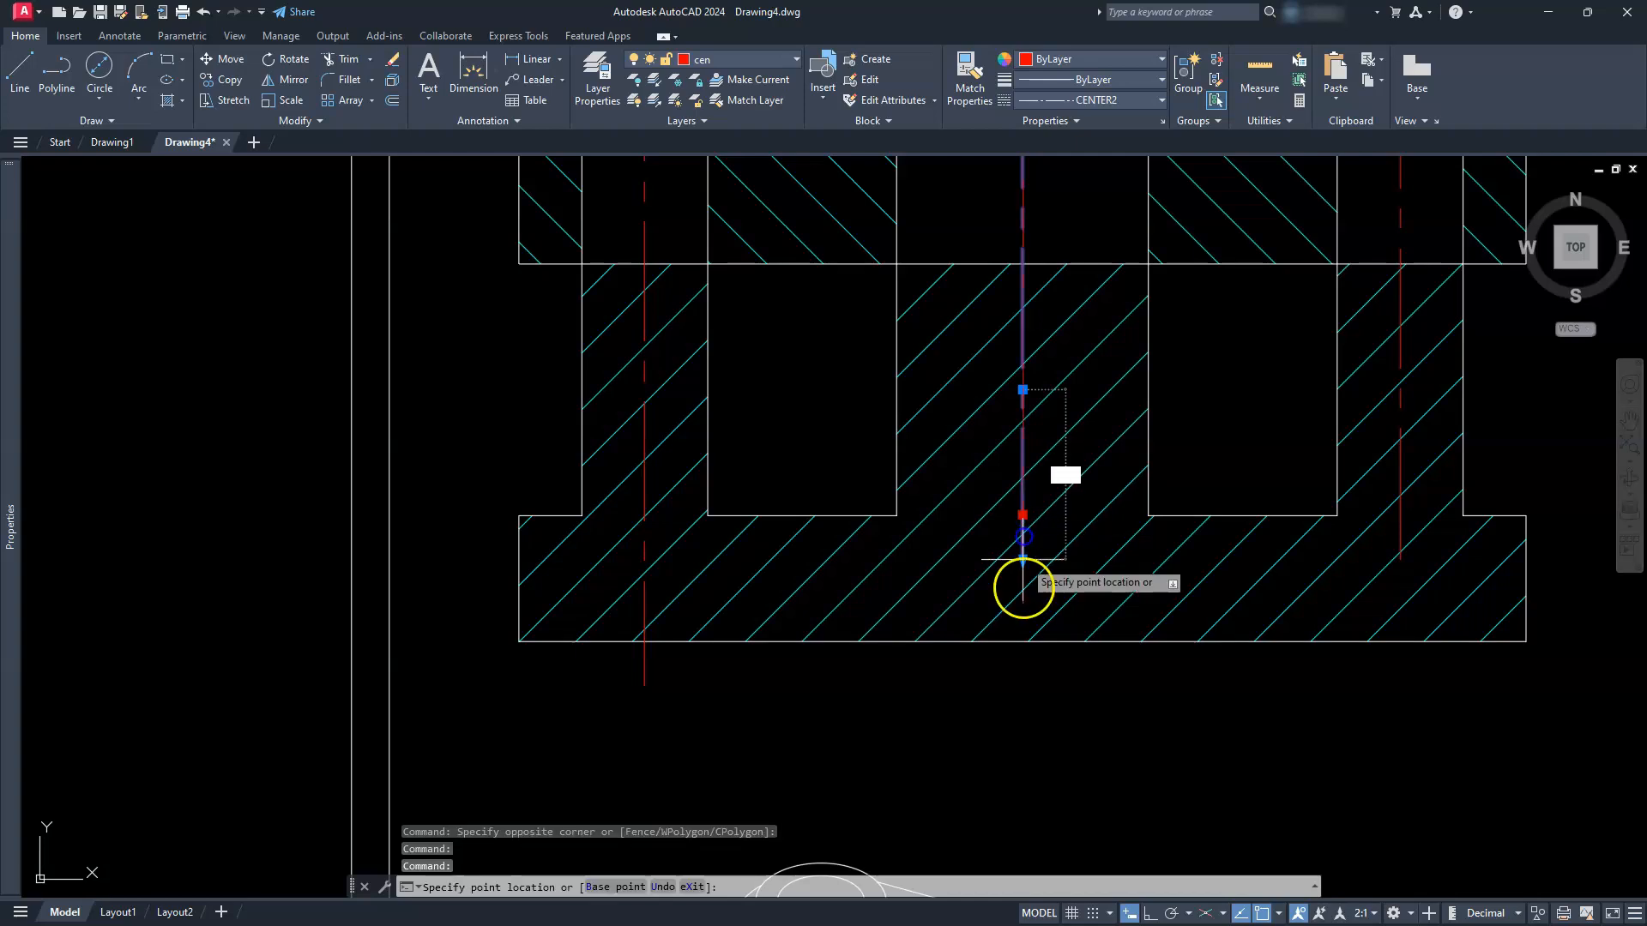
{"action": "key", "text": "Escape"}
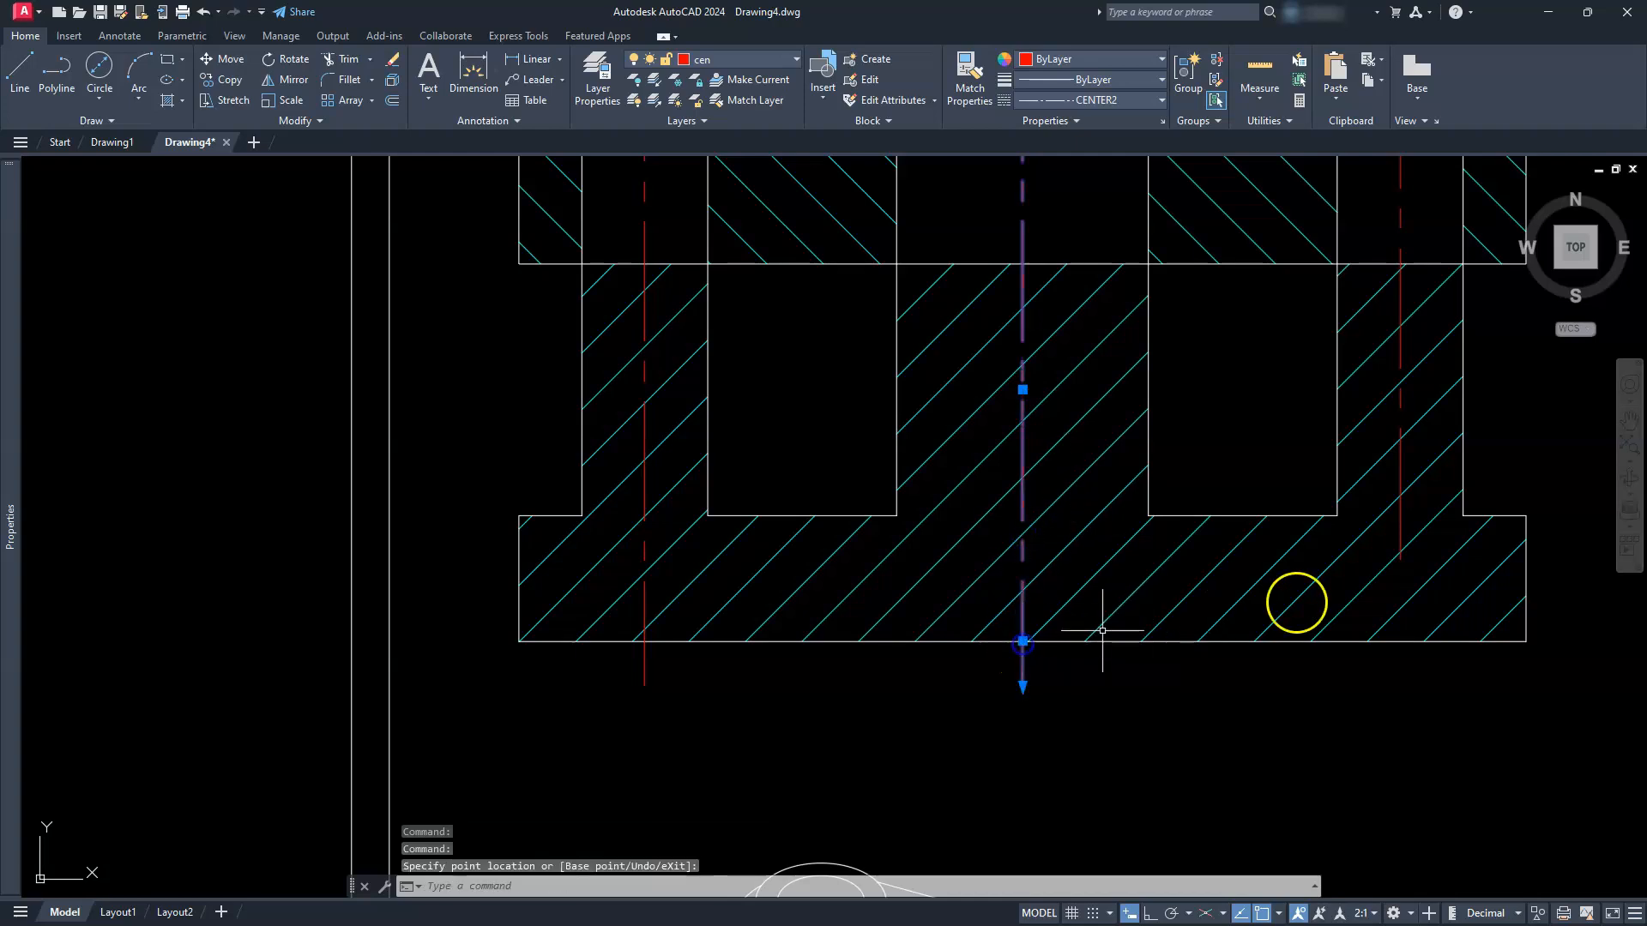
{"action": "key", "text": "Escape"}
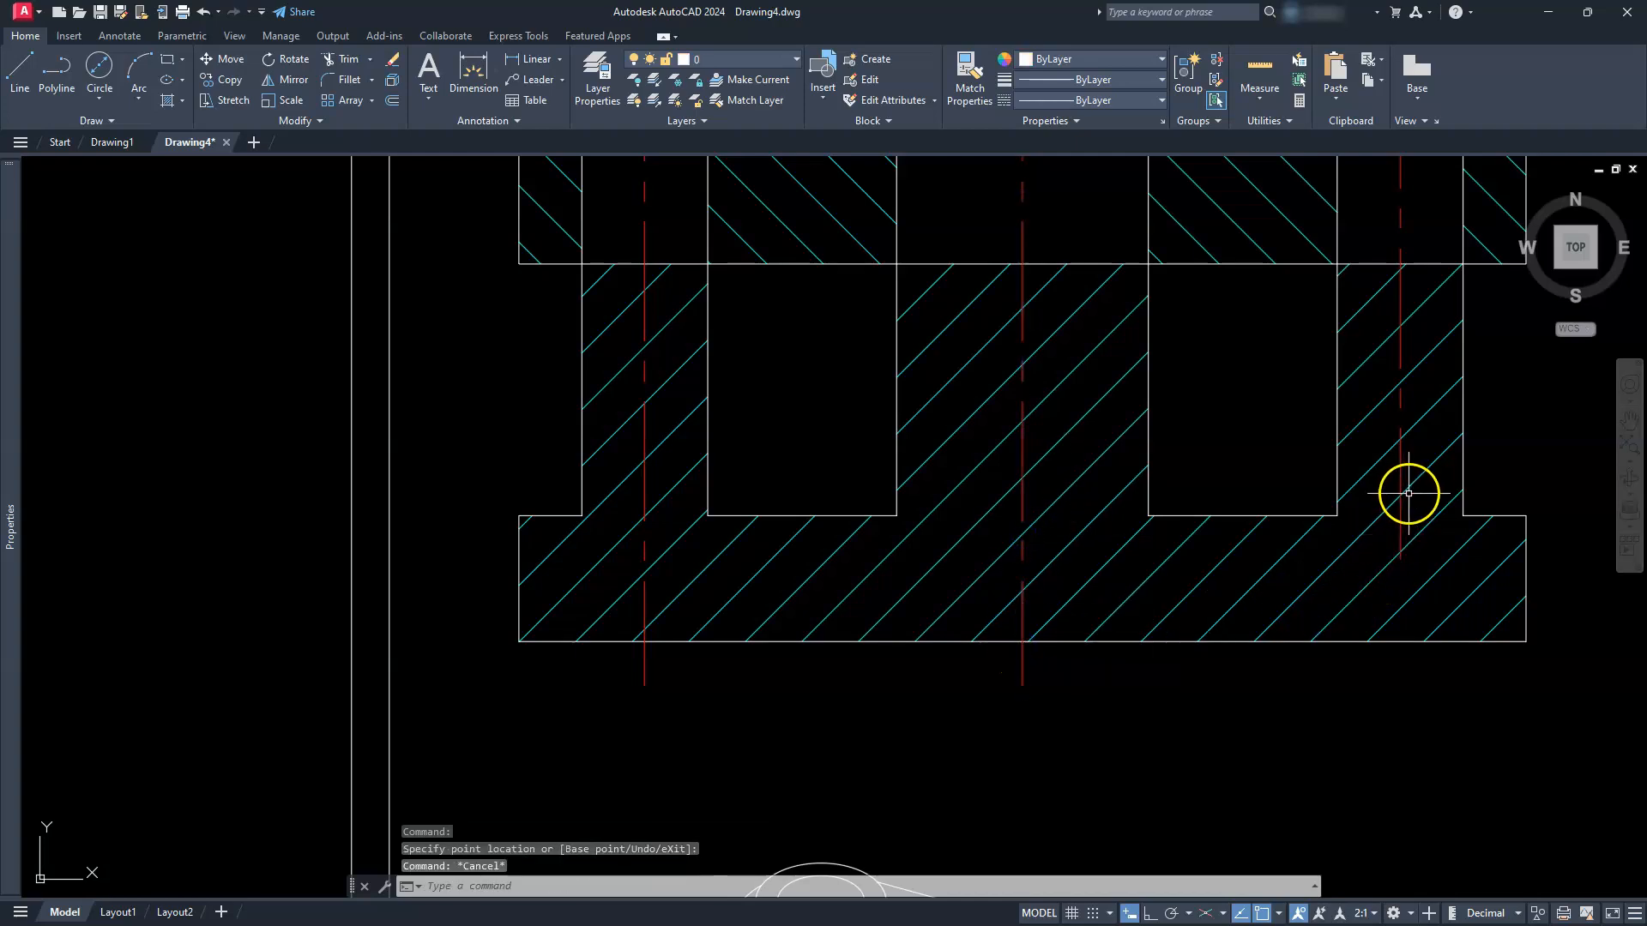
Extend the right centerline in the upper-left section view downward to the base's bottom edge.
{"action": "left_click", "coordinate": [1400, 515]}
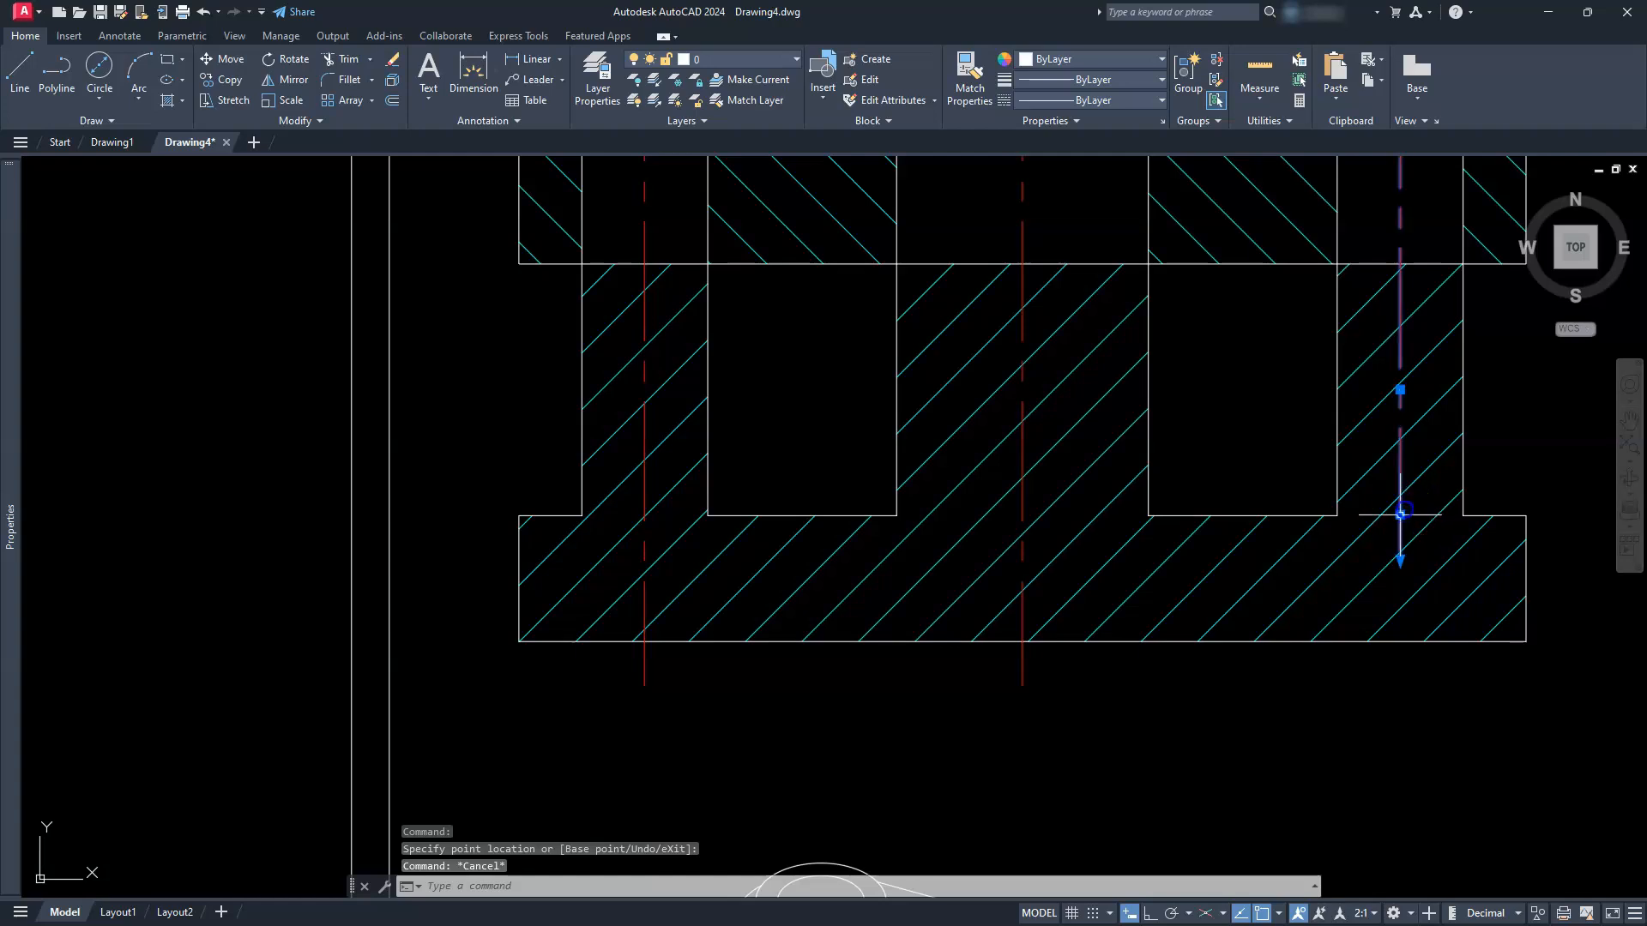
{"action": "left_click", "coordinate": [1400, 515]}
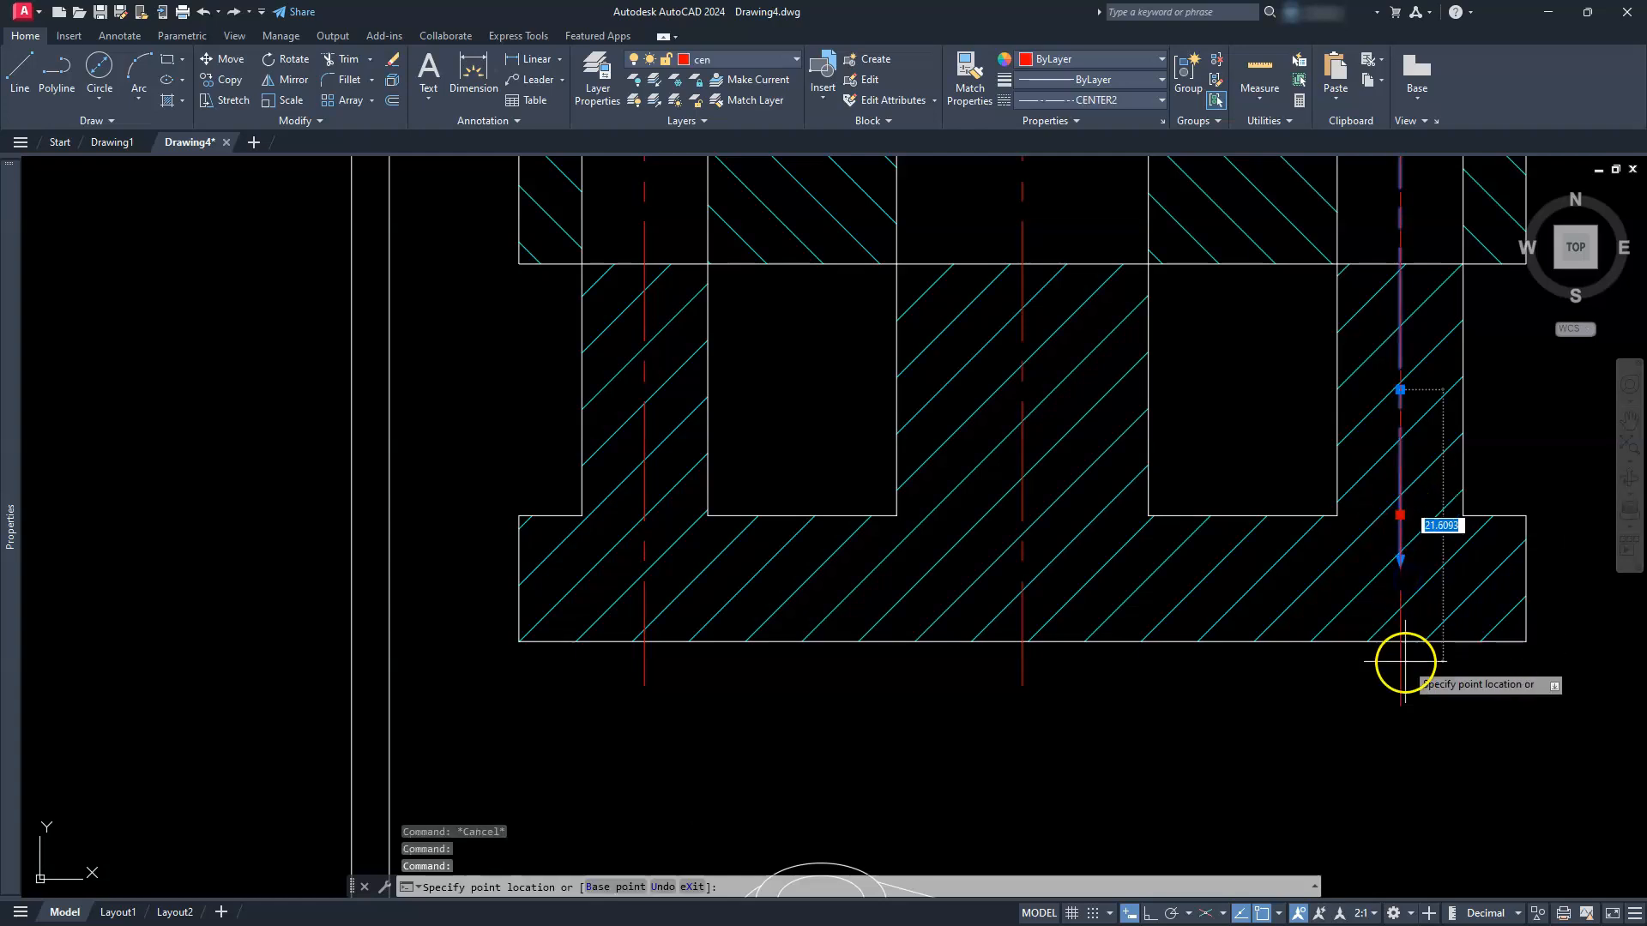
{"action": "key", "text": "Escape"}
{"action": "key", "text": "Escape"}
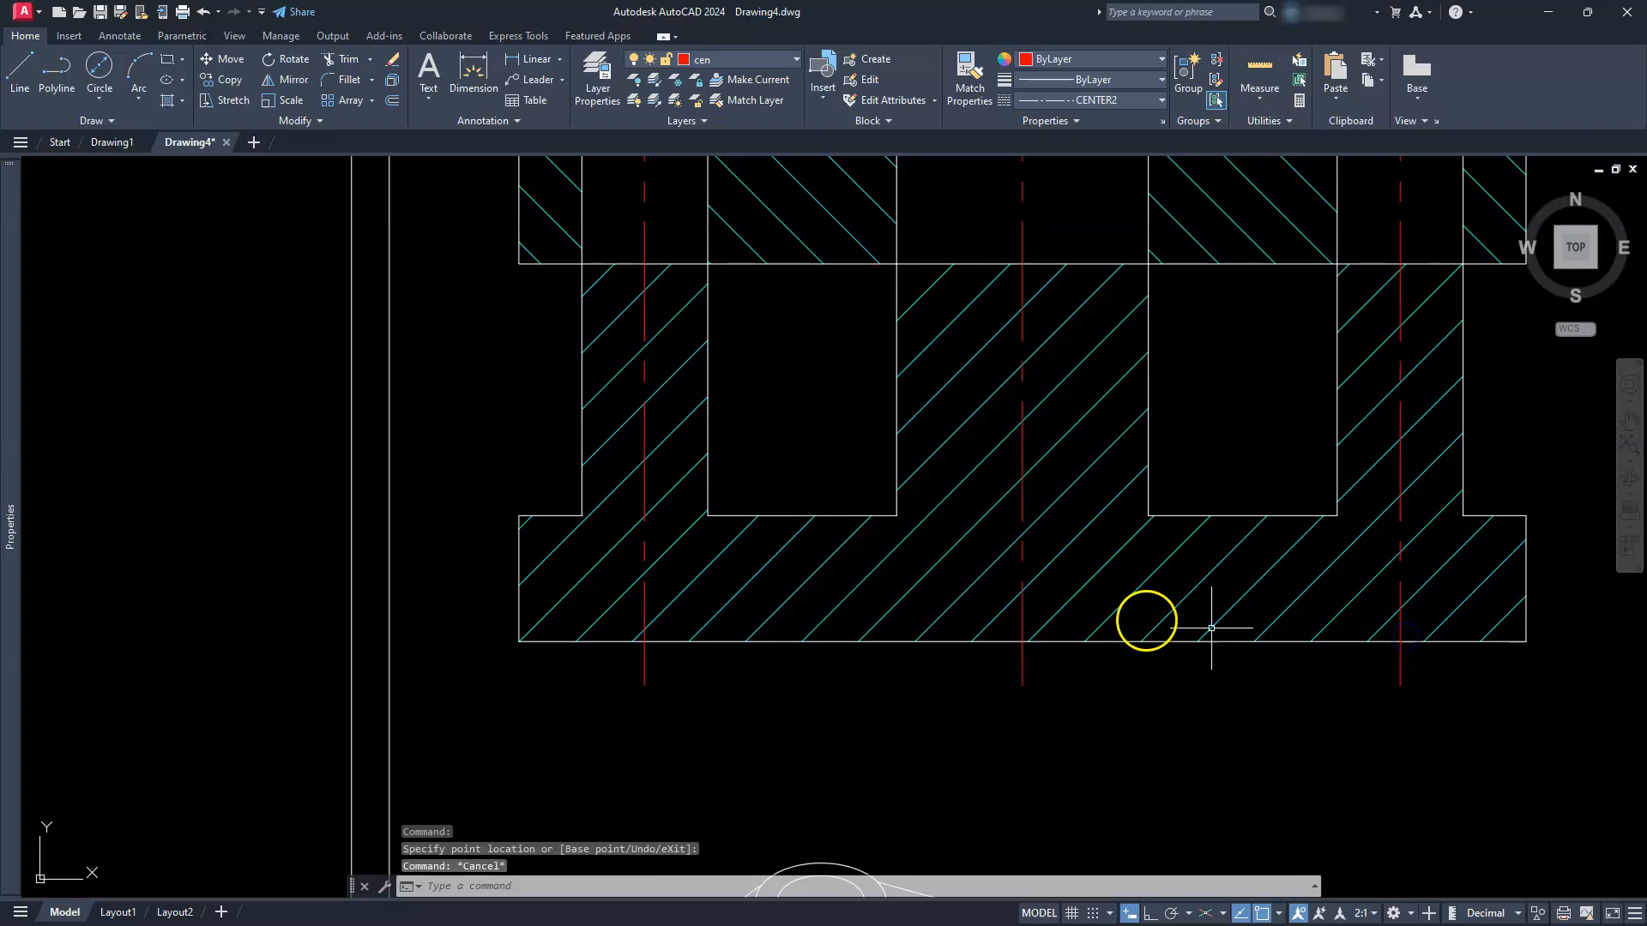
Extend the three post centerlines in the upper-right view upward to the top edges of the raised bosses.
{"action": "scroll", "coordinate": [1143, 621], "scroll_direction": "down", "scroll_amount": 4}
{"action": "middle_click_drag", "start_coordinate": [1145, 607], "coordinate": [783, 572]}
{"action": "scroll", "coordinate": [1194, 533], "scroll_direction": "up", "scroll_amount": 2}
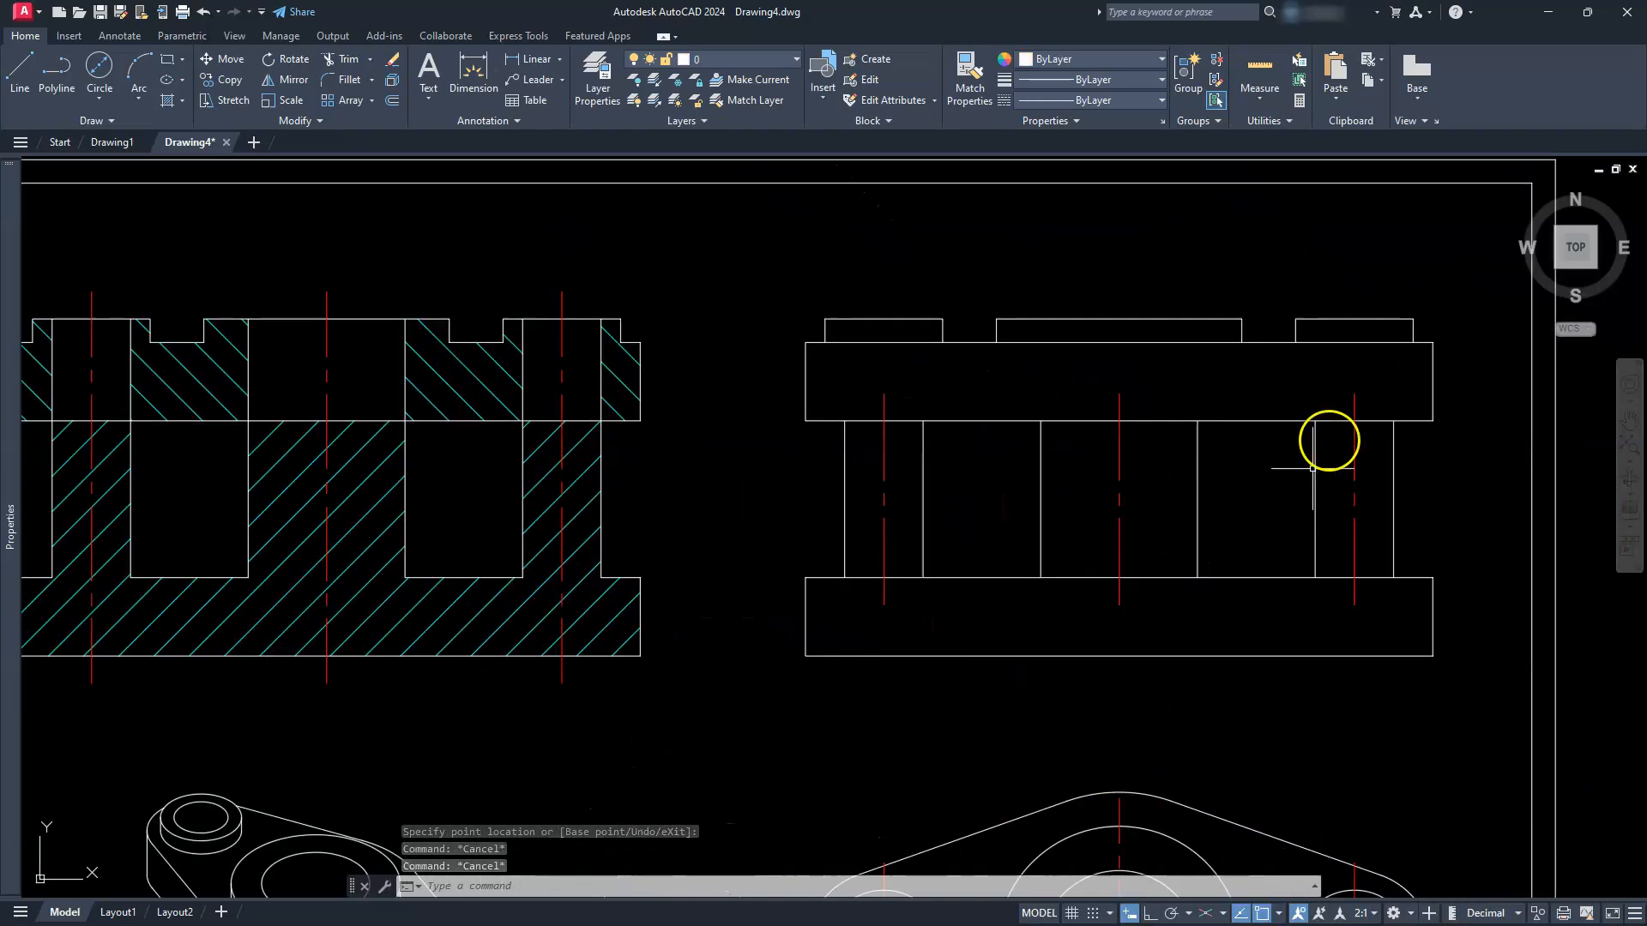
{"action": "left_click", "coordinate": [1360, 399]}
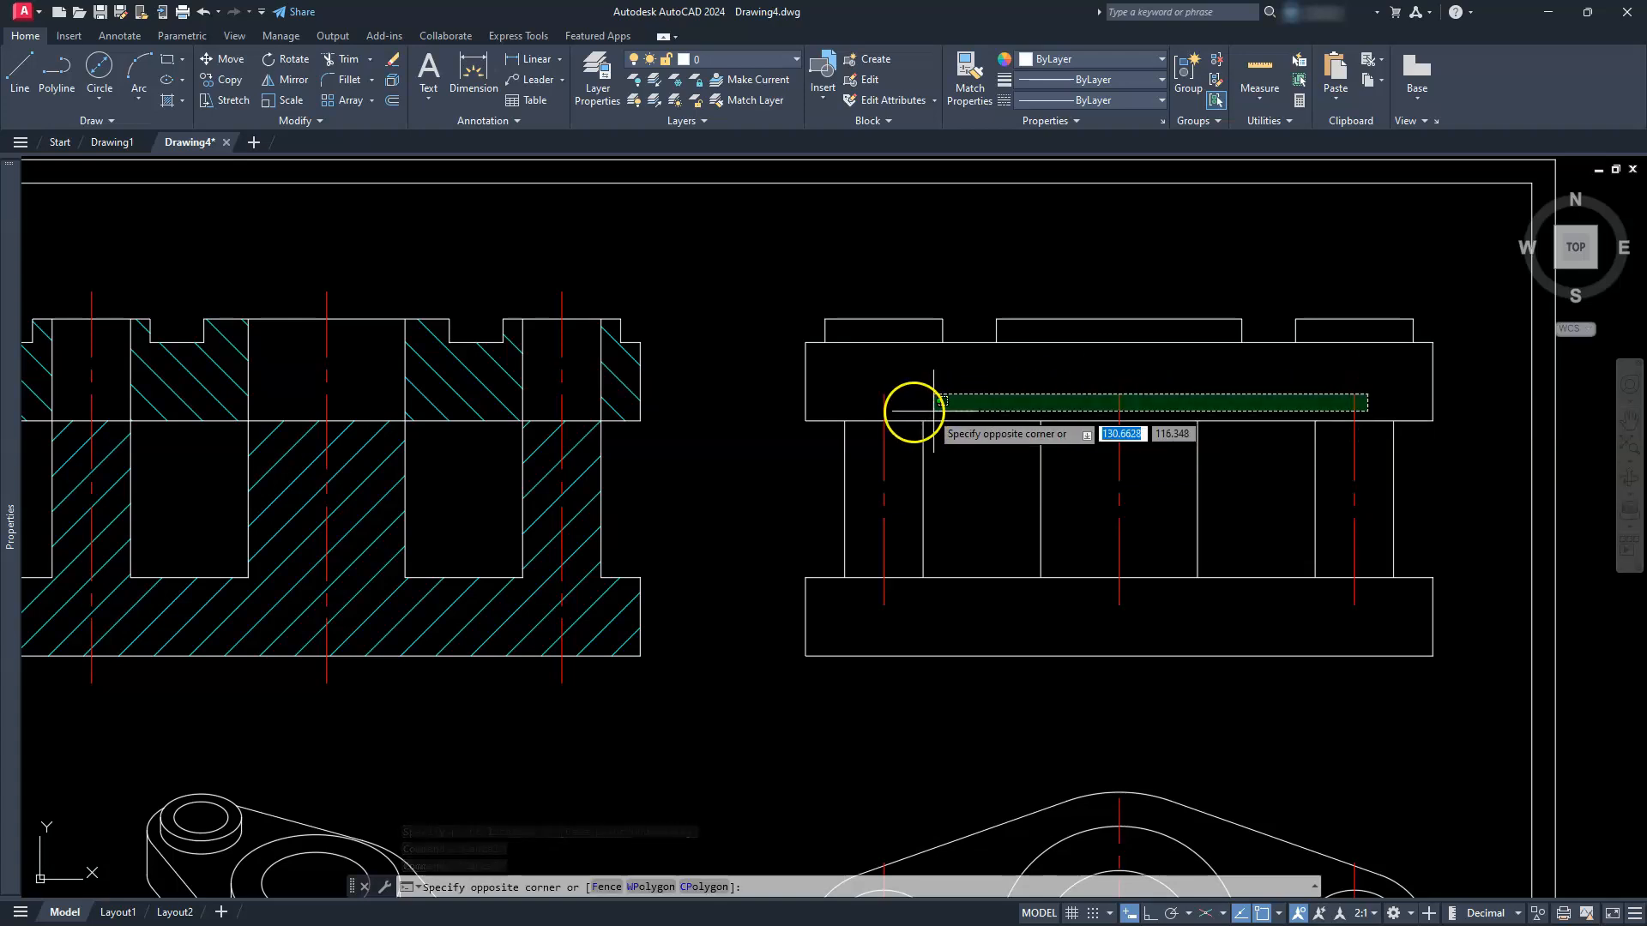
{"action": "left_click", "coordinate": [873, 405]}
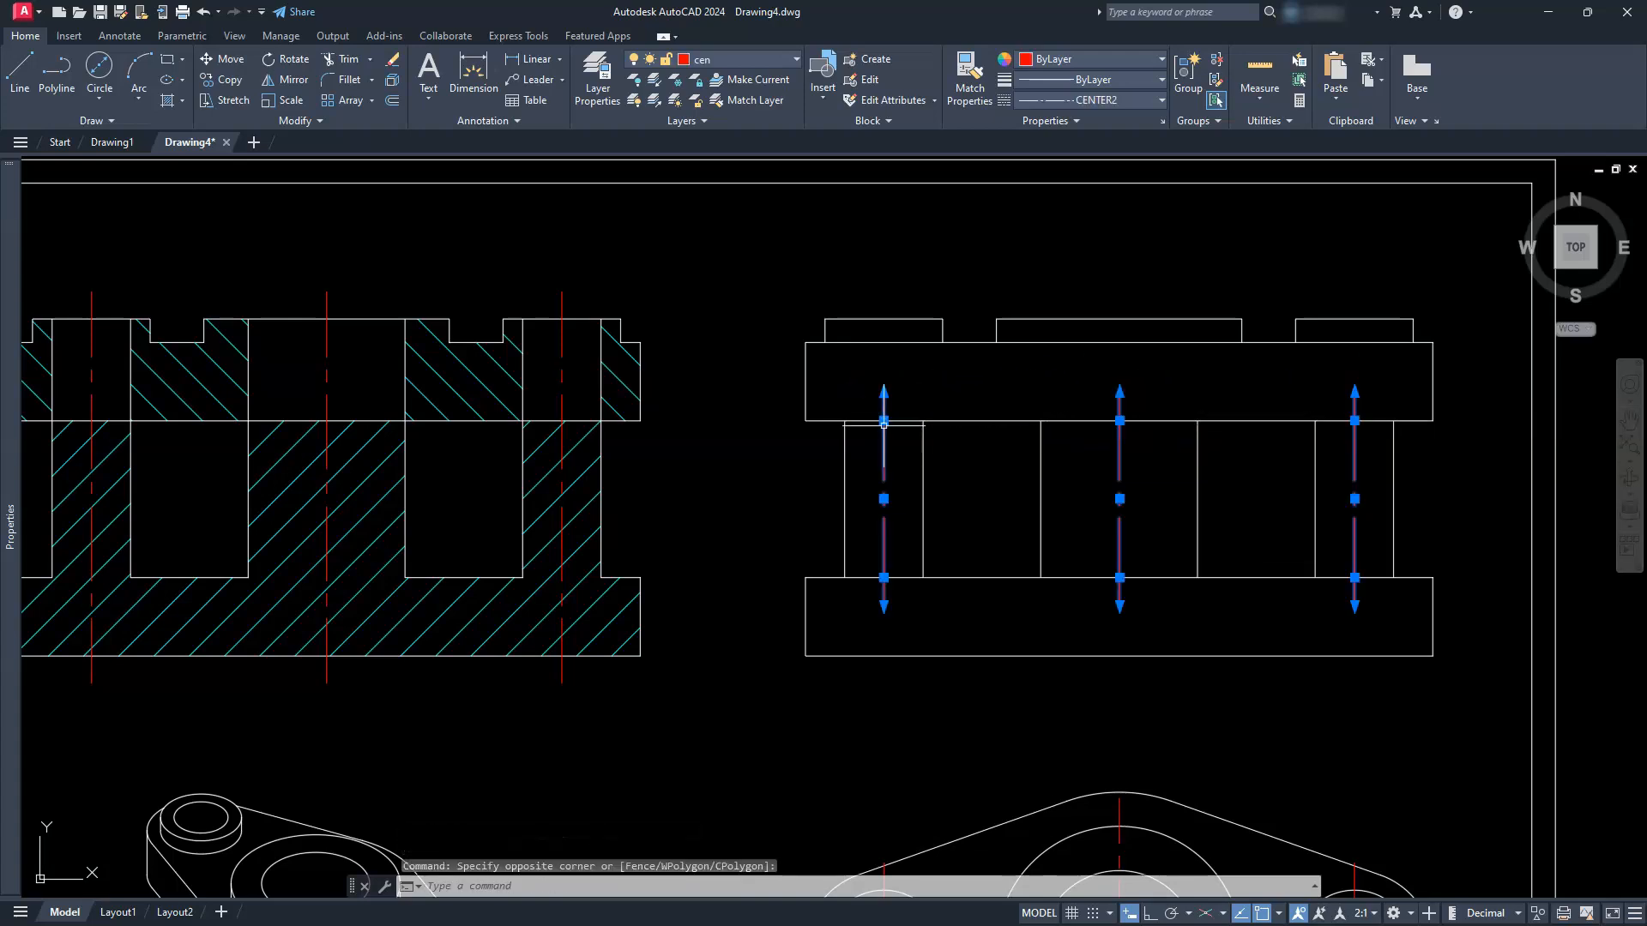
{"action": "left_click", "coordinate": [883, 421]}
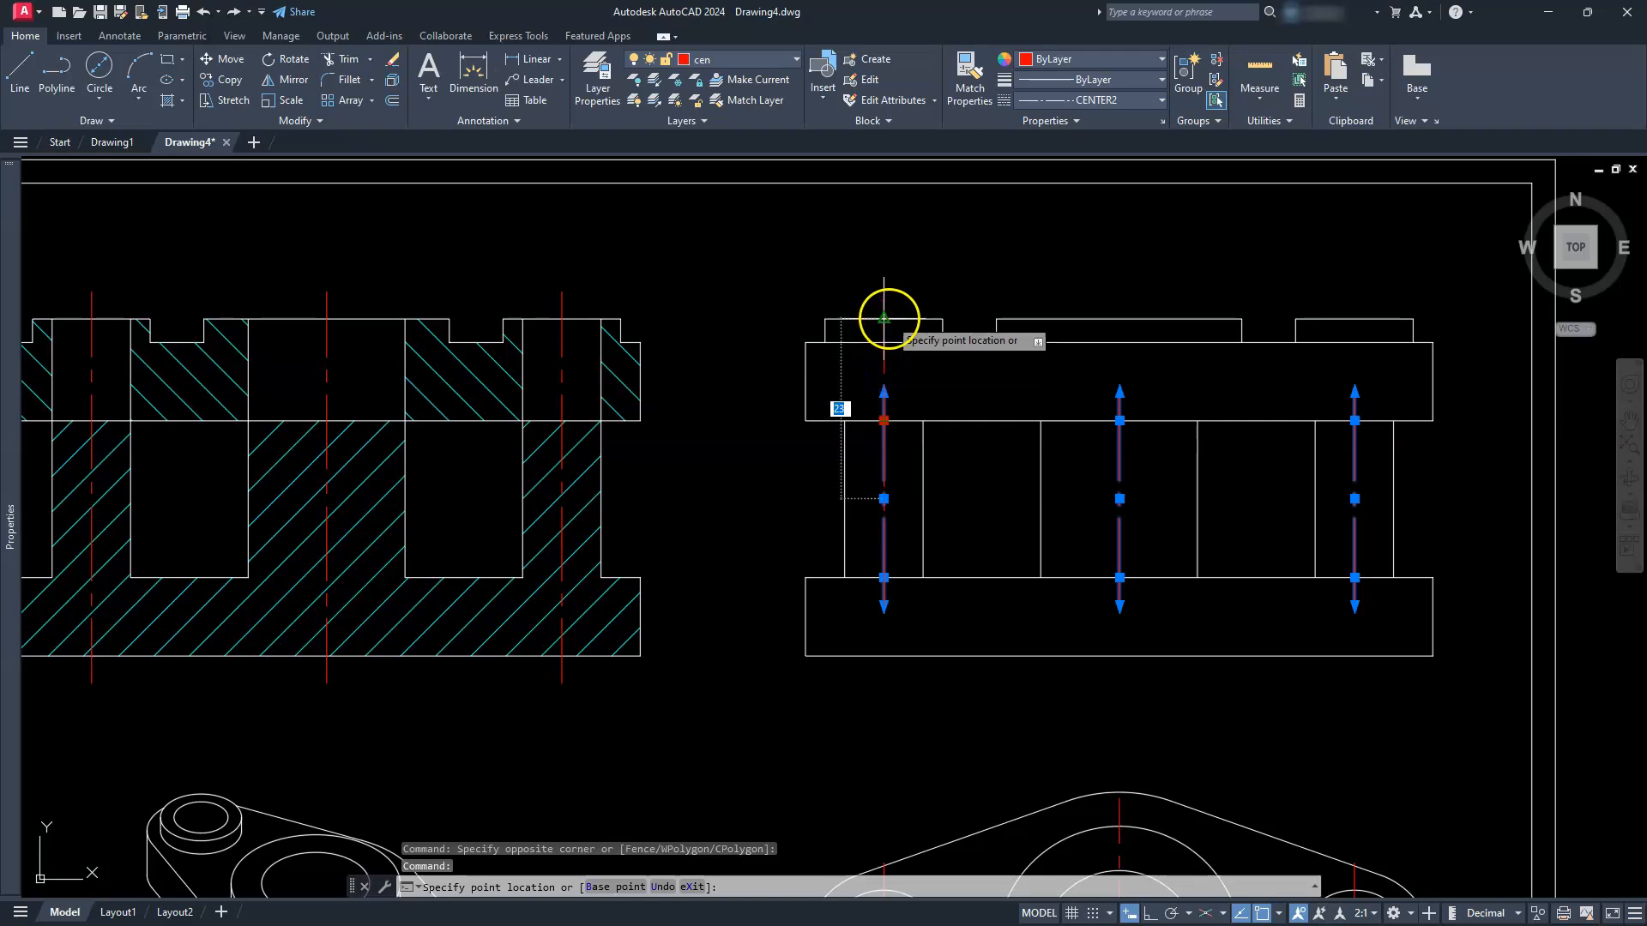
{"action": "left_click", "coordinate": [889, 317]}
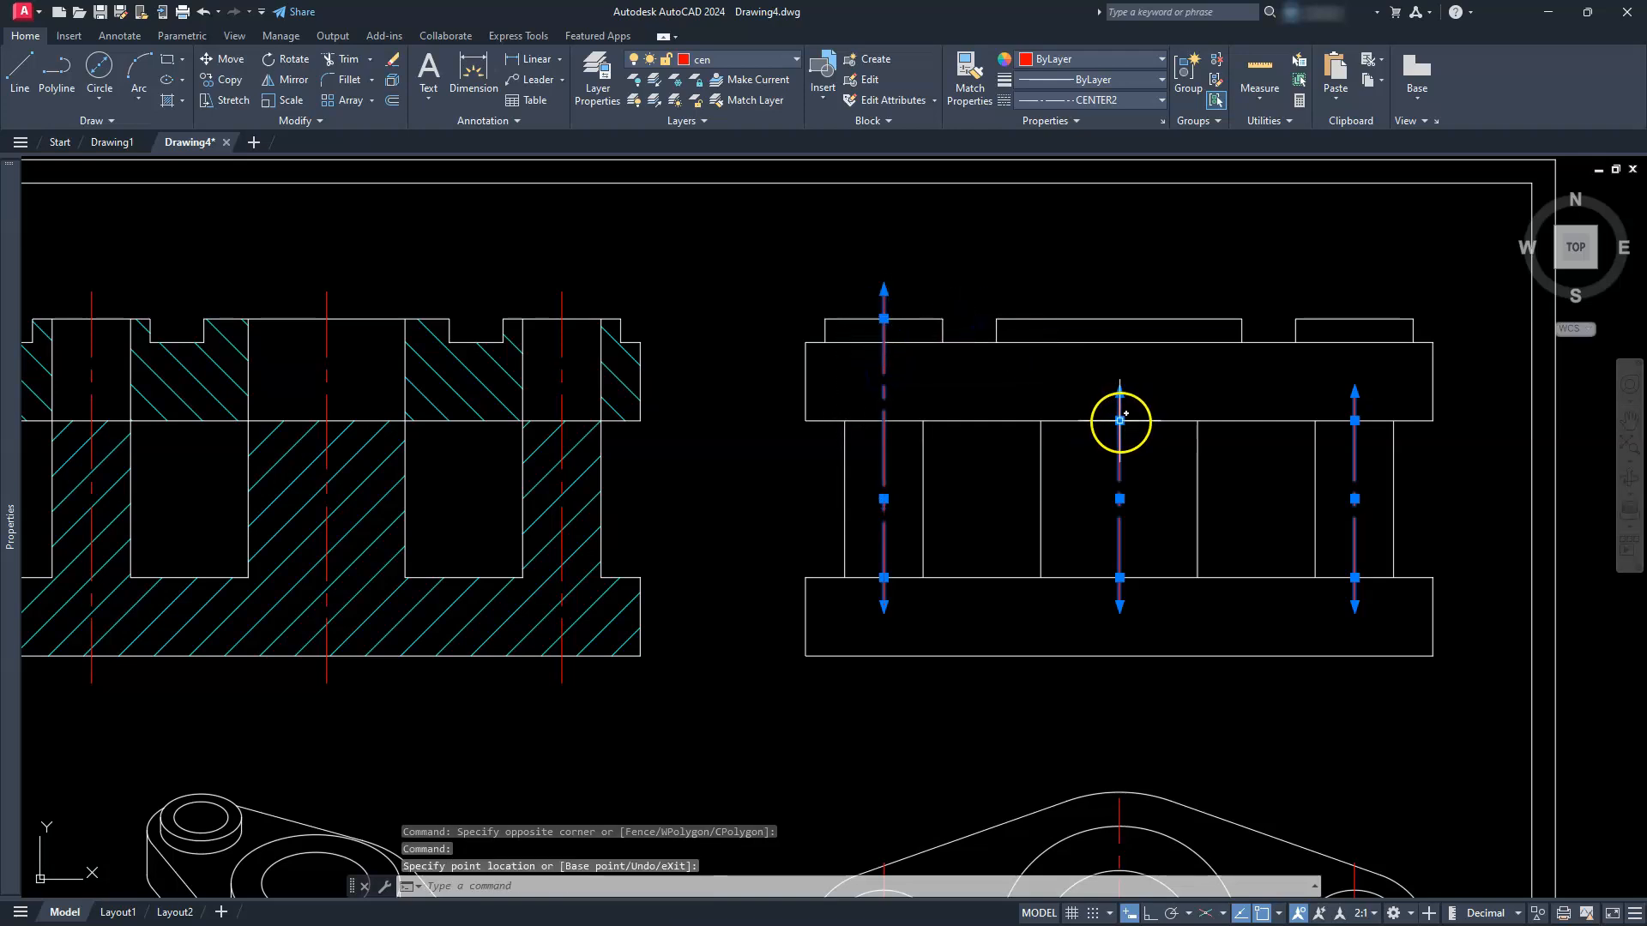
{"action": "left_click", "coordinate": [1119, 318]}
{"action": "left_click", "coordinate": [1121, 319]}
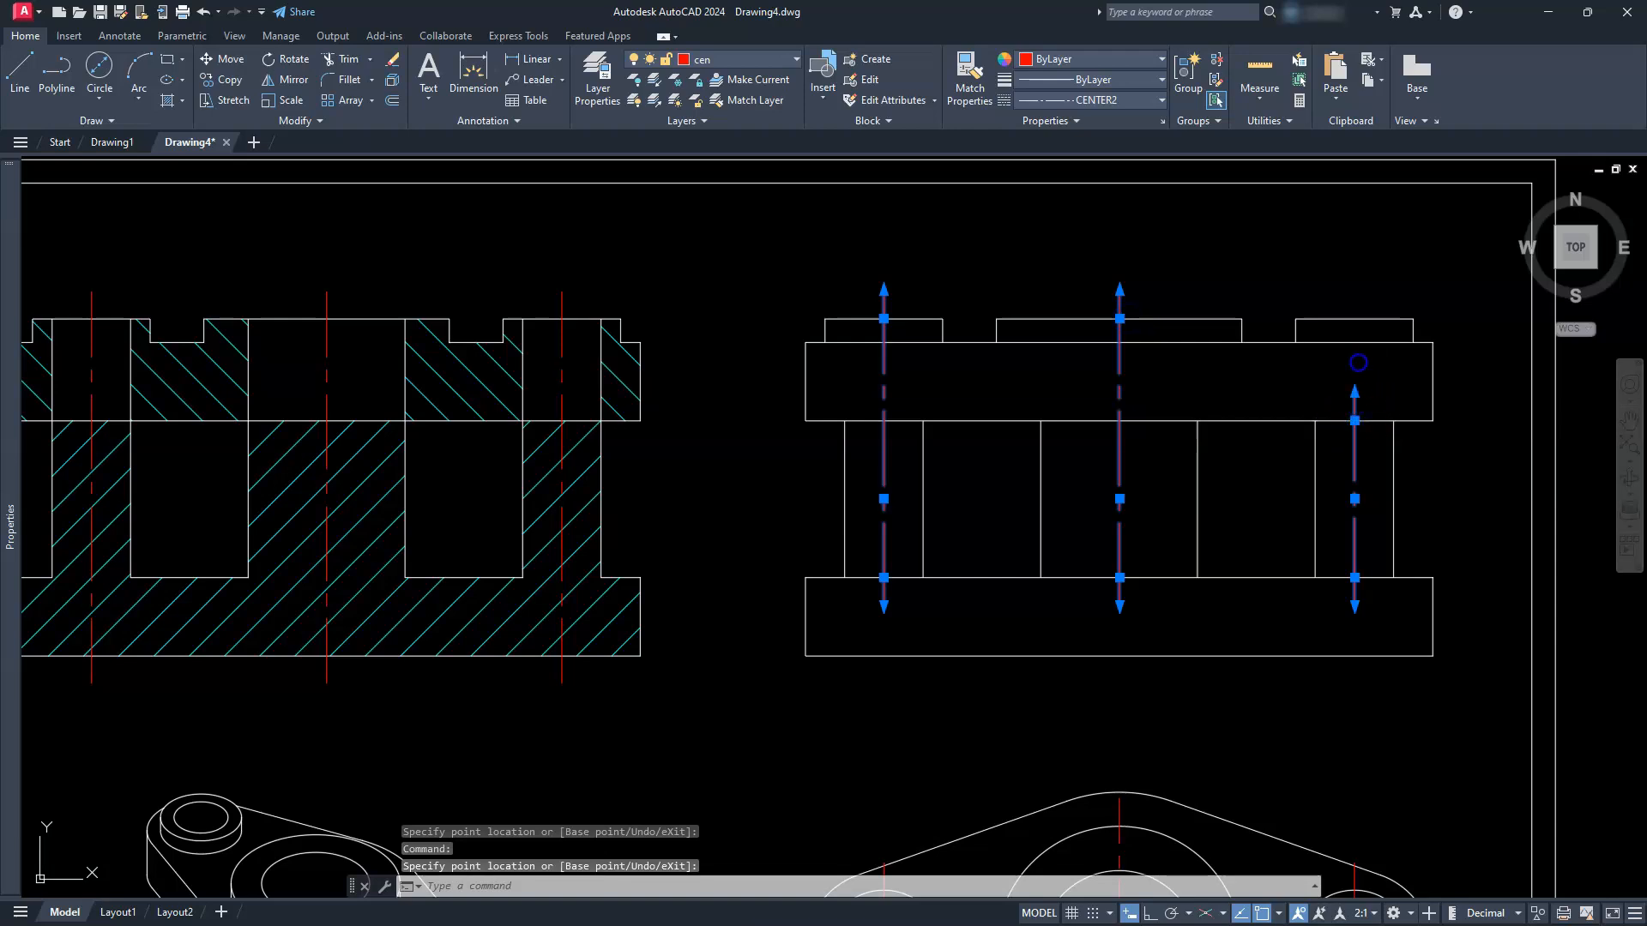
{"action": "left_click", "coordinate": [1354, 420]}
{"action": "left_click", "coordinate": [1354, 318]}
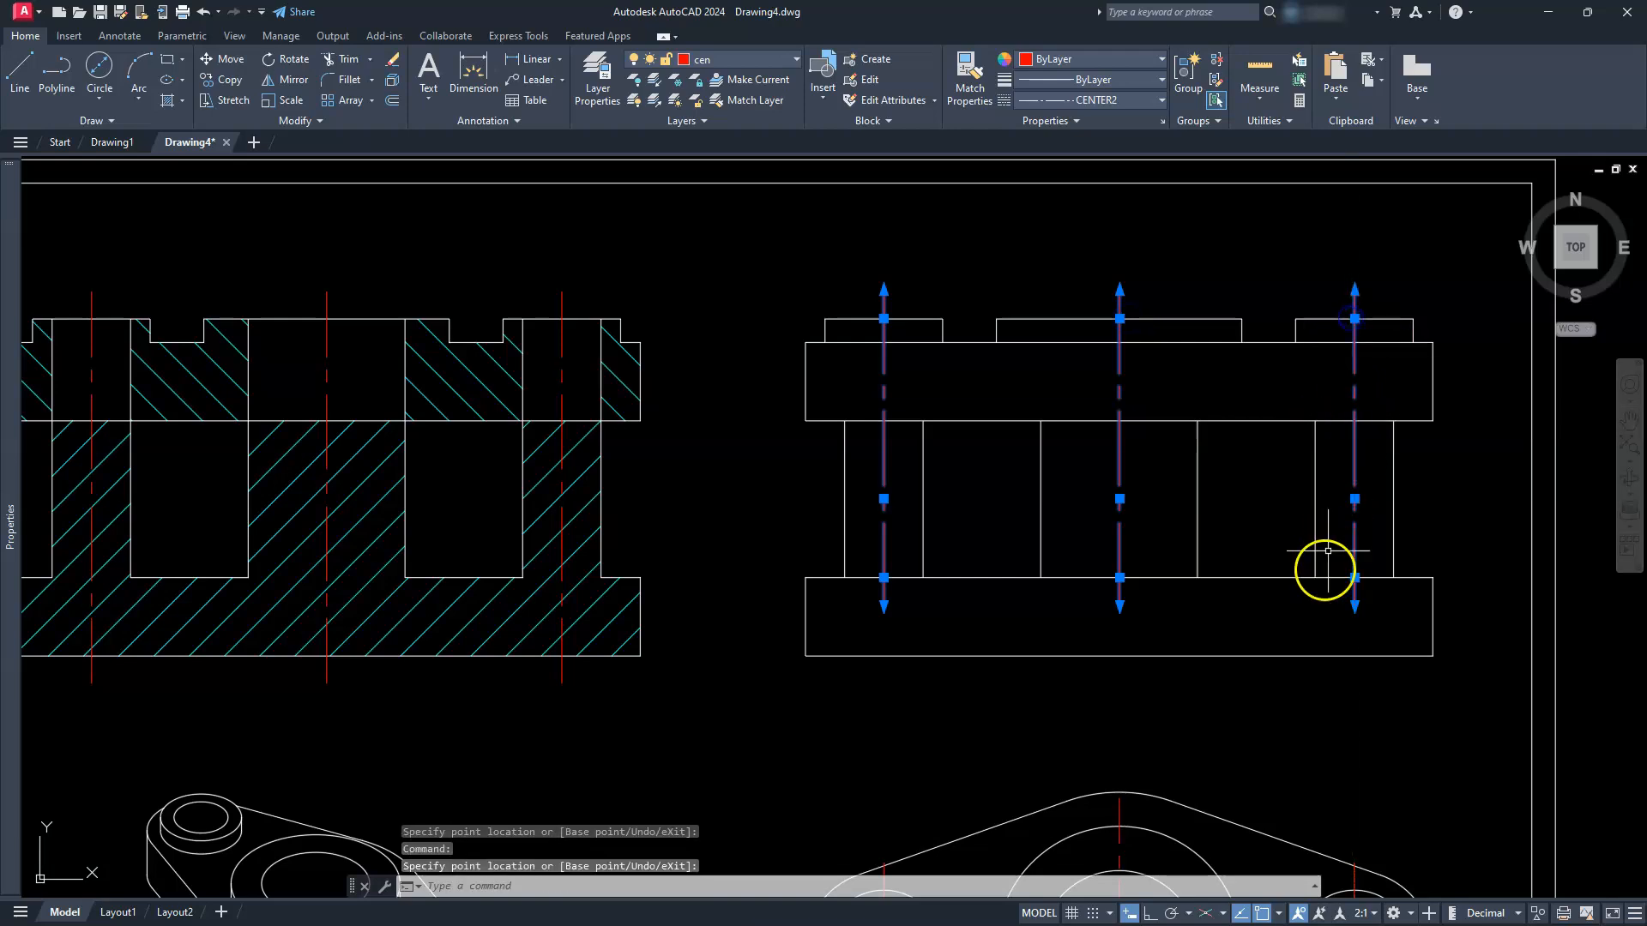
Extend the three centerlines in the upper-right view downward to the bottom edge of the base plate.
{"action": "left_click", "coordinate": [1354, 577]}
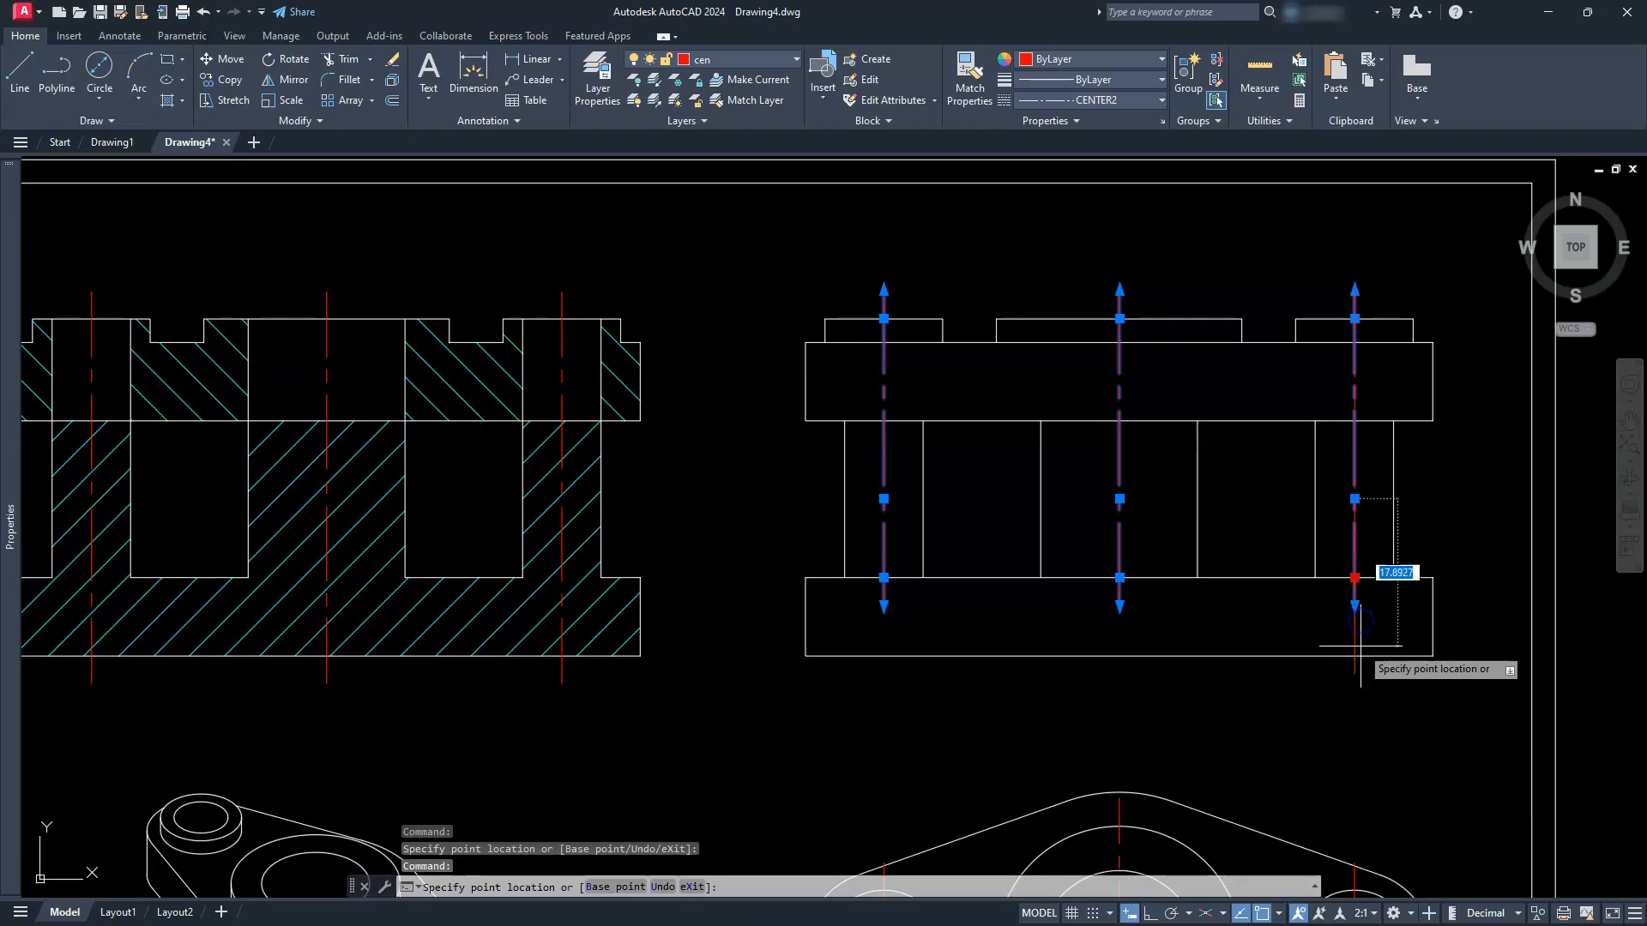
{"action": "left_click", "coordinate": [1354, 655]}
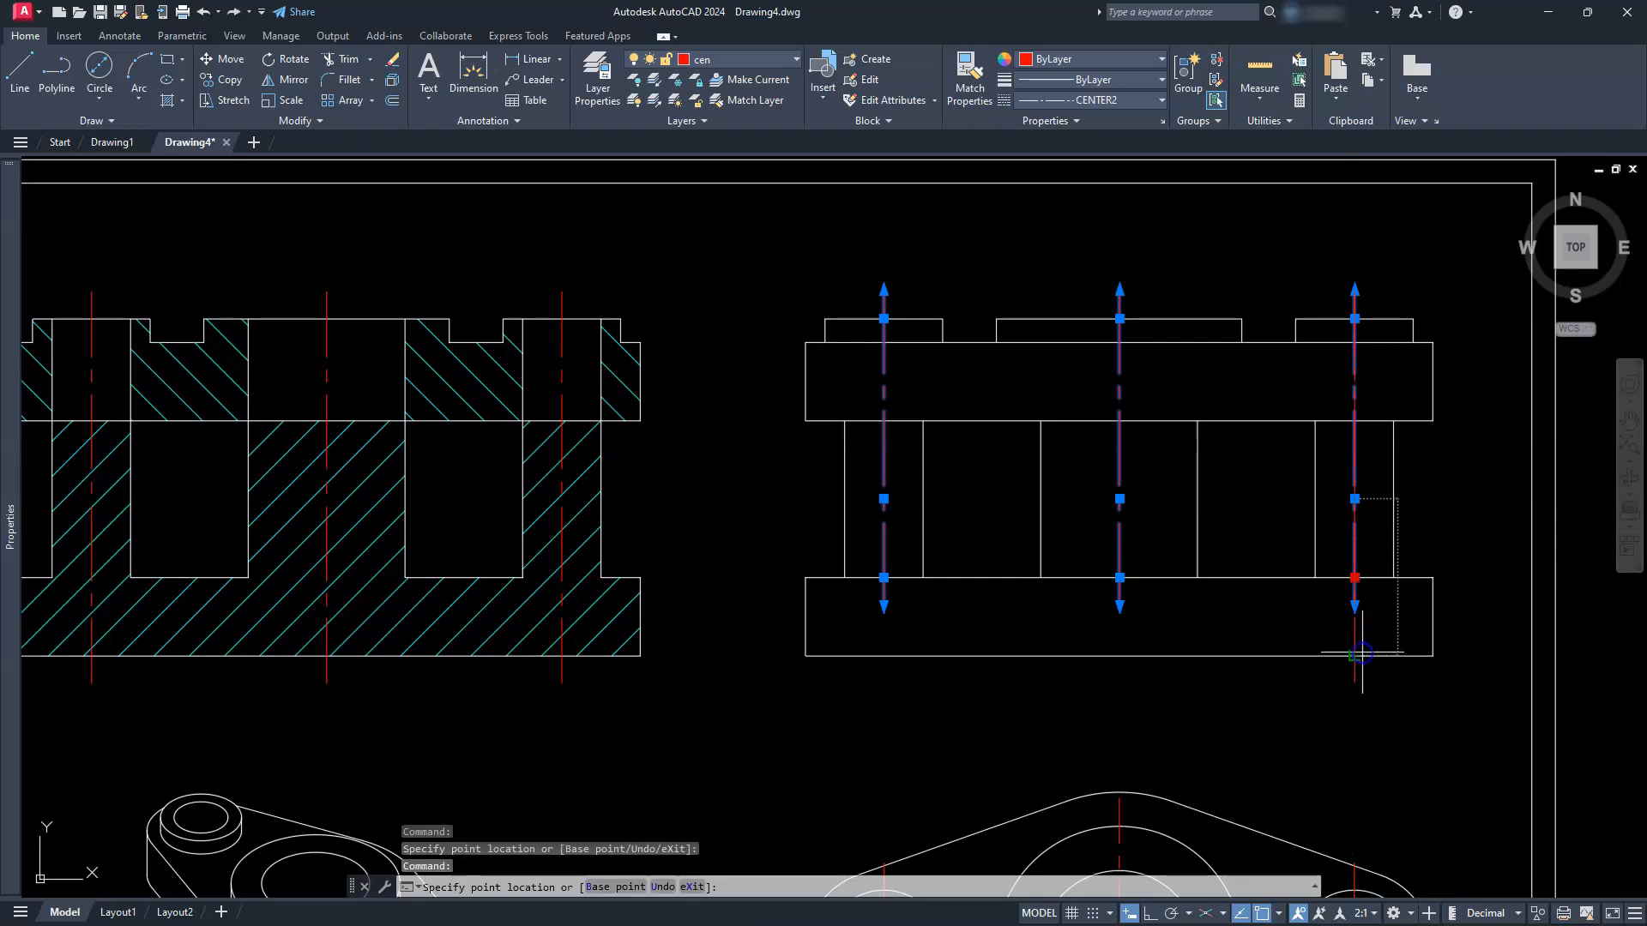
{"action": "left_click", "coordinate": [1119, 577]}
{"action": "left_click", "coordinate": [1120, 655]}
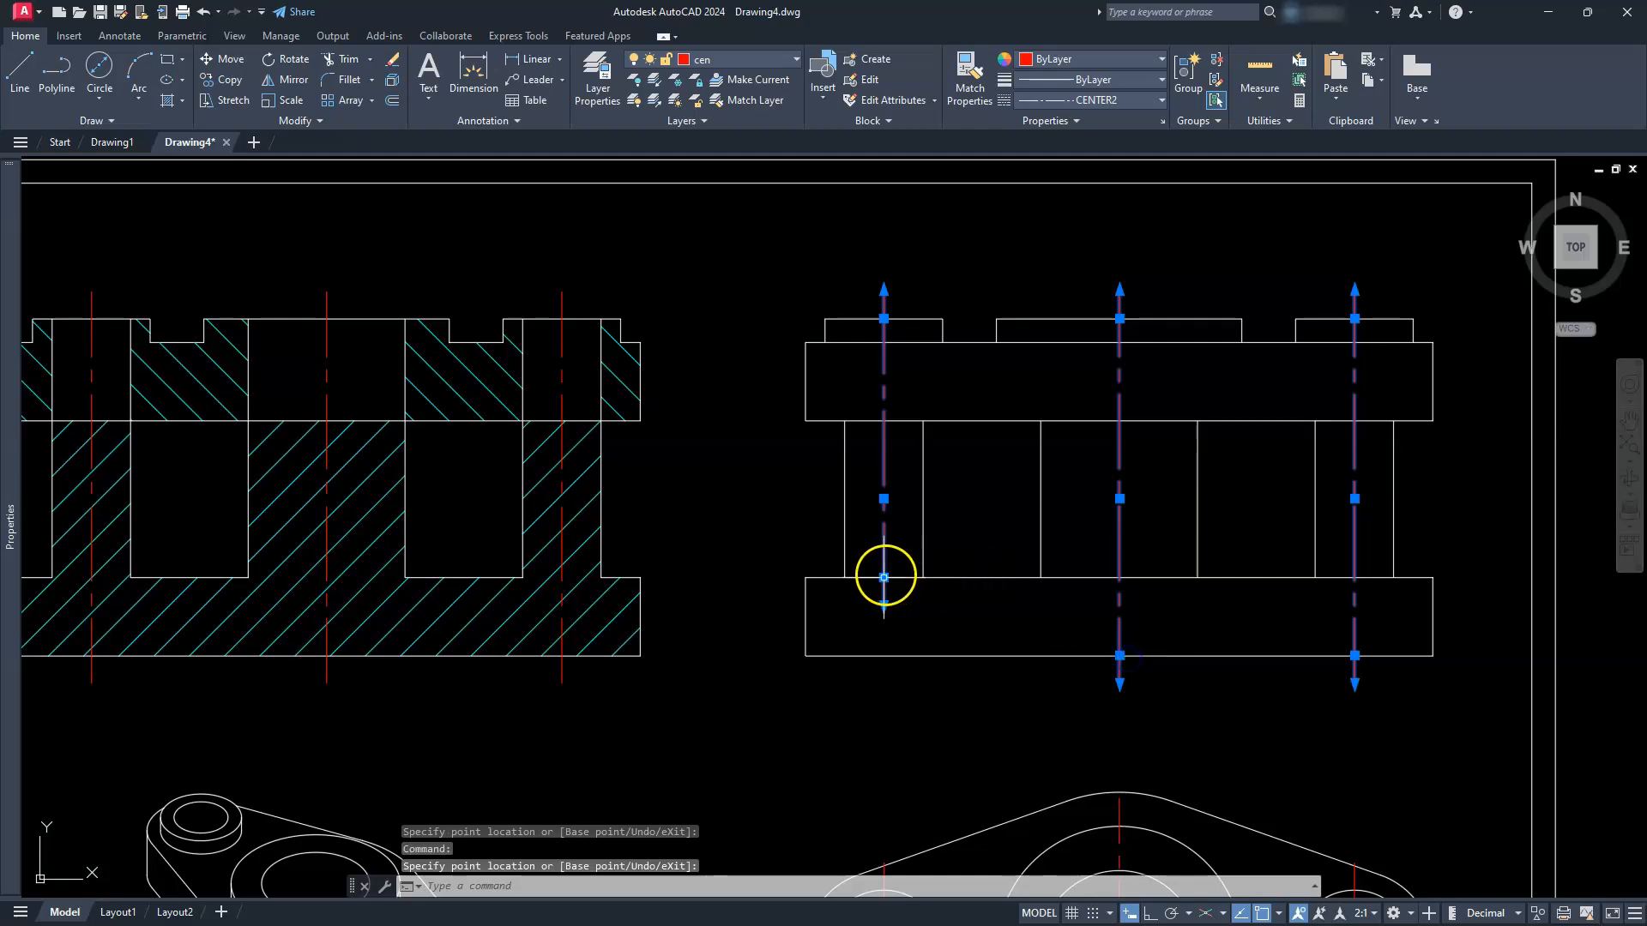
{"action": "left_click", "coordinate": [884, 578]}
{"action": "left_click", "coordinate": [884, 655]}
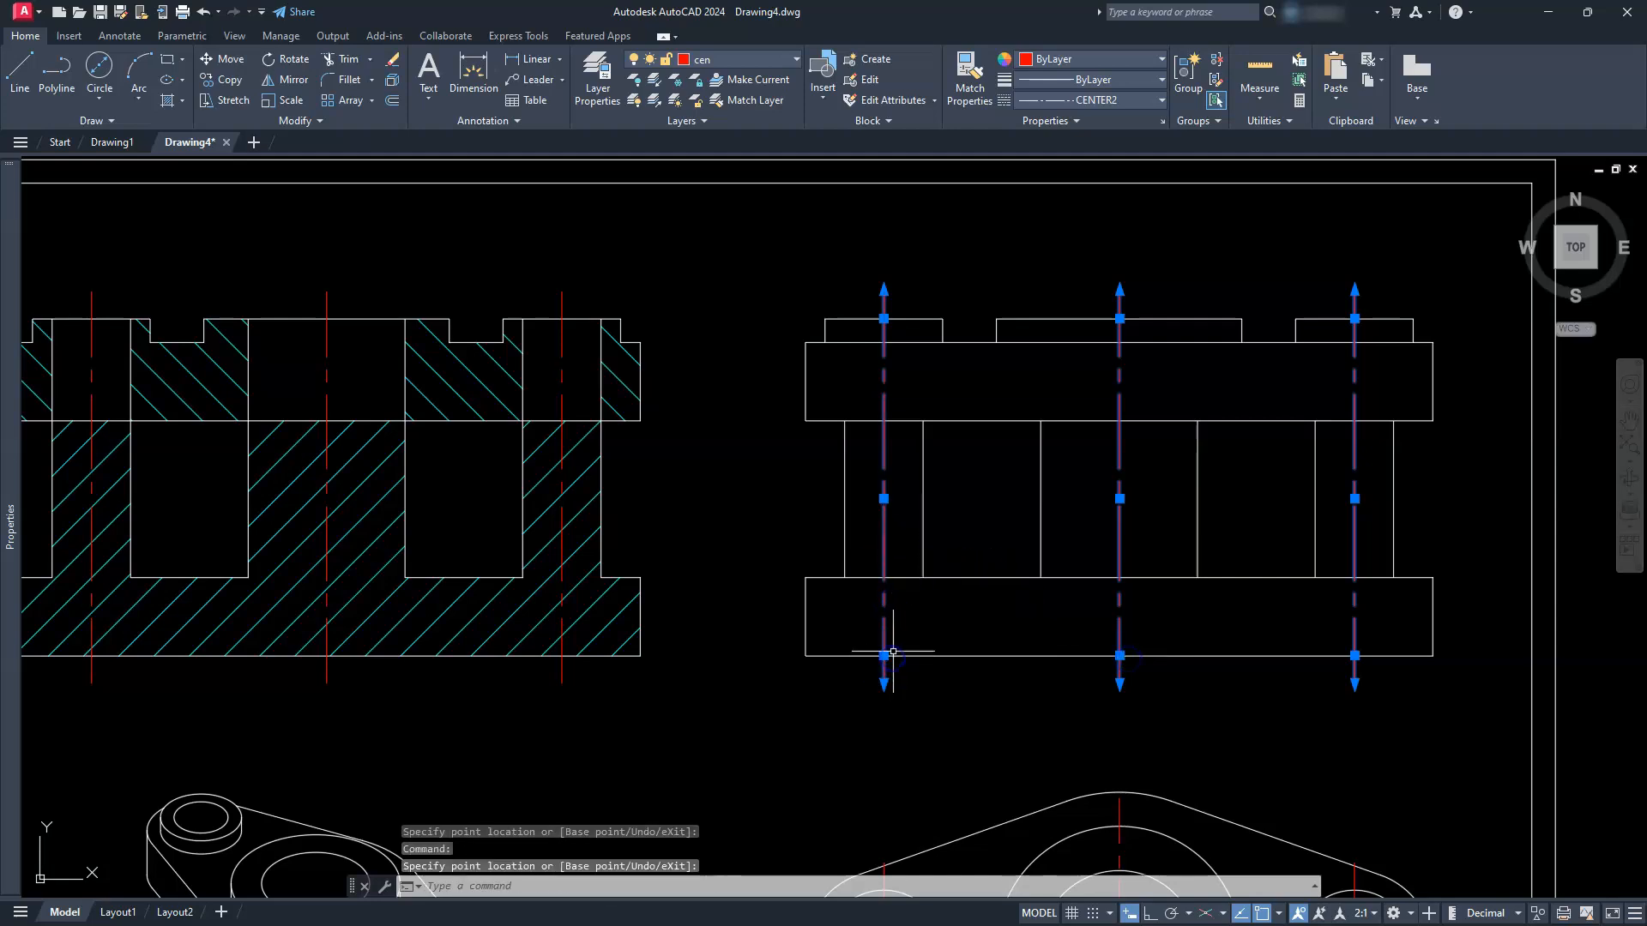
Draw a line along the full horizontal centerline of the lower-right plan view, ending in a short upward vertical segment at its right end.
{"action": "key", "text": "Escape"}
{"action": "key", "text": "Escape"}
{"action": "scroll", "coordinate": [893, 625], "scroll_direction": "down", "scroll_amount": 4}
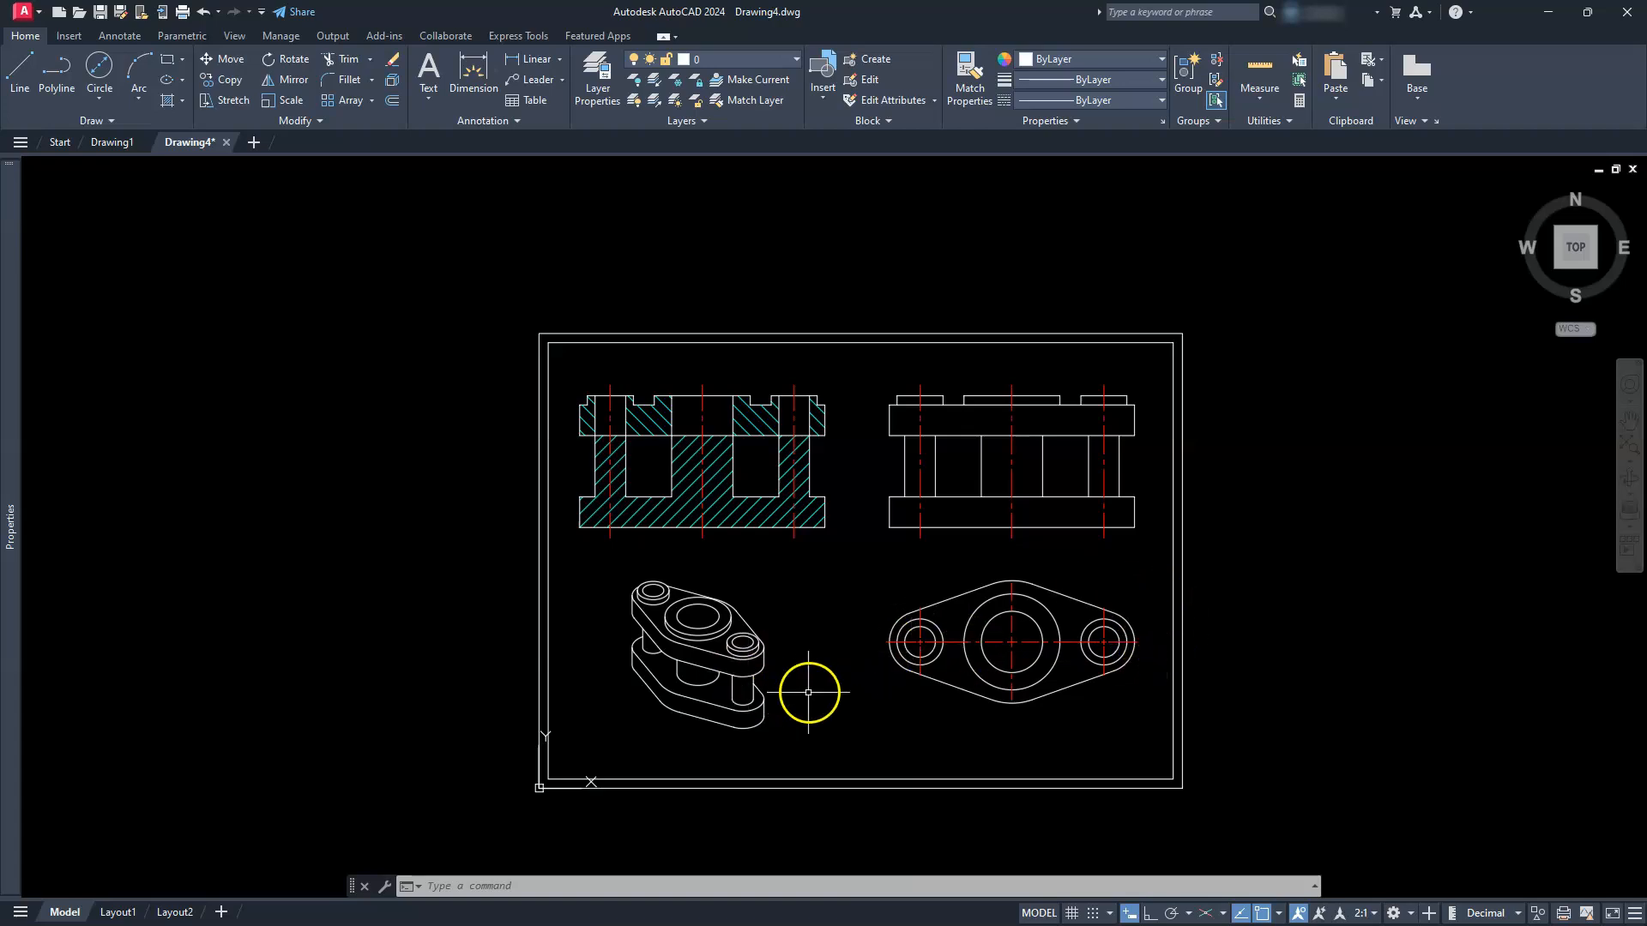
{"action": "scroll", "coordinate": [916, 618], "scroll_direction": "up", "scroll_amount": 4}
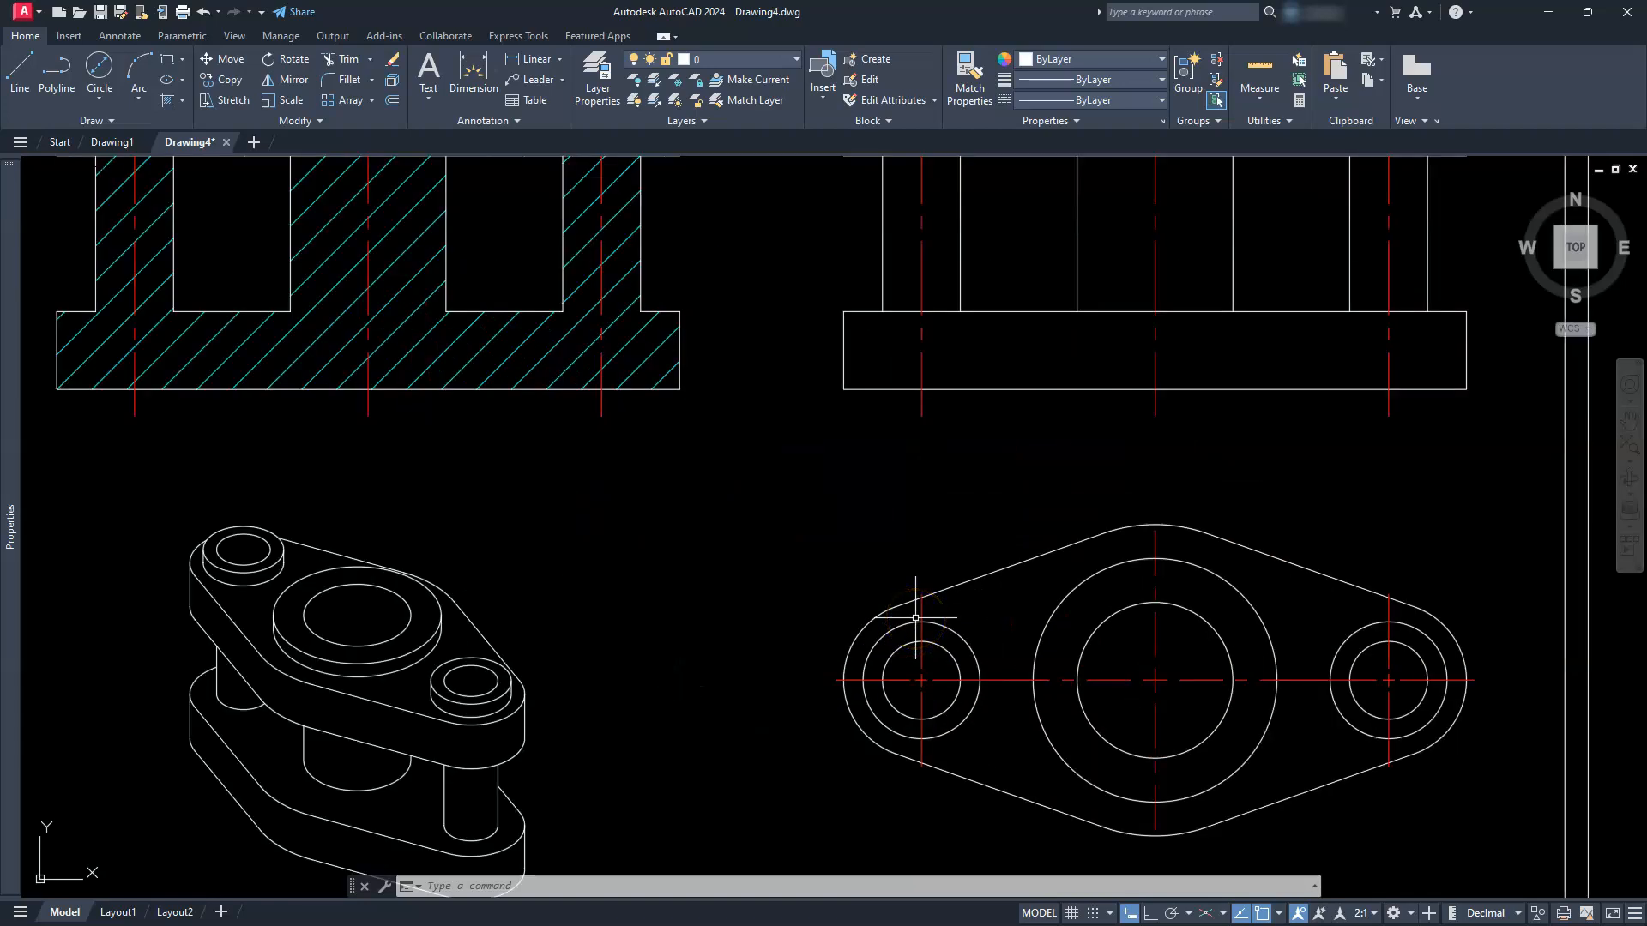
{"action": "middle_click_drag", "start_coordinate": [866, 605], "coordinate": [758, 513]}
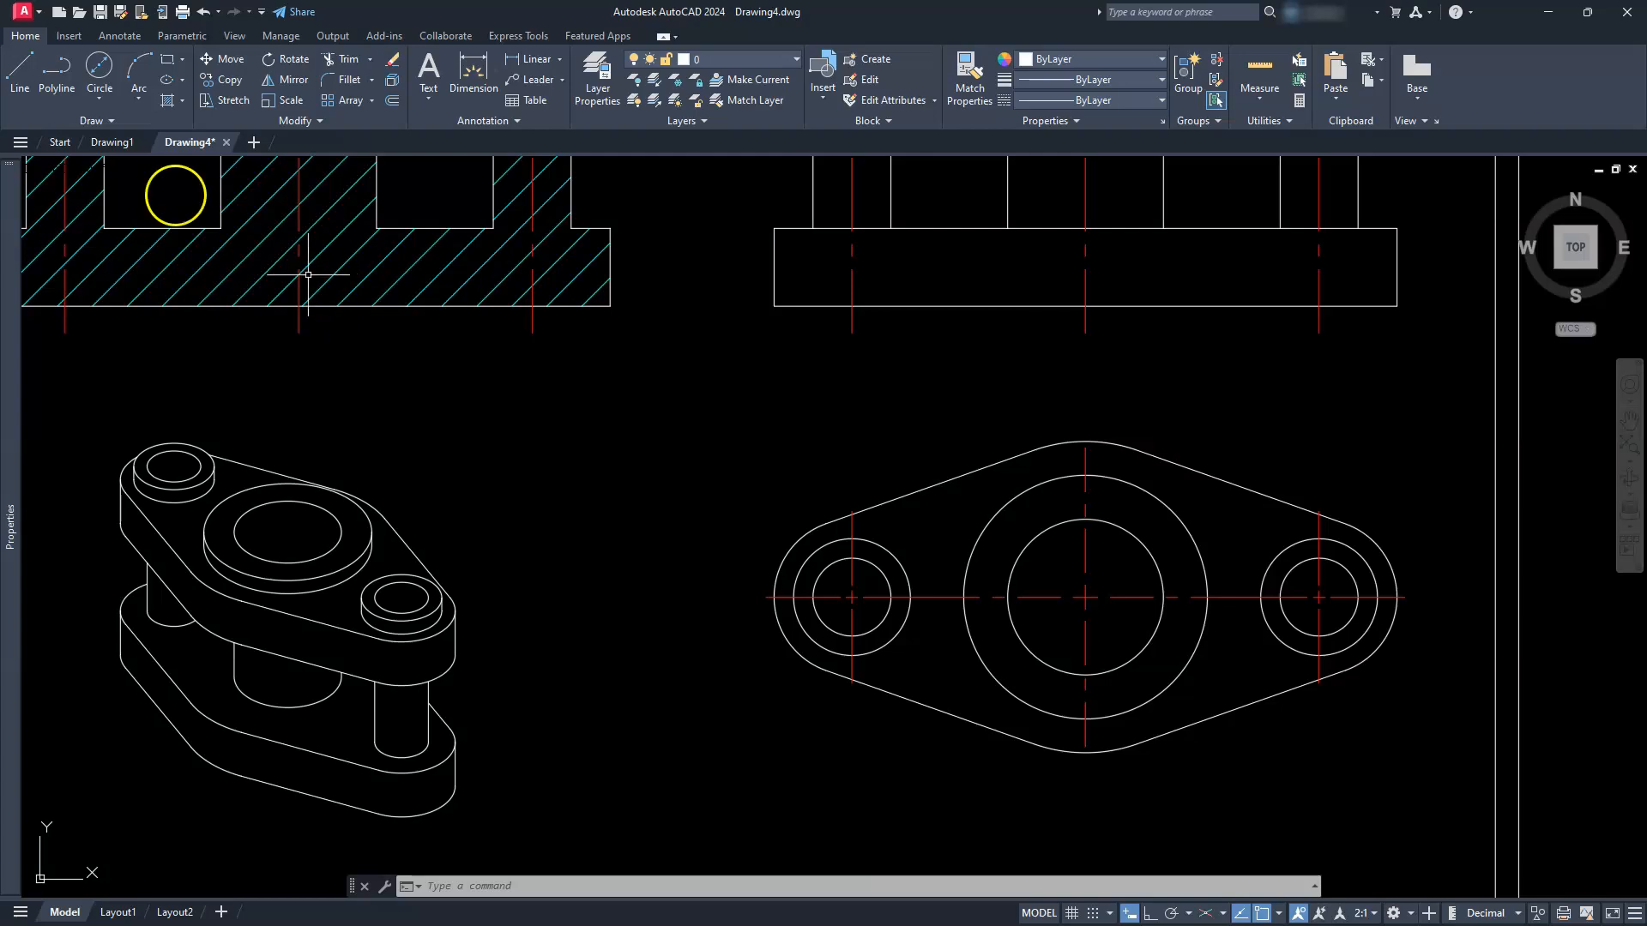
{"action": "left_click", "coordinate": [19, 68]}
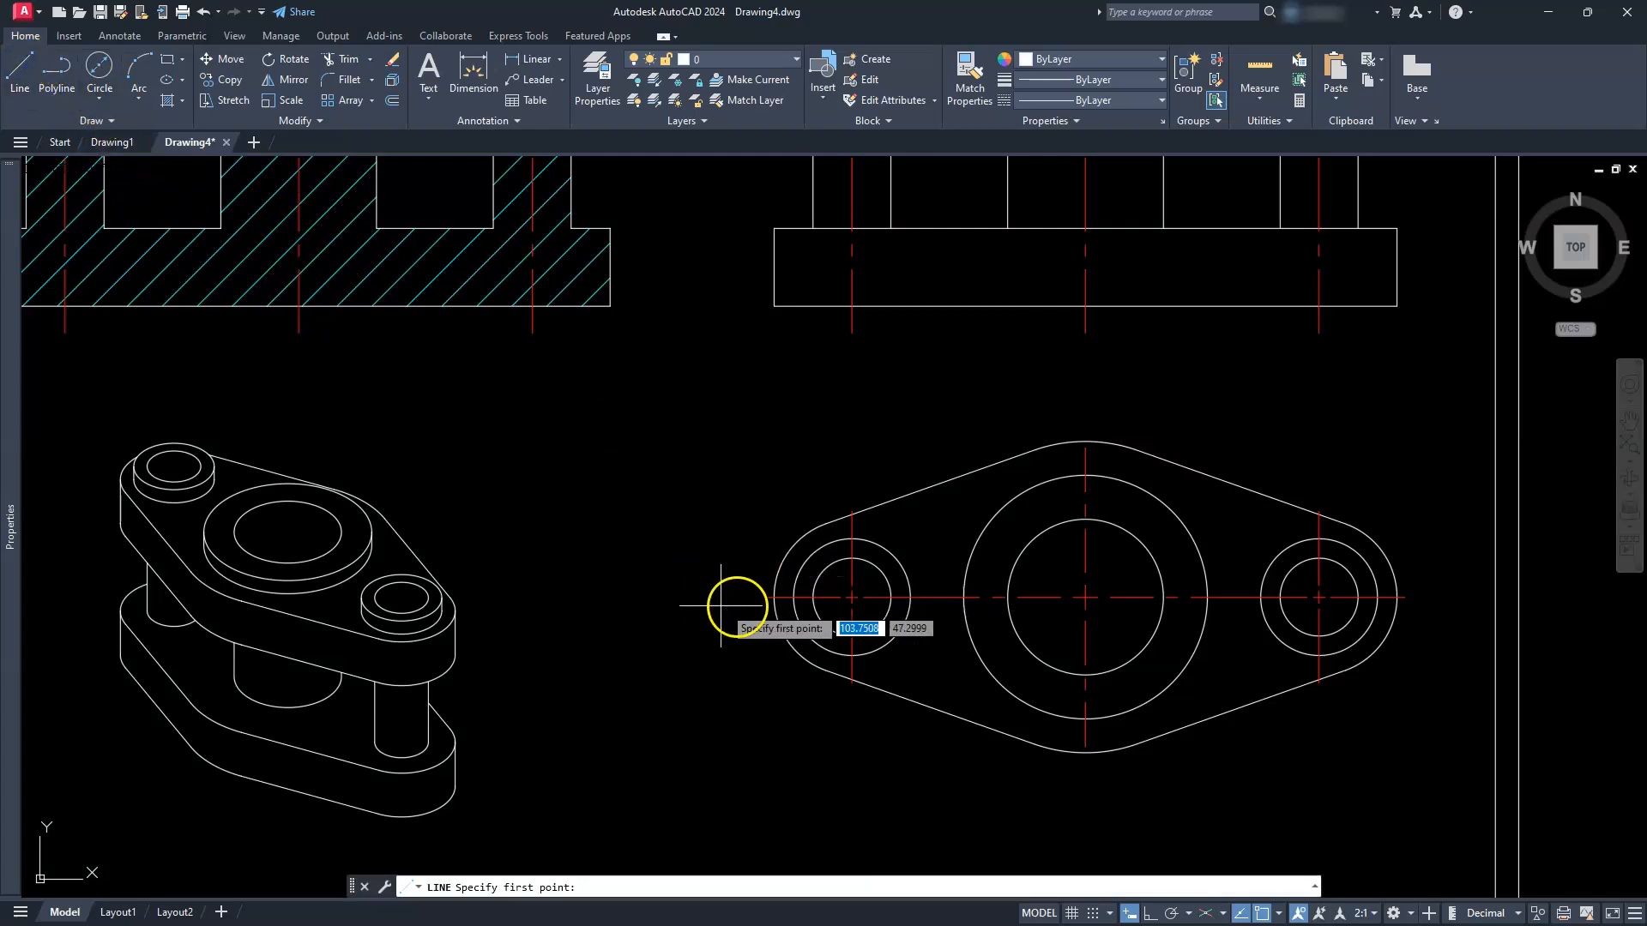
{"action": "left_click", "coordinate": [766, 596]}
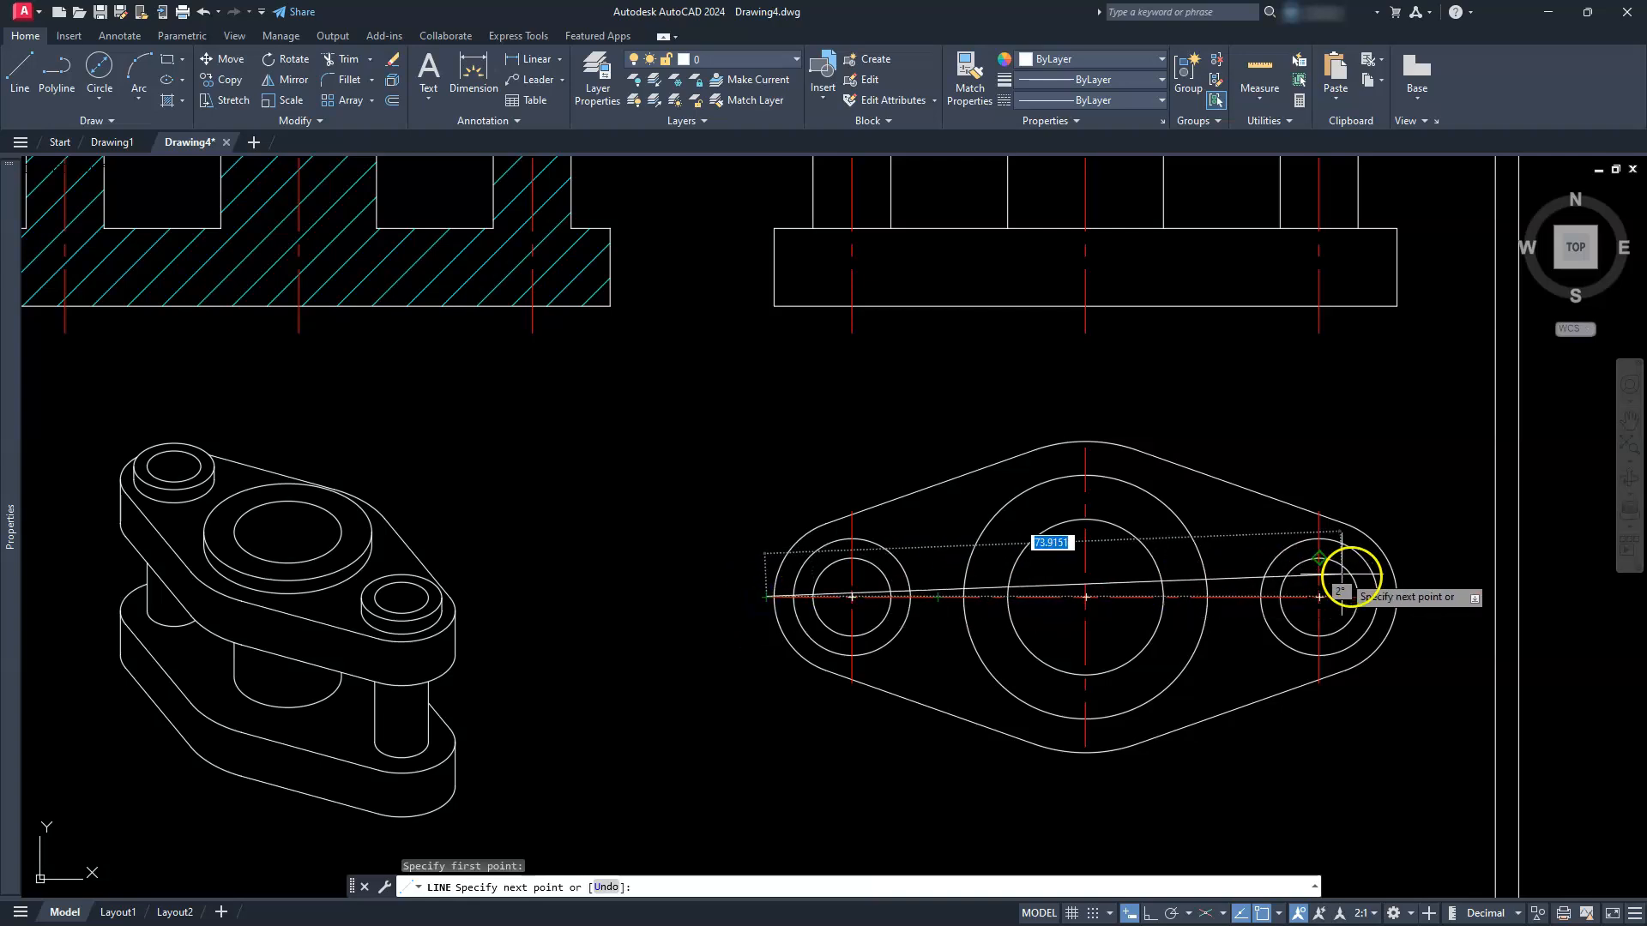
{"action": "left_click", "coordinate": [1405, 594]}
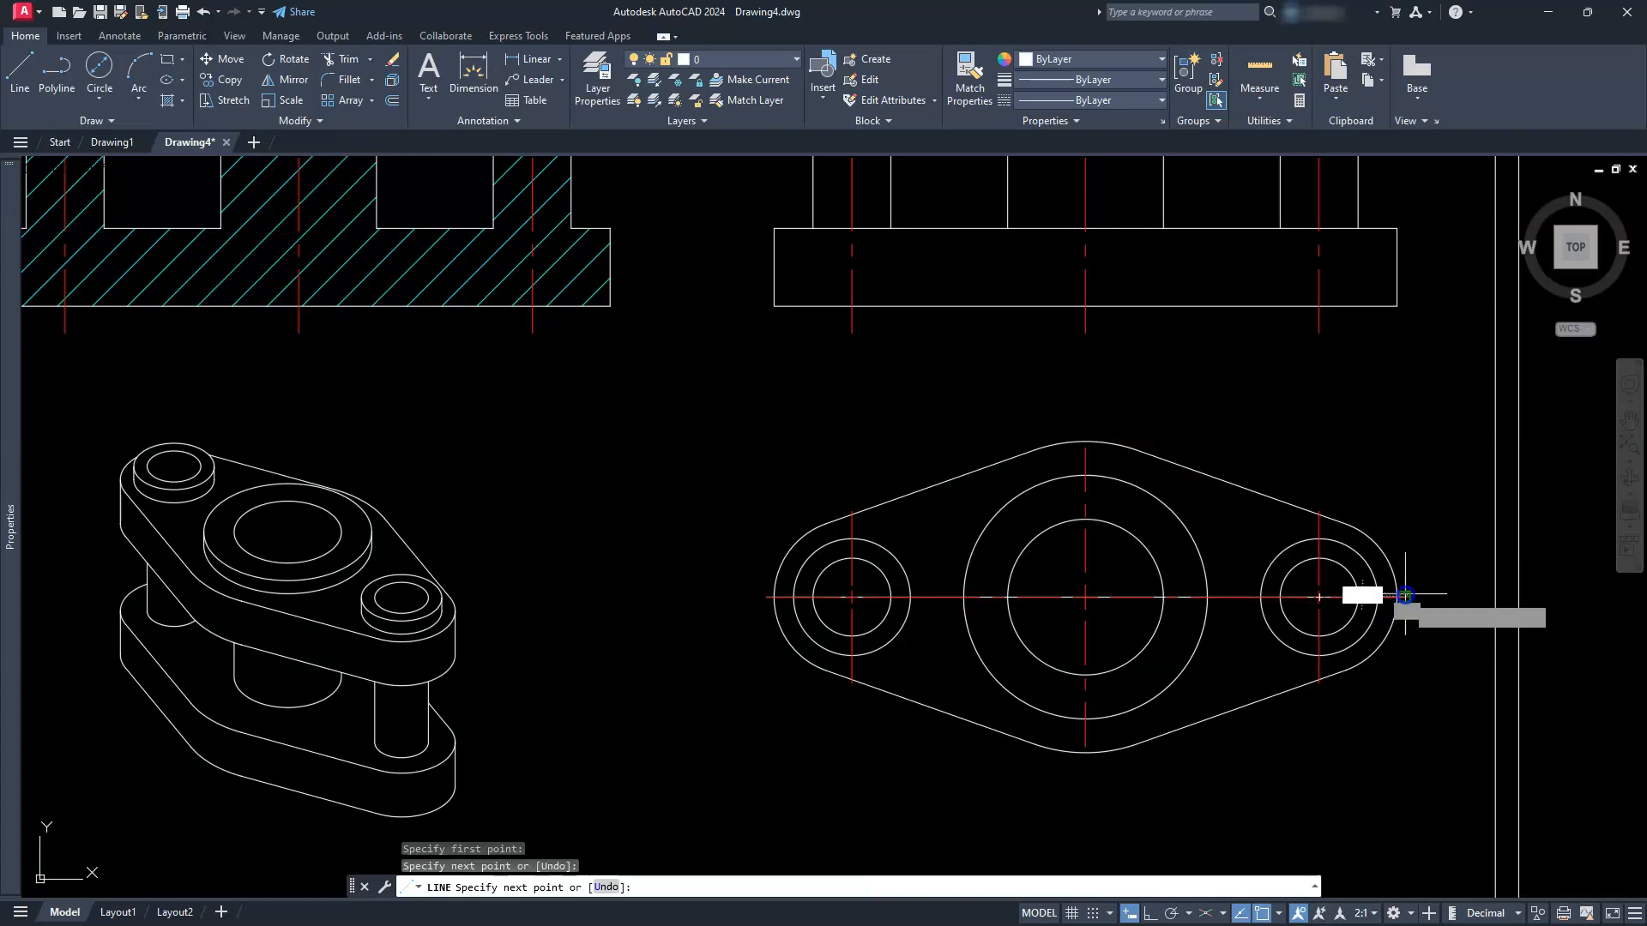
{"action": "left_click", "coordinate": [1412, 543]}
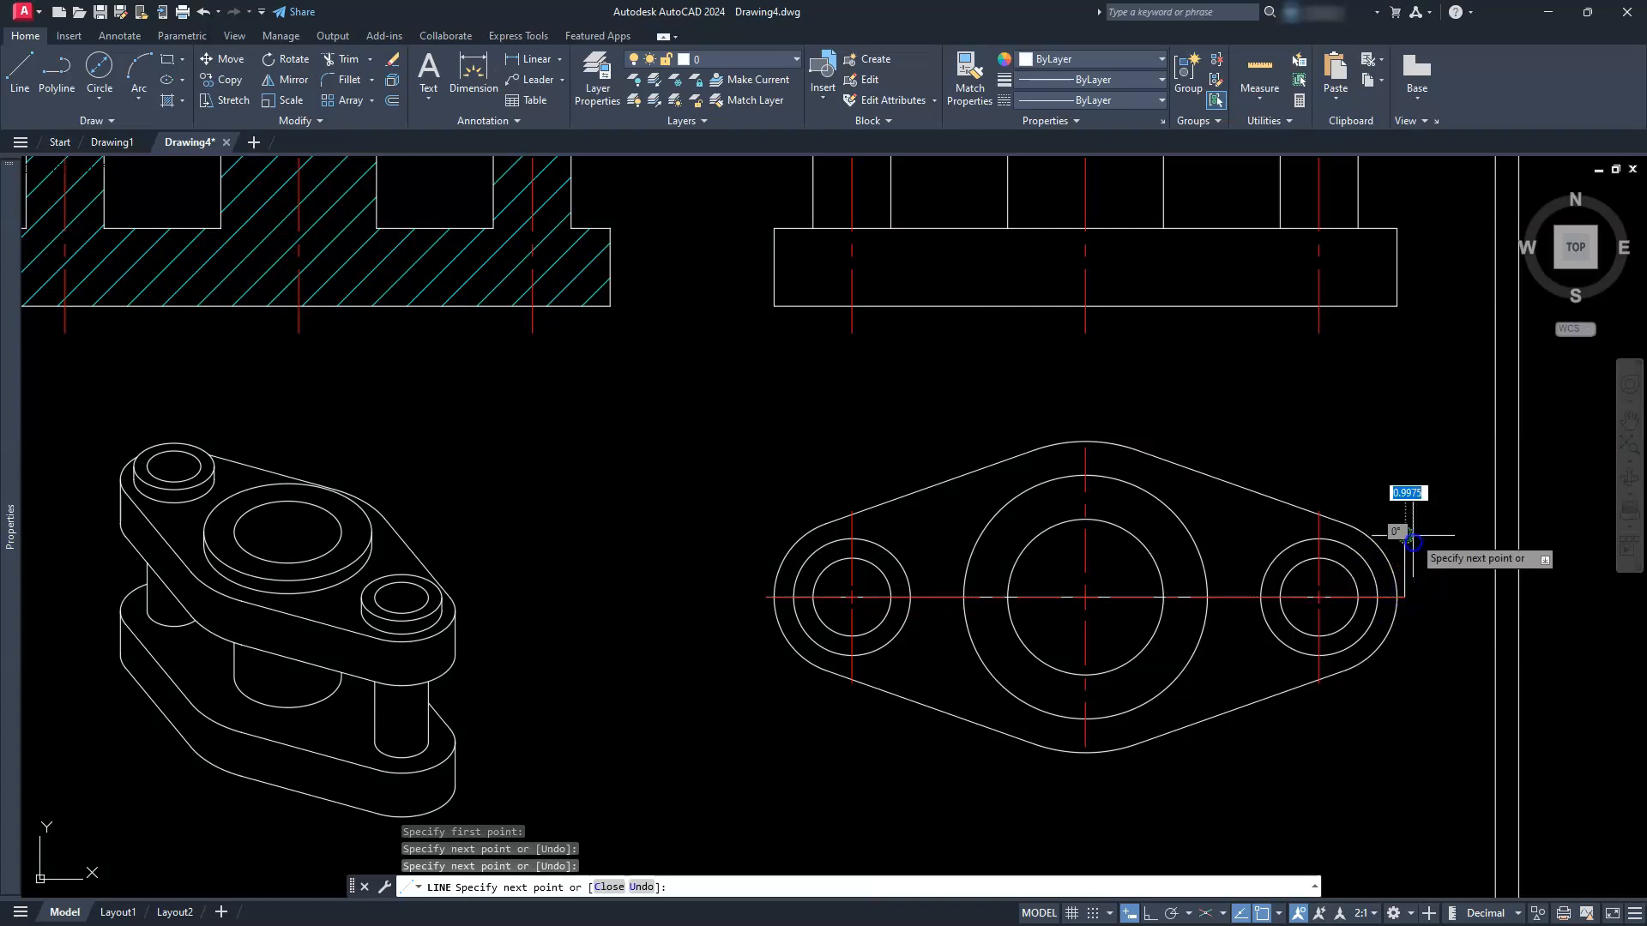
{"action": "key", "text": "Escape"}
{"action": "key", "text": "Escape"}
{"action": "key", "text": "Escape"}
{"action": "key", "text": "Escape"}
Select the three center marks in the plan view and shorten the left mark's horizontal arms to its hole's center.
{"action": "scroll", "coordinate": [1287, 613], "scroll_direction": "up", "scroll_amount": 2}
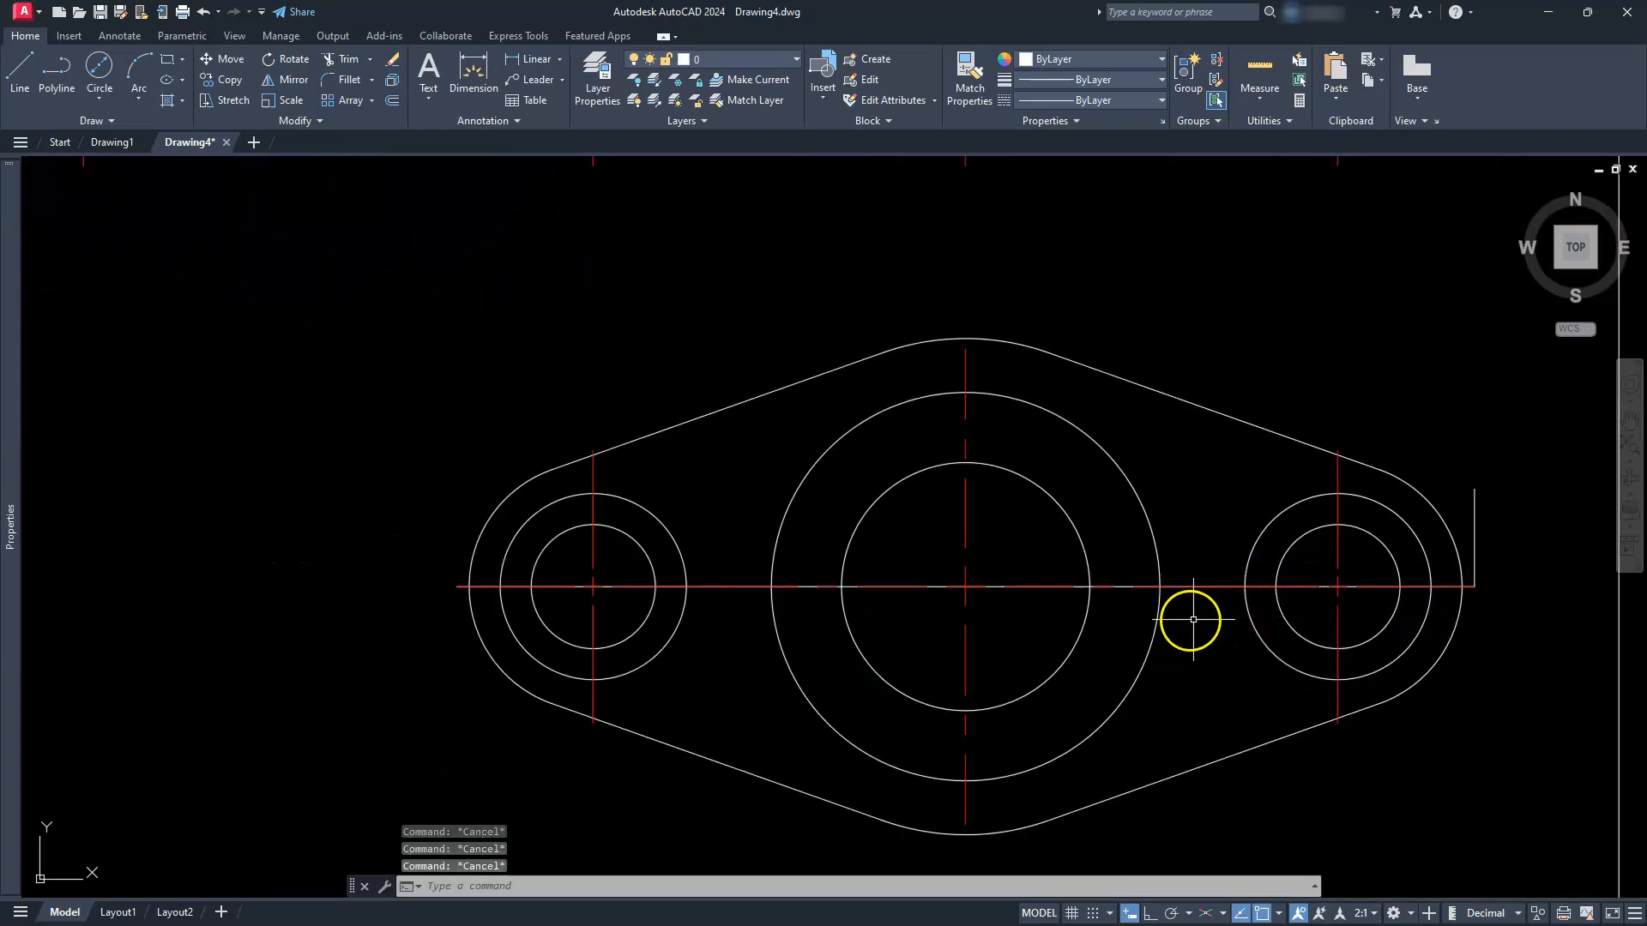
{"action": "left_click", "coordinate": [1337, 619]}
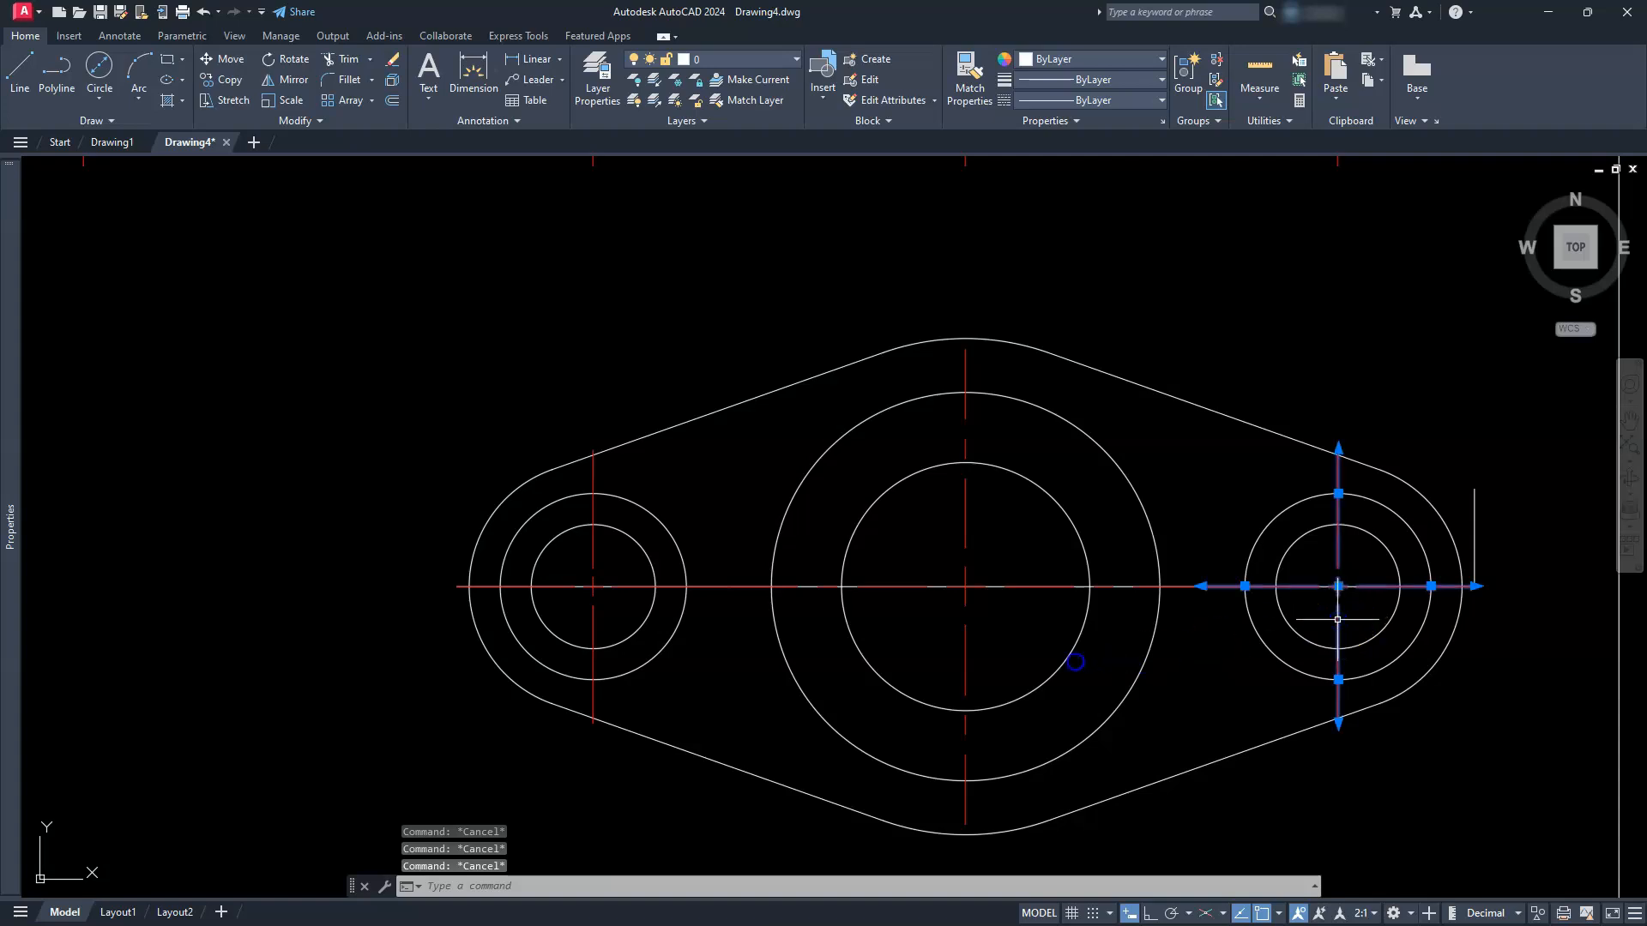
{"action": "left_click", "coordinate": [966, 666]}
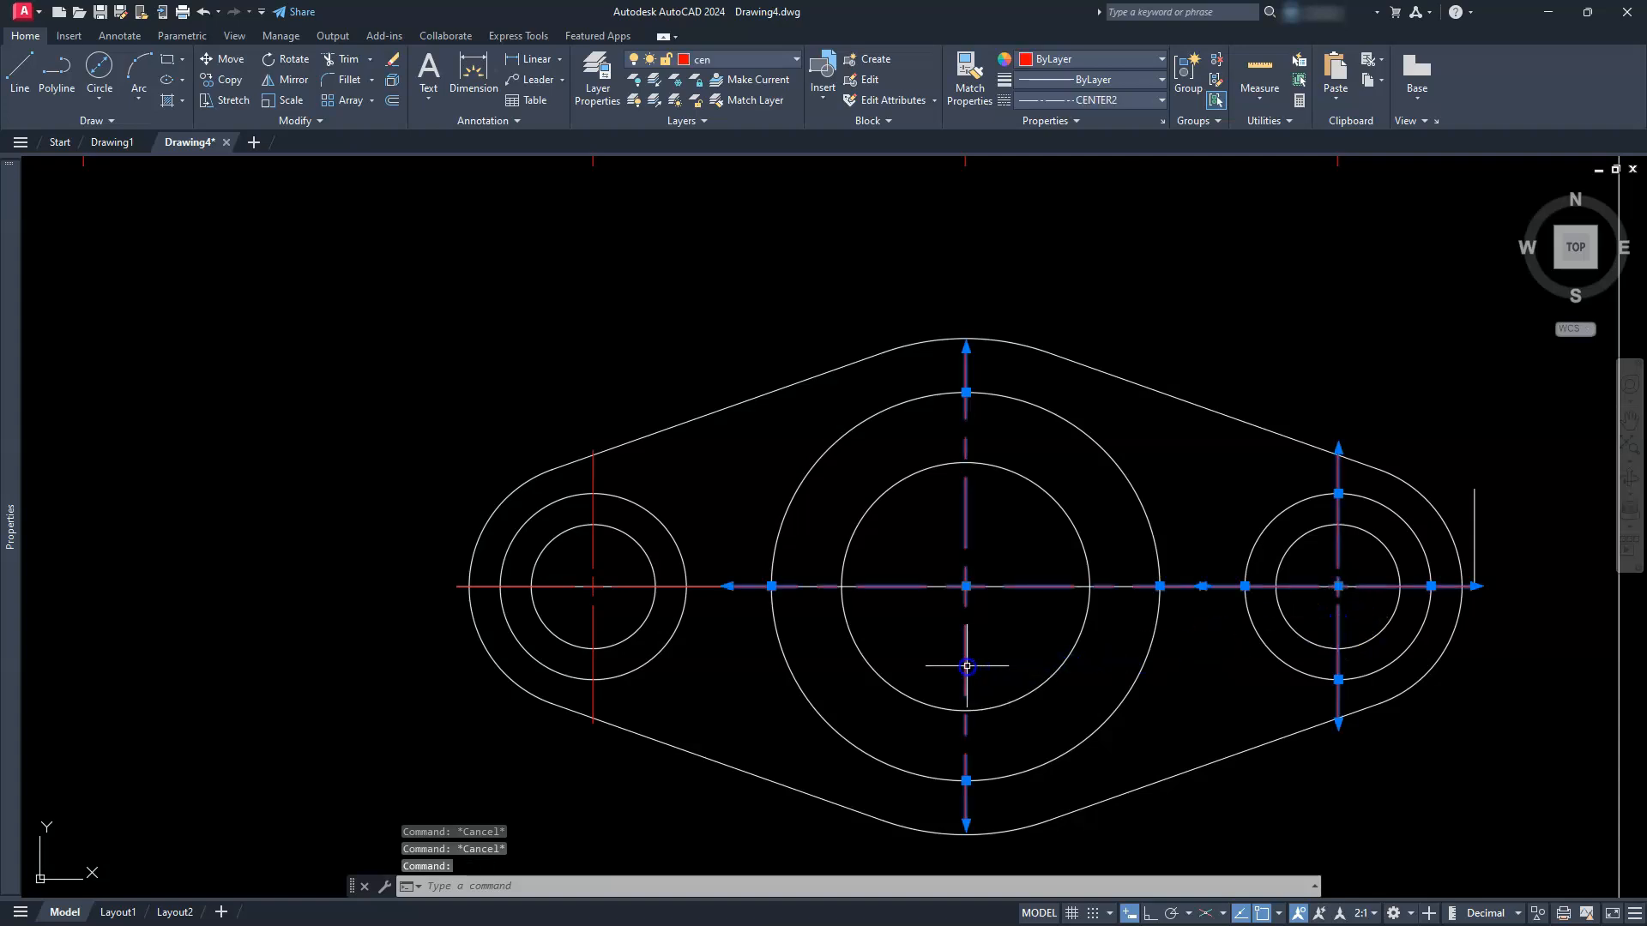
{"action": "left_click", "coordinate": [593, 624]}
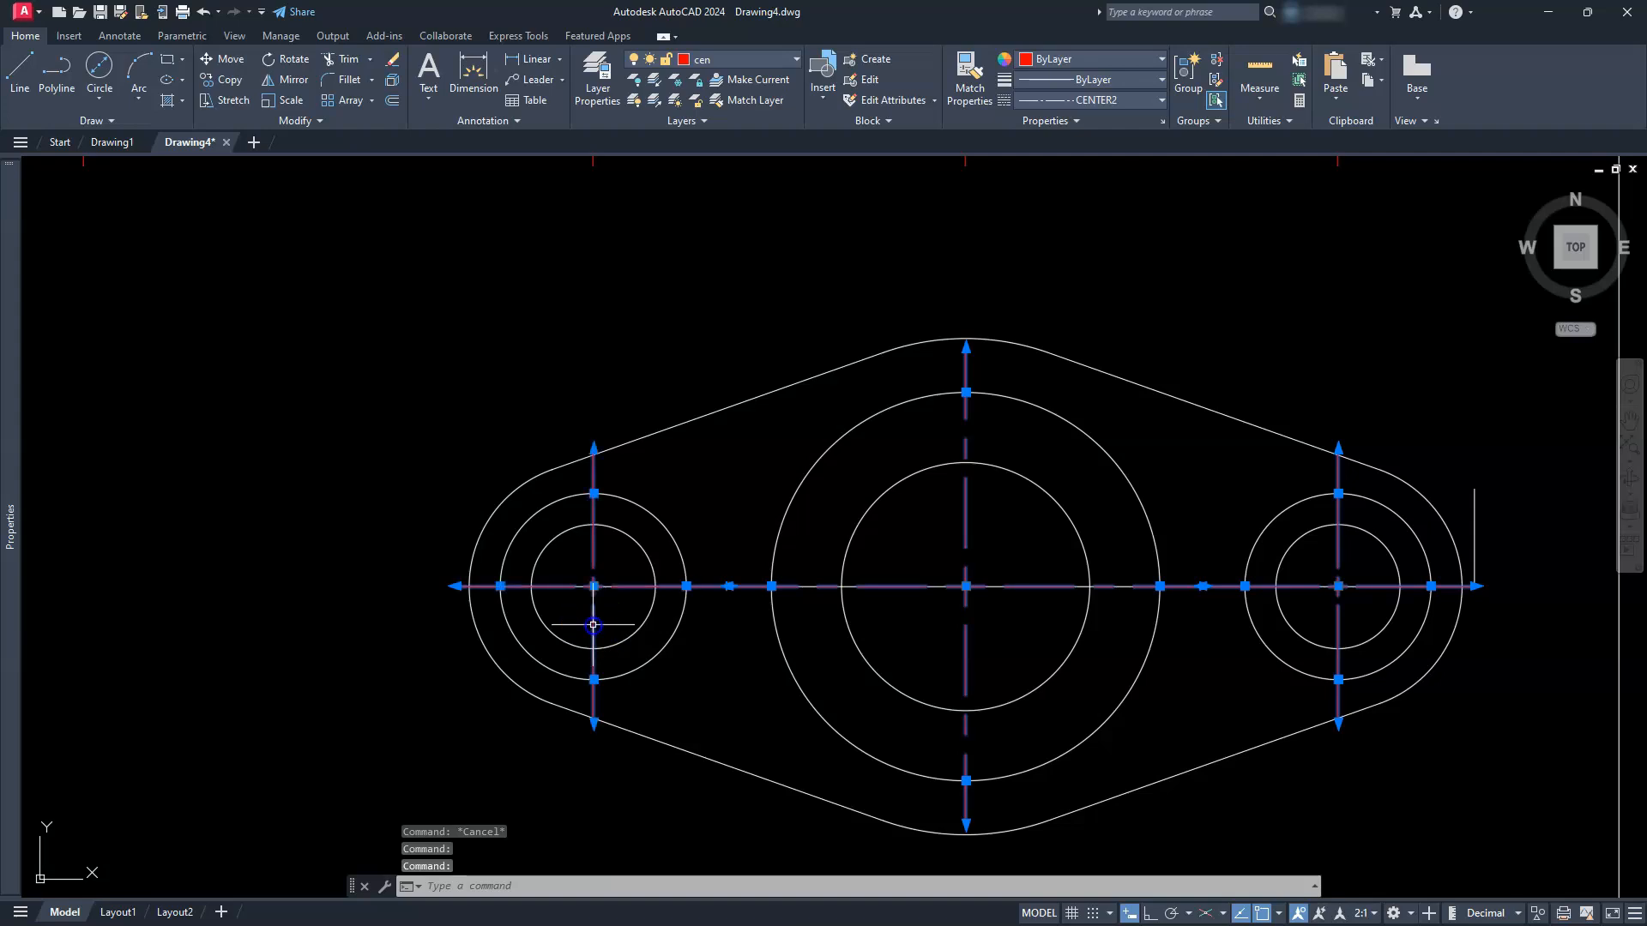
{"action": "left_click", "coordinate": [500, 586]}
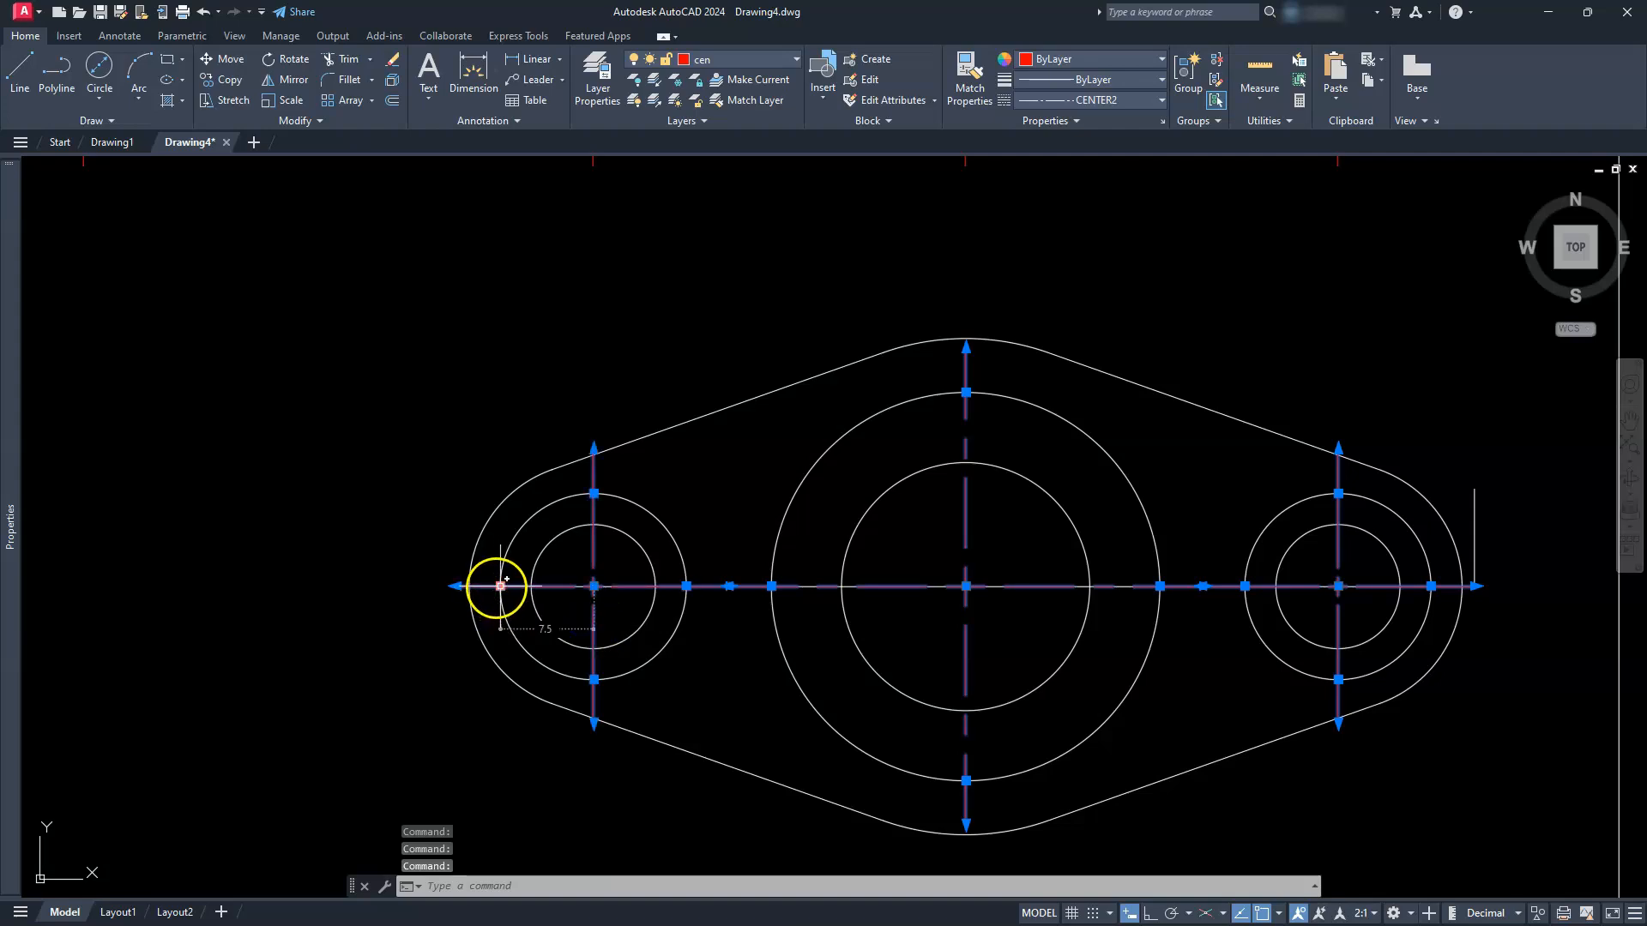
{"action": "left_click", "coordinate": [500, 587]}
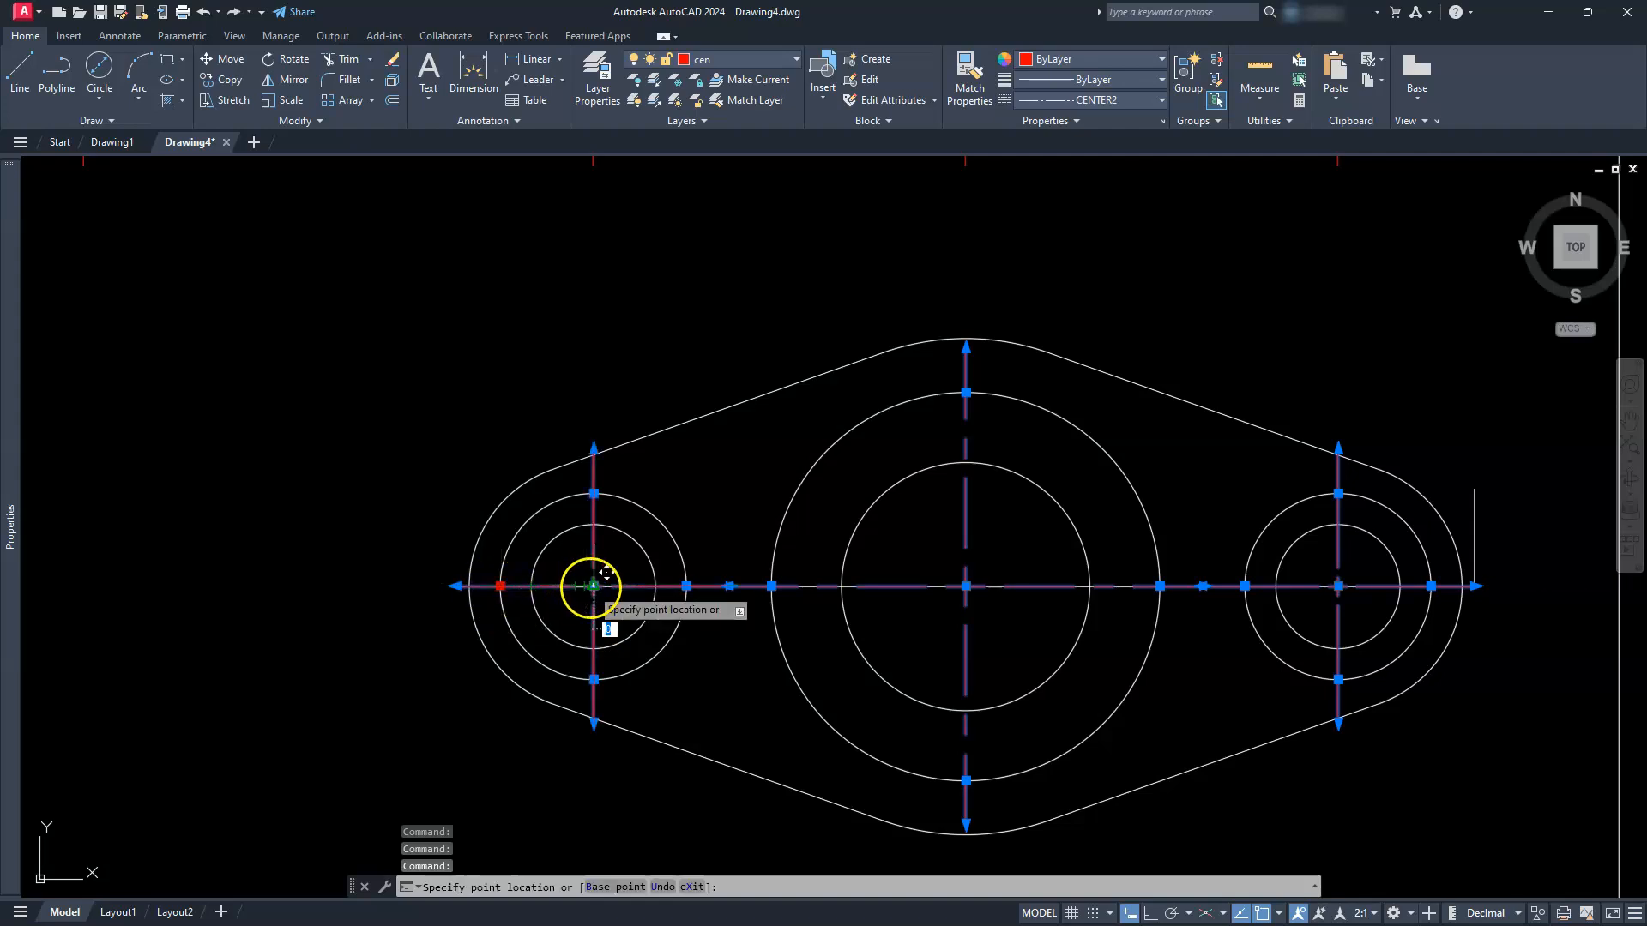
{"action": "left_click", "coordinate": [592, 586]}
{"action": "left_click", "coordinate": [686, 586]}
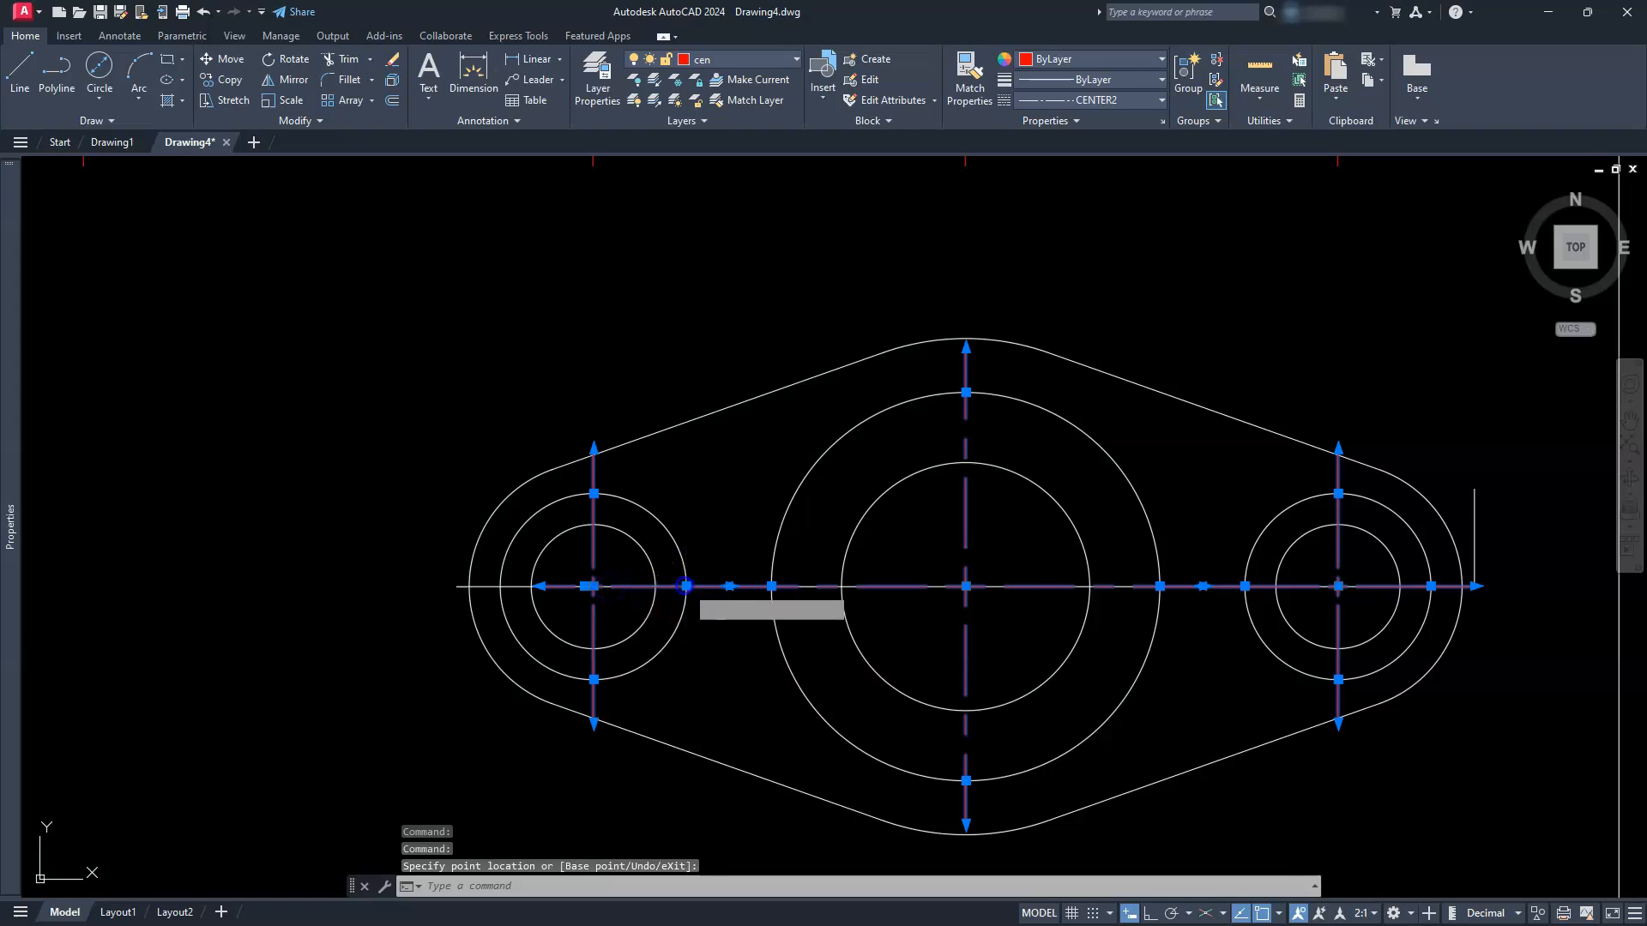
{"action": "left_click", "coordinate": [593, 586]}
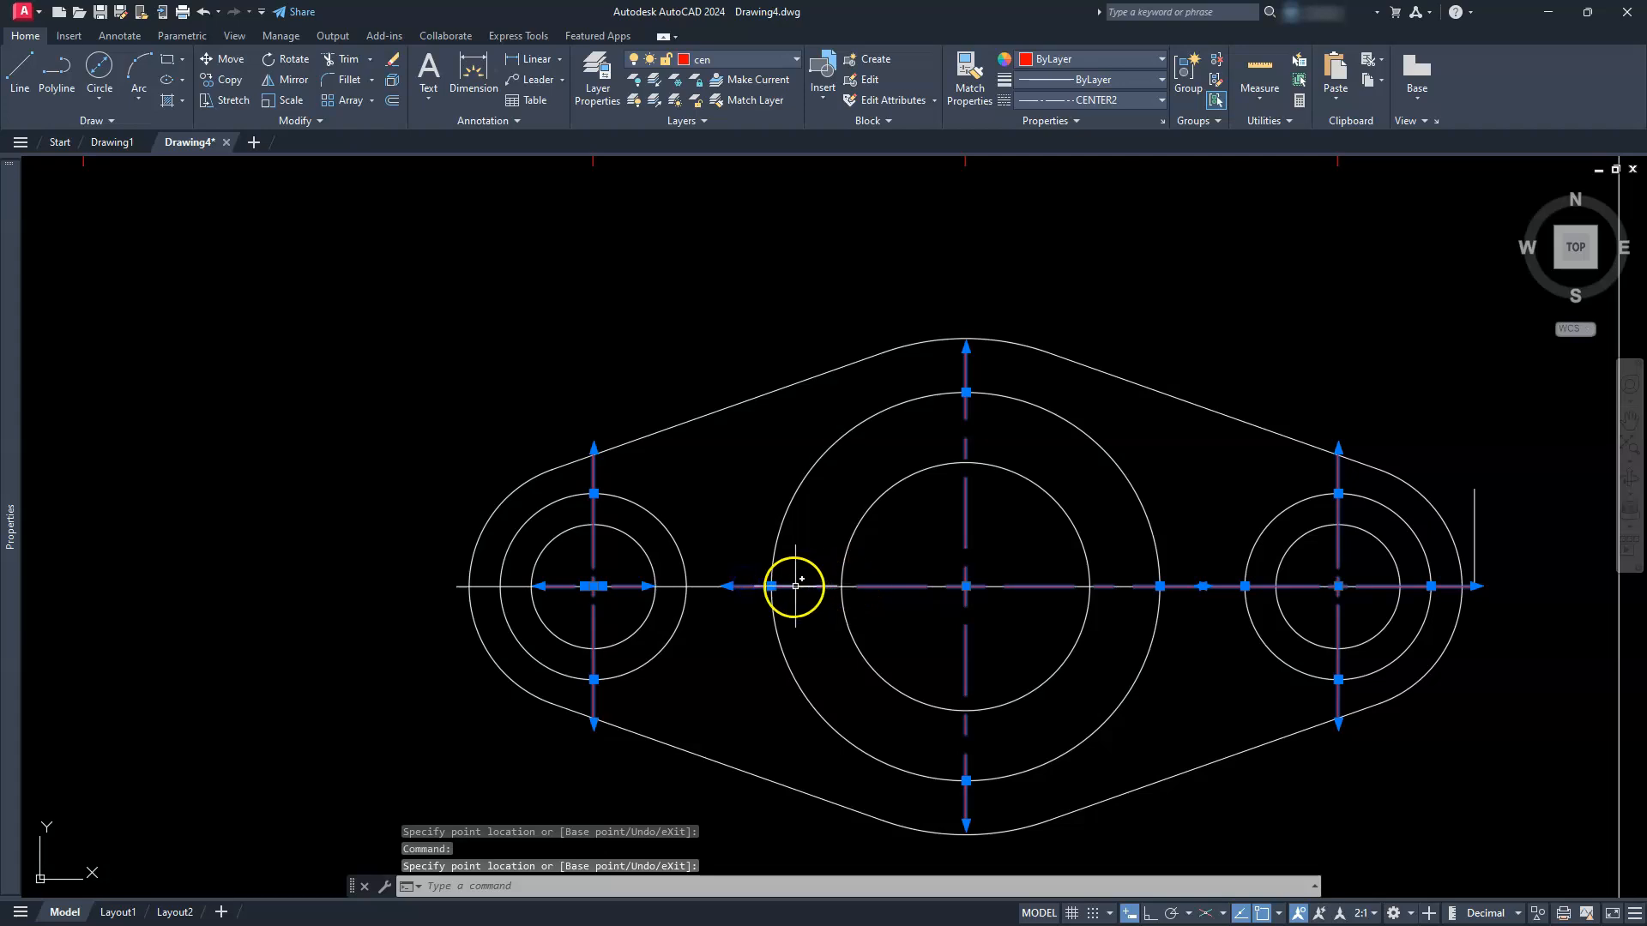
Shorten both horizontal arms of the middle center mark to just beside the large hole's center.
{"action": "left_click", "coordinate": [773, 585]}
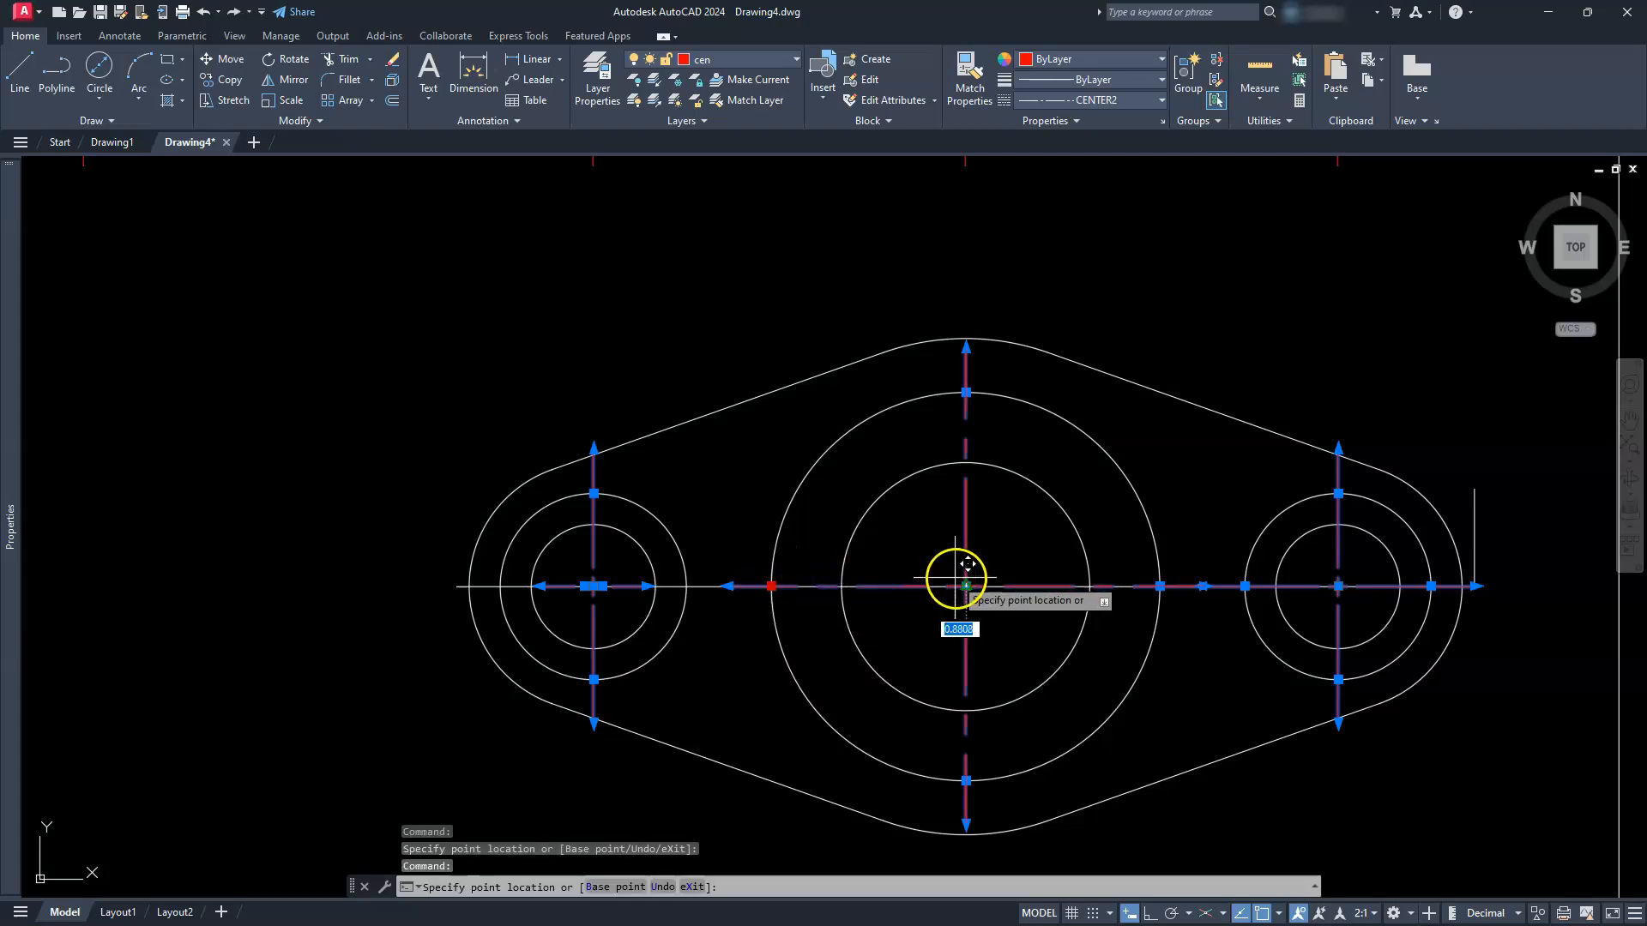
{"action": "left_click", "coordinate": [946, 586]}
{"action": "left_click", "coordinate": [1160, 586]}
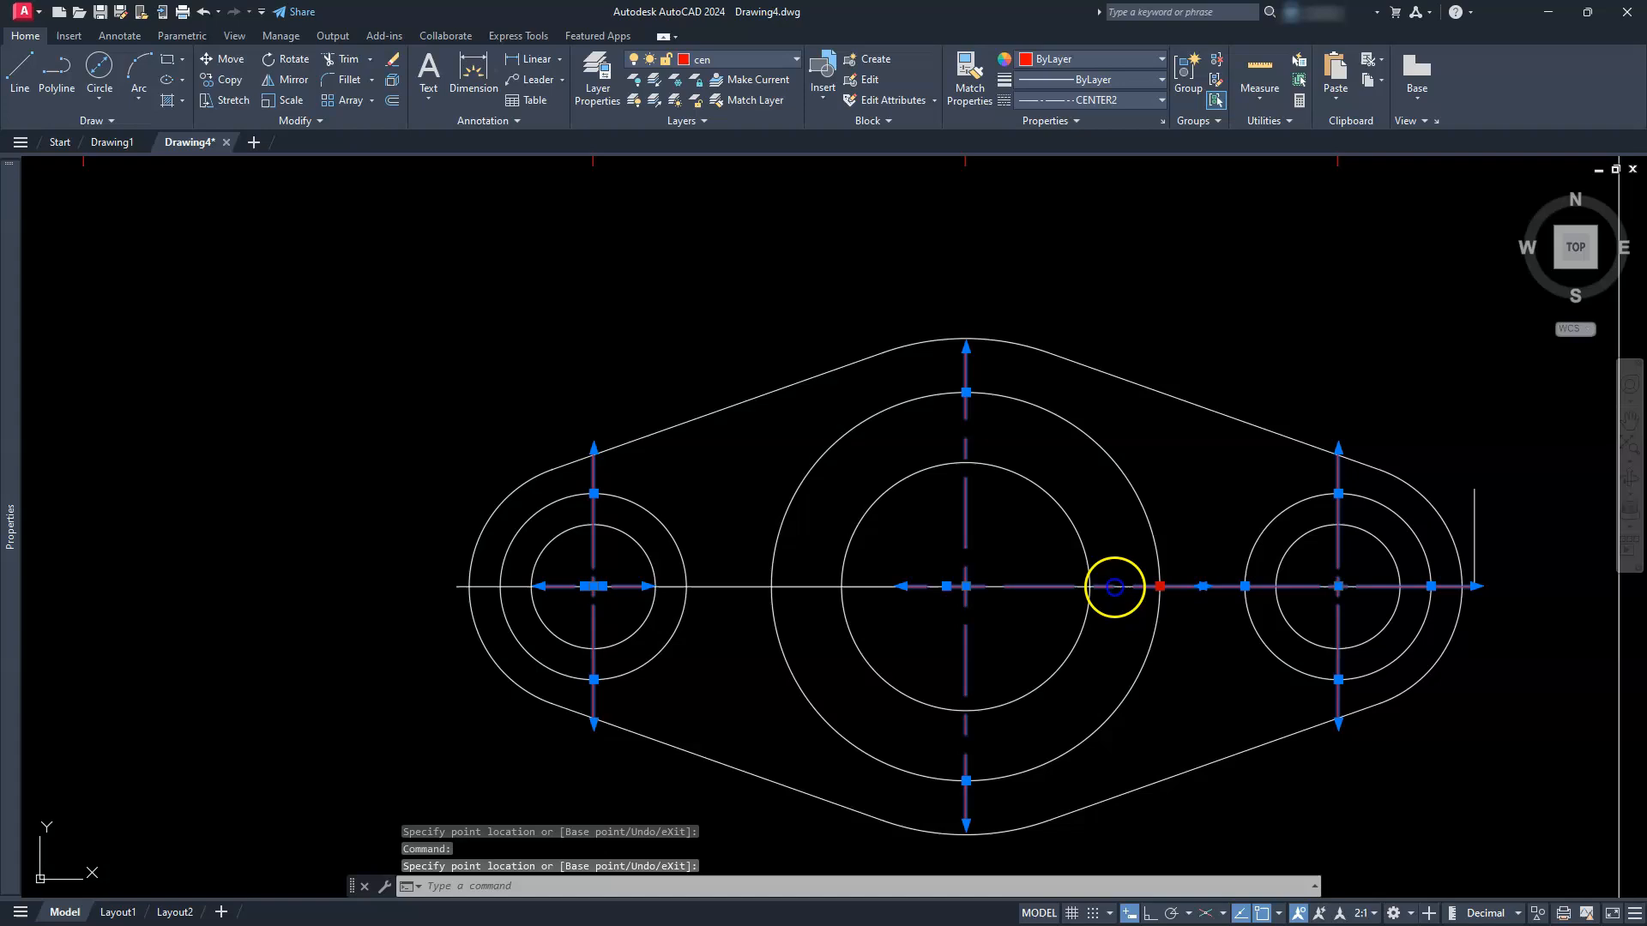
{"action": "left_click", "coordinate": [985, 585]}
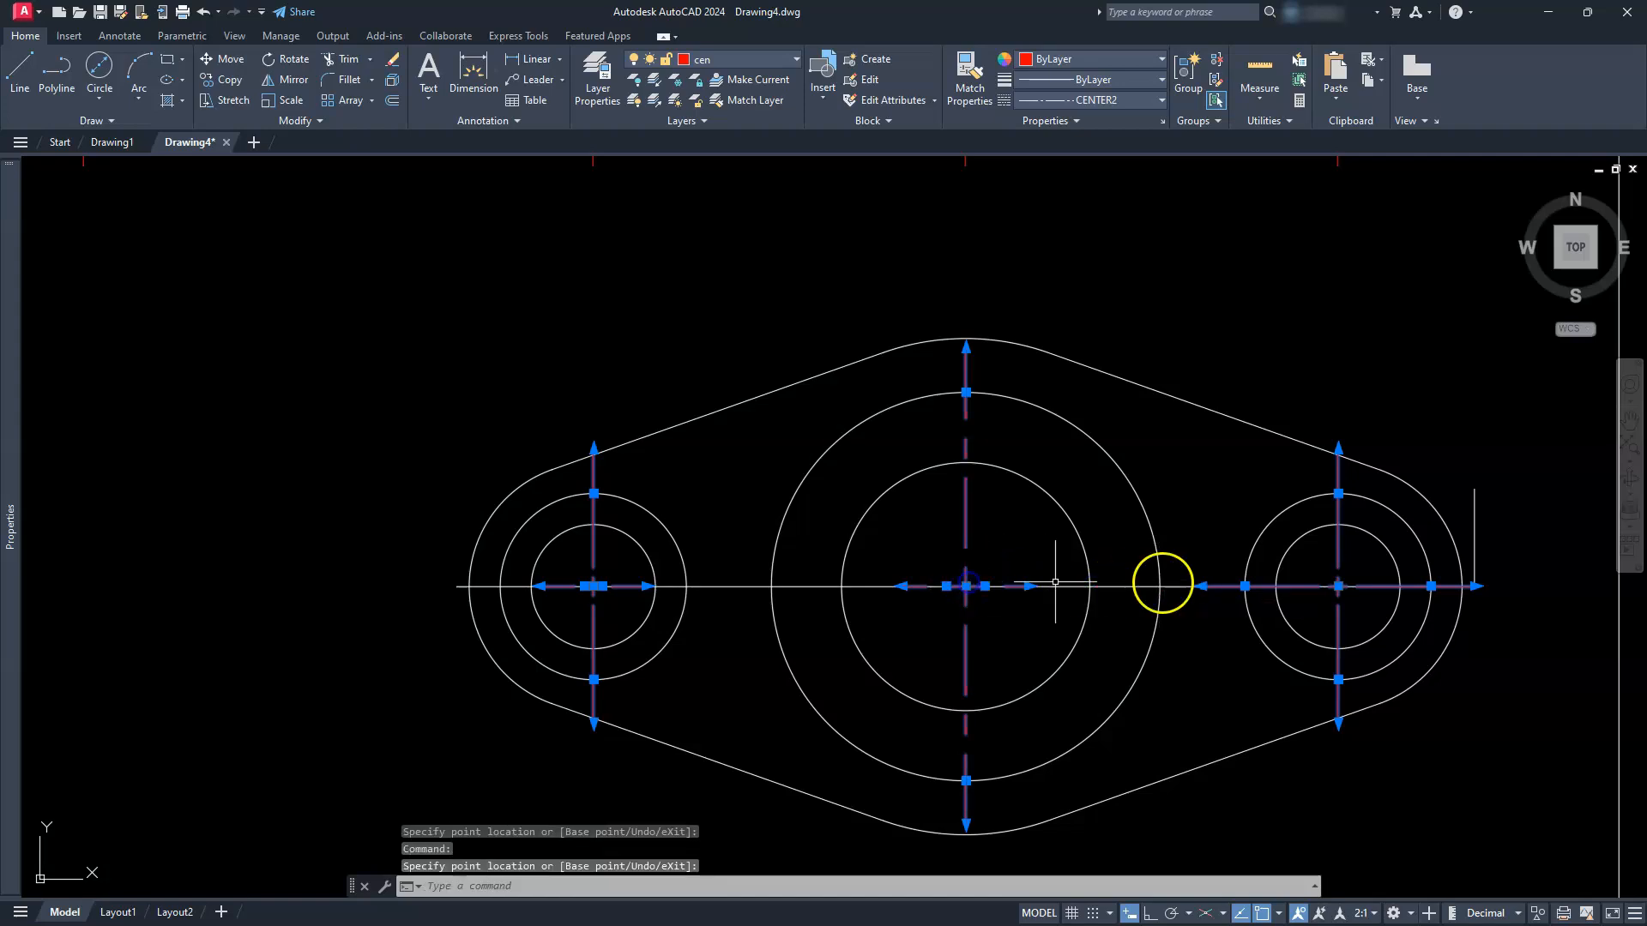
Shorten both horizontal arms of the right center mark to the small hole's center.
{"action": "left_click", "coordinate": [1244, 586]}
{"action": "left_click", "coordinate": [1338, 576]}
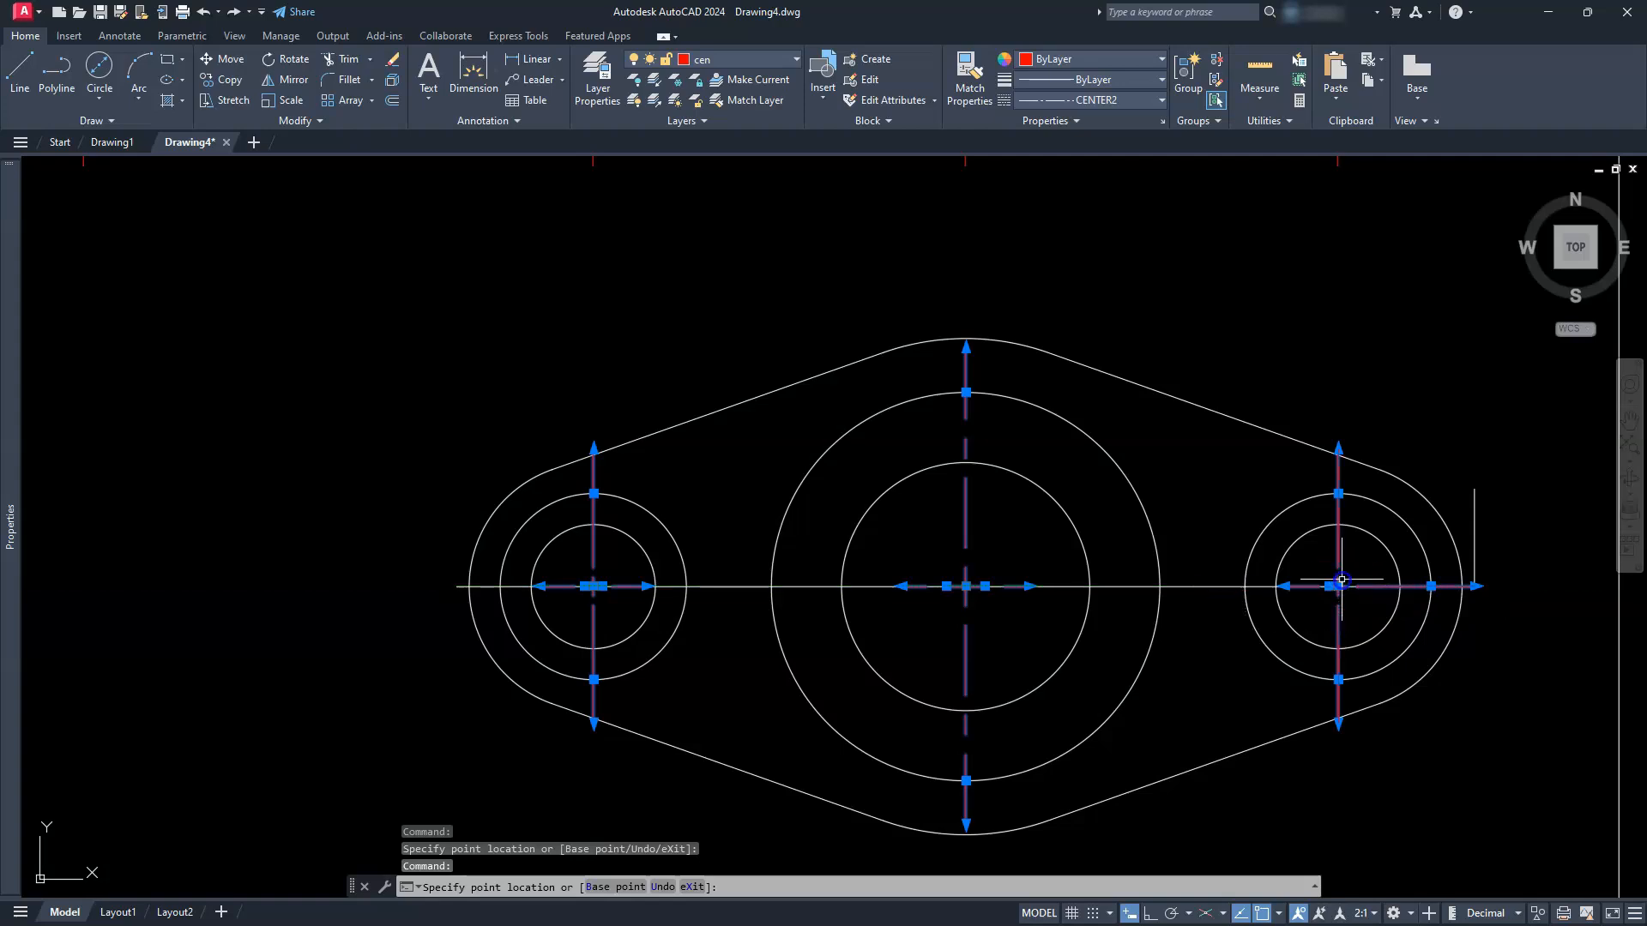
{"action": "left_click", "coordinate": [1431, 586]}
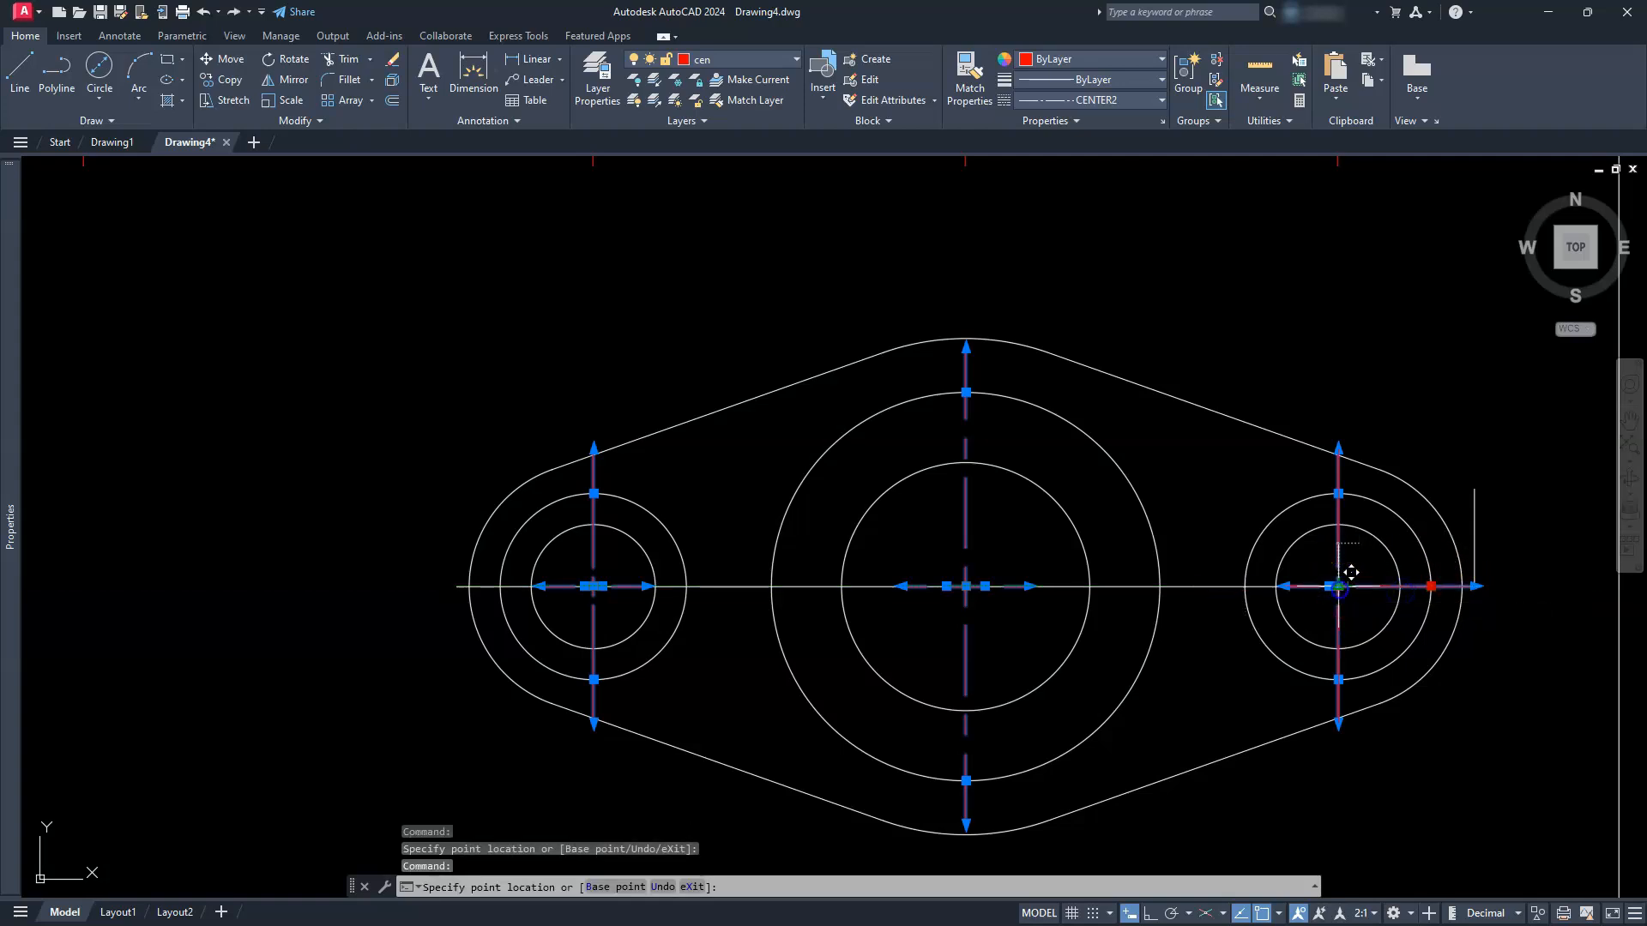
{"action": "left_click", "coordinate": [1412, 584]}
{"action": "left_click", "coordinate": [596, 533]}
Set the left and right extensions of the three selected center marks to 0.
{"action": "left_click", "coordinate": [10, 662]}
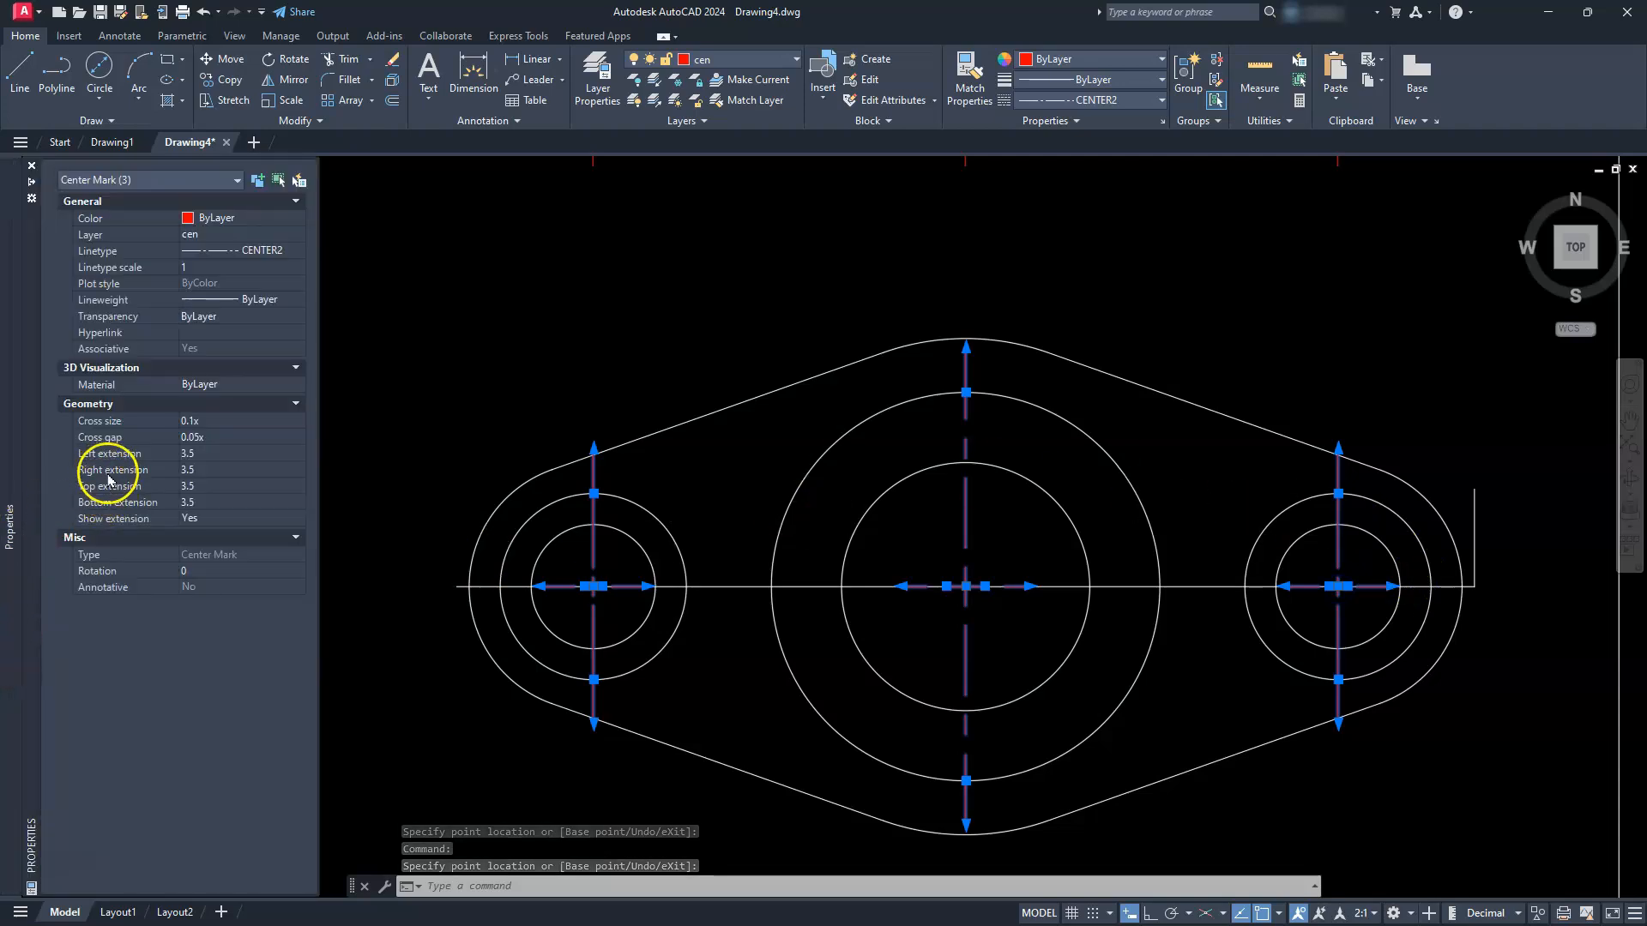
{"action": "left_click", "coordinate": [188, 452]}
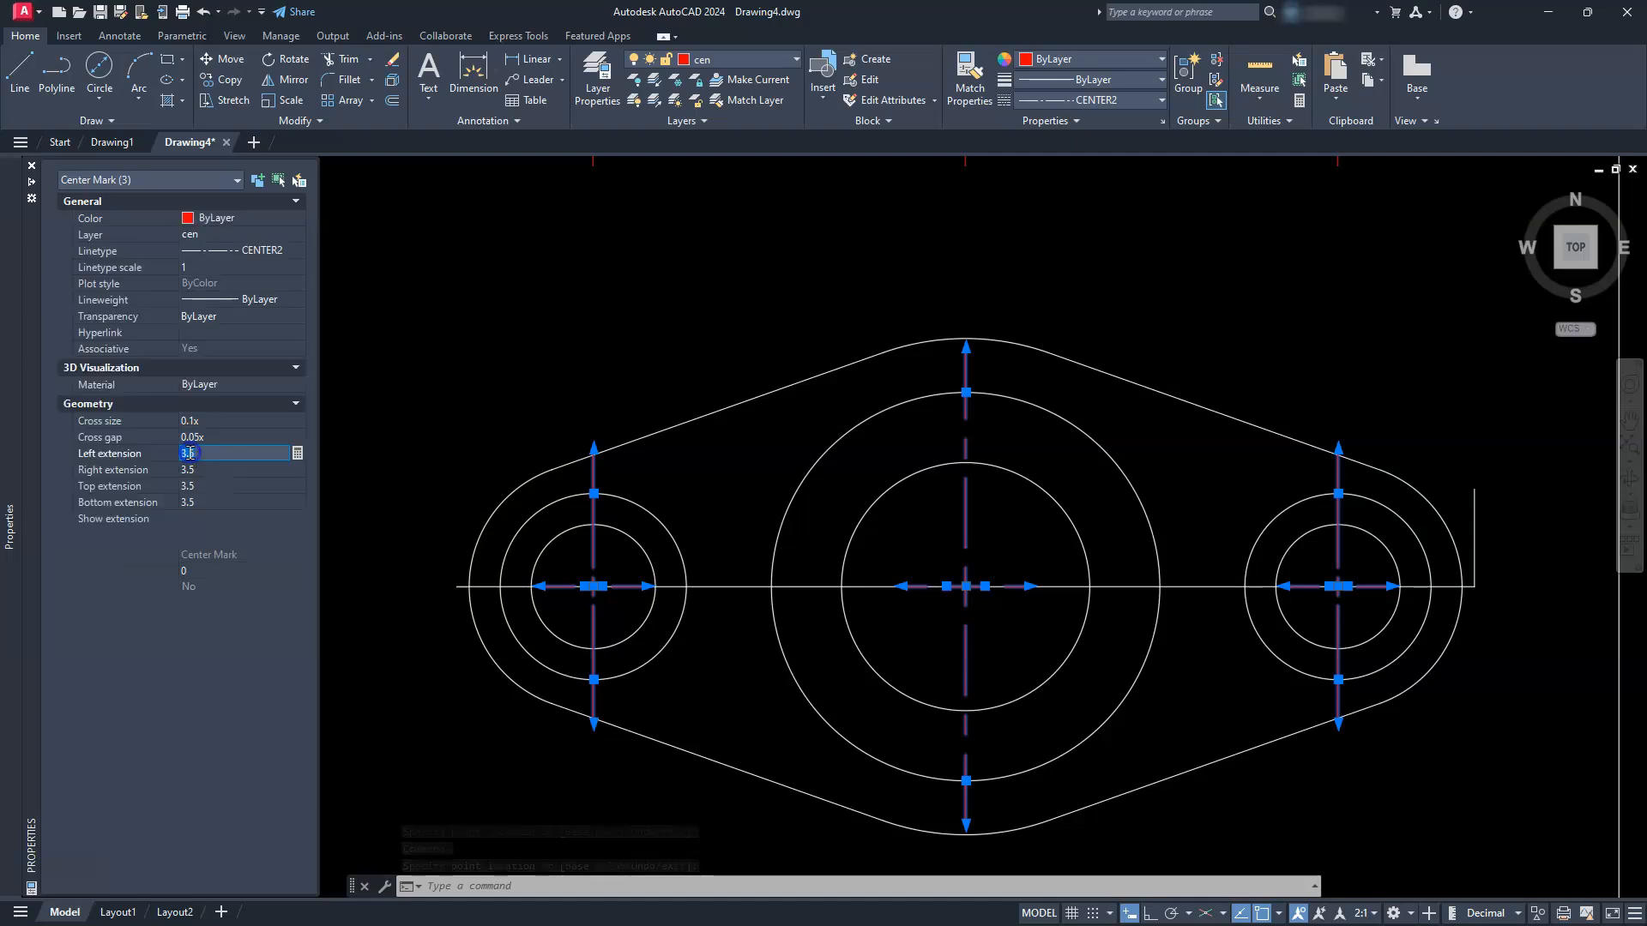
{"action": "left_click", "coordinate": [196, 470]}
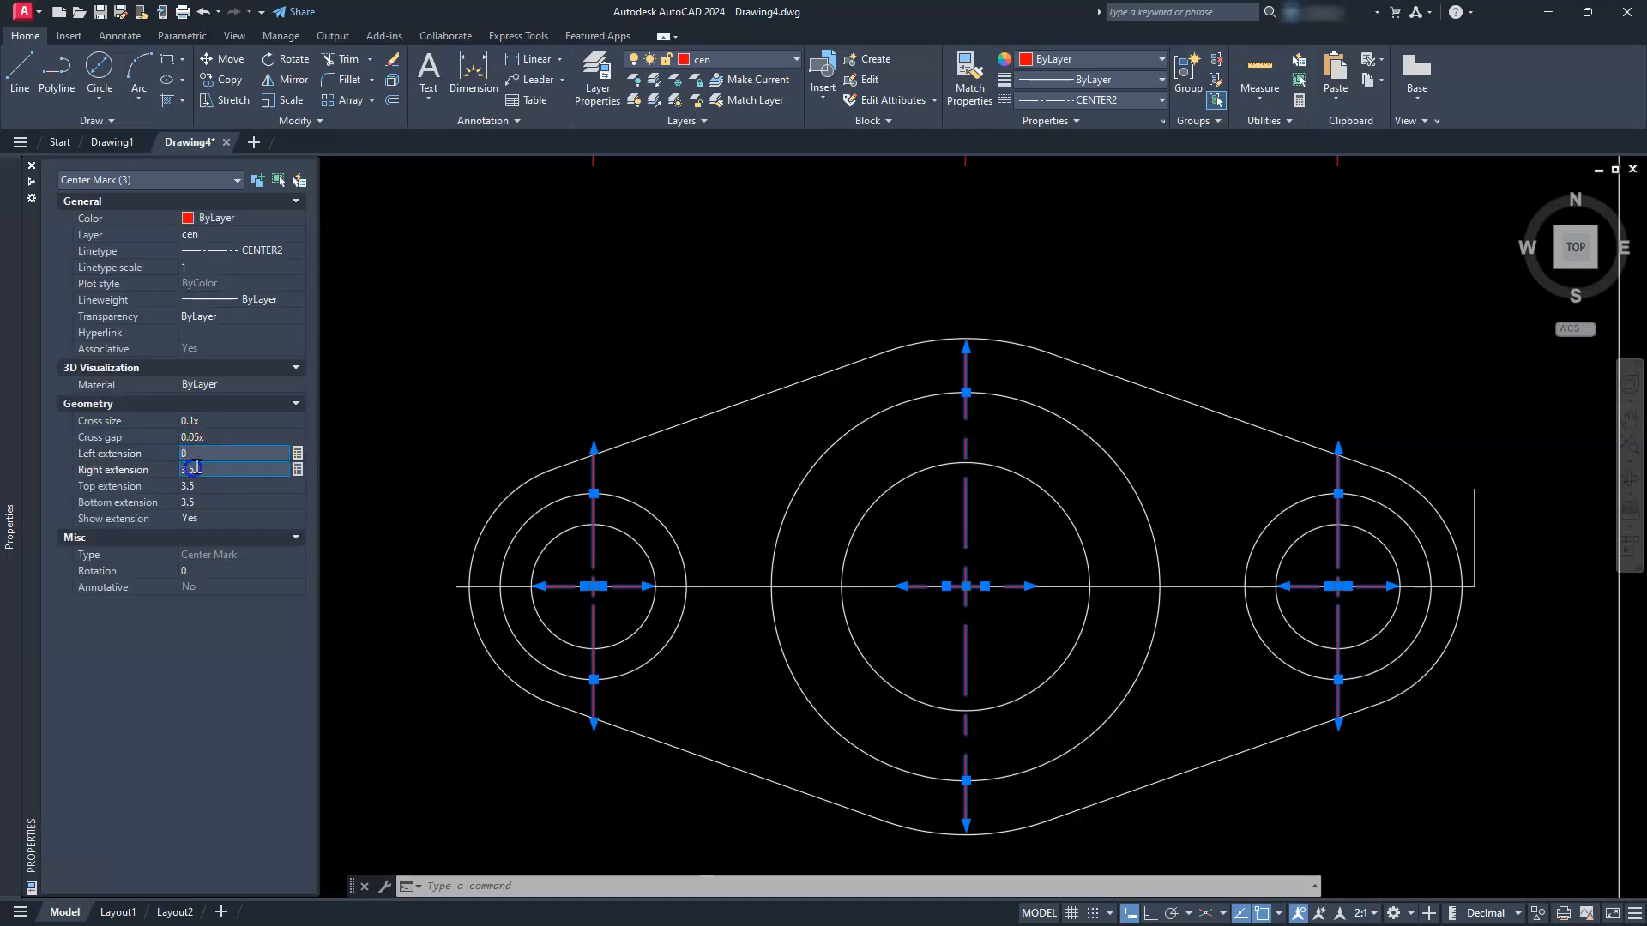
{"action": "type", "text": "0"}
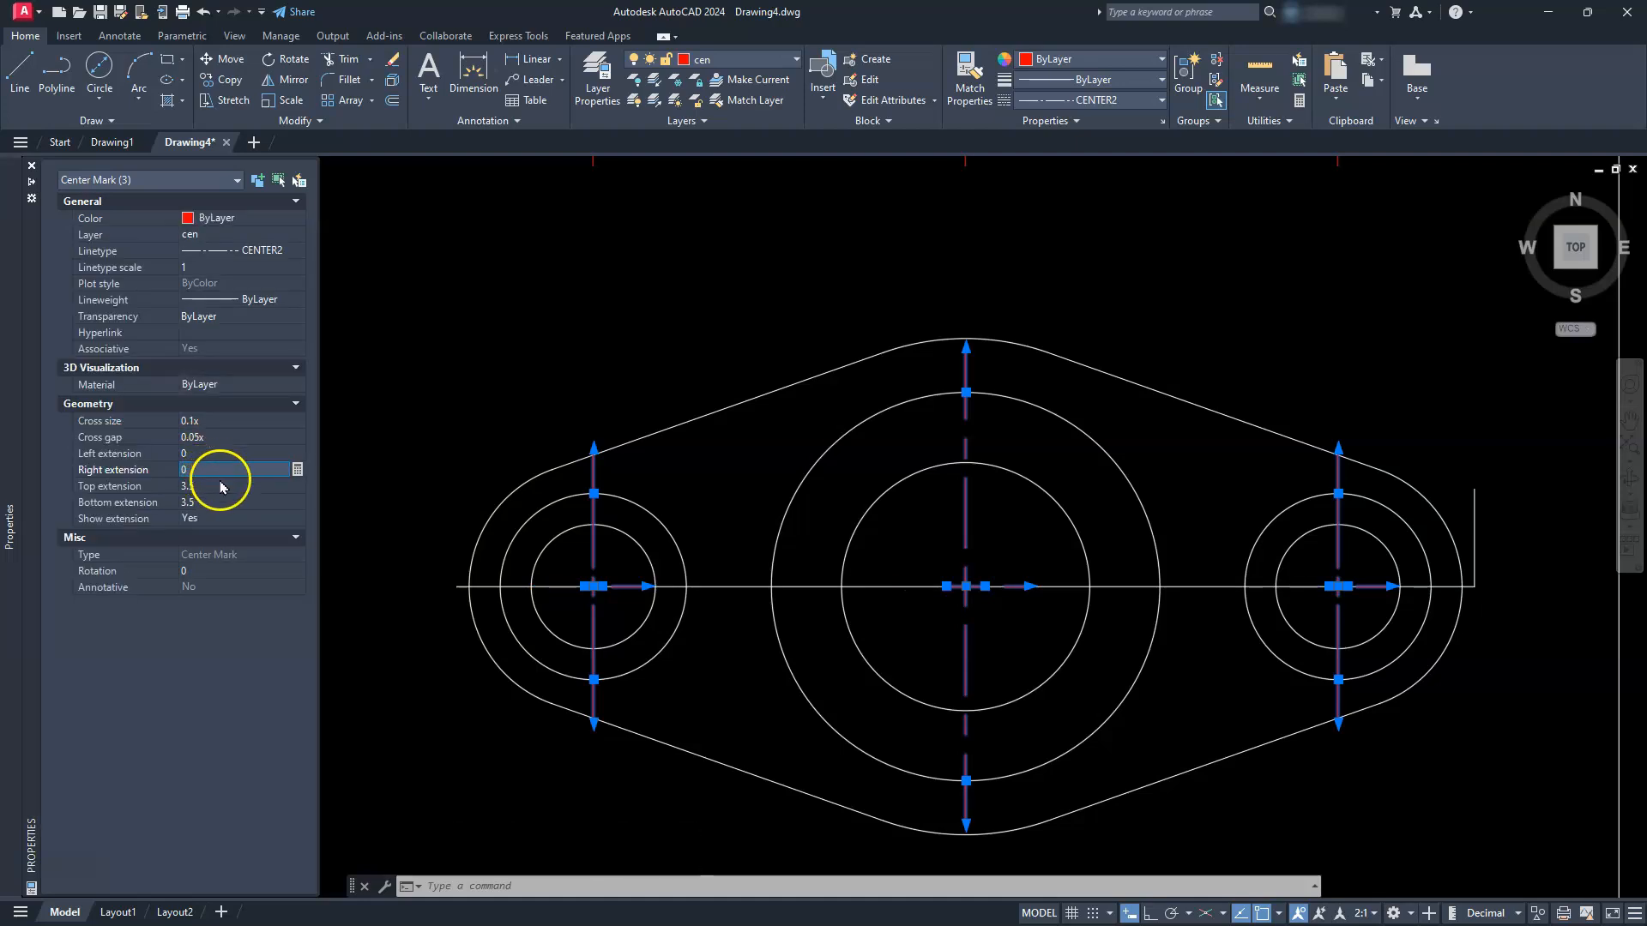
{"action": "key", "text": "Return"}
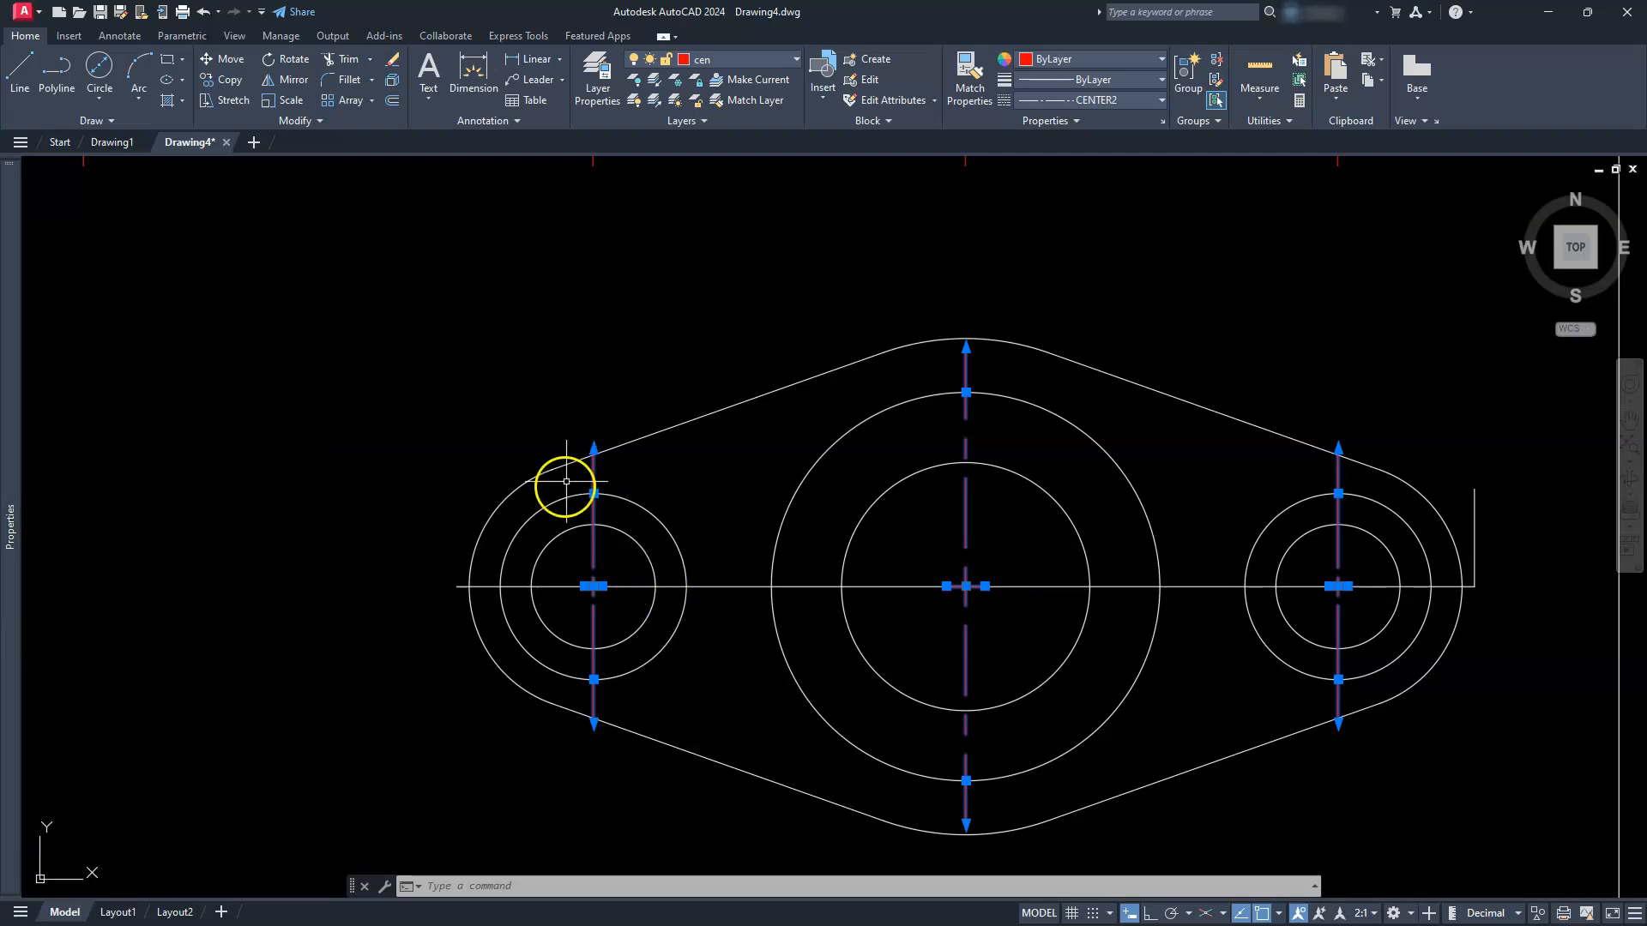
{"action": "key", "text": "Escape"}
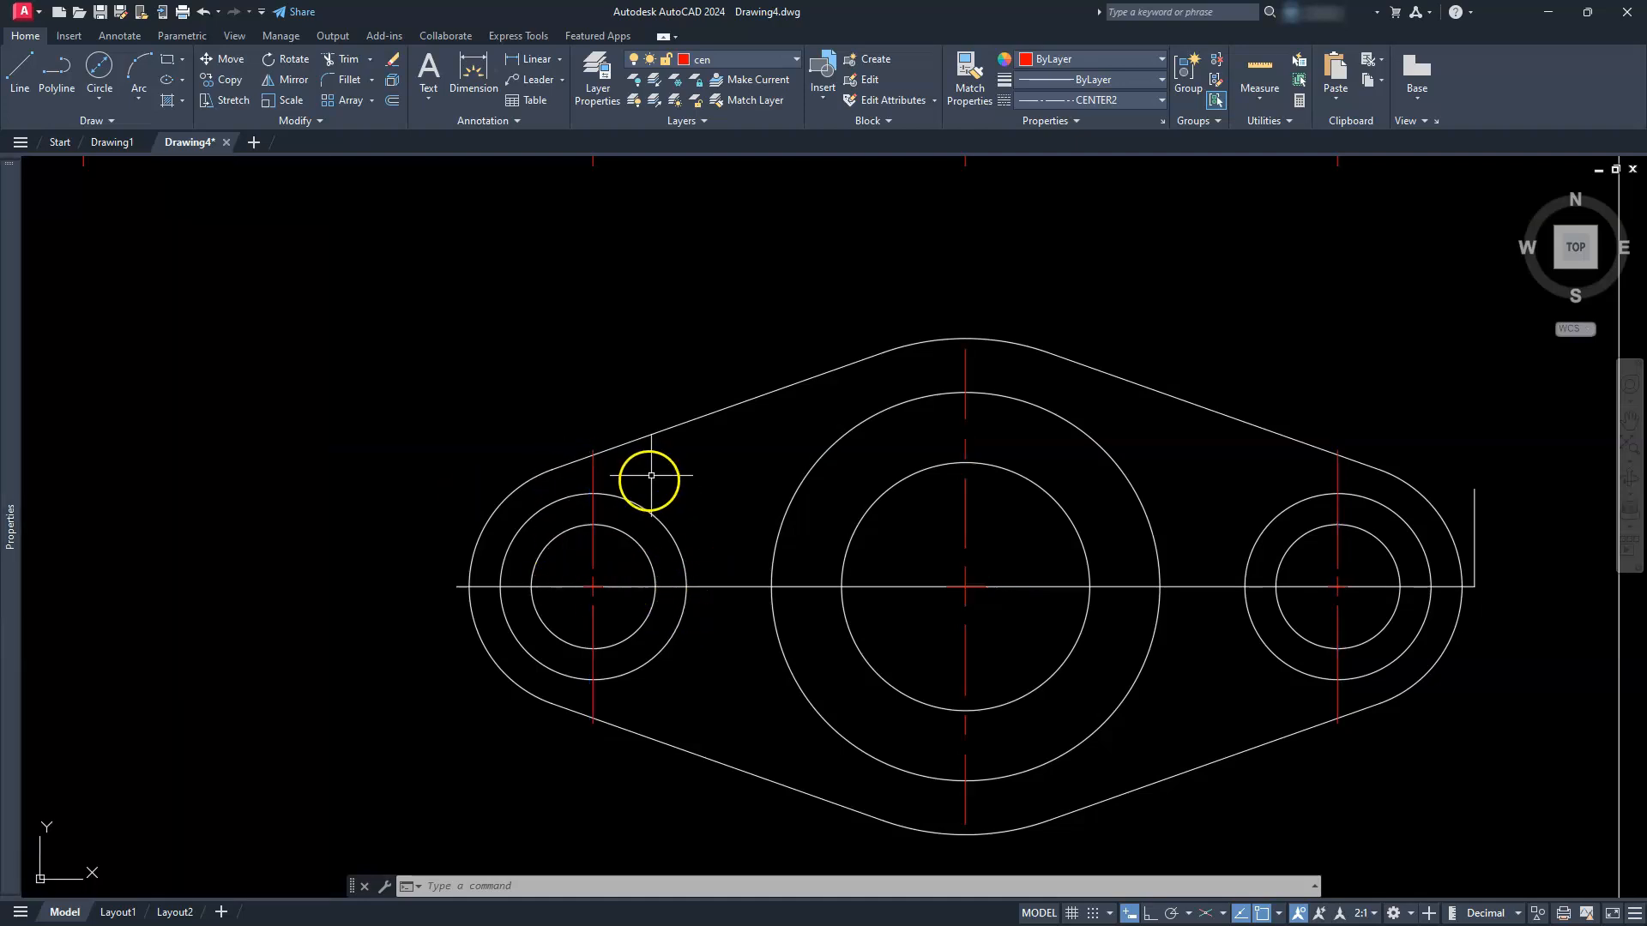
{"action": "key", "text": "Return"}
{"action": "key", "text": "Escape"}
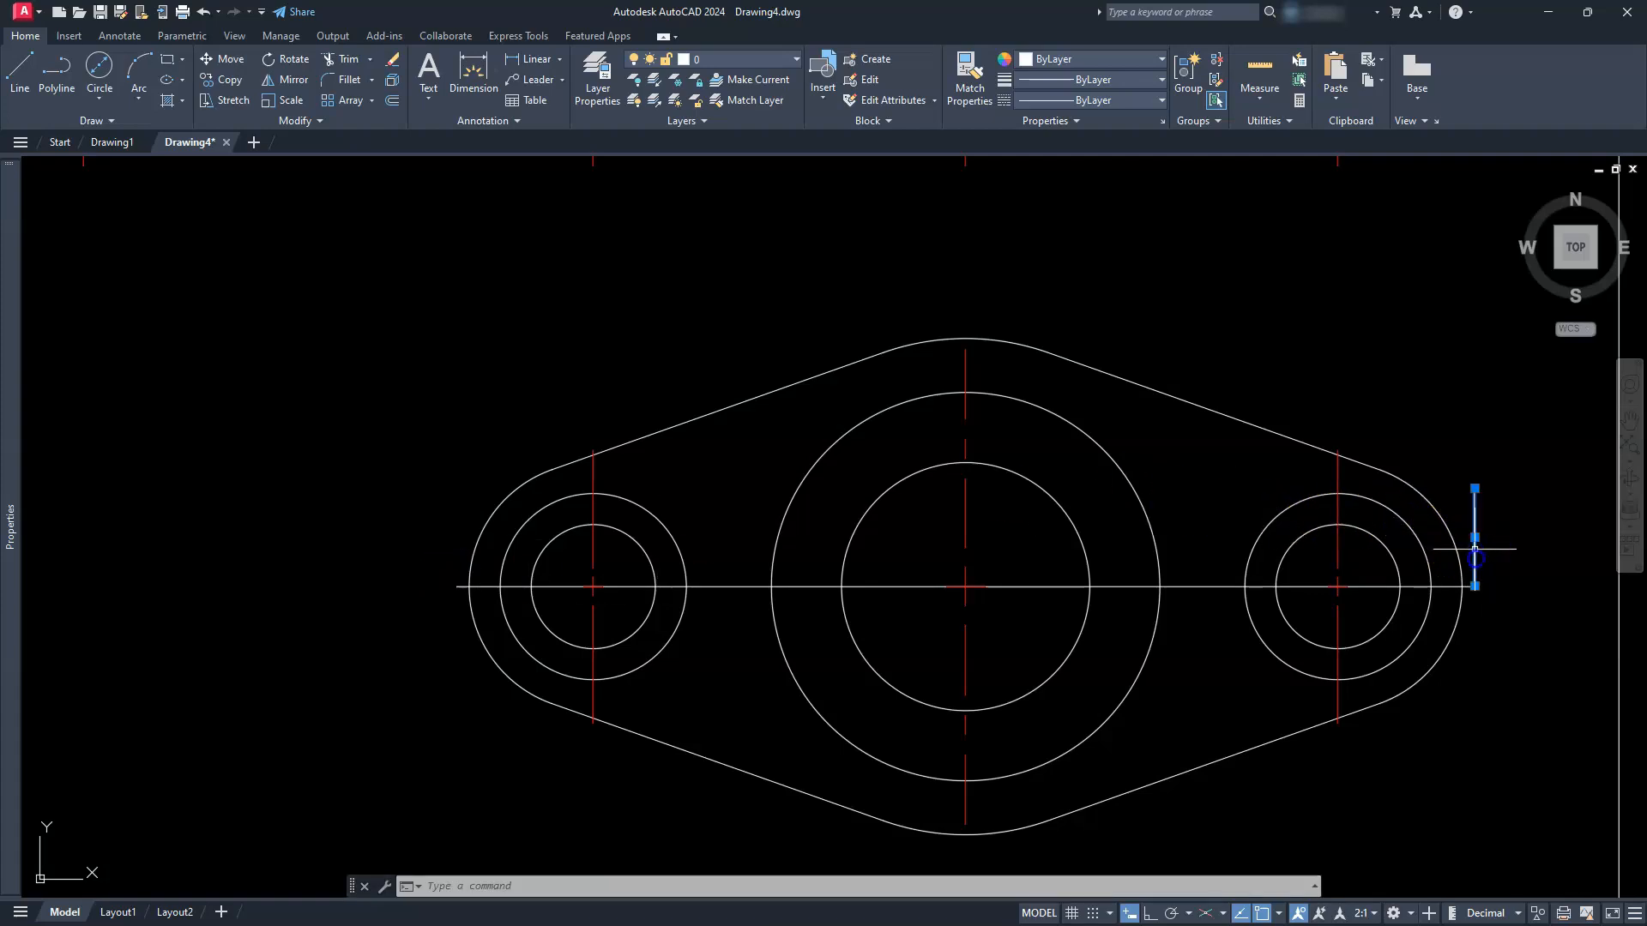
Copy the short vertical line from the right end of the horizontal line to its left end.
{"action": "left_click", "coordinate": [1475, 585]}
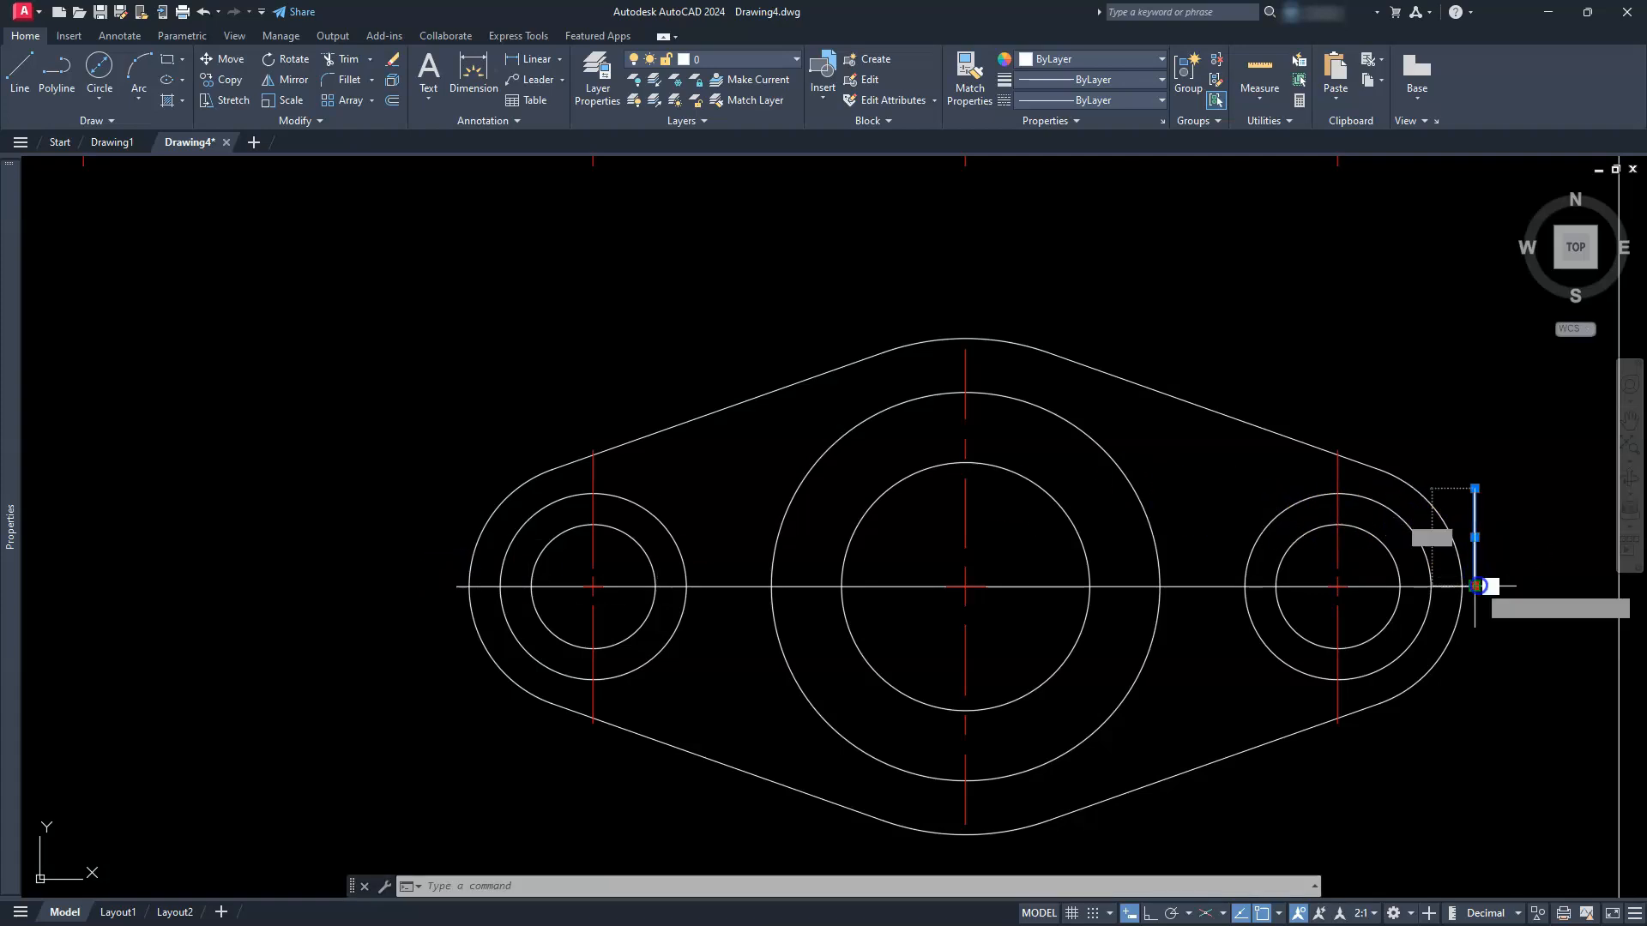
{"action": "key", "text": "space"}
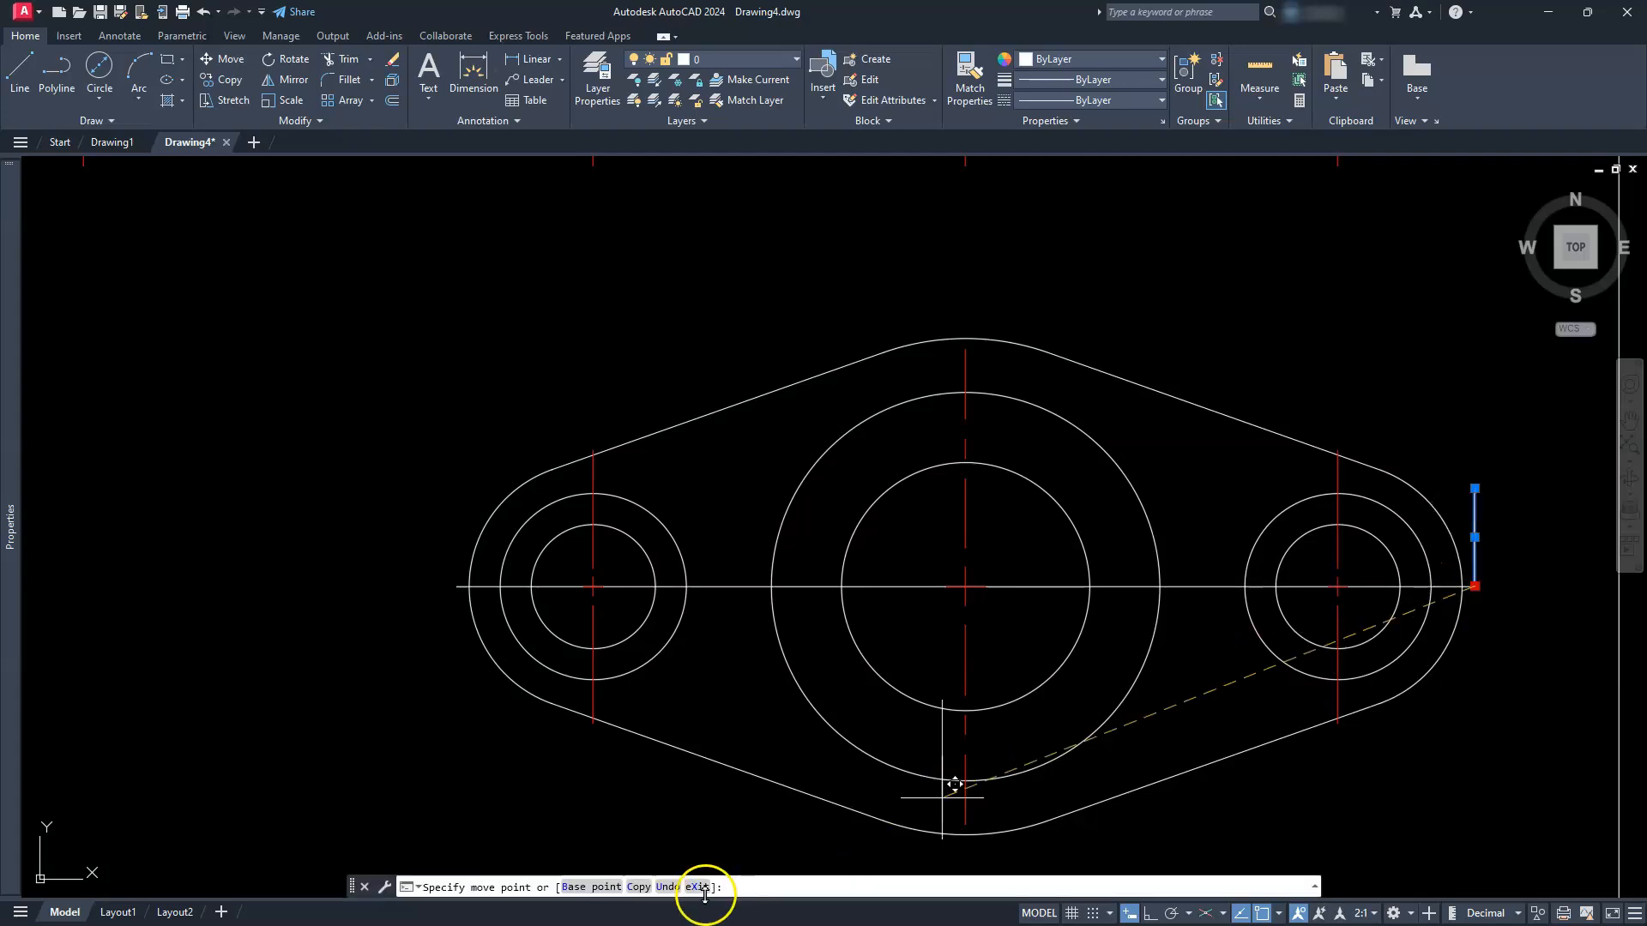
{"action": "left_click", "coordinate": [643, 884]}
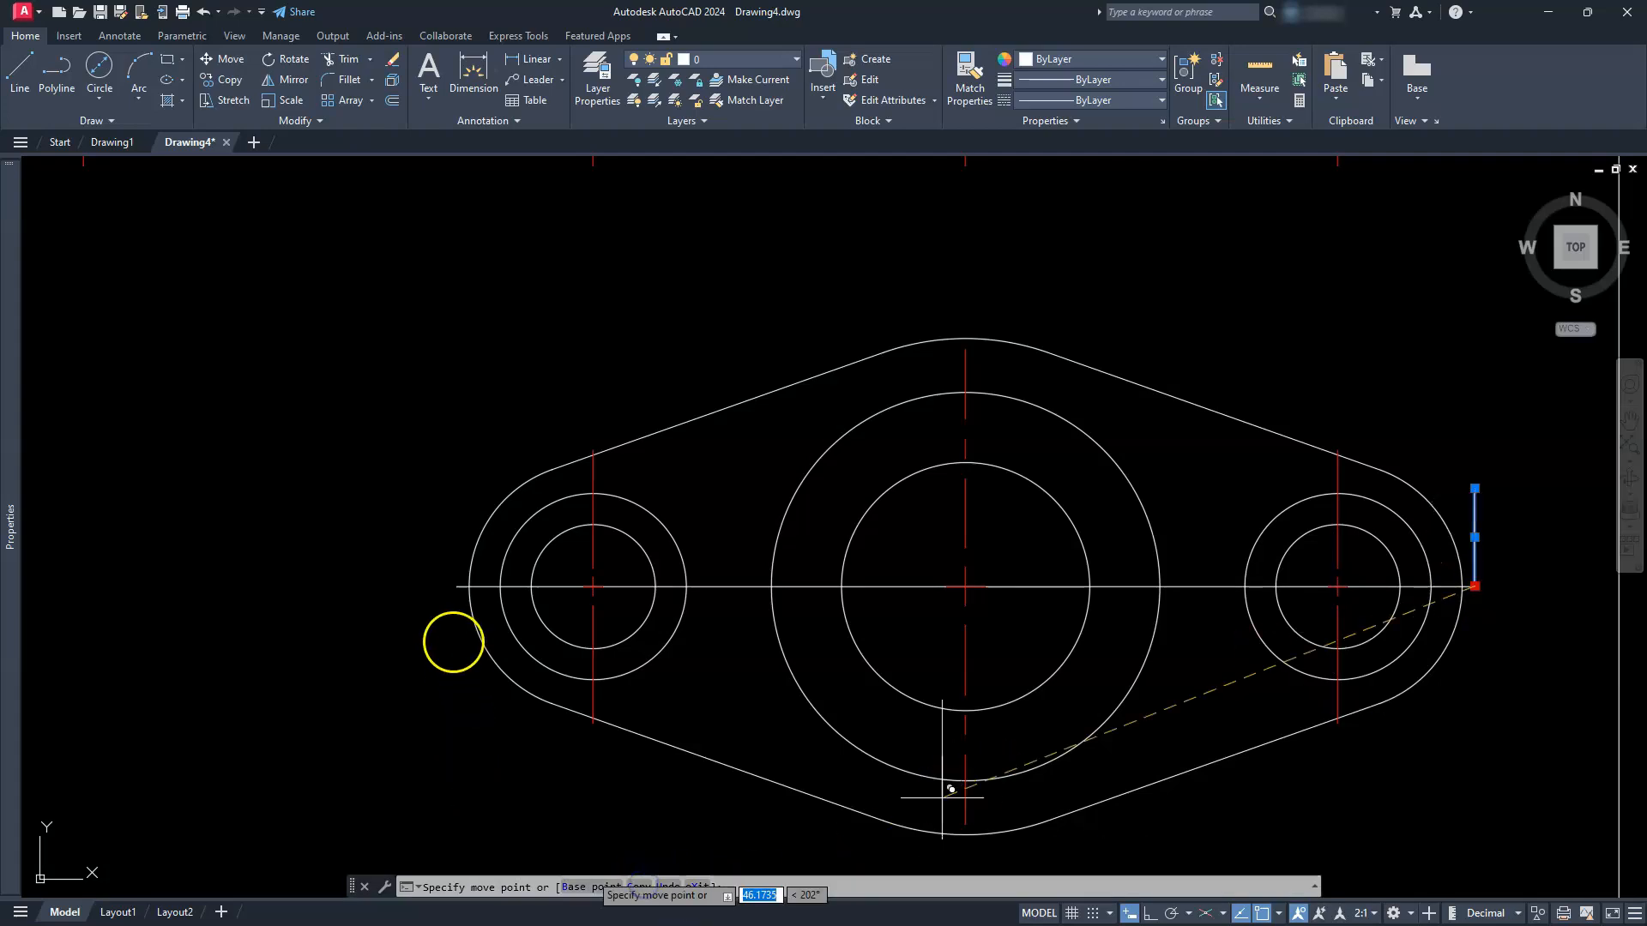
{"action": "left_click", "coordinate": [456, 588]}
{"action": "key", "text": "Escape"}
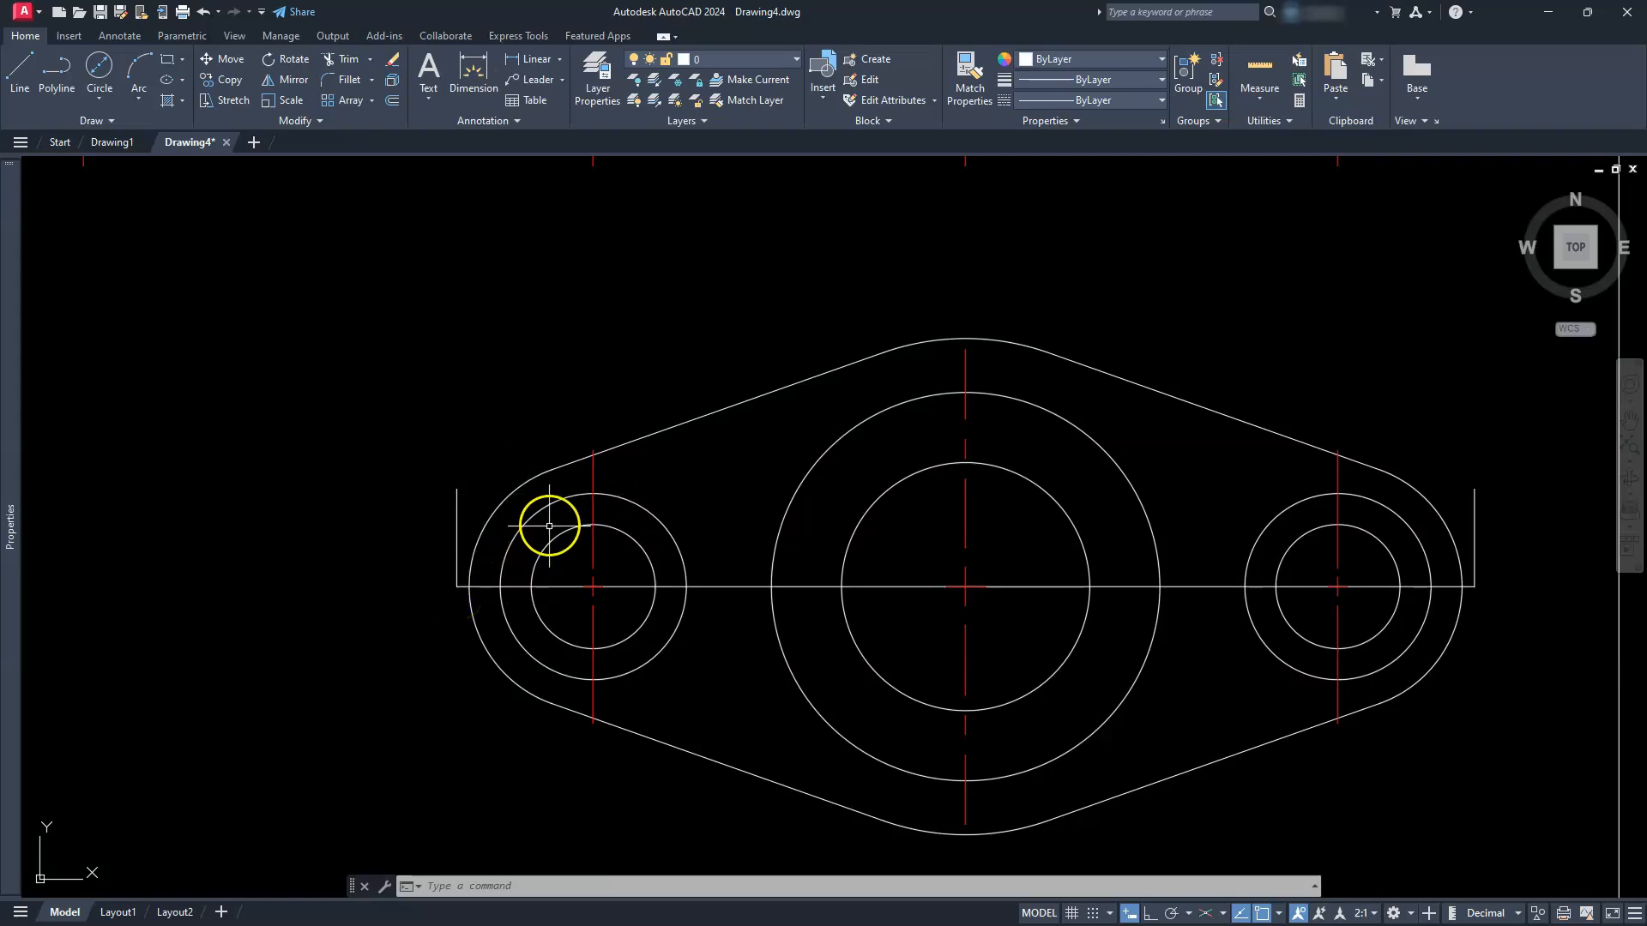
Set the top and bottom extensions of the three center marks in the plan view to 6.
{"action": "left_click", "coordinate": [592, 479]}
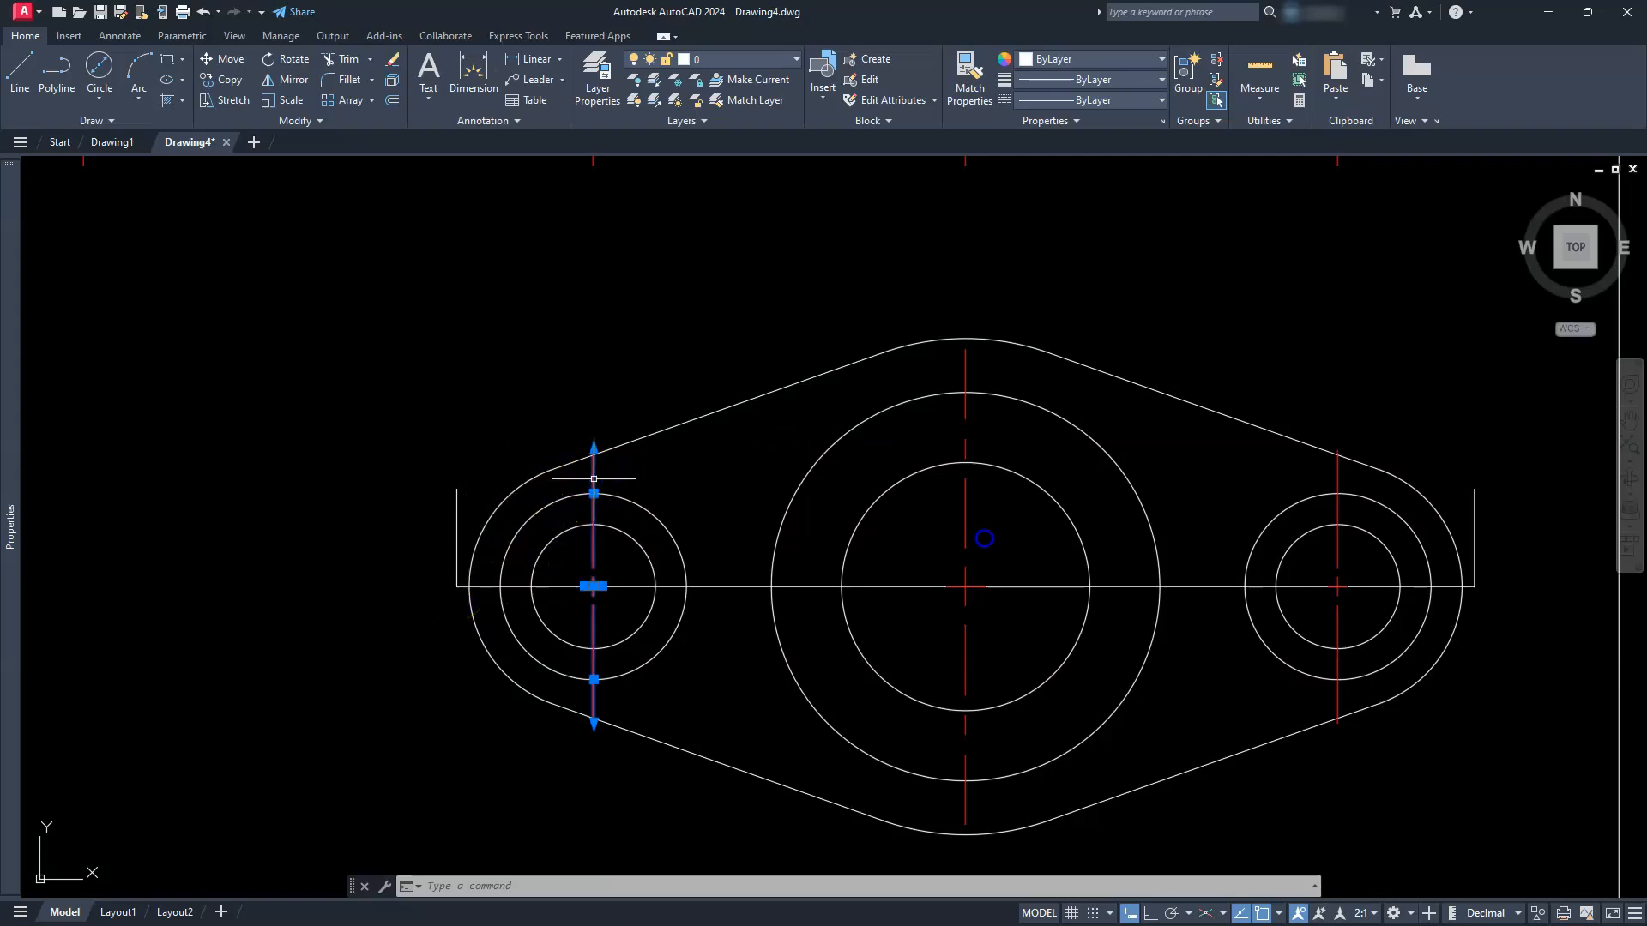
{"action": "left_click", "coordinate": [965, 525]}
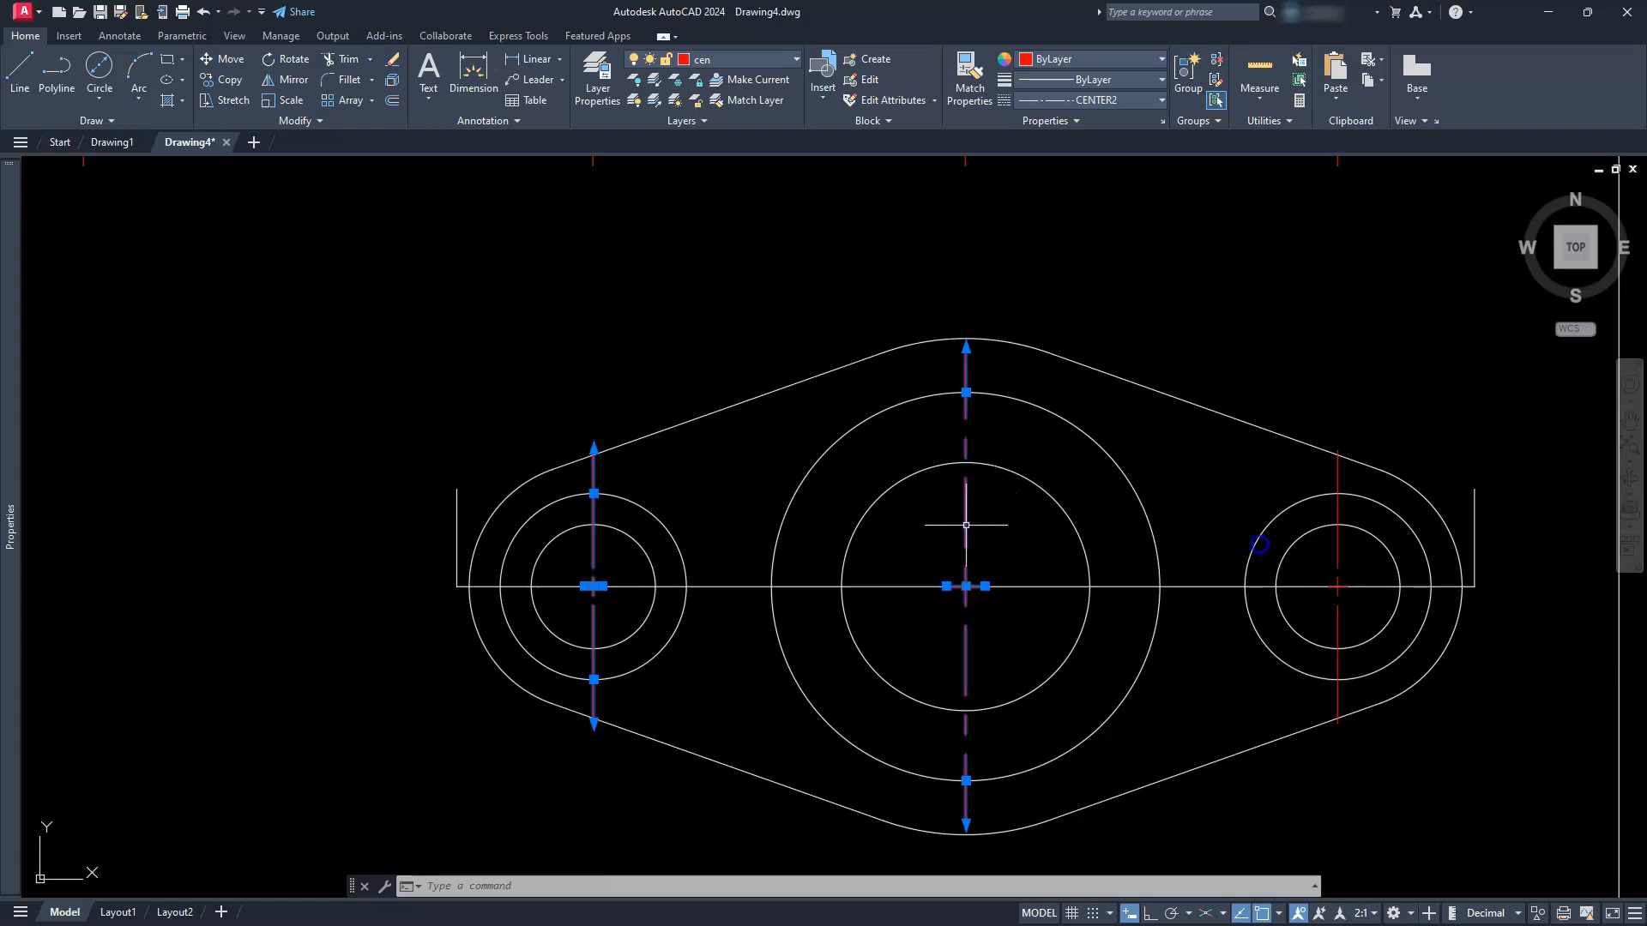
{"action": "left_click", "coordinate": [1334, 557]}
{"action": "left_click", "coordinate": [1341, 555]}
{"action": "left_click", "coordinate": [1335, 554]}
{"action": "left_click", "coordinate": [1339, 544]}
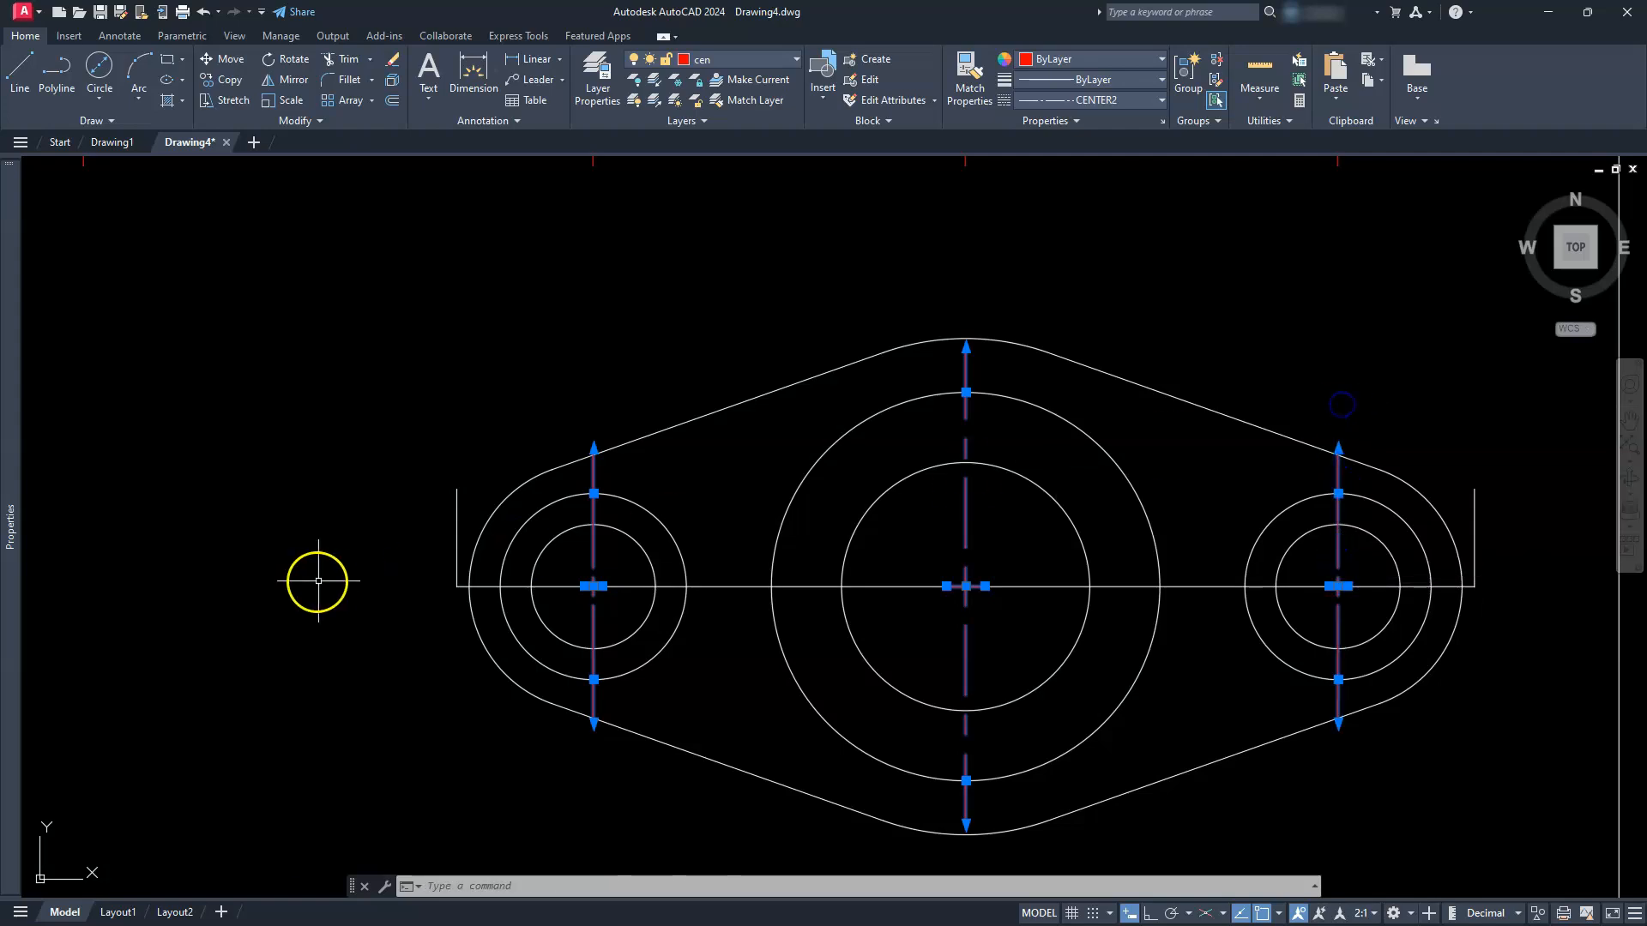
{"action": "mouse_move", "coordinate": [11, 549]}
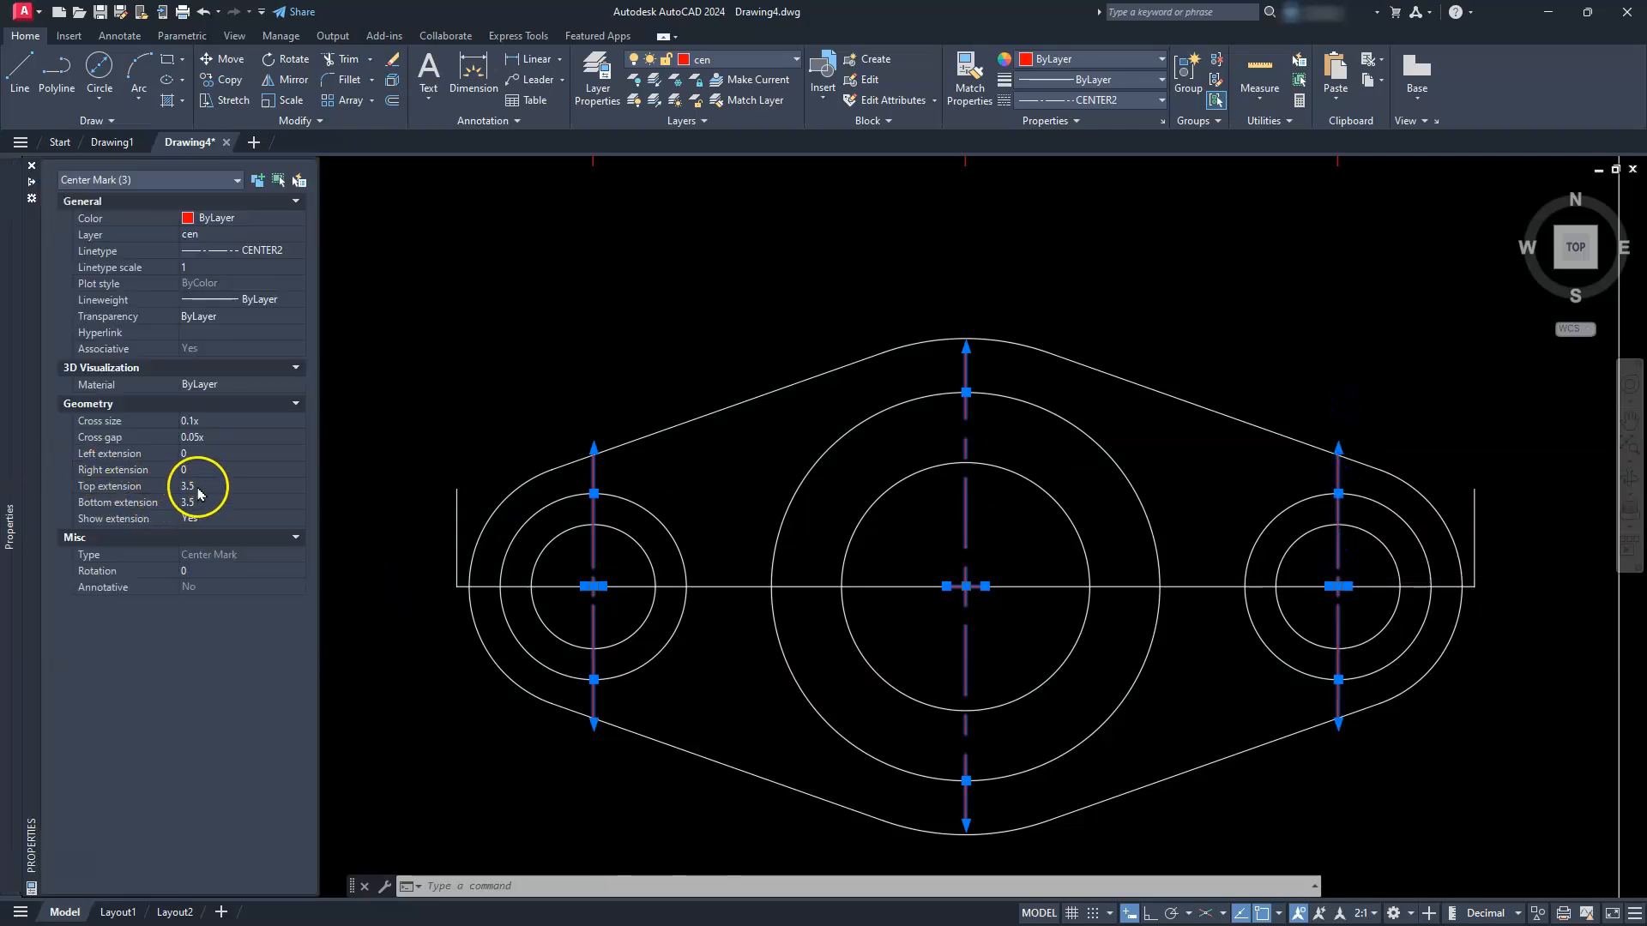
{"action": "left_click", "coordinate": [198, 487]}
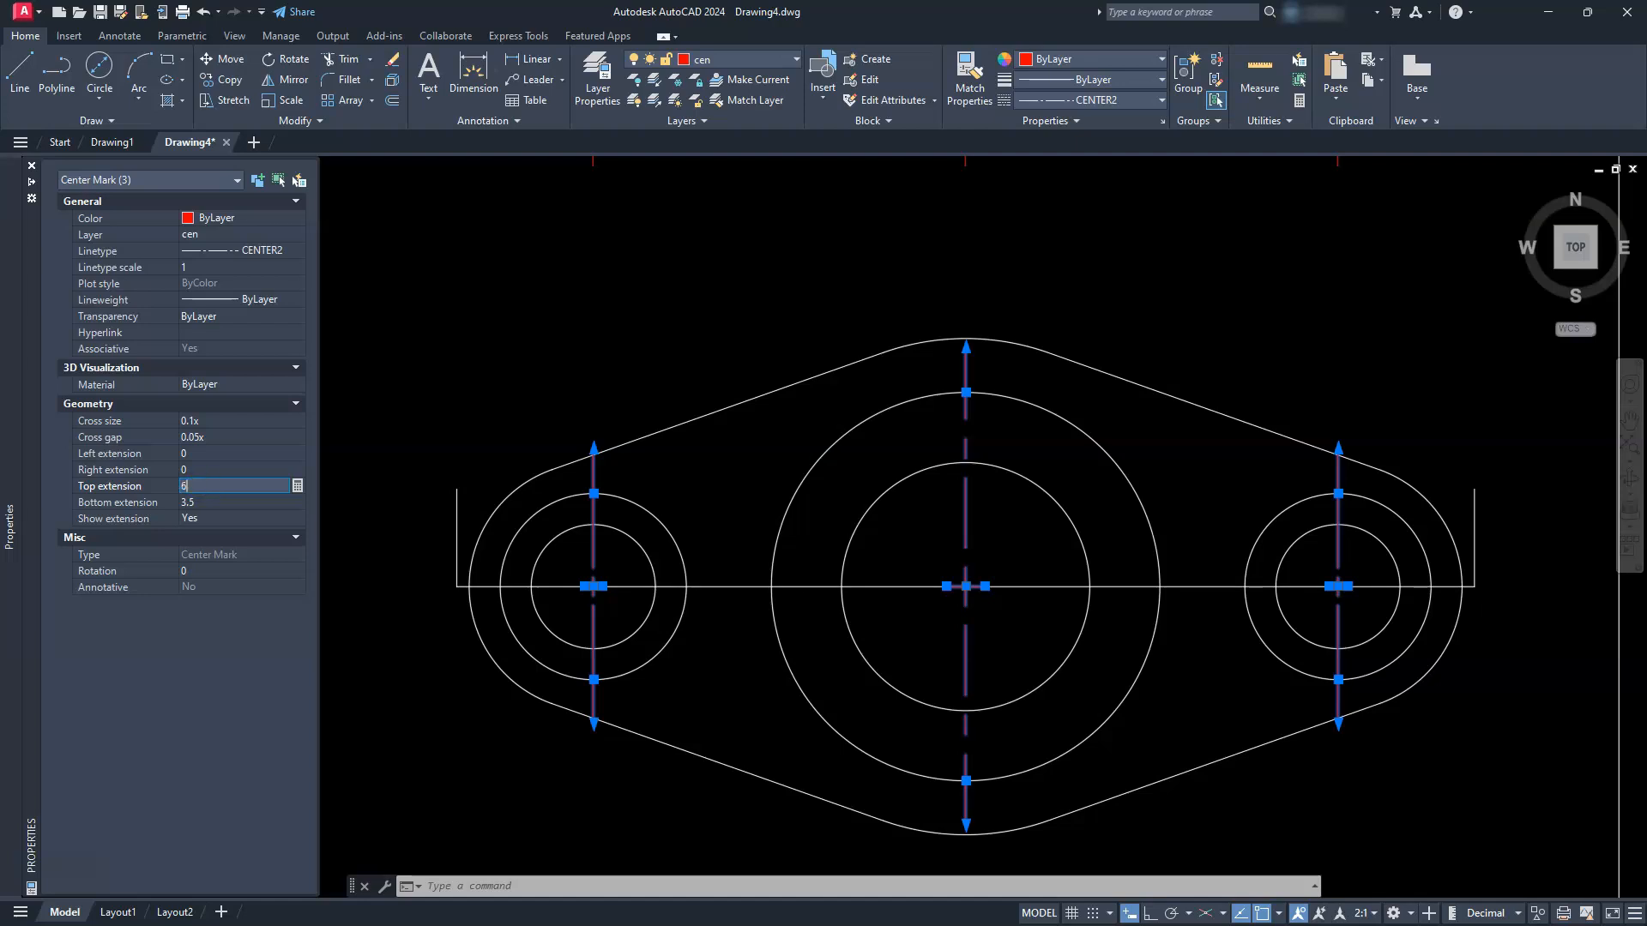
{"action": "left_click", "coordinate": [198, 502]}
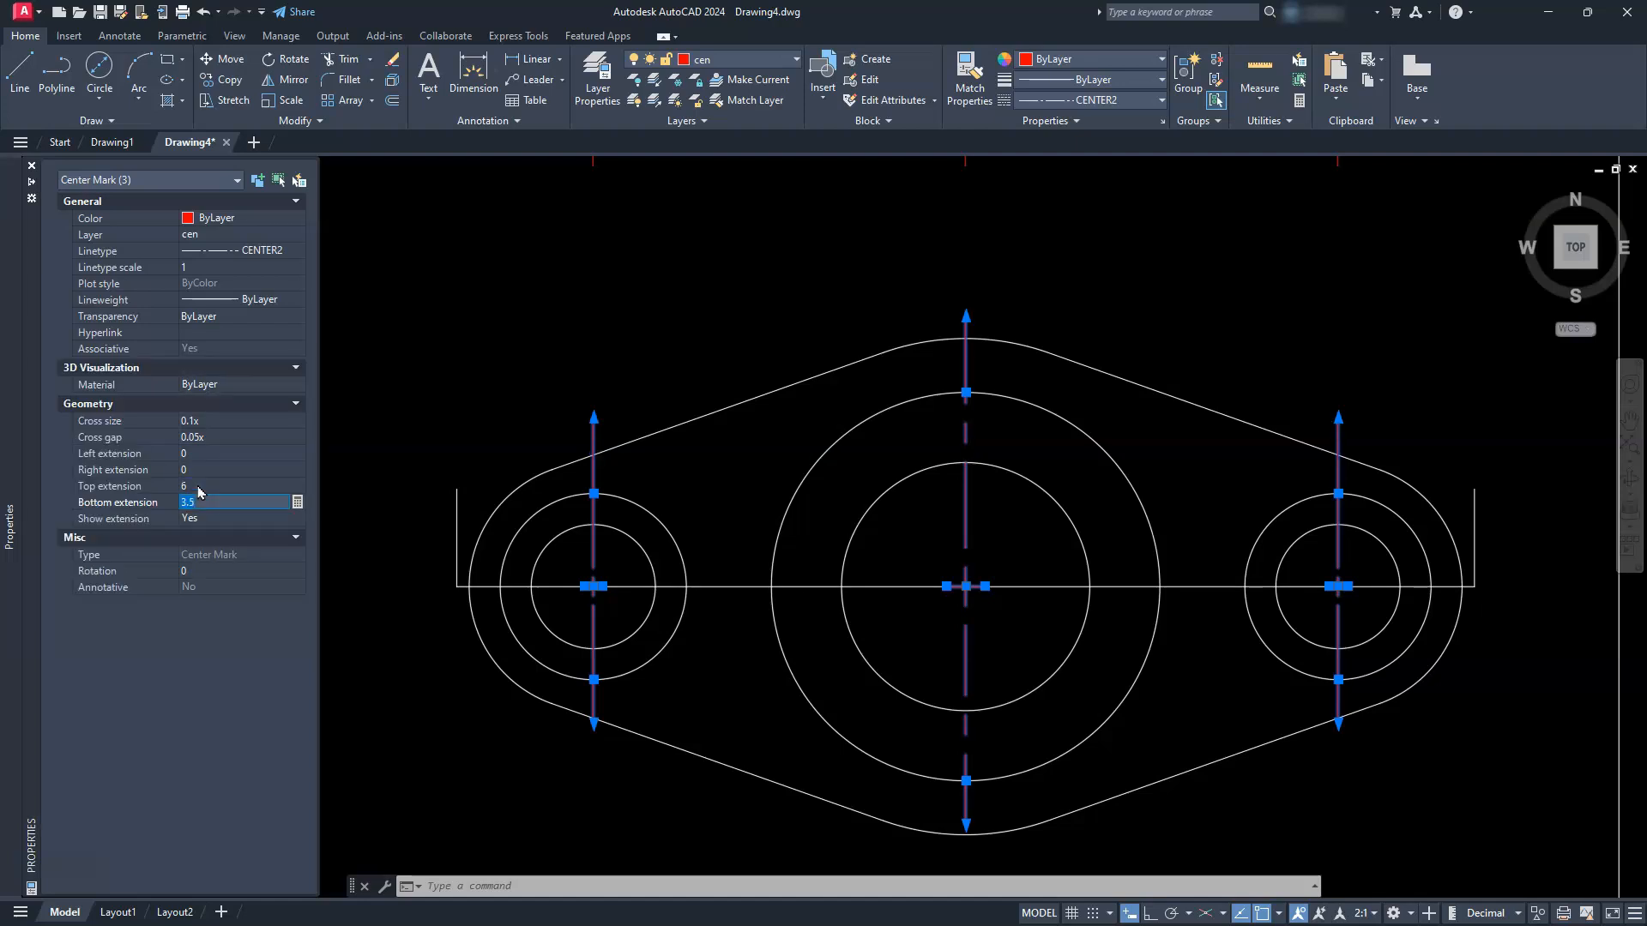
{"action": "key", "text": "Return"}
{"action": "key", "text": "Escape"}
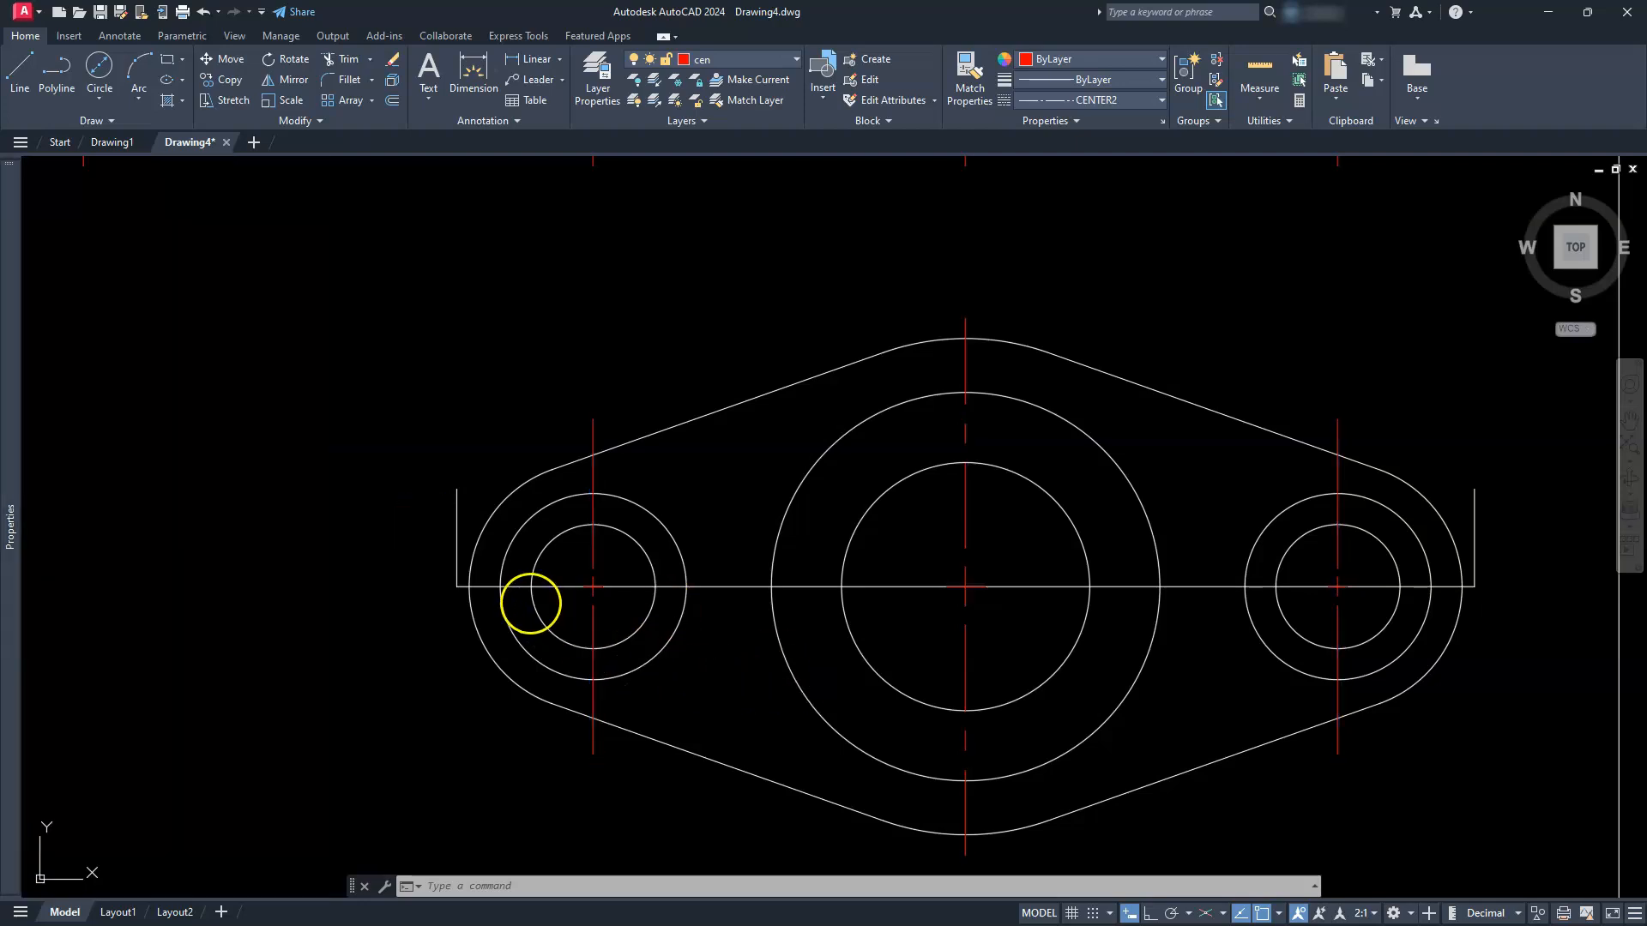
Join the horizontal section line and its two short vertical end lines into a single polyline.
{"action": "left_click", "coordinate": [457, 497]}
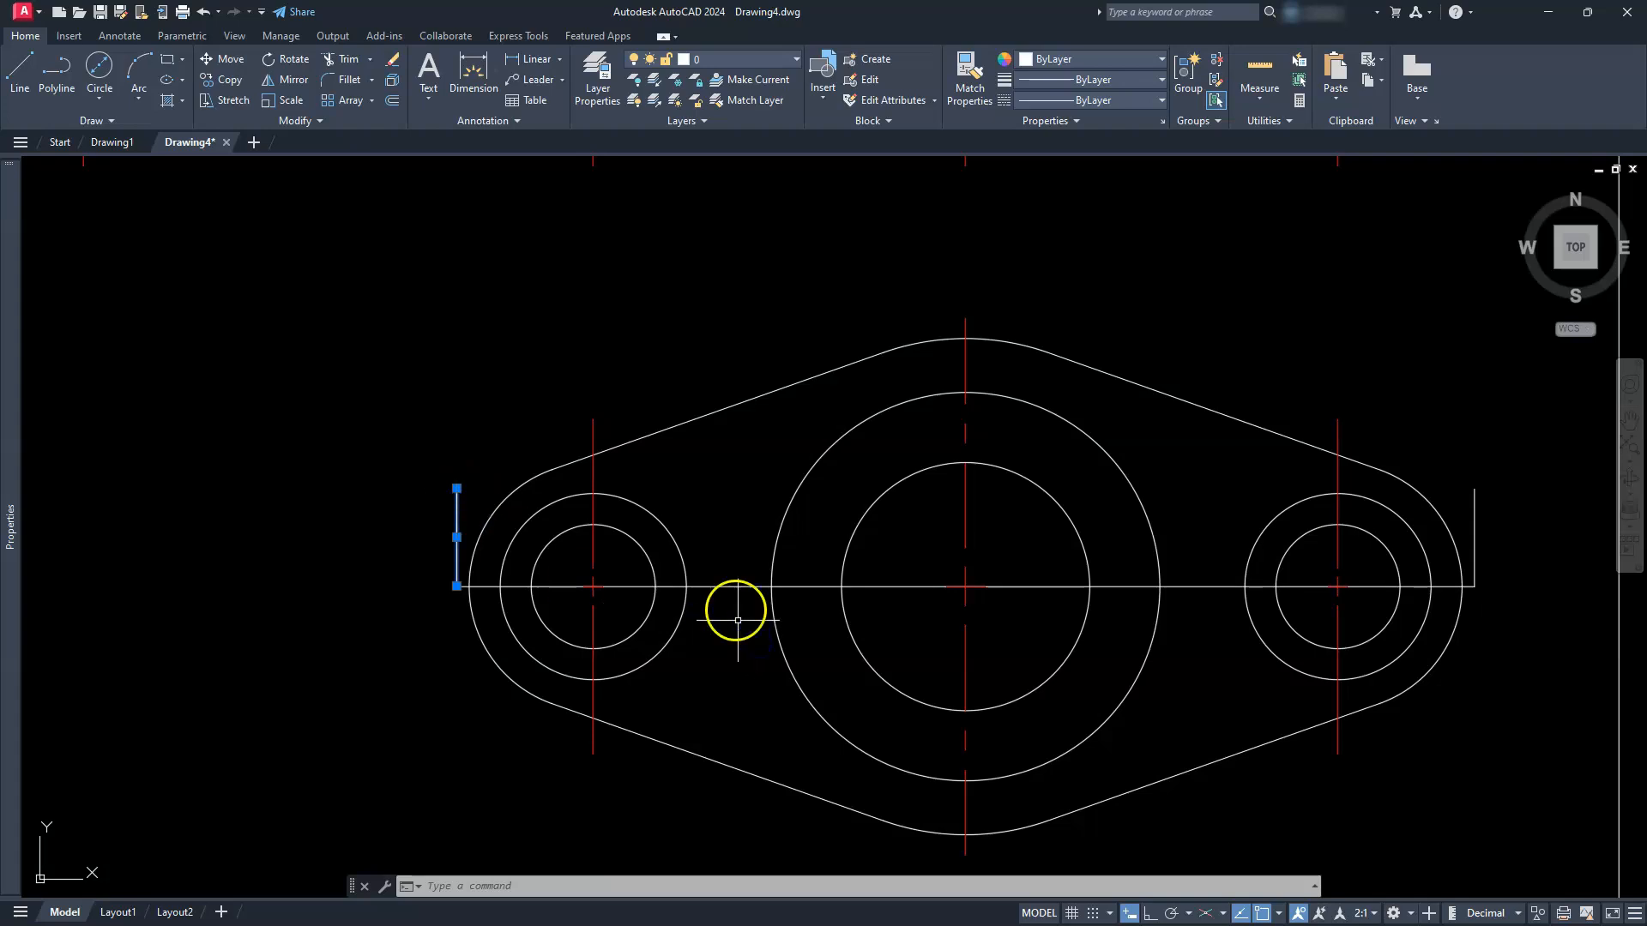
{"action": "left_click", "coordinate": [735, 587]}
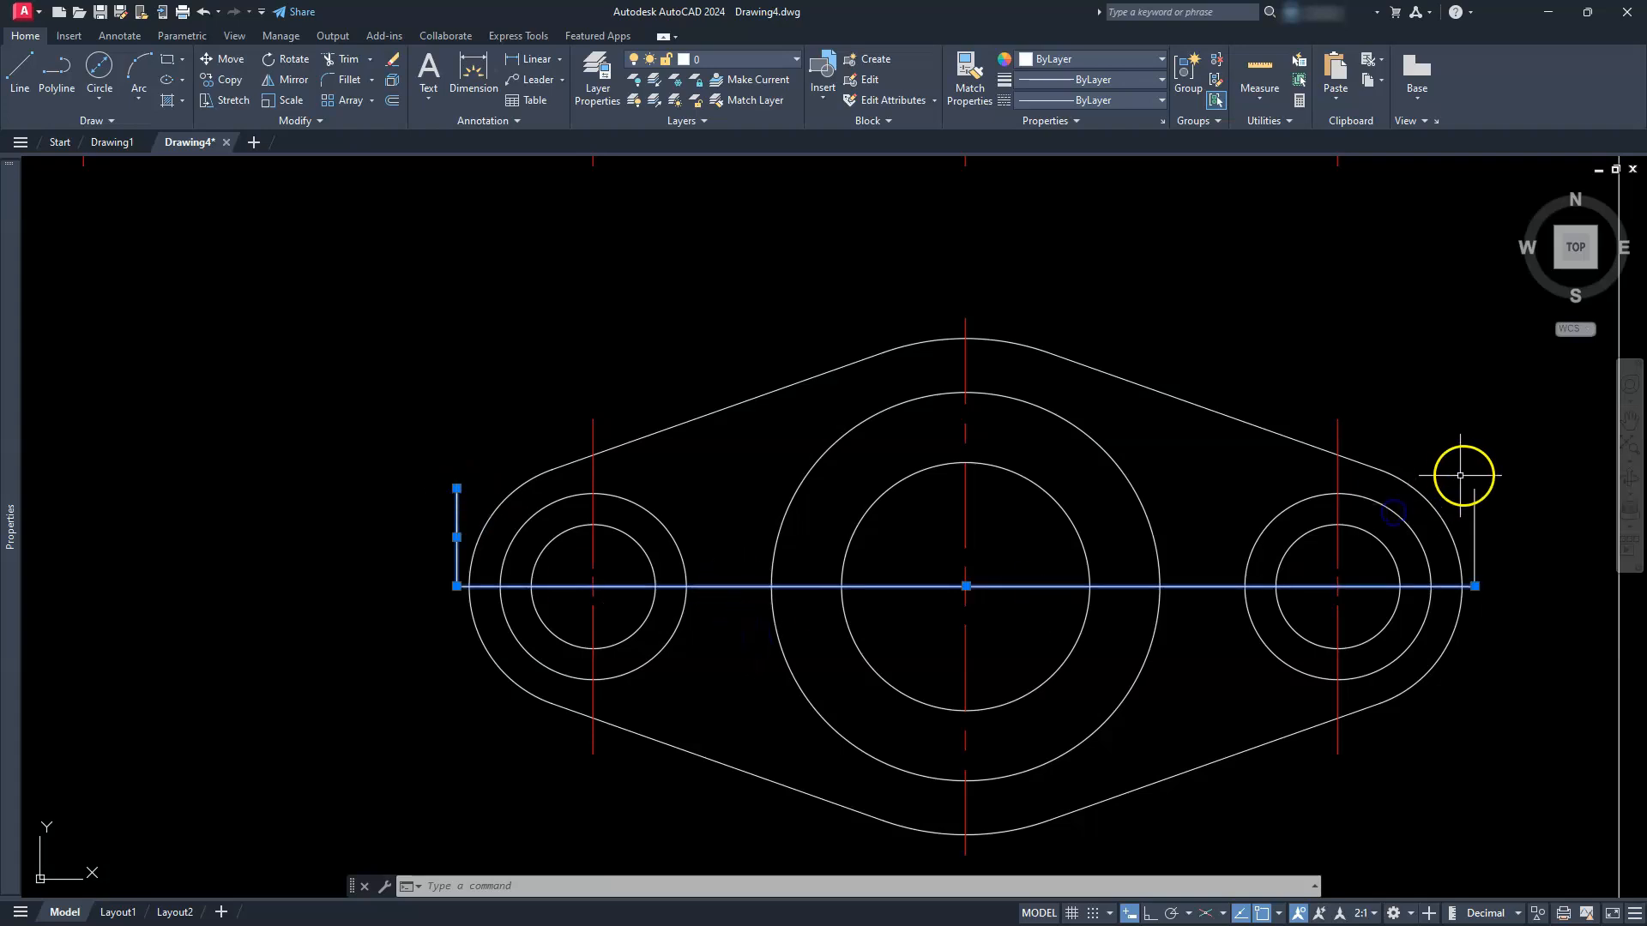
{"action": "left_click", "coordinate": [1474, 518]}
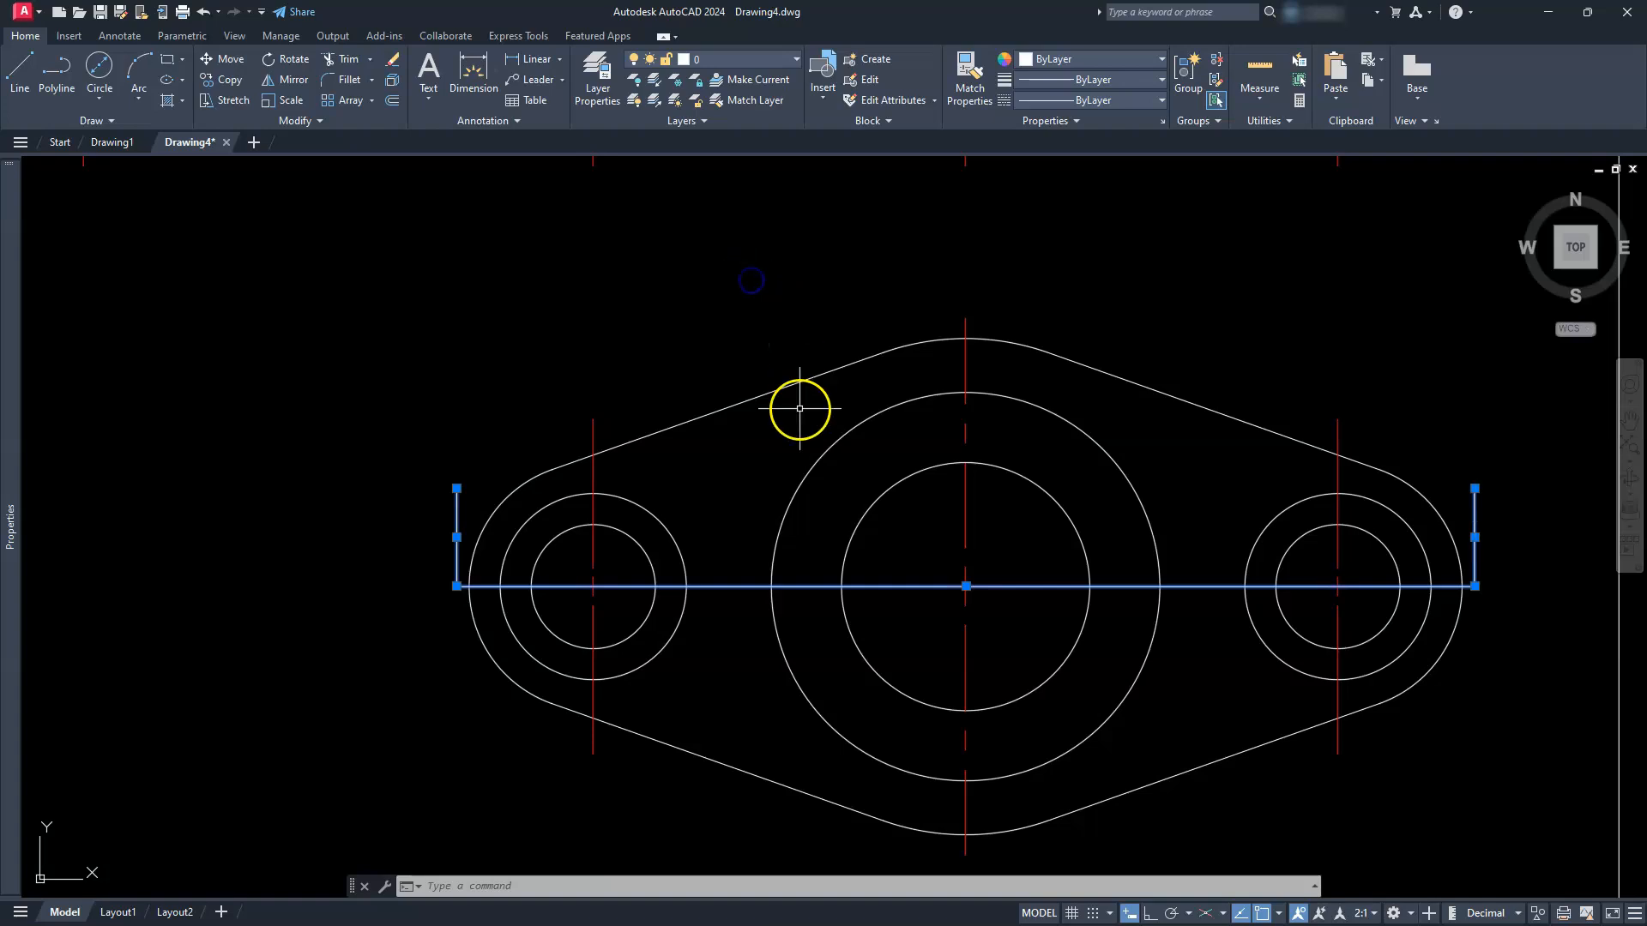
{"action": "left_click", "coordinate": [316, 125]}
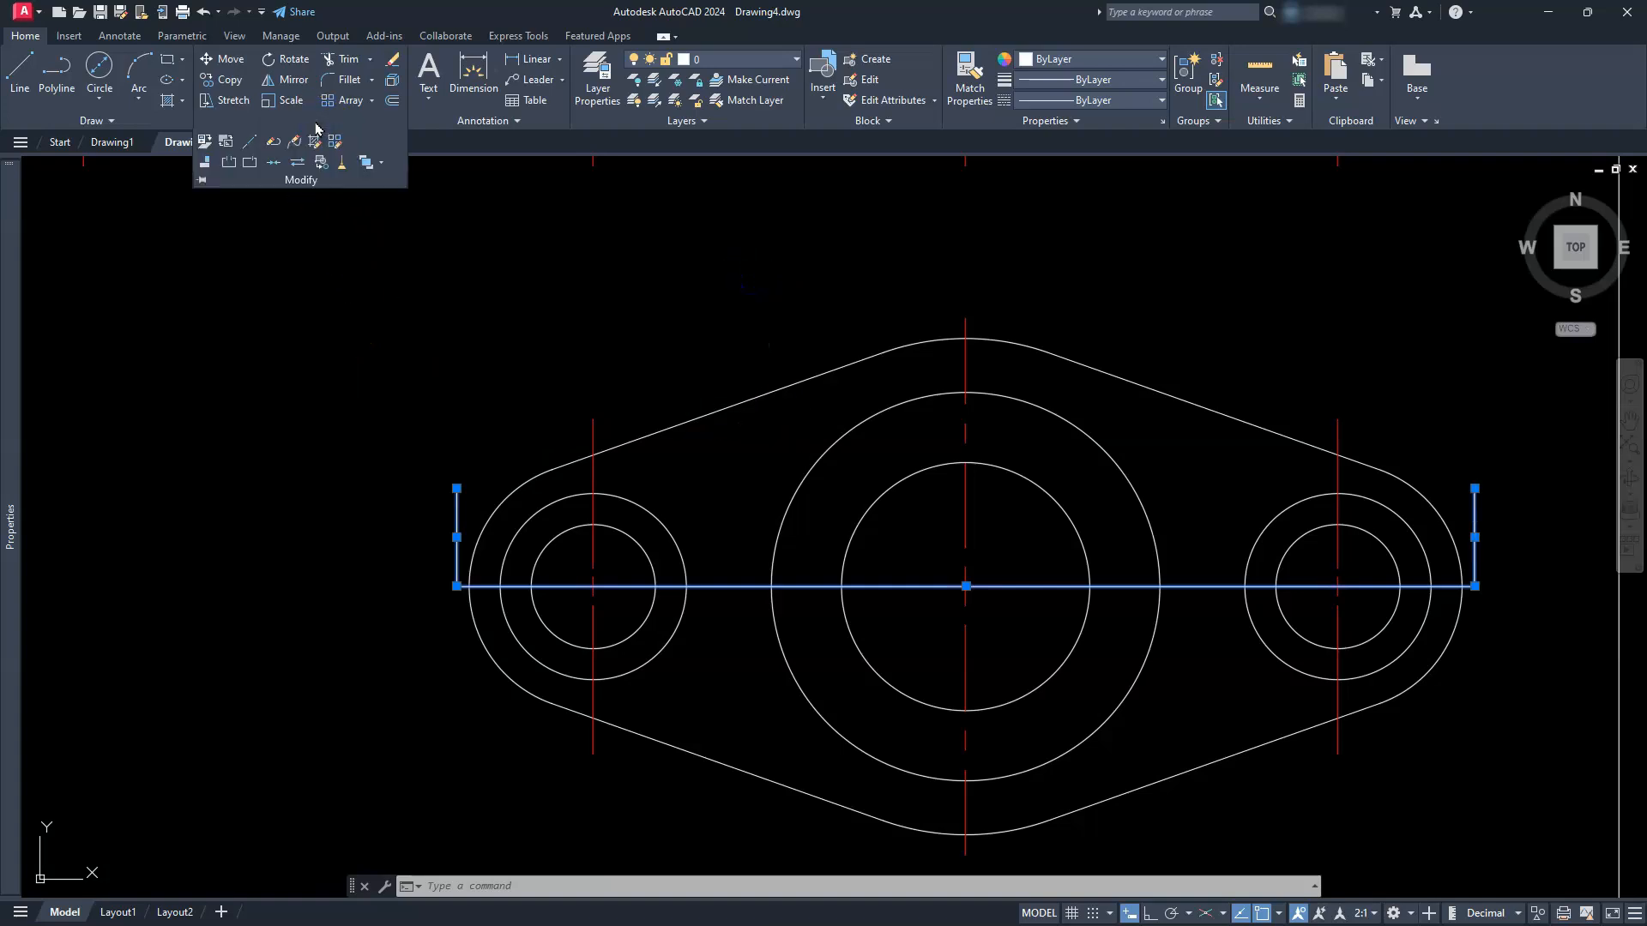
{"action": "left_click", "coordinate": [271, 163]}
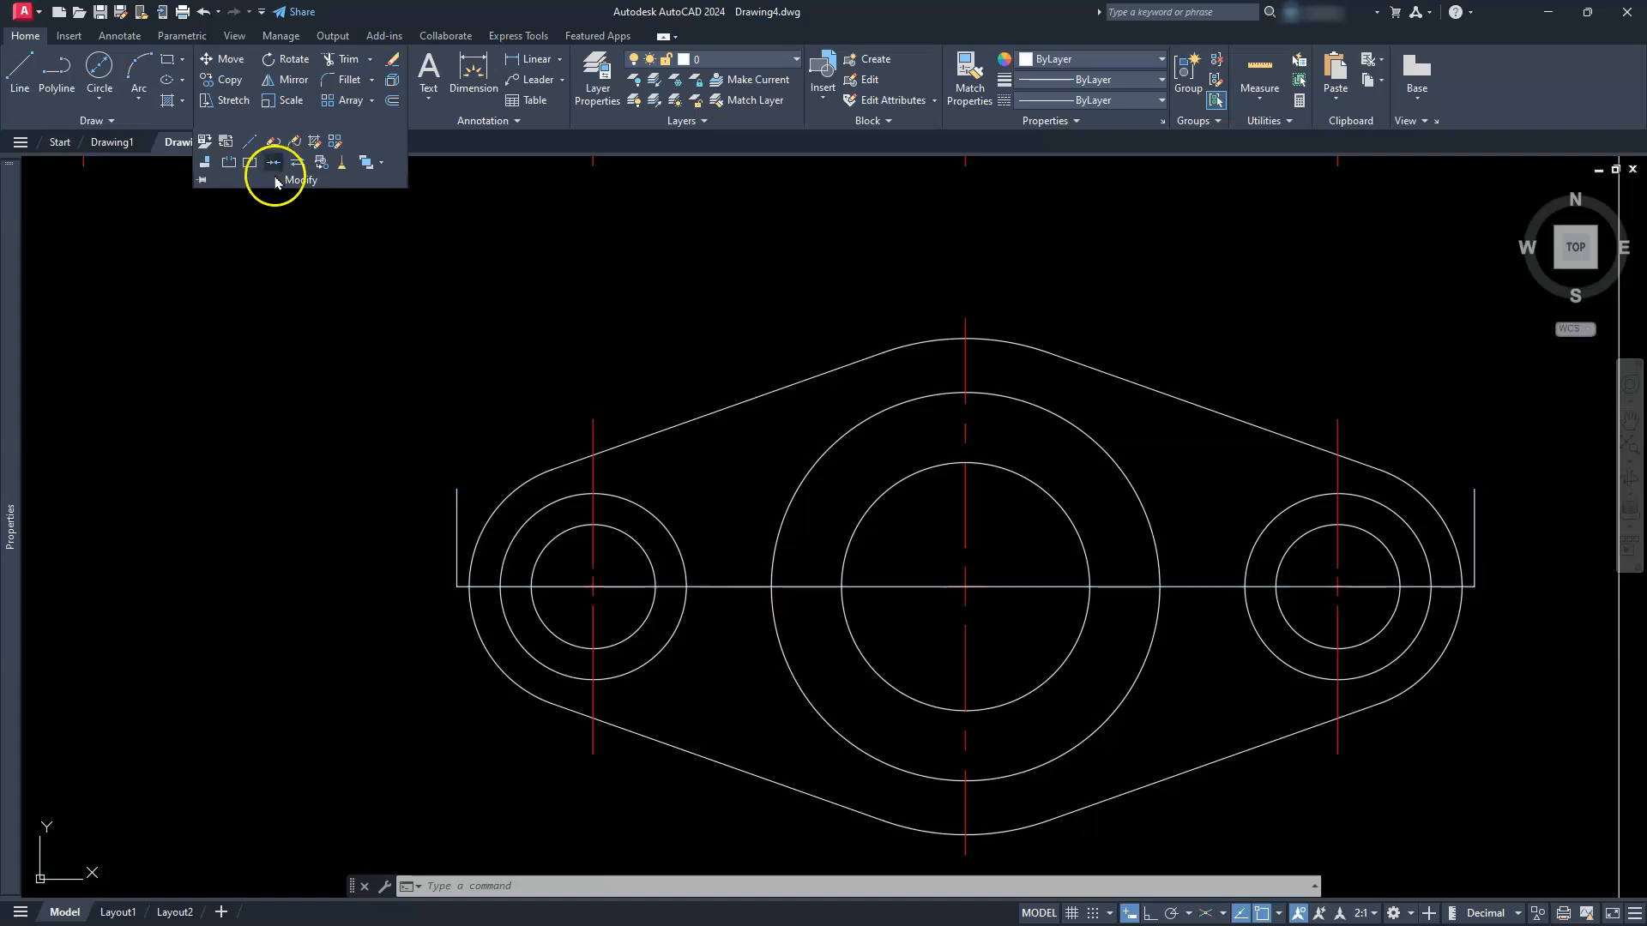
Move the joined section cutting line to the phantom layer.
{"action": "left_click", "coordinate": [455, 503]}
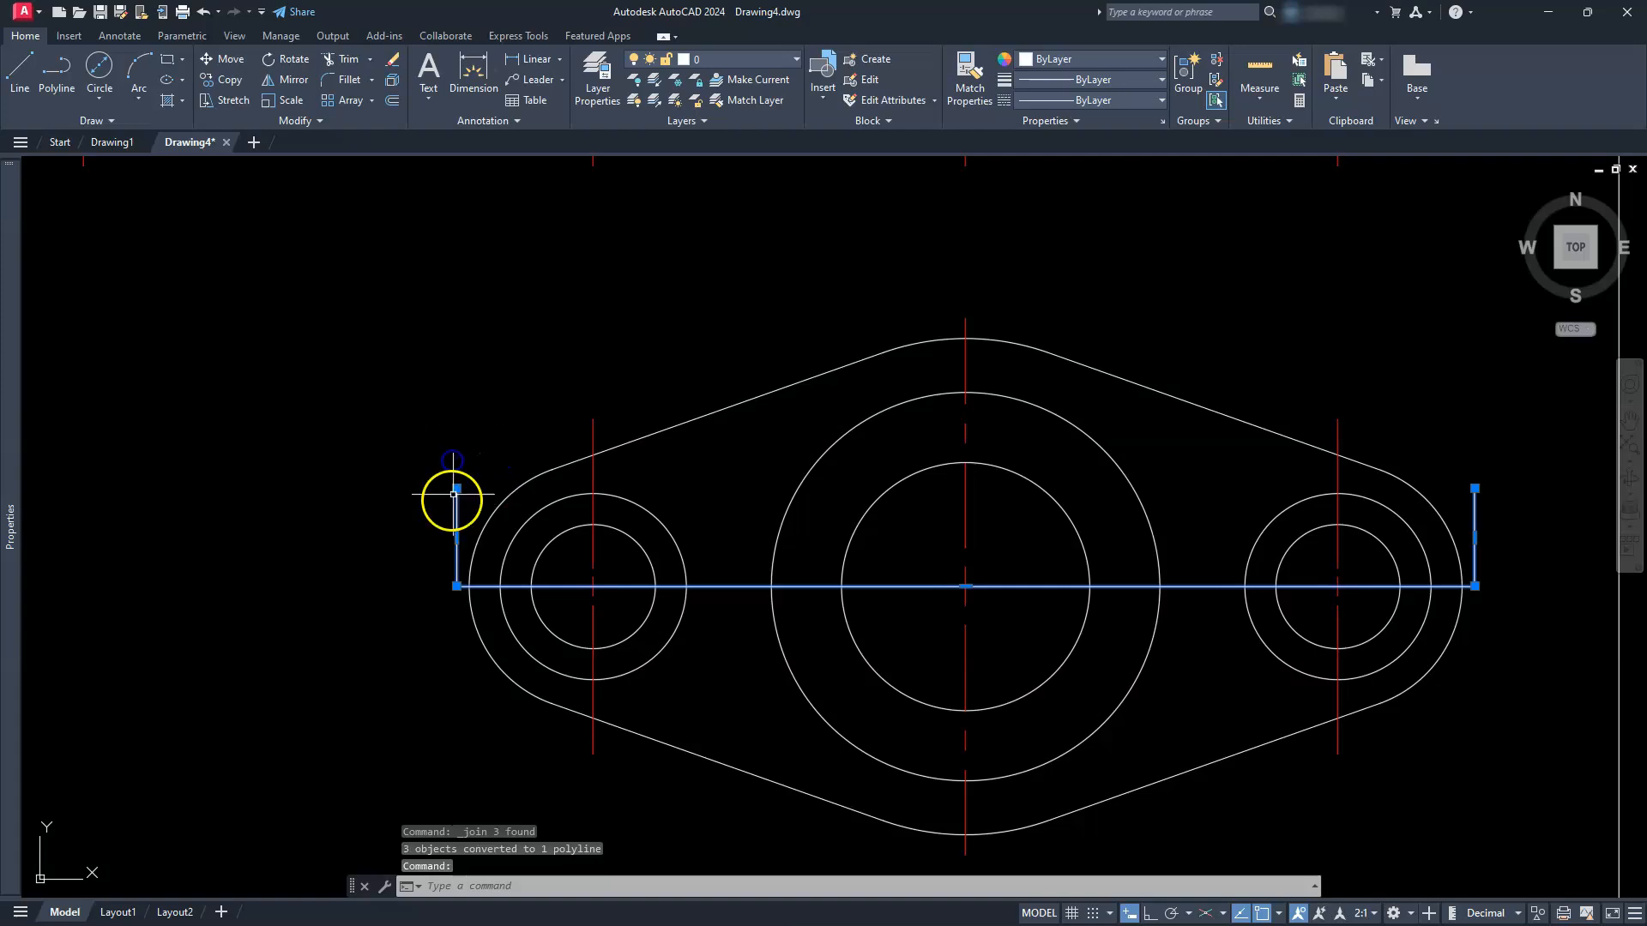
{"action": "left_click", "coordinate": [766, 60]}
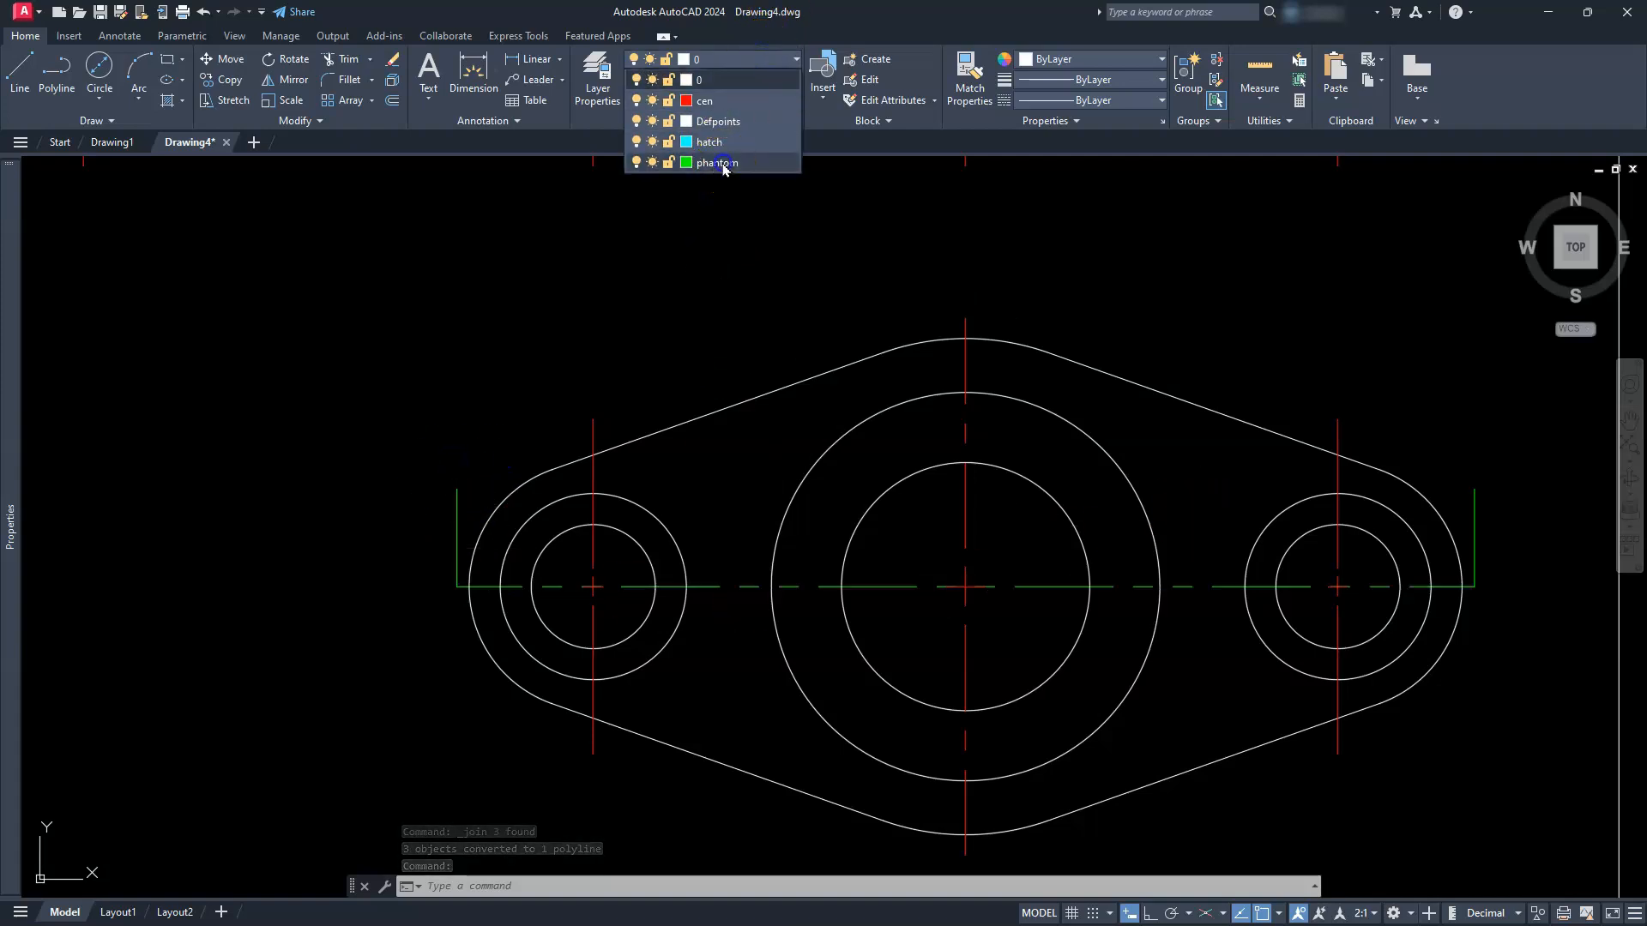
{"action": "left_click", "coordinate": [719, 163]}
{"action": "key", "text": "Escape"}
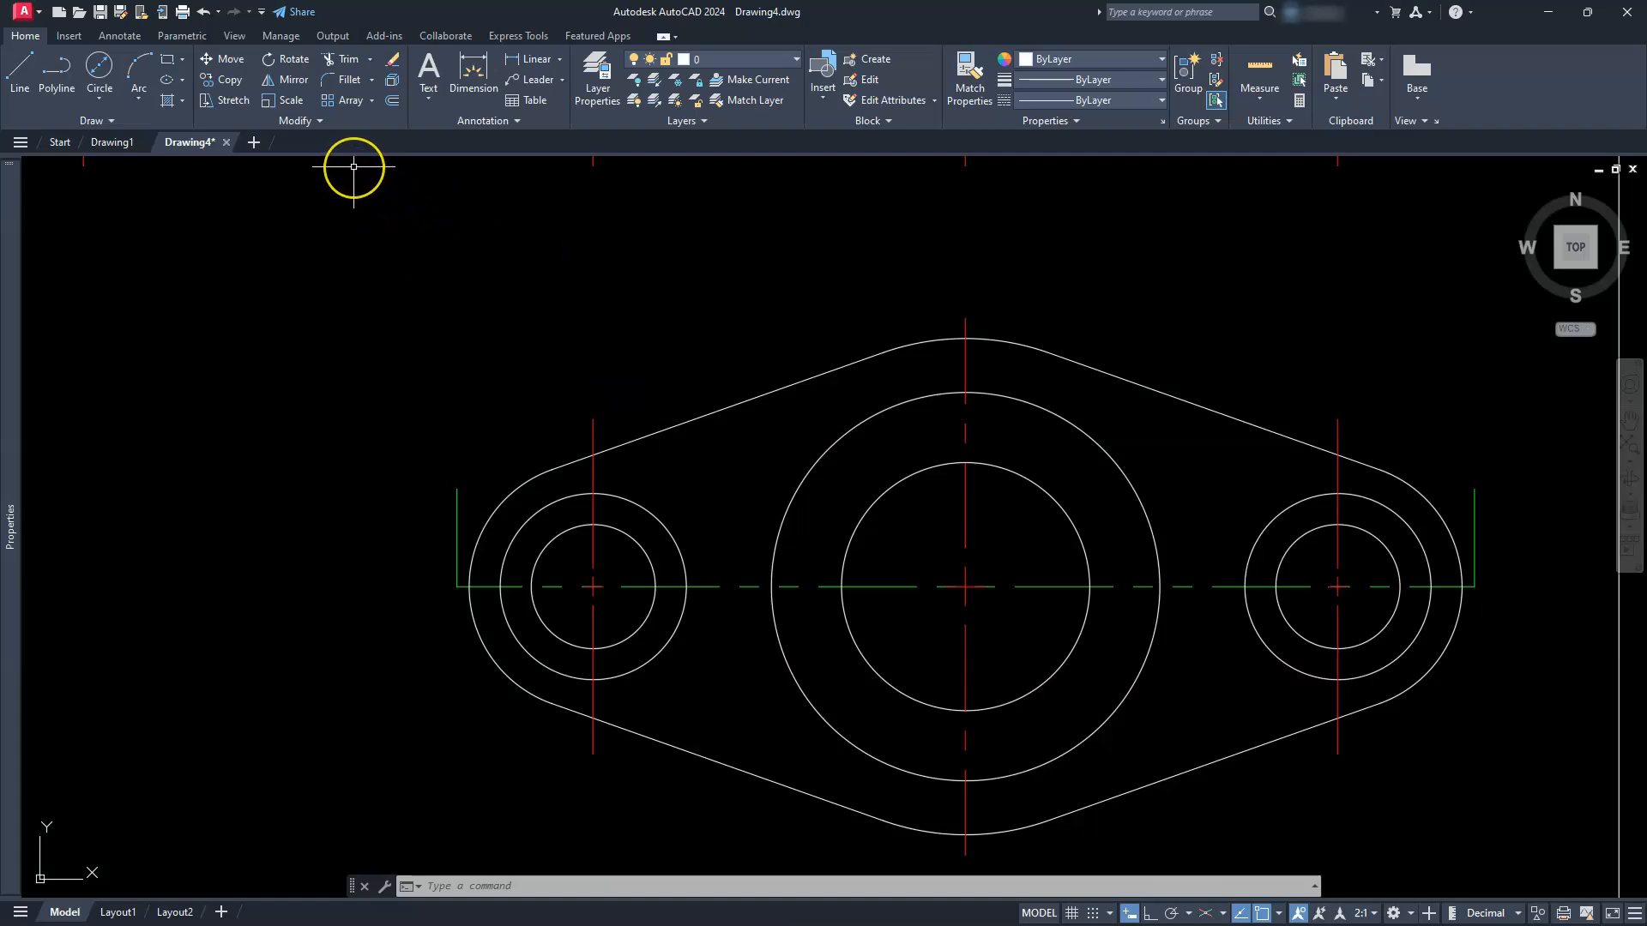
Make Annotative the current dimension style in the Dimension Style Manager.
{"action": "left_click", "coordinate": [515, 121]}
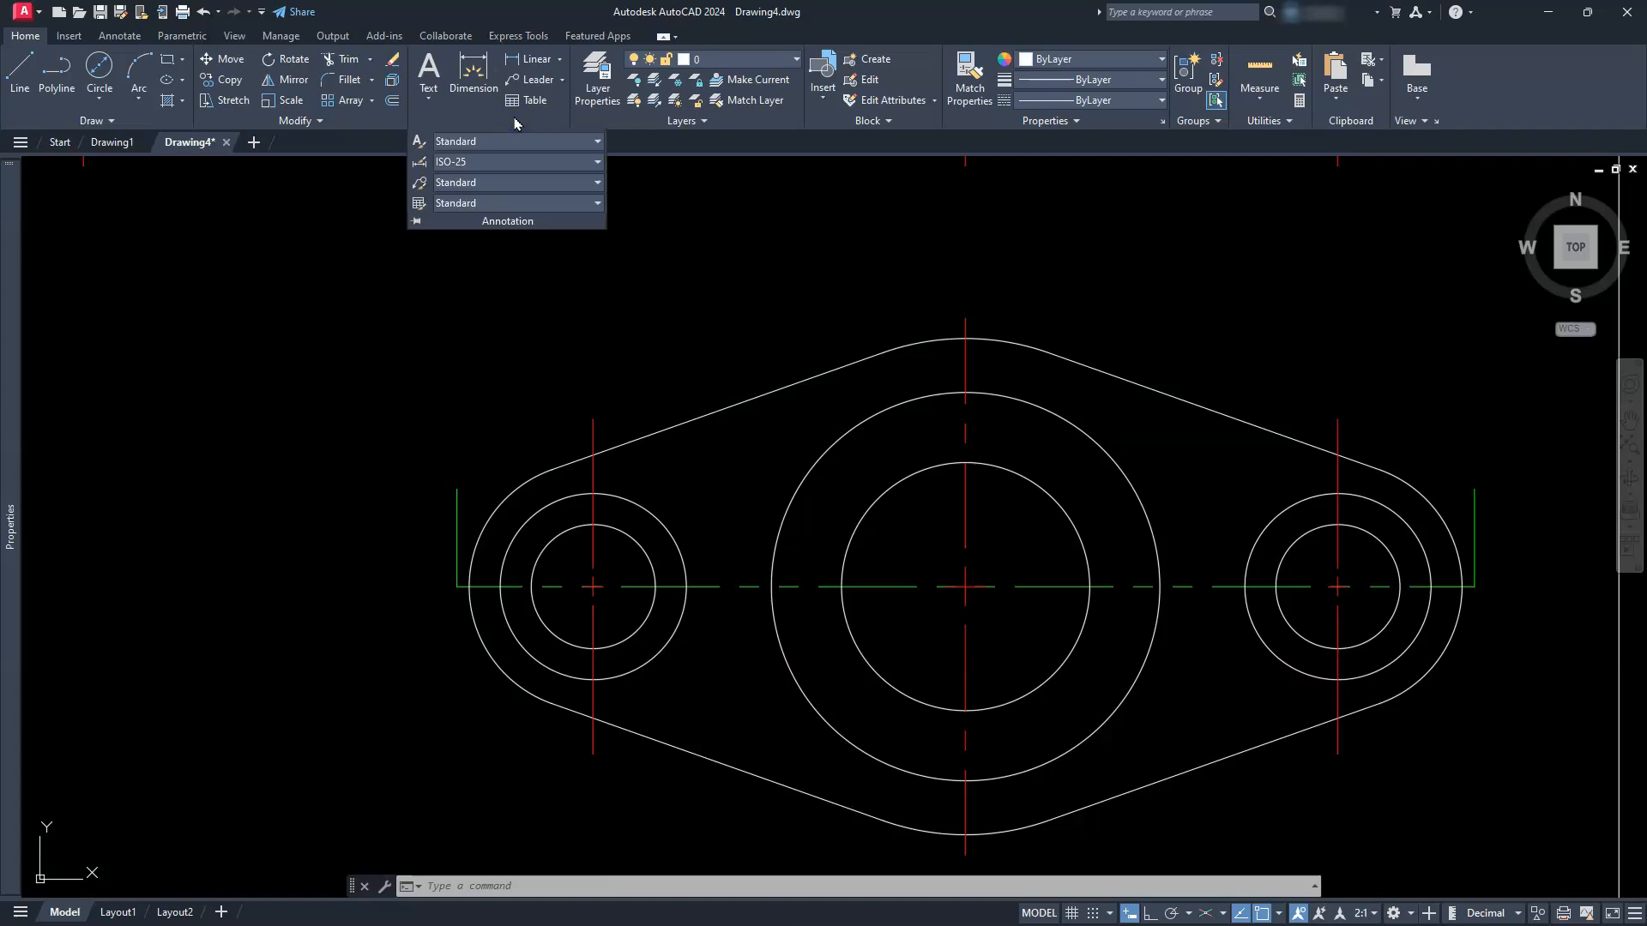
{"action": "left_click", "coordinate": [416, 163]}
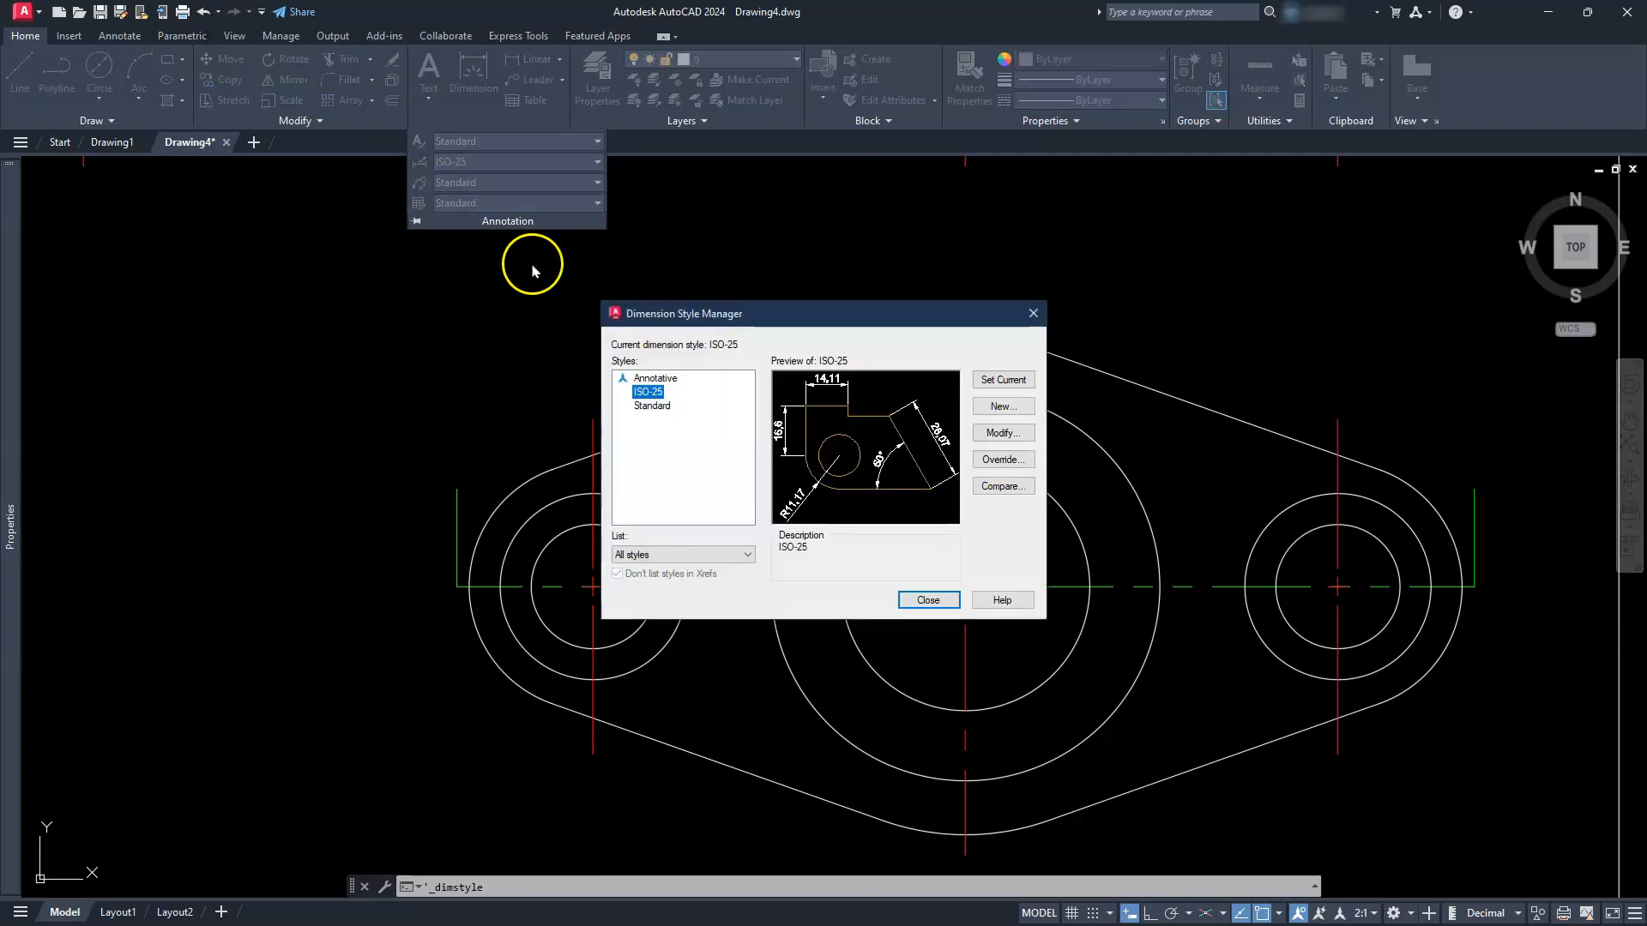
{"action": "double_click", "coordinate": [656, 379]}
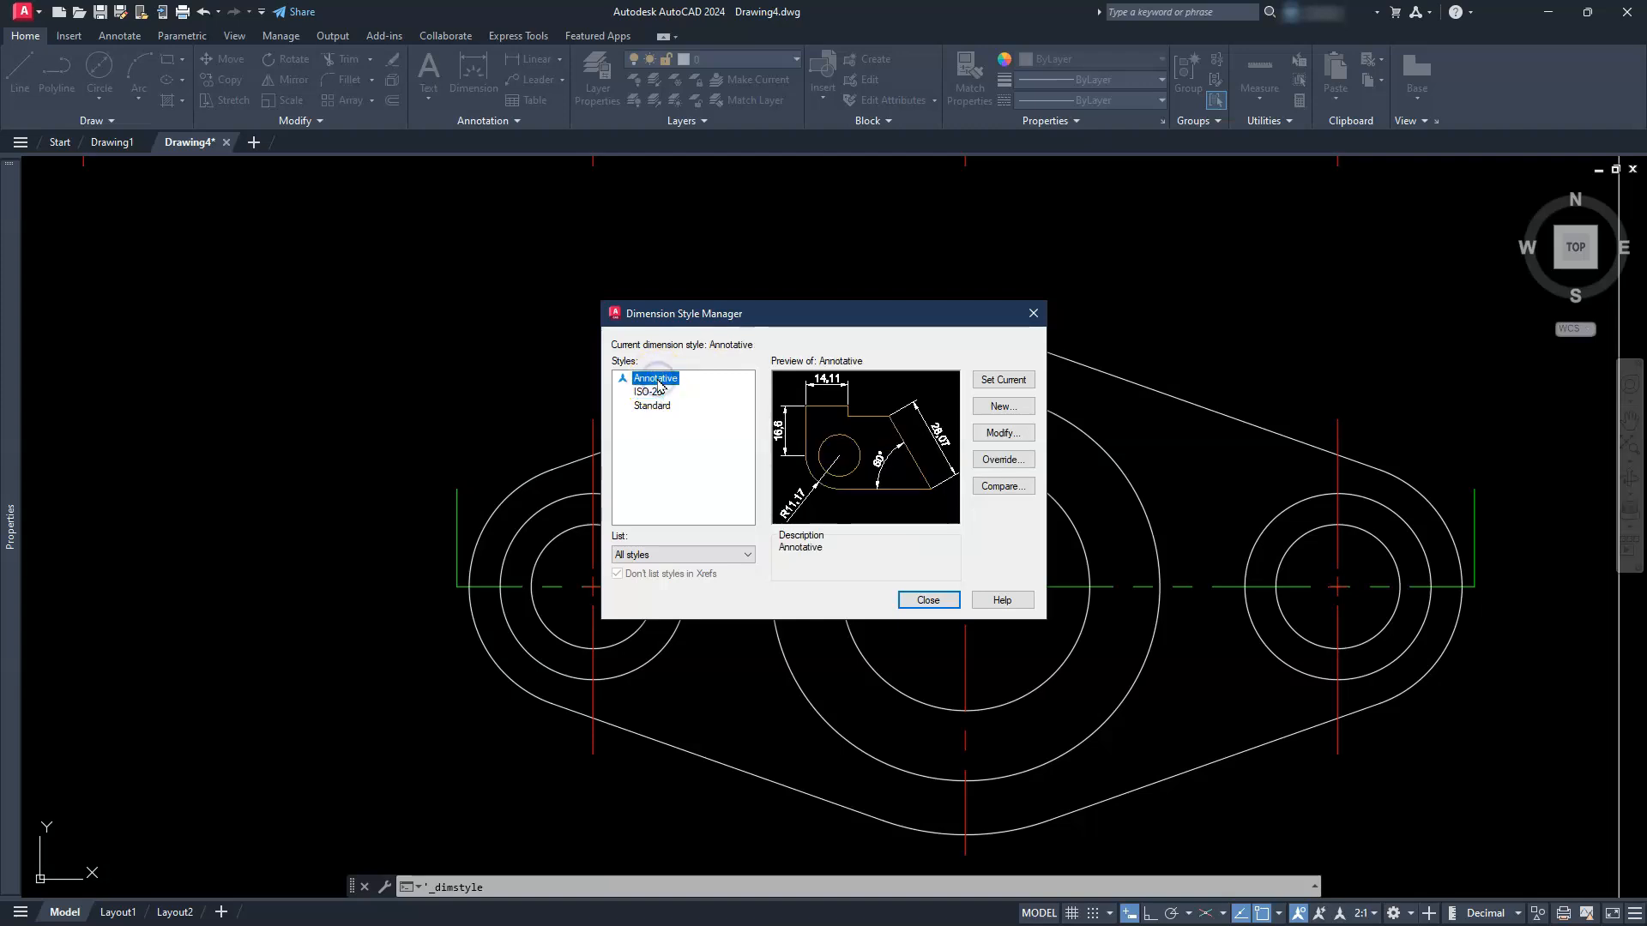
{"action": "left_click", "coordinate": [654, 381]}
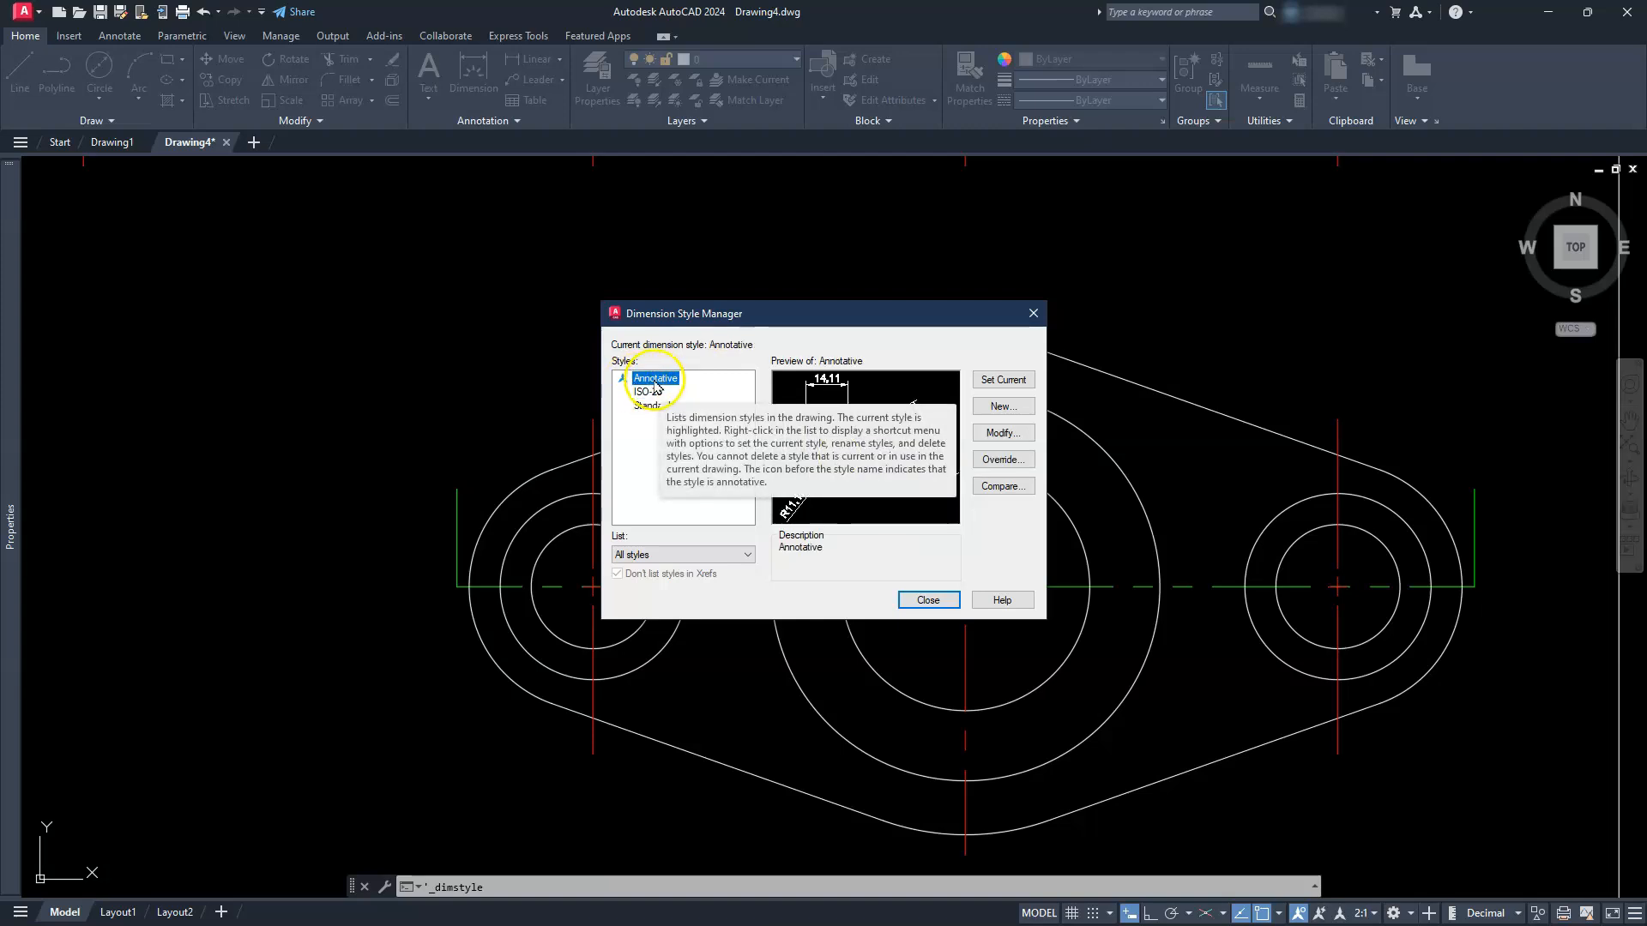
Modify the Annotative dimension style to center its text vertically and align the text horizontally.
{"action": "left_click", "coordinate": [1011, 435]}
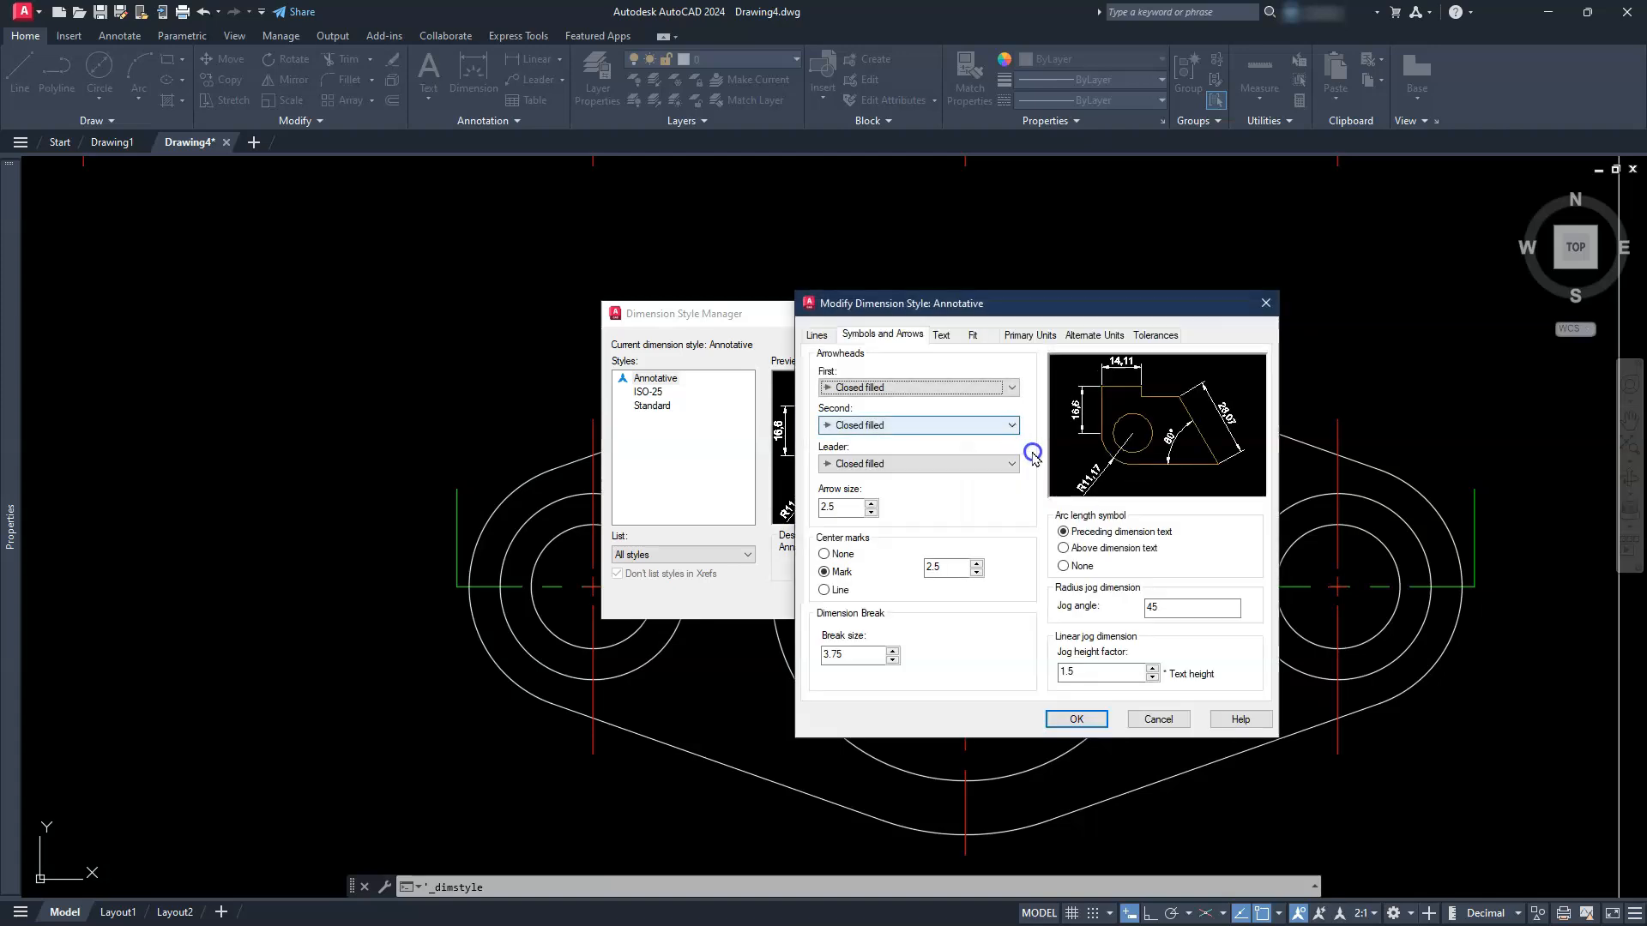
{"action": "left_click", "coordinate": [1042, 342]}
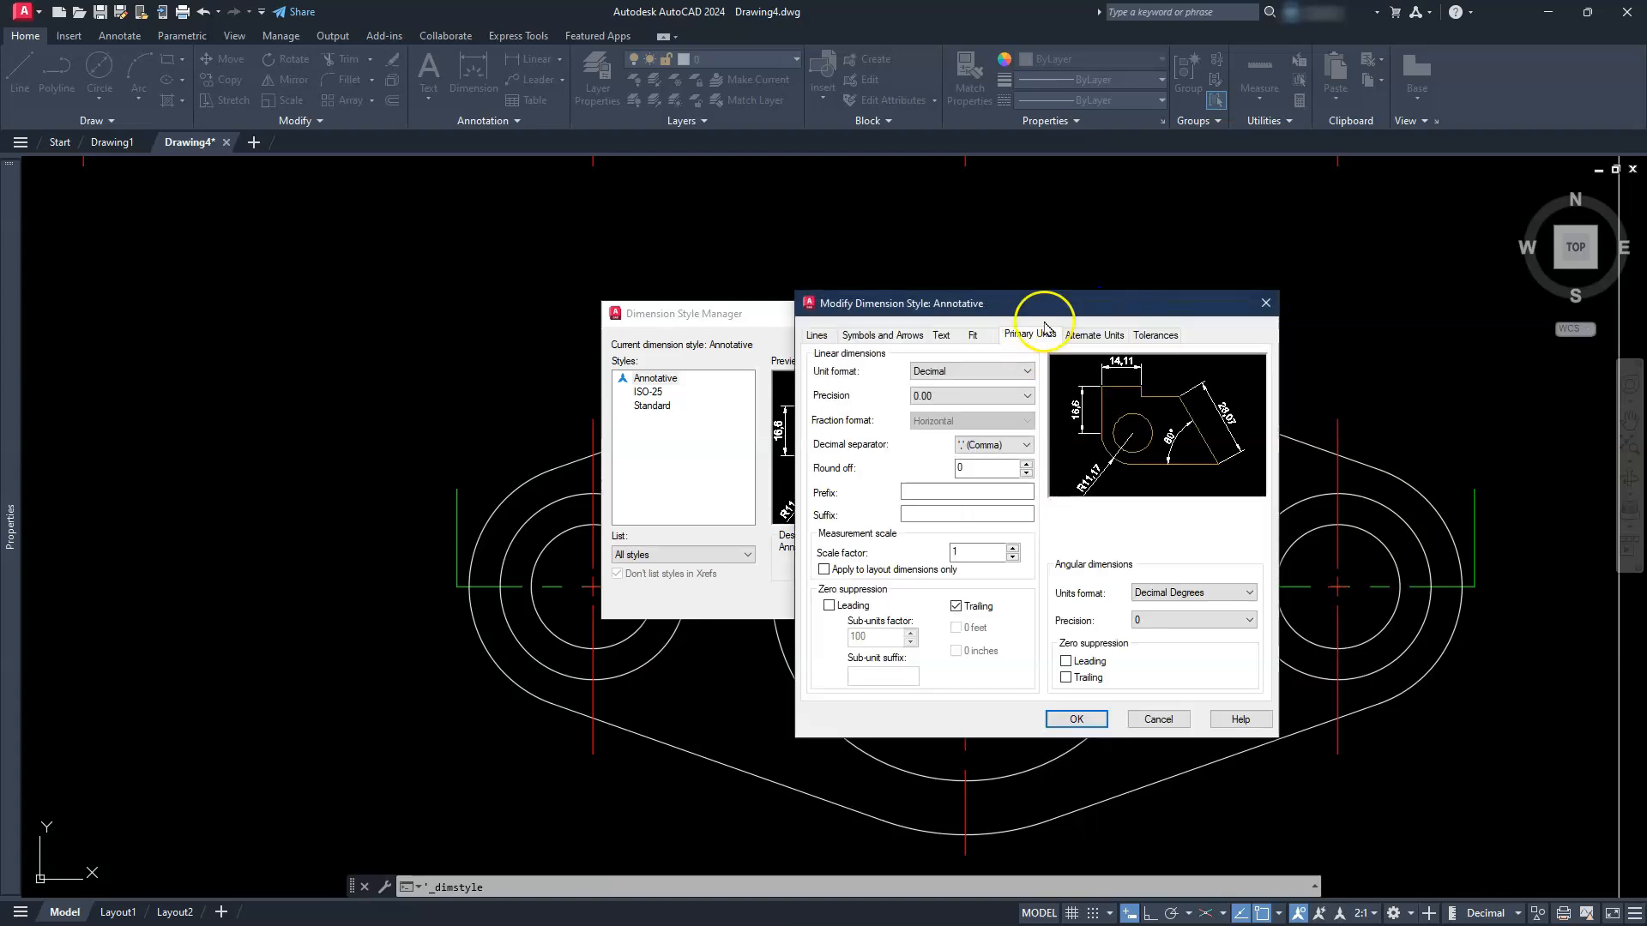
{"action": "left_click", "coordinate": [956, 608]}
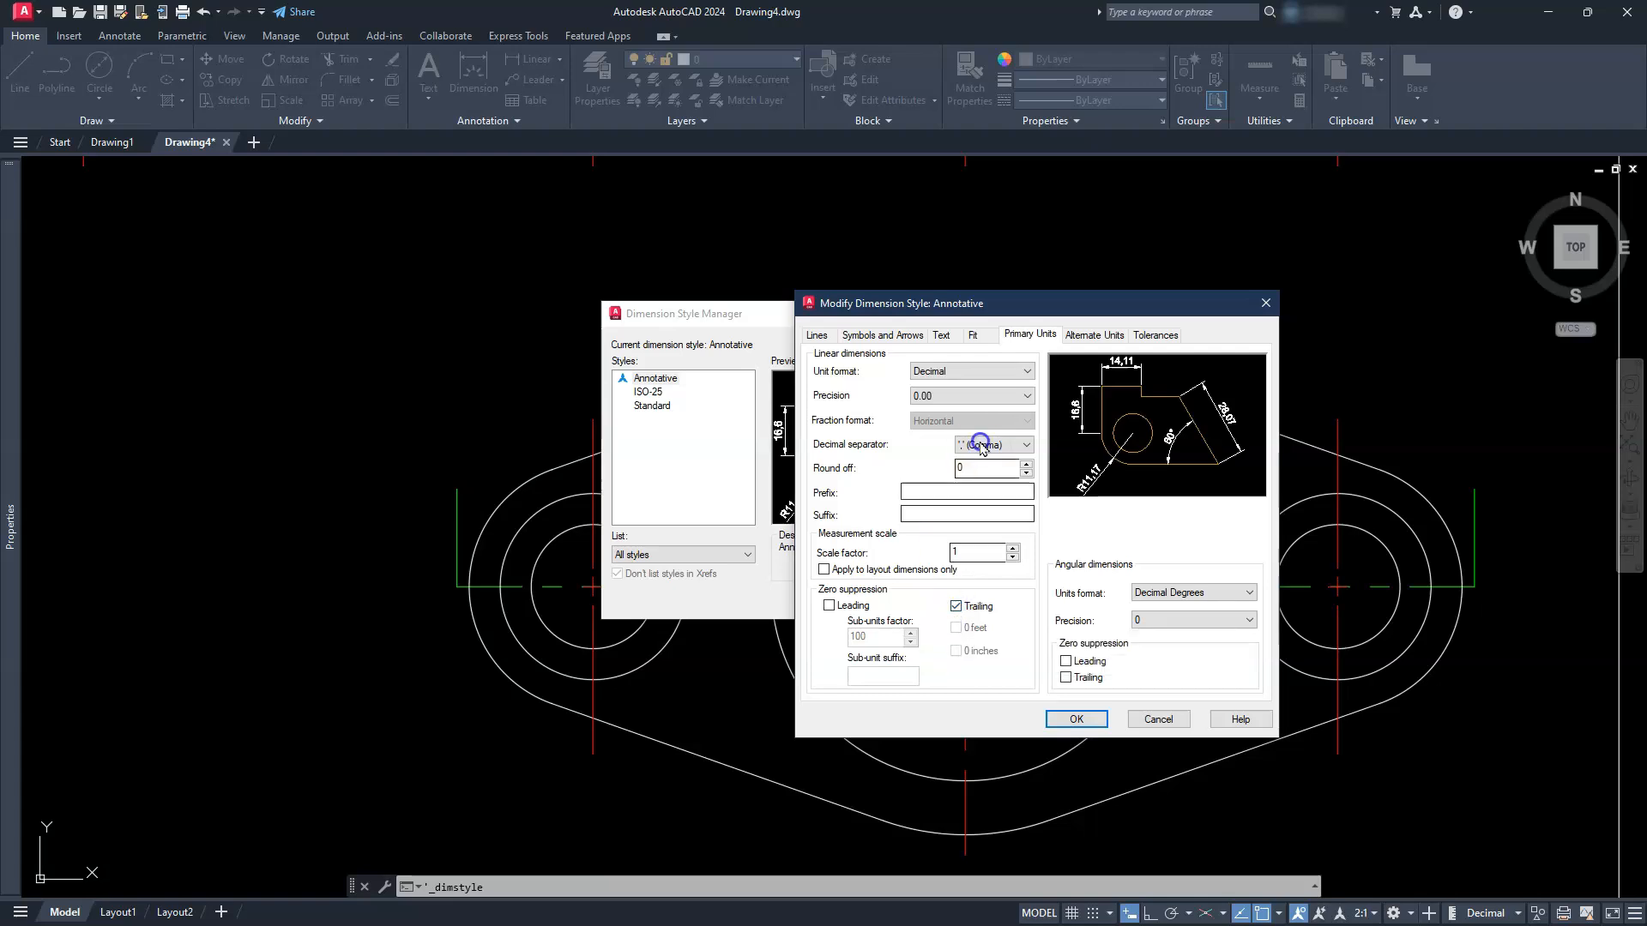
{"action": "left_click", "coordinate": [974, 337]}
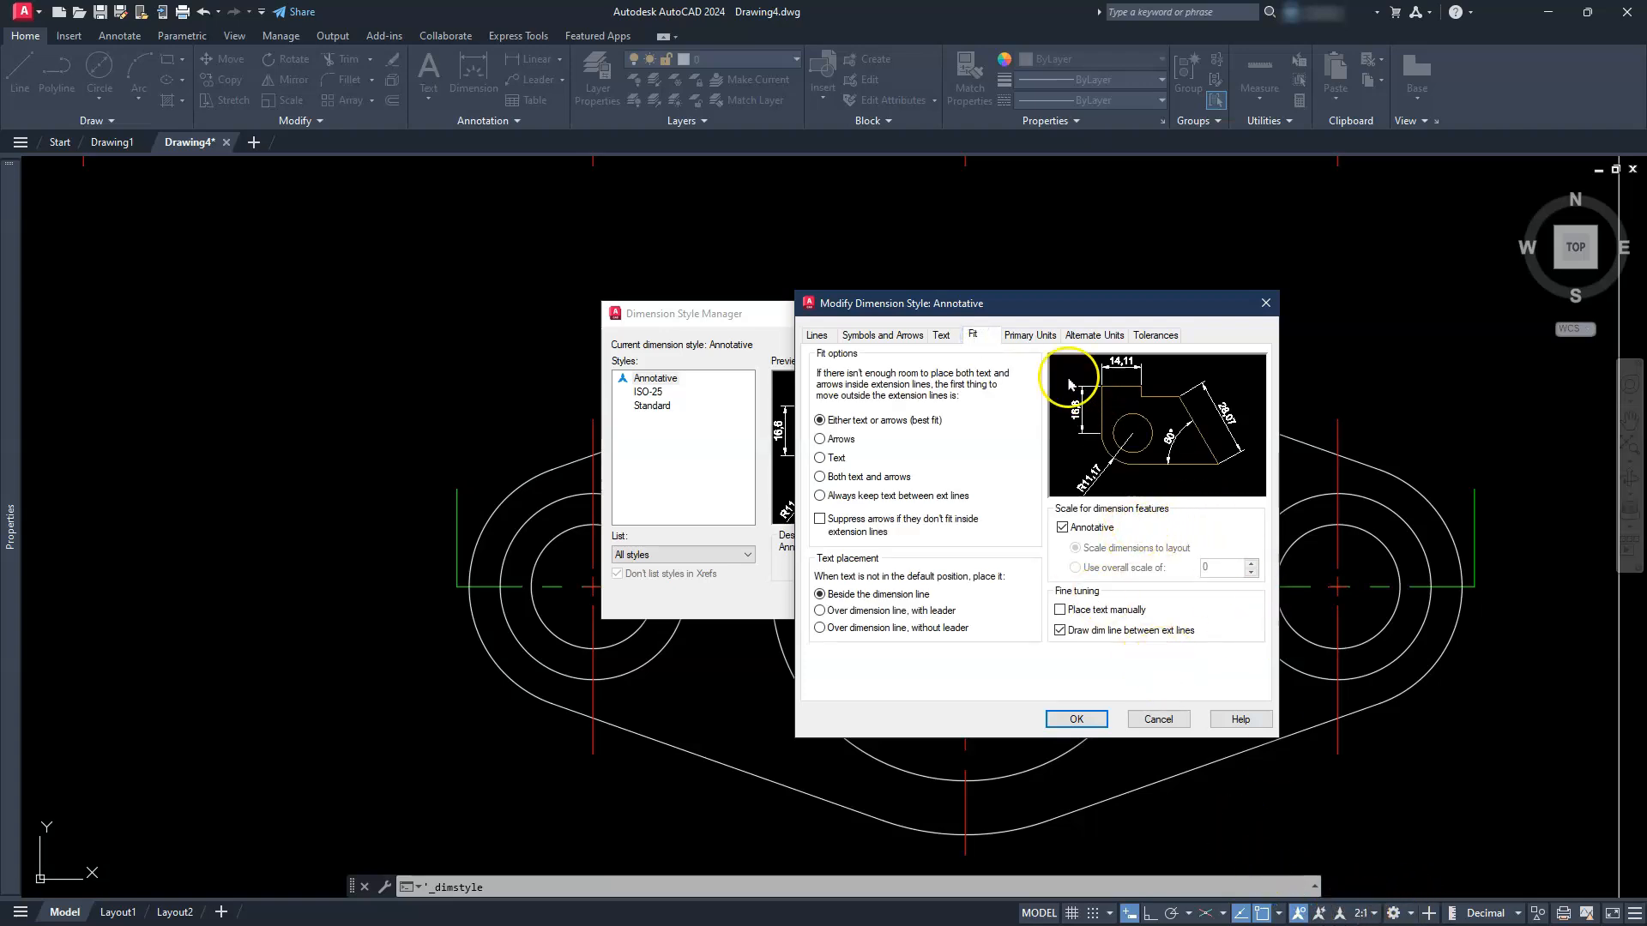
{"action": "left_click", "coordinate": [938, 336]}
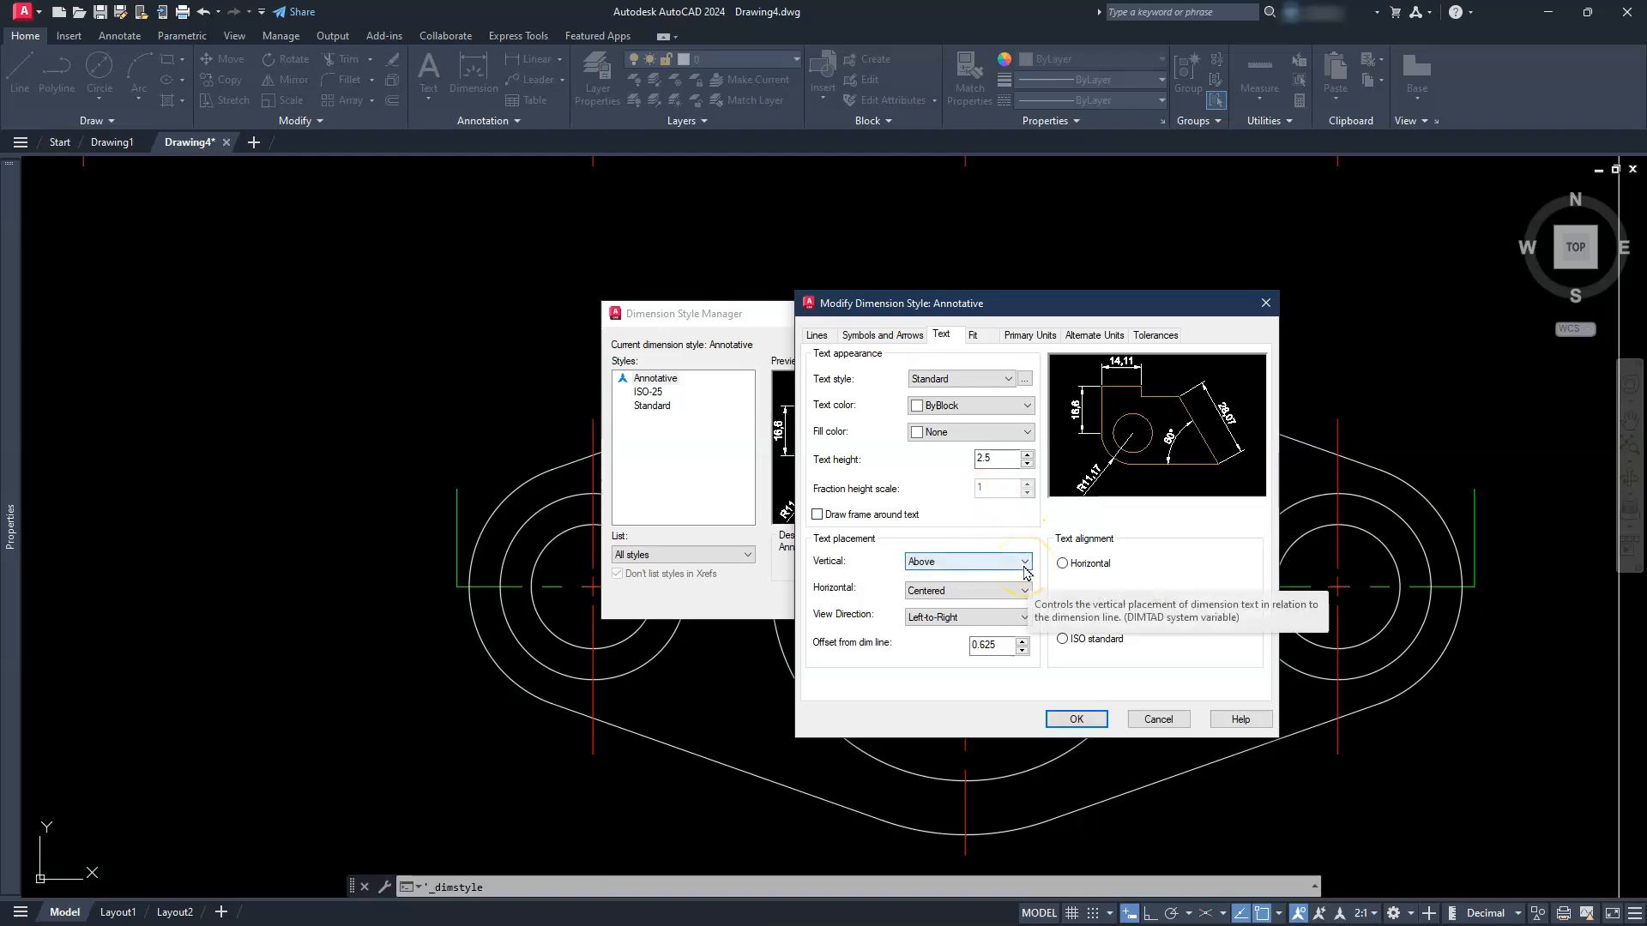
{"action": "left_click", "coordinate": [987, 568]}
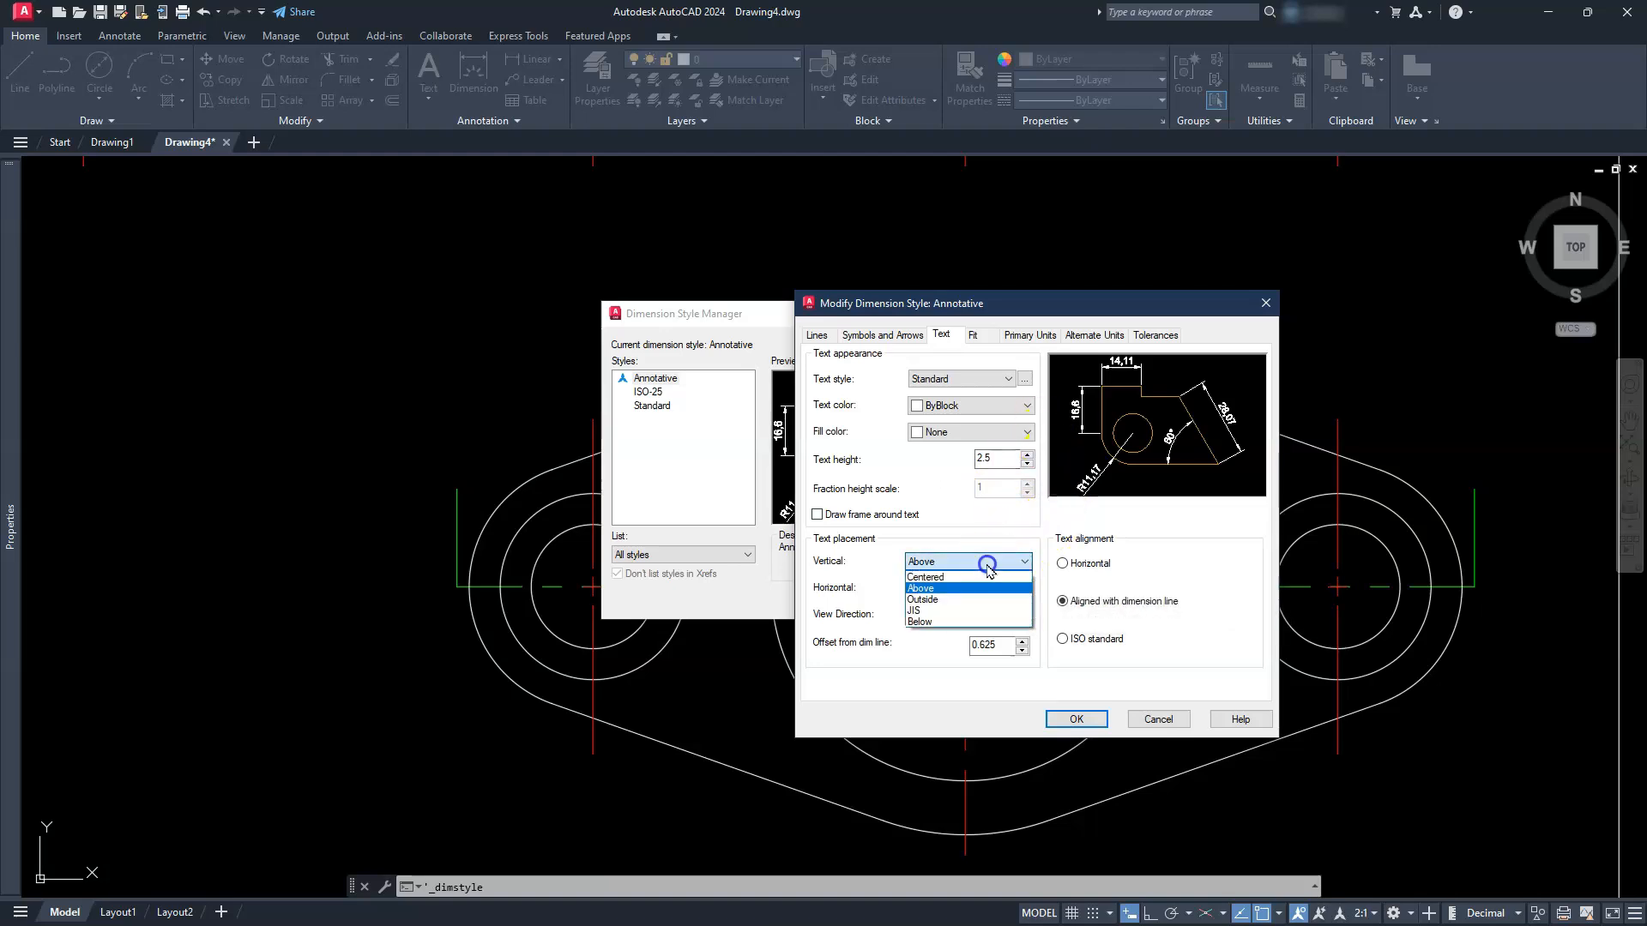
{"action": "left_click", "coordinate": [972, 580]}
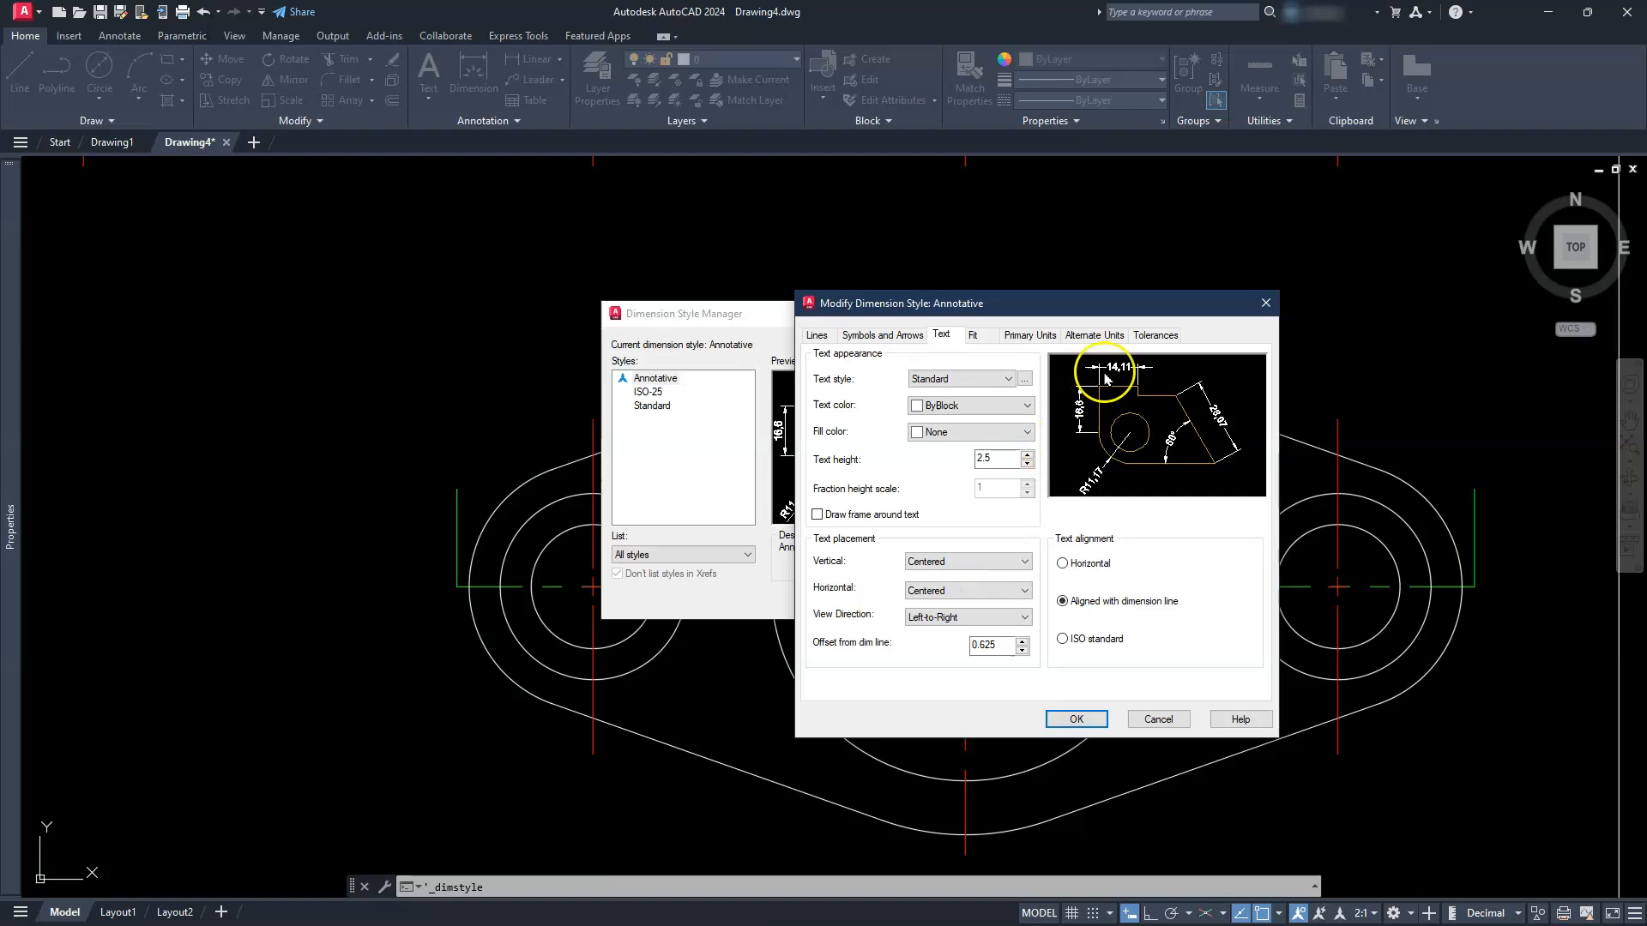
{"action": "left_click", "coordinate": [1065, 564]}
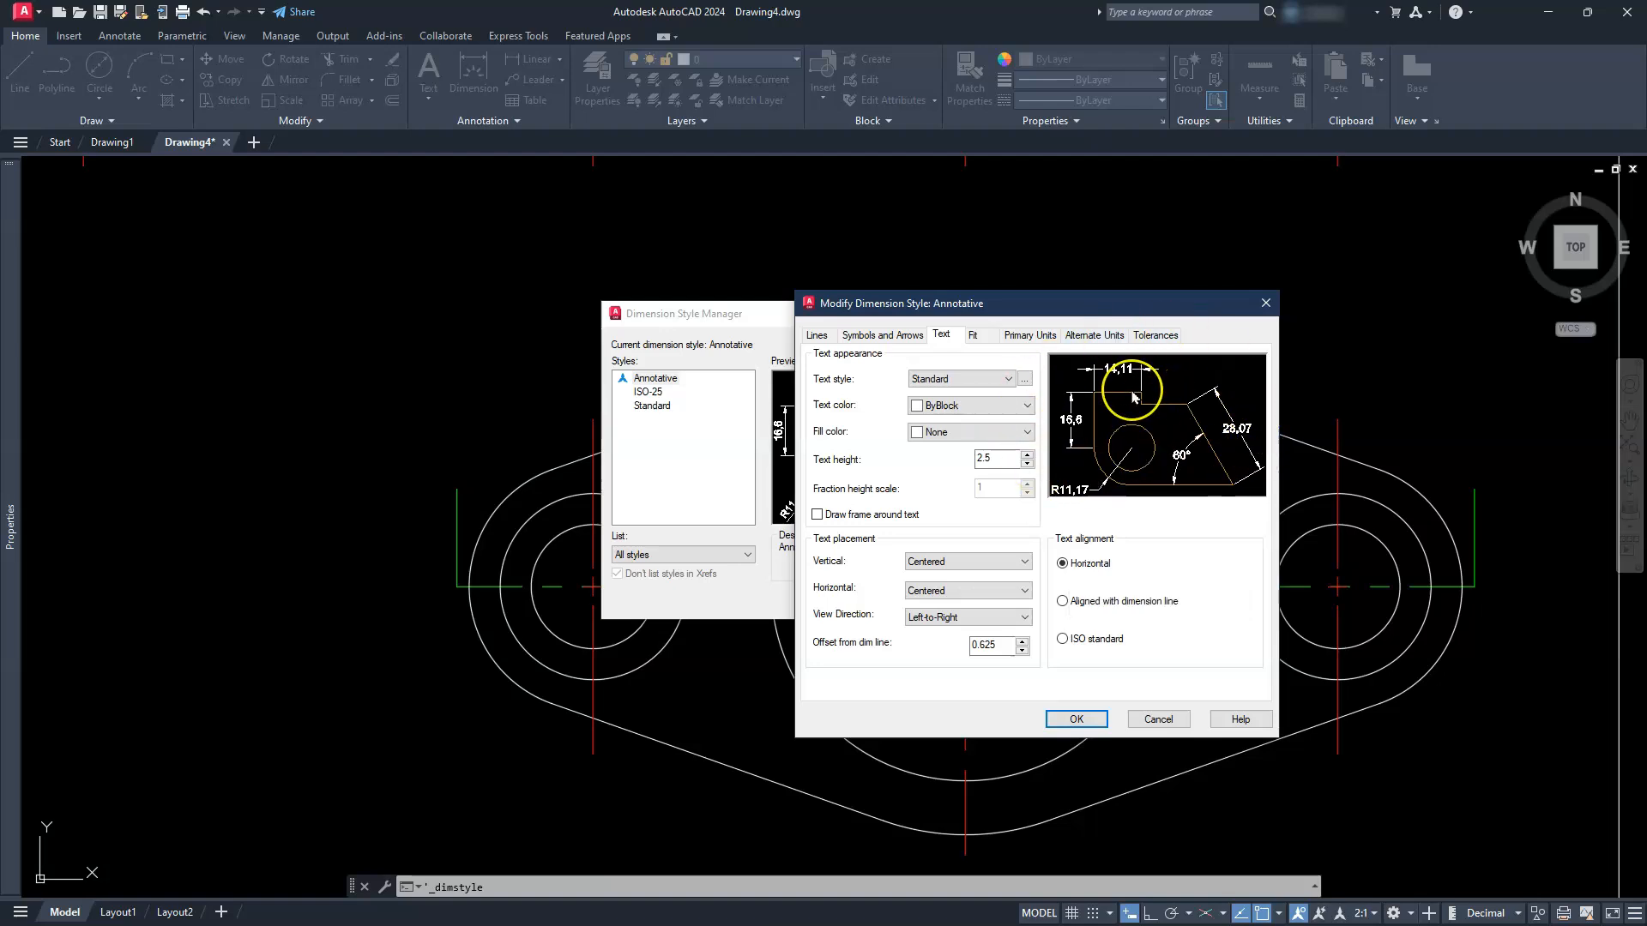
Set the Annotative style's center marks to None and save the dimension style changes.
{"action": "left_click", "coordinate": [900, 336]}
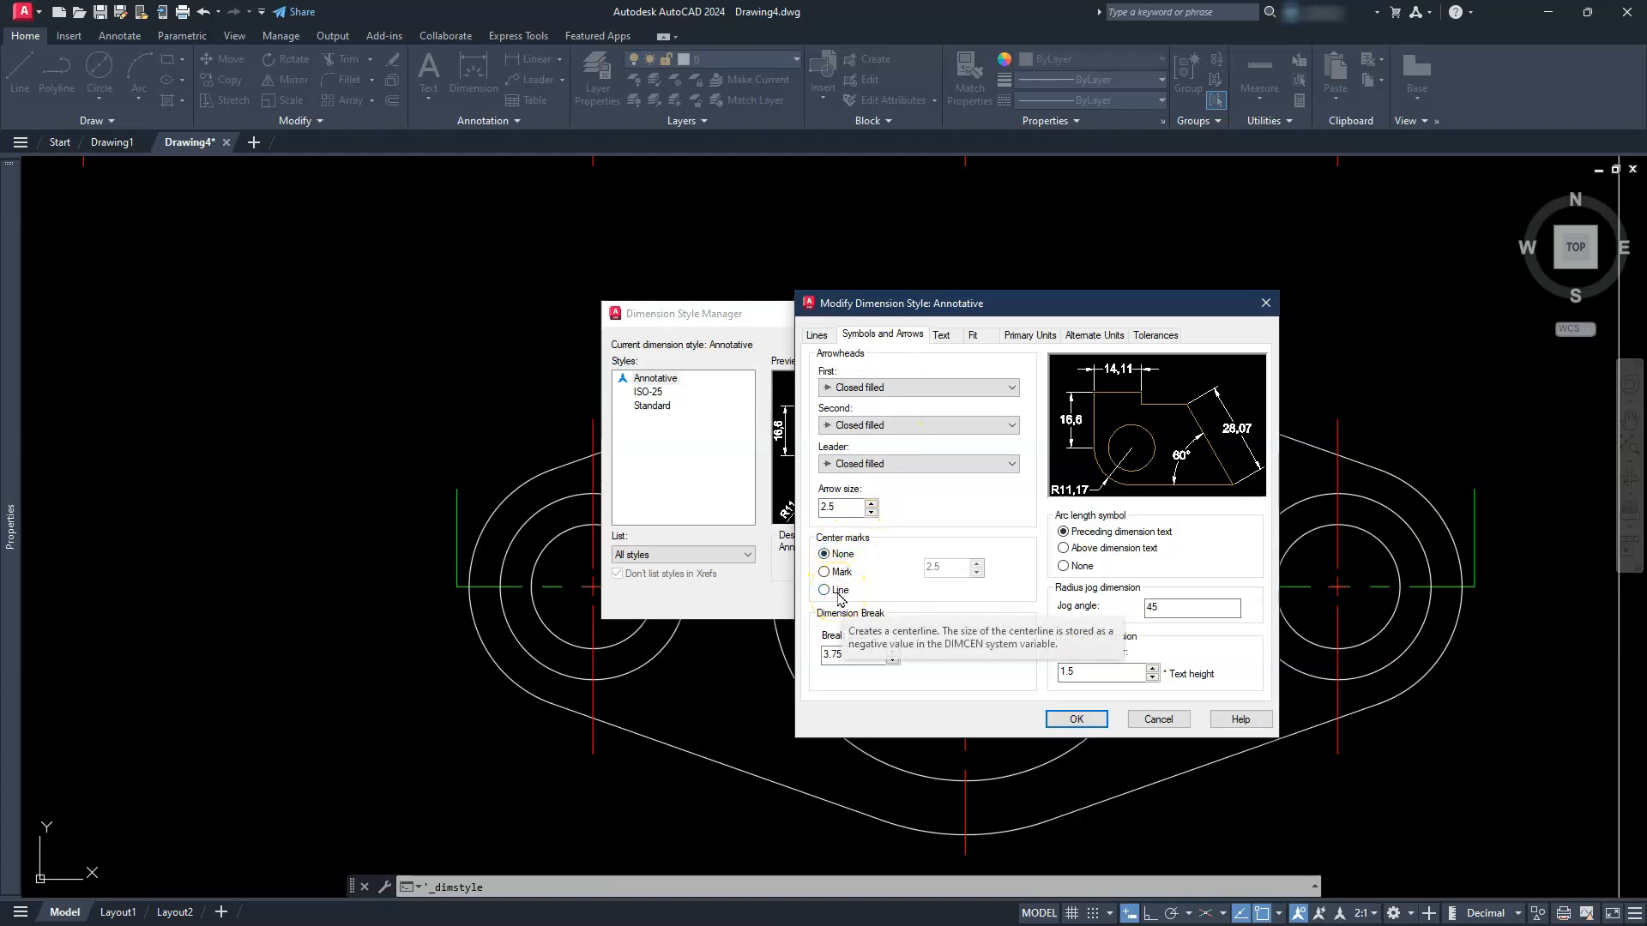
{"action": "left_click", "coordinate": [1078, 720]}
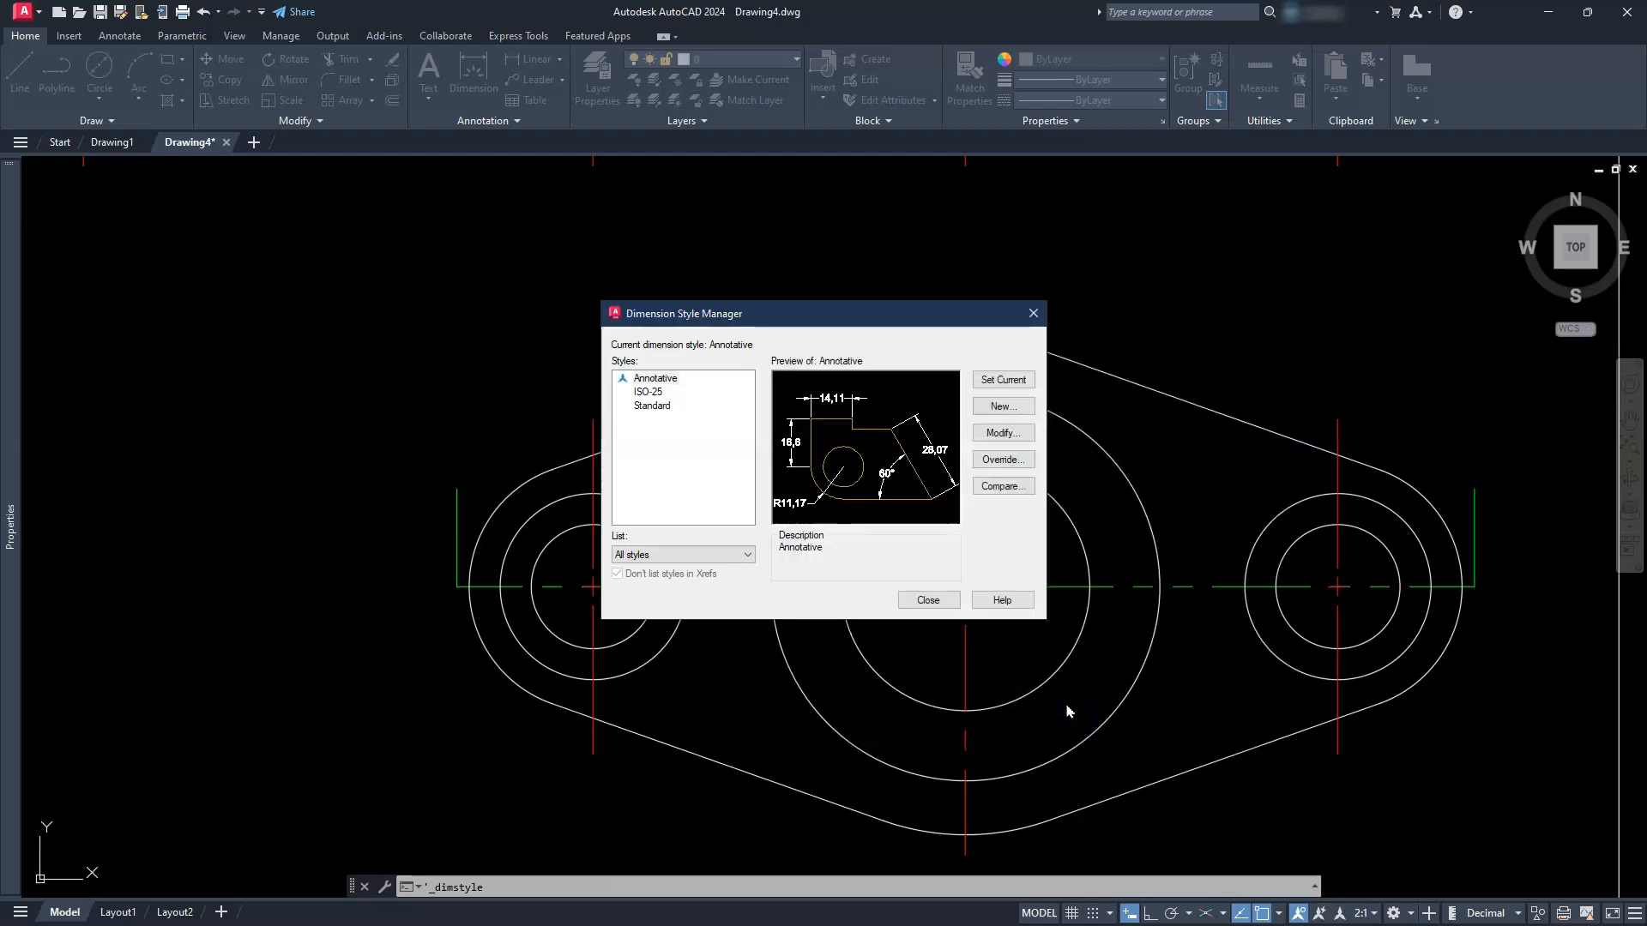
{"action": "left_click", "coordinate": [928, 601]}
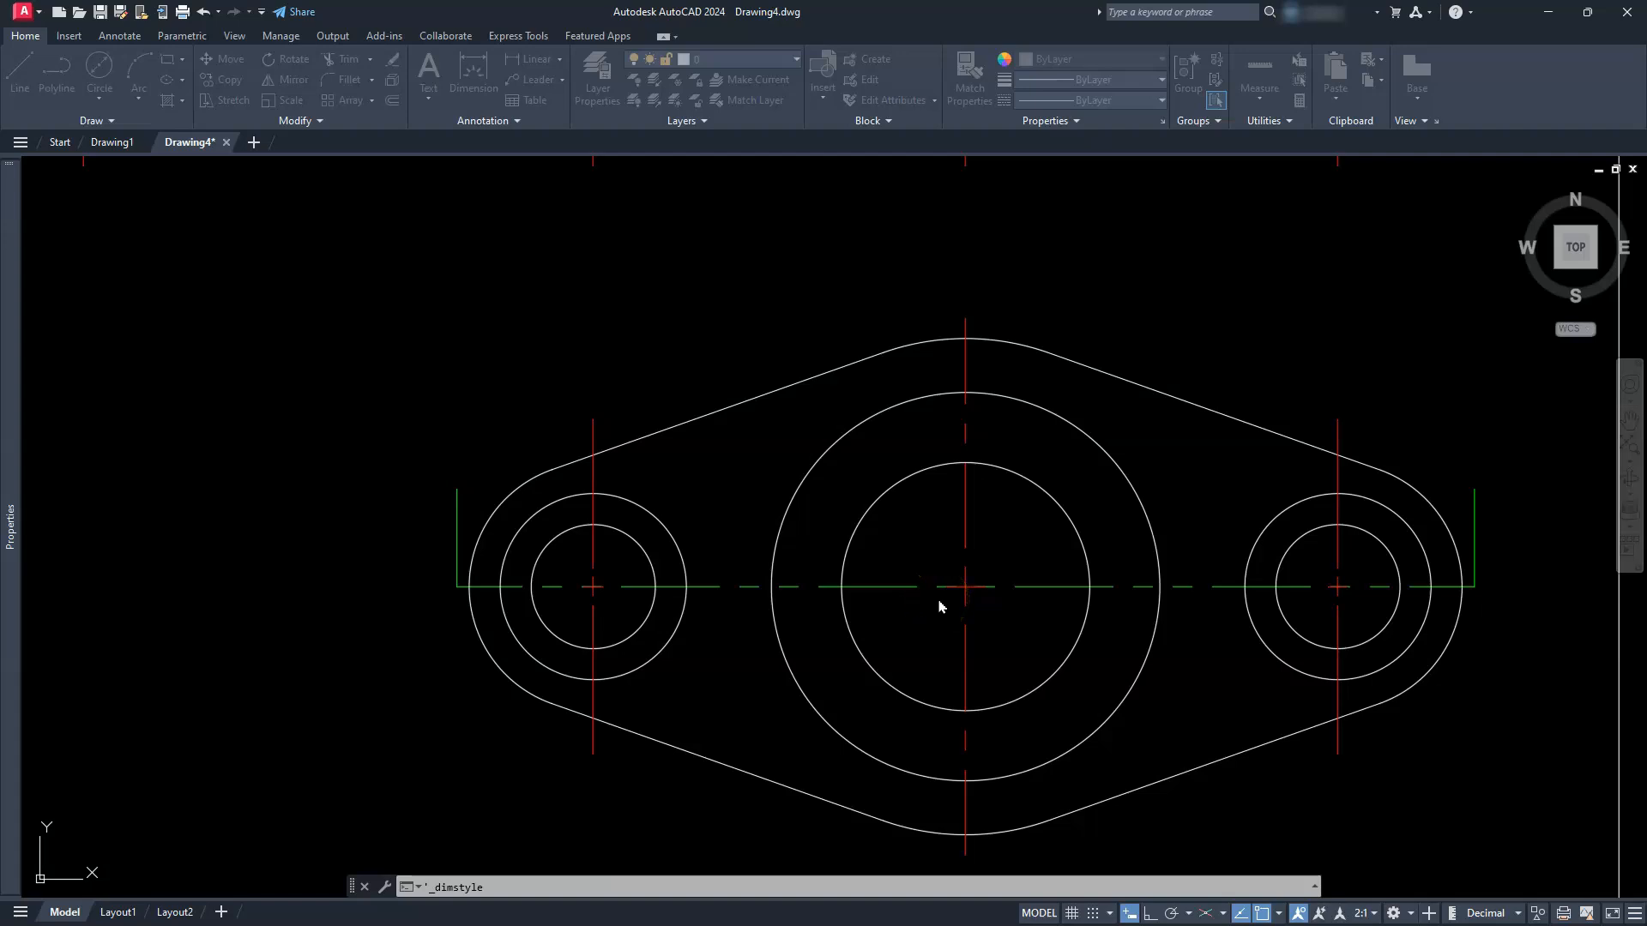
Add a radius dimension to the left end arc of the flange outline in the plan view.
{"action": "scroll", "coordinate": [939, 601], "scroll_direction": "down", "scroll_amount": 3}
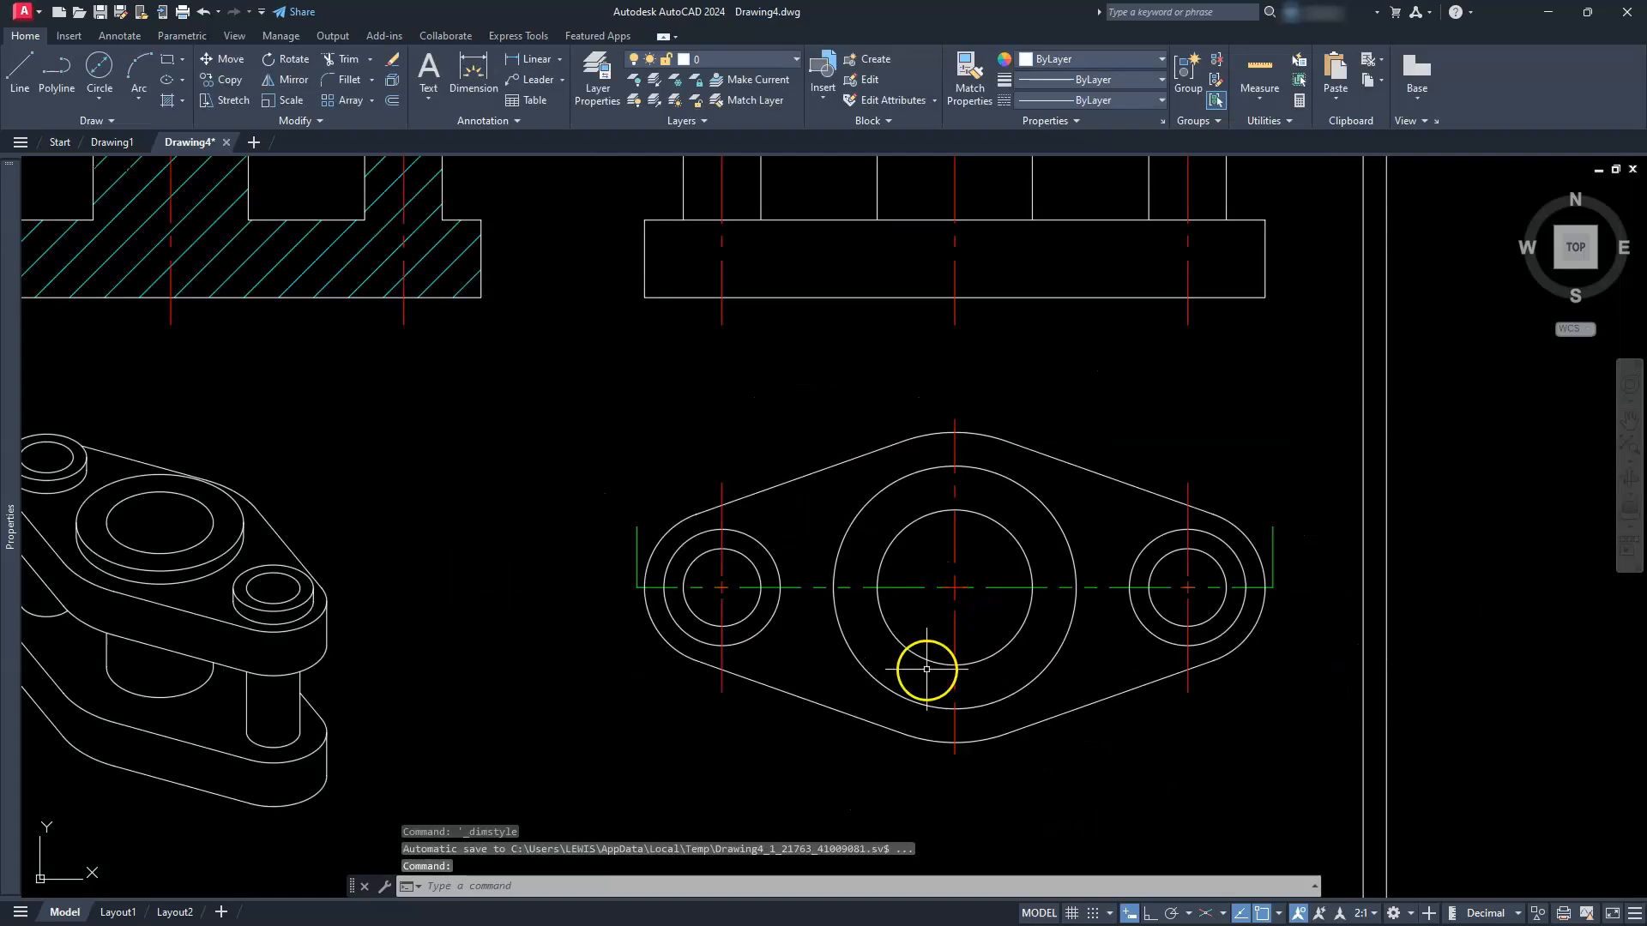
{"action": "scroll", "coordinate": [927, 669], "scroll_direction": "down", "scroll_amount": 2}
{"action": "scroll", "coordinate": [943, 592], "scroll_direction": "up", "scroll_amount": 3}
{"action": "middle_click_drag", "start_coordinate": [923, 625], "coordinate": [944, 603]}
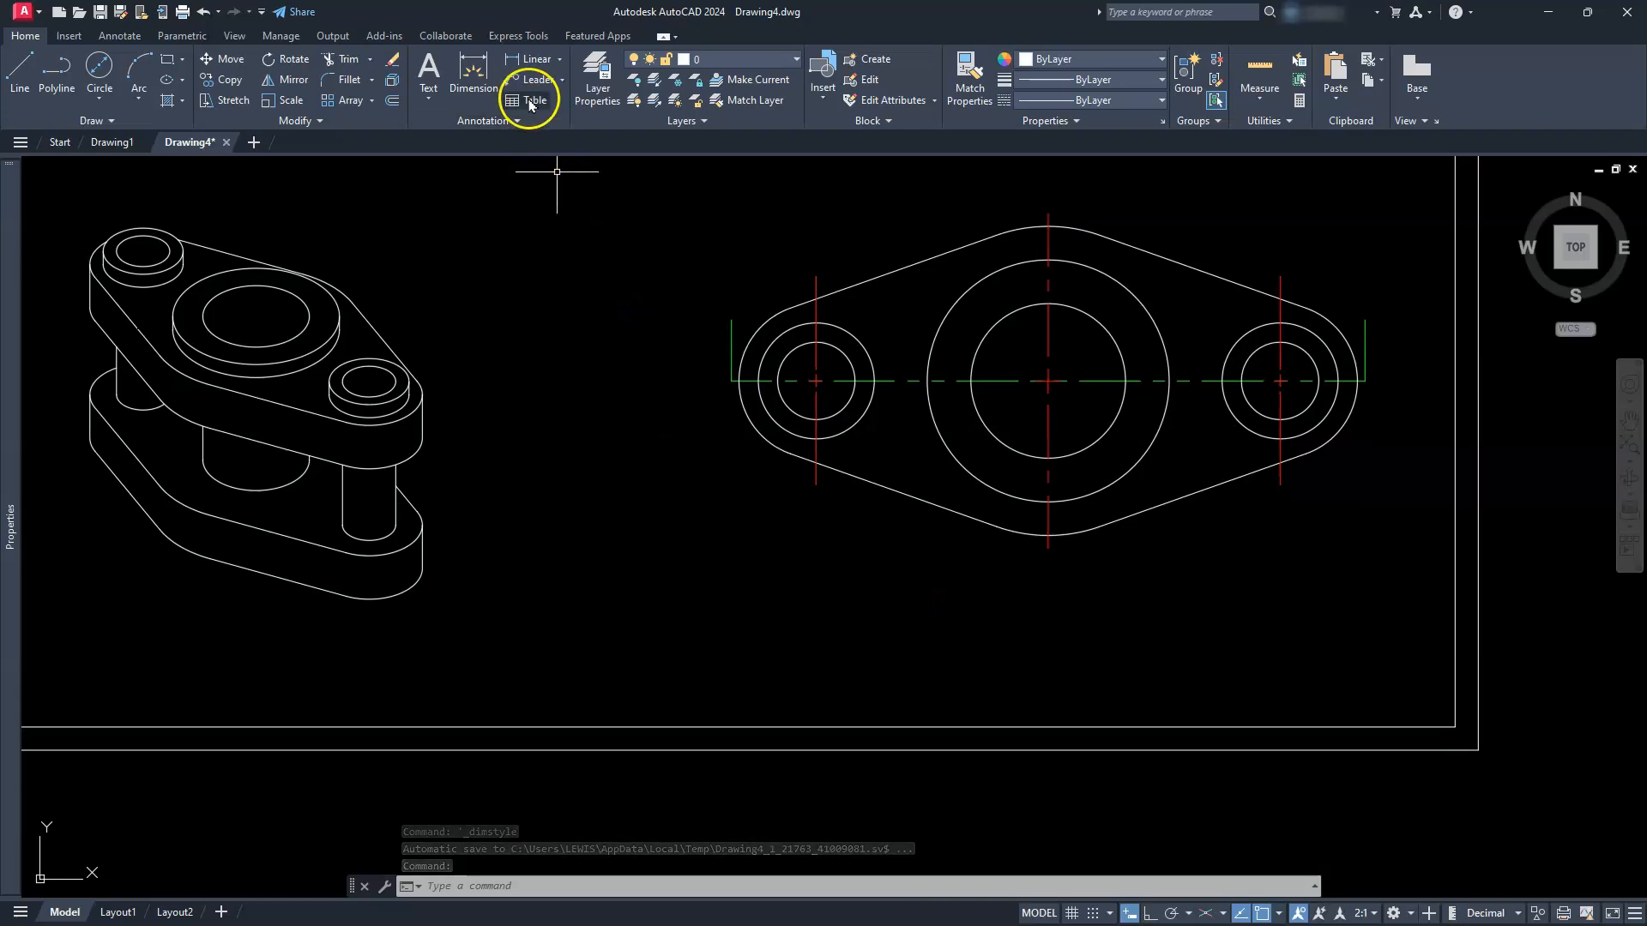
{"action": "left_click", "coordinate": [559, 59]}
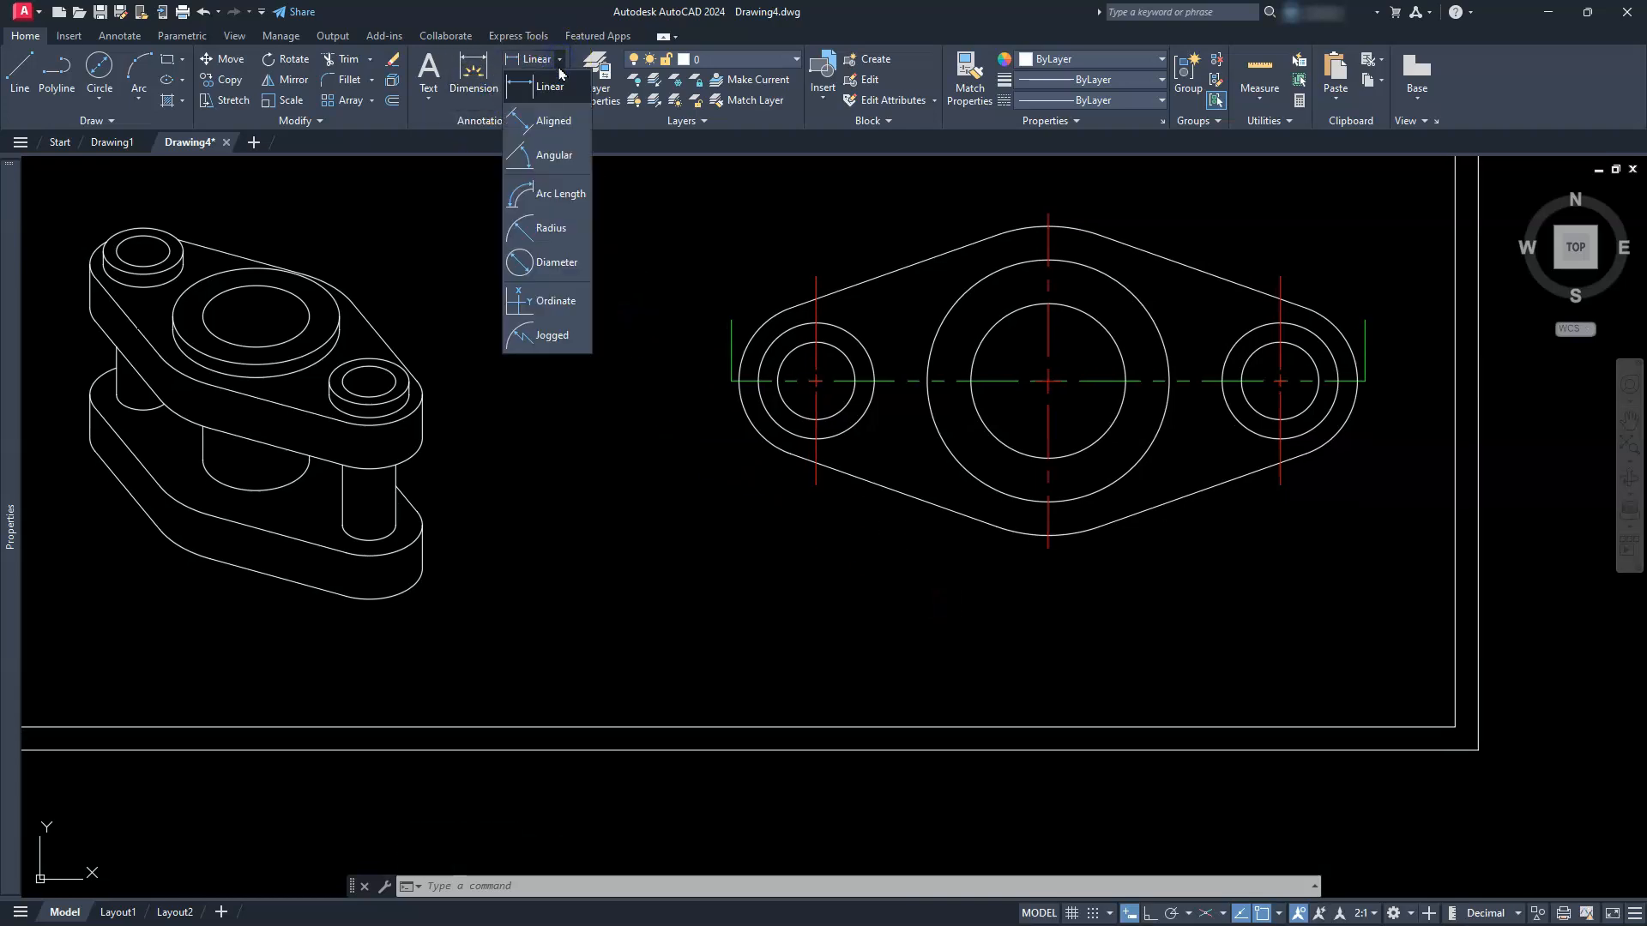
{"action": "left_click", "coordinate": [546, 229]}
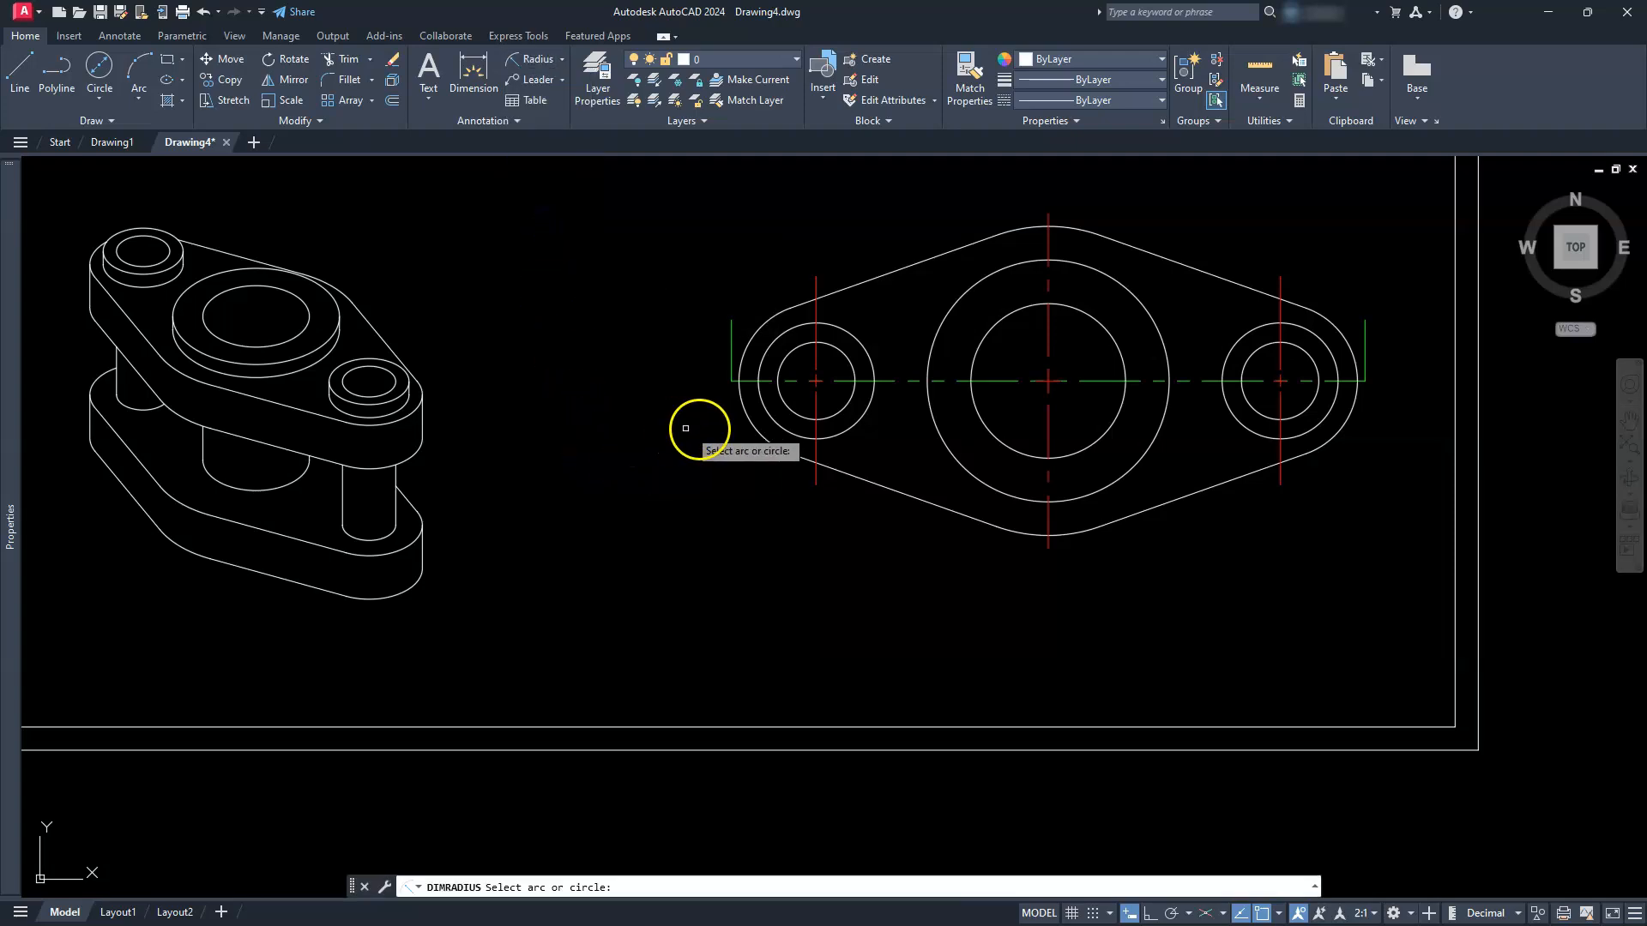
{"action": "left_click", "coordinate": [745, 433]}
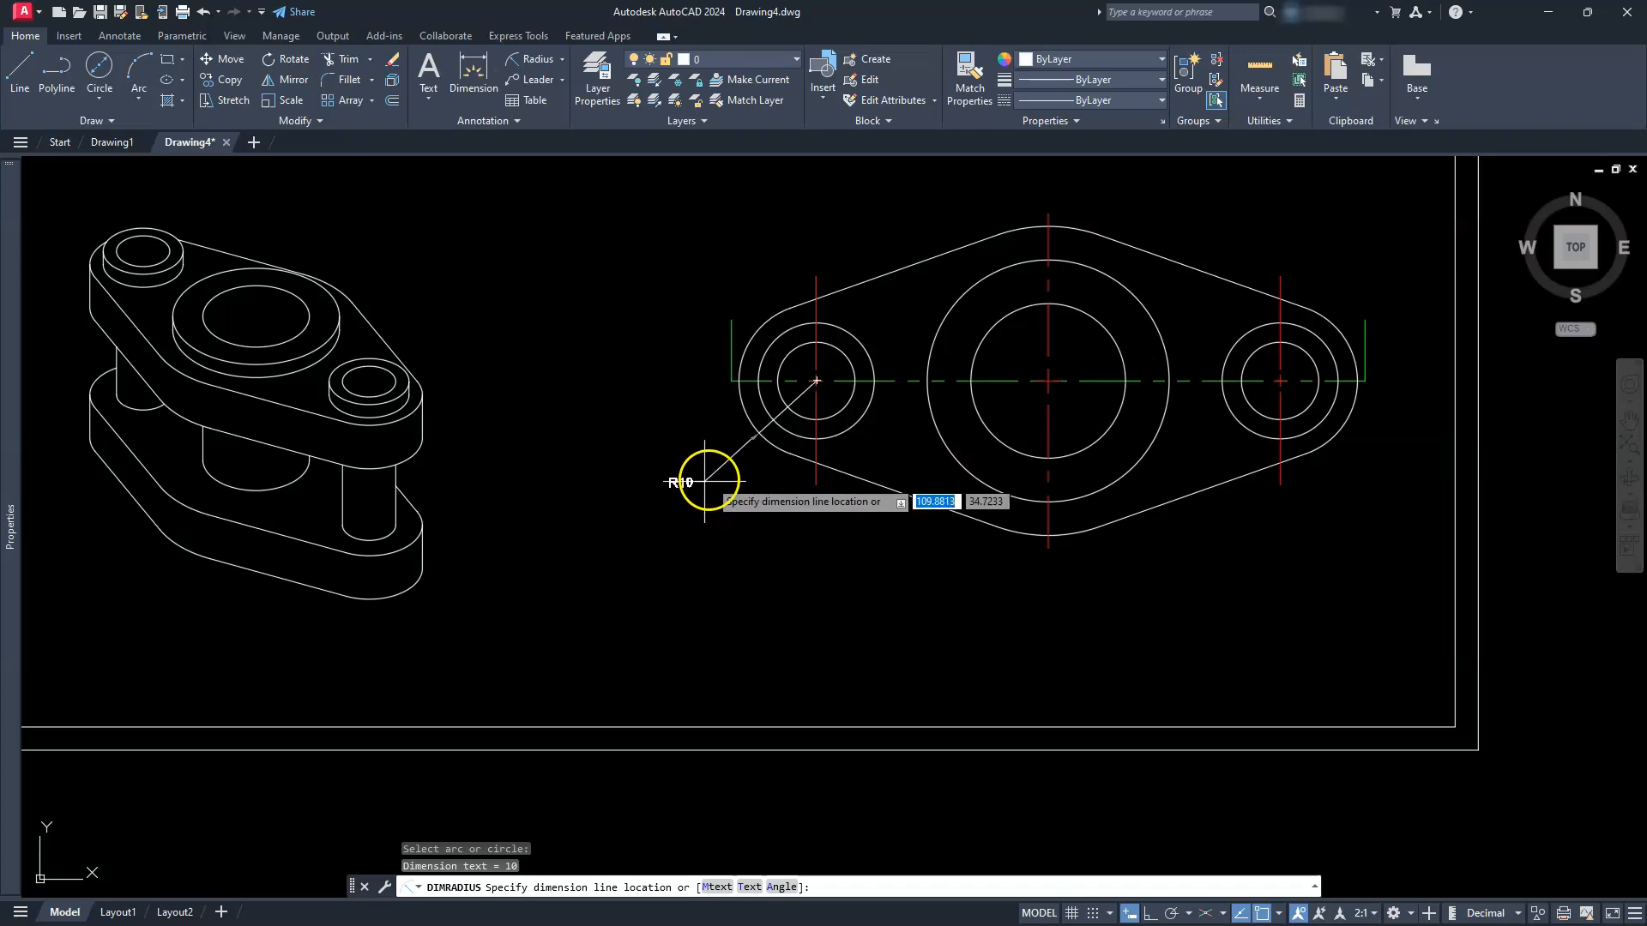
{"action": "left_click", "coordinate": [719, 473]}
{"action": "scroll", "coordinate": [719, 476], "scroll_direction": "up", "scroll_amount": 4}
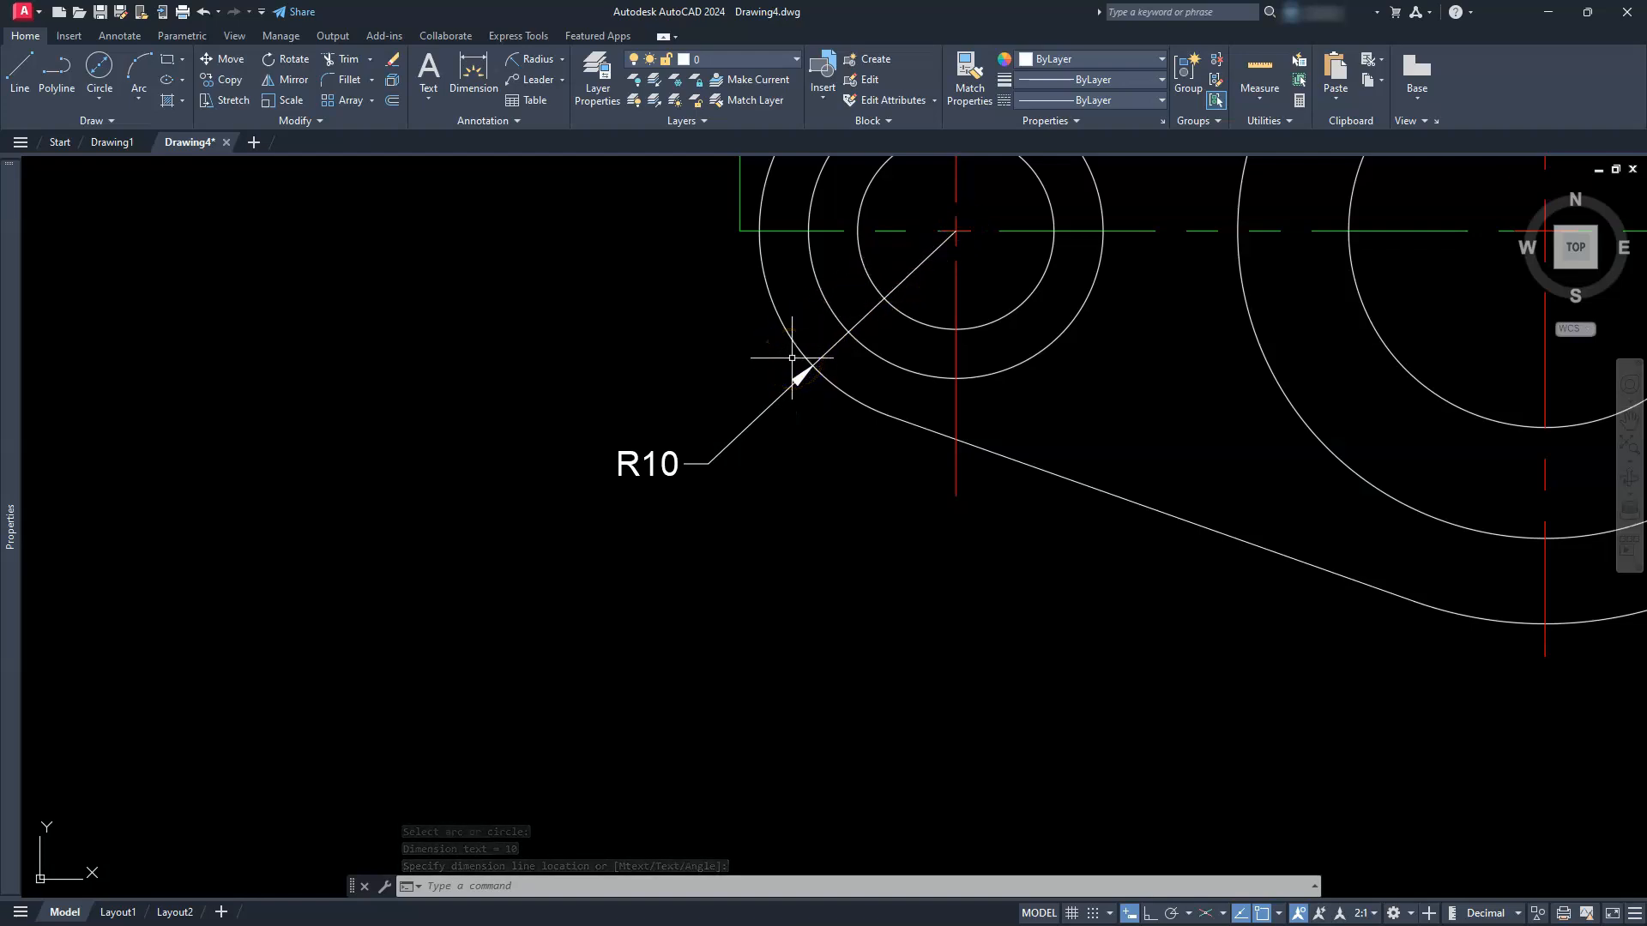
Add a radius dimension to the lower central arc of the flange outline, with its text placed just below the outline.
{"action": "scroll", "coordinate": [792, 358], "scroll_direction": "down", "scroll_amount": 2}
{"action": "middle_click_drag", "start_coordinate": [790, 368], "coordinate": [780, 488]}
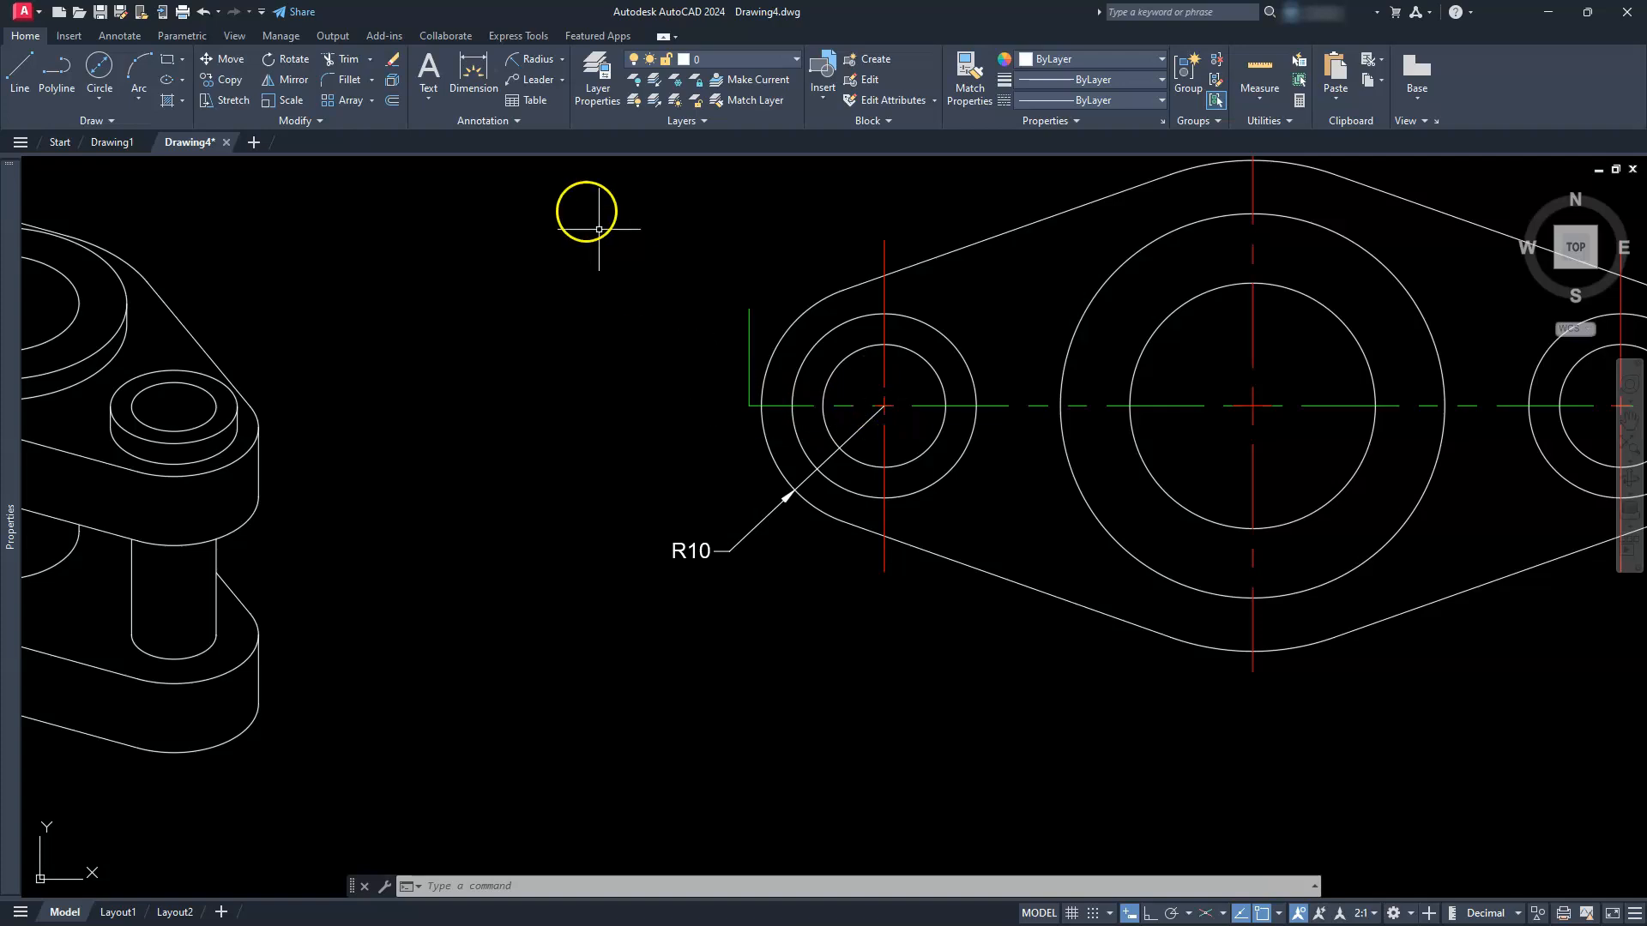
{"action": "left_click", "coordinate": [531, 59]}
{"action": "scroll", "coordinate": [724, 403], "scroll_direction": "up", "scroll_amount": 1}
{"action": "scroll", "coordinate": [867, 558], "scroll_direction": "down", "scroll_amount": 3}
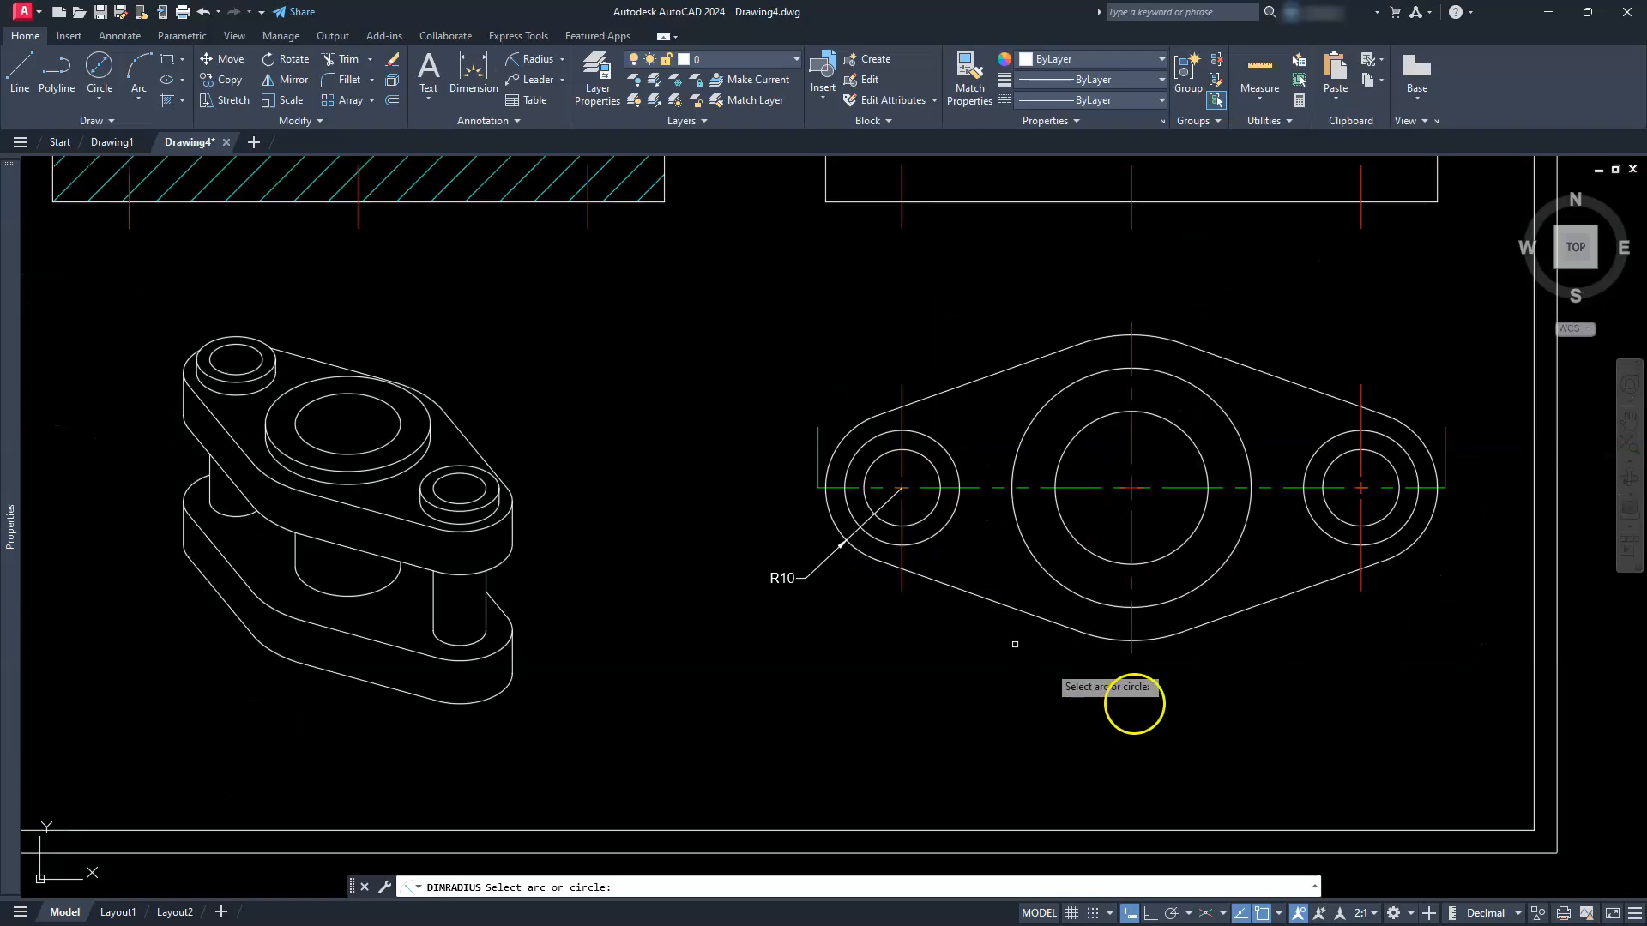
{"action": "left_click", "coordinate": [1150, 641]}
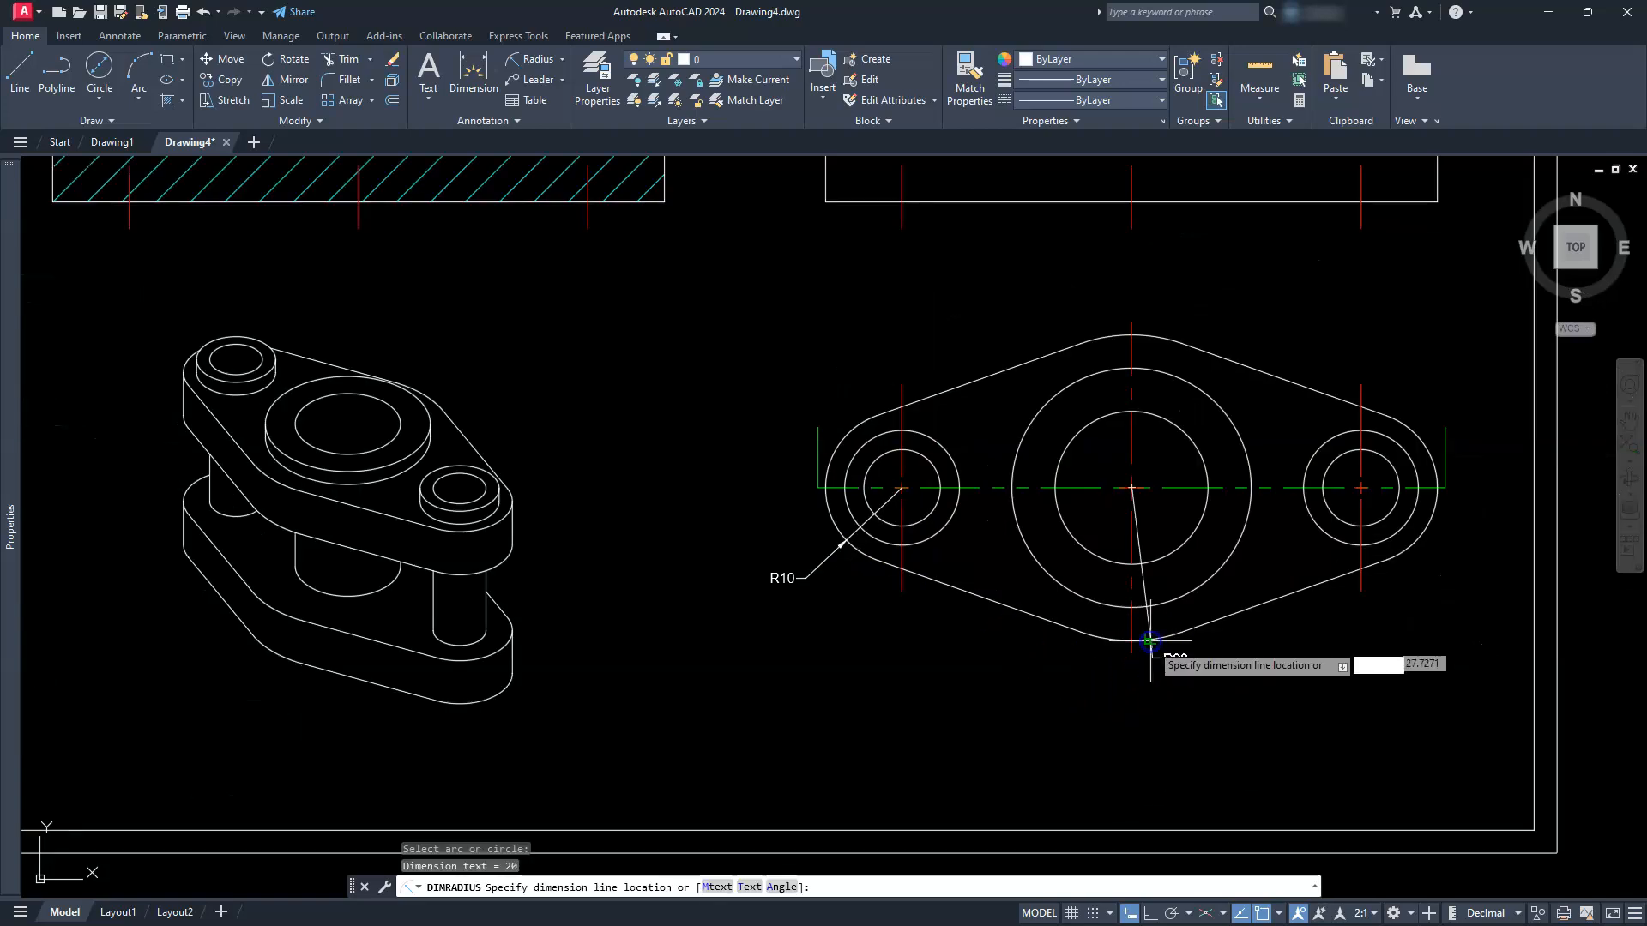
{"action": "left_click", "coordinate": [1170, 683]}
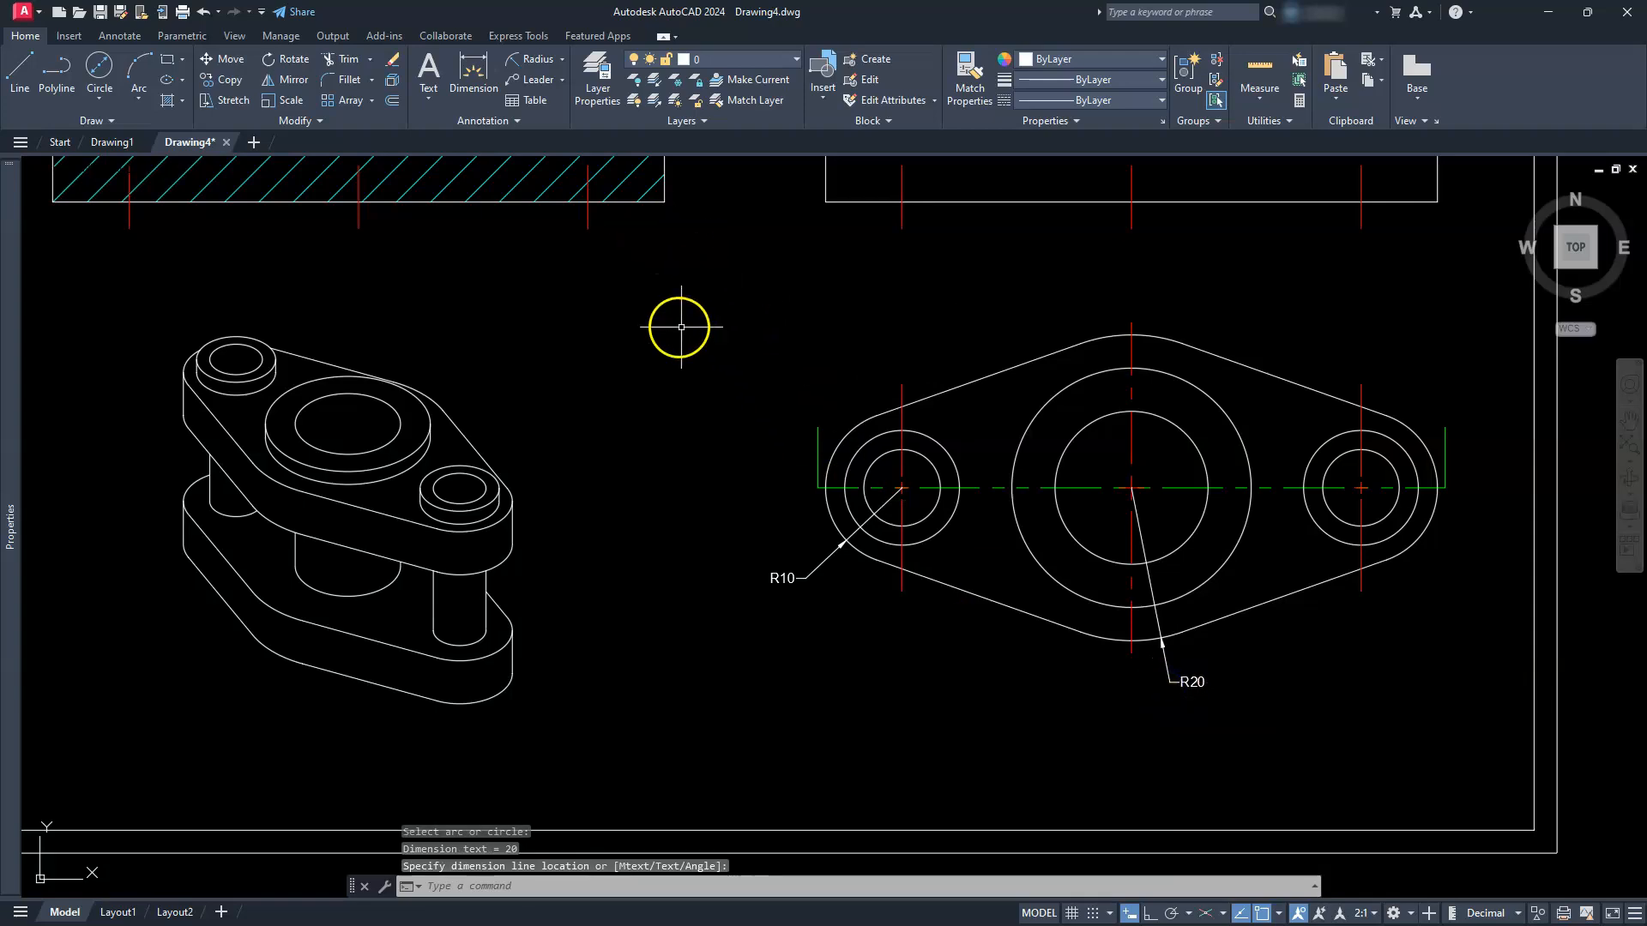
Add a diameter dimension to the left boss's outer circle, with its text above and to the right of the boss.
{"action": "left_click", "coordinate": [562, 59]}
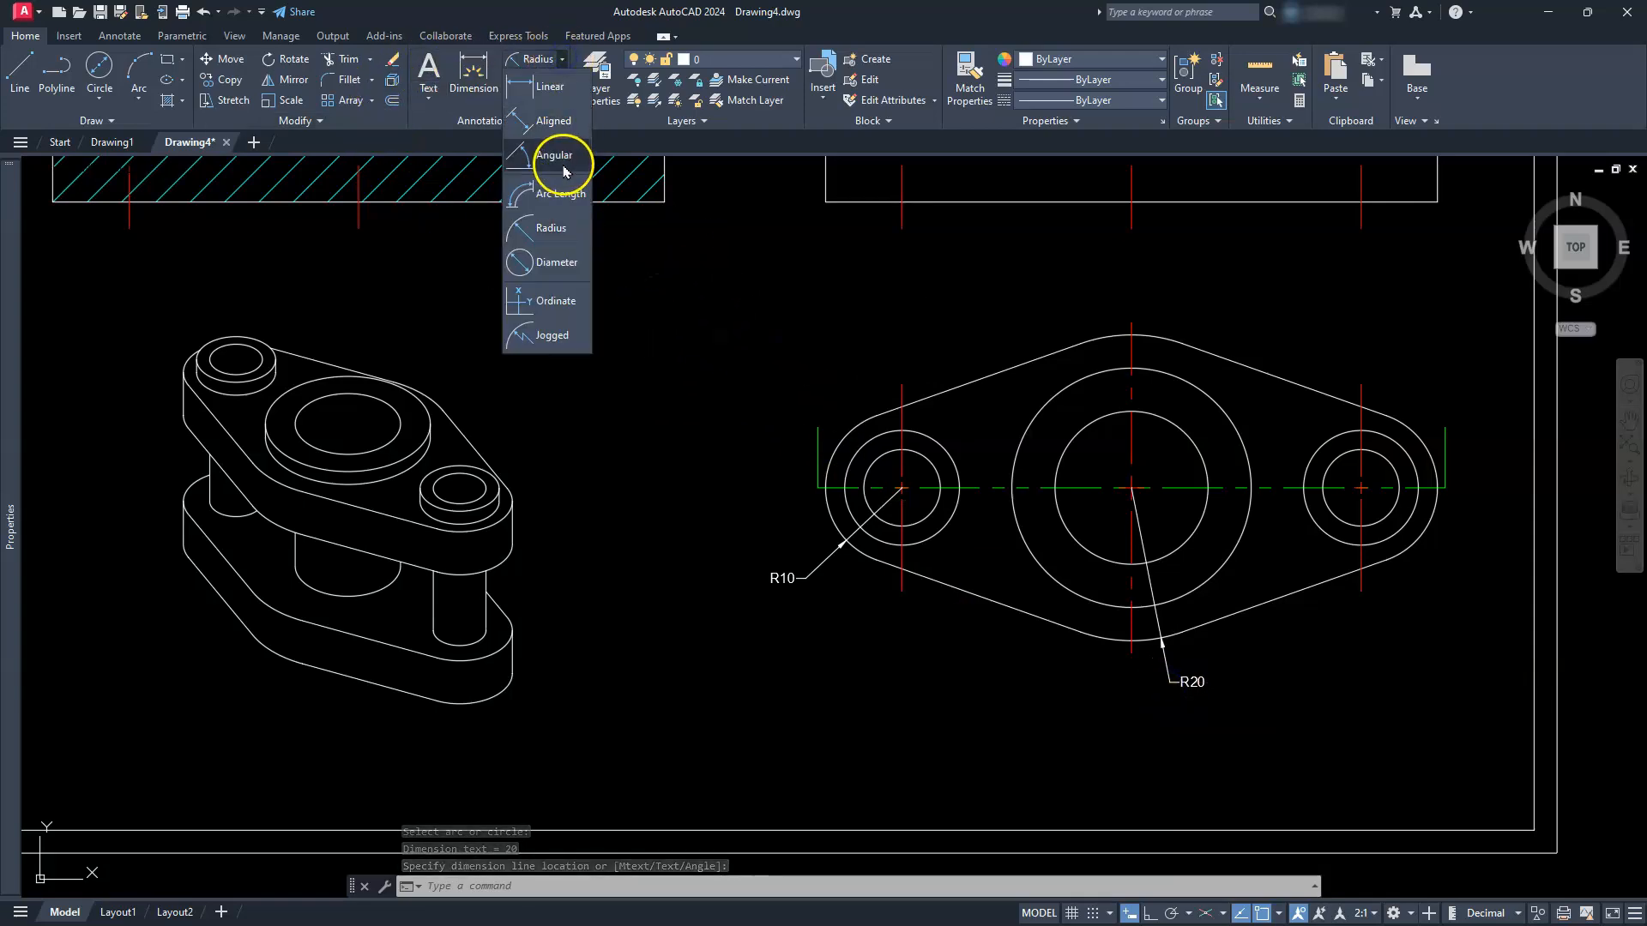
{"action": "left_click", "coordinate": [553, 263]}
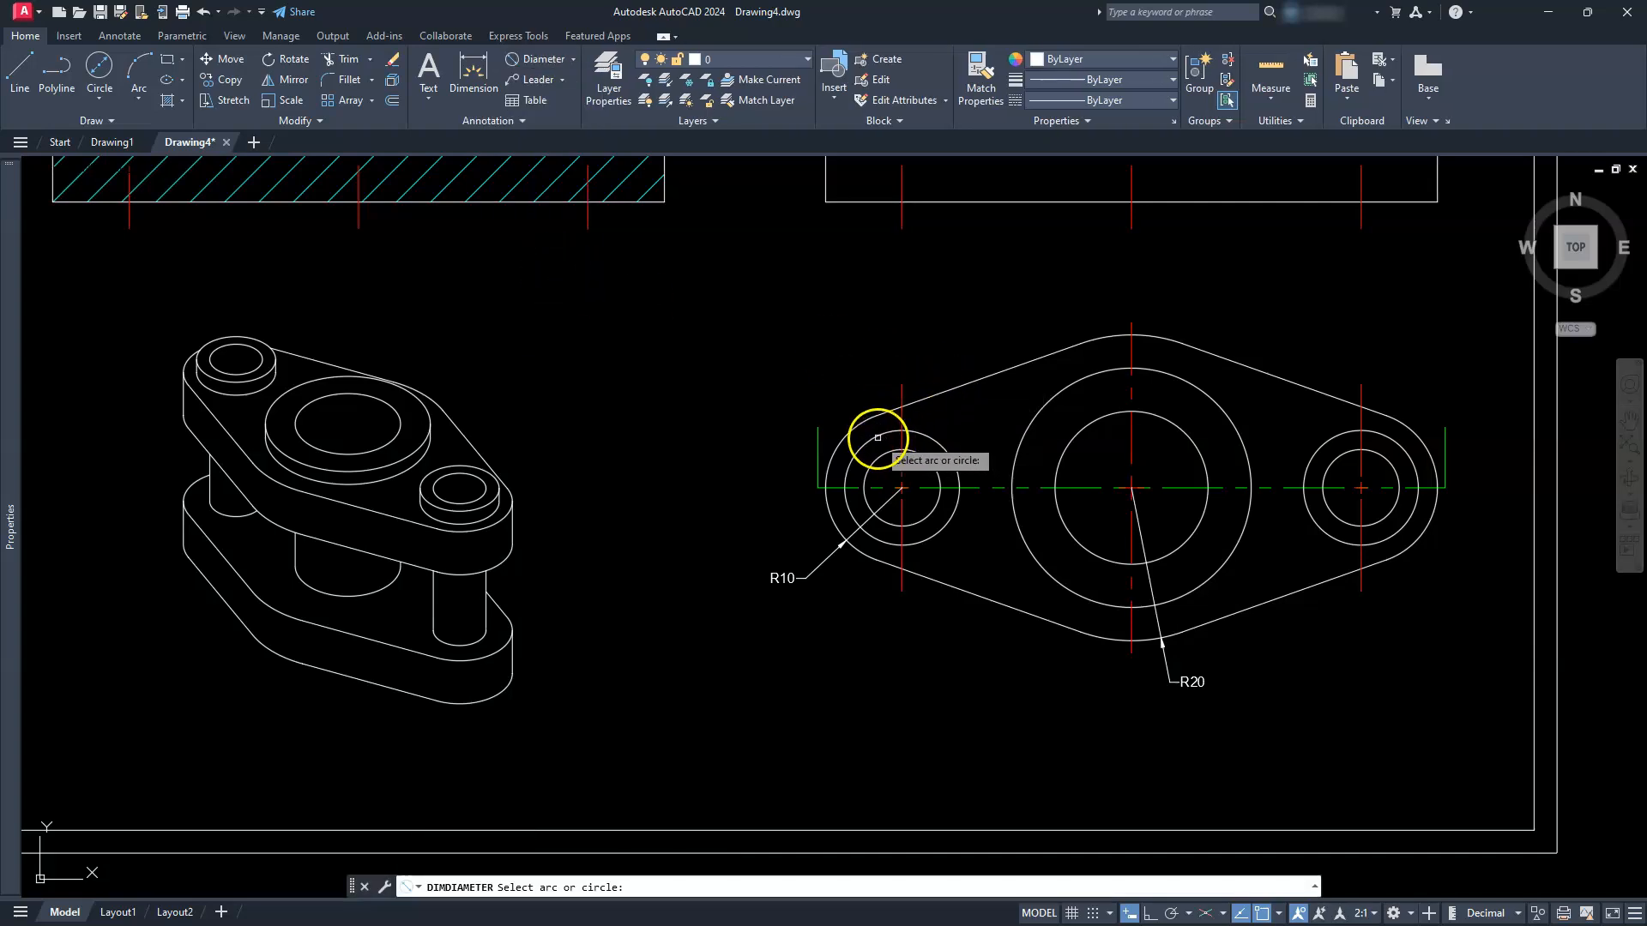
{"action": "left_click", "coordinate": [927, 434]}
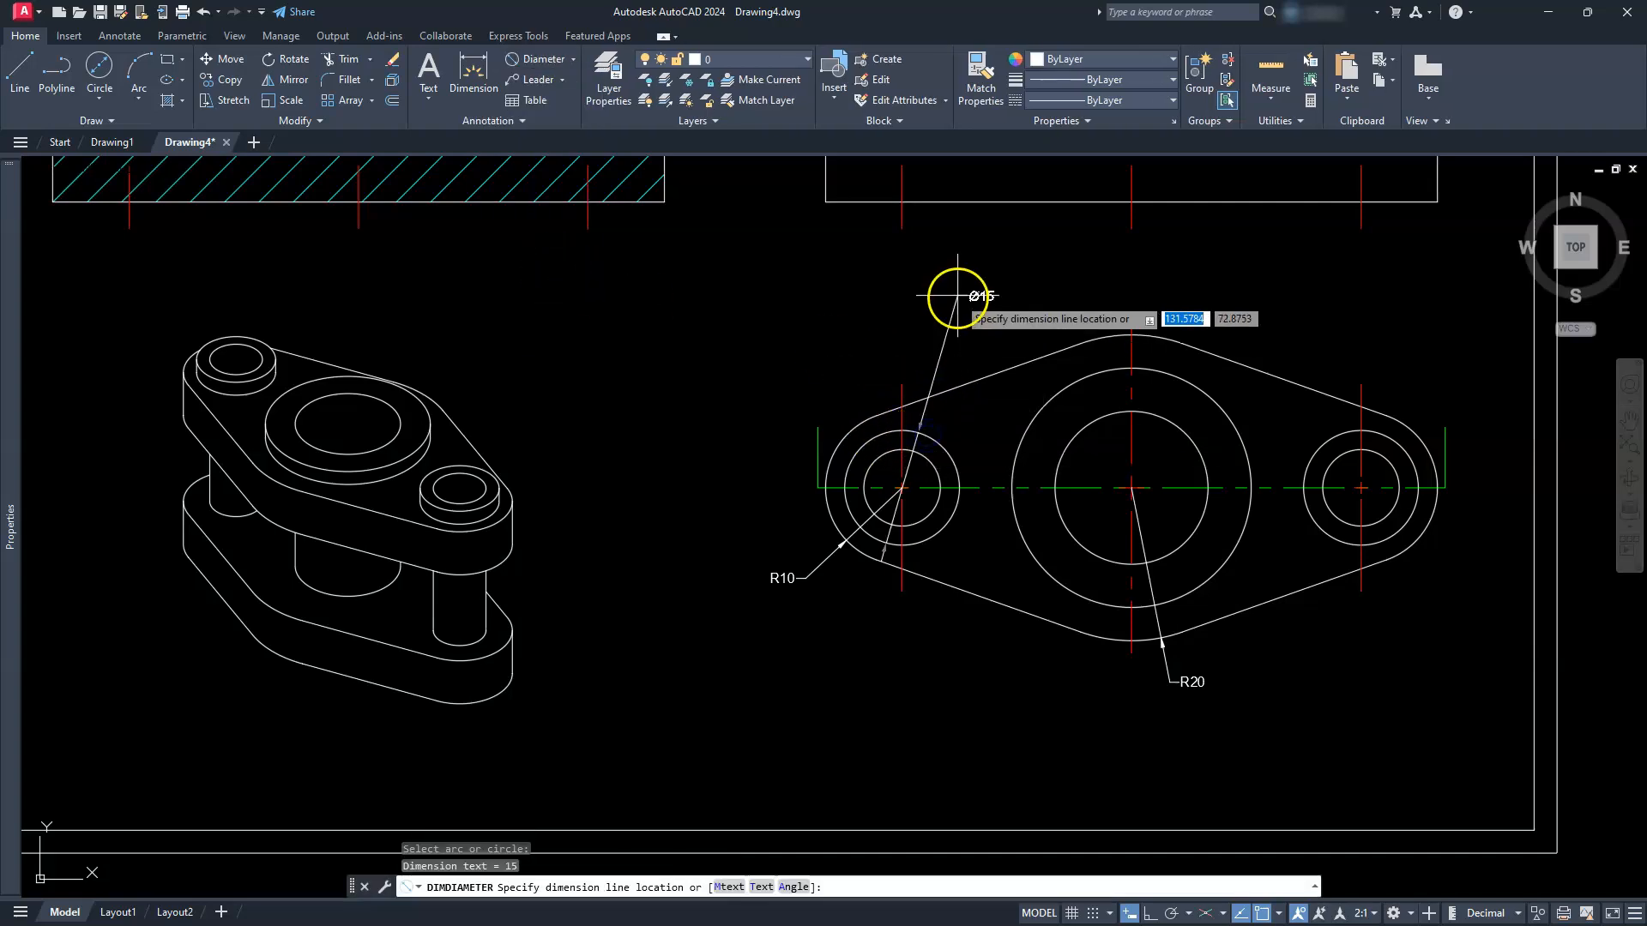
{"action": "left_click", "coordinate": [943, 320]}
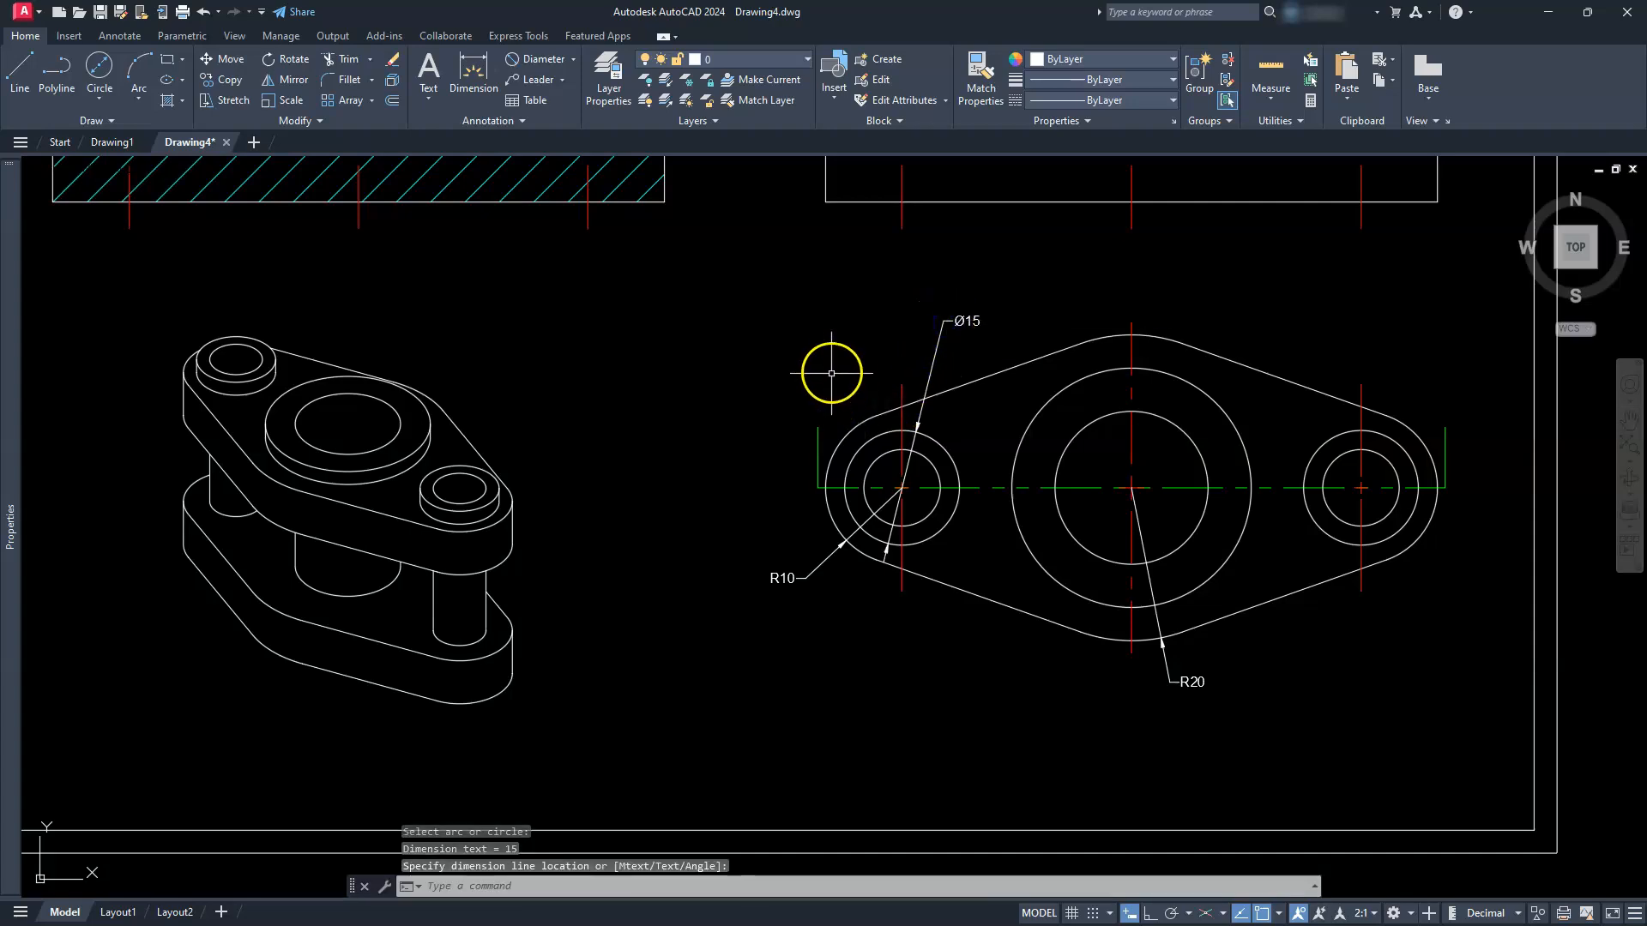
Add a second diameter dimension to the left boss's outer circle, with its text above and to the left of it.
{"action": "scroll", "coordinate": [833, 412], "scroll_direction": "up", "scroll_amount": 4}
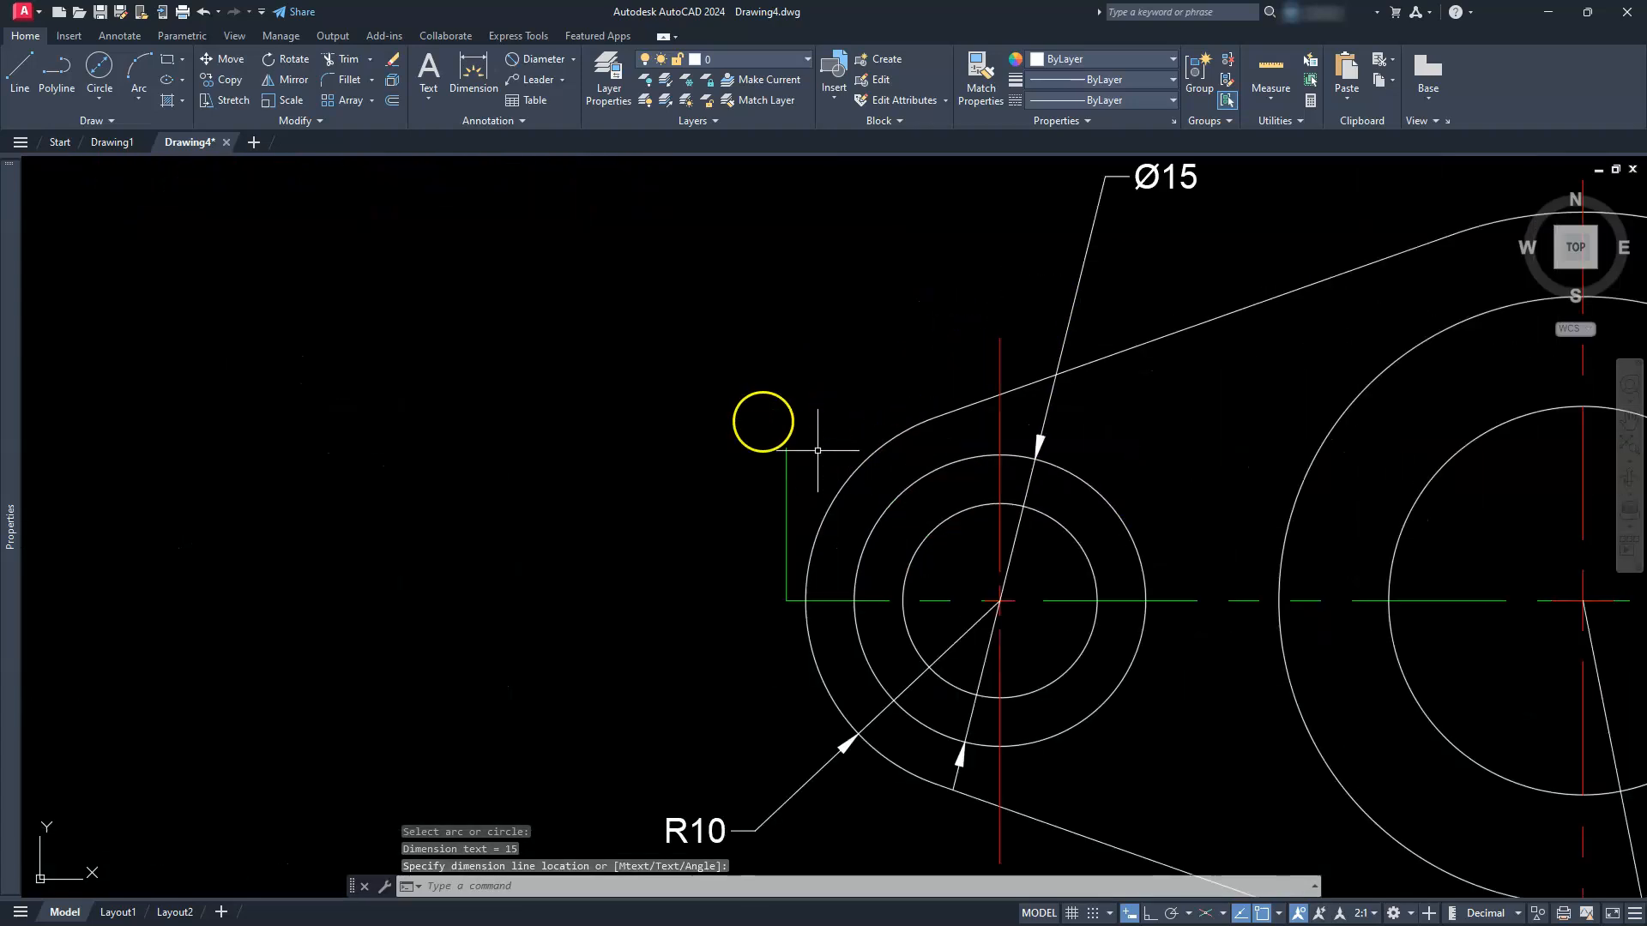
{"action": "left_click", "coordinate": [527, 59]}
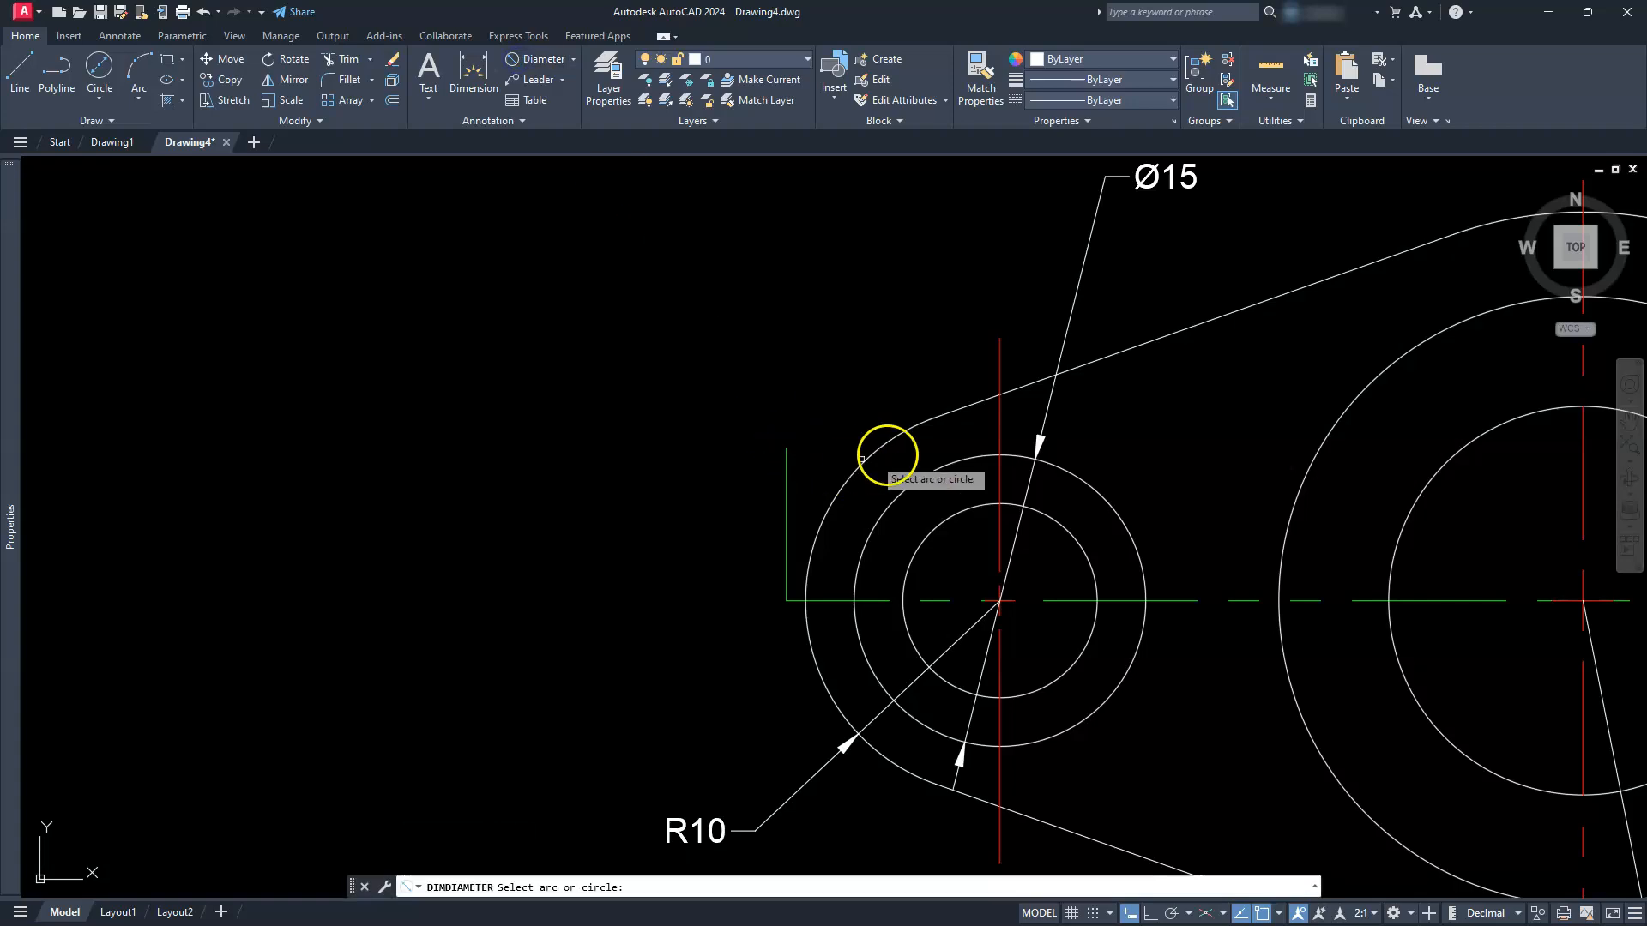
{"action": "left_click", "coordinate": [920, 471]}
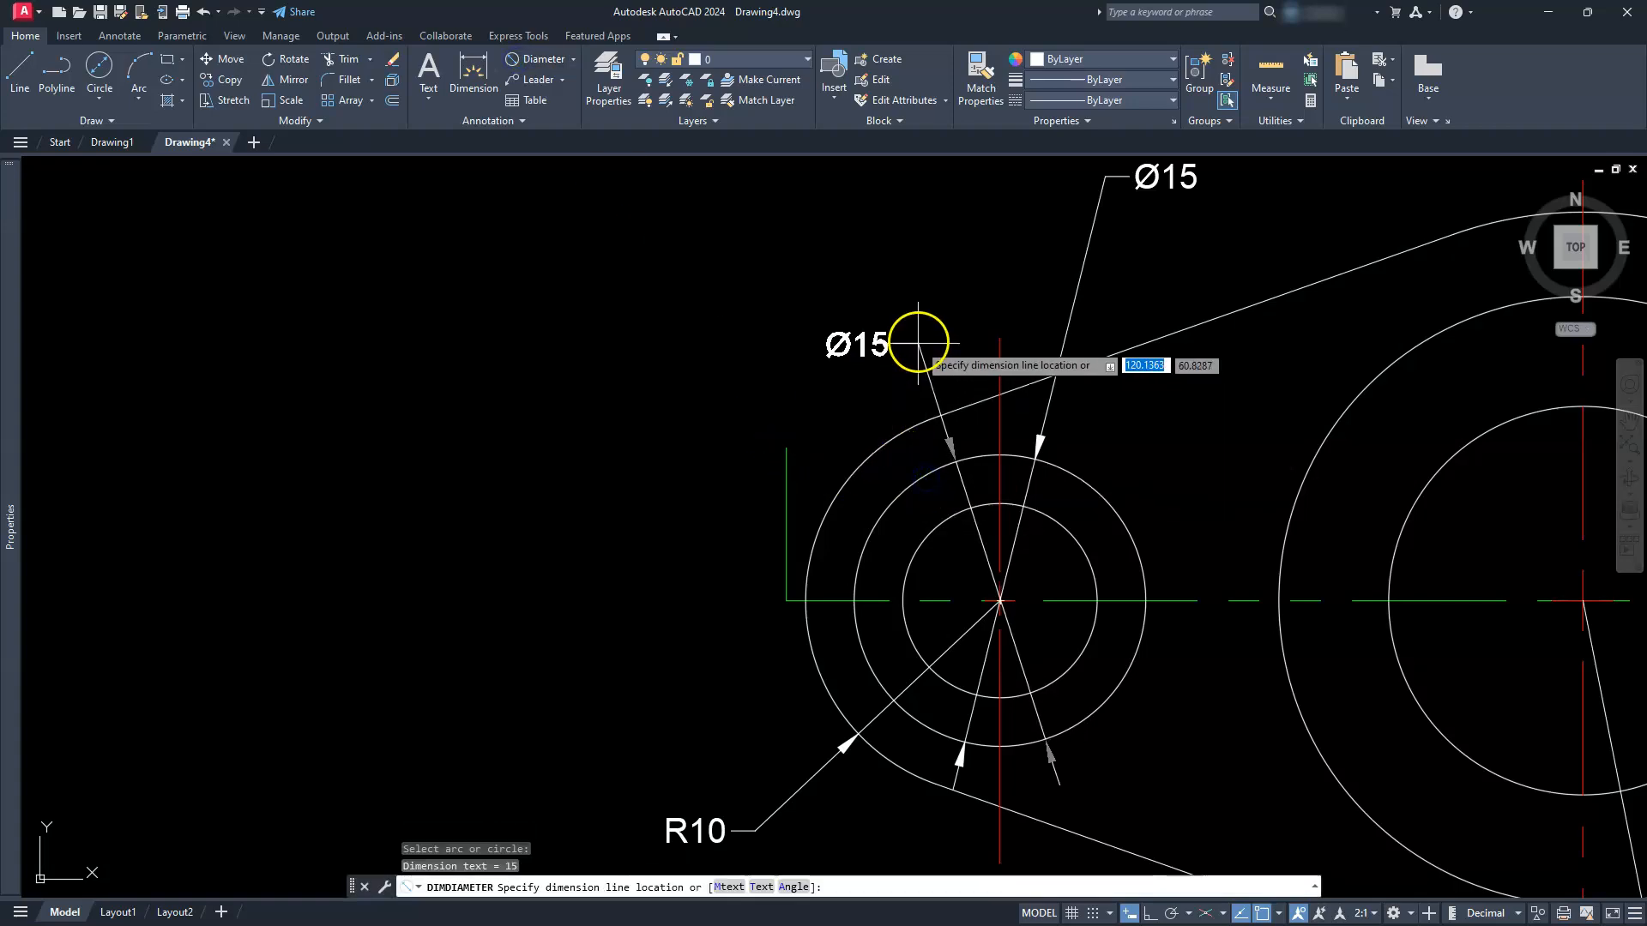
{"action": "left_click", "coordinate": [905, 334]}
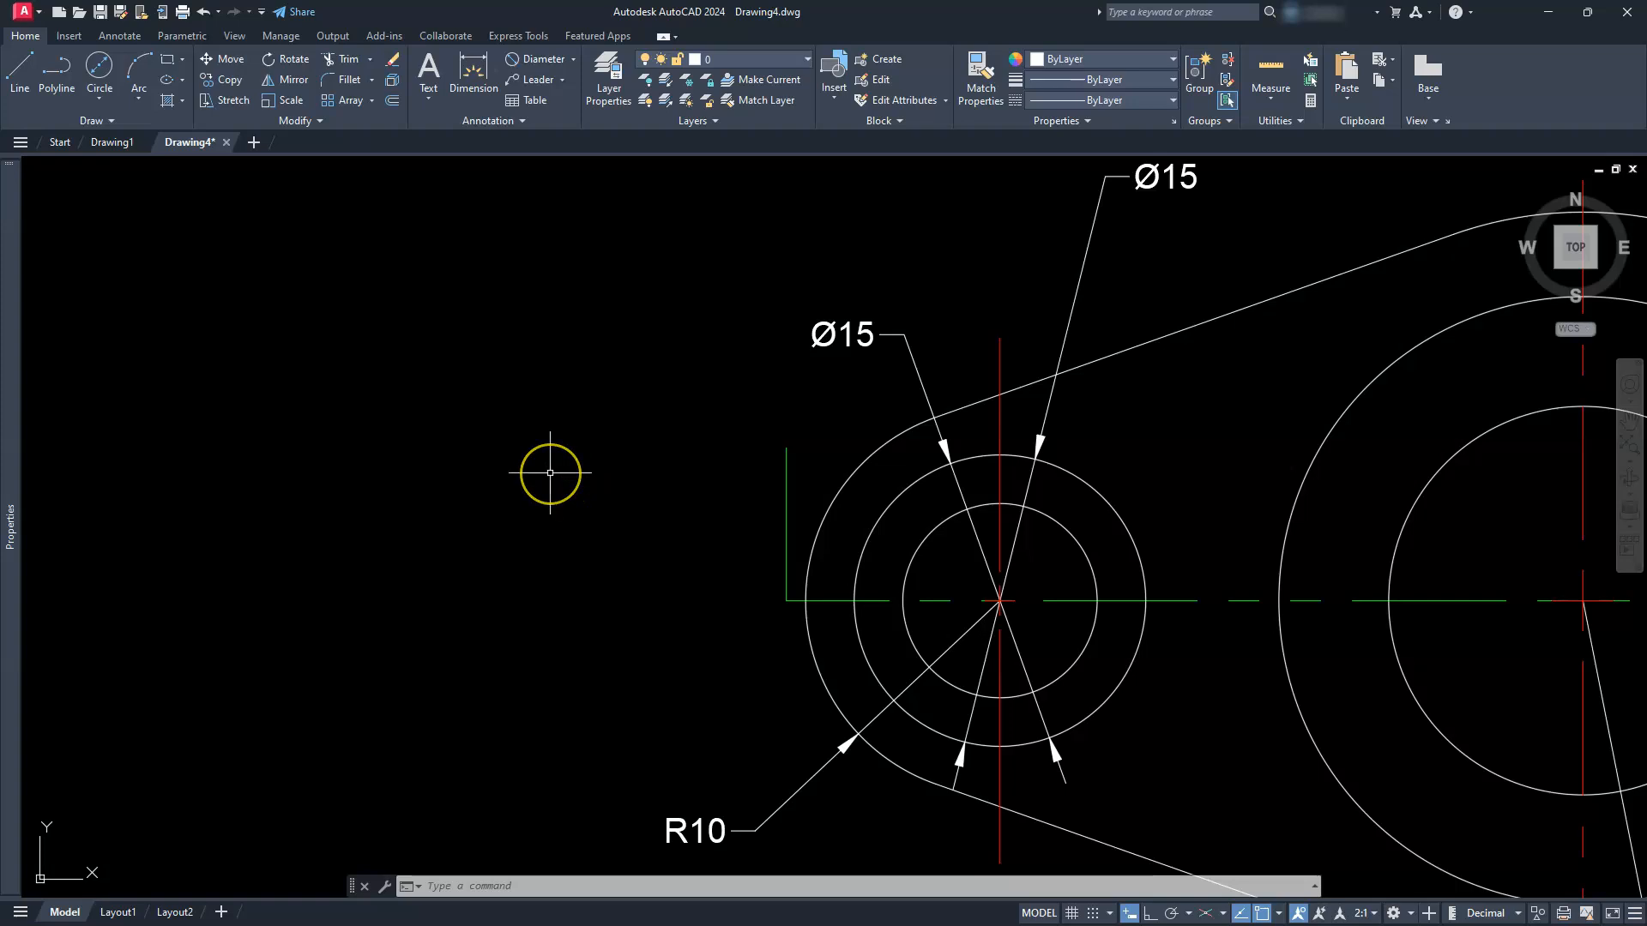
Modify the Annotative dimension style so that dimension lines are not drawn between extension lines, and save the change.
{"action": "type", "text": "d"}
{"action": "key", "text": "Return"}
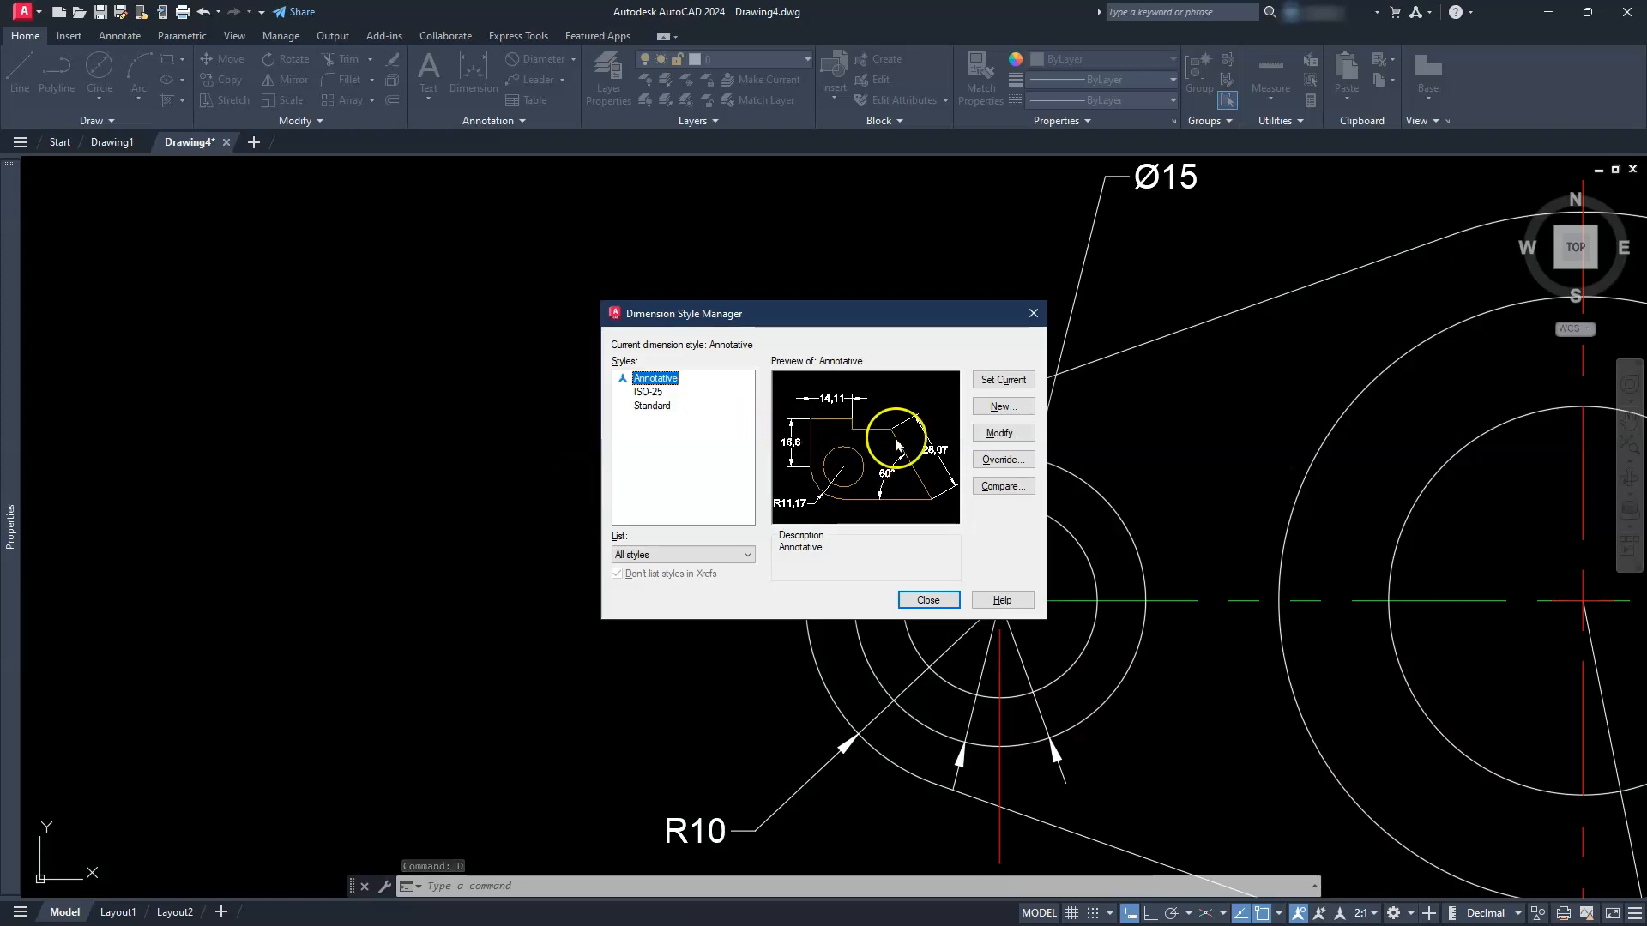
{"action": "left_click", "coordinate": [986, 433]}
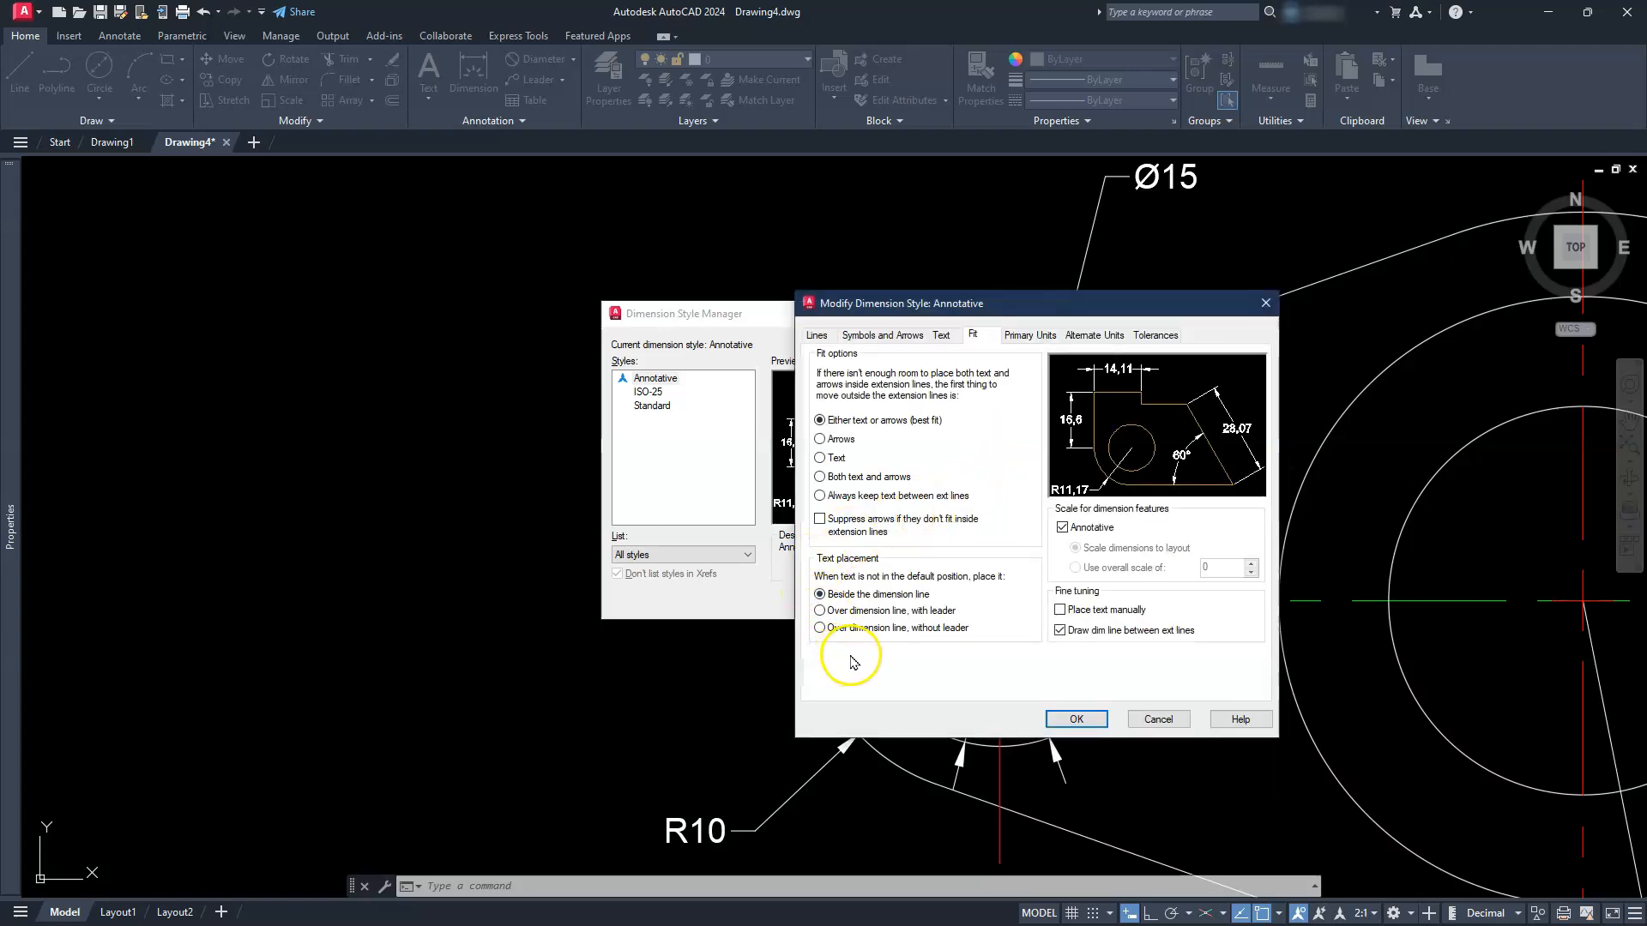
{"action": "left_click", "coordinate": [1059, 632]}
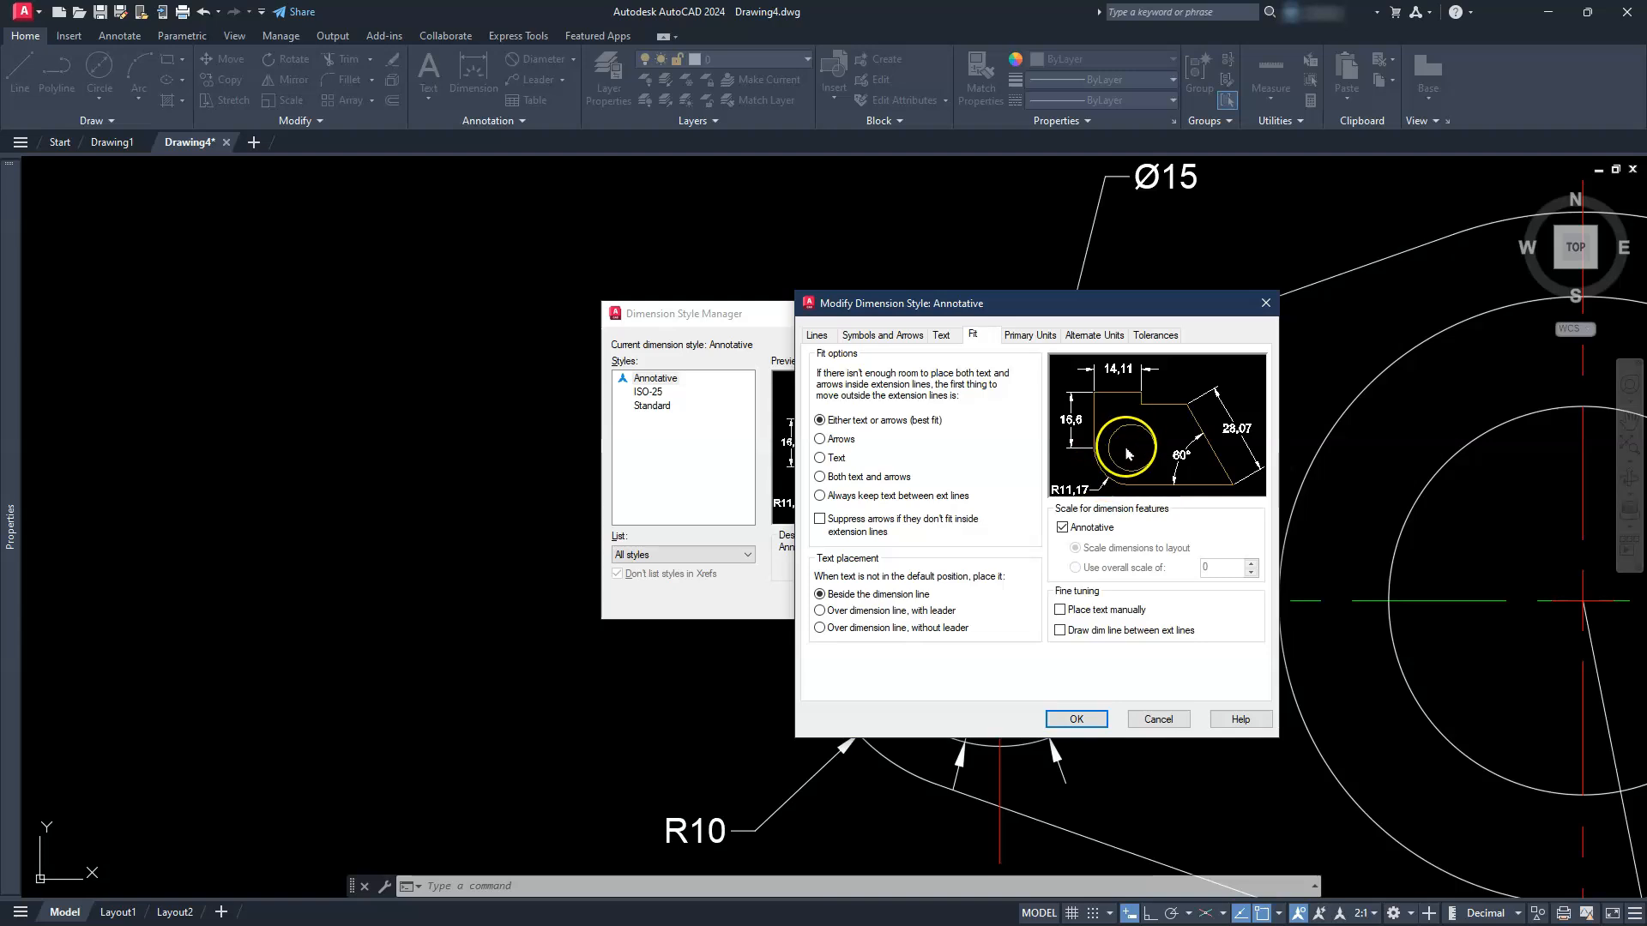
{"action": "left_click", "coordinate": [1078, 719]}
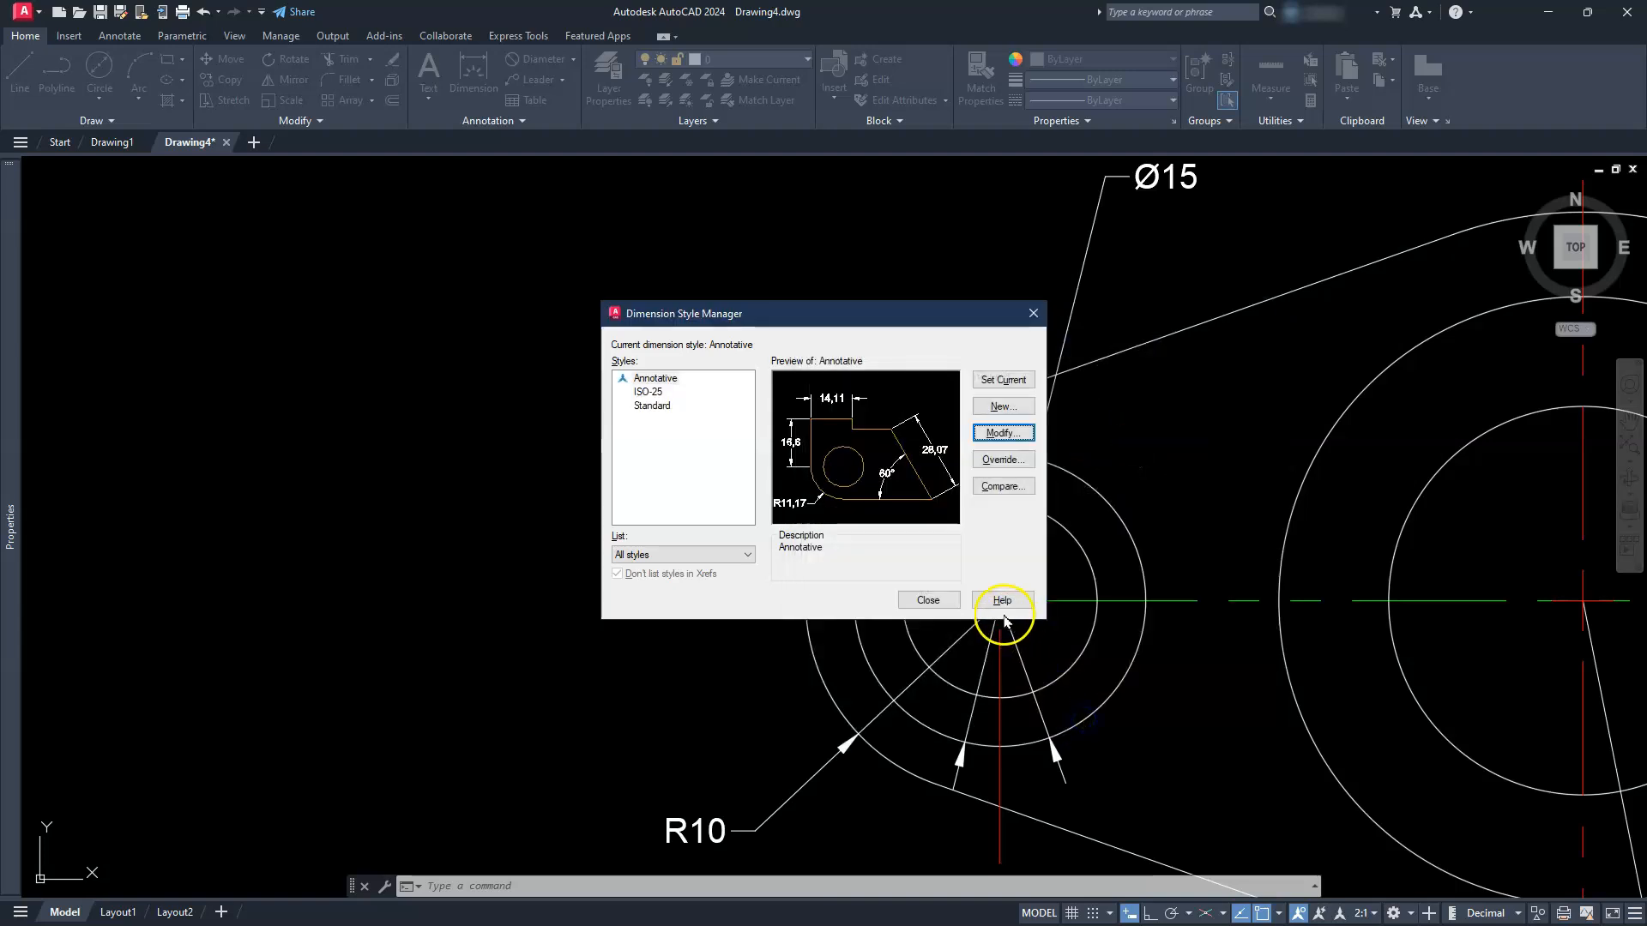
{"action": "left_click", "coordinate": [929, 601]}
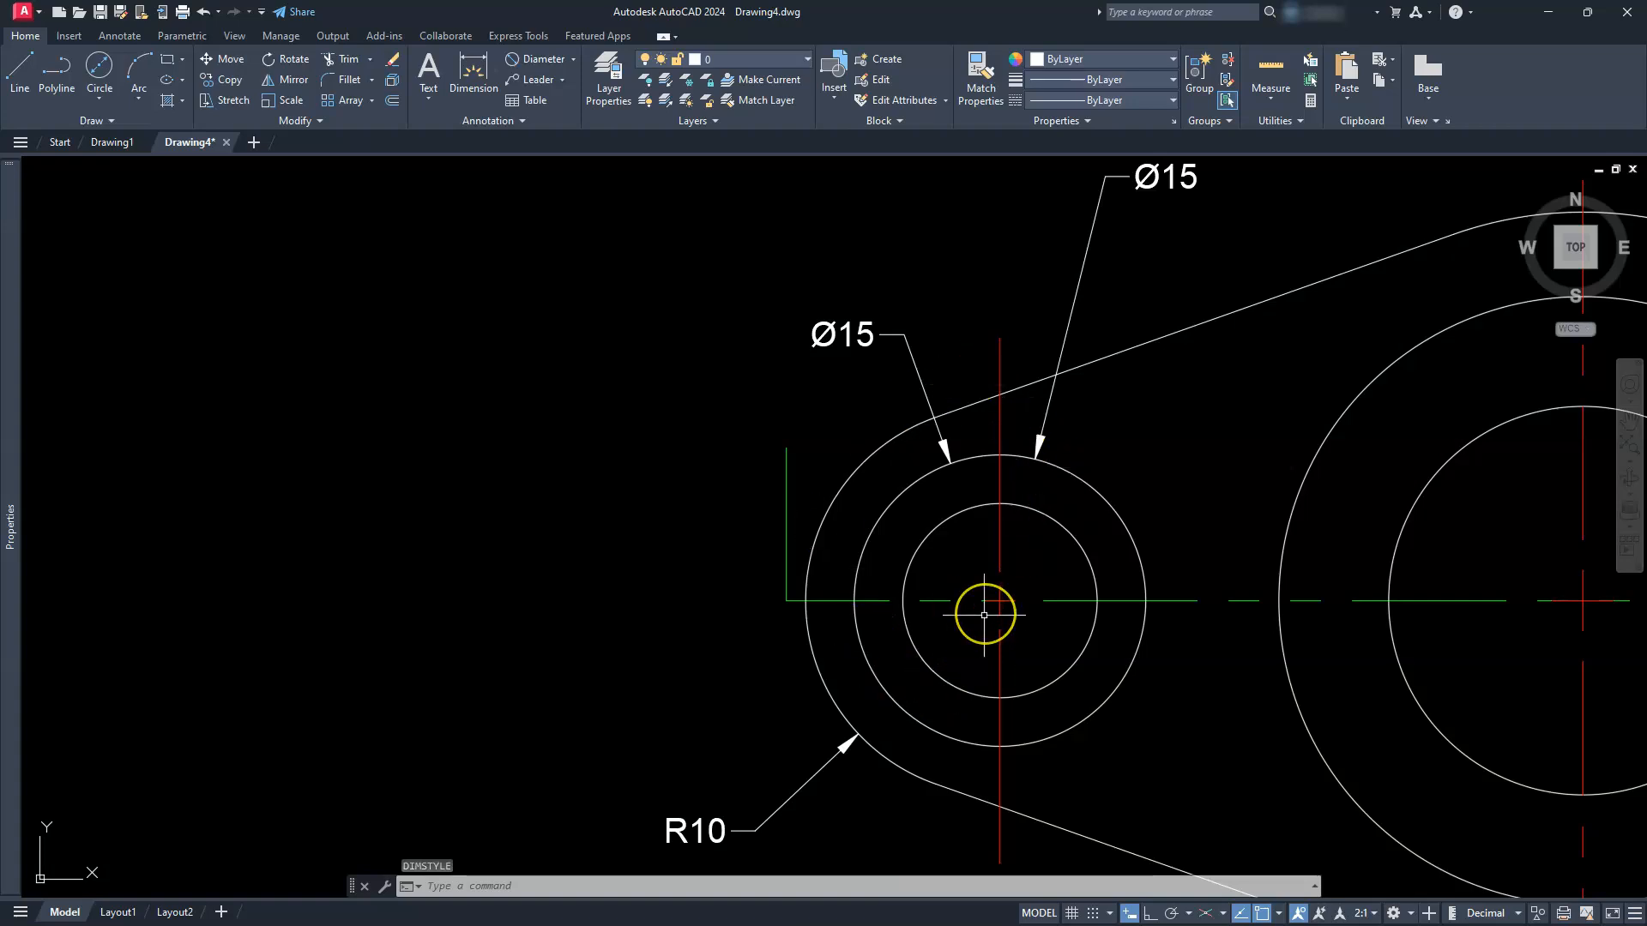
Add a diameter dimension to the right boss's inner hole circle, with its text below and outside the flange outline.
{"action": "scroll", "coordinate": [983, 615], "scroll_direction": "down", "scroll_amount": 2}
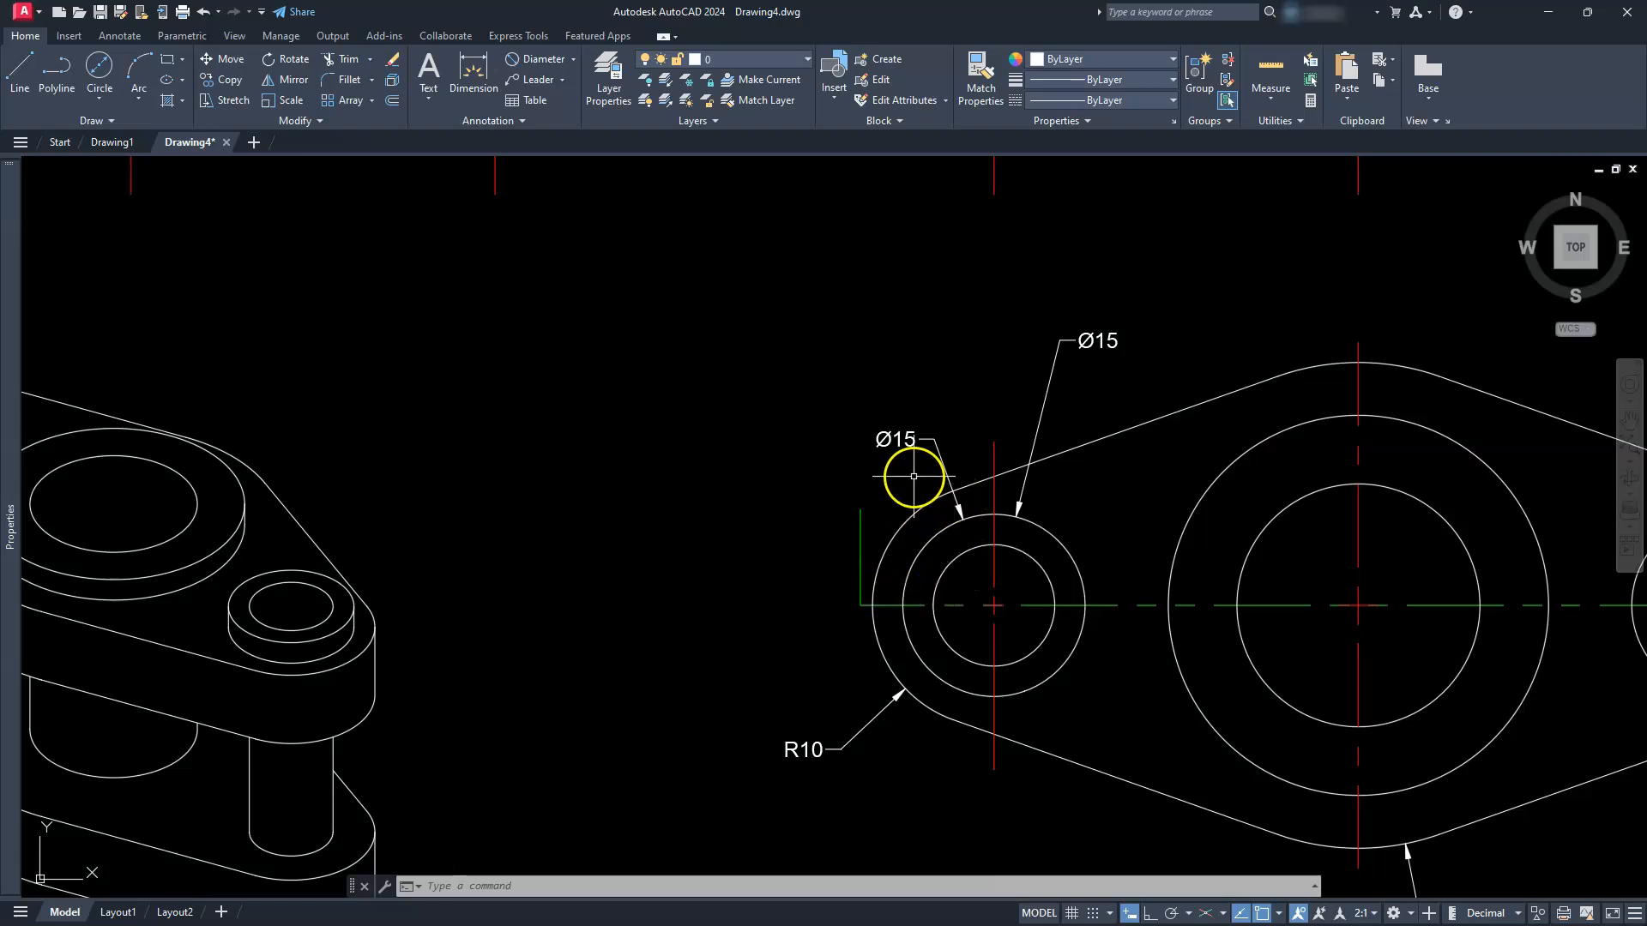
{"action": "middle_click_drag", "start_coordinate": [918, 558], "coordinate": [506, 504]}
{"action": "middle_click_drag", "start_coordinate": [680, 632], "coordinate": [603, 546]}
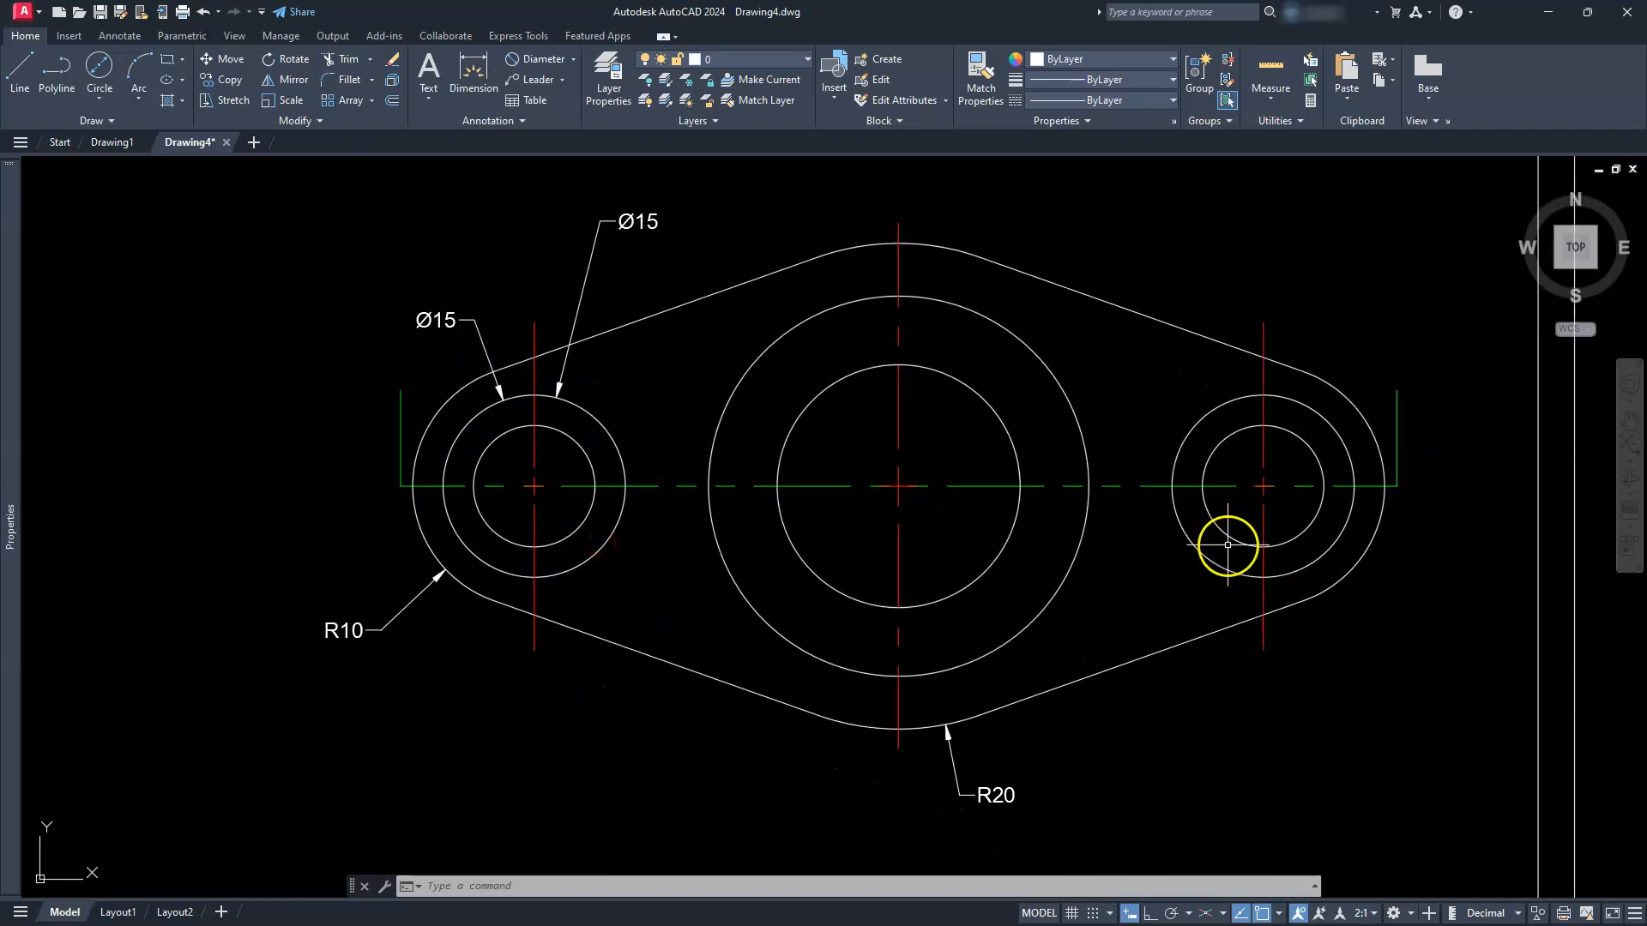
{"action": "left_click", "coordinate": [535, 60]}
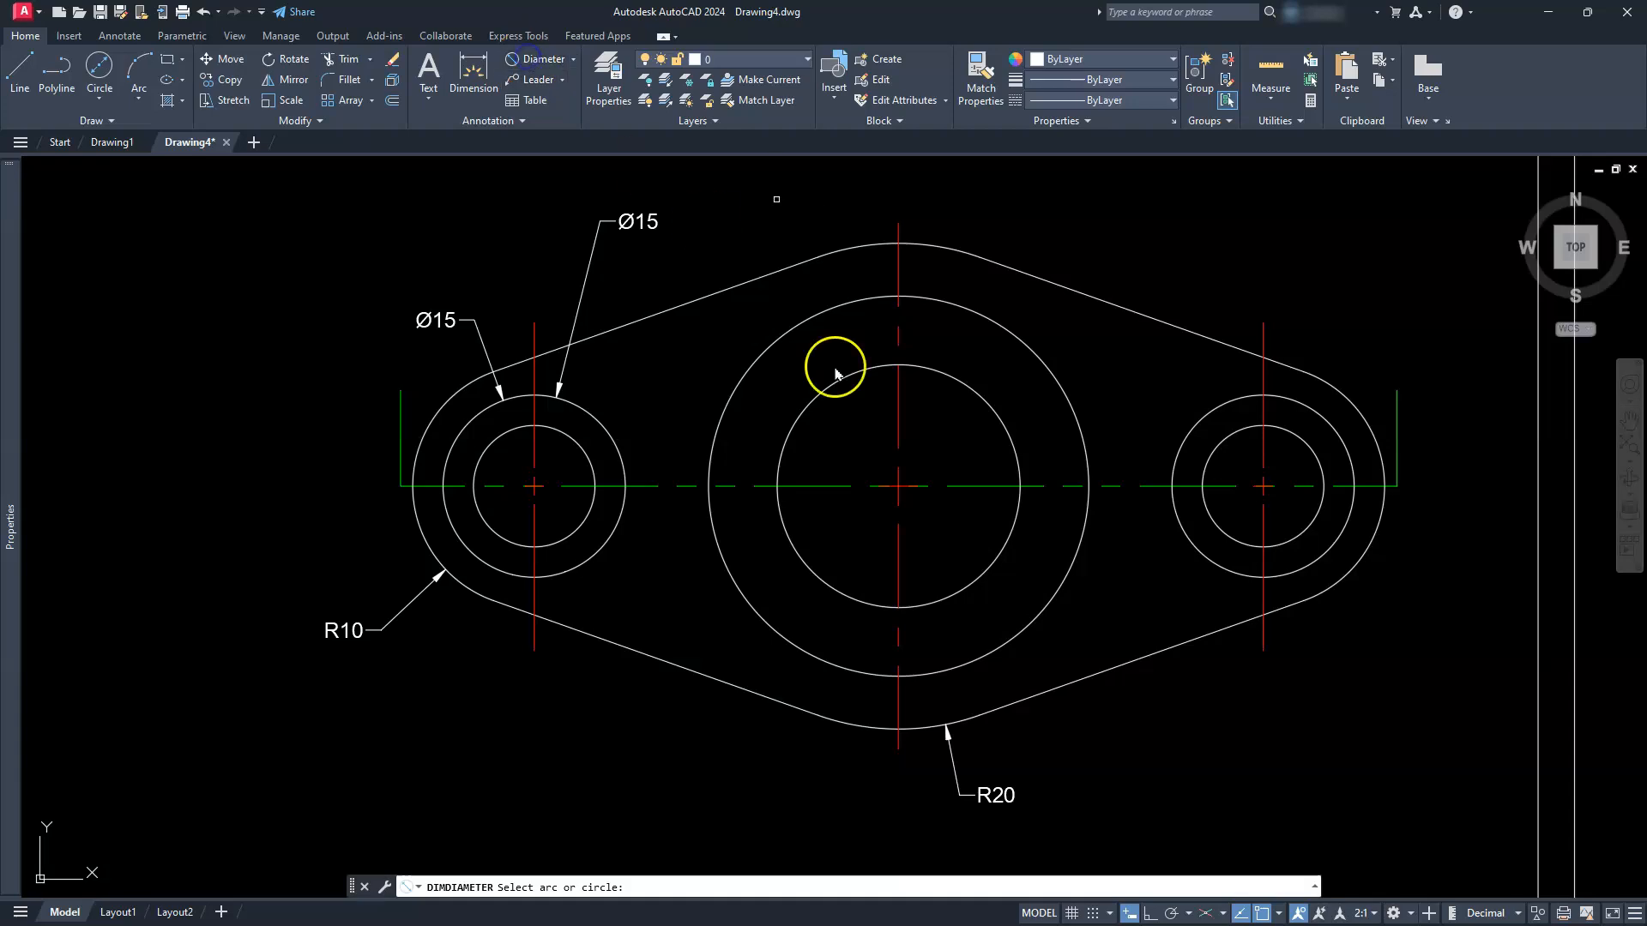
{"action": "left_click", "coordinate": [1293, 549]}
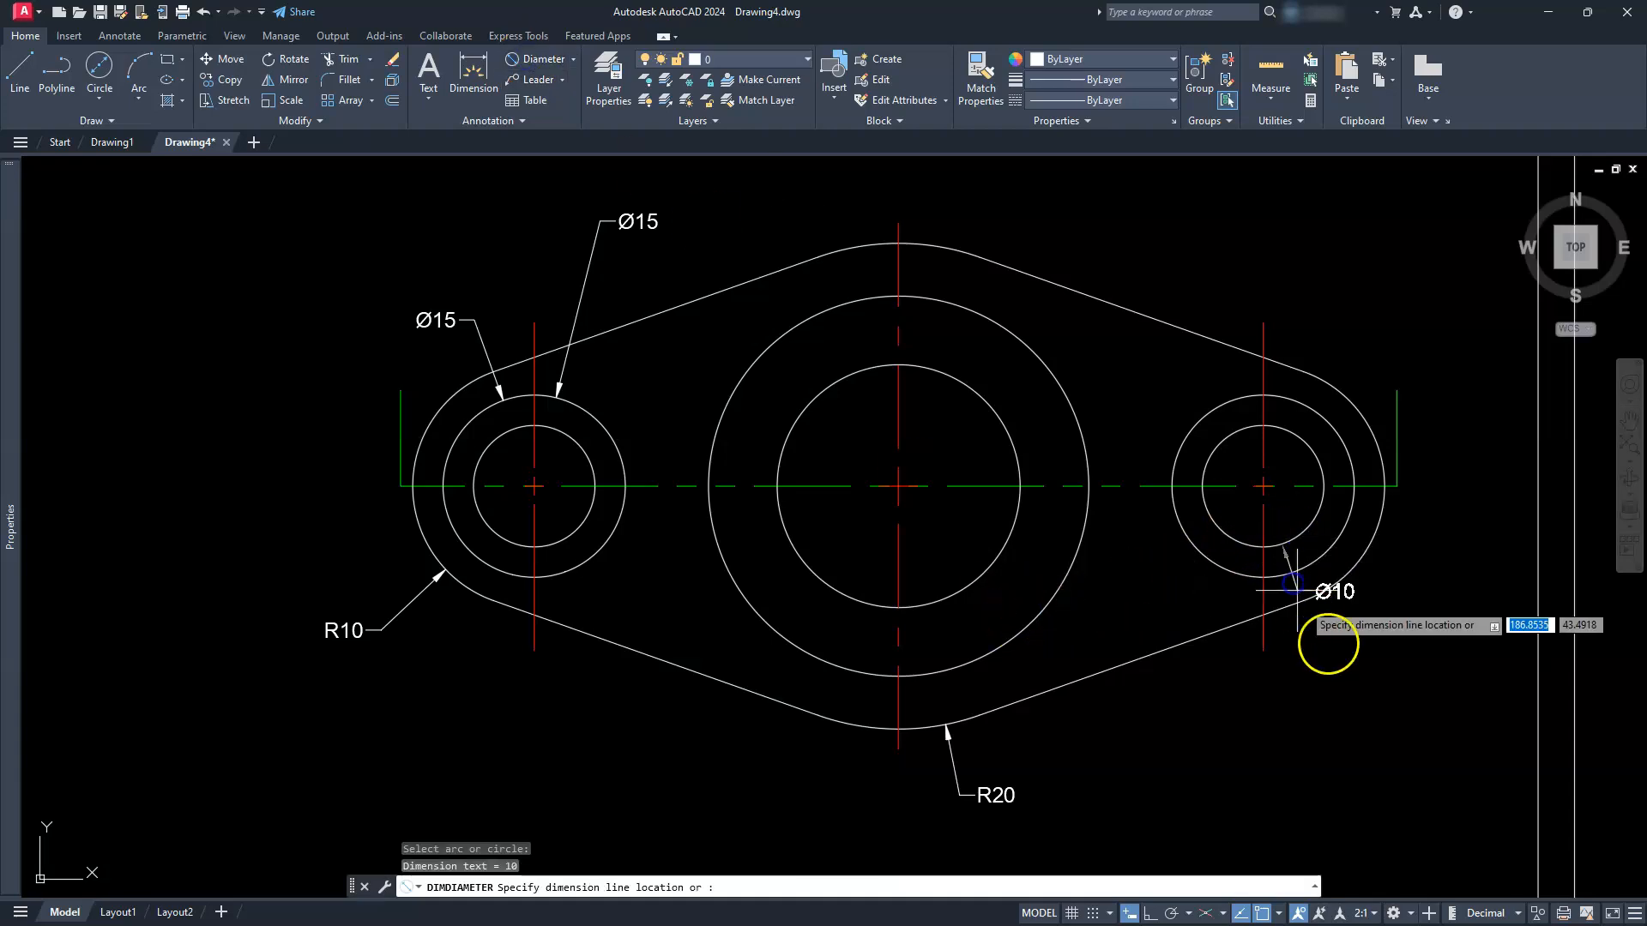
{"action": "left_click", "coordinate": [1354, 653]}
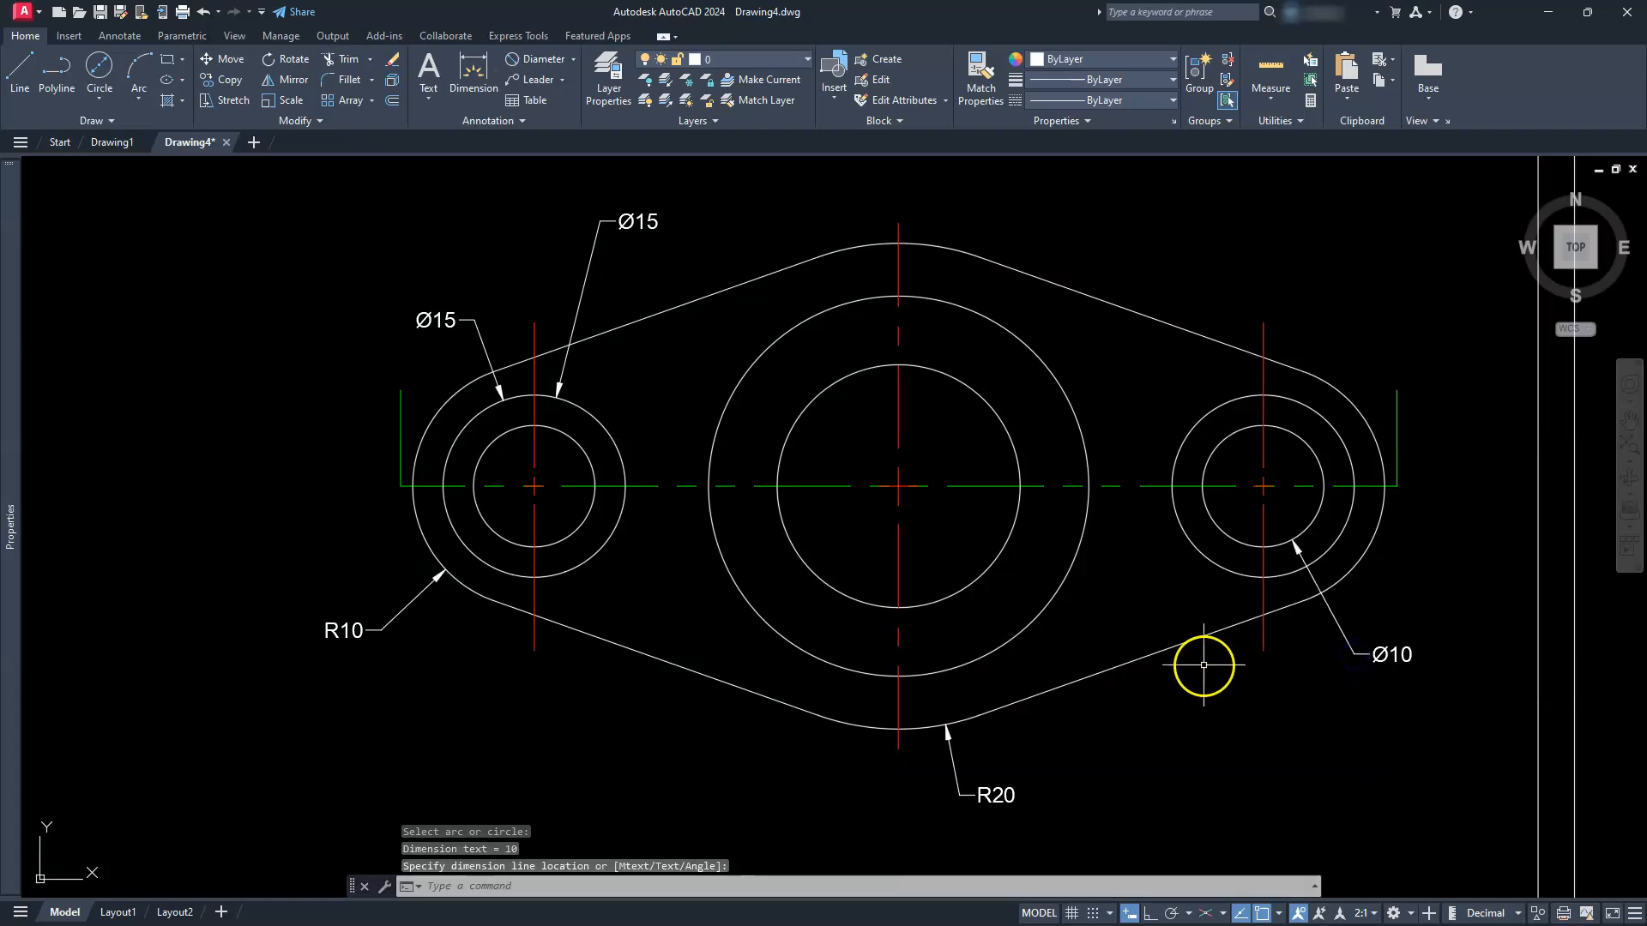
Delete the duplicate diameter dimension on the upper-left side of the left boss's outer circle.
{"action": "key", "text": "Escape"}
{"action": "key", "text": "Escape"}
{"action": "key", "text": "Escape"}
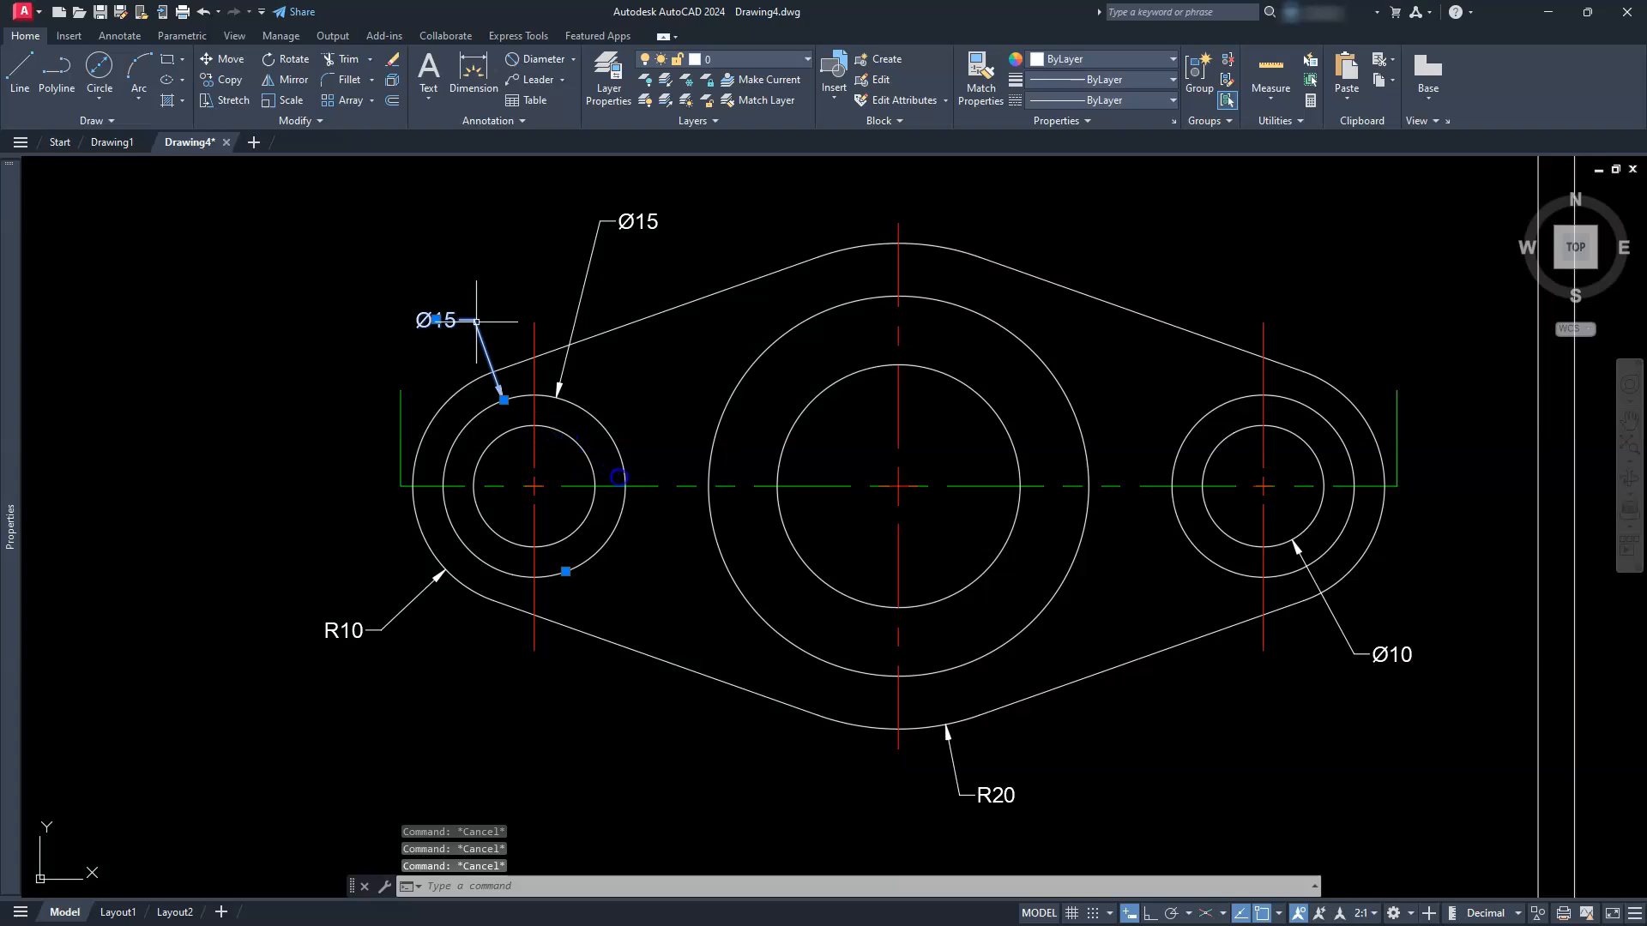
{"action": "key", "text": "Delete"}
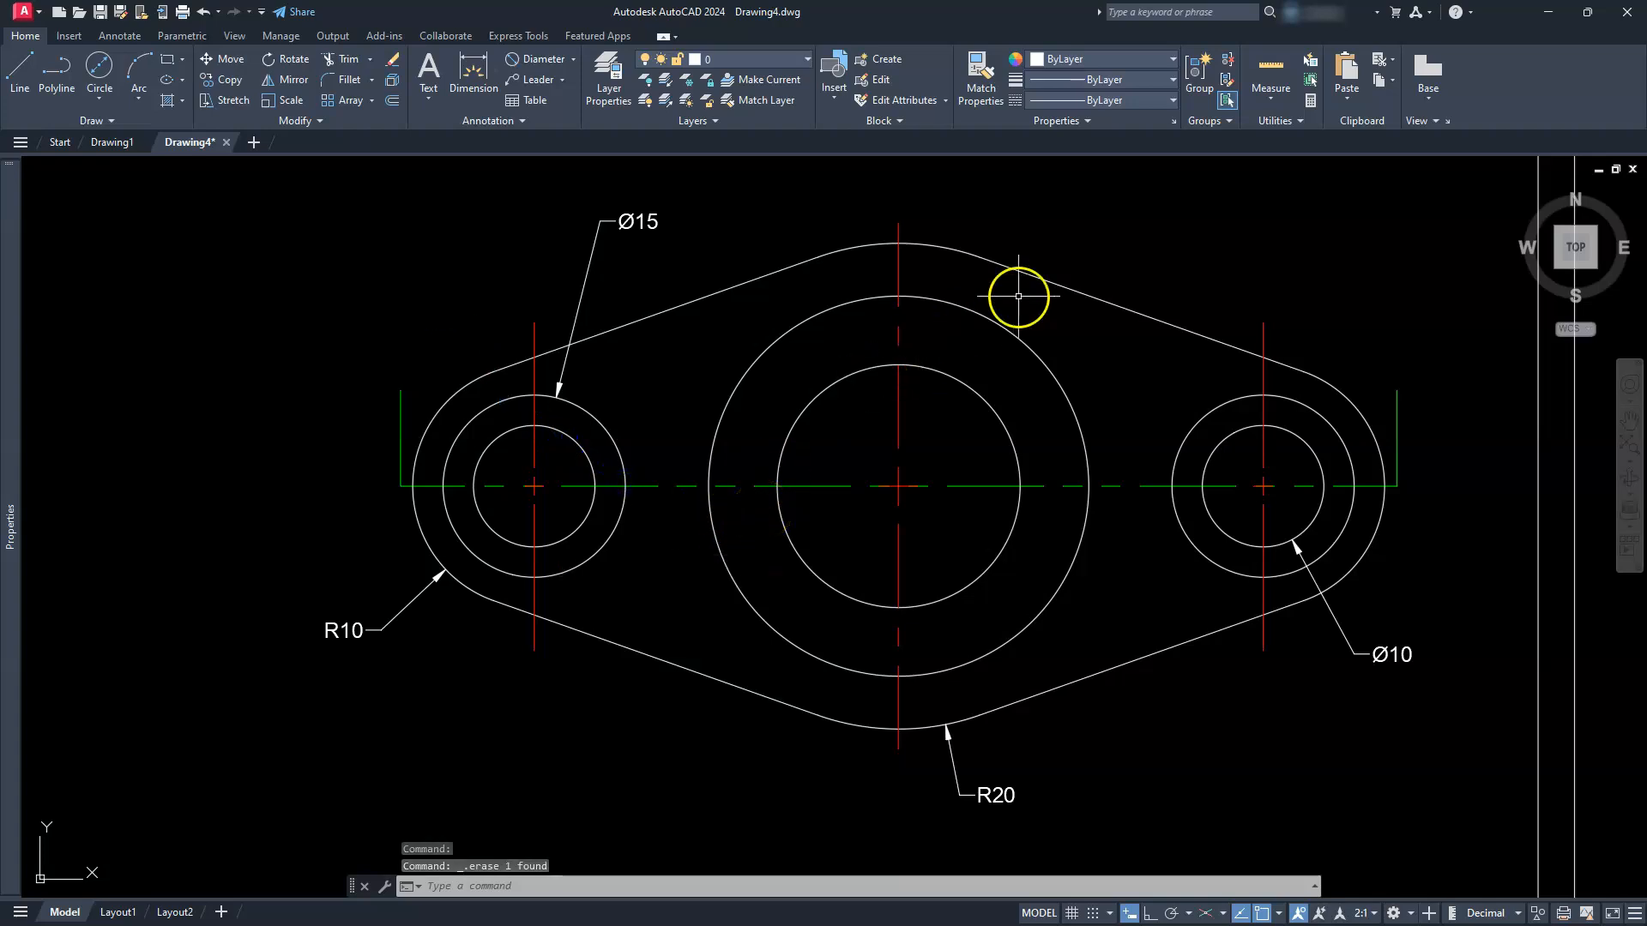
Add diameter dimensions to the central boss's outer circle and its inner hole in the top view, with both texts above the flange outline.
{"action": "left_click", "coordinate": [541, 66]}
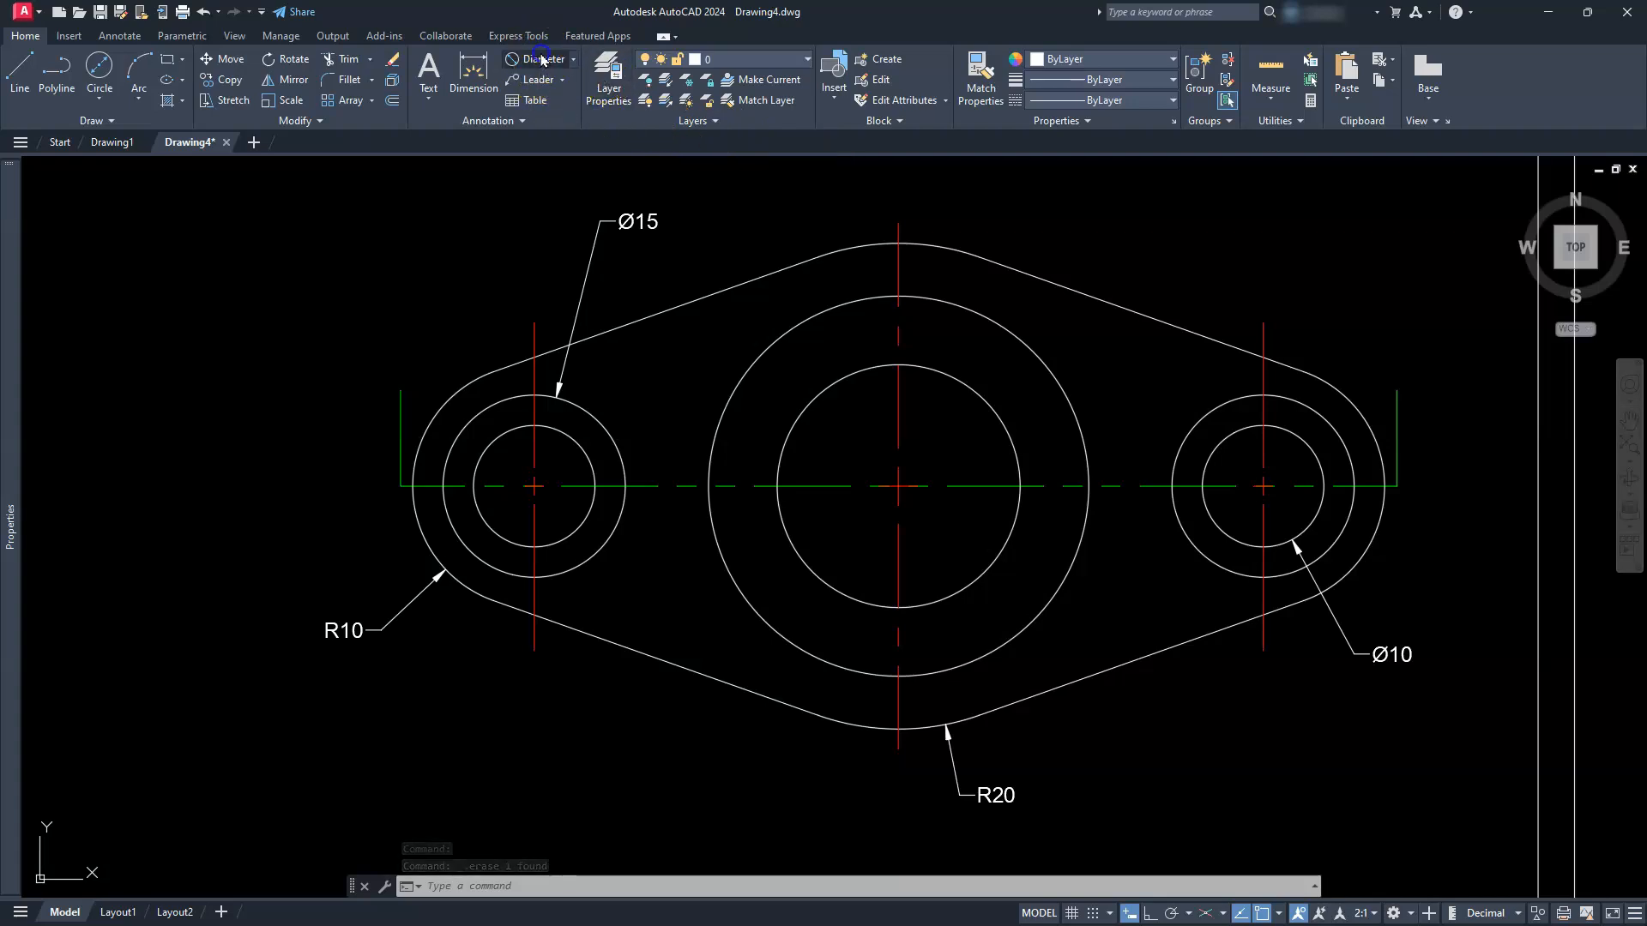
{"action": "left_click", "coordinate": [1051, 375]}
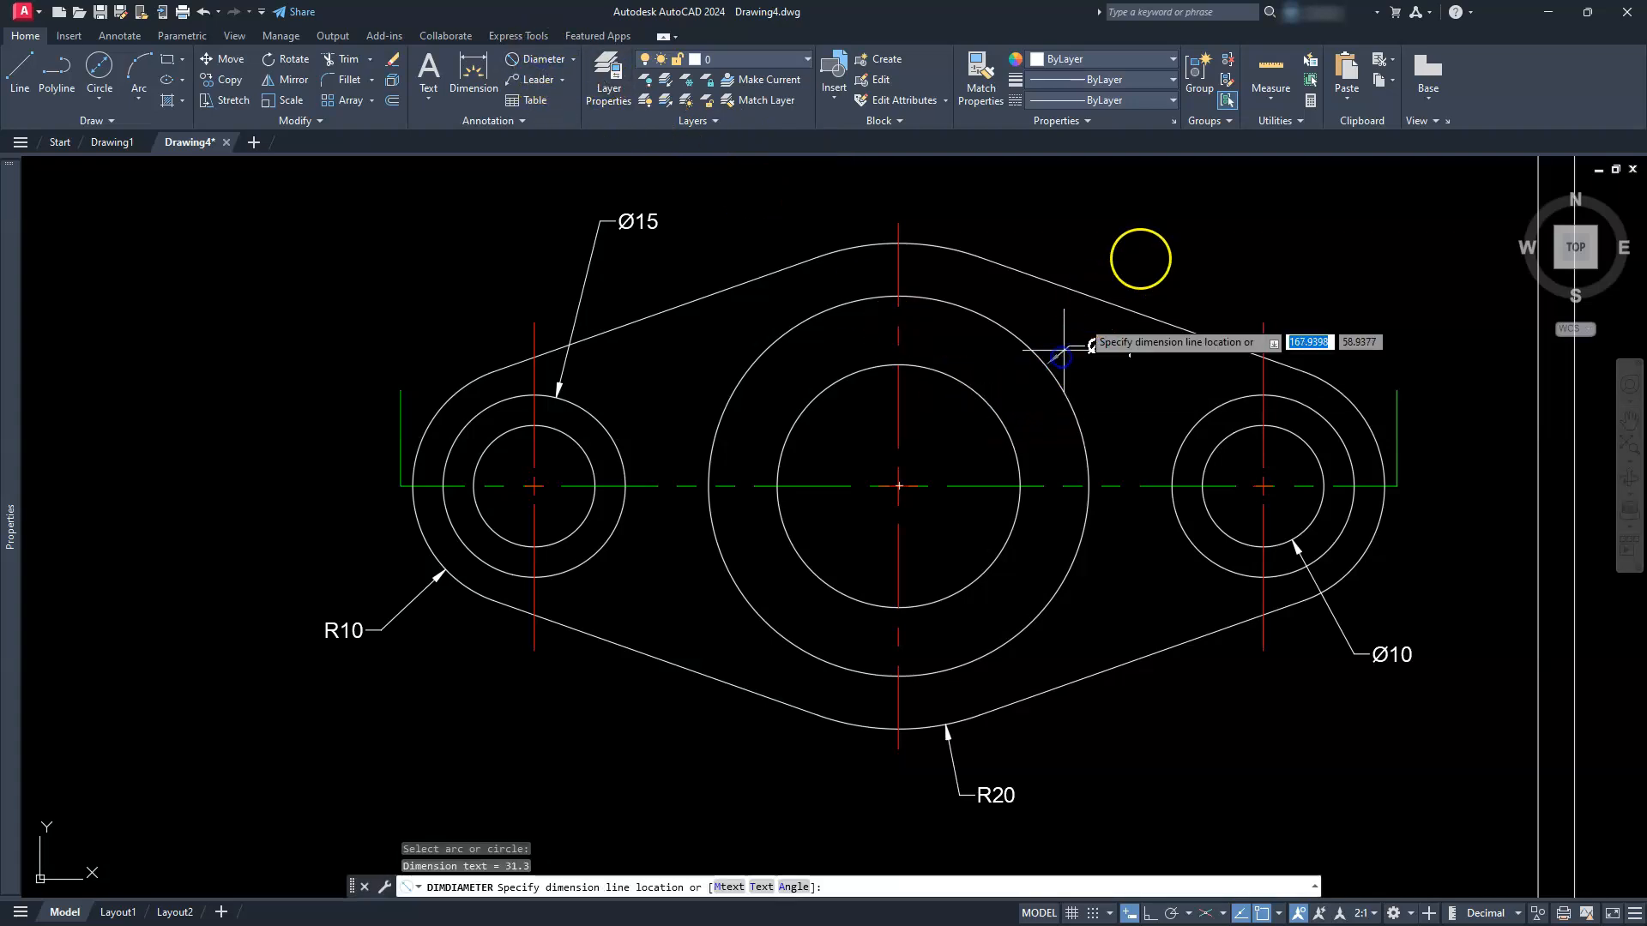
{"action": "left_click", "coordinate": [1153, 242]}
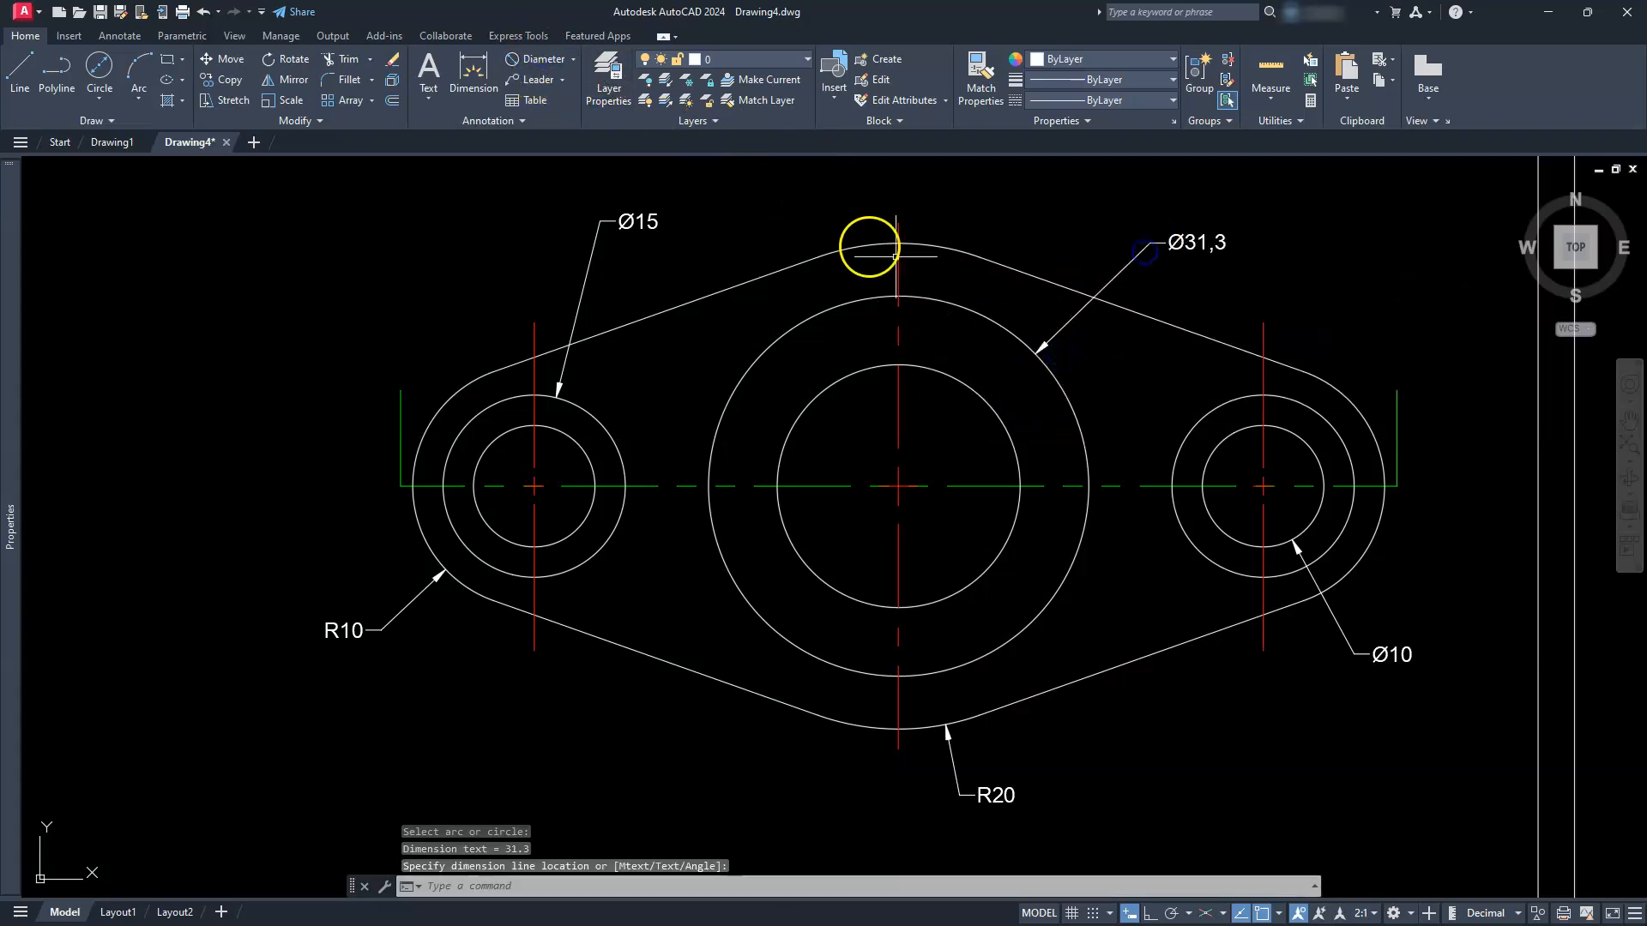
{"action": "left_click", "coordinate": [533, 58]}
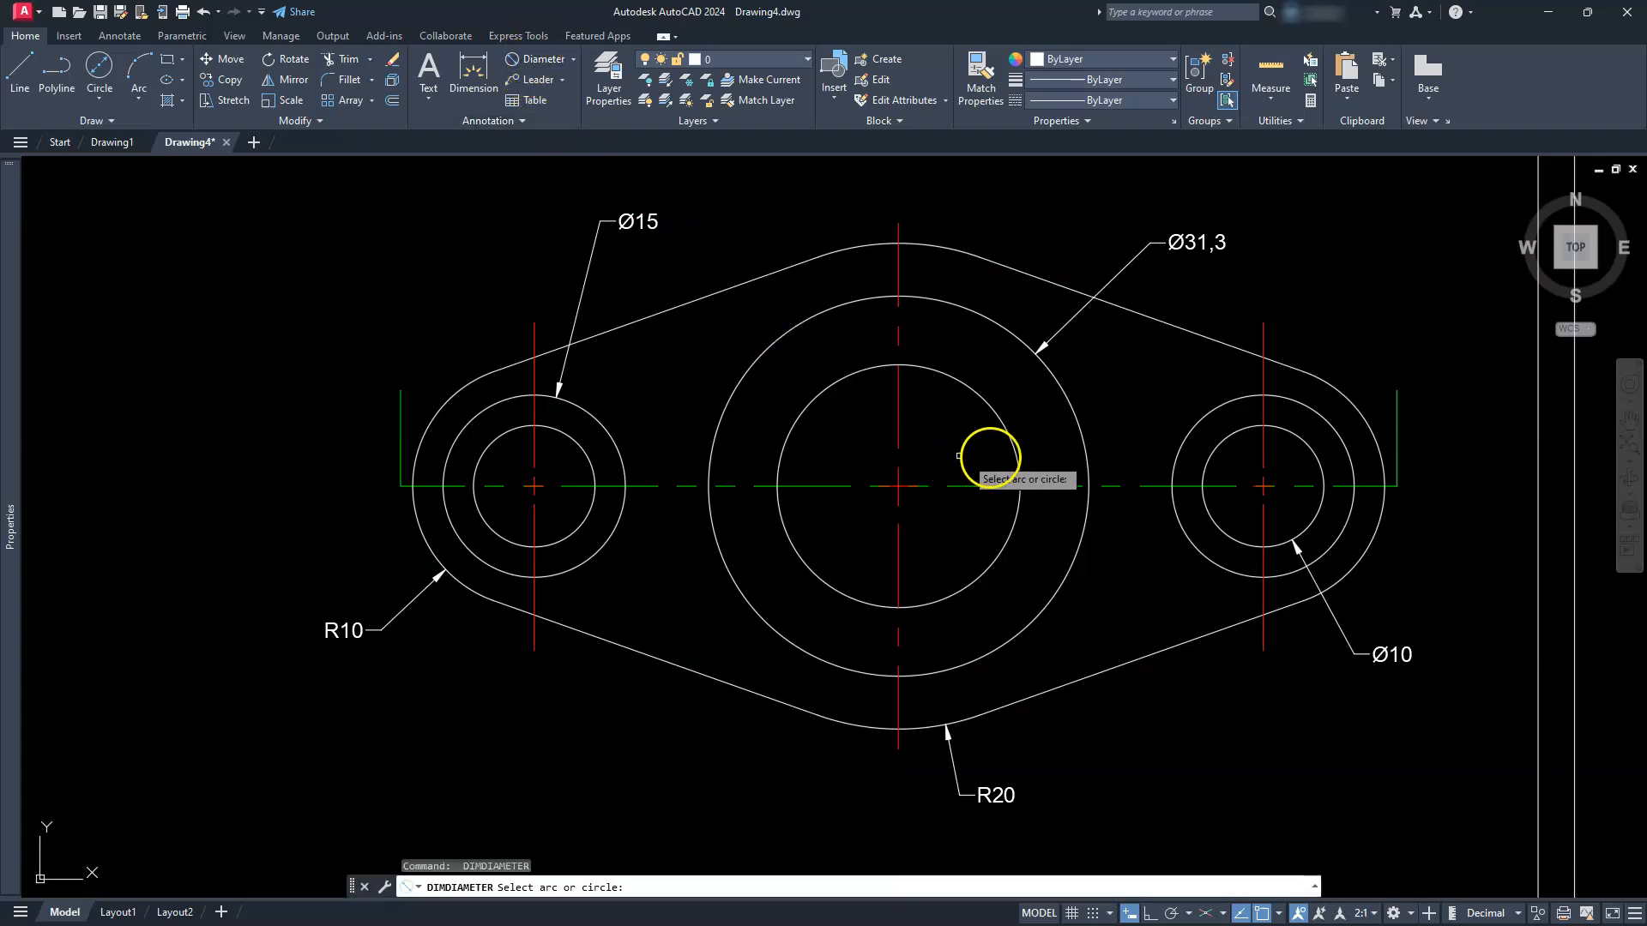
{"action": "left_click", "coordinate": [976, 386]}
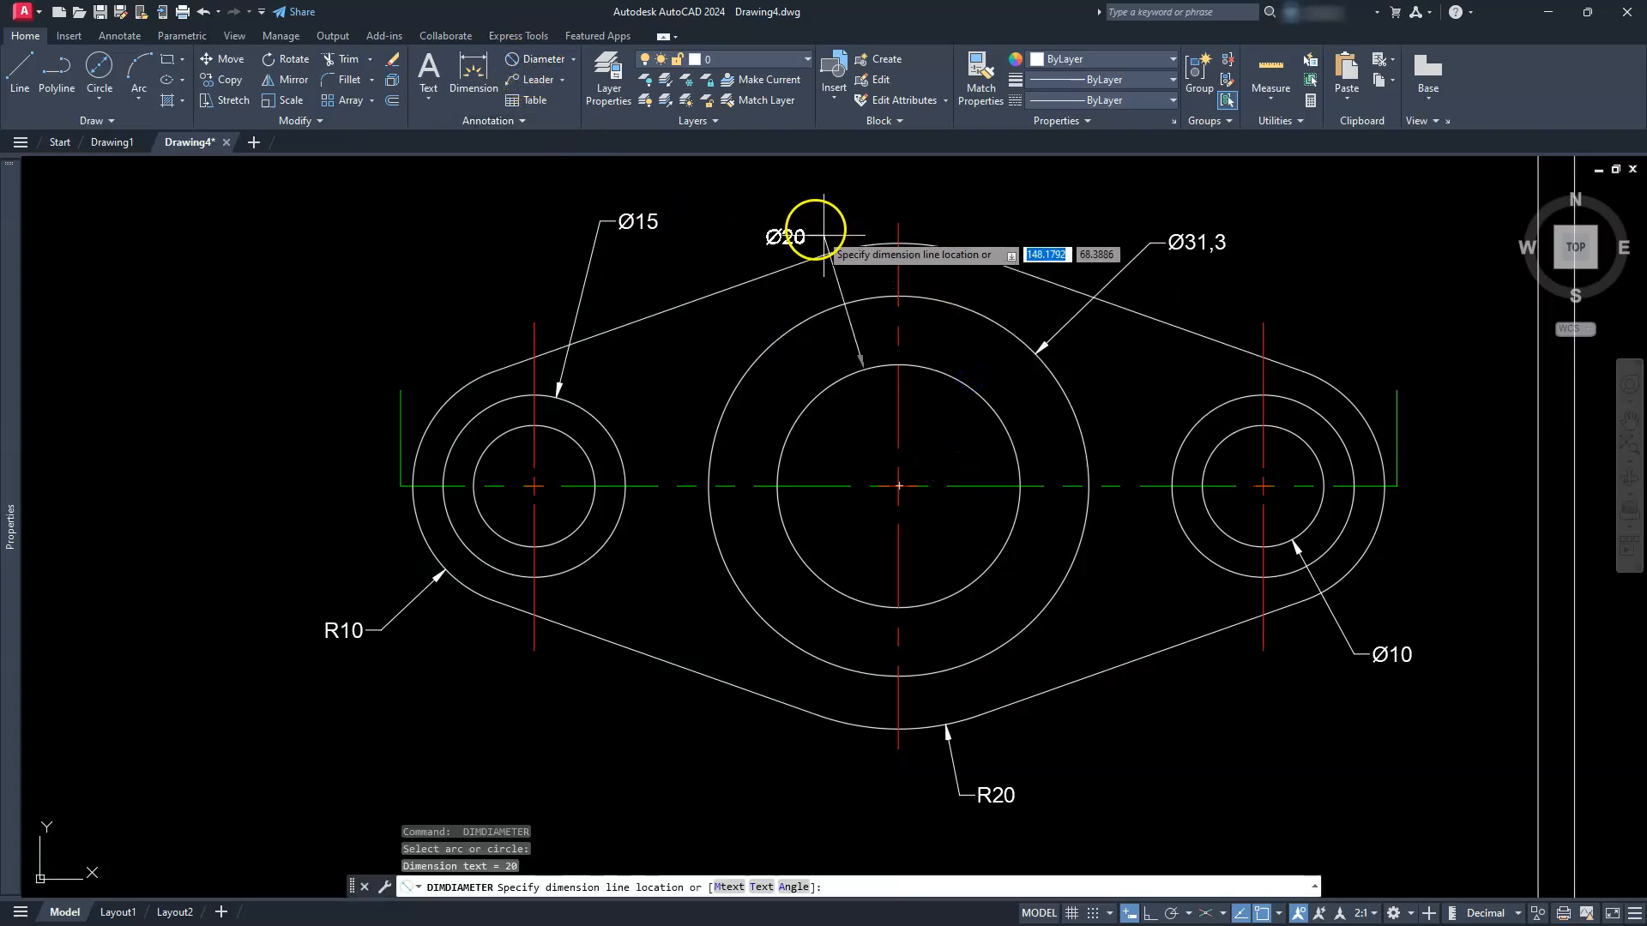
{"action": "left_click", "coordinate": [814, 229]}
Add a vertical linear dimension left of the unsectioned front view, from the base plate's bottom corner to the upper plate's top corner.
{"action": "scroll", "coordinate": [883, 398], "scroll_direction": "down", "scroll_amount": 2}
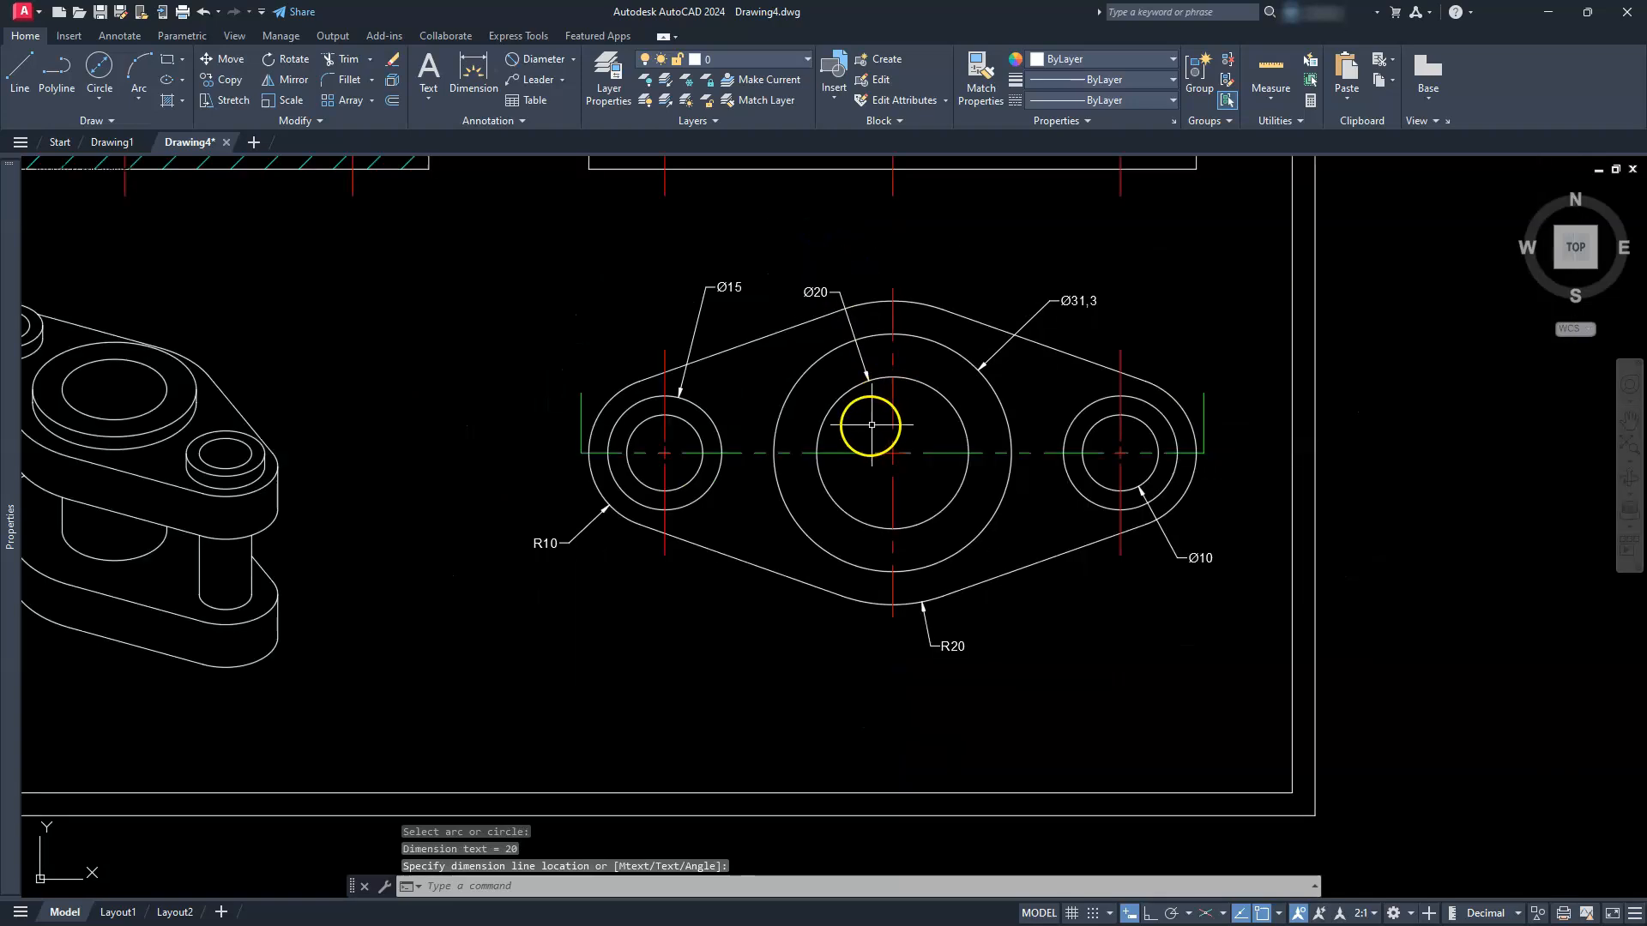
{"action": "middle_click_drag", "start_coordinate": [871, 425], "coordinate": [921, 592]}
{"action": "mouse_move", "coordinate": [761, 430]}
{"action": "middle_mouse_down"}
{"action": "mouse_move", "coordinate": [948, 485]}
{"action": "mouse_move", "coordinate": [1056, 468]}
{"action": "mouse_move", "coordinate": [946, 633]}
{"action": "middle_mouse_up"}
{"action": "middle_click_drag", "start_coordinate": [1010, 407], "coordinate": [989, 481]}
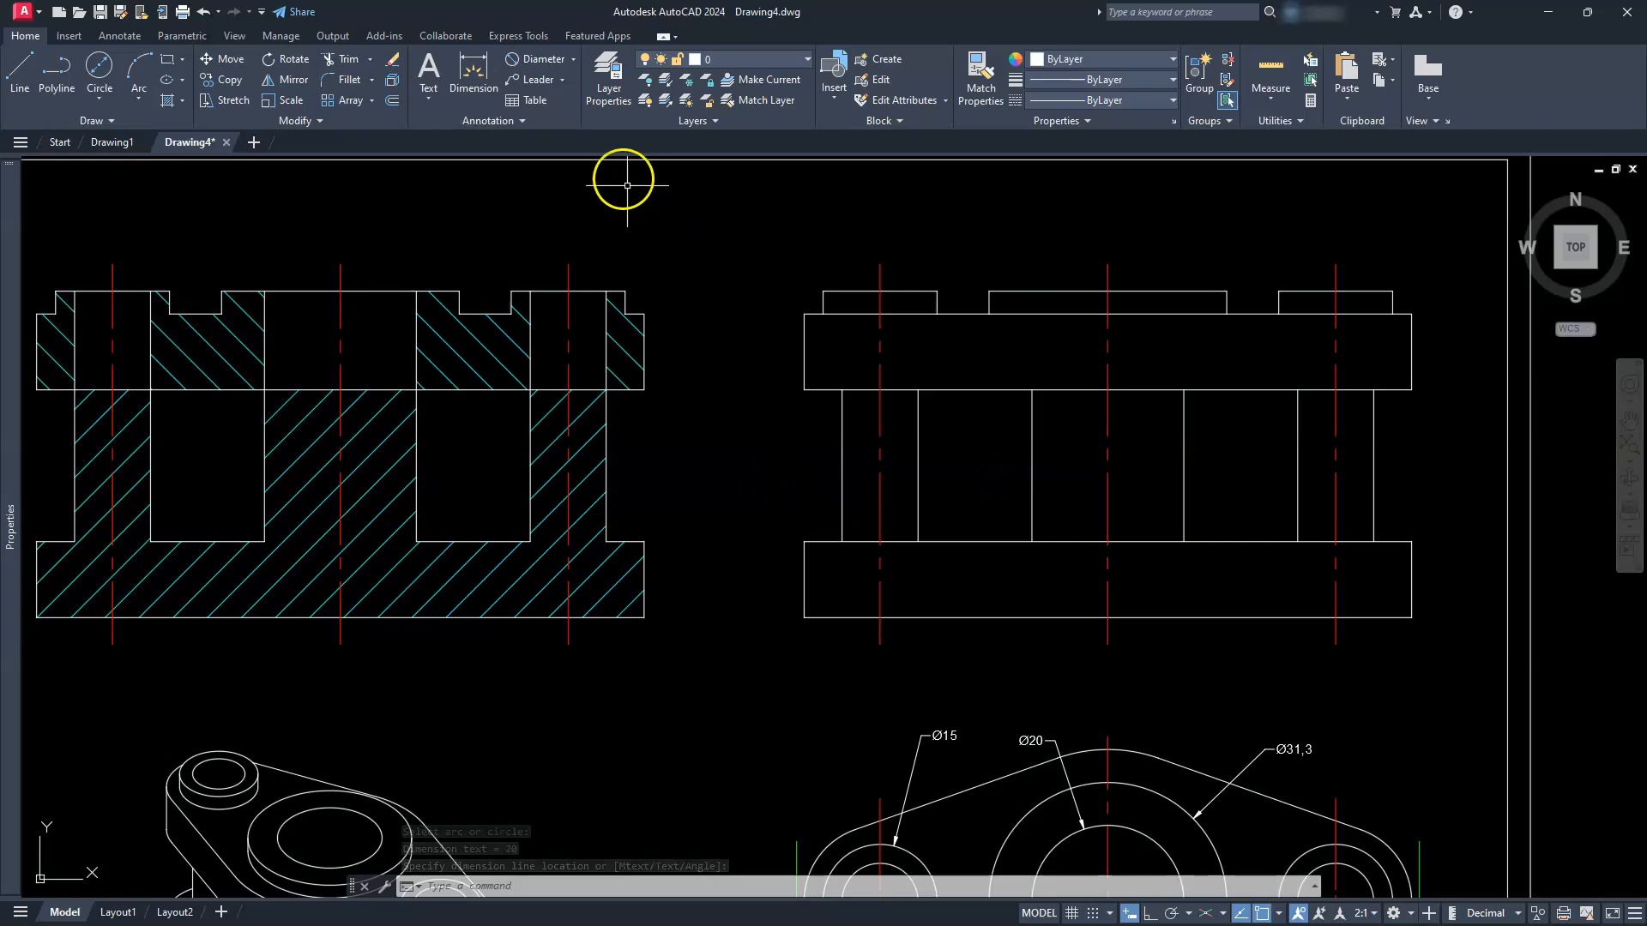
{"action": "left_click", "coordinate": [574, 62]}
{"action": "left_click", "coordinate": [566, 96]}
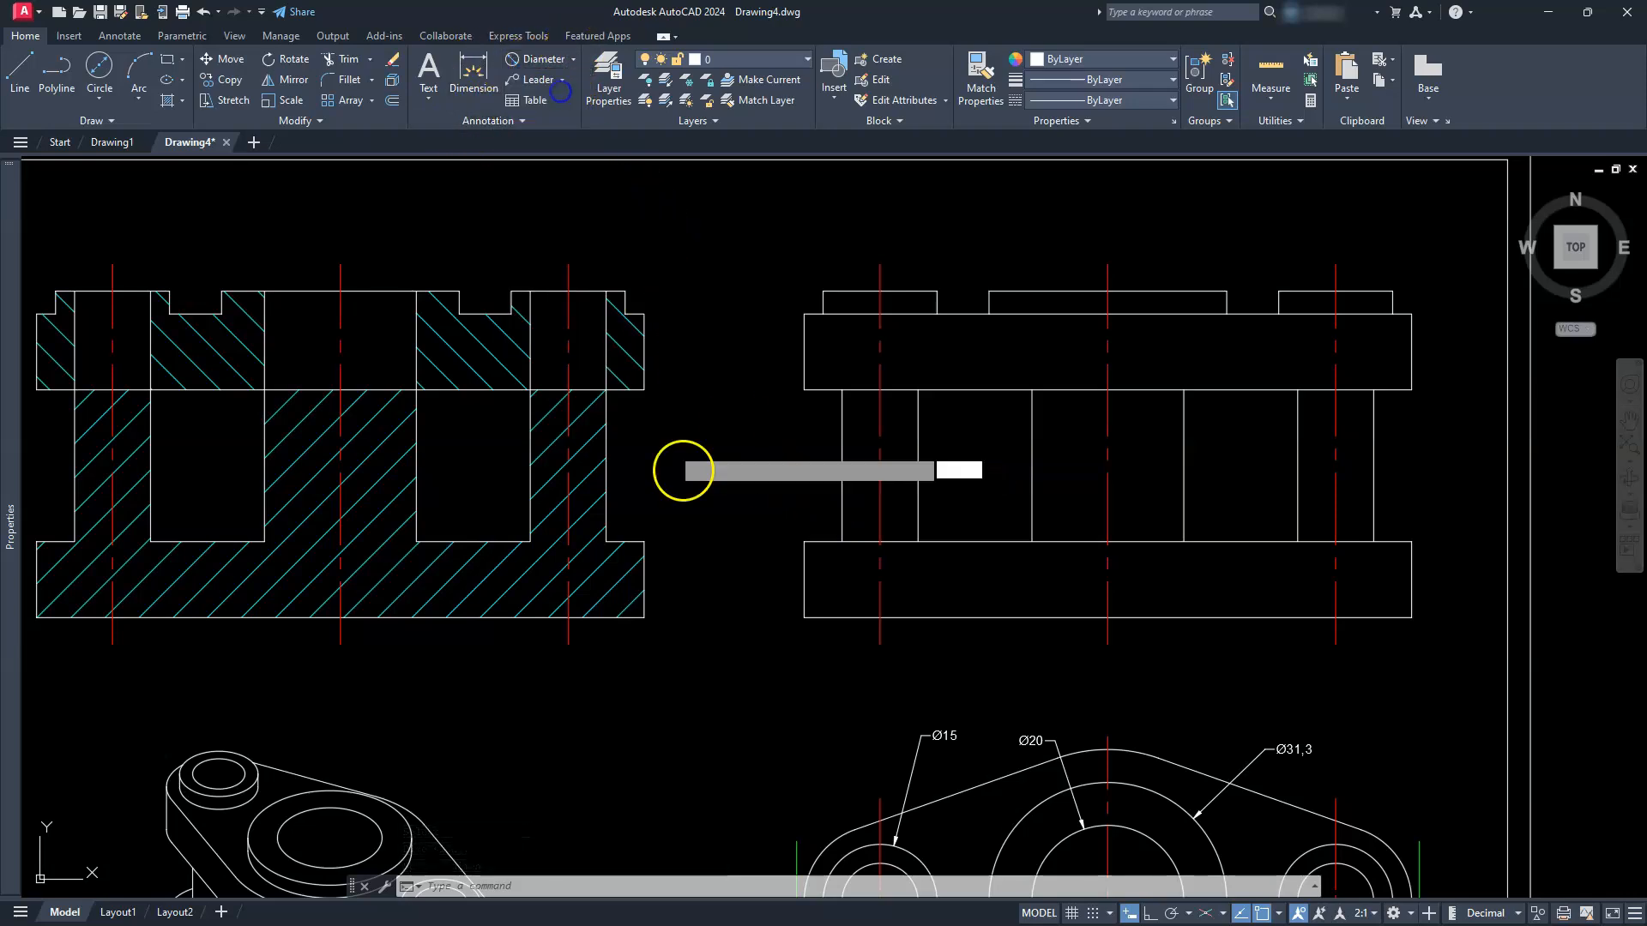
{"action": "left_click", "coordinate": [829, 618]}
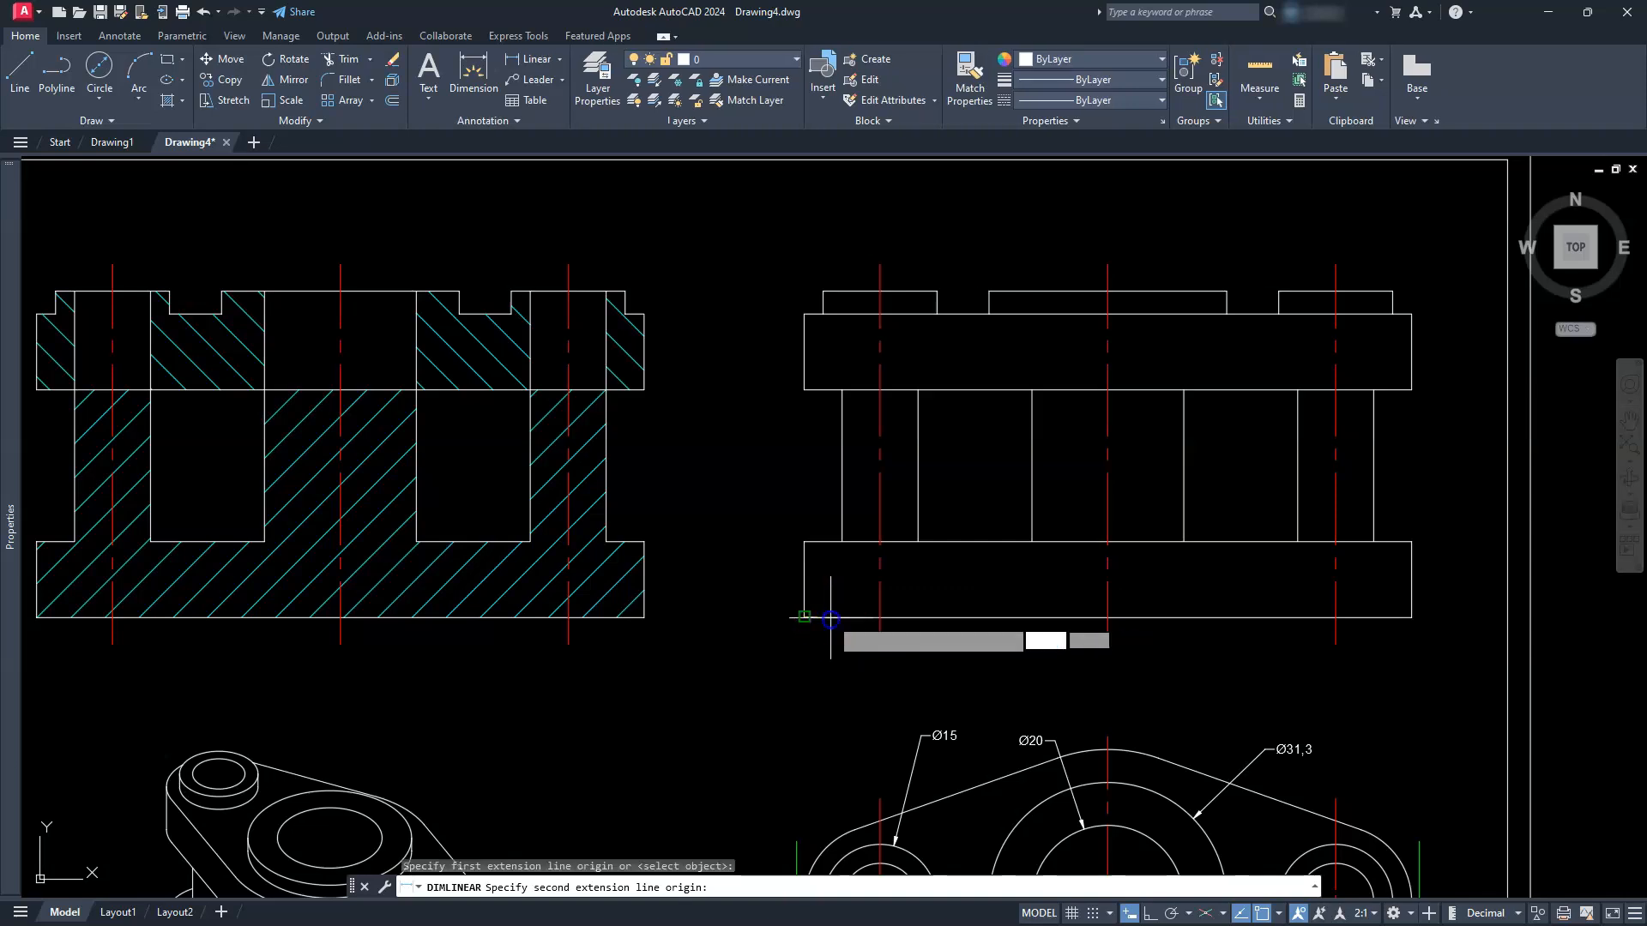
{"action": "left_click", "coordinate": [803, 315]}
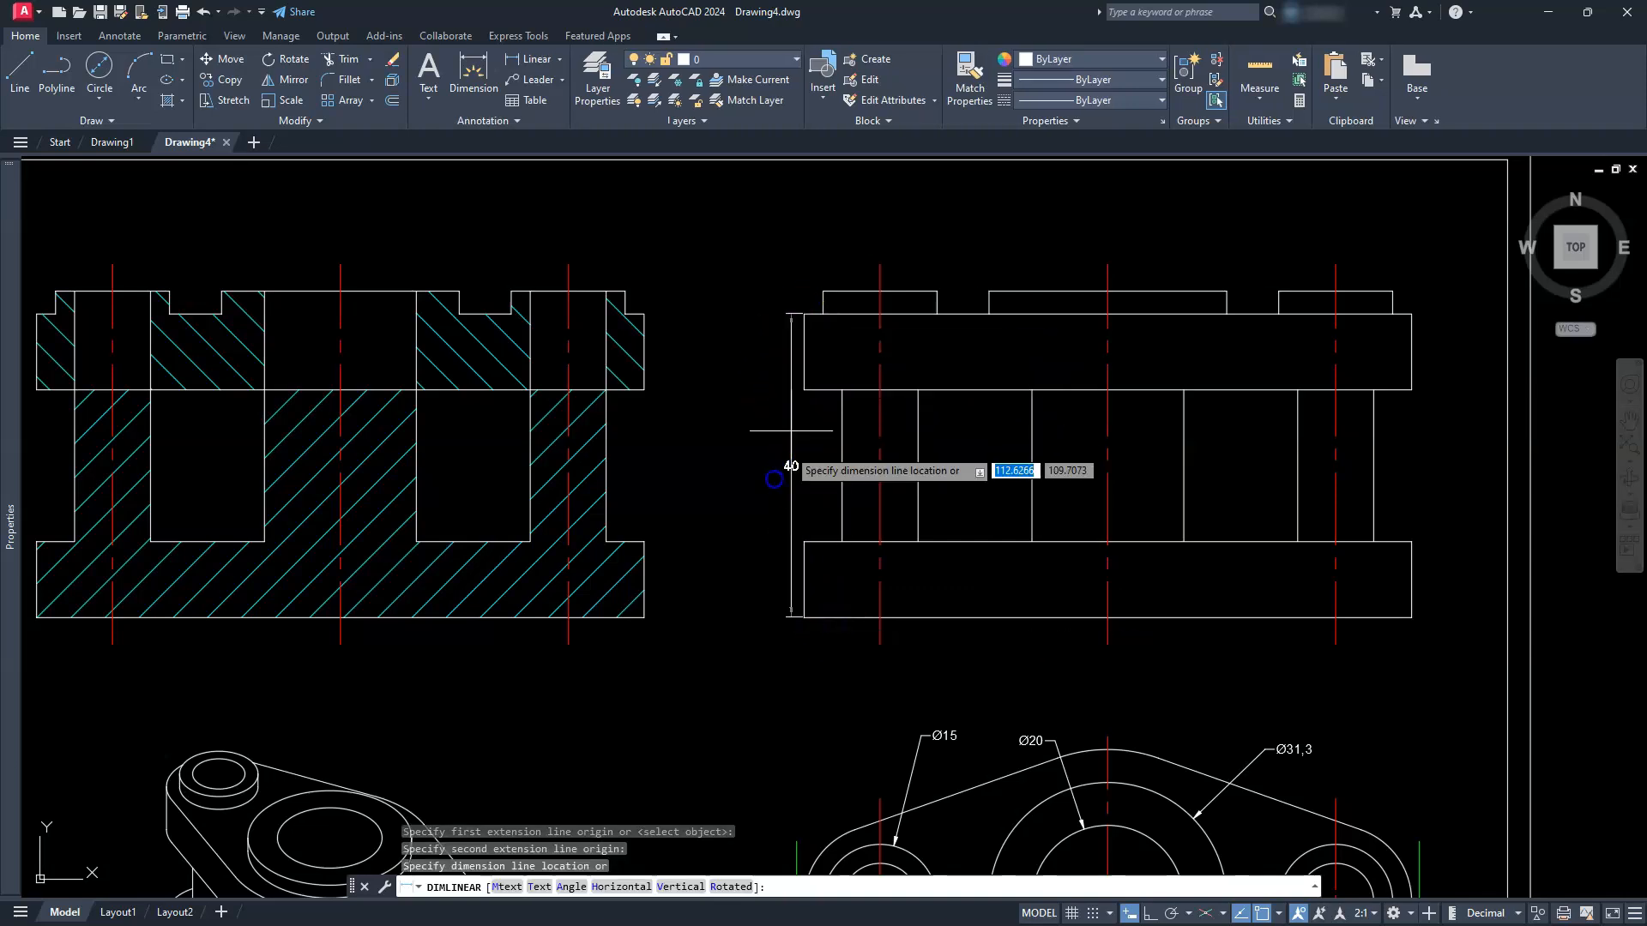
{"action": "left_click", "coordinate": [731, 498]}
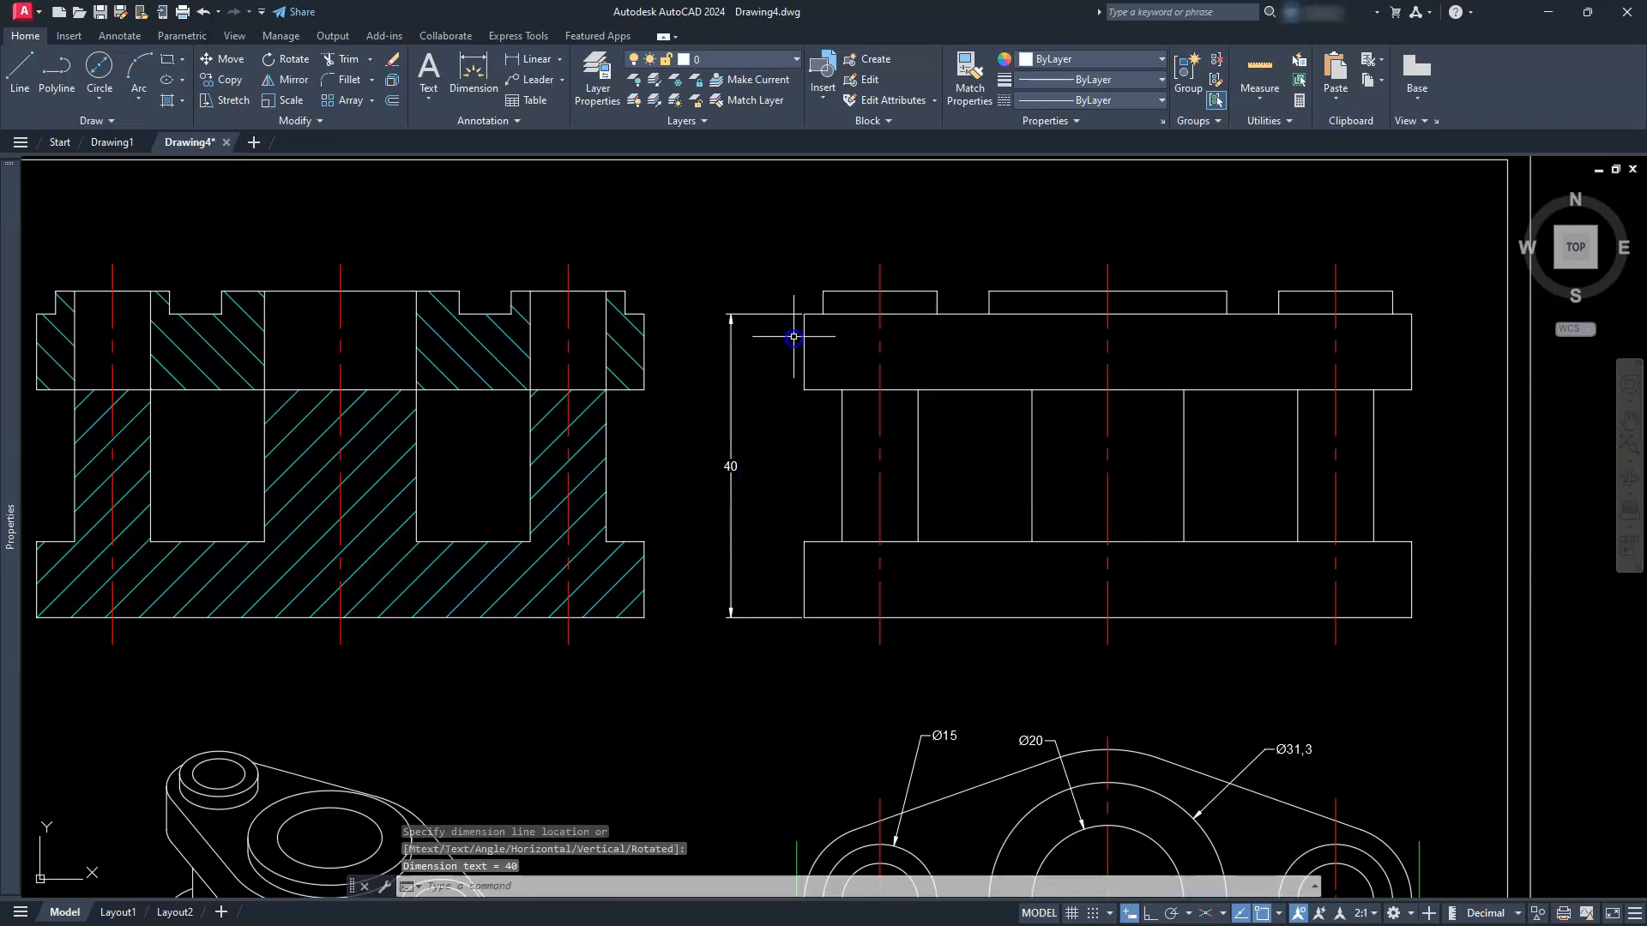
Dimension the upper plate's thickness at its left edge, placing the dimension between the view and the overall height dimension.
{"action": "key", "text": "Return"}
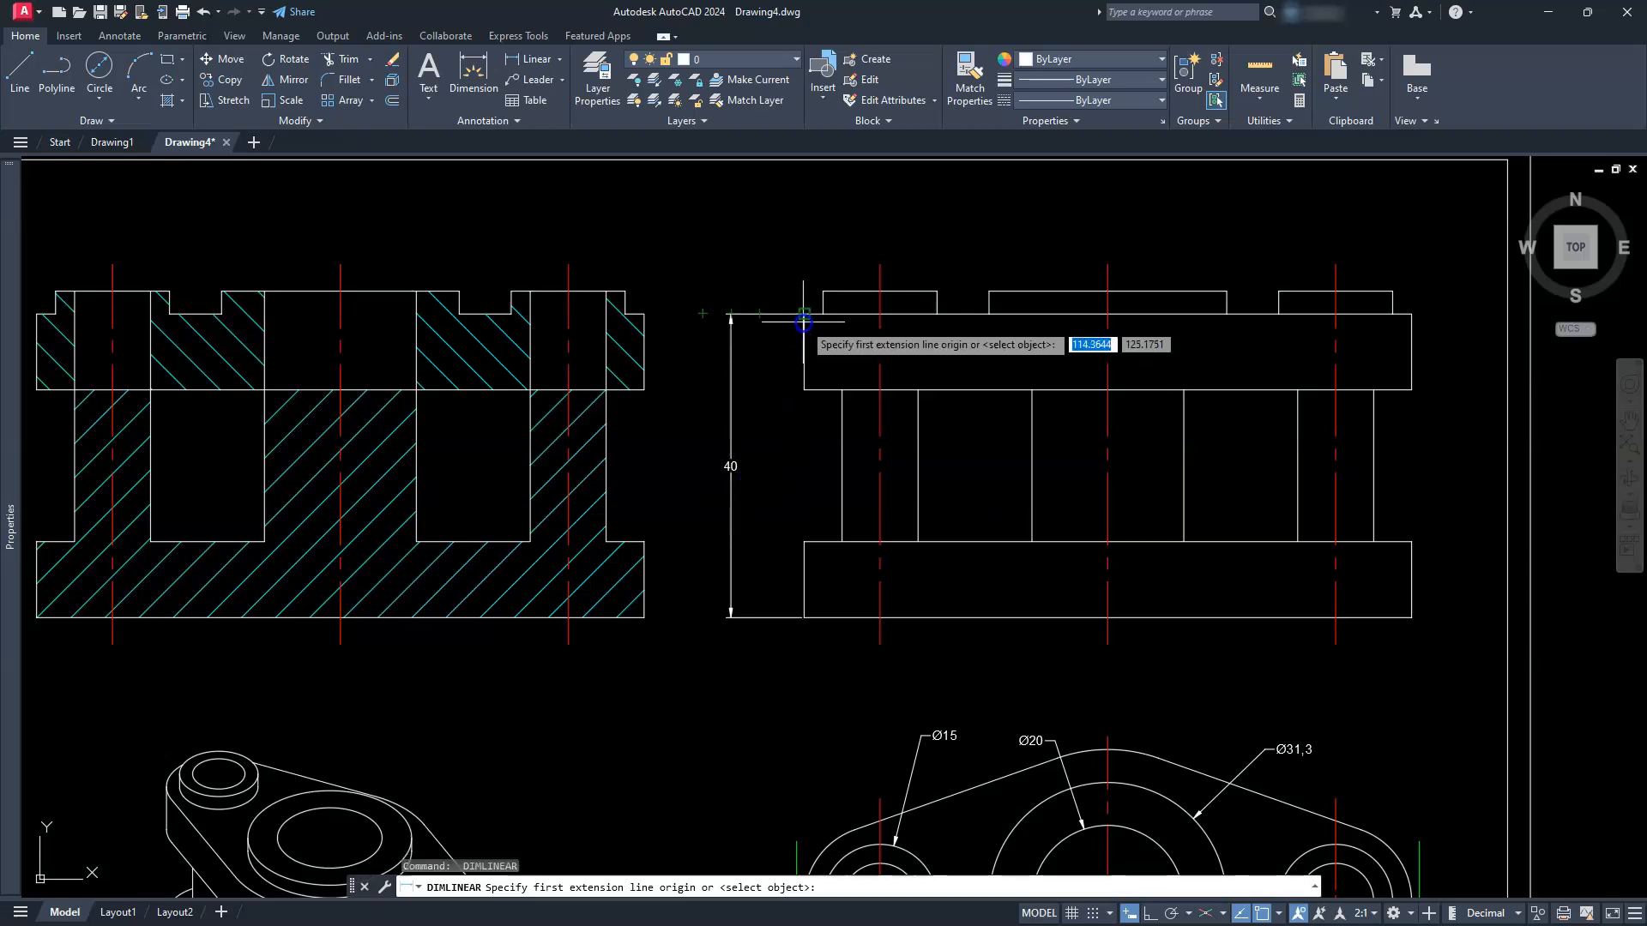
{"action": "left_click", "coordinate": [803, 315]}
{"action": "left_click", "coordinate": [804, 389]}
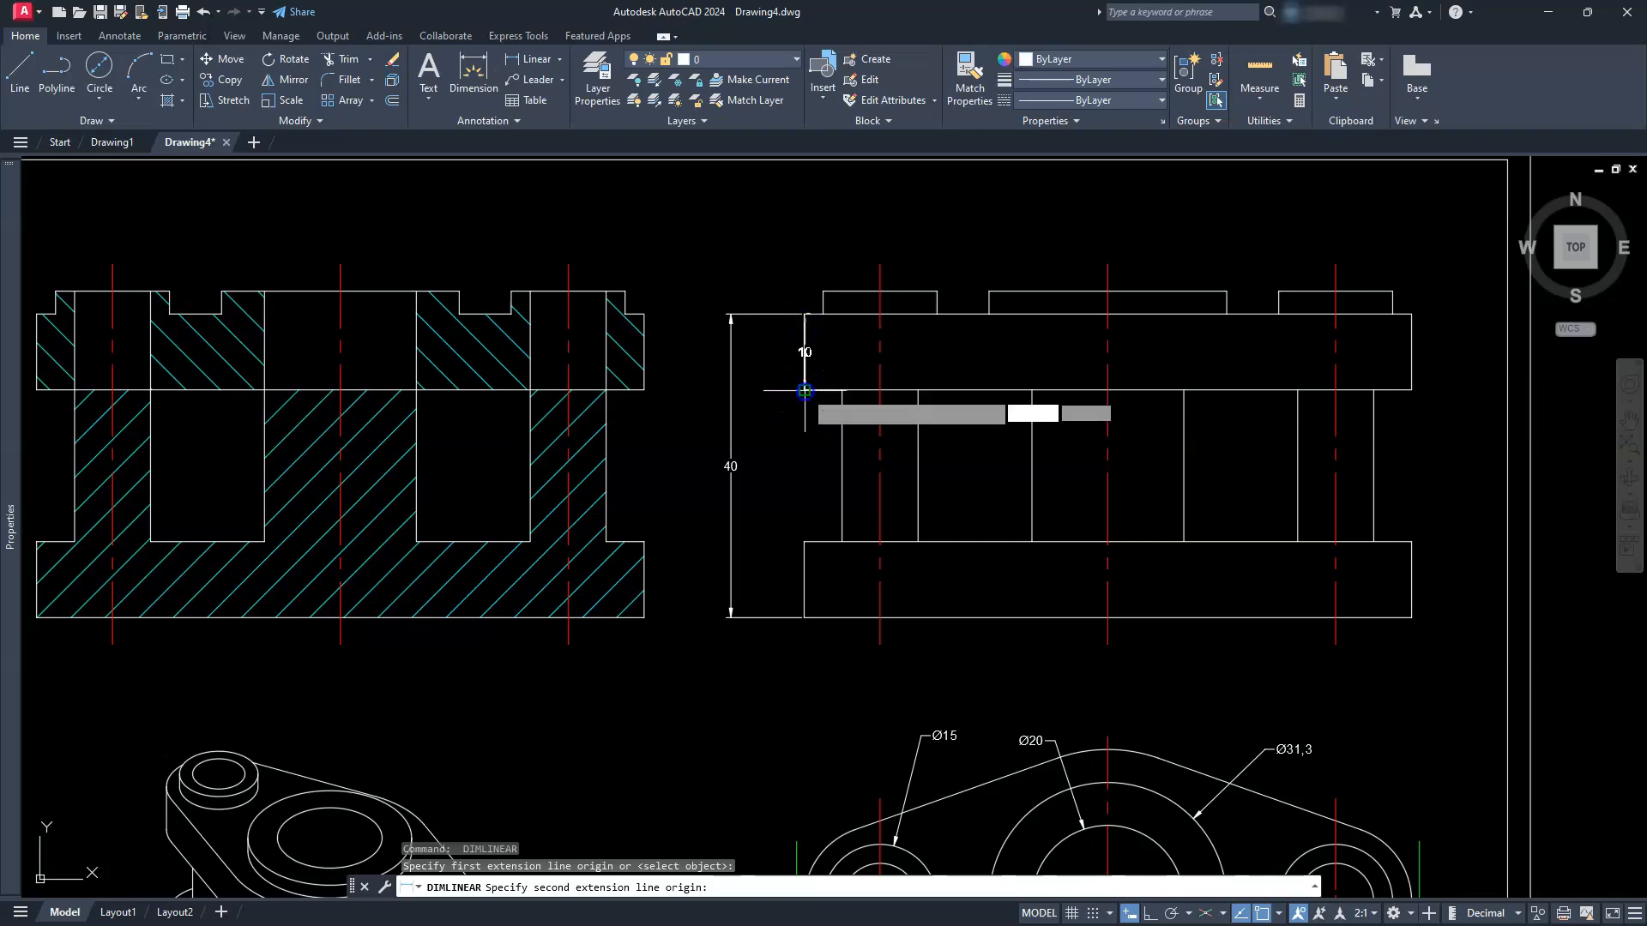
{"action": "left_click", "coordinate": [772, 351]}
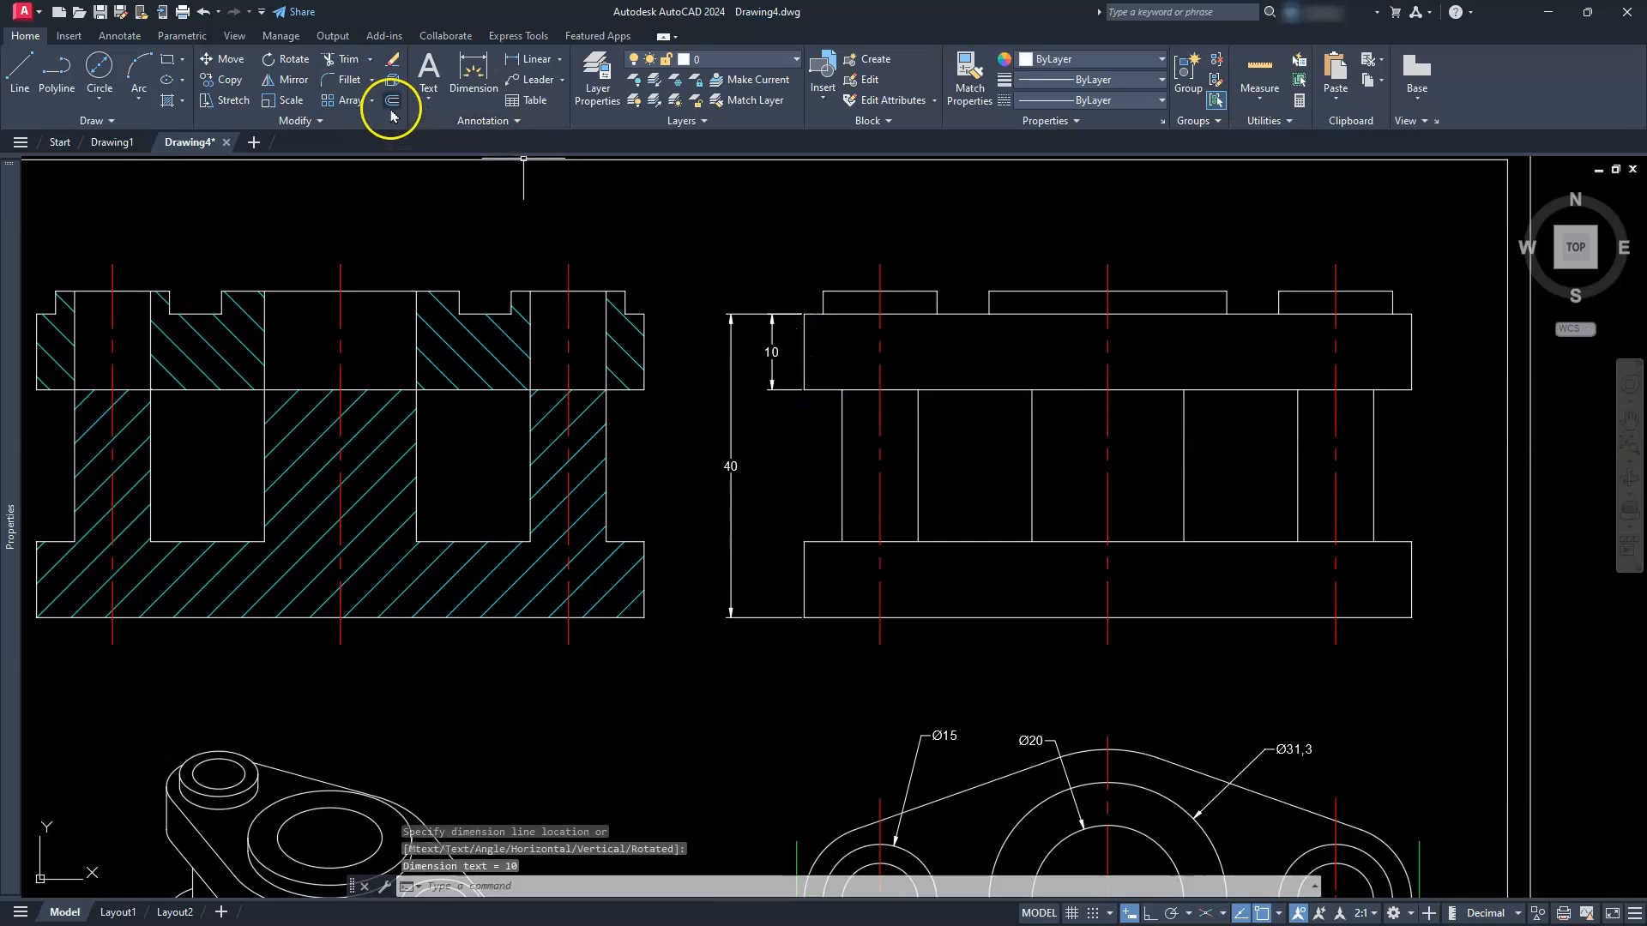
Continue the plate thickness dimension down to the base plate's top-left corner to dimension the gap between the plates.
{"action": "left_click", "coordinate": [119, 36]}
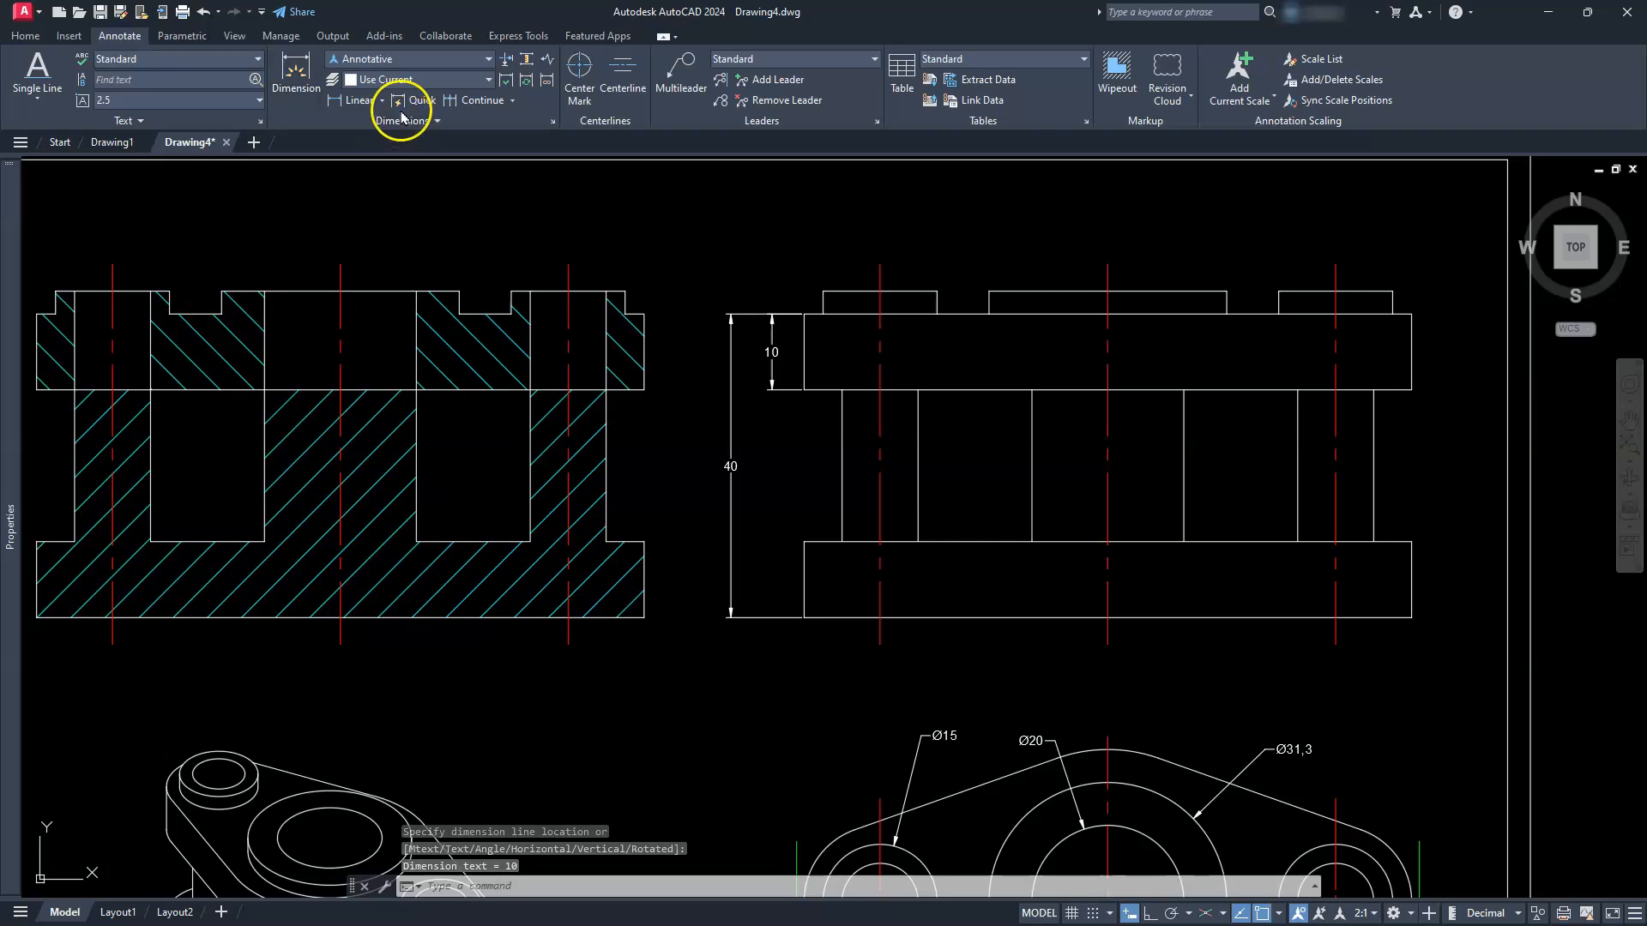
{"action": "left_click", "coordinate": [483, 100]}
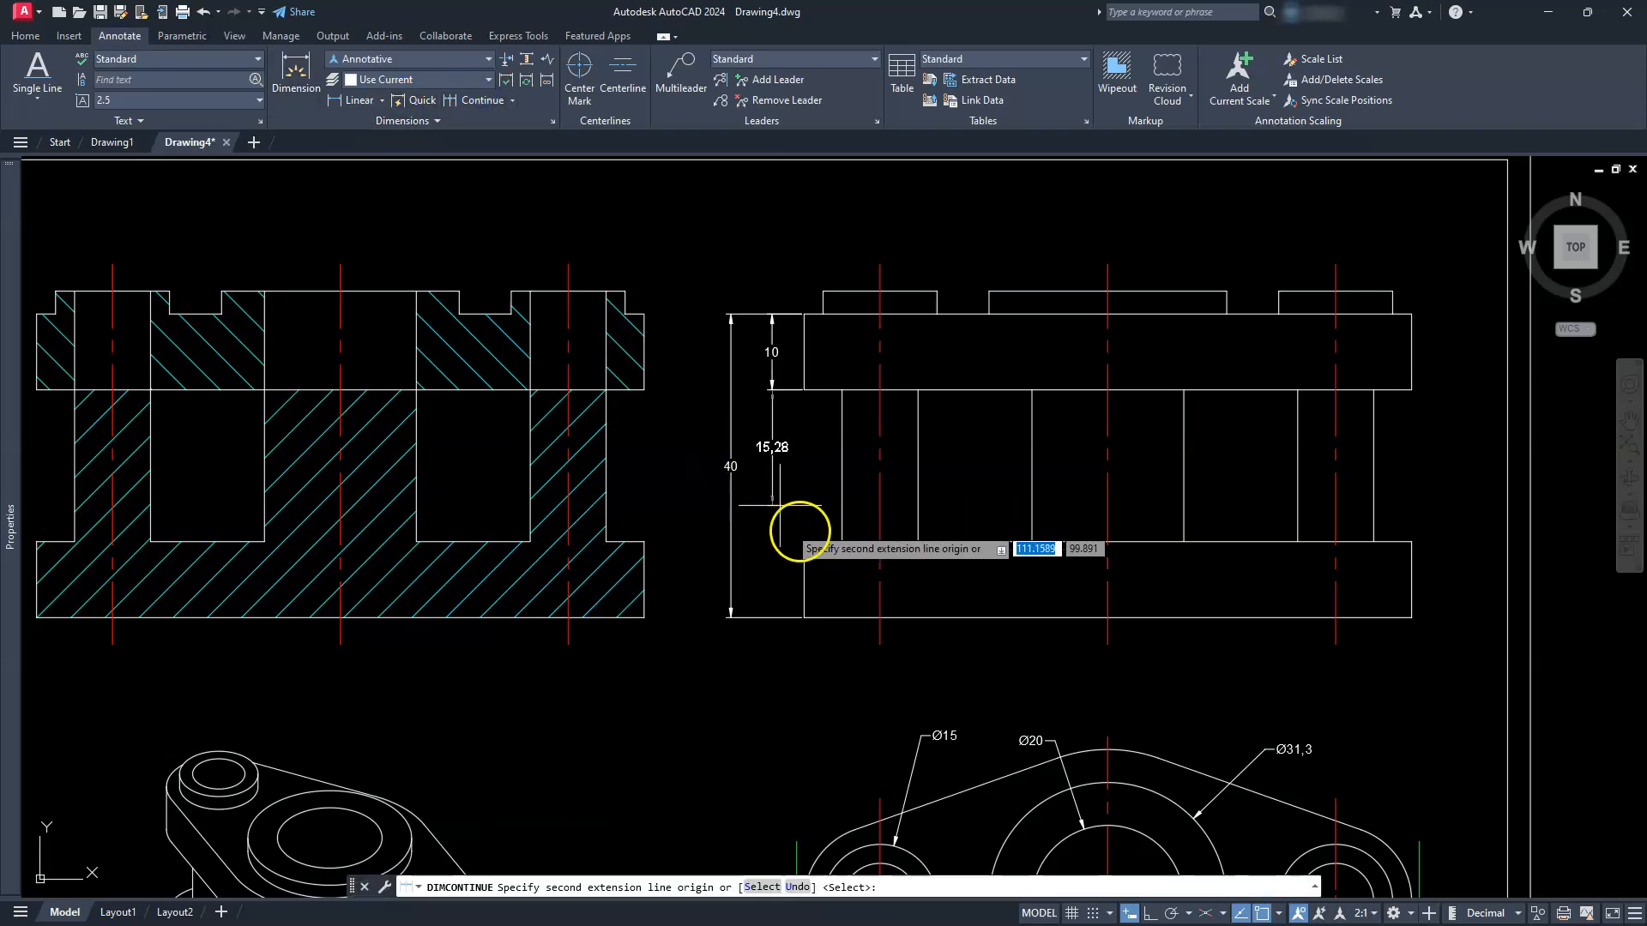
{"action": "left_click", "coordinate": [804, 542]}
{"action": "key", "text": "Escape"}
{"action": "key", "text": "Escape"}
{"action": "key", "text": "Escape"}
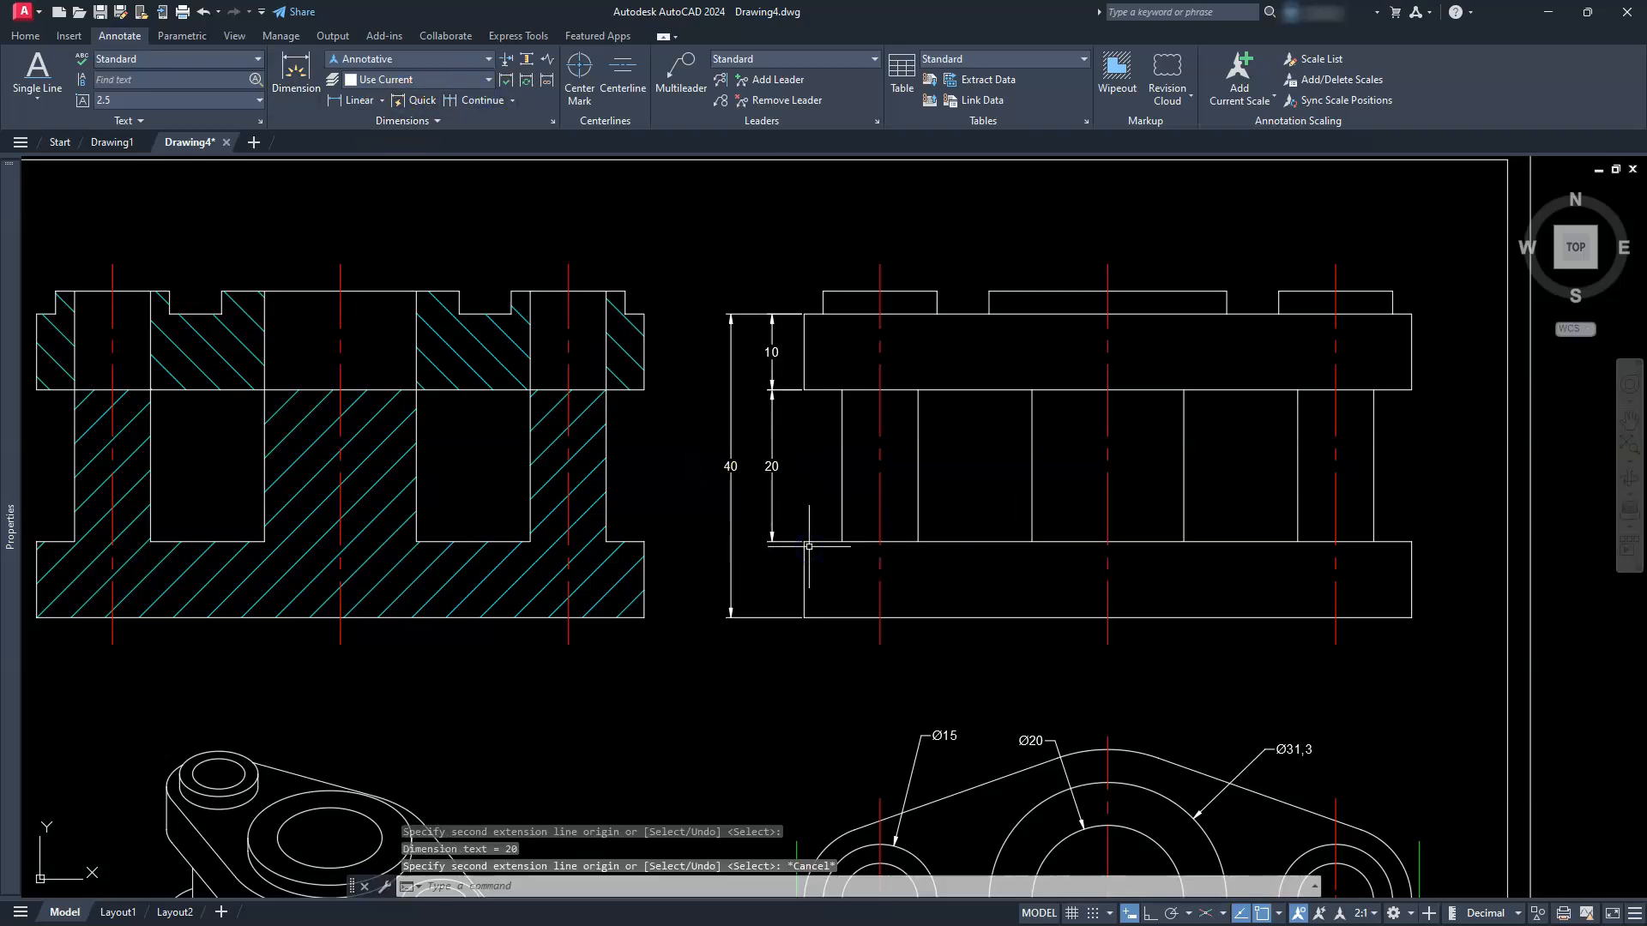
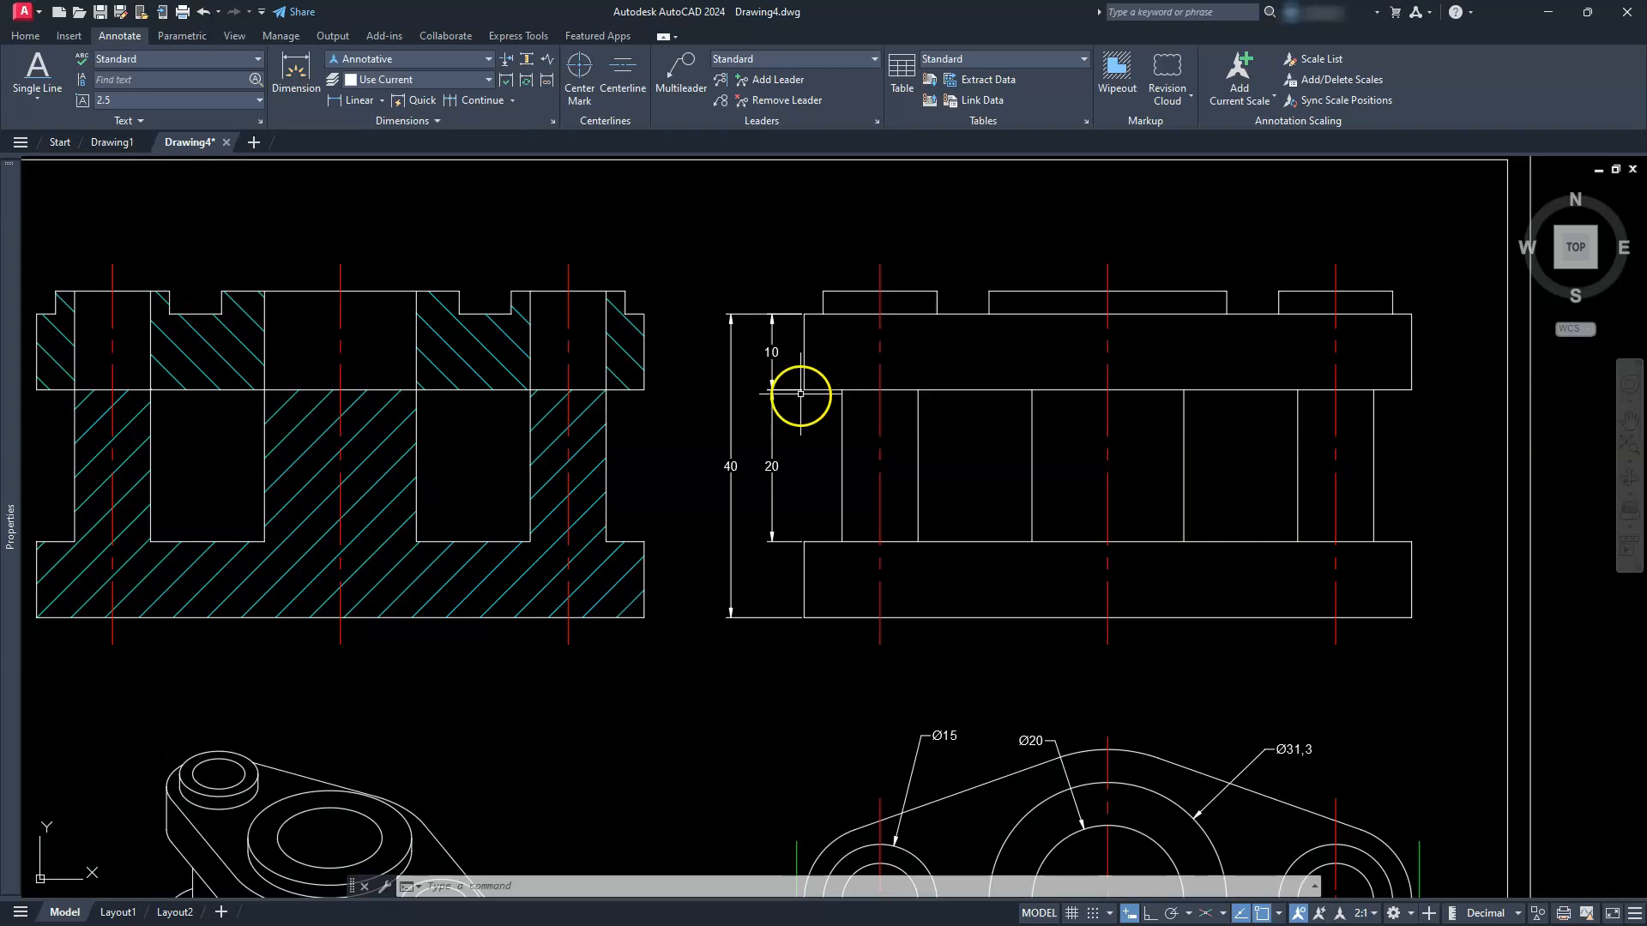
Add a horizontal linear dimension across the upper plate's full width, placed above the unsectioned front view.
{"action": "middle_click_drag", "start_coordinate": [965, 386], "coordinate": [912, 489]}
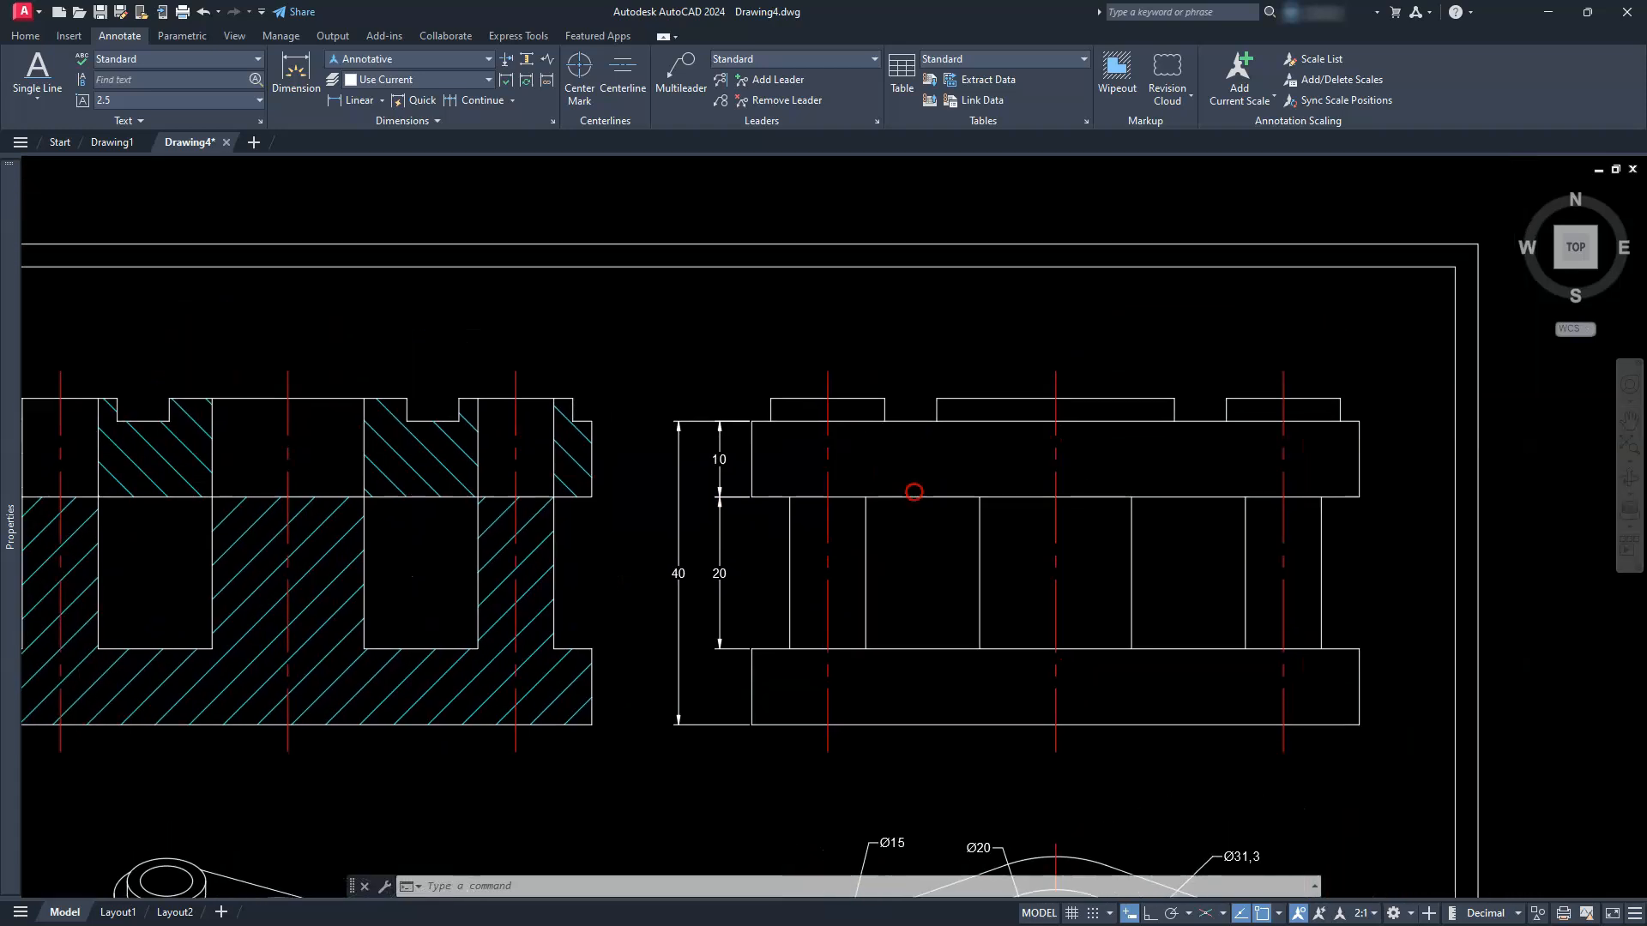
{"action": "left_click", "coordinate": [352, 99]}
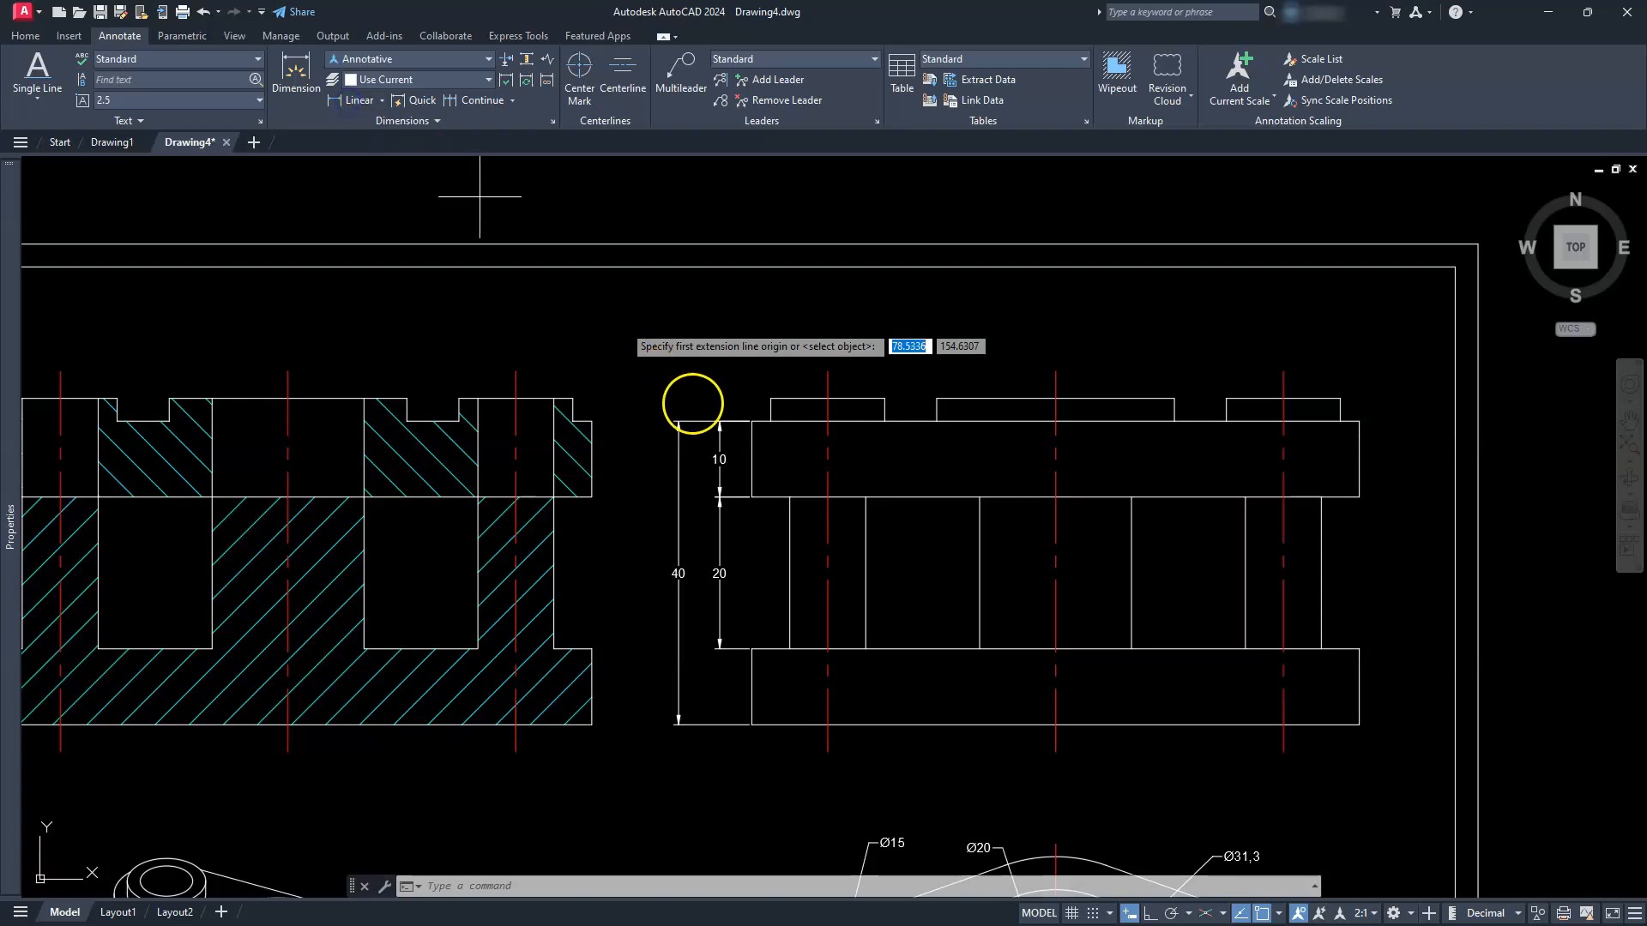
{"action": "left_click", "coordinate": [752, 421]}
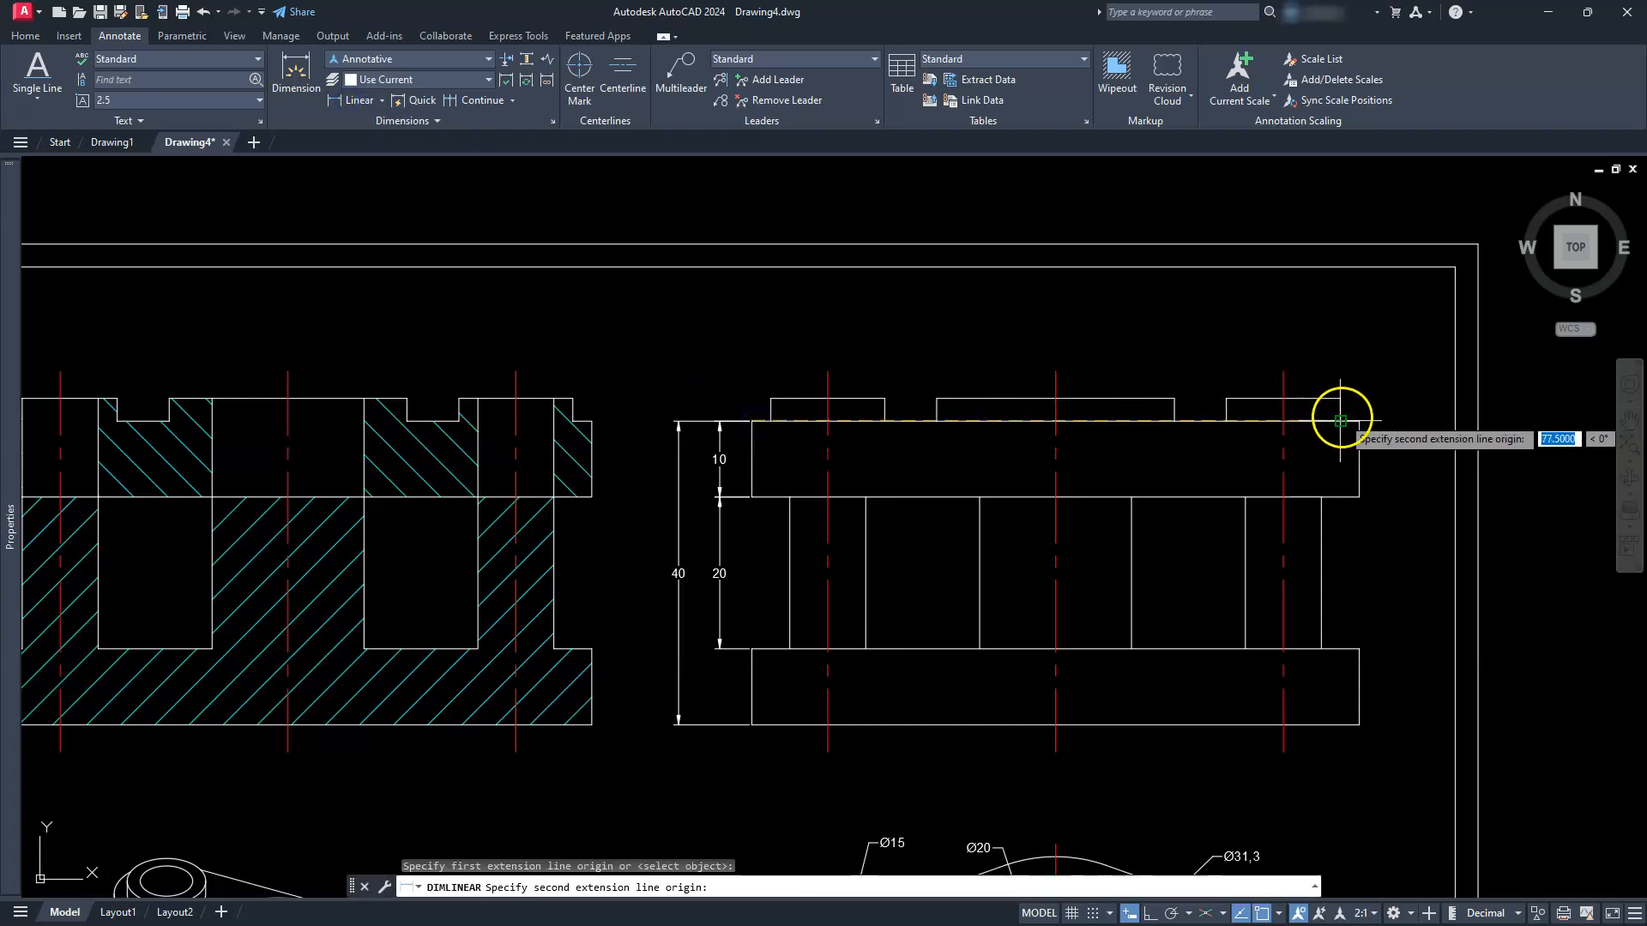
{"action": "left_click", "coordinate": [1219, 299]}
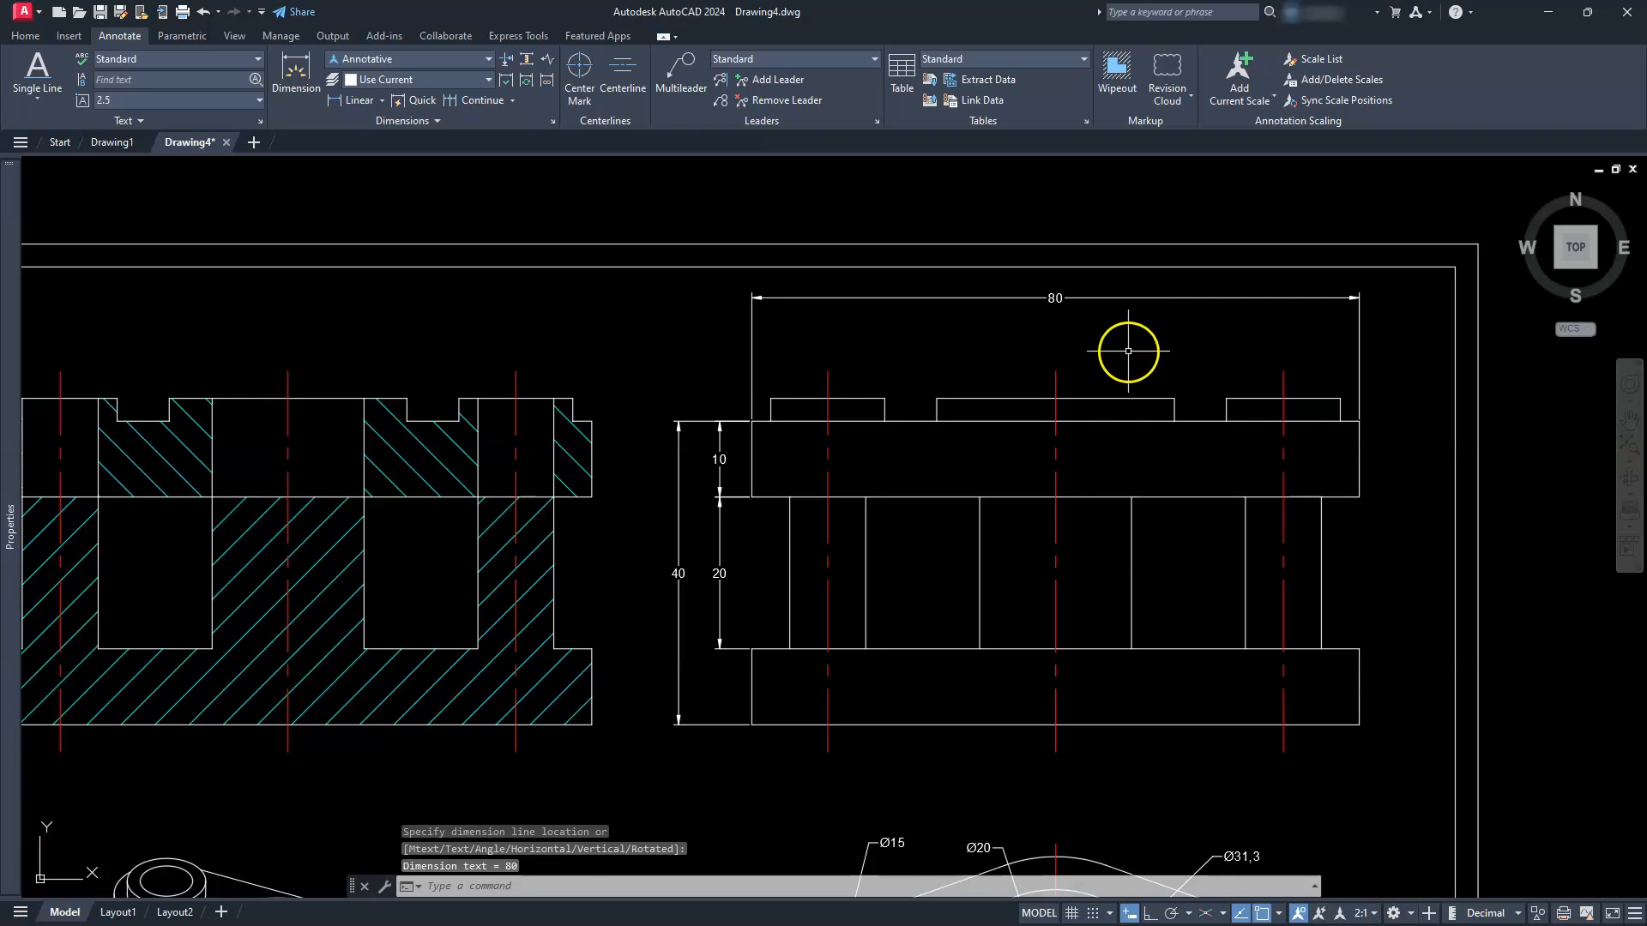
Dimension the distance between the left and middle centerlines of the section view, placing the dimension just above the part.
{"action": "mouse_move", "coordinate": [324, 438]}
{"action": "middle_mouse_down"}
{"action": "mouse_move", "coordinate": [668, 489]}
{"action": "mouse_move", "coordinate": [708, 471]}
{"action": "middle_mouse_up"}
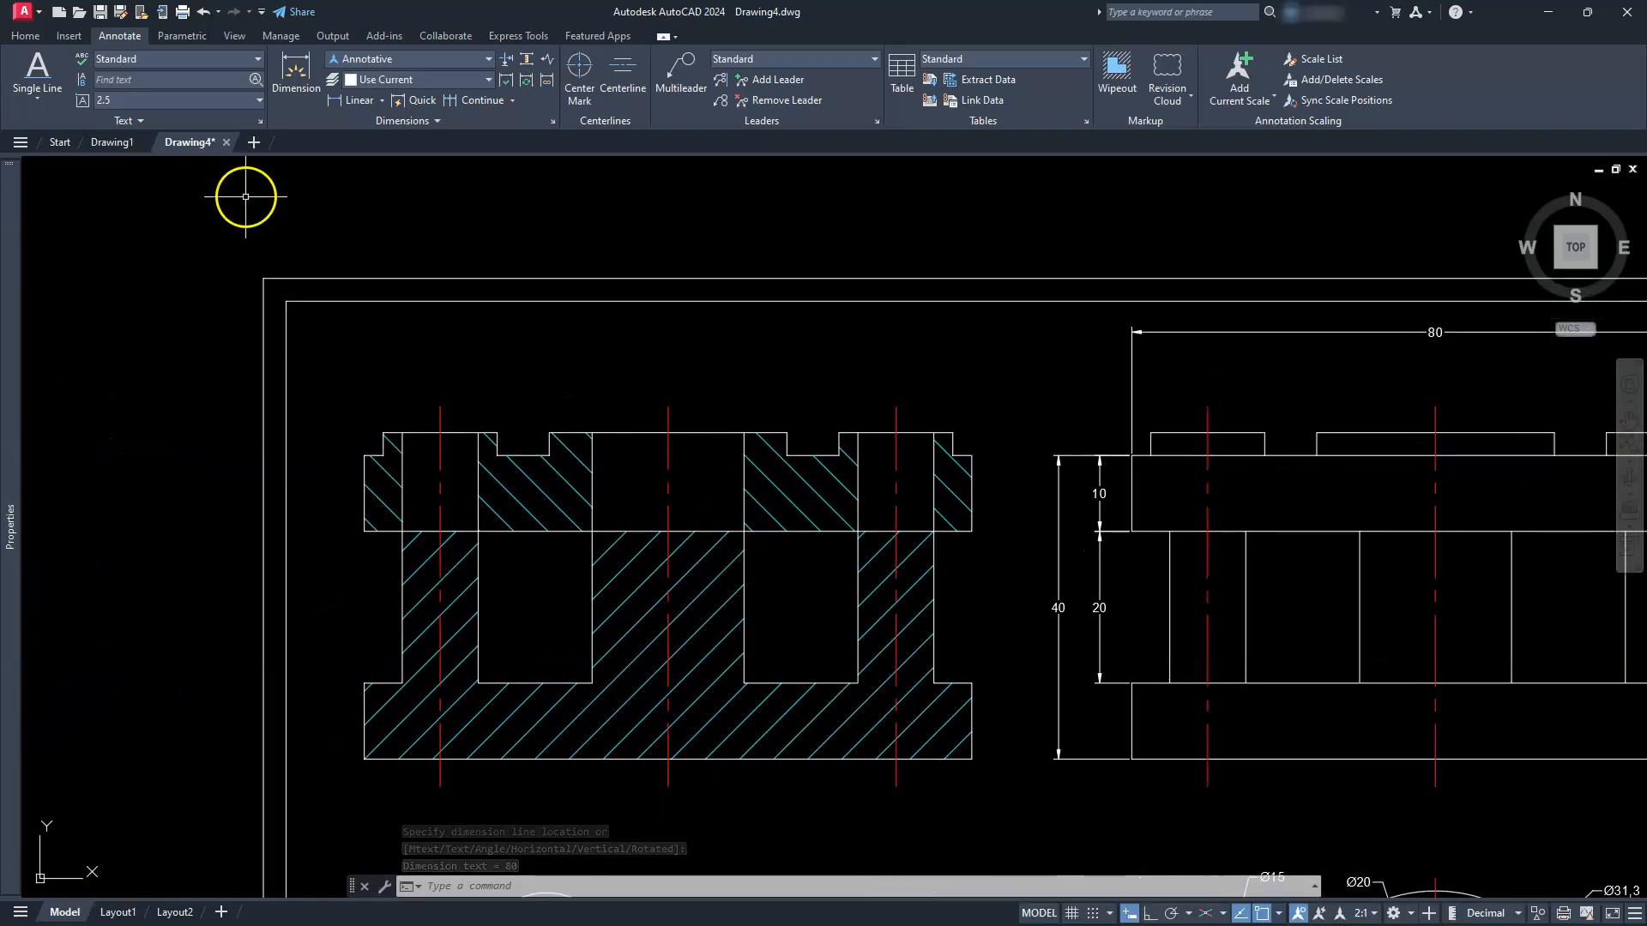
{"action": "left_click", "coordinate": [344, 103]}
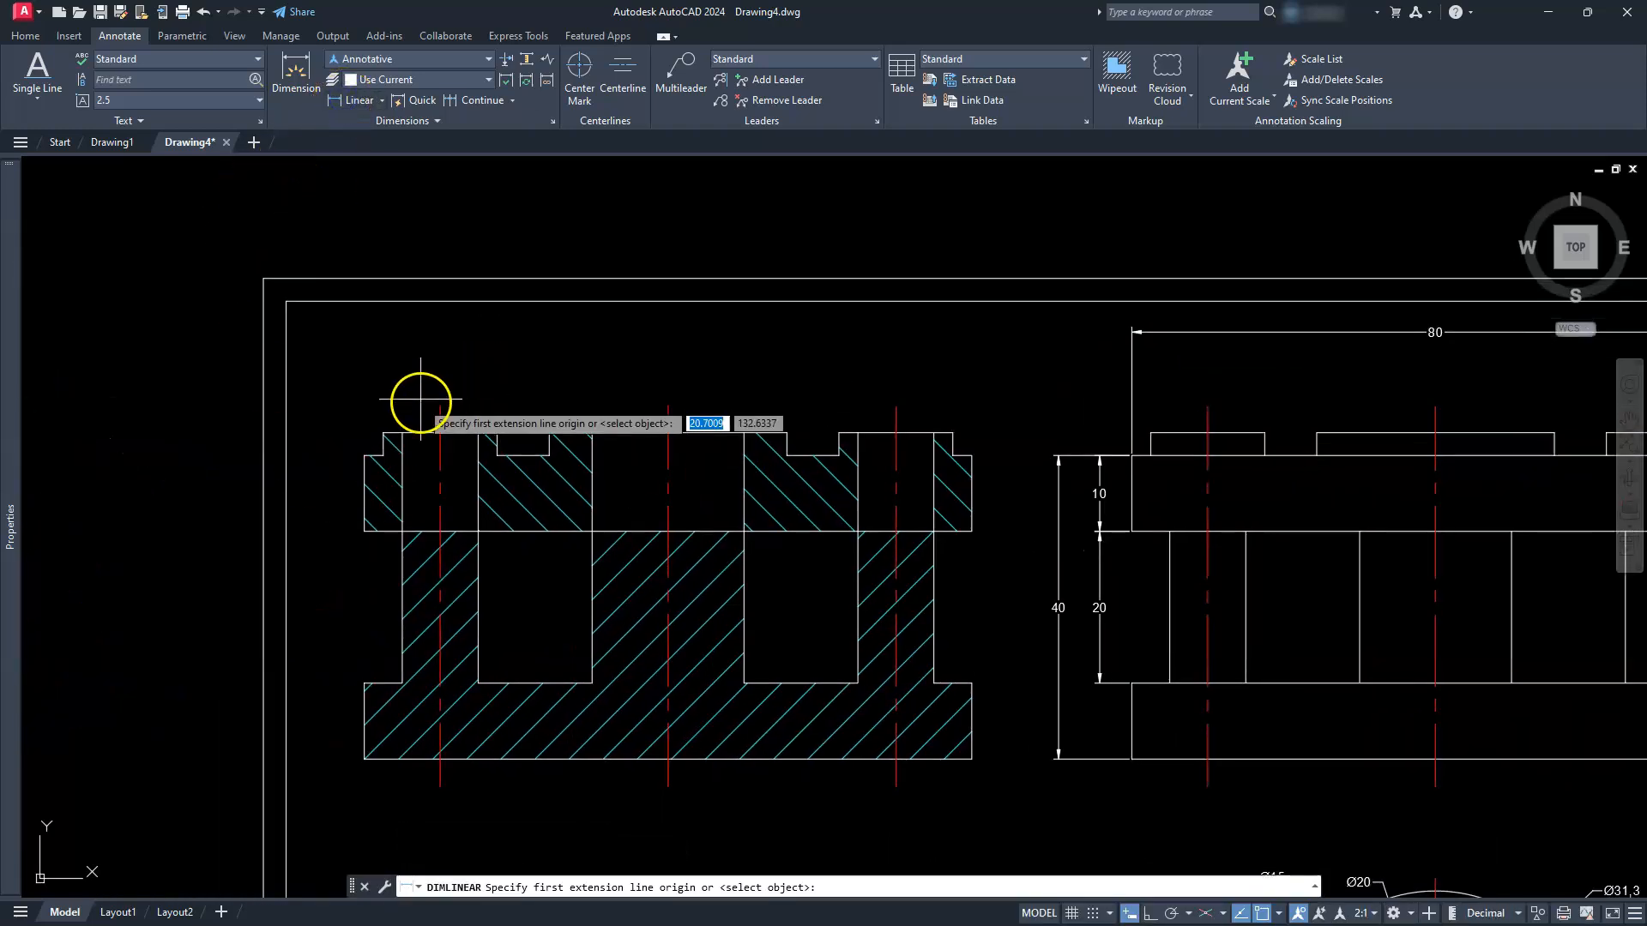
{"action": "left_click", "coordinate": [439, 408]}
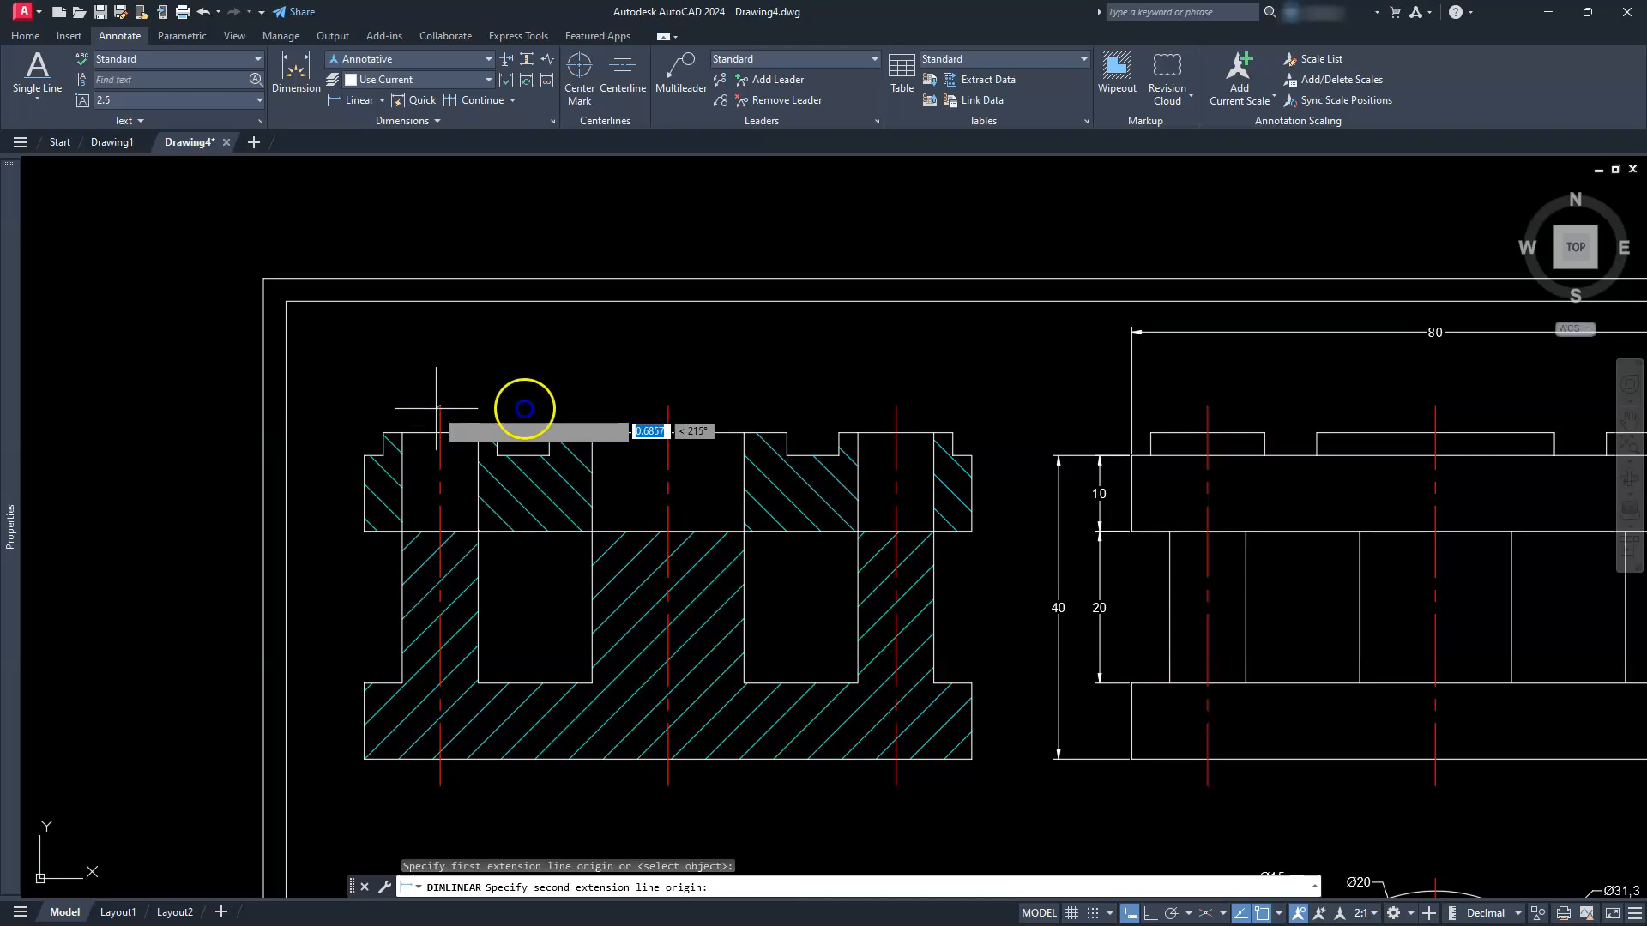
{"action": "left_click", "coordinate": [668, 408]}
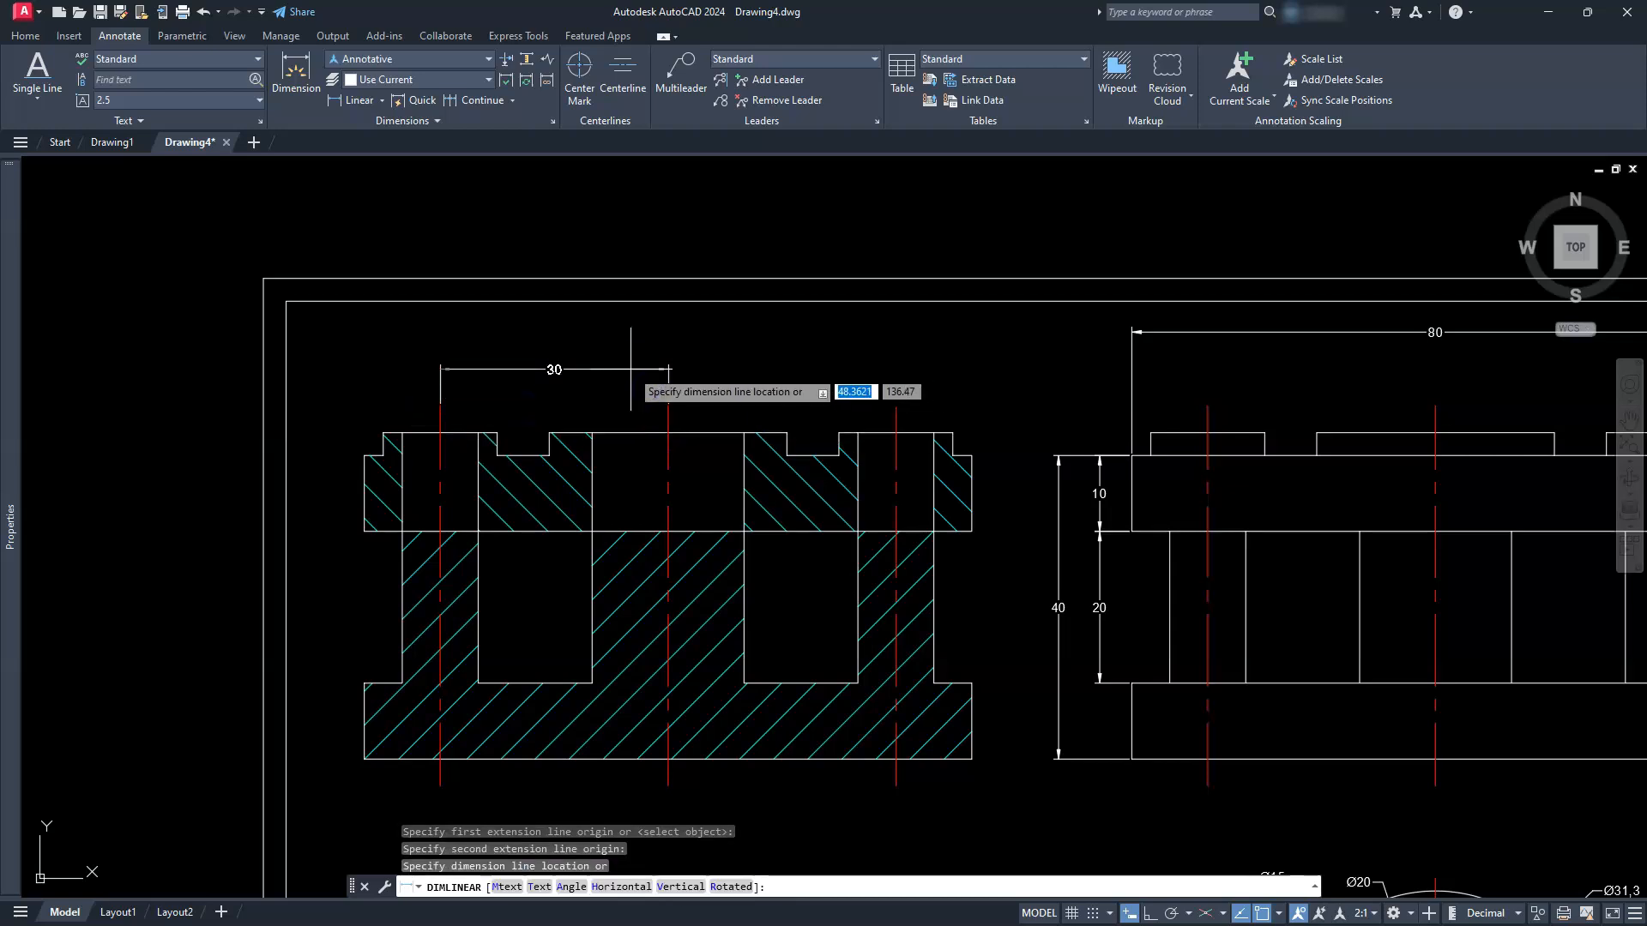
{"action": "left_click", "coordinate": [600, 377]}
Dimension the distance between the section view's left and right centerlines, level with the neighbouring view's overall width dimension.
{"action": "left_click", "coordinate": [347, 100]}
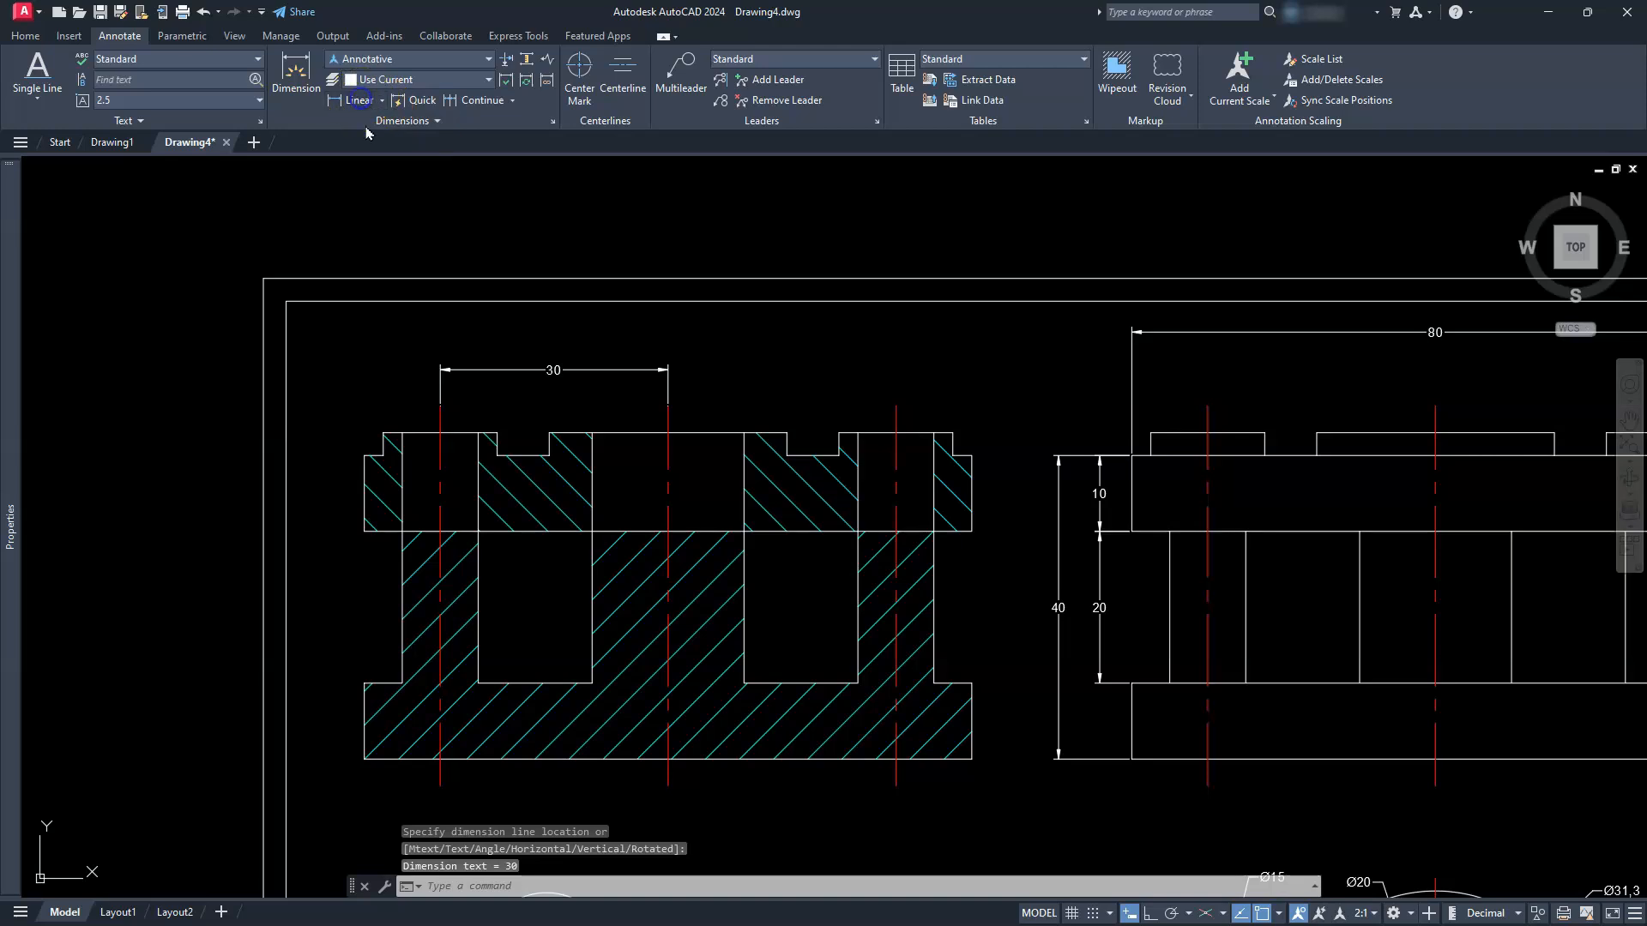
{"action": "left_click", "coordinate": [441, 408]}
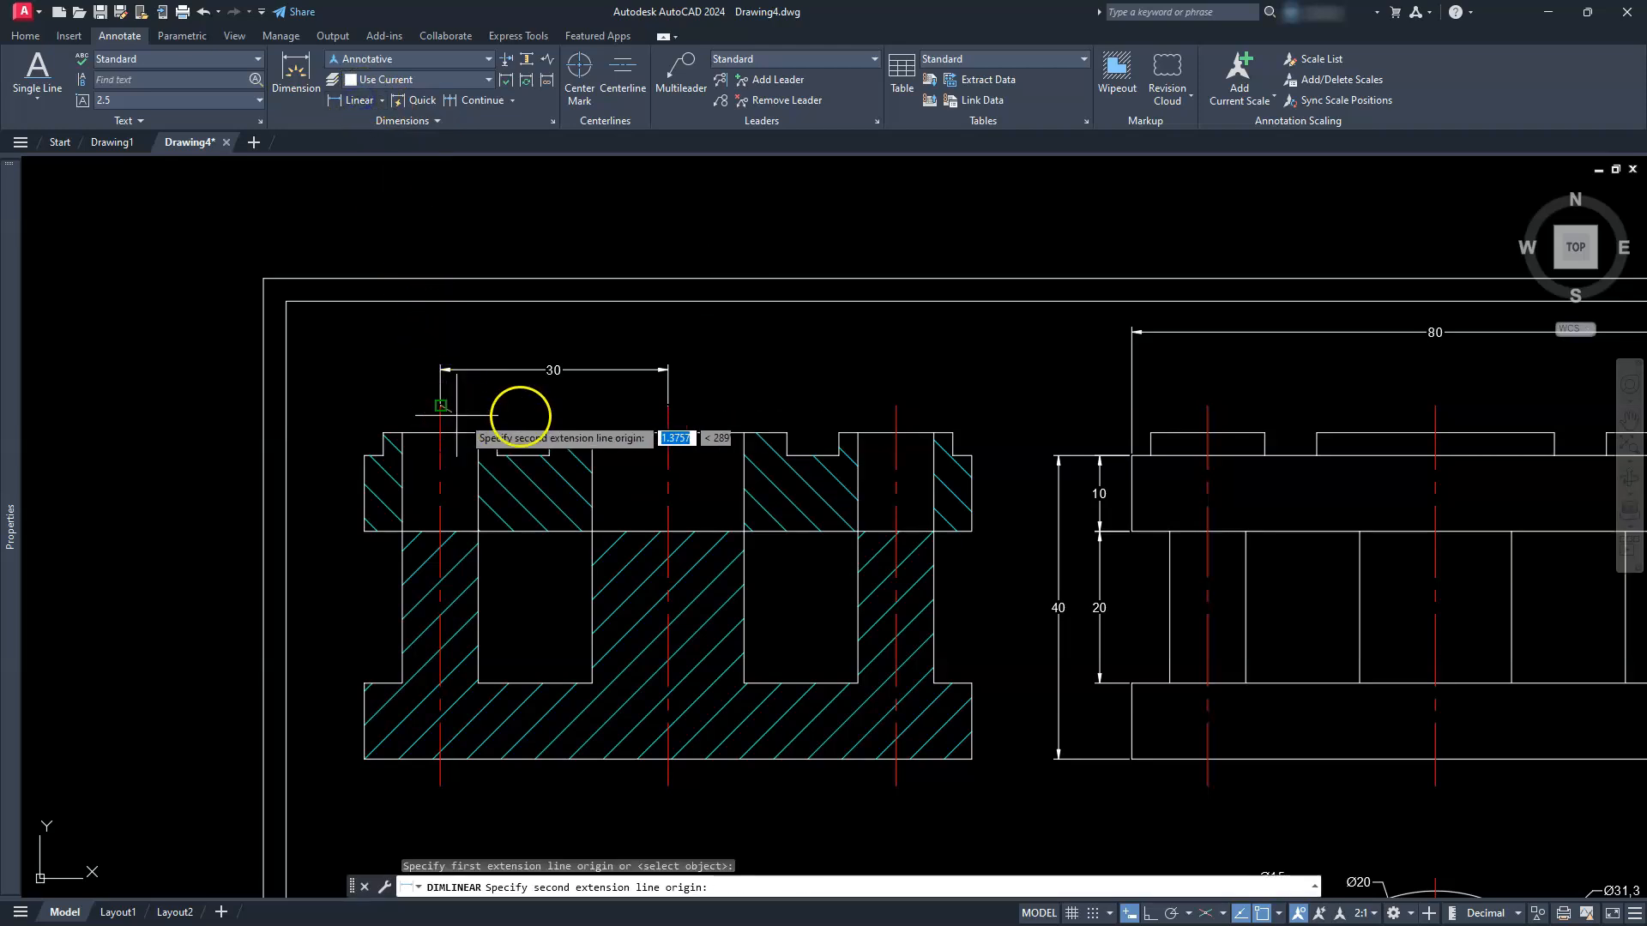
{"action": "left_click", "coordinate": [898, 409]}
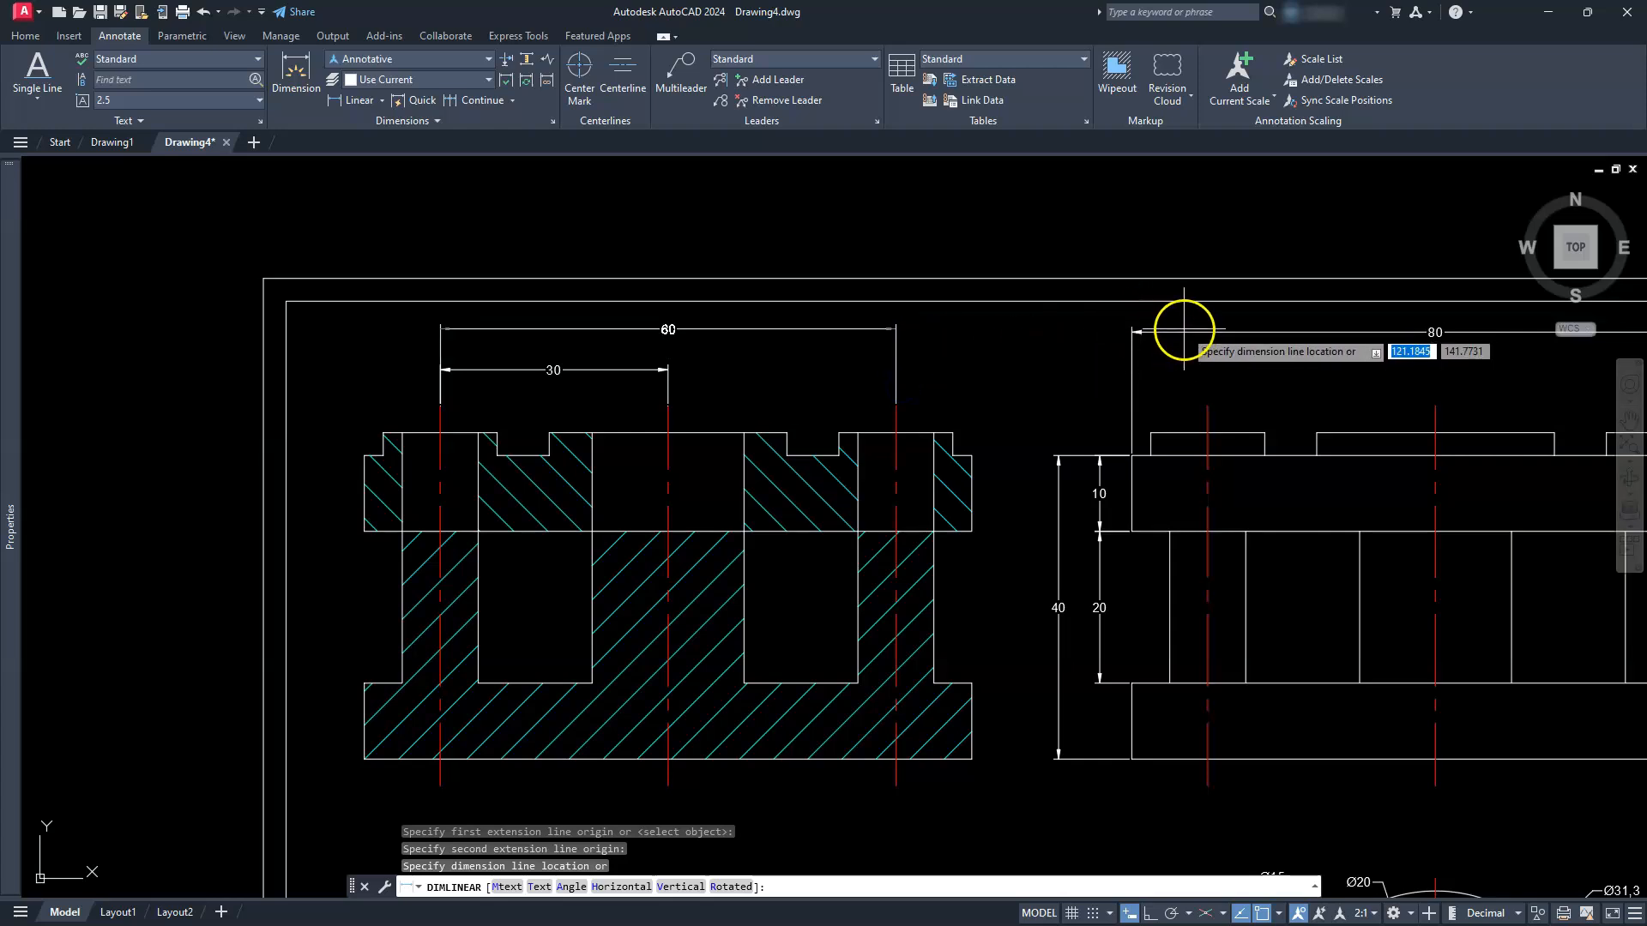
{"action": "left_click", "coordinate": [1144, 334]}
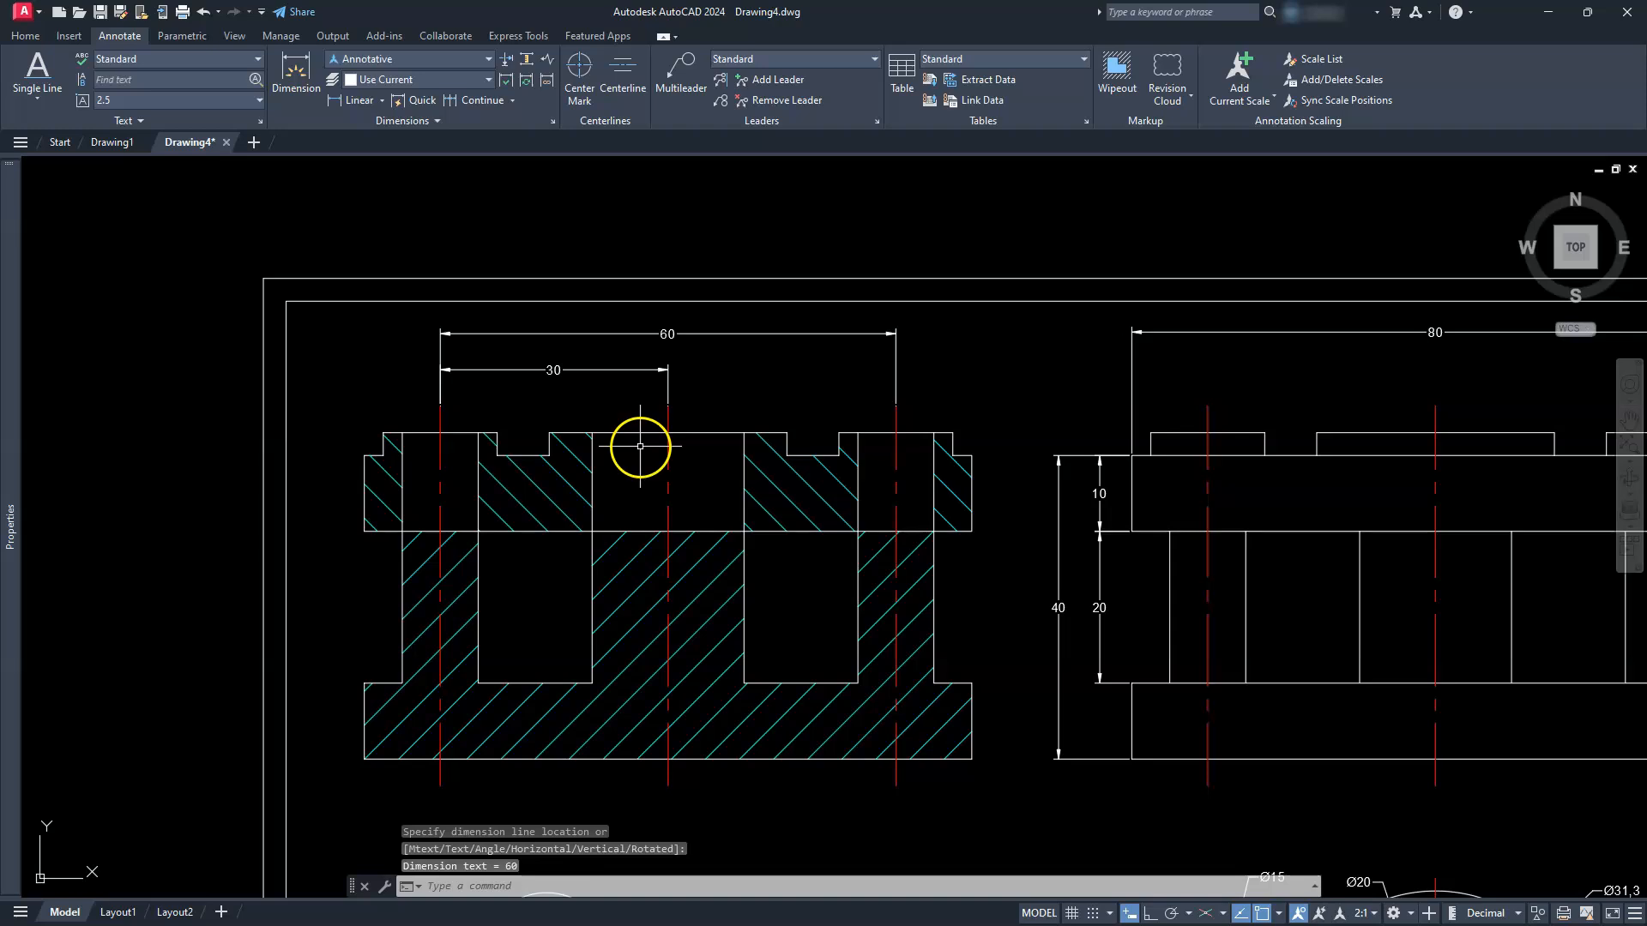
{"action": "key", "text": "Escape"}
{"action": "key", "text": "Escape"}
Add a vertical linear dimension for the raised boss's height at the section view's upper-right corner, placed outside the part.
{"action": "mouse_move", "coordinate": [774, 522]}
{"action": "middle_mouse_down"}
{"action": "mouse_move", "coordinate": [703, 480]}
{"action": "mouse_move", "coordinate": [659, 419]}
{"action": "middle_mouse_up"}
{"action": "mouse_move", "coordinate": [879, 528]}
{"action": "middle_mouse_down"}
{"action": "mouse_move", "coordinate": [809, 569]}
{"action": "mouse_move", "coordinate": [661, 602]}
{"action": "mouse_move", "coordinate": [764, 578]}
{"action": "middle_mouse_up"}
{"action": "scroll", "coordinate": [660, 402], "scroll_direction": "up", "scroll_amount": 2}
{"action": "scroll", "coordinate": [661, 402], "scroll_direction": "up", "scroll_amount": 2}
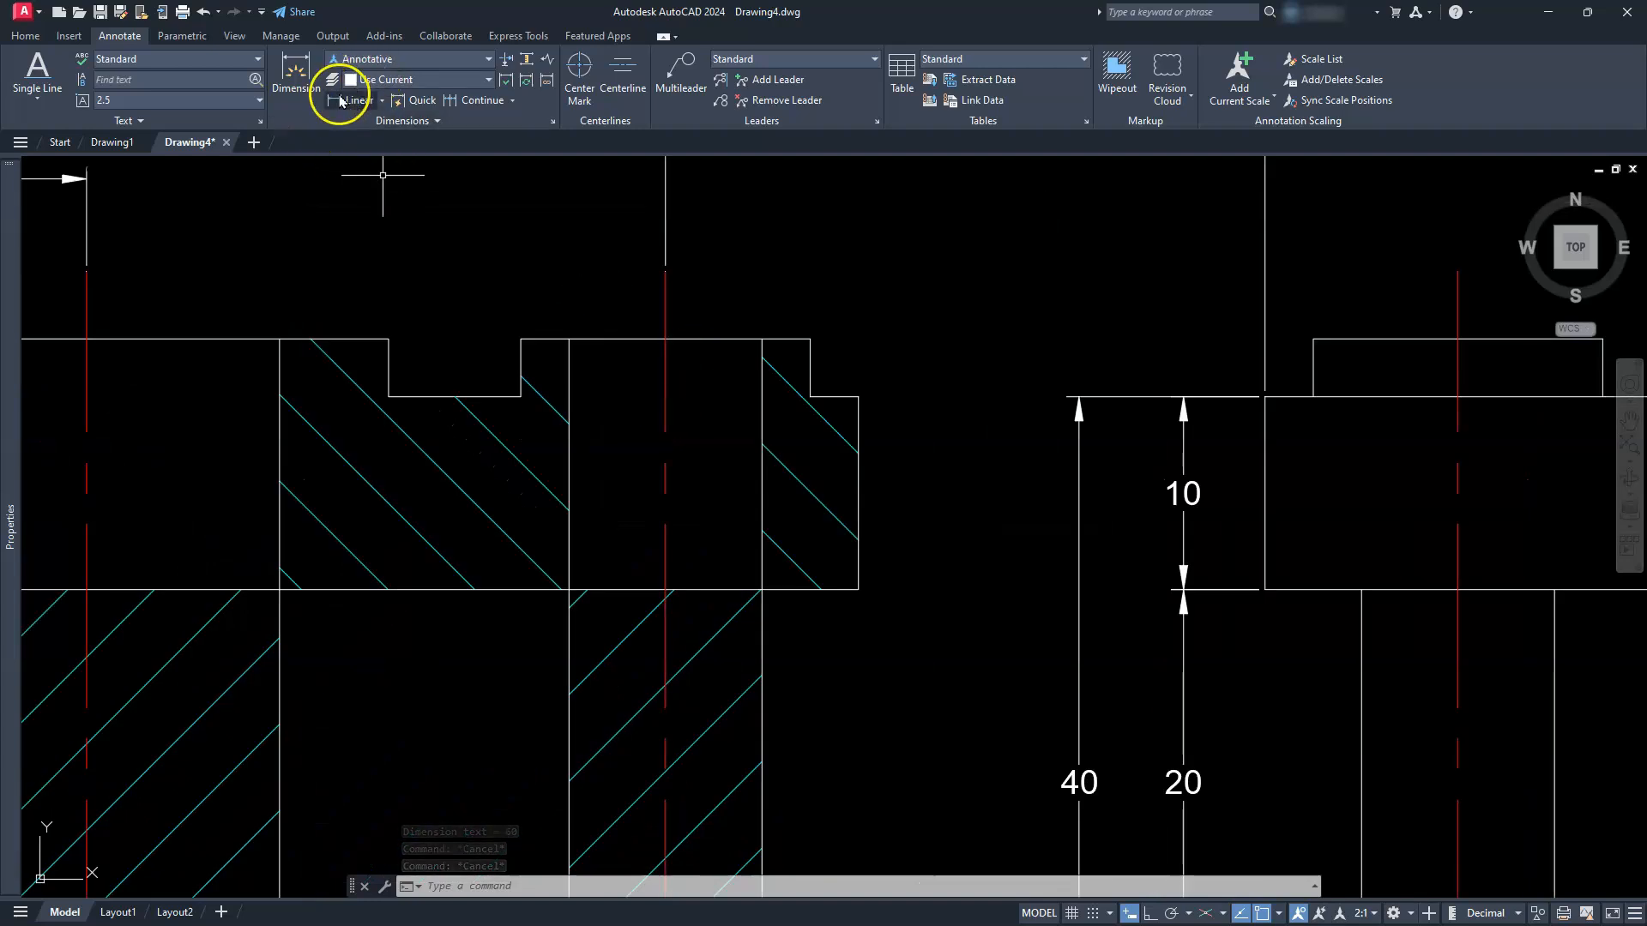
{"action": "left_click", "coordinate": [859, 396]}
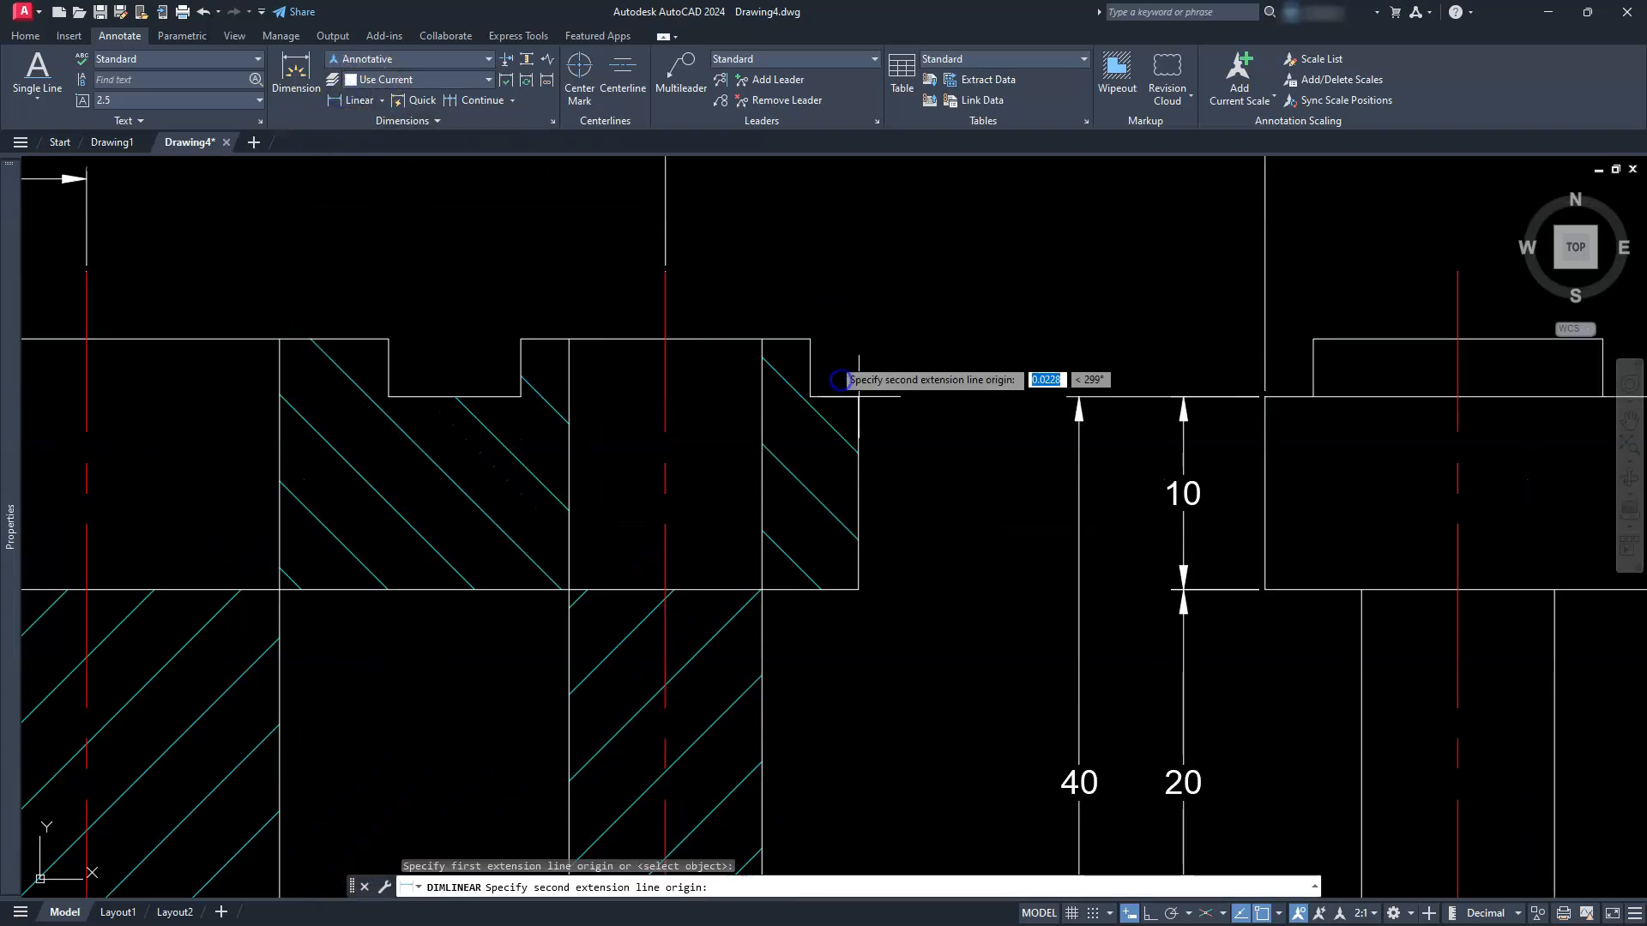
{"action": "left_click", "coordinate": [811, 340]}
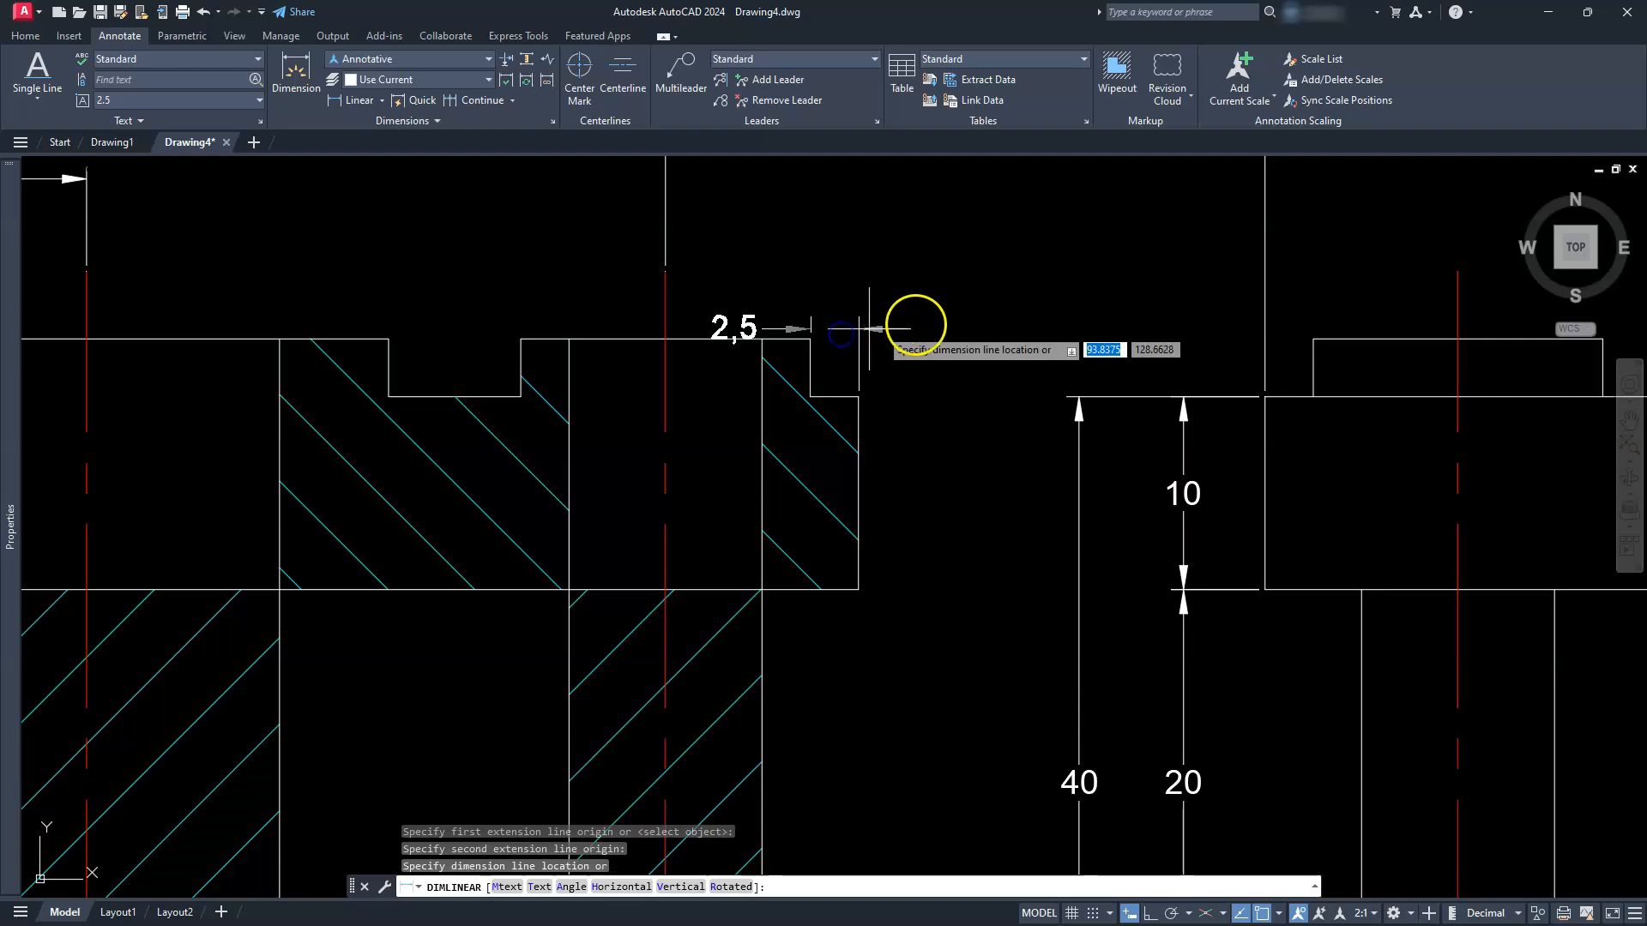
{"action": "left_click", "coordinate": [939, 369]}
{"action": "key", "text": "Escape"}
{"action": "key", "text": "Escape"}
{"action": "key", "text": "Escape"}
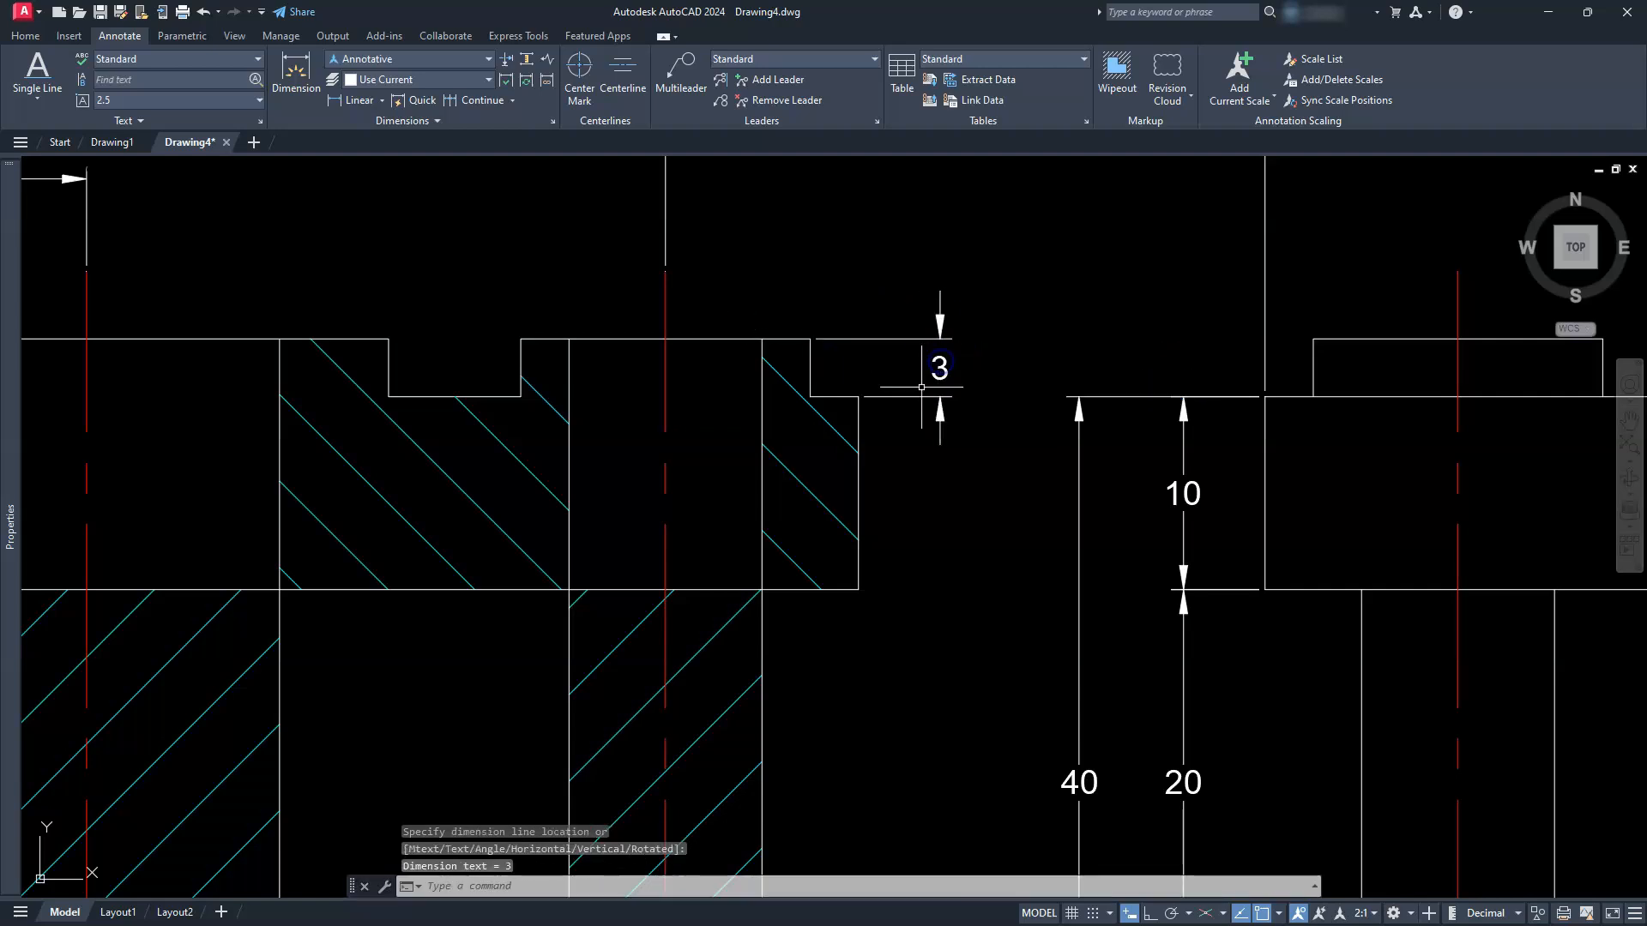
{"action": "scroll", "coordinate": [936, 364], "scroll_direction": "down", "scroll_amount": 4}
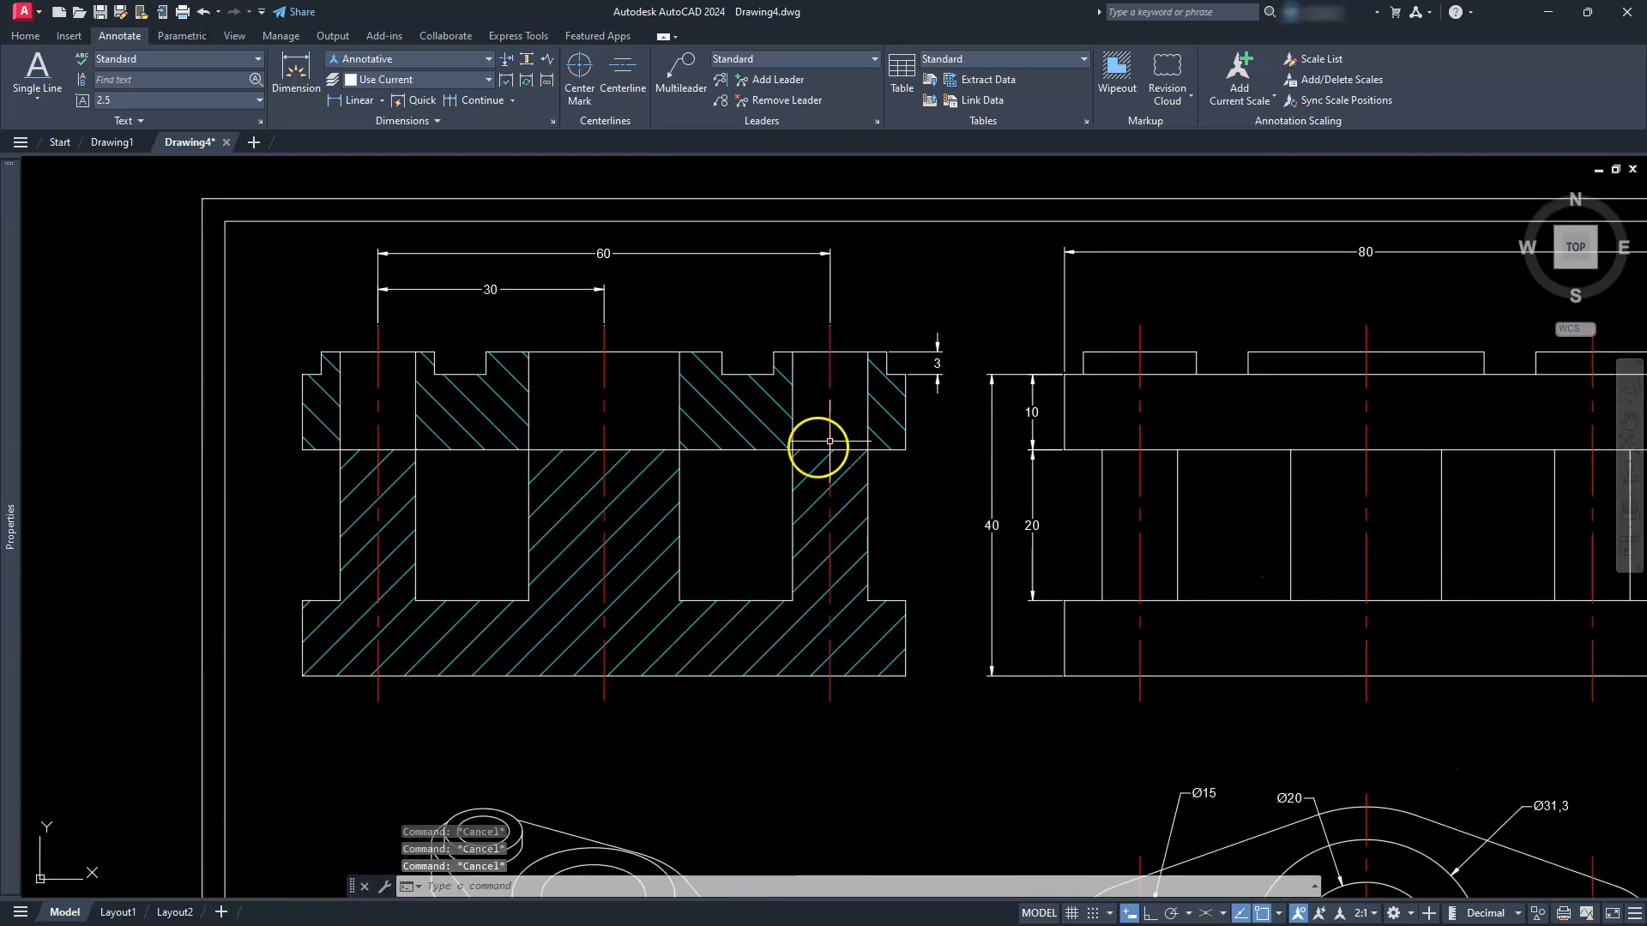
Add a horizontal linear dimension across the left pin's width in the section view, placed just above the lower plate.
{"action": "scroll", "coordinate": [724, 549], "scroll_direction": "up", "scroll_amount": 3}
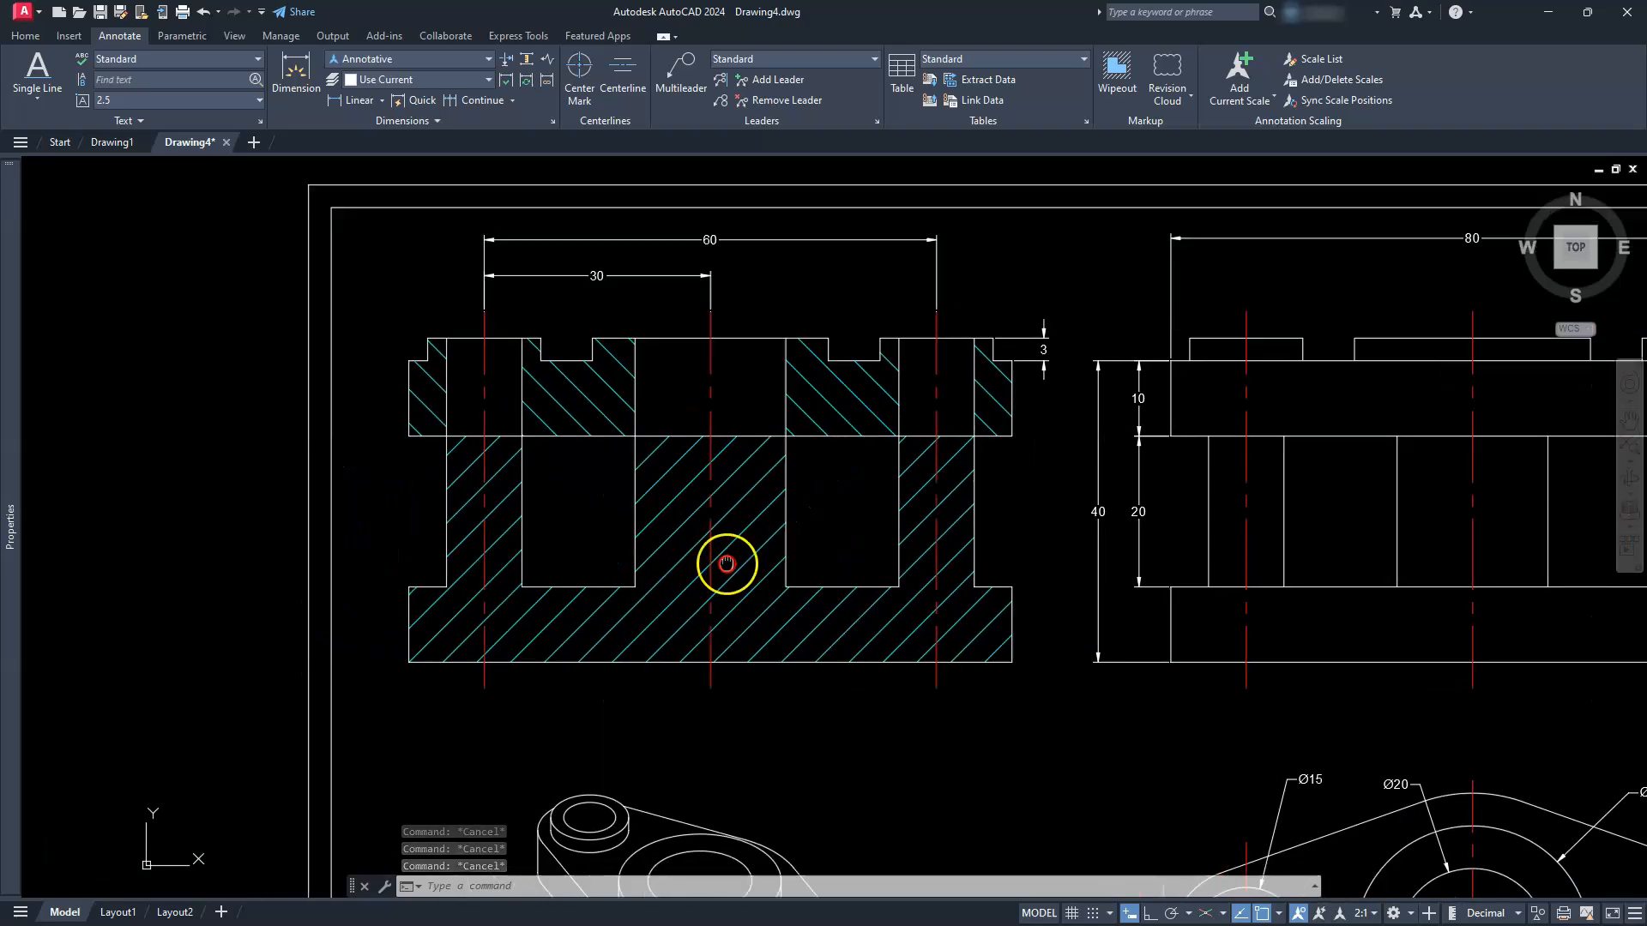
{"action": "left_click", "coordinate": [353, 101]}
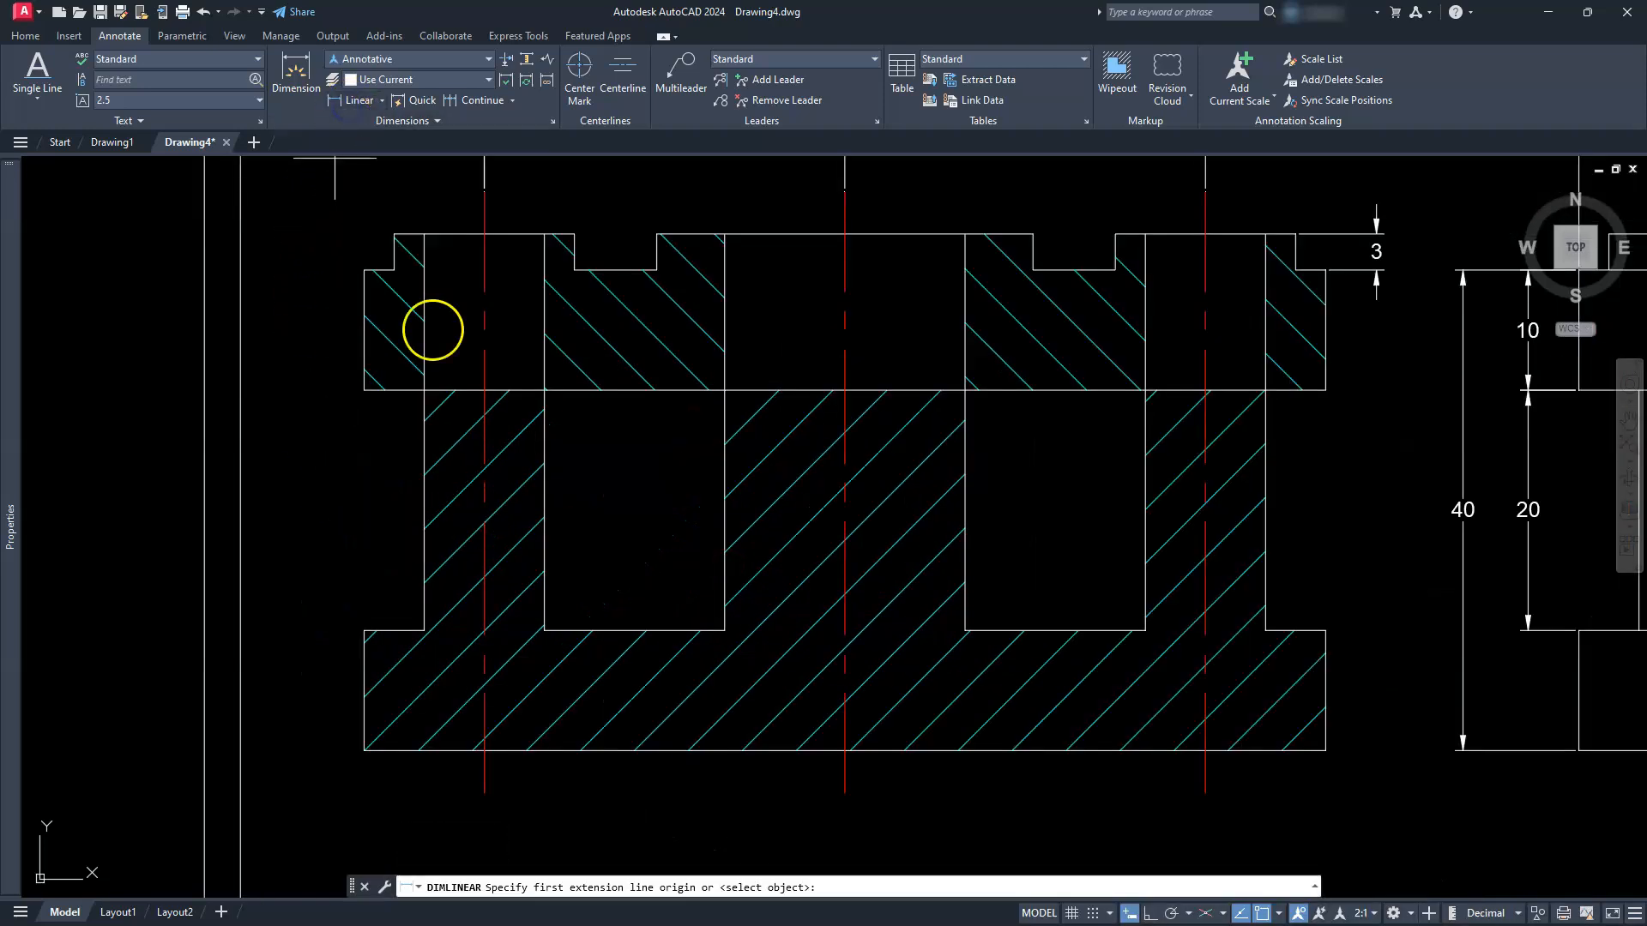
{"action": "left_click", "coordinate": [556, 632]}
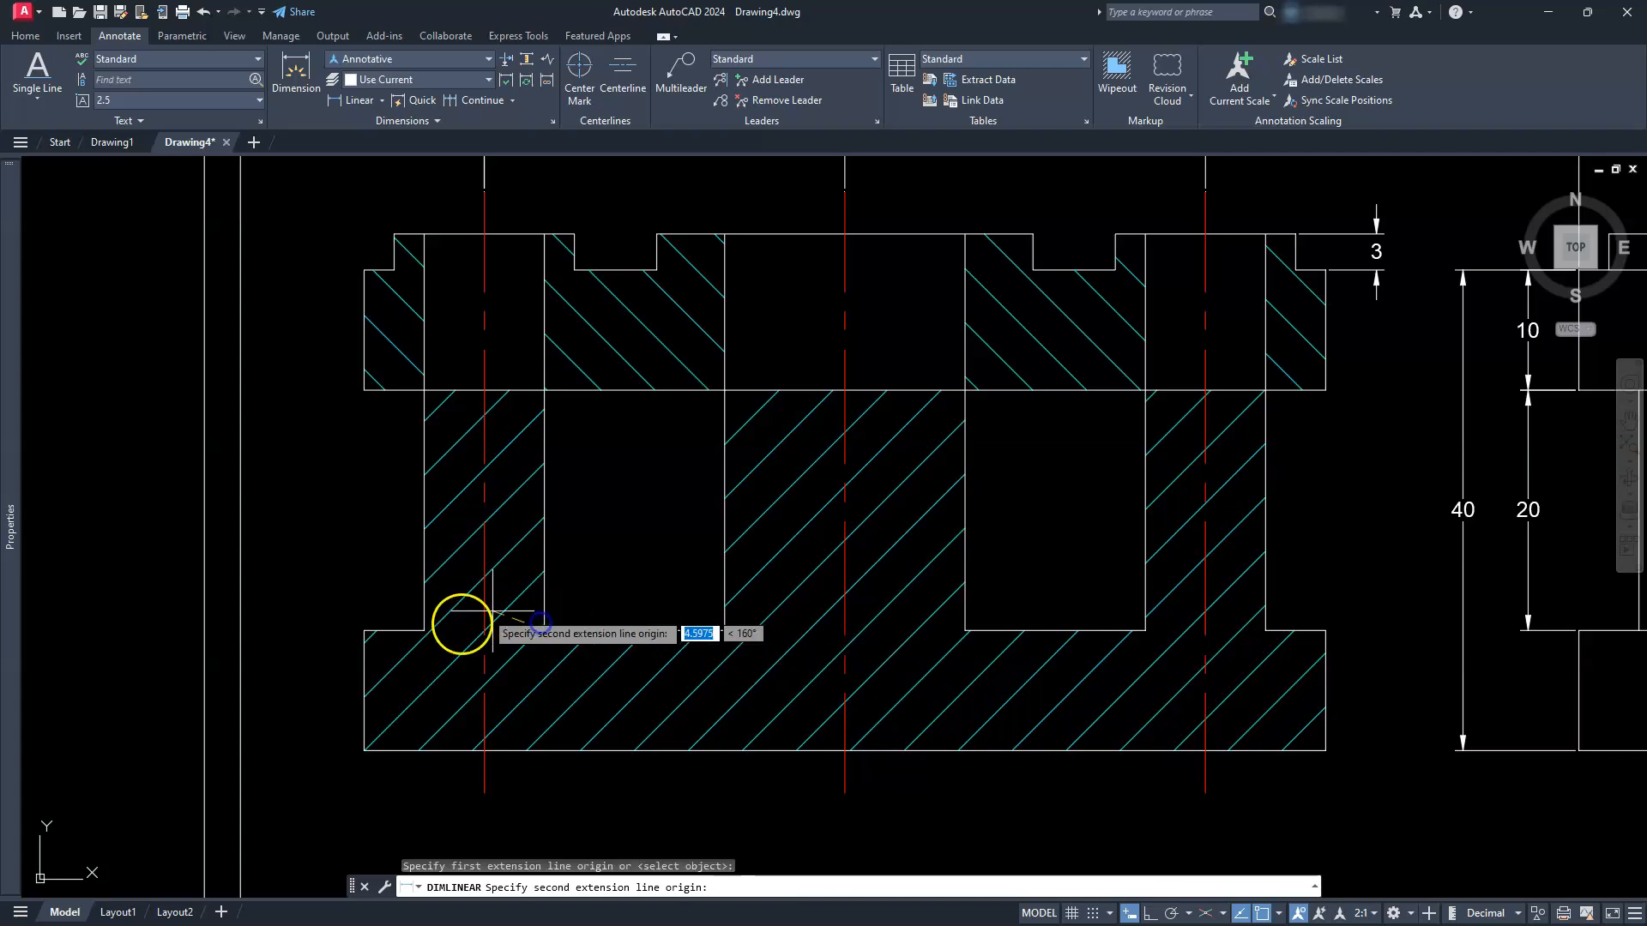
{"action": "left_click", "coordinate": [417, 623]}
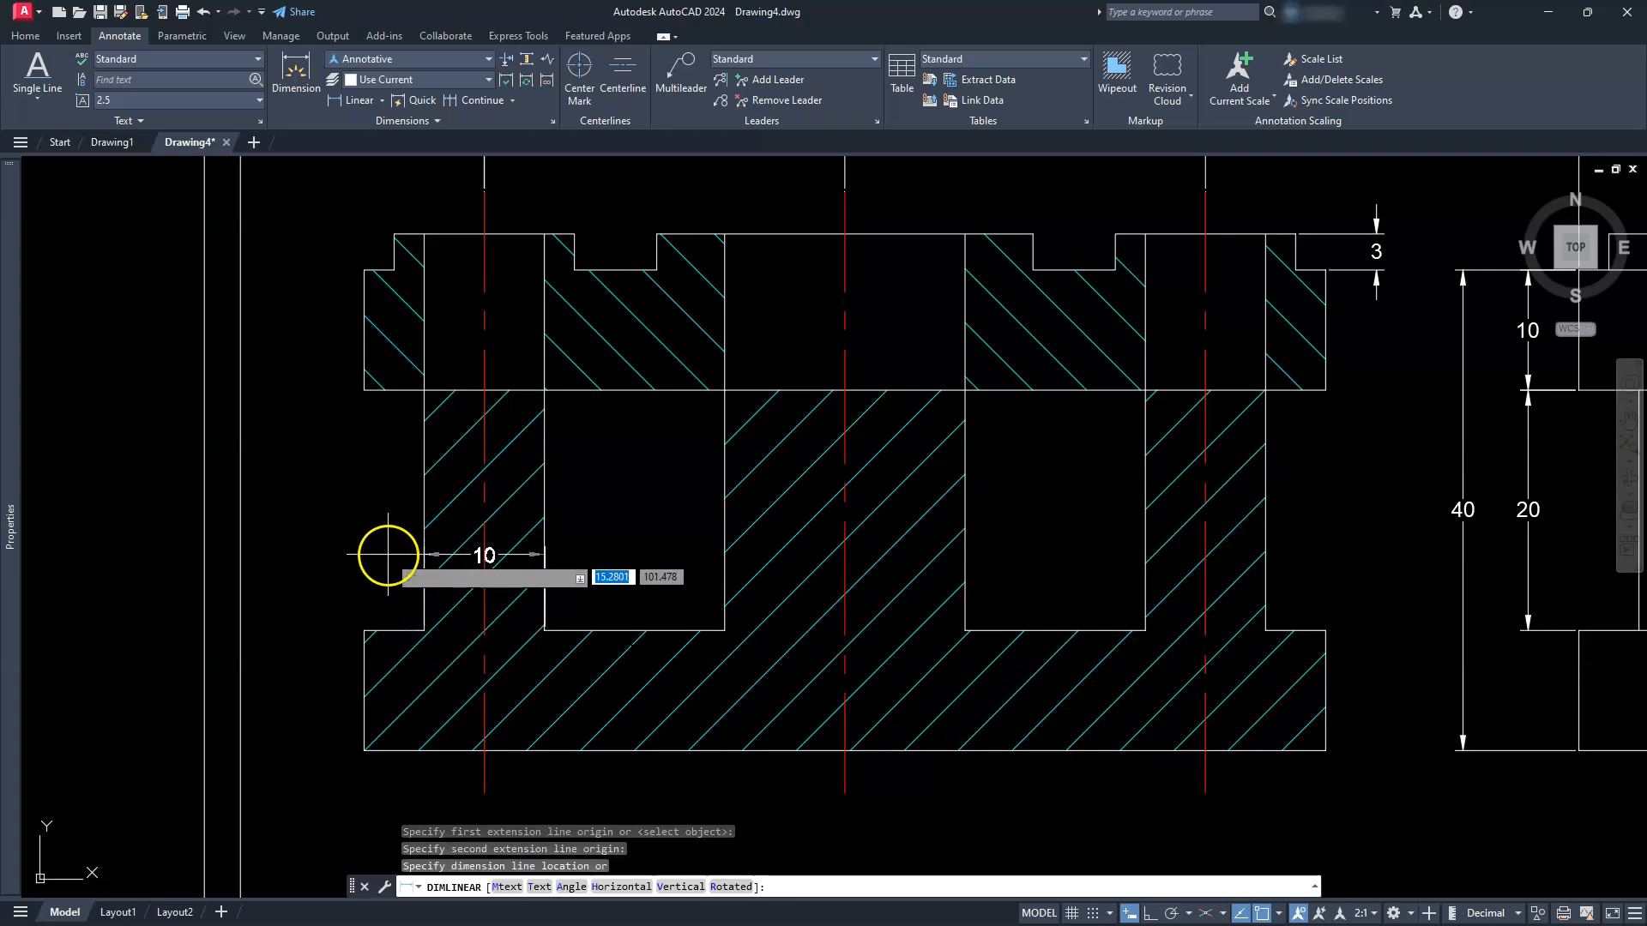
{"action": "left_click", "coordinate": [388, 556]}
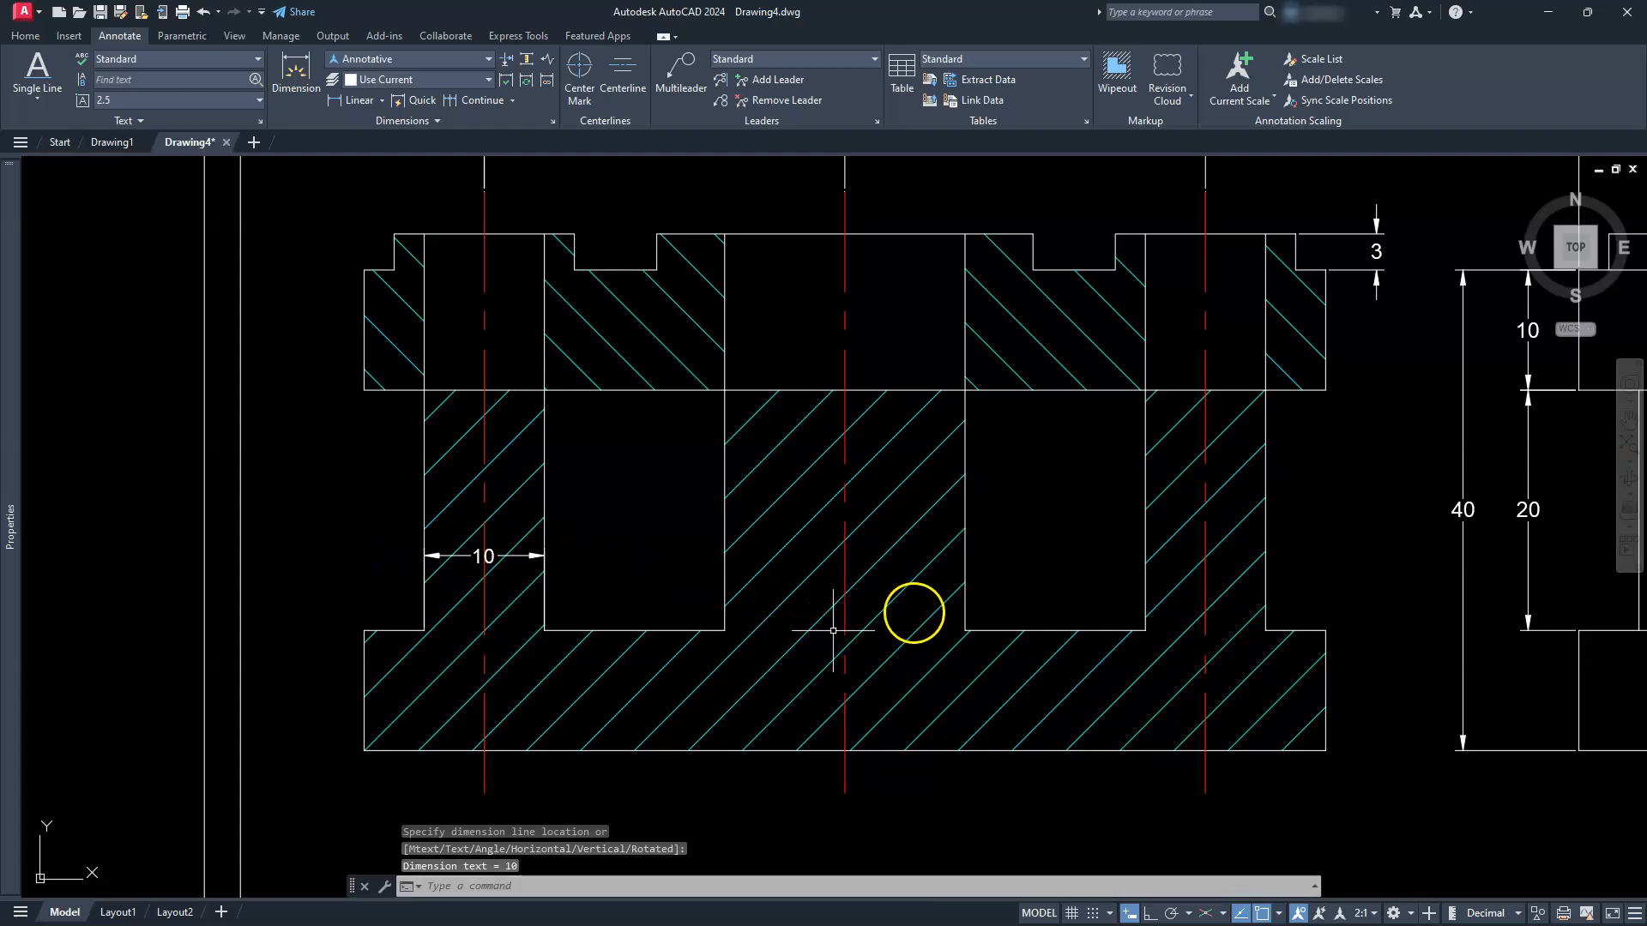
{"action": "key", "text": "Return"}
{"action": "key", "text": "Return"}
{"action": "key", "text": "Escape"}
{"action": "key", "text": "Escape"}
{"action": "key", "text": "Escape"}
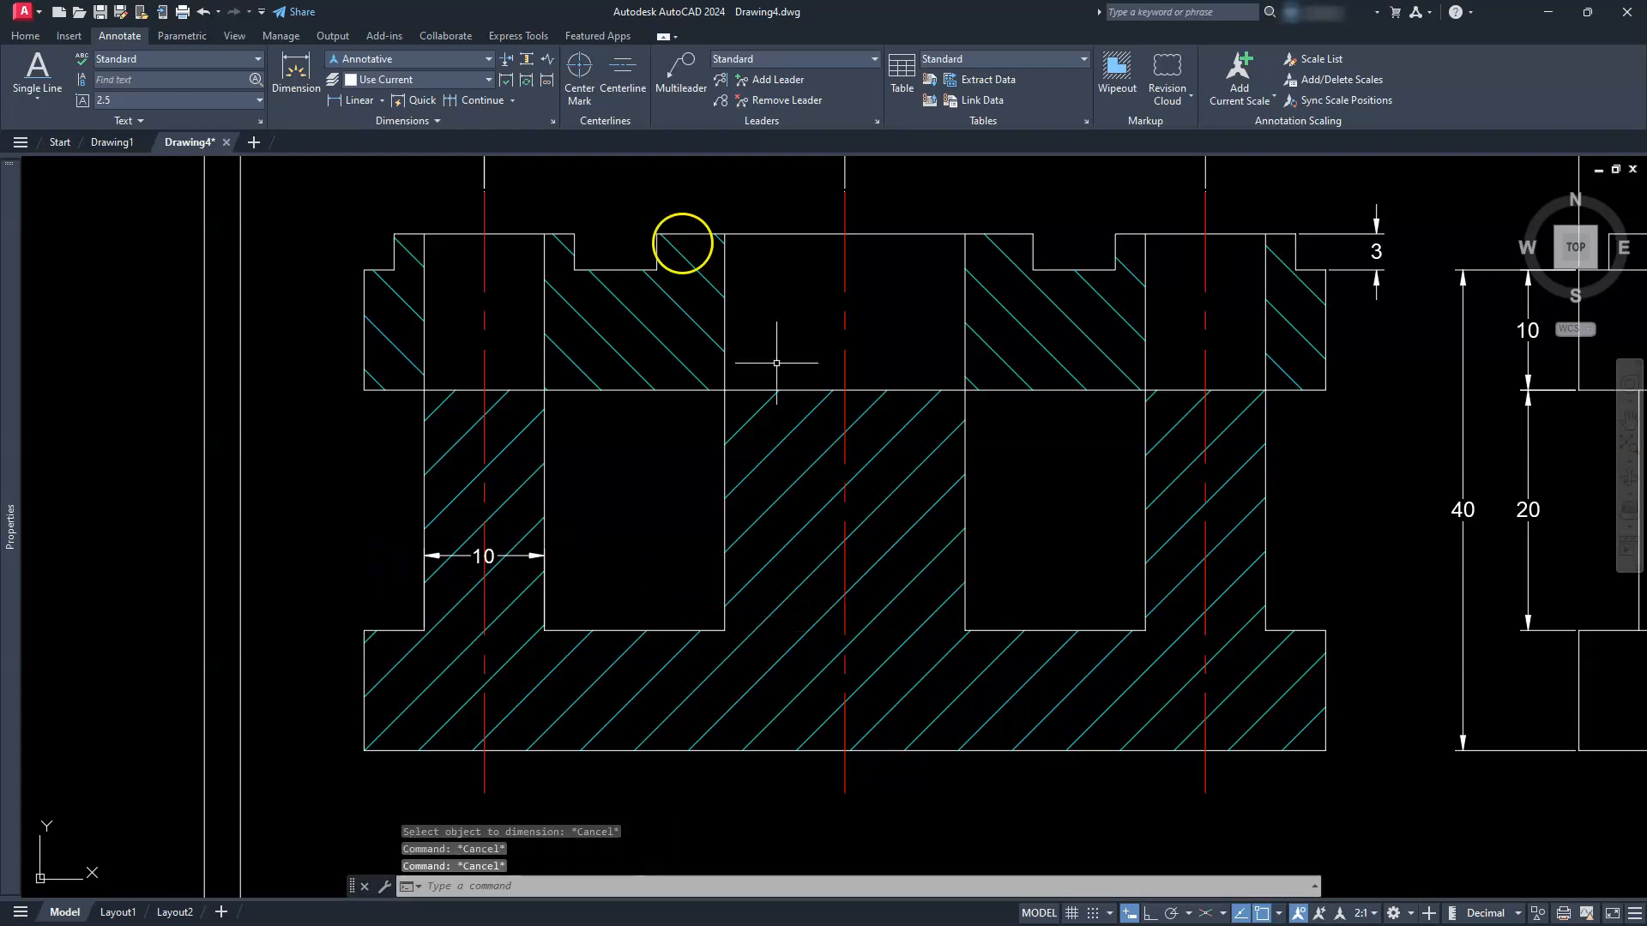
Dimension the central pin's width in the section view, placing the horizontal dimension across the pin's hatching.
{"action": "left_click", "coordinate": [353, 100]}
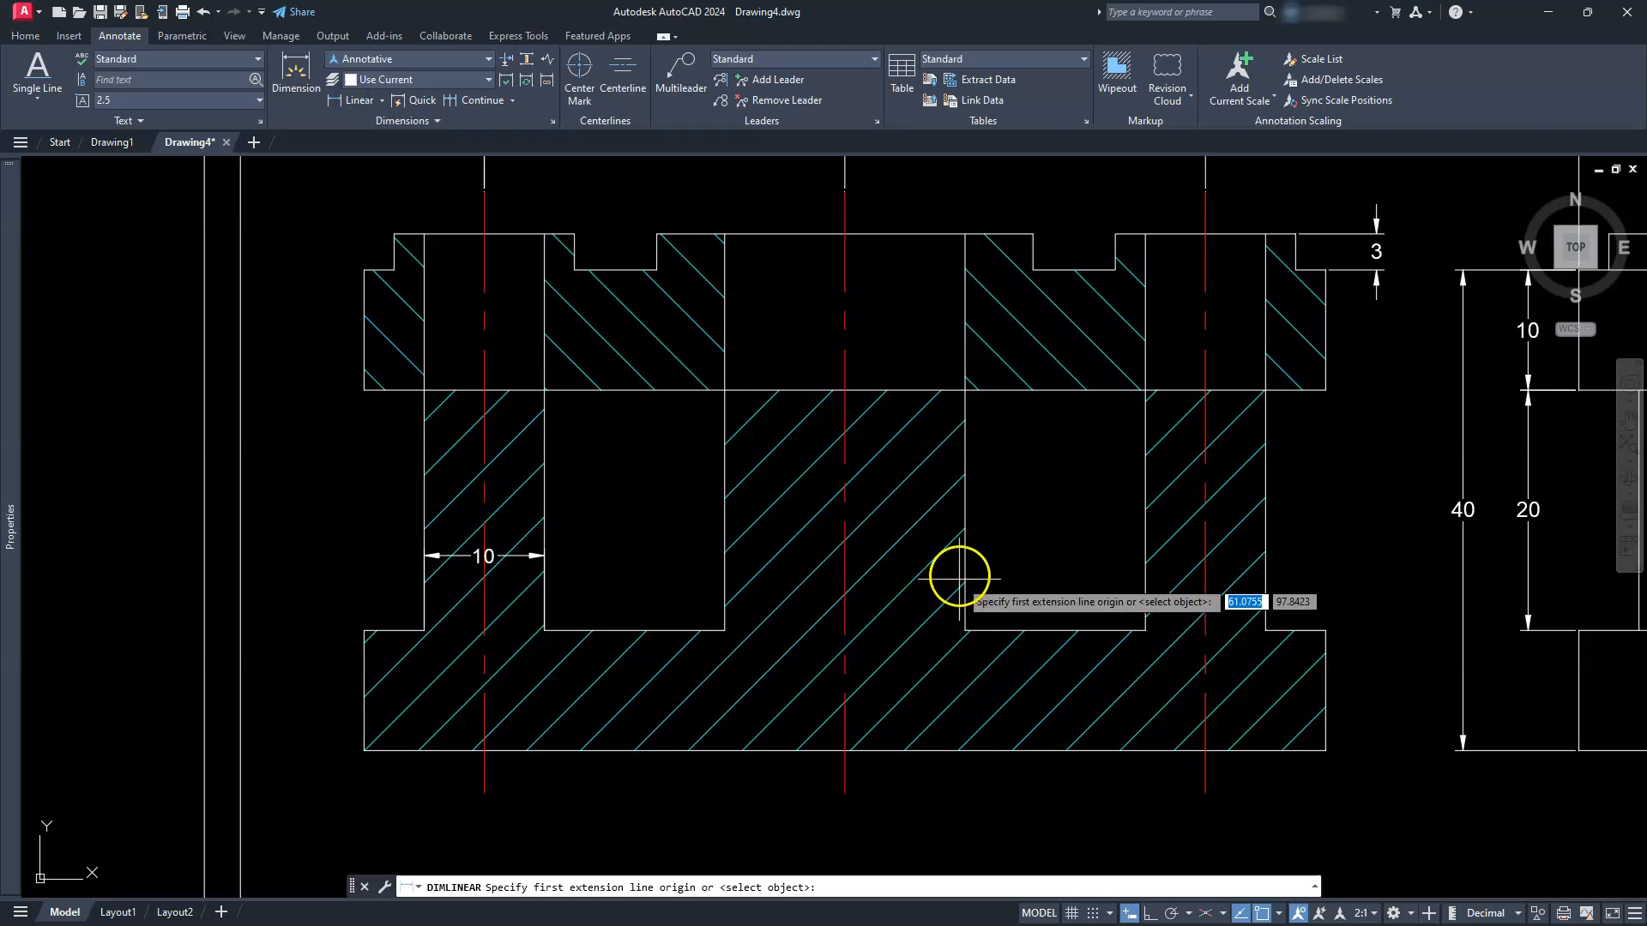
{"action": "key", "text": "Return"}
{"action": "key", "text": "Escape"}
{"action": "key", "text": "Escape"}
{"action": "key", "text": "Return"}
{"action": "left_click", "coordinate": [965, 630]}
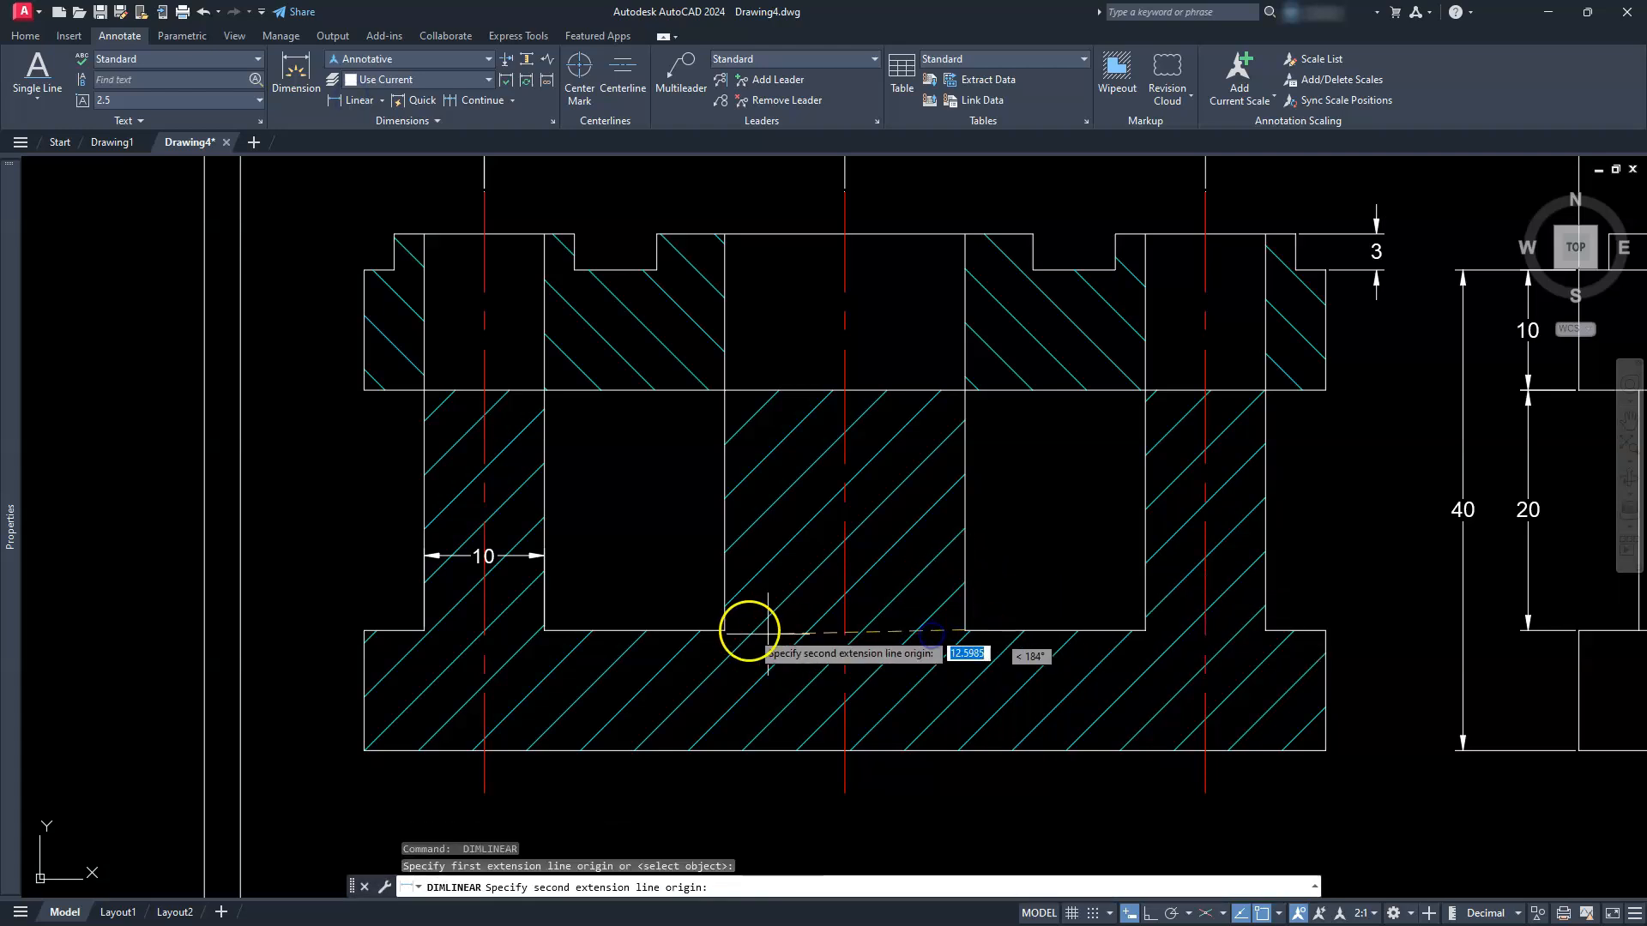
{"action": "left_click", "coordinate": [725, 630]}
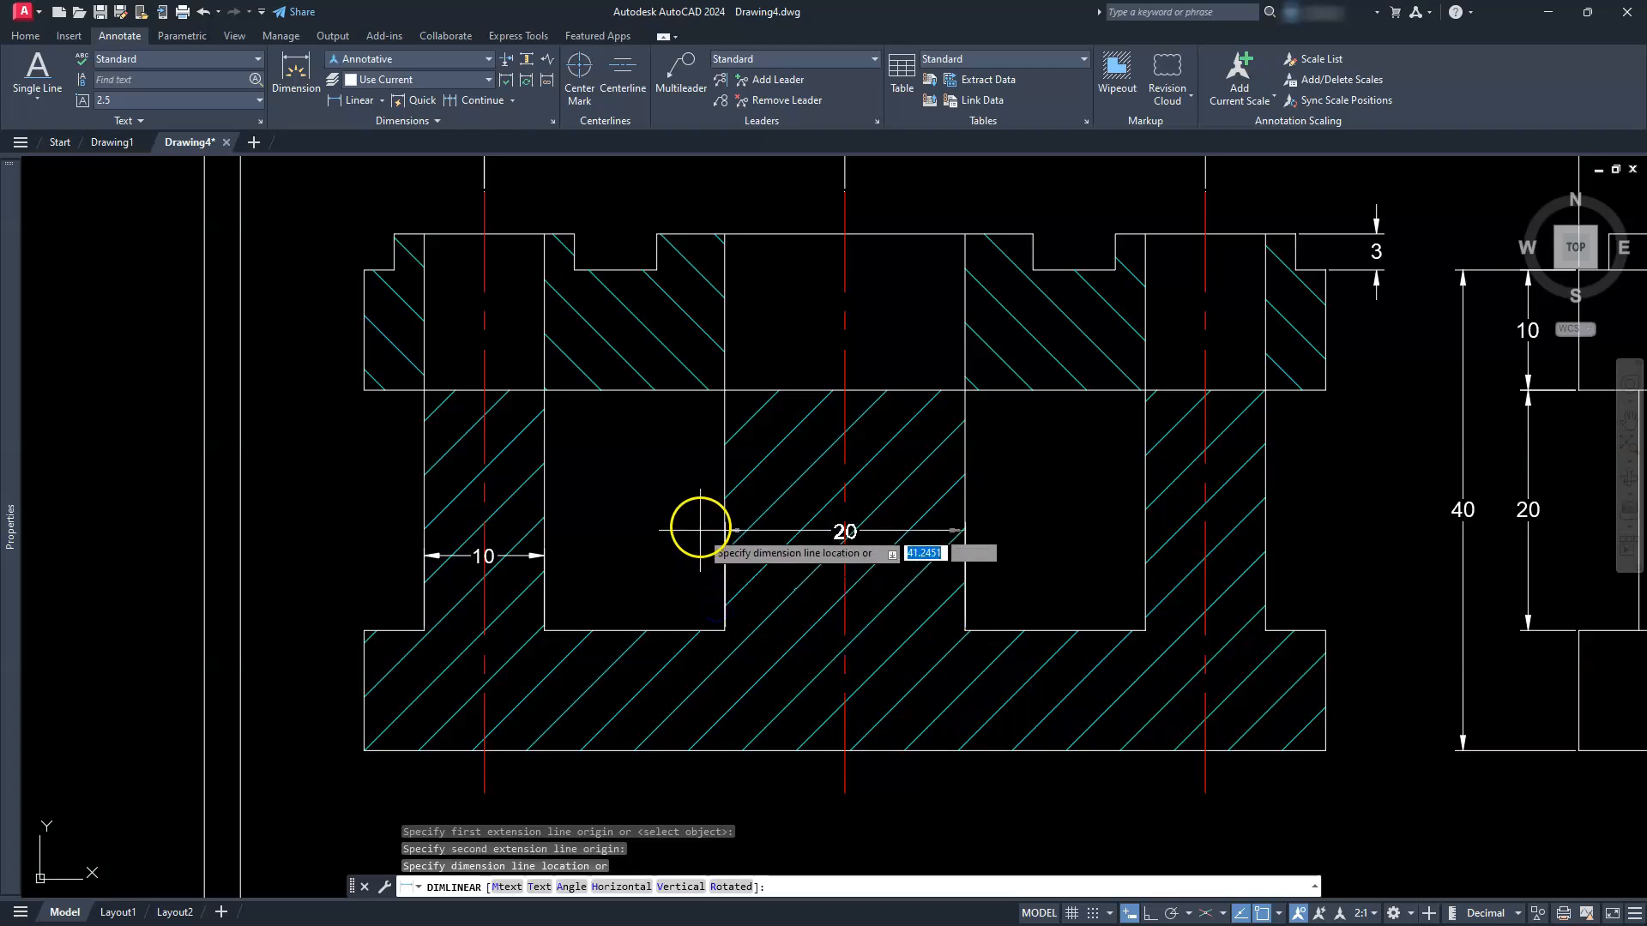
{"action": "left_click", "coordinate": [770, 515]}
Dimension the right pin's width in the section view, placing the dimension roughly level with the left pin's dimension.
{"action": "key", "text": "Return"}
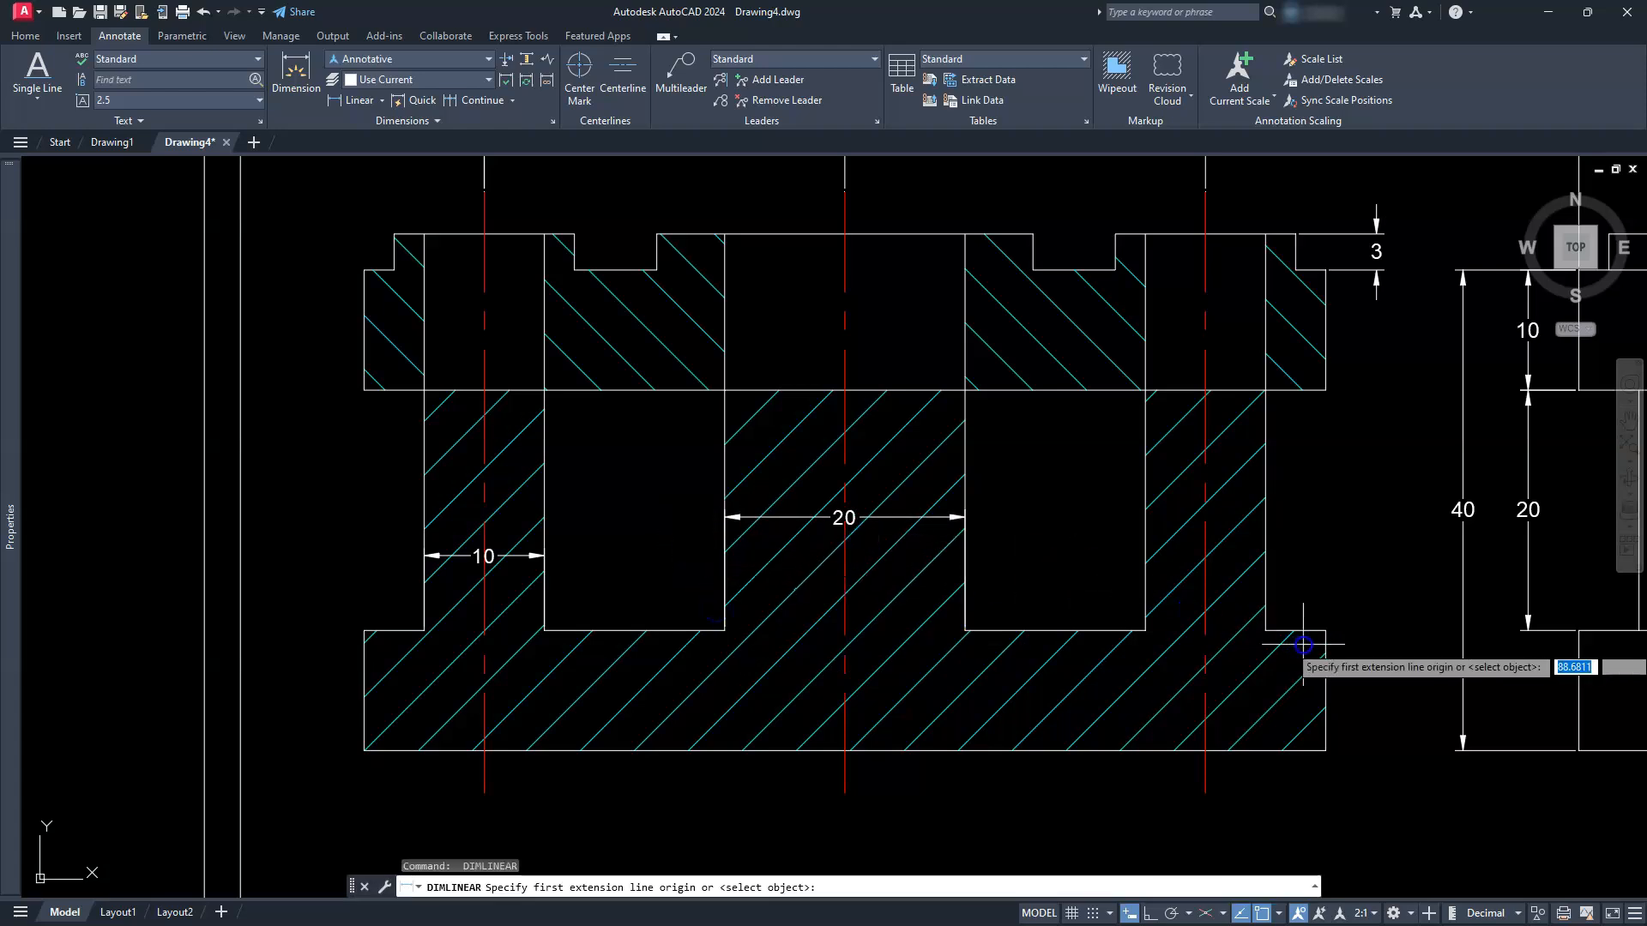
{"action": "left_click", "coordinate": [1265, 631]}
{"action": "left_click", "coordinate": [1145, 630]}
{"action": "left_click", "coordinate": [1111, 558]}
{"action": "key", "text": "Escape"}
{"action": "key", "text": "Escape"}
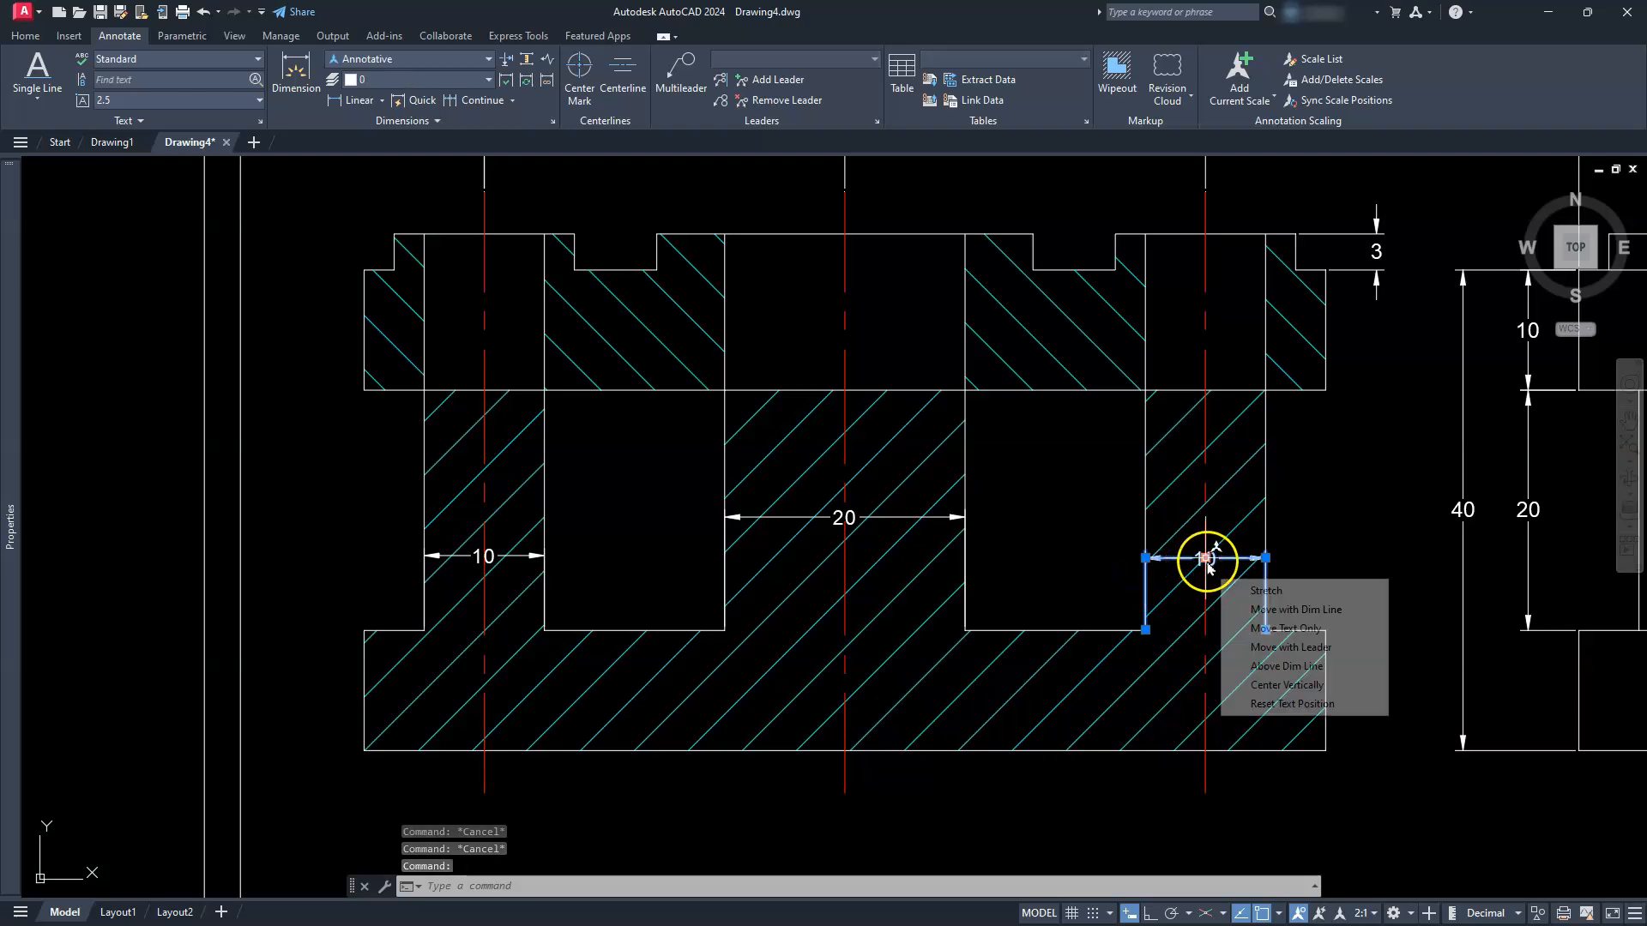
Move the right pin's dimension text out of the hatching to the right of the pin.
{"action": "left_click", "coordinate": [1205, 558]}
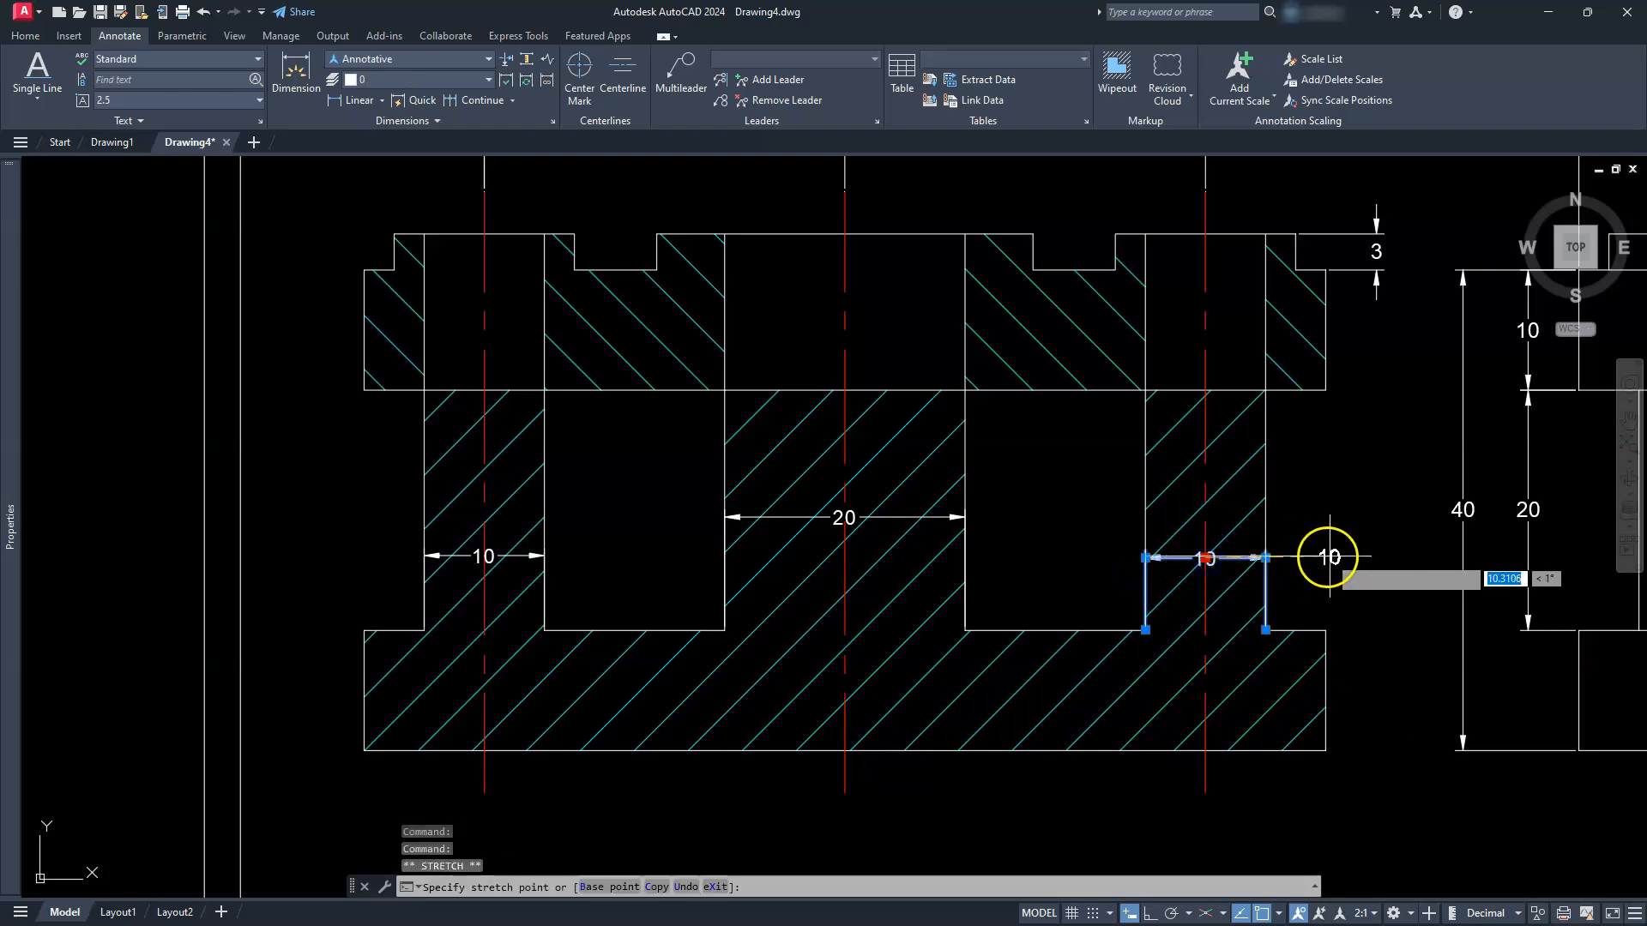
{"action": "left_click", "coordinate": [1318, 559]}
{"action": "key", "text": "Escape"}
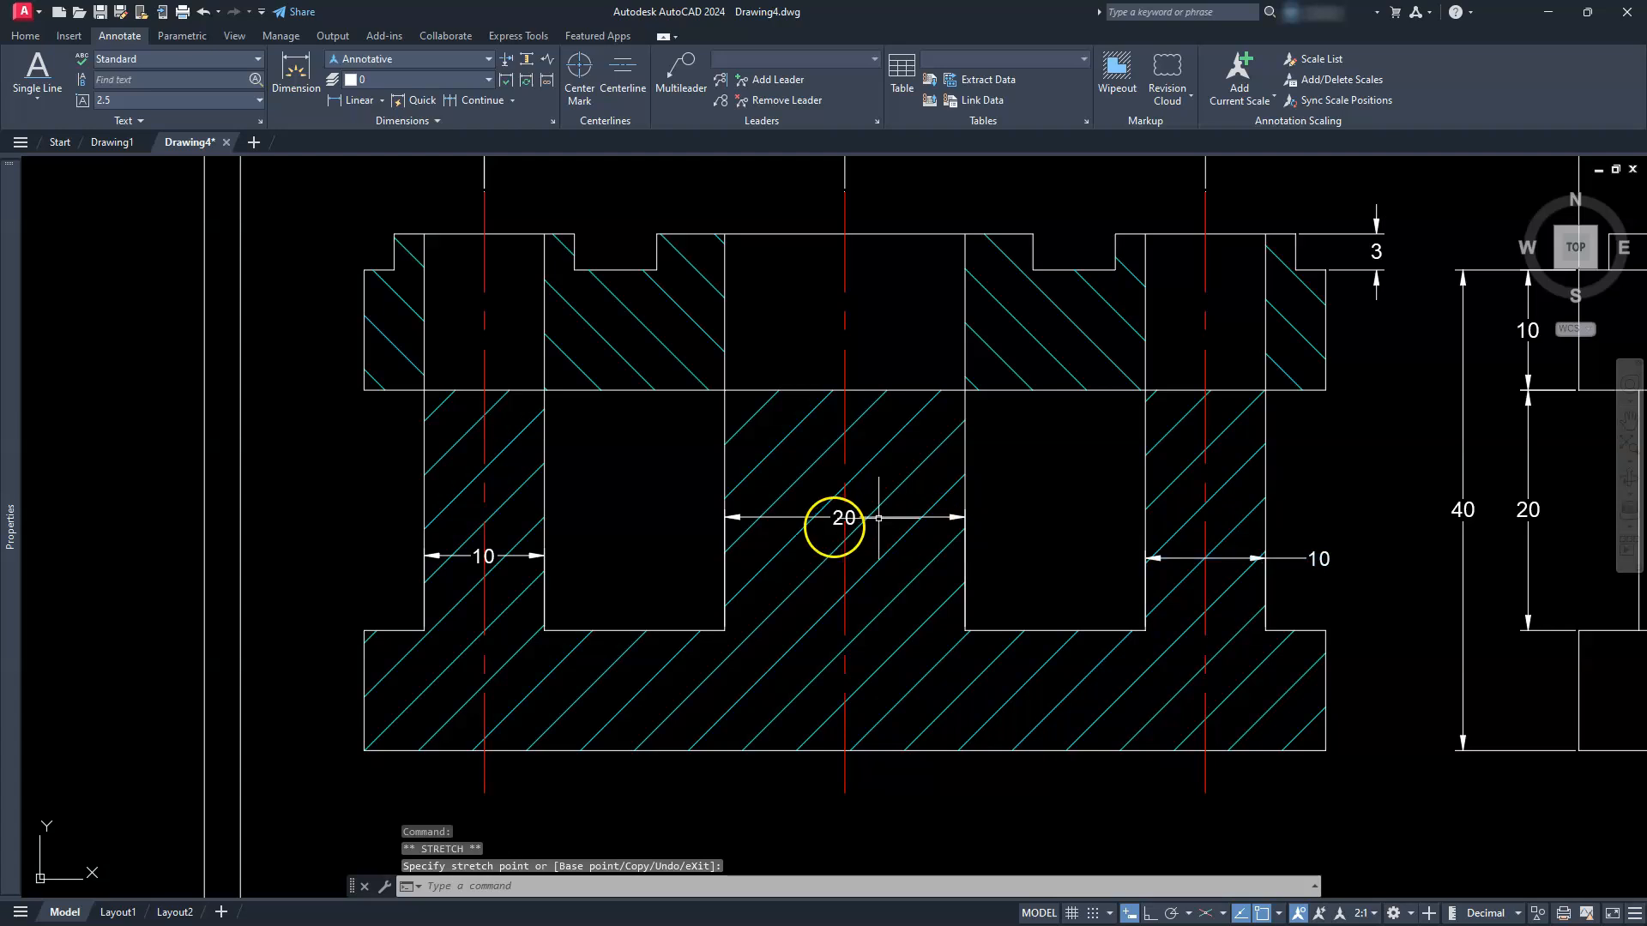
Move the central pin's dimension text into the empty gap to the right of the pin.
{"action": "left_click", "coordinate": [834, 519]}
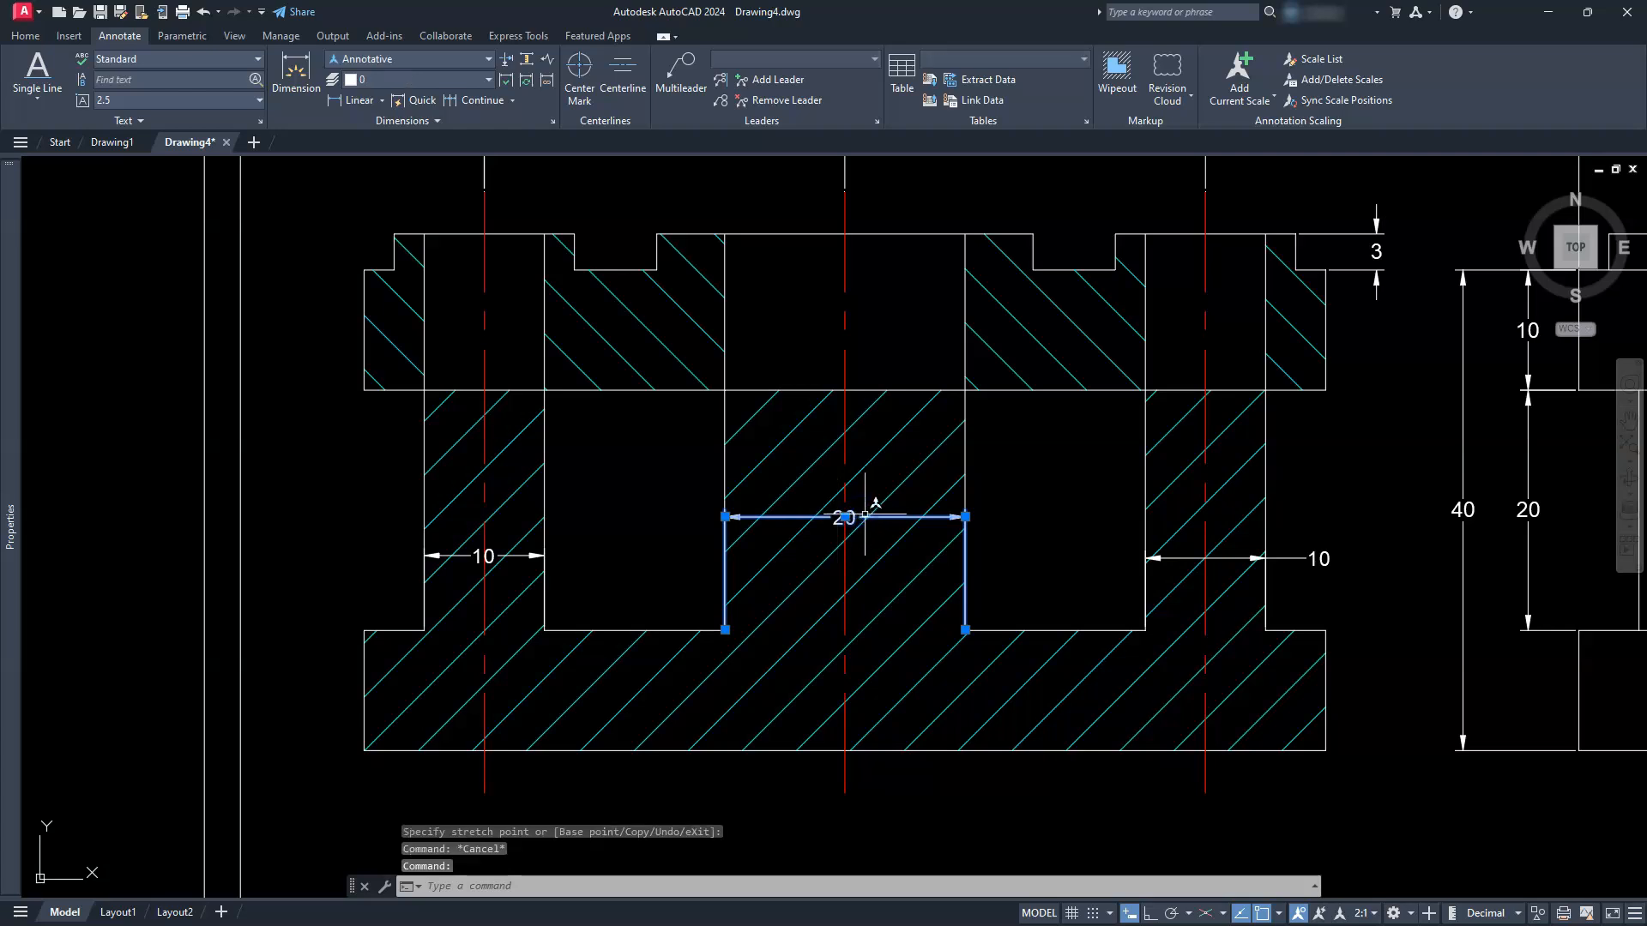
{"action": "left_click", "coordinate": [845, 518]}
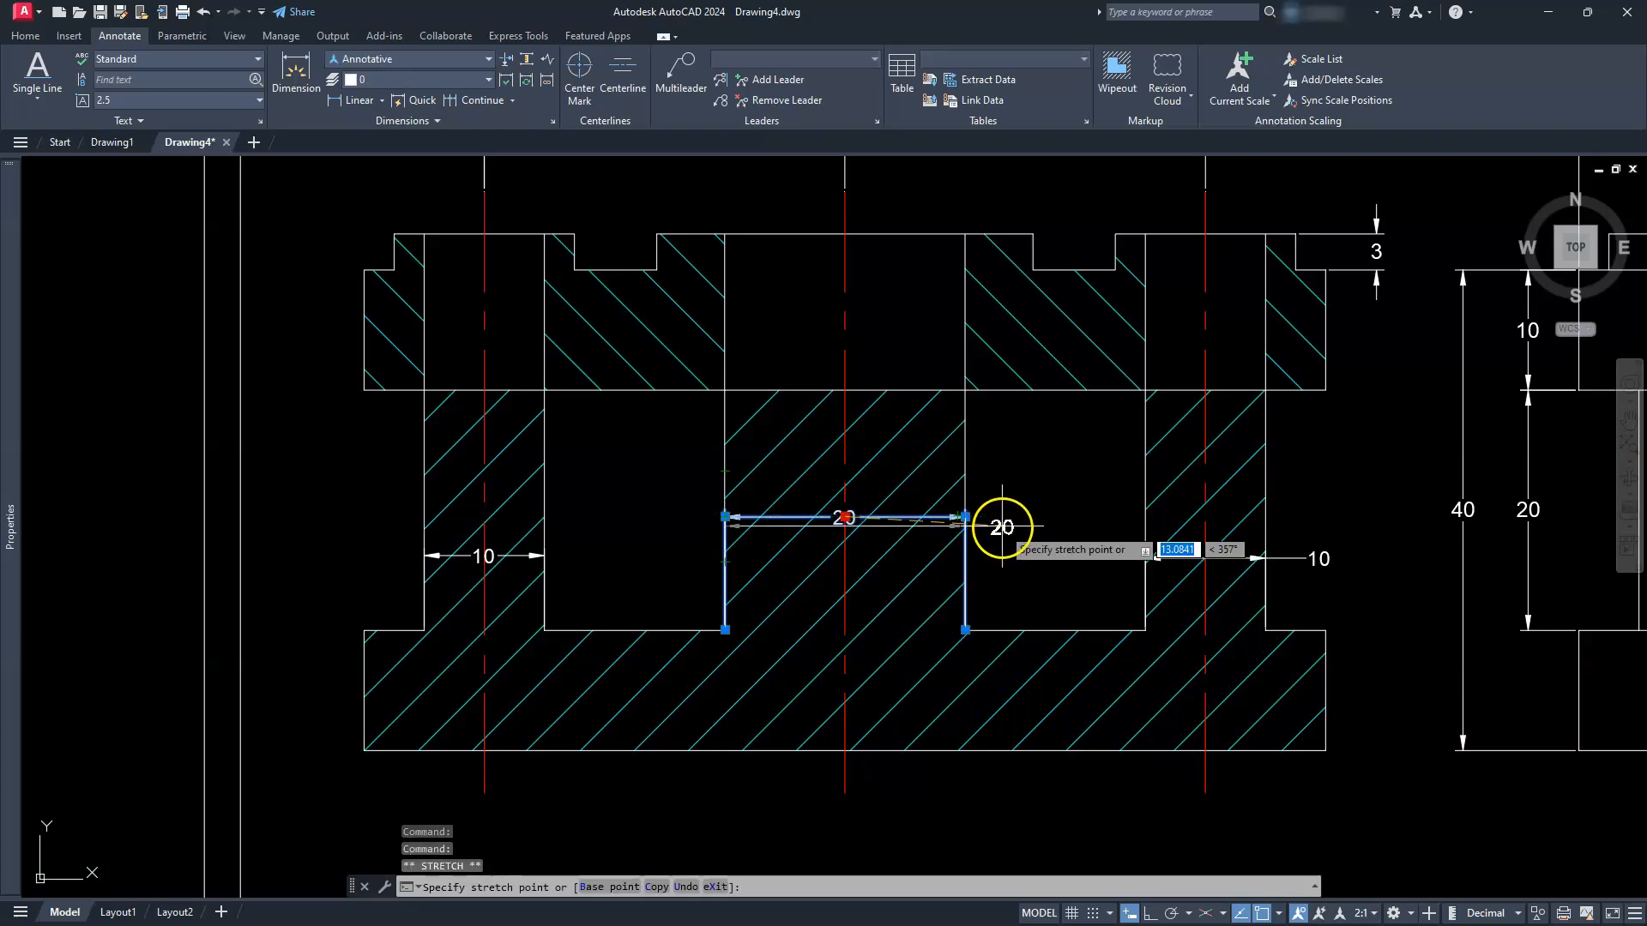
{"action": "key", "text": "Escape"}
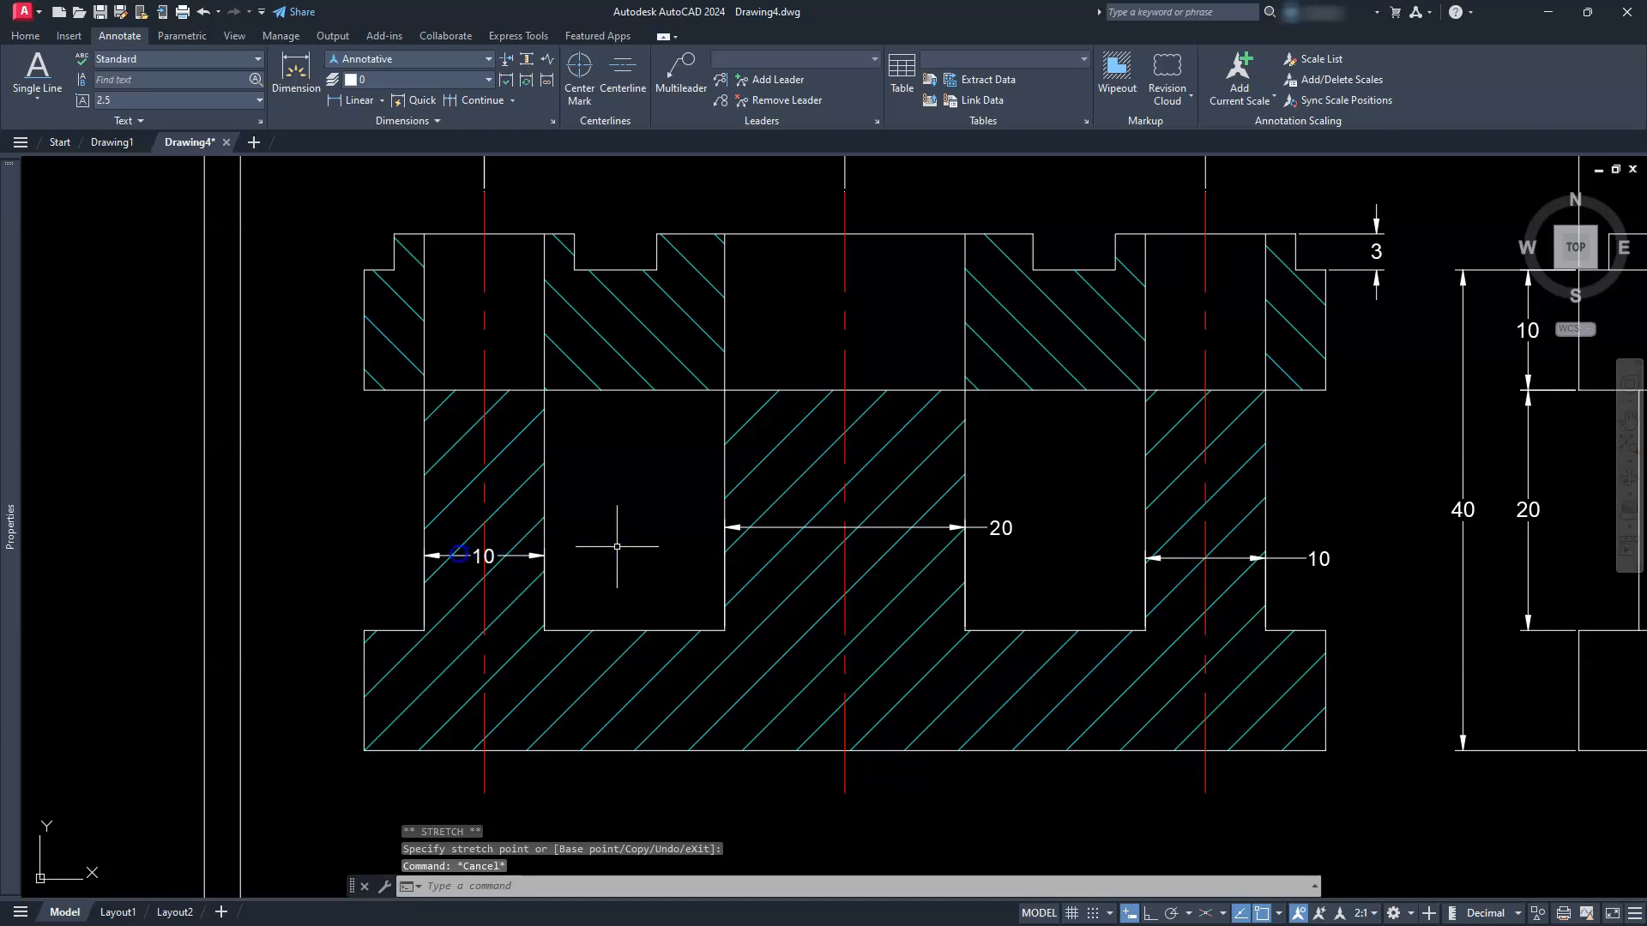
{"action": "key", "text": "Escape"}
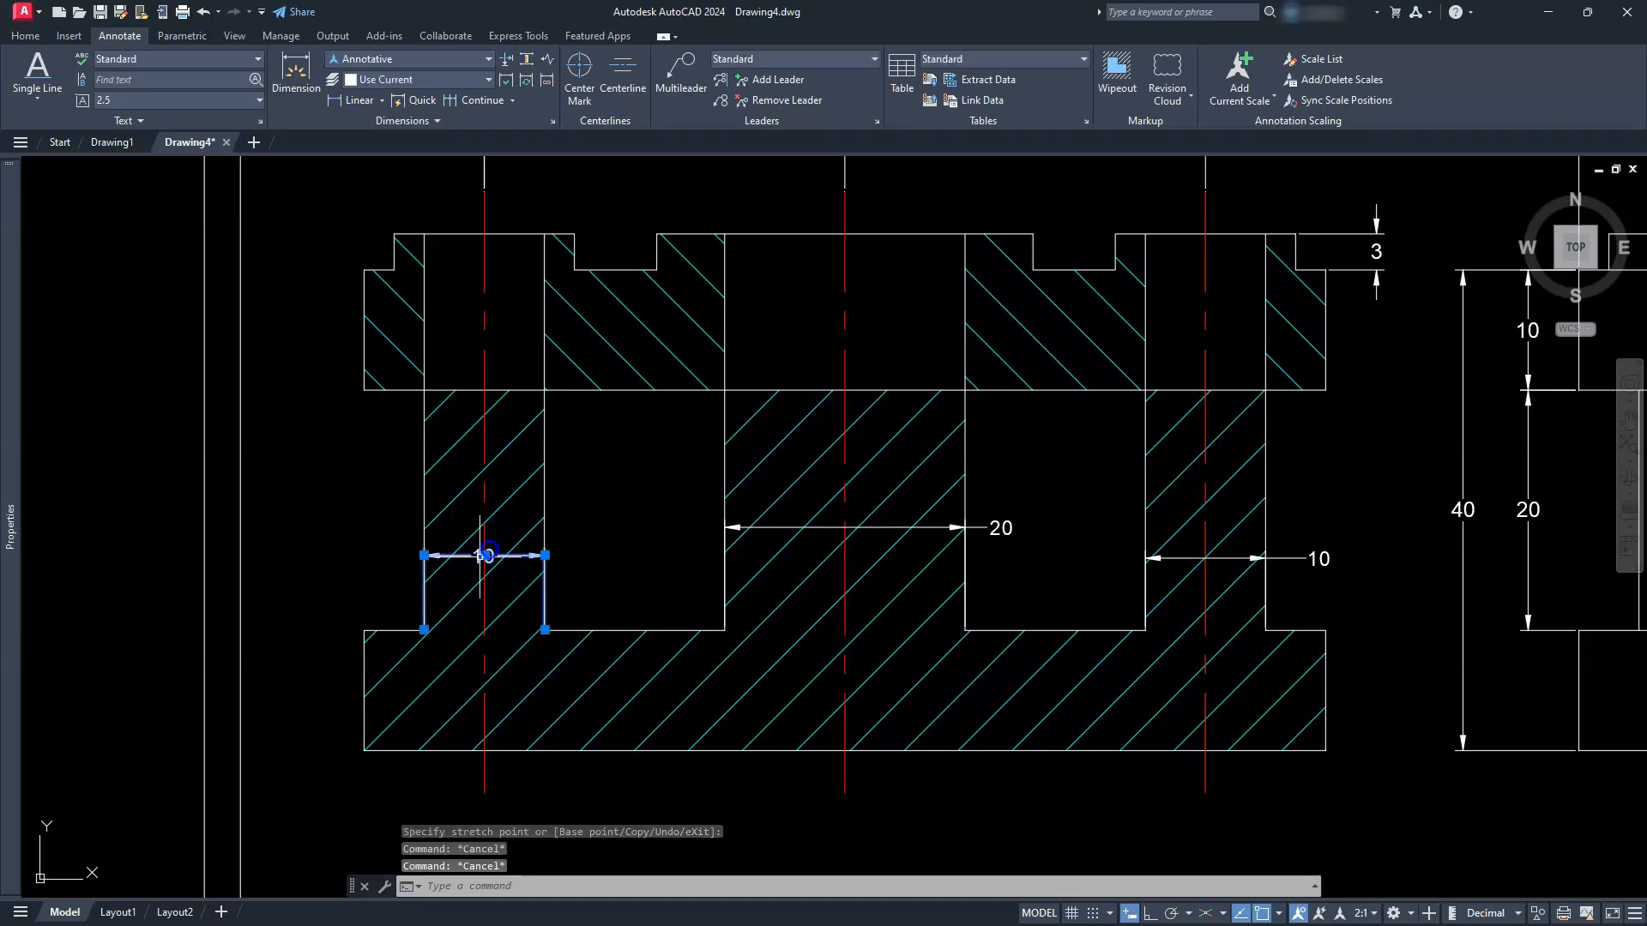
Move the left pin's dimension text out of the hatching to the left of the pin.
{"action": "left_click", "coordinate": [481, 535]}
{"action": "left_click", "coordinate": [487, 555]}
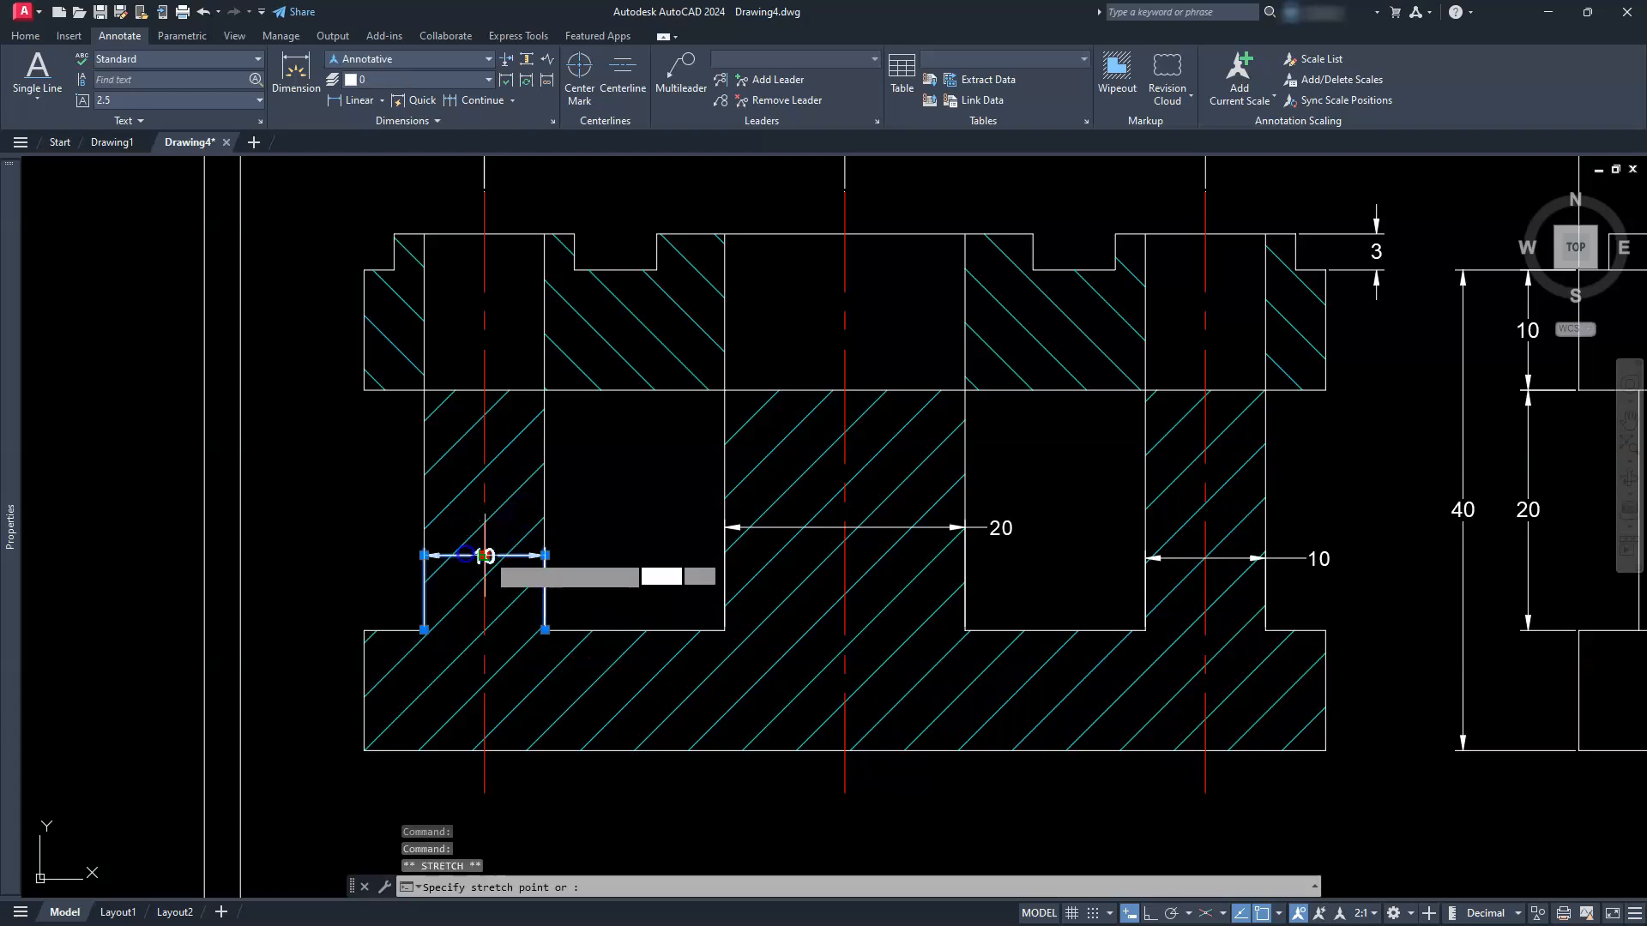
{"action": "left_click", "coordinate": [365, 552]}
{"action": "left_click", "coordinate": [434, 585]}
{"action": "key", "text": "Escape"}
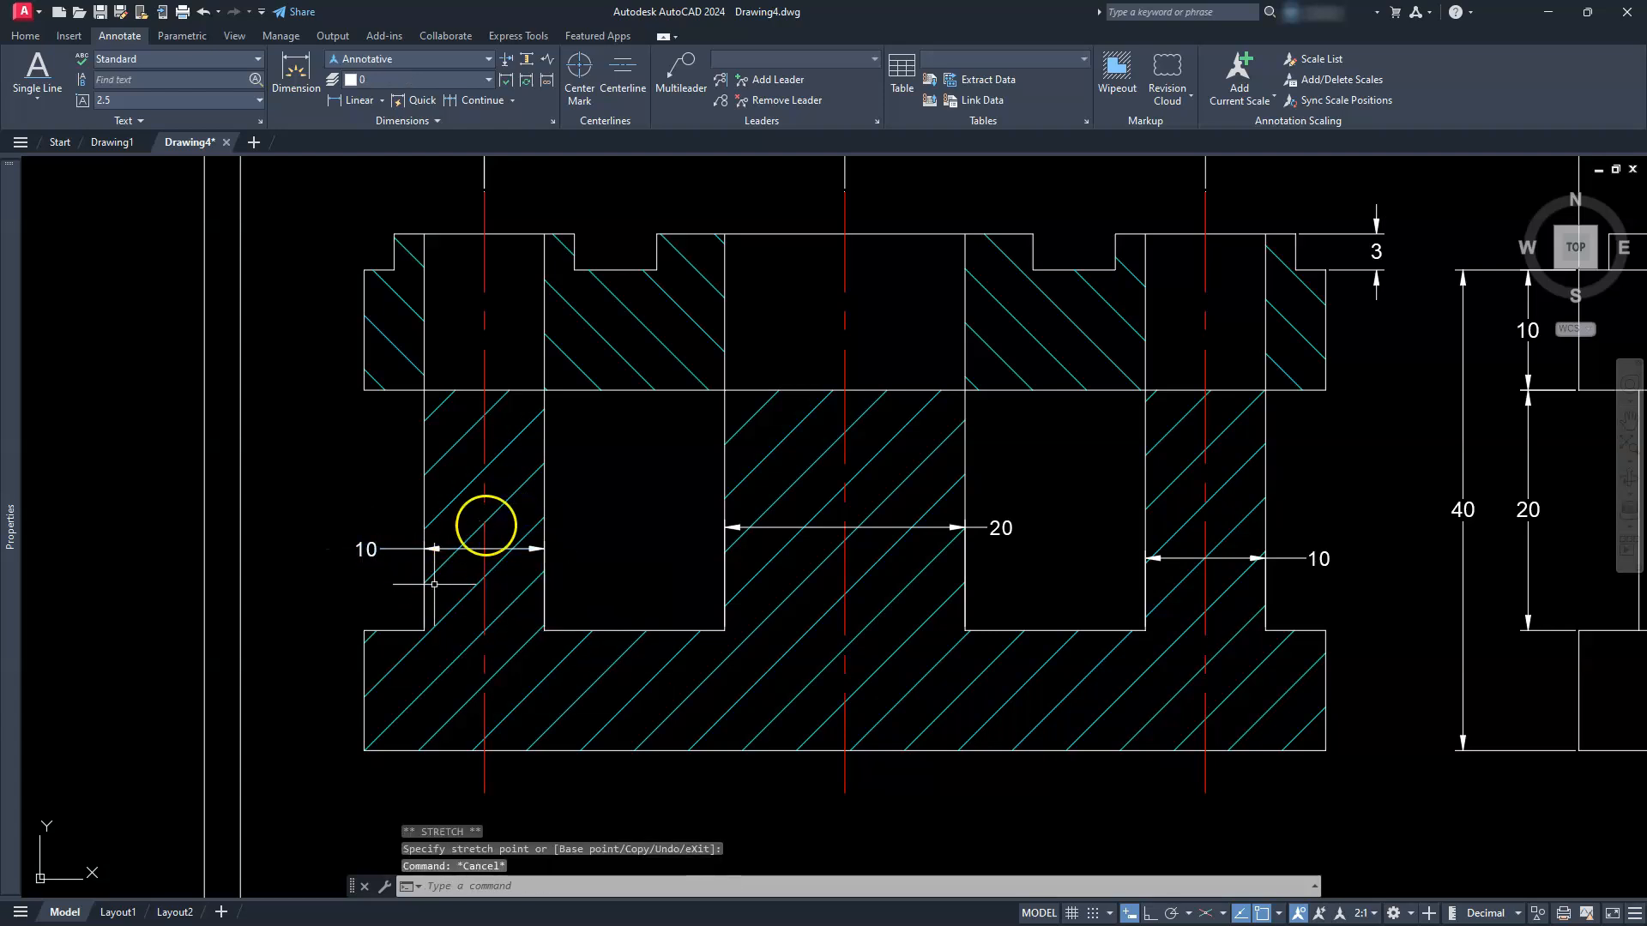
Give the three pin width dimensions in the section view the diameter prefix %%c.
{"action": "scroll", "coordinate": [489, 519], "scroll_direction": "down", "scroll_amount": 2}
{"action": "middle_click_drag", "start_coordinate": [531, 523], "coordinate": [615, 498]}
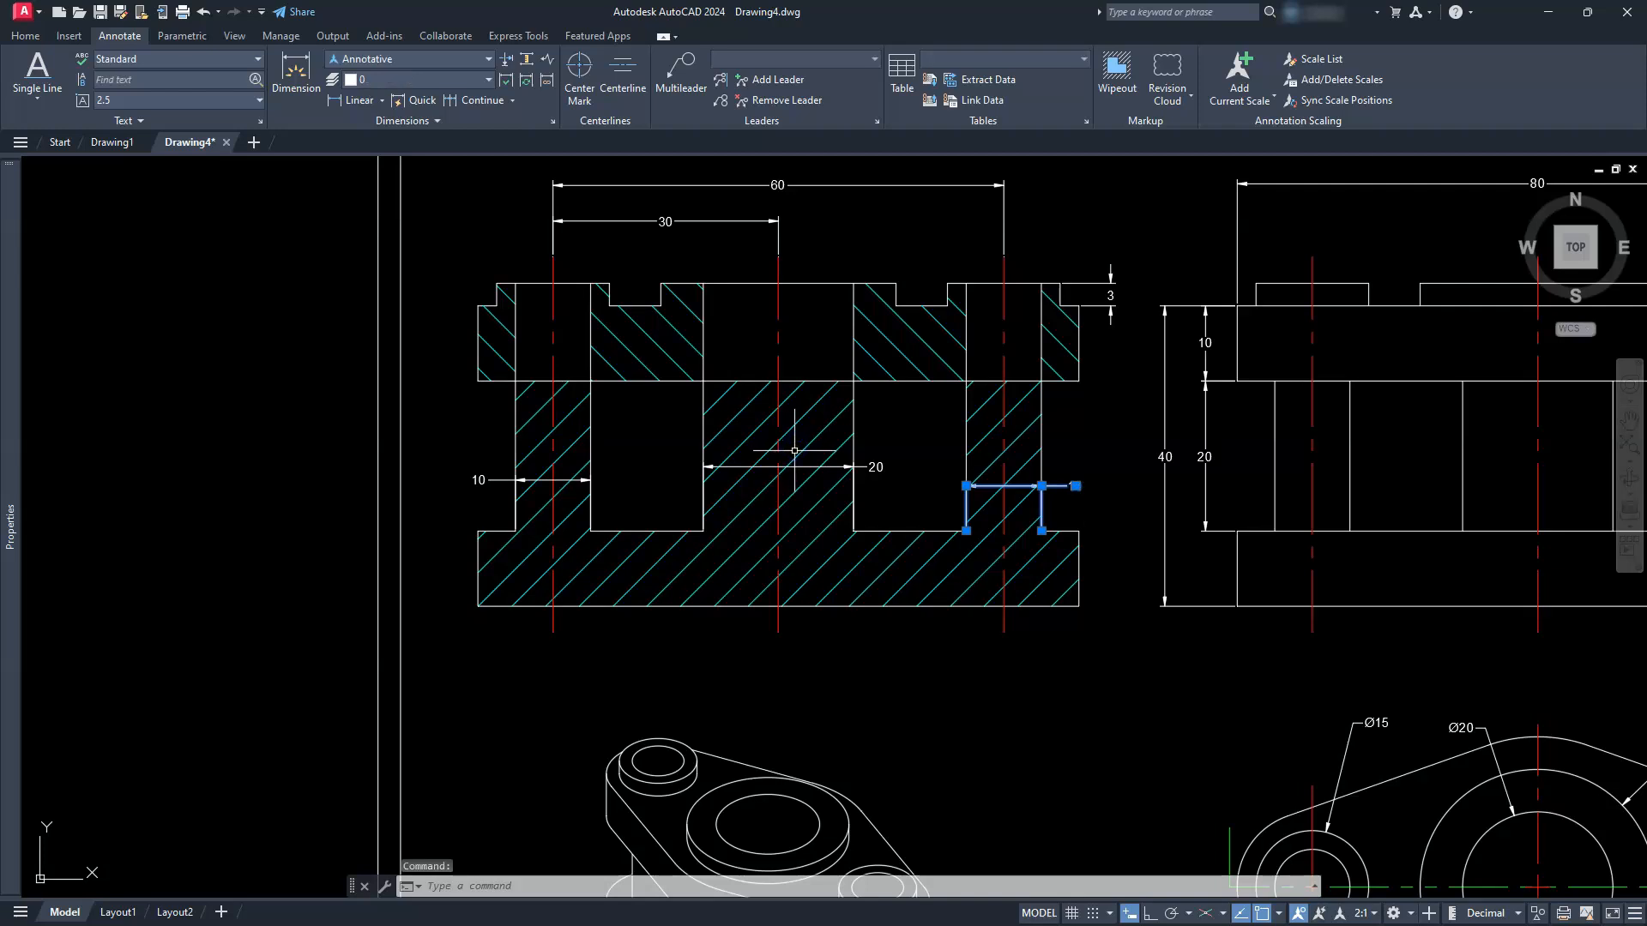
{"action": "left_click", "coordinate": [874, 467]}
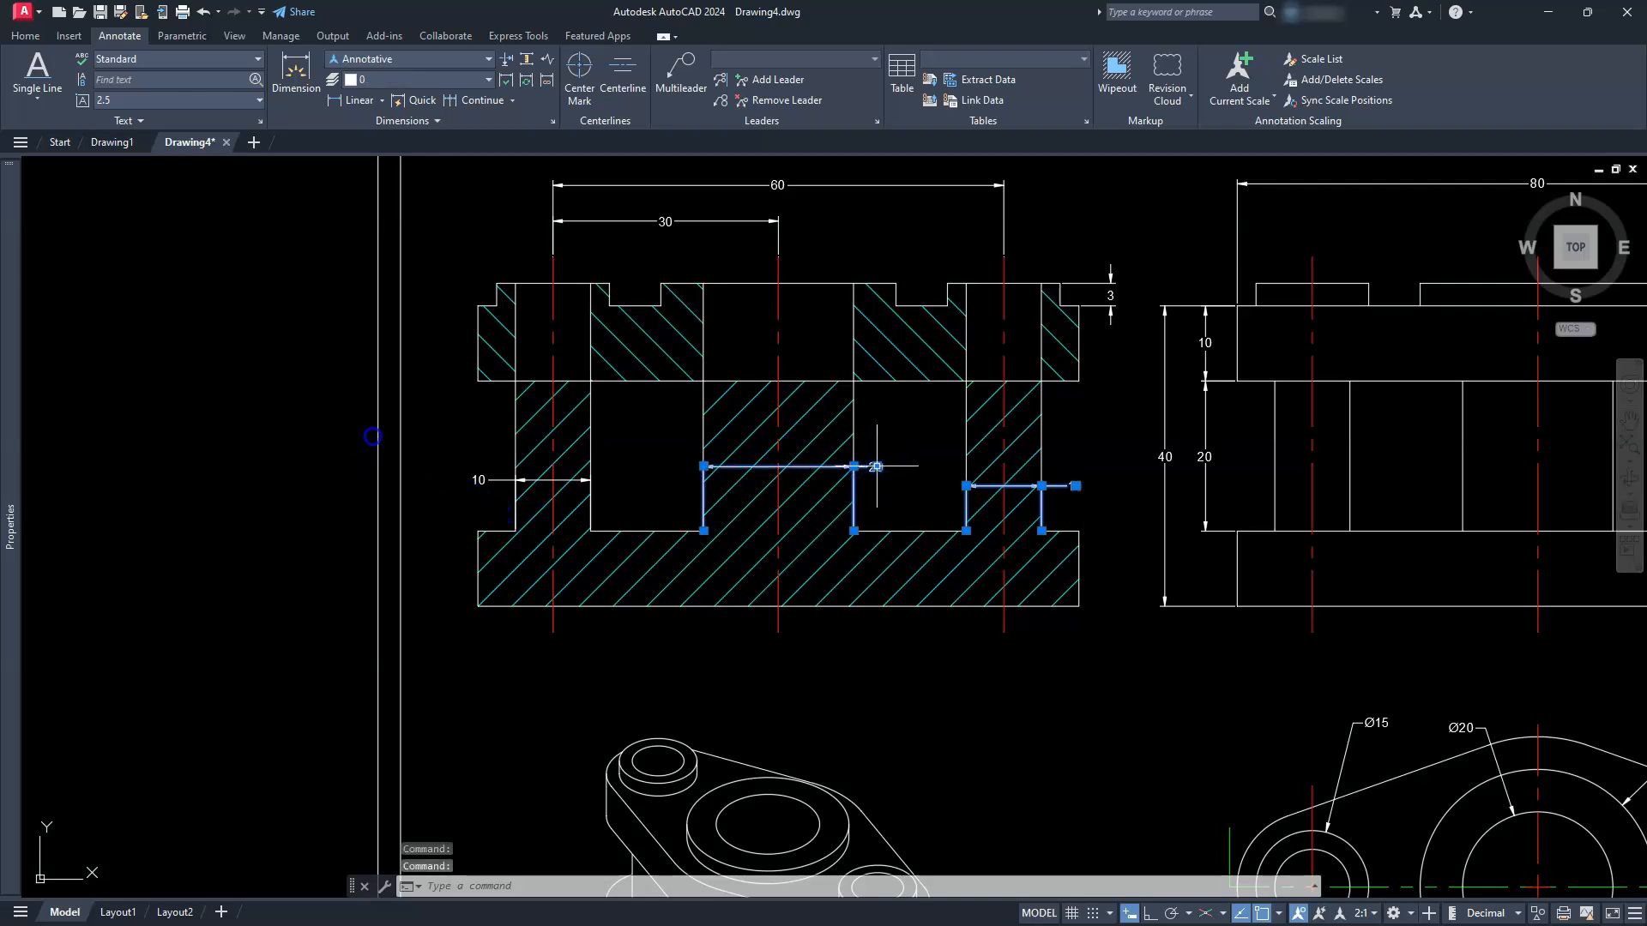
{"action": "left_click", "coordinate": [478, 479]}
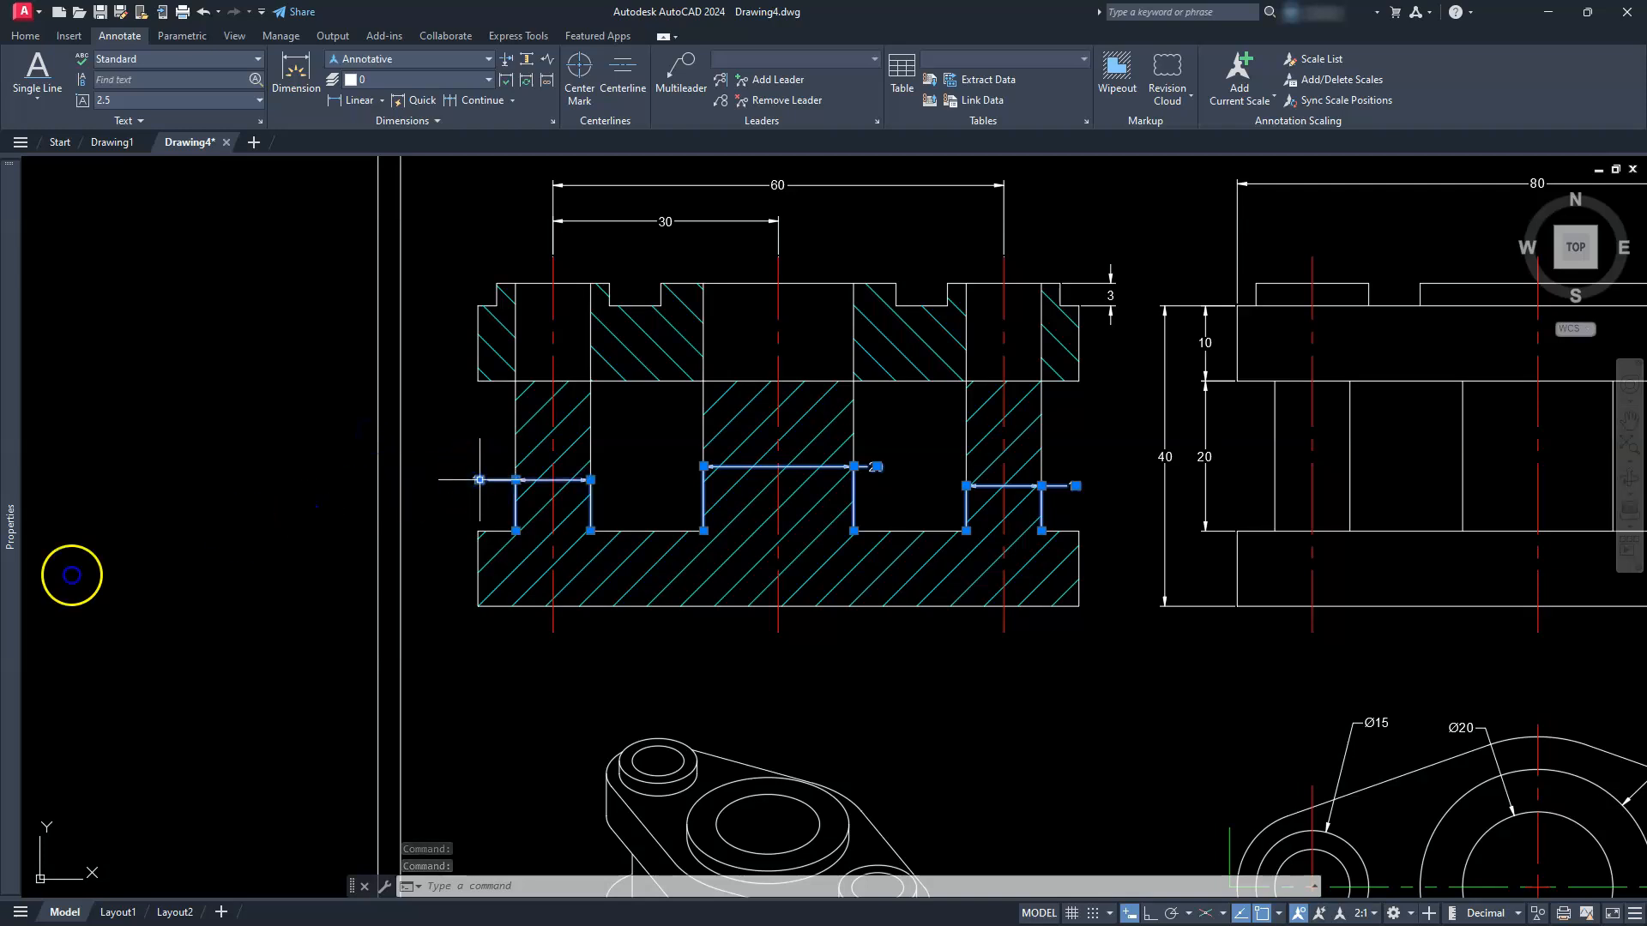
{"action": "mouse_move", "coordinate": [10, 532]}
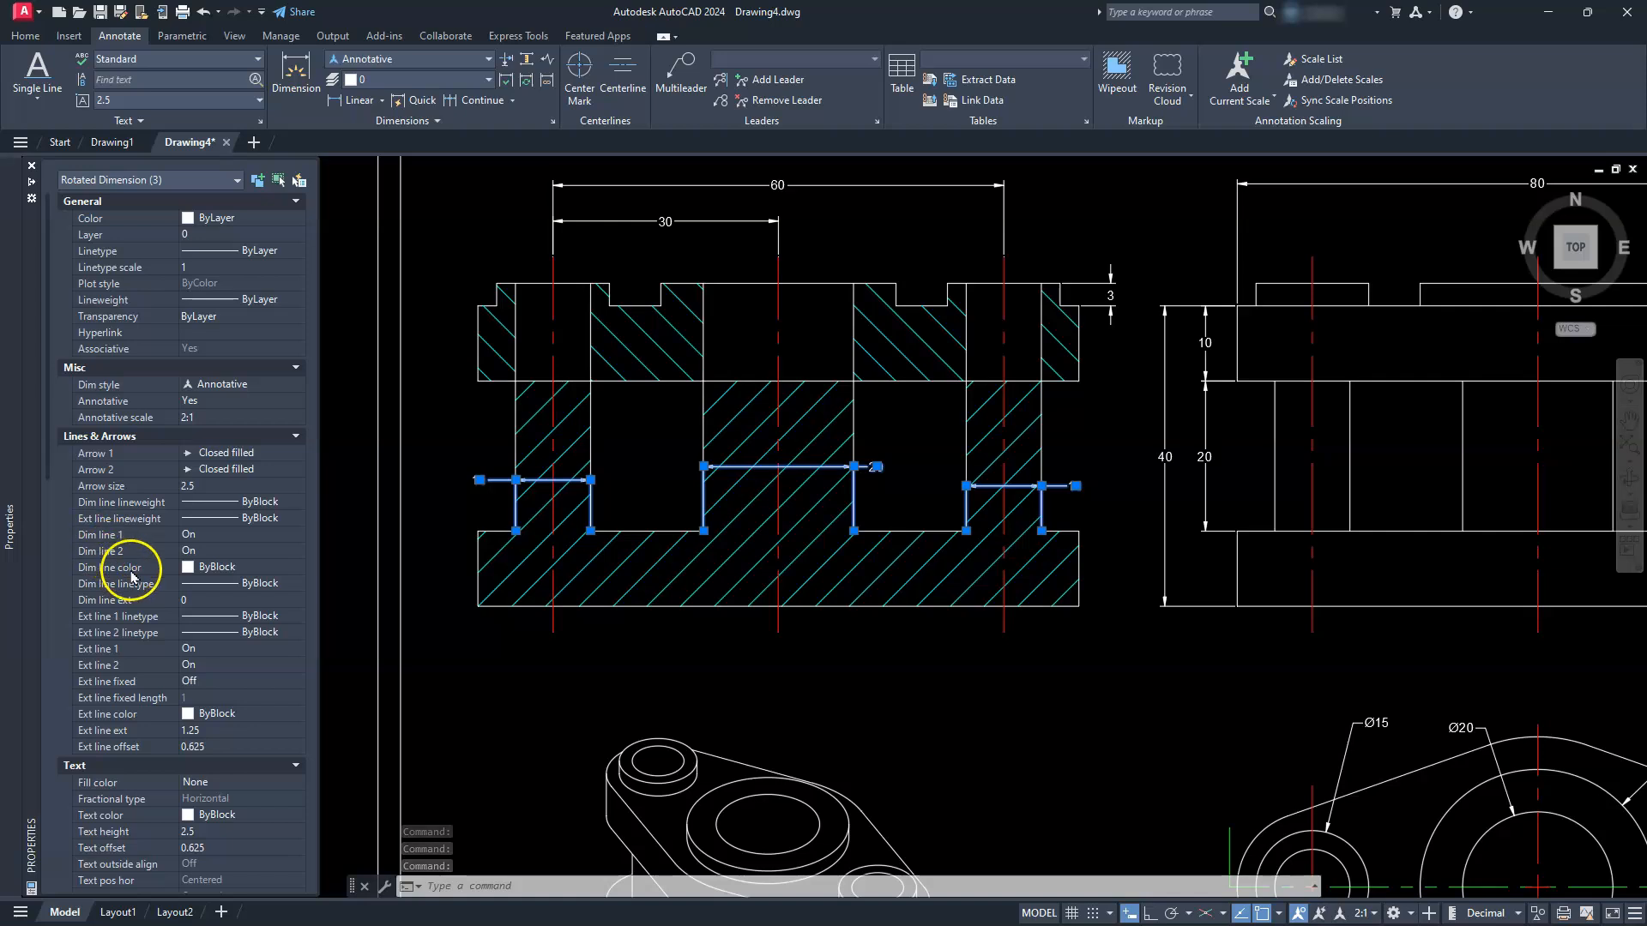
{"action": "scroll", "coordinate": [138, 590], "scroll_direction": "down", "scroll_amount": 10}
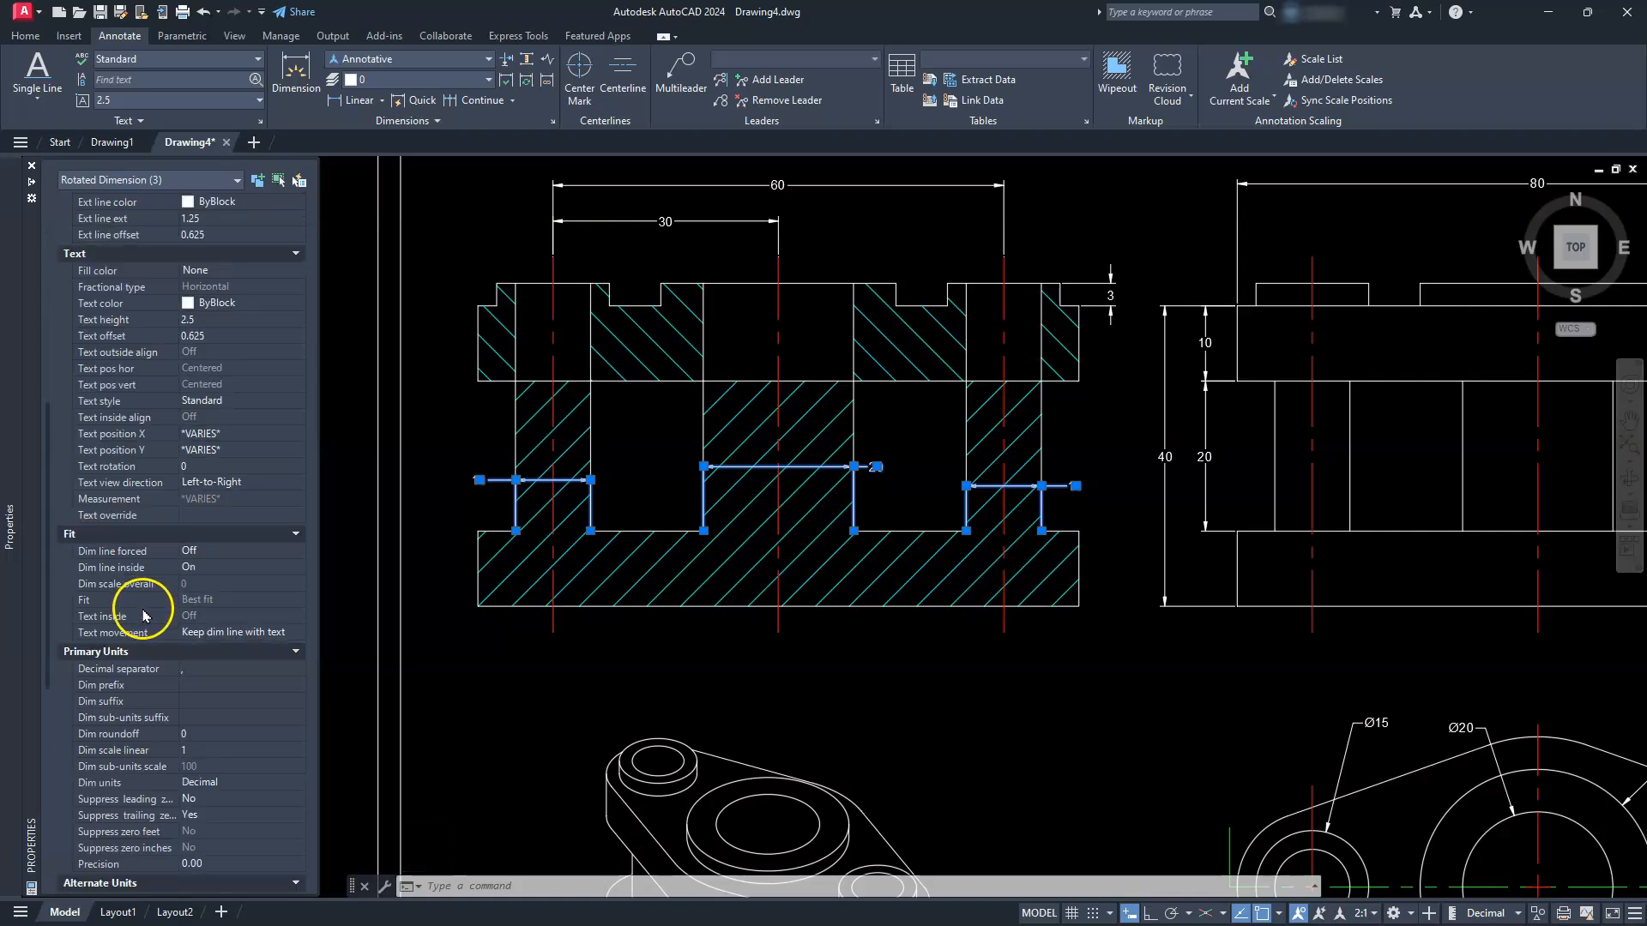
{"action": "left_click", "coordinate": [192, 685]}
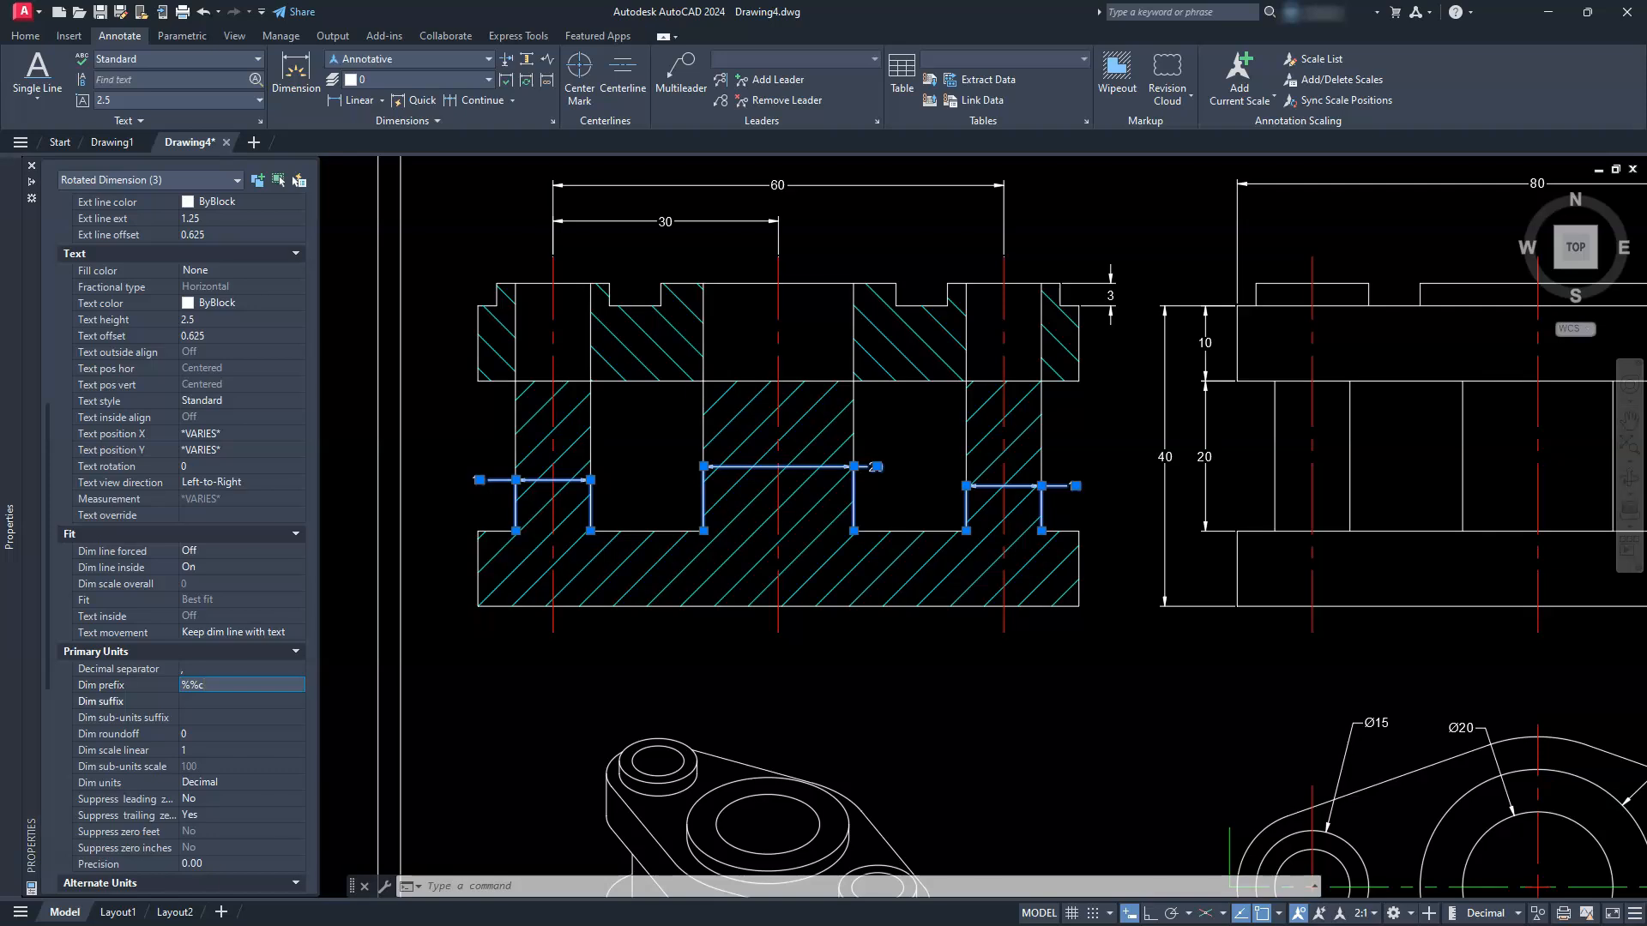
{"action": "left_click", "coordinate": [194, 695]}
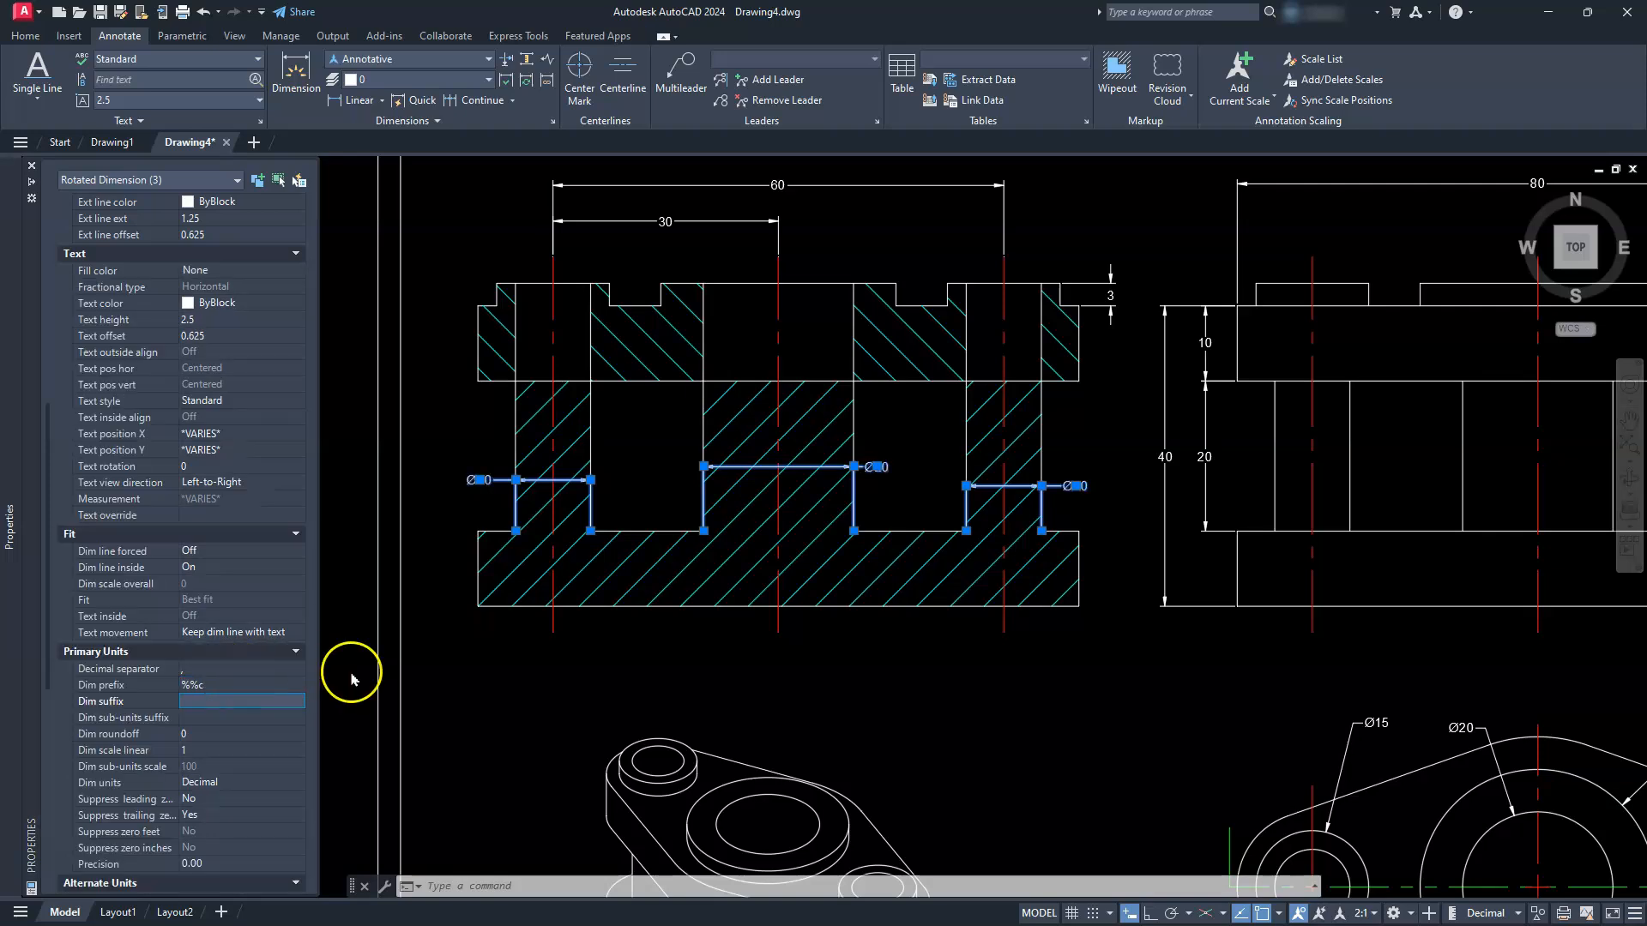
{"action": "middle_click_drag", "start_coordinate": [789, 639], "coordinate": [658, 518]}
{"action": "middle_click_drag", "start_coordinate": [976, 667], "coordinate": [815, 547]}
{"action": "key", "text": "Escape"}
Edit the R10 radius dimension's text in the top view so that 2X precedes the value.
{"action": "middle_click_drag", "start_coordinate": [1162, 708], "coordinate": [1047, 601]}
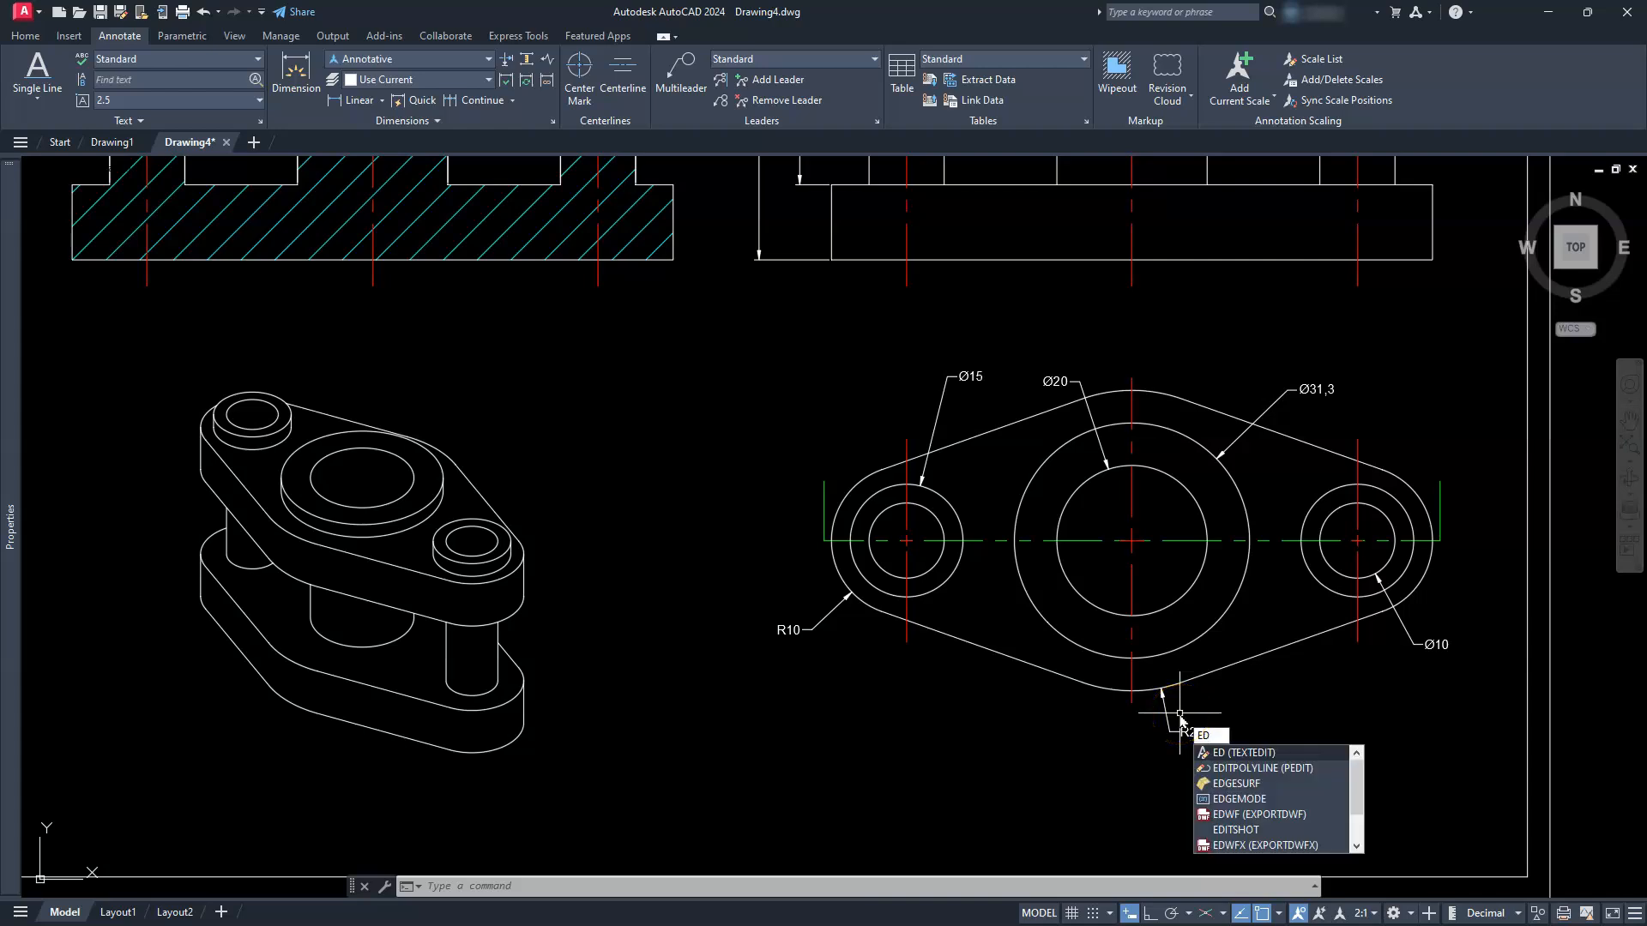
{"action": "key", "text": "Return"}
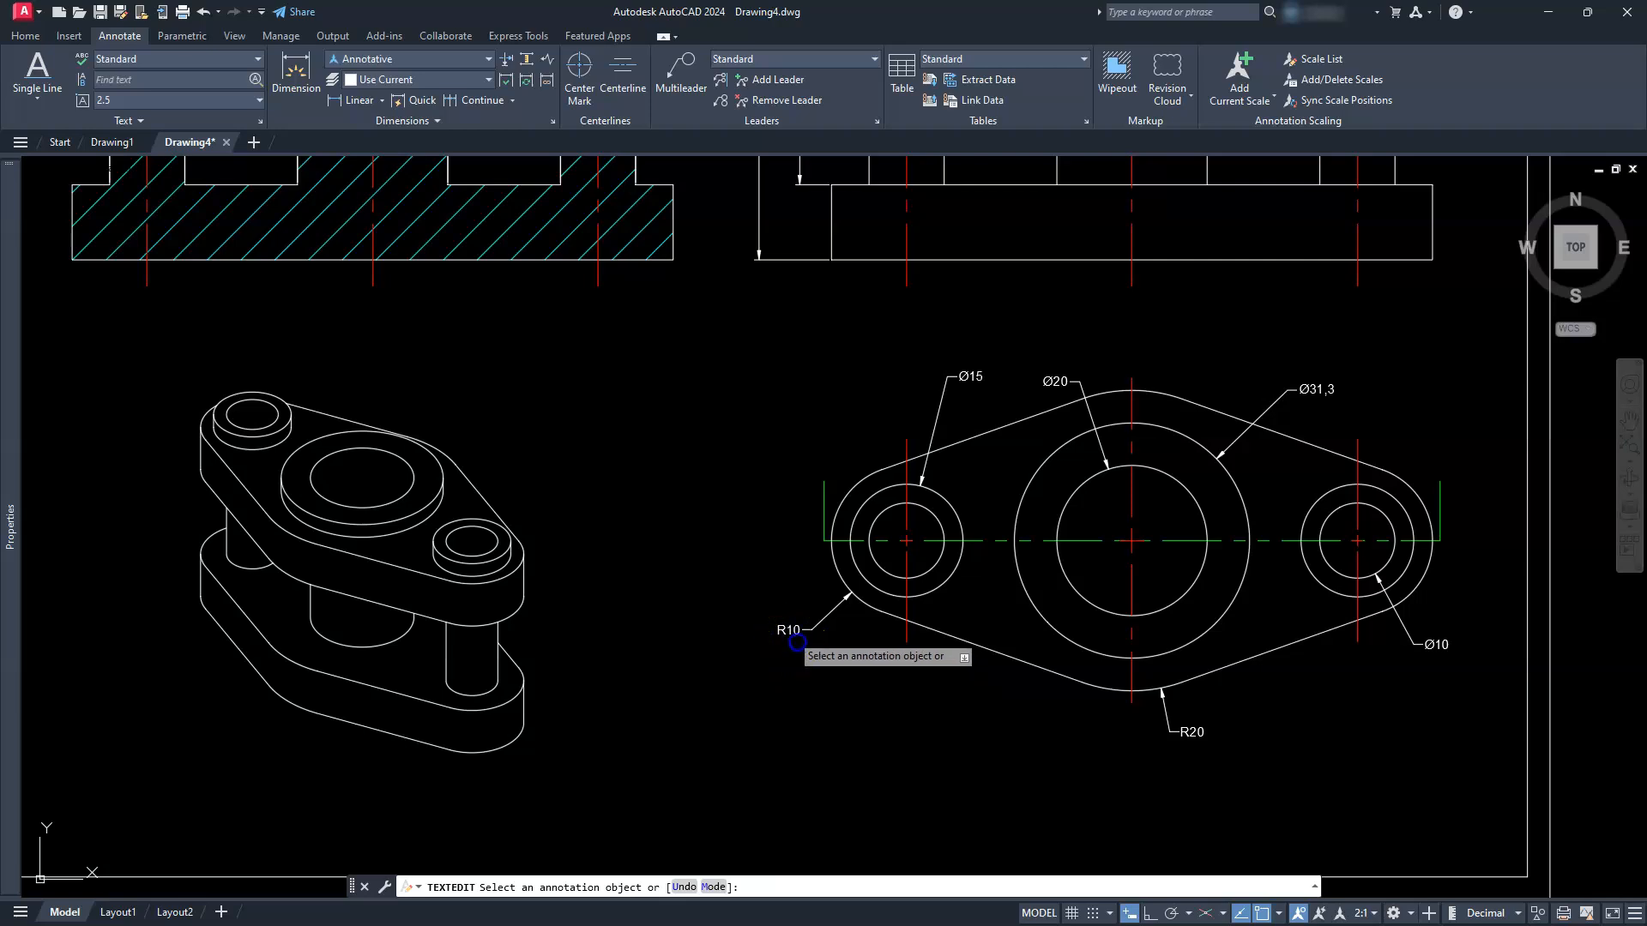
{"action": "left_click", "coordinate": [788, 653]}
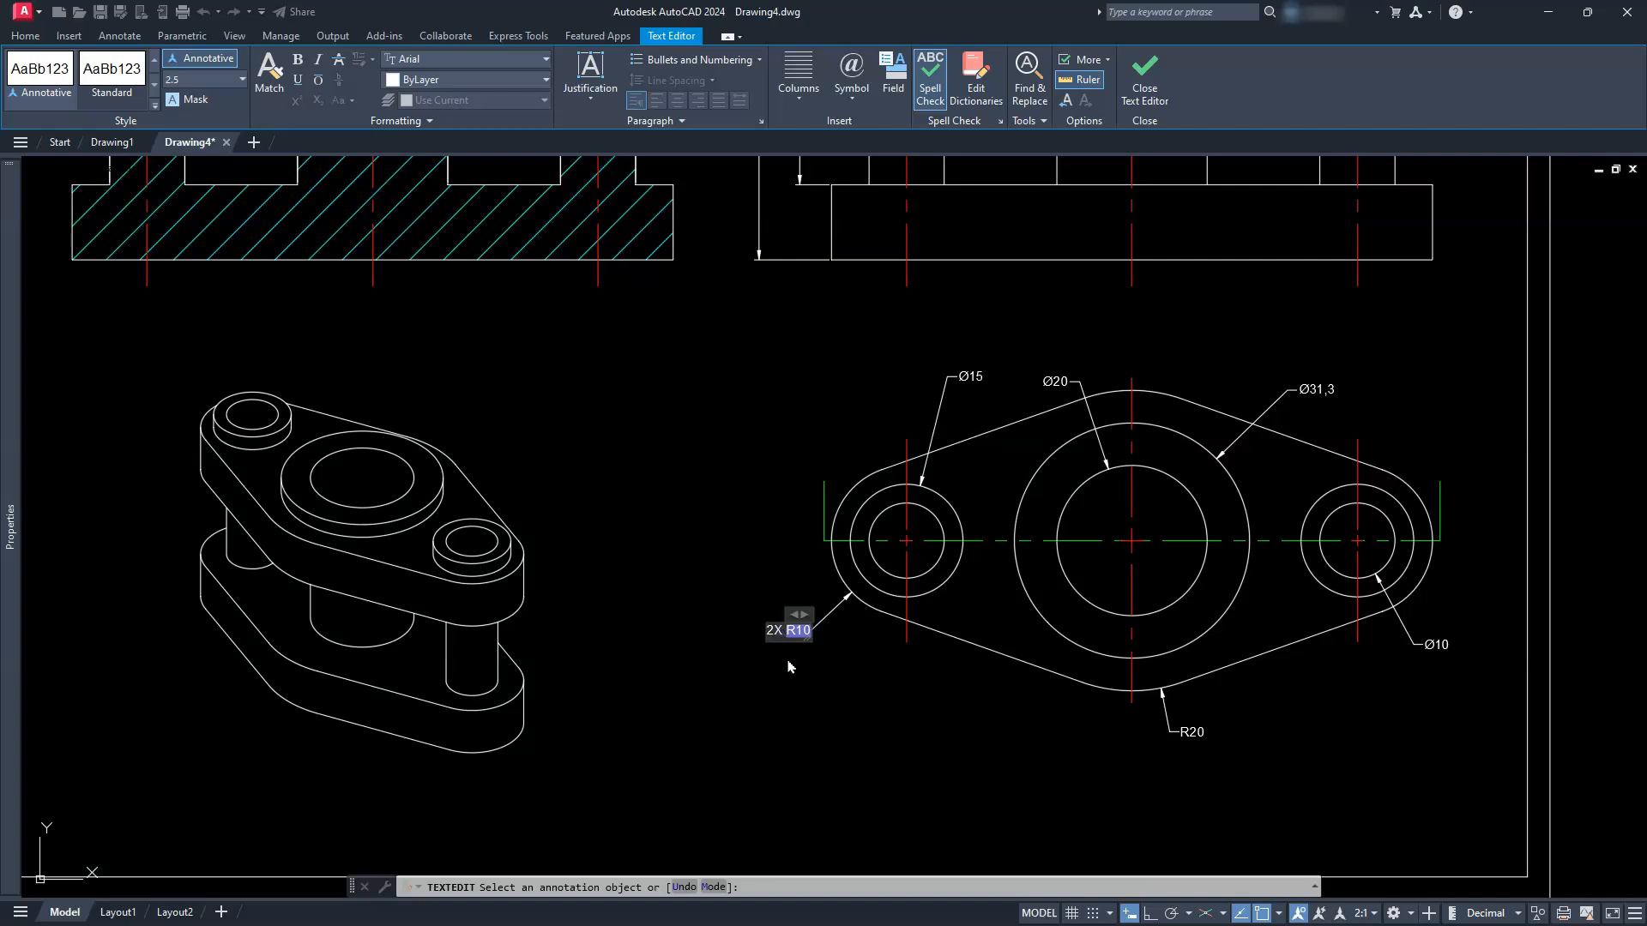
{"action": "left_click", "coordinate": [807, 706]}
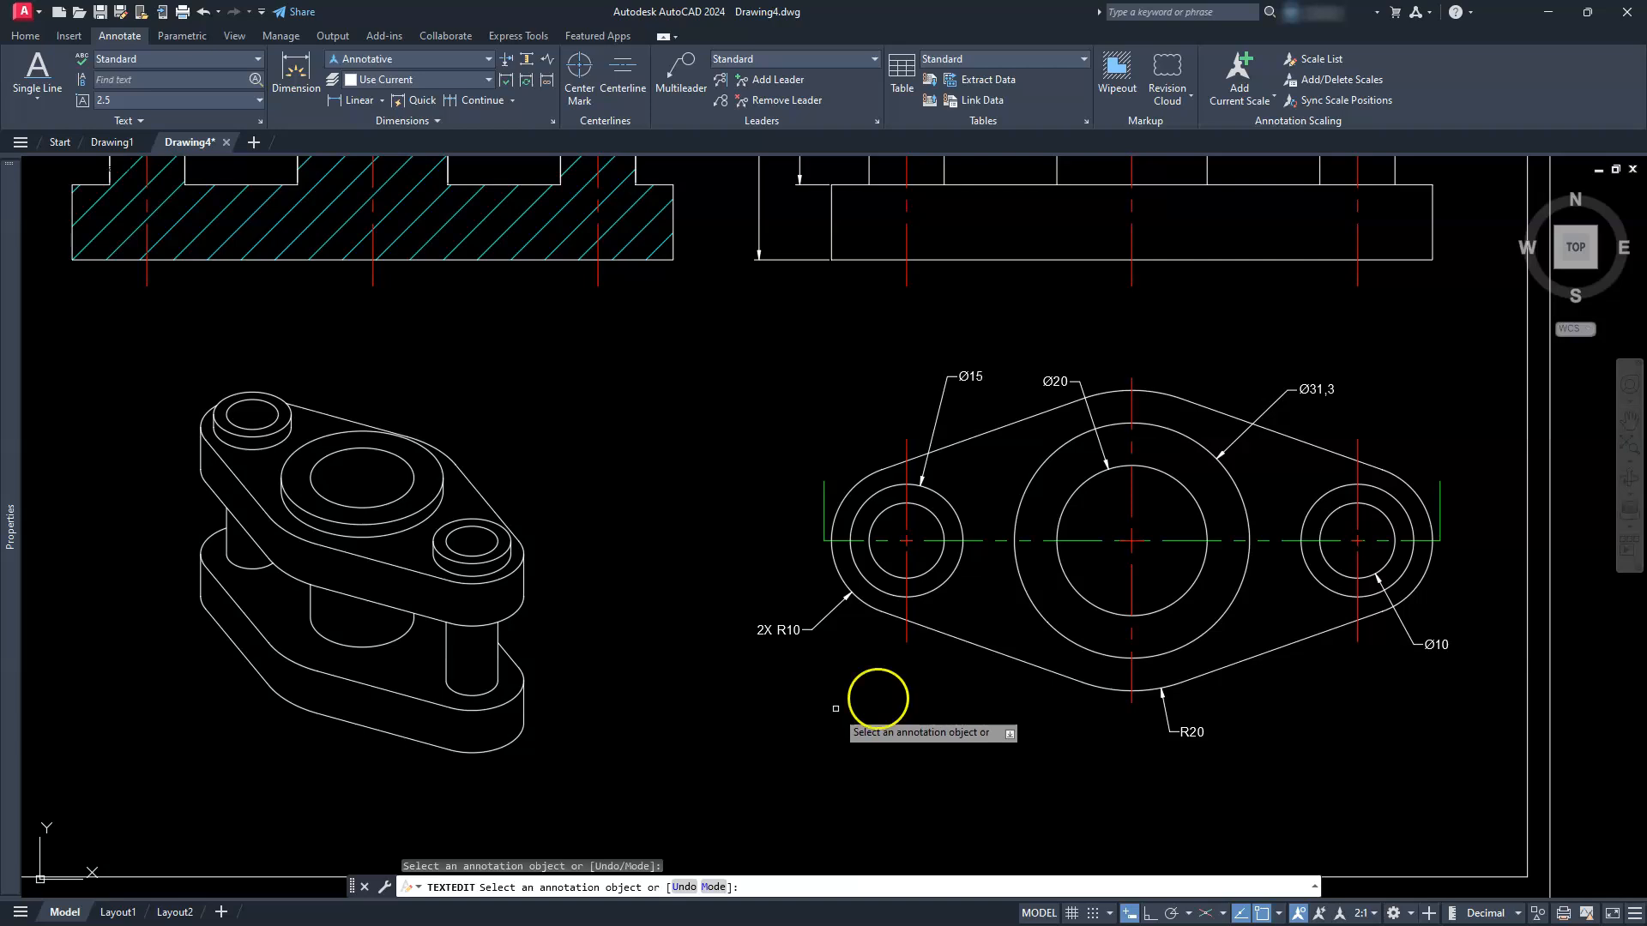
Put 2X in front of the Ø10 hole dimension's text in the top view.
{"action": "left_click", "coordinate": [1442, 645]}
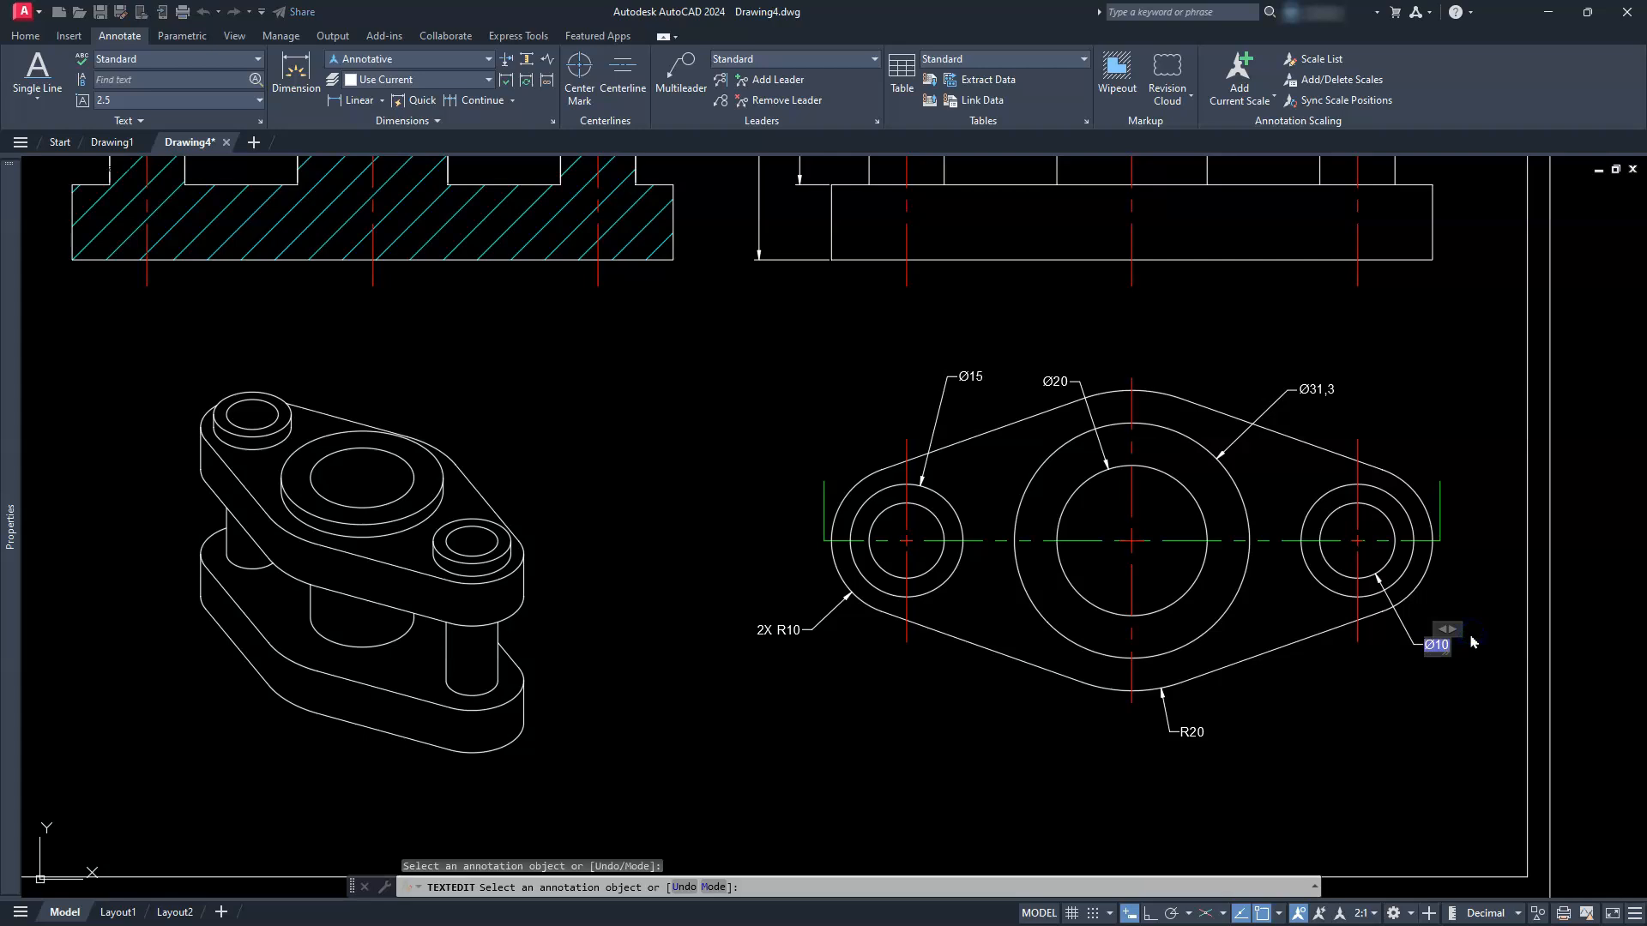
{"action": "type", "text": "2X"}
{"action": "left_click", "coordinate": [1350, 725]}
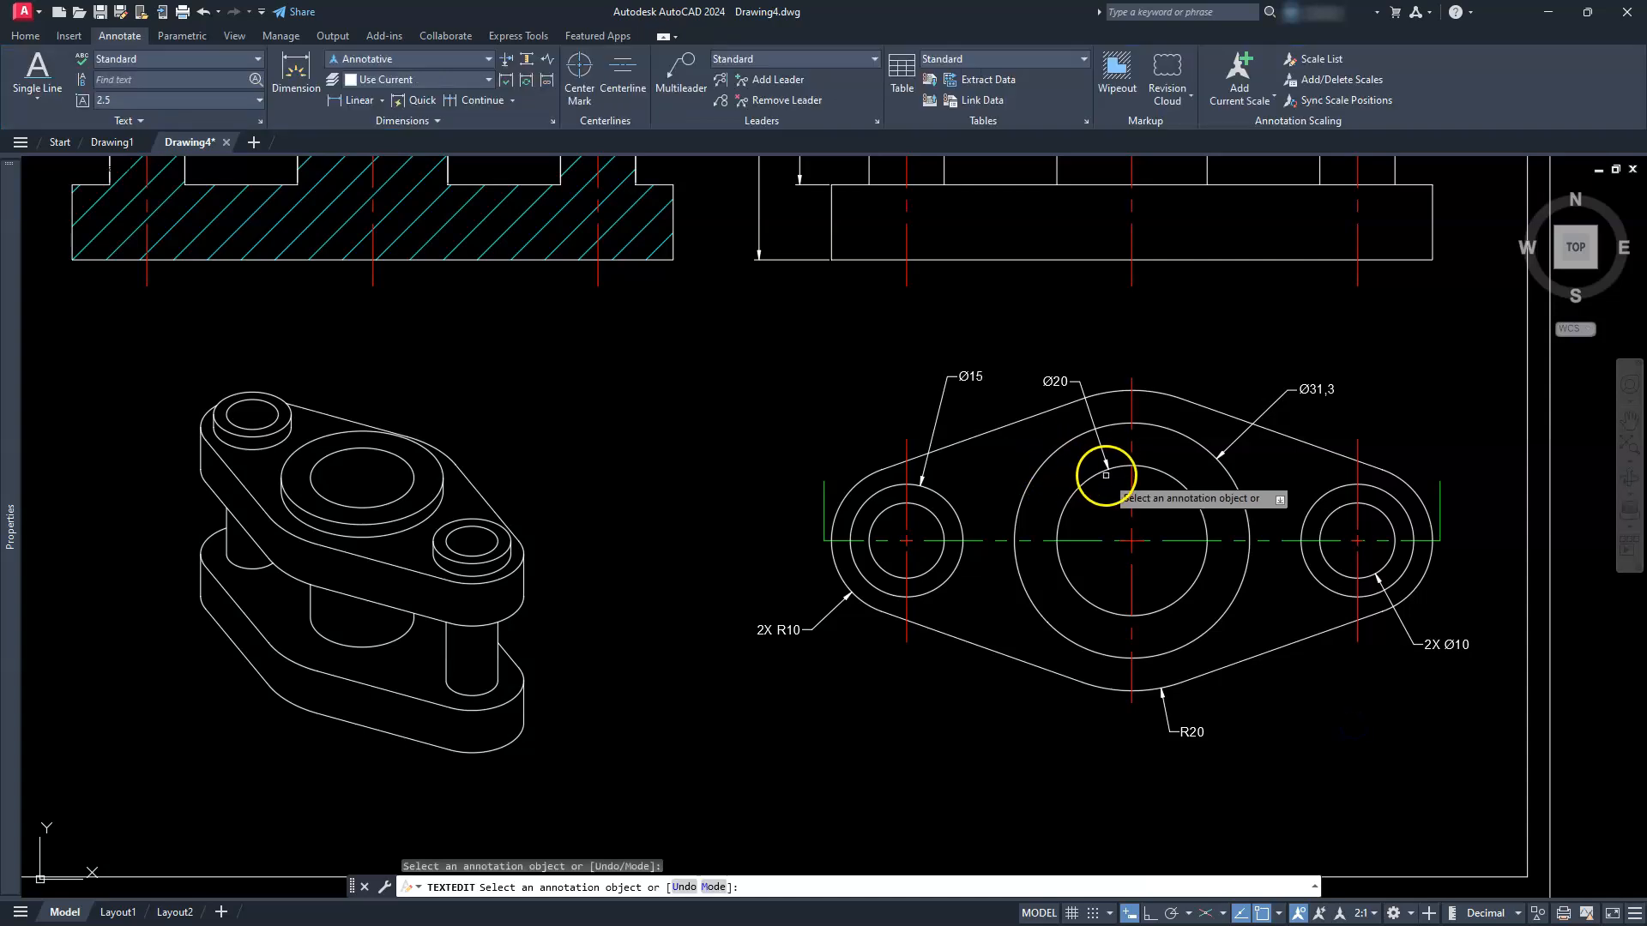
Add 2X before the Ø15 dimension's text in the top view and end text editing.
{"action": "left_click", "coordinate": [970, 379]}
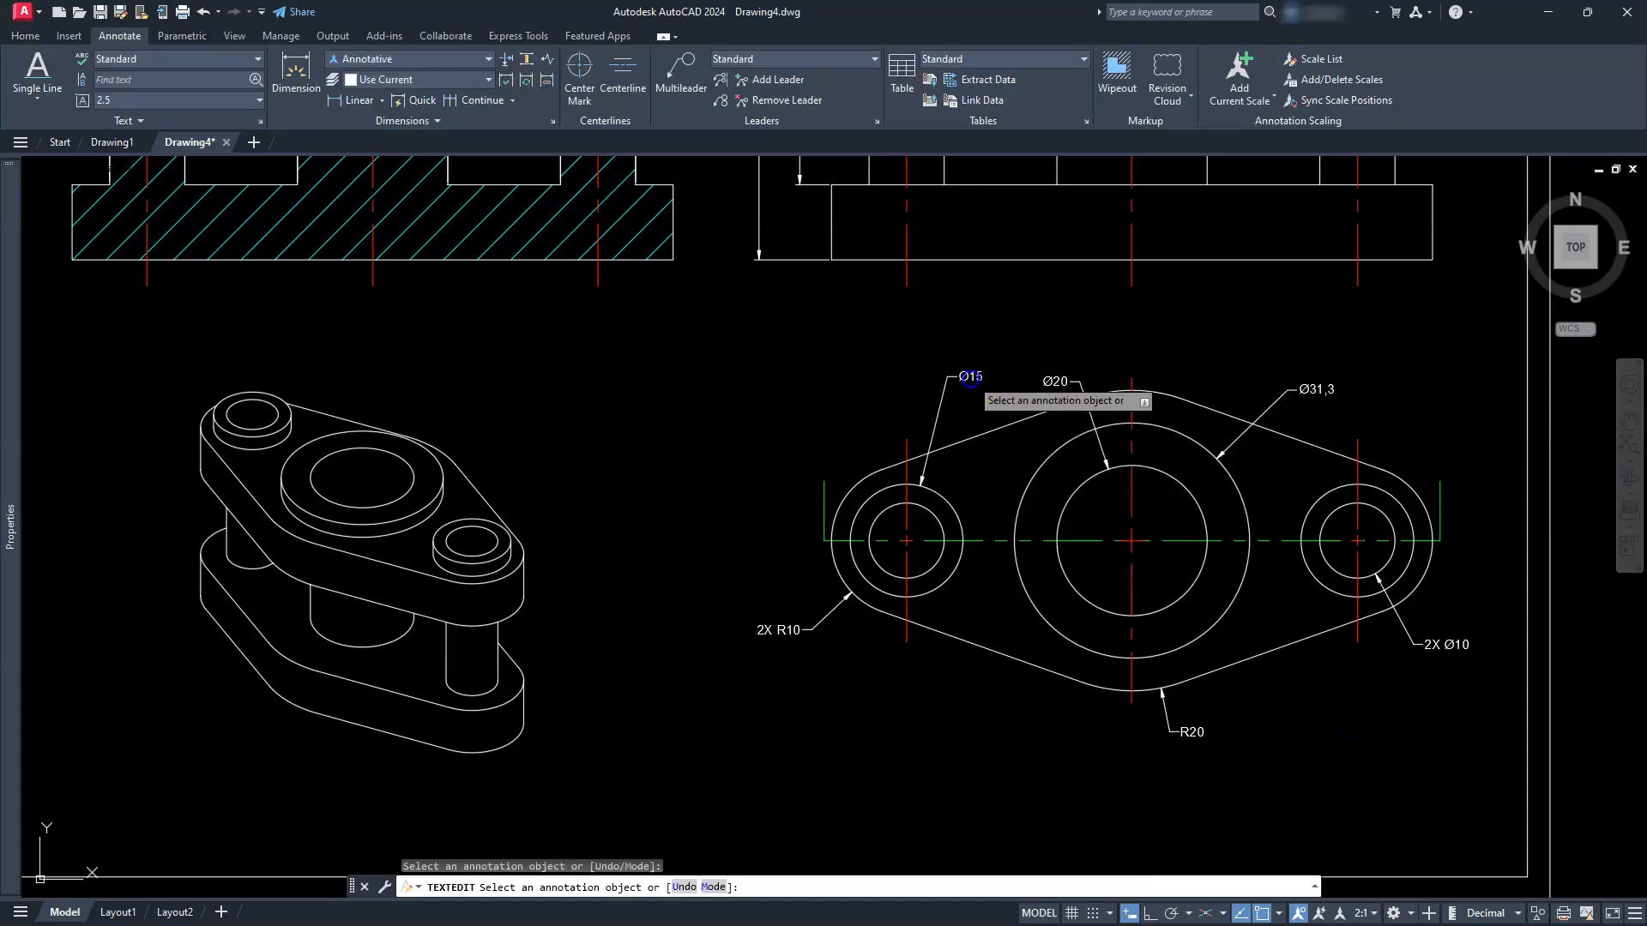
{"action": "left_click", "coordinate": [858, 380]}
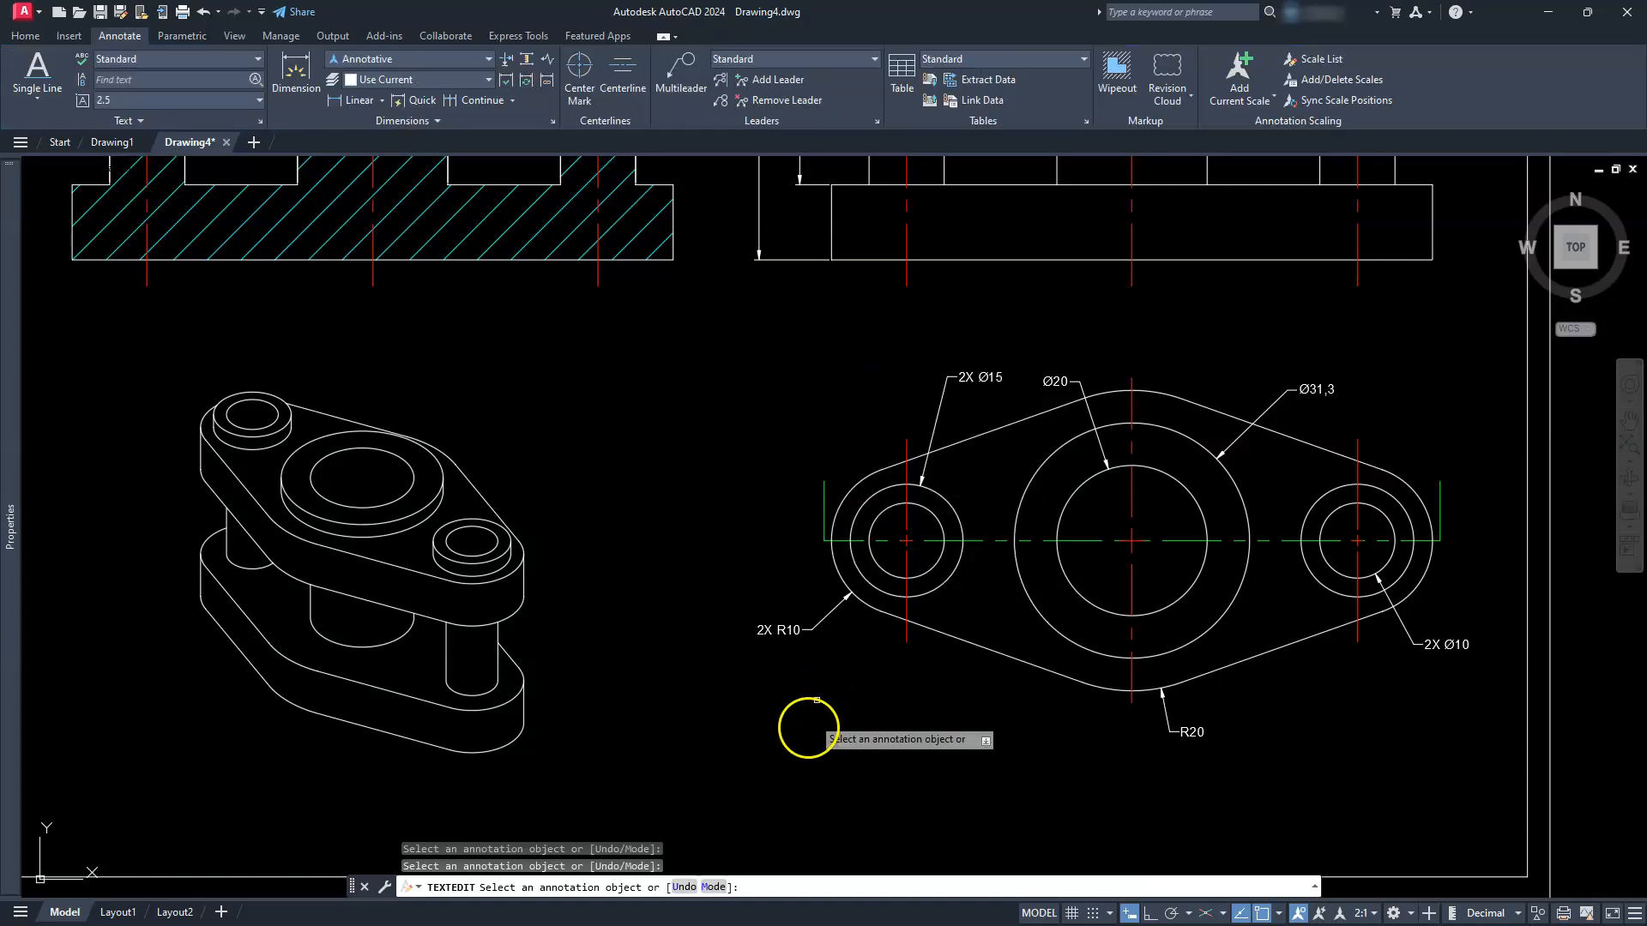
{"action": "key", "text": "Escape"}
{"action": "key", "text": "Escape"}
{"action": "key", "text": "Escape"}
{"action": "key", "text": "Escape"}
{"action": "mouse_move", "coordinate": [673, 549]}
{"action": "middle_mouse_down"}
{"action": "mouse_move", "coordinate": [705, 732]}
{"action": "mouse_move", "coordinate": [736, 661]}
{"action": "middle_mouse_up"}
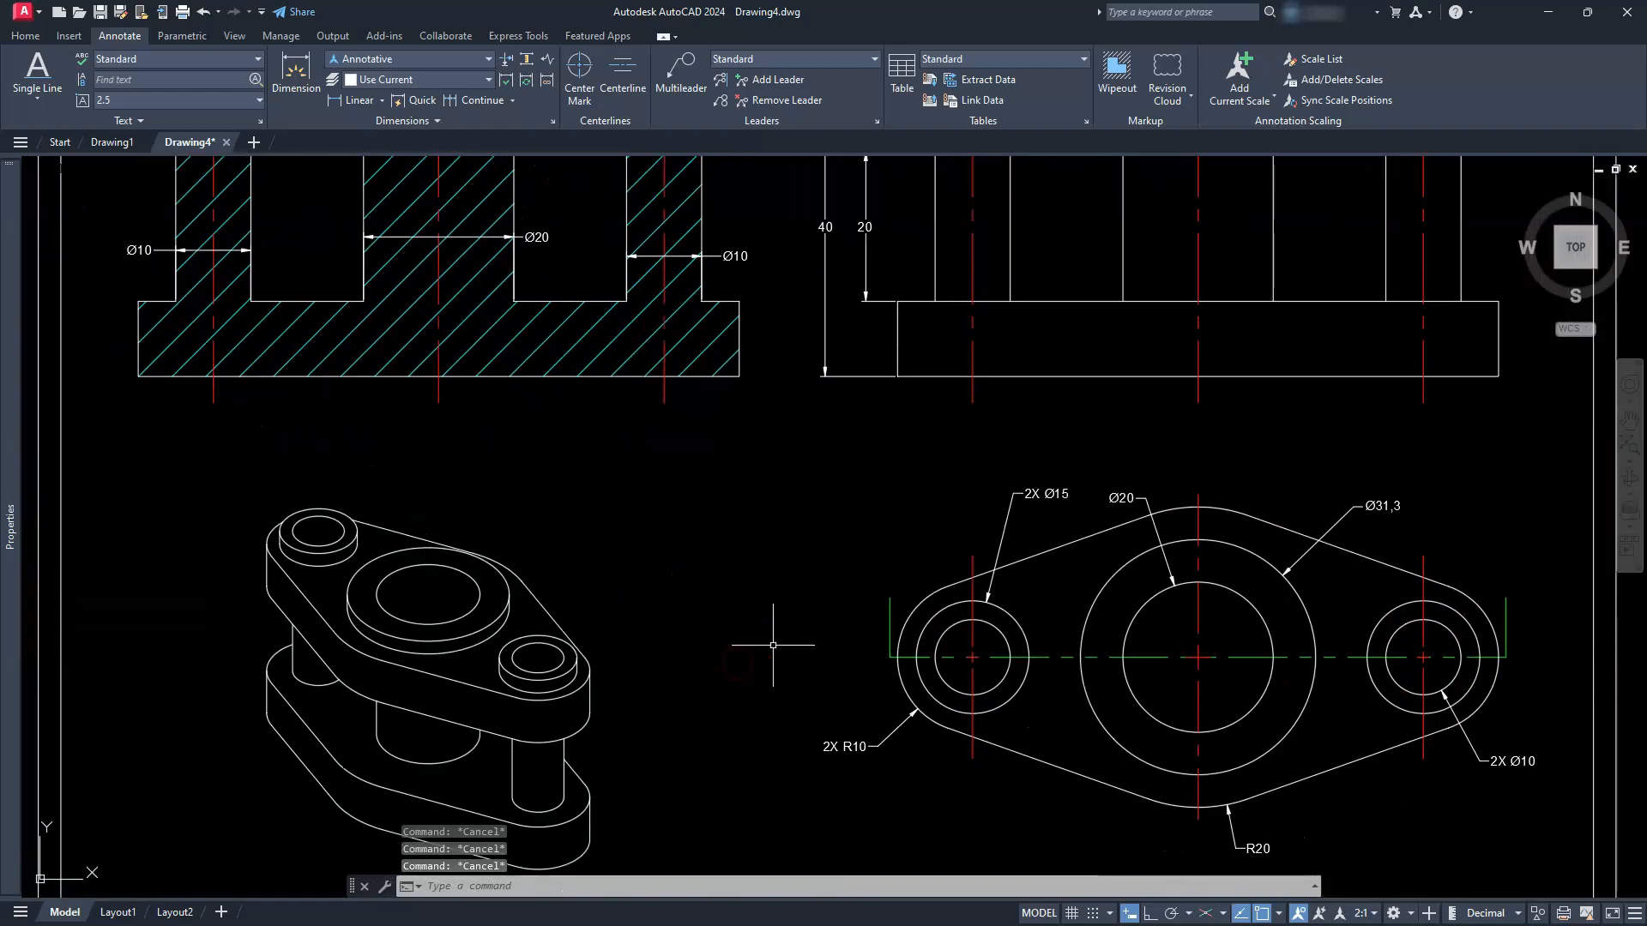
Place a horizontal linear dimension about 7.1 mm wide in the empty area between the isometric view and the top view.
{"action": "scroll", "coordinate": [772, 644], "scroll_direction": "up", "scroll_amount": 4}
{"action": "type", "text": "dli"}
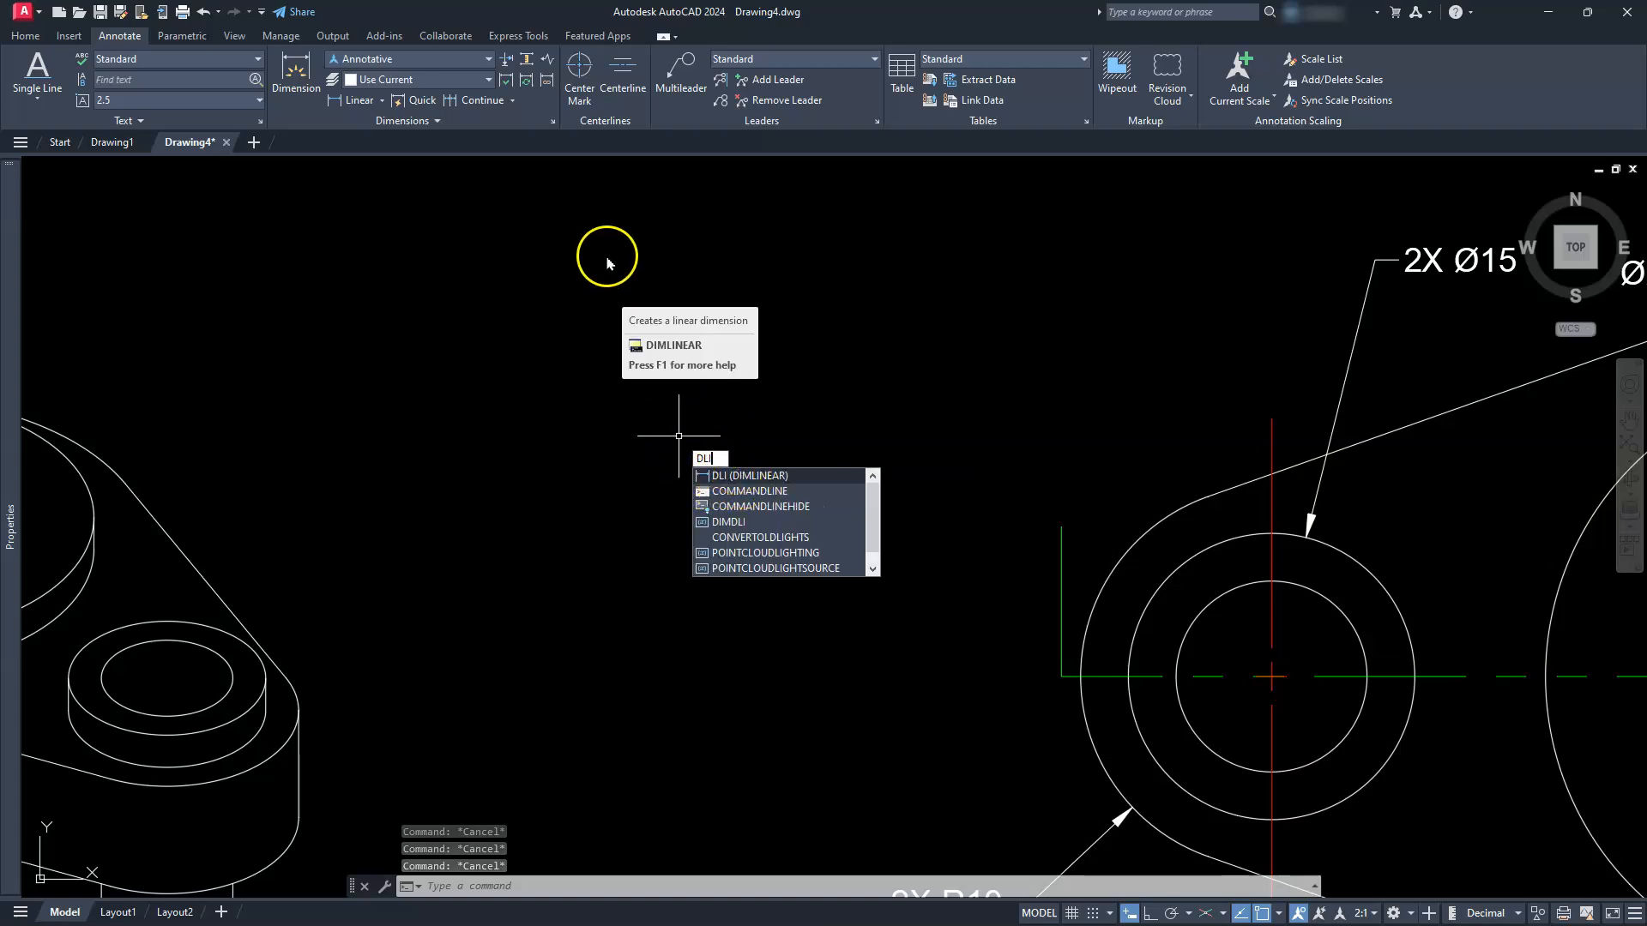
{"action": "key", "text": "Escape"}
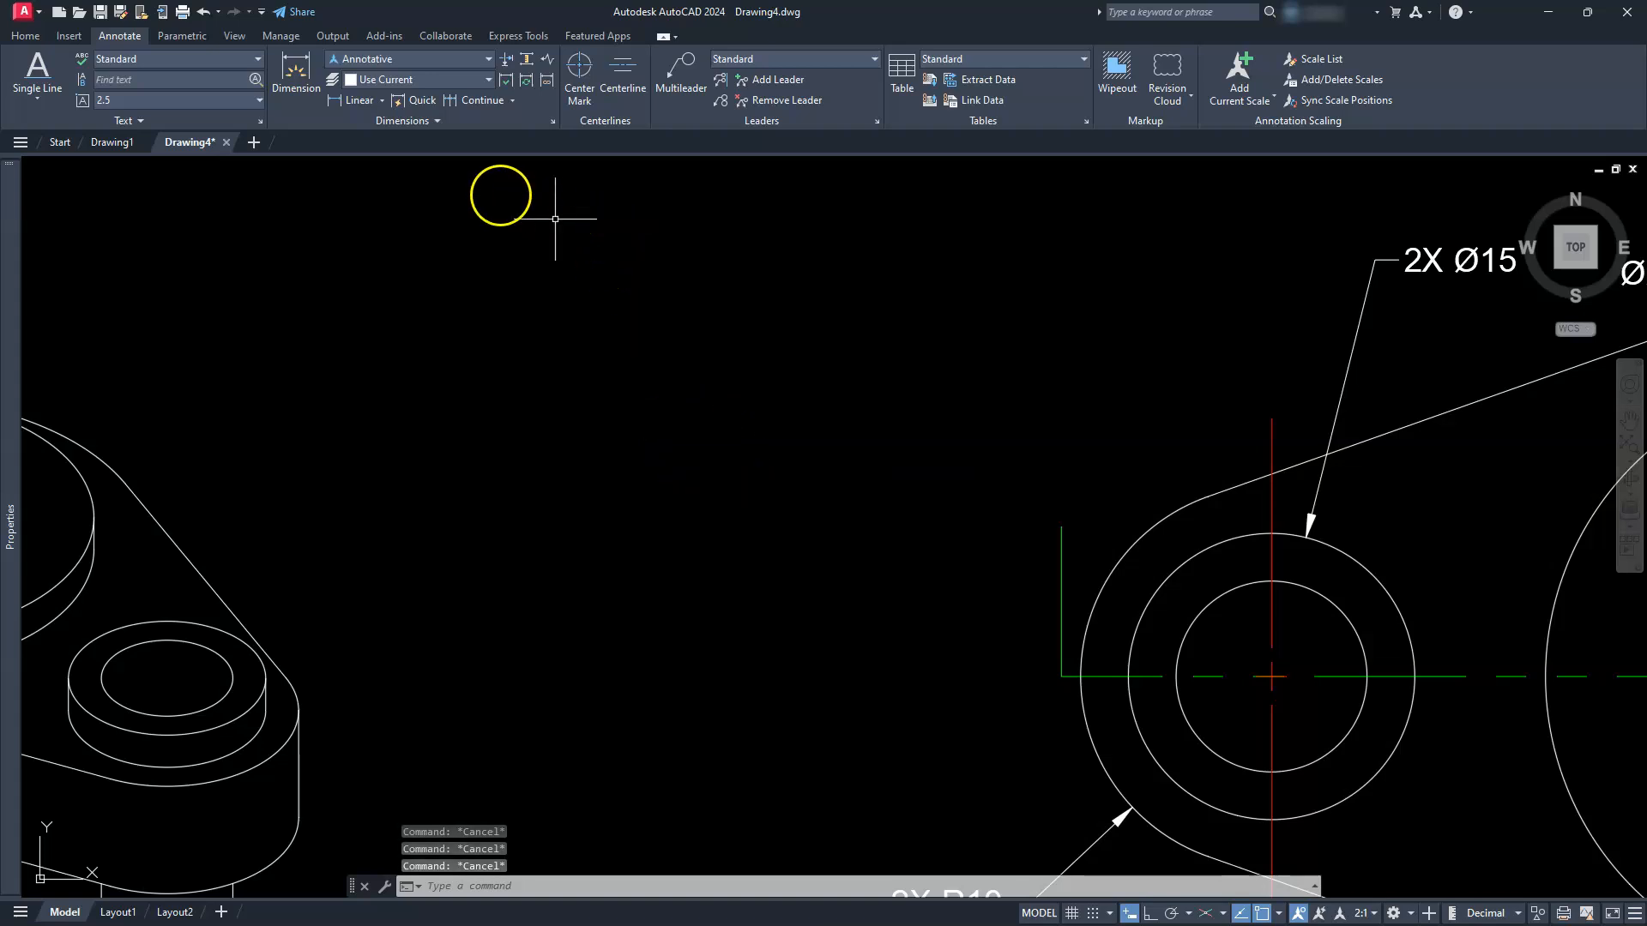
{"action": "left_click", "coordinate": [355, 101]}
{"action": "left_click", "coordinate": [655, 496]}
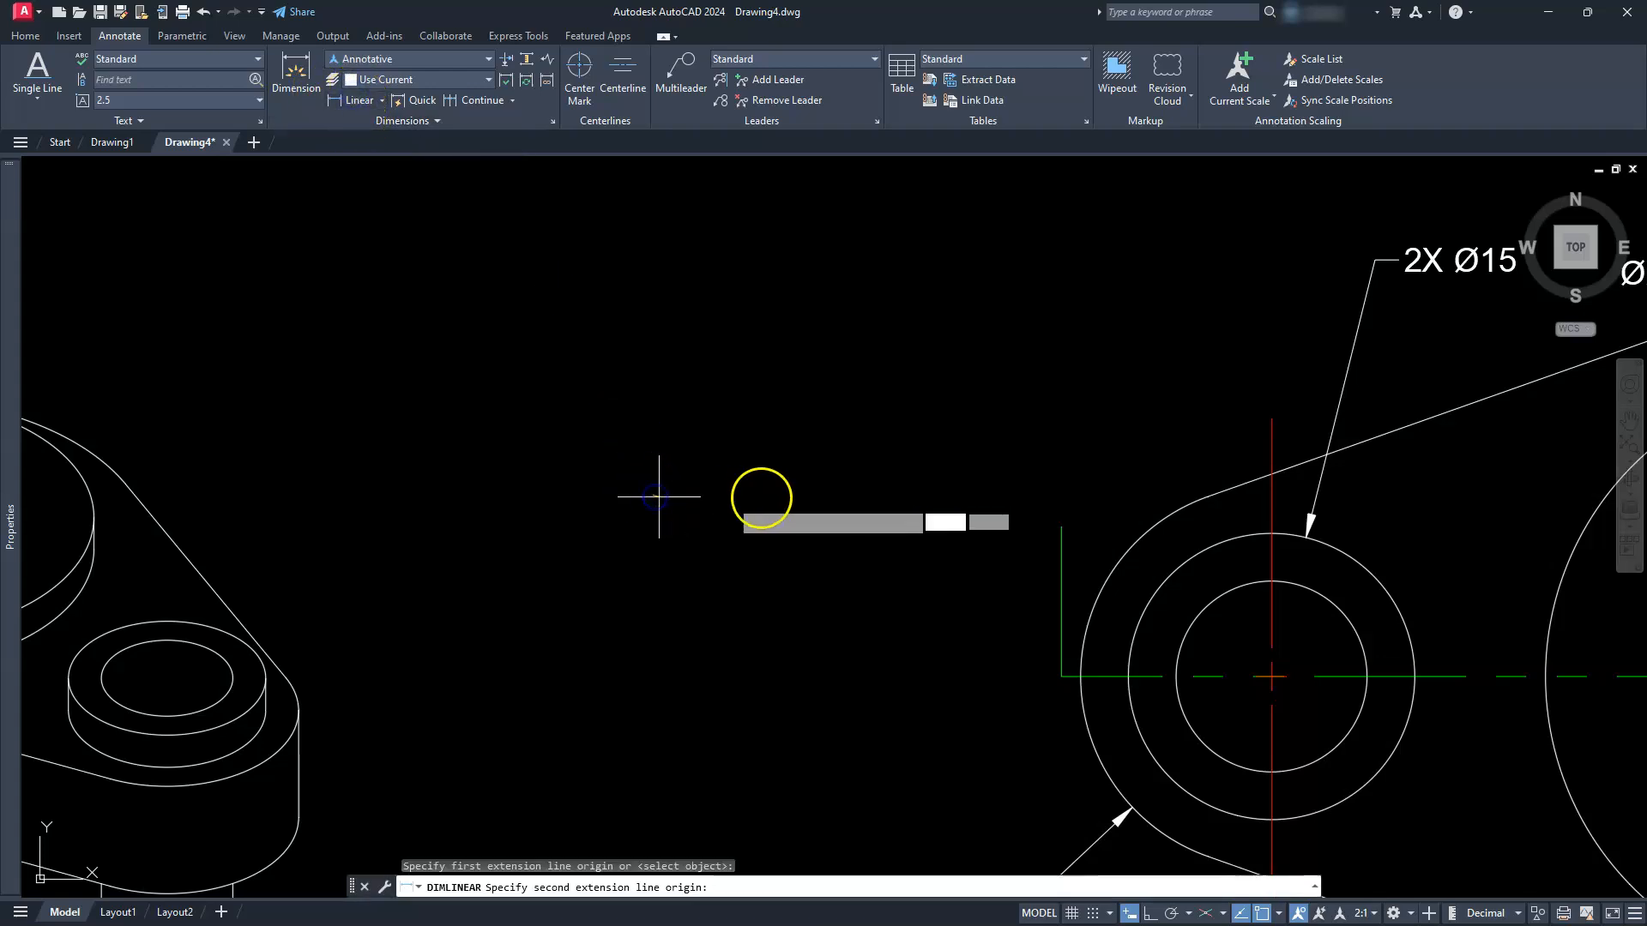
{"action": "left_click", "coordinate": [788, 498]}
{"action": "left_click", "coordinate": [768, 386]}
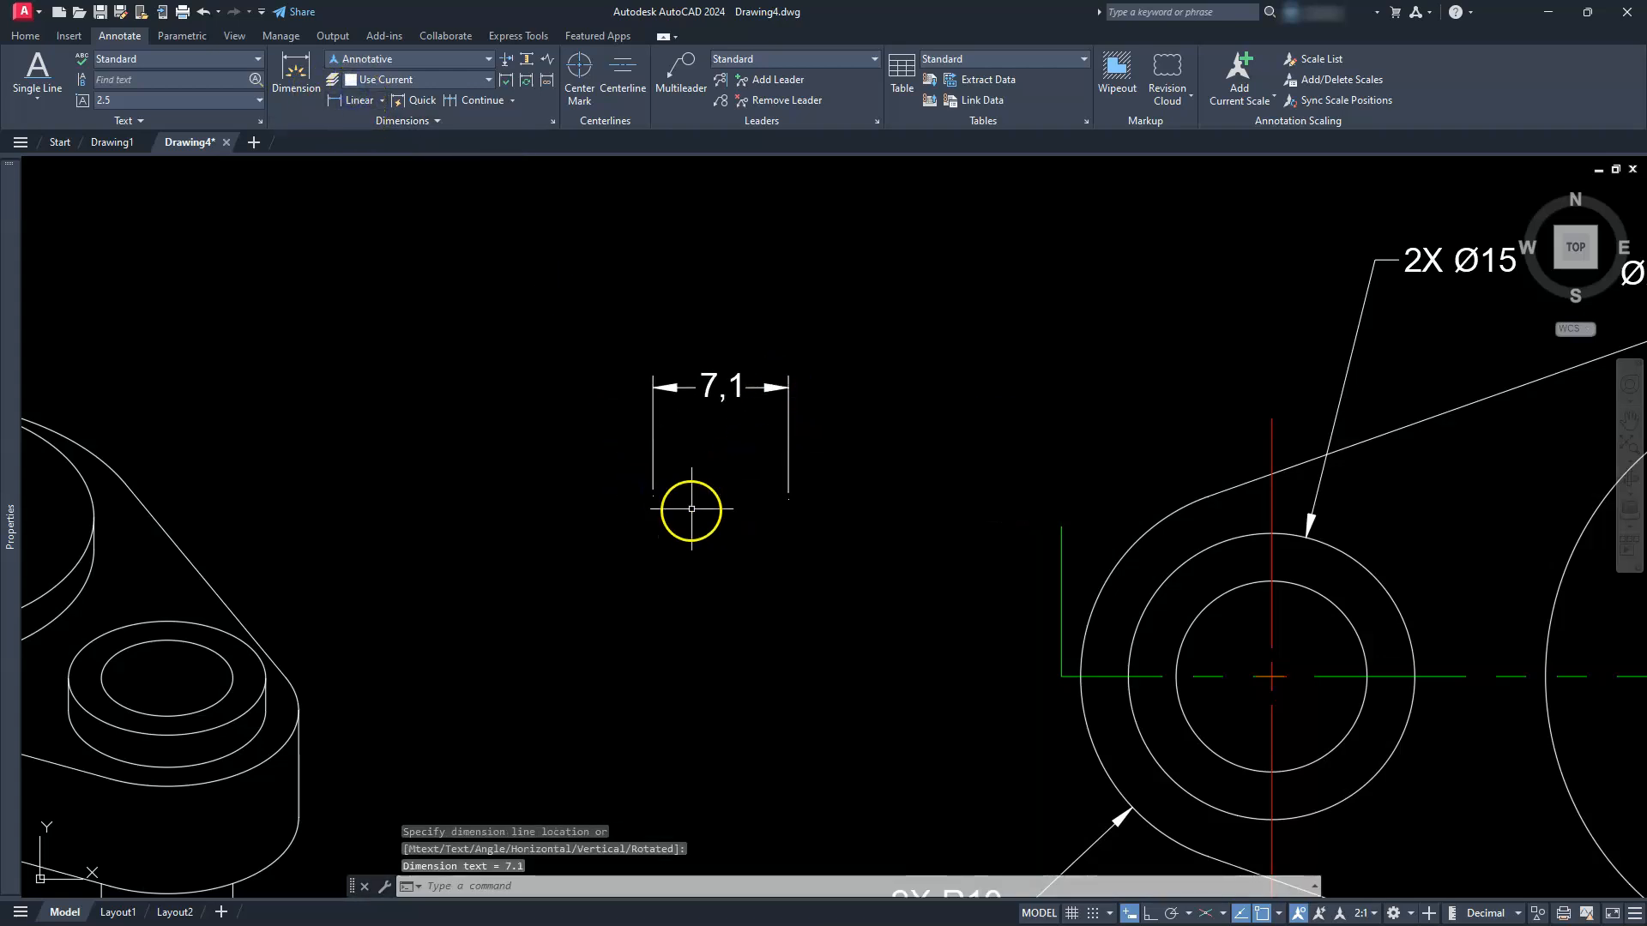
Explode the loose linear dimension beside the top view into separate objects.
{"action": "left_click", "coordinate": [685, 476]}
{"action": "left_click", "coordinate": [605, 427]}
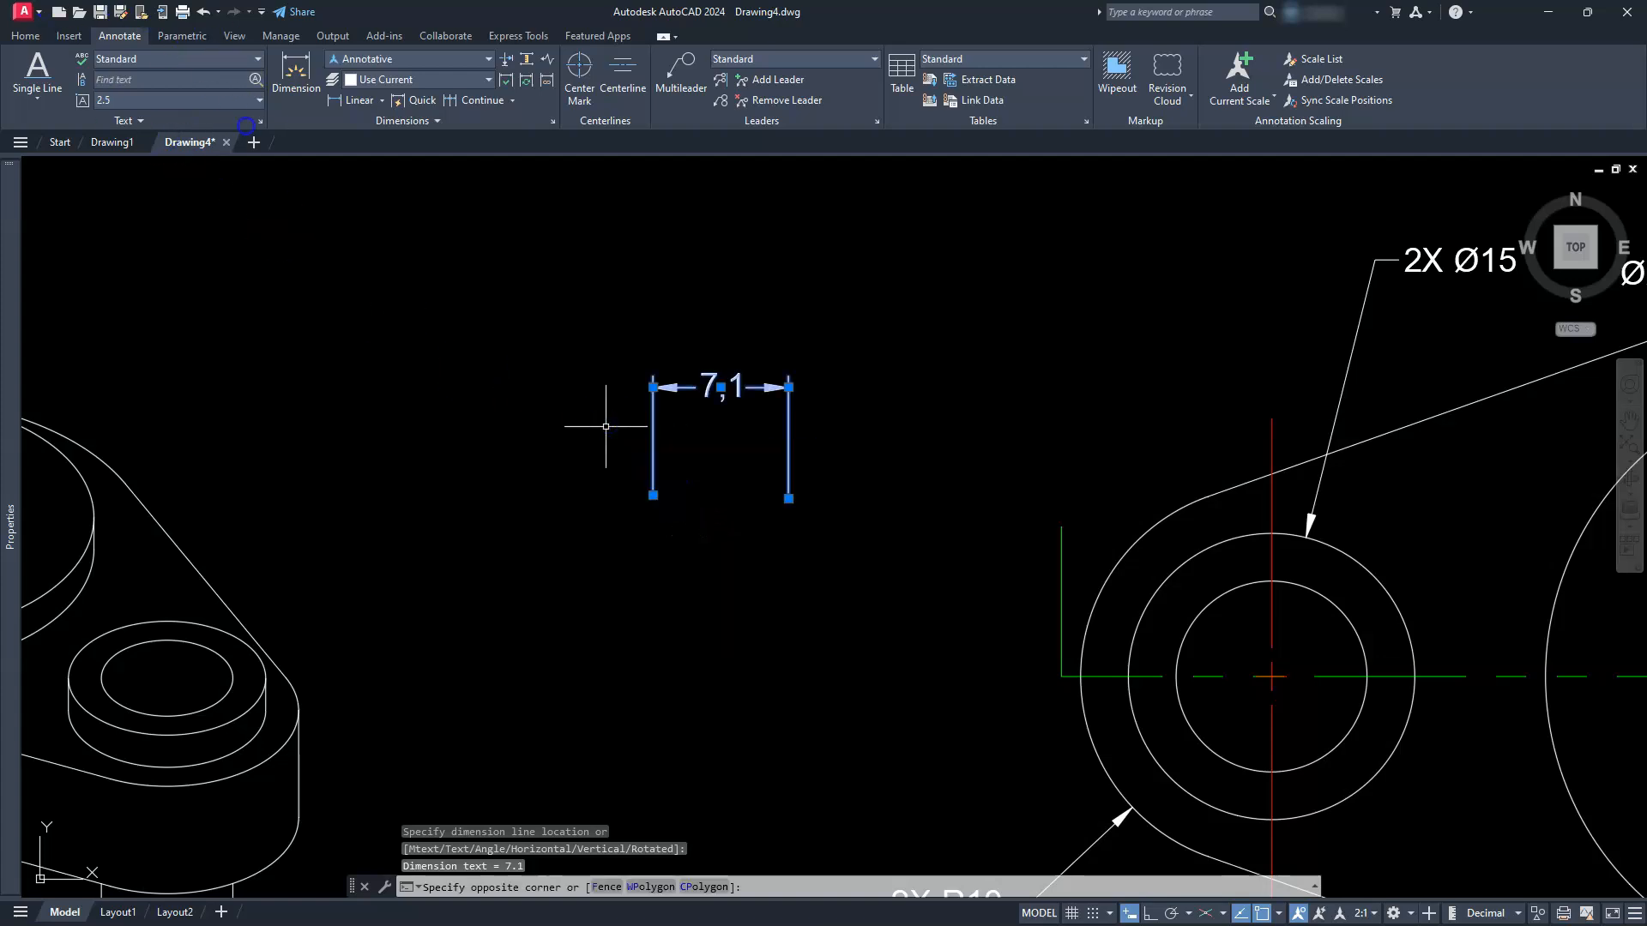
{"action": "left_click", "coordinate": [27, 36]}
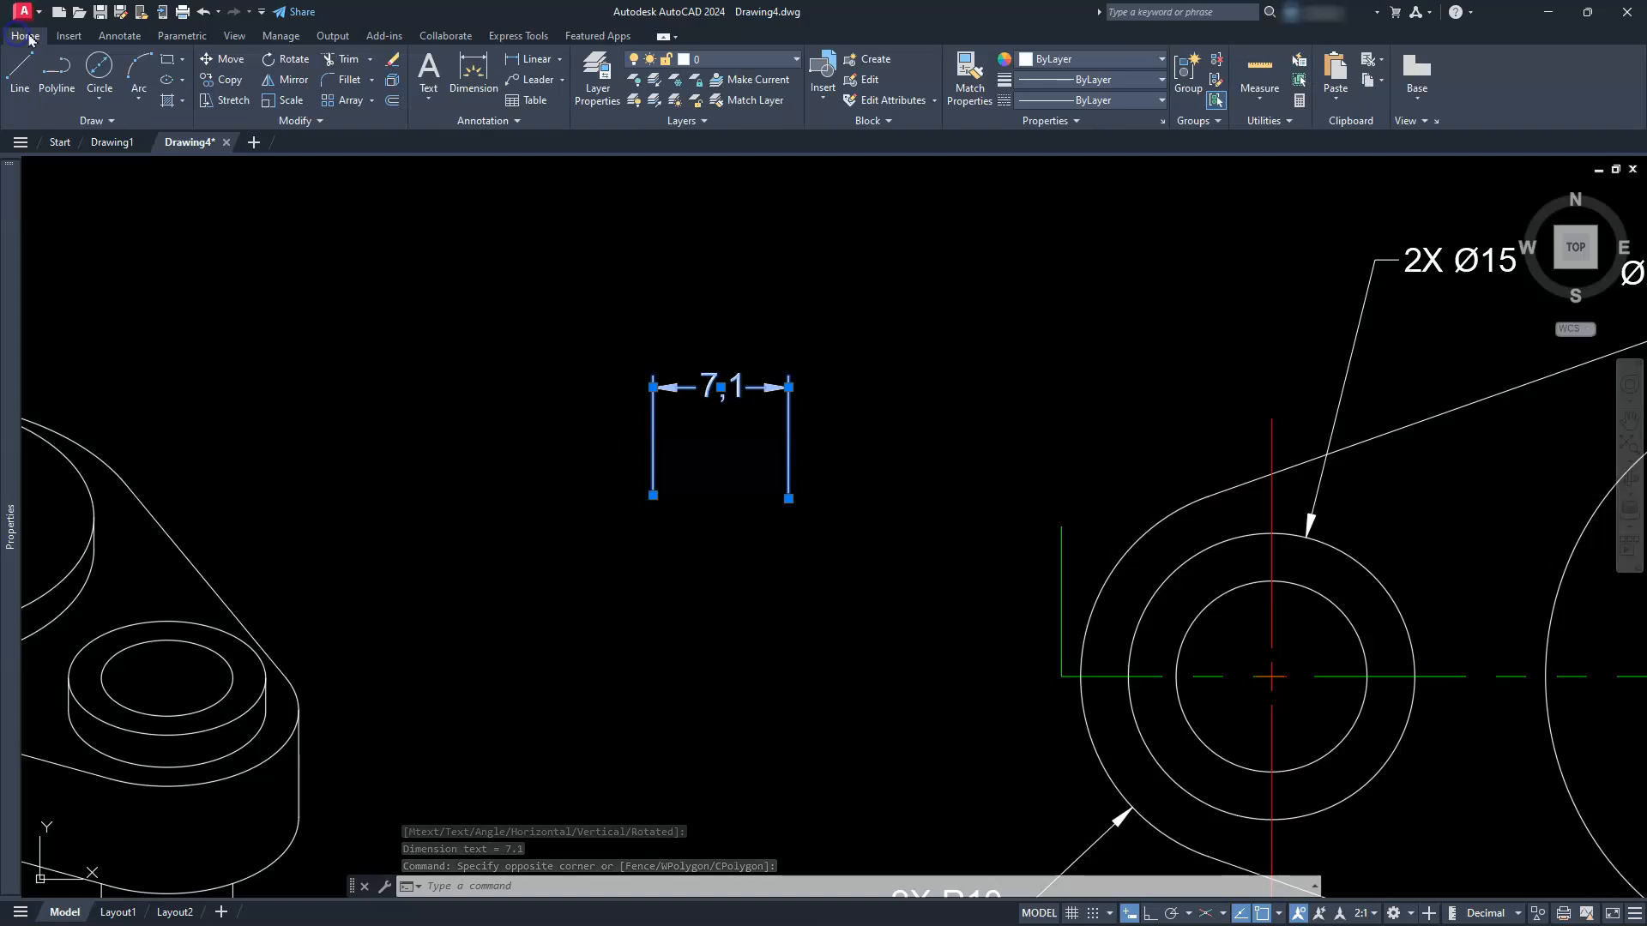
{"action": "left_click", "coordinate": [392, 82]}
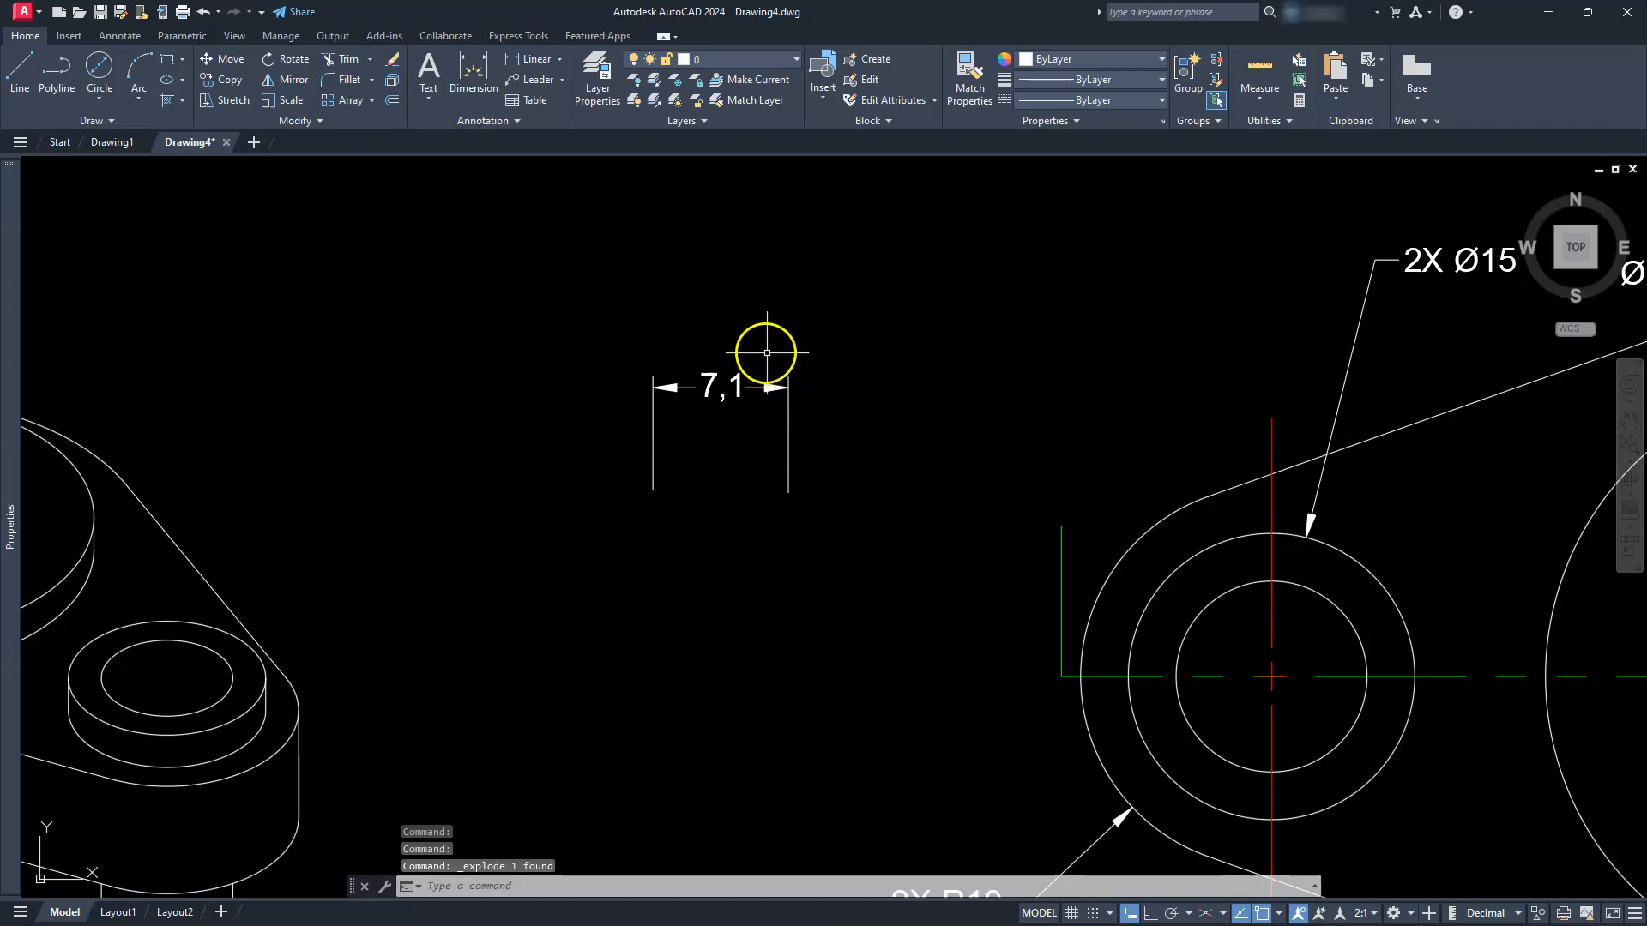
Delete the exploded dimension's text, lines and left arrowhead, keeping only the right arrowhead.
{"action": "left_click", "coordinate": [757, 350]}
{"action": "left_click", "coordinate": [604, 553]}
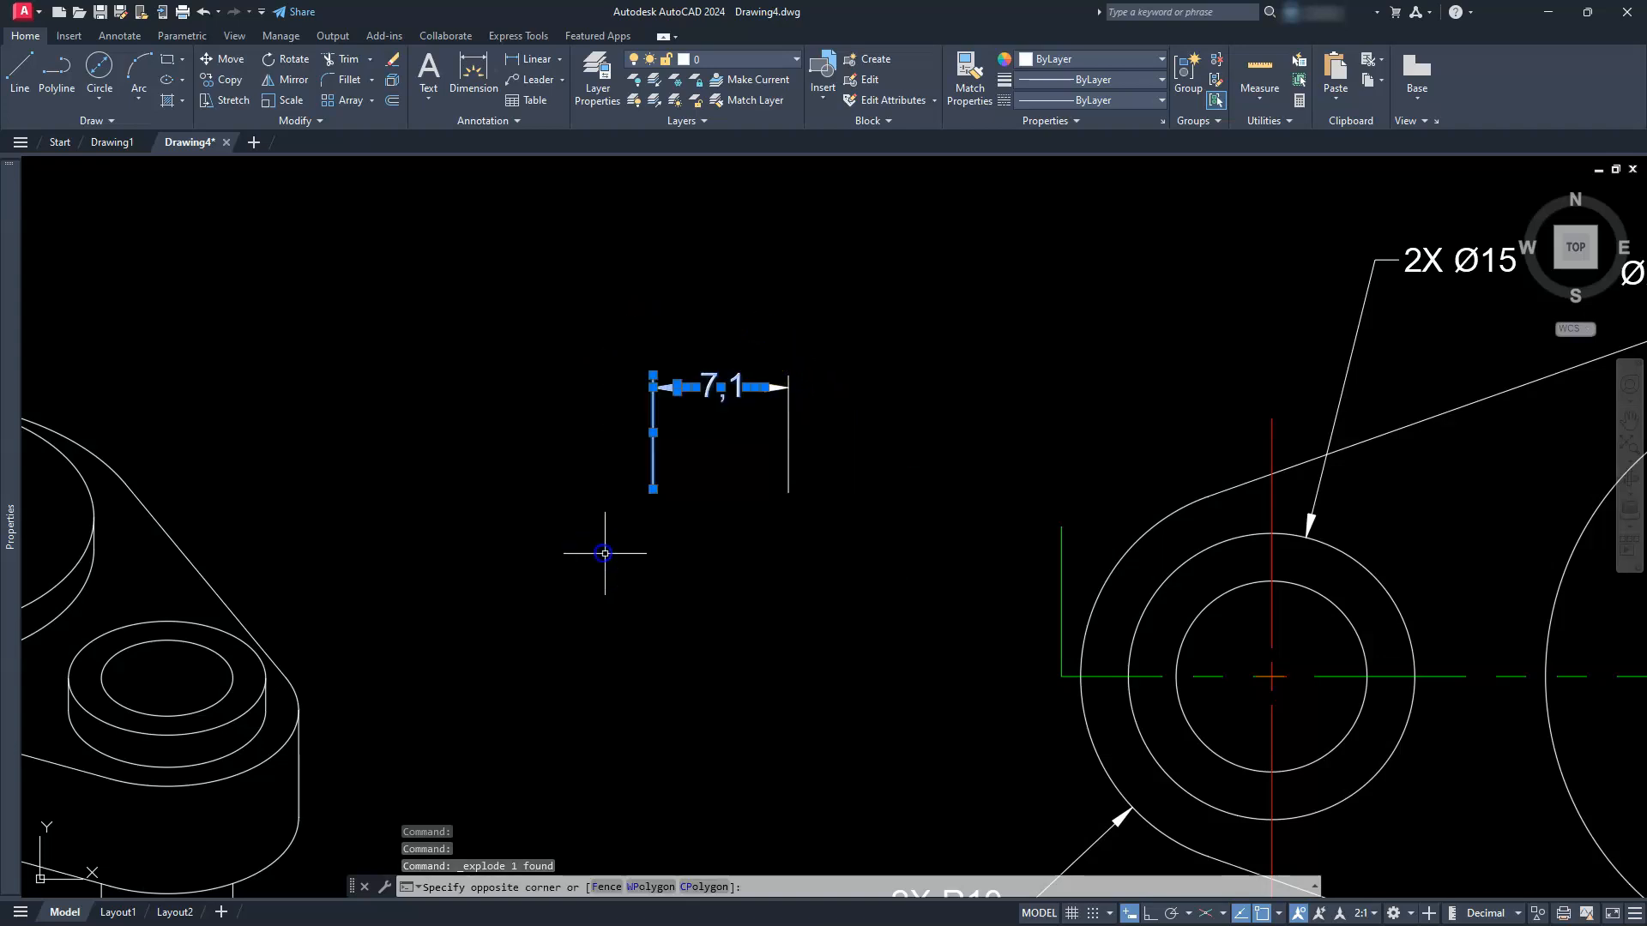
{"action": "key", "text": "Delete"}
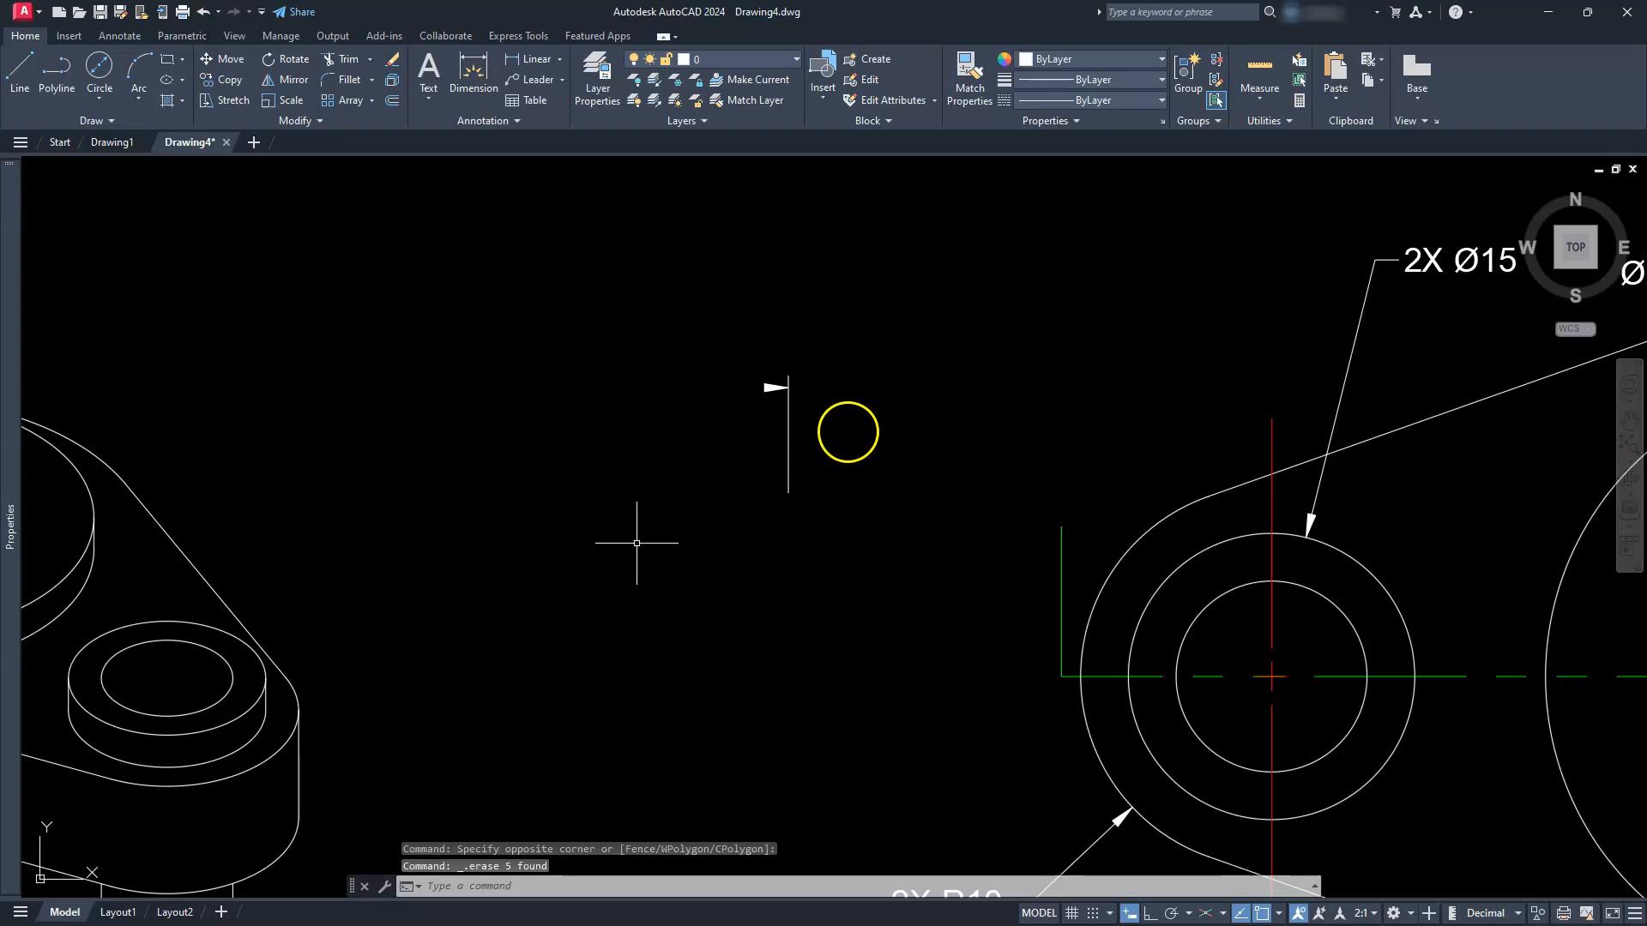
{"action": "left_click", "coordinate": [867, 420]}
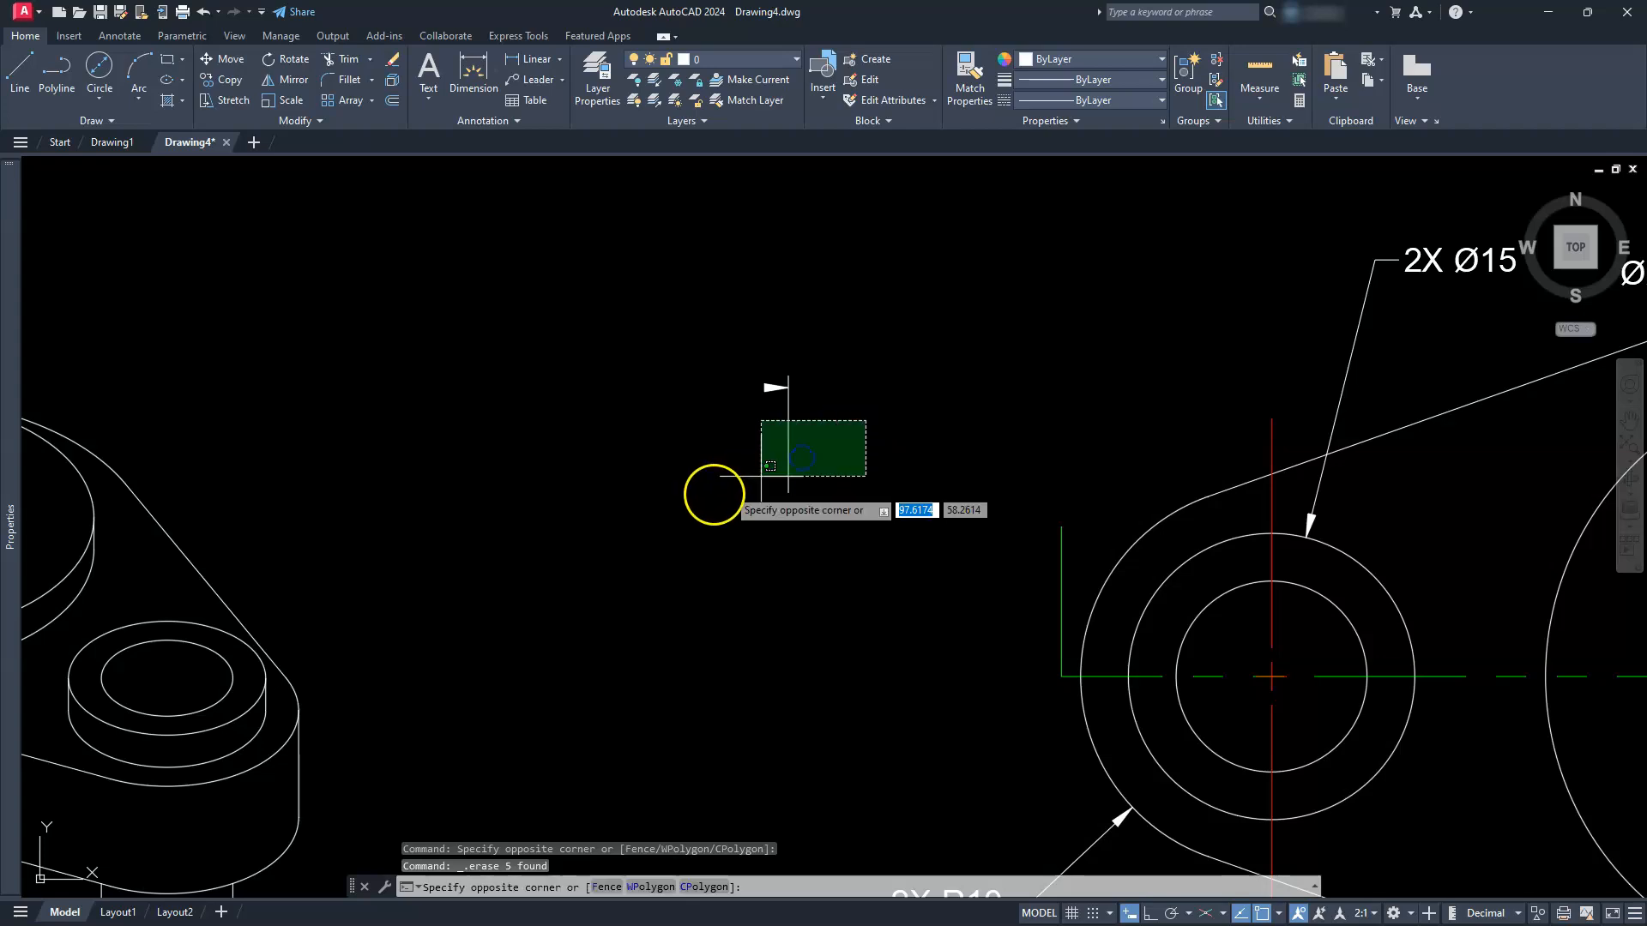
{"action": "left_click", "coordinate": [709, 495]}
{"action": "key", "text": "Delete"}
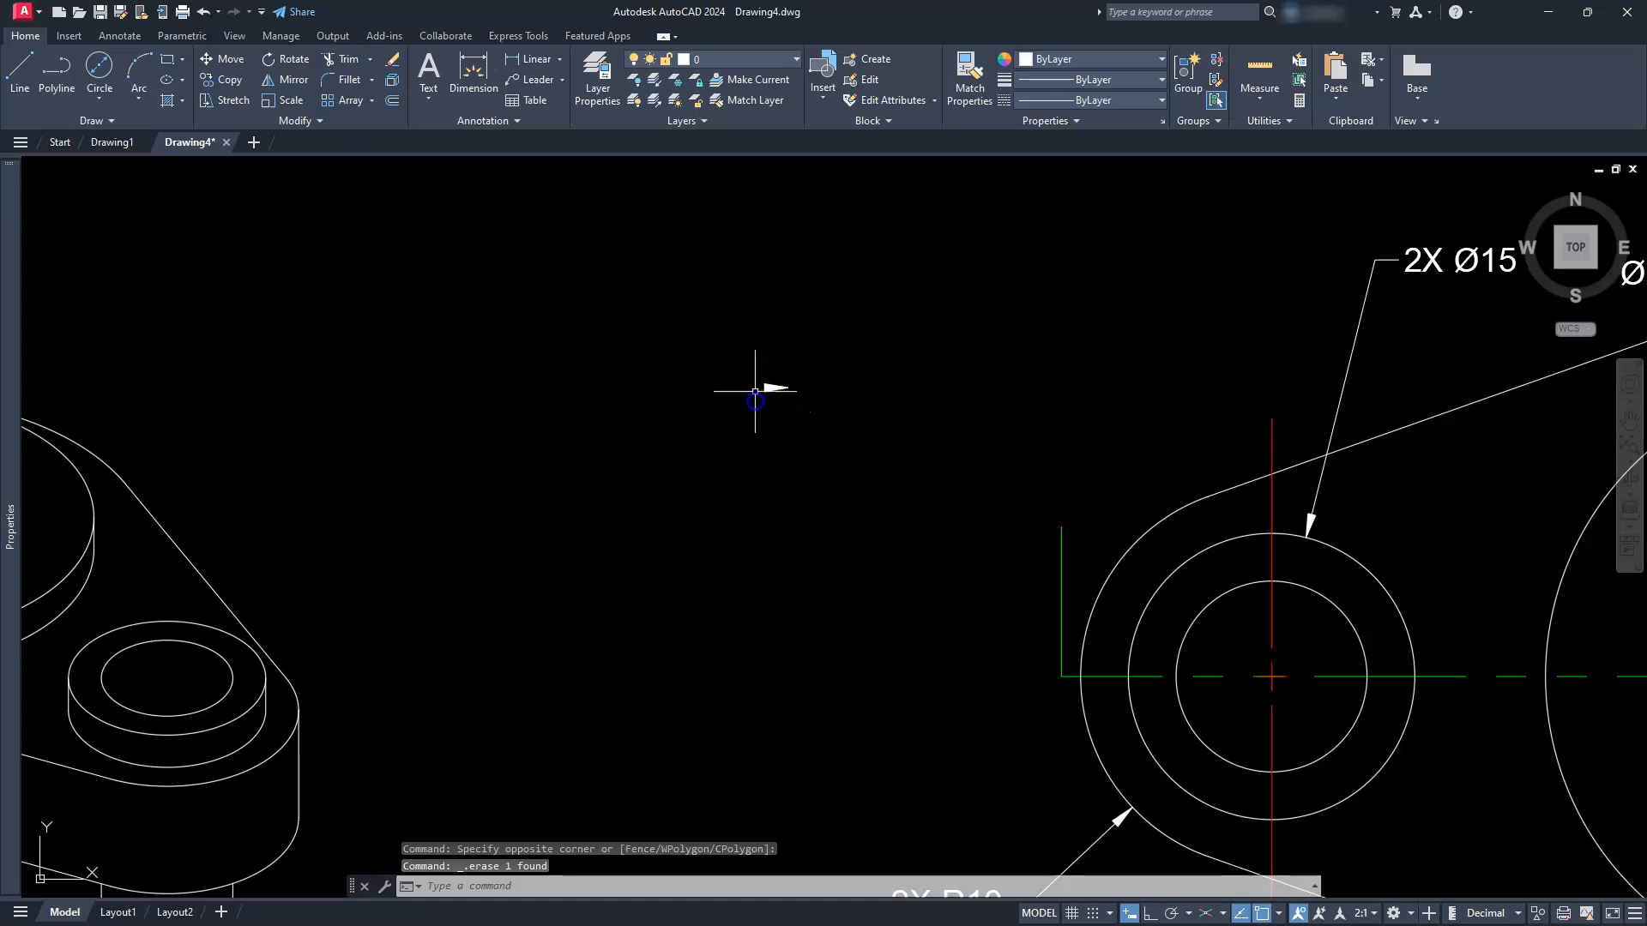
Rotate the remaining arrowhead 90° about its tip so that it points upward.
{"action": "left_click", "coordinate": [827, 366]}
{"action": "left_click", "coordinate": [826, 363]}
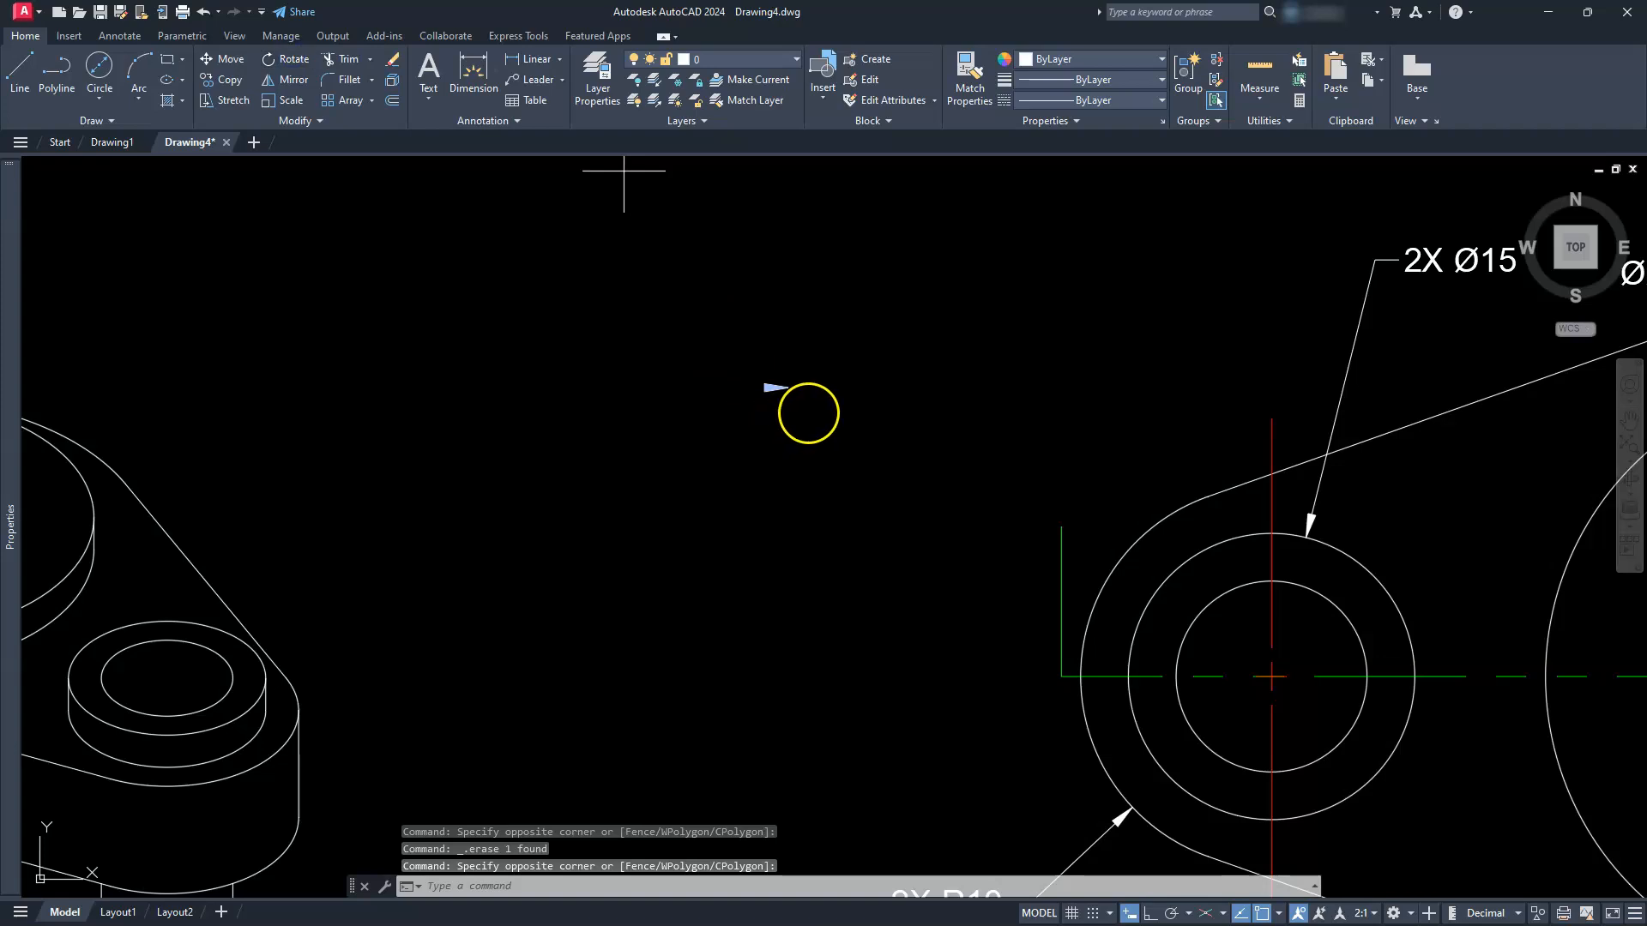
{"action": "left_click", "coordinate": [786, 387]}
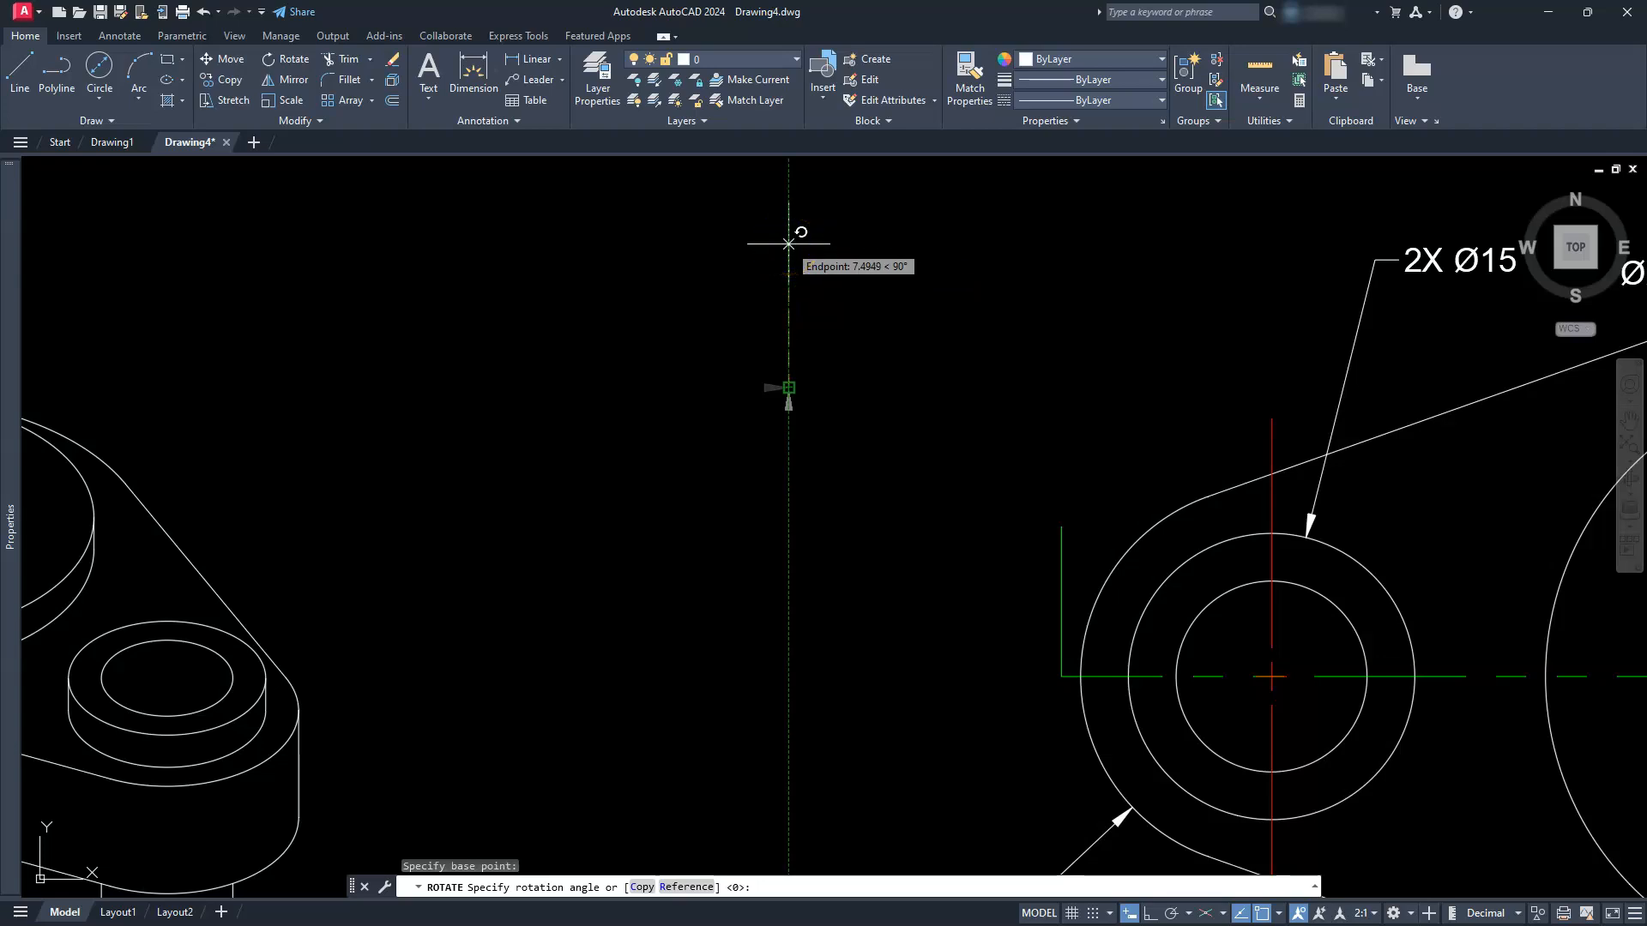
{"action": "key", "text": "Escape"}
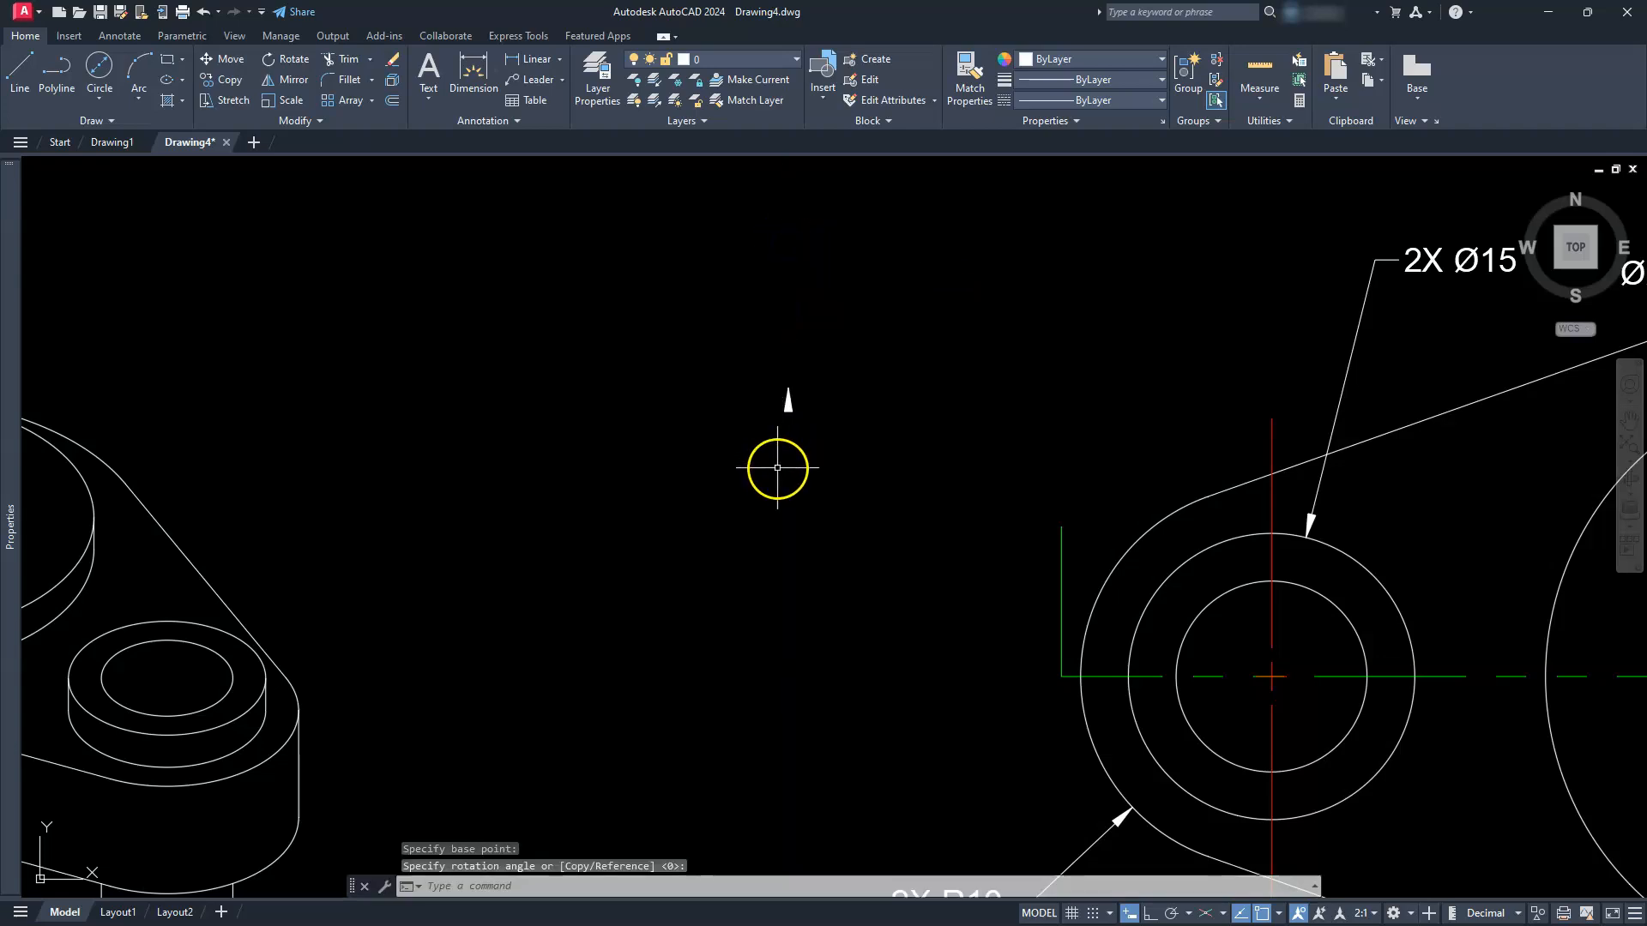
{"action": "key", "text": "Escape"}
Scale the upward arrowhead by a factor of 3 from its tip.
{"action": "left_click", "coordinate": [279, 99]}
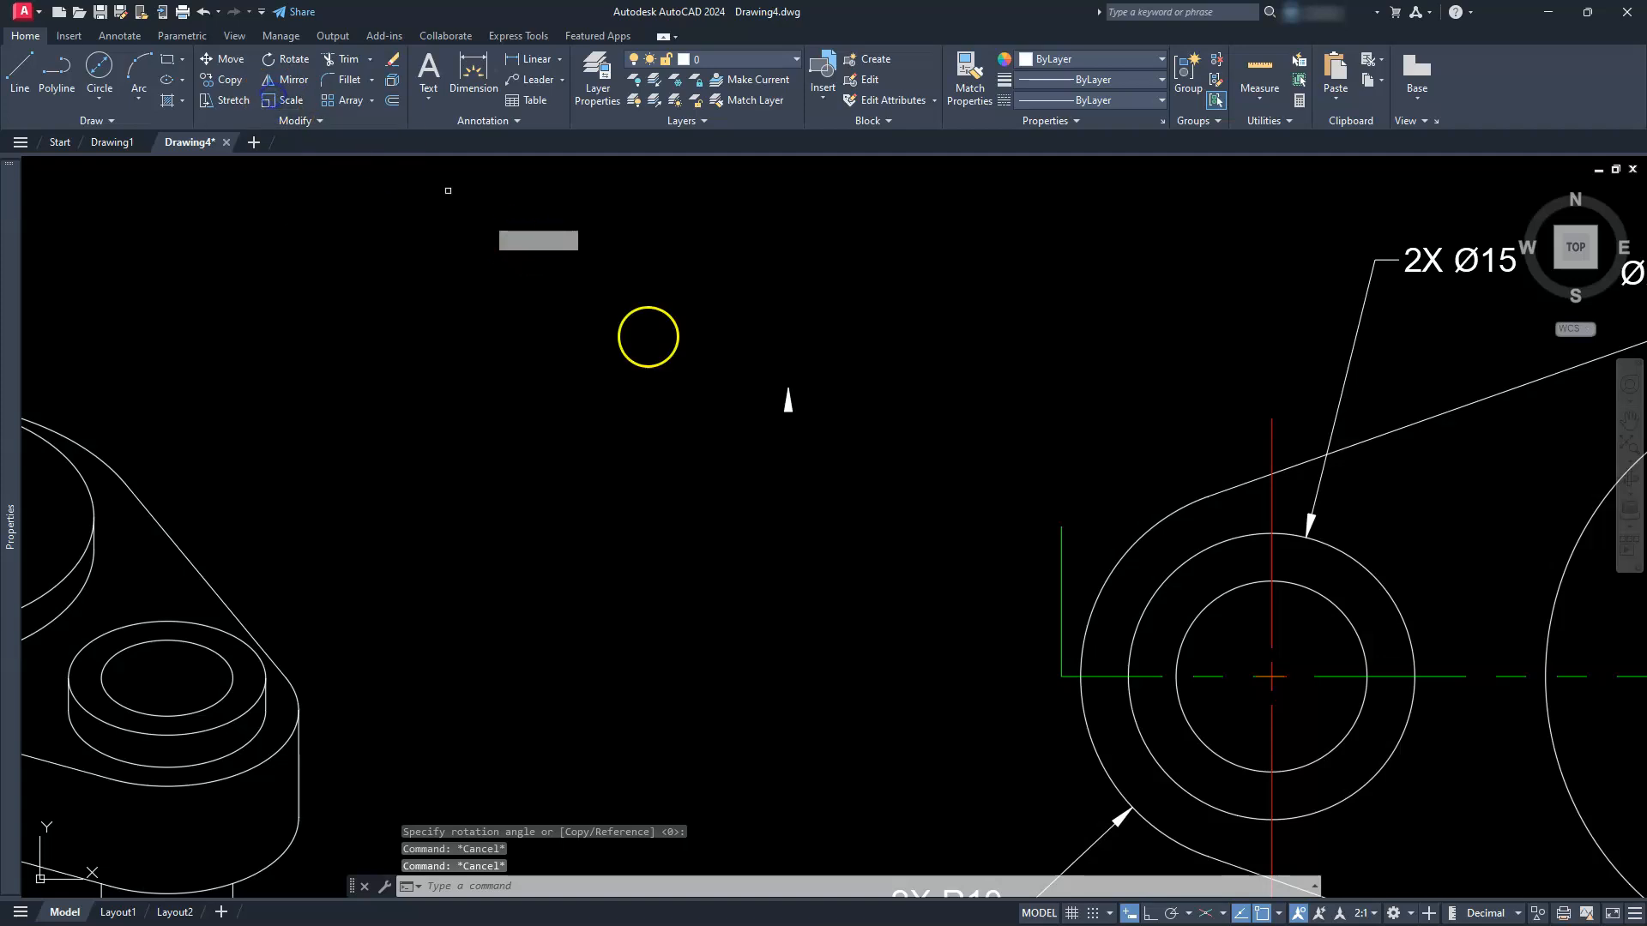
{"action": "left_click", "coordinate": [733, 389]}
{"action": "left_click", "coordinate": [801, 423]}
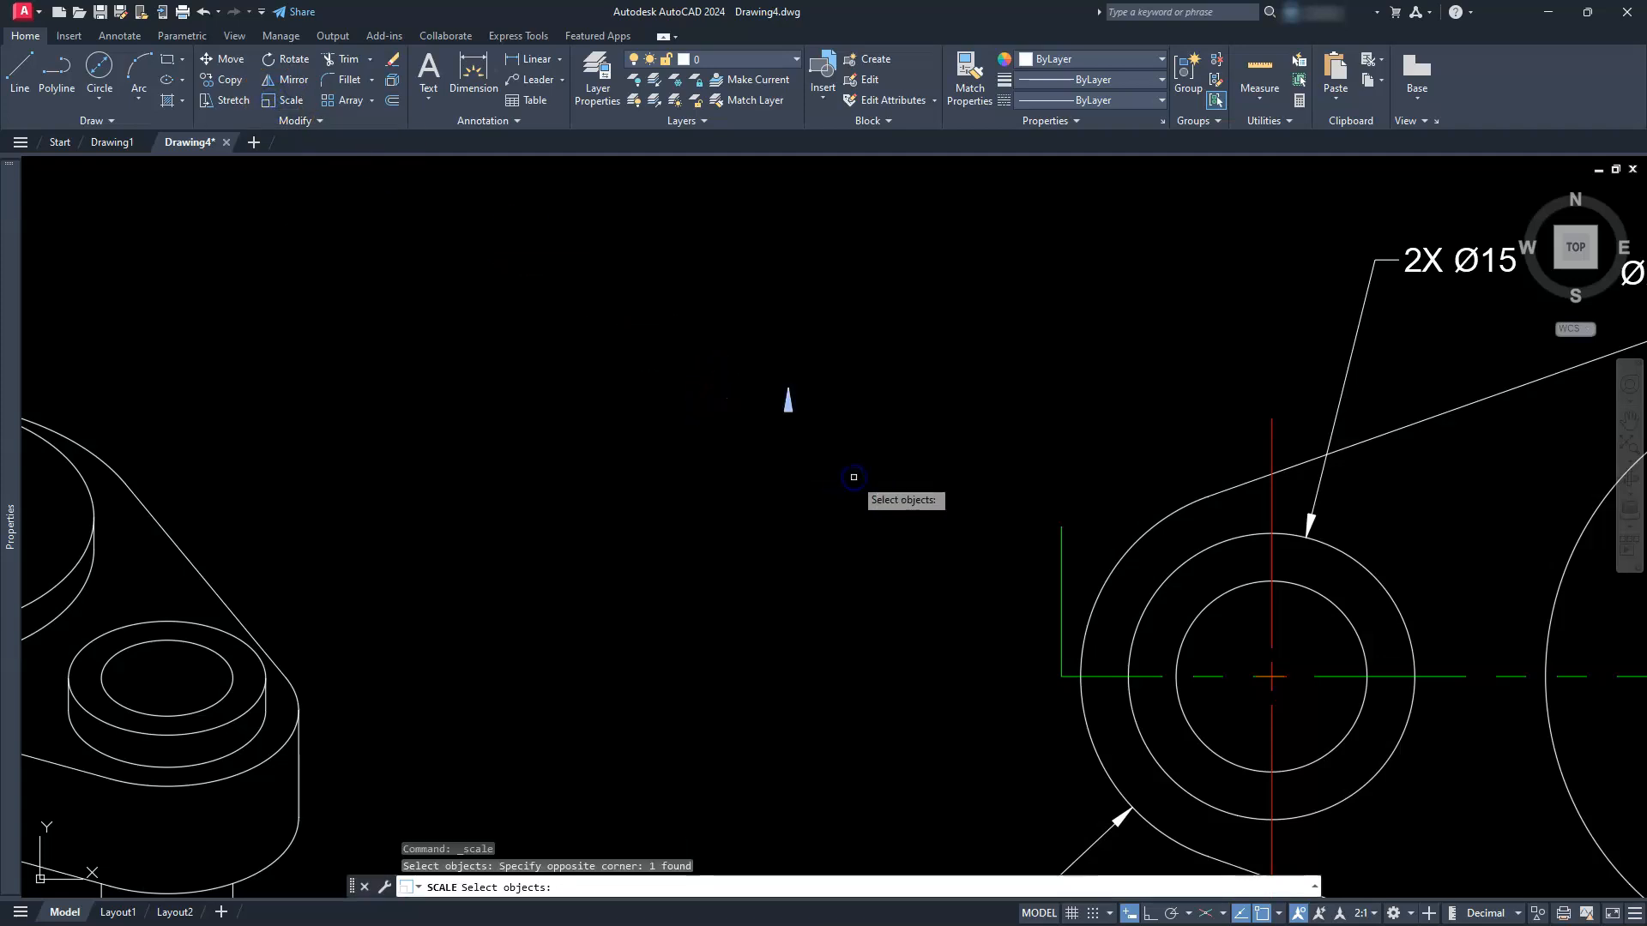
{"action": "key", "text": "Return"}
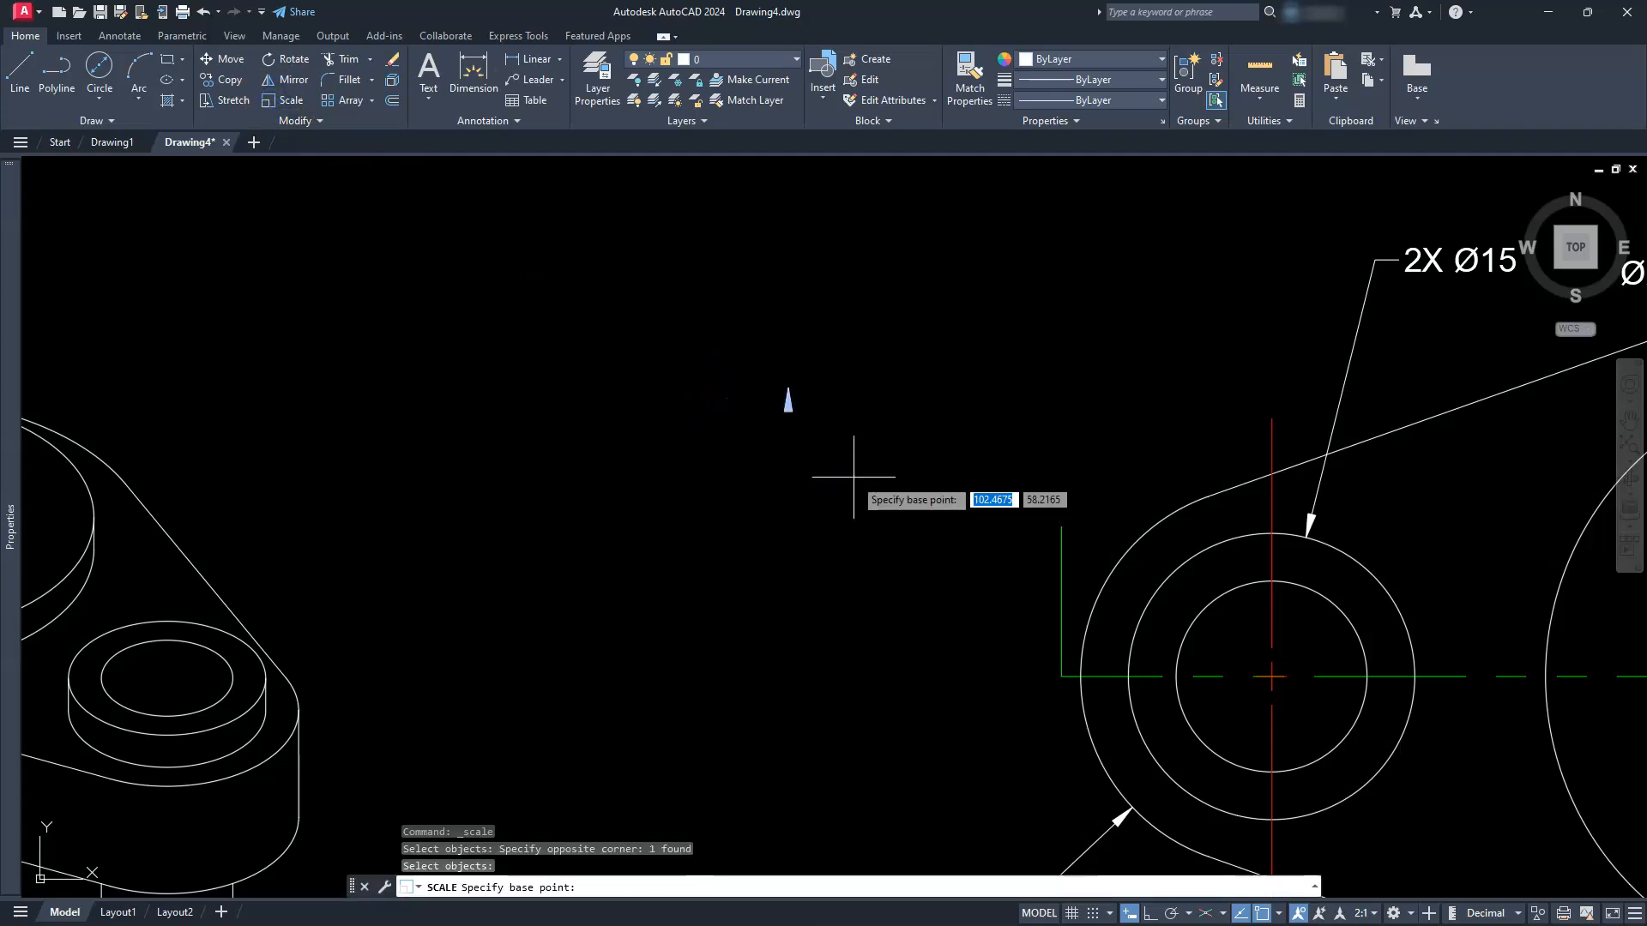
{"action": "left_click", "coordinate": [789, 391]}
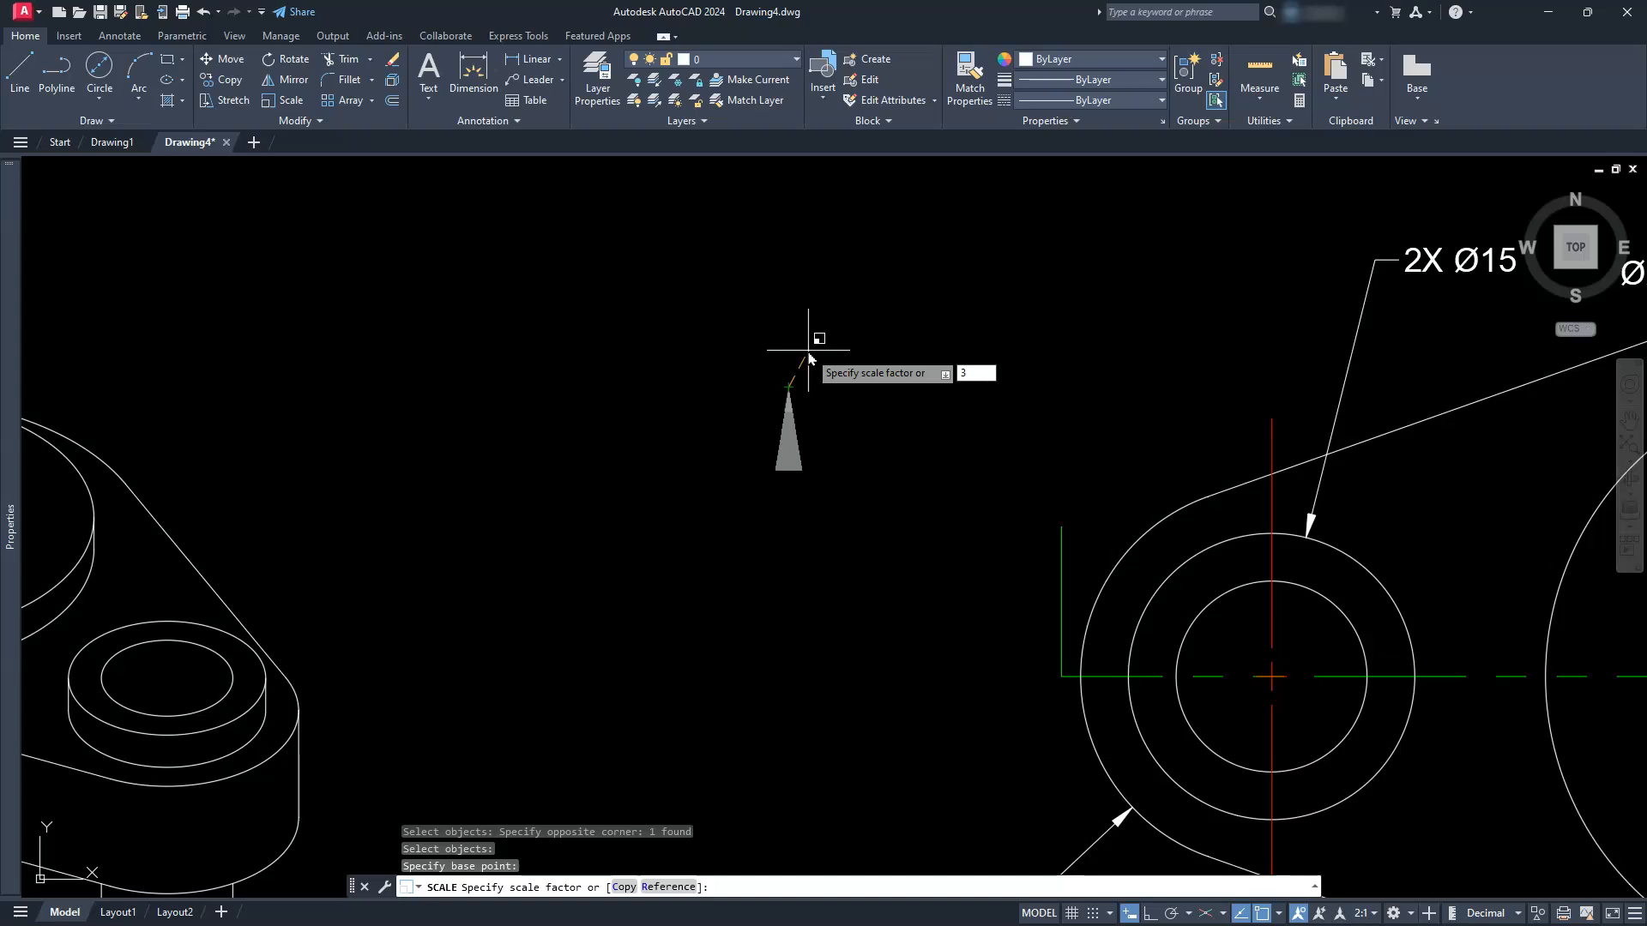
{"action": "key", "text": "Return"}
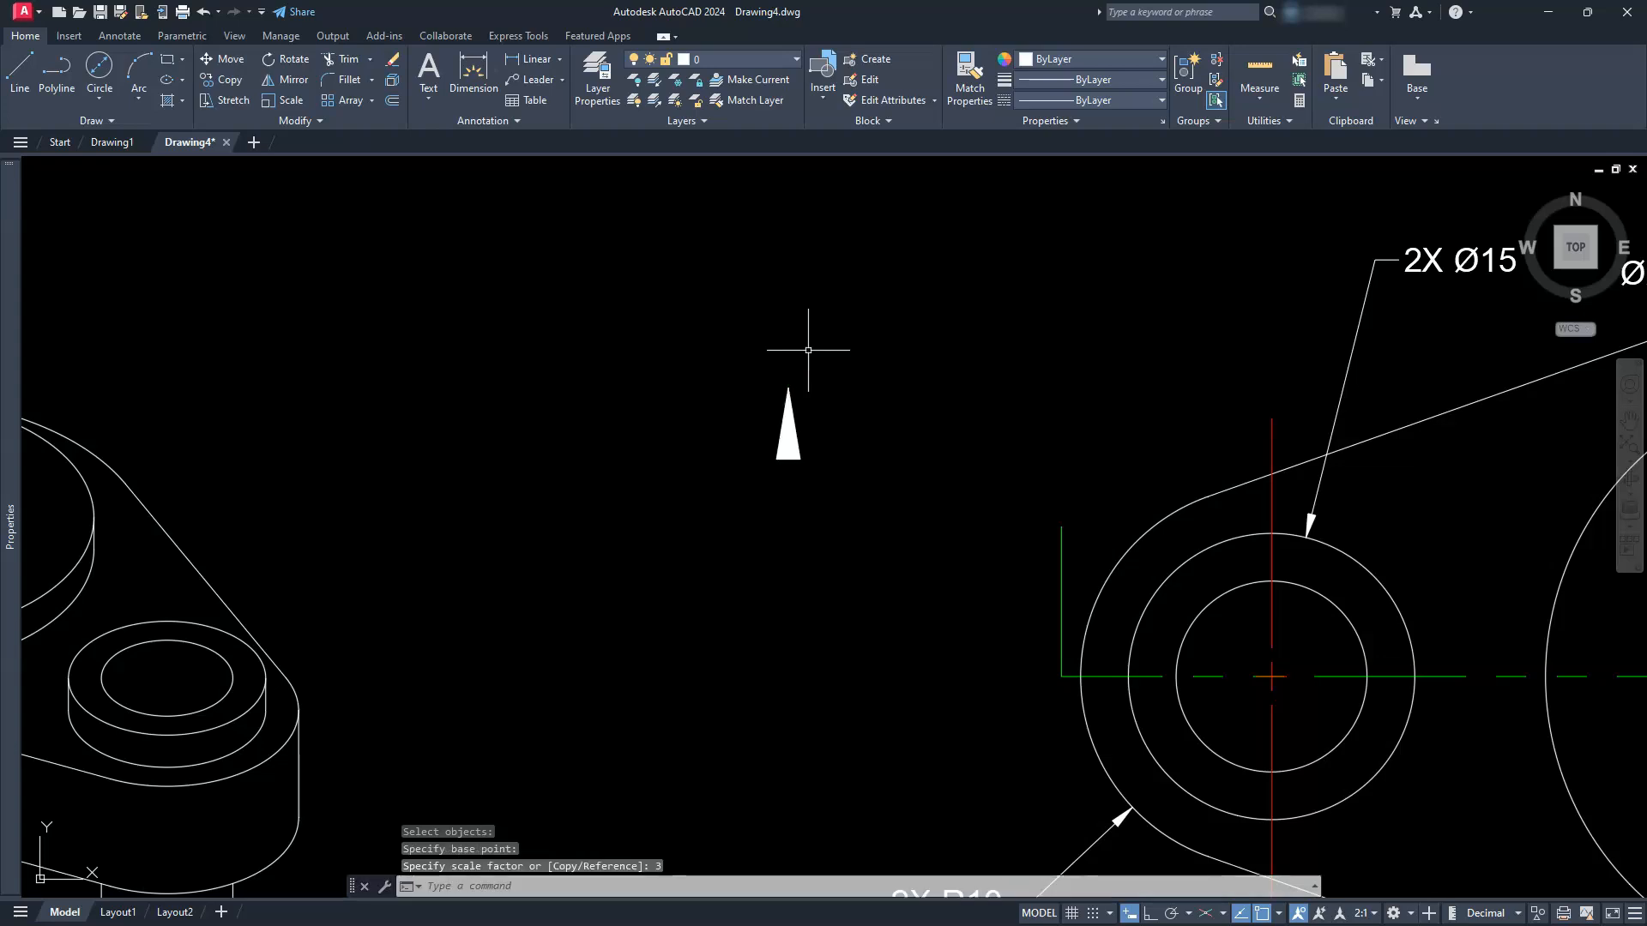
{"action": "key", "text": "Escape"}
{"action": "key", "text": "Escape"}
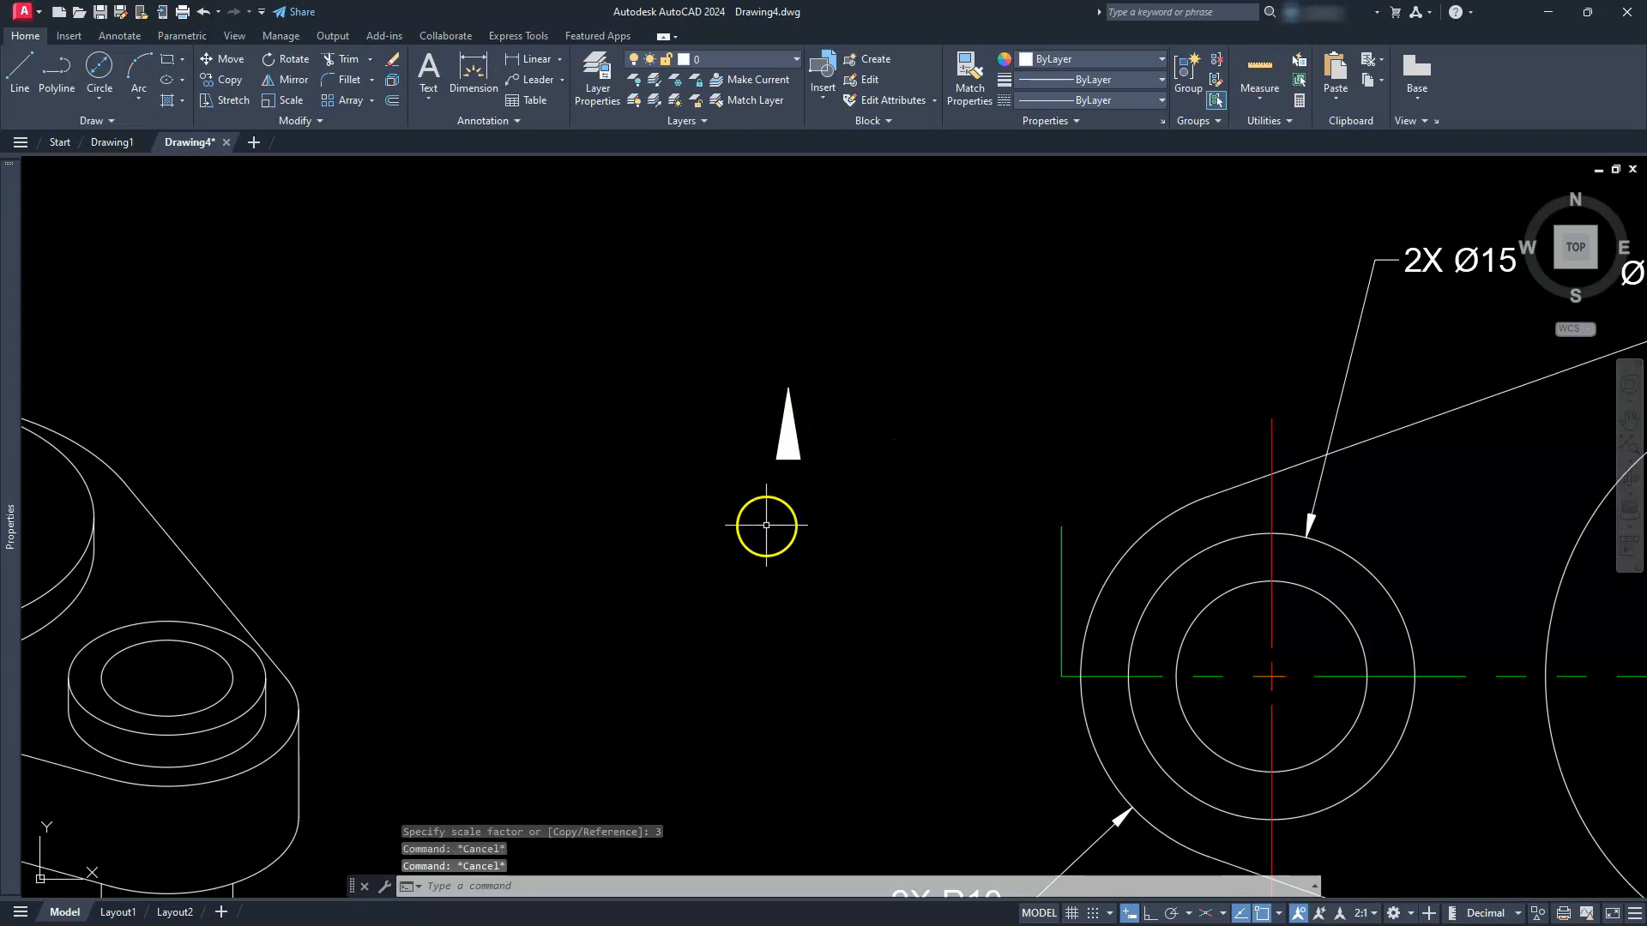
Copy the arrowhead by its base midpoint onto both upper ends of the green cutting-plane line and delete the original arrowhead.
{"action": "left_click", "coordinate": [769, 498]}
{"action": "left_click", "coordinate": [819, 381]}
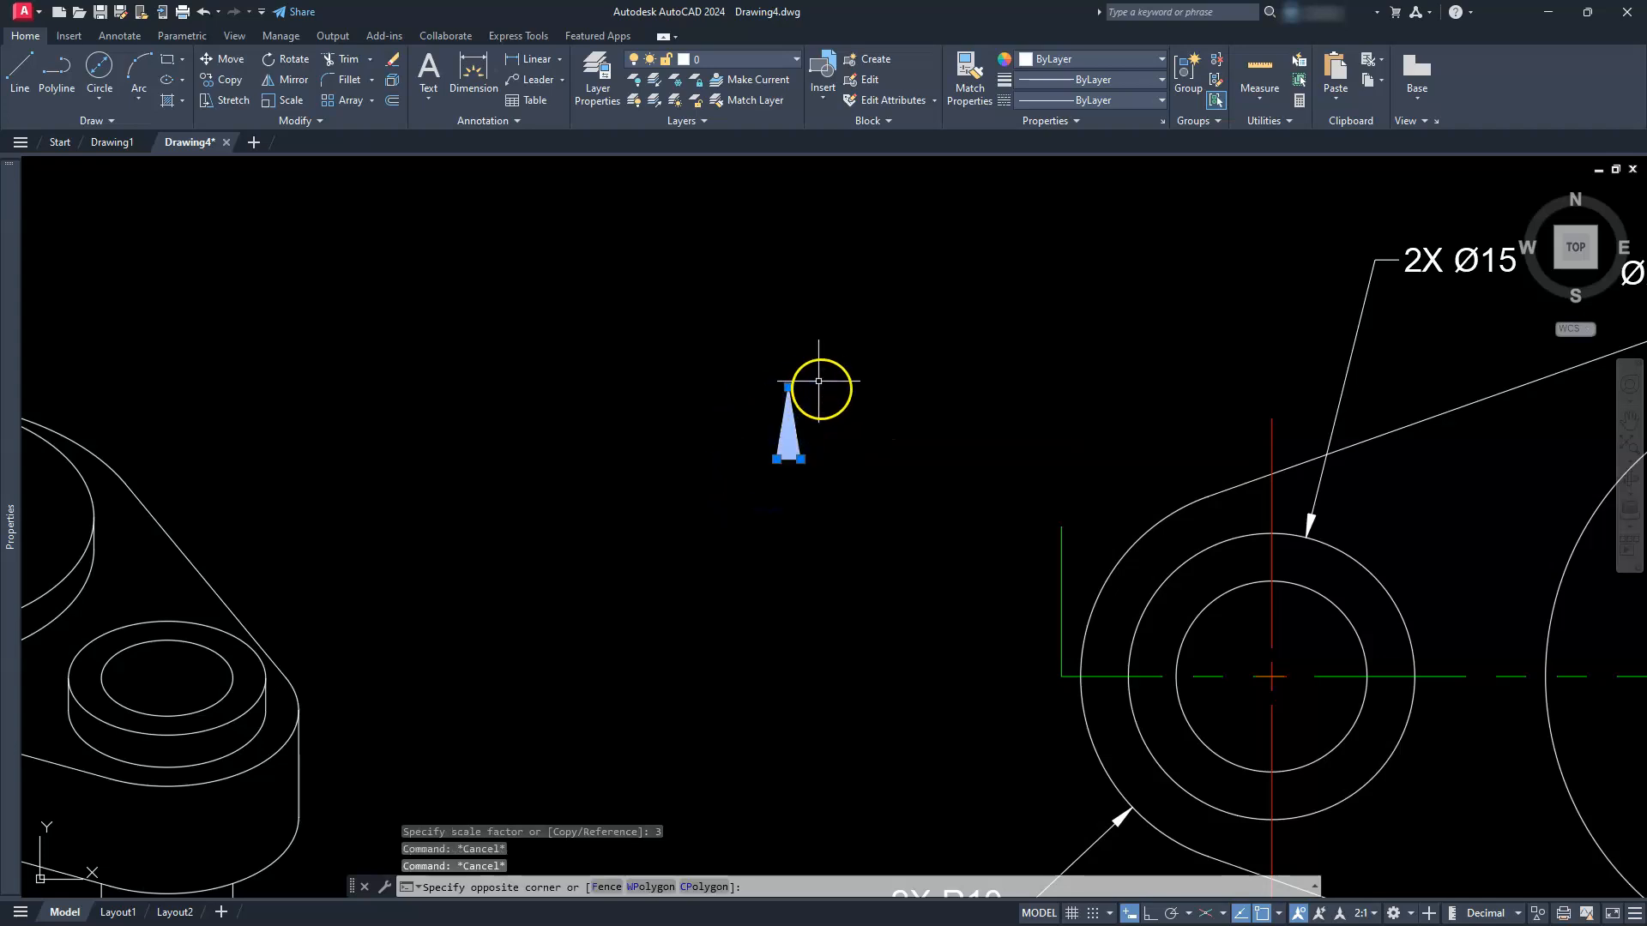
{"action": "left_click", "coordinate": [208, 62]}
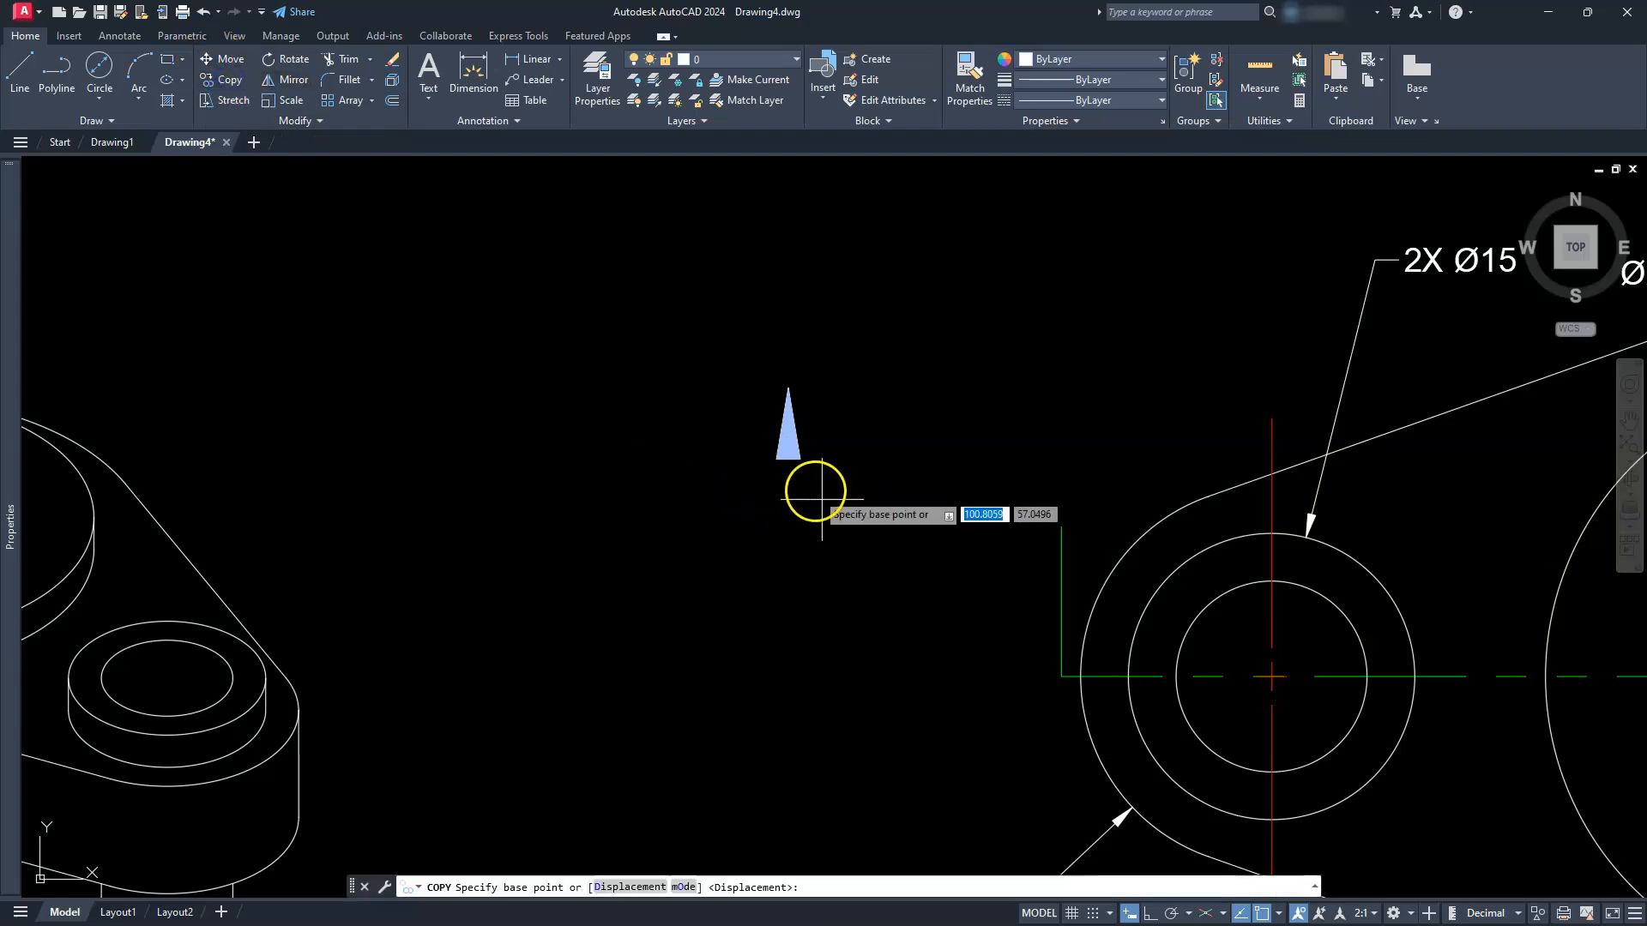
{"action": "left_click", "coordinate": [788, 459]}
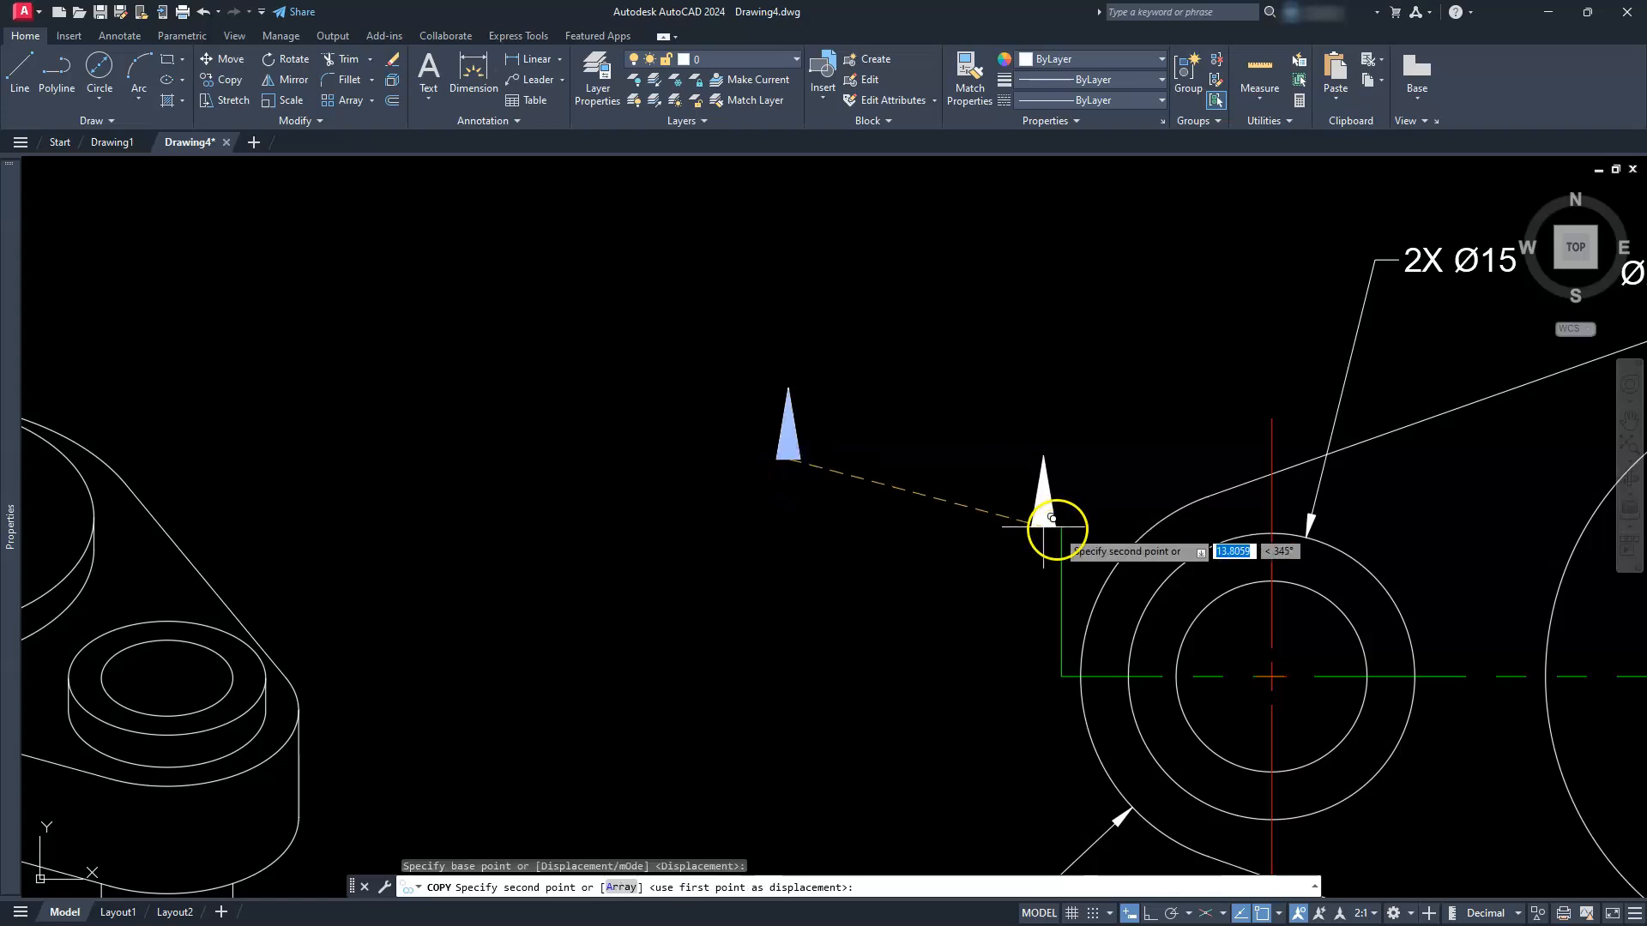
{"action": "left_click", "coordinate": [1059, 525]}
{"action": "scroll", "coordinate": [871, 544], "scroll_direction": "down", "scroll_amount": 2}
{"action": "mouse_move", "coordinate": [1243, 522]}
{"action": "middle_mouse_down"}
{"action": "mouse_move", "coordinate": [823, 551]}
{"action": "mouse_move", "coordinate": [732, 533]}
{"action": "middle_mouse_up"}
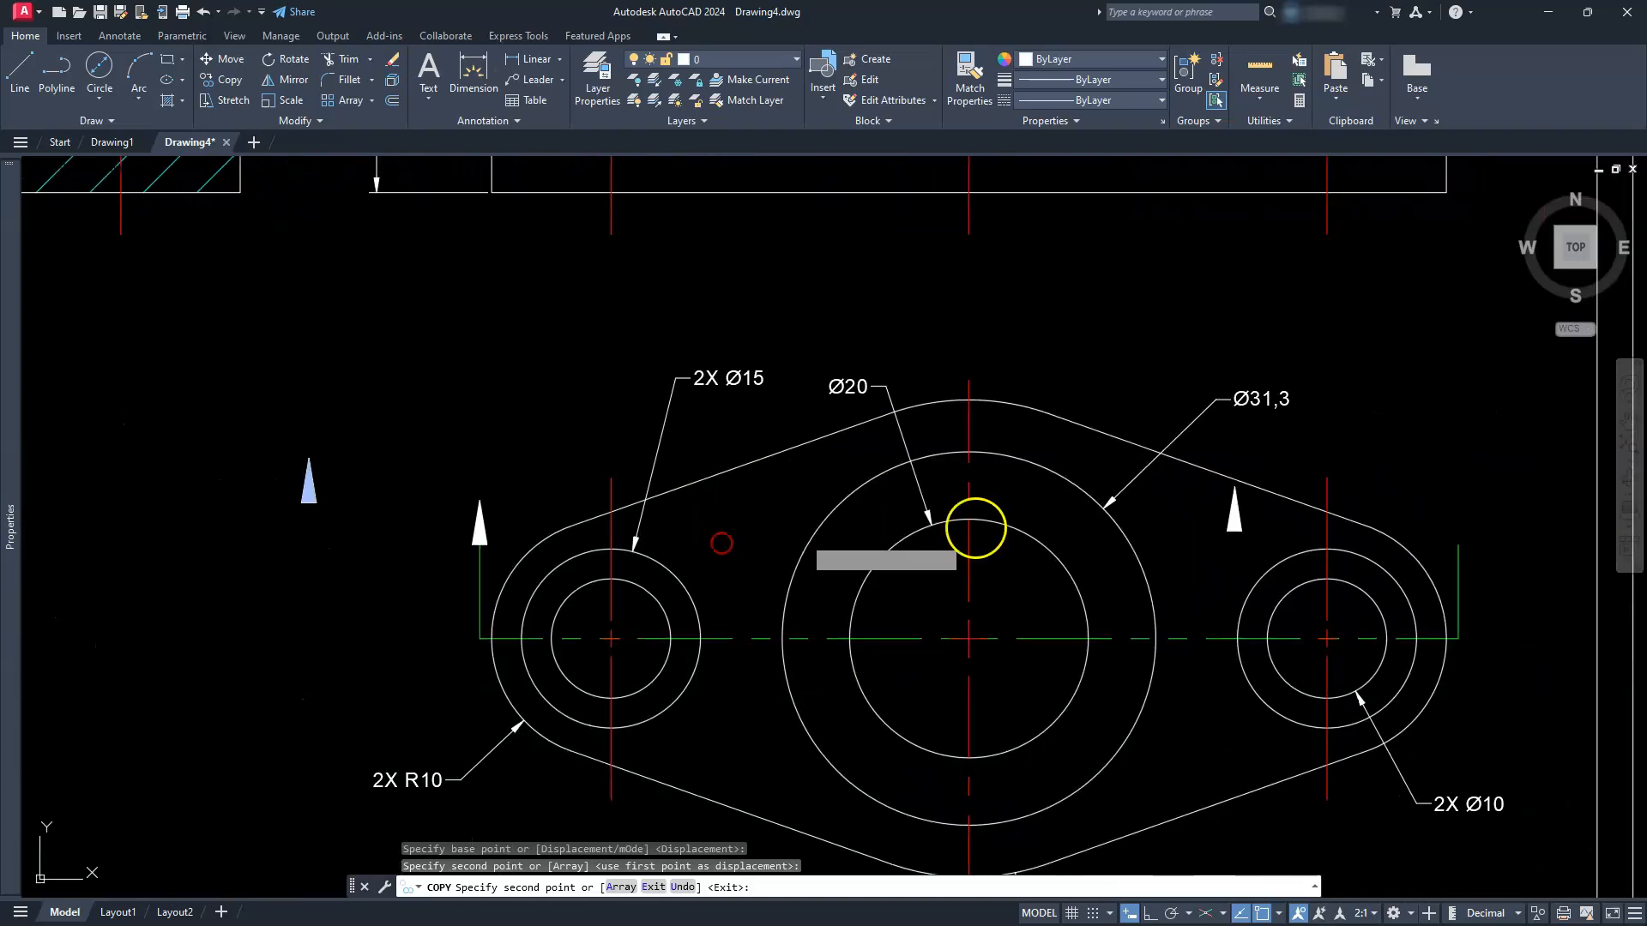
{"action": "left_click", "coordinate": [1457, 530]}
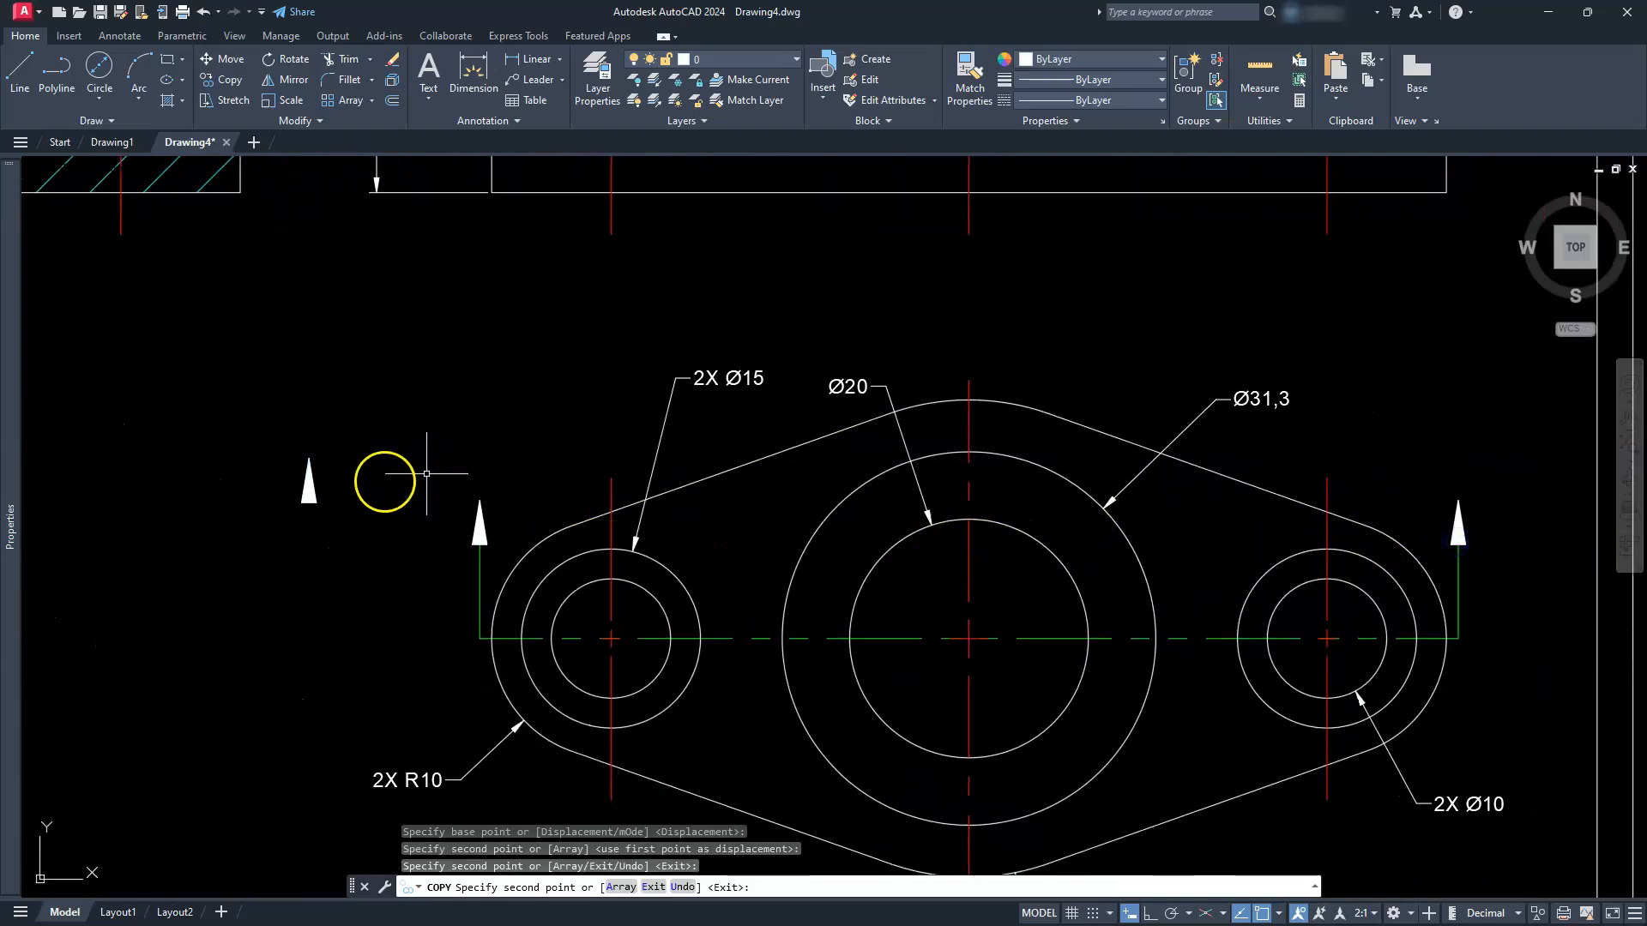
{"action": "key", "text": "Escape"}
{"action": "key", "text": "Escape"}
{"action": "key", "text": "Escape"}
{"action": "left_click", "coordinate": [309, 463]}
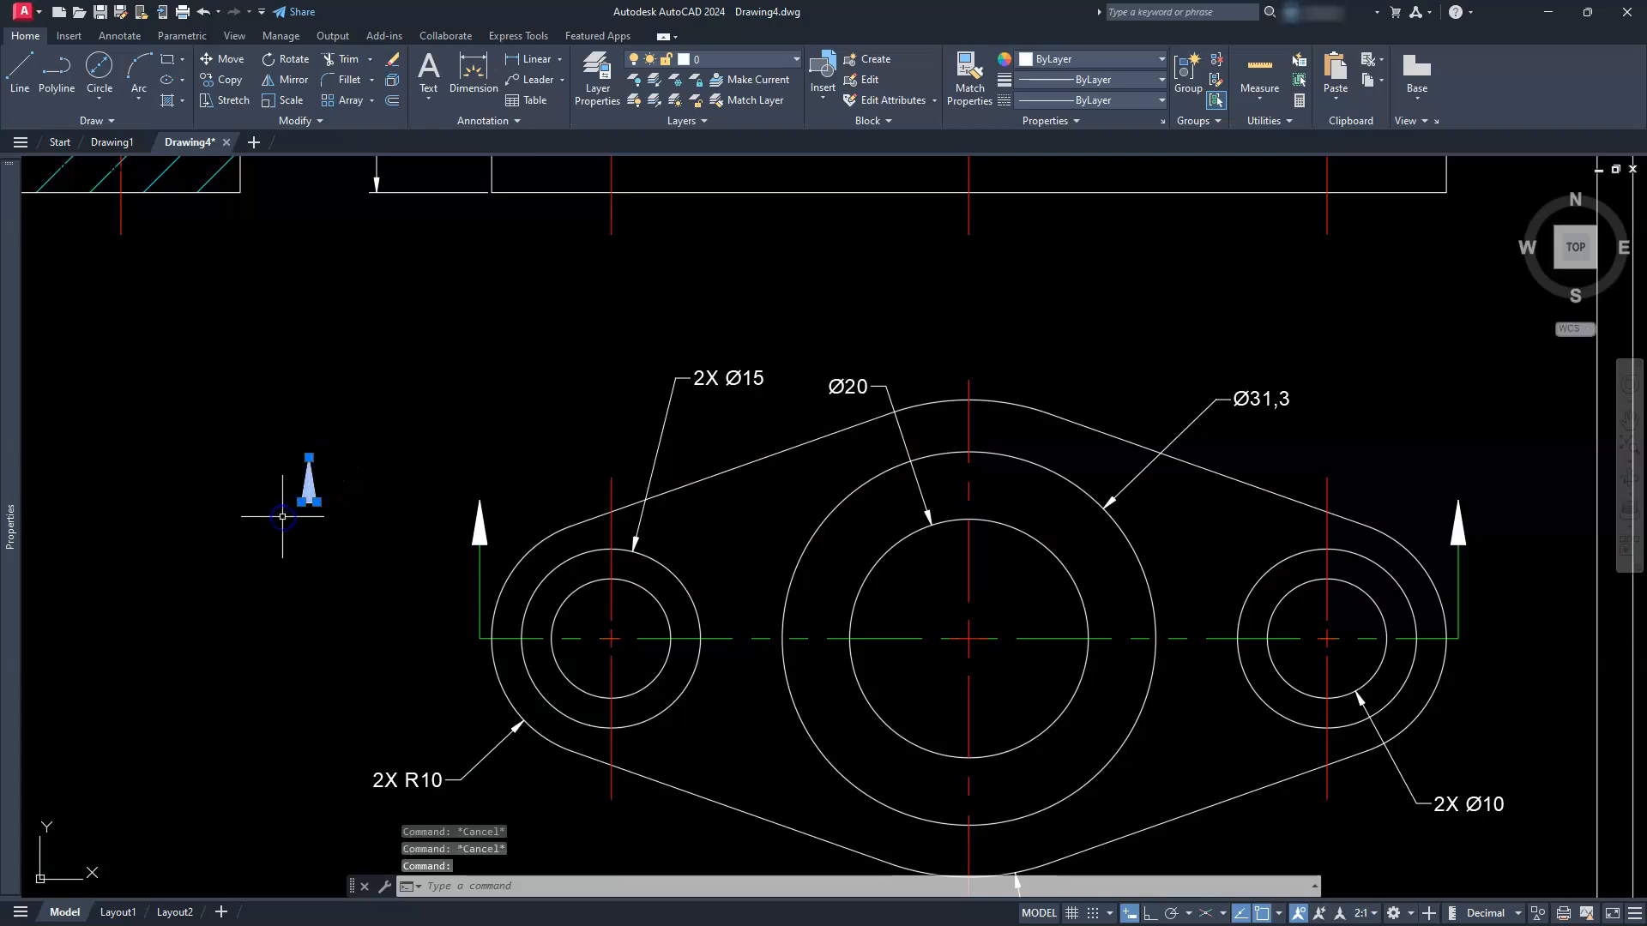
{"action": "key", "text": "Delete"}
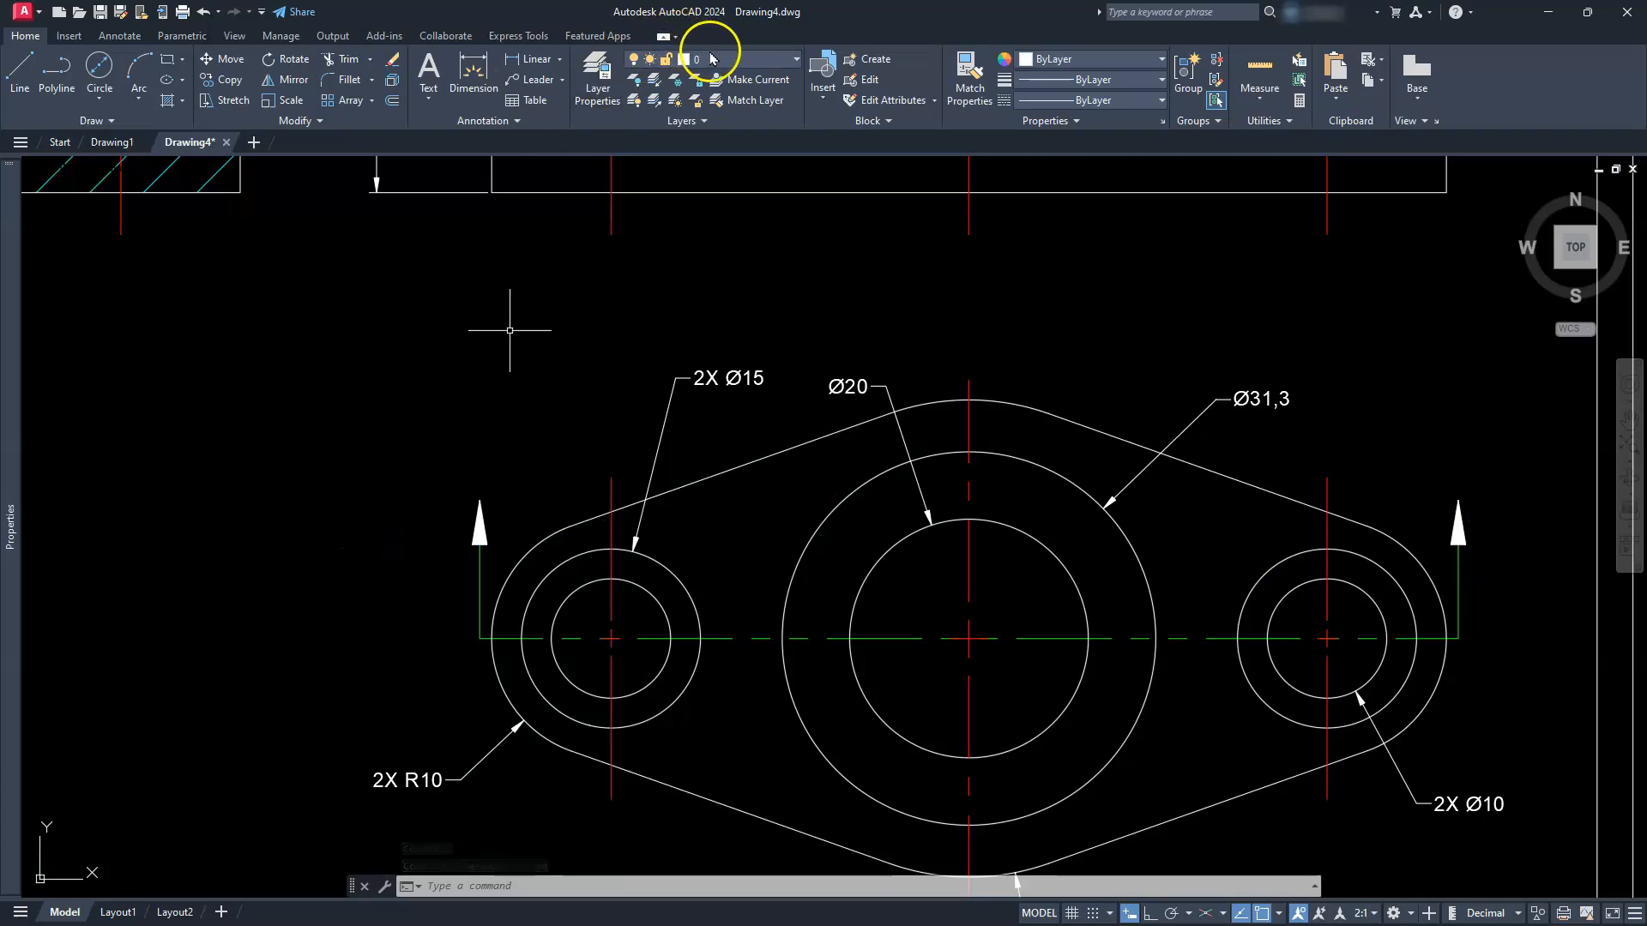
Move both arrowheads at the cutting-plane line's ends to the phantom layer and clear the selection.
{"action": "left_click", "coordinate": [451, 558]}
{"action": "left_click", "coordinate": [536, 454]}
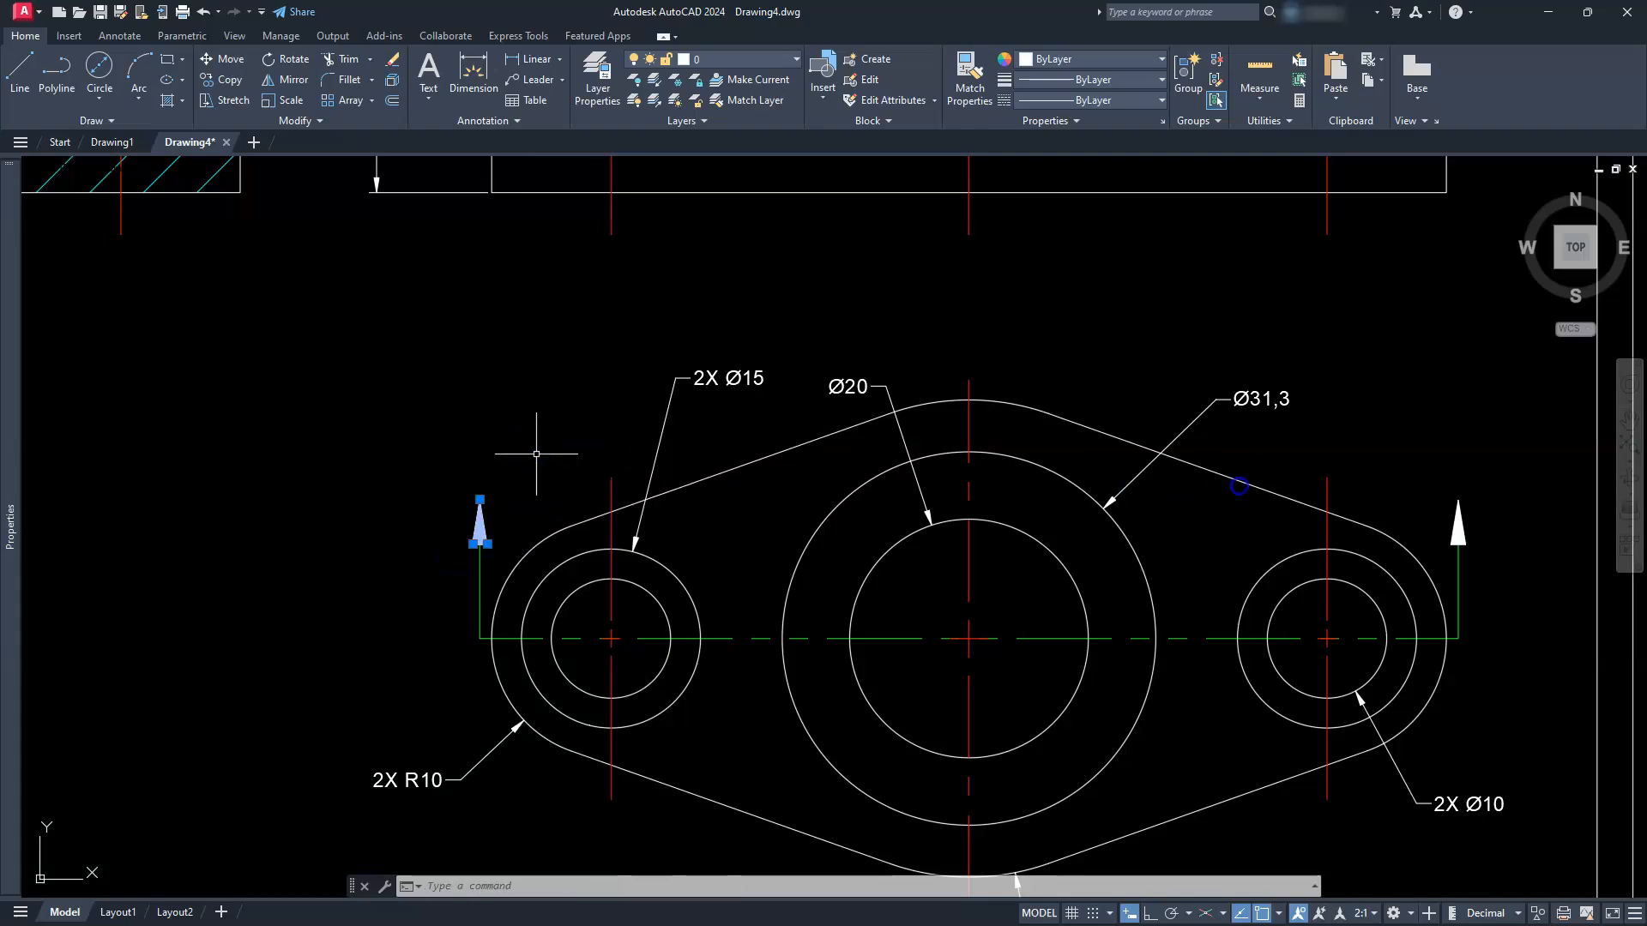
{"action": "left_click", "coordinate": [1410, 489]}
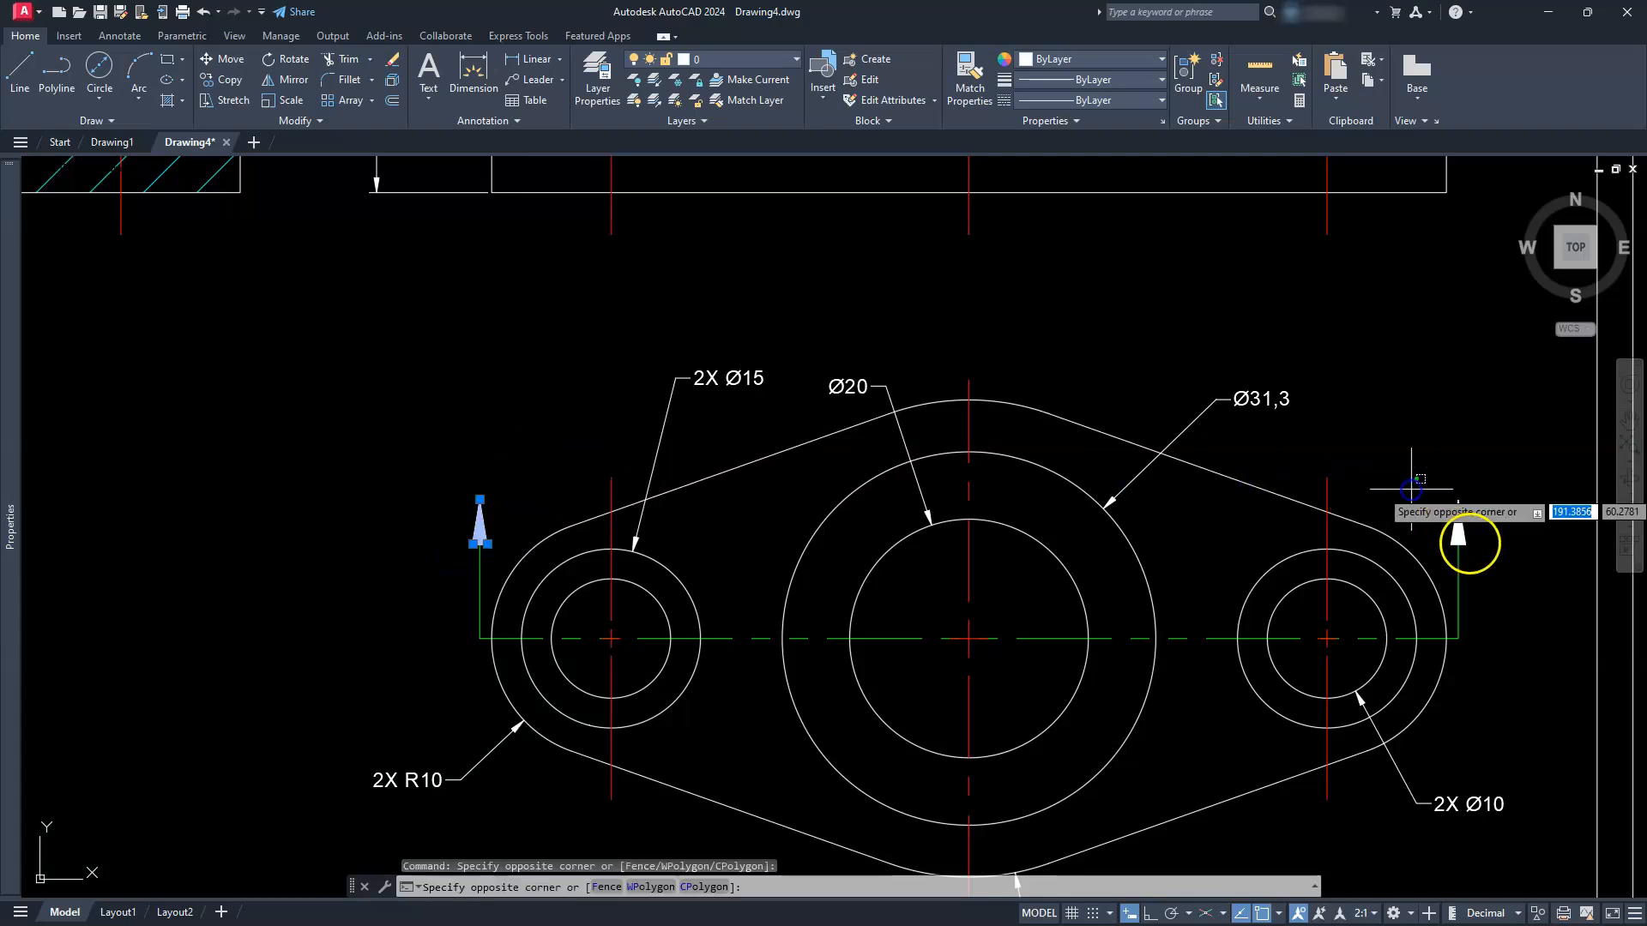
{"action": "left_click", "coordinate": [1473, 552]}
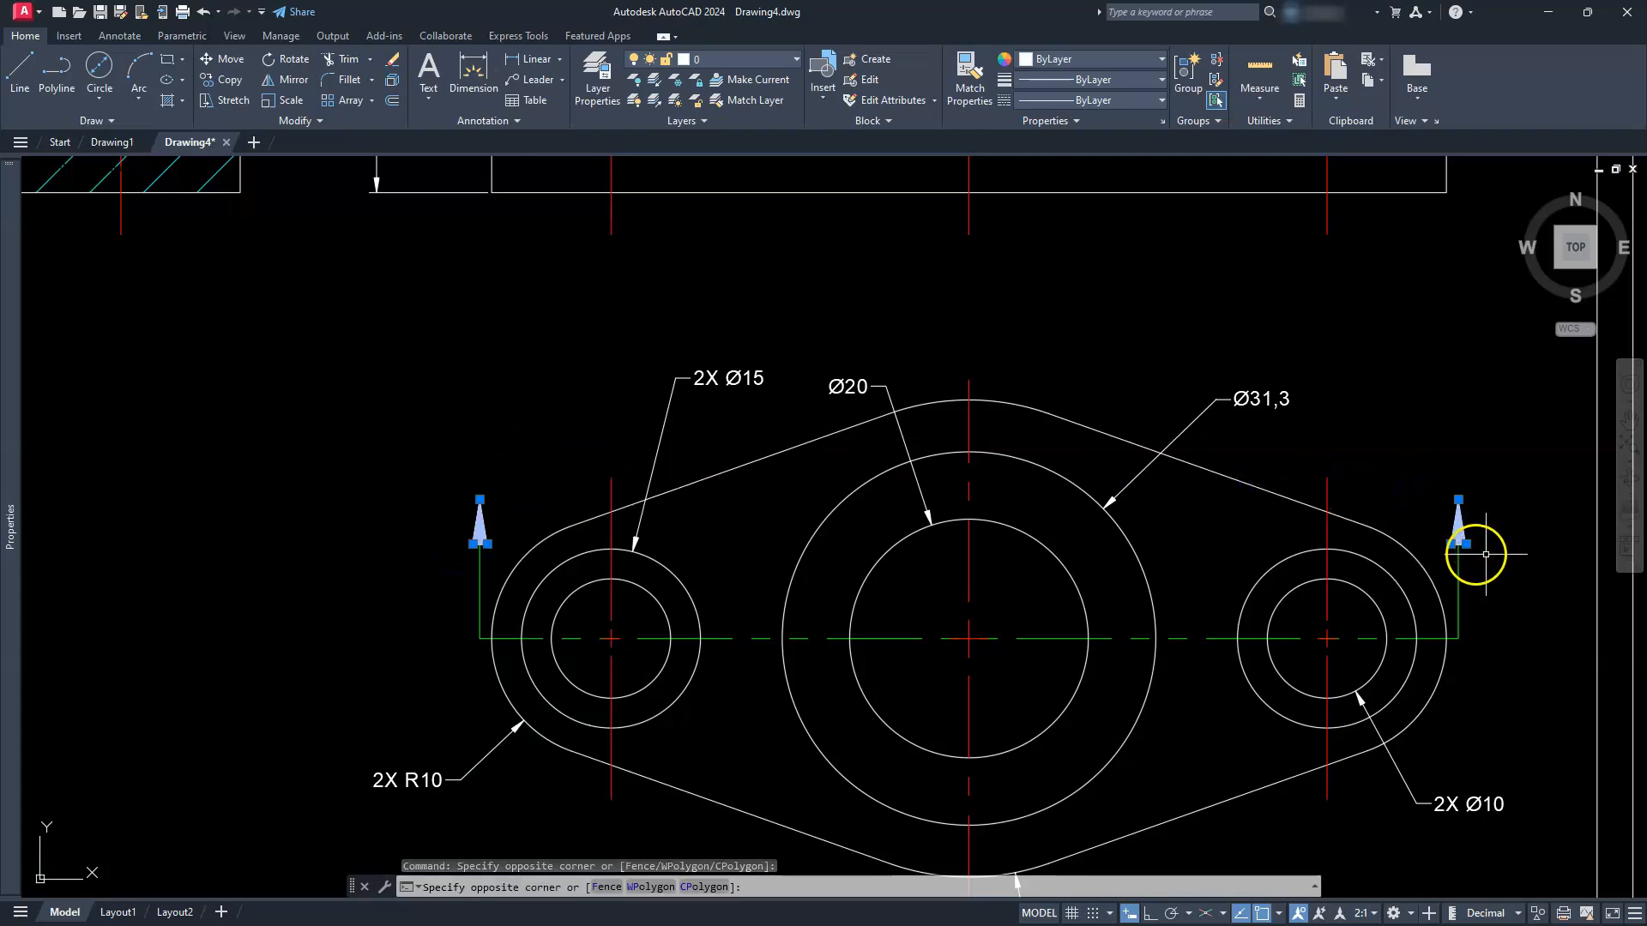
{"action": "left_click", "coordinate": [773, 61]}
{"action": "left_click", "coordinate": [725, 149]}
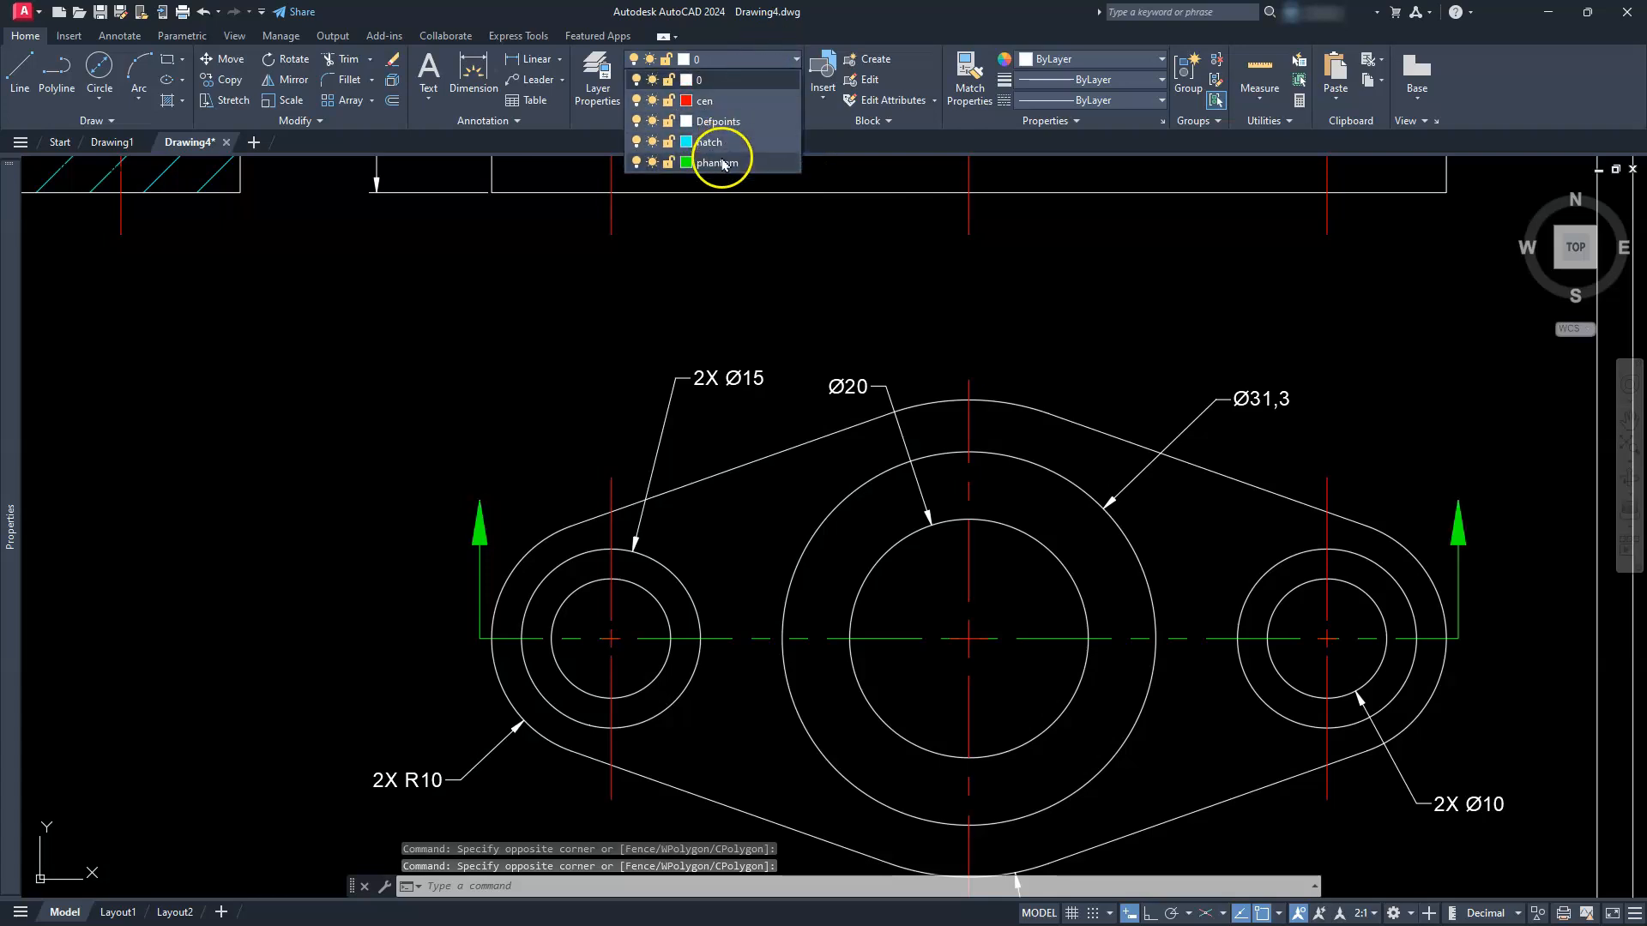
{"action": "key", "text": "Escape"}
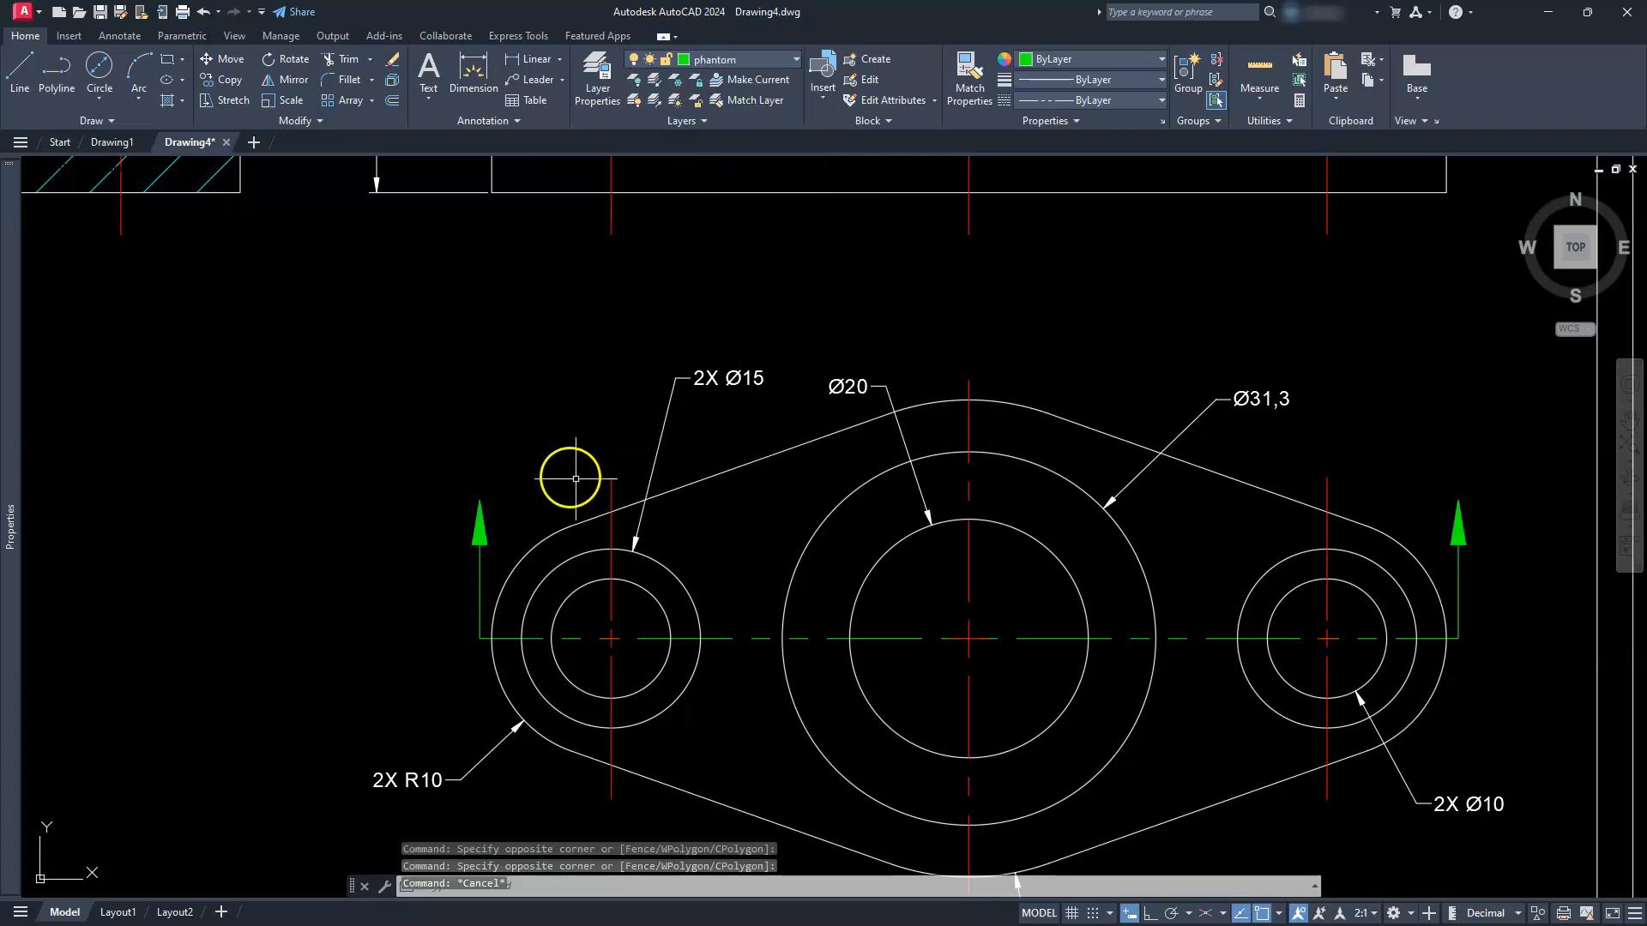
{"action": "key", "text": "Escape"}
{"action": "key", "text": "Escape"}
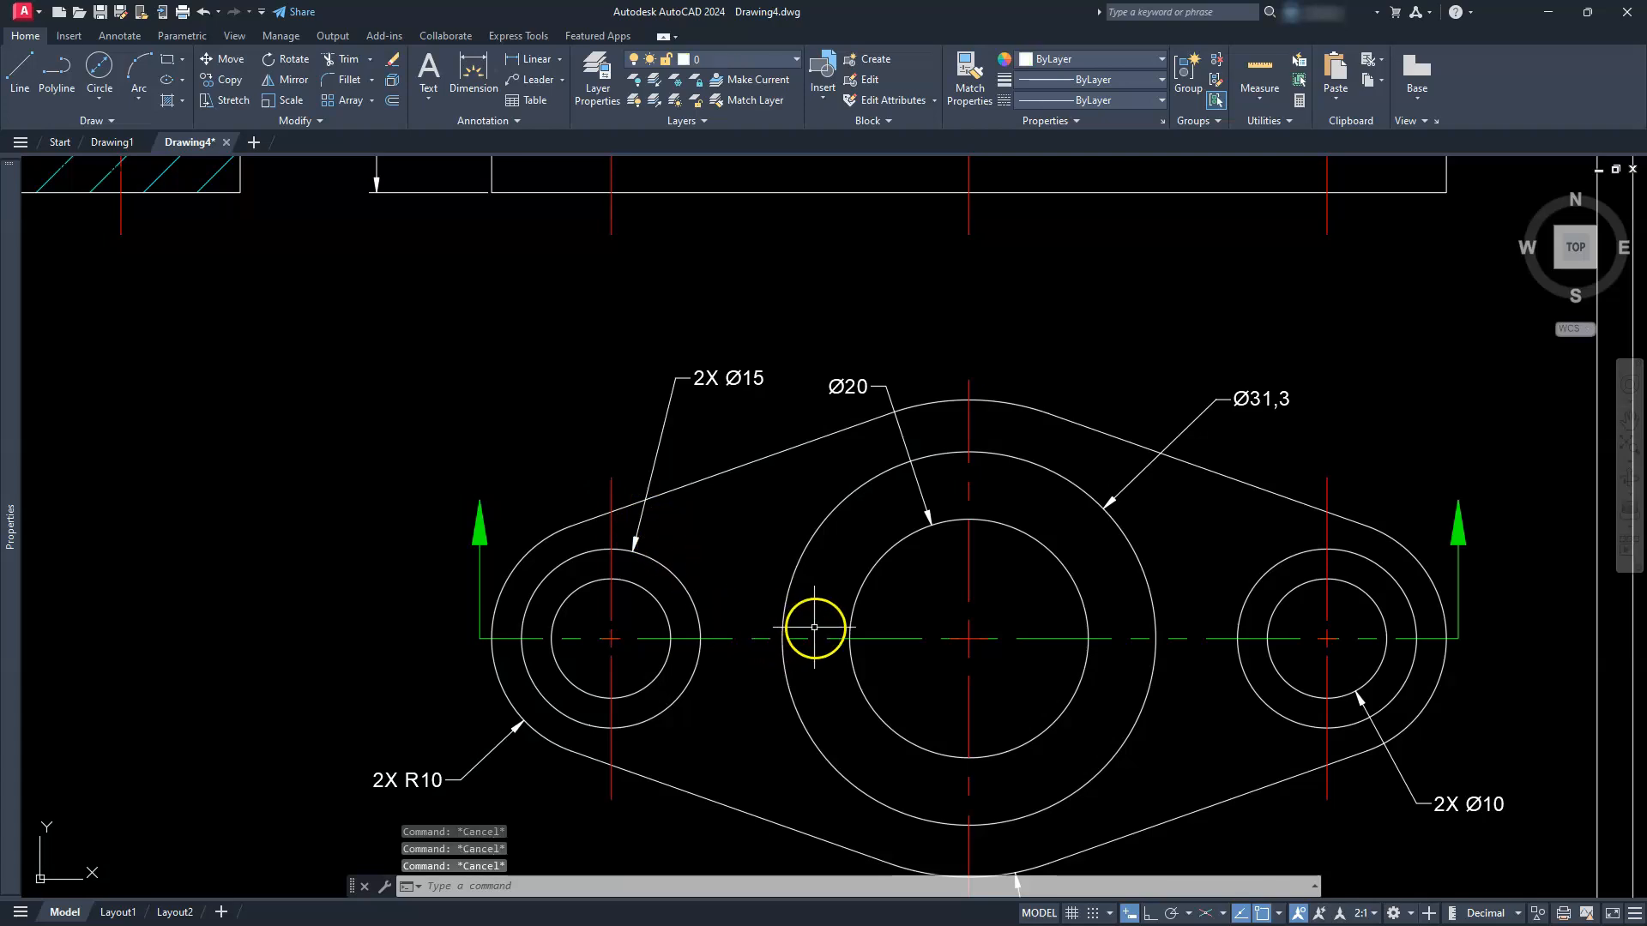
Set the green cutting-plane polyline's global width to 0.5 and clear the selection.
{"action": "left_click", "coordinate": [832, 639]}
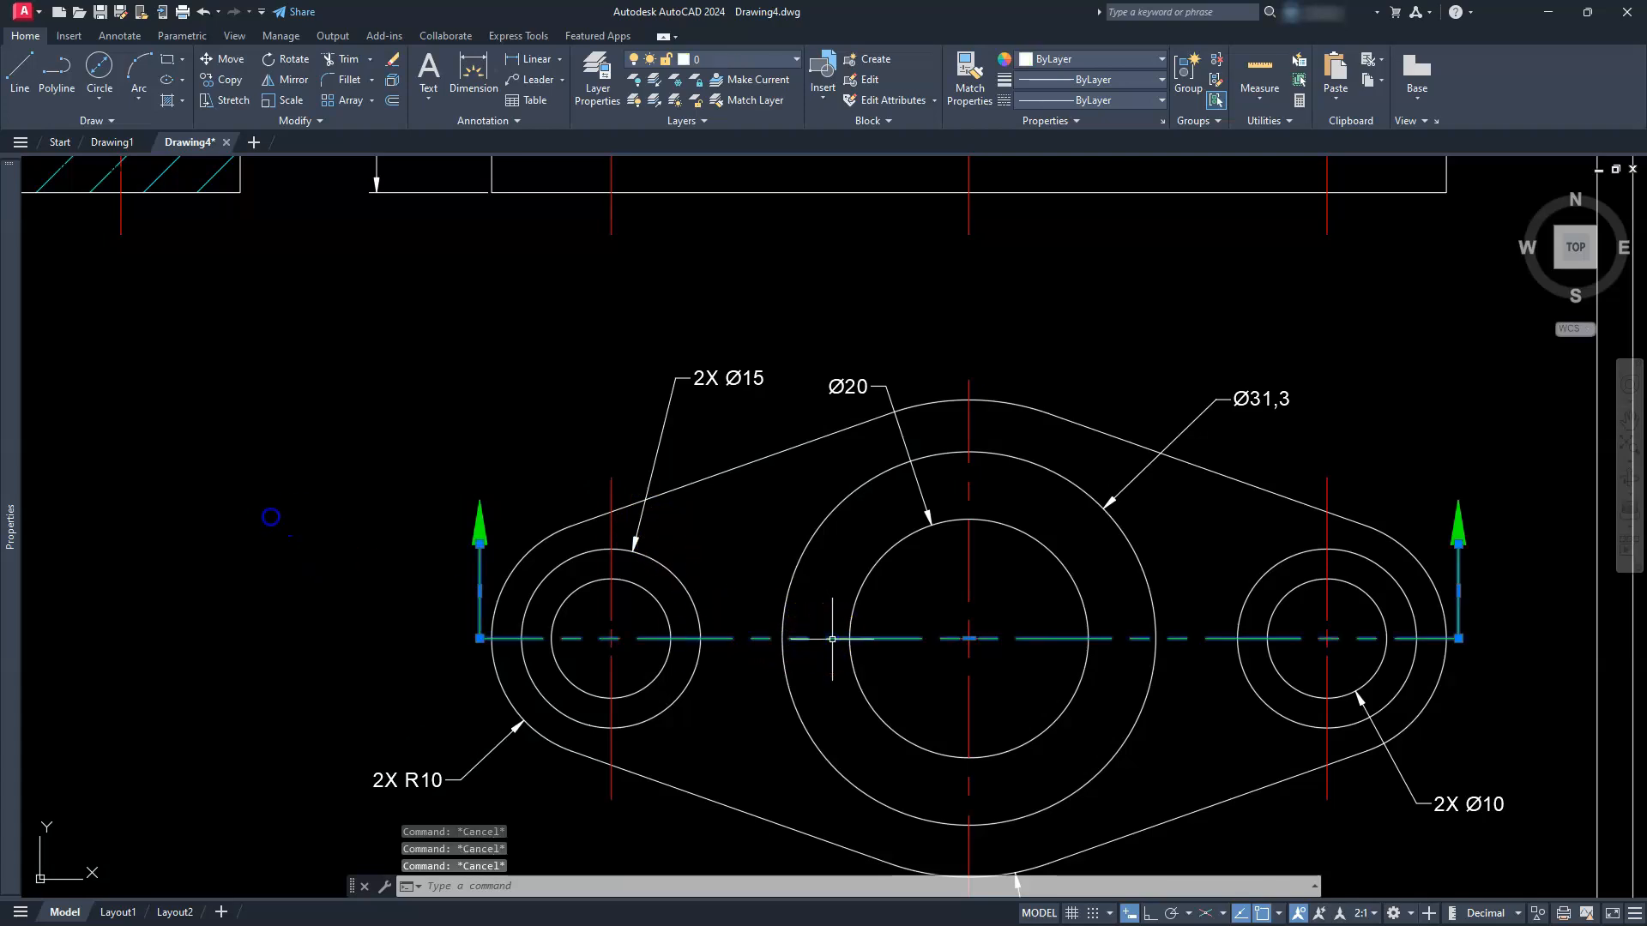
{"action": "mouse_move", "coordinate": [10, 448]}
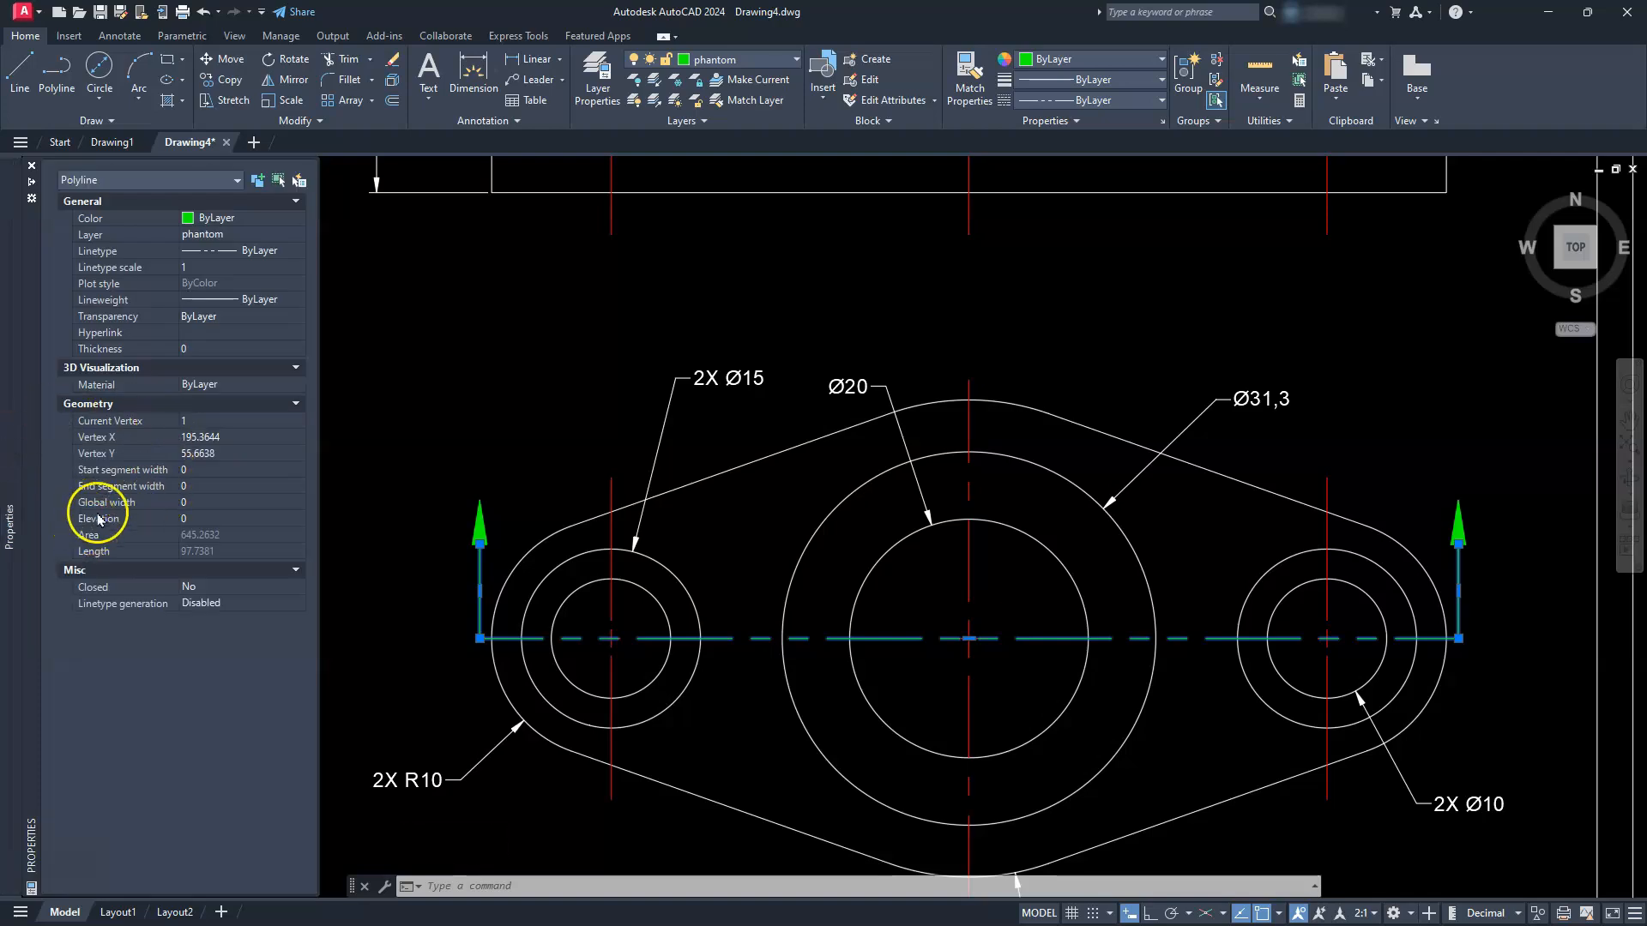
{"action": "left_click", "coordinate": [199, 504]}
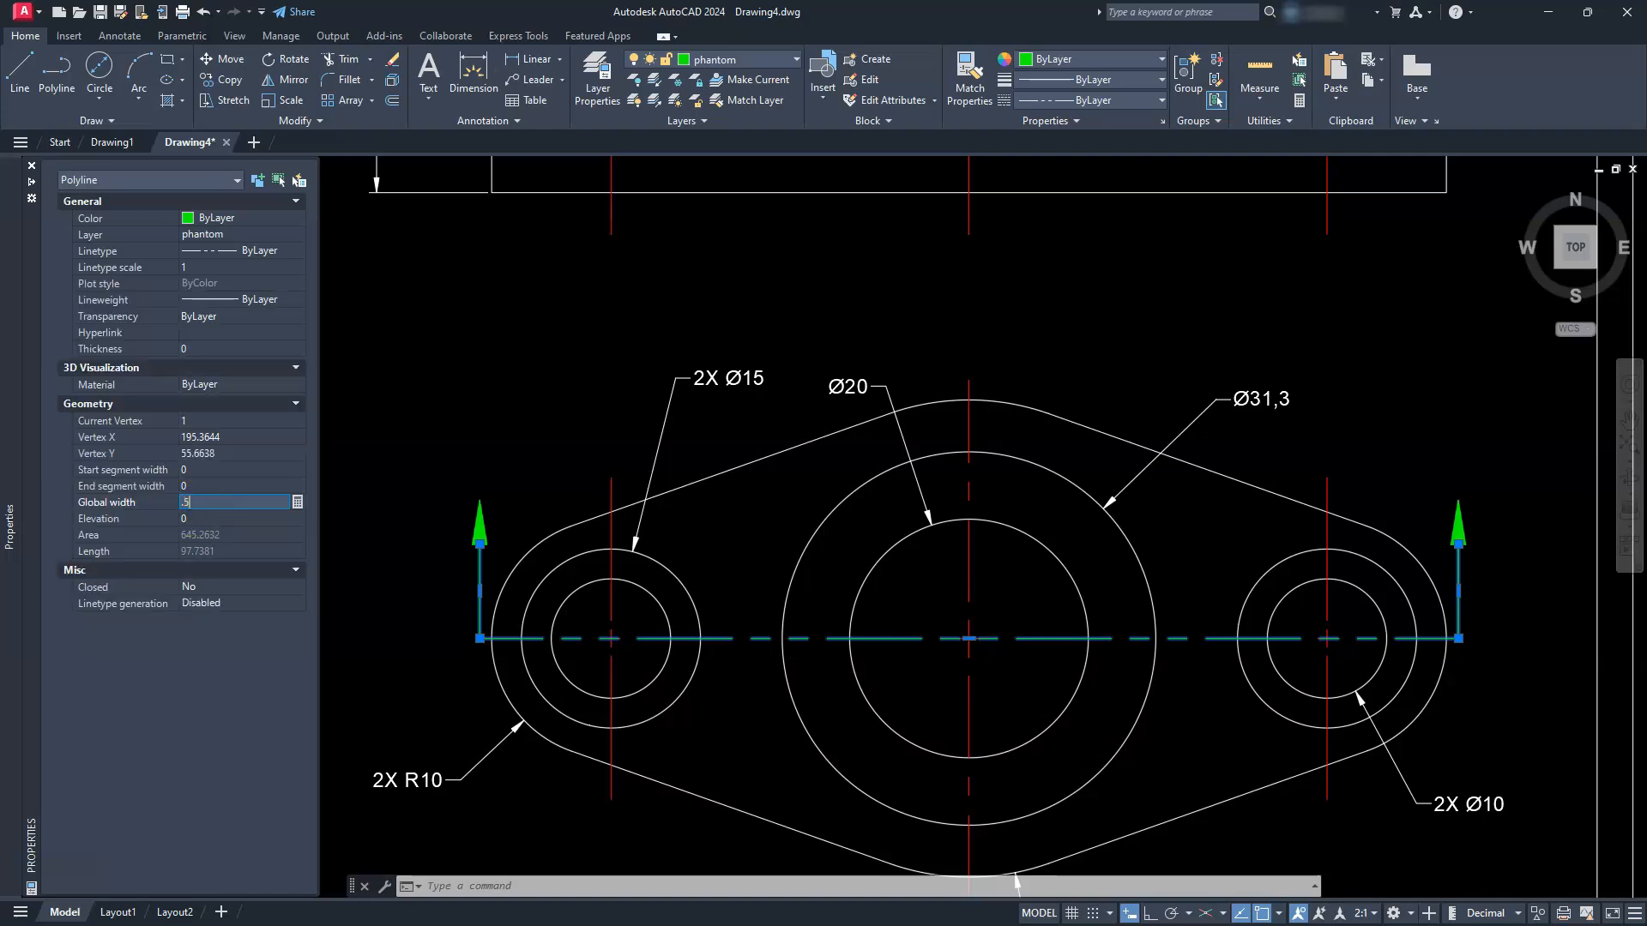
{"action": "type", "text": "0.5"}
{"action": "key", "text": "Tab"}
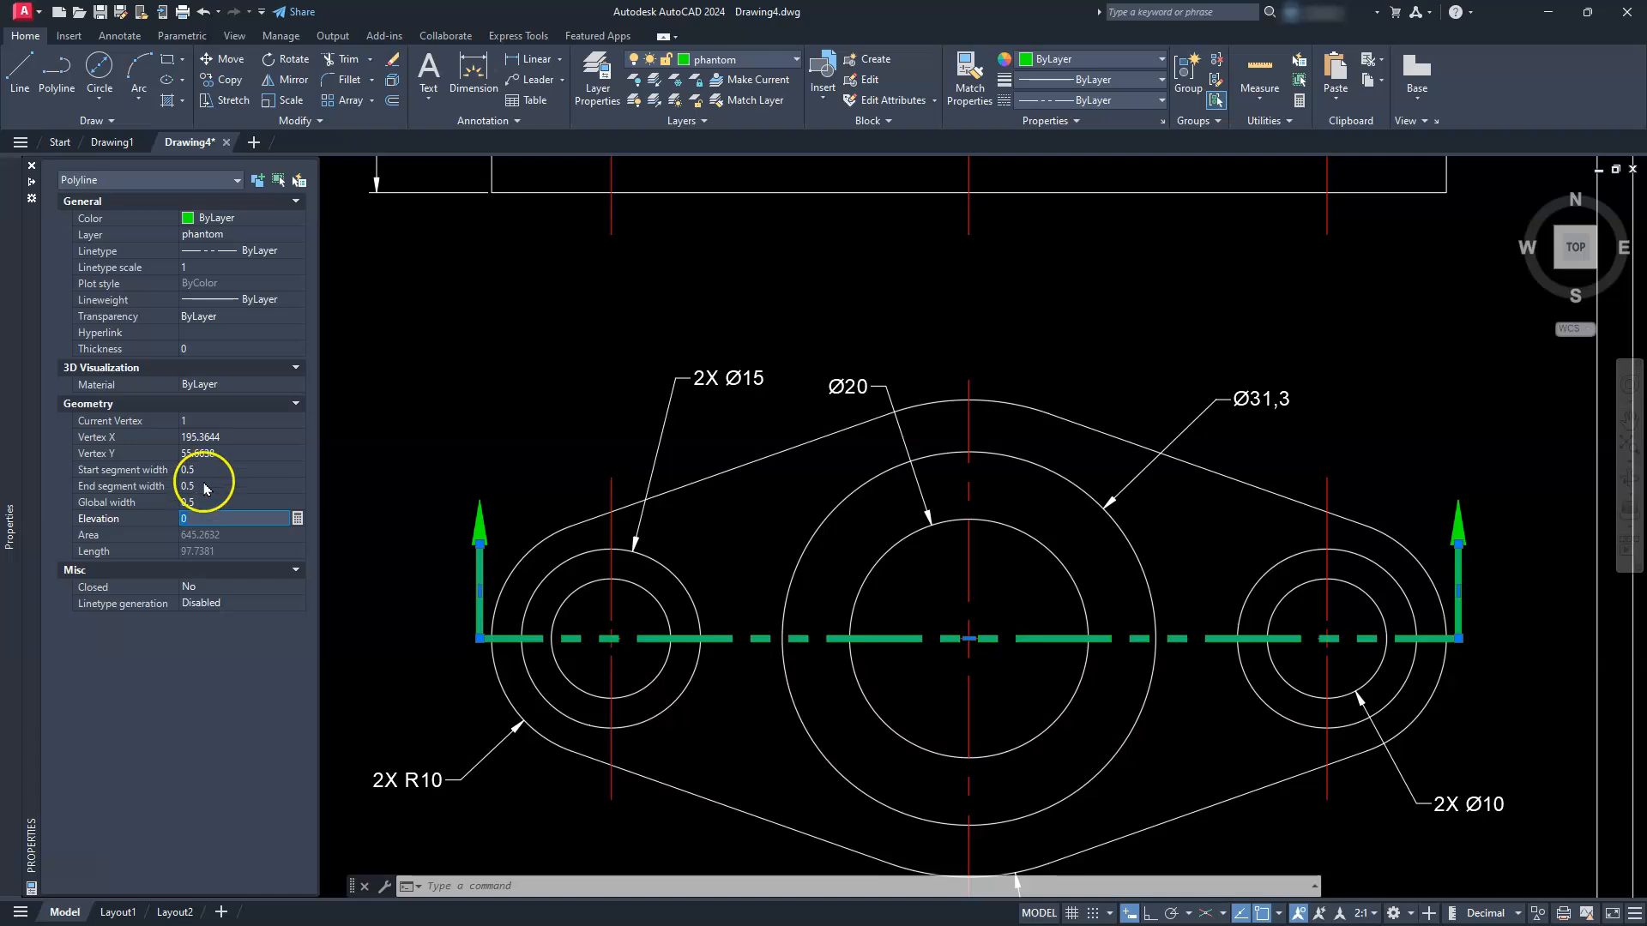
{"action": "key", "text": "Escape"}
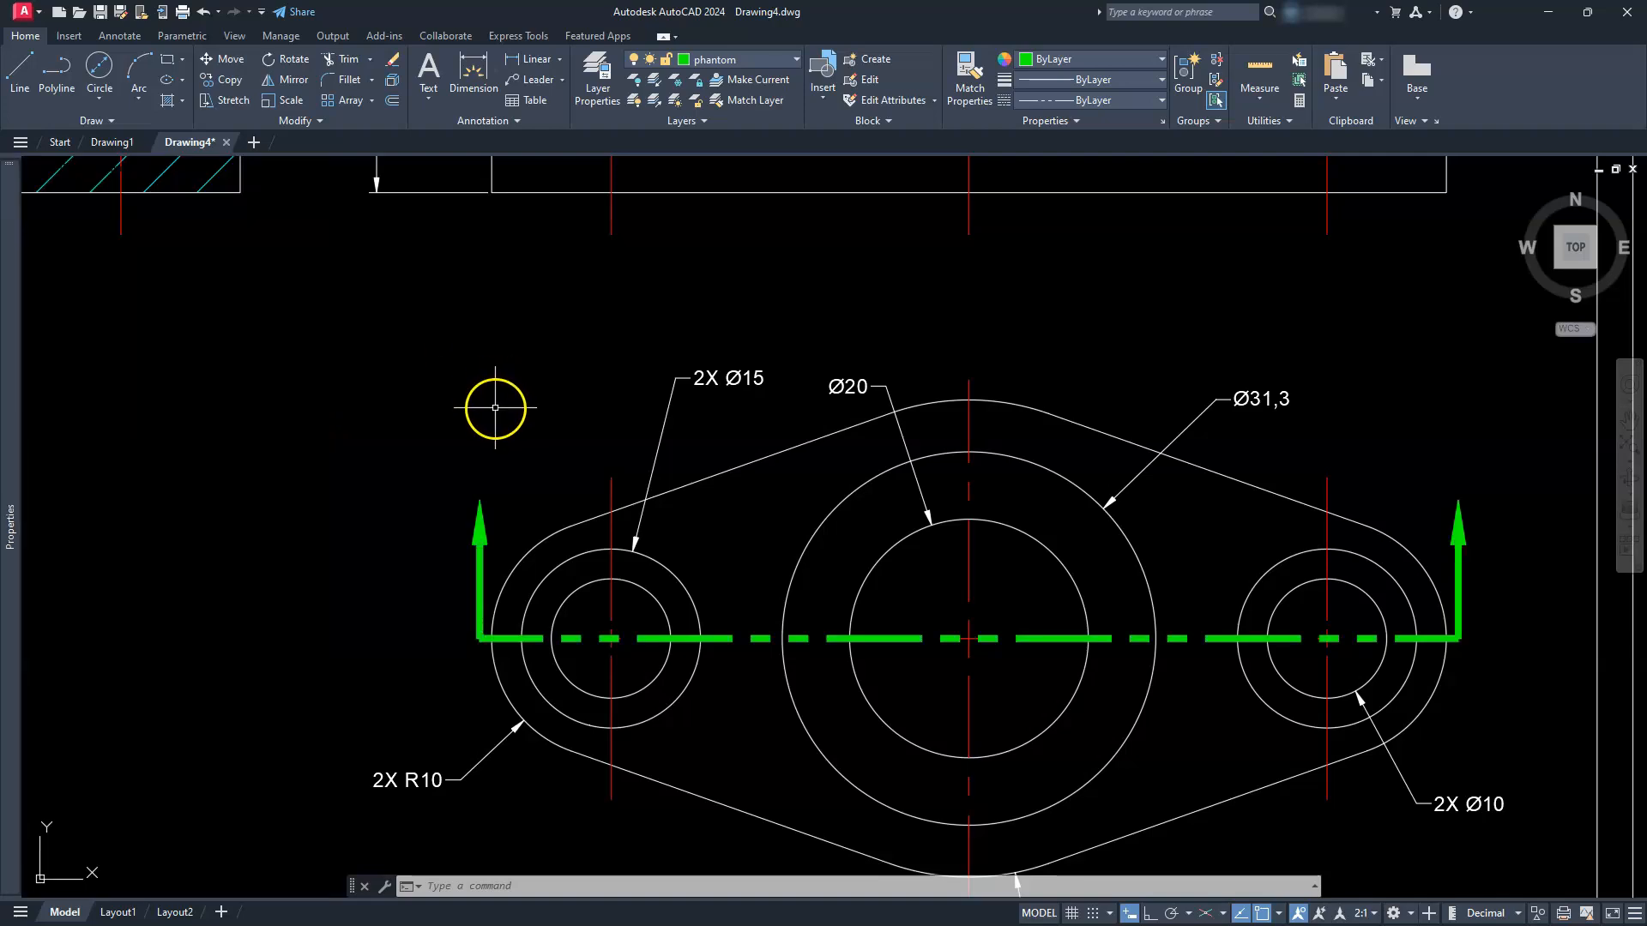
Make the Annotative text style current.
{"action": "scroll", "coordinate": [481, 430], "scroll_direction": "down", "scroll_amount": 2}
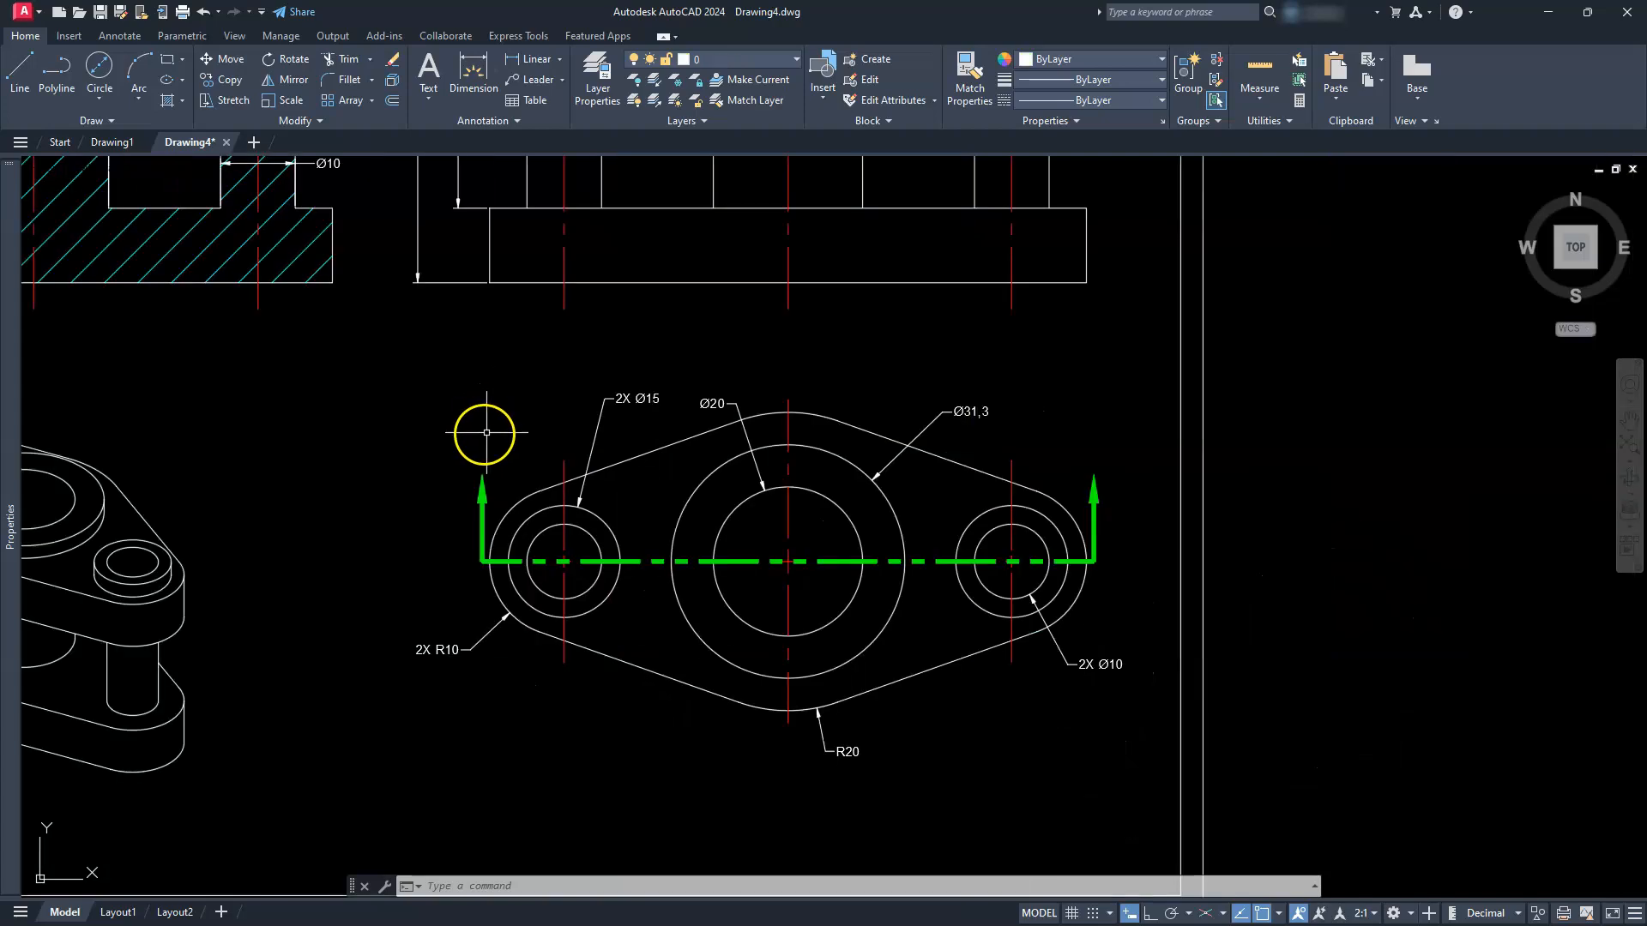
{"action": "scroll", "coordinate": [350, 495], "scroll_direction": "down", "scroll_amount": 2}
{"action": "middle_click_drag", "start_coordinate": [349, 495], "coordinate": [583, 553]}
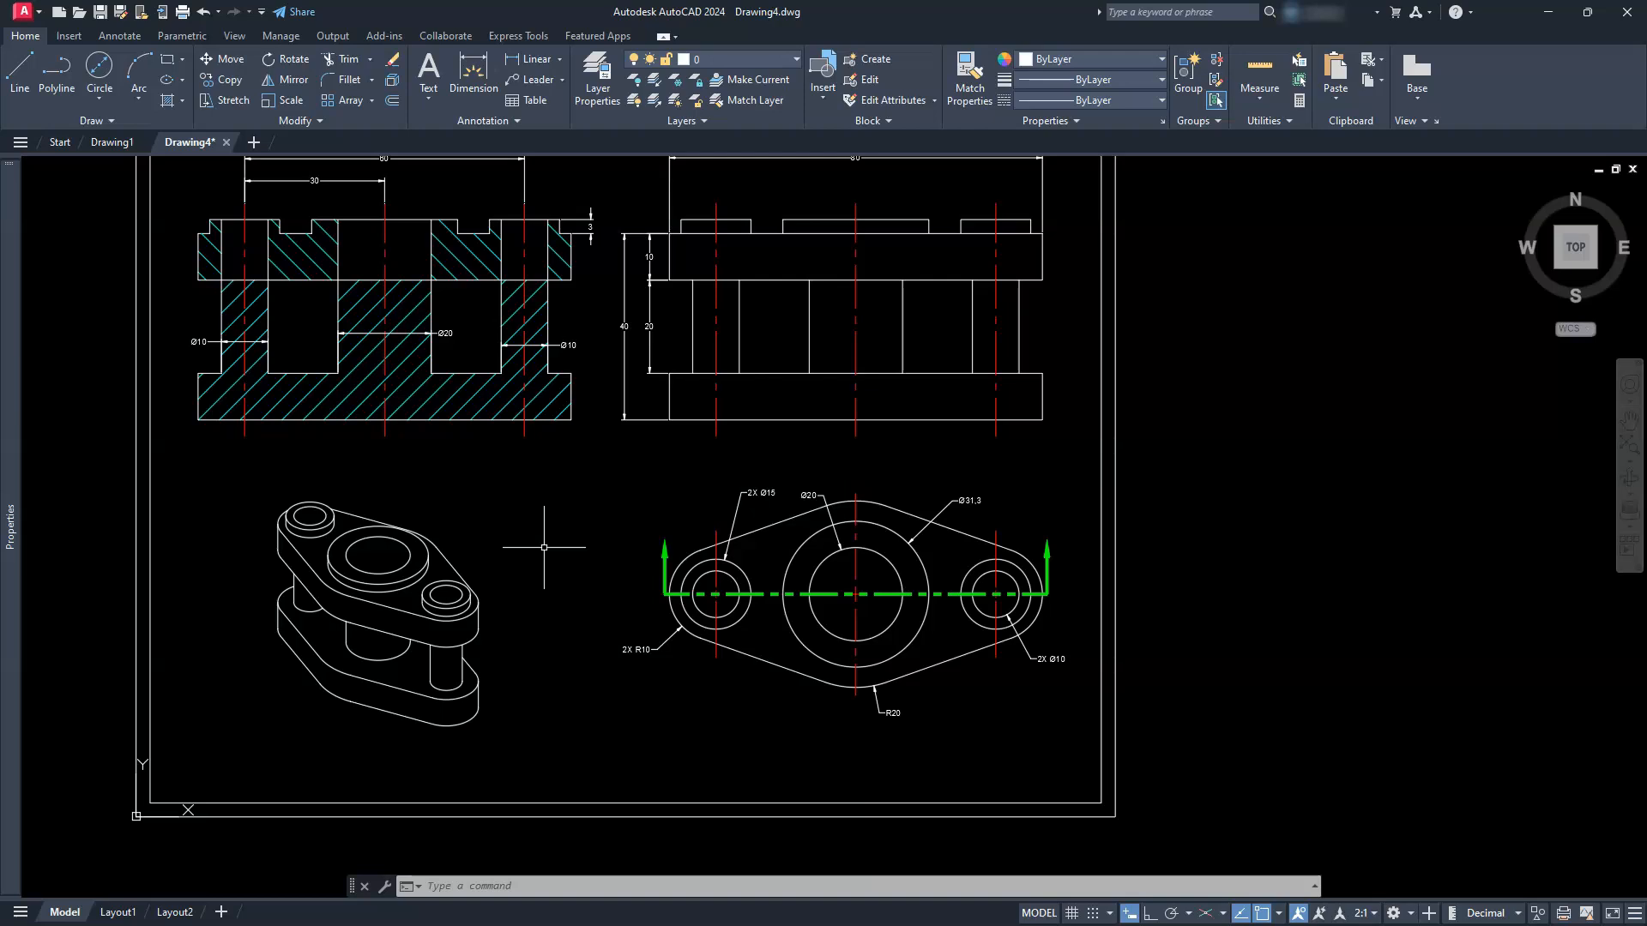
{"action": "left_click", "coordinate": [512, 122]}
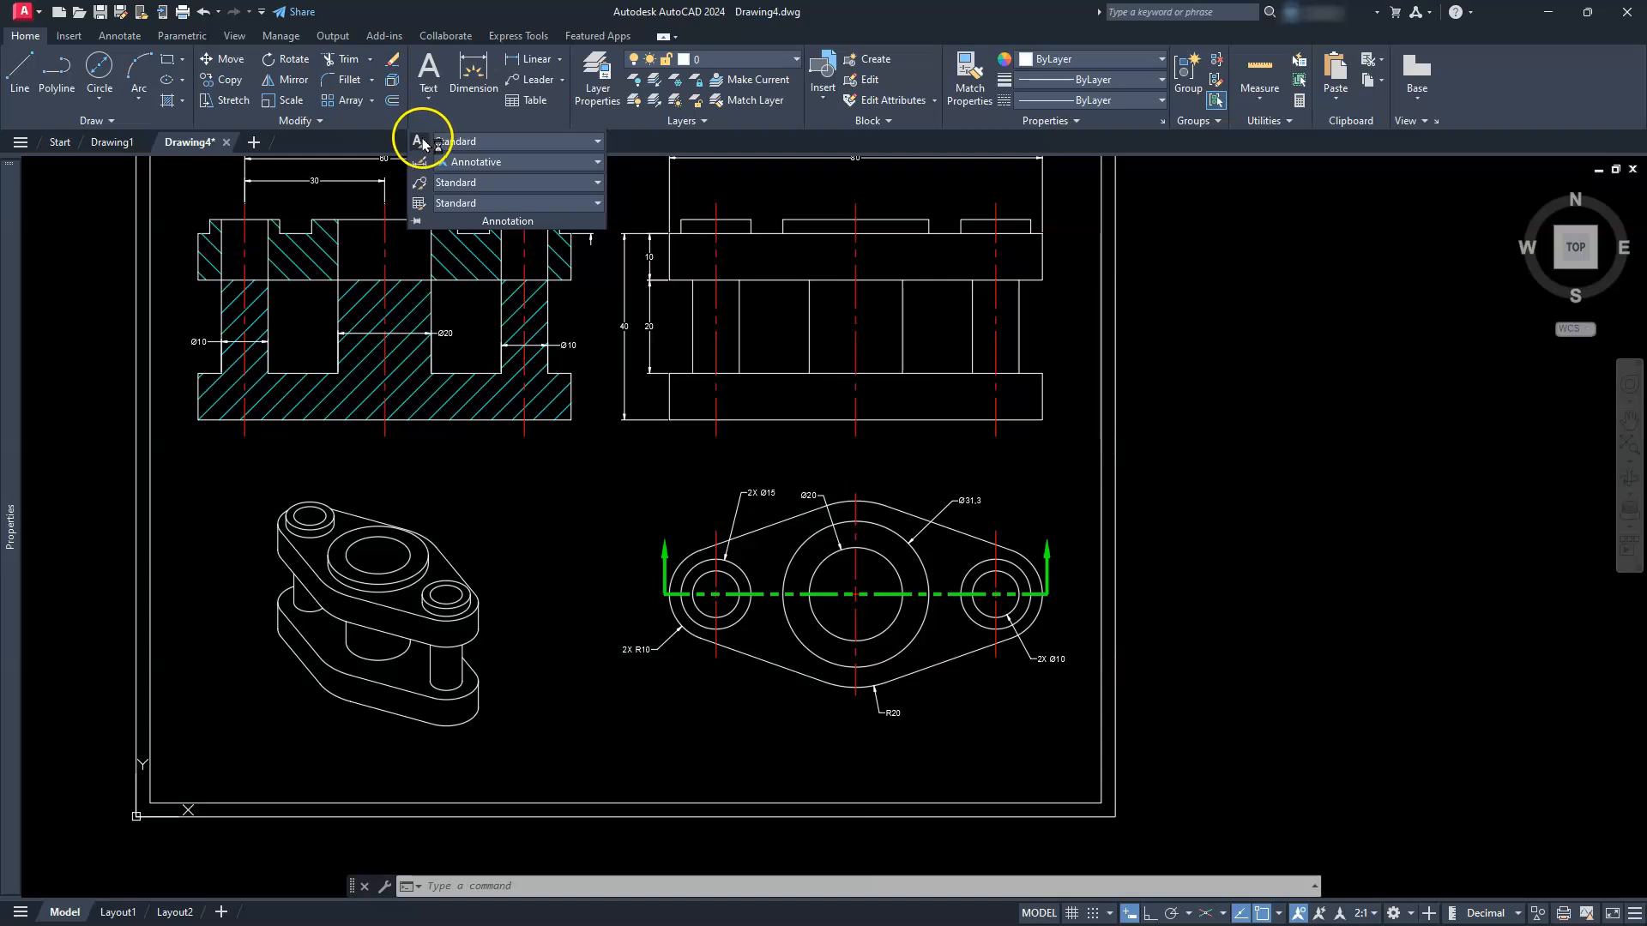
{"action": "left_click", "coordinate": [415, 146]}
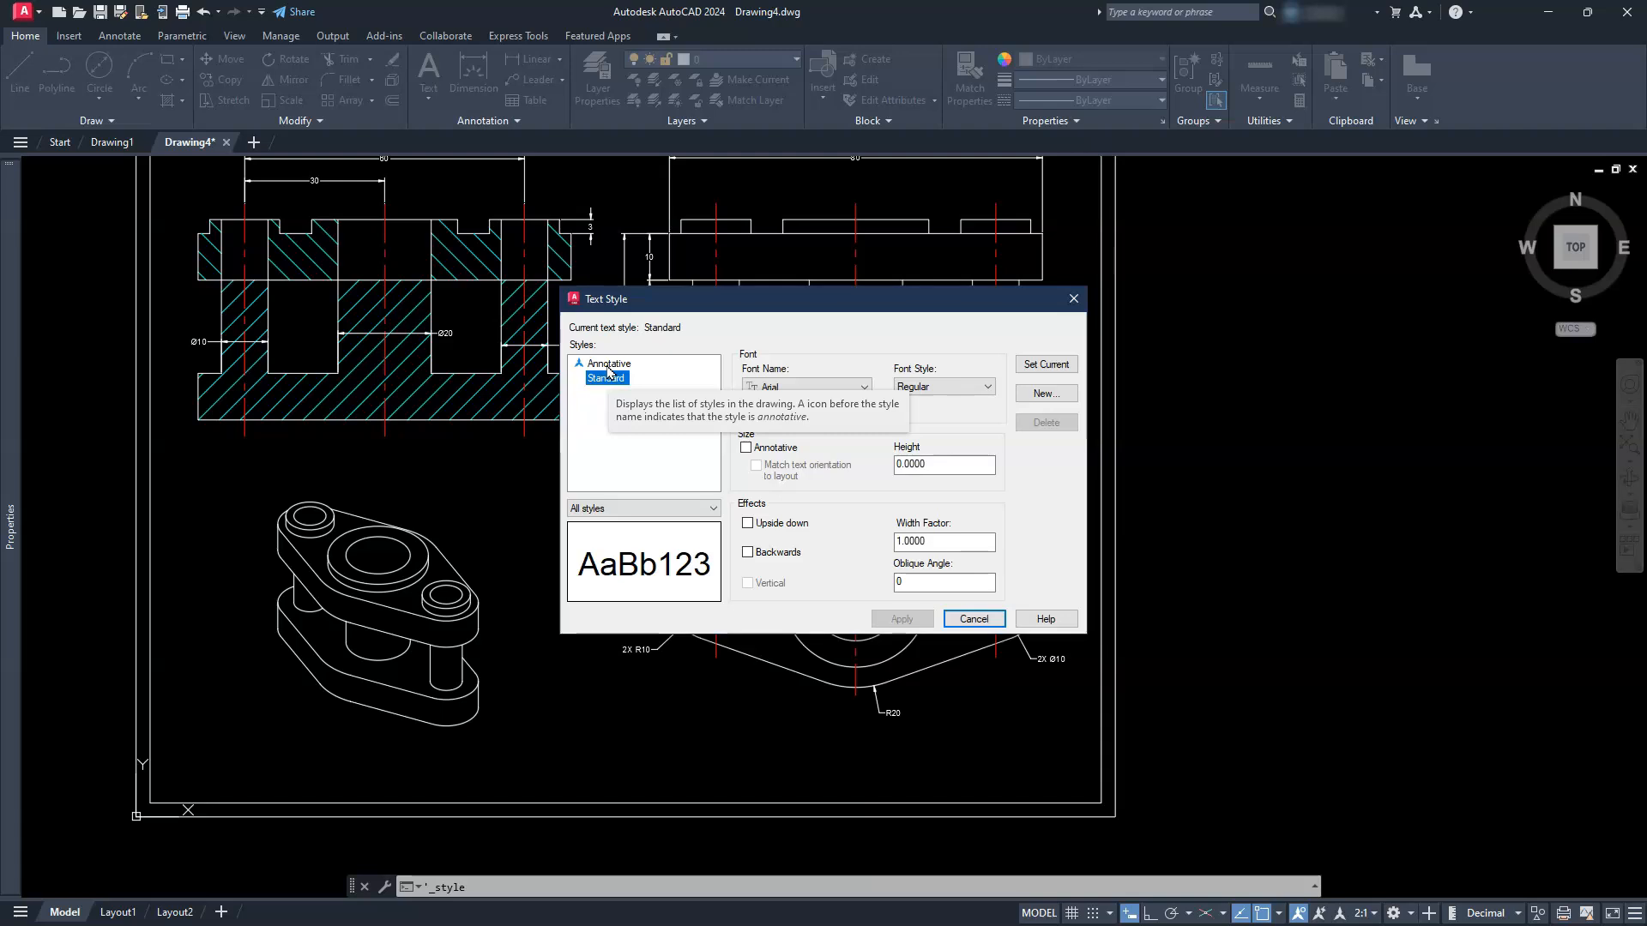
{"action": "left_click", "coordinate": [608, 364]}
{"action": "double_click", "coordinate": [608, 365]}
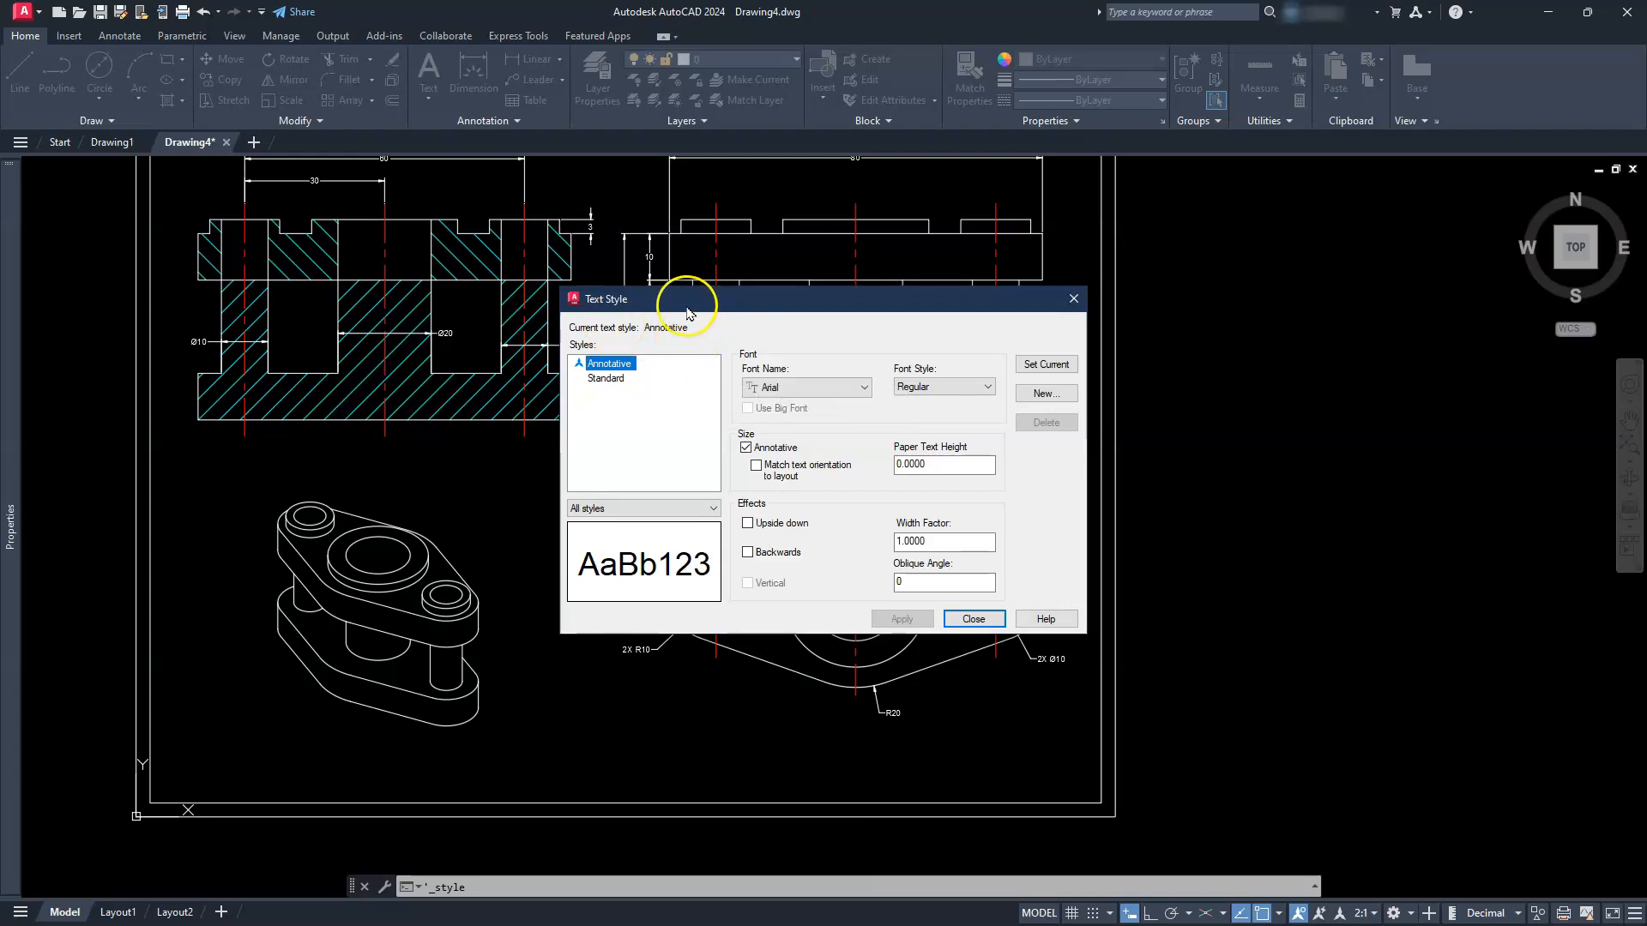
{"action": "left_click", "coordinate": [967, 619]}
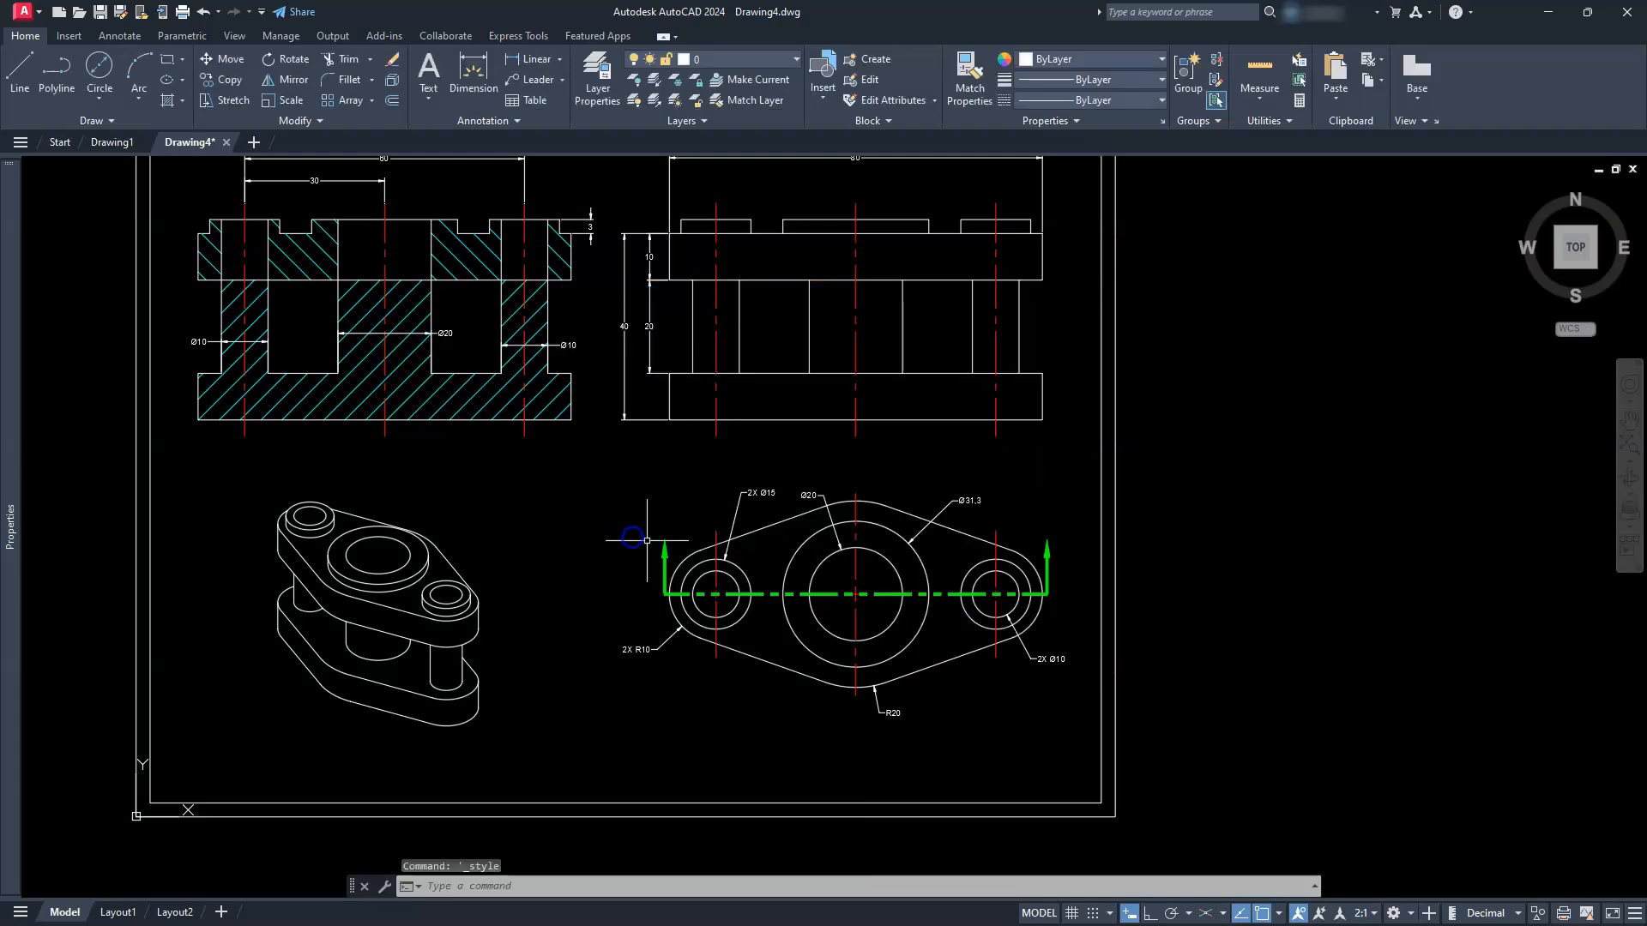
Add the single-line text "A" at the tip of the cutting-plane line's left arrowhead, bottom-center justified, with paper height 5 and rotation 0.
{"action": "scroll", "coordinate": [669, 544], "scroll_direction": "up", "scroll_amount": 6}
{"action": "middle_click_drag", "start_coordinate": [522, 548], "coordinate": [570, 522]}
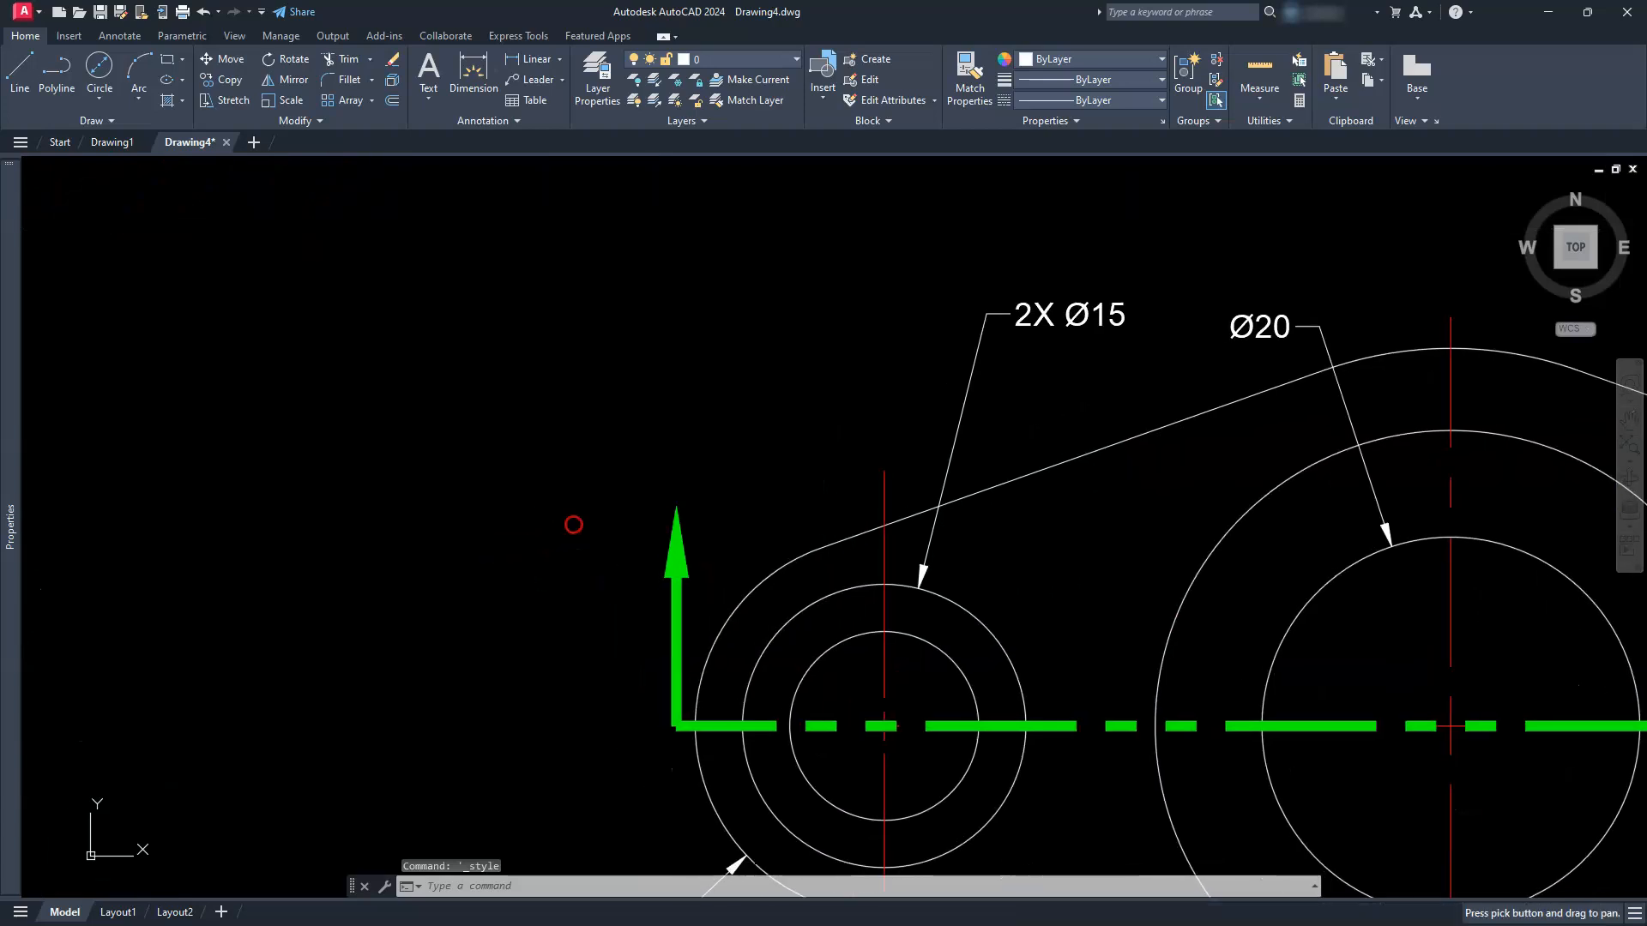
{"action": "left_click", "coordinate": [426, 103]}
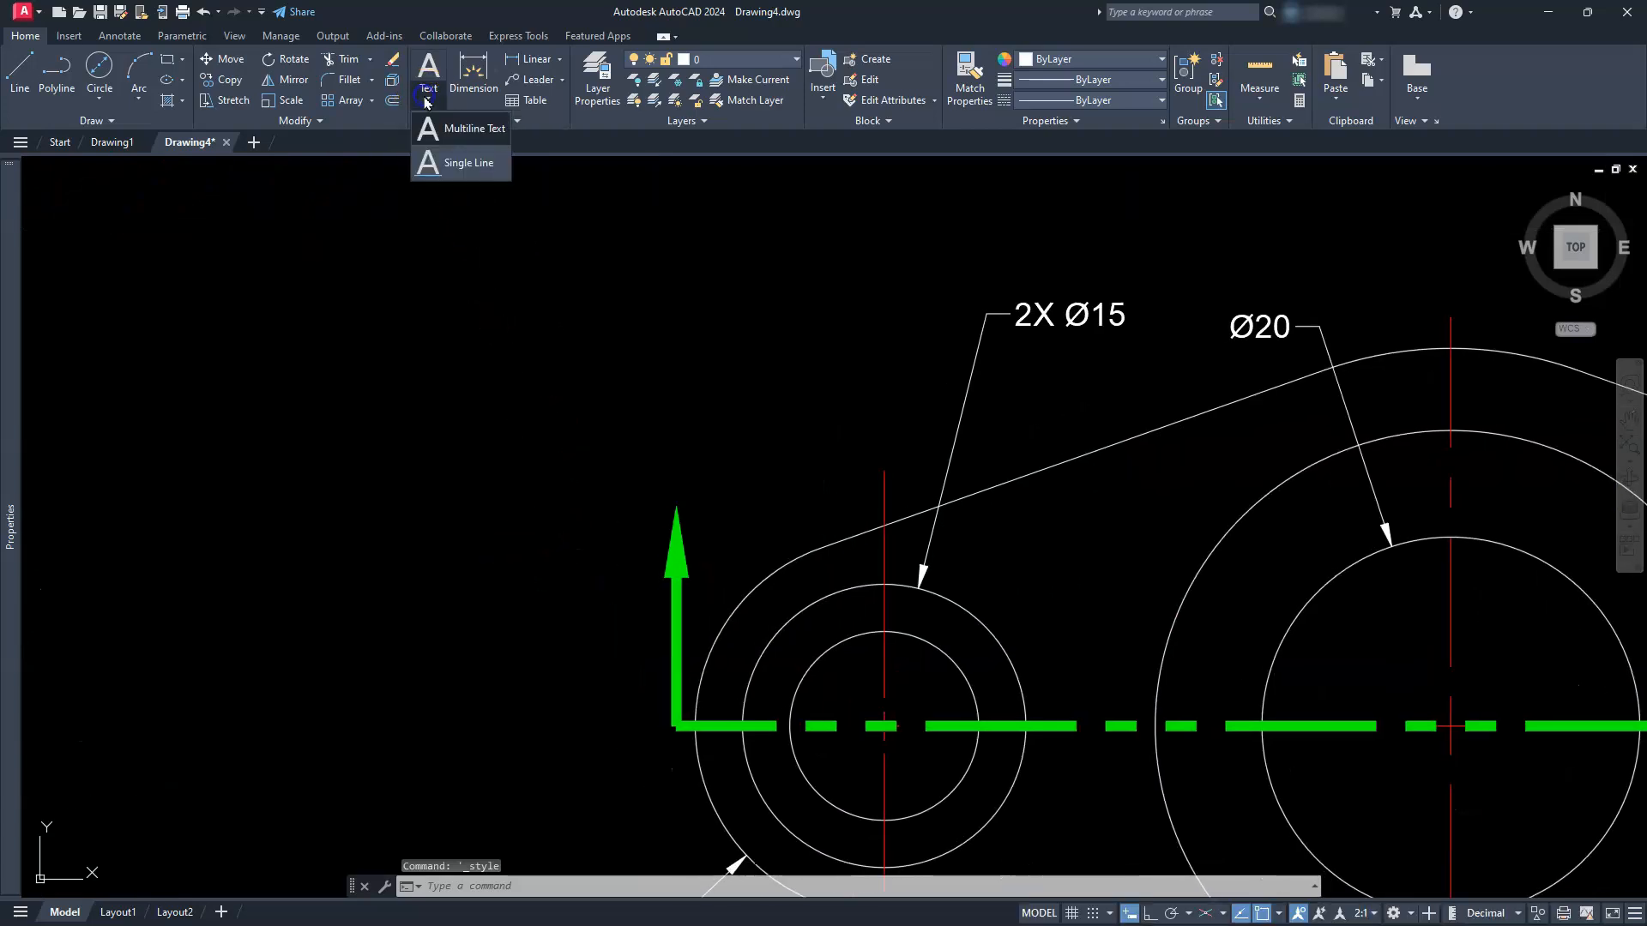
{"action": "left_click", "coordinate": [458, 166]}
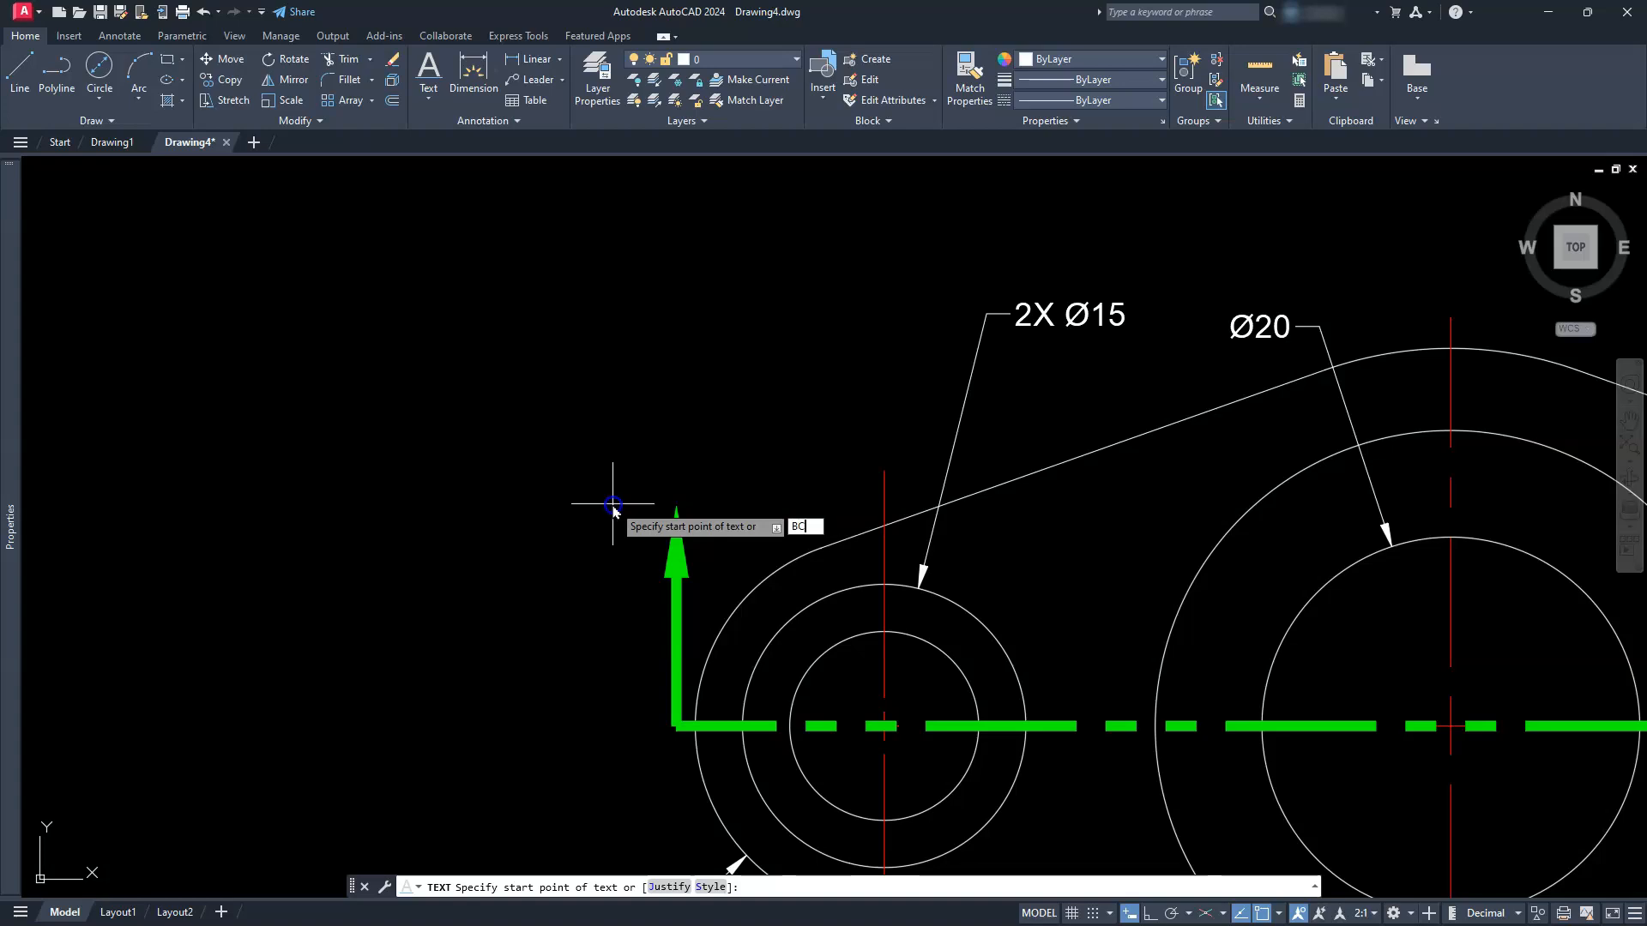
{"action": "type", "text": "BC"}
{"action": "key", "text": "Return"}
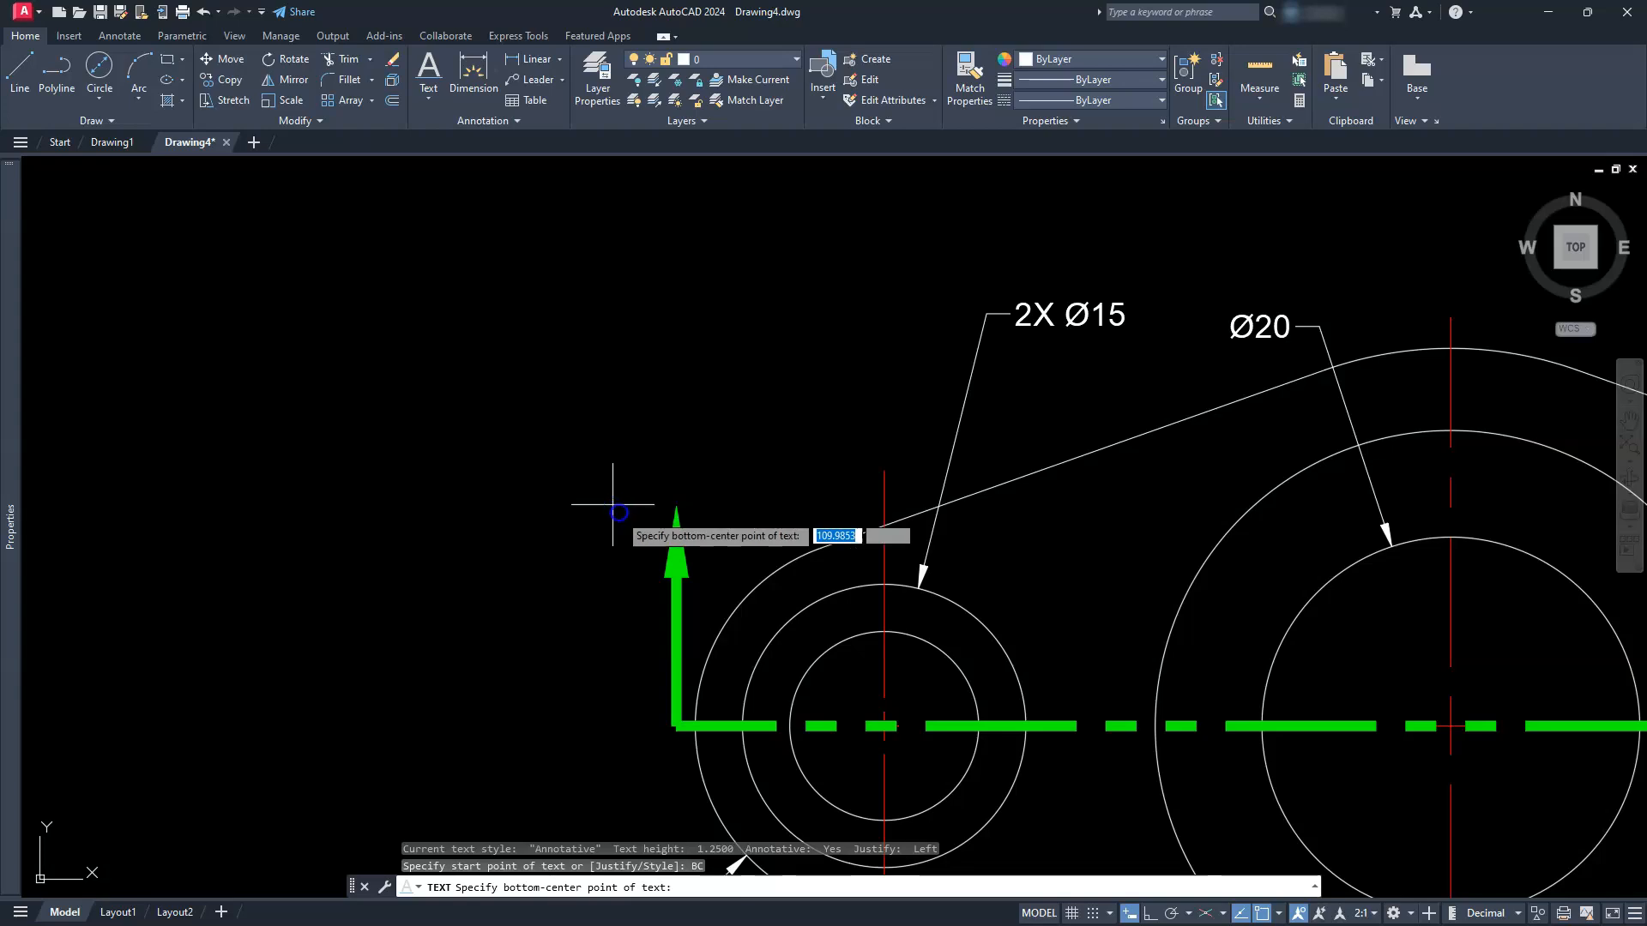
{"action": "left_click", "coordinate": [677, 507]}
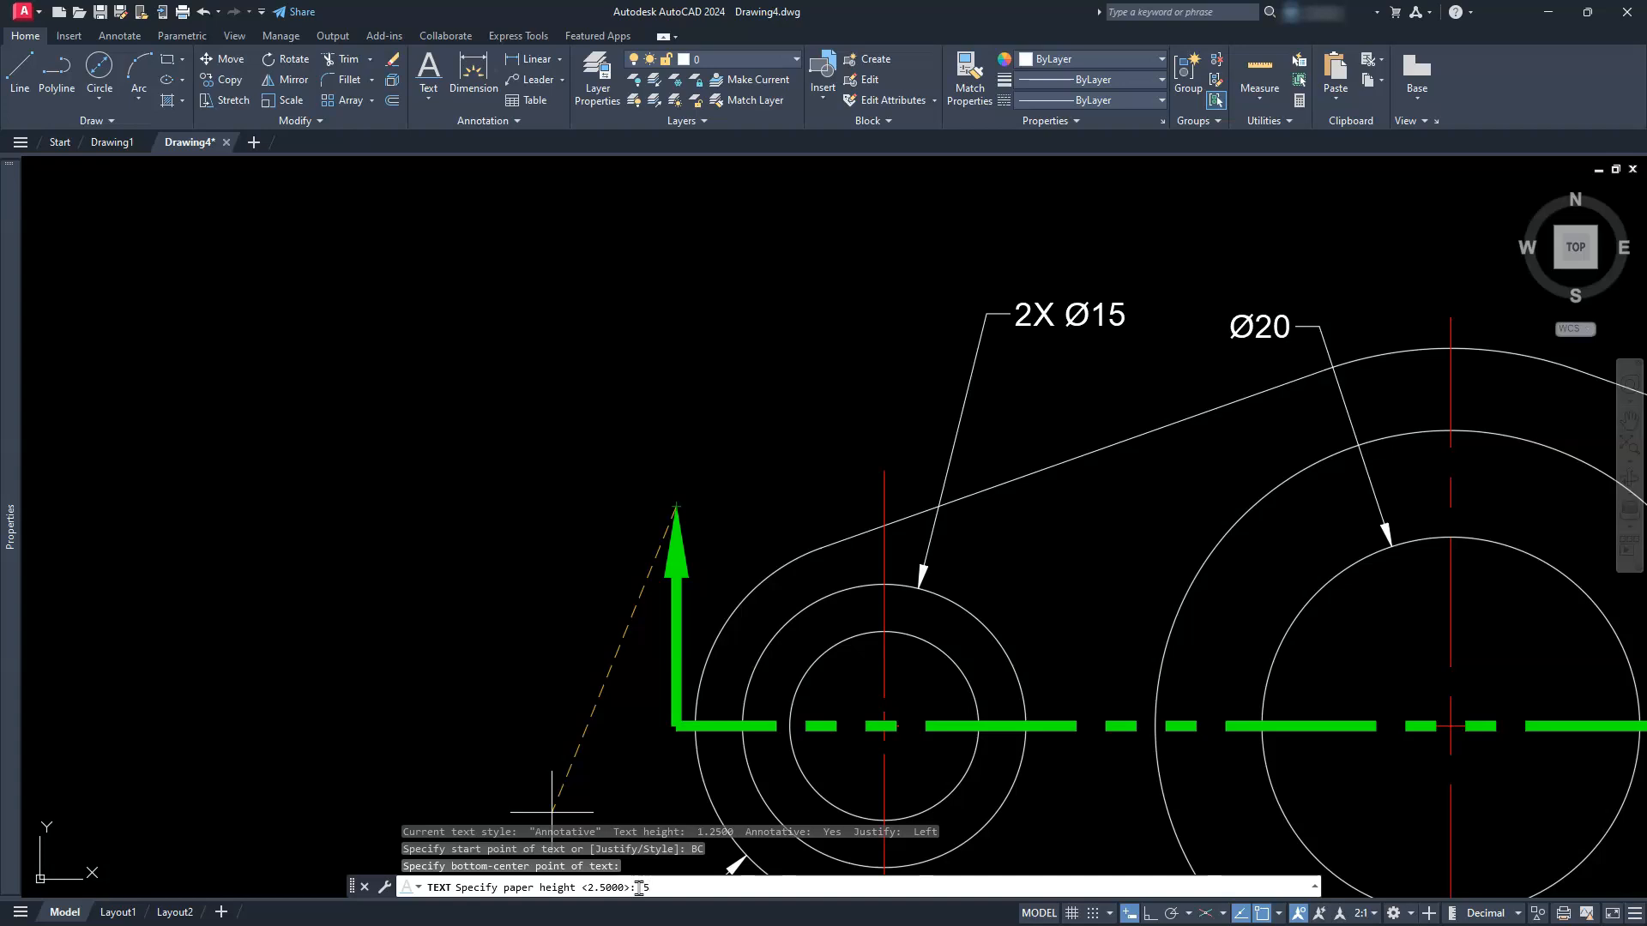
{"action": "key", "text": "Return"}
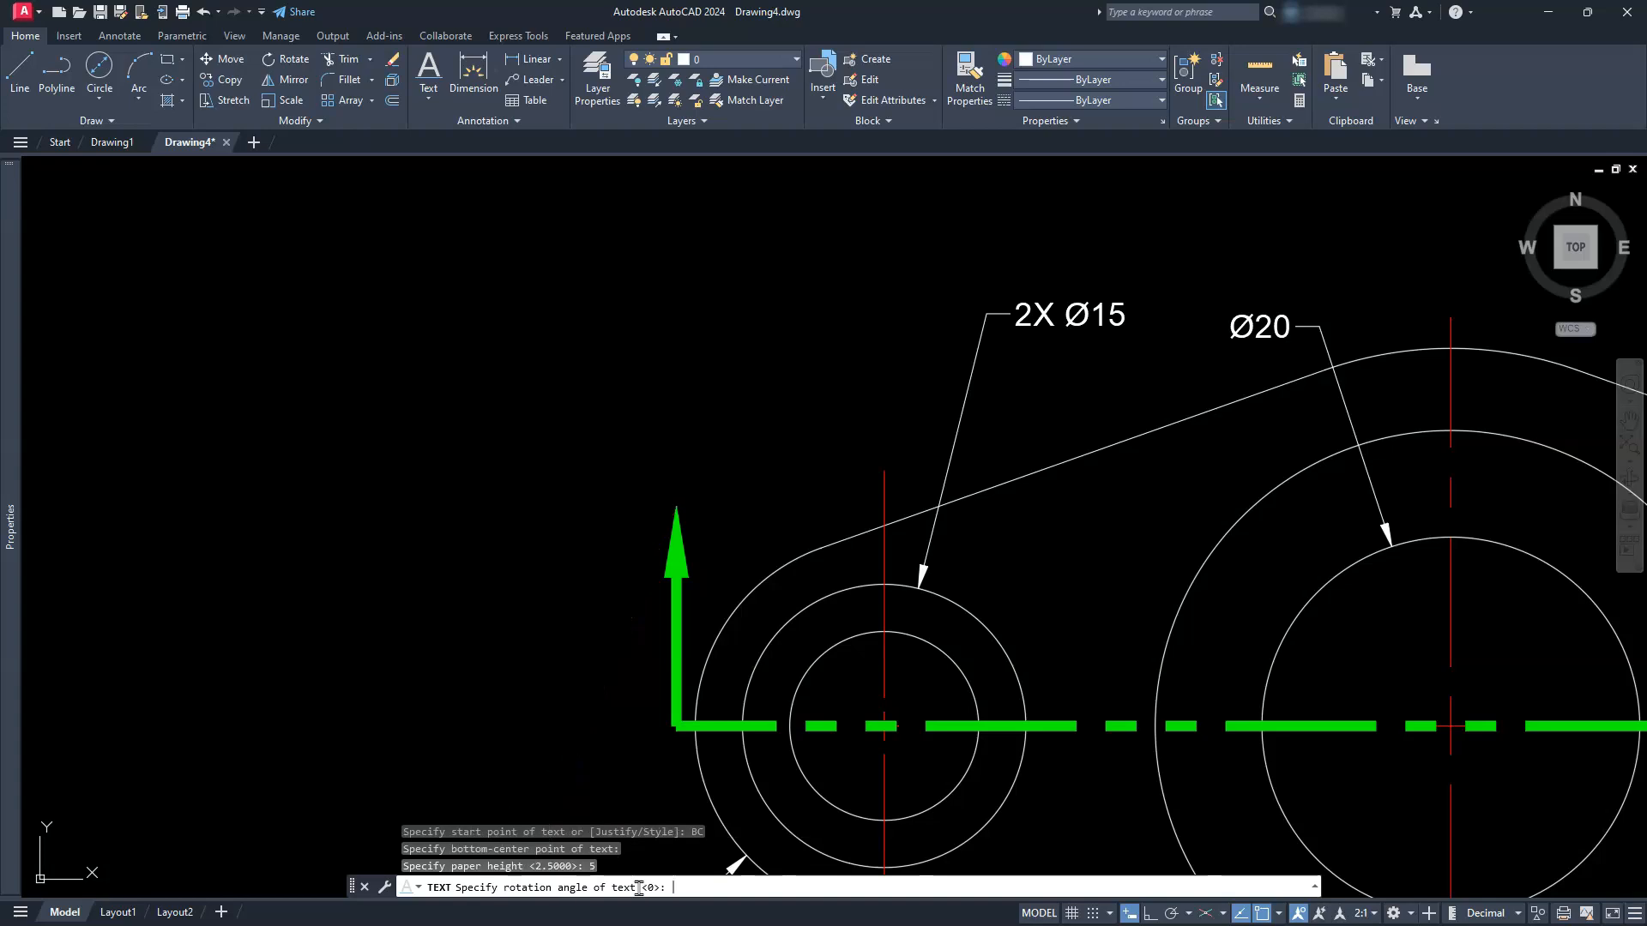
{"action": "key", "text": "Return"}
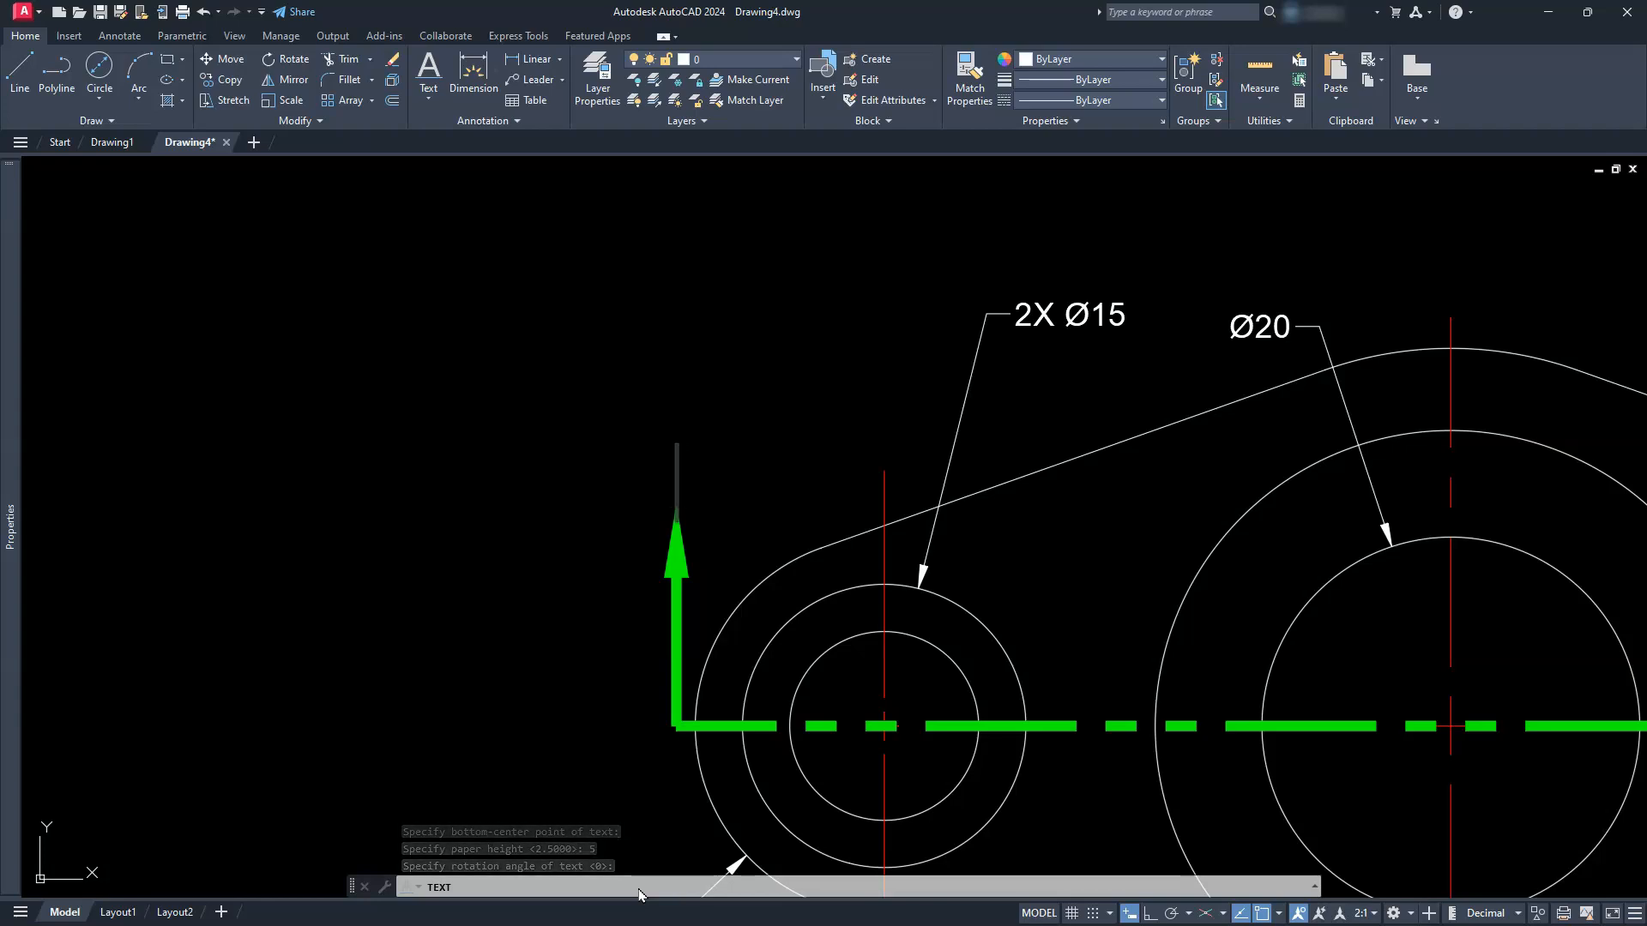
{"action": "type", "text": "A"}
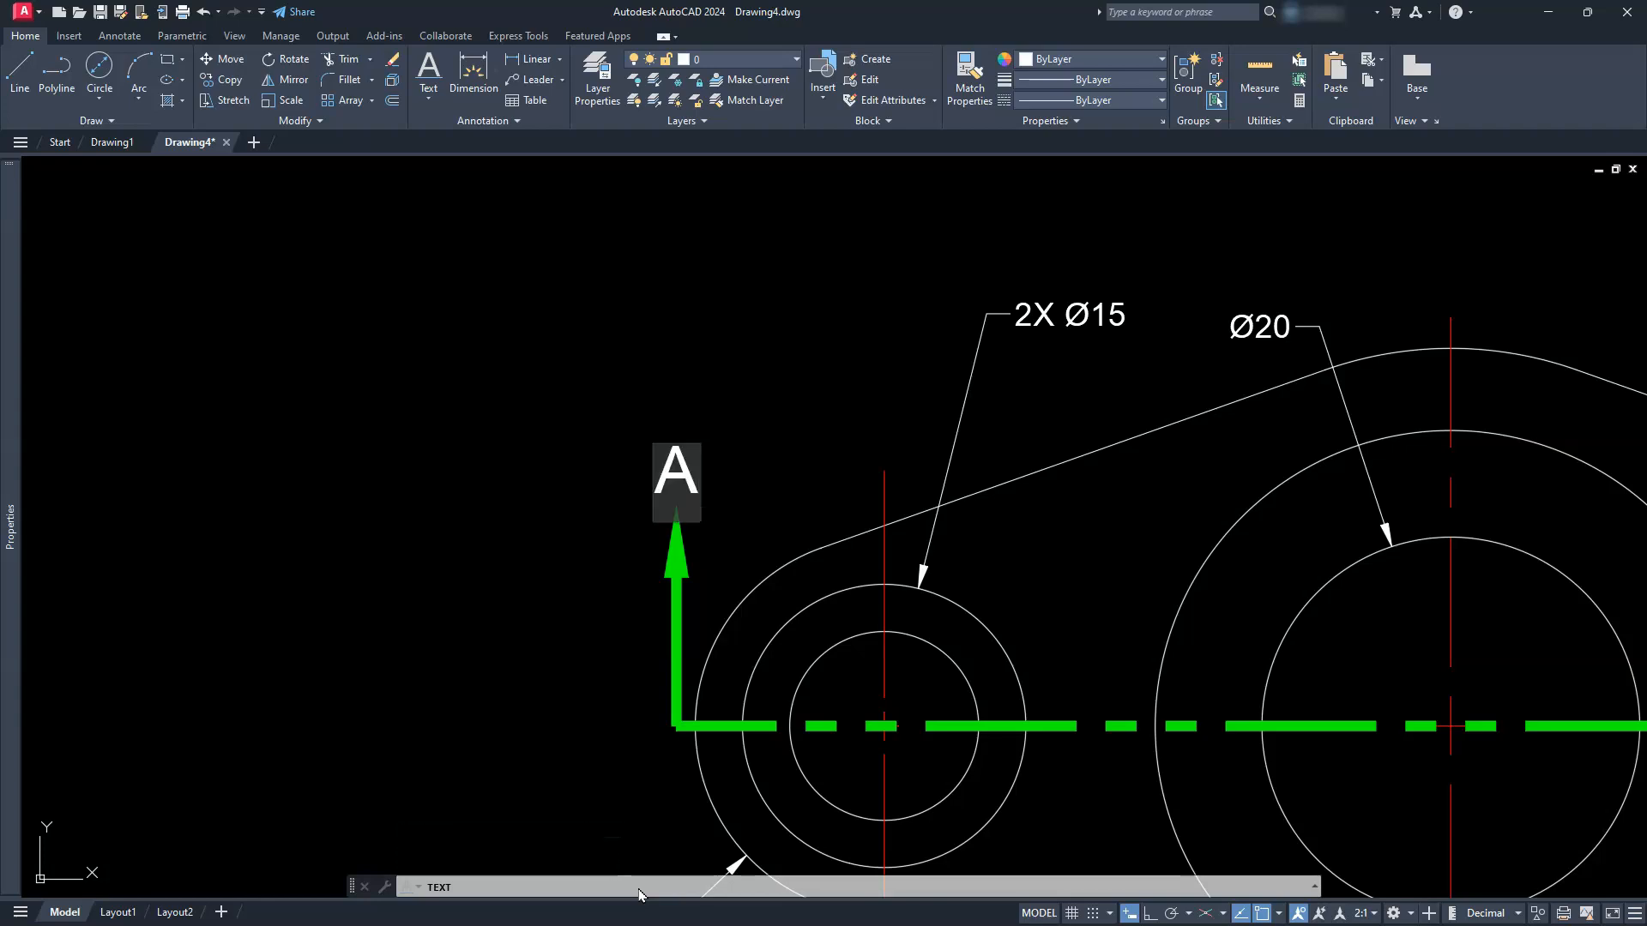
{"action": "left_click", "coordinate": [471, 604]}
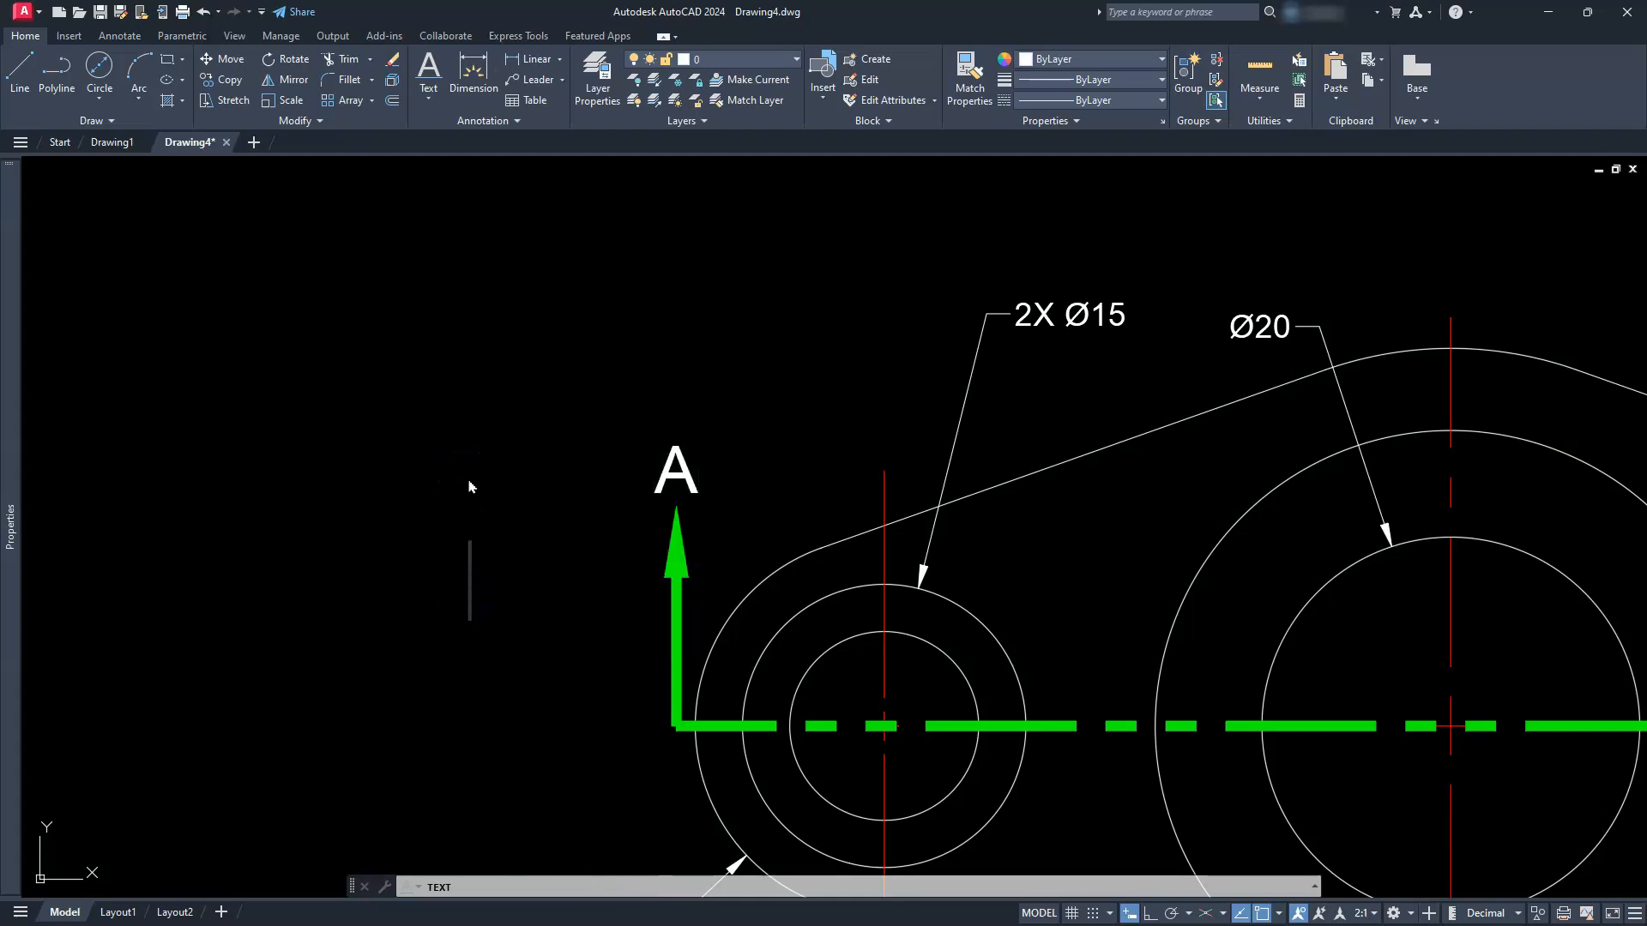
{"action": "key", "text": "Return"}
Copy the letter A from the left arrowhead's tip to the right arrowhead's tip.
{"action": "scroll", "coordinate": [471, 476], "scroll_direction": "down", "scroll_amount": 2}
{"action": "middle_click_drag", "start_coordinate": [545, 520], "coordinate": [335, 455]}
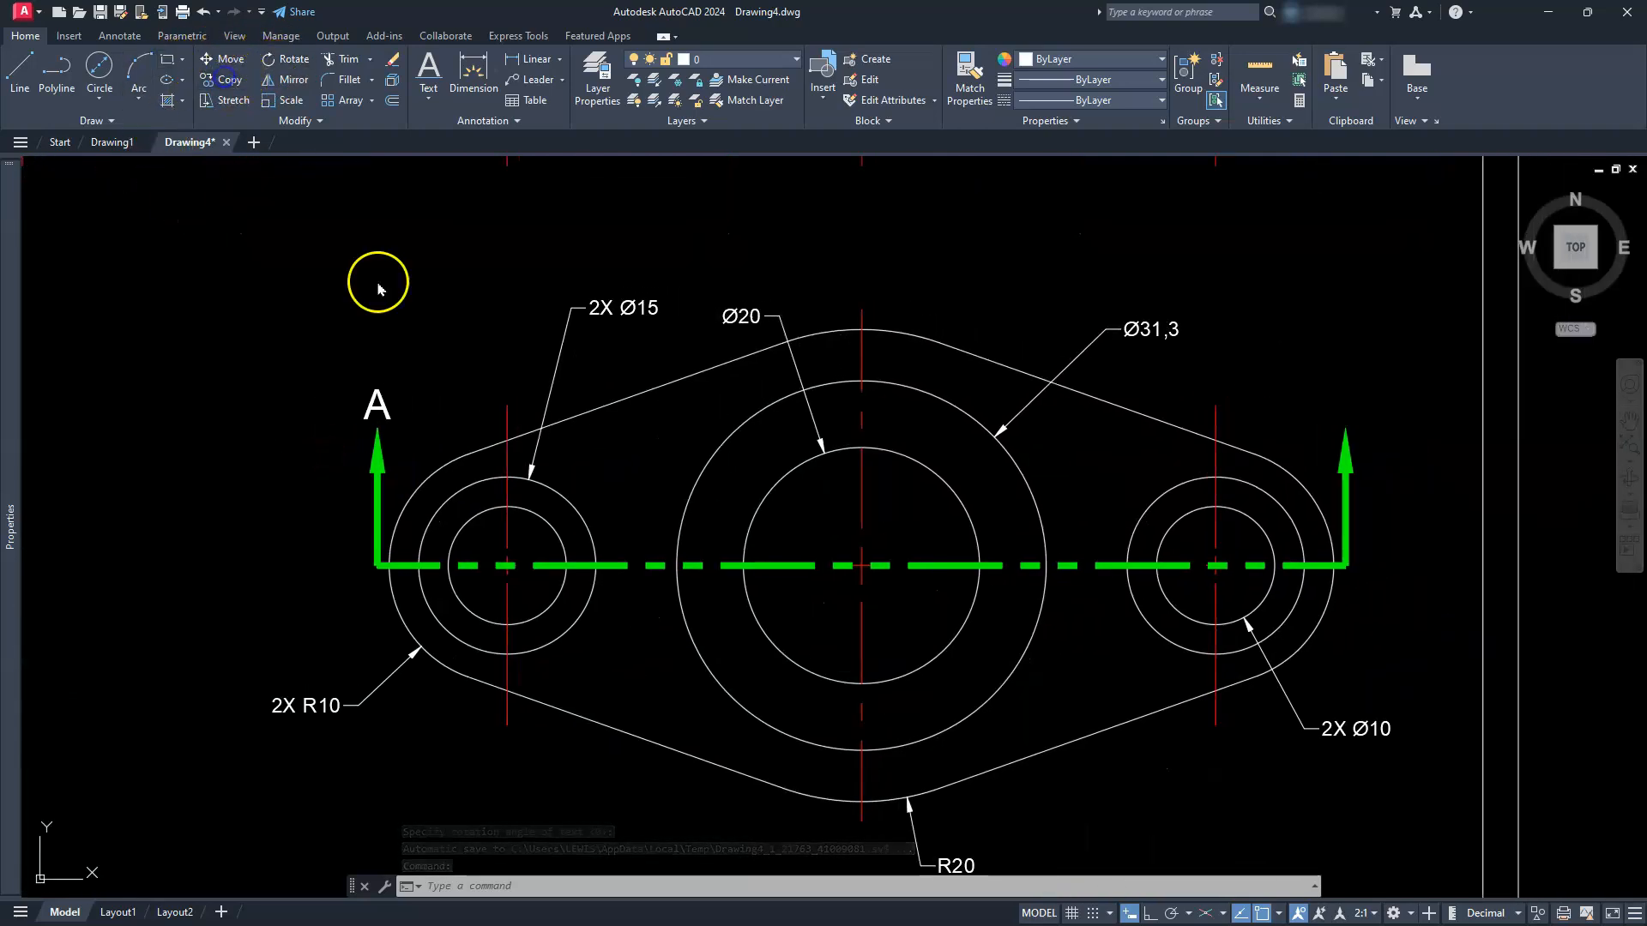
{"action": "left_click", "coordinate": [386, 419]}
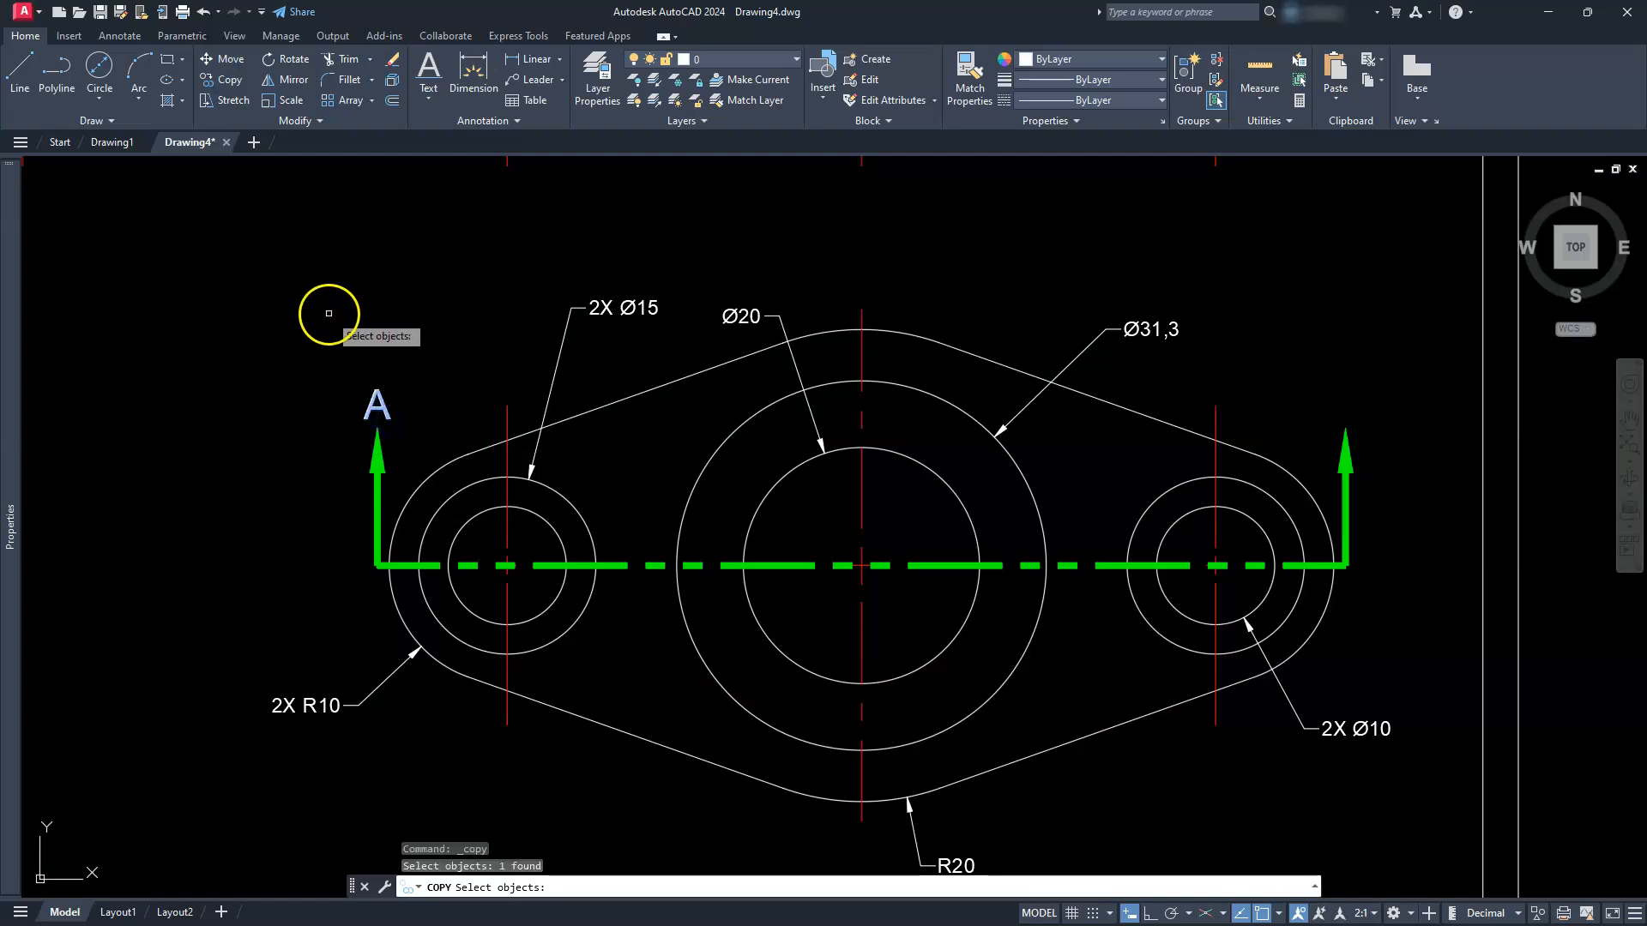
{"action": "key", "text": "Return"}
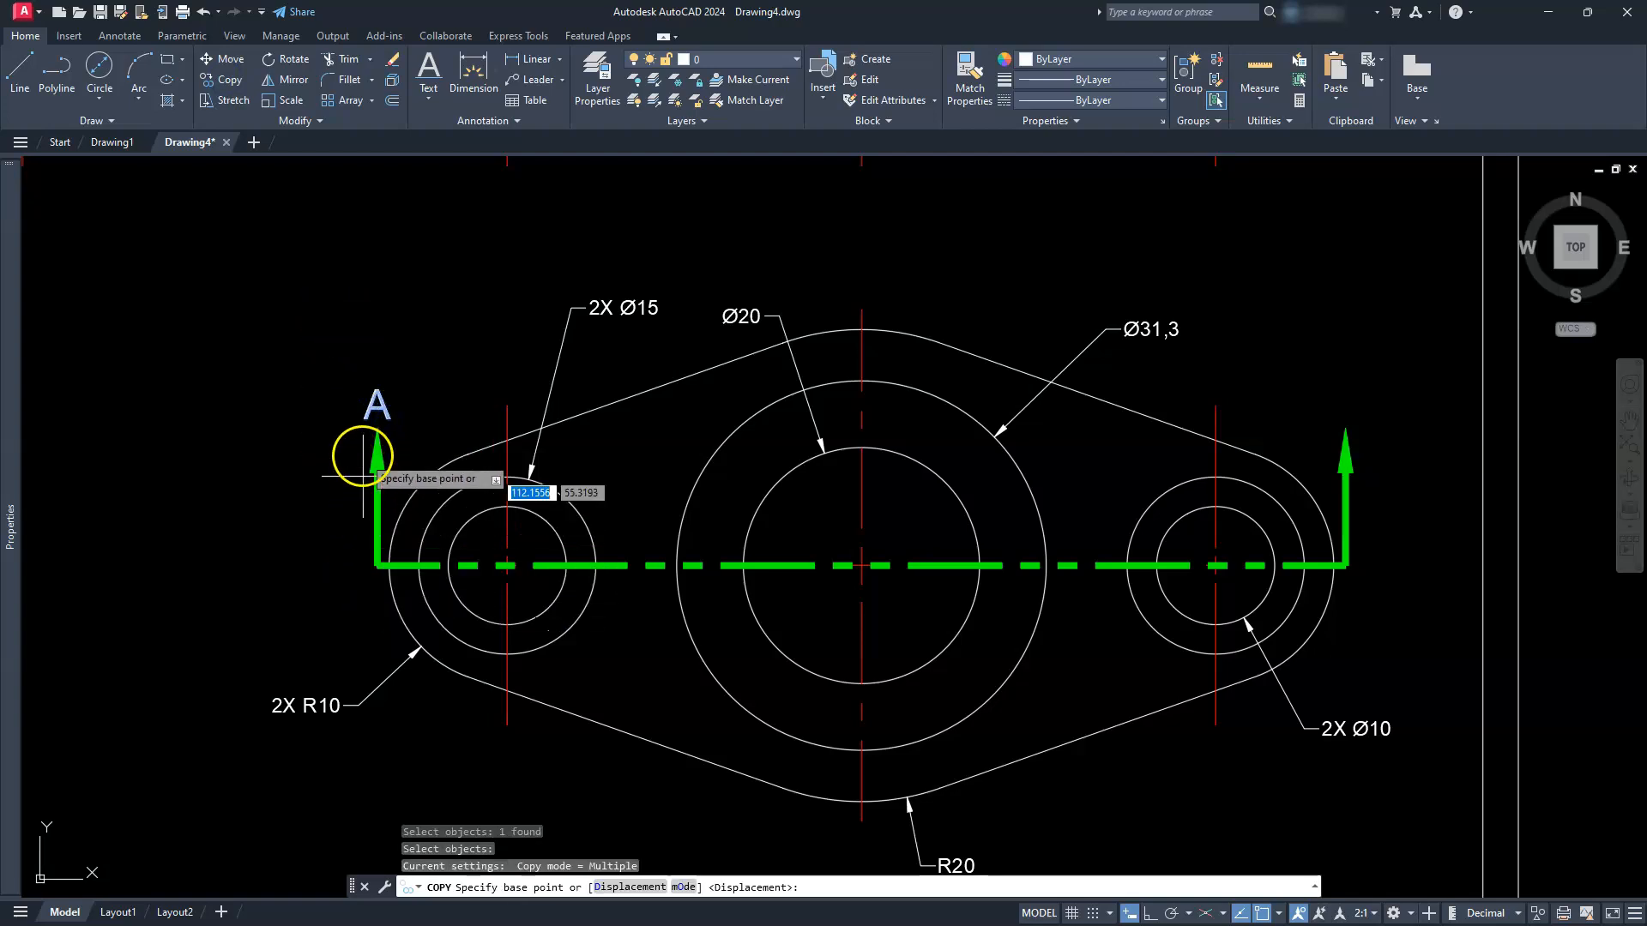
{"action": "left_click", "coordinate": [376, 427]}
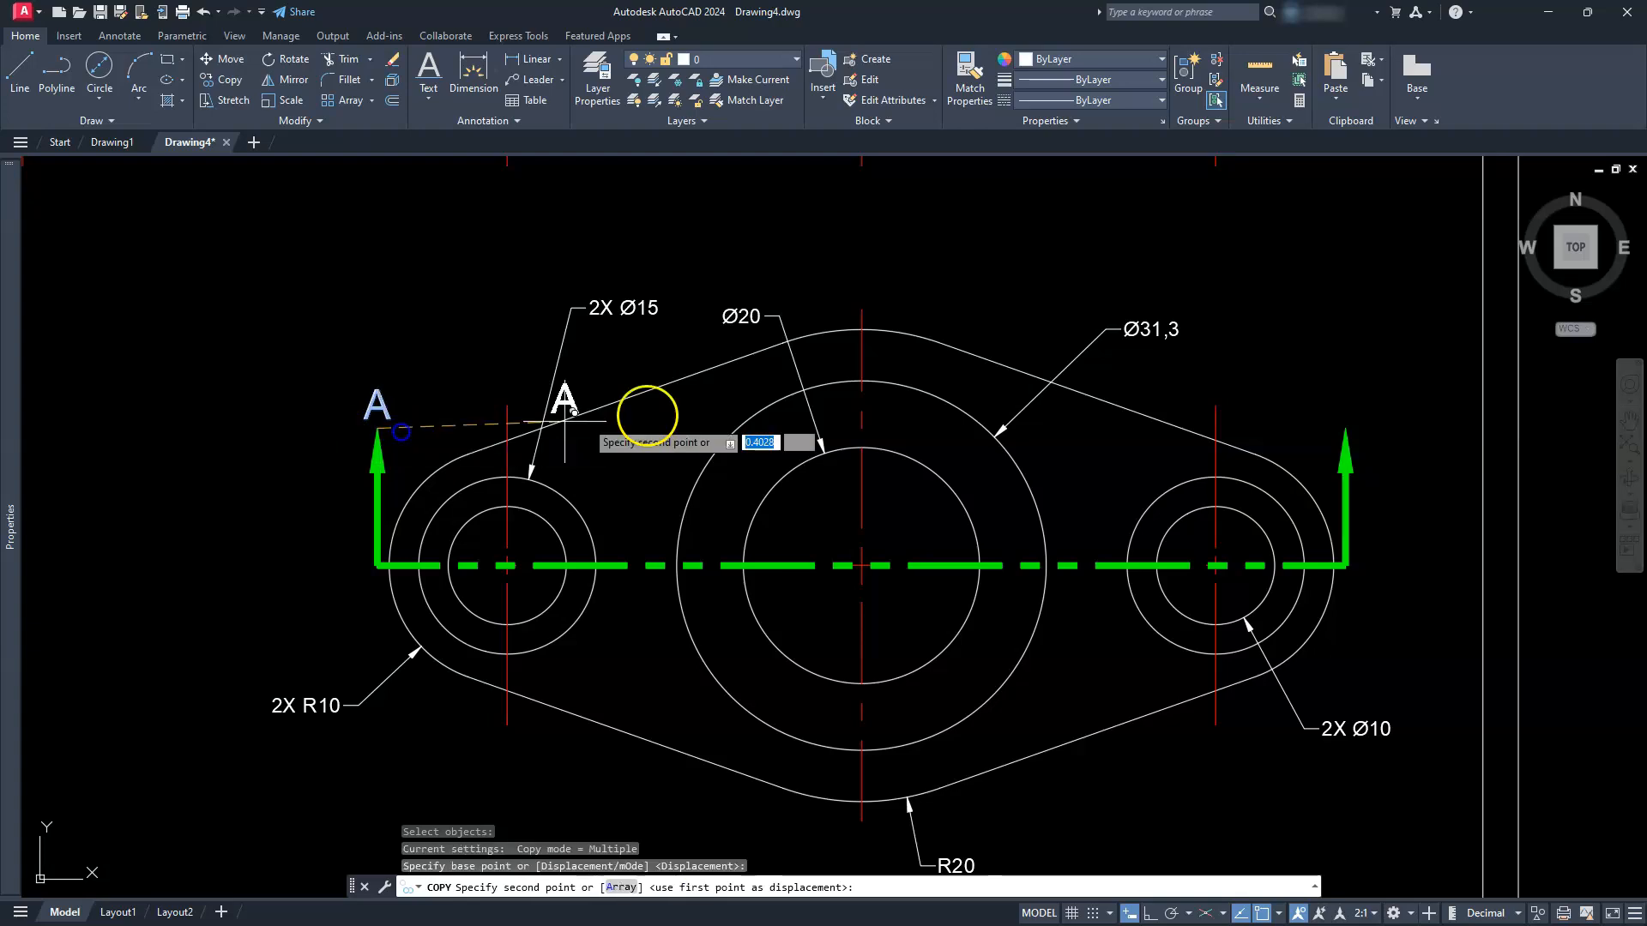
{"action": "left_click", "coordinate": [1344, 427]}
{"action": "key", "text": "Escape"}
{"action": "key", "text": "Escape"}
{"action": "key", "text": "Escape"}
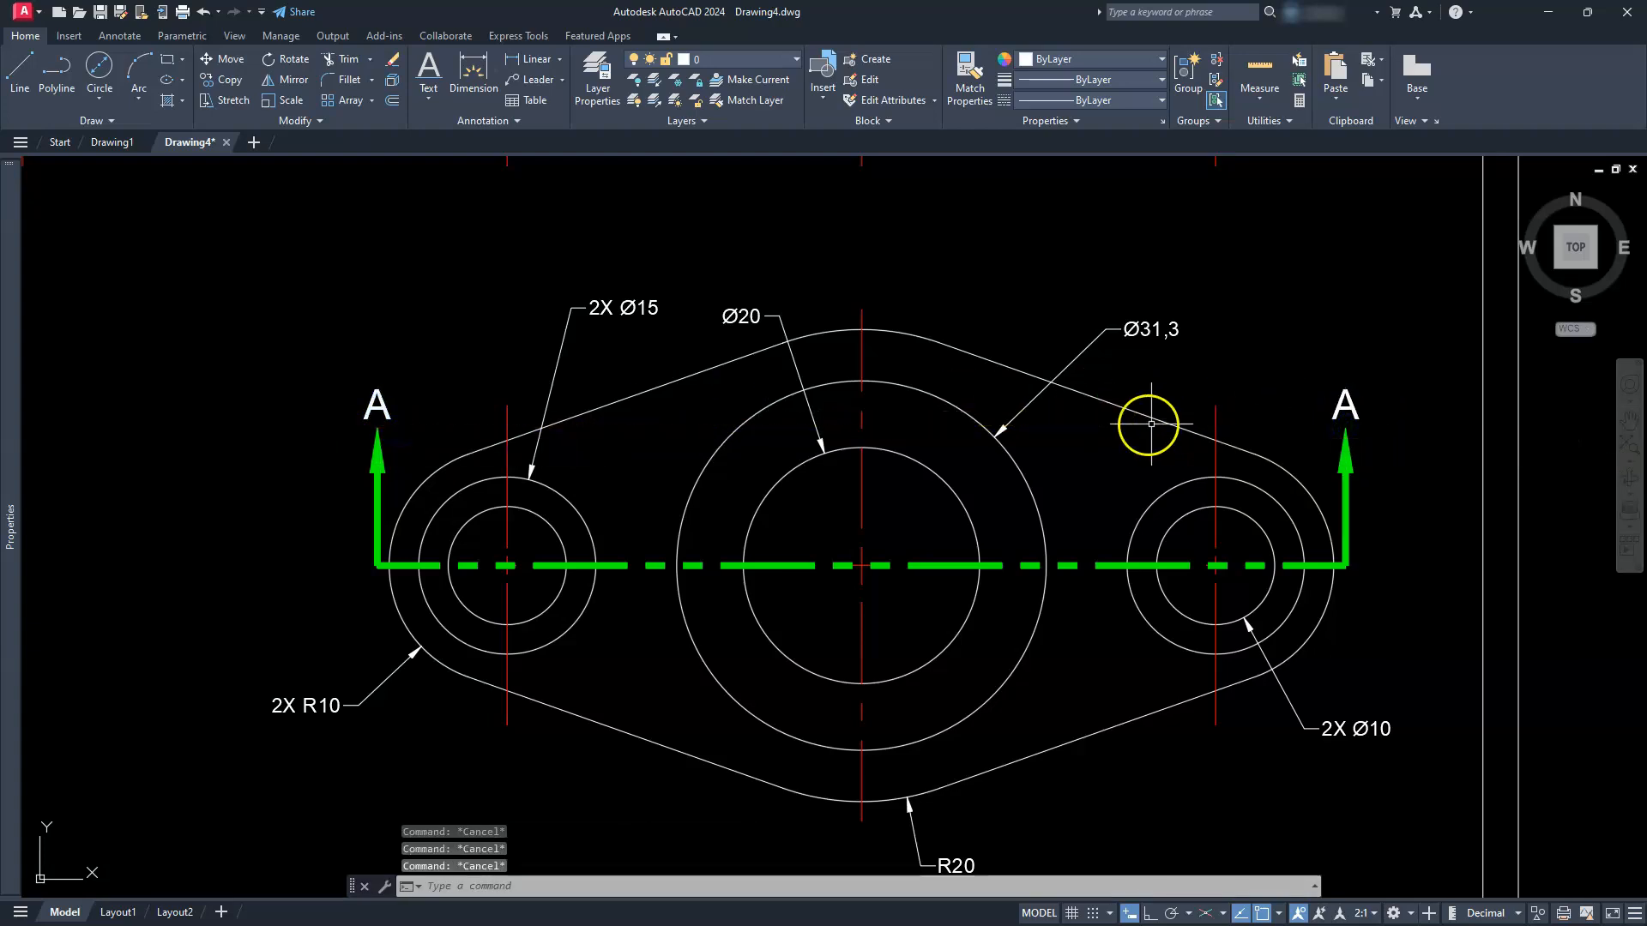
Place a middle-center justified single-line text centered below the hatched section view, with paper height 7.5 and rotation 0.
{"action": "scroll", "coordinate": [1131, 424], "scroll_direction": "down", "scroll_amount": 2}
{"action": "scroll", "coordinate": [1068, 442], "scroll_direction": "down", "scroll_amount": 2}
{"action": "scroll", "coordinate": [868, 591], "scroll_direction": "up", "scroll_amount": 2}
{"action": "scroll", "coordinate": [782, 534], "scroll_direction": "up", "scroll_amount": 2}
{"action": "scroll", "coordinate": [781, 534], "scroll_direction": "up", "scroll_amount": 2}
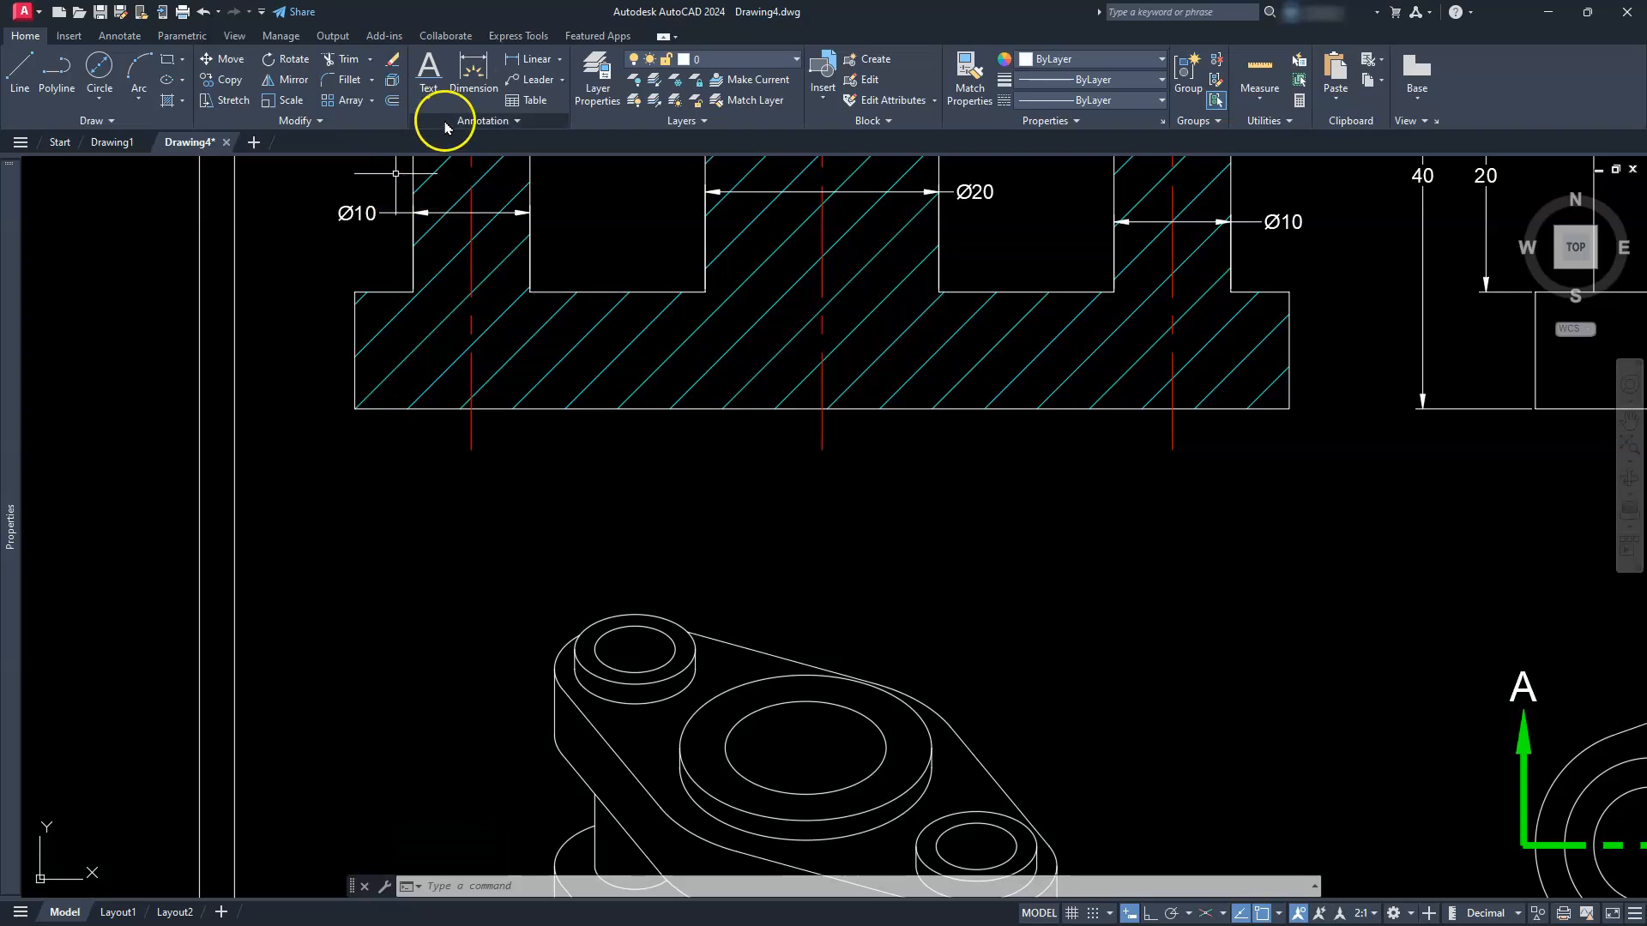
{"action": "left_click", "coordinate": [422, 76]}
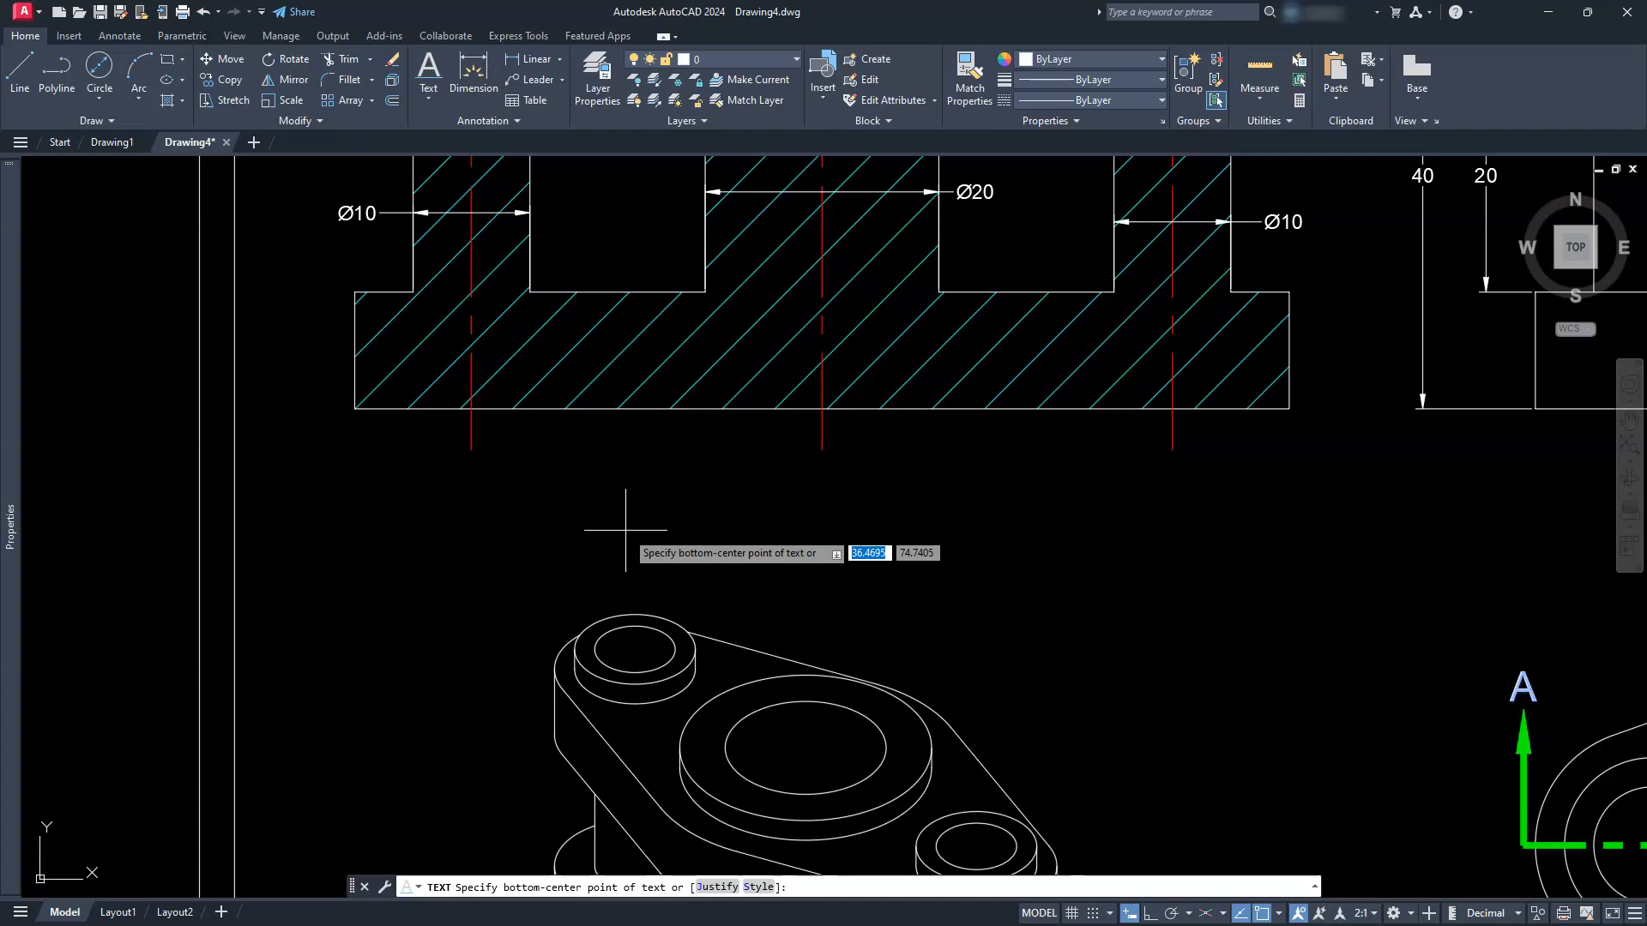
{"action": "type", "text": "MC"}
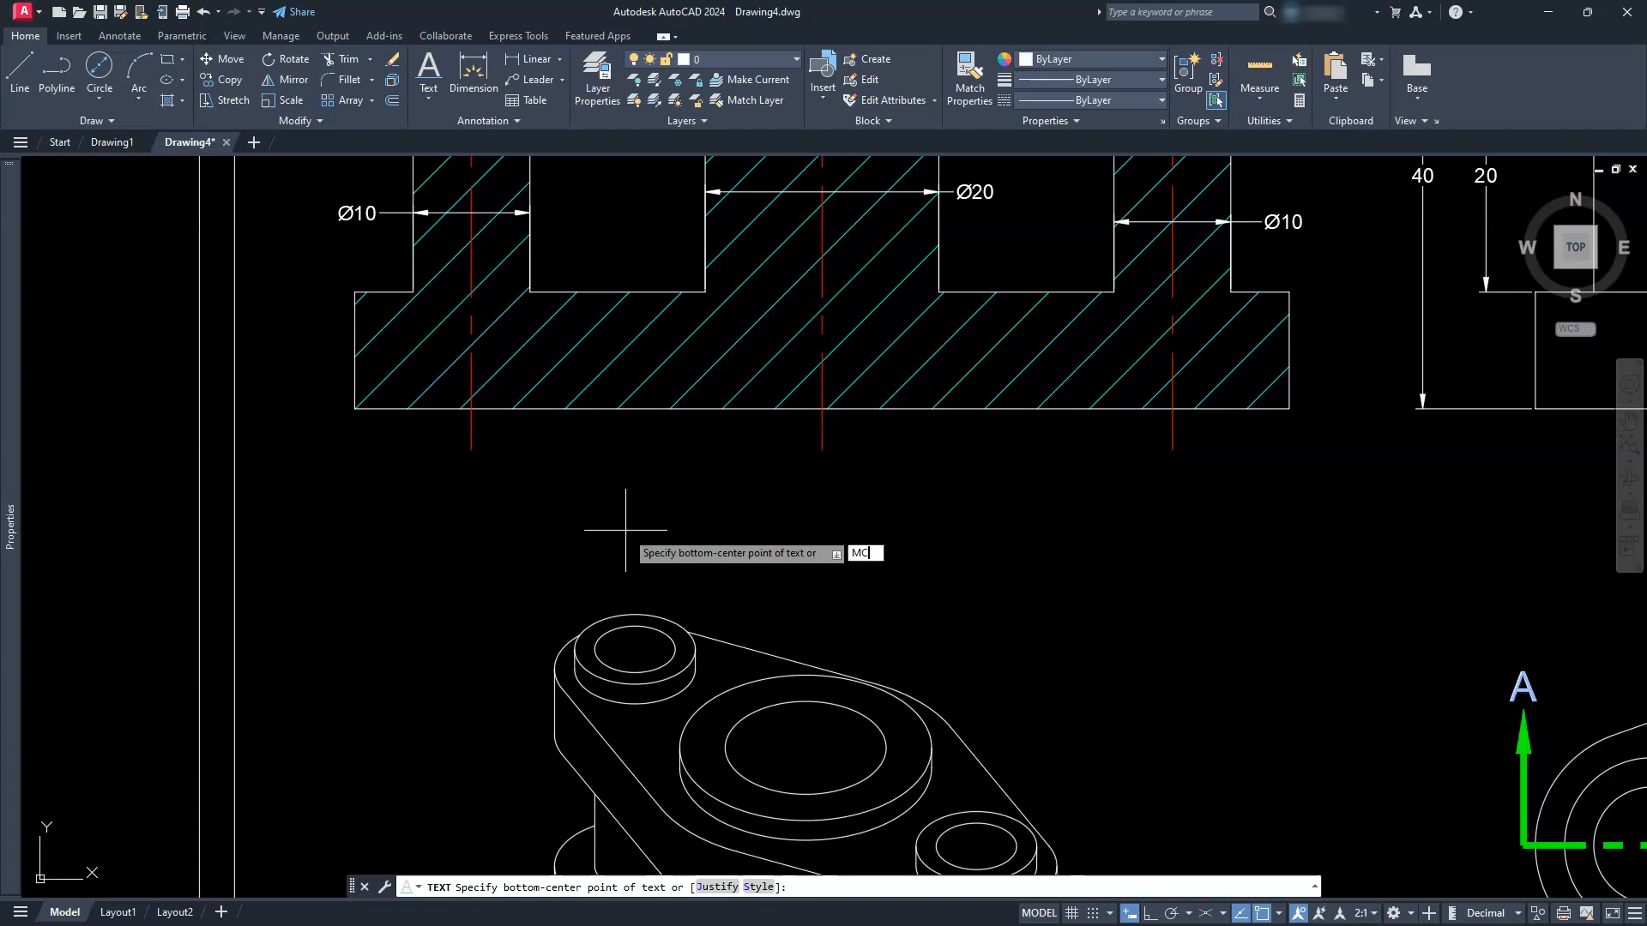
{"action": "key", "text": "Return"}
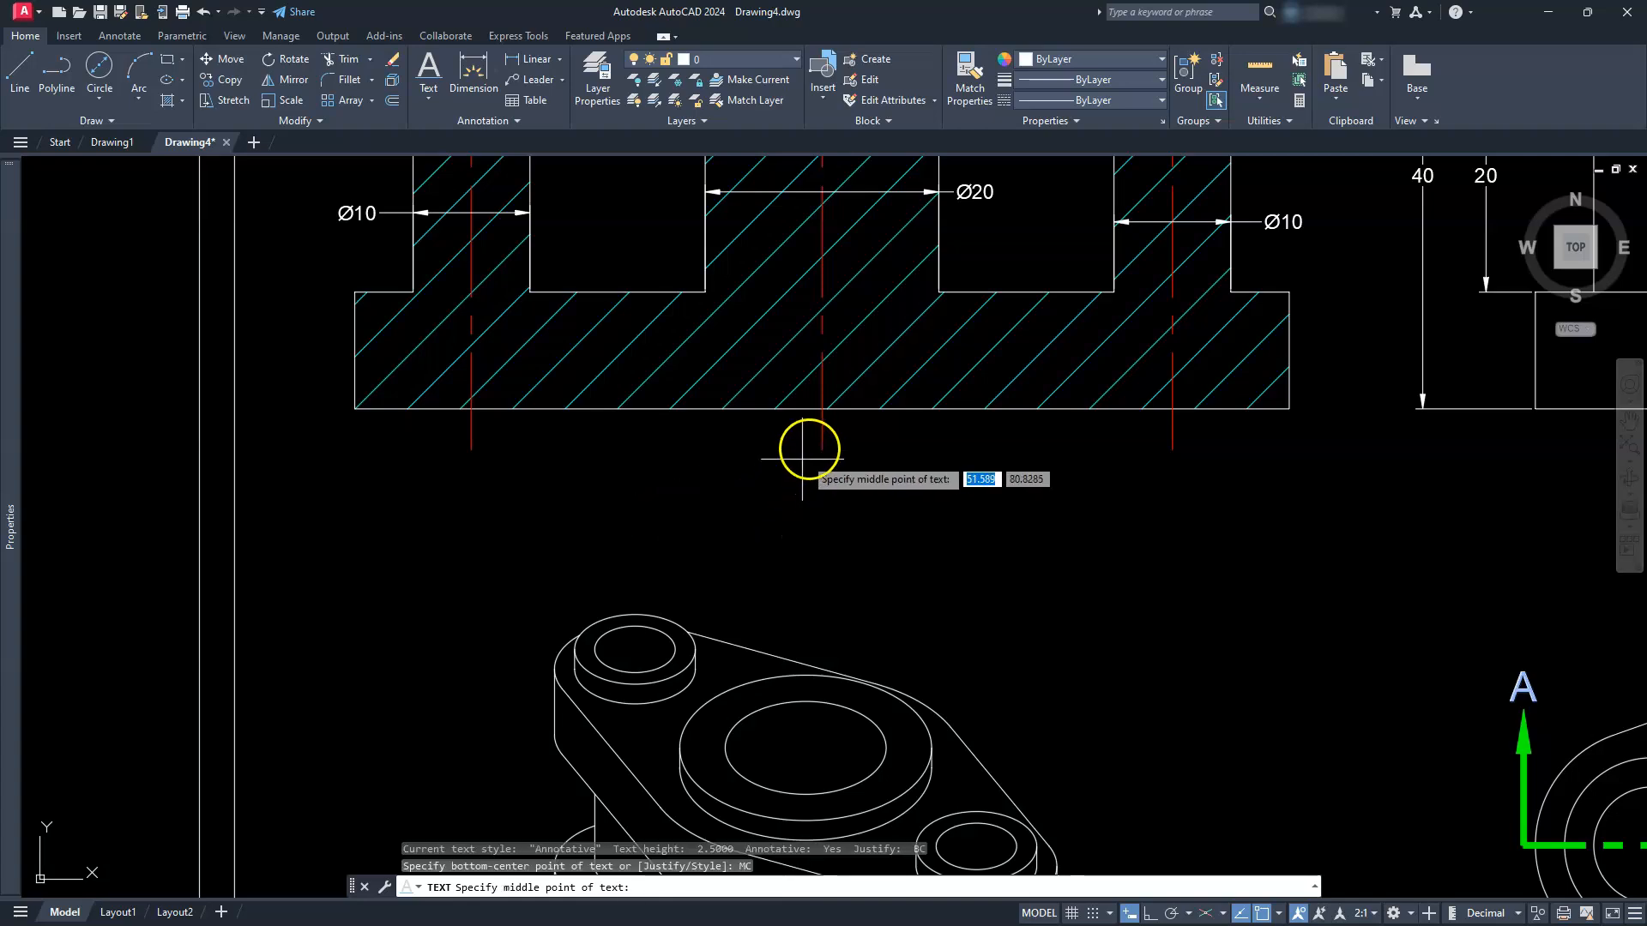
{"action": "left_click", "coordinate": [826, 514]}
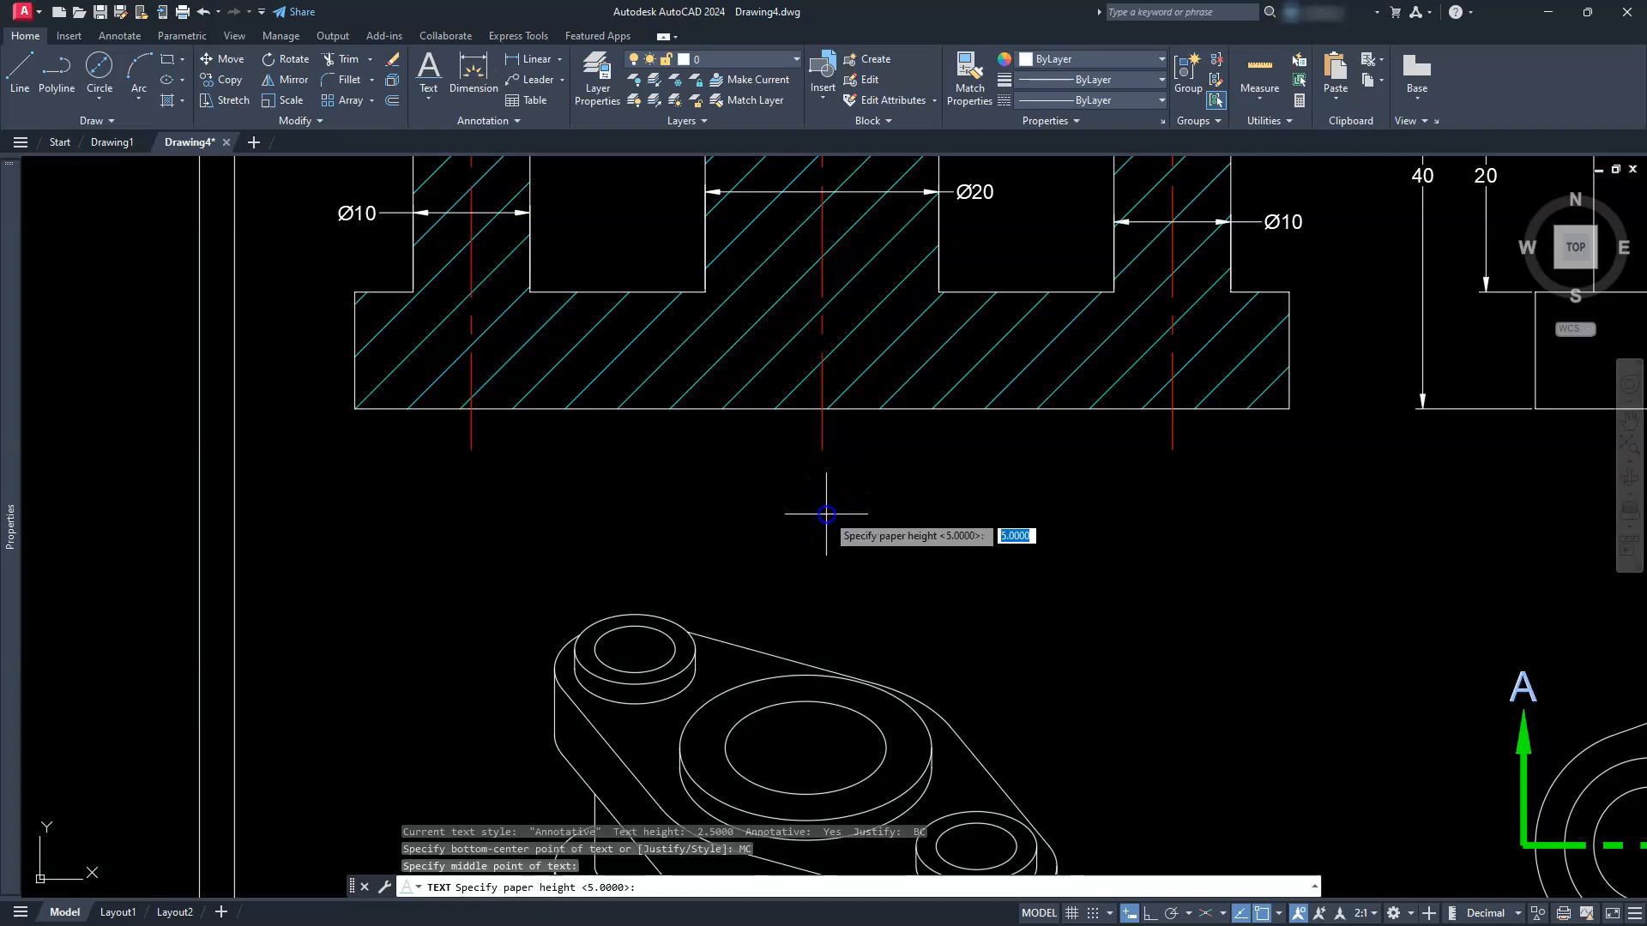
{"action": "type", "text": "7.5"}
{"action": "key", "text": "Return"}
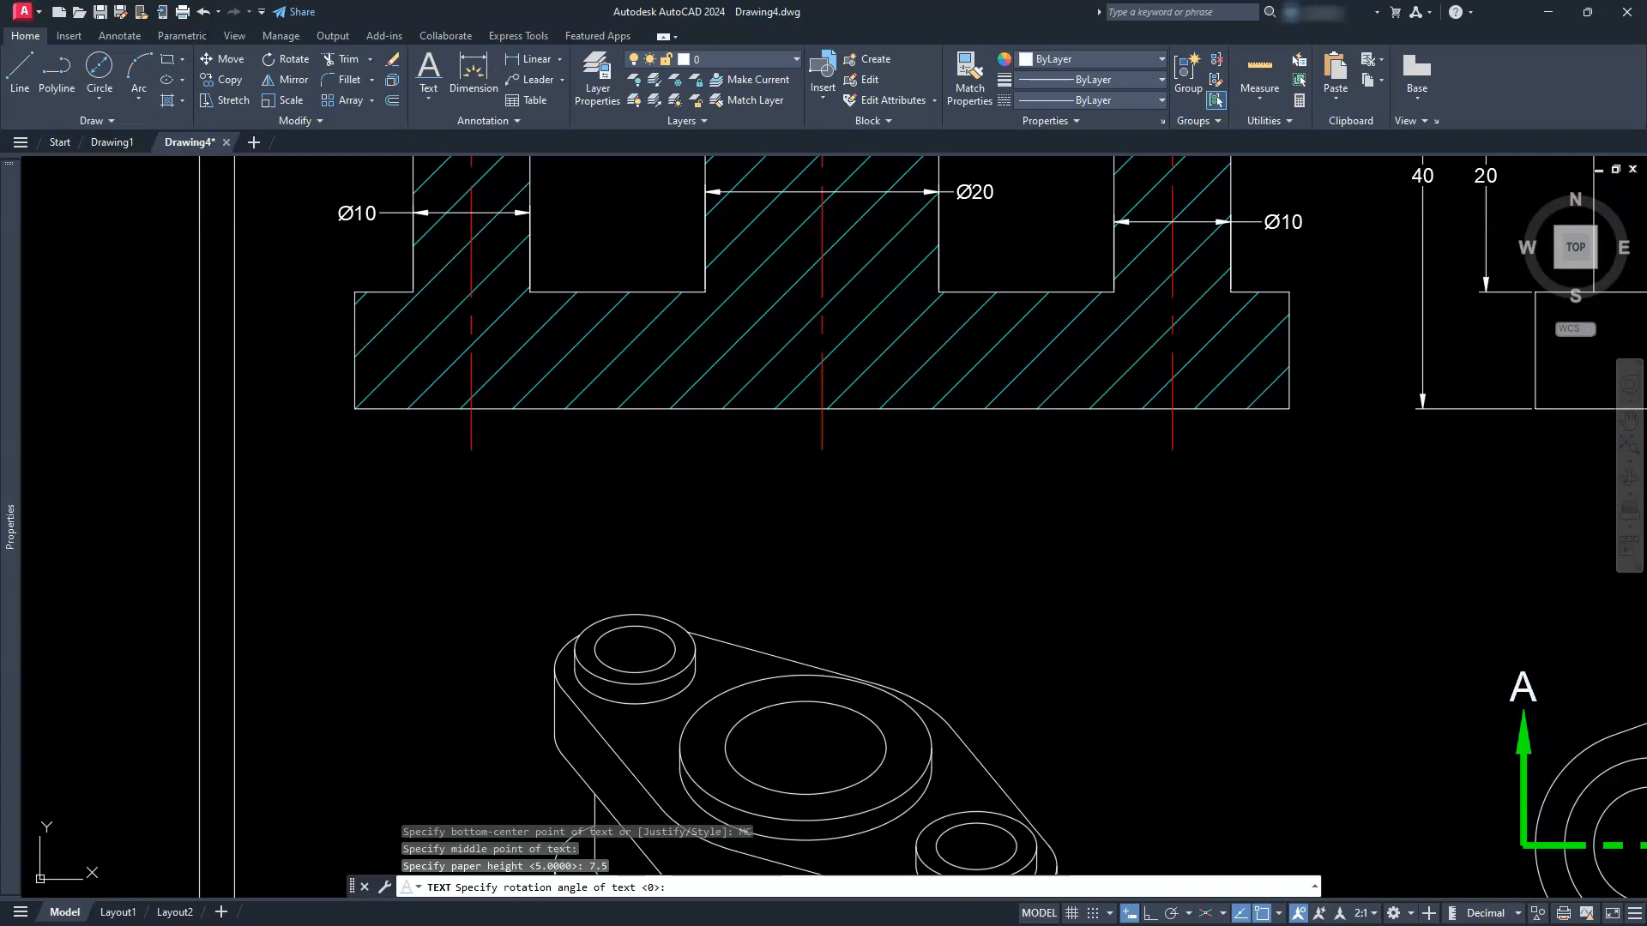
{"action": "key", "text": "Return"}
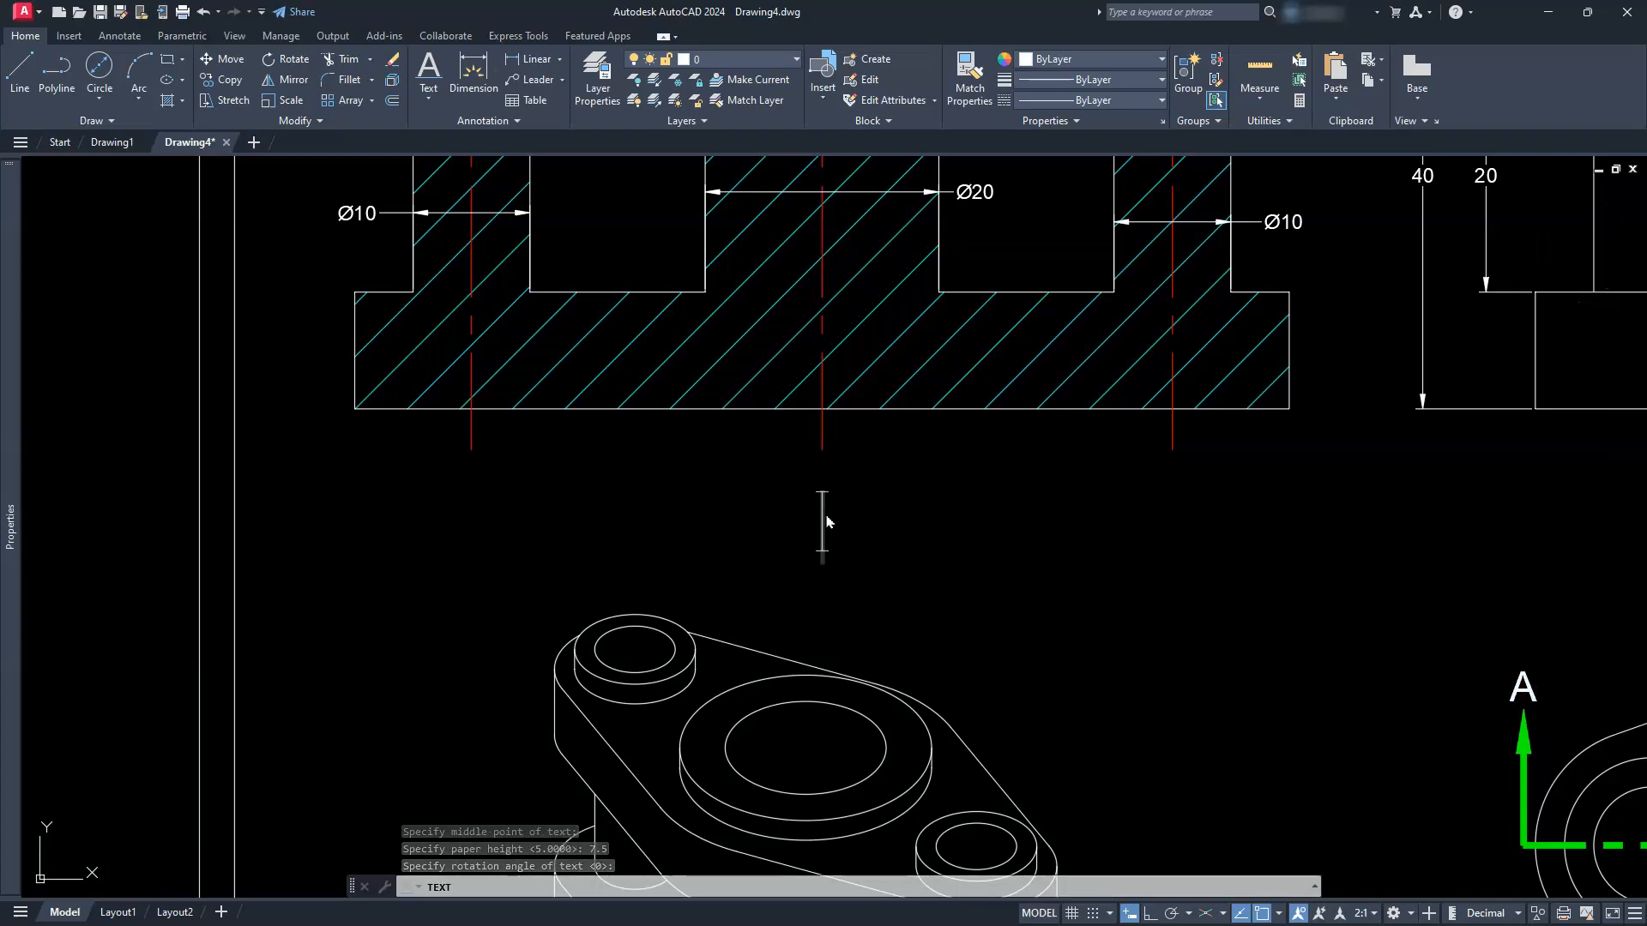
Enter the underlined title "SECTION A-A" below the section view, finish the text and show the whole drawing.
{"action": "type", "text": "%%"}
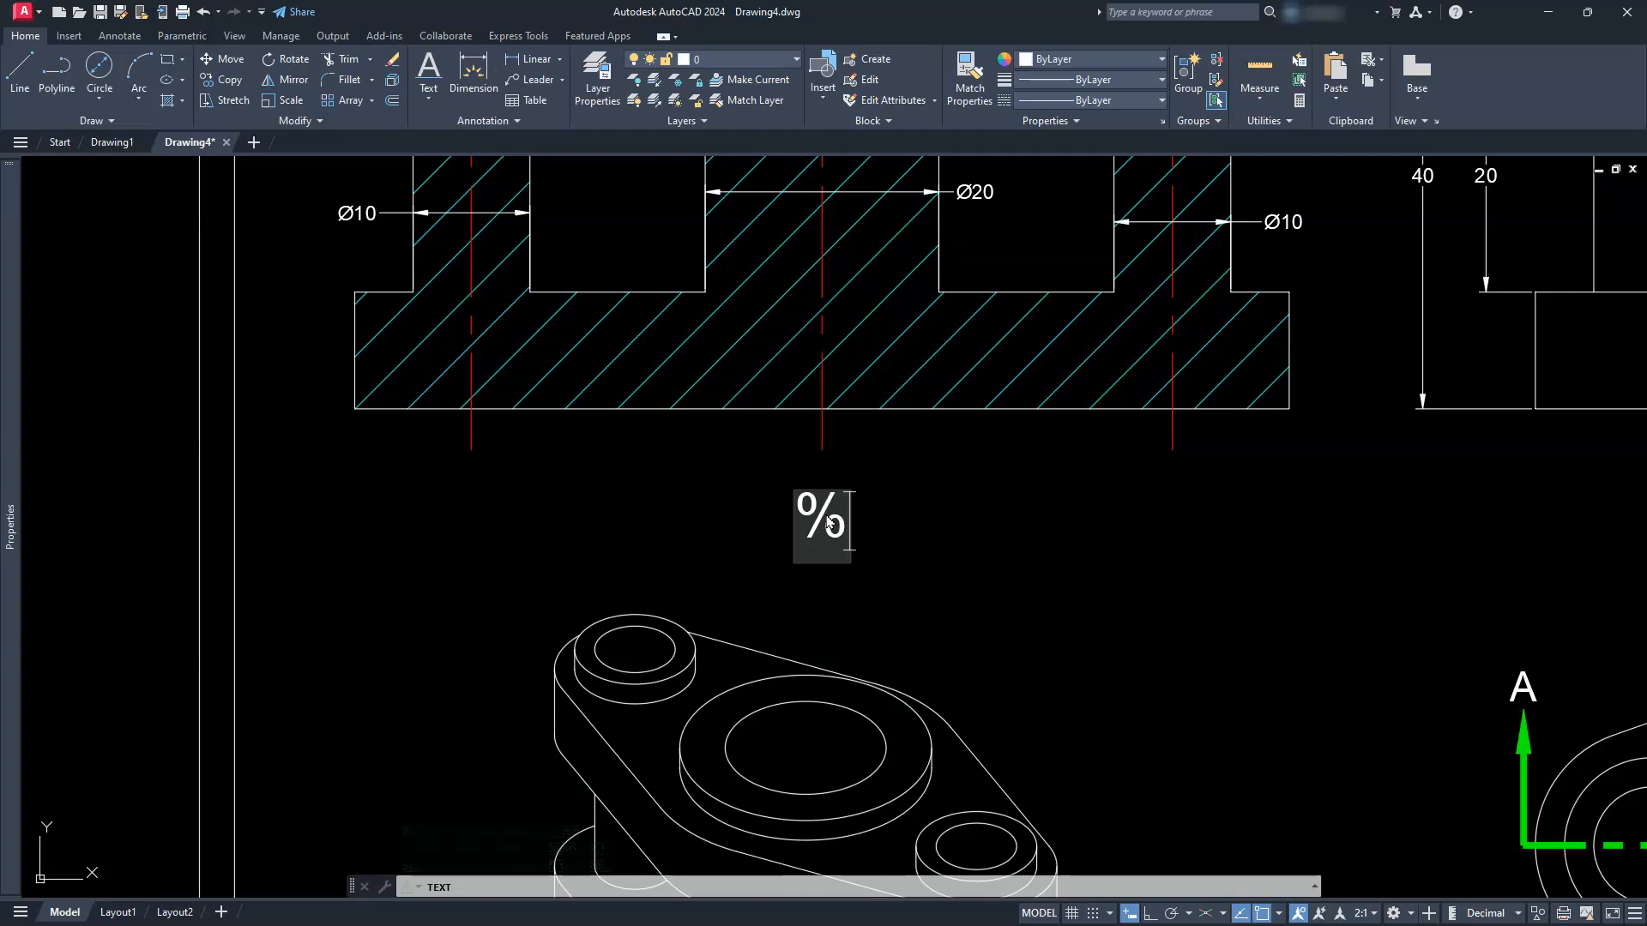
{"action": "key", "text": "BackSpace"}
{"action": "key", "text": "BackSpace"}
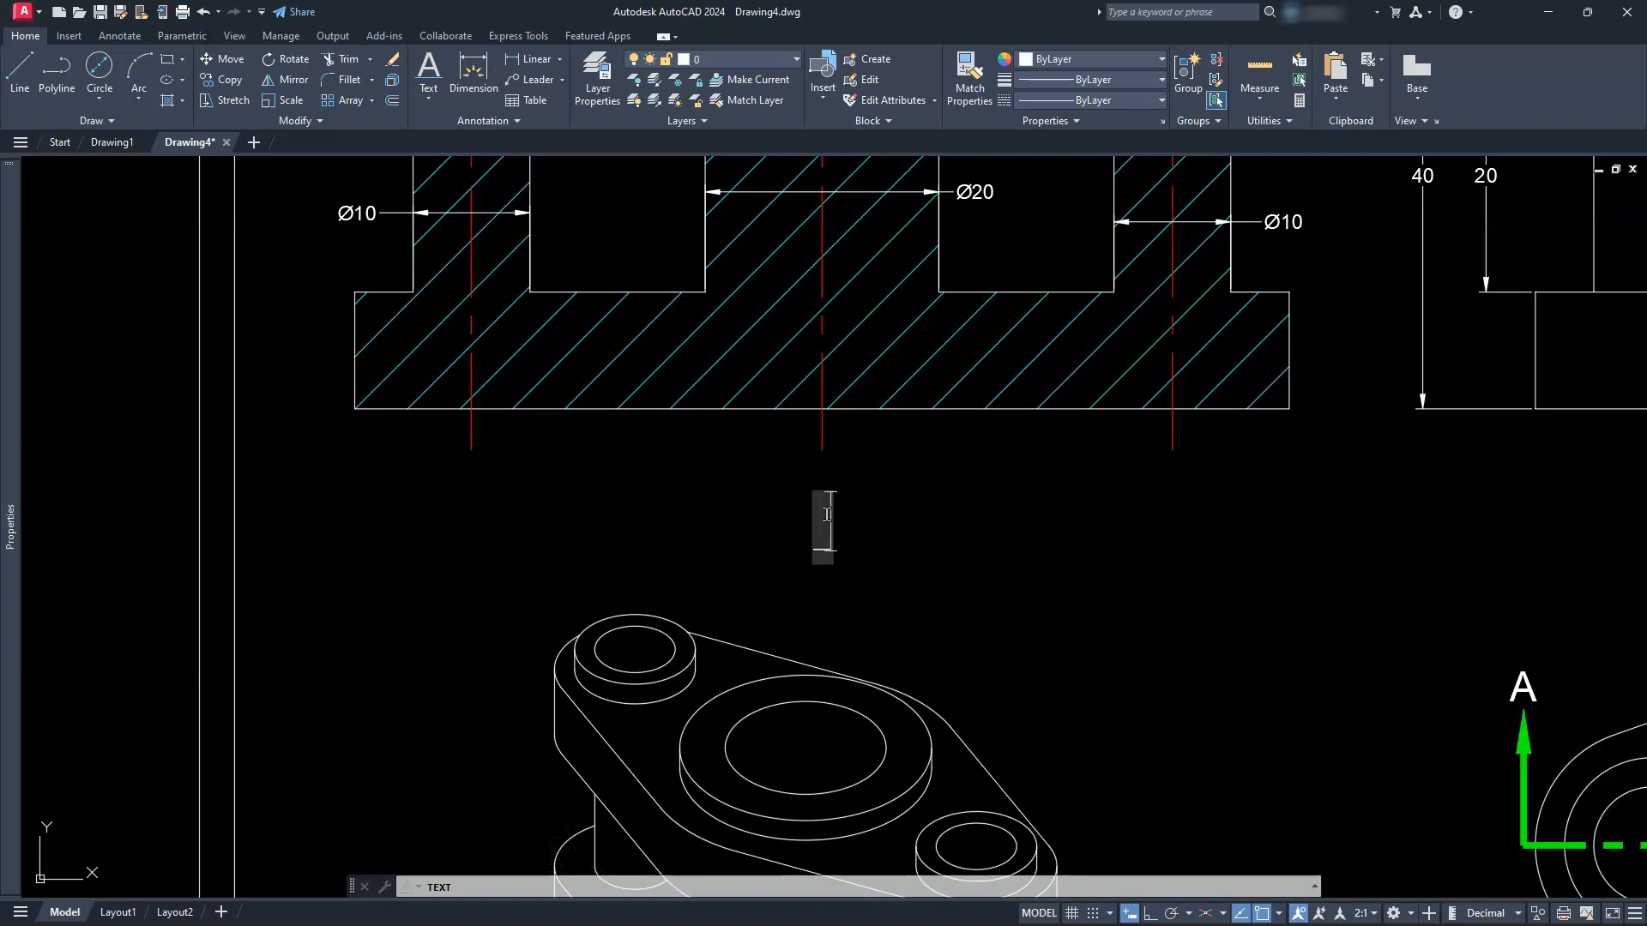
{"action": "type", "text": "SEC"}
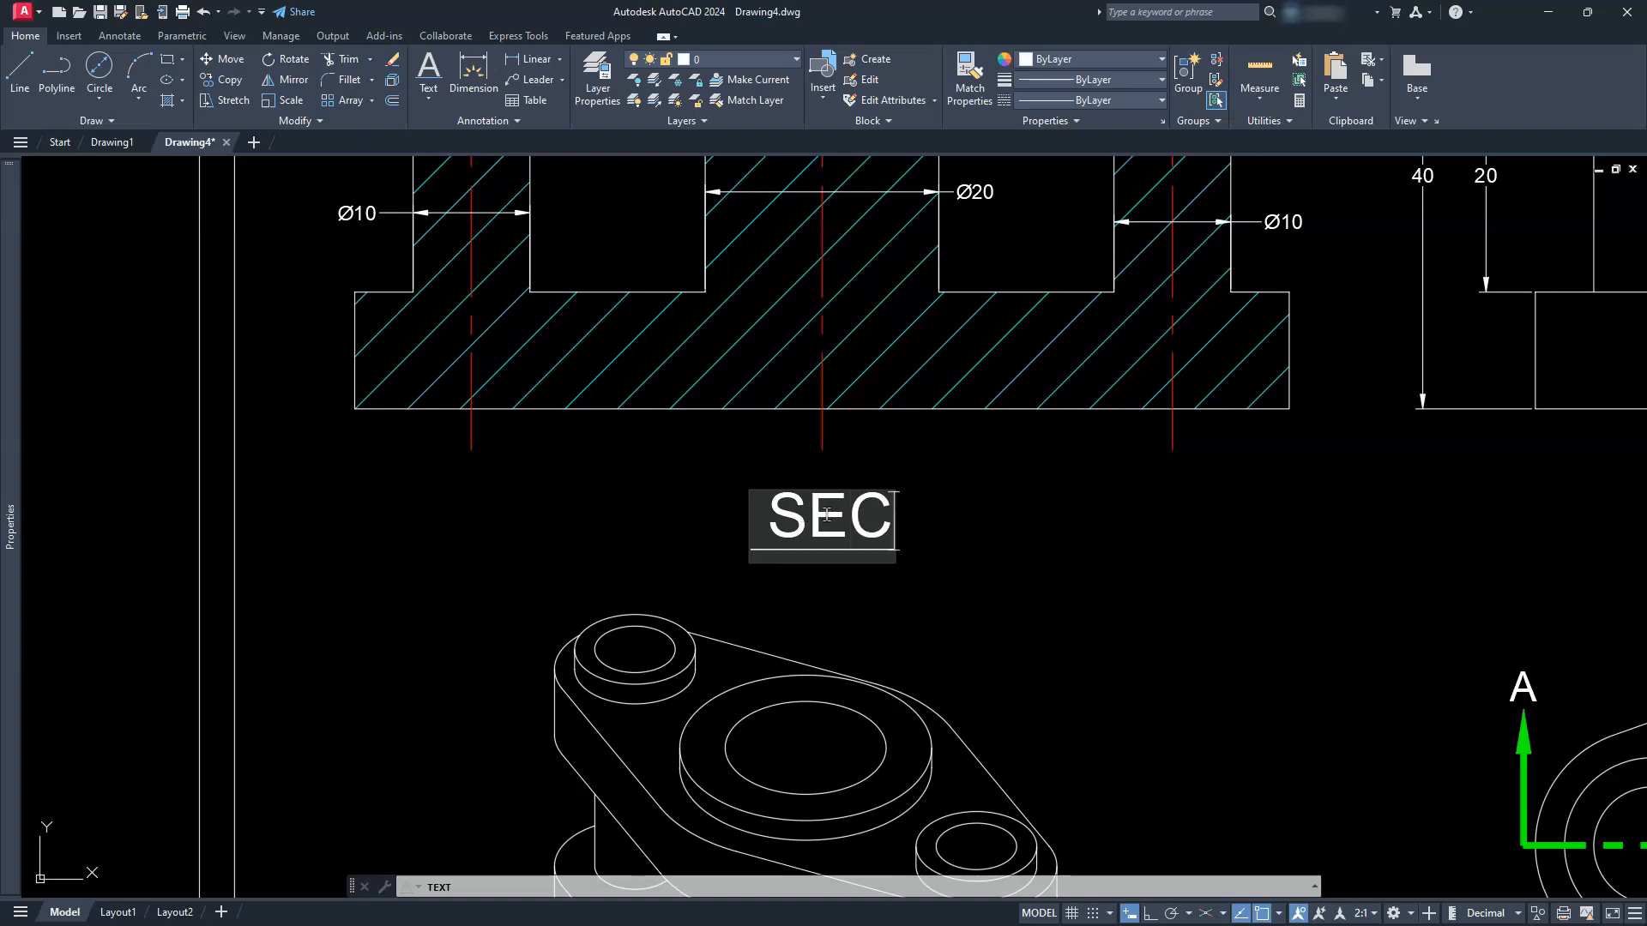
{"action": "type", "text": "TION A-A"}
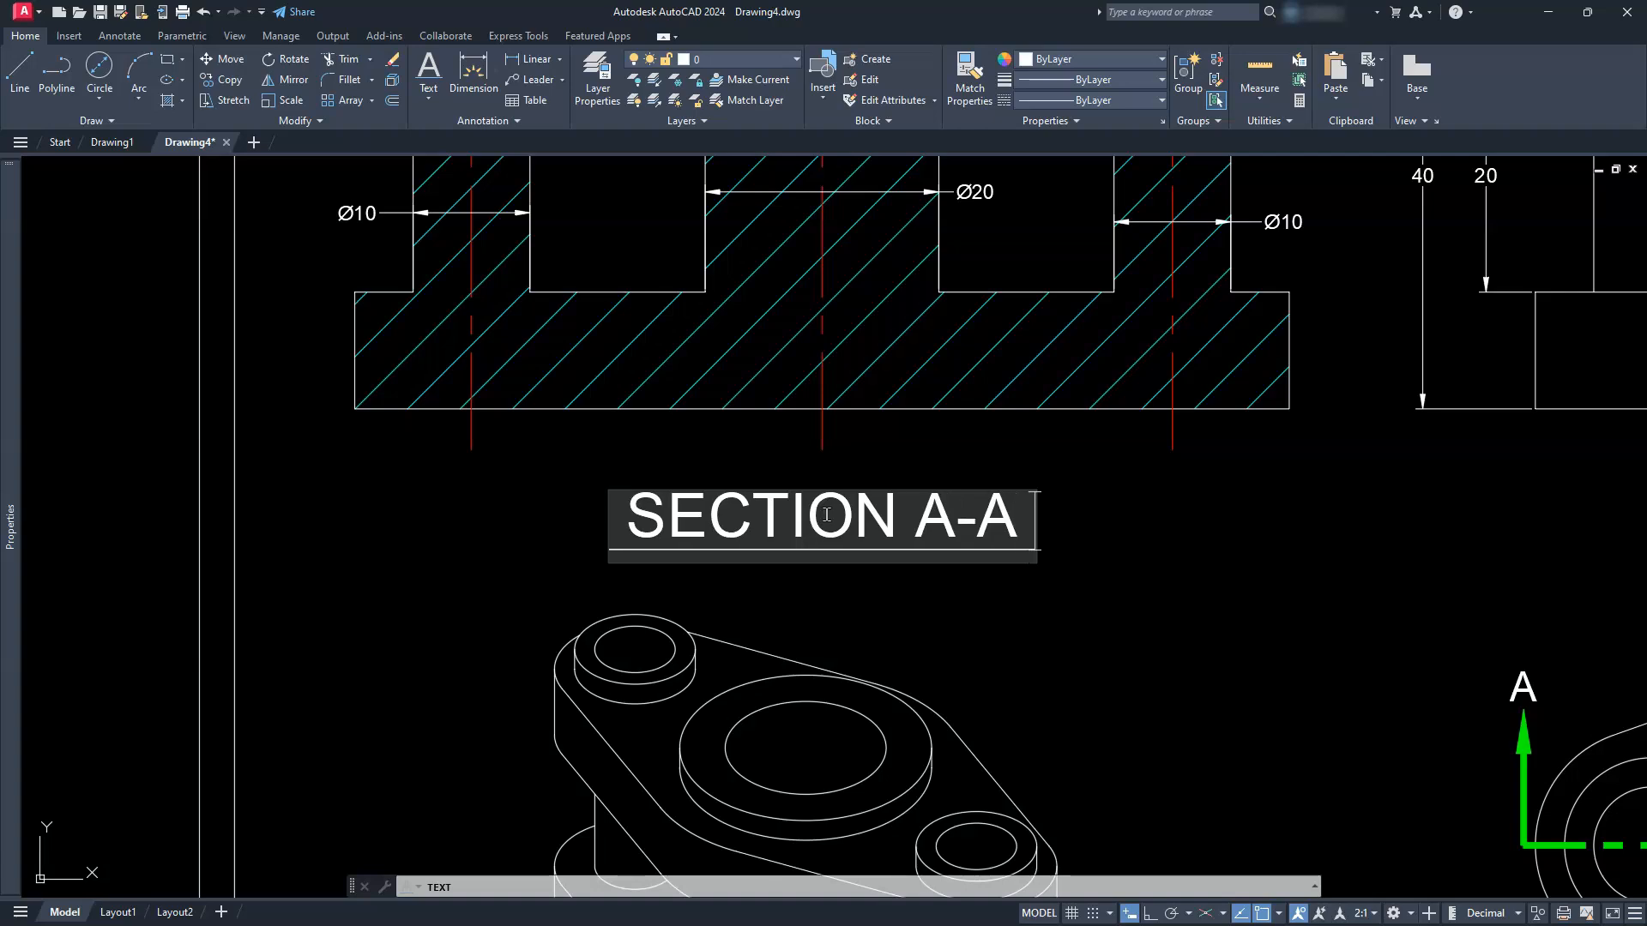
{"action": "left_click", "coordinate": [1140, 592]}
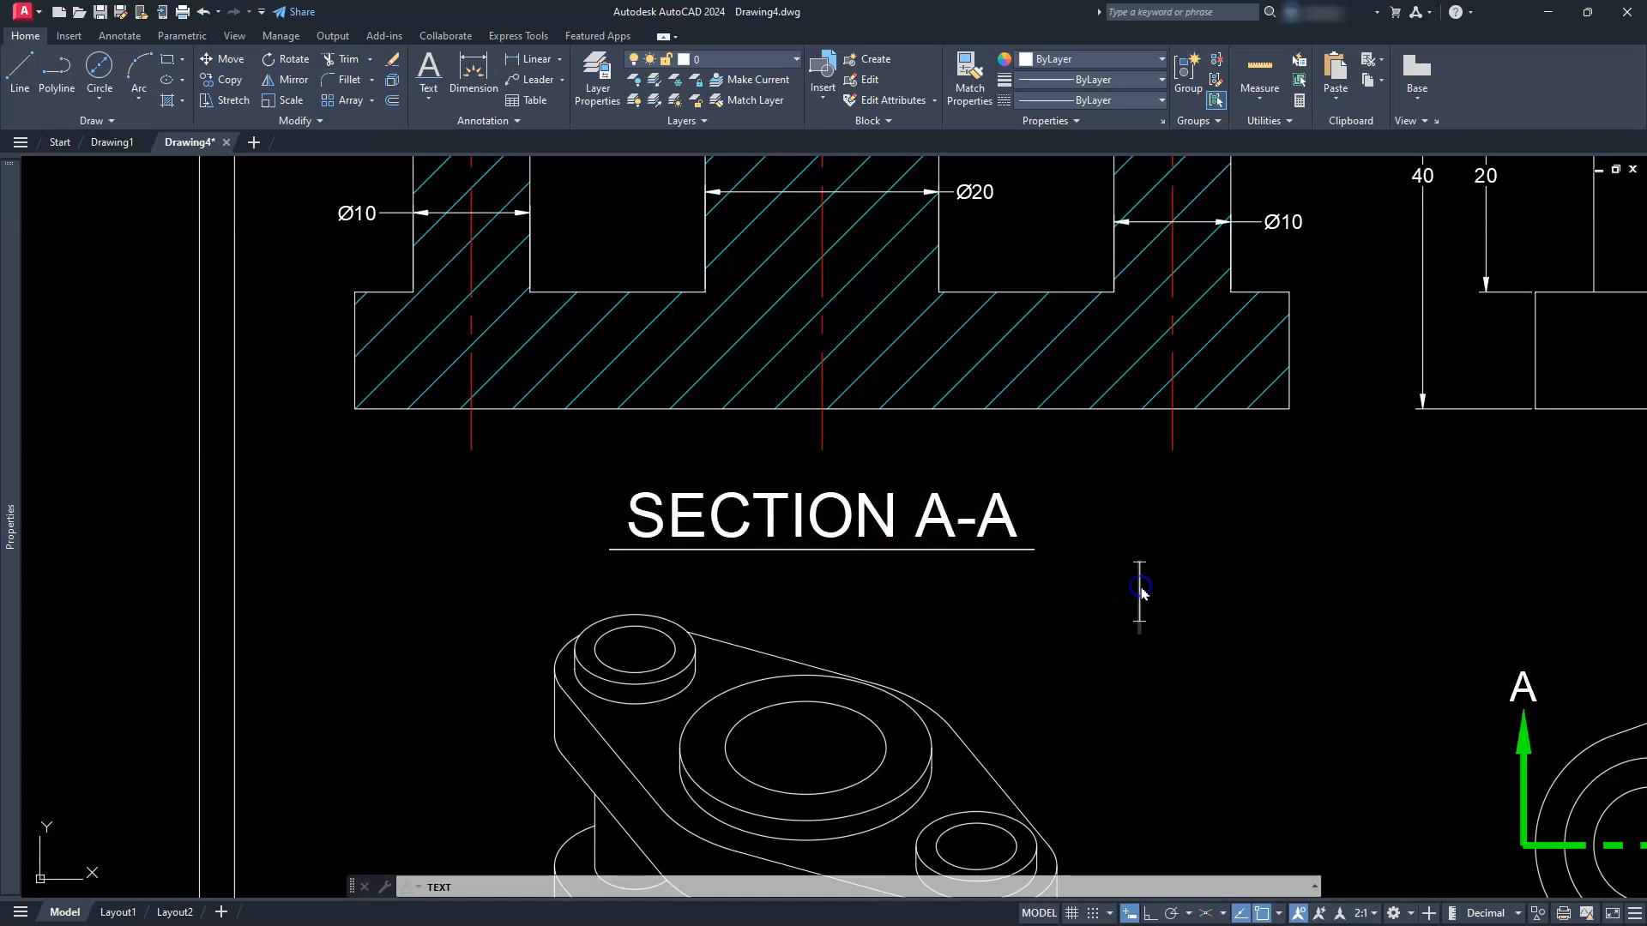
{"action": "key", "text": "Escape"}
{"action": "scroll", "coordinate": [909, 497], "scroll_direction": "down", "scroll_amount": 2}
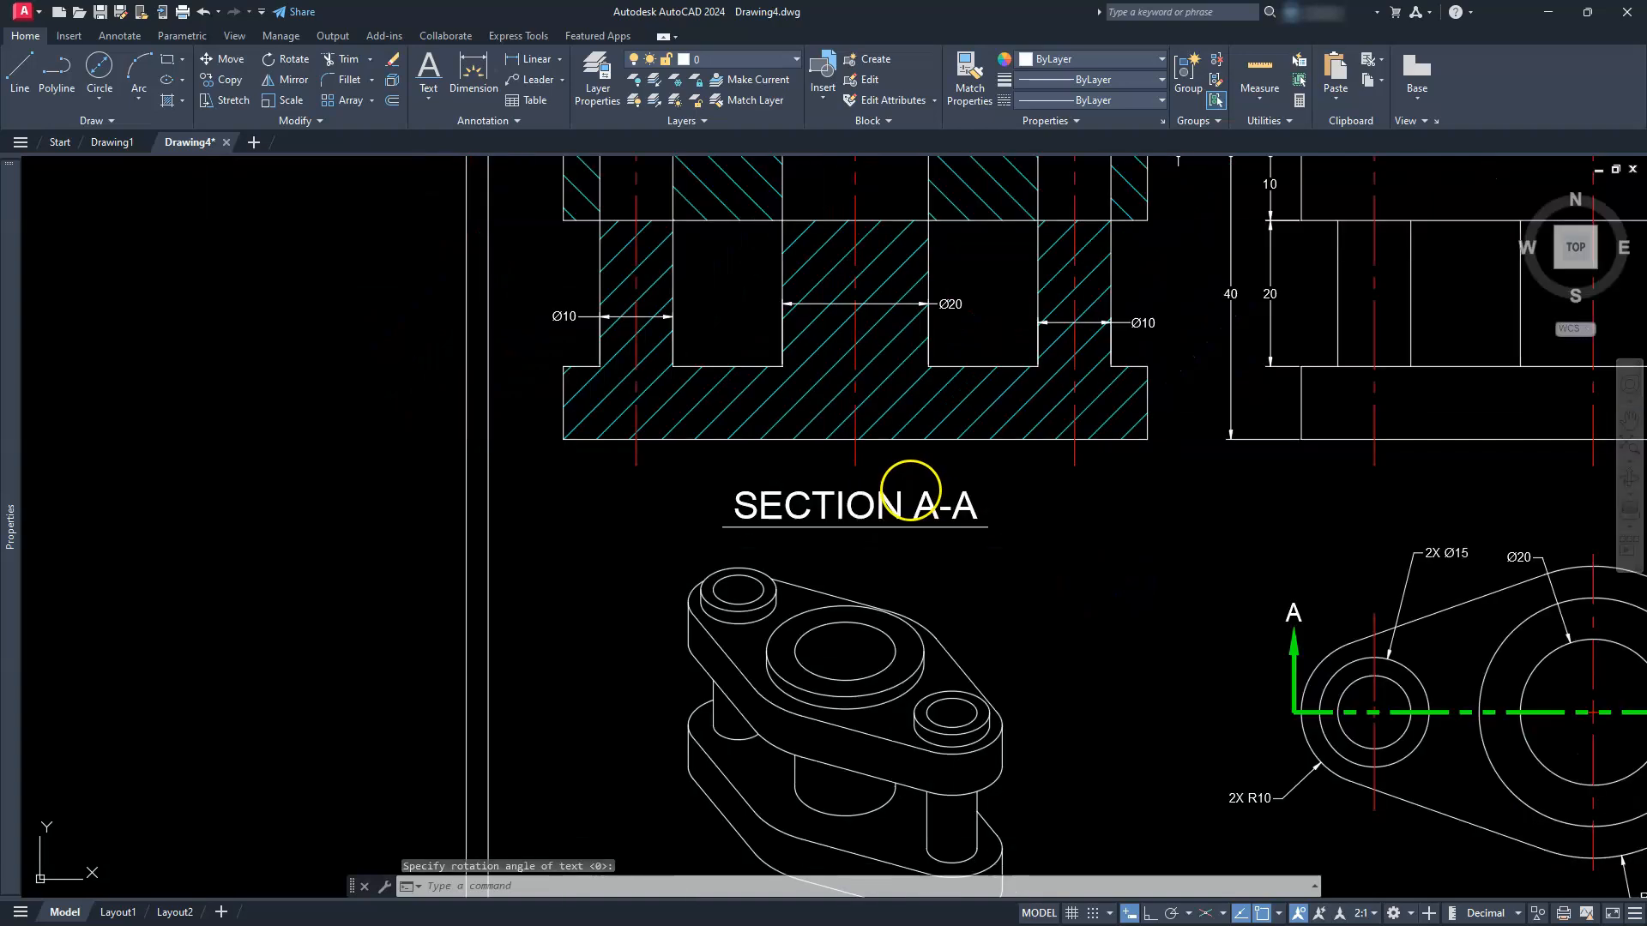
{"action": "middle_click", "coordinate": [918, 530]}
{"action": "middle_click", "coordinate": [918, 529]}
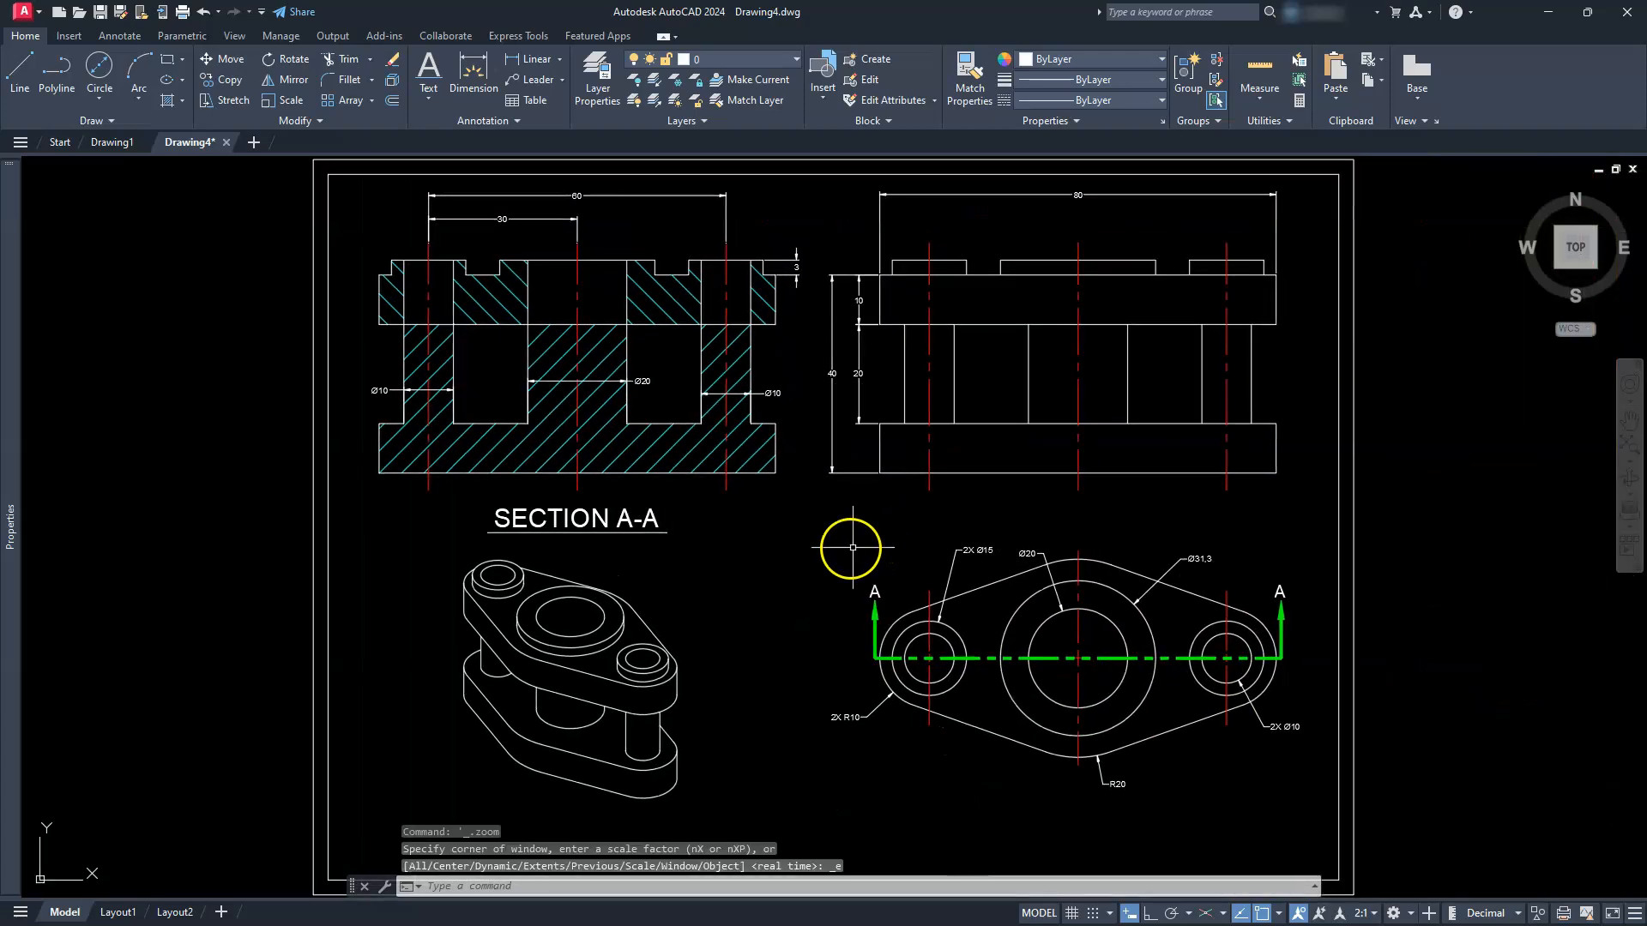